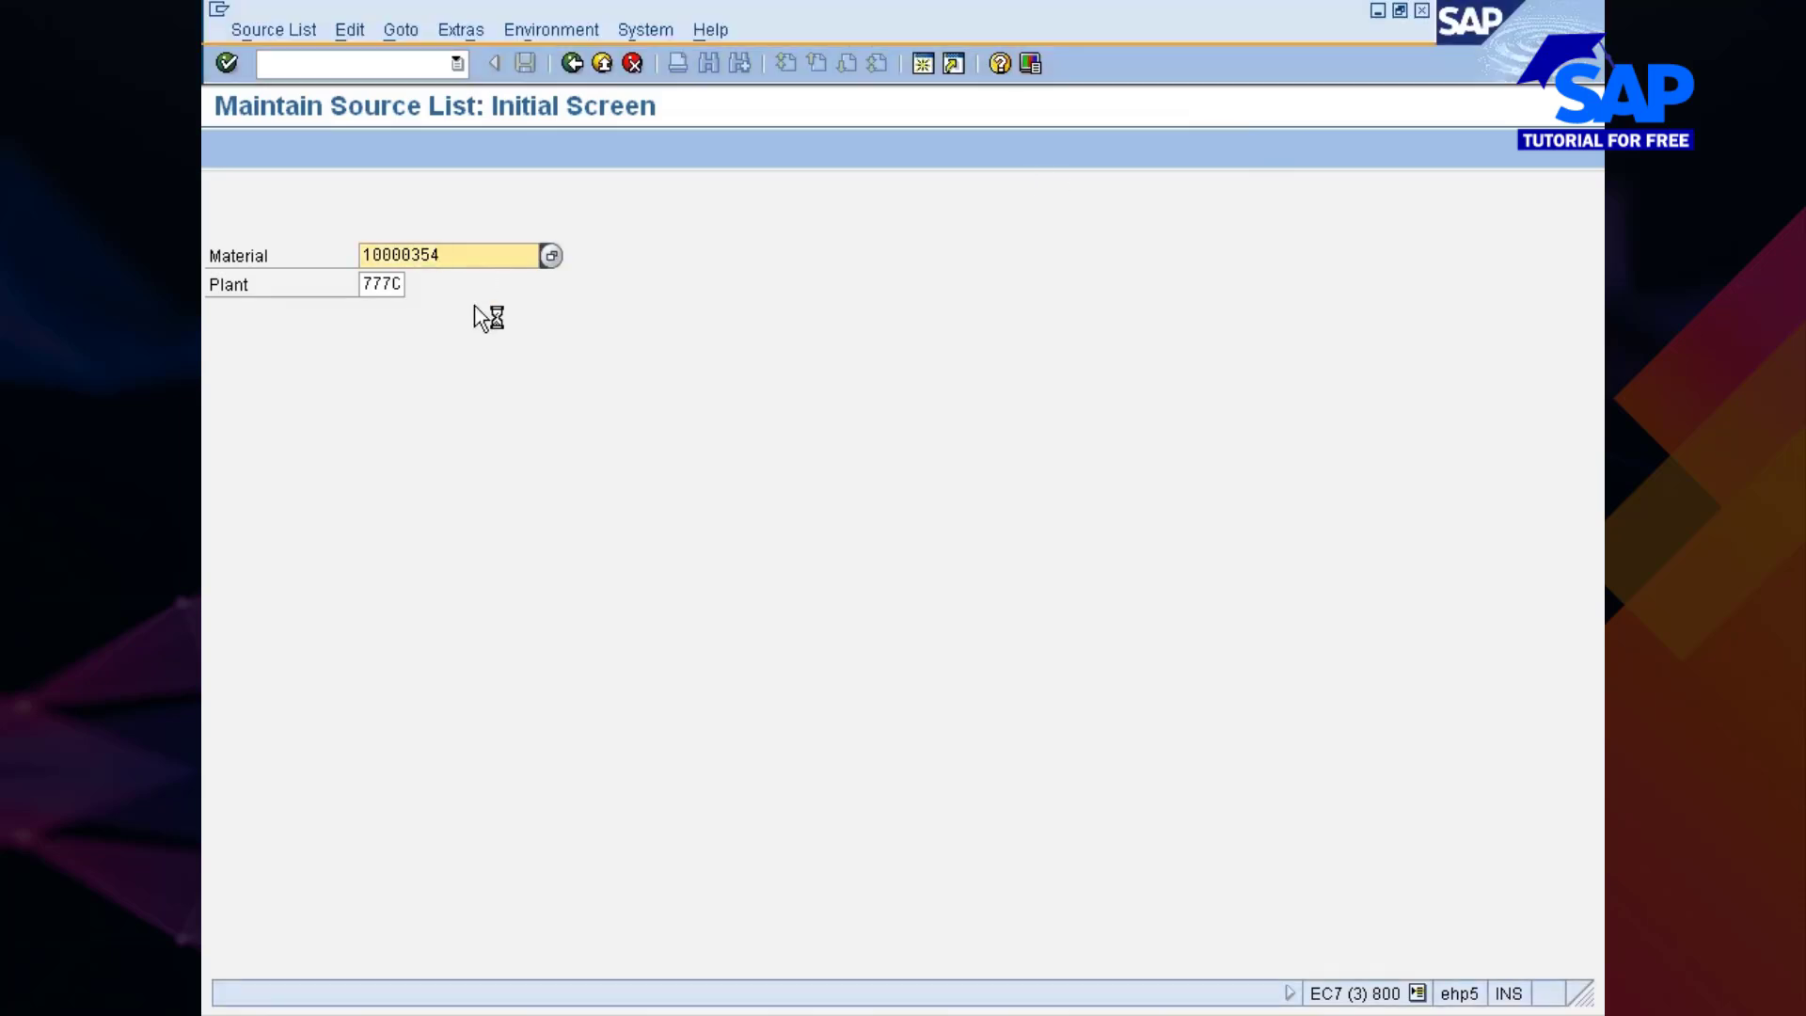
Open the source list for material 10000354 in plant 777C and set the first record's validity from 01.05.2010 to 31.12.2012
{"action": "key", "text": "Return"}
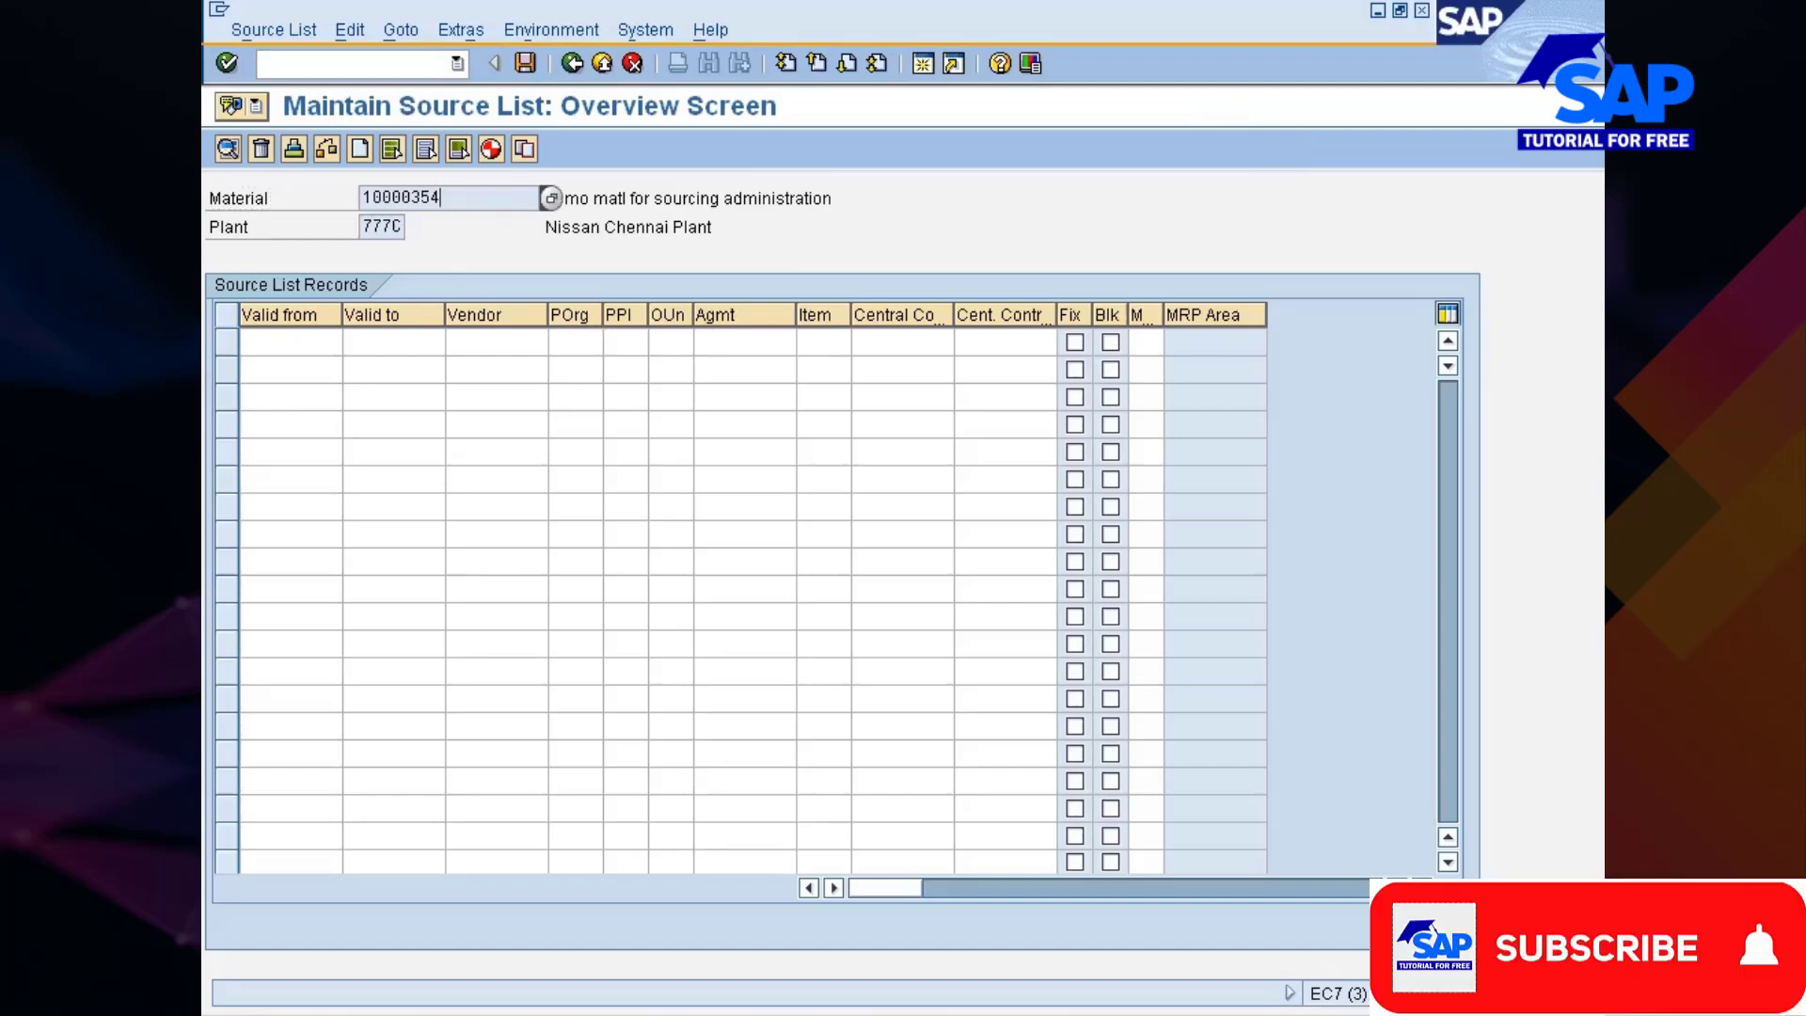
{"action": "left_click", "coordinate": [292, 340]}
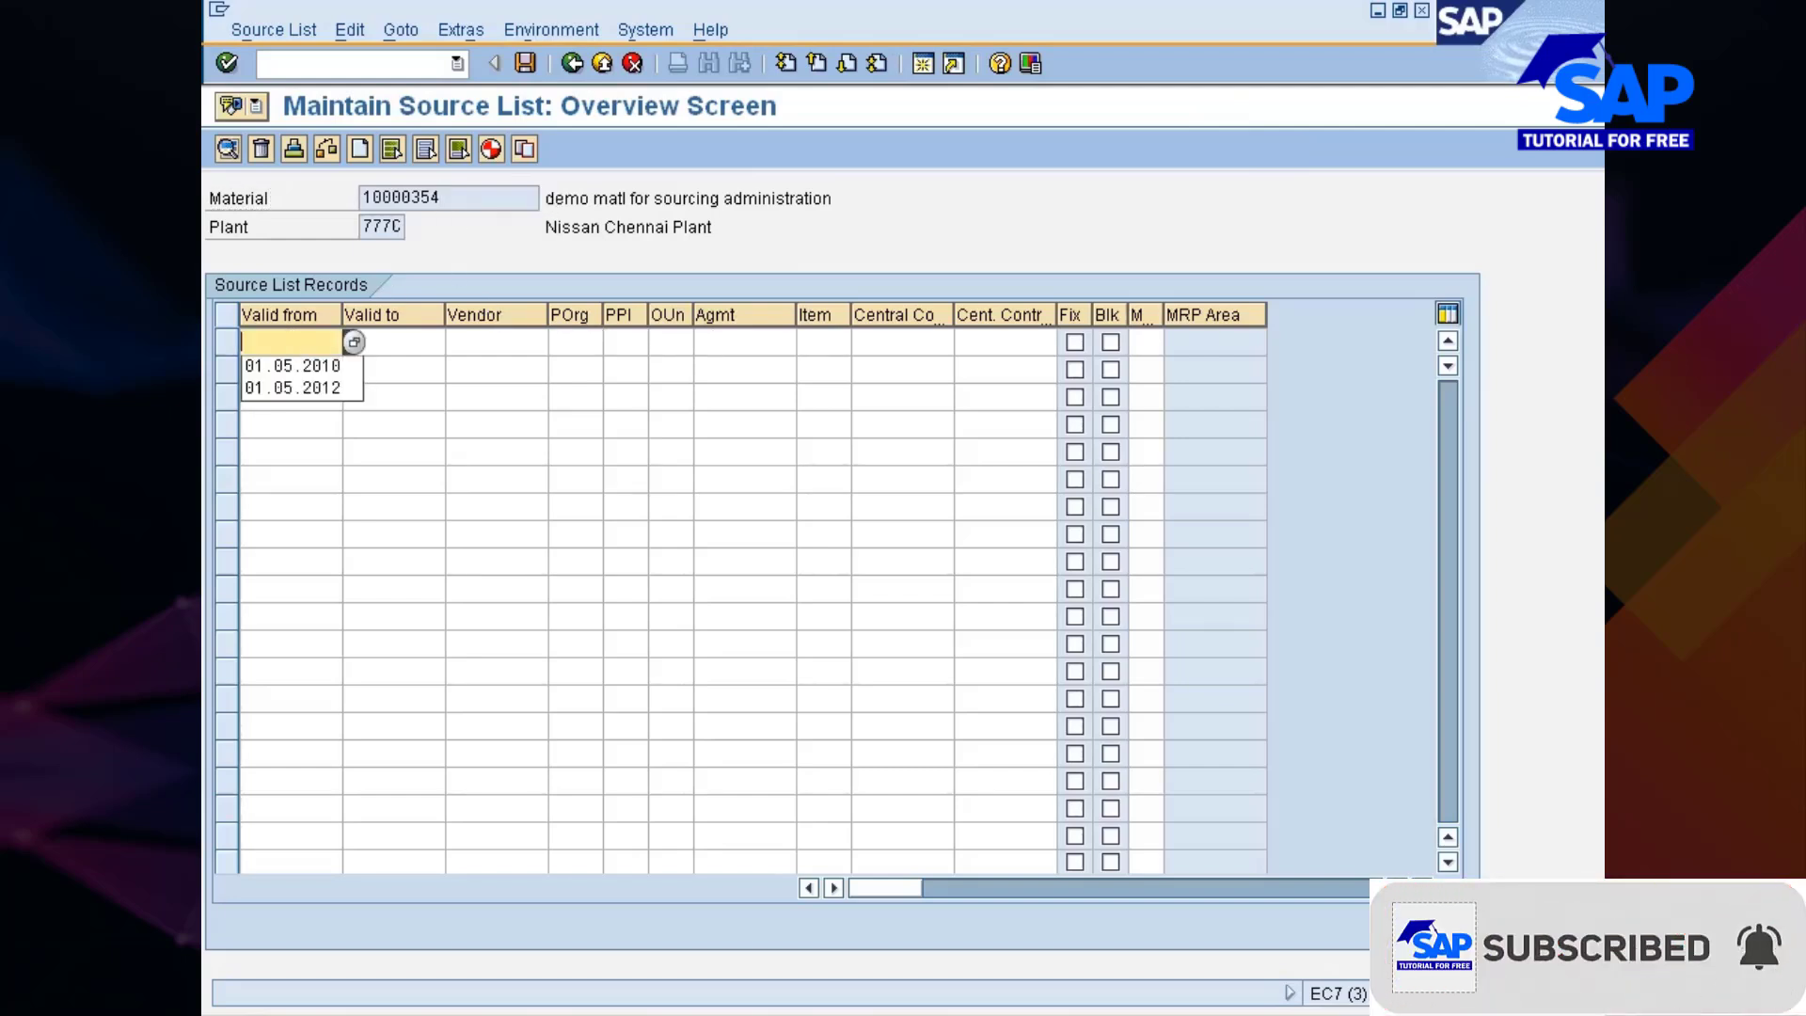
{"action": "left_click", "coordinate": [289, 366]}
{"action": "left_click", "coordinate": [387, 340]}
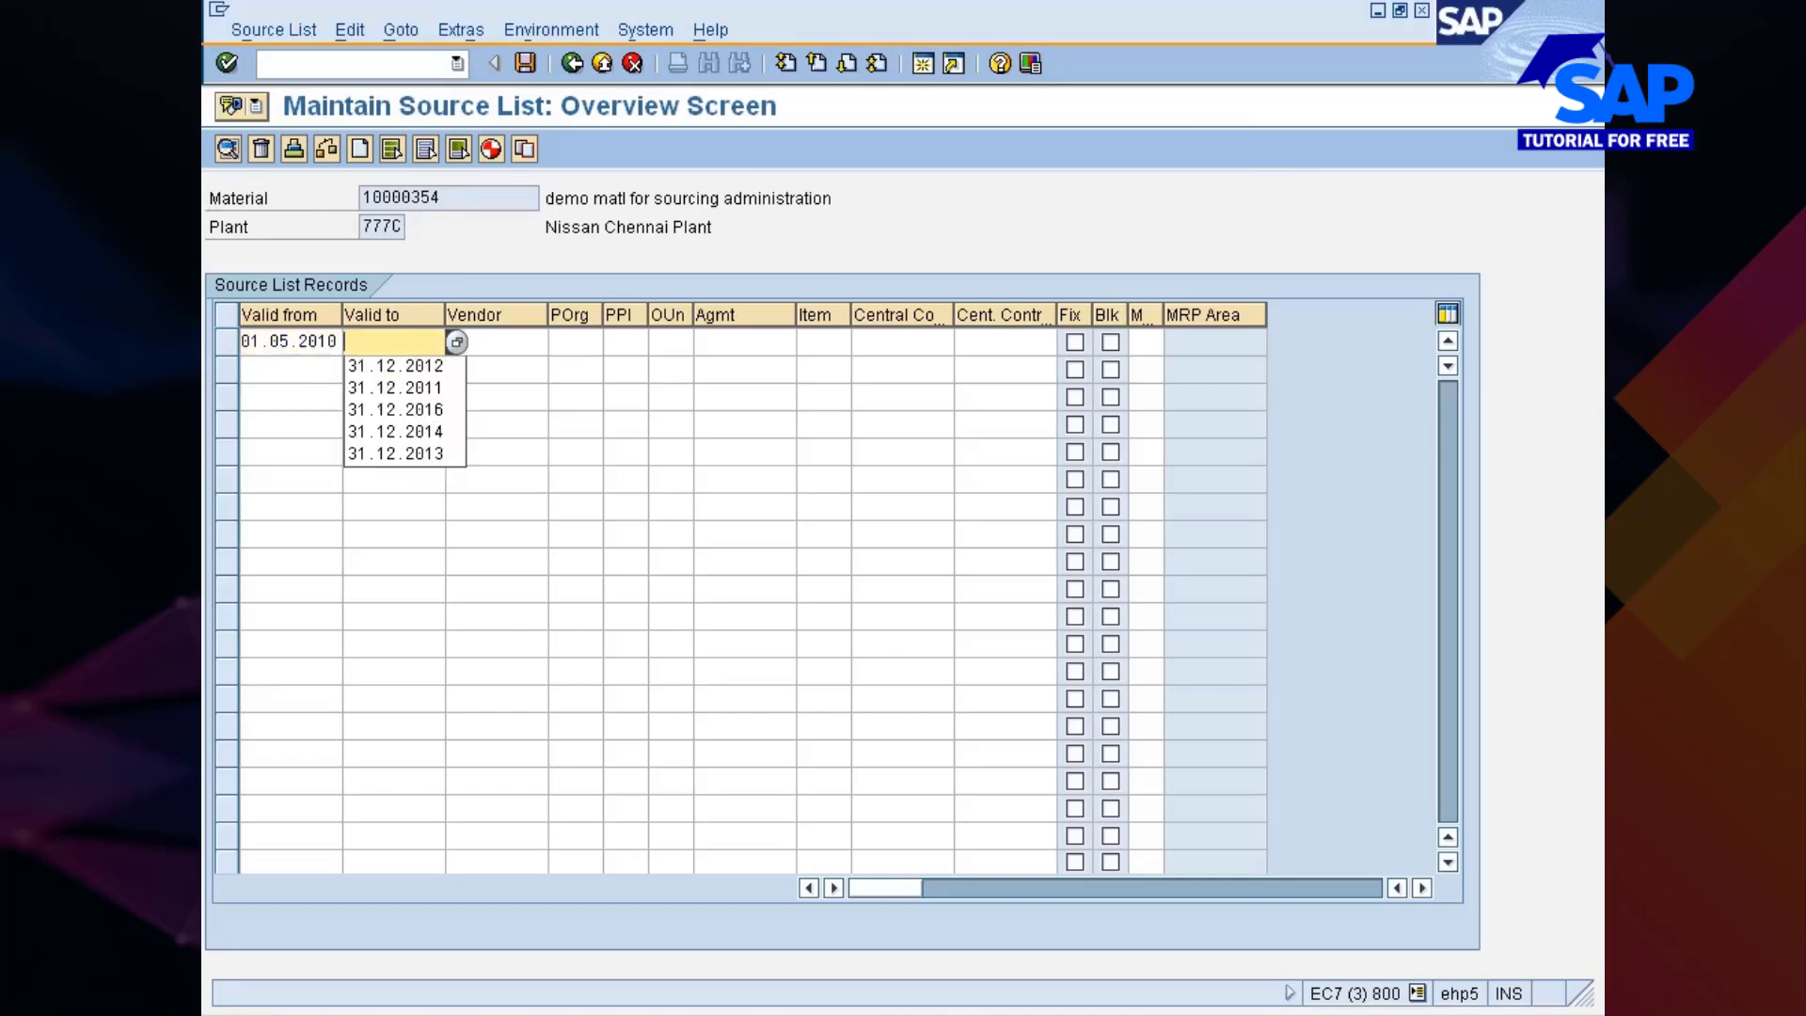
{"action": "left_click", "coordinate": [375, 373]}
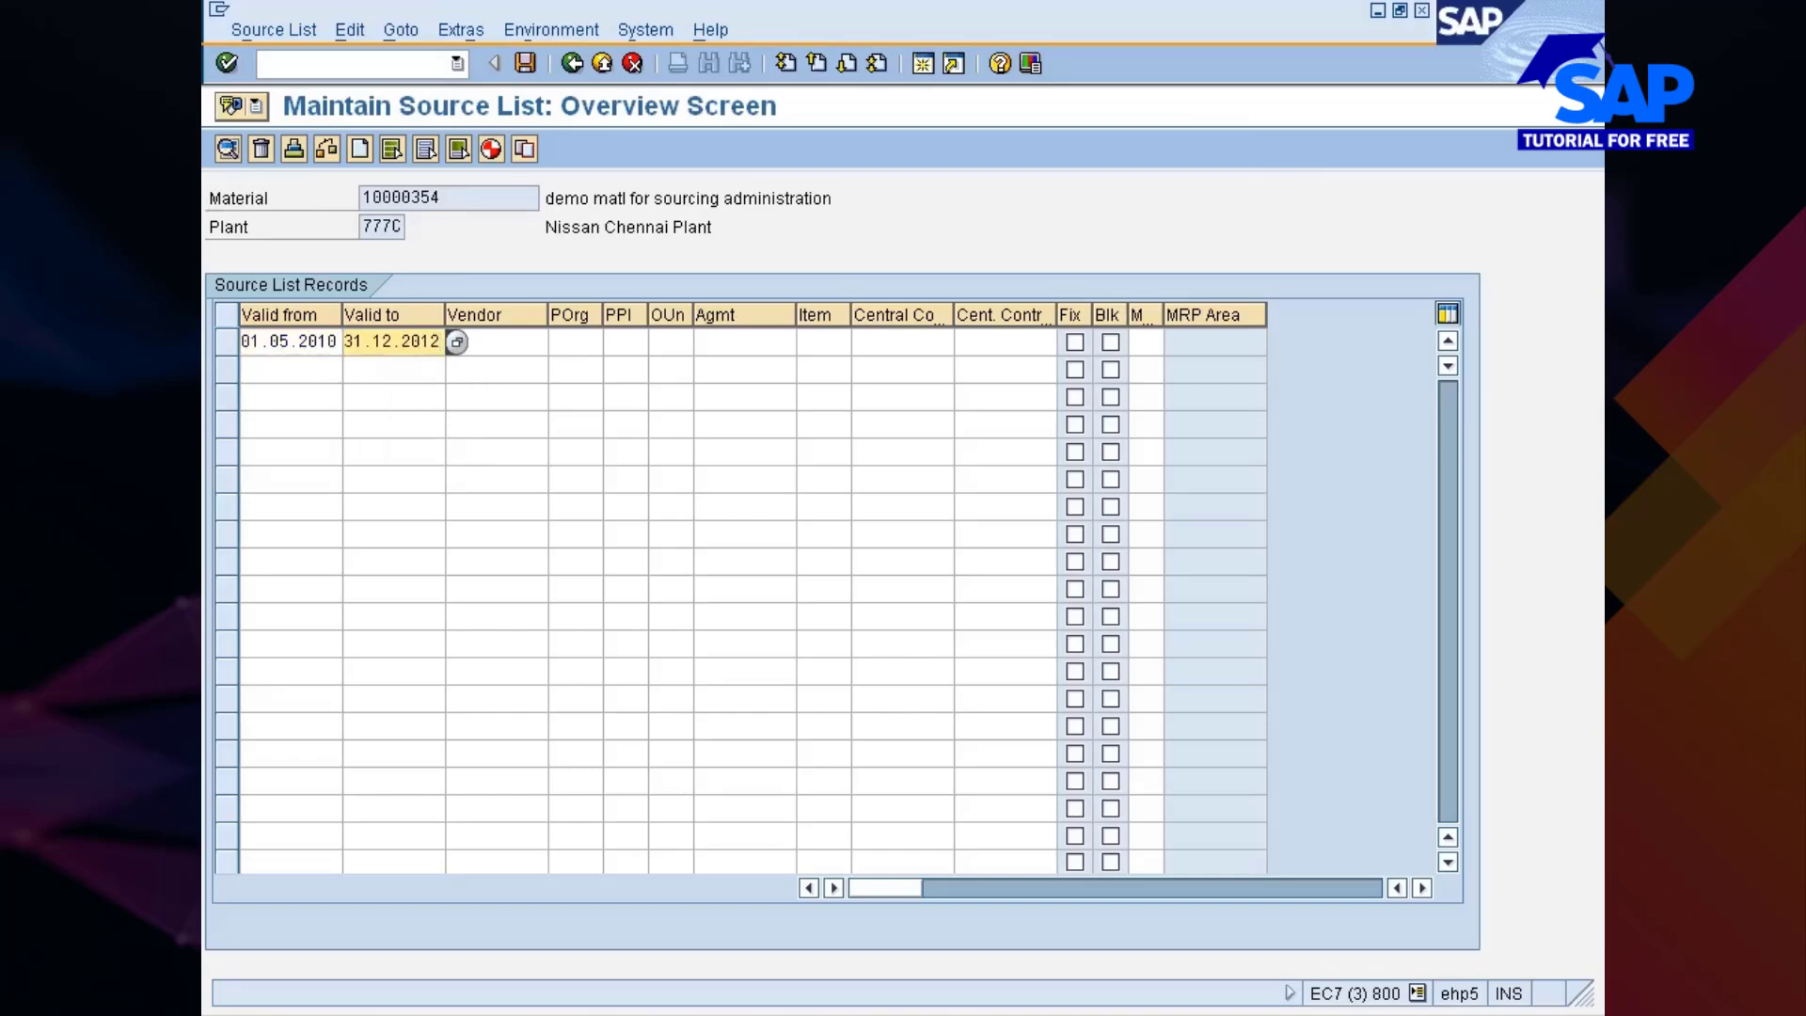
{"action": "key", "text": "Tab"}
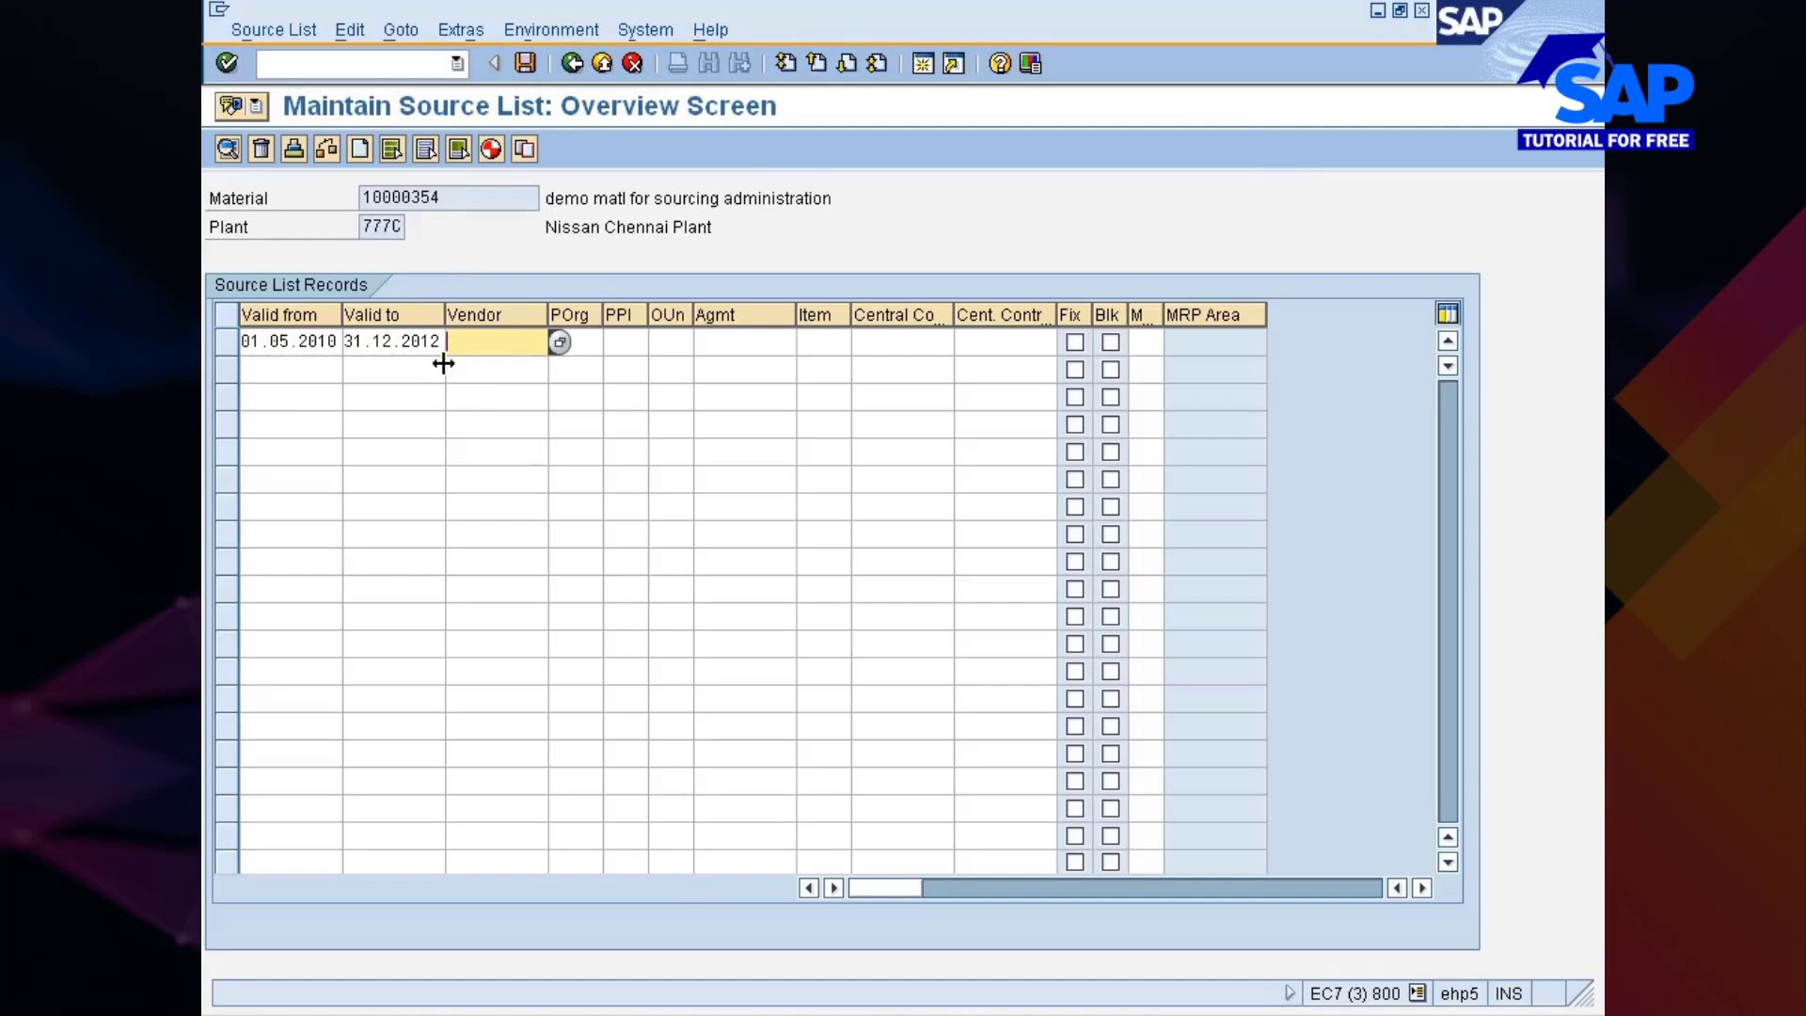
Start the Data Browser in a new session and open the selection screen for table EINA
{"action": "left_click", "coordinate": [376, 64]}
{"action": "type", "text": "/o"}
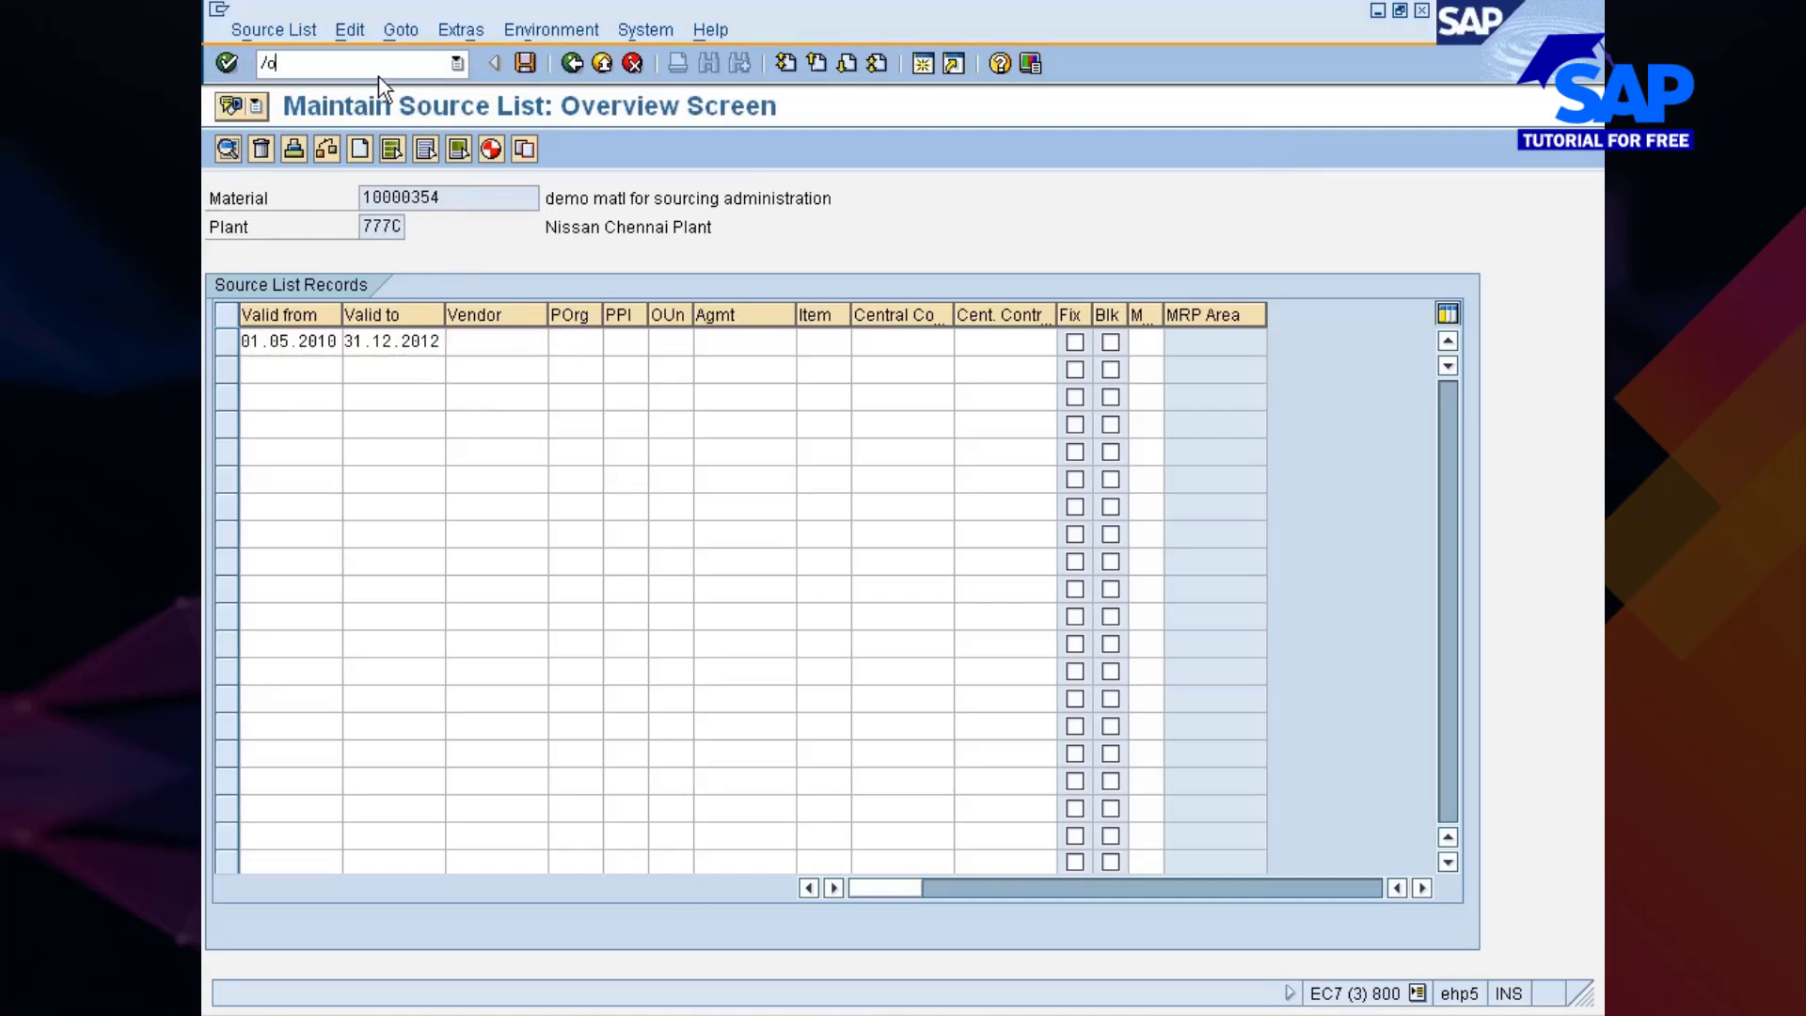
{"action": "type", "text": "me01"}
{"action": "key", "text": "Return"}
{"action": "type", "text": "eina"}
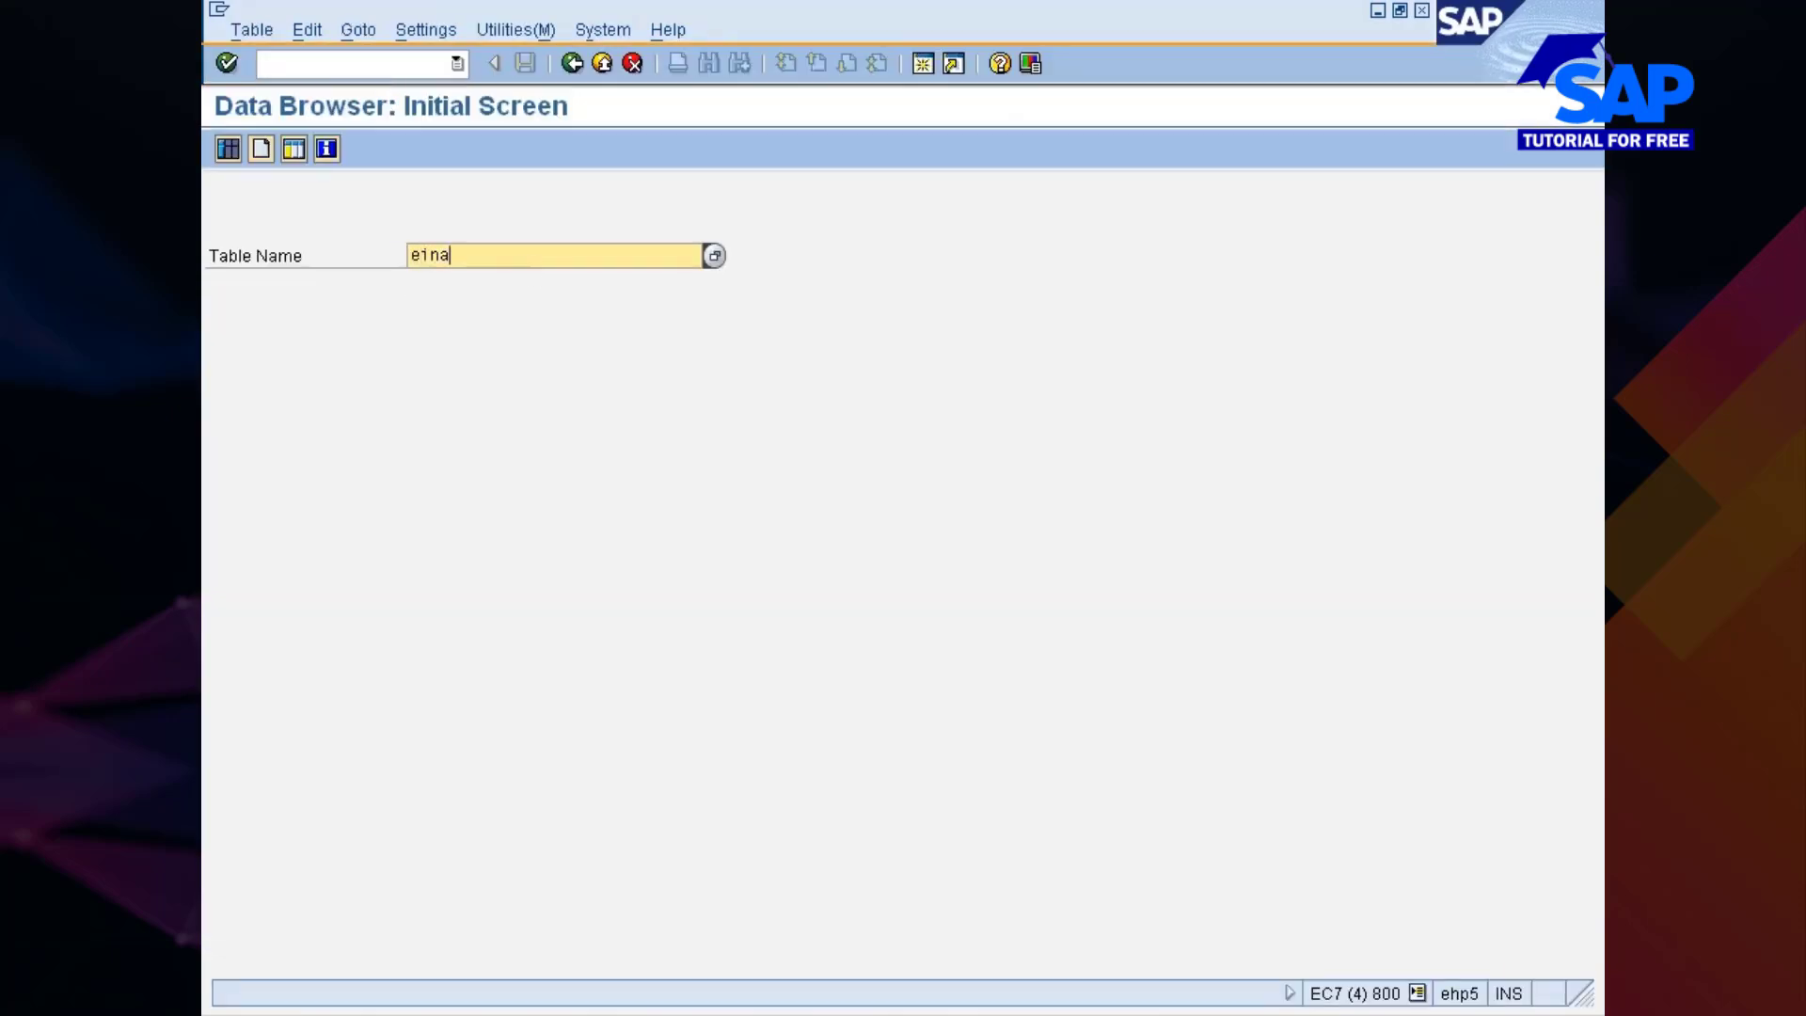
{"action": "key", "text": "Return"}
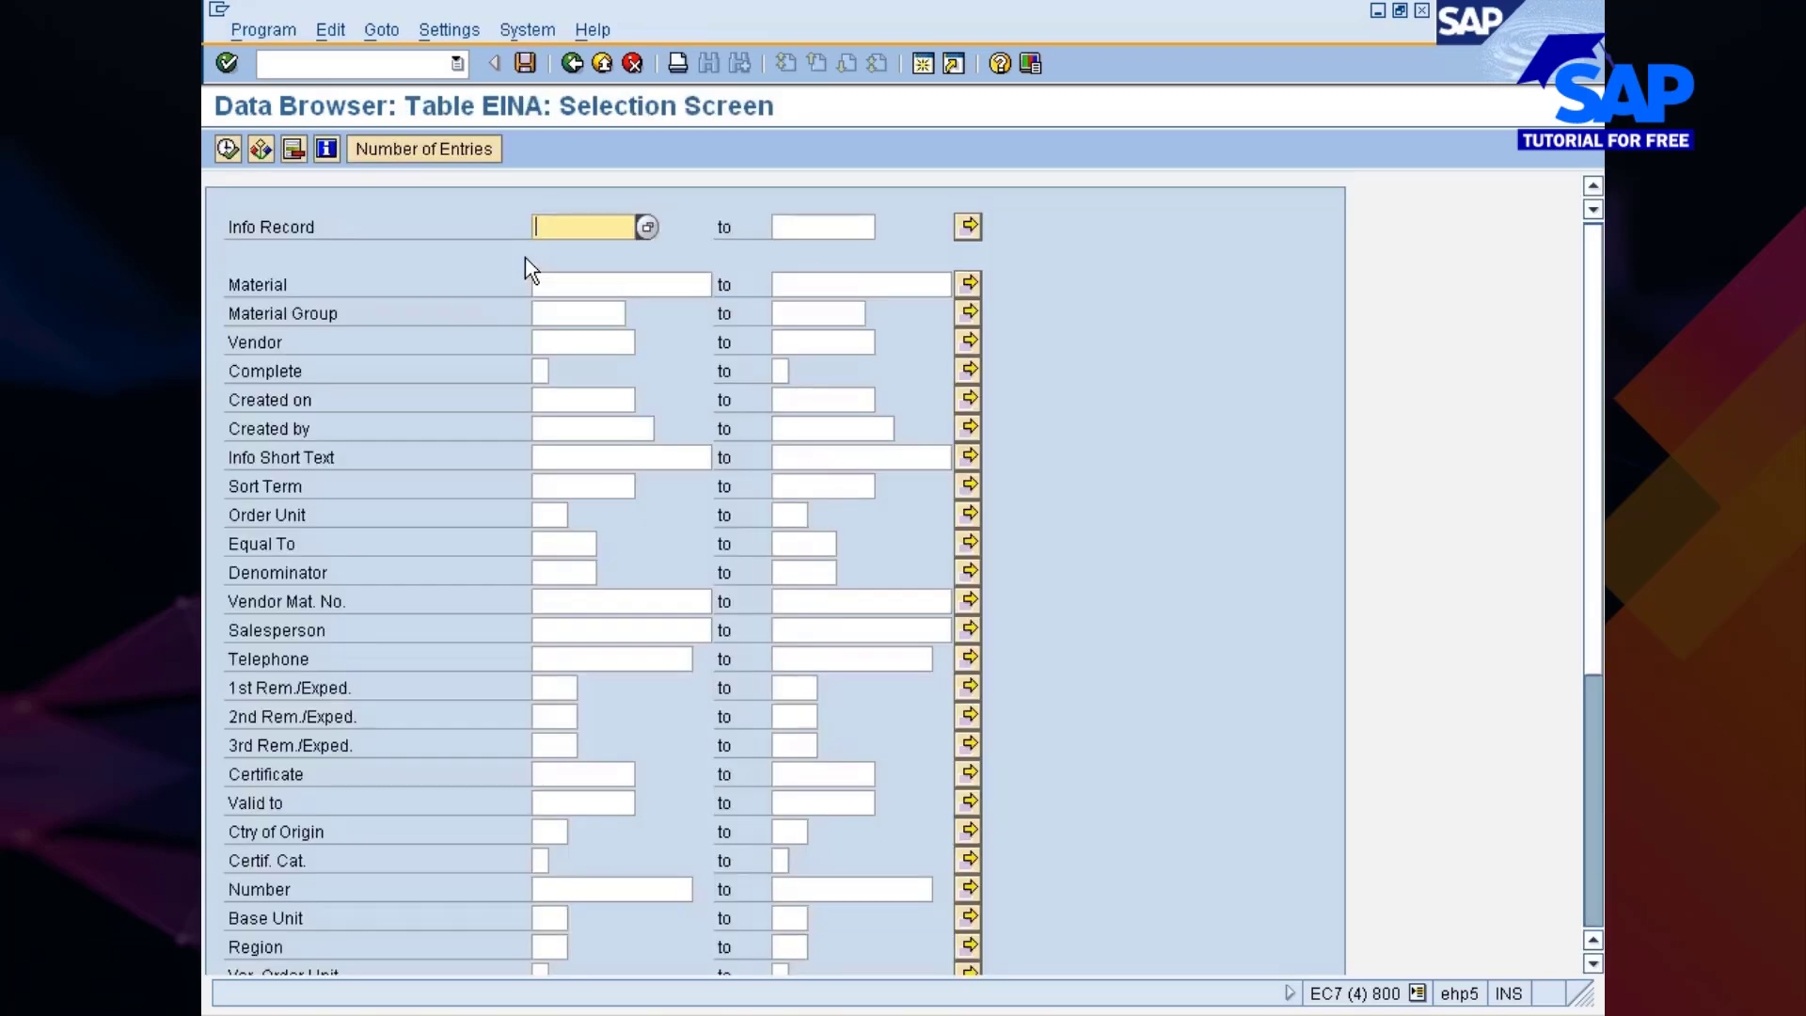
List the EINA info record entries for material 10000354
{"action": "left_click", "coordinate": [545, 284]}
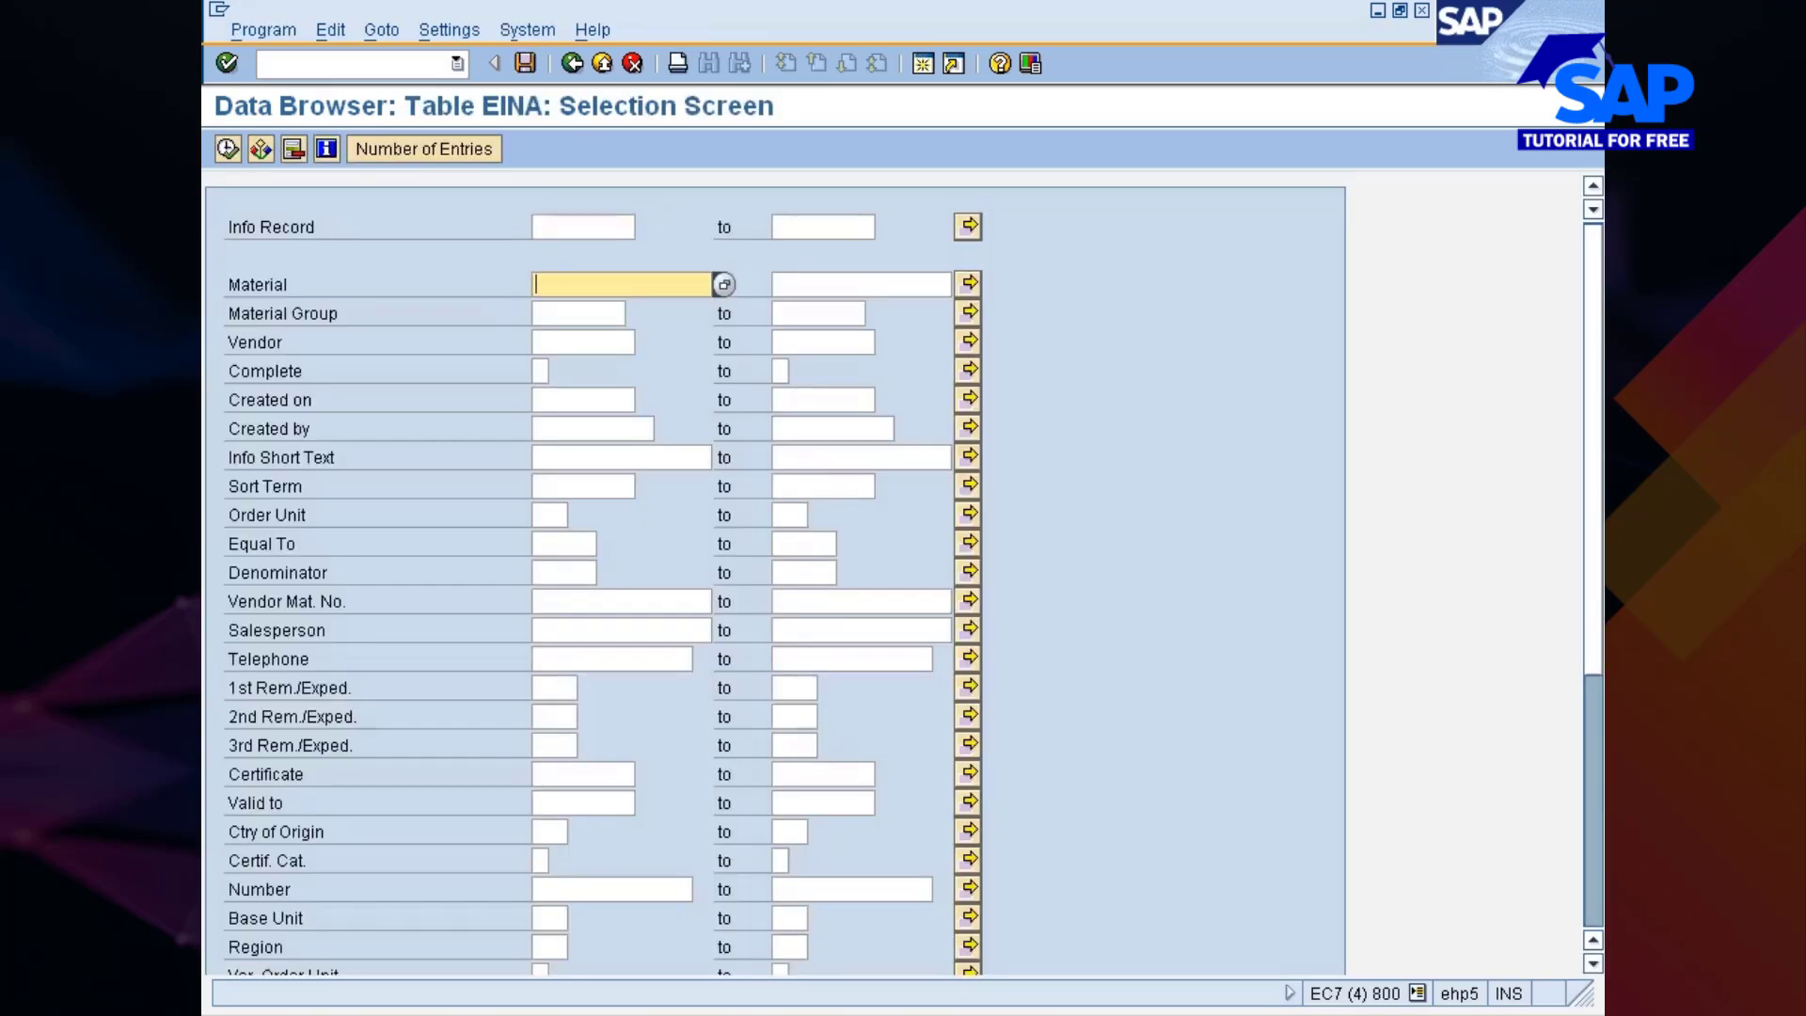
{"action": "type", "text": "10000354"}
{"action": "left_click", "coordinate": [227, 148]}
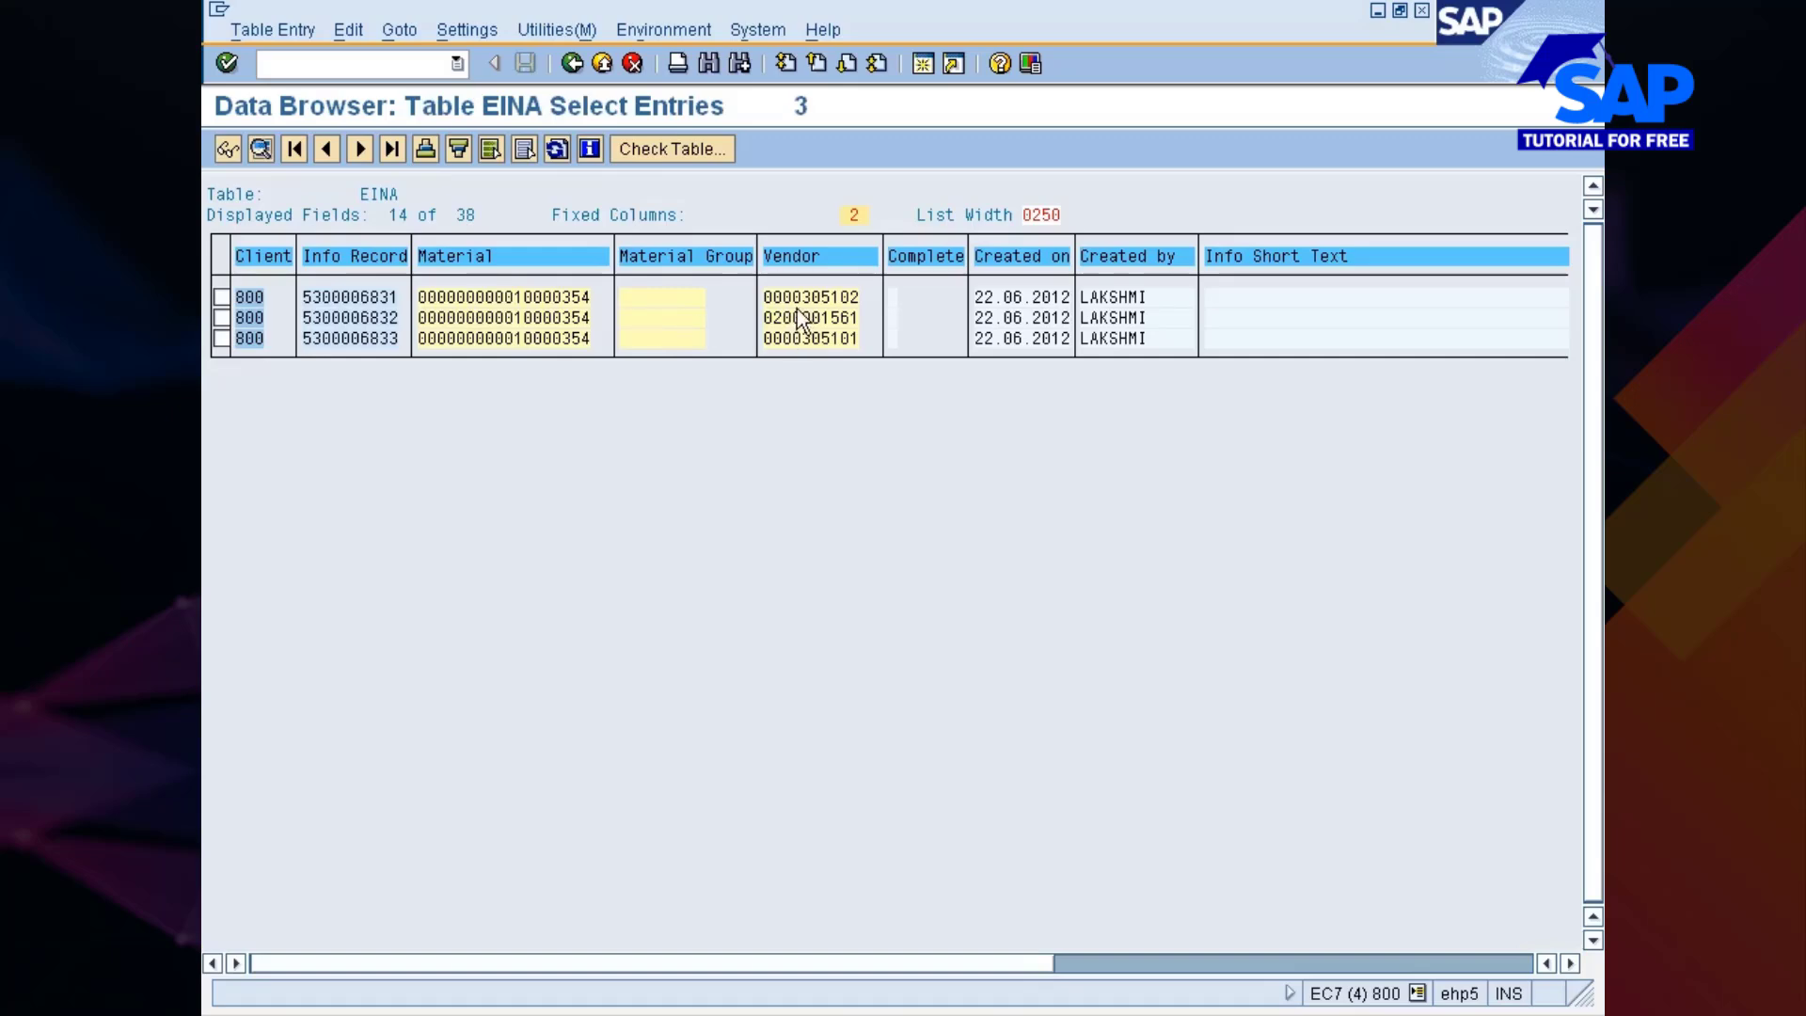
Copy the three vendor numbers from the EINA entries into the Vendor column of the source list session
{"action": "left_click_drag", "start_coordinate": [766, 297], "coordinate": [875, 353]}
{"action": "key", "text": "ctrl+c"}
{"action": "key", "text": "alt+Tab"}
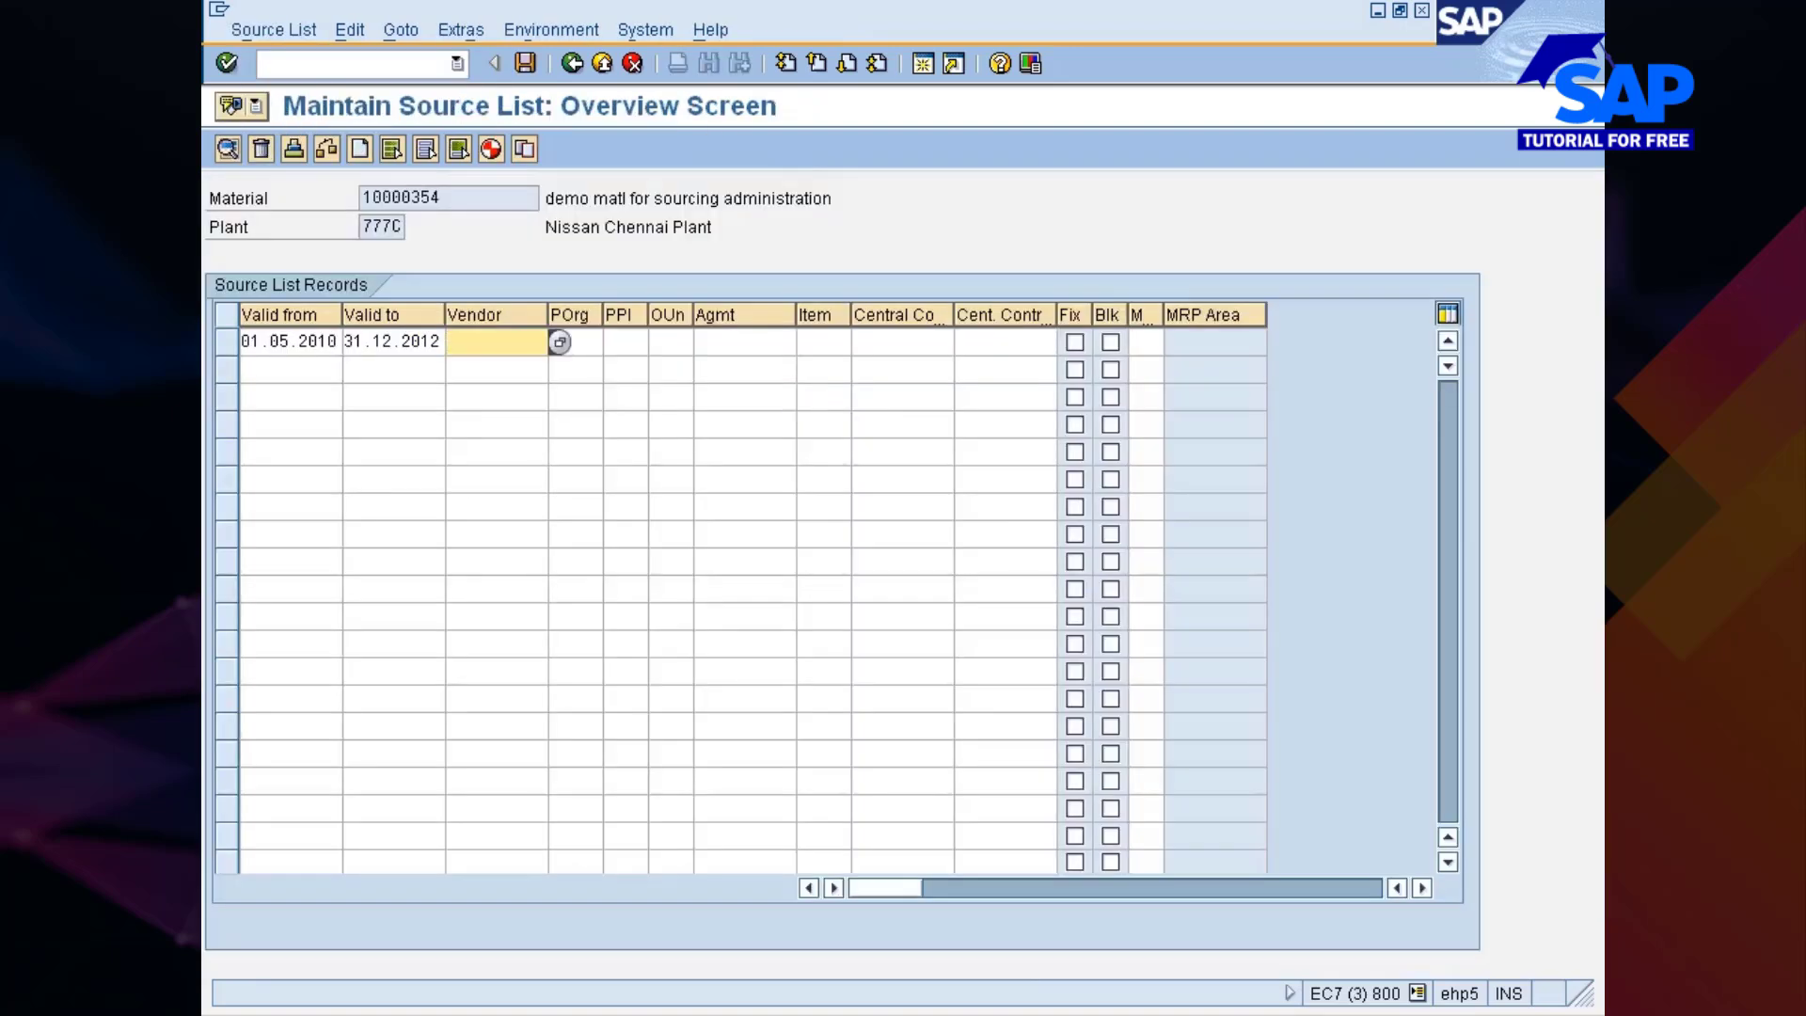
{"action": "key", "text": "ctrl+v"}
Copy the first source list record's valid-from and valid-to dates to the second record
{"action": "left_click", "coordinate": [344, 342]}
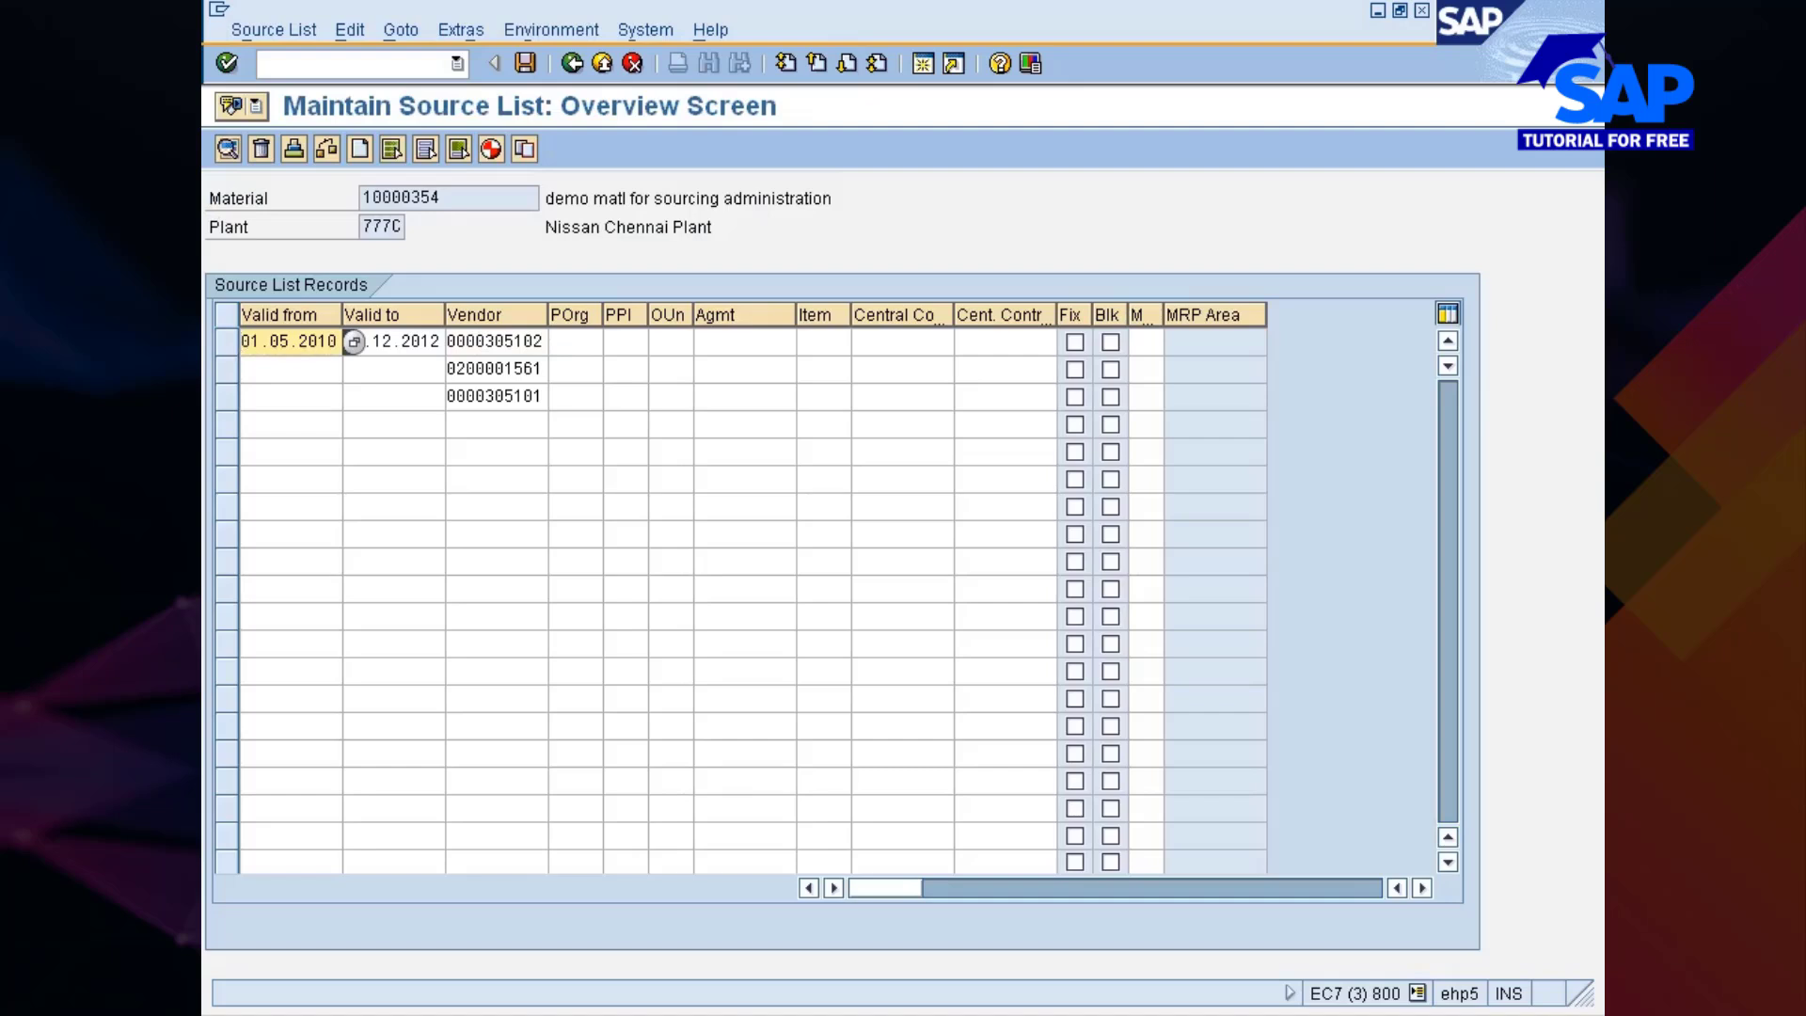
{"action": "key", "text": "ctrl+y"}
{"action": "left_click_drag", "start_coordinate": [346, 341], "coordinate": [355, 341]}
{"action": "key", "text": "ctrl+c"}
{"action": "left_click", "coordinate": [352, 370]}
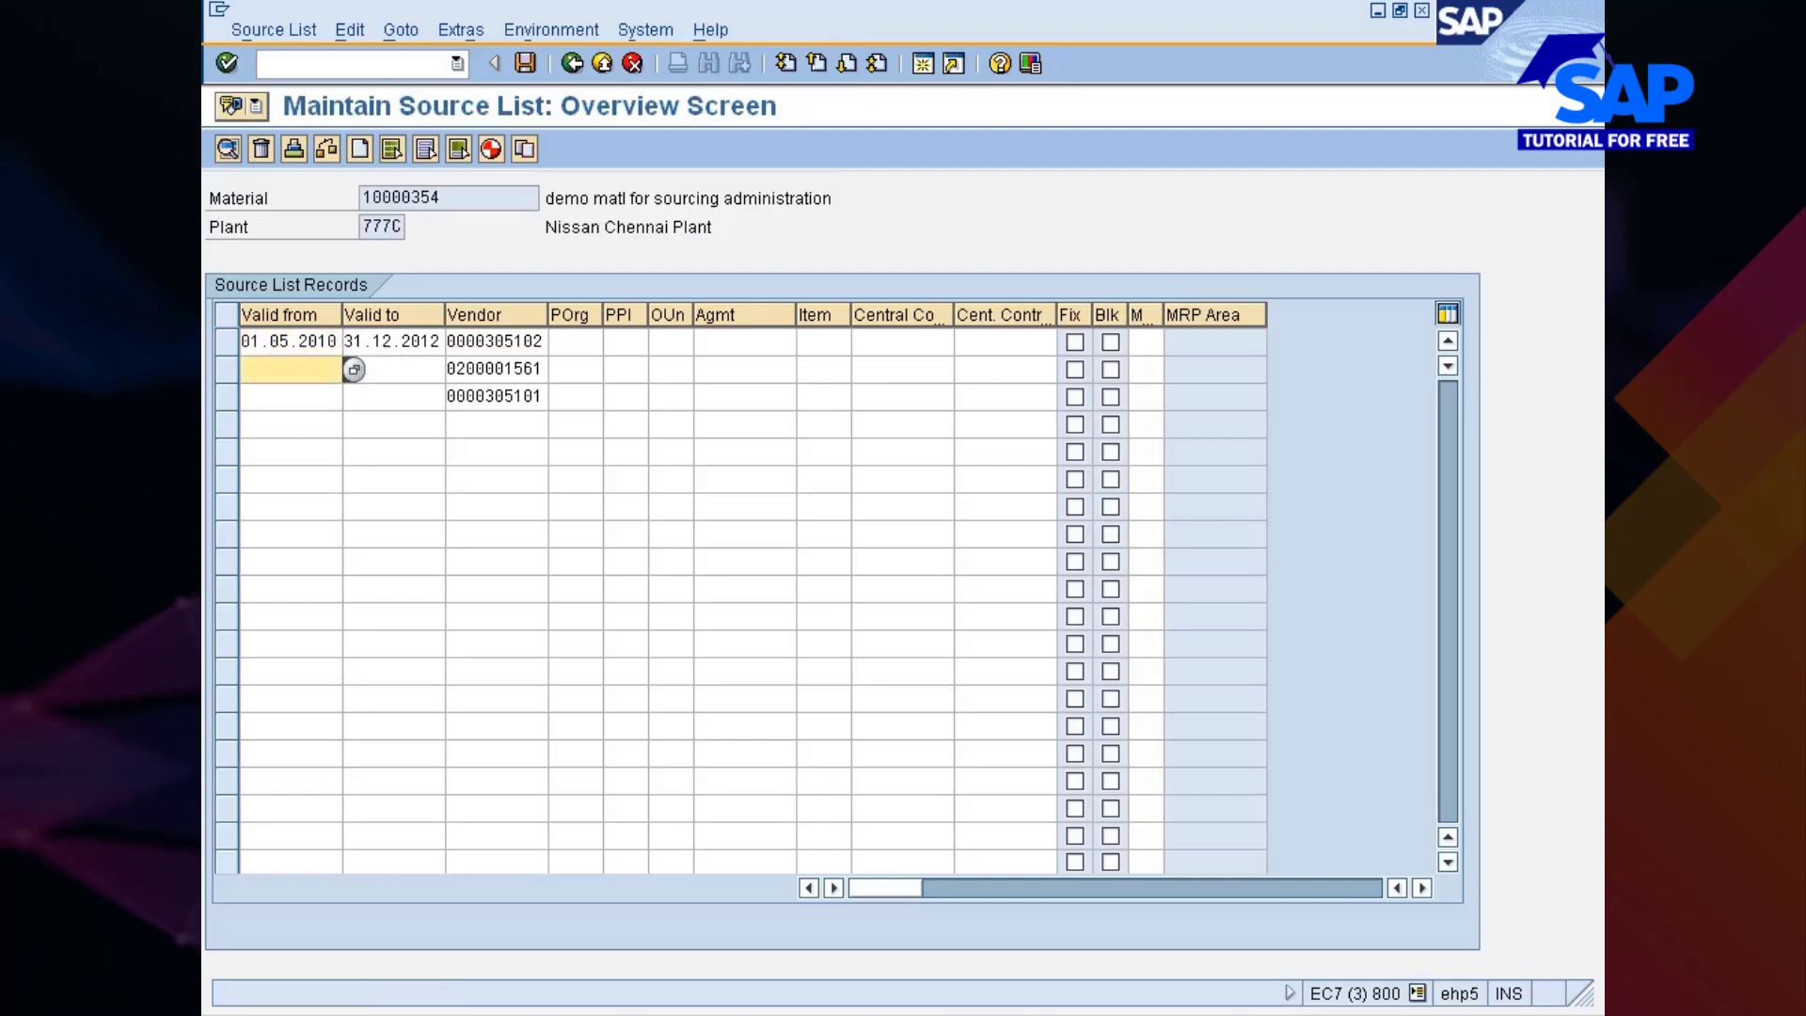
{"action": "key", "text": "ctrl+v"}
Copy the second source list record's valid-from and valid-to dates to the third record
{"action": "left_click", "coordinate": [353, 396]}
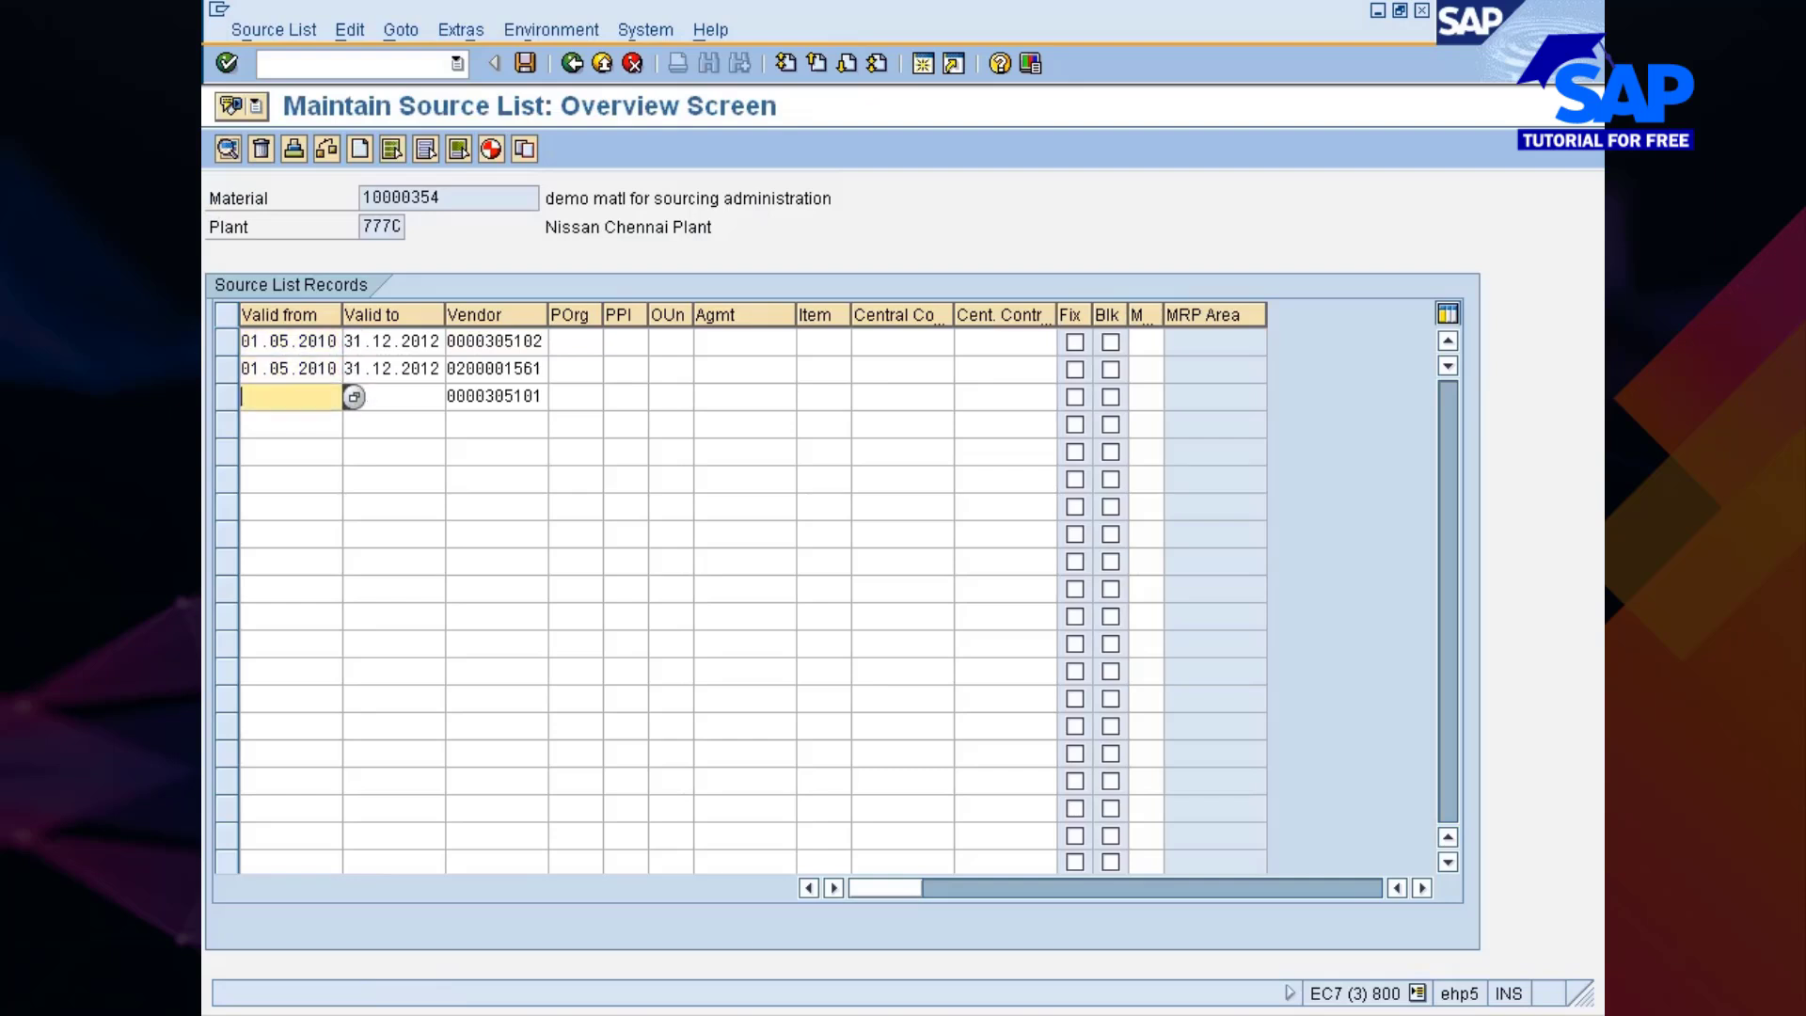
{"action": "left_click", "coordinate": [354, 368]}
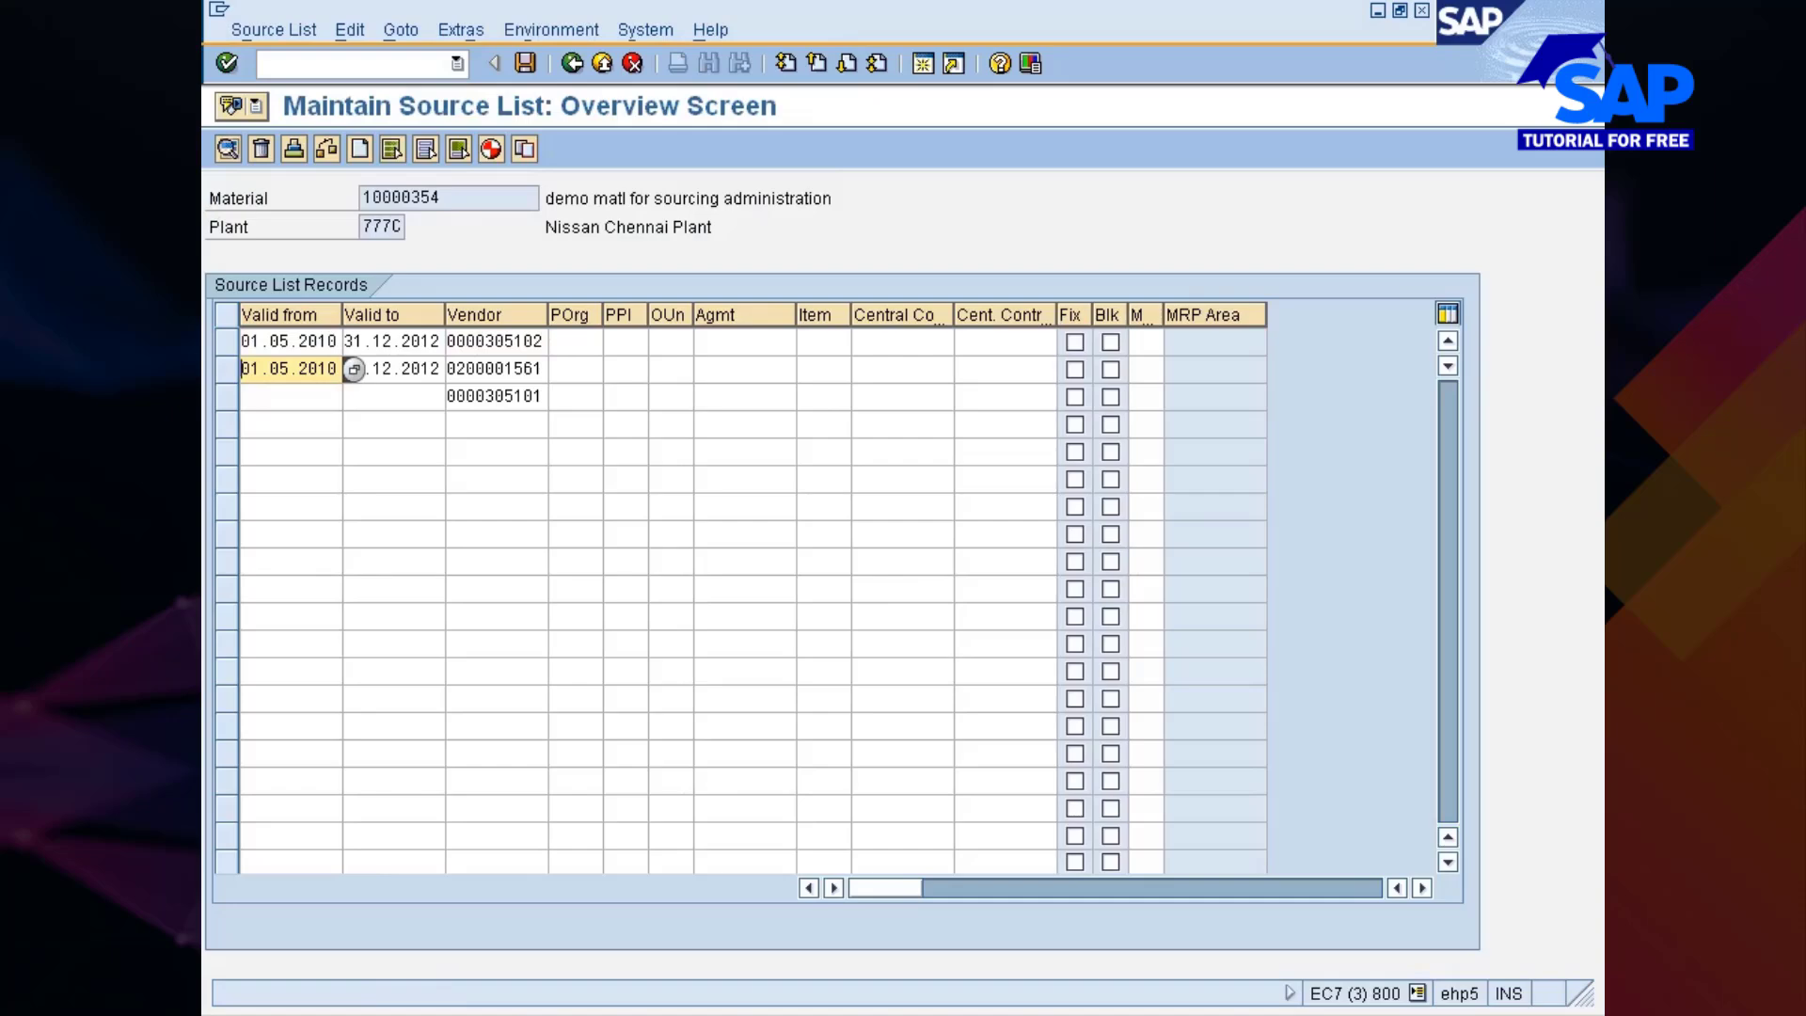
{"action": "key", "text": "ctrl+y"}
{"action": "left_click_drag", "start_coordinate": [290, 370], "coordinate": [395, 370]}
{"action": "key", "text": "ctrl+c"}
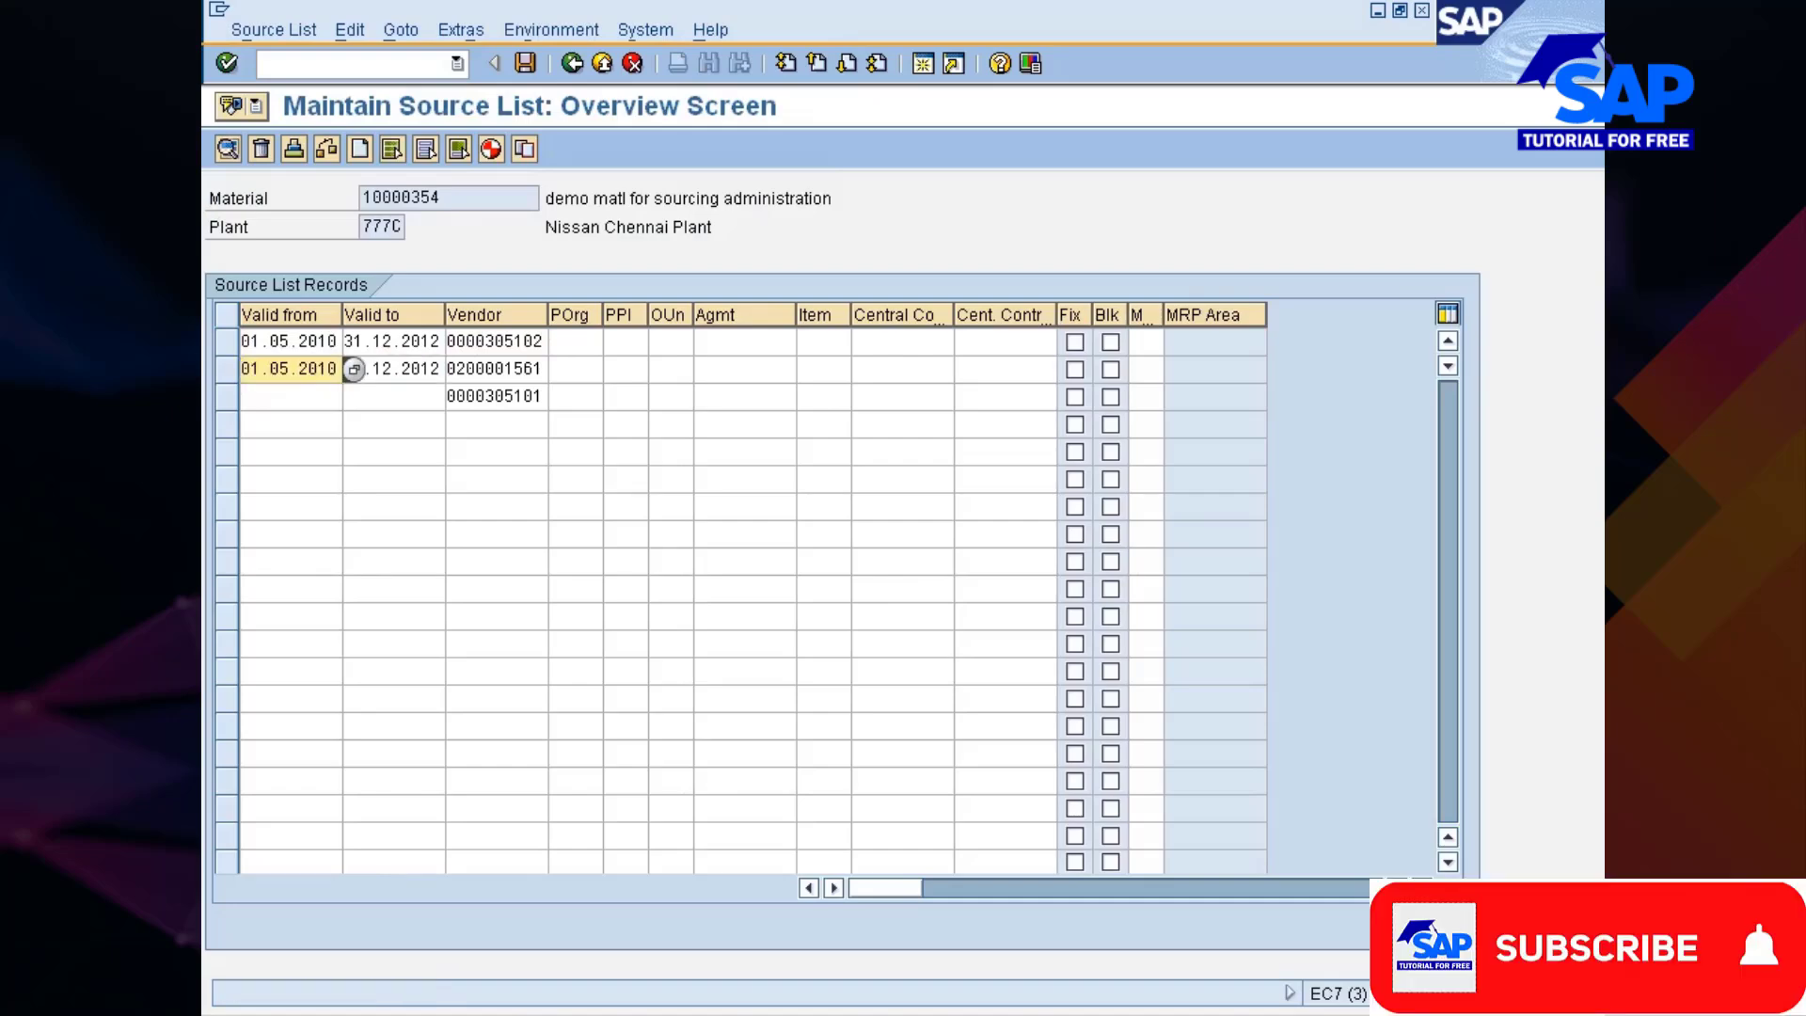
{"action": "left_click", "coordinate": [354, 396]}
{"action": "key", "text": "ctrl+v"}
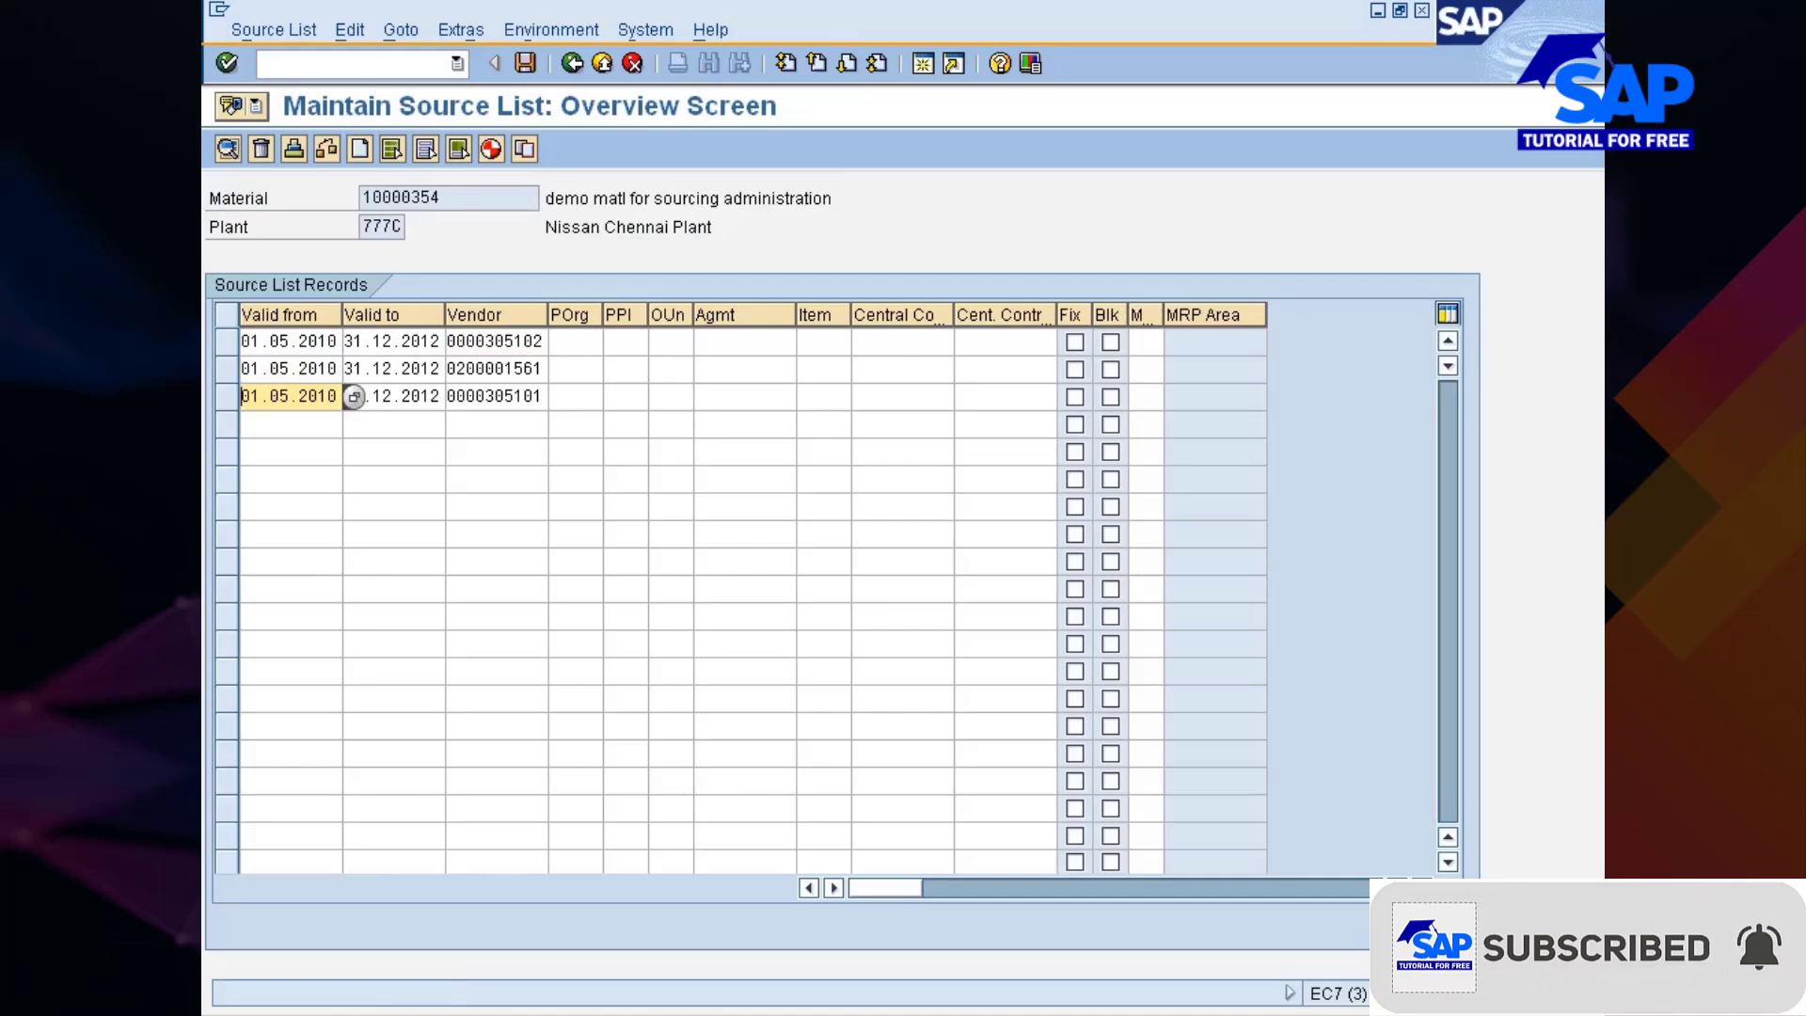
Set the purchasing organization to 777C for all three vendor records and save the source list
{"action": "left_click", "coordinate": [614, 341]}
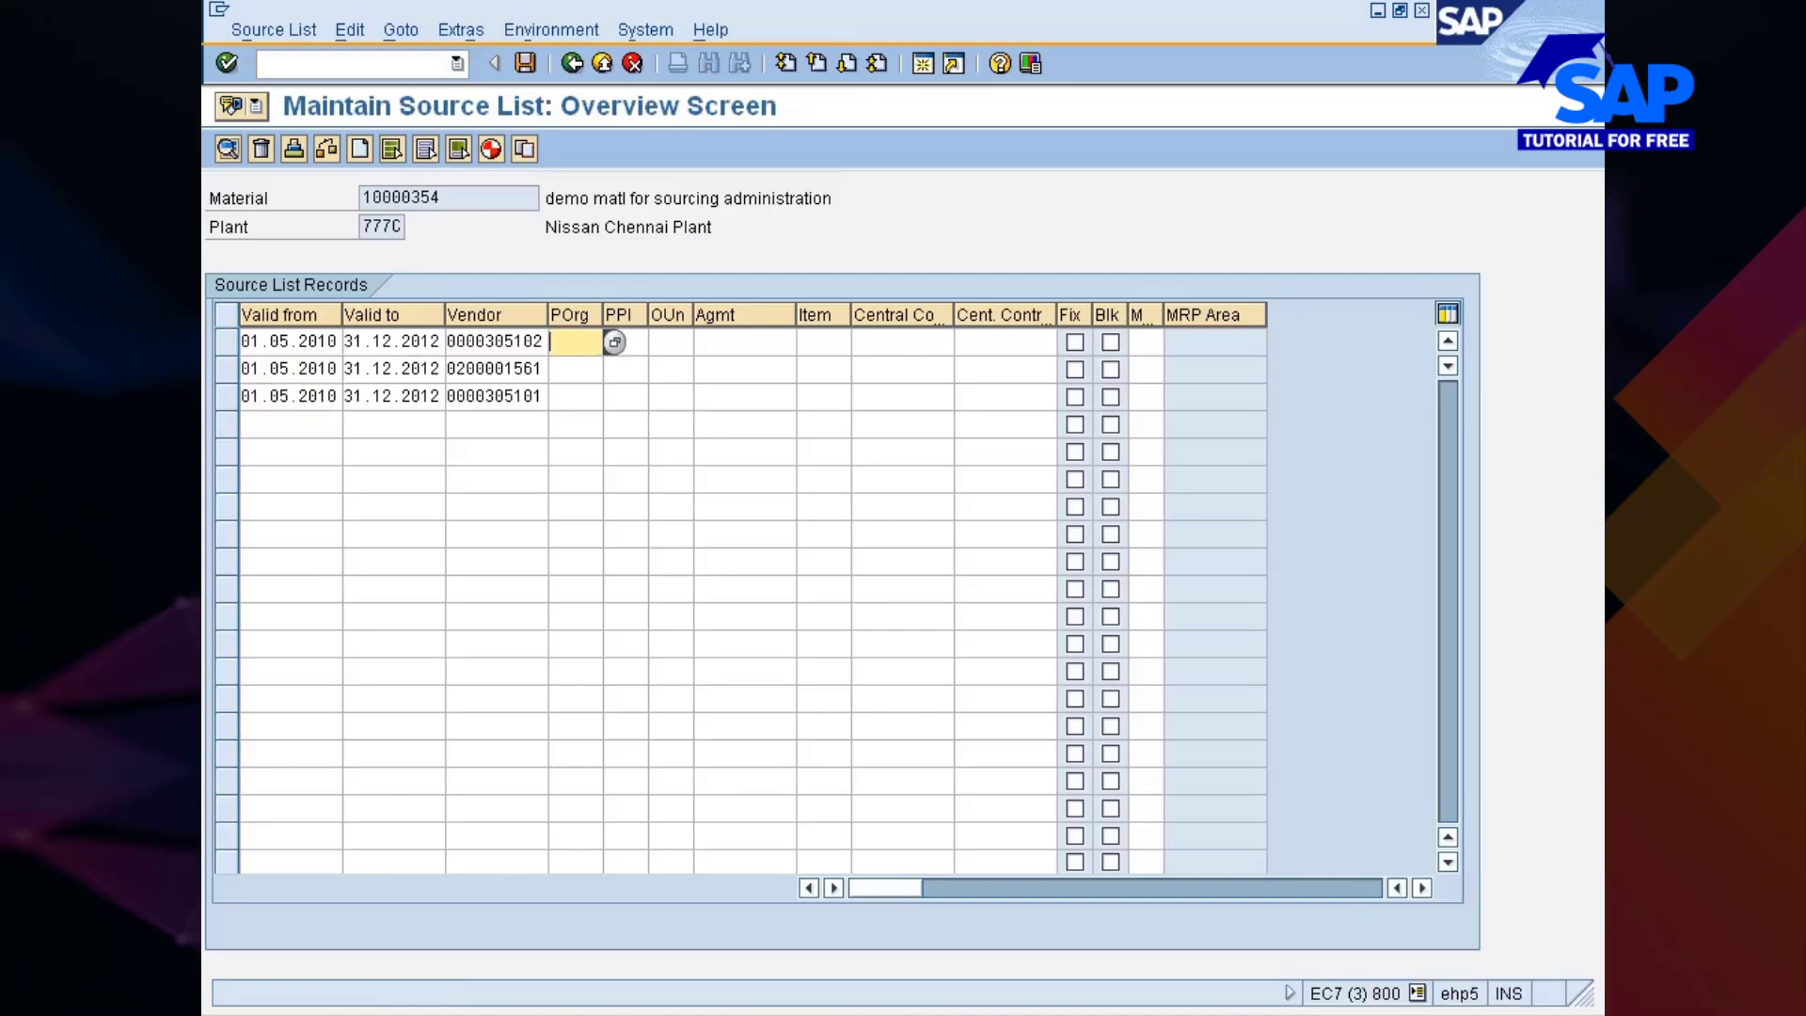
{"action": "type", "text": "7"}
{"action": "left_click", "coordinate": [574, 367]}
{"action": "left_click", "coordinate": [574, 369]}
{"action": "type", "text": "7"}
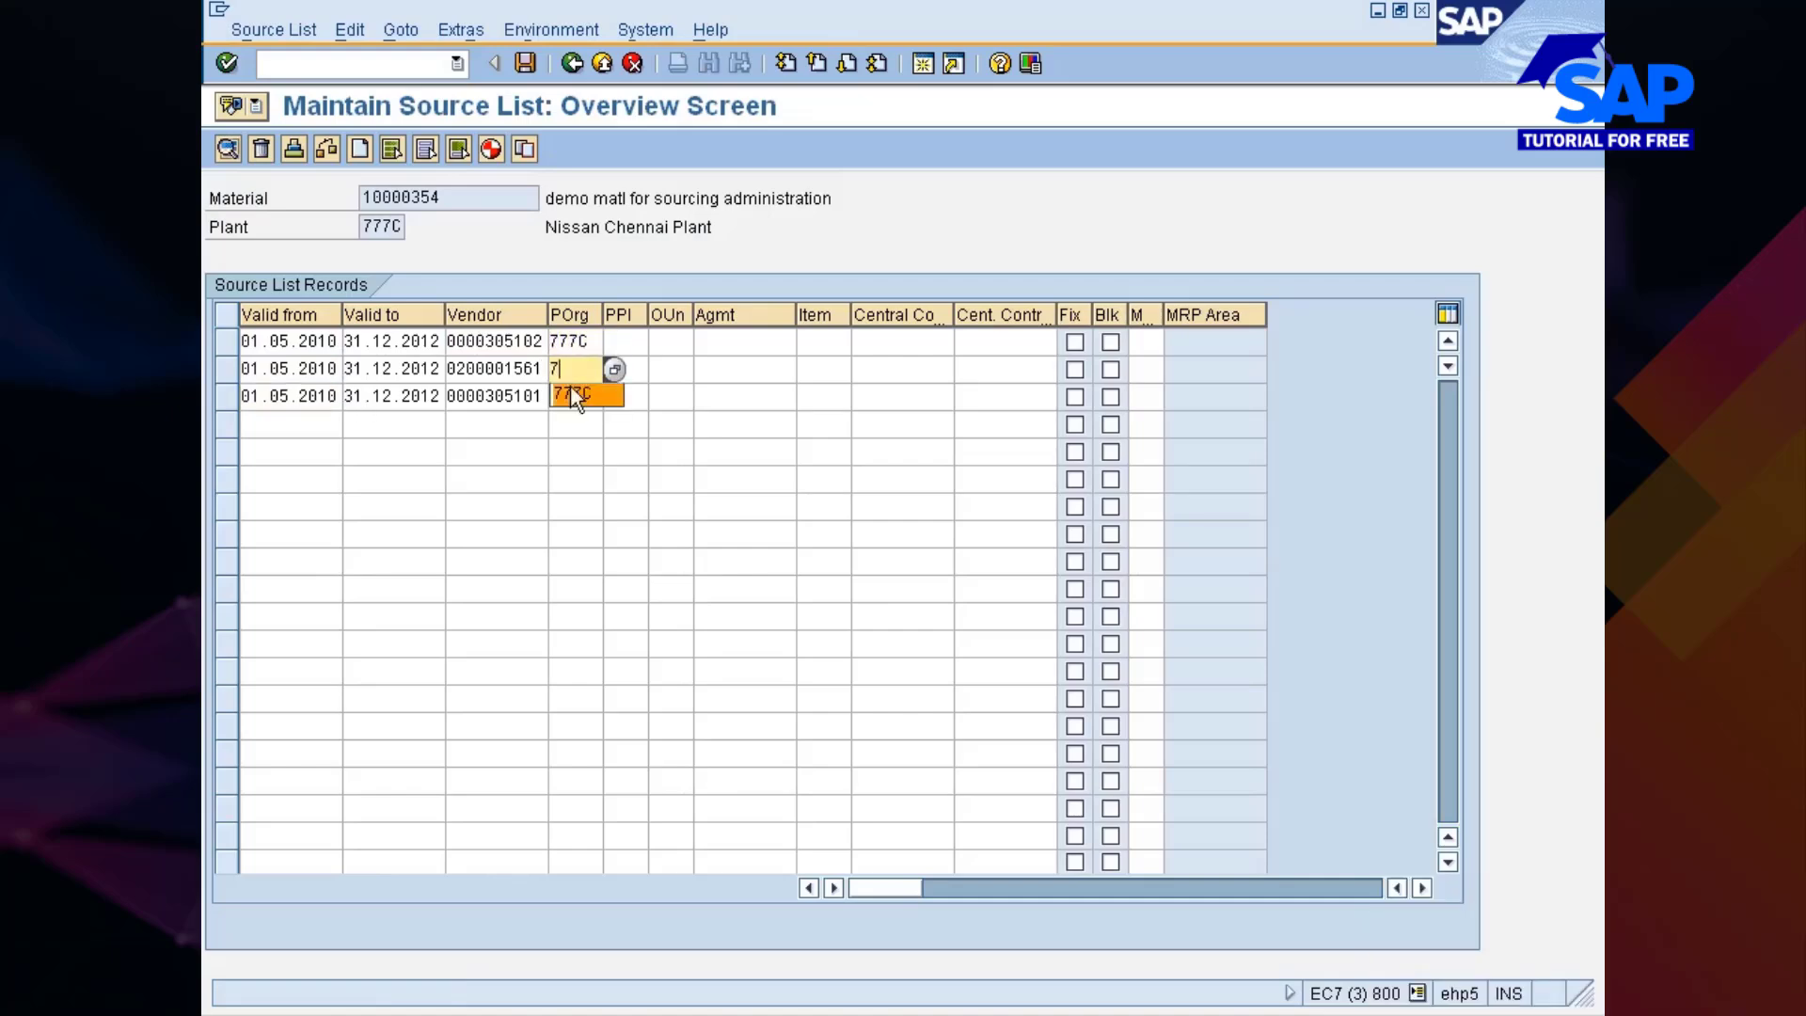
{"action": "left_click", "coordinate": [572, 395]}
{"action": "left_click", "coordinate": [572, 396]}
{"action": "type", "text": "777C"}
{"action": "left_click", "coordinate": [574, 423]}
{"action": "key", "text": "Return"}
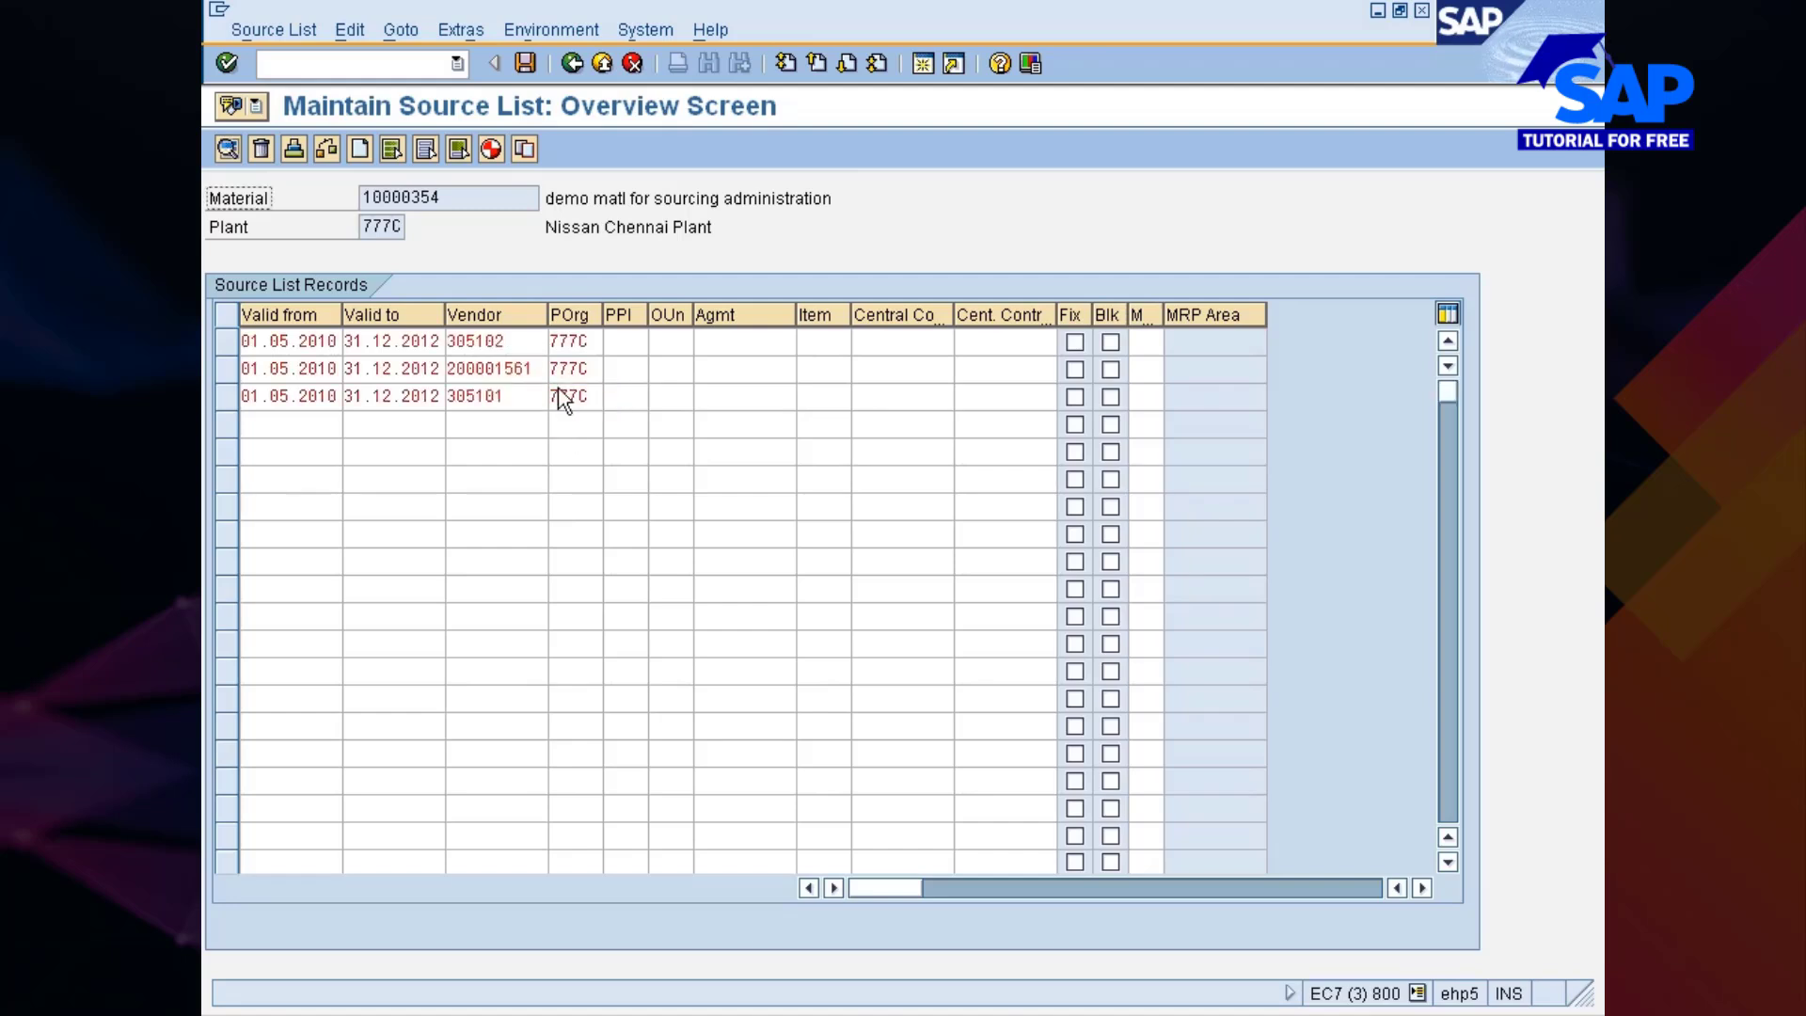
{"action": "left_click", "coordinate": [527, 64]}
Switch to the Create Purchase Requisition session and restart it with transaction ME51N
{"action": "key", "text": "alt+Tab"}
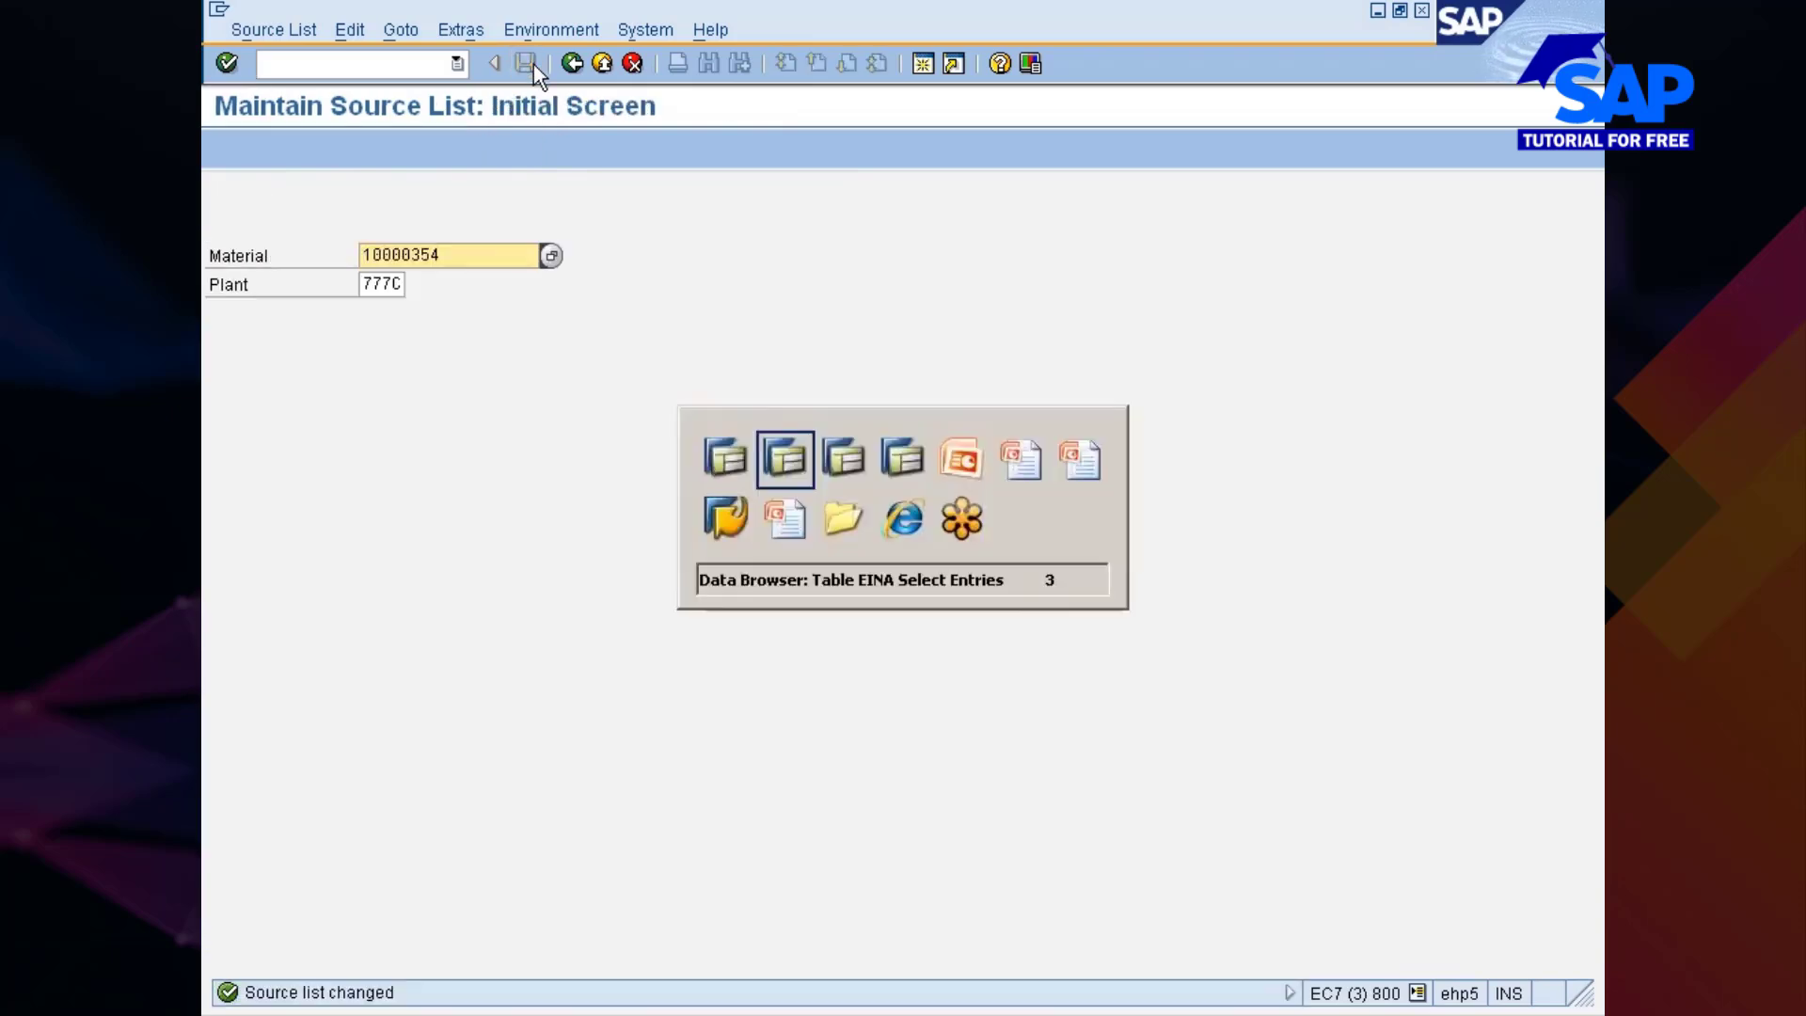
{"action": "key", "text": "alt+Tab"}
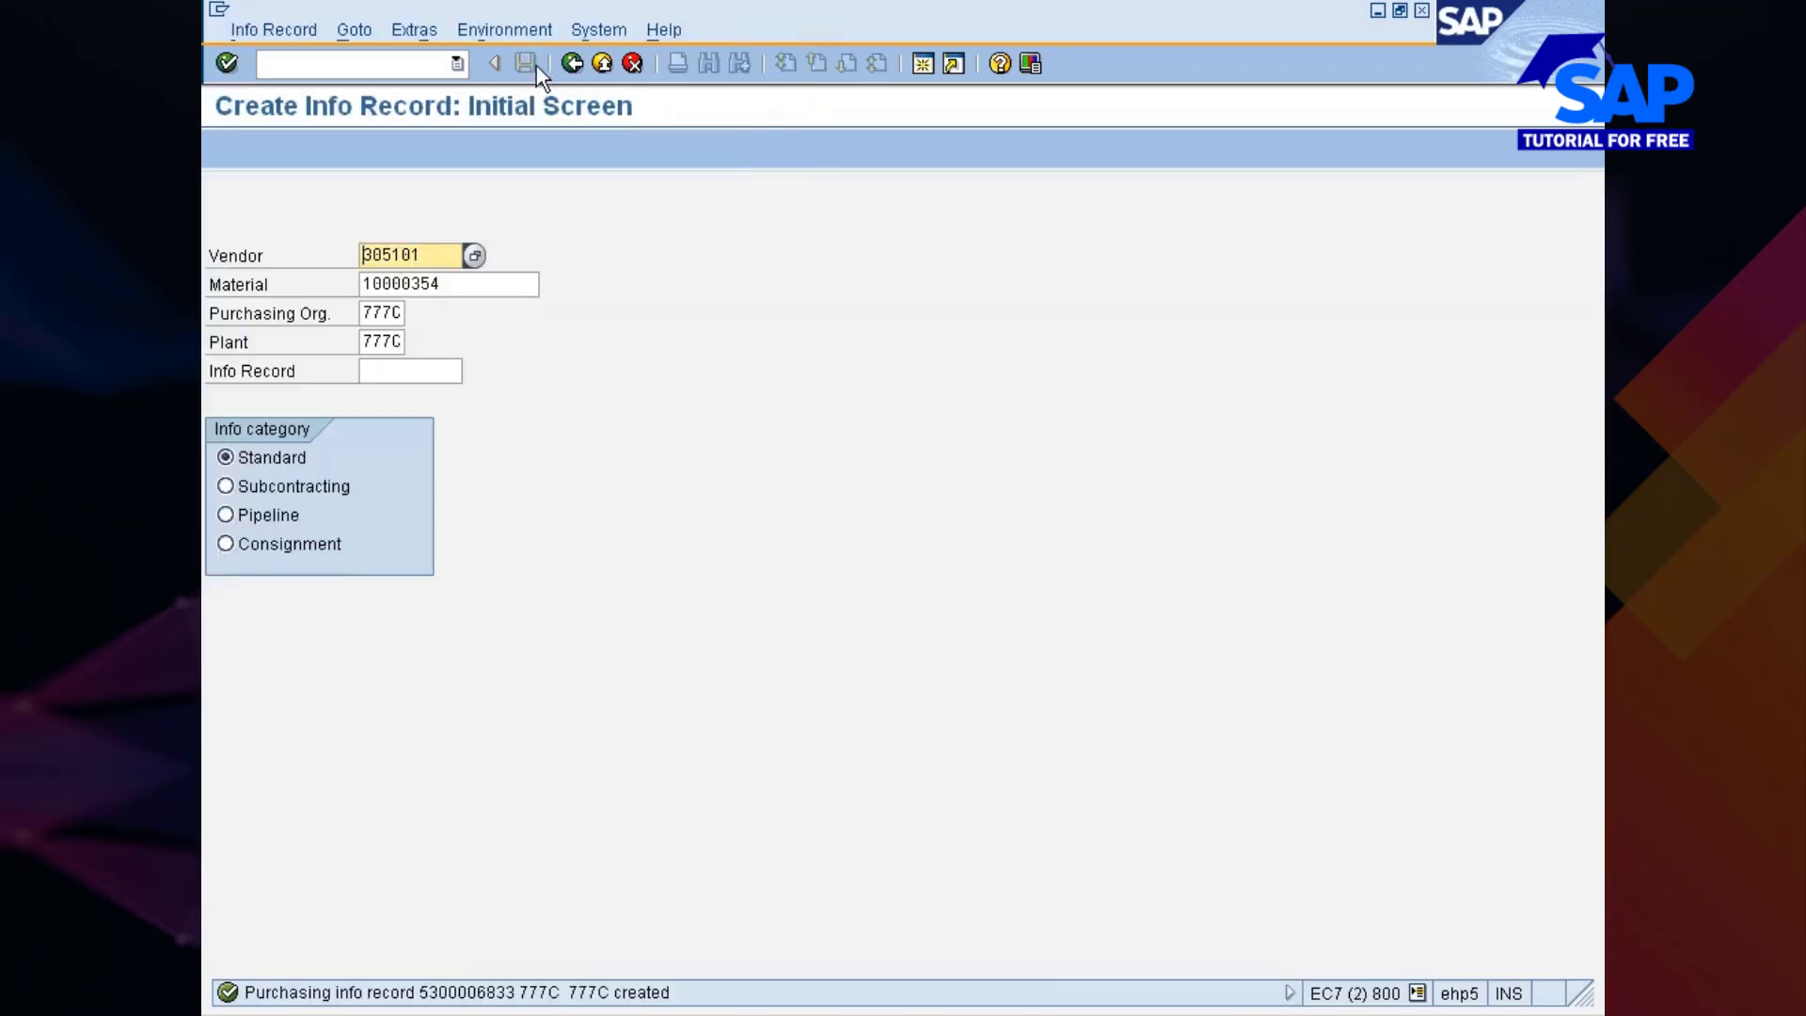
{"action": "left_click", "coordinate": [985, 1012]}
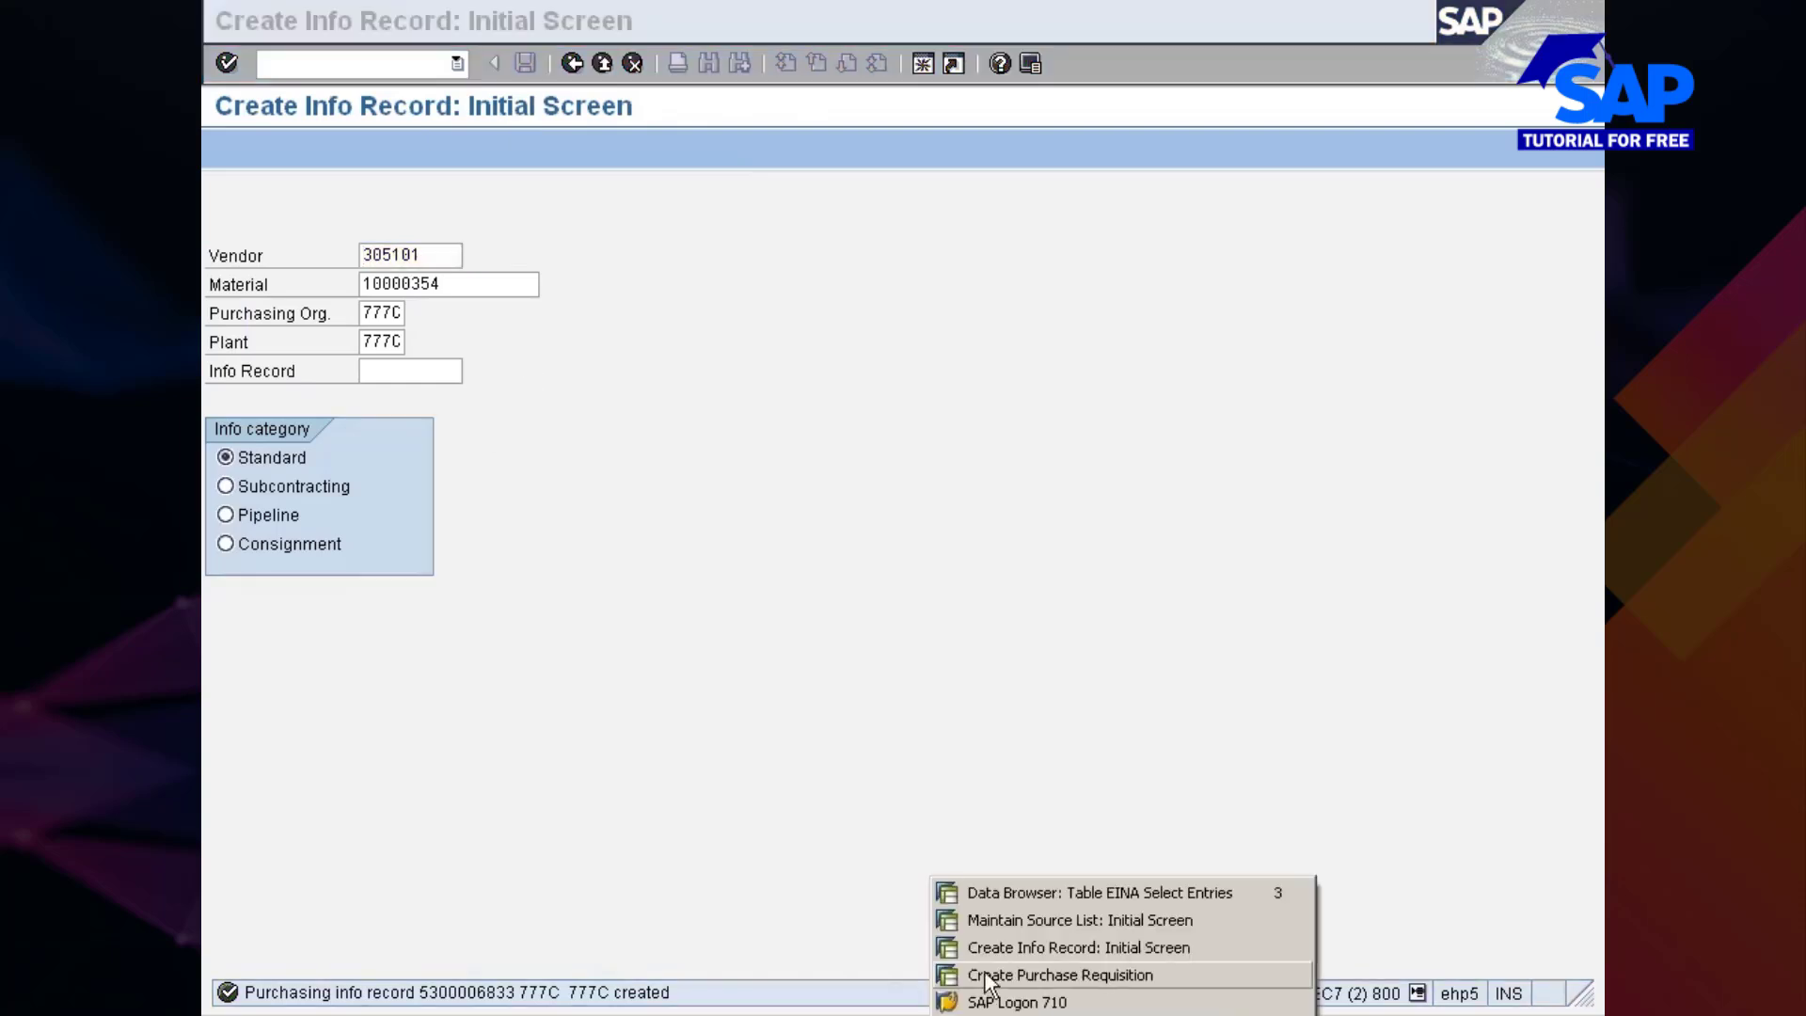
{"action": "left_click", "coordinate": [984, 972]}
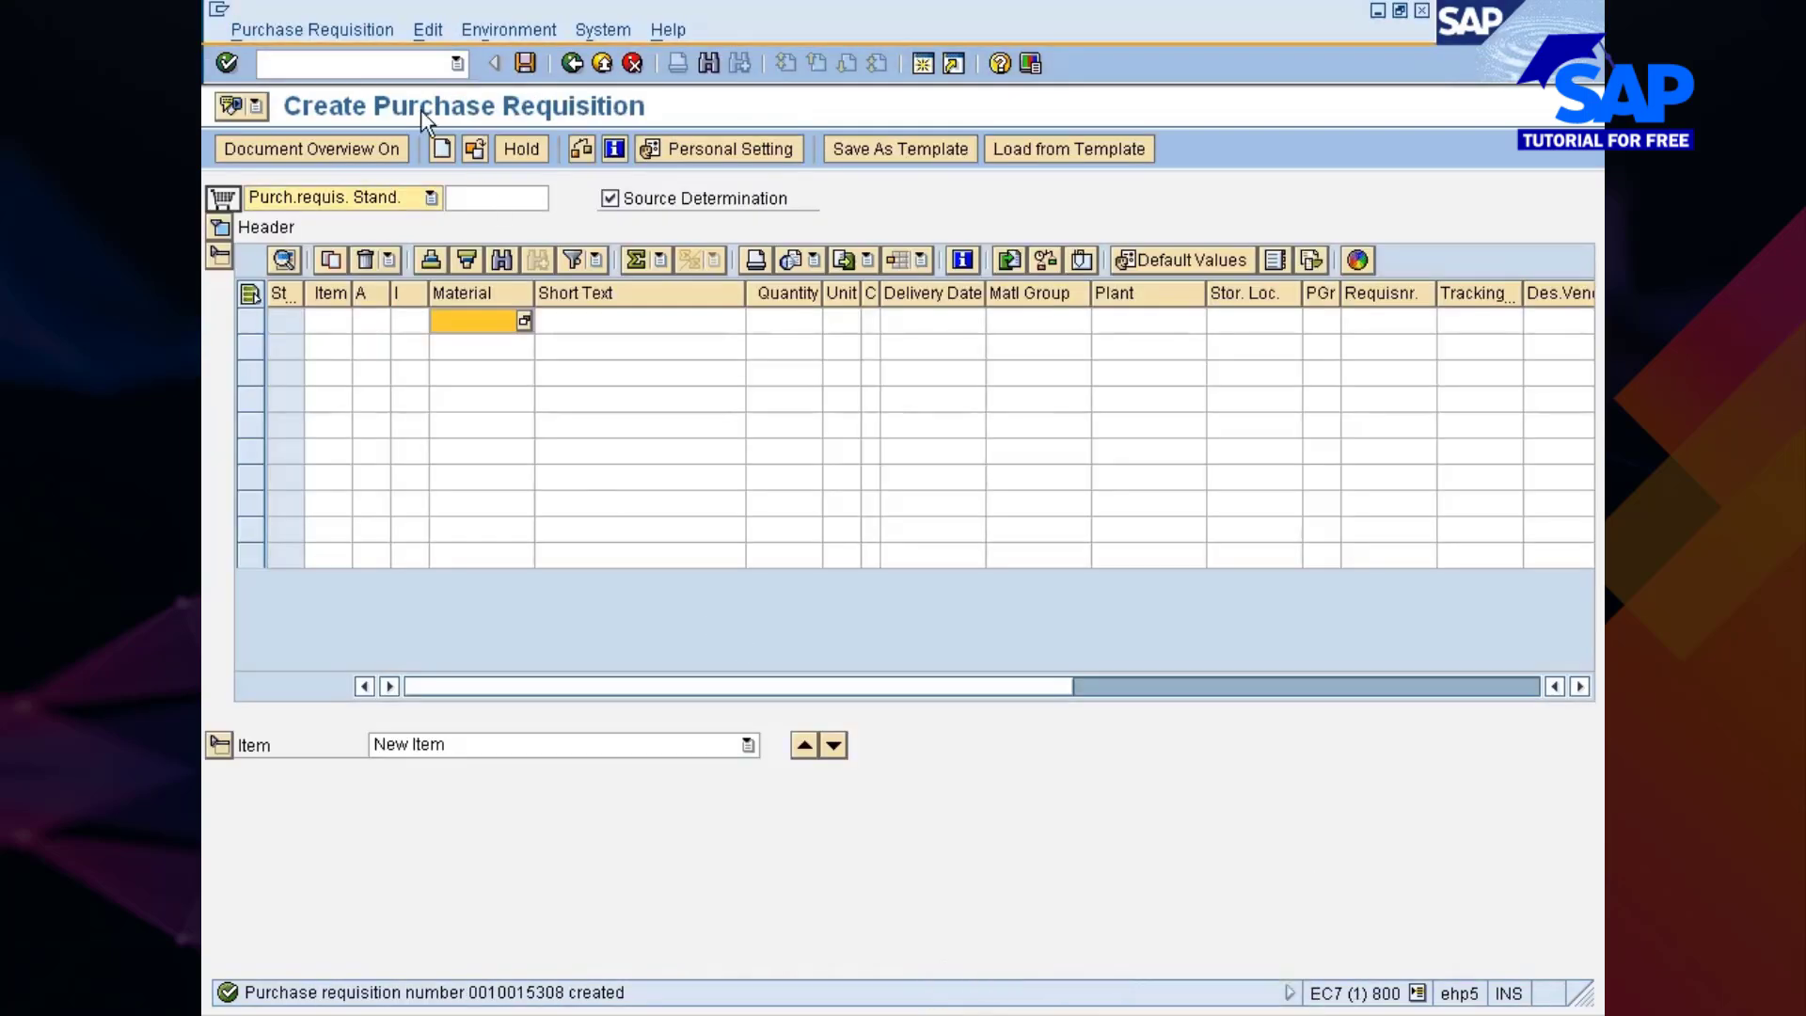
{"action": "left_click", "coordinate": [369, 63]}
{"action": "type", "text": "/nme51N"}
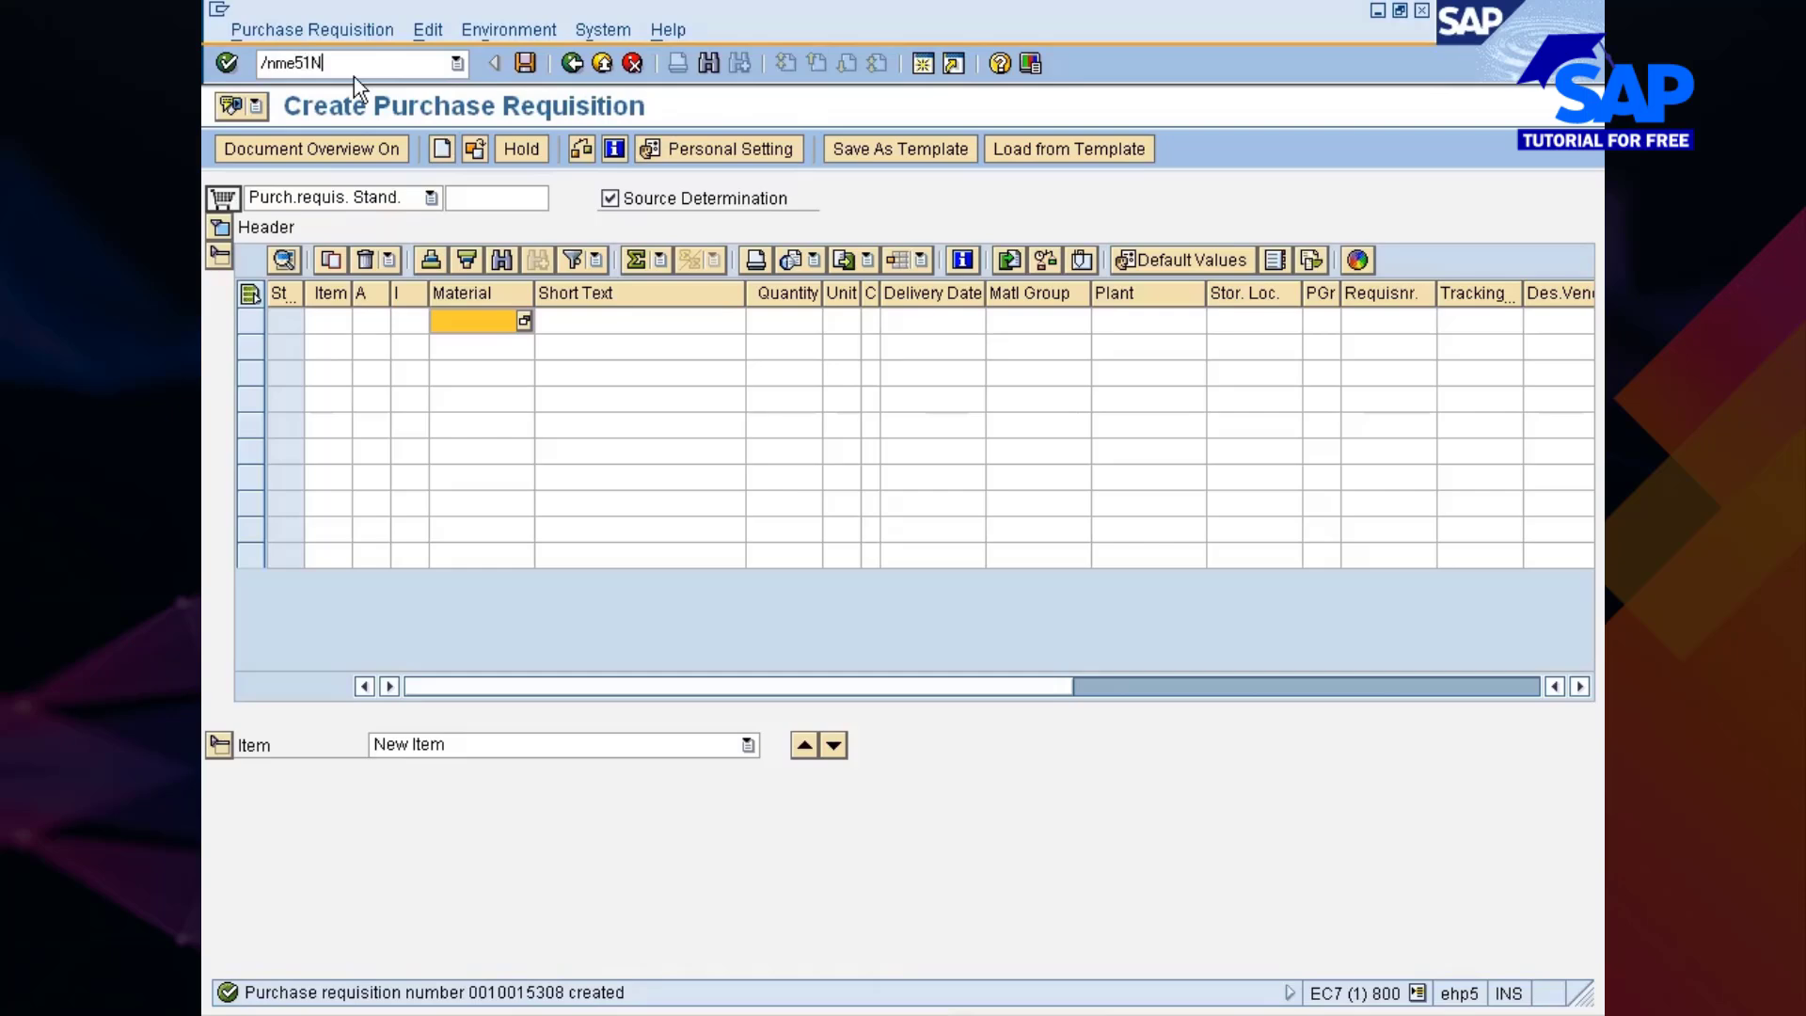
{"action": "key", "text": "Return"}
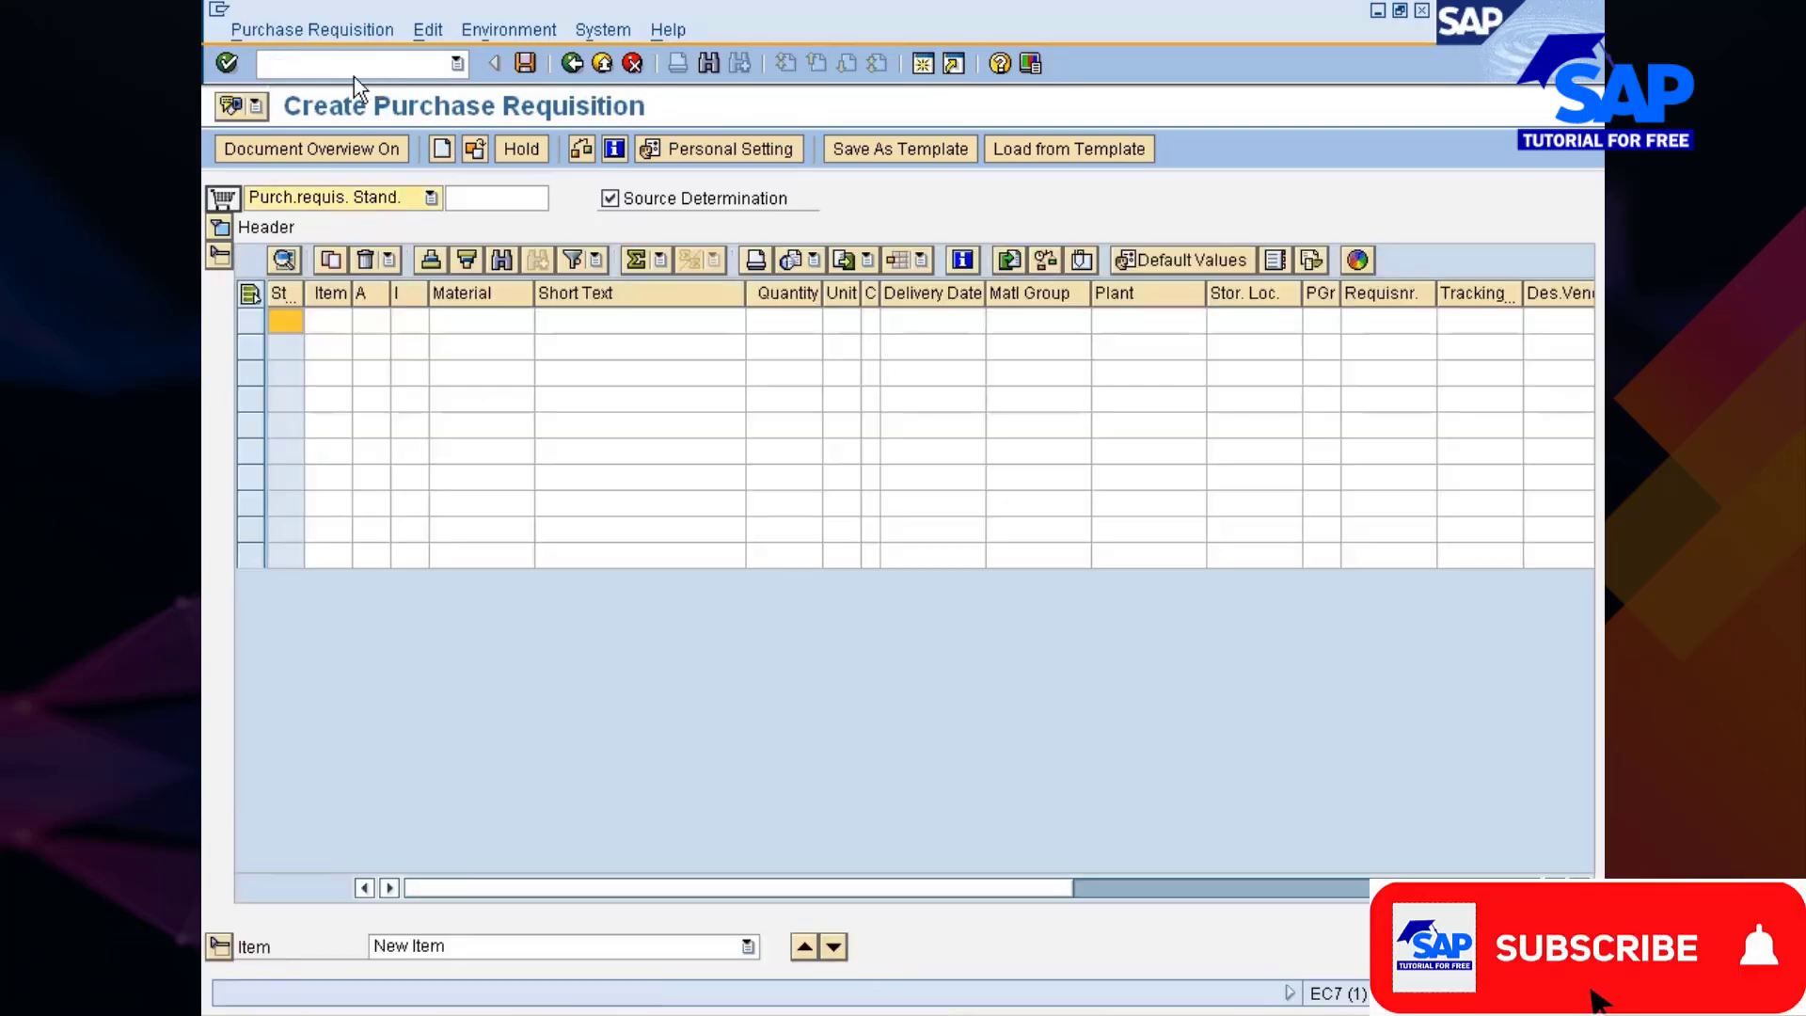
{"action": "left_click", "coordinate": [464, 312]}
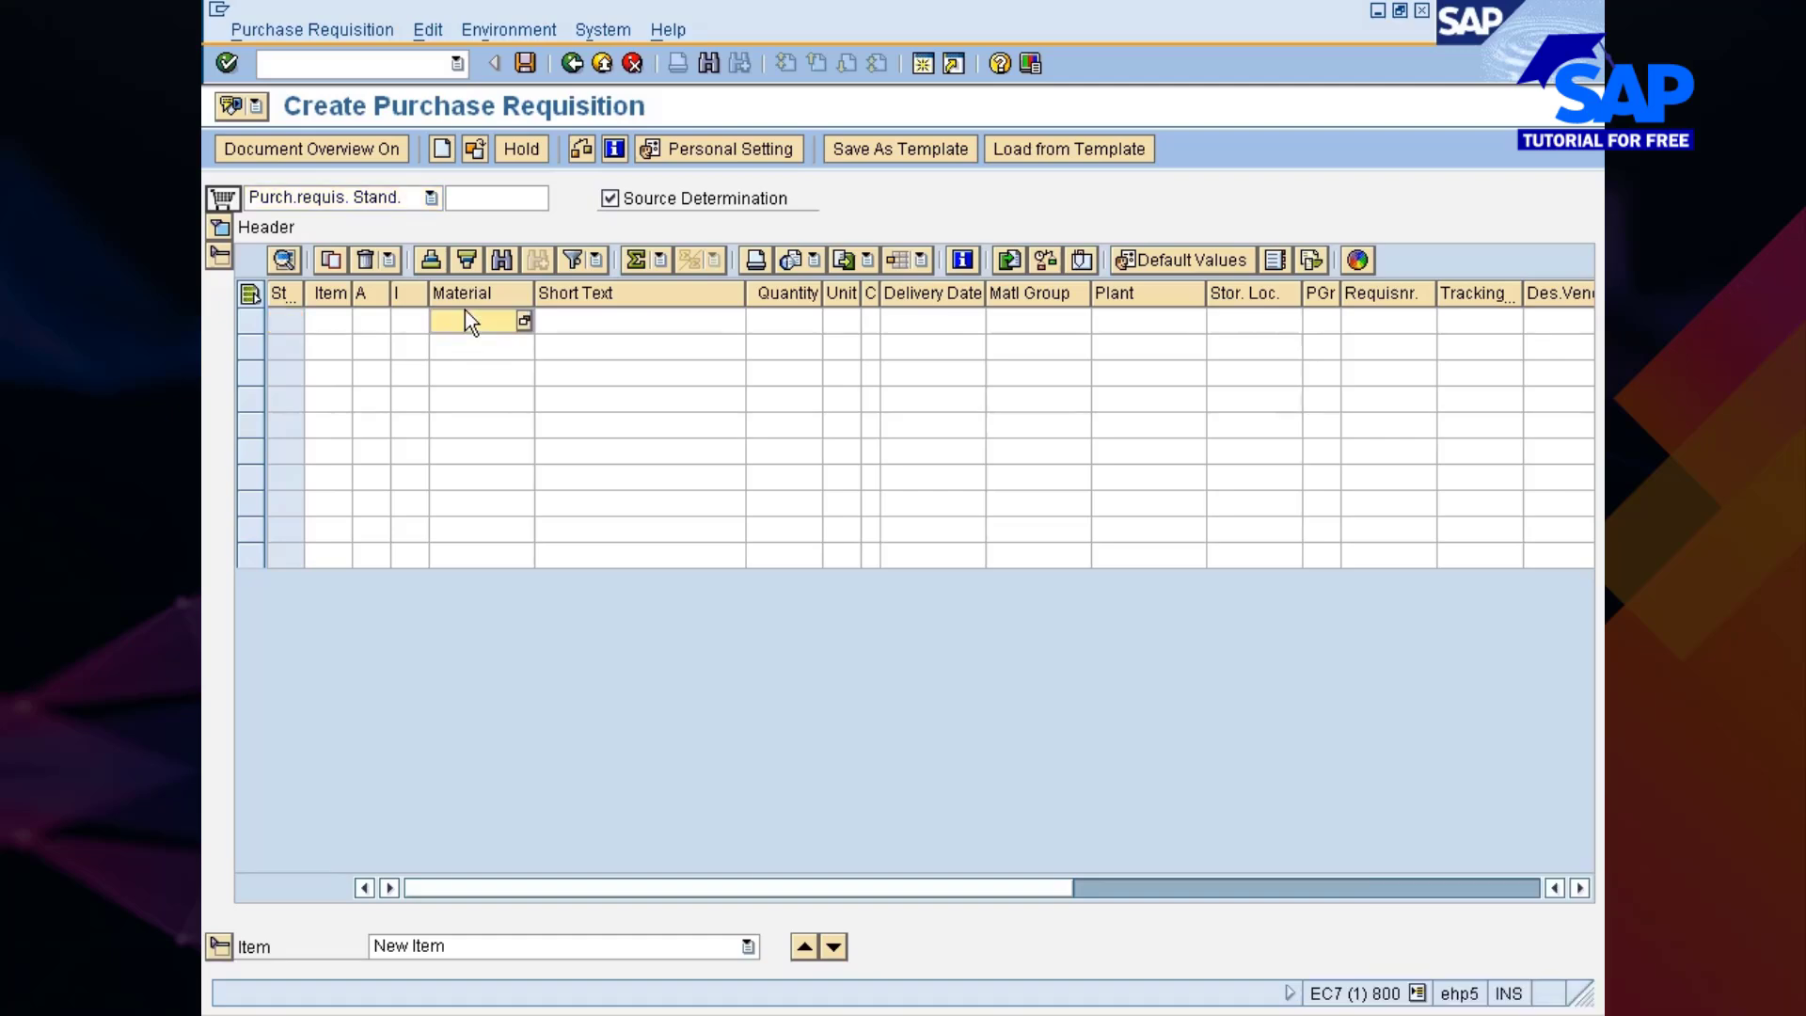
{"action": "key", "text": "ctrl+v"}
{"action": "left_click", "coordinate": [658, 325]}
{"action": "key", "text": "BackSpace"}
{"action": "key", "text": "BackSpace"}
{"action": "key", "text": "BackSpace"}
{"action": "key", "text": "BackSpace"}
{"action": "key", "text": "BackSpace"}
{"action": "key", "text": "BackSpace"}
{"action": "key", "text": "BackSpace"}
{"action": "key", "text": "BackSpace"}
{"action": "key", "text": "BackSpace"}
{"action": "key", "text": "BackSpace"}
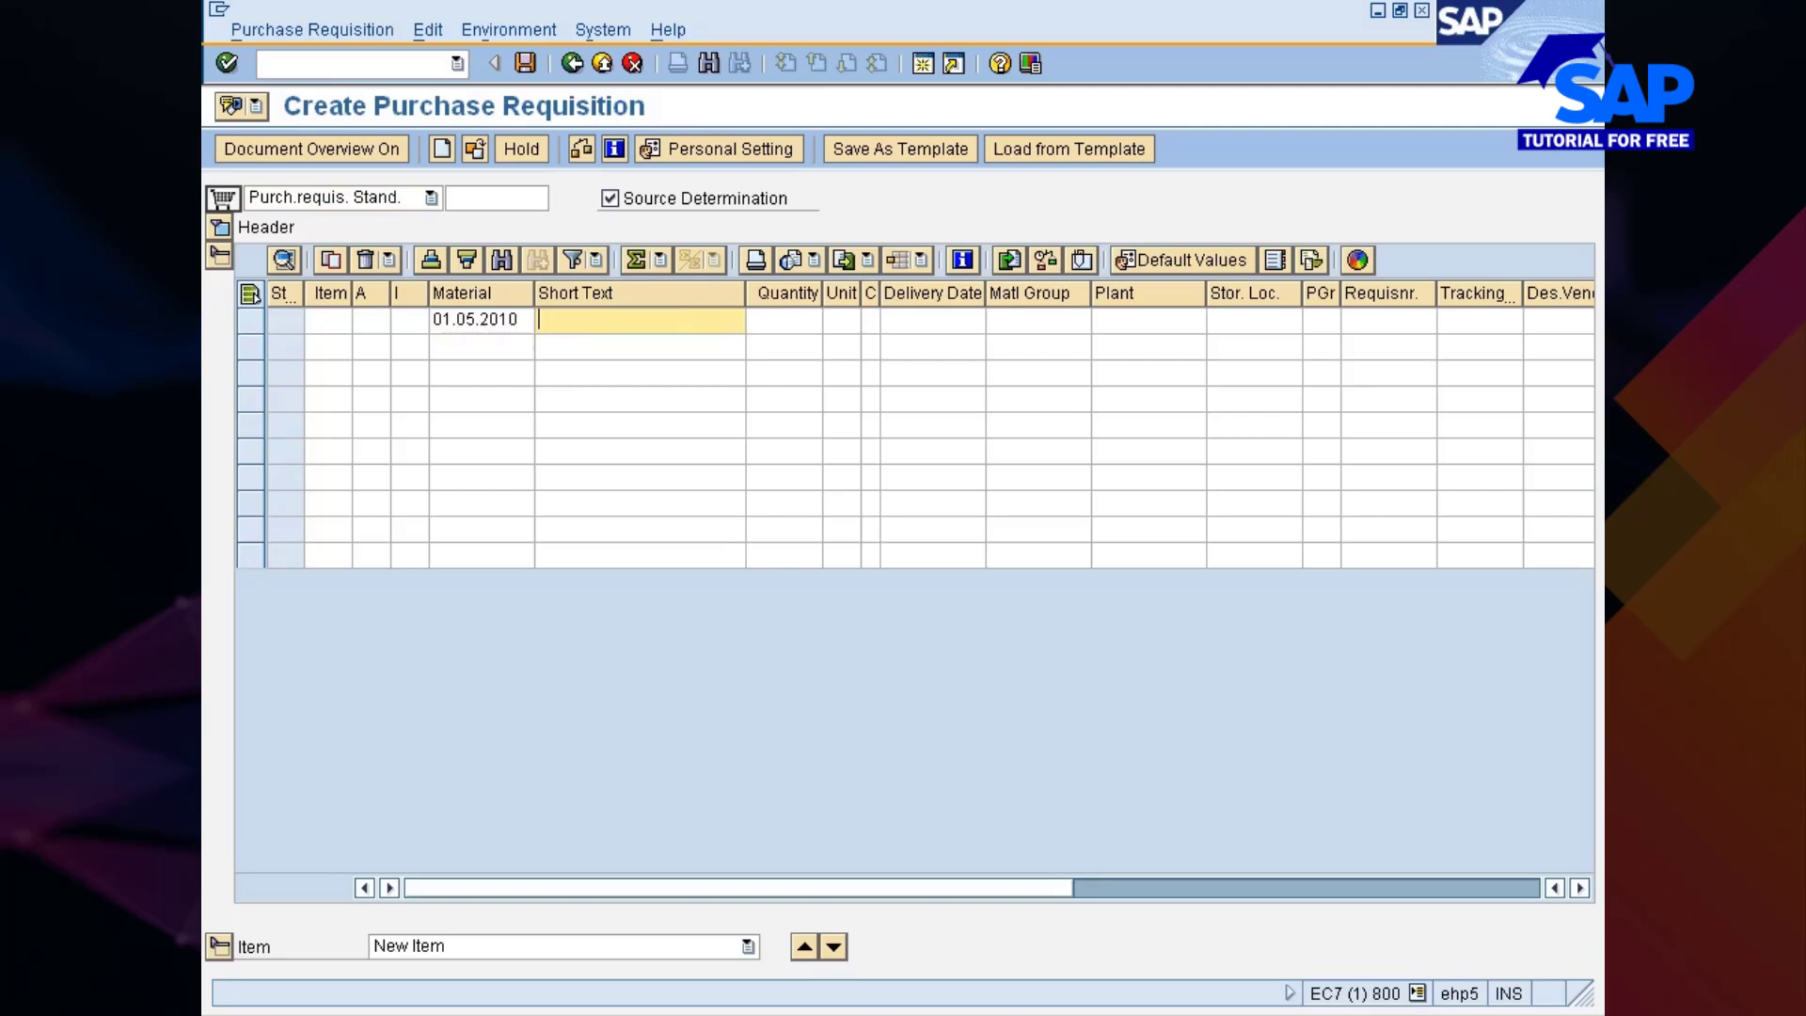
{"action": "key", "text": "shift+Tab"}
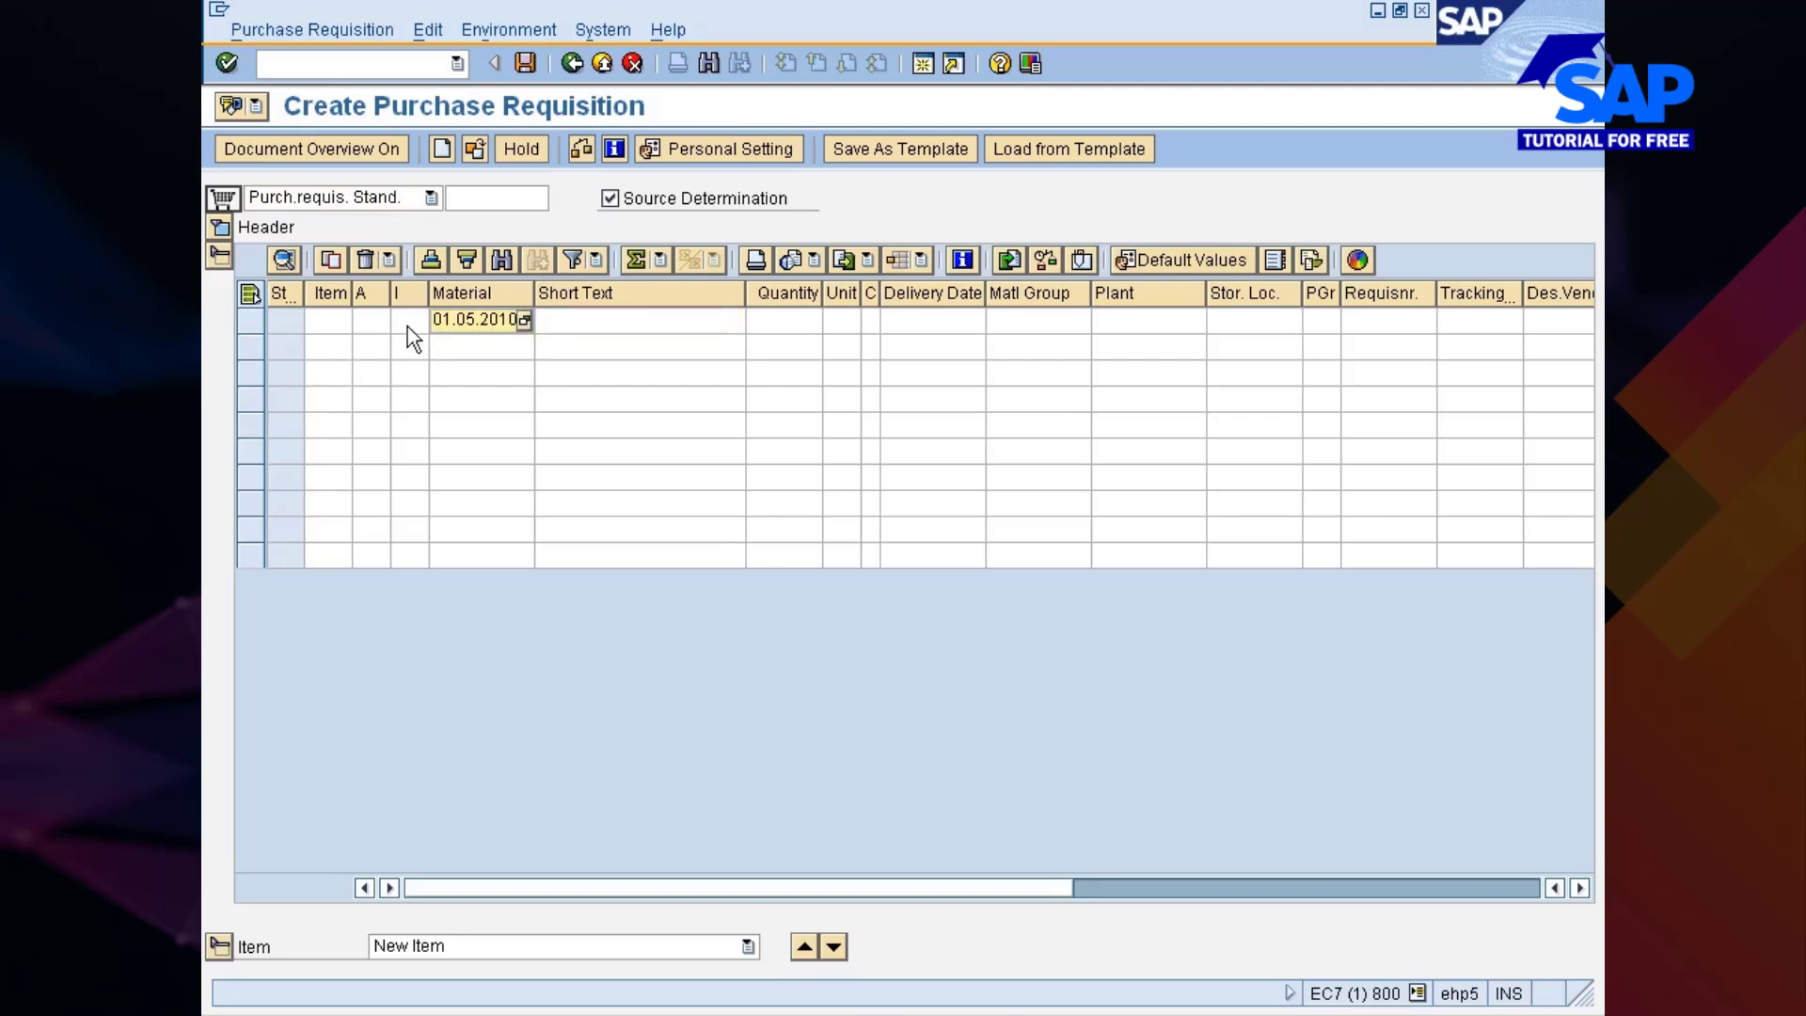
{"action": "key", "text": "BackSpace"}
{"action": "key", "text": "BackSpace"}
{"action": "key", "text": "BackSpace"}
{"action": "key", "text": "BackSpace"}
{"action": "key", "text": "BackSpace"}
{"action": "key", "text": "BackSpace"}
{"action": "key", "text": "BackSpace"}
{"action": "key", "text": "BackSpace"}
{"action": "key", "text": "BackSpace"}
{"action": "key", "text": "BackSpace"}
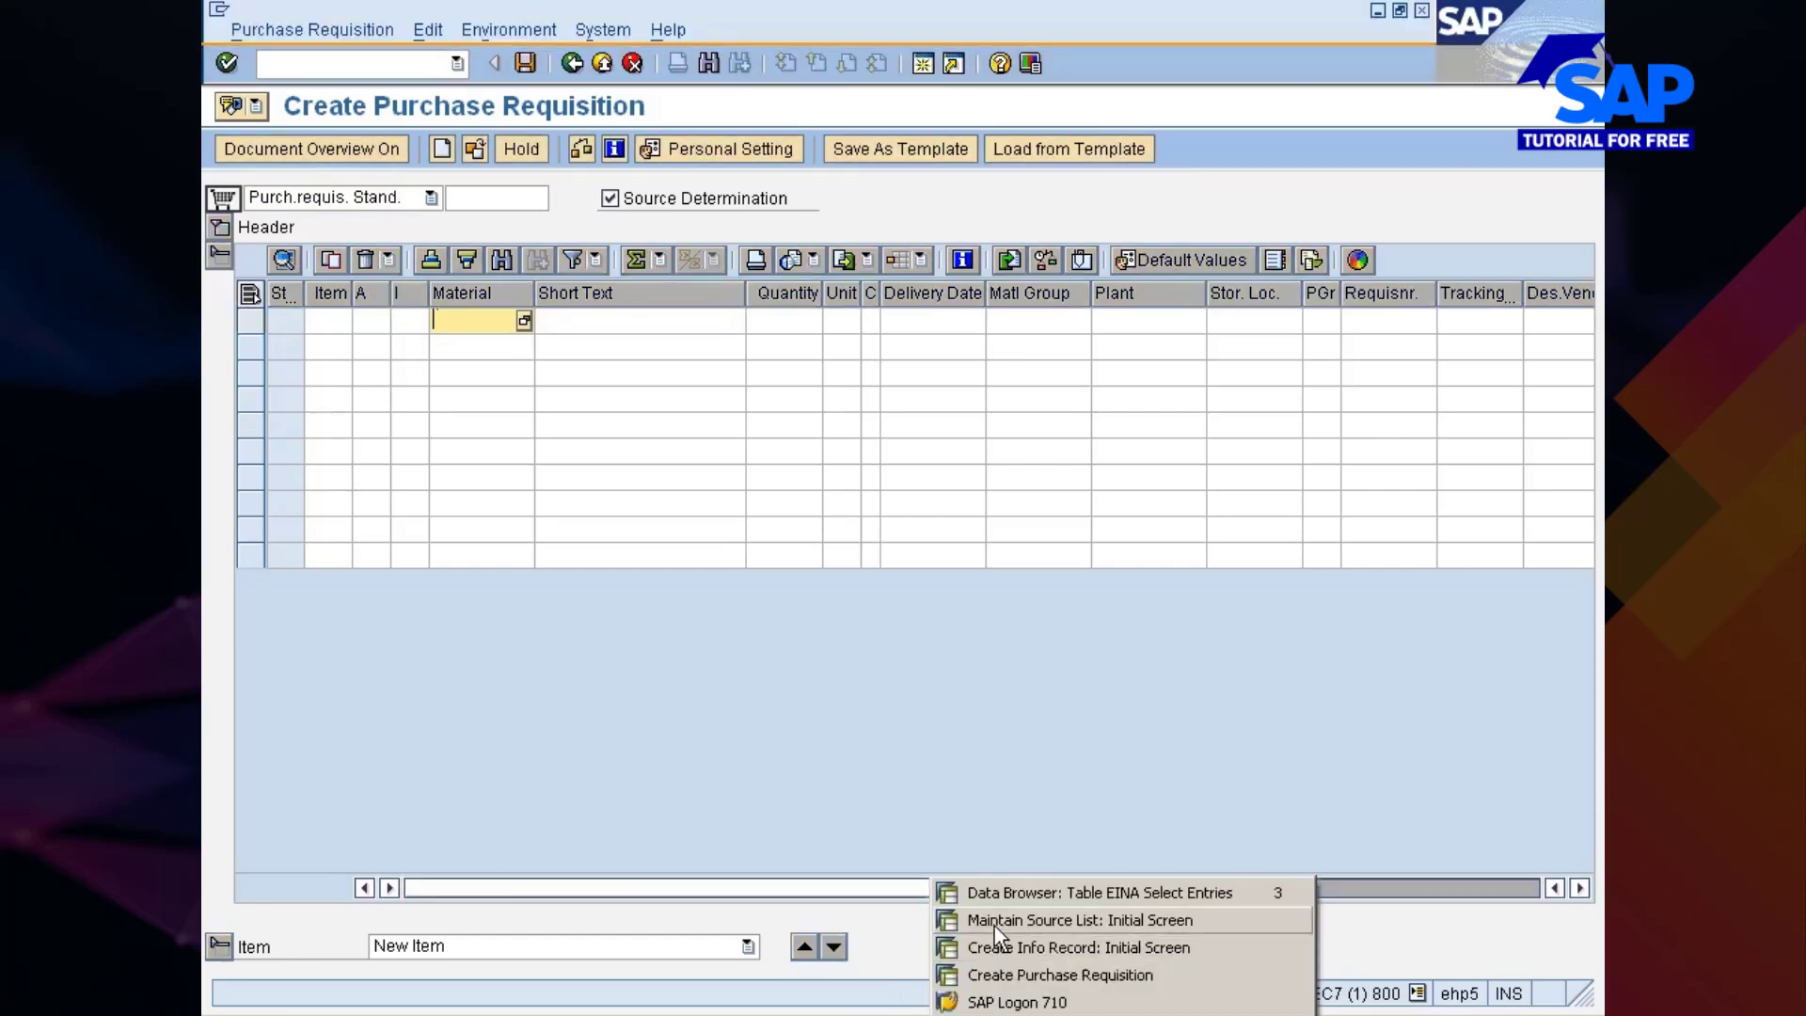
Copy material number 1000035 from the Maintain Source List session into the first item of the purchase requisition
{"action": "left_click", "coordinate": [995, 926]}
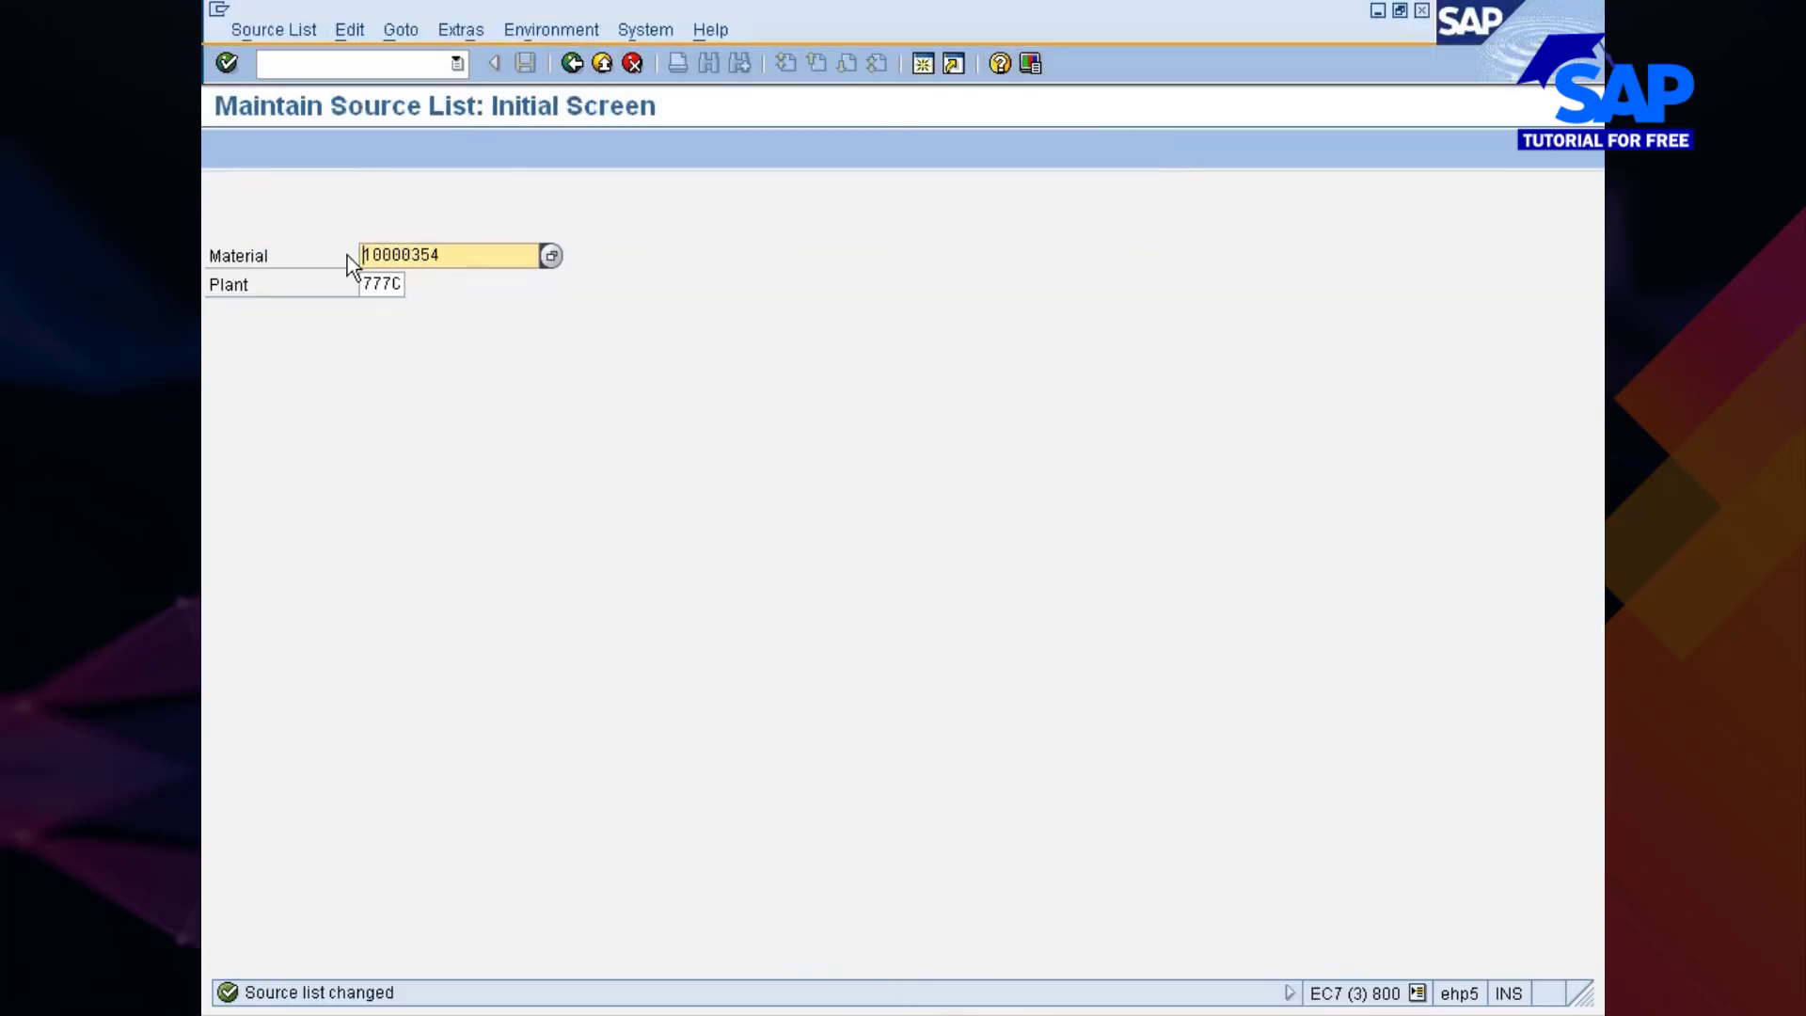
{"action": "key", "text": "alt+Tab"}
{"action": "key", "text": "ctrl+v"}
{"action": "key", "text": "Tab"}
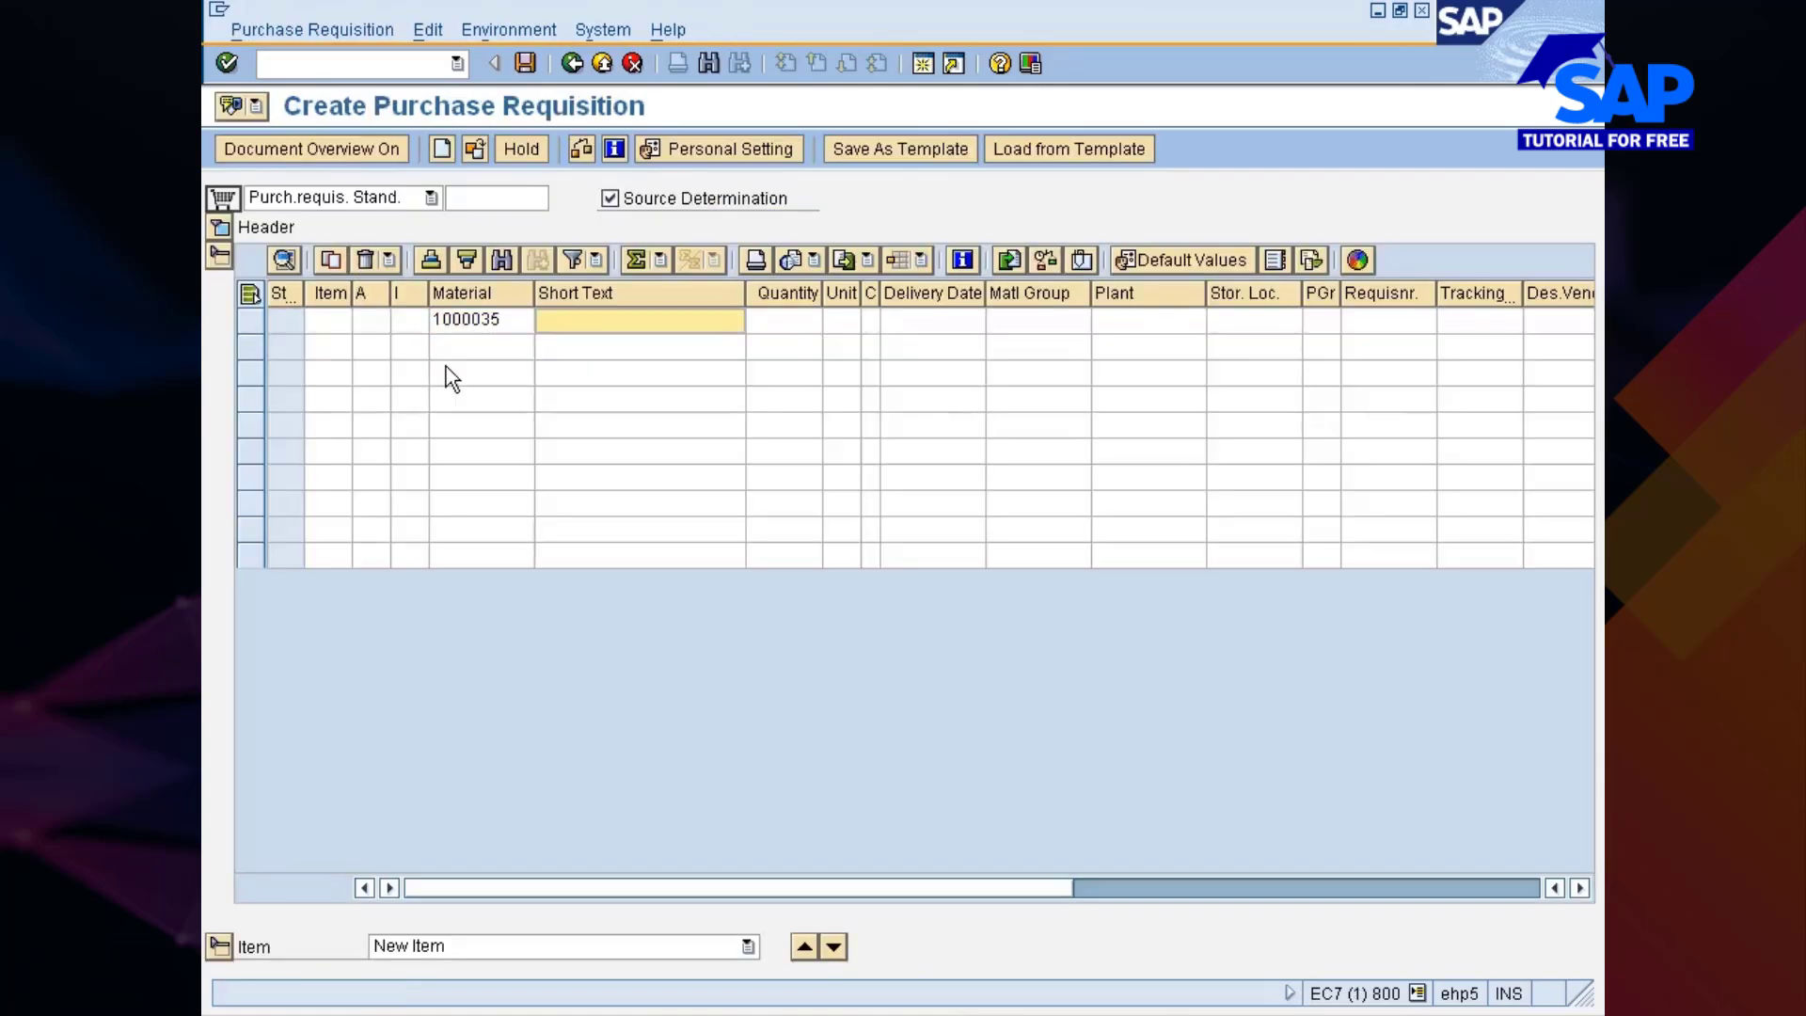
Set the requisition item's quantity to 25 and its plant to 777C
{"action": "key", "text": "Tab"}
{"action": "type", "text": "25"}
{"action": "key", "text": "Tab"}
{"action": "key", "text": "Tab"}
{"action": "key", "text": "Tab"}
{"action": "key", "text": "Tab"}
{"action": "key", "text": "Tab"}
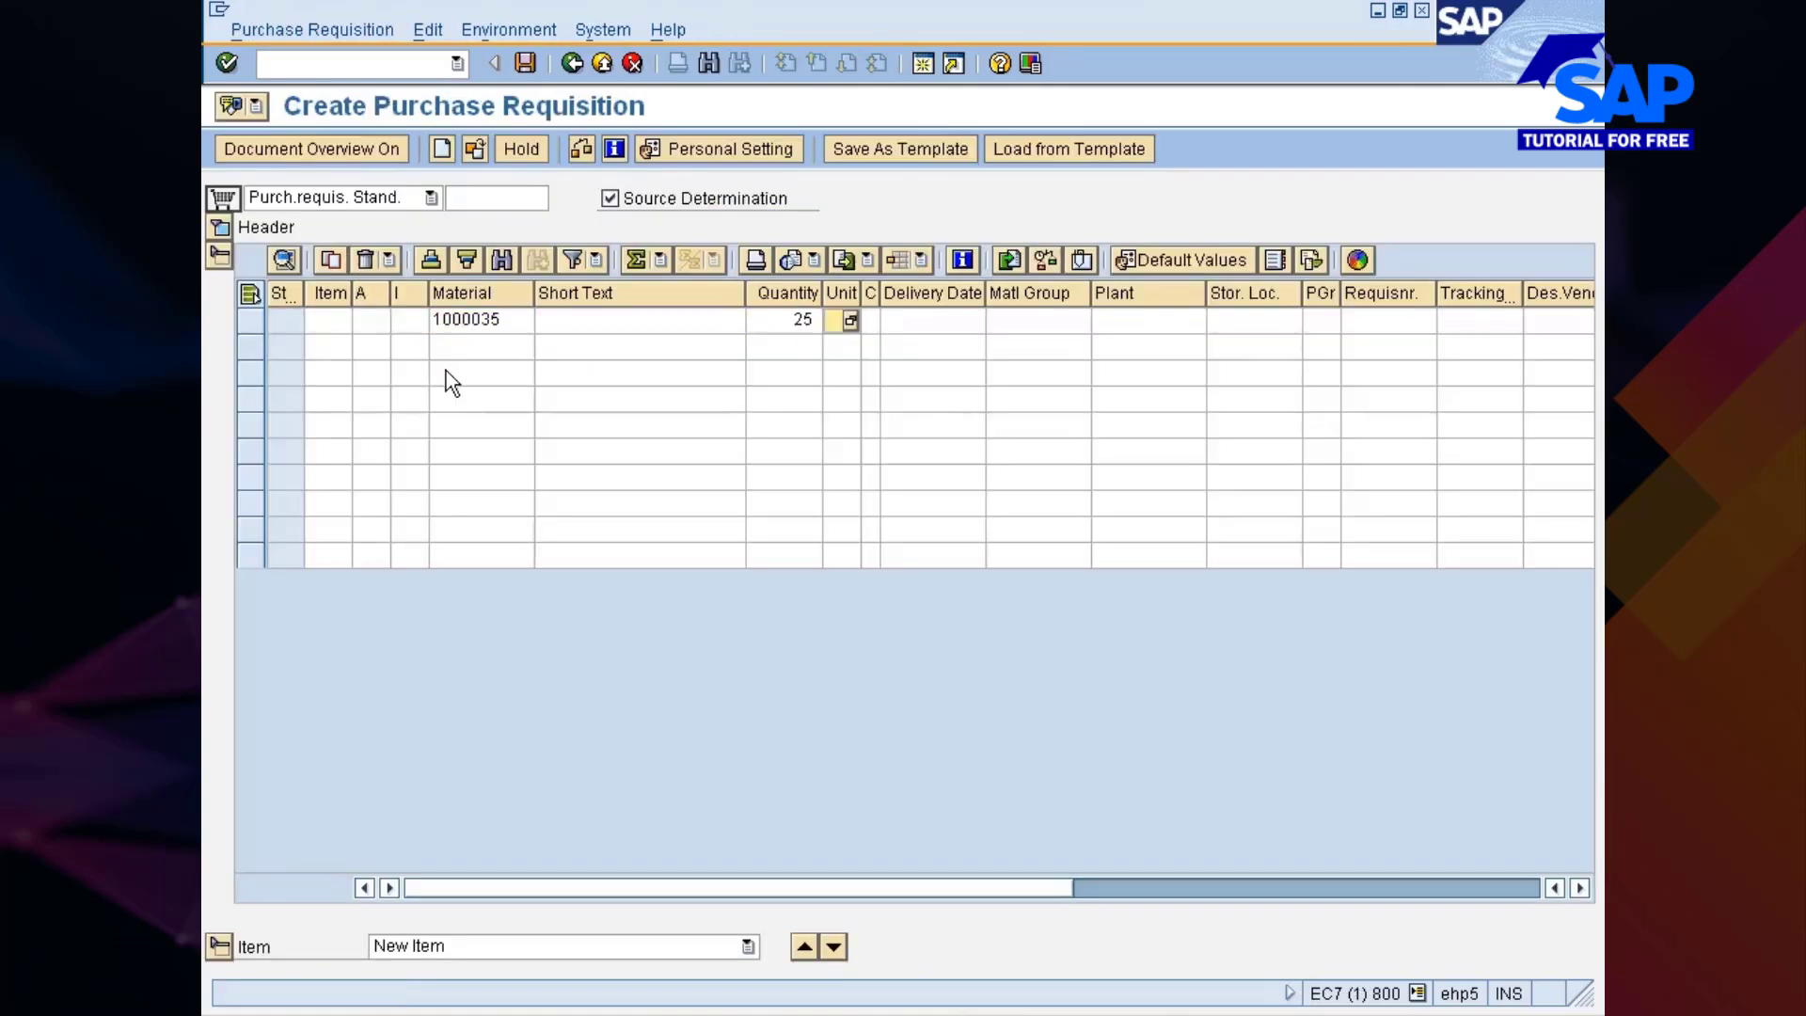
{"action": "type", "text": "7"}
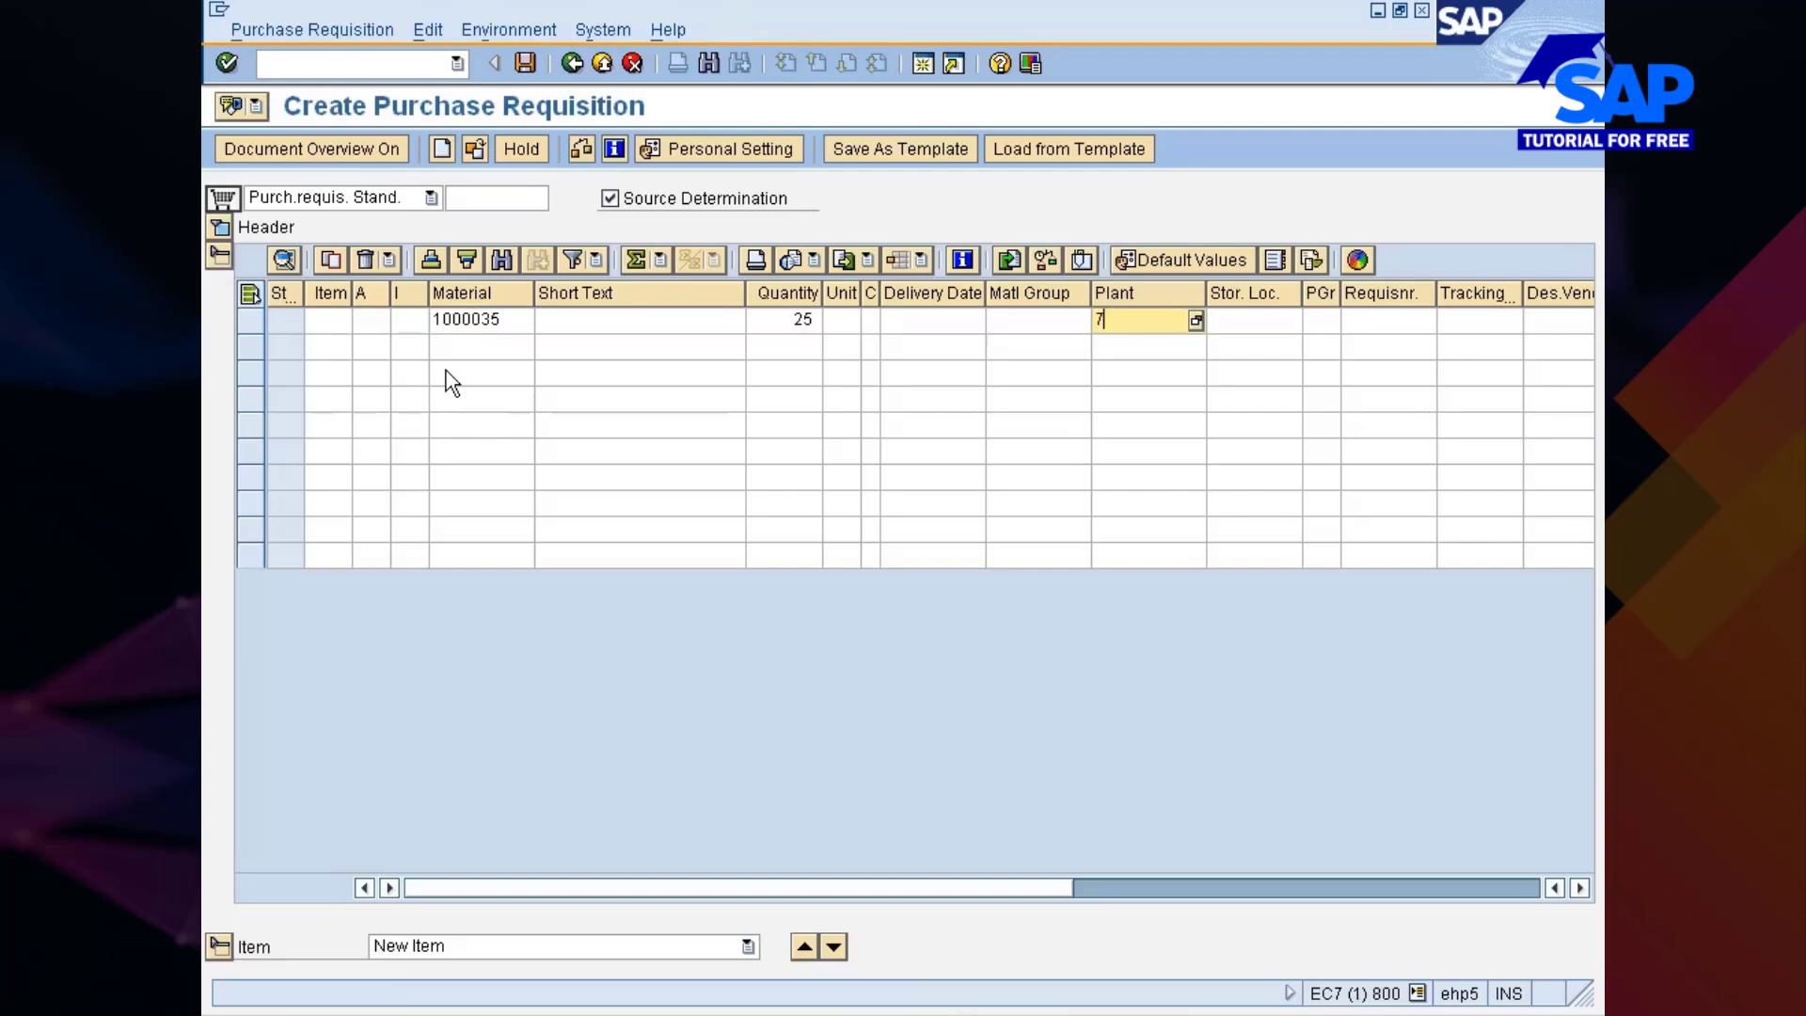
{"action": "type", "text": "77c"}
Review the vendor records in the source list for material 10000354, plant 777C, and return to the purchase requisition
{"action": "key", "text": "alt+Tab"}
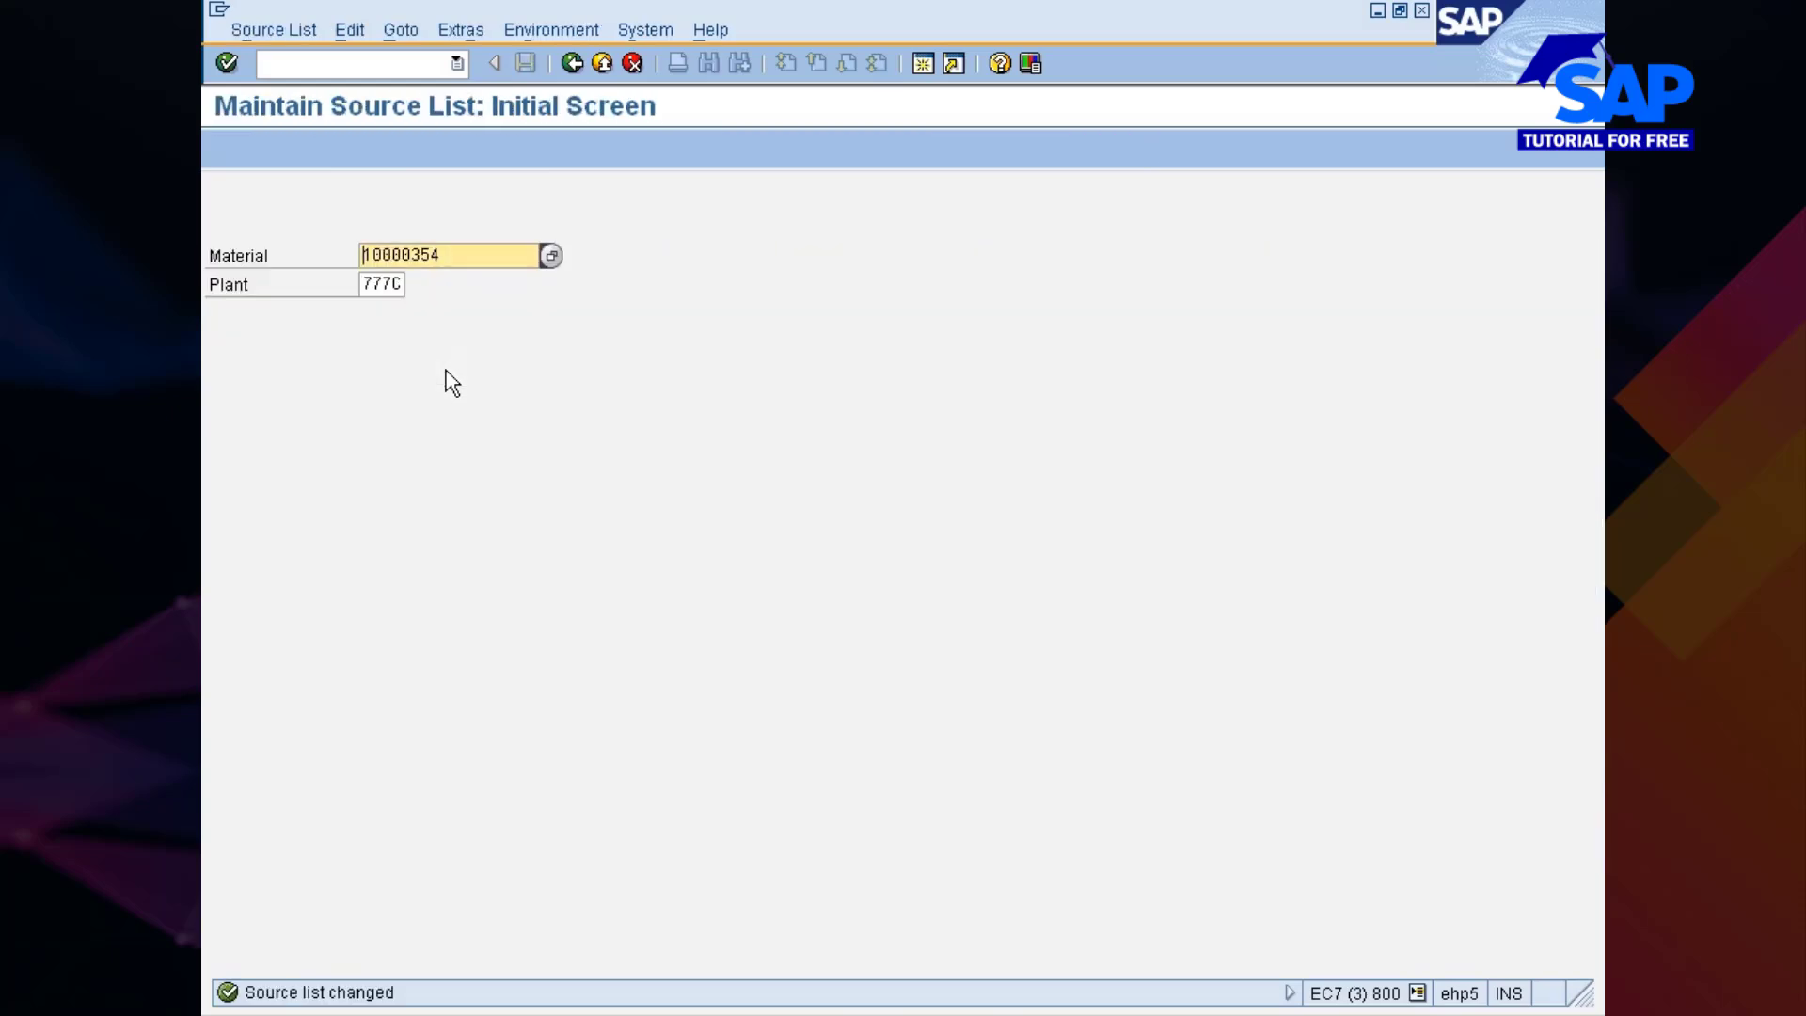
{"action": "key", "text": "Return"}
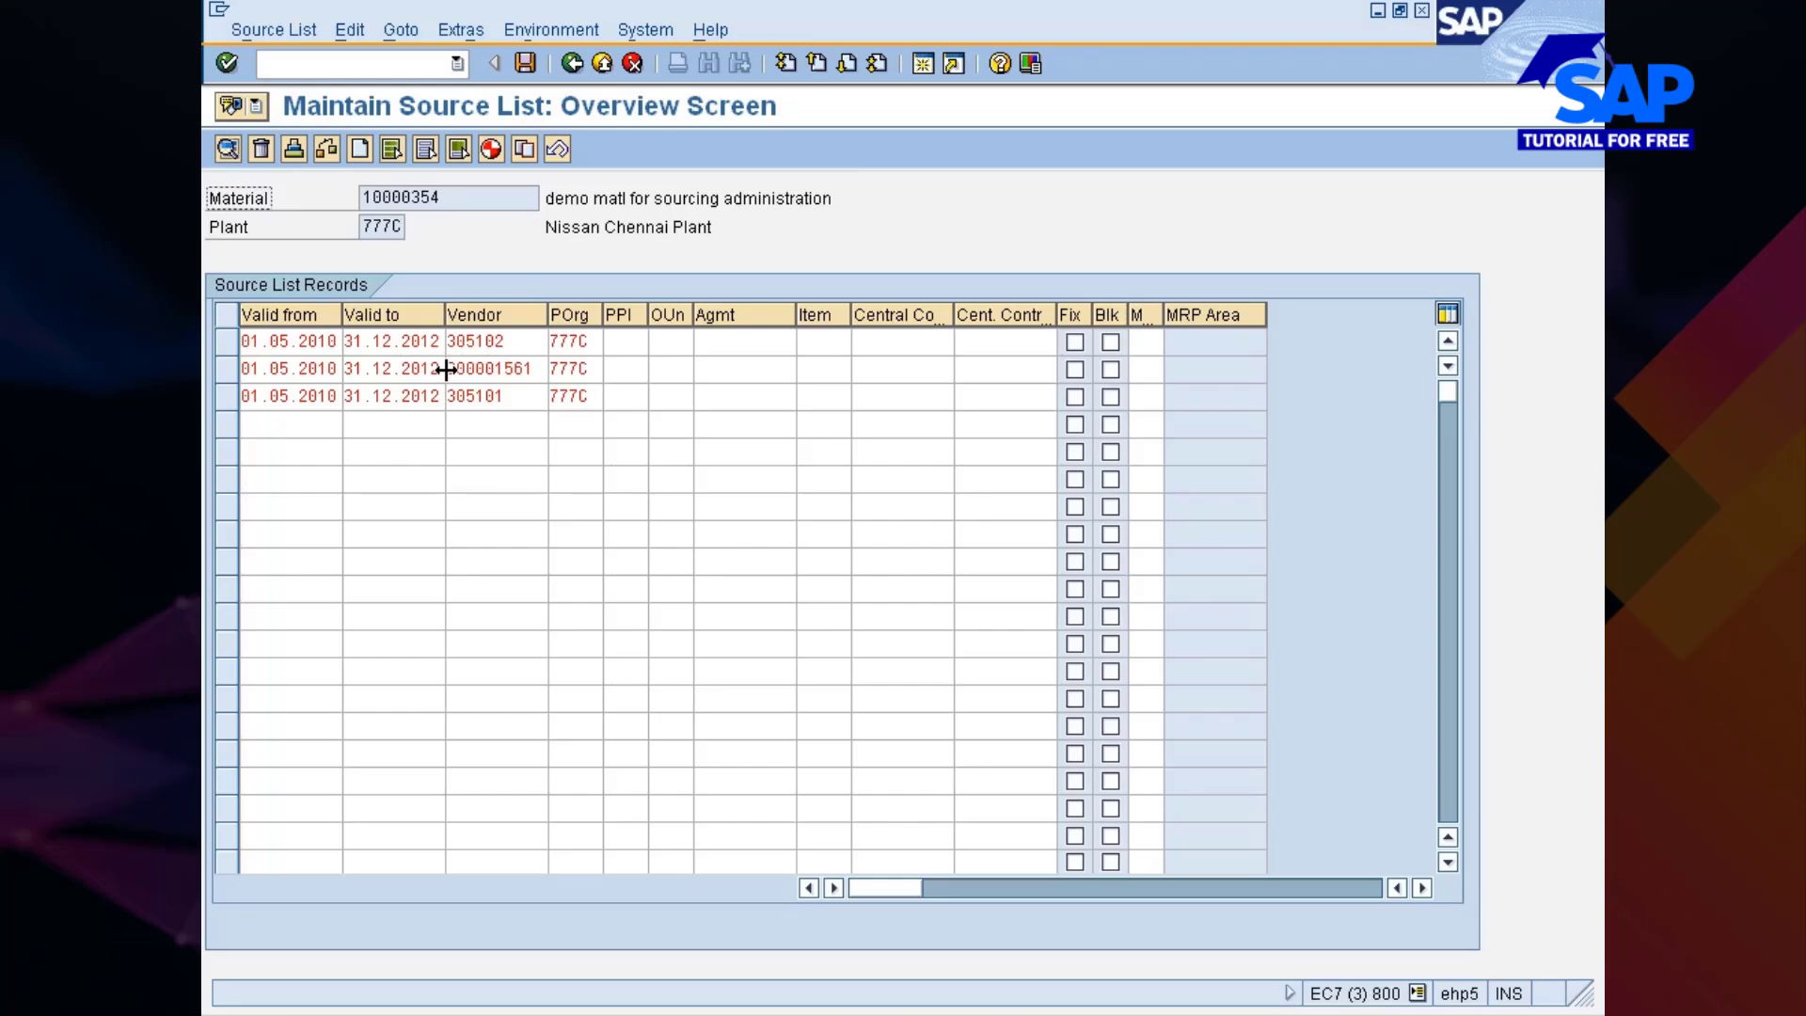
{"action": "key", "text": "alt+Tab"}
Correct the requisition item's material number to 10000354
{"action": "key", "text": "Return"}
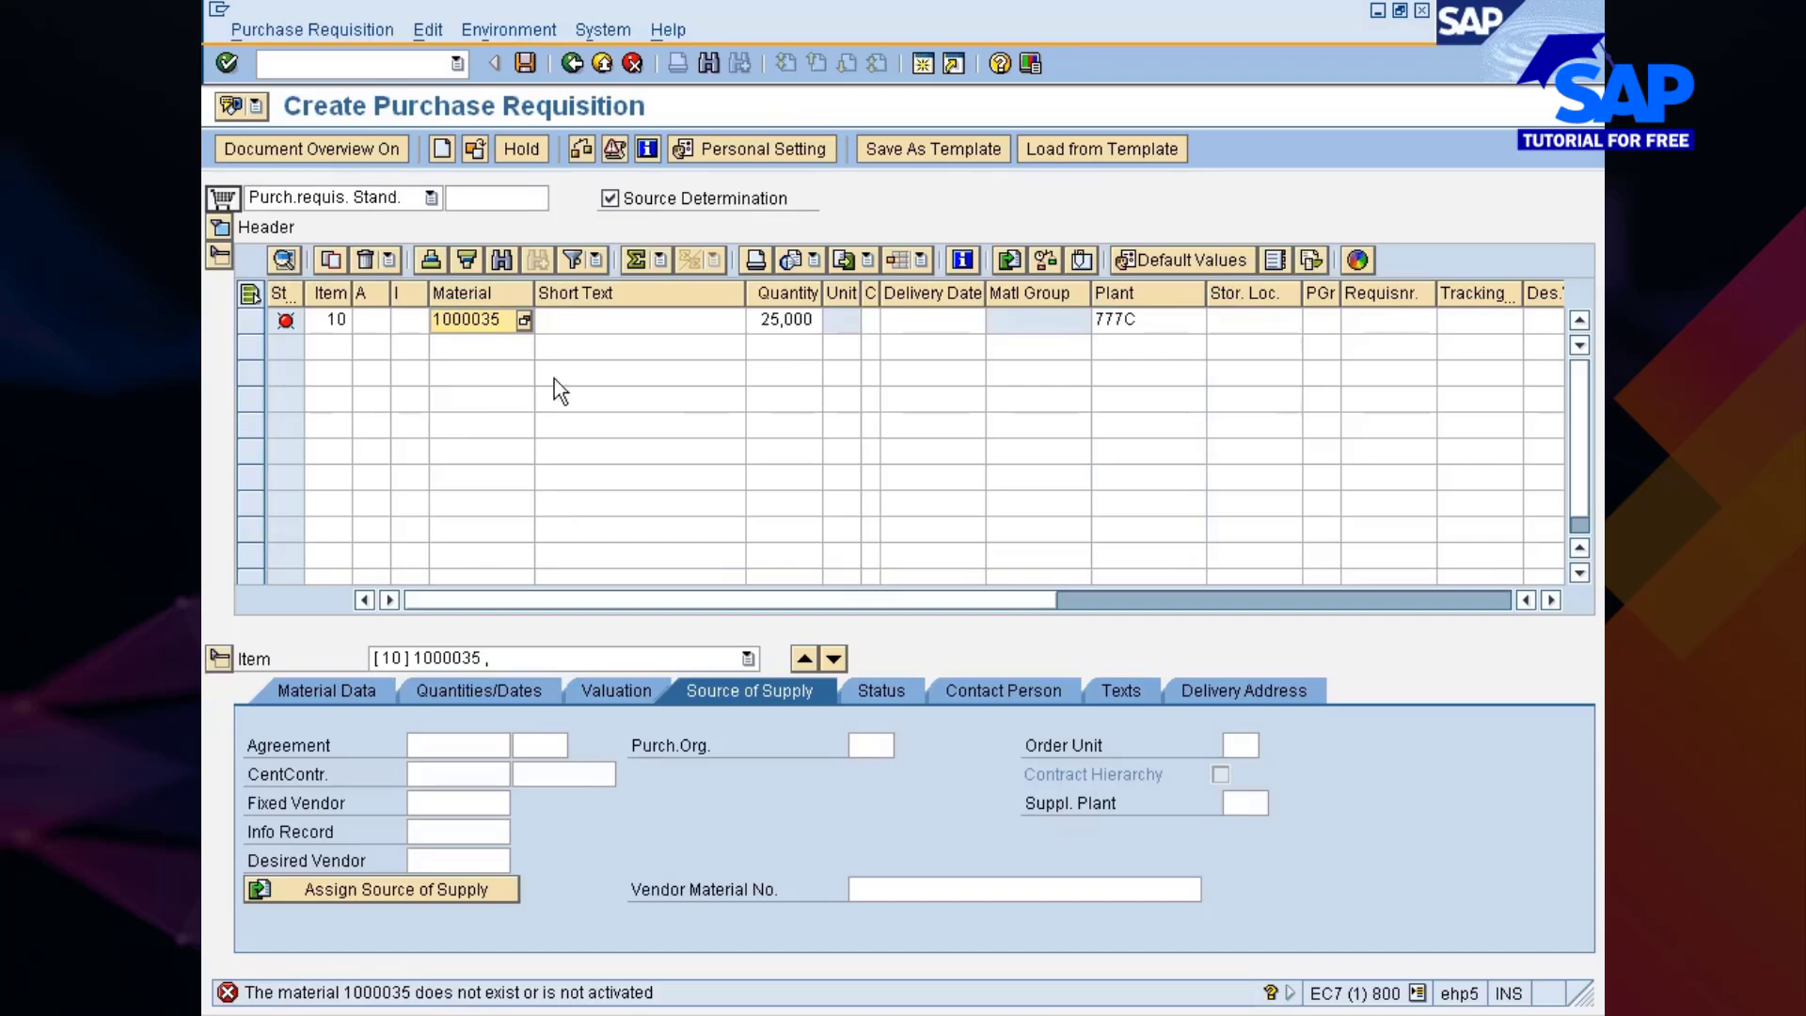
{"action": "left_click", "coordinate": [505, 321]}
{"action": "type", "text": "4"}
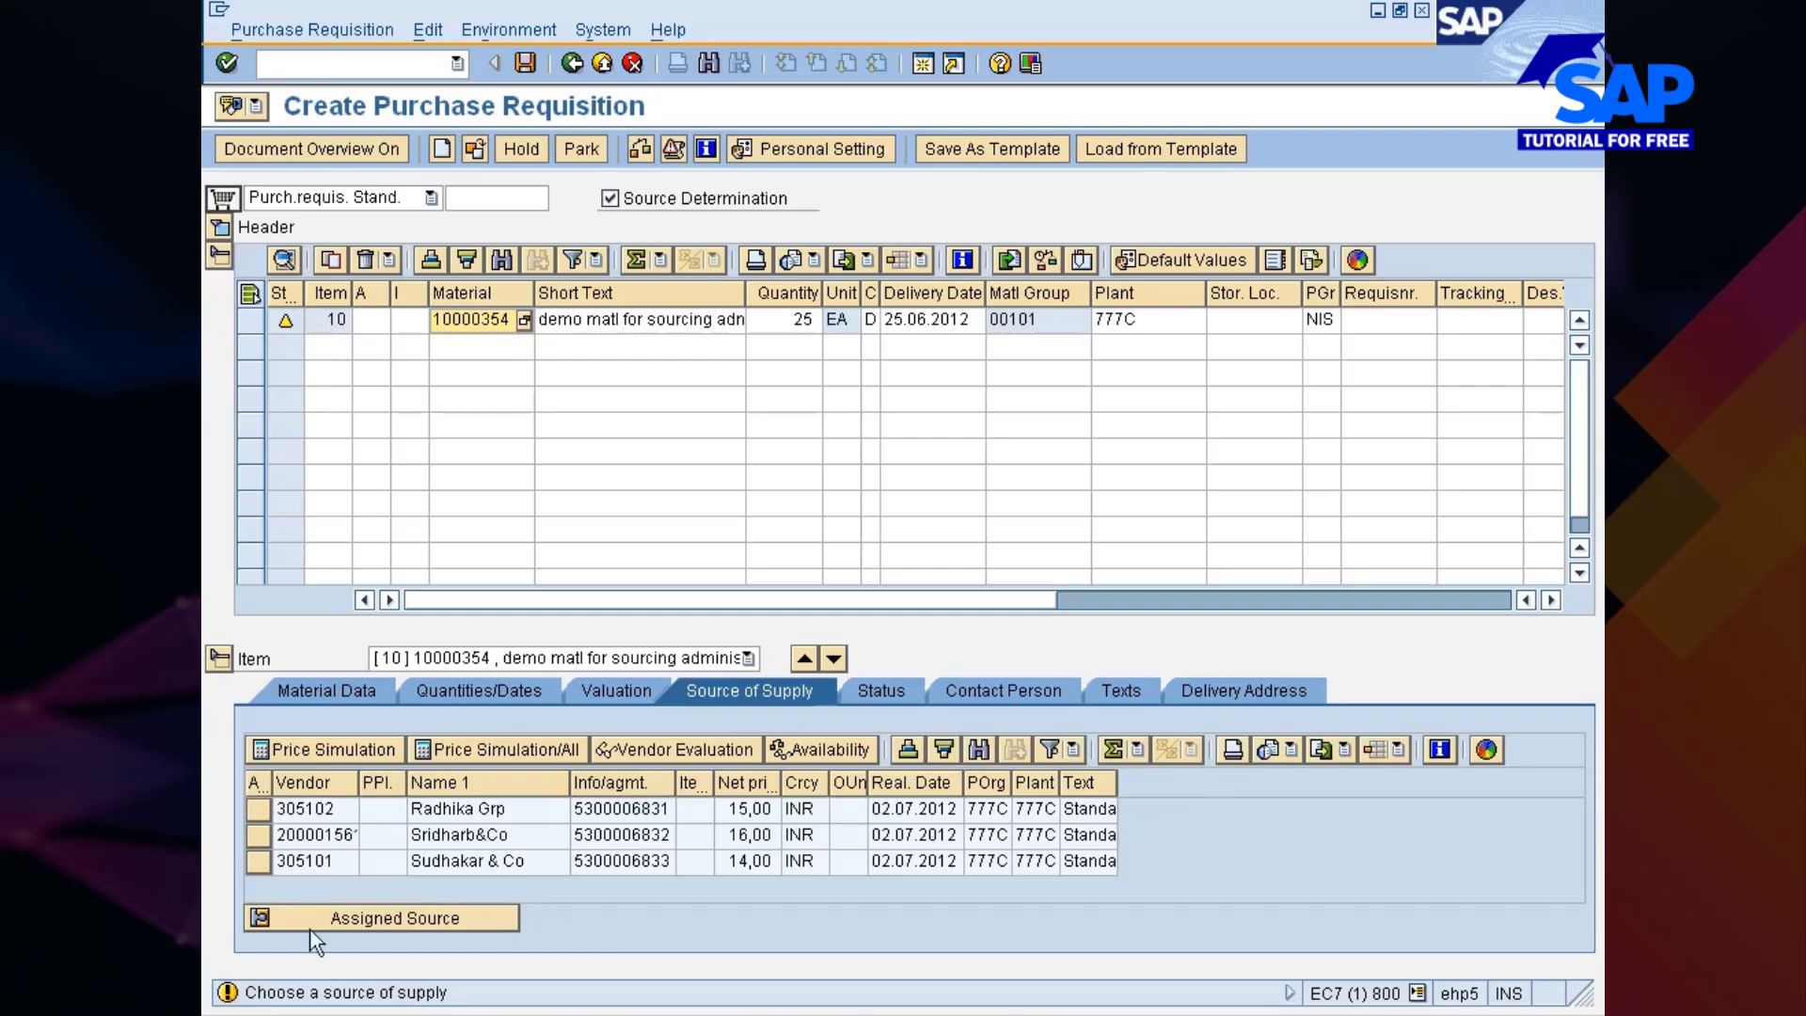
Assign vendor 305102 as the item's source of supply and save the purchase requisition
{"action": "left_click", "coordinate": [258, 808]}
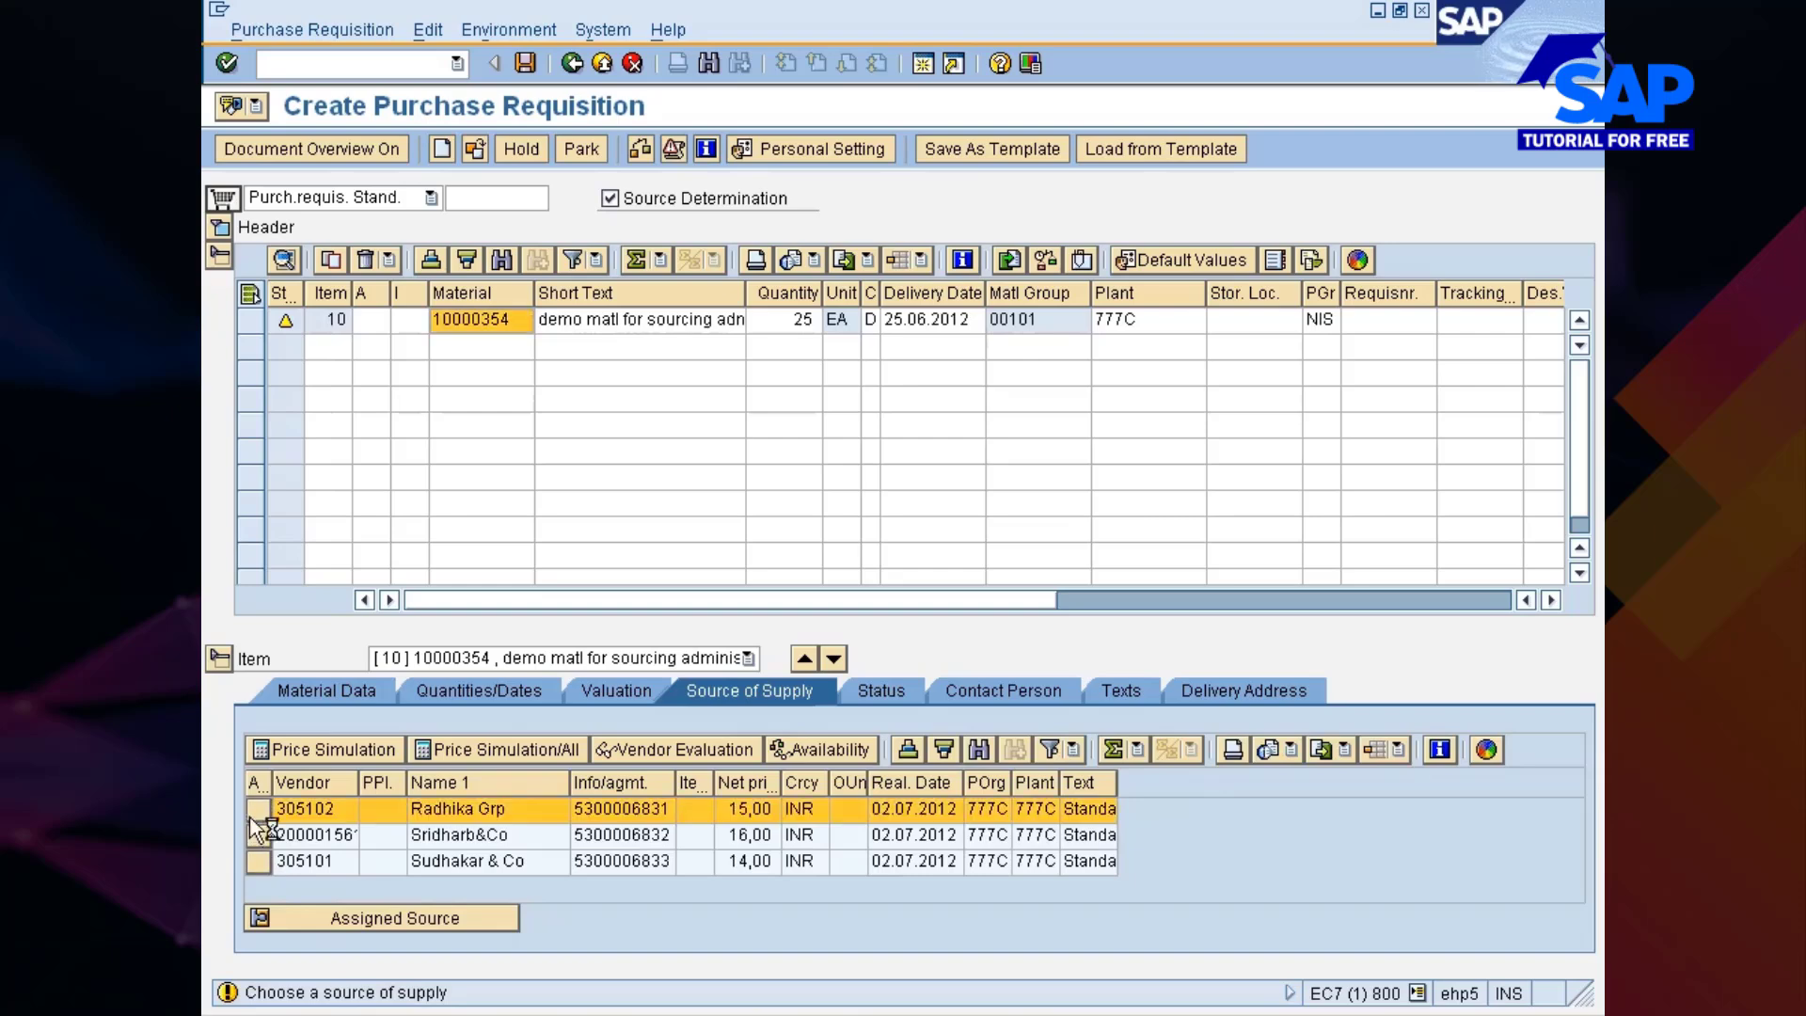
{"action": "left_click", "coordinate": [310, 919]}
{"action": "left_click", "coordinate": [305, 913]}
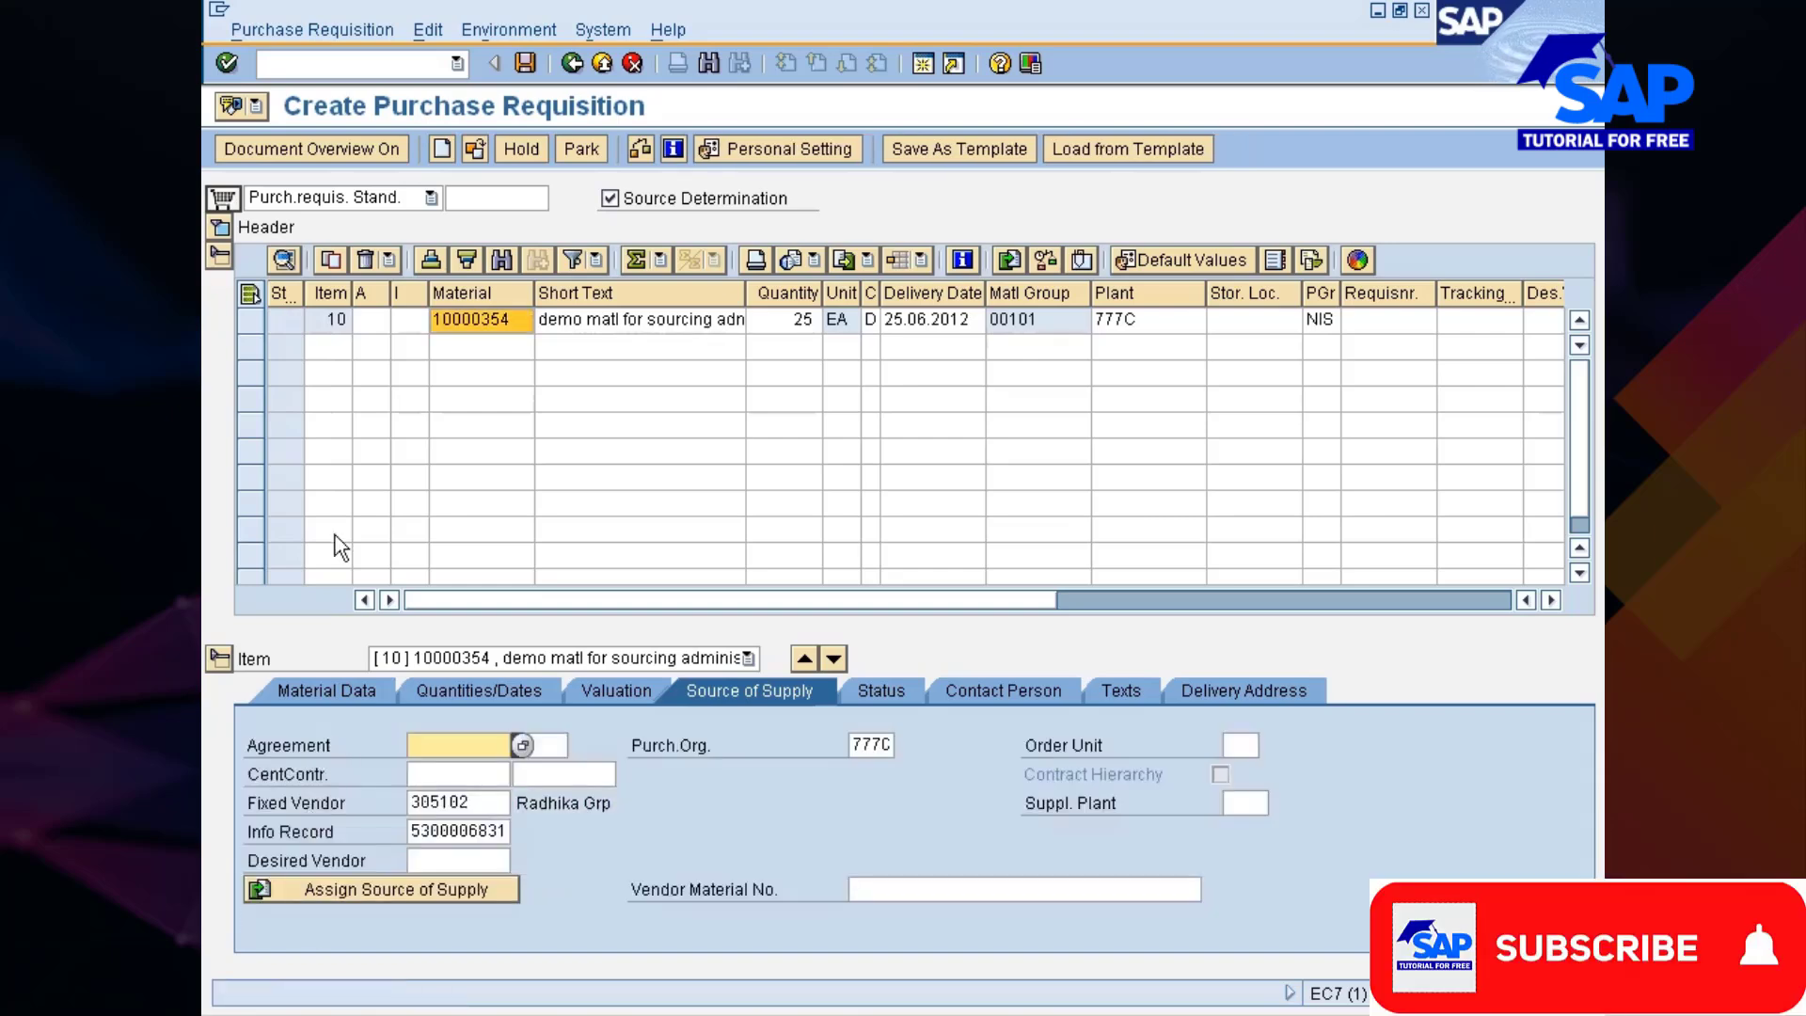
{"action": "left_click", "coordinate": [534, 64]}
Switch to the Maintain Source List session, mark vendor 305101 as the fixed source and save the source list
{"action": "key", "text": "alt+Tab"}
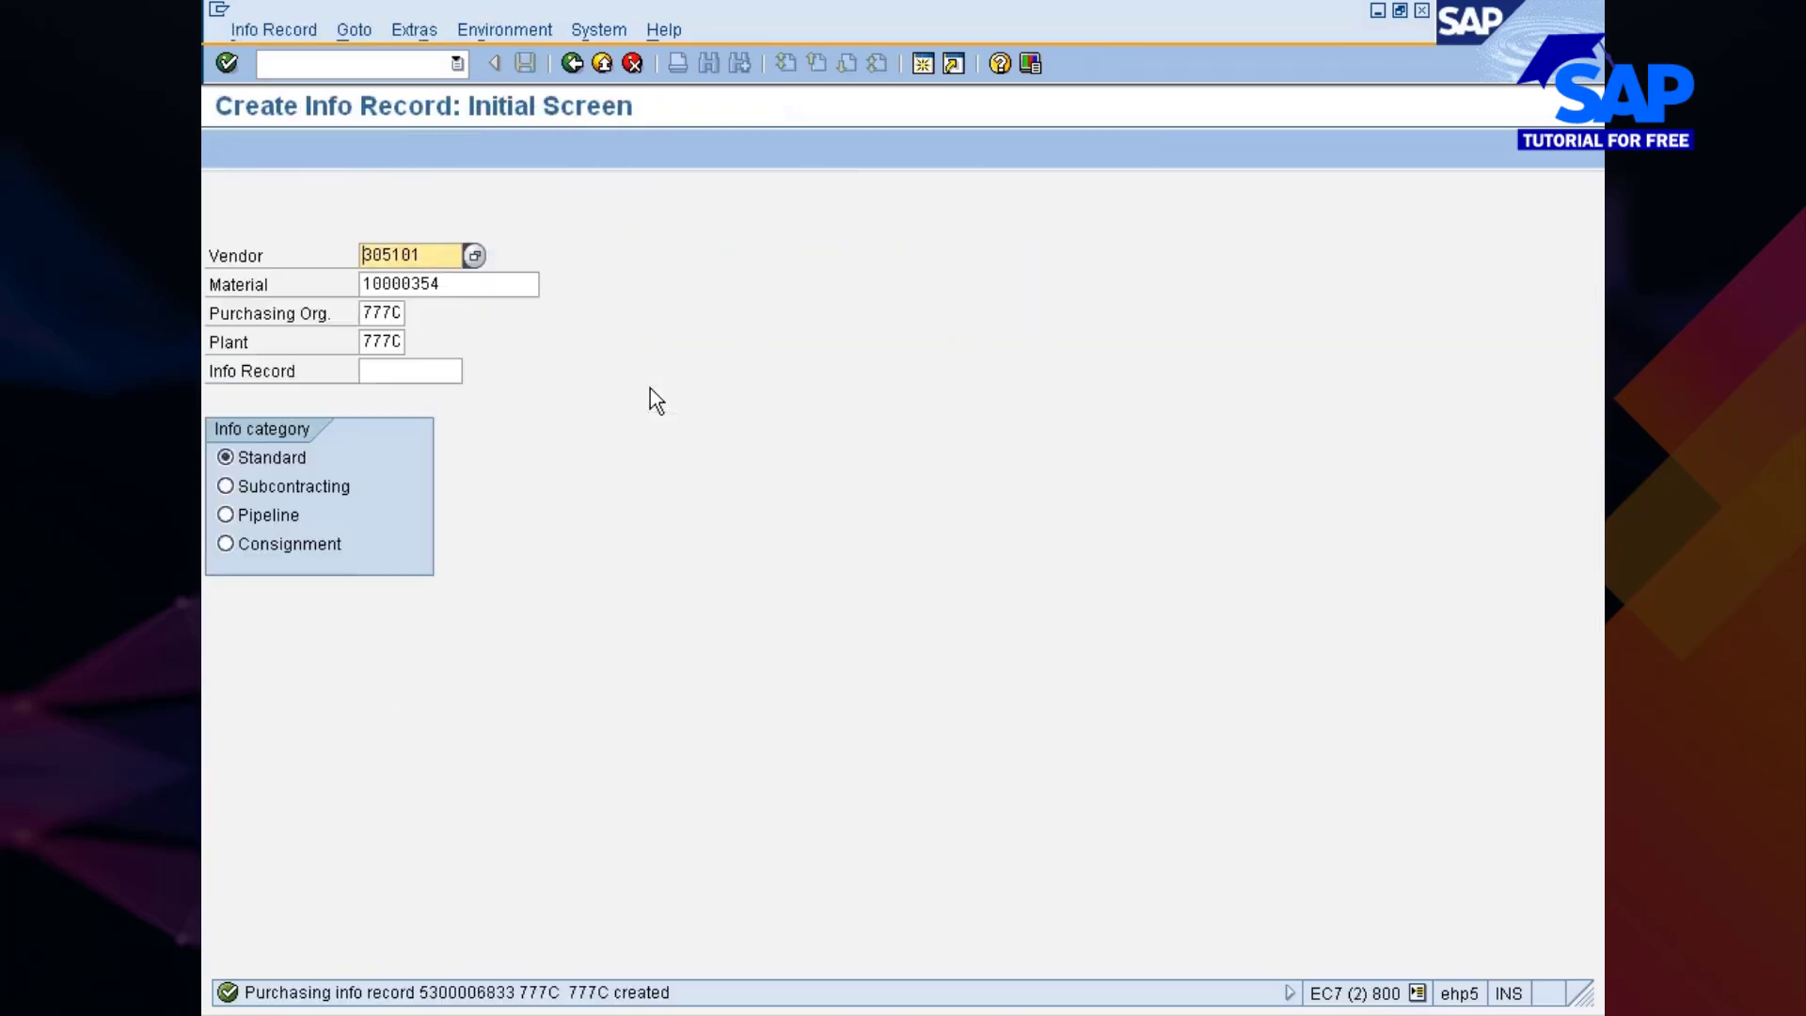
{"action": "key", "text": "alt+Tab"}
{"action": "key", "text": "alt+Tab"}
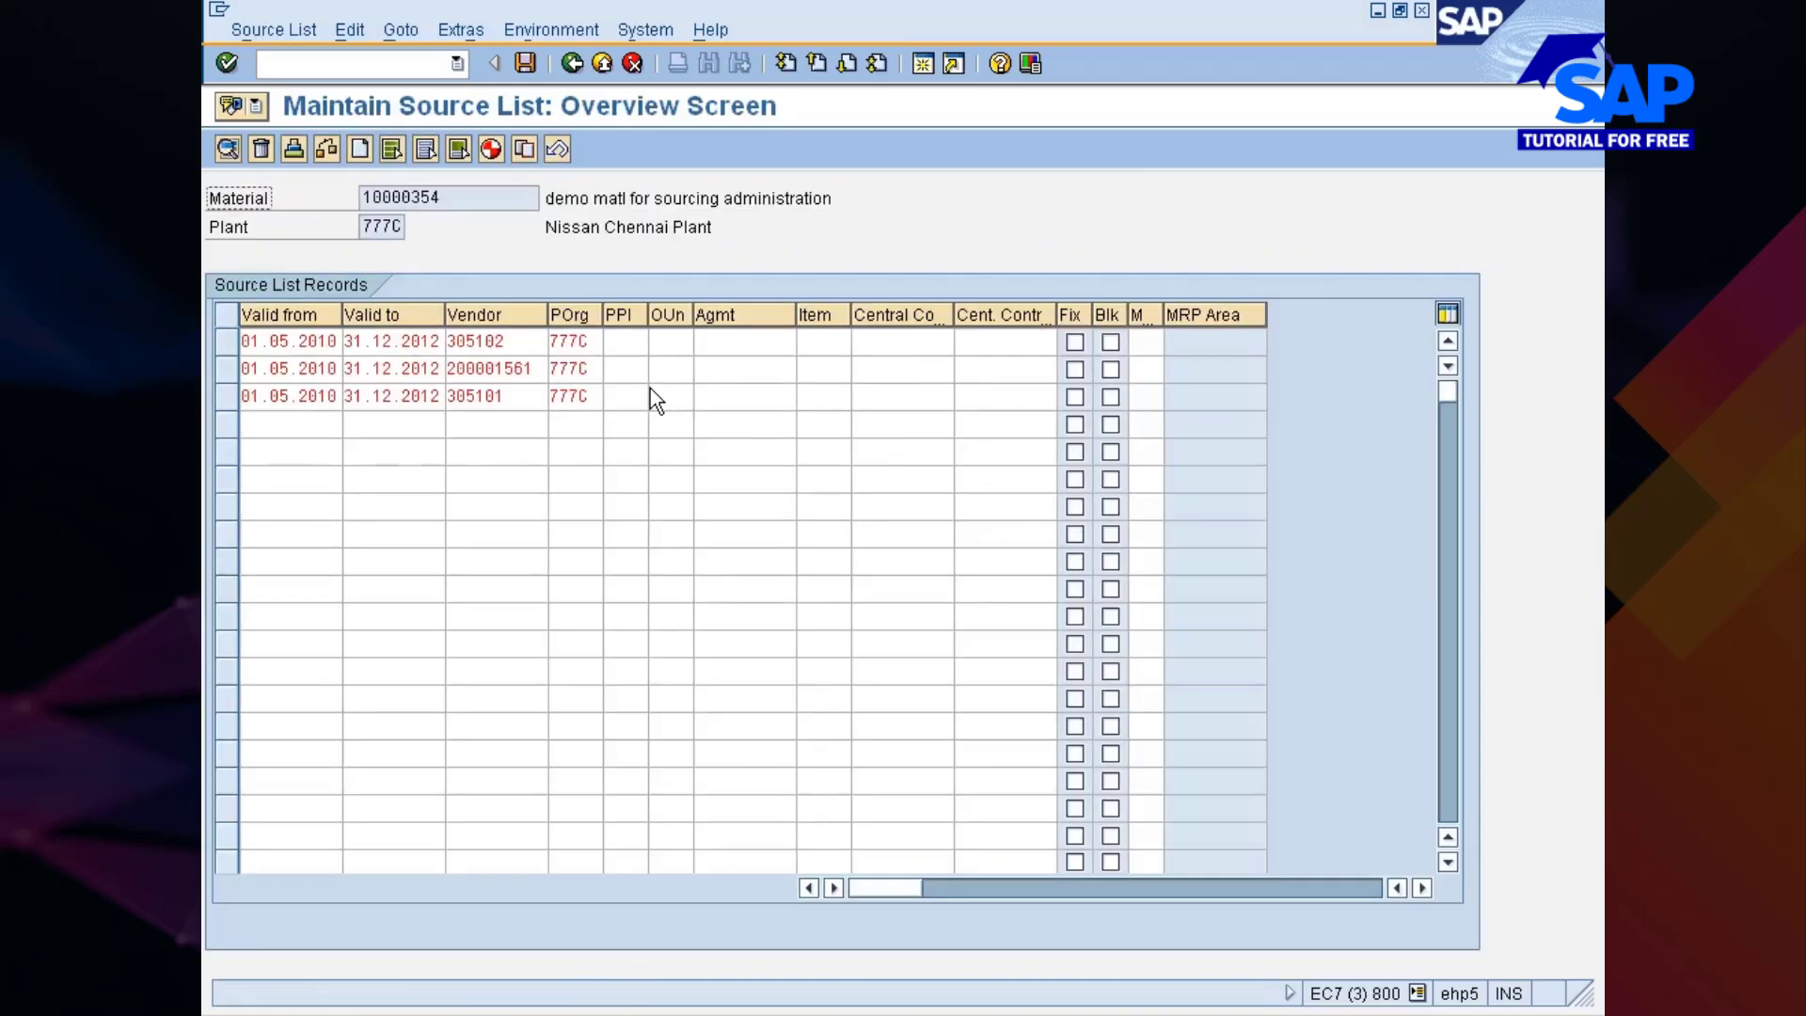
{"action": "left_click", "coordinate": [1074, 397]}
{"action": "left_click", "coordinate": [529, 62]}
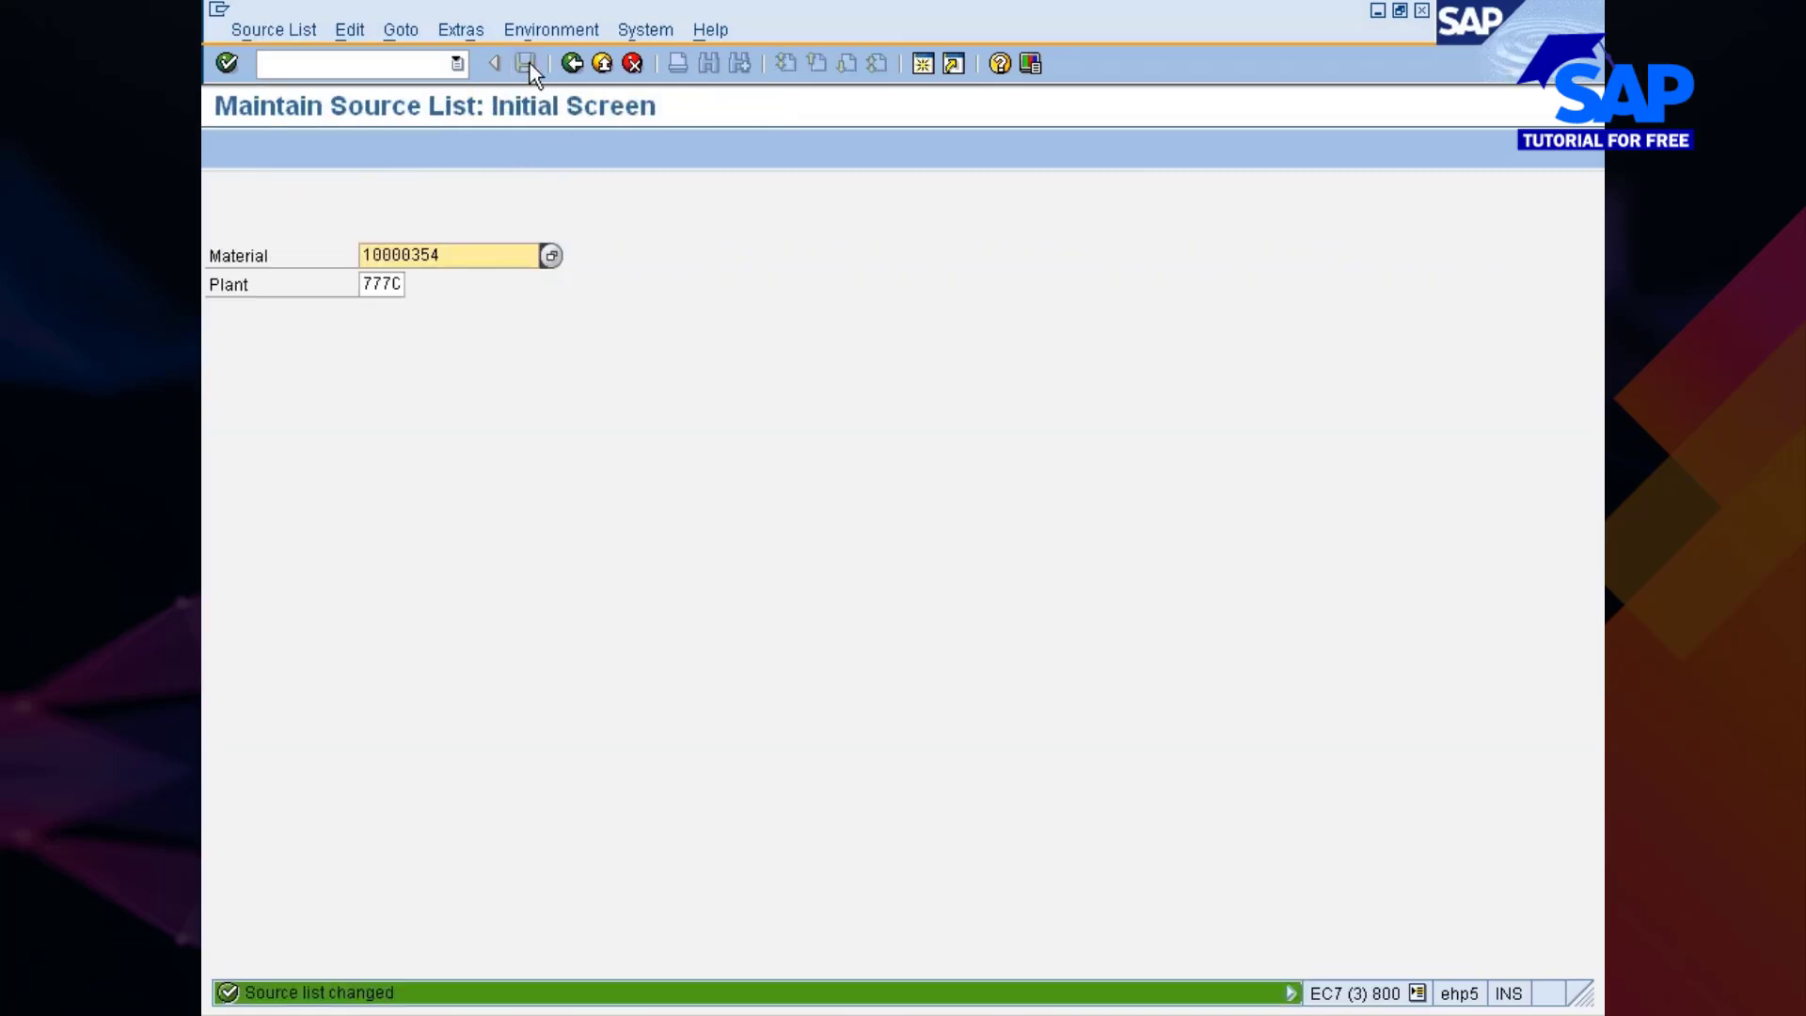
Switch to the Create Purchase Requisition session and start a fresh requisition with transaction ME51N
{"action": "key", "text": "alt+Tab"}
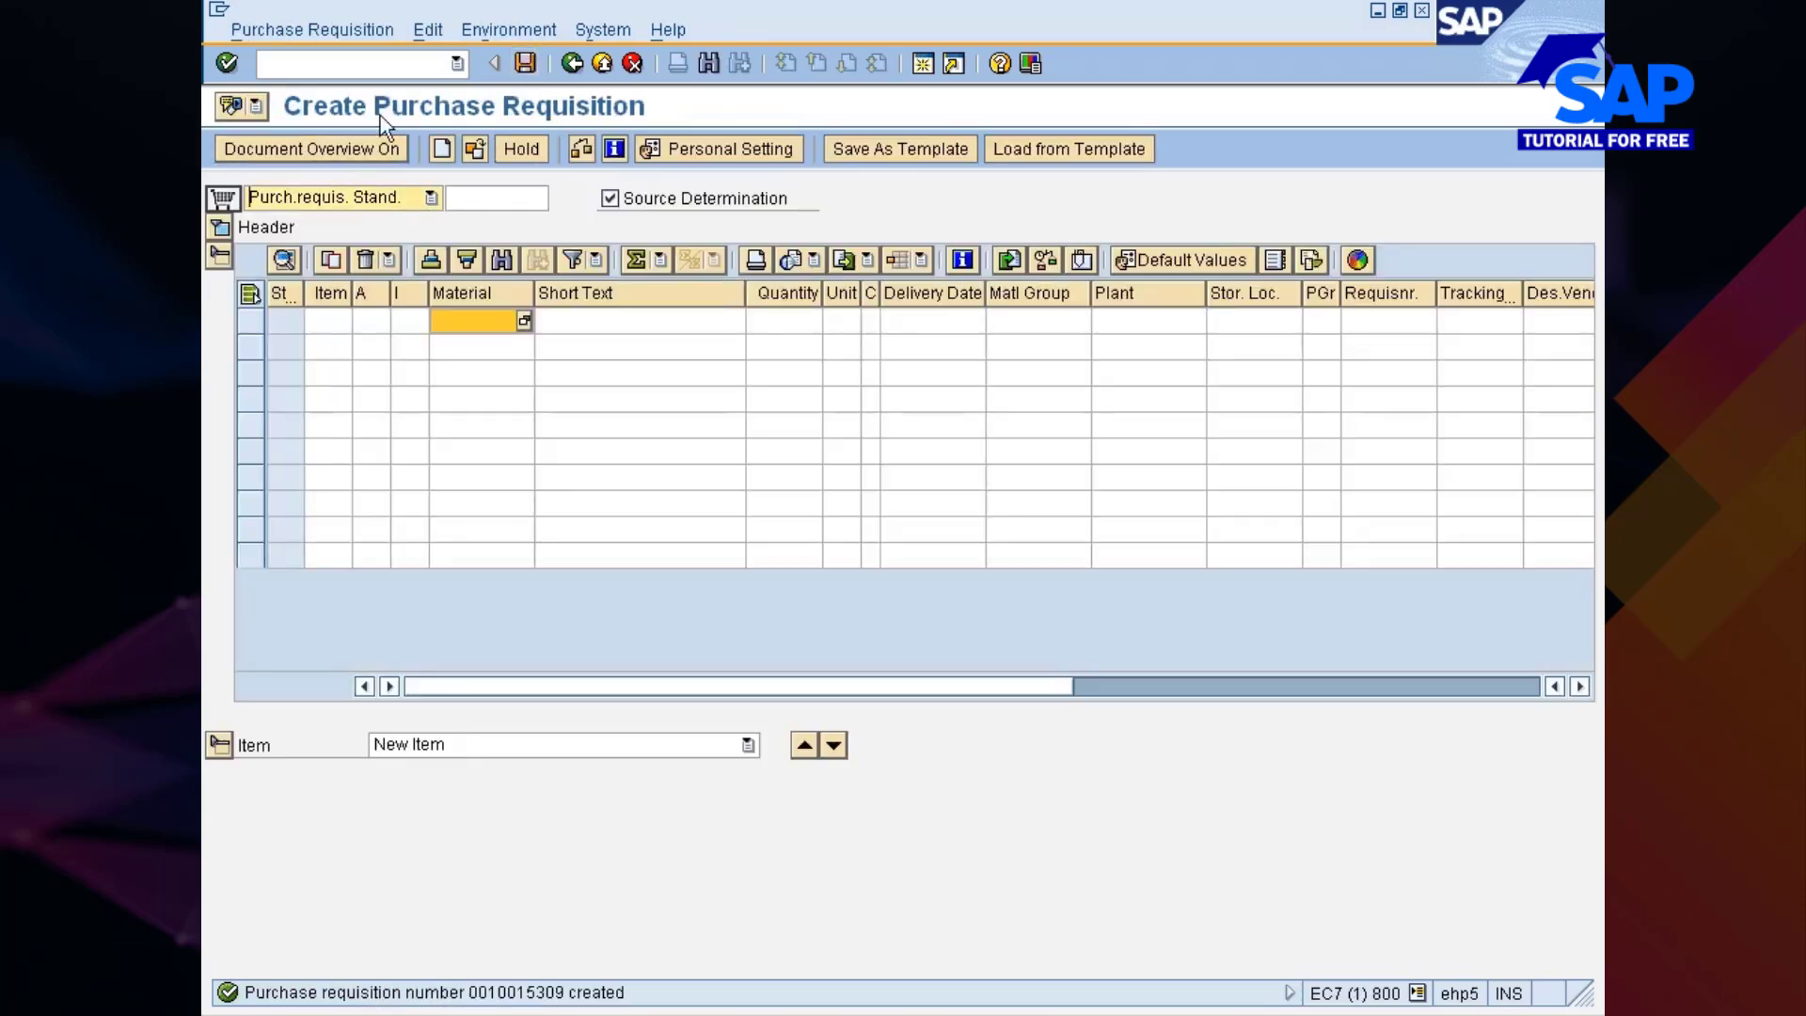
{"action": "type", "text": "/nme"}
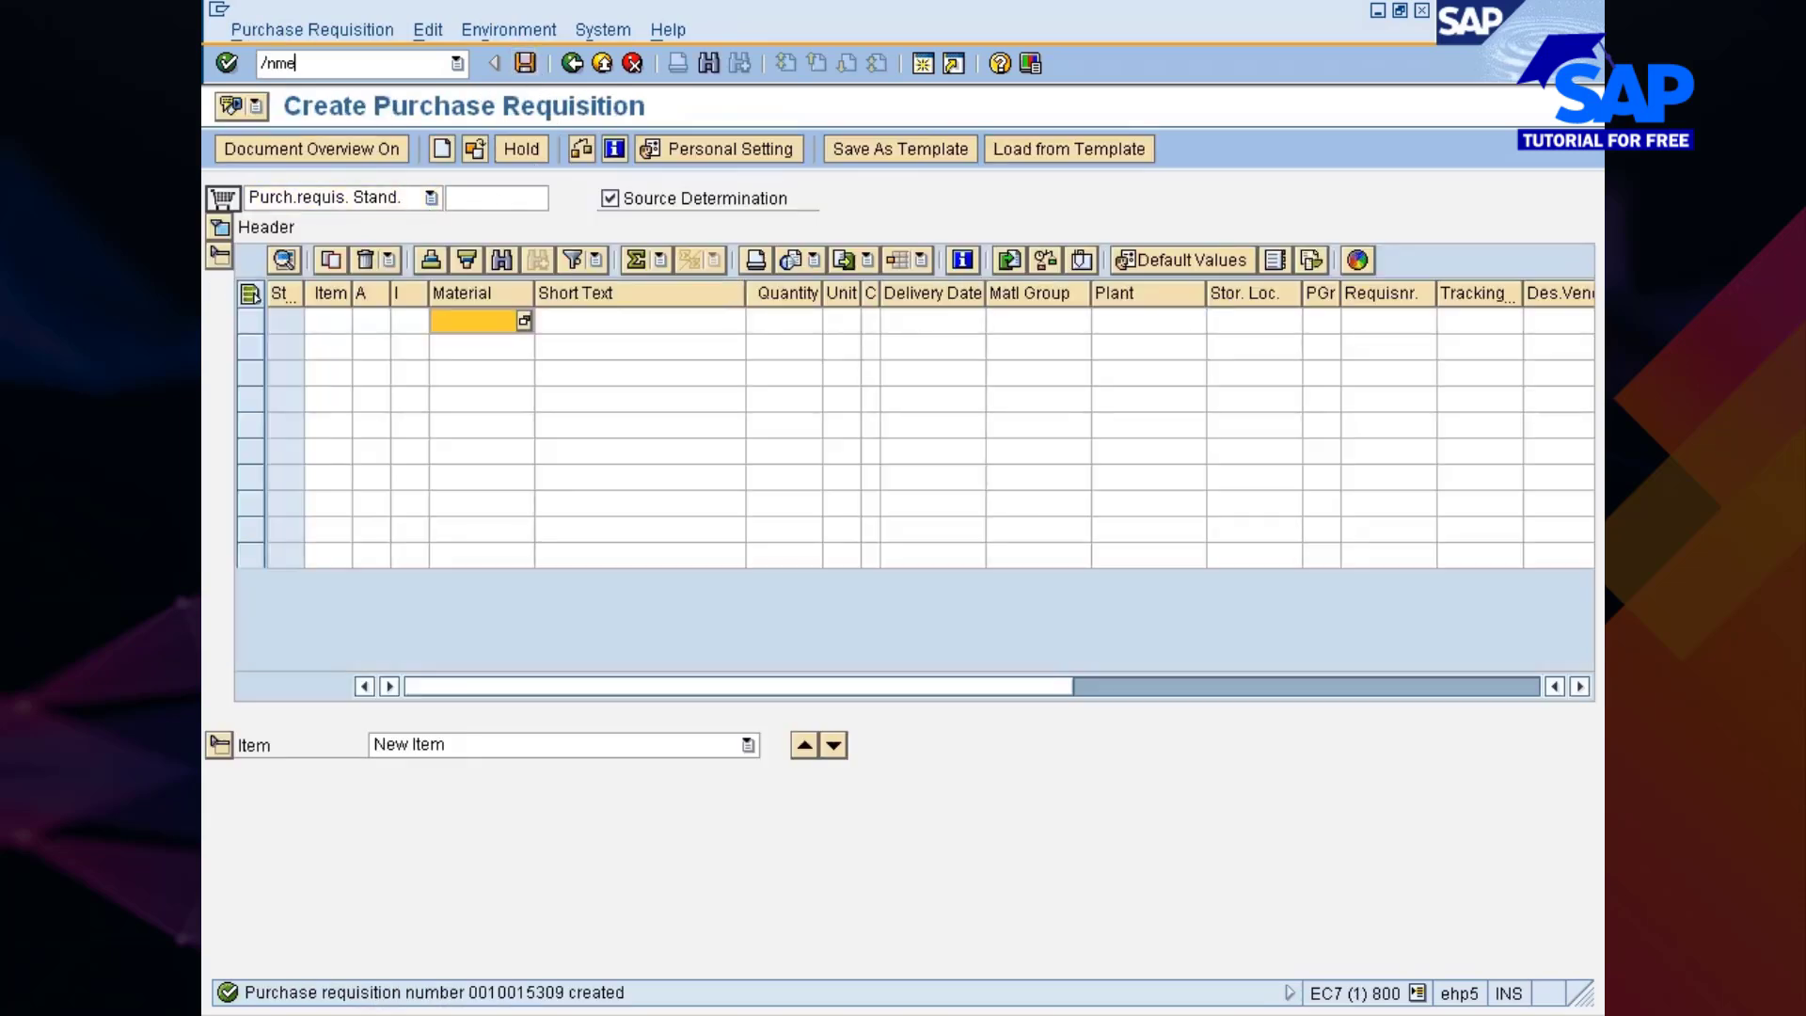
{"action": "type", "text": "51n"}
{"action": "key", "text": "Return"}
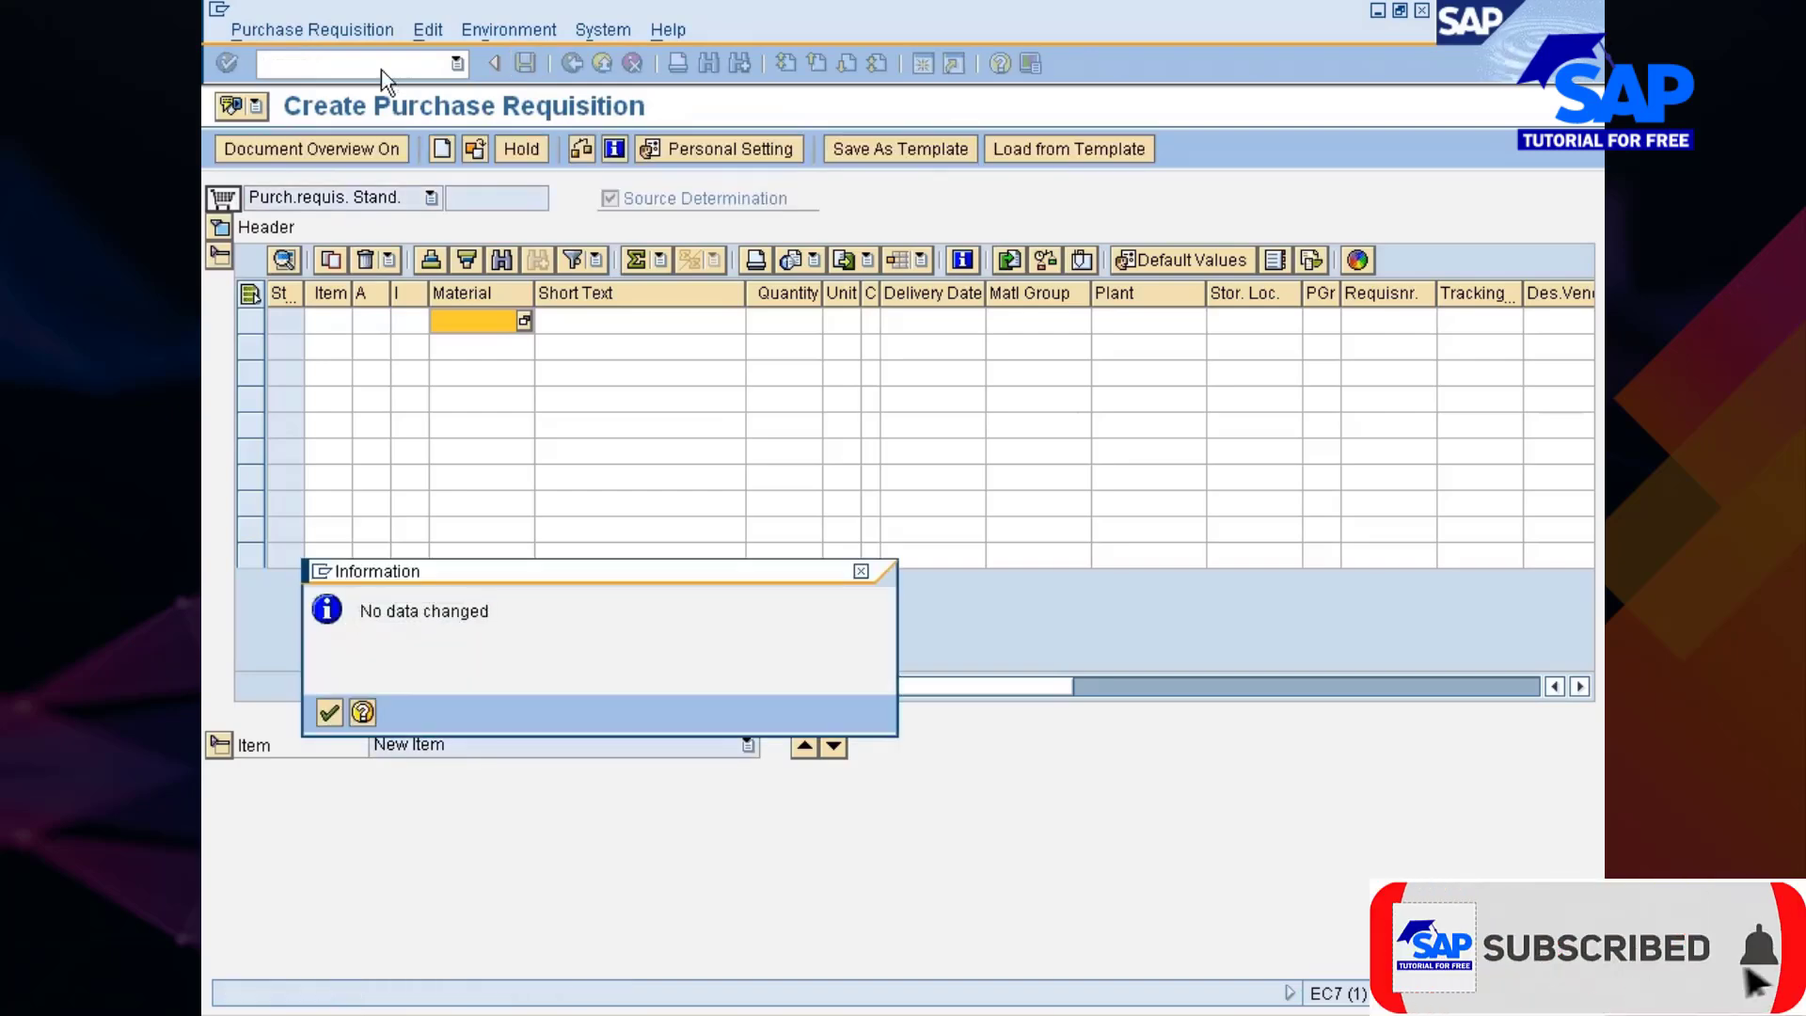
{"action": "key", "text": "Return"}
{"action": "type", "text": "/nme"}
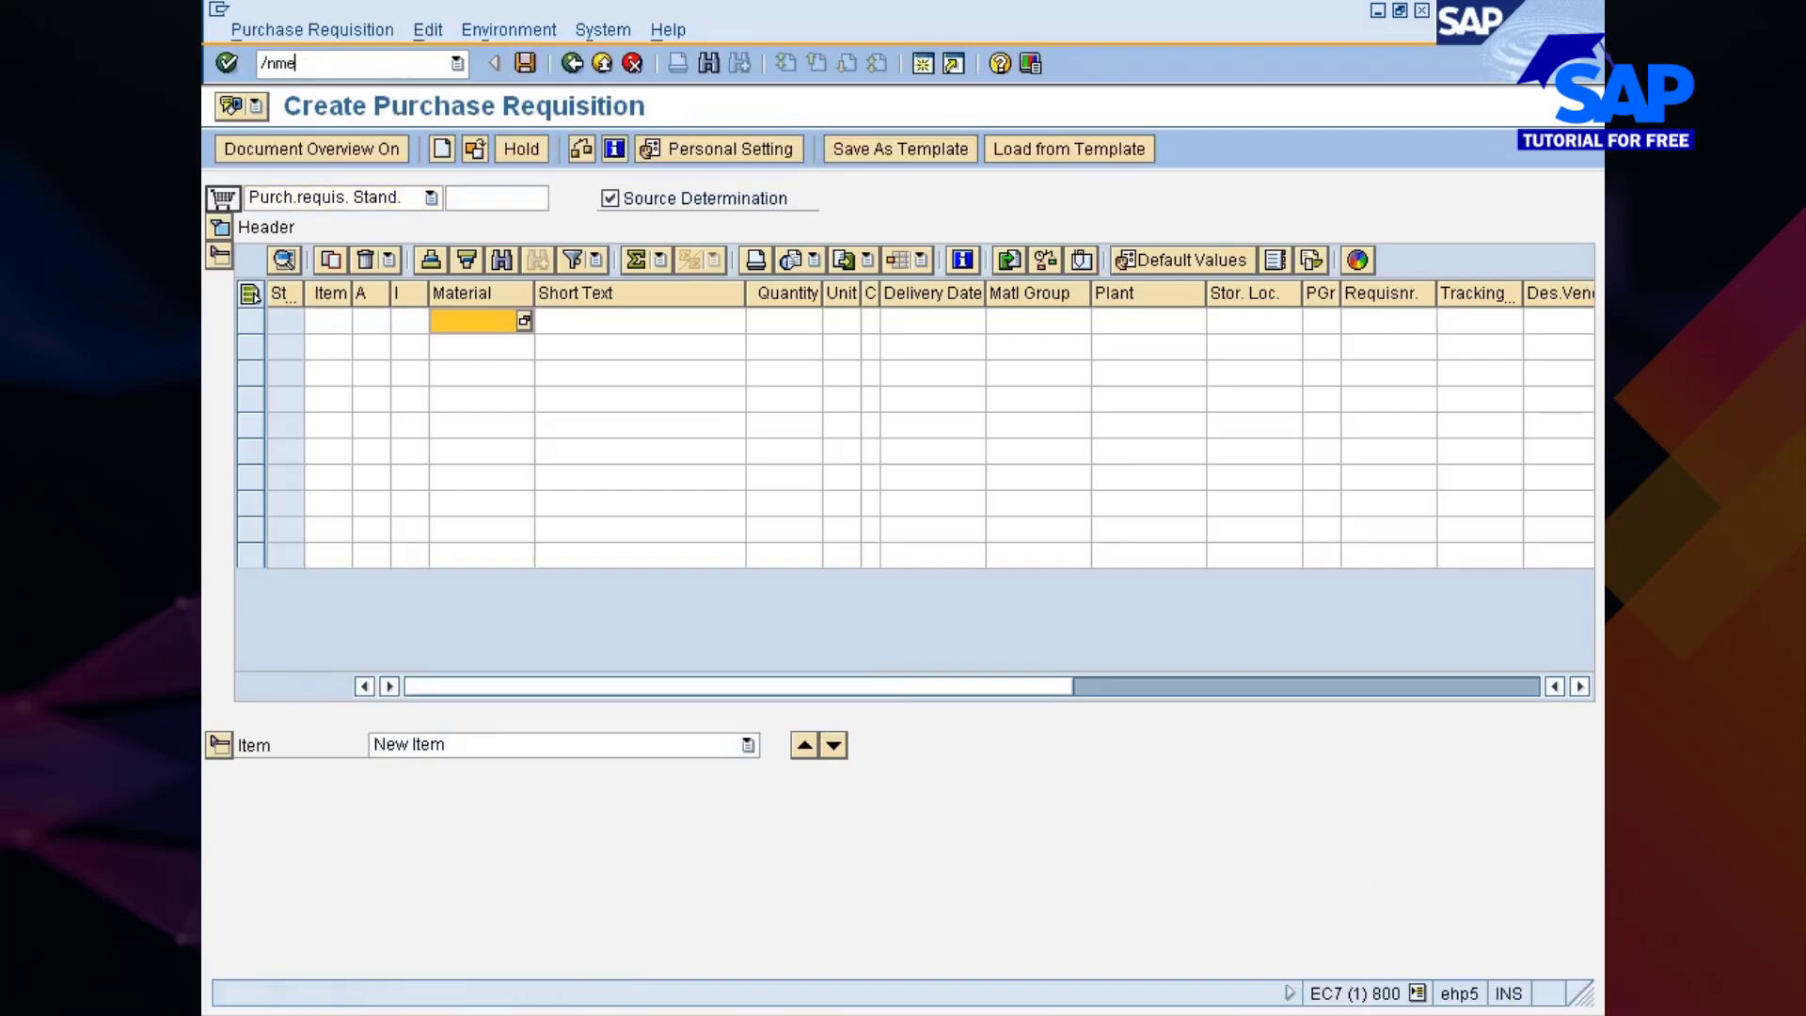
{"action": "type", "text": "51n"}
{"action": "key", "text": "Return"}
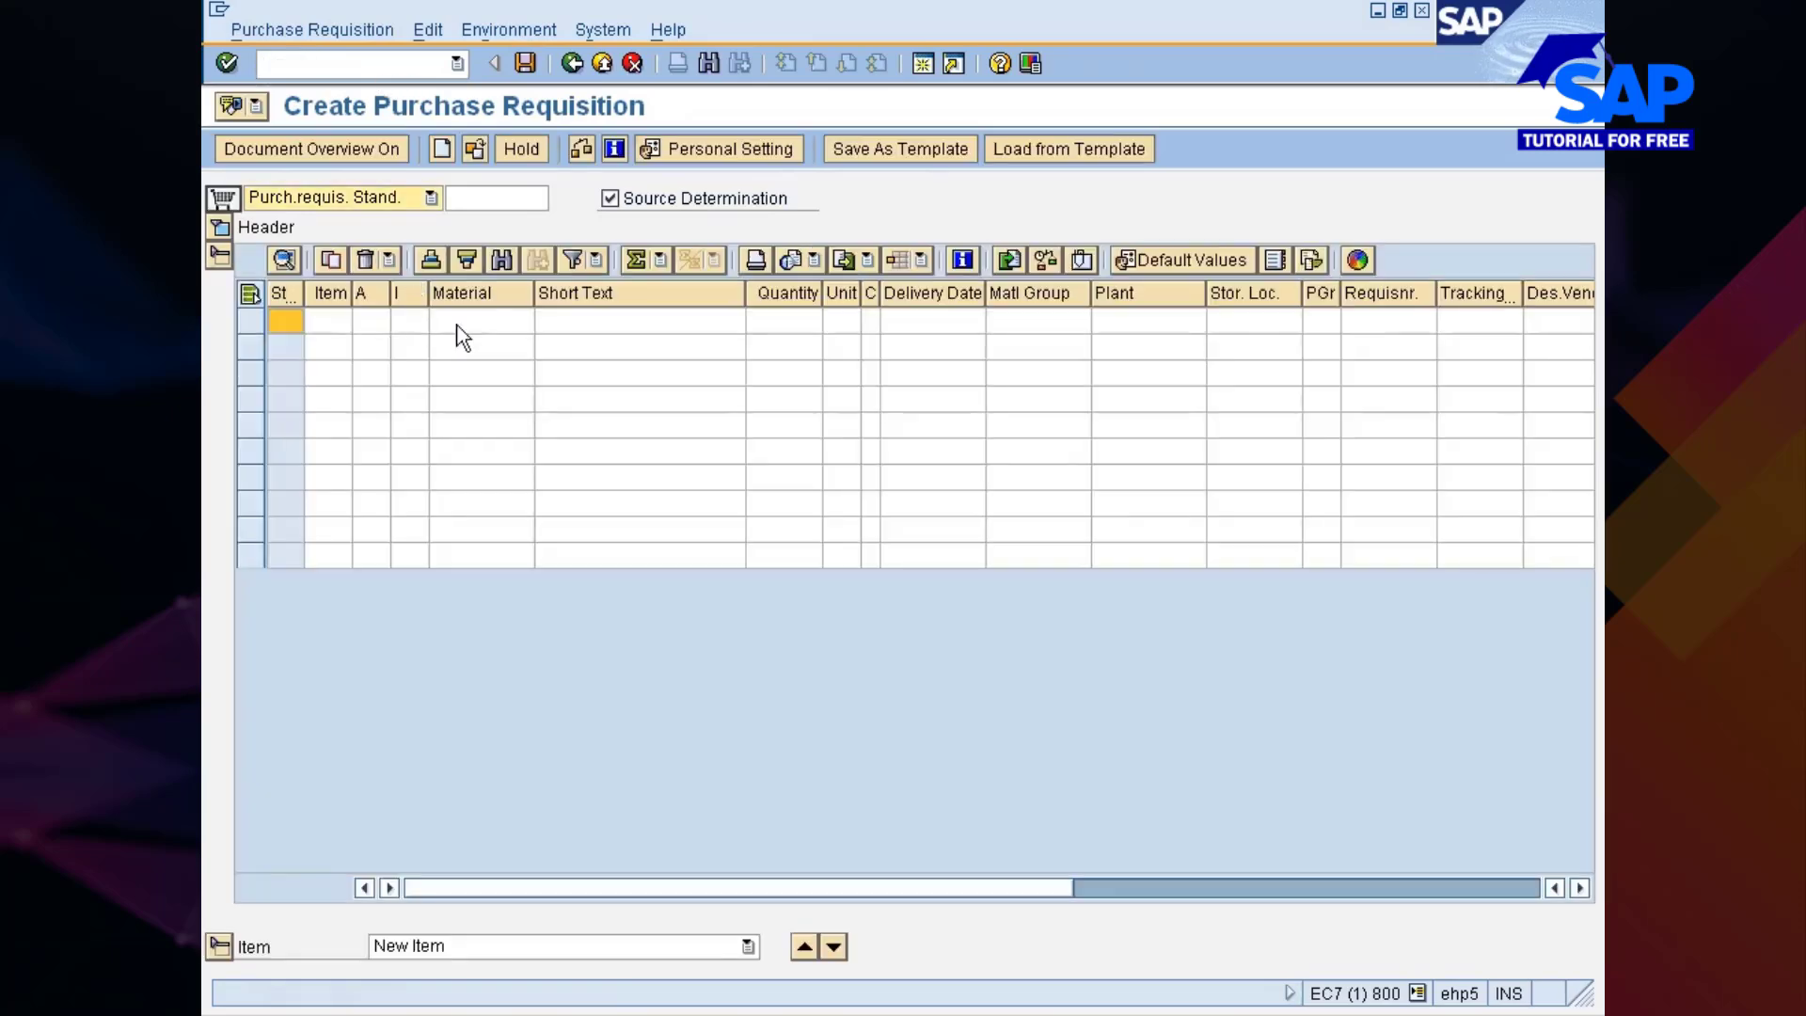
Enter a requisition item for material 10000354 with quantity 17 and plant 777C
{"action": "left_click", "coordinate": [470, 316]}
{"action": "type", "text": "10000354"}
{"action": "key", "text": "Tab"}
{"action": "key", "text": "Tab"}
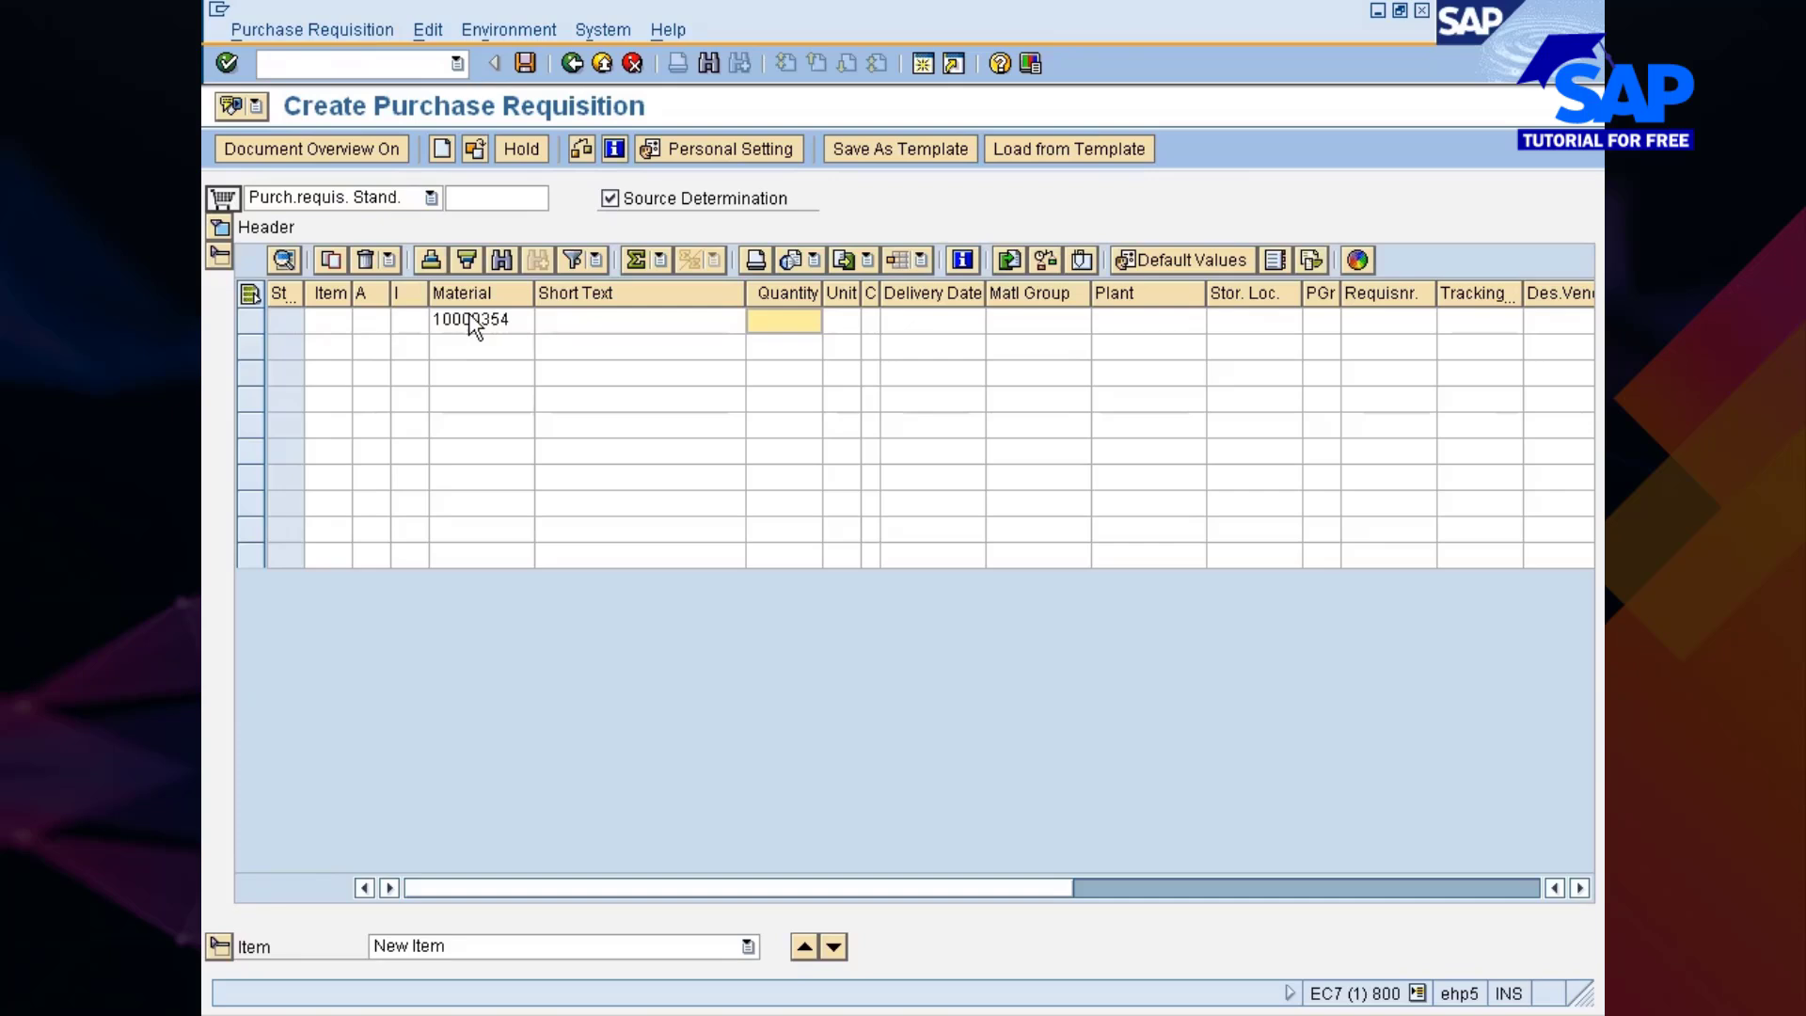
{"action": "type", "text": "17"}
{"action": "key", "text": "Tab"}
{"action": "key", "text": "Tab"}
{"action": "key", "text": "Tab"}
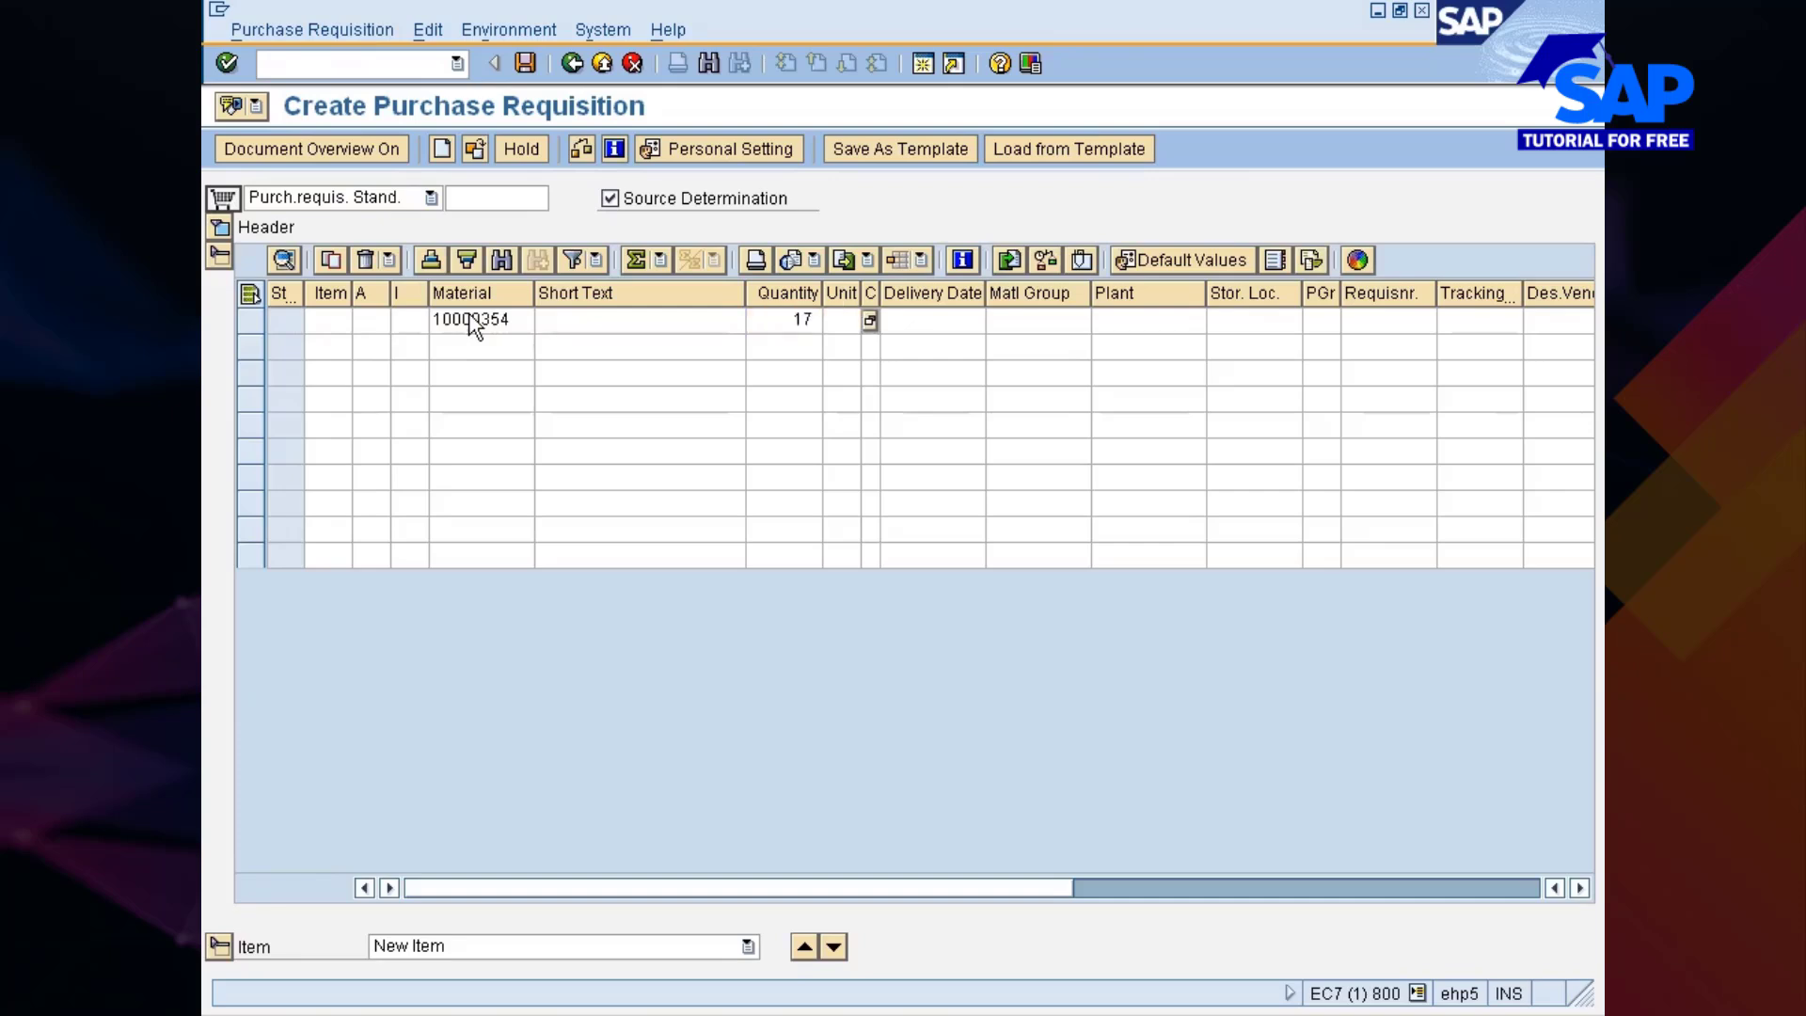
{"action": "type", "text": "770"}
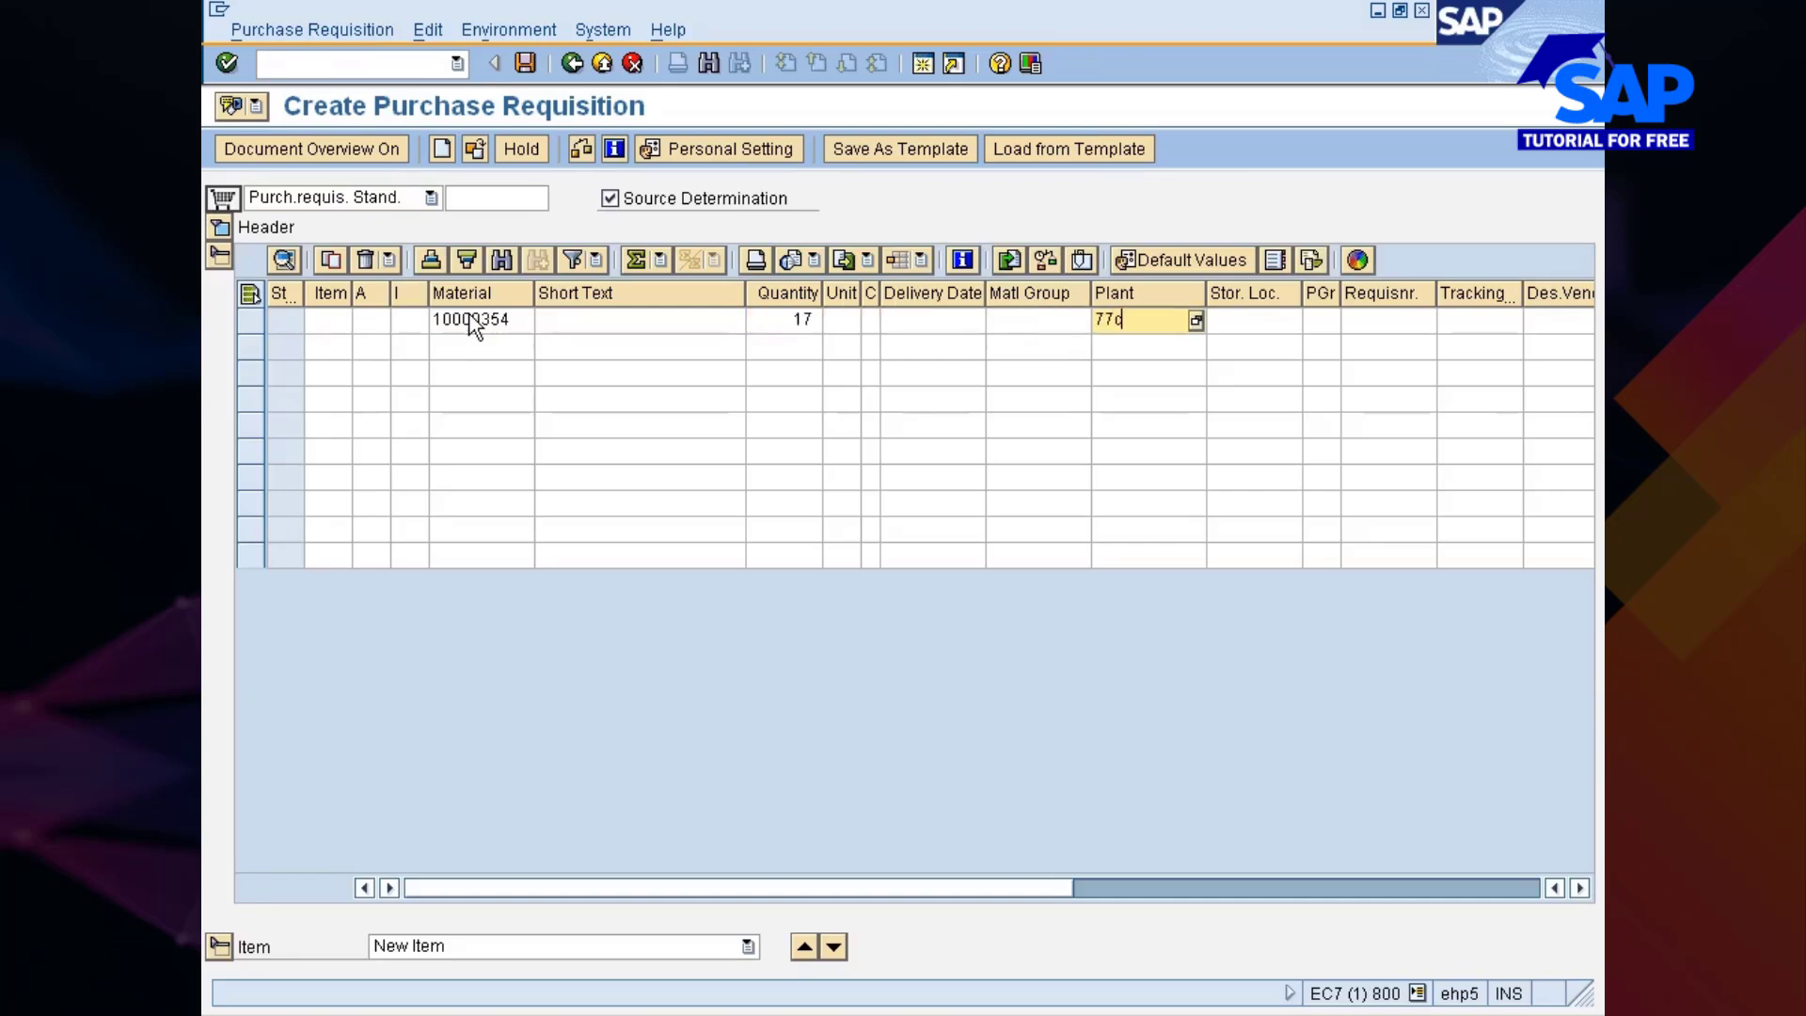
{"action": "type", "text": "7"}
{"action": "key", "text": "Return"}
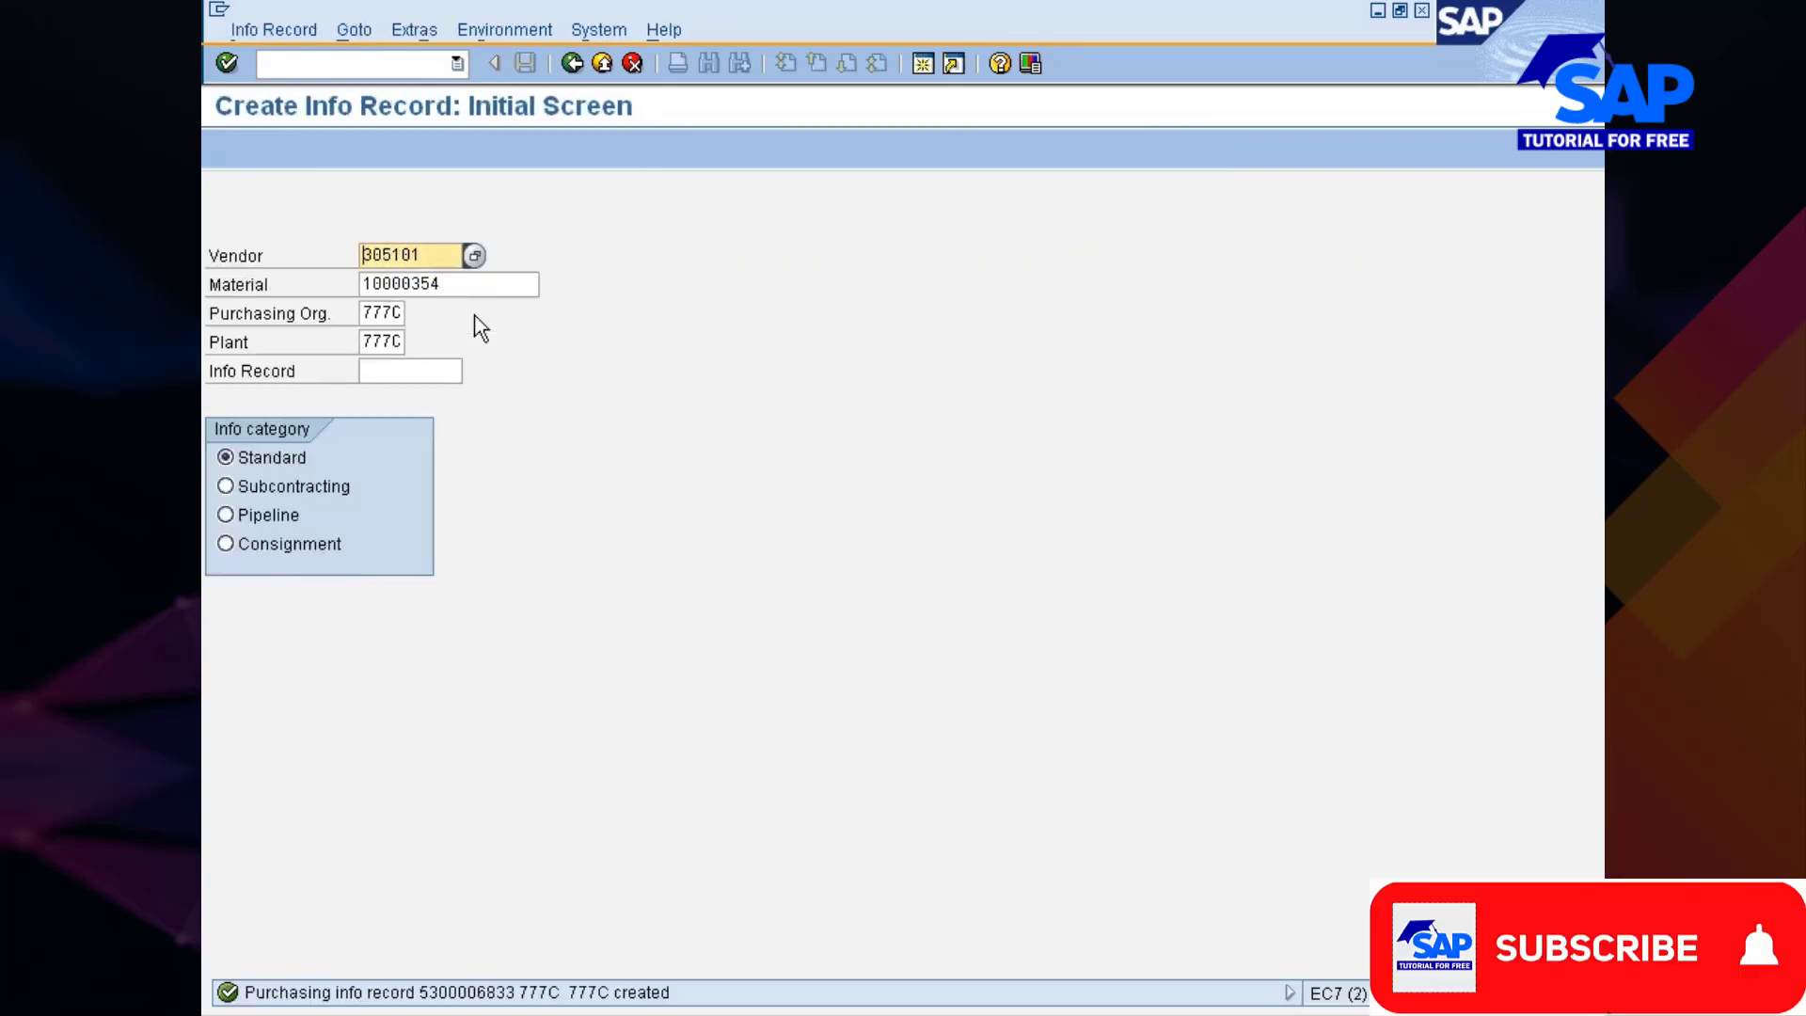
View the Source List slide in MM310_08.PPT, return to Maintain Source List and open the records for material 10000354
{"action": "key", "text": "alt+Tab"}
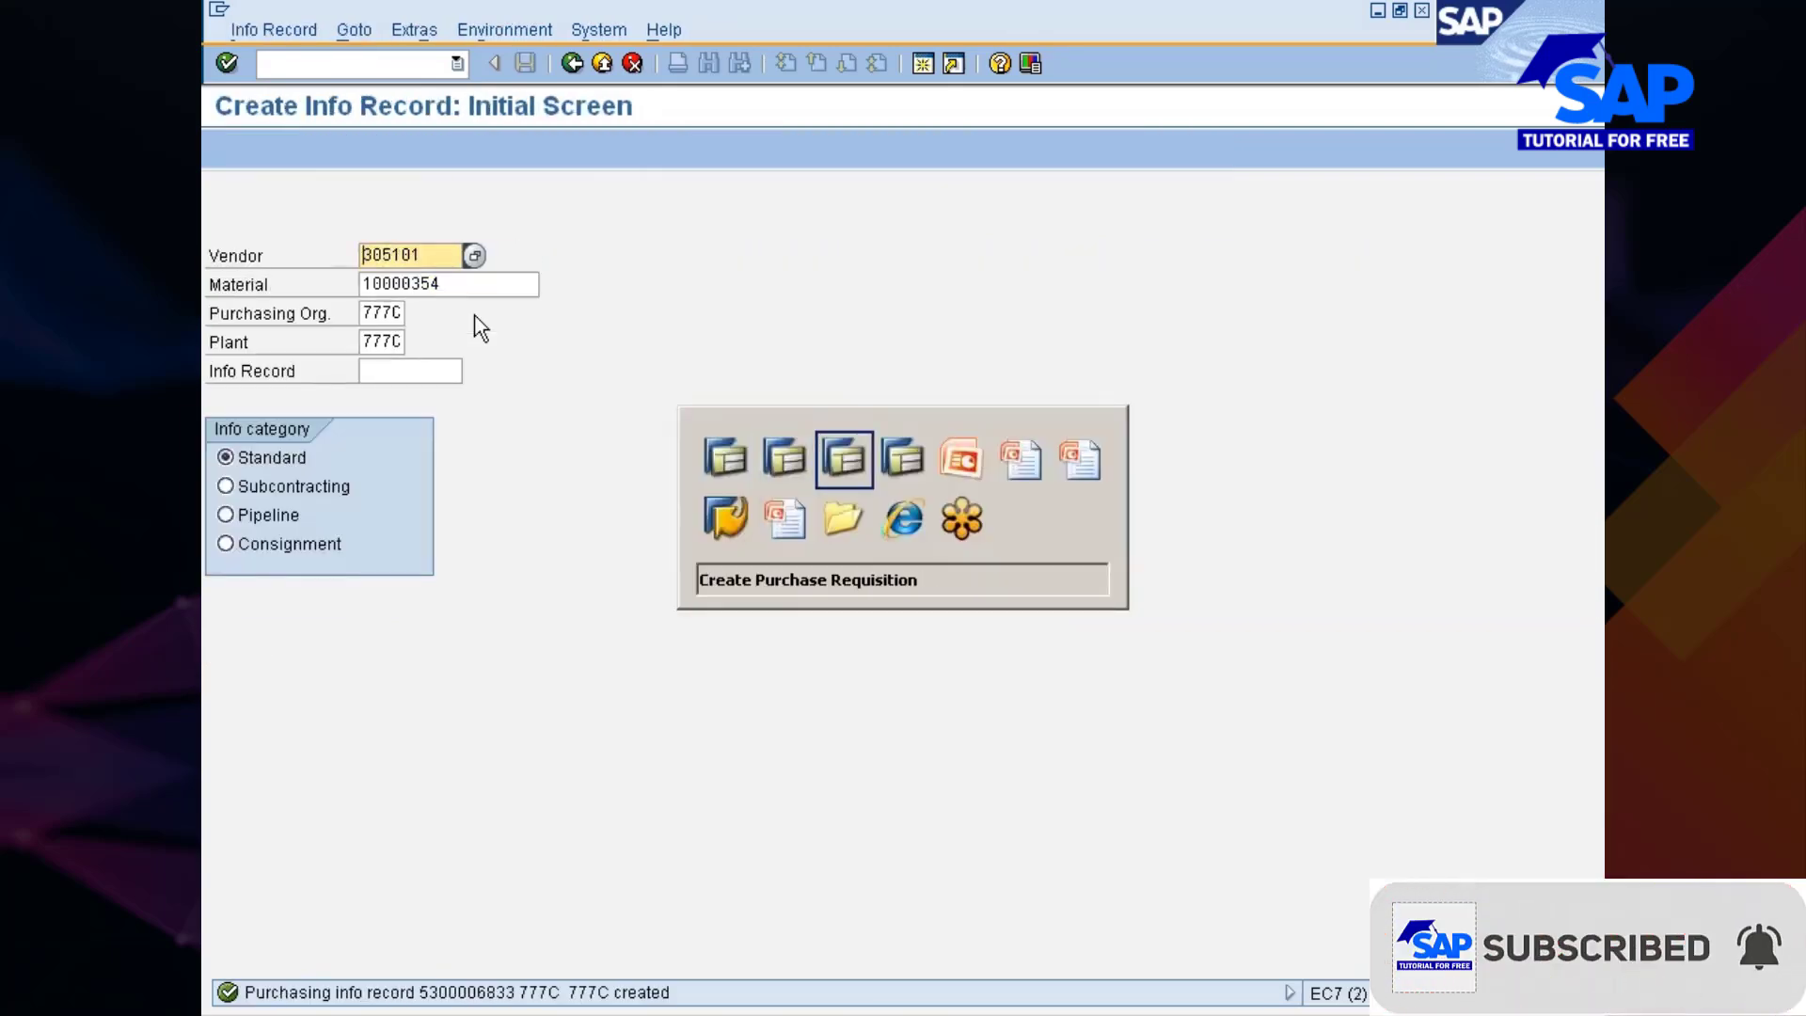
{"action": "key", "text": "alt+Tab"}
{"action": "key", "text": "alt+Tab"}
{"action": "key", "text": "alt+Tab"}
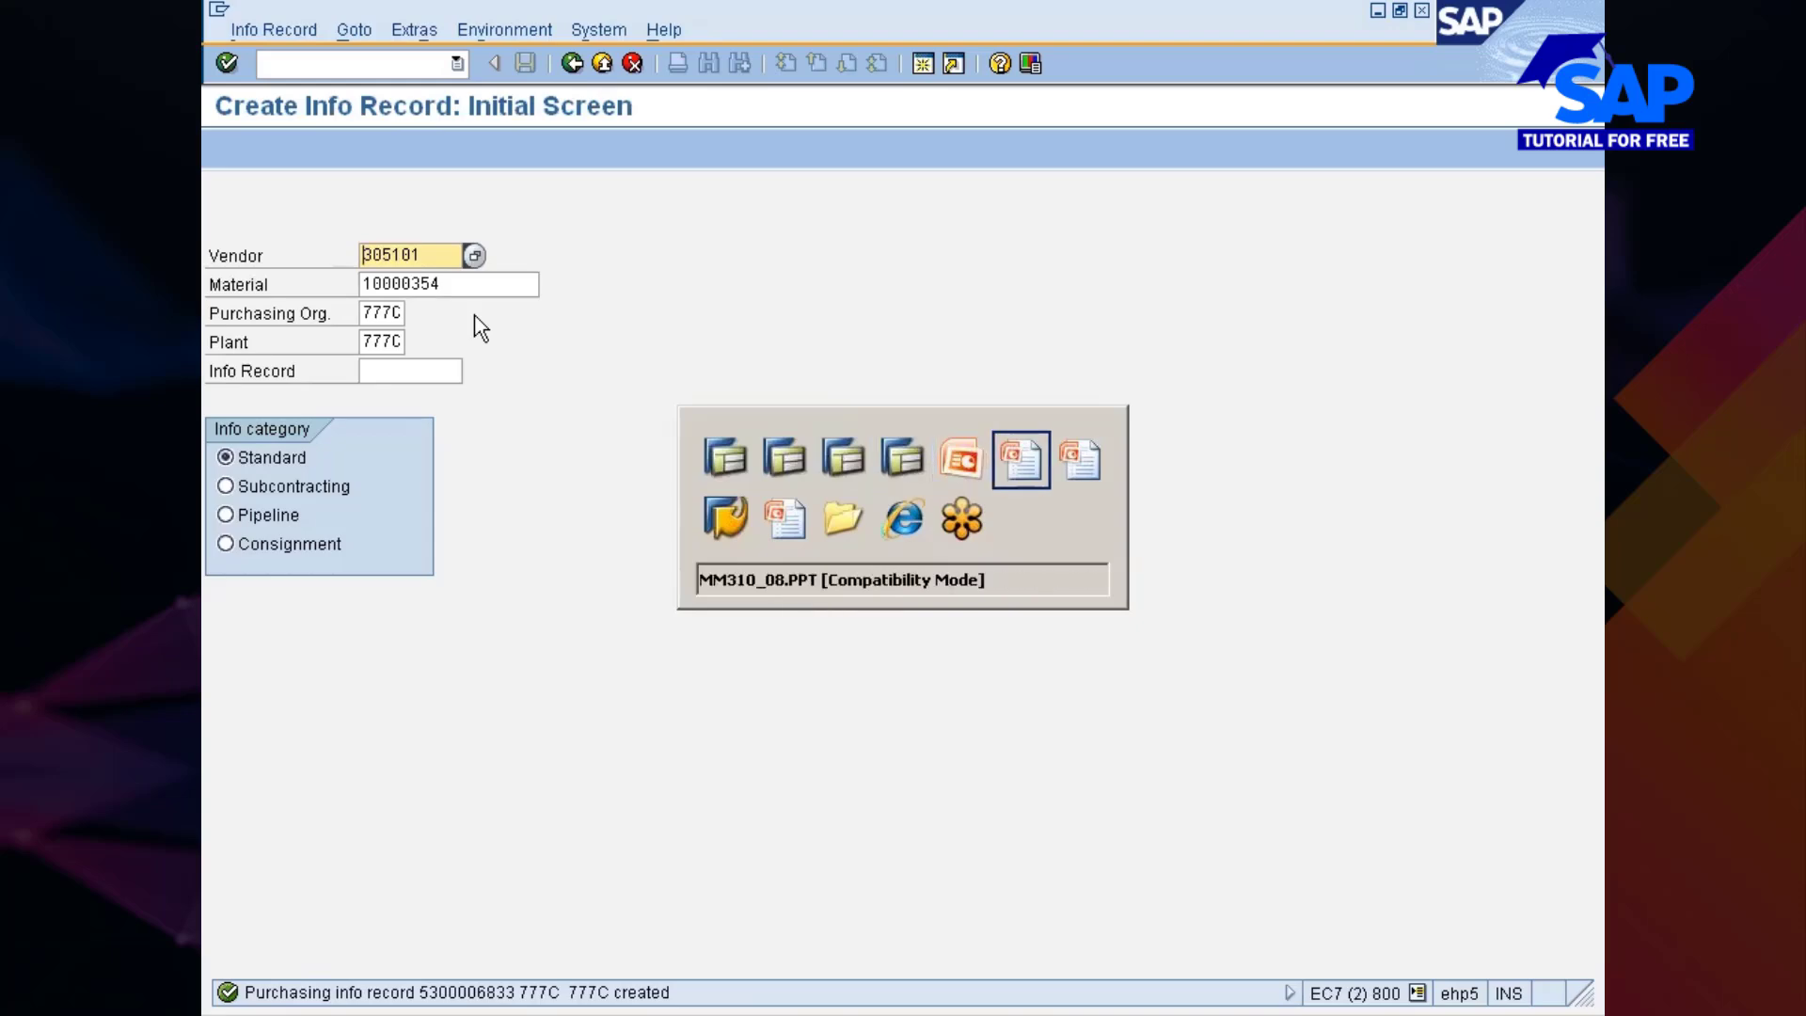
{"action": "key", "text": "alt+Tab"}
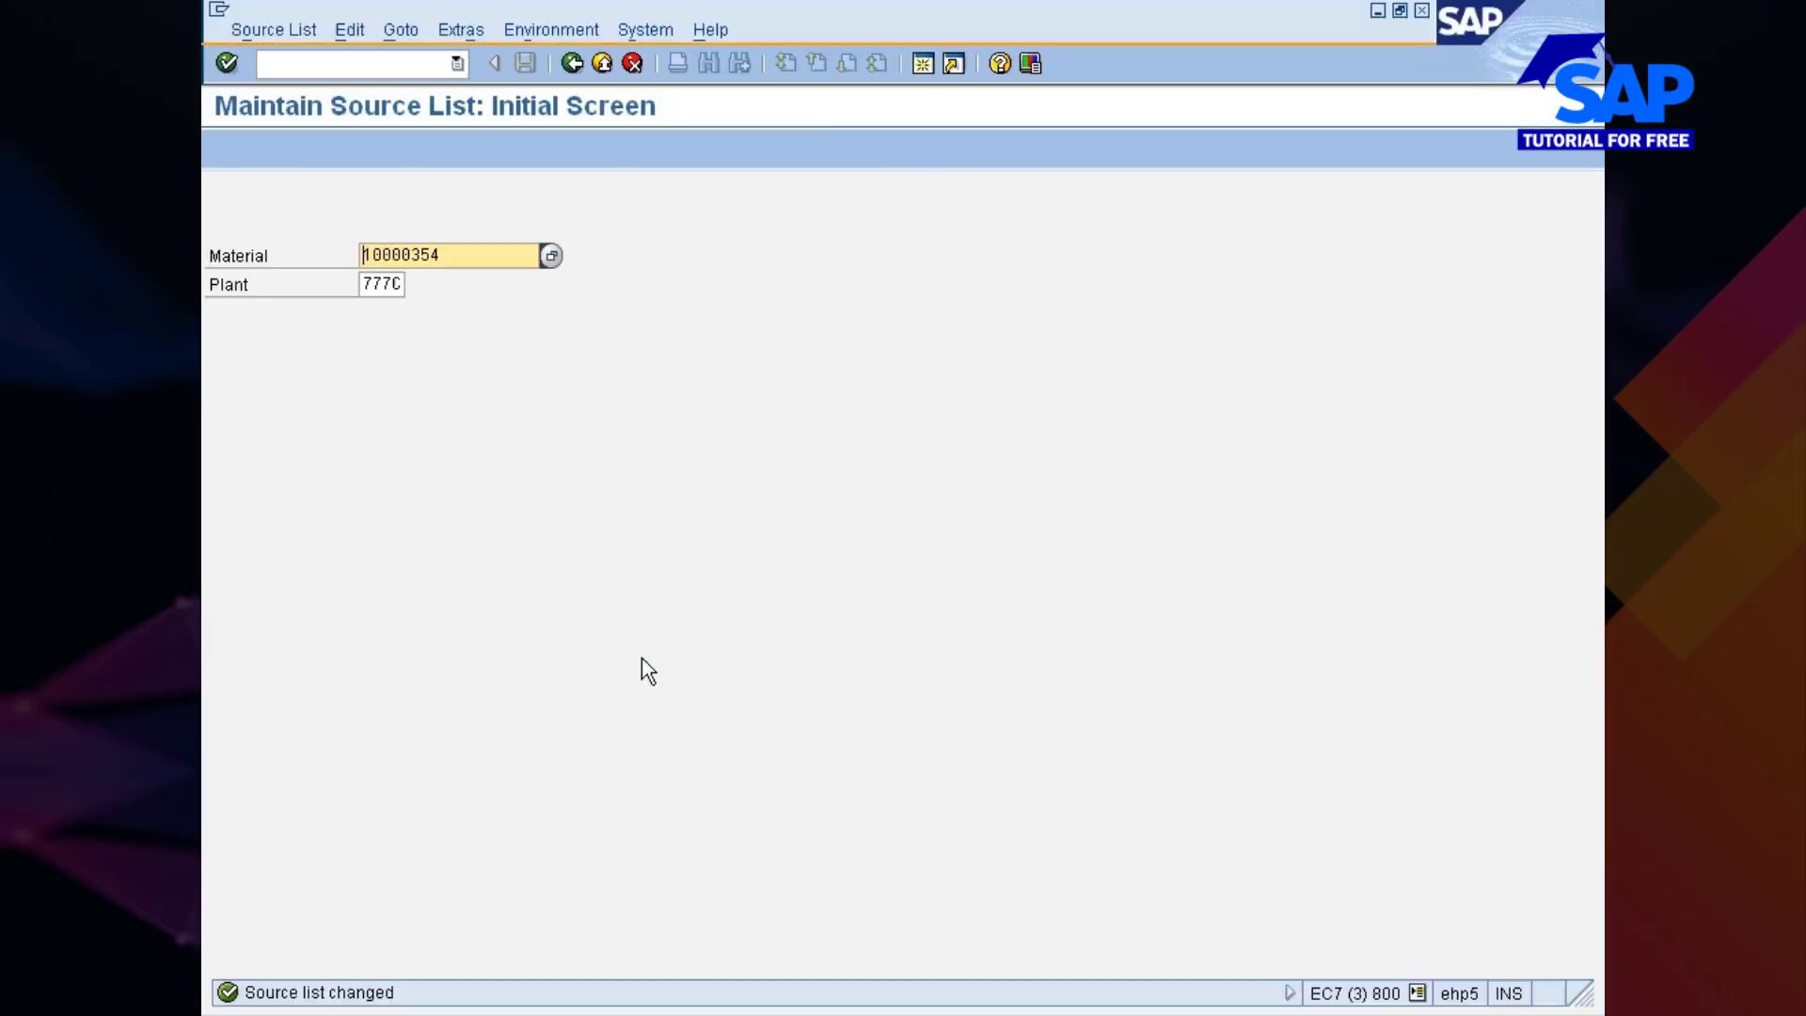
{"action": "left_click", "coordinate": [988, 1015]}
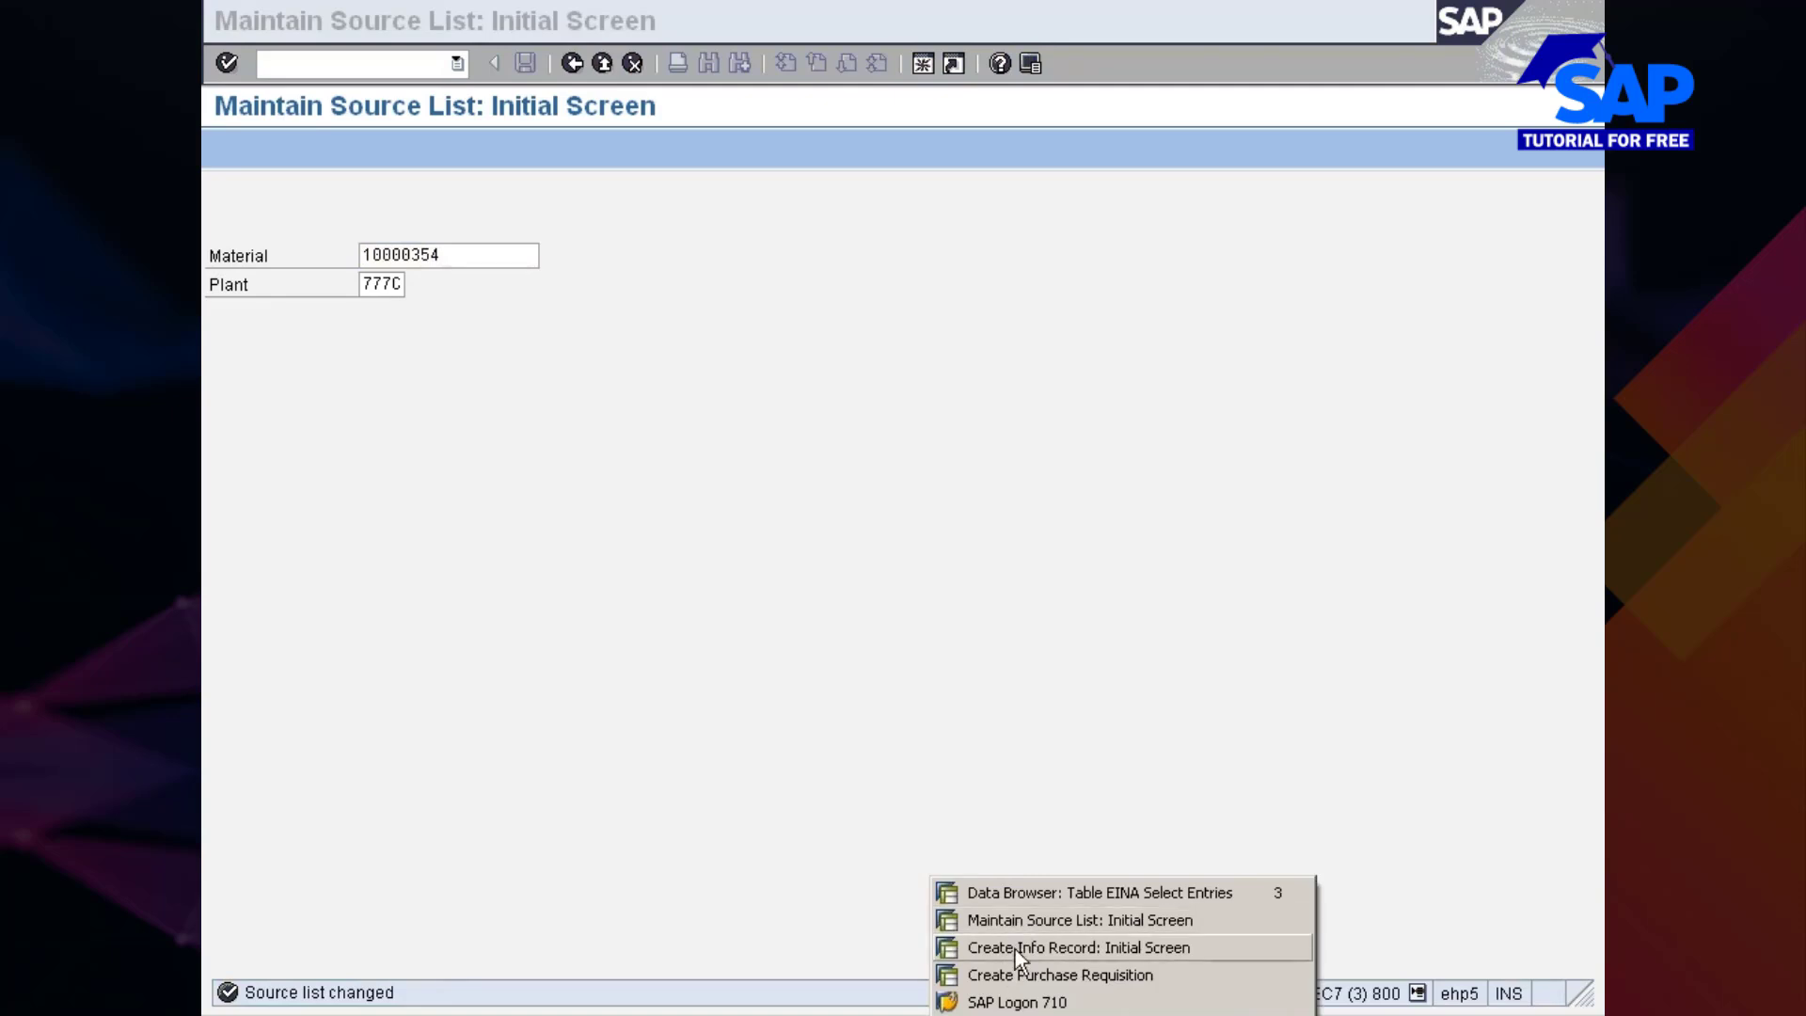
{"action": "key", "text": "alt+Tab"}
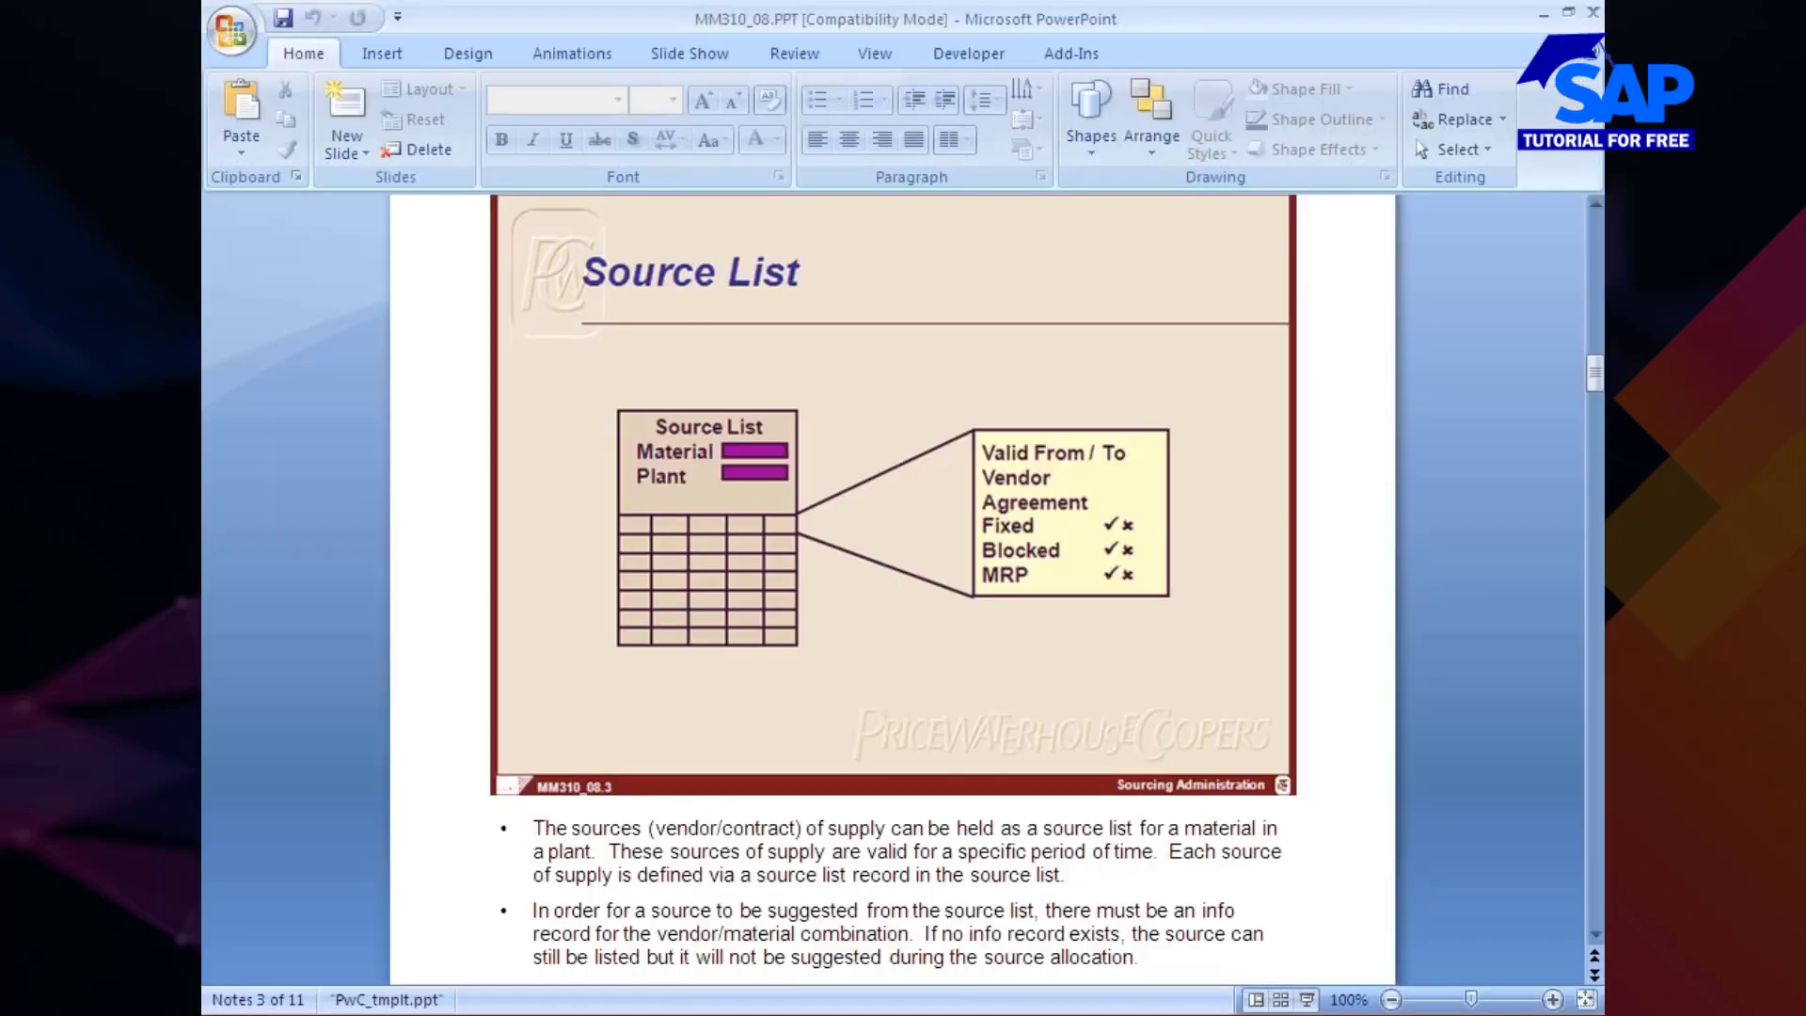
{"action": "key", "text": "alt+Tab"}
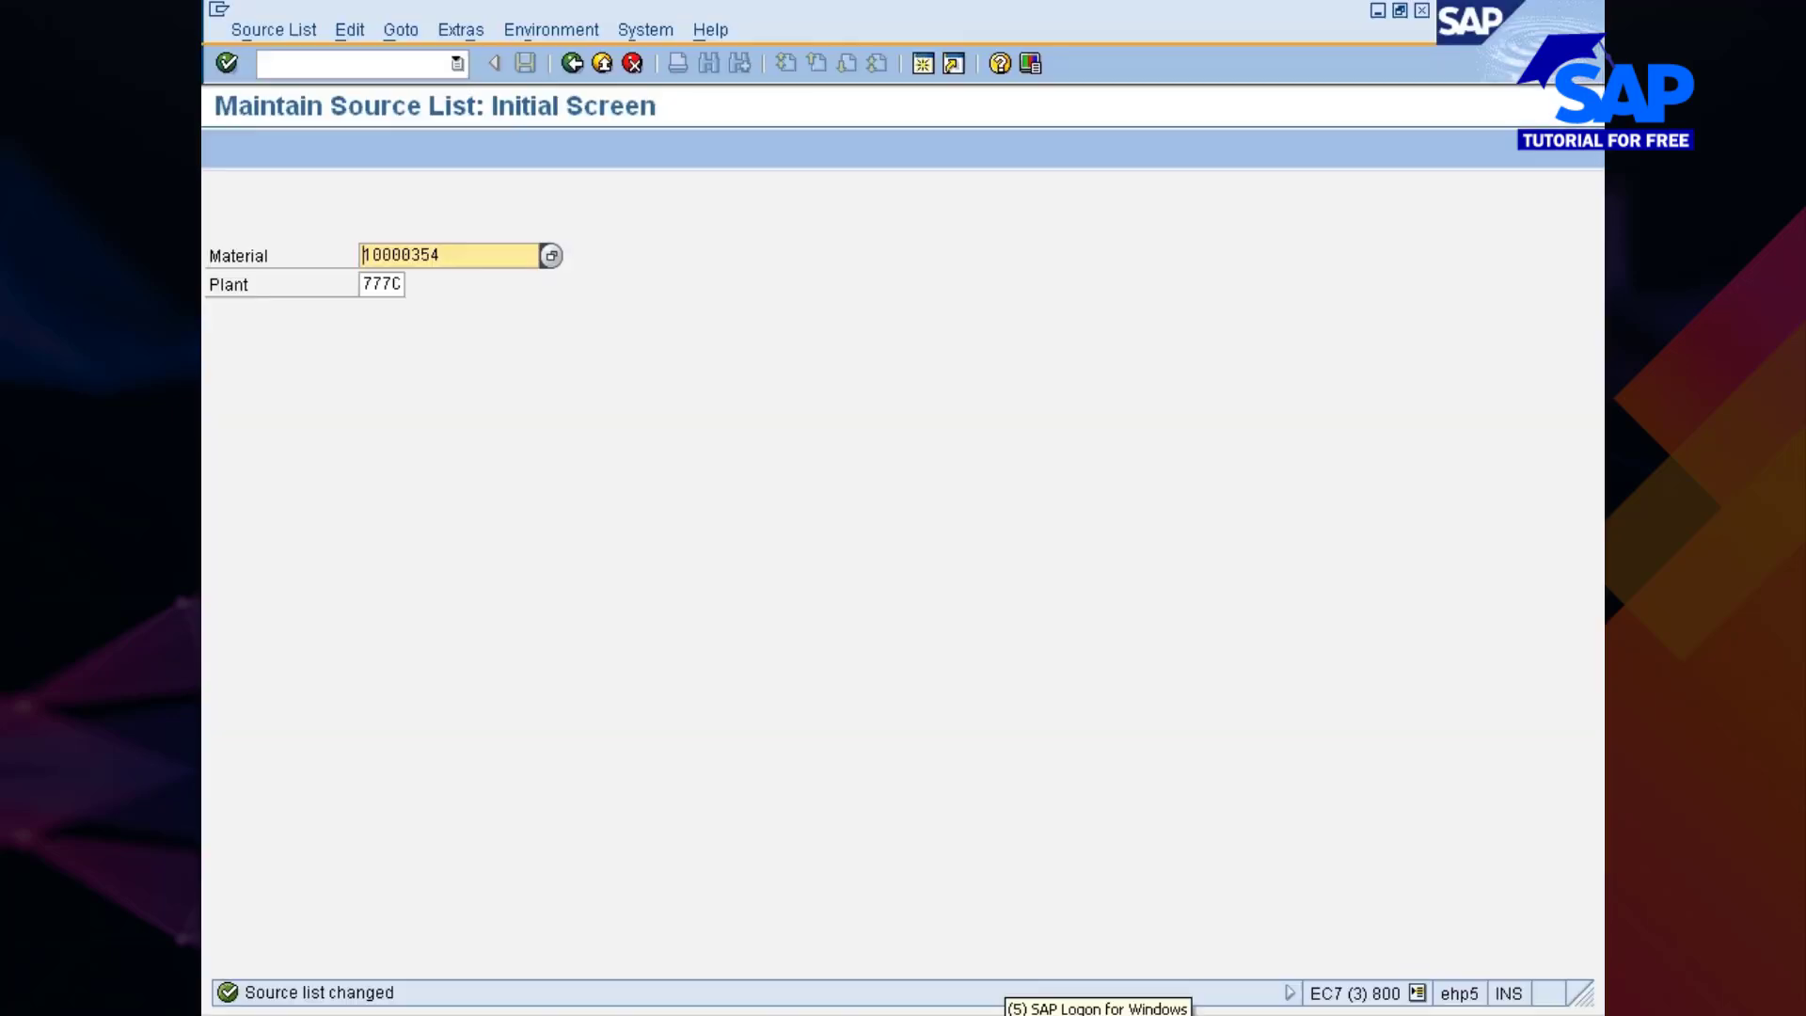
{"action": "key", "text": "Return"}
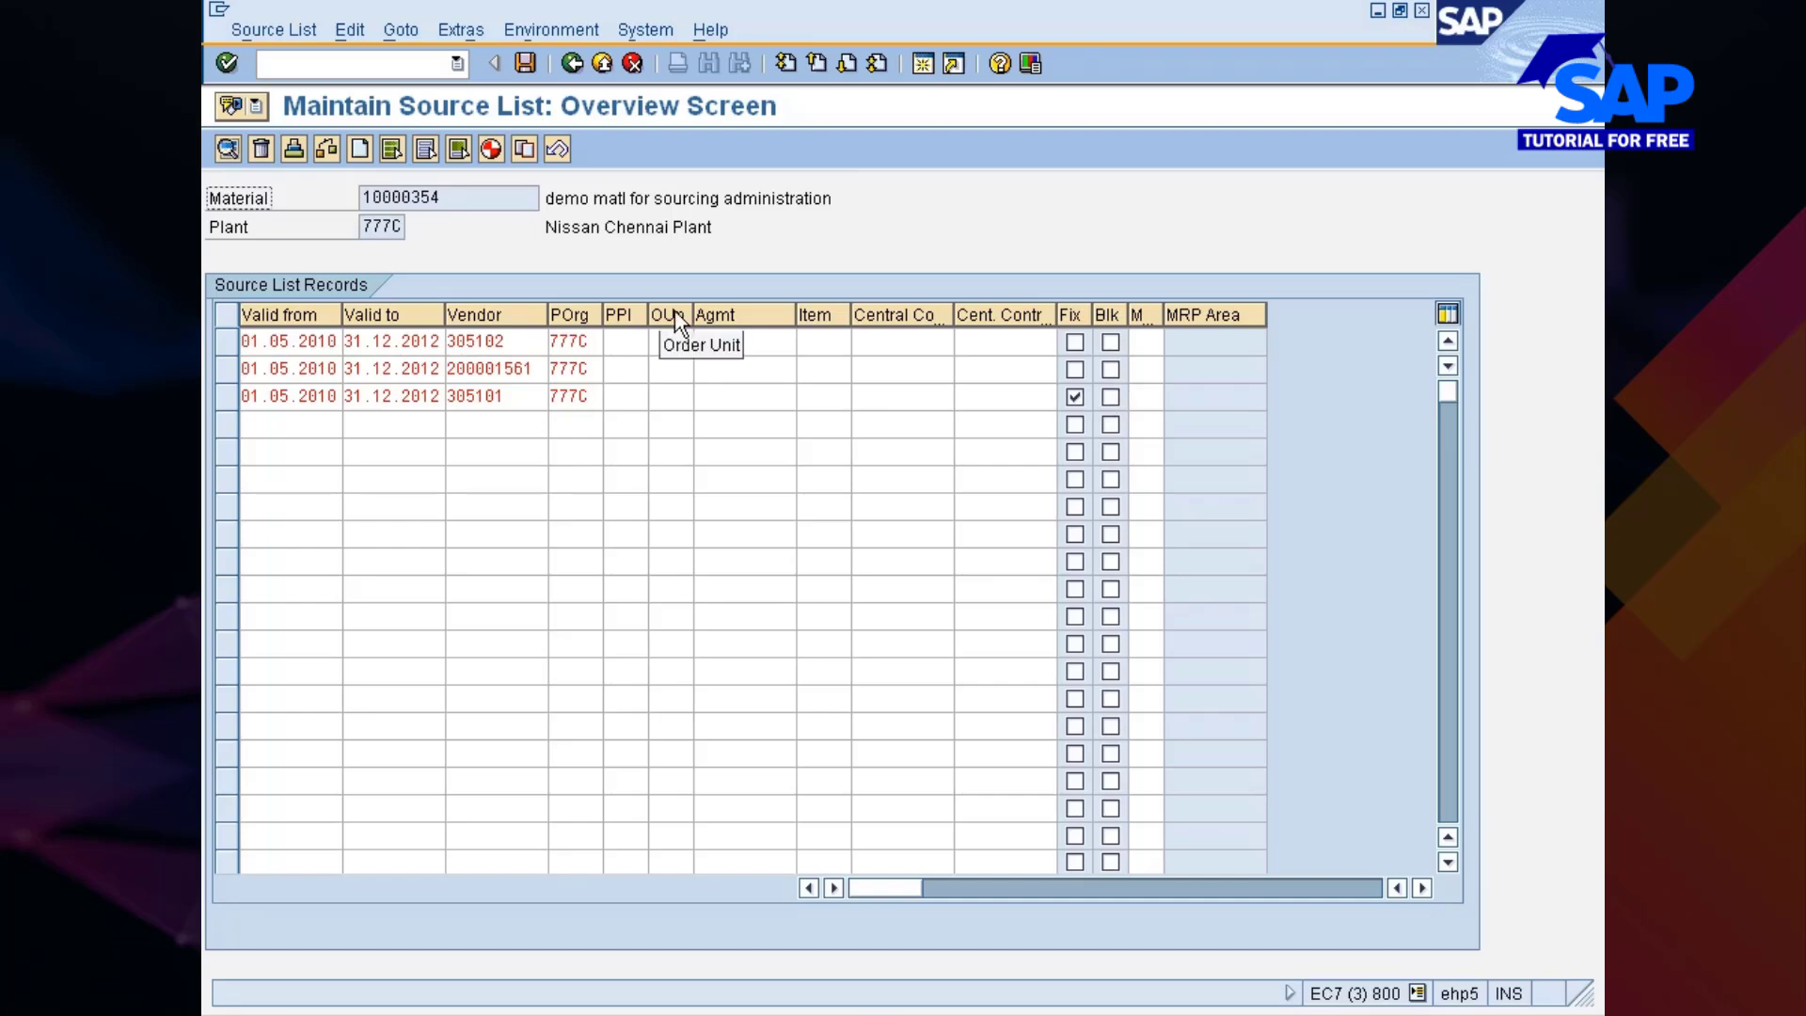
Widen the MRP column and set vendor 305102's MRP indicator to 2, relevant to MRP with schedule lines generated automatically
{"action": "left_click", "coordinate": [755, 341]}
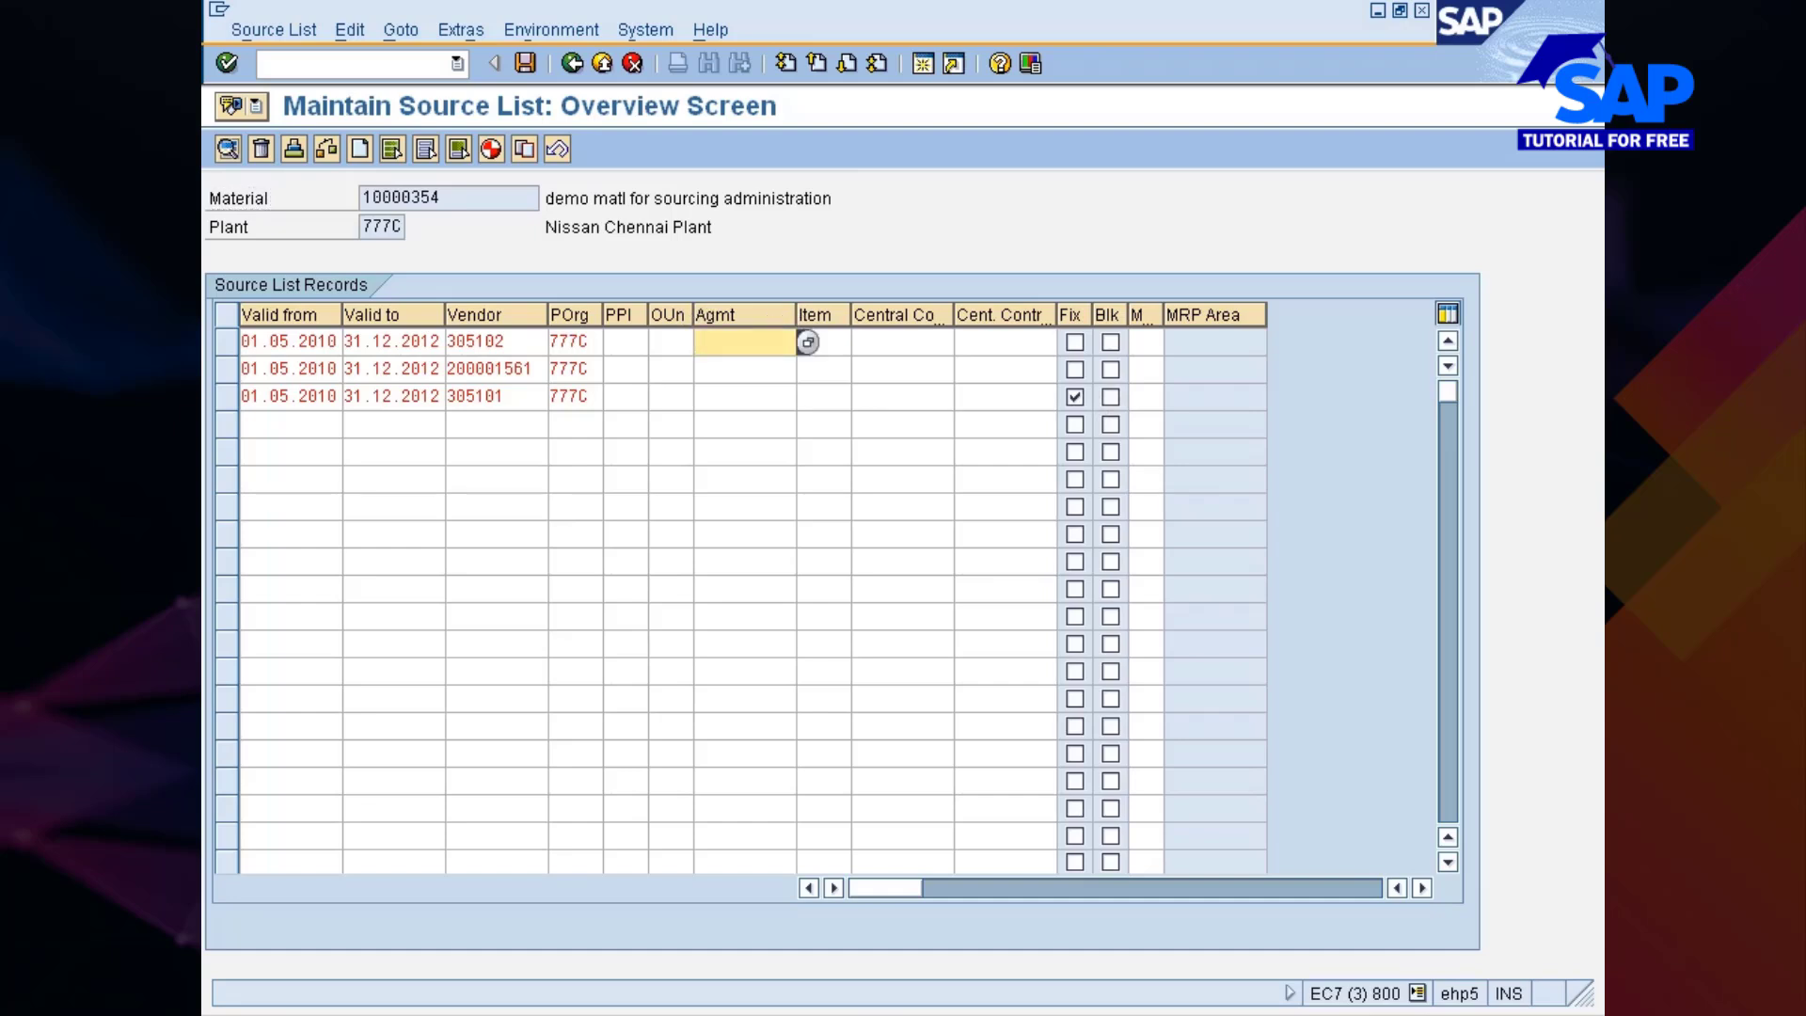
{"action": "left_click", "coordinate": [1142, 343]}
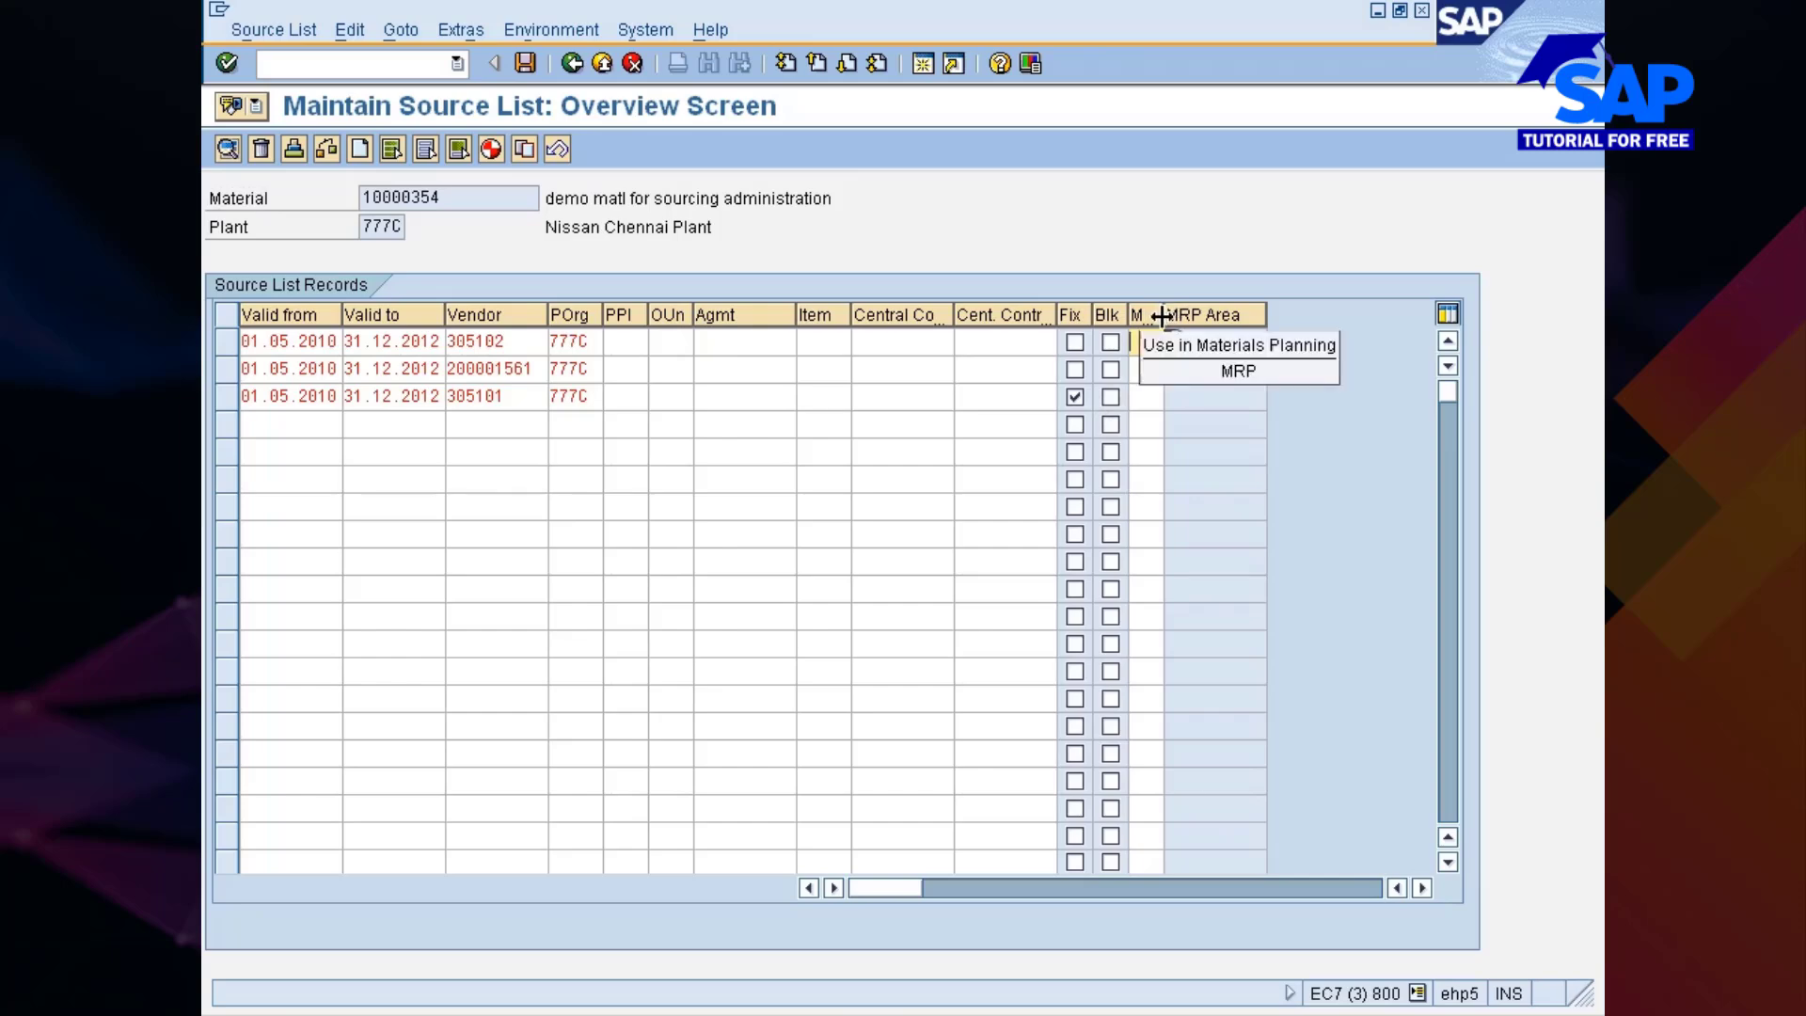
{"action": "left_click_drag", "start_coordinate": [1171, 314], "coordinate": [1221, 315]}
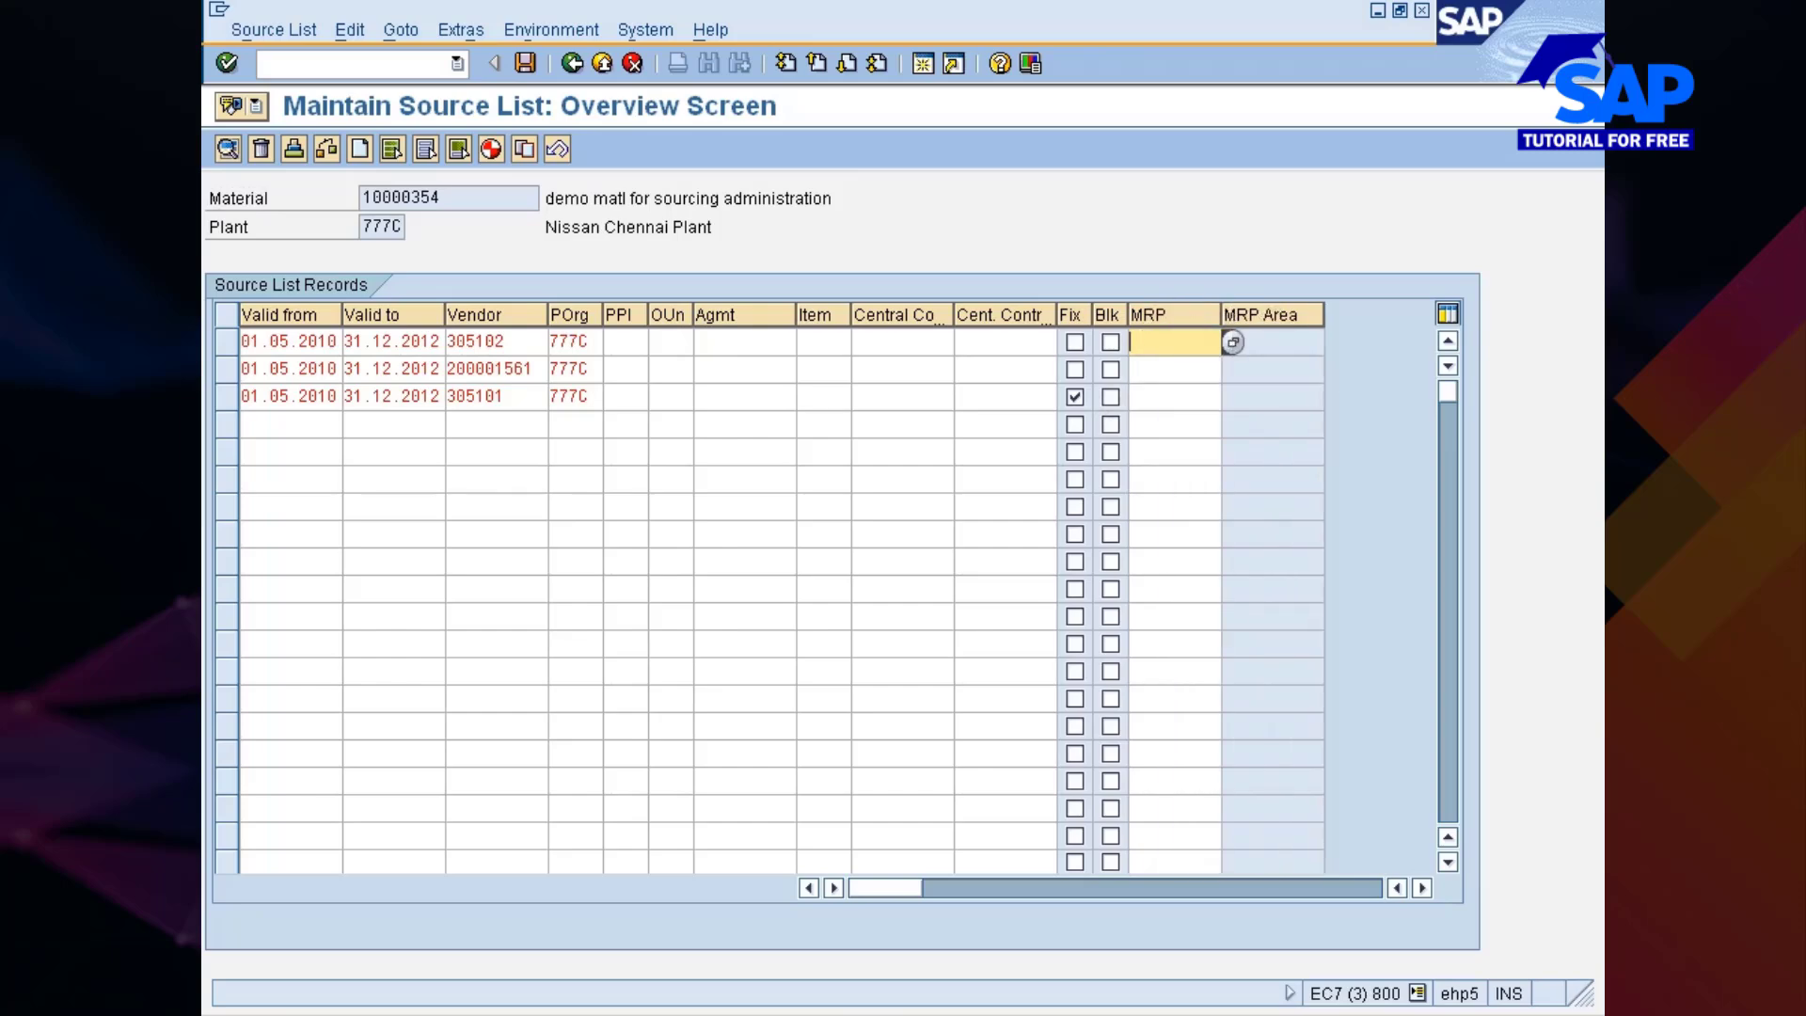
{"action": "left_click", "coordinate": [1166, 368]}
{"action": "left_click", "coordinate": [1167, 342]}
{"action": "left_click", "coordinate": [1234, 342]}
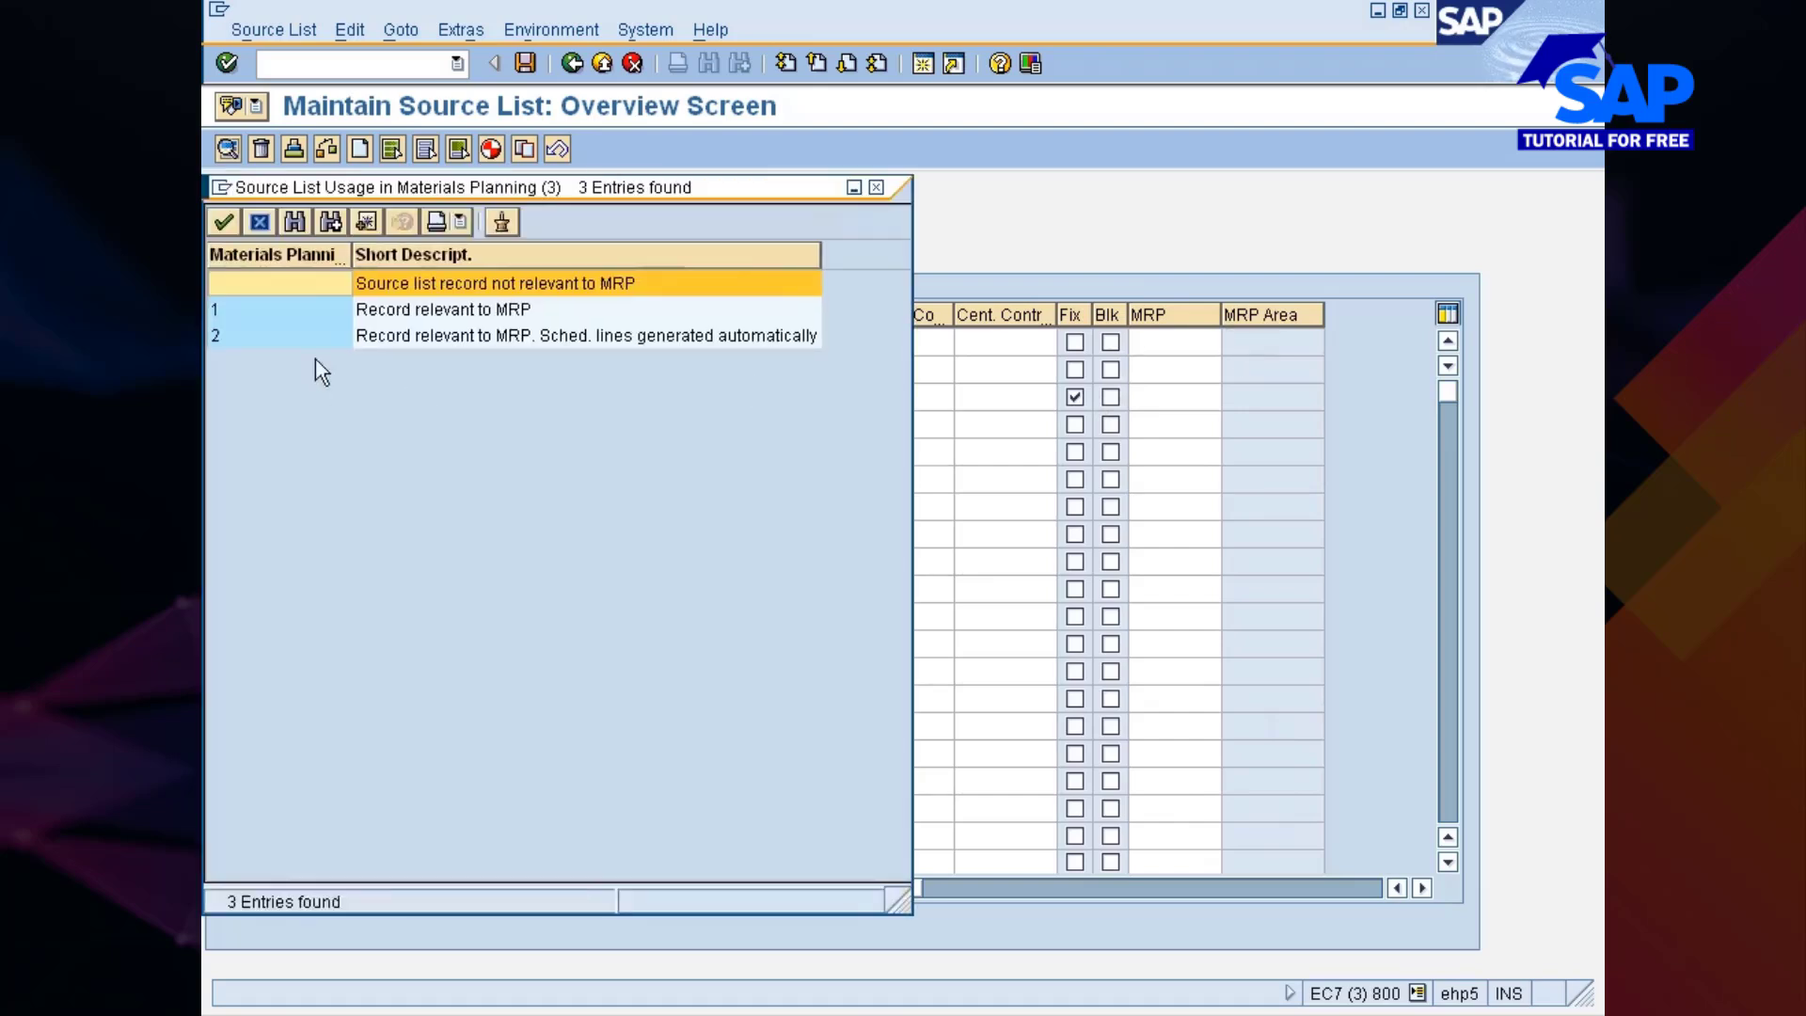
{"action": "left_click", "coordinate": [375, 346]}
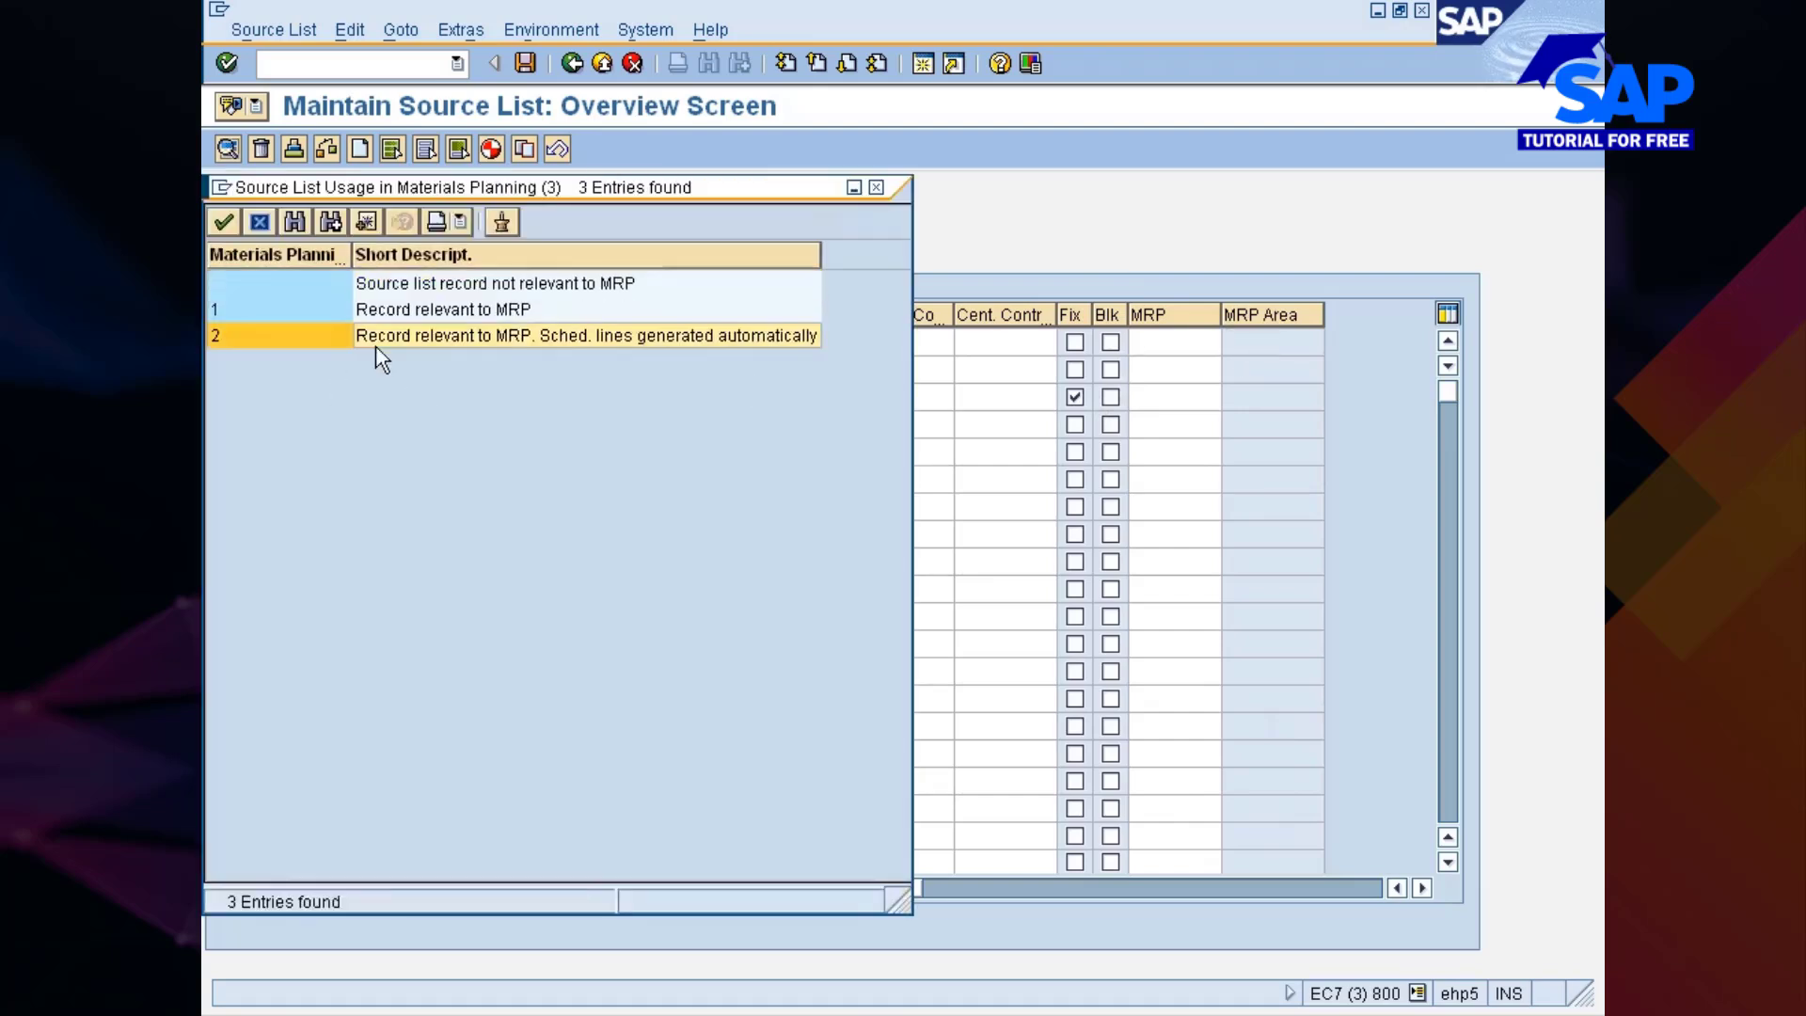
{"action": "left_click_drag", "start_coordinate": [533, 192], "coordinate": [1025, 177]}
{"action": "double_click", "coordinate": [735, 320]}
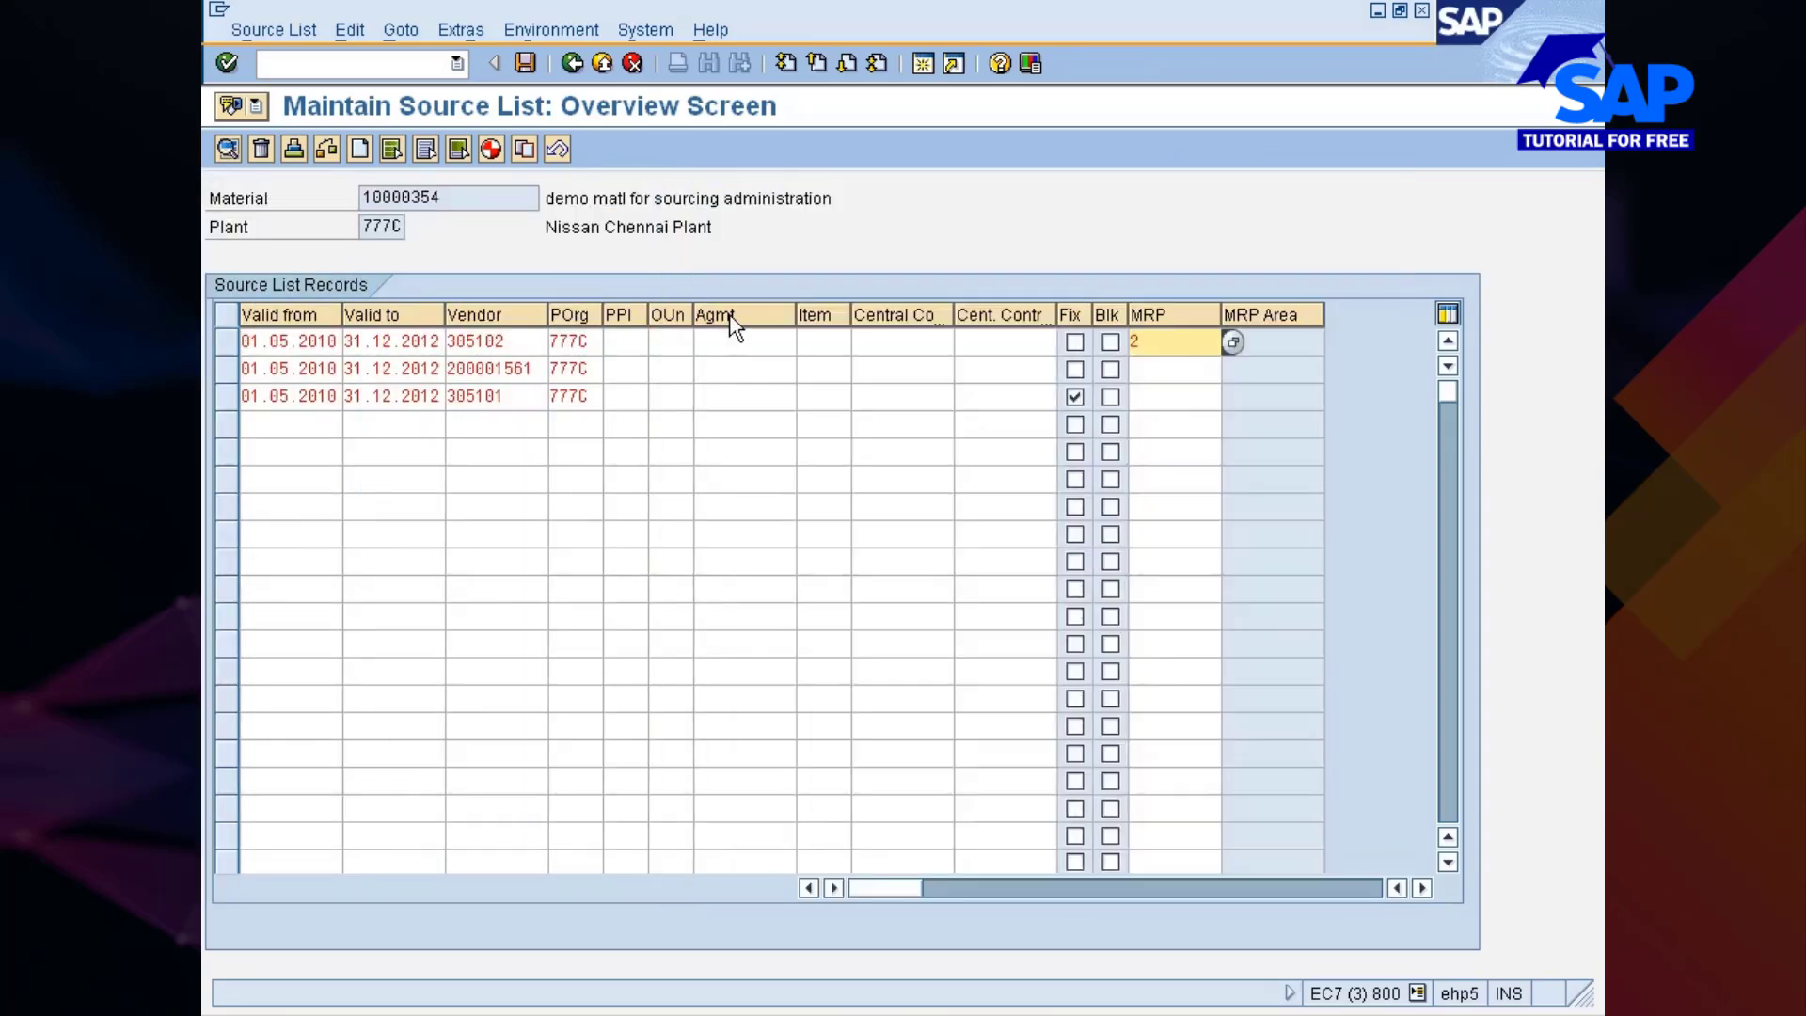
Clear the MRP indicator of vendor 305102's record and exit the source list without saving
{"action": "left_click", "coordinate": [744, 342]}
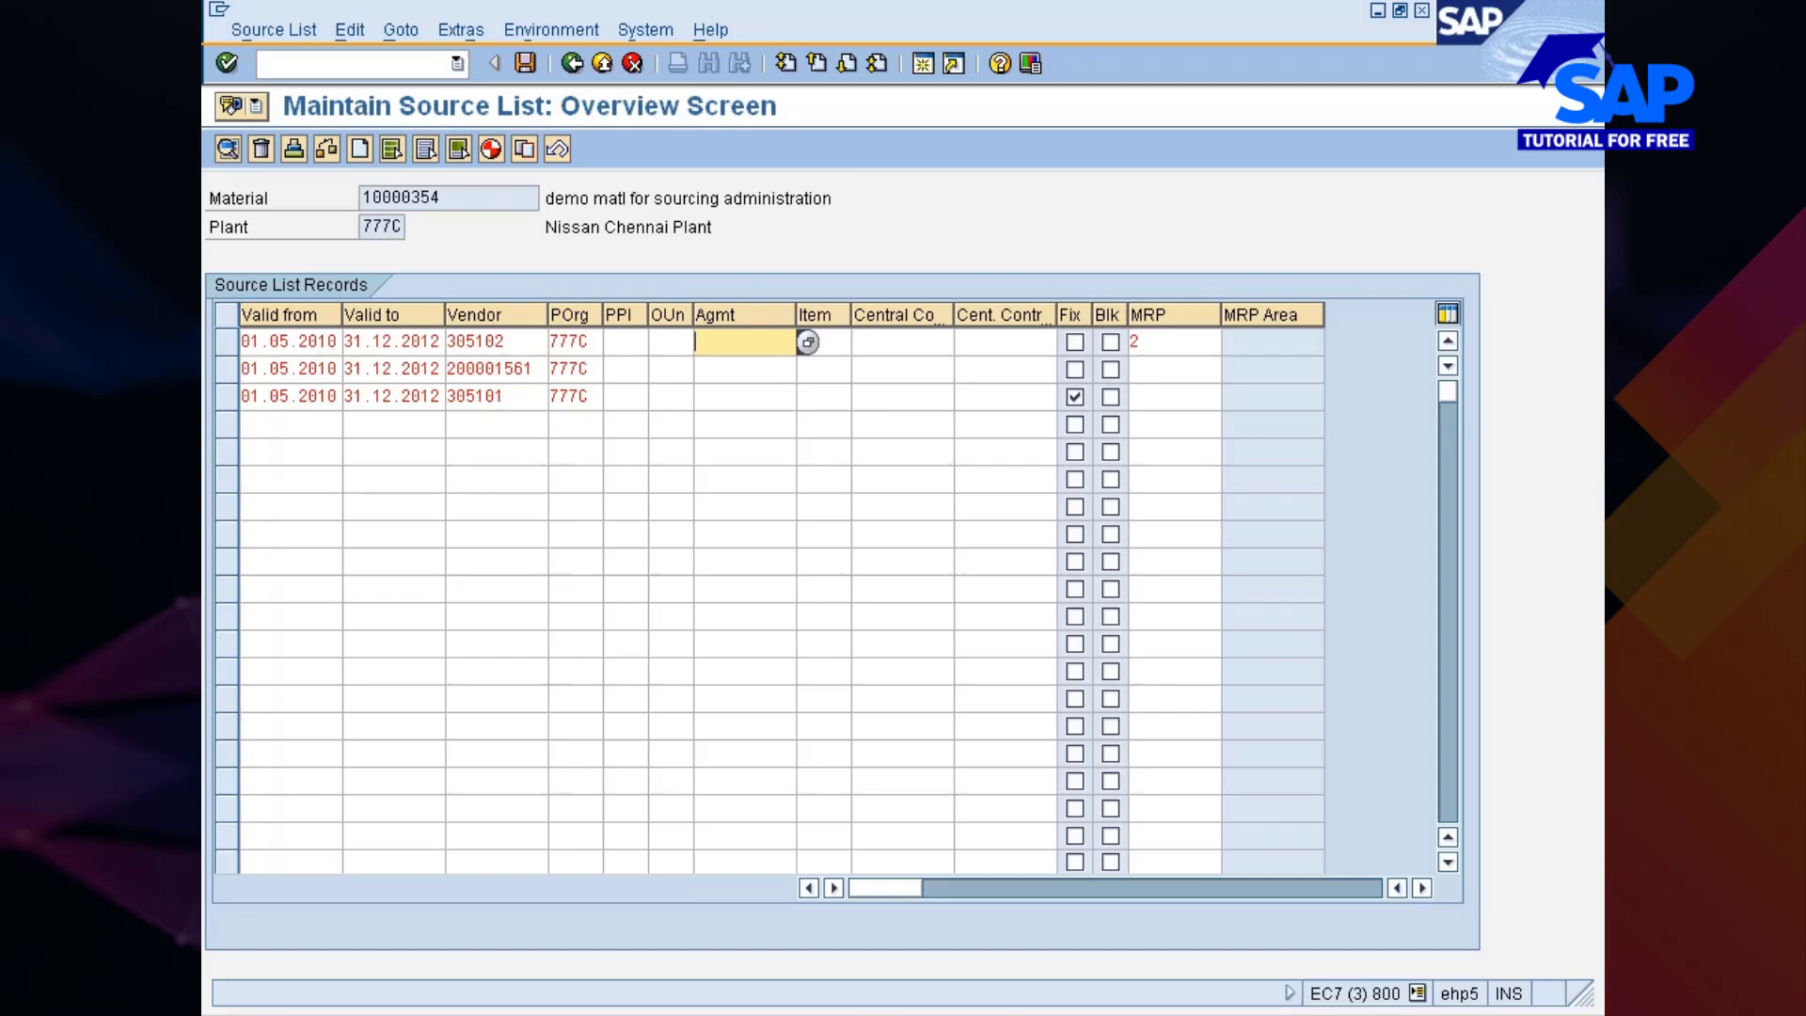
{"action": "left_click", "coordinate": [1142, 342]}
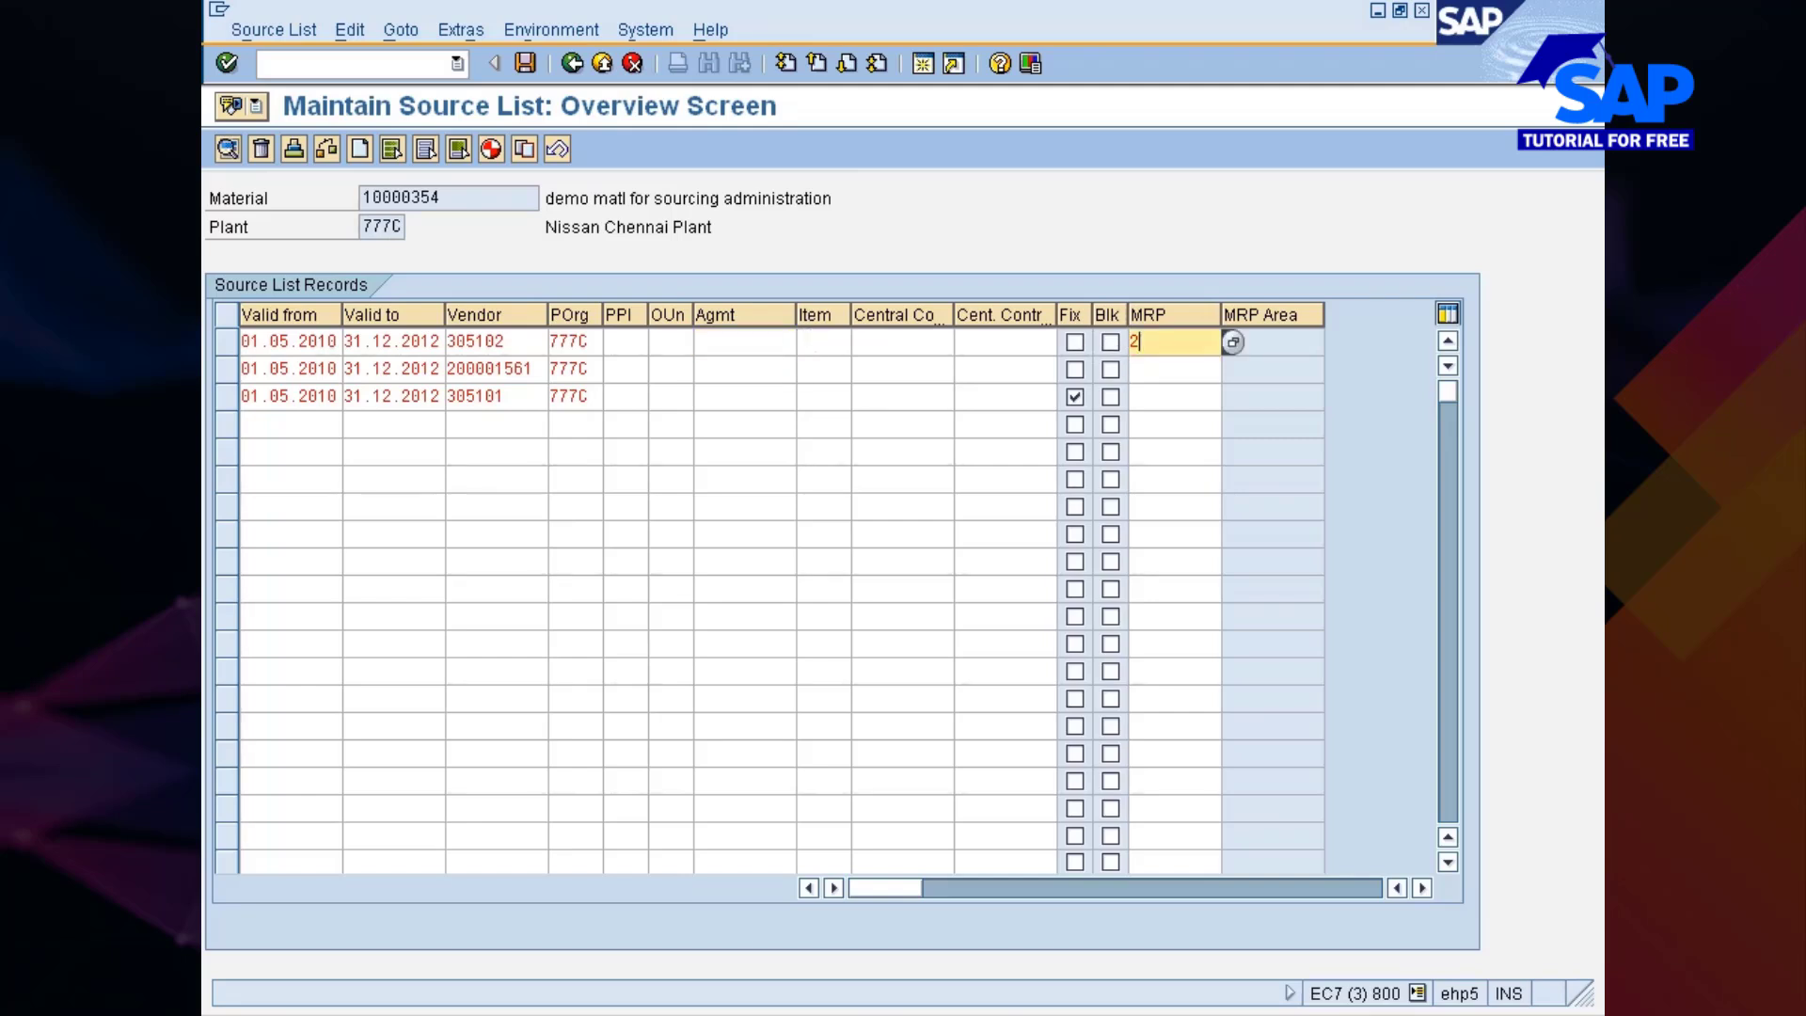
{"action": "key", "text": "BackSpace"}
{"action": "left_click", "coordinate": [574, 64]}
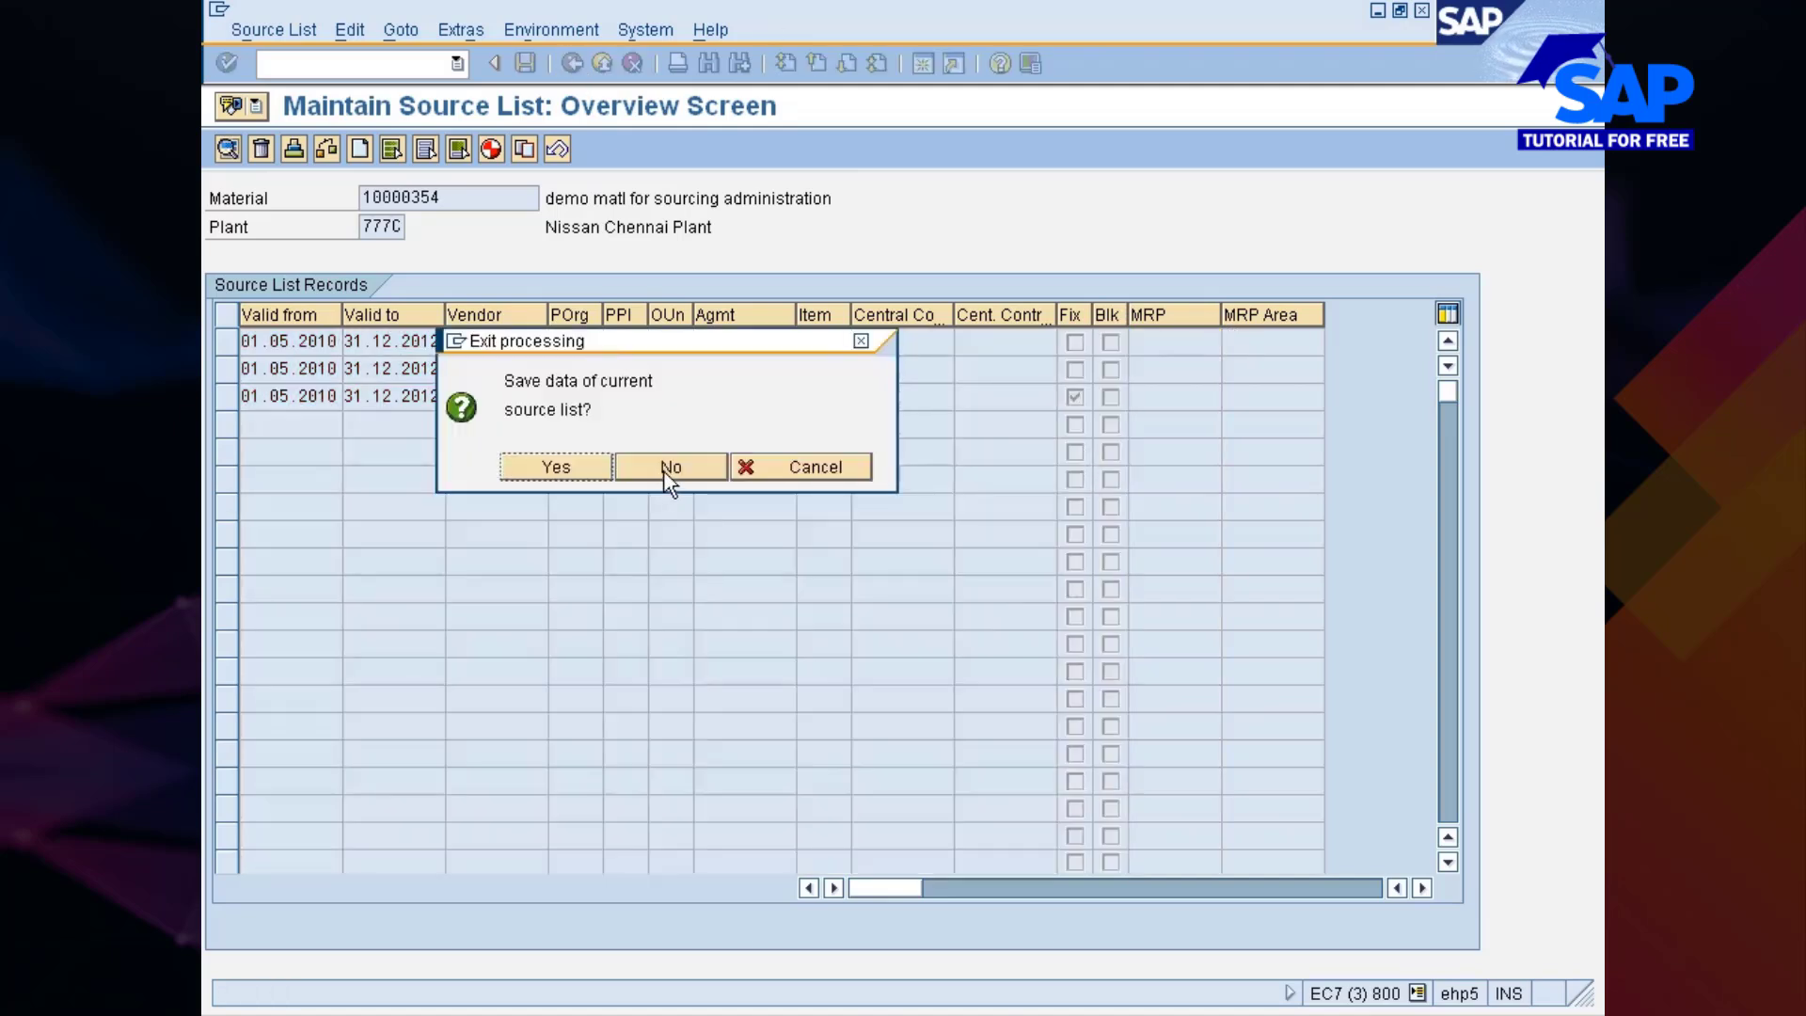
{"action": "left_click", "coordinate": [663, 470]}
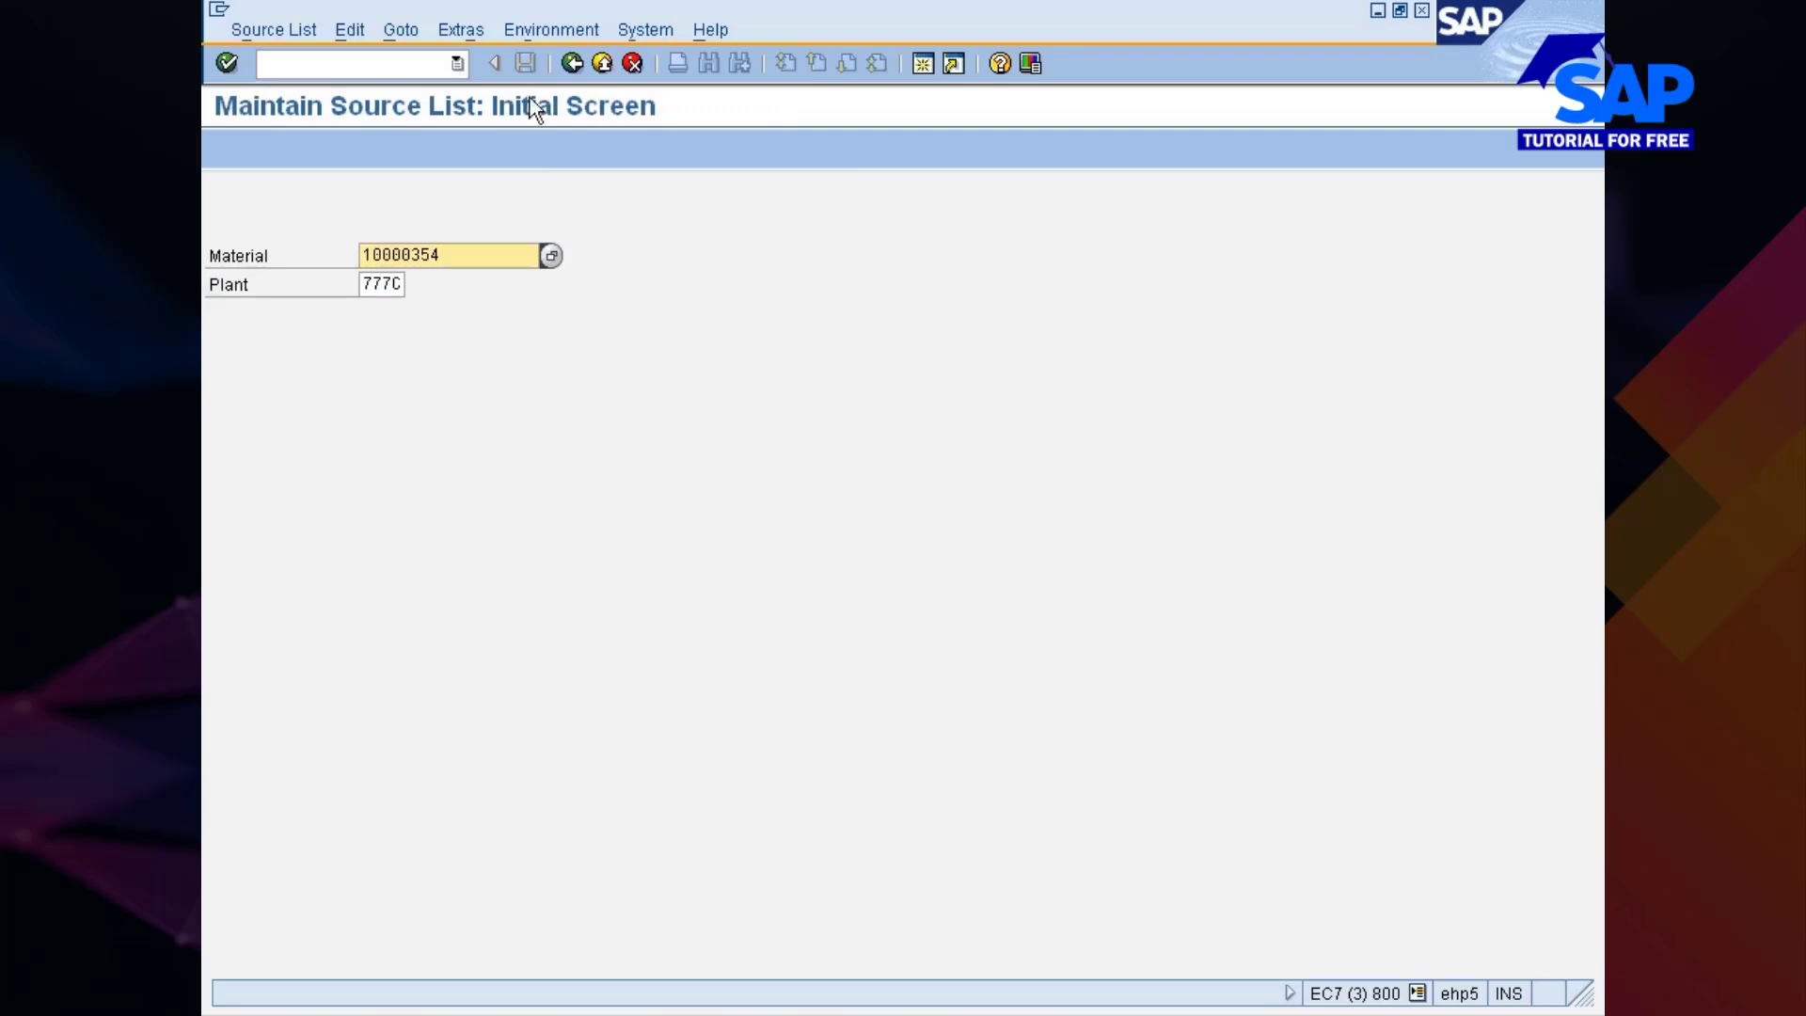
Switch to the Create Purchase Requisition session and exit the requisition, saving the document
{"action": "left_click", "coordinate": [976, 1014]}
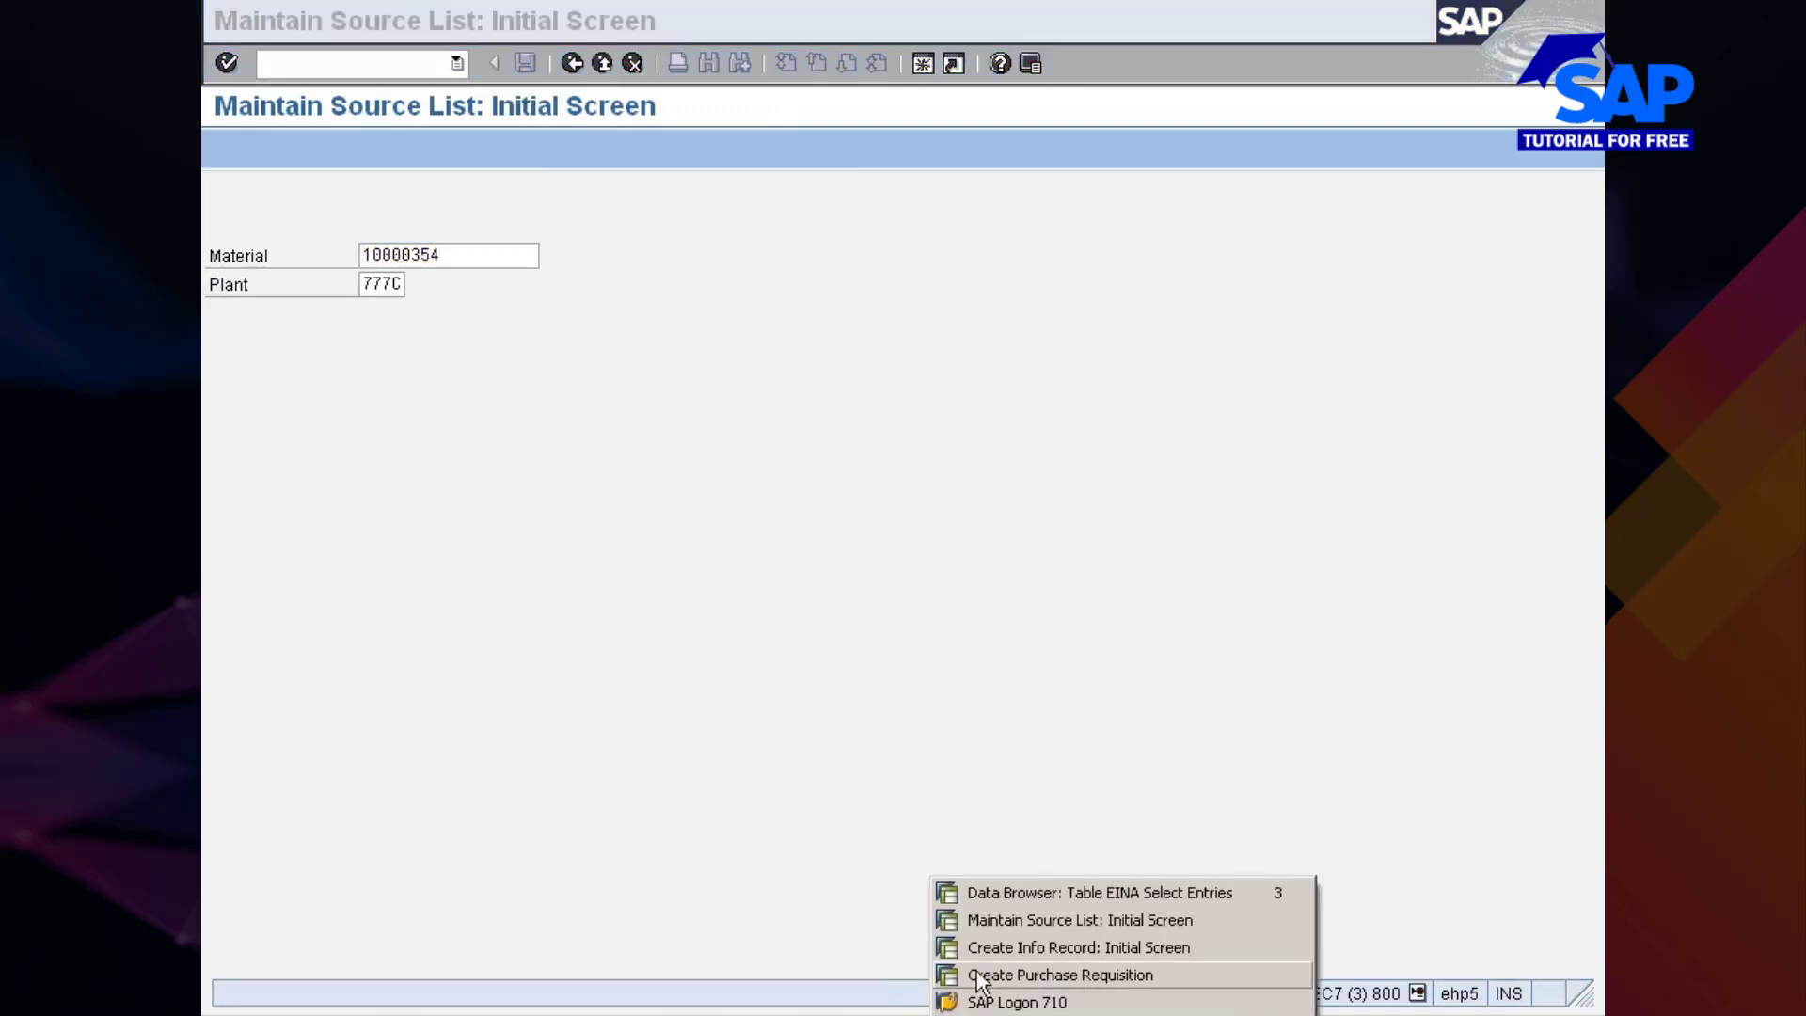
{"action": "left_click", "coordinate": [978, 974]}
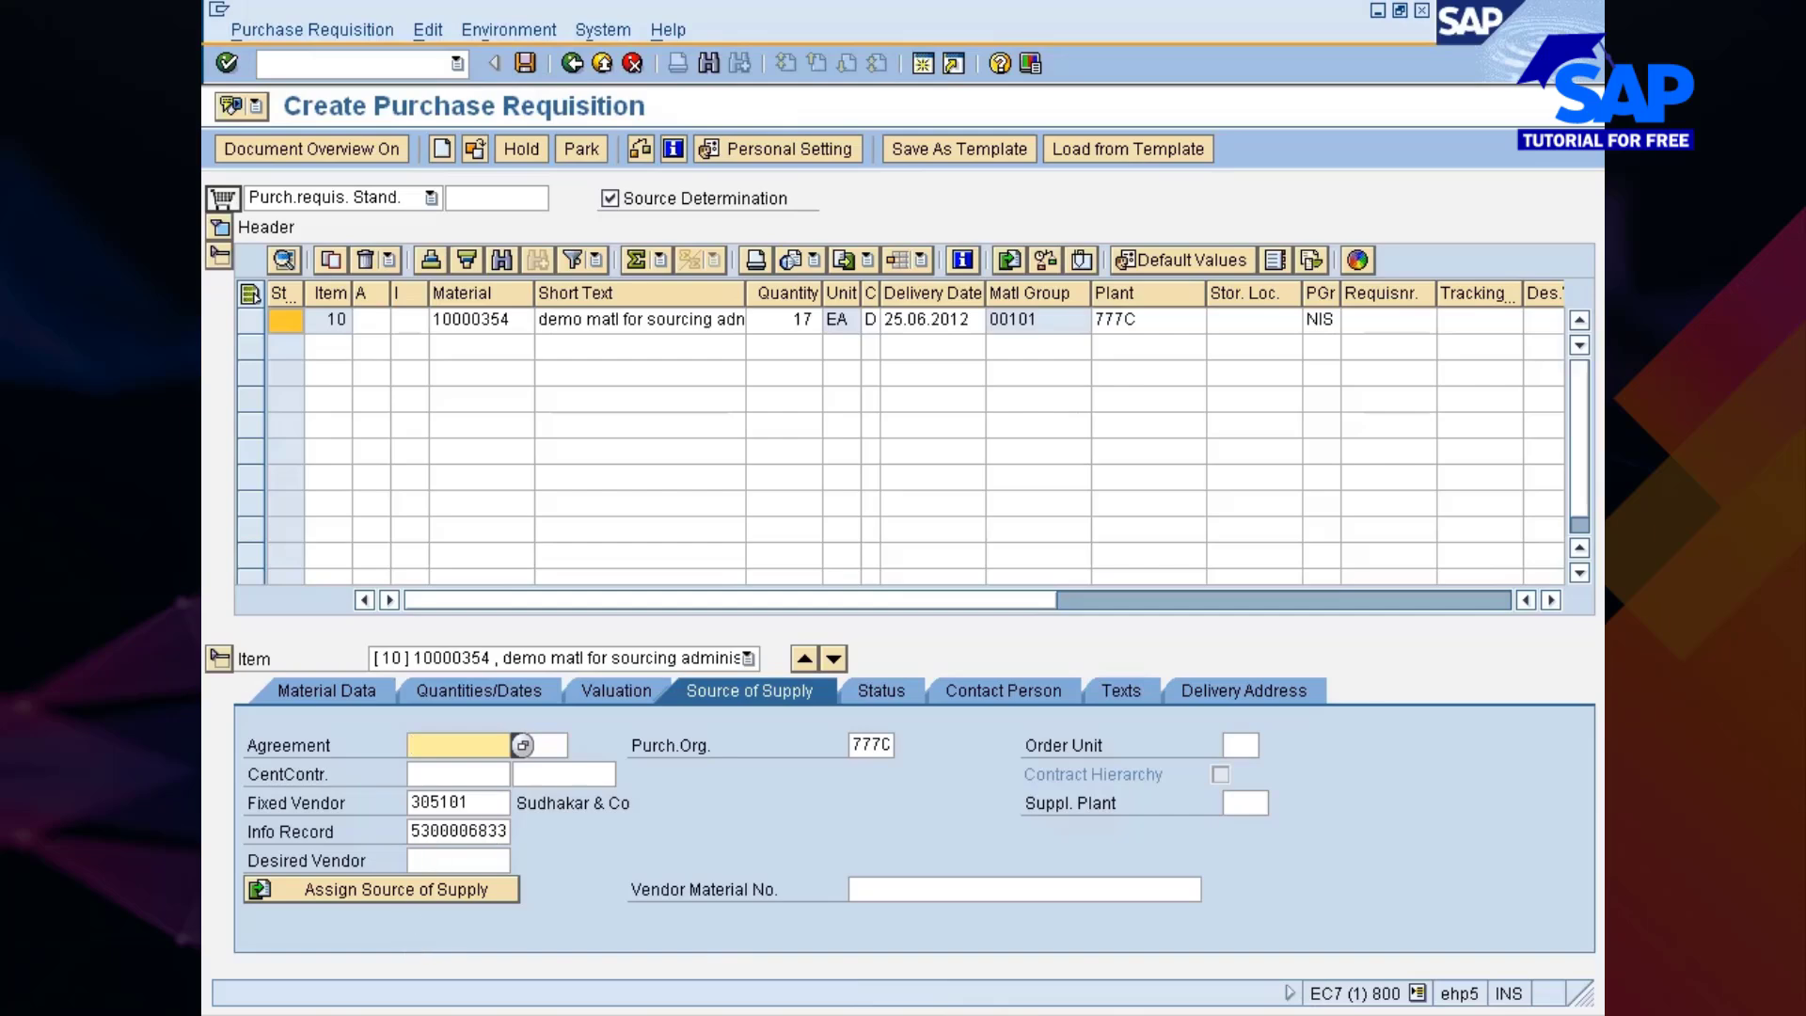
{"action": "left_click", "coordinate": [506, 861]}
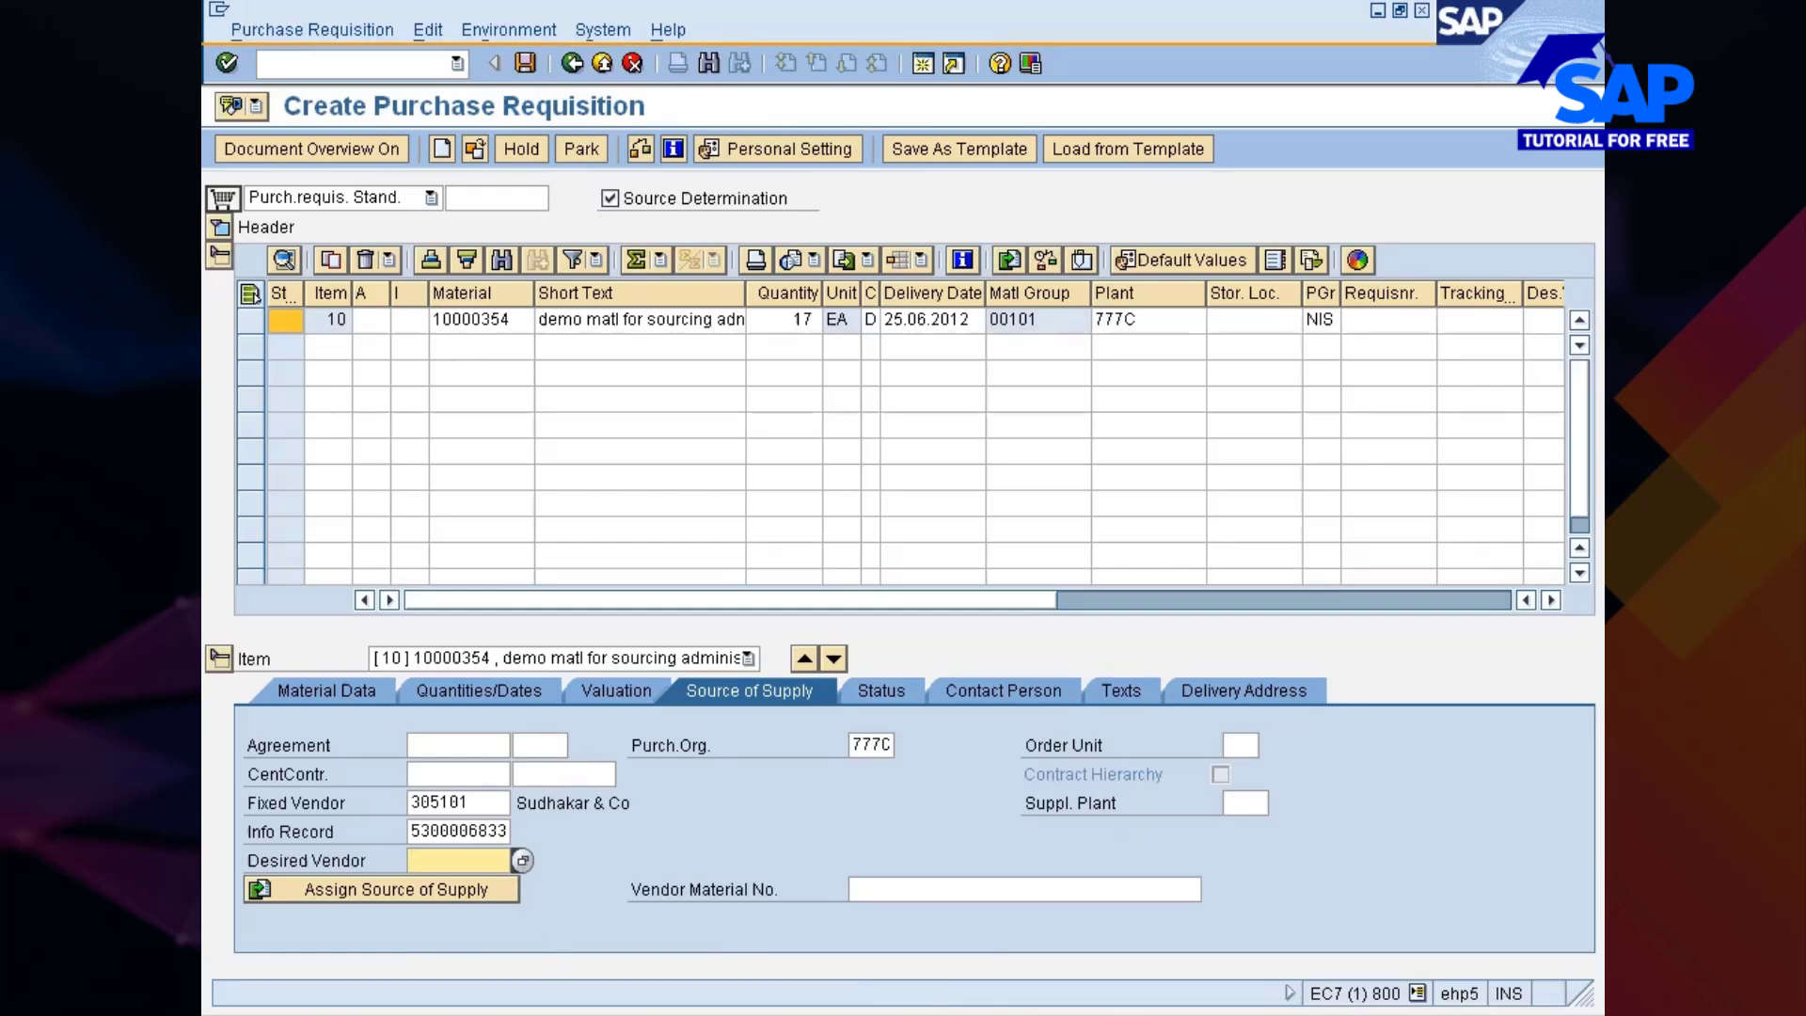
{"action": "left_click", "coordinate": [572, 63]}
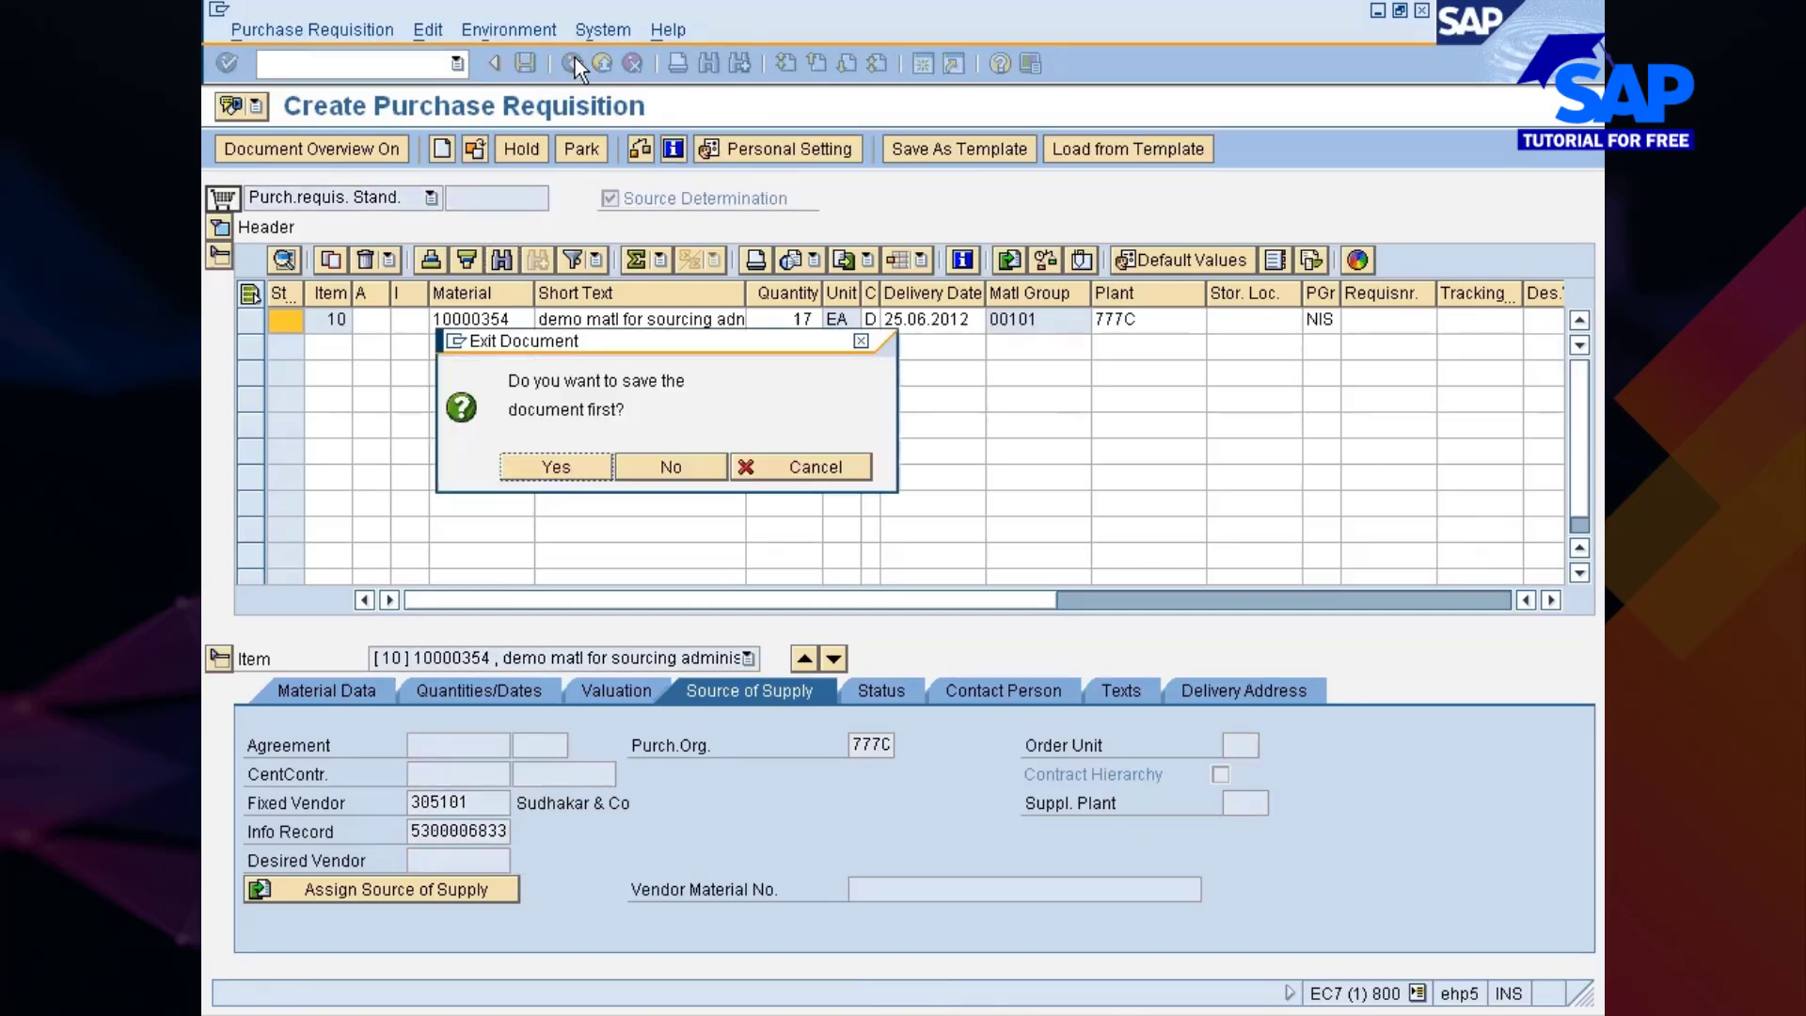
{"action": "left_click", "coordinate": [563, 464]}
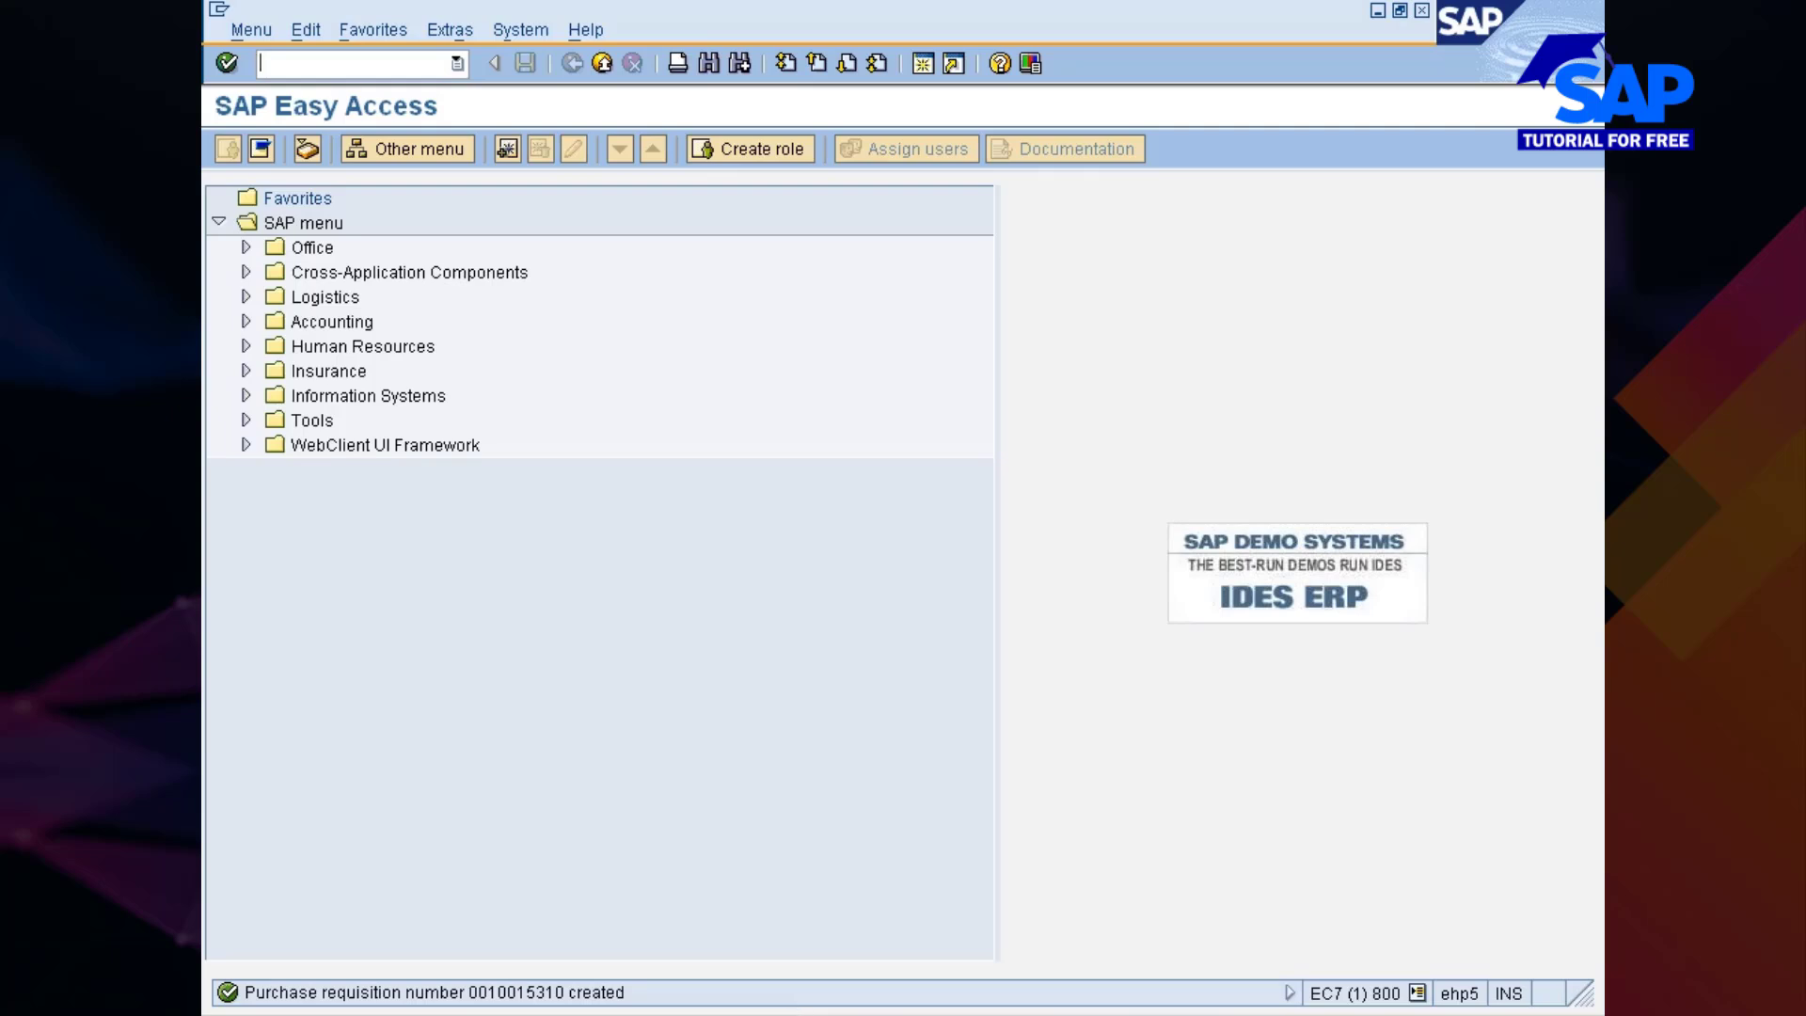
Switch to the Data Browser session for table EINA and start contract creation there with transaction ME31K
{"action": "left_click", "coordinate": [955, 1014]}
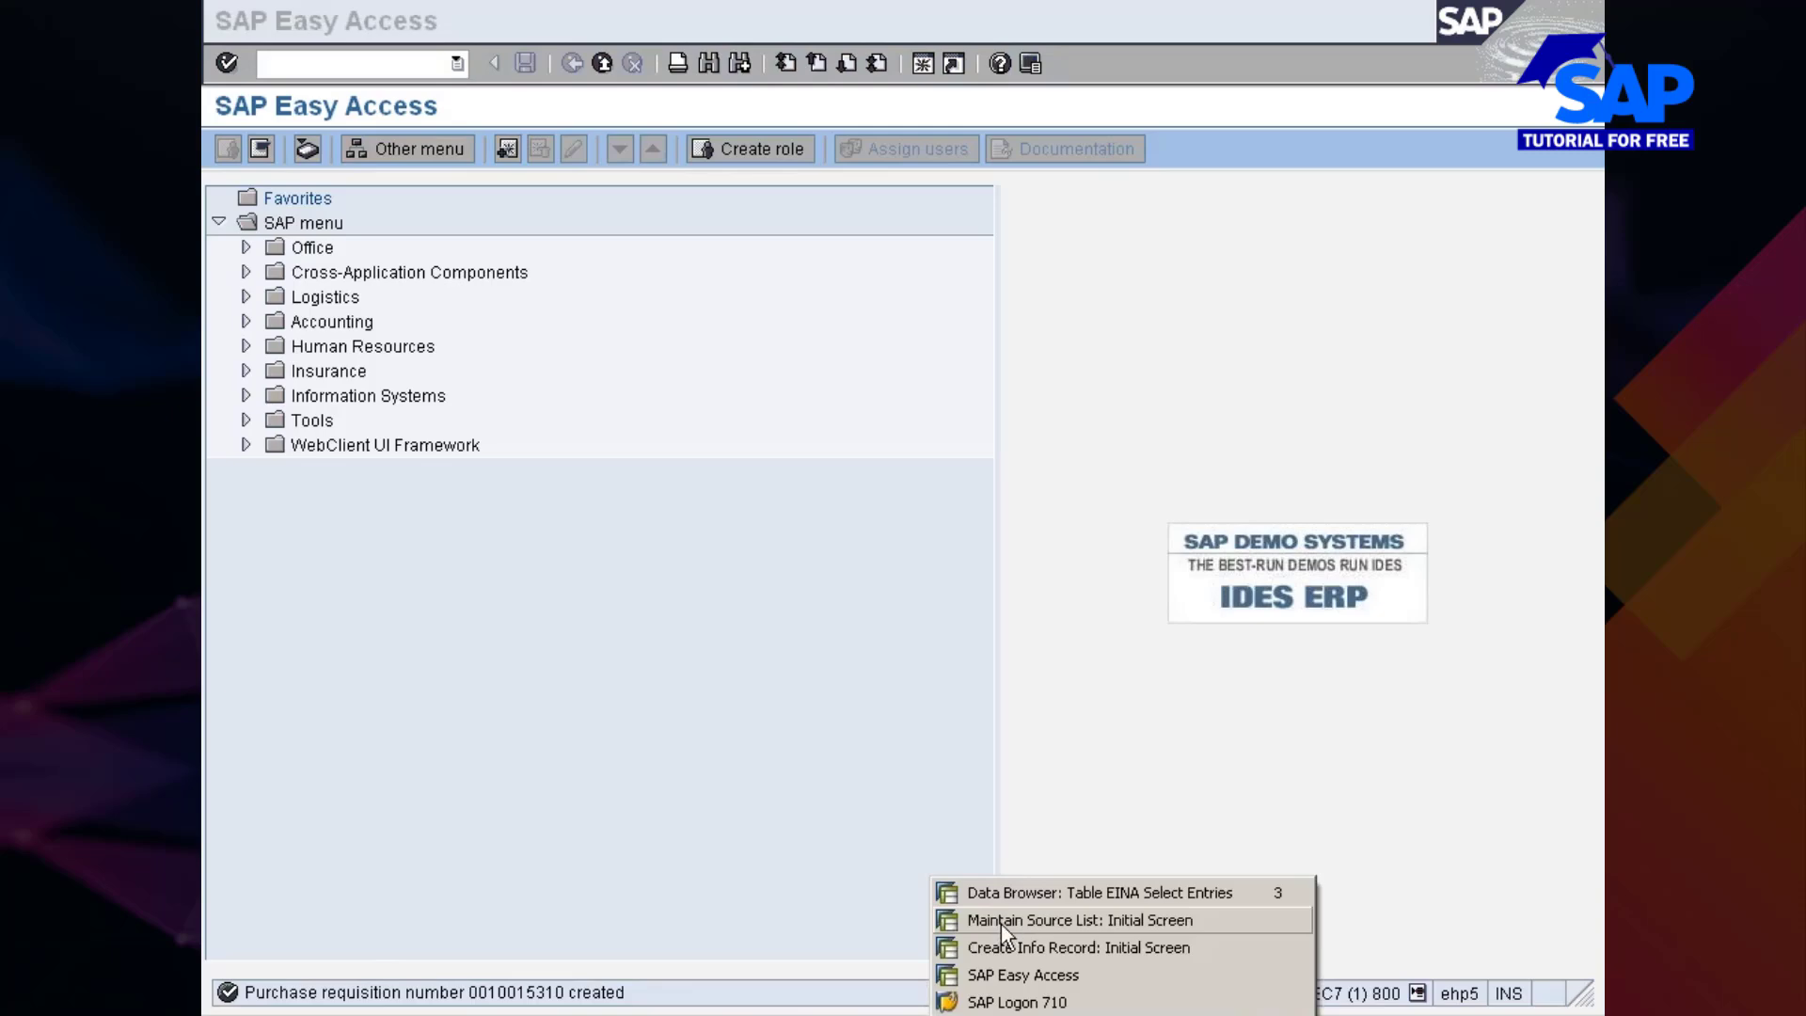
{"action": "left_click", "coordinate": [1000, 892]}
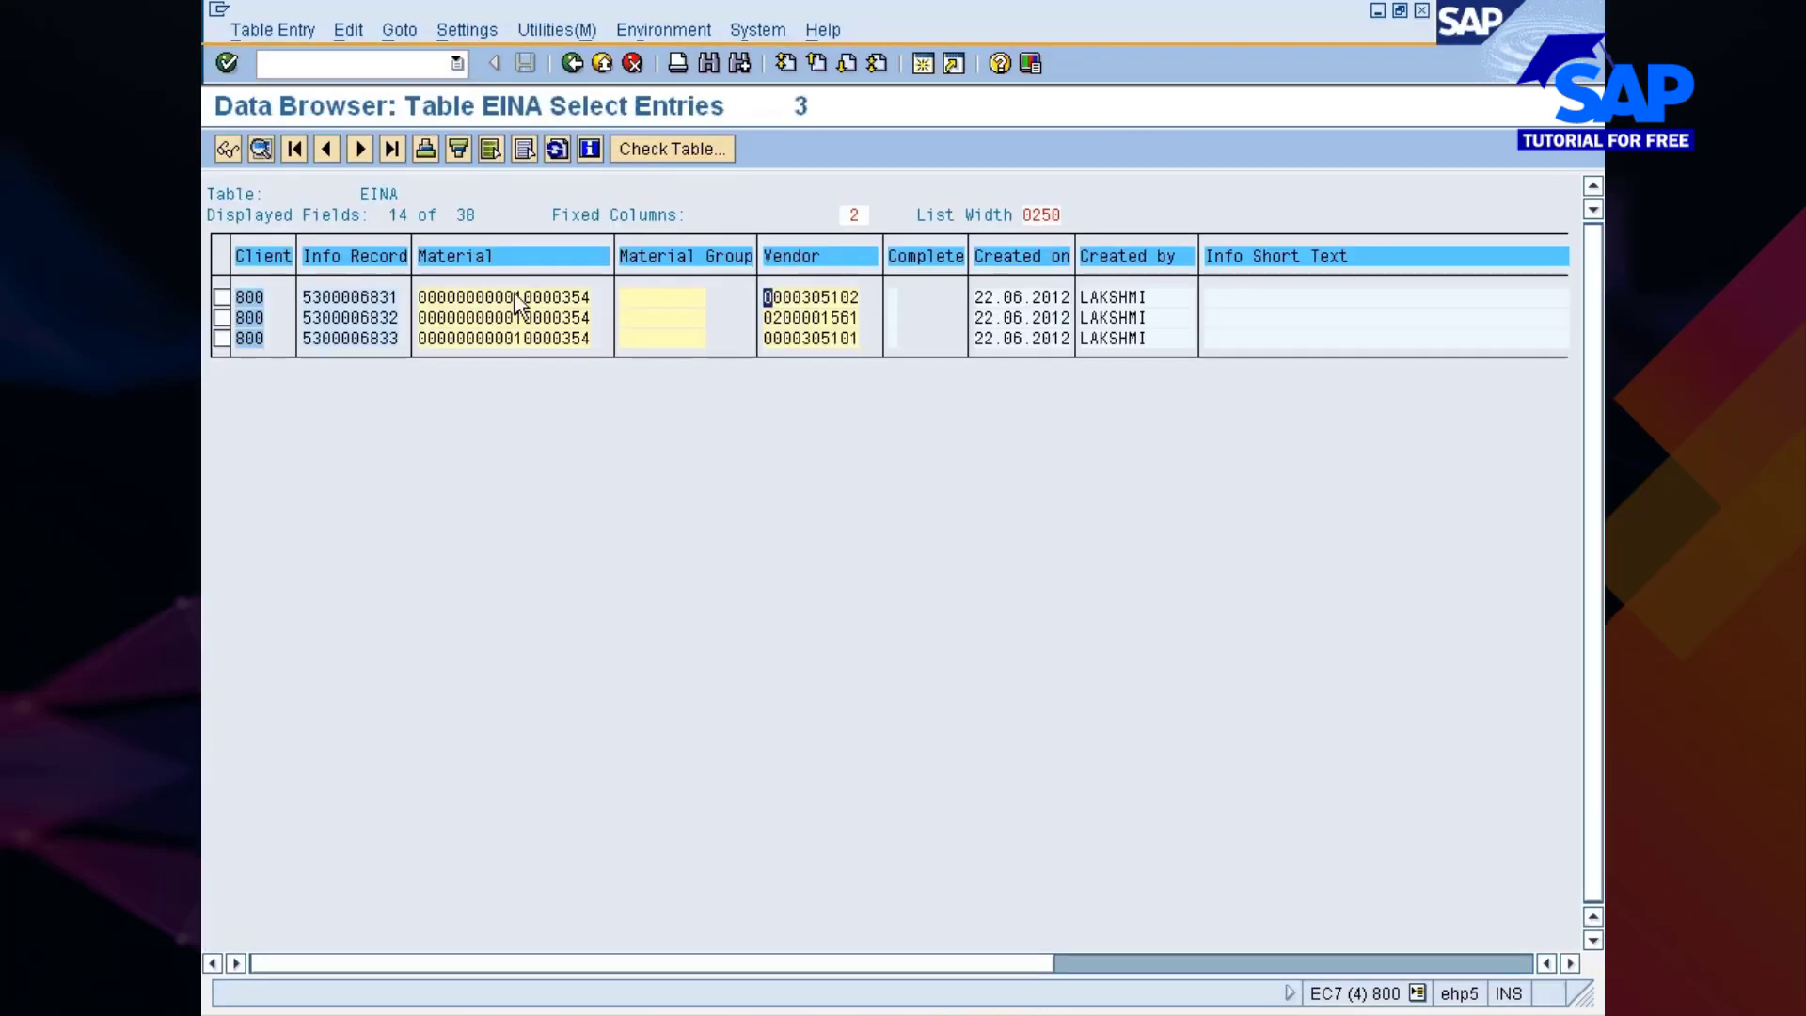
{"action": "left_click", "coordinate": [262, 63]}
{"action": "type", "text": "/nme31k"}
{"action": "key", "text": "Return"}
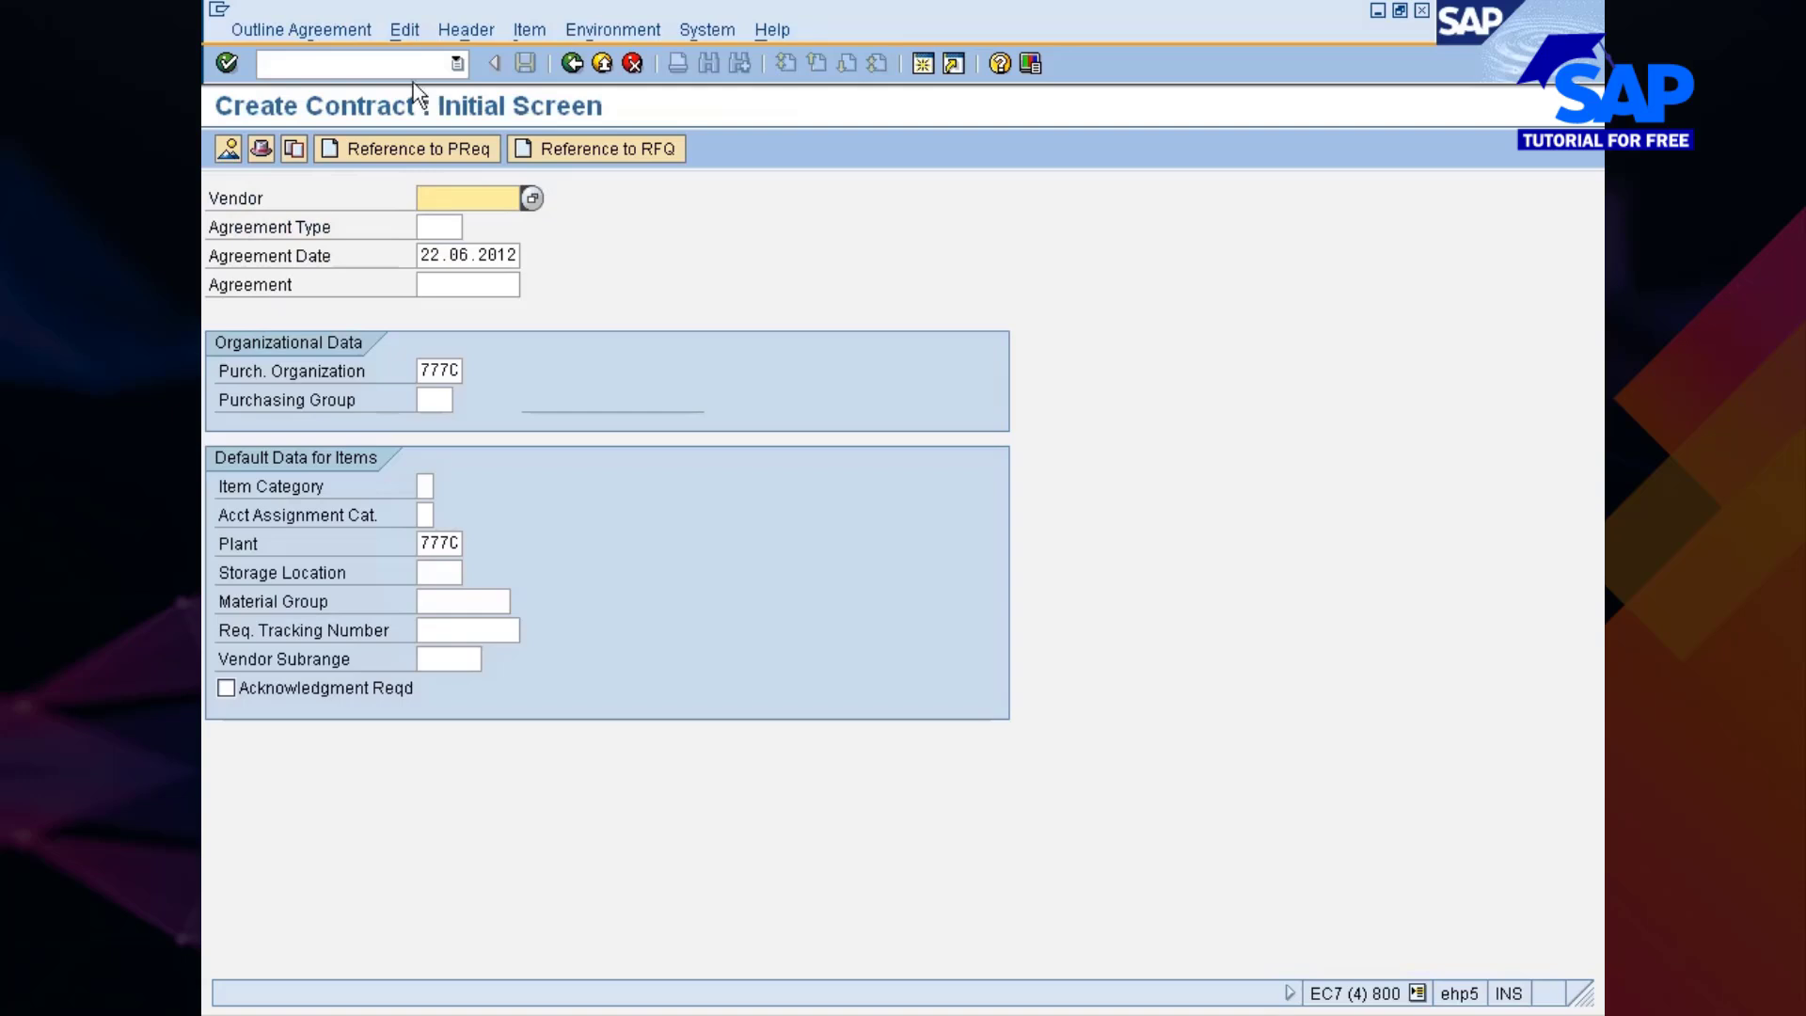
Start a contract for the fourth vendor found under purchasing organization 777C, with agreement type MK and purchasing group NIS
{"action": "left_click", "coordinate": [528, 199]}
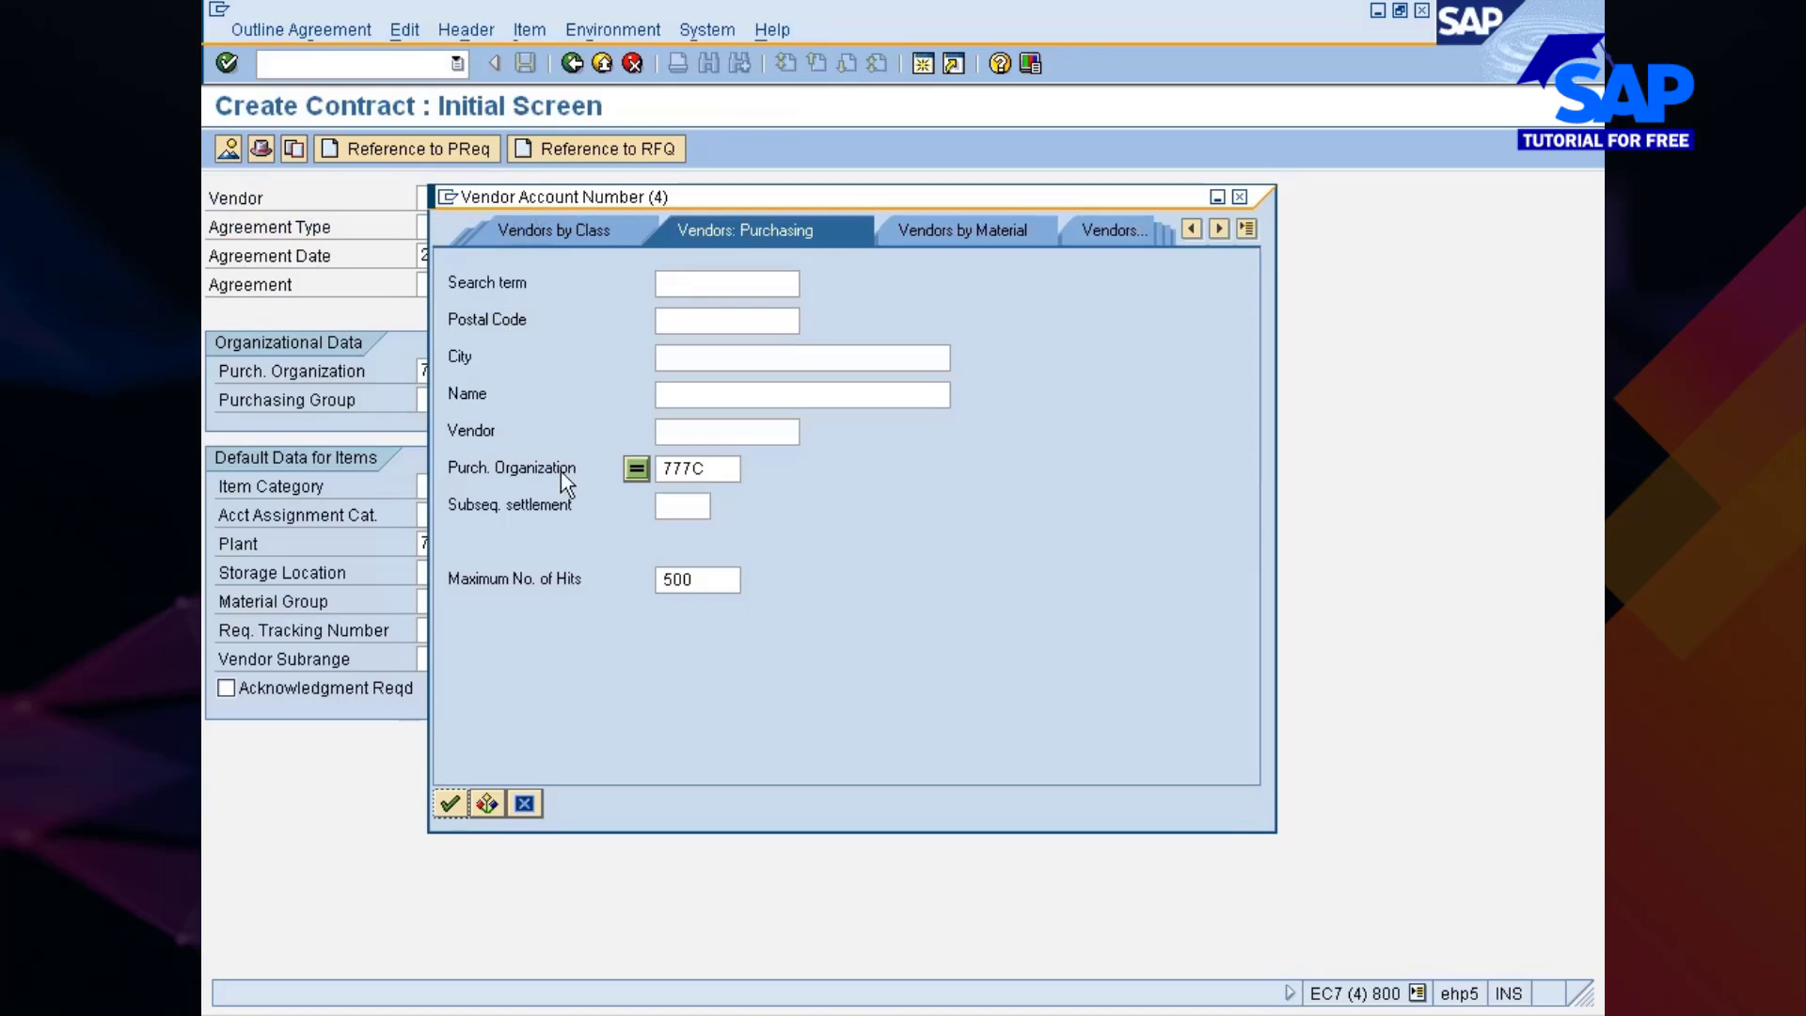
{"action": "key", "text": "Return"}
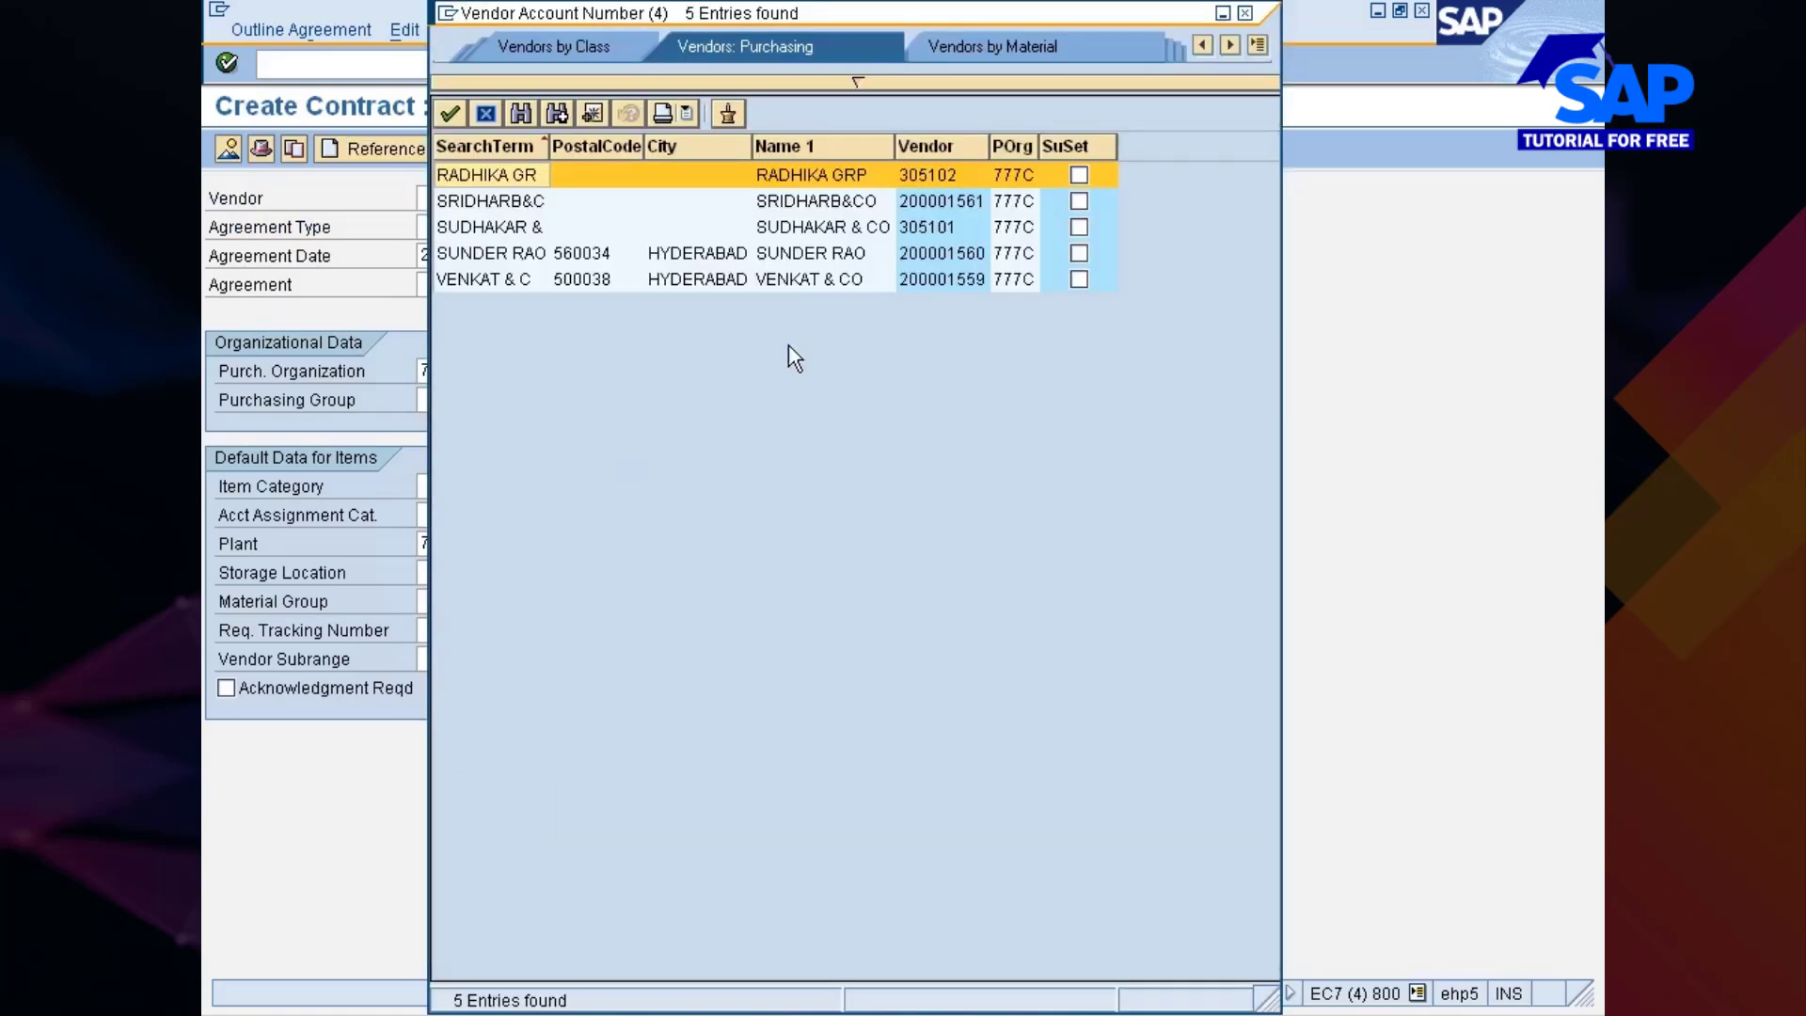
{"action": "left_click", "coordinate": [931, 252]}
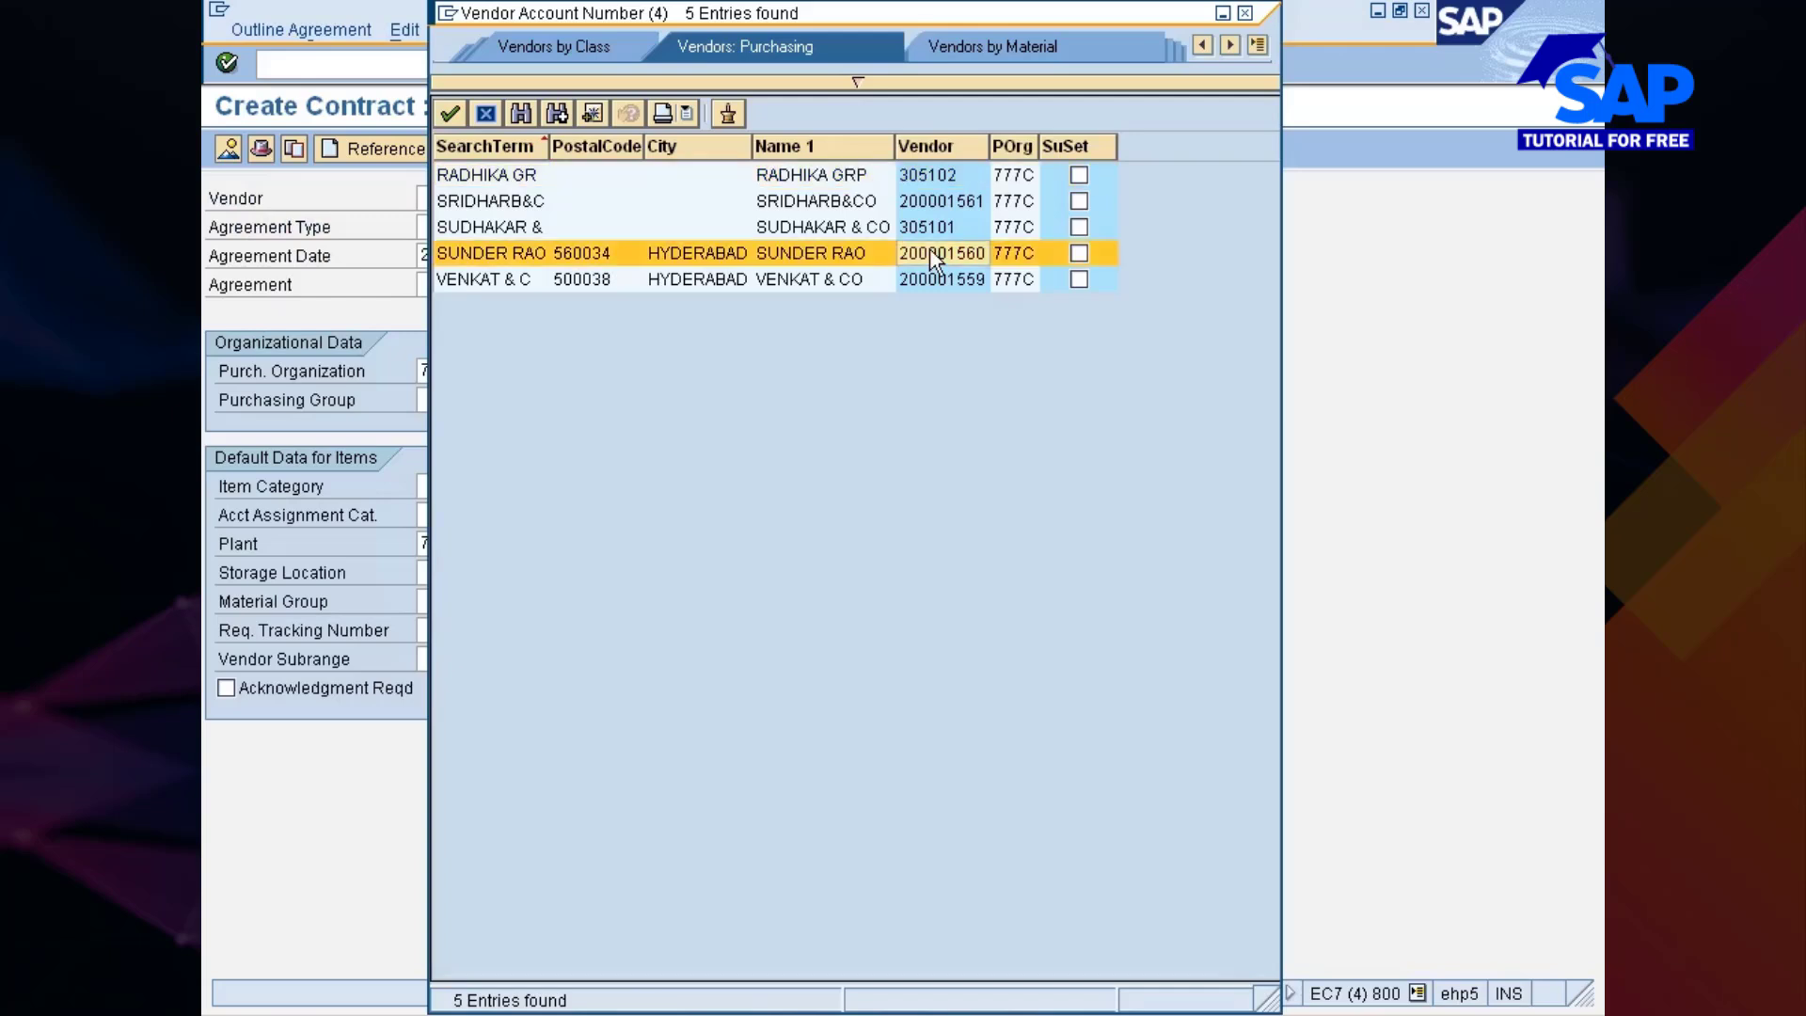
{"action": "double_click", "coordinate": [929, 248]}
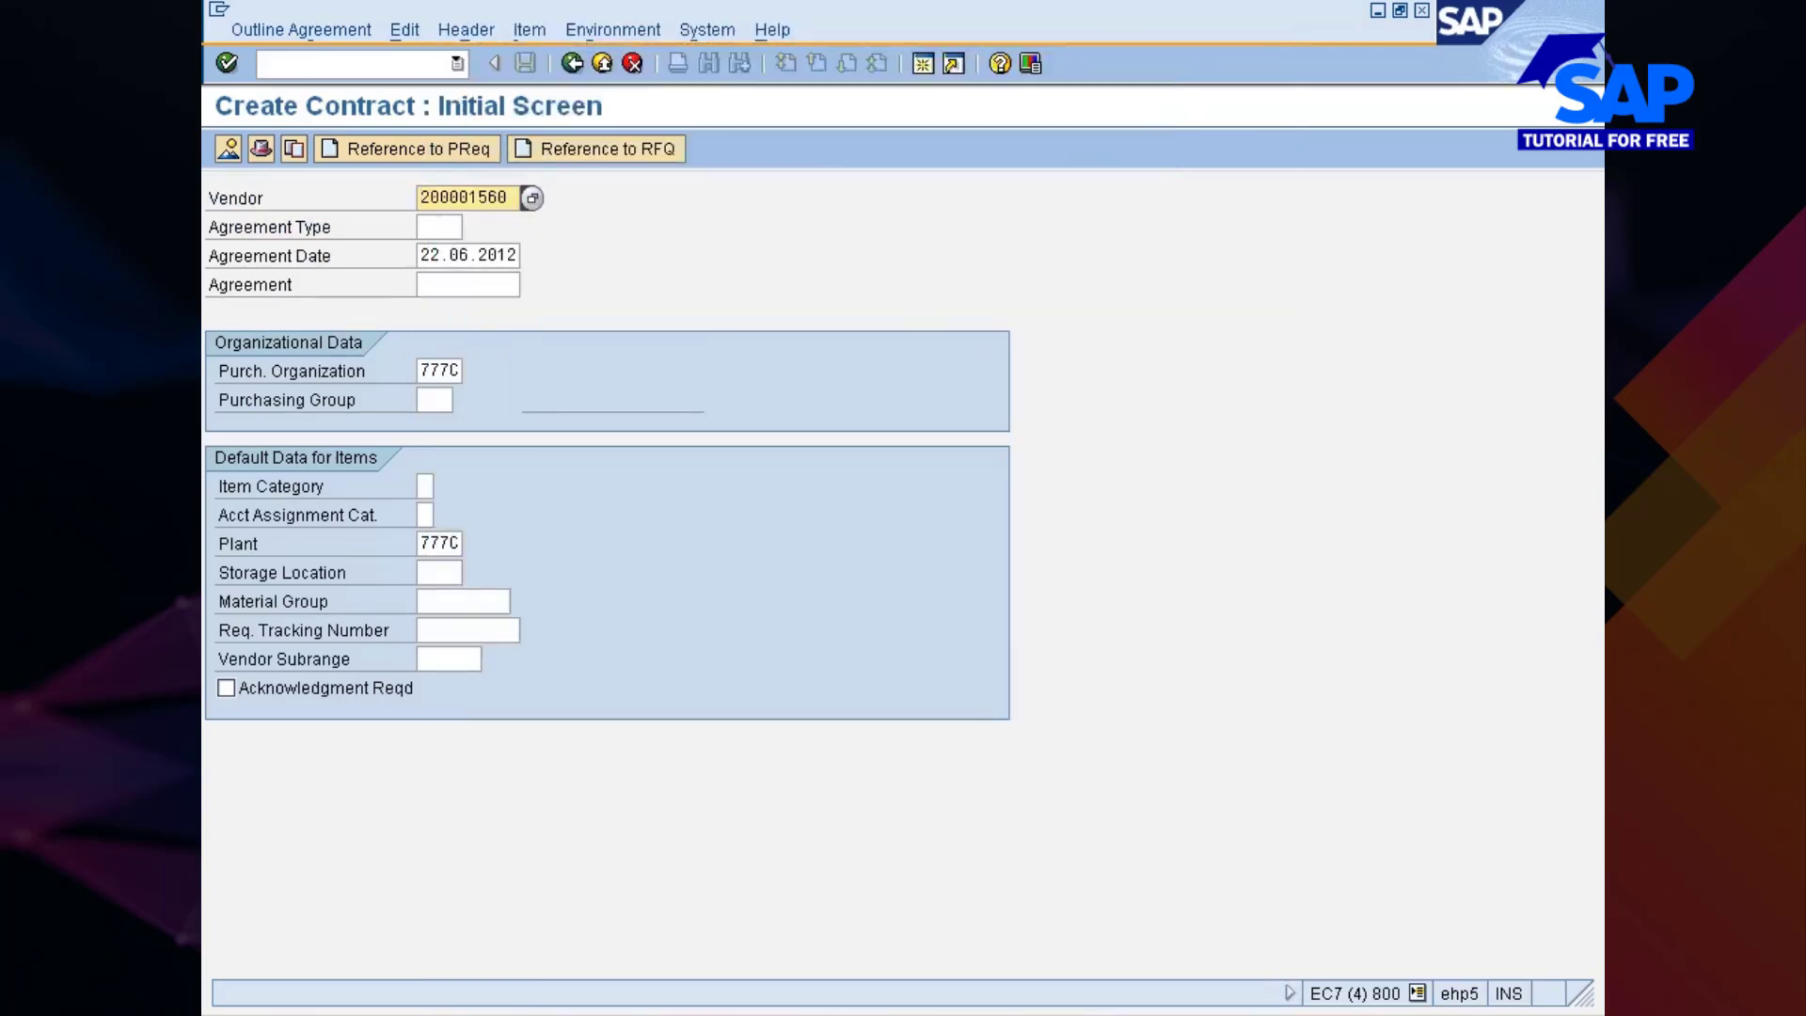
{"action": "key", "text": "Tab"}
{"action": "type", "text": "mk"}
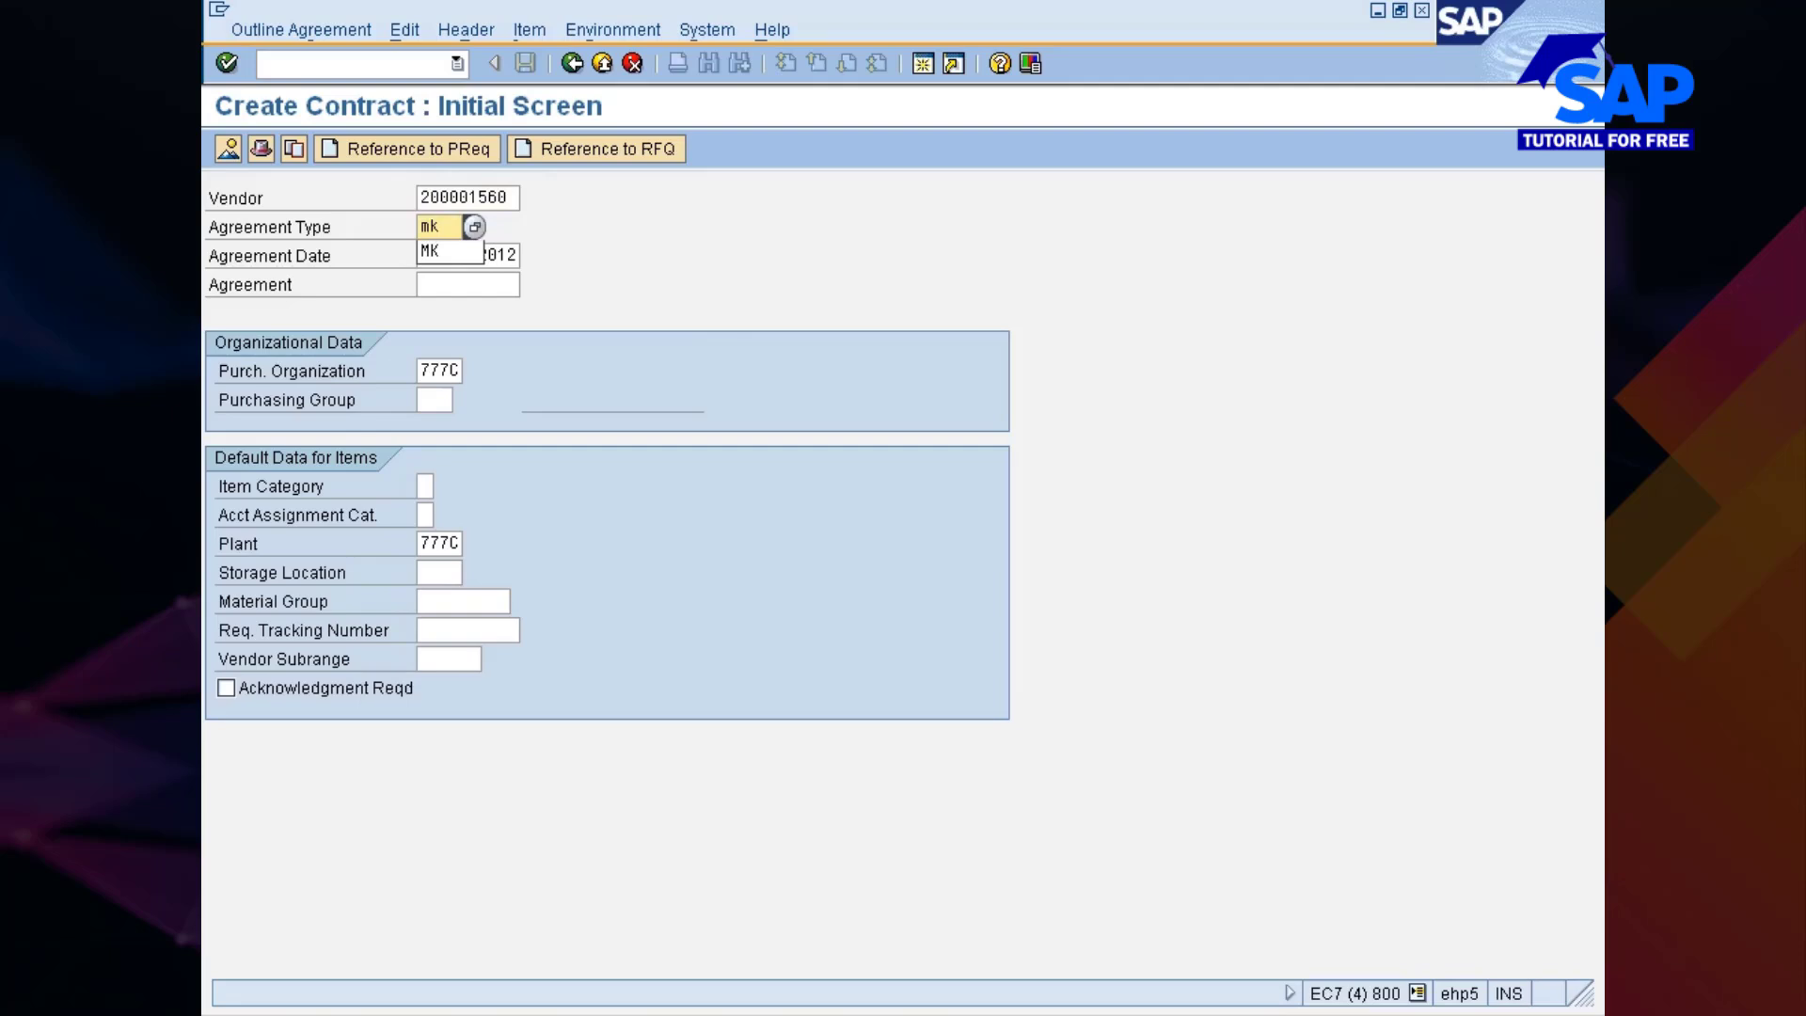
{"action": "left_click", "coordinate": [428, 252]}
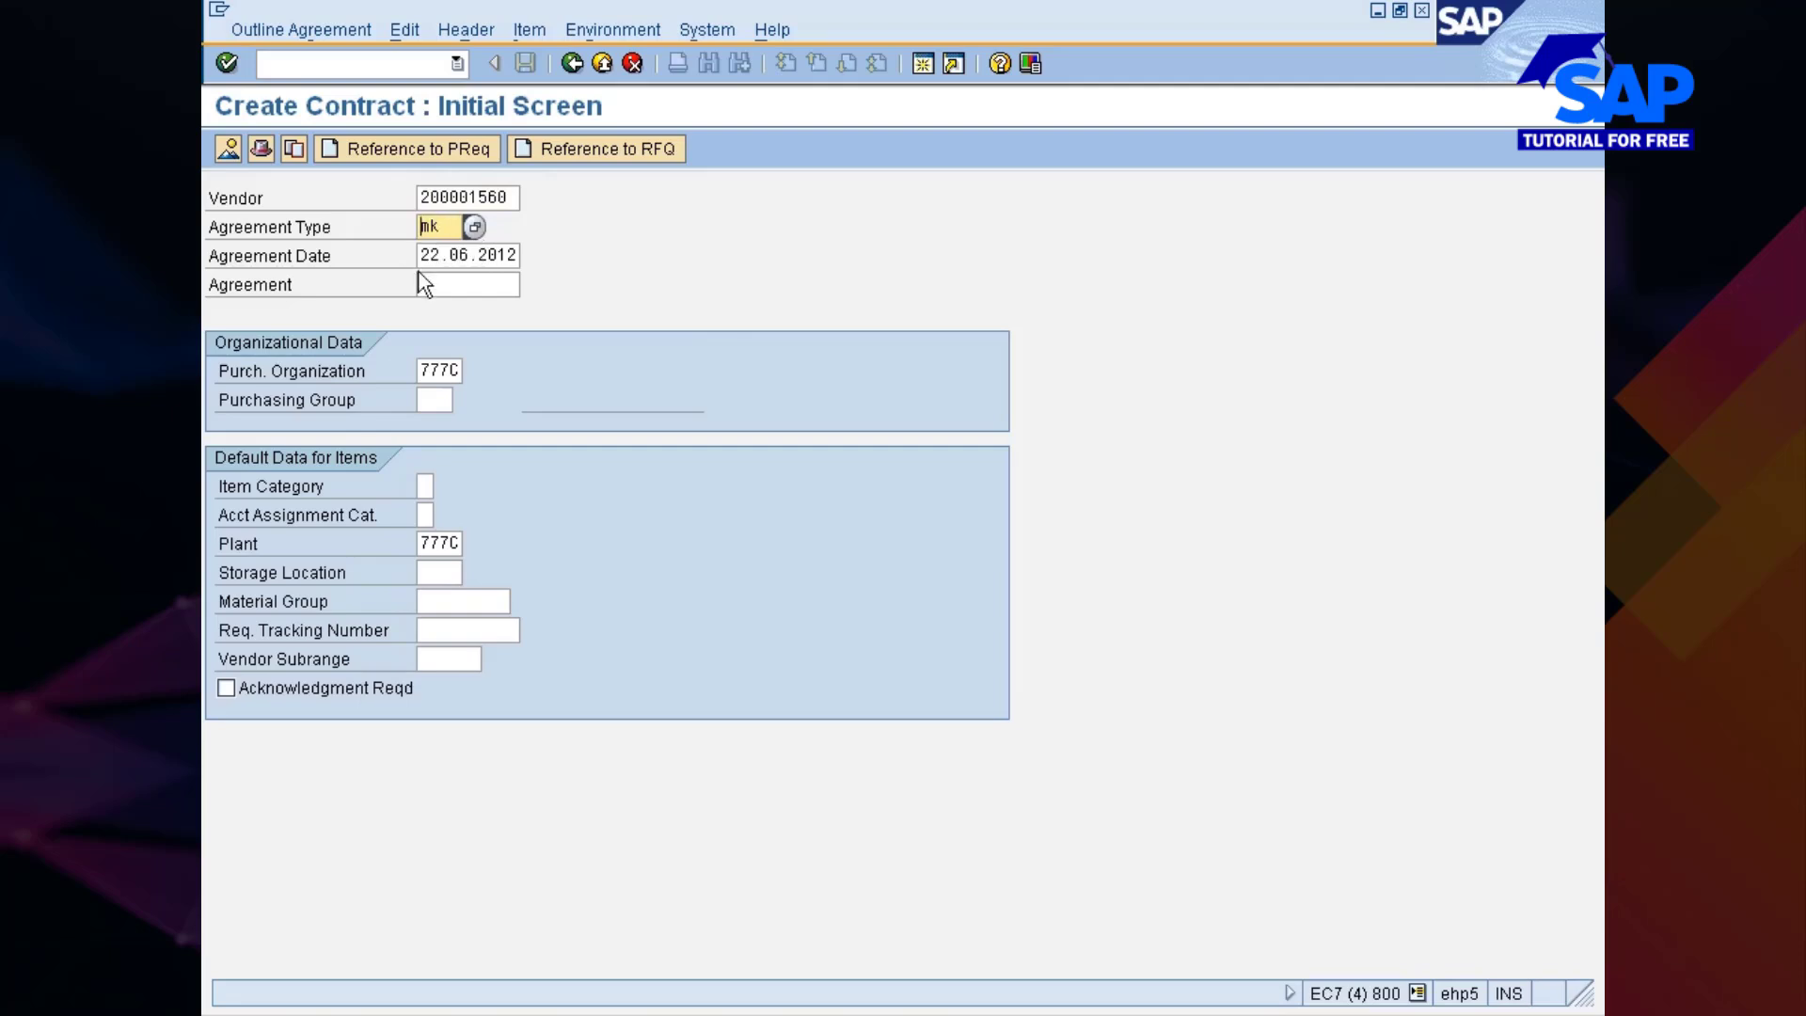
{"action": "left_click", "coordinate": [425, 400]}
{"action": "type", "text": "nis"}
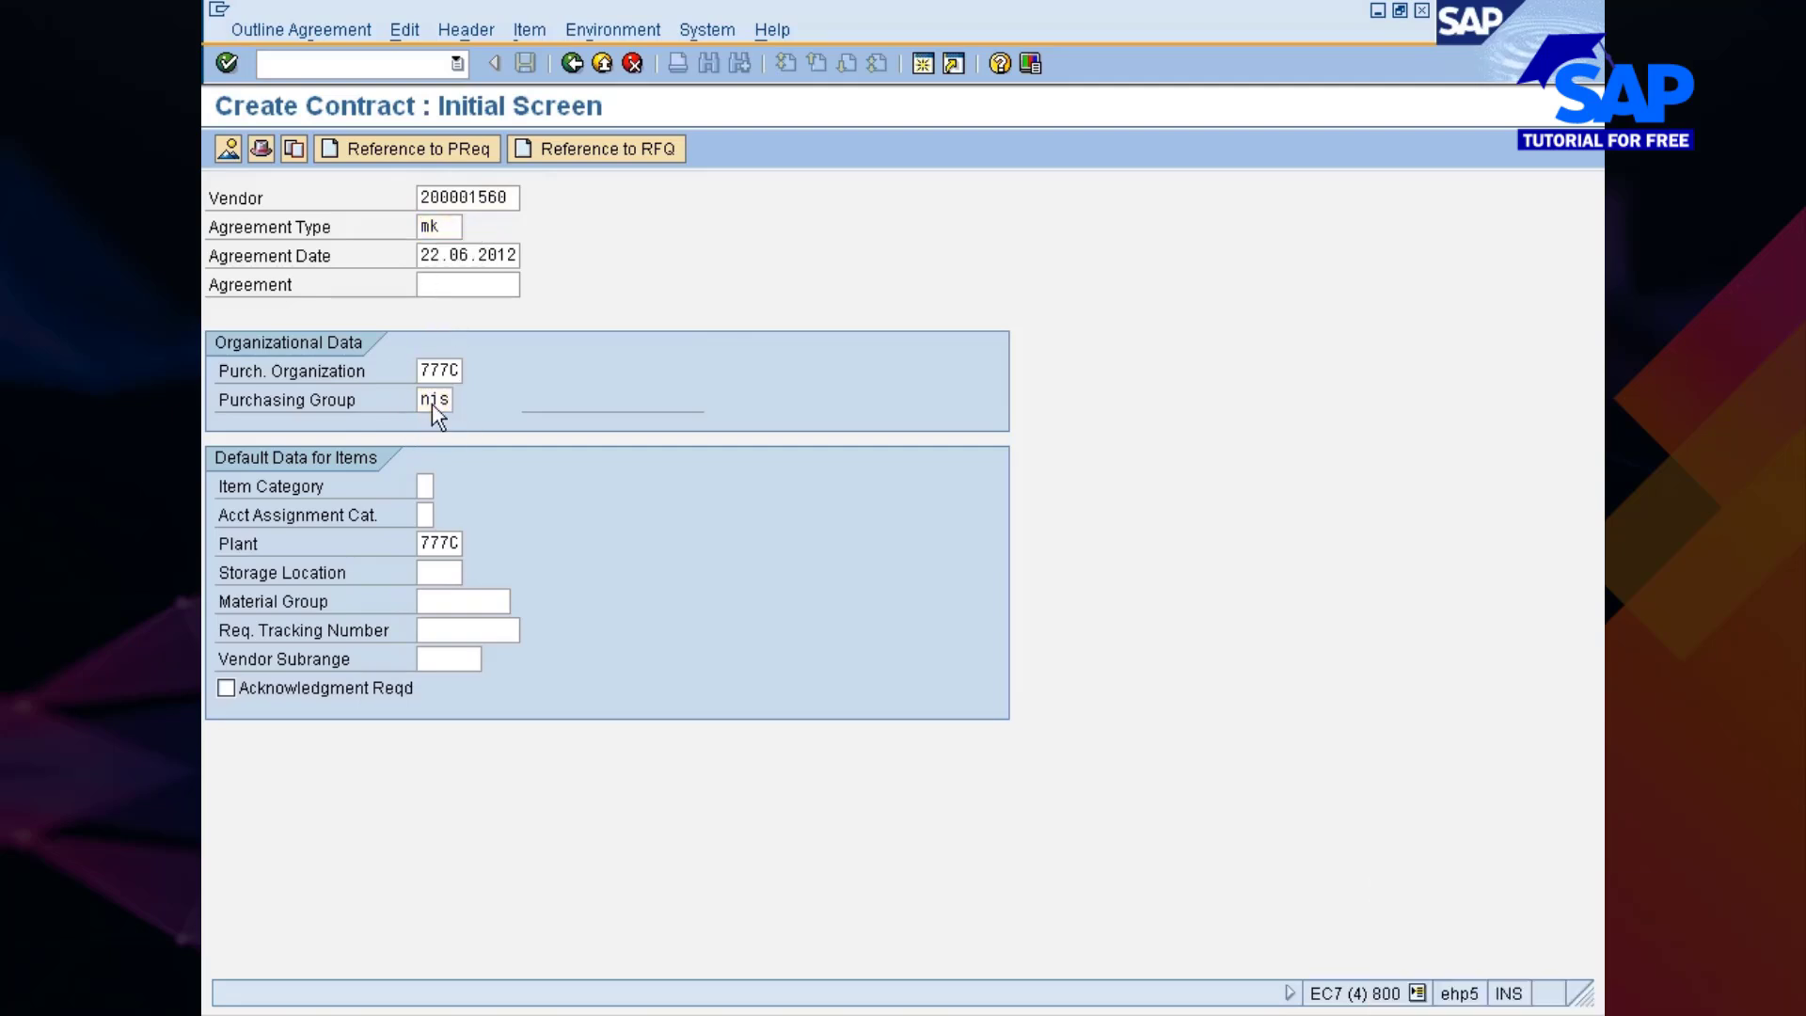
{"action": "key", "text": "Return"}
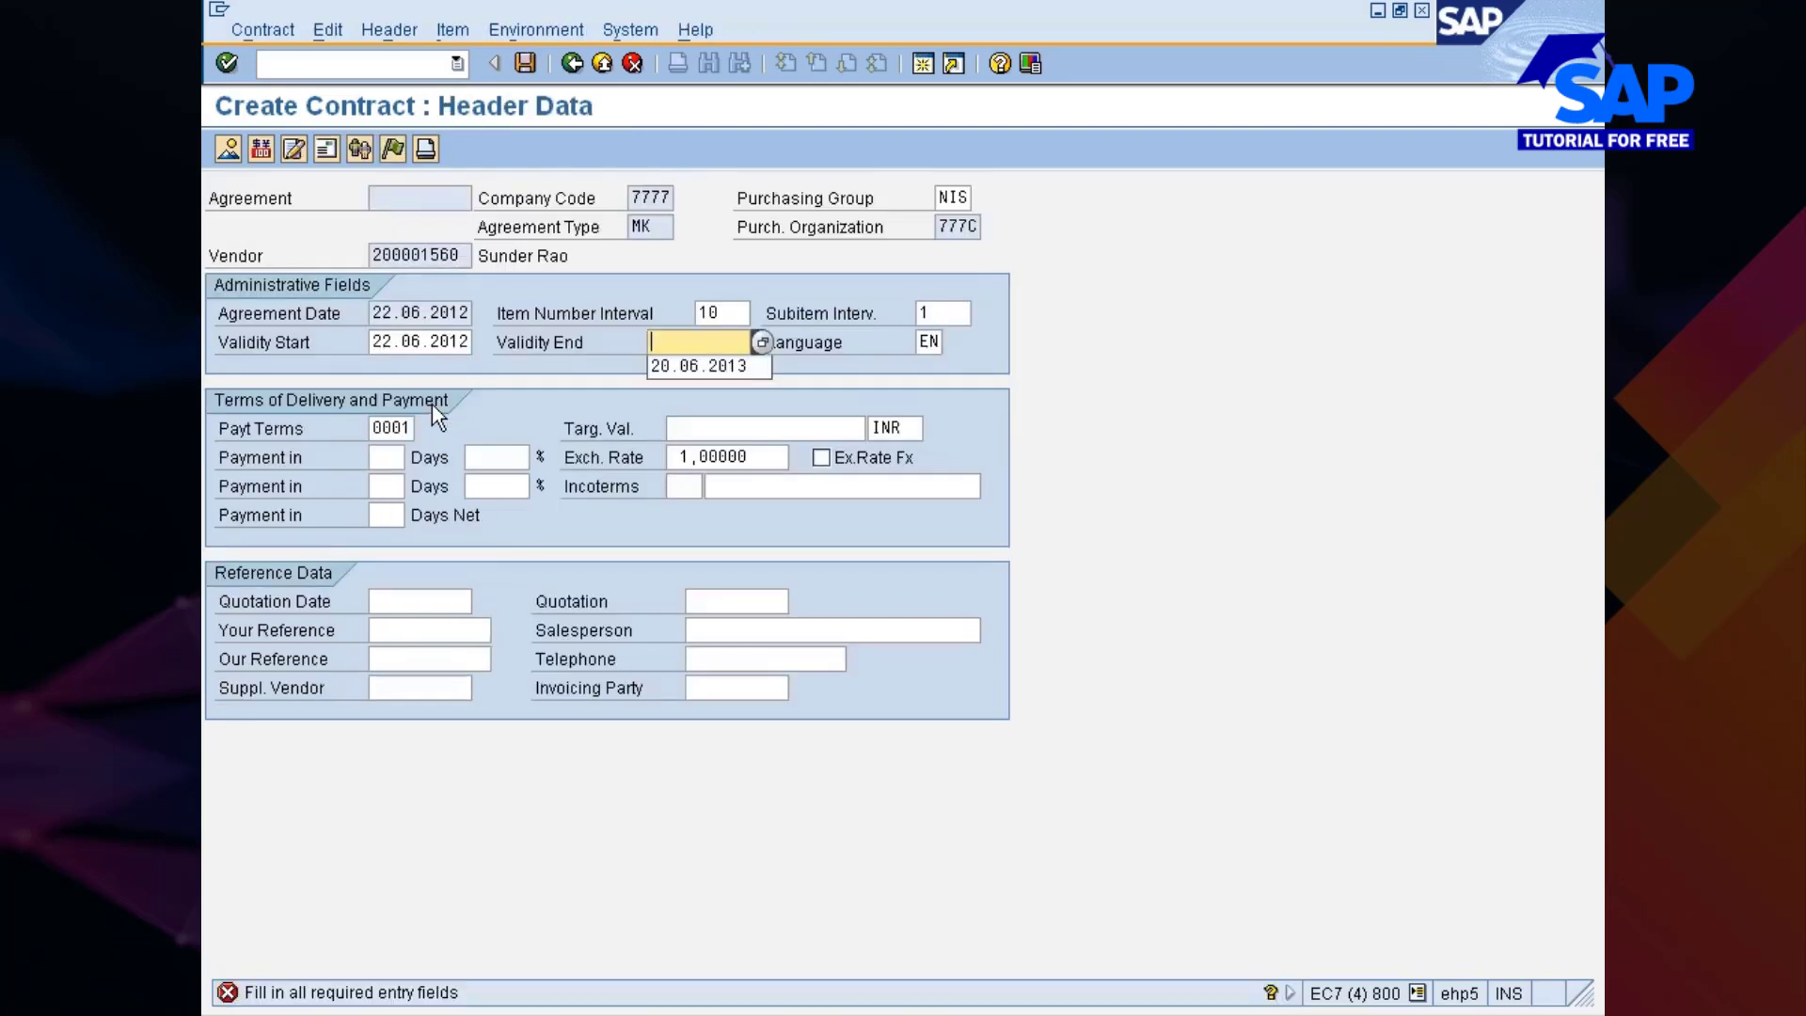
Set the contract's validity end to 20.06.2013 and proceed to the item overview
{"action": "key", "text": "Down"}
{"action": "key", "text": "Return"}
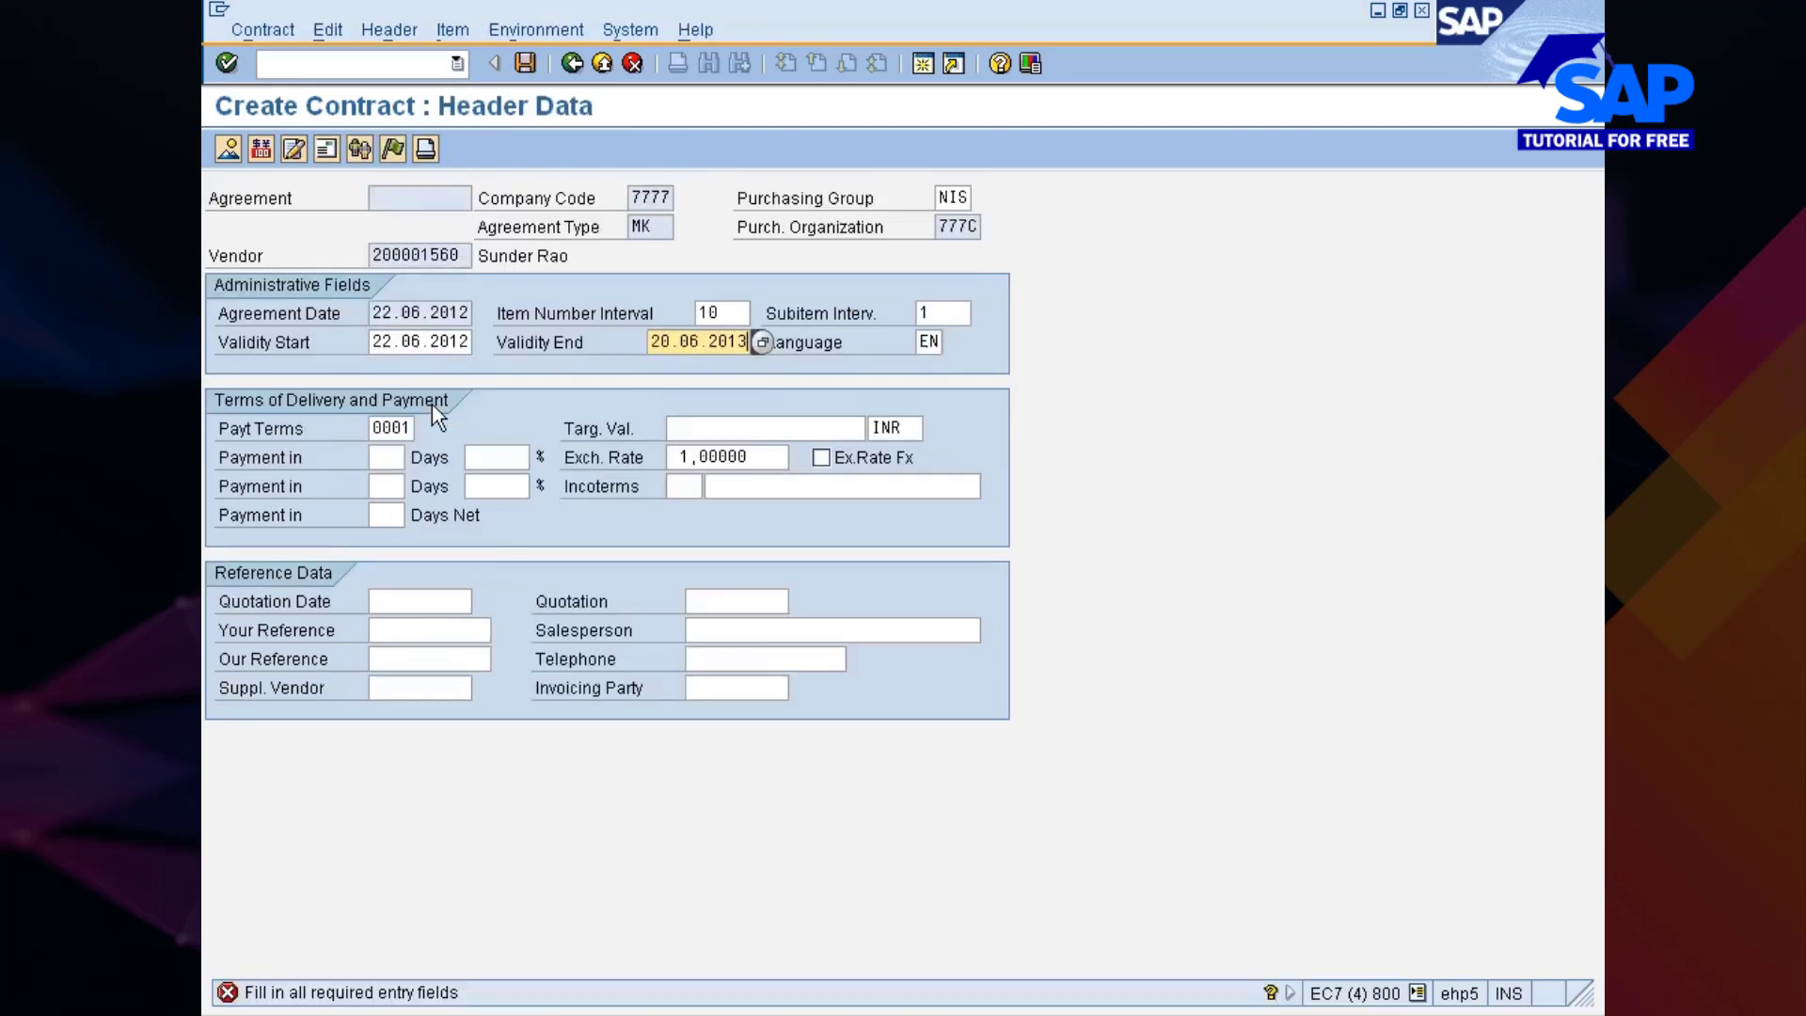
{"action": "key", "text": "Return"}
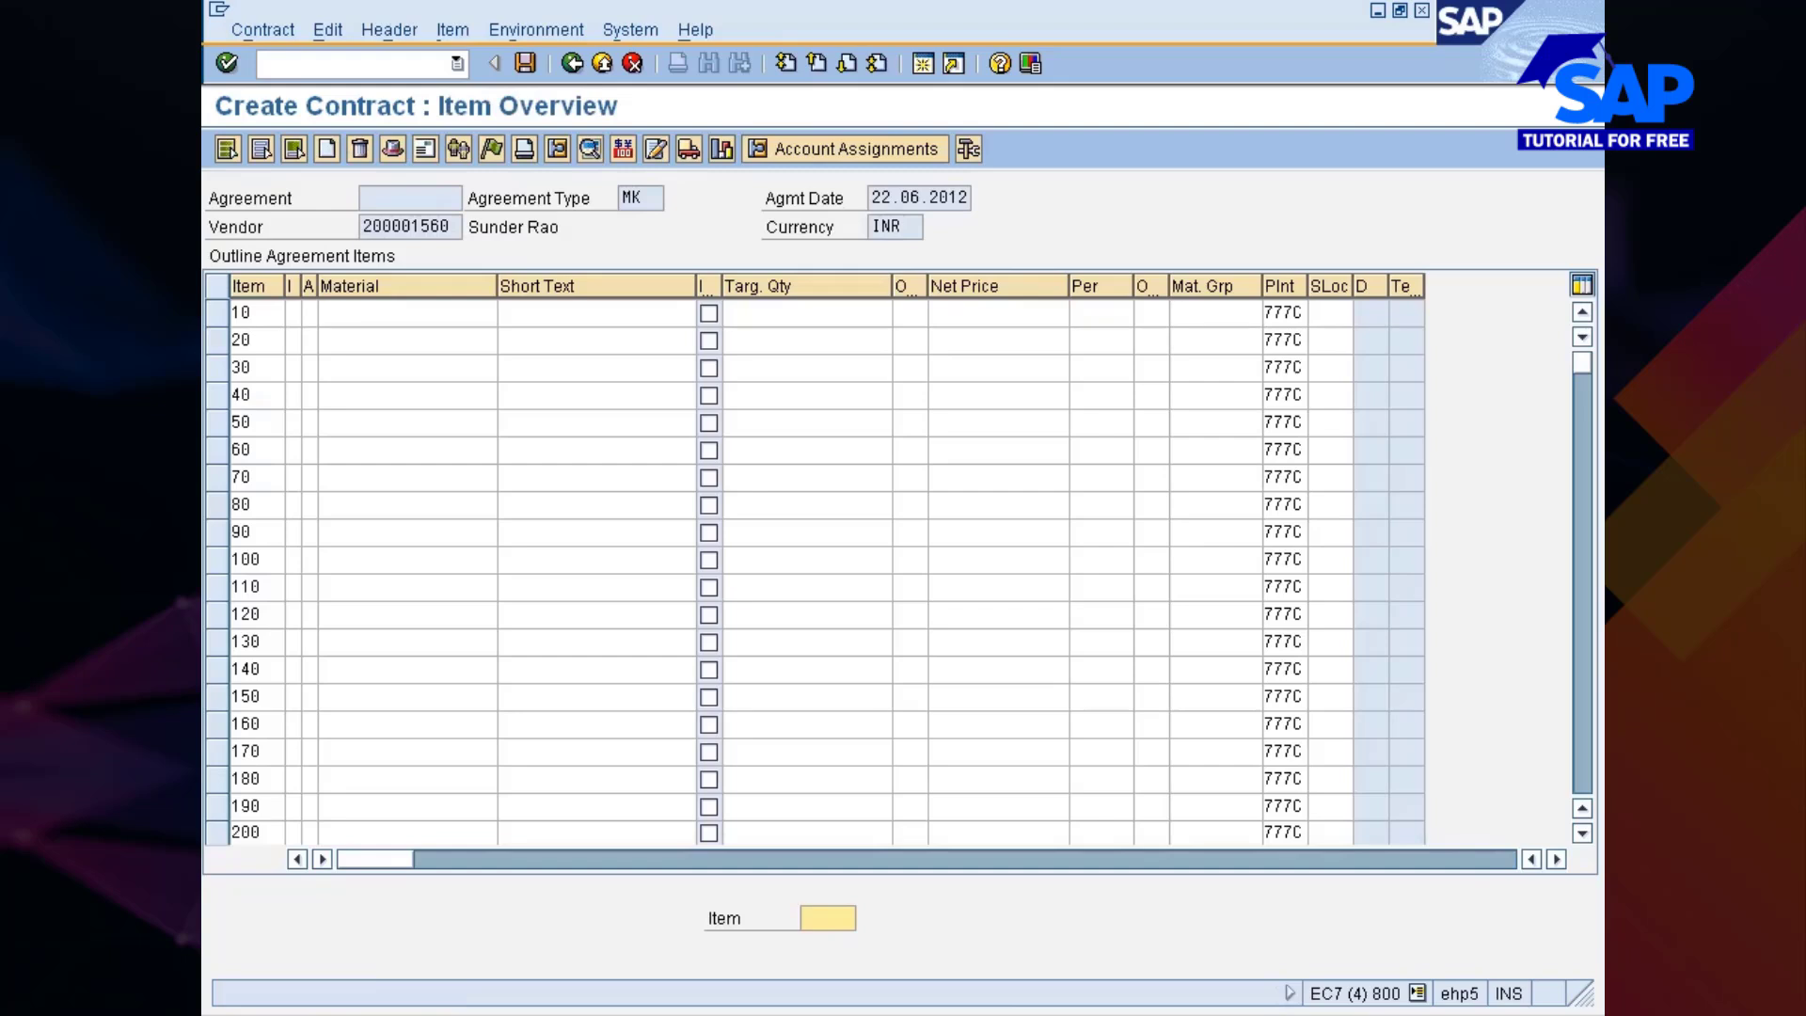
Enter contract item 10 for material 10000354 with target quantity 500 and net price 13, and save the contract
{"action": "left_click", "coordinate": [406, 313]}
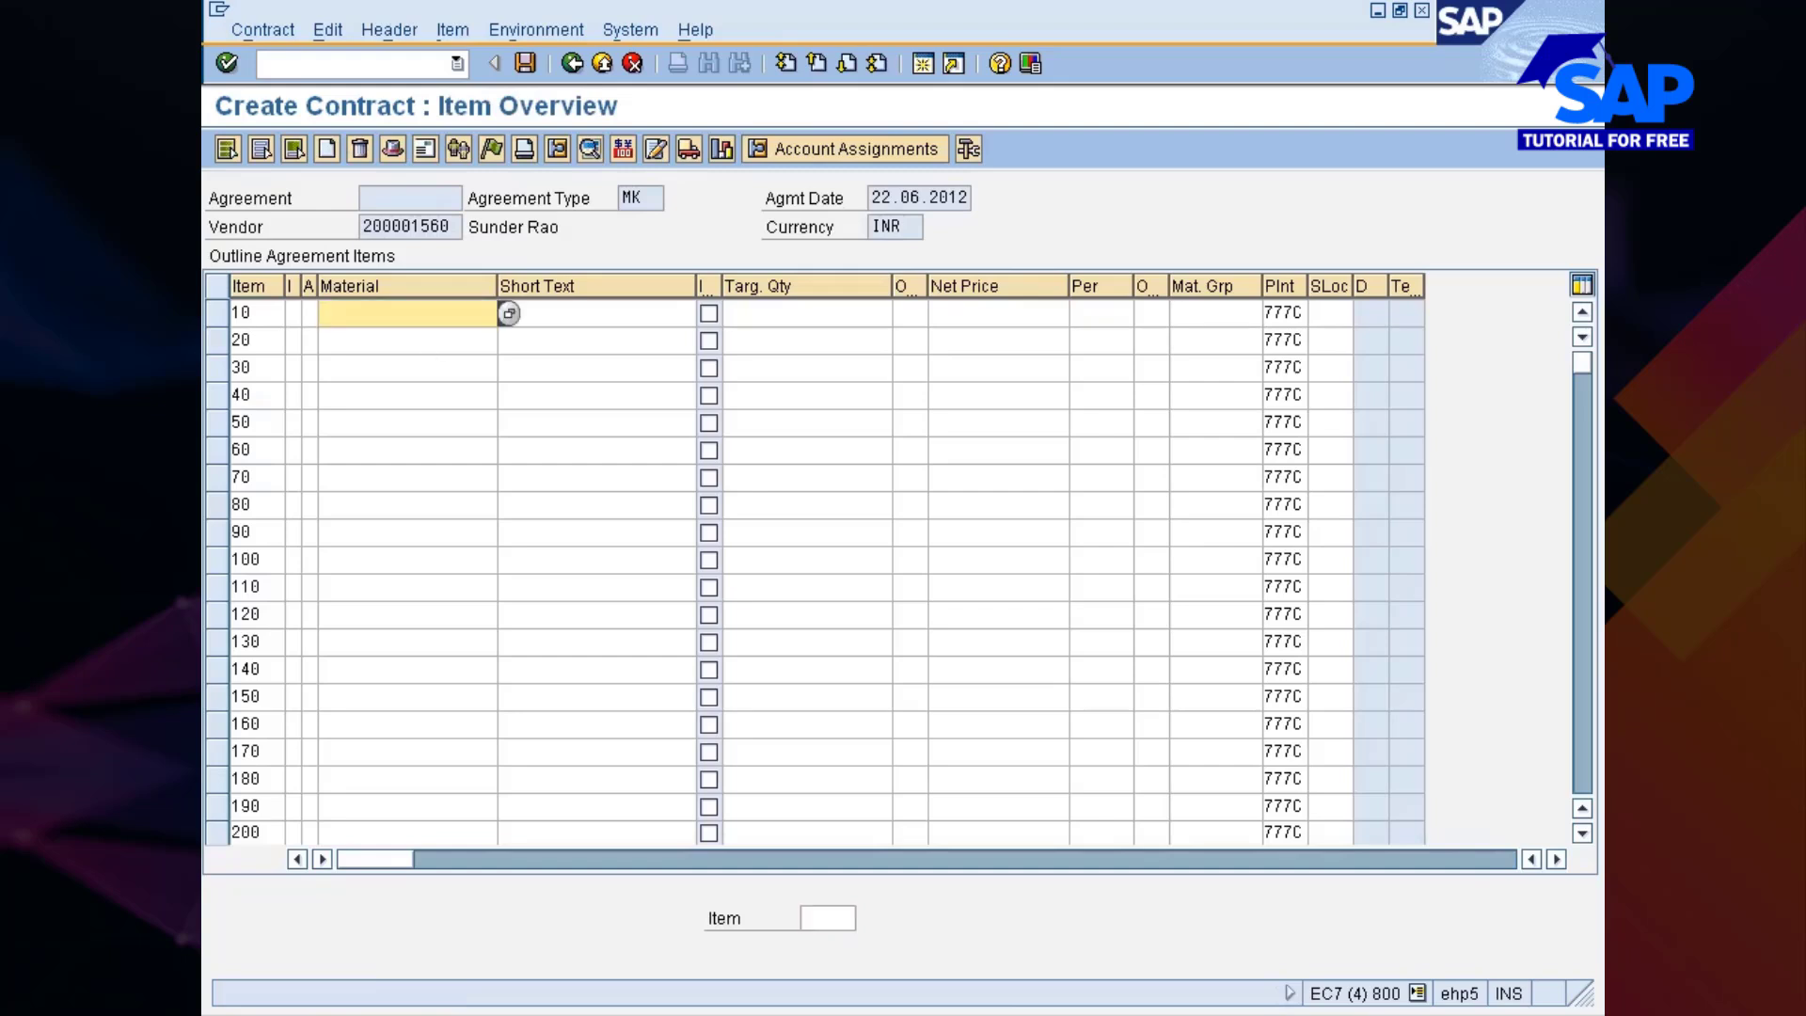
{"action": "key", "text": "alt+Tab"}
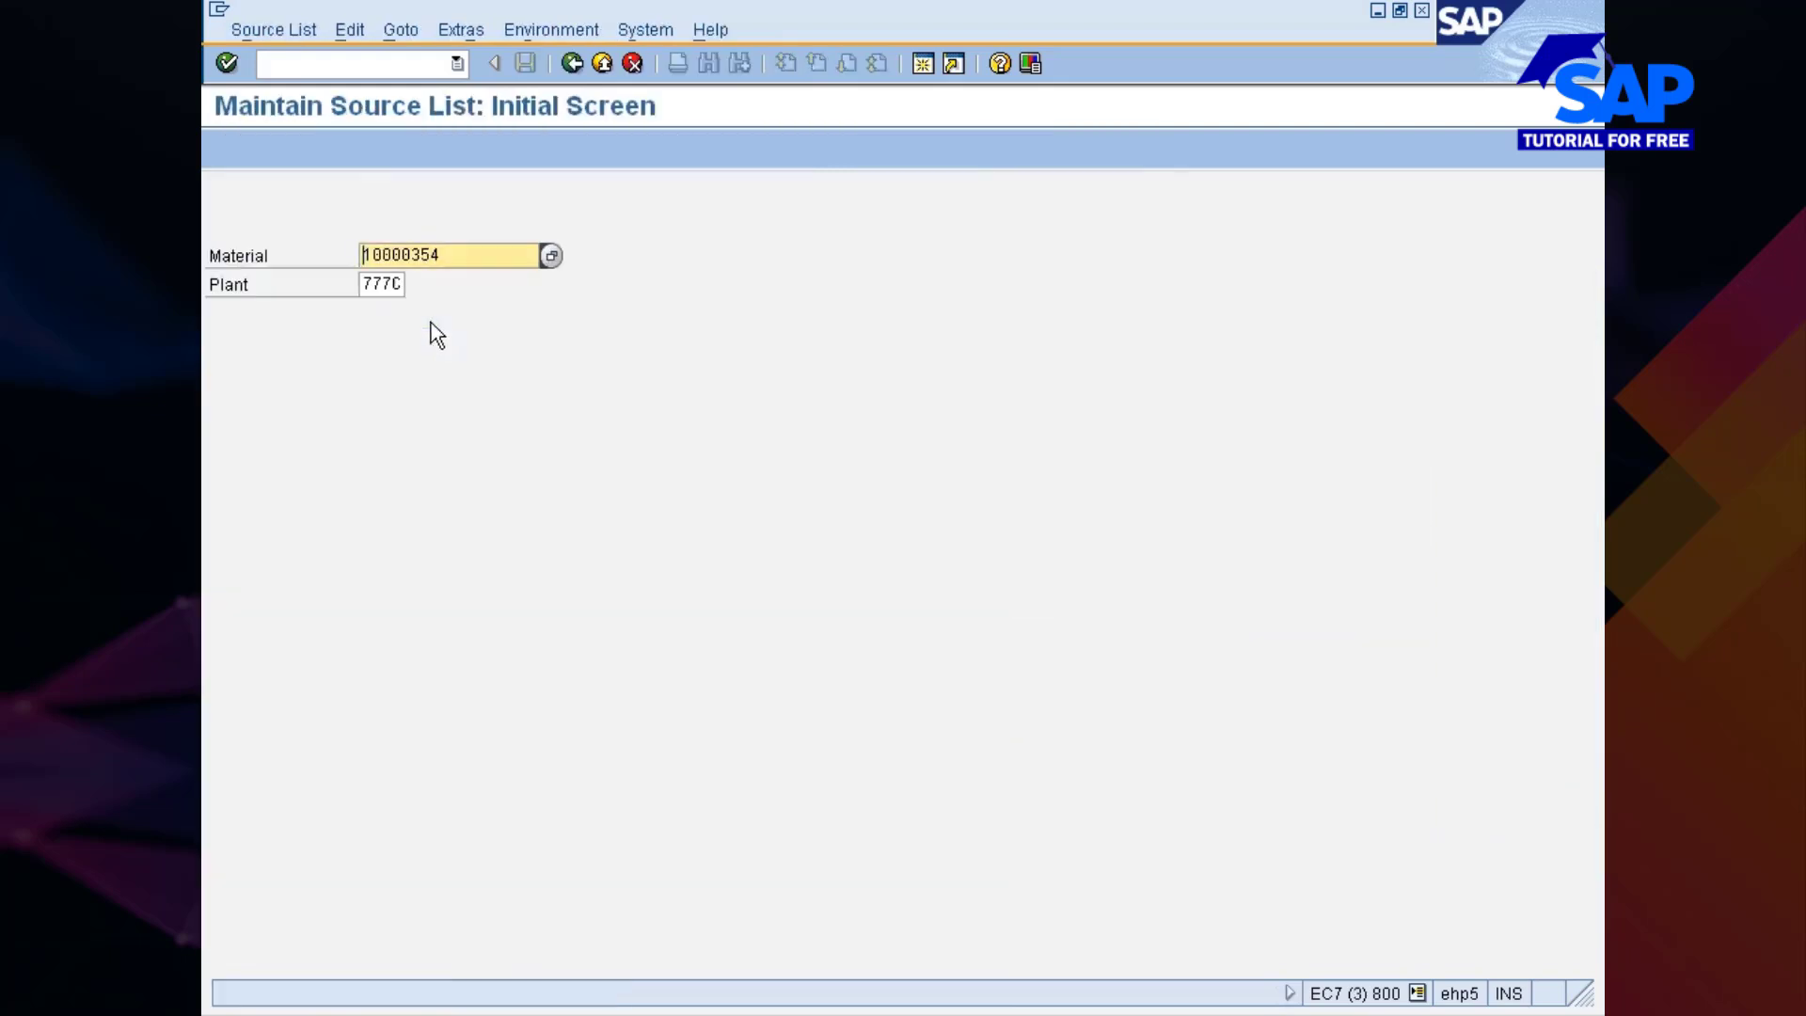
{"action": "key", "text": "alt+Tab"}
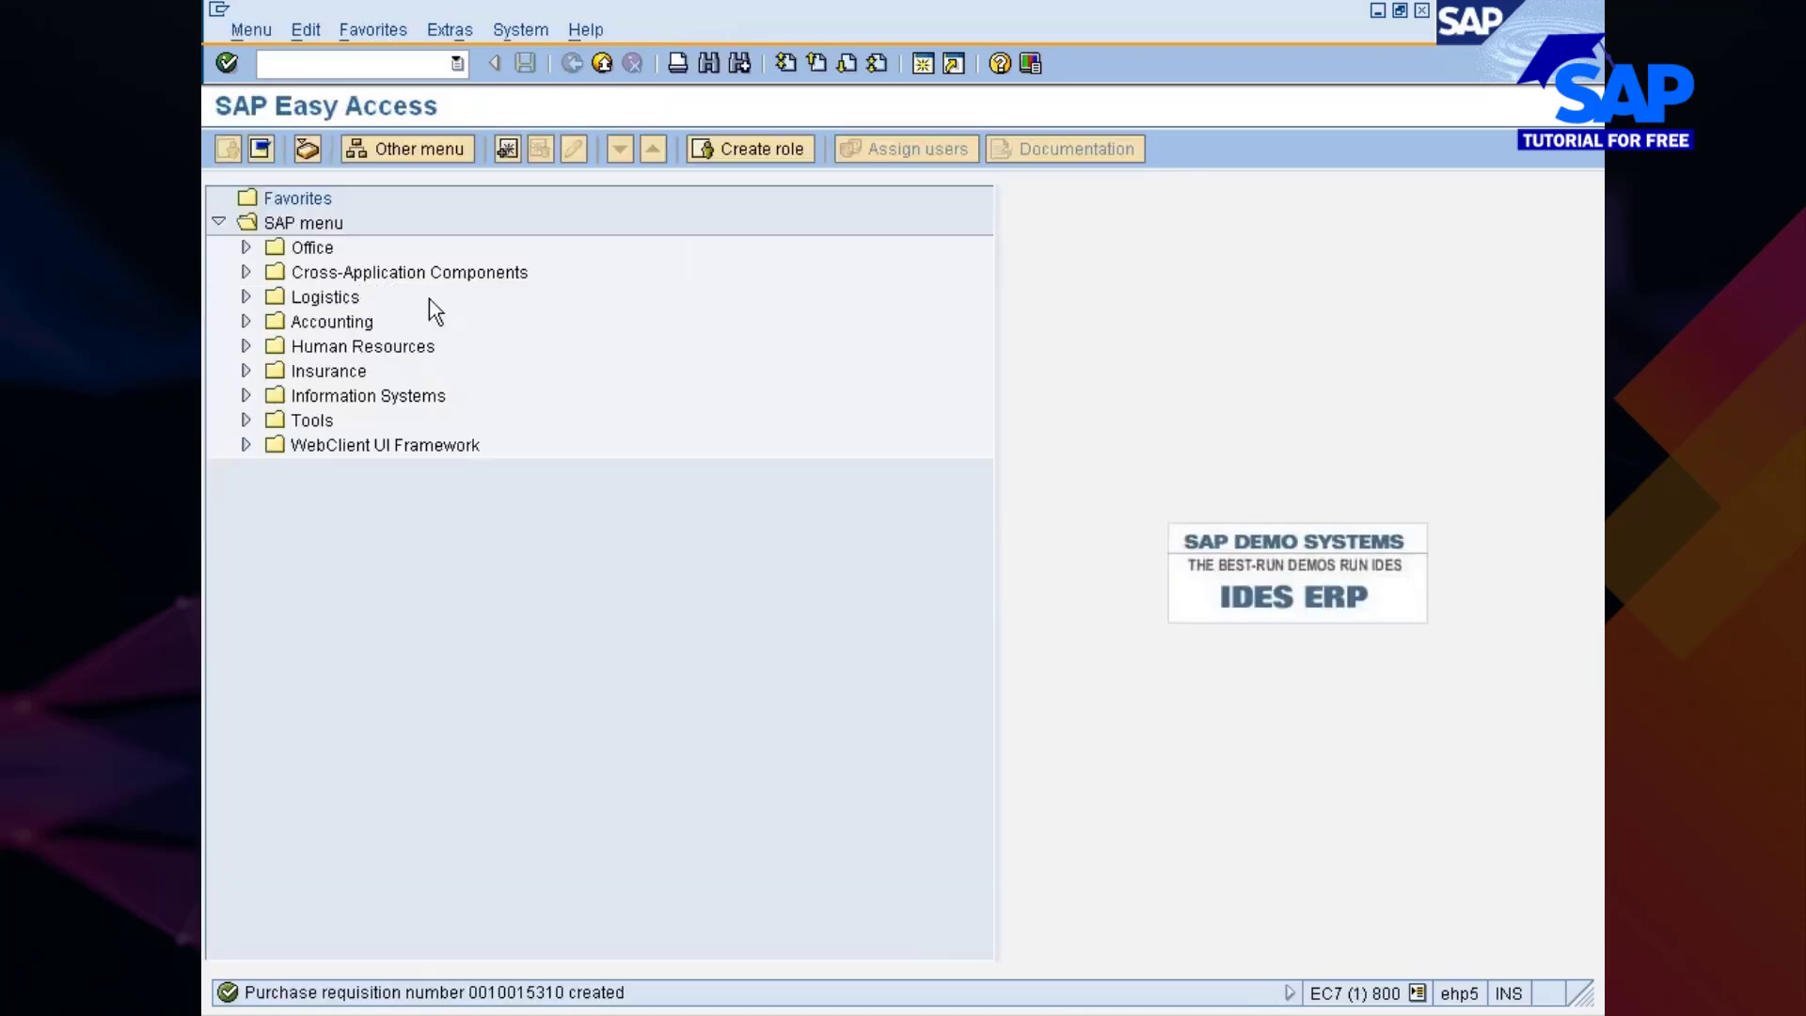
{"action": "key", "text": "alt+Tab"}
{"action": "type", "text": "10000354"}
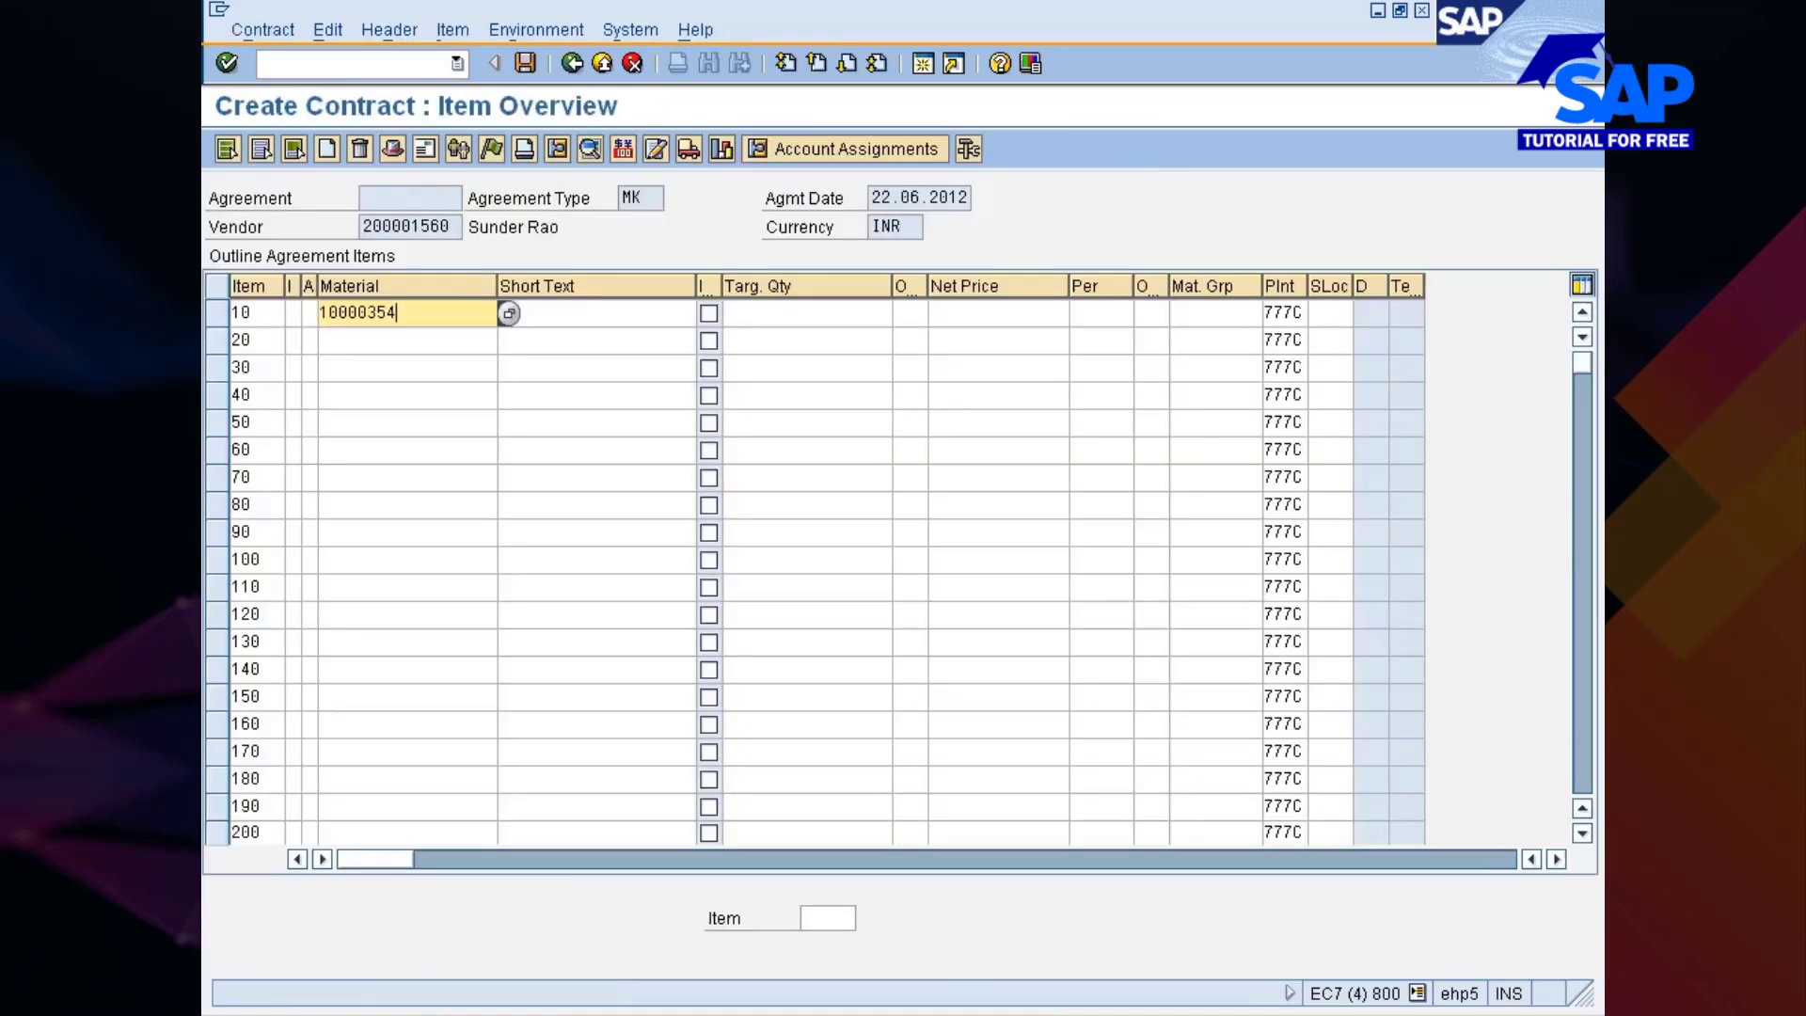
{"action": "left_click", "coordinate": [788, 313]}
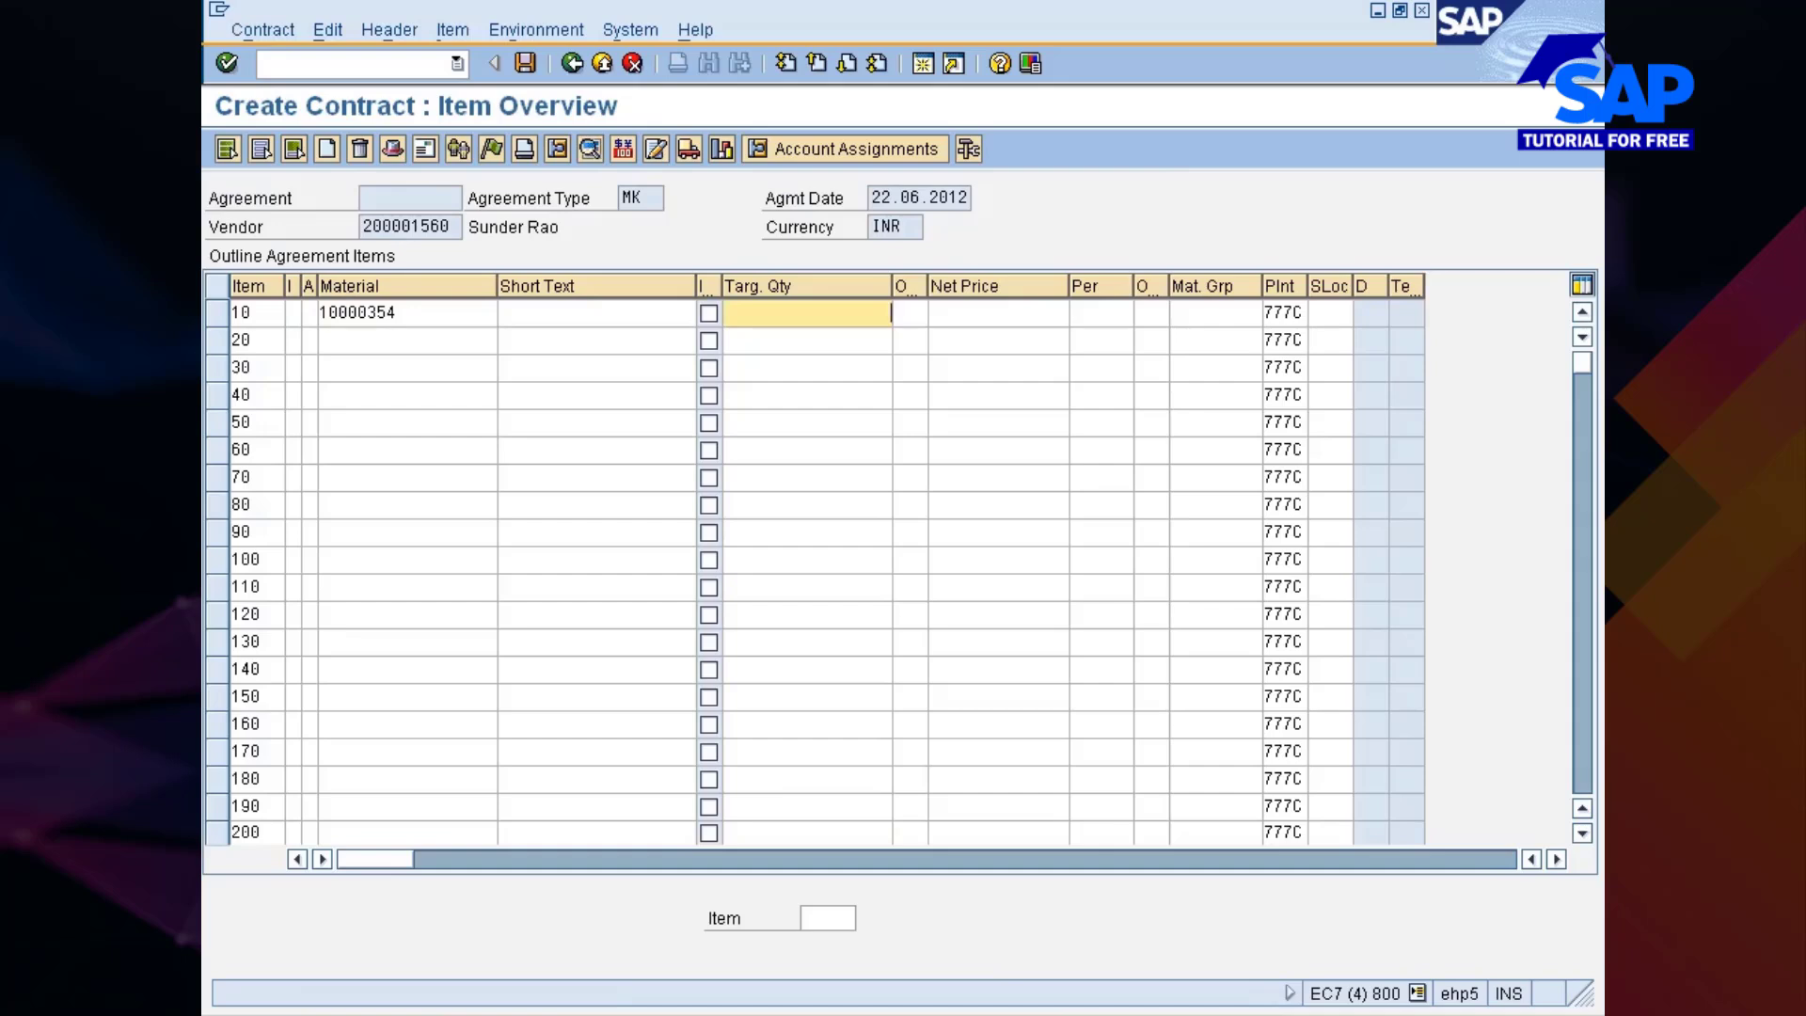
{"action": "type", "text": "500"}
{"action": "key", "text": "Tab"}
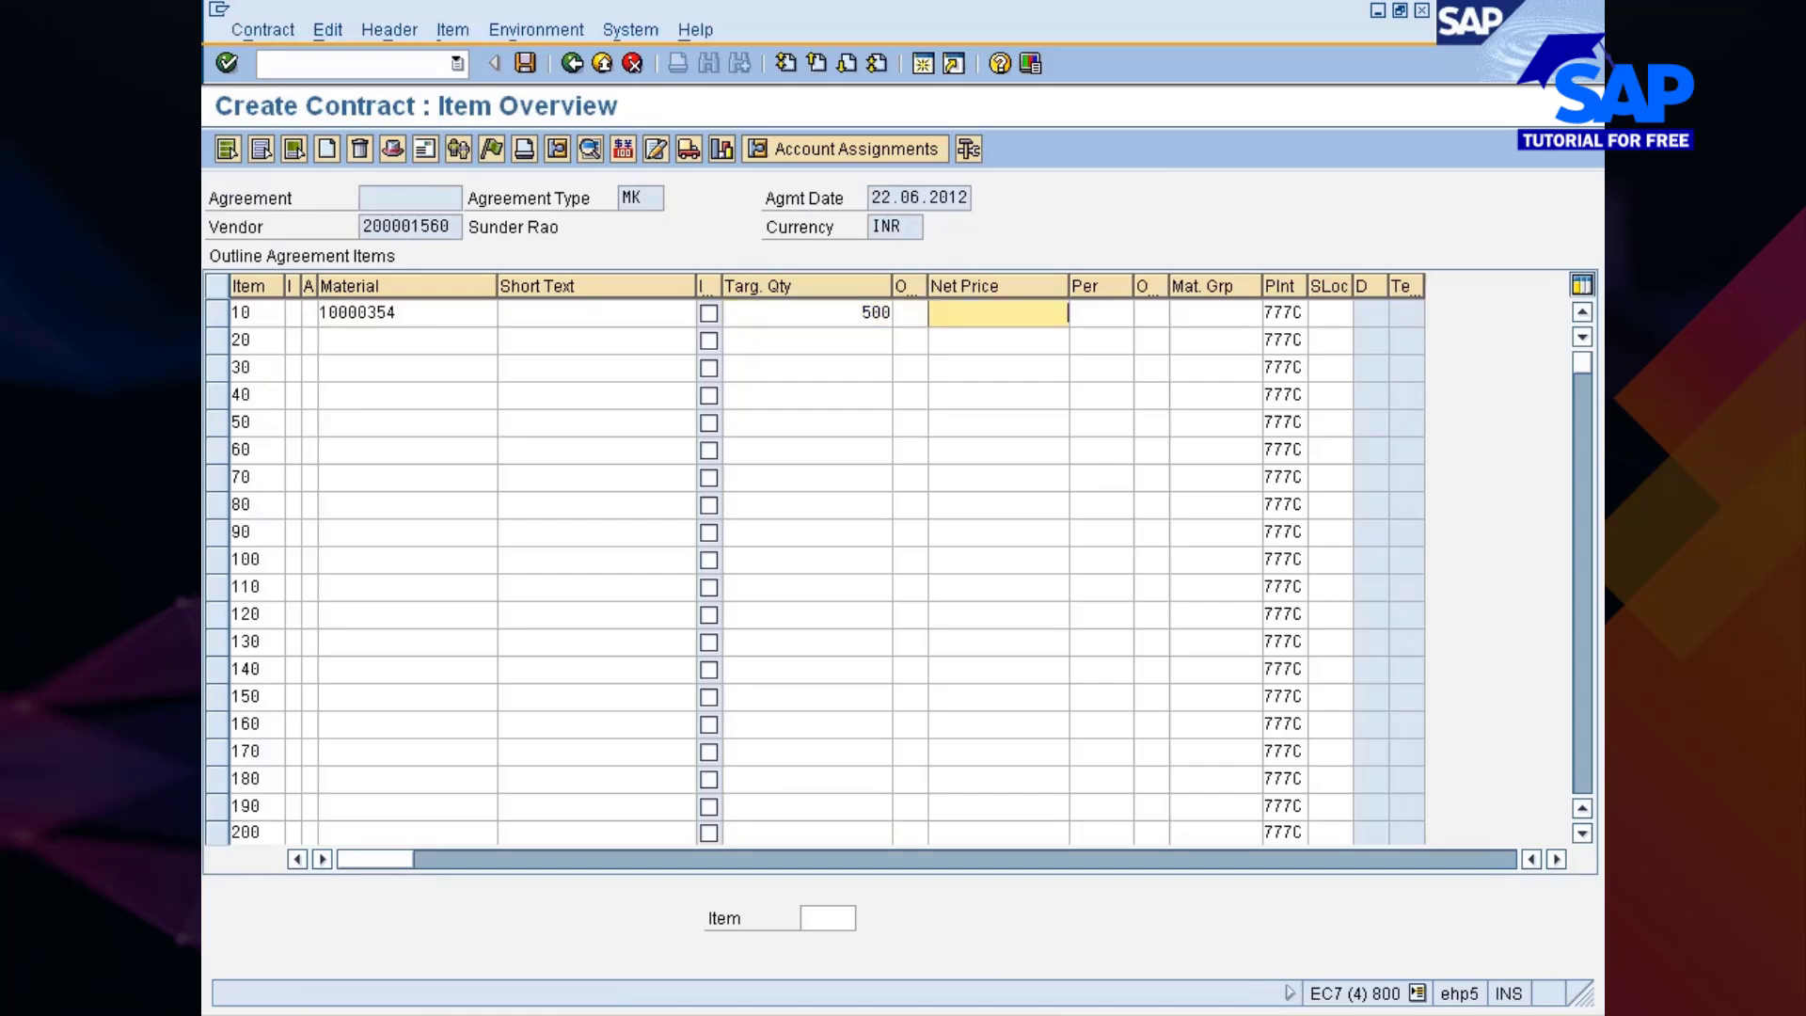
{"action": "type", "text": "13"}
{"action": "key", "text": "Return"}
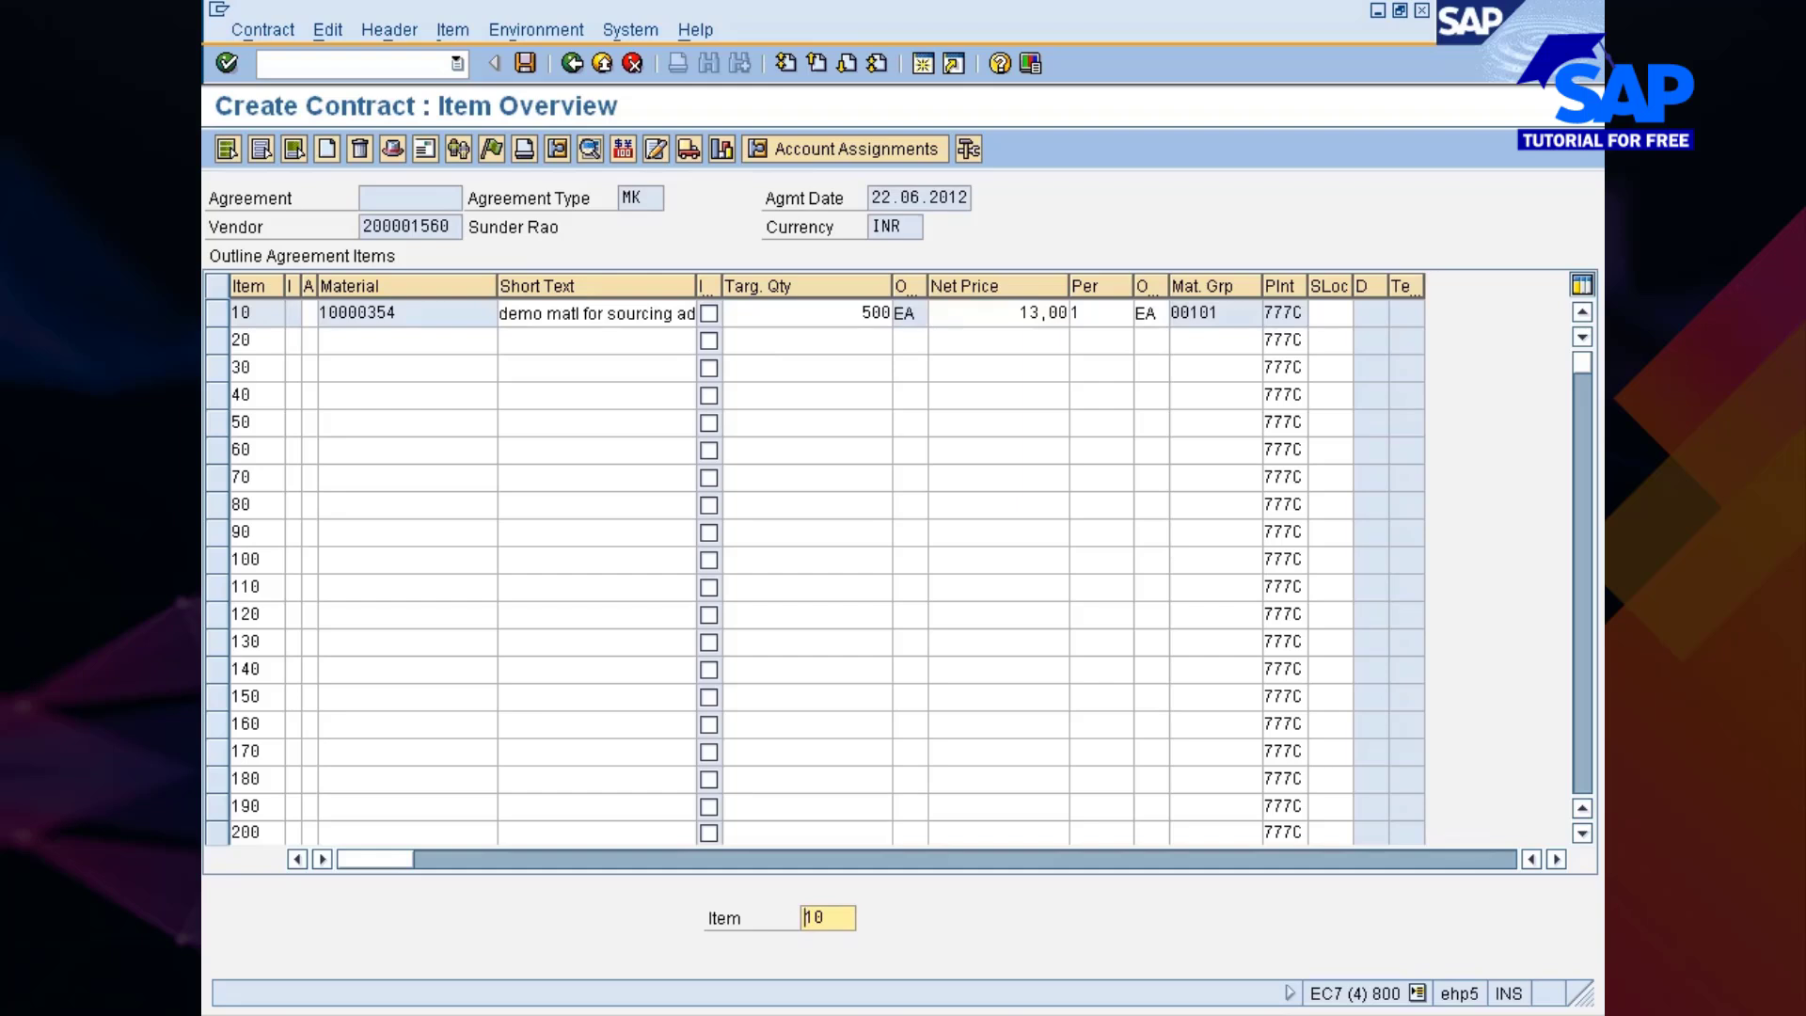
{"action": "left_click", "coordinate": [525, 63]}
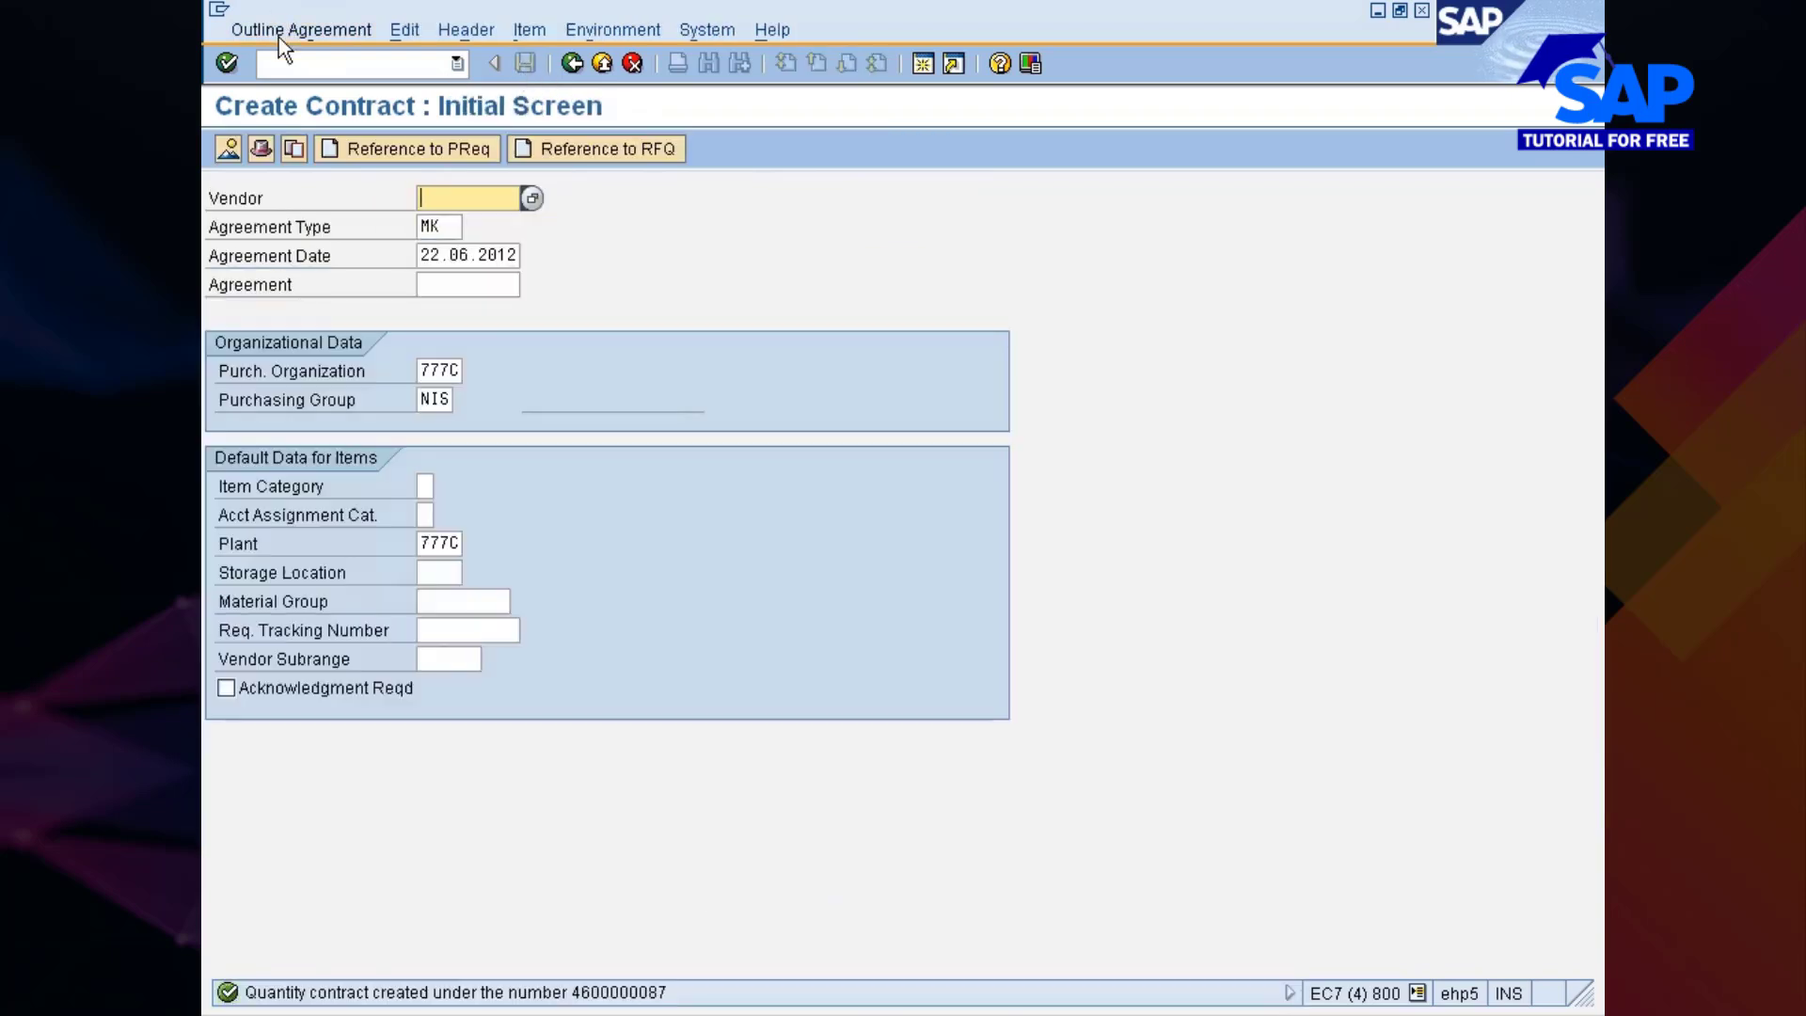
Display the newly created contract and examine its release strategy details
{"action": "left_click", "coordinate": [278, 31]}
{"action": "left_click", "coordinate": [287, 147]}
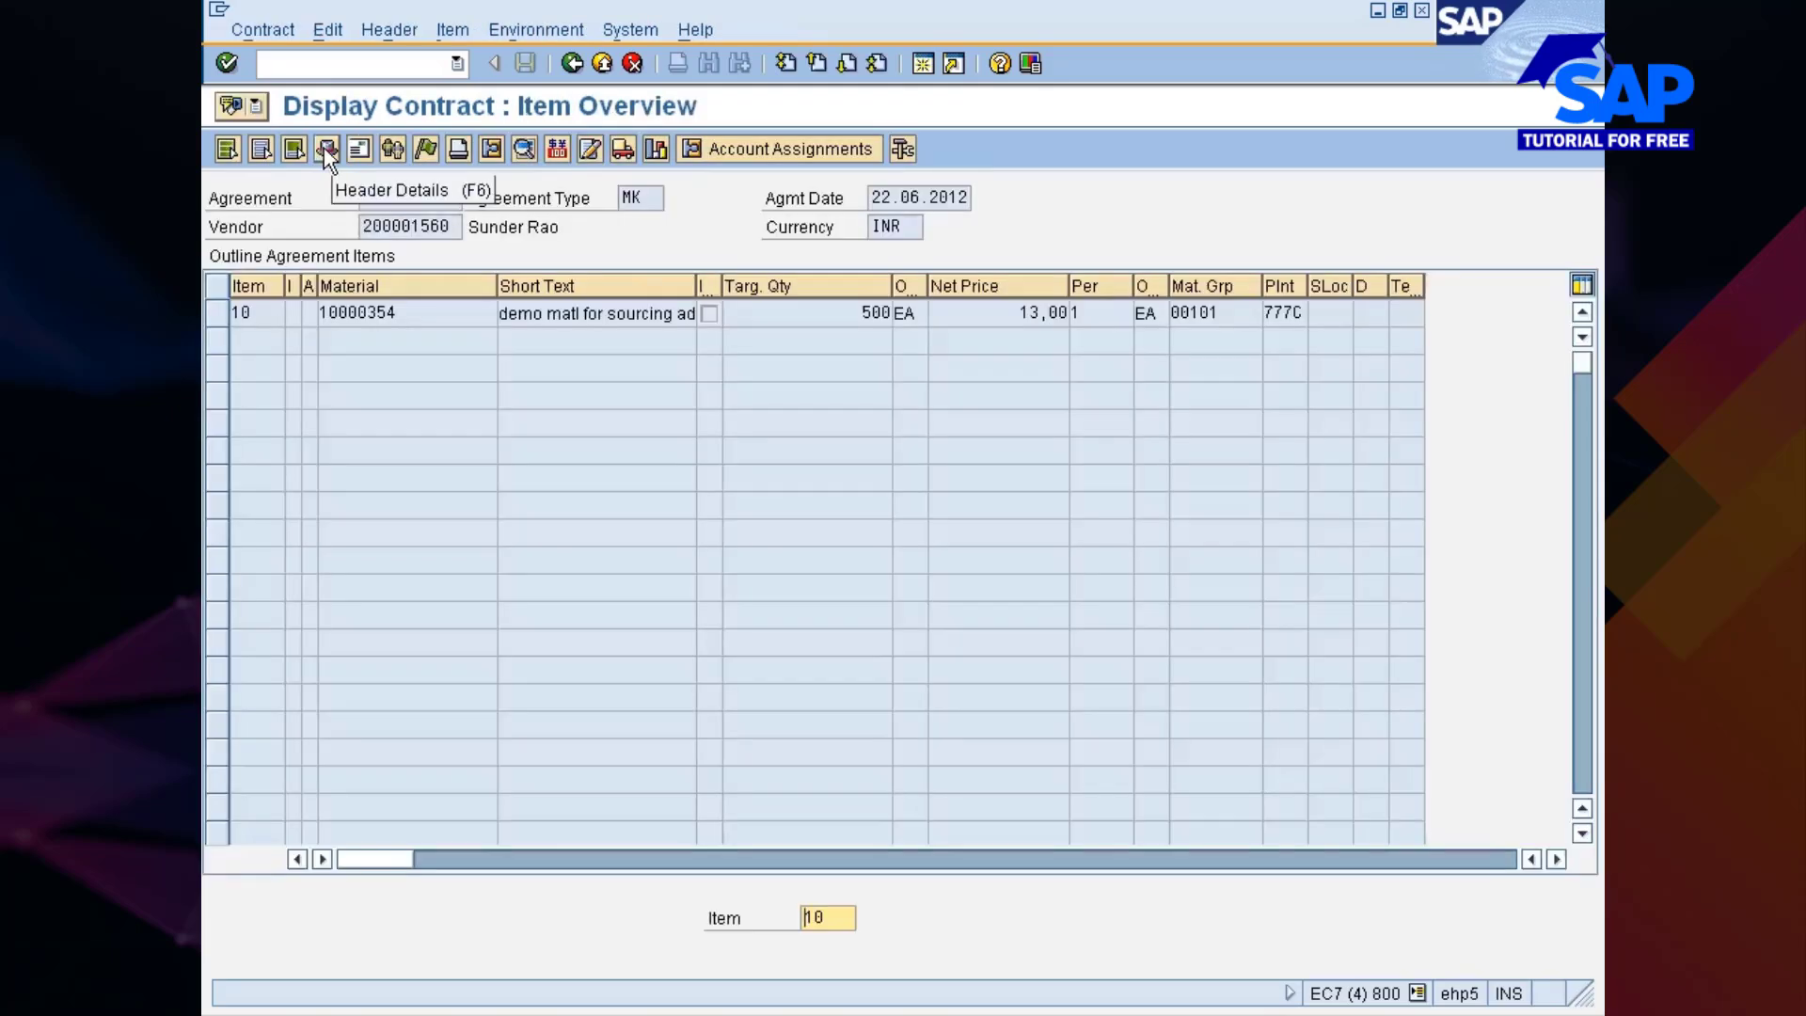
{"action": "left_click", "coordinate": [426, 149]}
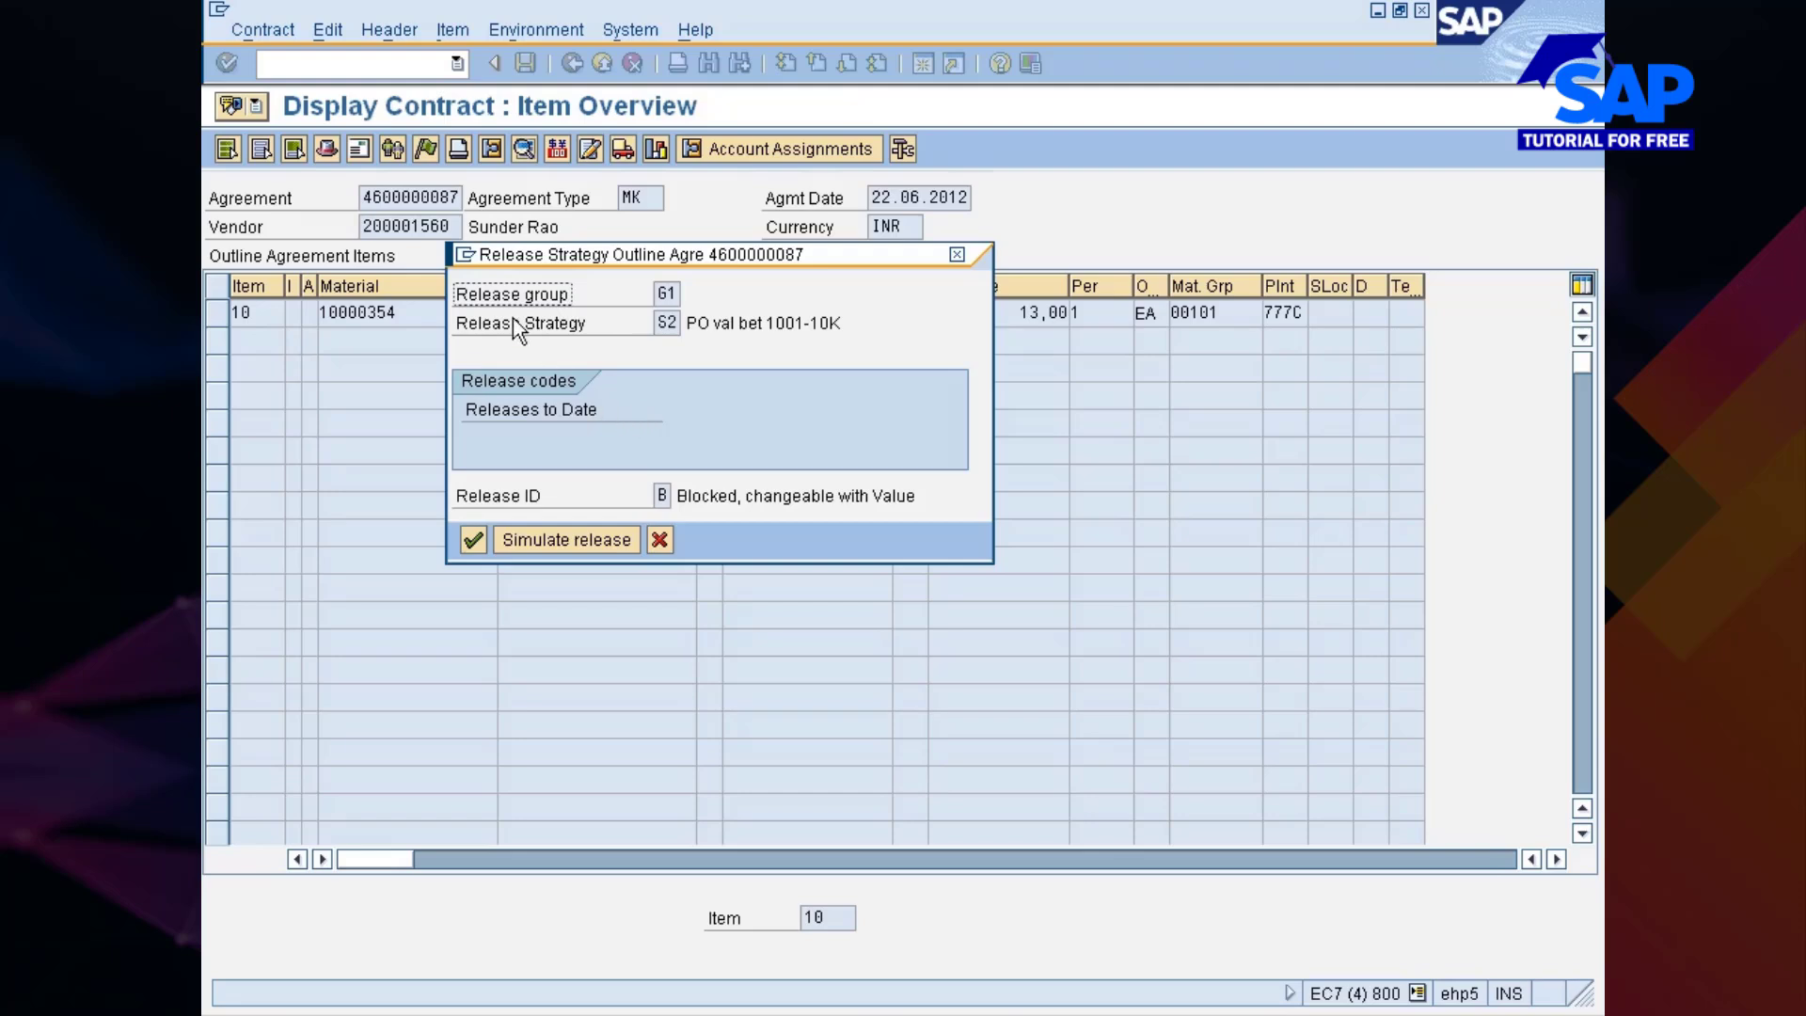
{"action": "left_click", "coordinate": [666, 294]}
{"action": "left_click", "coordinate": [688, 324]}
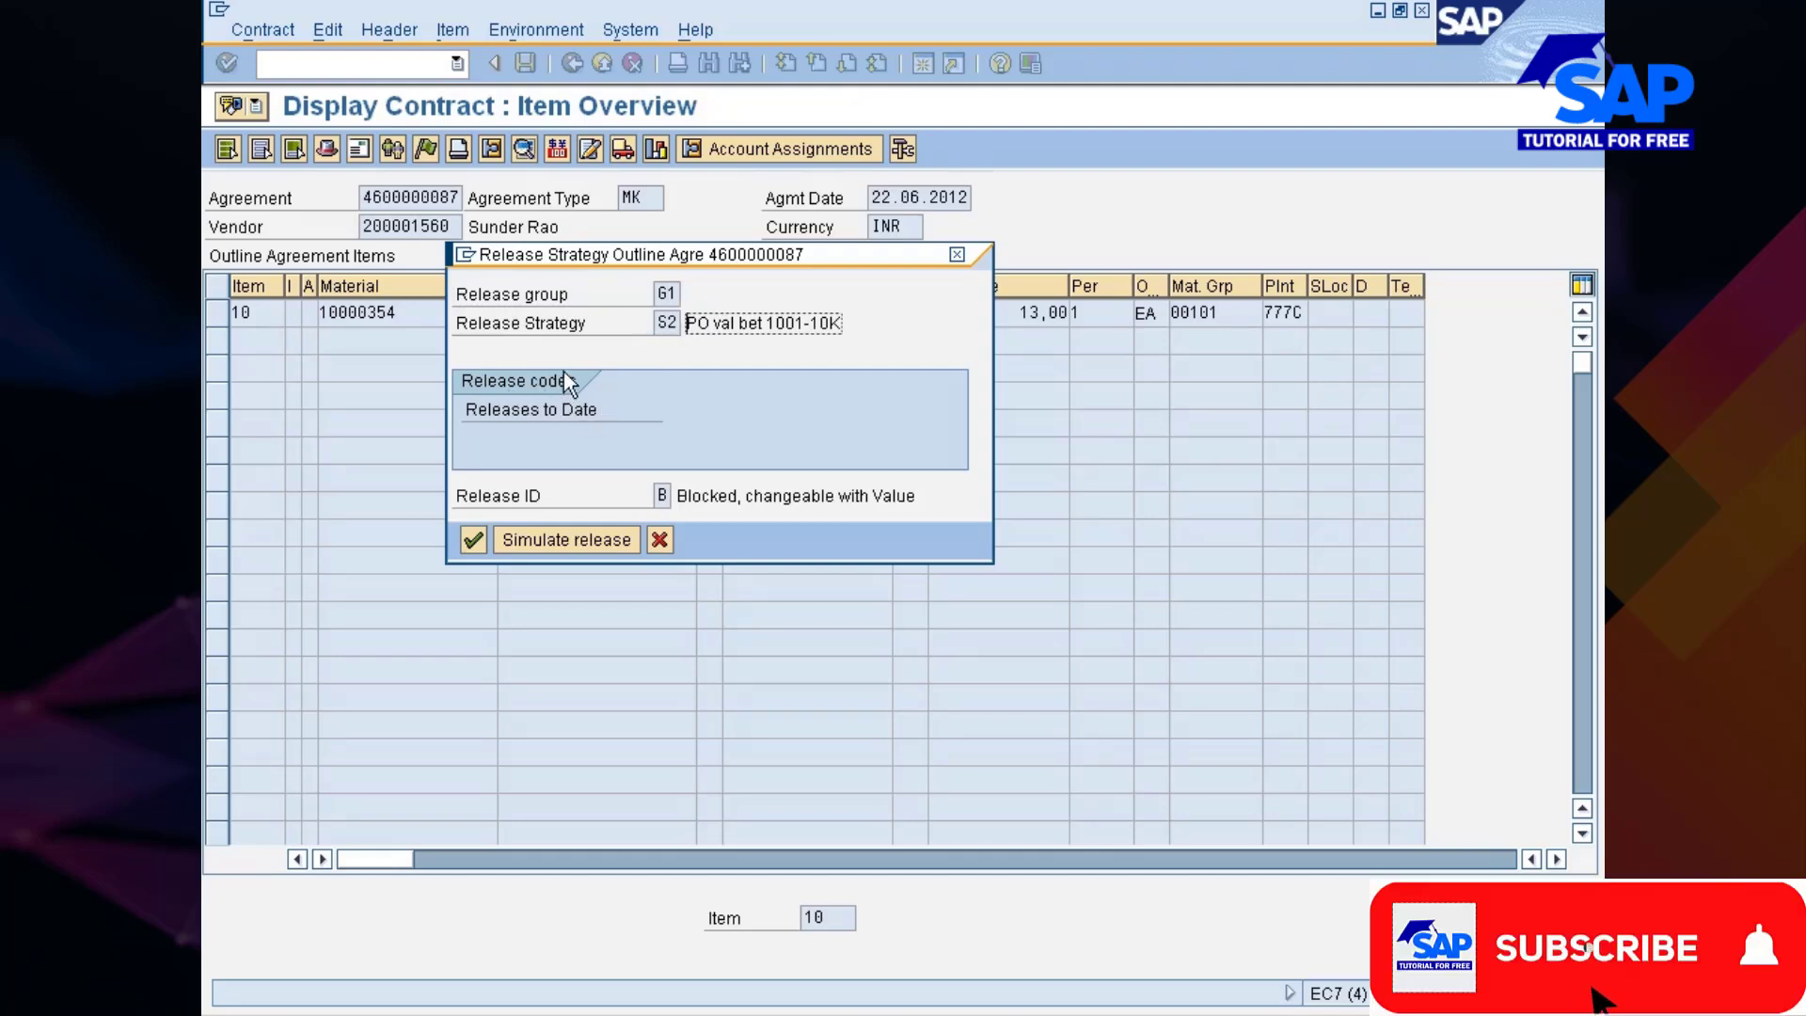
{"action": "left_click", "coordinate": [660, 540]}
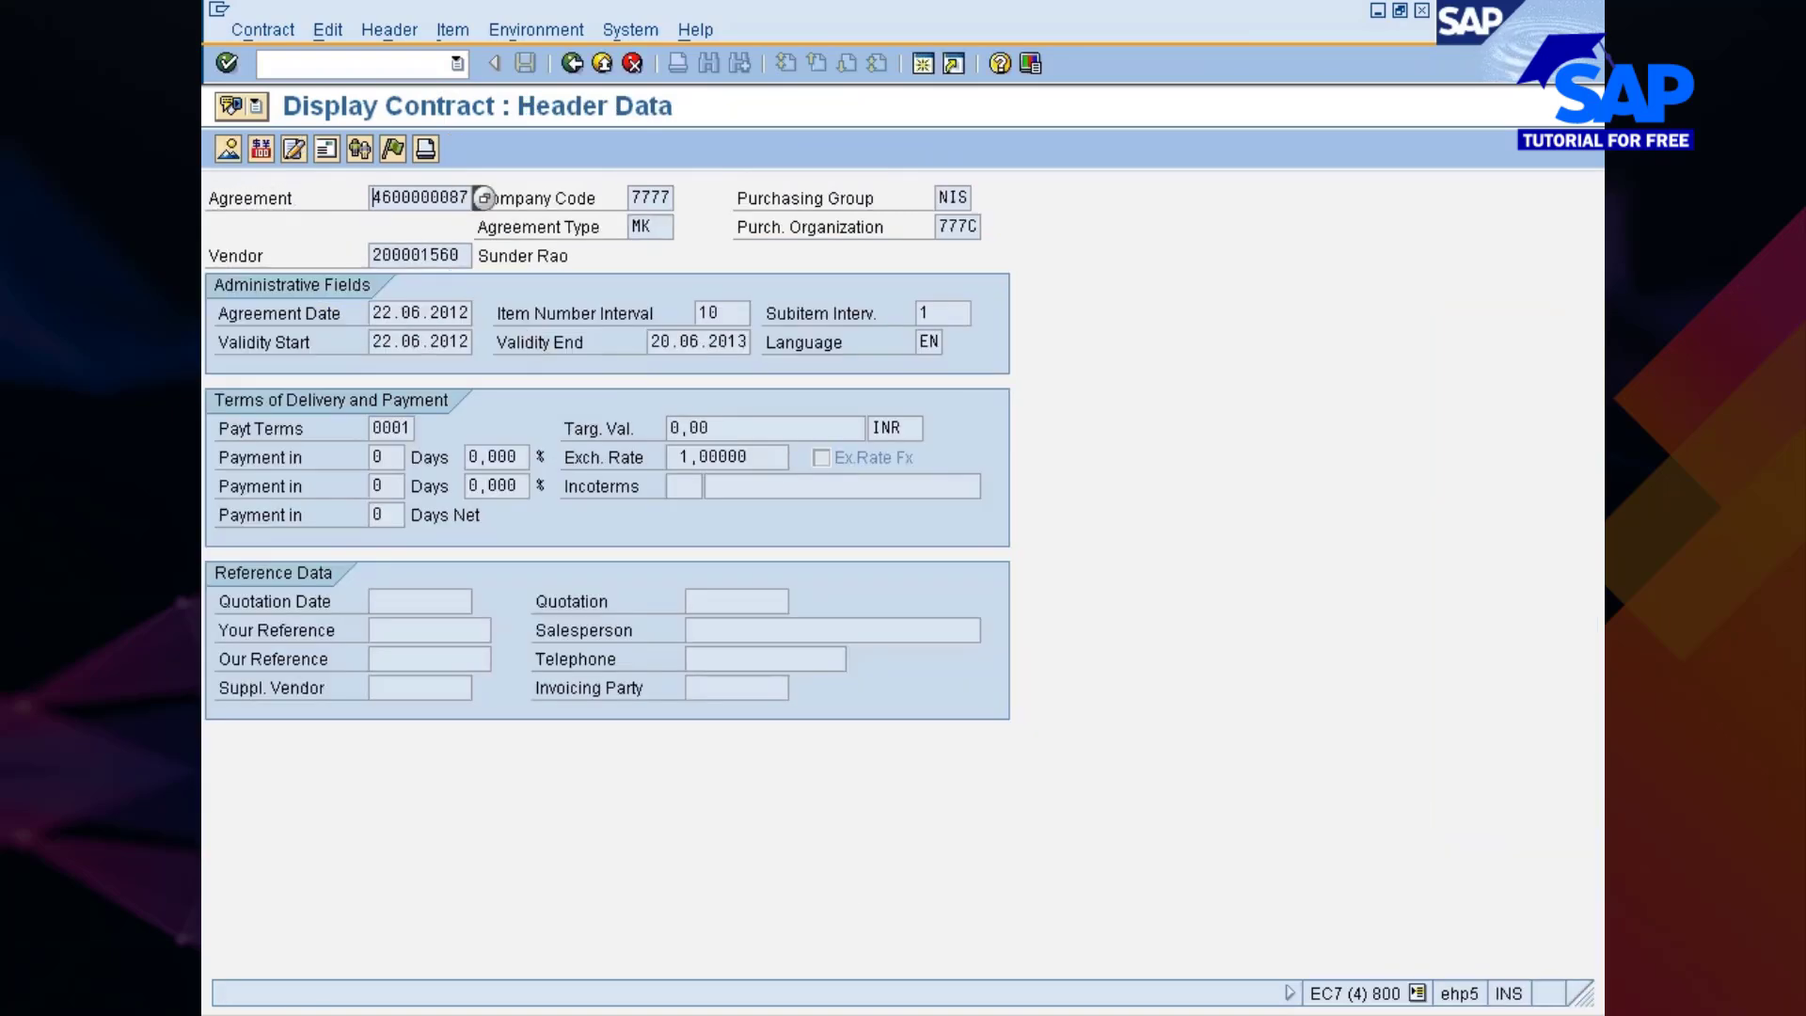
Copy the agreement number from the contract's header data and check the release strategy again
{"action": "left_click_drag", "start_coordinate": [373, 198], "coordinate": [469, 197]}
{"action": "key", "text": "ctrl+c"}
{"action": "left_click", "coordinate": [469, 198]}
{"action": "left_click", "coordinate": [388, 147]}
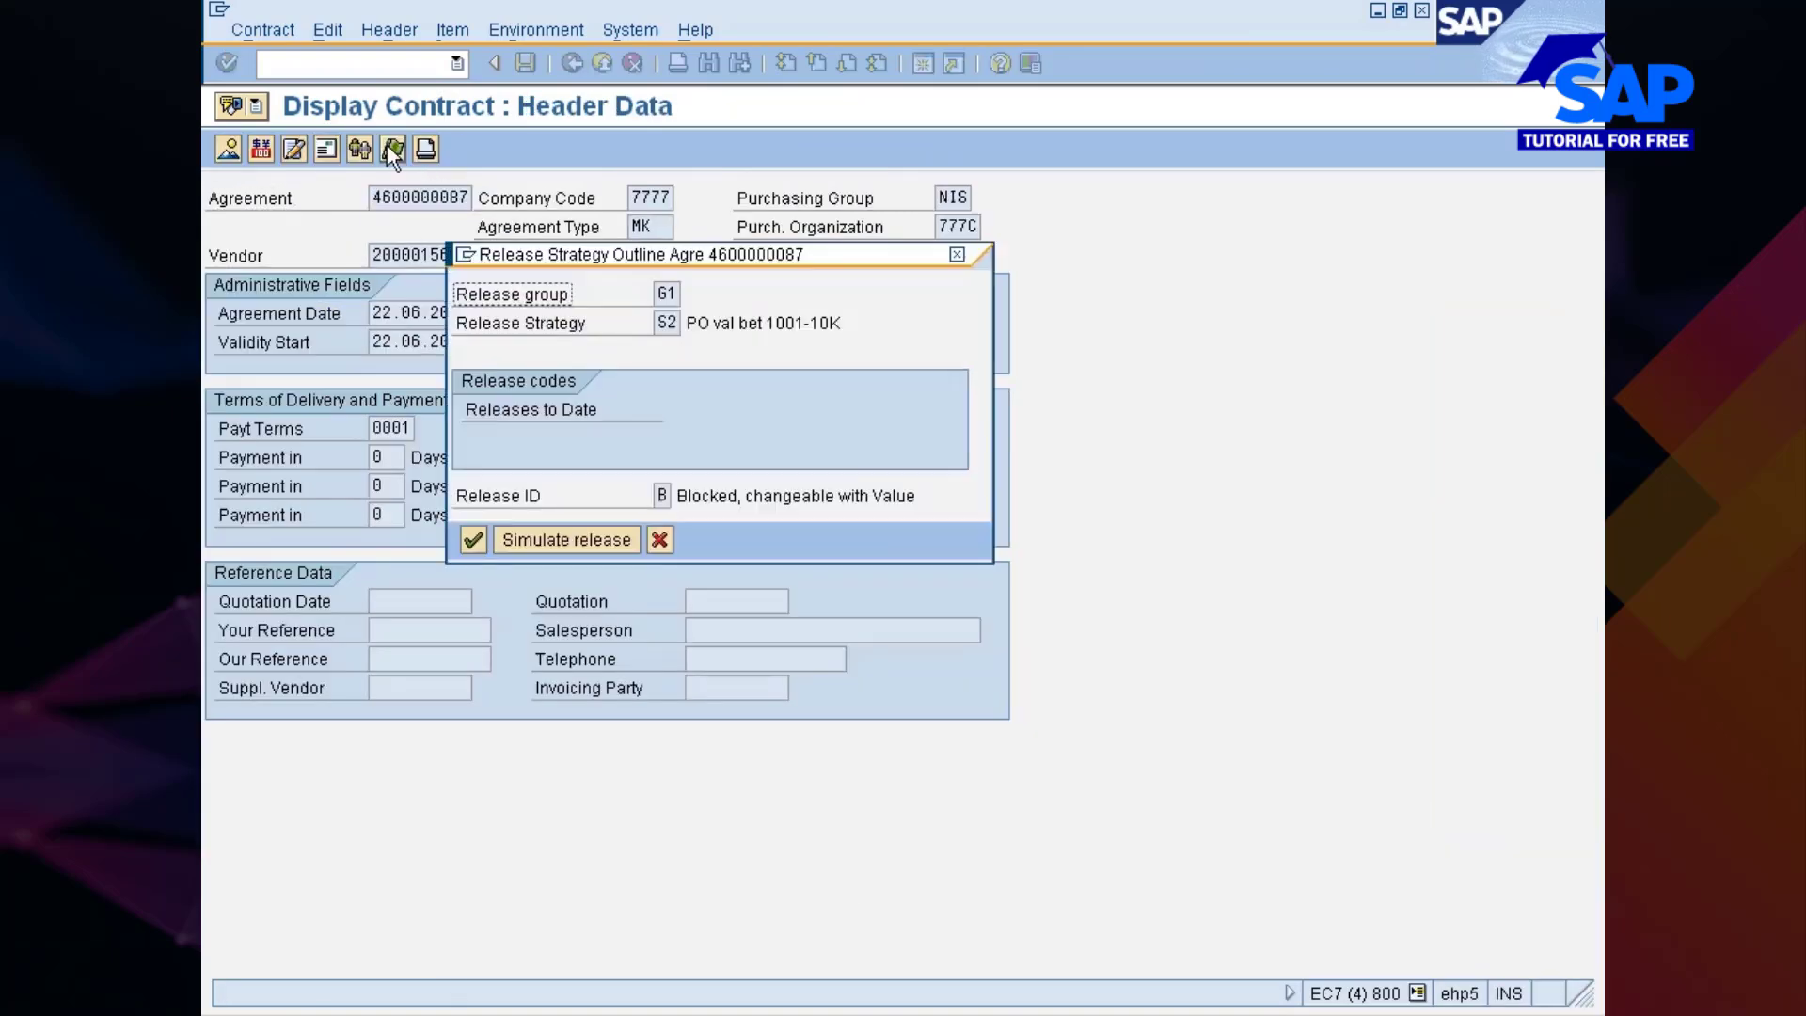
{"action": "left_click", "coordinate": [661, 540]}
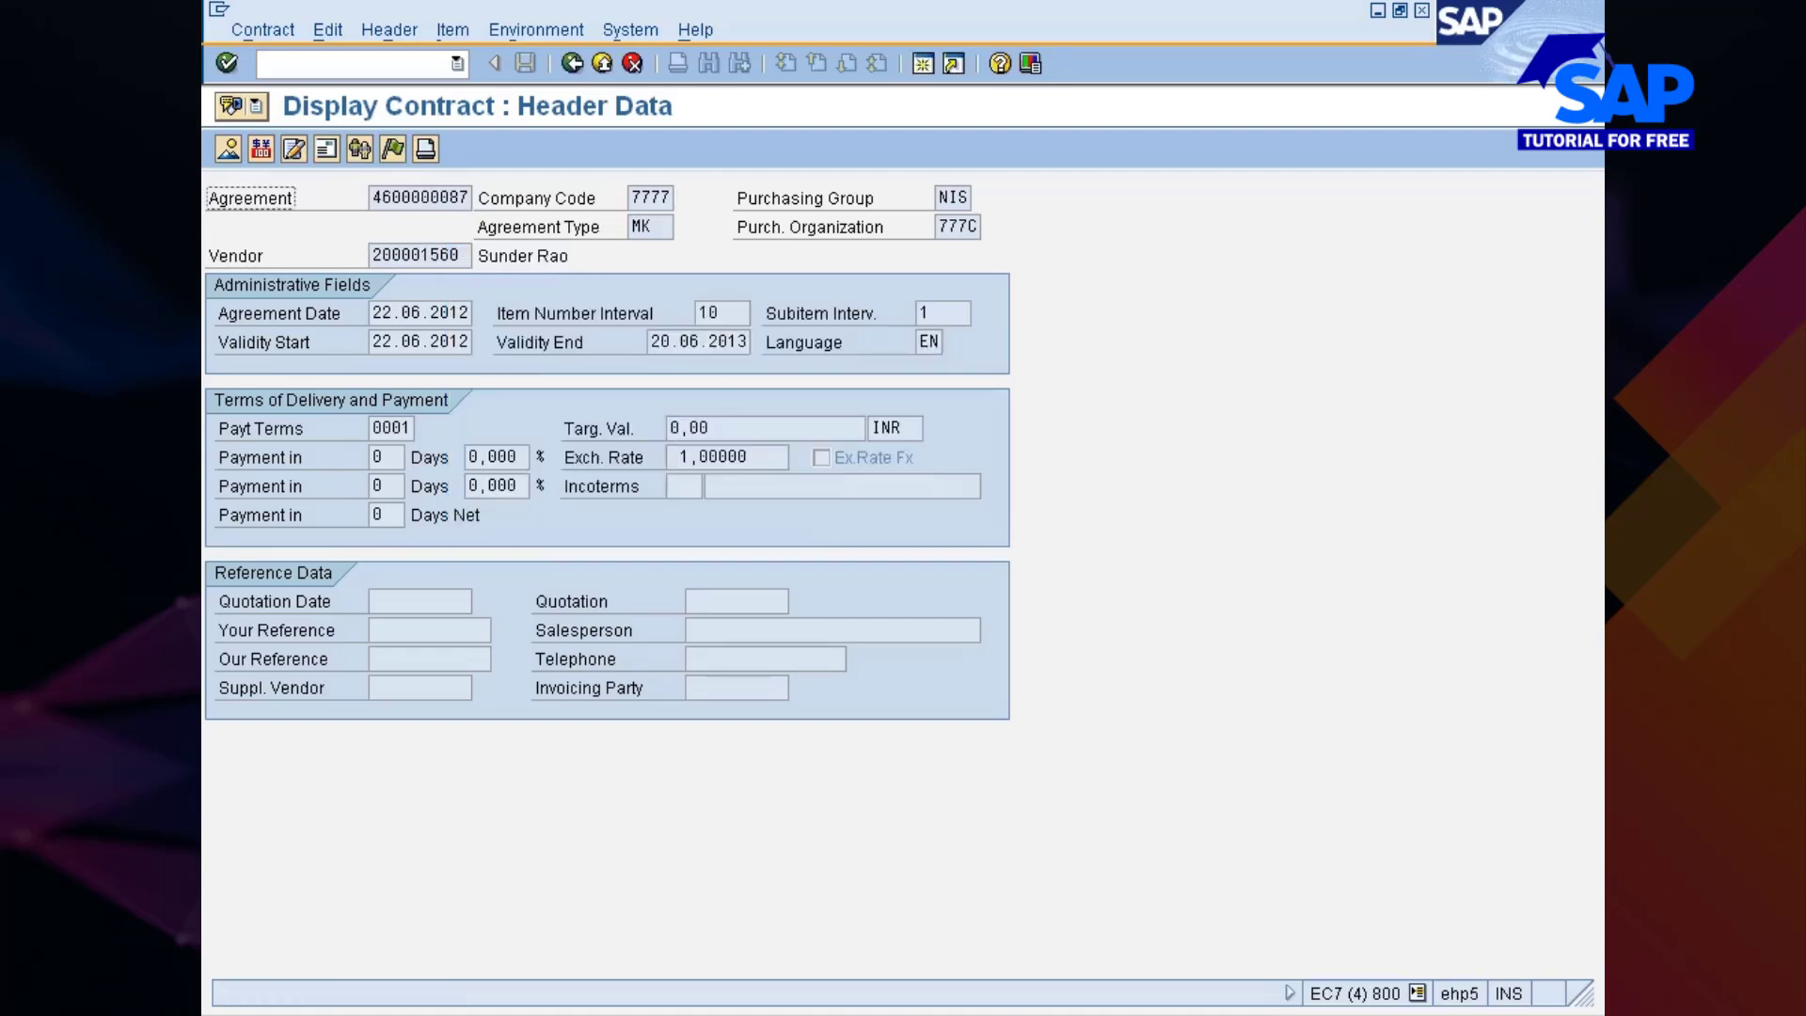
Open Release (Approve) Purchasing Documents for contracts in a new session and enter the copied agreement number as the document number
{"action": "left_click", "coordinate": [399, 65]}
{"action": "type", "text": "/ome3"}
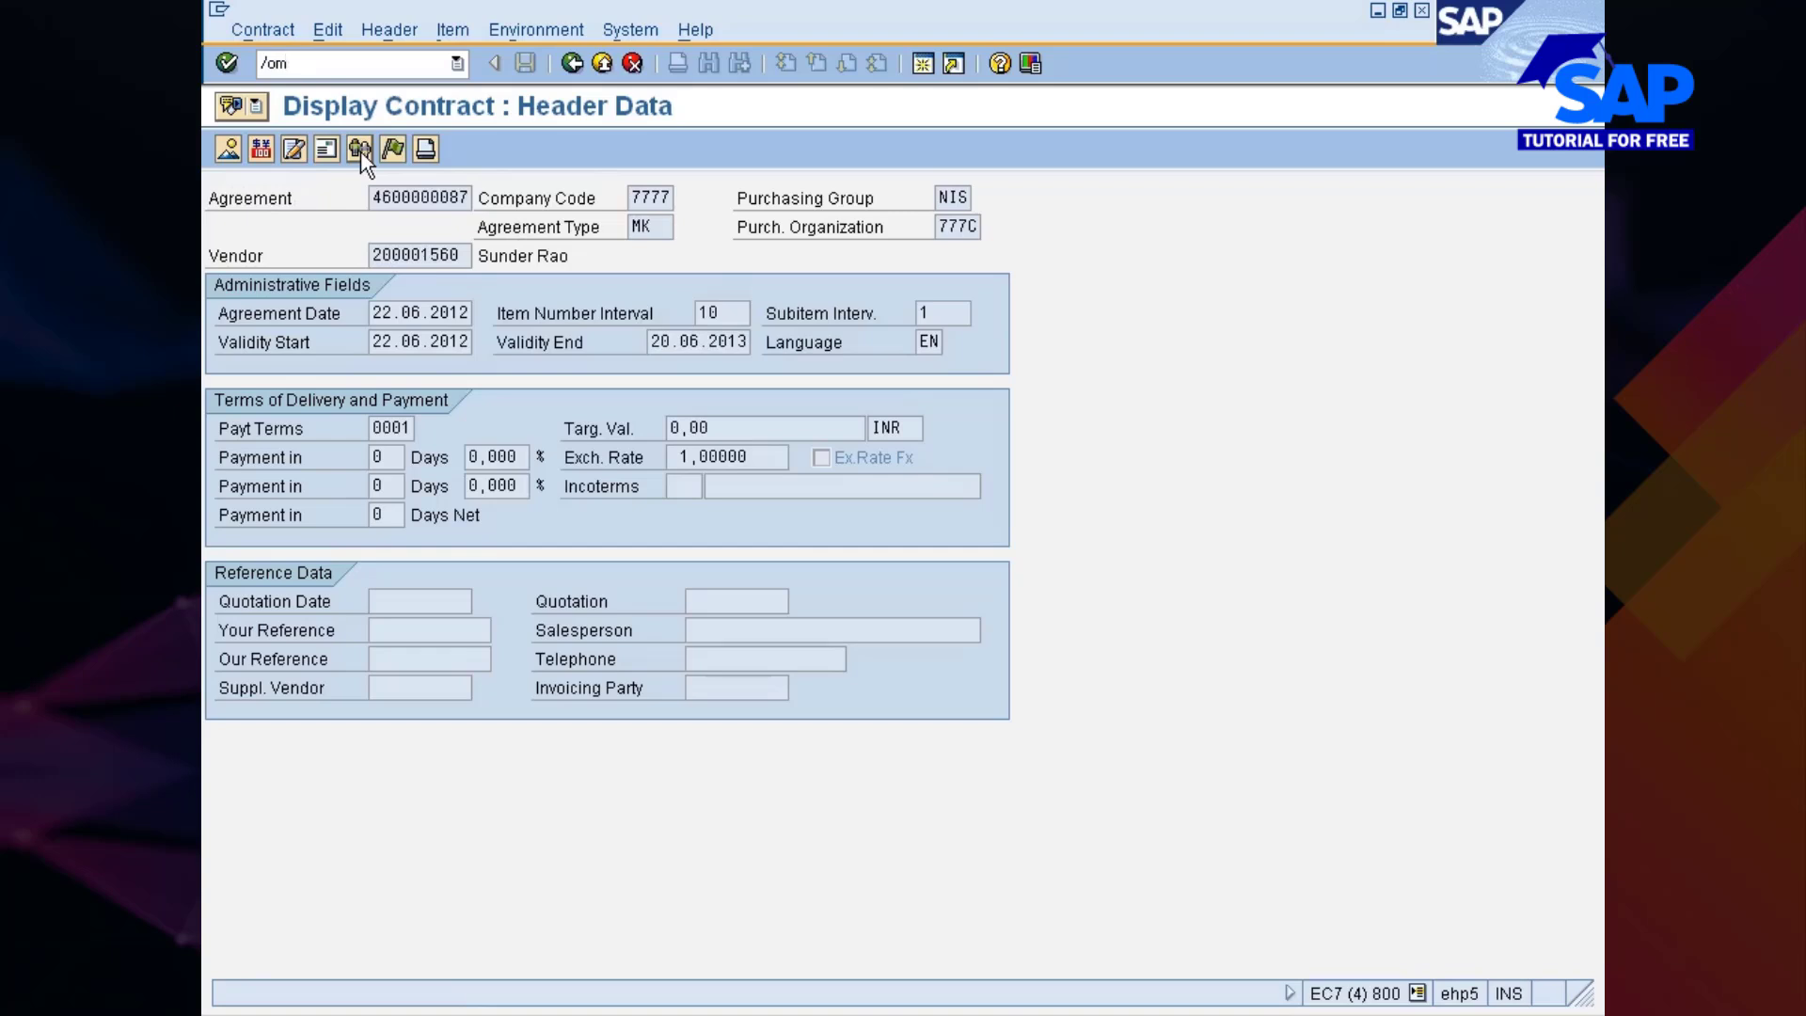
{"action": "type", "text": "3k"}
{"action": "key", "text": "Return"}
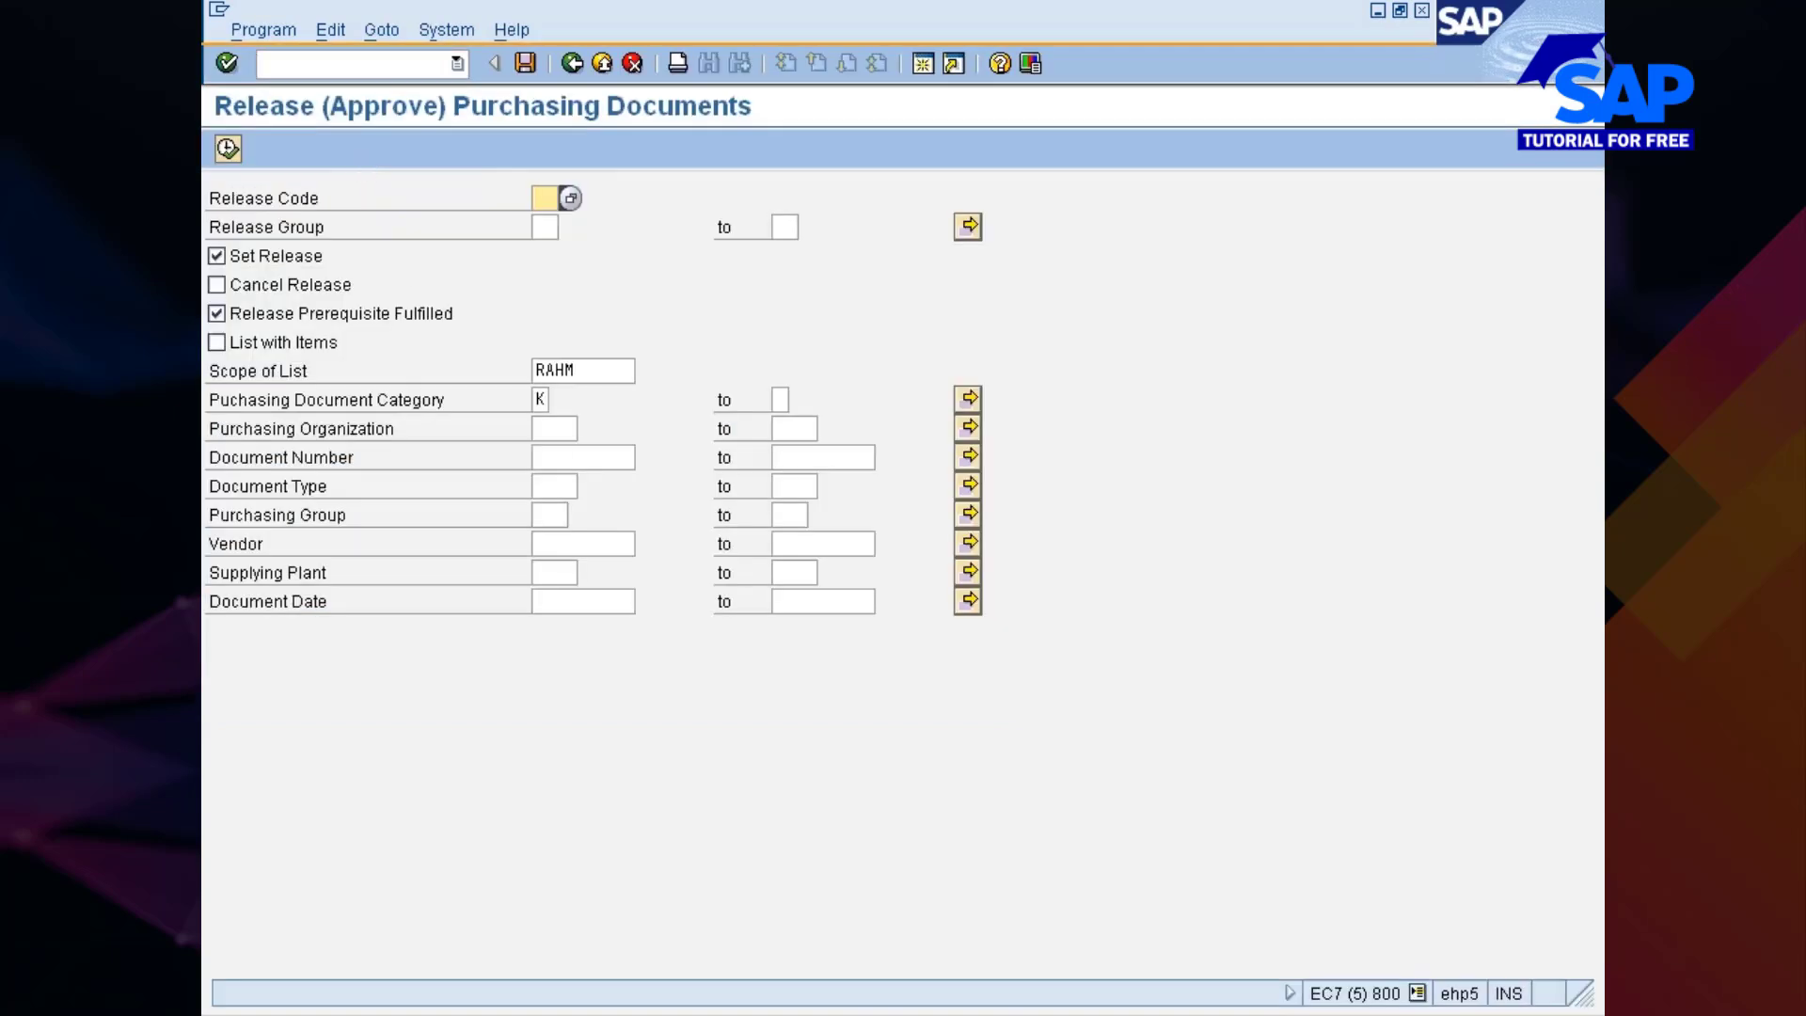
{"action": "left_click", "coordinate": [536, 457]}
{"action": "key", "text": "ctrl+v"}
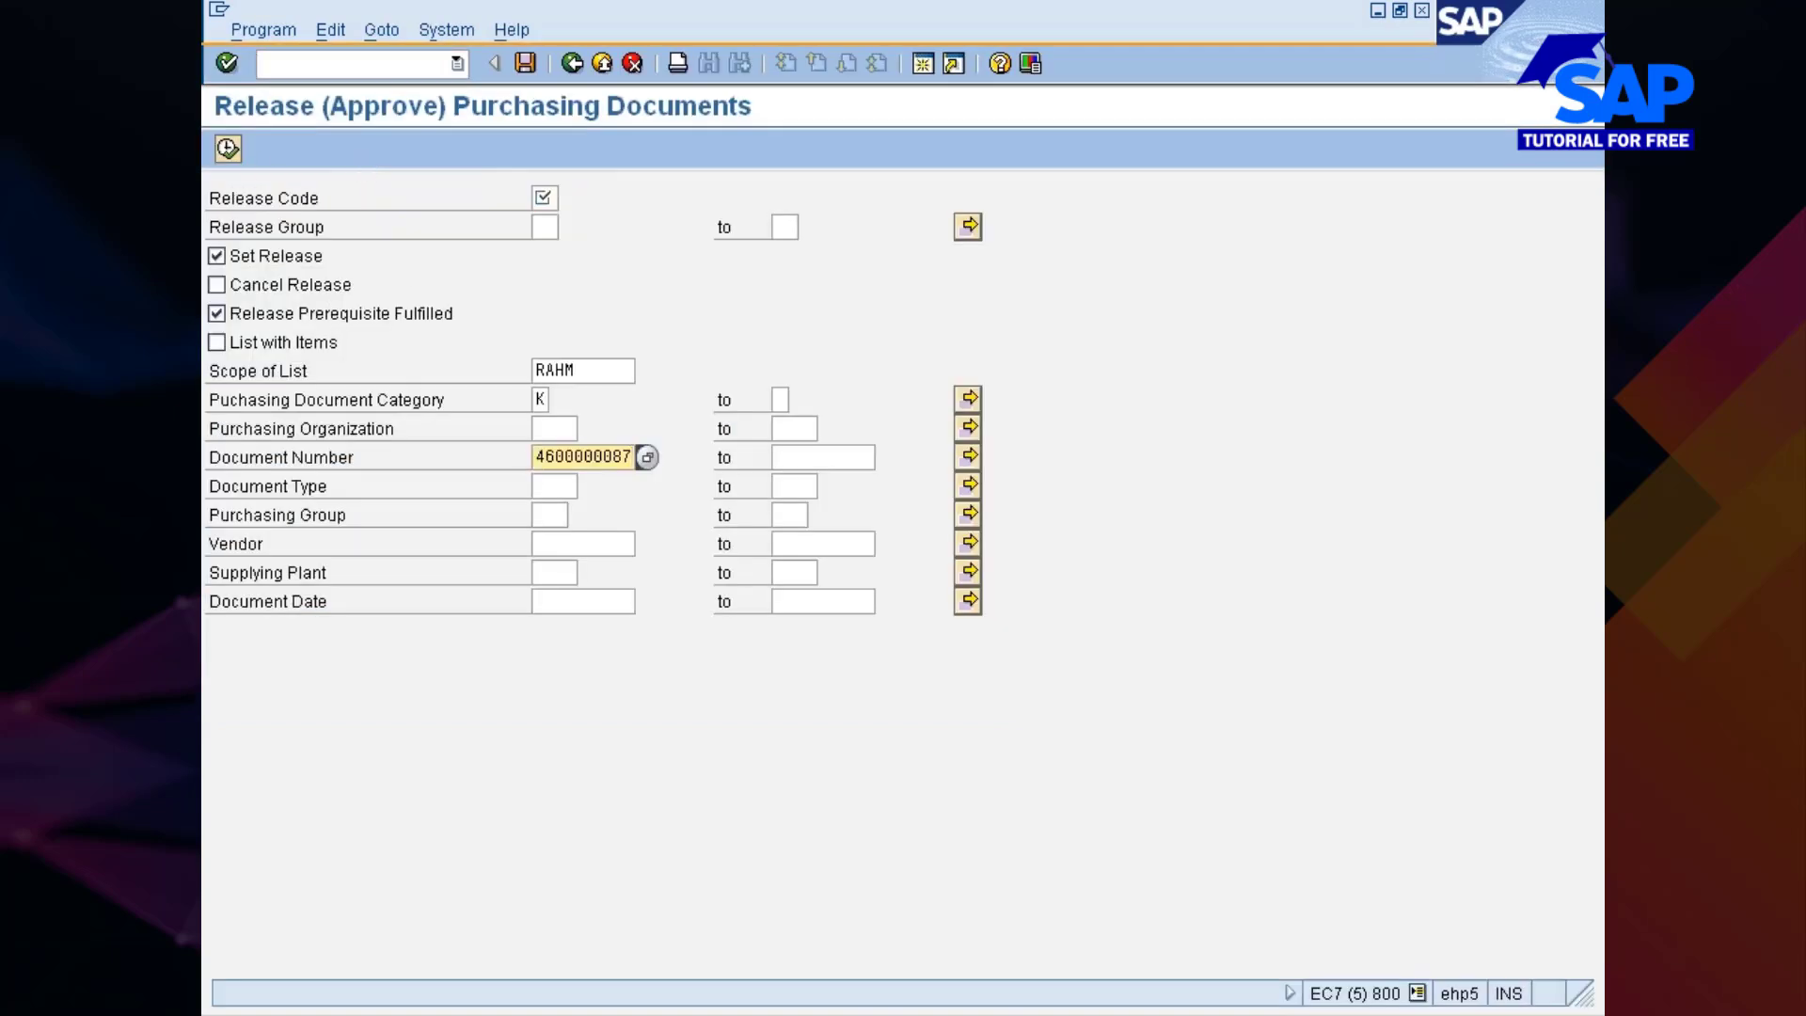
List the contract under release code C1, then release it and save the release
{"action": "left_click", "coordinate": [228, 148]}
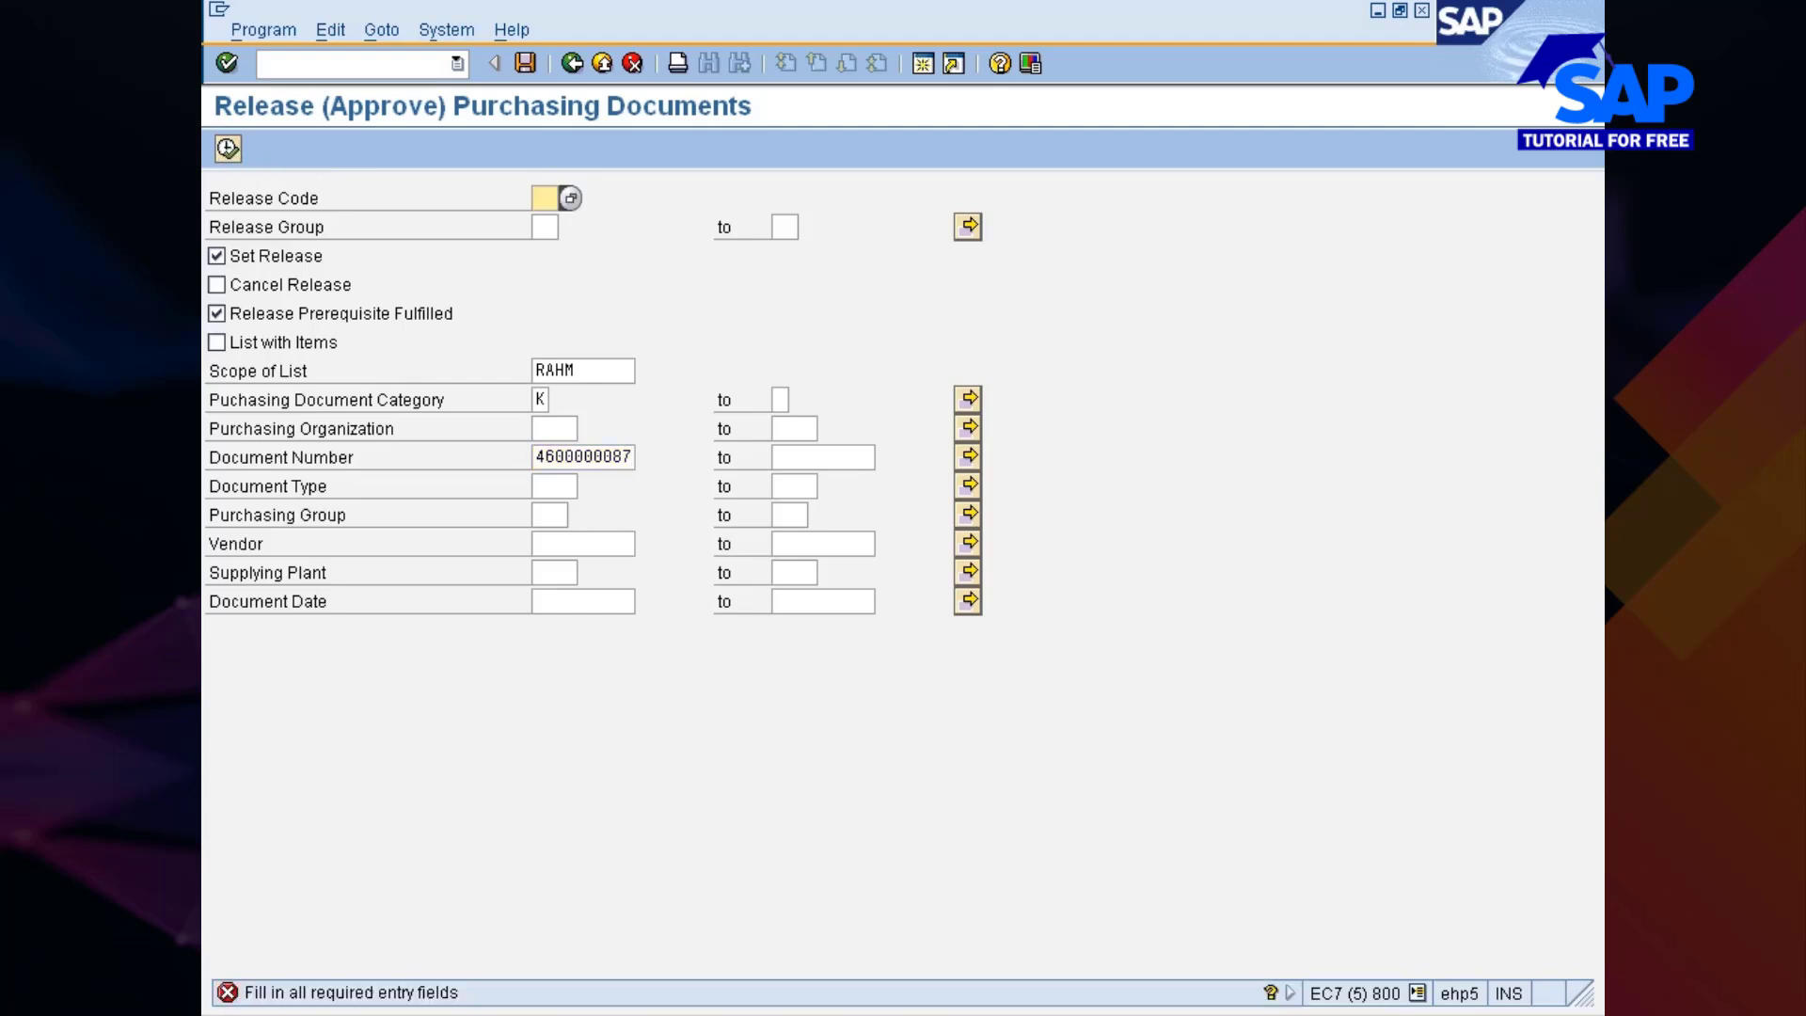
{"action": "type", "text": "c1"}
{"action": "left_click", "coordinate": [228, 149]}
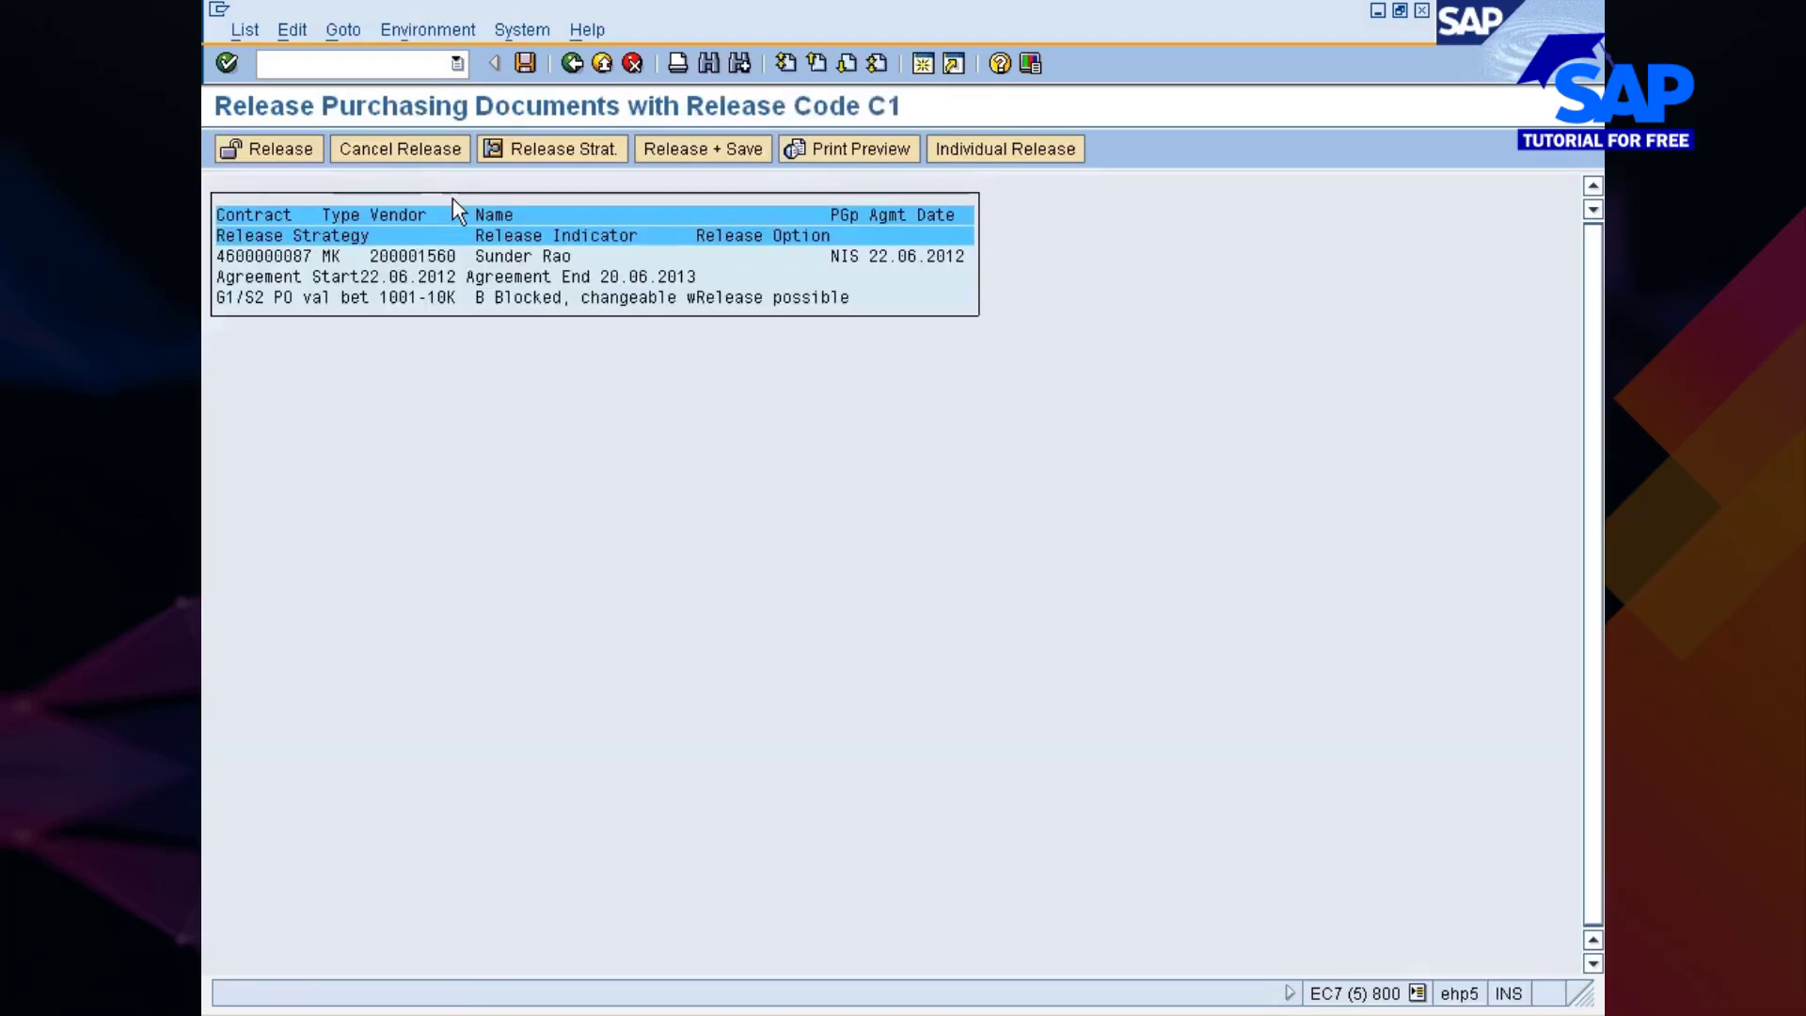
{"action": "double_click", "coordinate": [436, 196]}
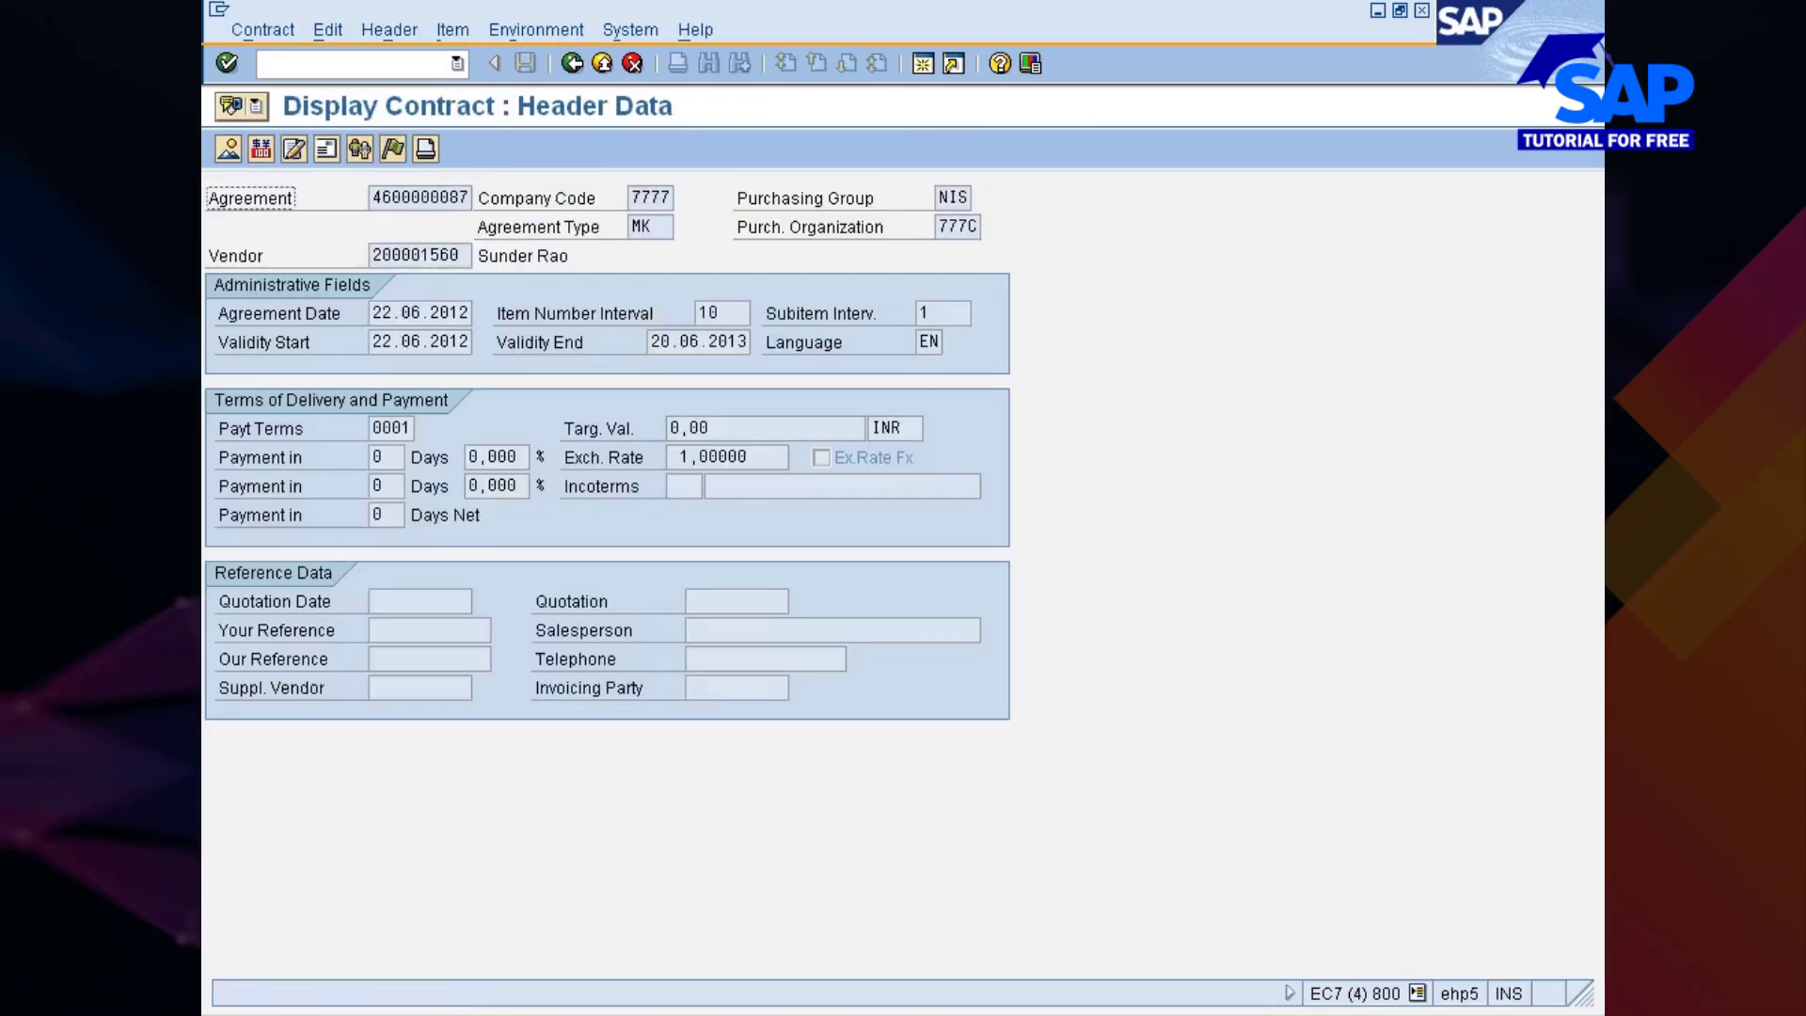
{"action": "key", "text": "F3"}
{"action": "left_click", "coordinate": [245, 255]}
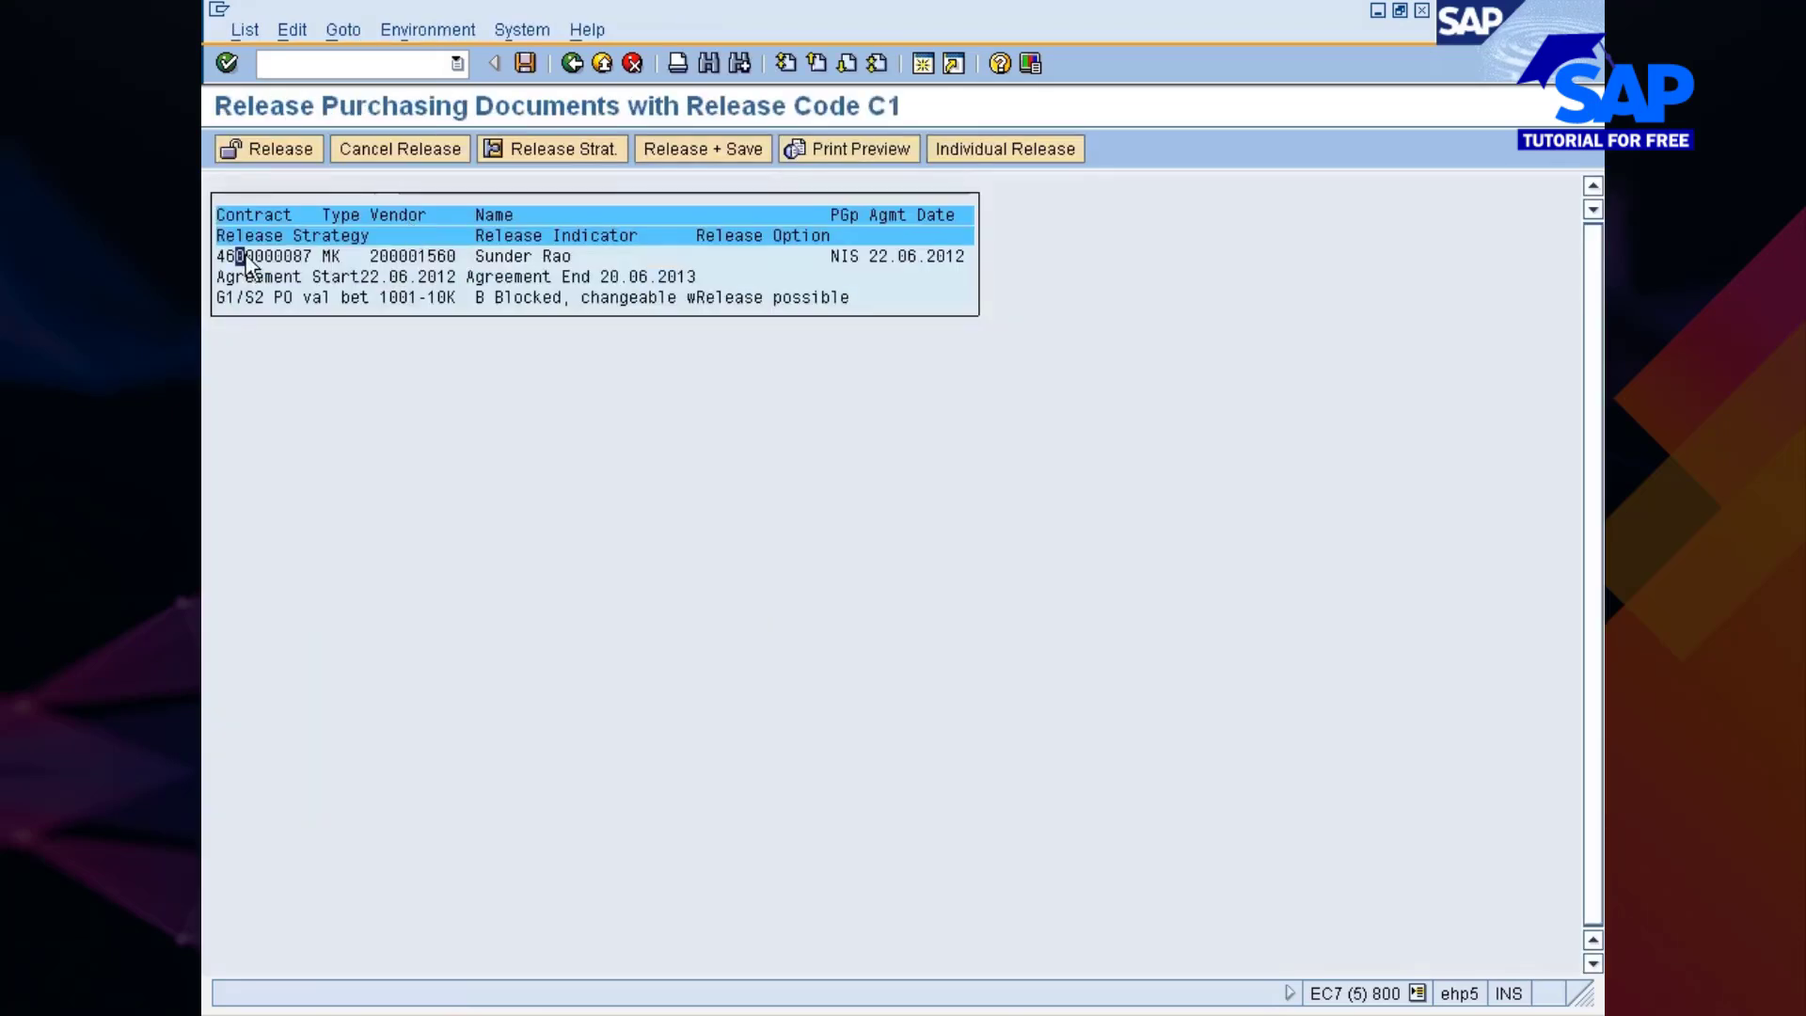
{"action": "left_click", "coordinate": [713, 162]}
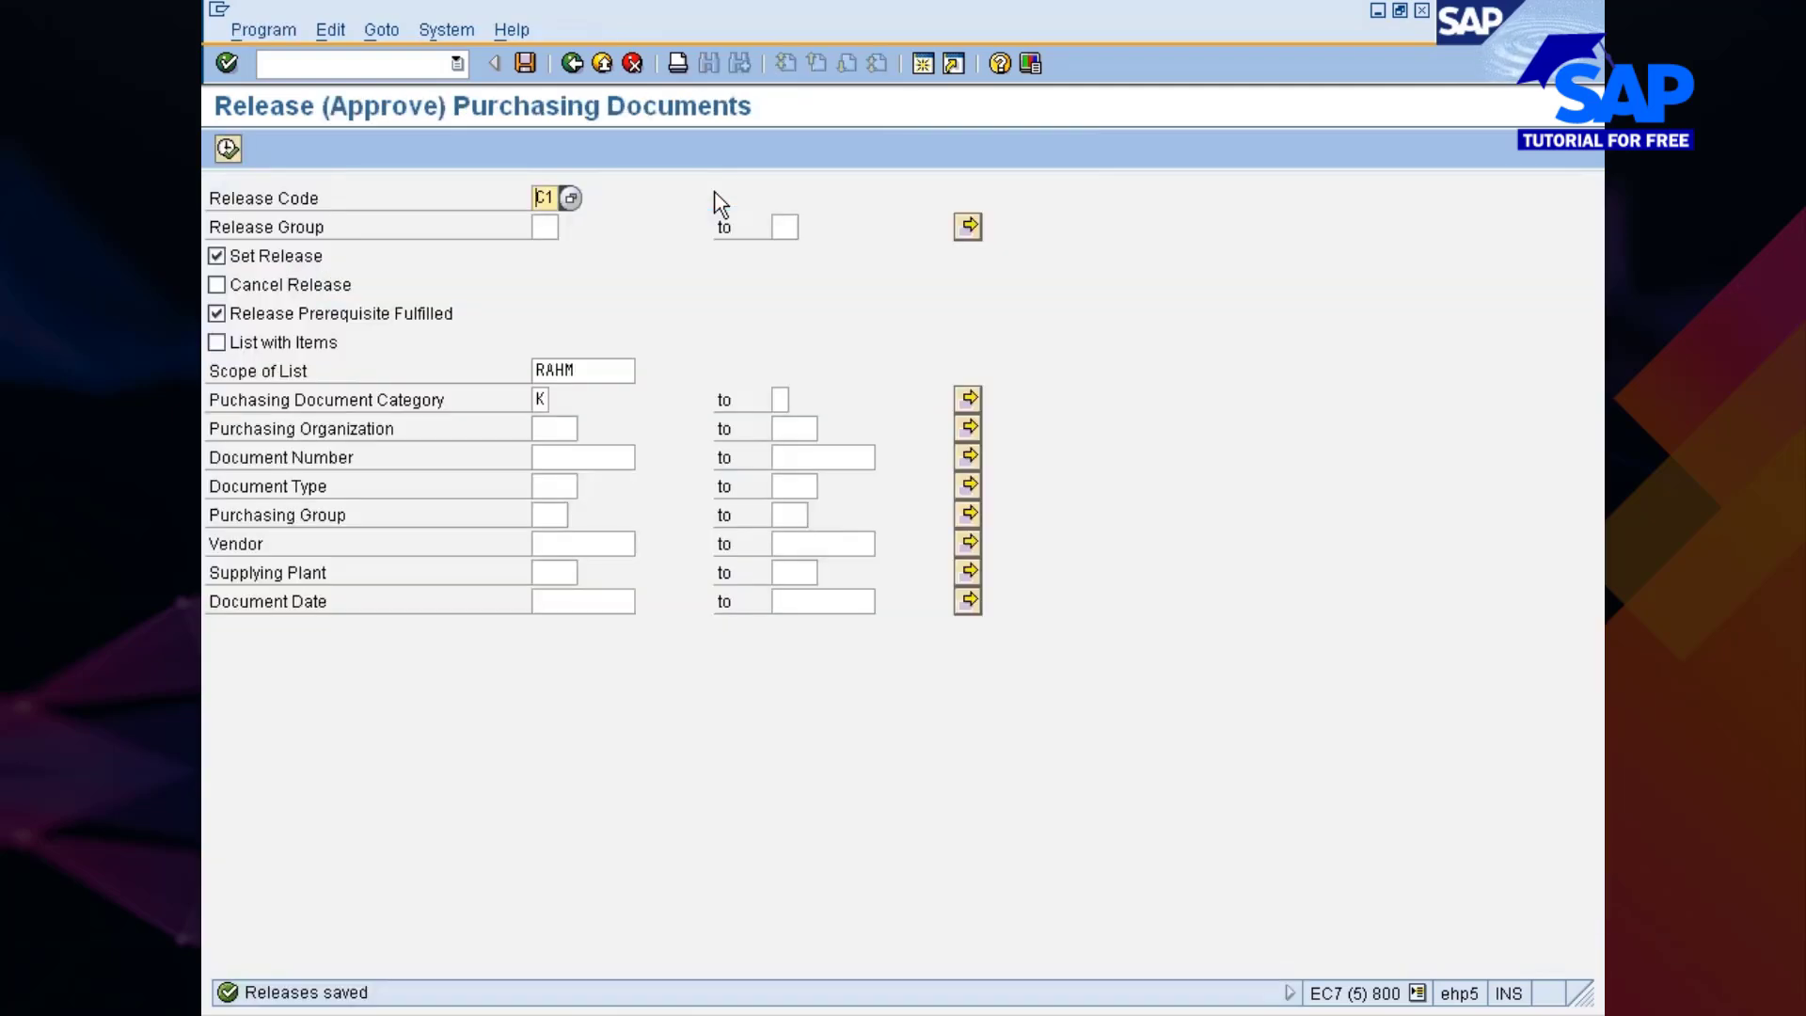
Search by the agreement number for the contract awaiting release under release code C2
{"action": "left_click", "coordinate": [555, 198]}
{"action": "key", "text": "BackSpace"}
{"action": "type", "text": "2"}
{"action": "left_click", "coordinate": [583, 457]}
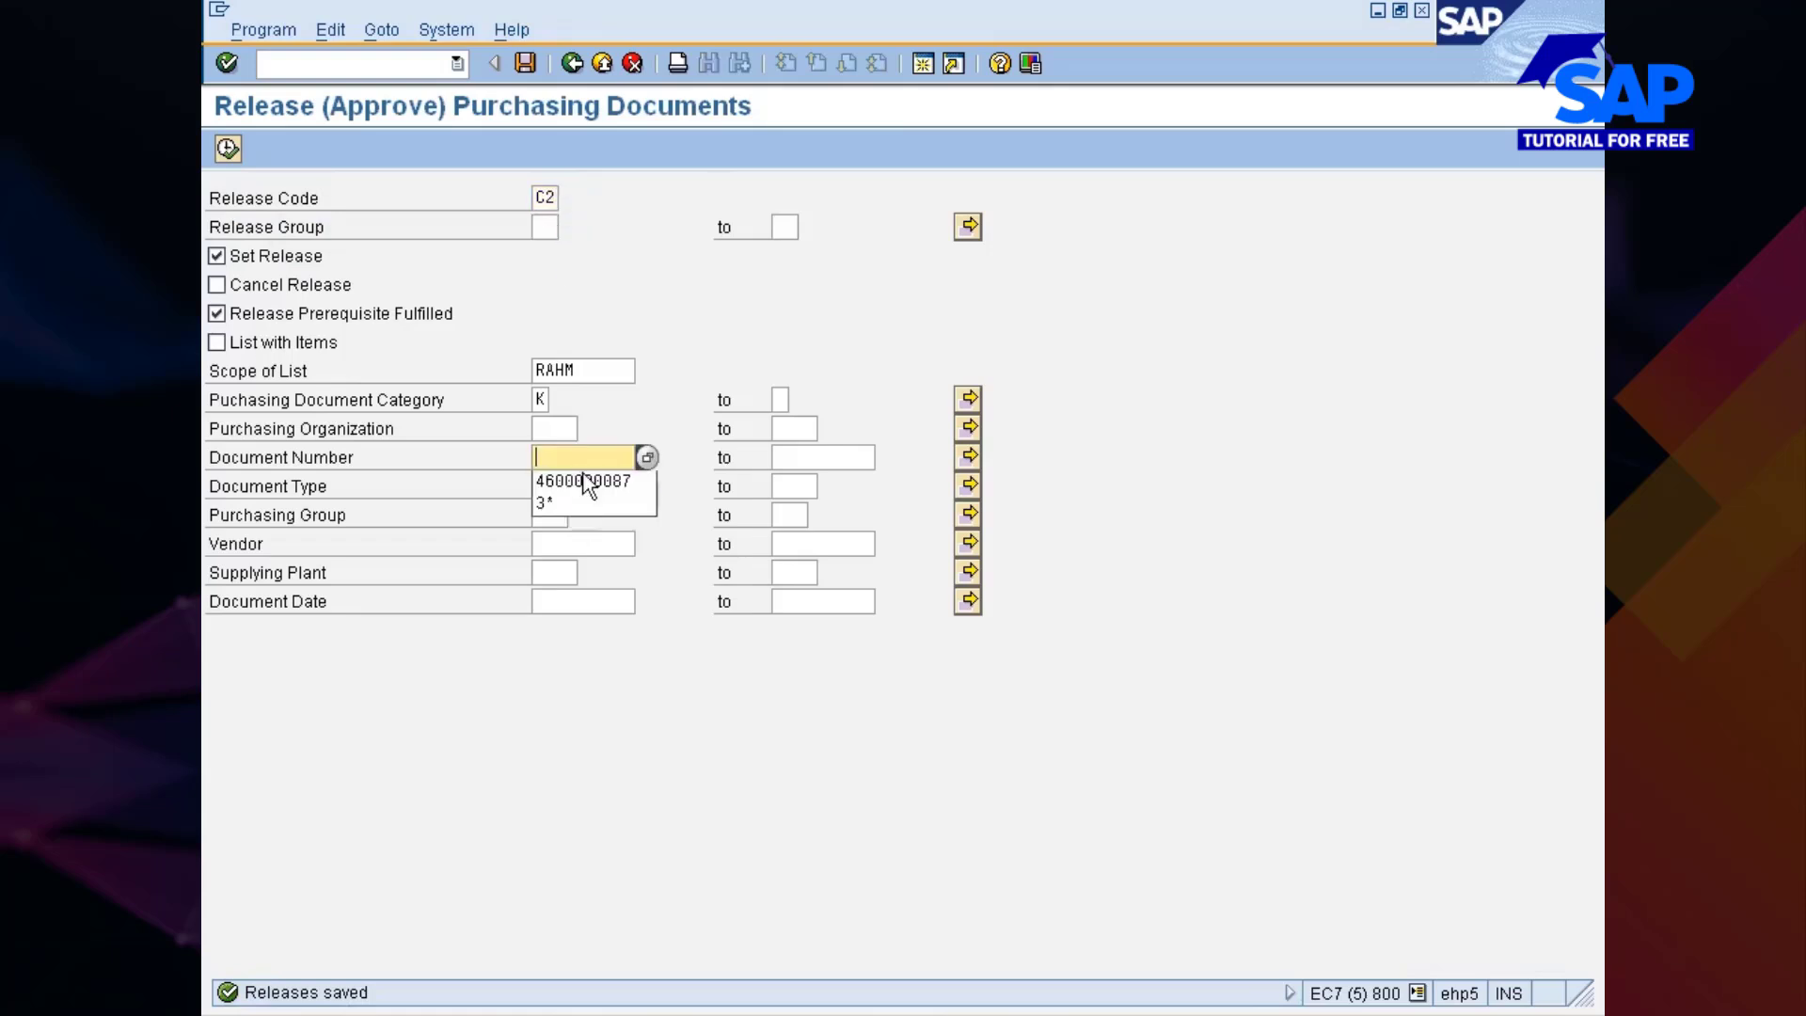
{"action": "left_click", "coordinate": [584, 478]}
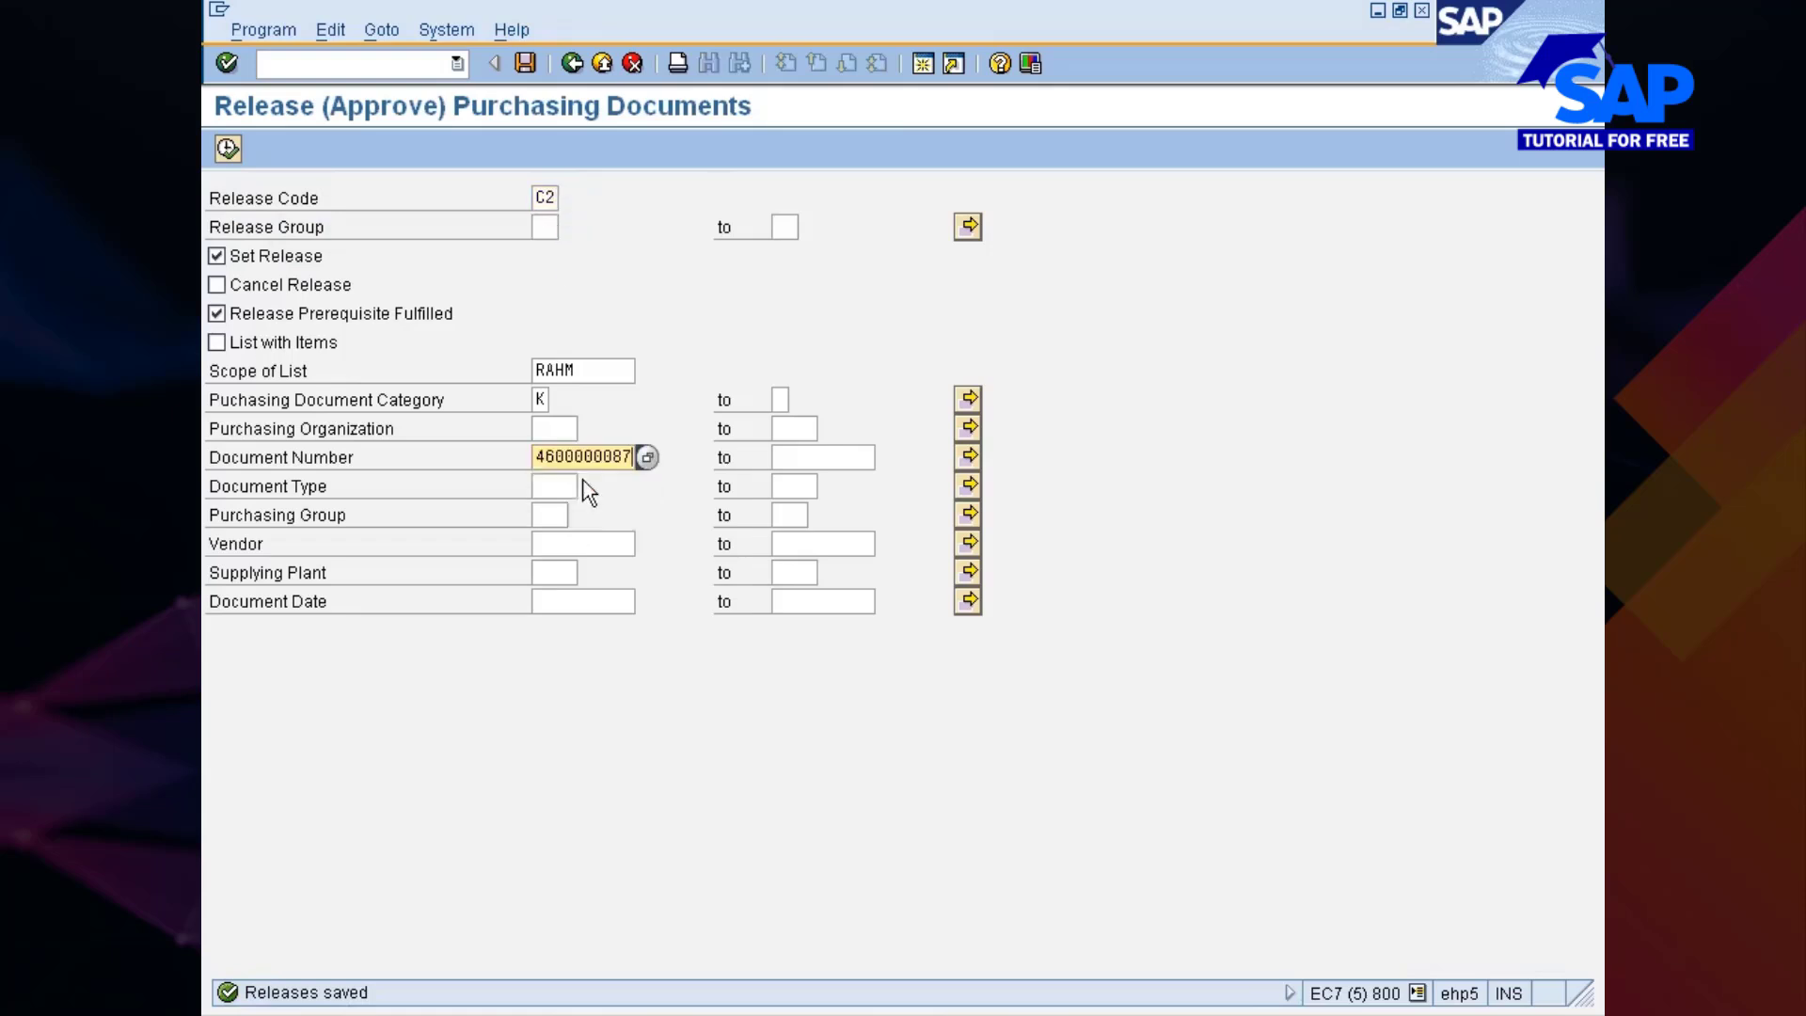
{"action": "left_click", "coordinate": [228, 148]}
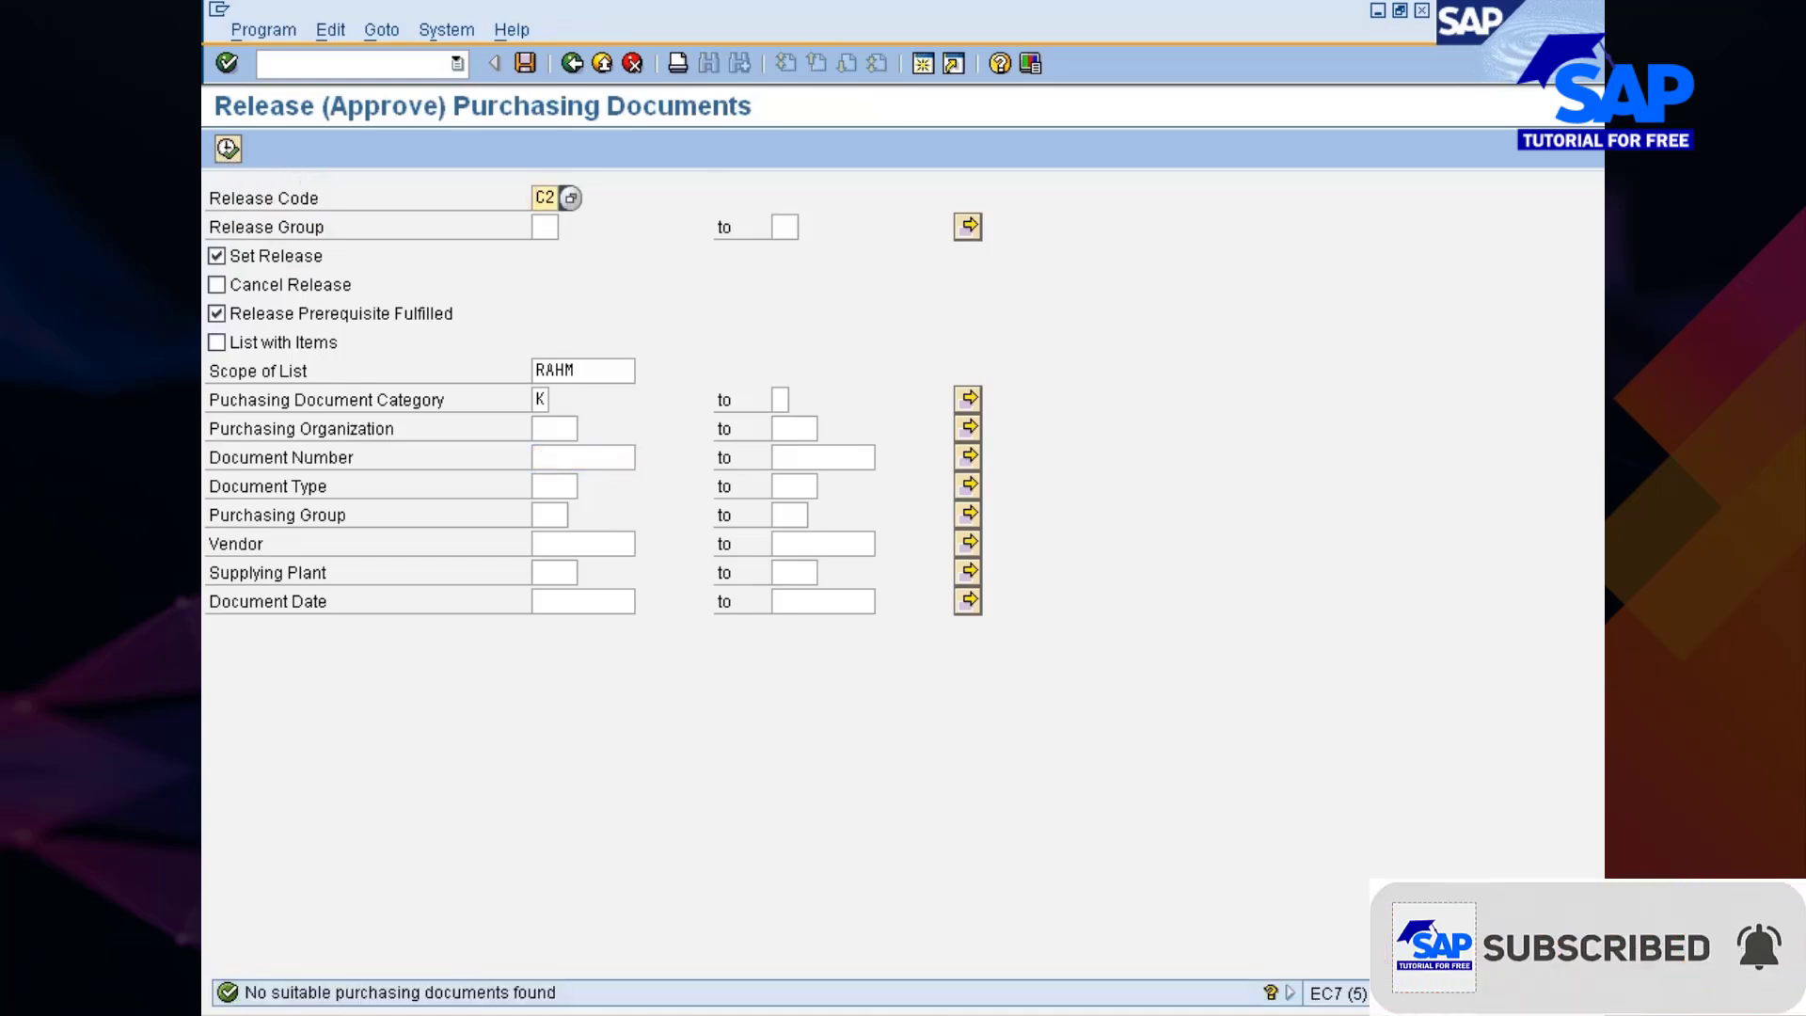
{"action": "key", "text": "Return"}
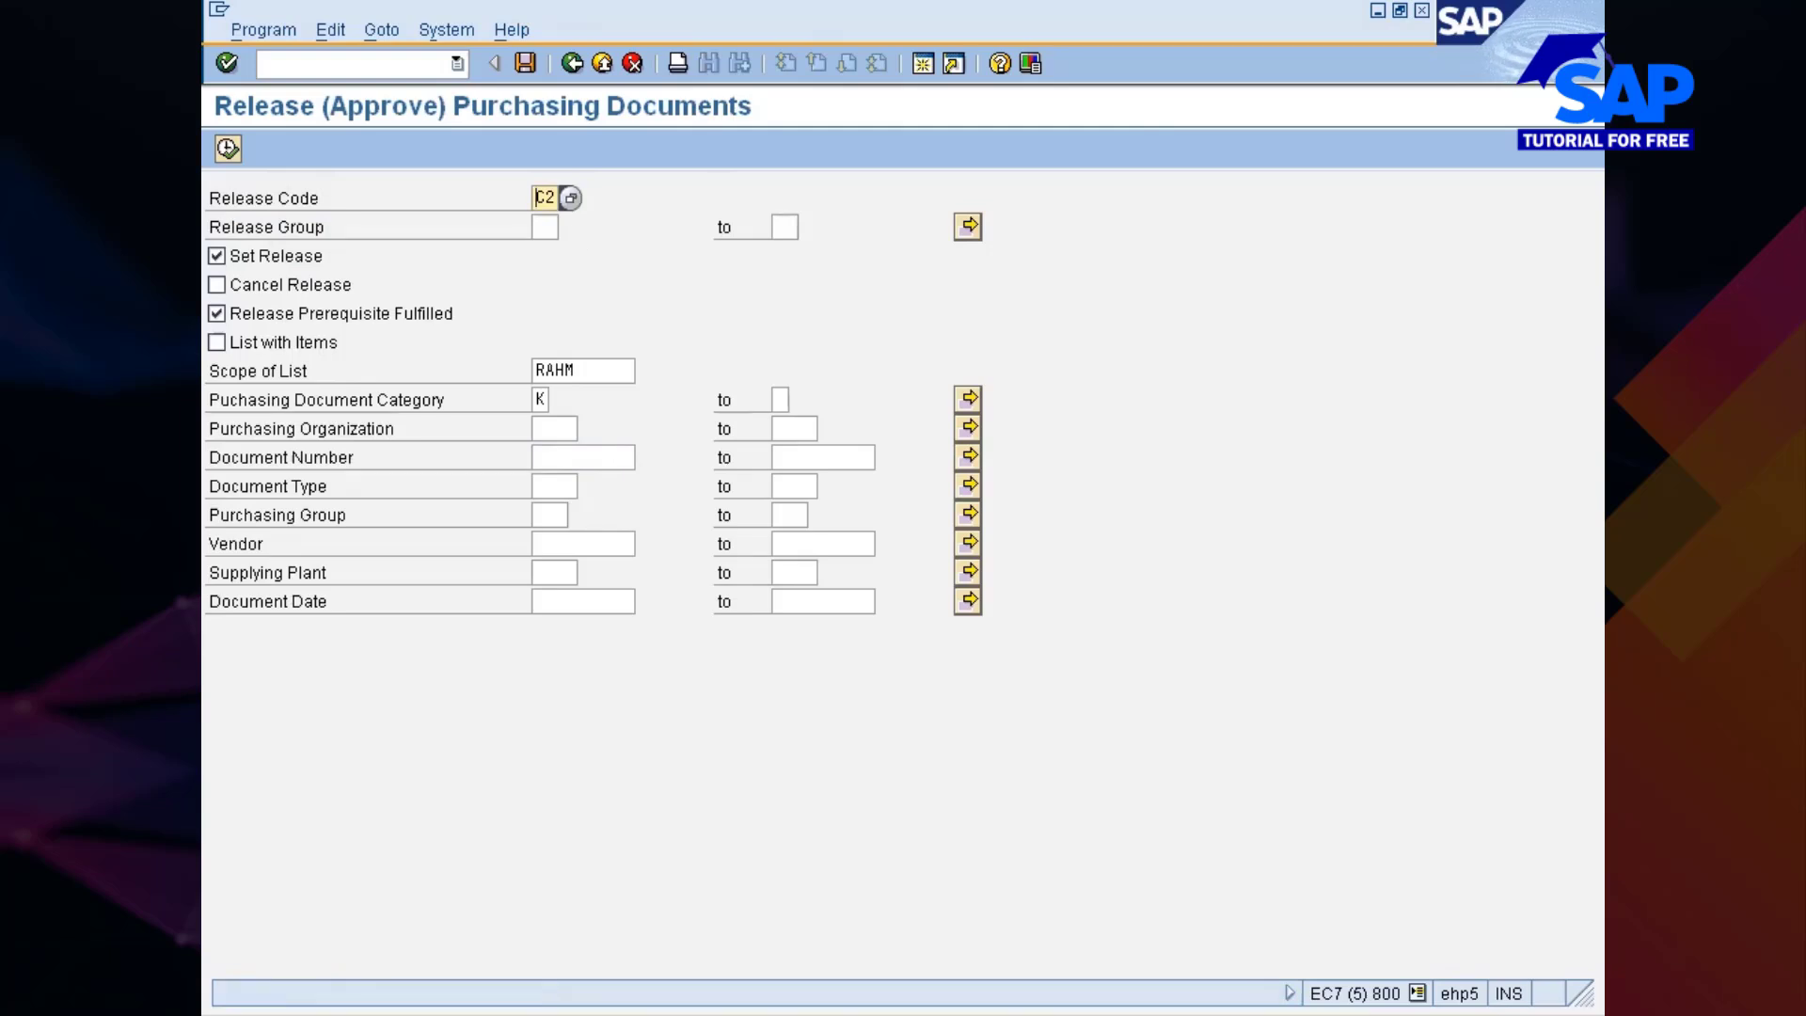
{"action": "left_click", "coordinate": [235, 156]}
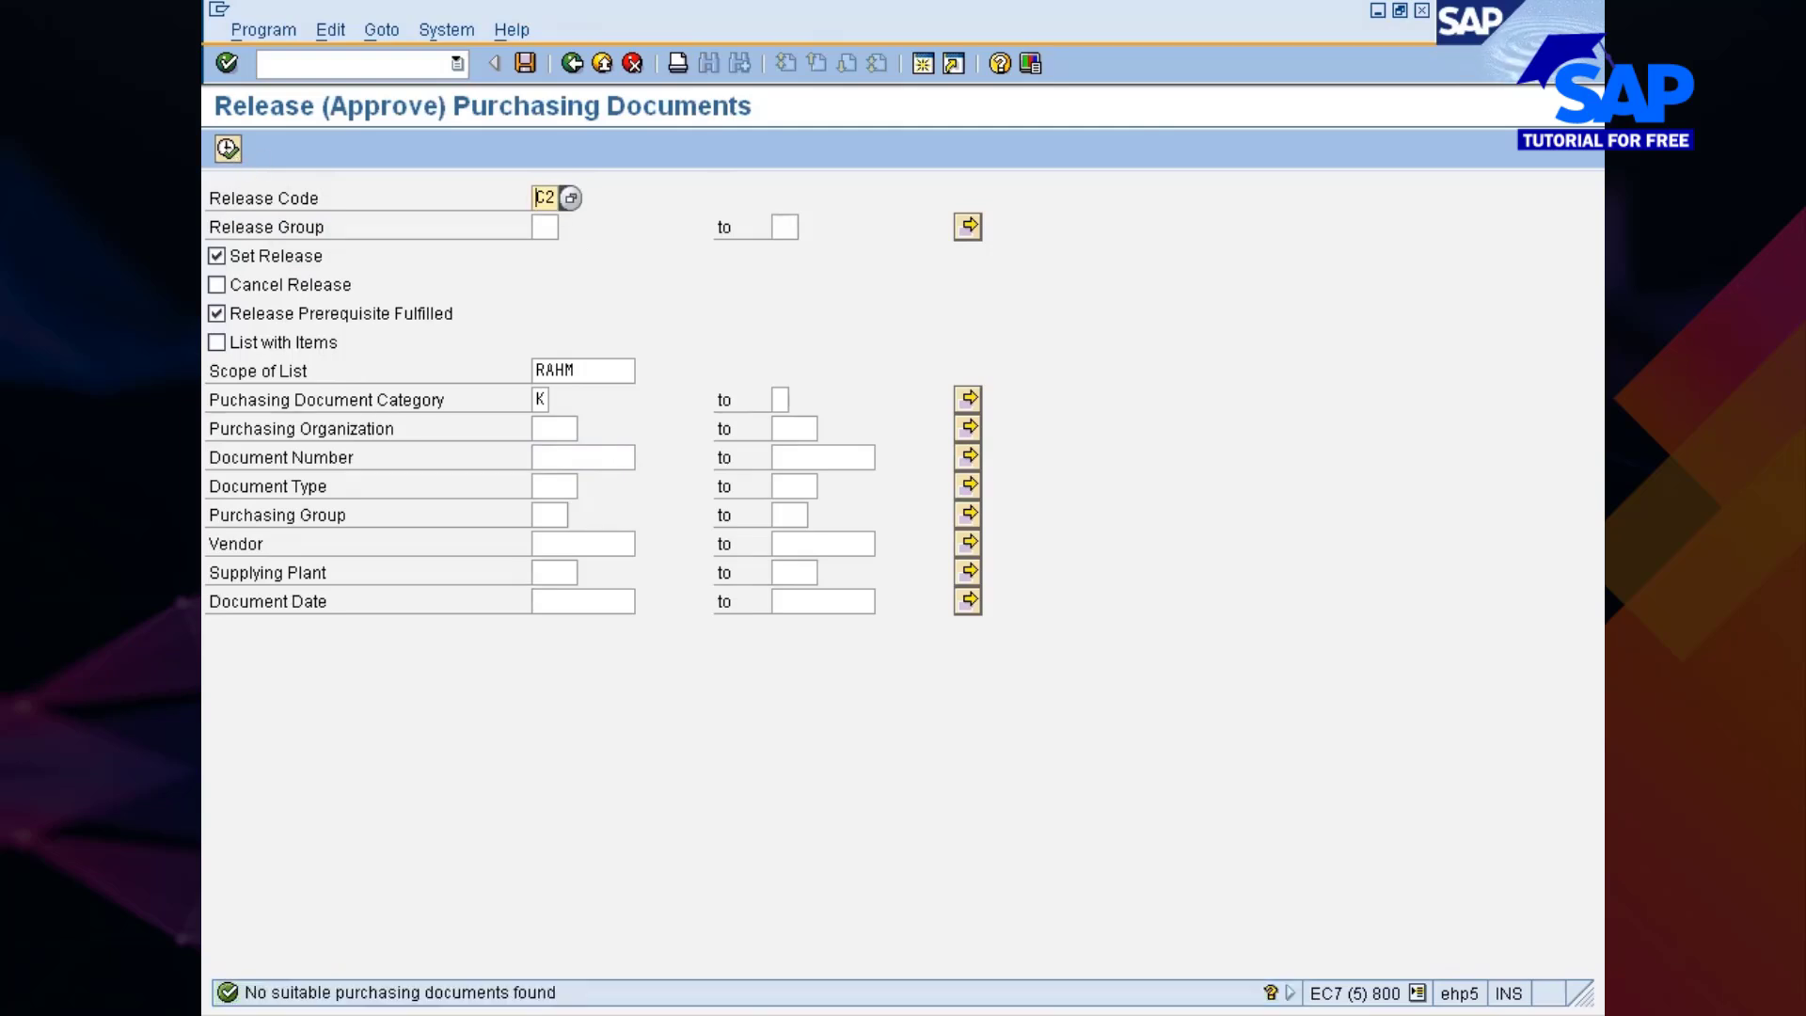
Switch to the contract display session, reopen the contract and check its release strategy, including the release simulation
{"action": "left_click", "coordinate": [980, 1014]}
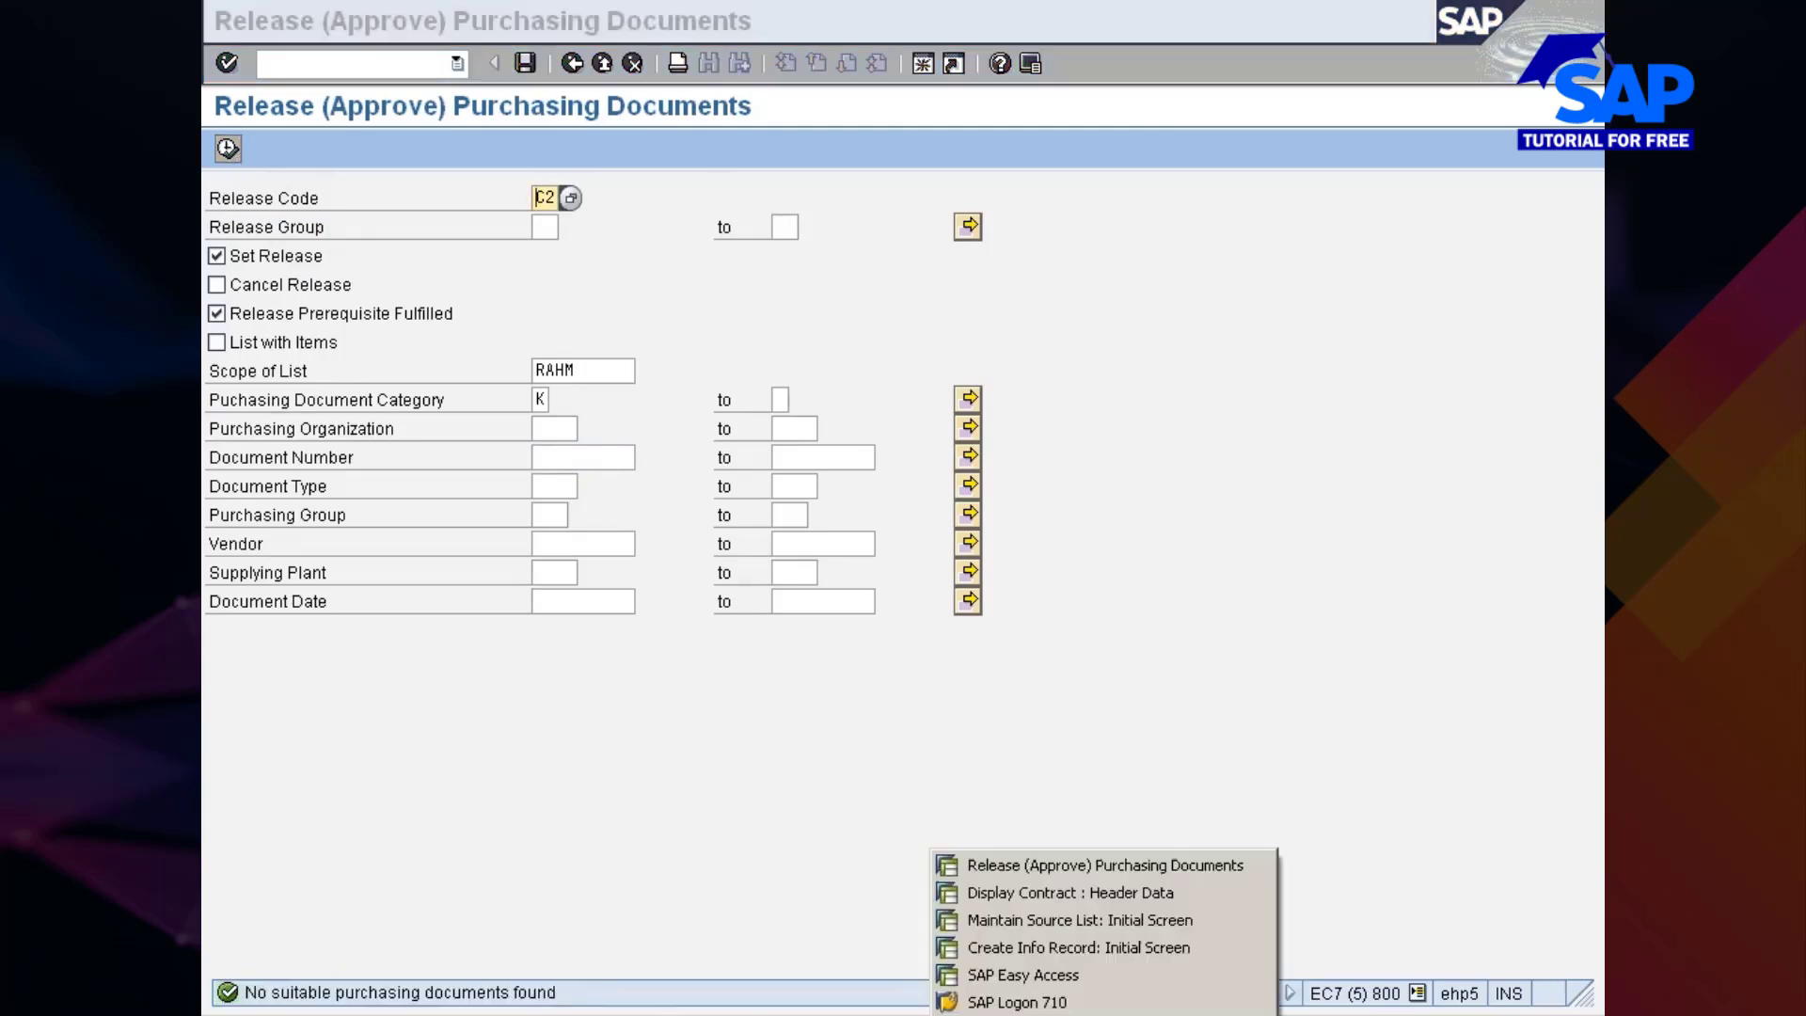
{"action": "left_click", "coordinate": [995, 893]}
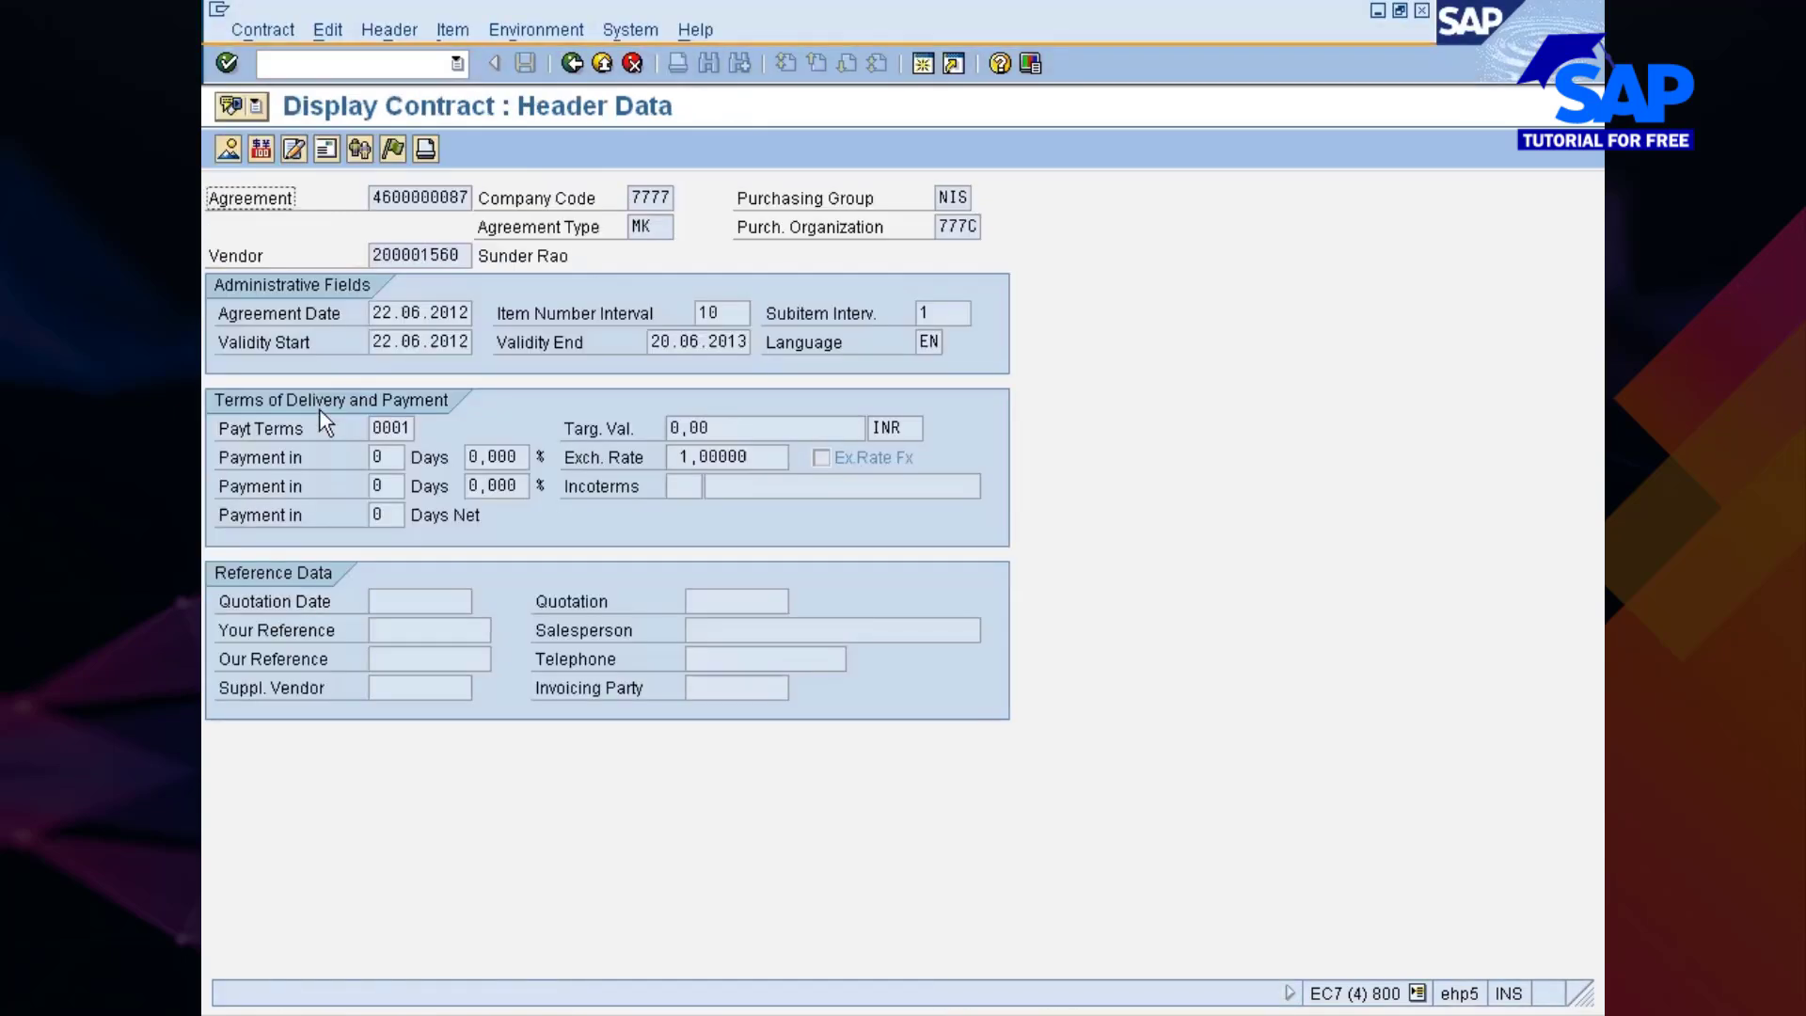
{"action": "left_click", "coordinate": [572, 63]}
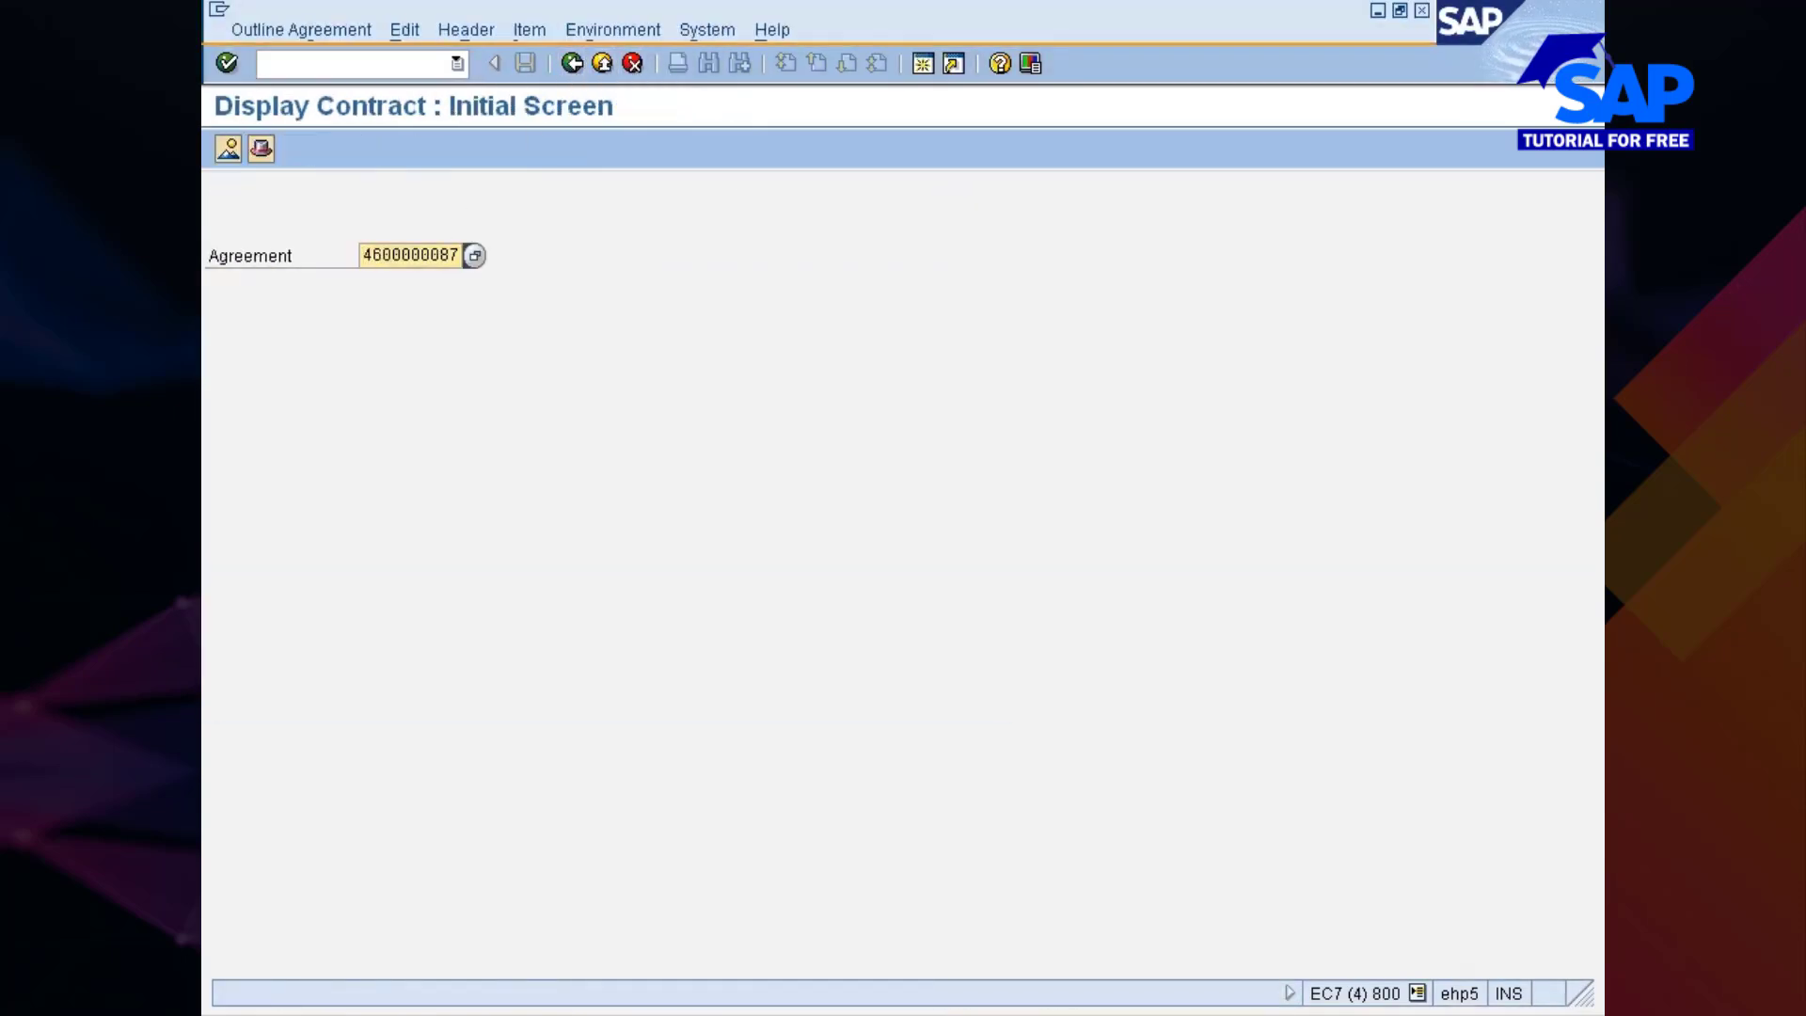
{"action": "key", "text": "Return"}
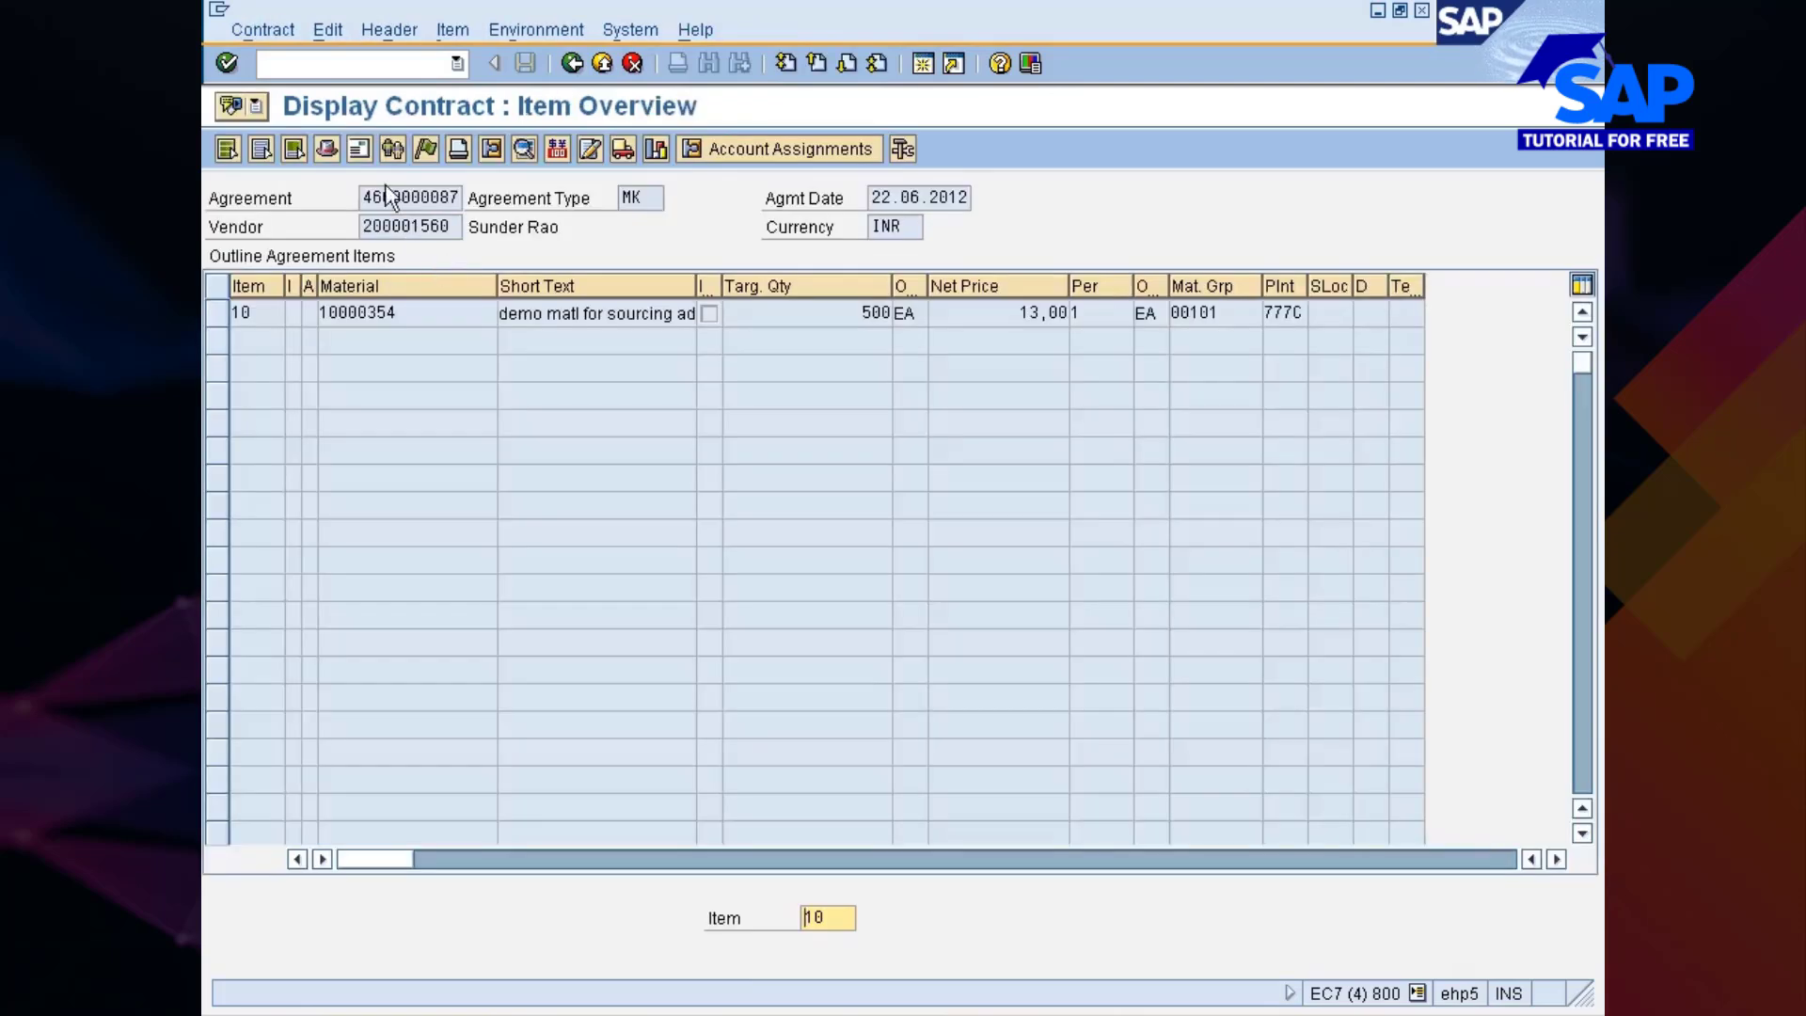
{"action": "left_click", "coordinate": [423, 149]}
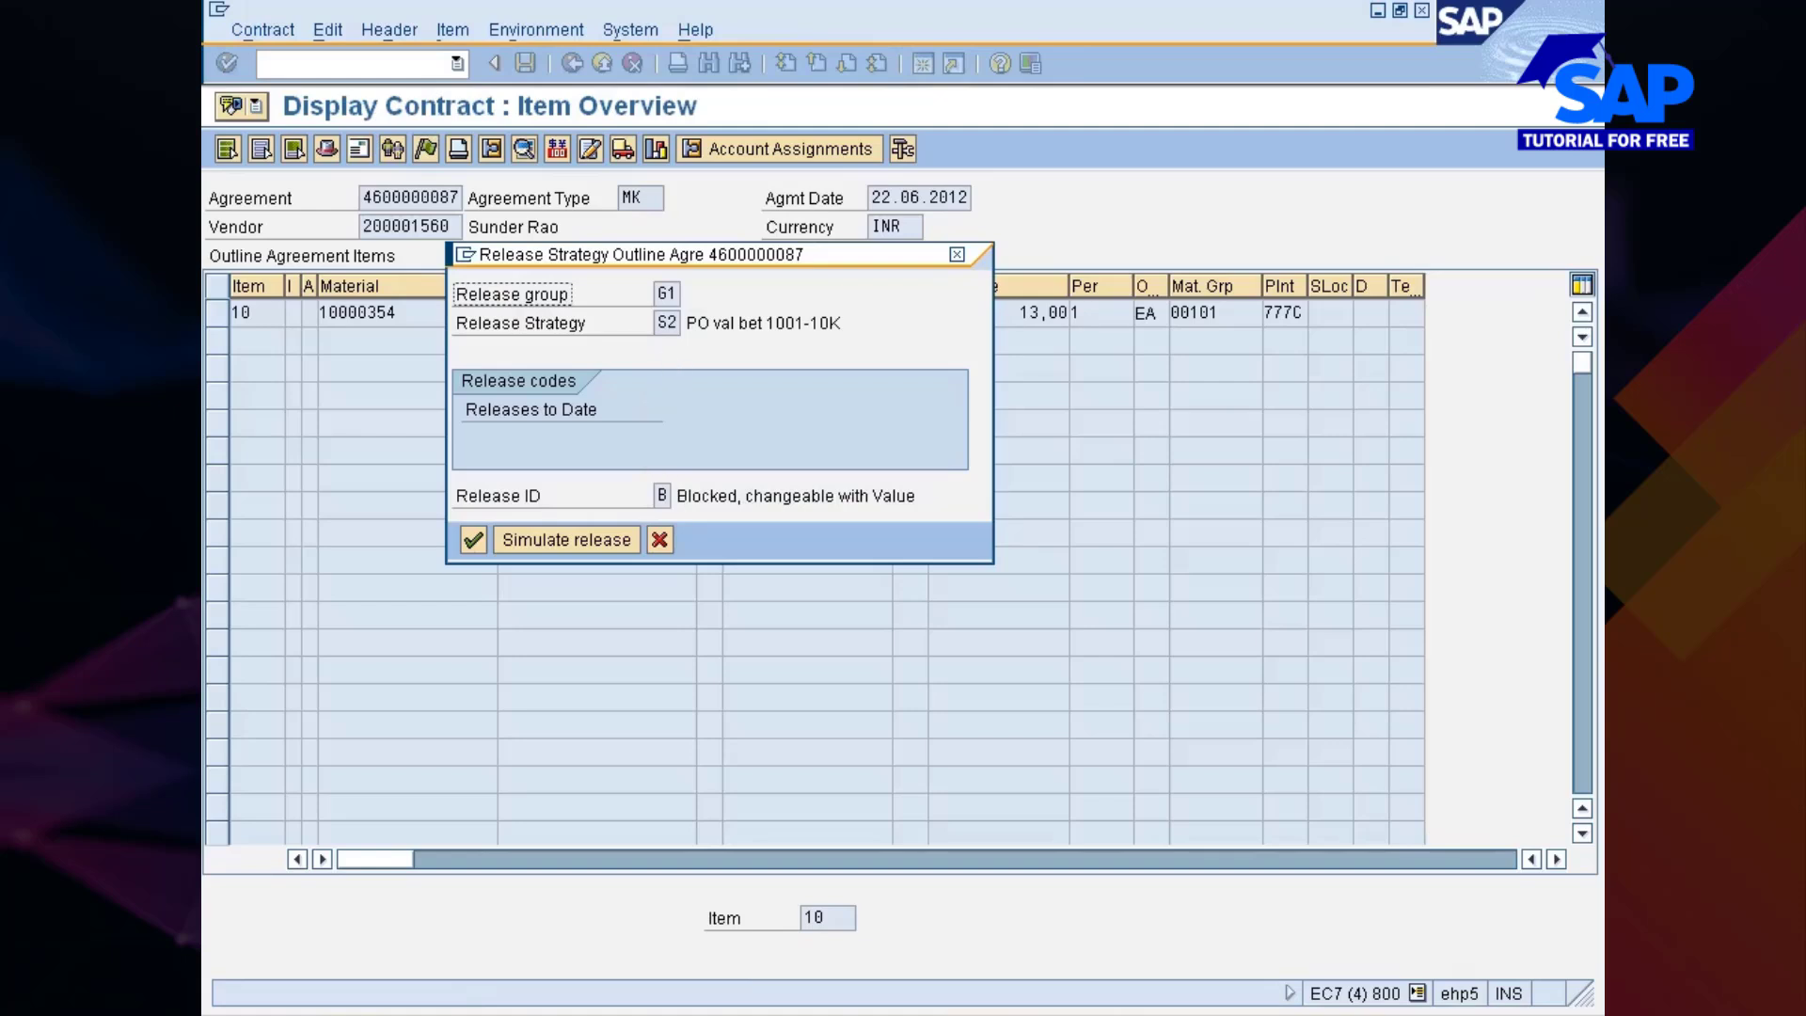
{"action": "left_click", "coordinate": [660, 323]}
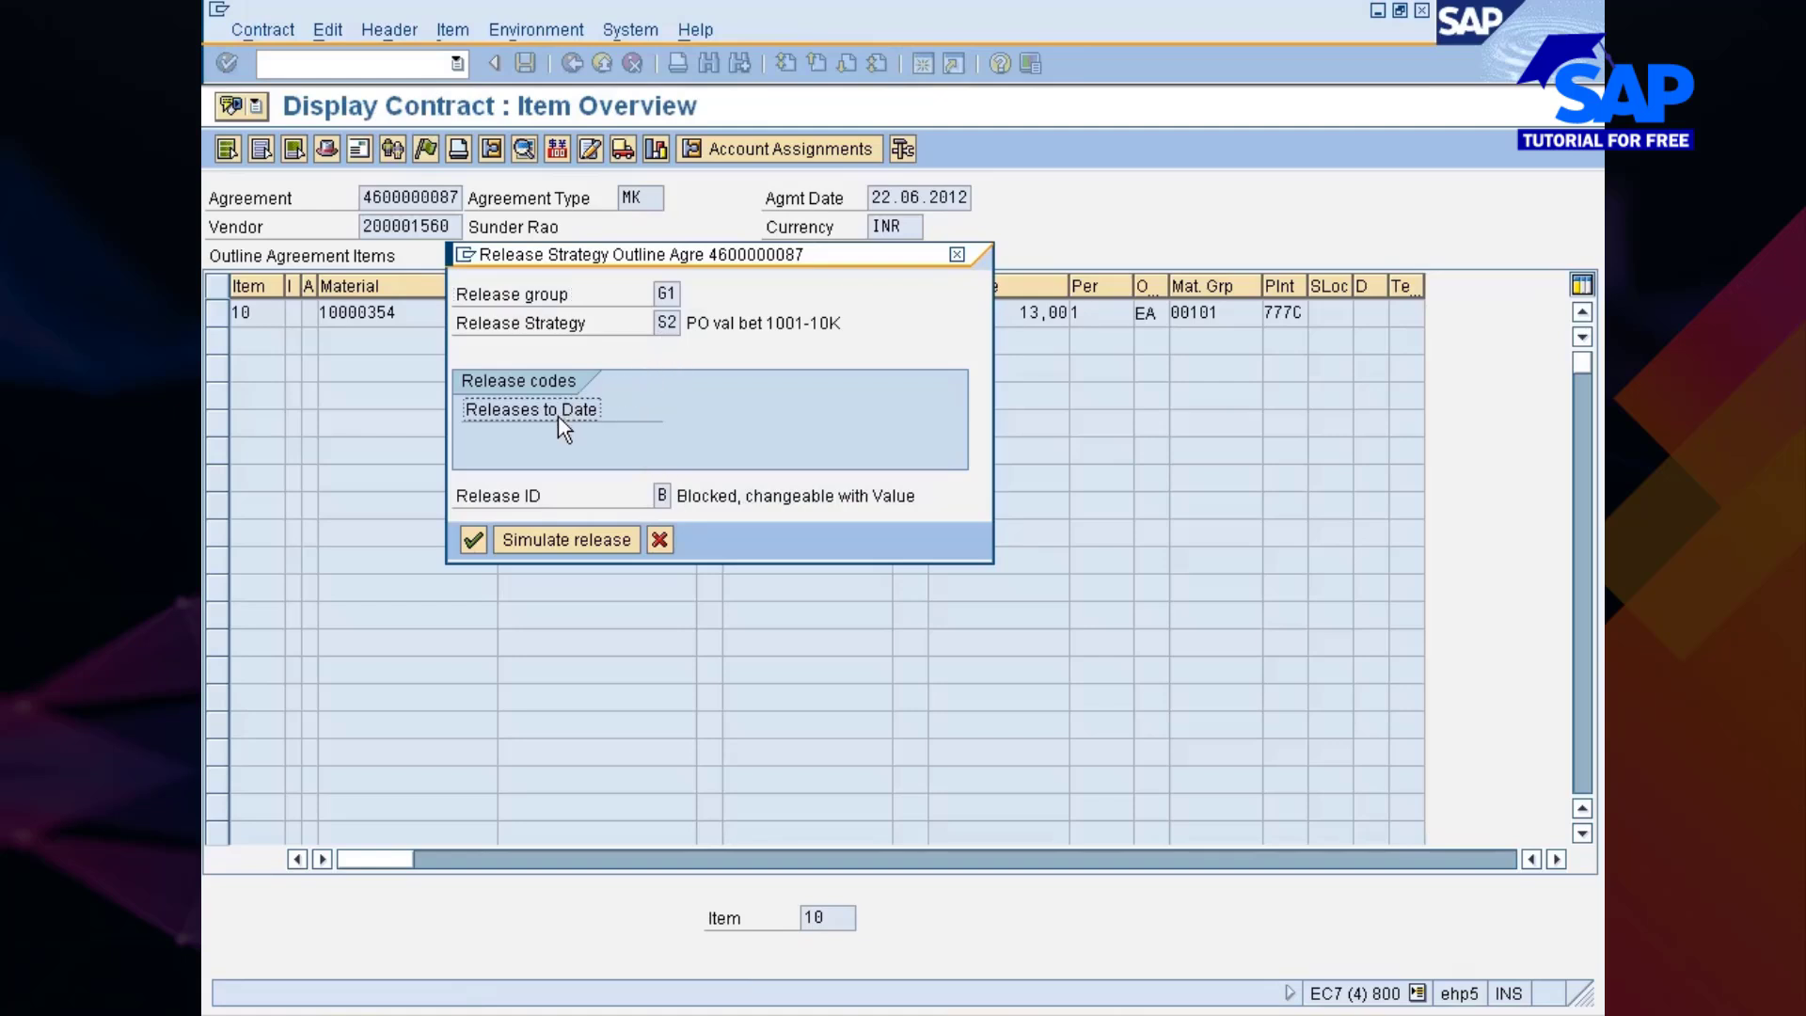
{"action": "left_click", "coordinate": [566, 539]}
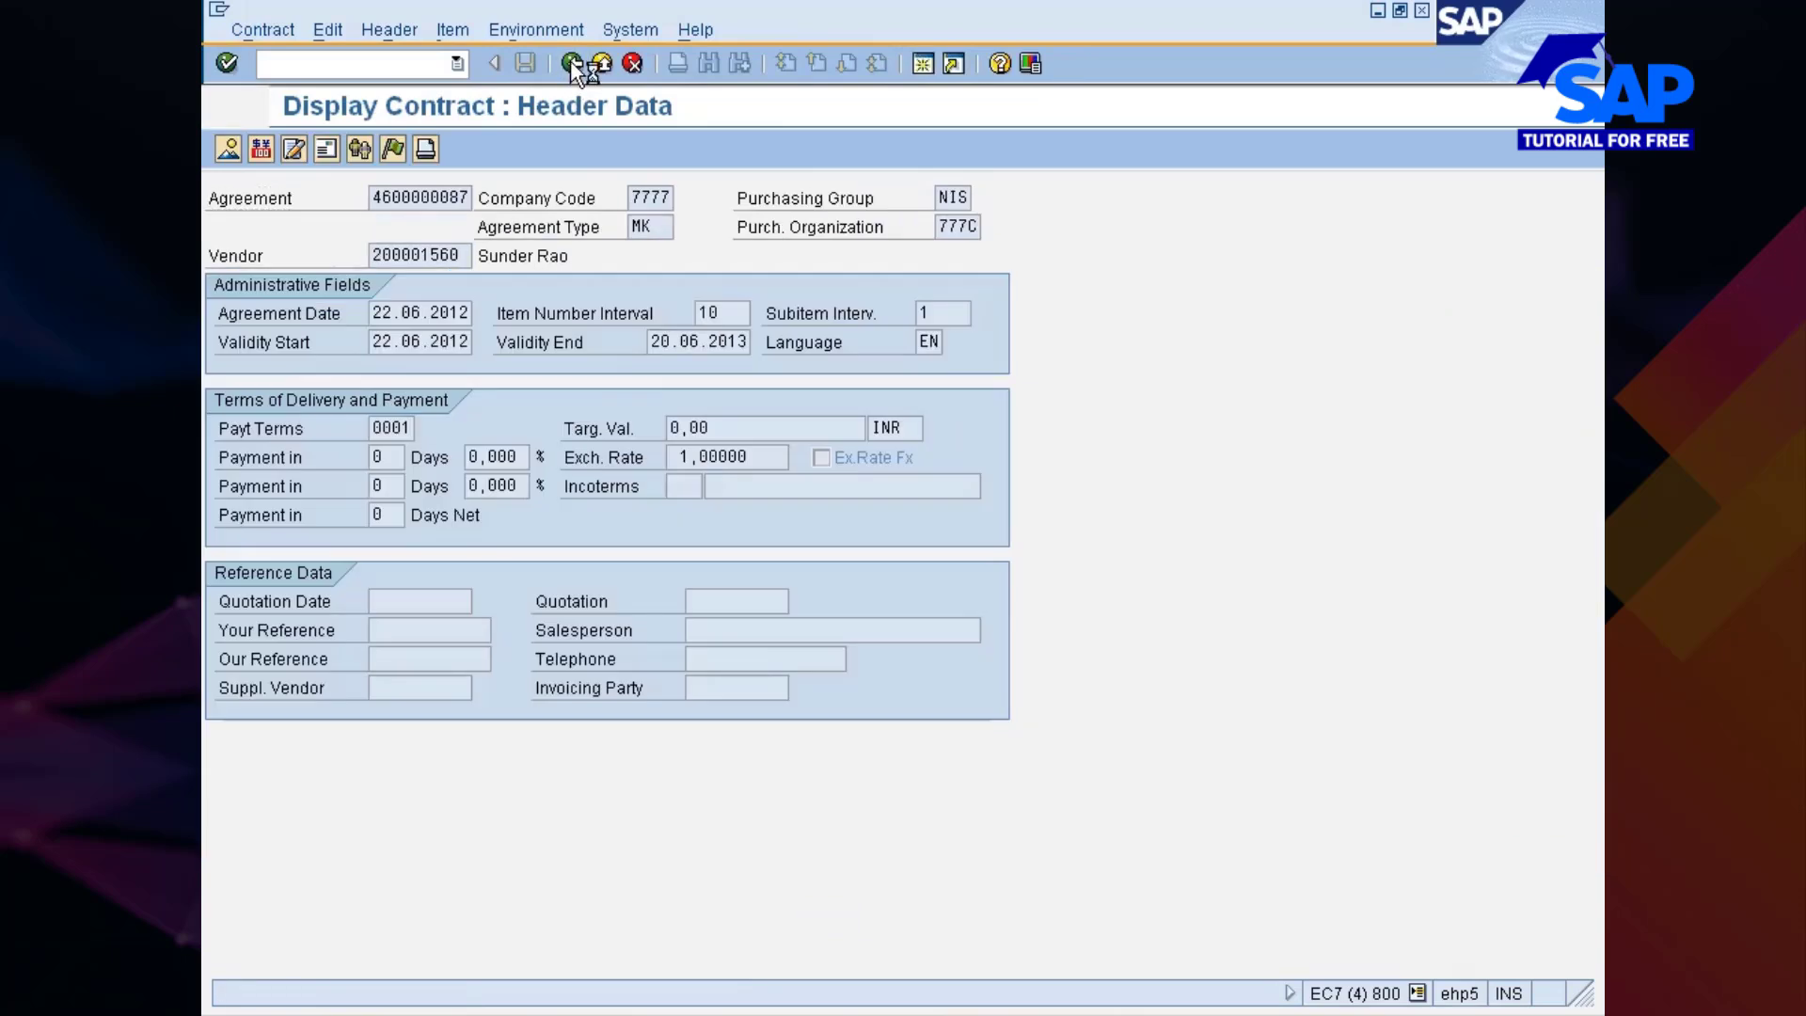
Return to the contract's item overview and check the releases to date in its release strategy
{"action": "left_click", "coordinate": [571, 62]}
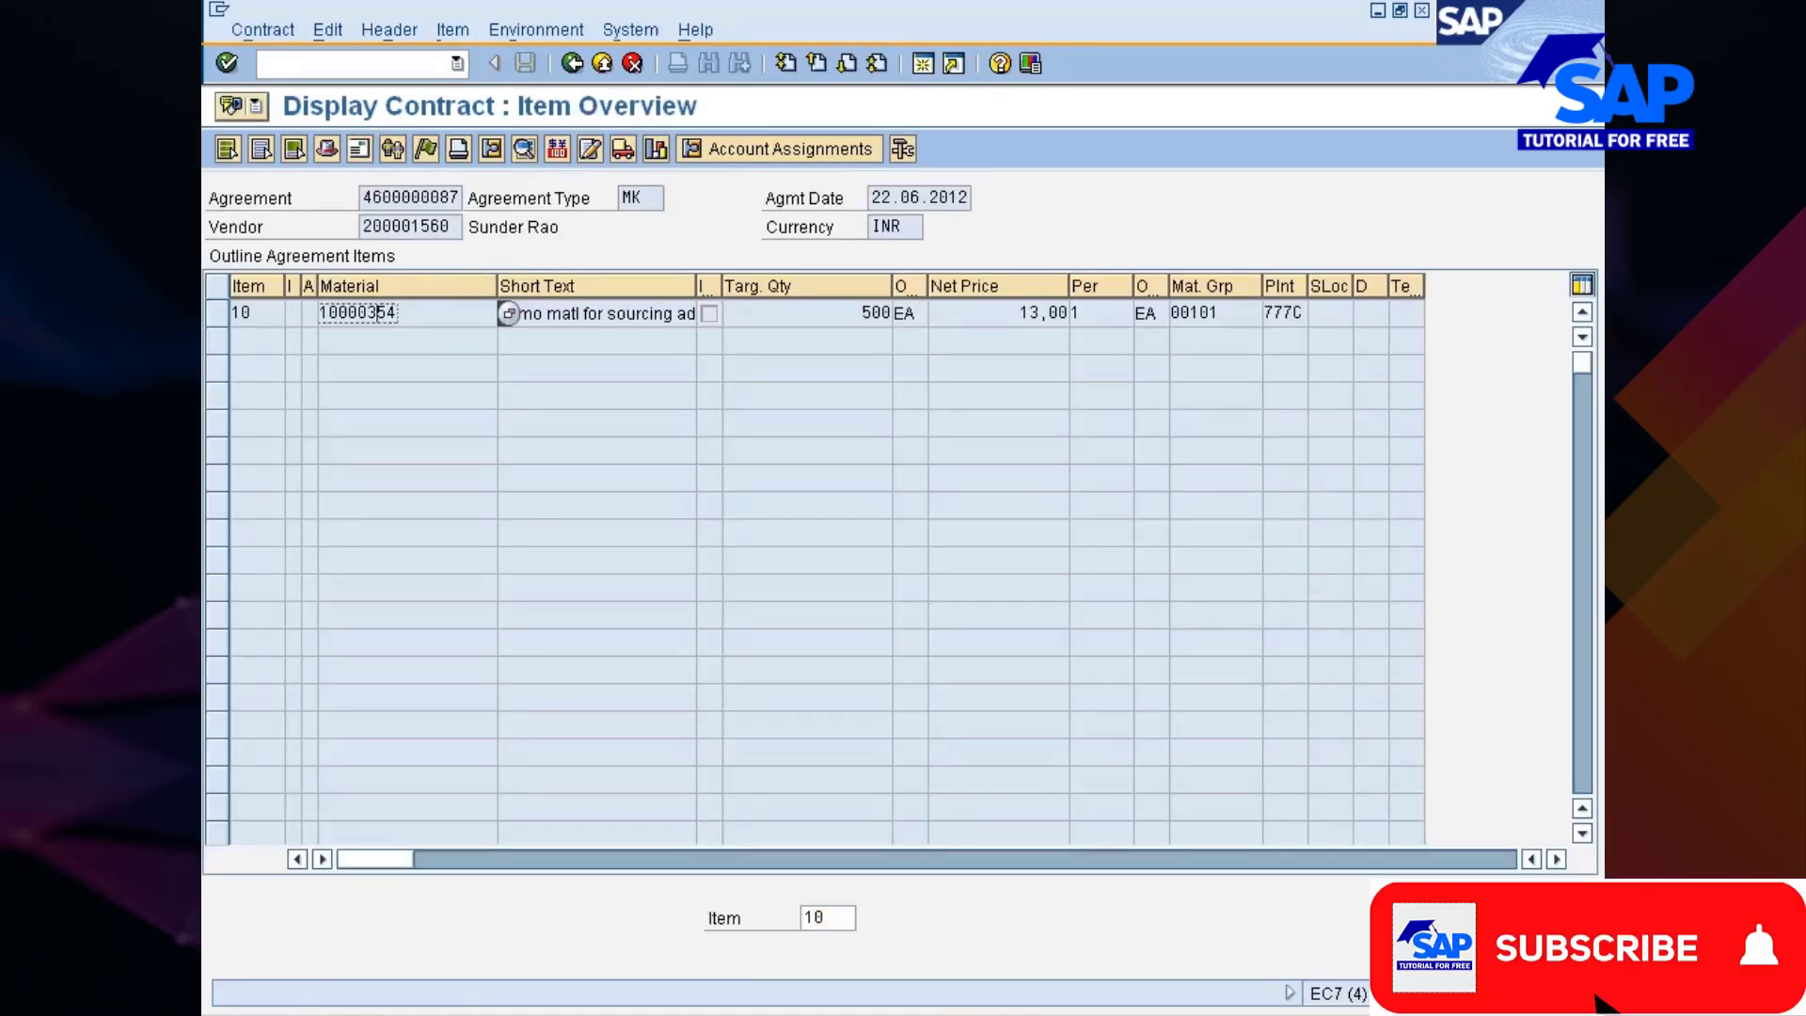
{"action": "left_click", "coordinate": [425, 149]}
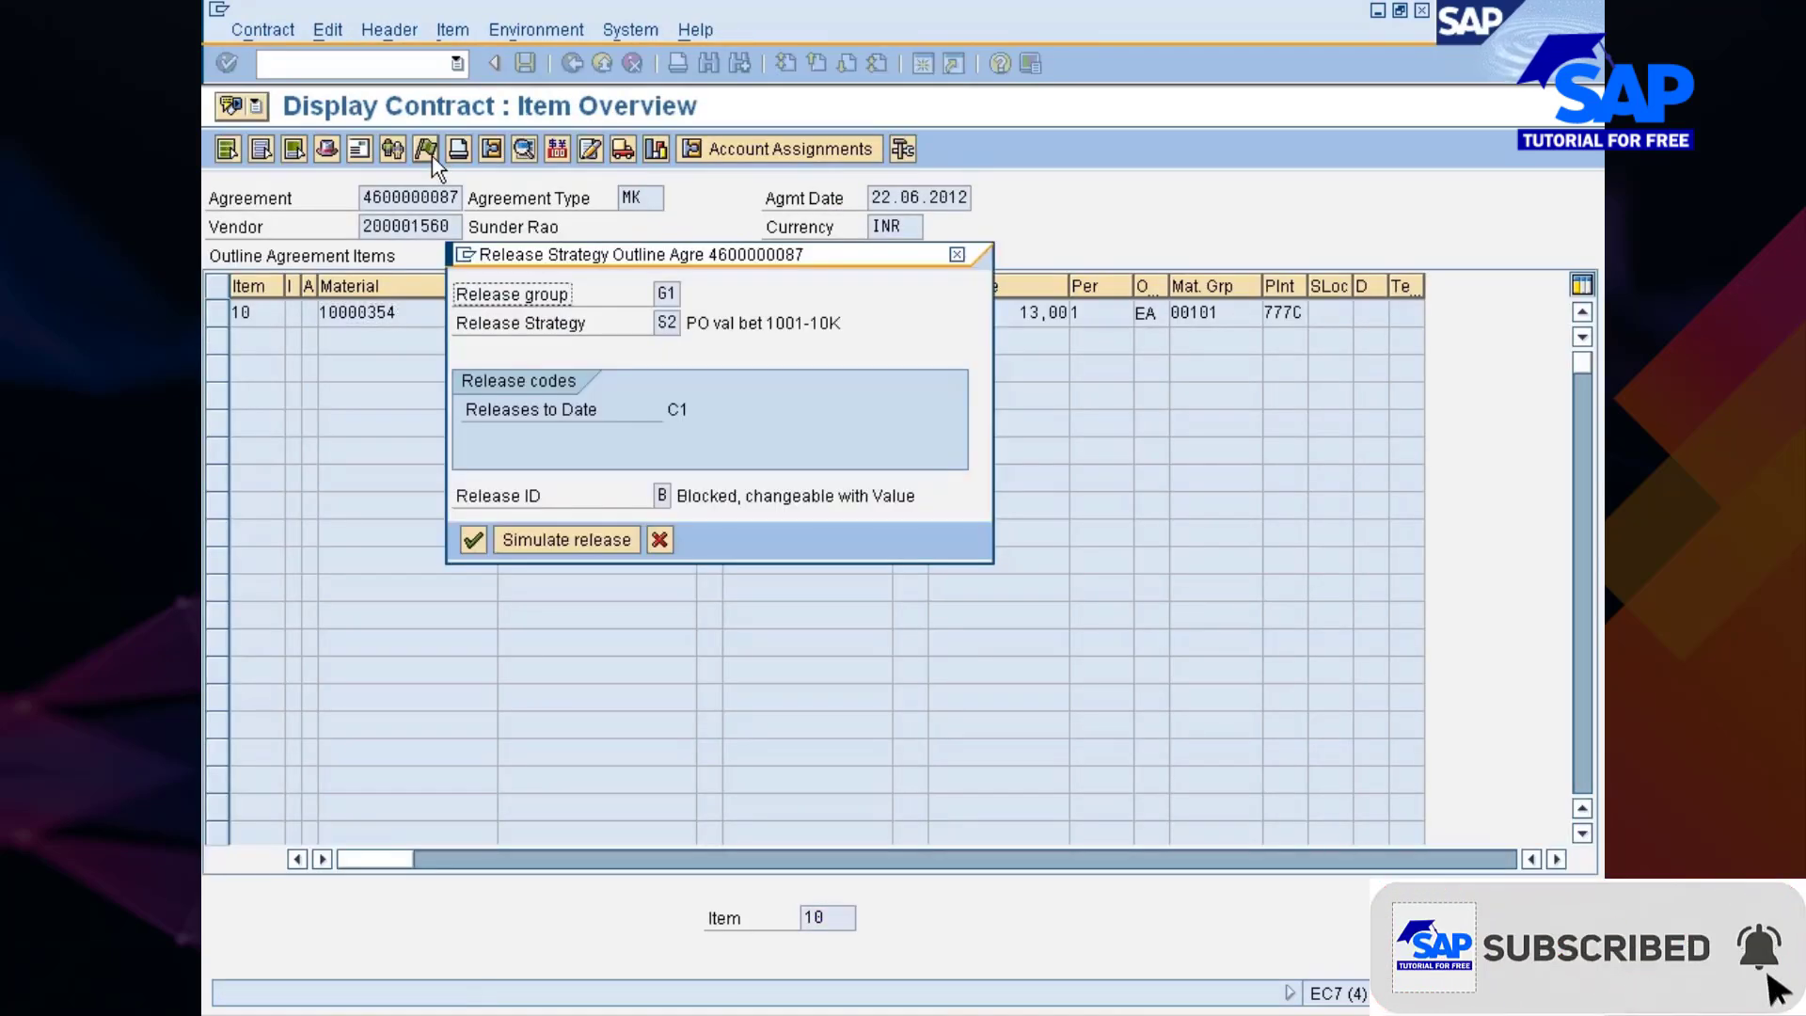
{"action": "left_click", "coordinate": [677, 409]}
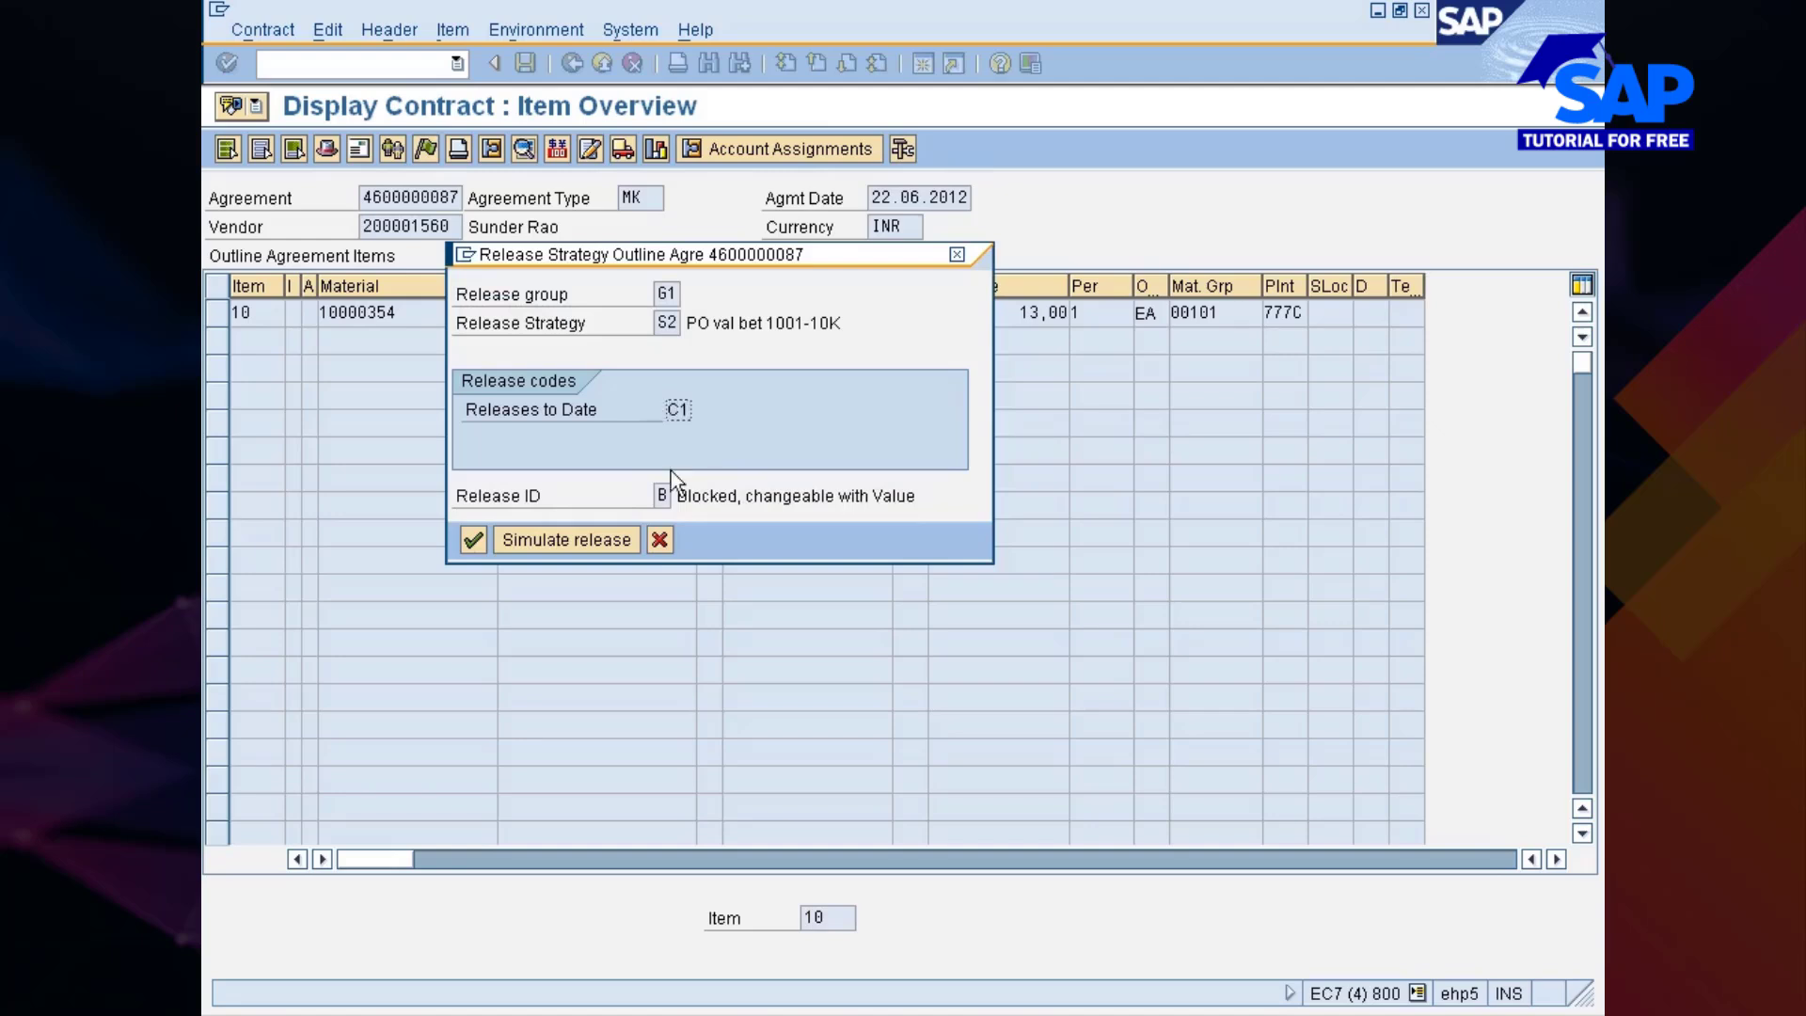
{"action": "left_click", "coordinate": [661, 539]}
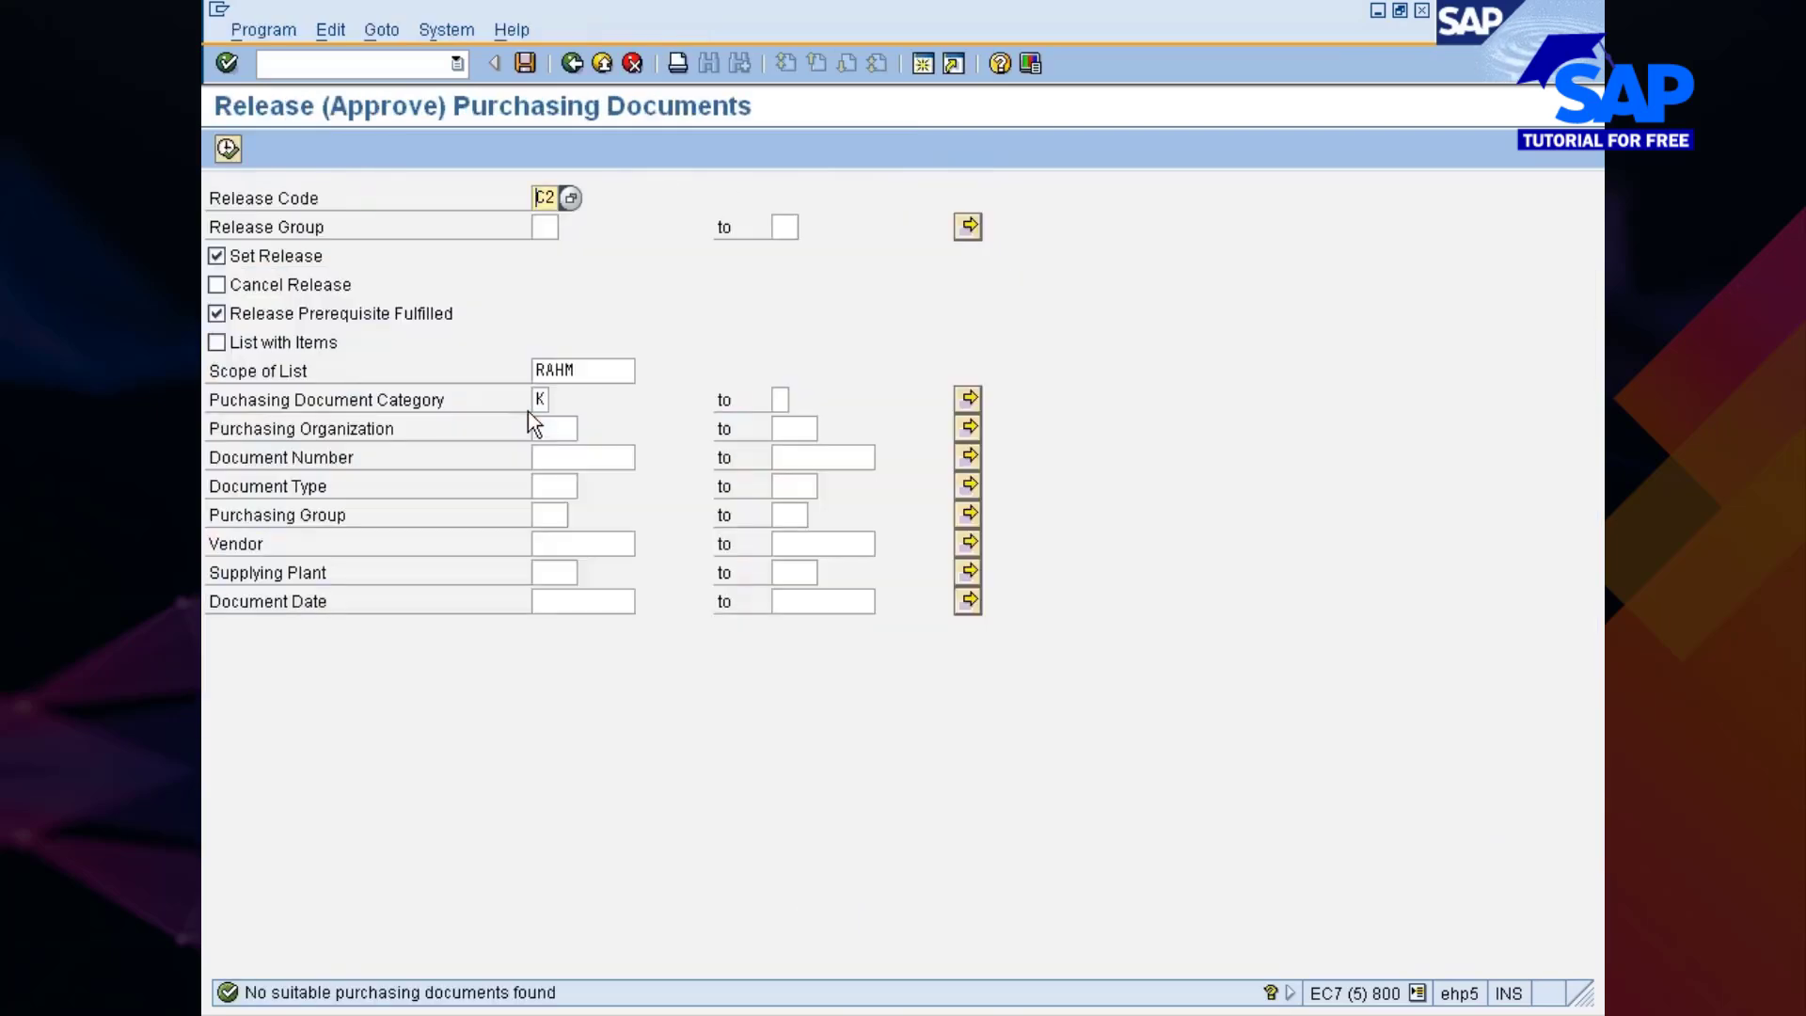
Search for all contracts awaiting release under release code C1, without a document number
{"action": "key", "text": "End"}
{"action": "key", "text": "BackSpace"}
{"action": "type", "text": "1"}
{"action": "key", "text": "F8"}
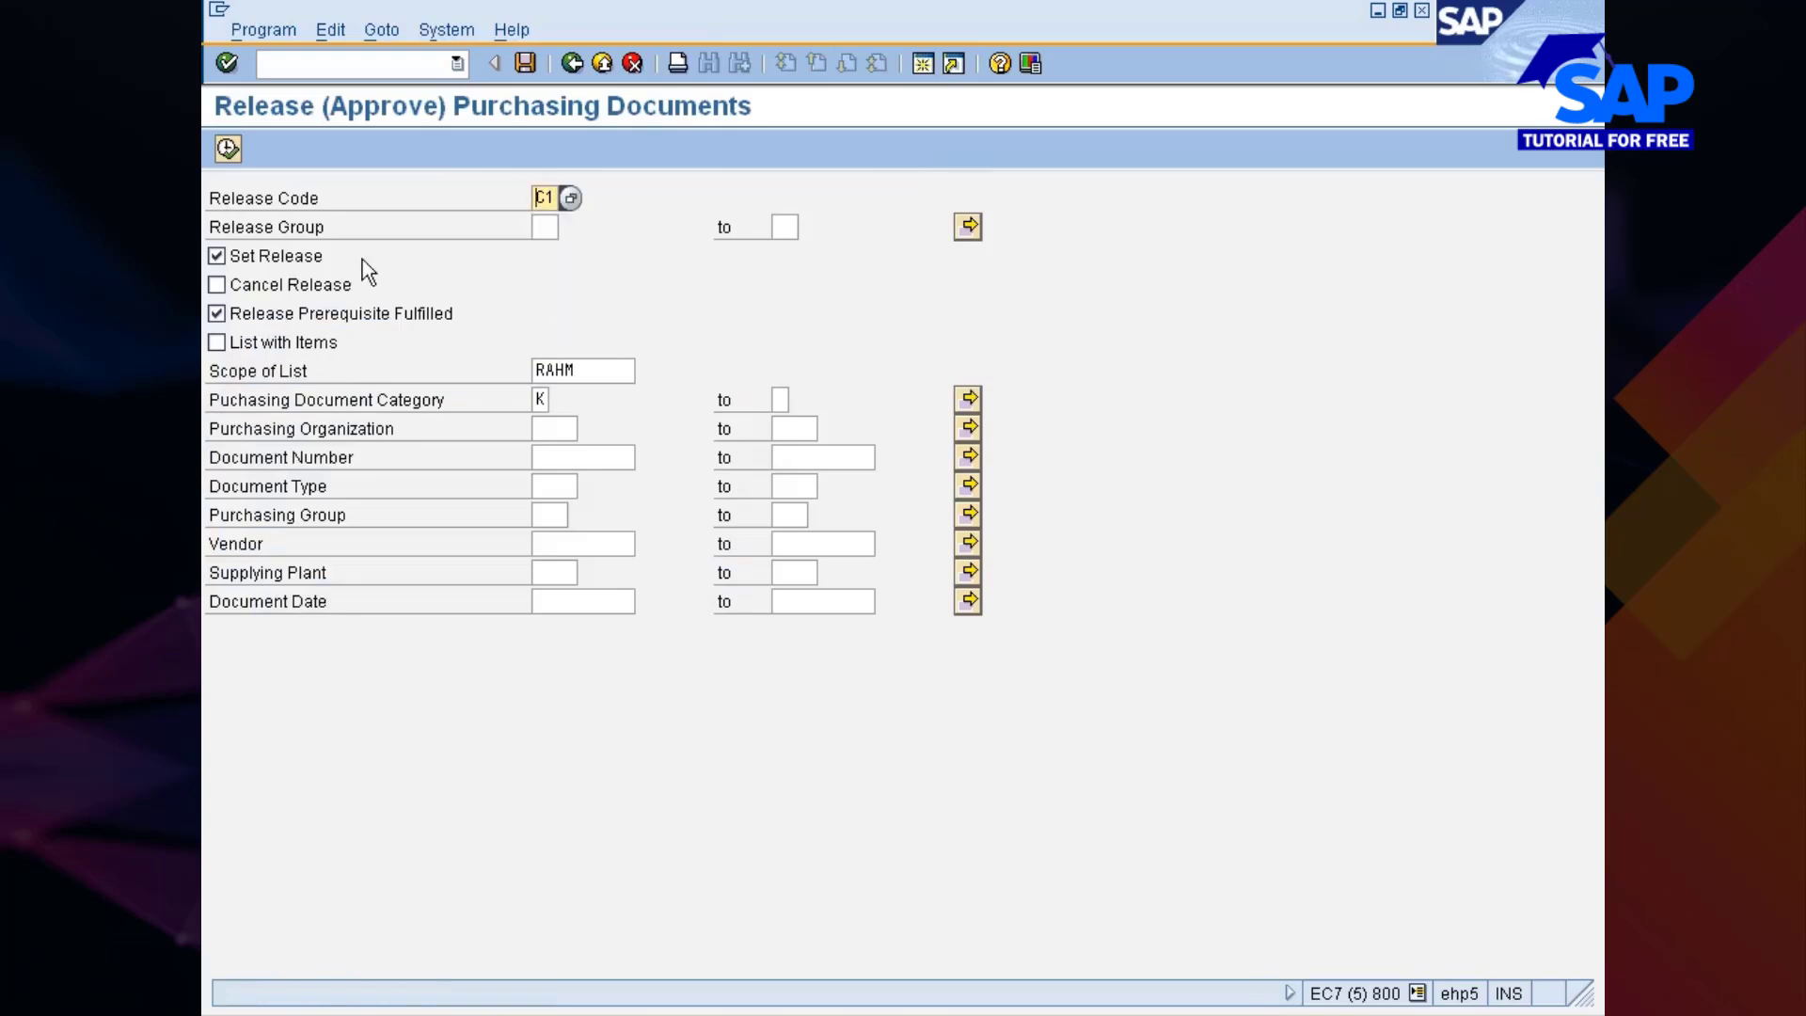
{"action": "left_click", "coordinate": [227, 148]}
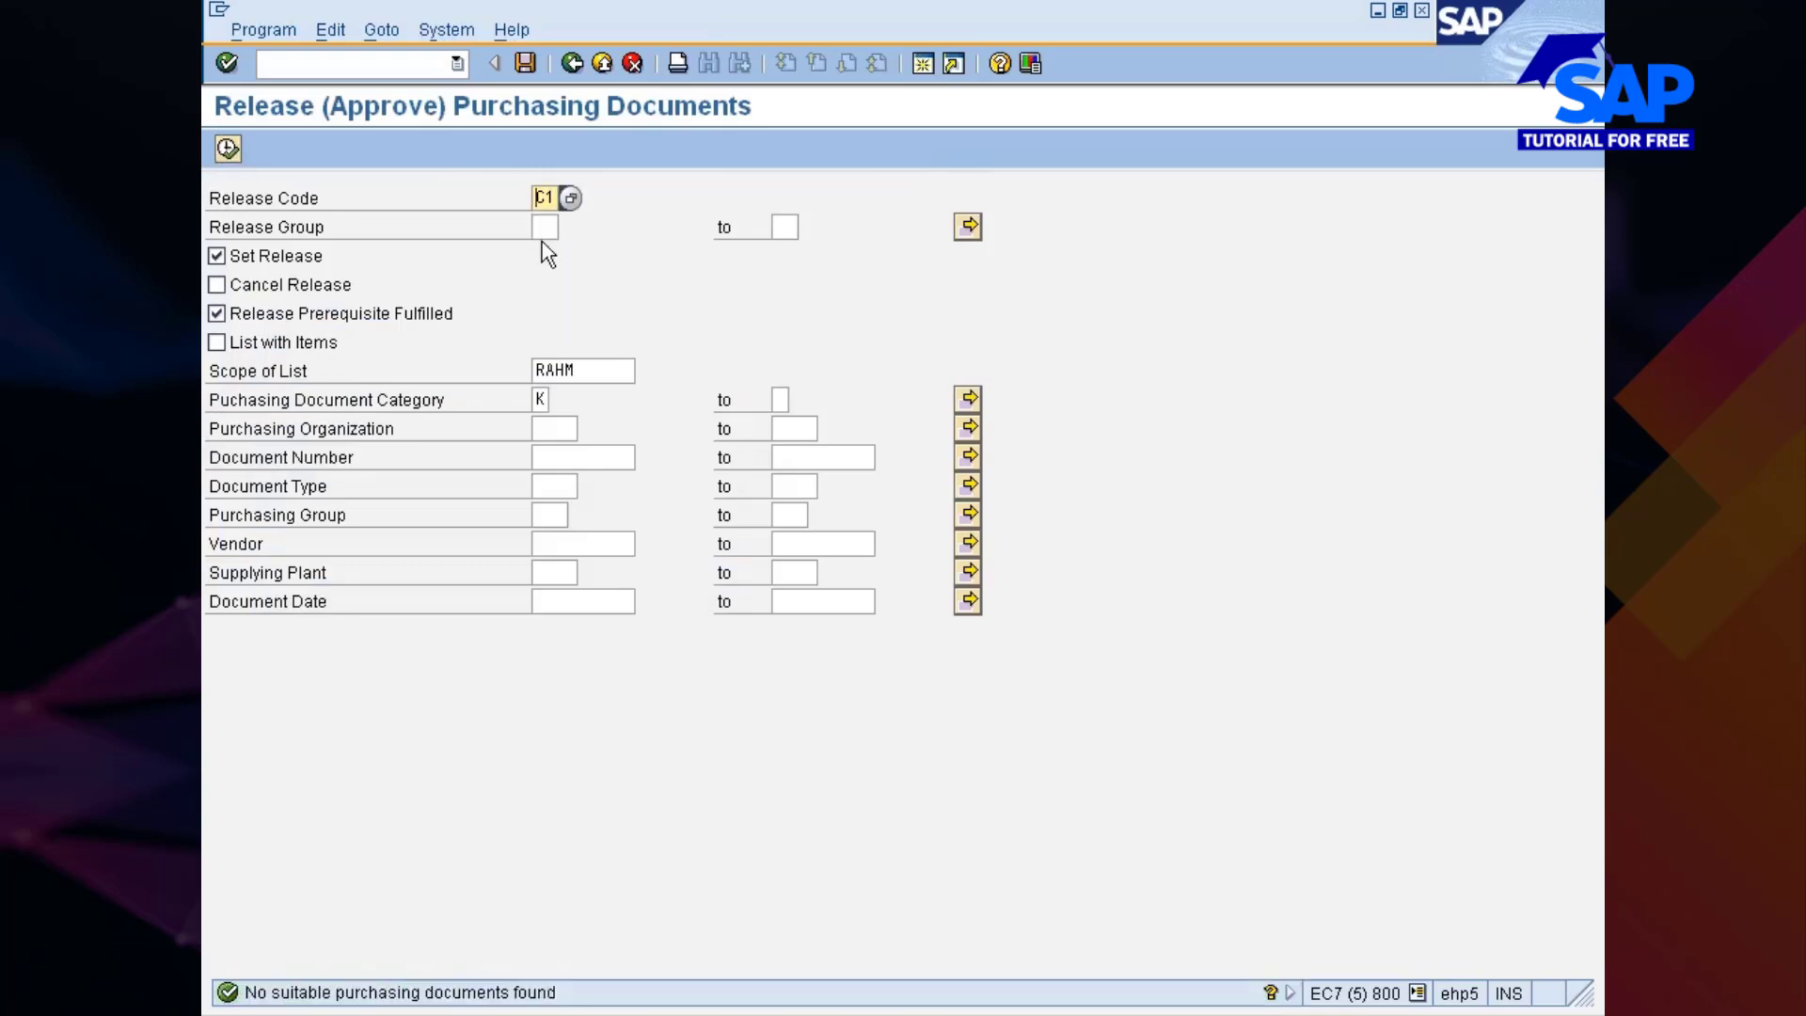
Set the release code to C2 and search for contracts awaiting release without a document number
{"action": "key", "text": "End"}
{"action": "key", "text": "BackSpace"}
{"action": "type", "text": "2"}
{"action": "key", "text": "Return"}
{"action": "left_click", "coordinate": [227, 149]}
{"action": "left_click", "coordinate": [227, 149]}
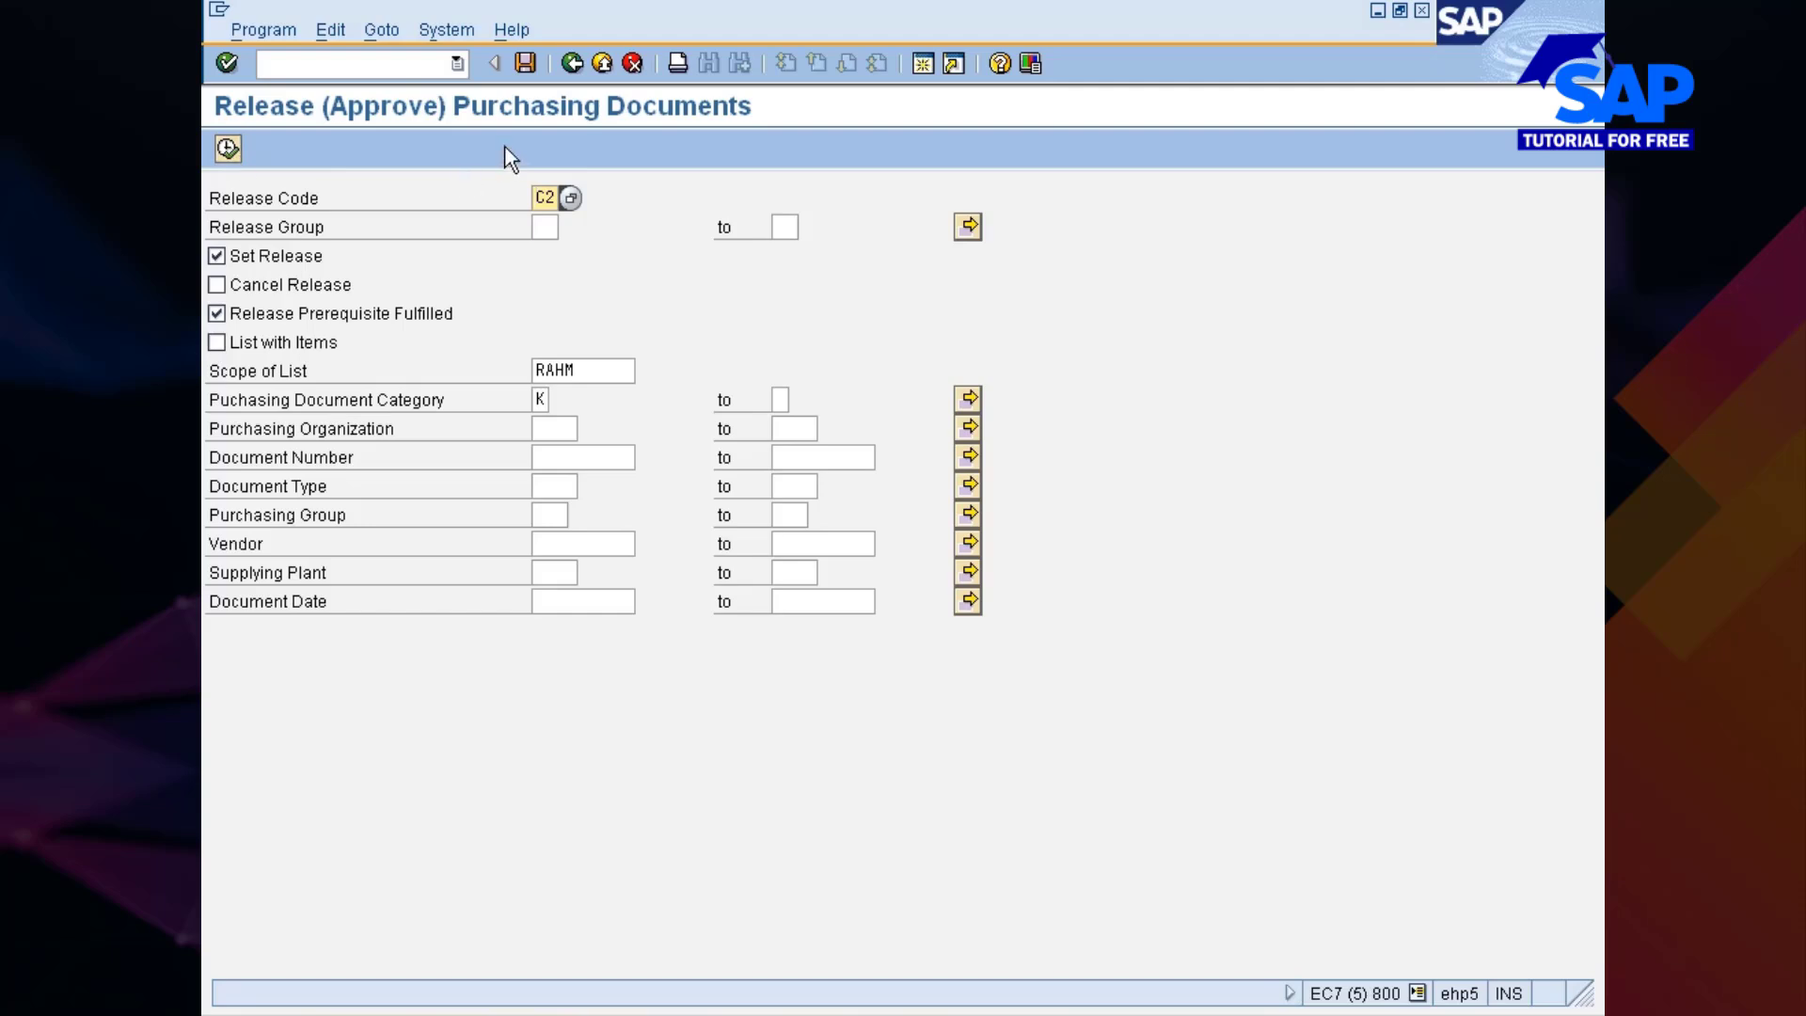
Restart the contract release transaction ME35K and search for documents under release code C2
{"action": "left_click", "coordinate": [572, 63]}
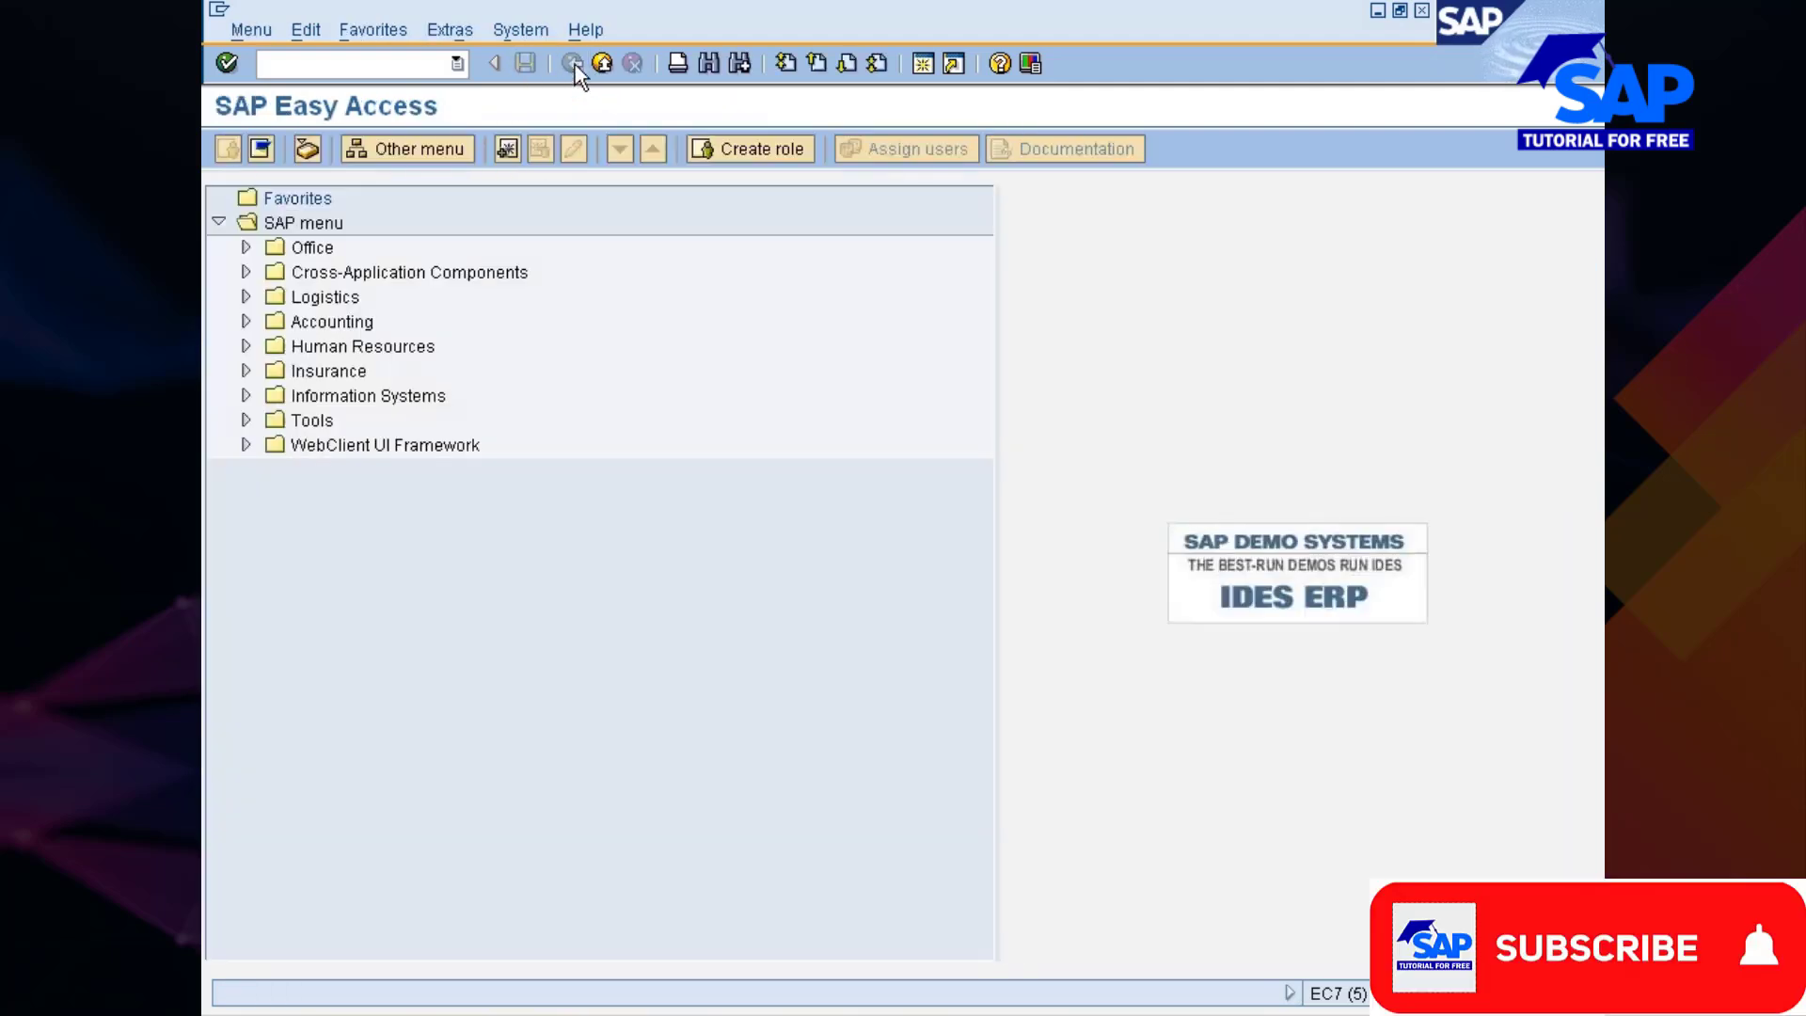
{"action": "type", "text": "me3"}
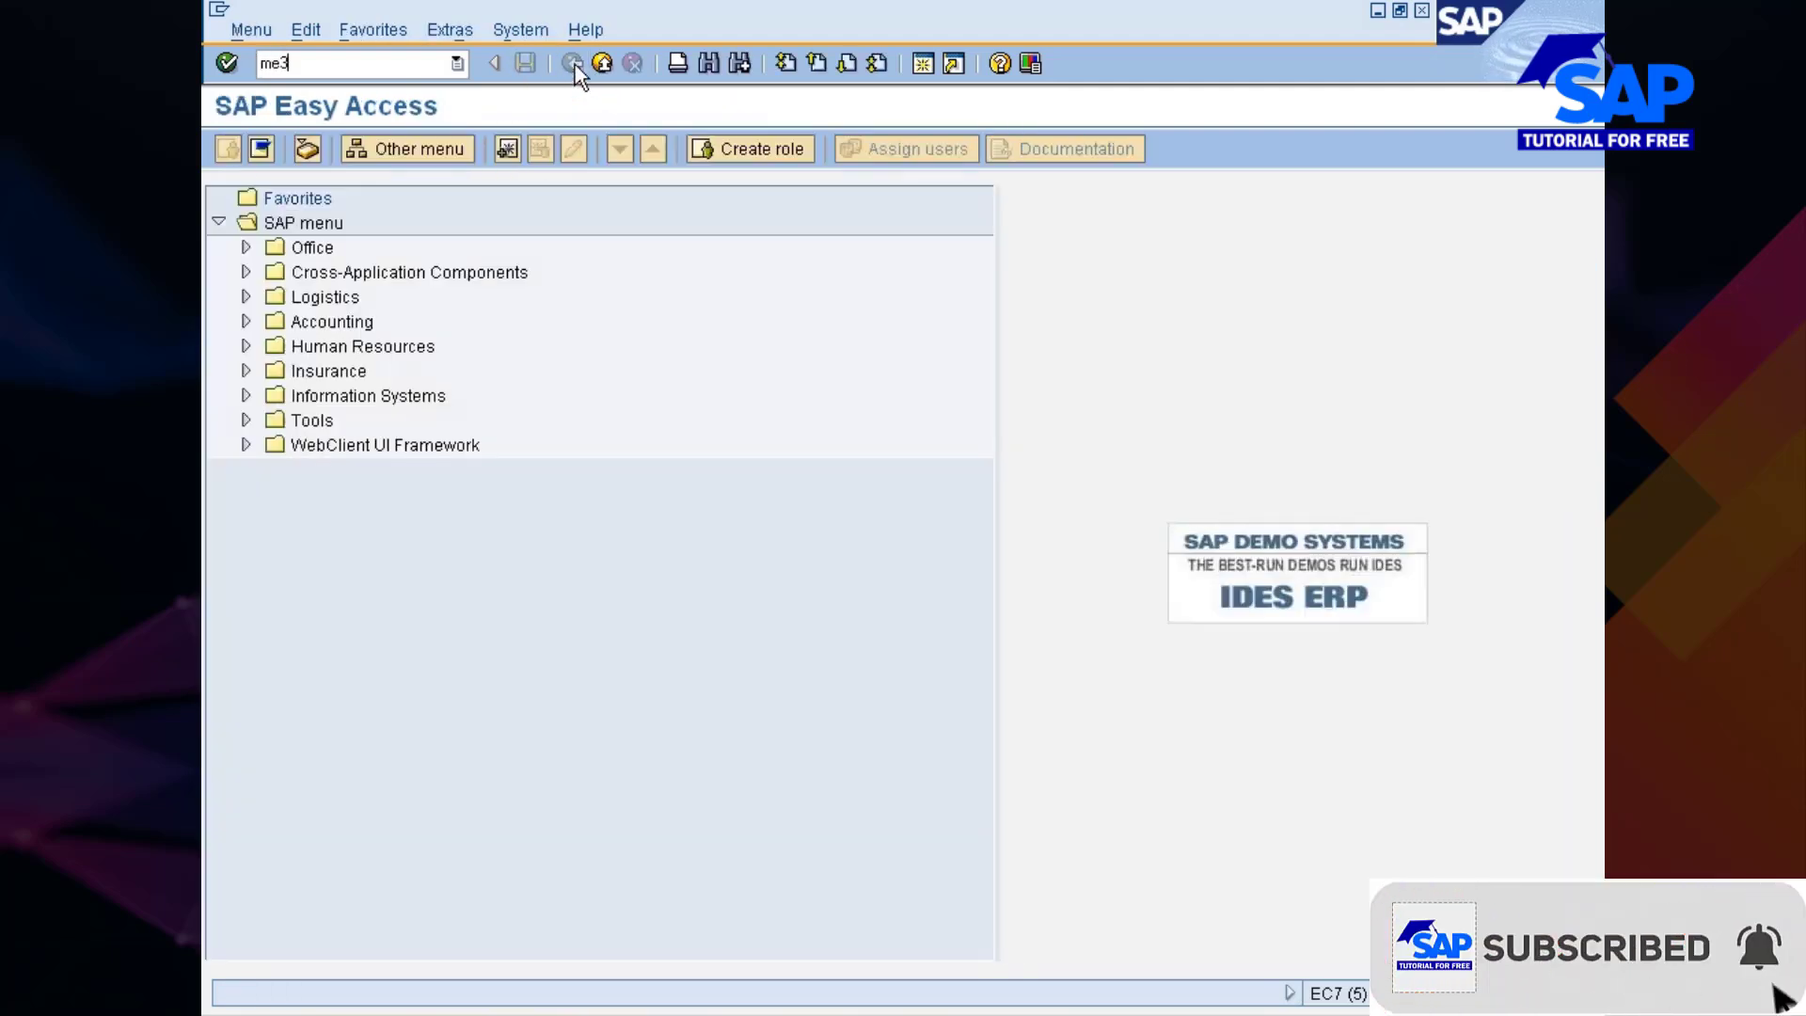
{"action": "type", "text": "5k"}
{"action": "key", "text": "Return"}
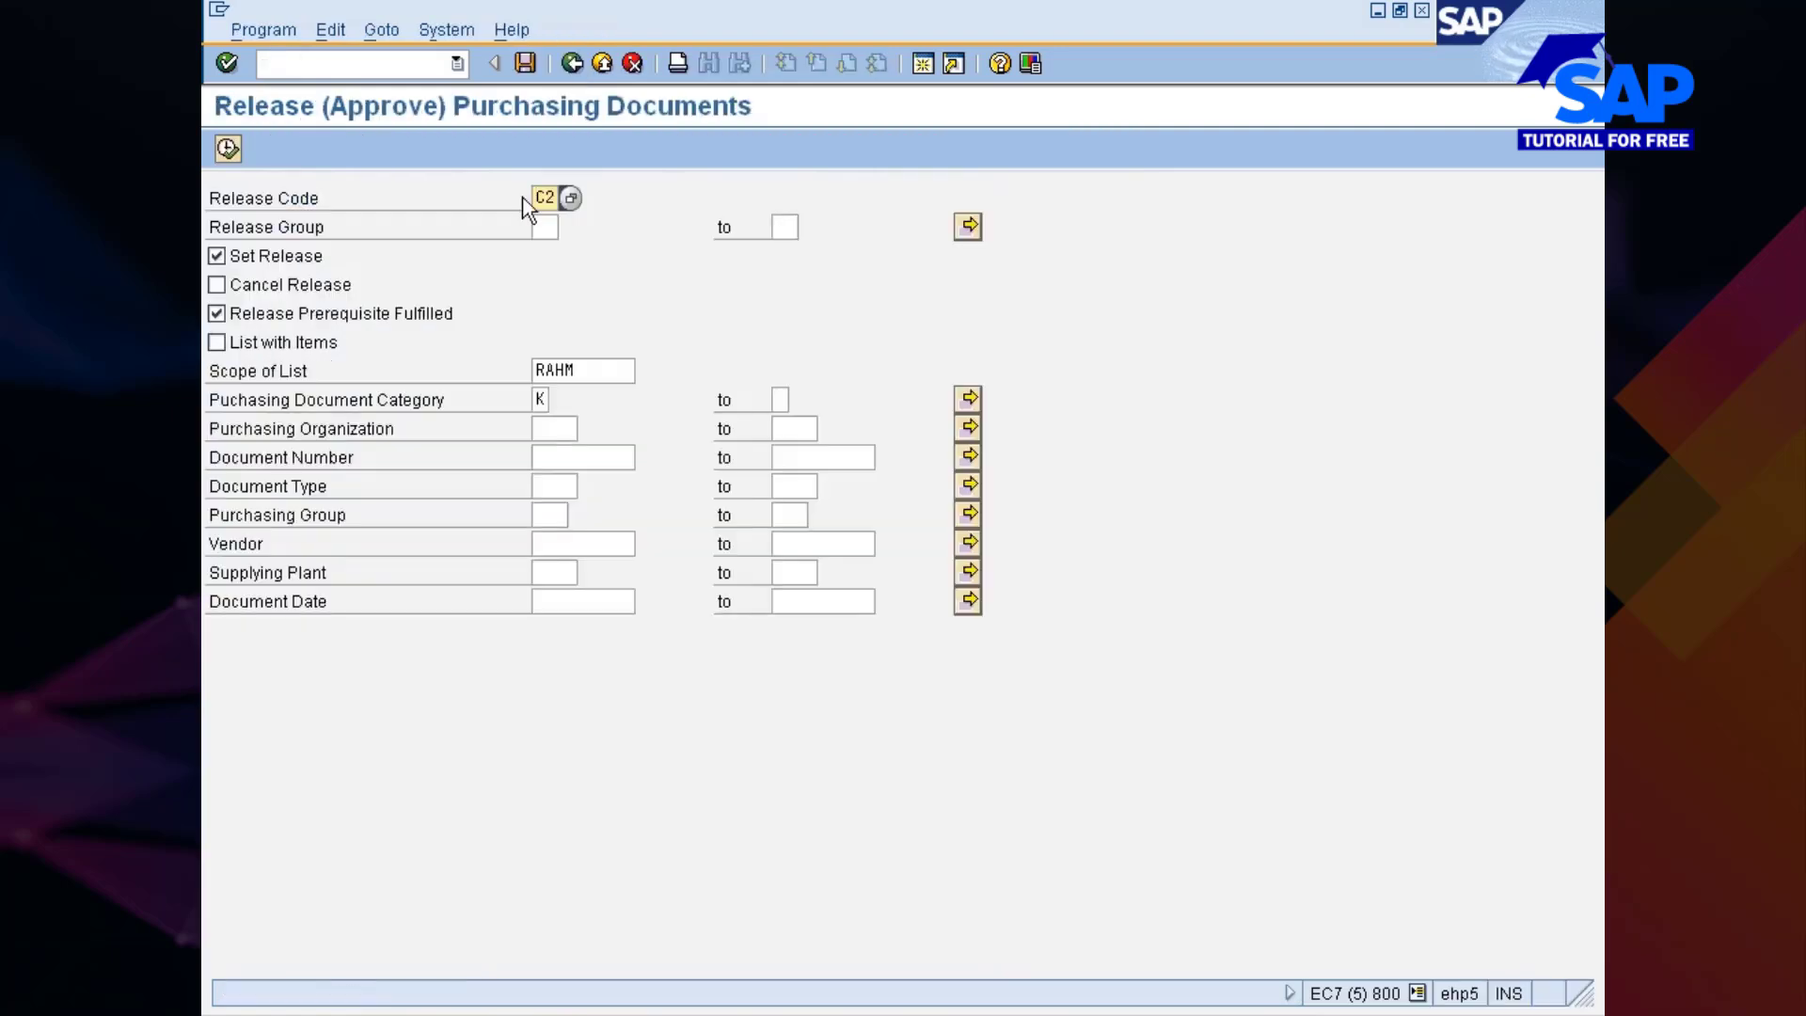
{"action": "left_click", "coordinate": [227, 149]}
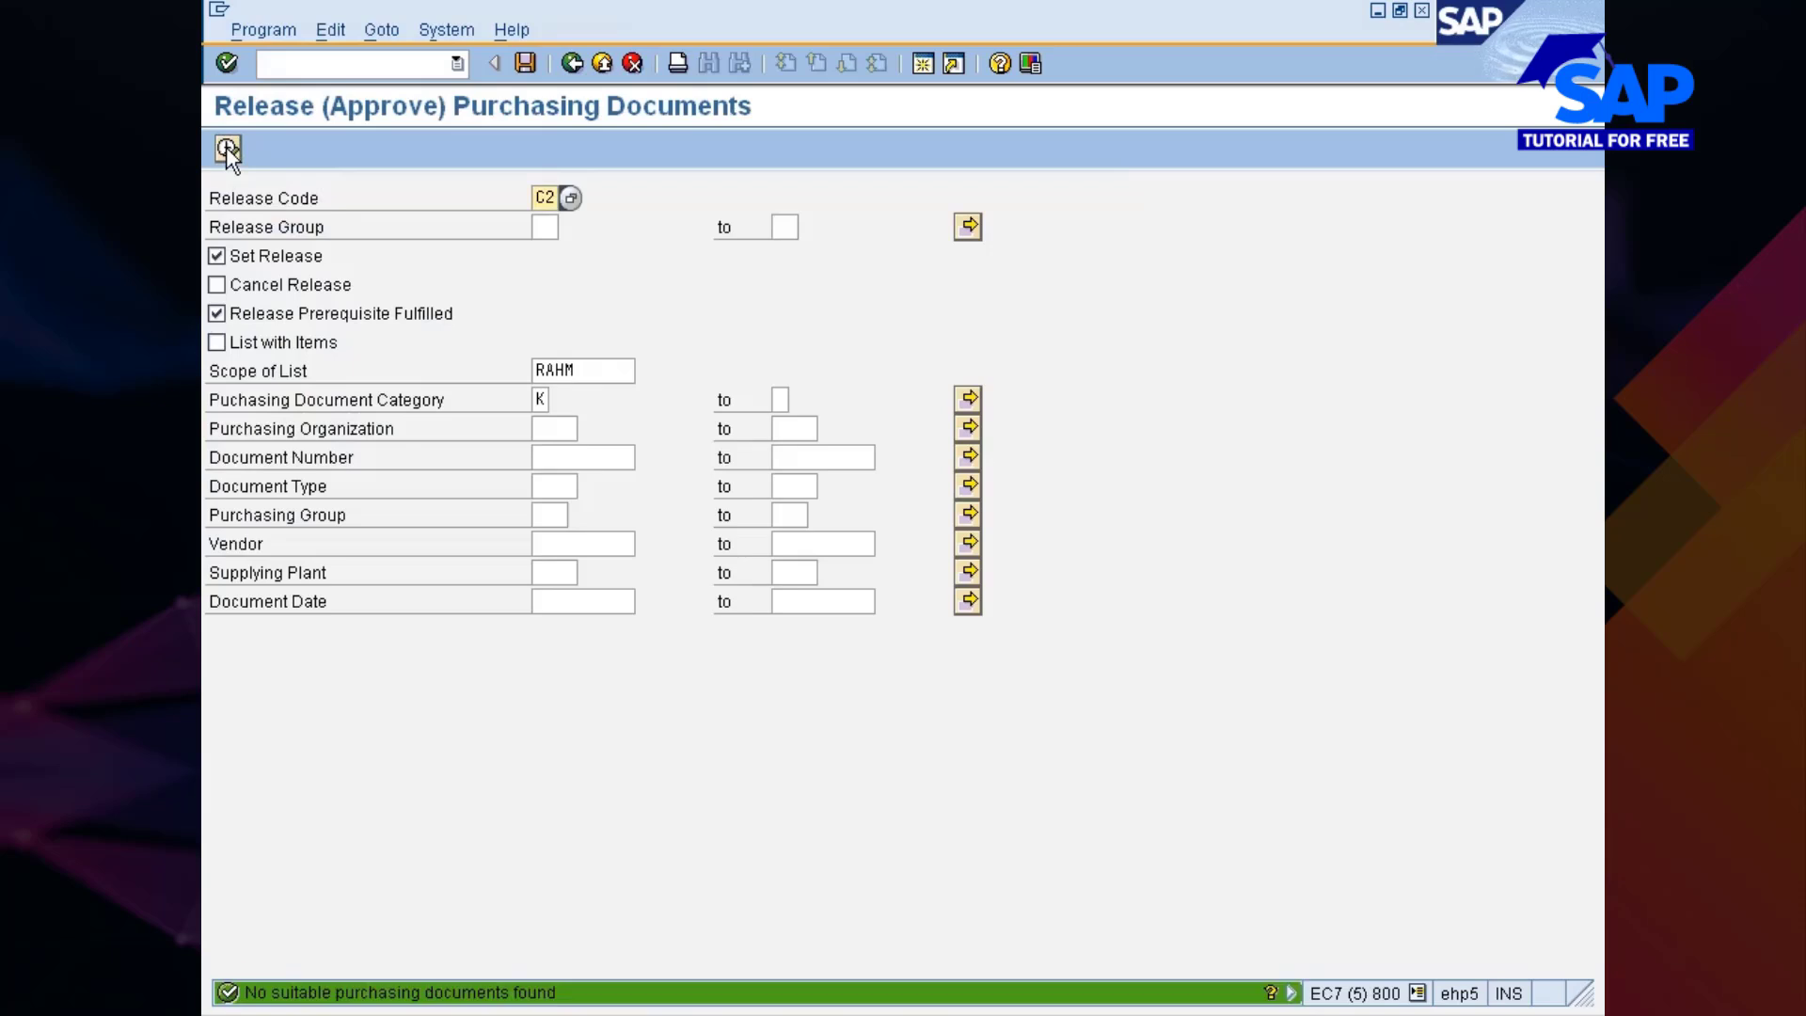
Search under release code C2 with the agreement number as document number, and repeat the search without it
{"action": "left_click", "coordinate": [561, 458]}
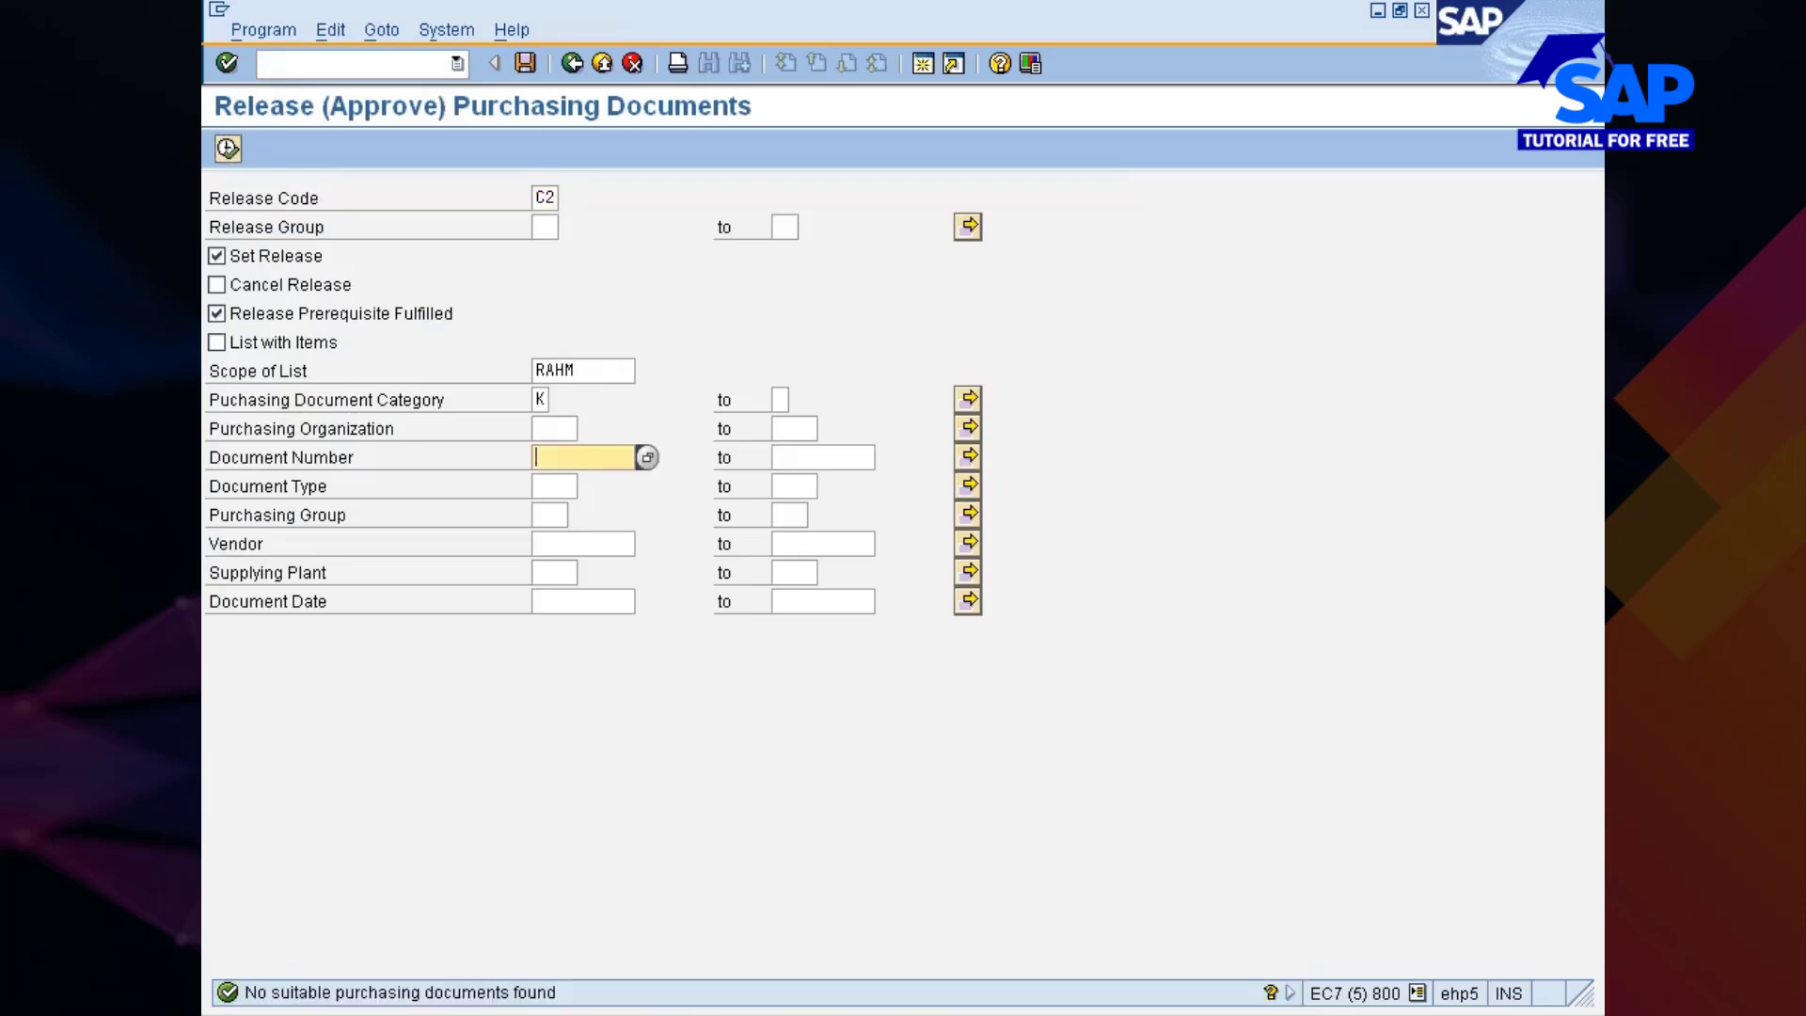
{"action": "left_click", "coordinate": [561, 481]}
{"action": "key", "text": "Return"}
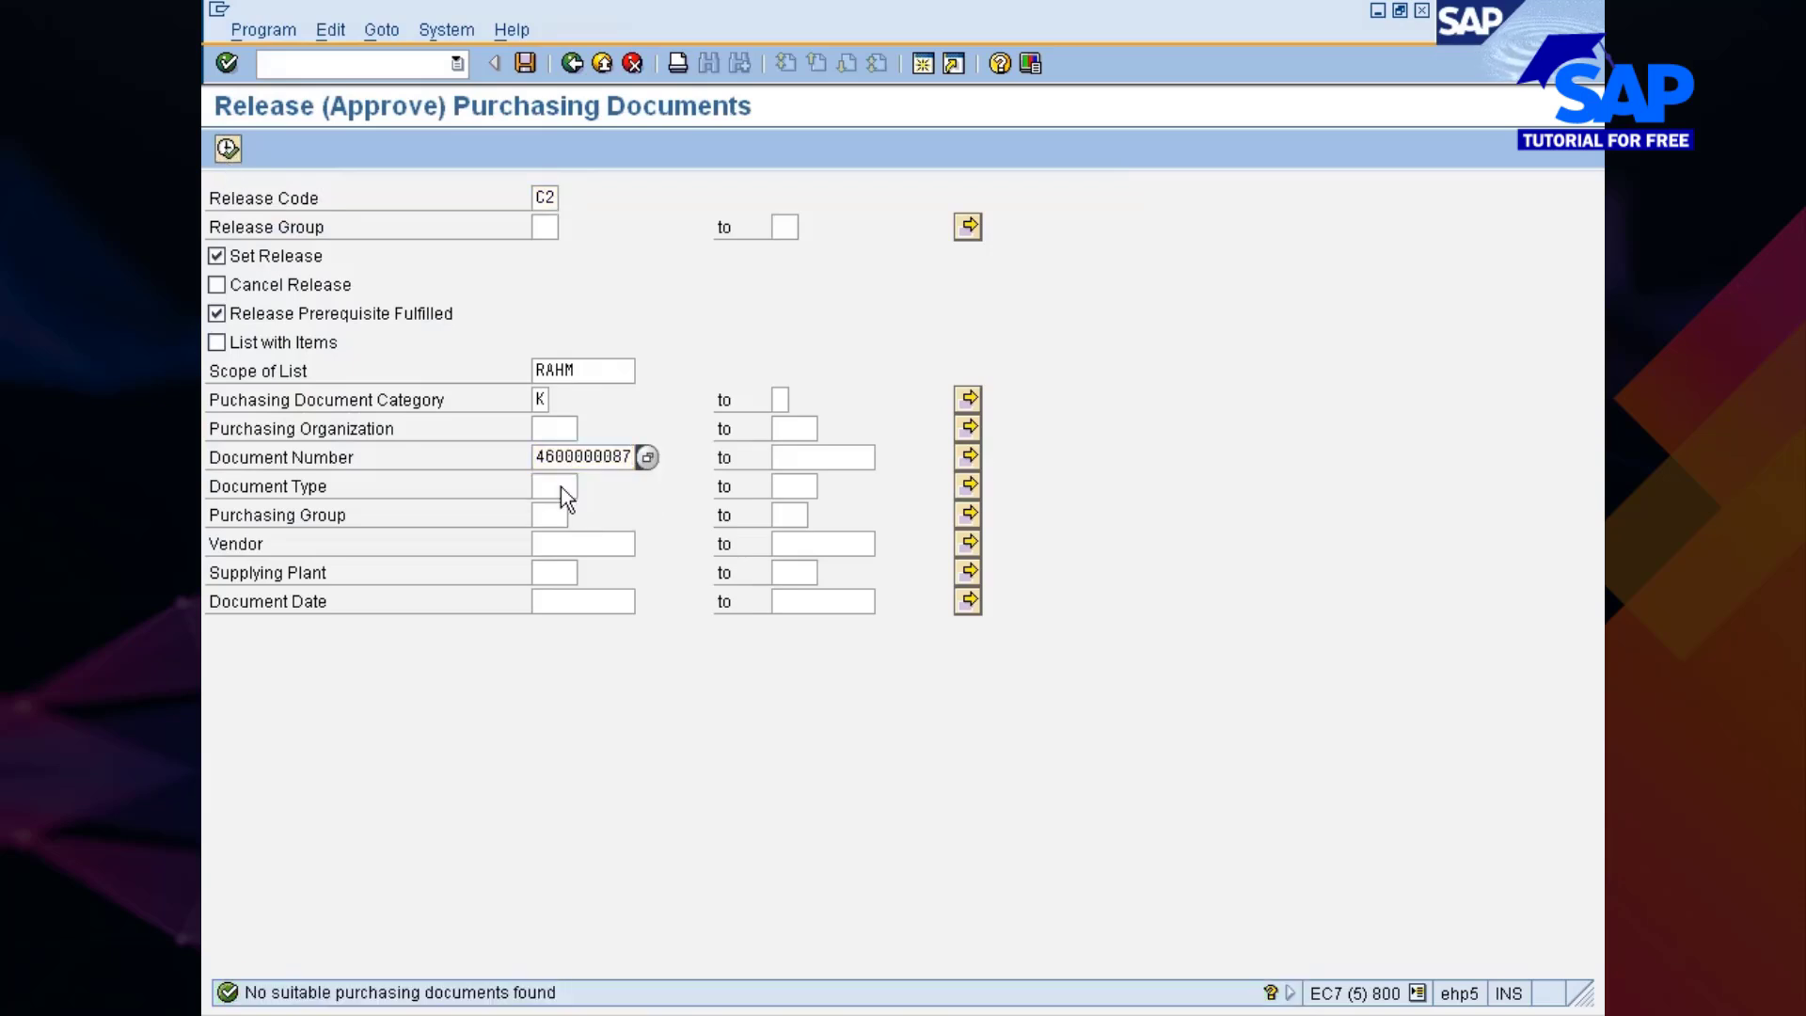
{"action": "left_click", "coordinate": [228, 151]}
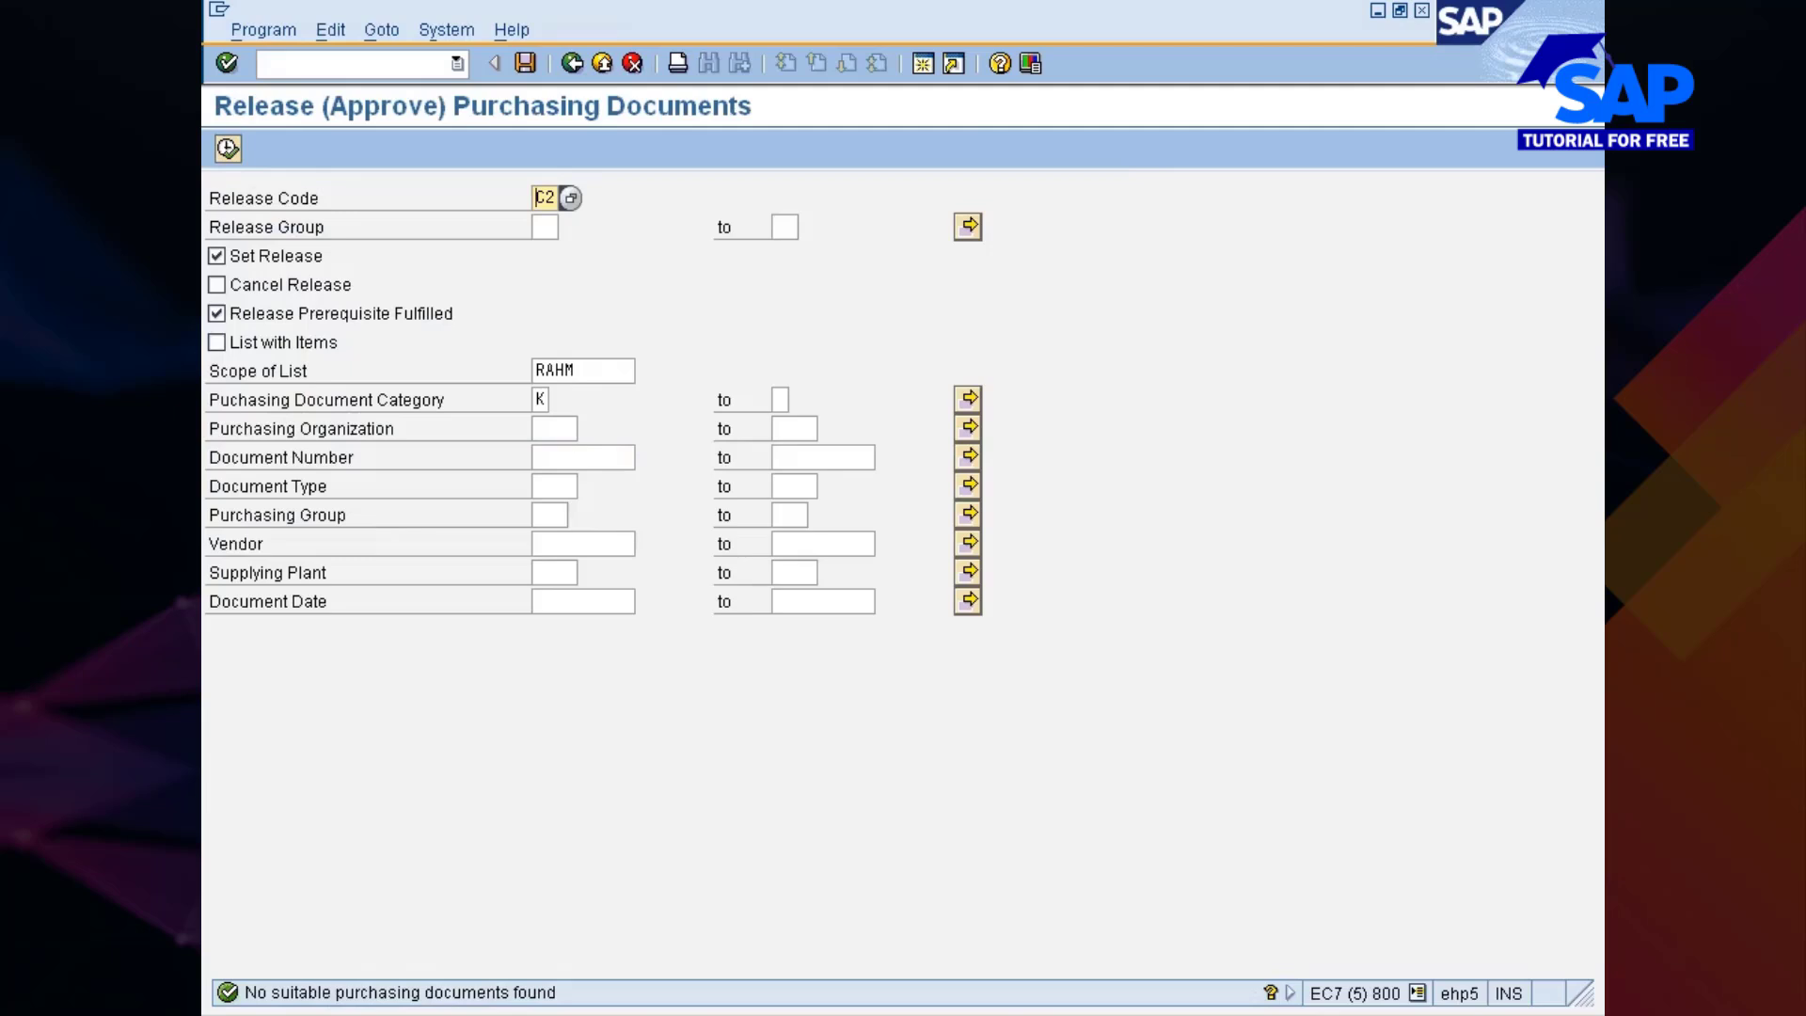
{"action": "left_click", "coordinate": [607, 371]}
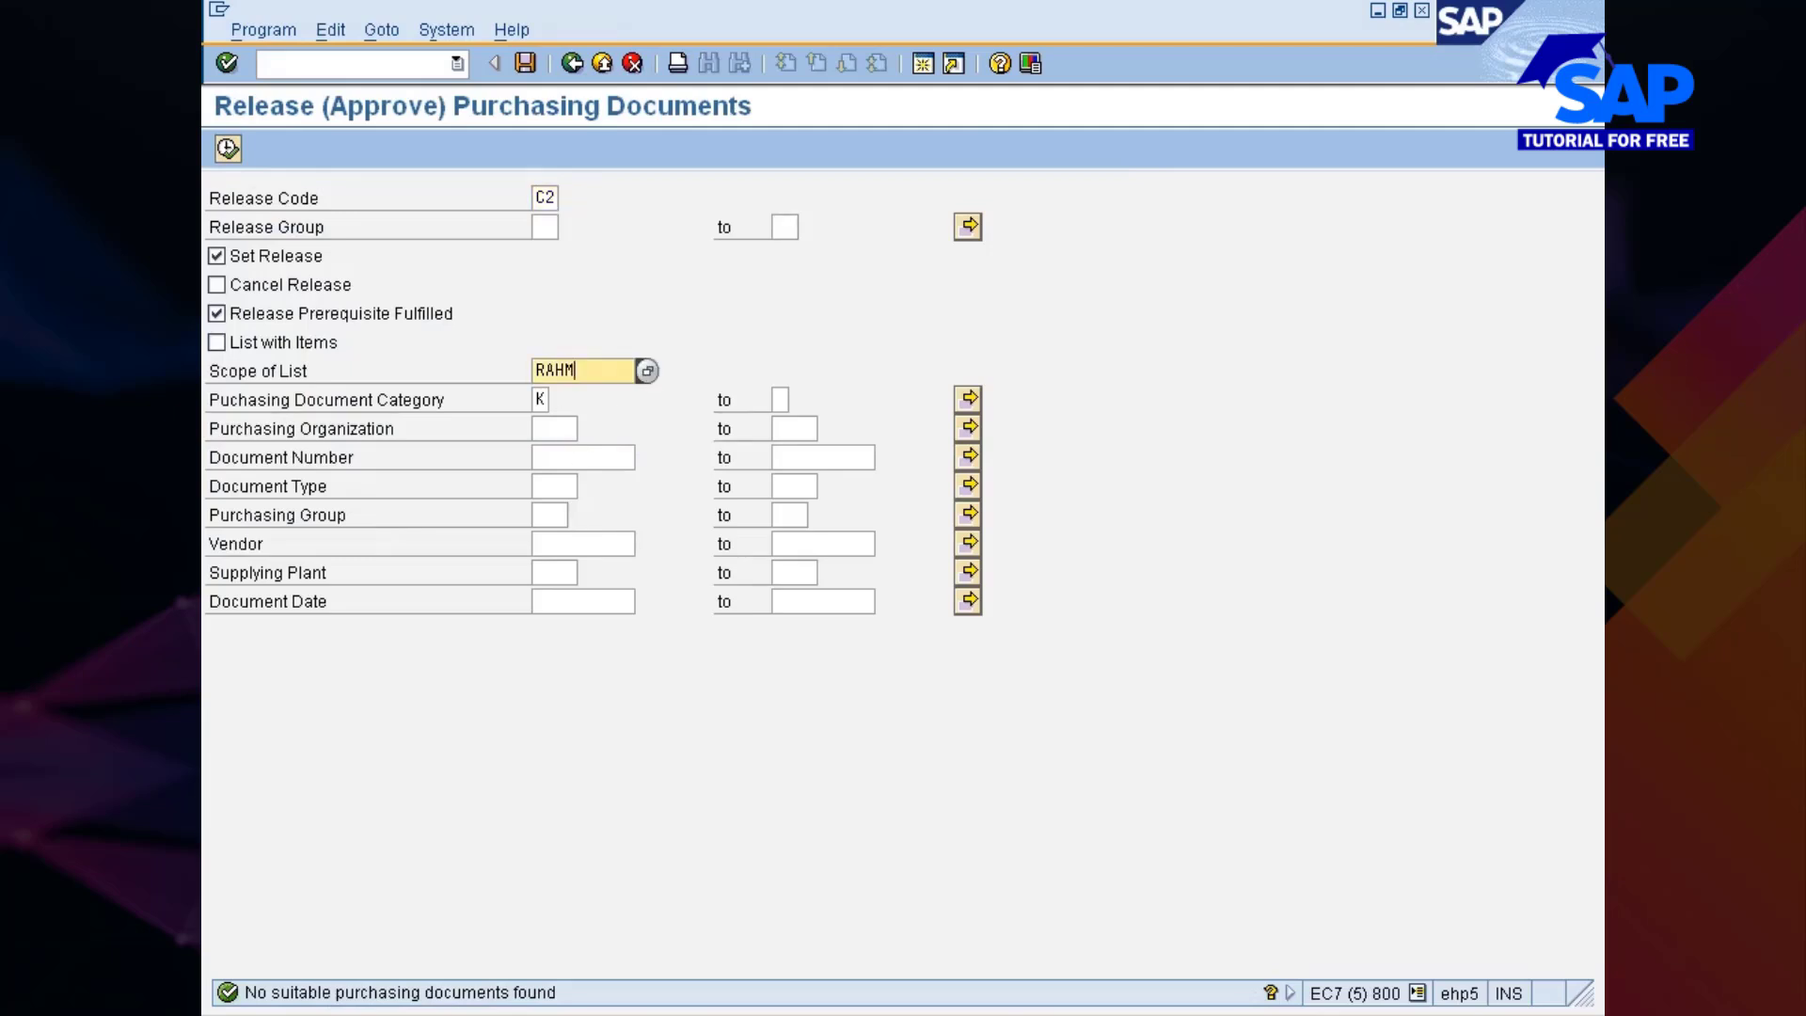
{"action": "left_click", "coordinate": [228, 149]}
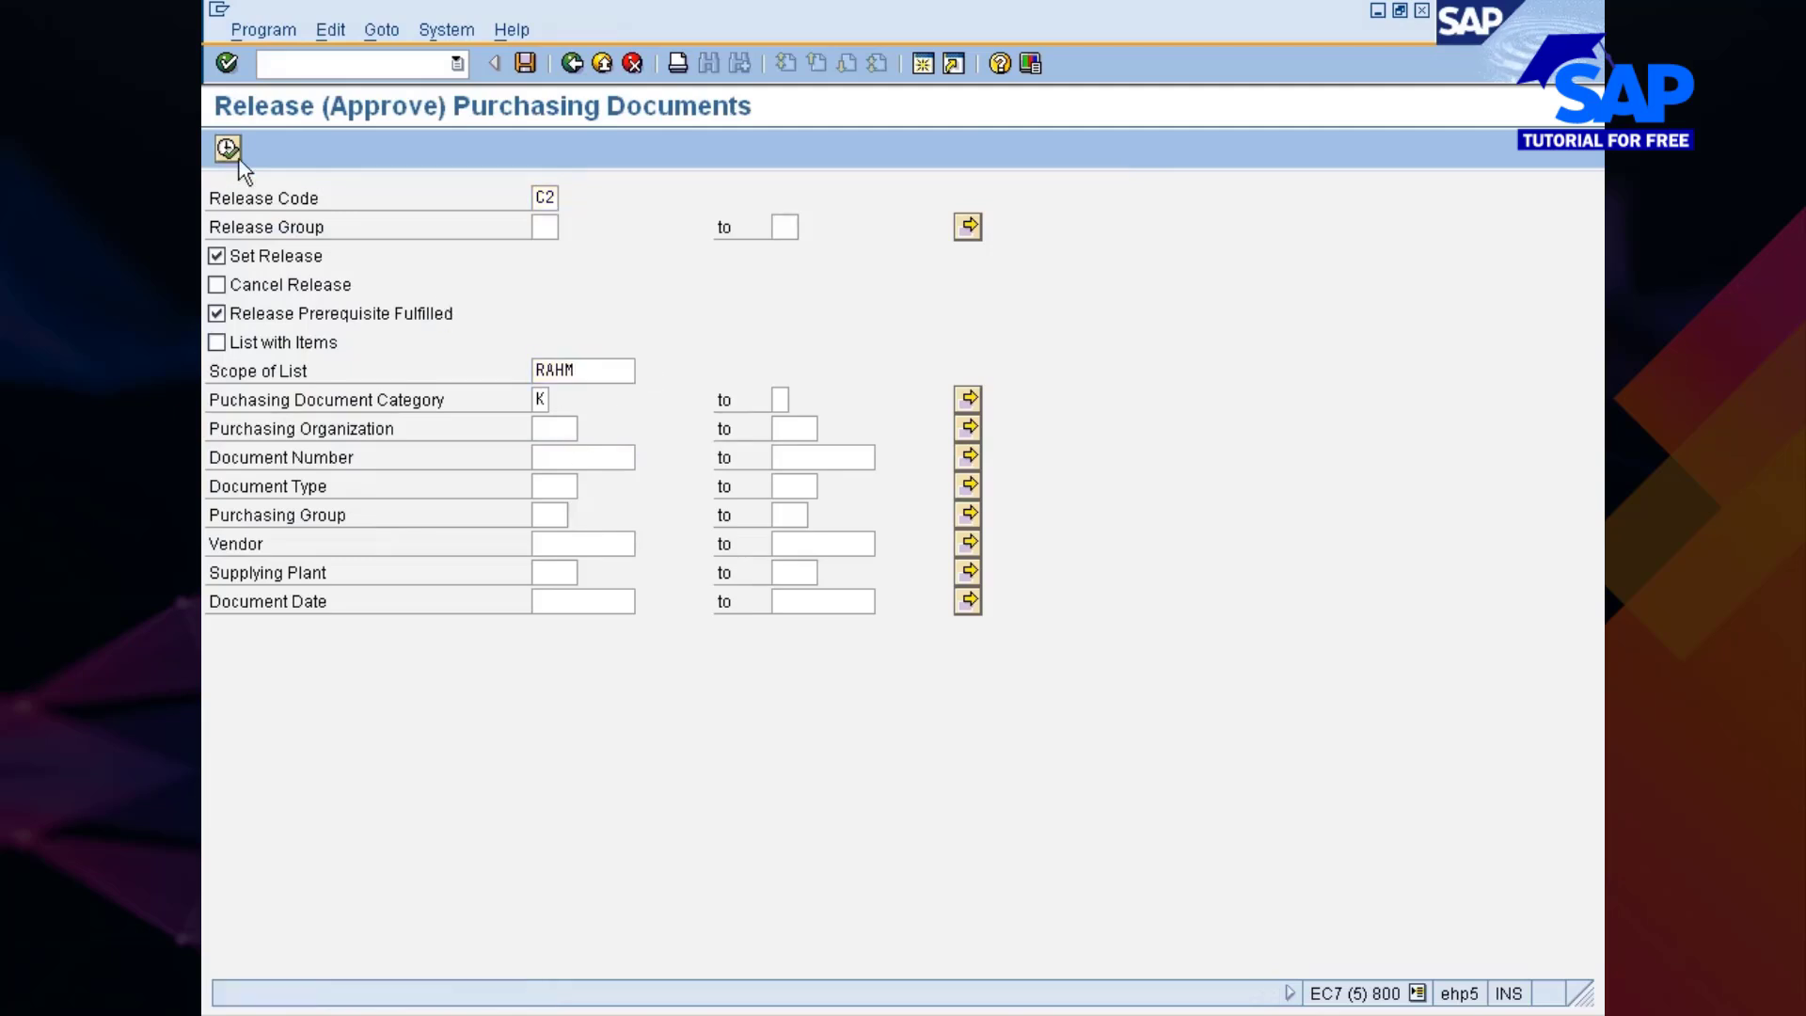
Set the release code to C3 and search for contracts awaiting release
{"action": "type", "text": "C"}
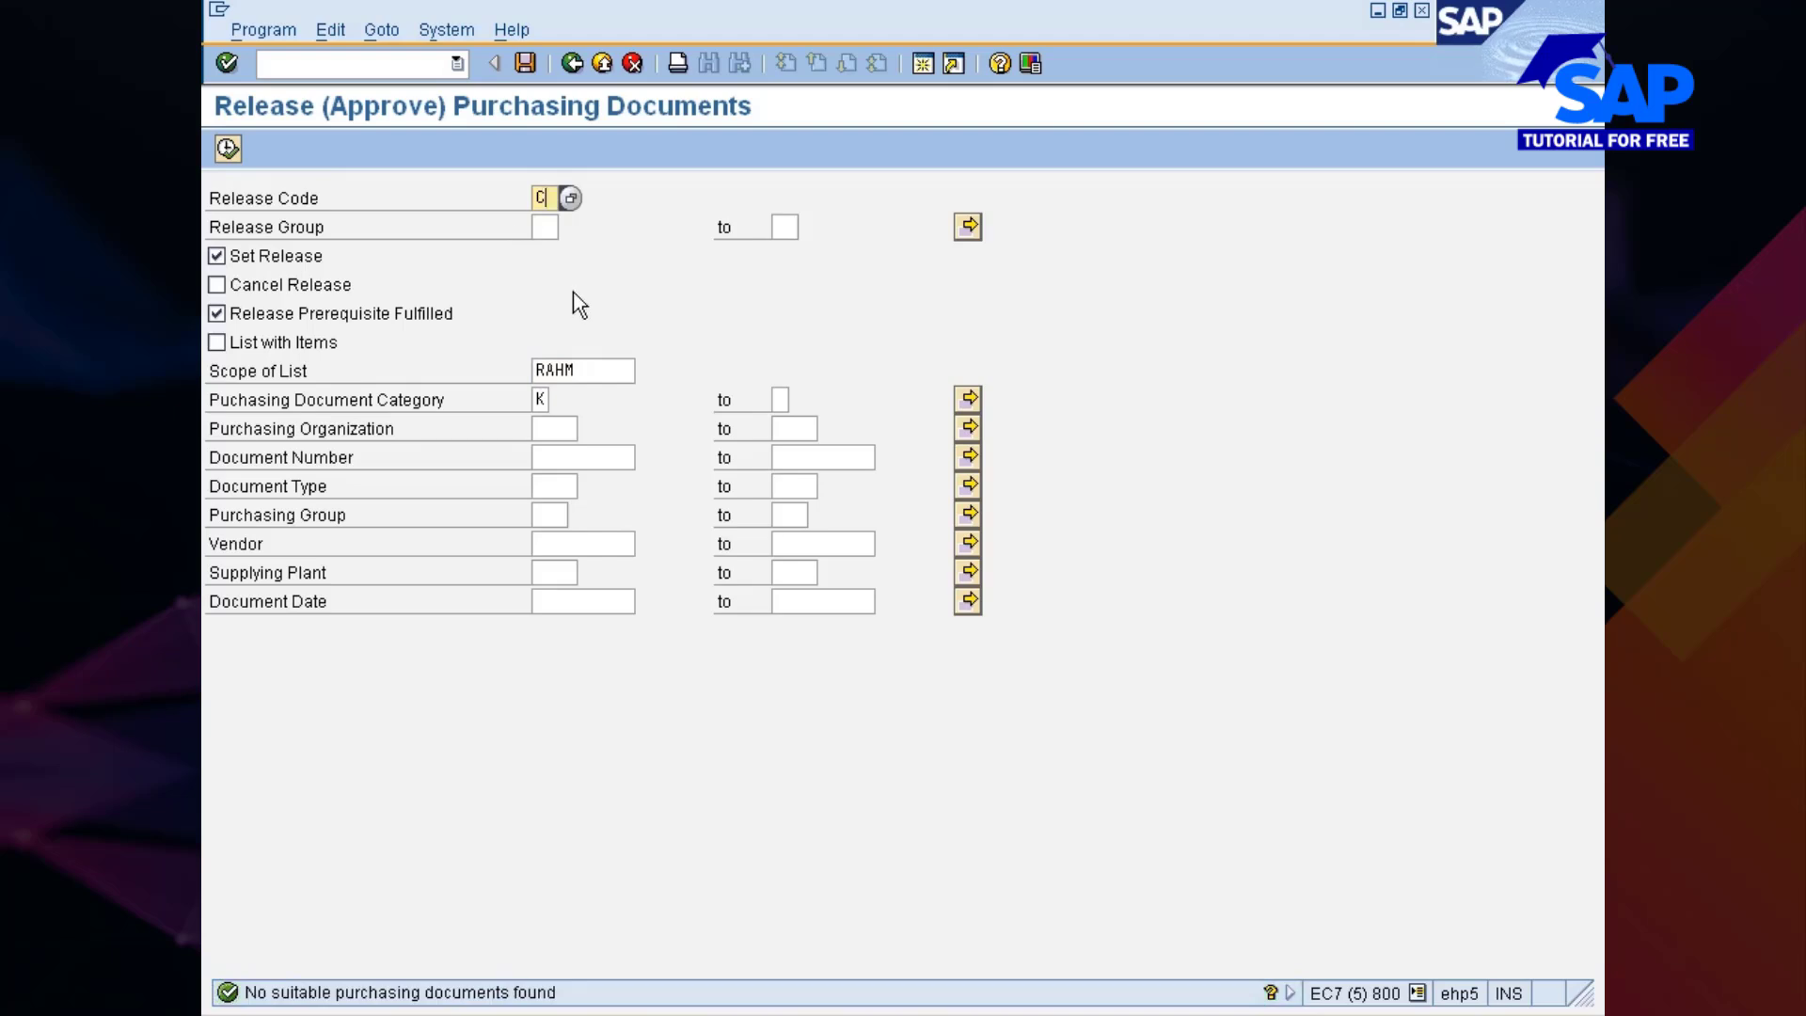
{"action": "type", "text": "3"}
{"action": "left_click", "coordinate": [553, 222]}
{"action": "left_click", "coordinate": [228, 149]}
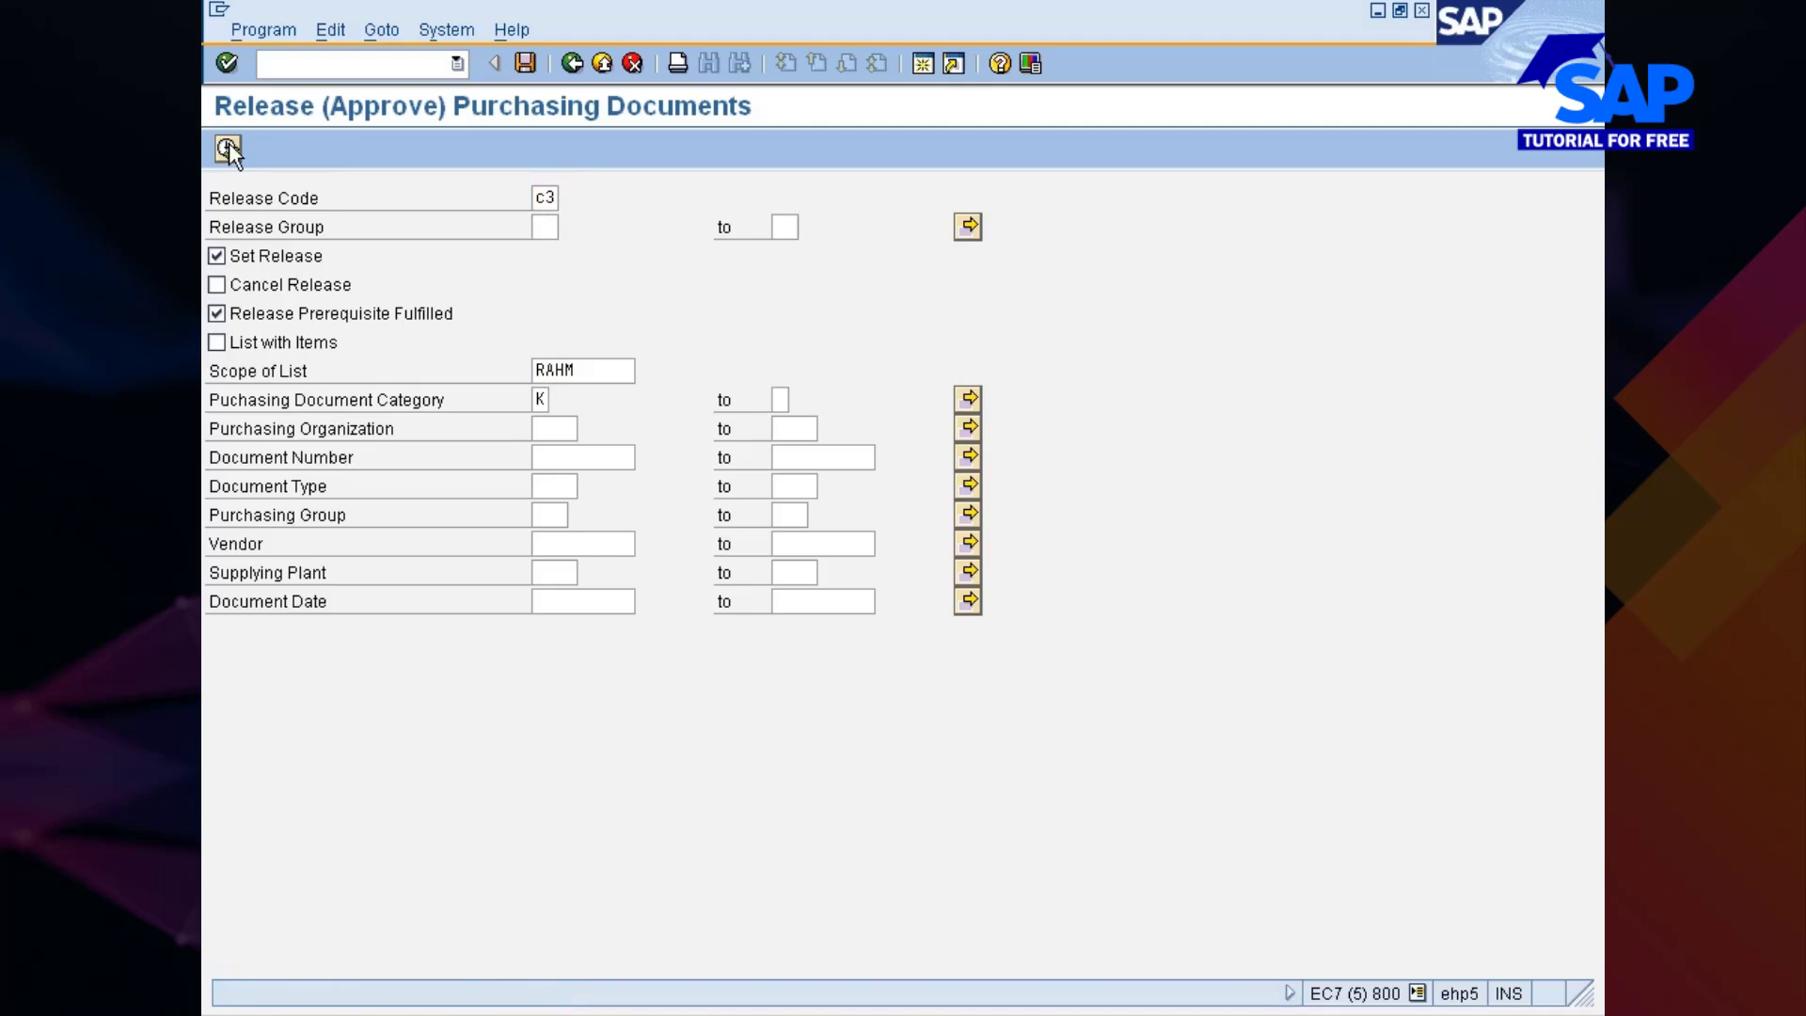
Redisplay the contract's item overview and check the release codes and release ID in its release strategy
{"action": "key", "text": "Delete"}
{"action": "key", "text": "Delete"}
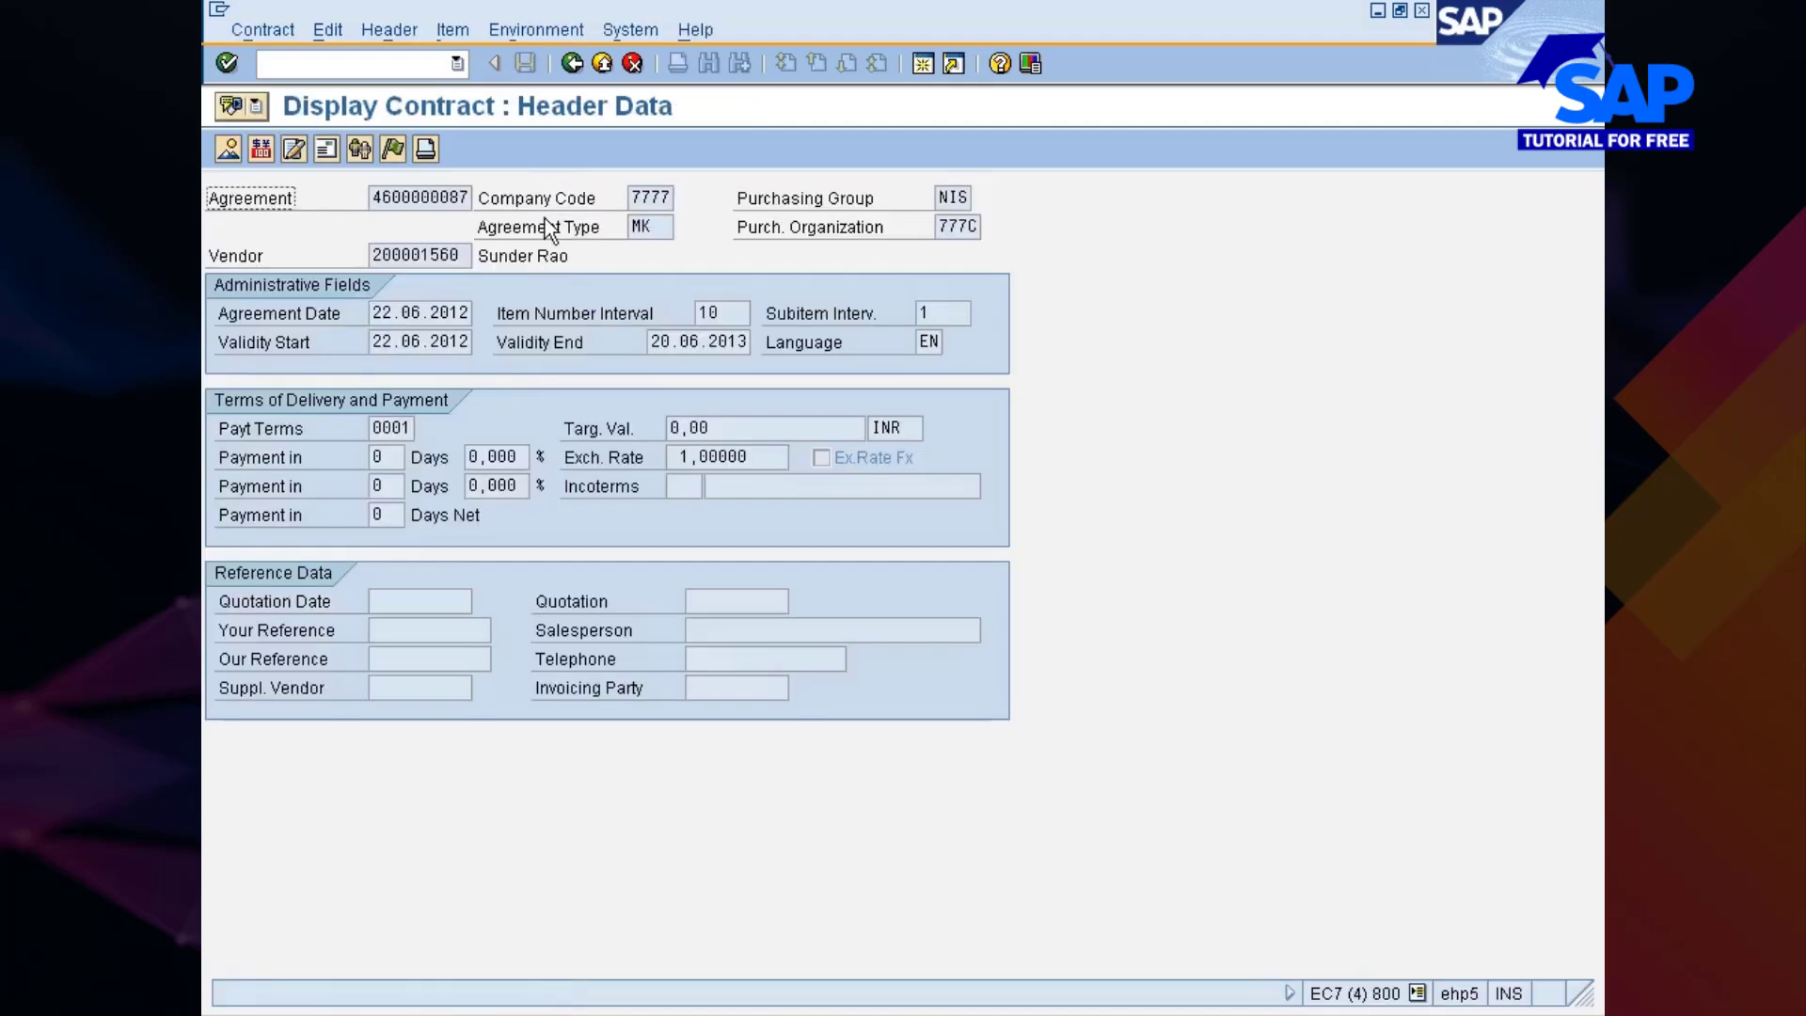
{"action": "left_click", "coordinate": [438, 196]}
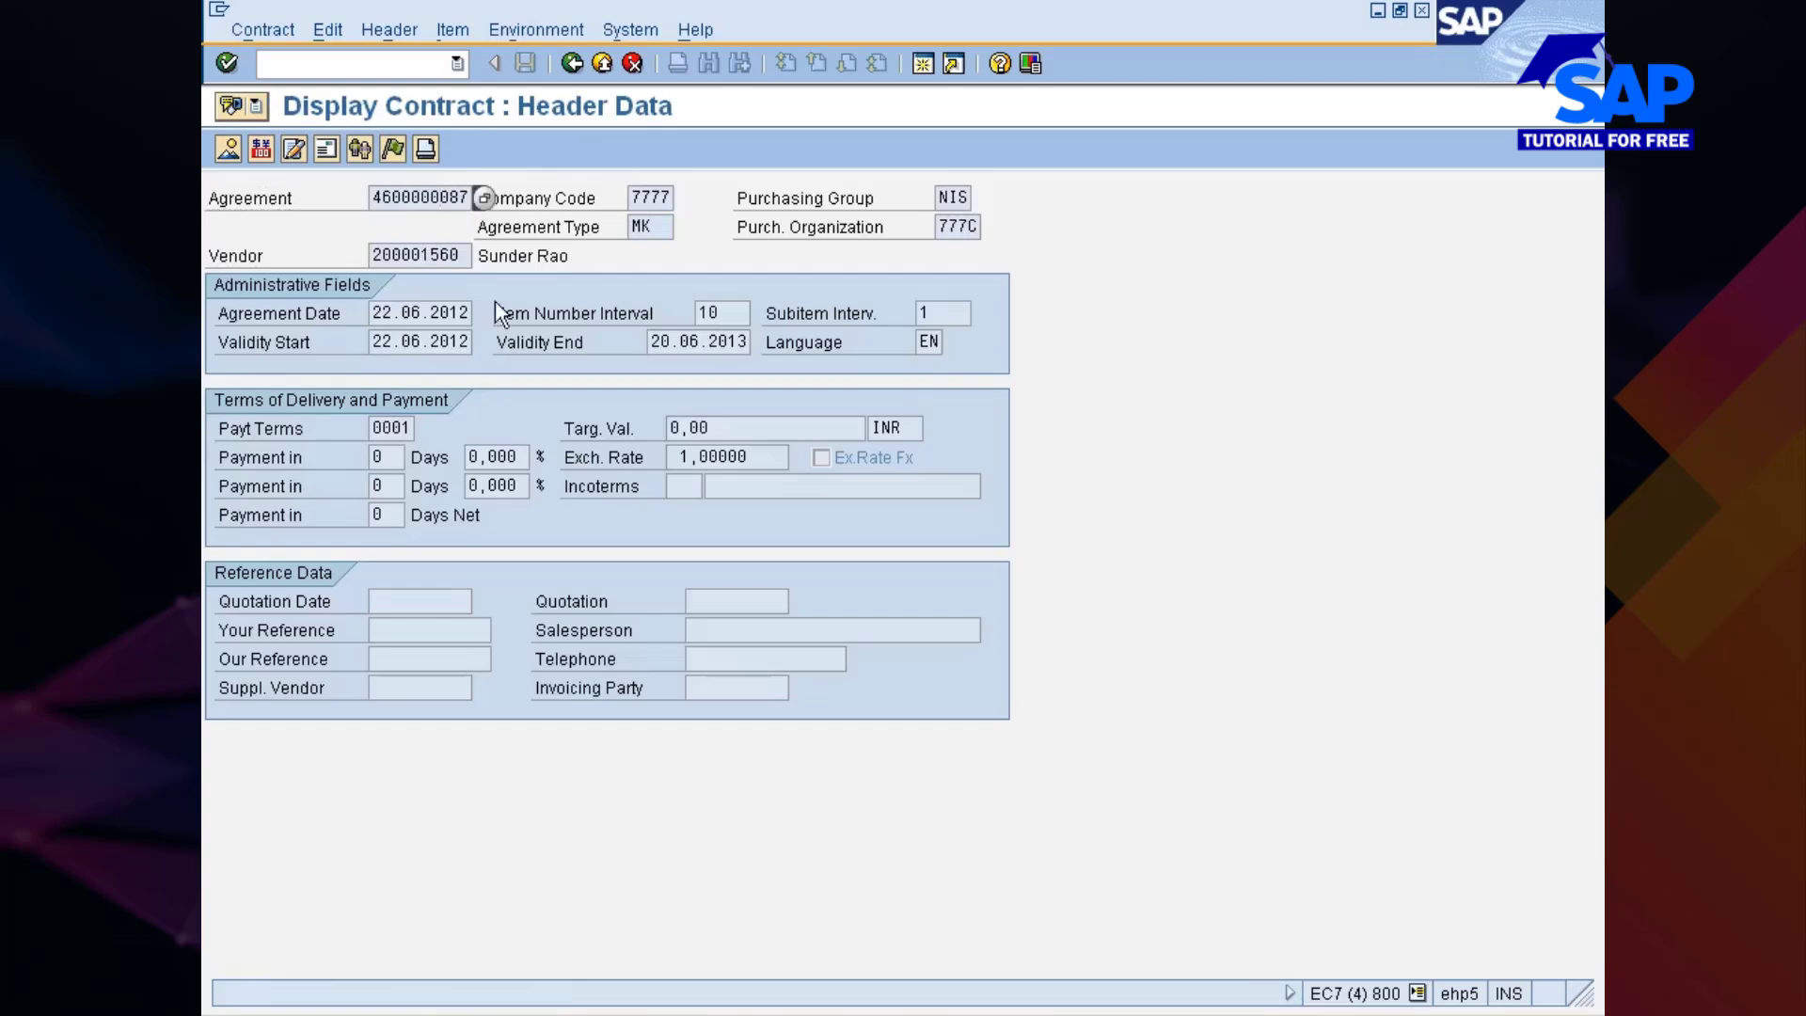
{"action": "left_click", "coordinate": [573, 66]}
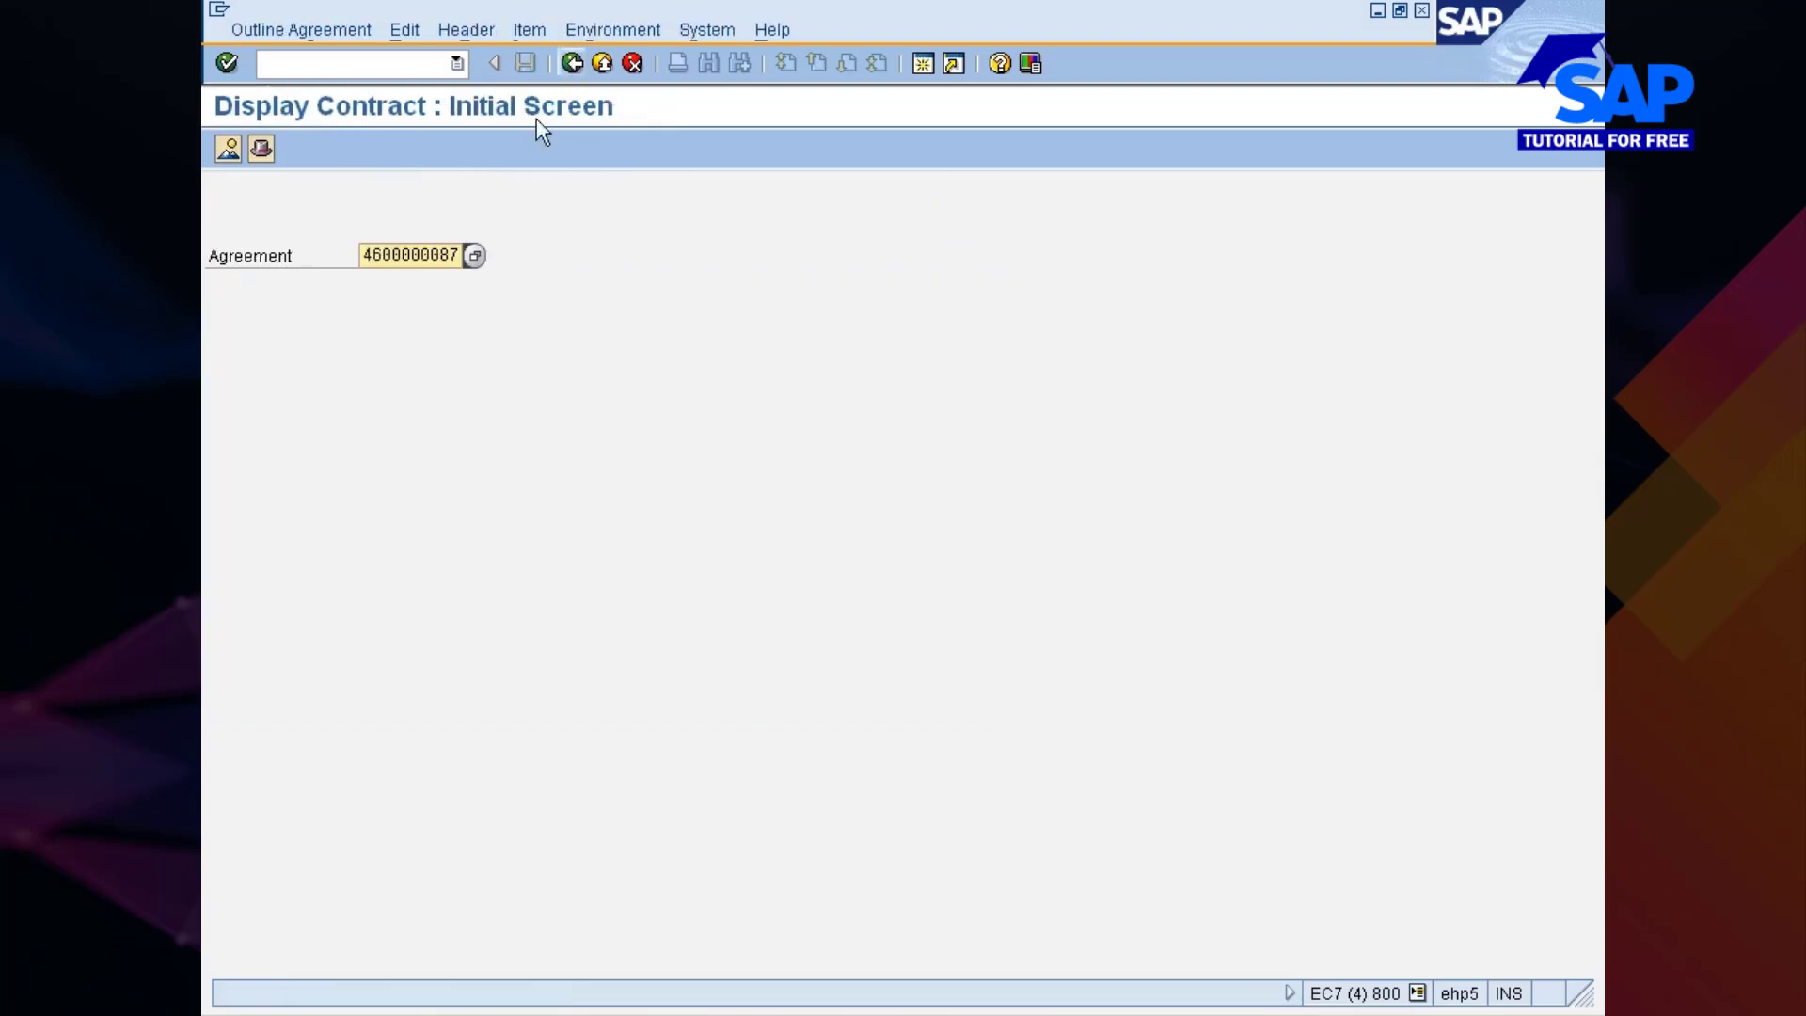
{"action": "key", "text": "Return"}
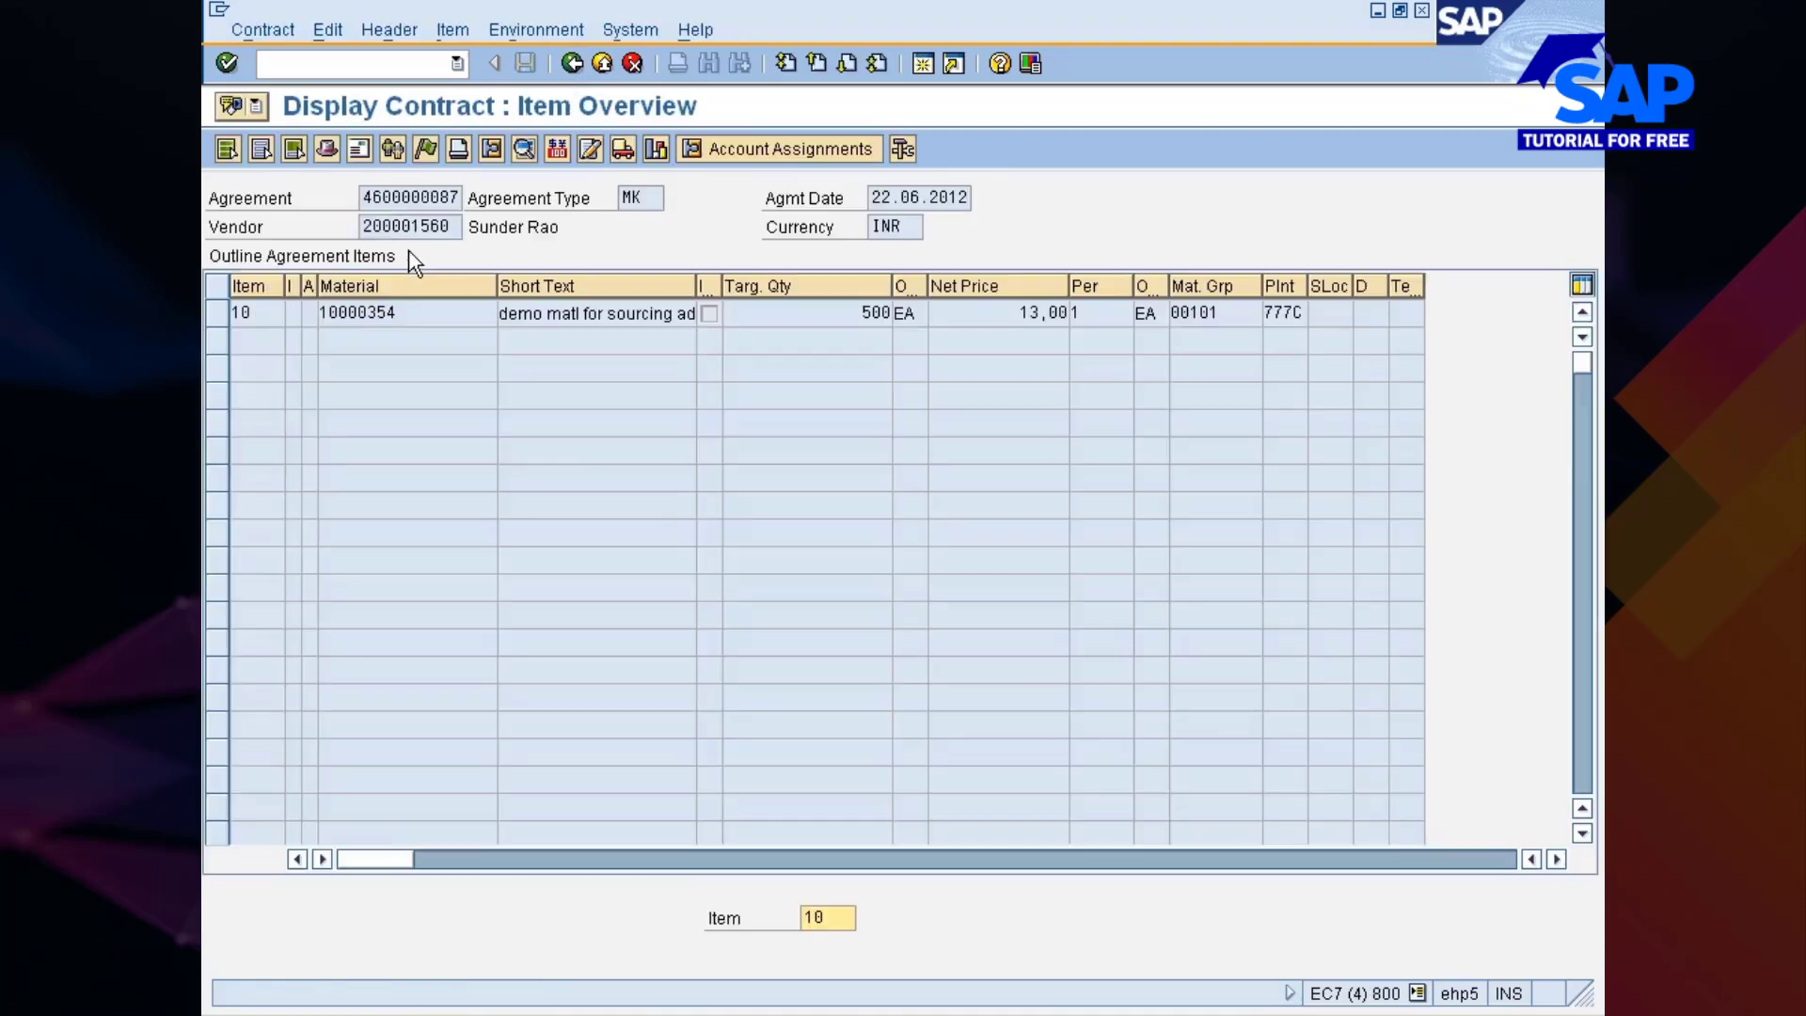
{"action": "left_click", "coordinate": [428, 146]}
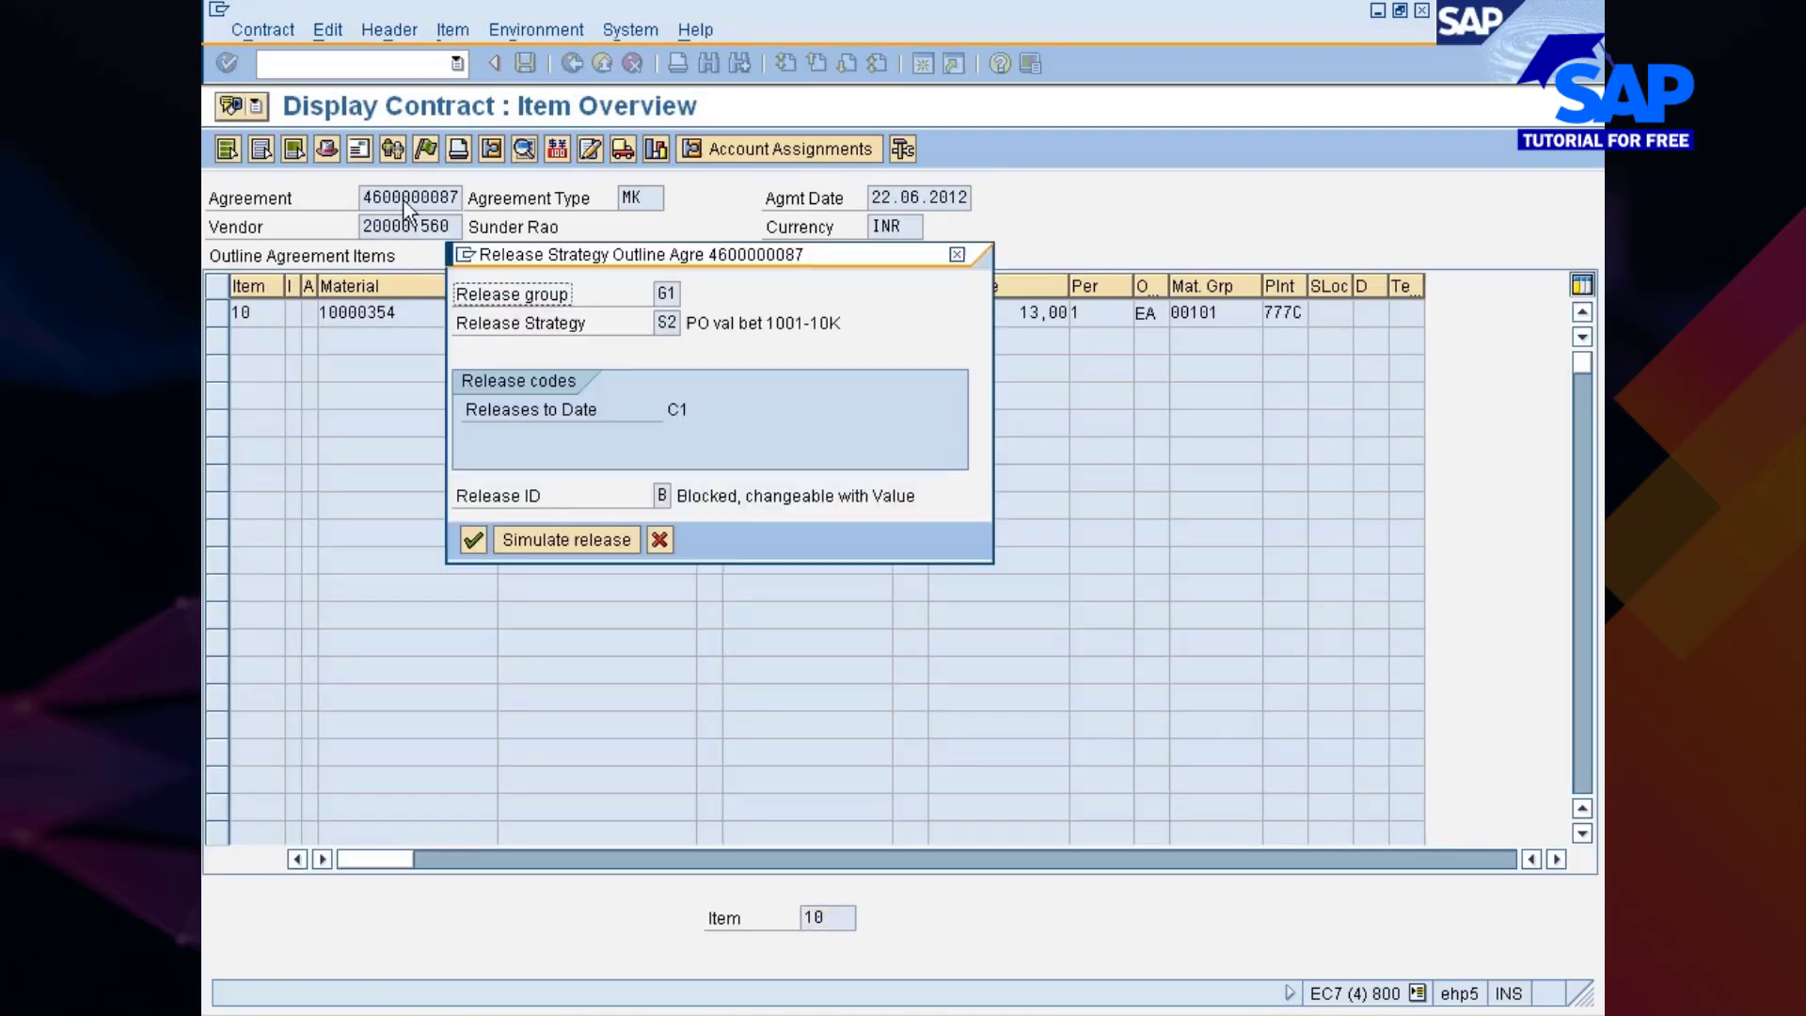
{"action": "left_click", "coordinate": [495, 411]}
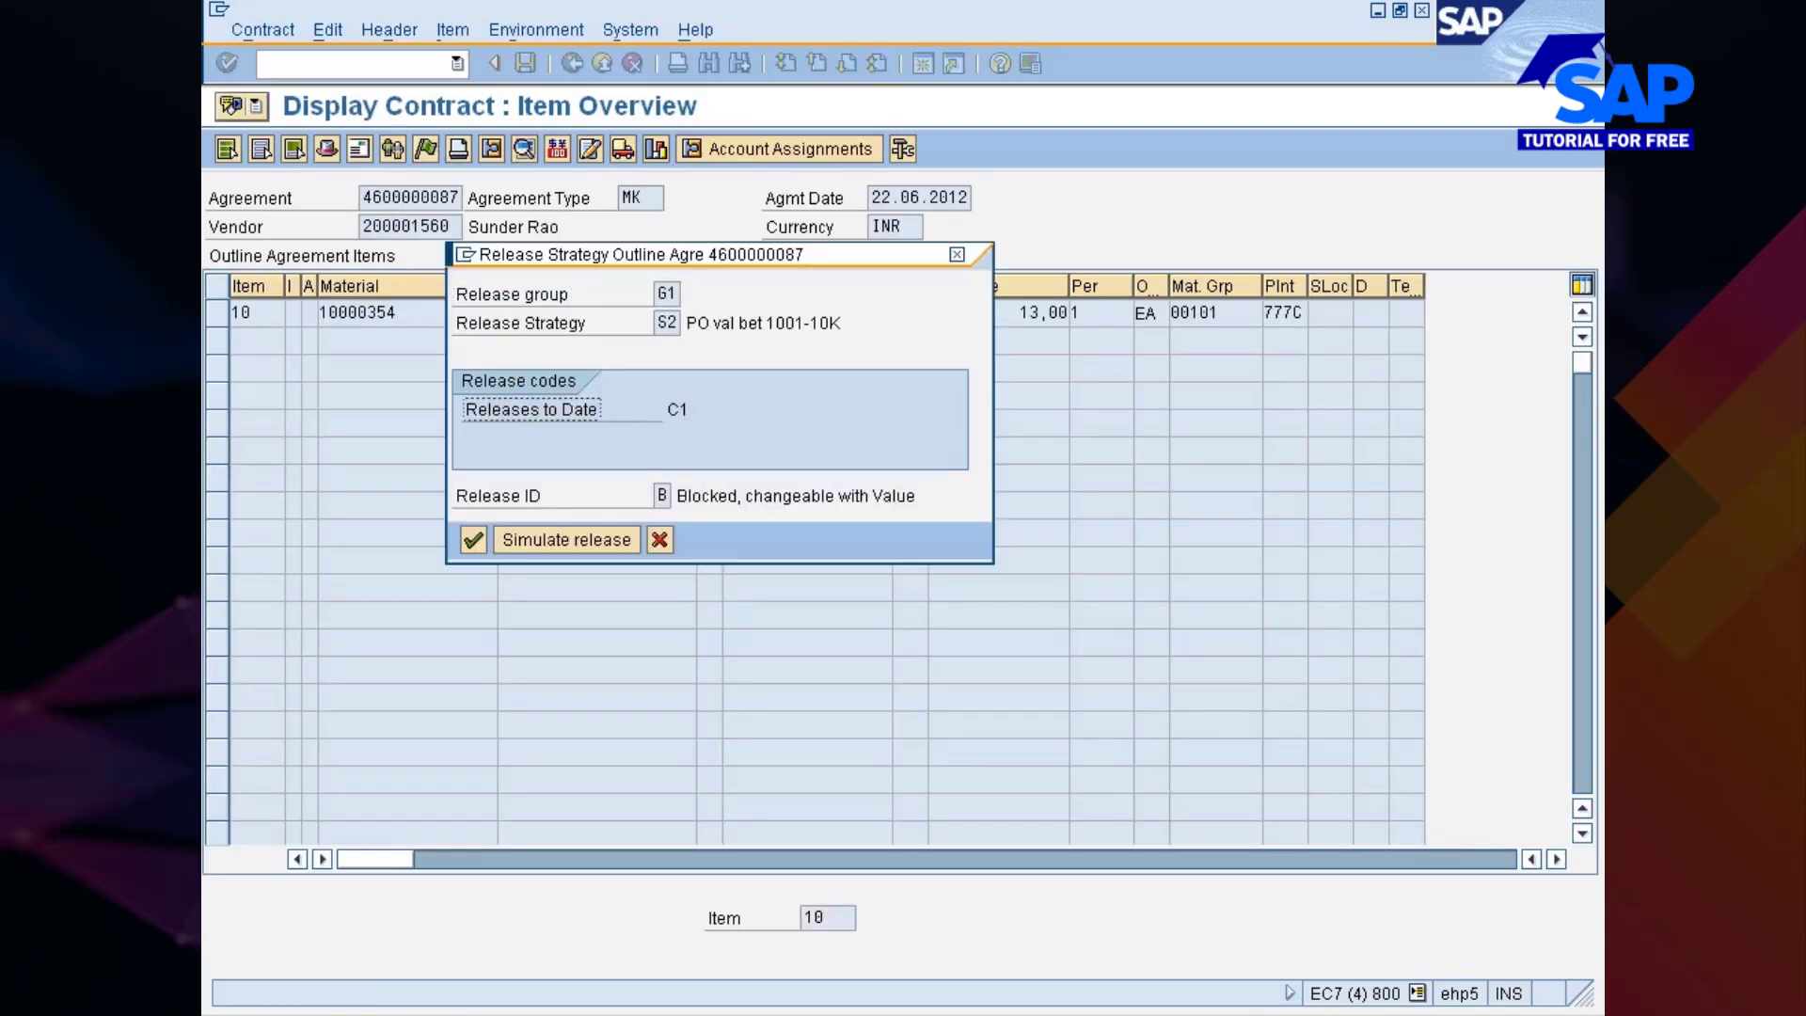
{"action": "left_click", "coordinate": [479, 495]}
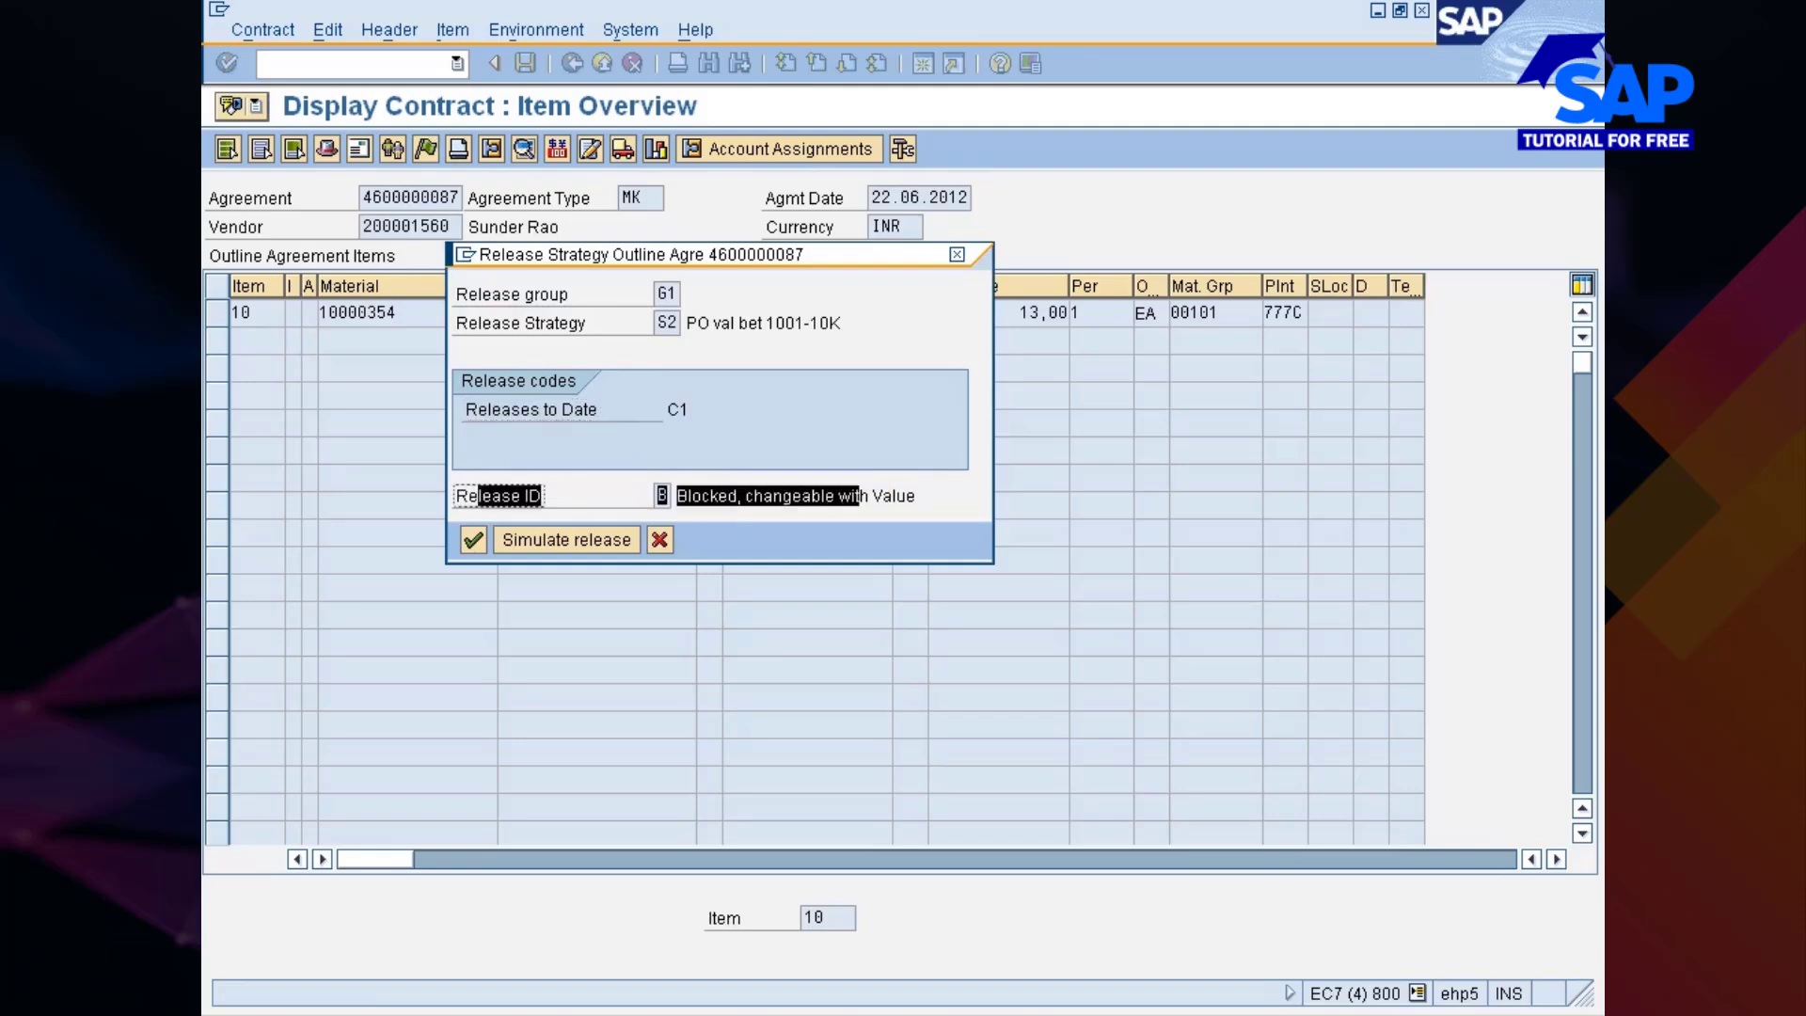
{"action": "left_click", "coordinate": [660, 539]}
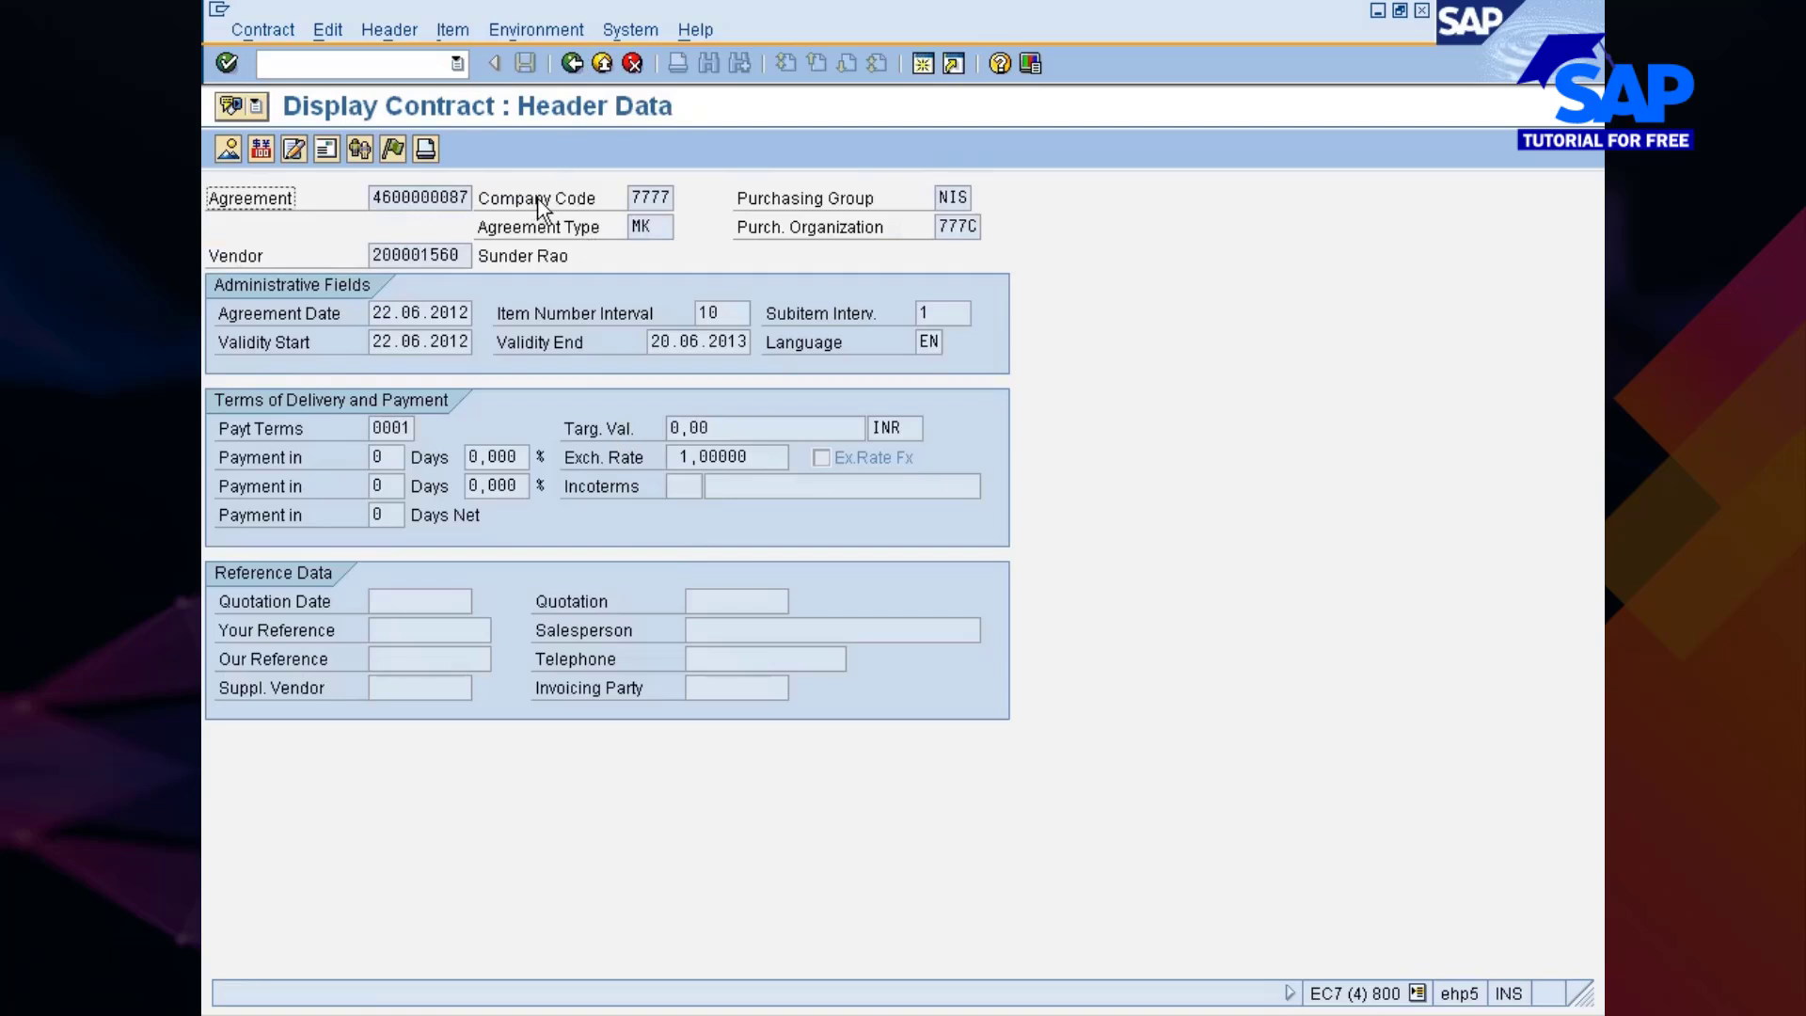
Open the SAP Reference IMG in a new session through transaction SPRO
{"action": "key", "text": "ctrl+slash"}
{"action": "type", "text": "/n"}
{"action": "key", "text": "BackSpace"}
{"action": "type", "text": "ospro"}
{"action": "key", "text": "Return"}
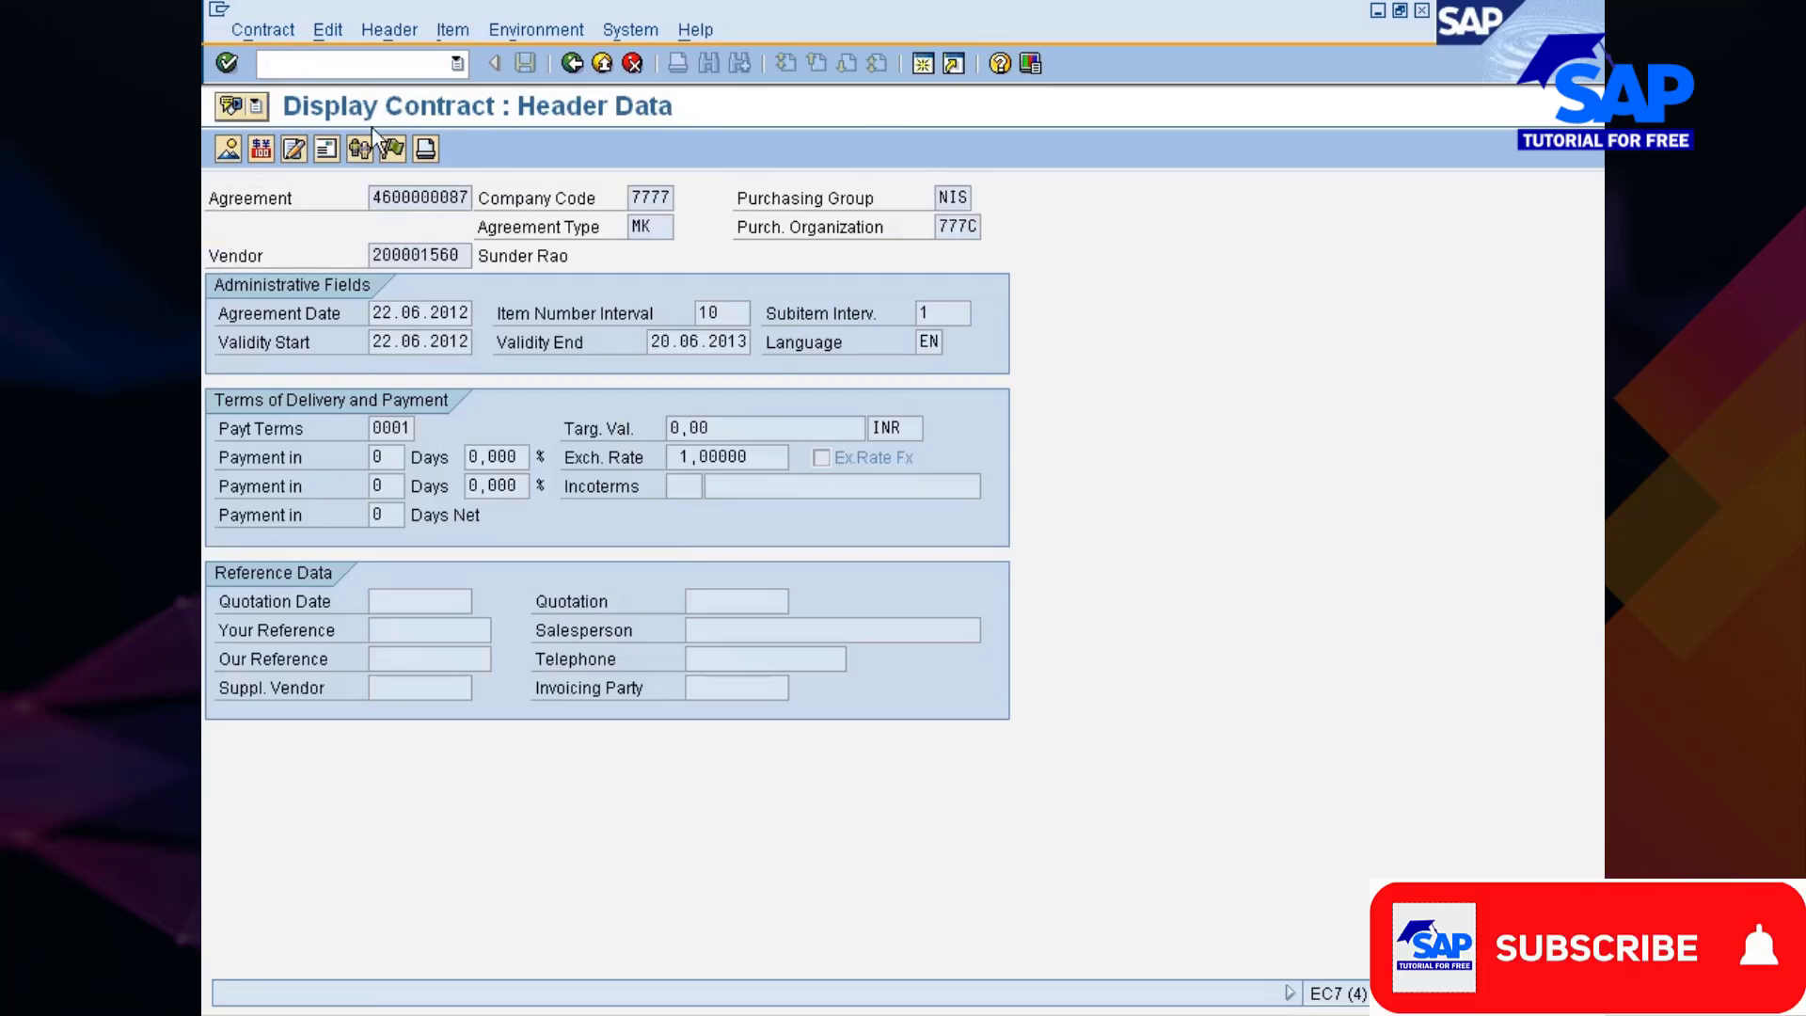
{"action": "left_click", "coordinate": [348, 152]}
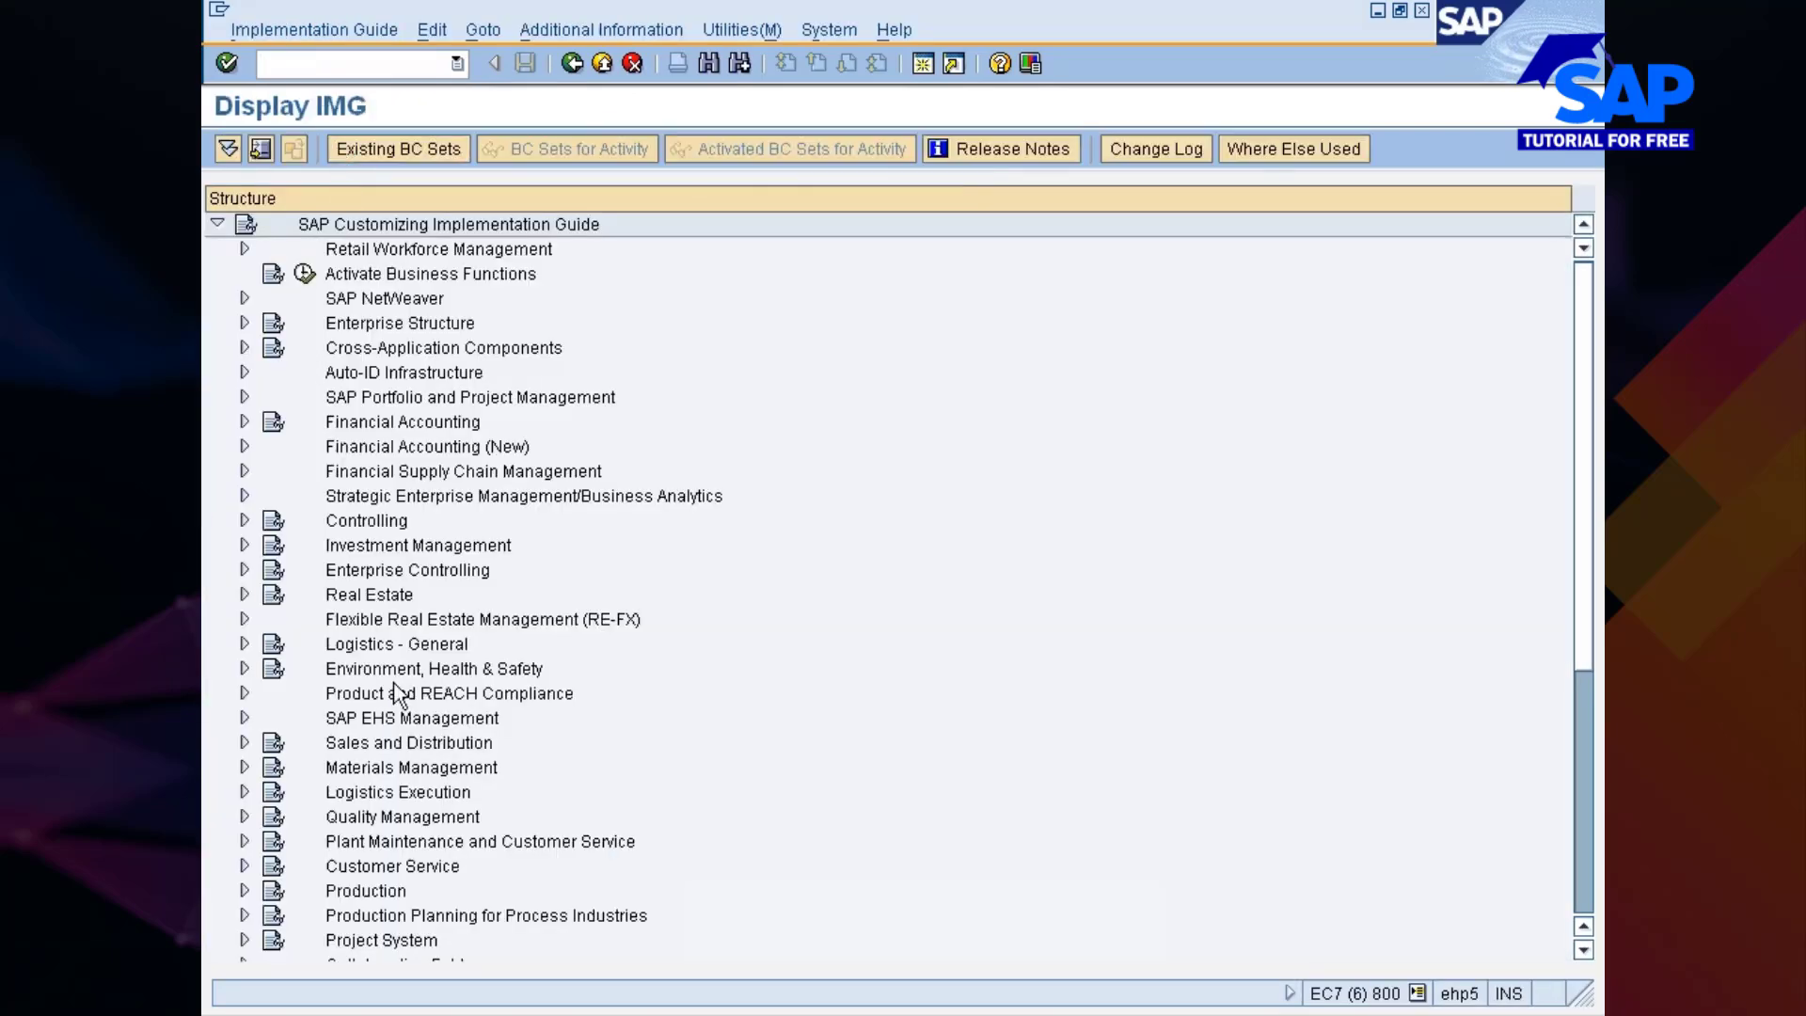
Expand the implementation guide through Materials Management and Purchasing down to the Contract node
{"action": "double_click", "coordinate": [362, 769]}
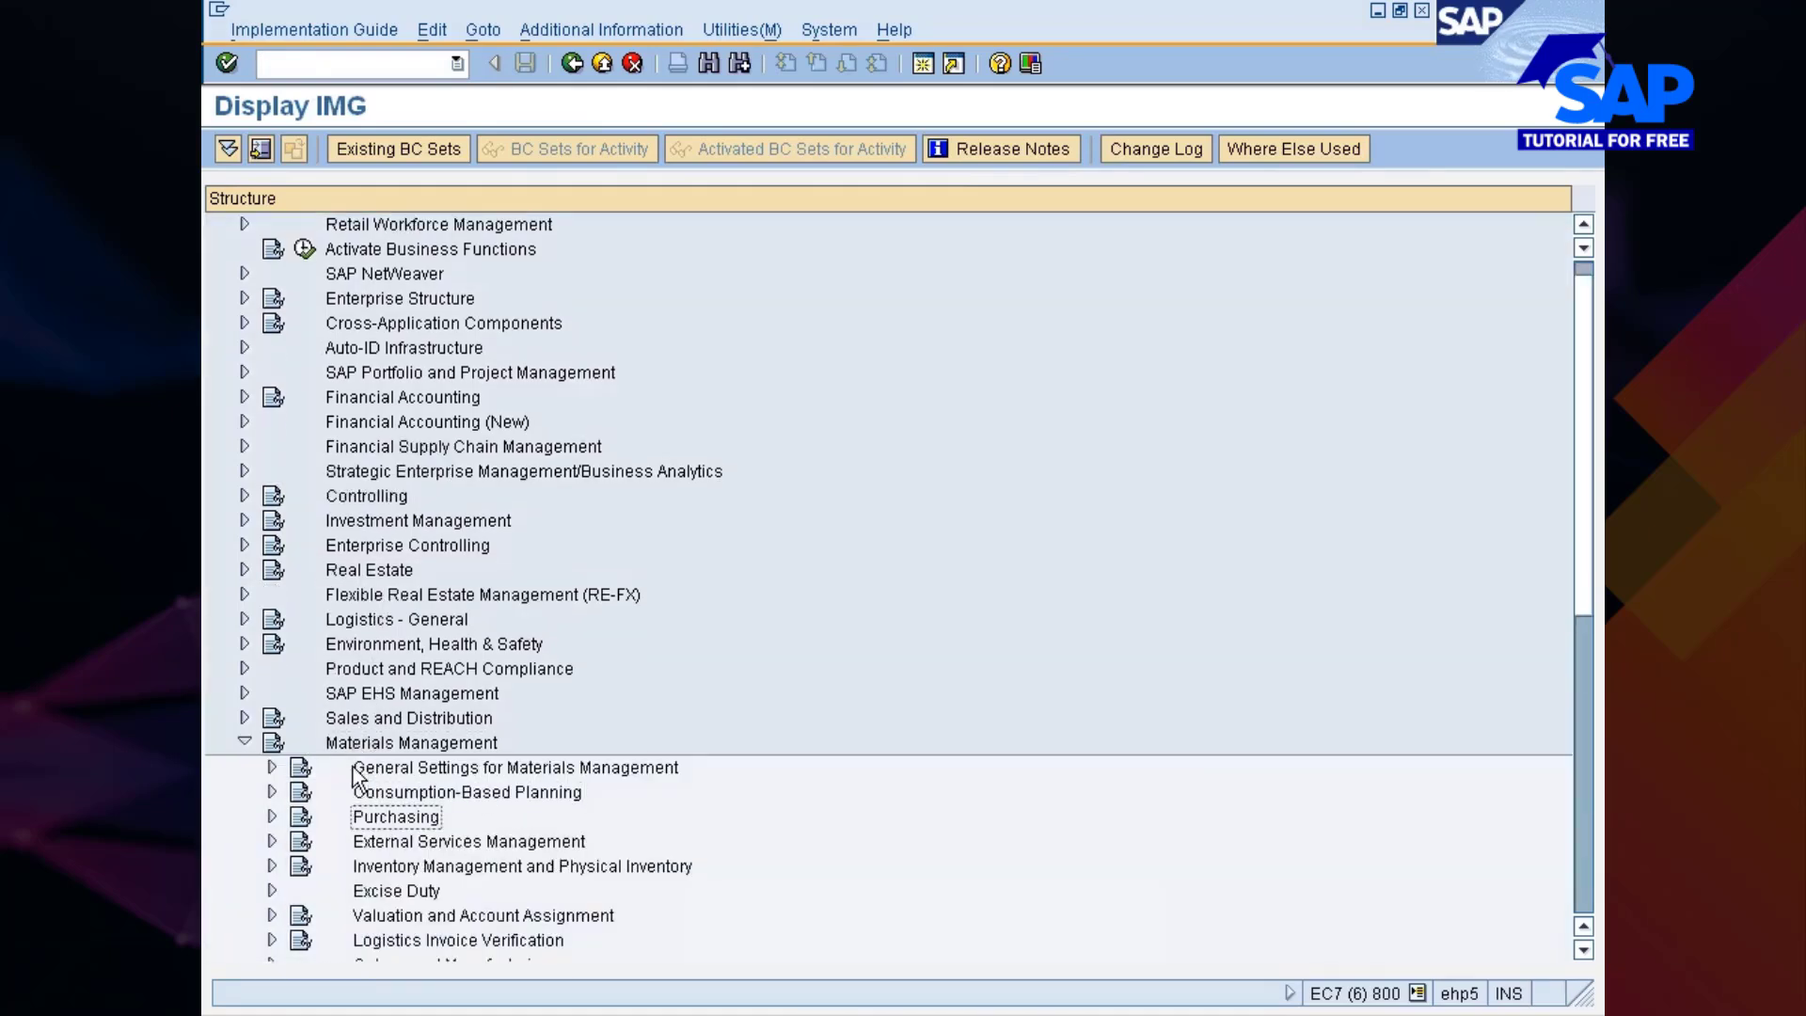
{"action": "key", "text": "Right"}
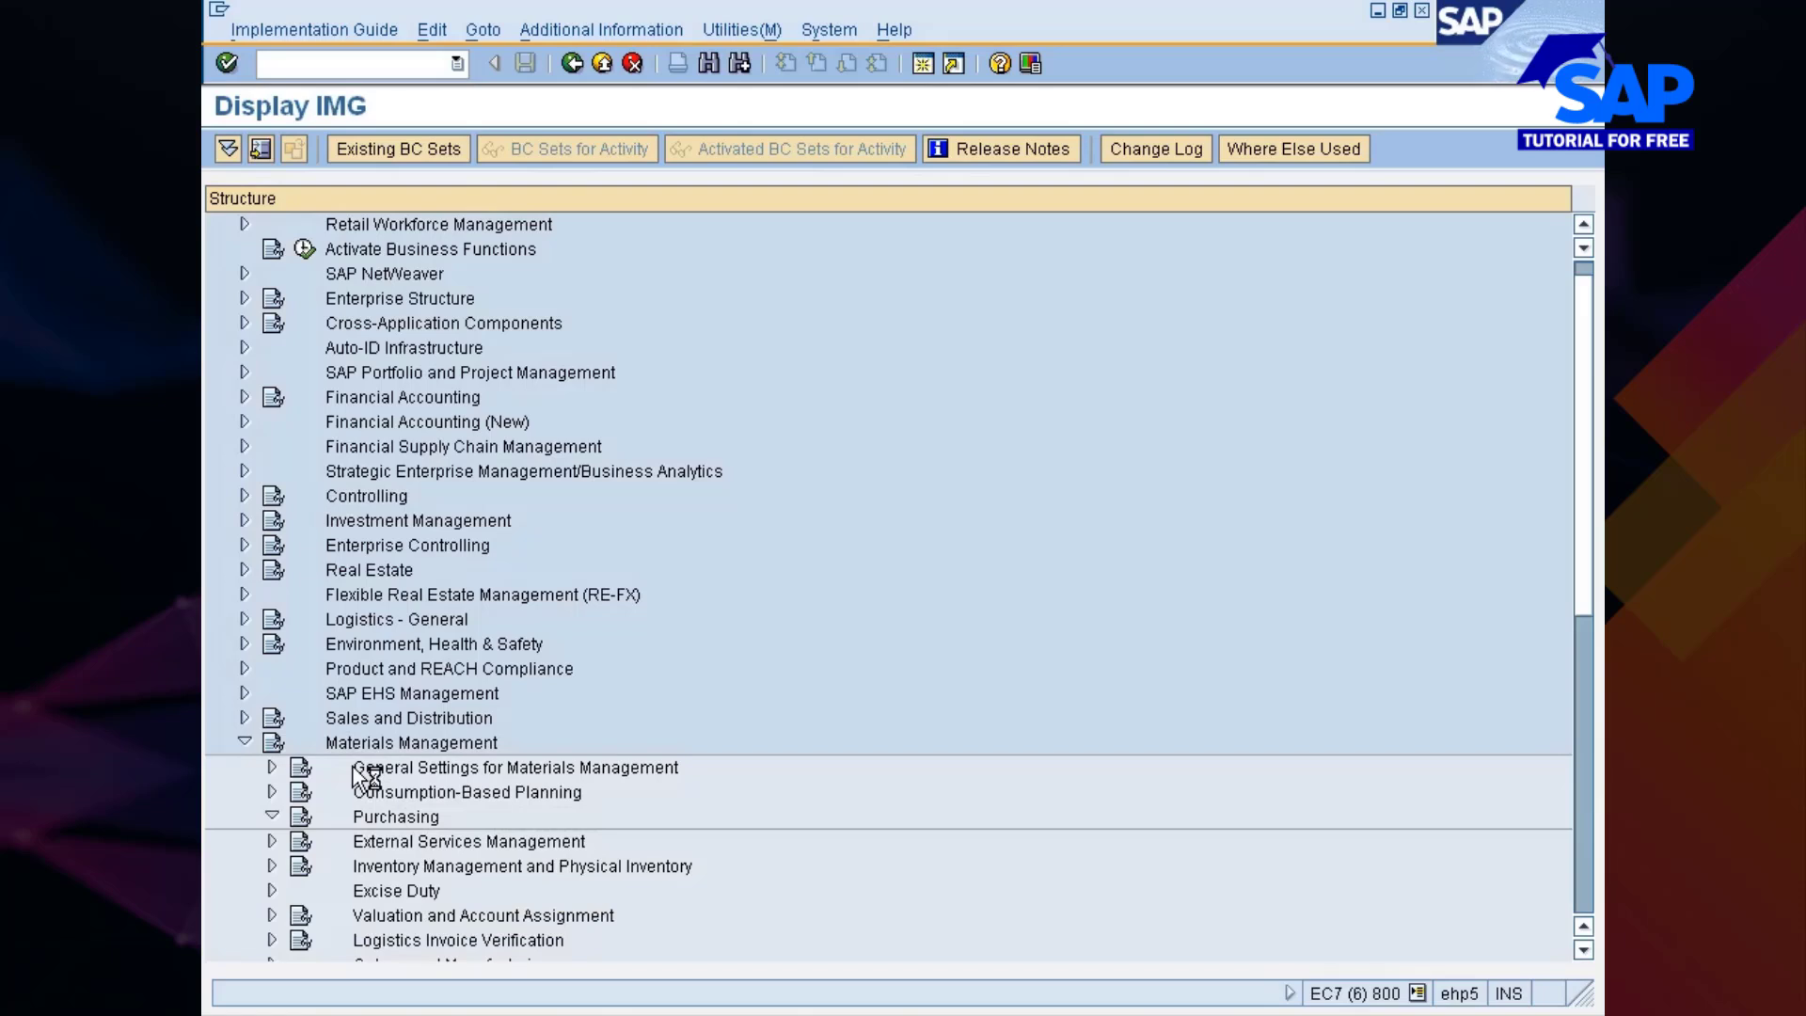
{"action": "key", "text": "Down"}
{"action": "key", "text": "Down"}
{"action": "key", "text": "Down"}
{"action": "key", "text": "Down"}
{"action": "key", "text": "Down"}
{"action": "key", "text": "Down"}
{"action": "key", "text": "Down"}
{"action": "key", "text": "Down"}
{"action": "key", "text": "Down"}
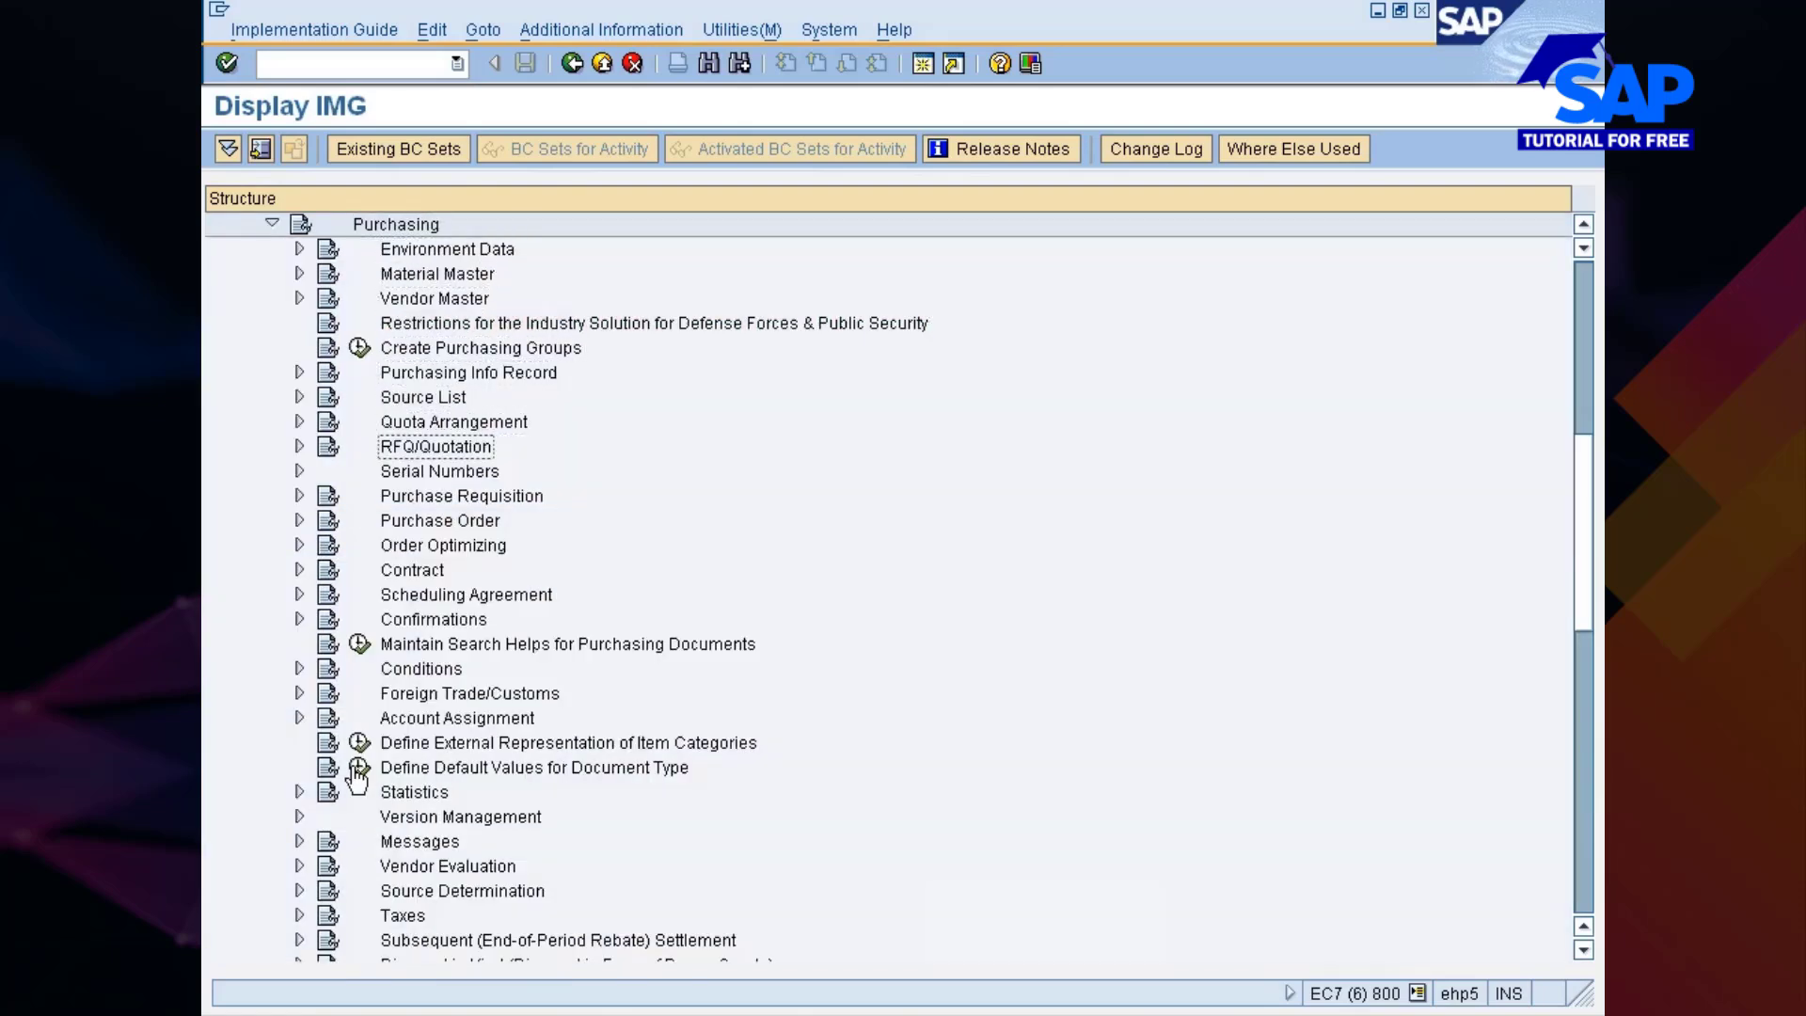
{"action": "key", "text": "Down"}
{"action": "key", "text": "Down"}
{"action": "key", "text": "Down"}
{"action": "key", "text": "Down"}
{"action": "key", "text": "Down"}
{"action": "key", "text": "Right"}
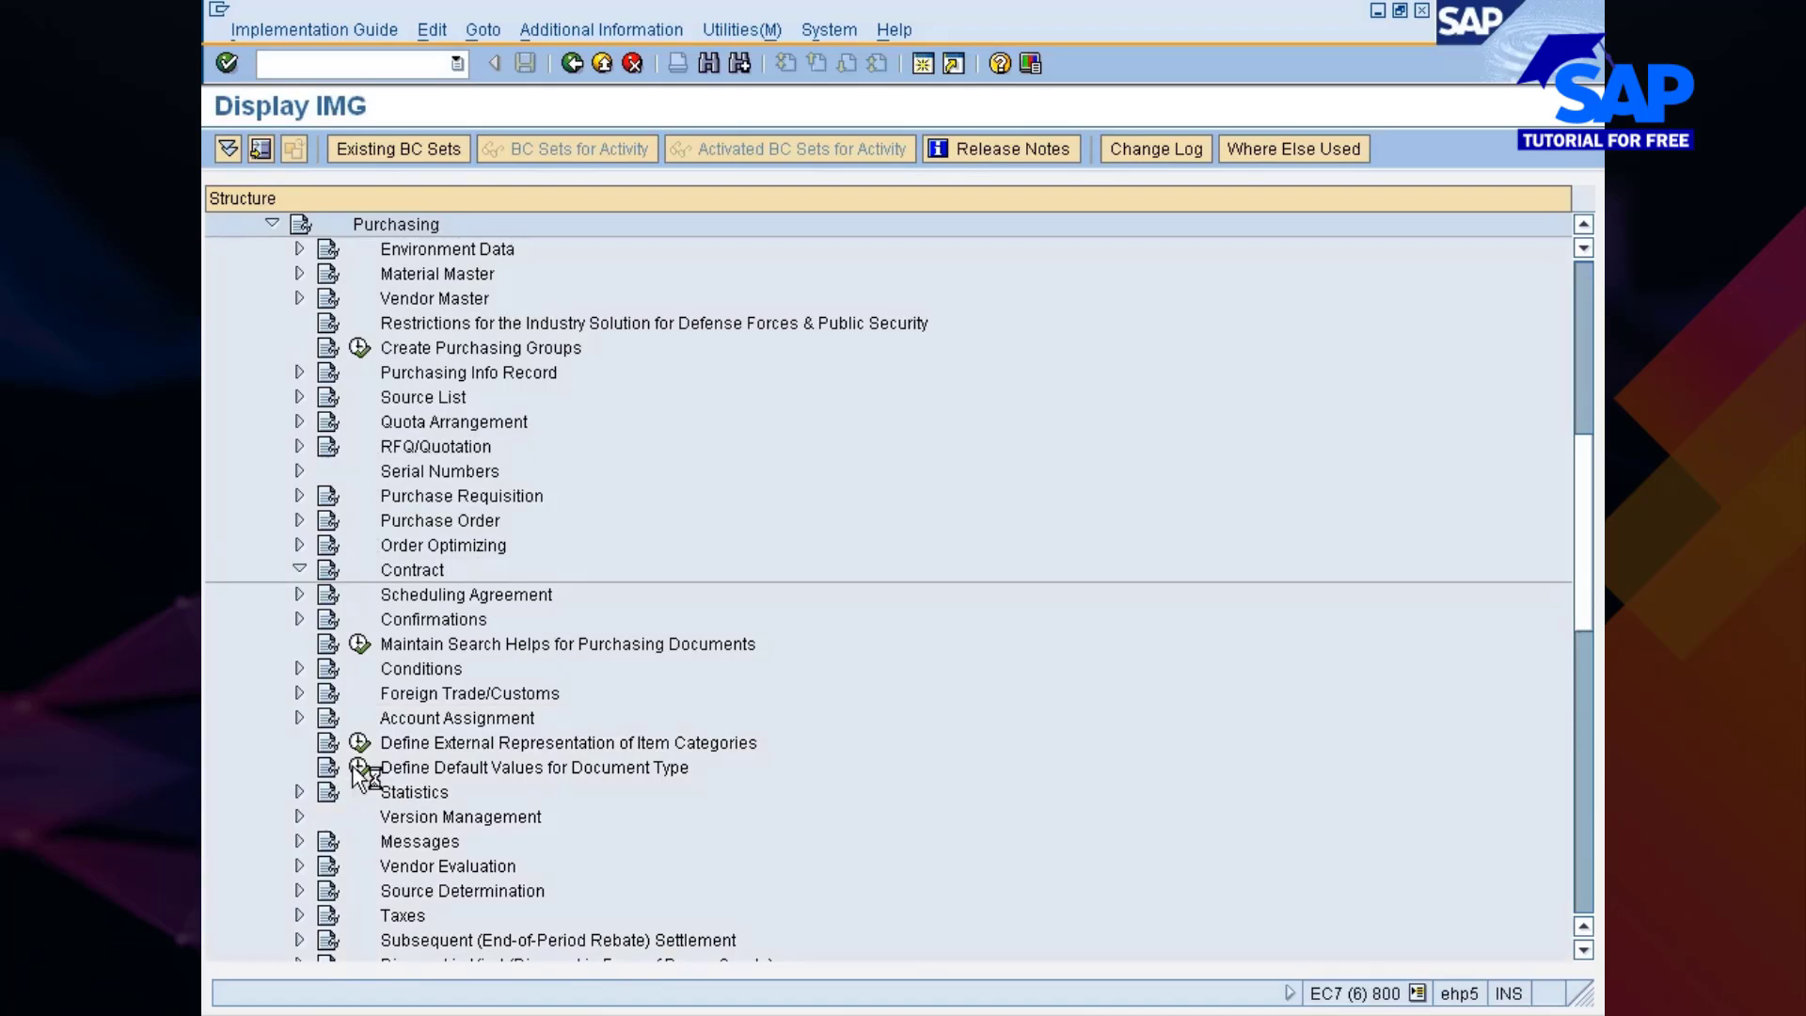
Expand Release Procedure for Contracts and open the activities of Define Release Procedure for Contracts
{"action": "key", "text": "Down"}
{"action": "key", "text": "Down"}
{"action": "key", "text": "Down"}
{"action": "key", "text": "Down"}
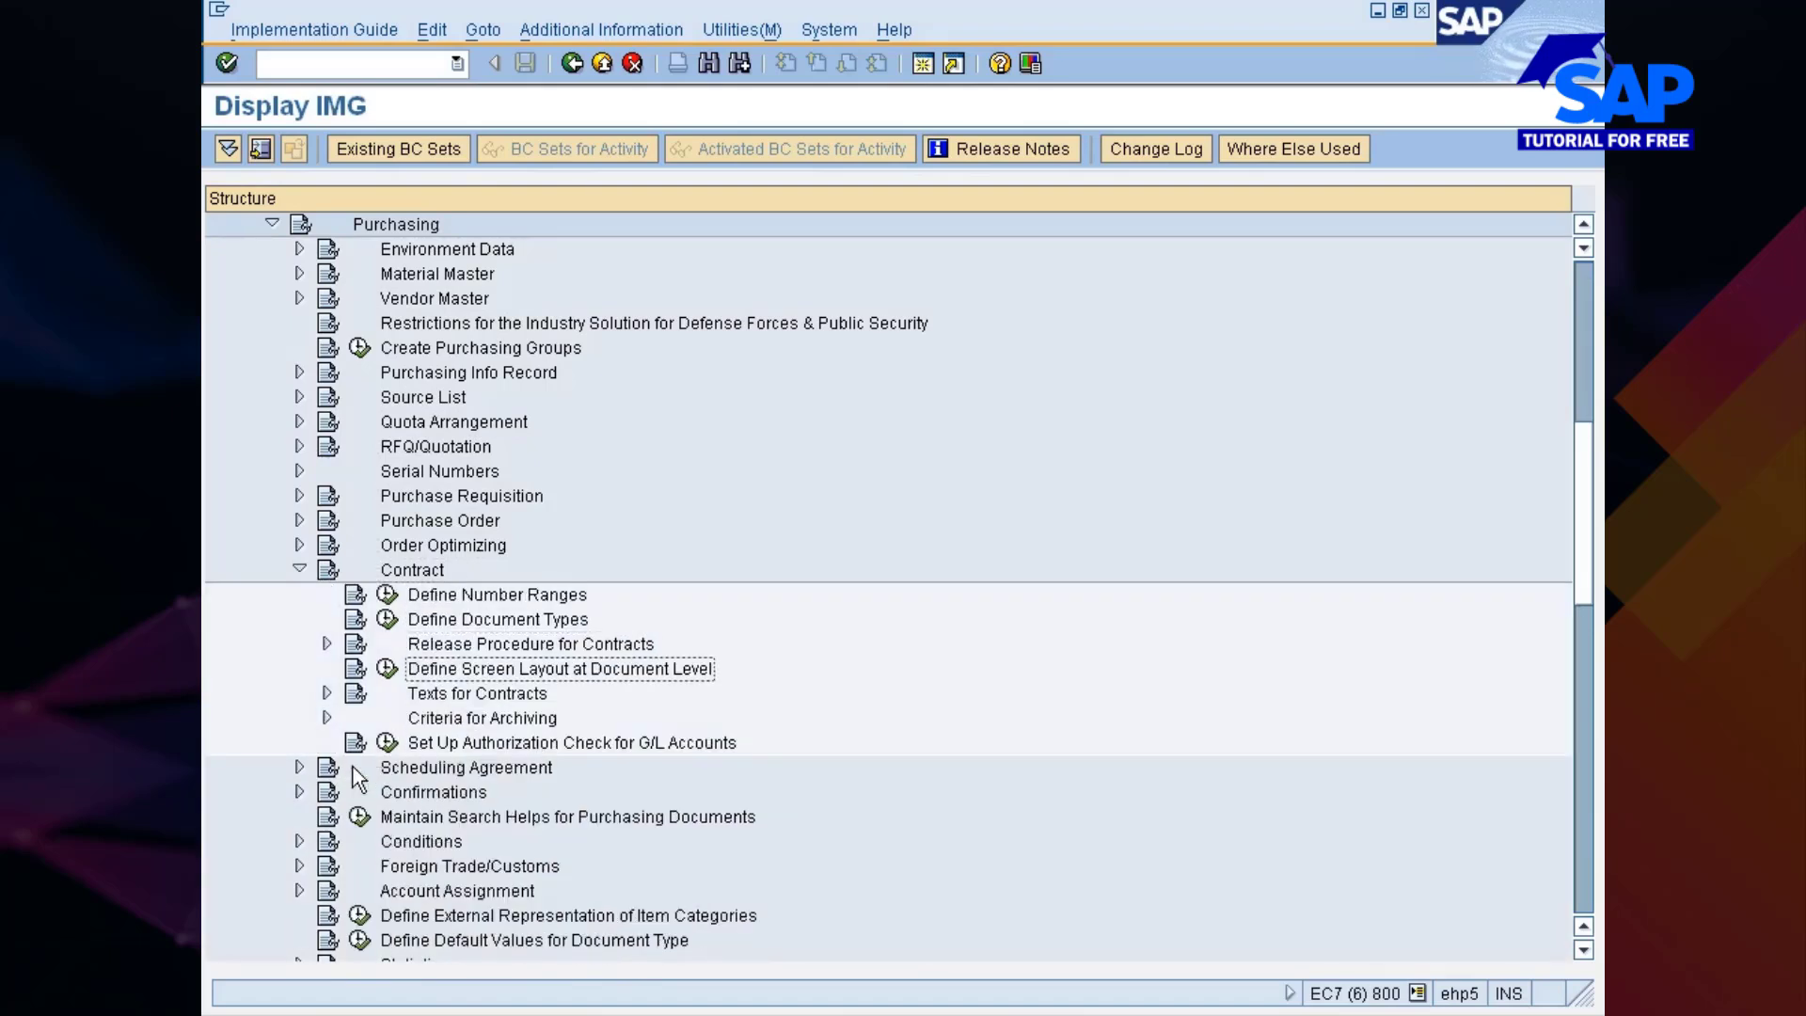
{"action": "key", "text": "Up"}
{"action": "key", "text": "Right"}
{"action": "key", "text": "Down"}
{"action": "key", "text": "Down"}
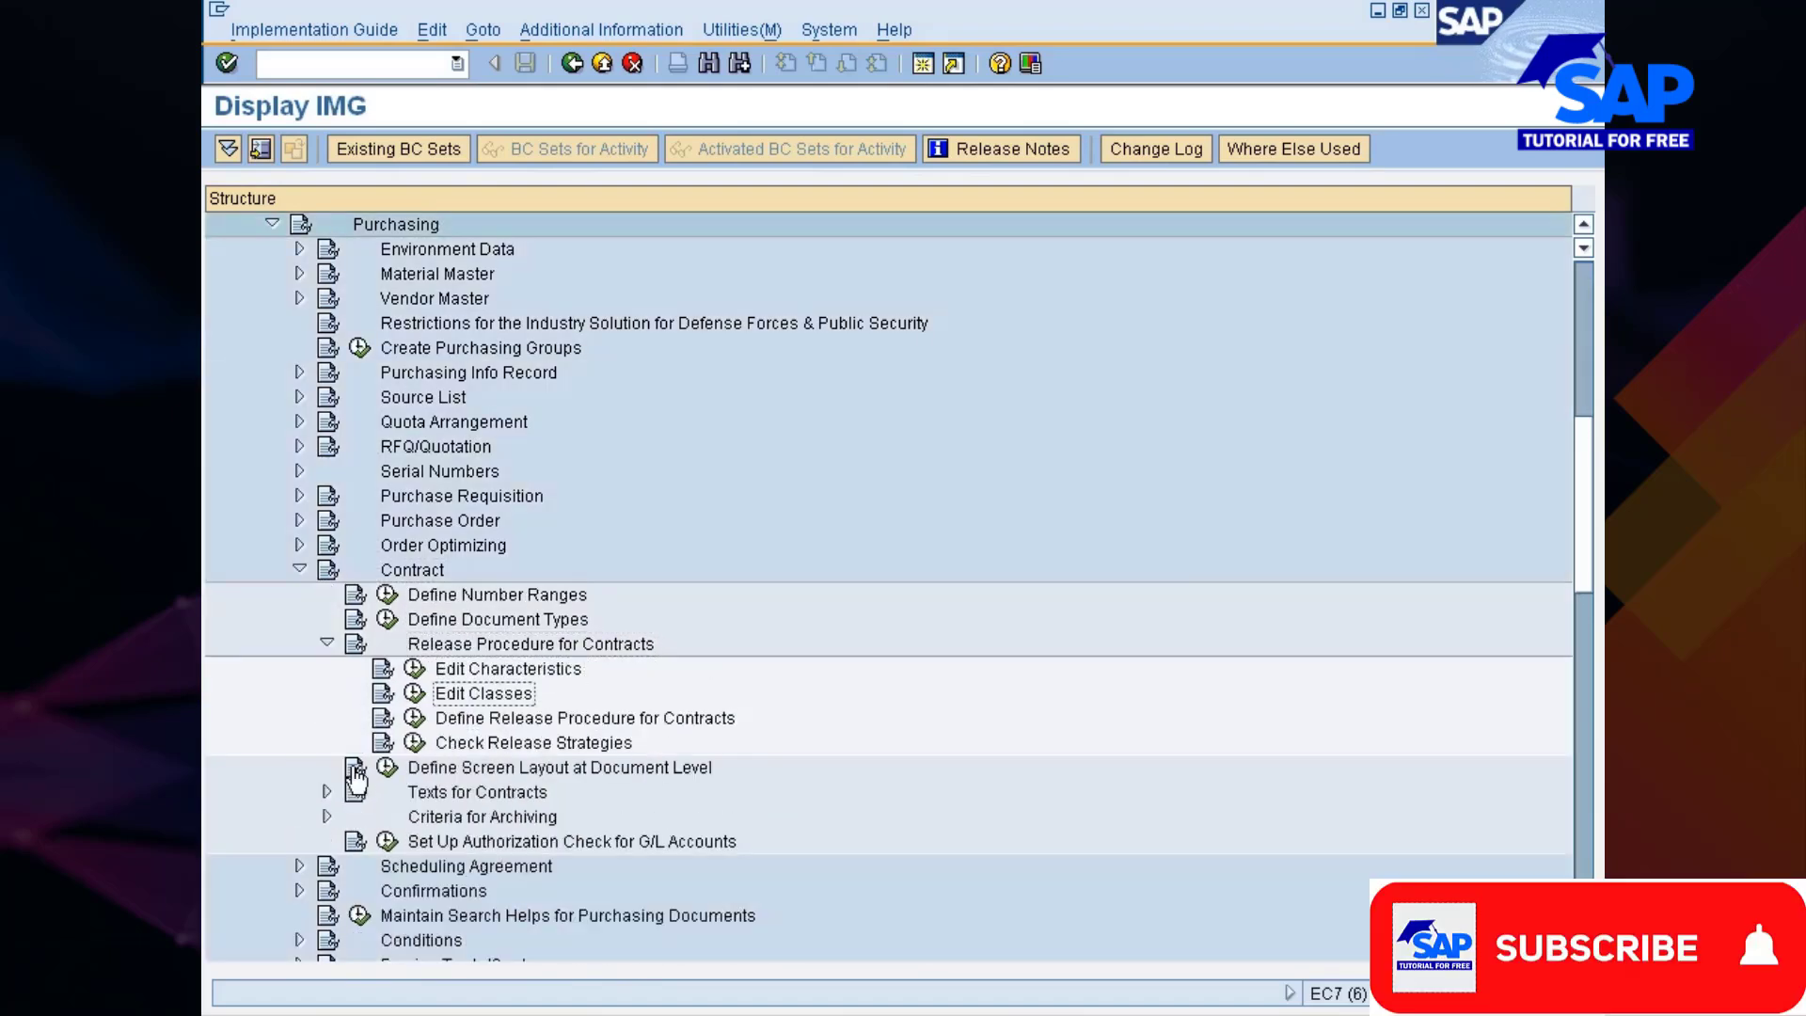
{"action": "left_click", "coordinate": [414, 717]}
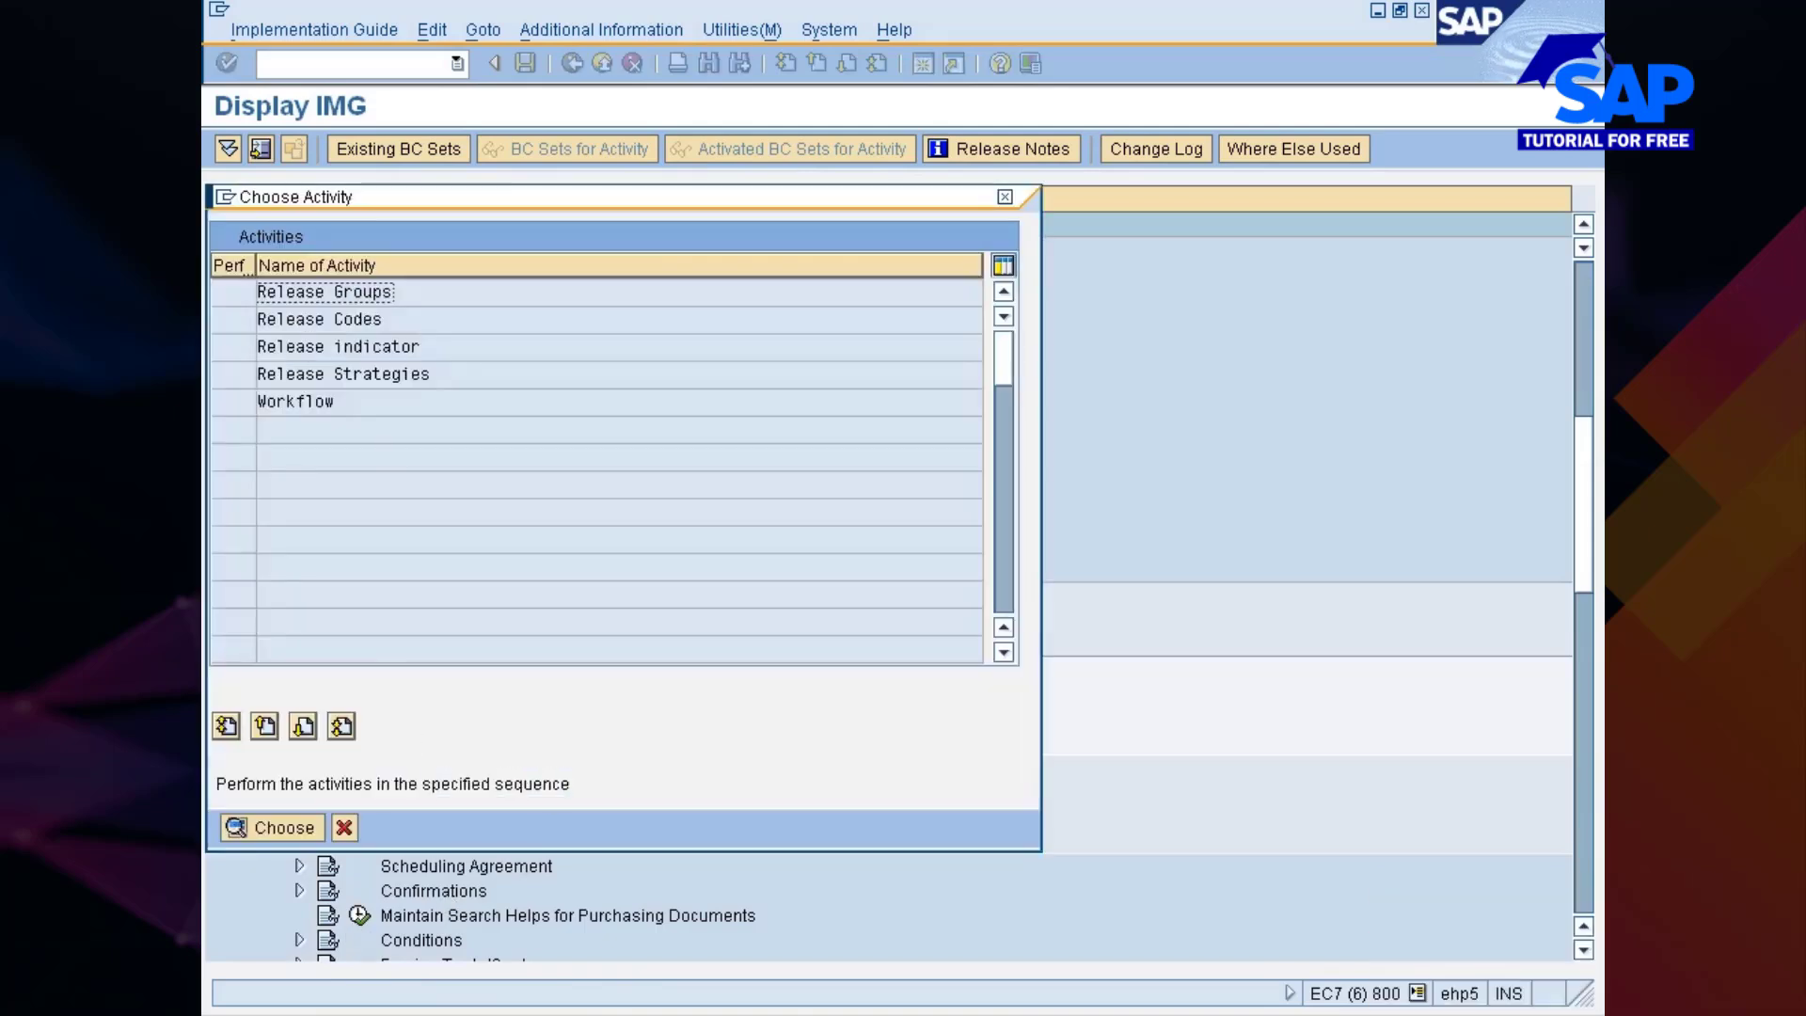
Delete release groups G1, G2 and G3 and record the change in customizing request EC7K900551
{"action": "double_click", "coordinate": [303, 394]}
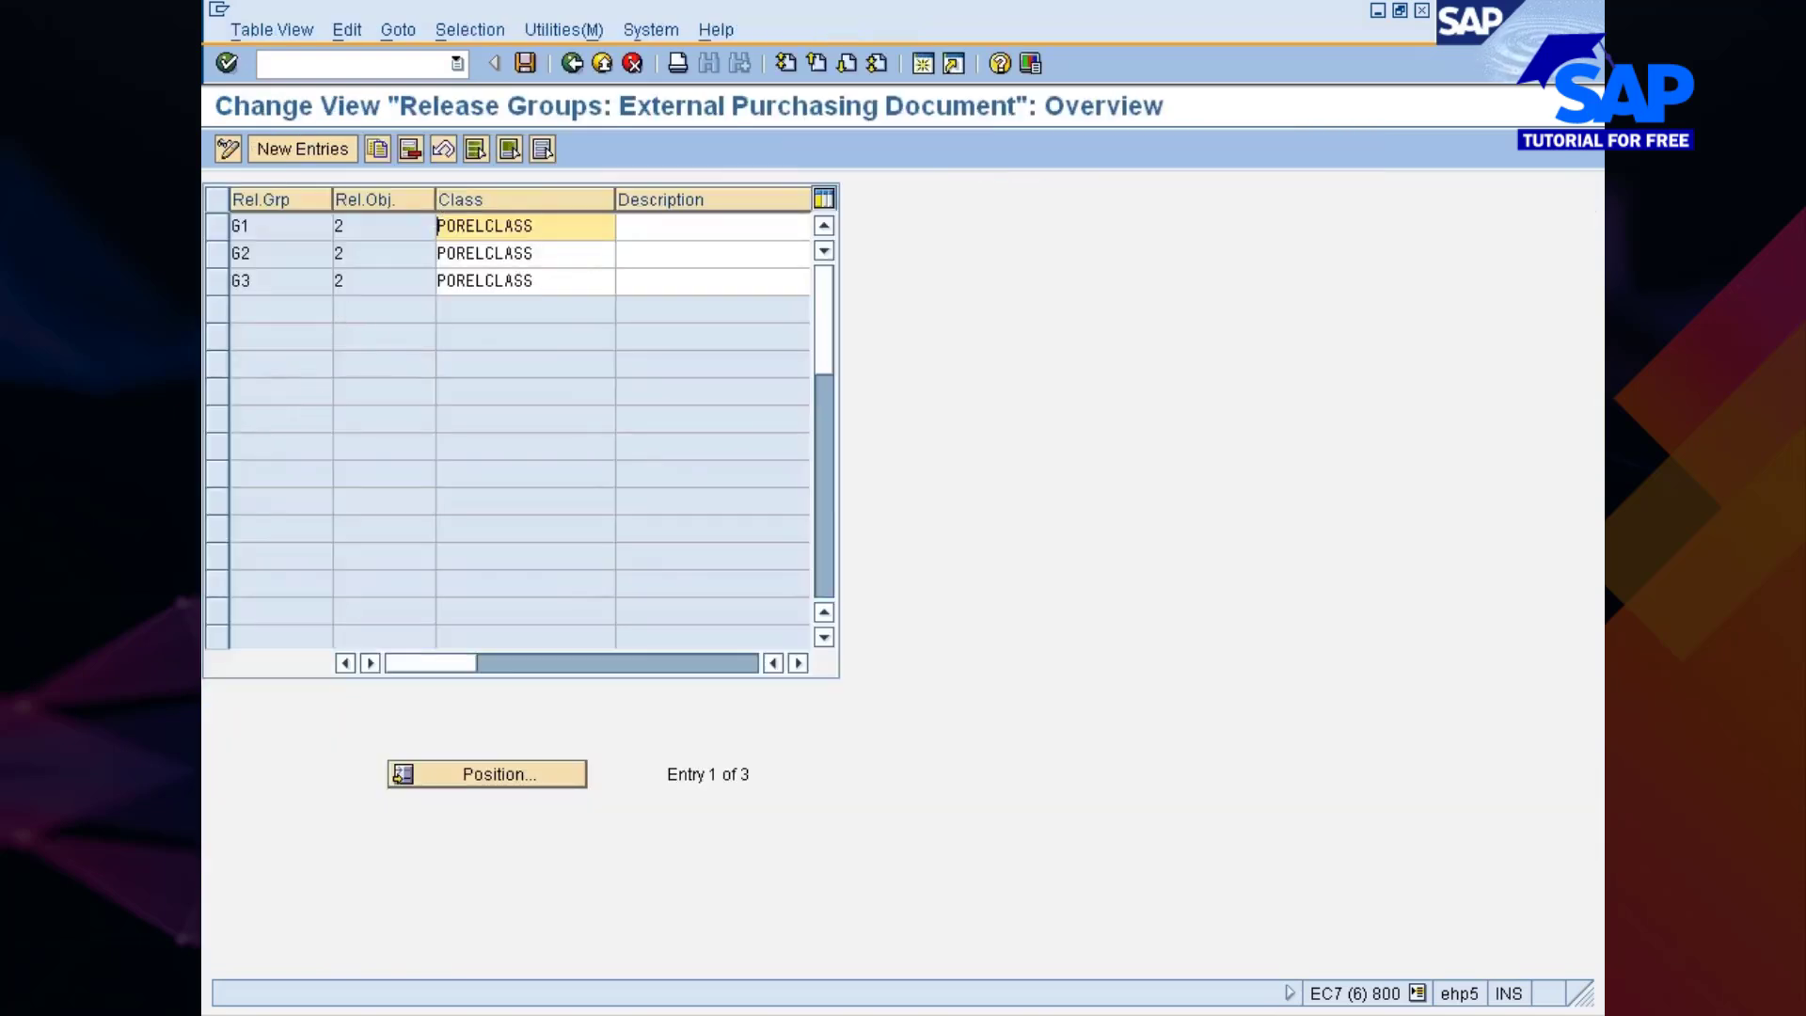
{"action": "left_click", "coordinate": [341, 253]}
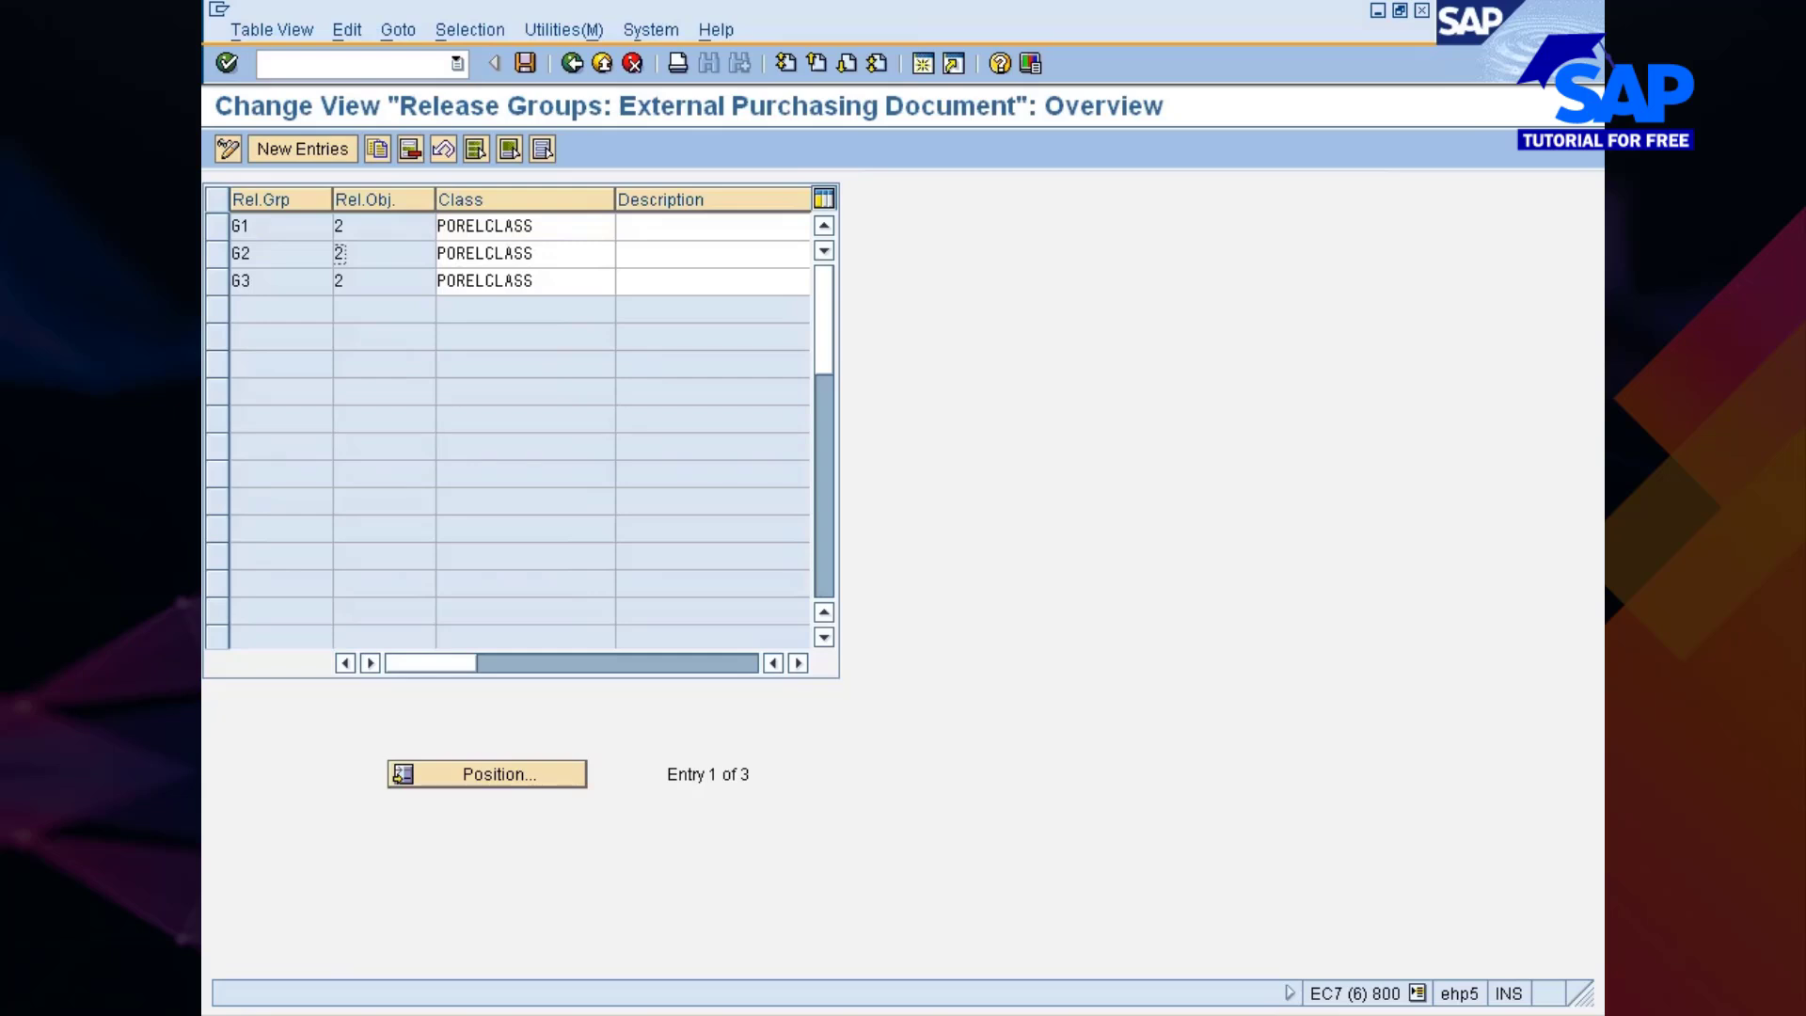
{"action": "left_click_drag", "start_coordinate": [218, 229], "coordinate": [216, 272]}
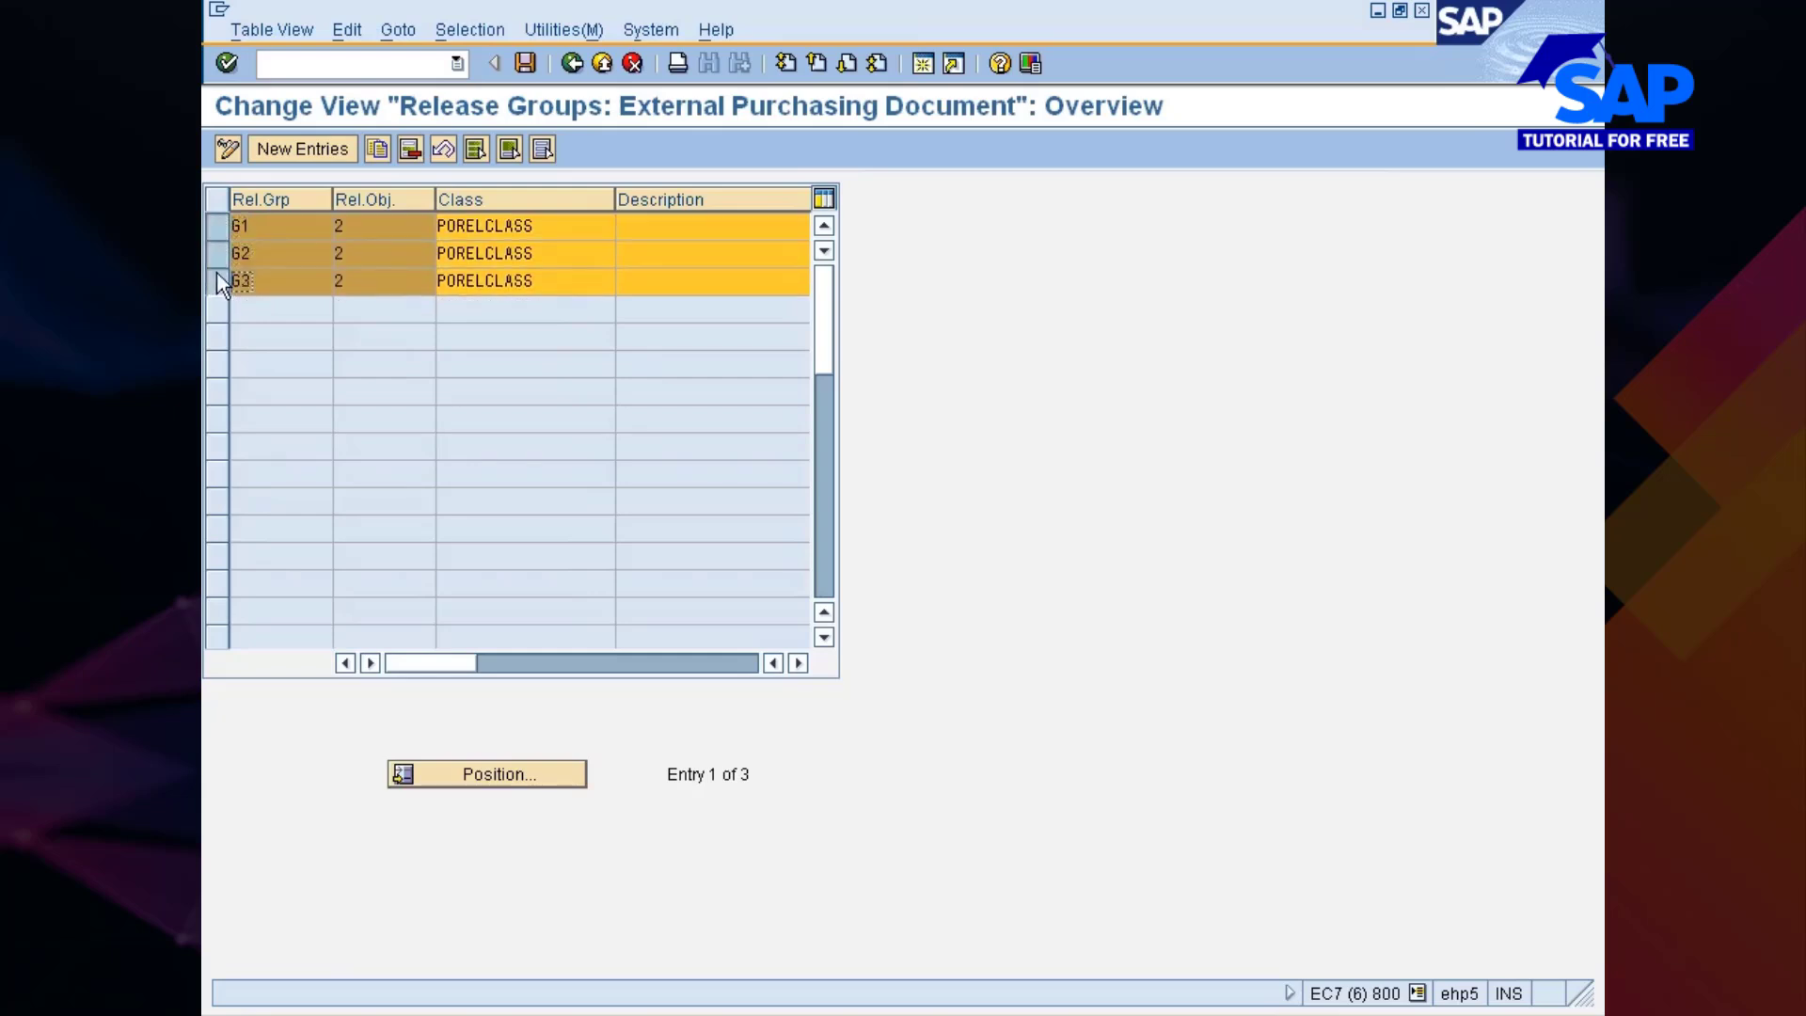
{"action": "left_click", "coordinate": [410, 154]}
{"action": "key", "text": "Return"}
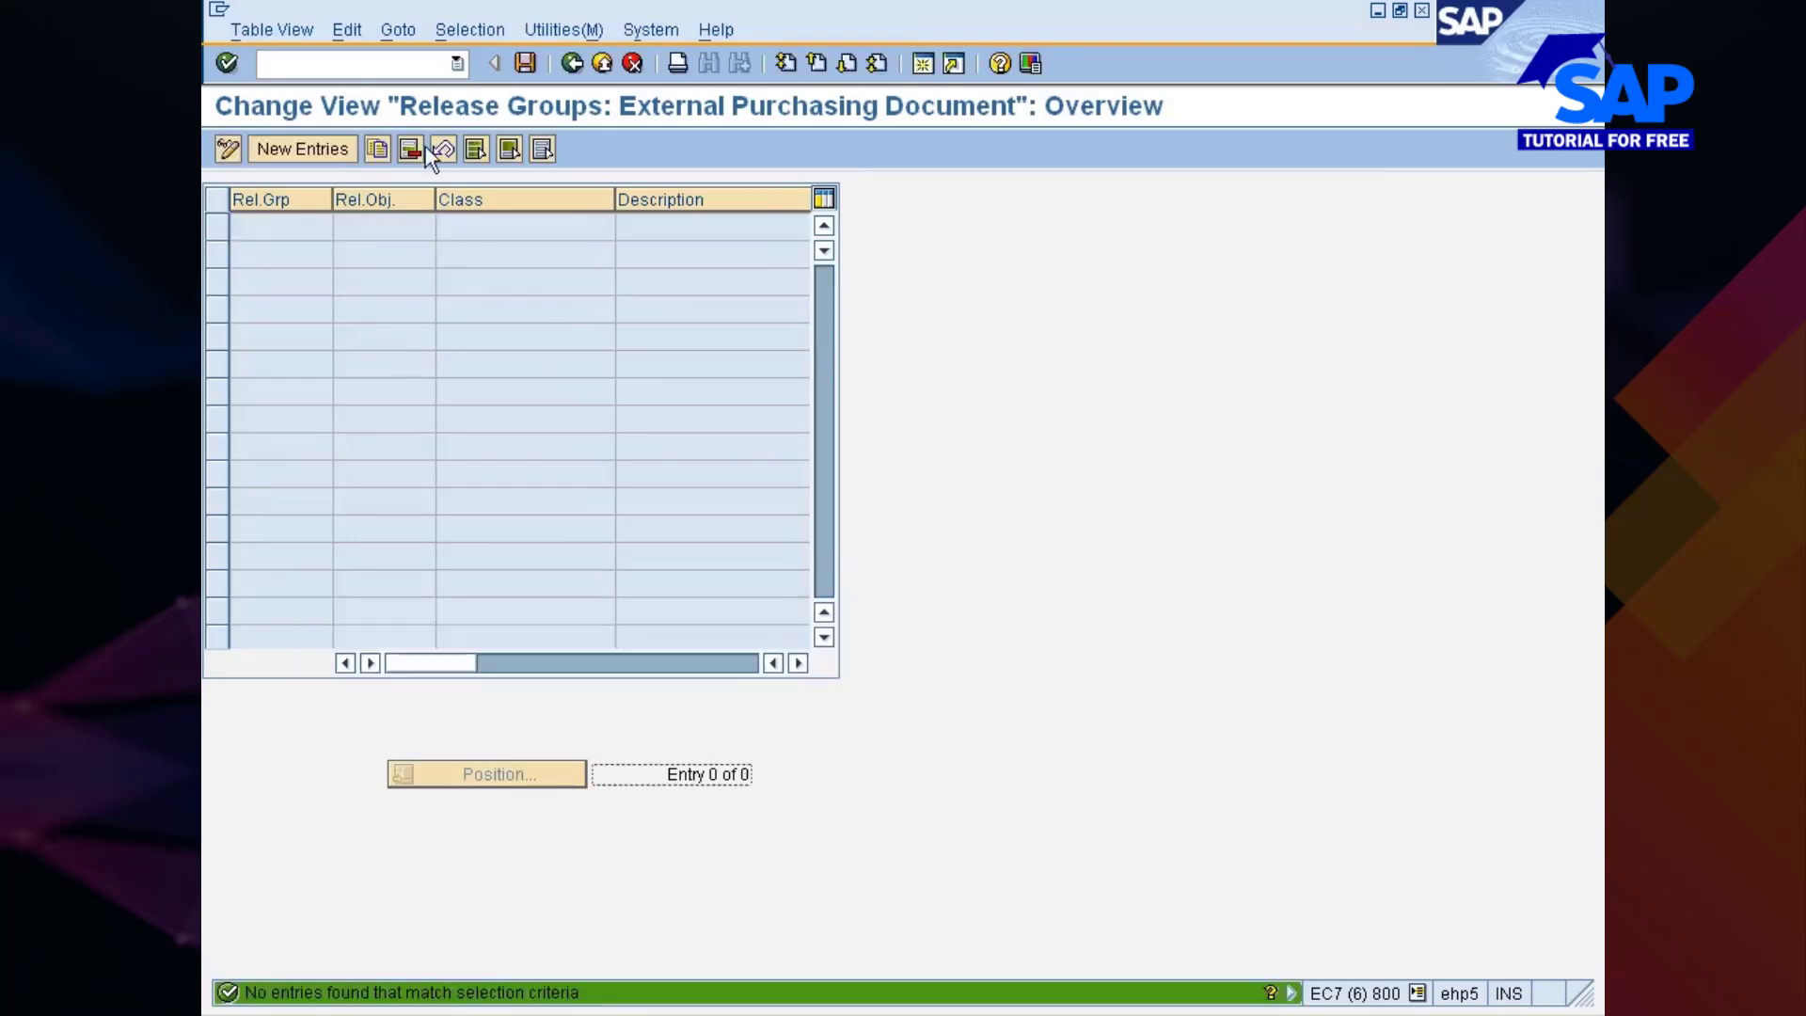
{"action": "left_click", "coordinate": [572, 64]}
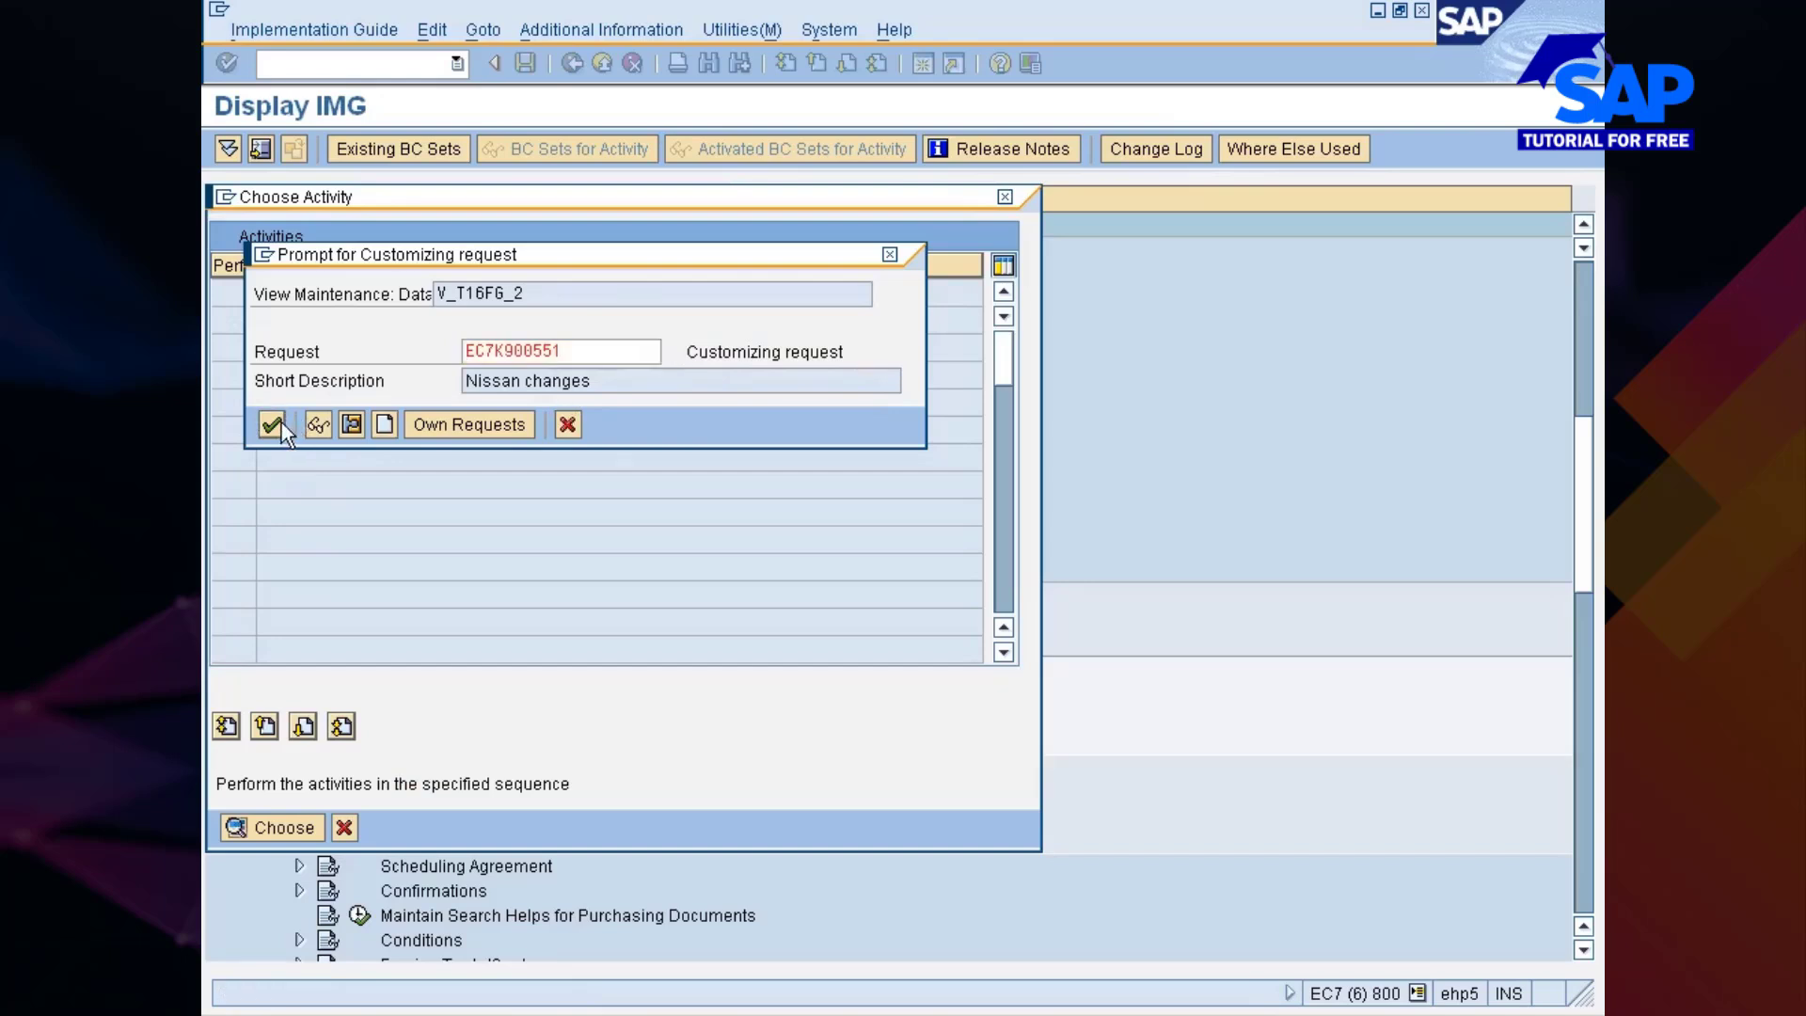
{"action": "left_click", "coordinate": [280, 422]}
{"action": "left_click", "coordinate": [558, 66]}
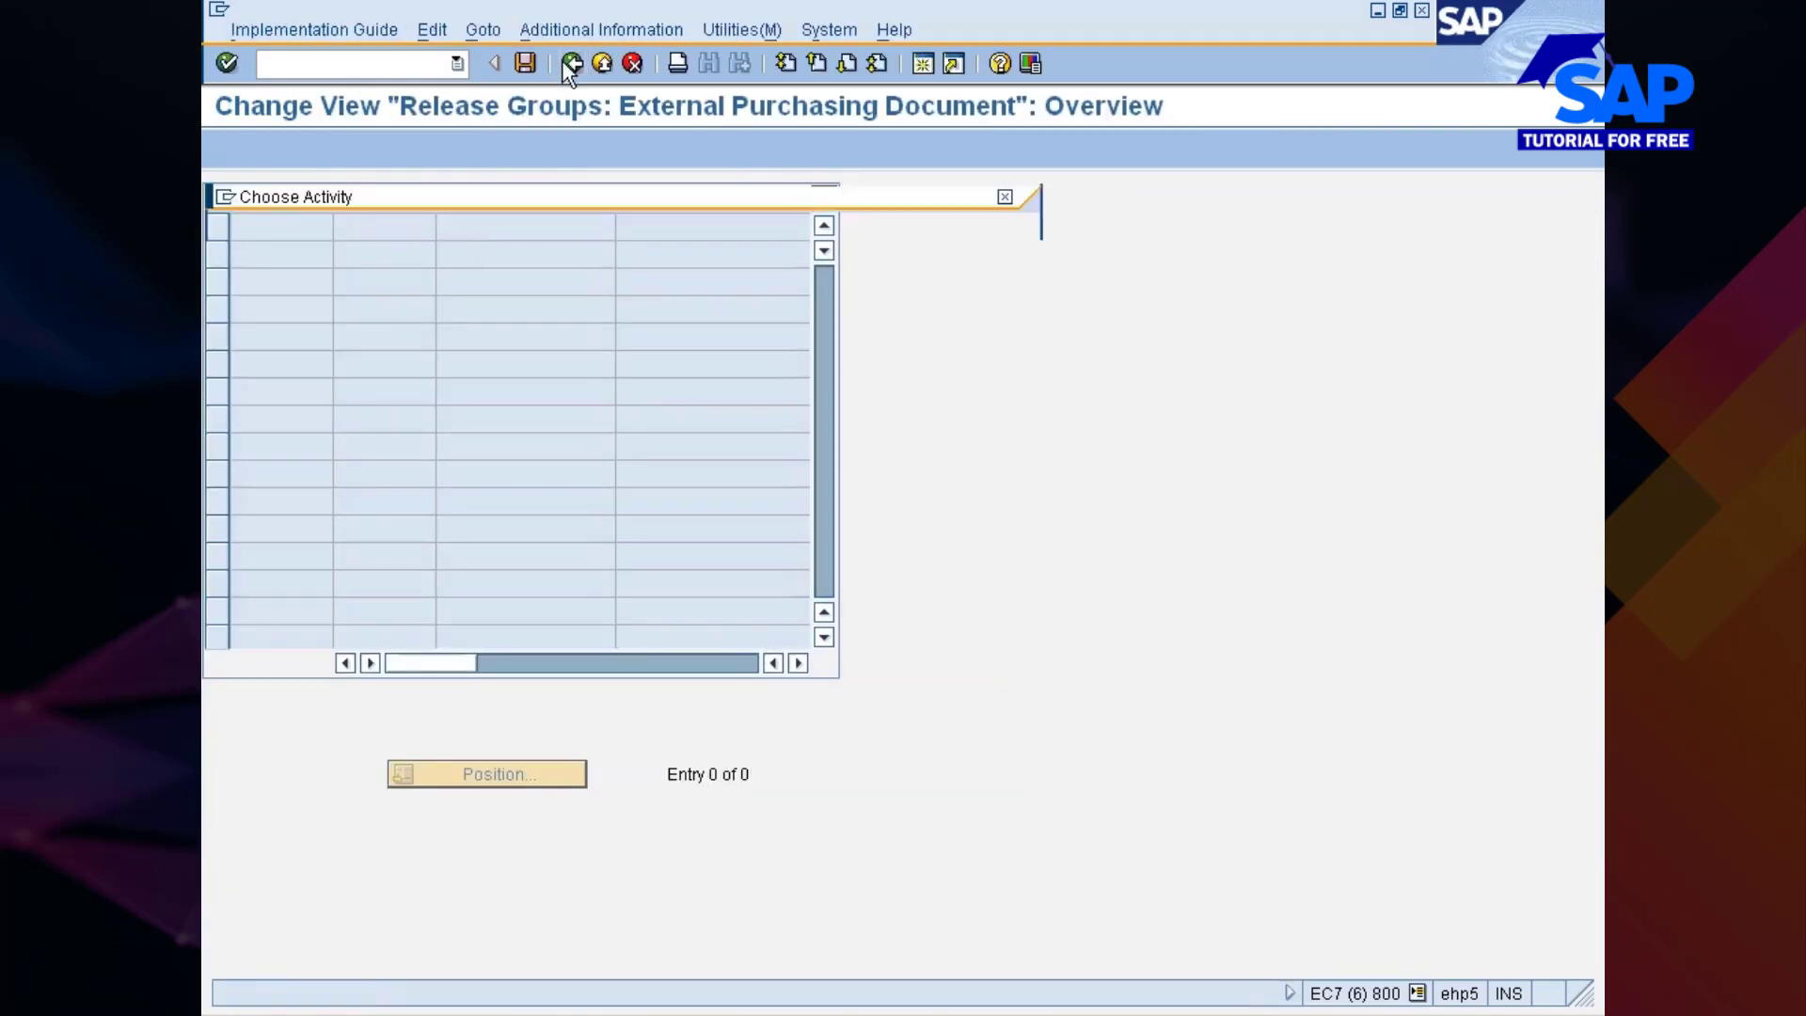
Check the remaining release codes, release indicators and release strategies for external purchasing documents, and close the activity list
{"action": "double_click", "coordinate": [357, 321]}
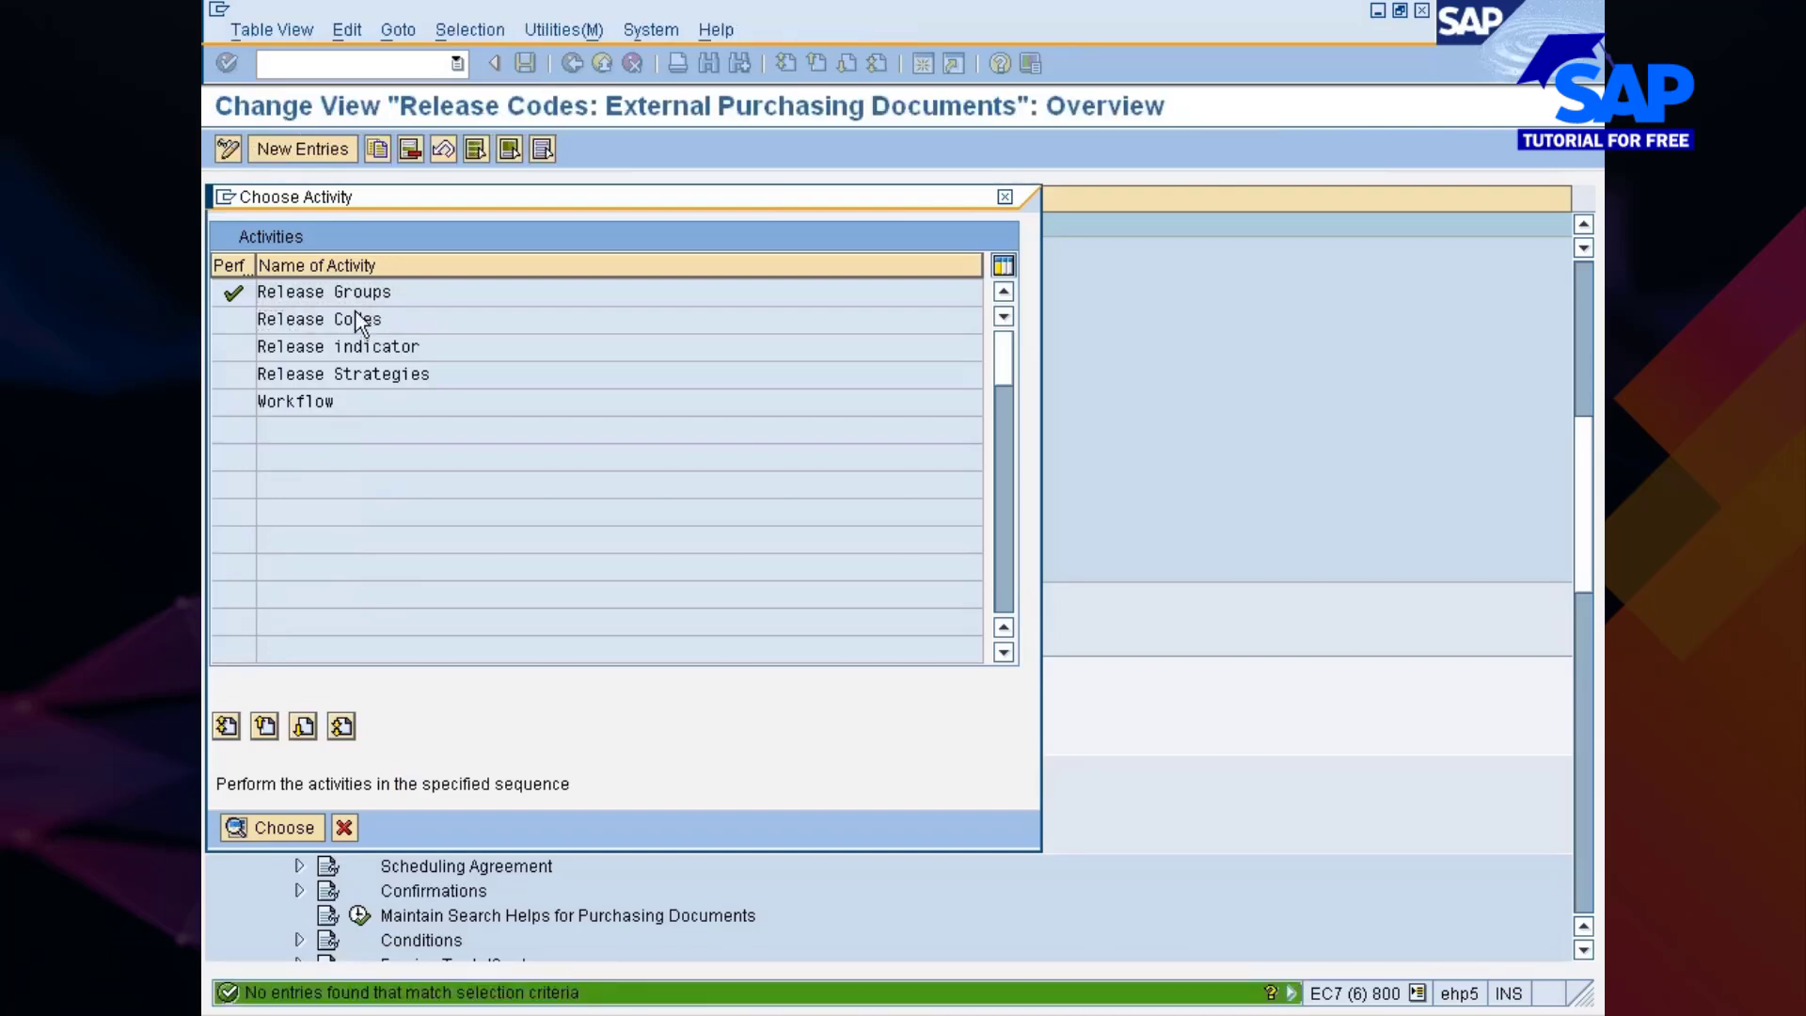
{"action": "left_click", "coordinate": [569, 65]}
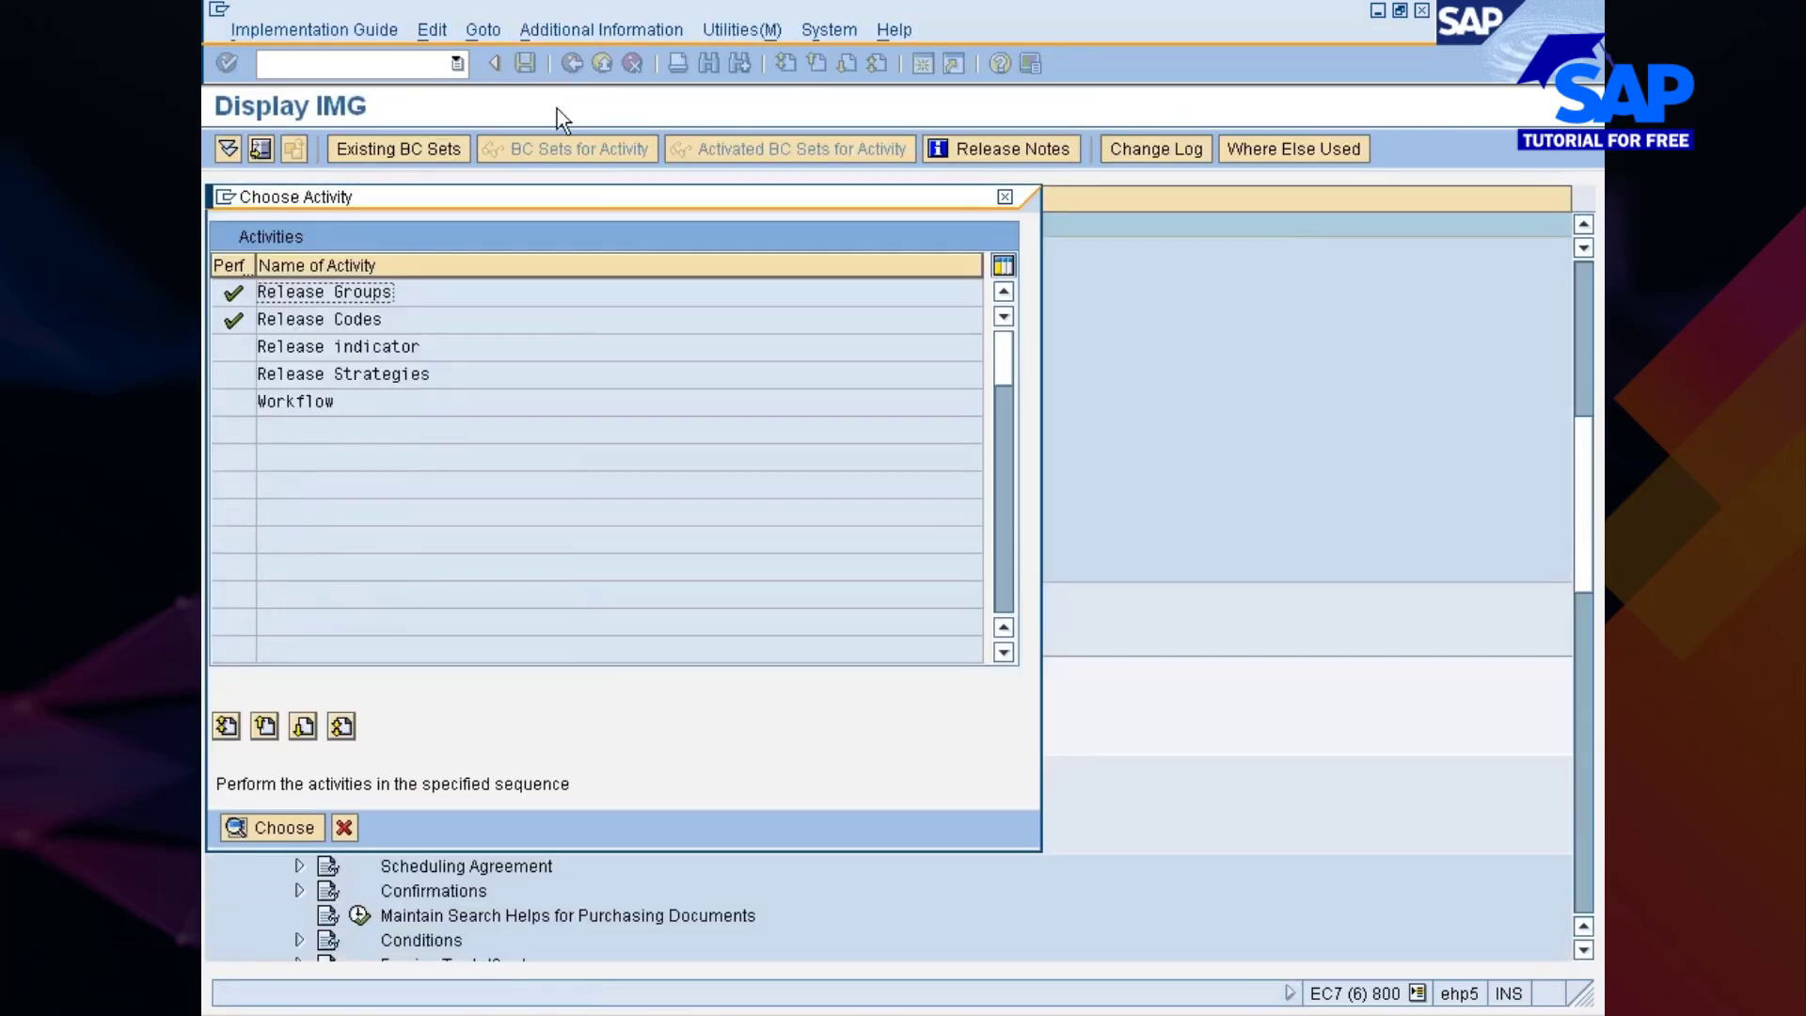
{"action": "double_click", "coordinate": [325, 345]}
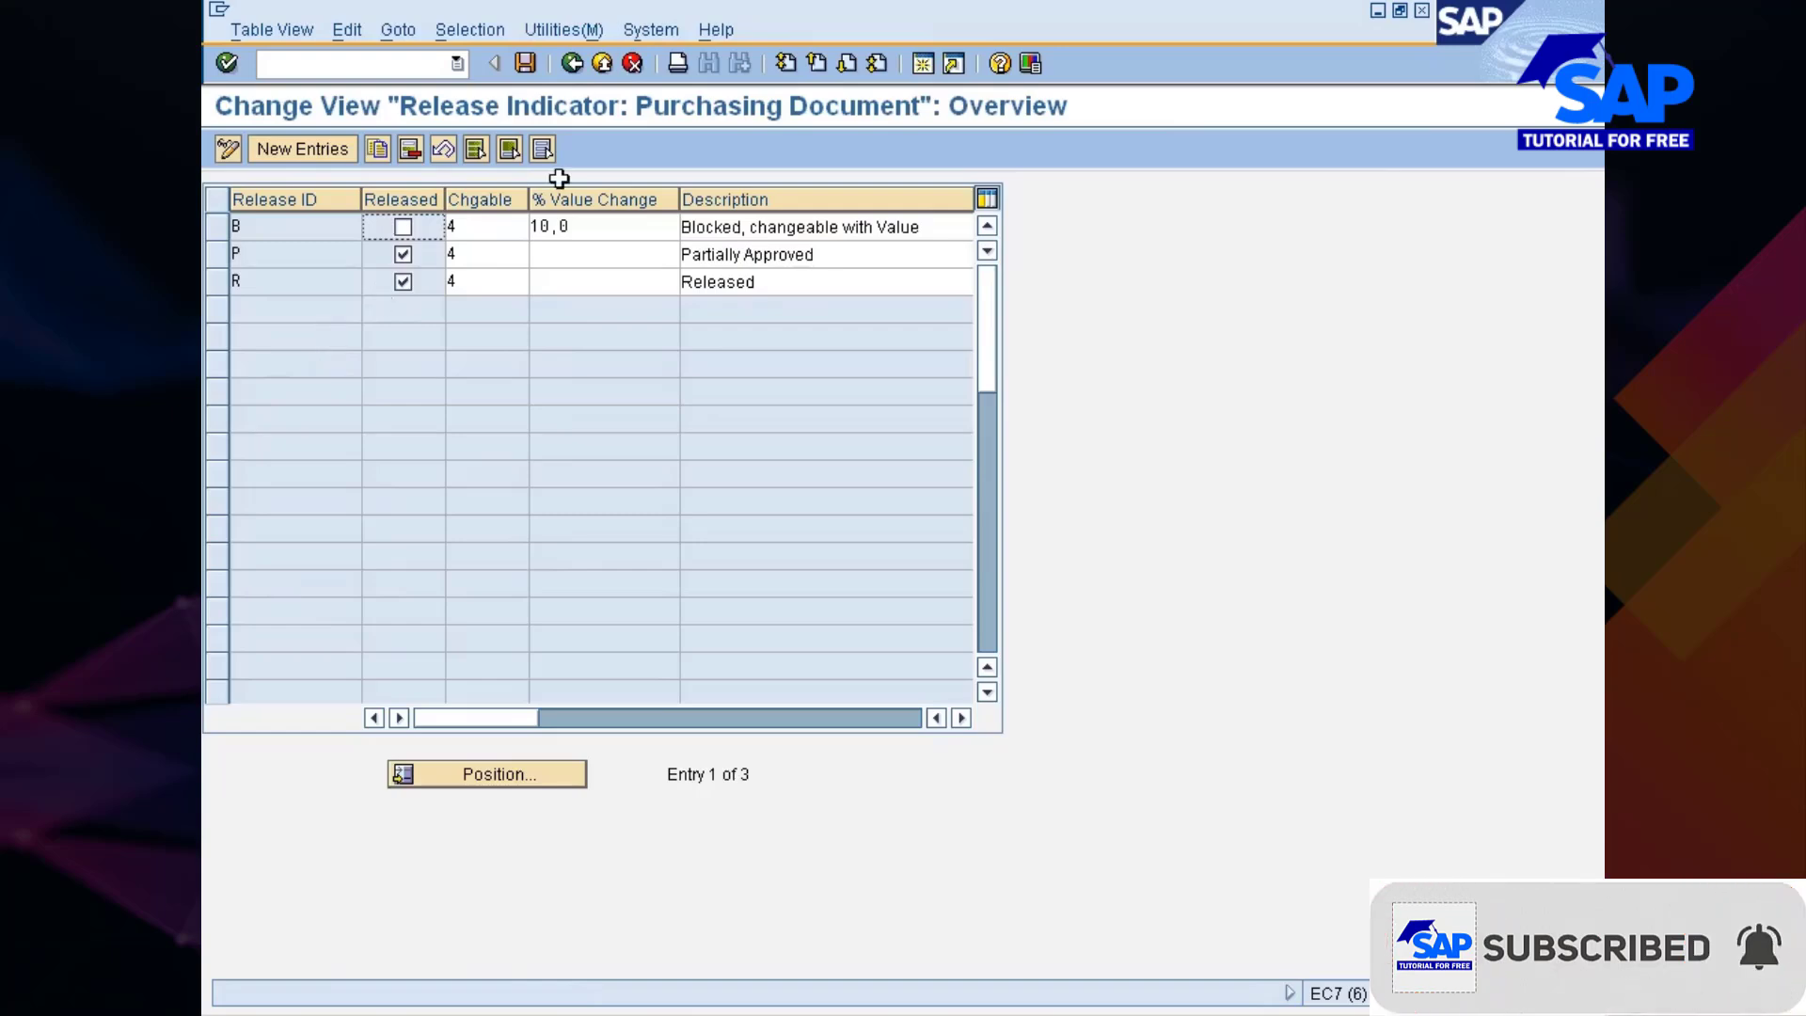
{"action": "left_click", "coordinate": [572, 63]}
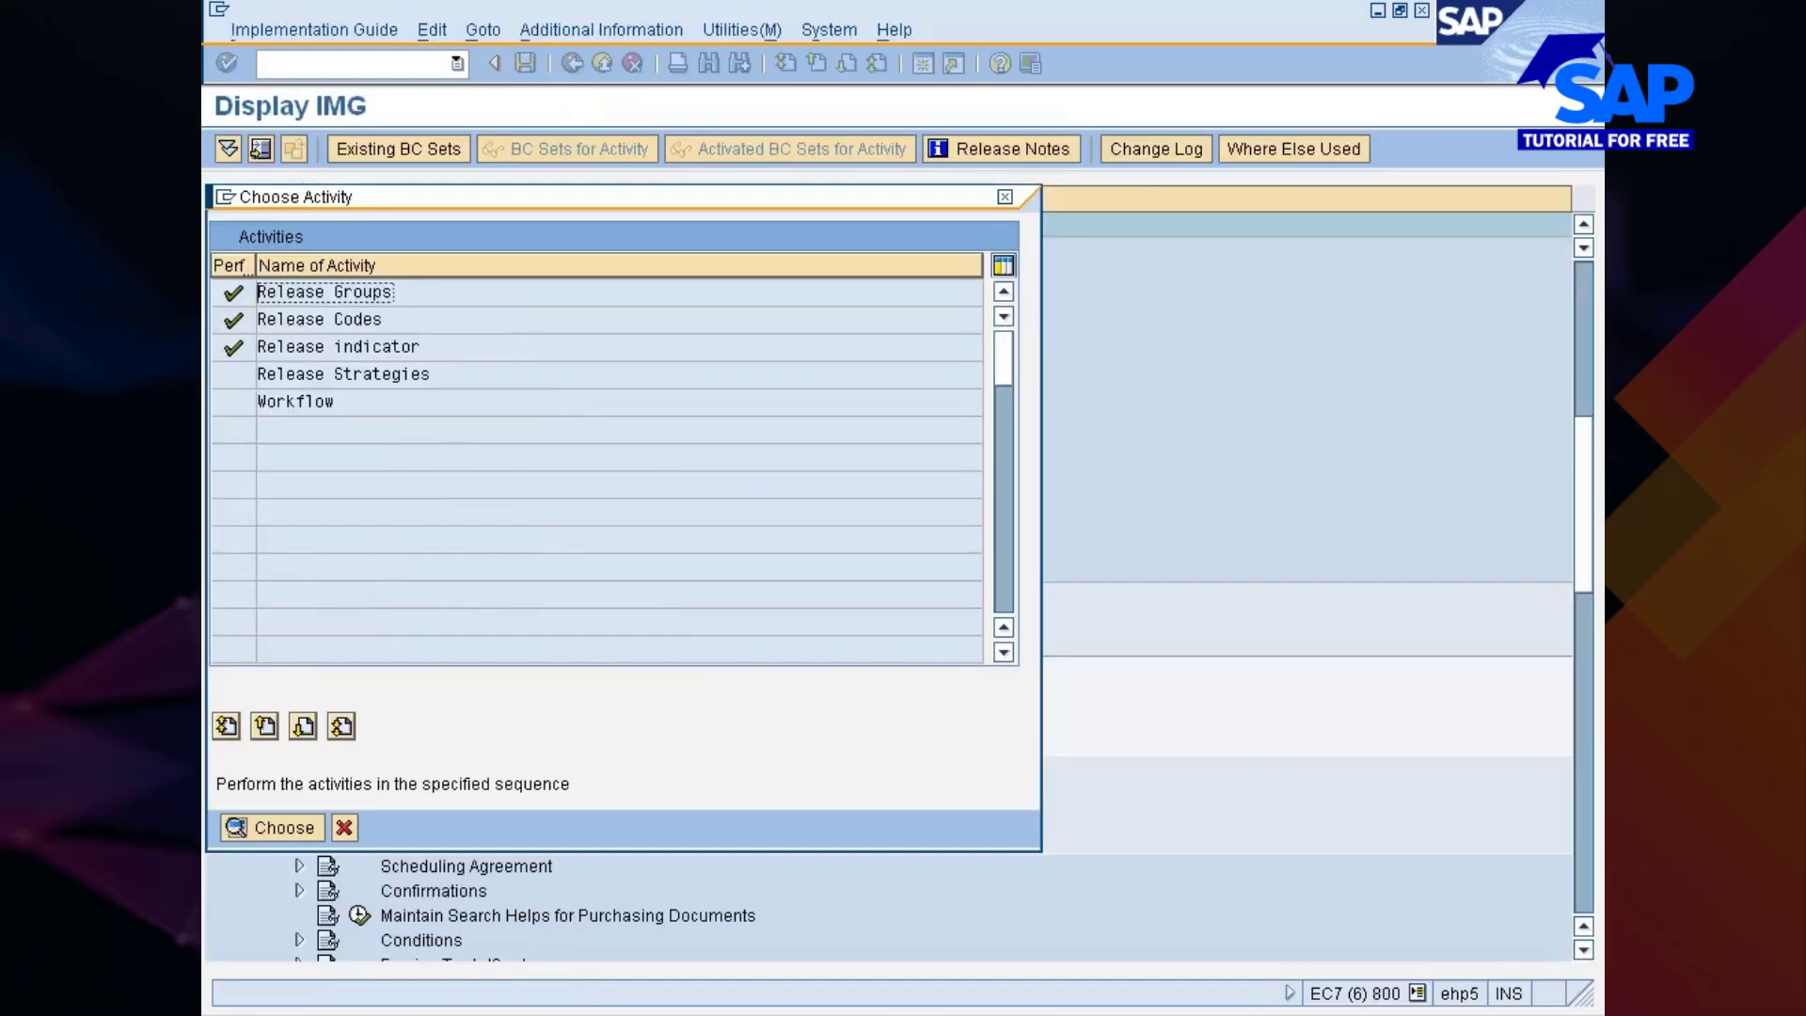
{"action": "double_click", "coordinate": [299, 374]}
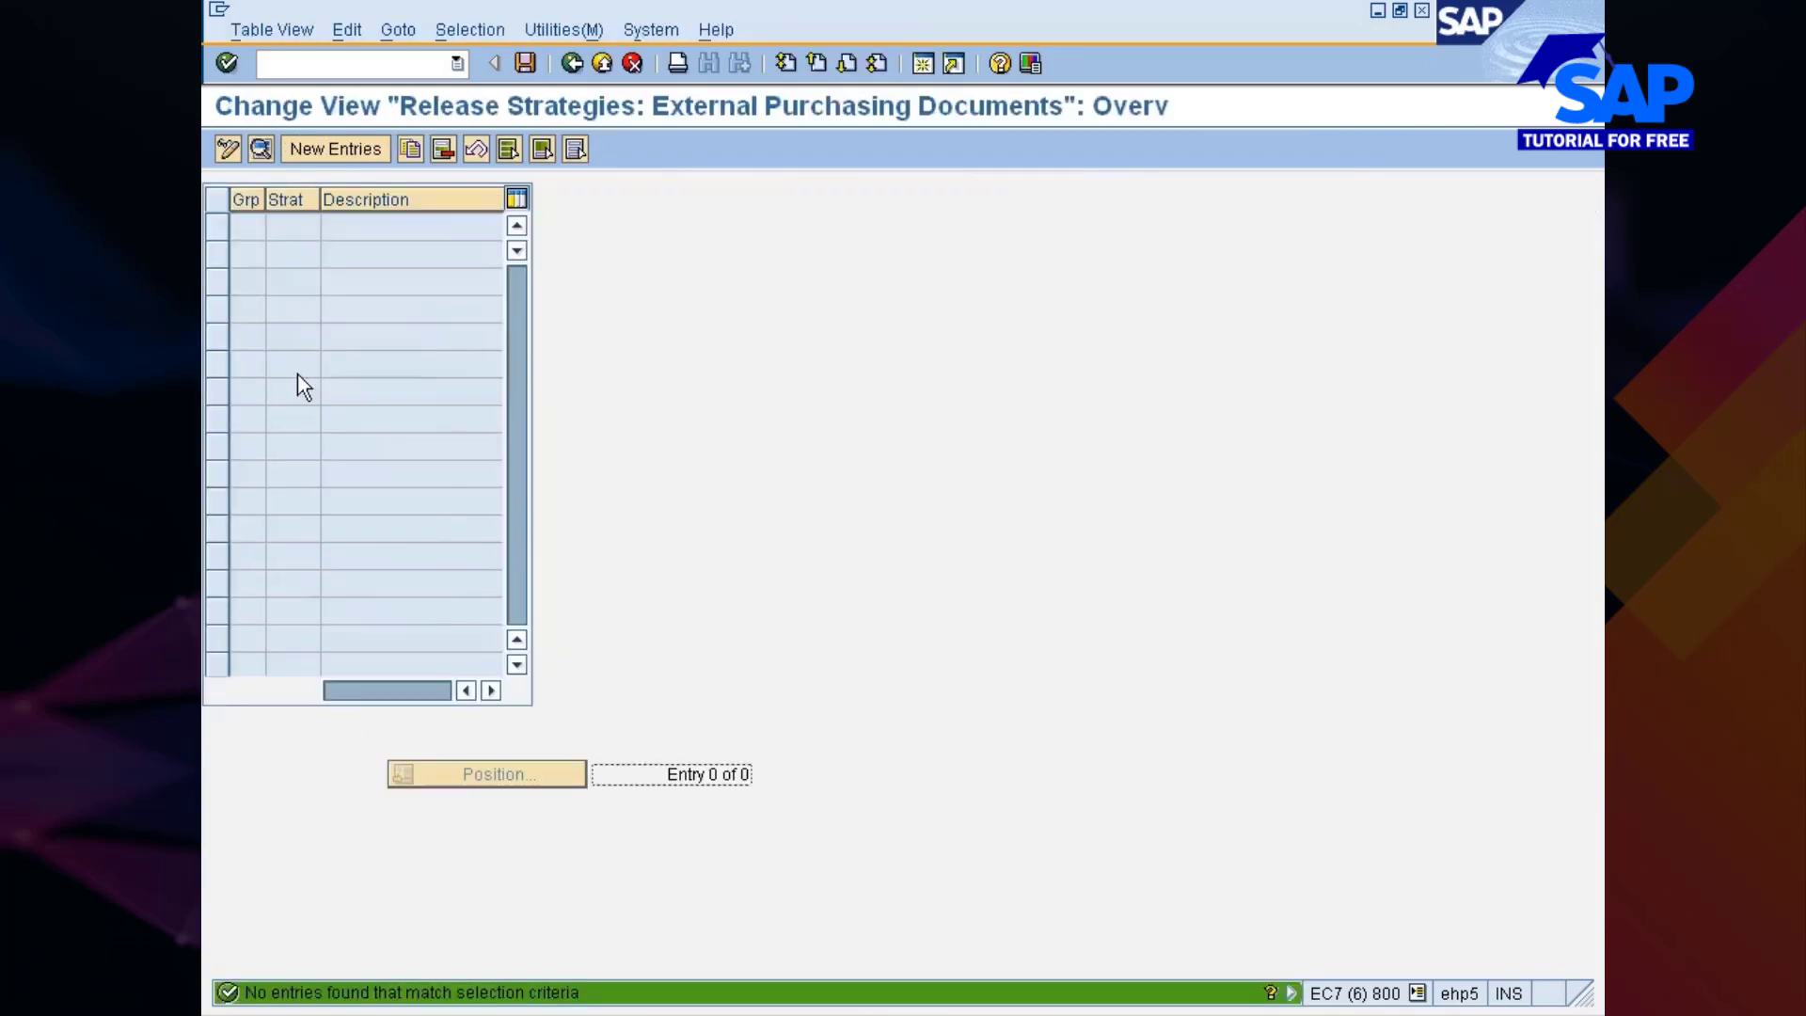
{"action": "left_click", "coordinate": [567, 64]}
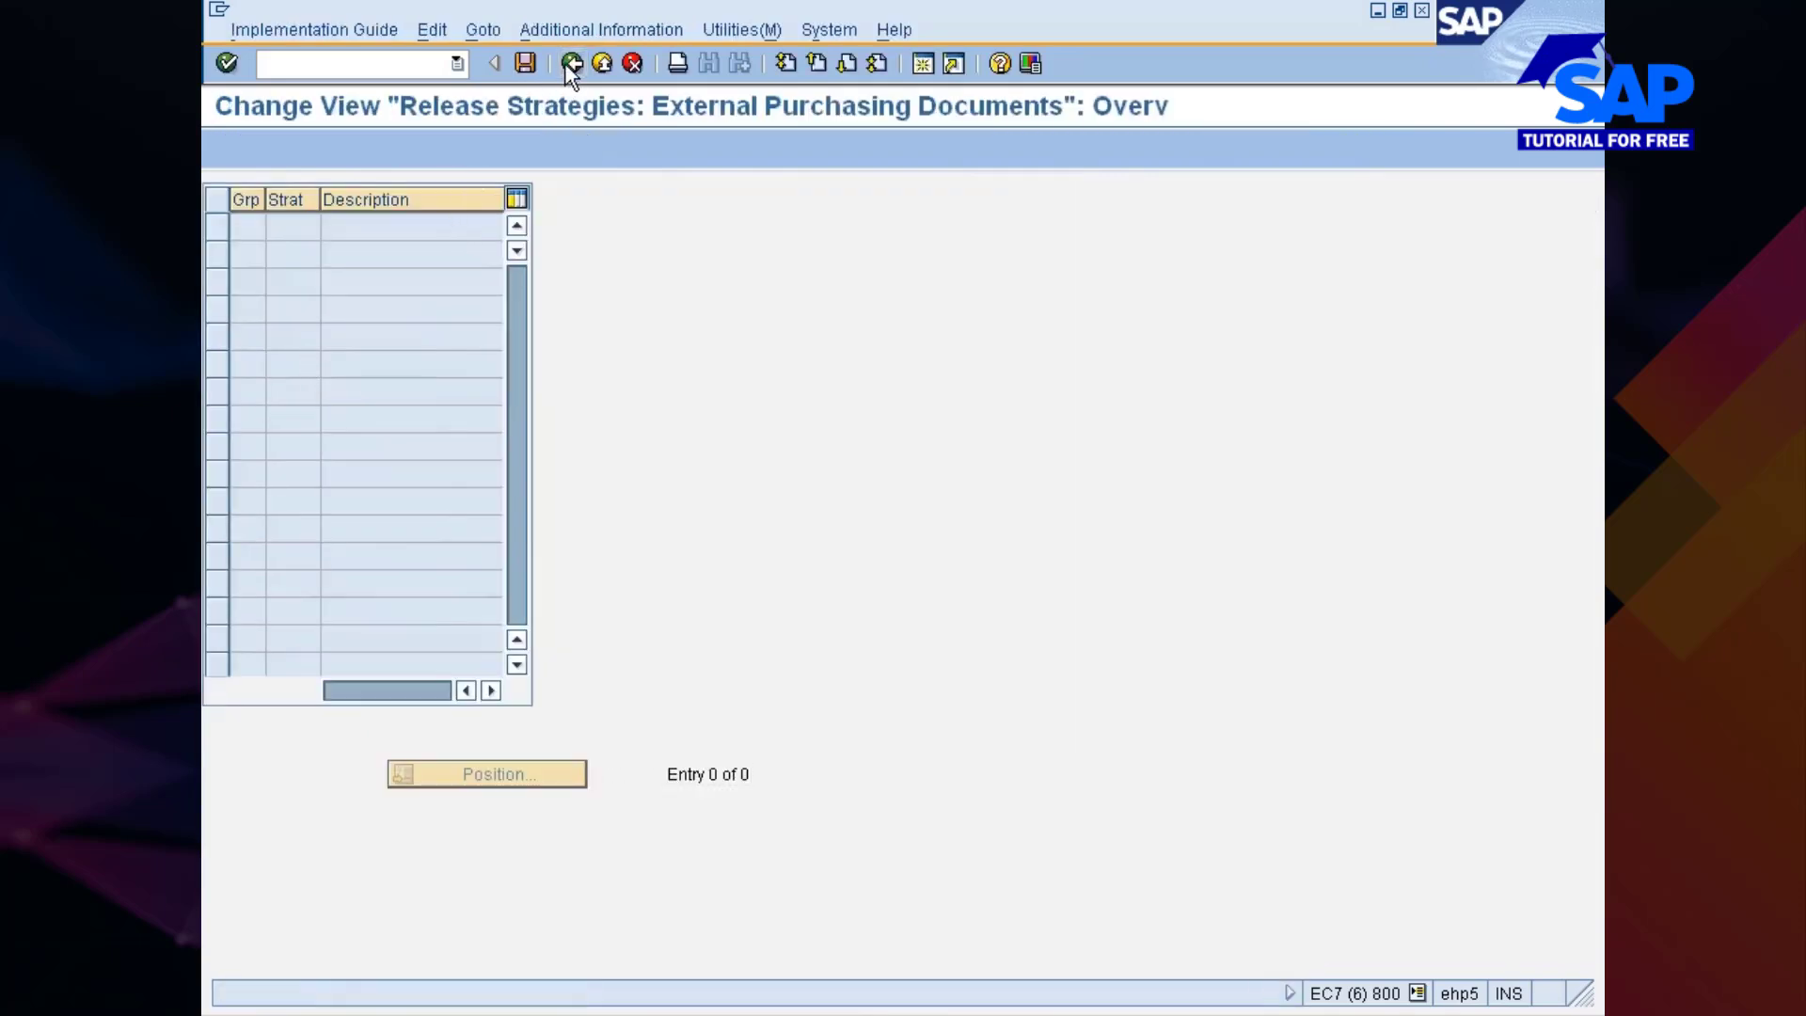
{"action": "double_click", "coordinate": [310, 376]}
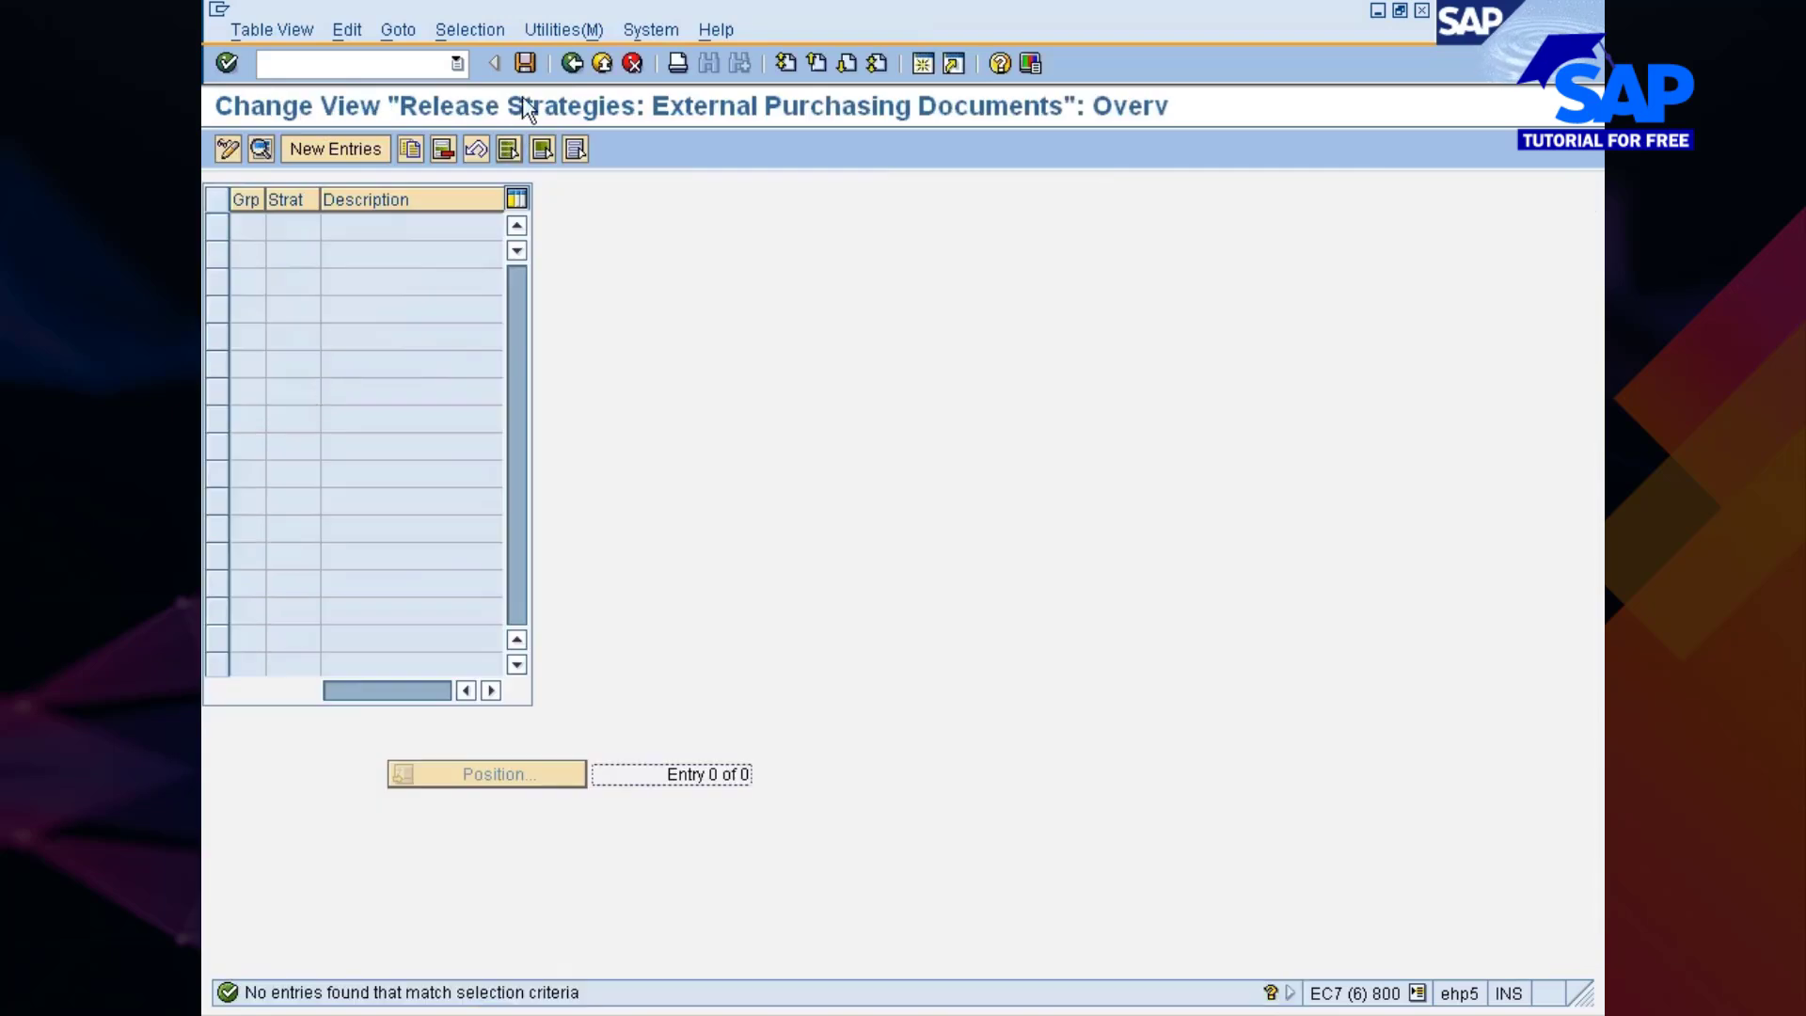
{"action": "left_click", "coordinate": [572, 63]}
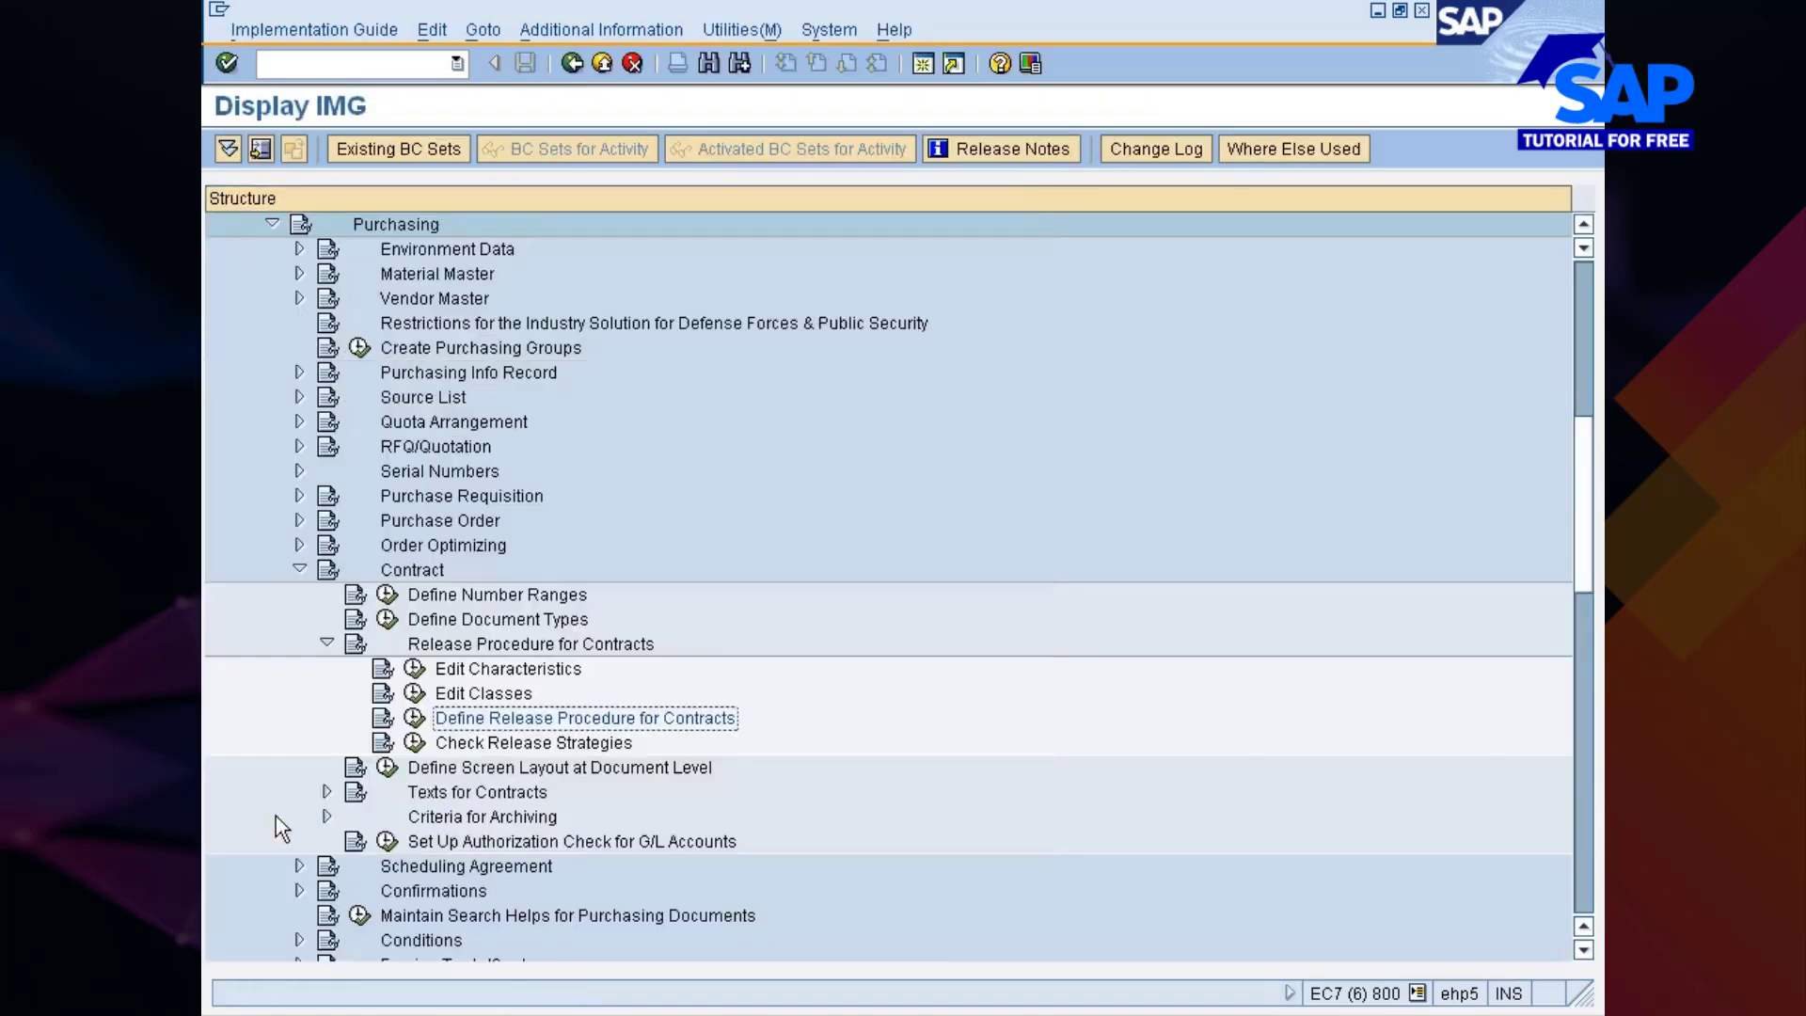
{"action": "left_click", "coordinate": [344, 827]}
Switch back to the contract display session and open the same contract's item overview in change mode
{"action": "left_click", "coordinate": [1008, 1014]}
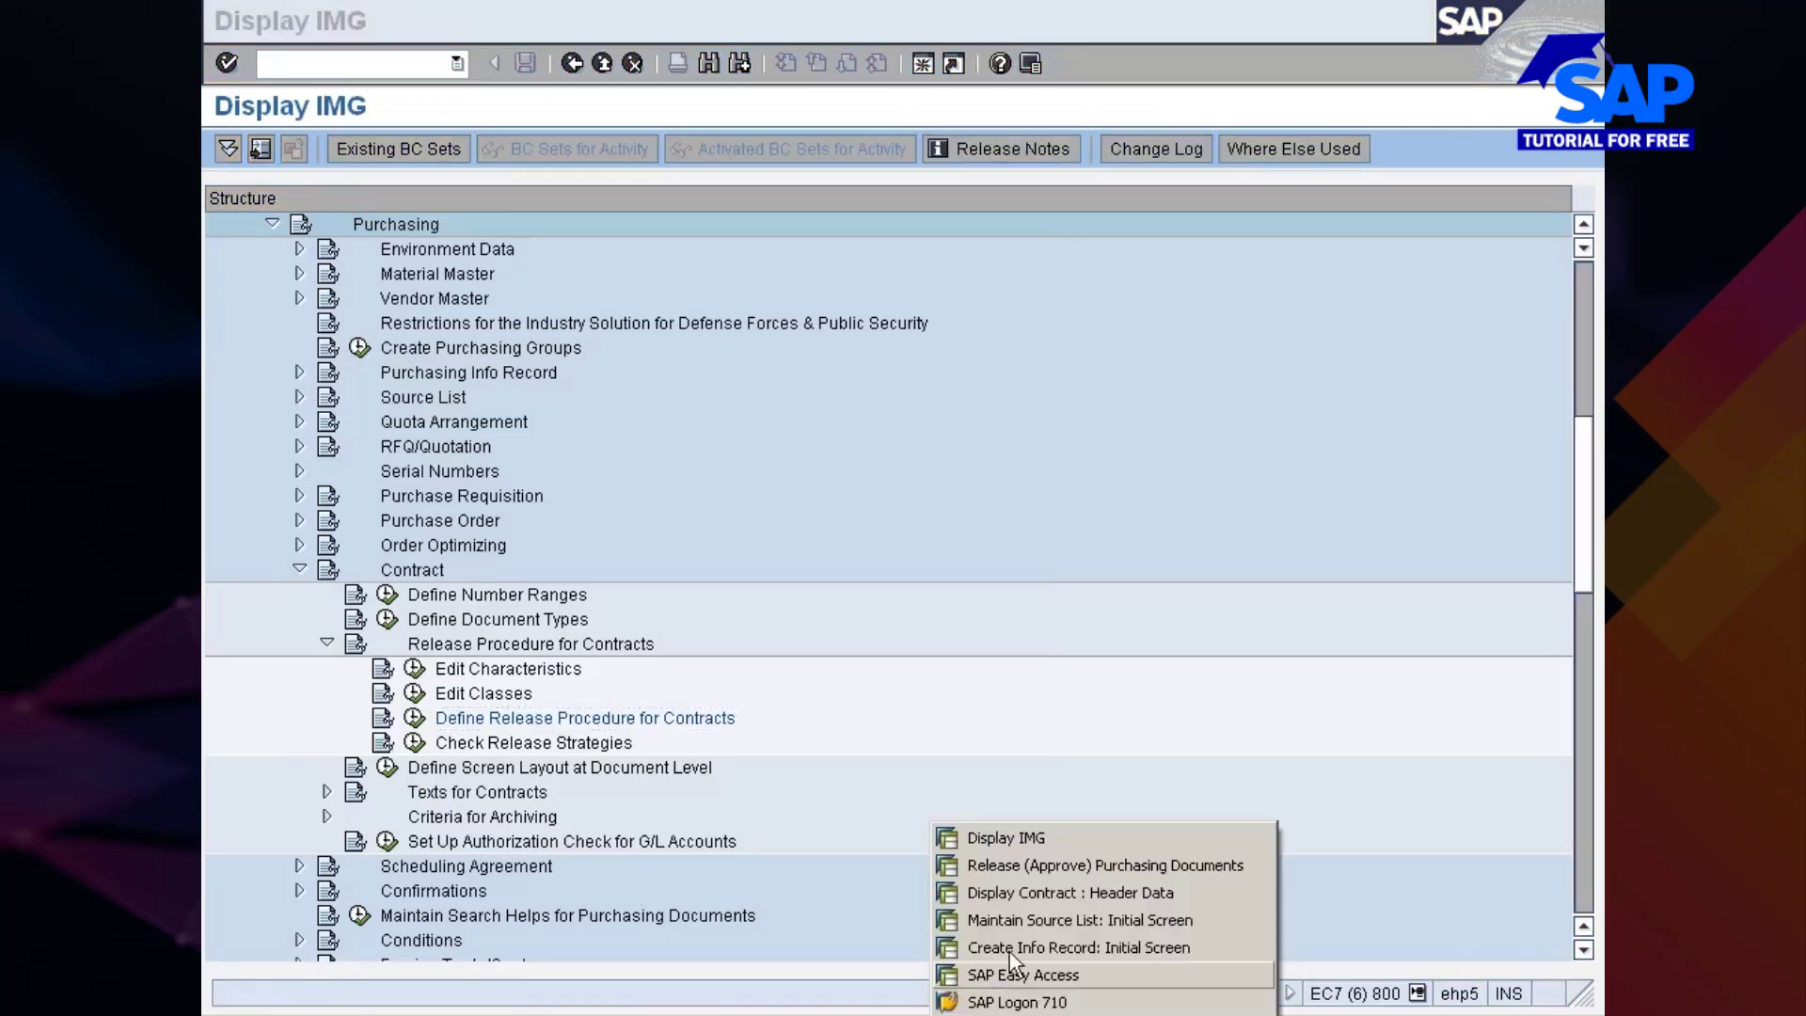
{"action": "left_click", "coordinate": [1029, 894]}
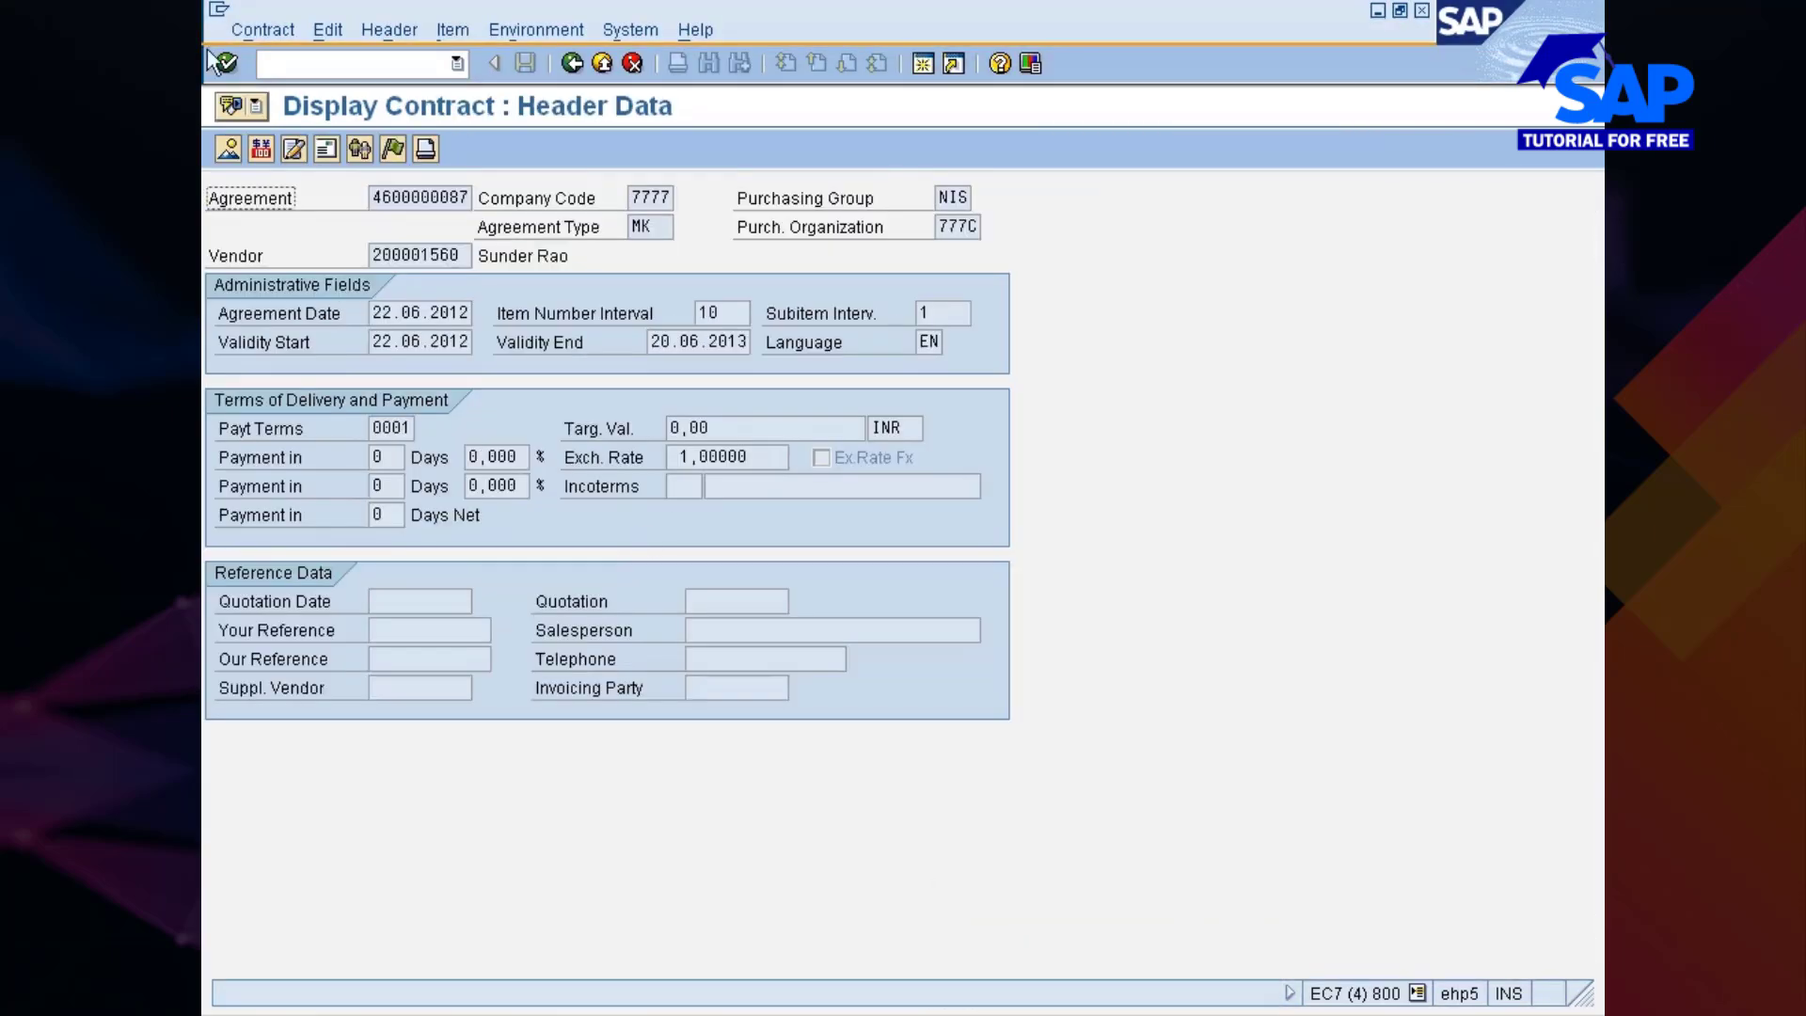
{"action": "left_click", "coordinate": [263, 29]}
{"action": "left_click", "coordinate": [292, 118]}
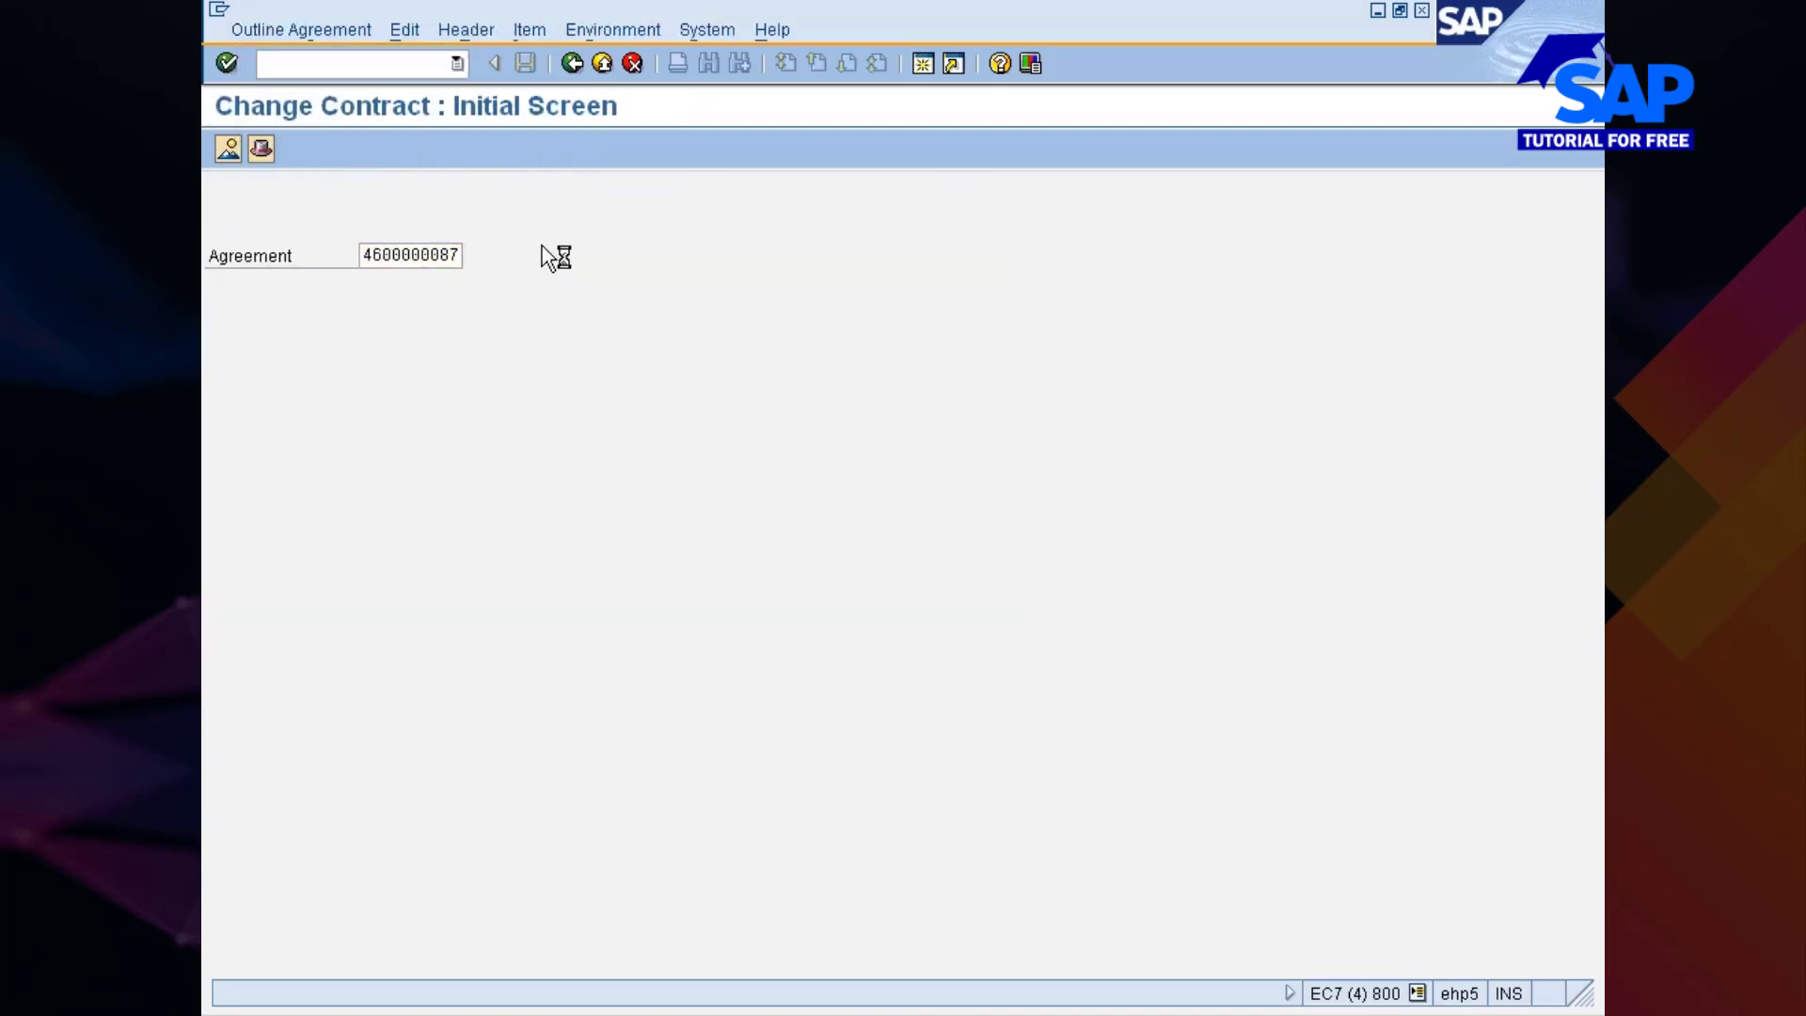
{"action": "key", "text": "Return"}
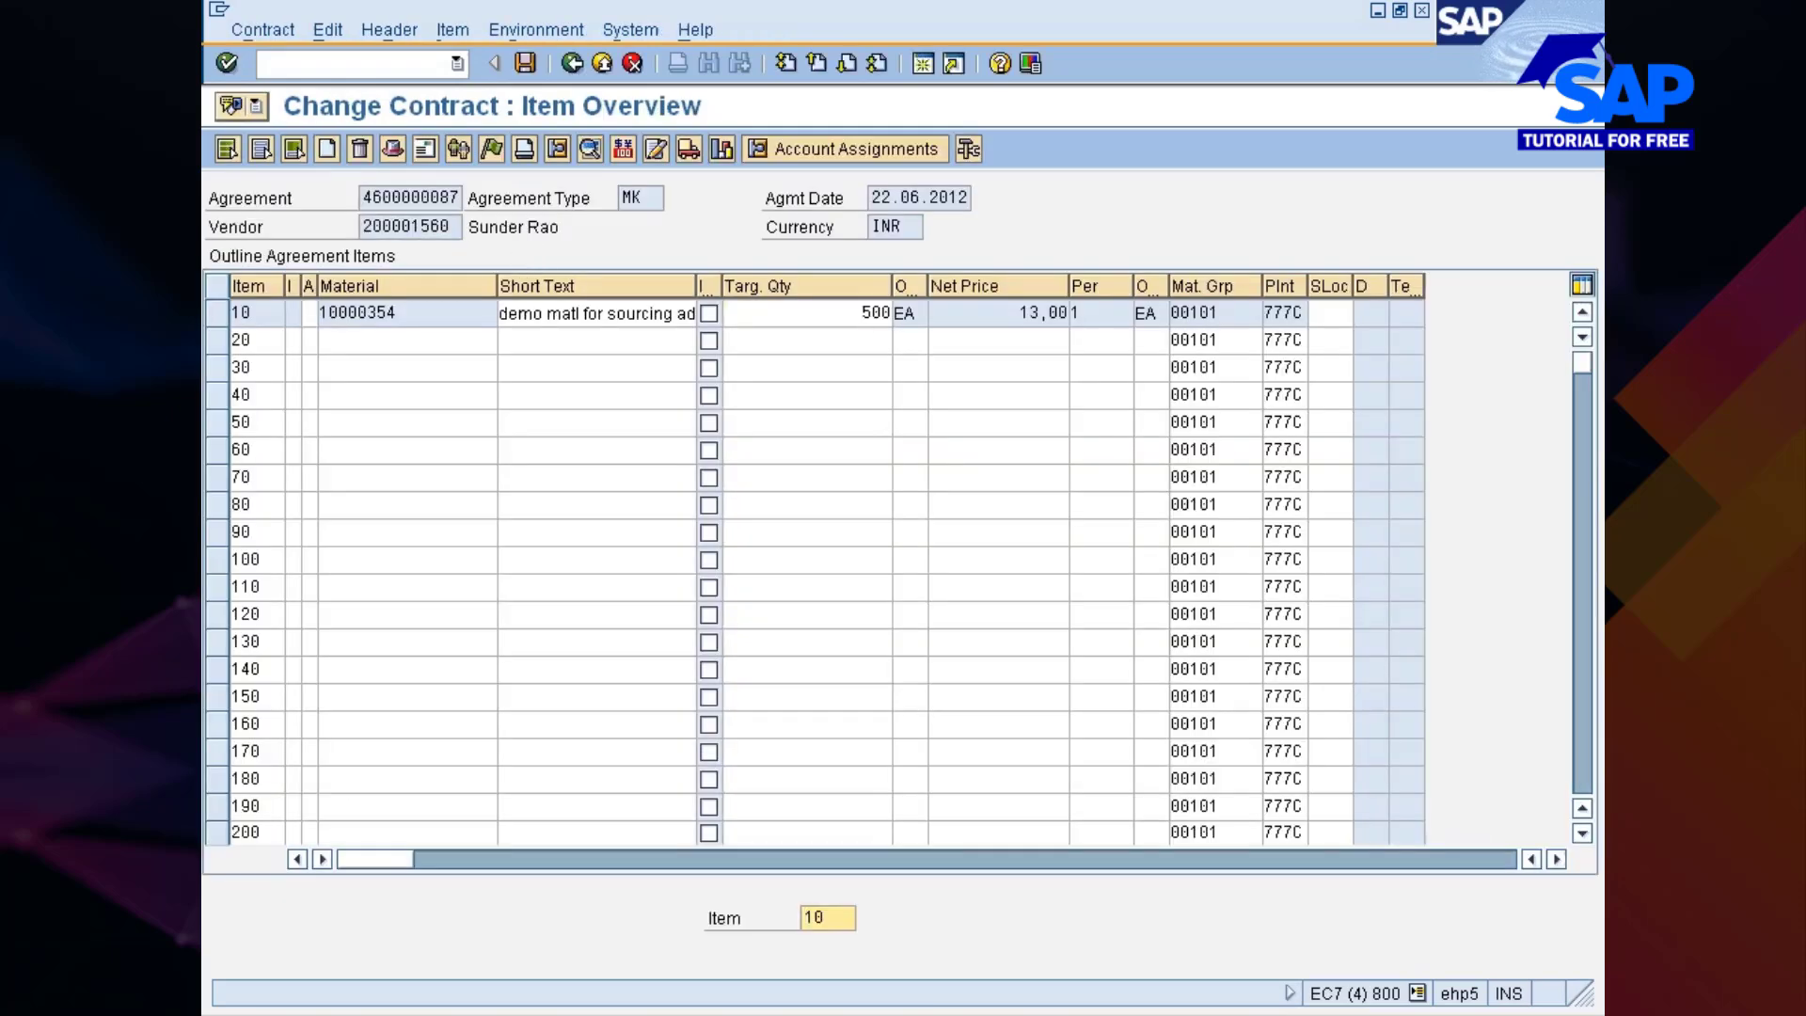
Set the target quantity of contract item 10 to 200, open the header data and save the contract
{"action": "left_click", "coordinate": [863, 312]}
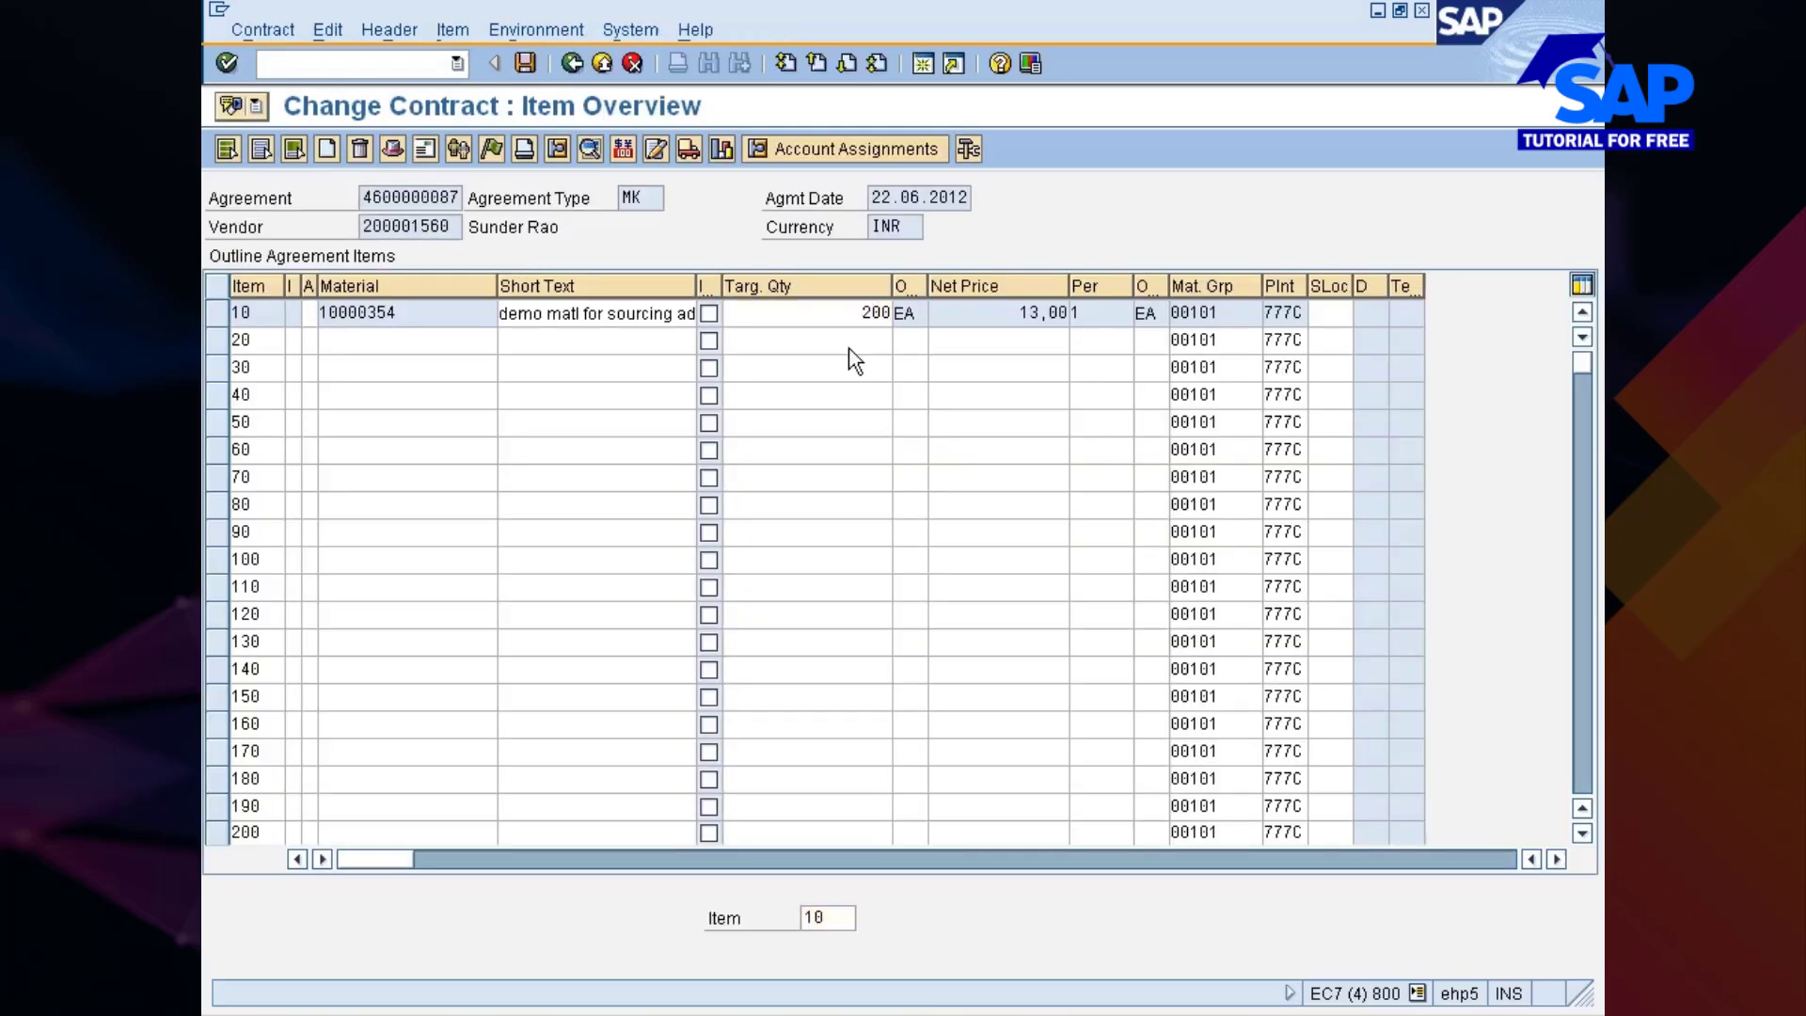
{"action": "key", "text": "Return"}
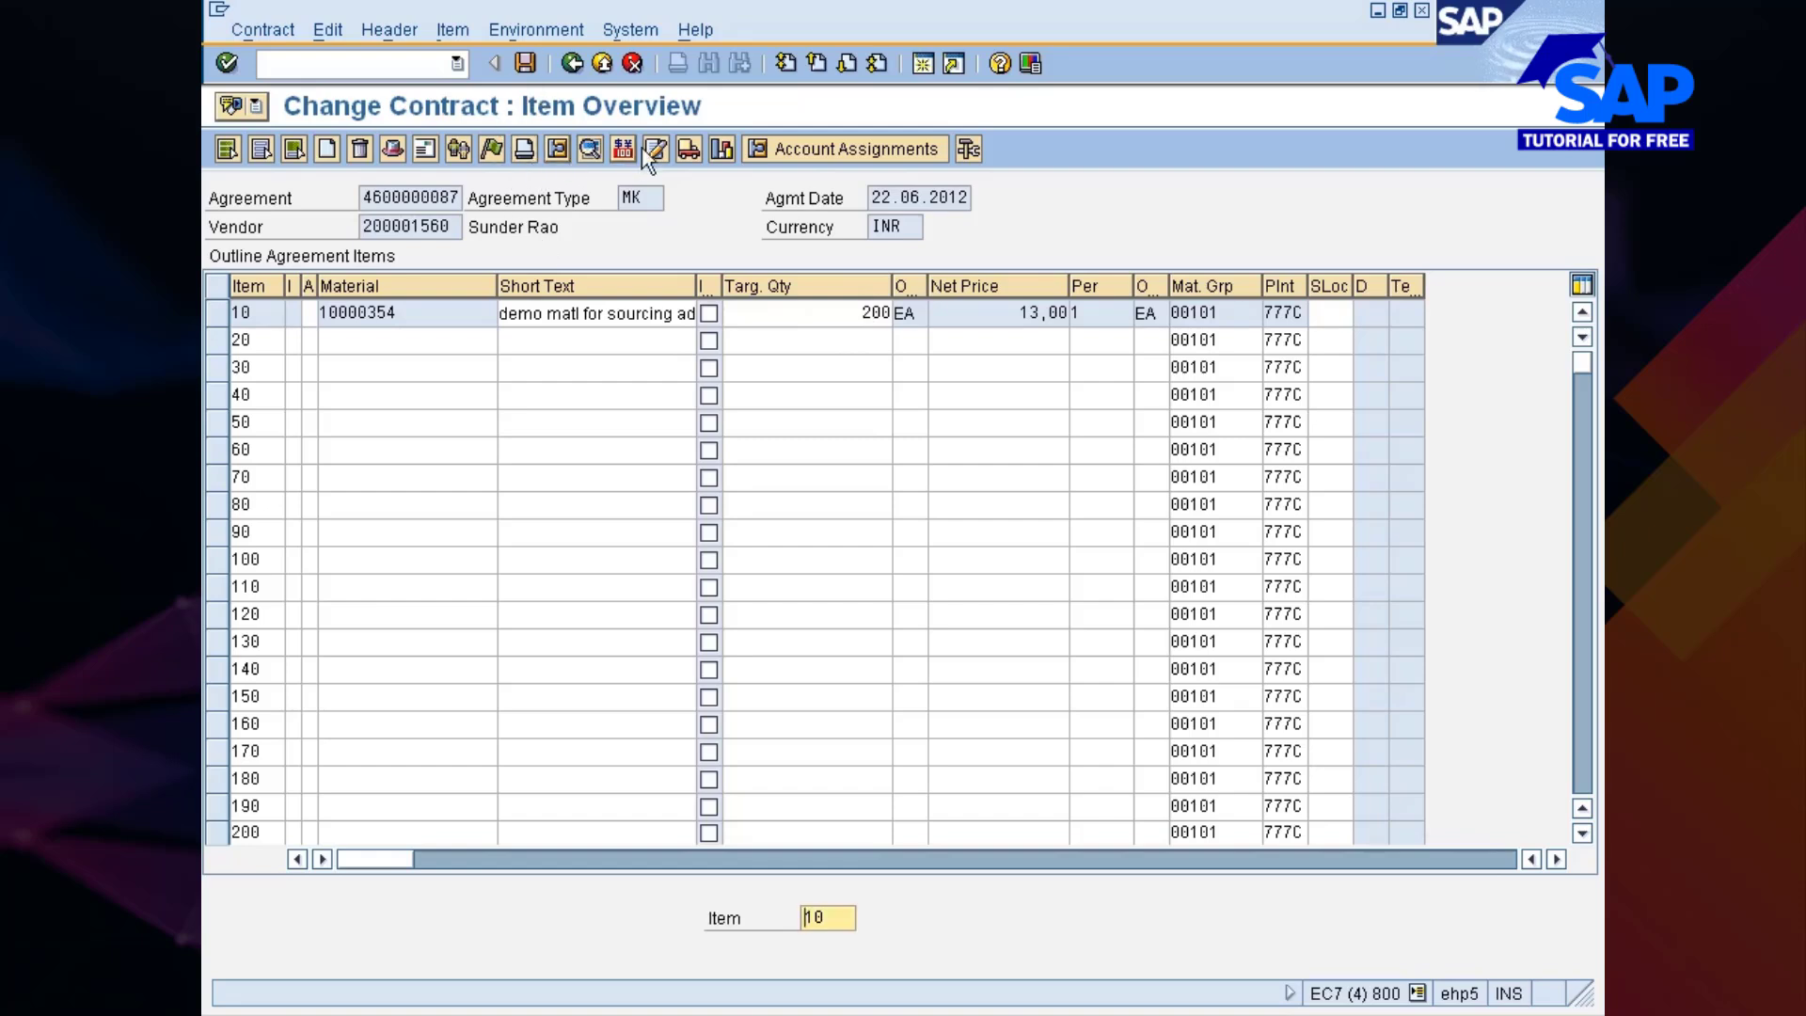
{"action": "left_click", "coordinate": [492, 150]}
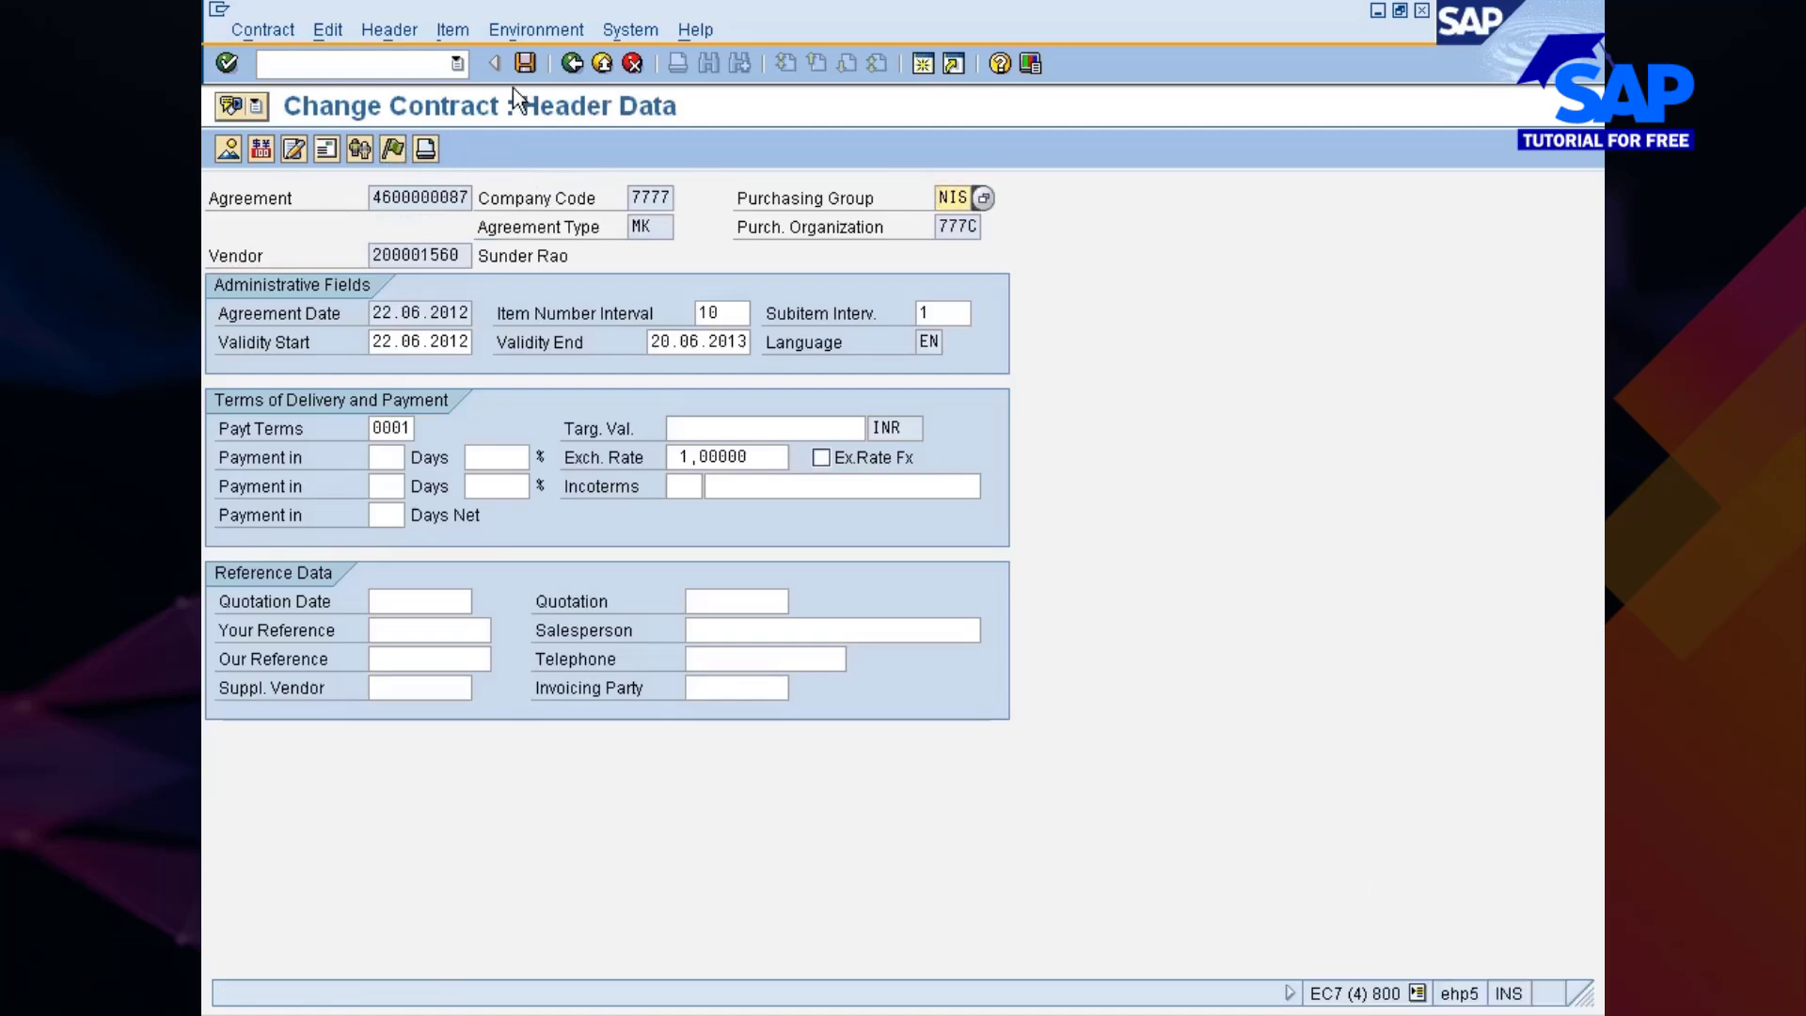
{"action": "left_click", "coordinate": [524, 64]}
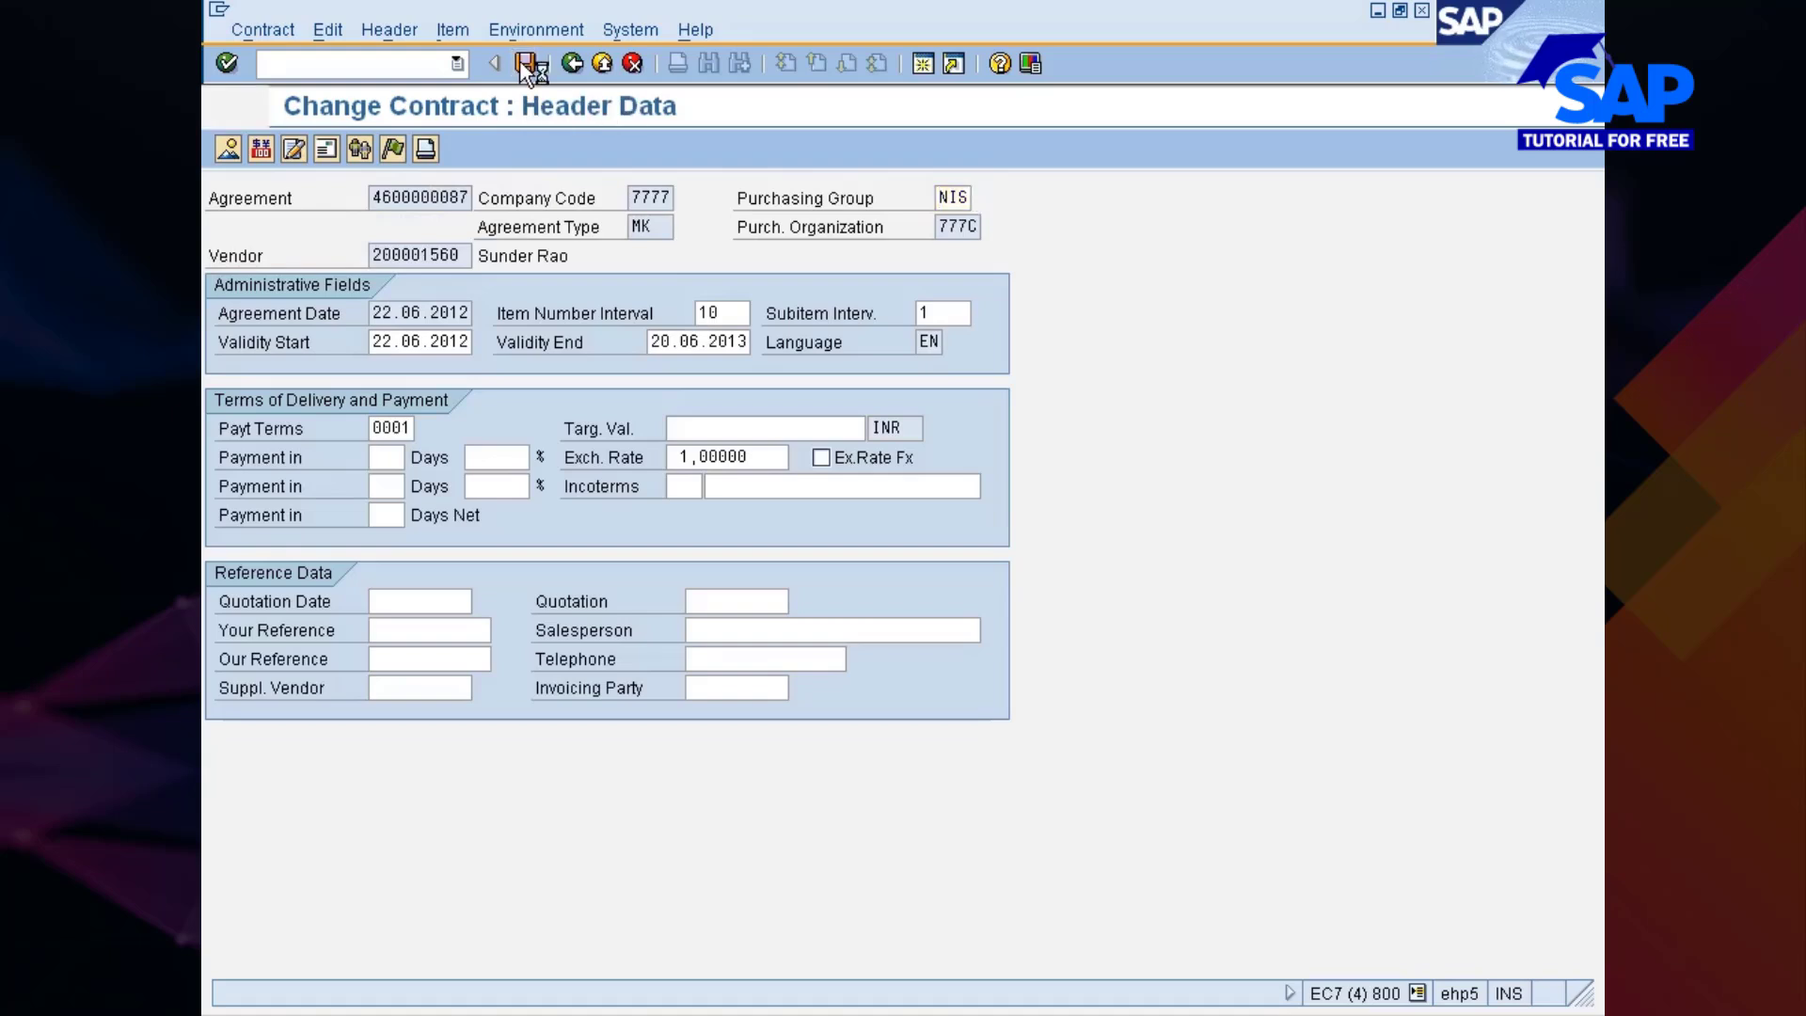
Reopen the saved contract in display mode, check its header data for a release strategy, and return to the initial screen
{"action": "left_click", "coordinate": [268, 30]}
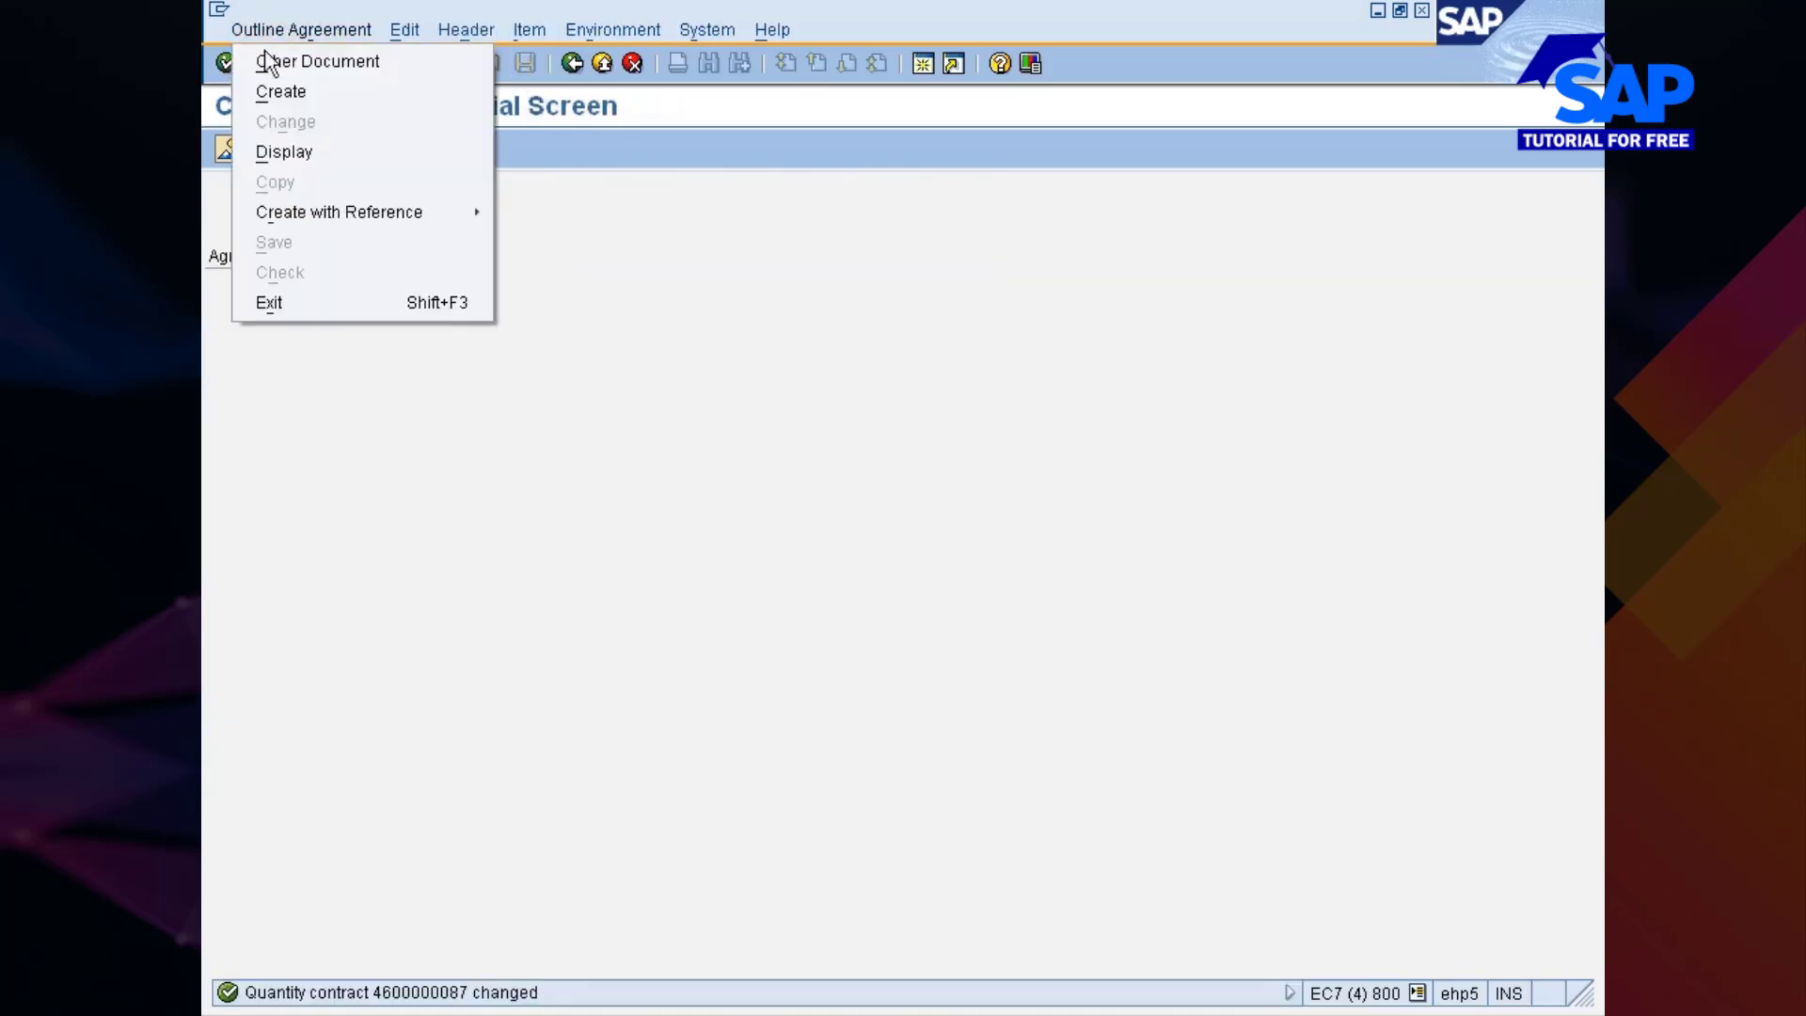
{"action": "left_click", "coordinate": [284, 152]}
{"action": "key", "text": "Return"}
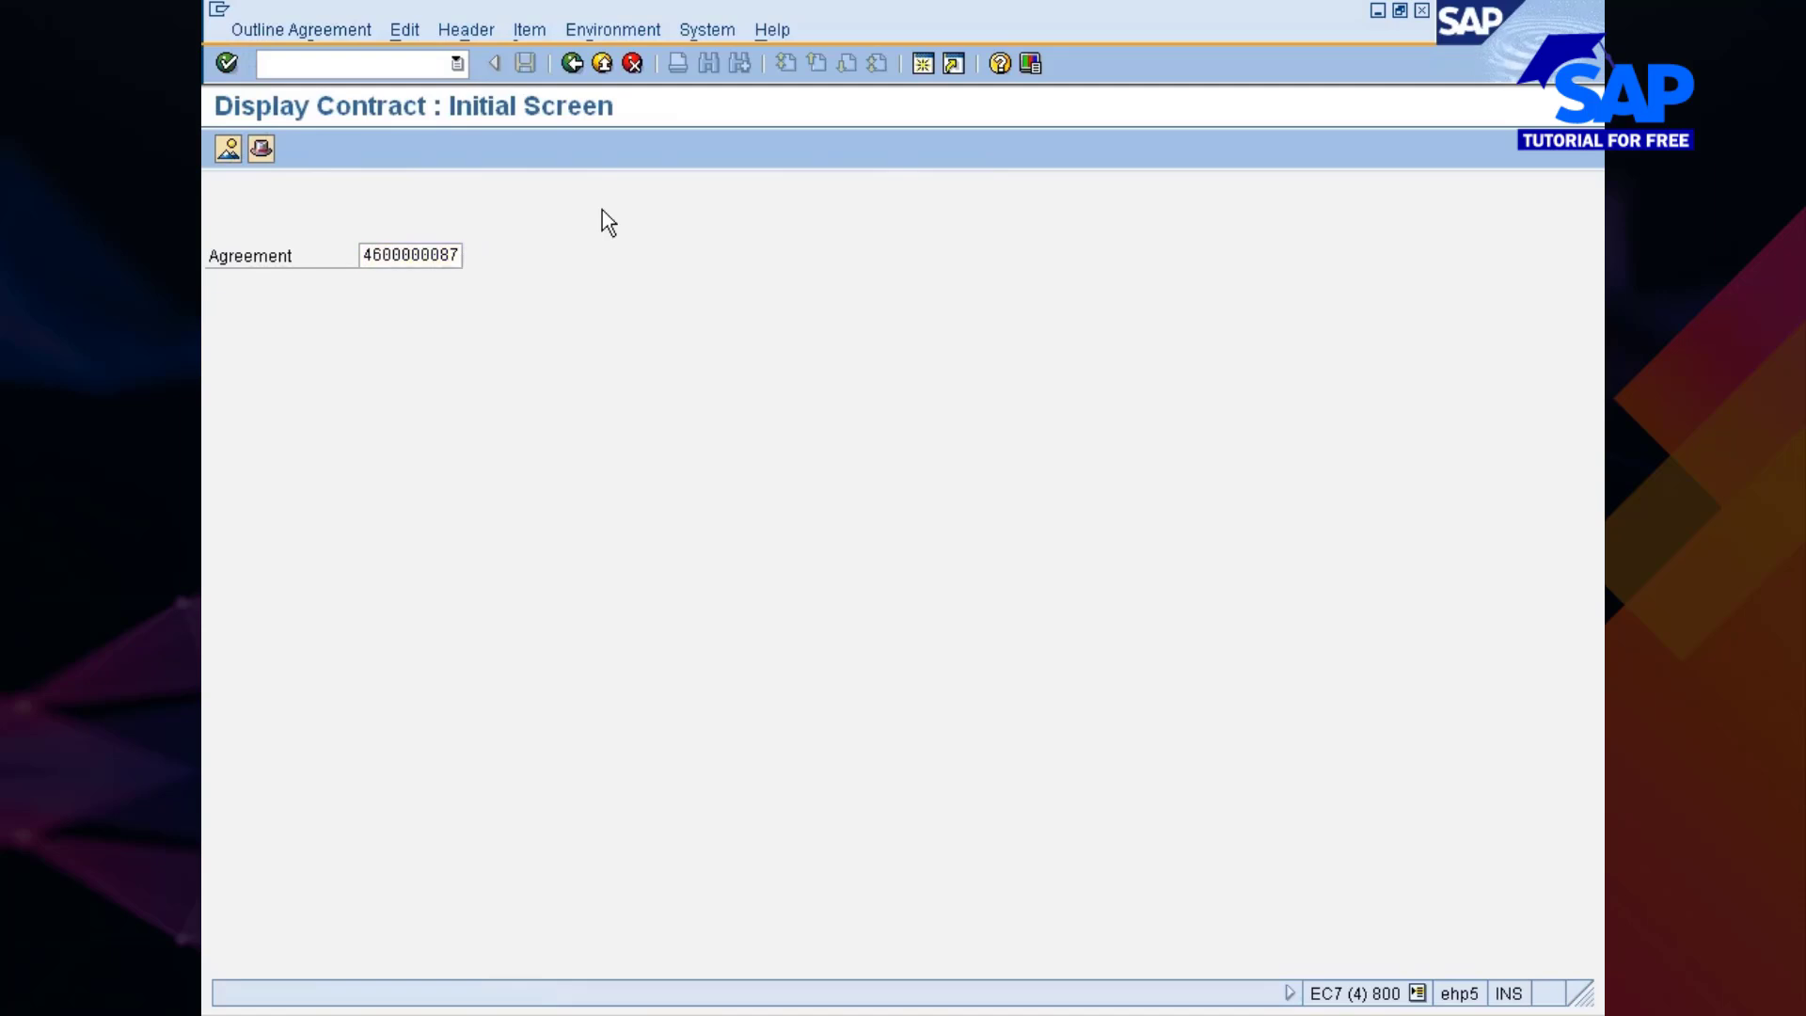
{"action": "left_click", "coordinate": [425, 149]}
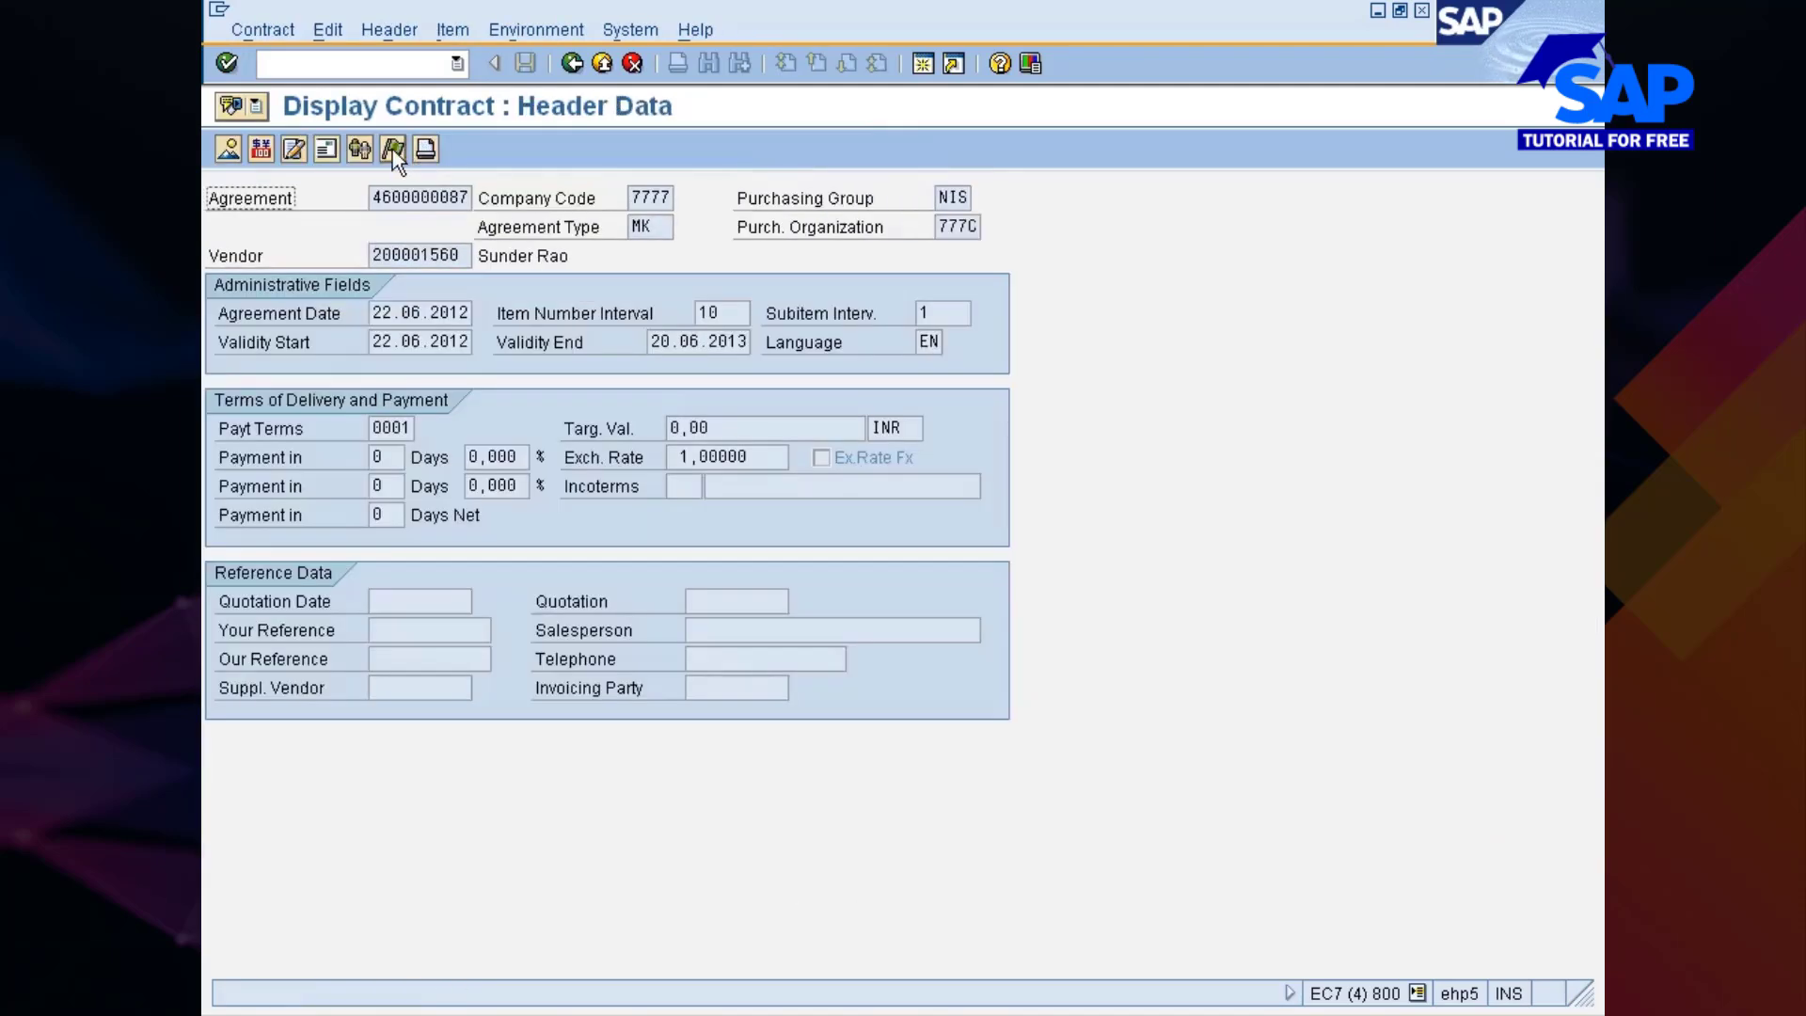
{"action": "left_click", "coordinate": [572, 63]}
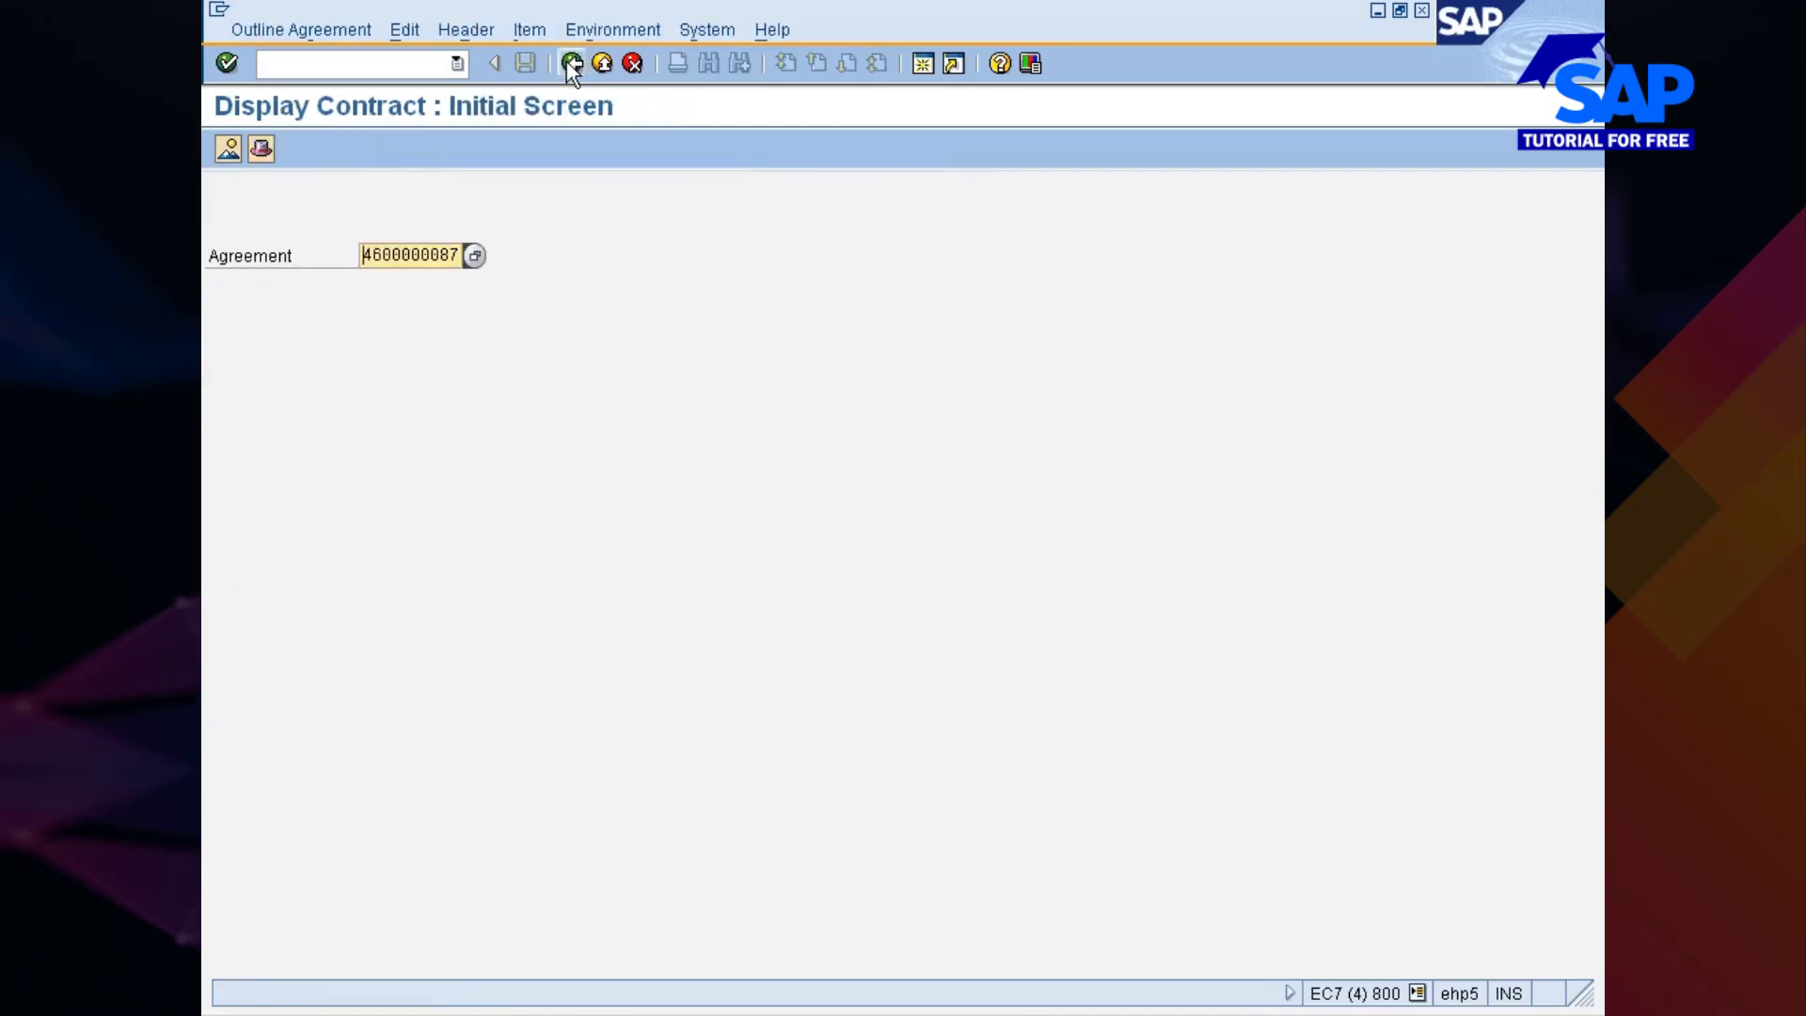
Switch to the SAP Easy Access session and start creating a purchase requisition with transaction /nme51n
{"action": "left_click", "coordinate": [989, 1014]}
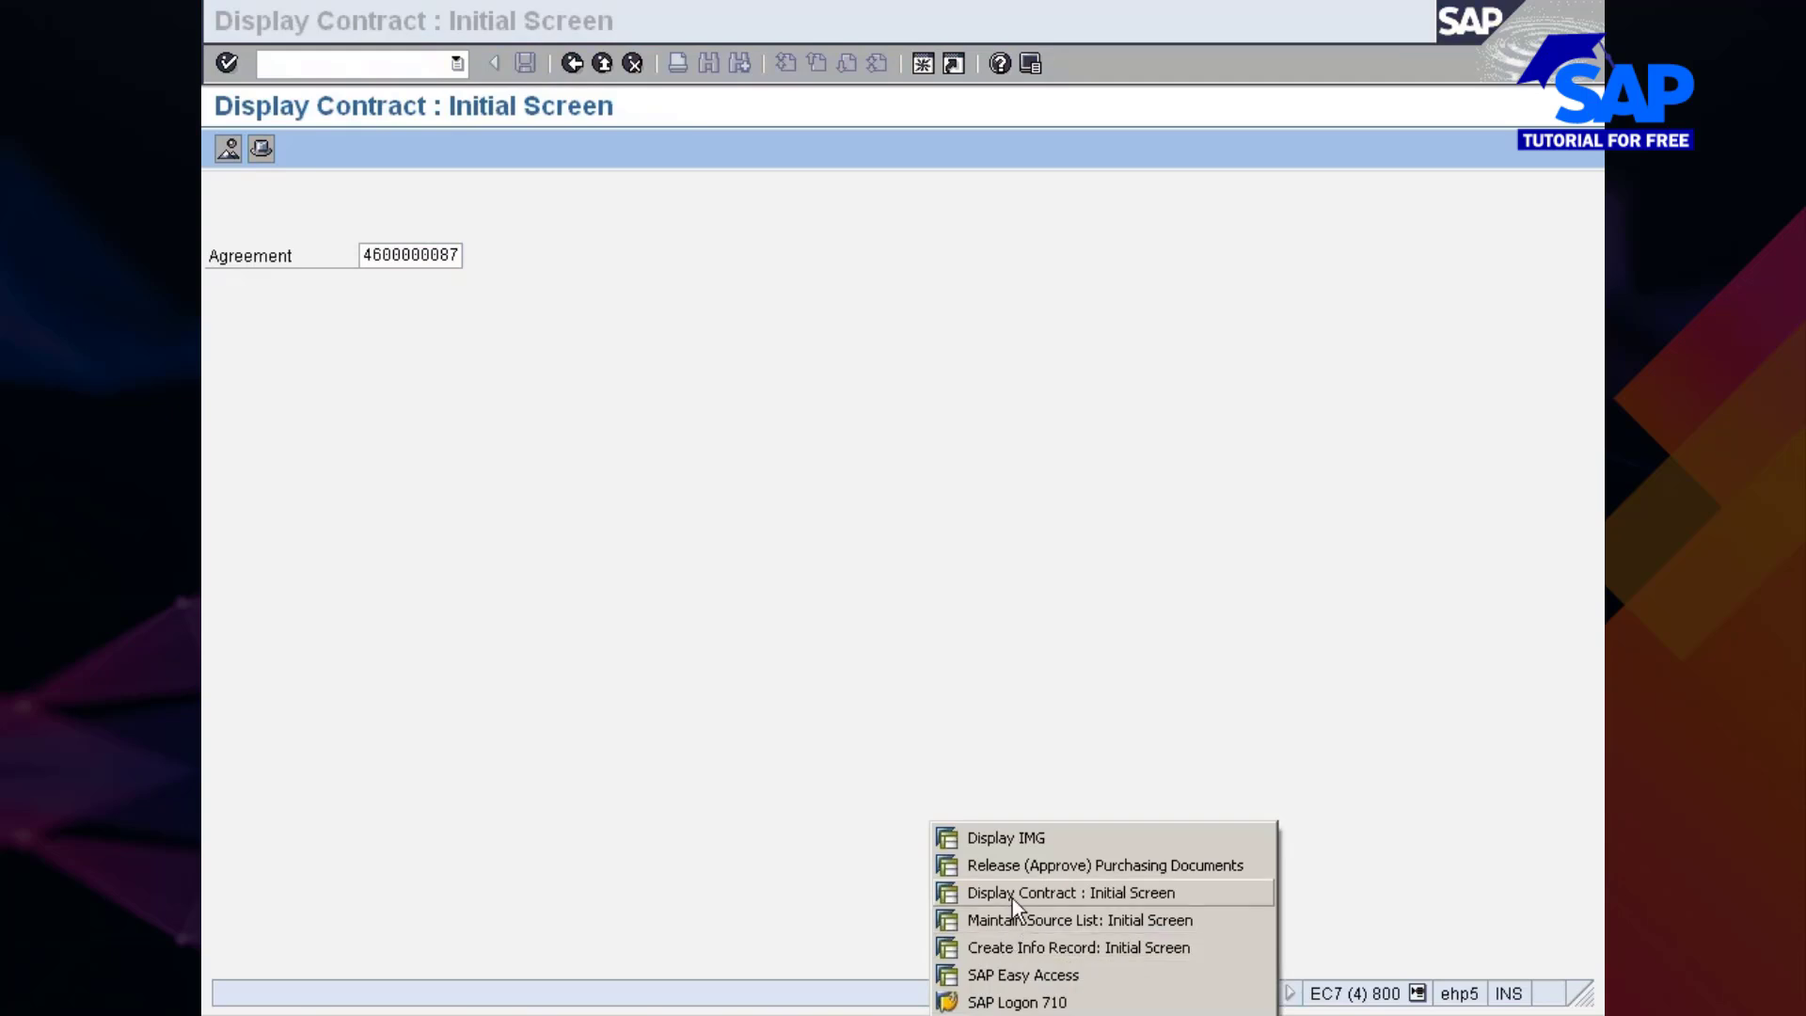
{"action": "left_click", "coordinate": [995, 974]}
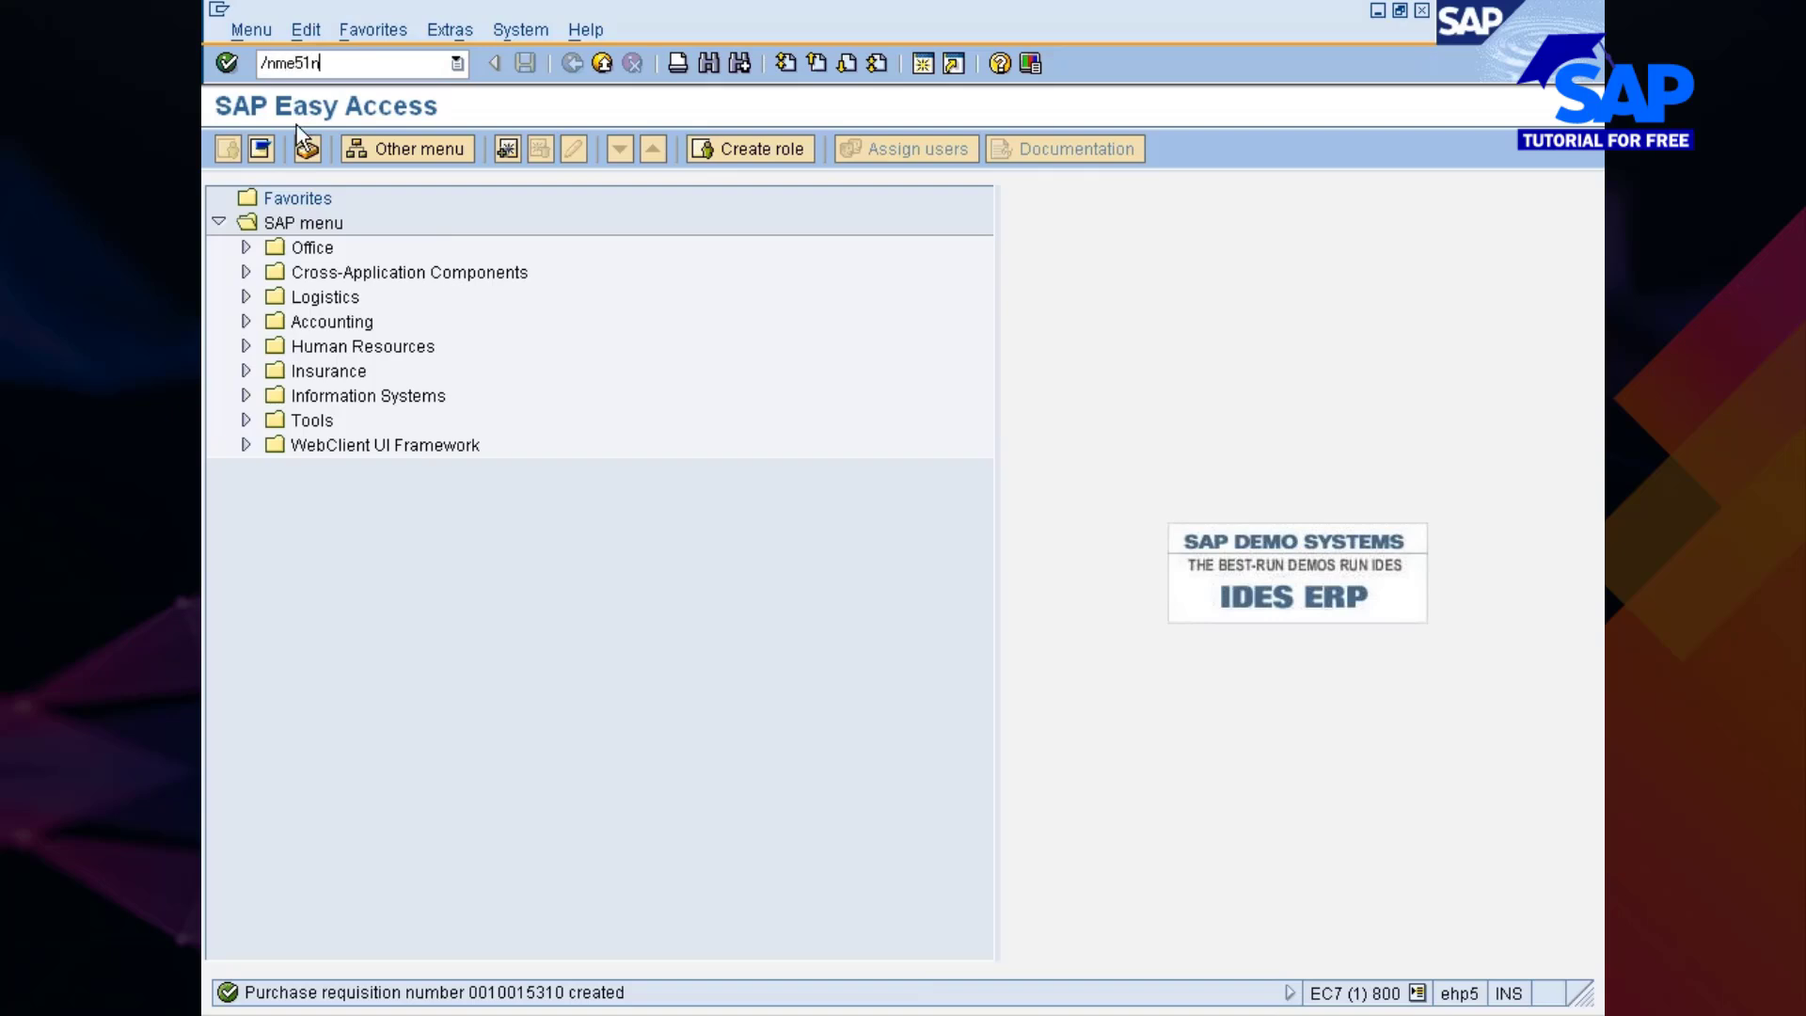
{"action": "type", "text": "/nme51n"}
{"action": "key", "text": "Return"}
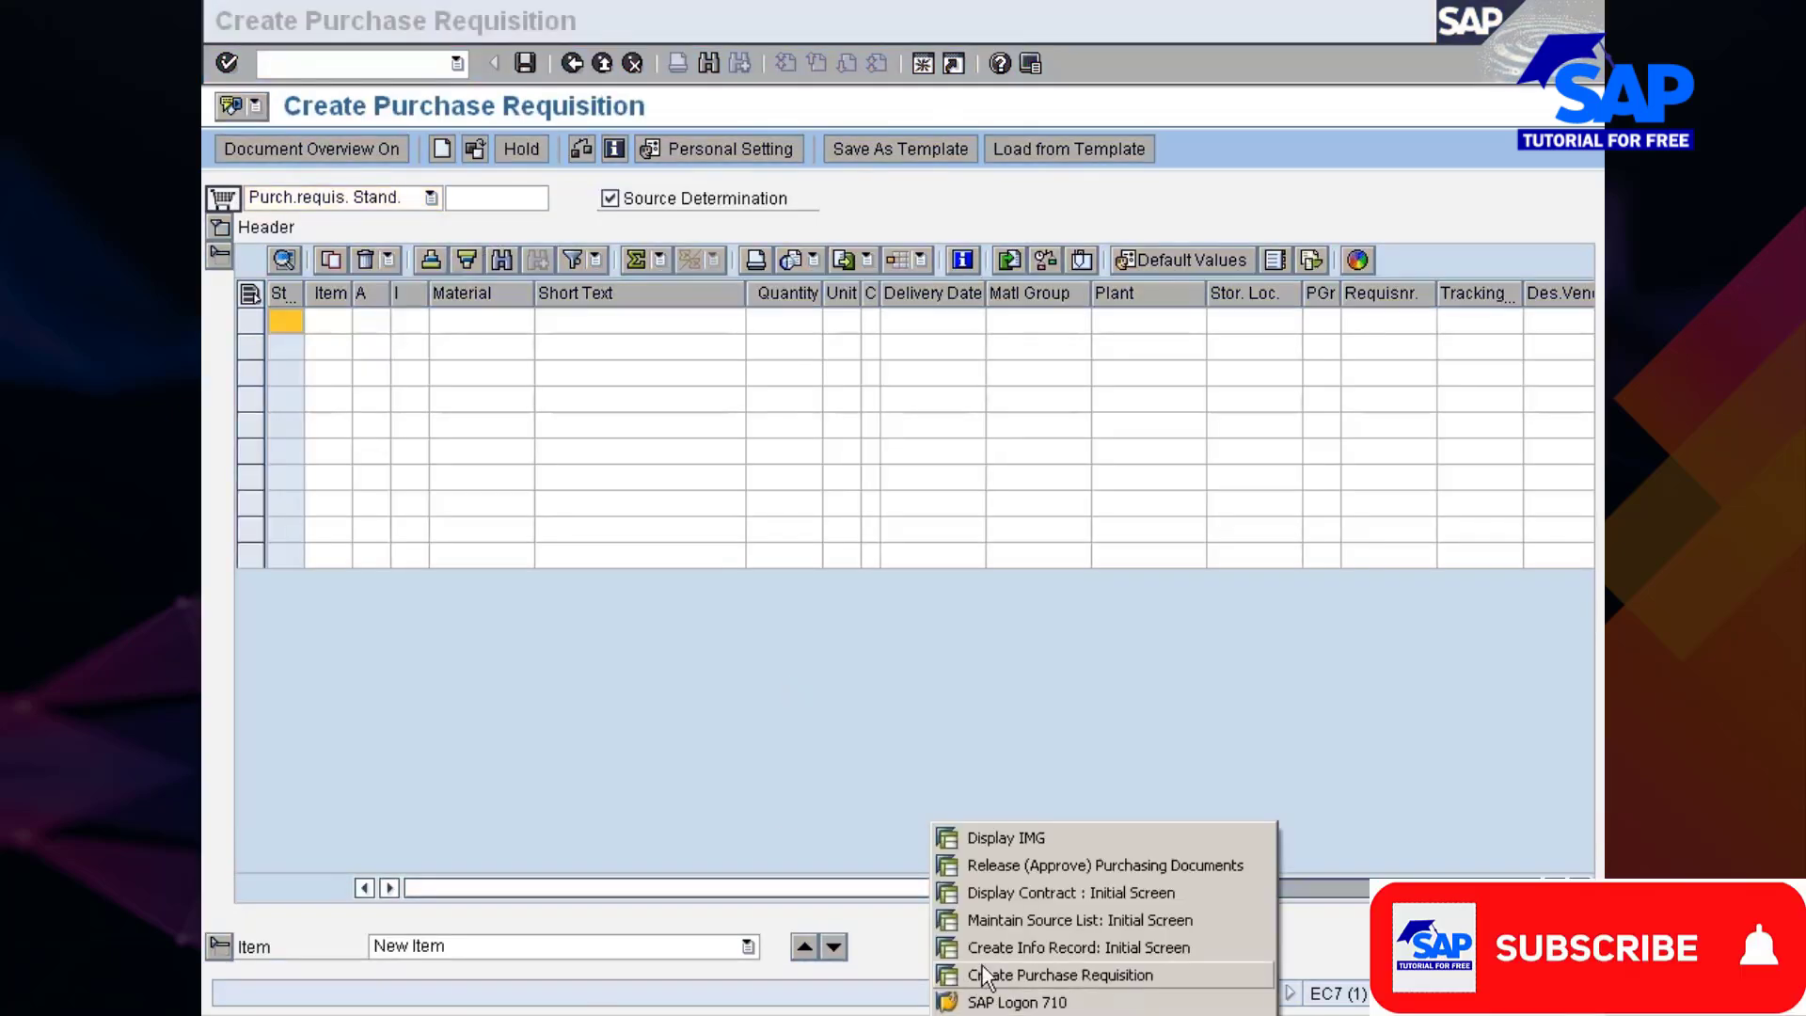
Copy material number 10000354 from the info record session into the first item of the purchase requisition
{"action": "left_click", "coordinate": [997, 940]}
{"action": "left_click", "coordinate": [364, 283]}
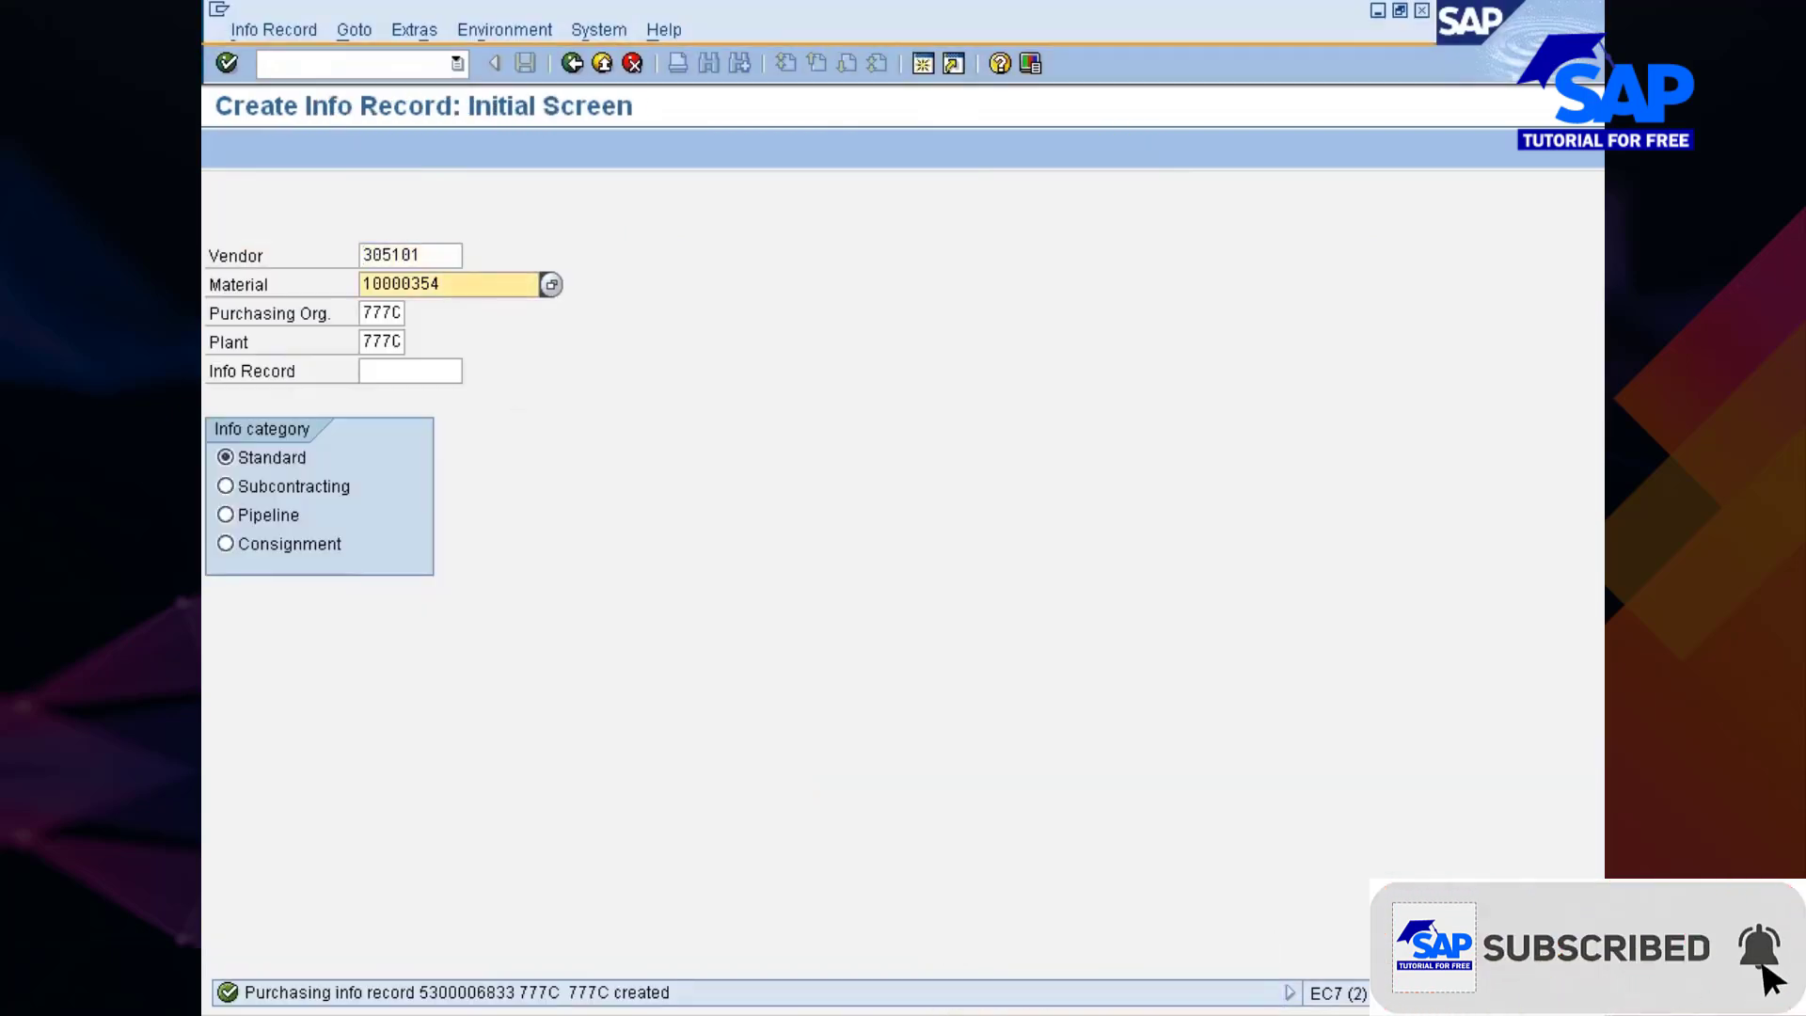
{"action": "left_click_drag", "start_coordinate": [441, 284], "coordinate": [361, 284]}
{"action": "key", "text": "ctrl+c"}
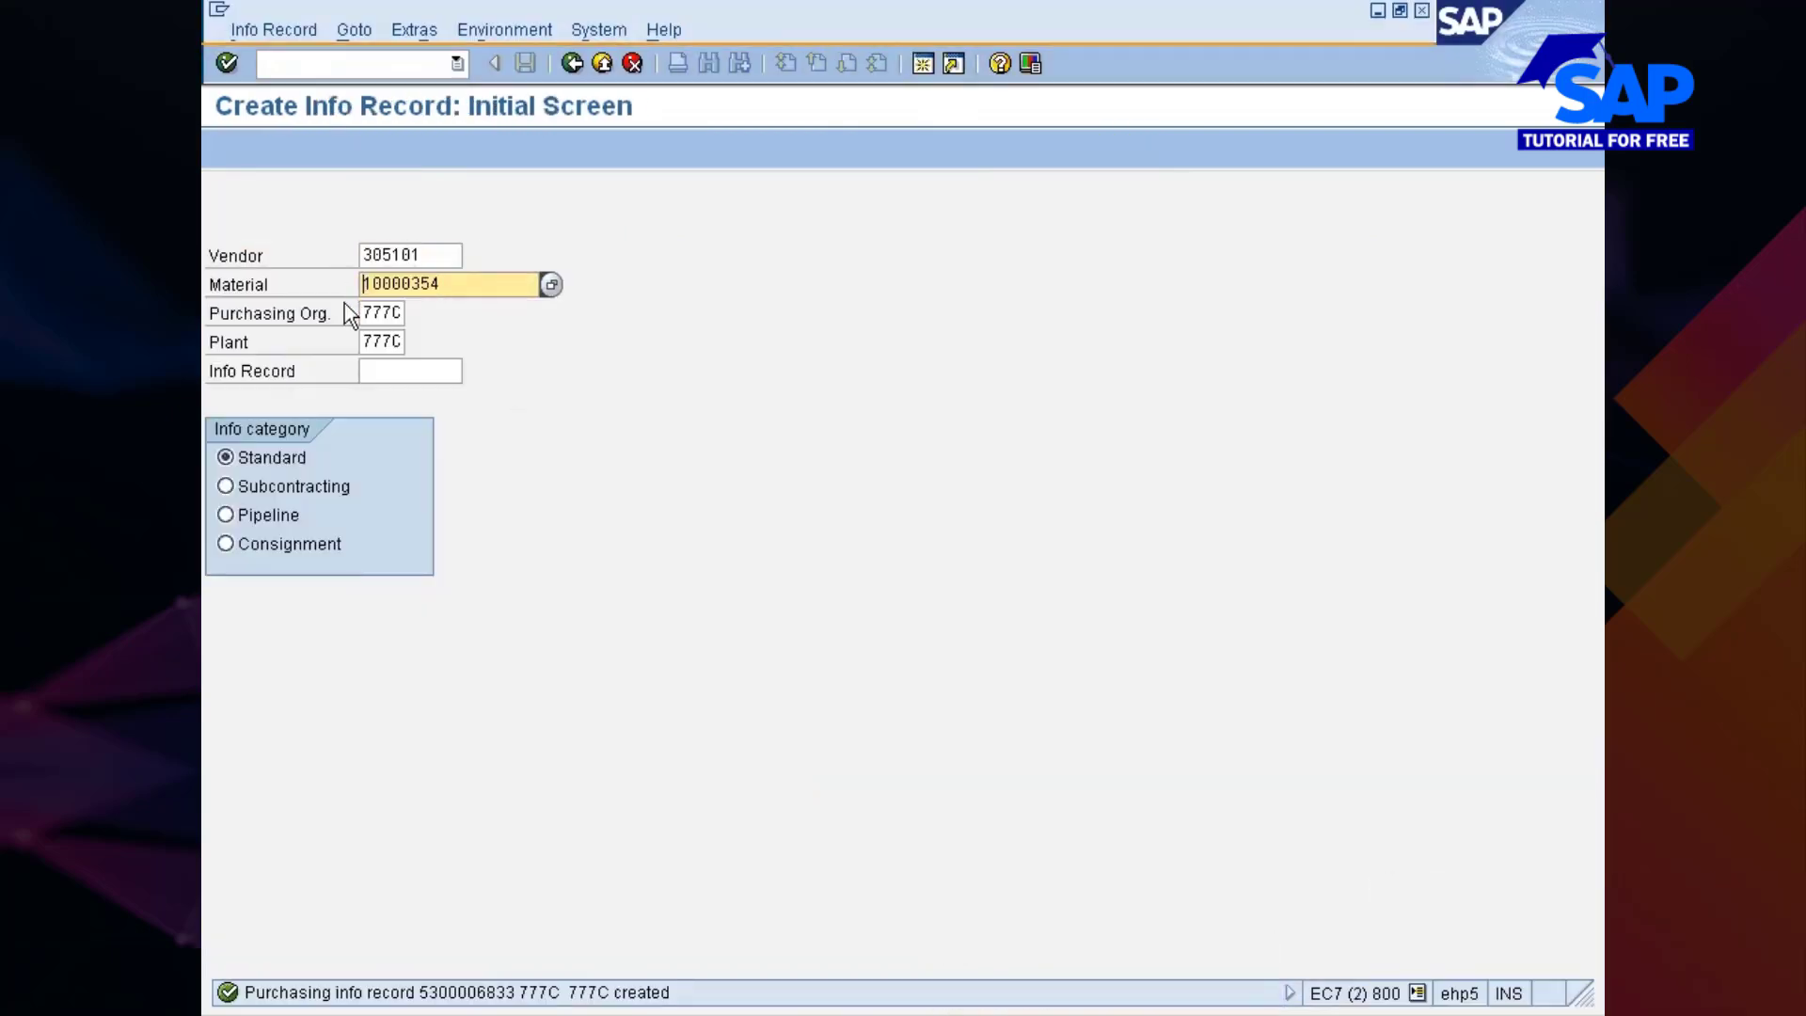
{"action": "key", "text": "alt+Tab"}
{"action": "left_click", "coordinate": [462, 325]}
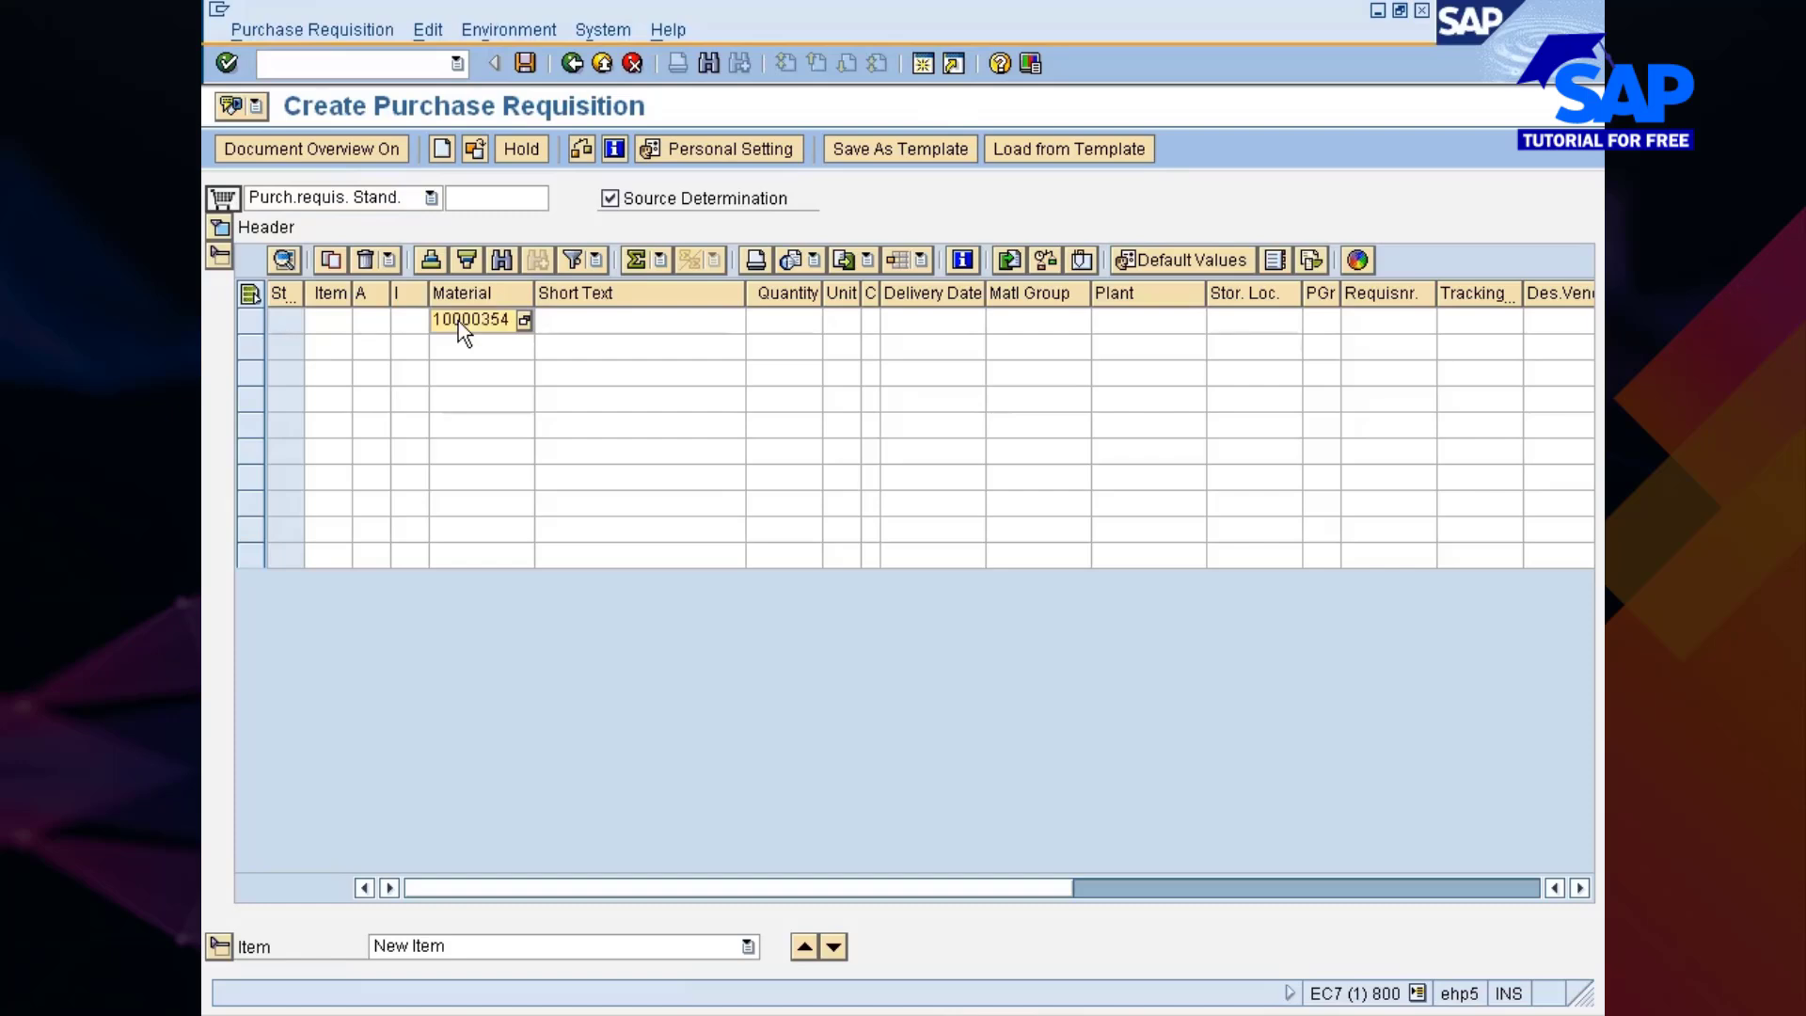
Complete the requisition item with quantity 25 and plant 777C, then review its fixed vendor and check the document
{"action": "key", "text": "Tab"}
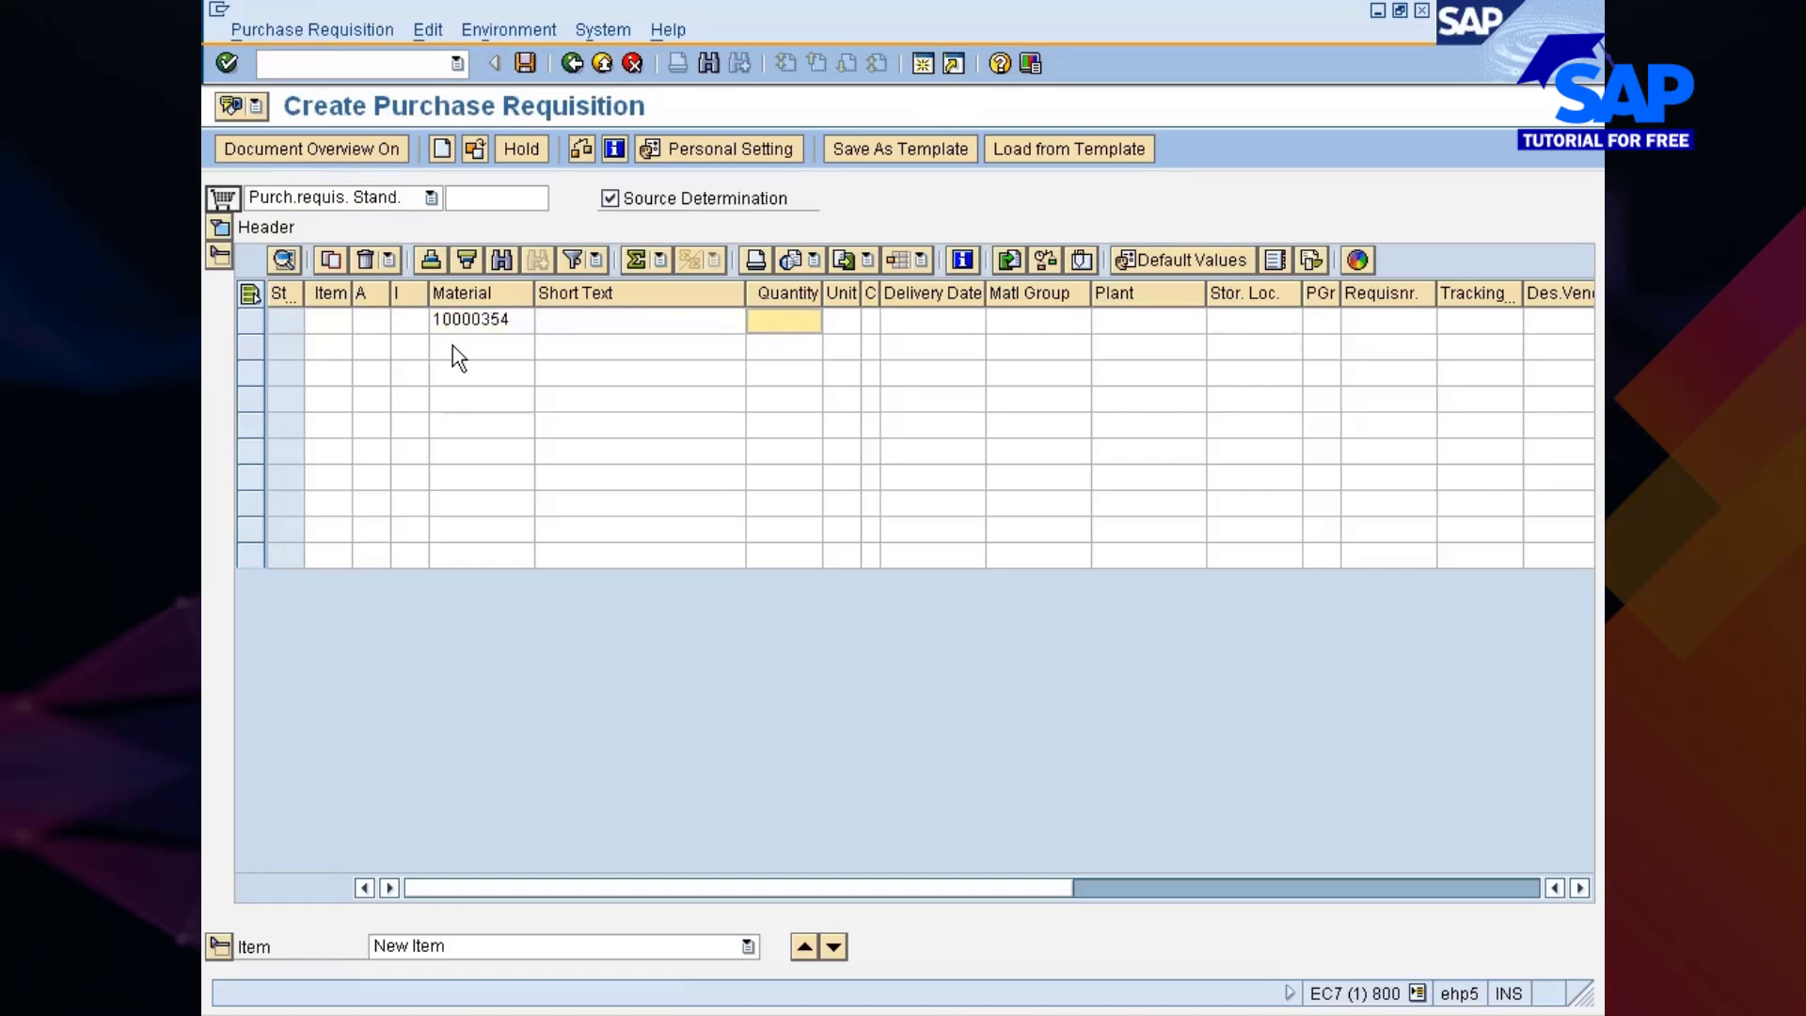
{"action": "type", "text": "25"}
{"action": "key", "text": "Tab"}
{"action": "key", "text": "Tab"}
{"action": "key", "text": "Tab"}
{"action": "key", "text": "Tab"}
{"action": "key", "text": "Tab"}
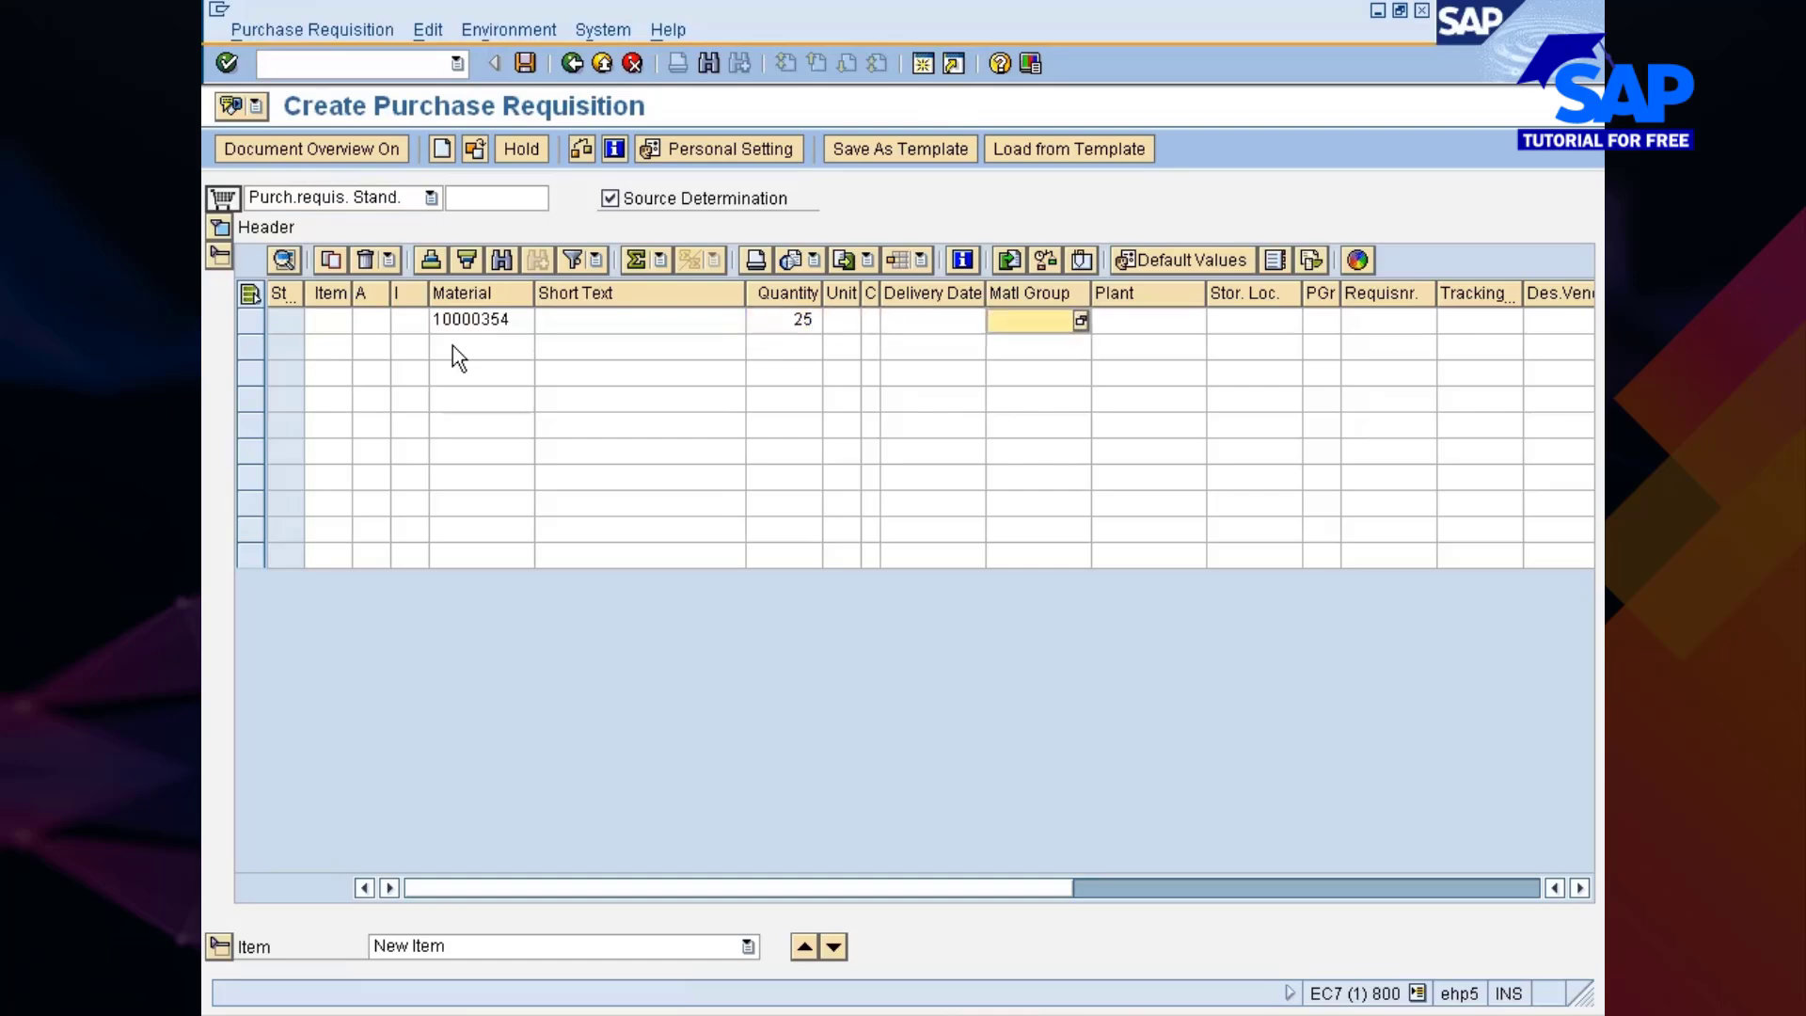
{"action": "type", "text": "7770"}
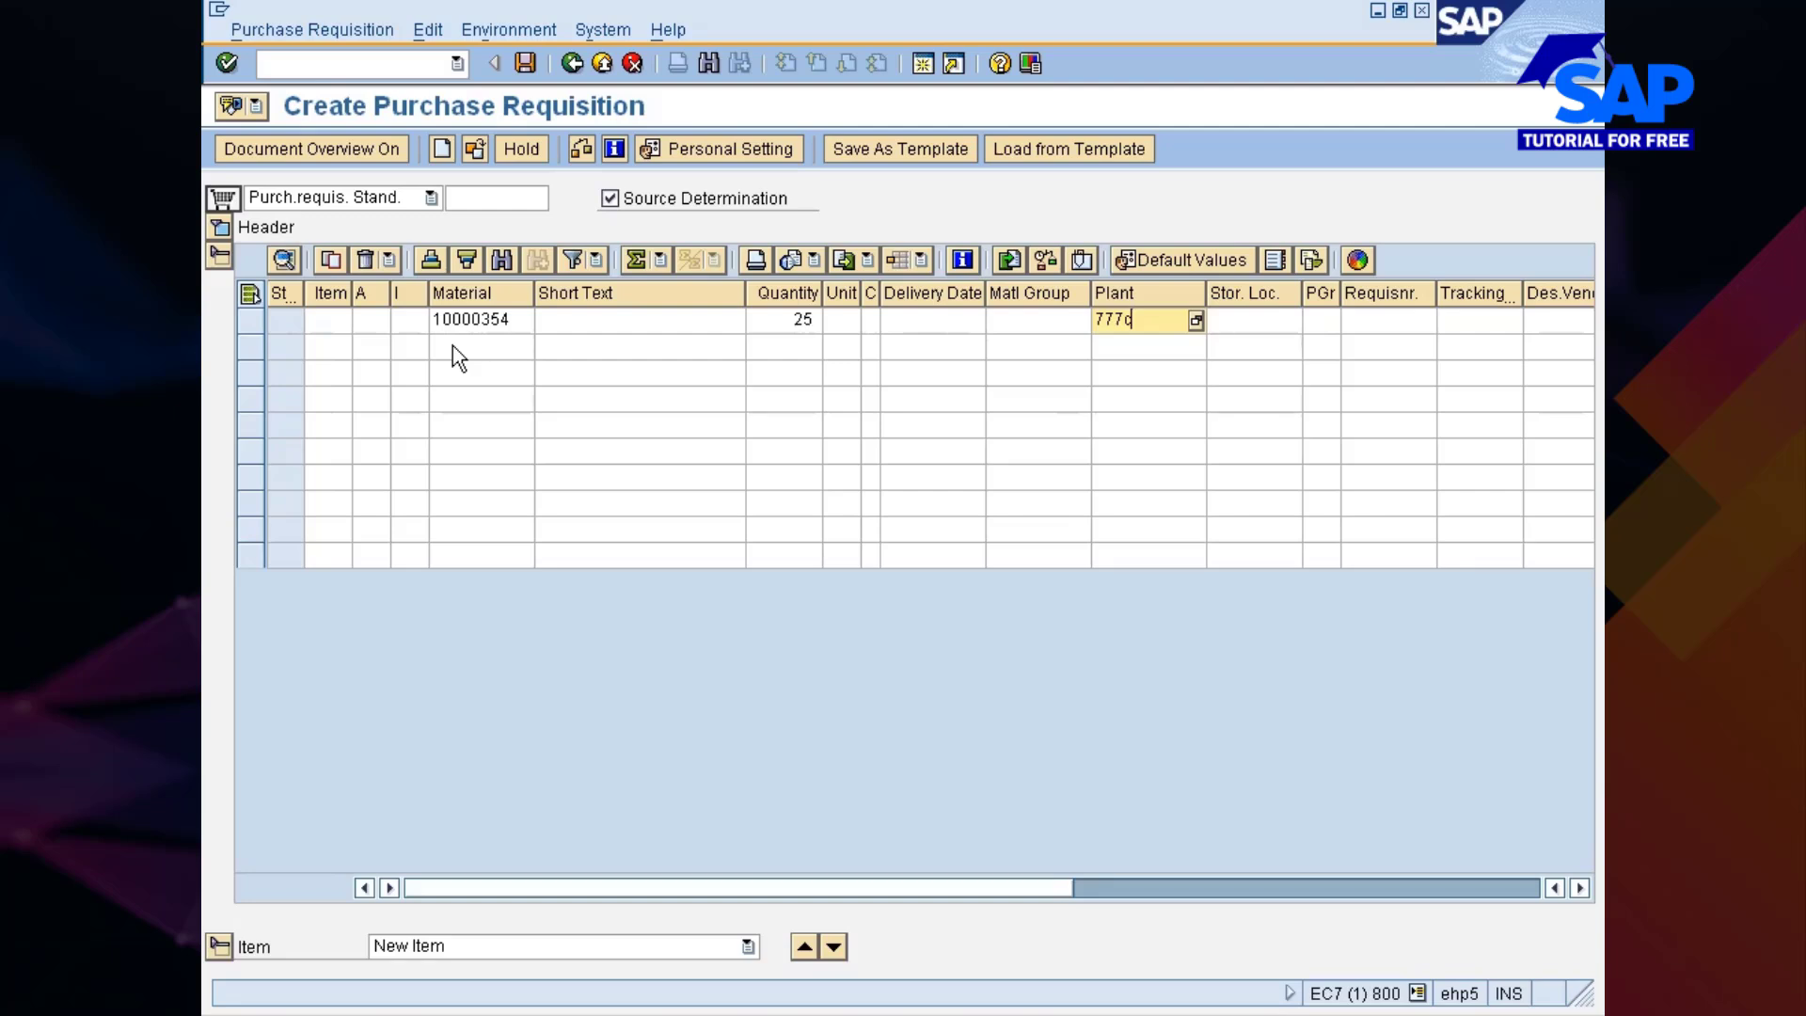
{"action": "key", "text": "Return"}
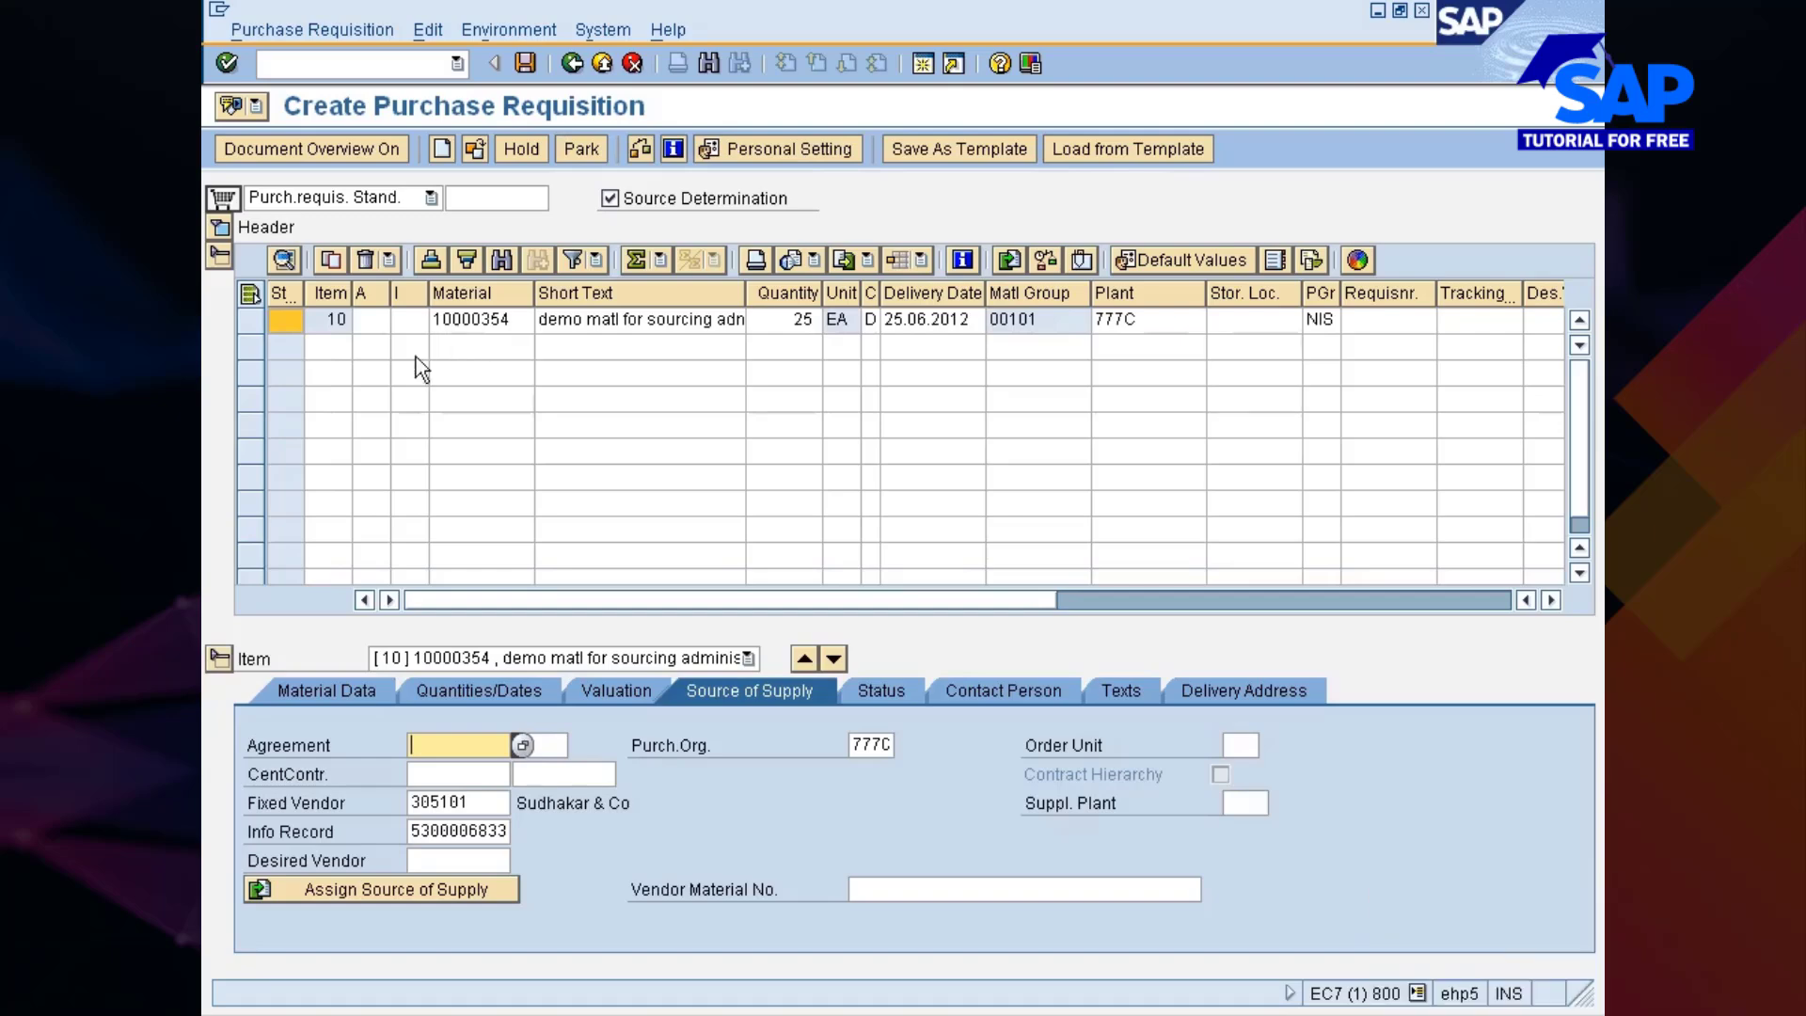
{"action": "left_click", "coordinate": [484, 802]}
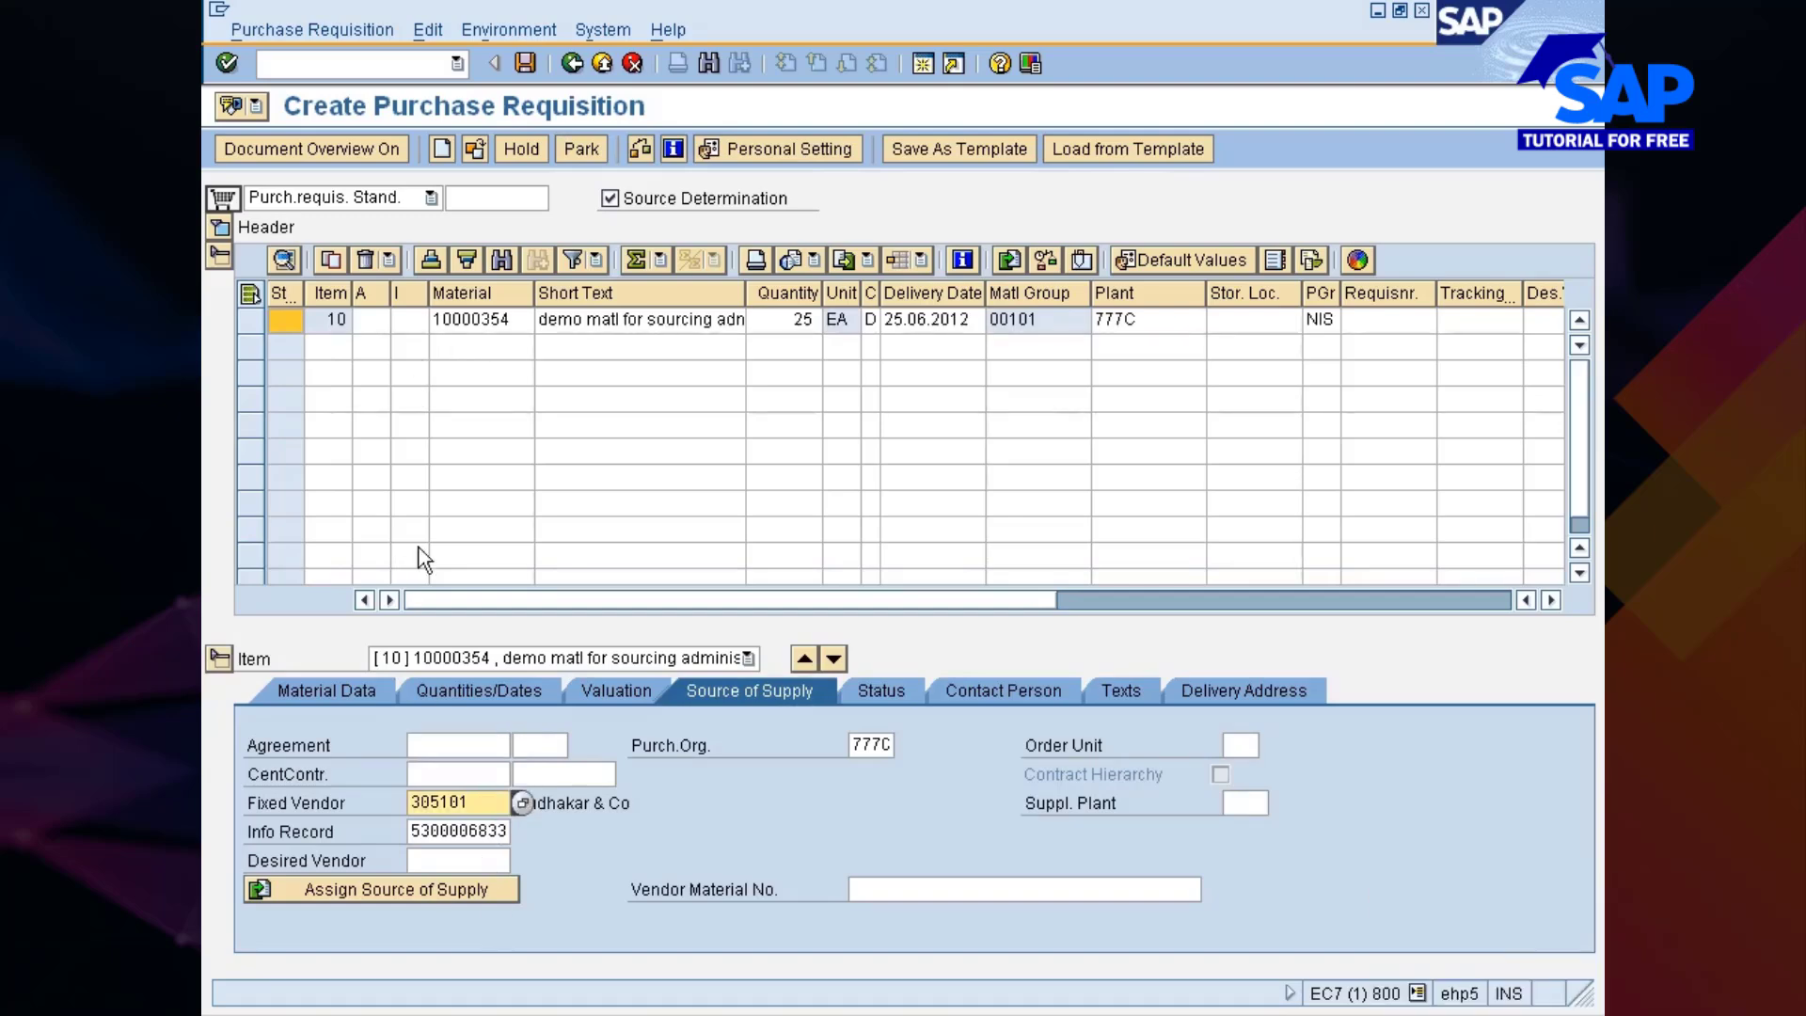
{"action": "left_click", "coordinate": [641, 148]}
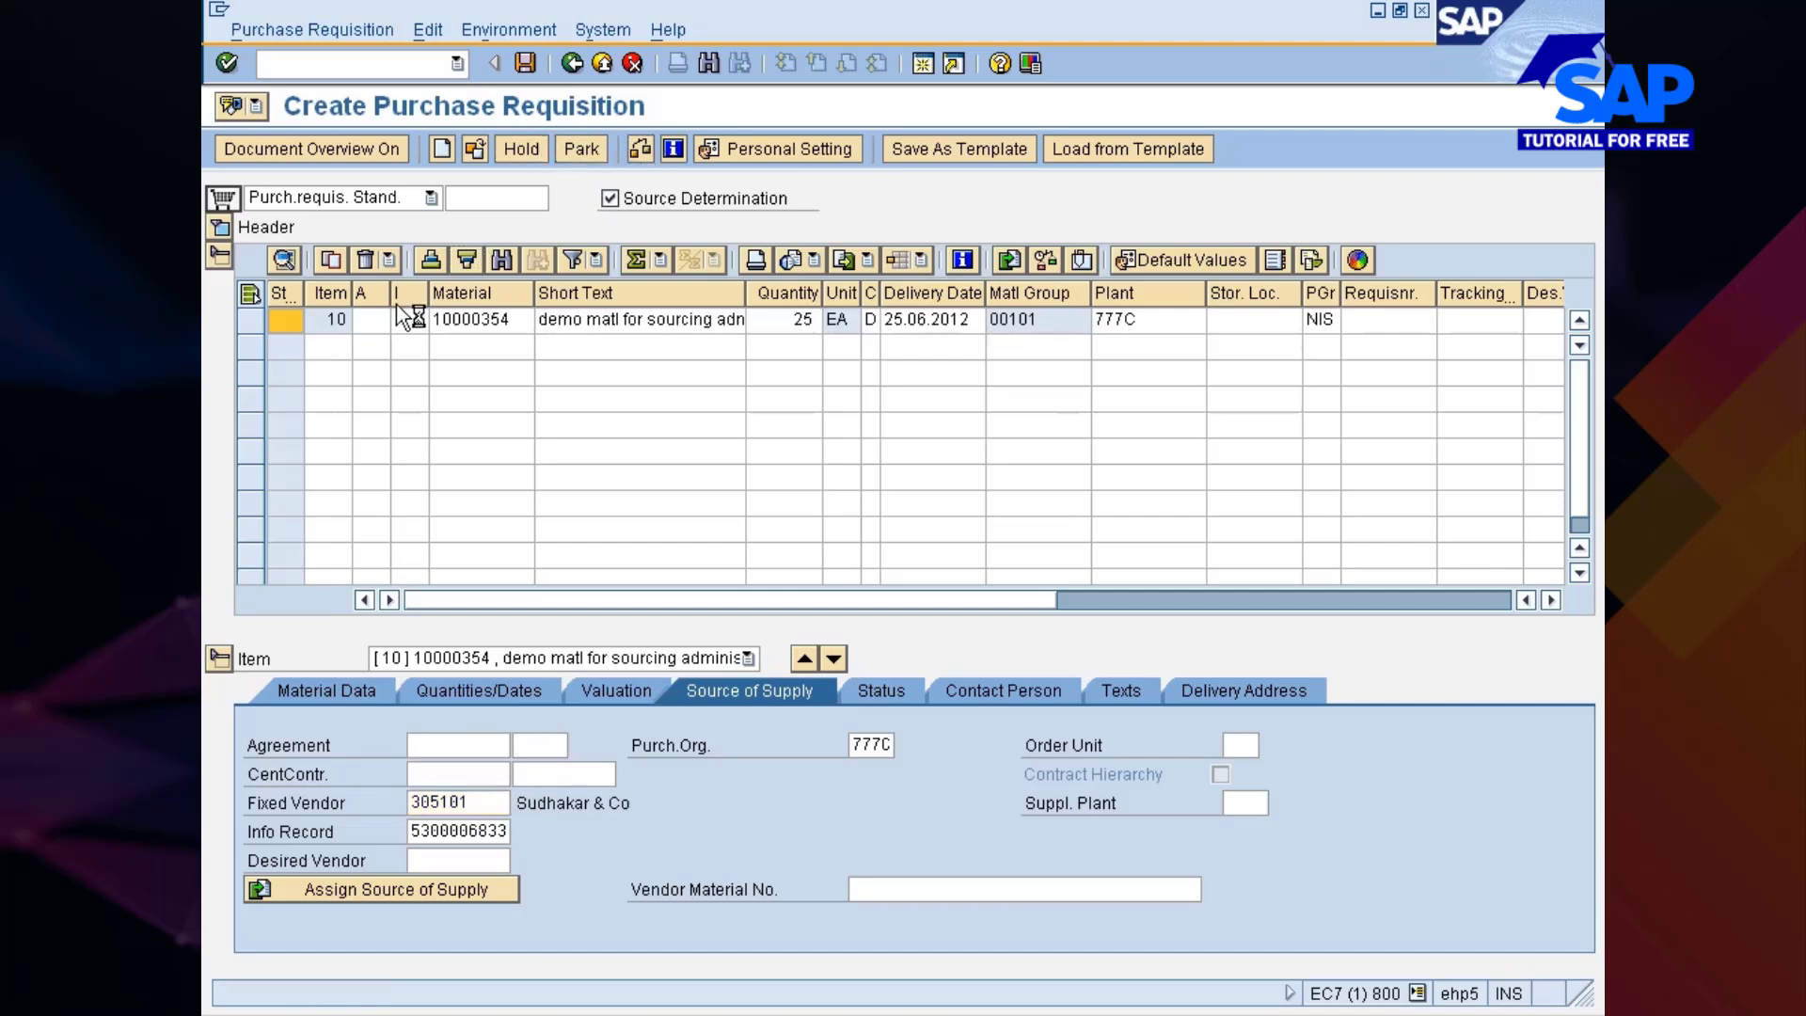
Remove the fixed source indicator from the third record in the source list of material 10000354, plant 777C, and save
{"action": "left_click", "coordinate": [995, 921]}
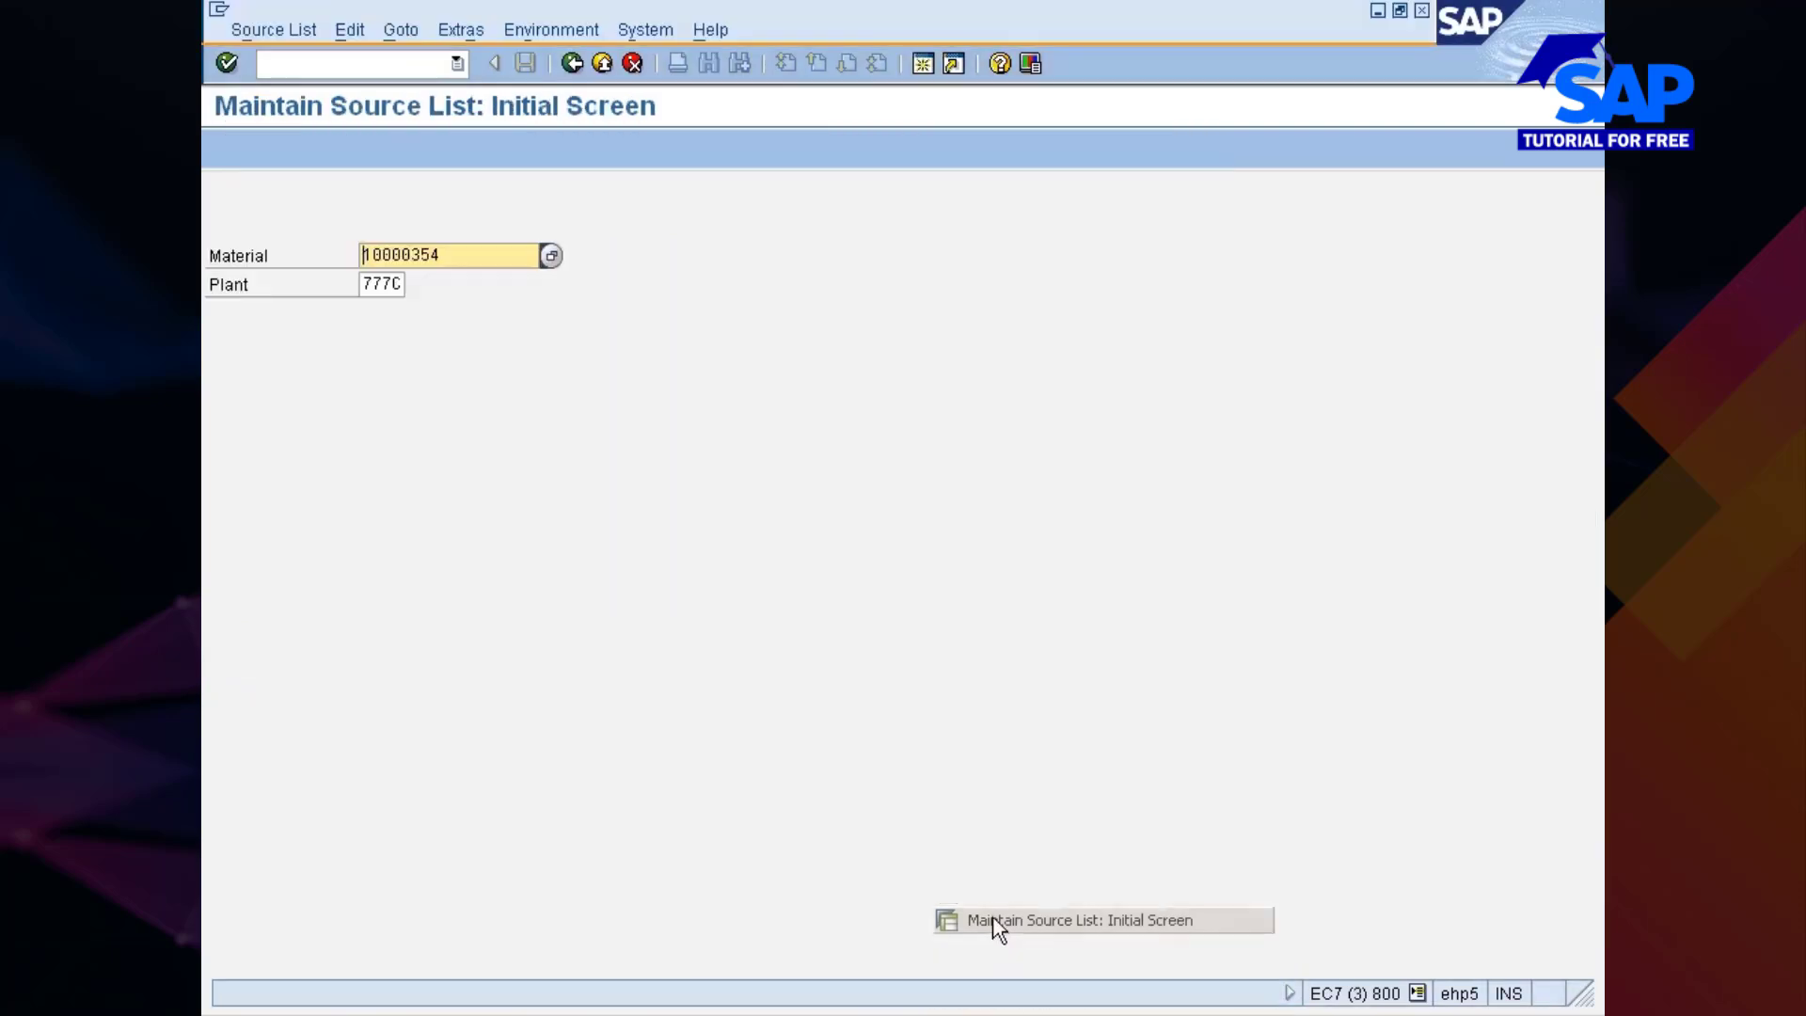
{"action": "key", "text": "Return"}
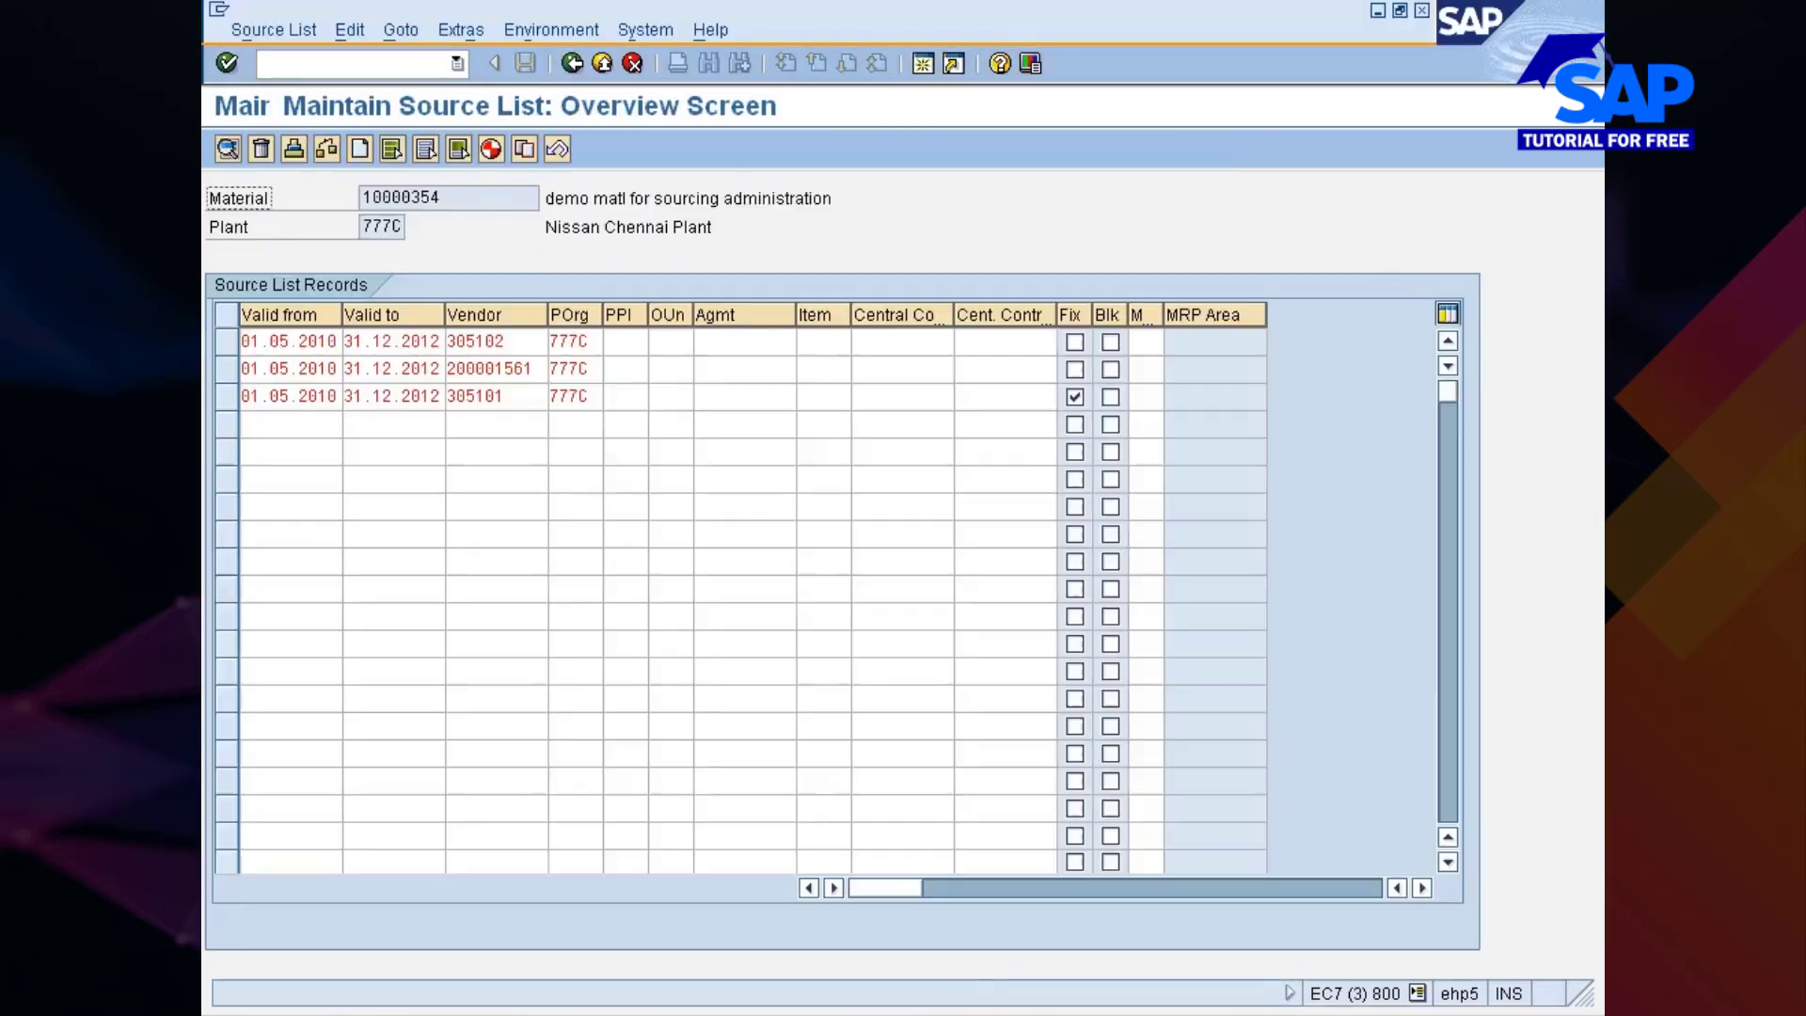
{"action": "left_click", "coordinate": [1073, 397]}
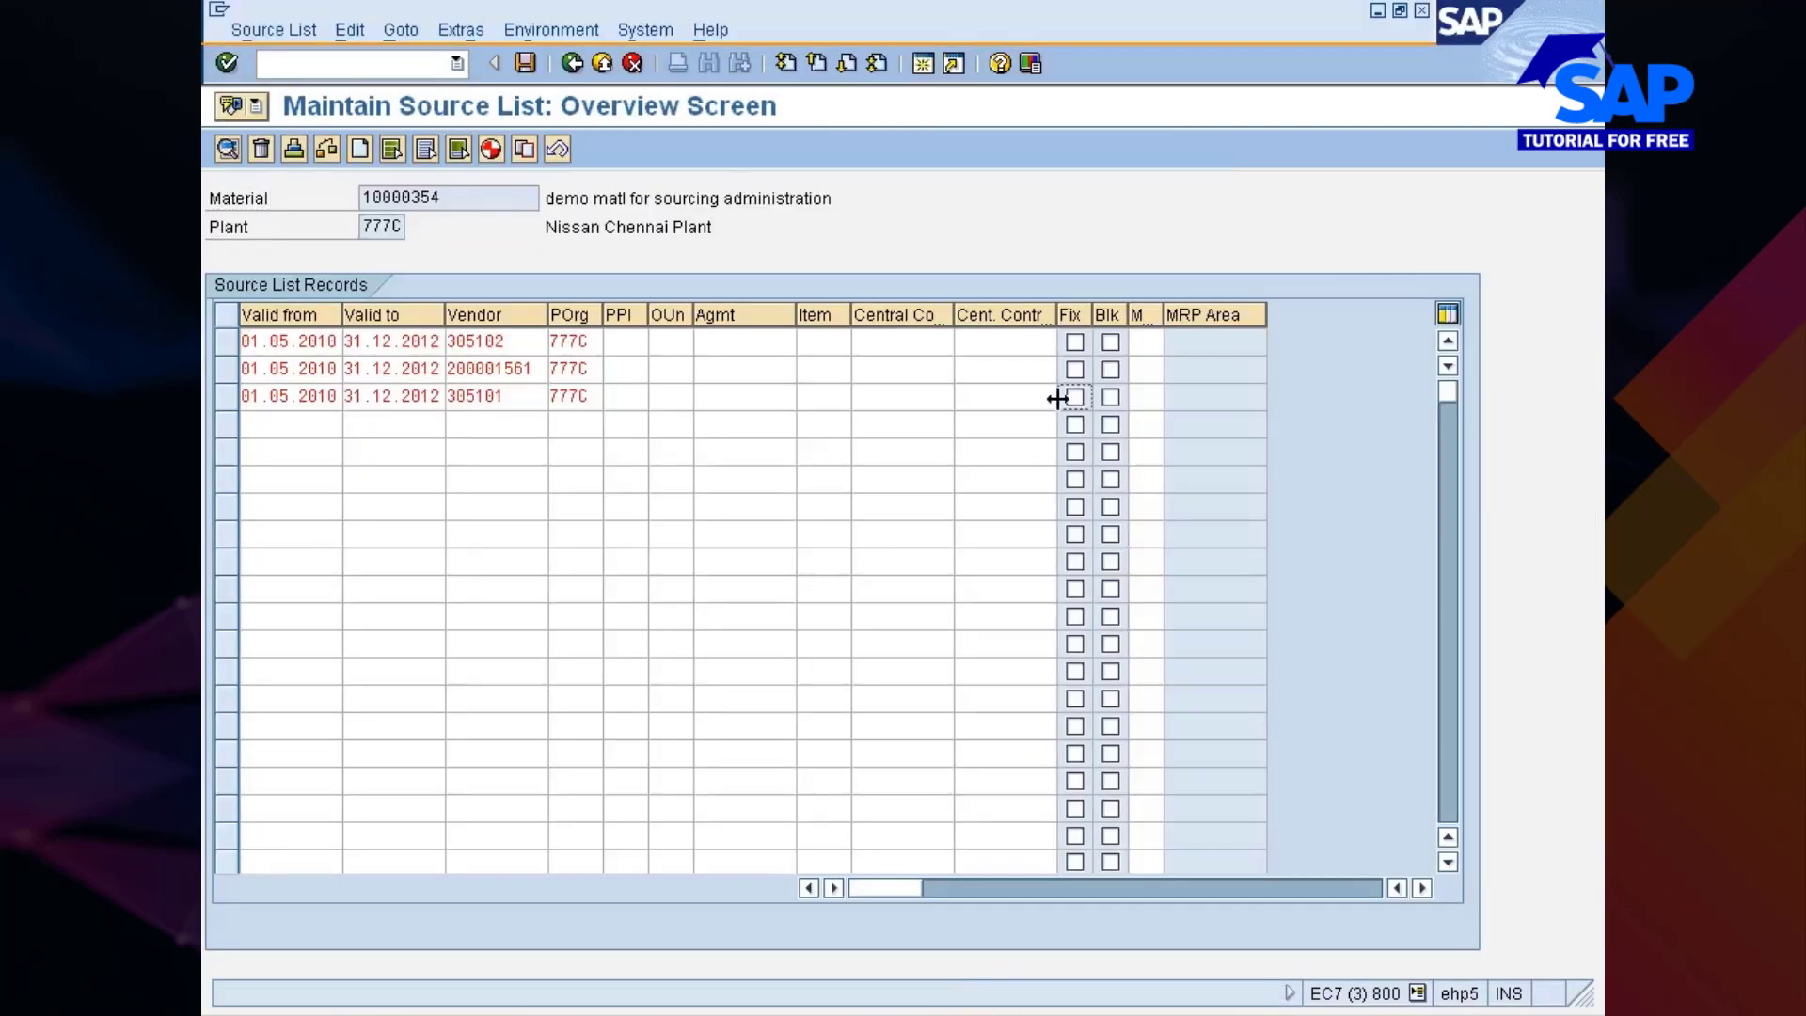
{"action": "left_click", "coordinate": [525, 63]}
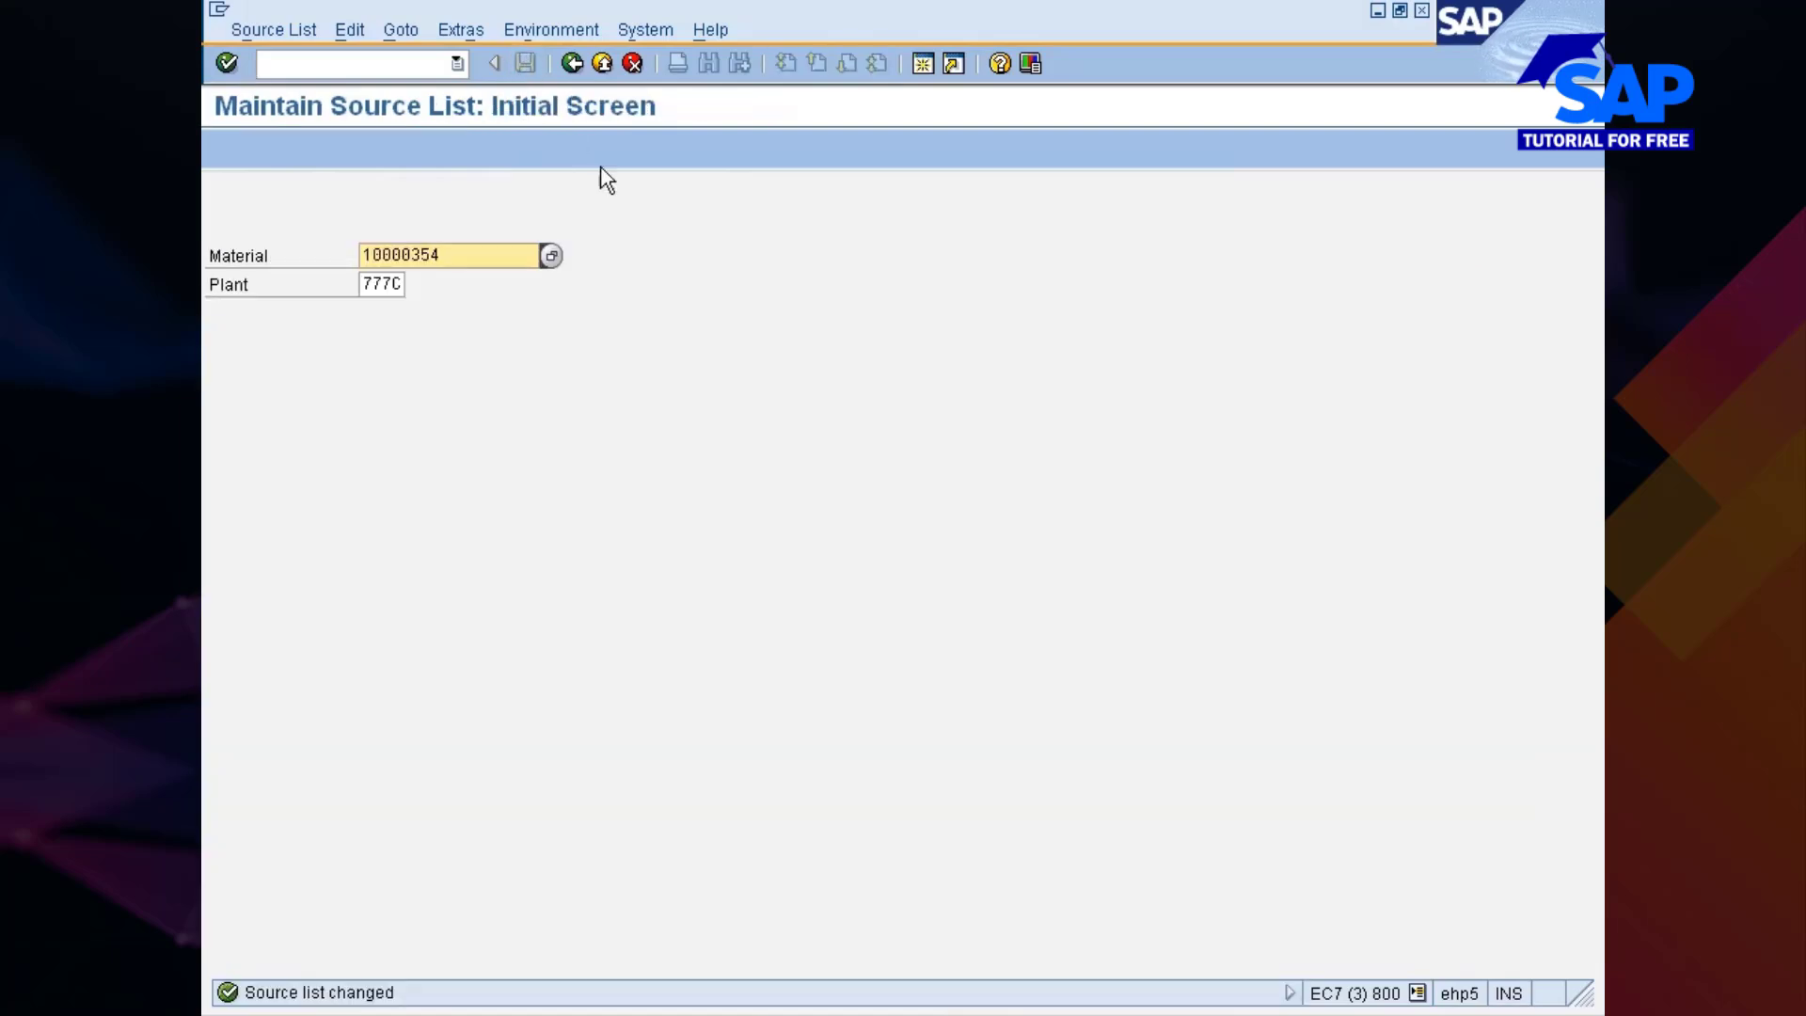
Return to the open purchase requisition, save it, and start a fresh requisition by calling its creation transaction again
{"action": "key", "text": "alt+Tab"}
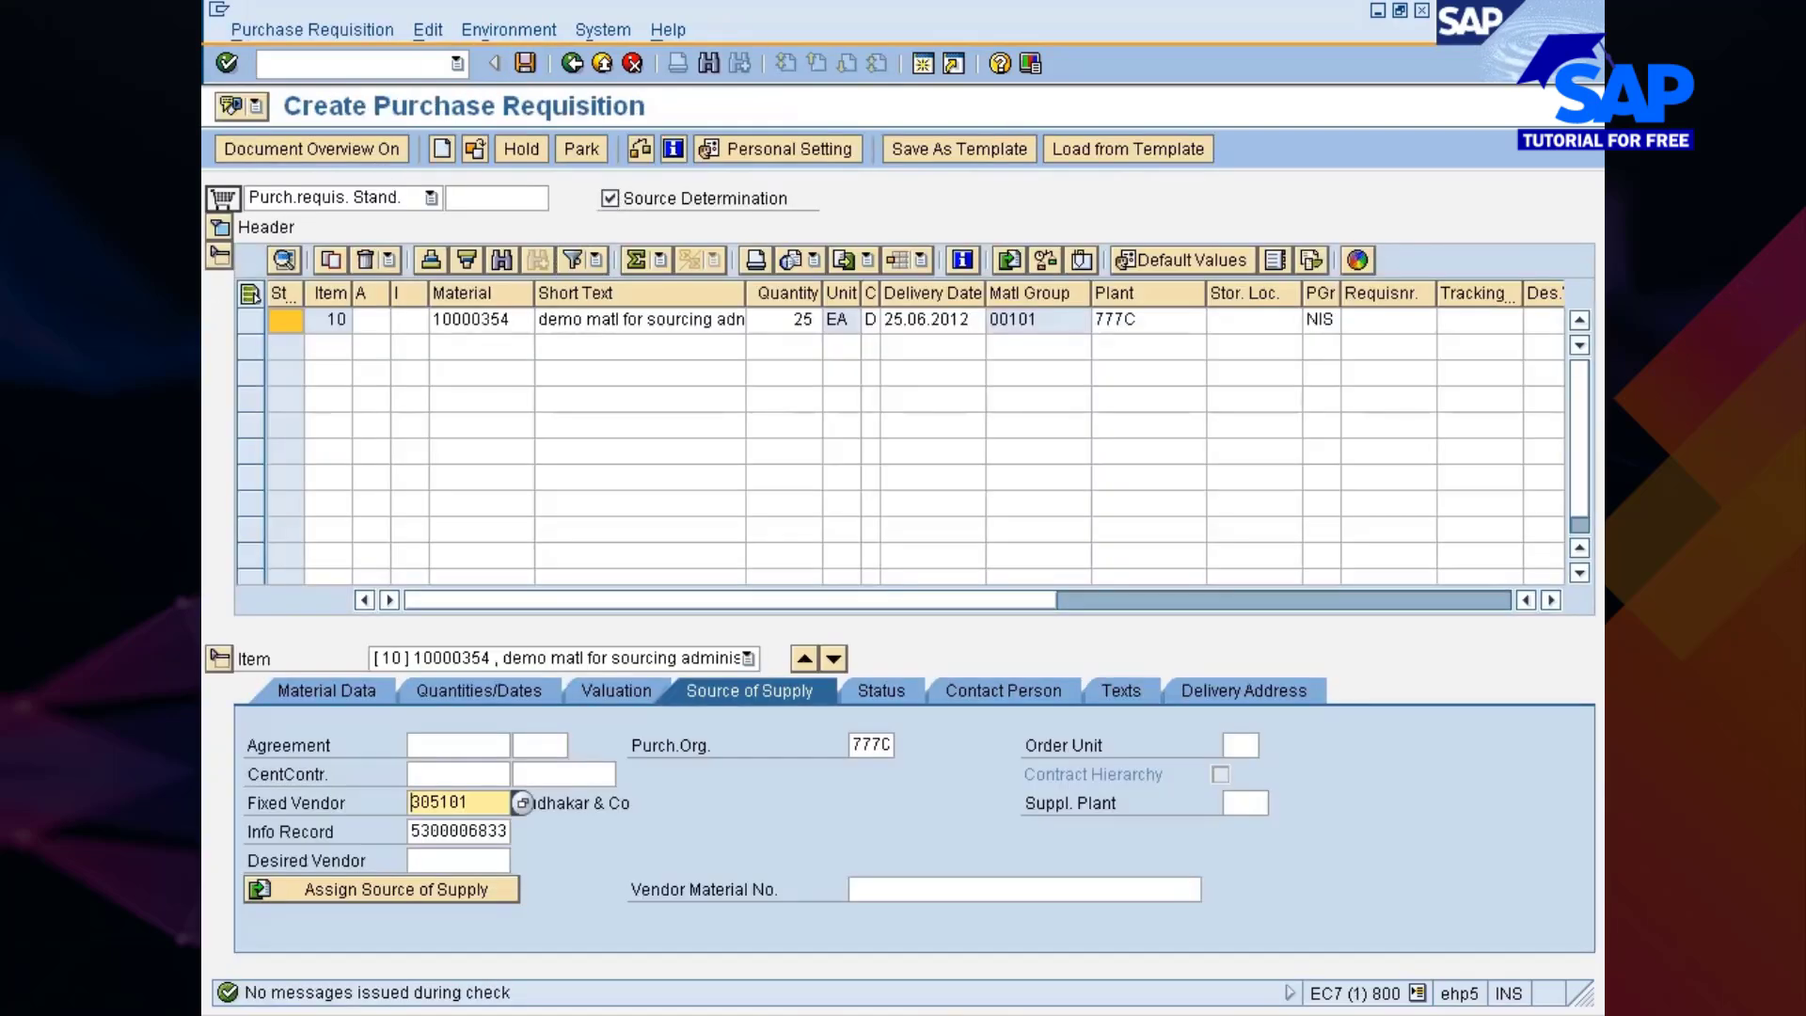
{"action": "left_click", "coordinate": [524, 64]}
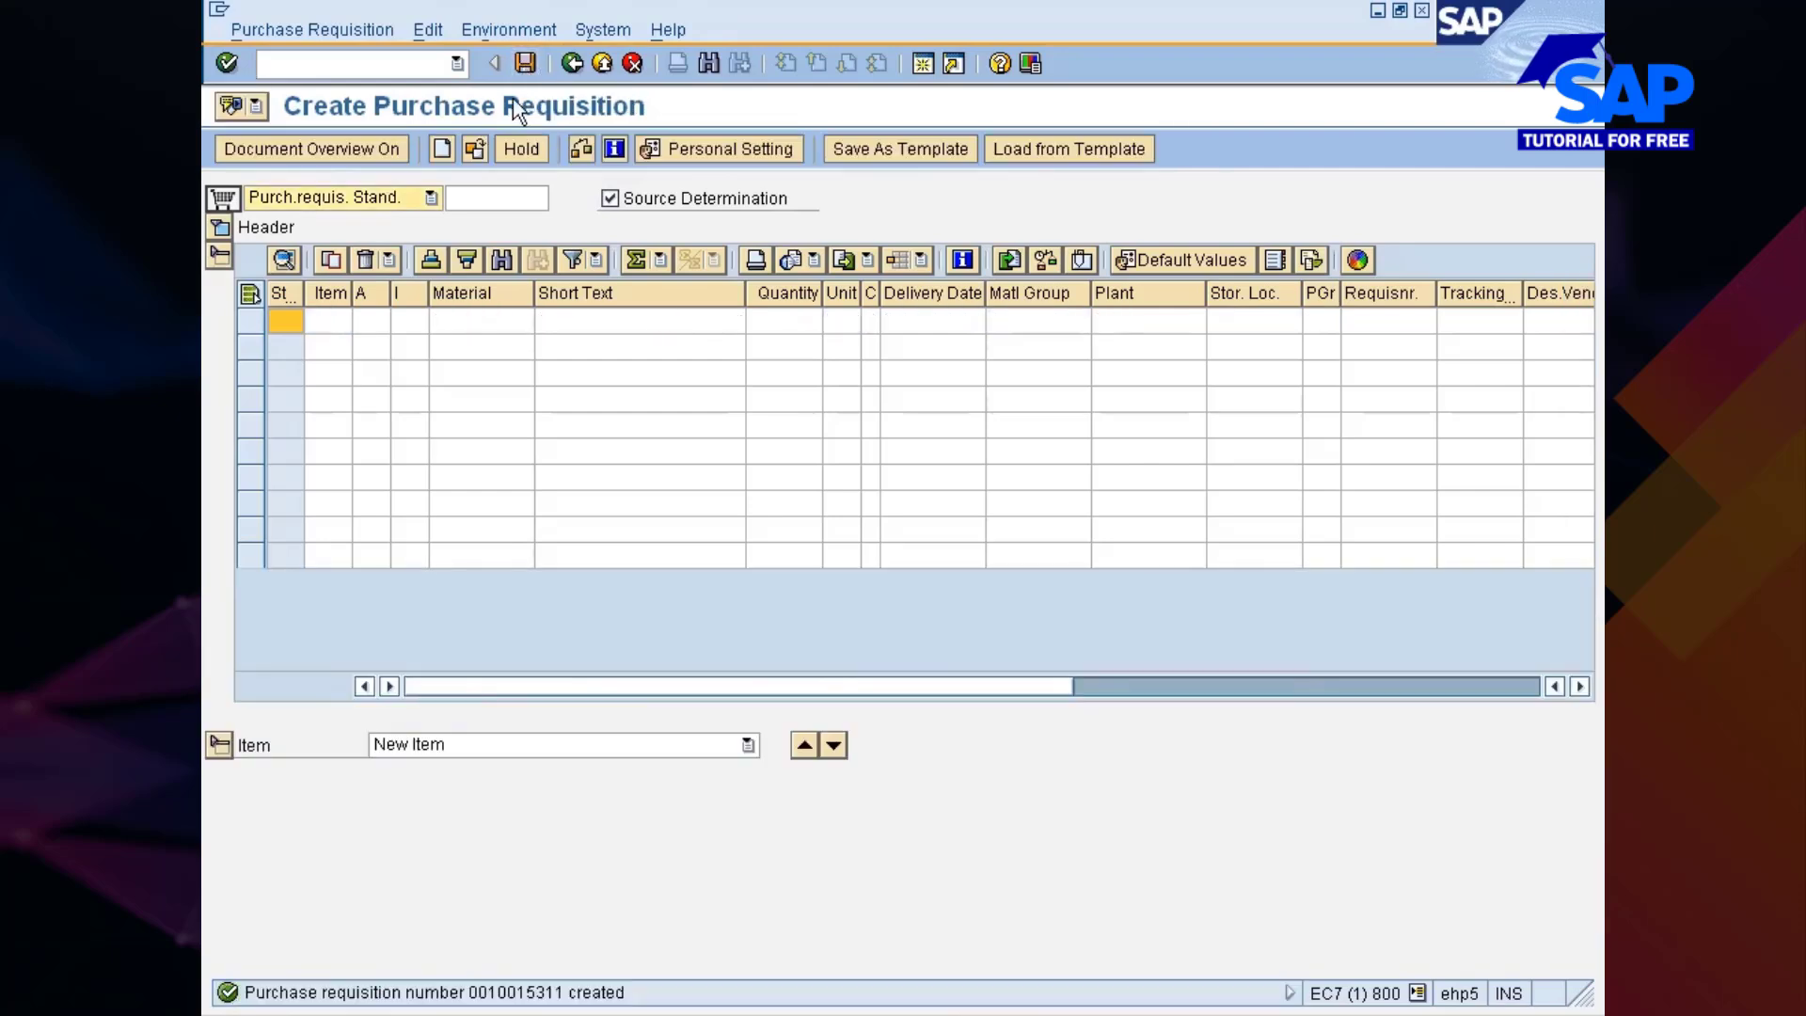
{"action": "left_click", "coordinate": [377, 64]}
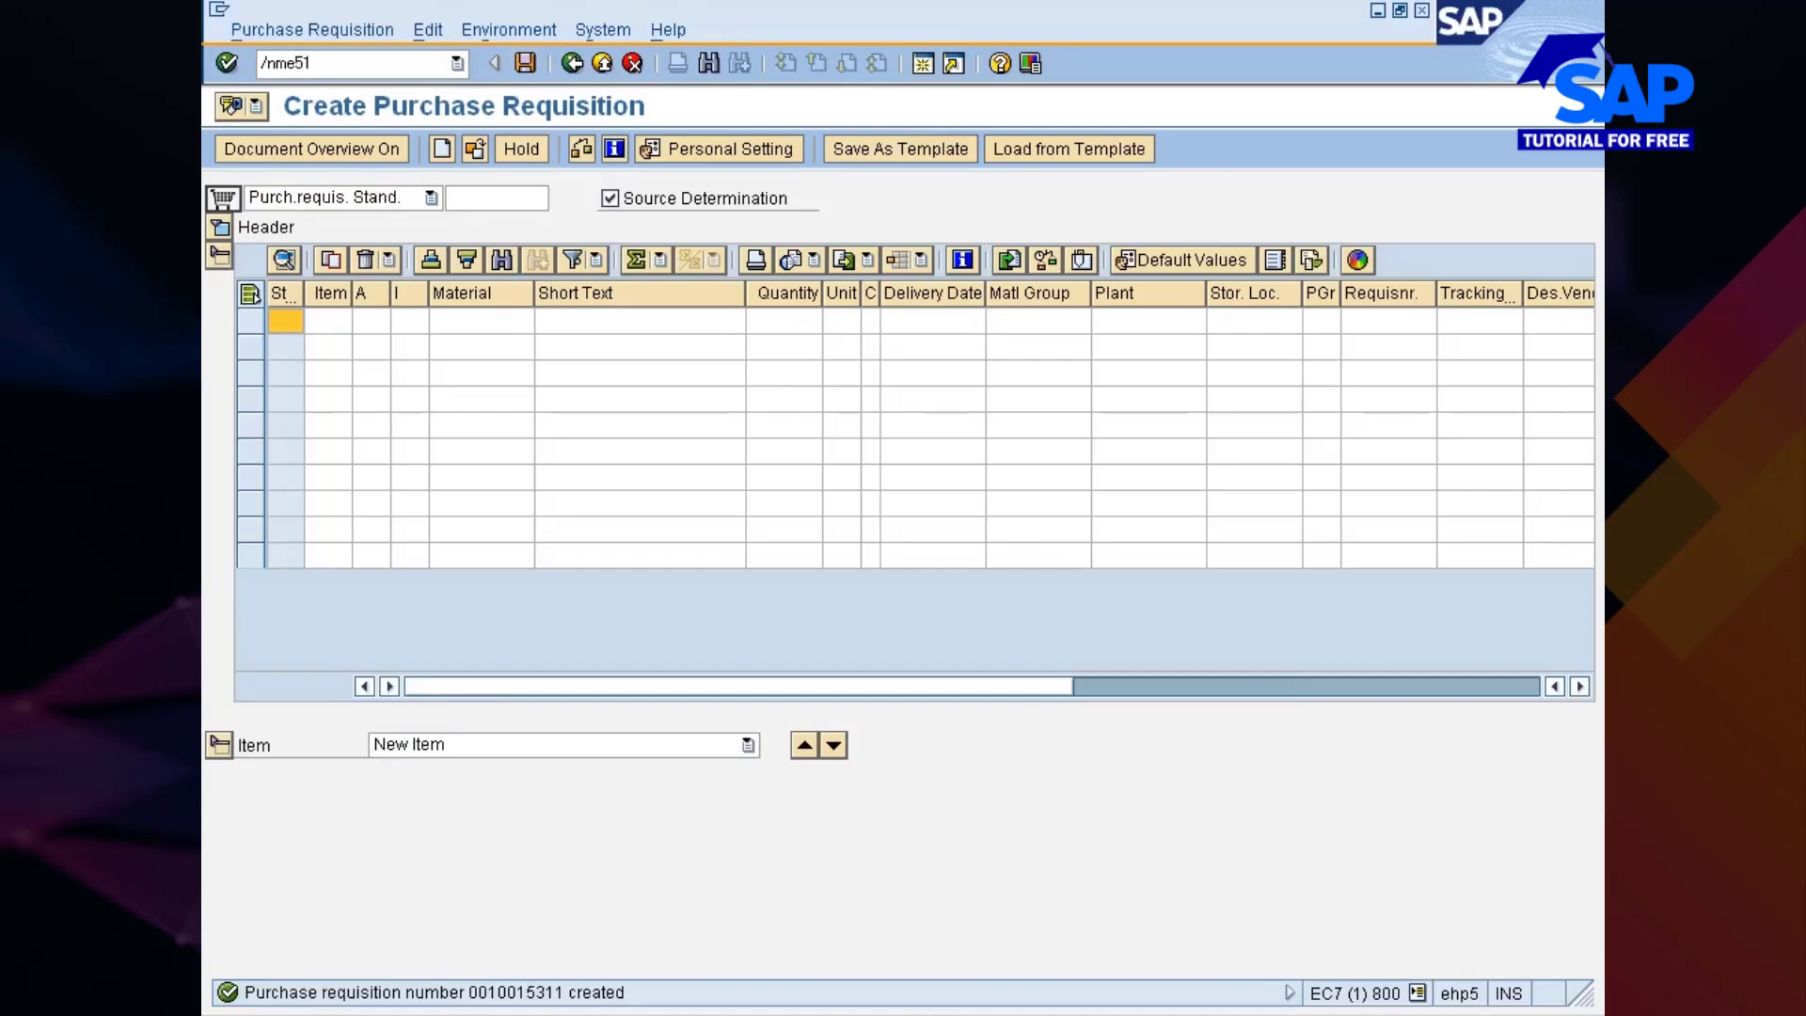
{"action": "key", "text": "Return"}
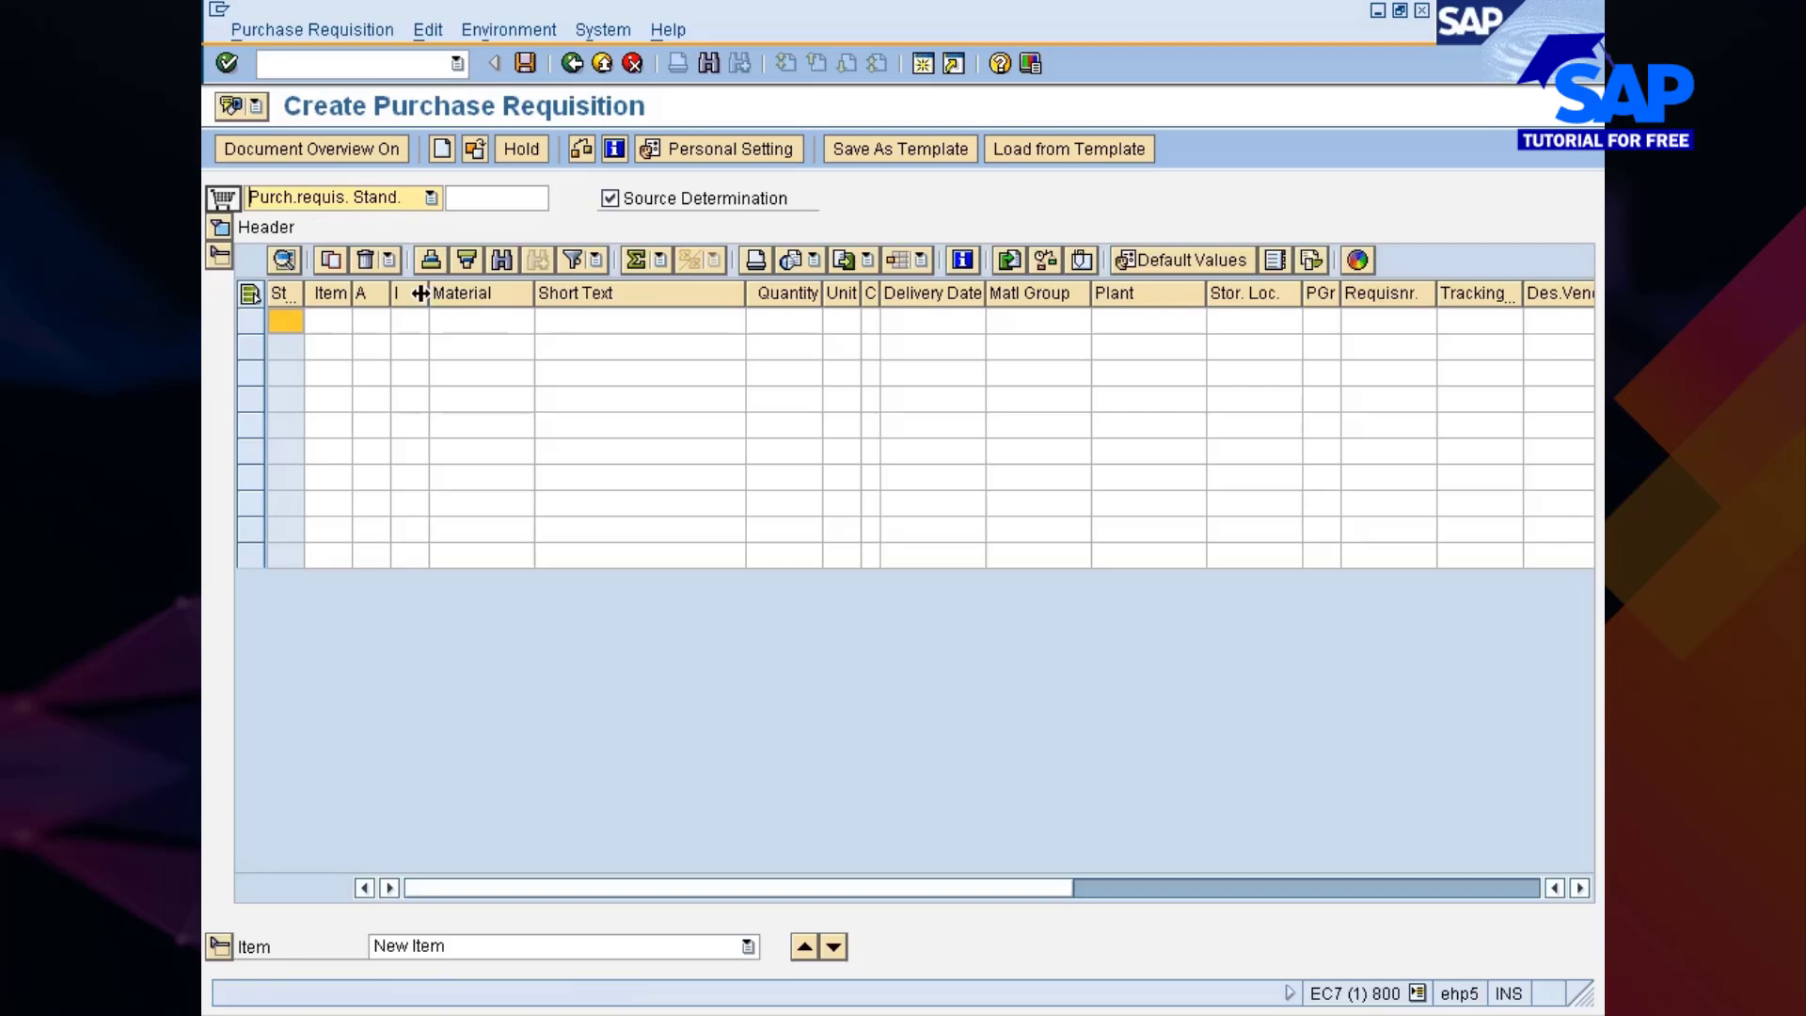
Enter a requisition item for material 10000354 with quantity 20 and plant 777C, and run source determination
{"action": "left_click", "coordinate": [500, 320]}
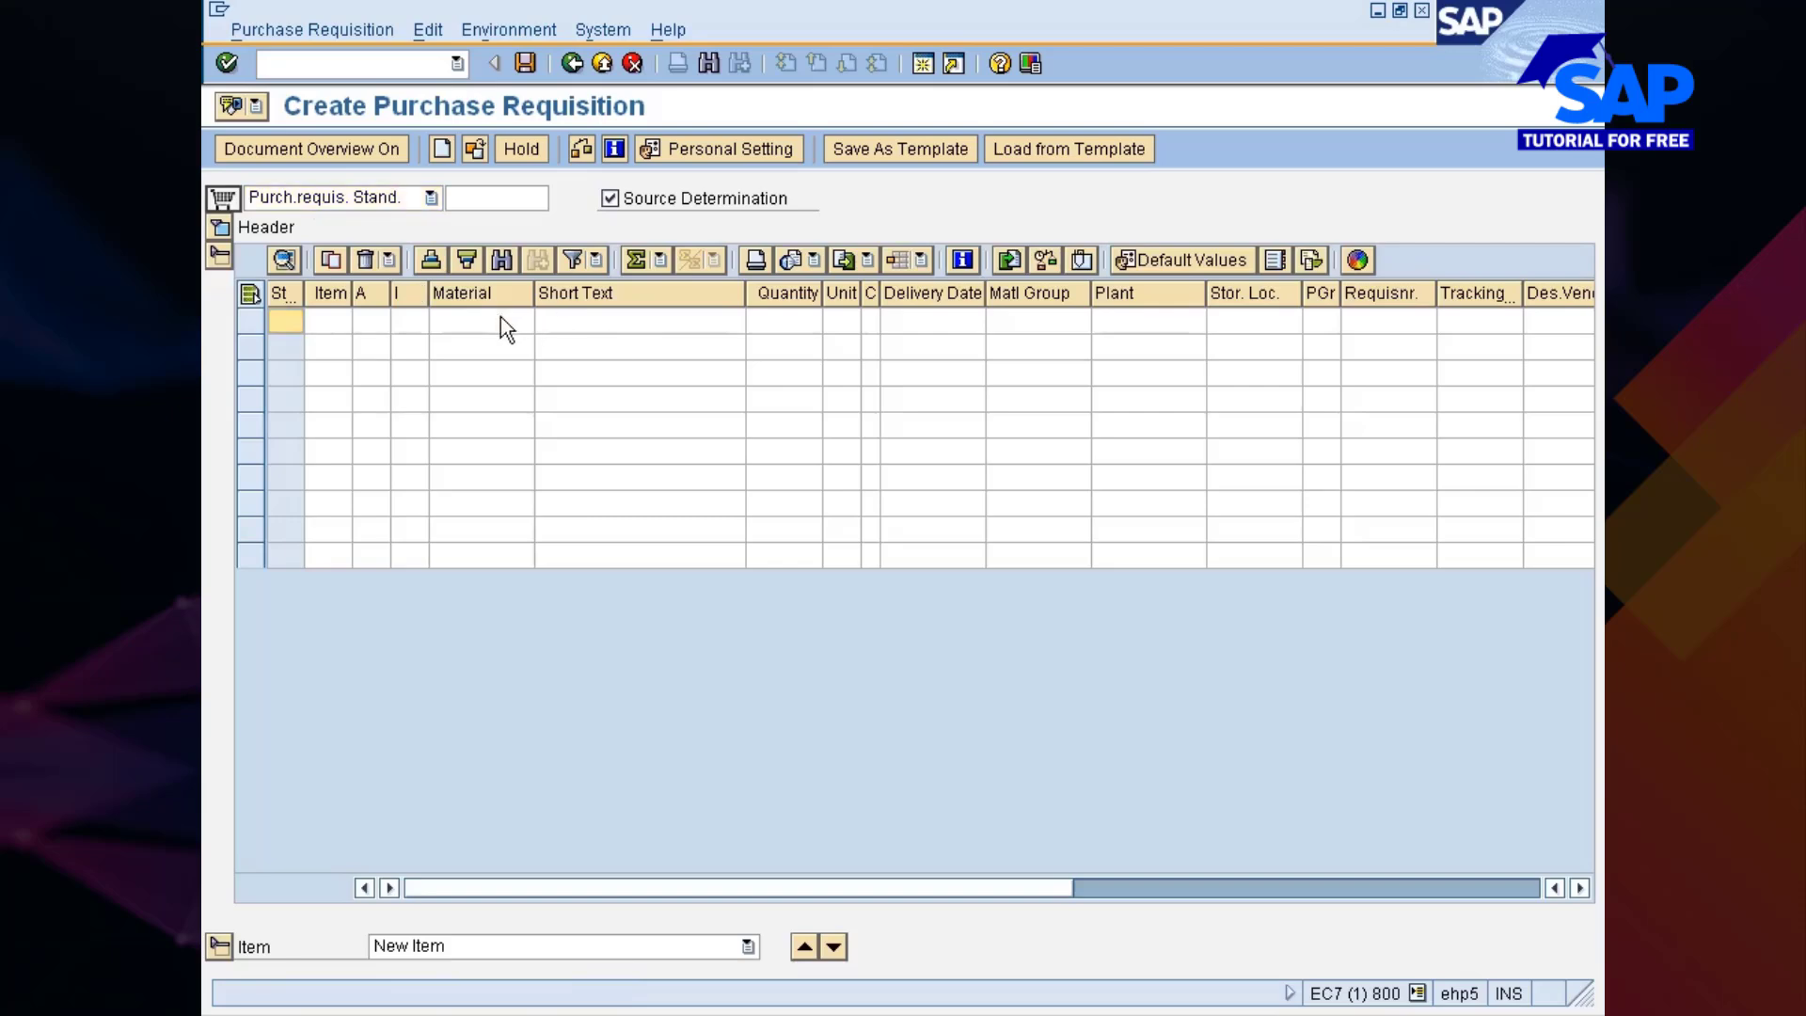
{"action": "type", "text": "10000356"}
{"action": "key", "text": "Tab"}
{"action": "key", "text": "Tab"}
{"action": "key", "text": "Tab"}
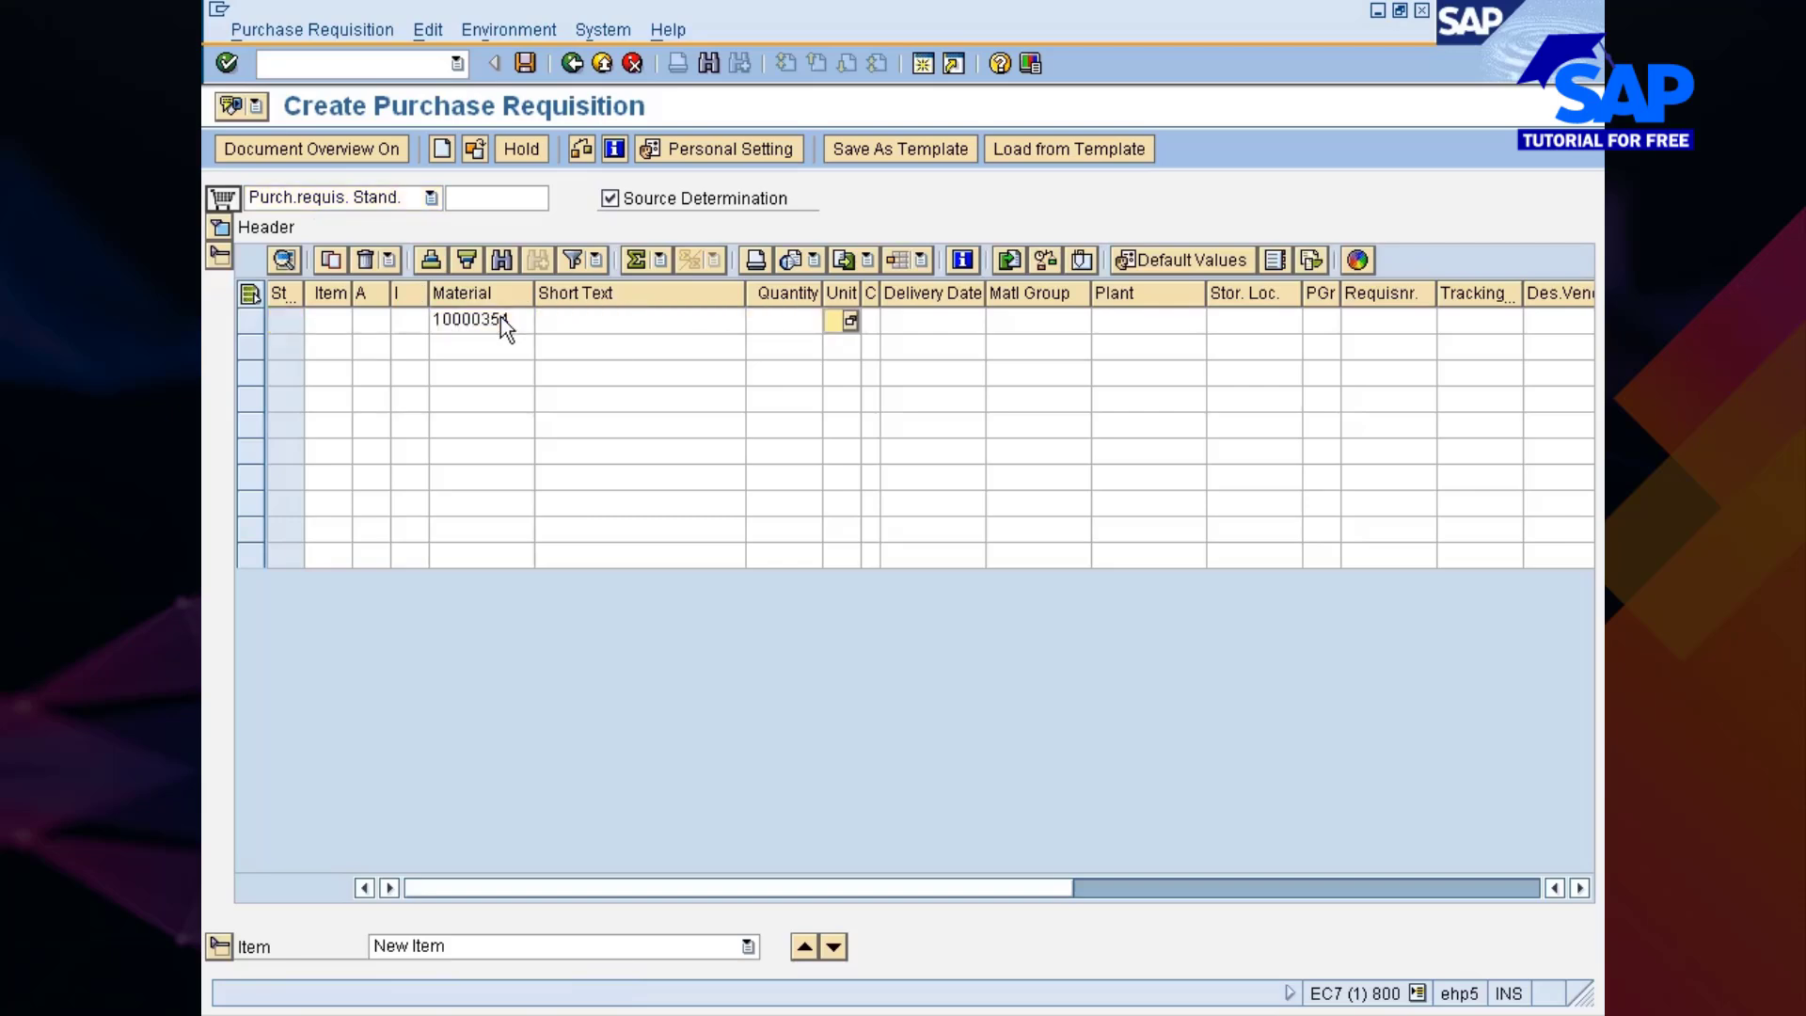
{"action": "key", "text": "shift+Tab"}
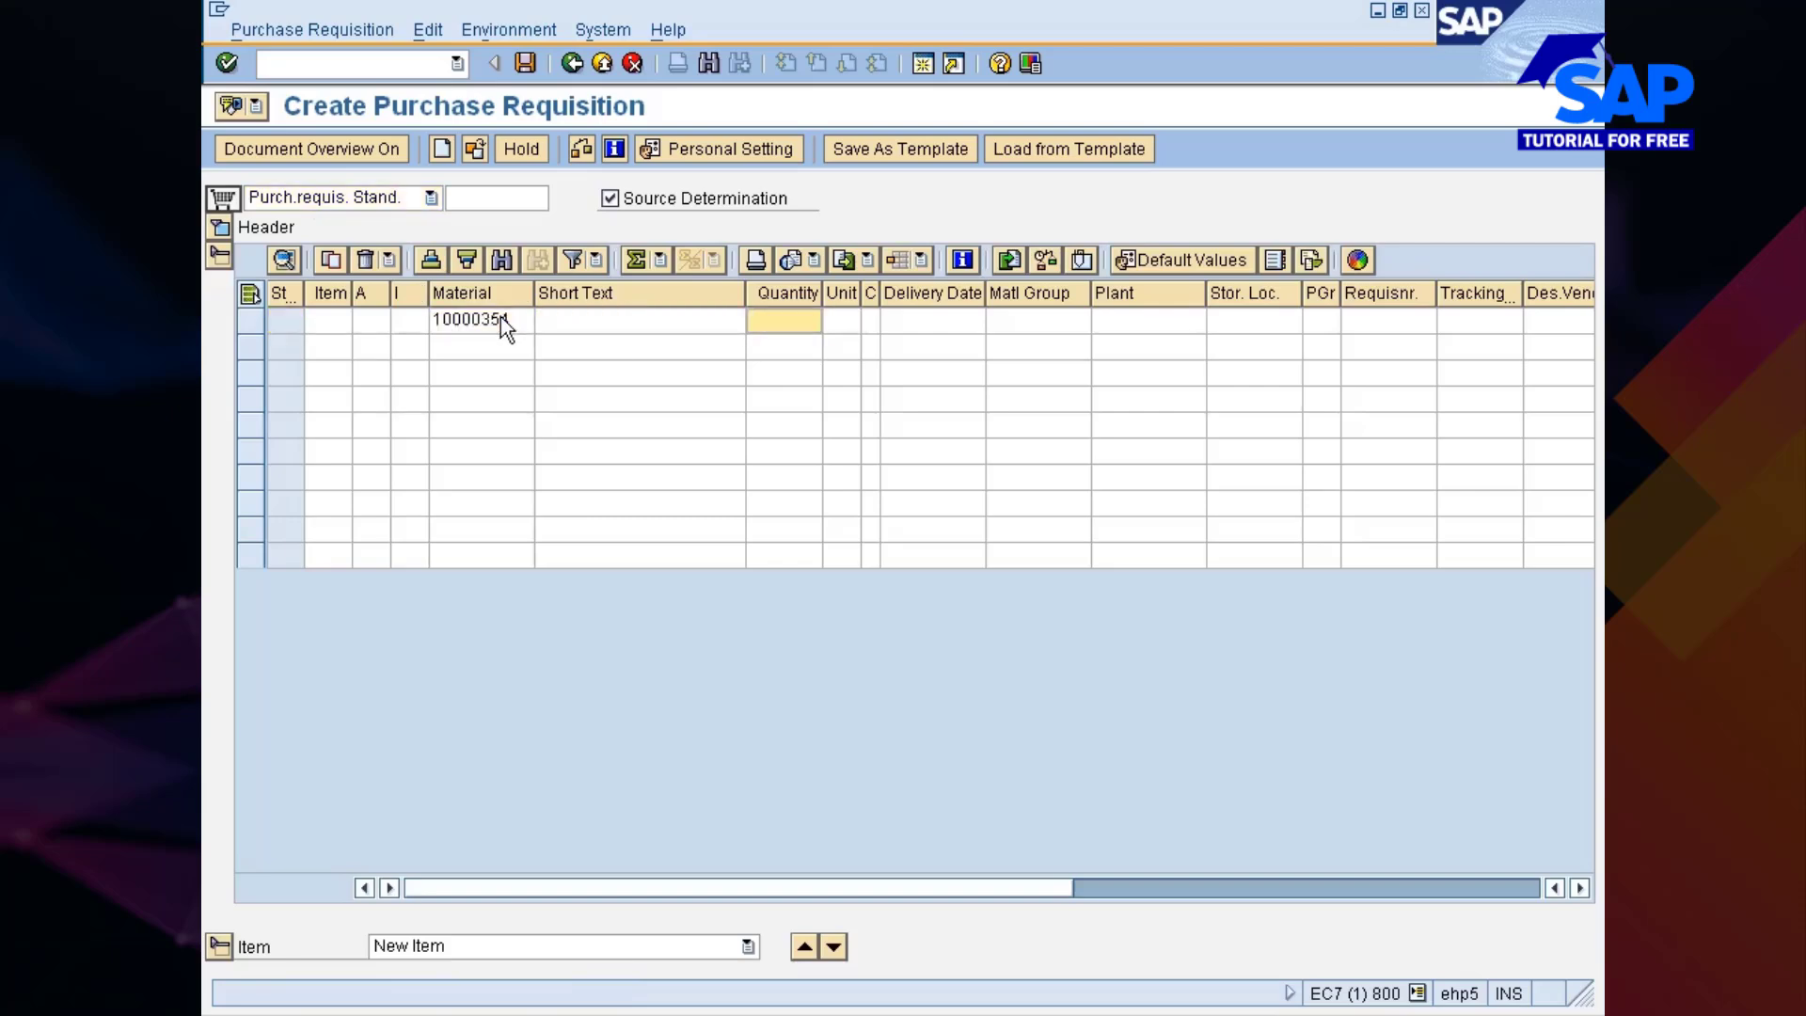
{"action": "type", "text": "20"}
{"action": "key", "text": "Tab"}
{"action": "key", "text": "Tab"}
{"action": "key", "text": "Tab"}
{"action": "key", "text": "Tab"}
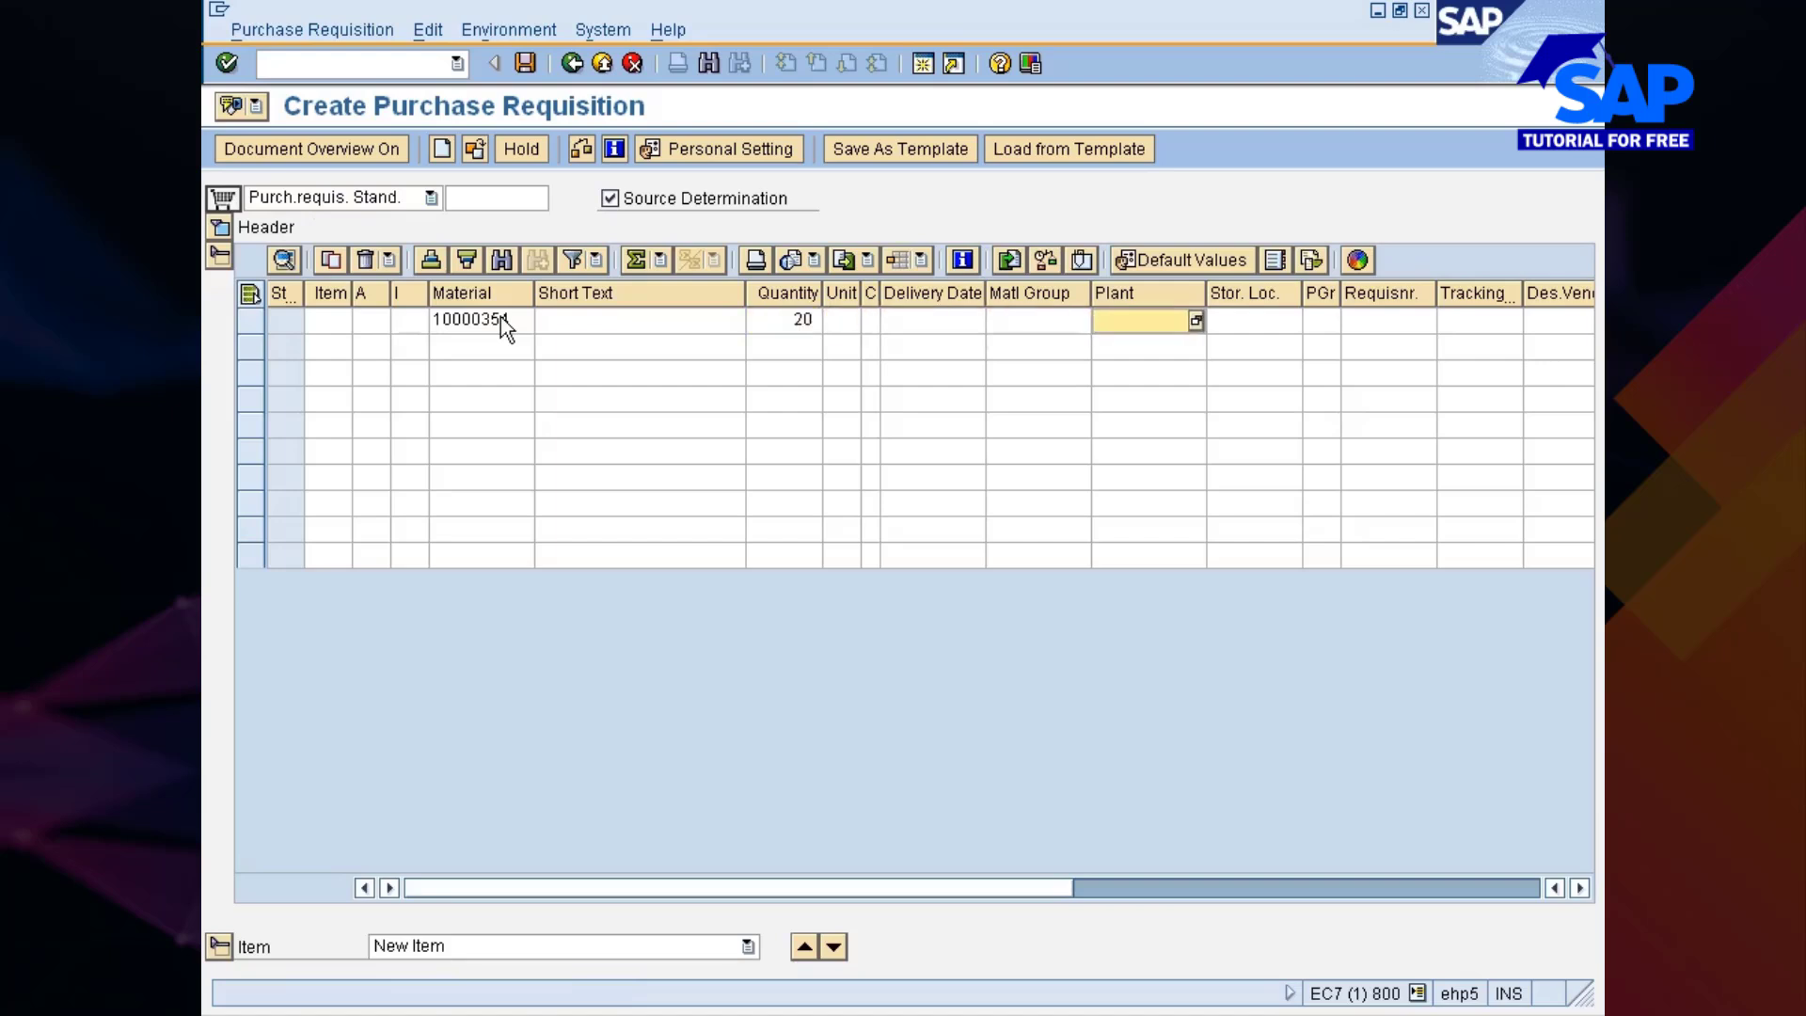
{"action": "type", "text": "7770"}
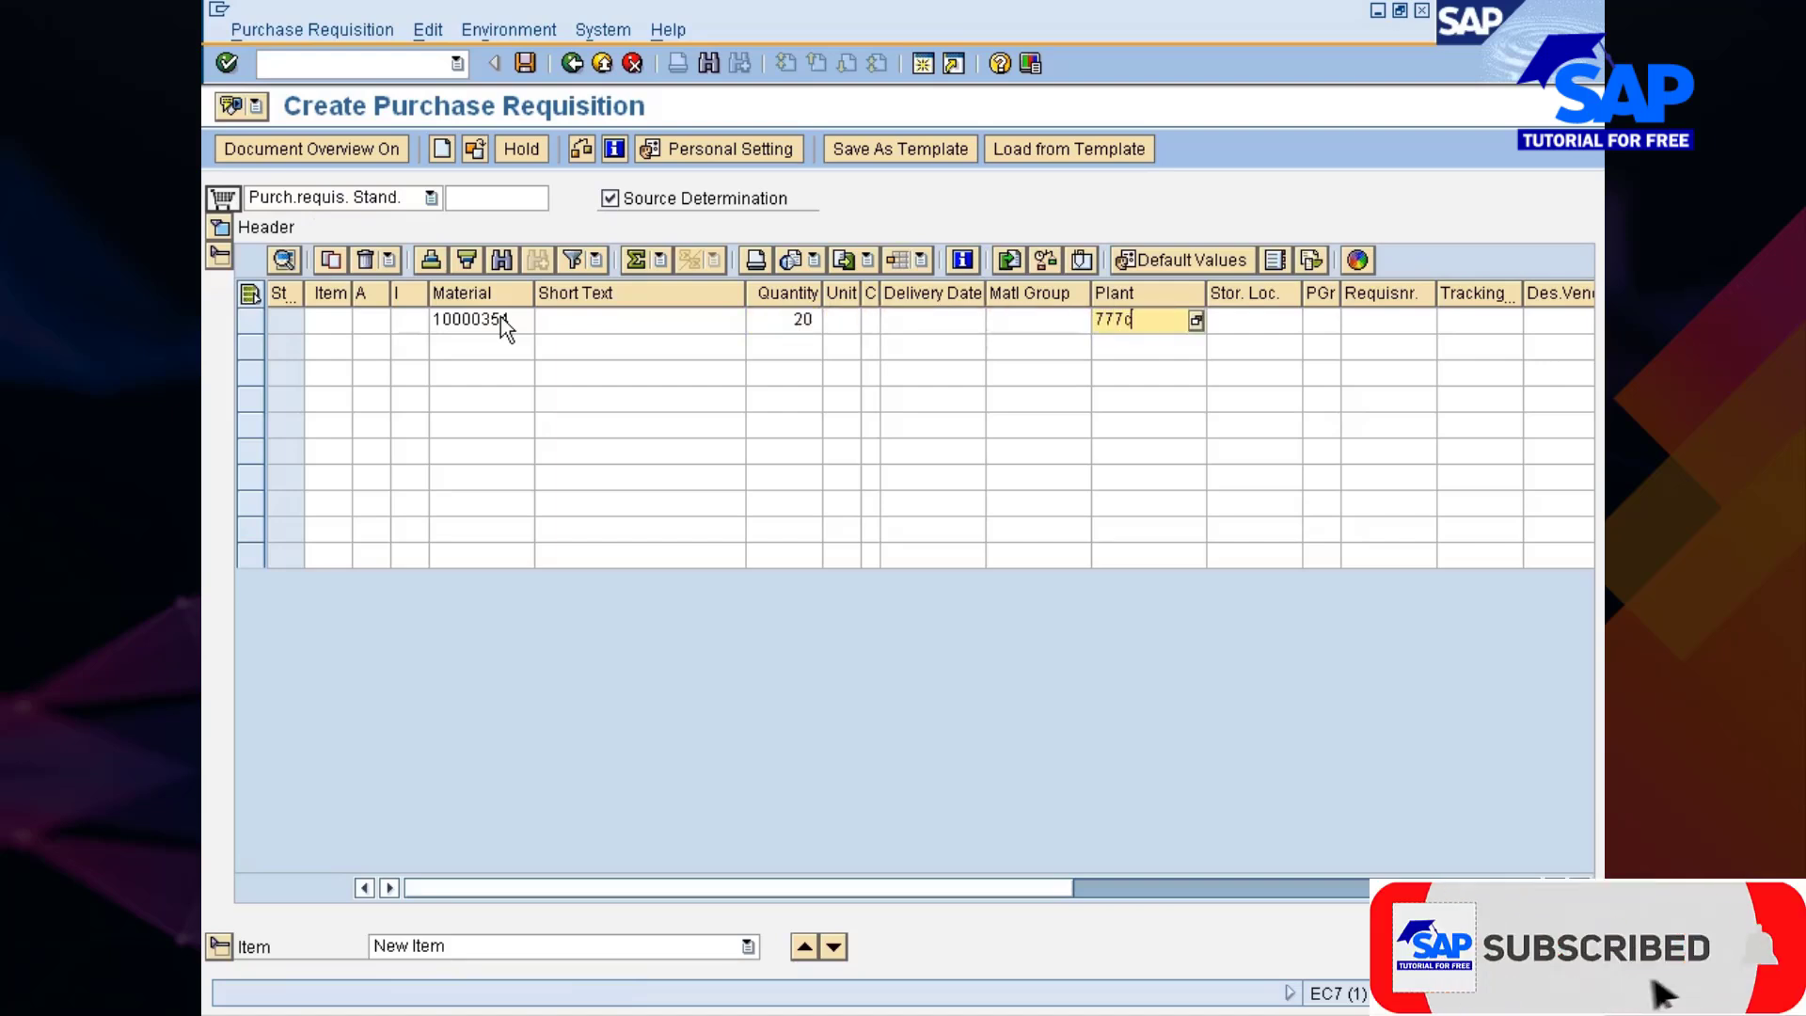
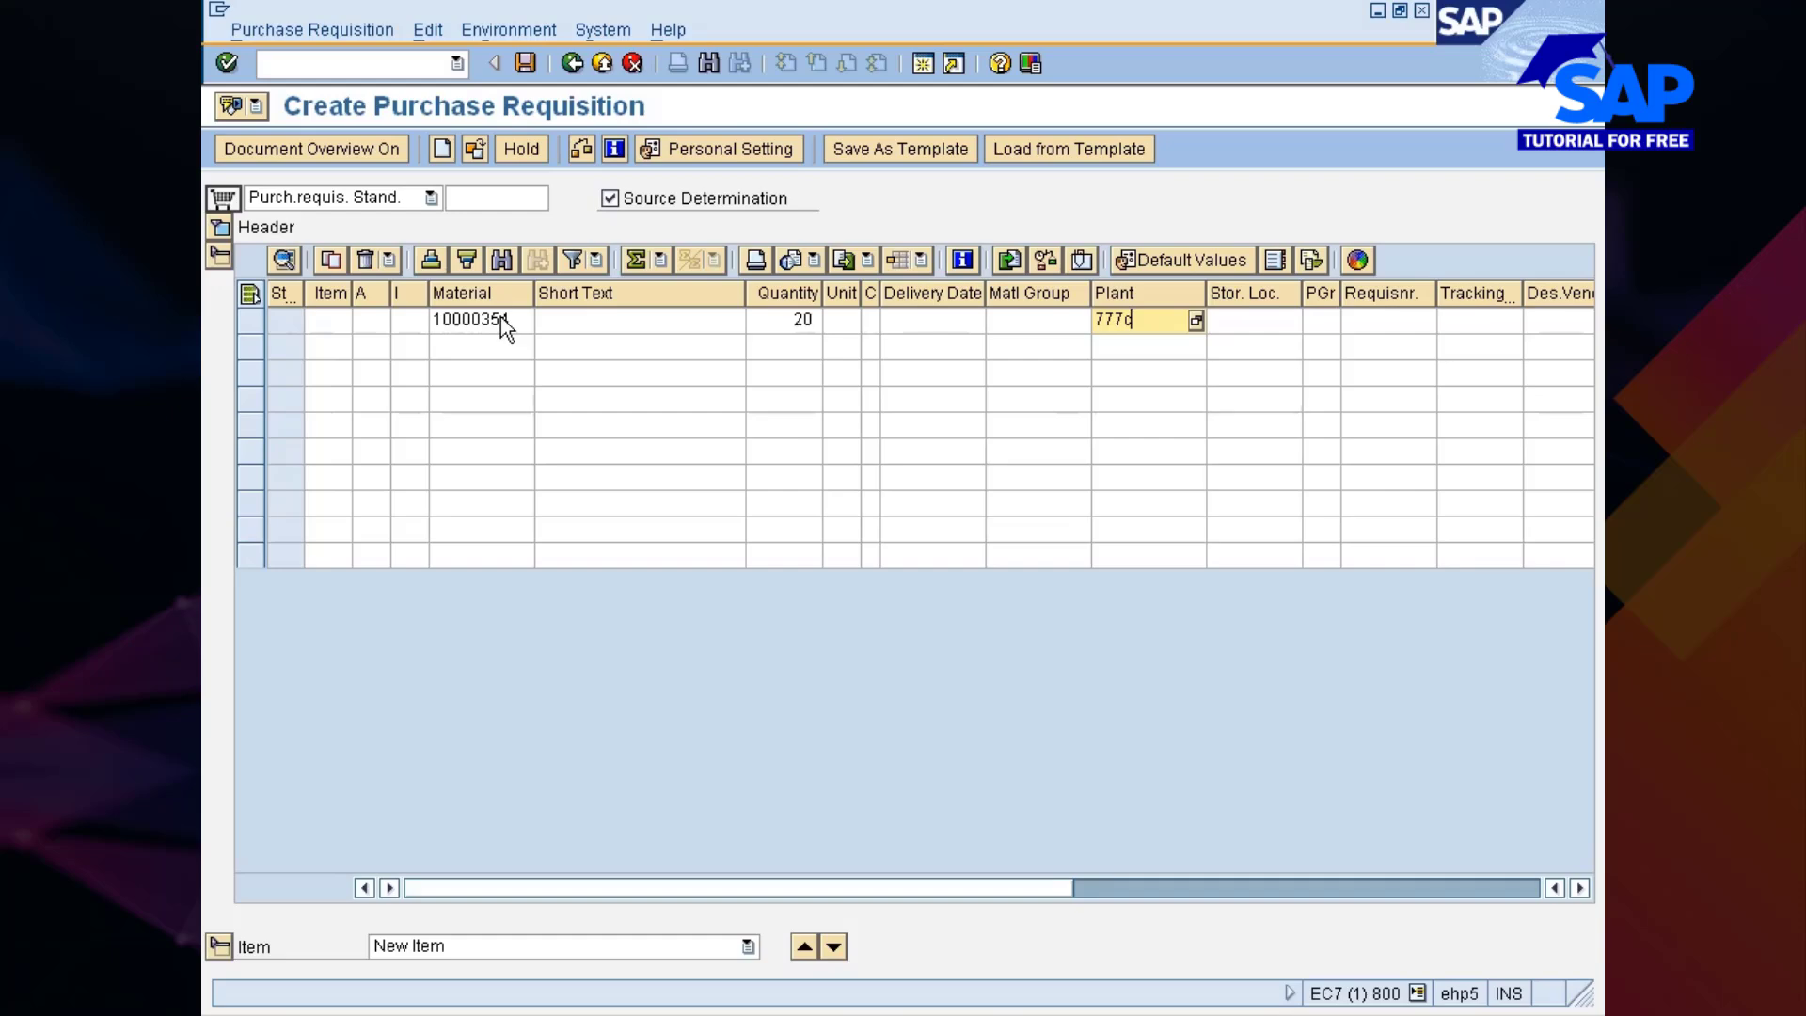
{"action": "key", "text": "Return"}
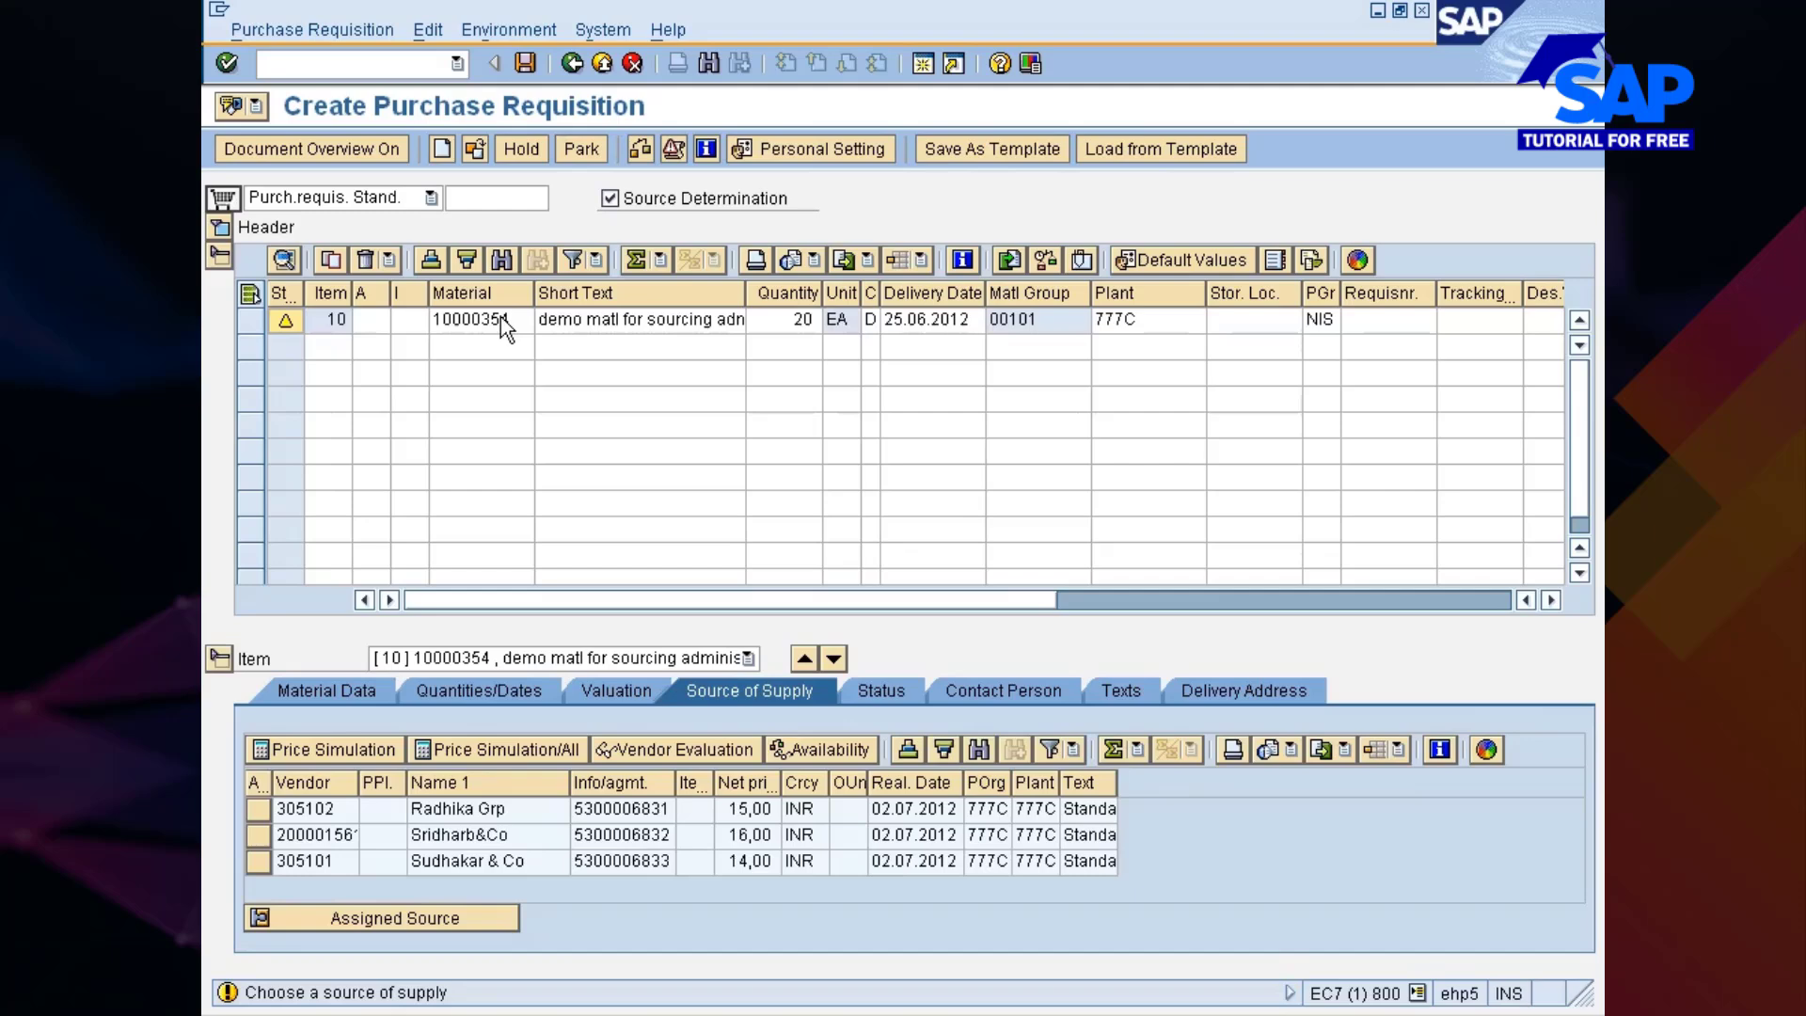
Review the requisition item's source-of-supply message, then reopen the source list of material 10000354 in plant 777C
{"action": "key", "text": "Return"}
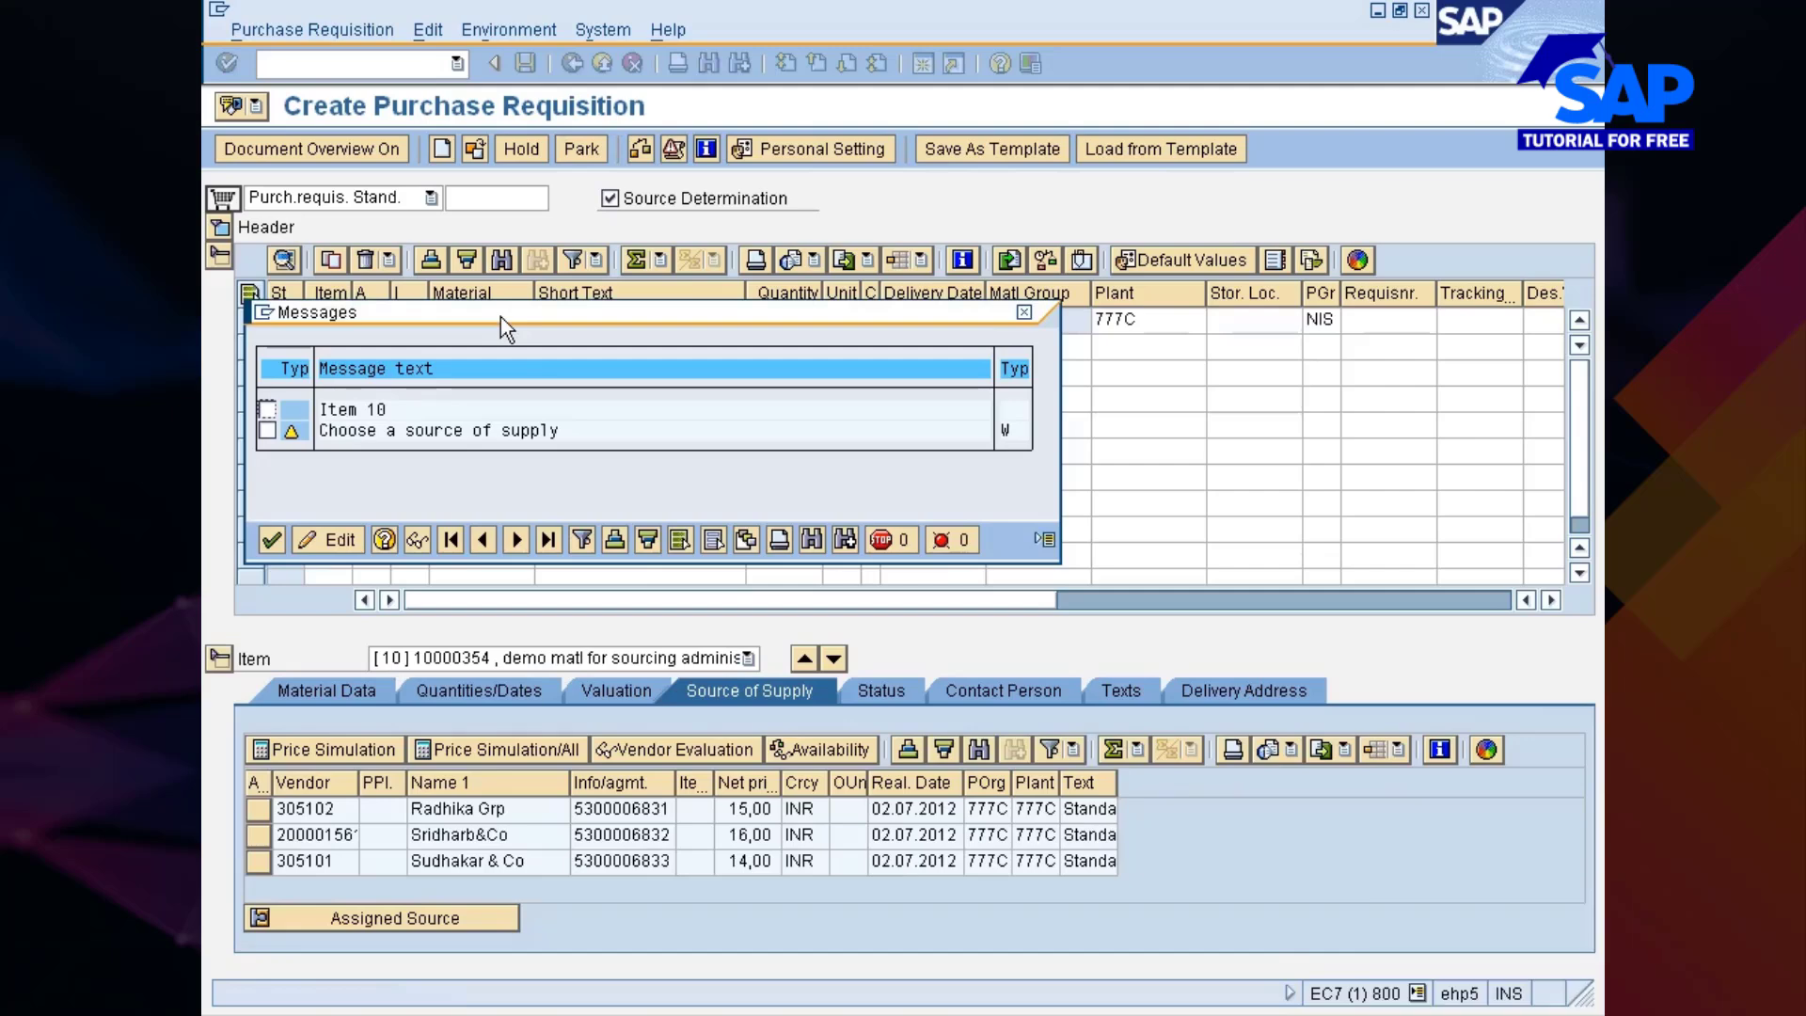
{"action": "key", "text": "Return"}
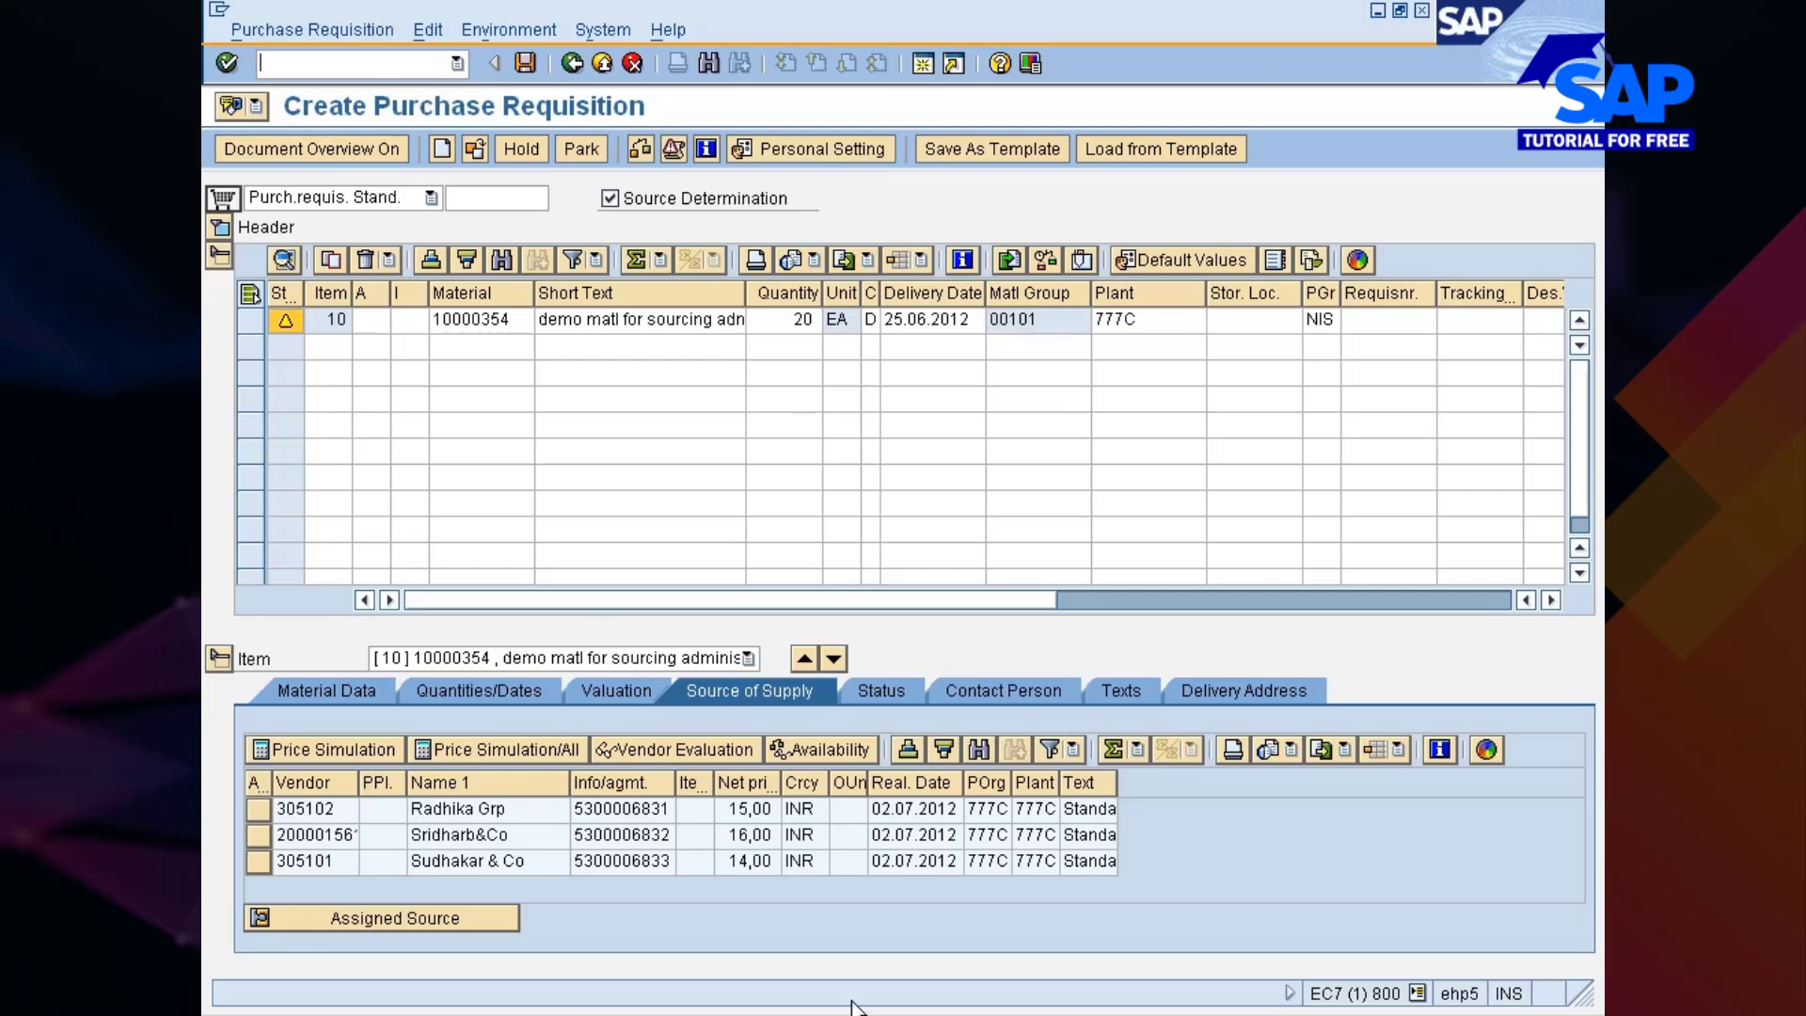
{"action": "left_click", "coordinate": [995, 925]}
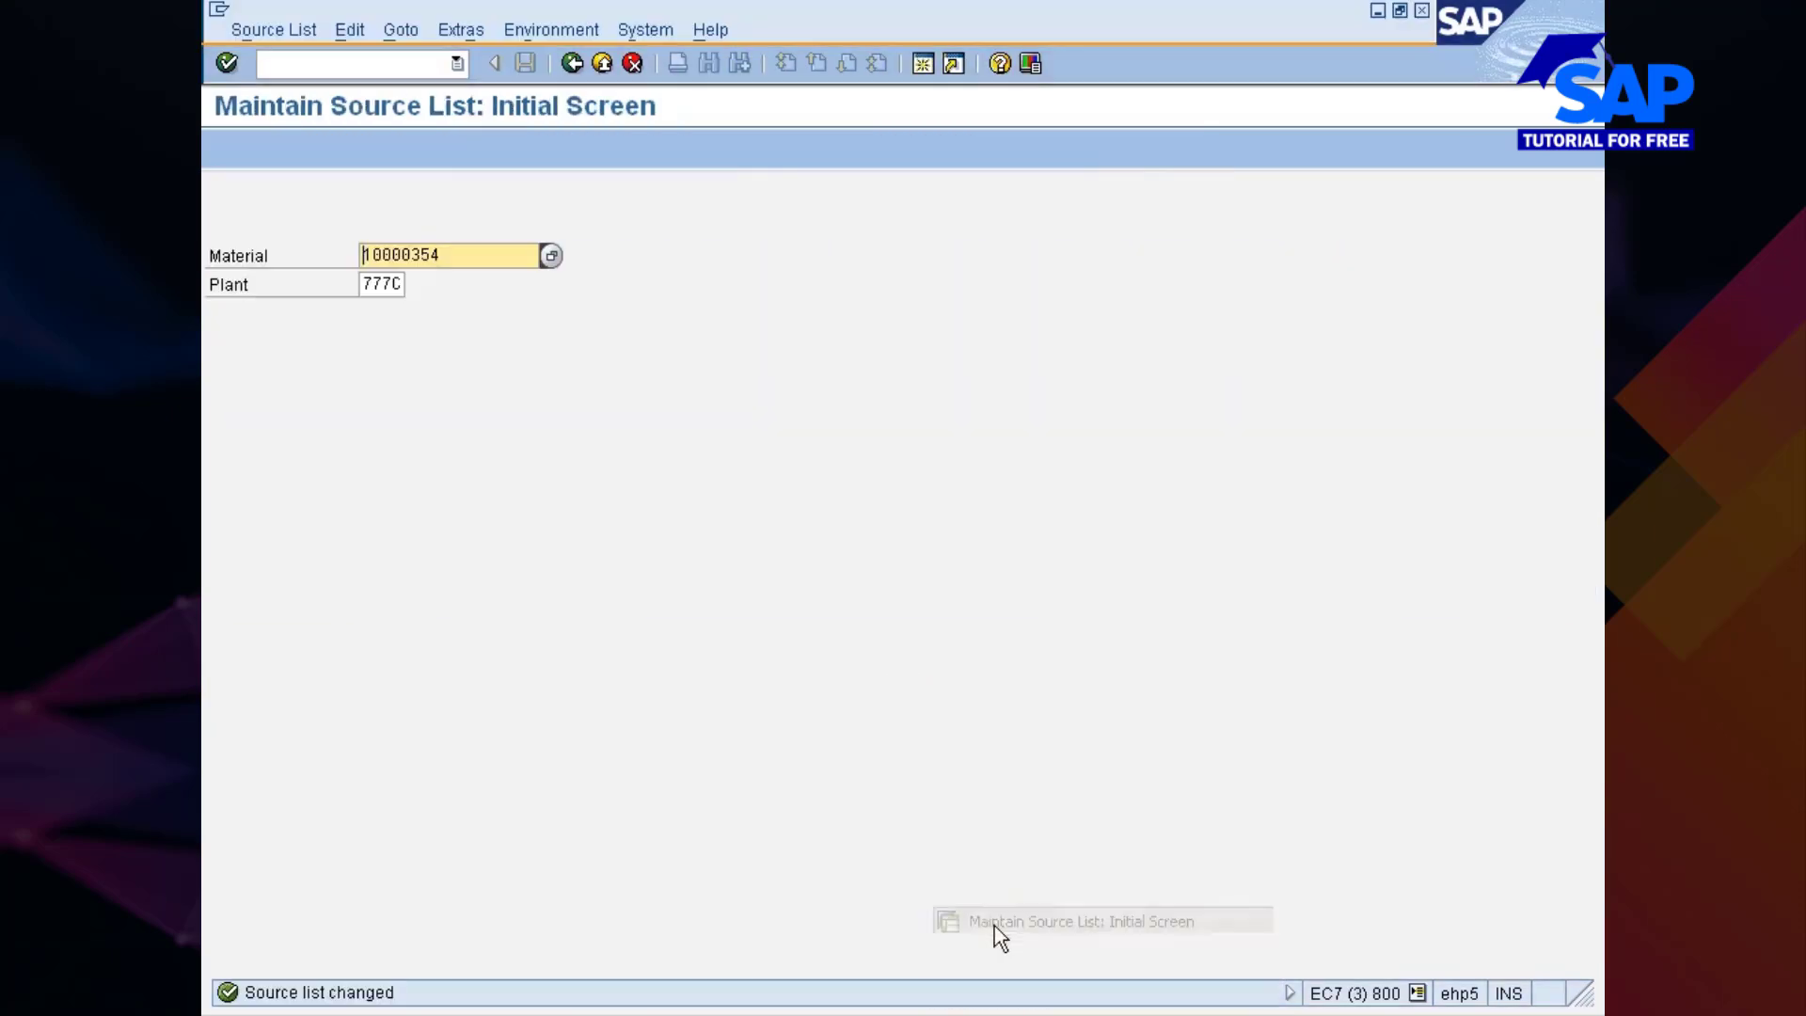
{"action": "key", "text": "Return"}
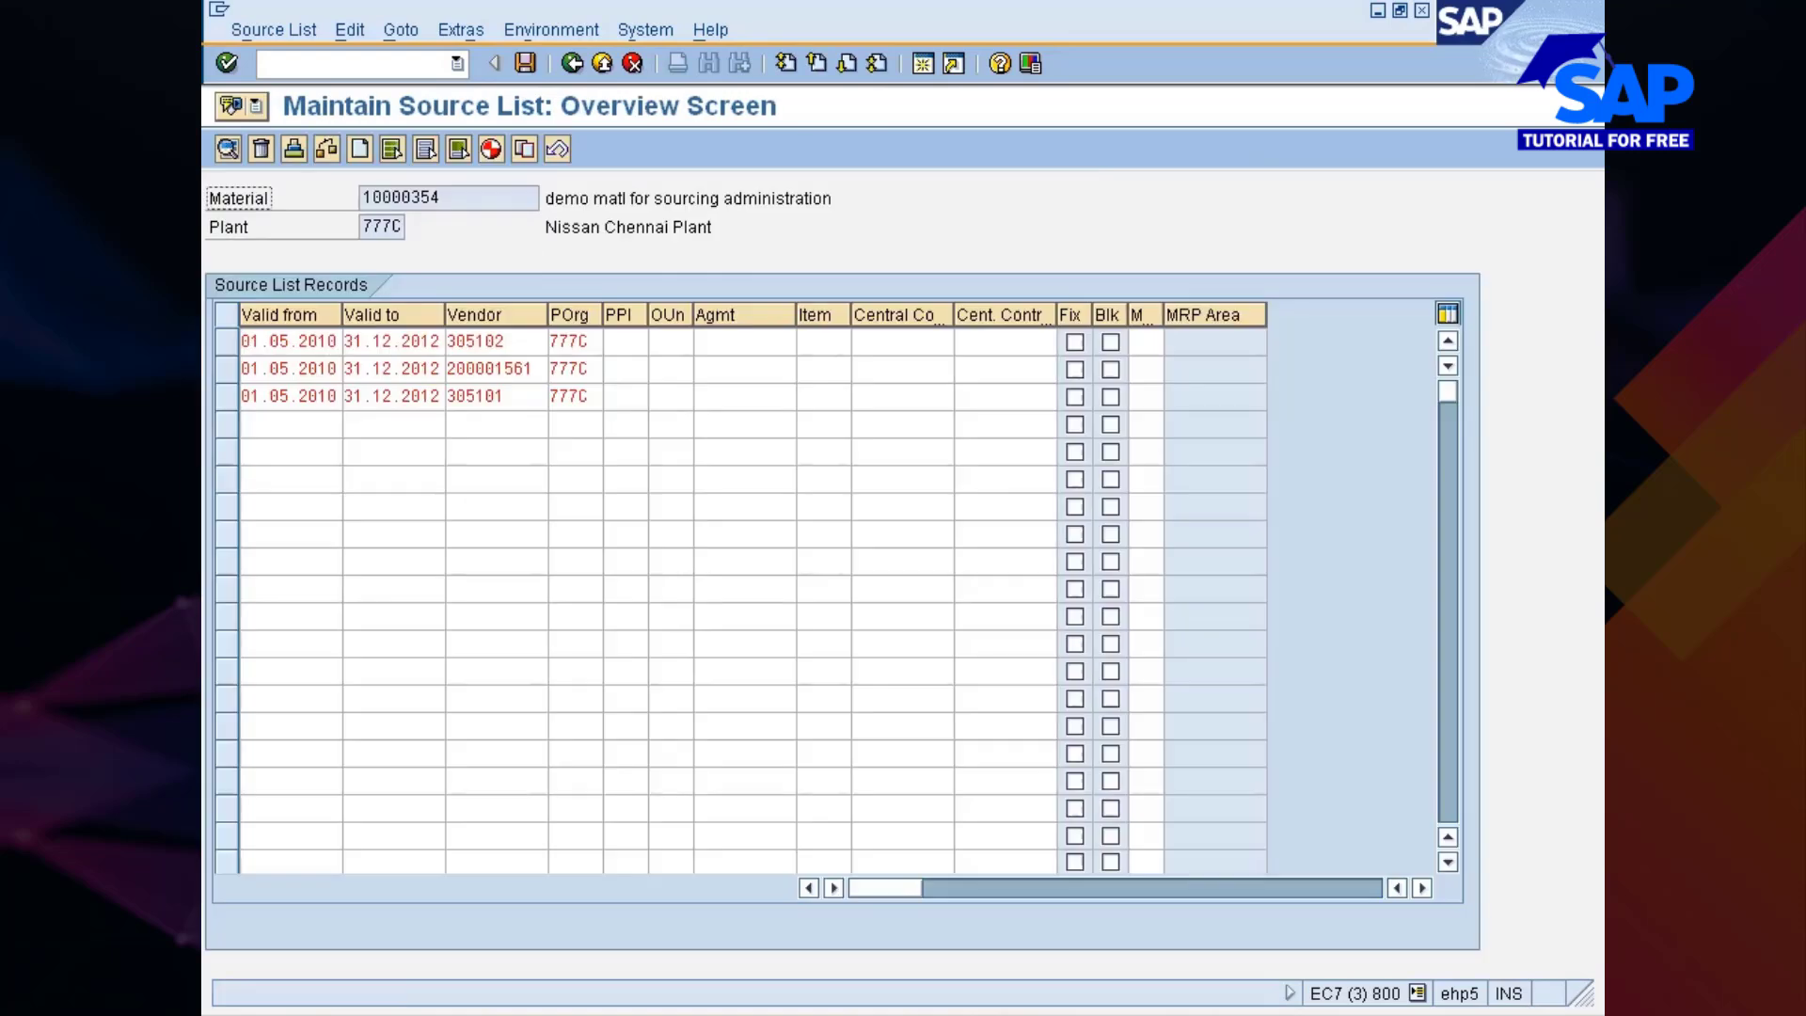
Duplicate the third source list record's validity dates, vendor and purchasing organization into the next empty row
{"action": "left_click", "coordinate": [293, 396]}
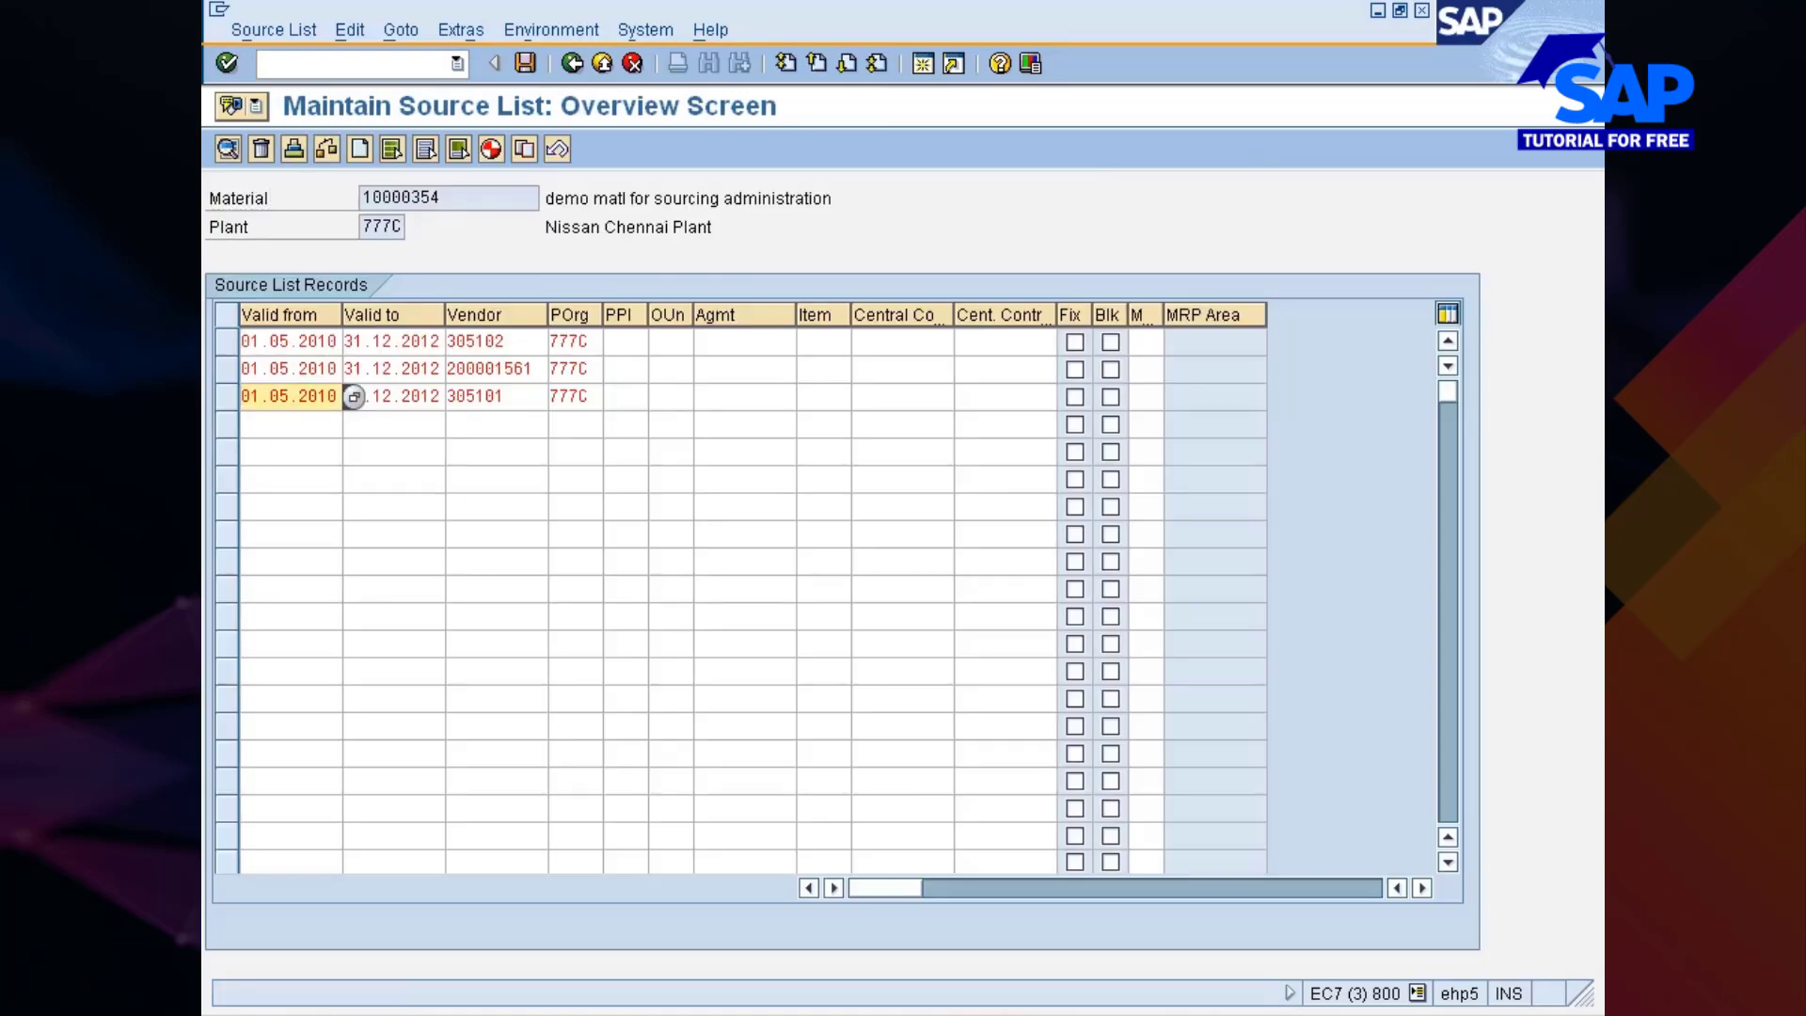
{"action": "key", "text": "ctrl+y"}
{"action": "left_click_drag", "start_coordinate": [286, 396], "coordinate": [571, 396]}
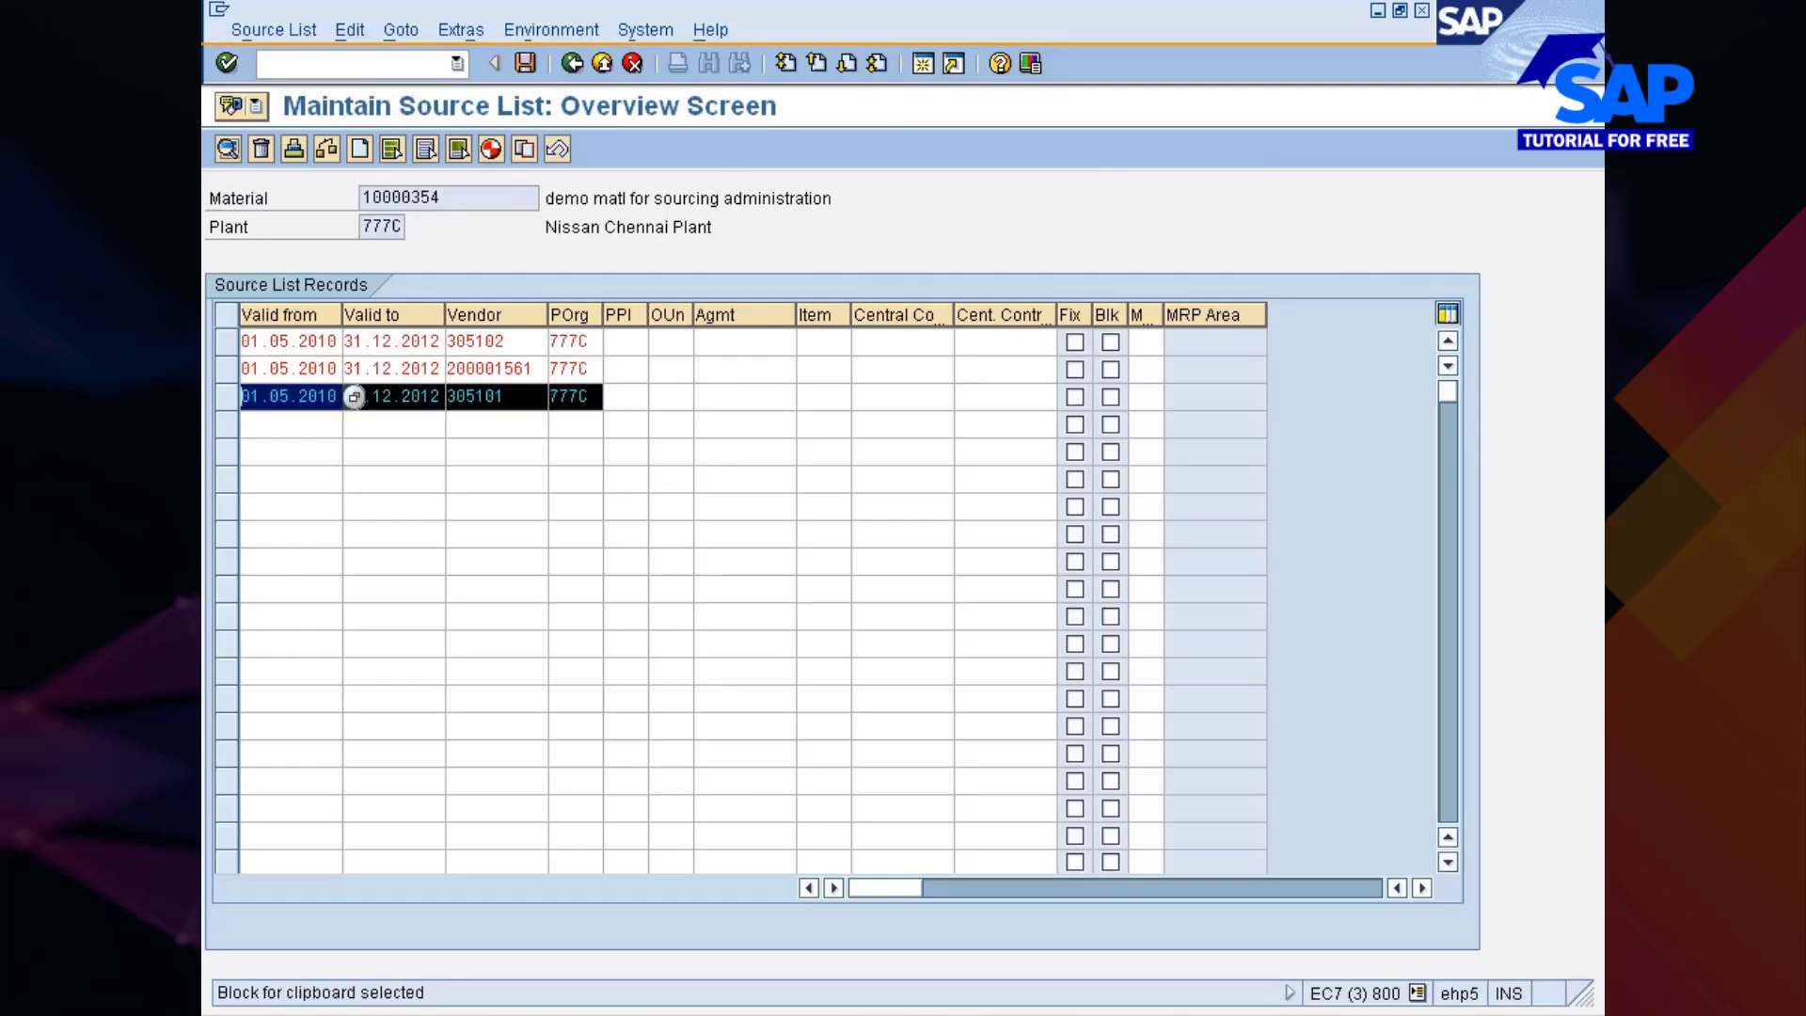
{"action": "key", "text": "ctrl+c"}
{"action": "left_click", "coordinate": [290, 424]}
{"action": "key", "text": "ctrl+v"}
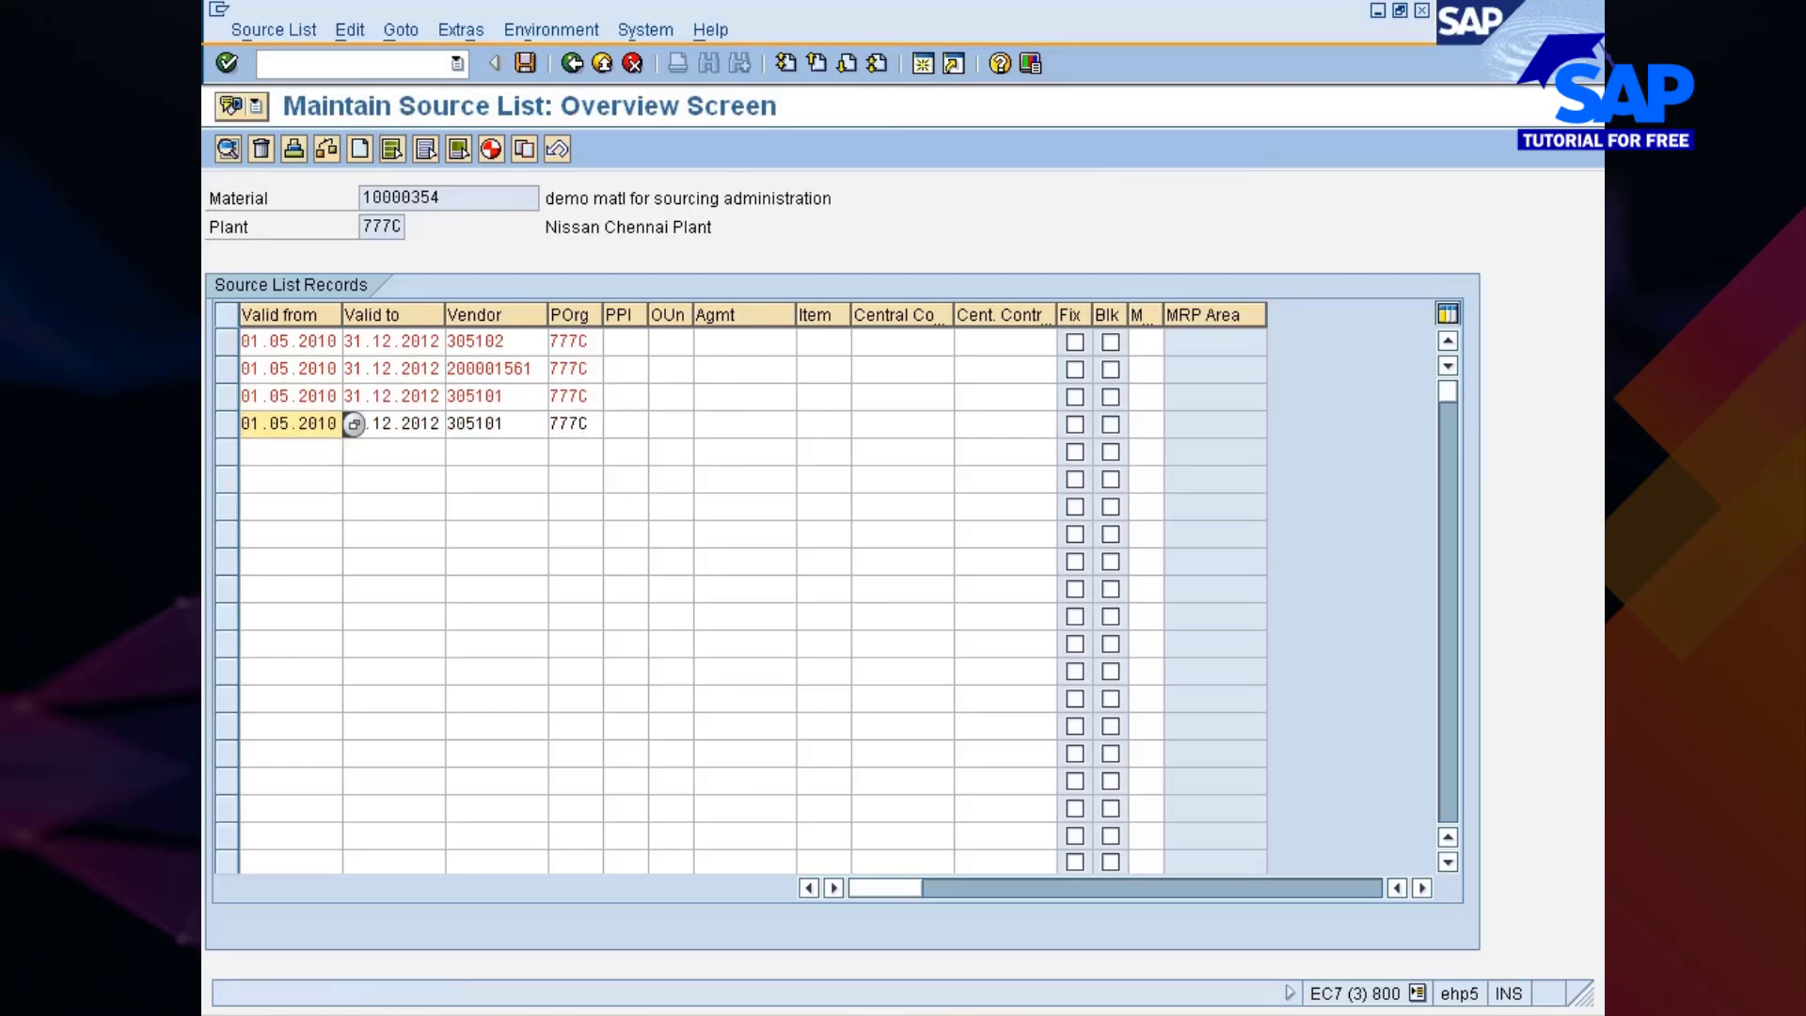
Replace the vendor in the copied fourth record with the vendor number from the material's contract, and save the source list
{"action": "left_click", "coordinate": [997, 1015]}
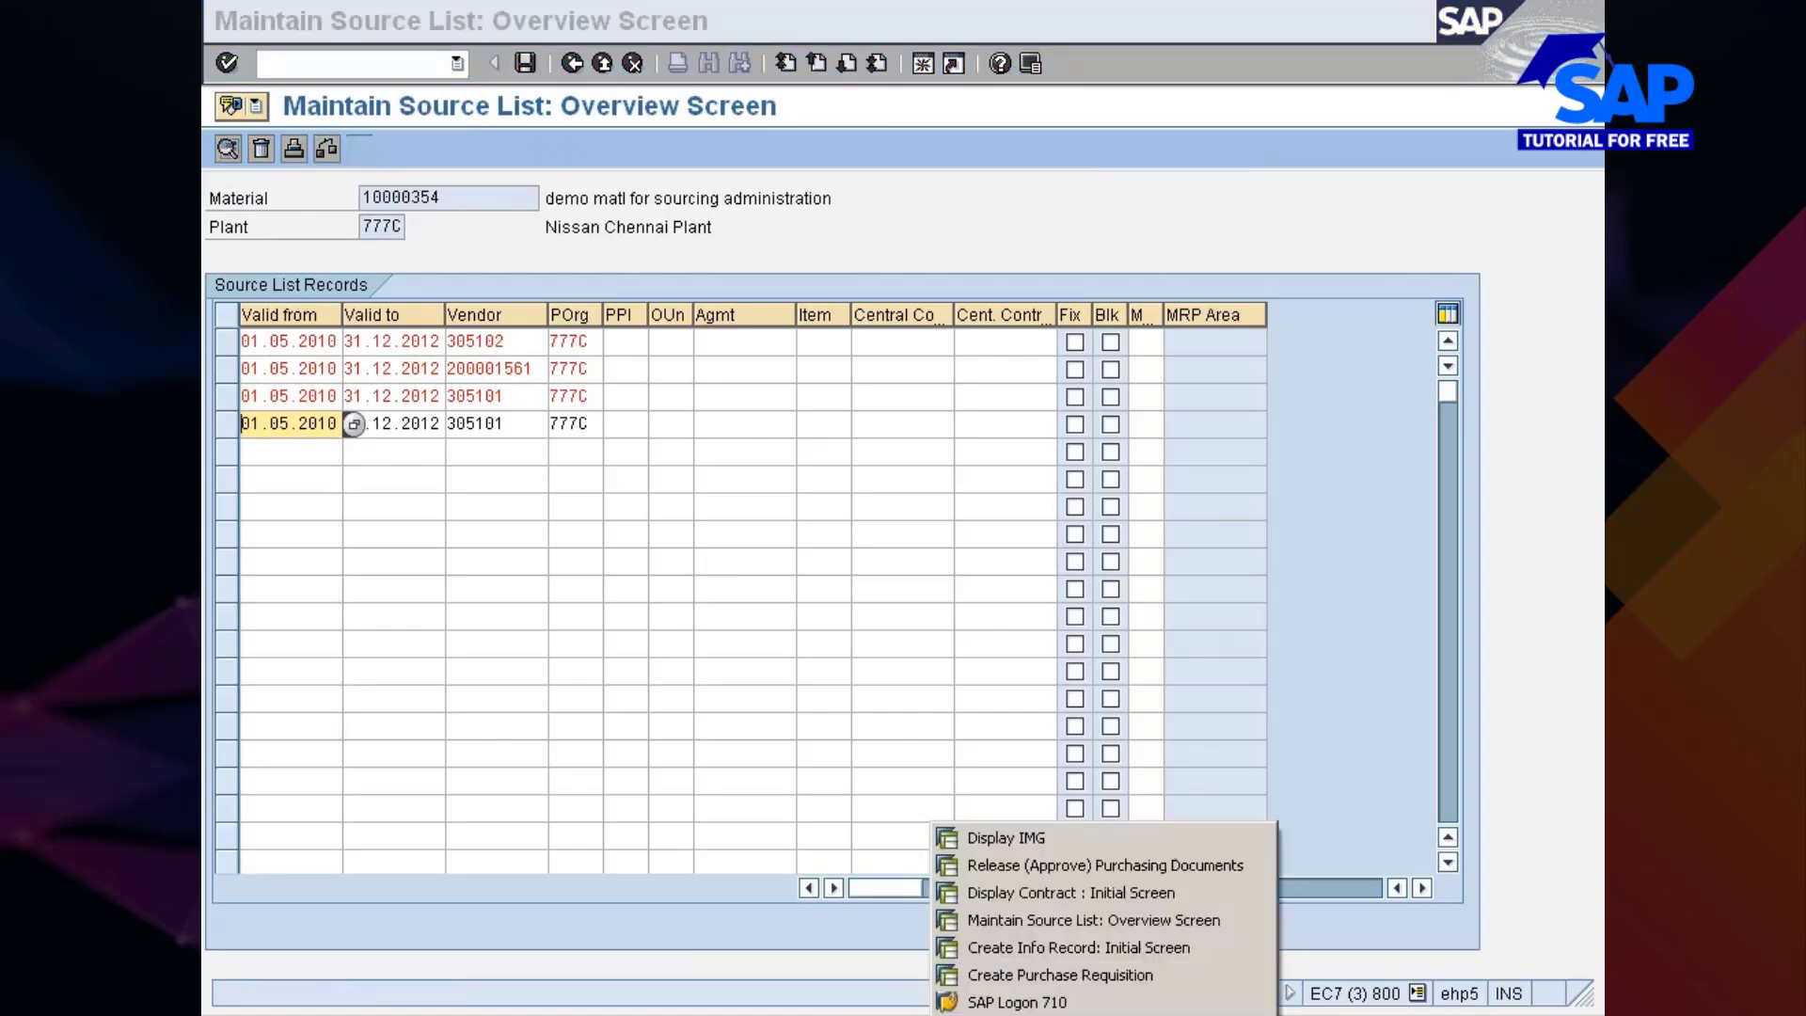
{"action": "left_click", "coordinate": [1015, 895]}
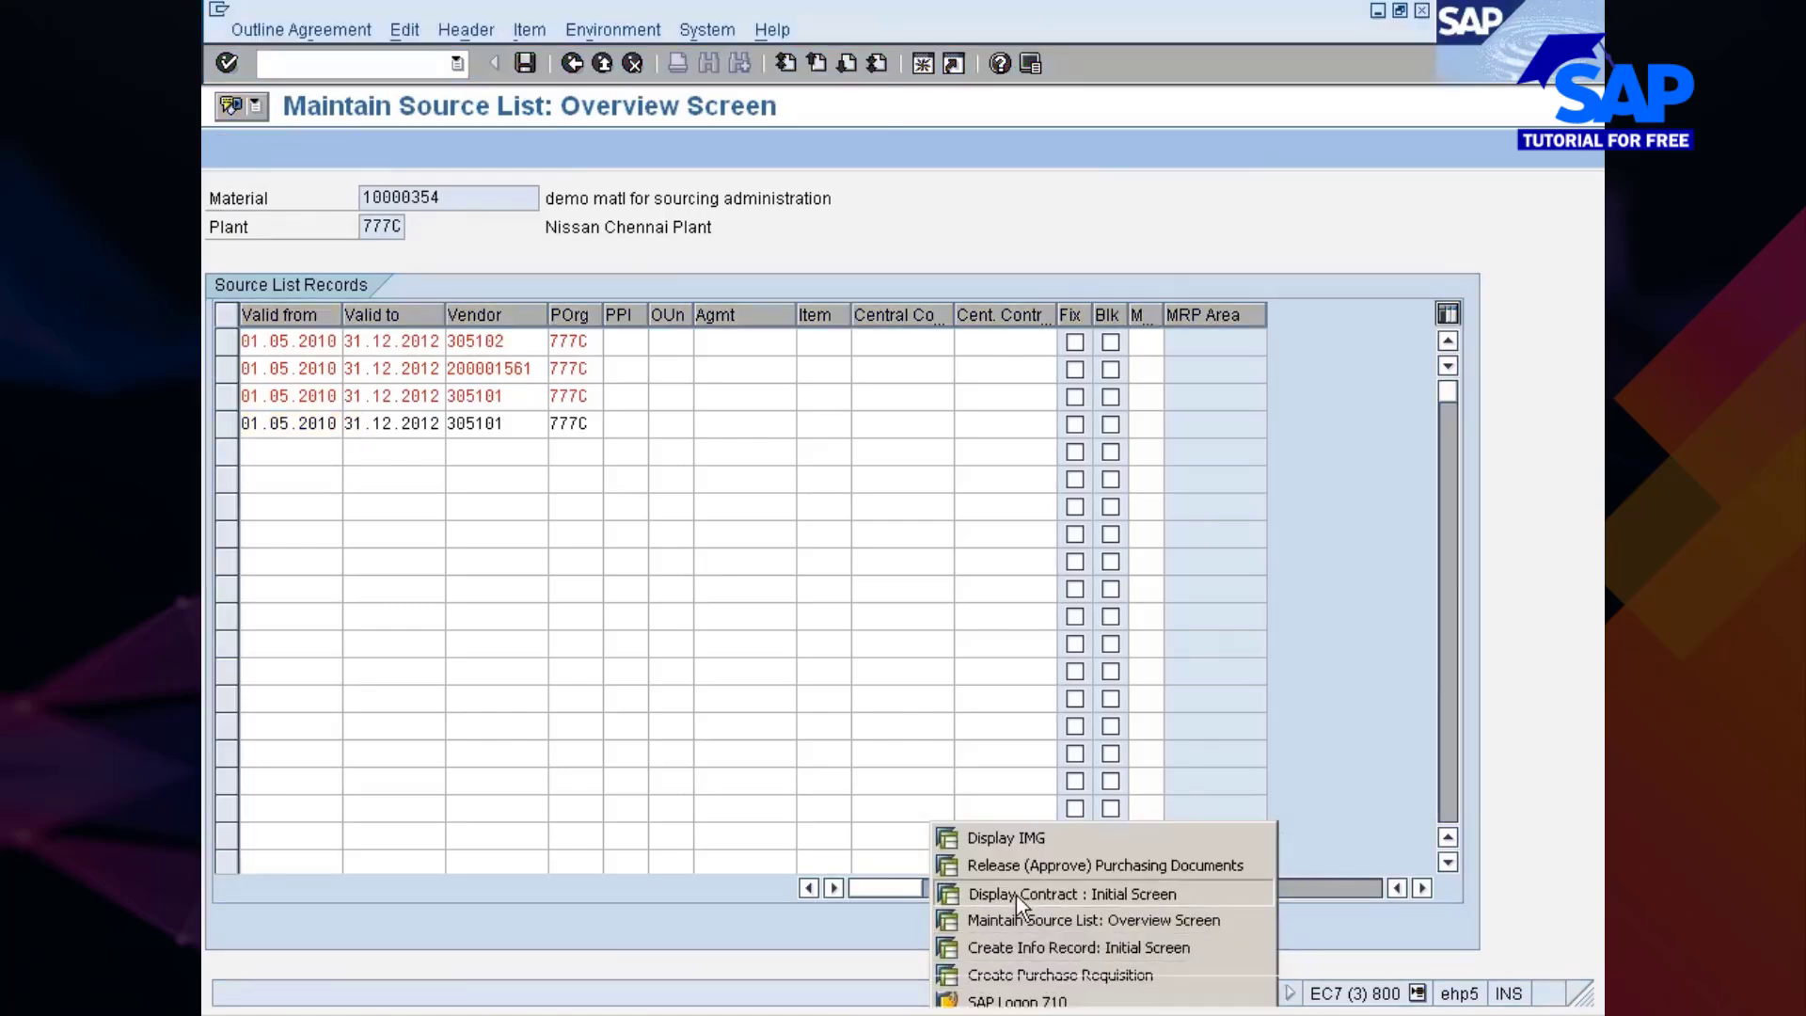
{"action": "key", "text": "Return"}
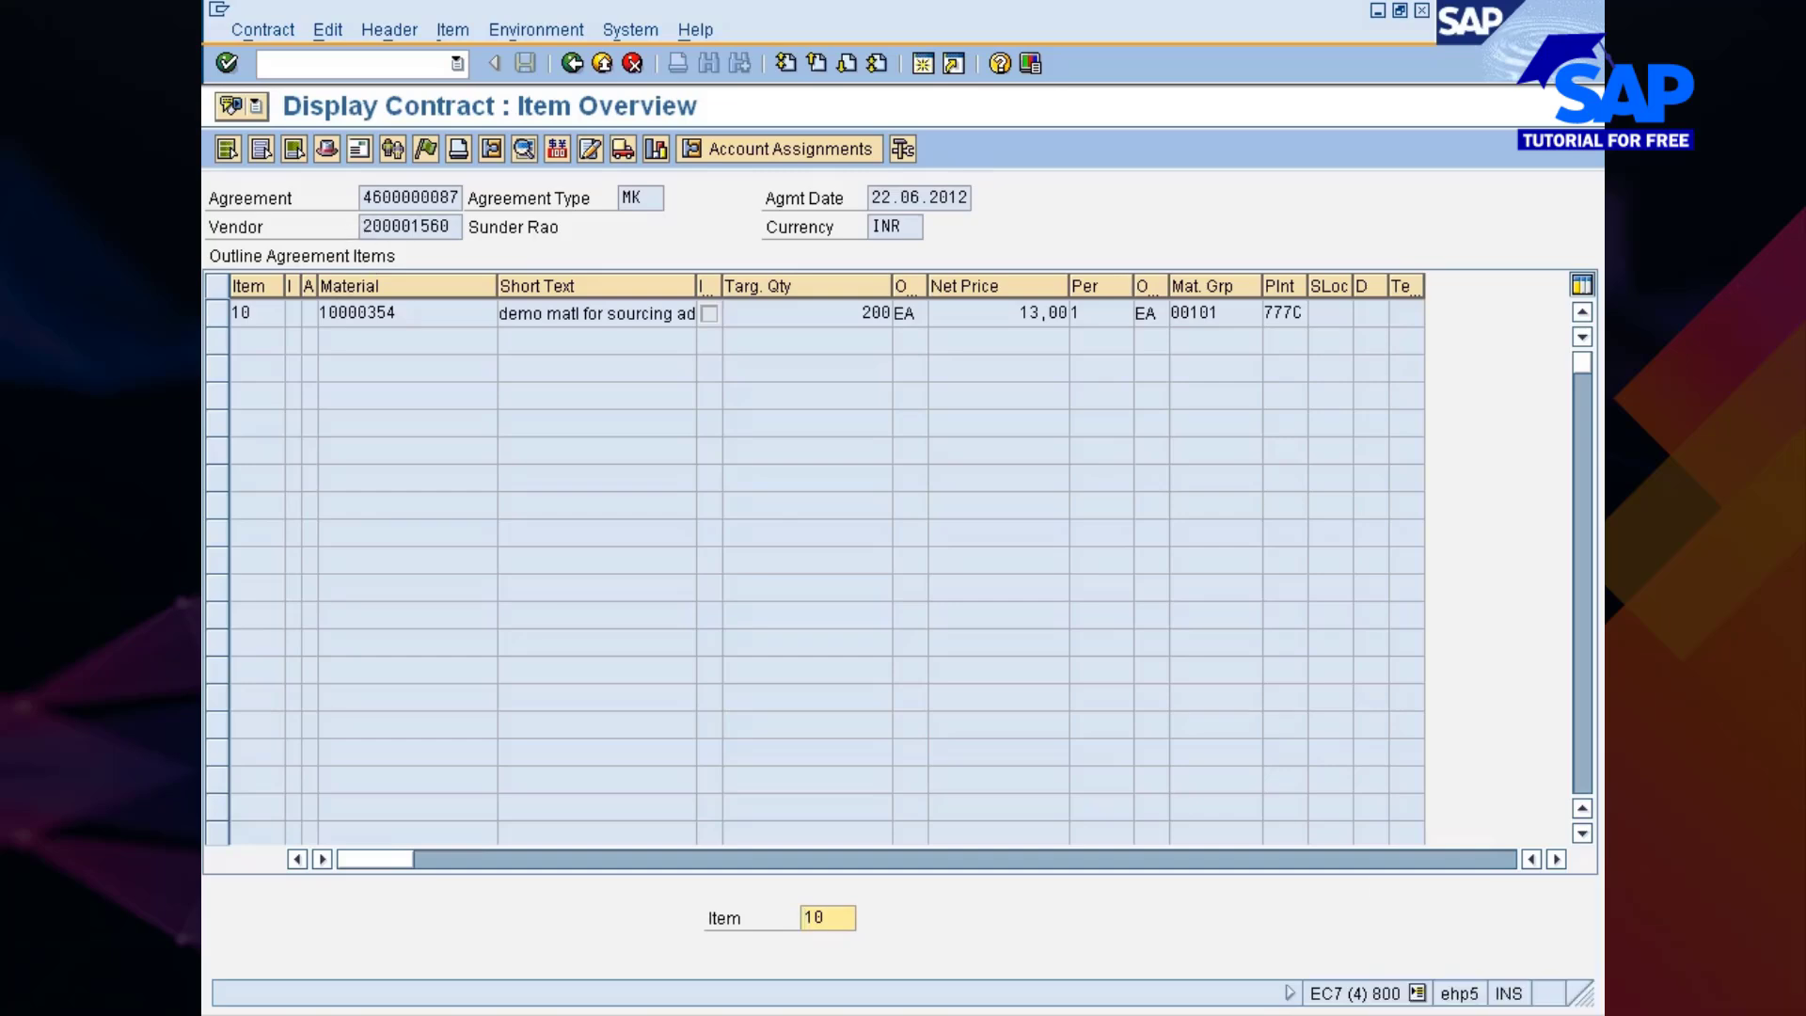
{"action": "left_click_drag", "start_coordinate": [363, 227], "coordinate": [486, 228]}
{"action": "key", "text": "alt+Tab"}
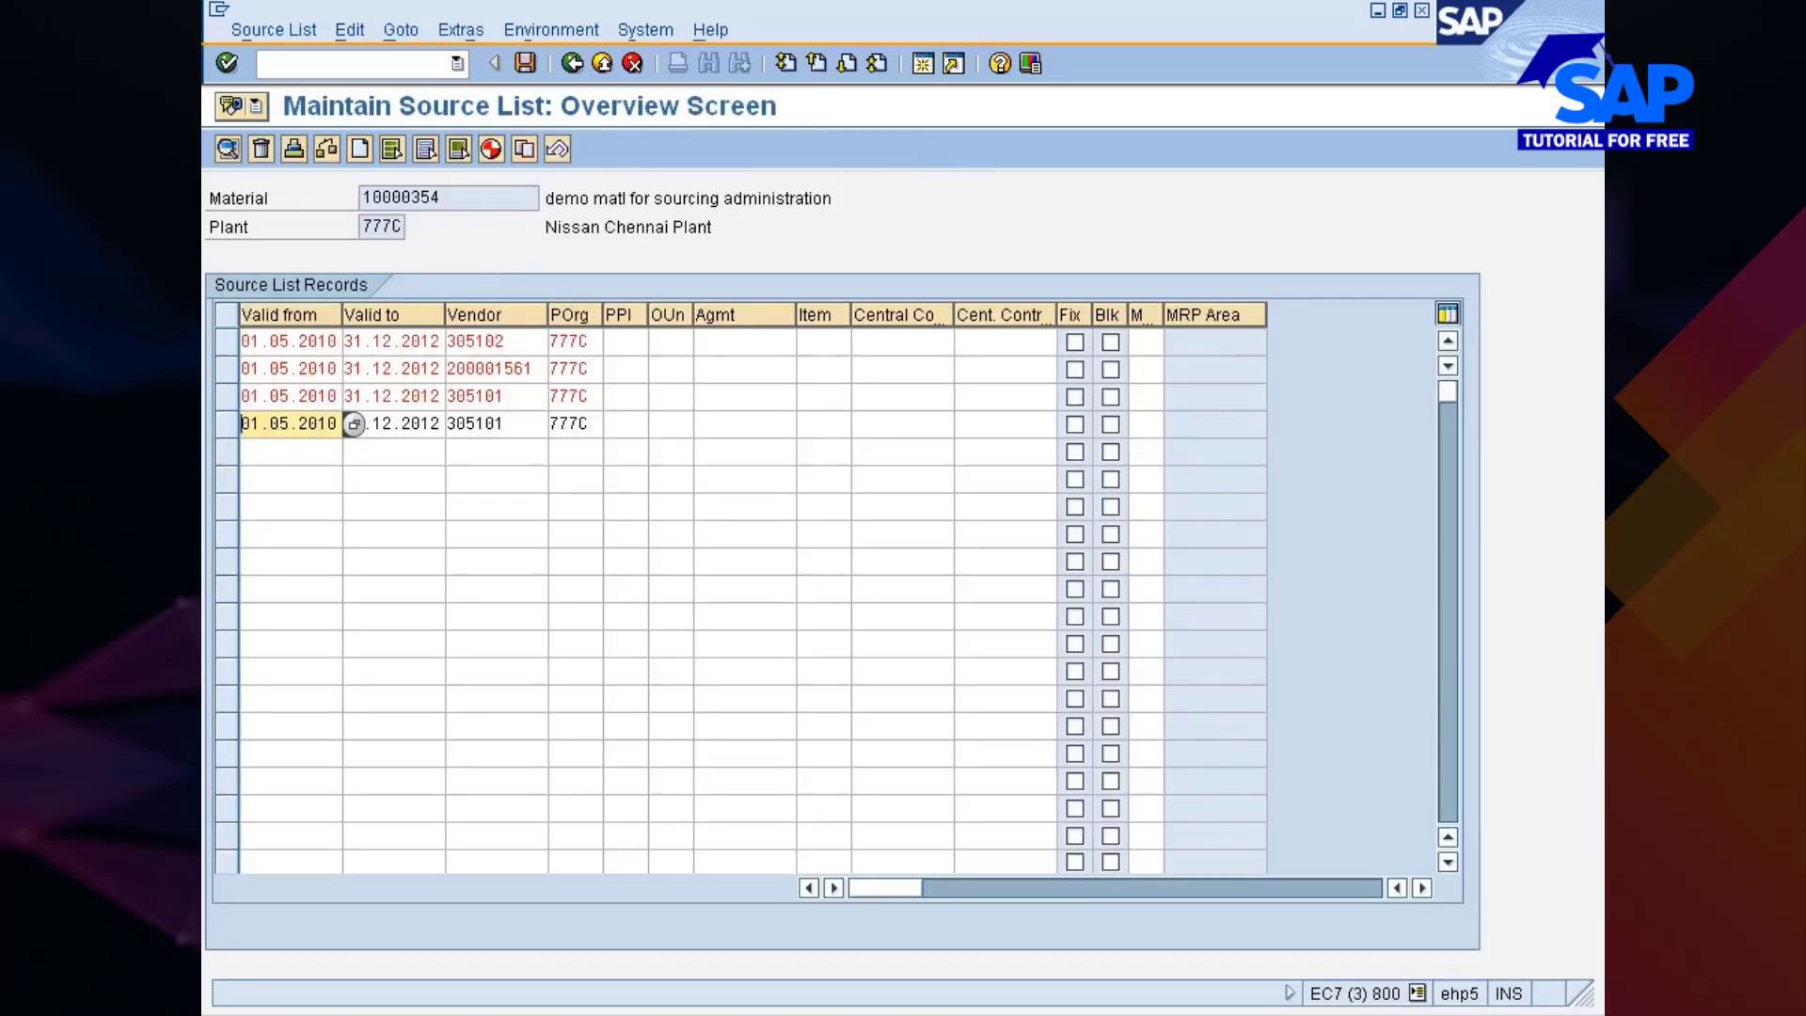
{"action": "left_click_drag", "start_coordinate": [448, 423], "coordinate": [560, 425]}
{"action": "key", "text": "ctrl+v"}
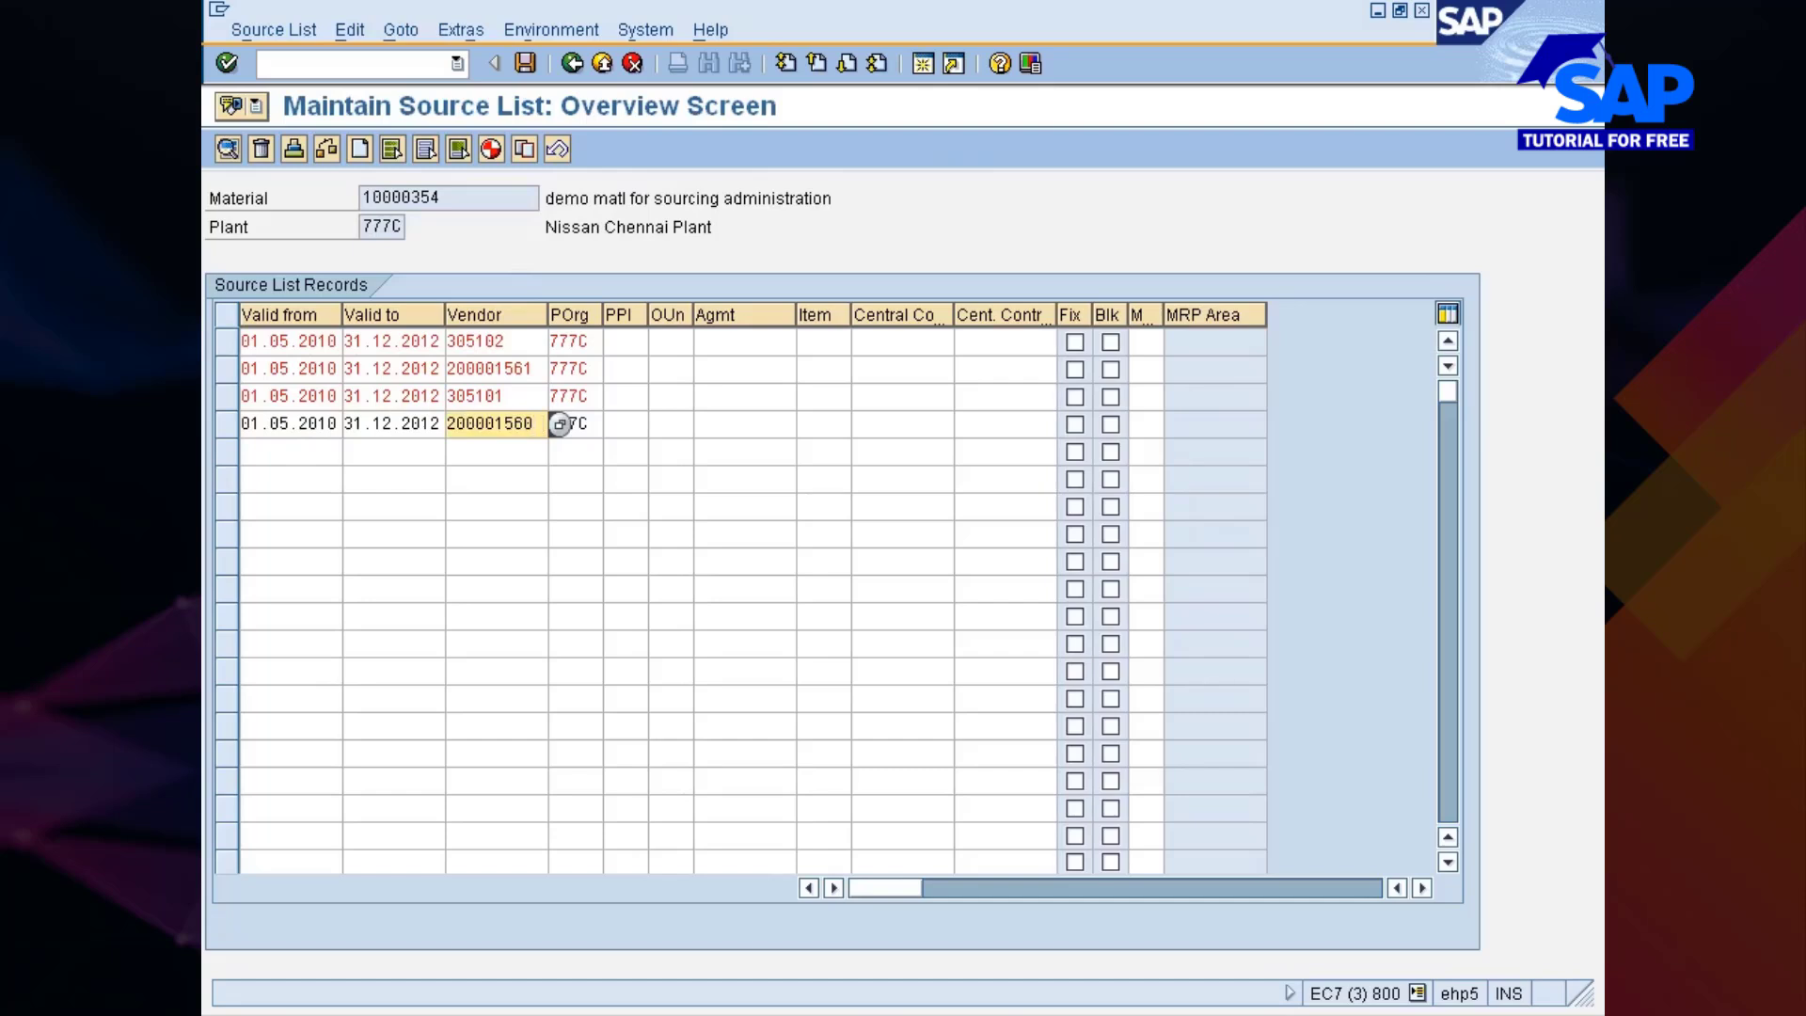
{"action": "key", "text": "Return"}
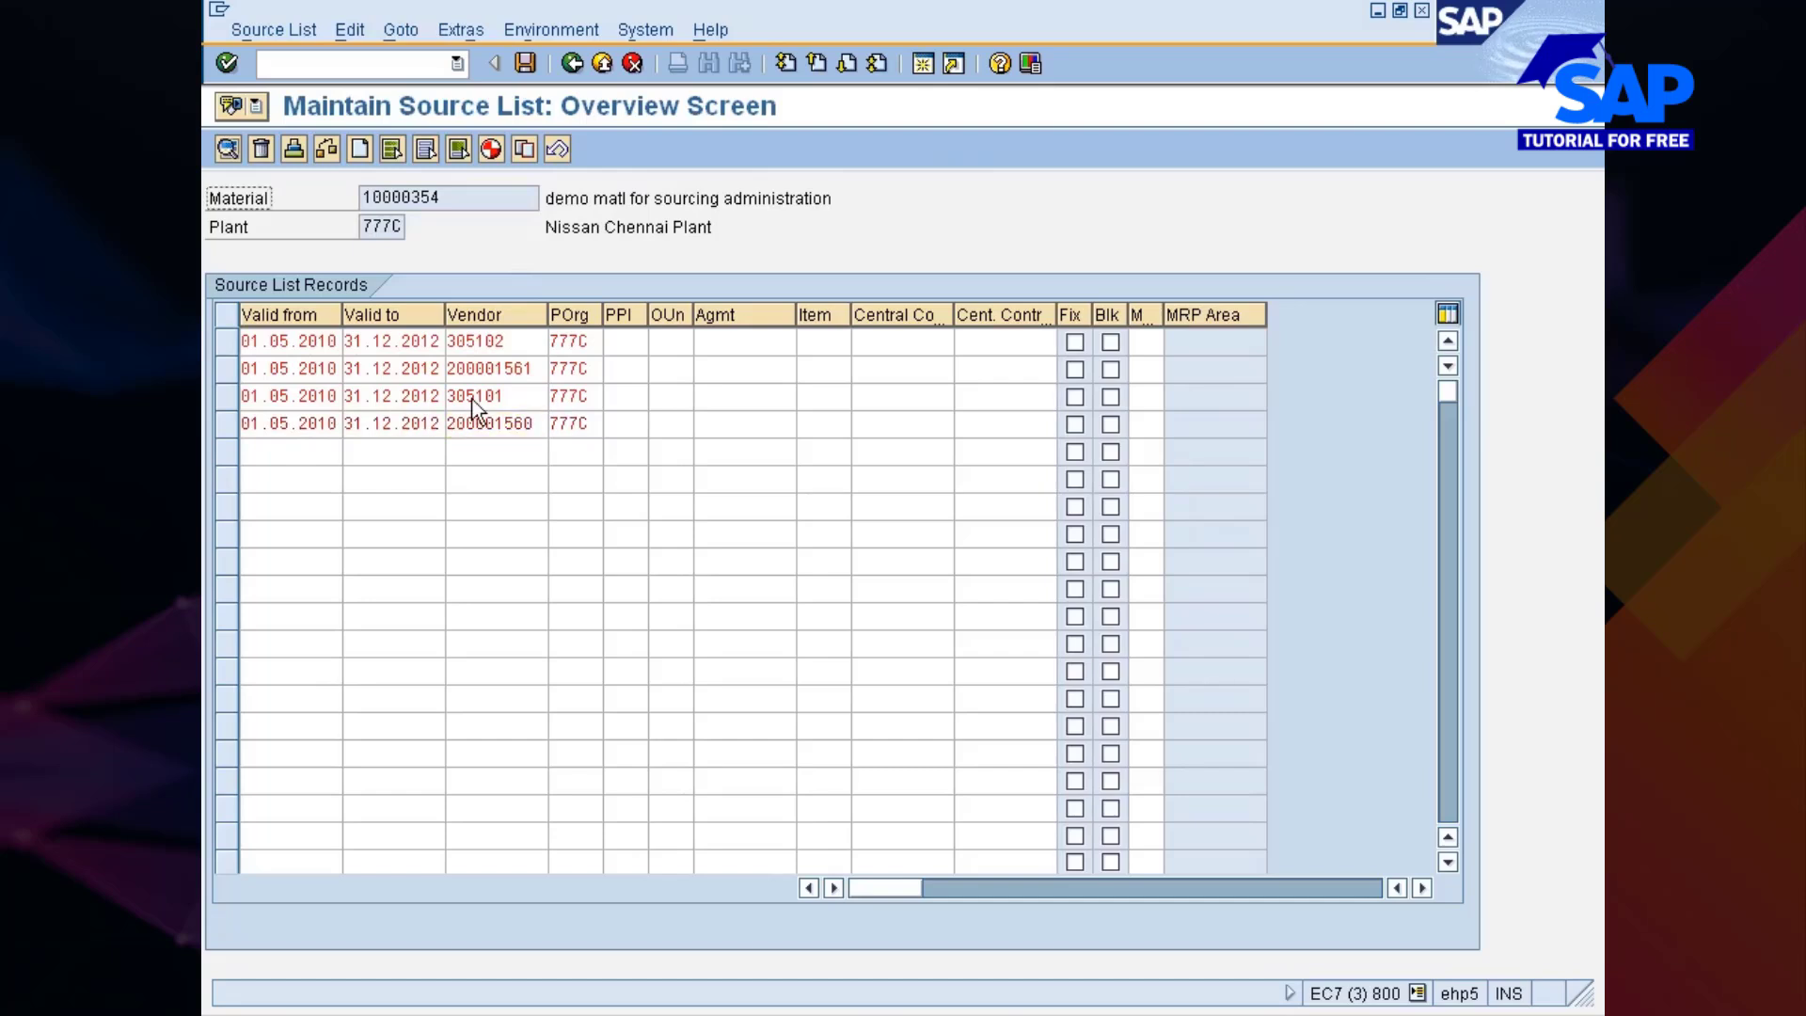
{"action": "key", "text": "ctrl+s"}
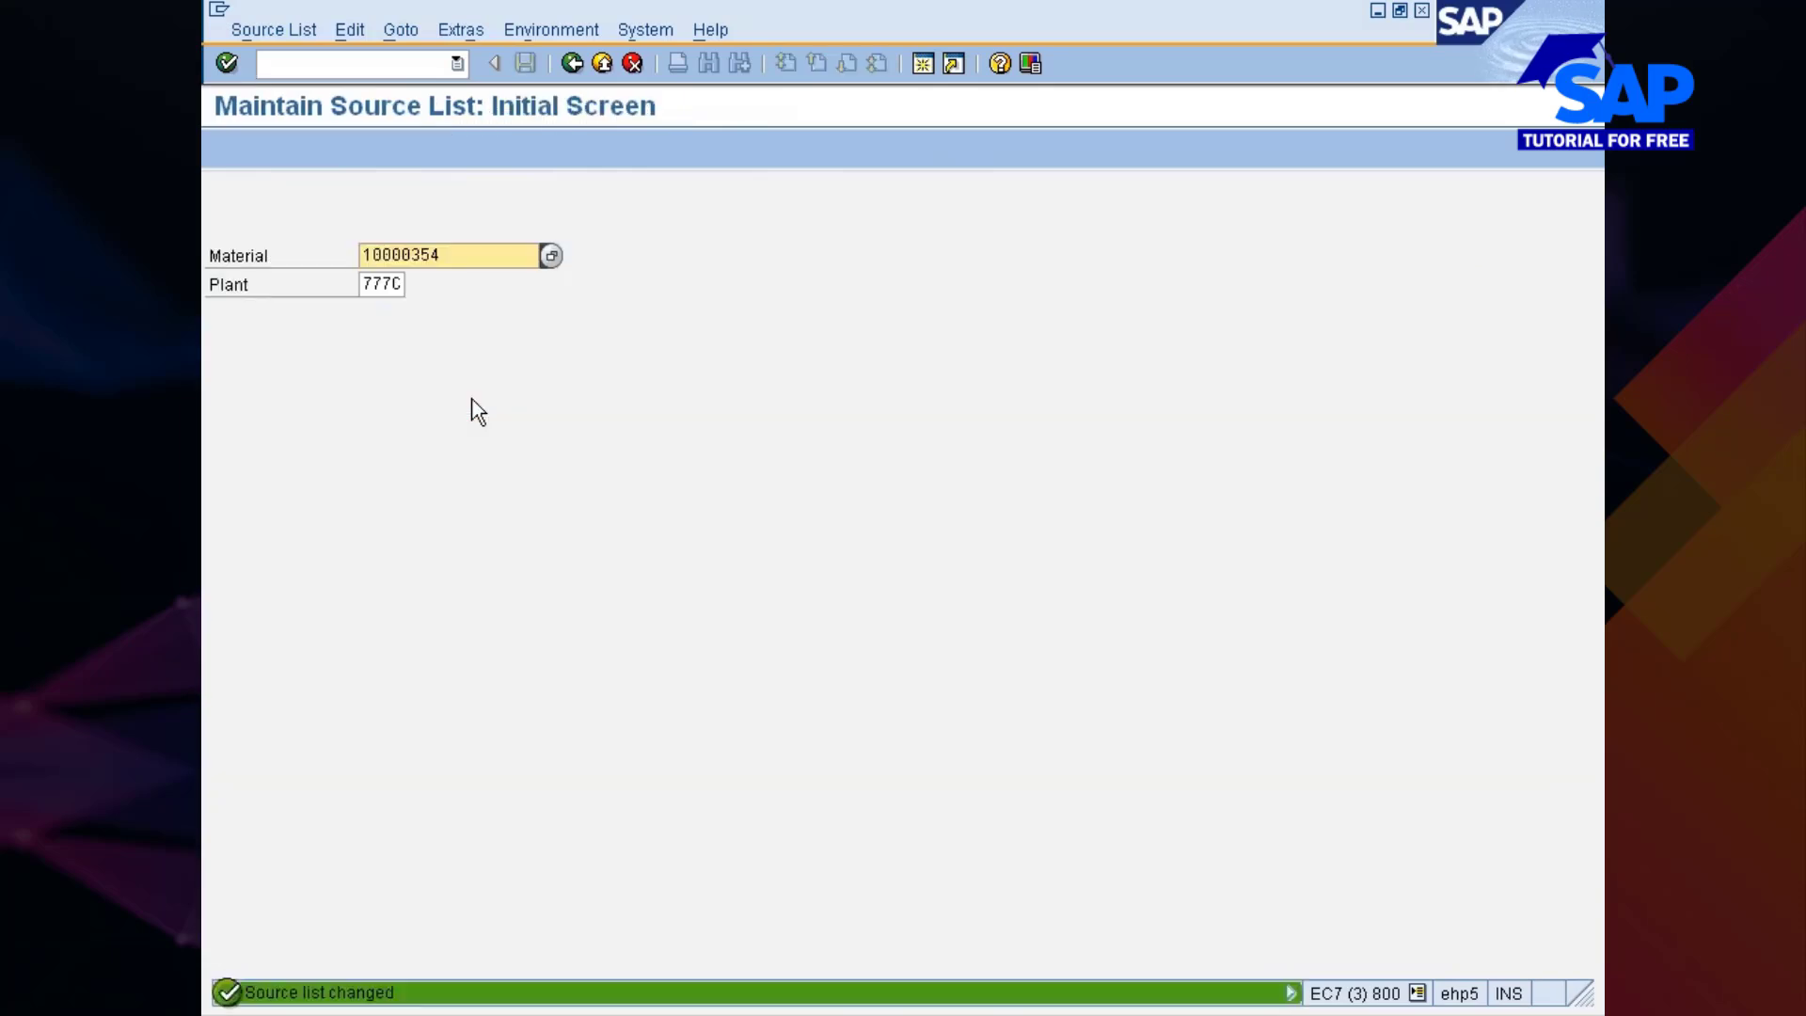
Return to the open purchase requisition and start a fresh one with transaction /nme51n
{"action": "key", "text": "alt+Tab"}
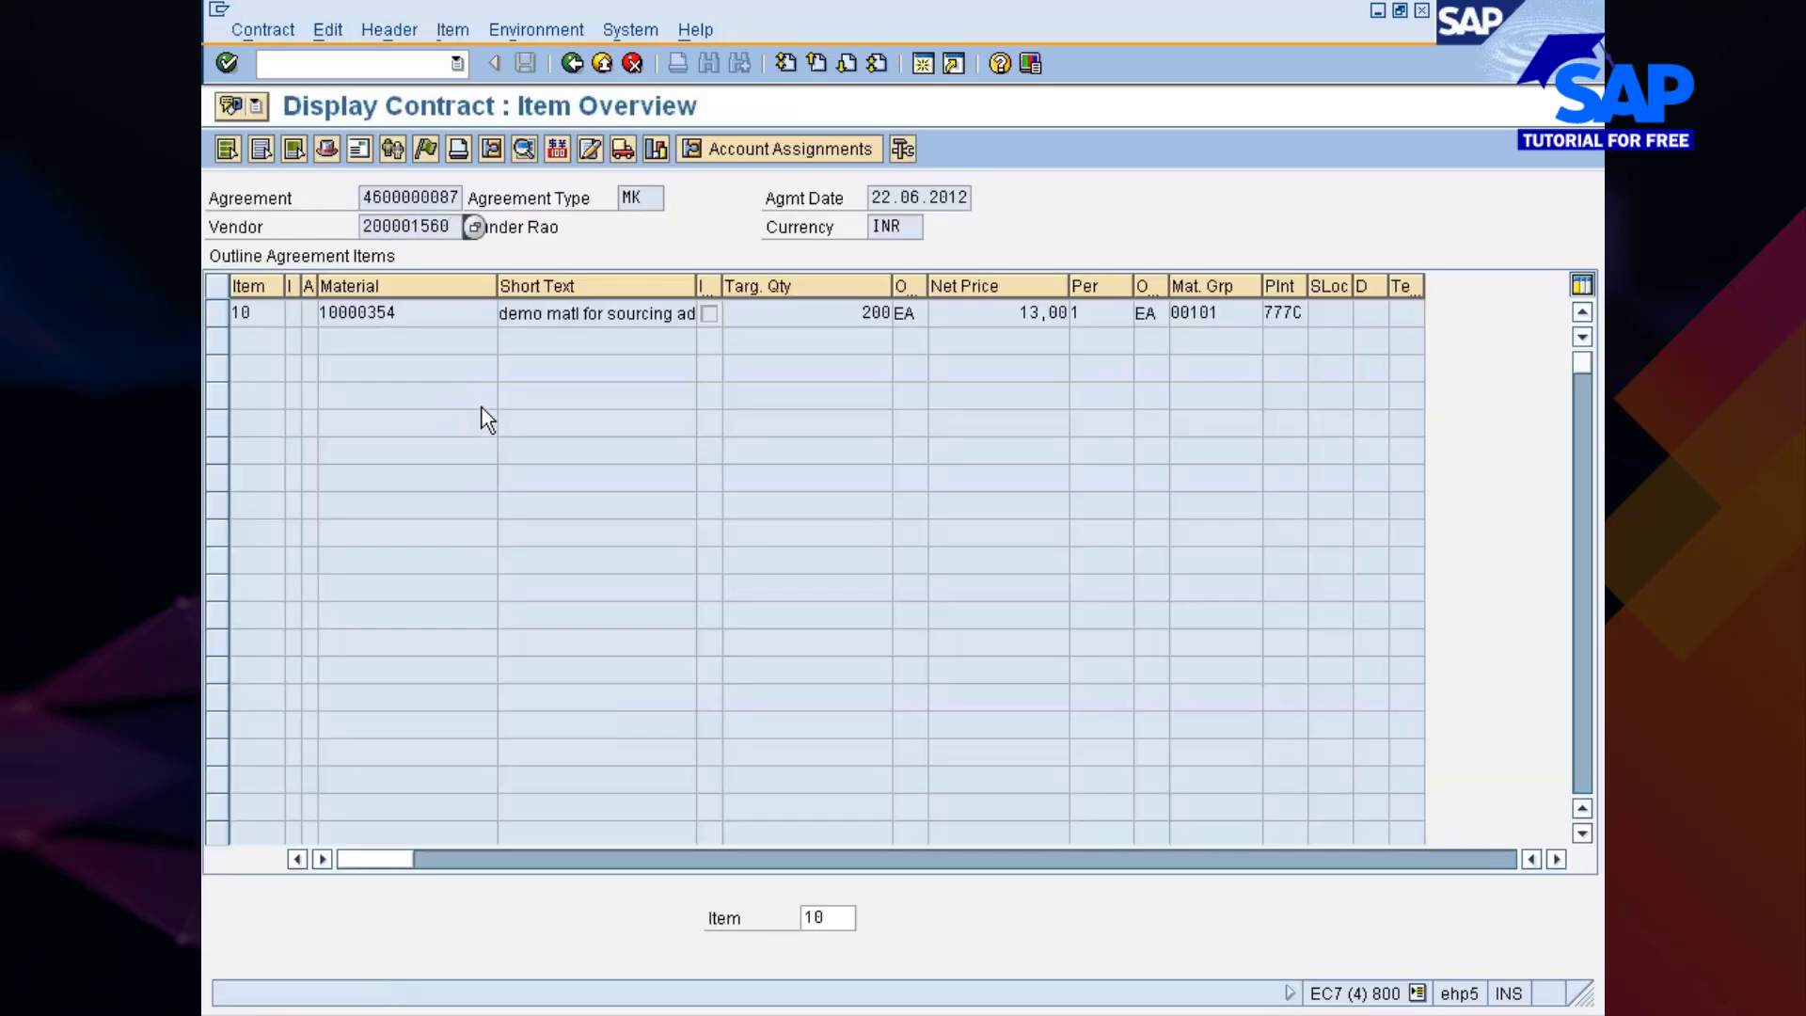
{"action": "key", "text": "alt+Tab"}
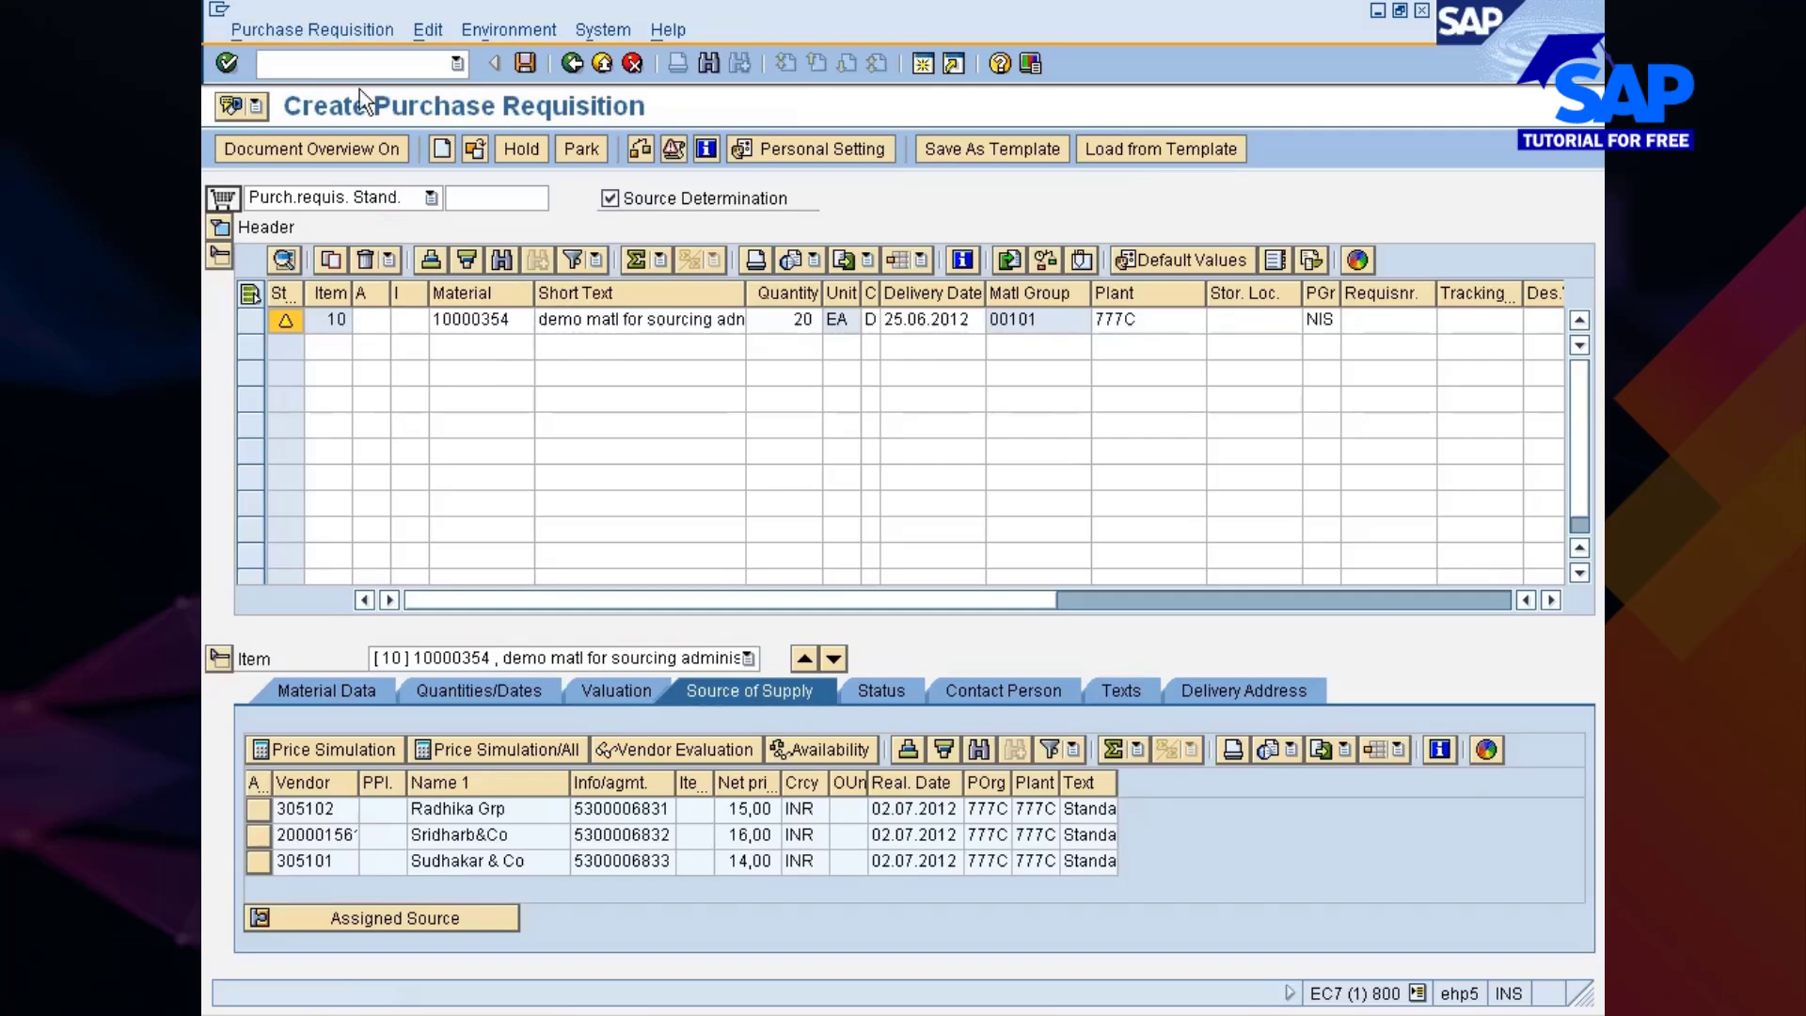
{"action": "type", "text": "/nme51n"}
{"action": "key", "text": "Return"}
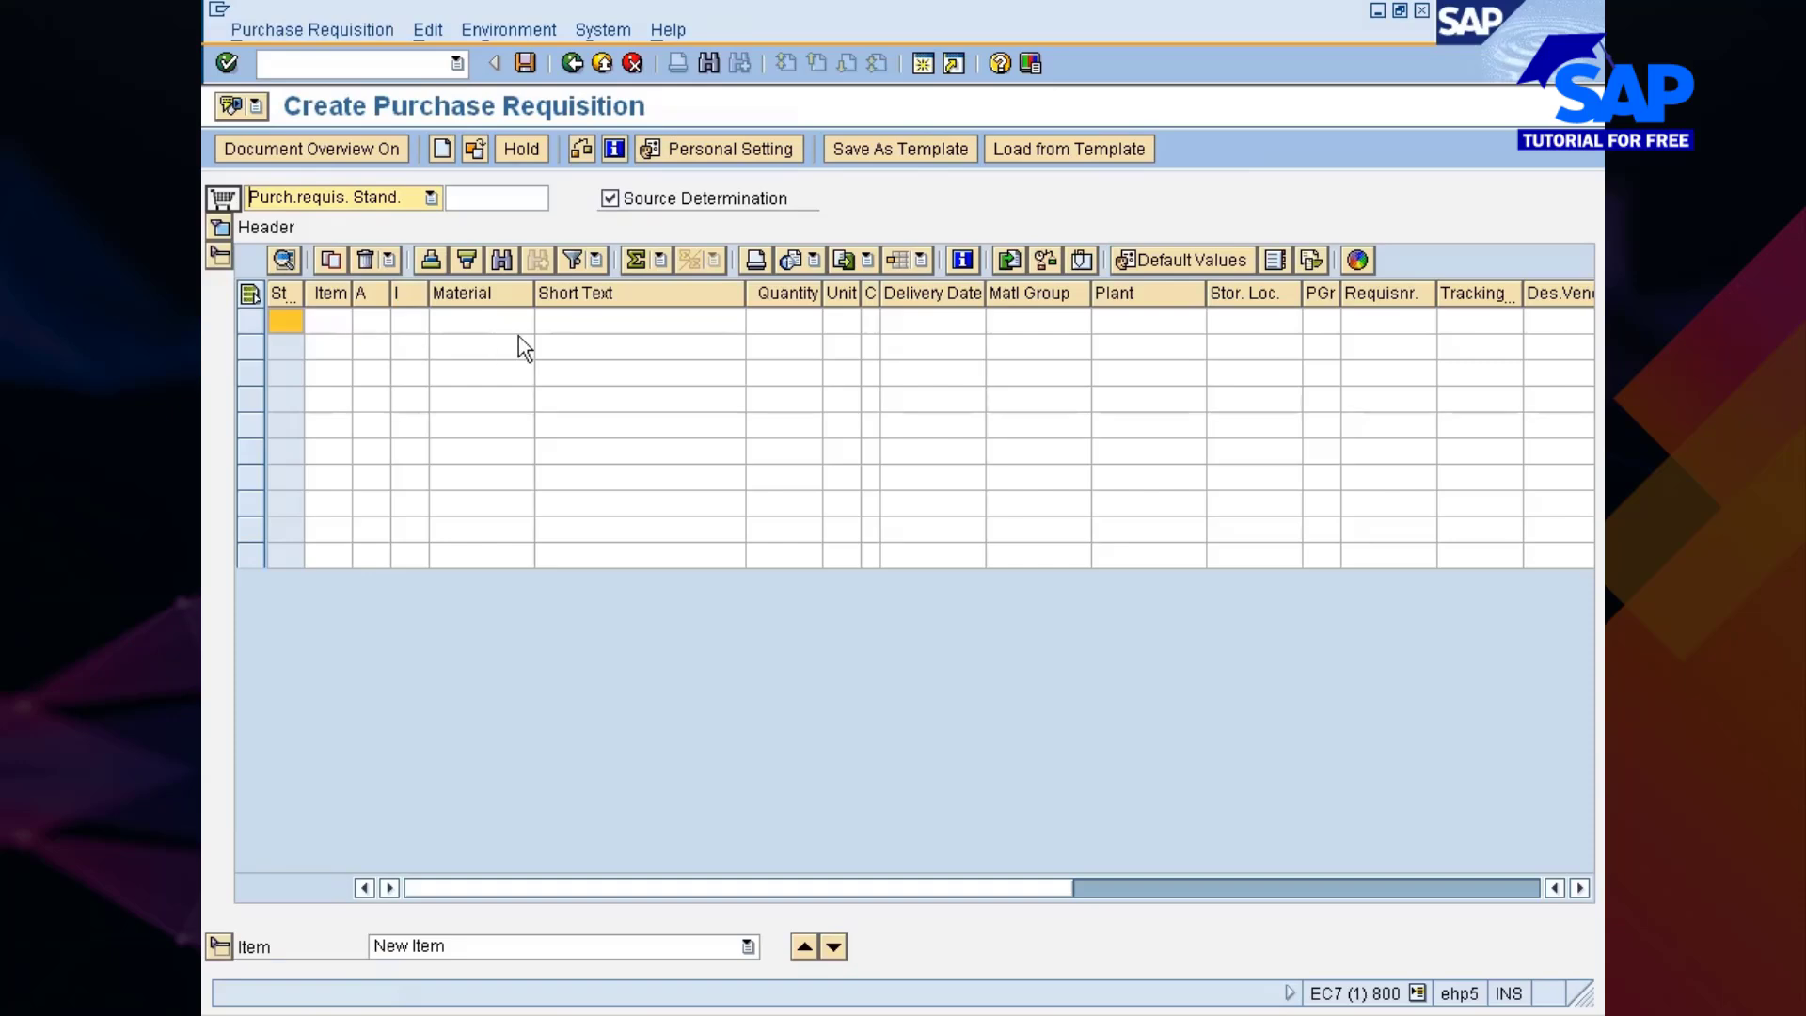
Copy material number 10000354 from the info record screen into the first requisition item
{"action": "left_click", "coordinate": [485, 324]}
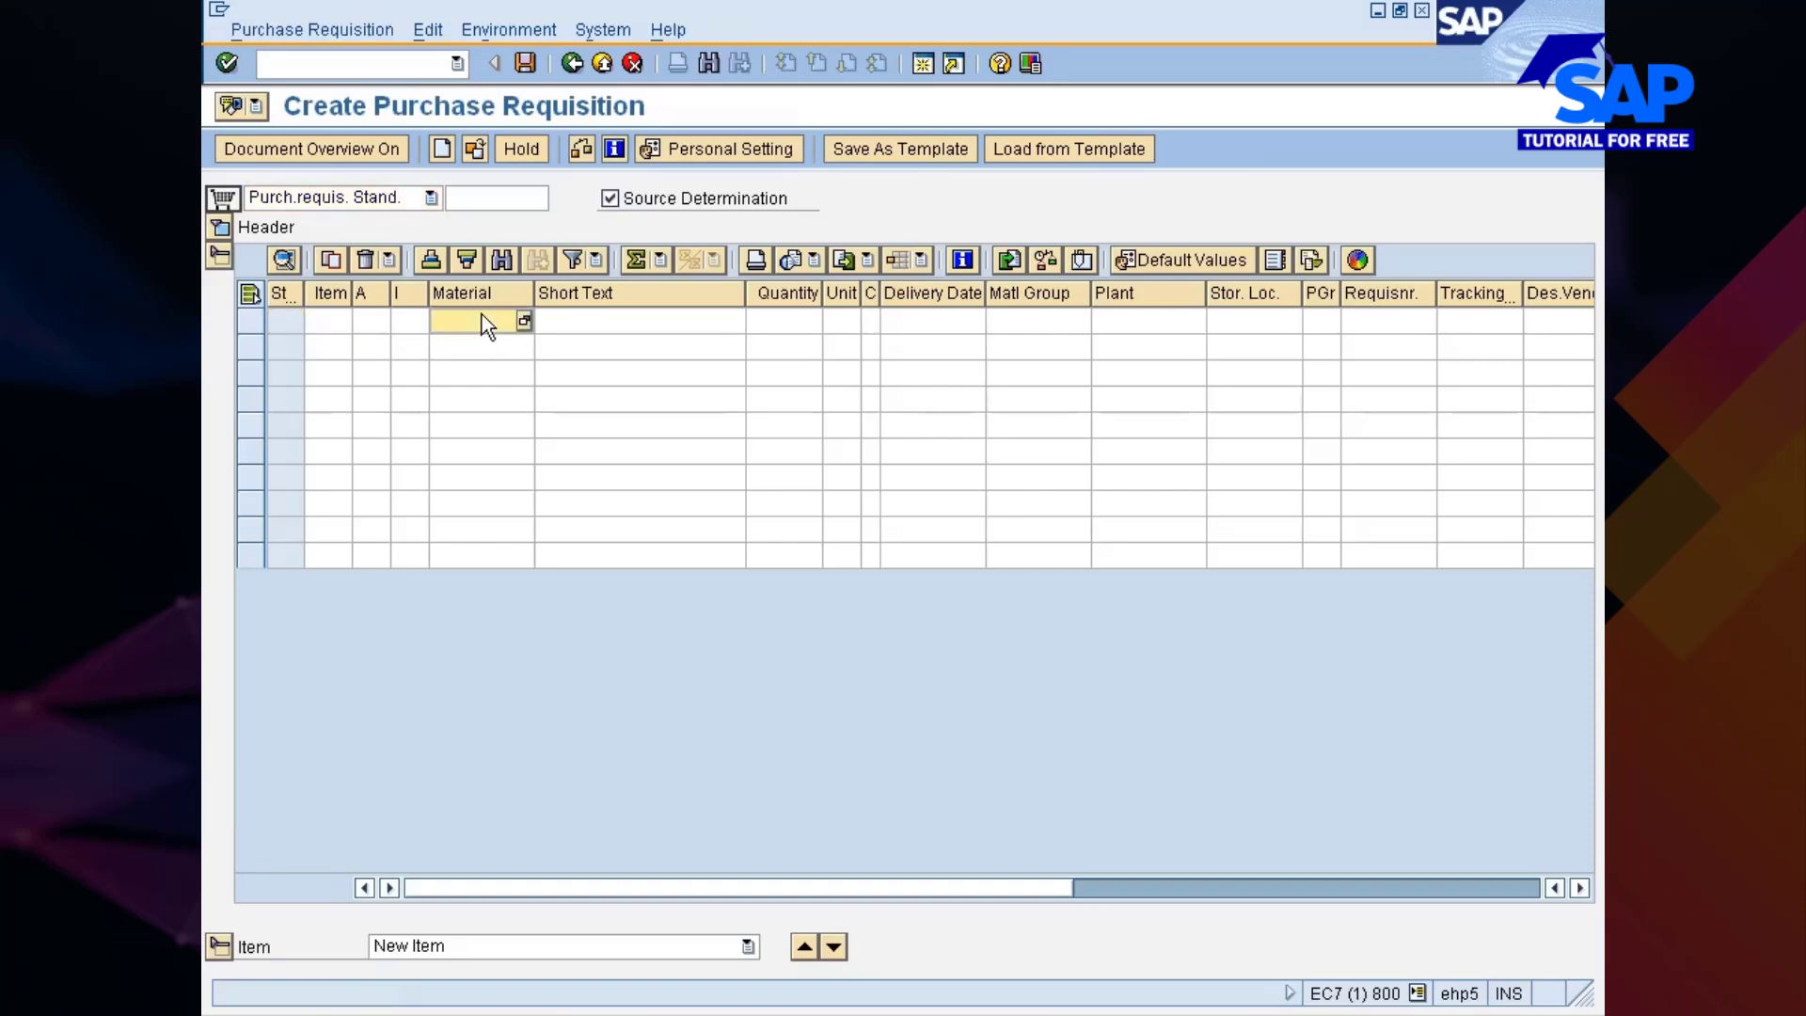
{"action": "key", "text": "alt+Tab"}
{"action": "key", "text": "alt+Tab"}
{"action": "key", "text": "alt+Tab"}
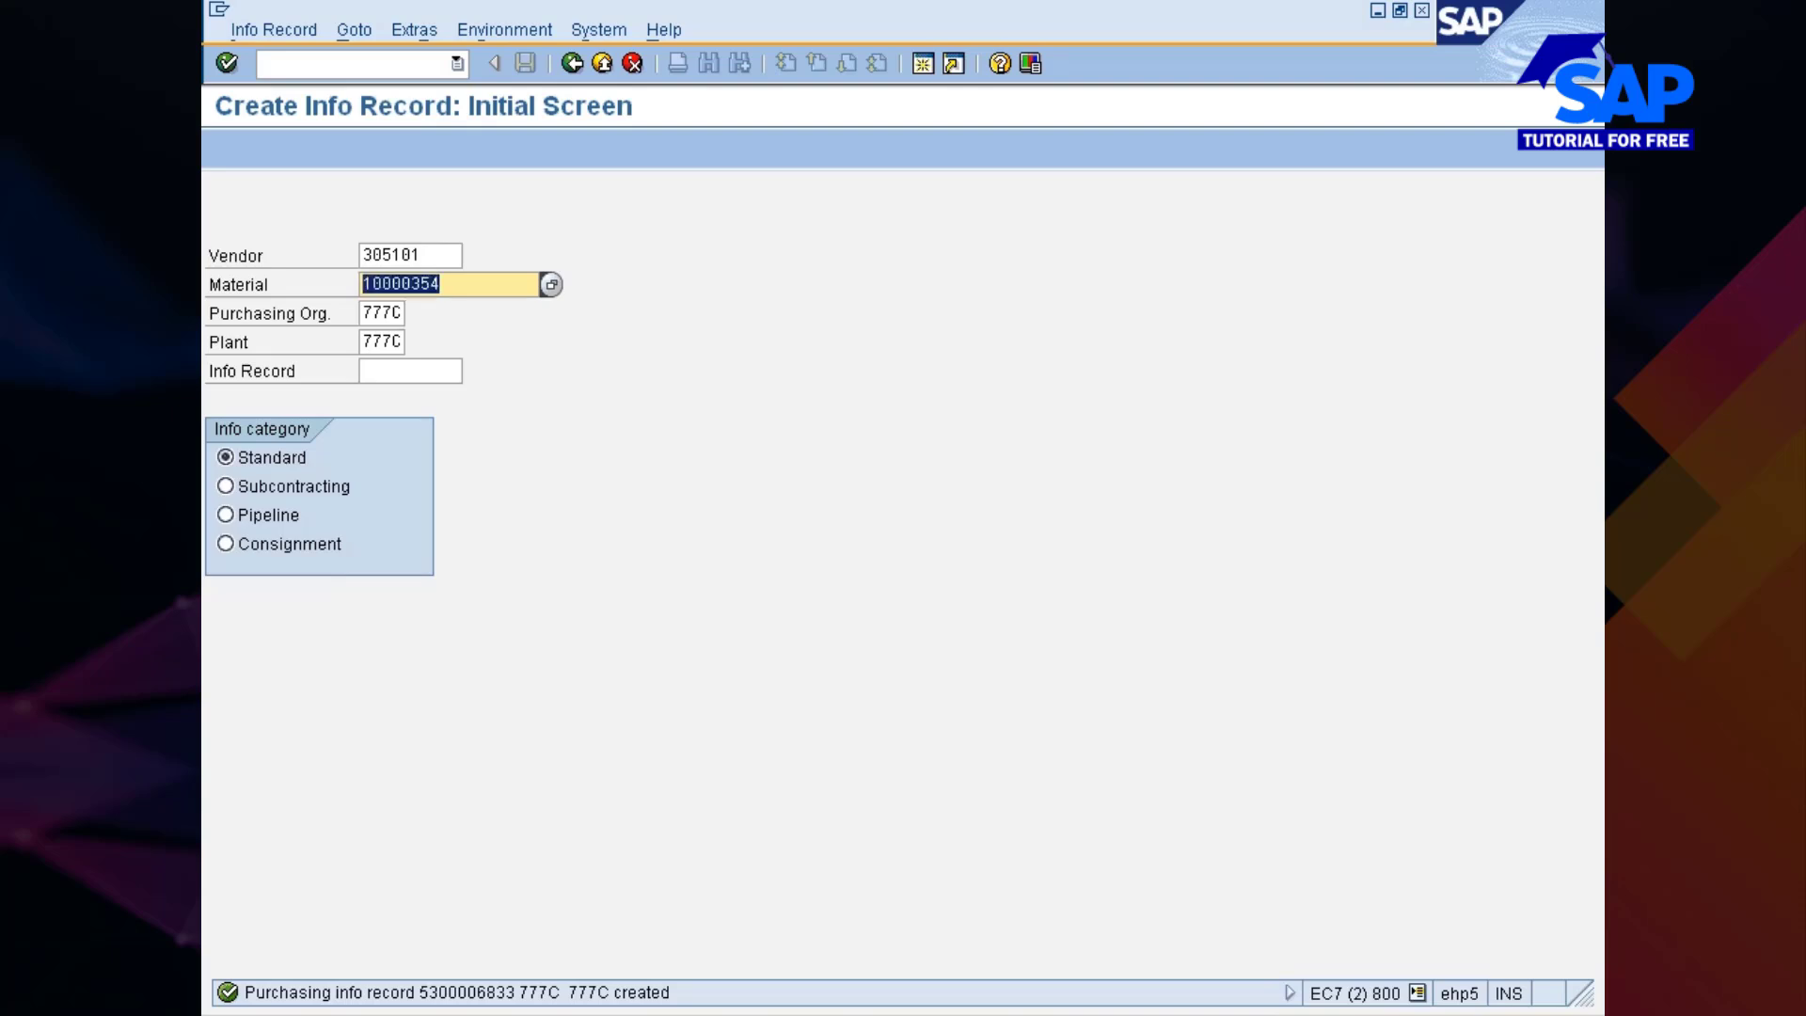
{"action": "key", "text": "alt+Tab"}
{"action": "key", "text": "alt+Tab"}
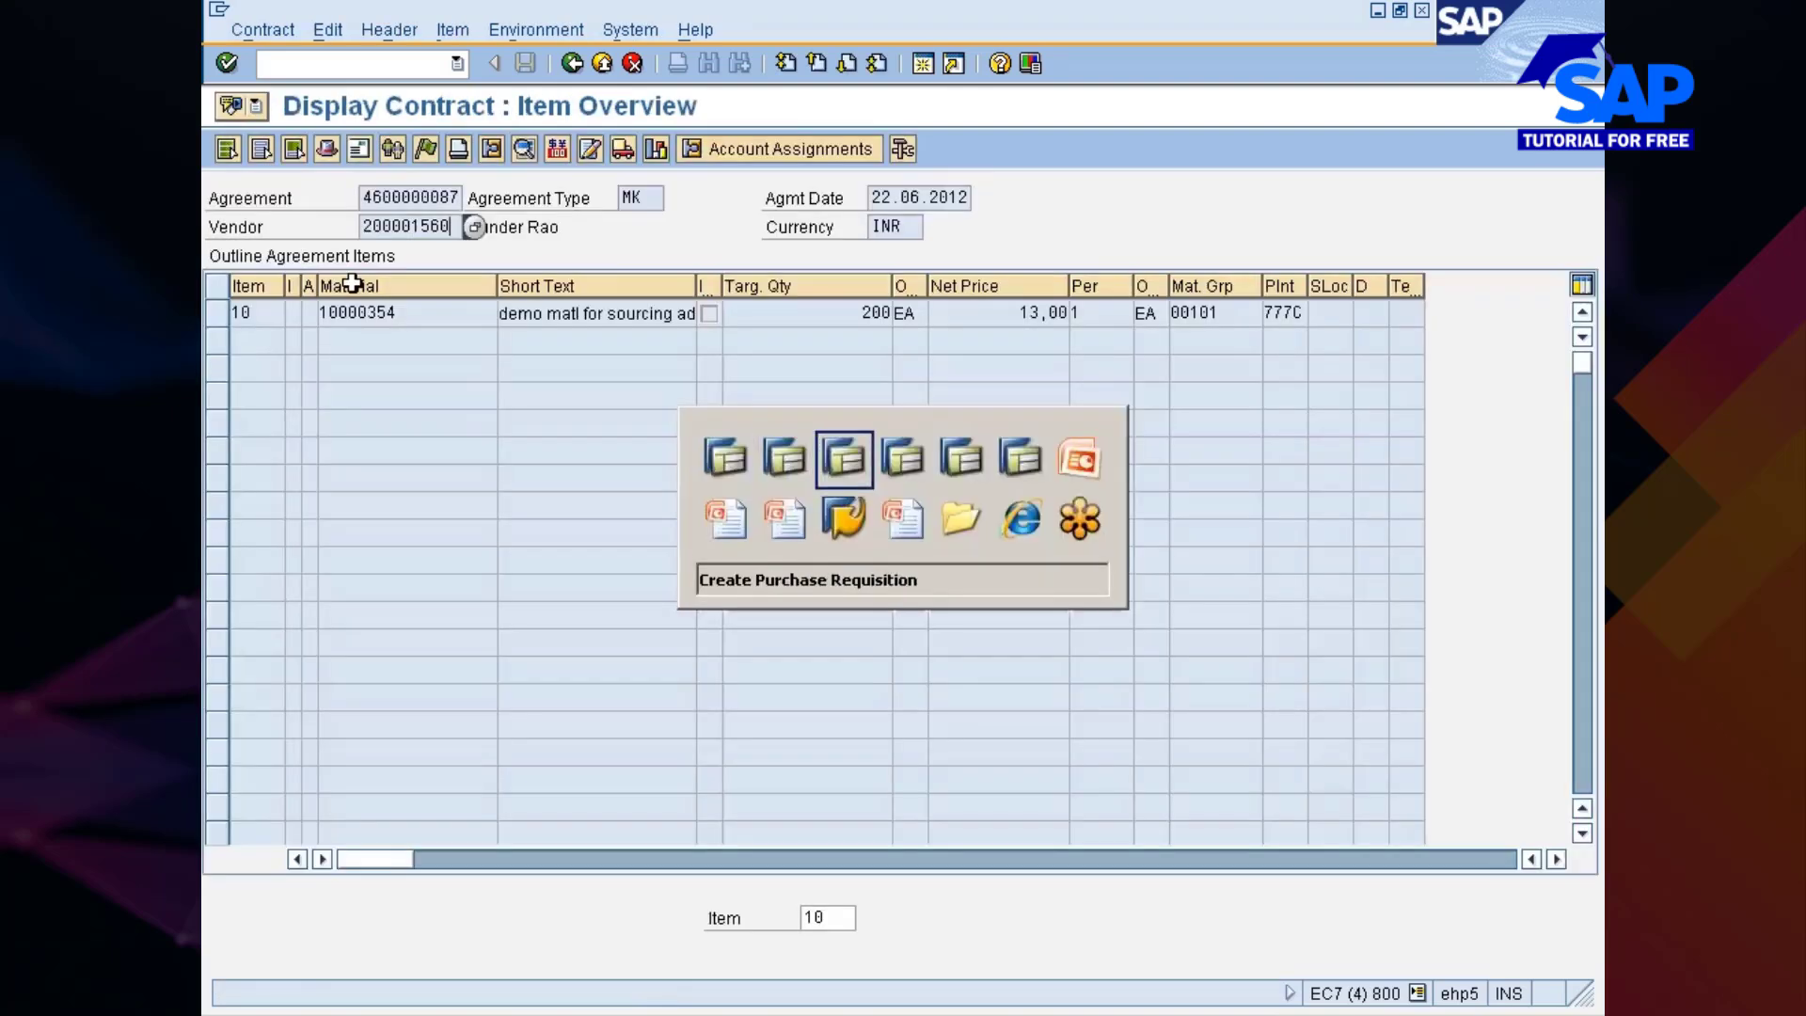
{"action": "key", "text": "ctrl+v"}
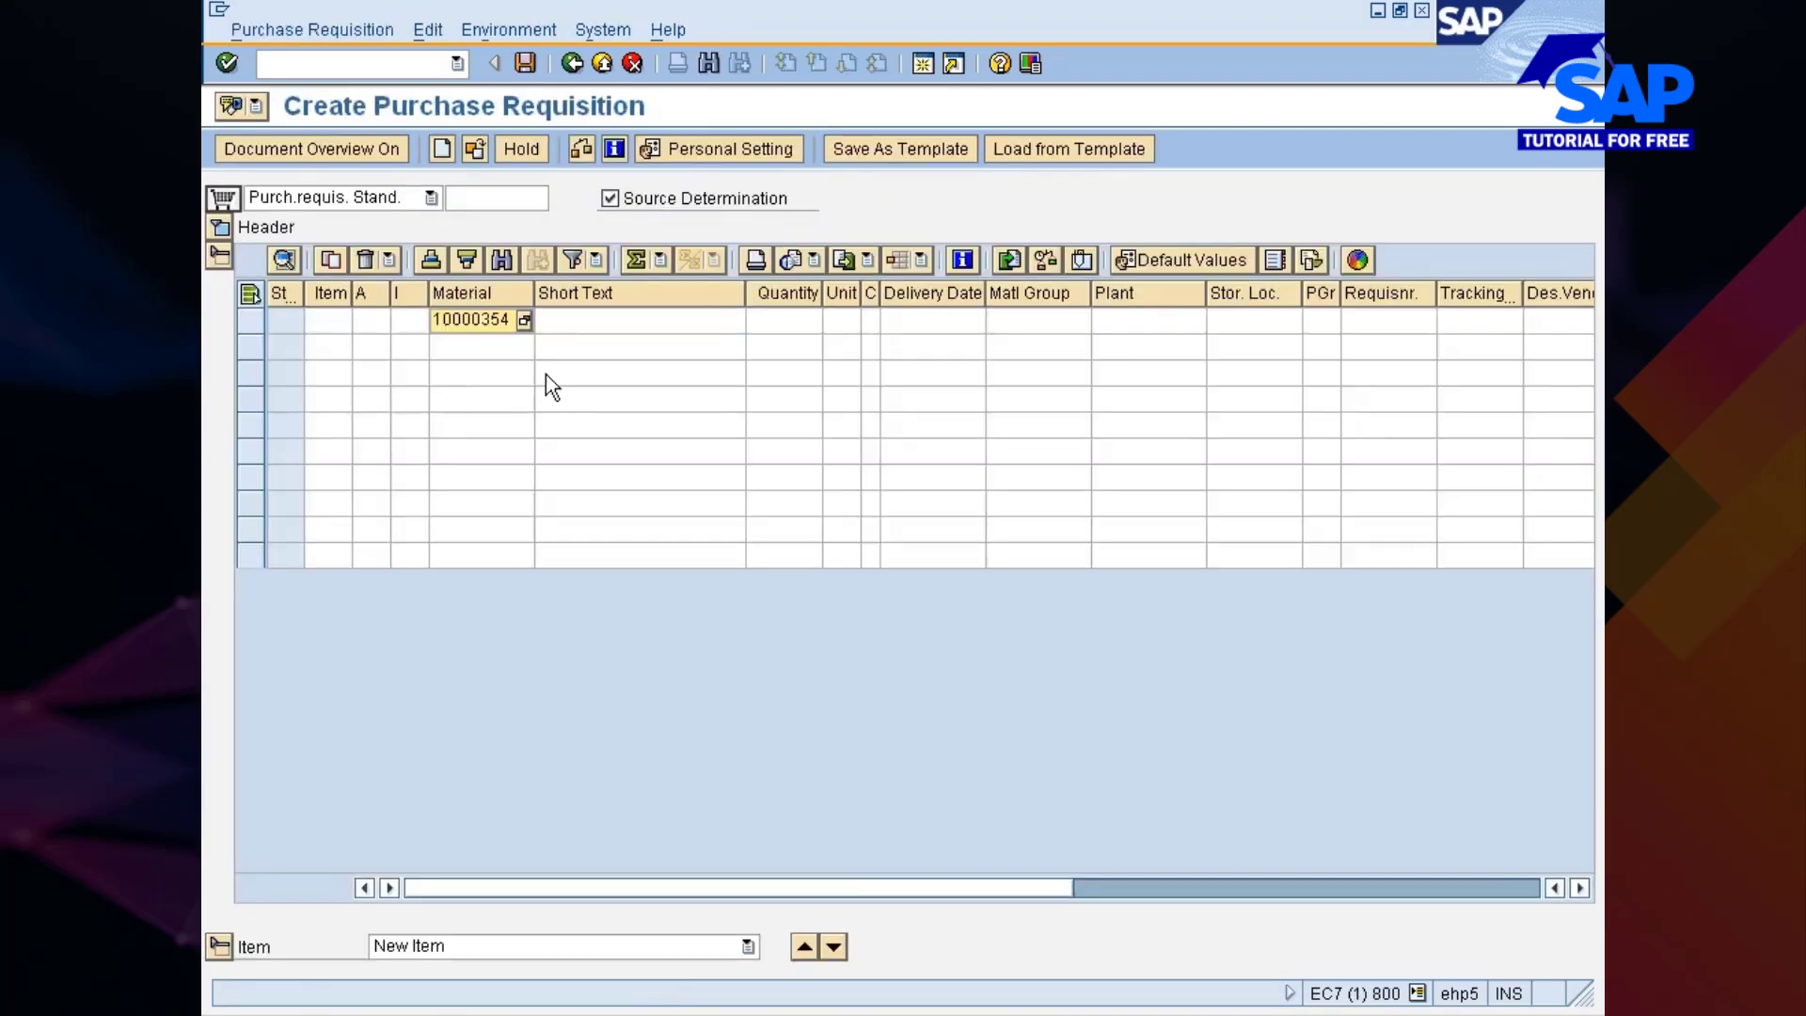
Complete the requisition item with quantity 20 and plant 777C, and run source determination
{"action": "key", "text": "Tab"}
{"action": "key", "text": "Tab"}
{"action": "type", "text": "20"}
{"action": "key", "text": "Tab"}
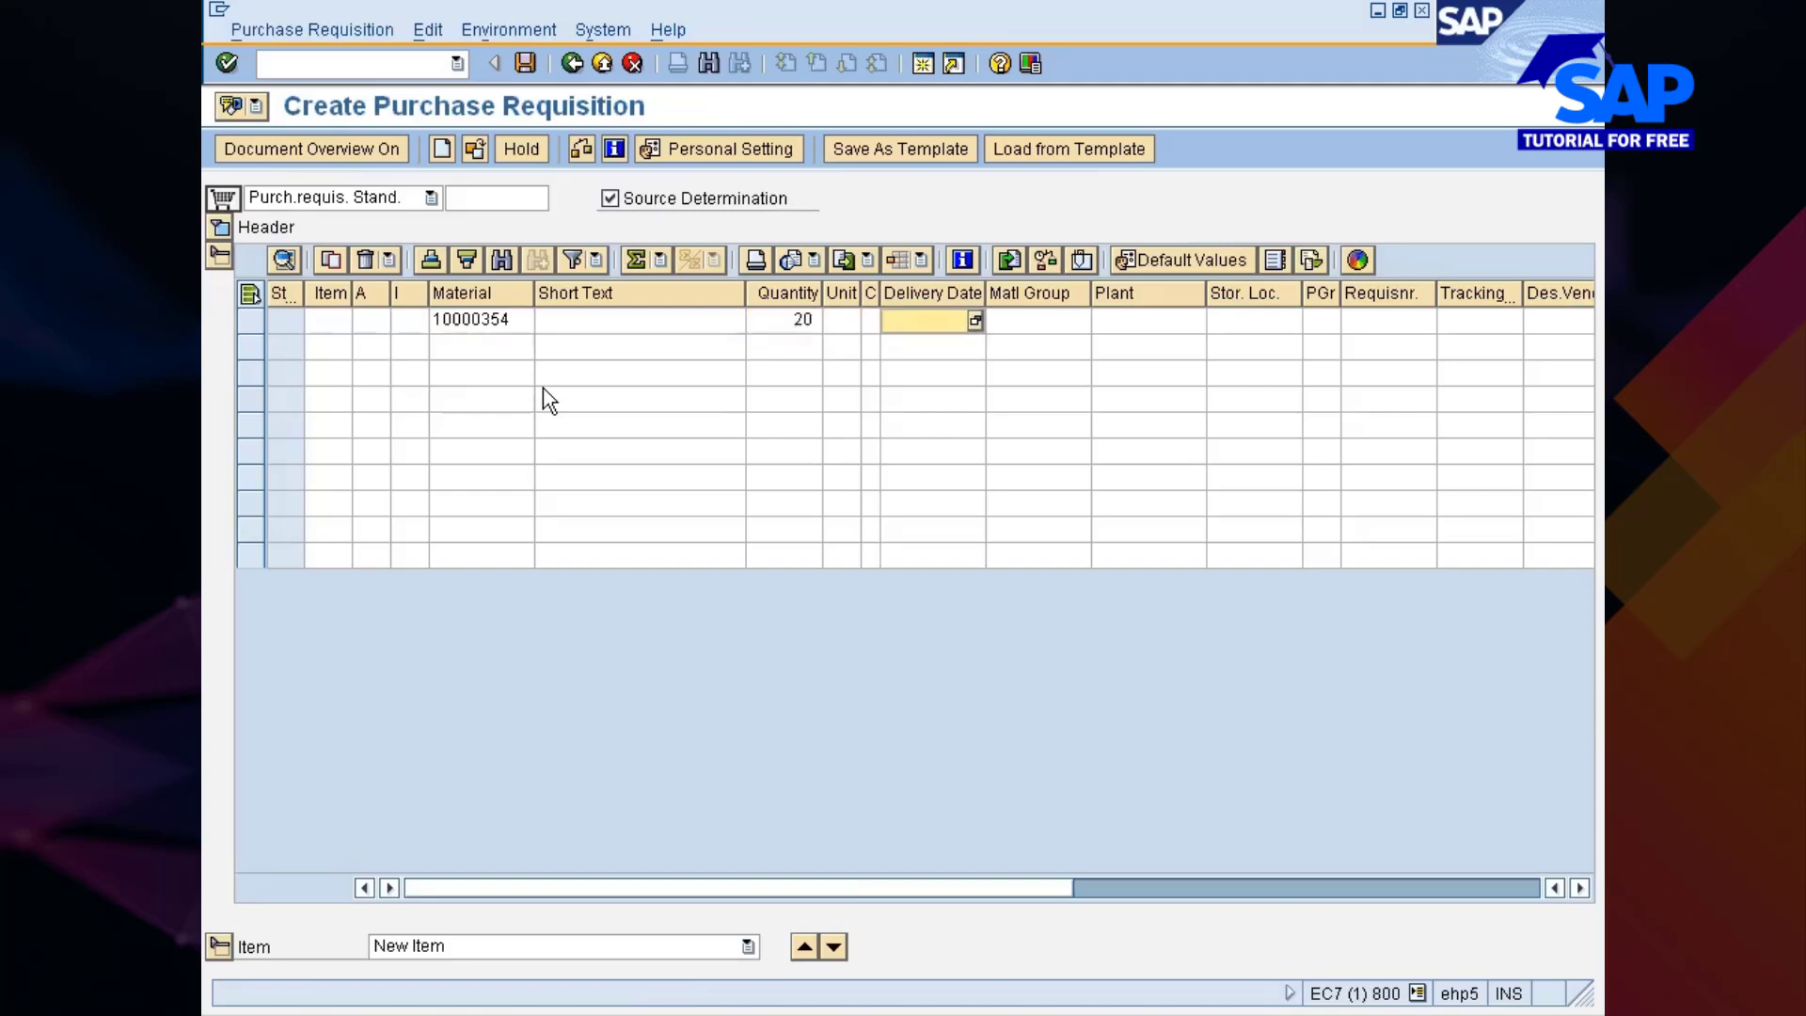
{"action": "key", "text": "Tab"}
{"action": "key", "text": "Tab"}
{"action": "type", "text": "7770"}
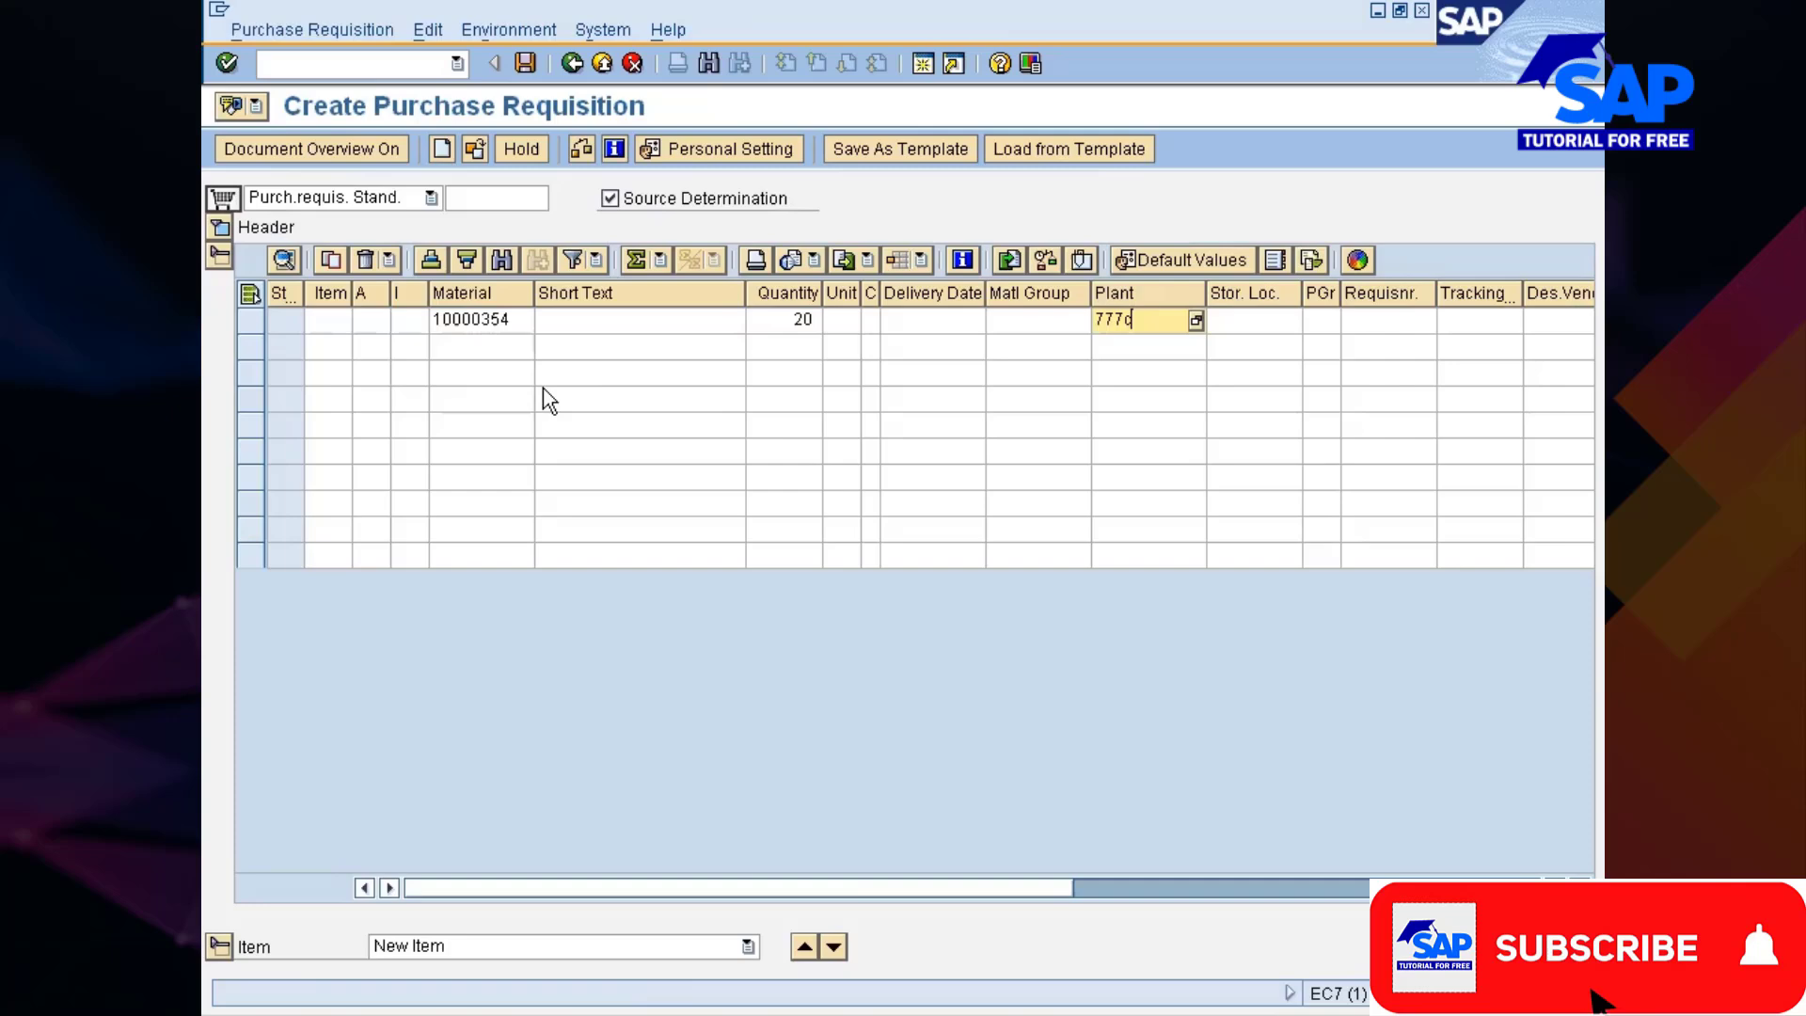
{"action": "key", "text": "Return"}
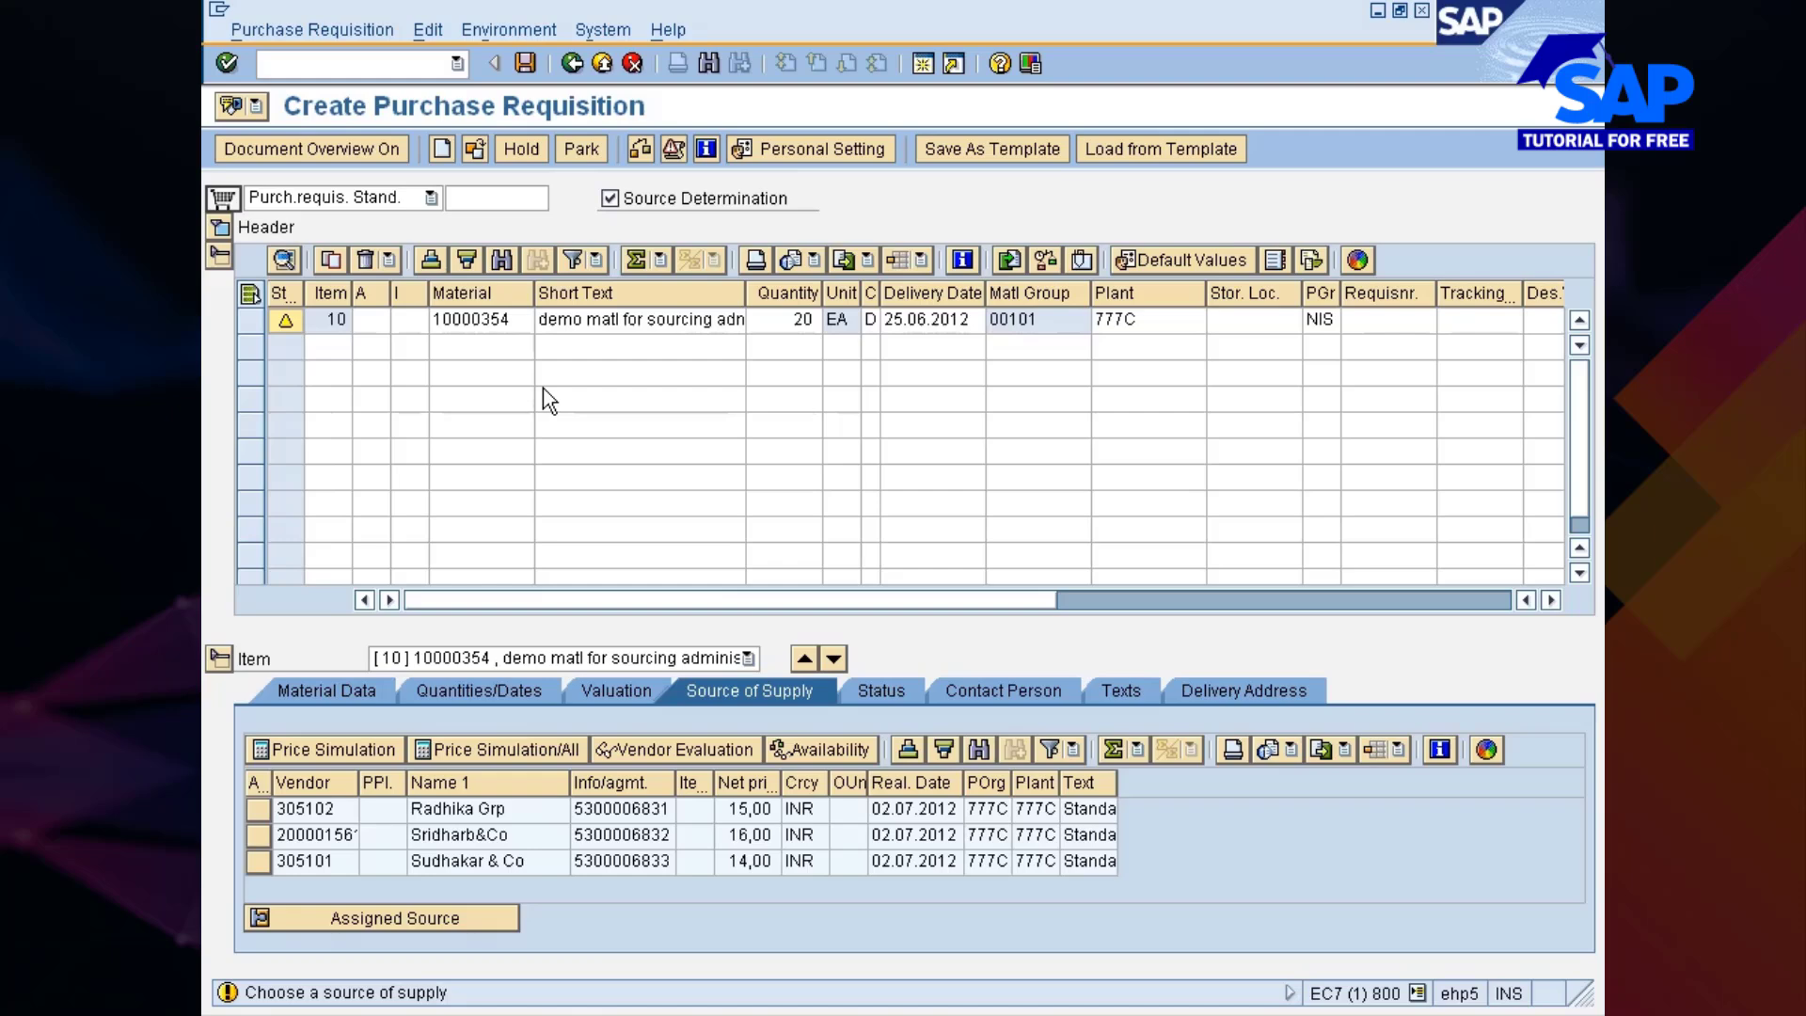
Switch back to source list maintenance and open the records of material 10000354 in plant 777C
{"action": "key", "text": "alt+Tab"}
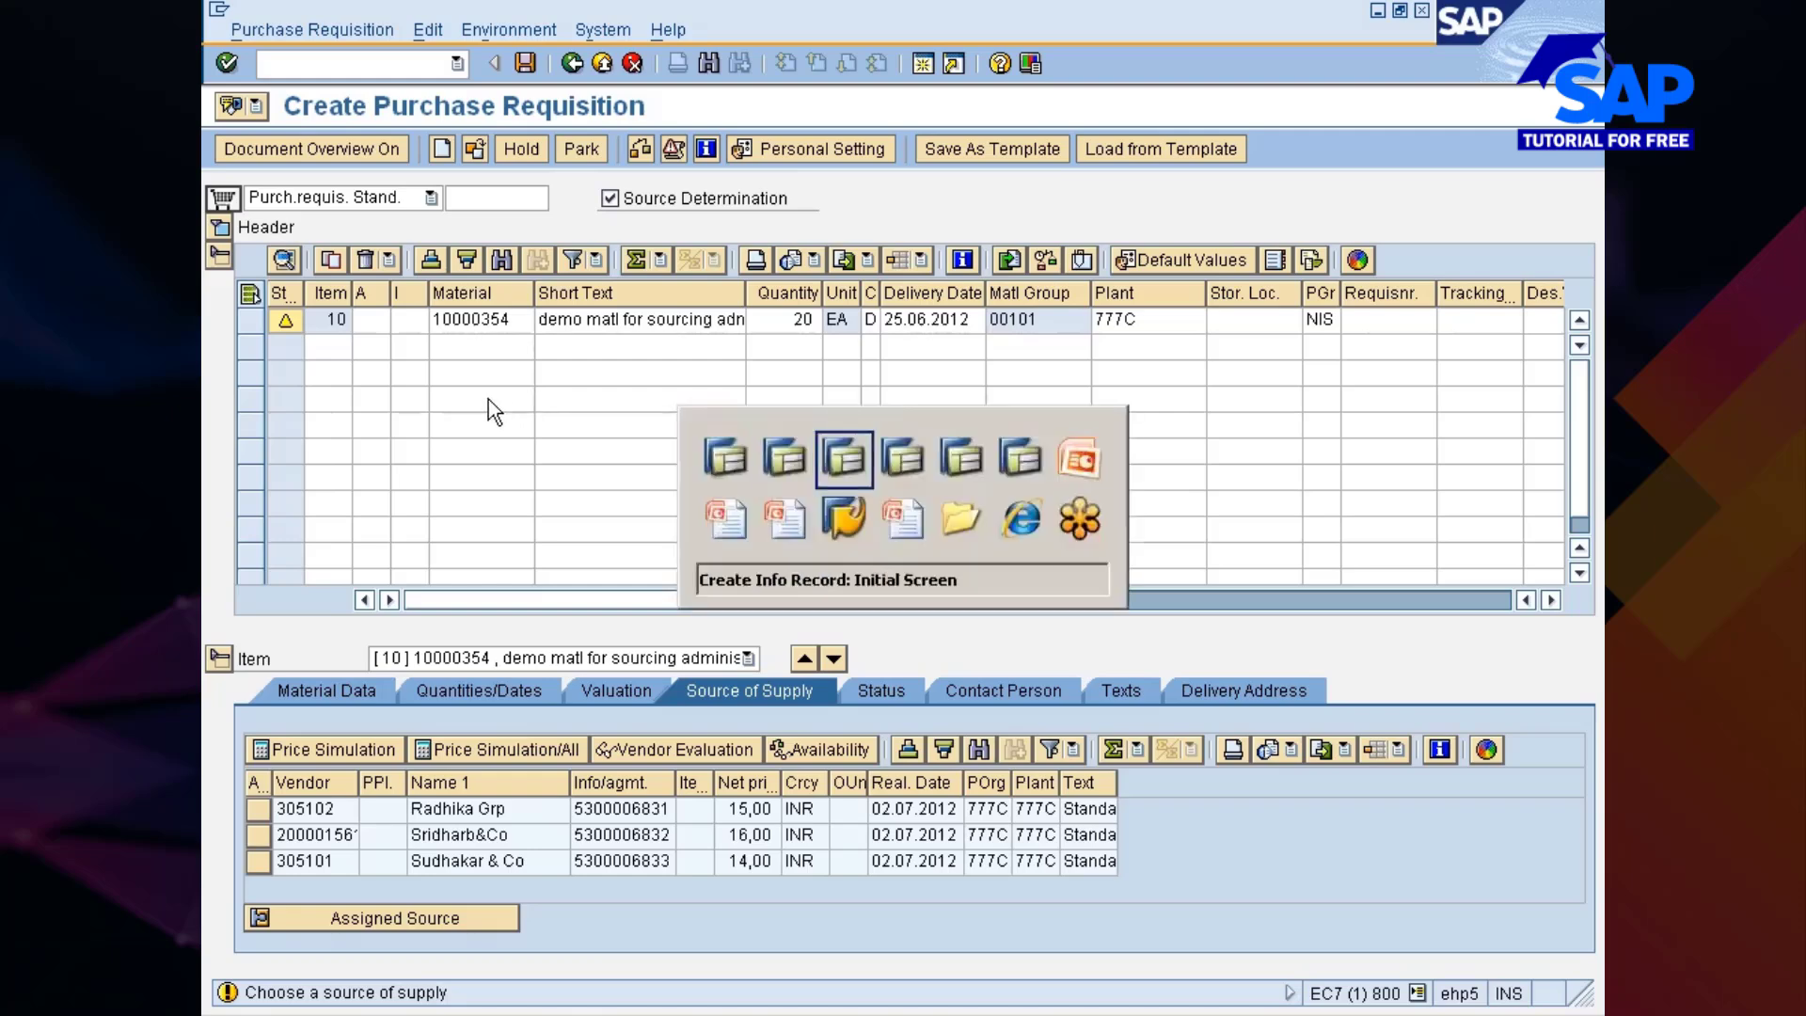
{"action": "key", "text": "alt+Tab"}
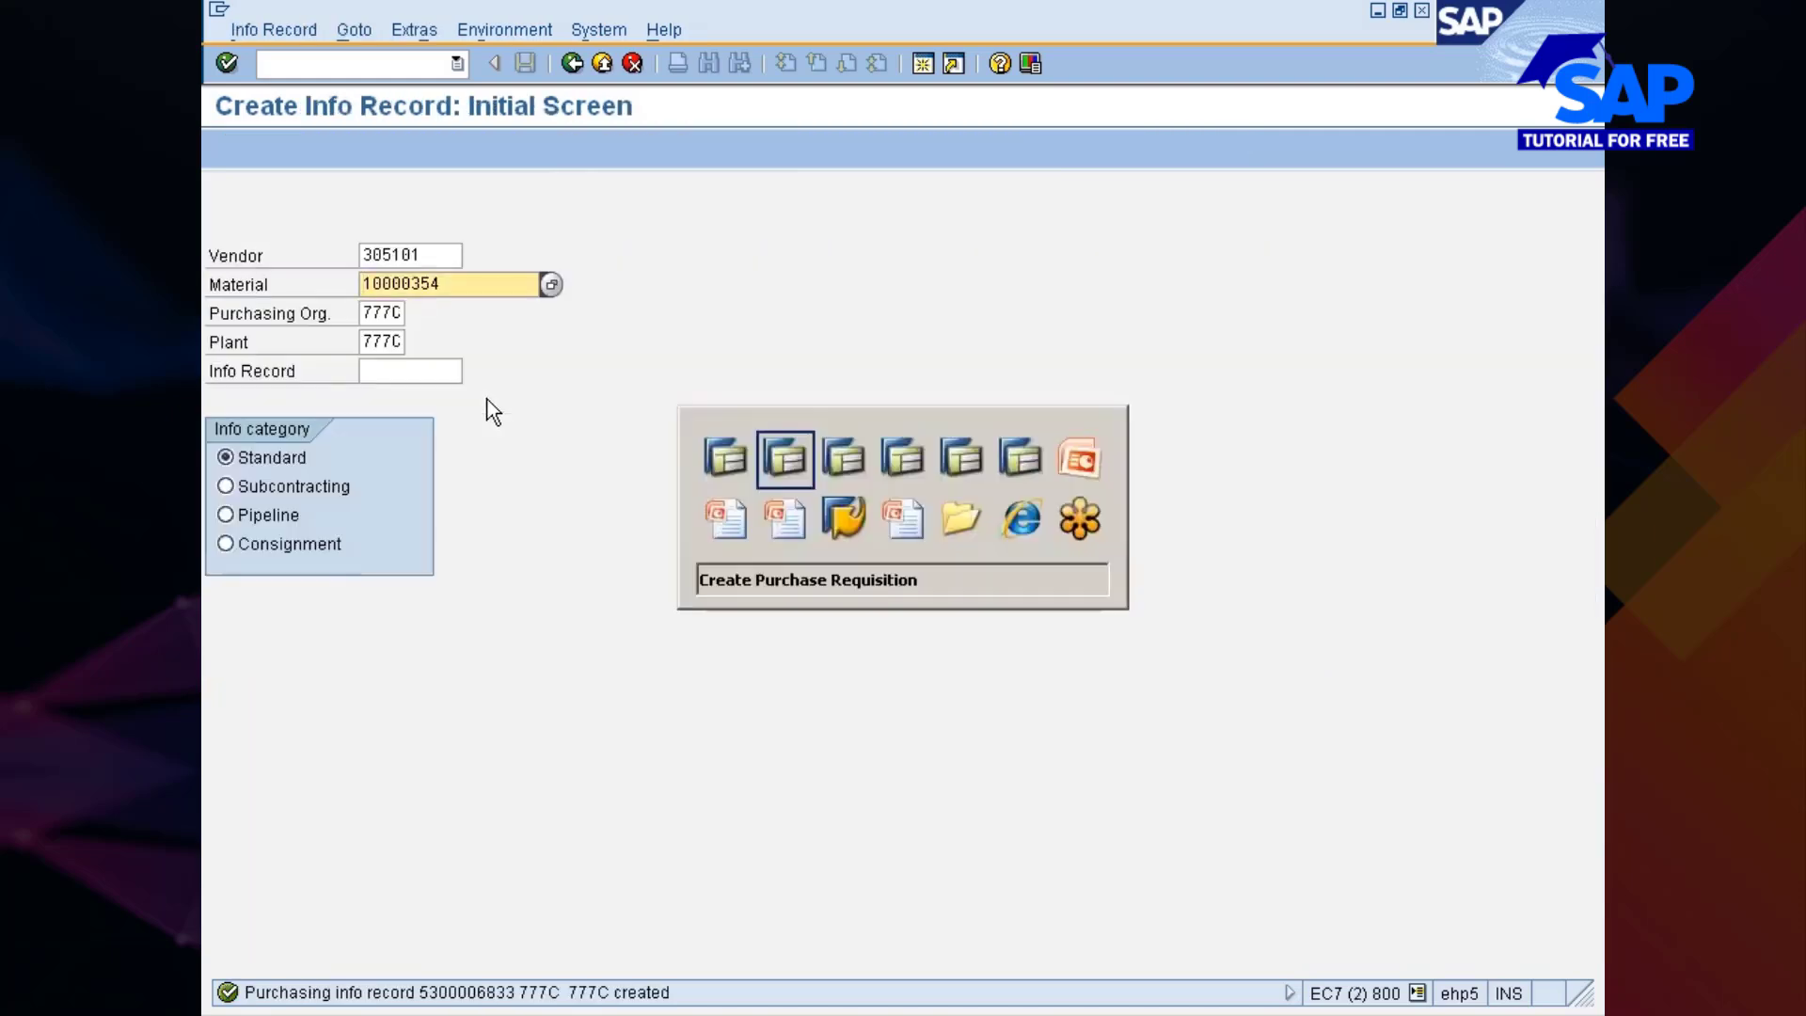
{"action": "key", "text": "alt+Tab"}
{"action": "key", "text": "alt+Tab"}
{"action": "key", "text": "alt+Tab"}
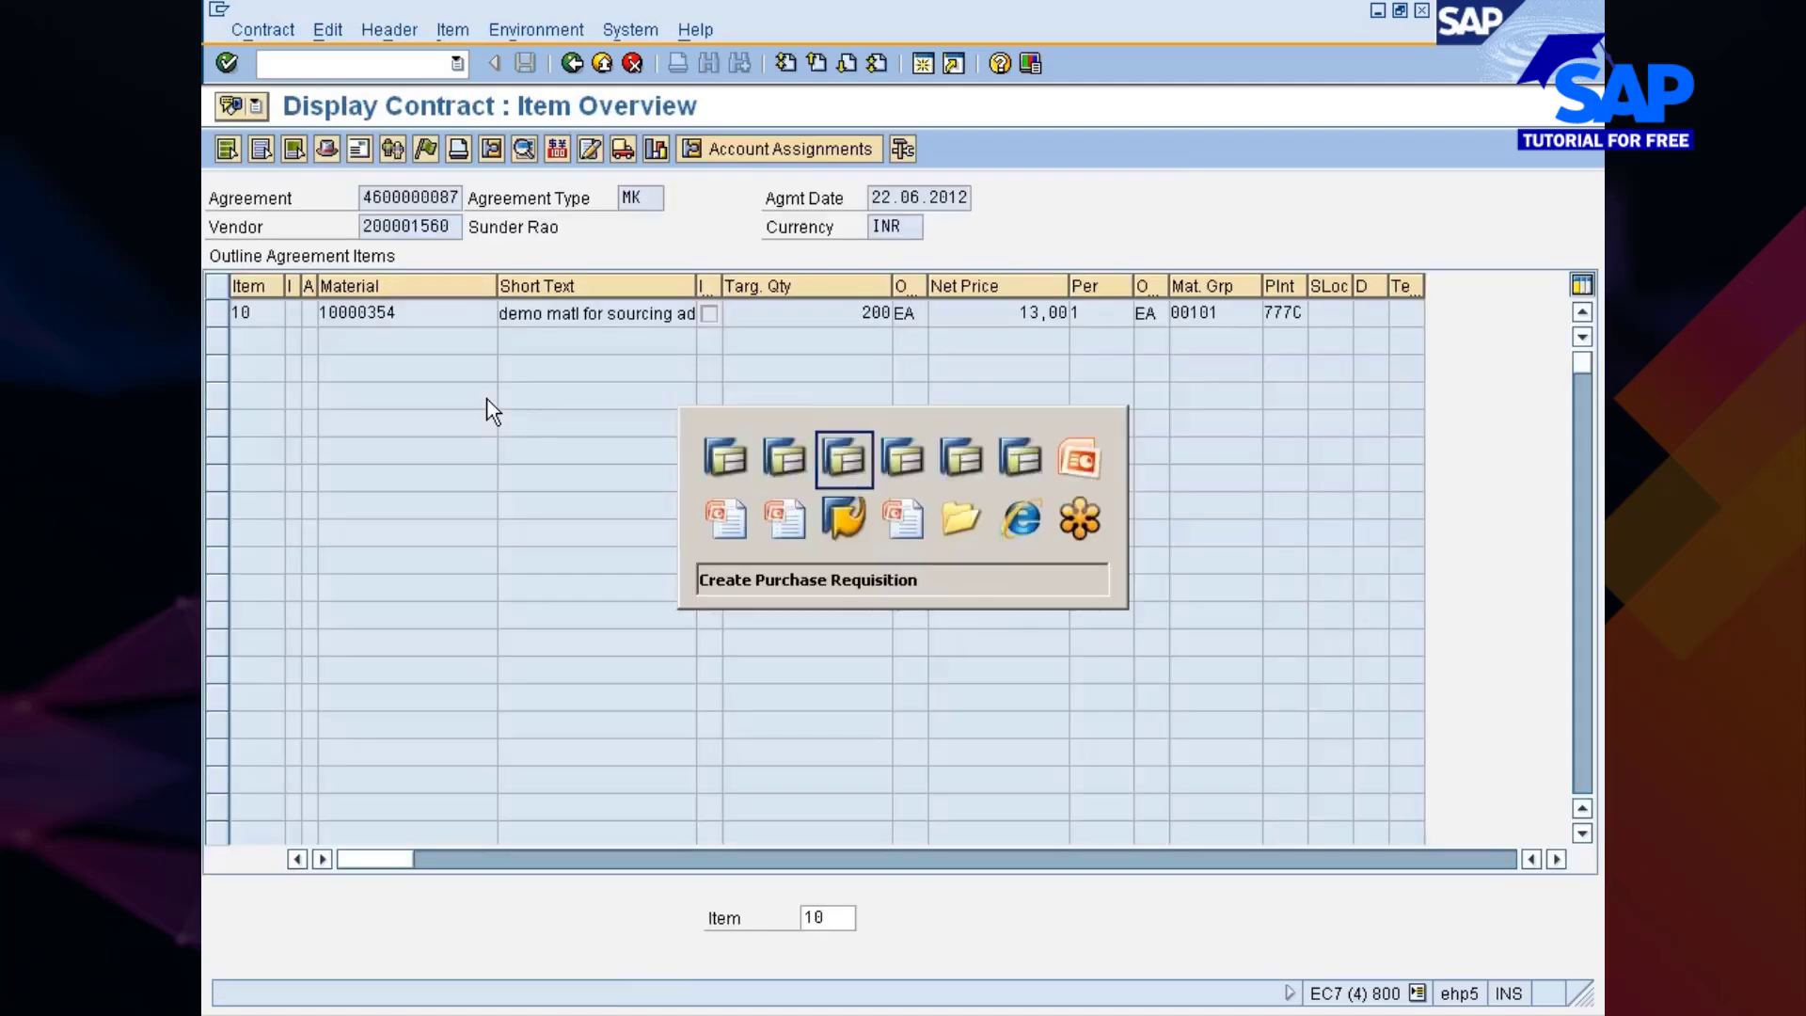
{"action": "key", "text": "Return"}
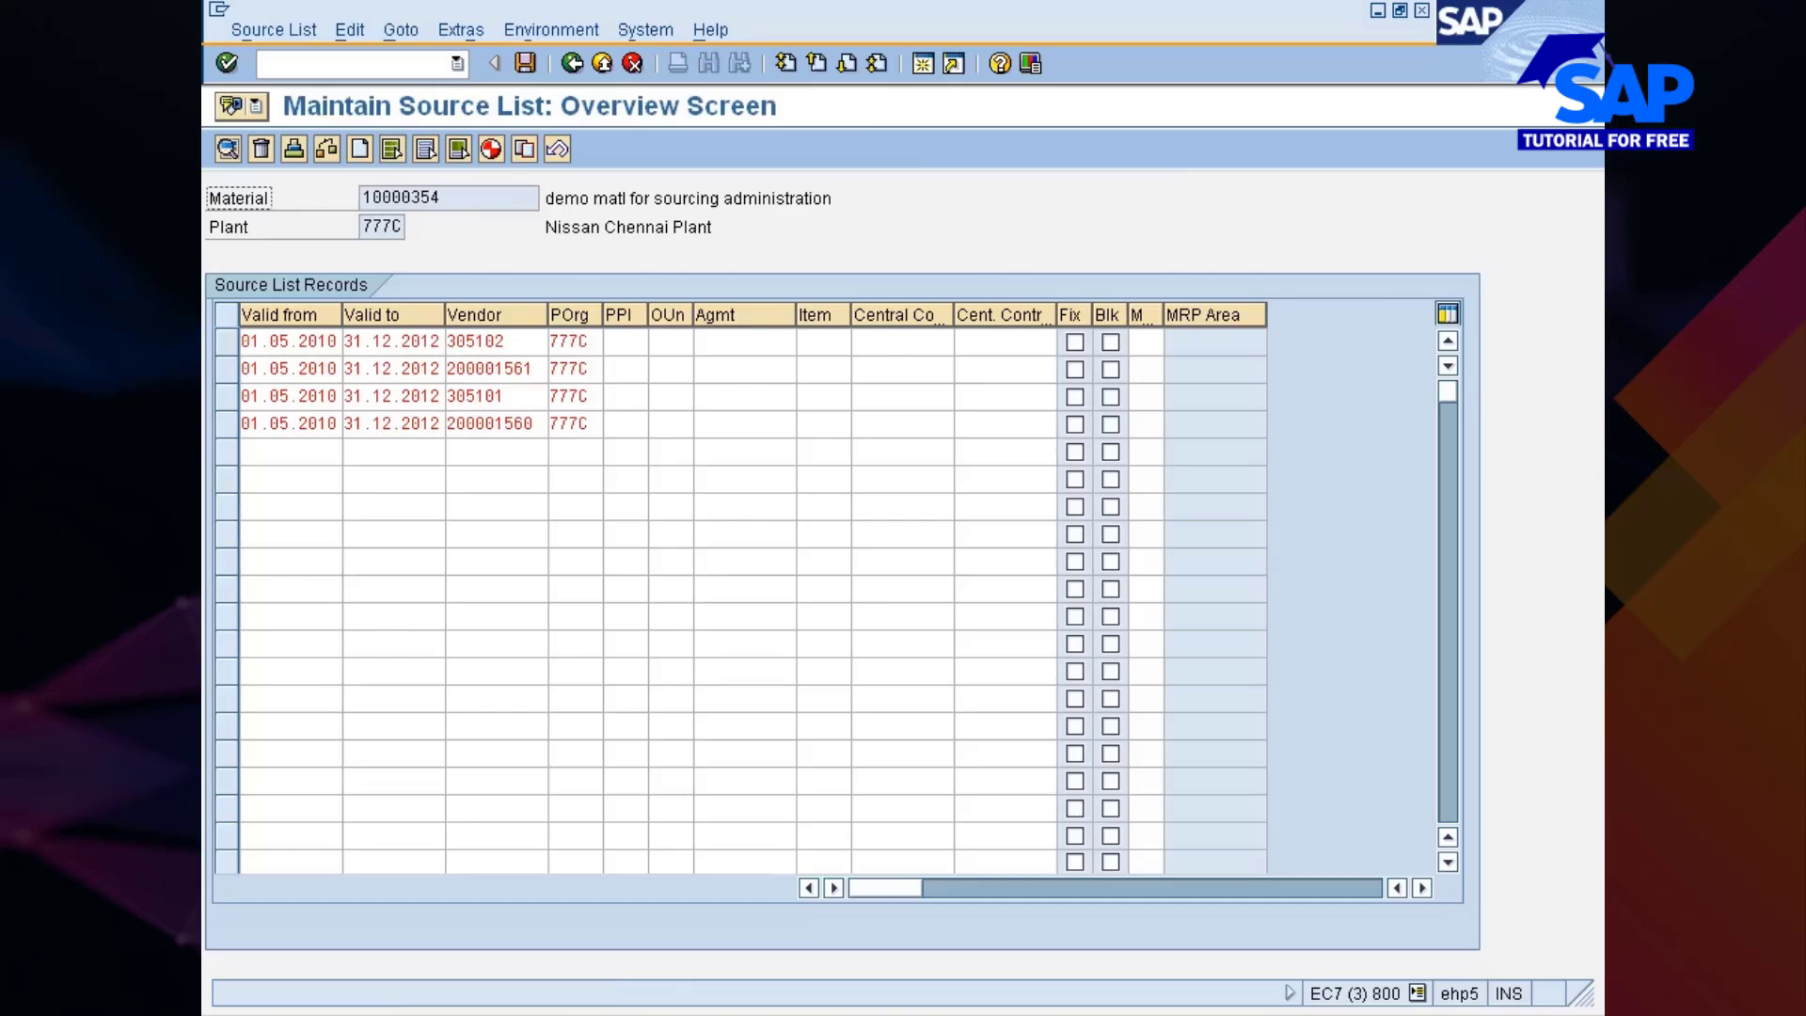
Copy the agreement number from the displayed contract into the fourth source list record
{"action": "left_click", "coordinate": [713, 425]}
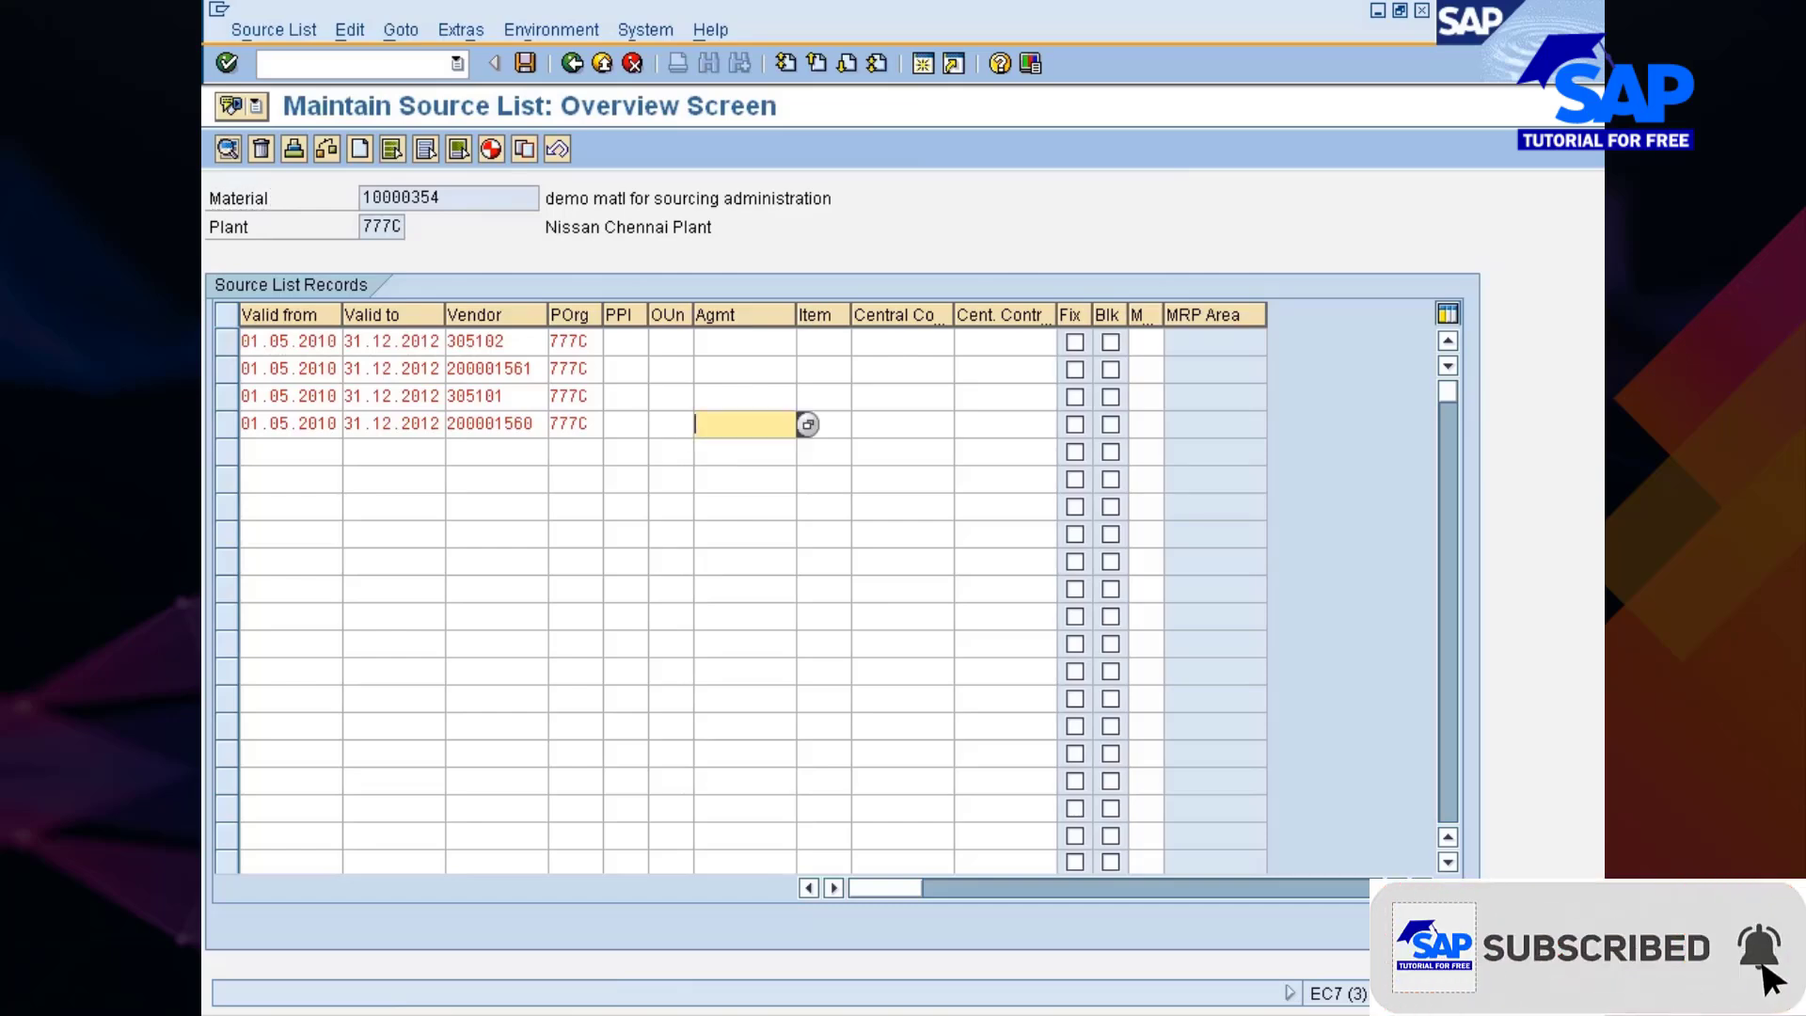
{"action": "left_click", "coordinate": [995, 1013]}
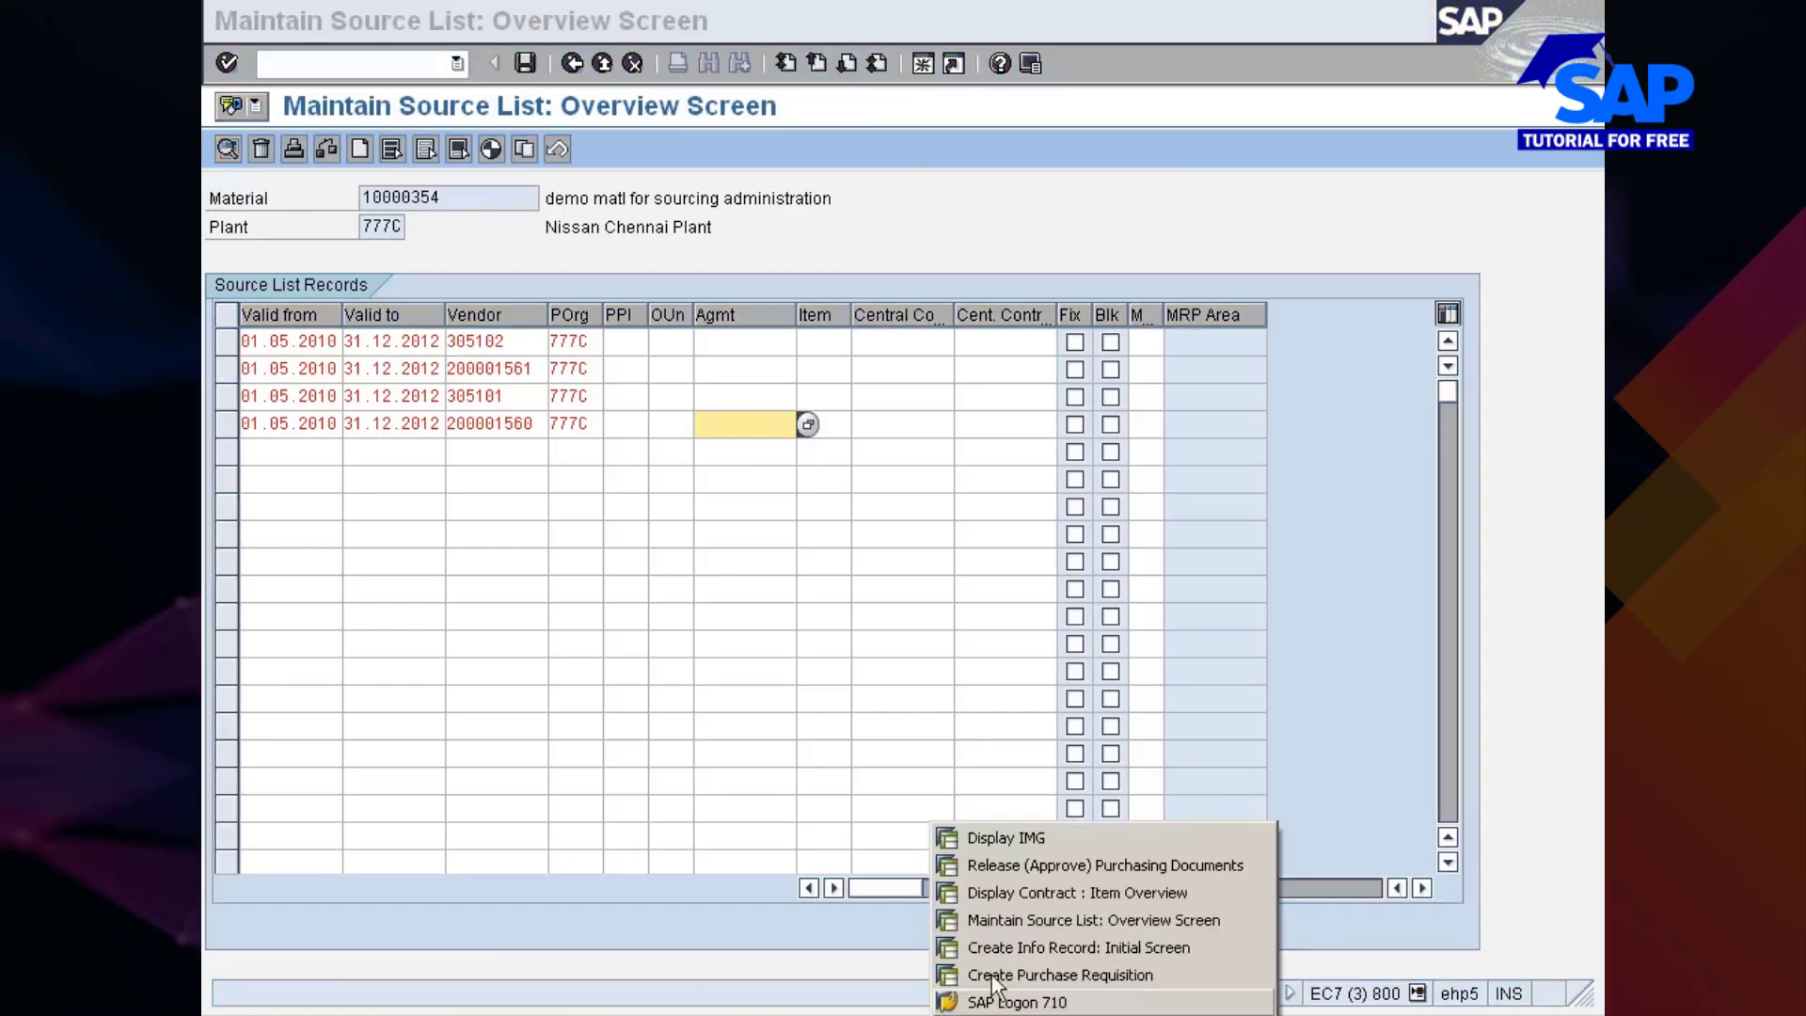
{"action": "left_click", "coordinate": [986, 892]}
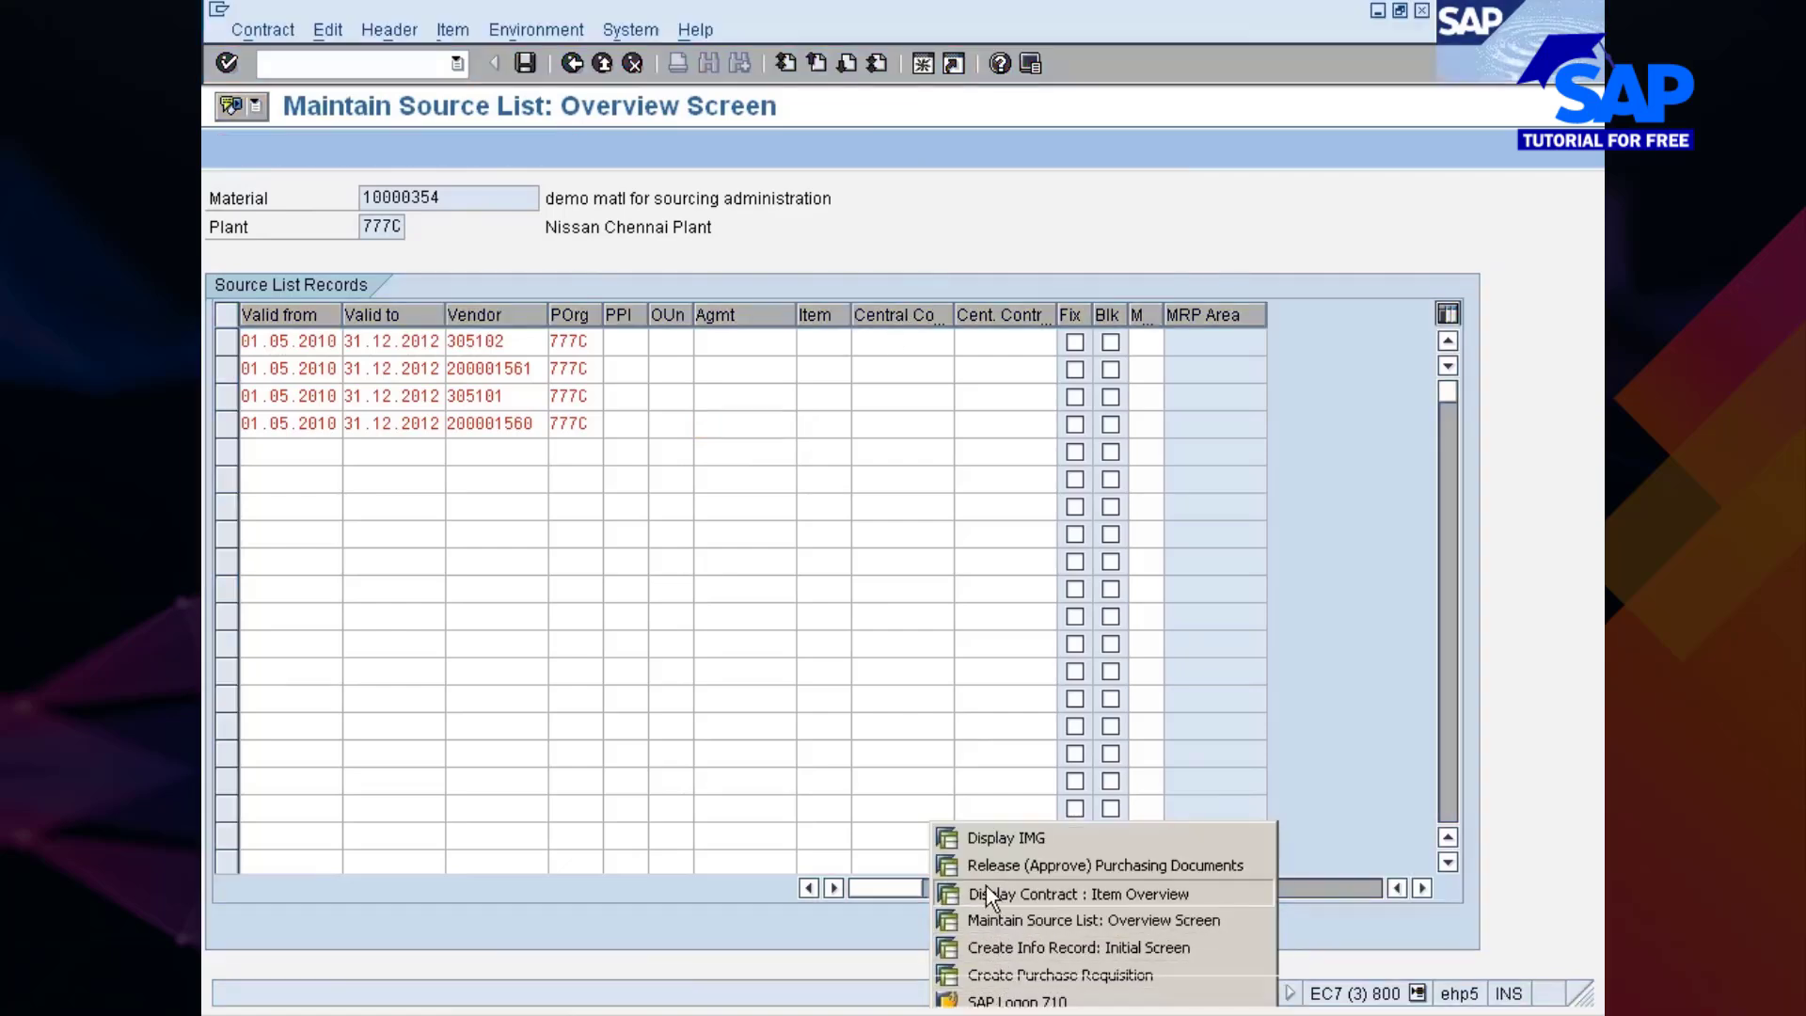
{"action": "double_click", "coordinate": [451, 196]}
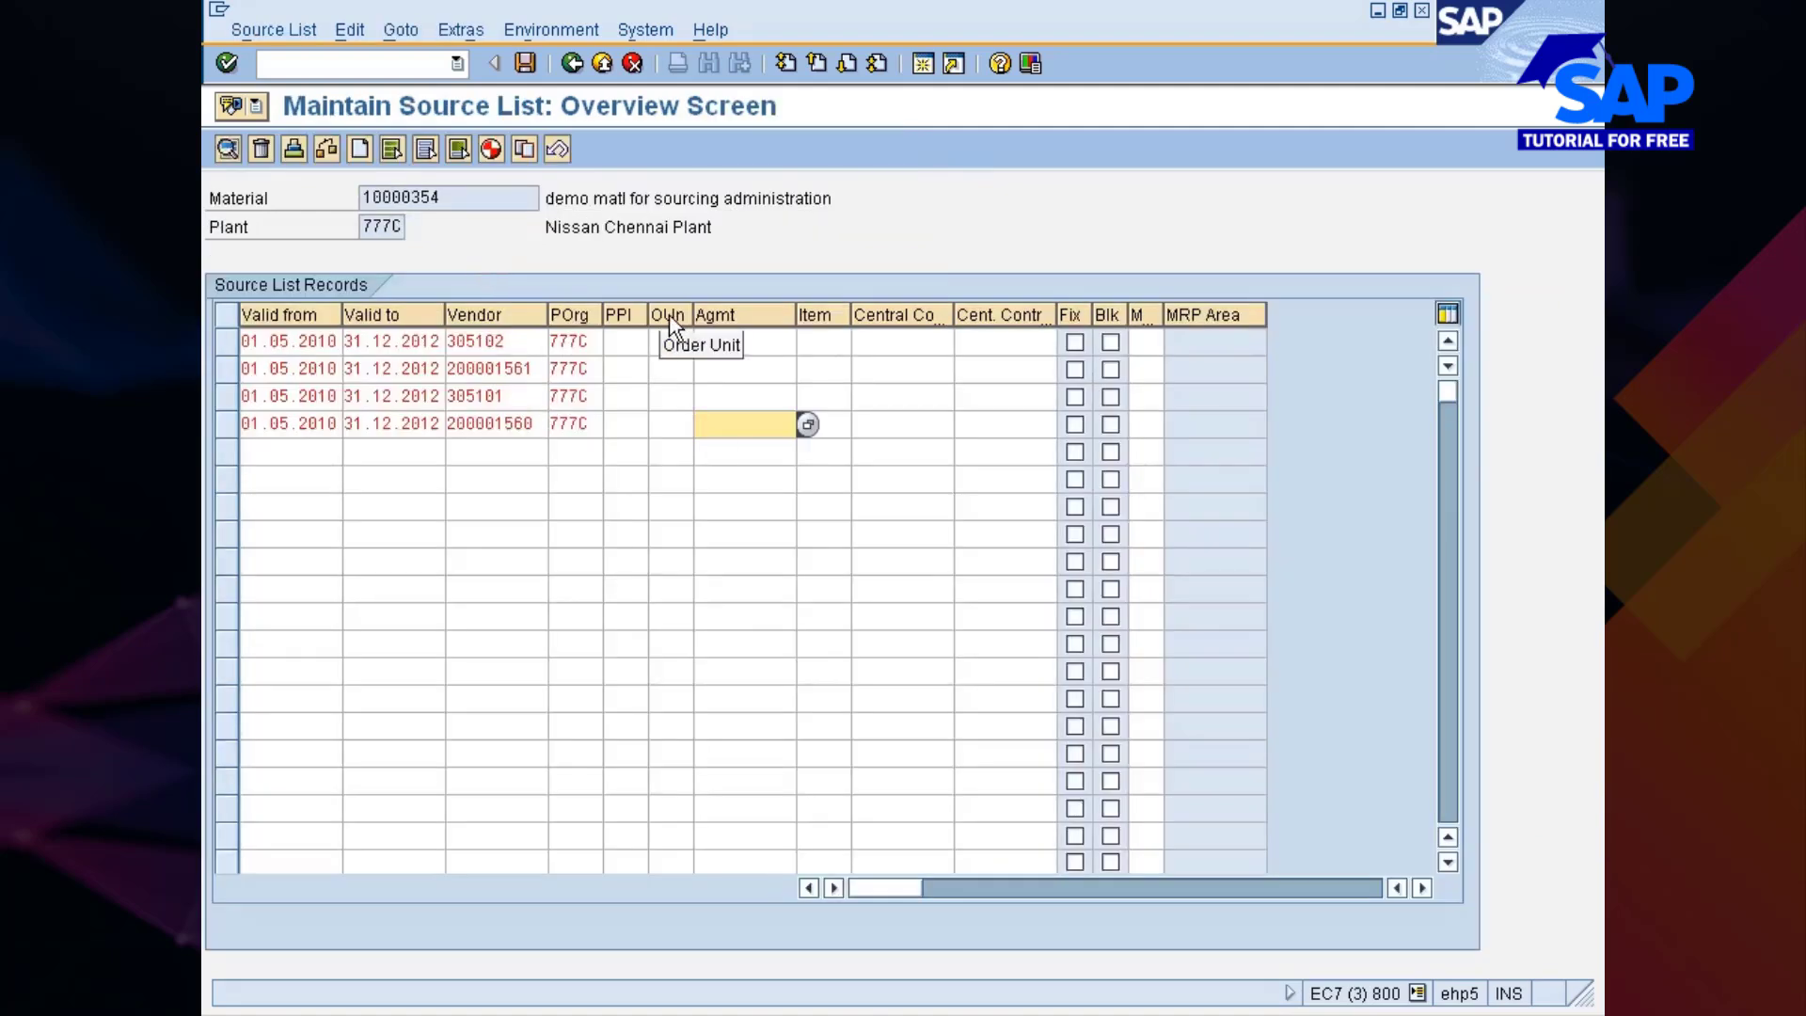
{"action": "key", "text": "ctrl+v"}
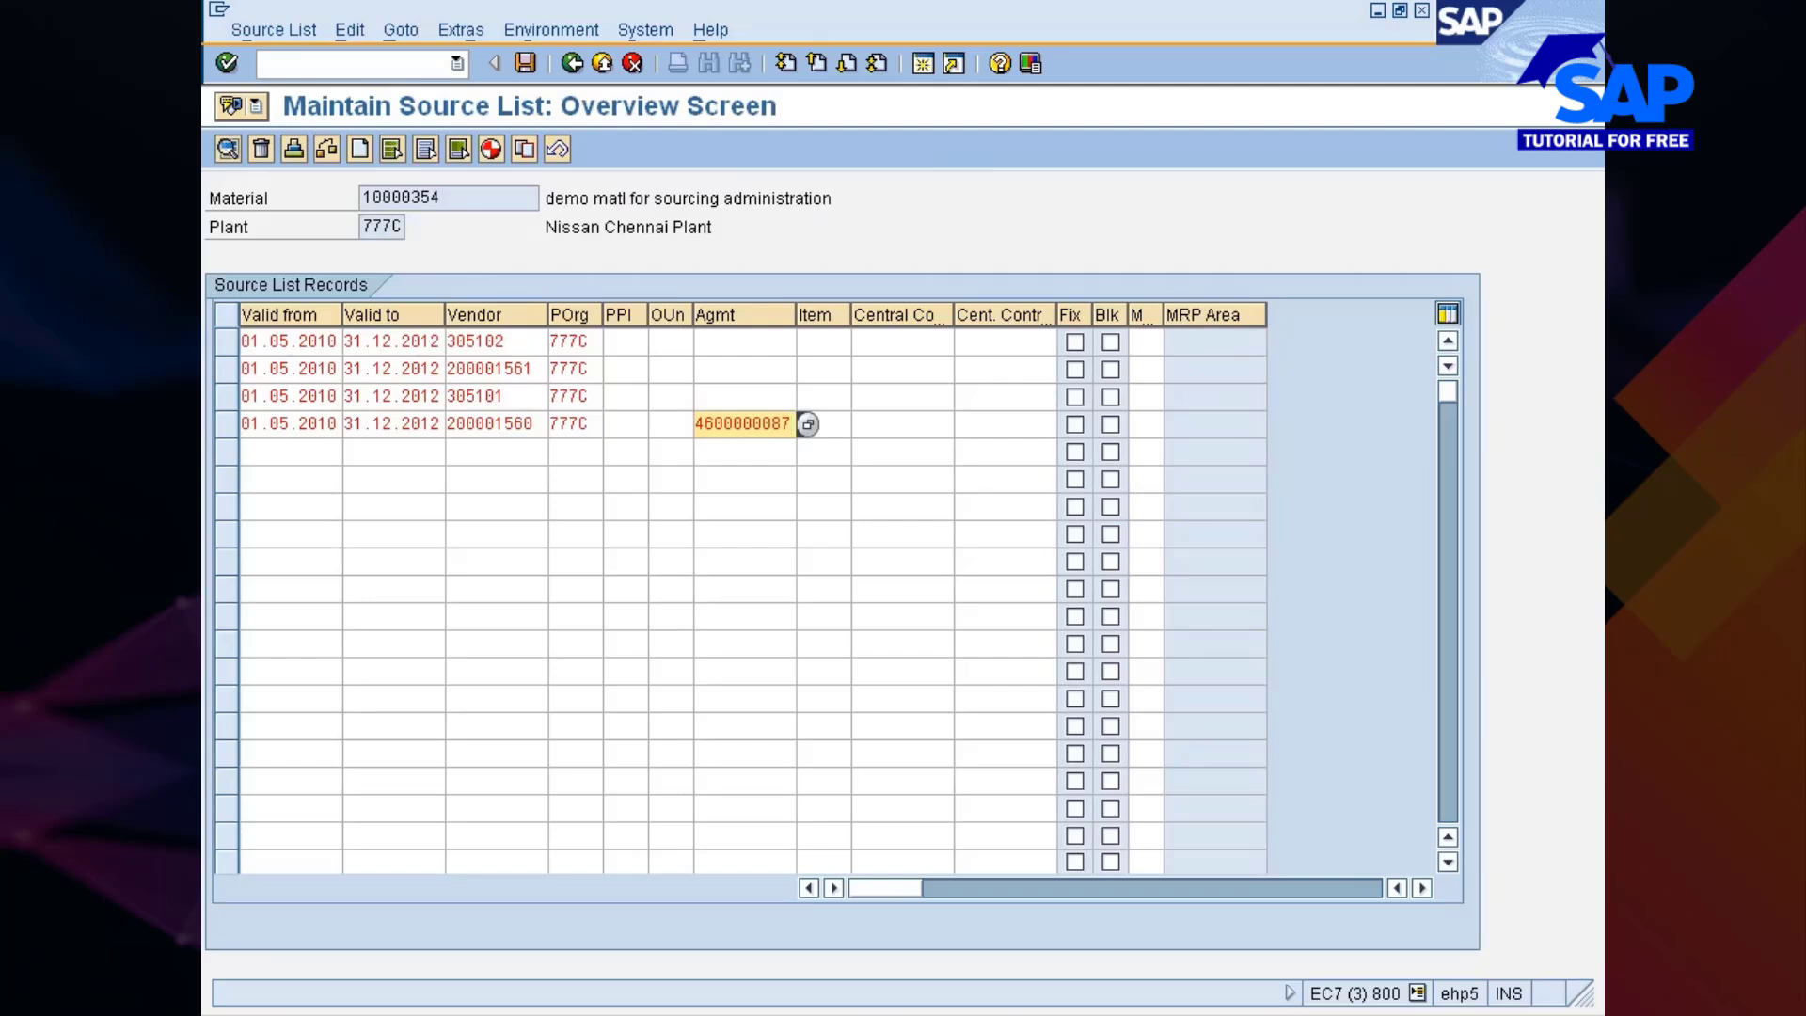
Assign agreement item 10 to the fourth source list record, accept the validity warnings and save the source list
{"action": "key", "text": "Tab"}
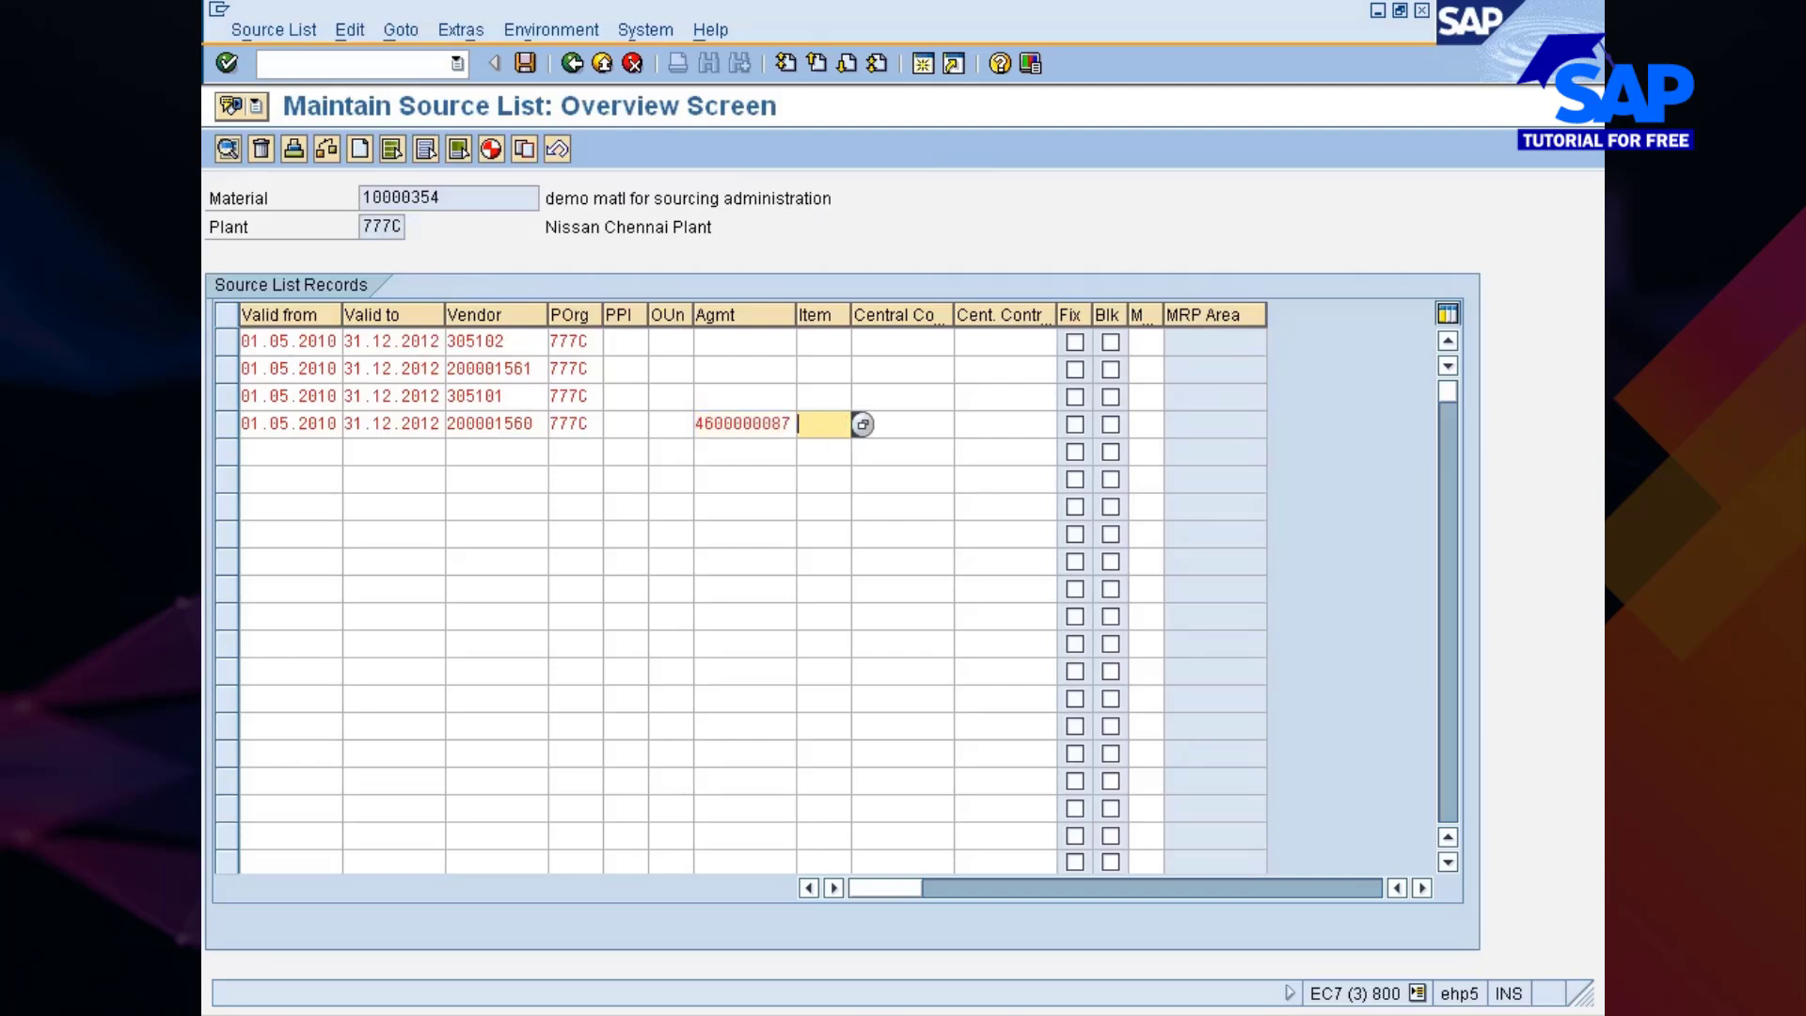
{"action": "double_click", "coordinate": [730, 421]}
{"action": "key", "text": "alt+Tab"}
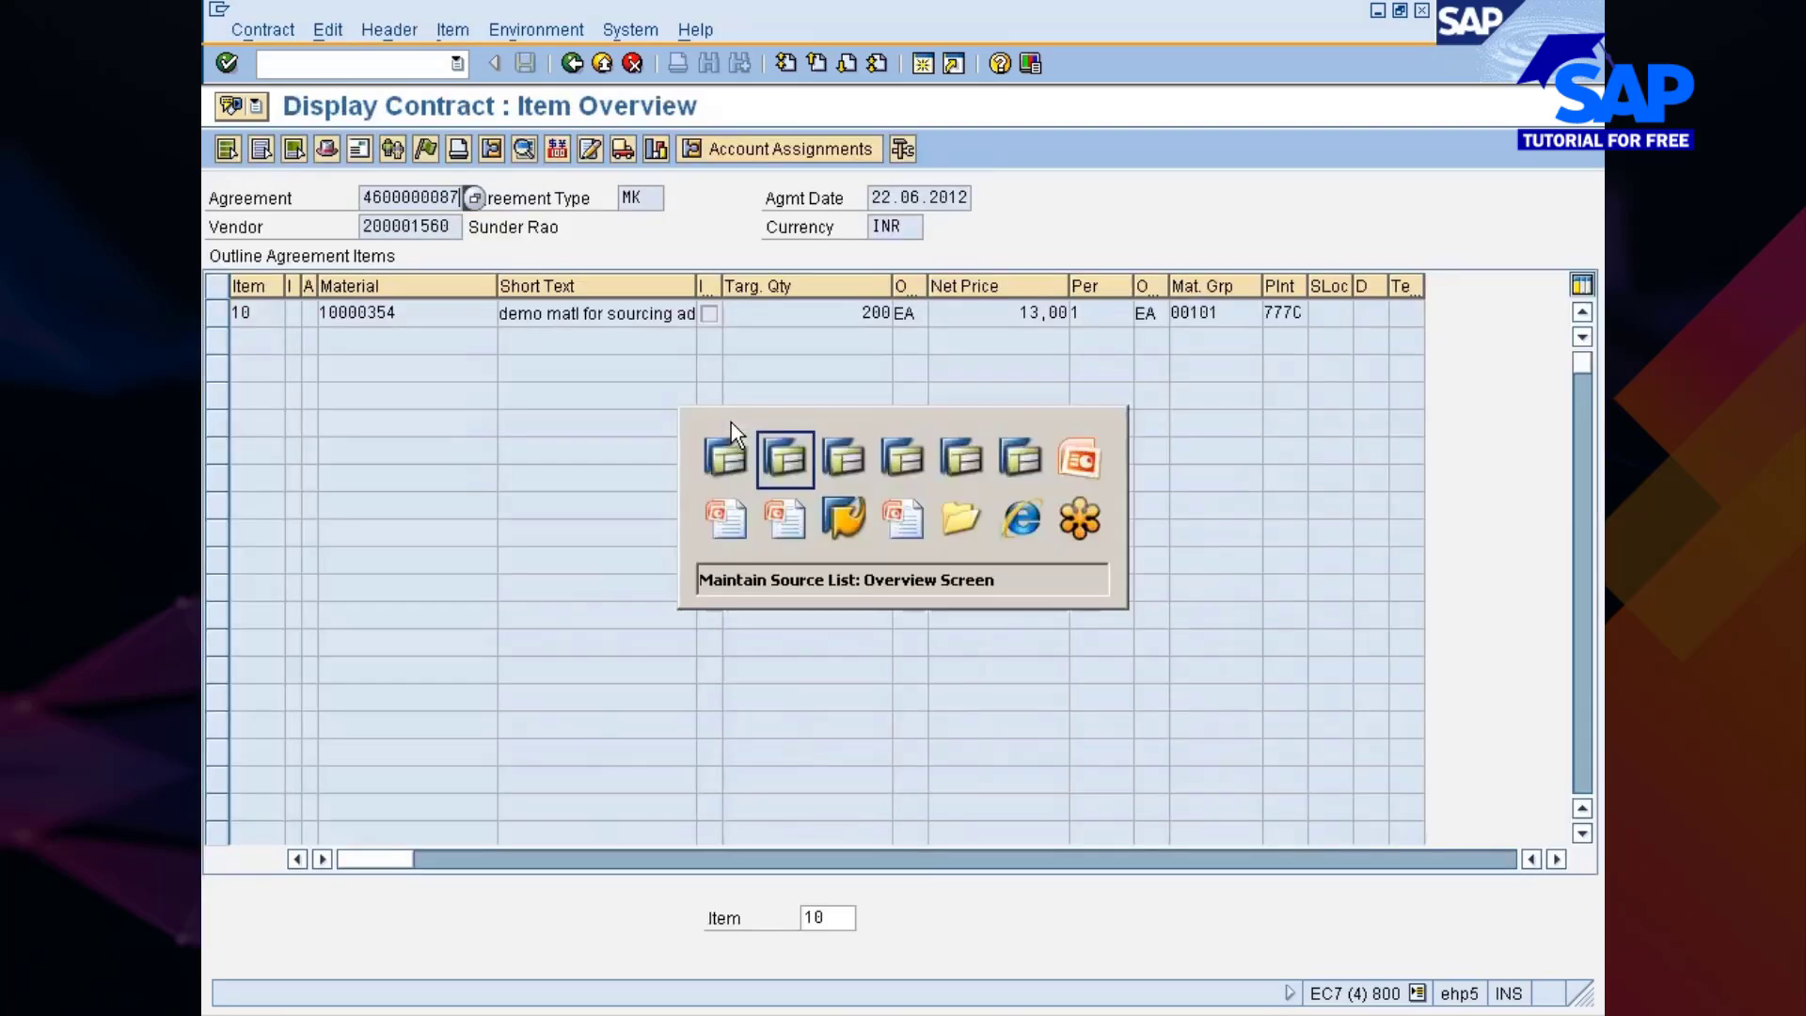
{"action": "type", "text": "10"}
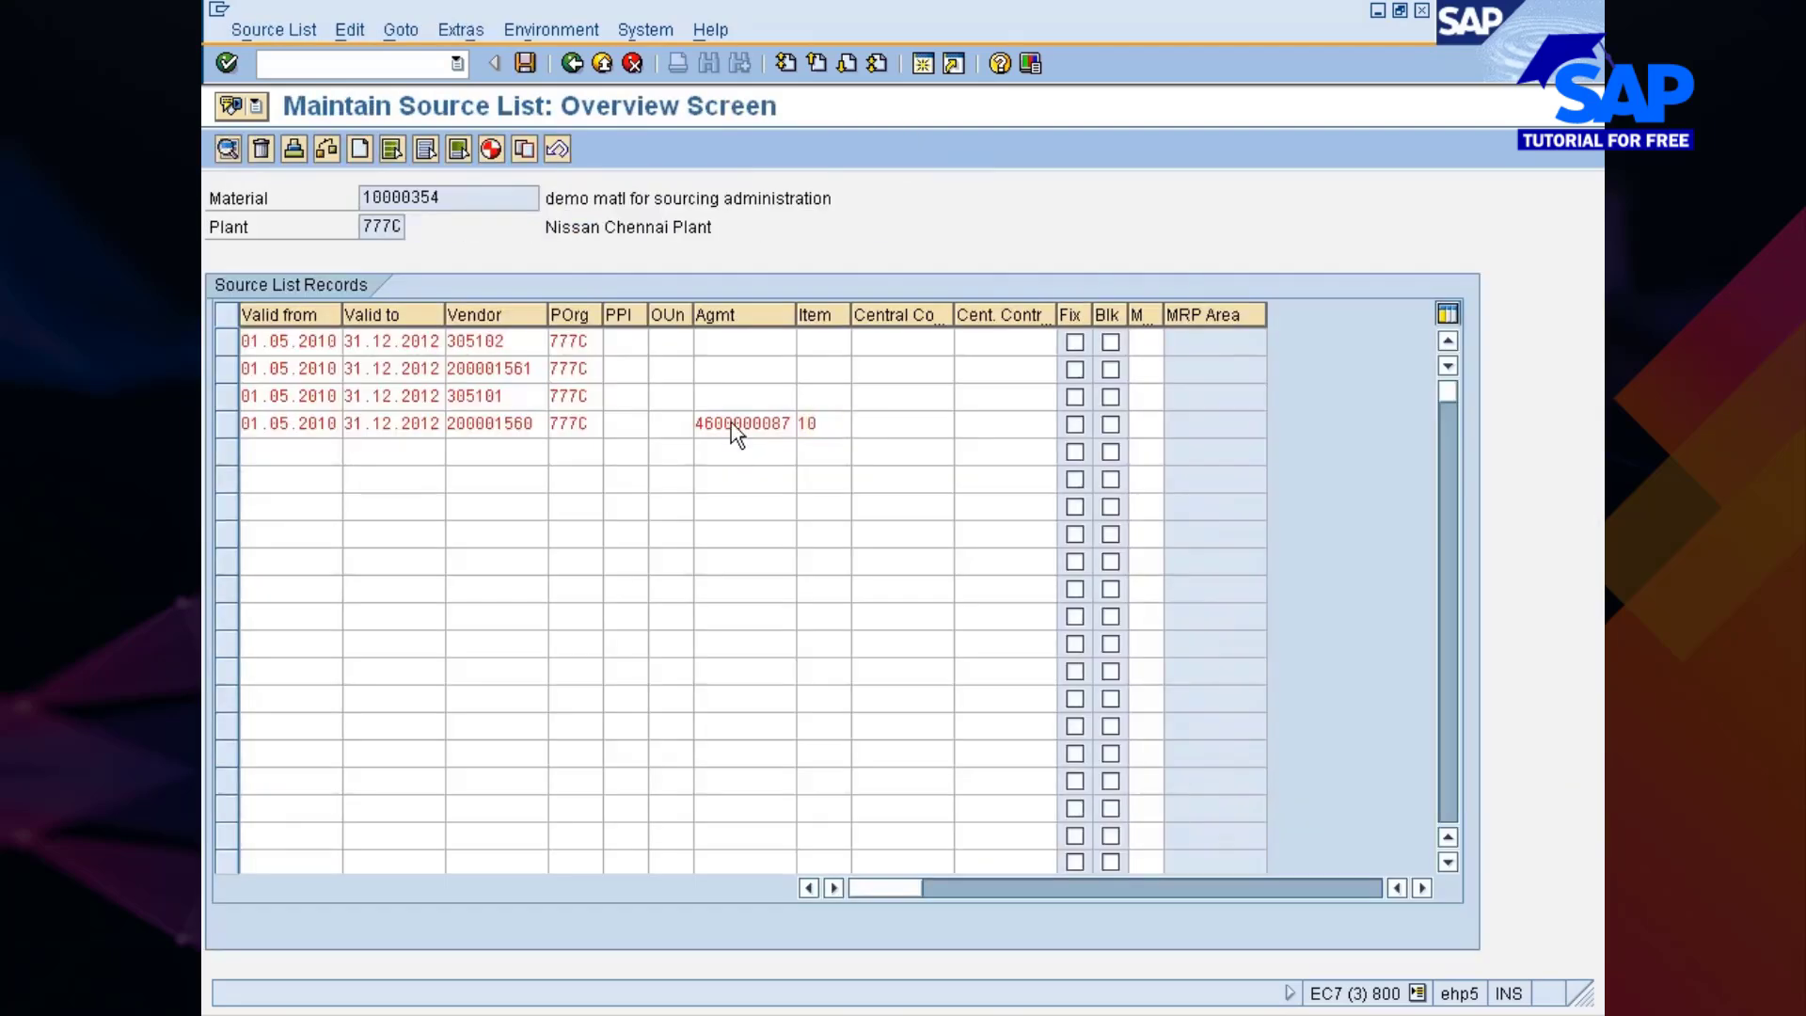
{"action": "key", "text": "Return"}
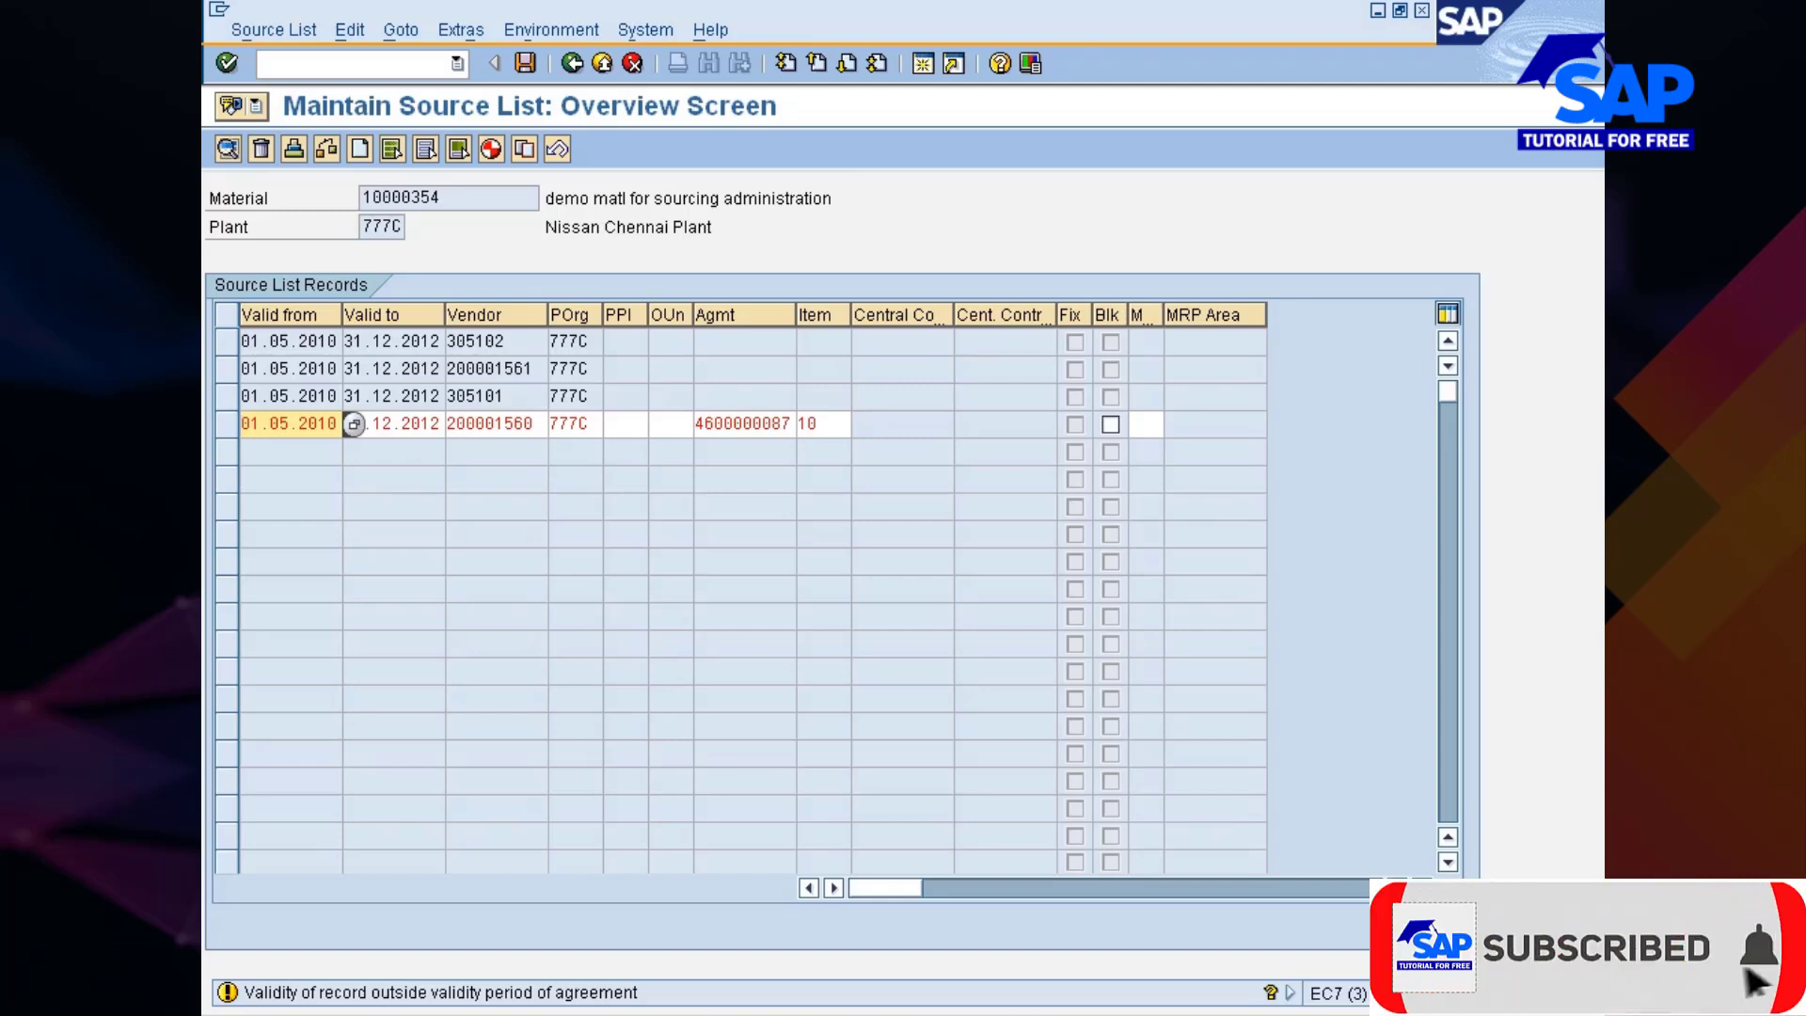
{"action": "key", "text": "Return"}
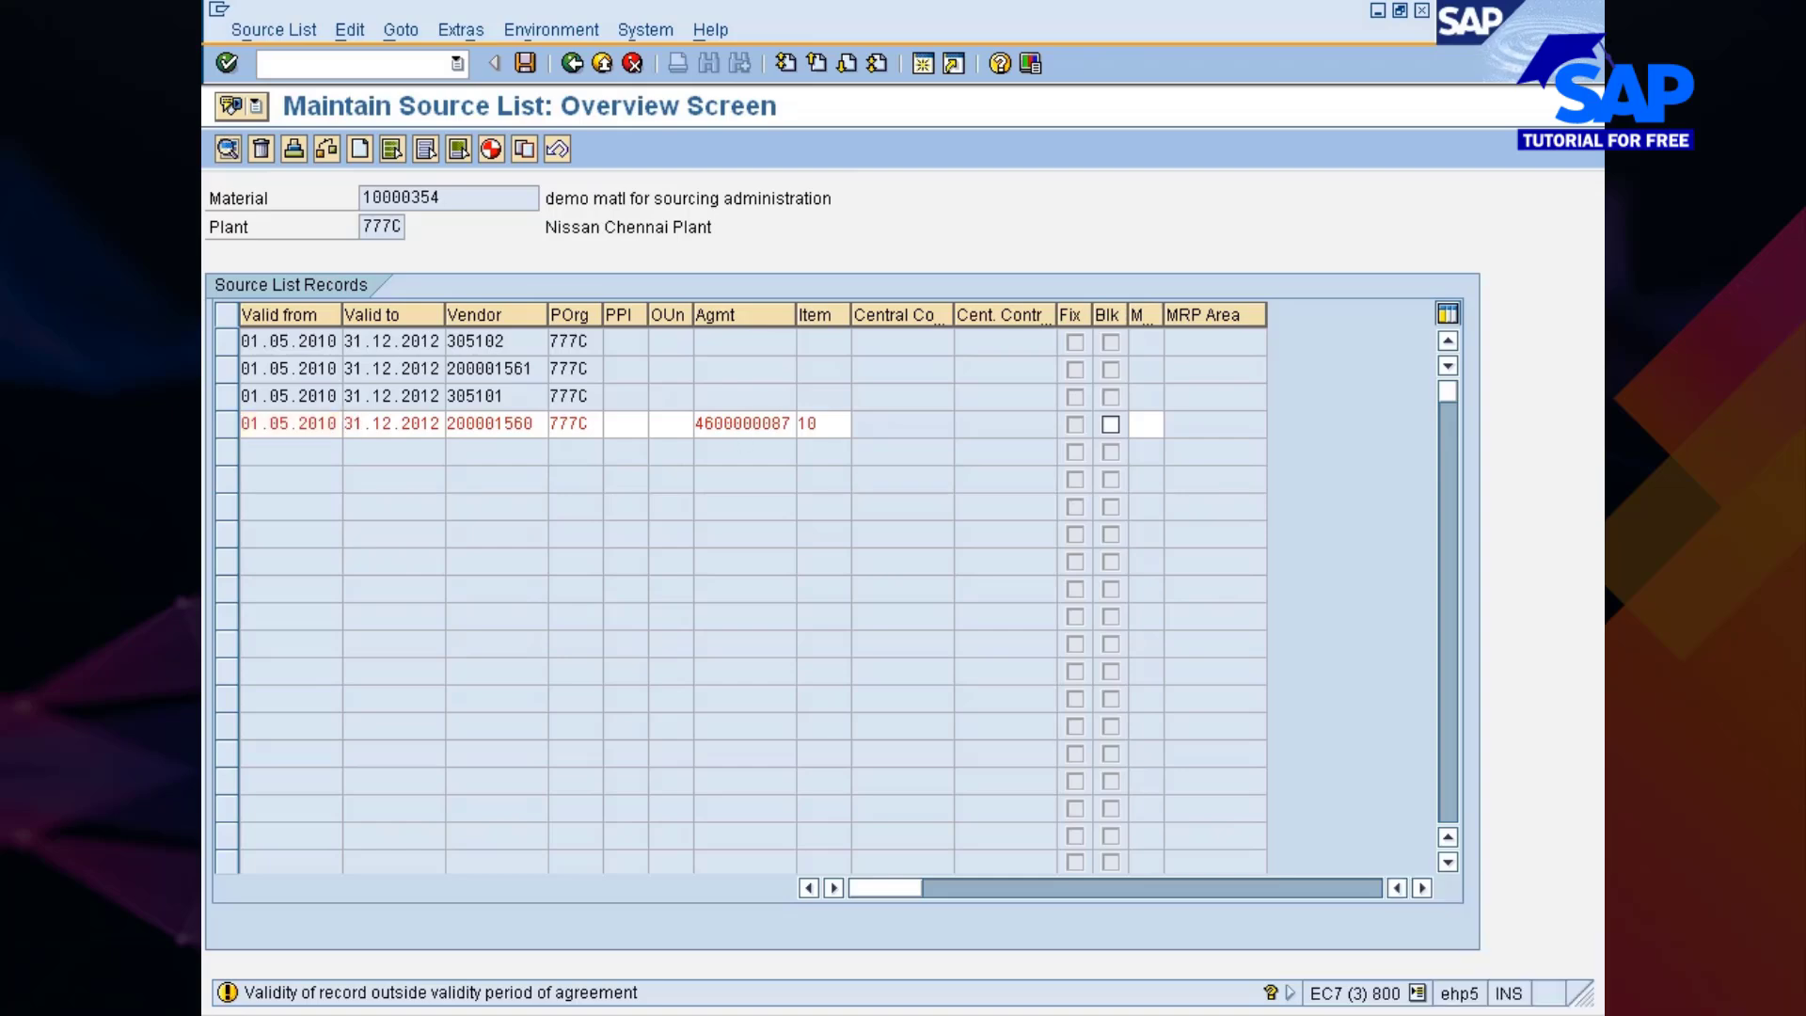
{"action": "key", "text": "Return"}
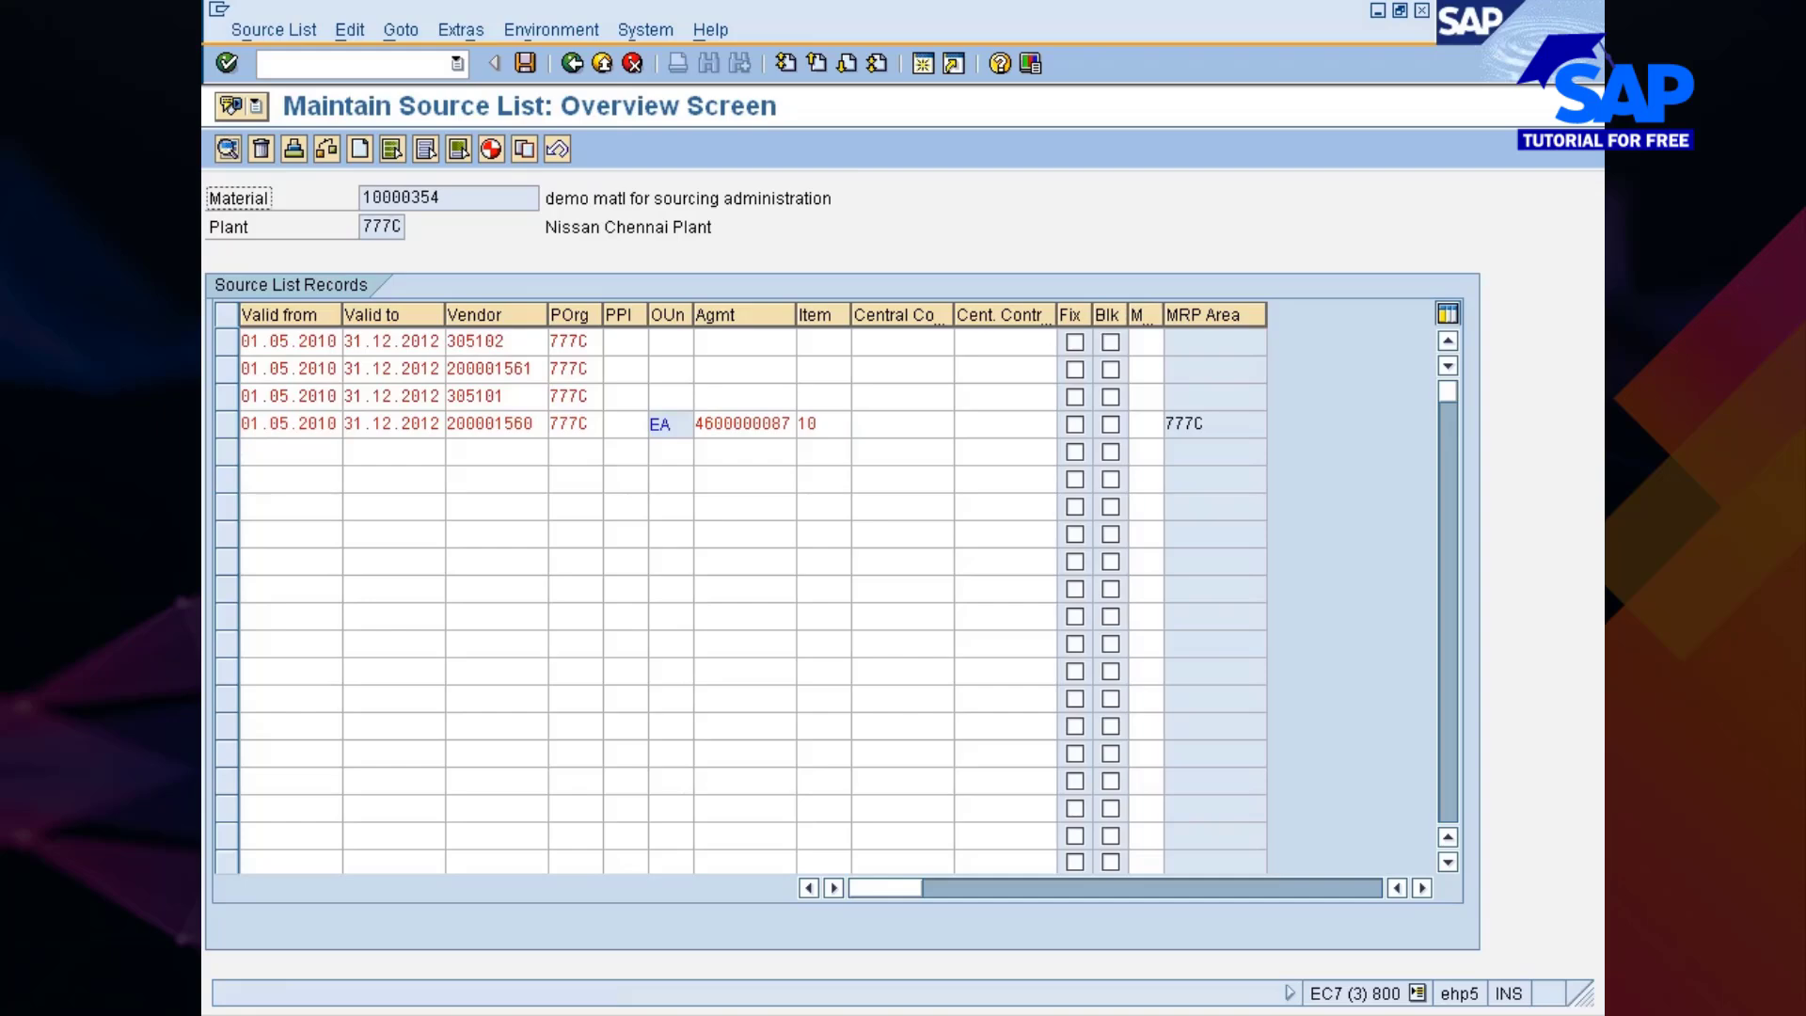
{"action": "key", "text": "ctrl+s"}
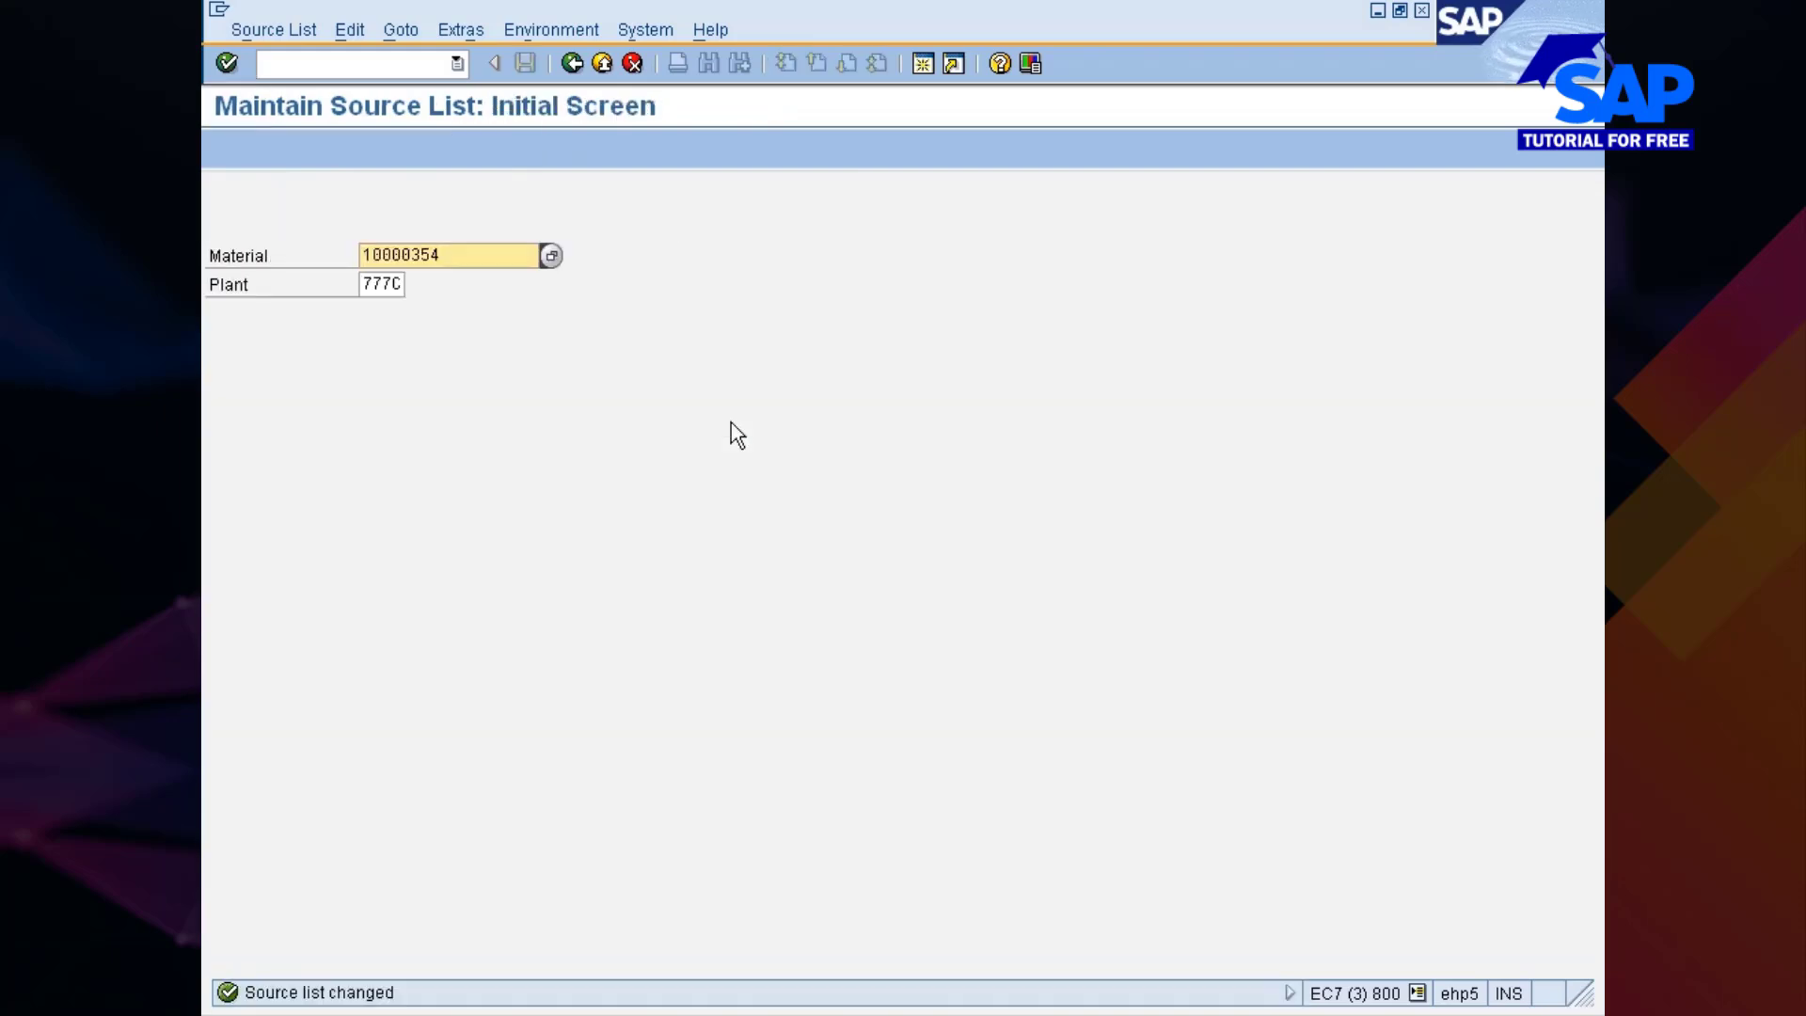
Switch to the purchase requisition session and start a new requisition with transaction ME51N
{"action": "key", "text": "alt+Tab"}
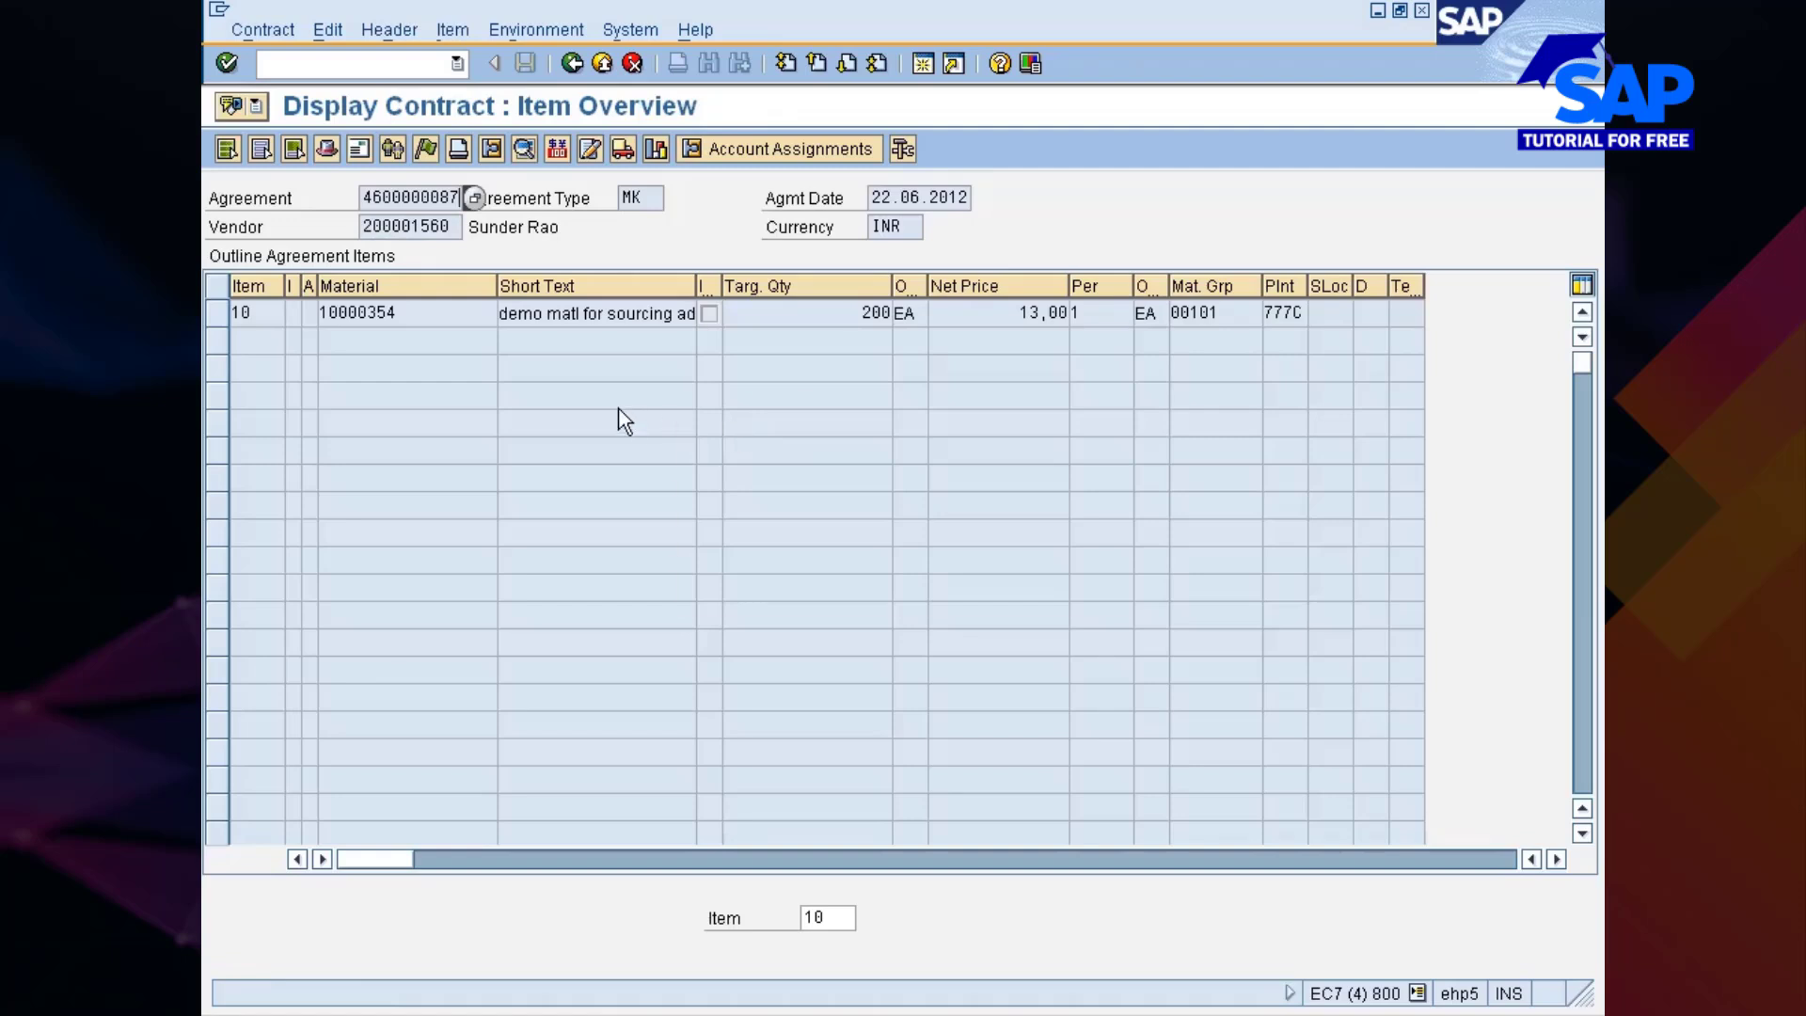
{"action": "key", "text": "alt+Tab"}
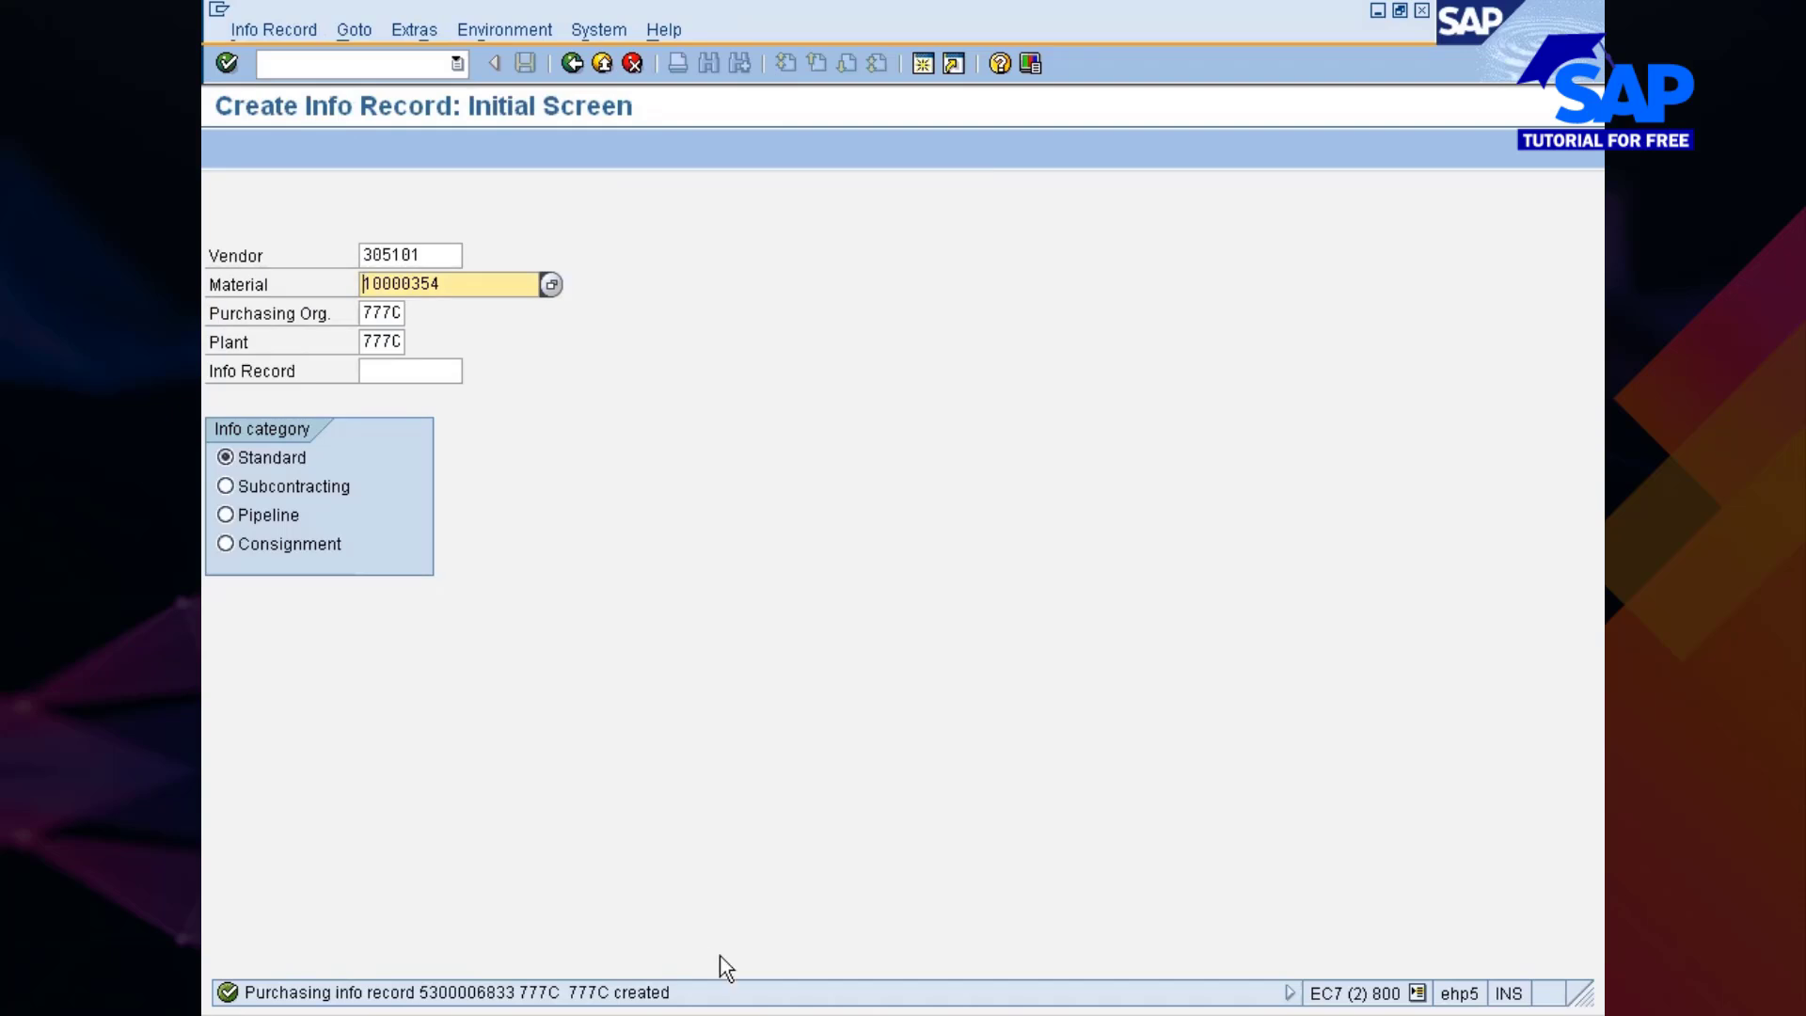
{"action": "key", "text": "alt+Tab"}
{"action": "key", "text": "alt+Tab"}
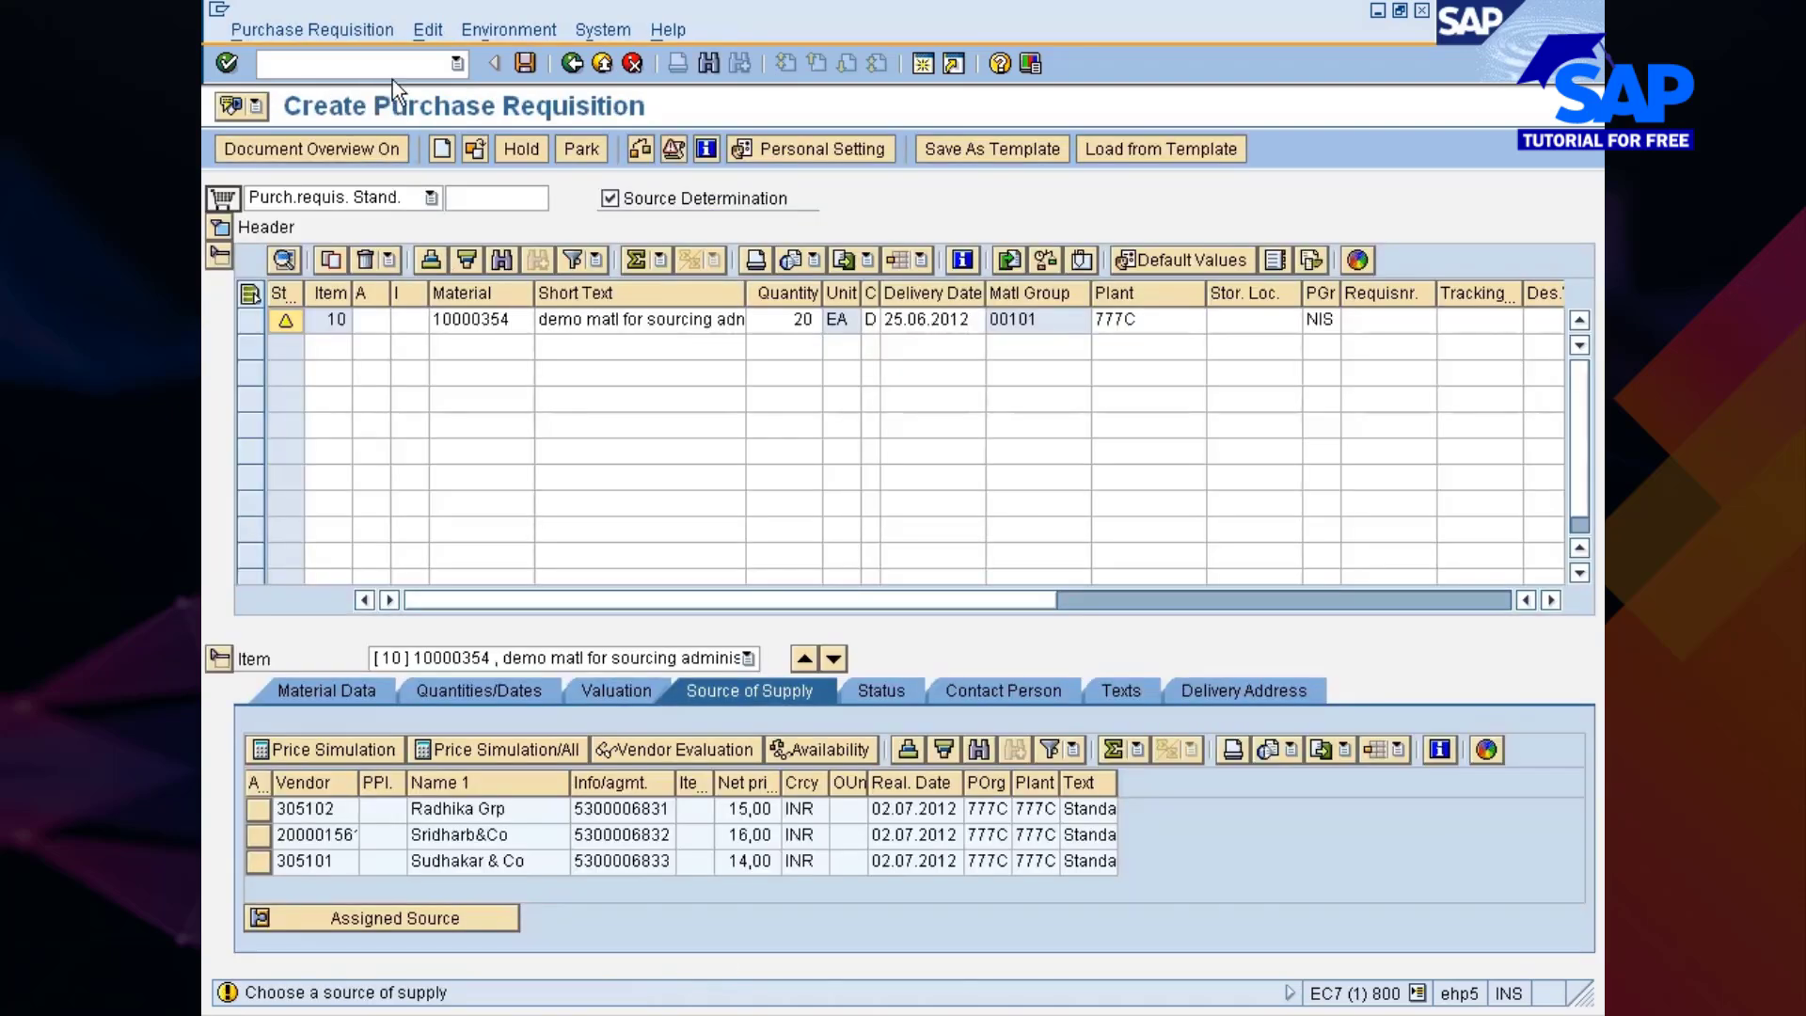
{"action": "left_click", "coordinate": [392, 64]}
{"action": "type", "text": "/nme51n"}
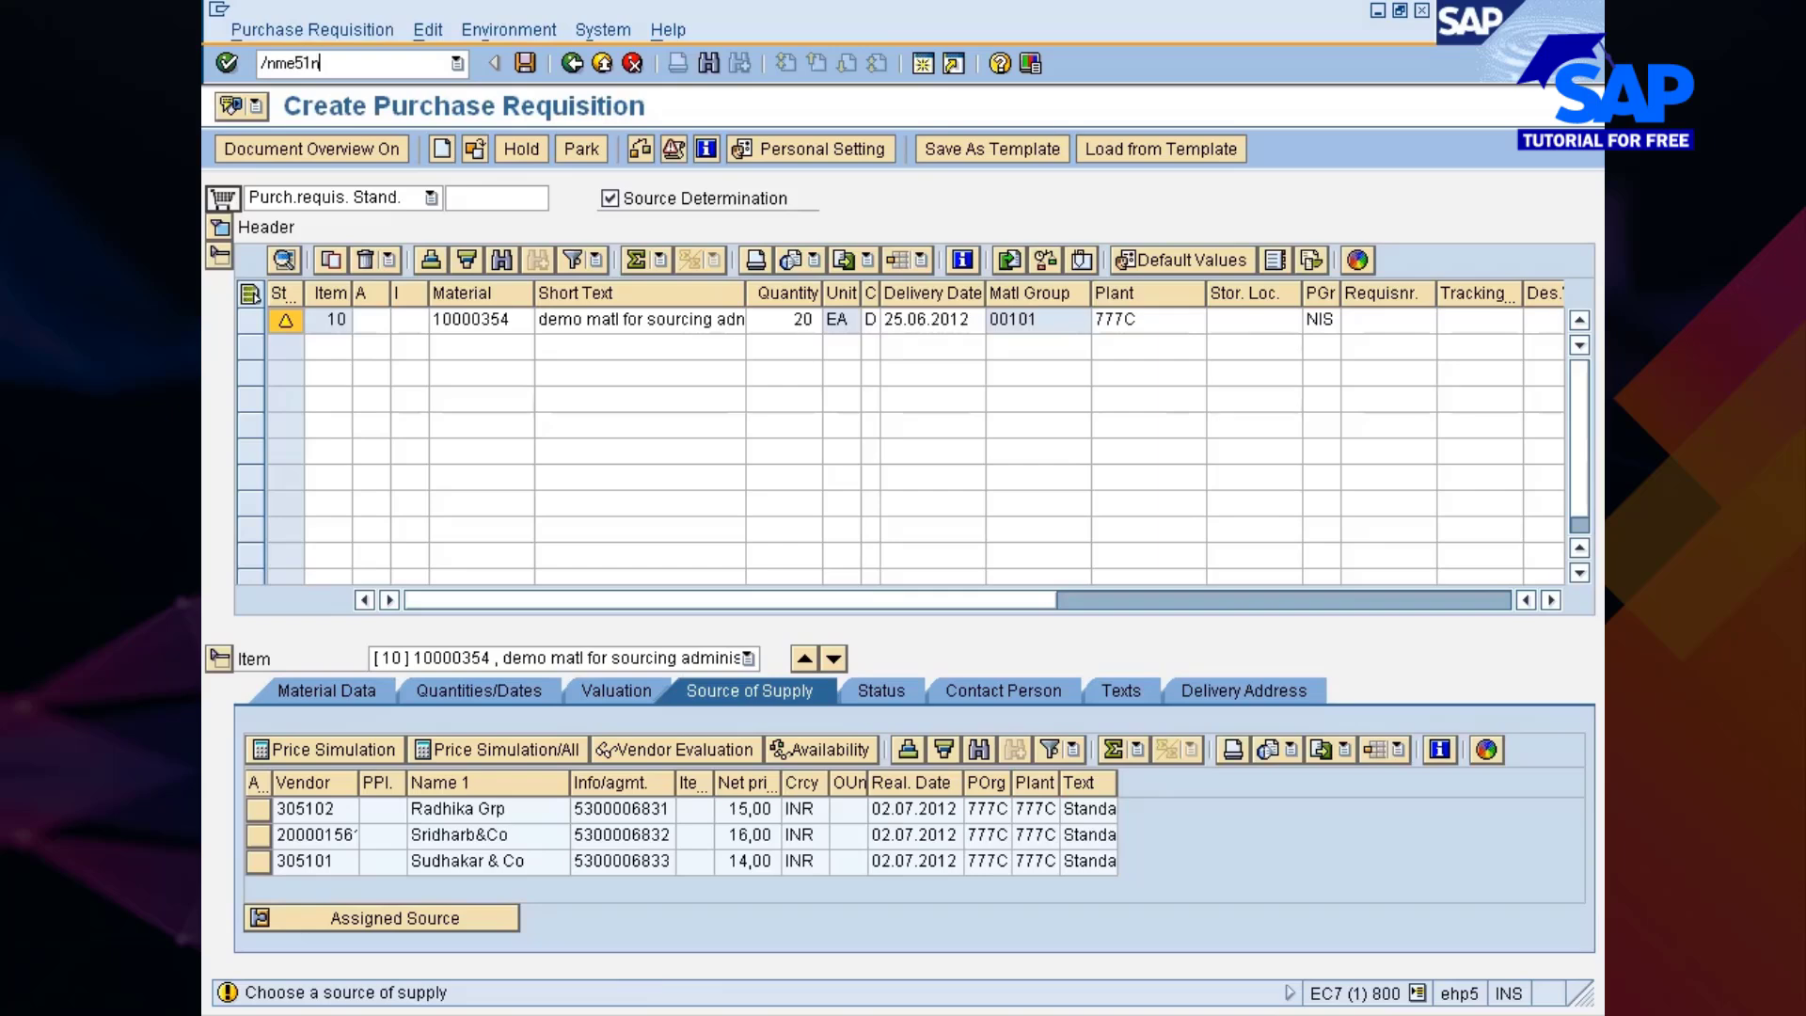
{"action": "key", "text": "Return"}
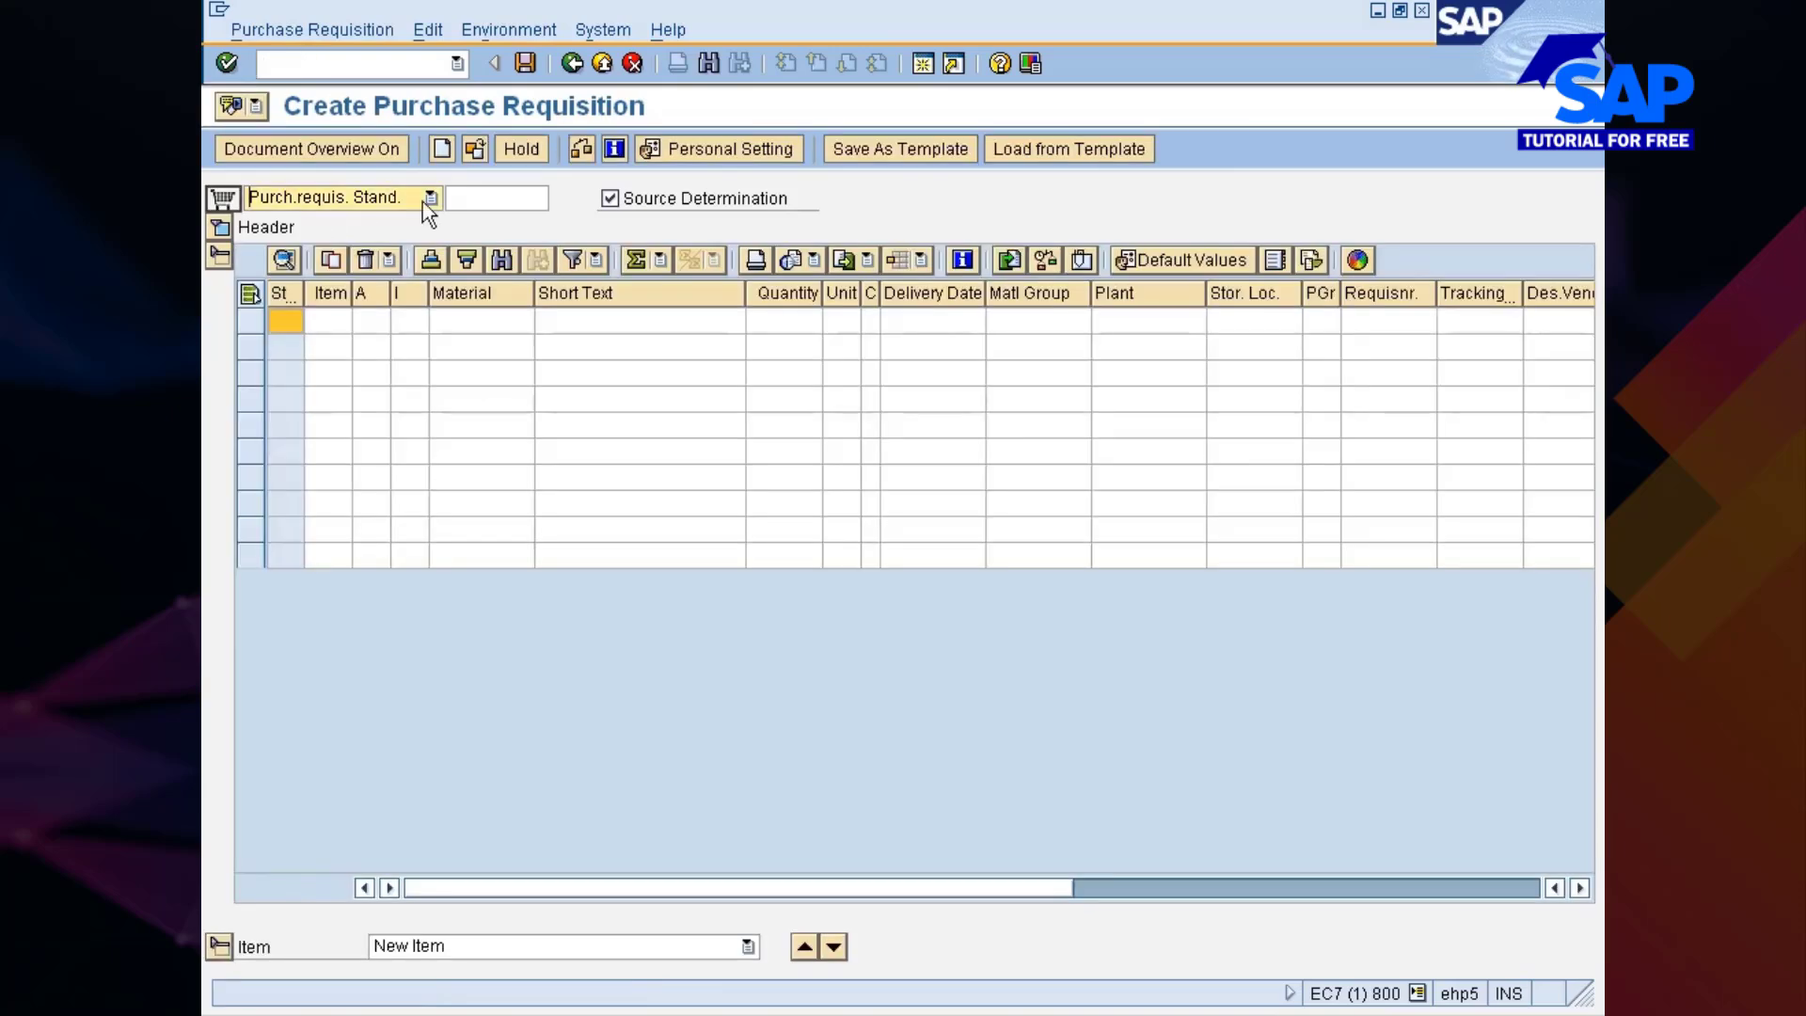
{"action": "left_click", "coordinate": [454, 322]}
{"action": "type", "text": "460000008"}
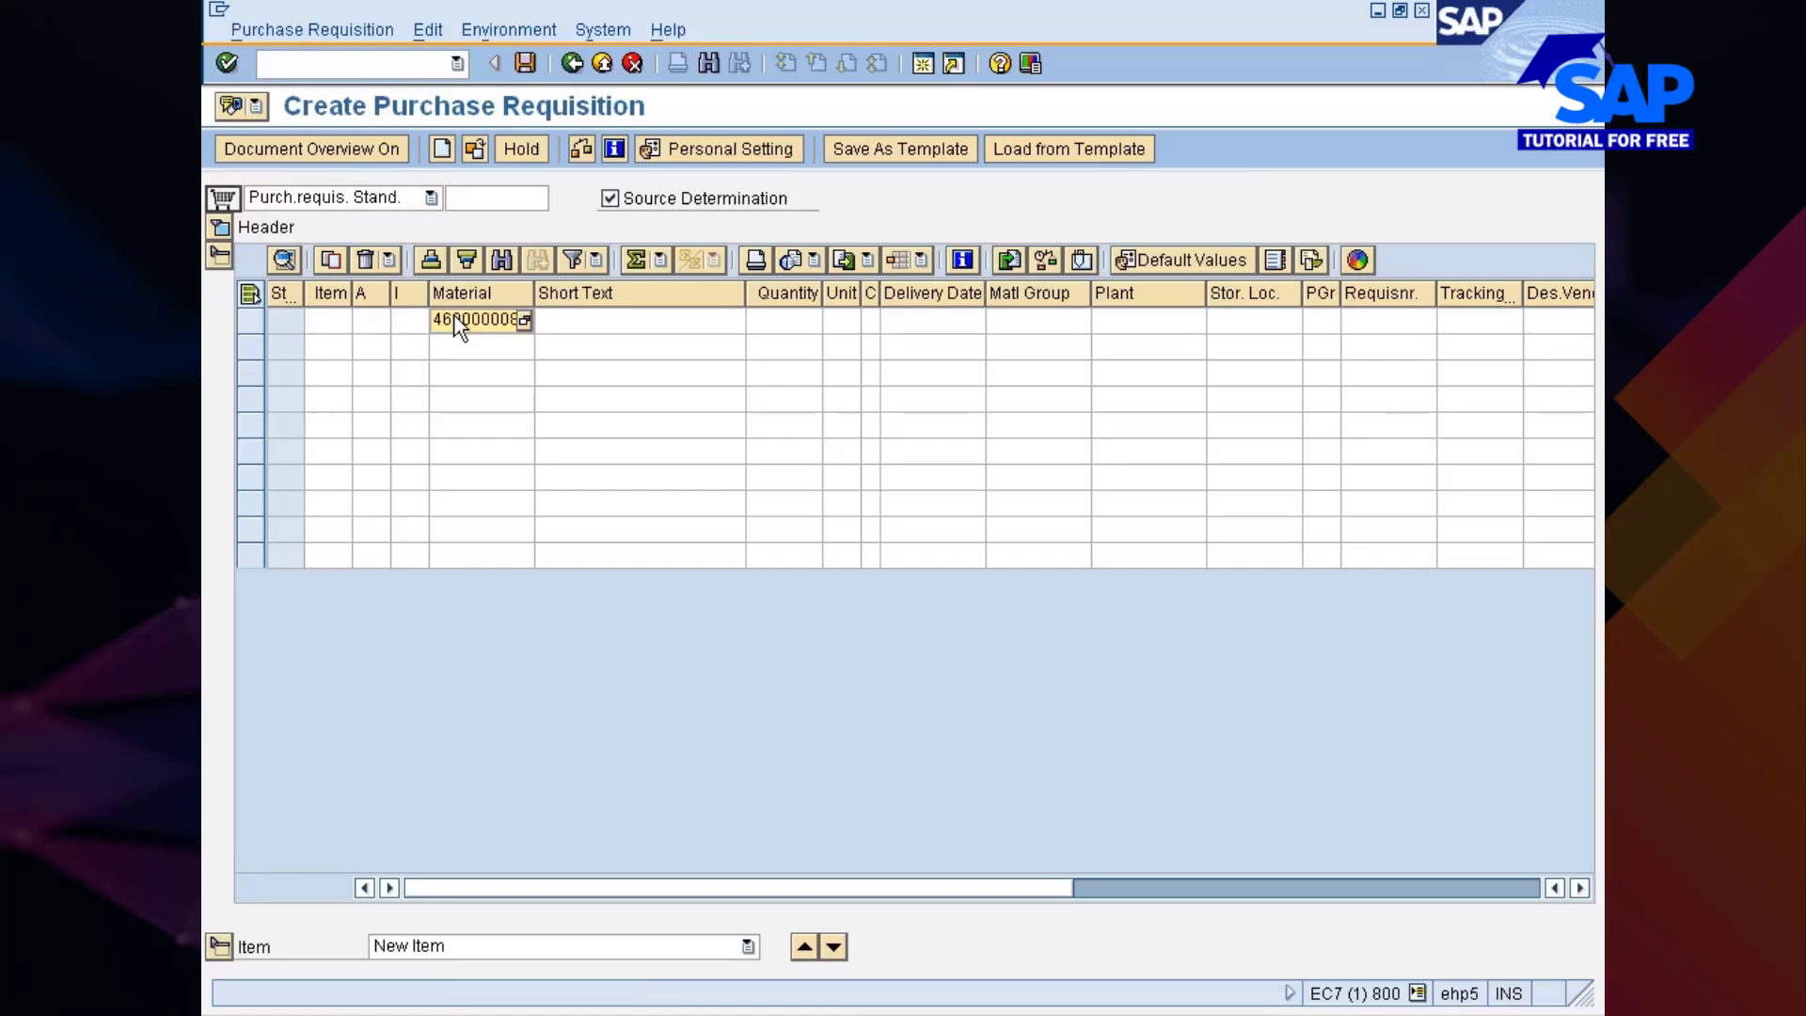
{"action": "key", "text": "BackSpace"}
{"action": "key", "text": "BackSpace"}
{"action": "key", "text": "BackSpace"}
{"action": "key", "text": "BackSpace"}
{"action": "key", "text": "BackSpace"}
{"action": "key", "text": "BackSpace"}
{"action": "key", "text": "BackSpace"}
{"action": "key", "text": "BackSpace"}
{"action": "key", "text": "BackSpace"}
Try to copy the material number from the info record screen into the first requisition item
{"action": "key", "text": "alt+Tab"}
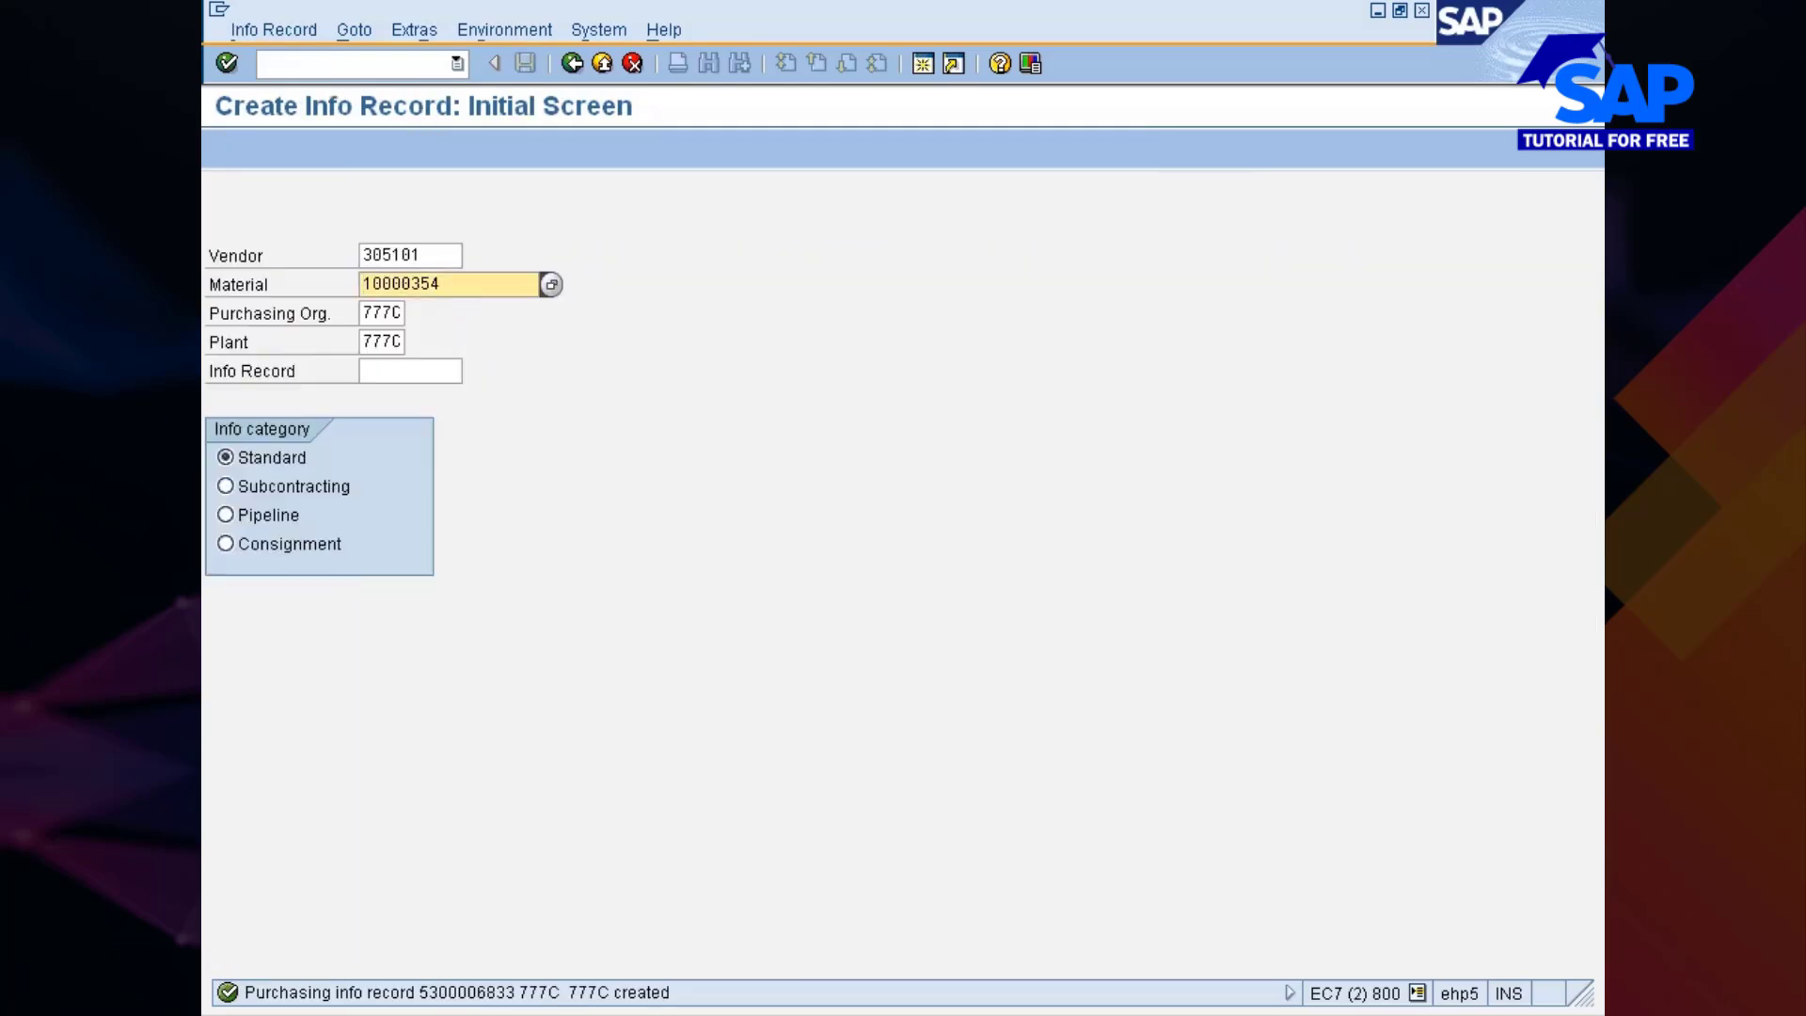
{"action": "left_click_drag", "start_coordinate": [442, 284], "coordinate": [361, 284]}
{"action": "key", "text": "ctrl+c"}
{"action": "key", "text": "alt+Tab"}
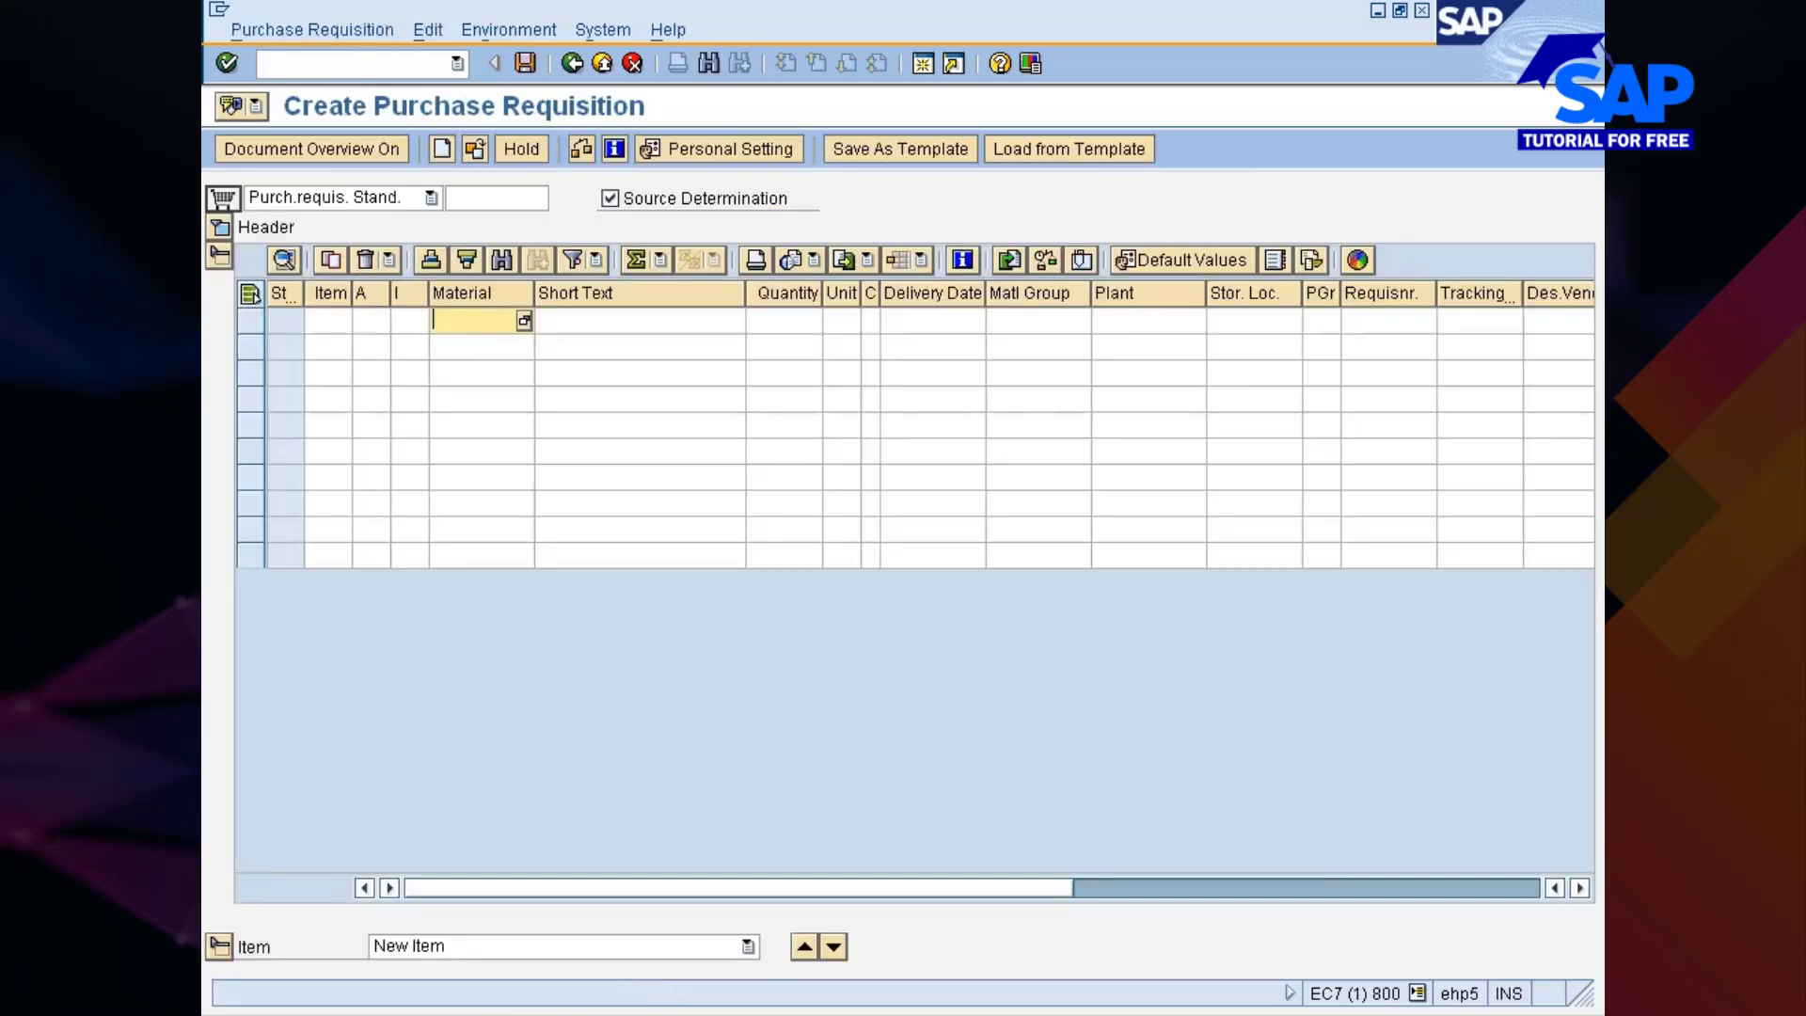
{"action": "key", "text": "ctrl+v"}
{"action": "key", "text": "Tab"}
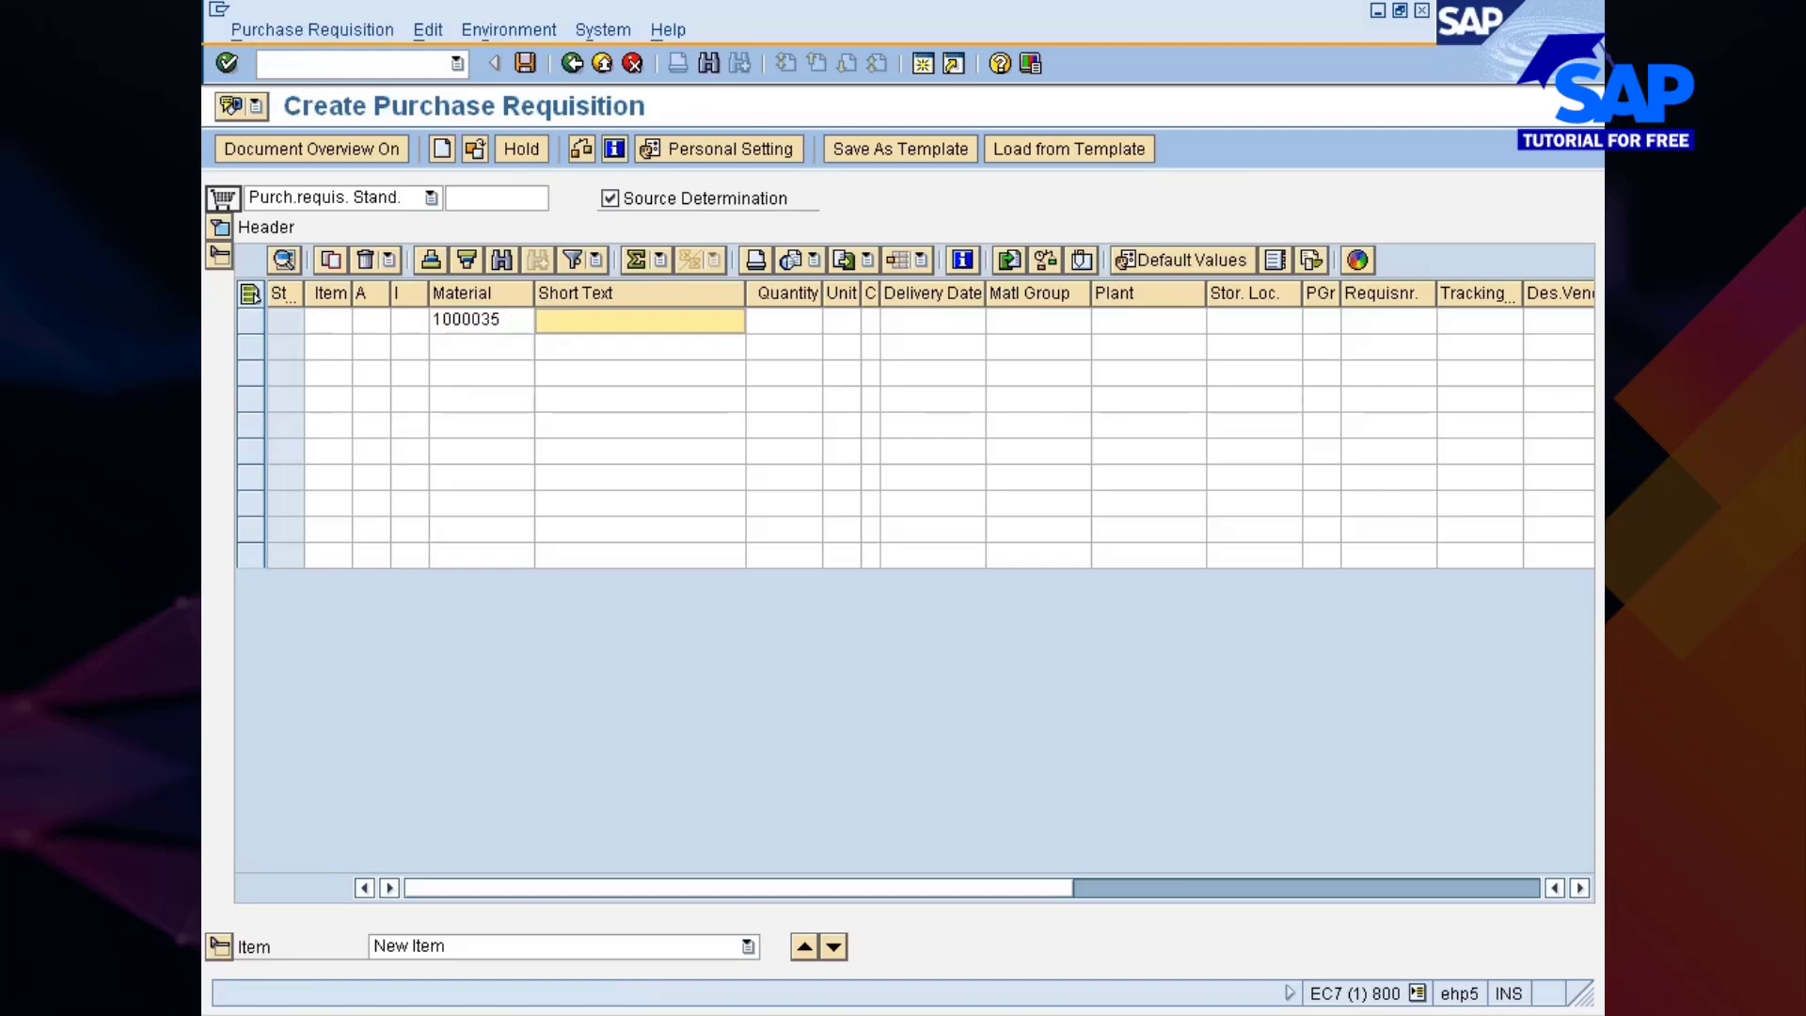
Clear the incomplete material number from the first requisition item
{"action": "left_click", "coordinate": [507, 320]}
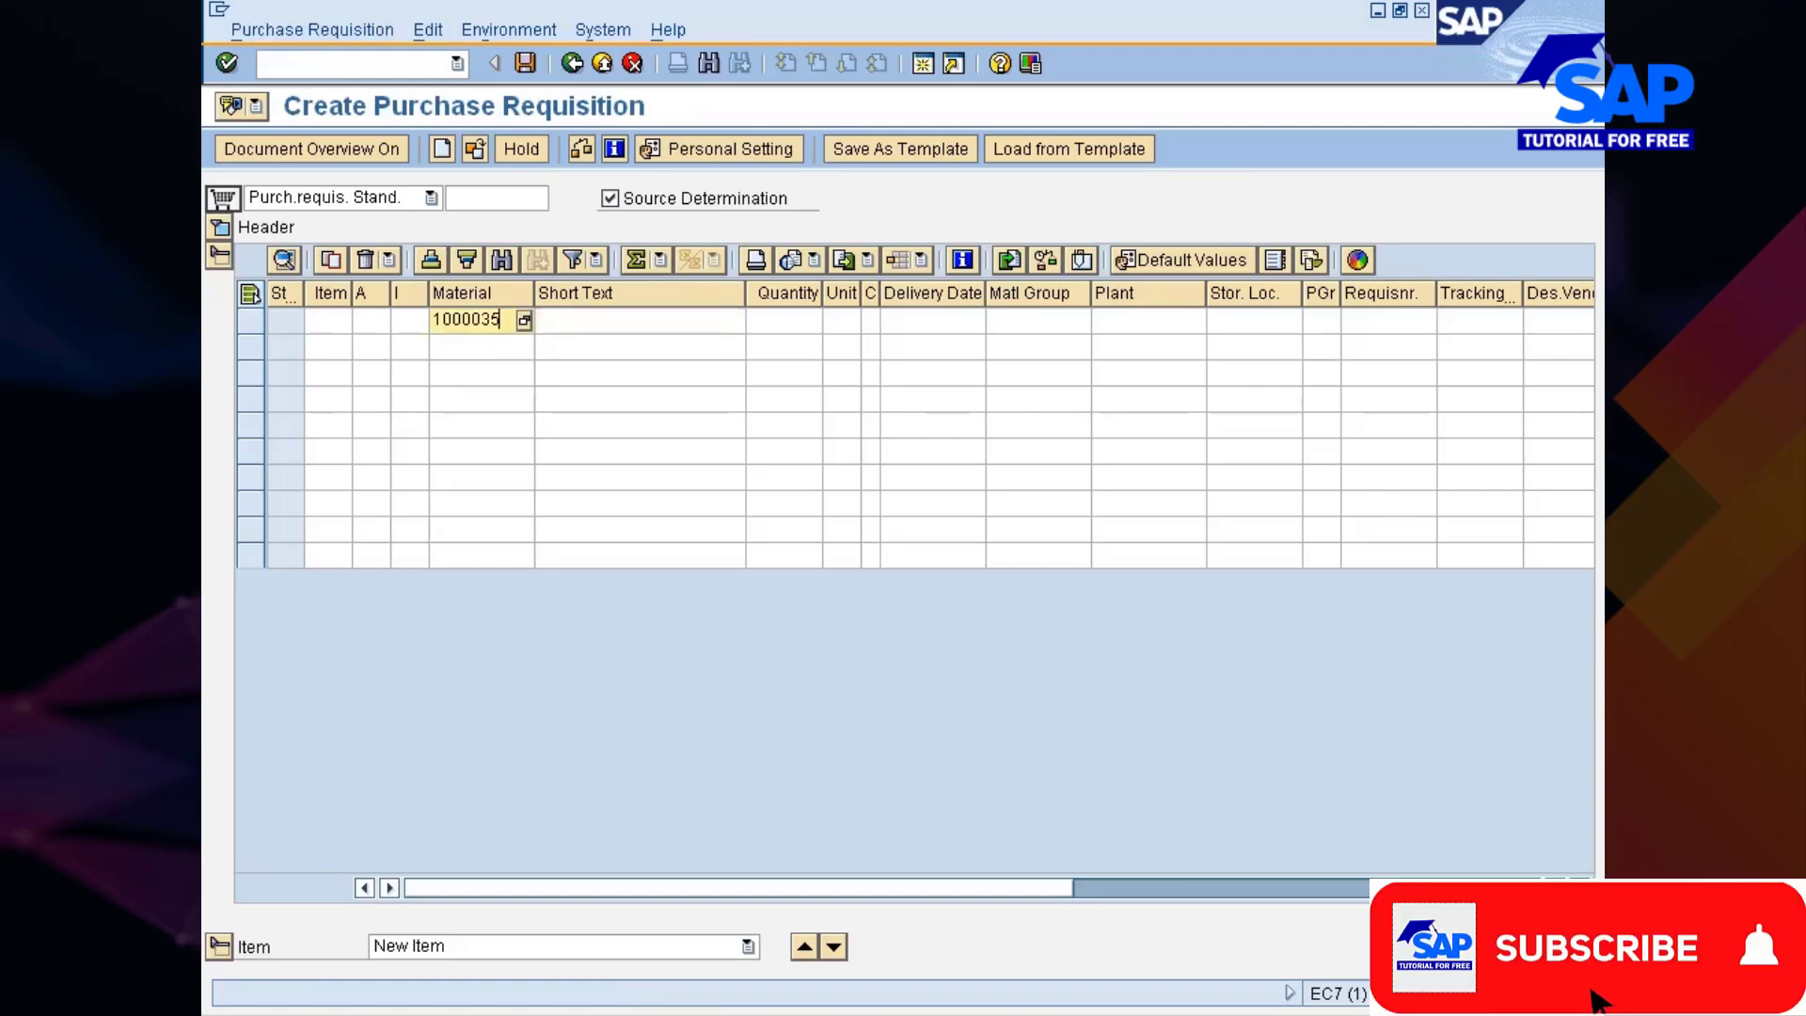
{"action": "left_click", "coordinate": [433, 320]}
{"action": "key", "text": "Right"}
{"action": "key", "text": "Right"}
{"action": "key", "text": "Right"}
{"action": "key", "text": "Right"}
{"action": "key", "text": "Right"}
{"action": "key", "text": "Right"}
{"action": "key", "text": "Right"}
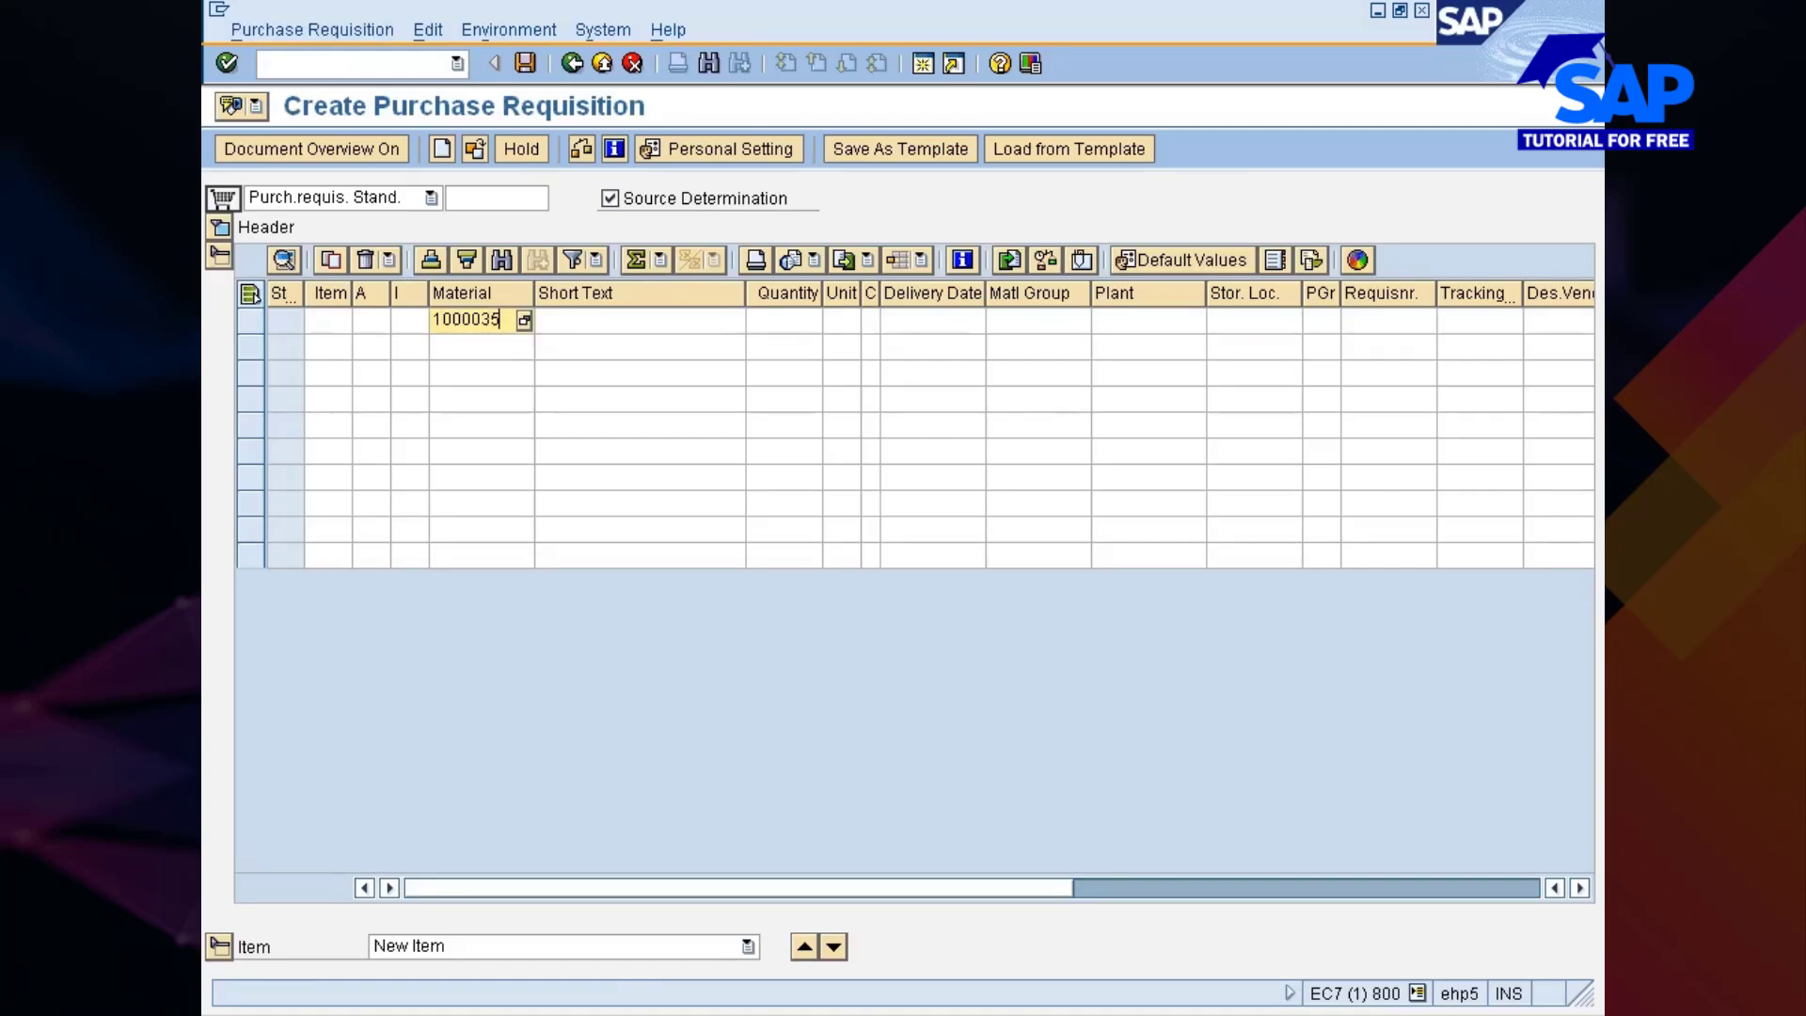
{"action": "key", "text": "BackSpace"}
{"action": "key", "text": "BackSpace"}
{"action": "key", "text": "BackSpace"}
{"action": "key", "text": "BackSpace"}
{"action": "key", "text": "BackSpace"}
{"action": "key", "text": "BackSpace"}
{"action": "key", "text": "BackSpace"}
{"action": "type", "text": "1000035"}
{"action": "key", "text": "BackSpace"}
{"action": "key", "text": "BackSpace"}
{"action": "key", "text": "BackSpace"}
{"action": "key", "text": "BackSpace"}
{"action": "key", "text": "BackSpace"}
{"action": "key", "text": "BackSpace"}
{"action": "key", "text": "BackSpace"}
Copy the full material number 10000354 from the info record screen into the first requisition item
{"action": "key", "text": "alt+Tab"}
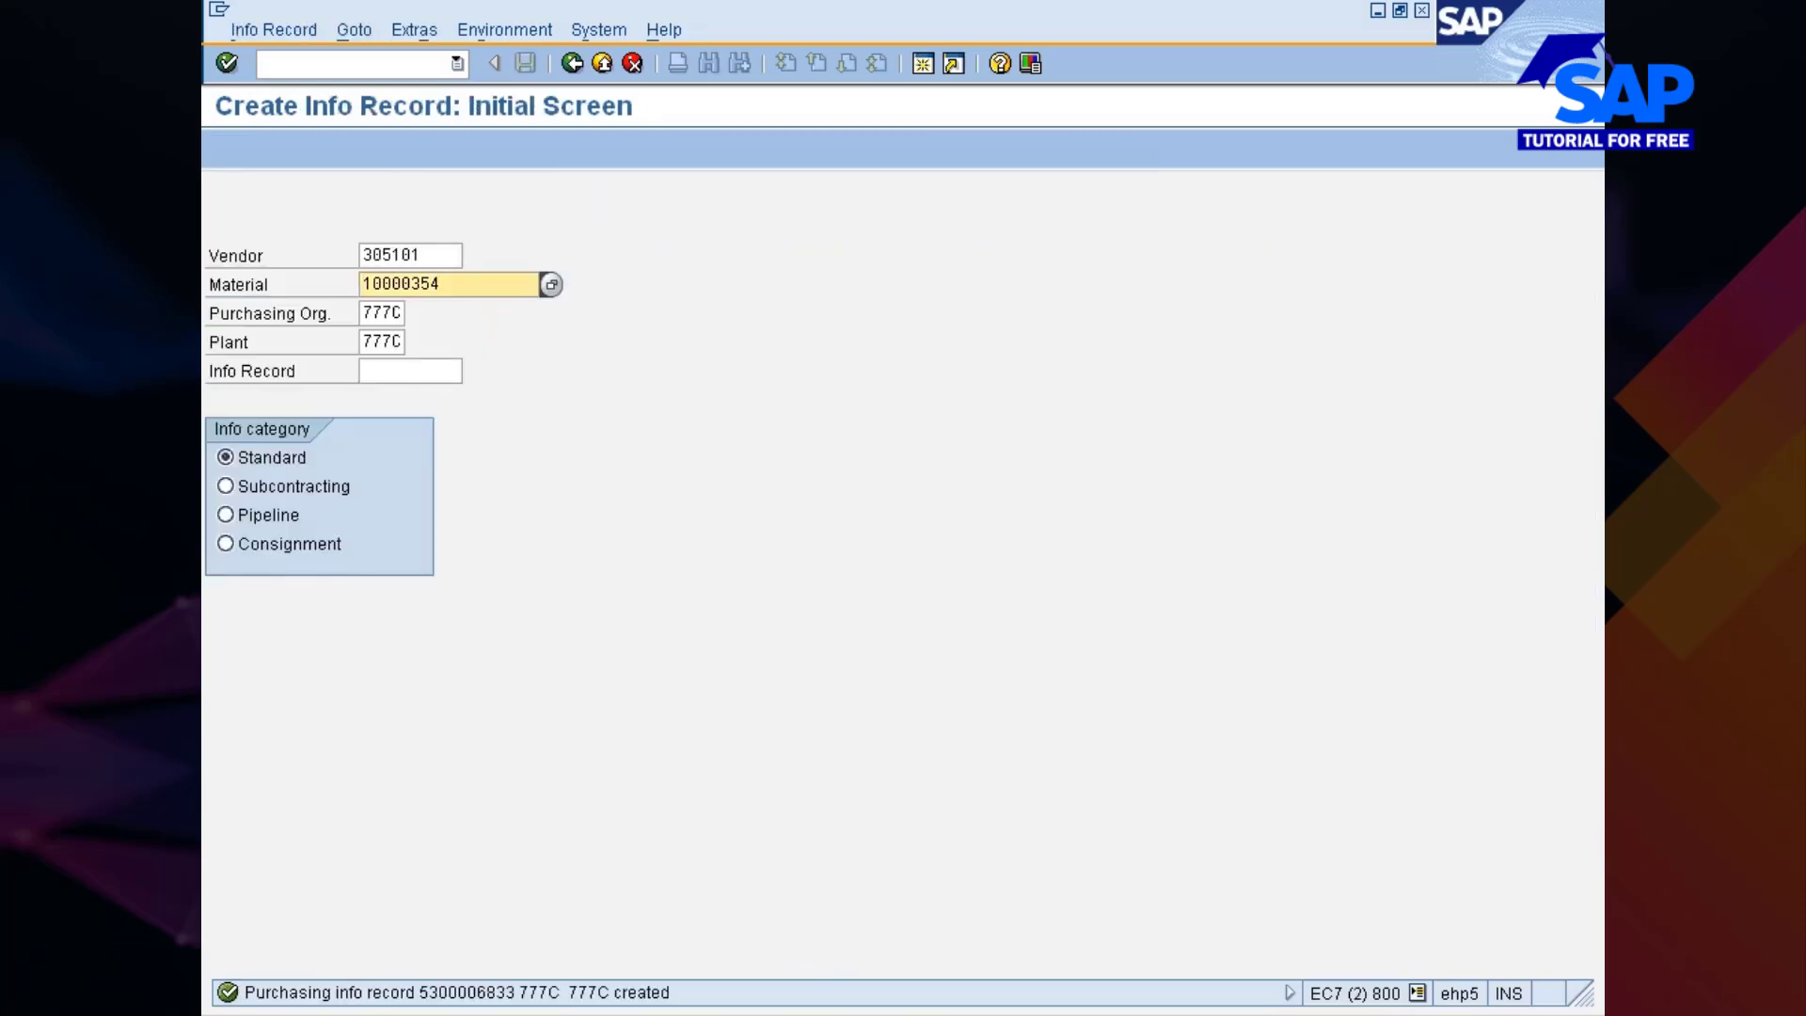
{"action": "left_click_drag", "start_coordinate": [442, 284], "coordinate": [357, 282]}
{"action": "key", "text": "ctrl+c"}
{"action": "left_click", "coordinate": [356, 281]}
{"action": "key", "text": "Tab"}
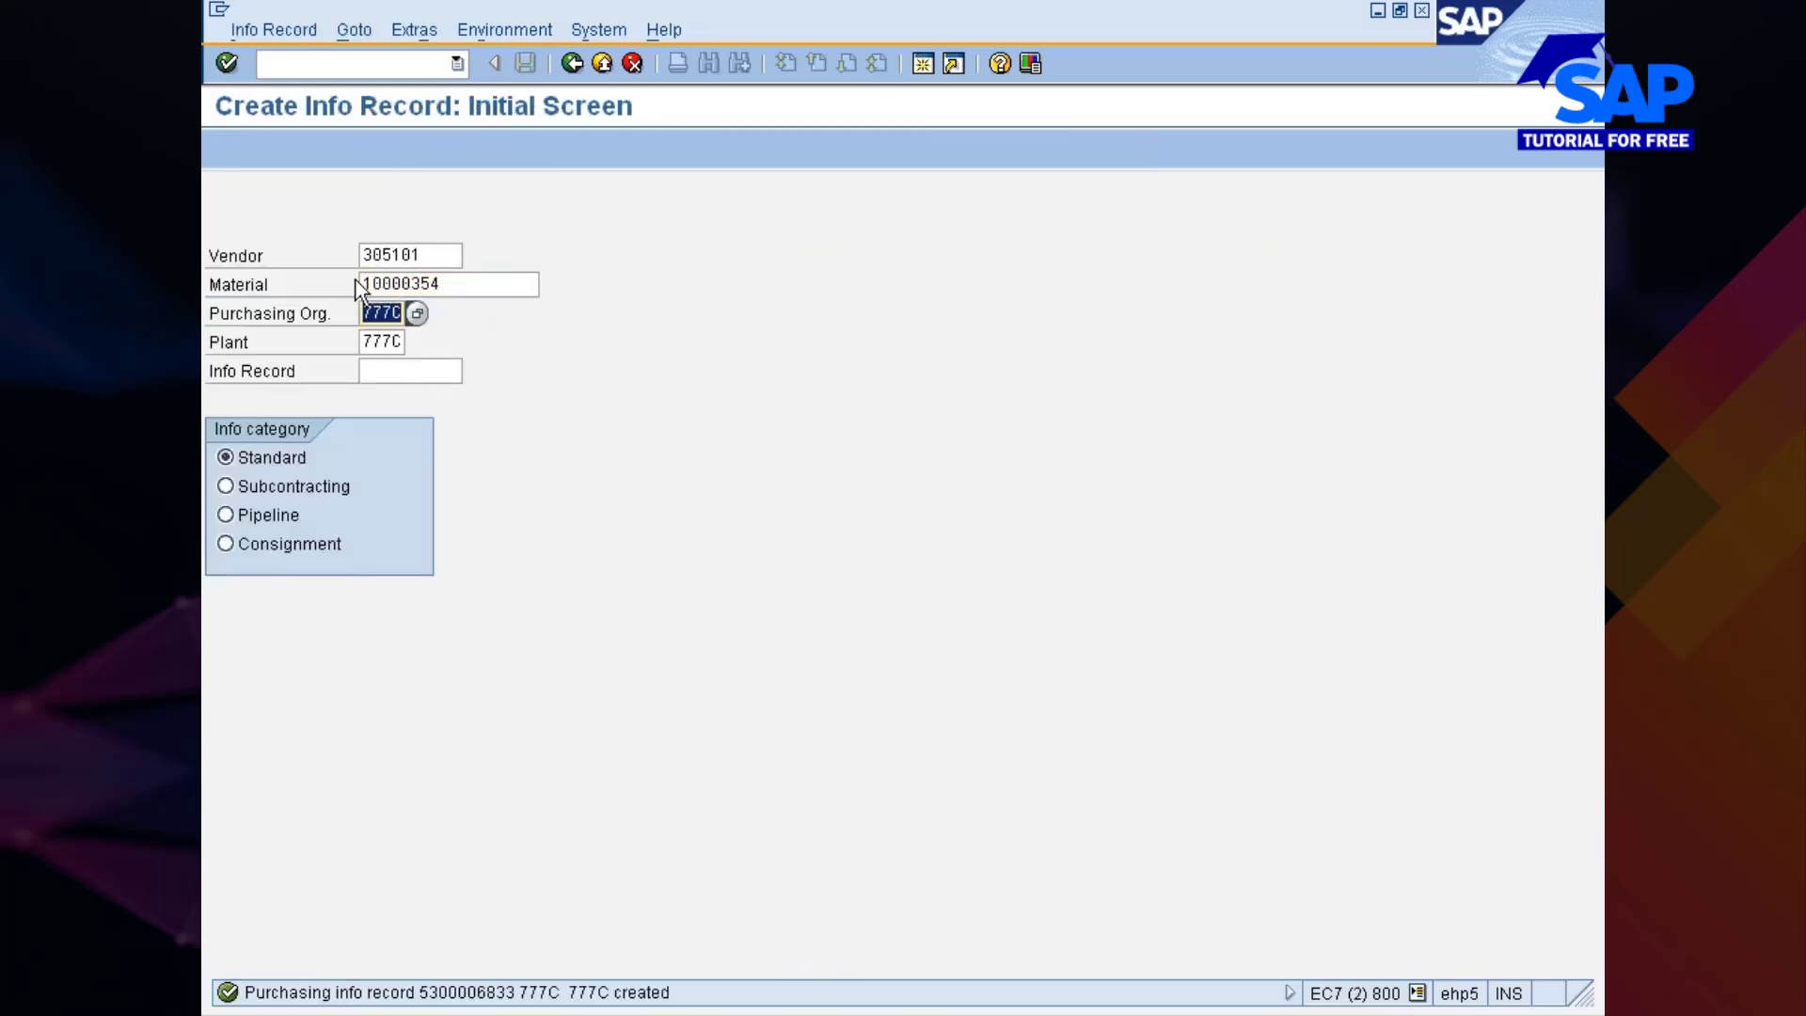
{"action": "key", "text": "Tab"}
{"action": "key", "text": "alt+Tab"}
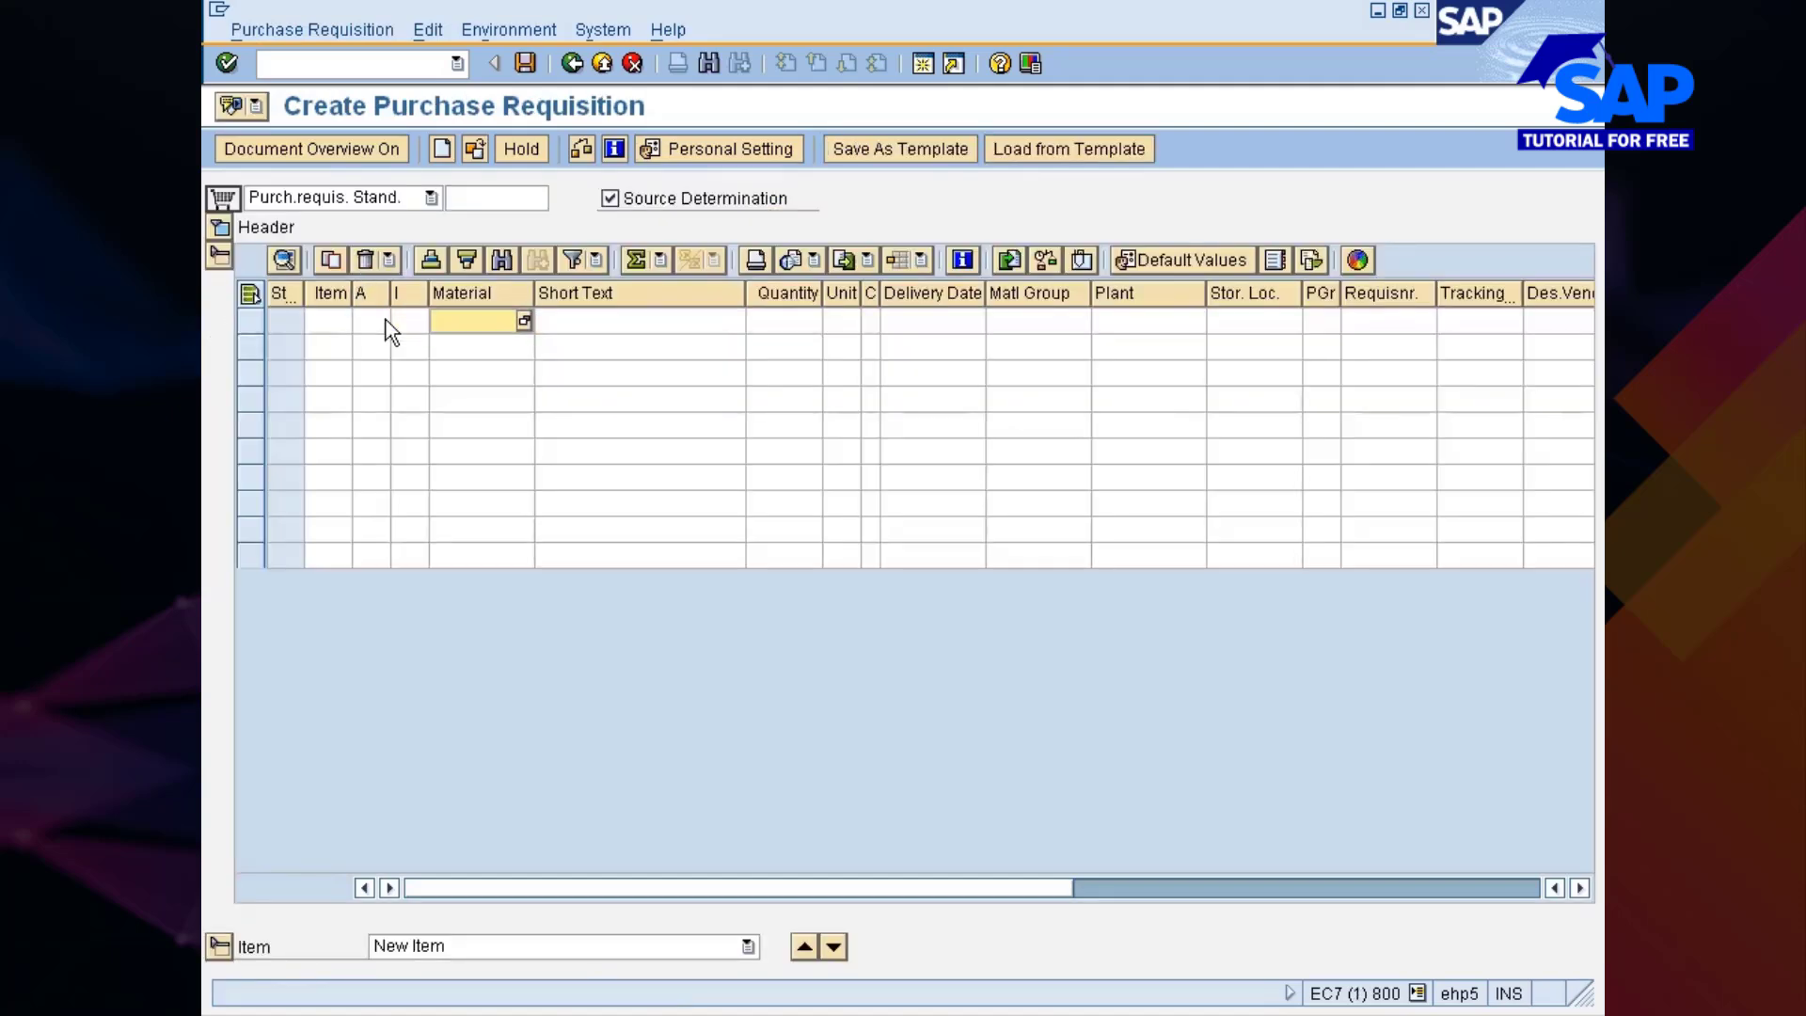
{"action": "key", "text": "ctrl+v"}
{"action": "key", "text": "Tab"}
{"action": "key", "text": "Tab"}
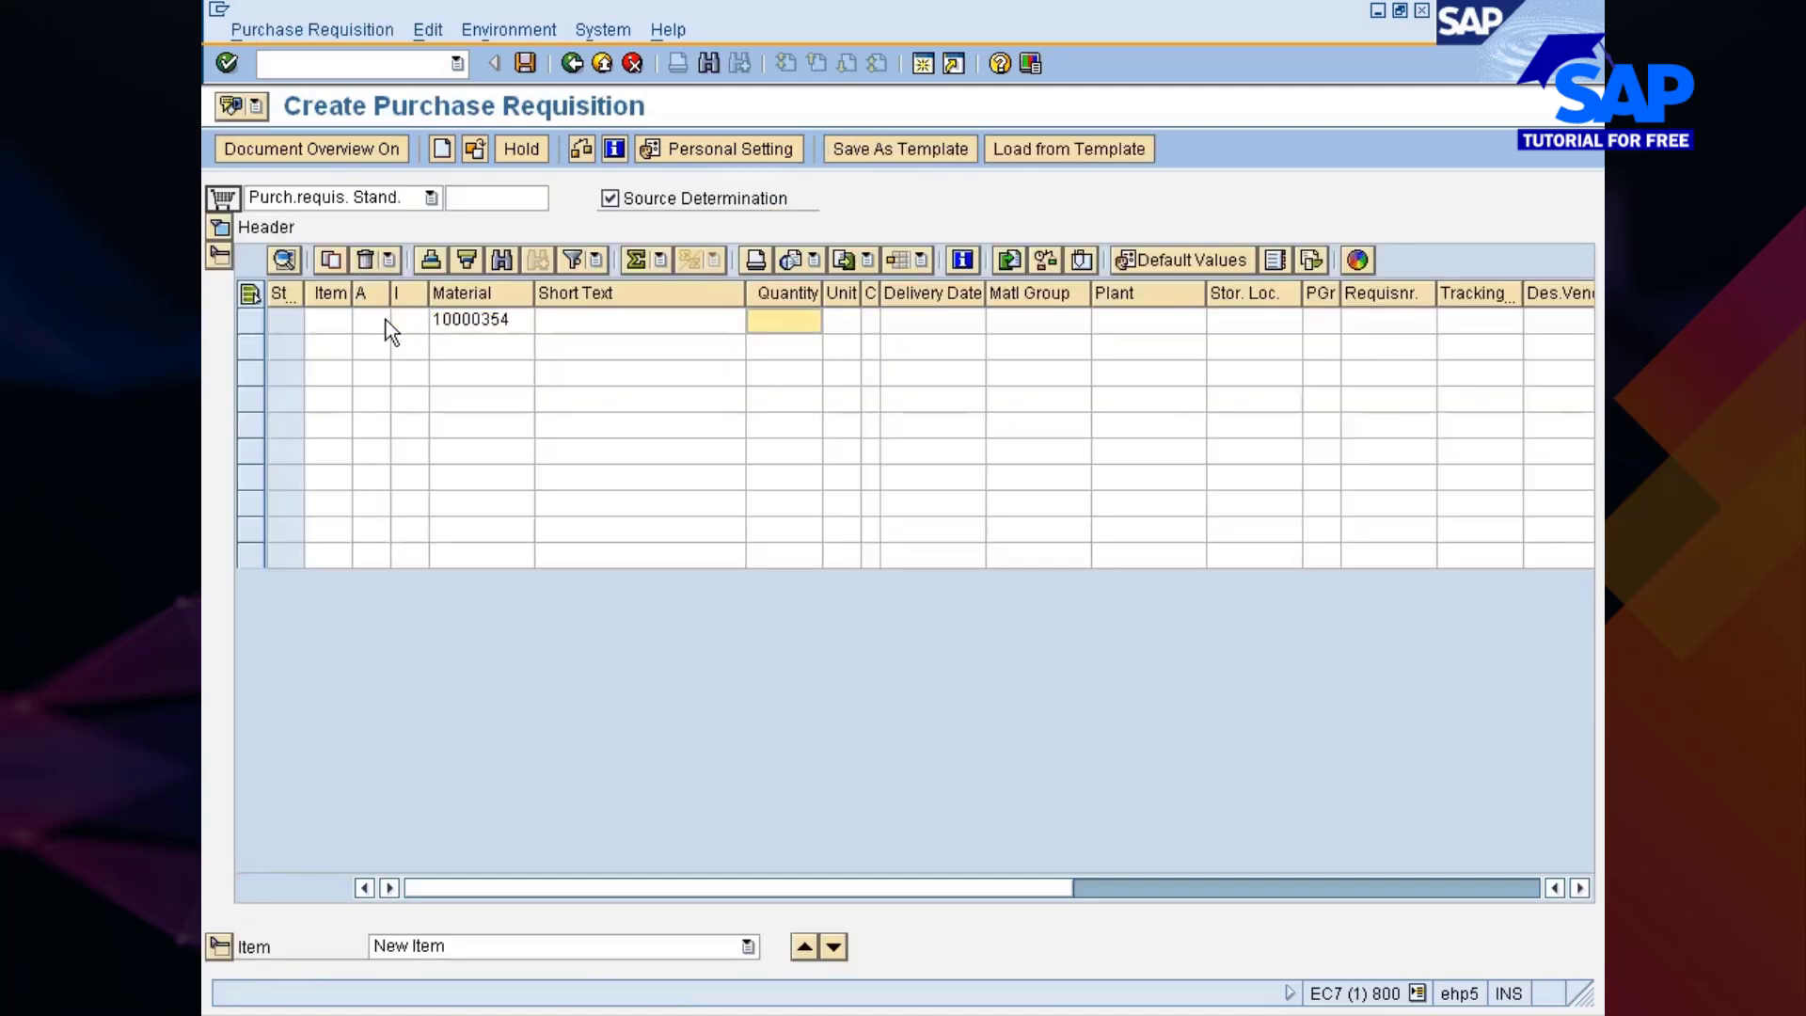
Complete the requisition item with quantity 20 and plant 777C, and determine its sources of supply
{"action": "type", "text": "20"}
{"action": "key", "text": "Tab"}
{"action": "key", "text": "Tab"}
{"action": "key", "text": "Tab"}
{"action": "key", "text": "Tab"}
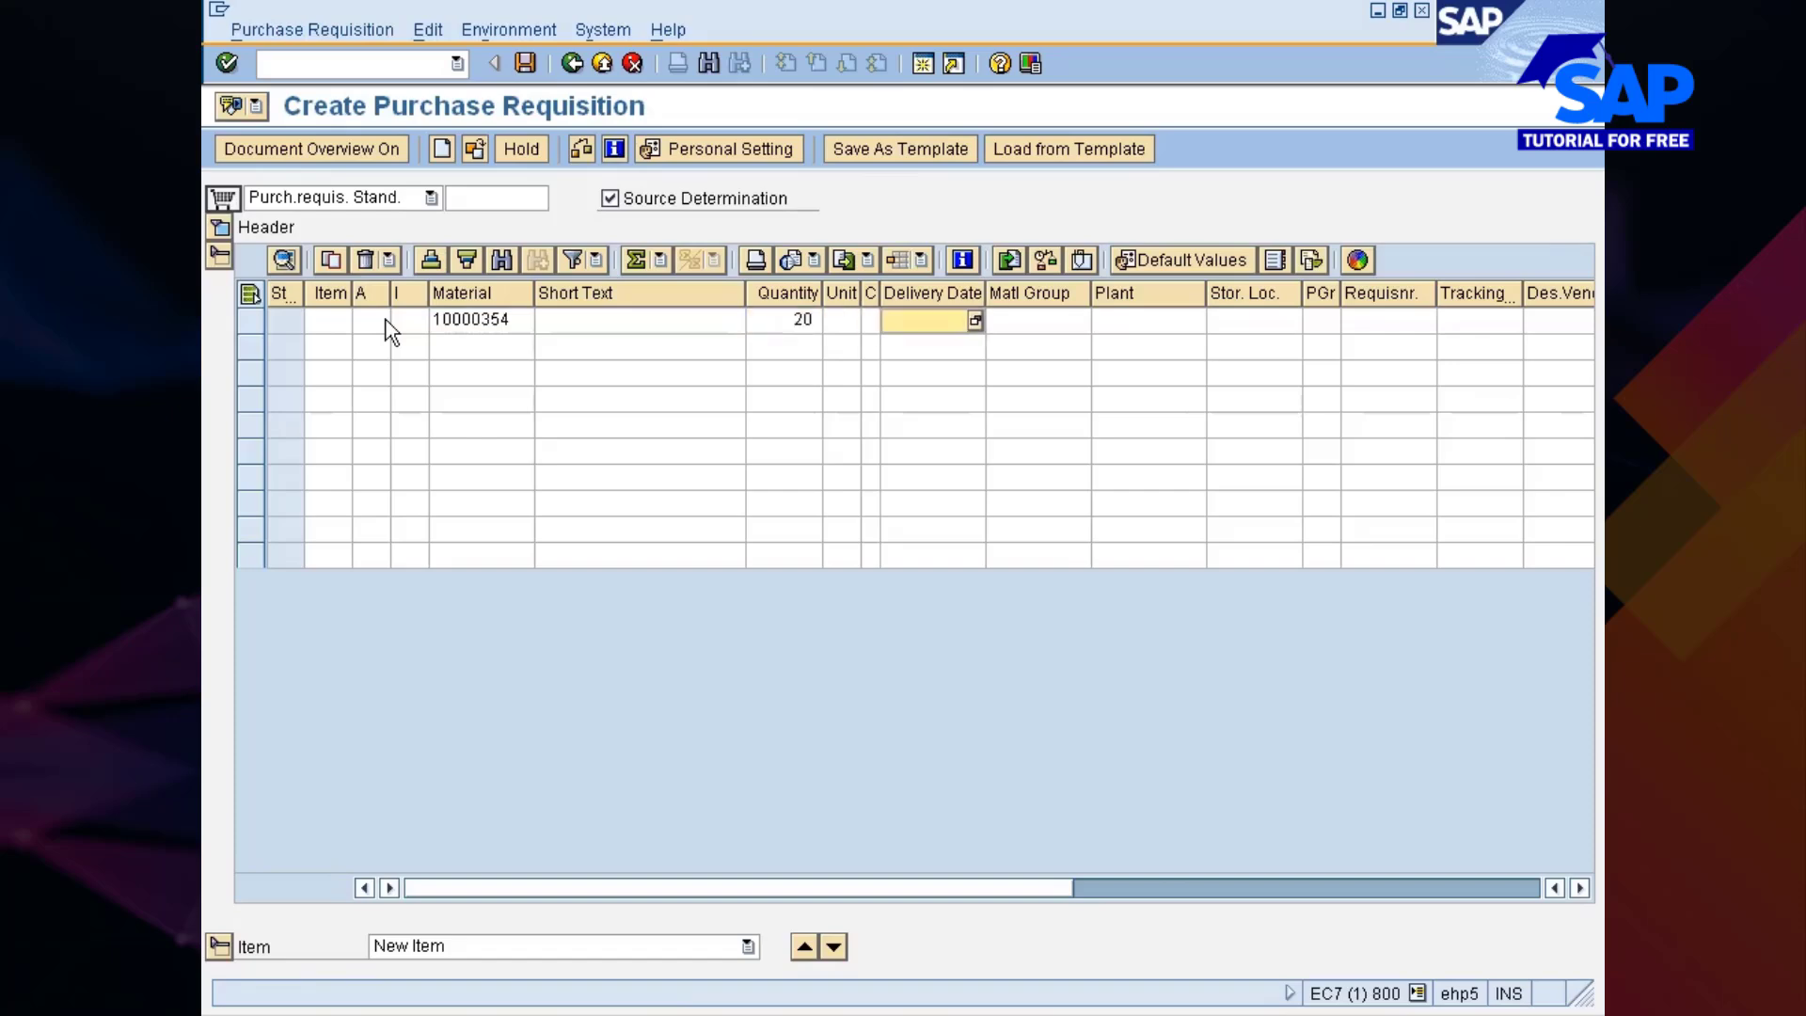
{"action": "type", "text": "777c"}
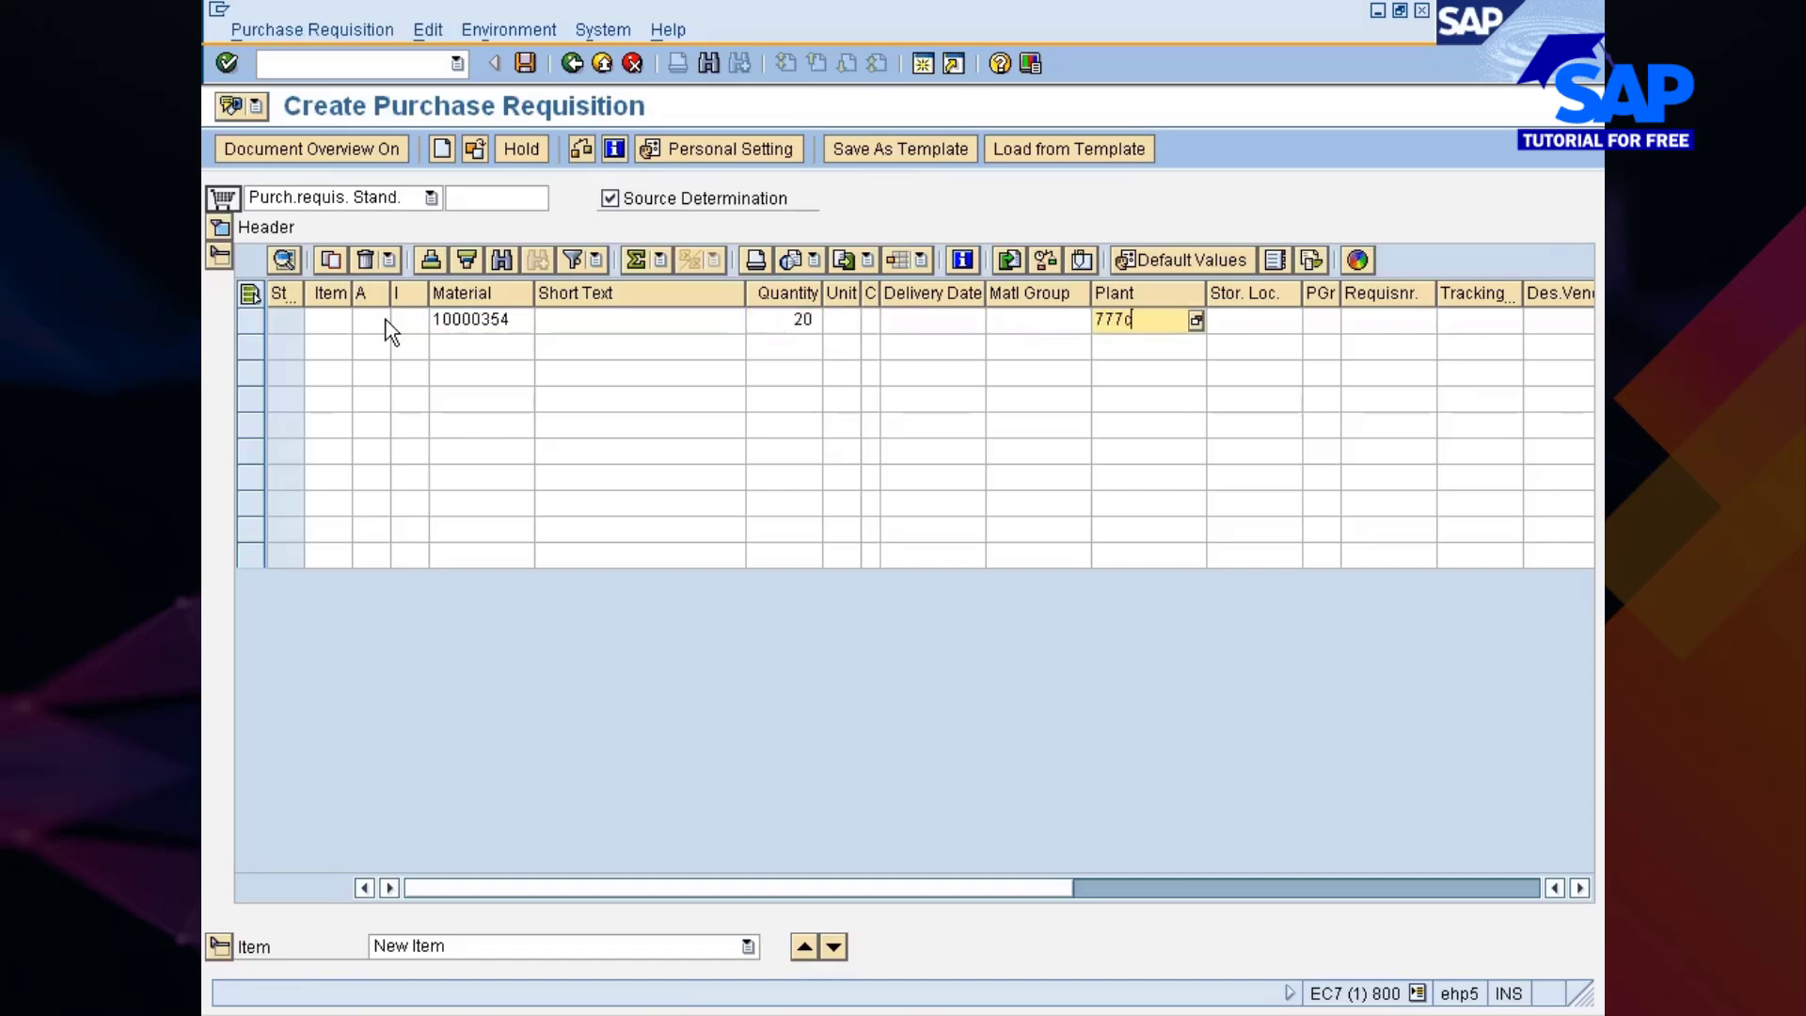
{"action": "key", "text": "Return"}
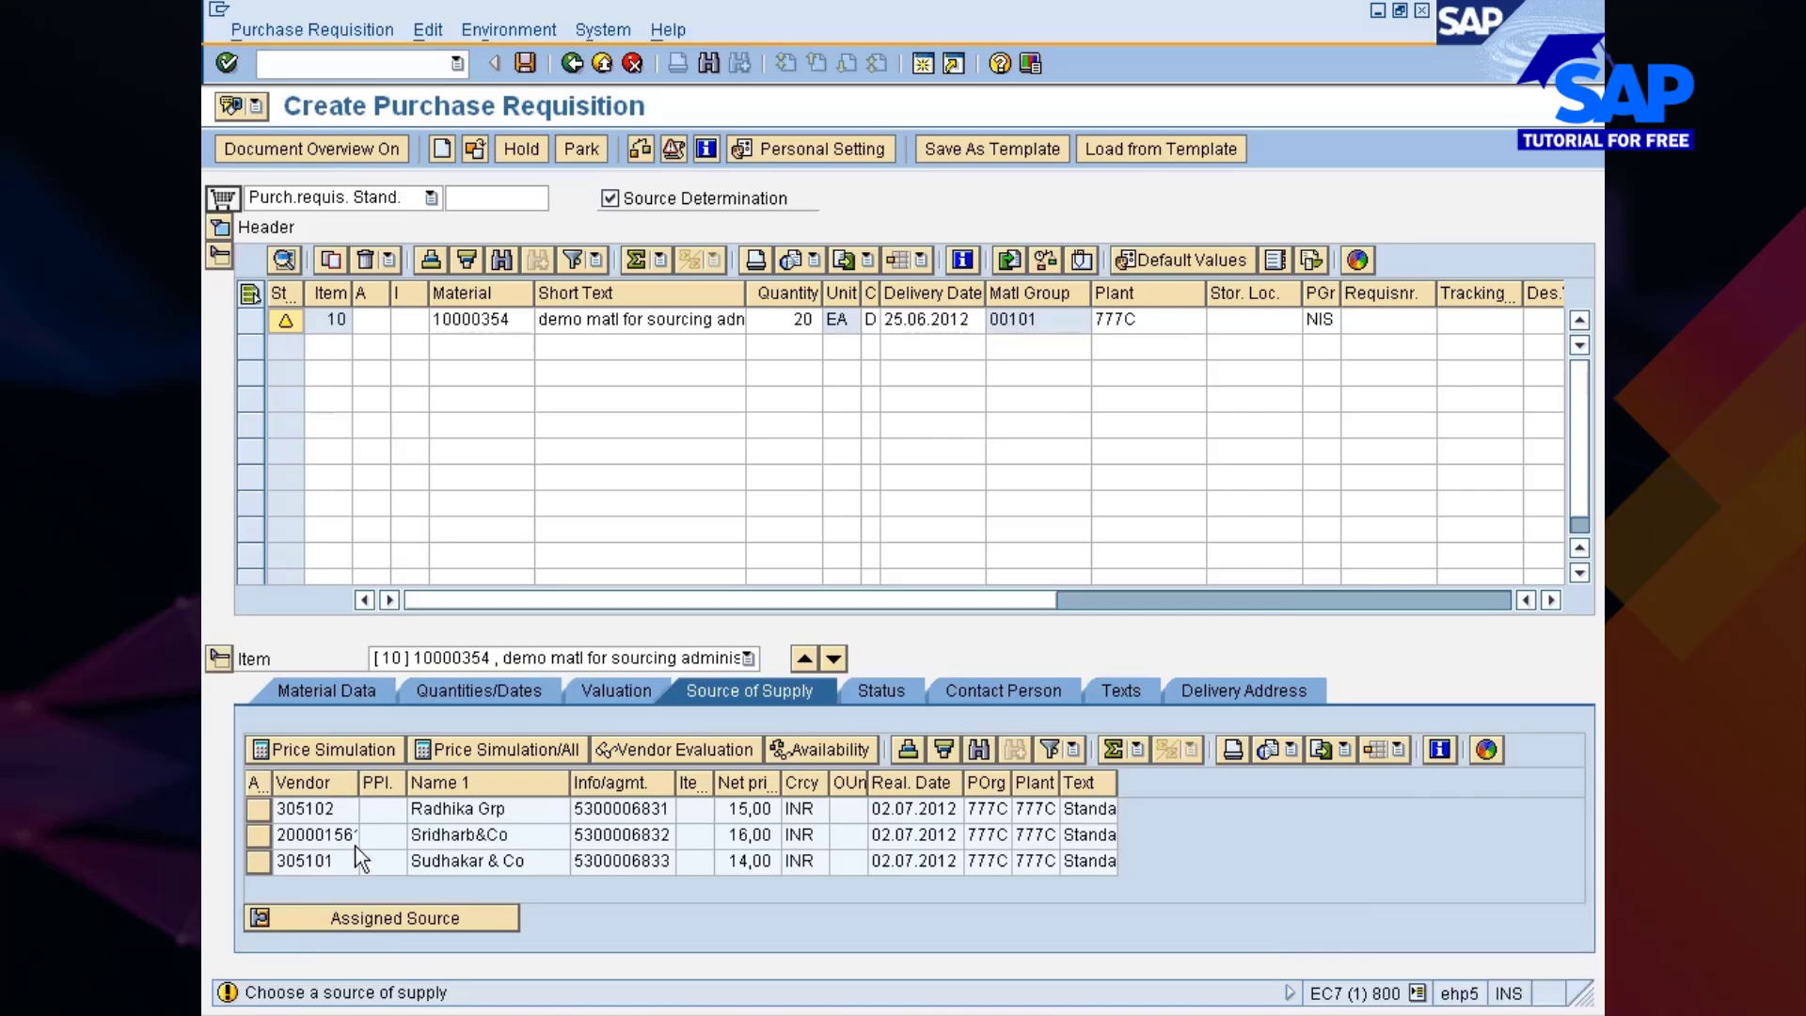
{"action": "left_click_drag", "start_coordinate": [360, 782], "coordinate": [432, 784]}
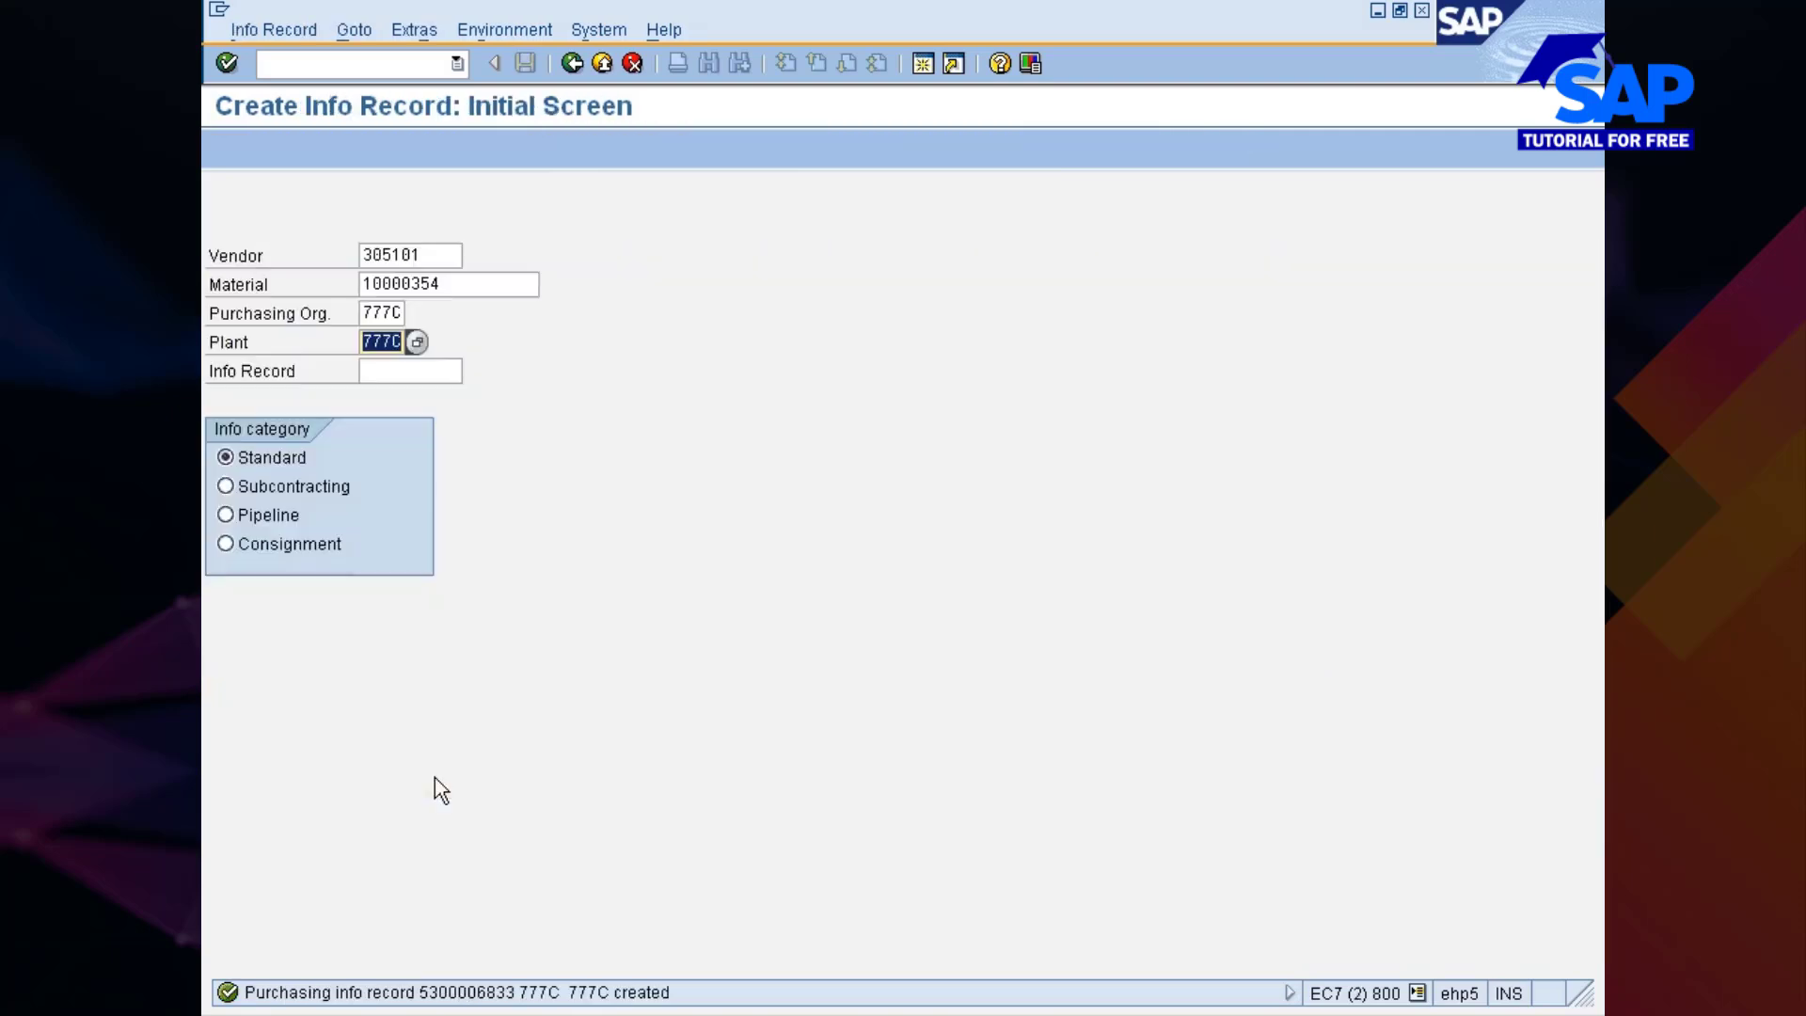
Return to source list maintenance and open the source list records of material 10000354 in plant 777C
{"action": "key", "text": "alt+Tab"}
{"action": "key", "text": "alt+Tab"}
{"action": "key", "text": "alt+Tab"}
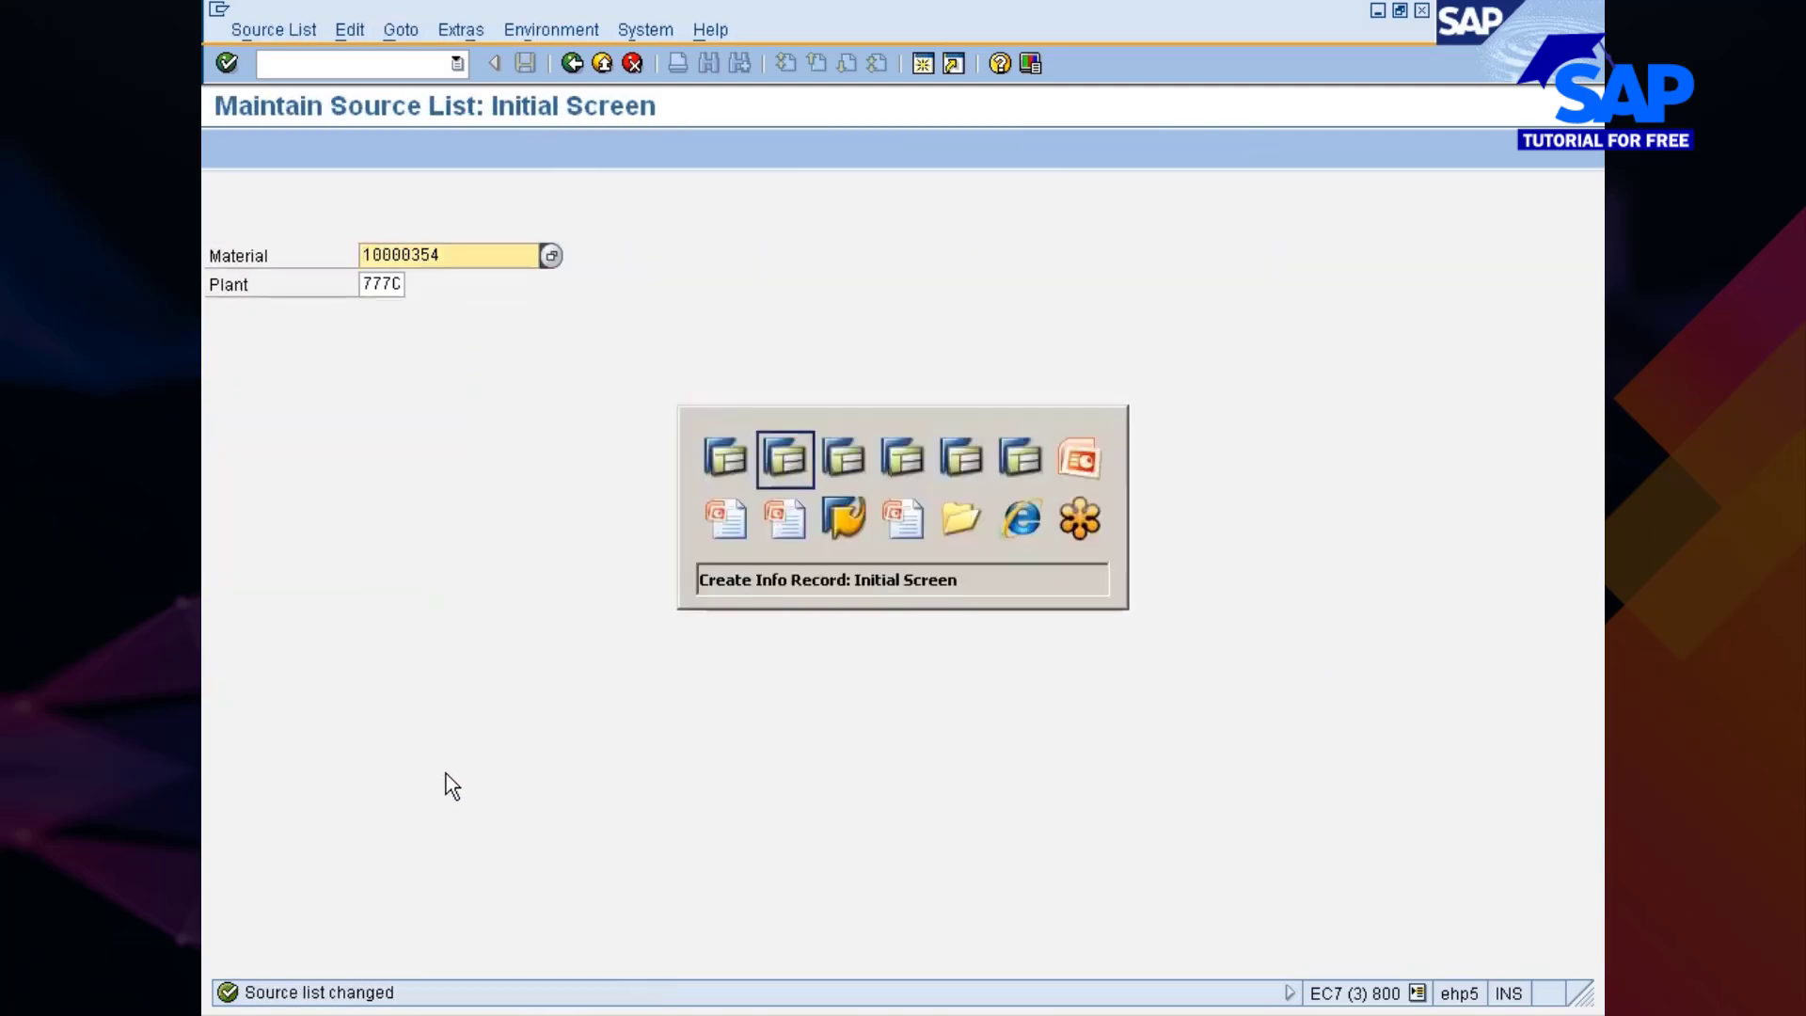
{"action": "key", "text": "alt+Tab"}
{"action": "key", "text": "alt+Tab"}
{"action": "key", "text": "alt+Tab"}
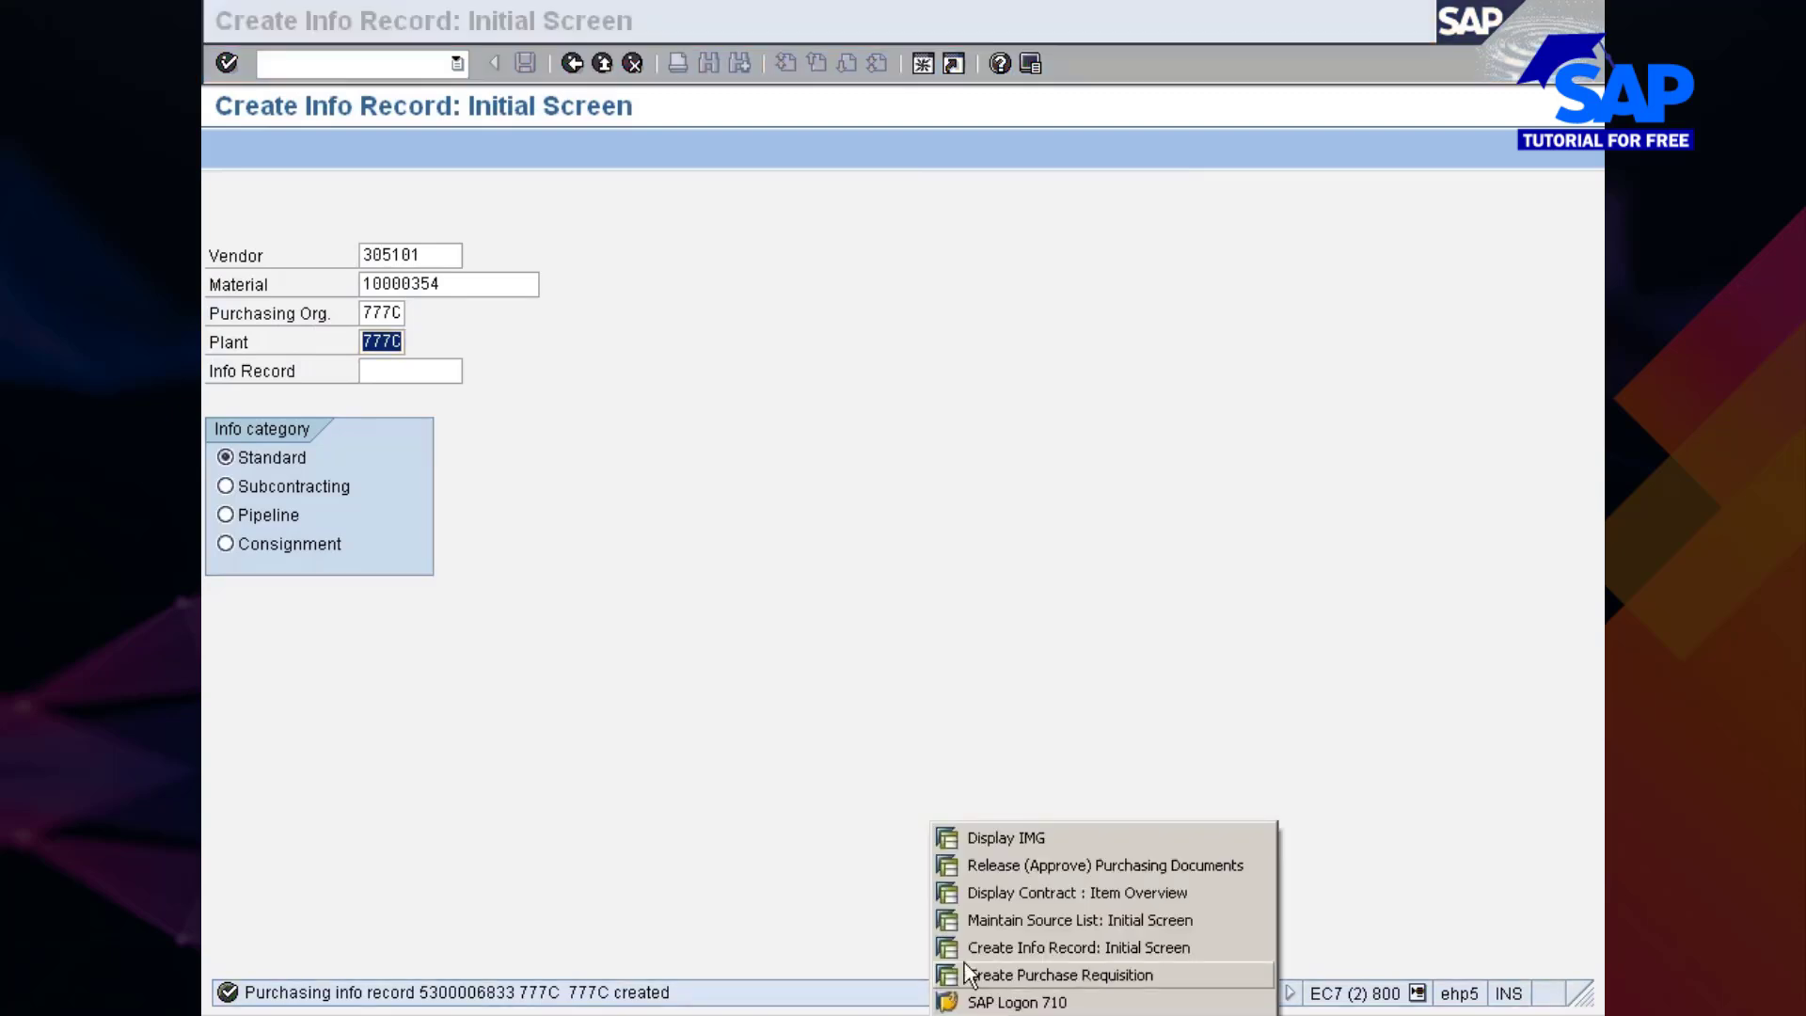
{"action": "left_click", "coordinate": [980, 923]}
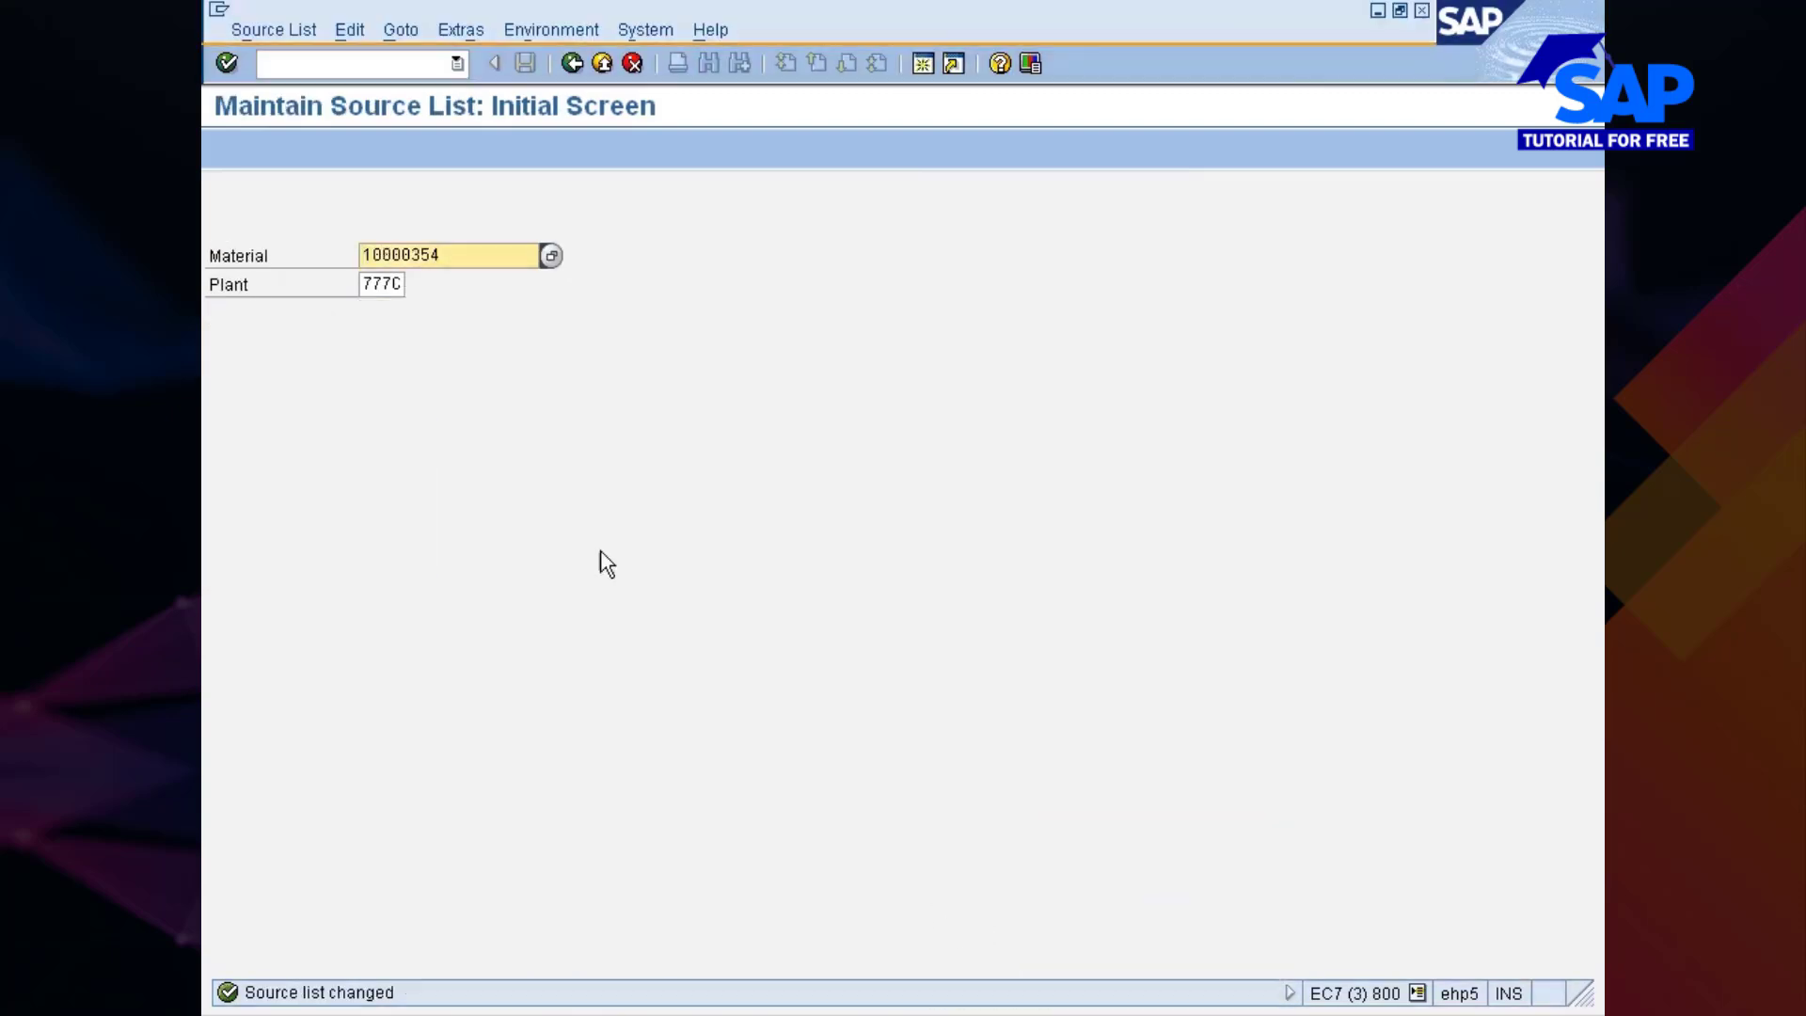
{"action": "key", "text": "Return"}
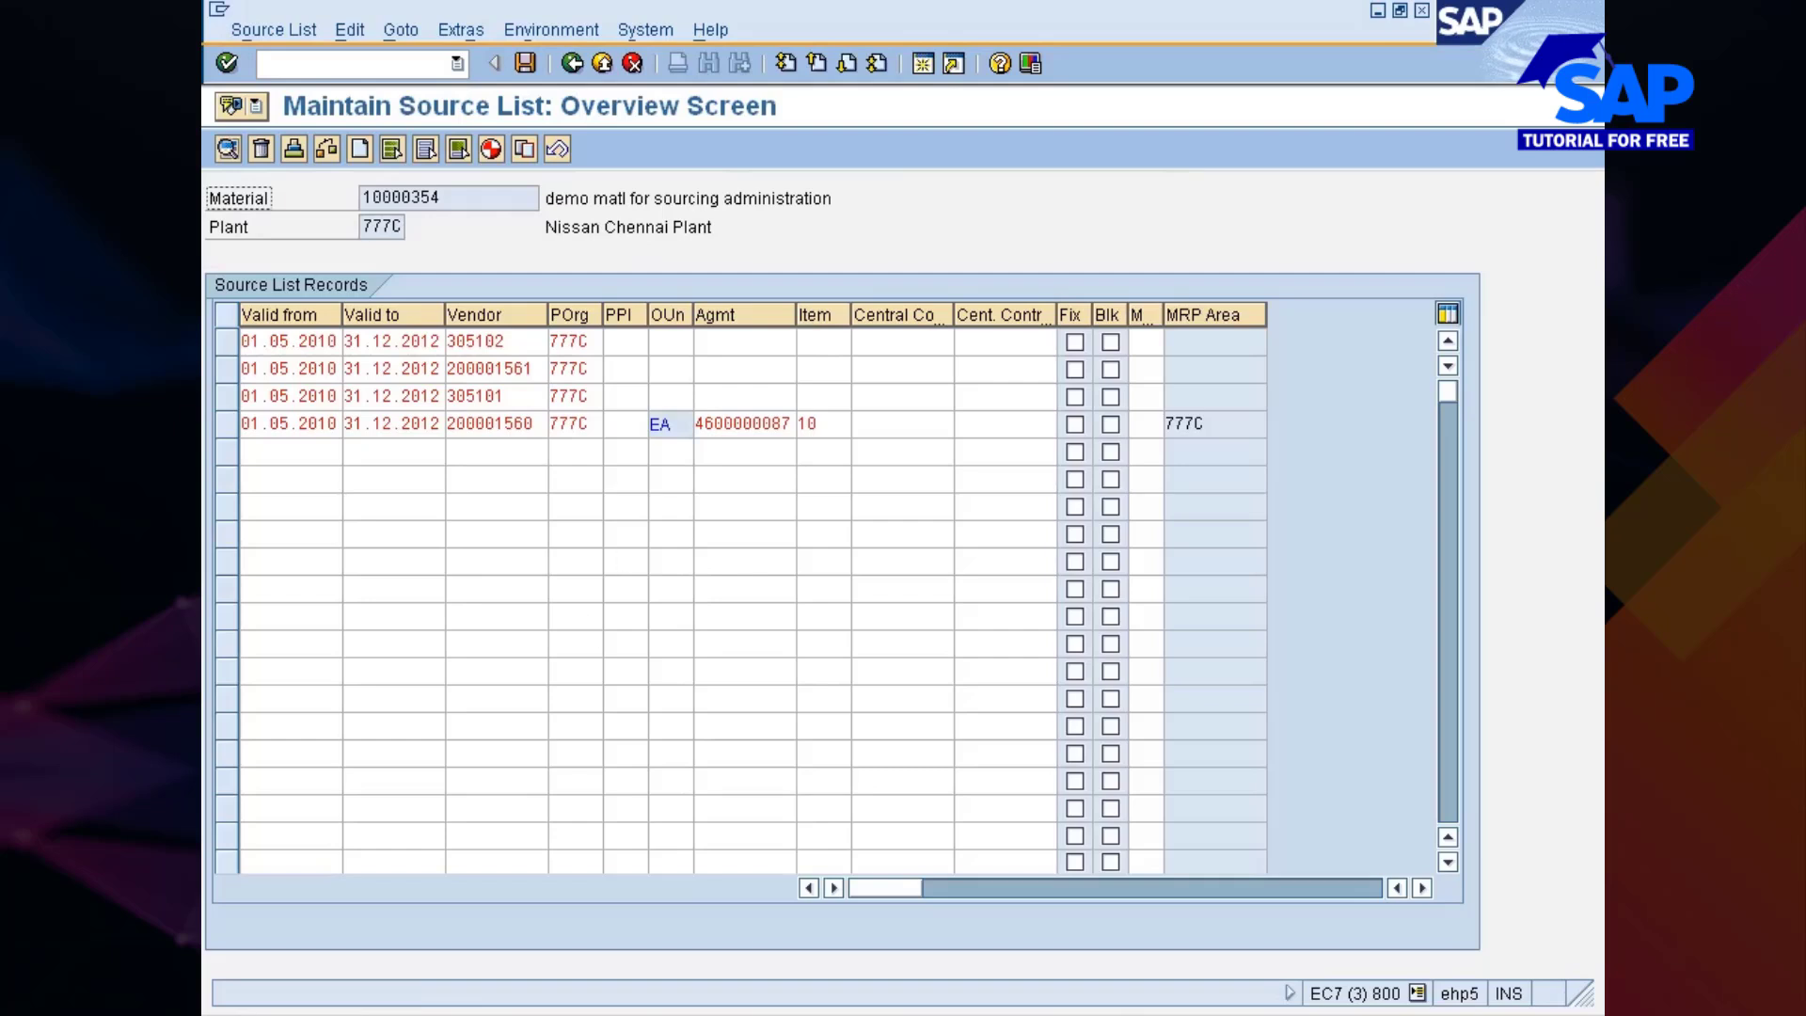
Mark the source list record of vendor 305101 as fixed source and remove the mark again
{"action": "left_click", "coordinate": [725, 424]}
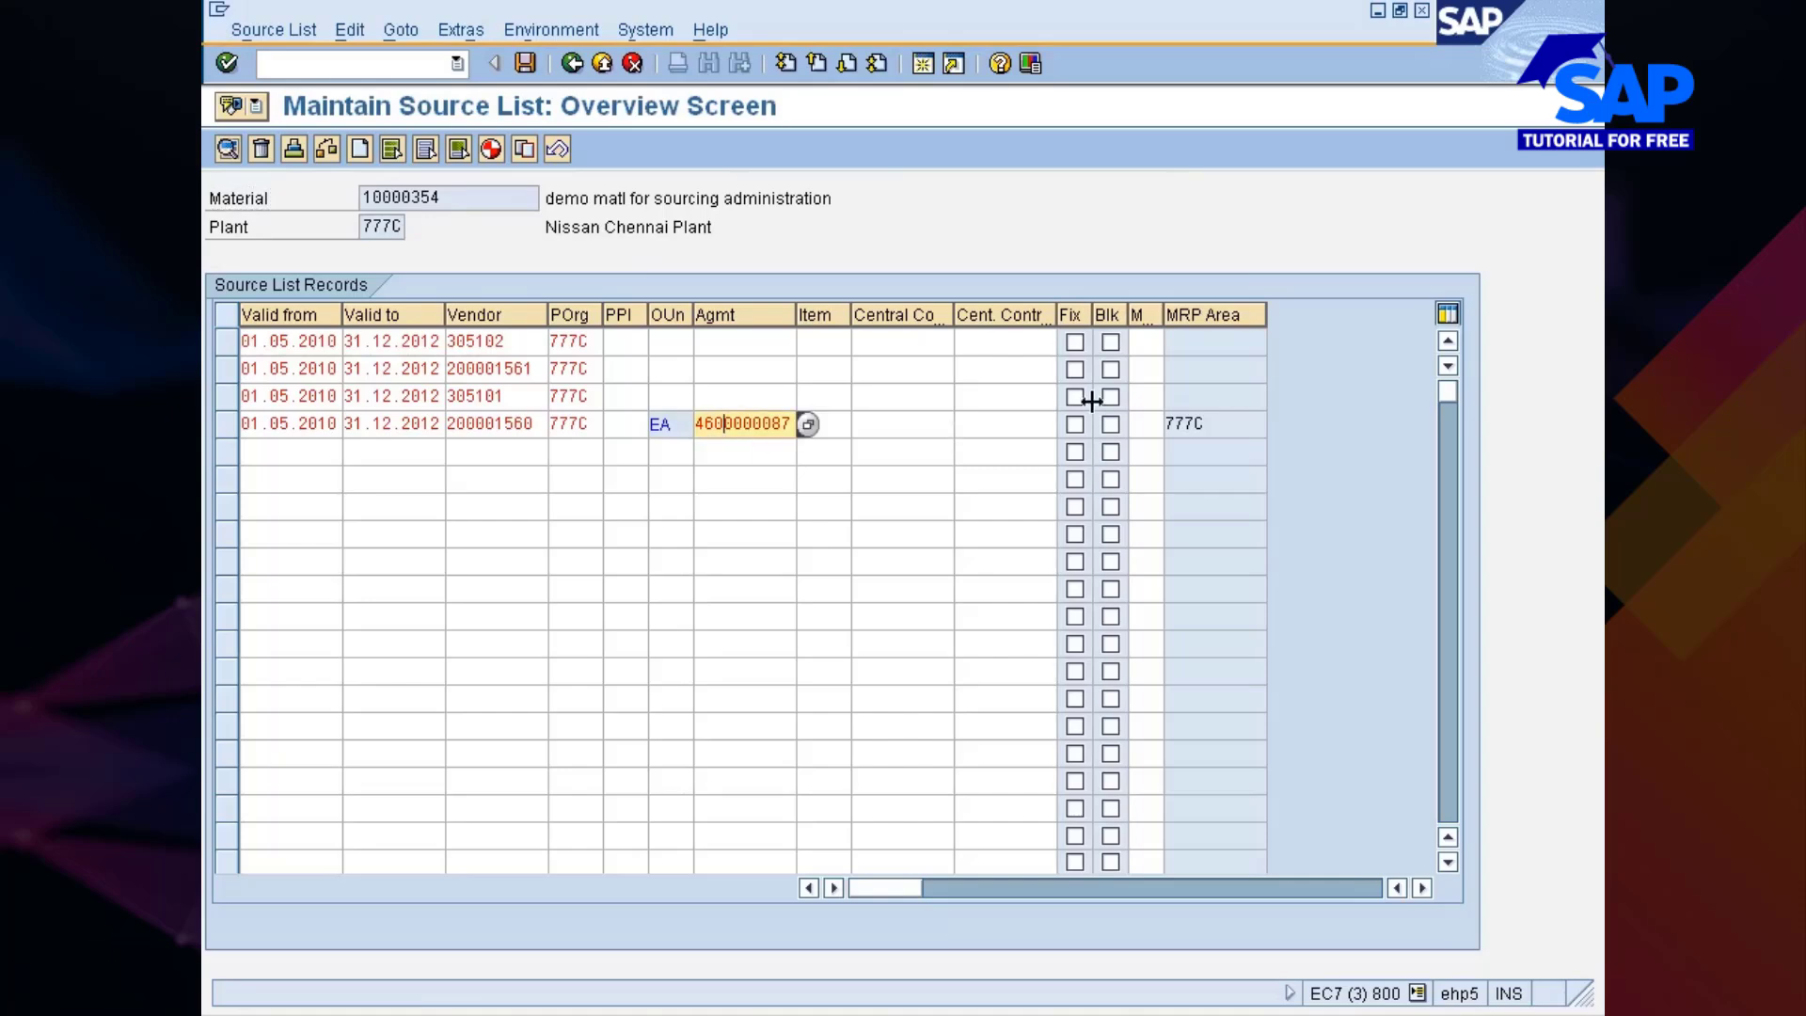
{"action": "left_click", "coordinate": [1075, 398]}
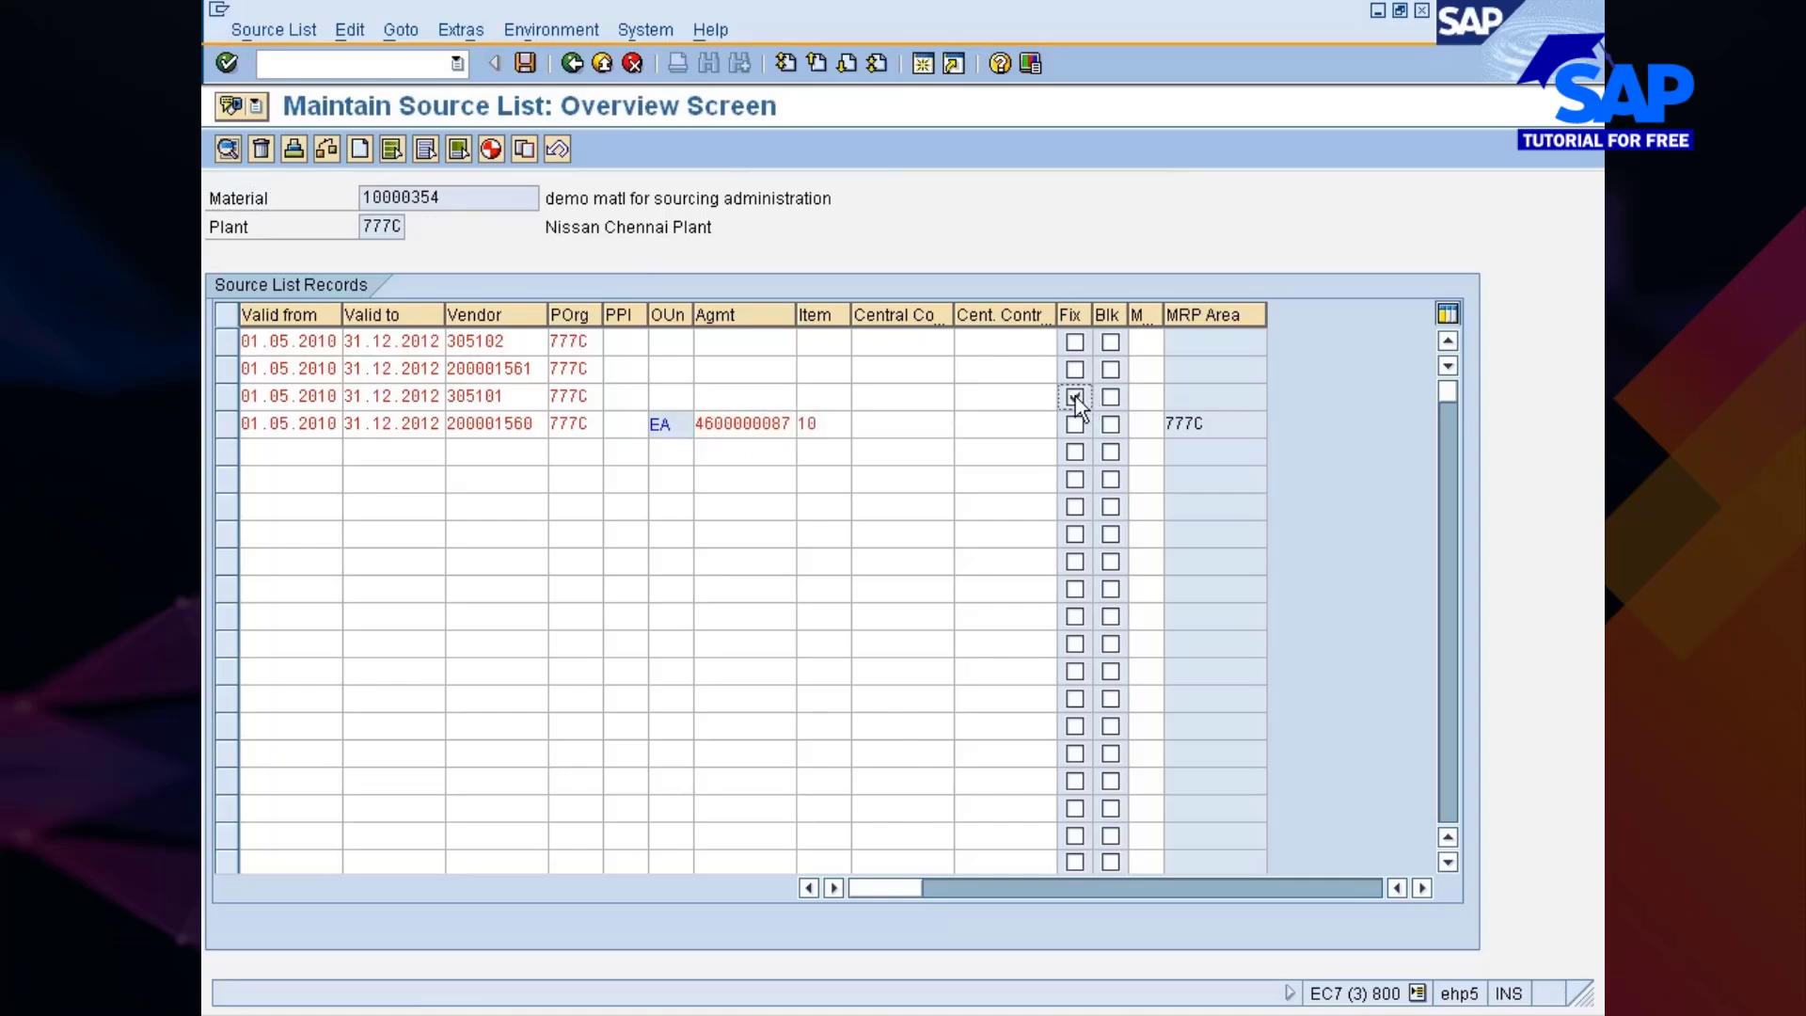
{"action": "left_click", "coordinate": [743, 424]}
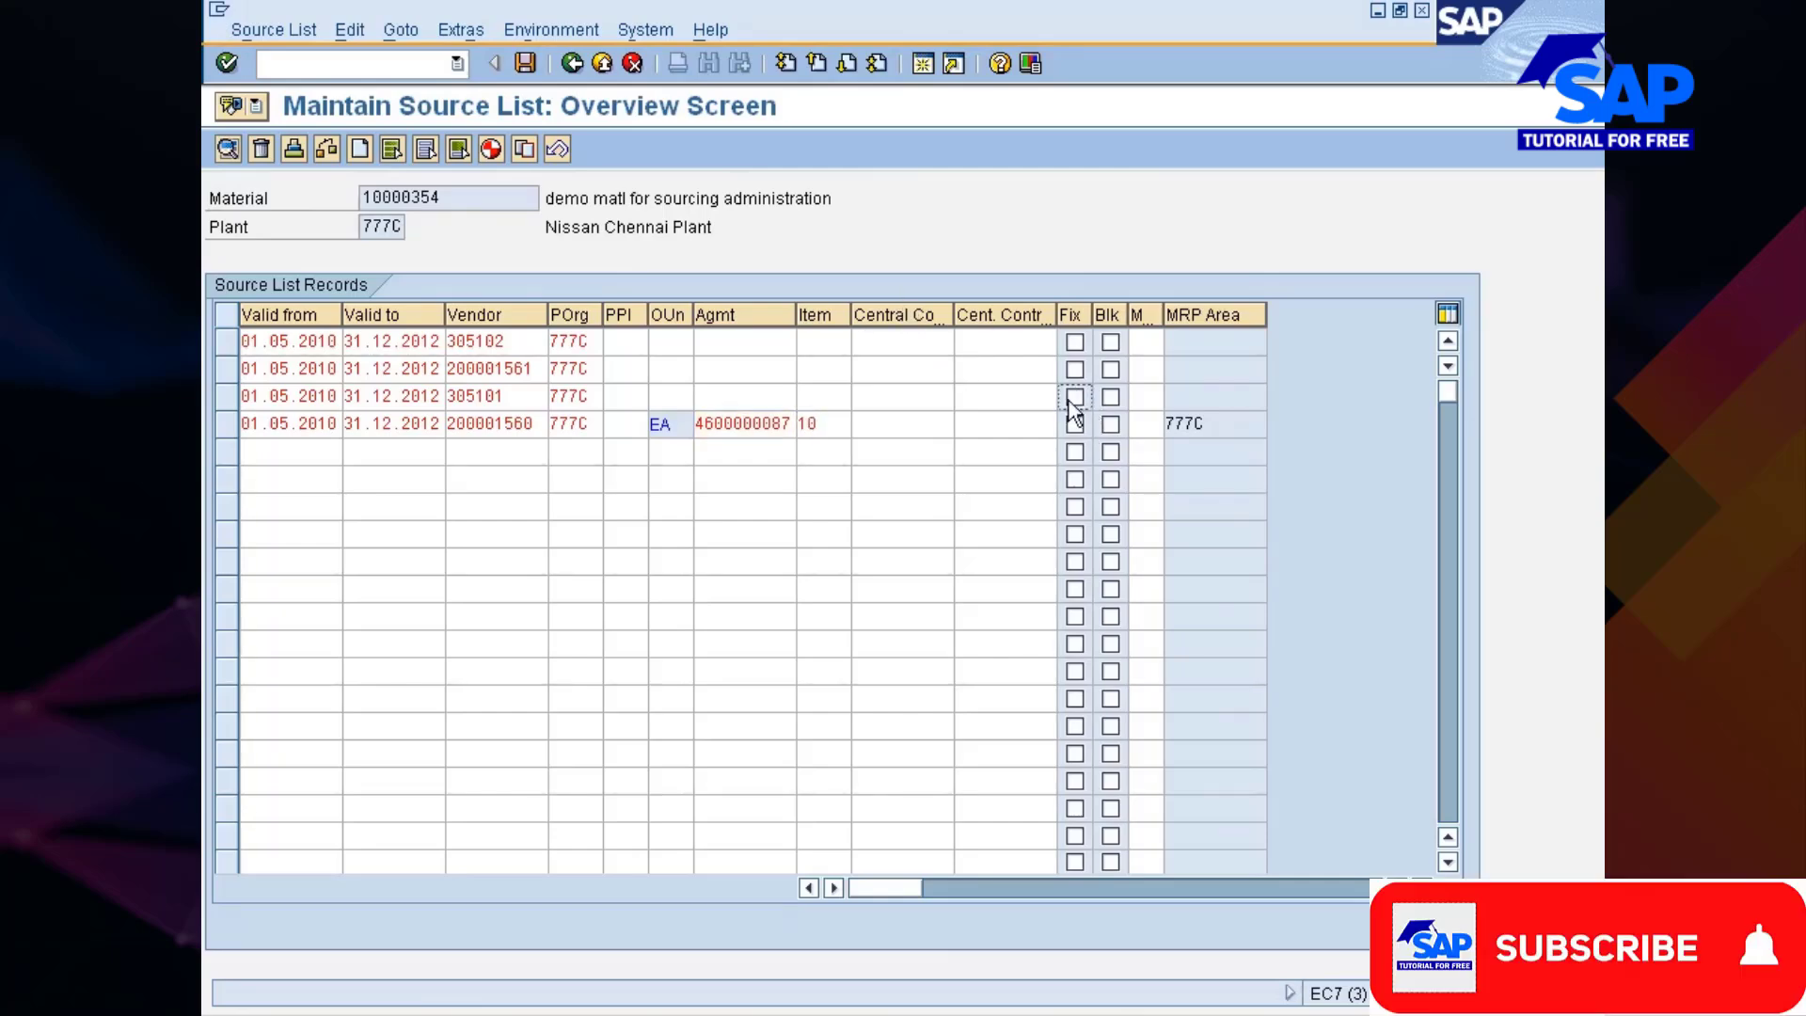
{"action": "left_click", "coordinate": [1074, 399]}
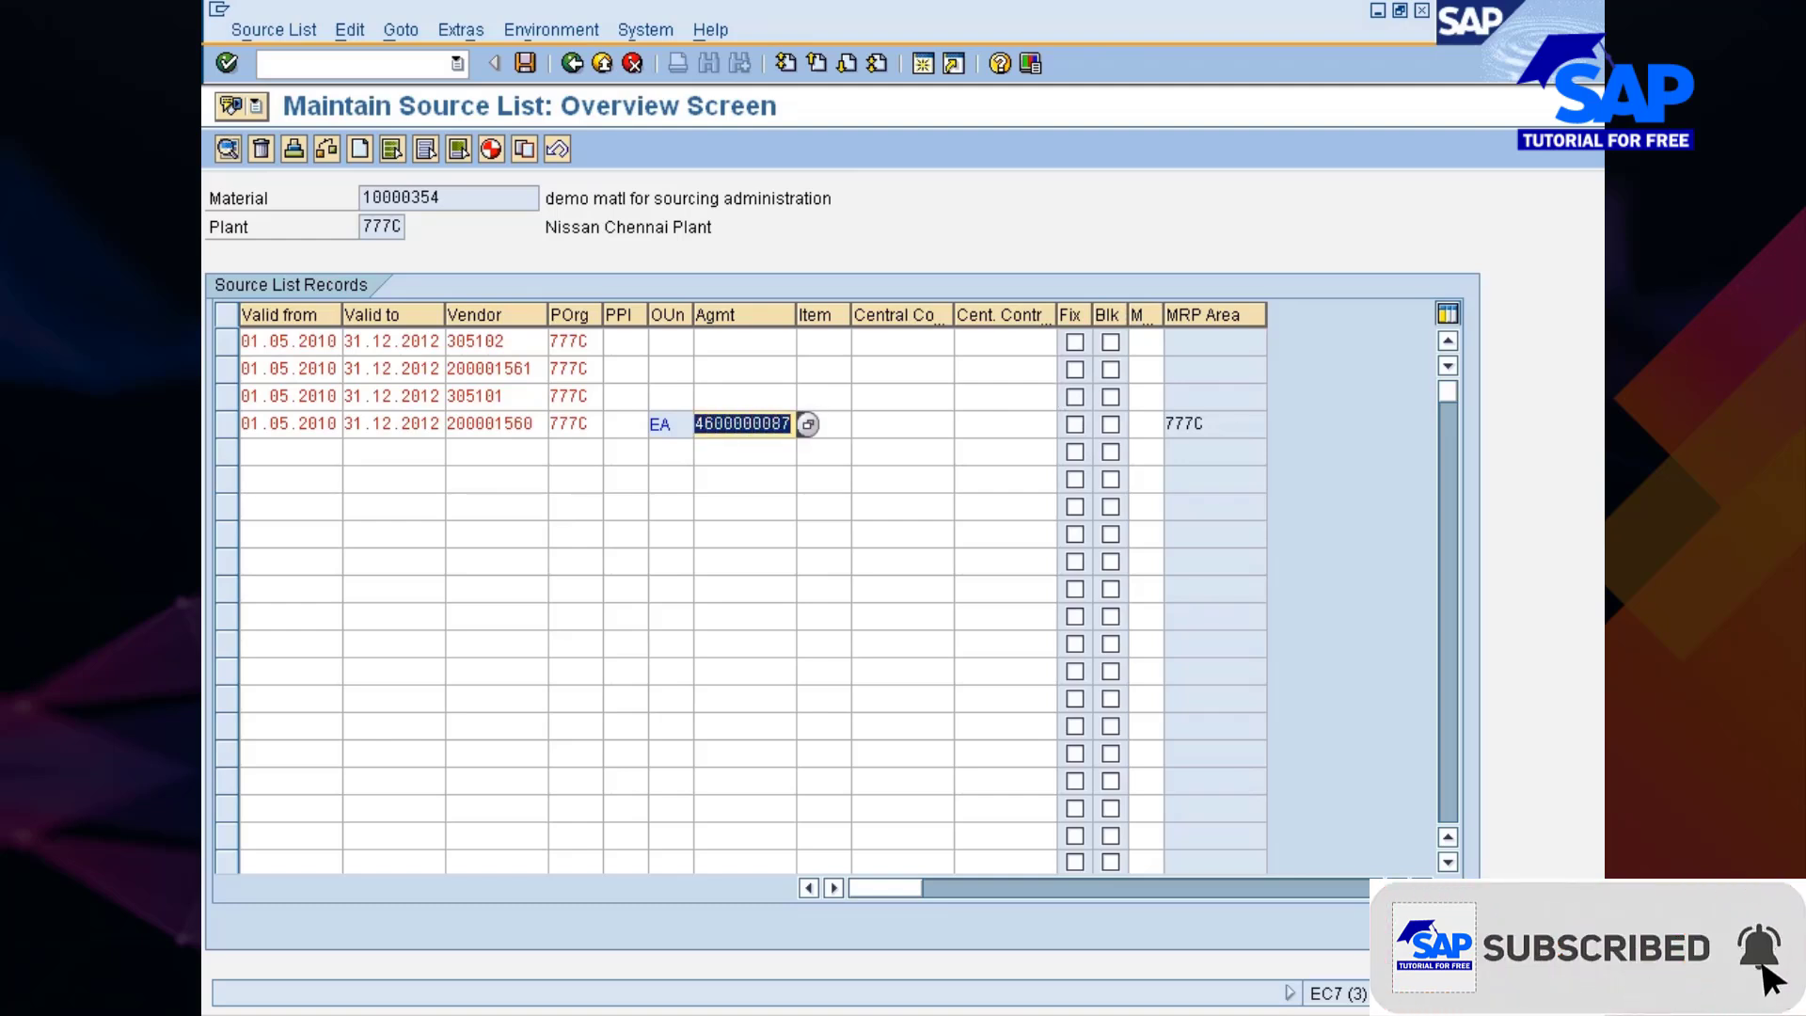
{"action": "left_click", "coordinate": [813, 425]}
{"action": "key", "text": "Tab"}
{"action": "key", "text": "Tab"}
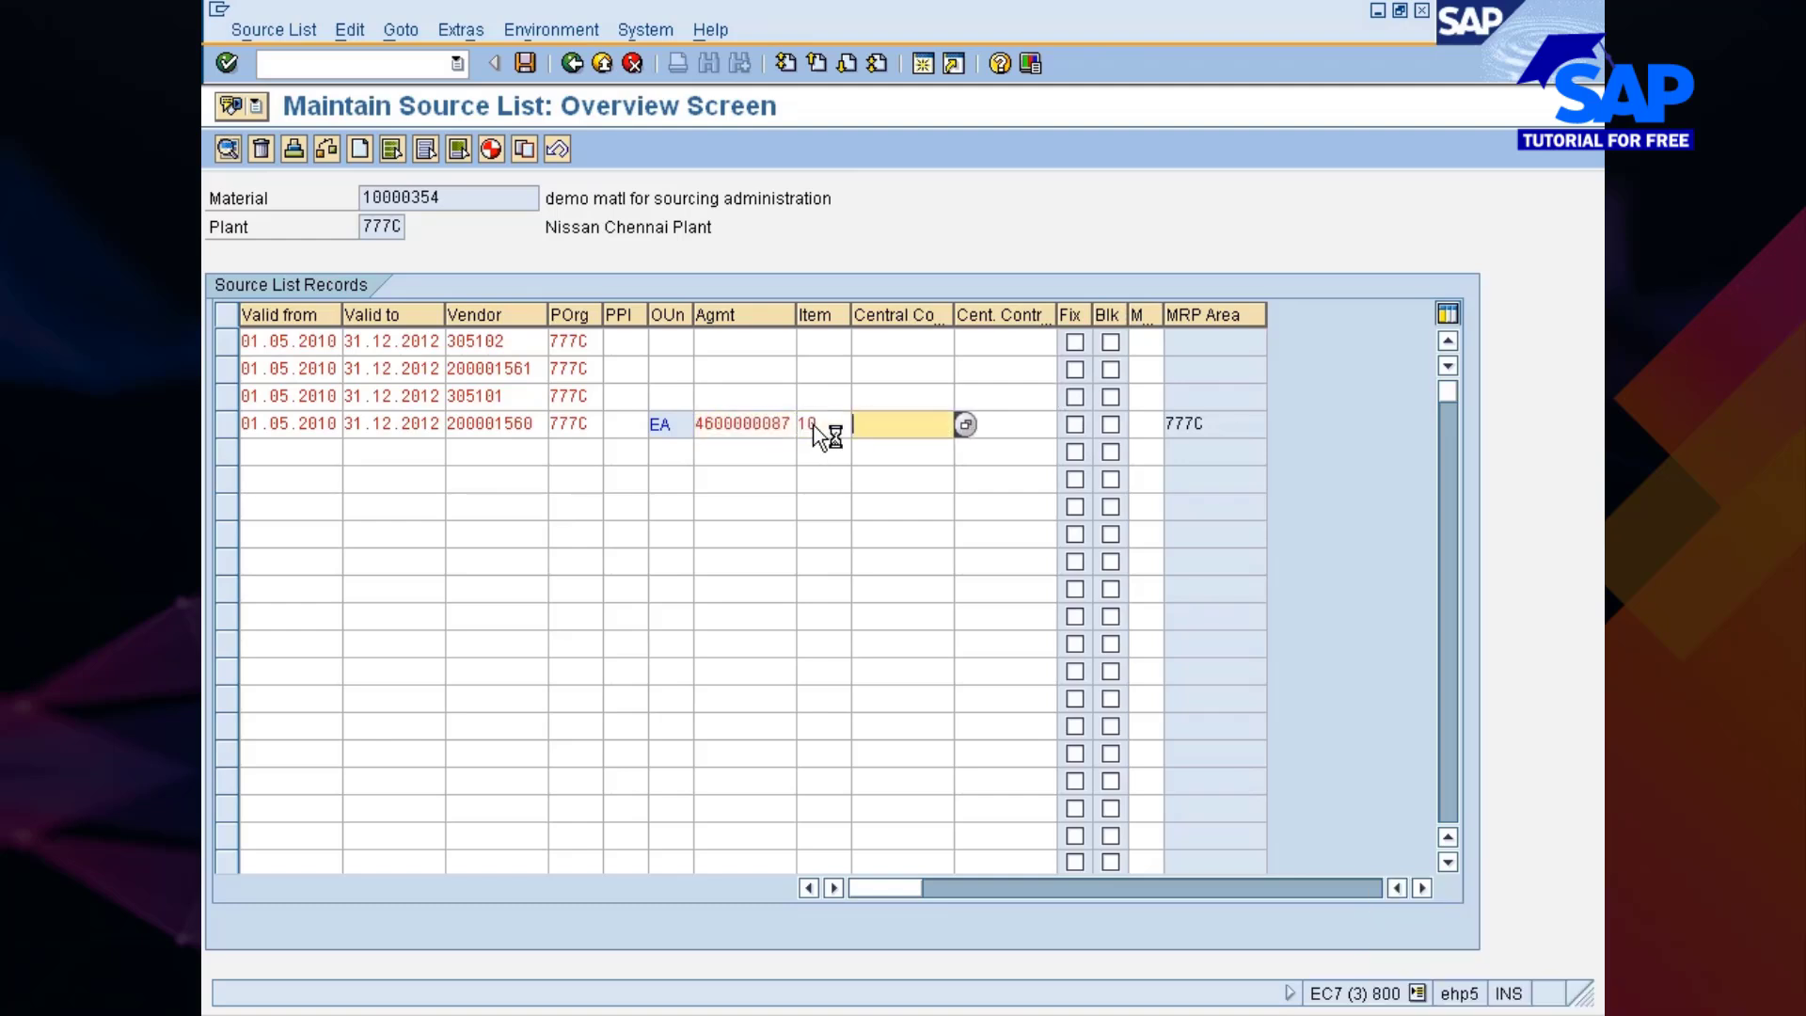
Enter the copied agreement number and item 10 as the central contract of the fourth source list record
{"action": "key", "text": "ctrl+v"}
{"action": "key", "text": "Tab"}
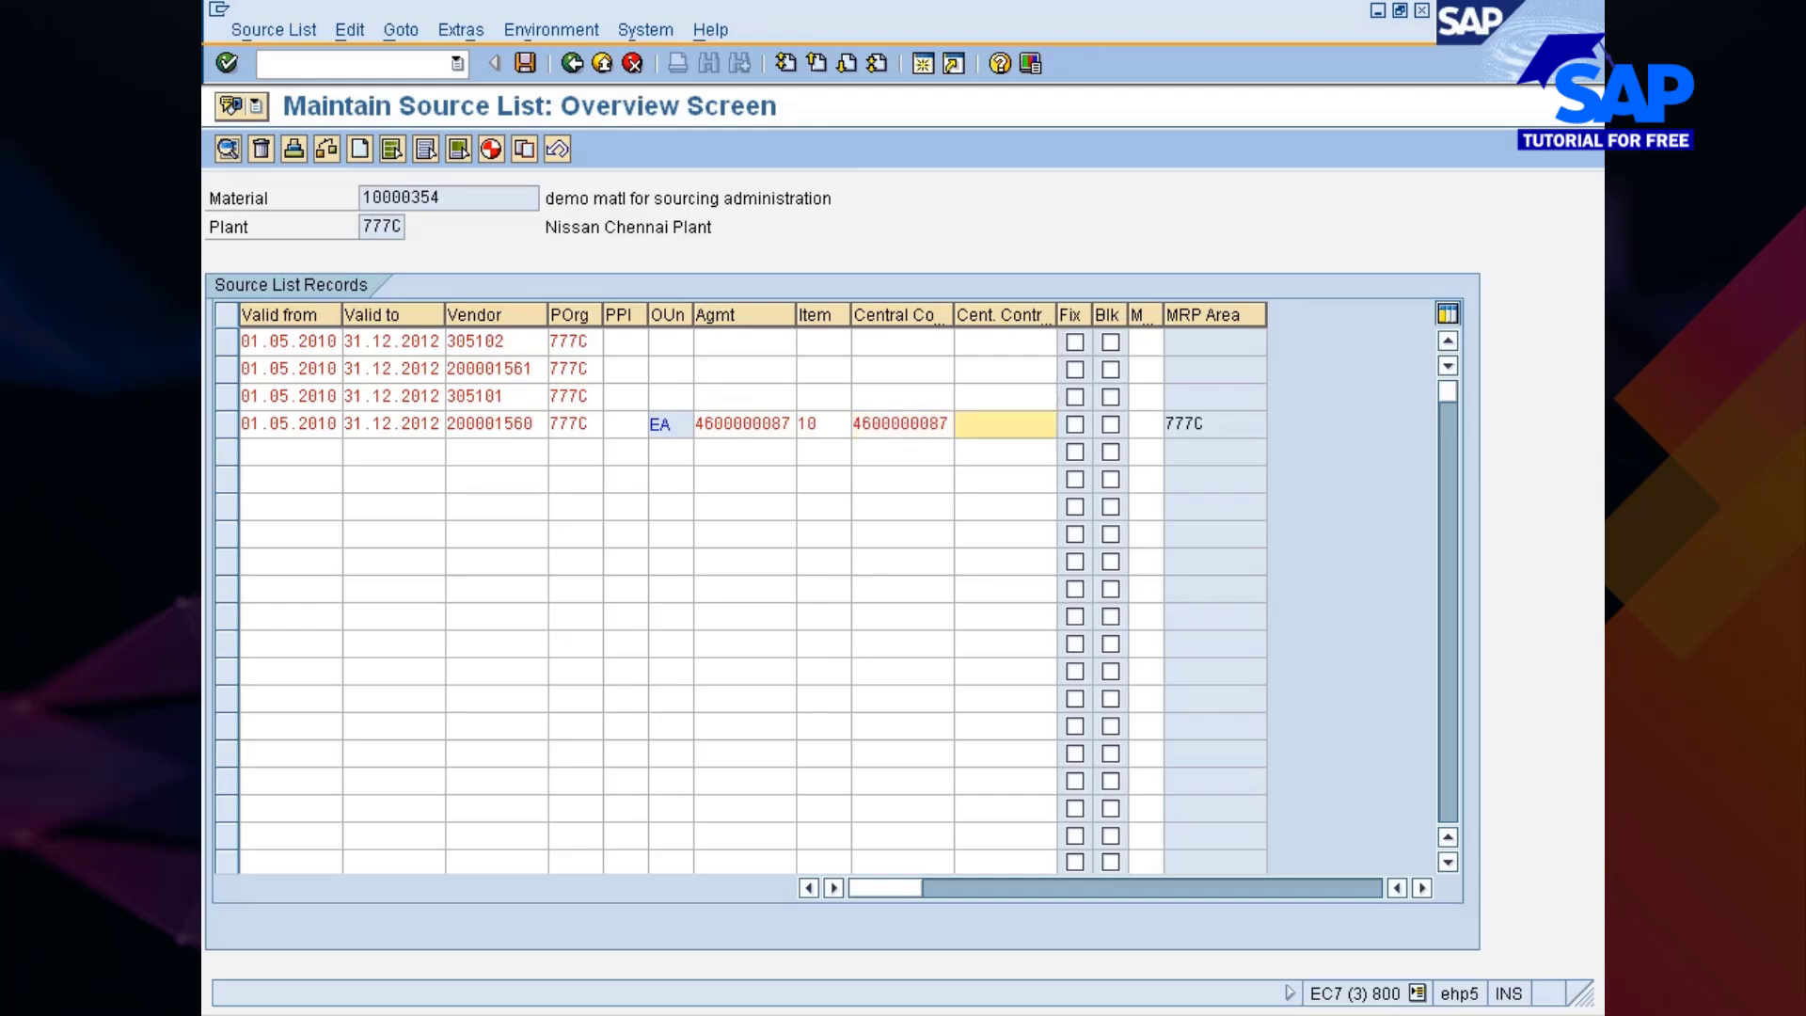
{"action": "type", "text": "10"}
Clear the regular agreement and item of the fourth source list record and try to validate it with only the central contract
{"action": "left_click", "coordinate": [745, 424]}
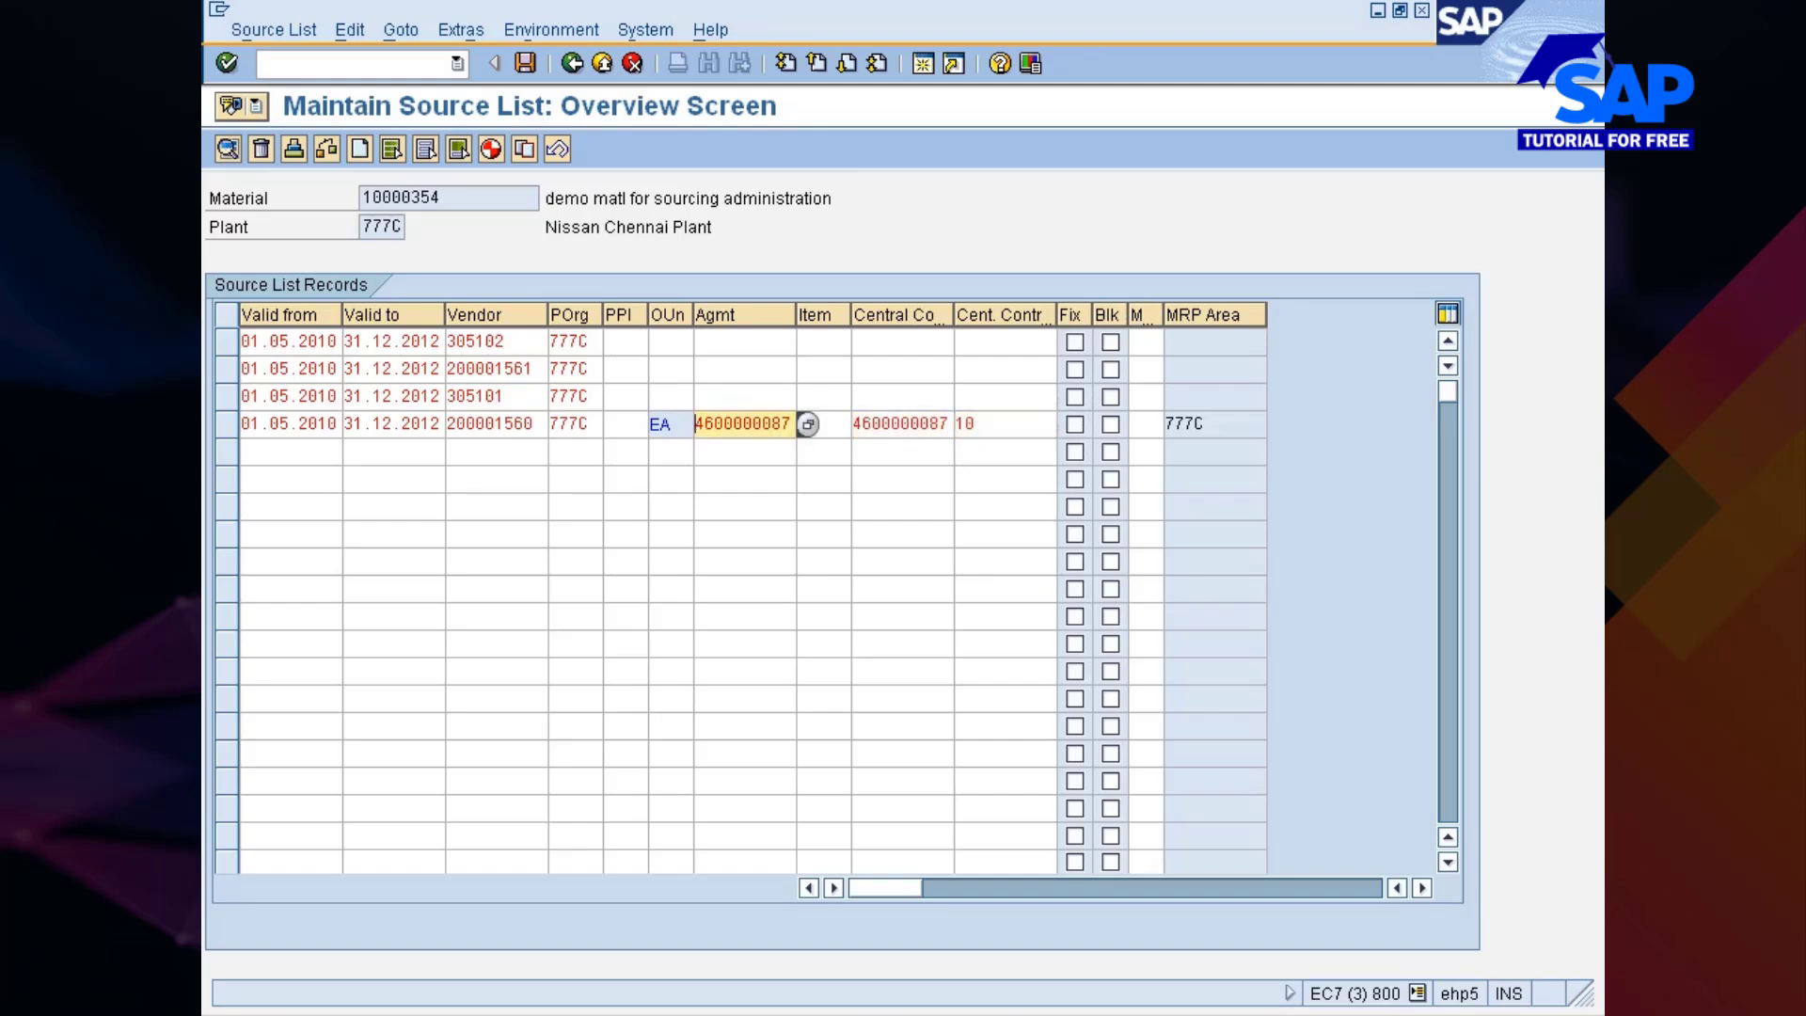
{"action": "key", "text": "shift+Tab"}
{"action": "key", "text": "Tab"}
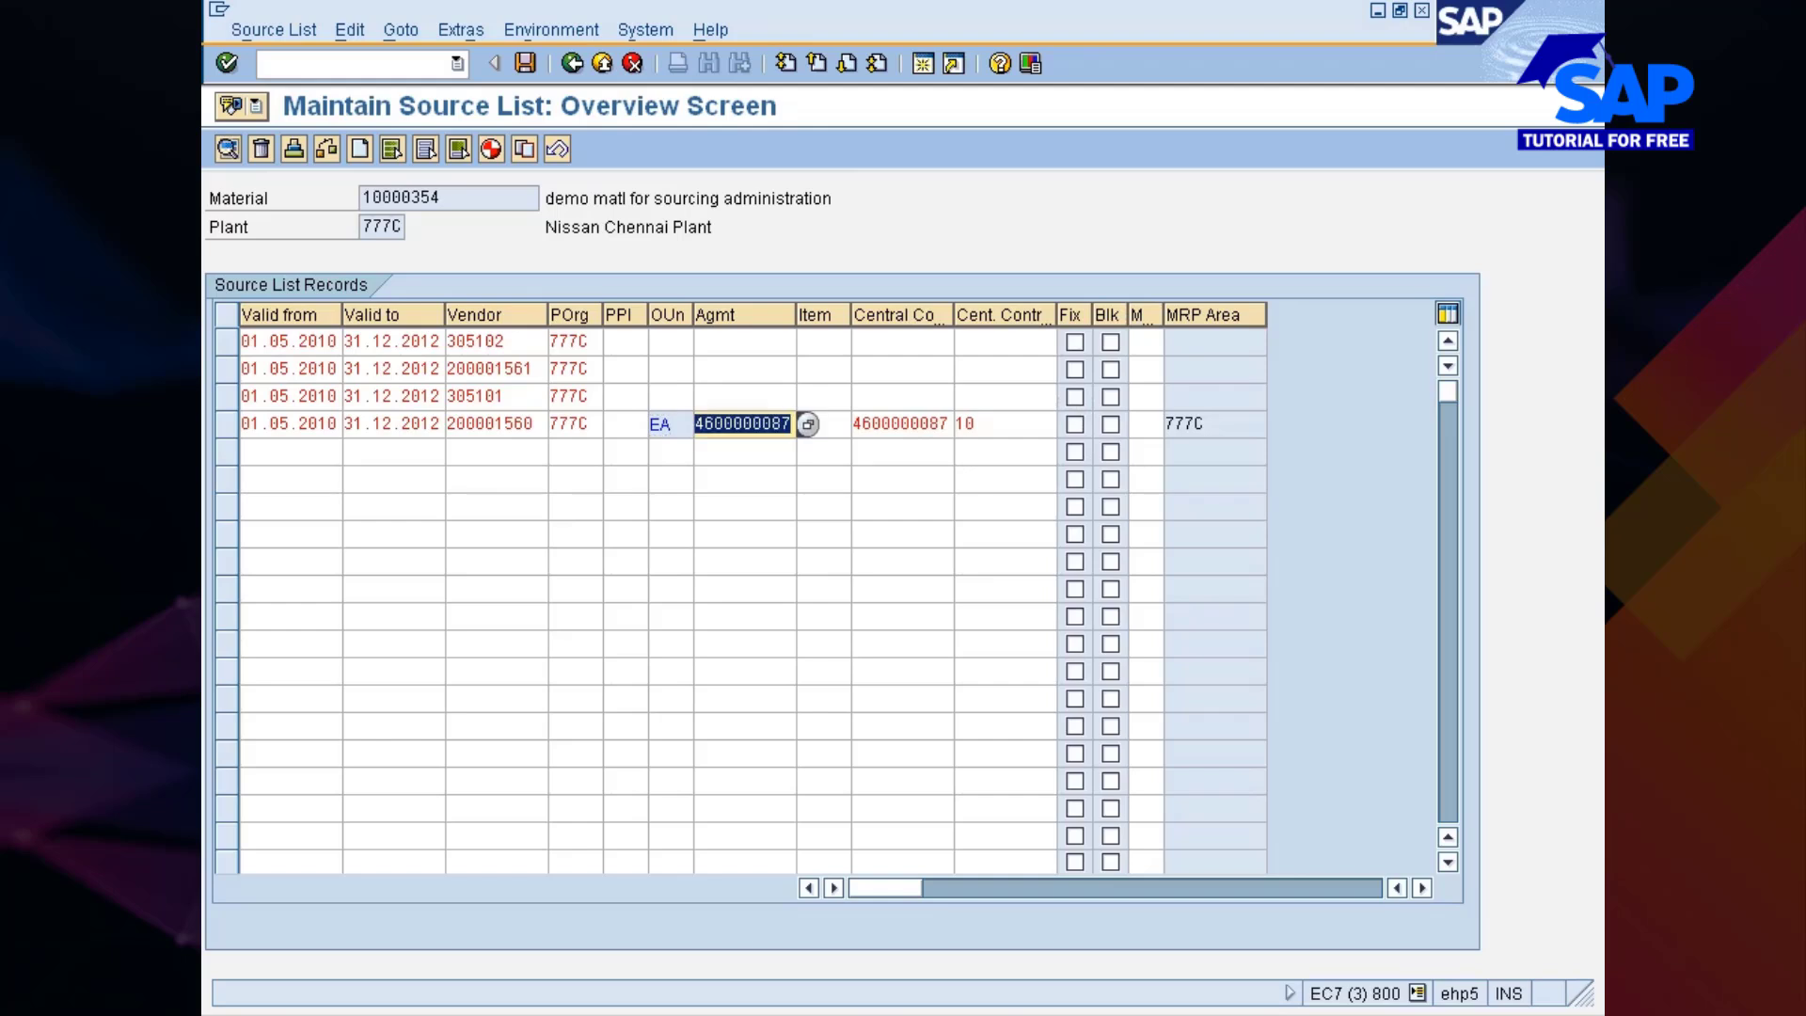
{"action": "key", "text": "Delete"}
{"action": "key", "text": "Tab"}
{"action": "type", "text": "10"}
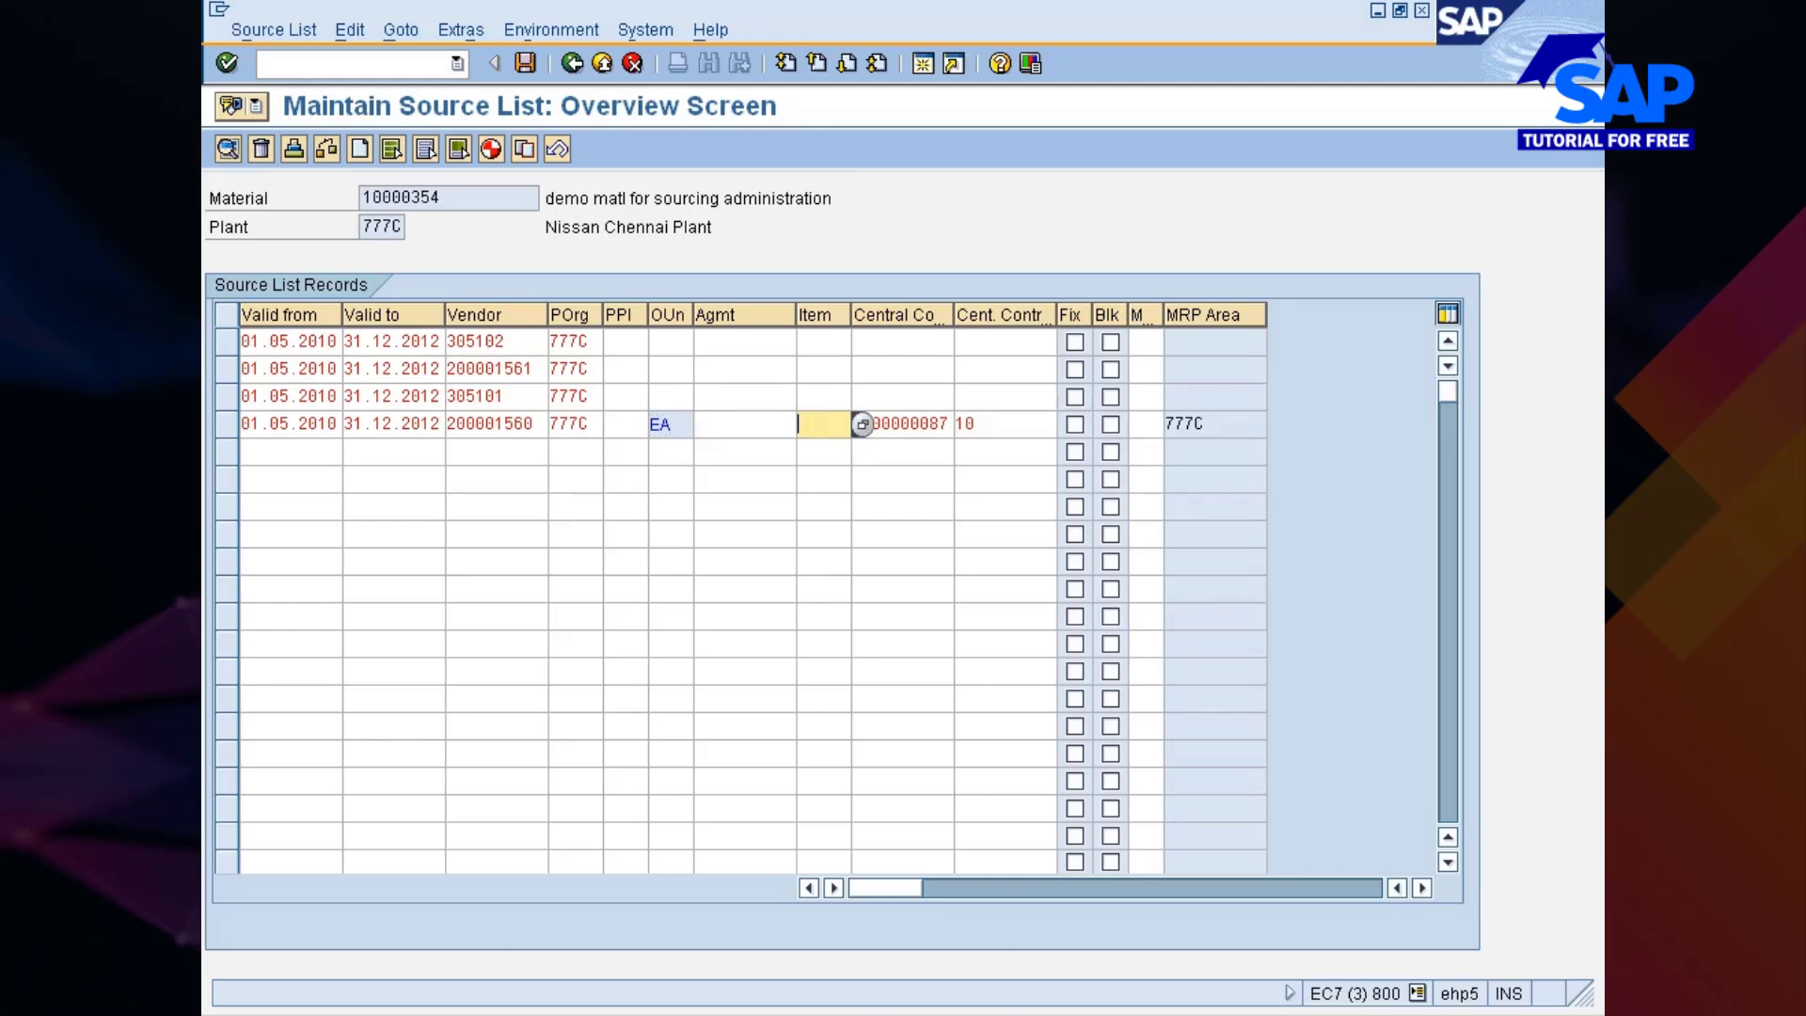
{"action": "key", "text": "Return"}
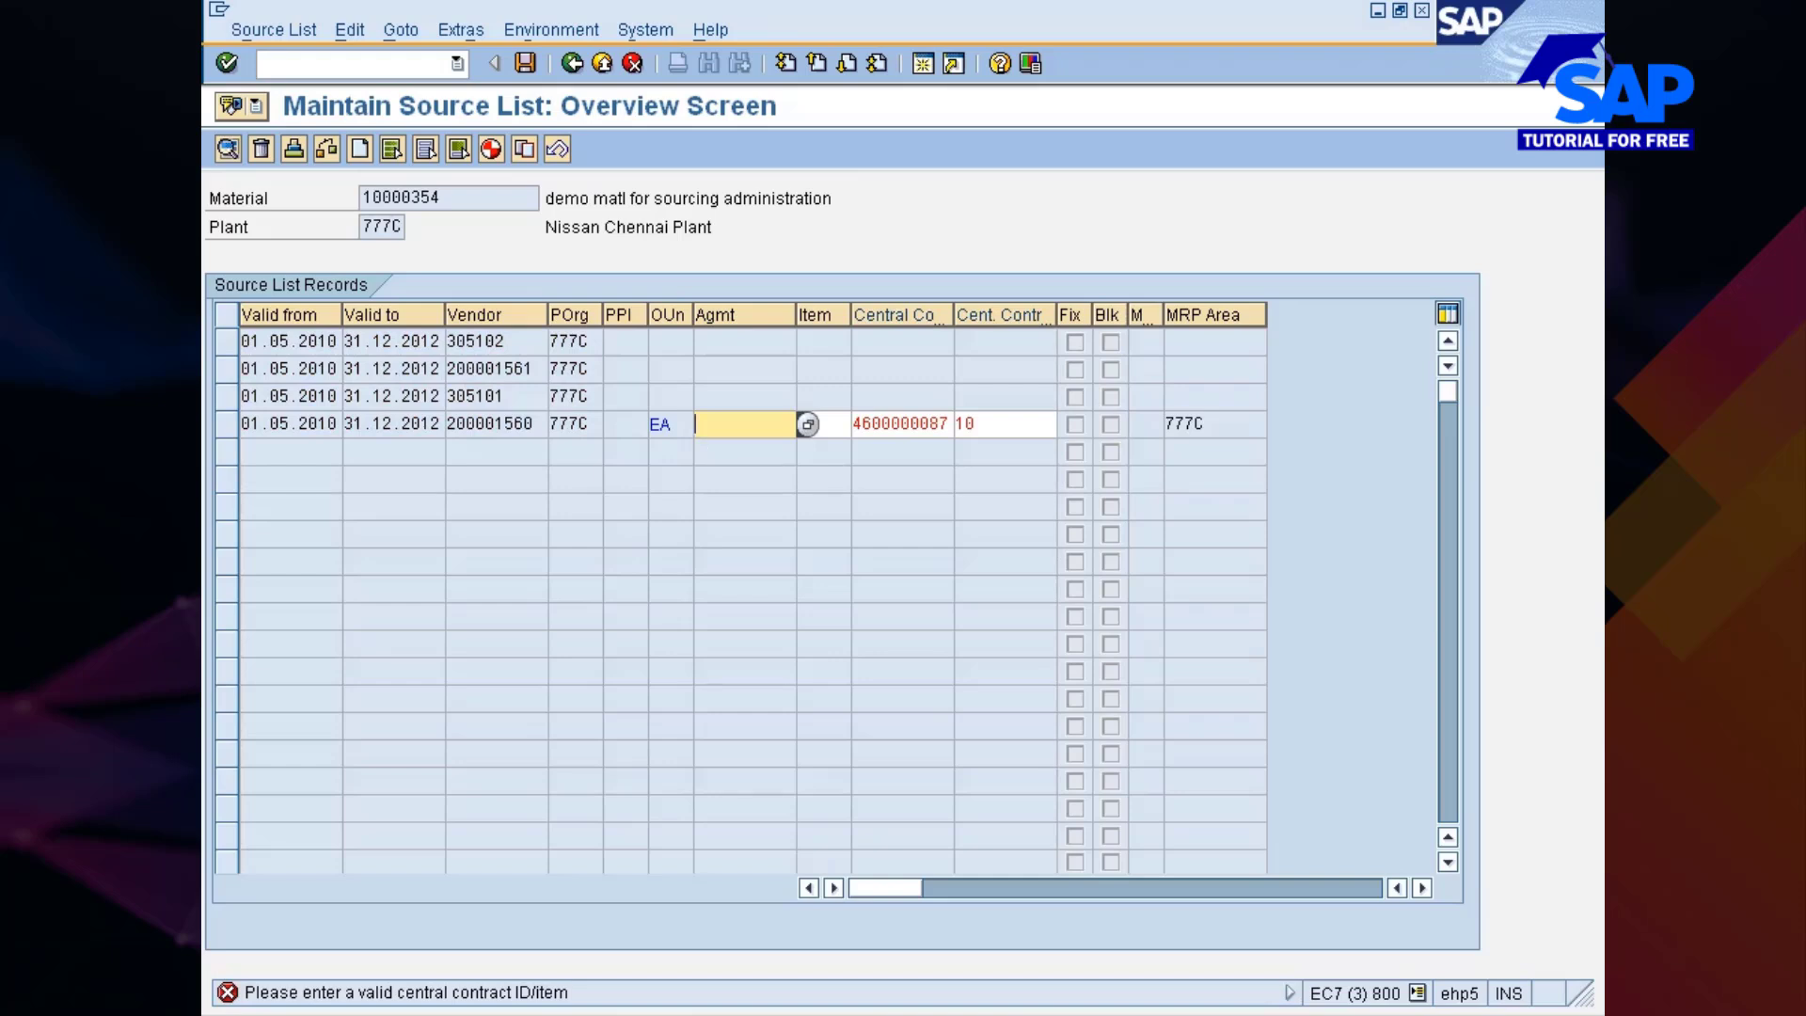
Check the agreement number and item in the contract's item overview, and return to source list maintenance
{"action": "left_click", "coordinate": [939, 424]}
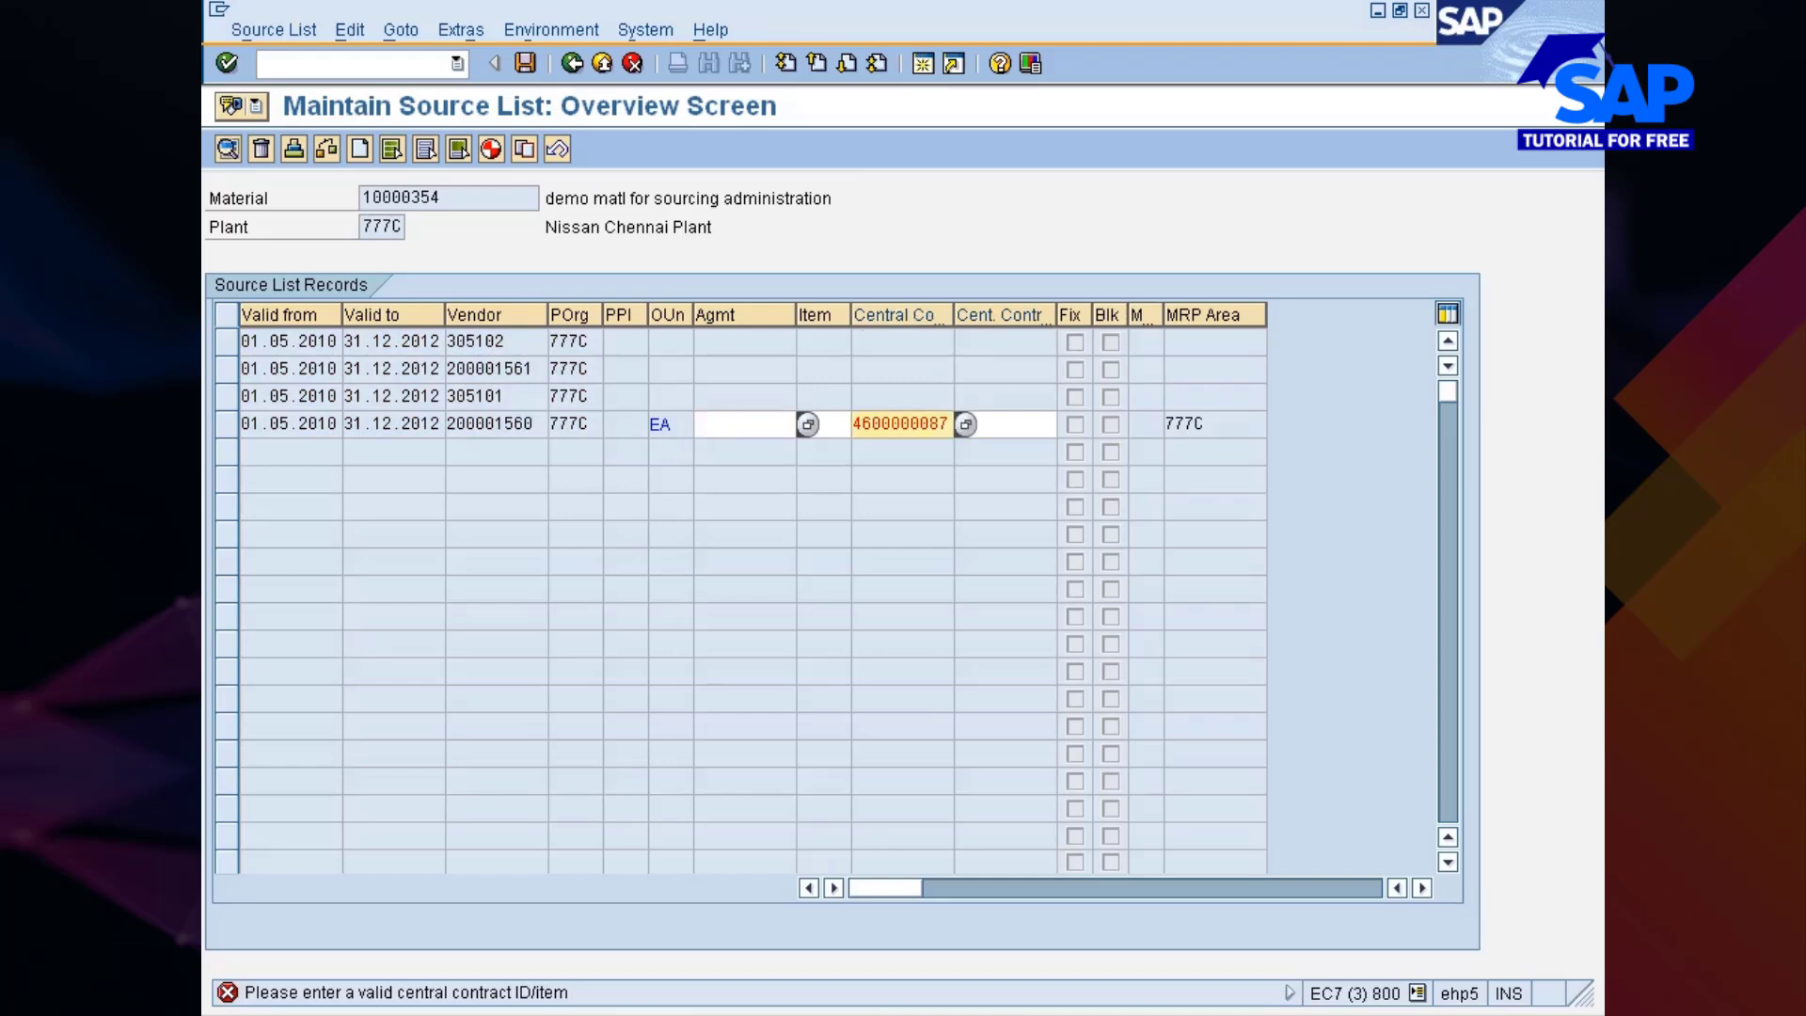
{"action": "key", "text": "alt+Tab"}
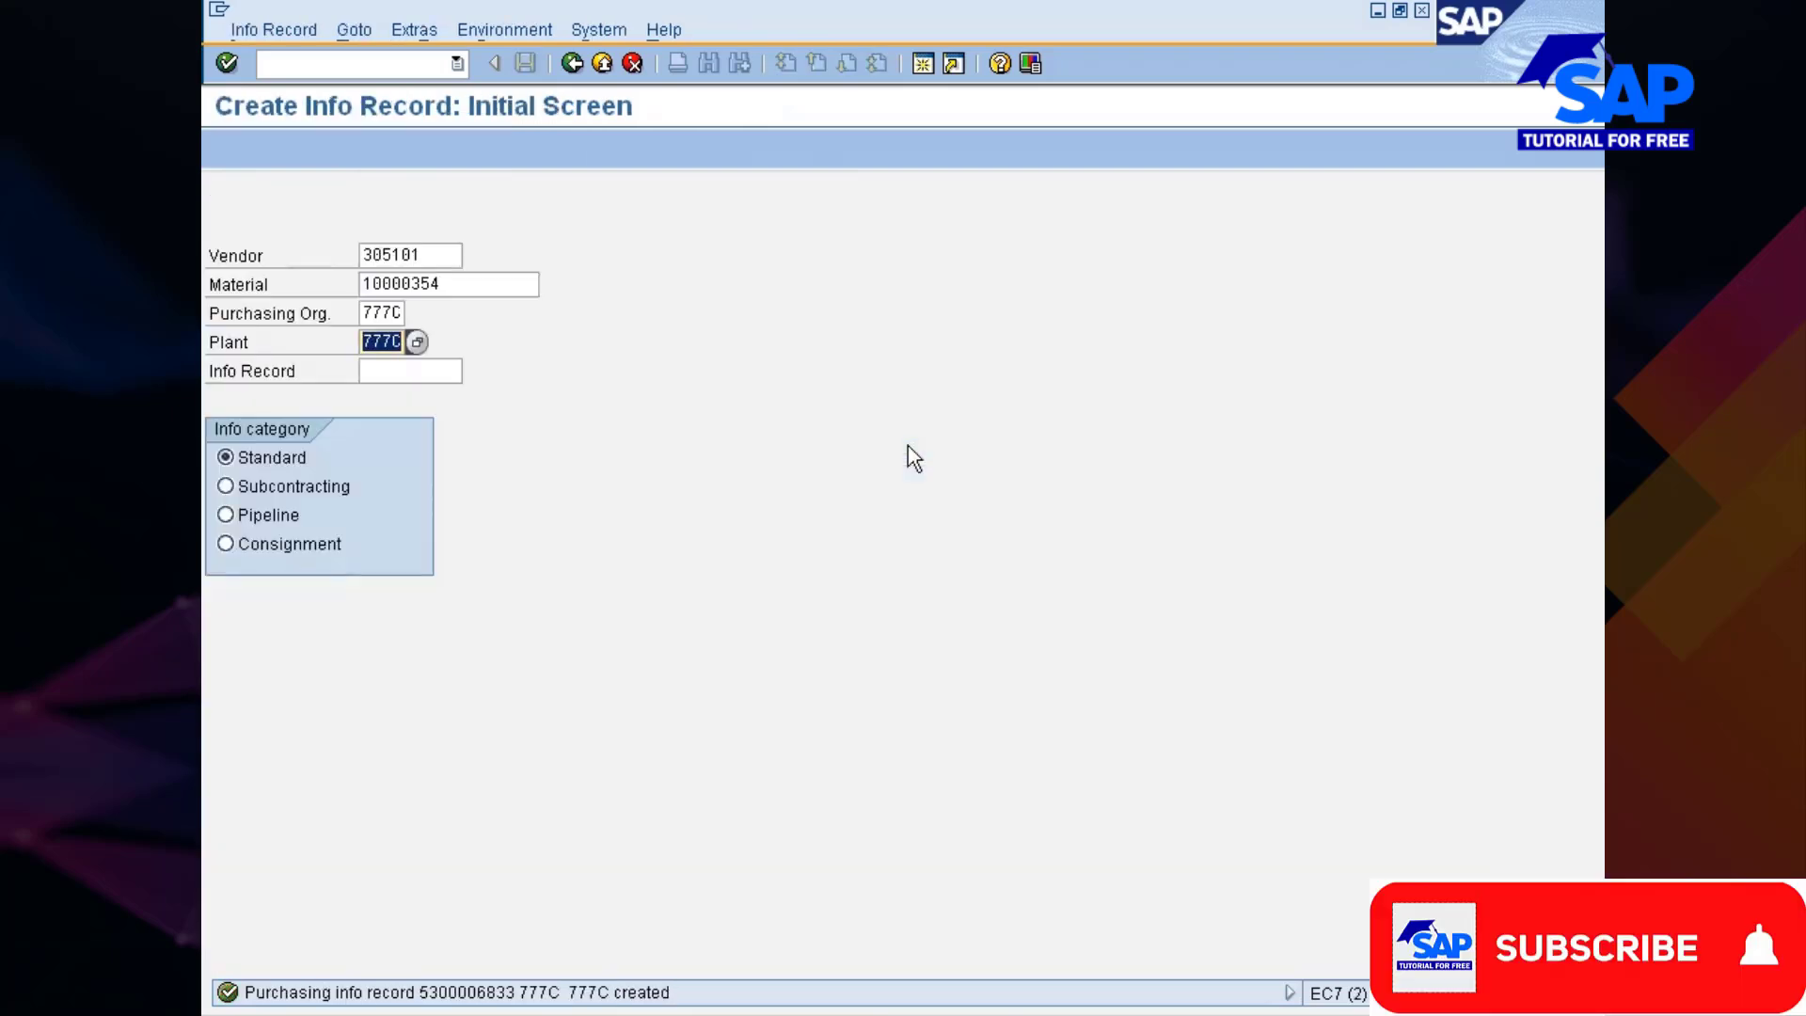
{"action": "key", "text": "alt+Tab"}
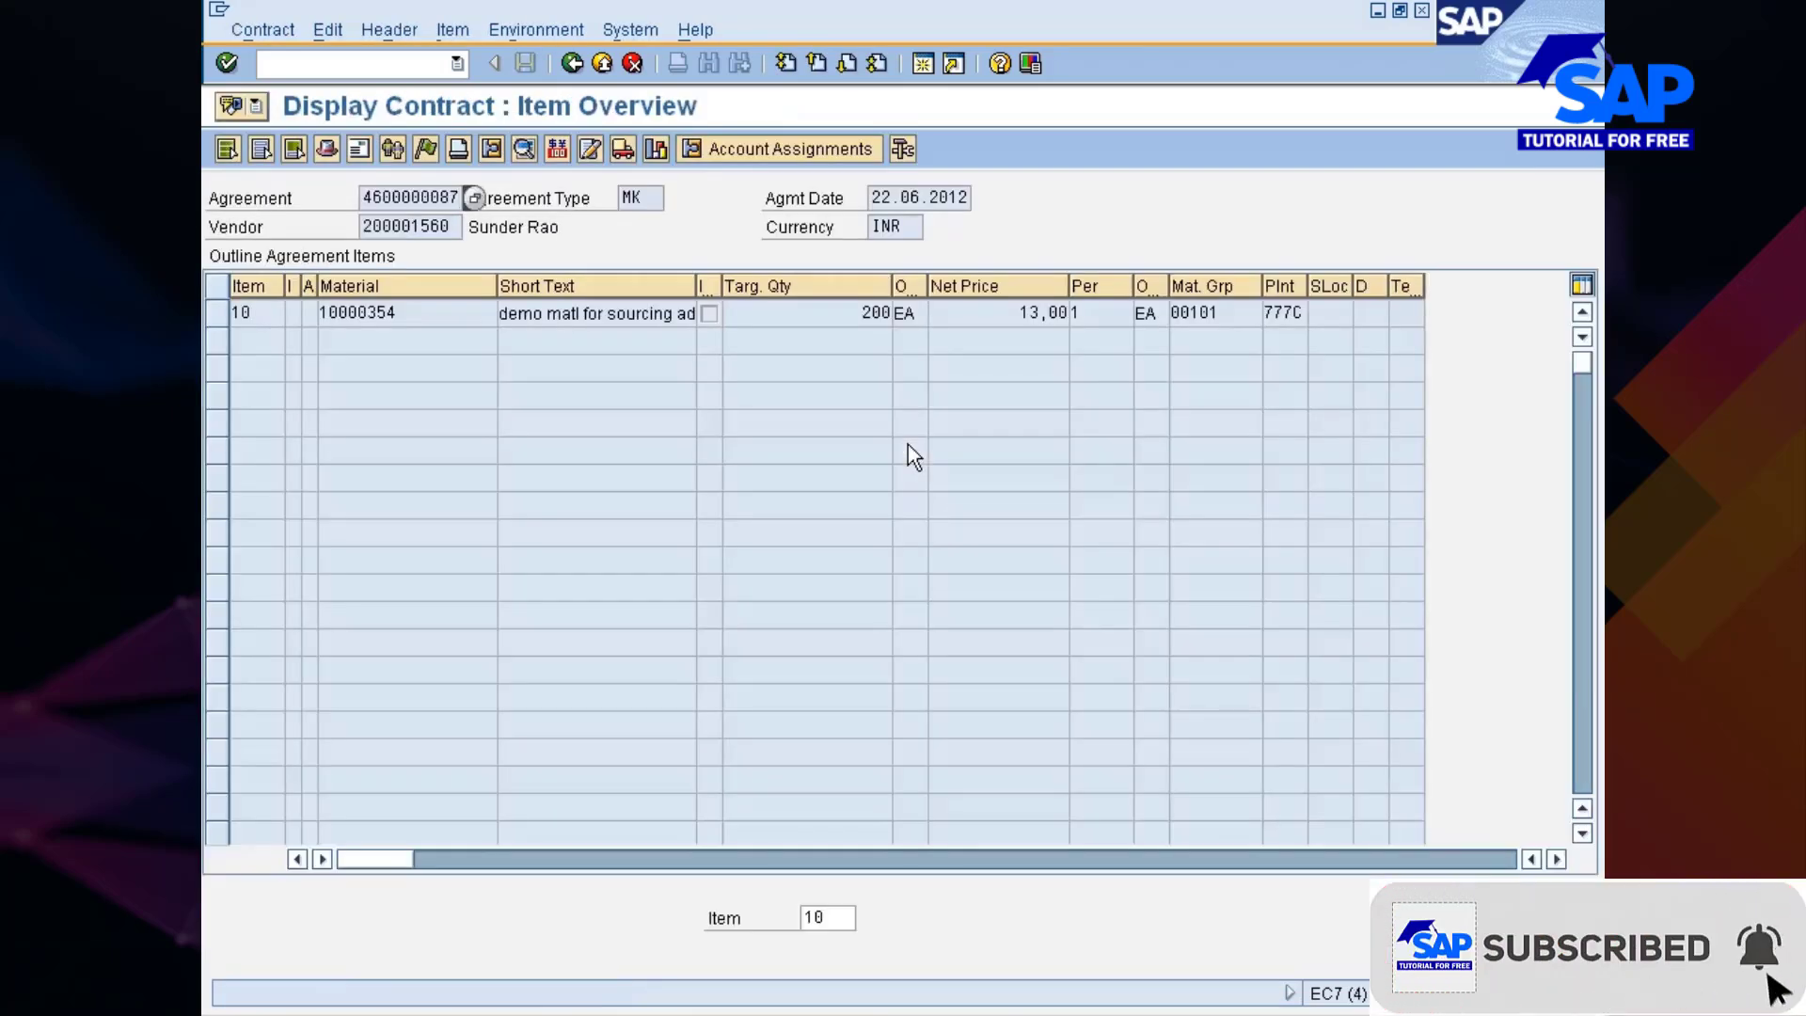
{"action": "key", "text": "Return"}
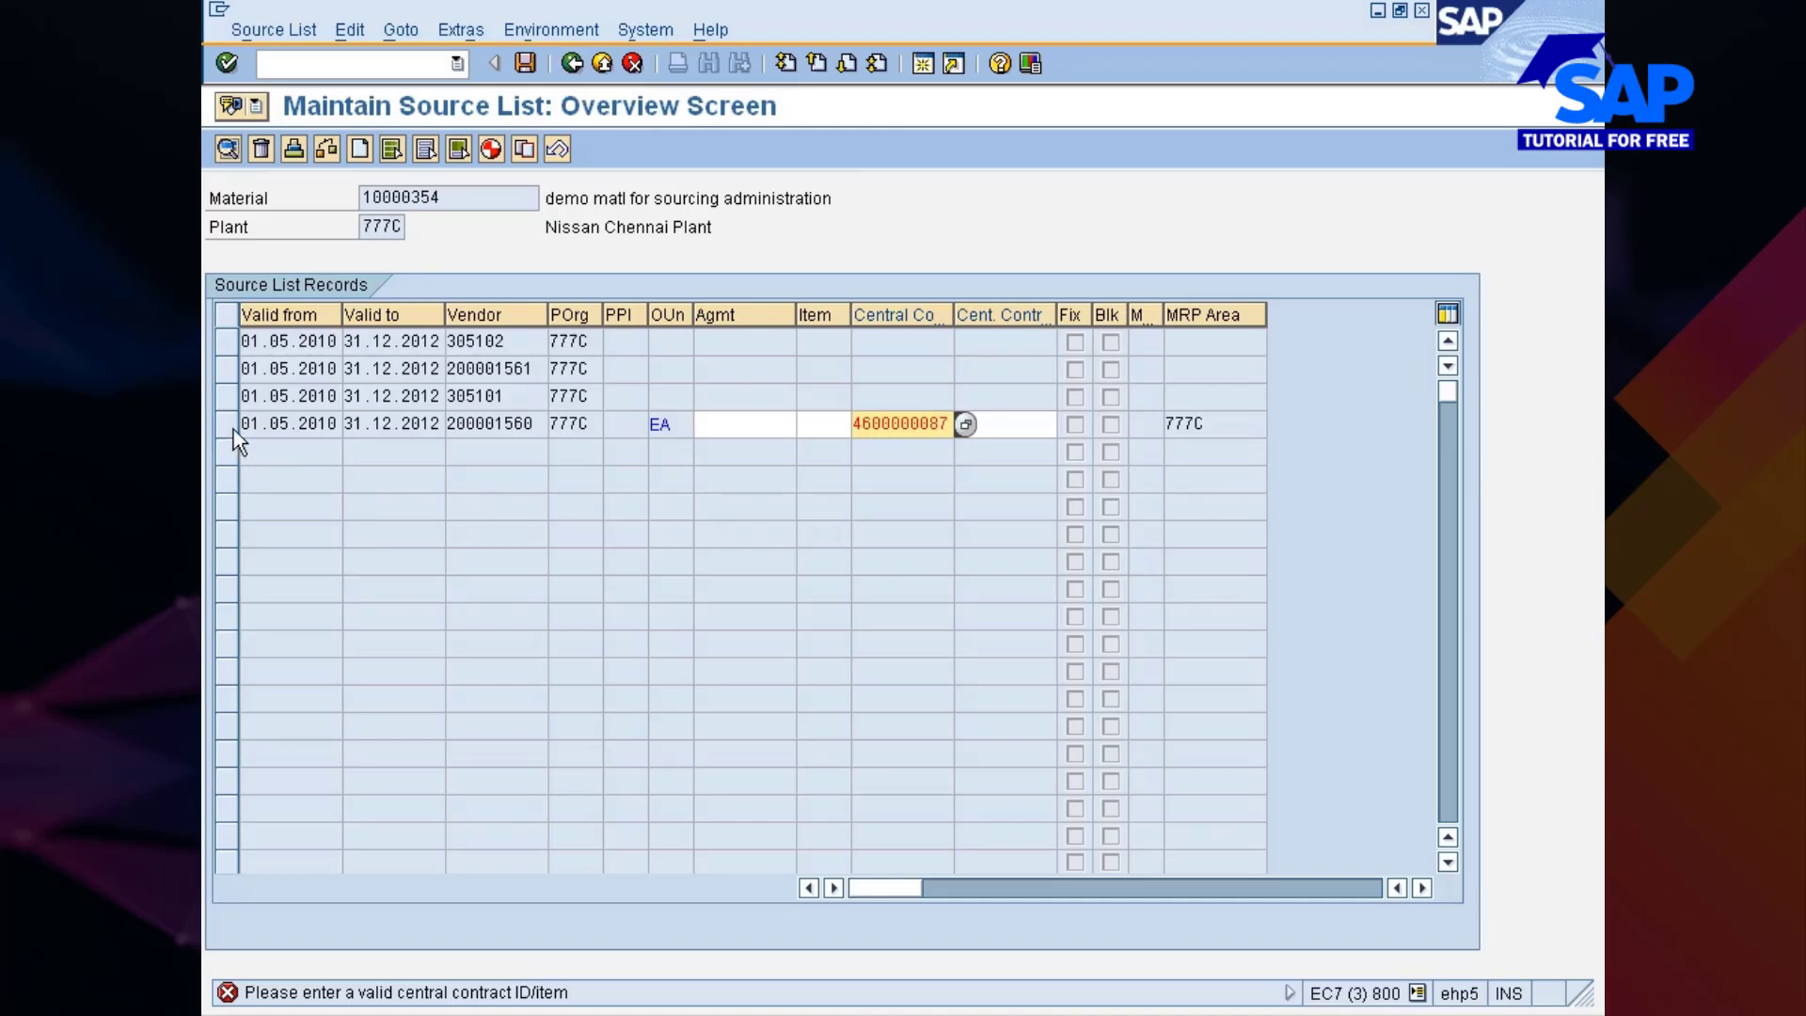
Clear the central contract item and number from the fourth source list record and validate the entry
{"action": "left_click", "coordinate": [1008, 424]}
{"action": "type", "text": "10"}
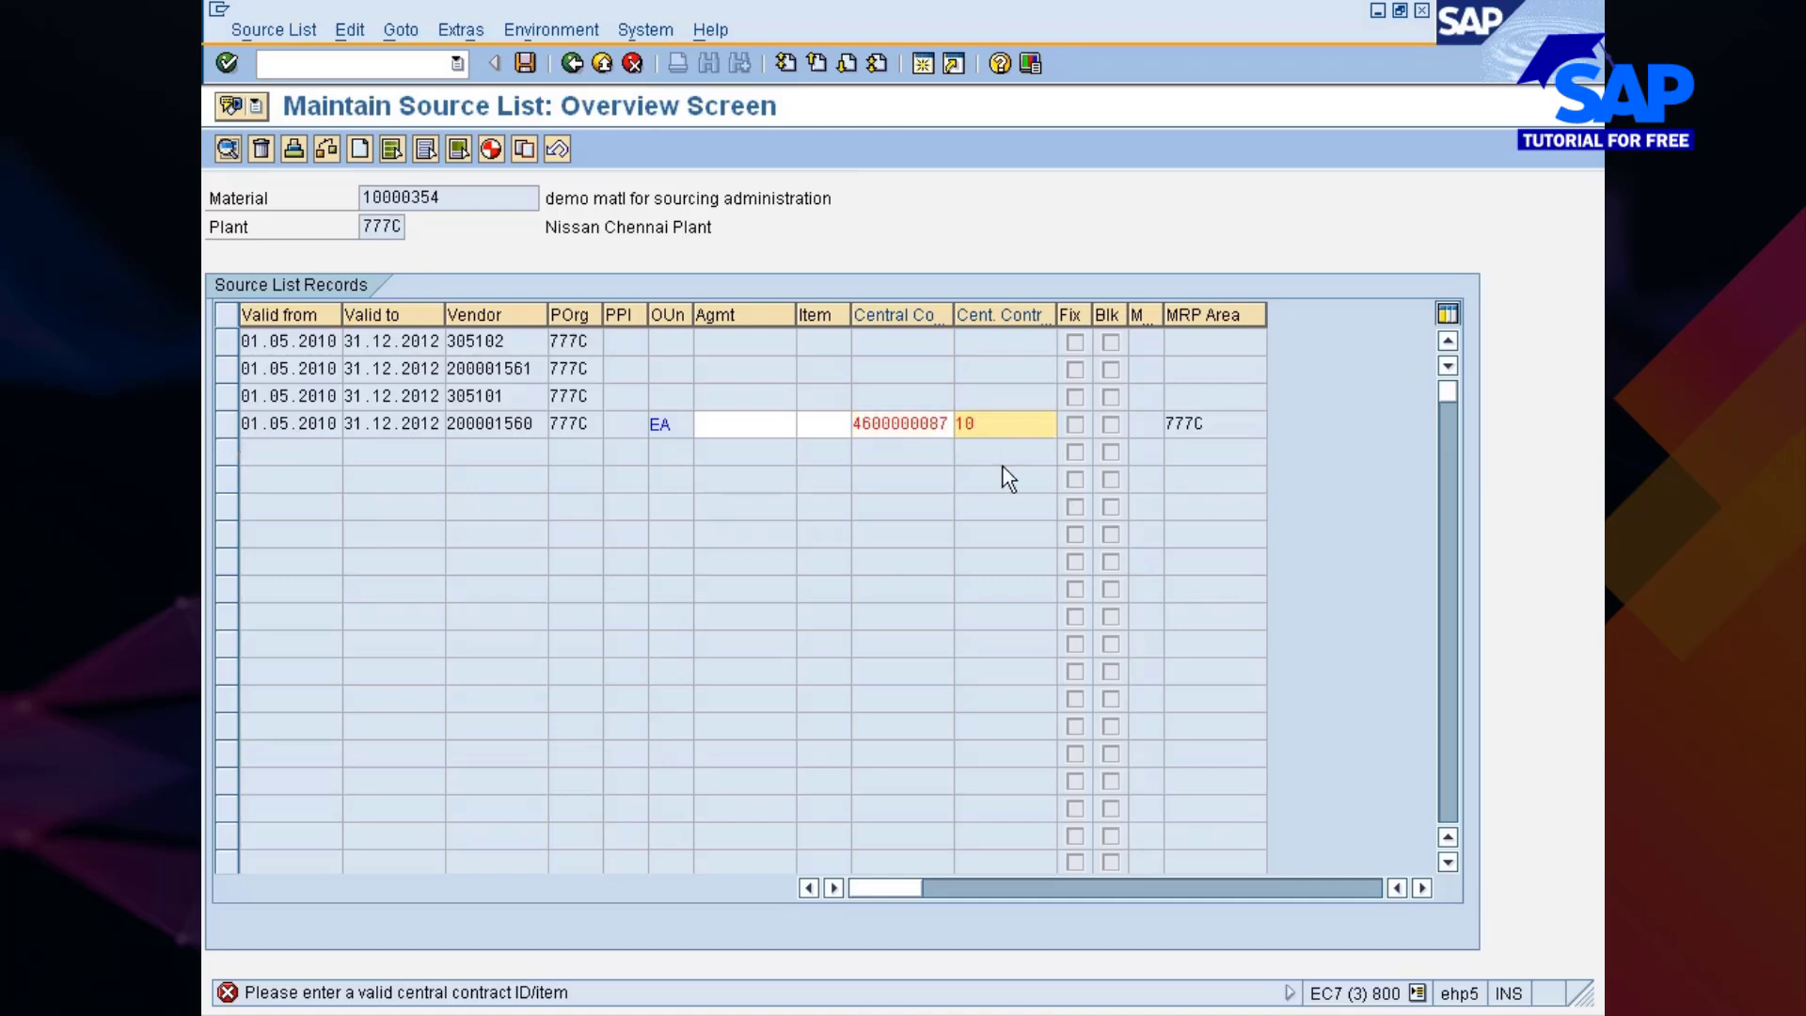
{"action": "key", "text": "BackSpace"}
{"action": "key", "text": "BackSpace"}
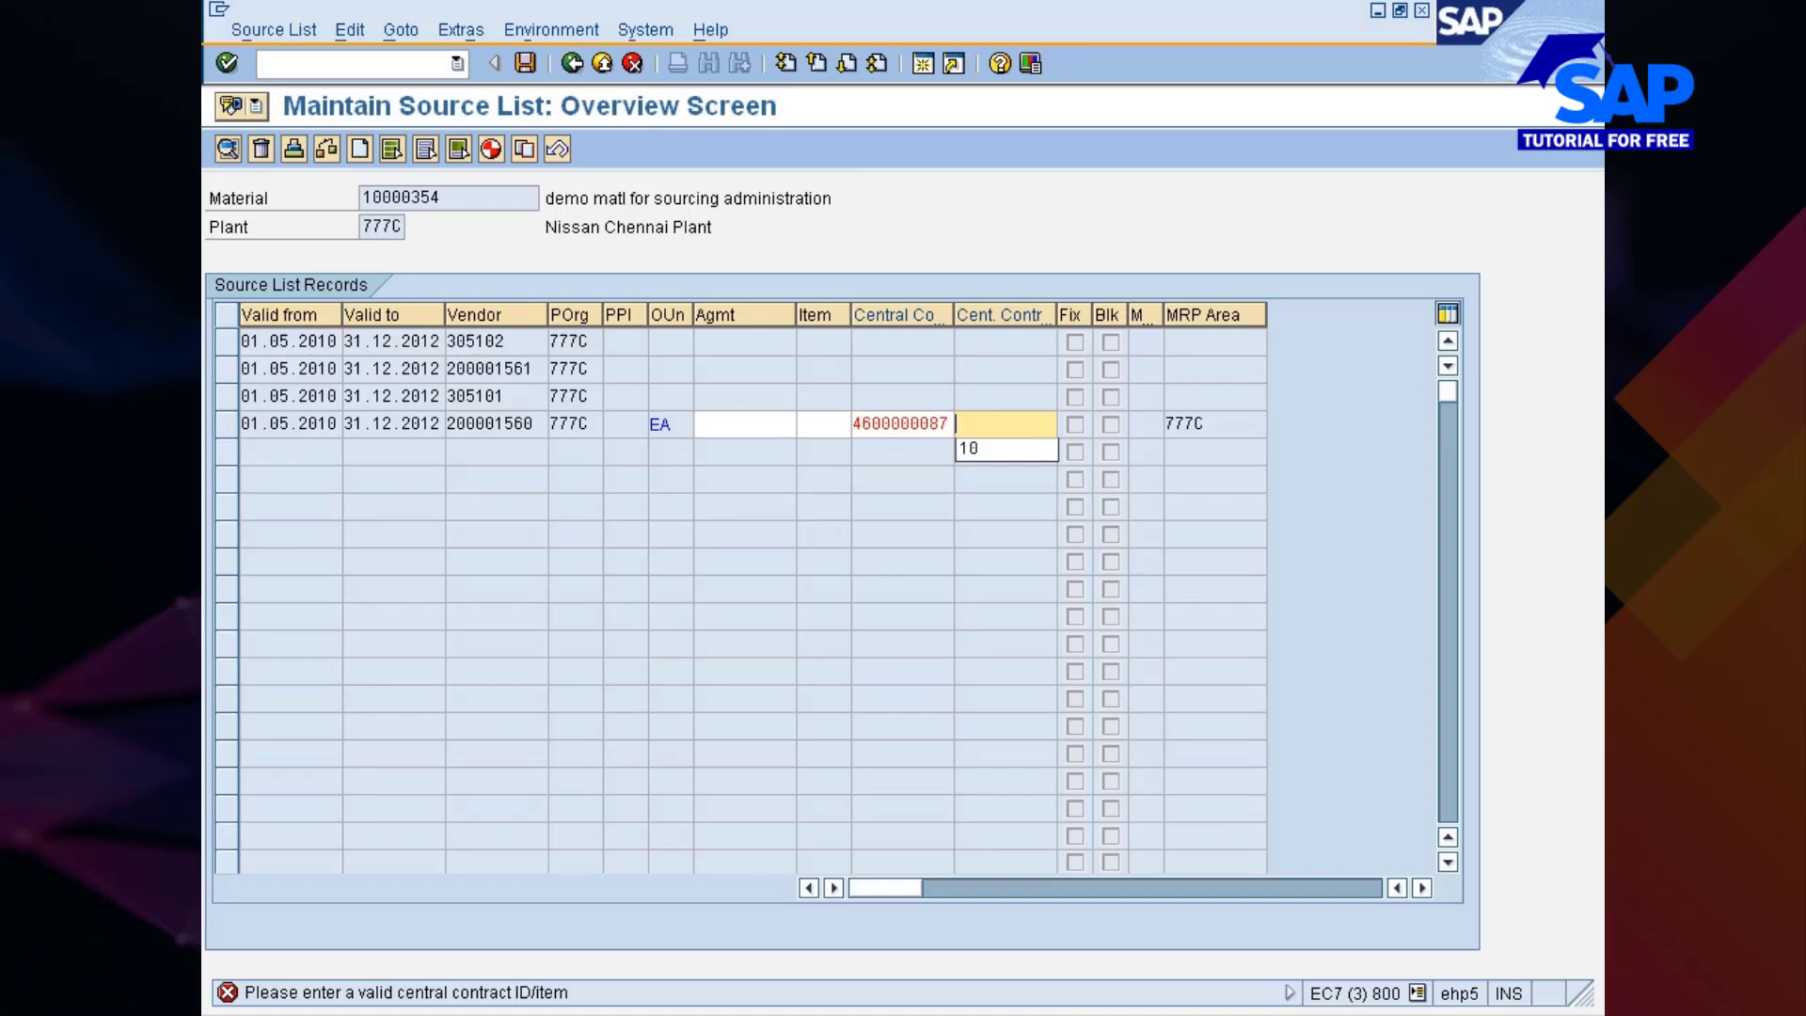
{"action": "key", "text": "Return"}
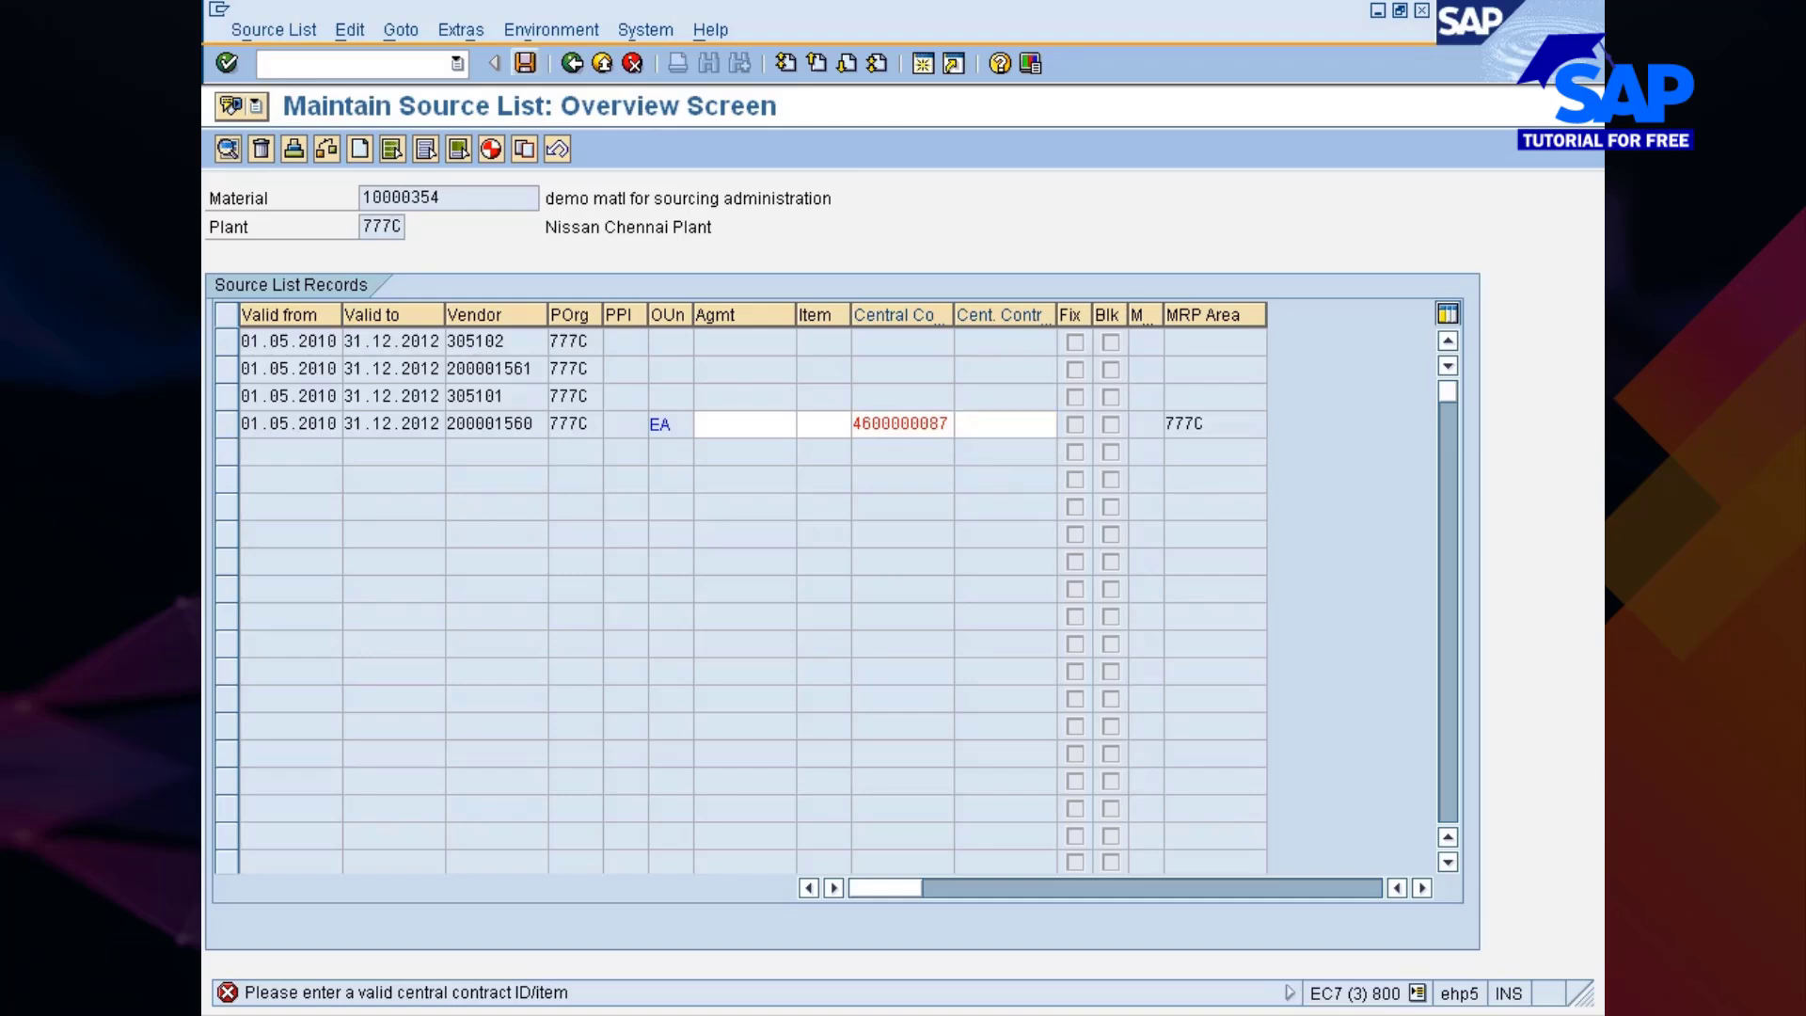
{"action": "left_click_drag", "start_coordinate": [854, 423], "coordinate": [959, 423]}
{"action": "key", "text": "Delete"}
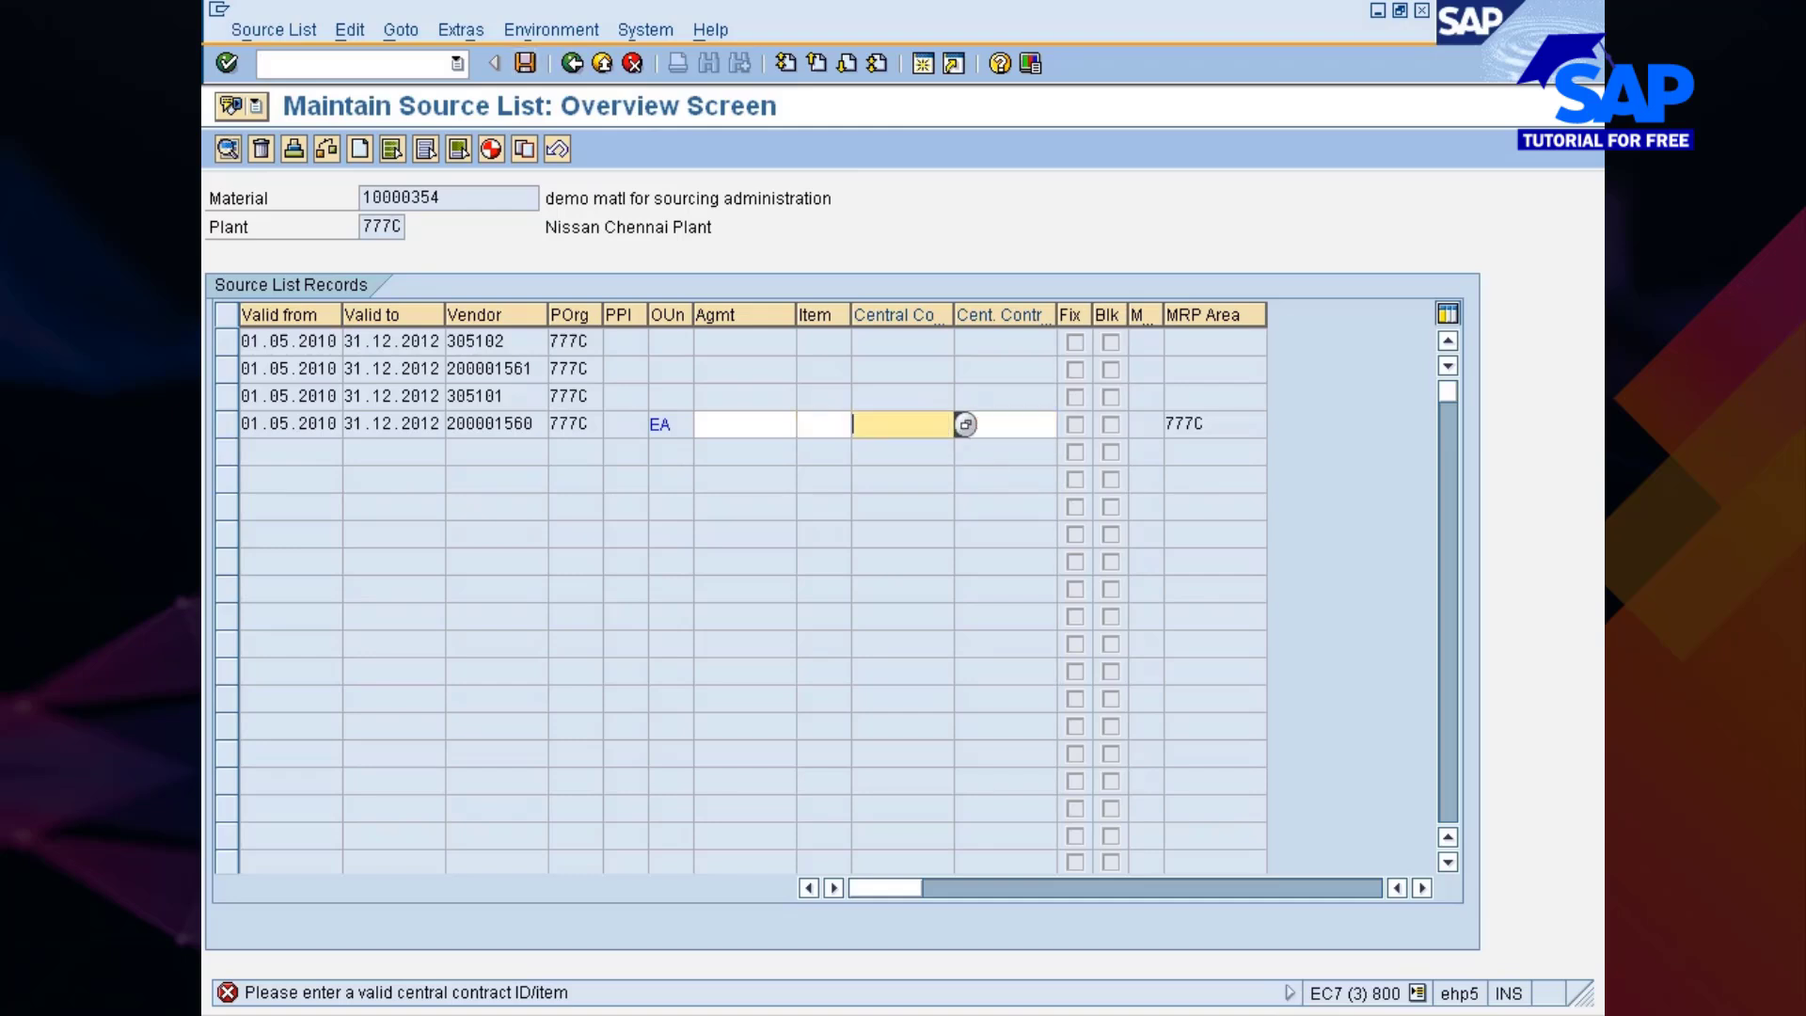
{"action": "key", "text": "Return"}
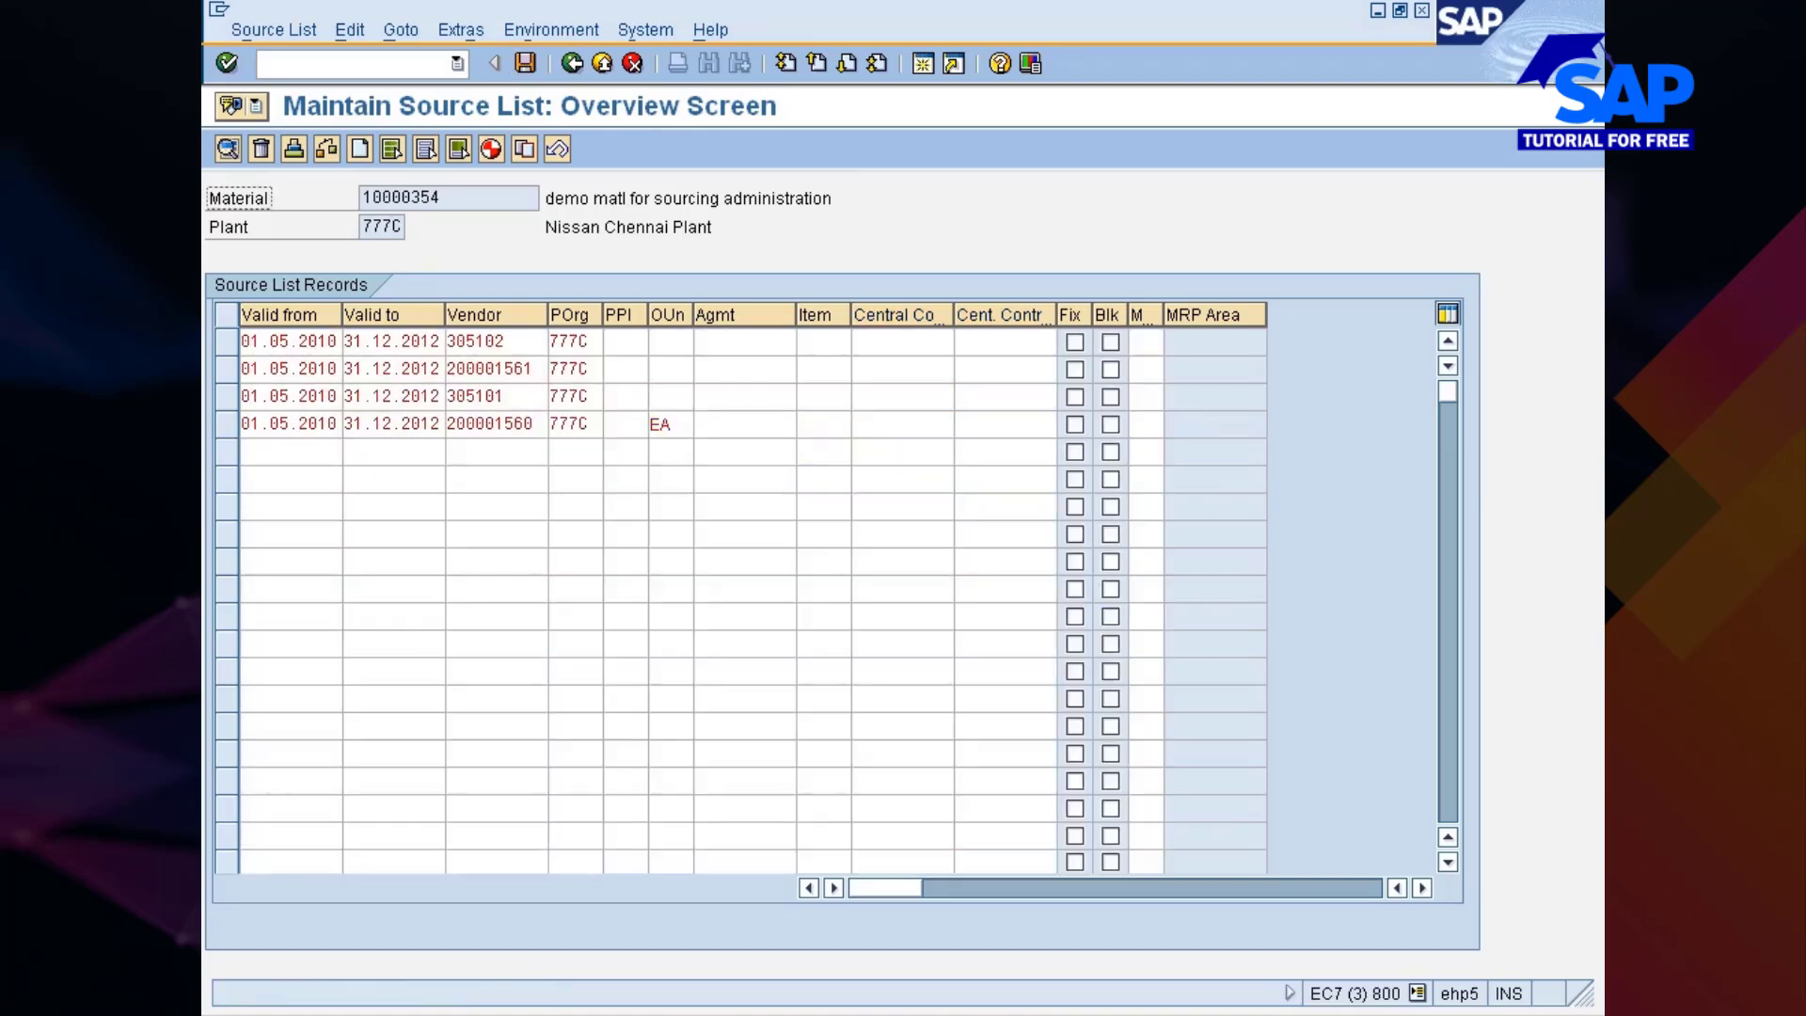
Delete the fourth source list record, valid from 01.05.2010 to 31.12.2012, and confirm the deletion
{"action": "left_click", "coordinate": [227, 424]}
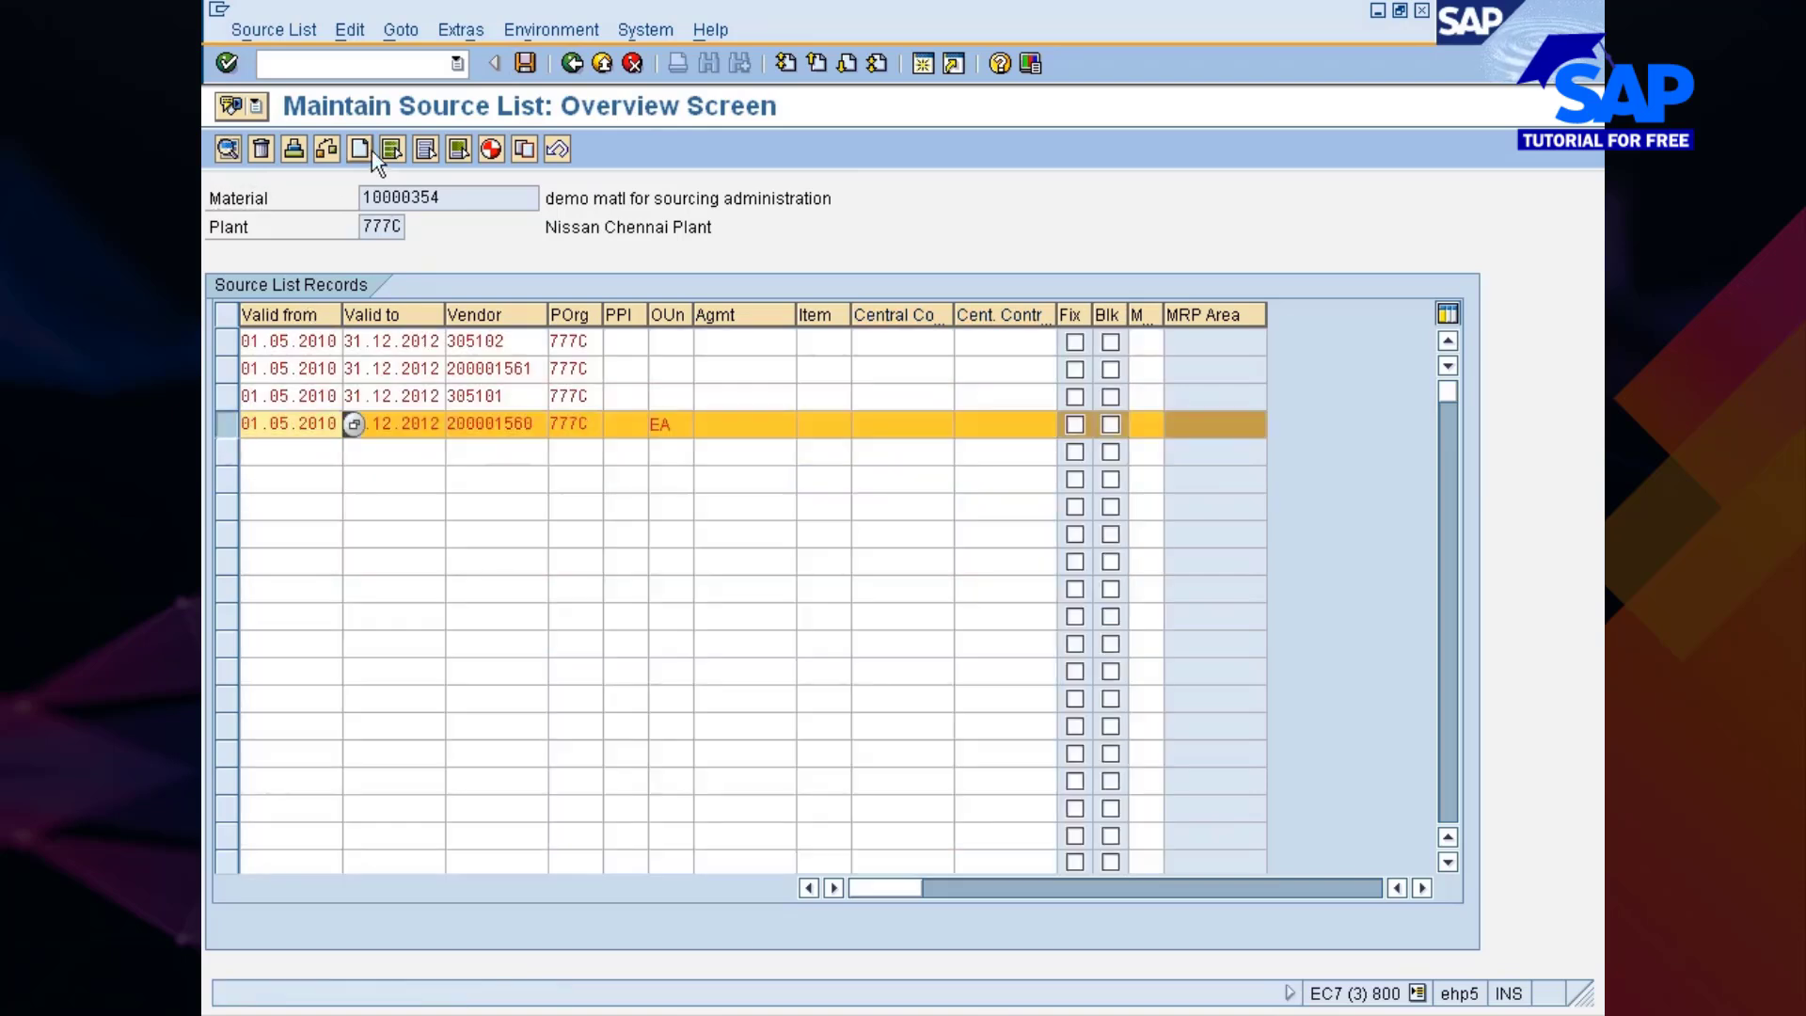
{"action": "left_click", "coordinate": [262, 149]}
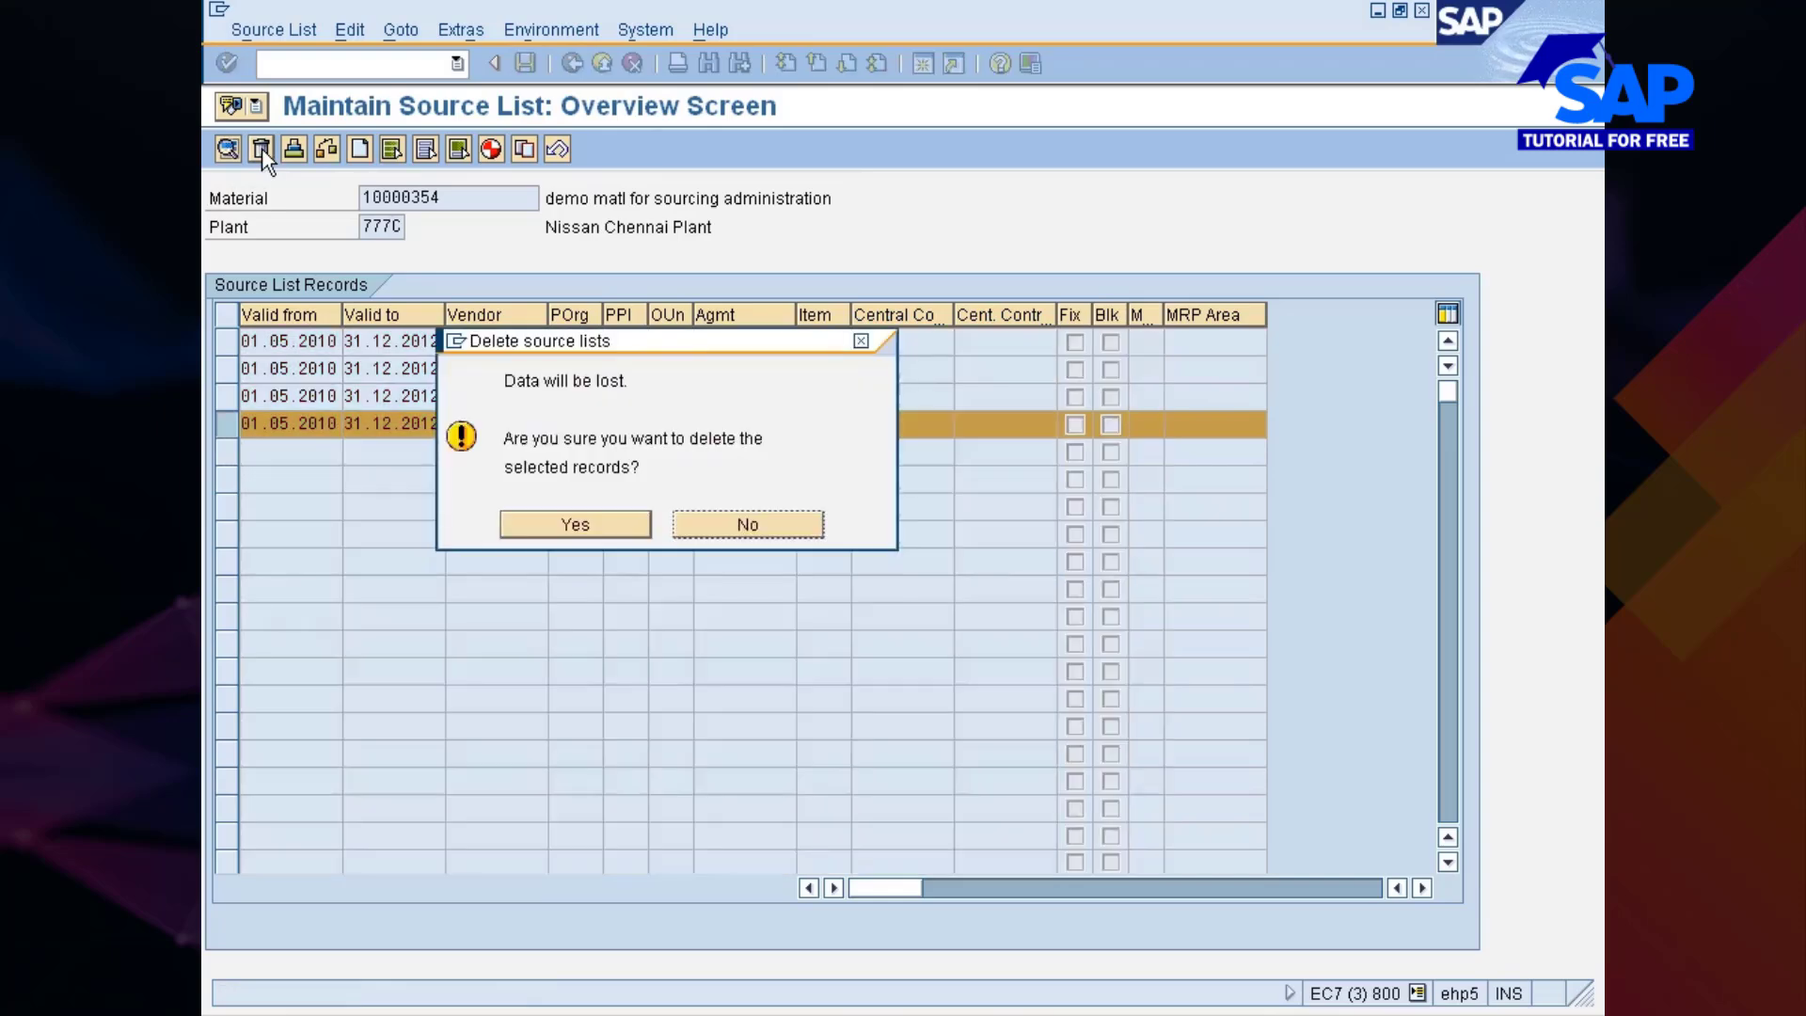
{"action": "left_click", "coordinate": [546, 523]}
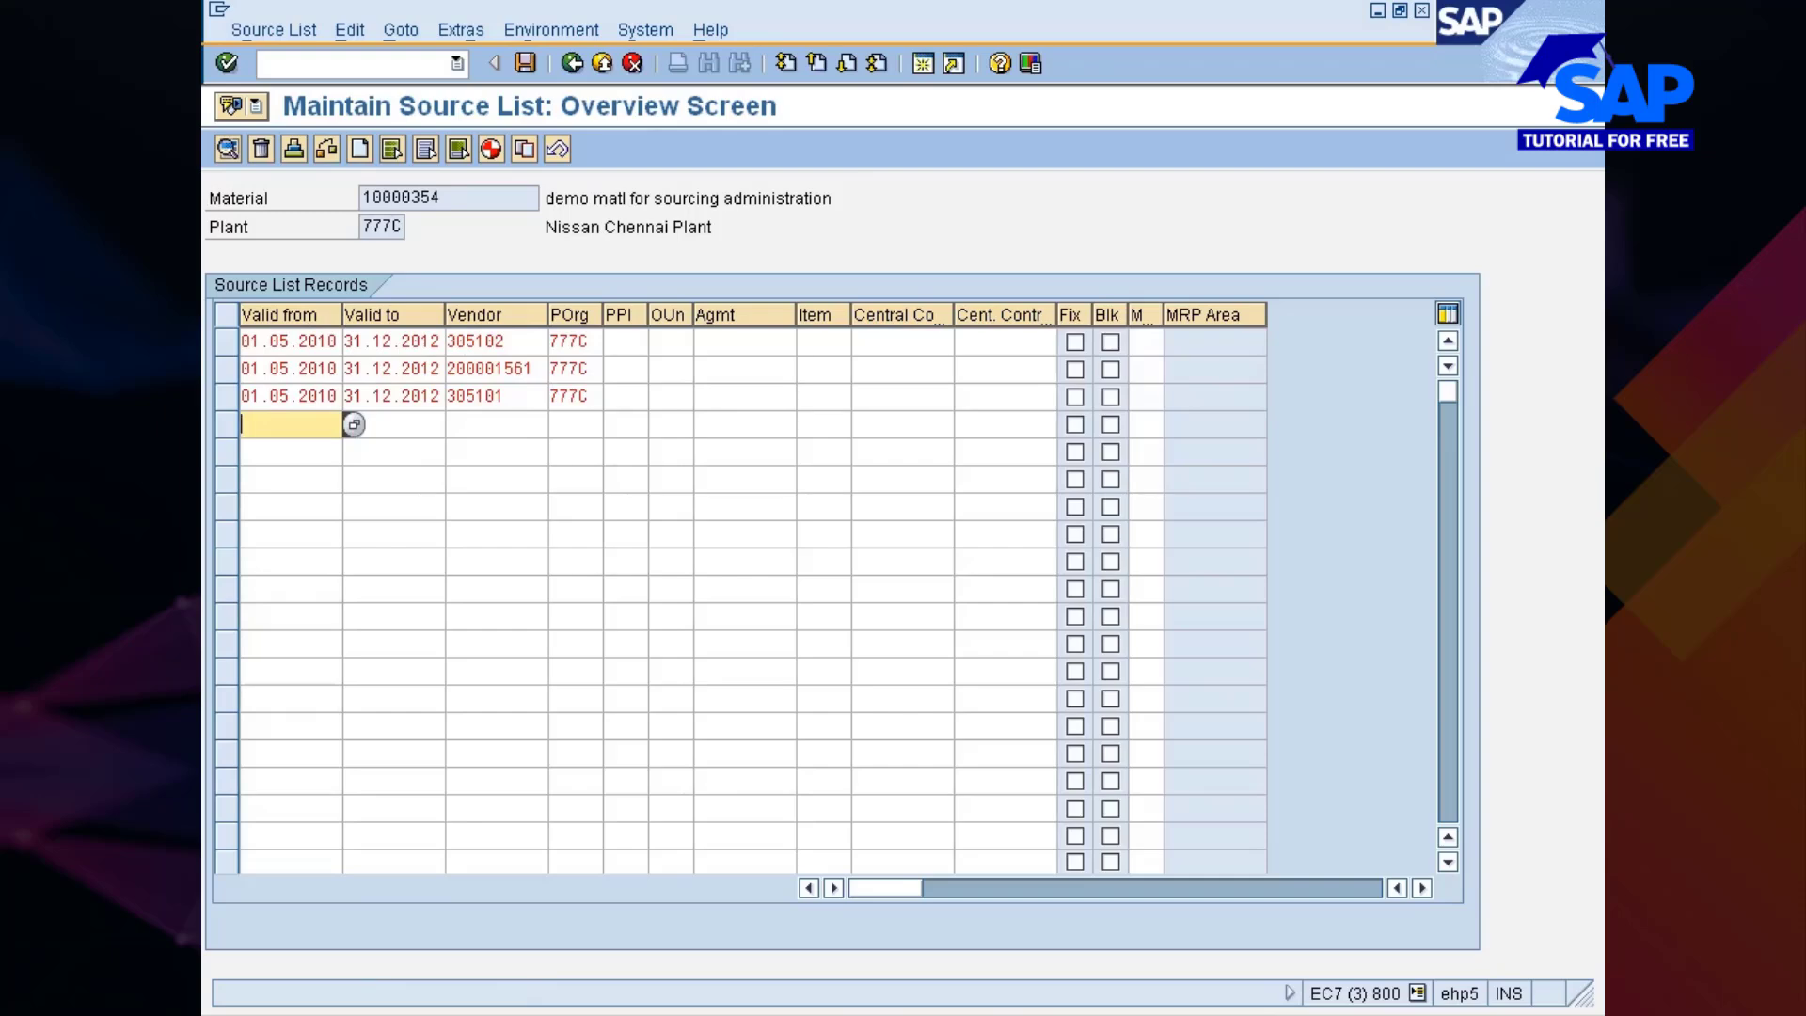
Open the contract's header data and copy its validity start 22.06.2012 as the valid-from date of a new source list record
{"action": "left_click", "coordinate": [983, 1014]}
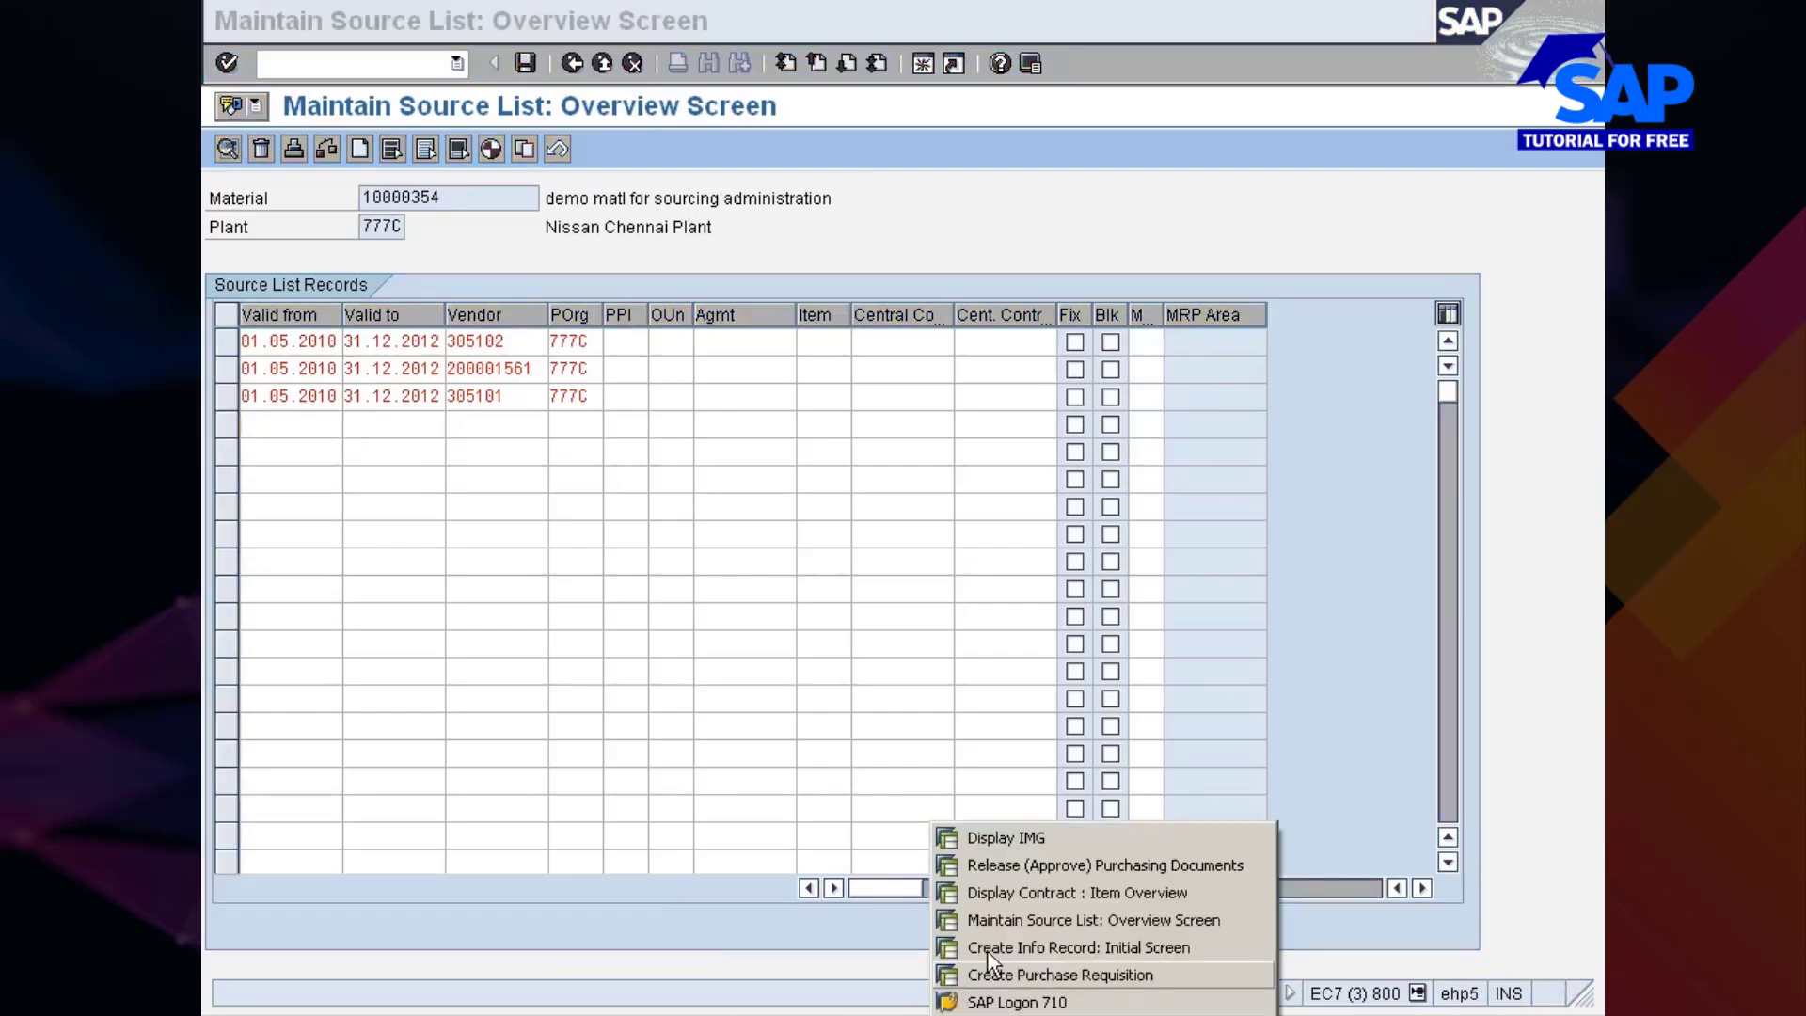
{"action": "left_click", "coordinate": [1007, 889]}
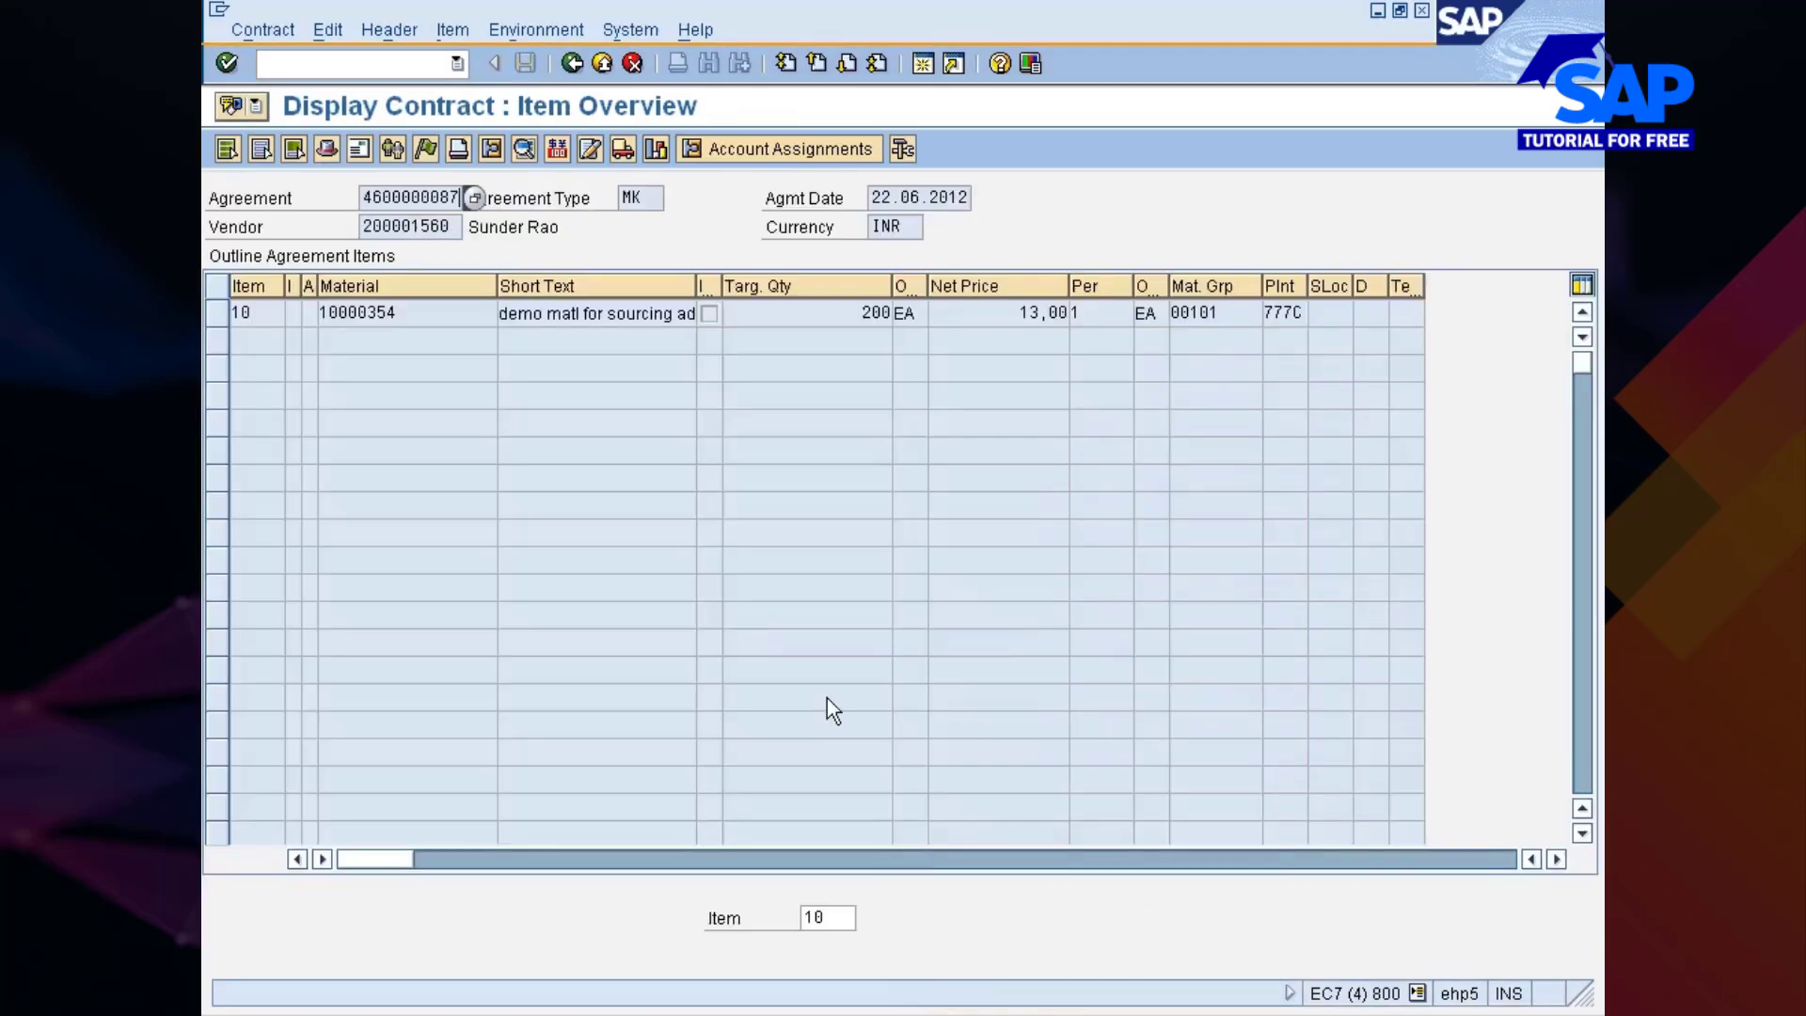
{"action": "left_click", "coordinate": [326, 149]}
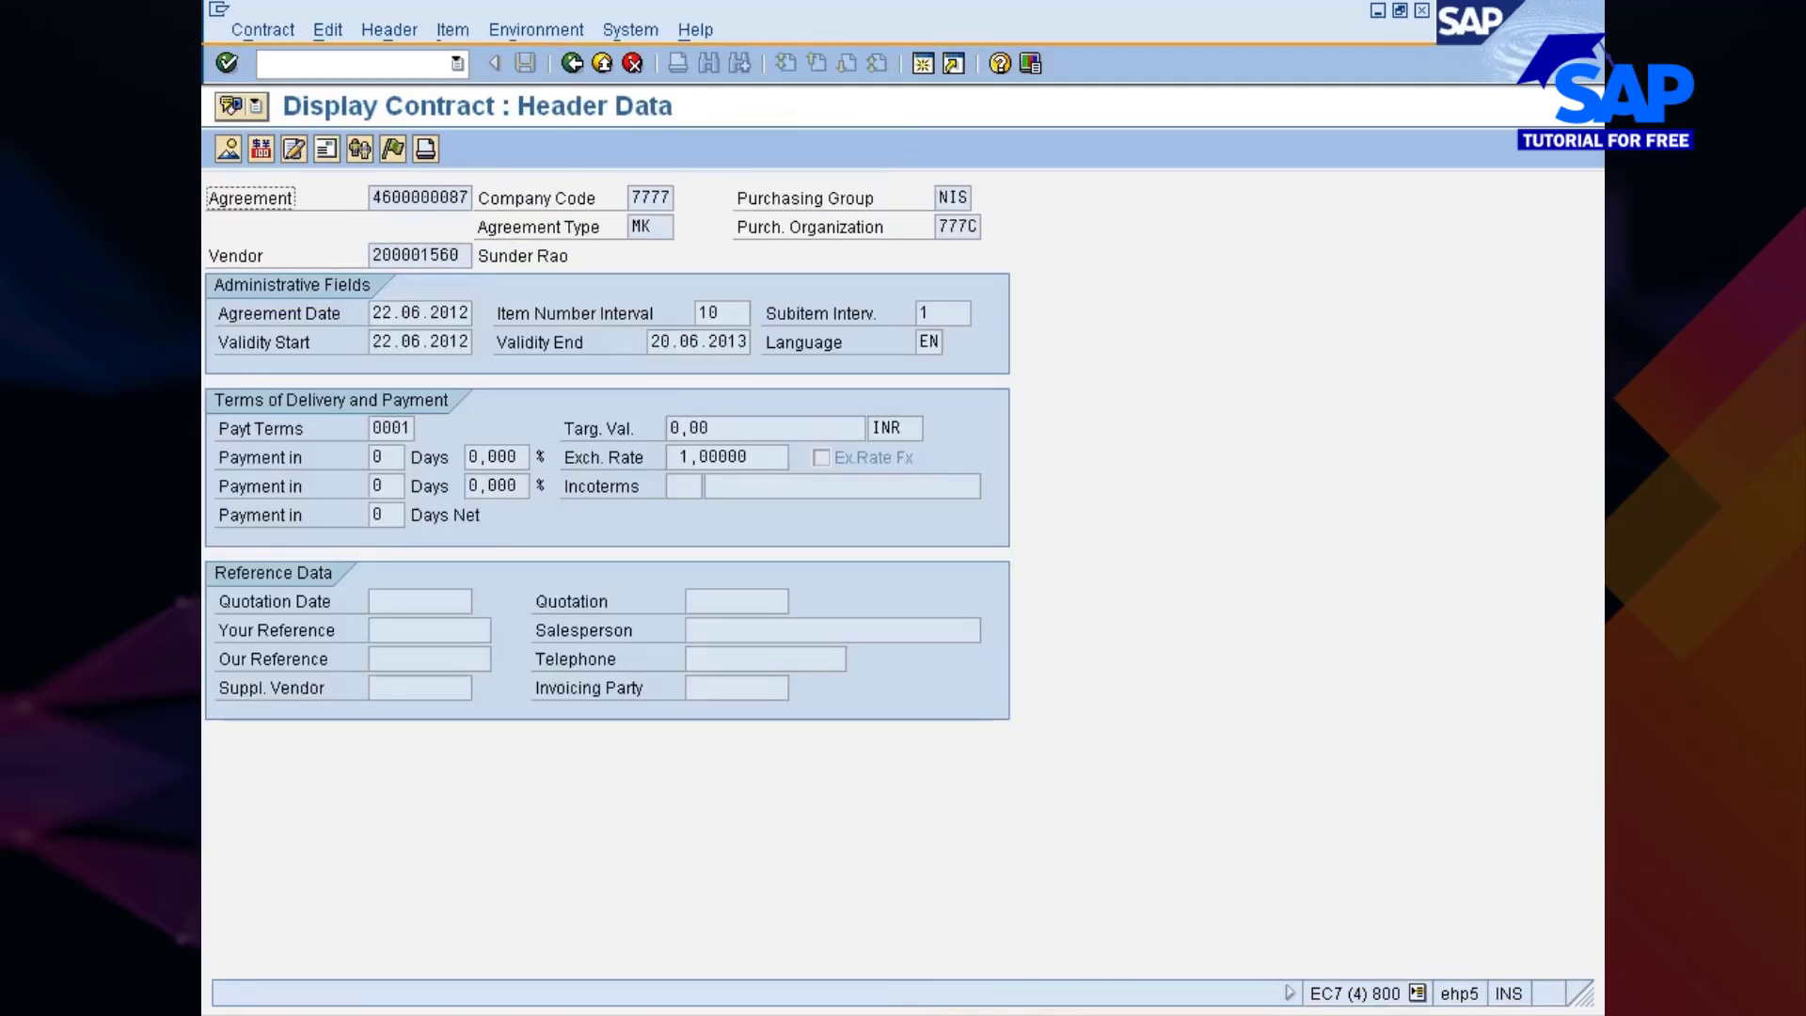
{"action": "mouse_move", "coordinate": [471, 342]}
{"action": "left_mouse_down"}
{"action": "mouse_move", "coordinate": [372, 342]}
{"action": "mouse_move", "coordinate": [485, 344]}
{"action": "left_mouse_up"}
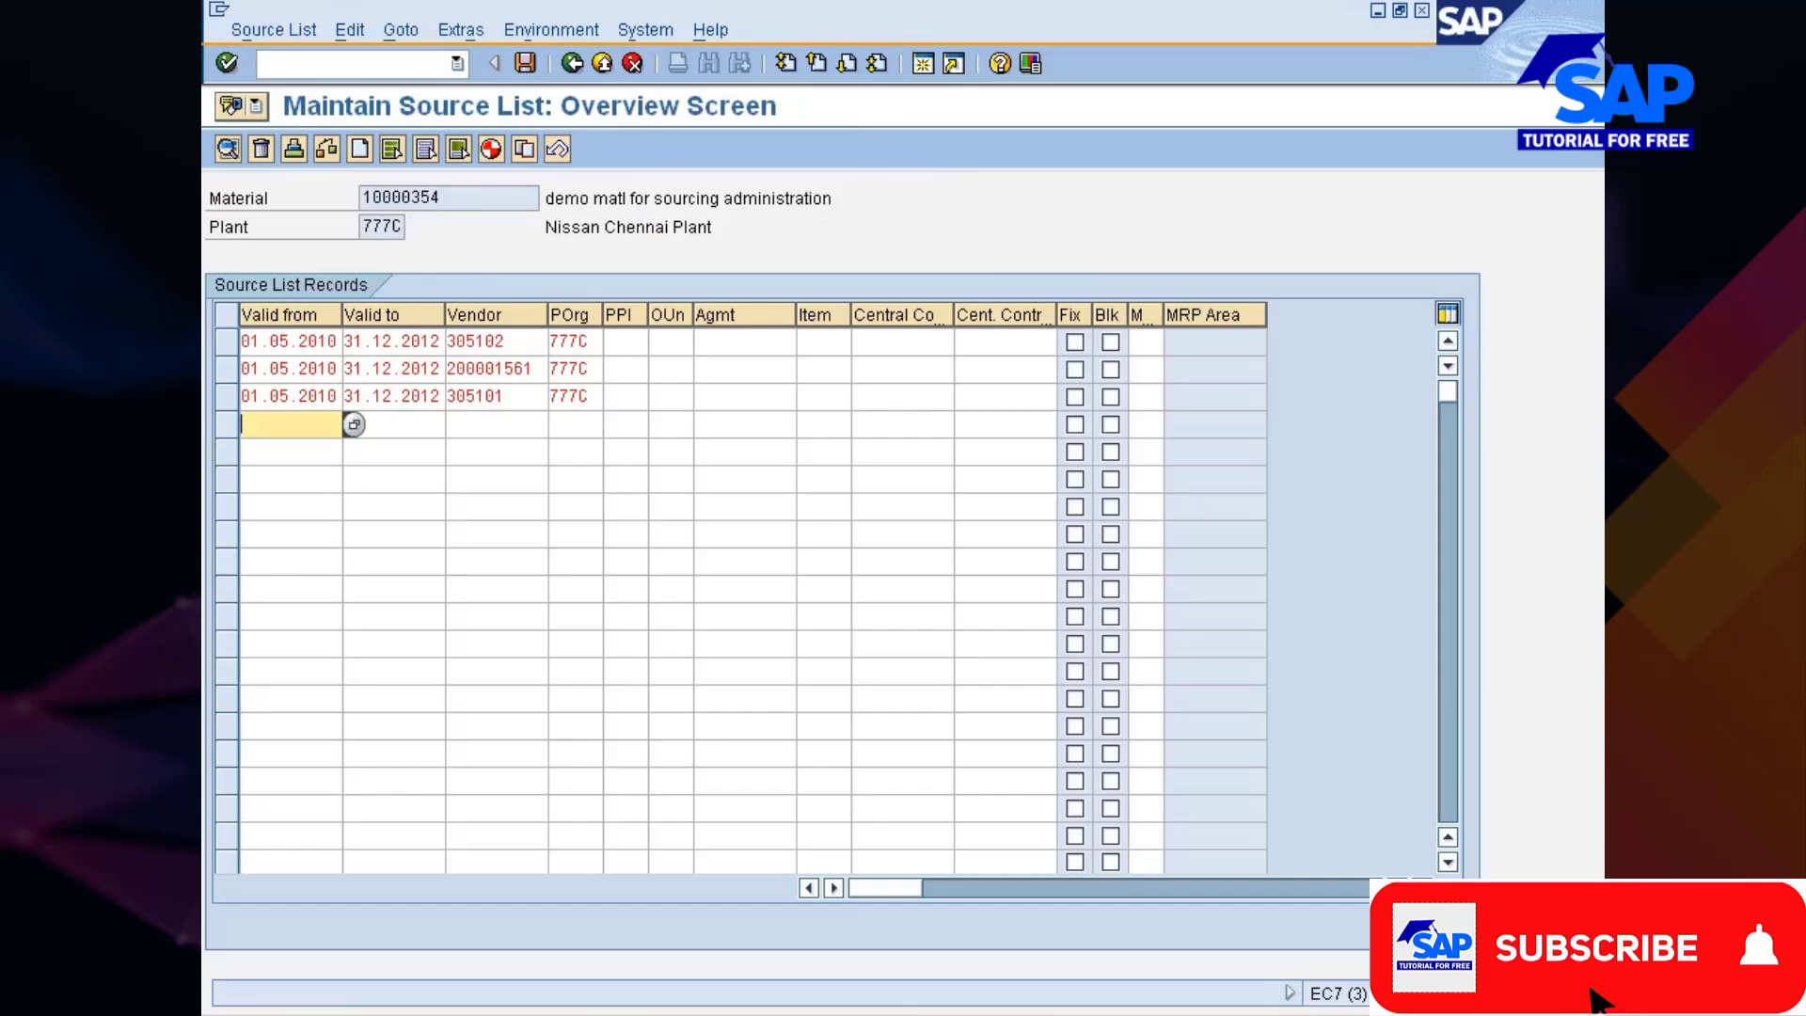
{"action": "type", "text": "22.06.2012"}
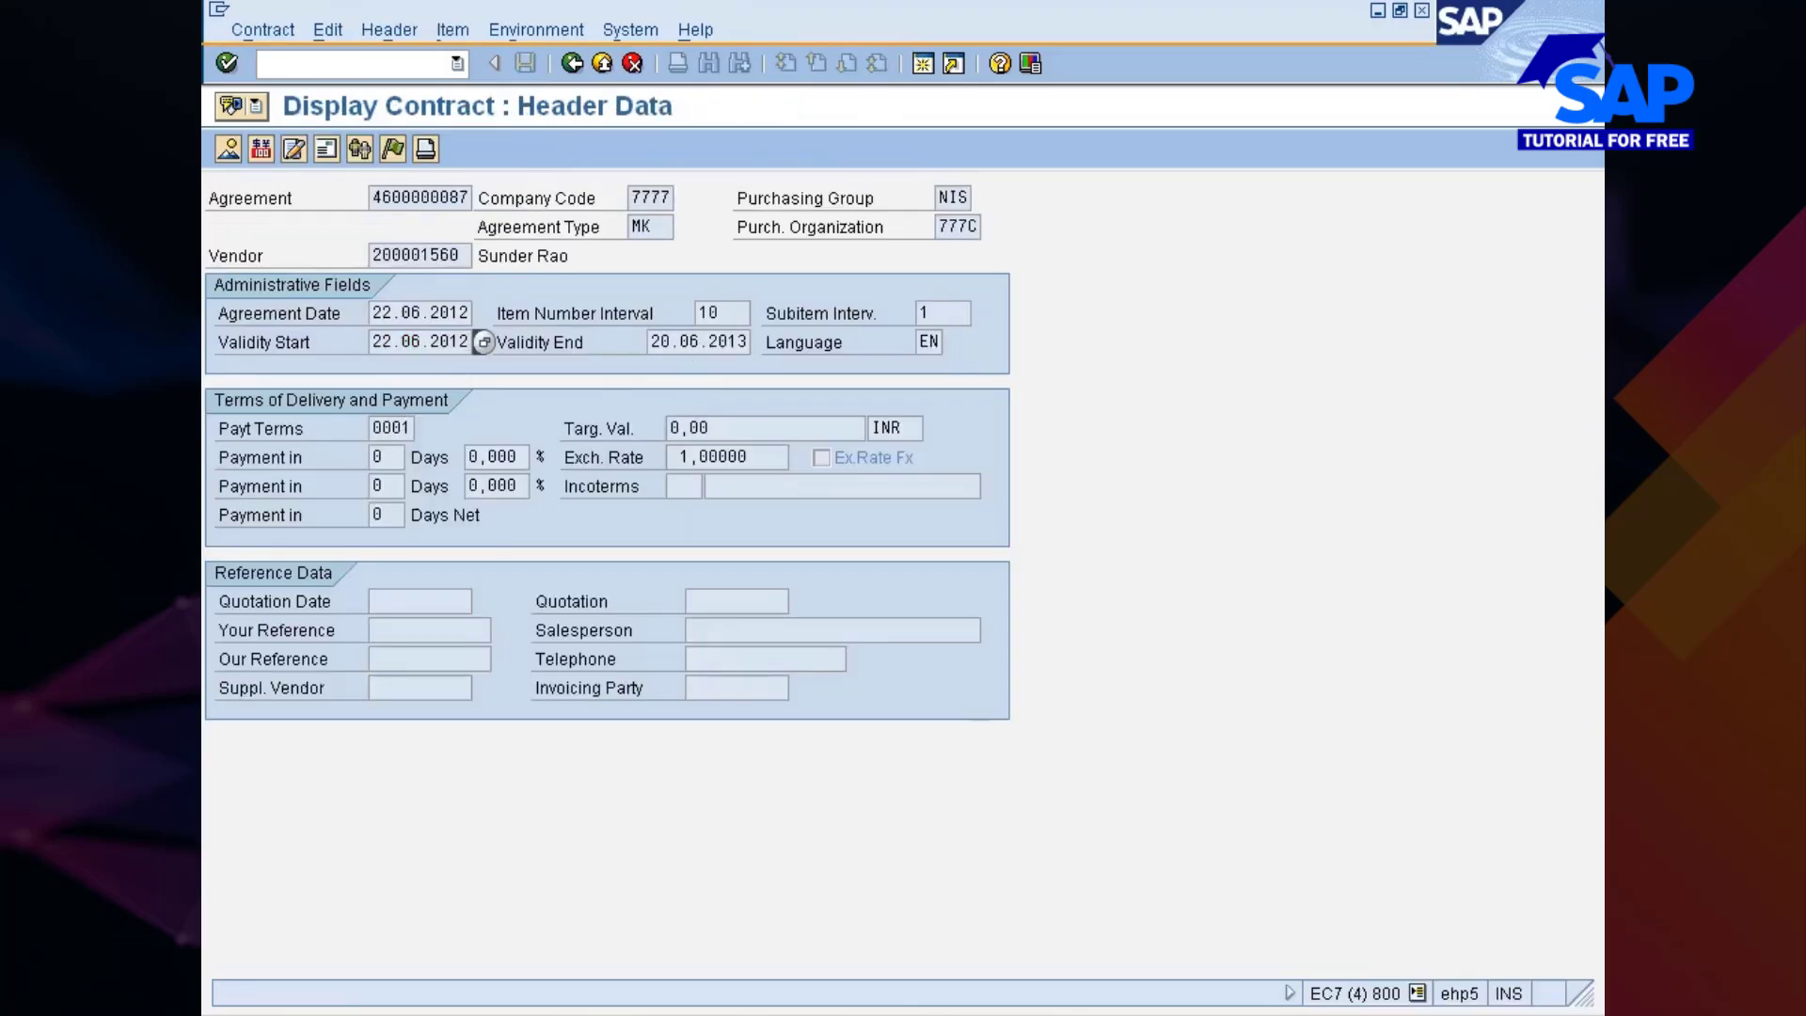
Copy the contract's validity end 20.06.2013 into the valid-to date of the new source list record
{"action": "left_click_drag", "start_coordinate": [651, 342], "coordinate": [750, 342]}
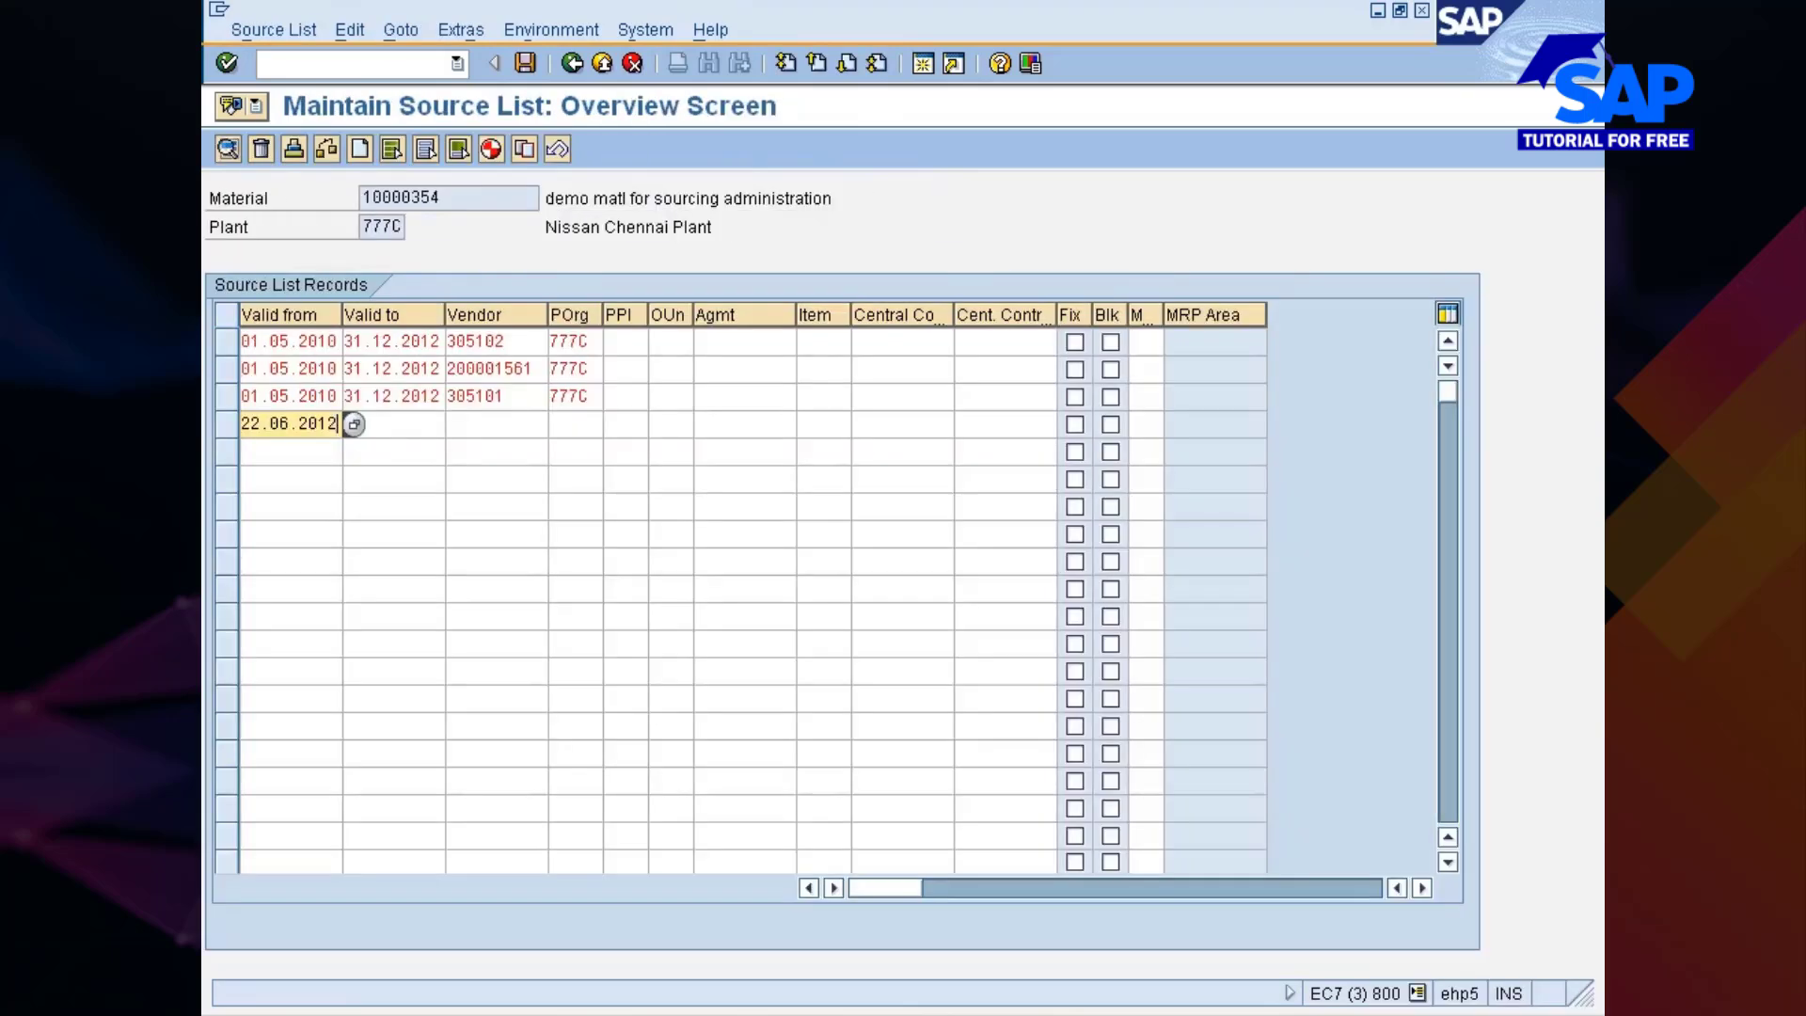
{"action": "key", "text": "Tab"}
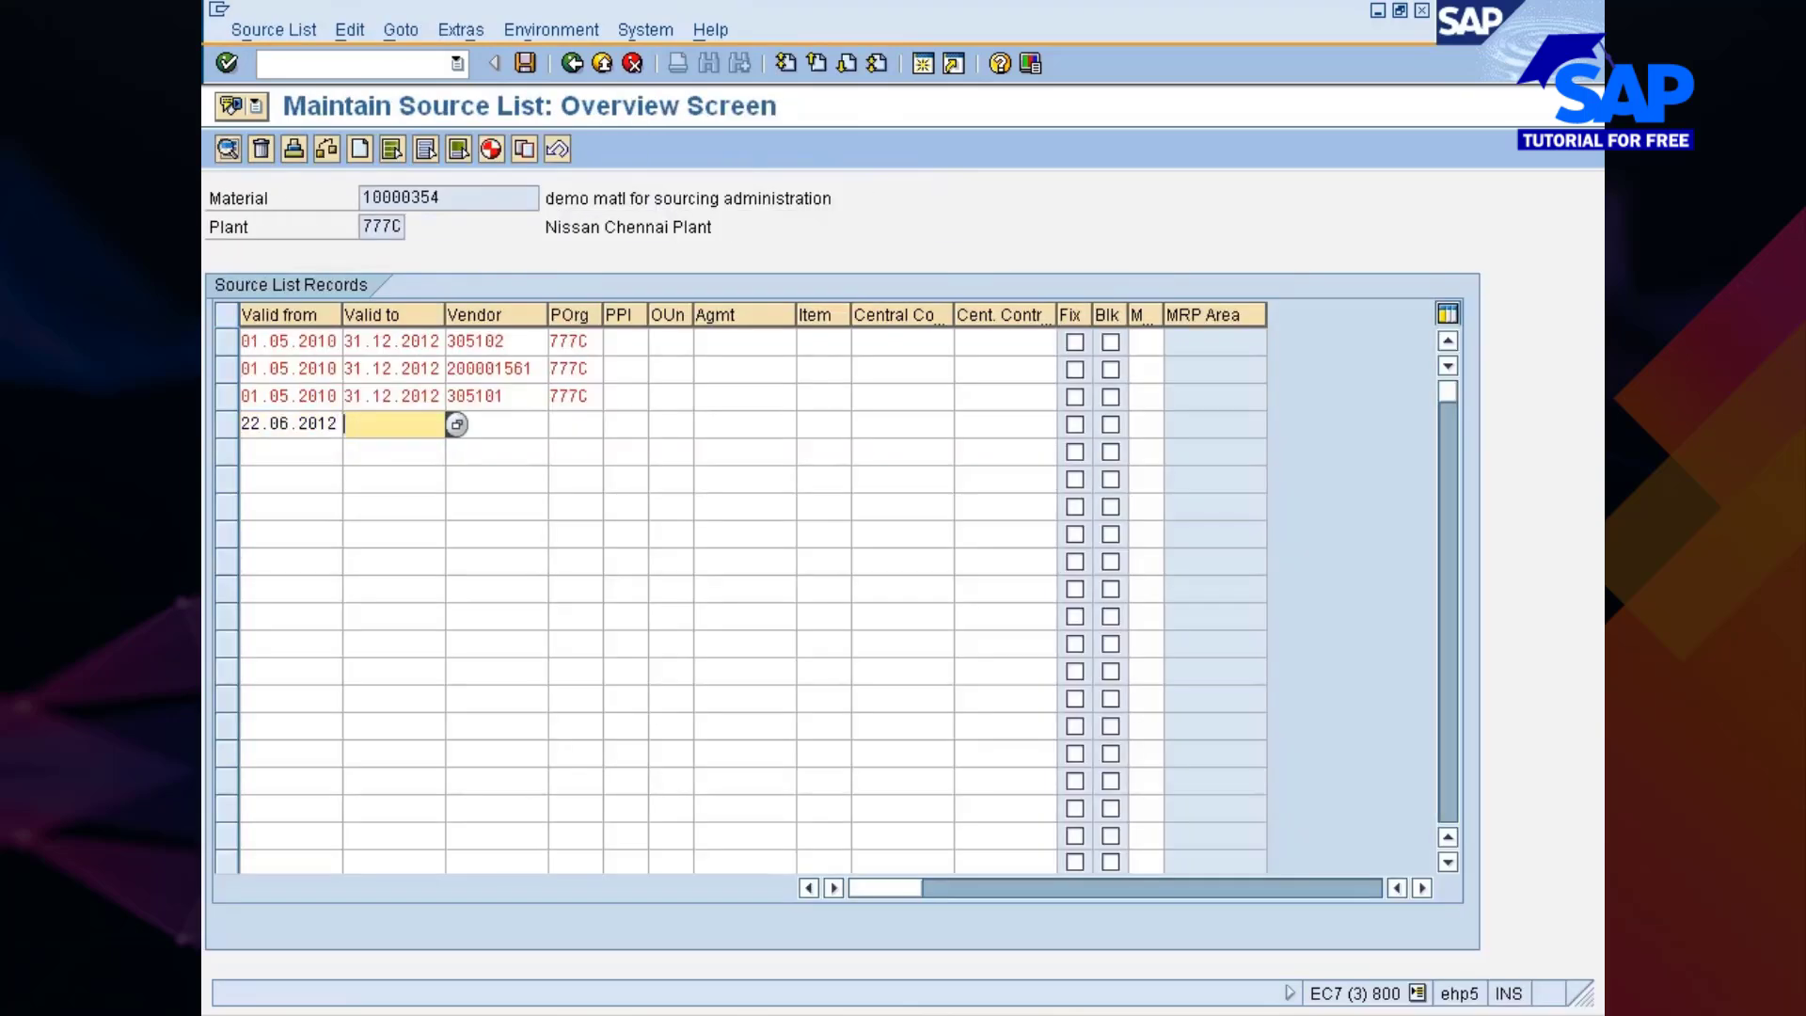
{"action": "key", "text": "alt+Tab"}
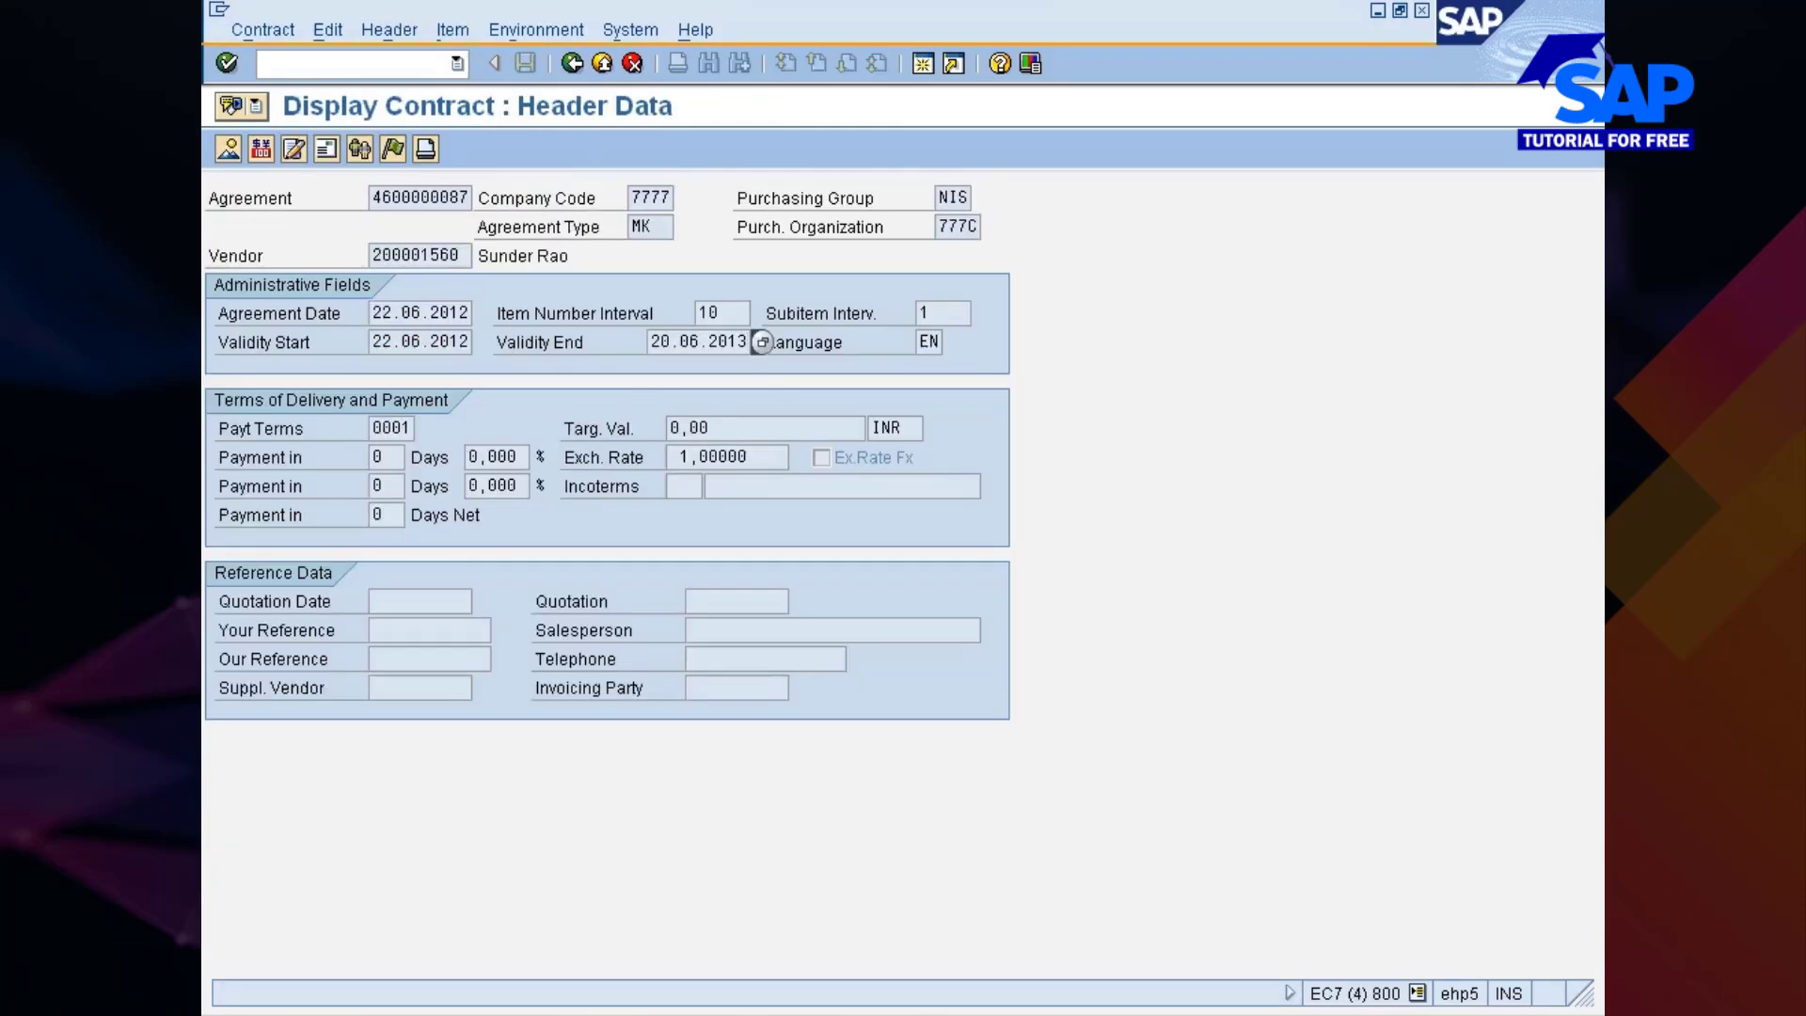
{"action": "left_click_drag", "start_coordinate": [651, 342], "coordinate": [751, 342]}
{"action": "key", "text": "ctrl+c"}
{"action": "key", "text": "alt+Tab"}
{"action": "key", "text": "alt+Tab"}
{"action": "key", "text": "ctrl+v"}
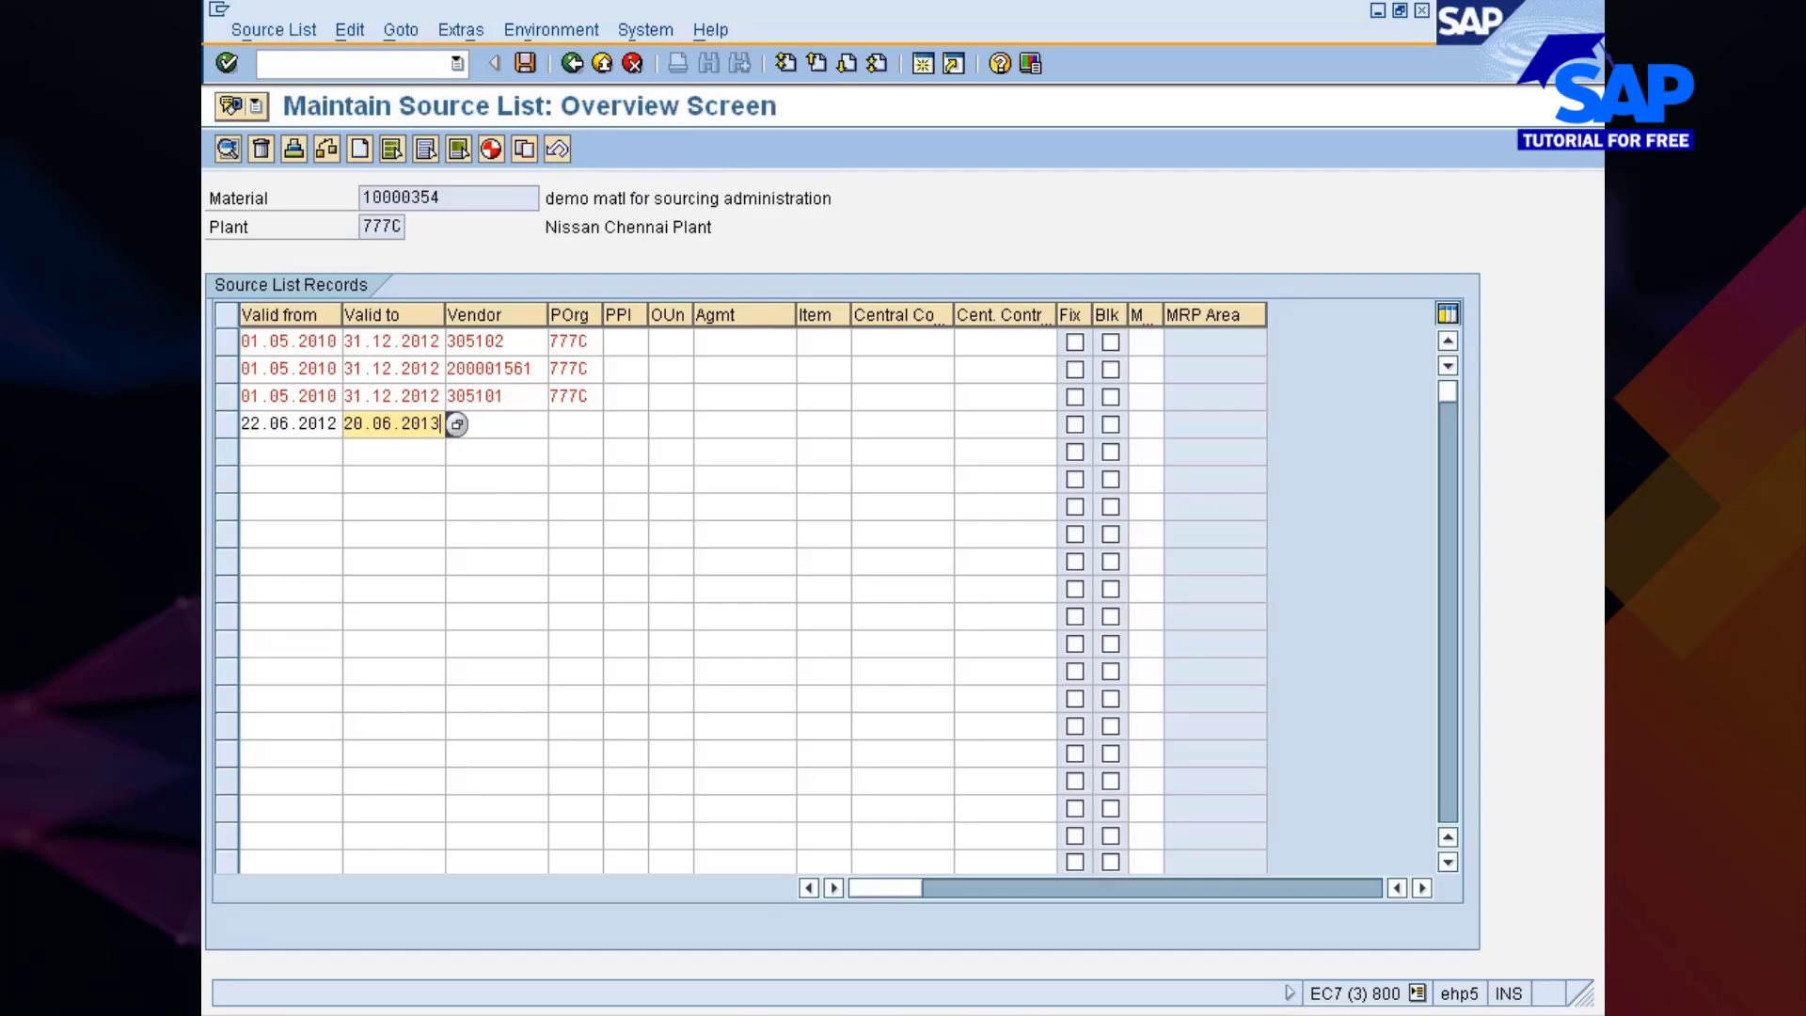
Copy the contract's vendor number into the new source list record and set its purchasing organization to 777C
{"action": "key", "text": "Tab"}
{"action": "key", "text": "alt+Tab"}
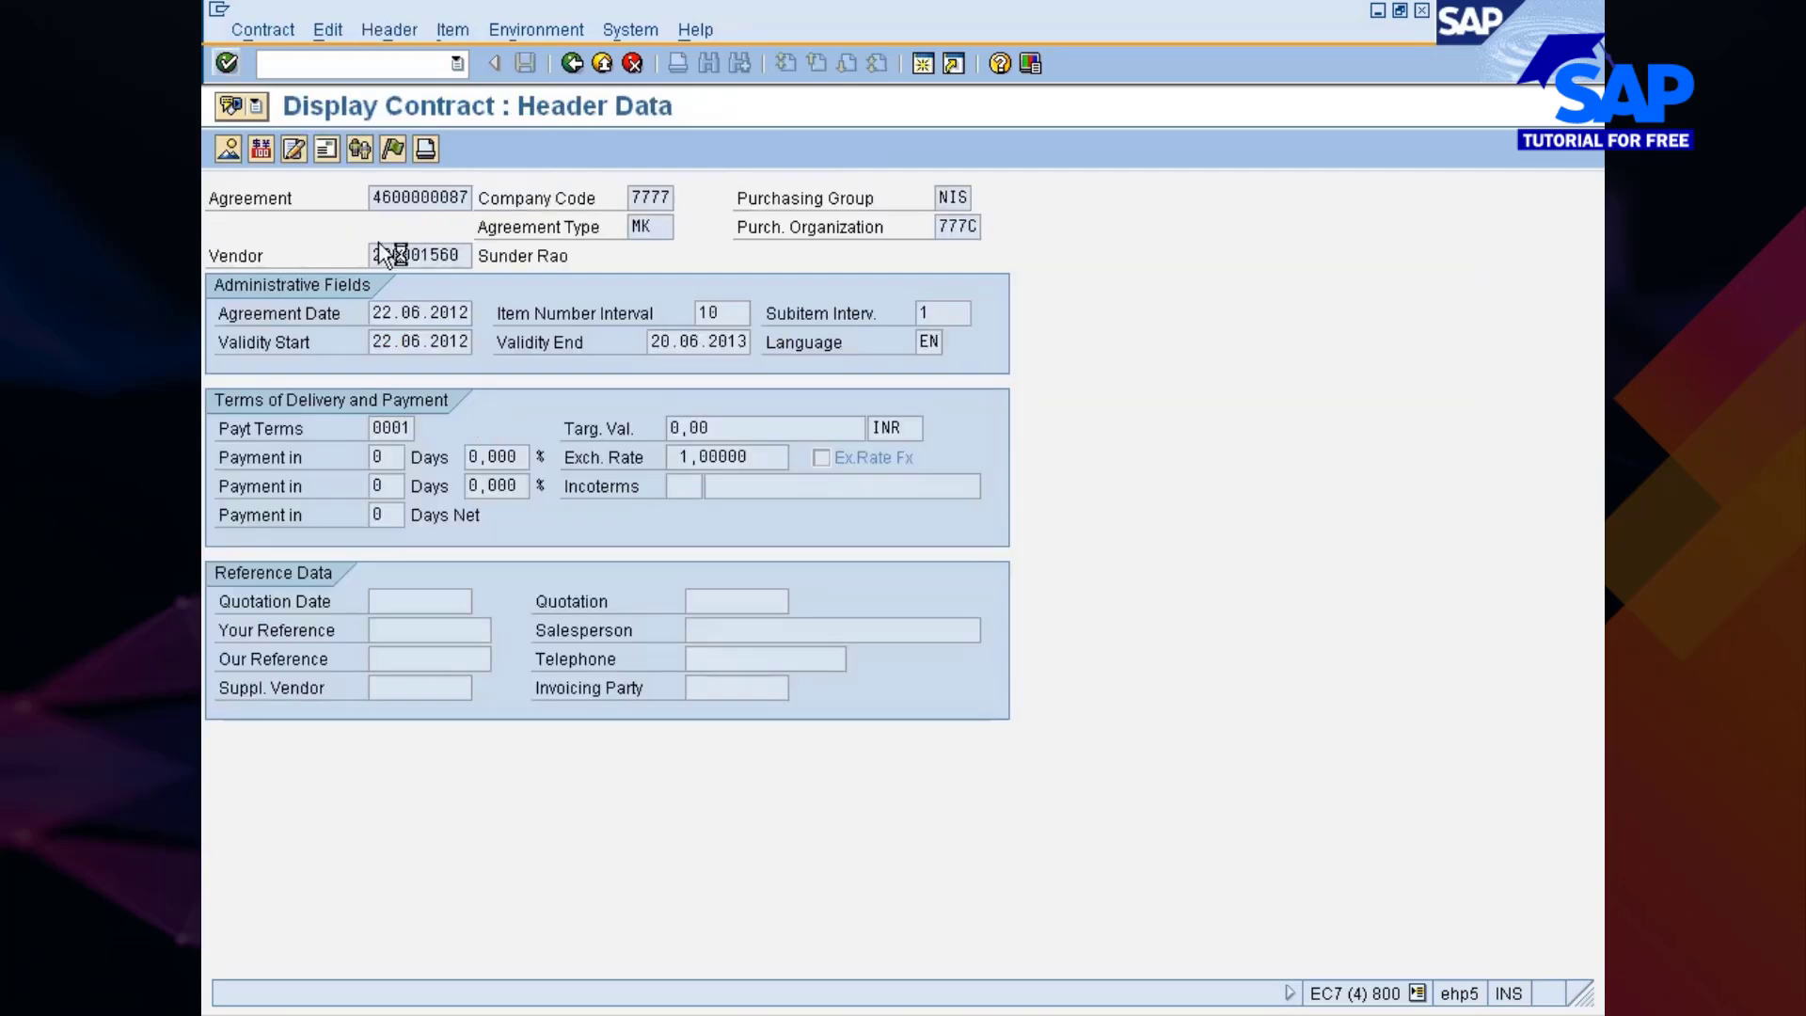
{"action": "left_click_drag", "start_coordinate": [369, 253], "coordinate": [477, 252]}
{"action": "key", "text": "ctrl+c"}
{"action": "key", "text": "alt+Tab"}
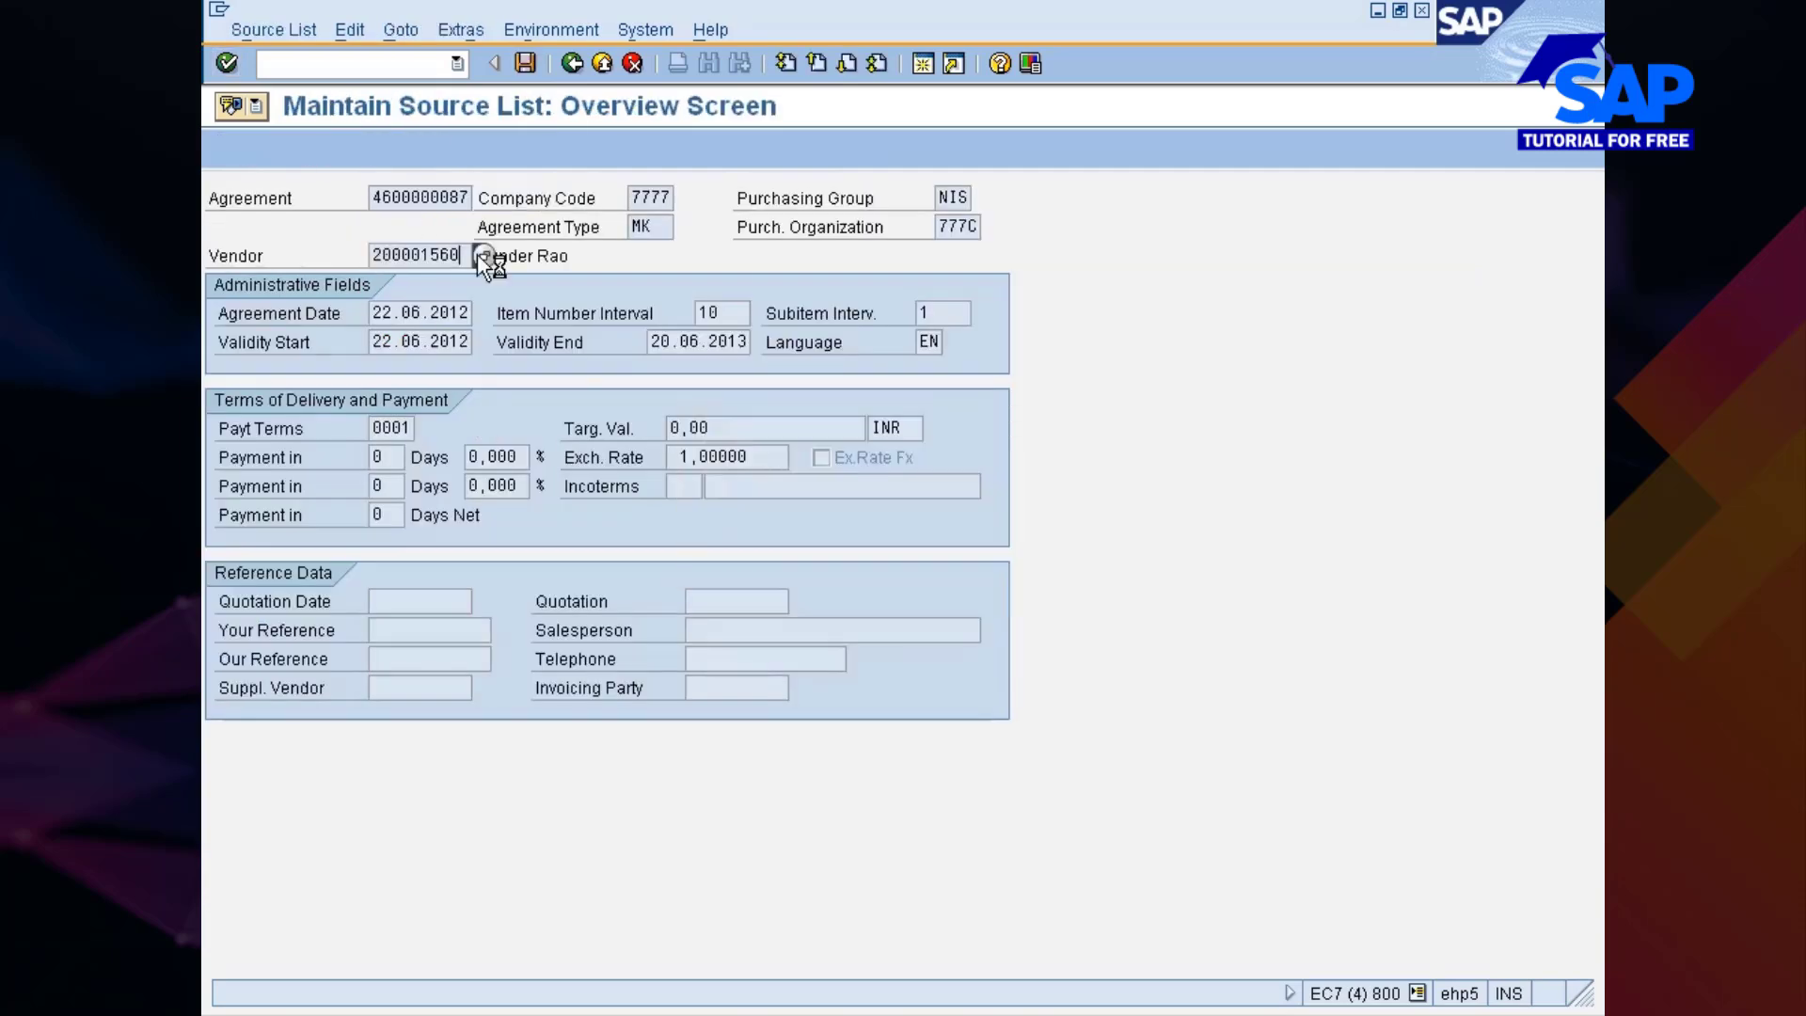
{"action": "key", "text": "ctrl+v"}
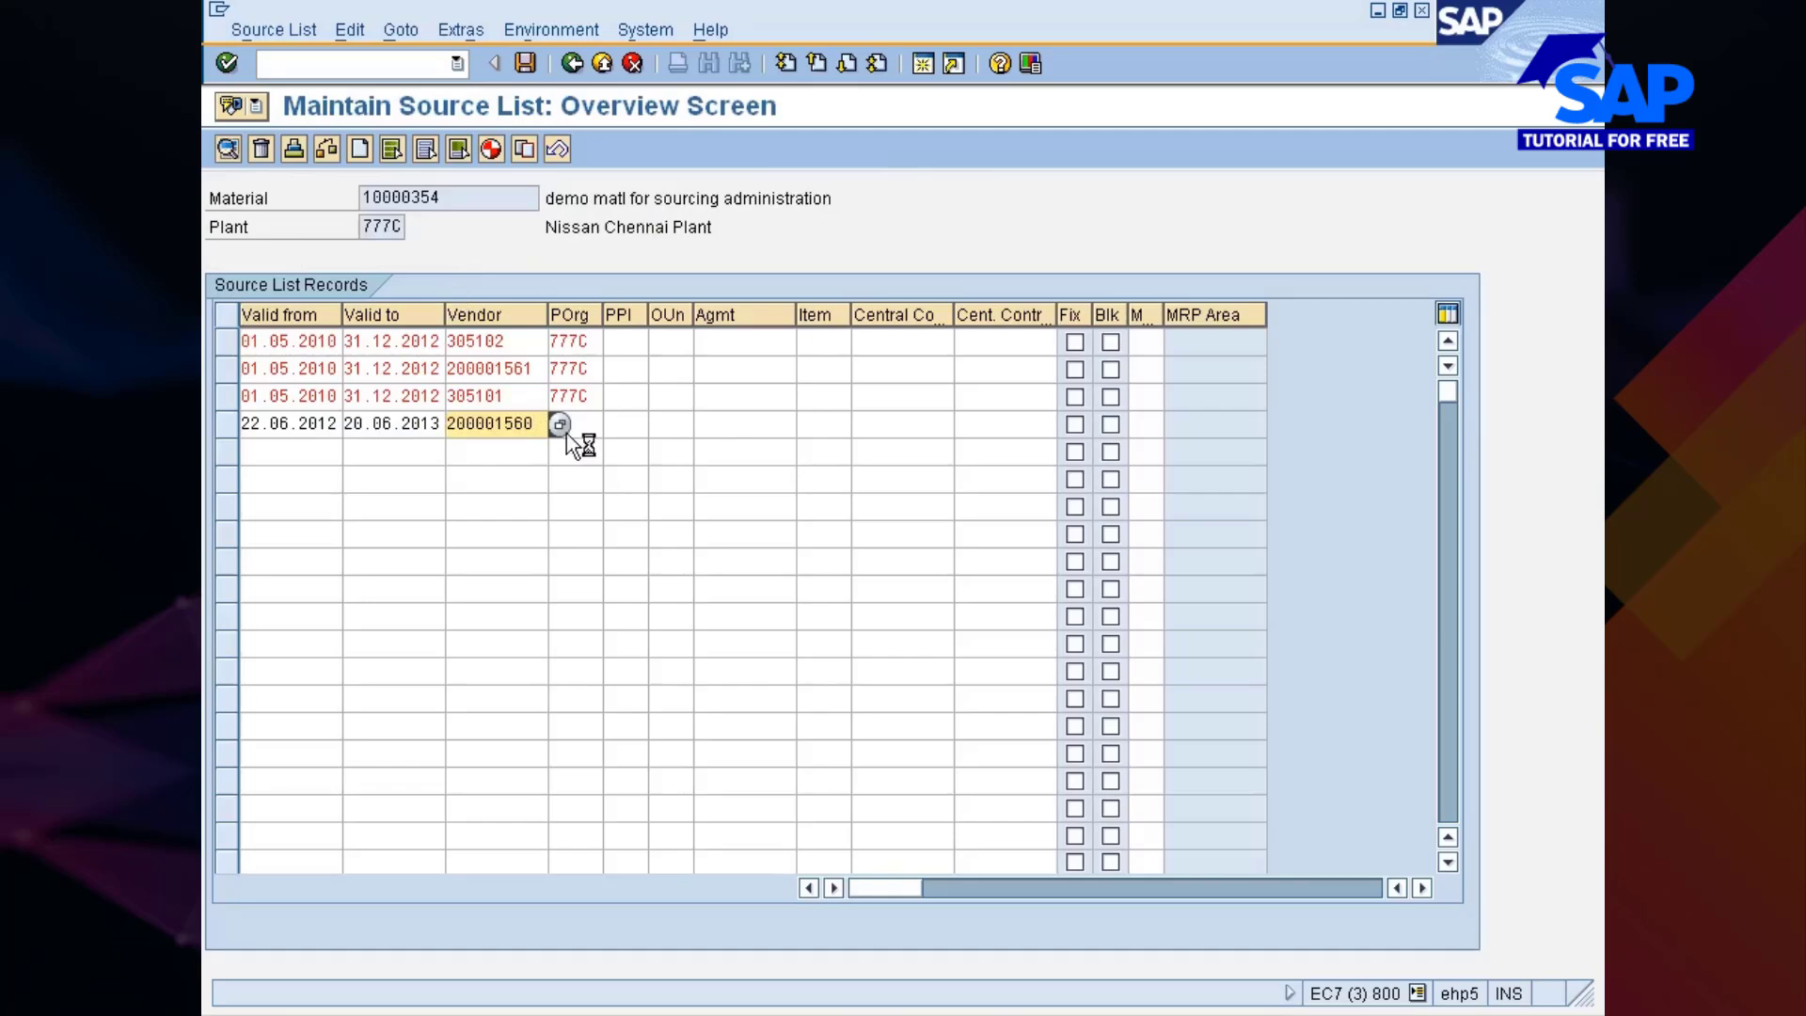
{"action": "key", "text": "Tab"}
{"action": "type", "text": "777"}
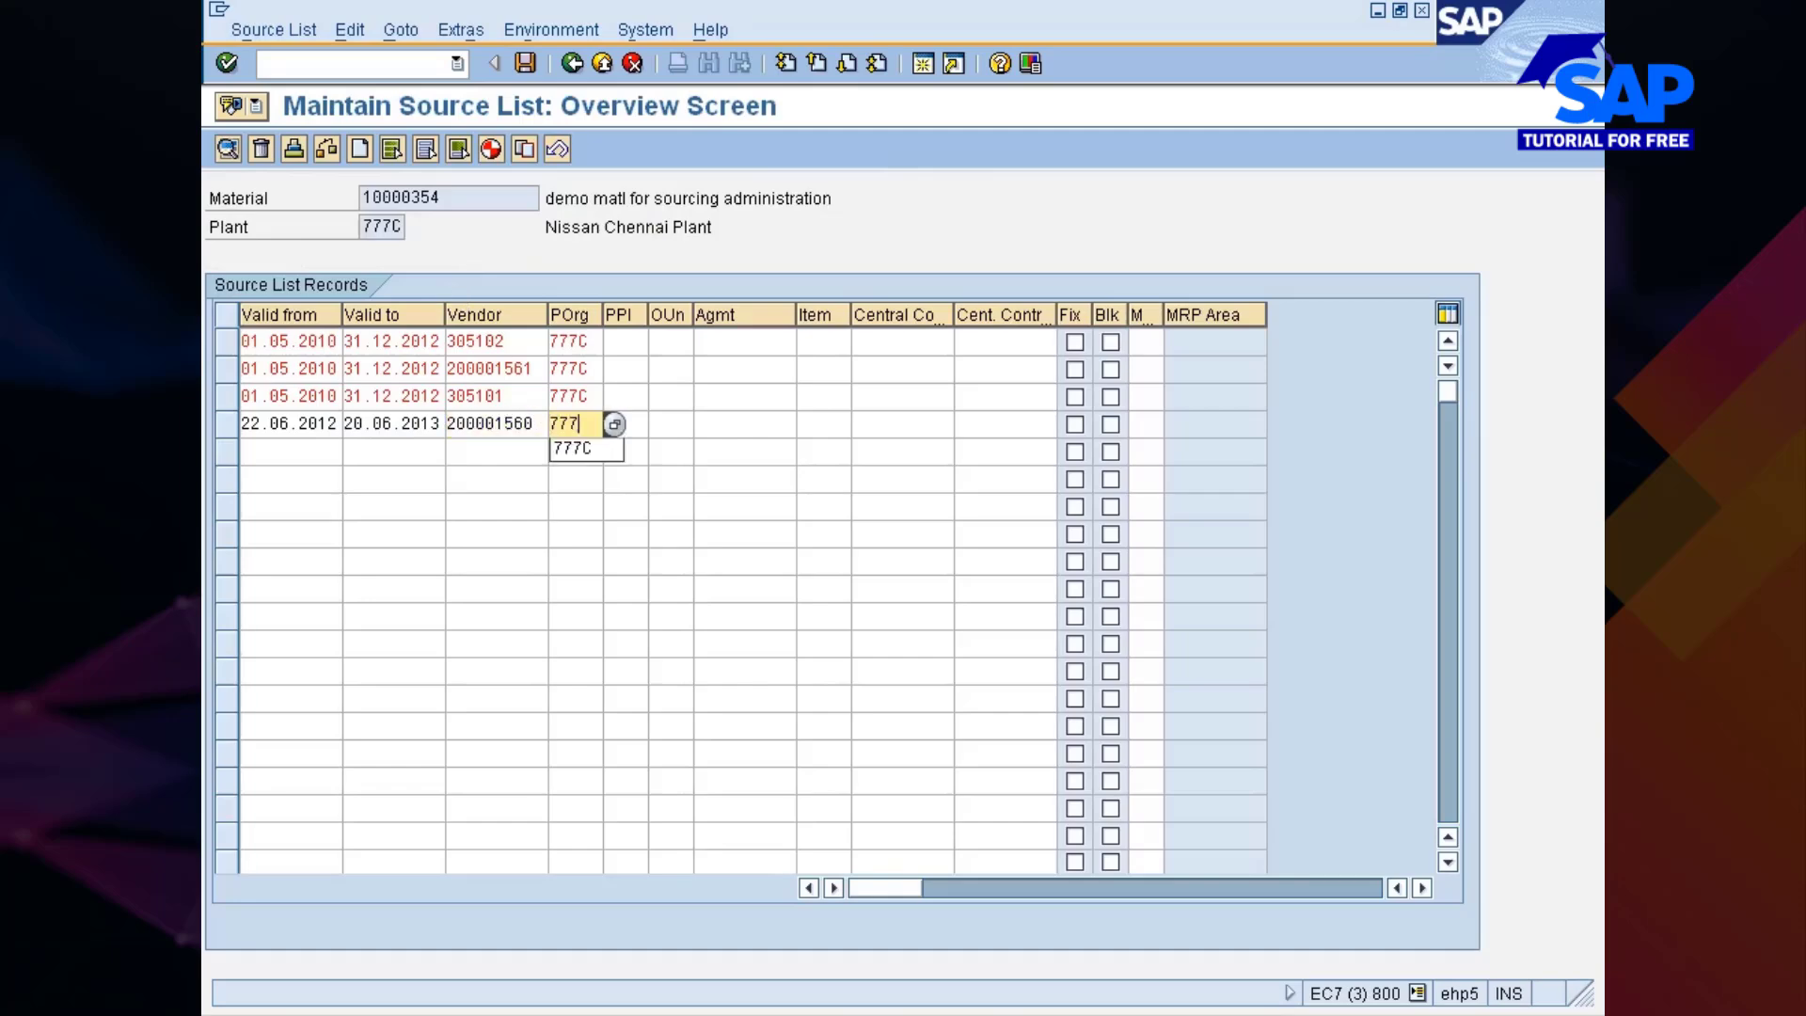
{"action": "type", "text": "C"}
{"action": "key", "text": "Return"}
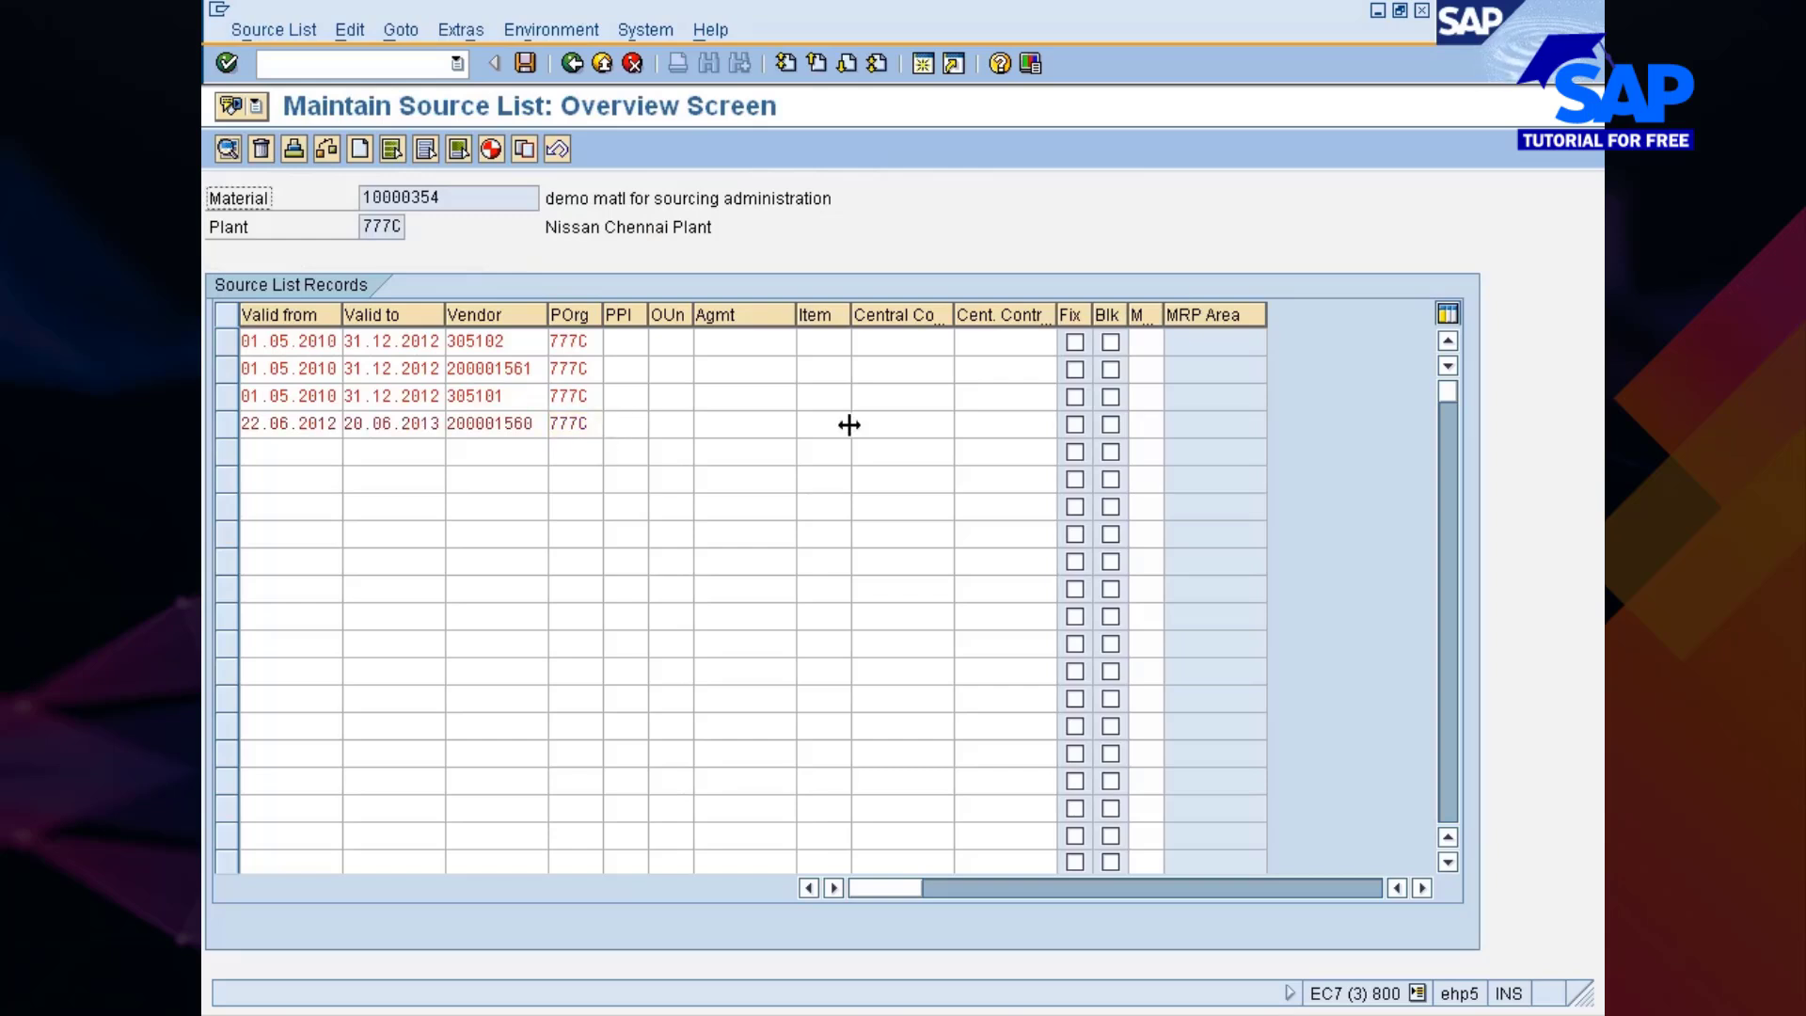
Find the vendor's purchasing document of order type MK and assign it as the agreement of the fourth source list record
{"action": "left_click", "coordinate": [793, 424]}
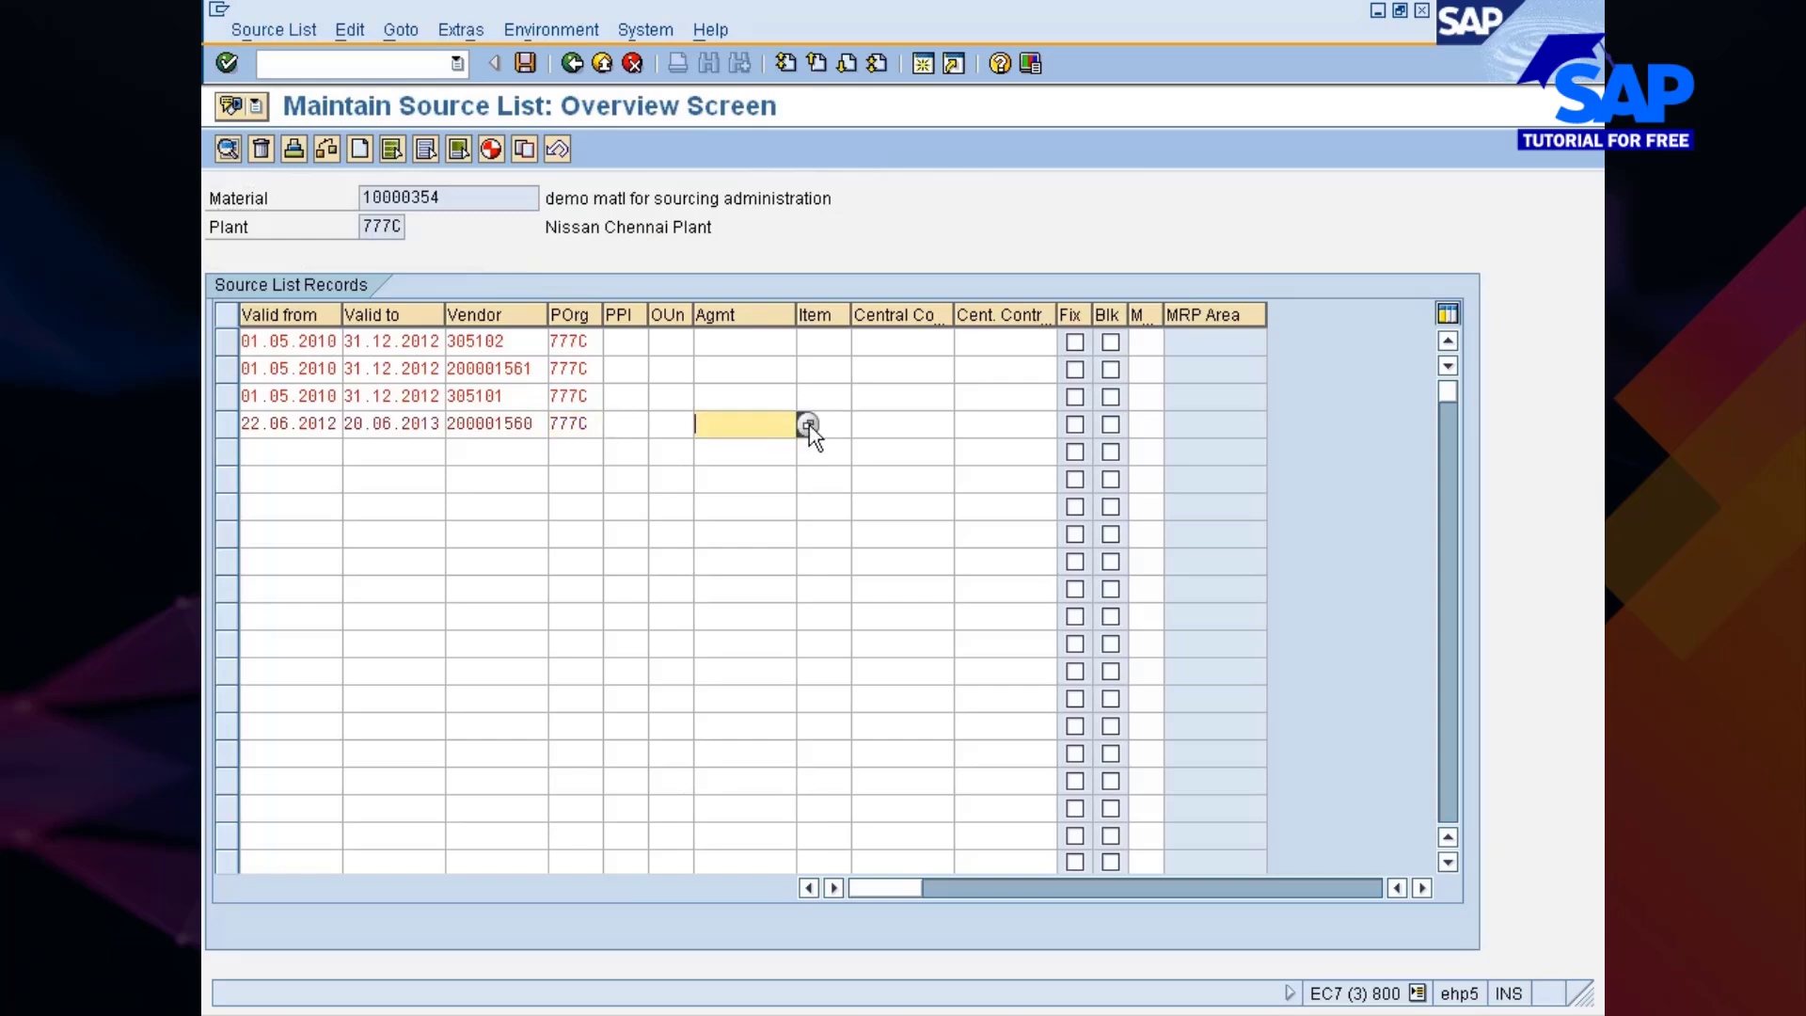
{"action": "left_click", "coordinate": [808, 425]}
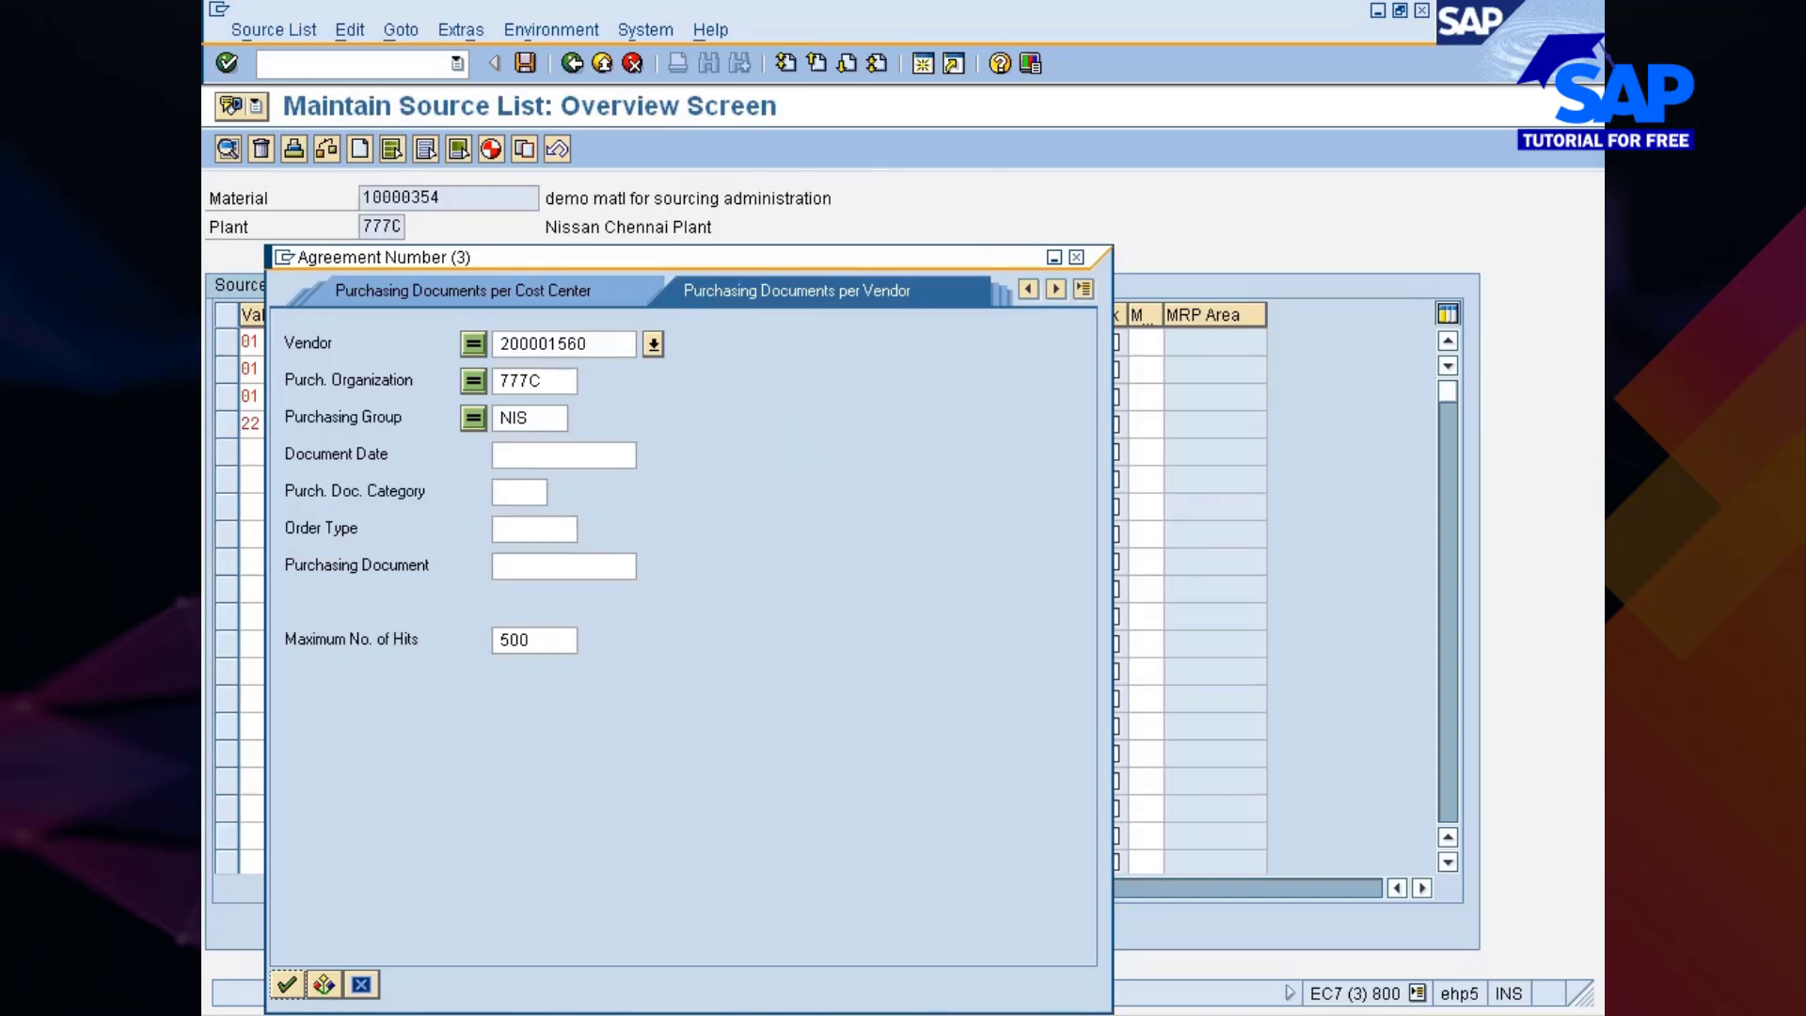
{"action": "left_click", "coordinate": [534, 529]}
{"action": "type", "text": "mk"}
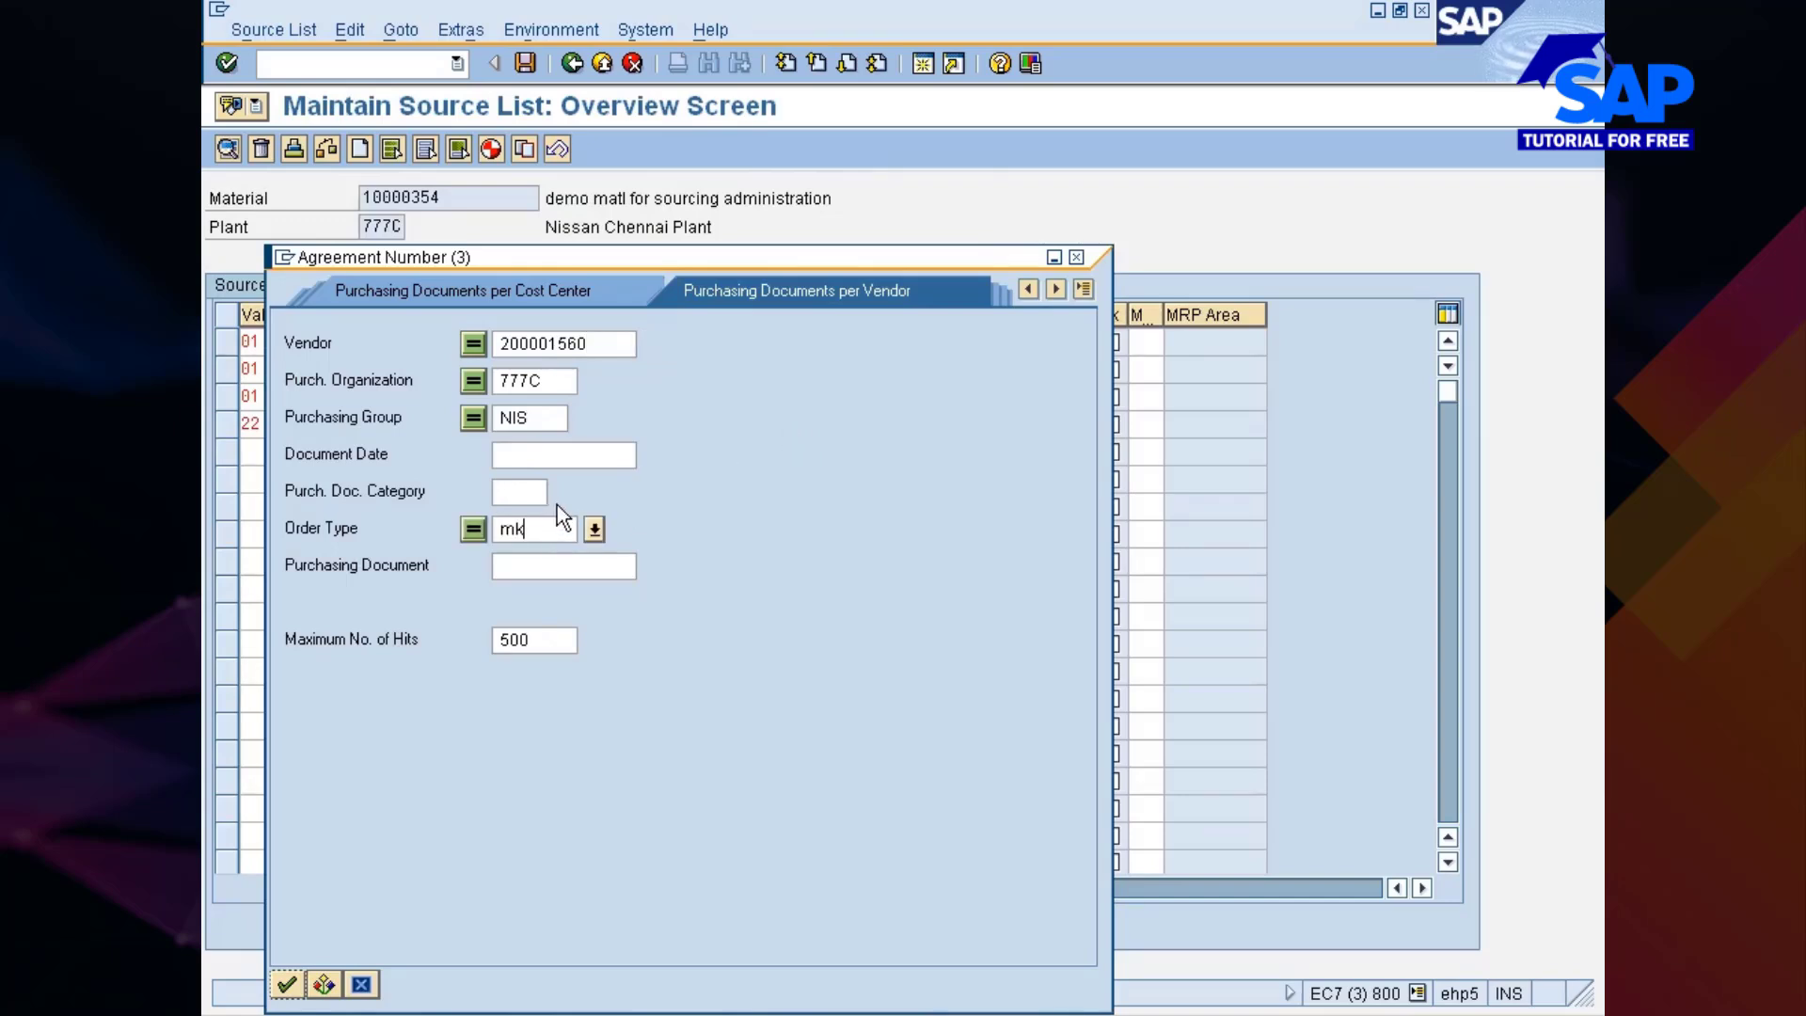
{"action": "key", "text": "Return"}
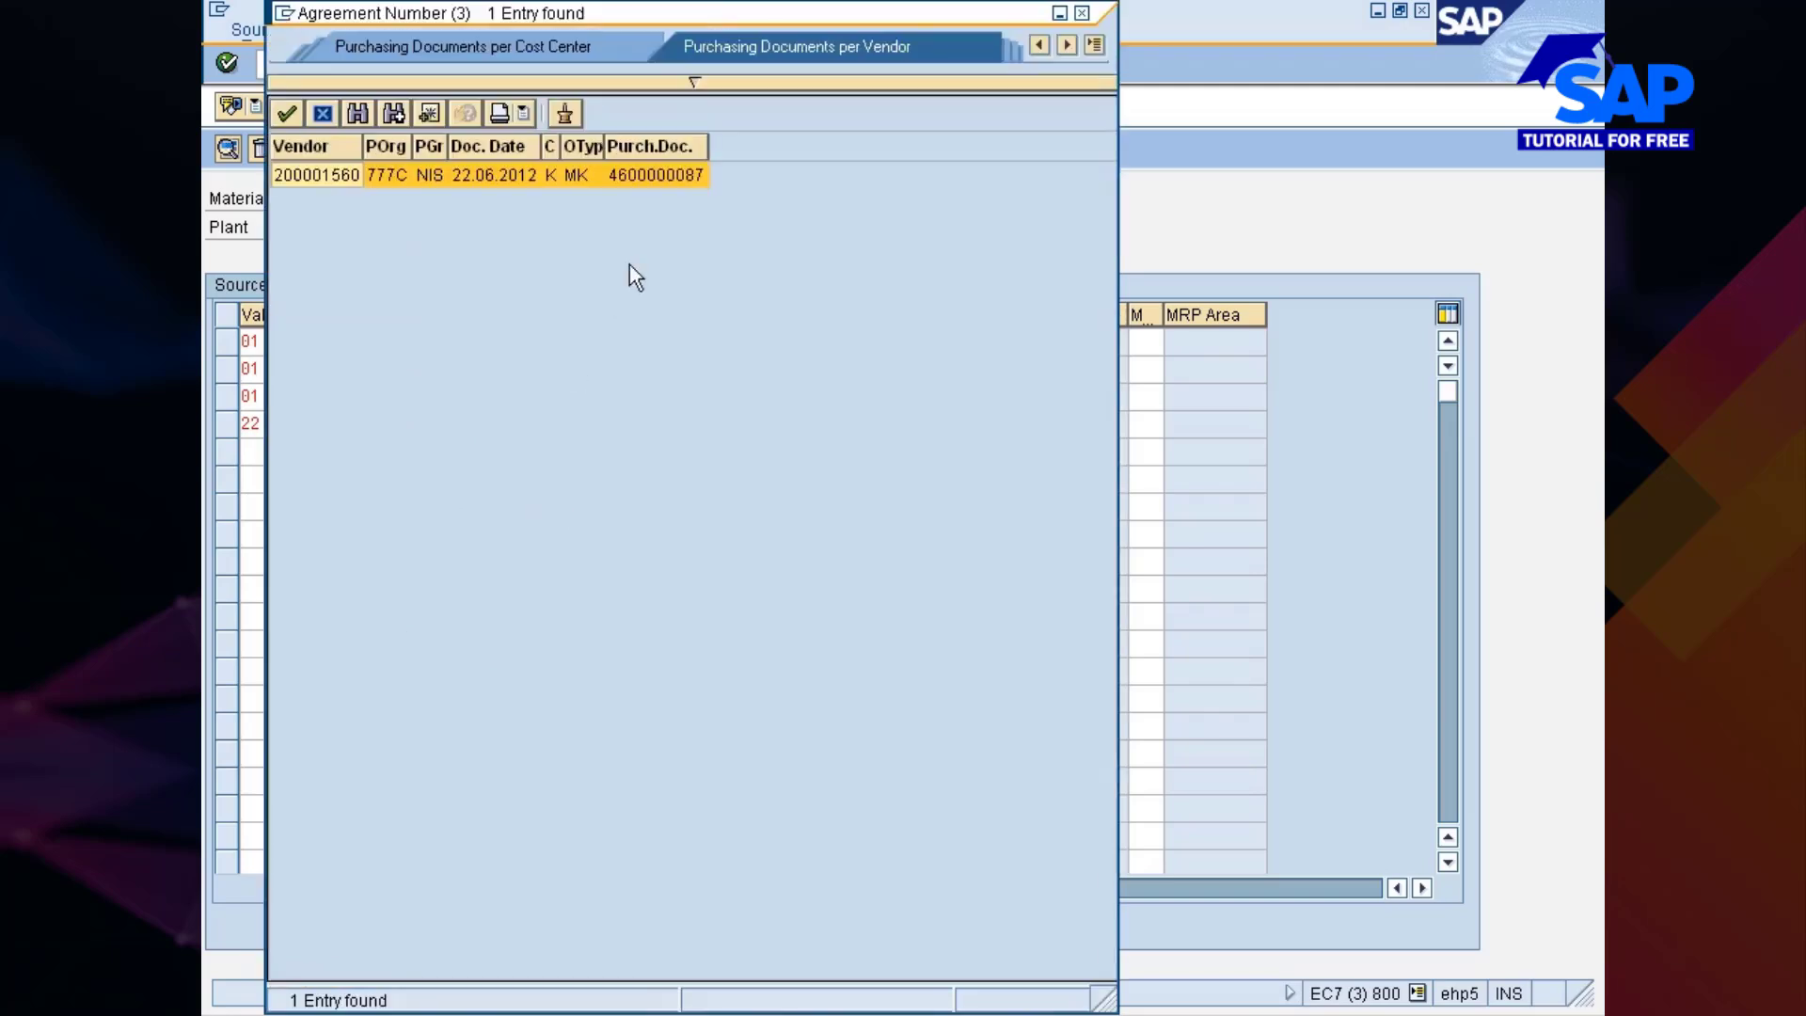
{"action": "double_click", "coordinate": [641, 176]}
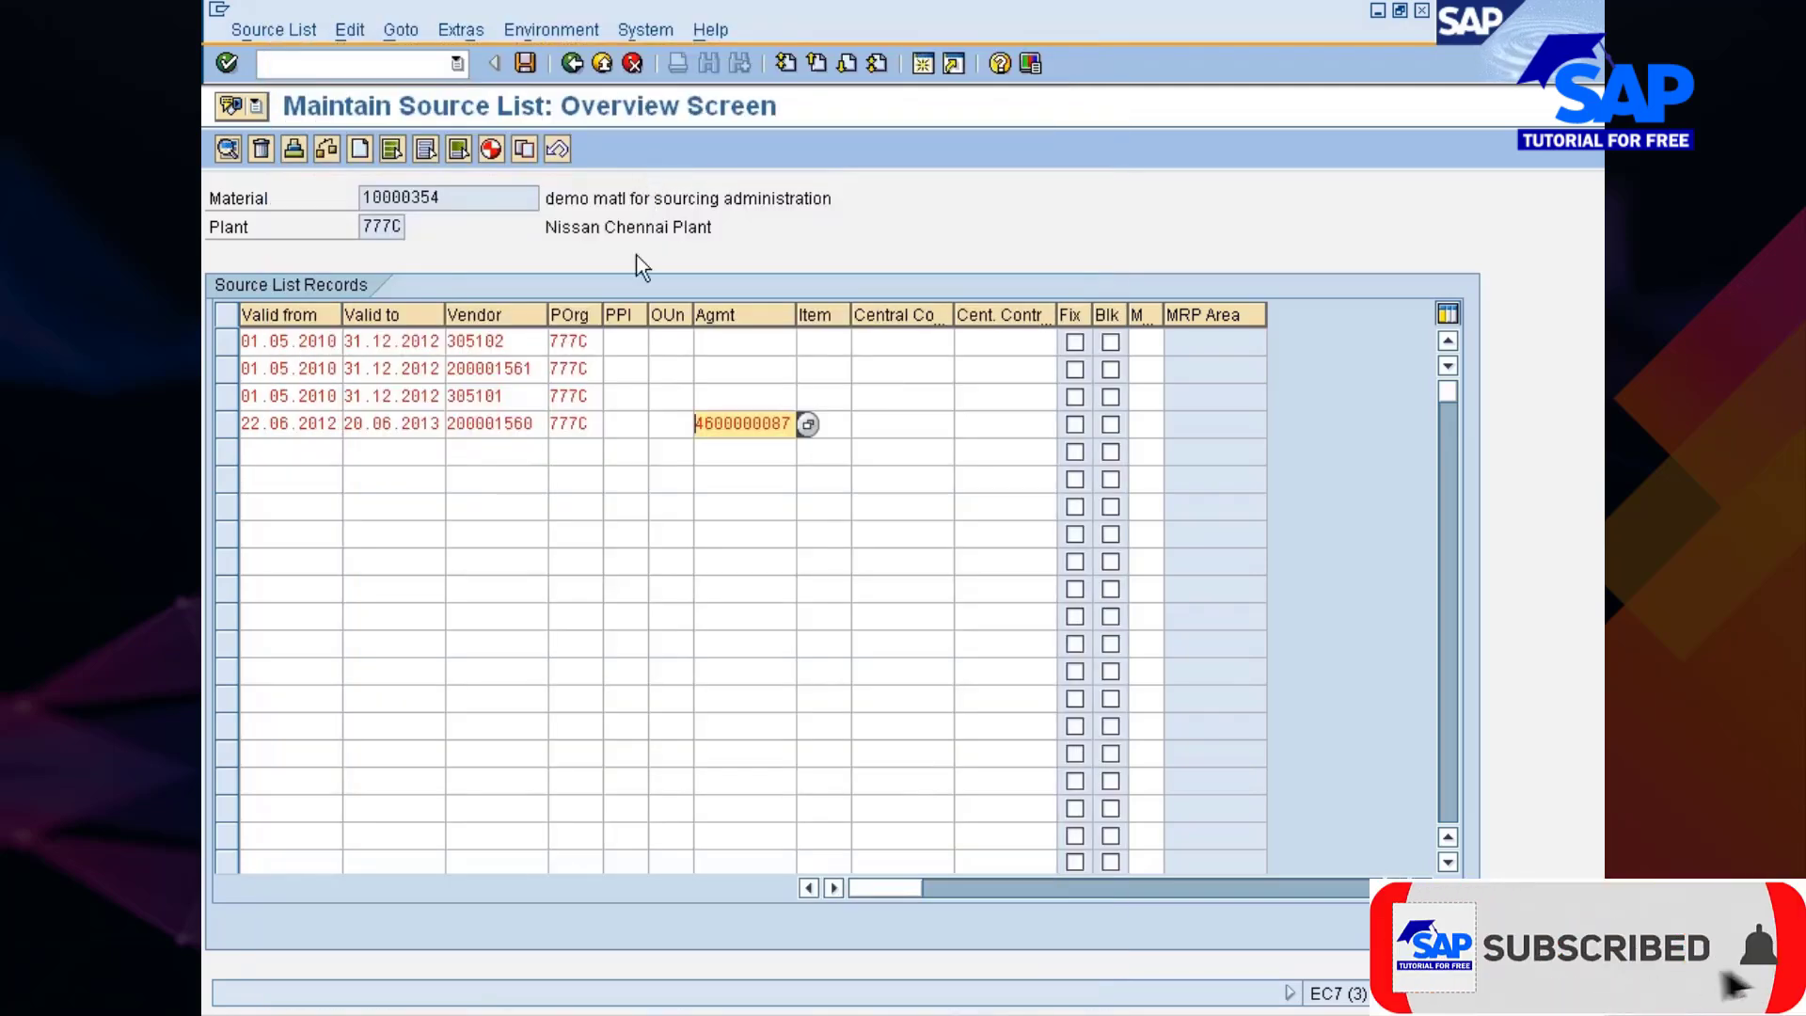
Set the agreement item of the fourth source list record to 10 and save the source list
{"action": "left_click", "coordinate": [842, 423]}
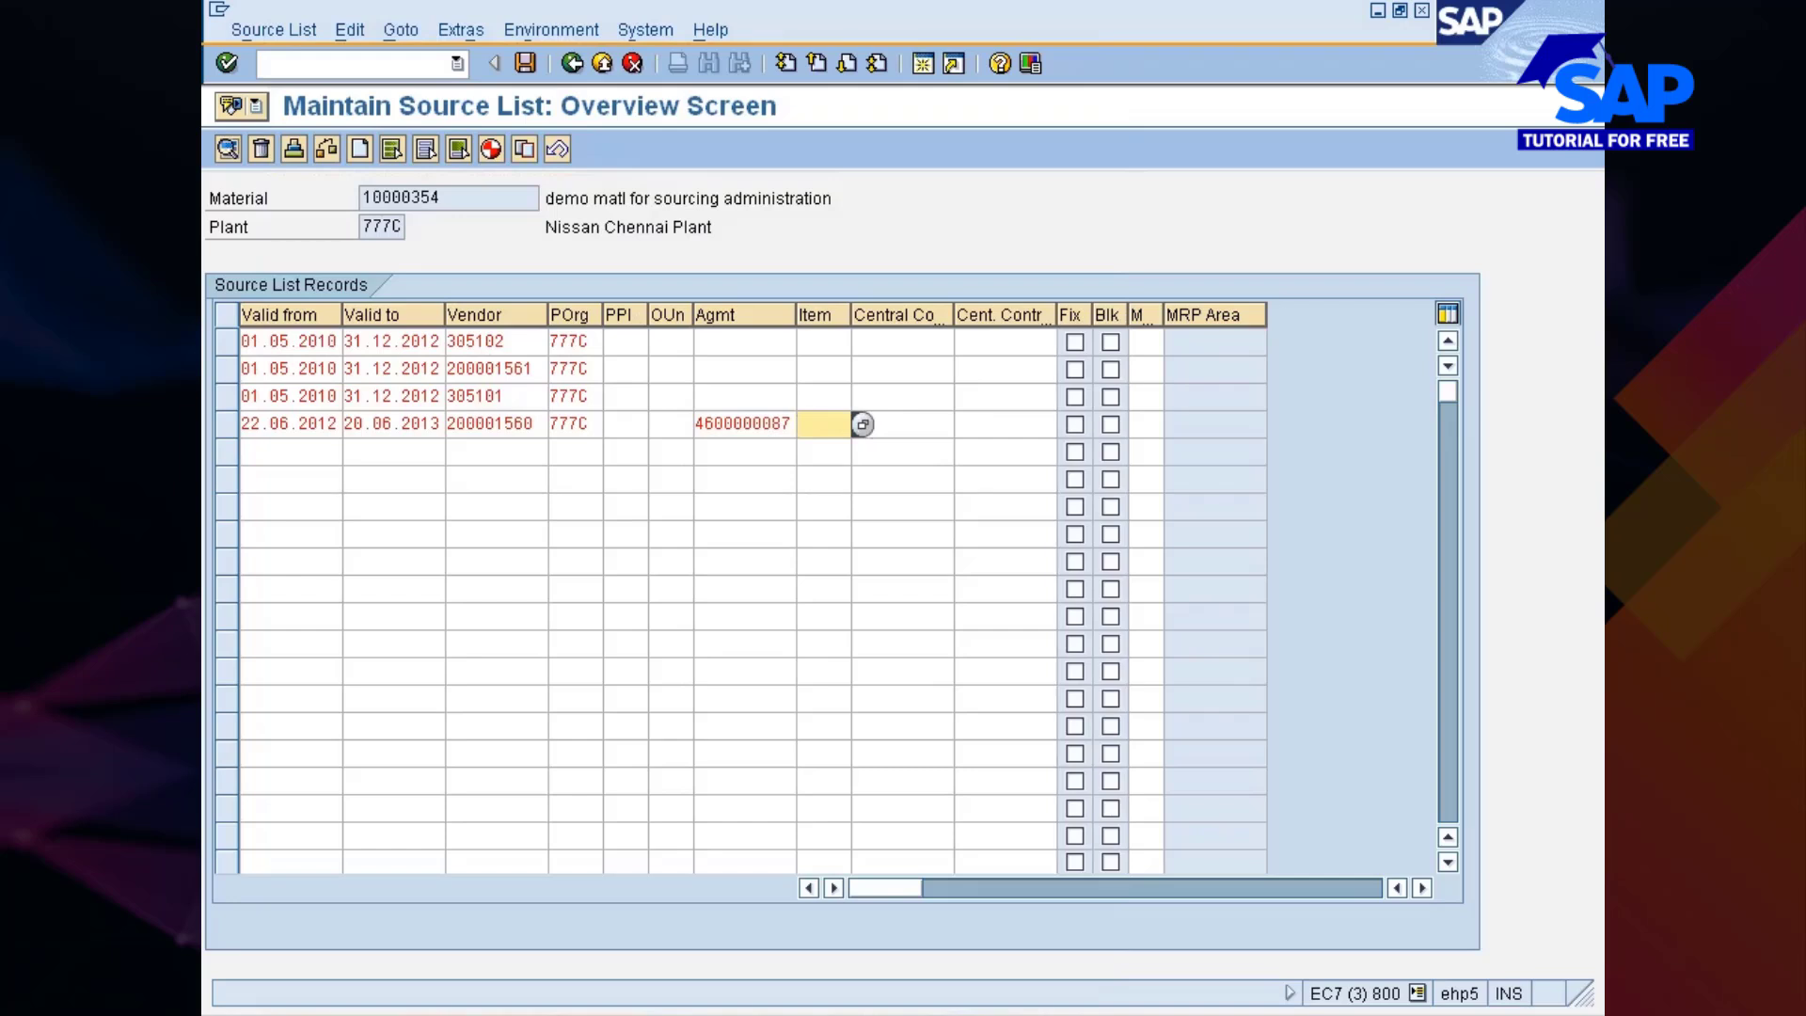
{"action": "type", "text": "10"}
{"action": "key", "text": "Return"}
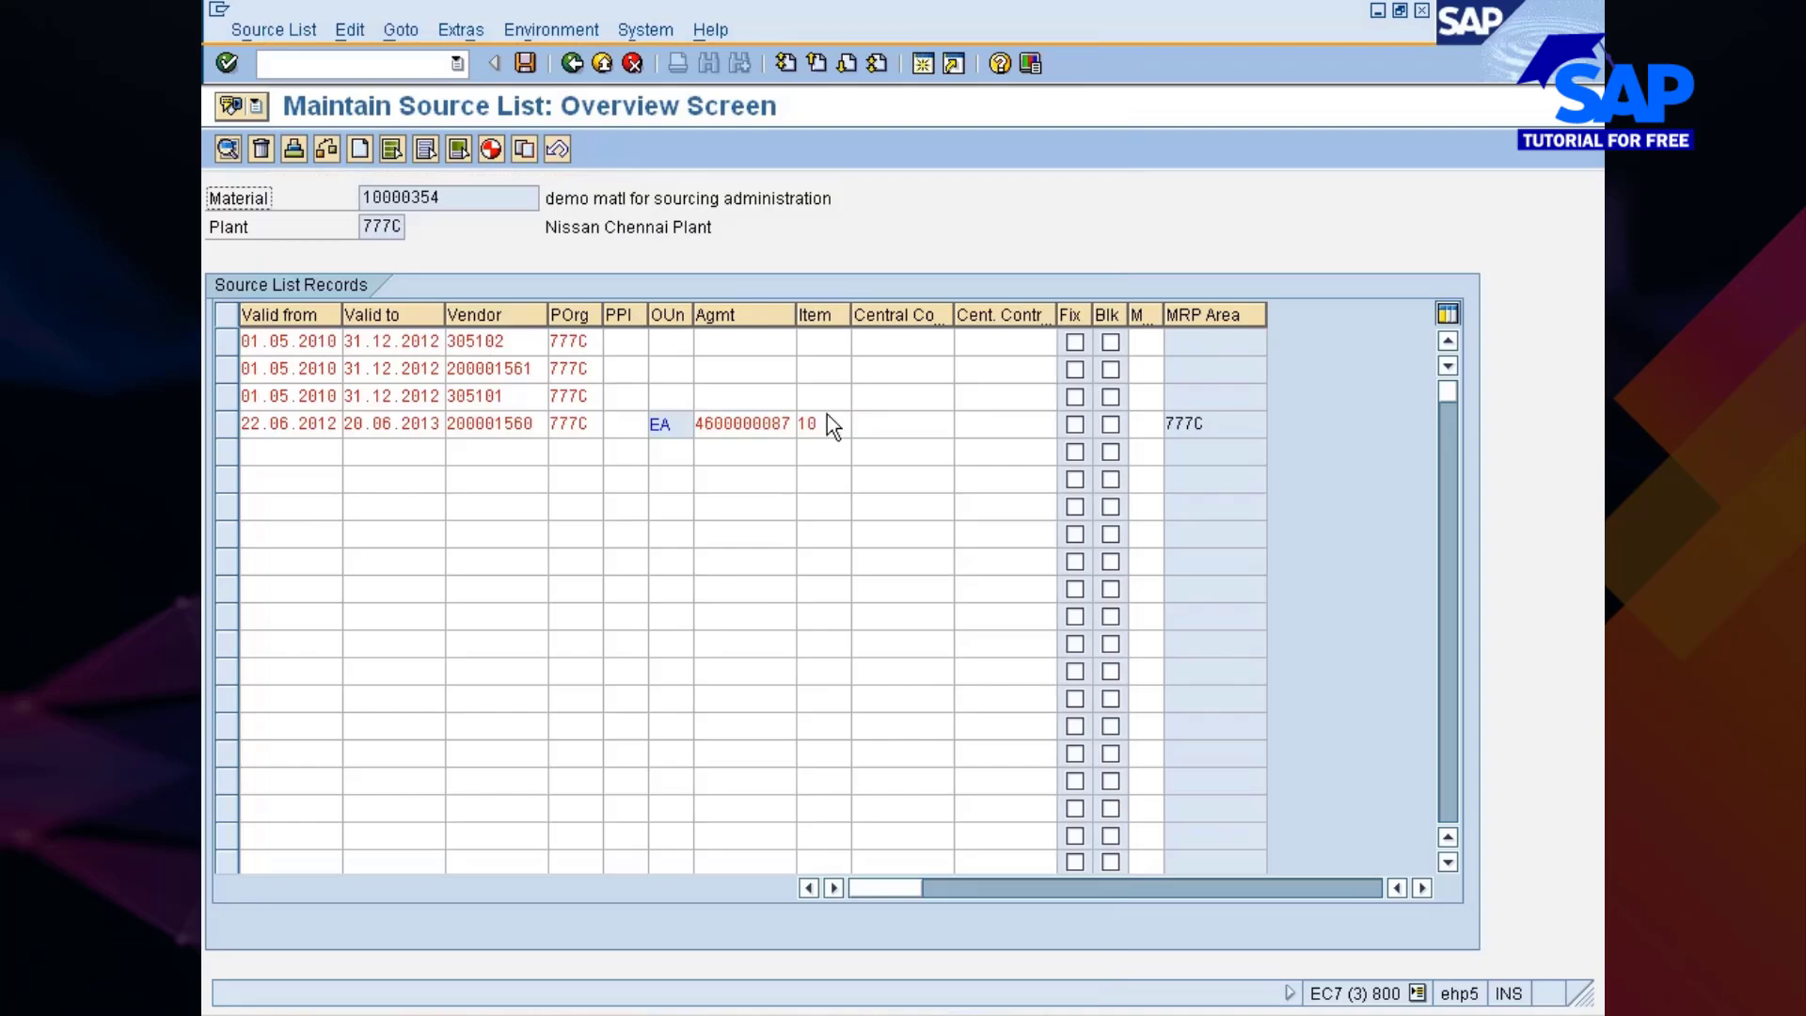
{"action": "key", "text": "ctrl+s"}
Copy material number 10000354 from the info record creation session
{"action": "key", "text": "alt+Tab"}
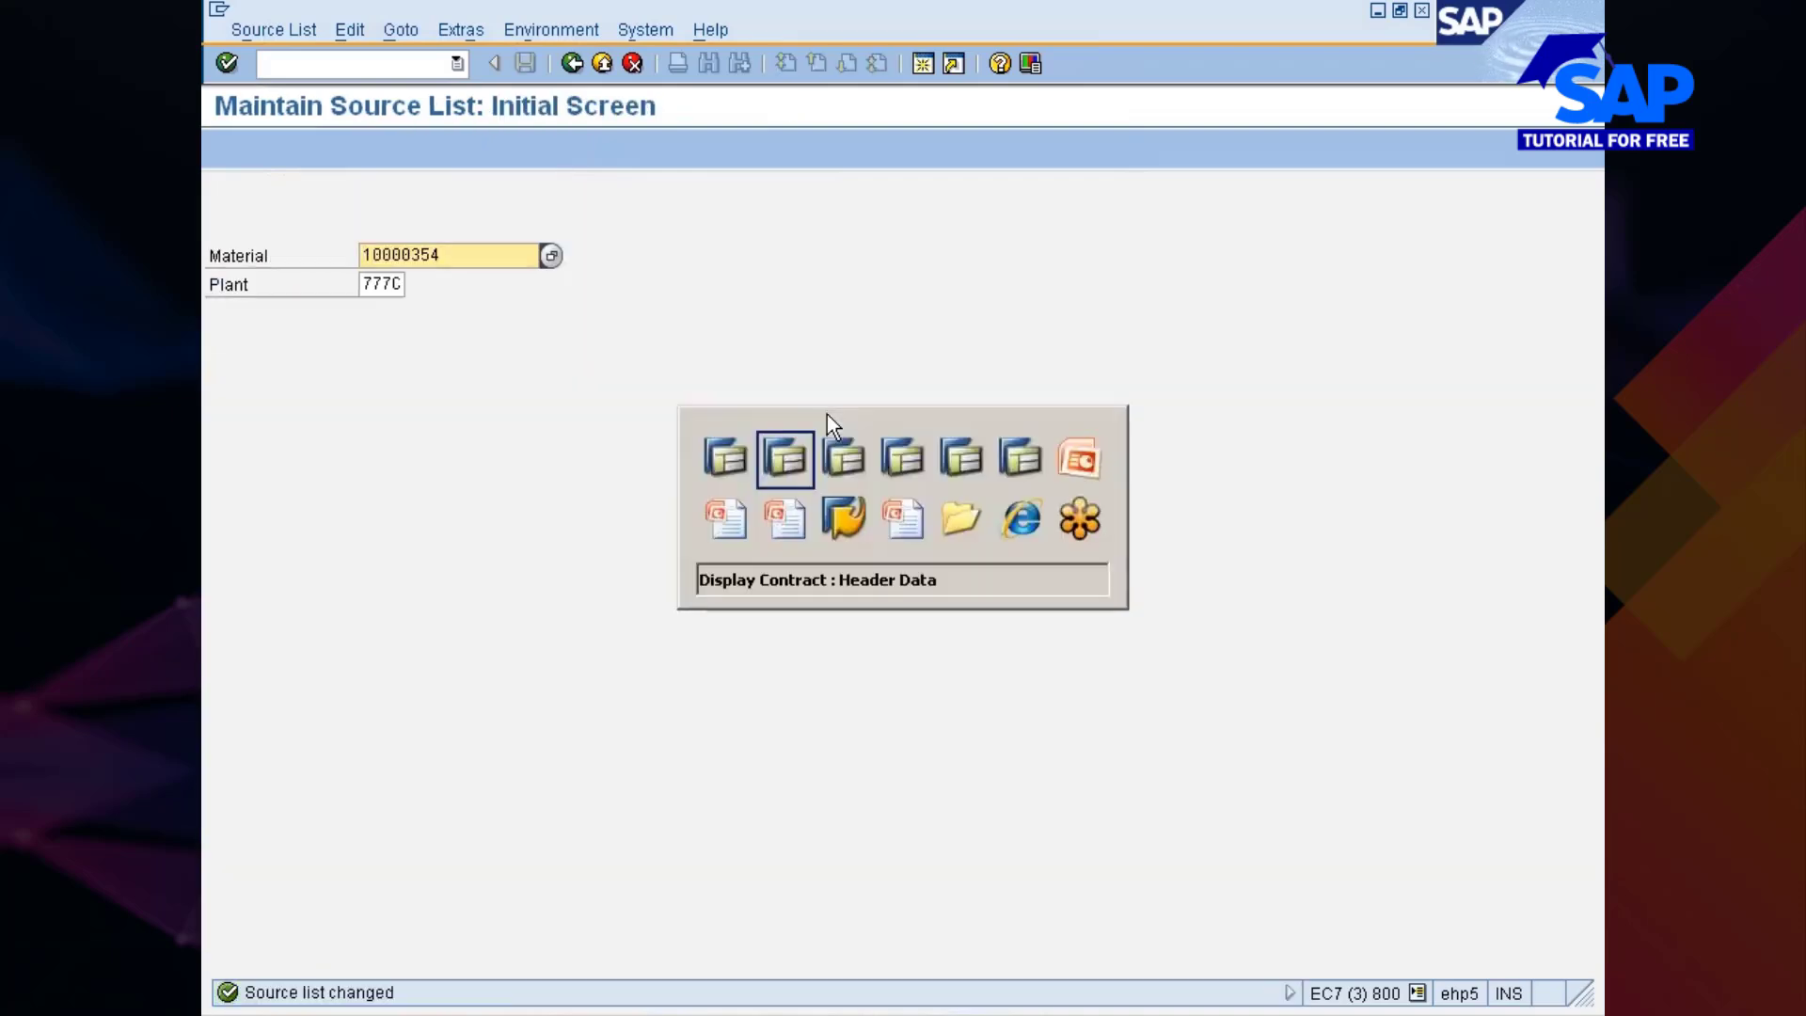
{"action": "key", "text": "alt+Tab"}
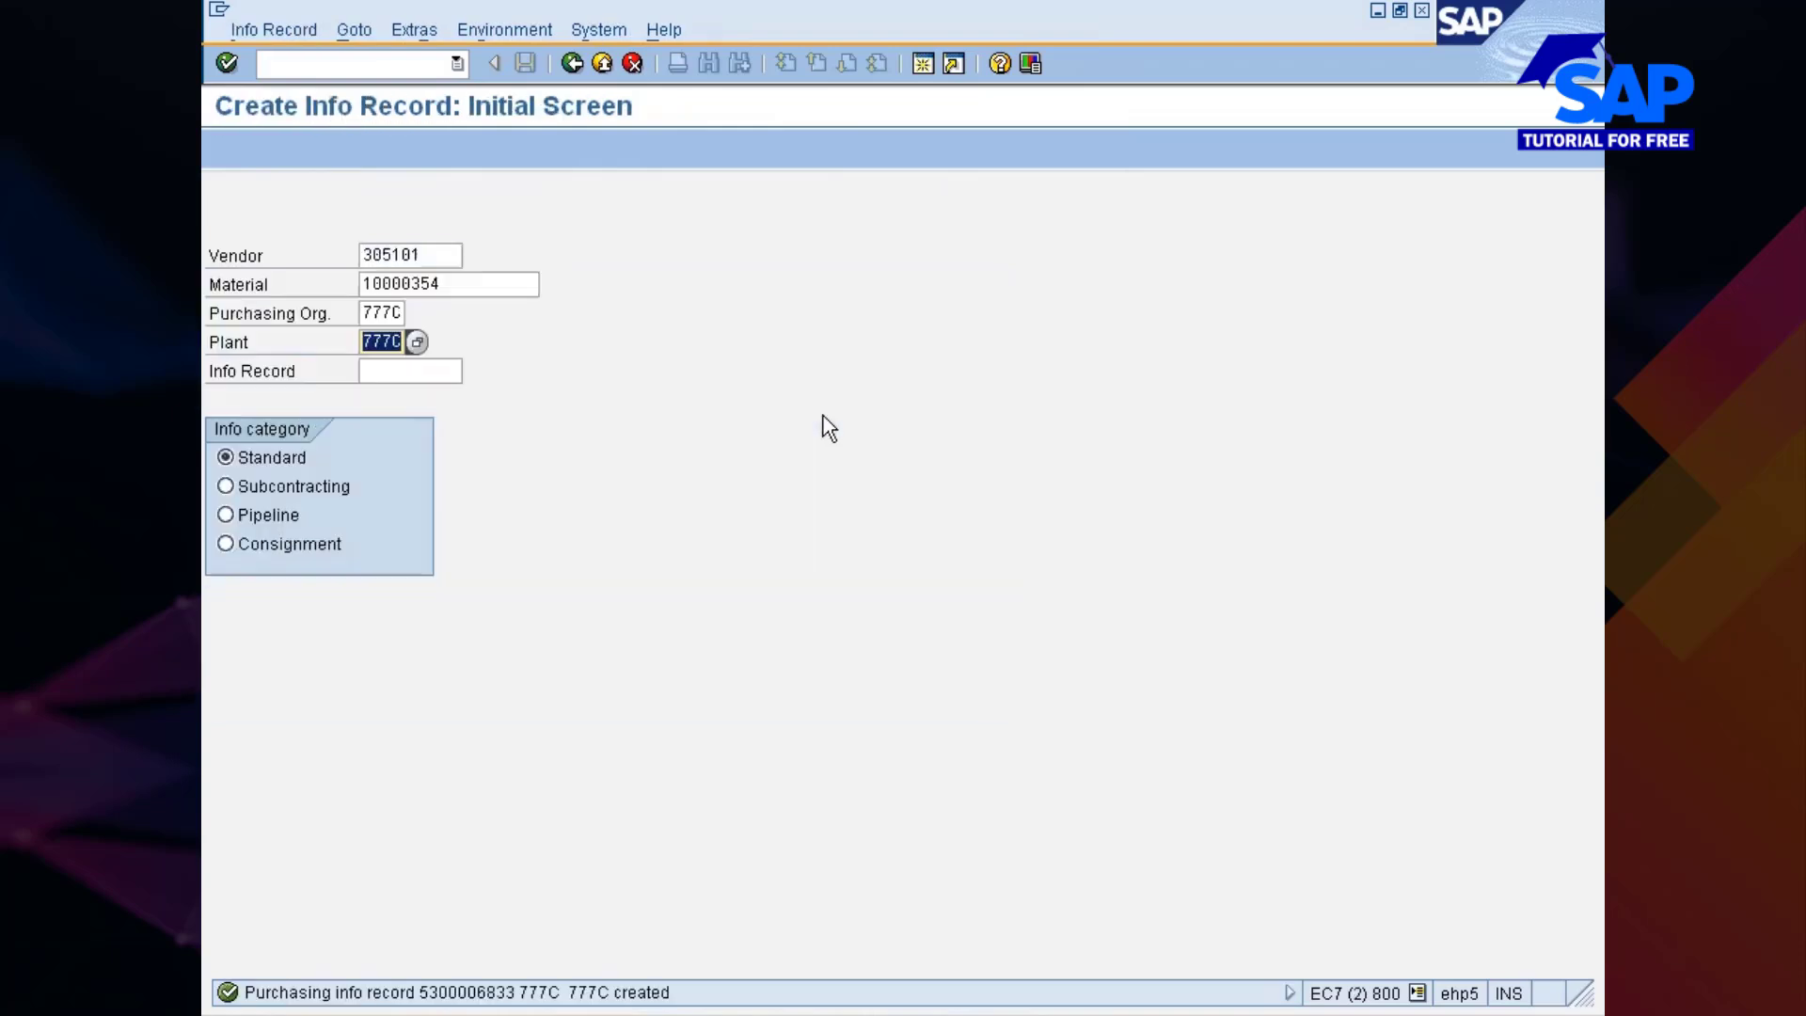
{"action": "key", "text": "alt+Tab"}
{"action": "key", "text": "alt+Tab"}
{"action": "left_click", "coordinate": [475, 284]}
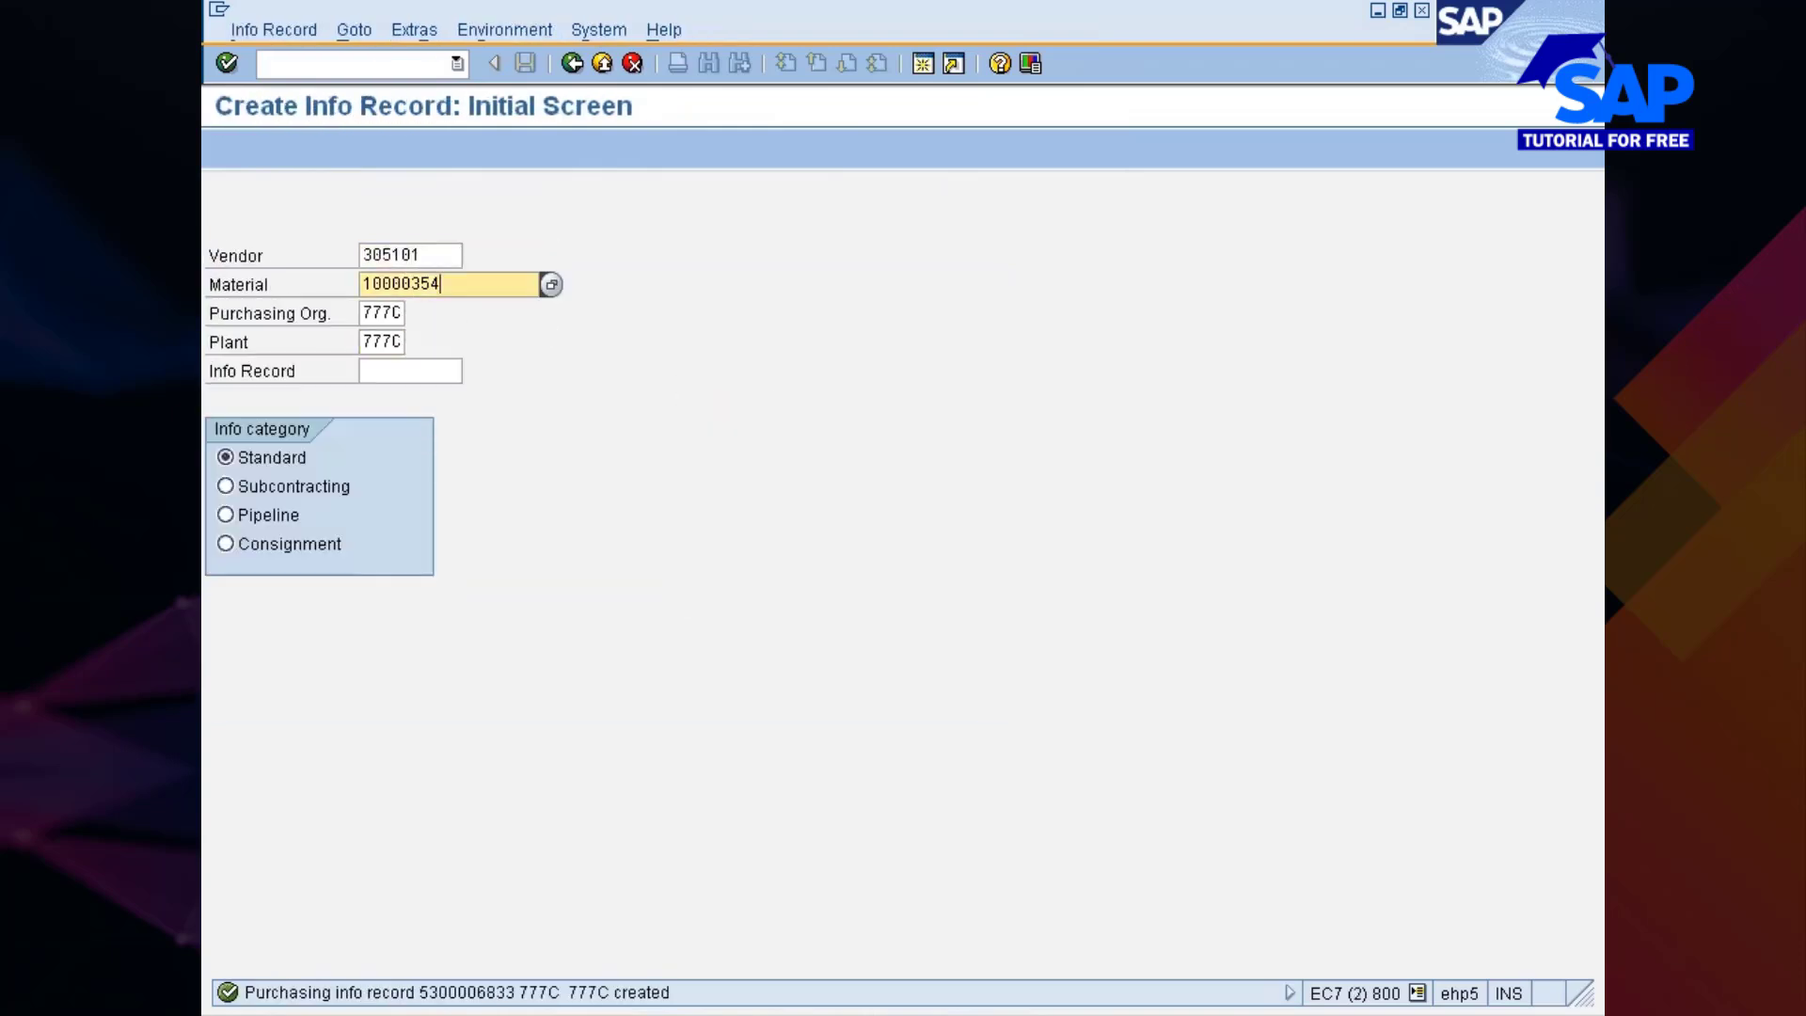
{"action": "key", "text": "shift+Home"}
{"action": "key", "text": "ctrl+c"}
Switch to the purchase requisition session and start a new requisition with transaction ME51N
{"action": "key", "text": "End"}
{"action": "key", "text": "Tab"}
{"action": "key", "text": "Tab"}
{"action": "key", "text": "alt+Tab"}
{"action": "key", "text": "alt+Tab"}
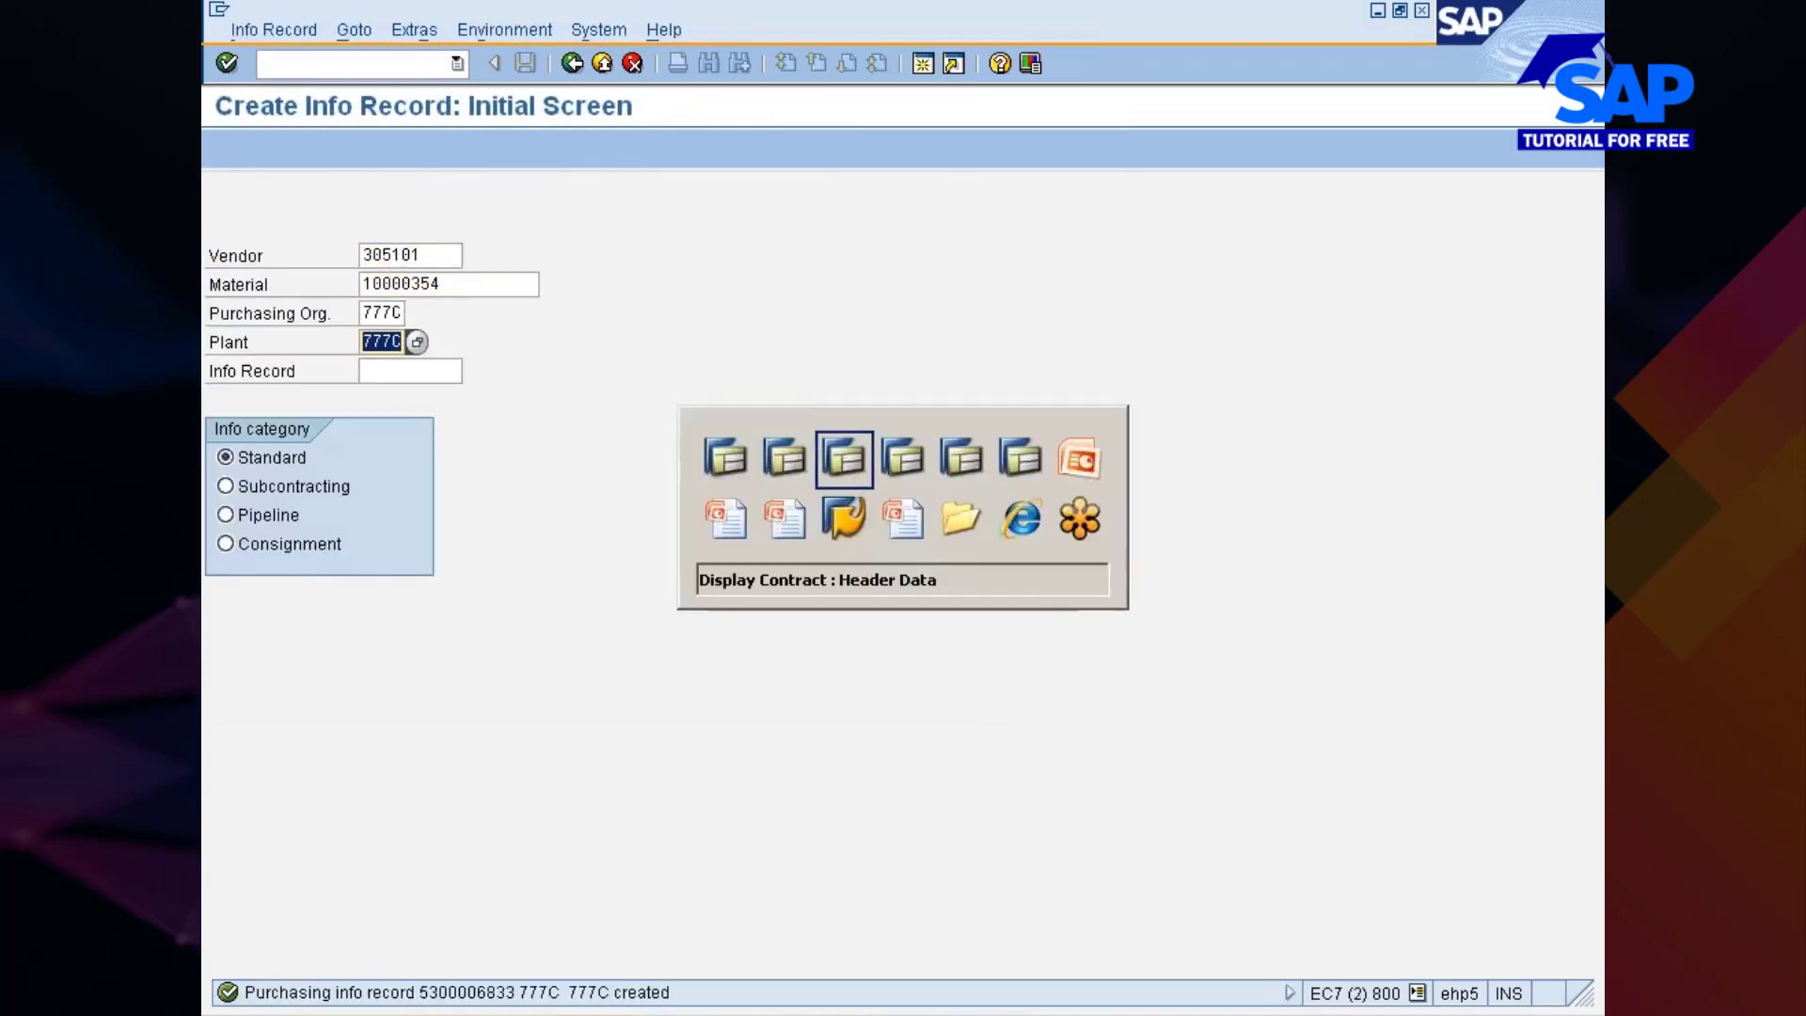
{"action": "key", "text": "alt+Tab"}
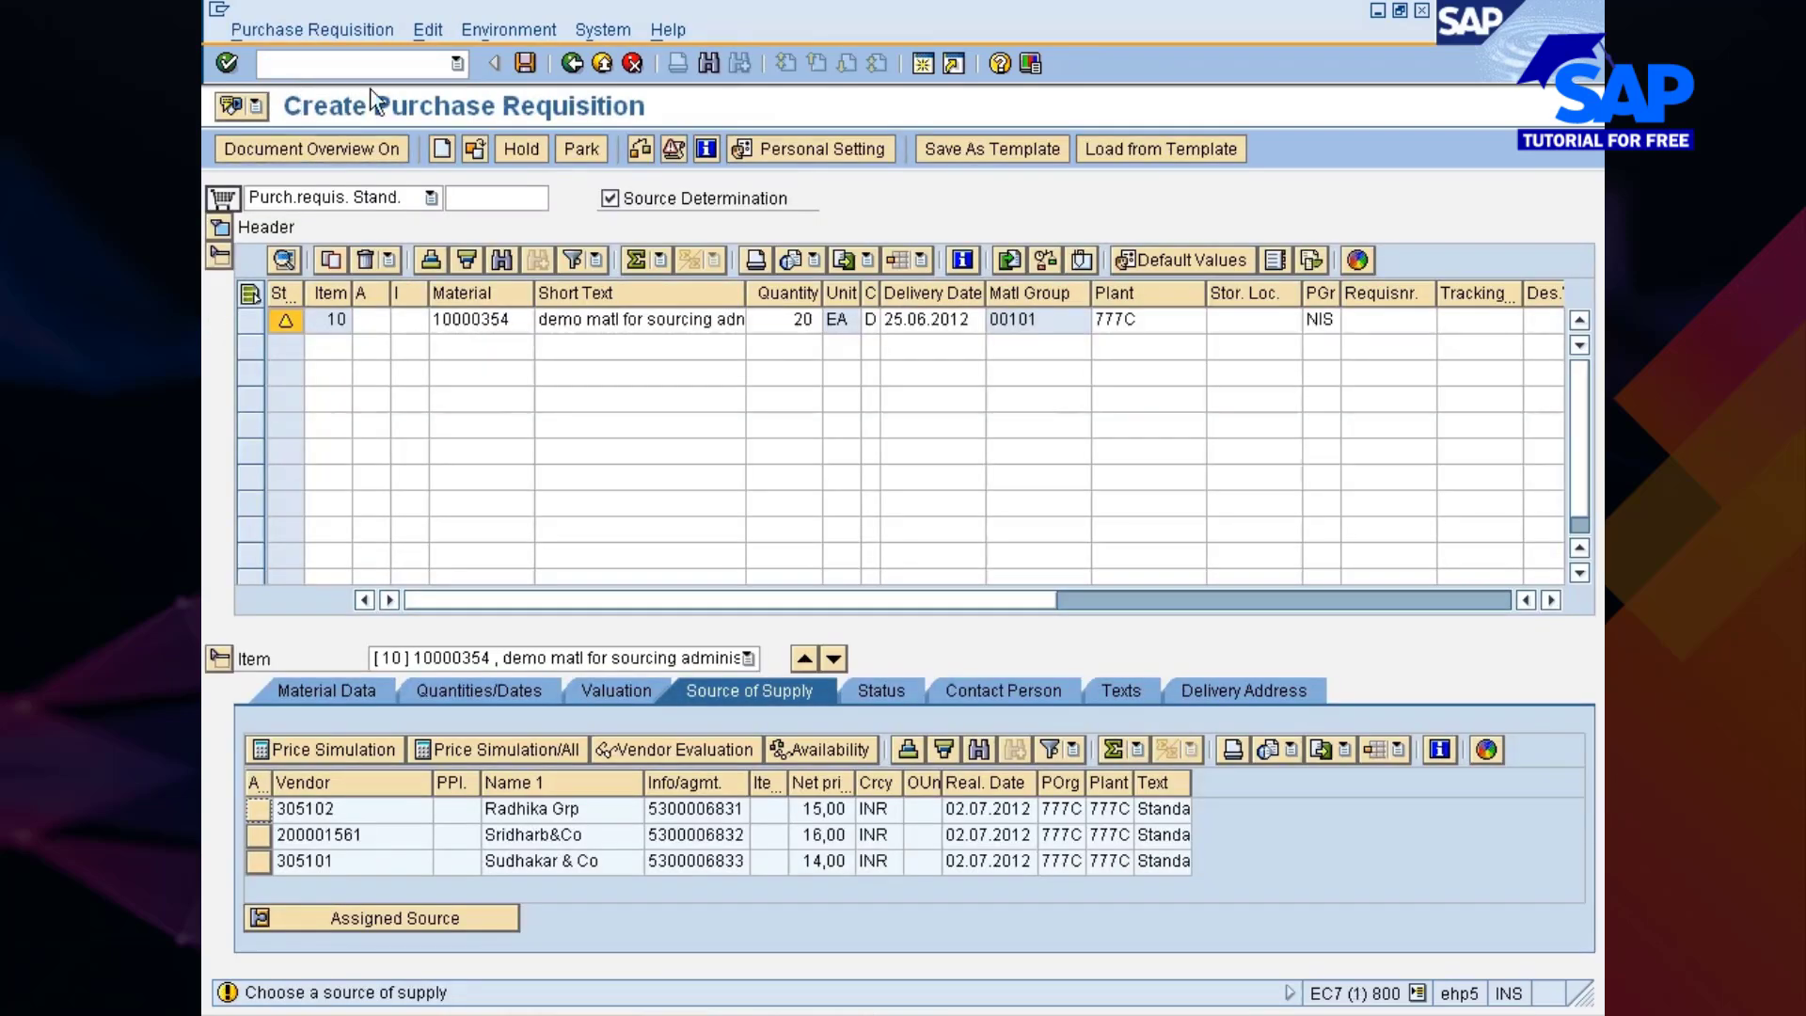
{"action": "type", "text": "/nme51n"}
{"action": "key", "text": "Return"}
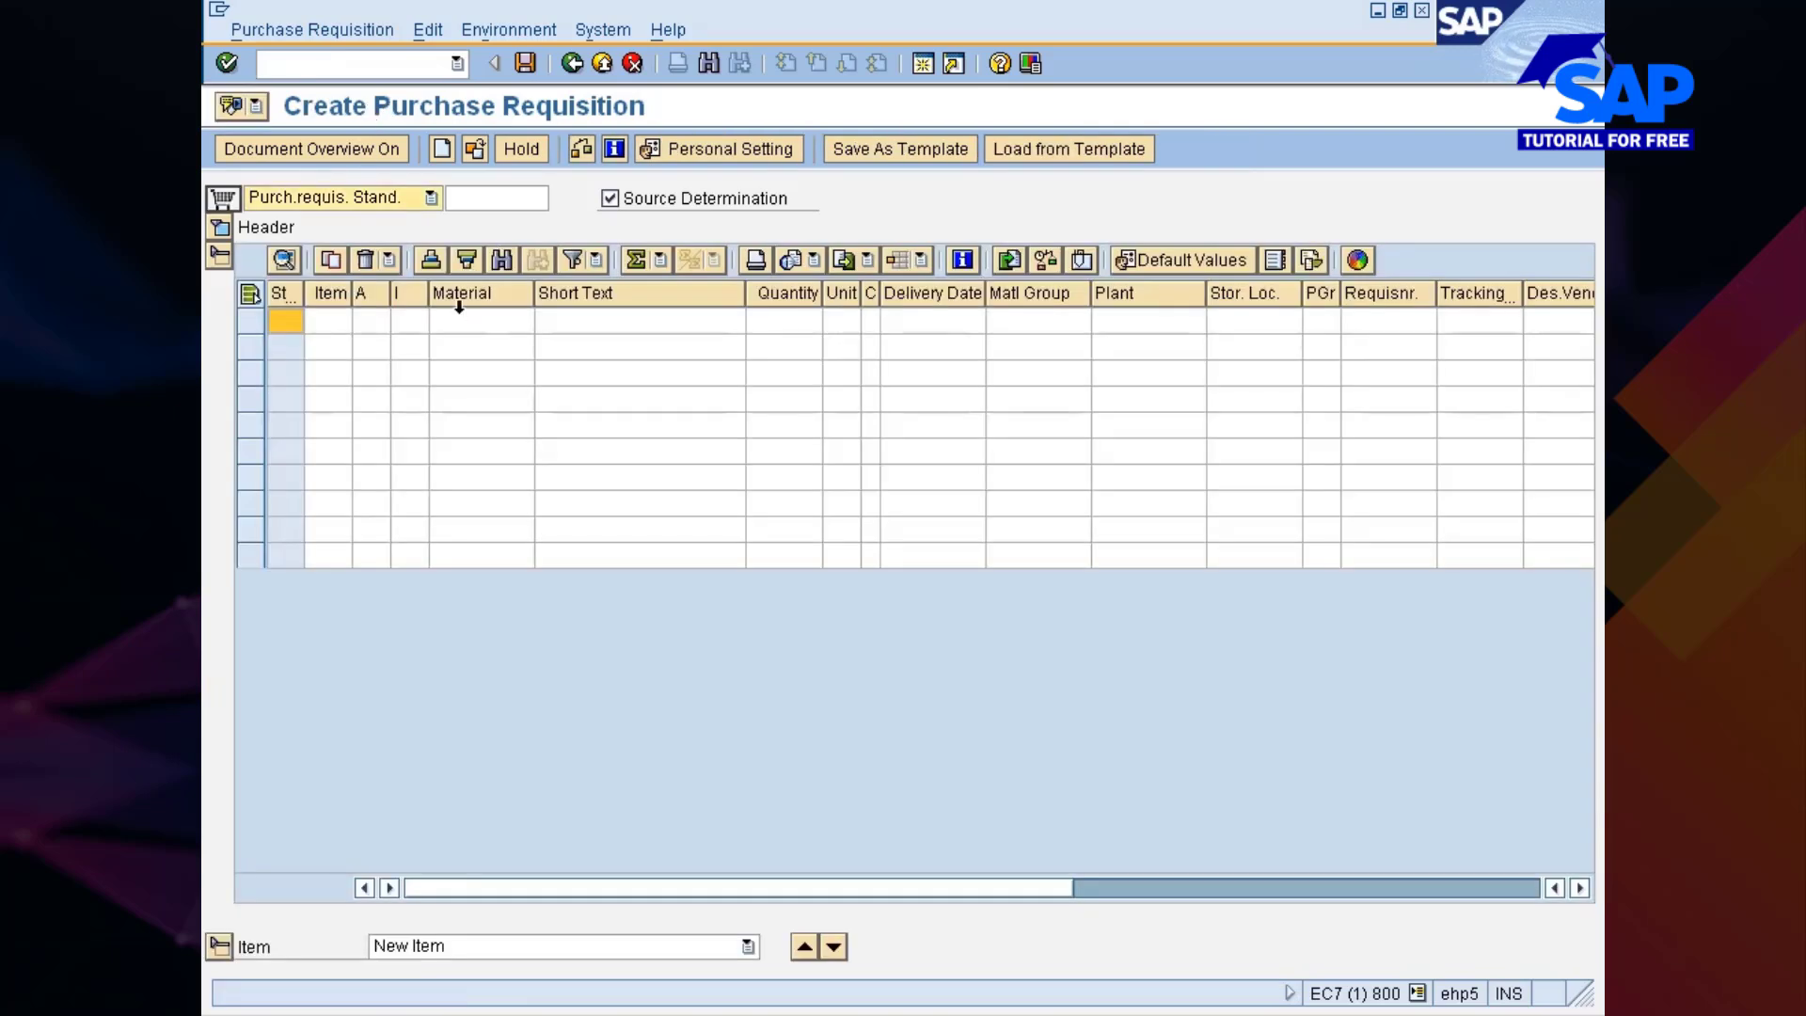
Add a requisition item for material 10000354 with quantity 20 and plant 777C, and save the requisition
{"action": "left_click", "coordinate": [466, 322]}
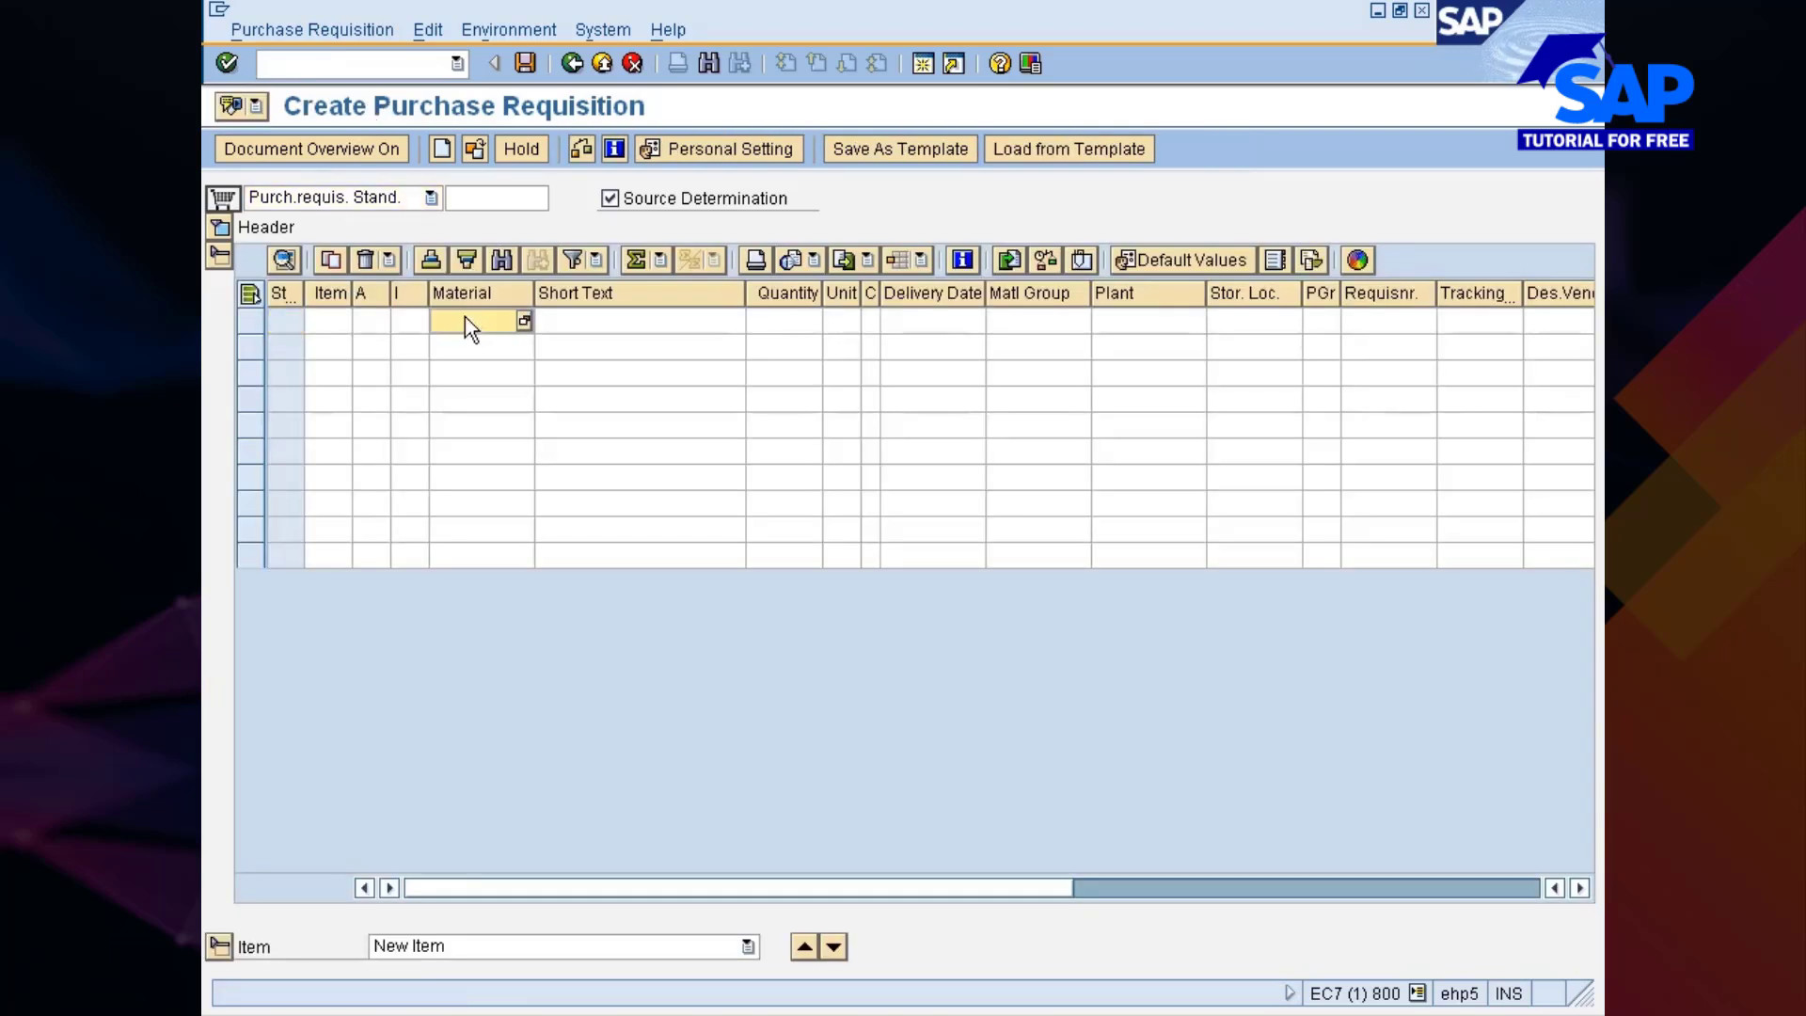
{"action": "key", "text": "ctrl+v"}
{"action": "key", "text": "Tab"}
{"action": "key", "text": "Tab"}
{"action": "type", "text": "2"}
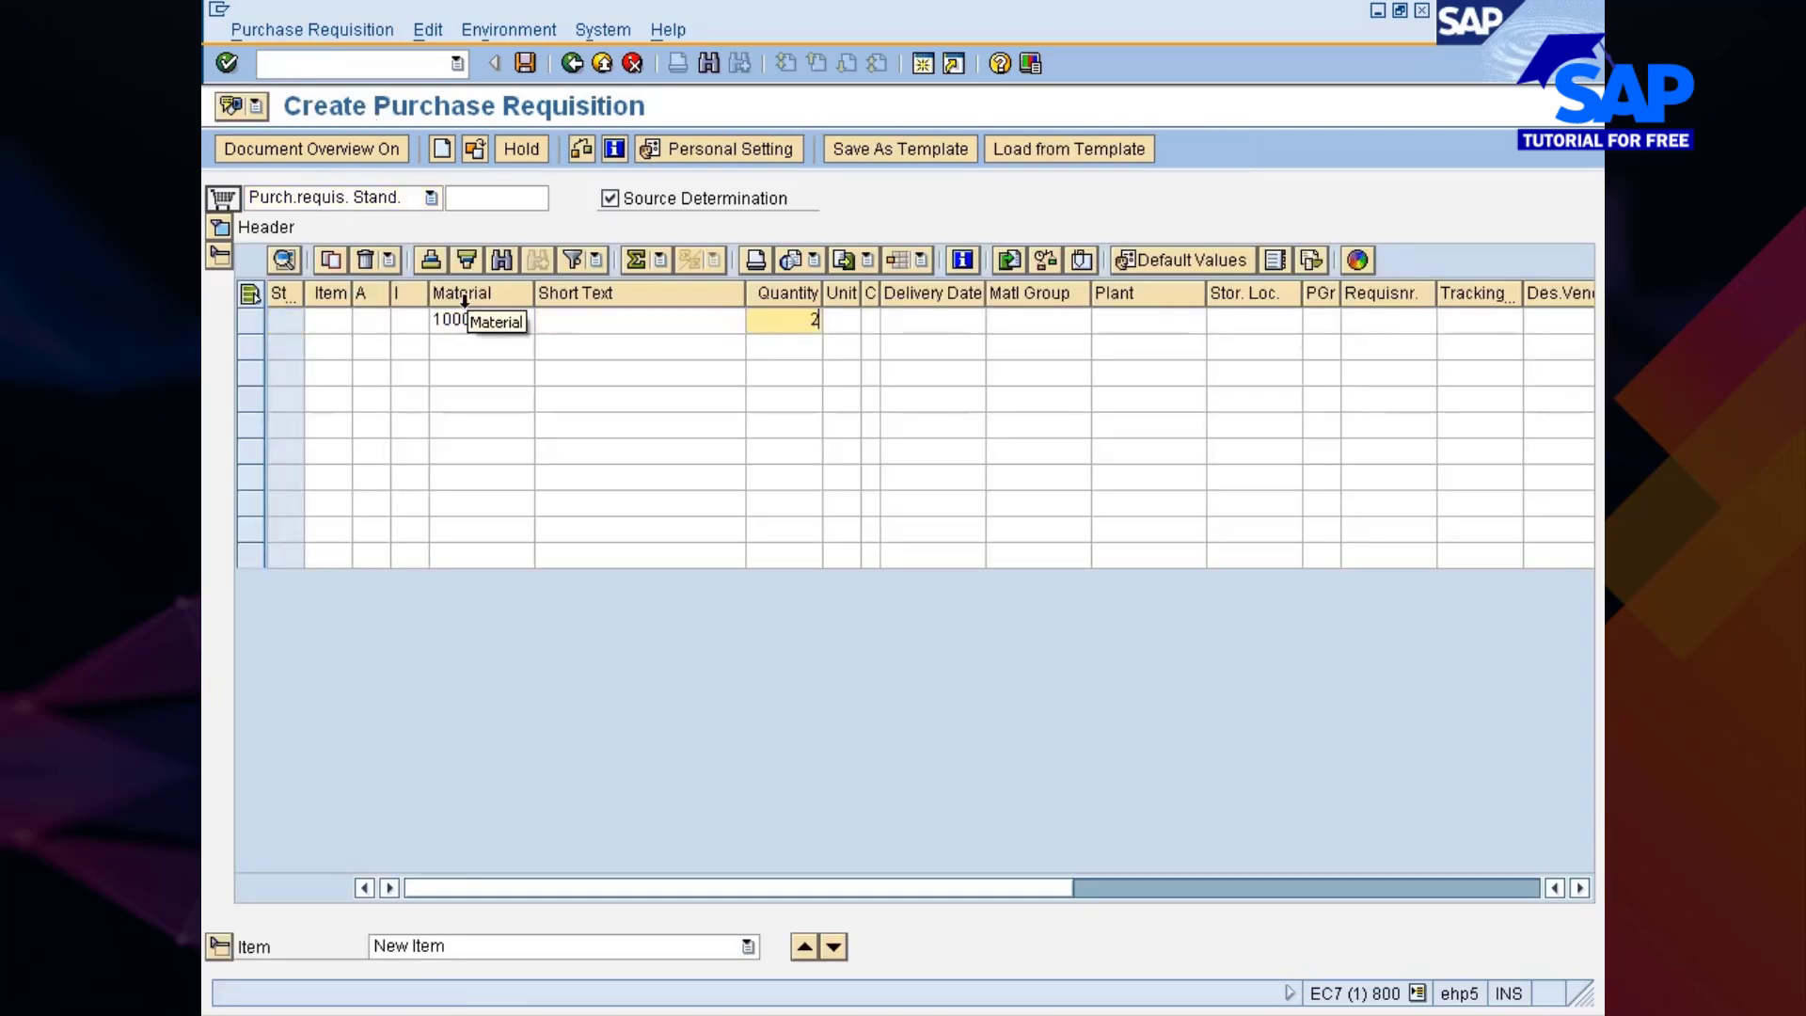
{"action": "type", "text": "0"}
{"action": "key", "text": "Tab"}
{"action": "key", "text": "Tab"}
{"action": "key", "text": "Tab"}
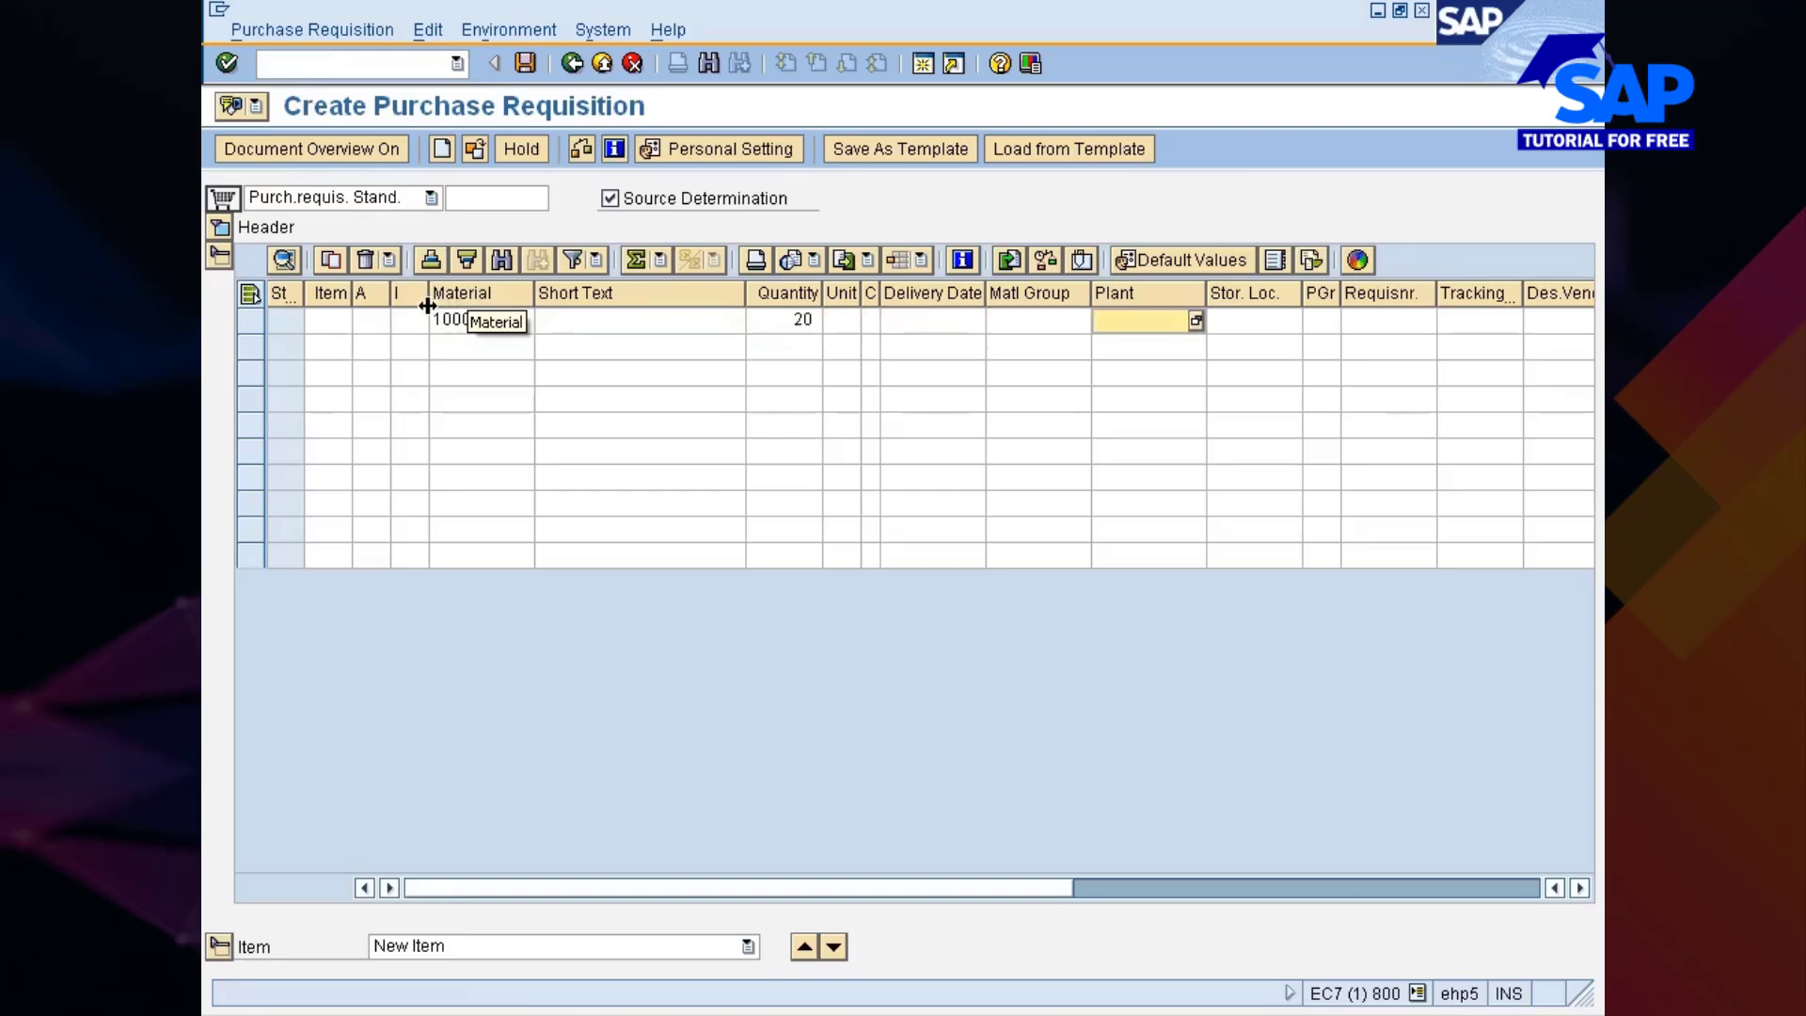
{"action": "type", "text": "777c"}
{"action": "key", "text": "Return"}
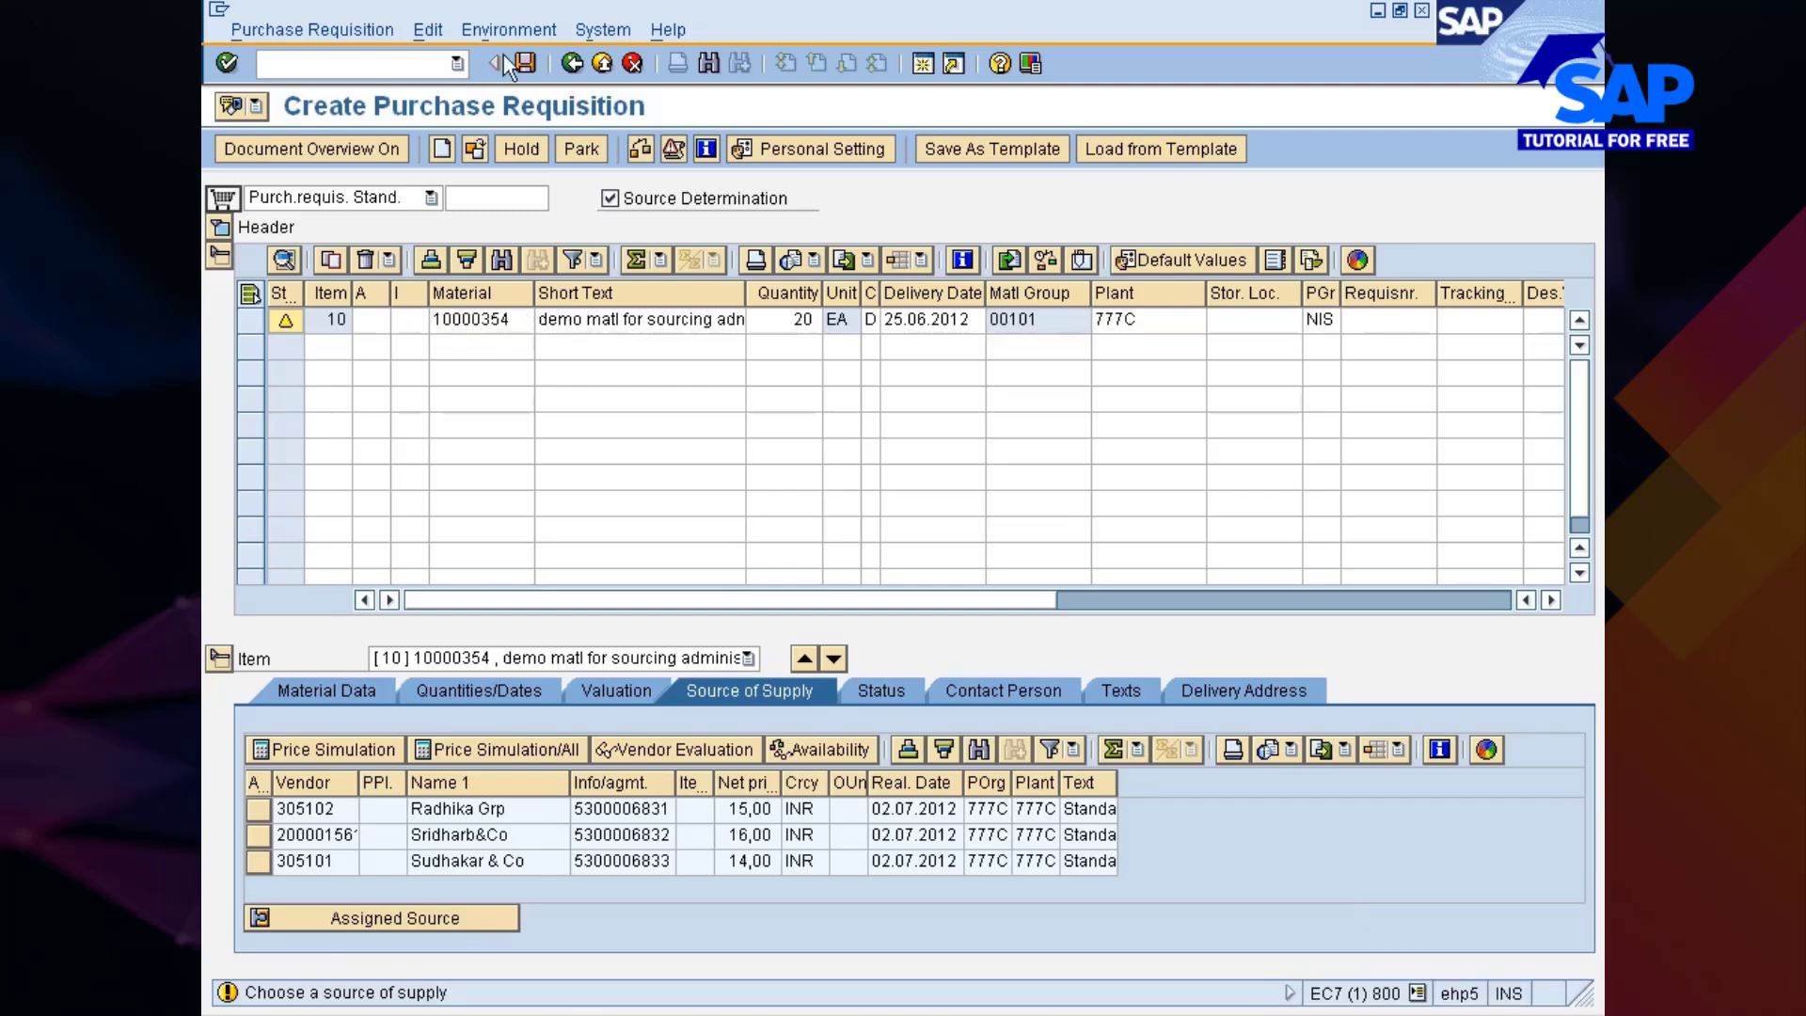
{"action": "left_click", "coordinate": [524, 64]}
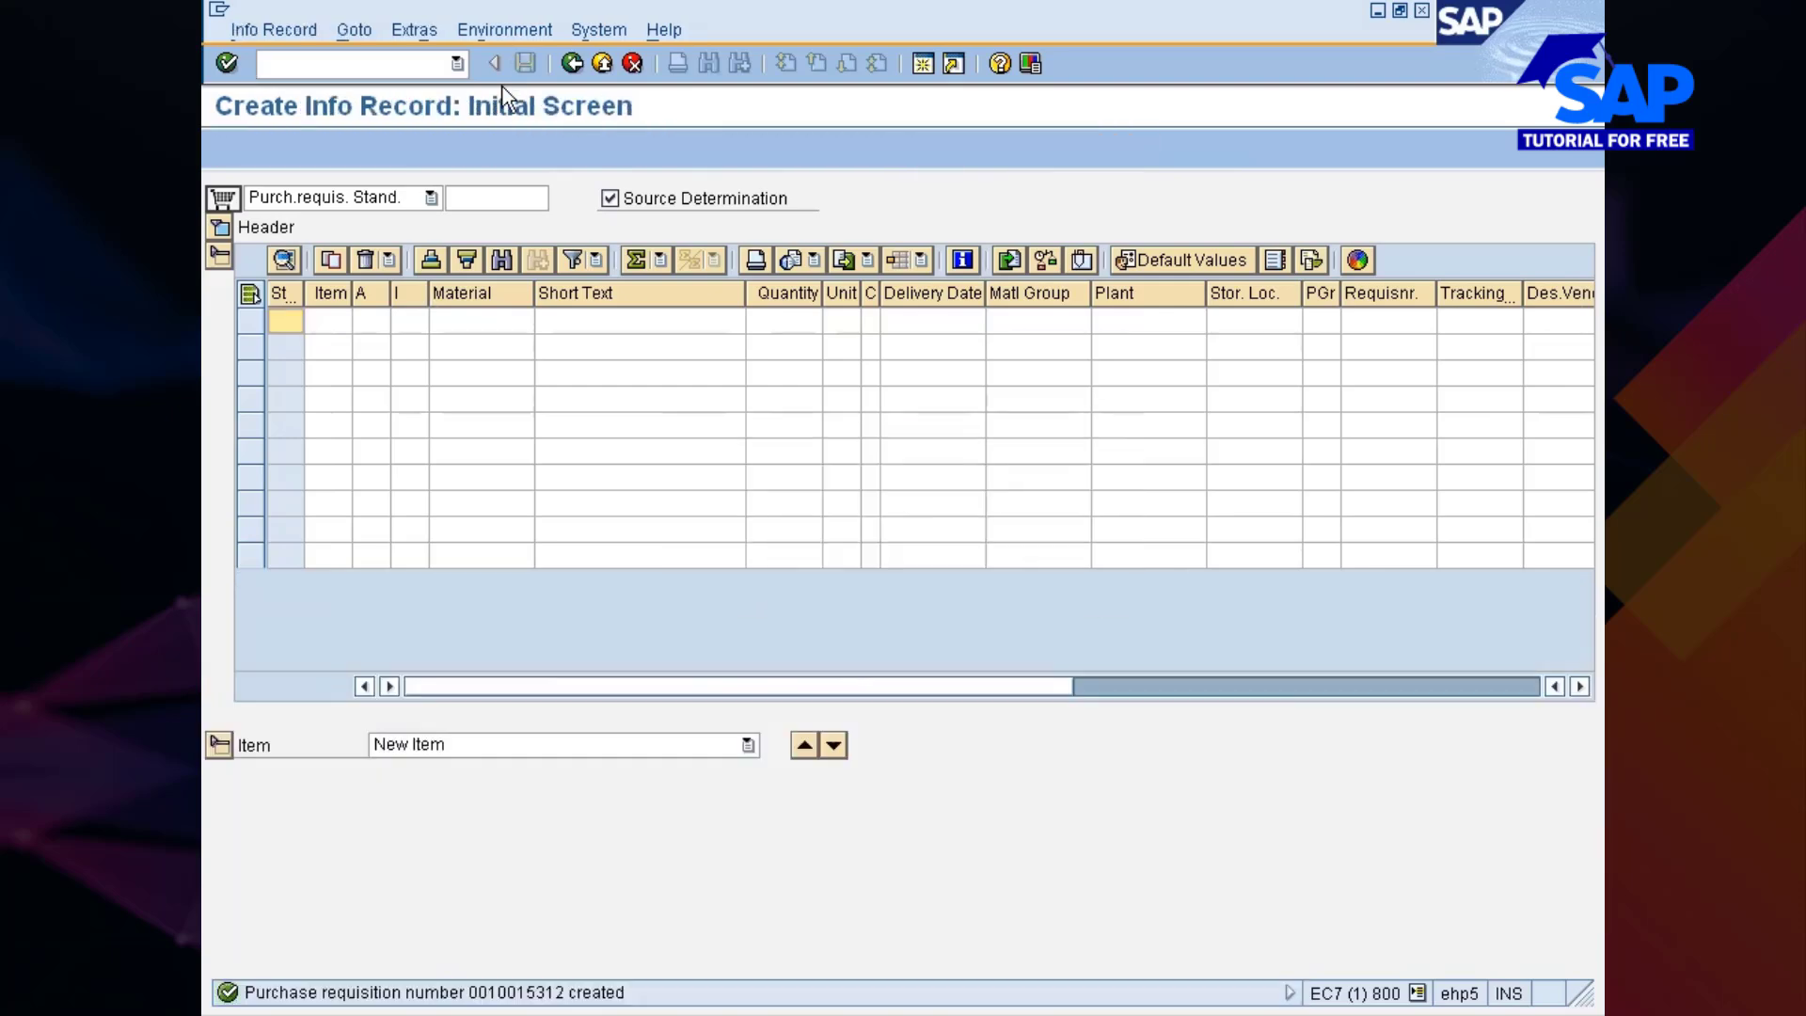
{"action": "key", "text": "alt+Tab"}
{"action": "key", "text": "alt+Tab"}
{"action": "key", "text": "alt+Tab"}
{"action": "key", "text": "alt+Tab"}
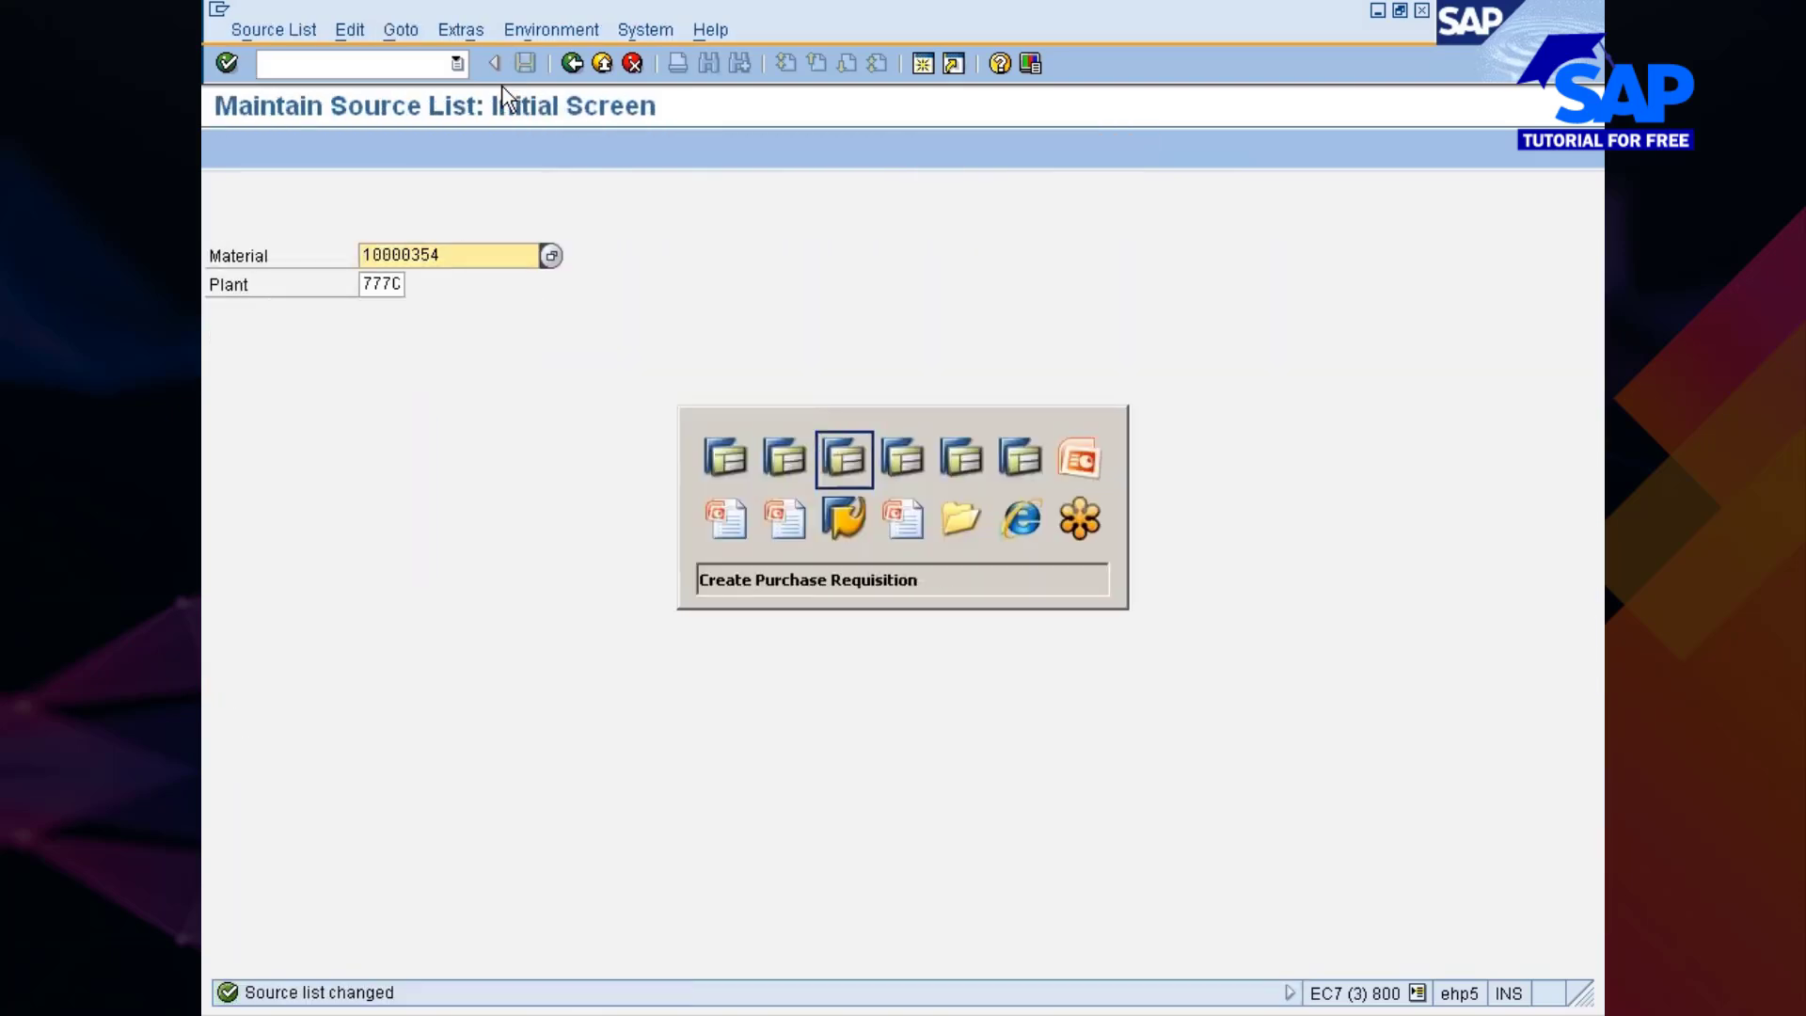
{"action": "key", "text": "alt+Tab"}
{"action": "key", "text": "alt+Tab"}
{"action": "key", "text": "alt+Tab"}
{"action": "key", "text": "alt+Tab"}
{"action": "key", "text": "alt+Tab"}
{"action": "key", "text": "alt+Tab"}
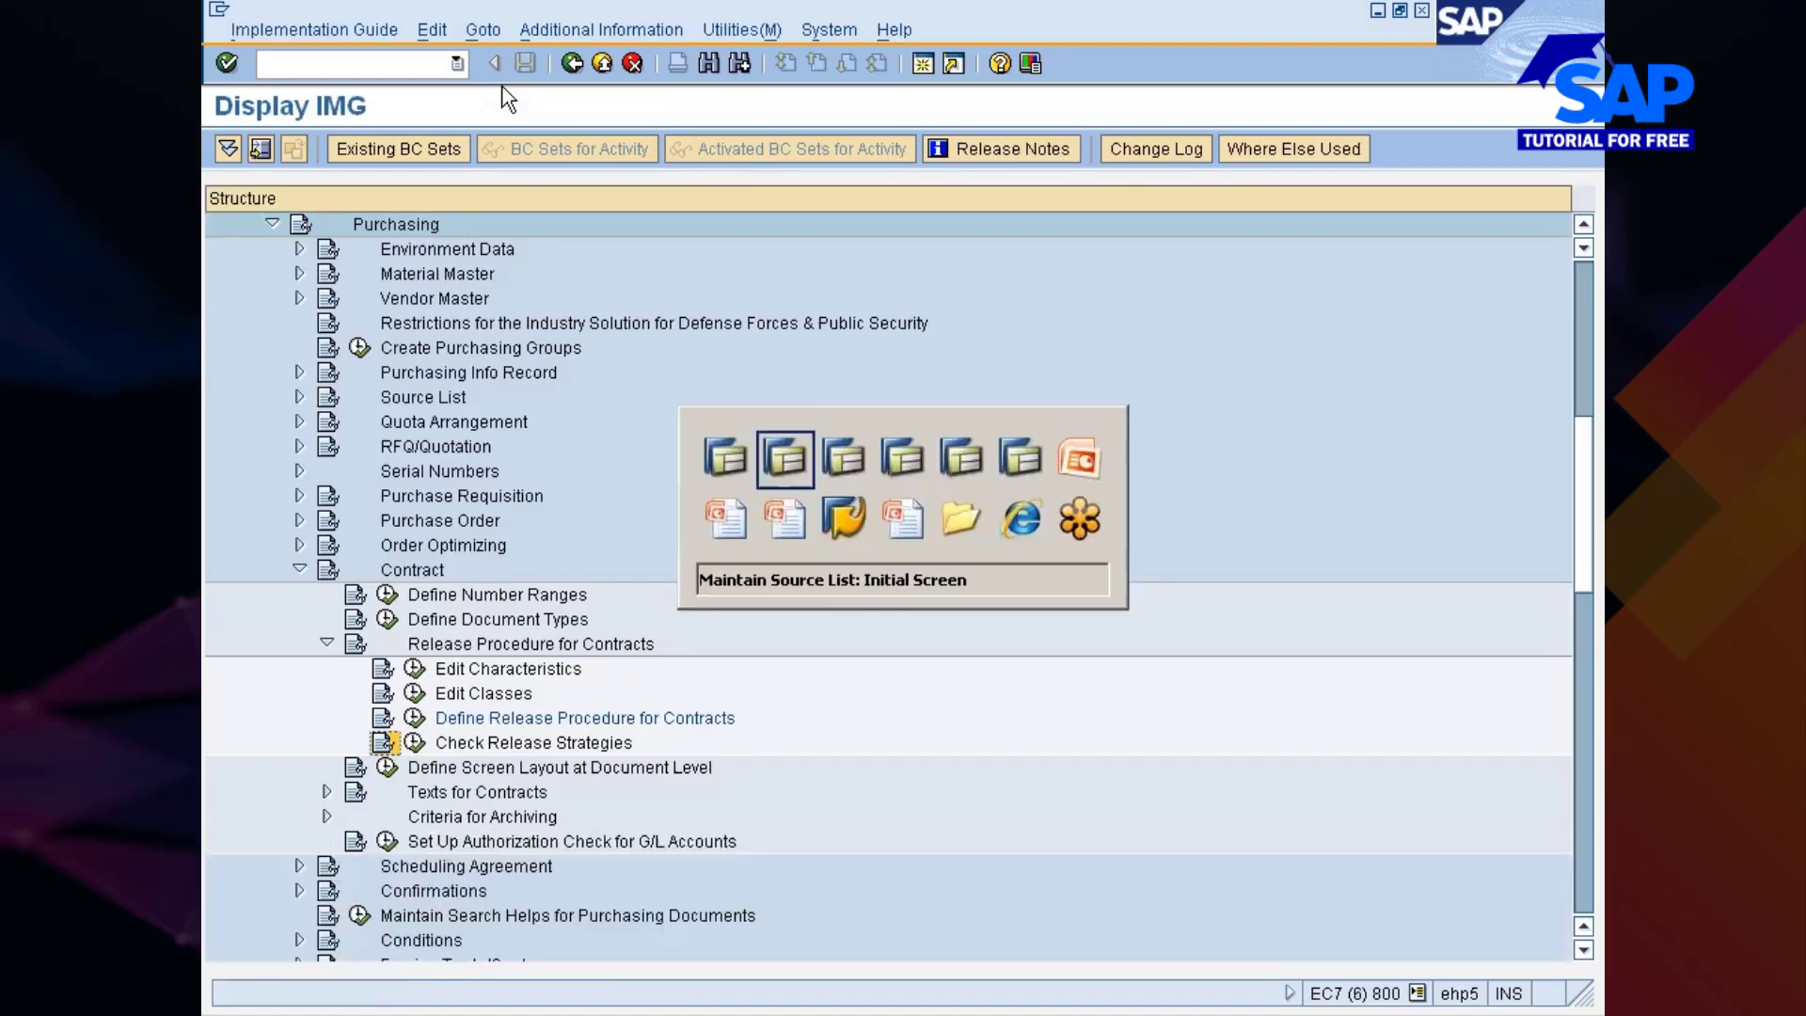
{"action": "key", "text": "alt+Tab"}
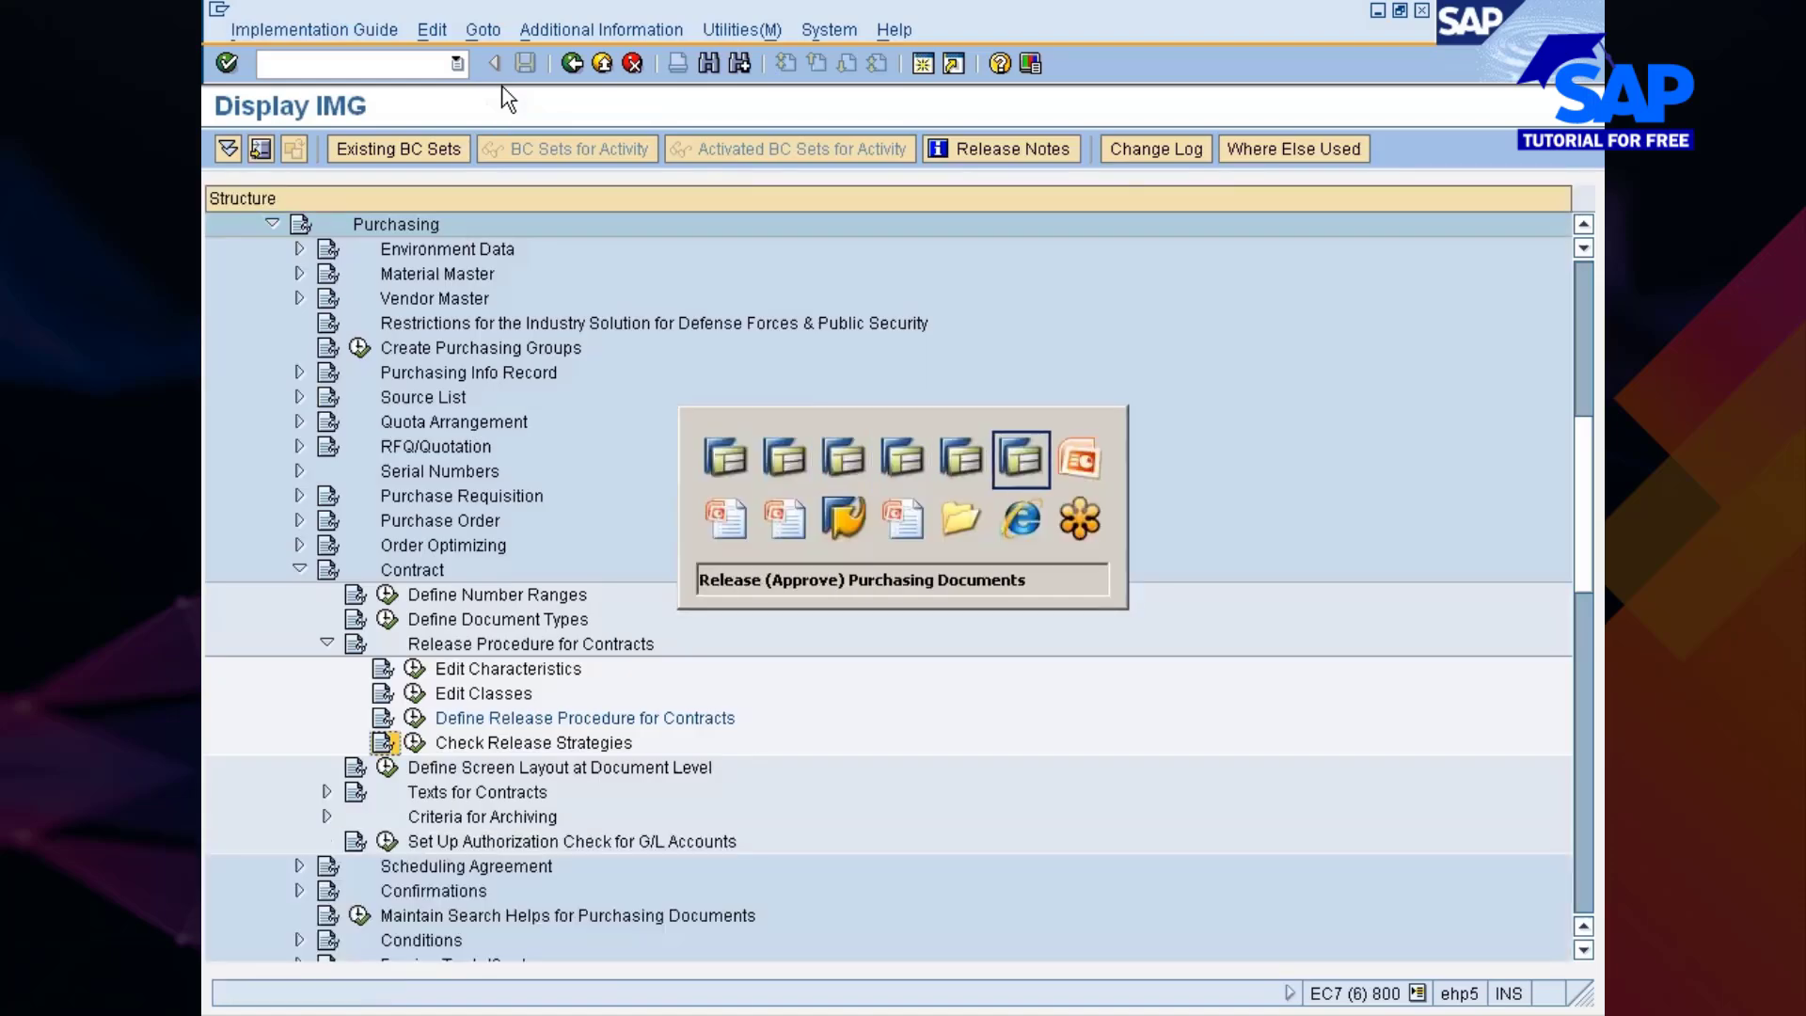
{"action": "key", "text": "alt+Tab"}
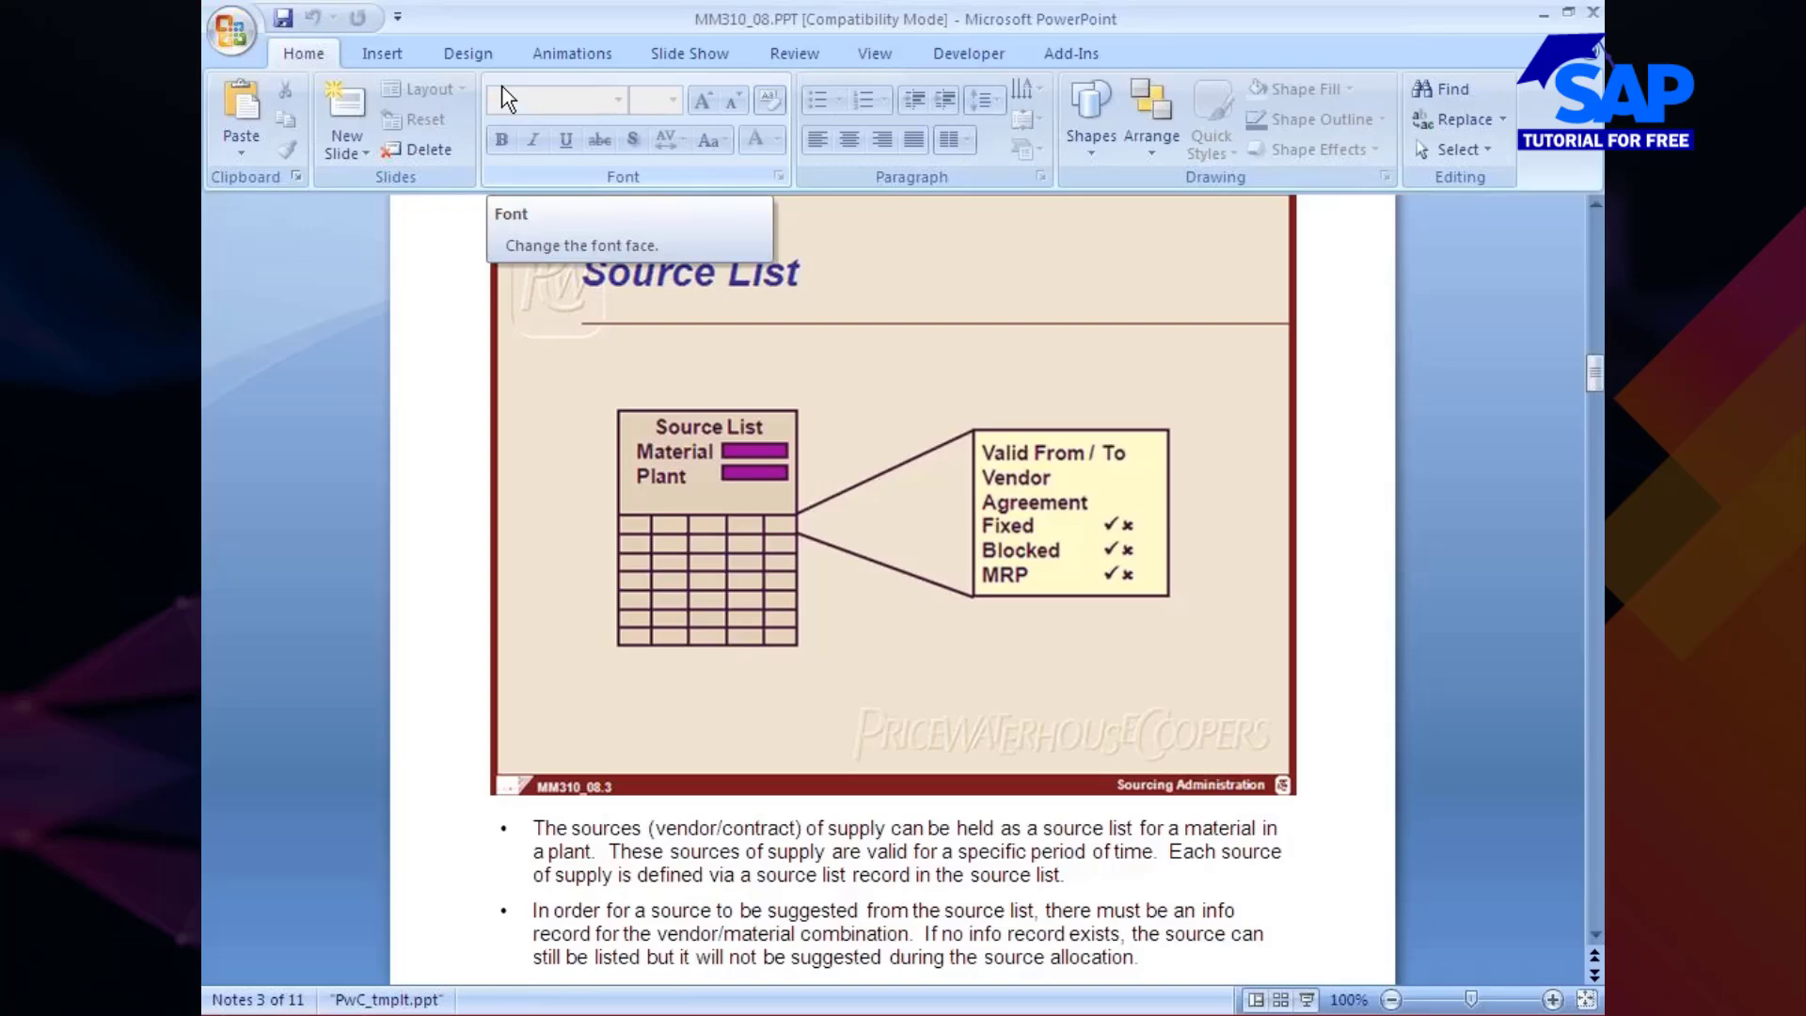
{"action": "key", "text": "alt+Tab"}
{"action": "key", "text": "alt+Tab"}
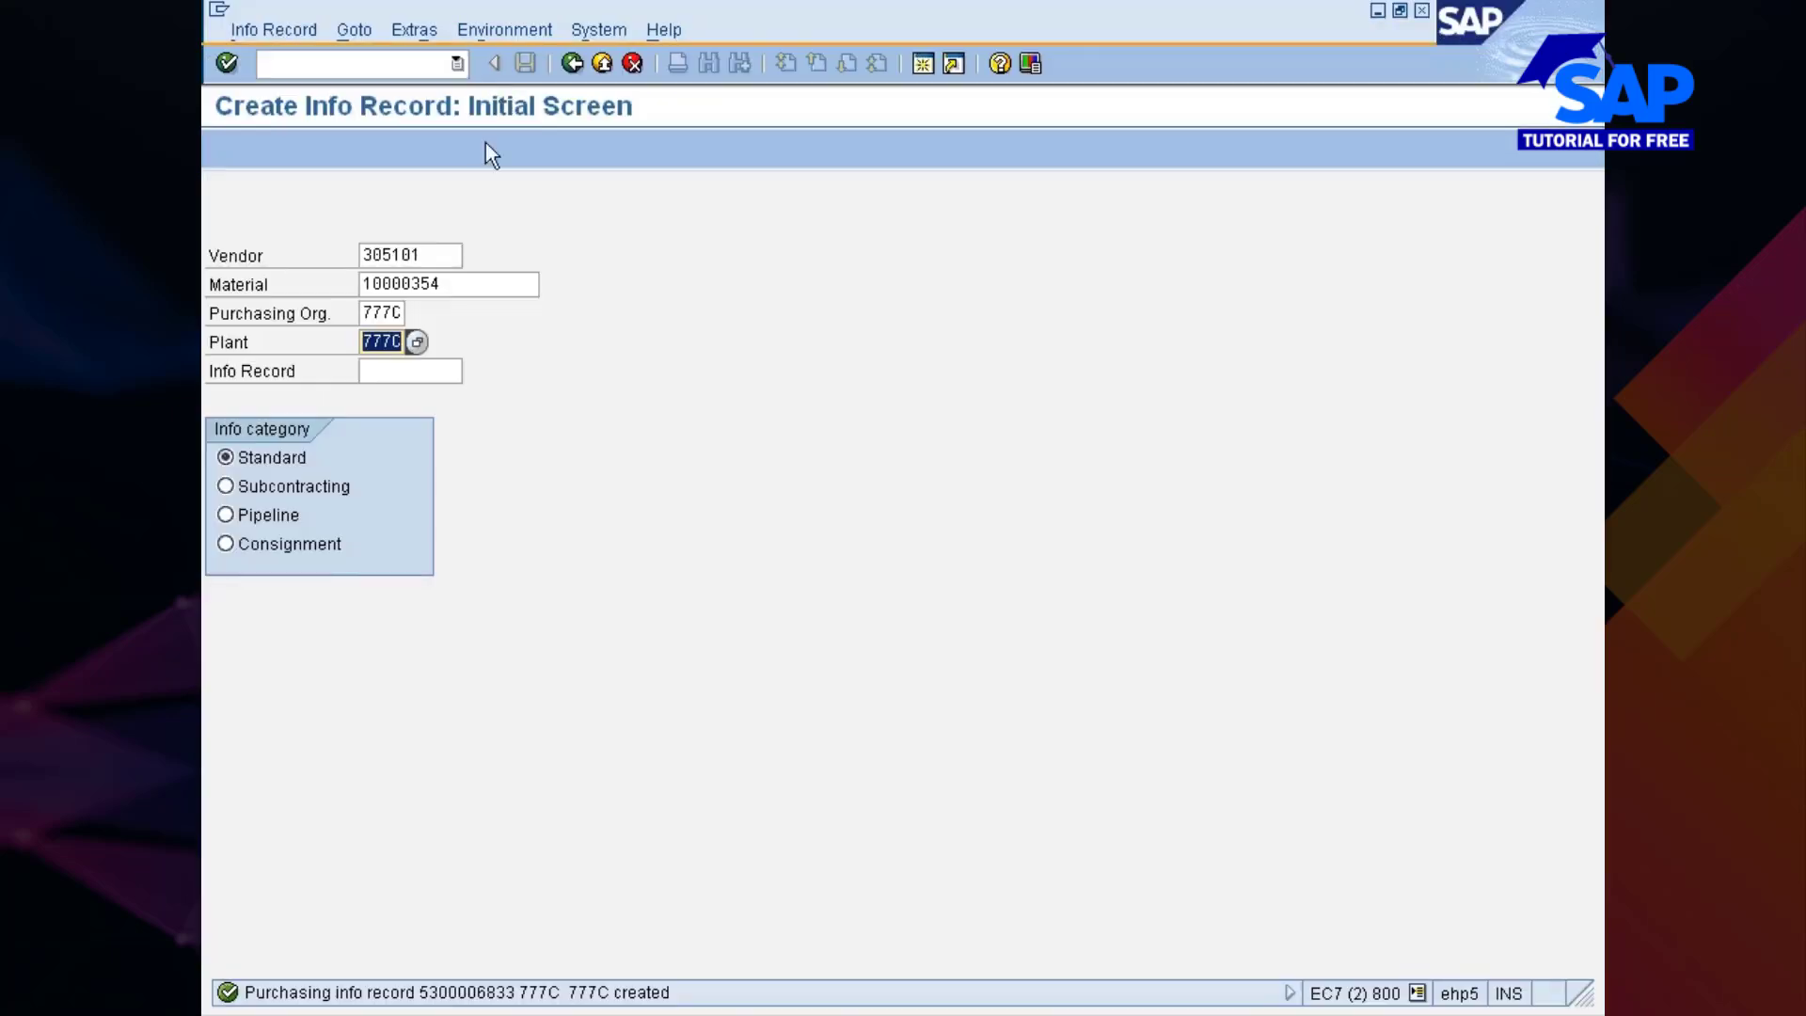
Delete all source list records of material 10000354 in plant 777C, confirm the deletion and save the source list
{"action": "left_click", "coordinate": [1042, 1014]}
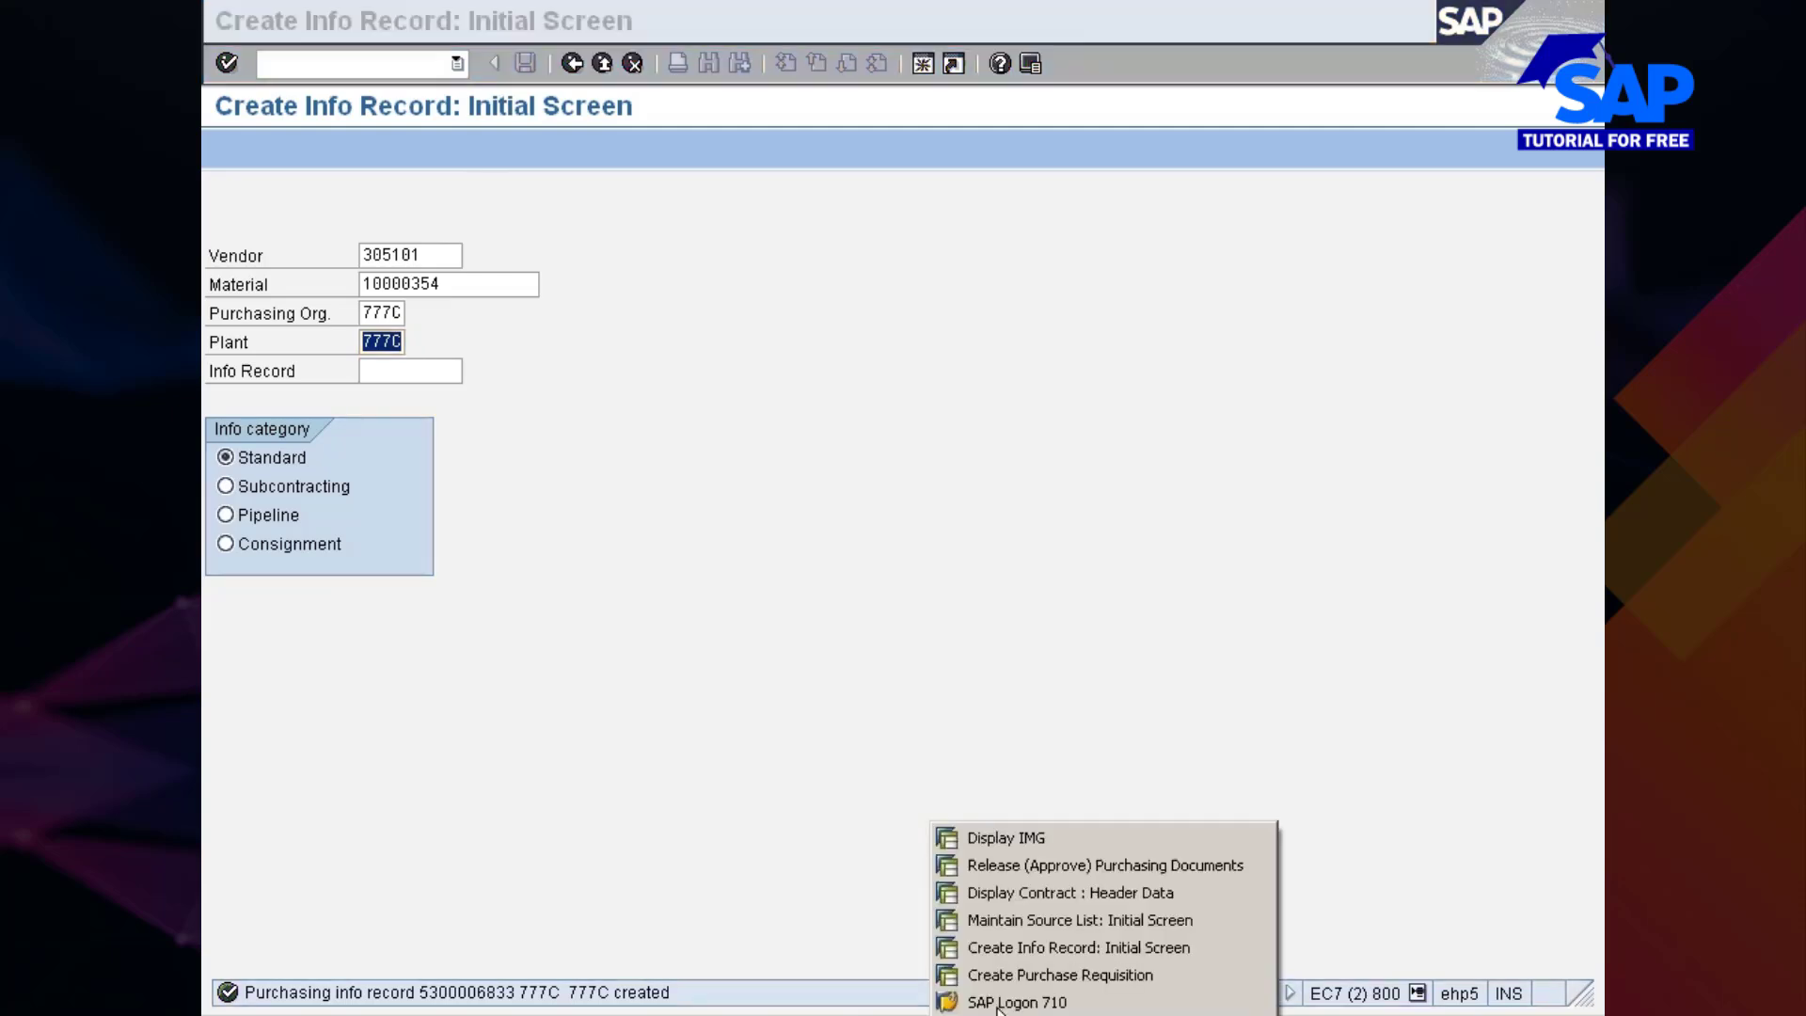
{"action": "left_click", "coordinate": [1023, 924]}
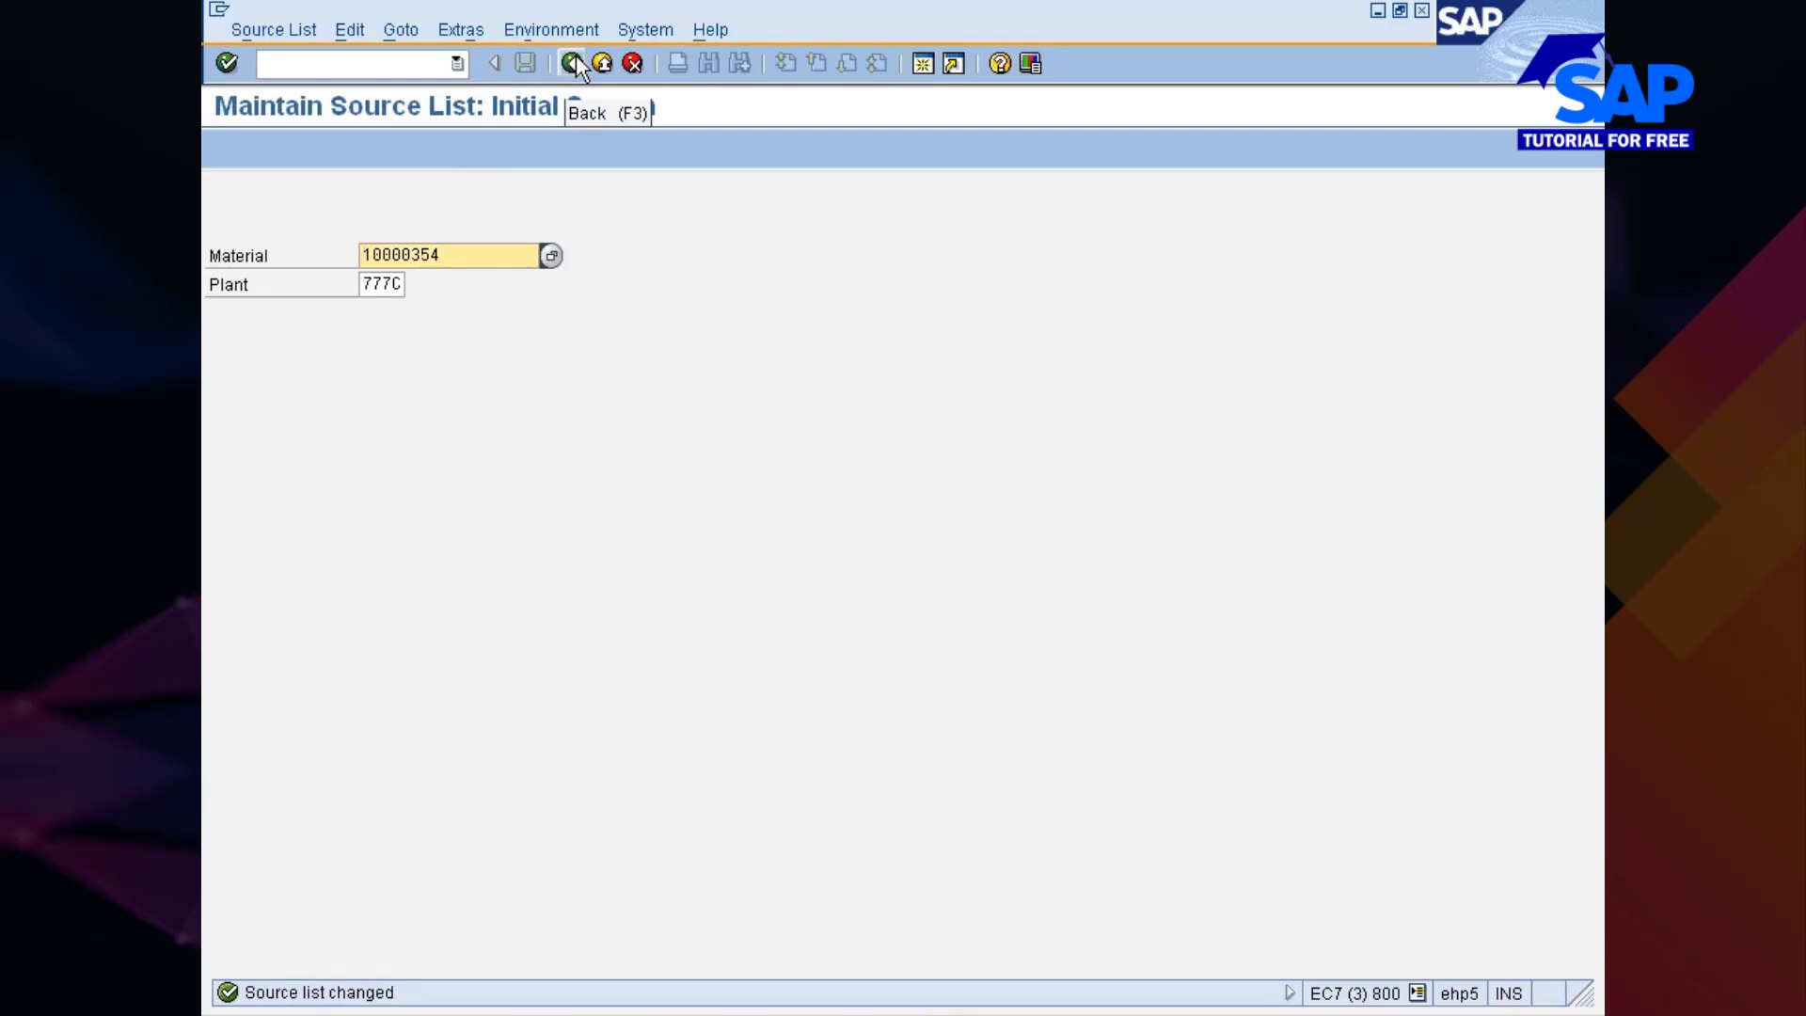
{"action": "key", "text": "Return"}
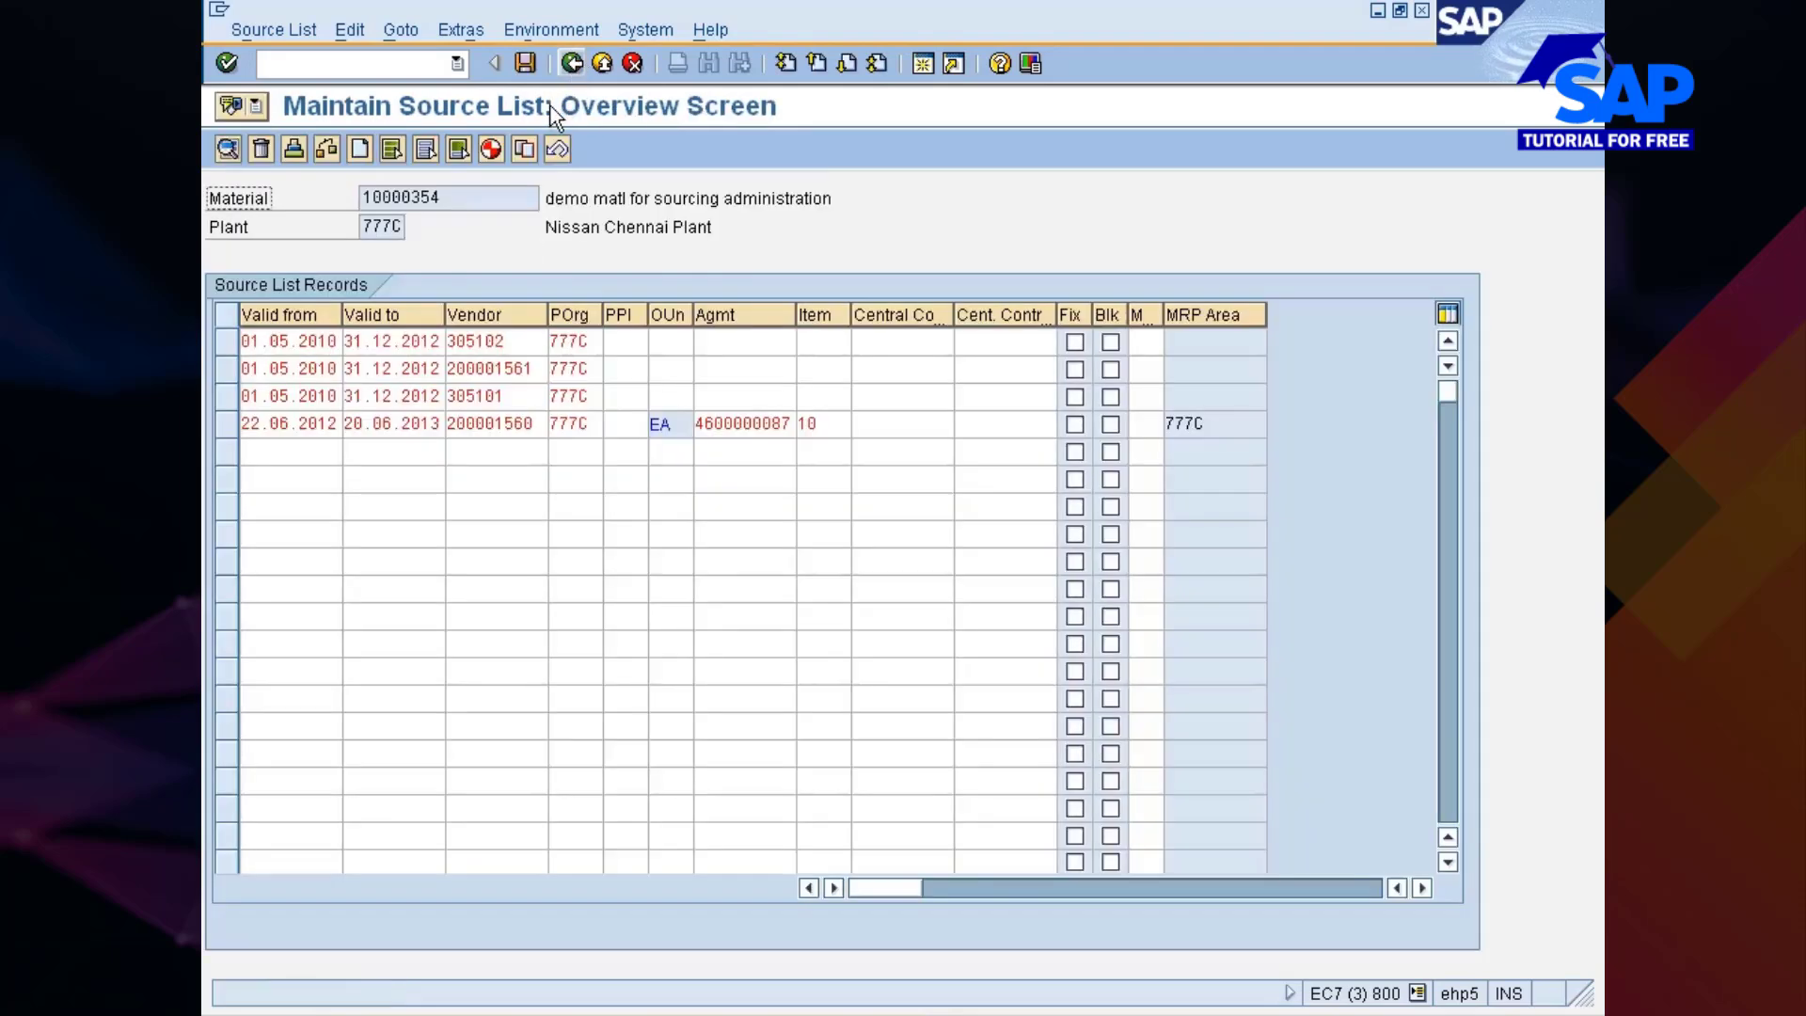
{"action": "left_click", "coordinate": [391, 151]}
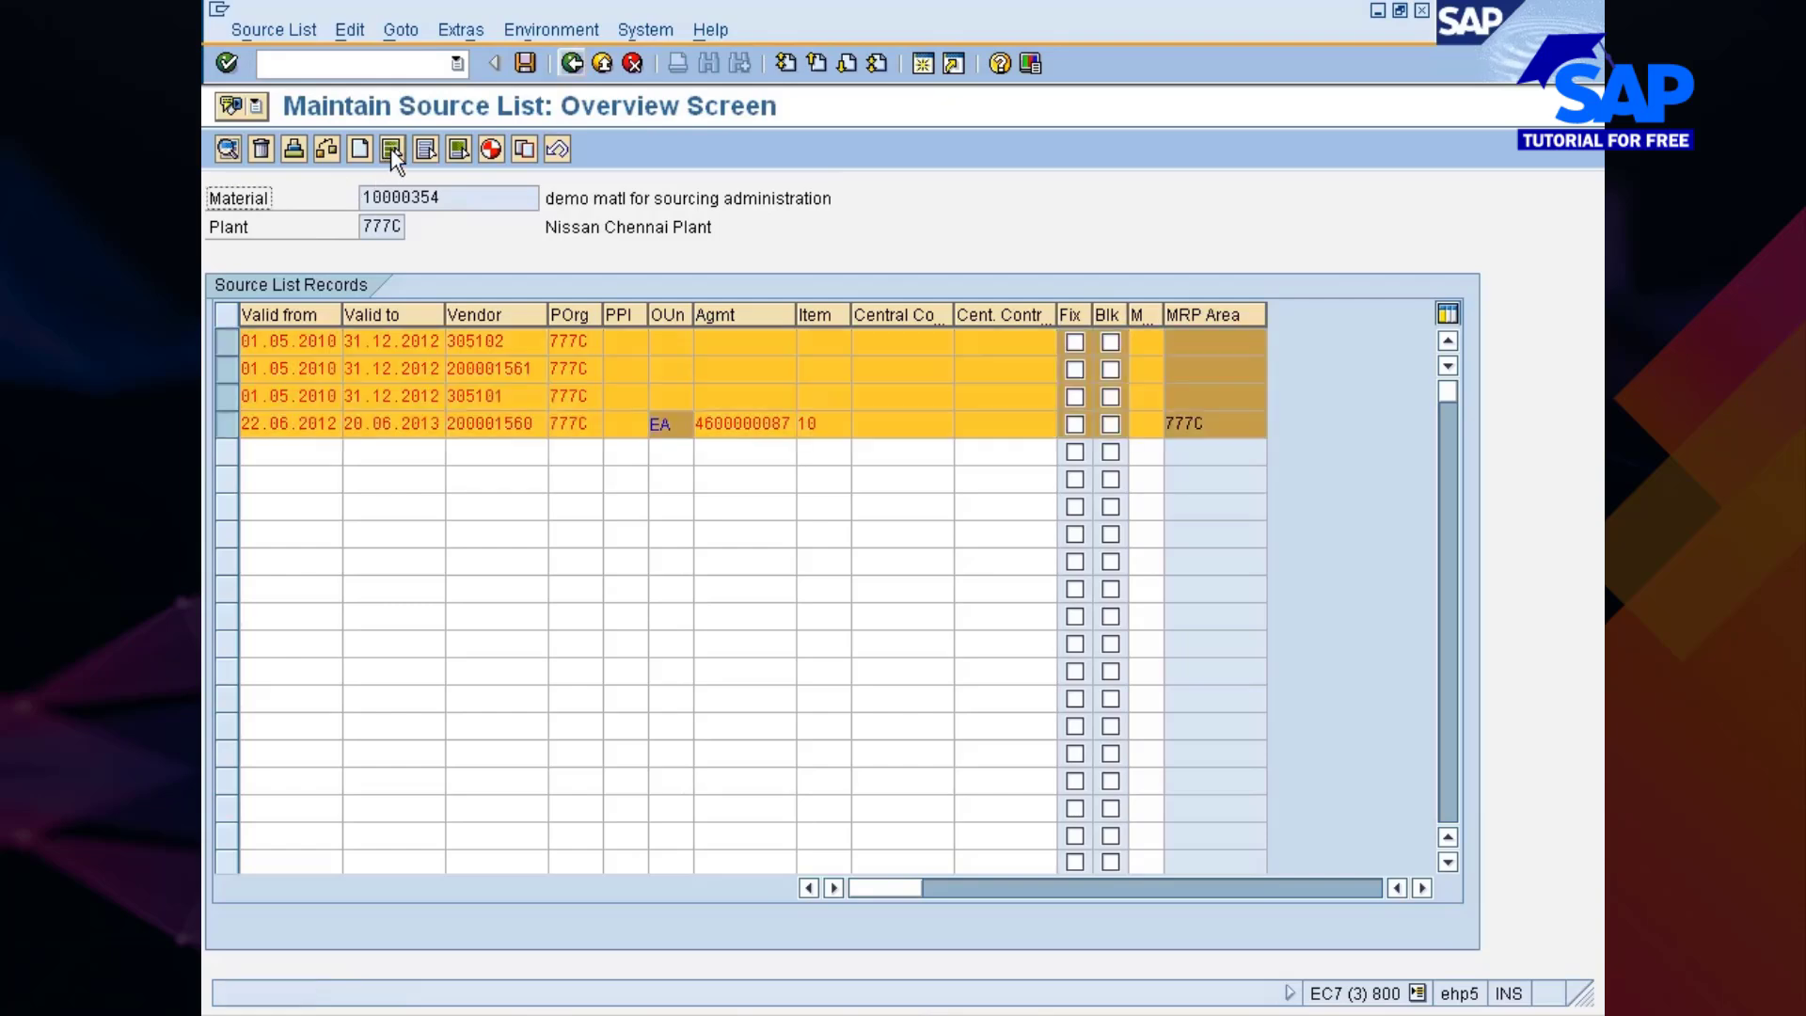
{"action": "left_click", "coordinate": [260, 150]}
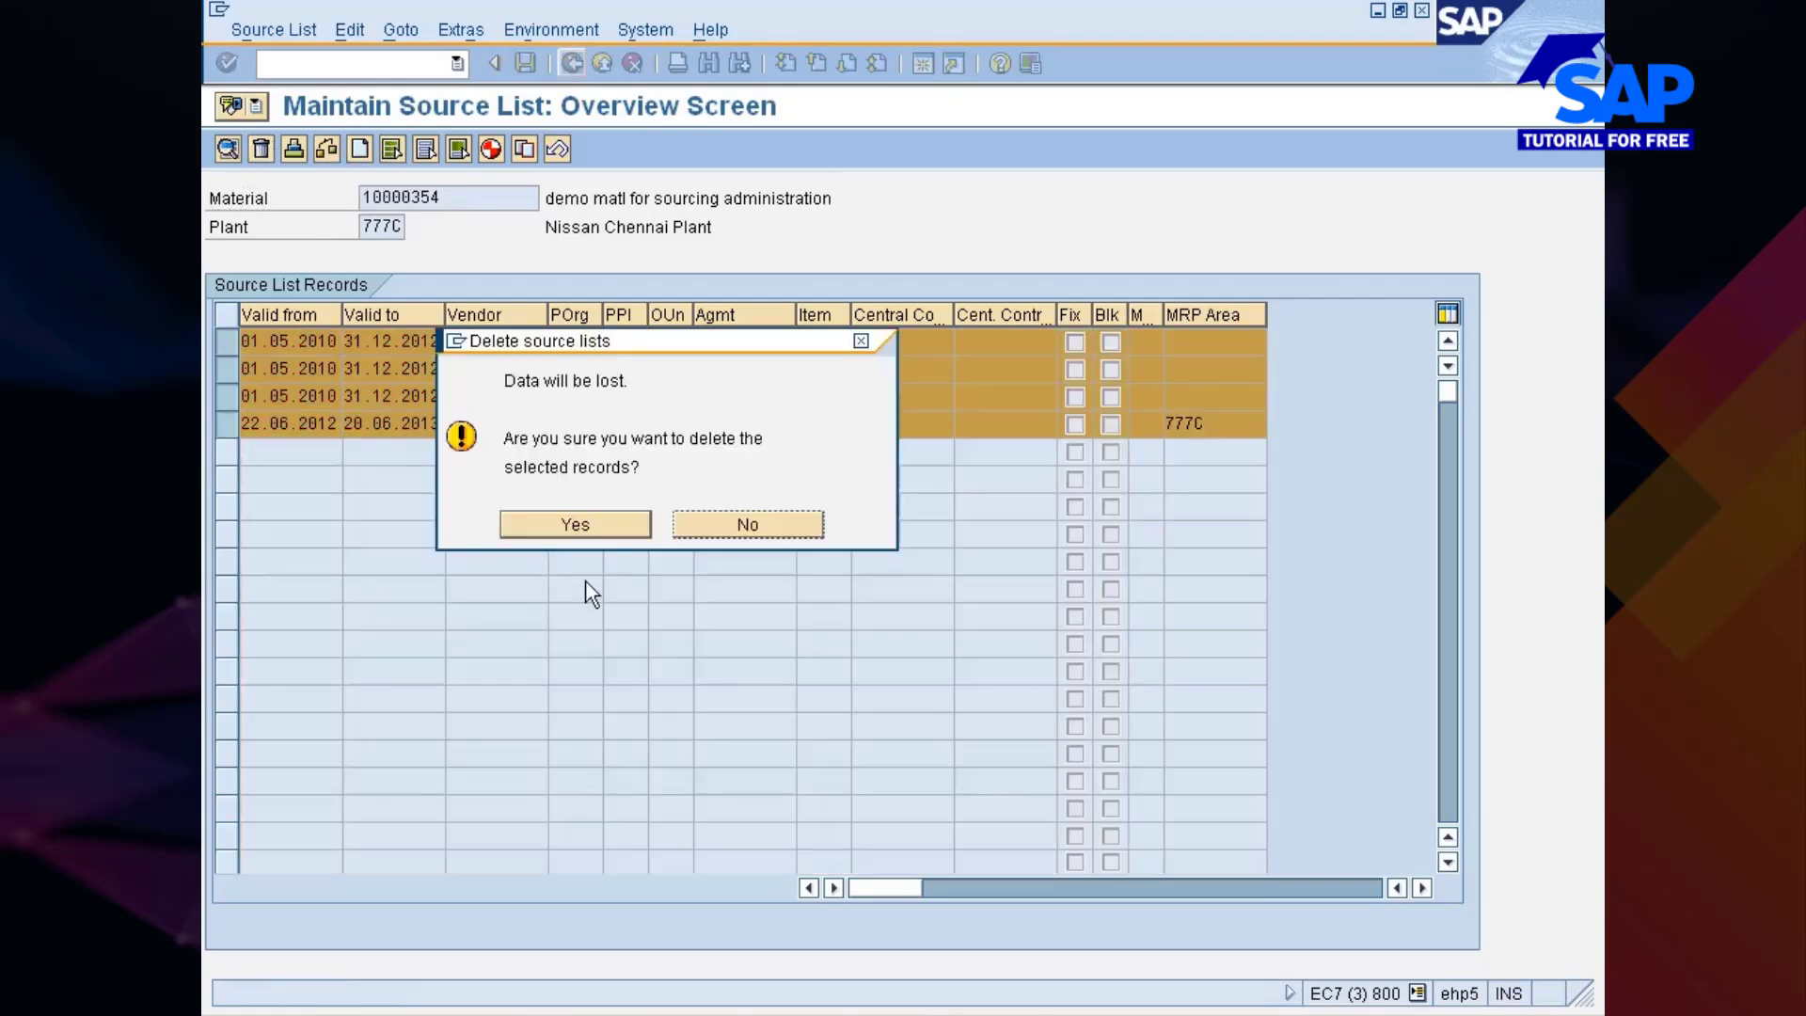
{"action": "left_click", "coordinate": [575, 524]}
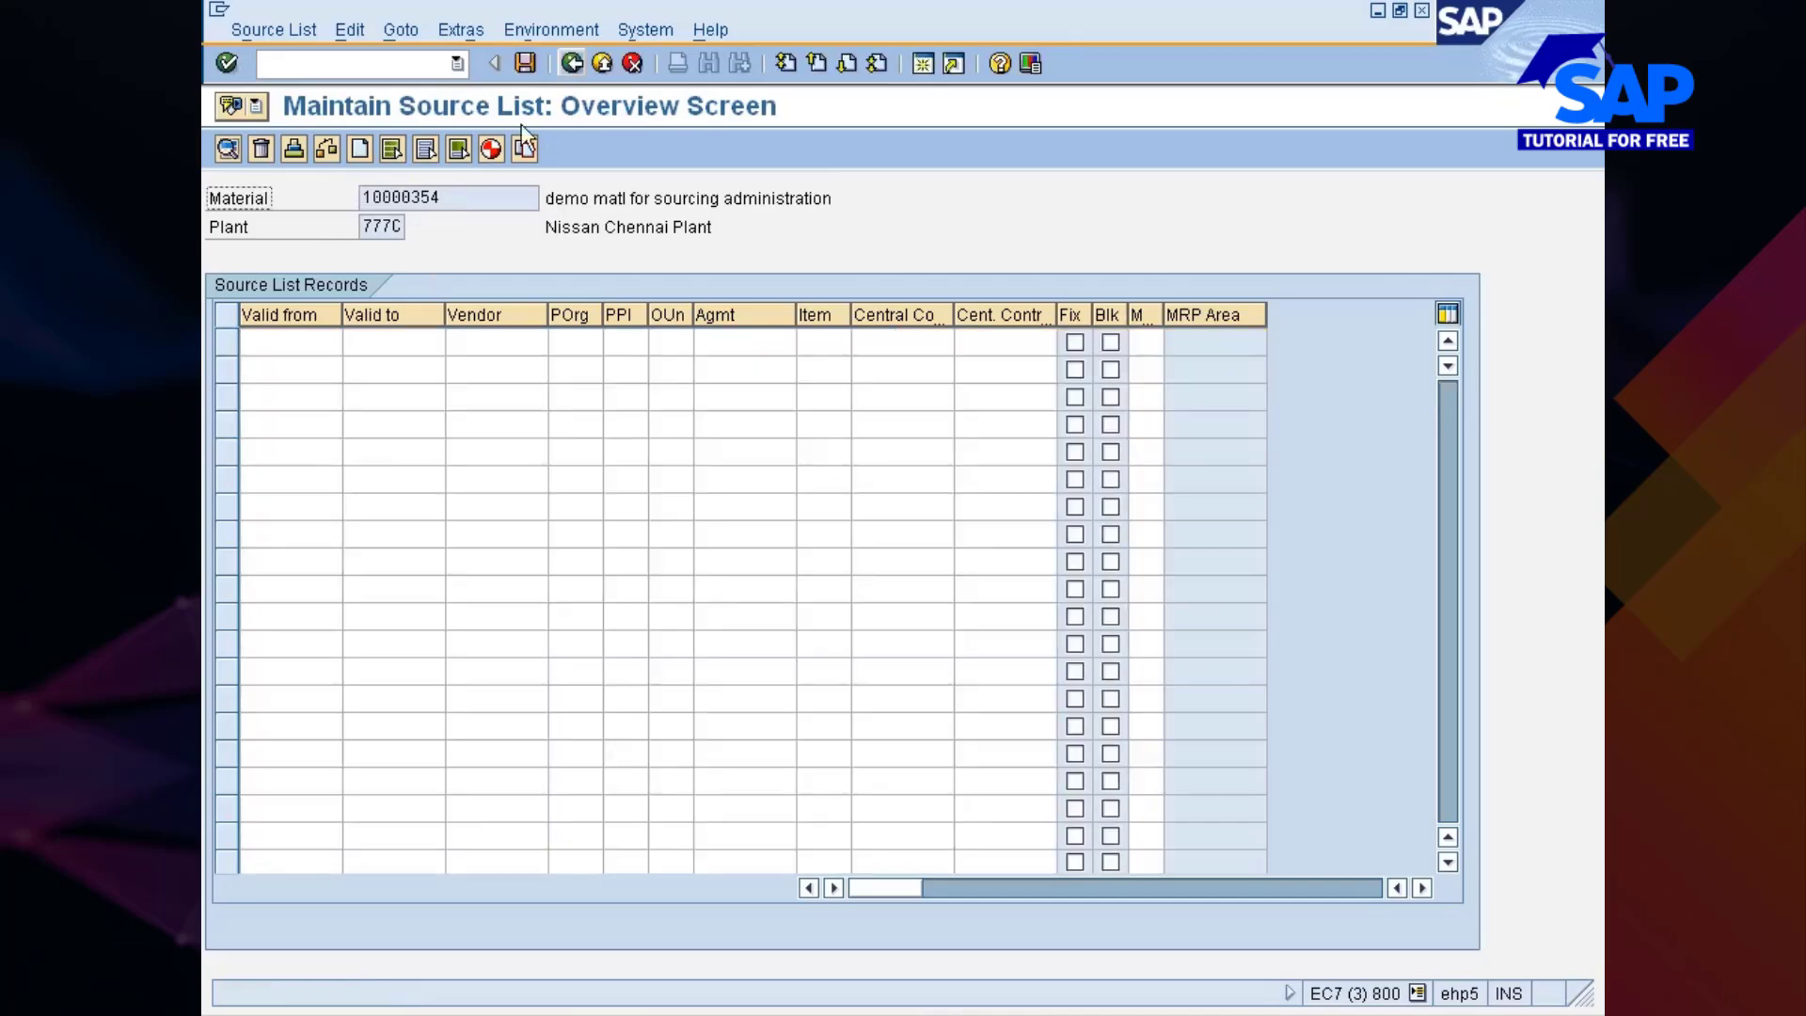
{"action": "left_click", "coordinate": [527, 62]}
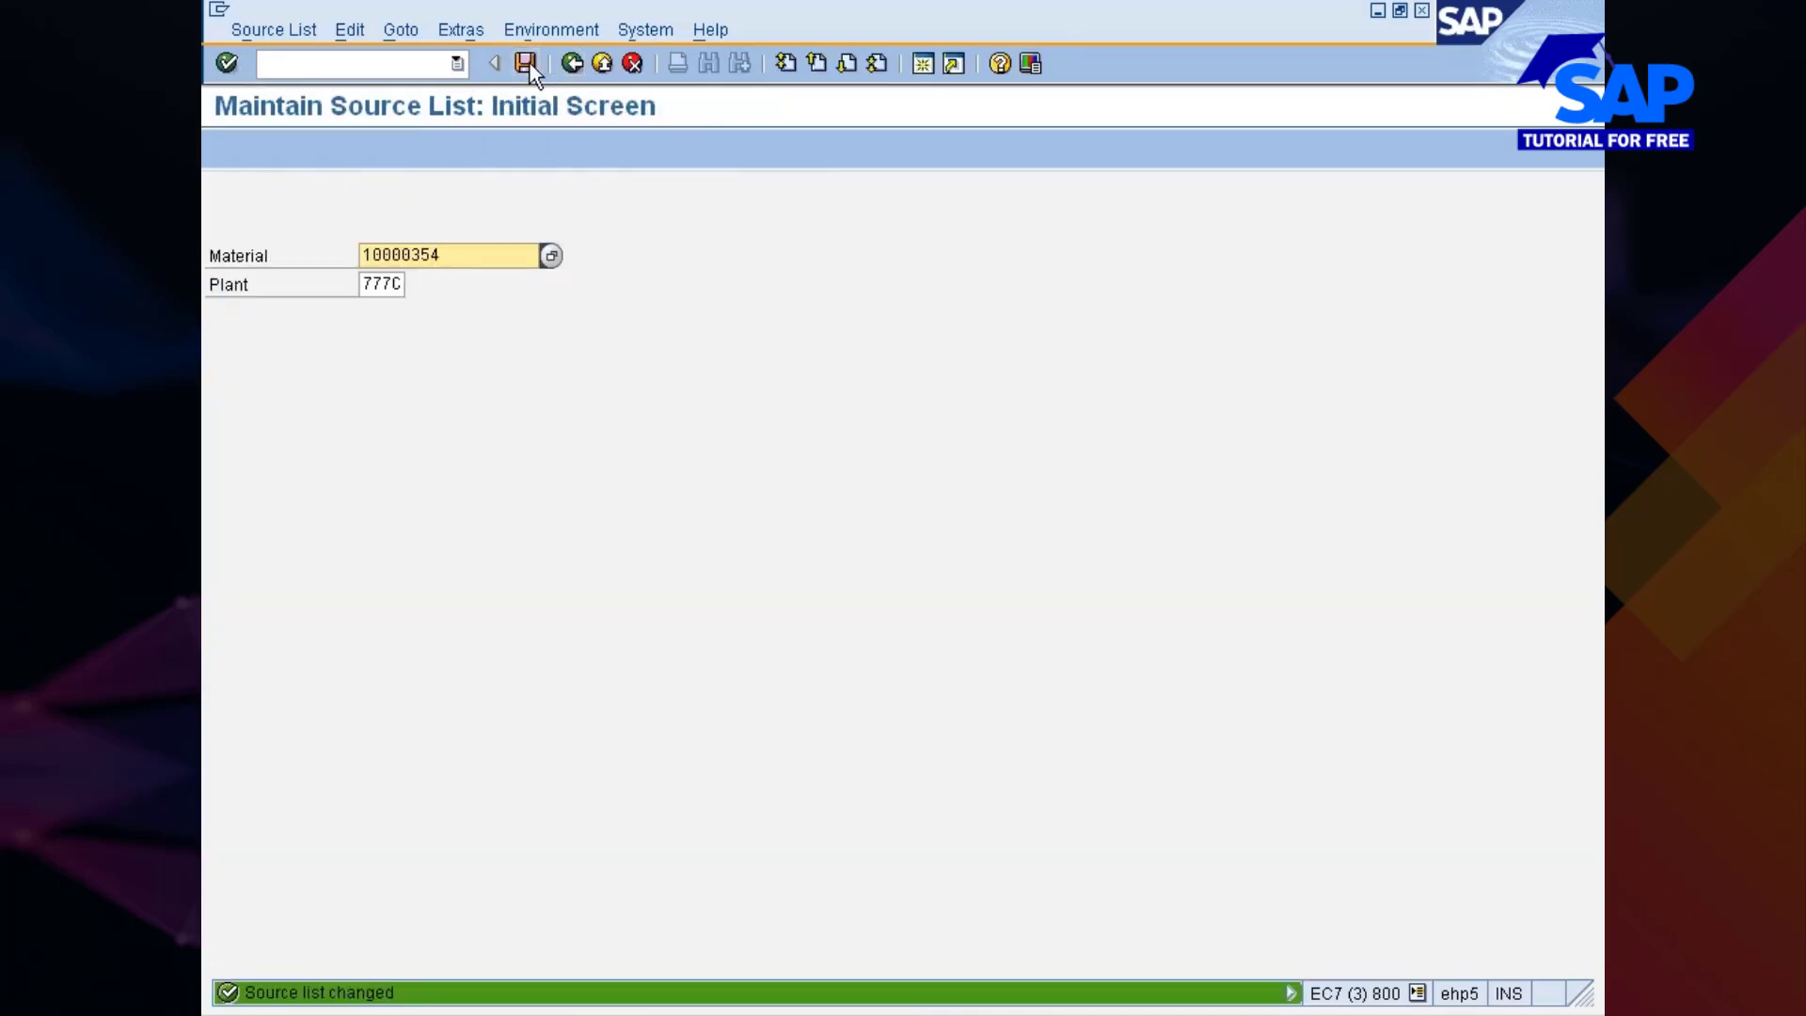
Switch to the purchase requisition session and restart it with transaction ME51N for a new requisition
{"action": "key", "text": "alt+Tab"}
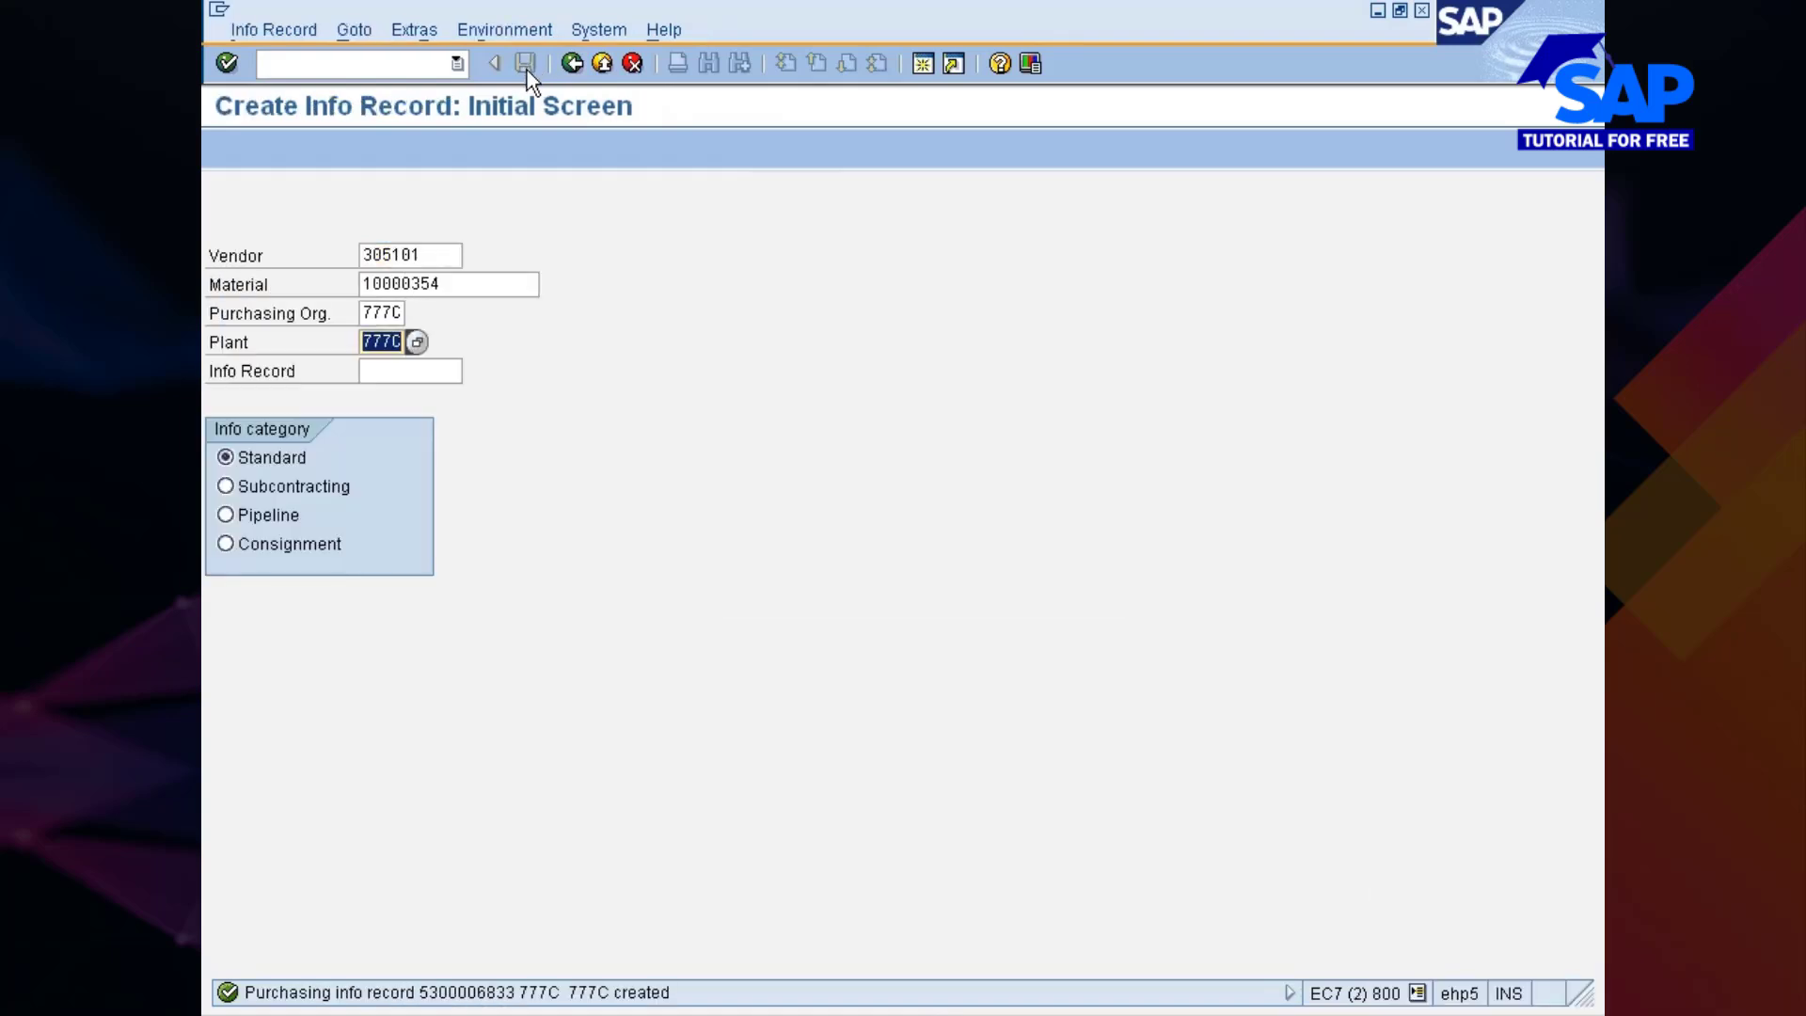
{"action": "left_click", "coordinate": [1067, 1011]}
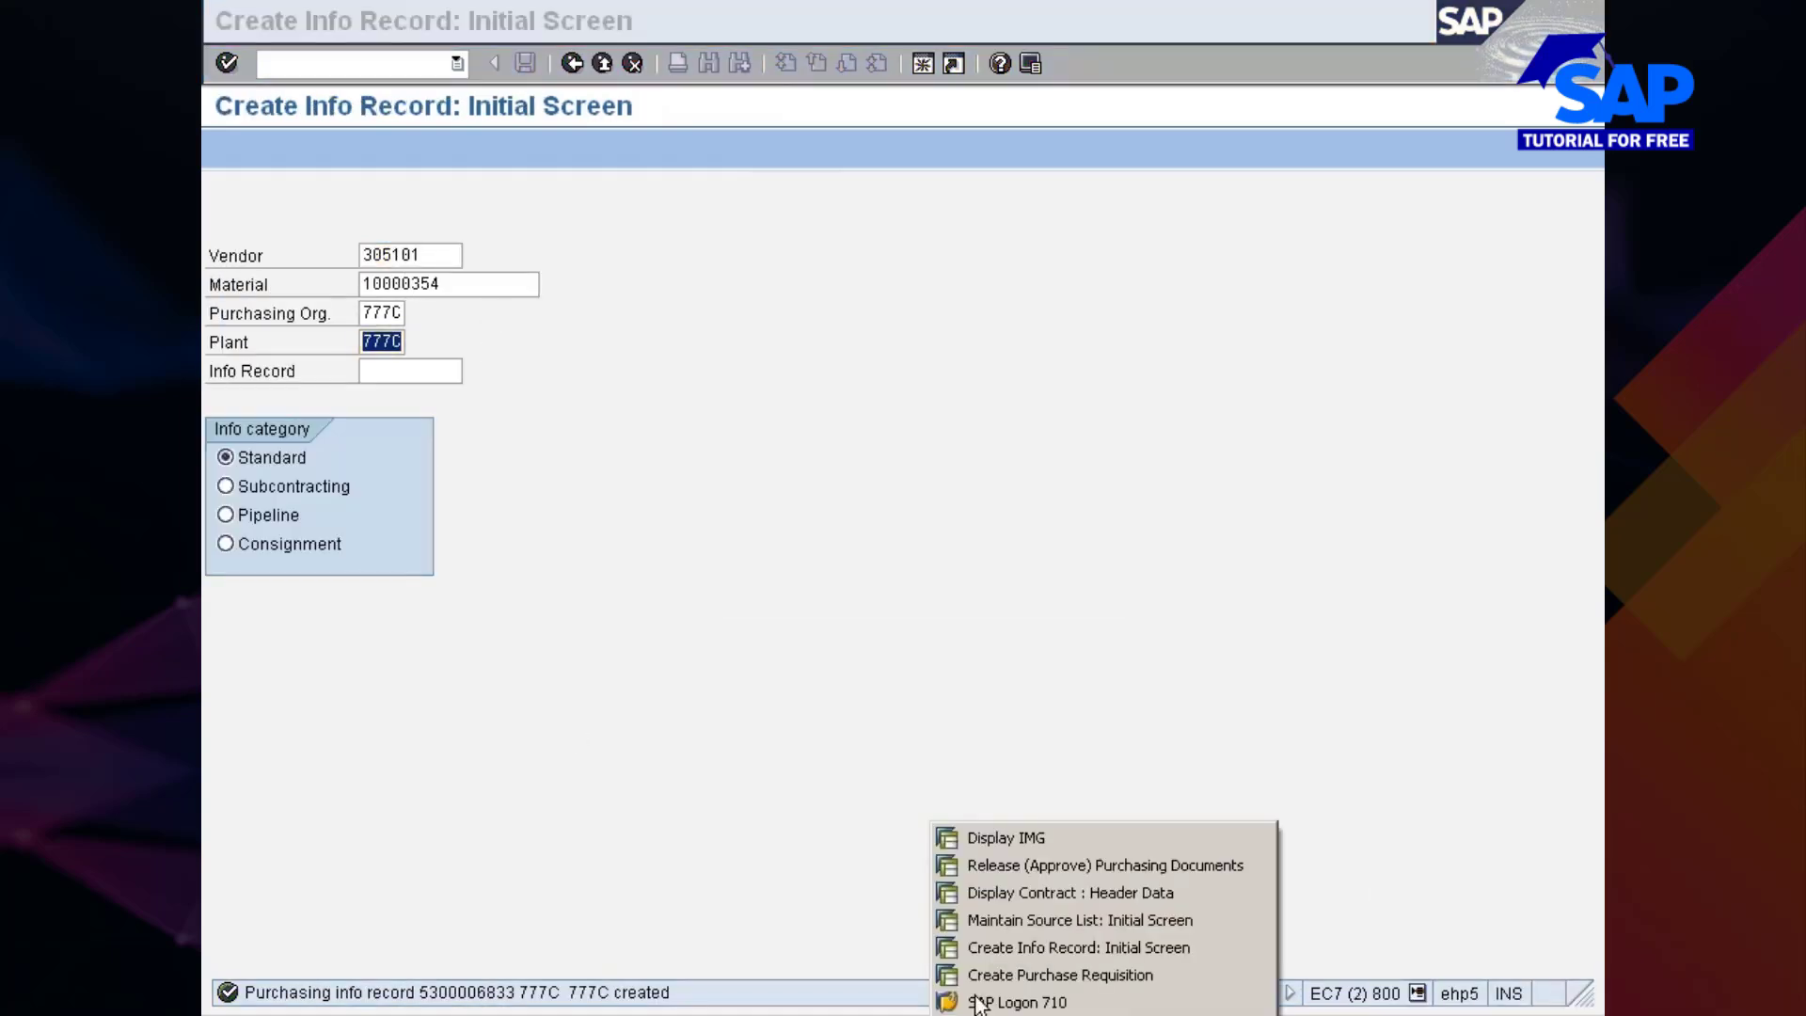
{"action": "left_click", "coordinate": [987, 974]}
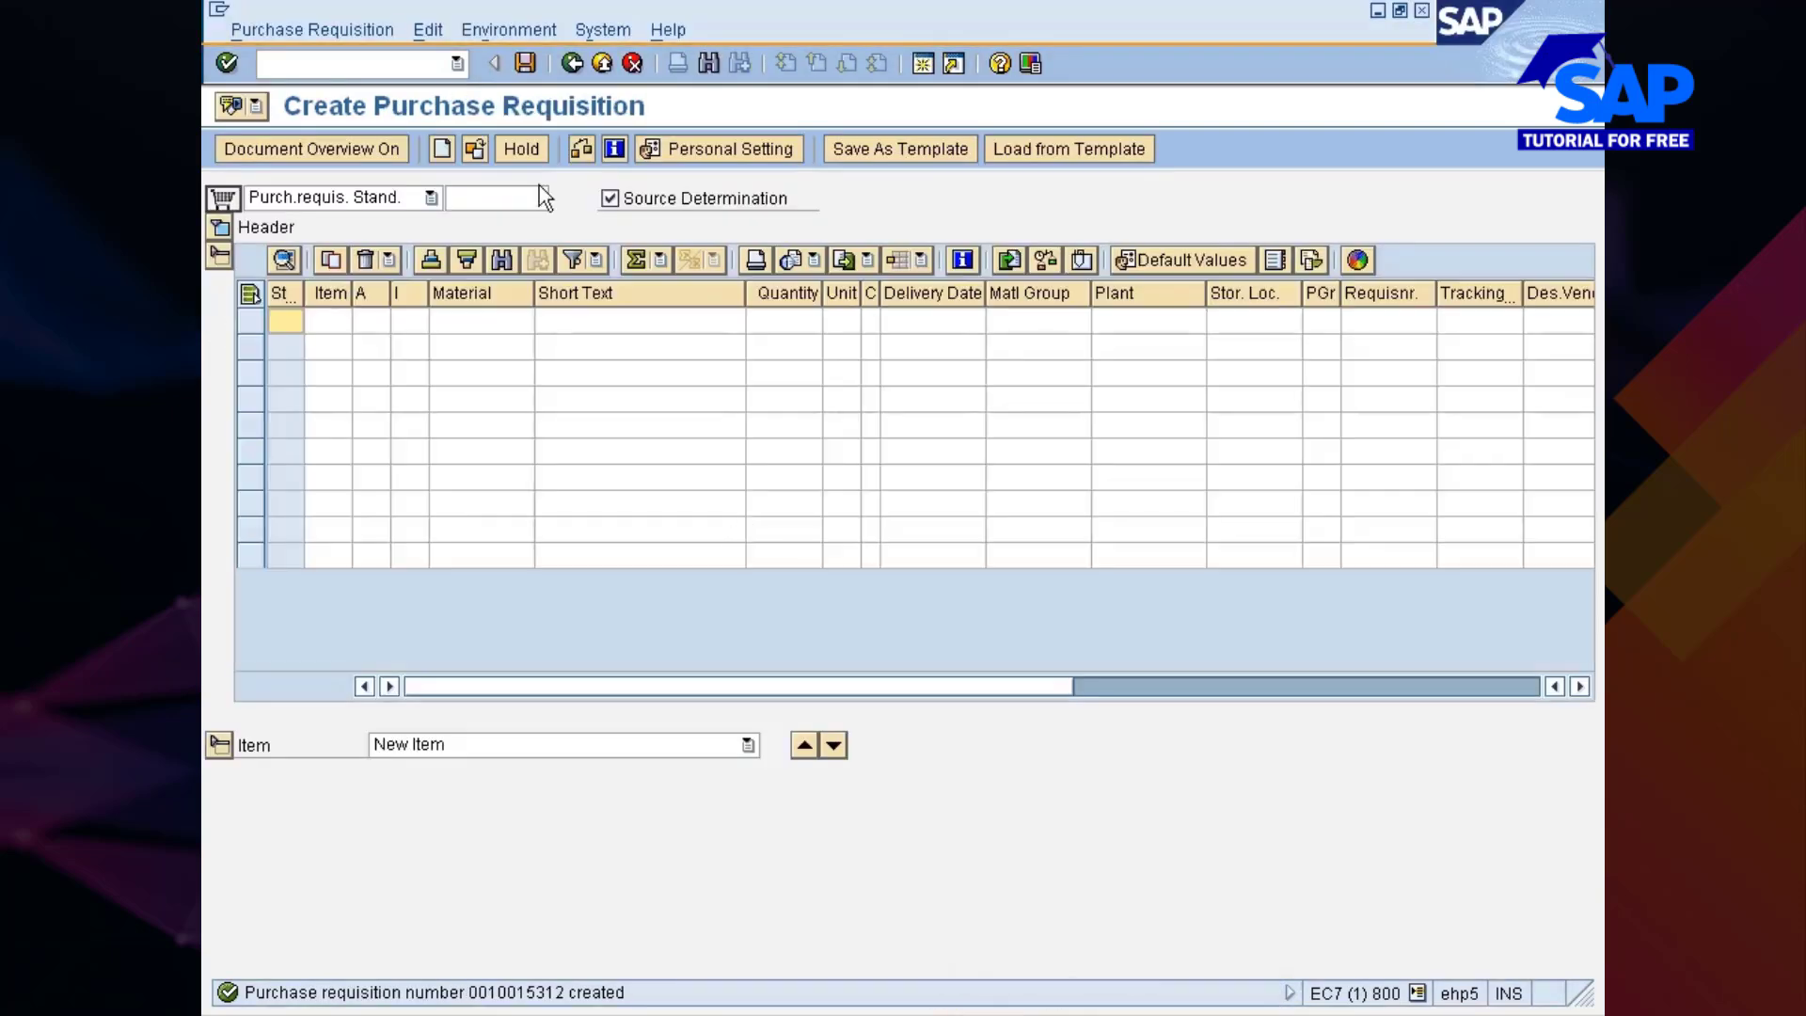
{"action": "left_click", "coordinate": [345, 68]}
{"action": "type", "text": "/nme51n"}
{"action": "key", "text": "Return"}
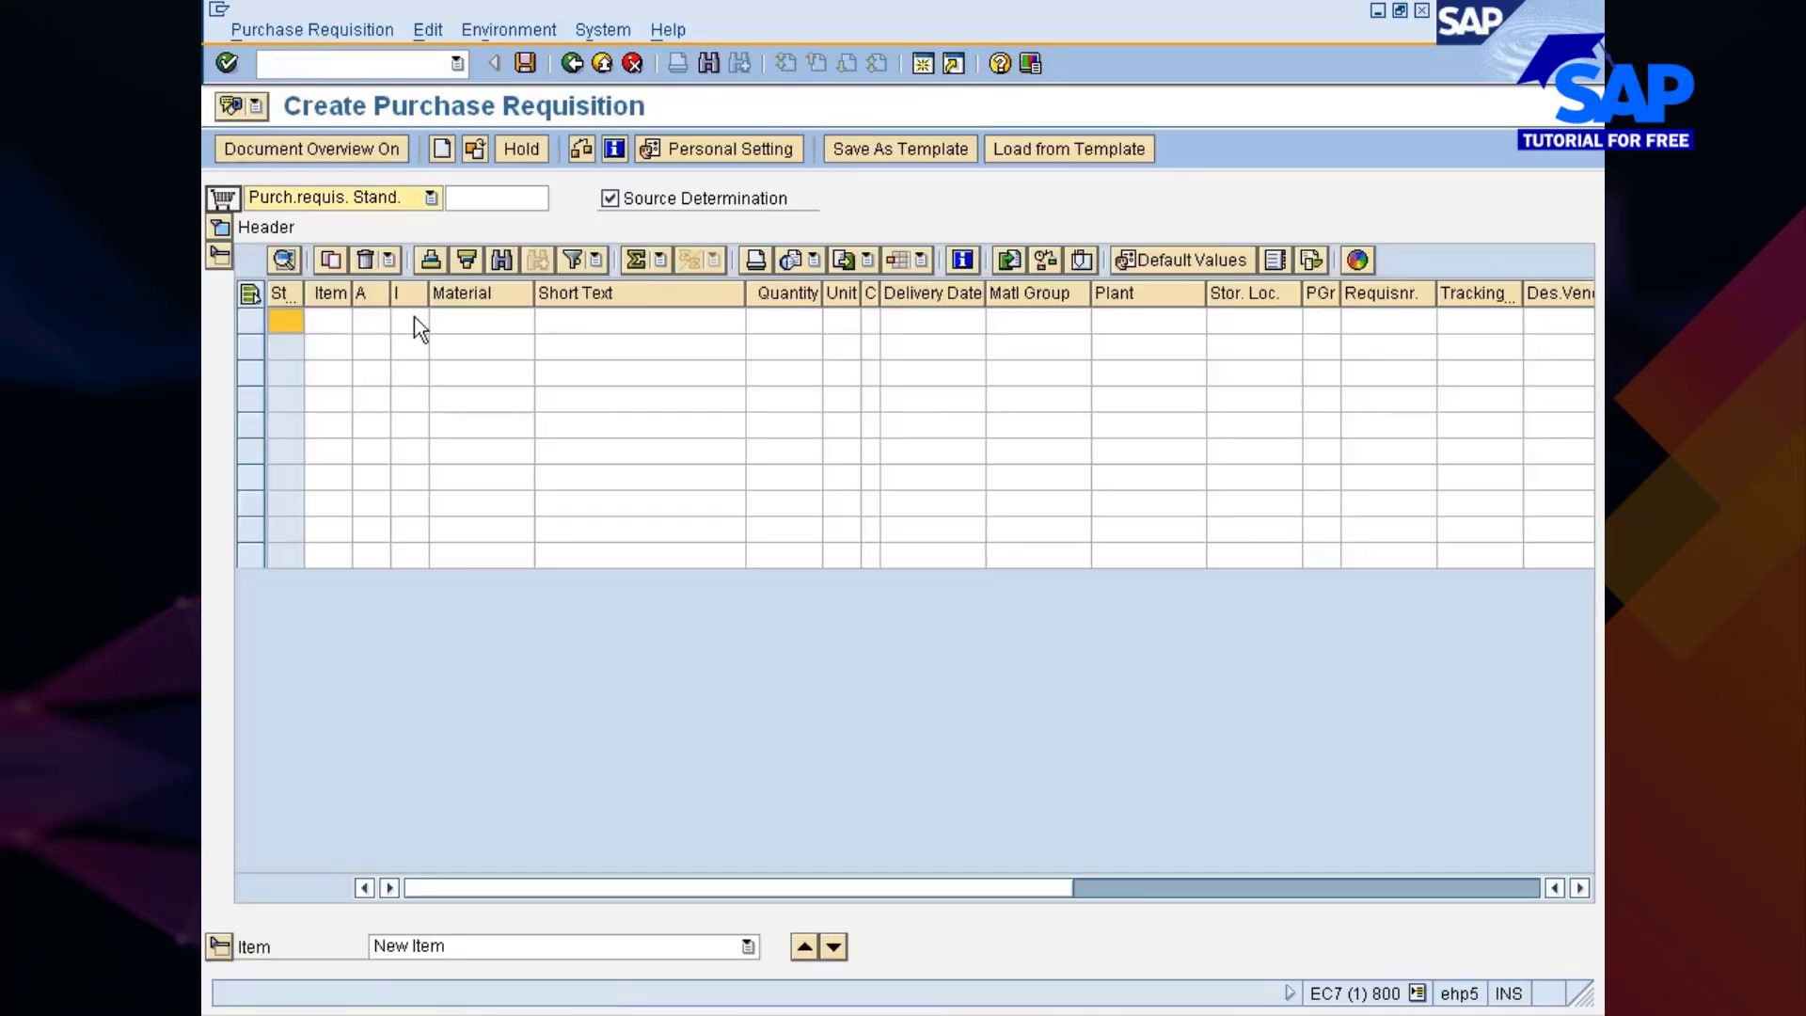
Add a requisition item for material 10000354 with quantity 20 and plant 777C, and have the entry checked
{"action": "left_click", "coordinate": [435, 322]}
{"action": "key", "text": "ctrl+v"}
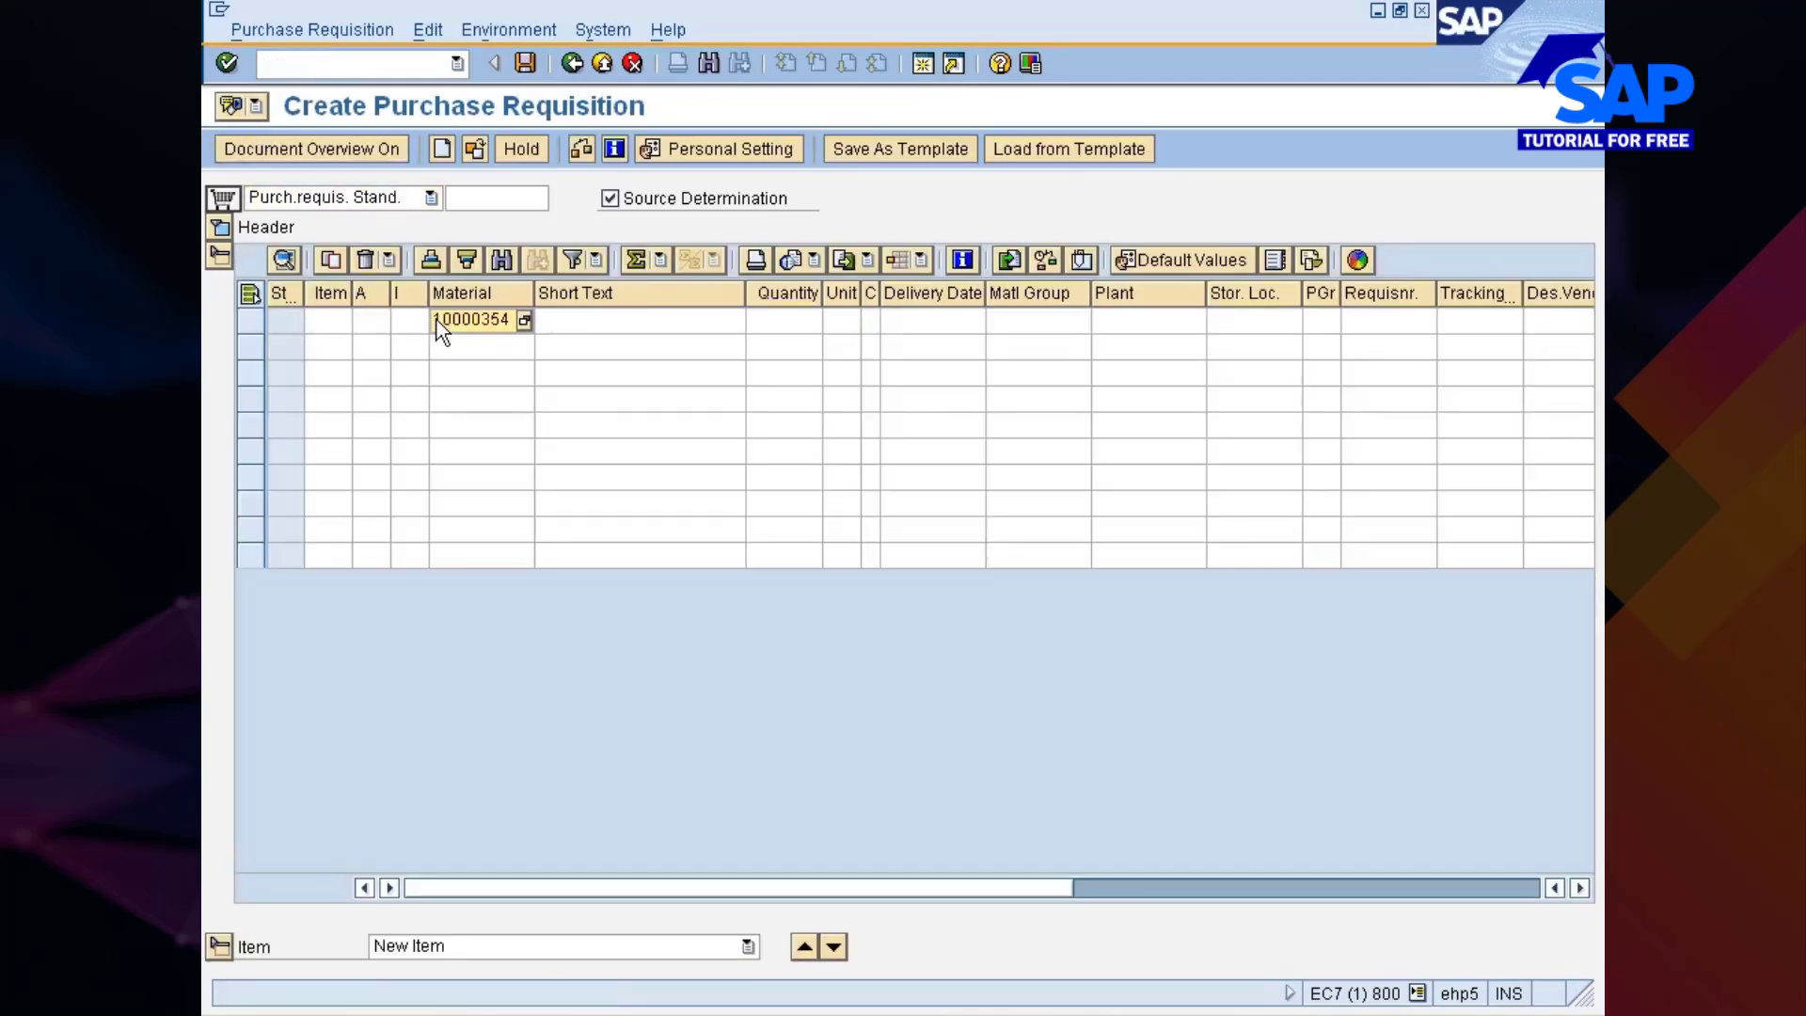
{"action": "key", "text": "Tab"}
{"action": "key", "text": "Tab"}
{"action": "type", "text": "20"}
{"action": "key", "text": "Tab"}
{"action": "key", "text": "Tab"}
{"action": "key", "text": "Tab"}
{"action": "key", "text": "Tab"}
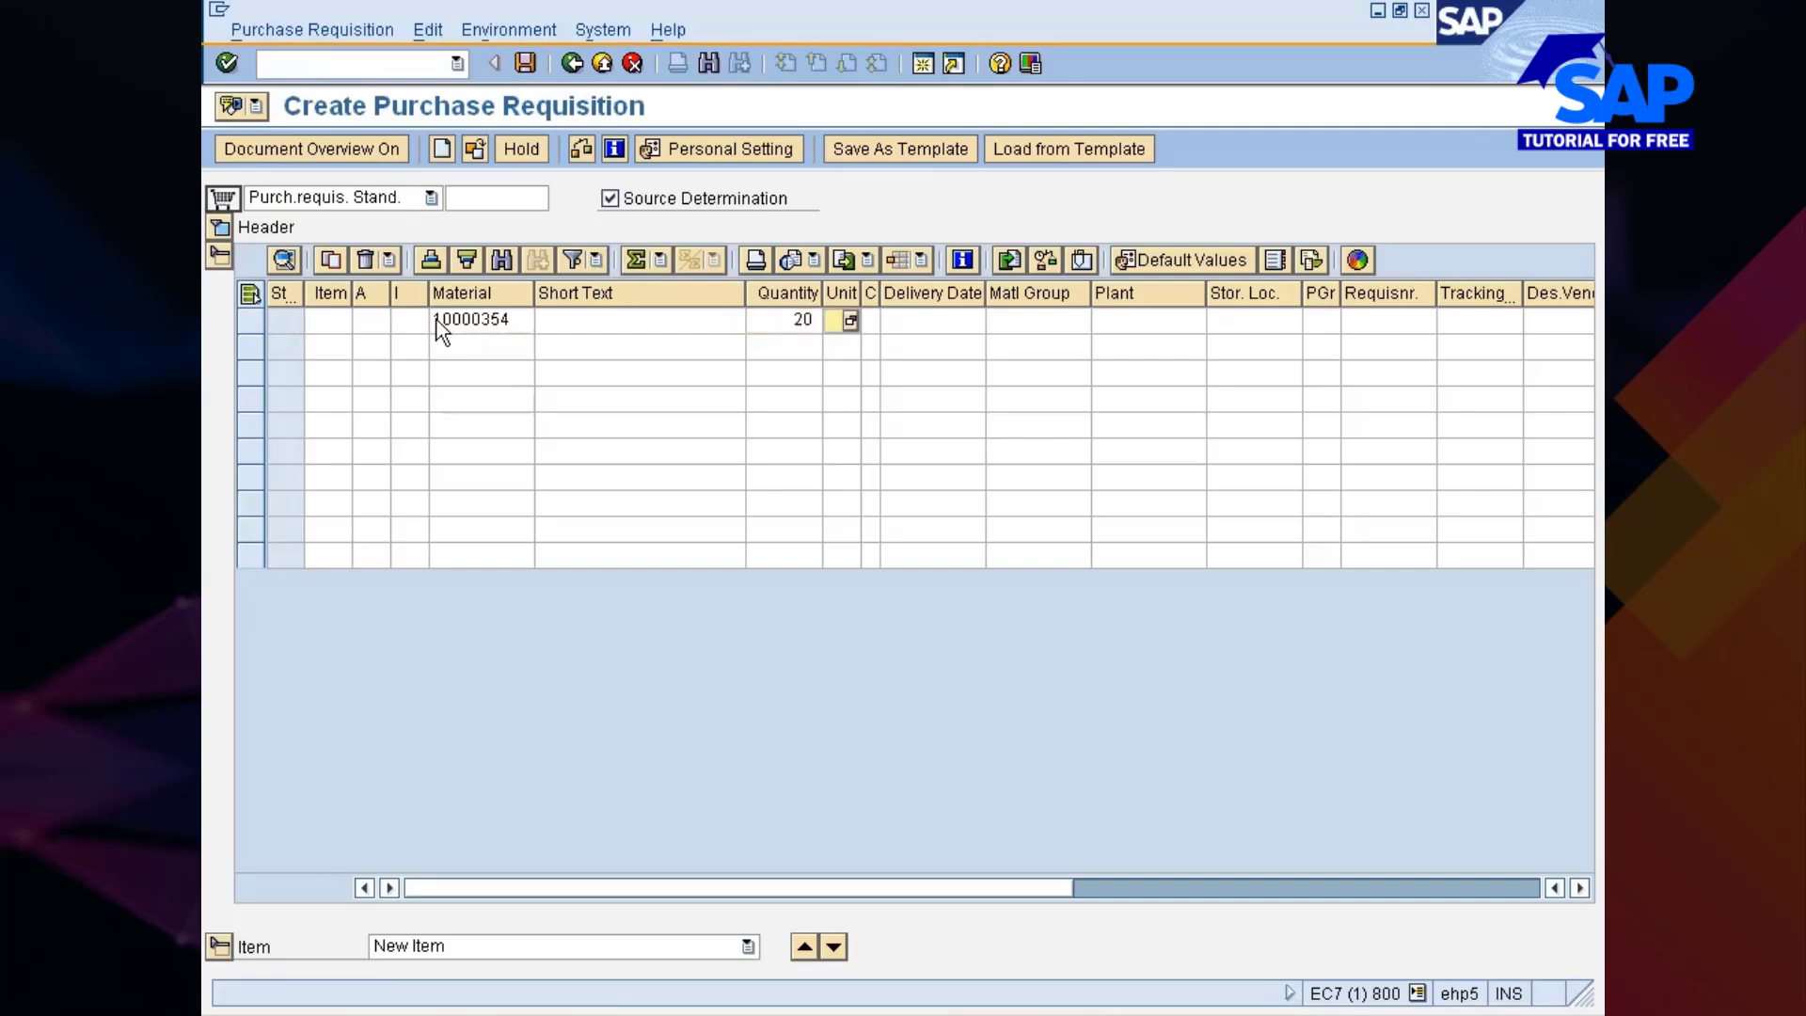
{"action": "type", "text": "777"}
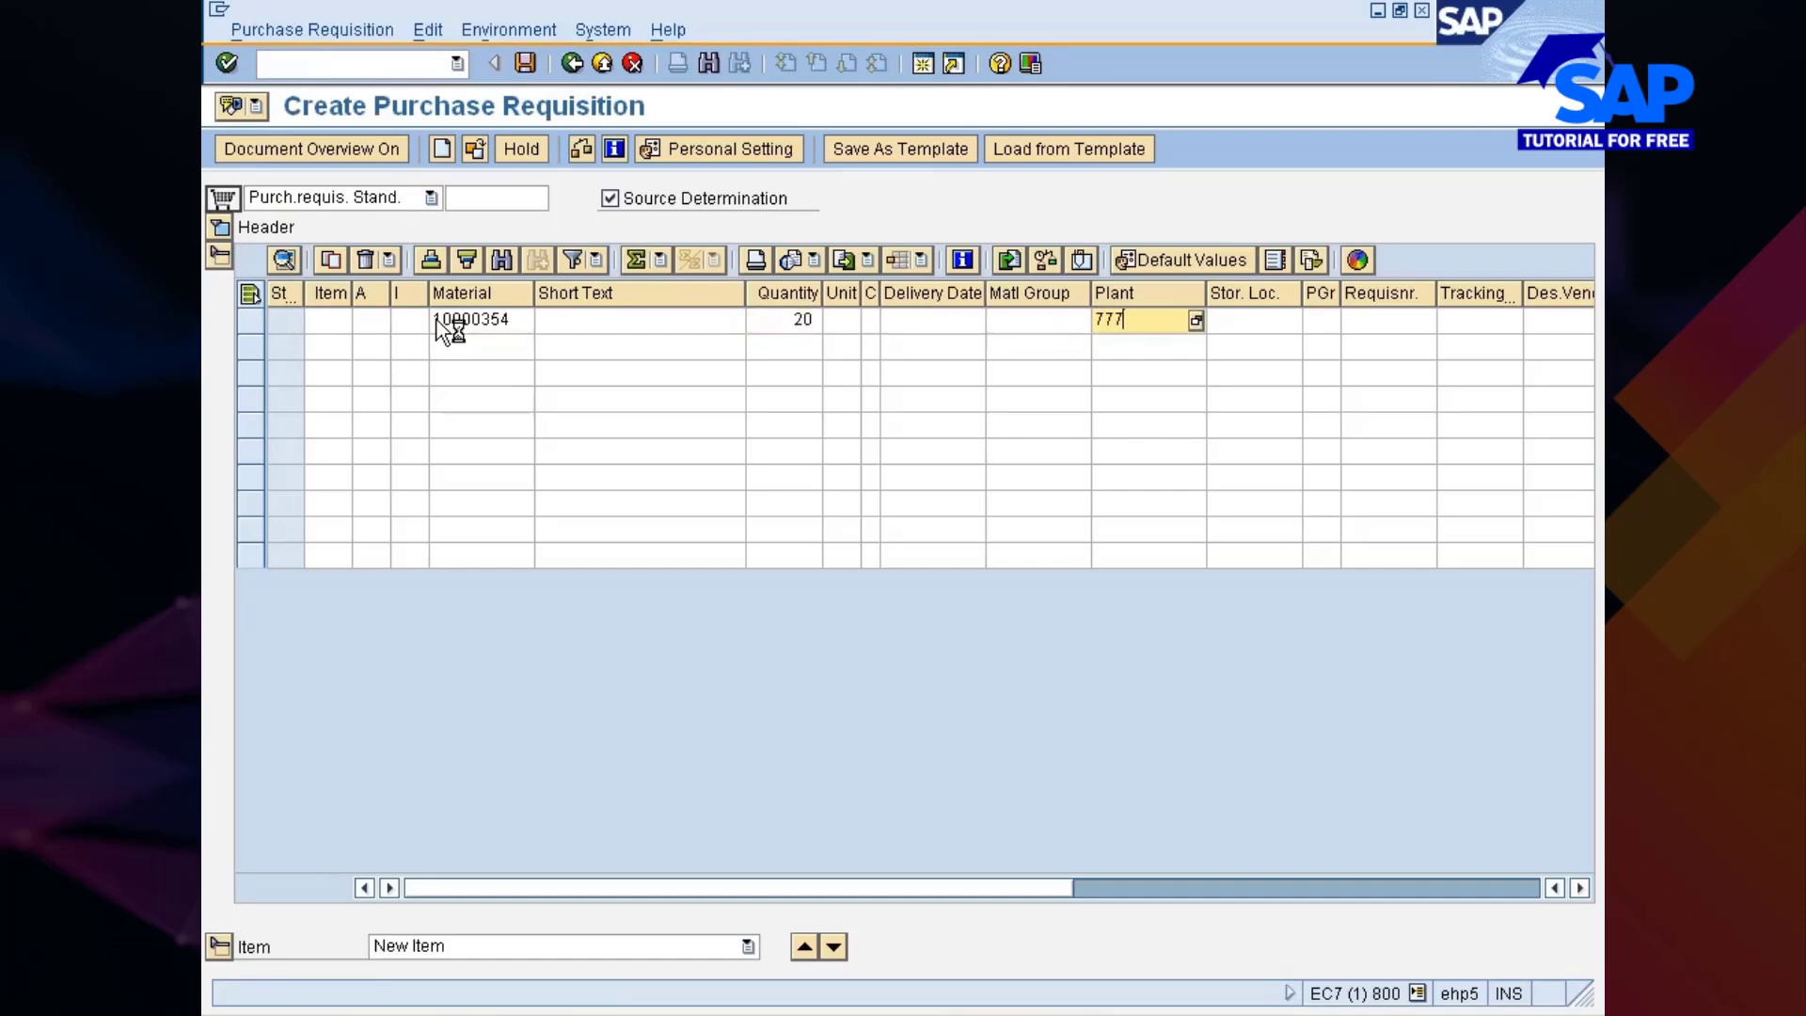
{"action": "type", "text": "c"}
{"action": "key", "text": "Return"}
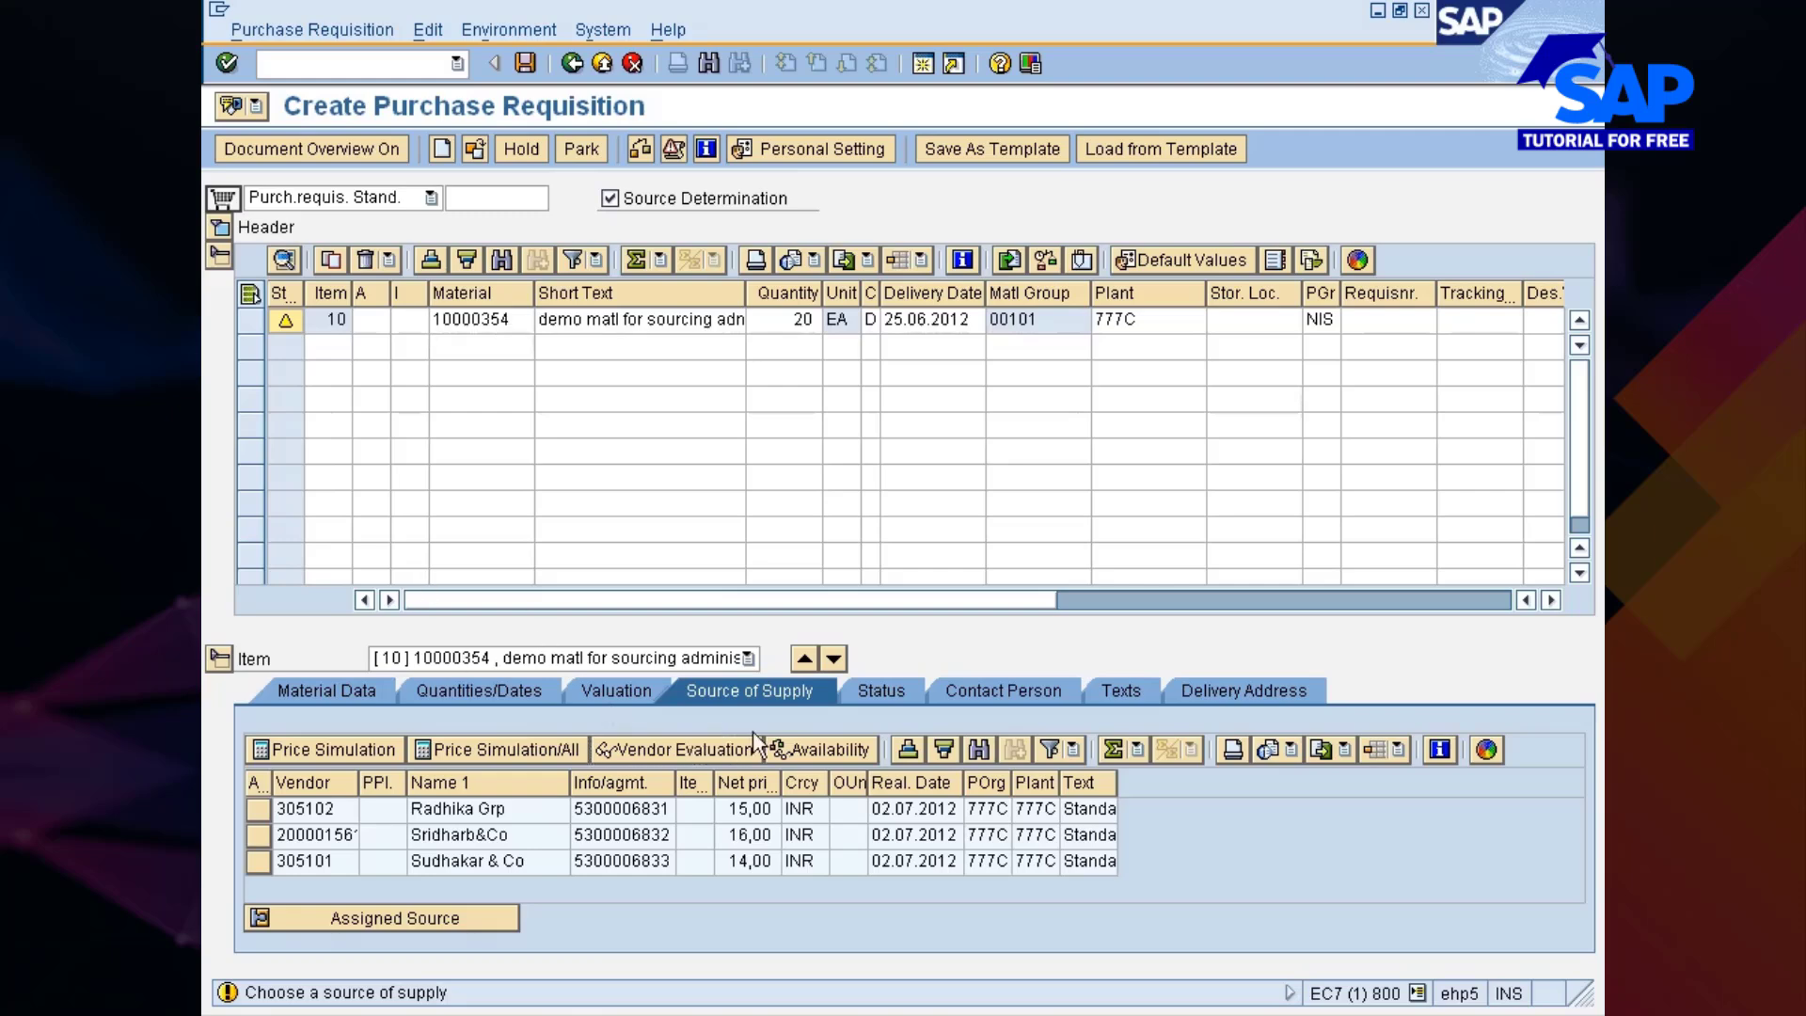
Save the purchase requisition without assigning any of the proposed sources of supply
{"action": "left_click", "coordinate": [777, 750]}
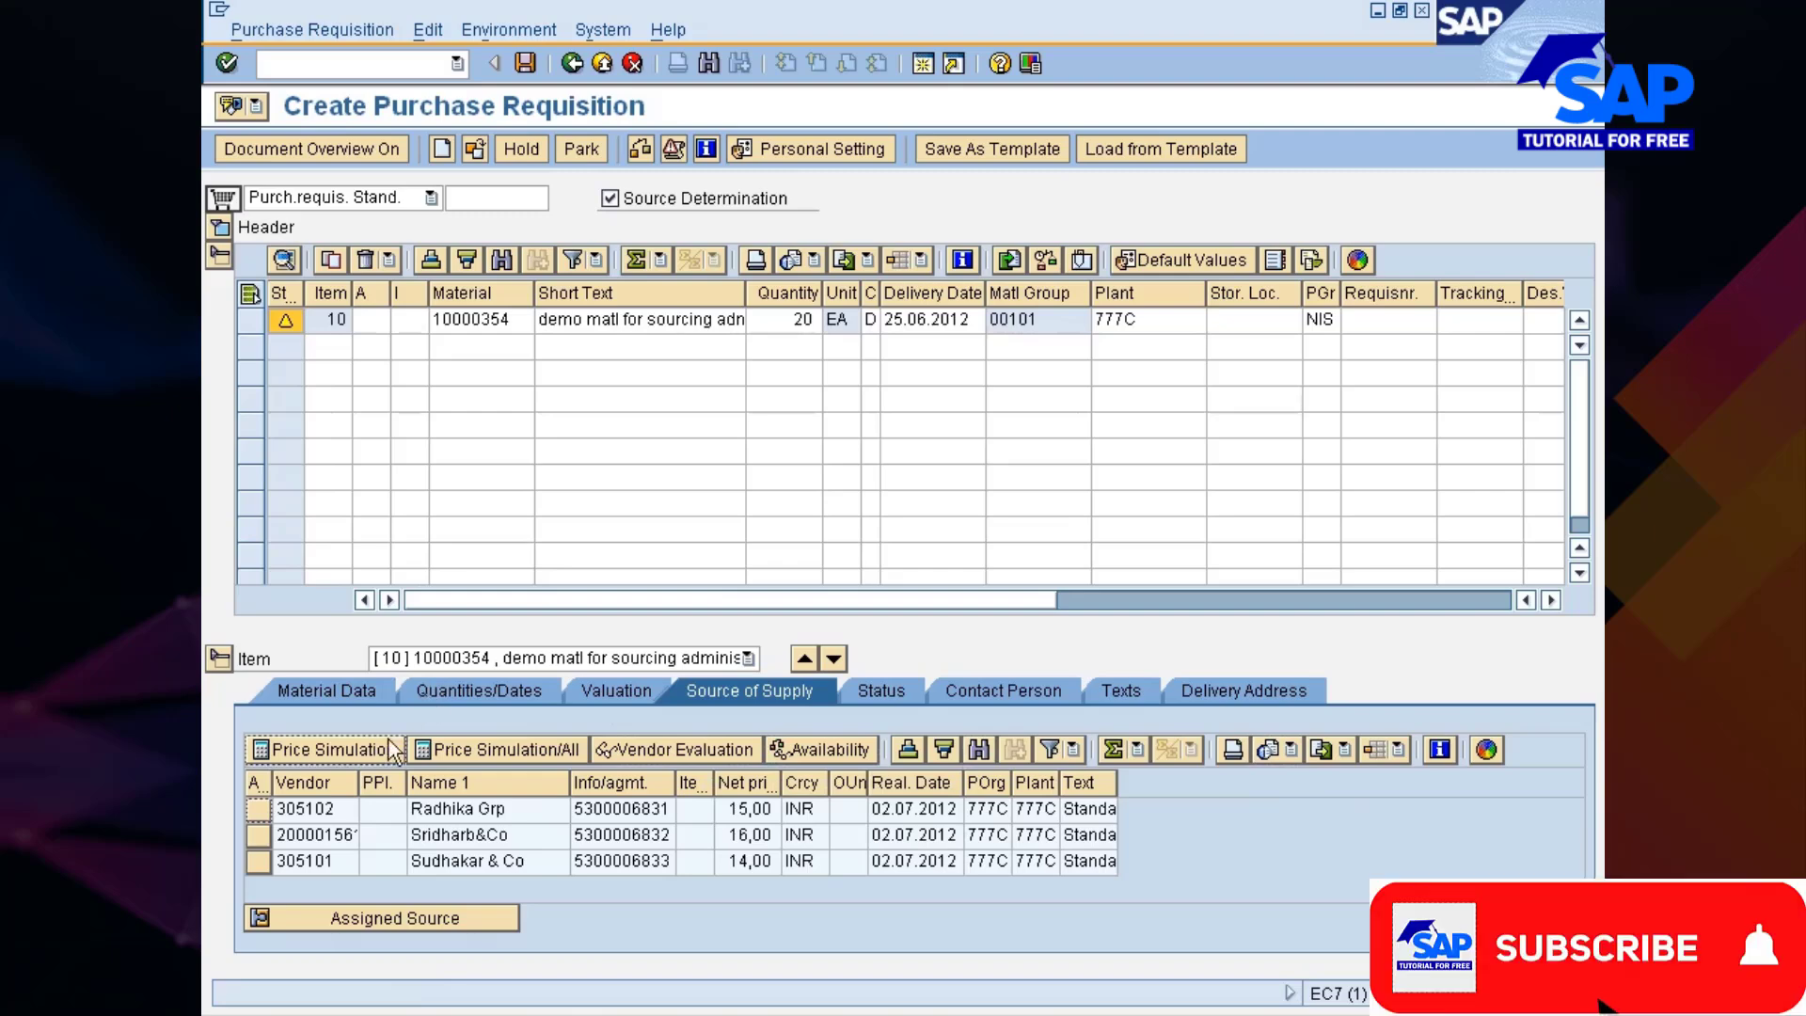
{"action": "left_click", "coordinate": [571, 64]}
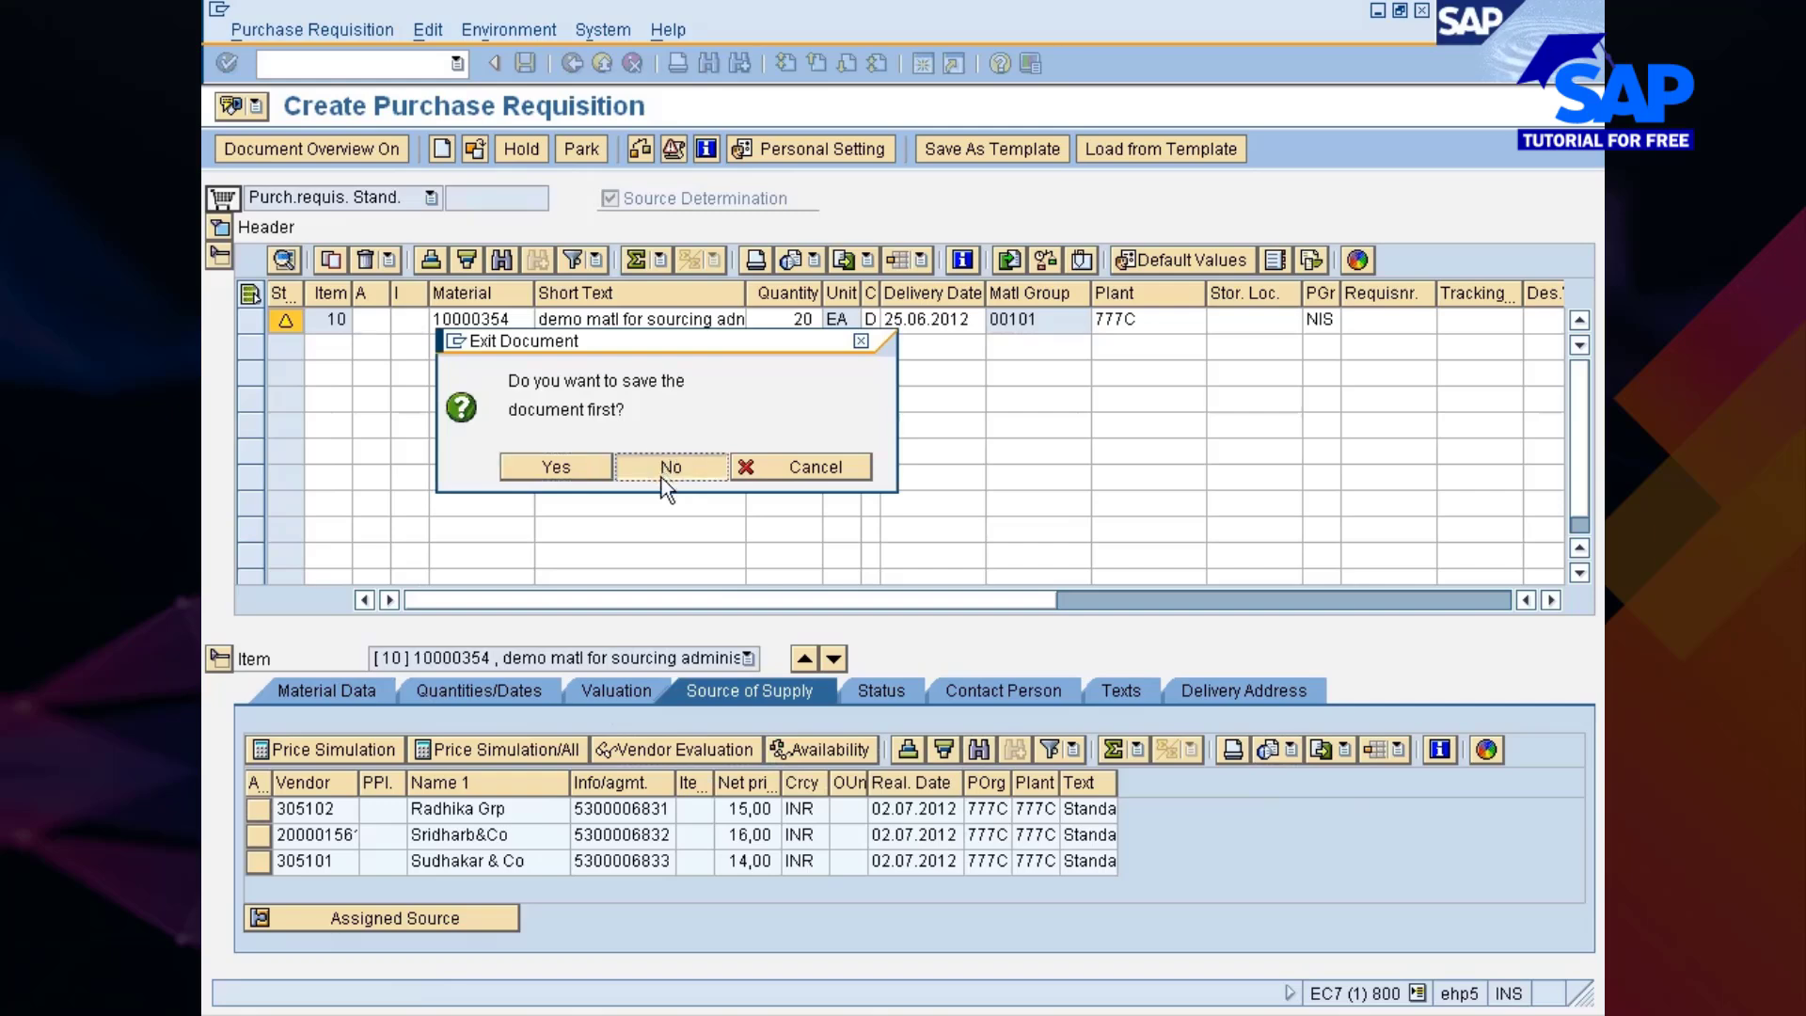
{"action": "left_click", "coordinate": [758, 470]}
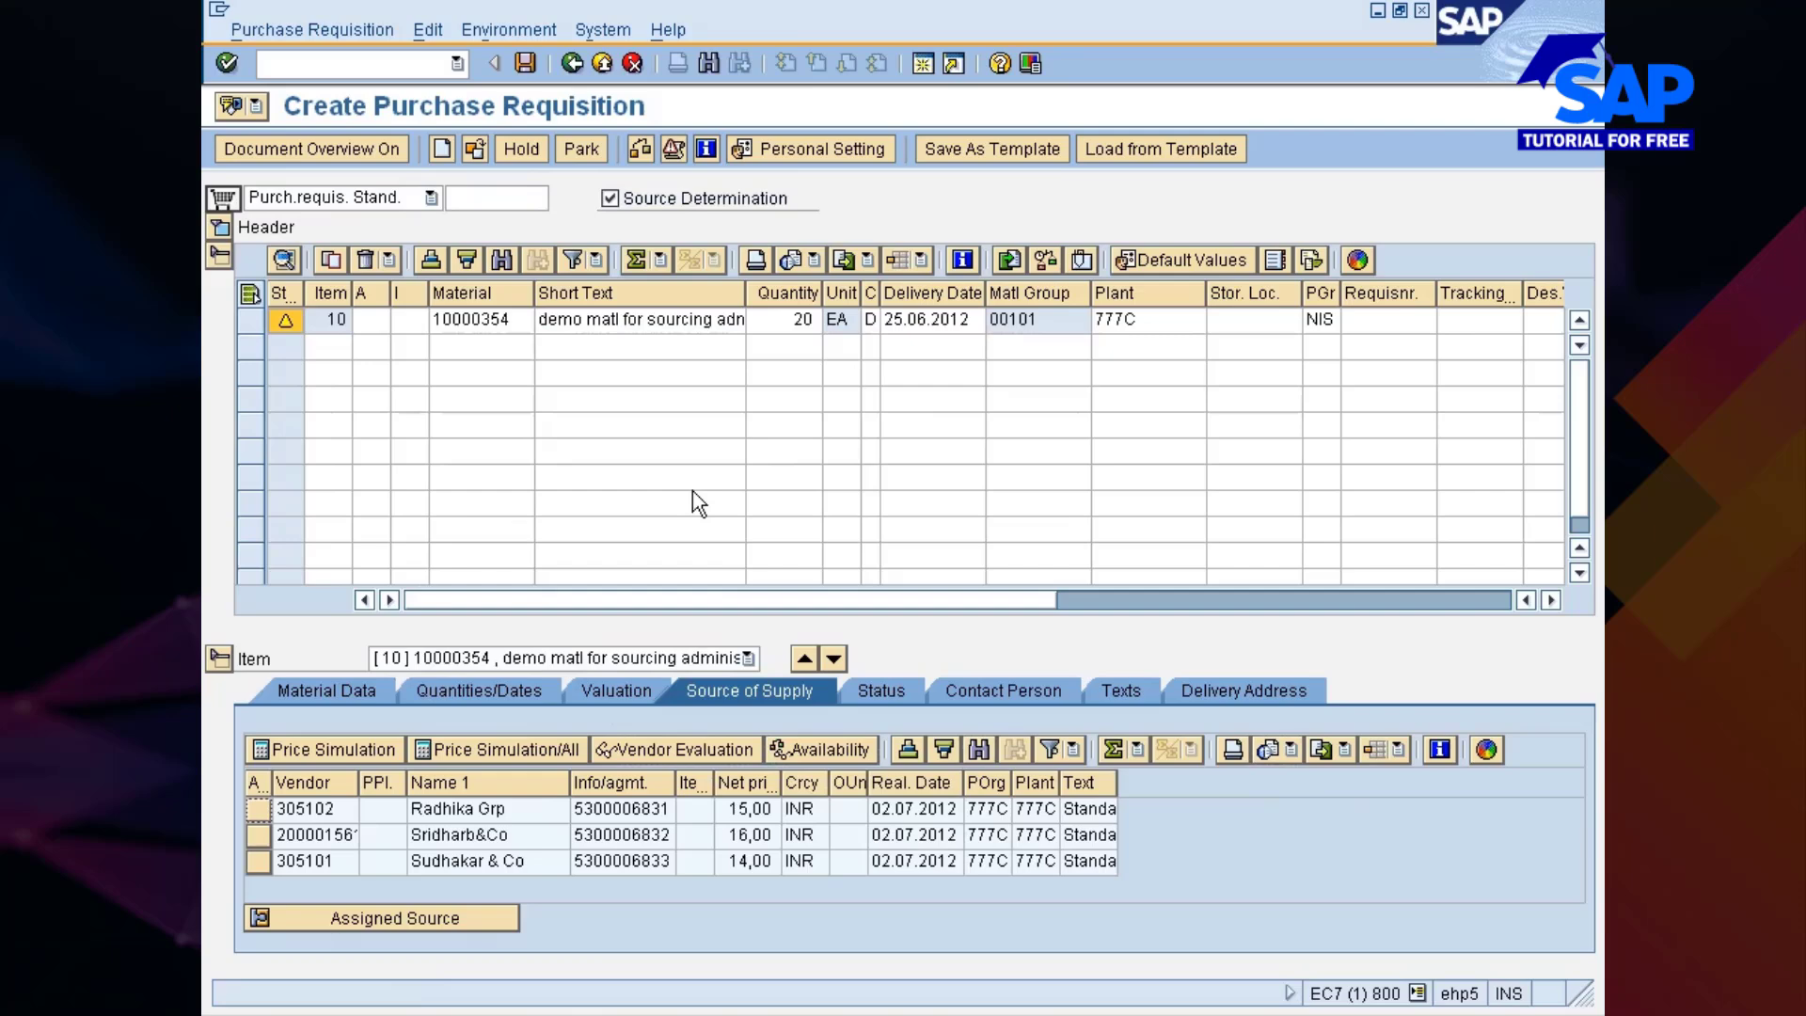
{"action": "left_click", "coordinate": [523, 63]}
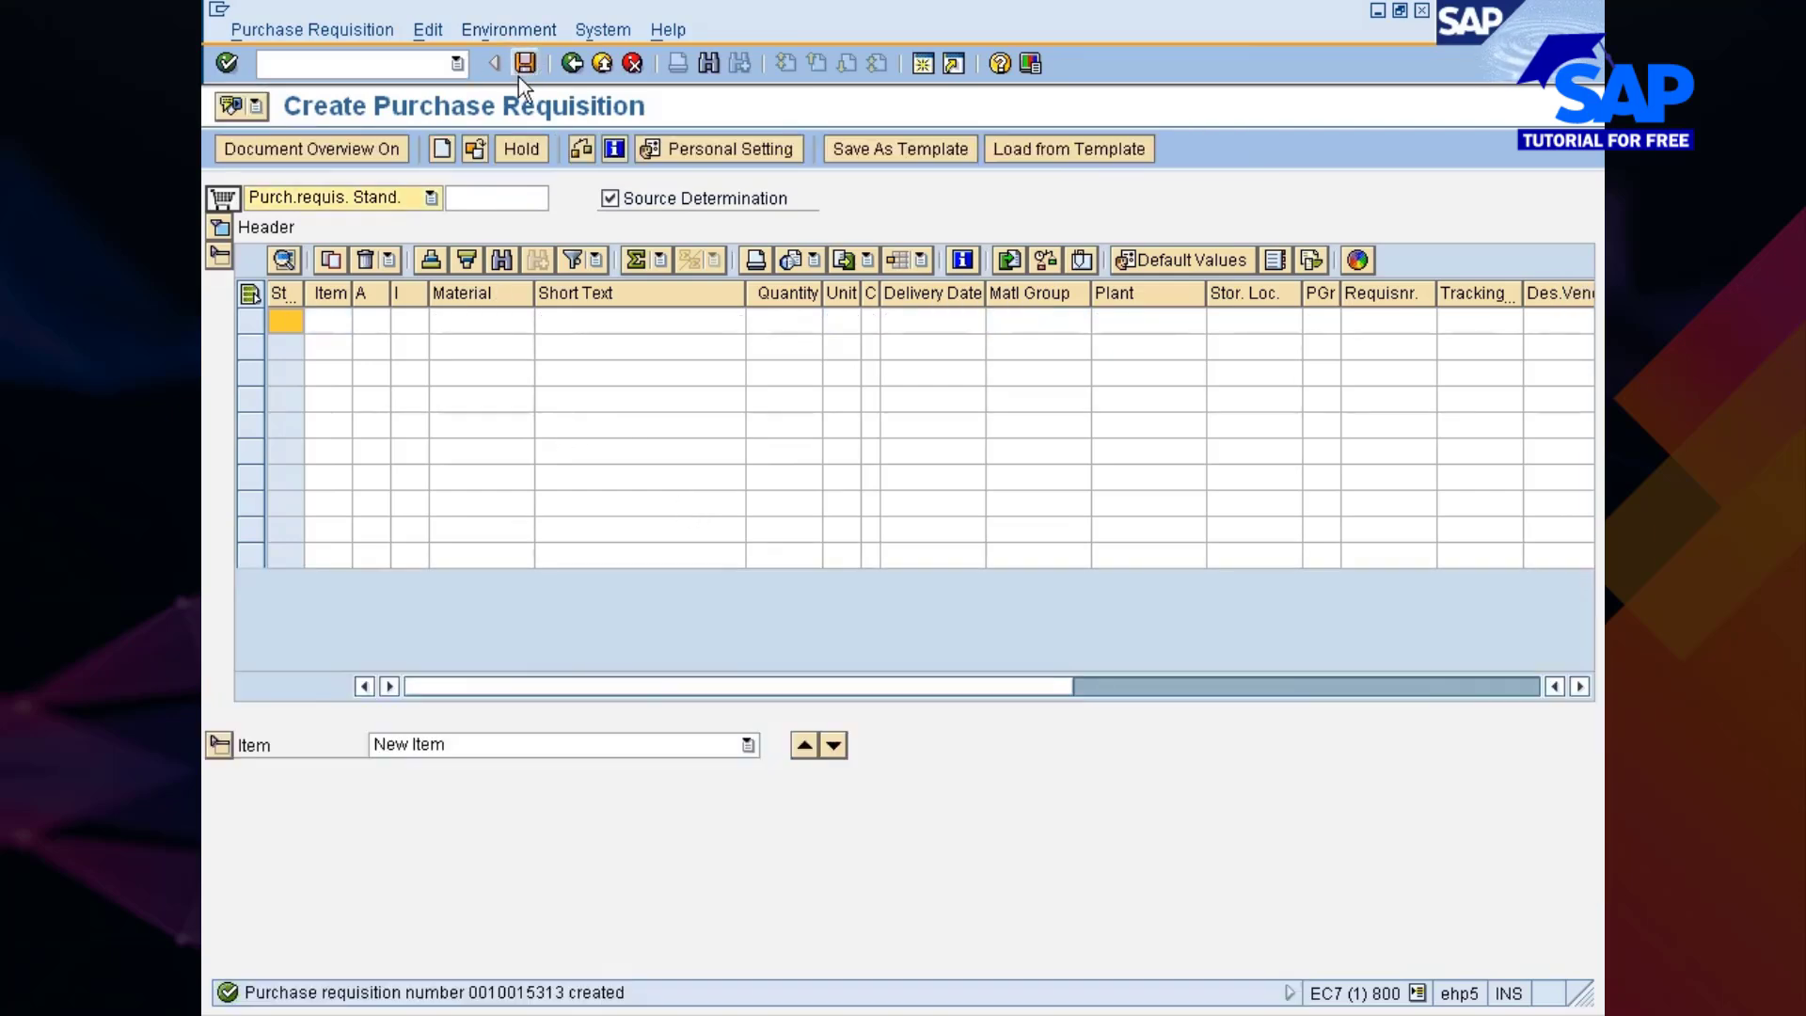
Switch to the running PowerPoint slide show of MM310_08.PPT
{"action": "left_click", "coordinate": [872, 1008]}
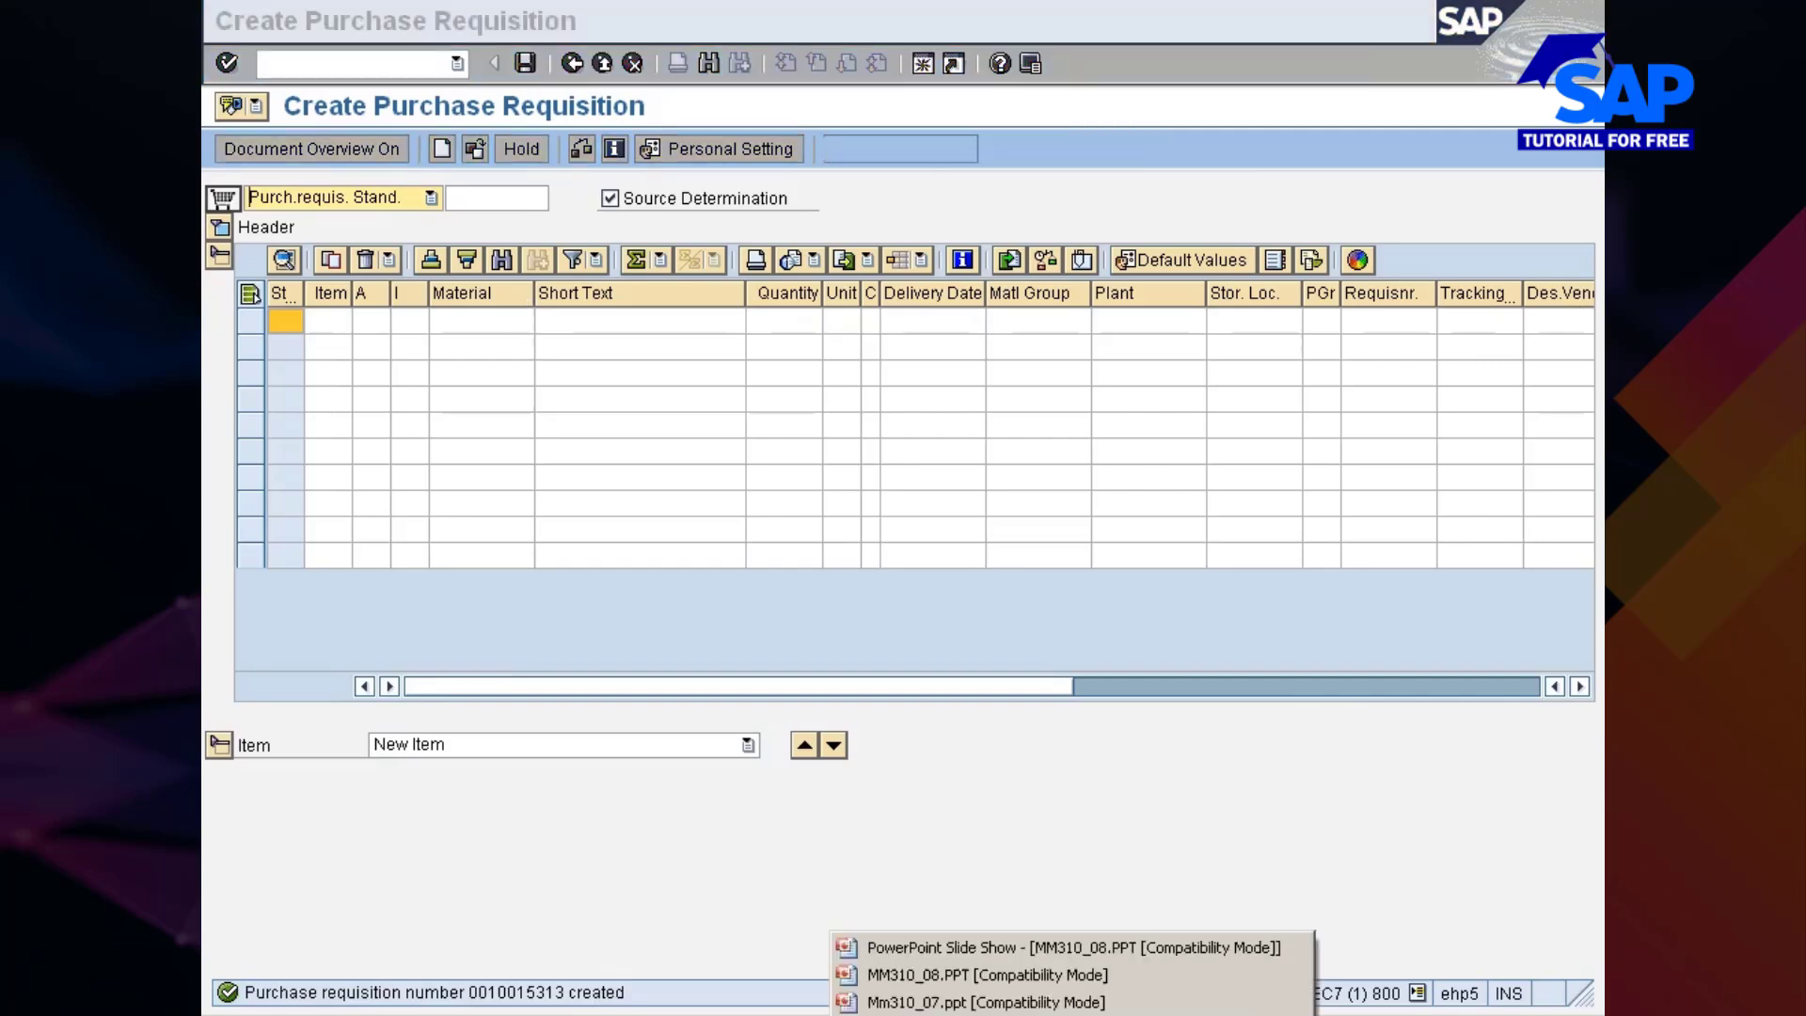
{"action": "left_click", "coordinate": [912, 948]}
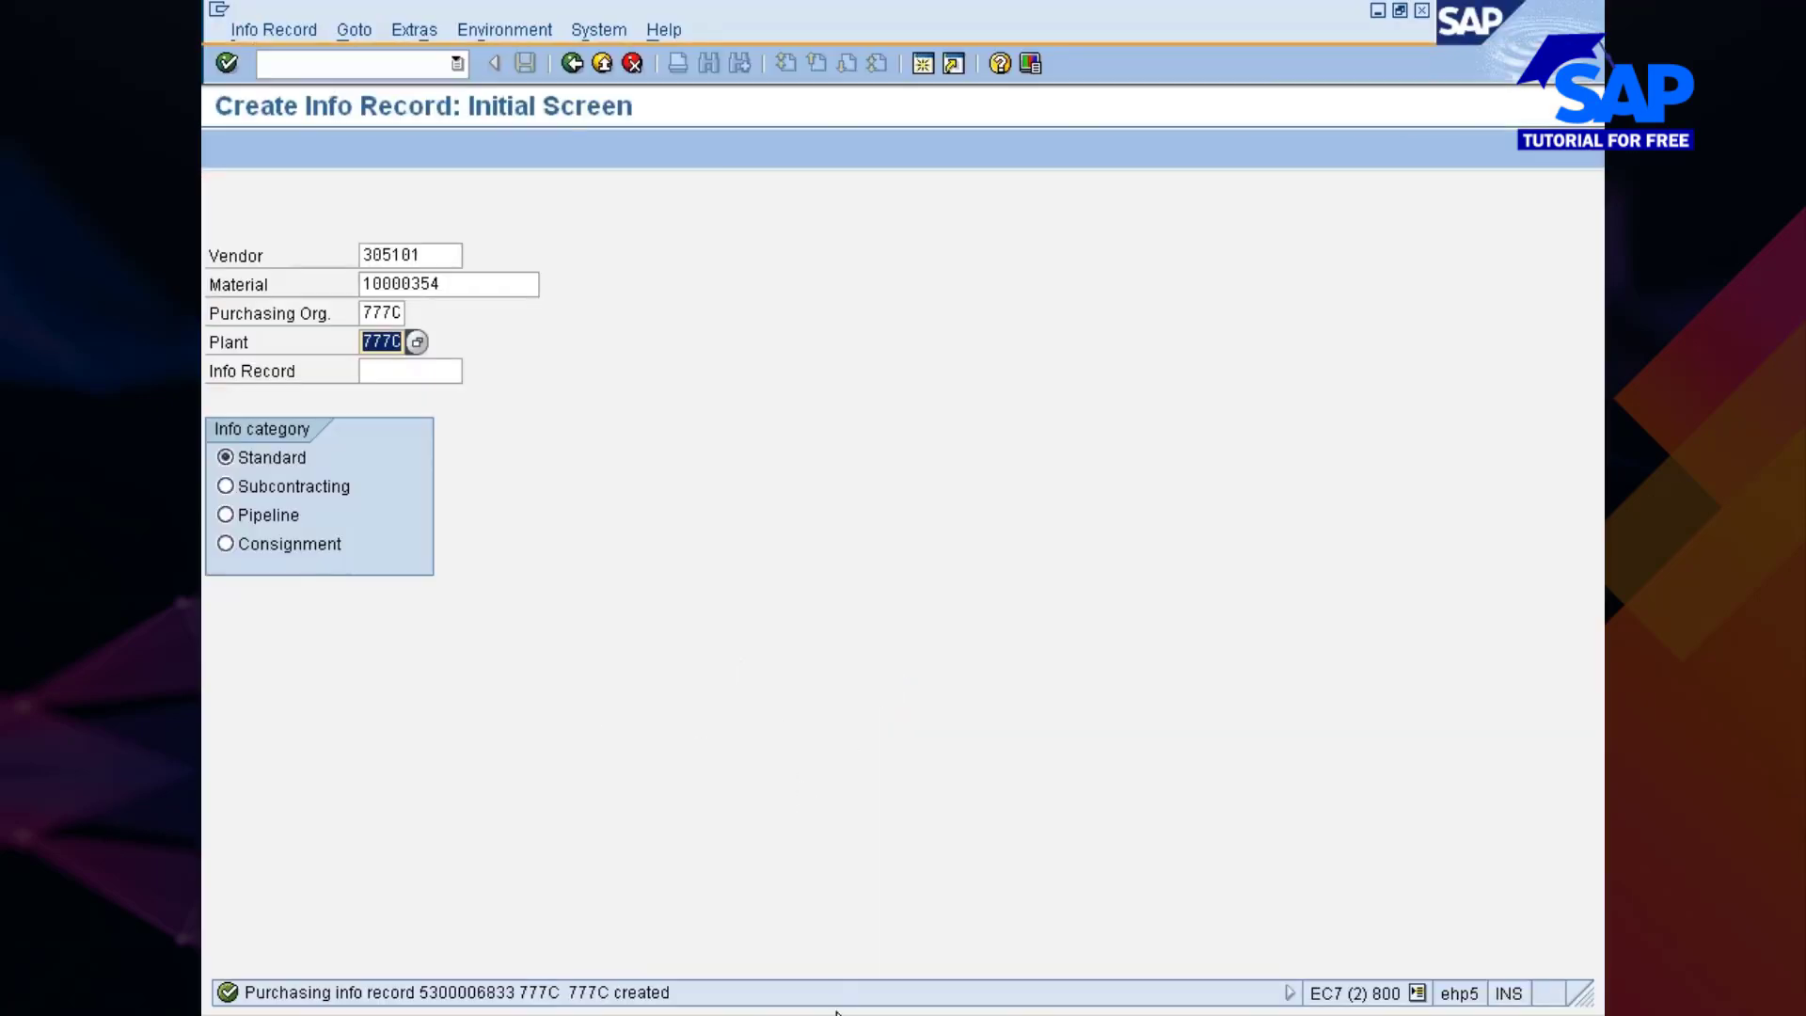
Switch back to SAP's source list maintenance session and leave it for the SAP Easy Access screen
{"action": "left_click", "coordinate": [987, 1013]}
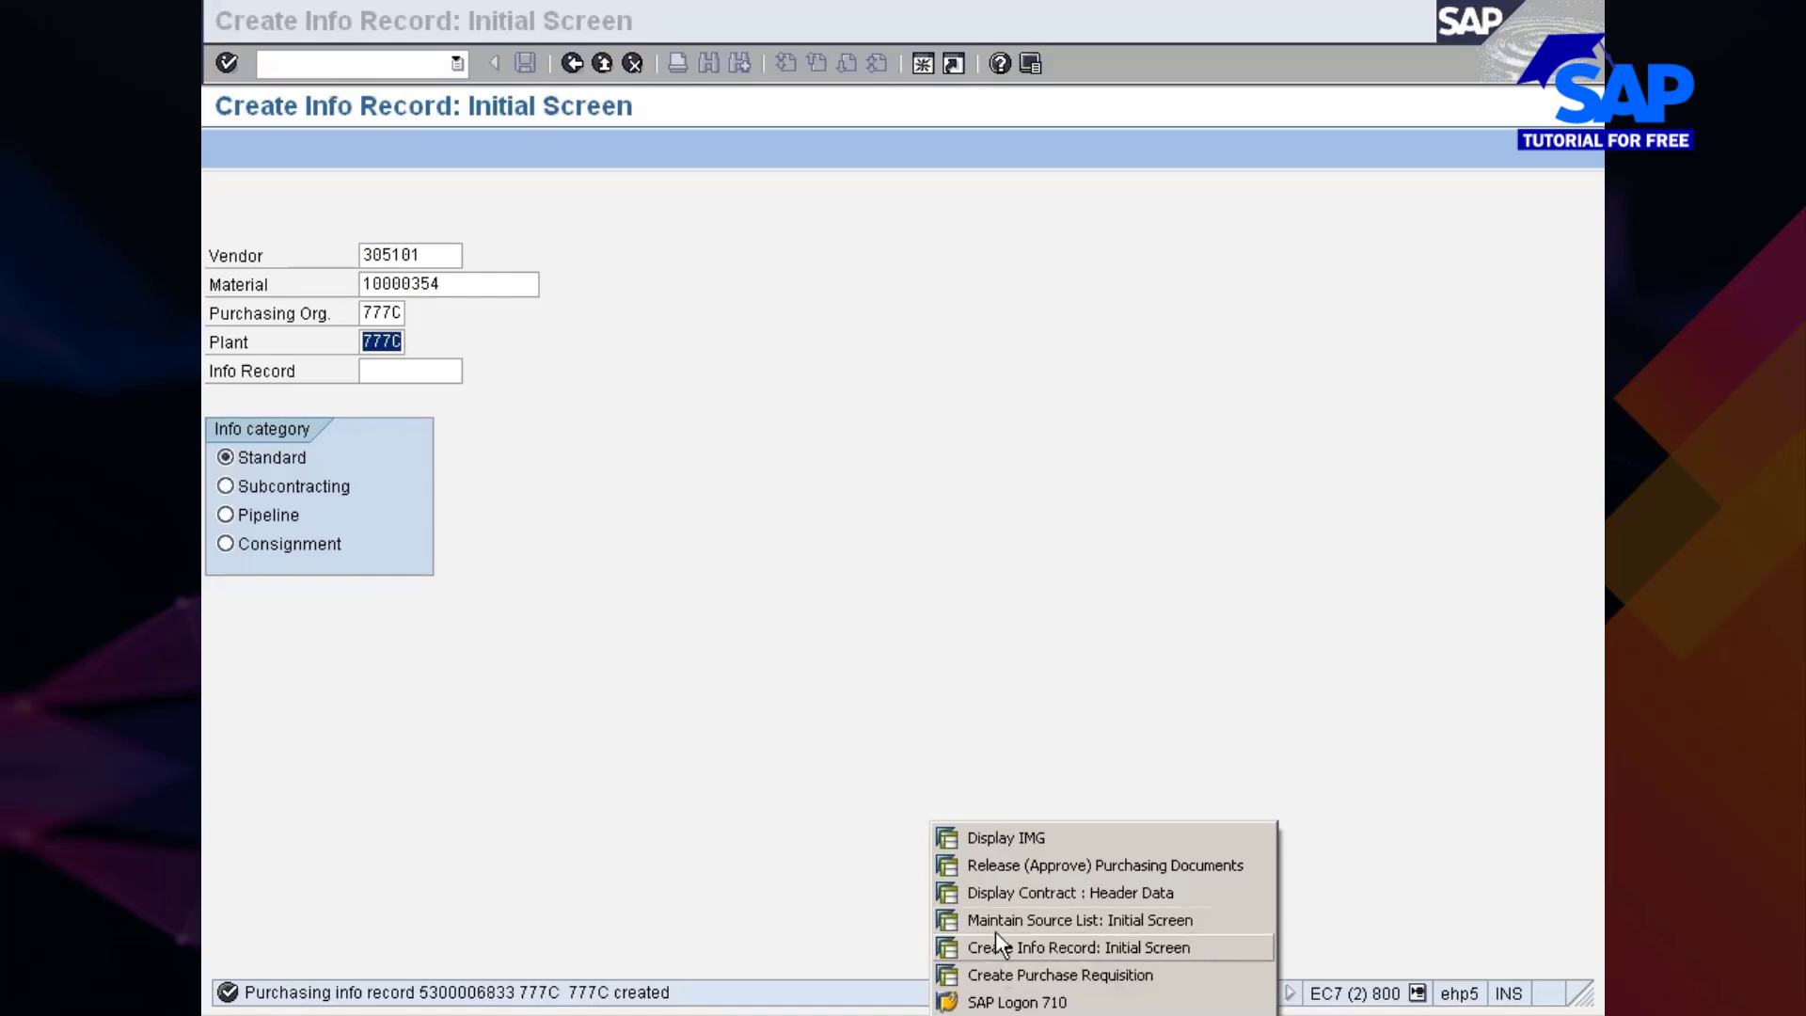
{"action": "left_click", "coordinate": [995, 918]}
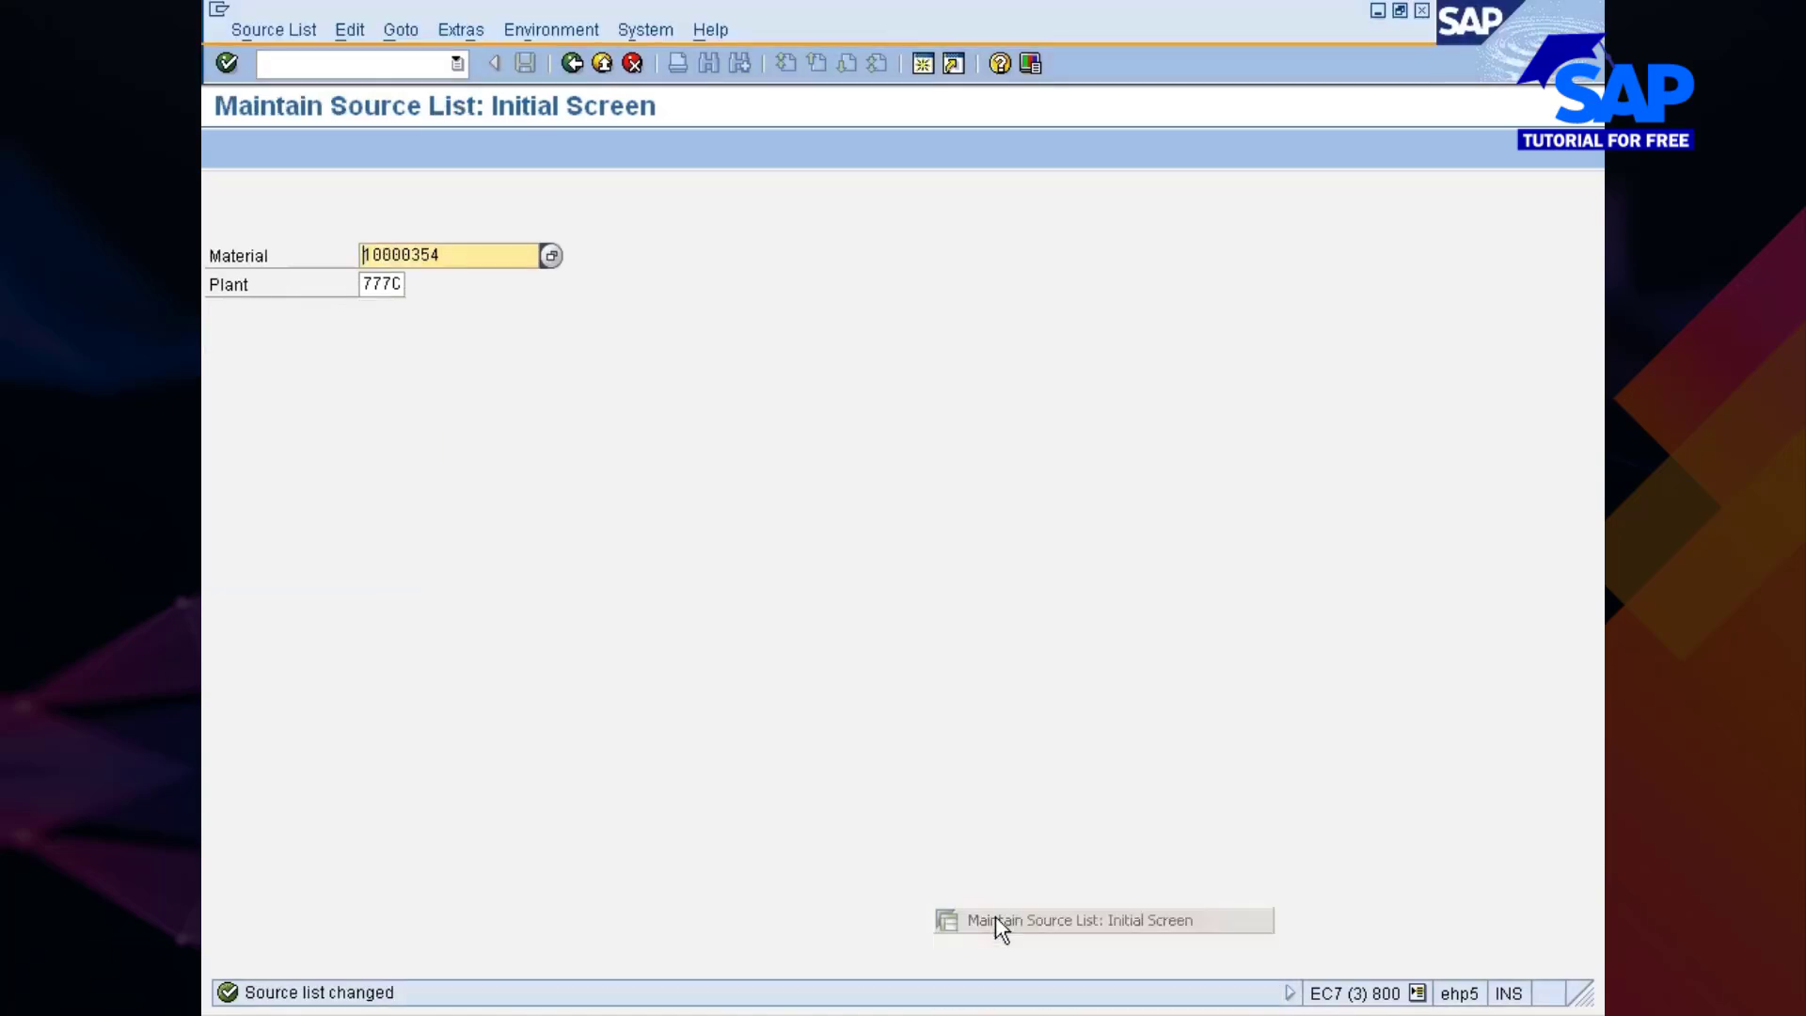
{"action": "left_click", "coordinate": [572, 63]}
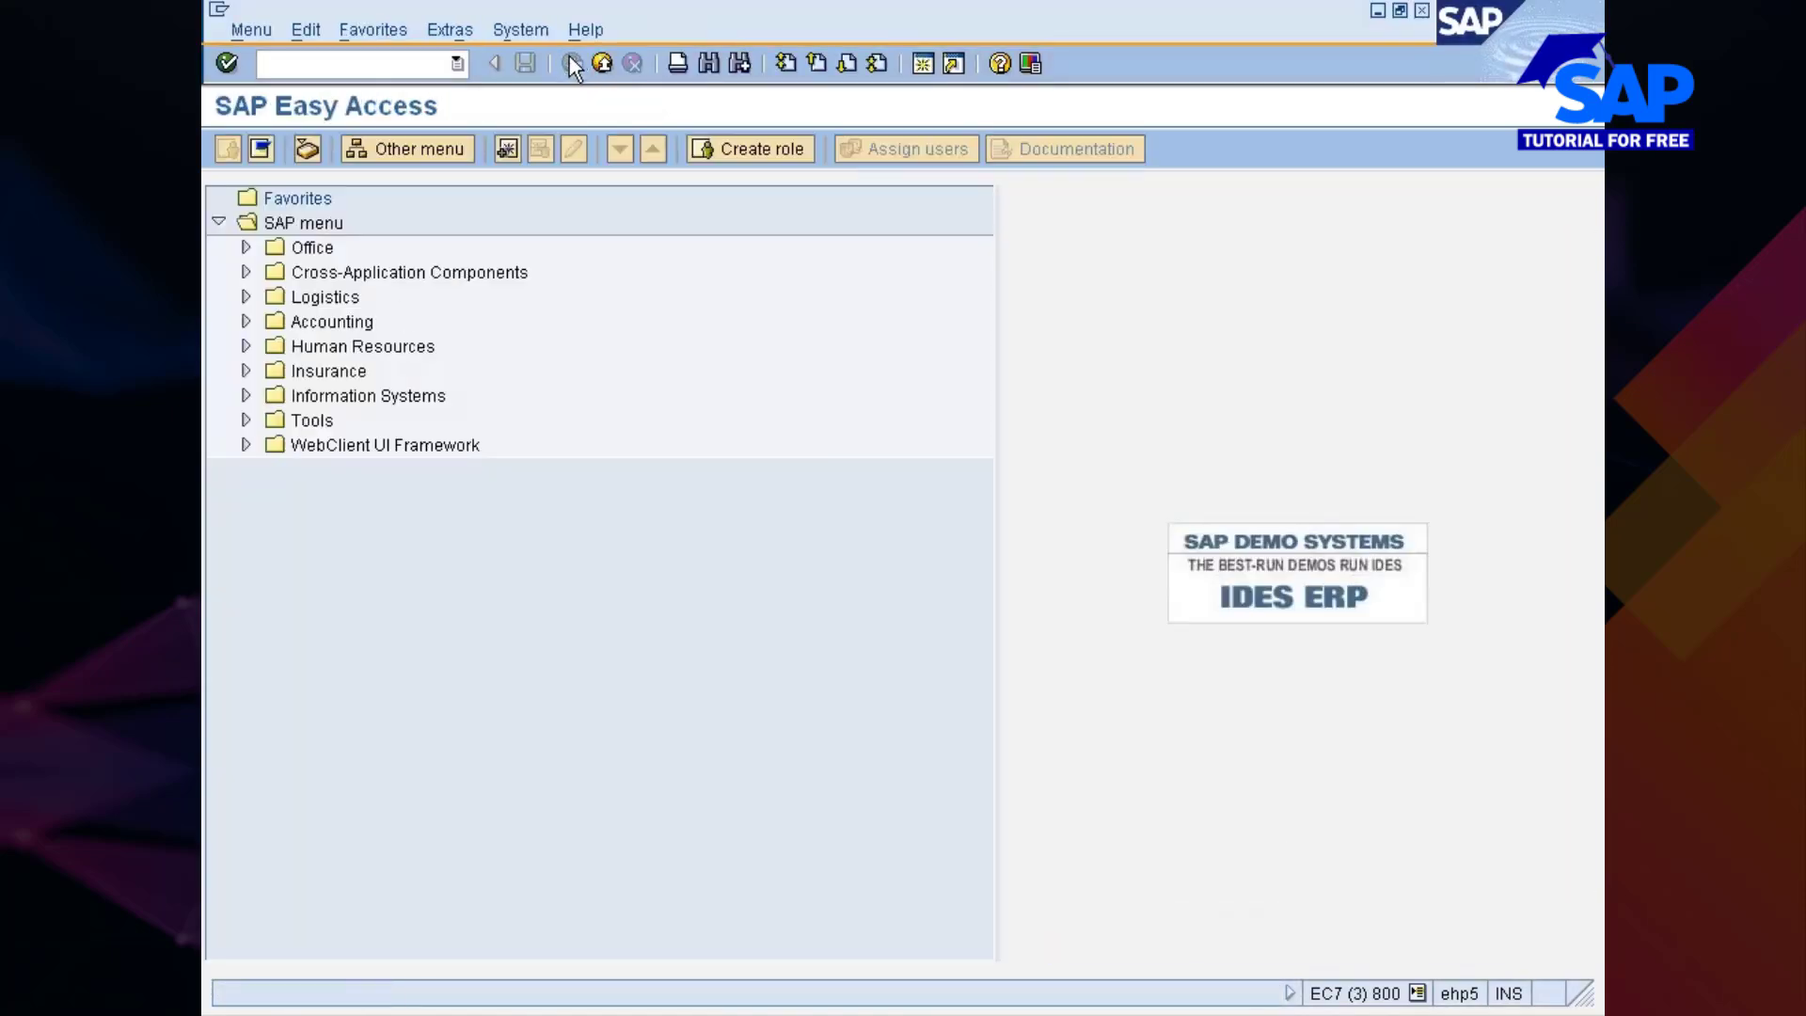
Expand Logistics, Materials Management, Purchasing and Master Data in the SAP menu tree
{"action": "left_click", "coordinate": [318, 301]}
{"action": "key", "text": "Right"}
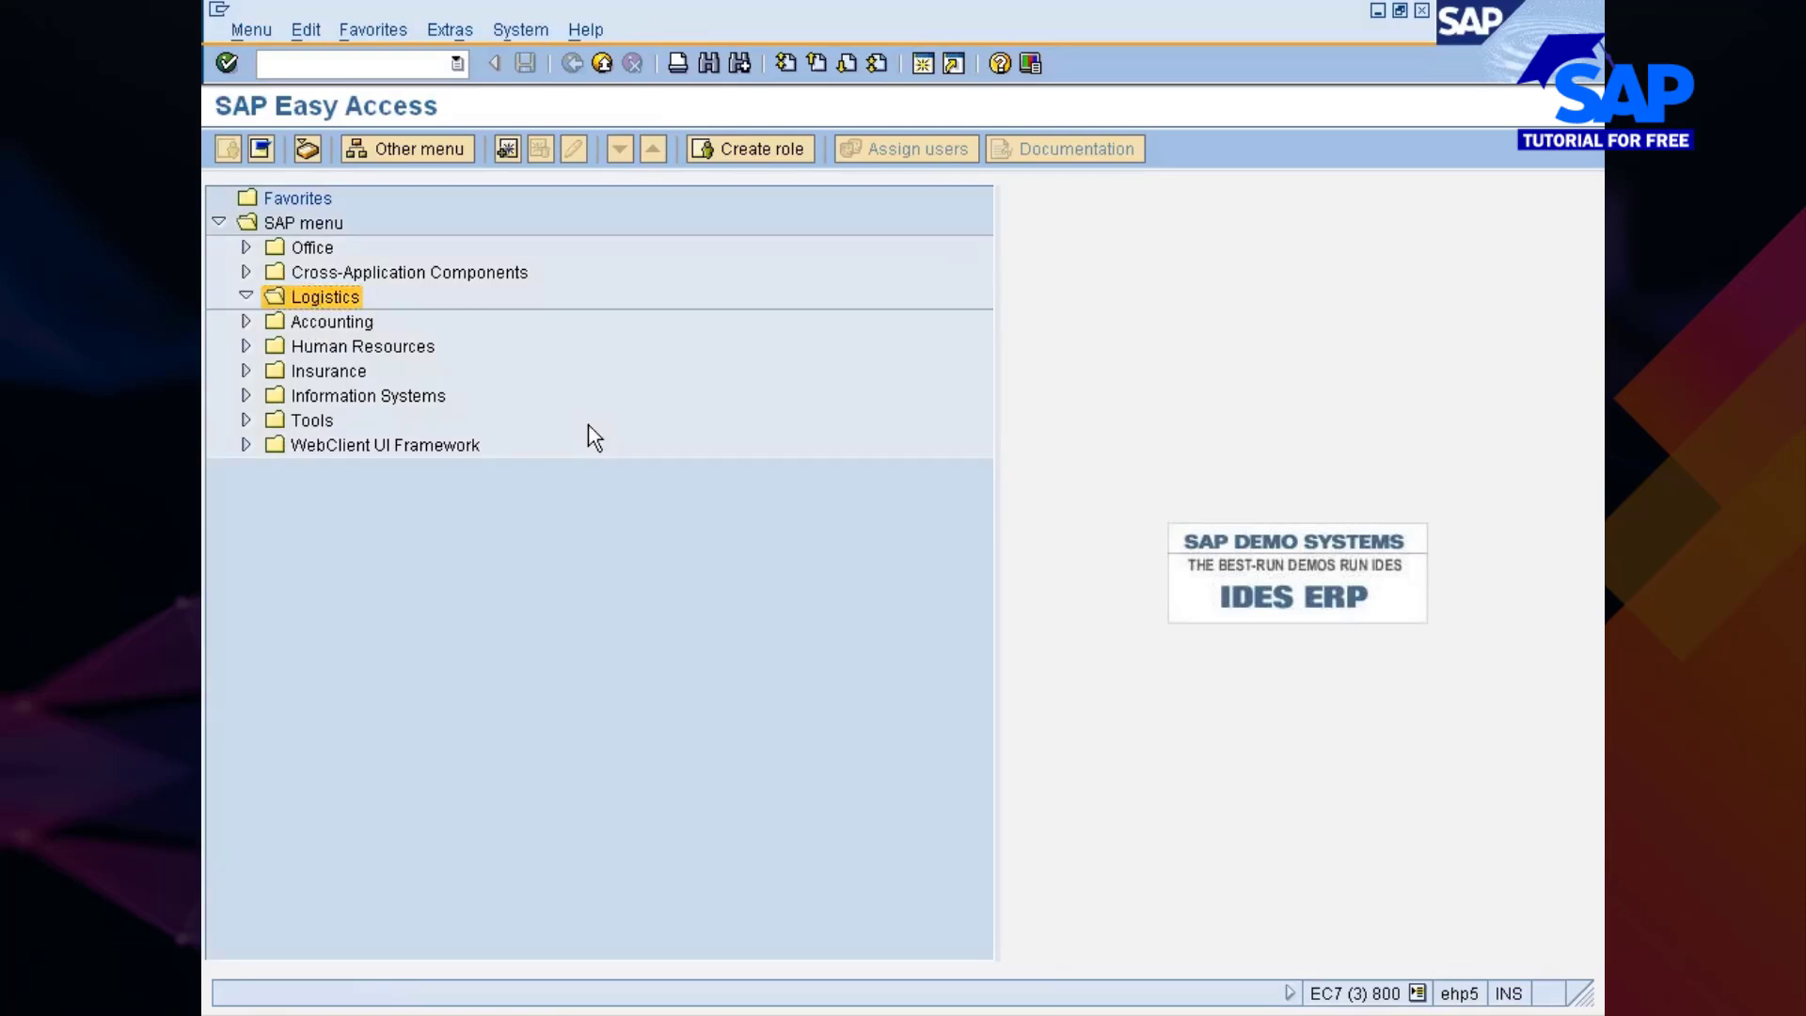
{"action": "key", "text": "Down"}
{"action": "key", "text": "Right"}
{"action": "key", "text": "Down"}
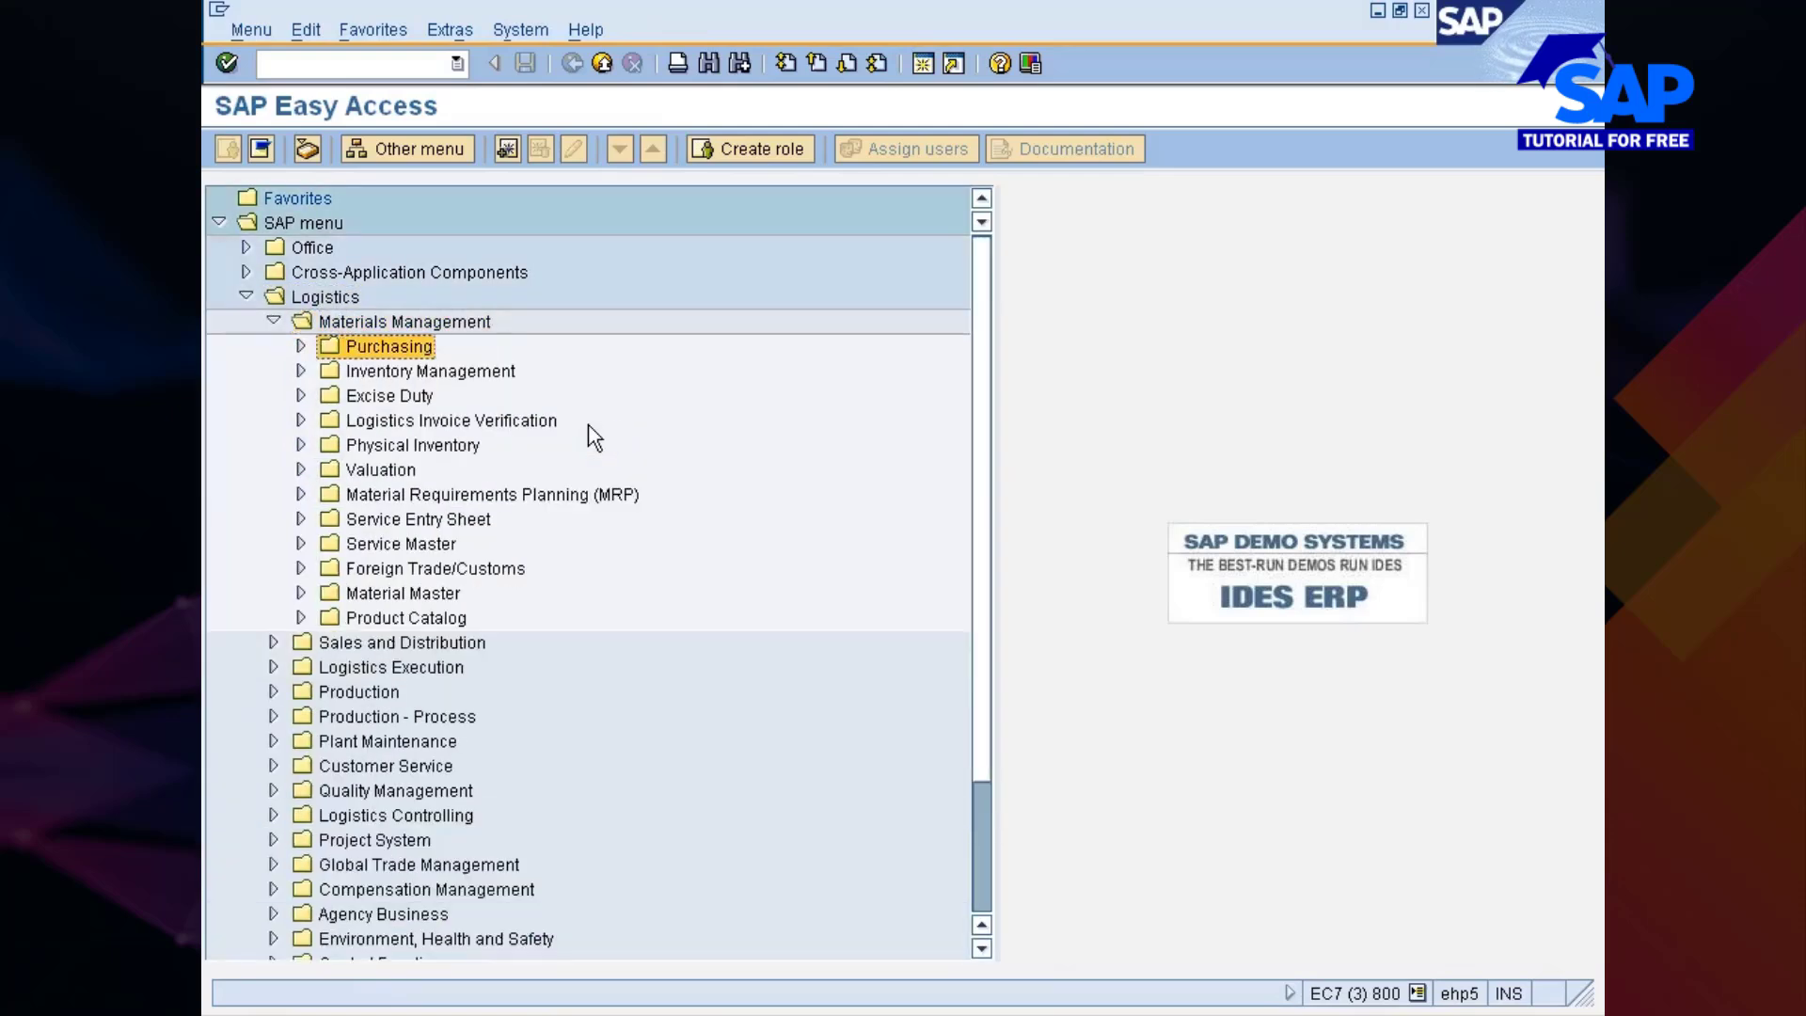
{"action": "key", "text": "Right"}
{"action": "key", "text": "Down"}
{"action": "key", "text": "Down"}
{"action": "key", "text": "Down"}
{"action": "key", "text": "Down"}
{"action": "key", "text": "Down"}
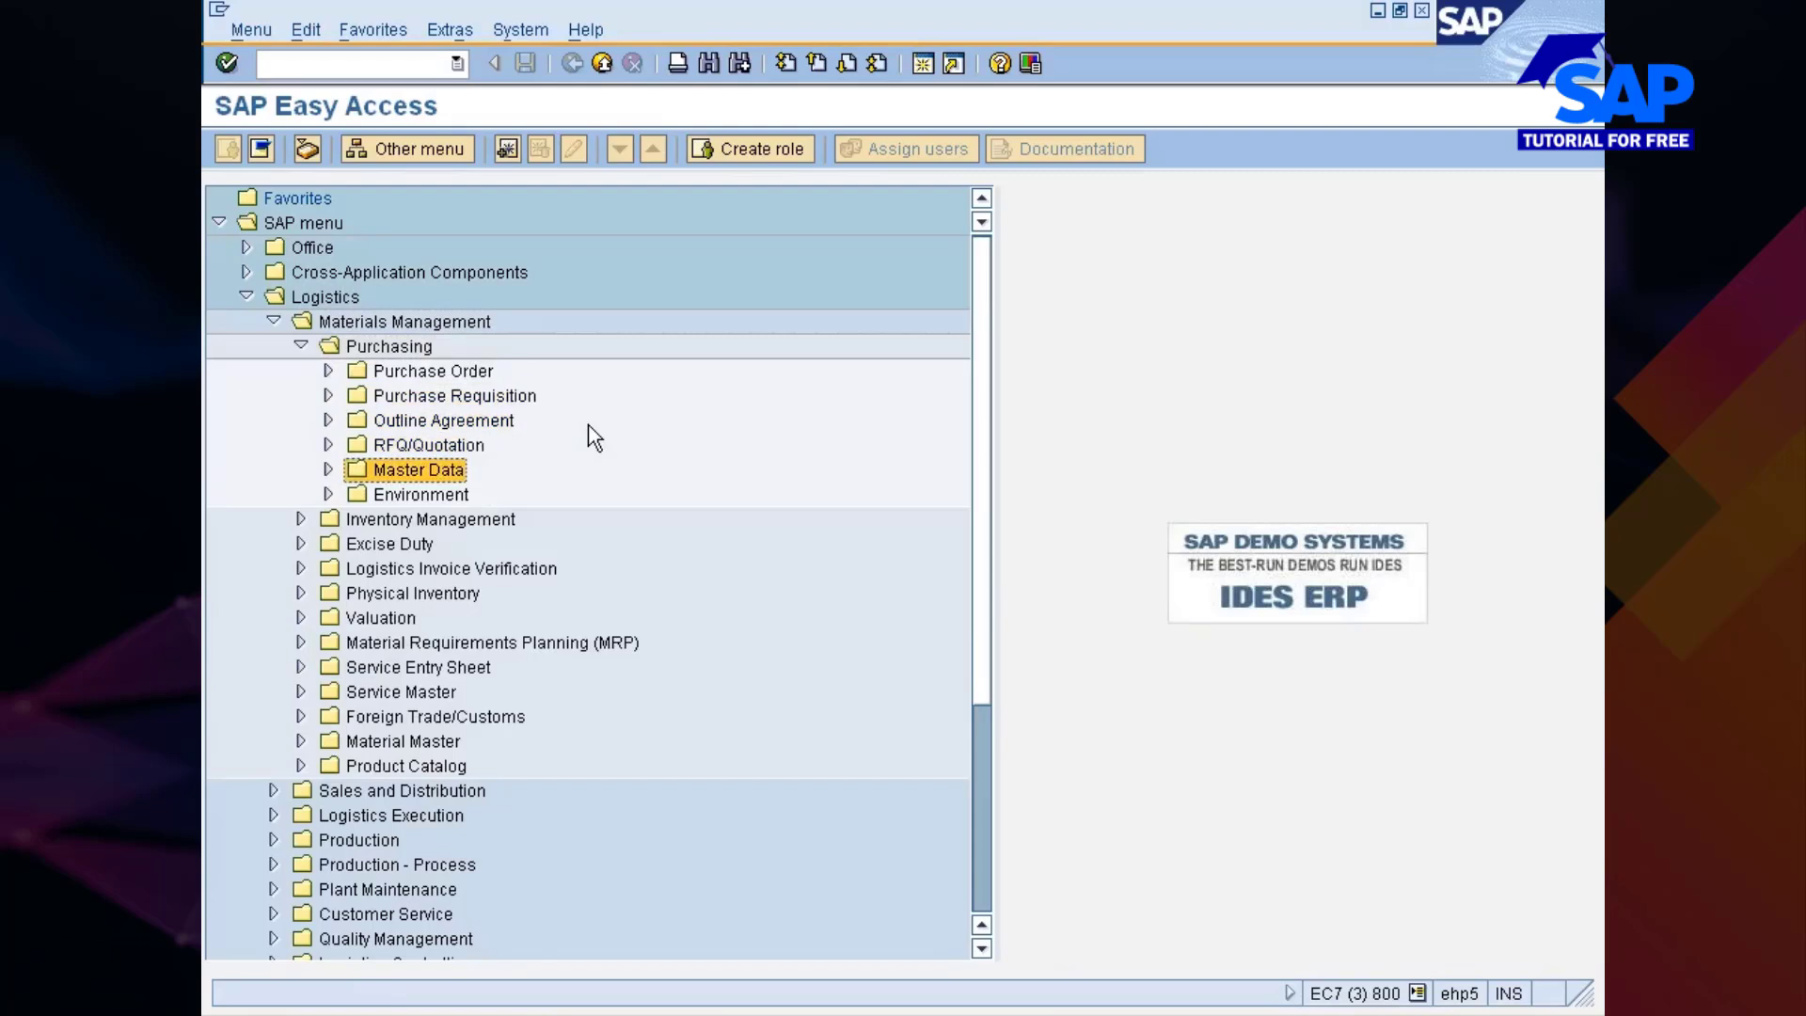
{"action": "key", "text": "Right"}
Expand the Source List folder under the purchasing master data
{"action": "key", "text": "Down"}
{"action": "key", "text": "Down"}
{"action": "key", "text": "Down"}
{"action": "key", "text": "Down"}
{"action": "key", "text": "Down"}
{"action": "key", "text": "Down"}
{"action": "key", "text": "Down"}
{"action": "key", "text": "Down"}
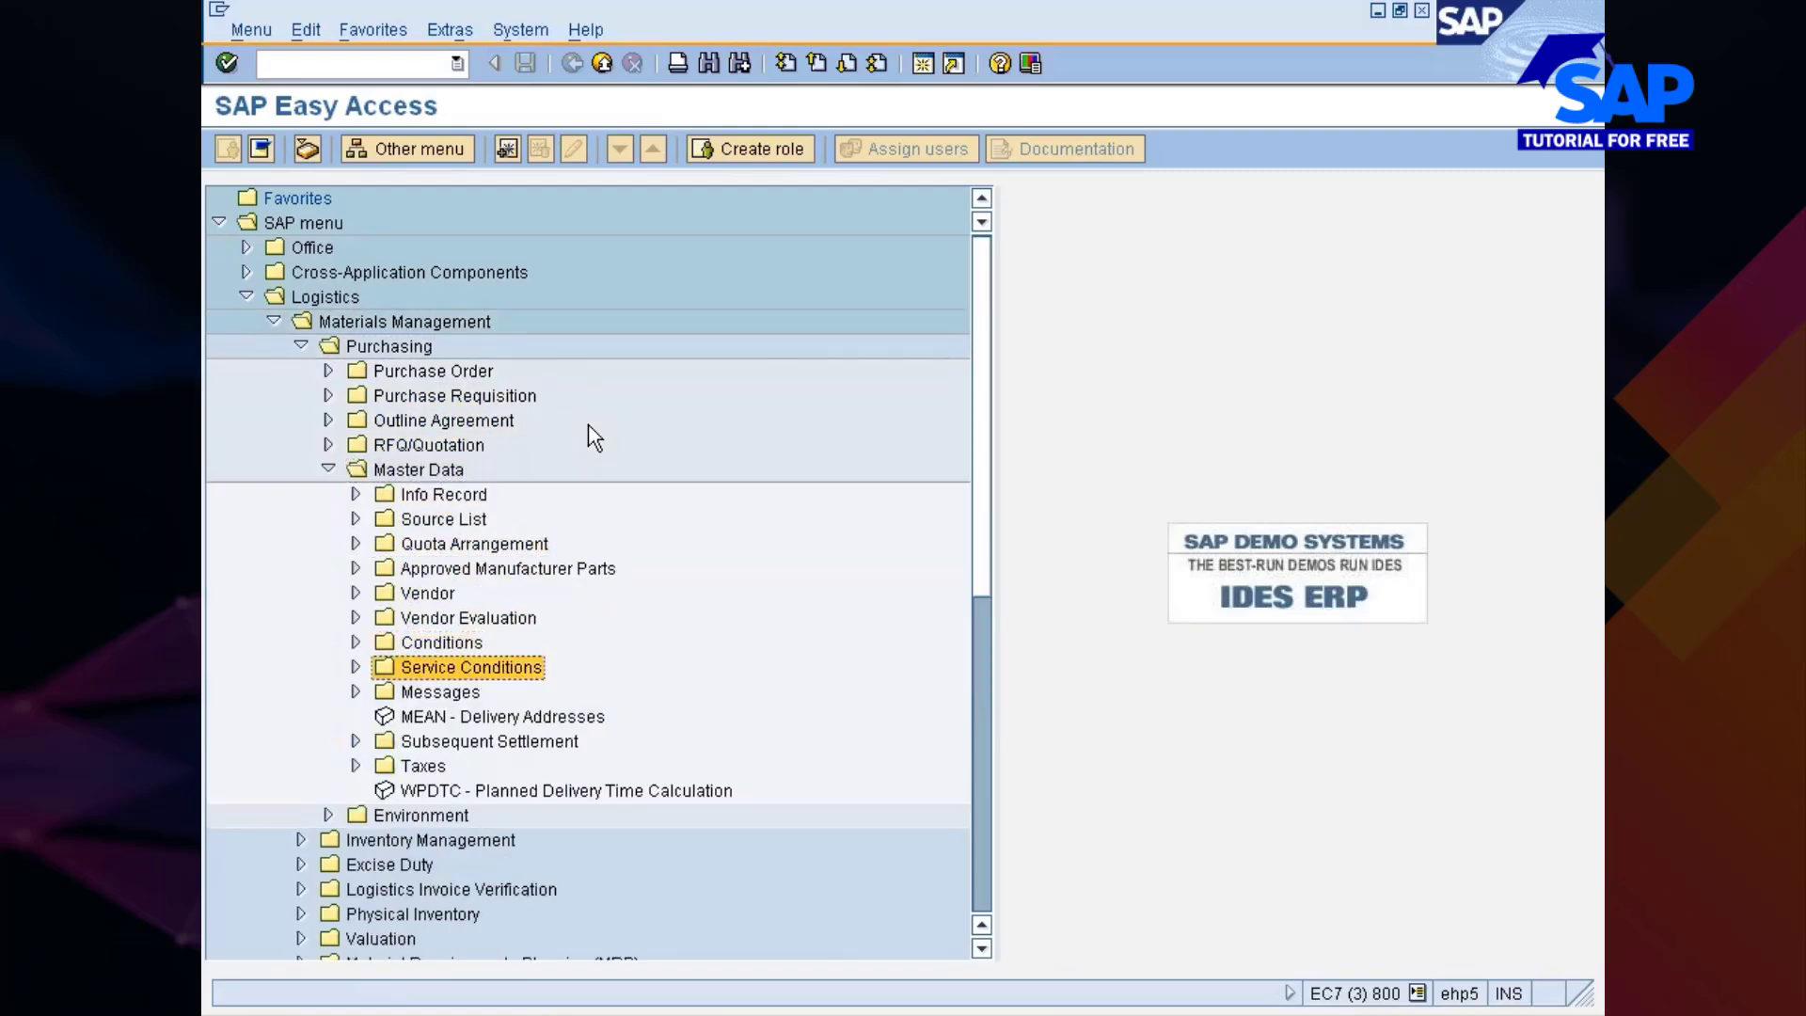
{"action": "key", "text": "Up"}
{"action": "key", "text": "Up"}
{"action": "key", "text": "Up"}
{"action": "key", "text": "Up"}
{"action": "key", "text": "Up"}
{"action": "key", "text": "Up"}
{"action": "key", "text": "Right"}
Expand the source list's List Displays and Follow-On Functions folders, and open the Reorganize Source List transaction
{"action": "key", "text": "Down"}
{"action": "key", "text": "Down"}
{"action": "key", "text": "Down"}
{"action": "key", "text": "Down"}
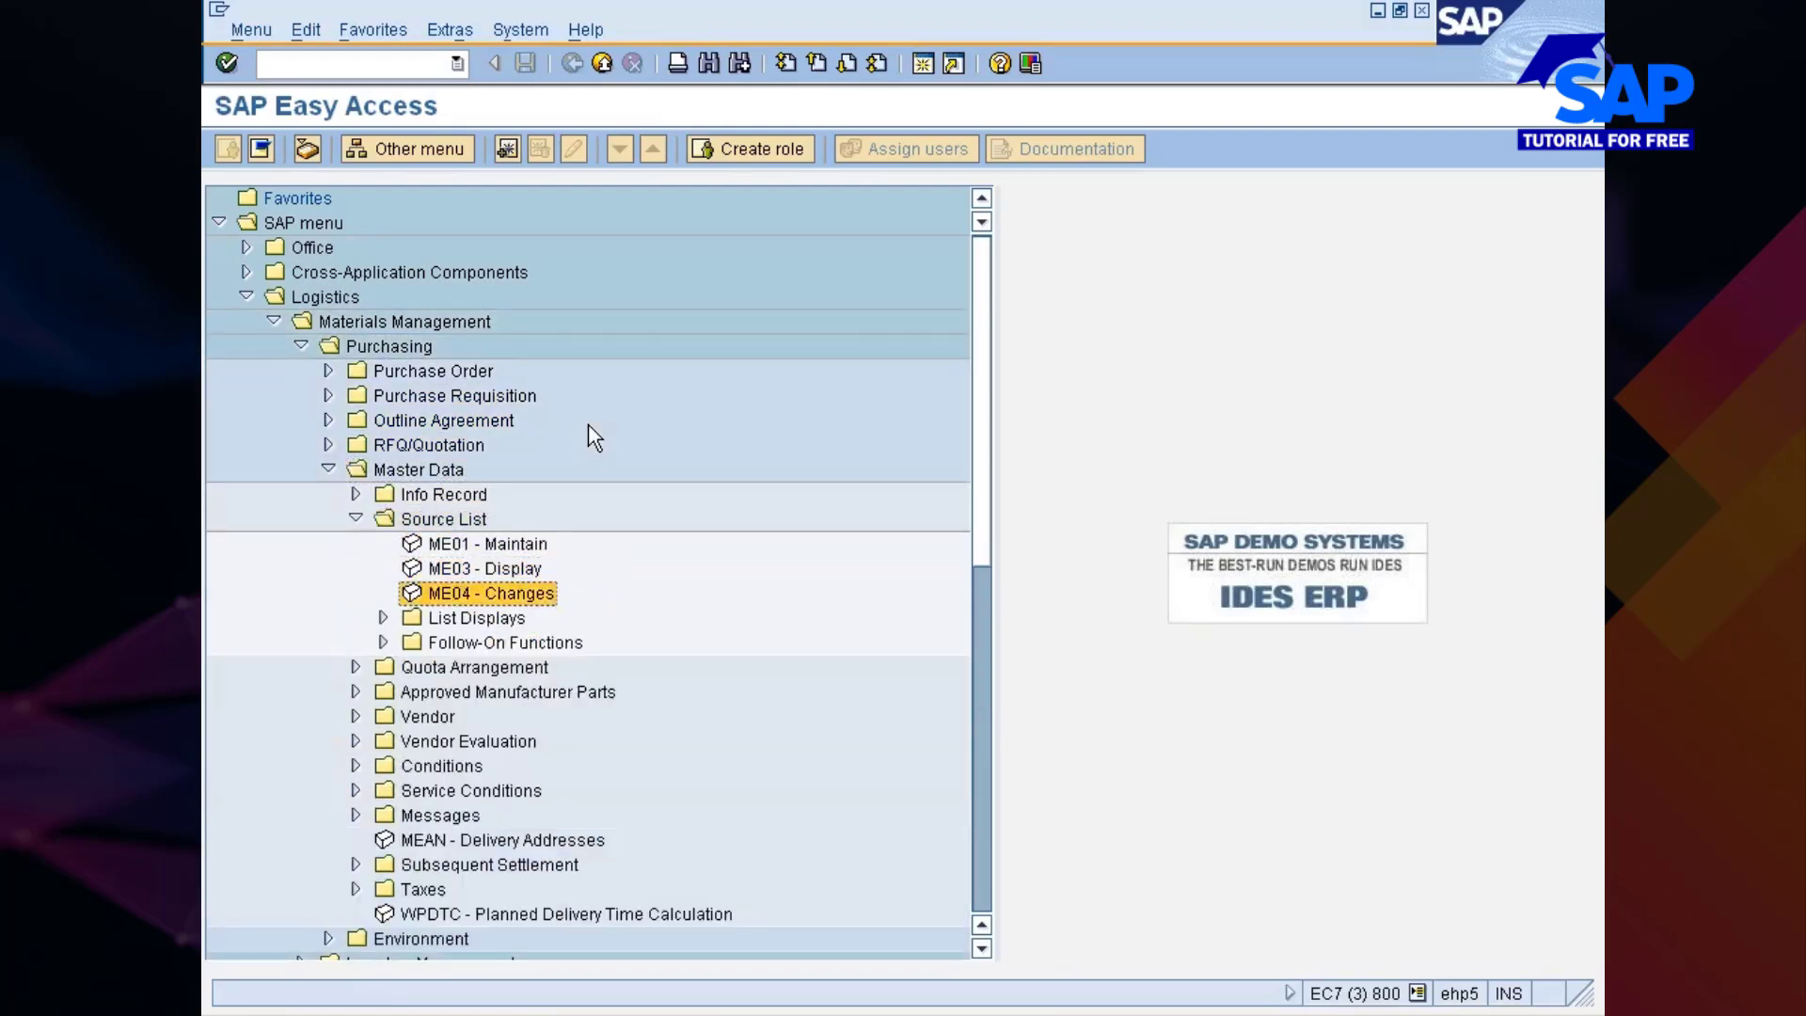
{"action": "key", "text": "Right"}
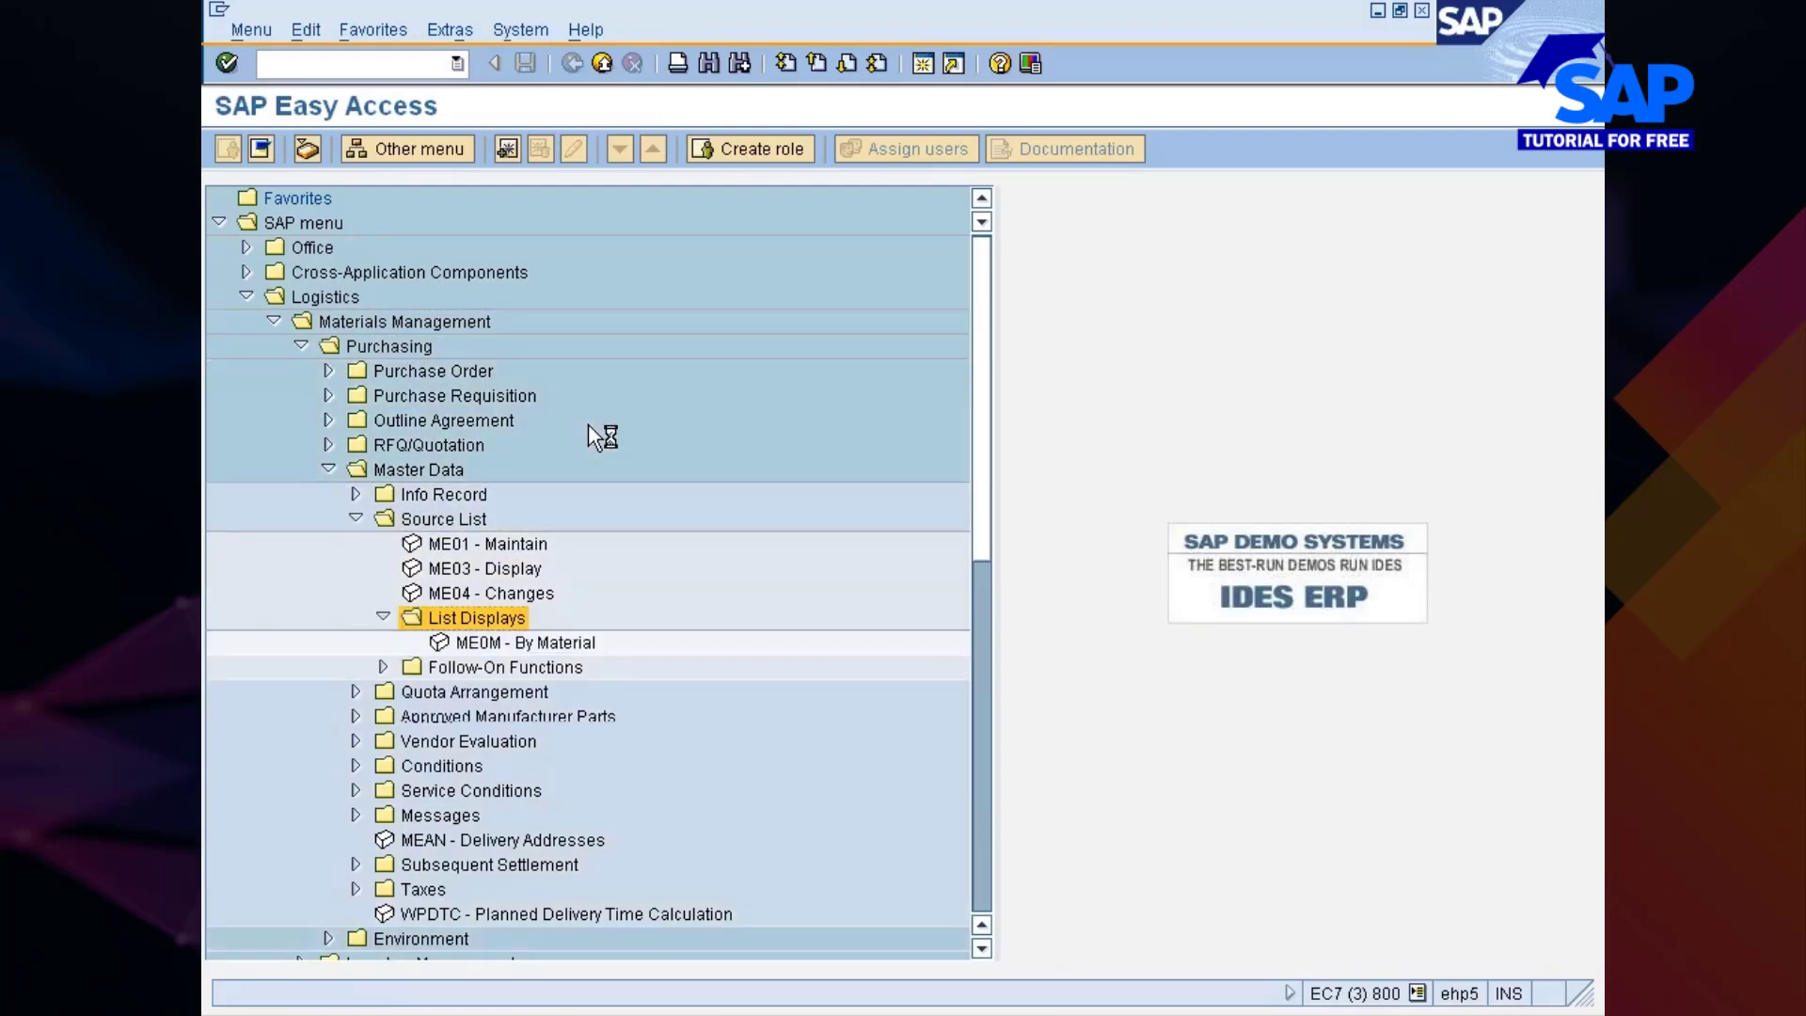
{"action": "key", "text": "Down"}
{"action": "key", "text": "Down"}
{"action": "key", "text": "Right"}
{"action": "key", "text": "Down"}
{"action": "key", "text": "Down"}
{"action": "key", "text": "Down"}
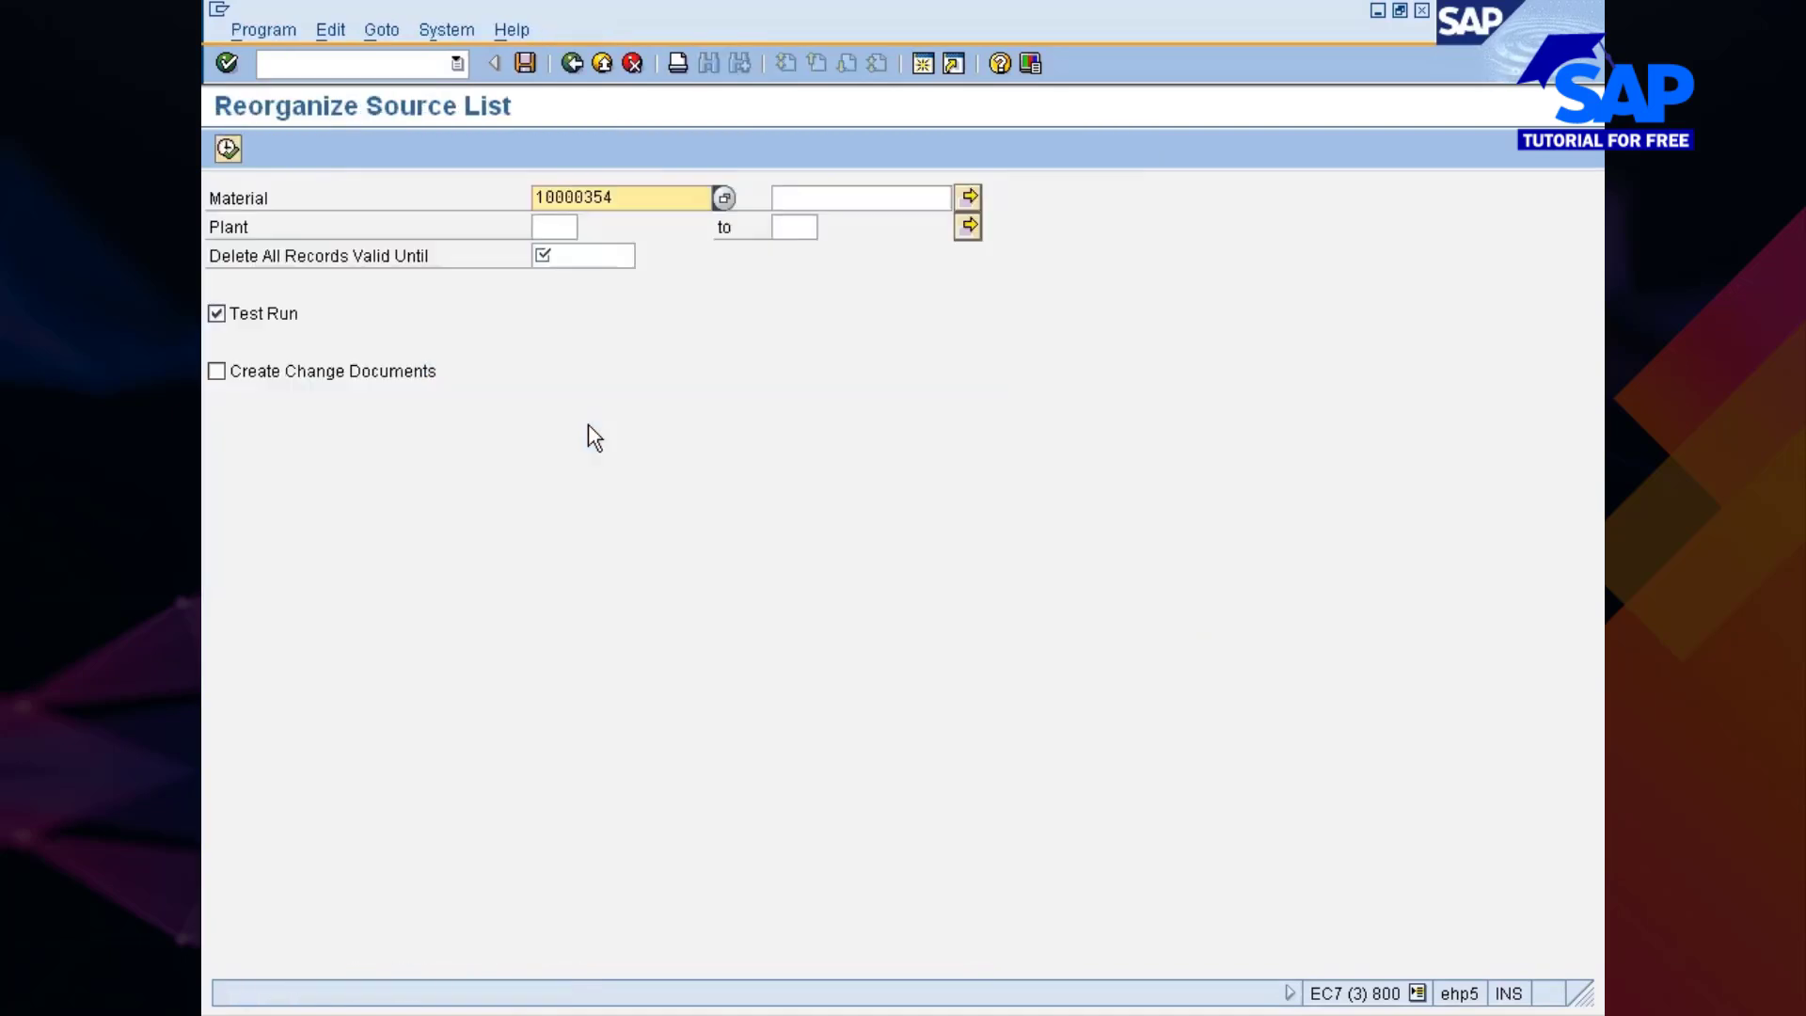
Set the plant to 777c and choose 31.05.2014 as the date until which all valid records are deleted
{"action": "left_click", "coordinate": [554, 226]}
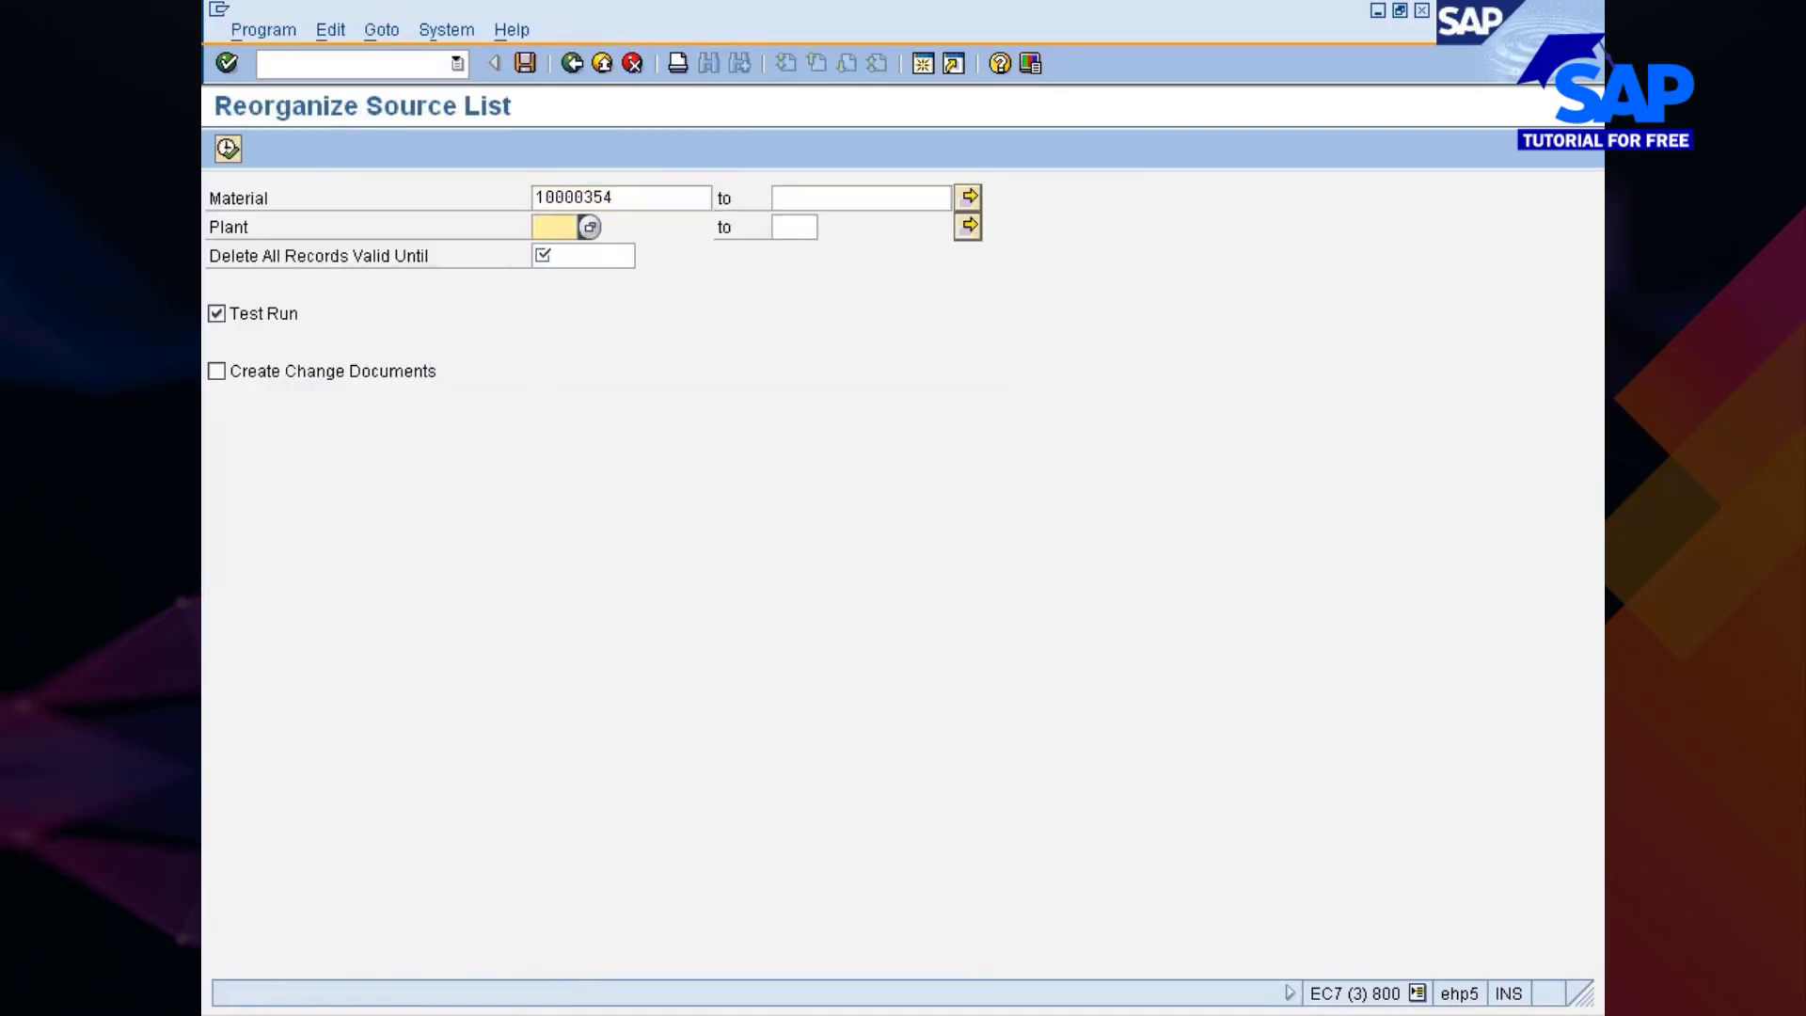
{"action": "type", "text": "777c"}
{"action": "left_click", "coordinate": [623, 256]}
{"action": "key", "text": "F8"}
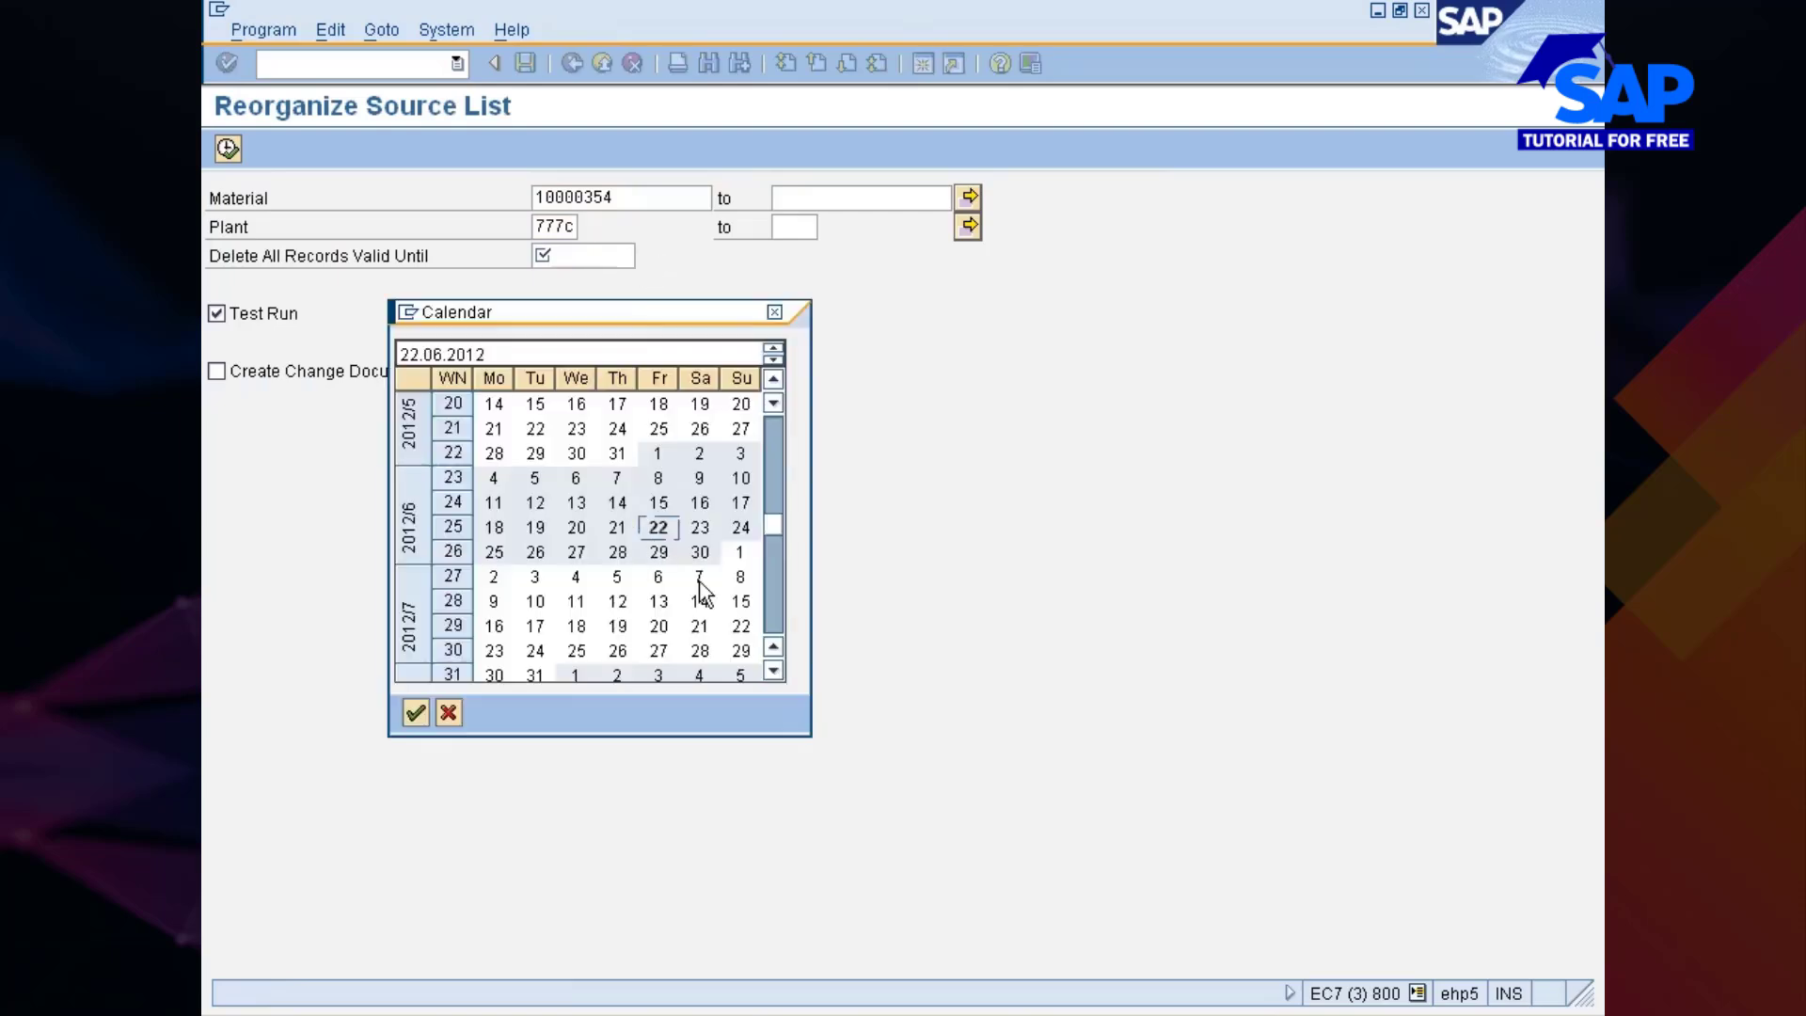
{"action": "double_click", "coordinate": [470, 355]}
{"action": "left_click", "coordinate": [773, 360]}
{"action": "left_click", "coordinate": [772, 351]}
{"action": "left_click", "coordinate": [773, 351]}
{"action": "left_click", "coordinate": [772, 351]}
{"action": "double_click", "coordinate": [699, 575]}
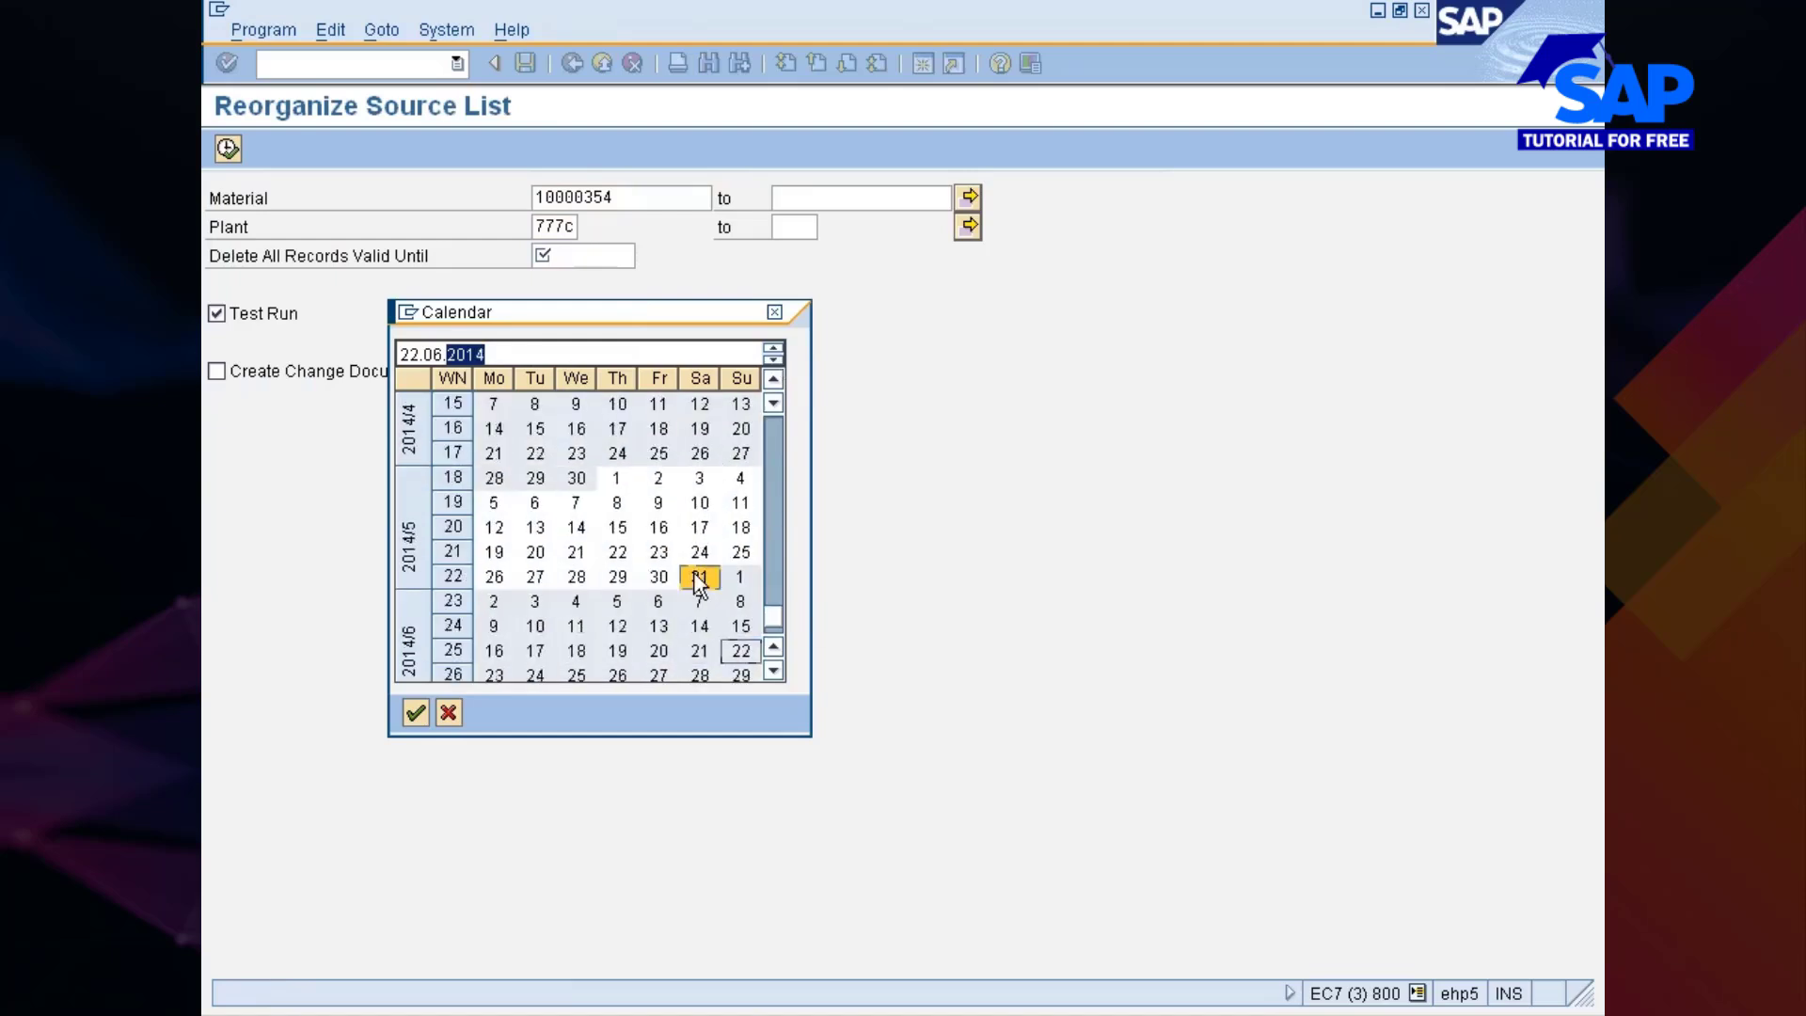
Turn off Test Run, turn on Create Change Documents and execute the source list reorganization
{"action": "left_click", "coordinate": [233, 314]}
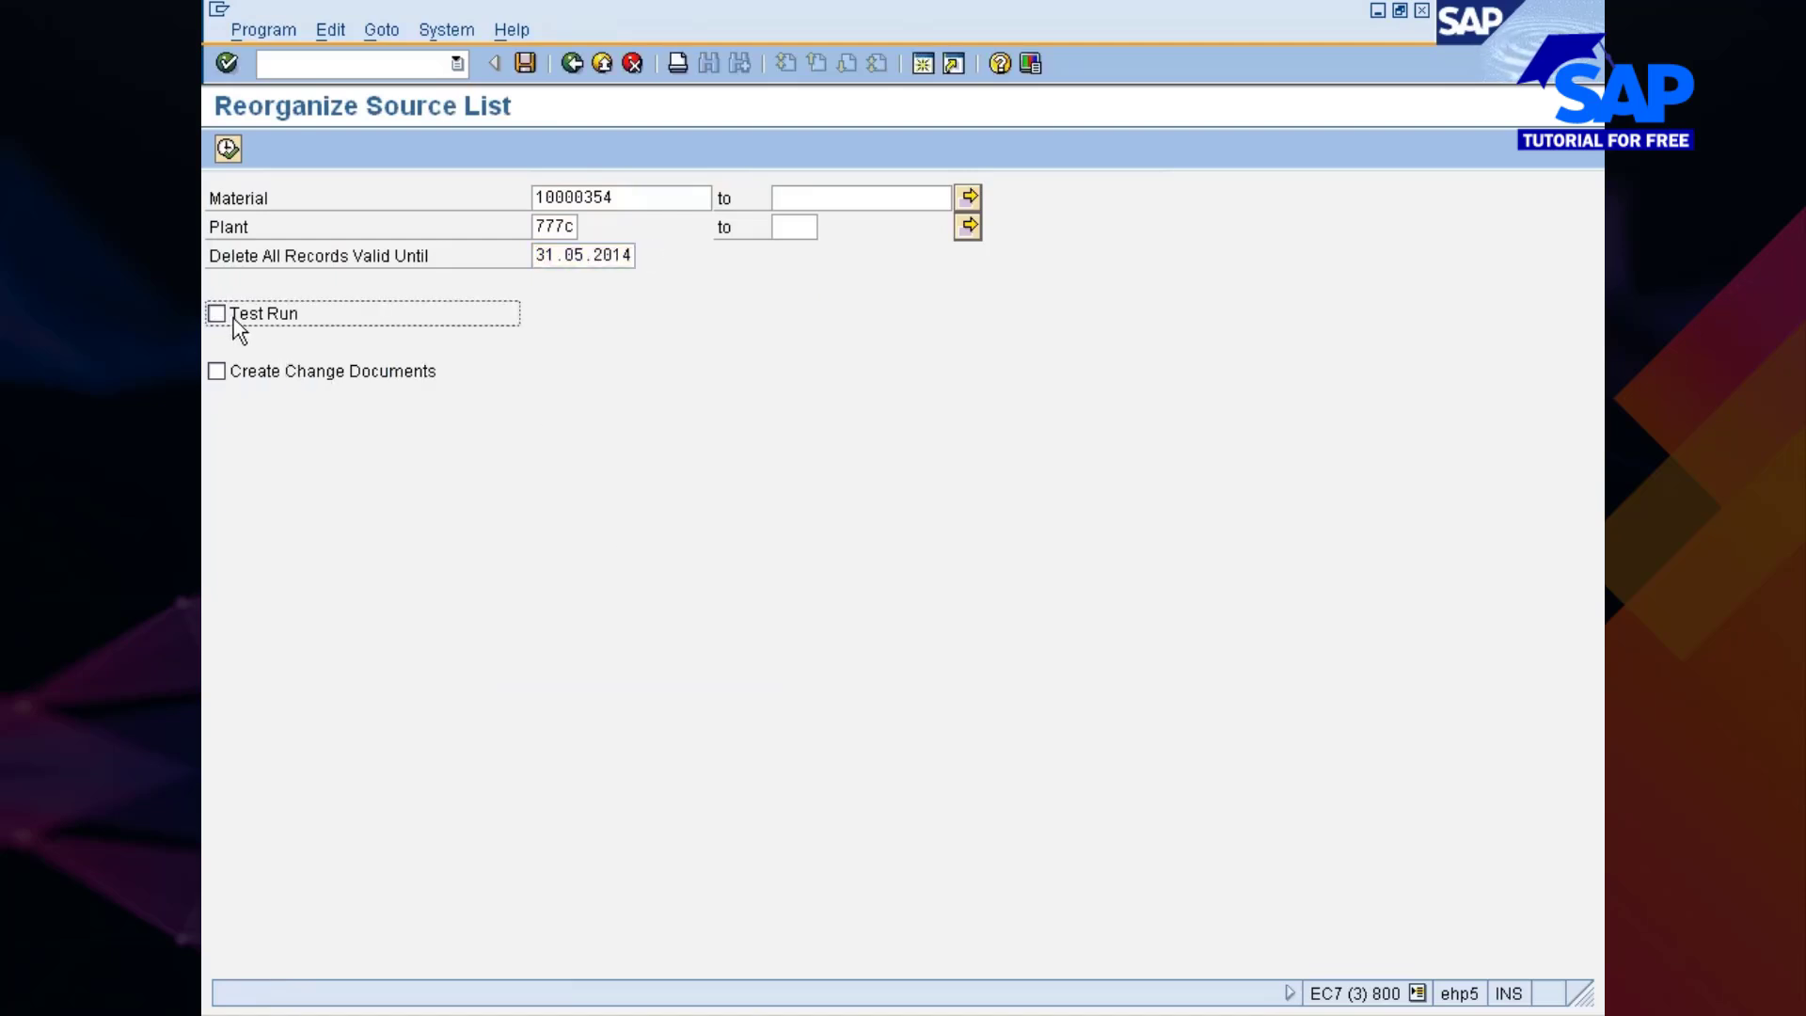
{"action": "left_click", "coordinate": [243, 372]}
{"action": "left_click", "coordinate": [226, 148]}
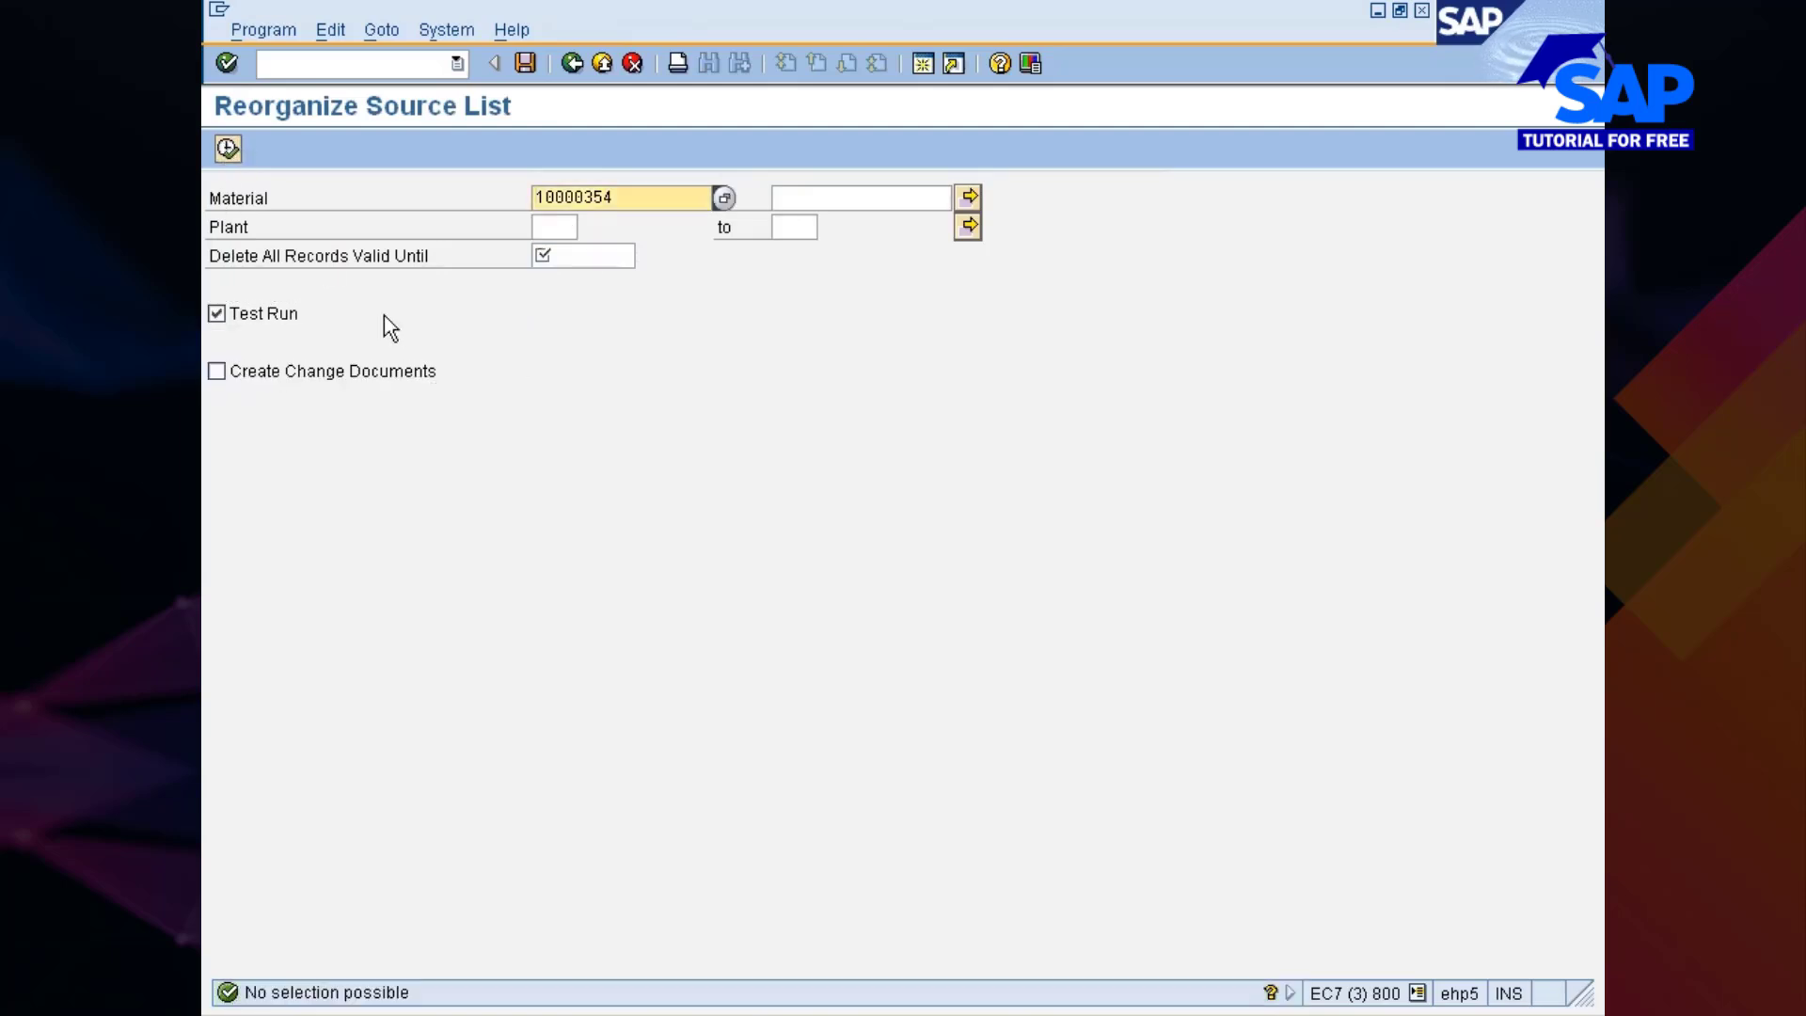
Enter plant 777c again and choose 31.05.2013 as the date until which all valid records are deleted
{"action": "left_click", "coordinate": [553, 228]}
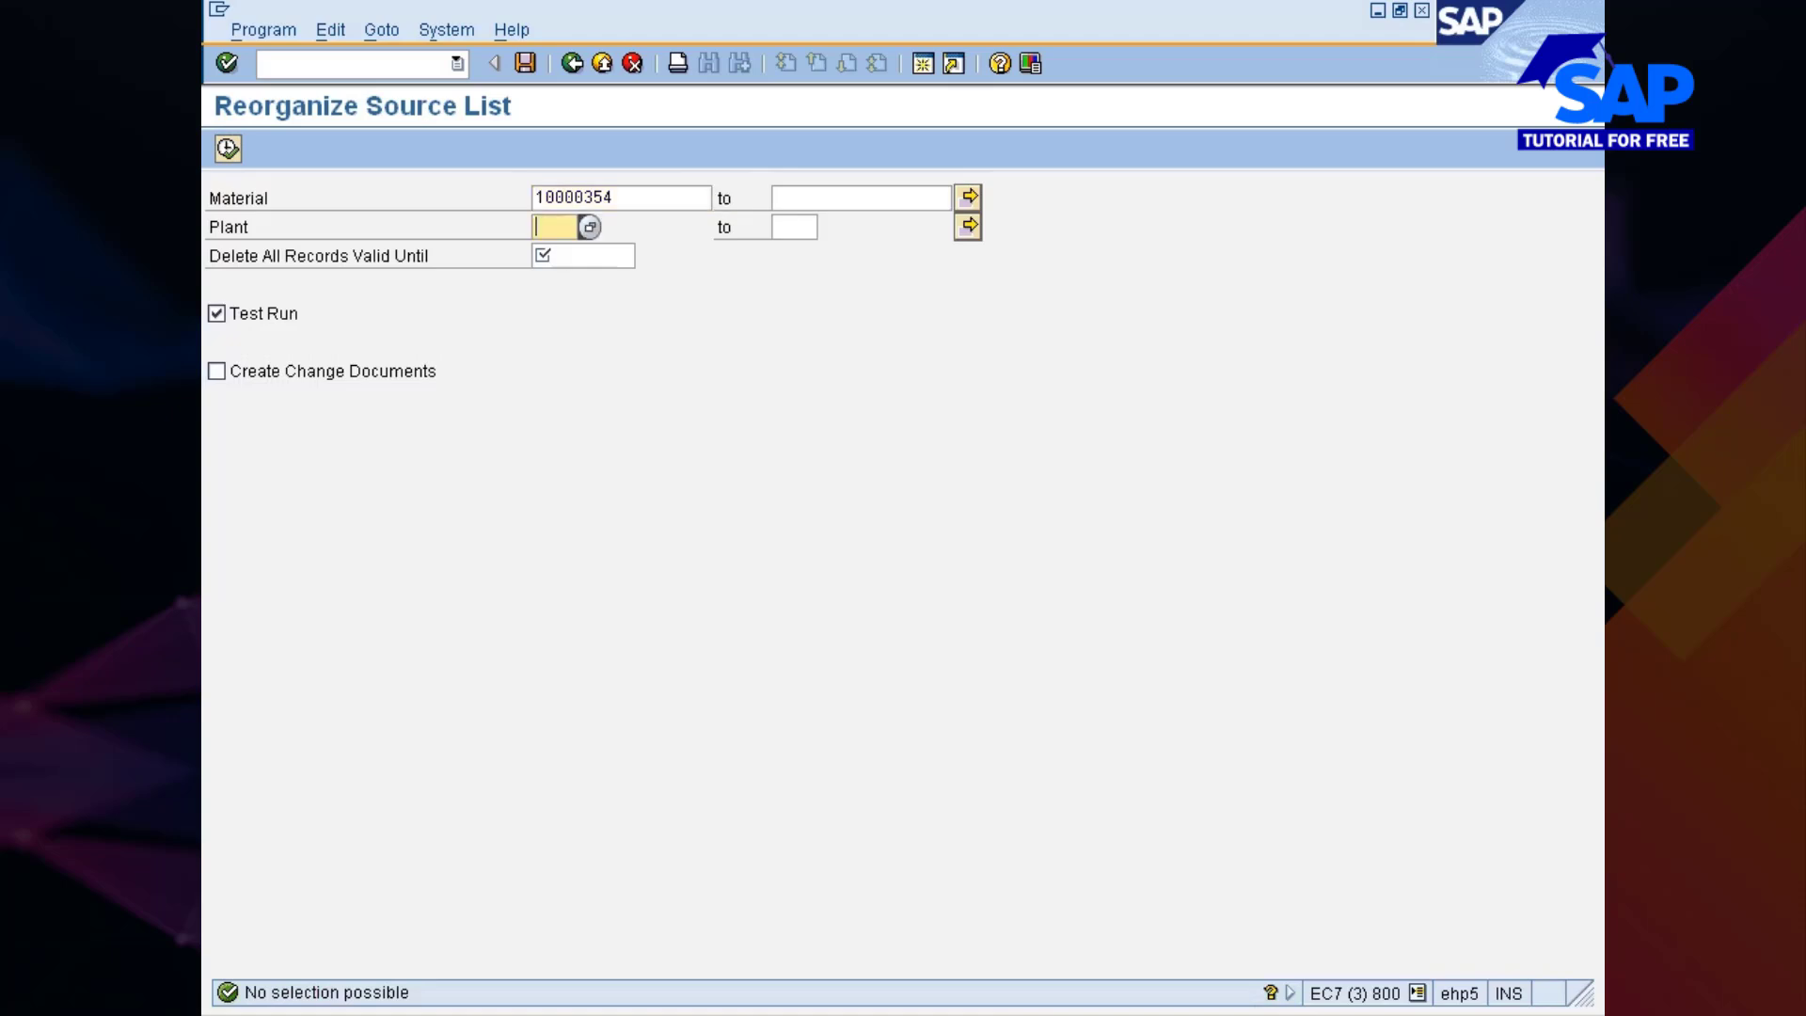
{"action": "key", "text": "BackSpace"}
{"action": "left_click", "coordinate": [561, 254]}
{"action": "left_click", "coordinate": [565, 256]}
{"action": "left_click", "coordinate": [646, 256]}
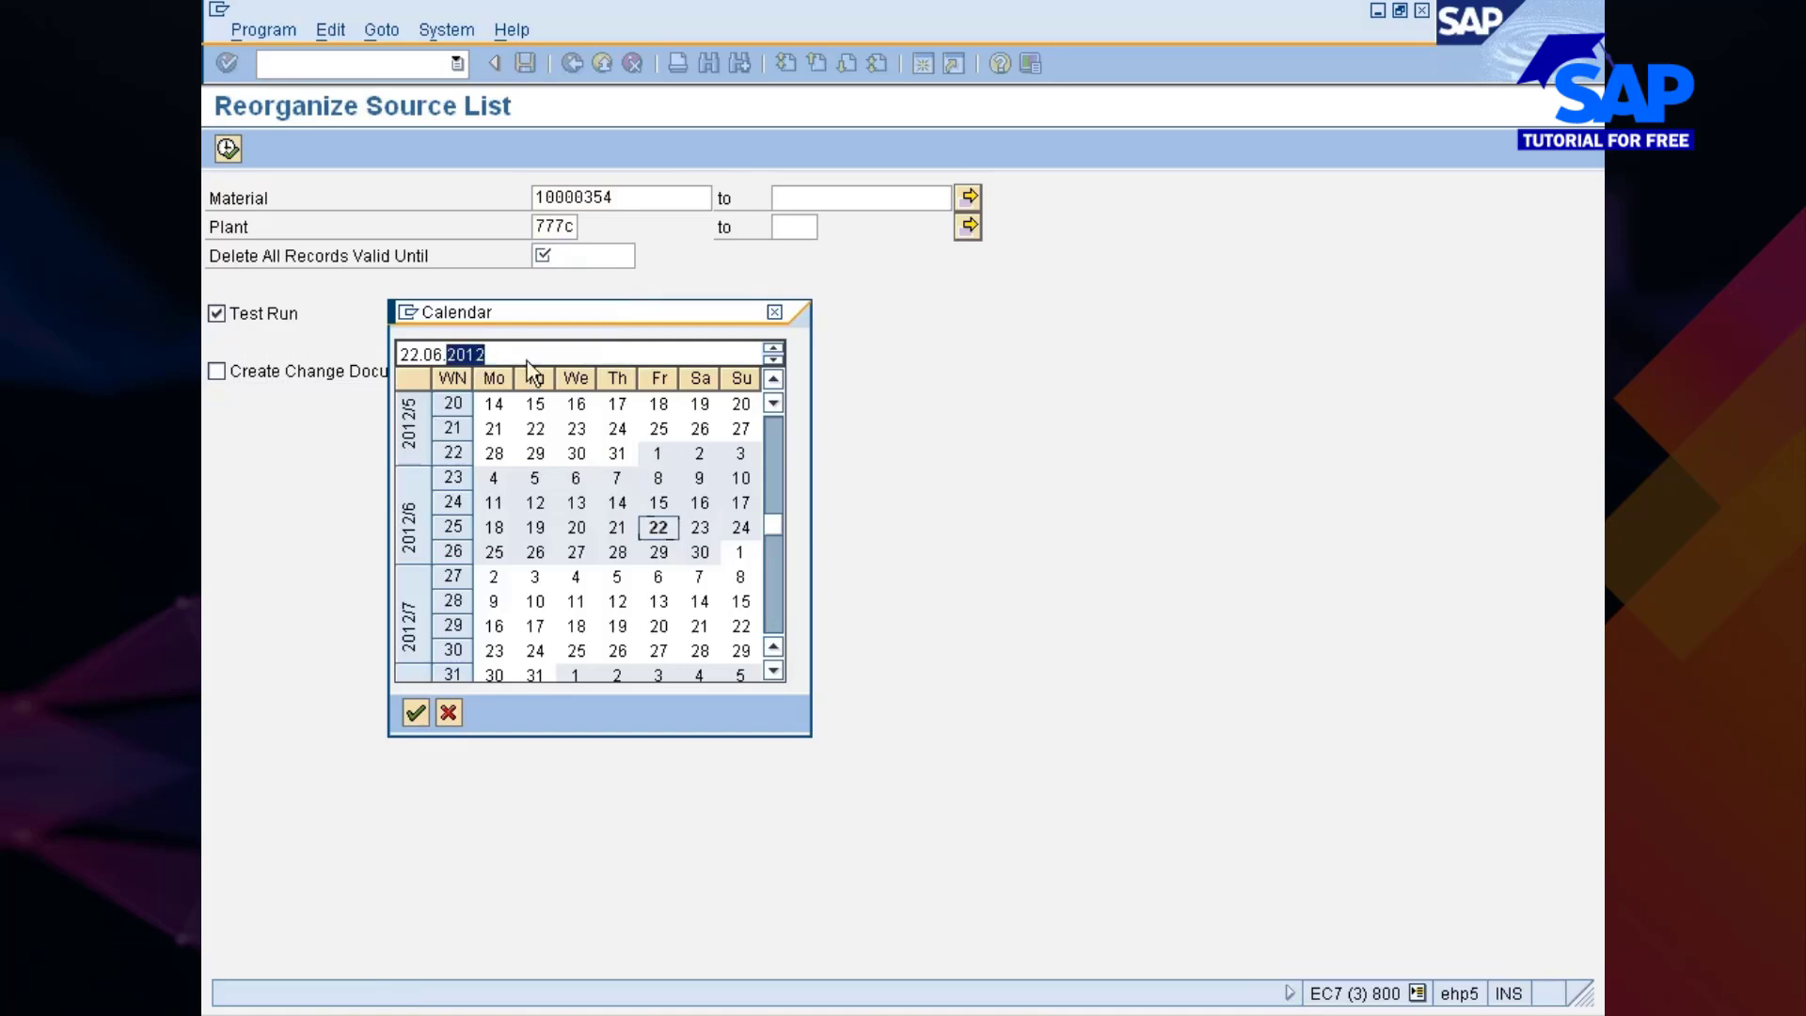
{"action": "left_click", "coordinate": [773, 348]}
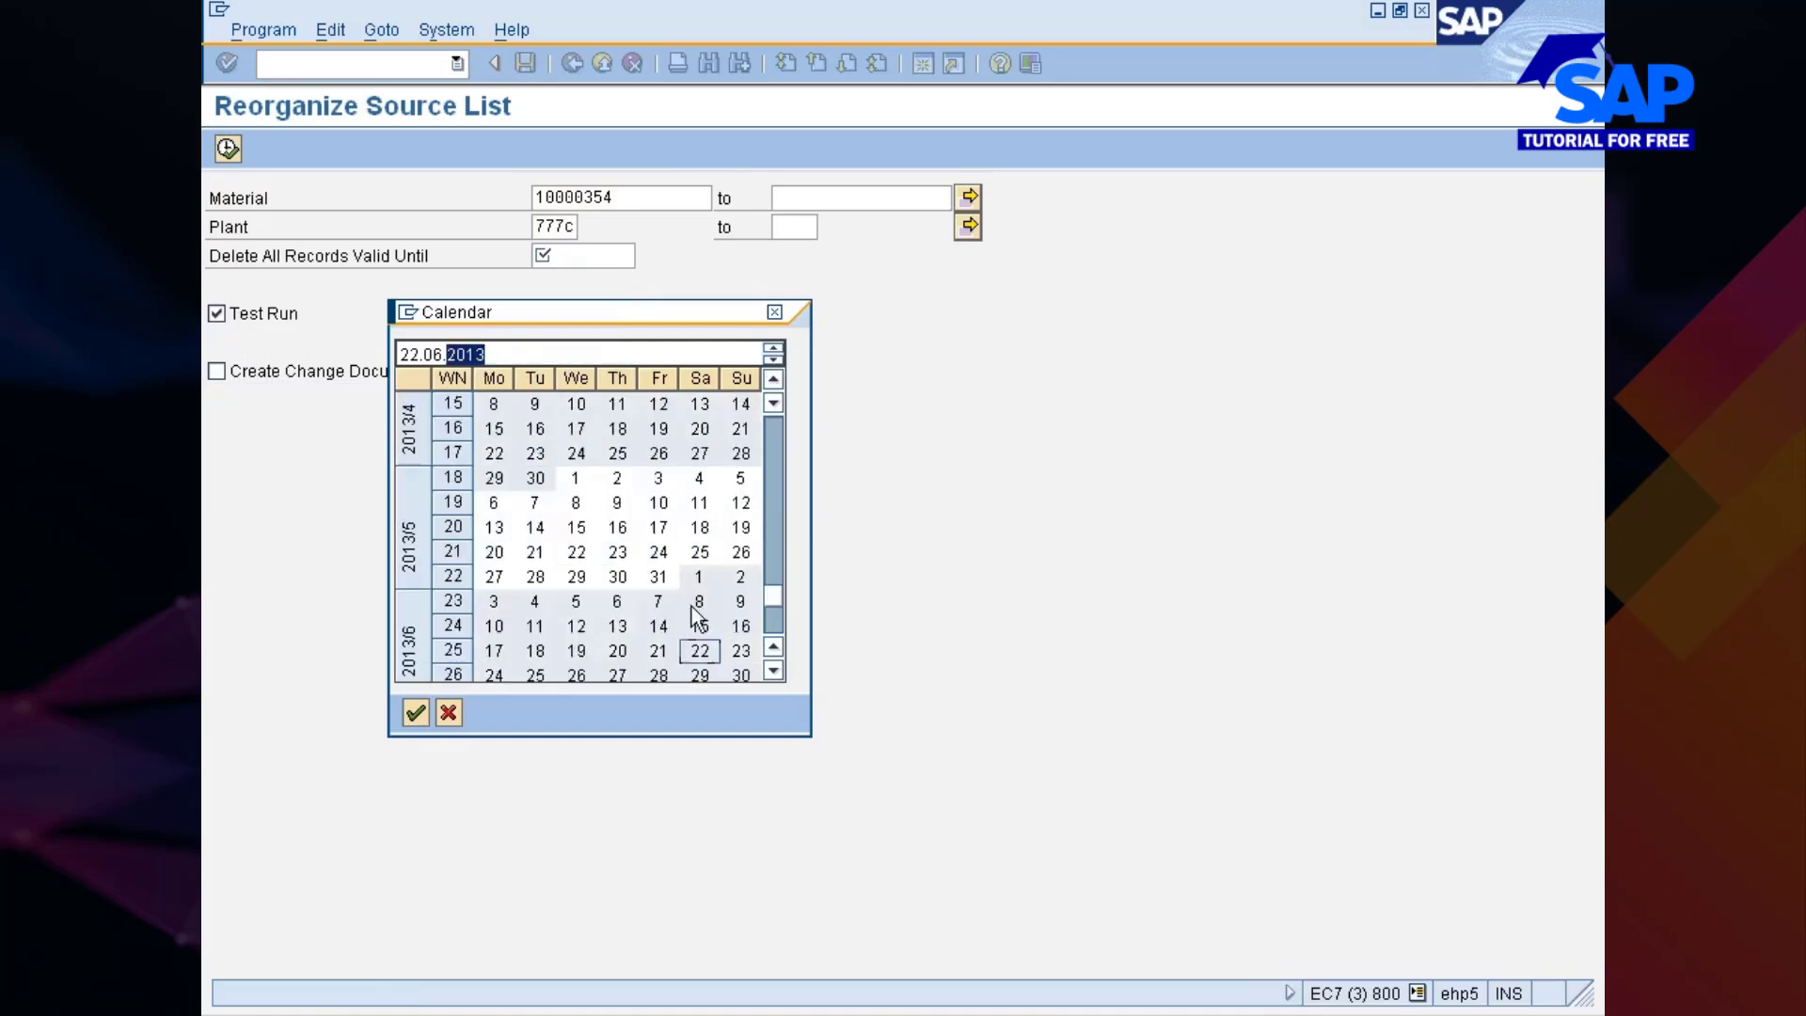
{"action": "double_click", "coordinate": [660, 580]}
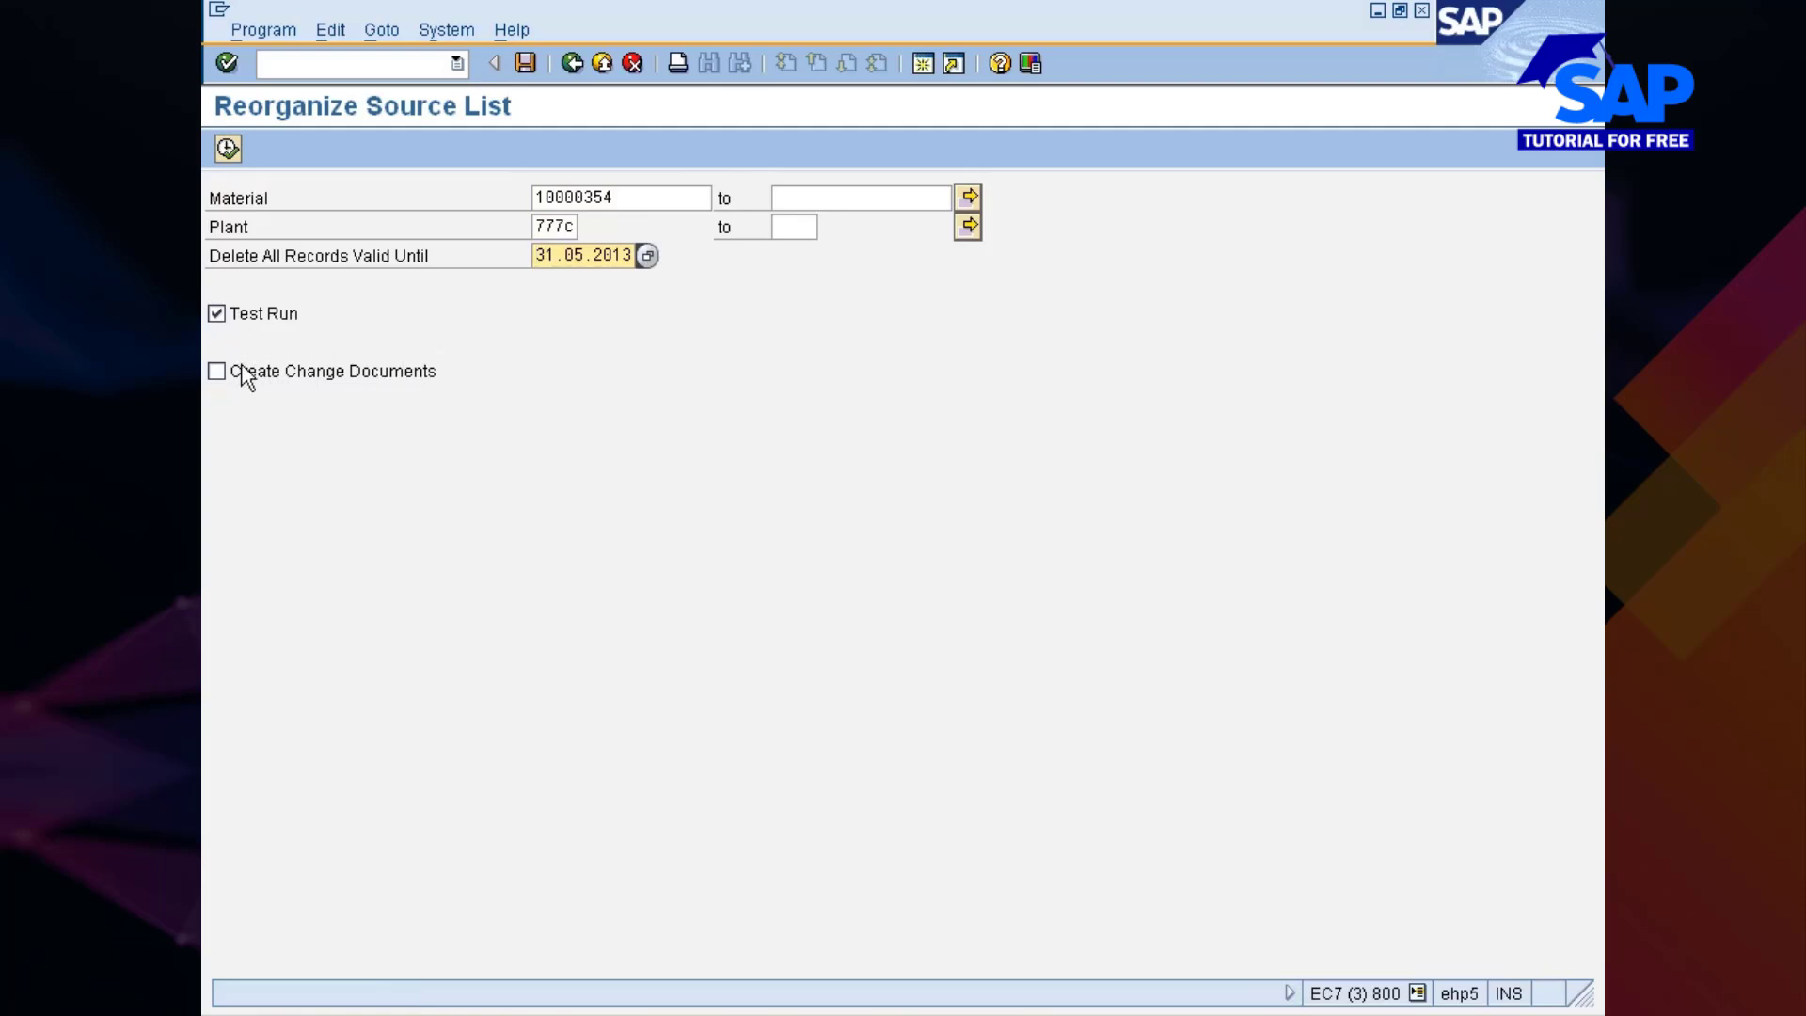
Rerun the reorganization for the 31.05.2013 date with change documents enabled and Test Run disabled
{"action": "left_click", "coordinate": [217, 372]}
{"action": "left_click", "coordinate": [217, 314]}
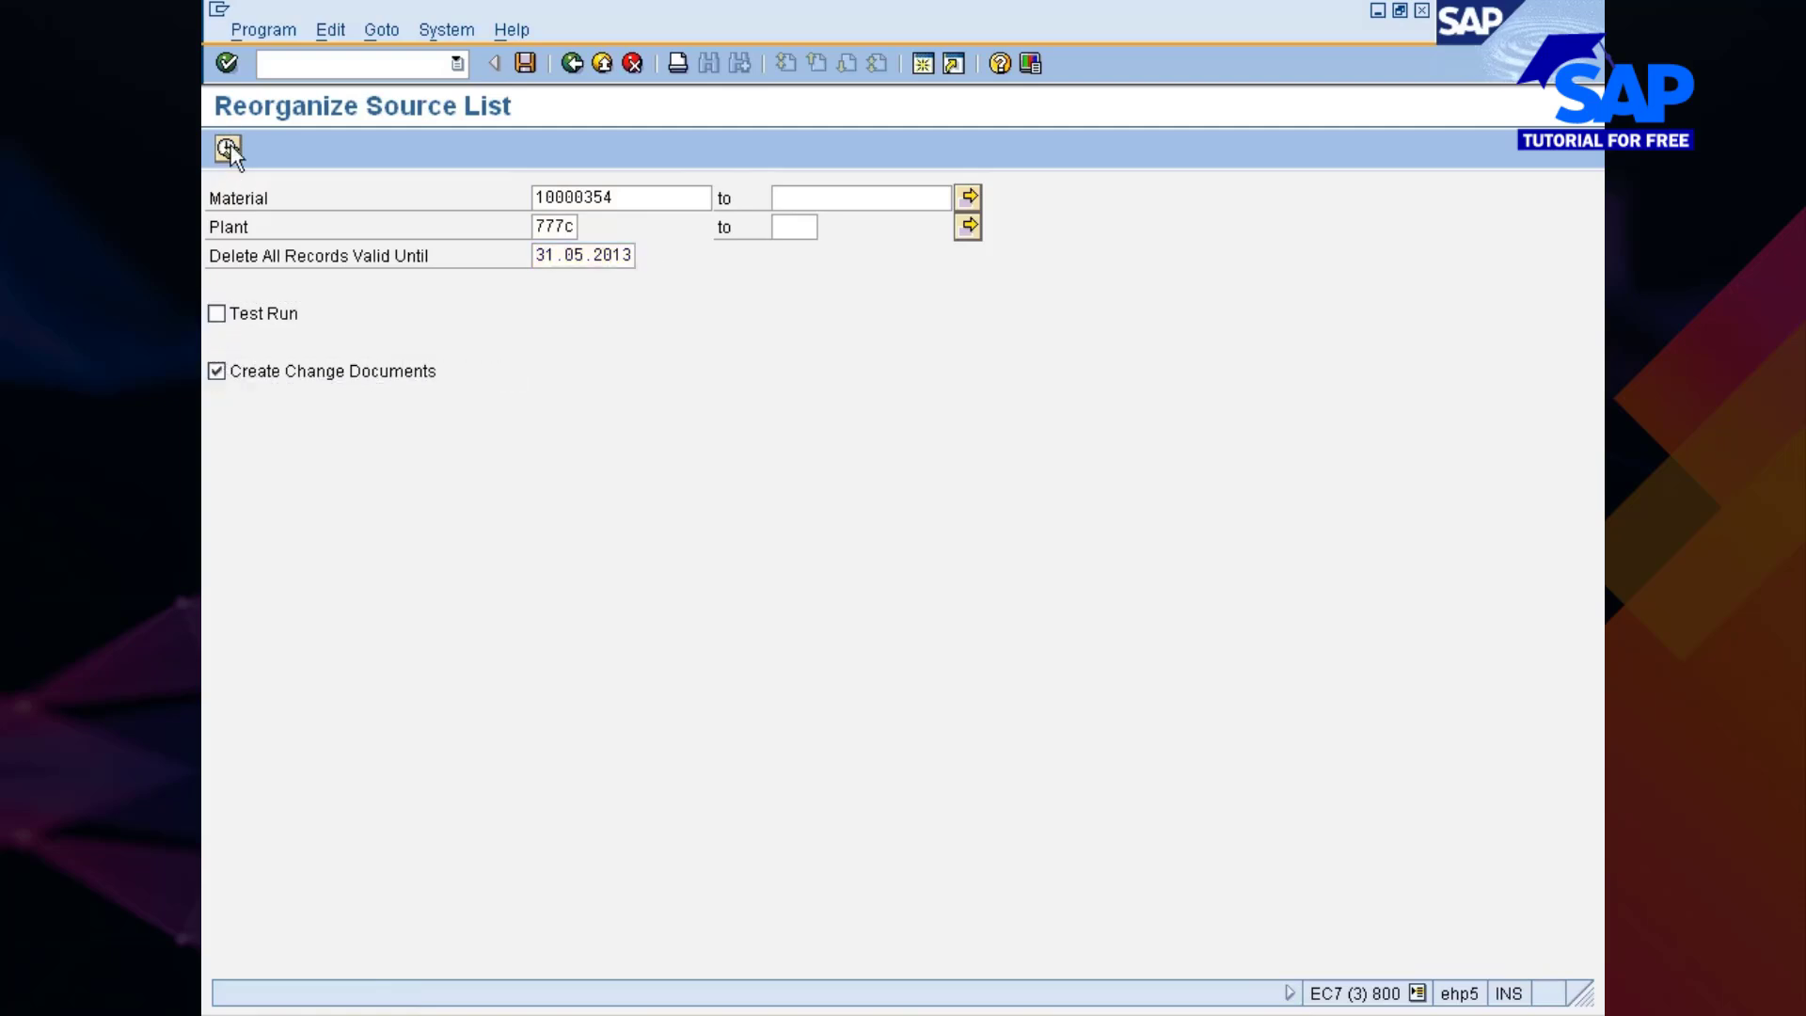
{"action": "left_click", "coordinate": [229, 148]}
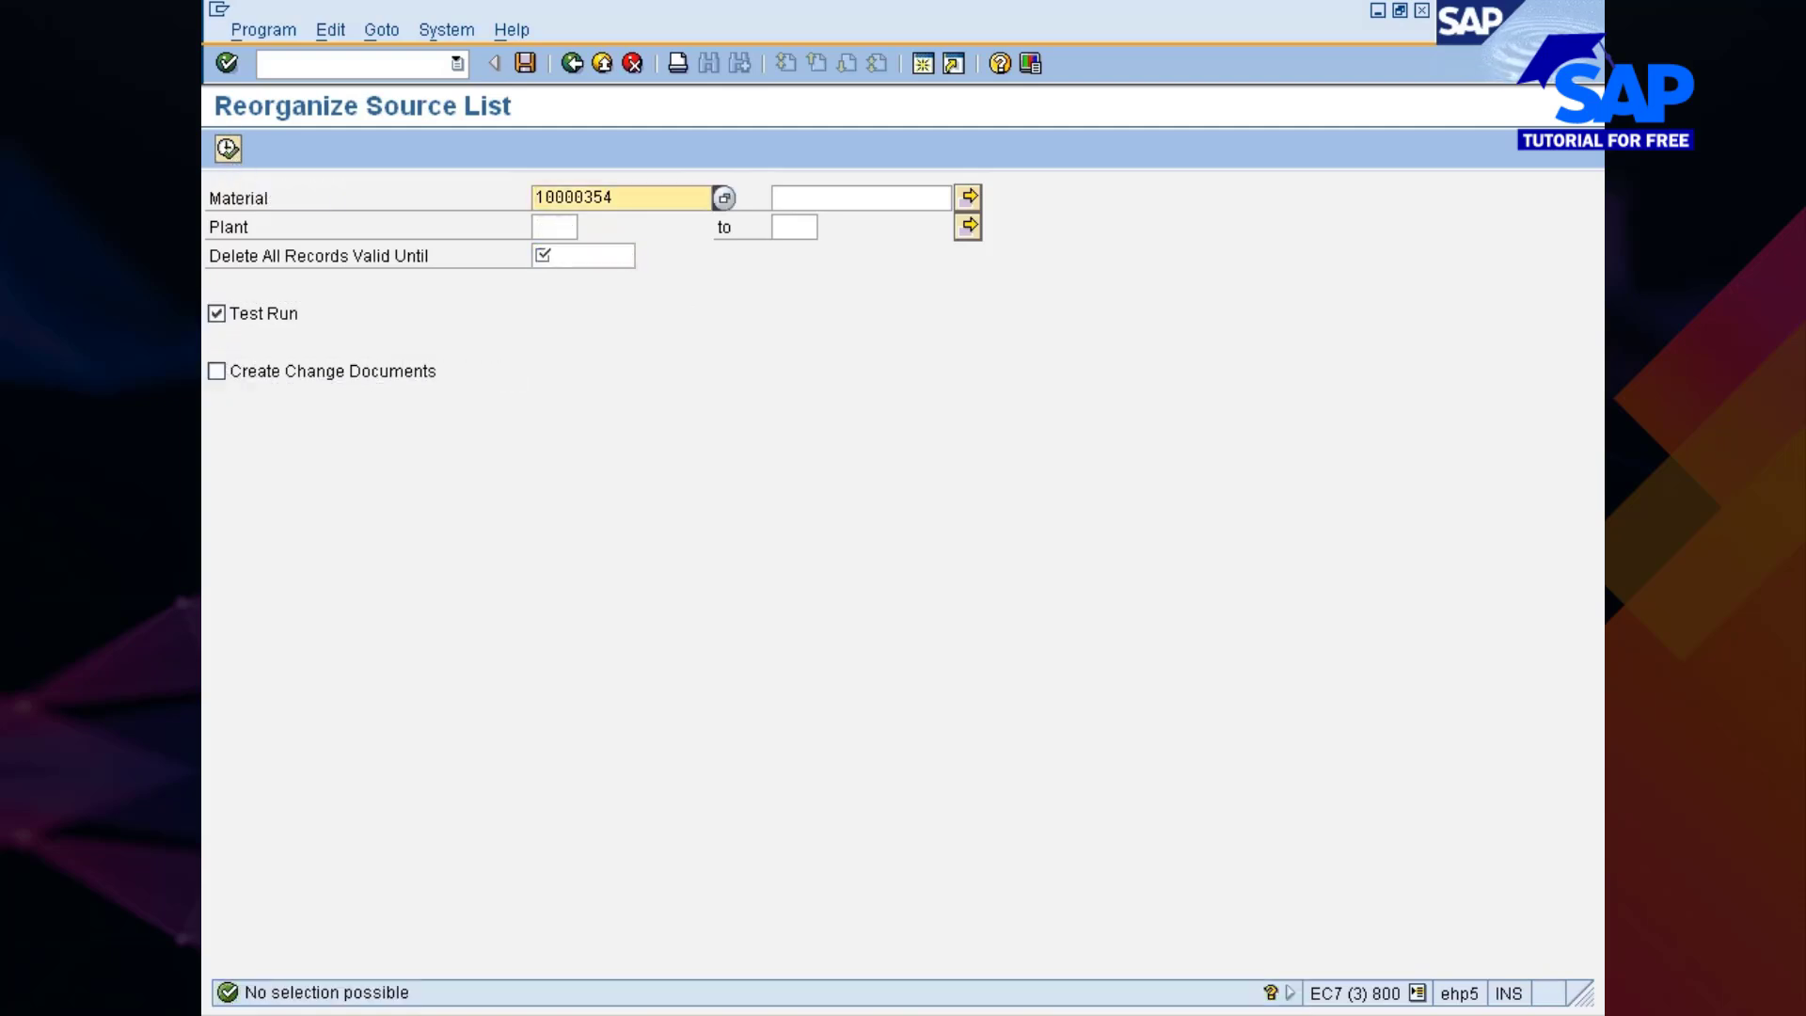
Enter plant 777c and pick 31.05.2200 as the date until which all valid records are deleted
{"action": "left_click", "coordinate": [553, 227]}
{"action": "left_click", "coordinate": [558, 250]}
{"action": "left_click", "coordinate": [576, 255]}
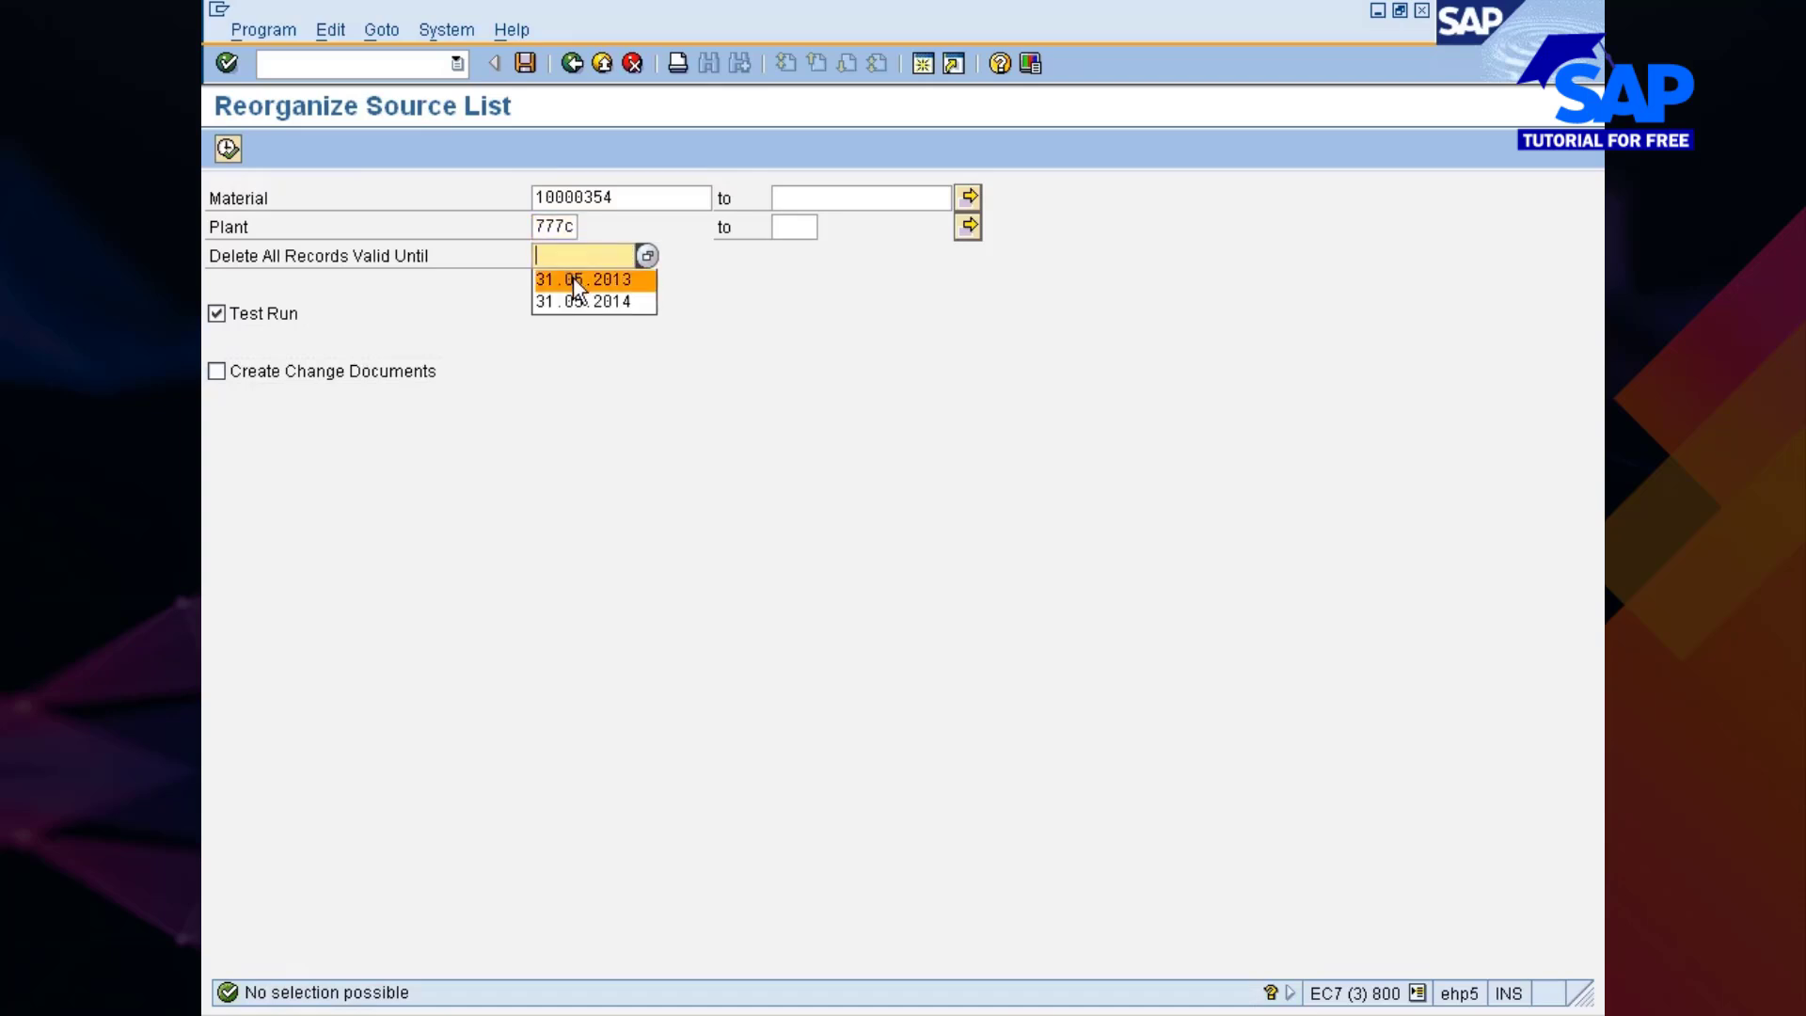
{"action": "left_click", "coordinate": [574, 279]}
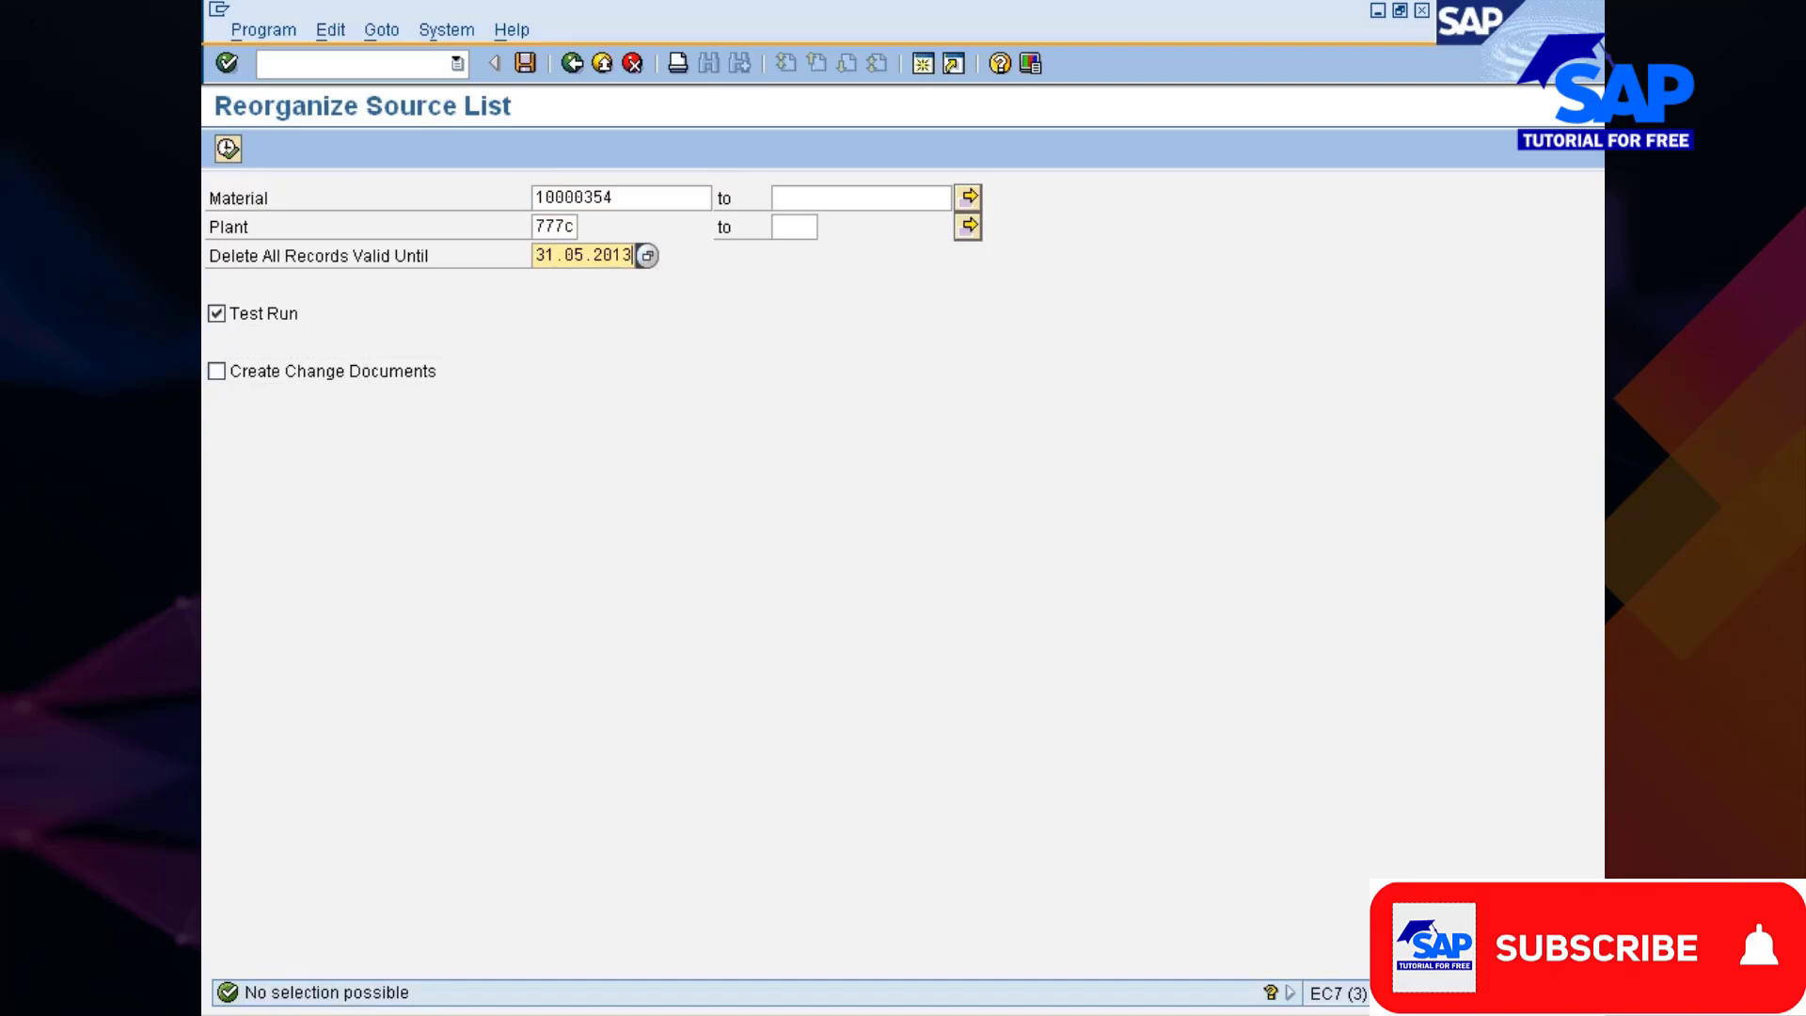
{"action": "key", "text": "BackSpace"}
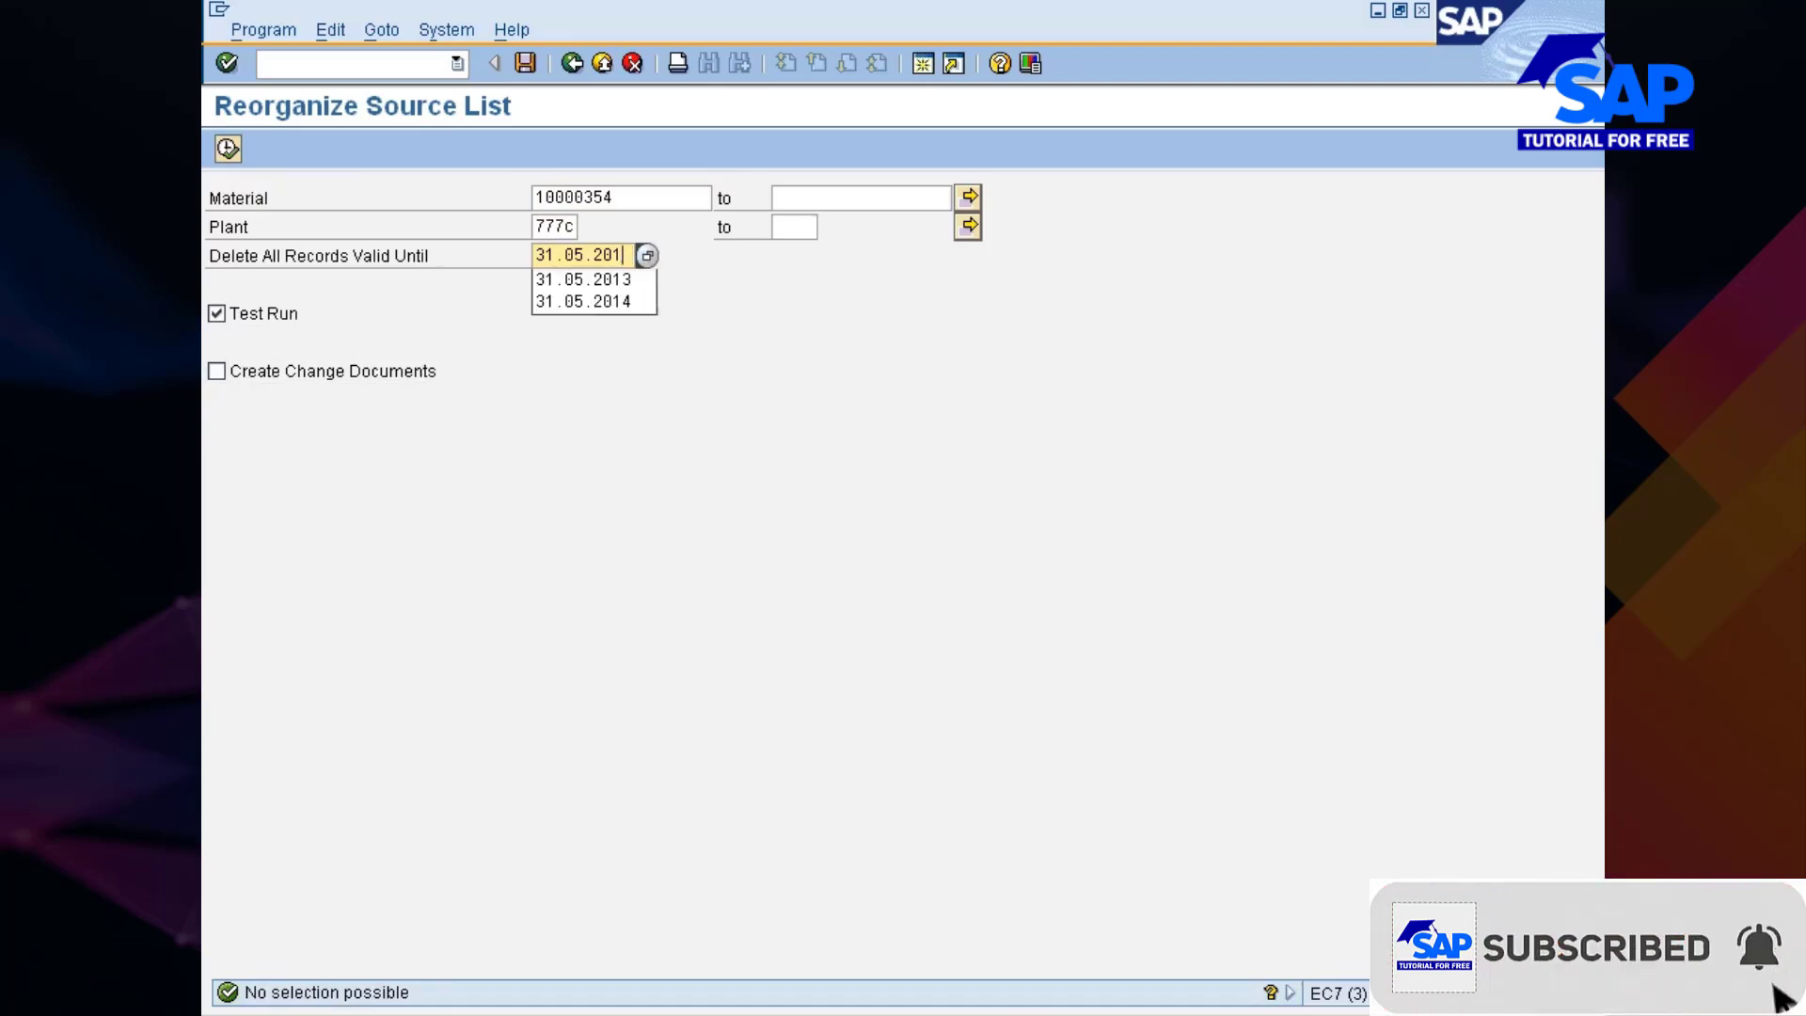
{"action": "left_click", "coordinate": [642, 255]}
{"action": "left_click", "coordinate": [646, 256]}
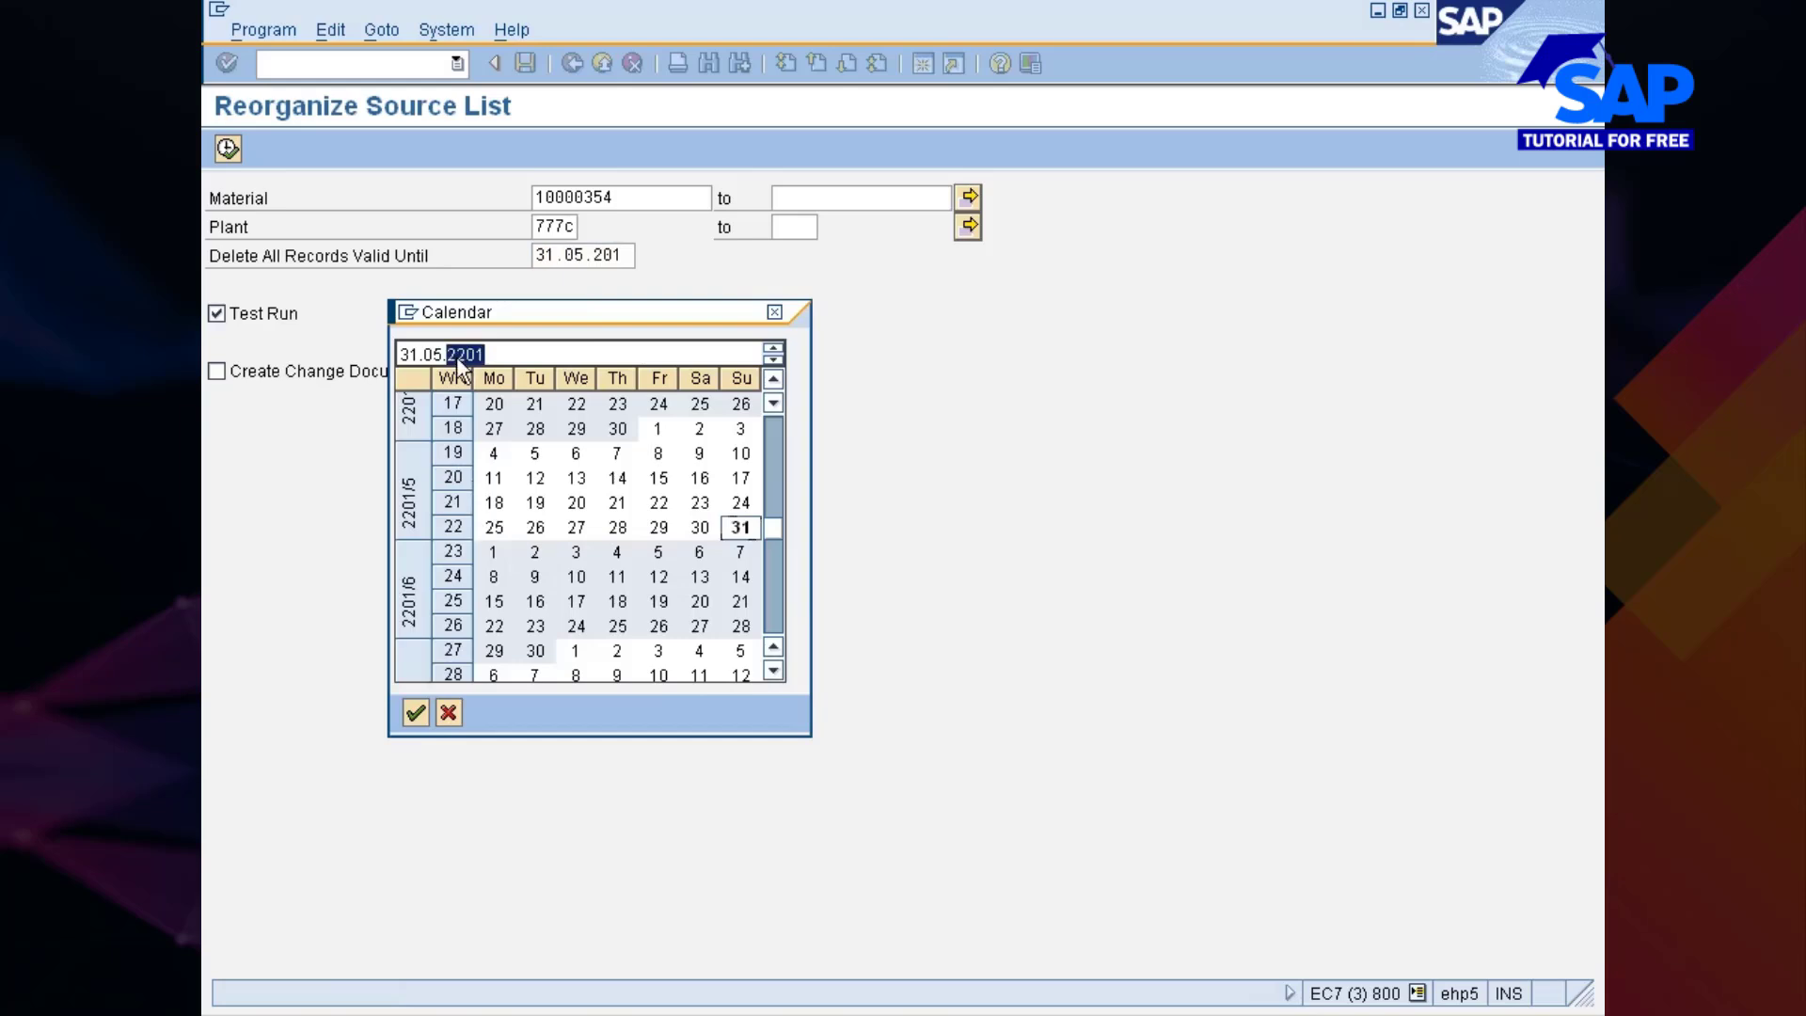
{"action": "left_click", "coordinate": [773, 360]}
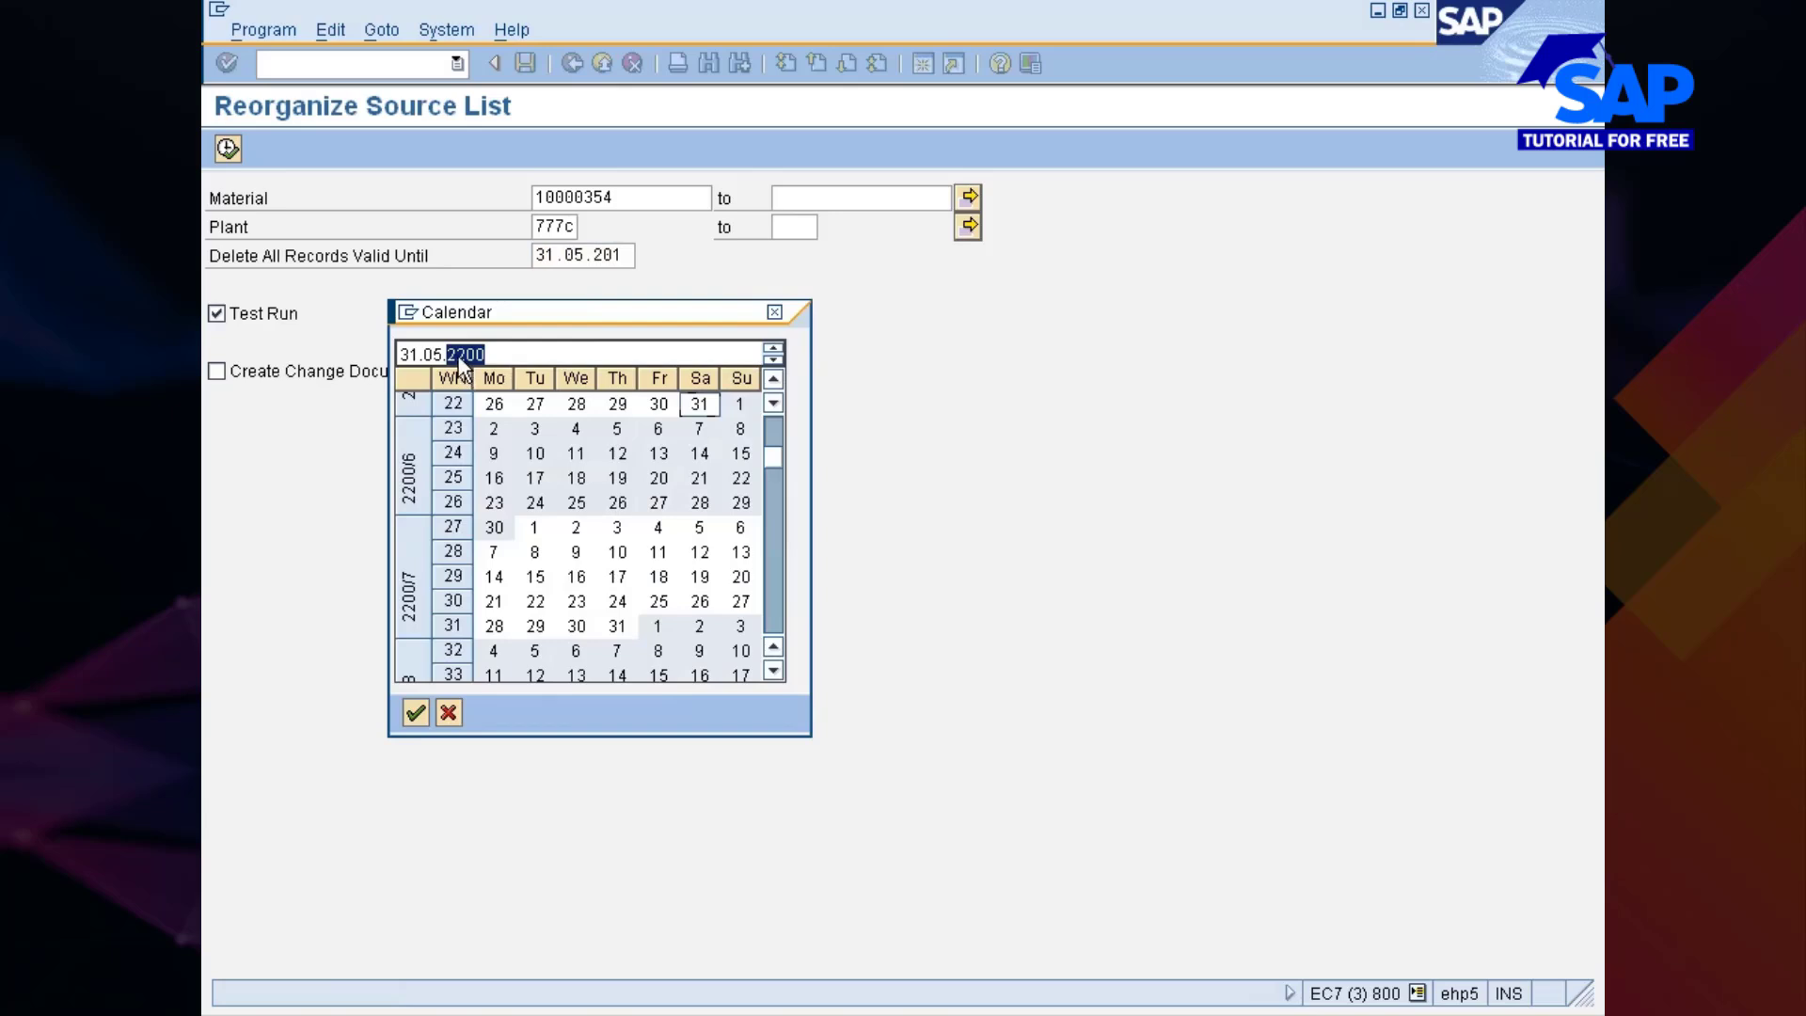
{"action": "double_click", "coordinate": [704, 411]}
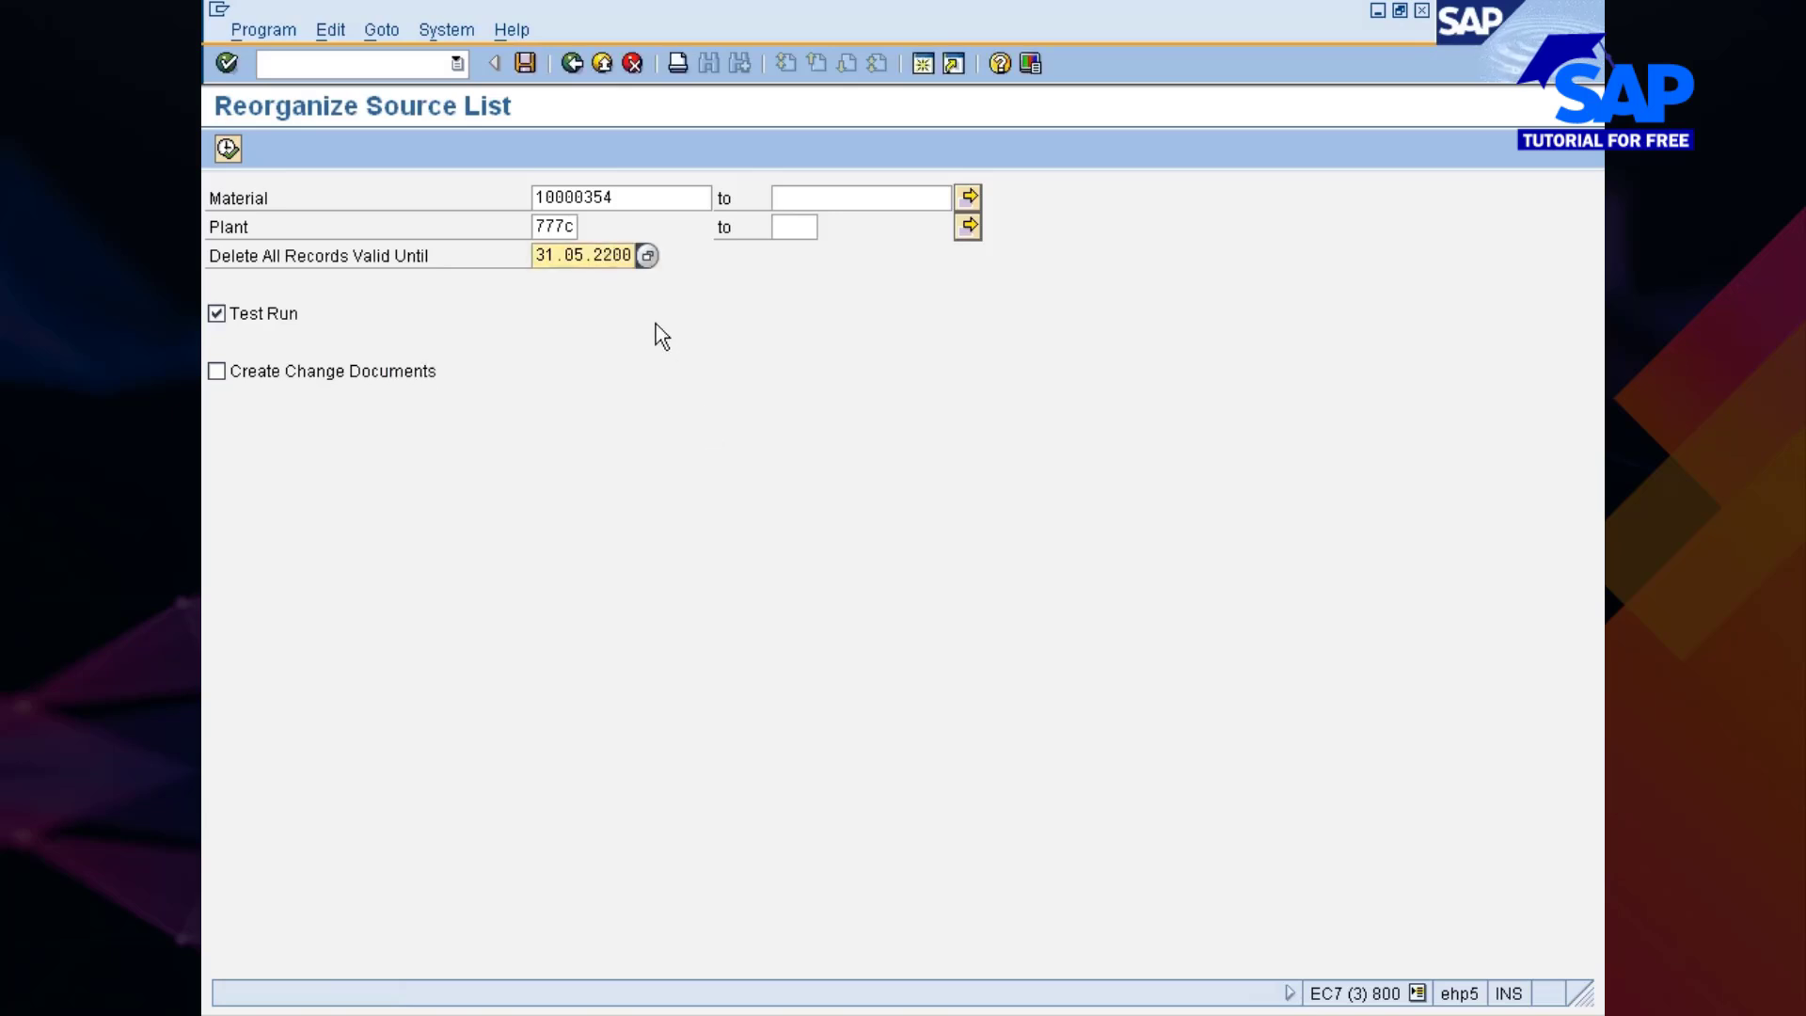
Change the date until which all valid records are deleted to 31.06.2013
{"action": "key", "text": "BackSpace"}
{"action": "key", "text": "BackSpace"}
{"action": "key", "text": "BackSpace"}
{"action": "type", "text": "013"}
{"action": "key", "text": "Left"}
{"action": "key", "text": "Left"}
{"action": "key", "text": "Left"}
{"action": "key", "text": "Left"}
{"action": "key", "text": "Left"}
{"action": "key", "text": "BackSpace"}
{"action": "type", "text": "6"}
Turn off Test Run, turn on Create Change Documents and try to execute the source list reorganization
{"action": "left_click", "coordinate": [254, 323]}
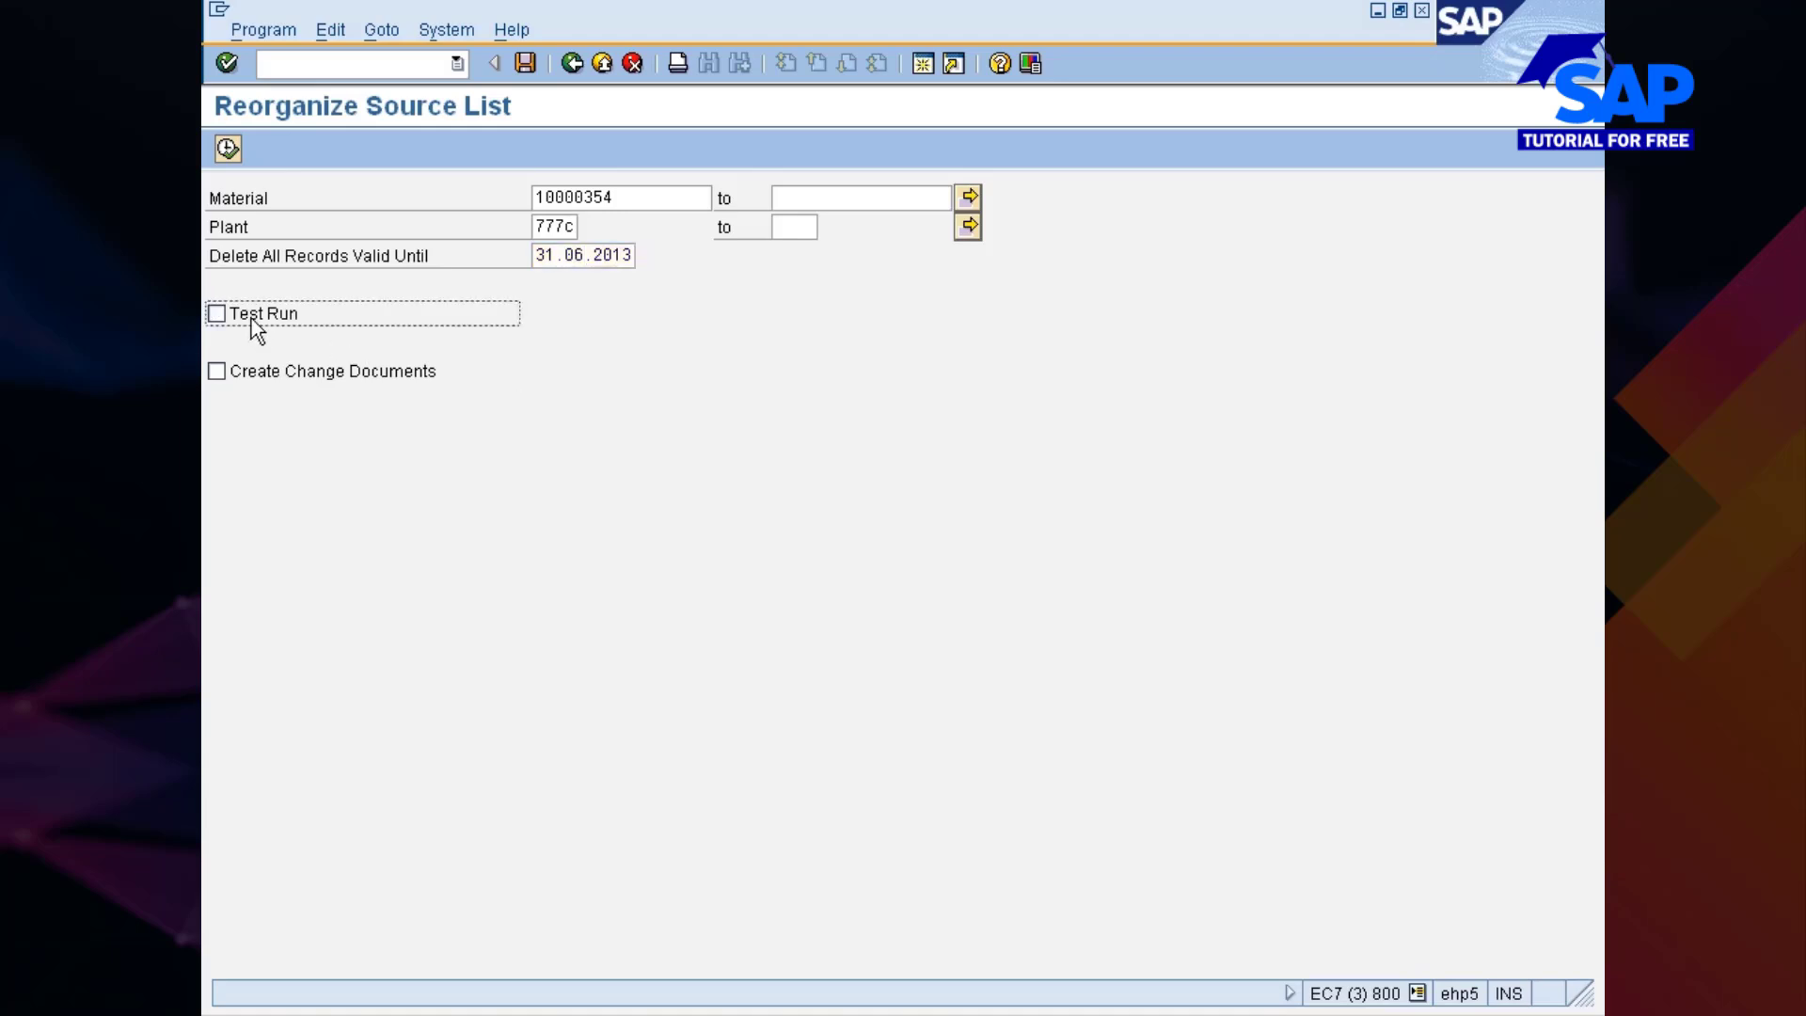
{"action": "left_click", "coordinate": [243, 373]}
{"action": "left_click", "coordinate": [229, 148]}
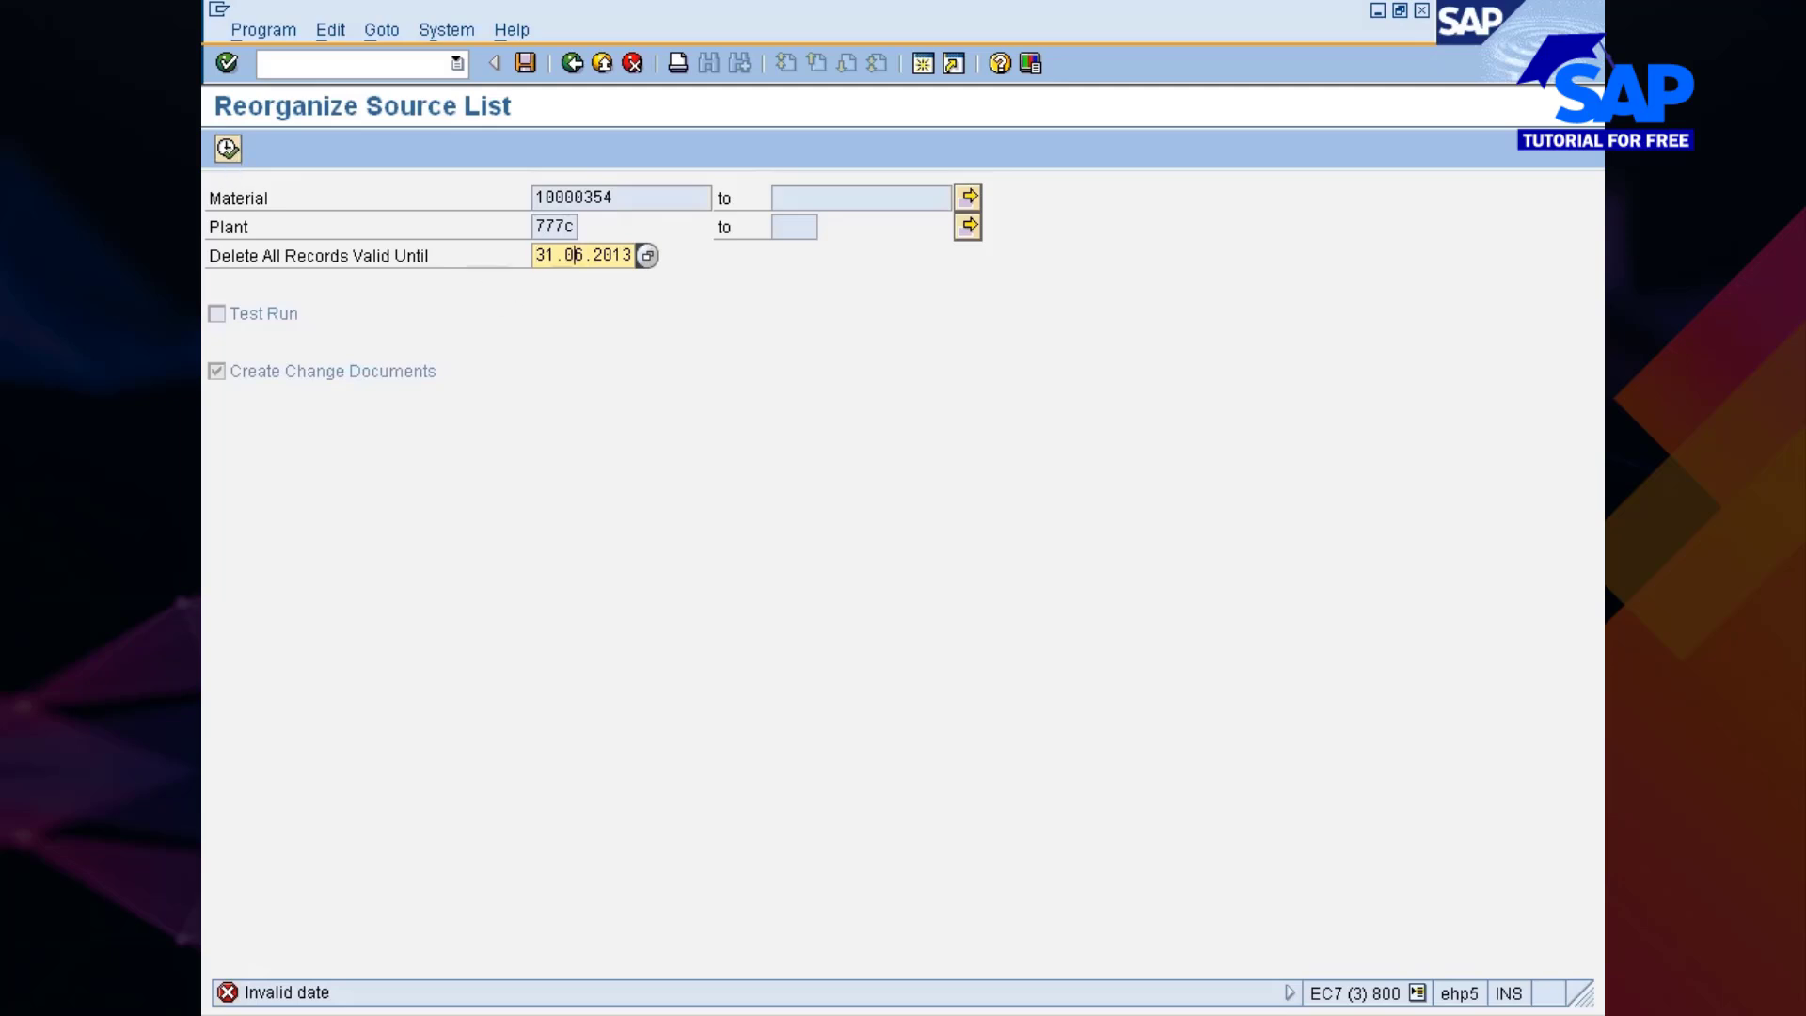
Replace the deletion date with 30.06.2012 using the calendar and execute the reorganization
{"action": "left_click", "coordinate": [647, 255]}
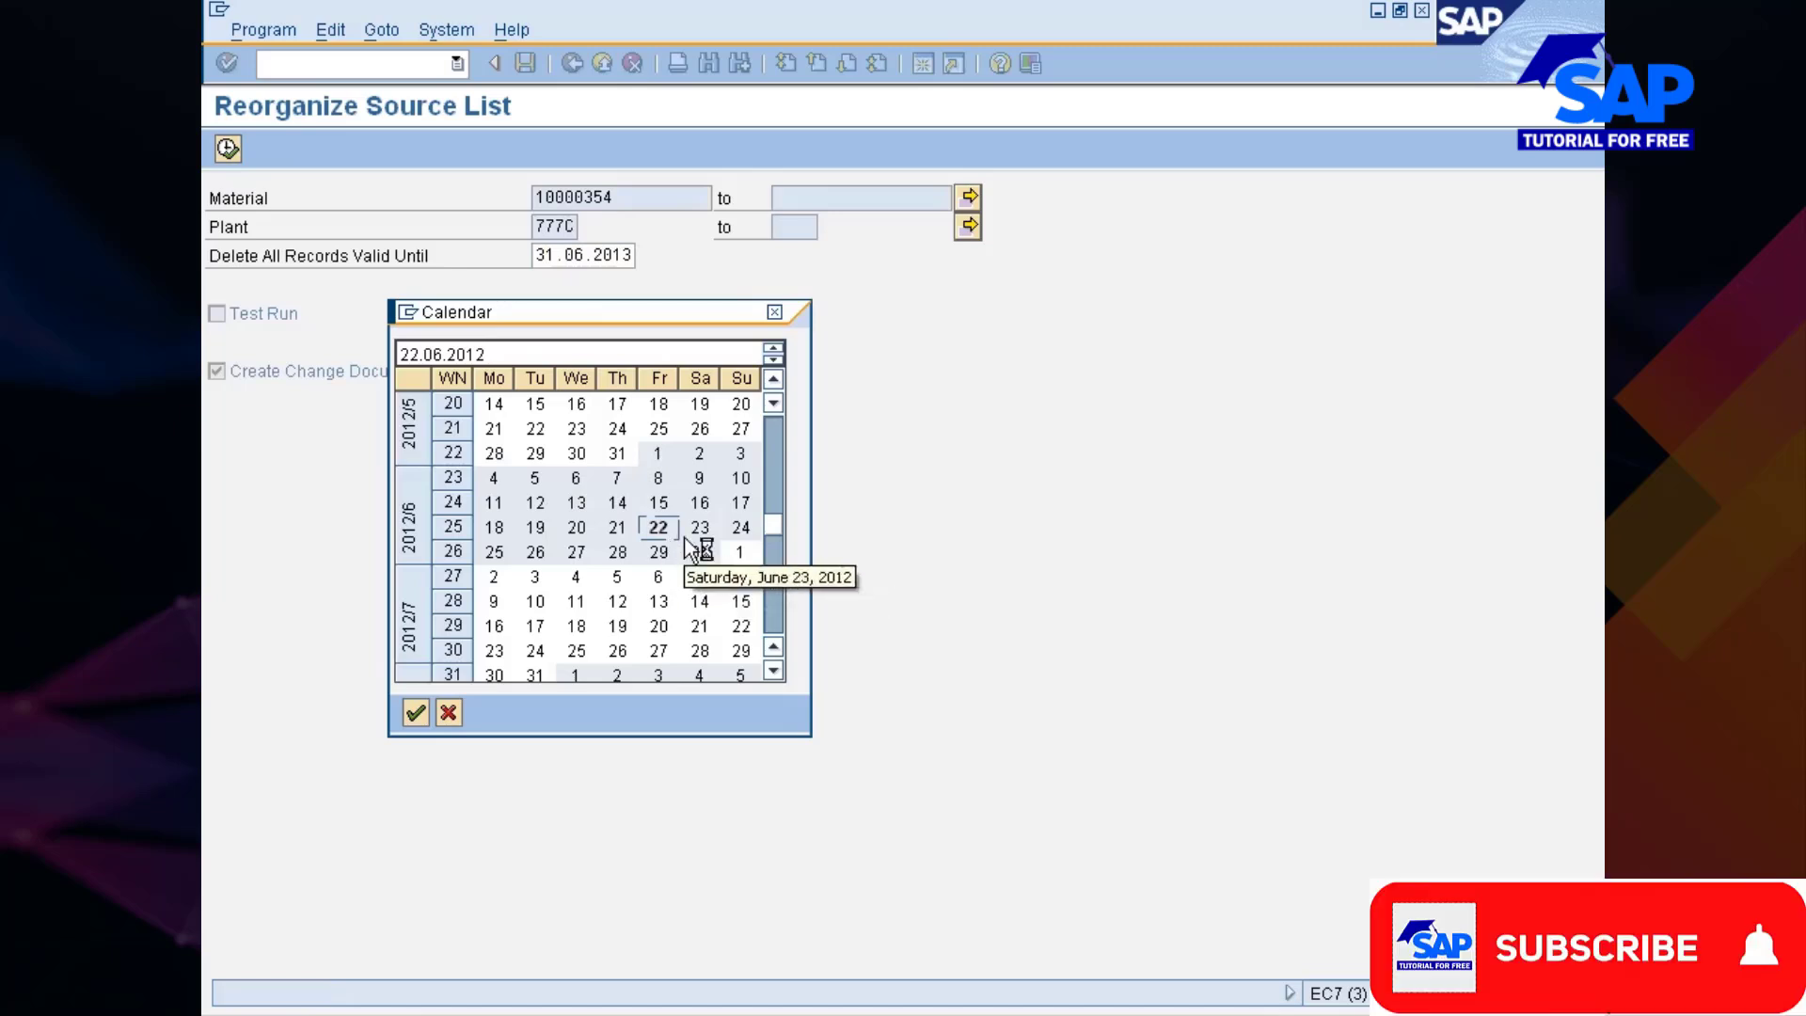
{"action": "left_click", "coordinate": [417, 712]}
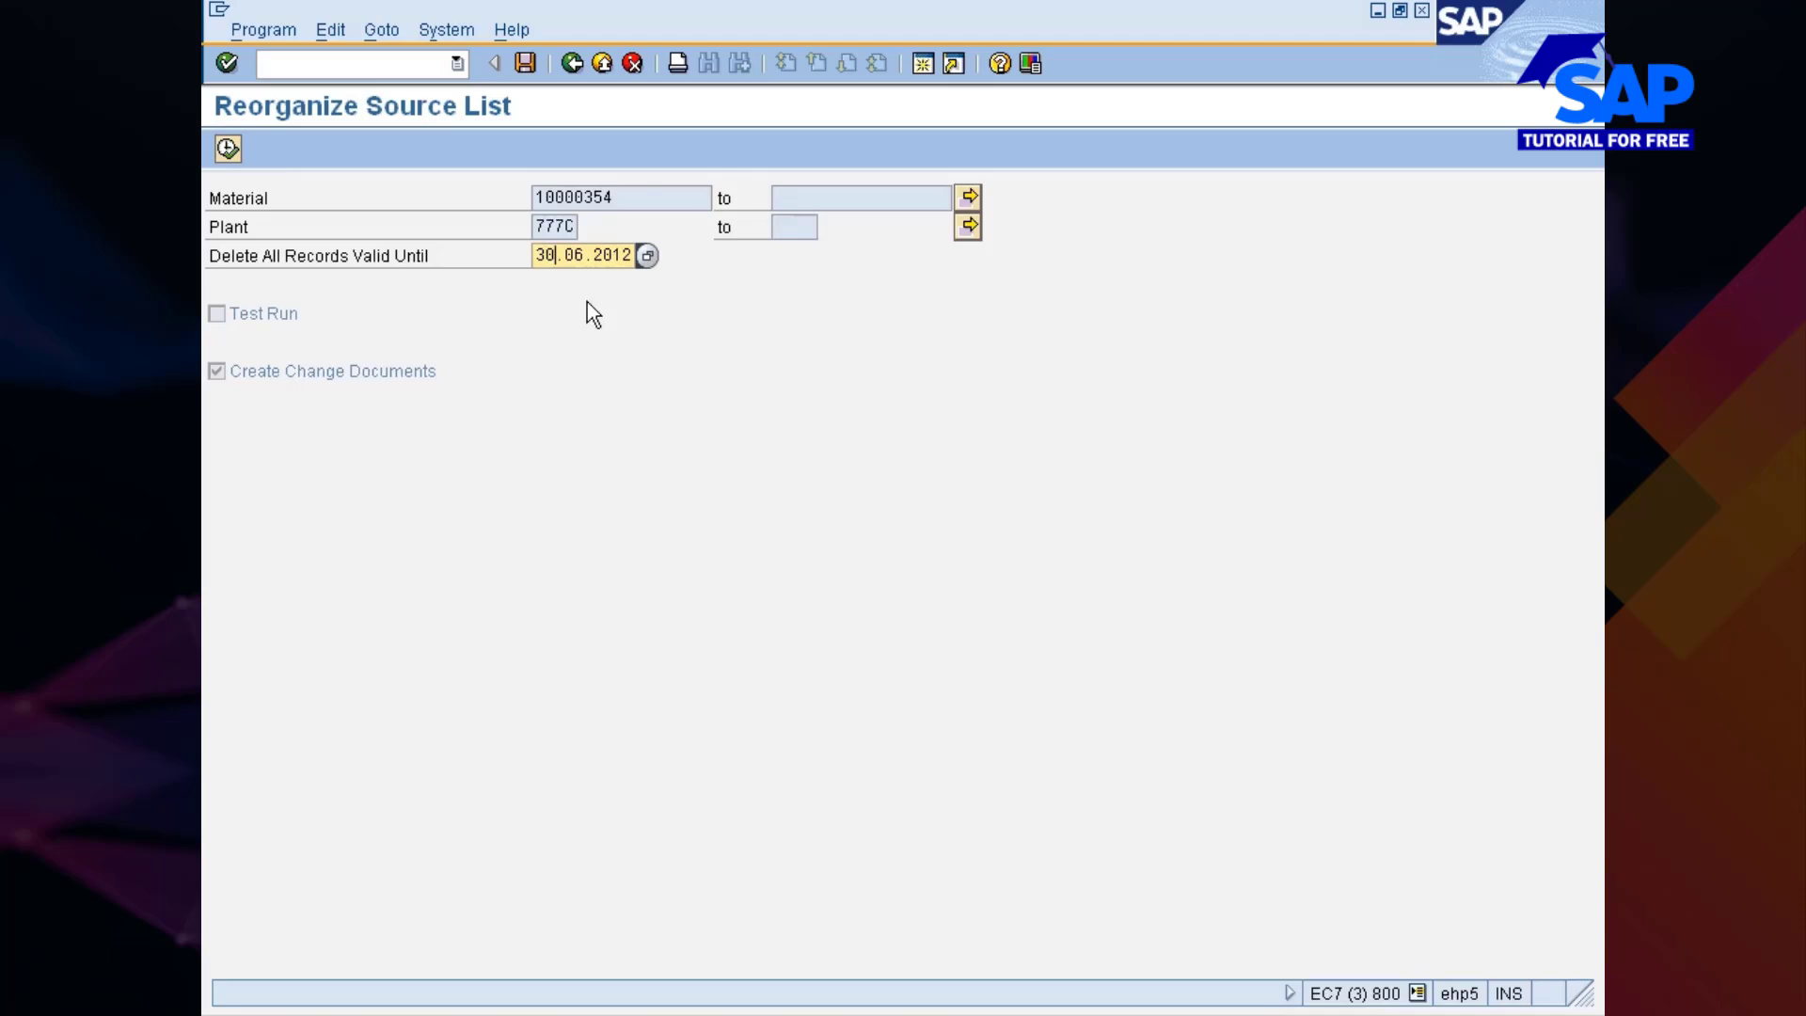
{"action": "key", "text": "F8"}
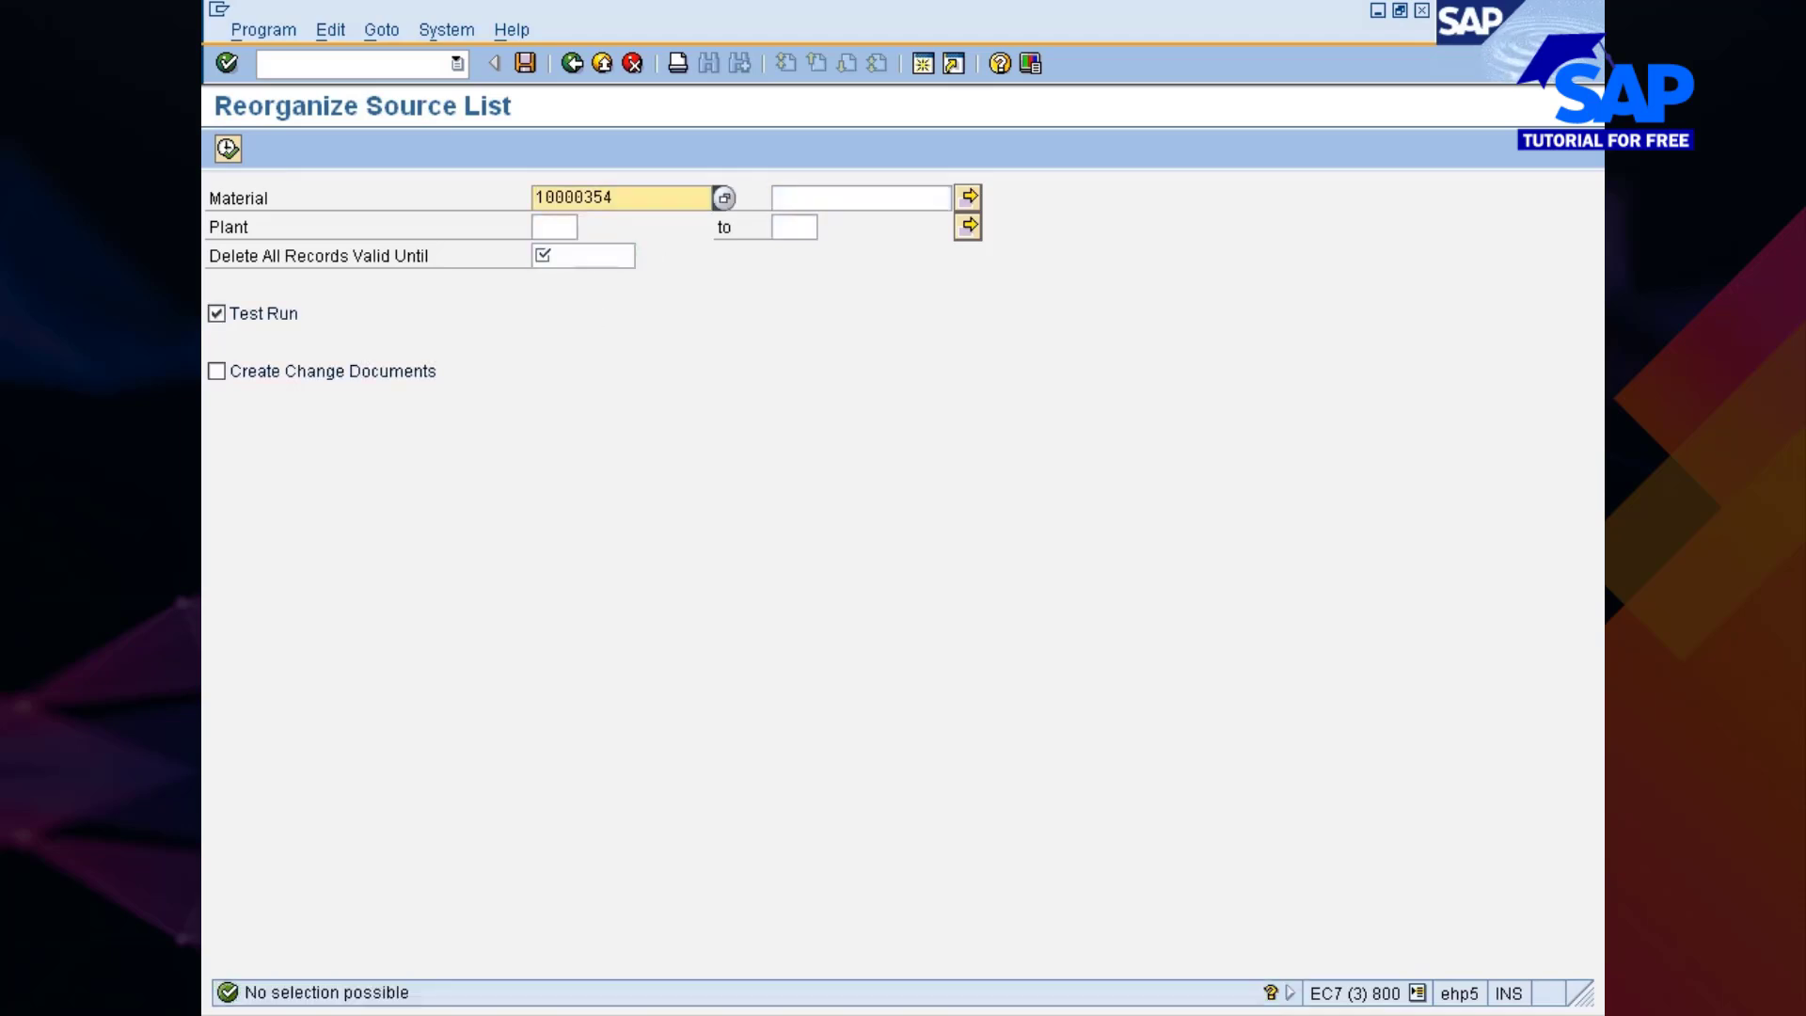
Rerun the reorganization for plant 777c with deletion date 30.06.2012, Test Run disabled and change documents enabled
{"action": "left_click", "coordinate": [555, 226]}
{"action": "left_click", "coordinate": [573, 255]}
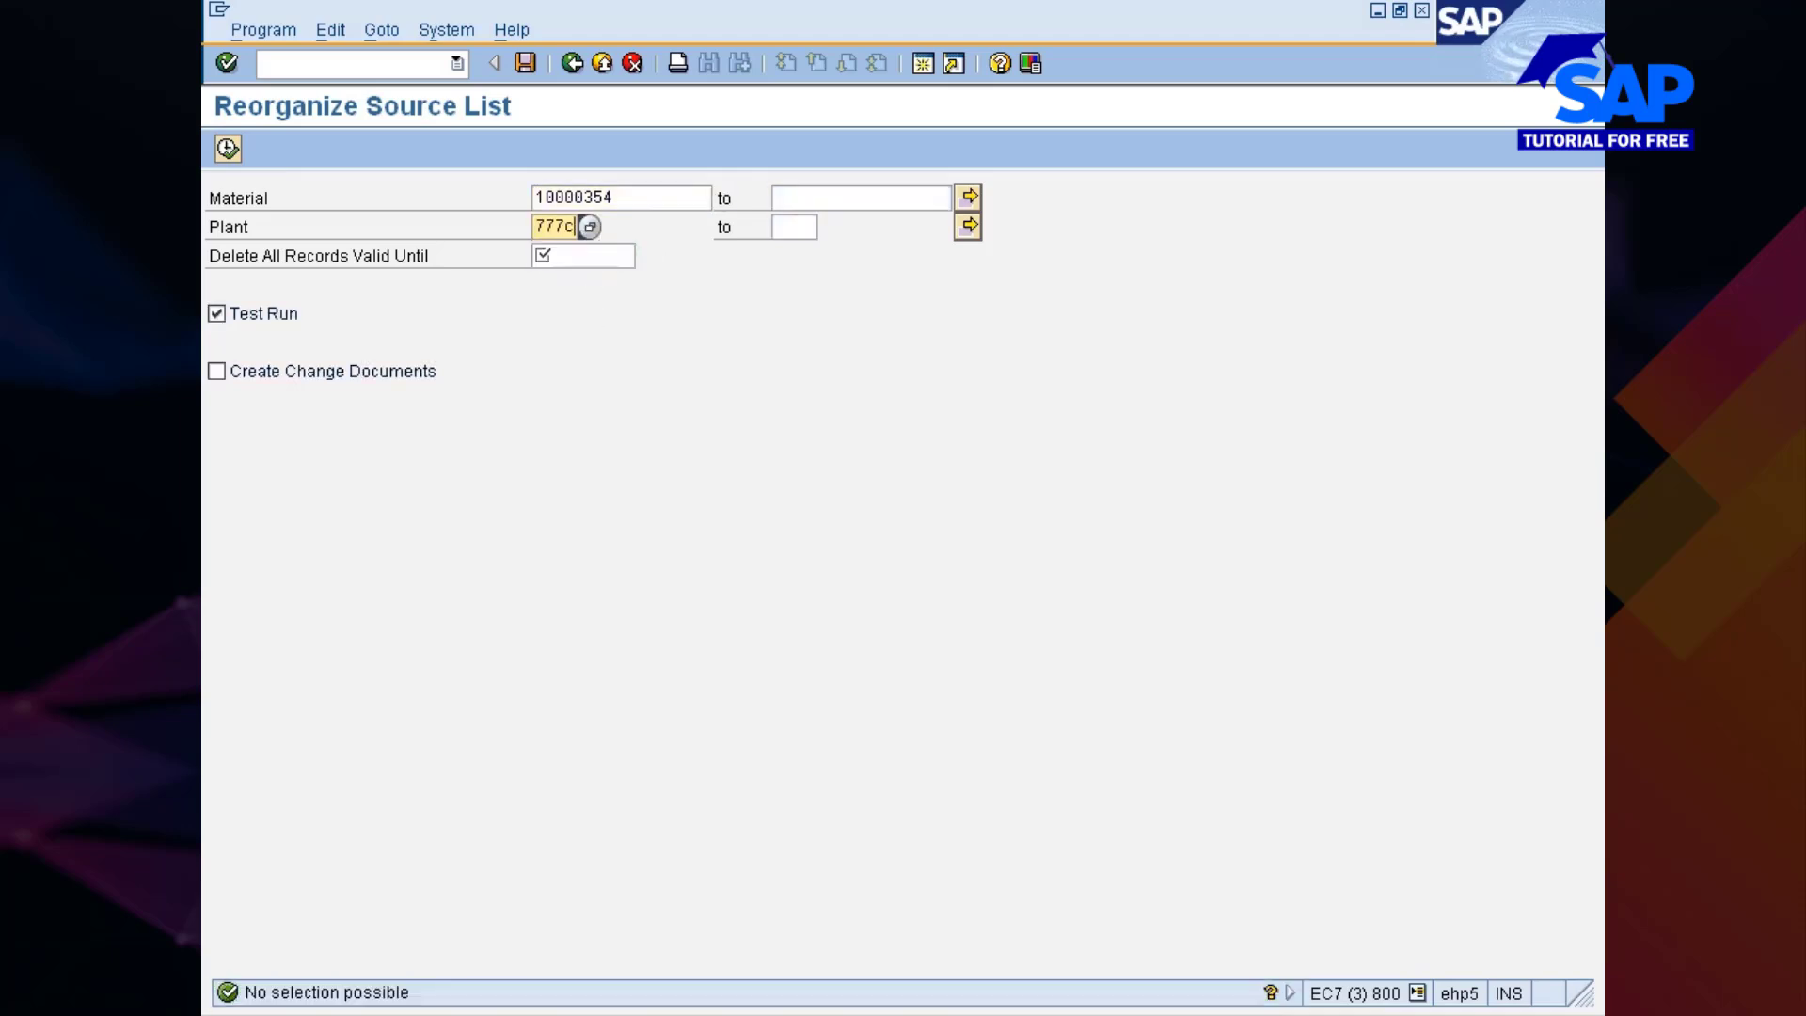
{"action": "left_click", "coordinate": [587, 256]}
{"action": "left_click", "coordinate": [594, 279]}
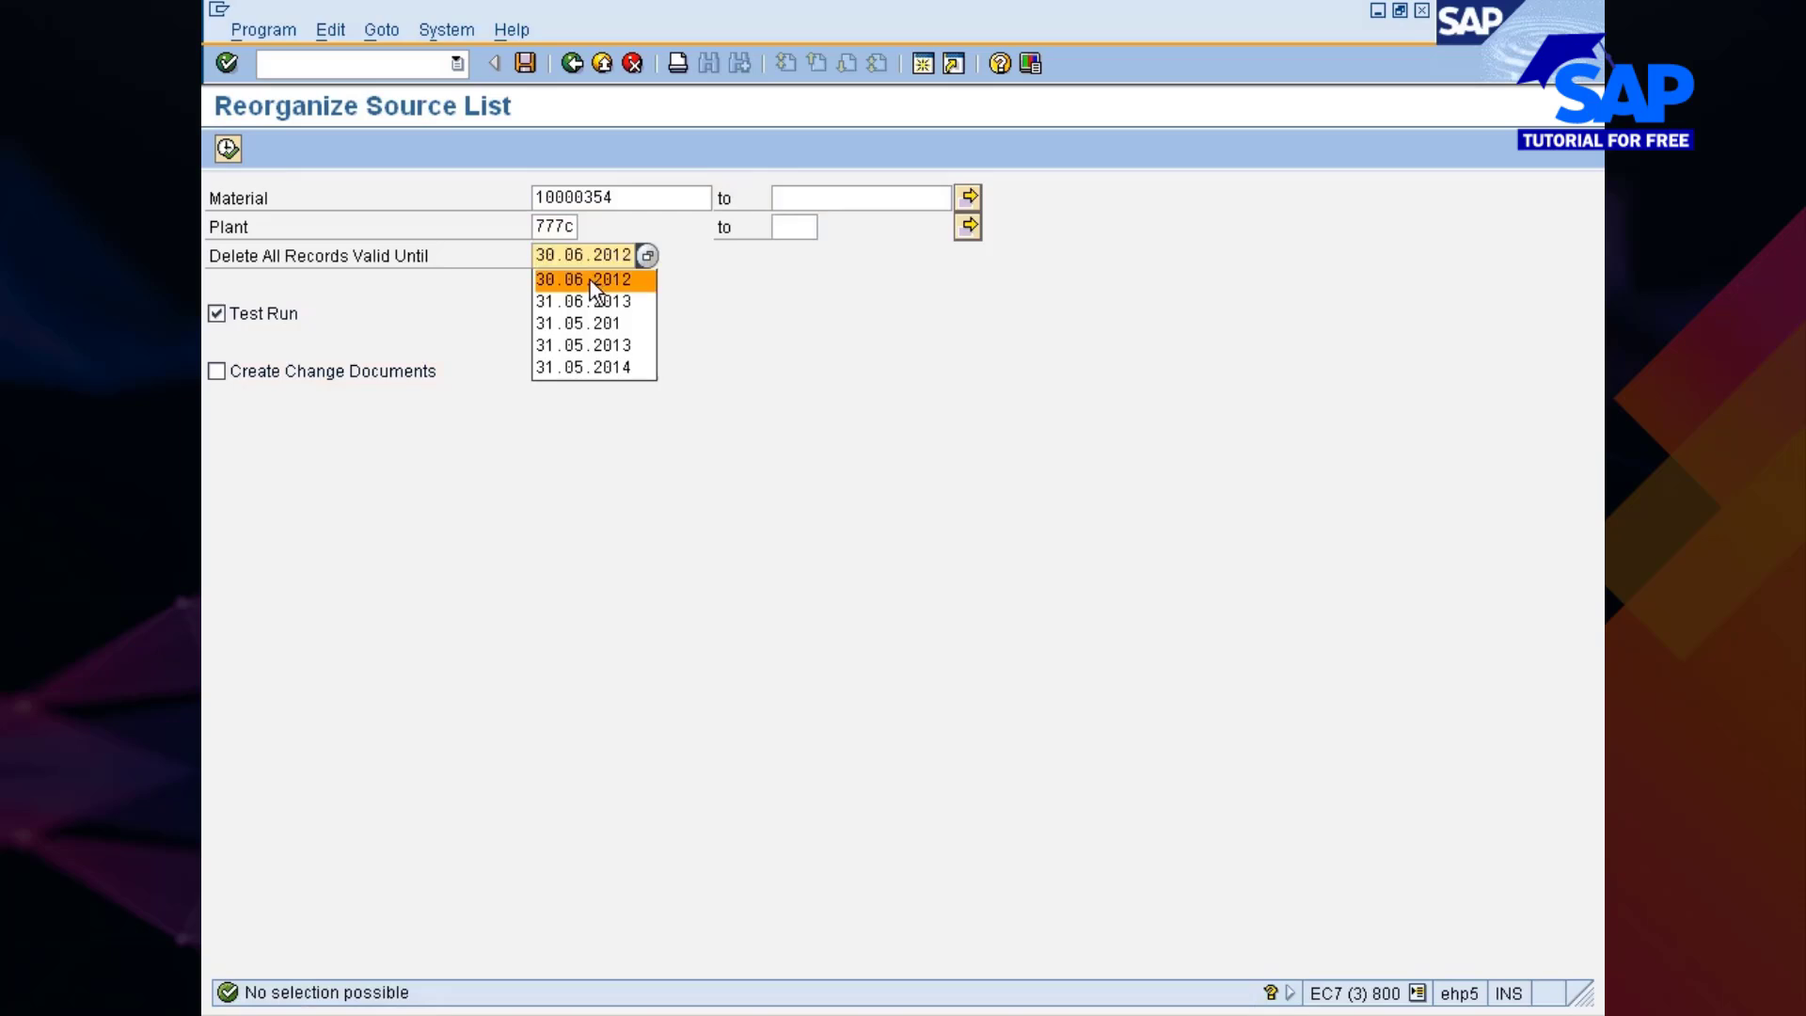
{"action": "left_click", "coordinate": [279, 321]}
{"action": "left_click", "coordinate": [278, 378]}
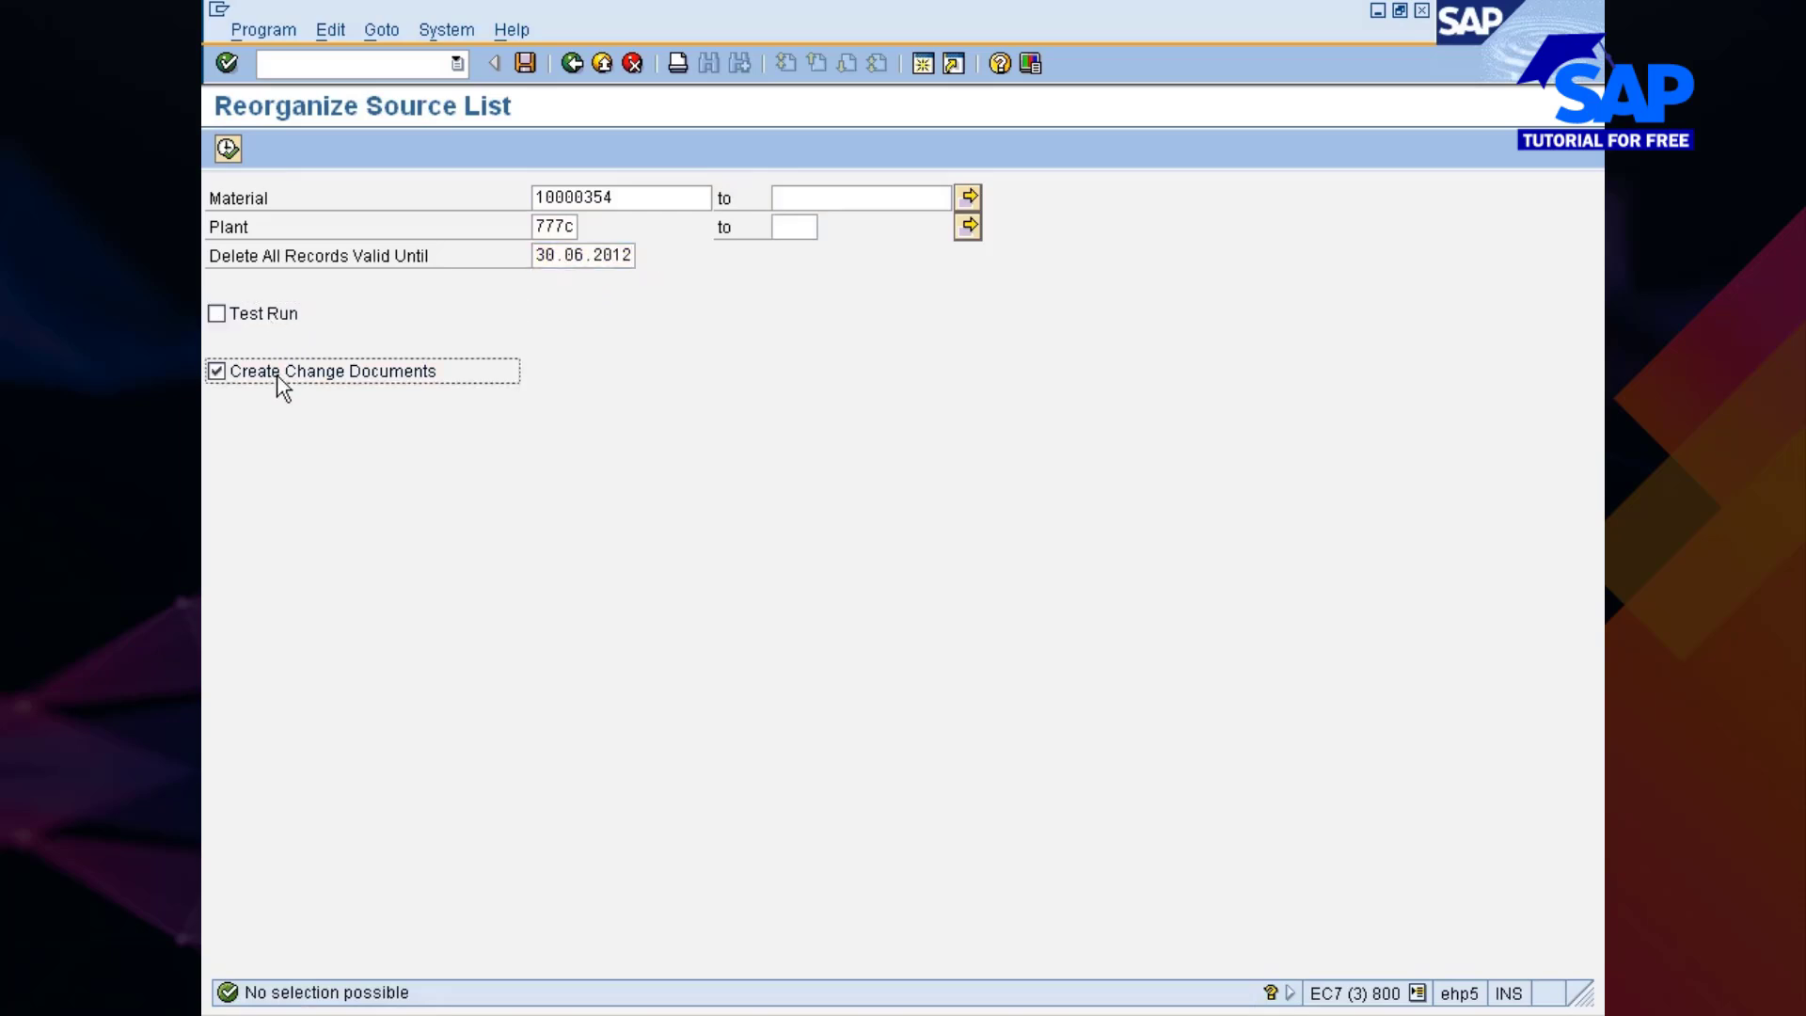
{"action": "left_click", "coordinate": [227, 148]}
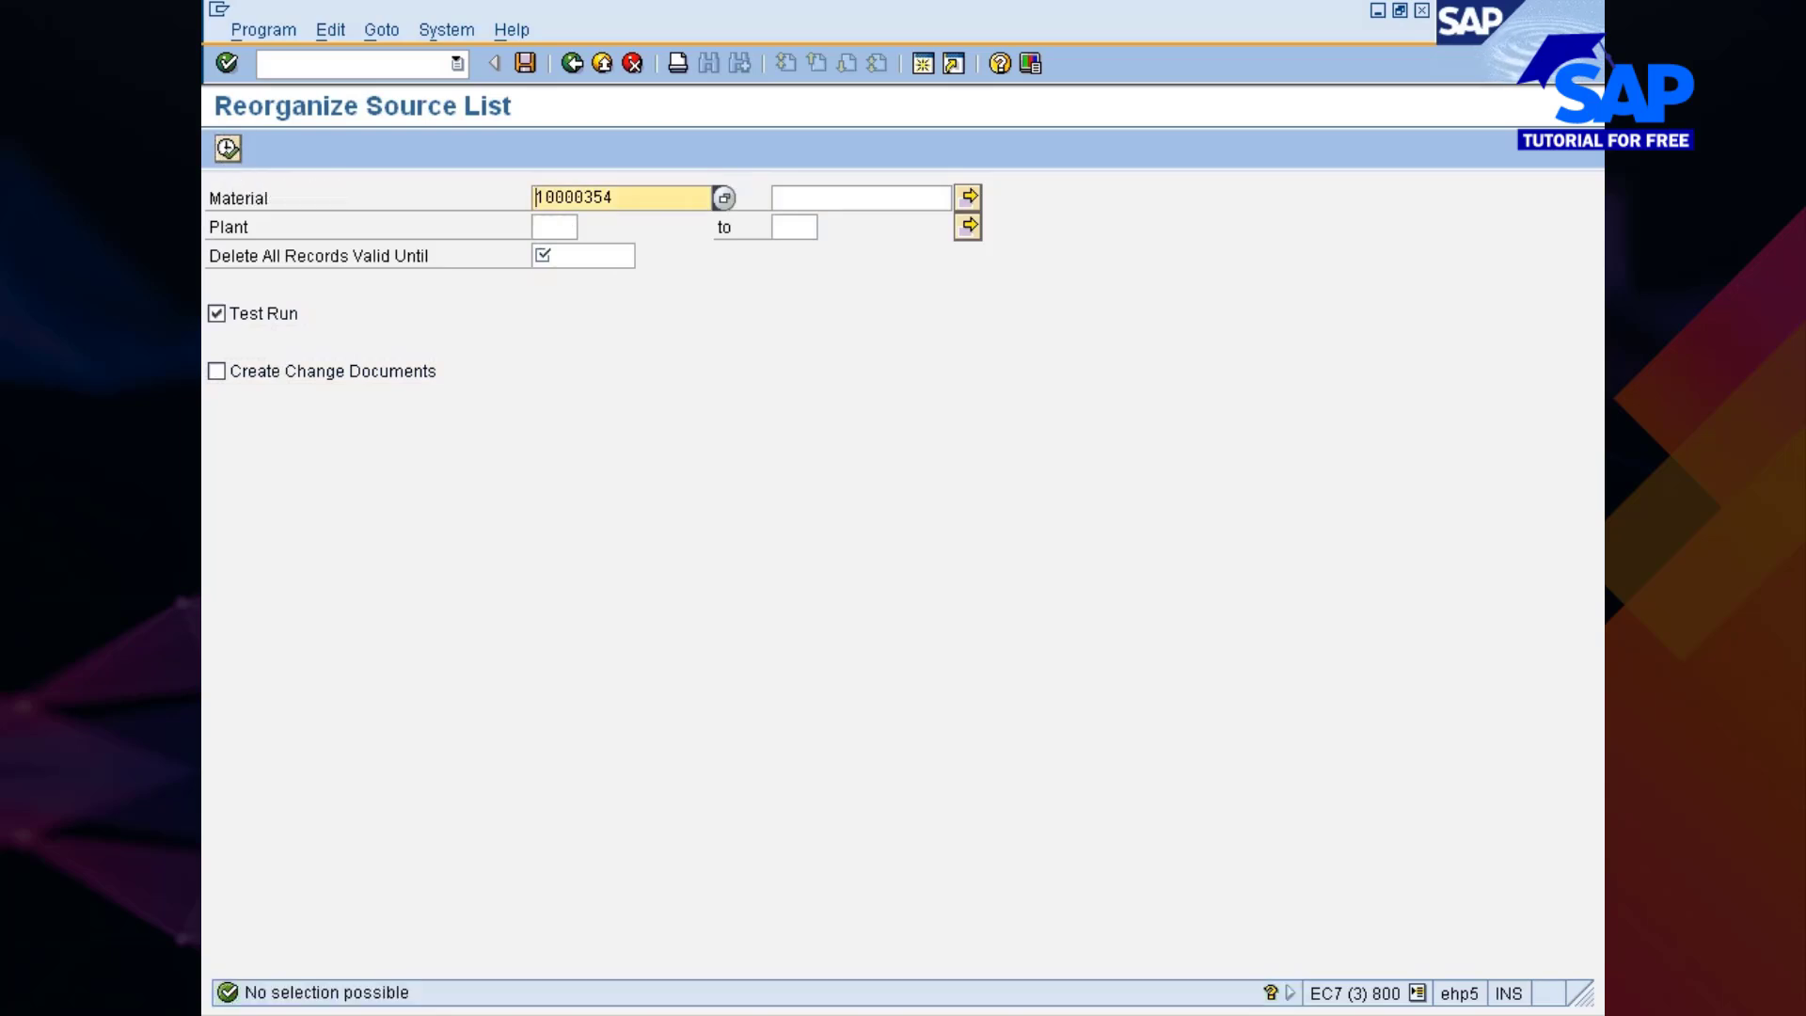
Enter plant 777c again and set the date until which all valid records are deleted to 22.06.2012
{"action": "left_click", "coordinate": [553, 226]}
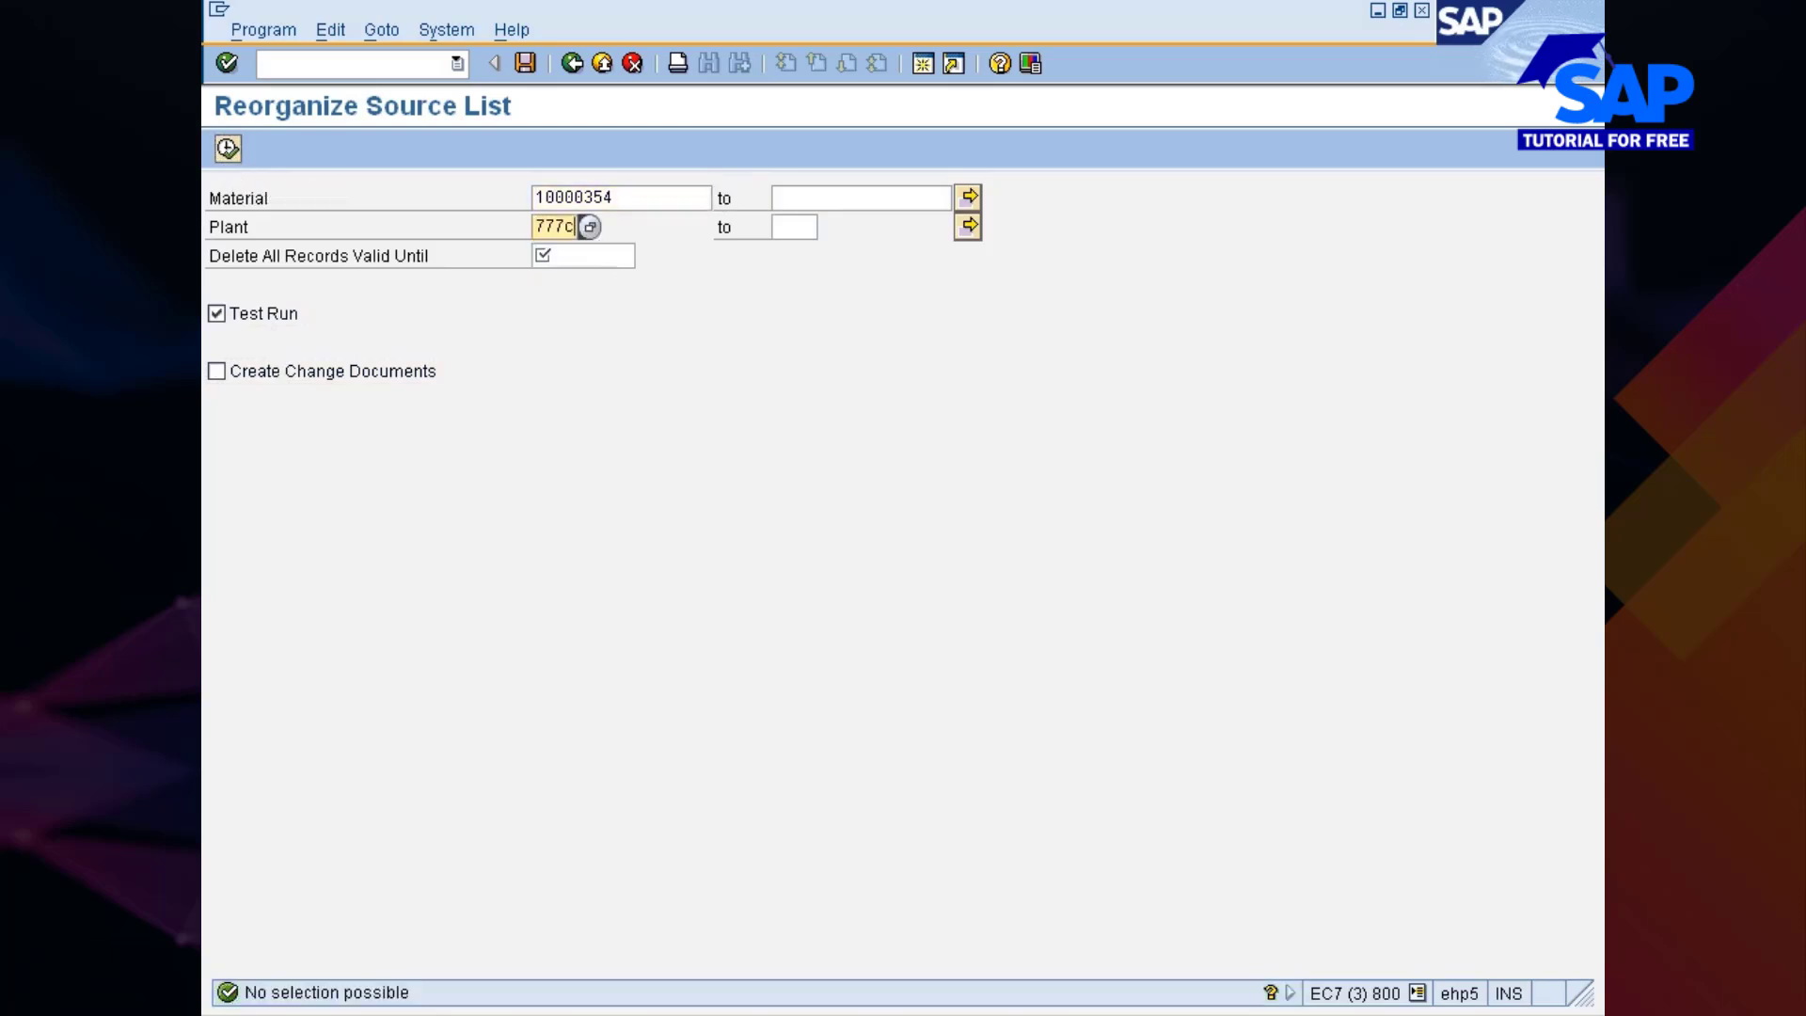
{"action": "left_click", "coordinate": [560, 256]}
{"action": "left_click", "coordinate": [555, 280]}
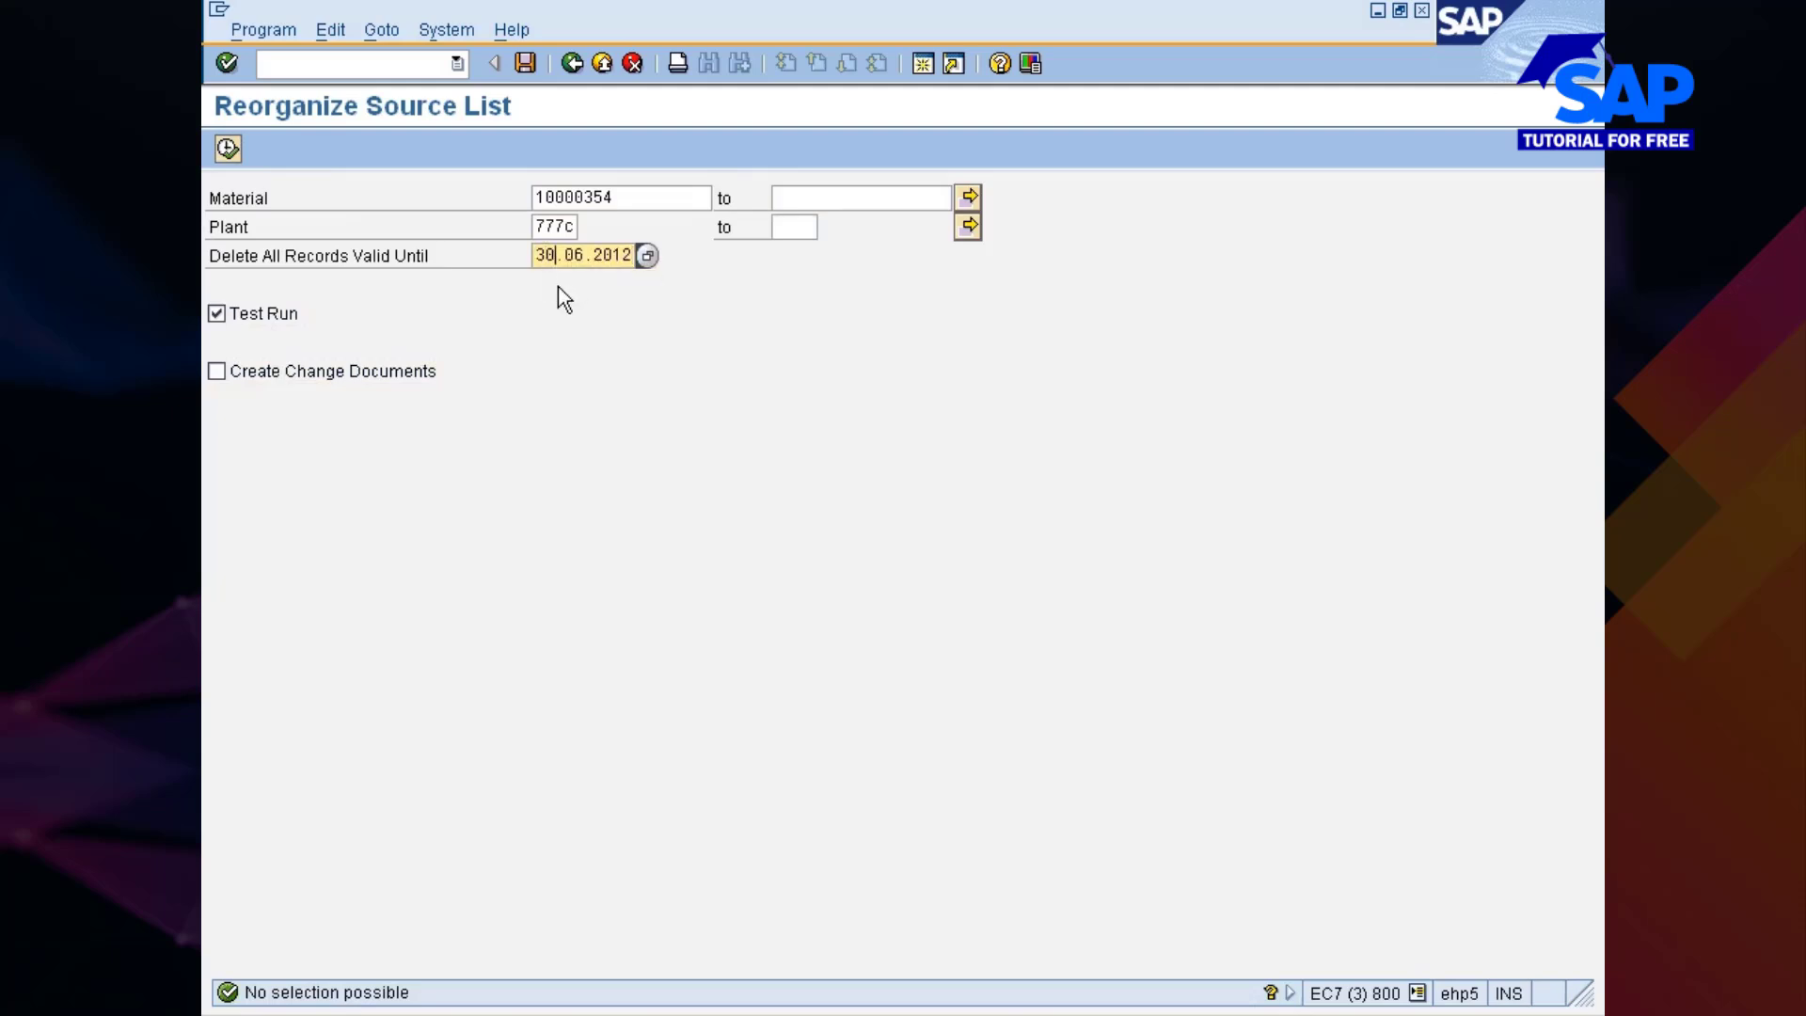
{"action": "key", "text": "BackSpace"}
{"action": "key", "text": "BackSpace"}
{"action": "type", "text": "22"}
Disable Test Run, enable Create Change Documents and execute the reorganization for the 22.06.2012 date
{"action": "left_click", "coordinate": [278, 325]}
{"action": "left_click", "coordinate": [271, 368]}
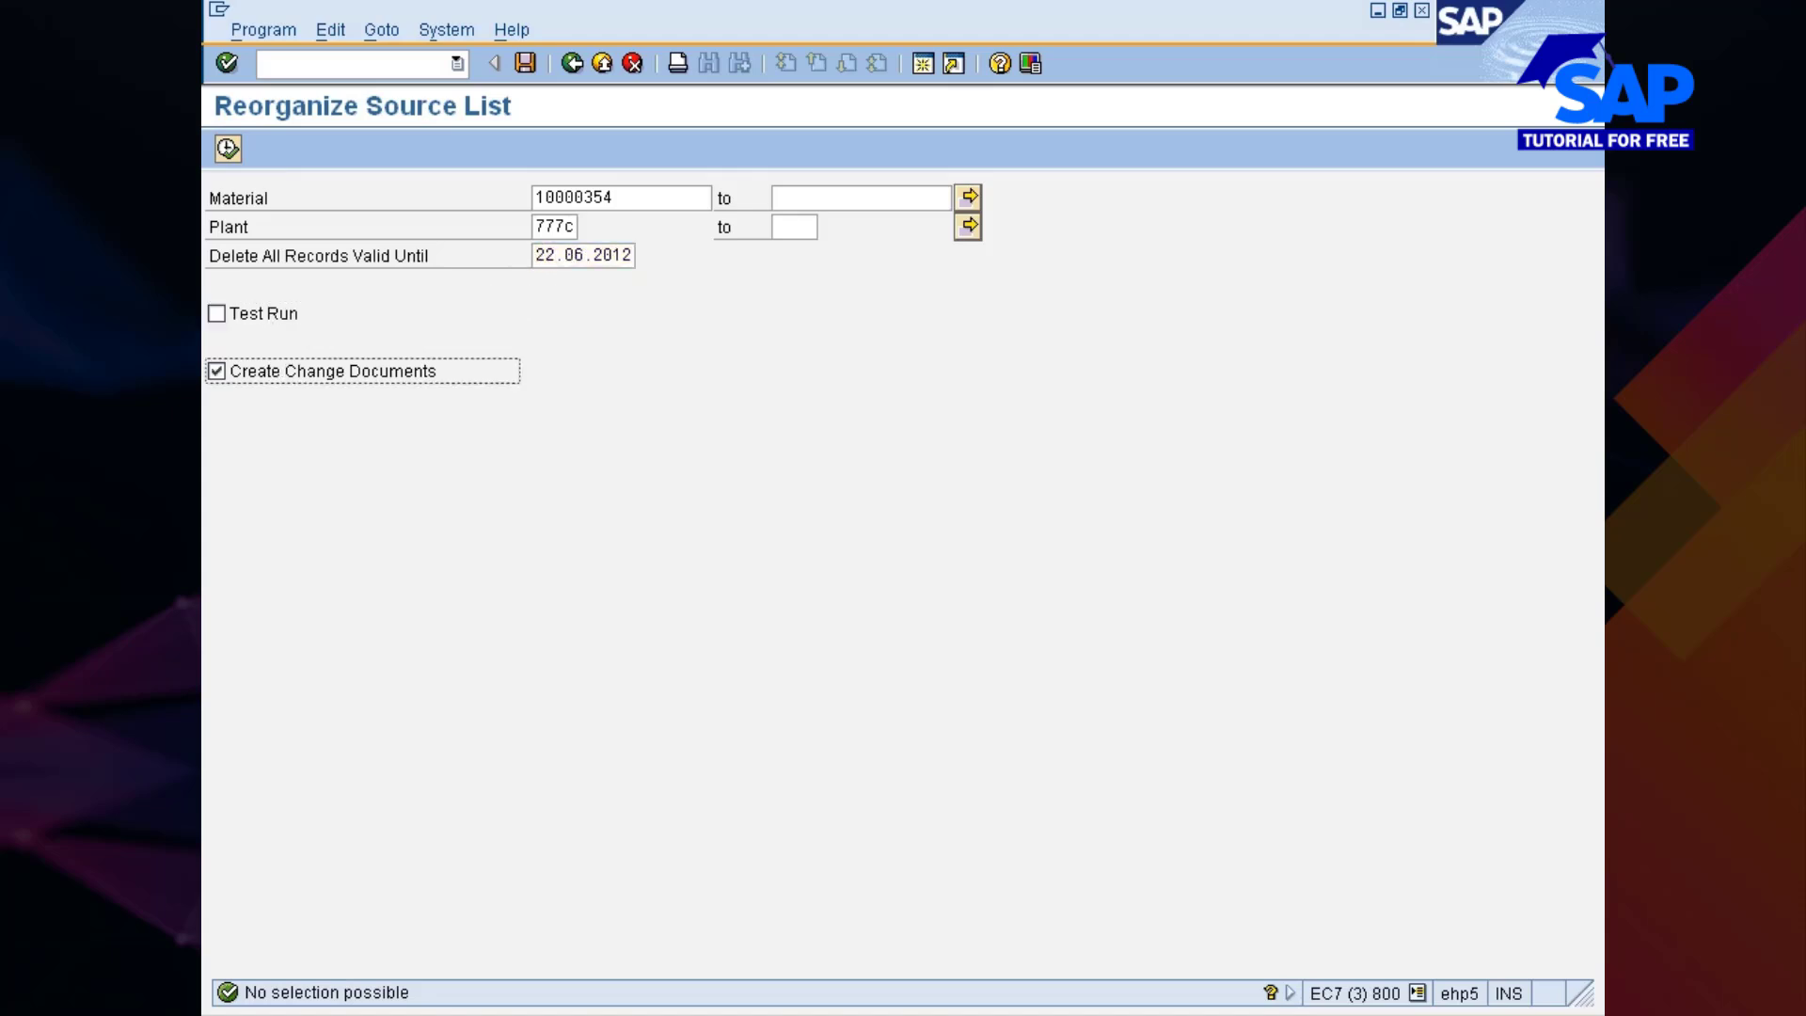
{"action": "left_click", "coordinate": [228, 148]}
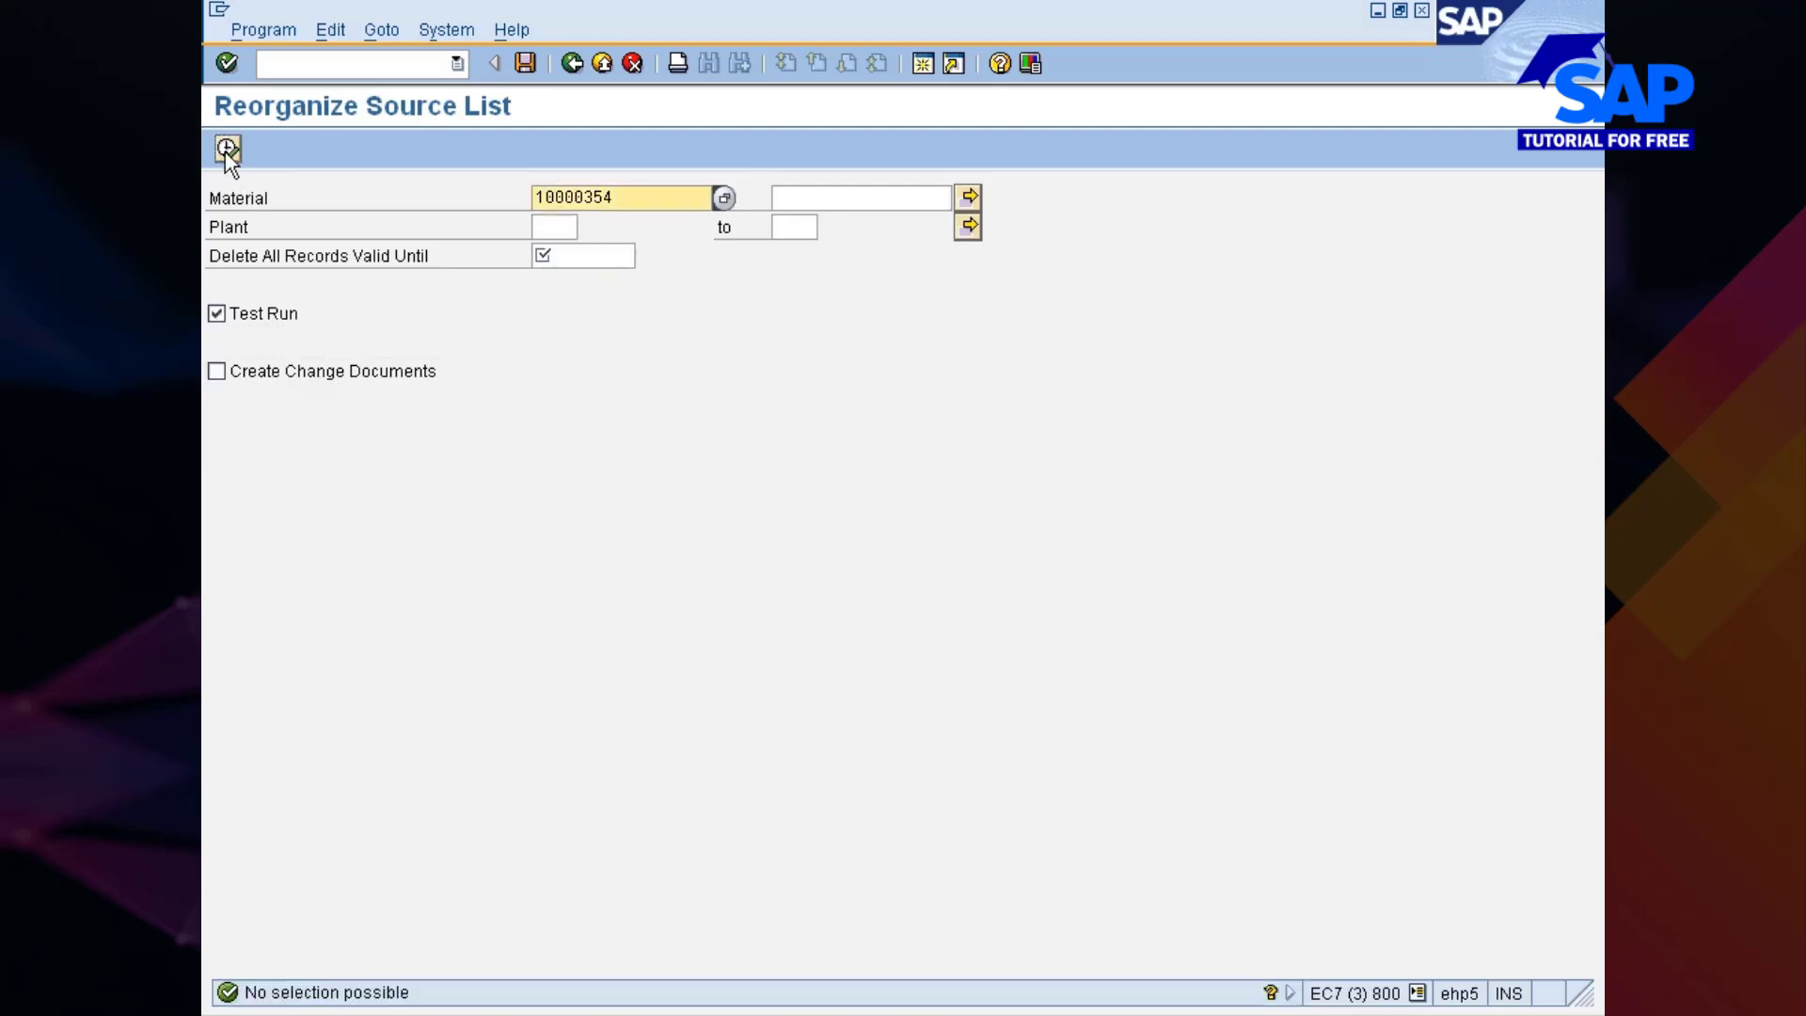
Go to the Maintain Source List transaction and open the source list overview for material 10000354 in plant 777C
{"action": "left_click", "coordinate": [348, 64]}
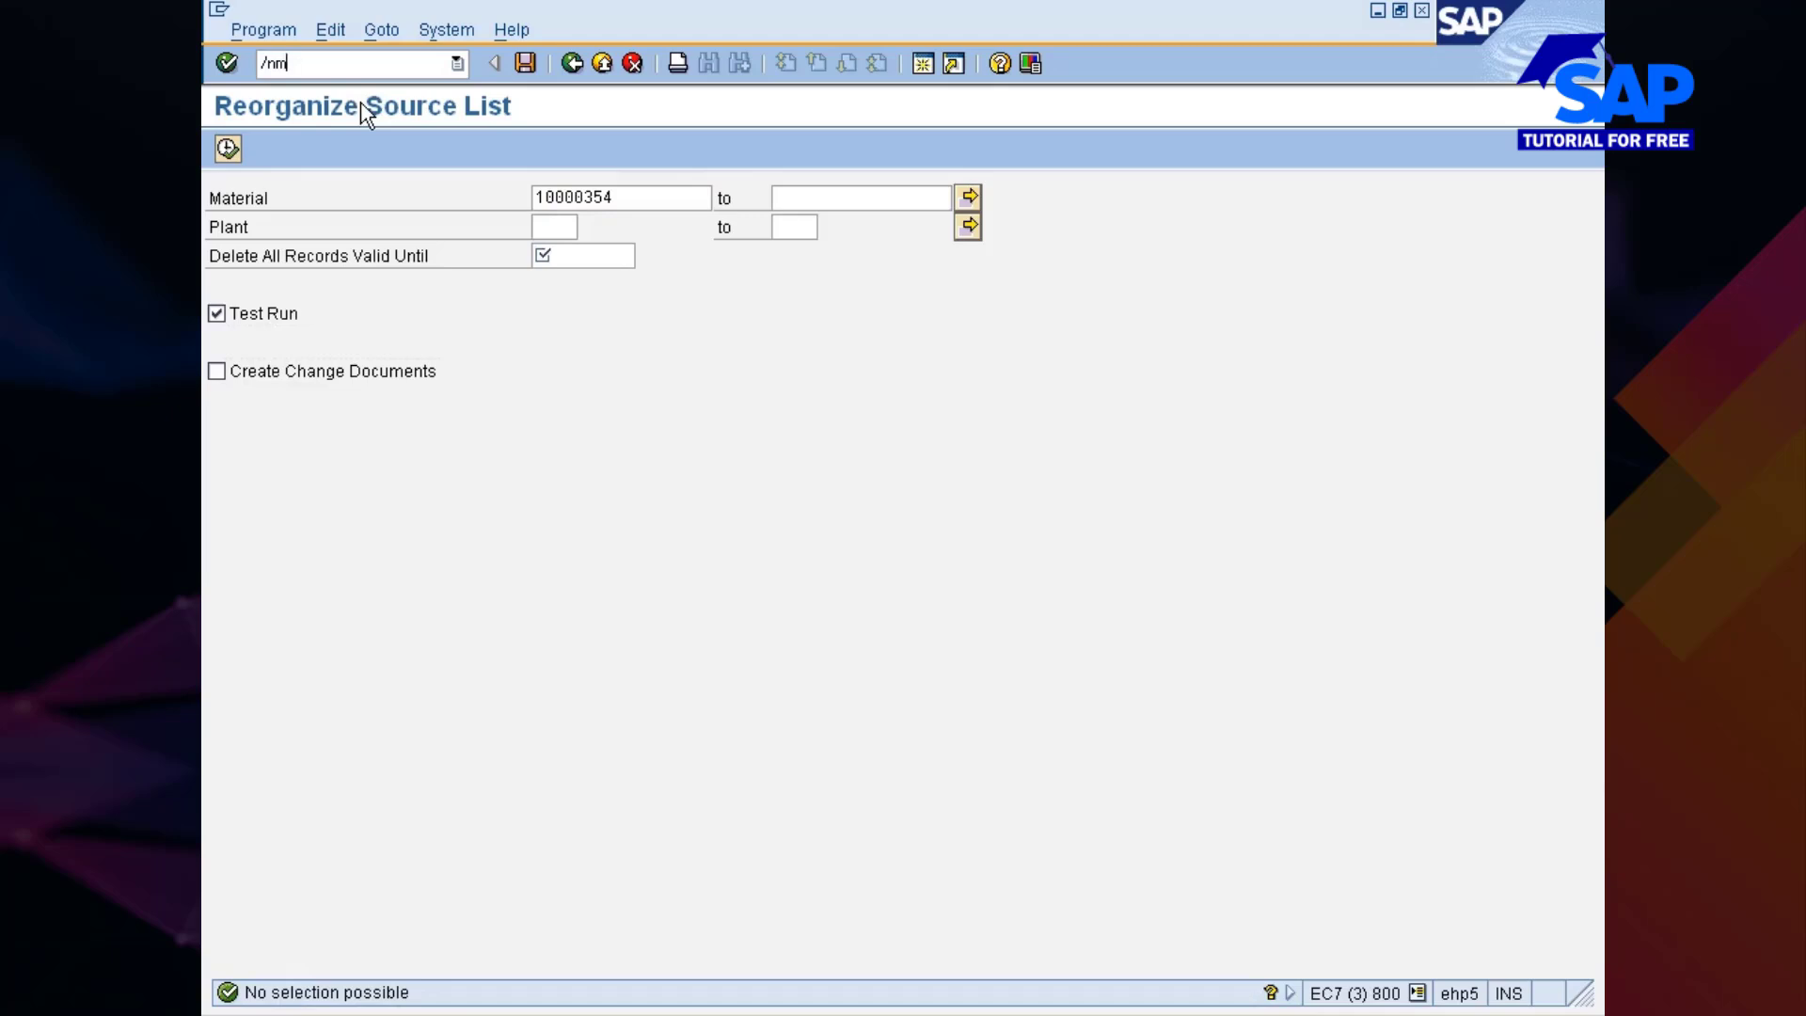
{"action": "key", "text": "Return"}
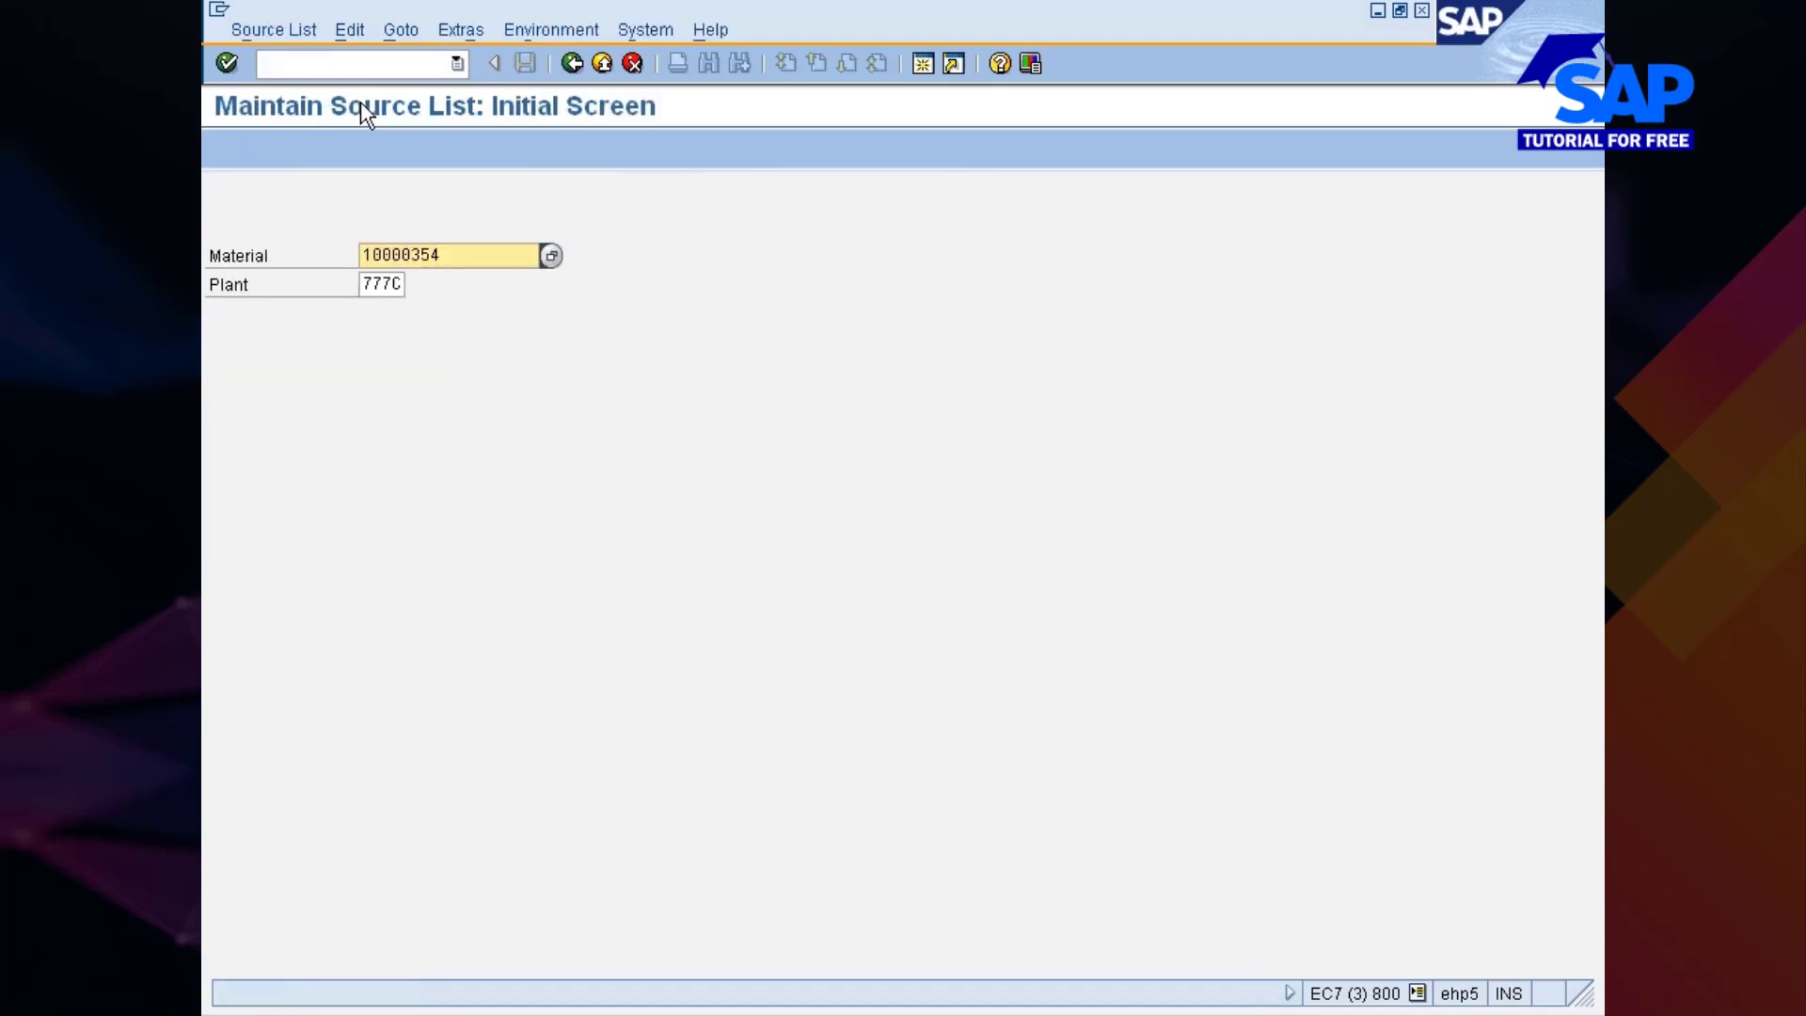
{"action": "key", "text": "Return"}
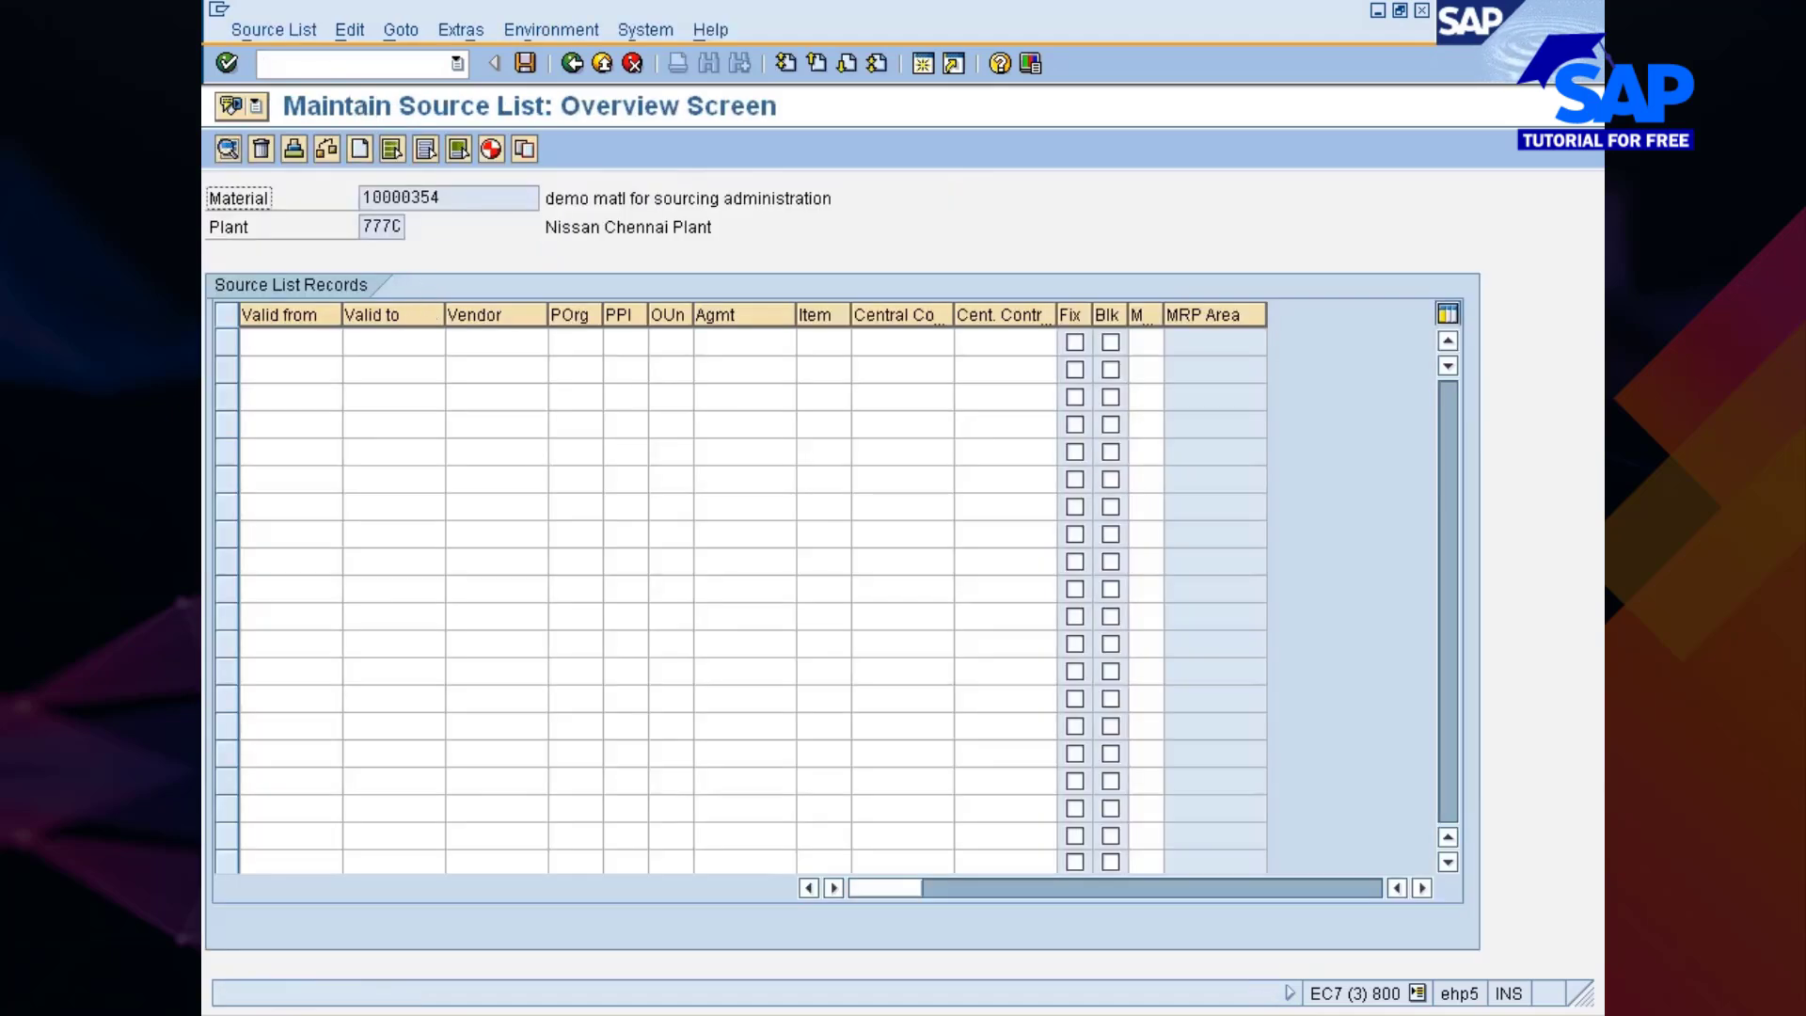
Start a new source list record in the first row with a valid-from date of 22.06.2012
{"action": "left_click", "coordinate": [291, 340]}
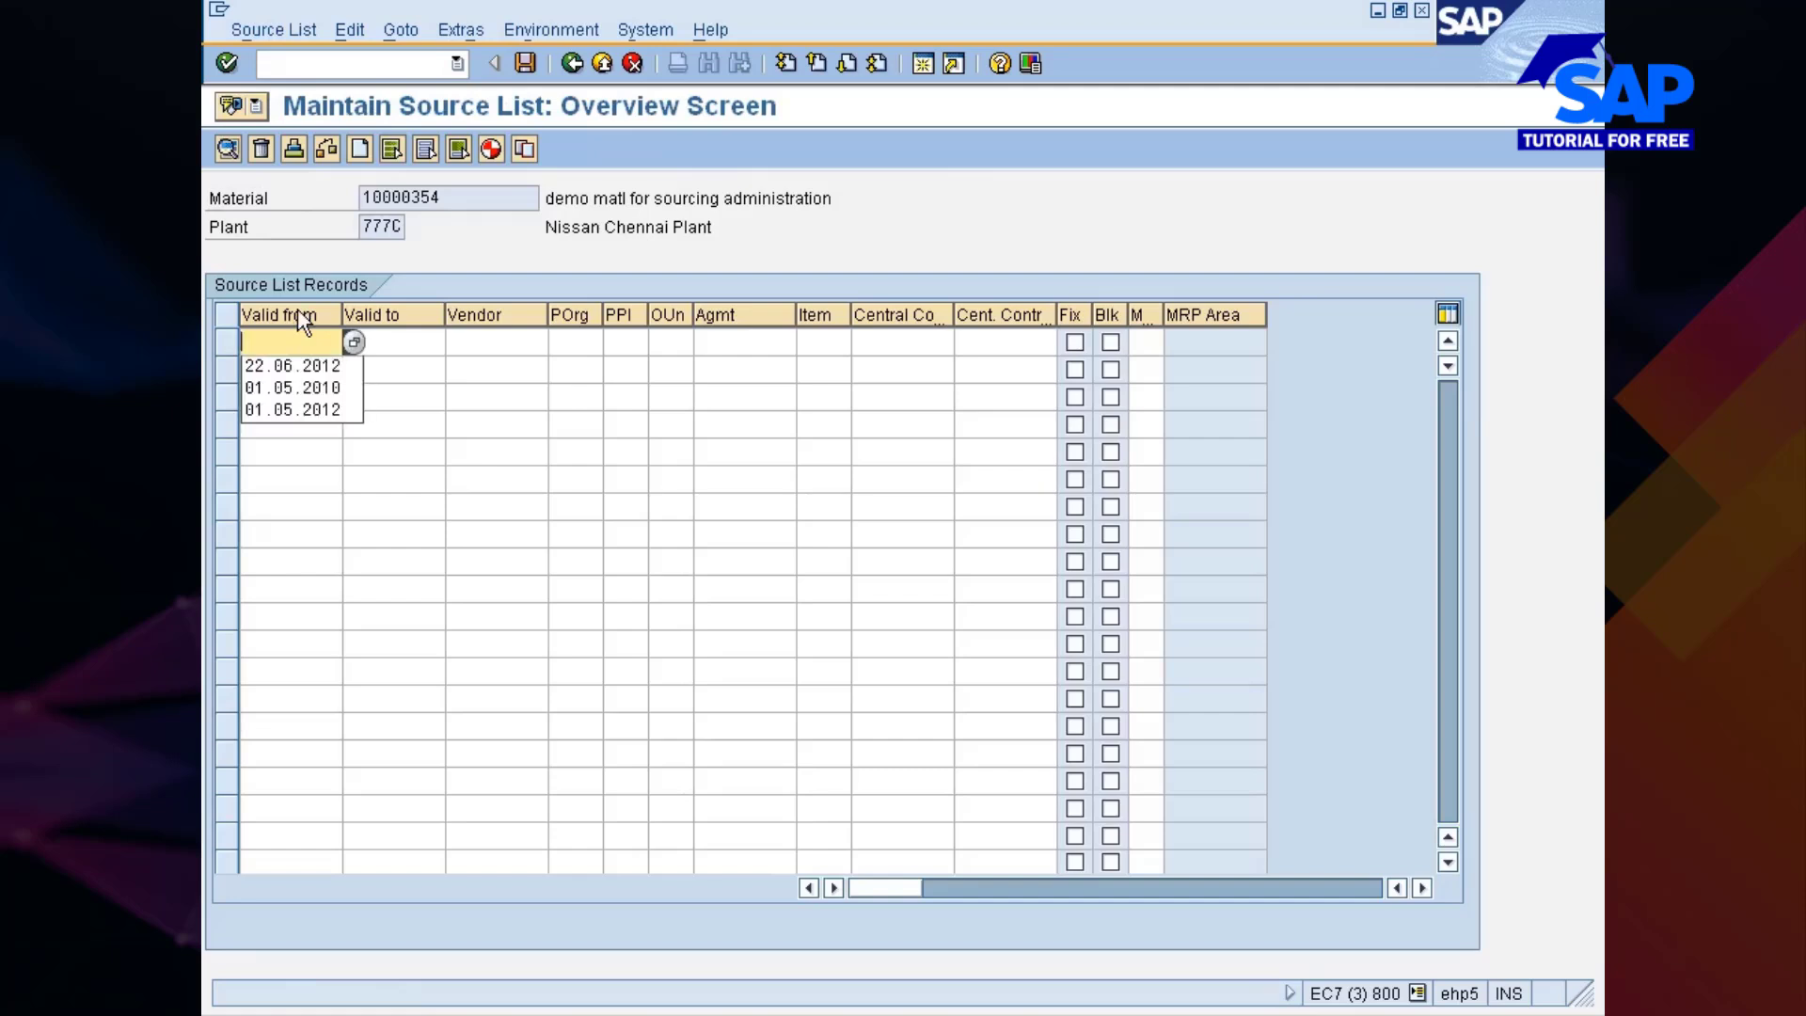
{"action": "left_click", "coordinate": [292, 366]}
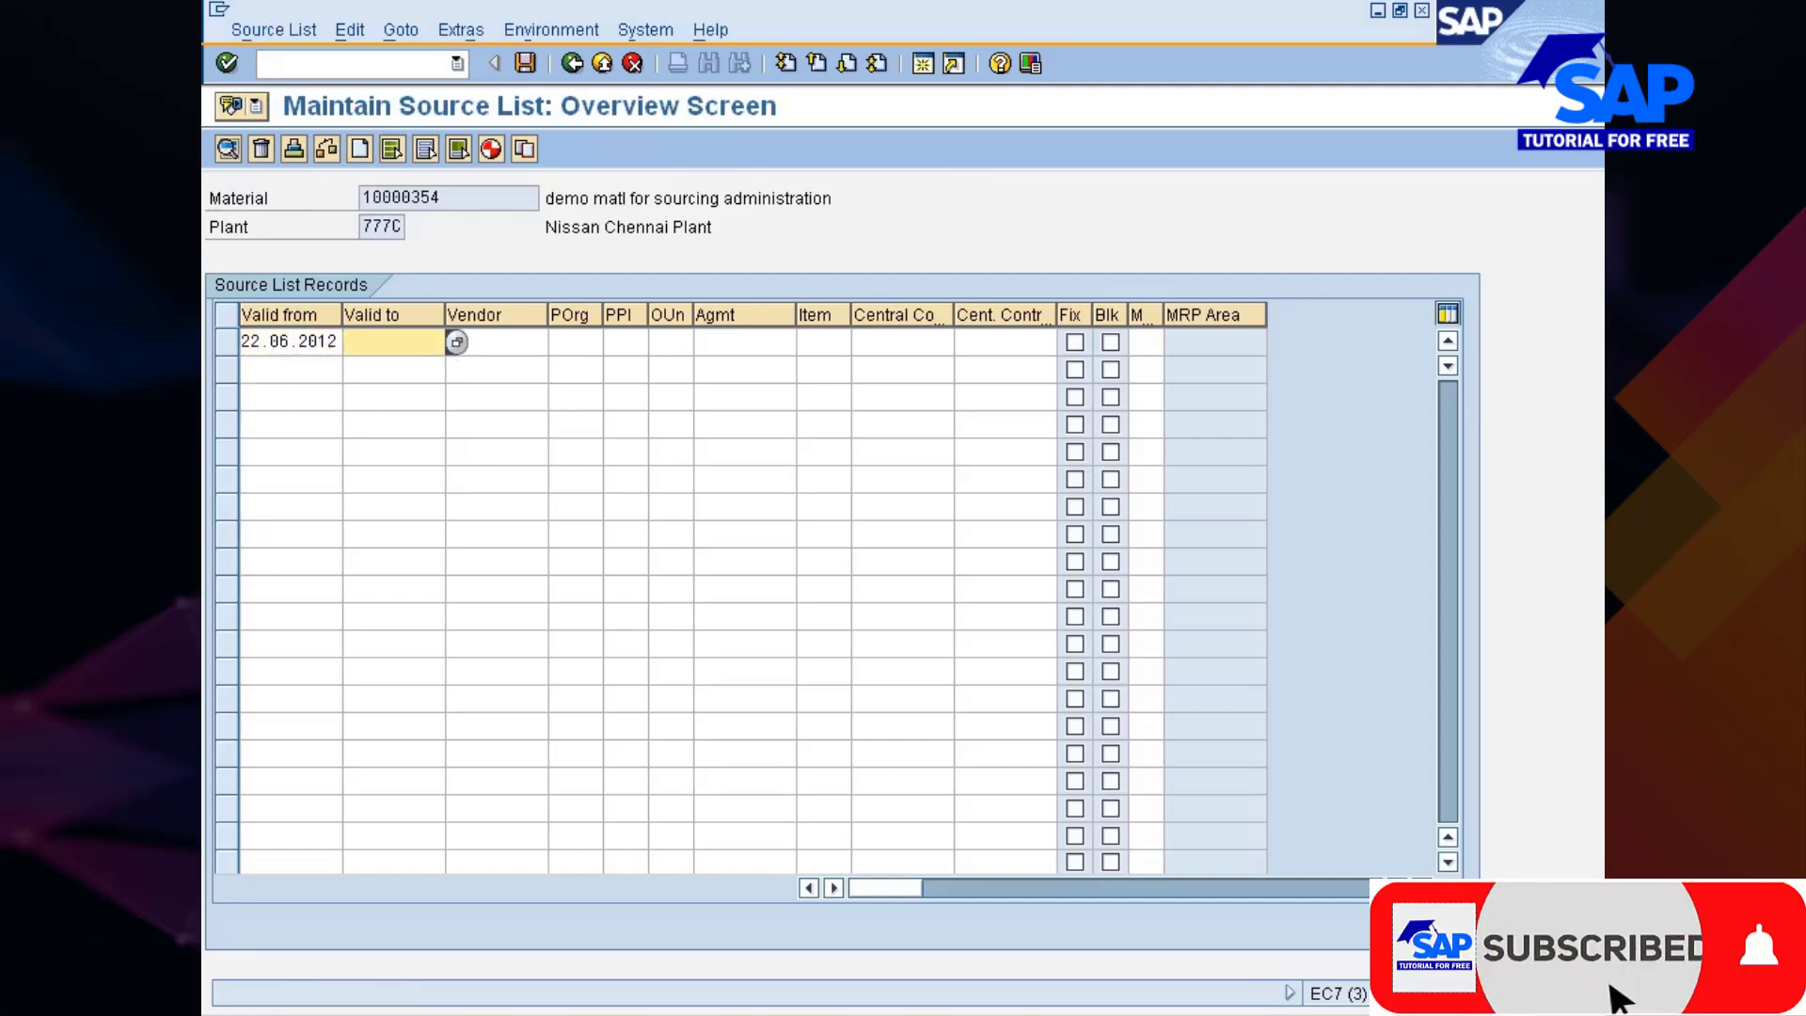
Set the first source list record's validity from 20.06.2012 to 20.06.2013
{"action": "left_click", "coordinate": [261, 341]}
{"action": "key", "text": "BackSpace"}
{"action": "type", "text": "0"}
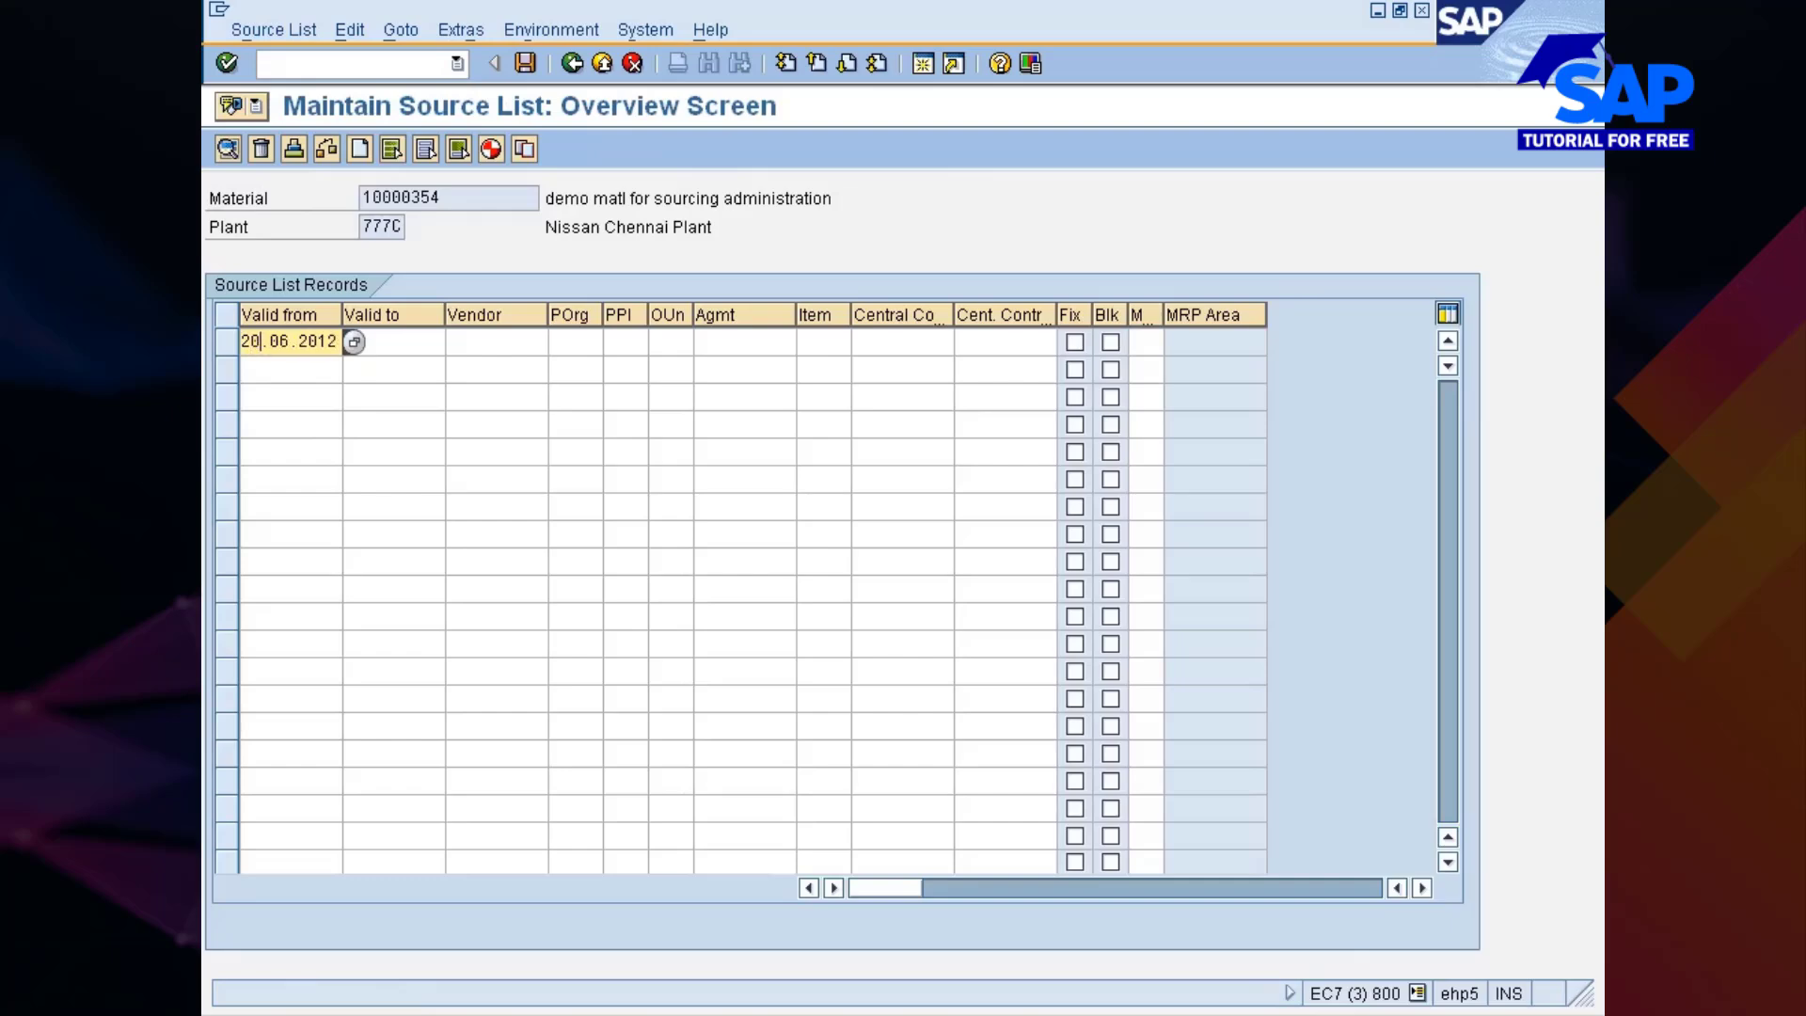
{"action": "left_click", "coordinate": [393, 341]}
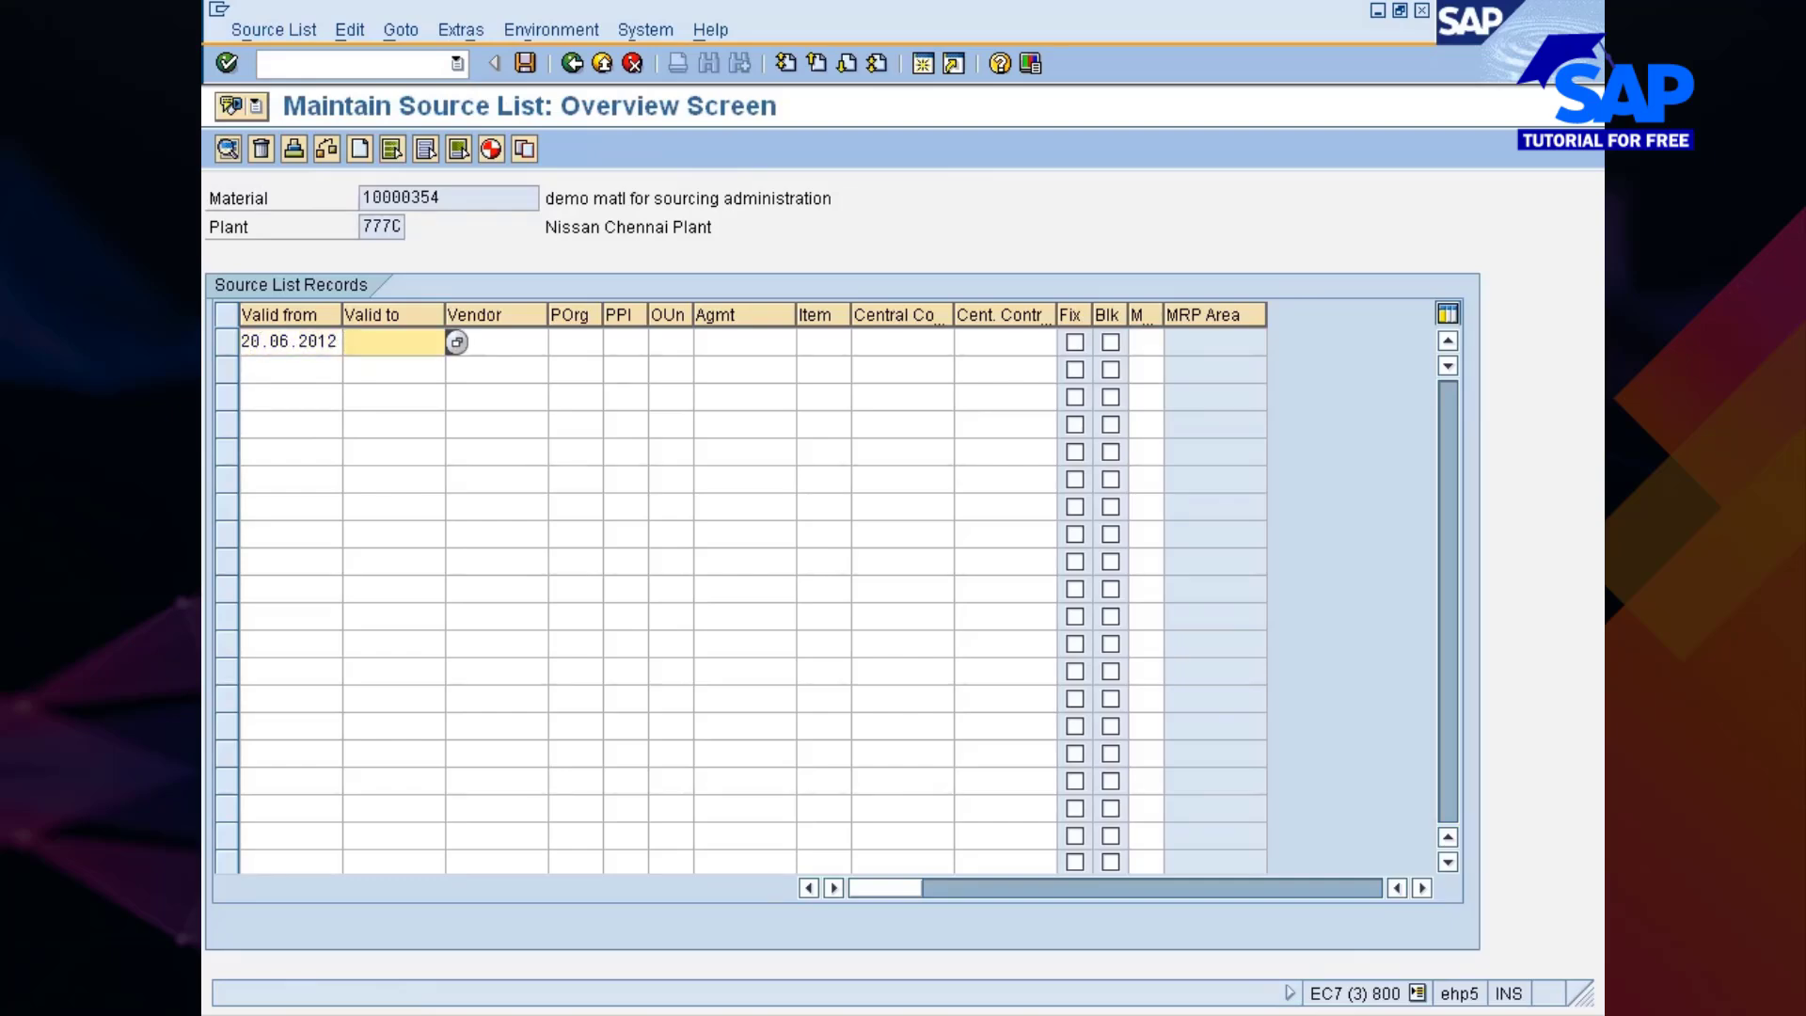
{"action": "left_click", "coordinate": [399, 342]}
{"action": "left_click", "coordinate": [403, 374]}
Assign vendor 200001560 and purchasing organization 777C to the source list record and save the source list
{"action": "left_click", "coordinate": [485, 342]}
{"action": "left_click", "coordinate": [484, 342]}
{"action": "left_click", "coordinate": [479, 365]}
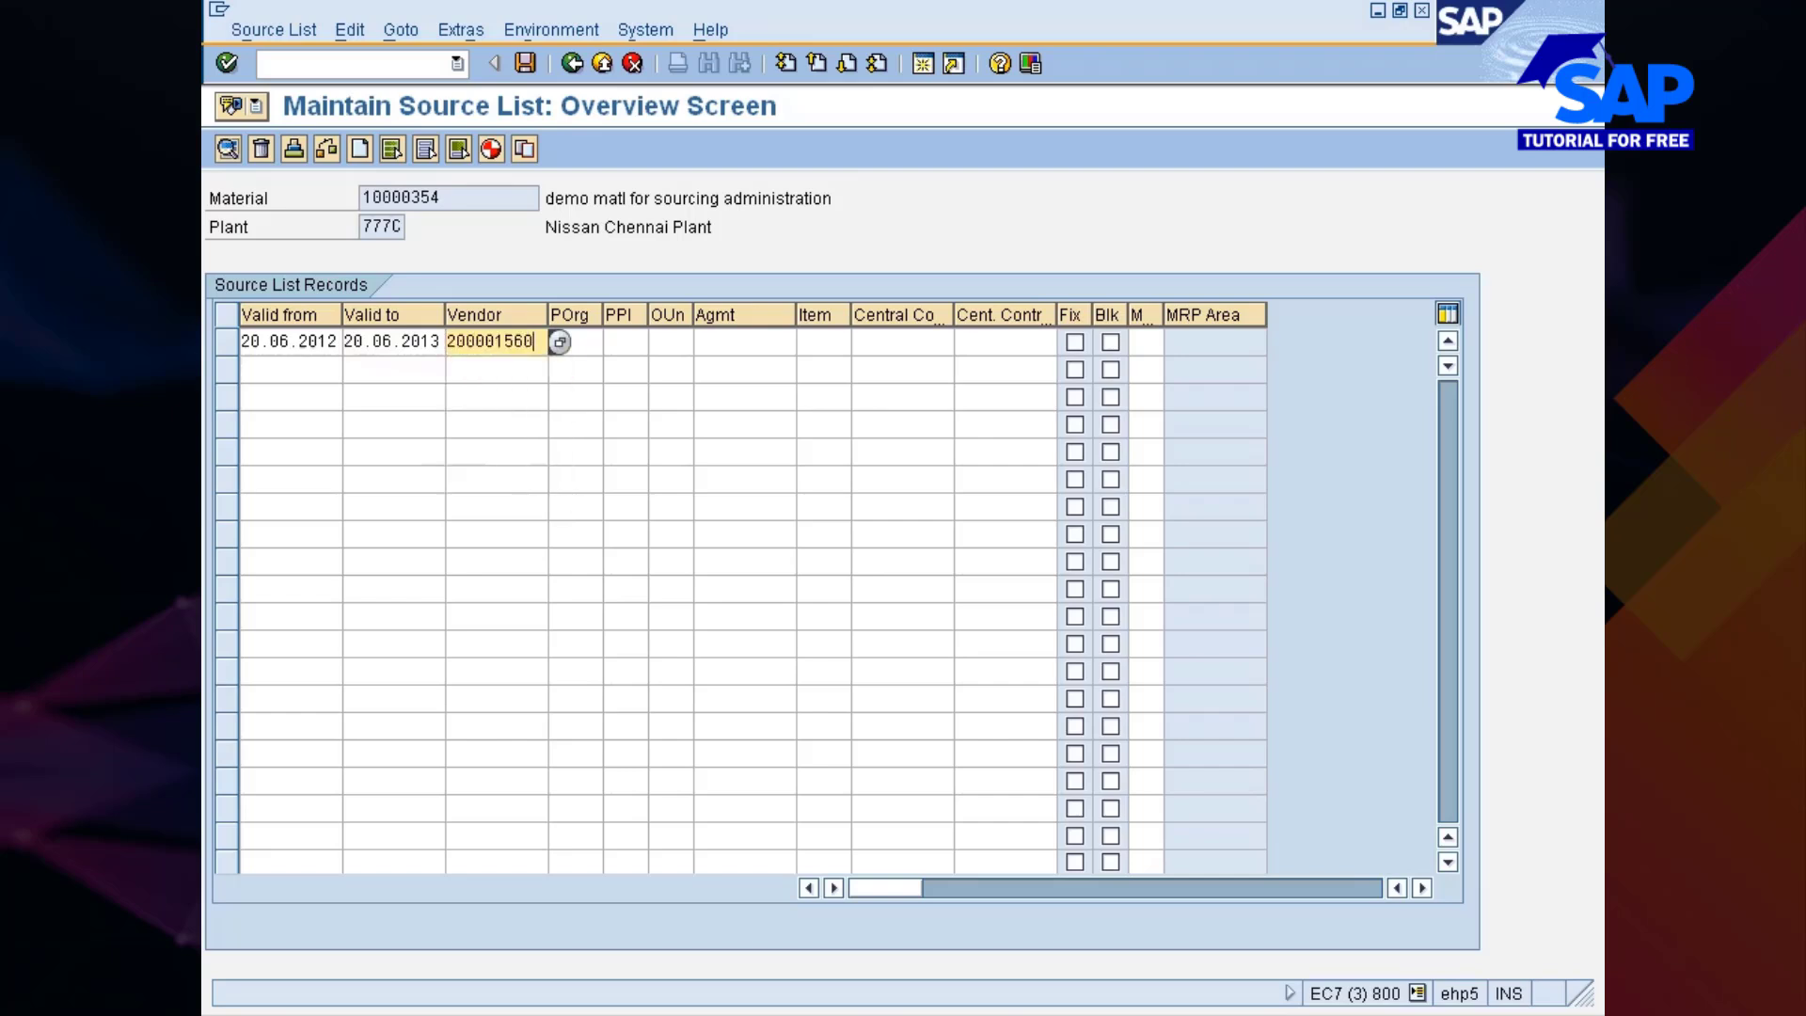
{"action": "key", "text": "Return"}
{"action": "left_click", "coordinate": [548, 350]}
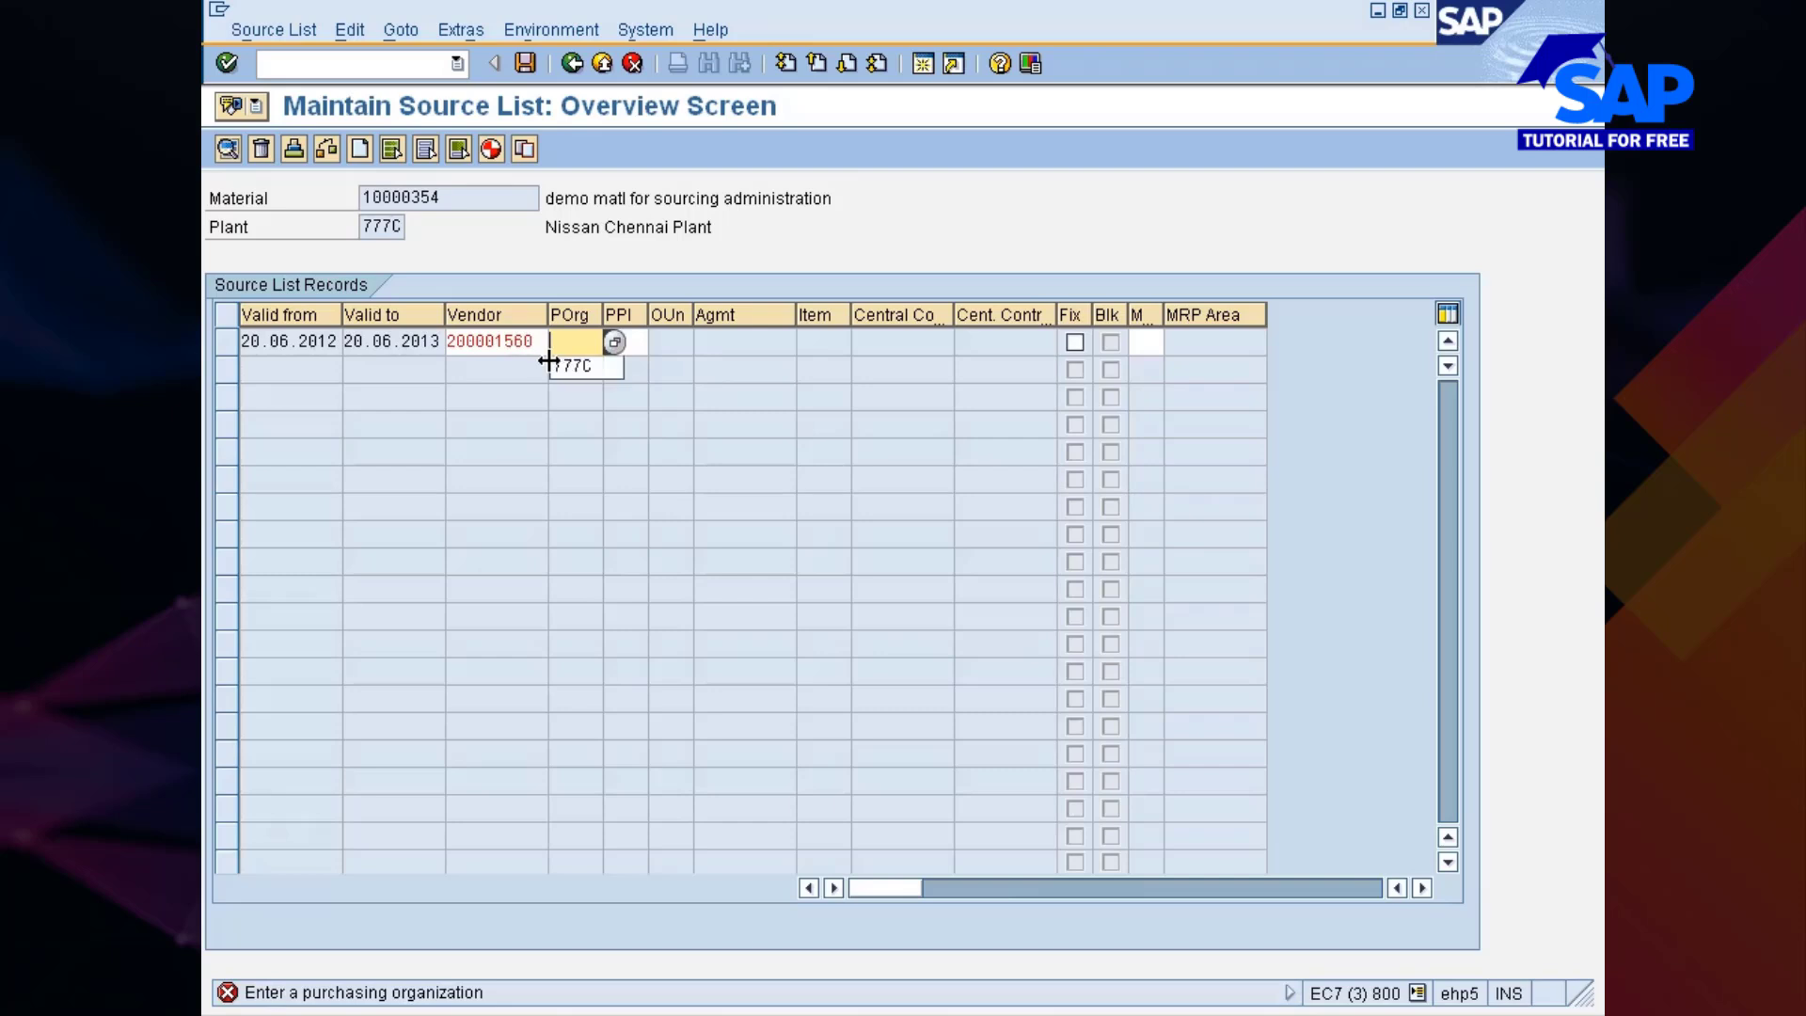
{"action": "left_click", "coordinate": [567, 365]}
{"action": "key", "text": "Return"}
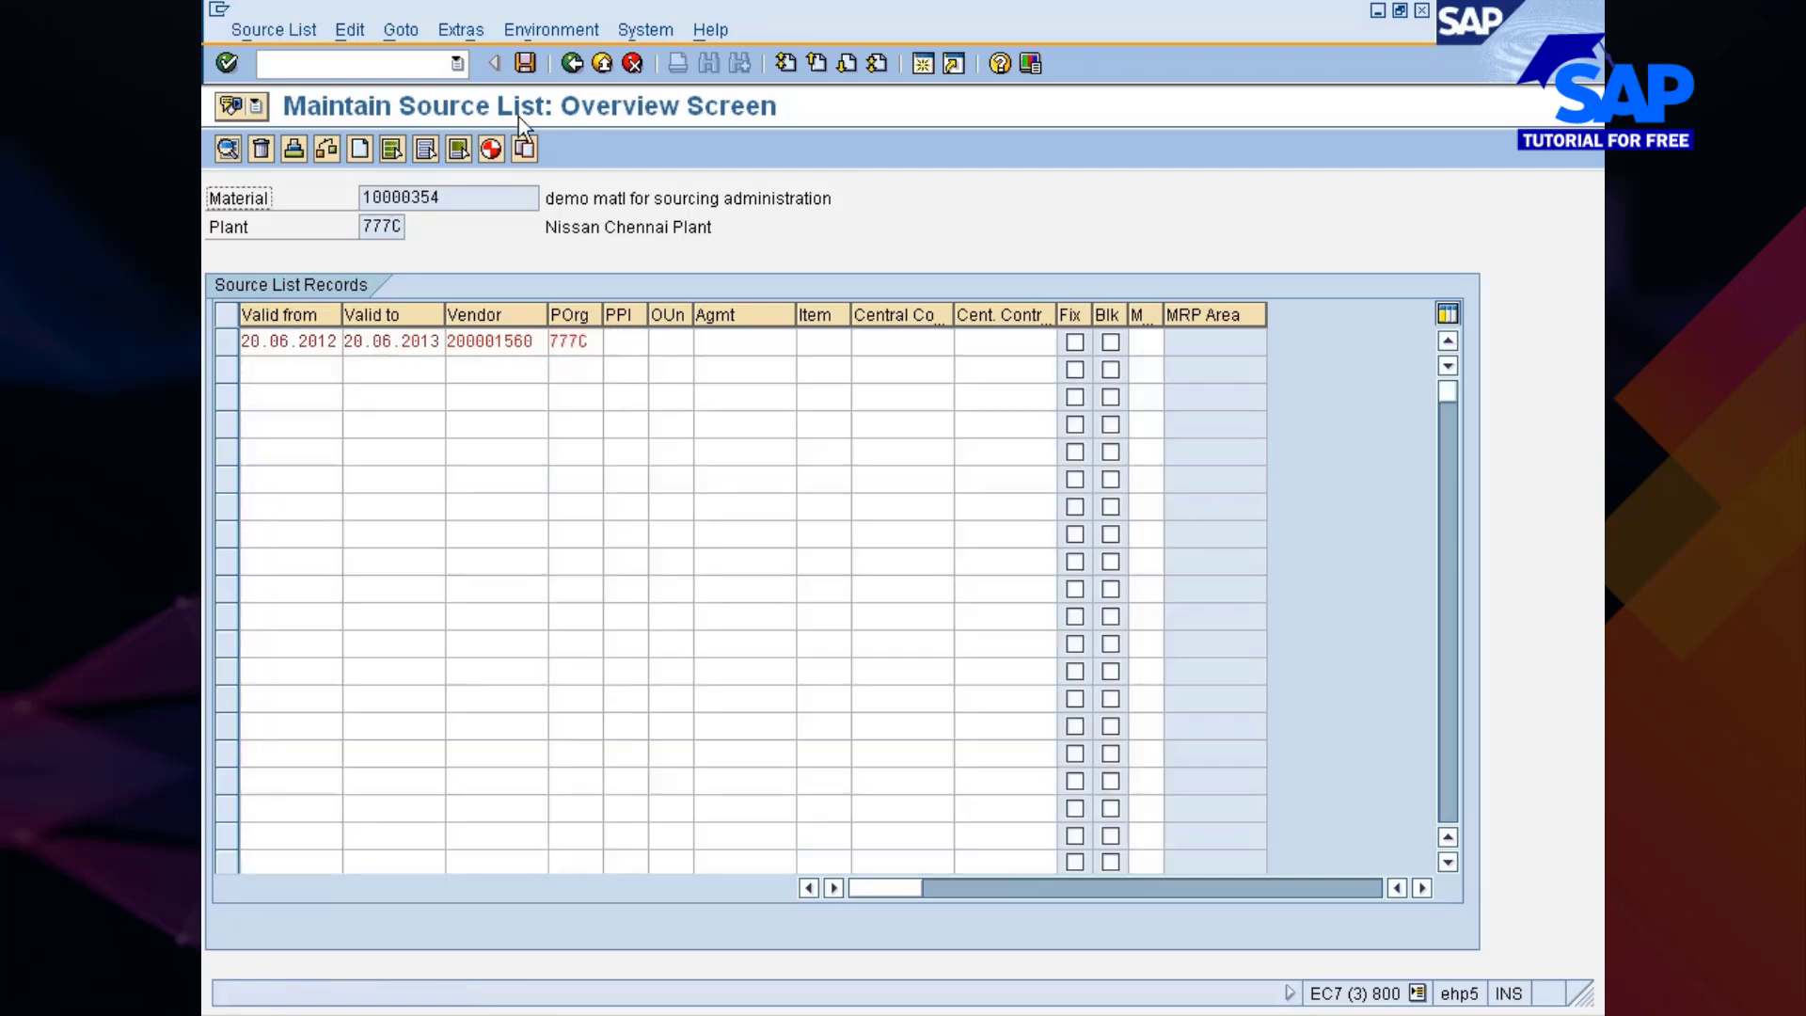
{"action": "left_click", "coordinate": [523, 63]}
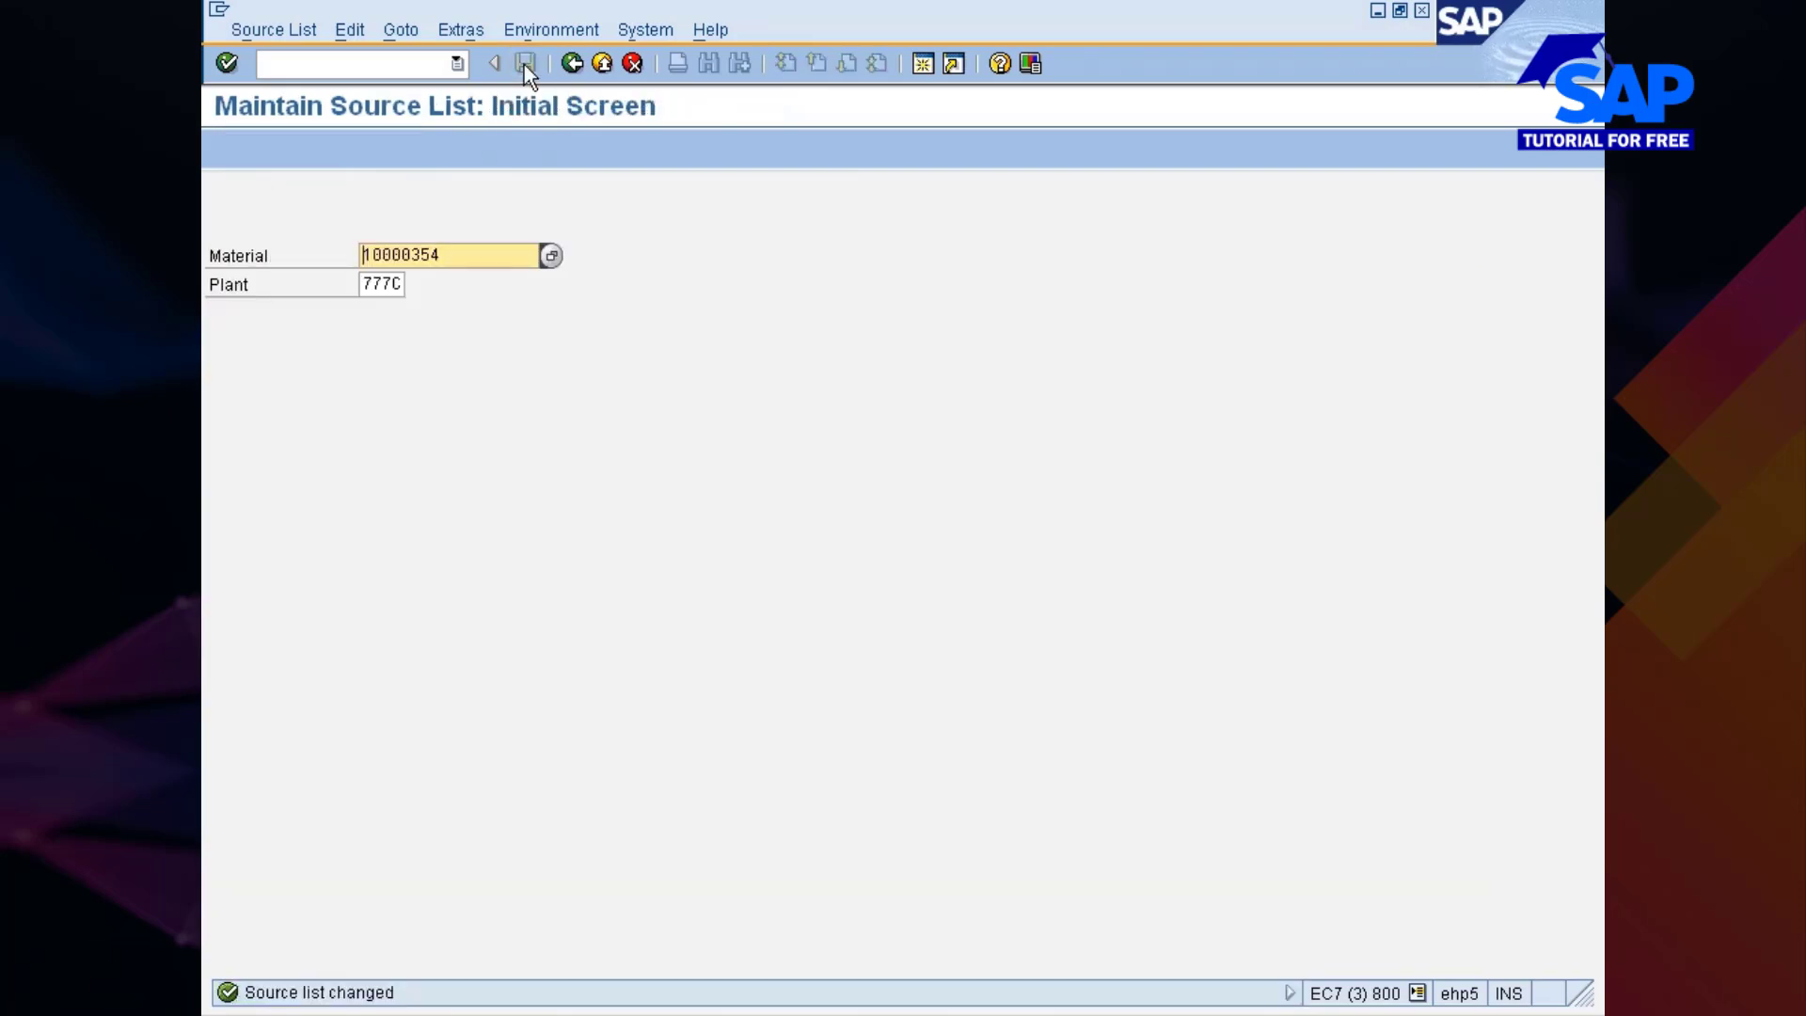
Reopen the source list for material 10000354 in plant 777C to check its record, and return to the SAP menu
{"action": "key", "text": "Return"}
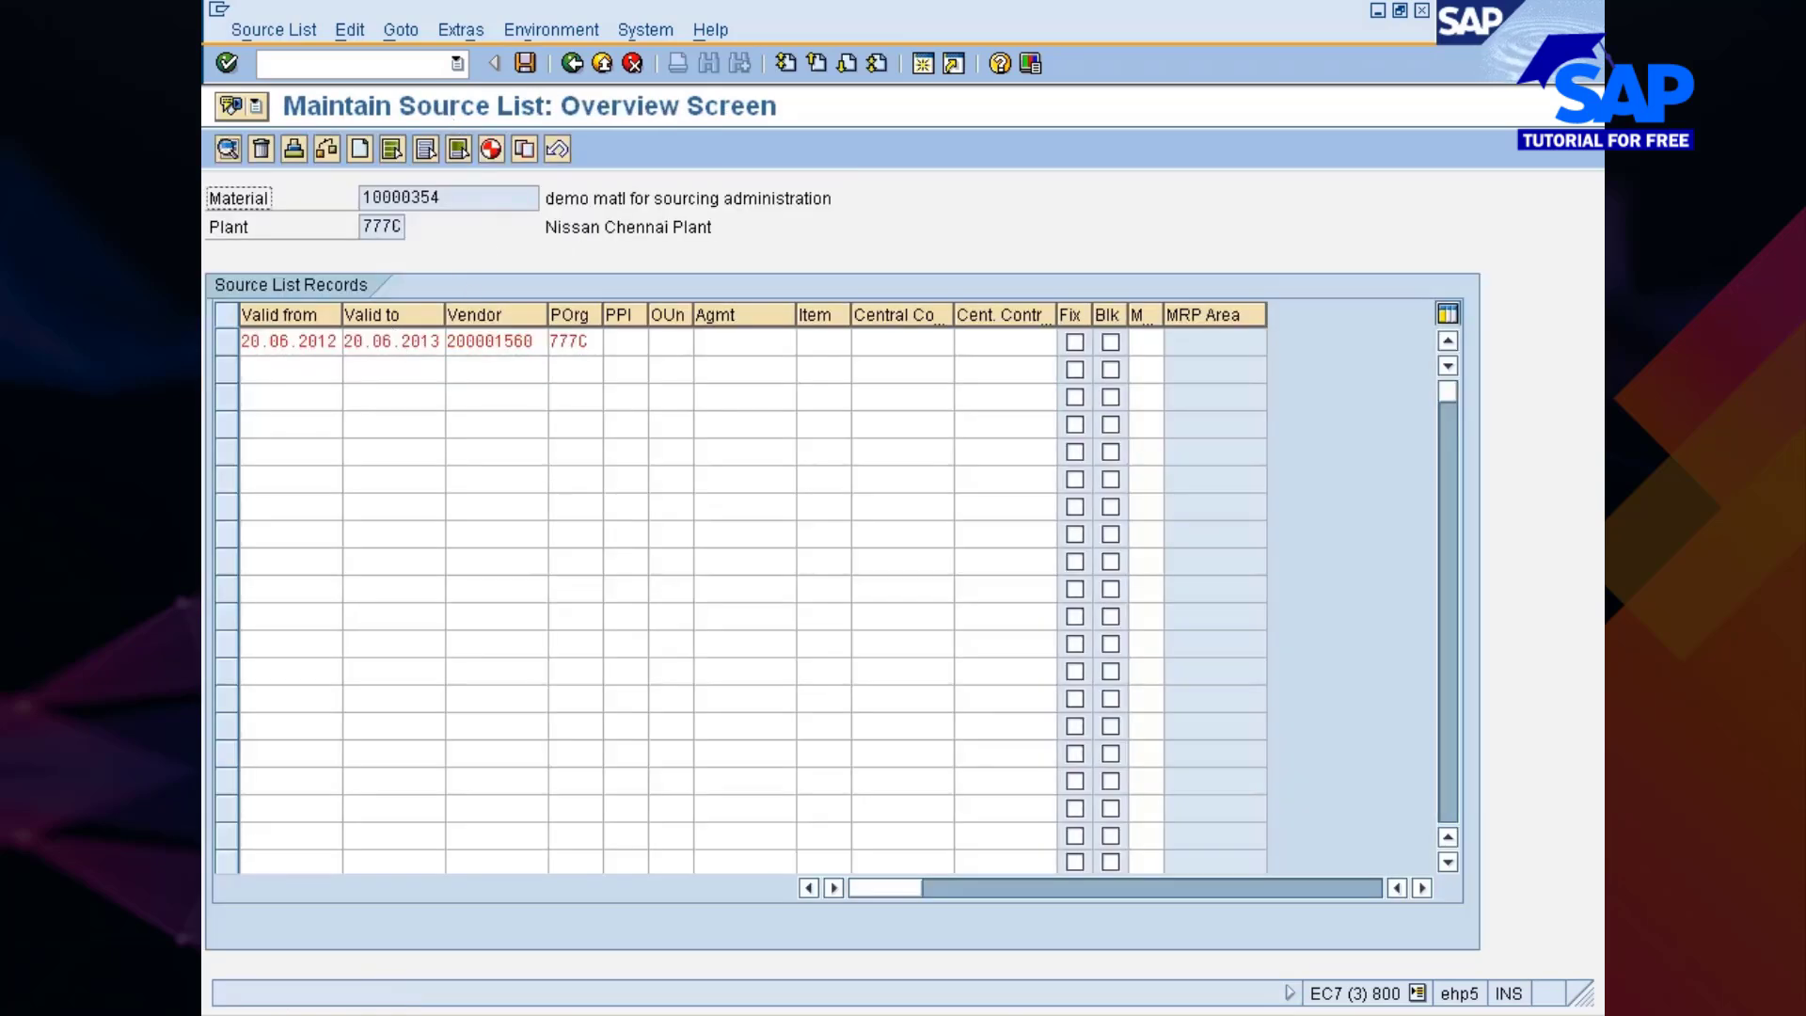
{"action": "left_click", "coordinate": [571, 63]}
{"action": "left_click", "coordinate": [571, 63]}
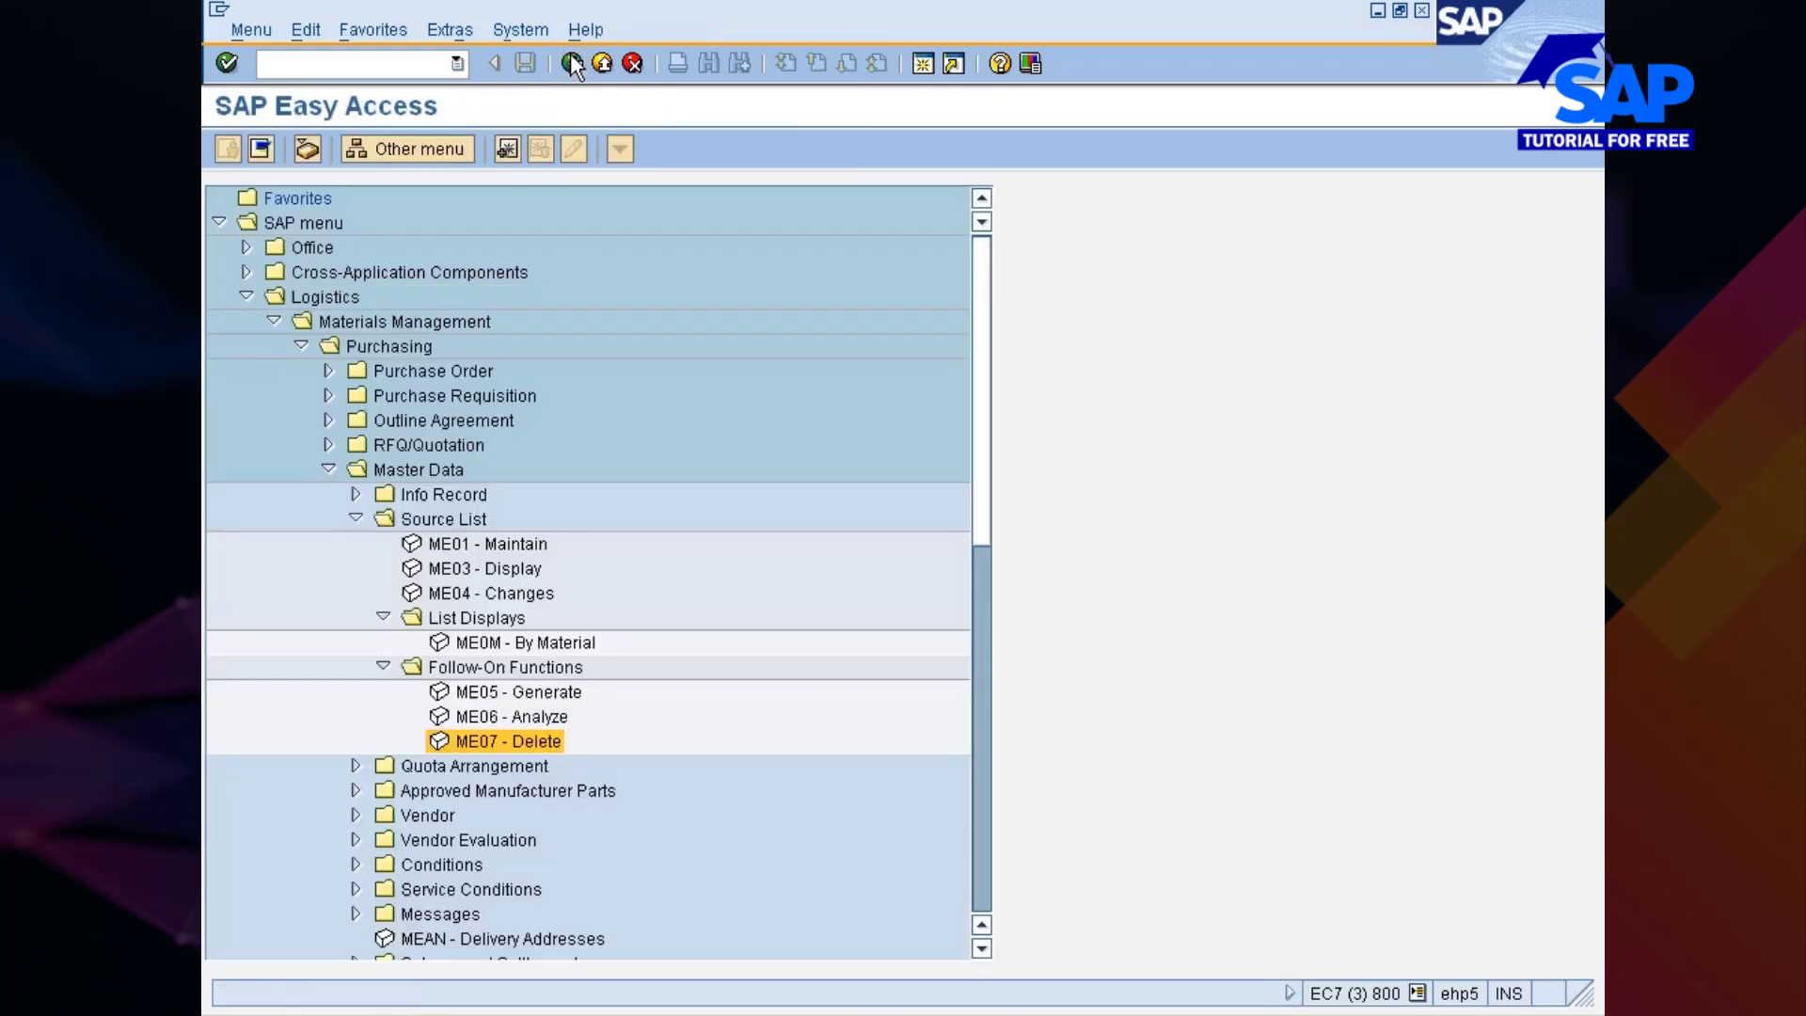
Open the ME07 source list deletion for material 10000354 with plant 777C and delete all records valid until 20.06.2013
{"action": "double_click", "coordinate": [459, 743]}
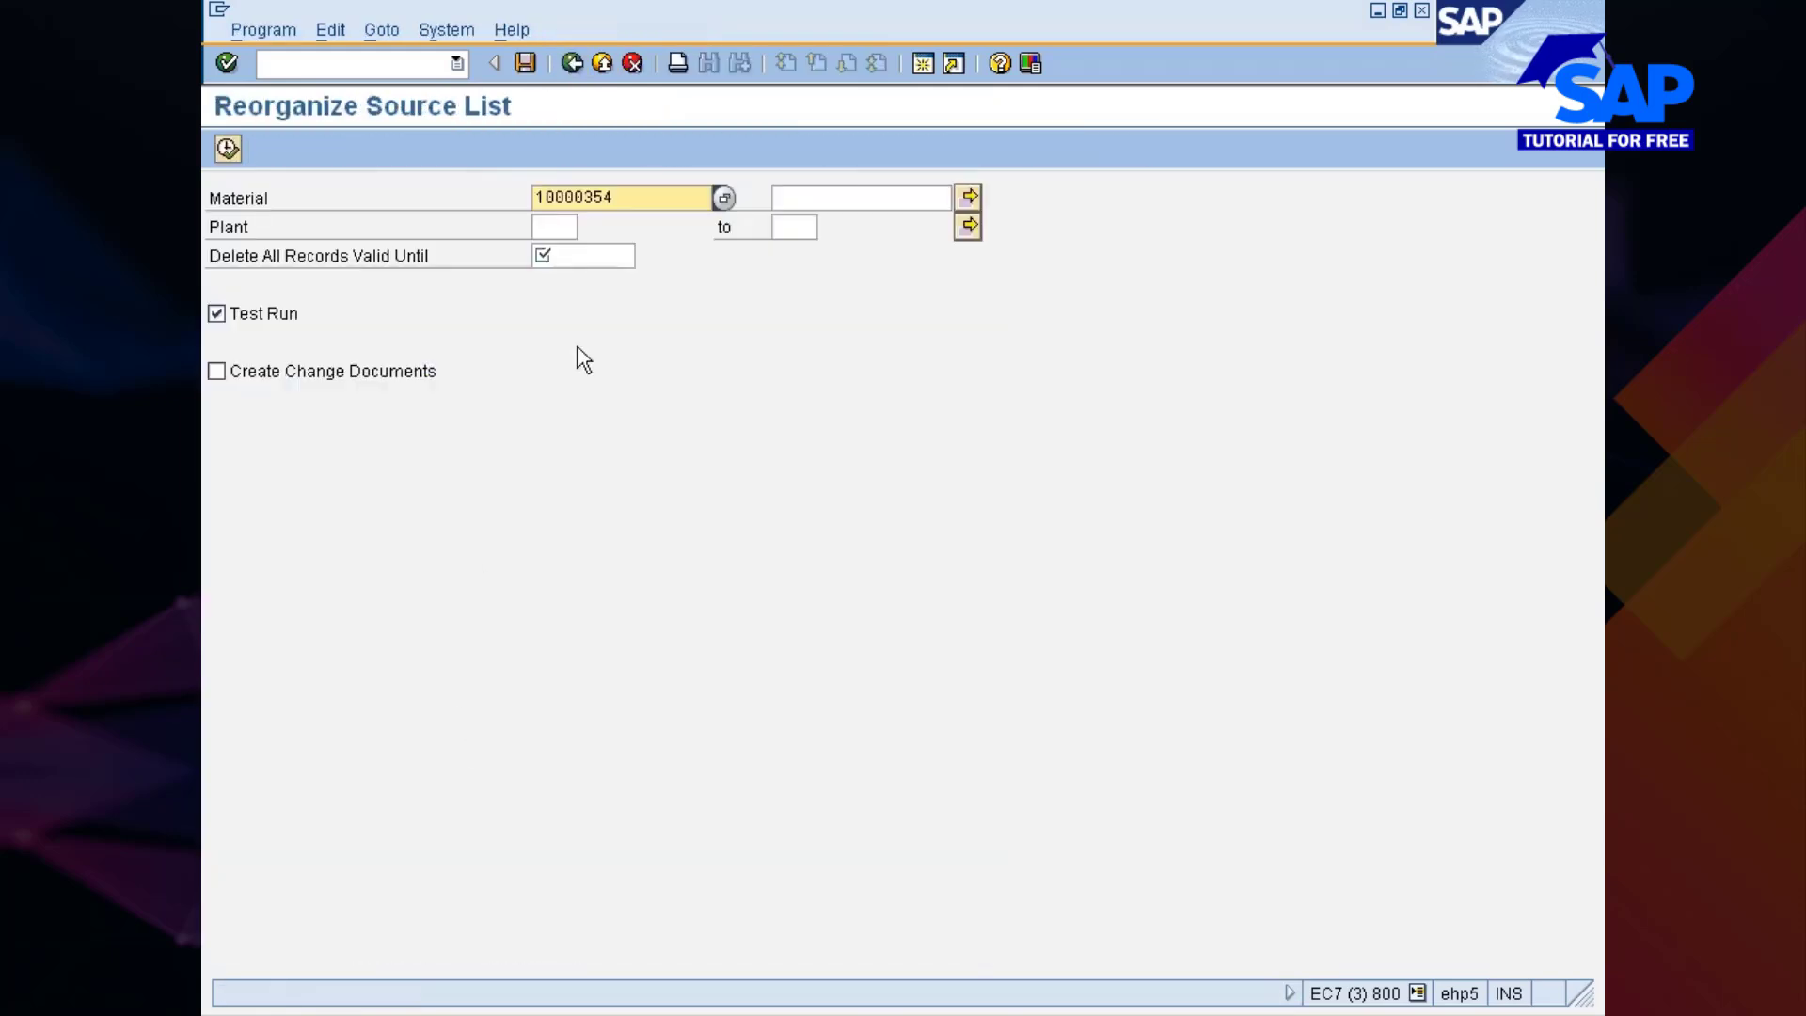
{"action": "left_click", "coordinate": [555, 227]}
{"action": "left_click", "coordinate": [555, 252]}
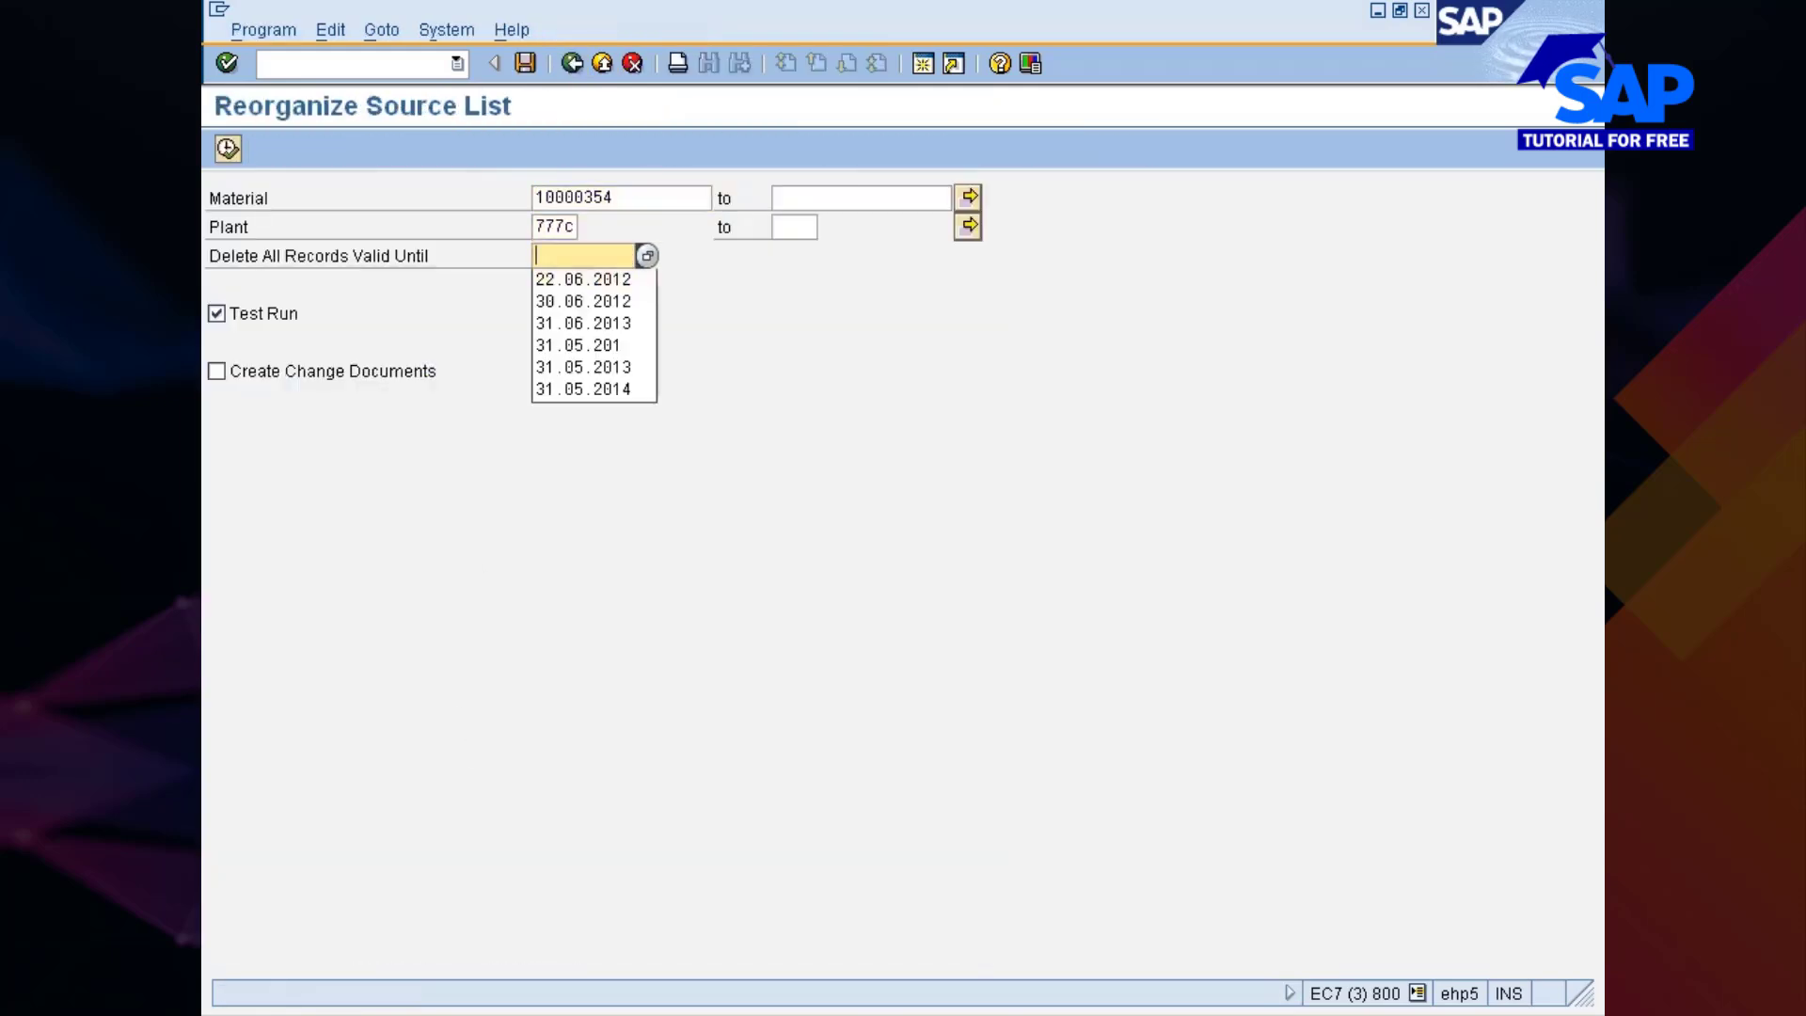
{"action": "left_click", "coordinate": [570, 279]}
{"action": "type", "text": "3"}
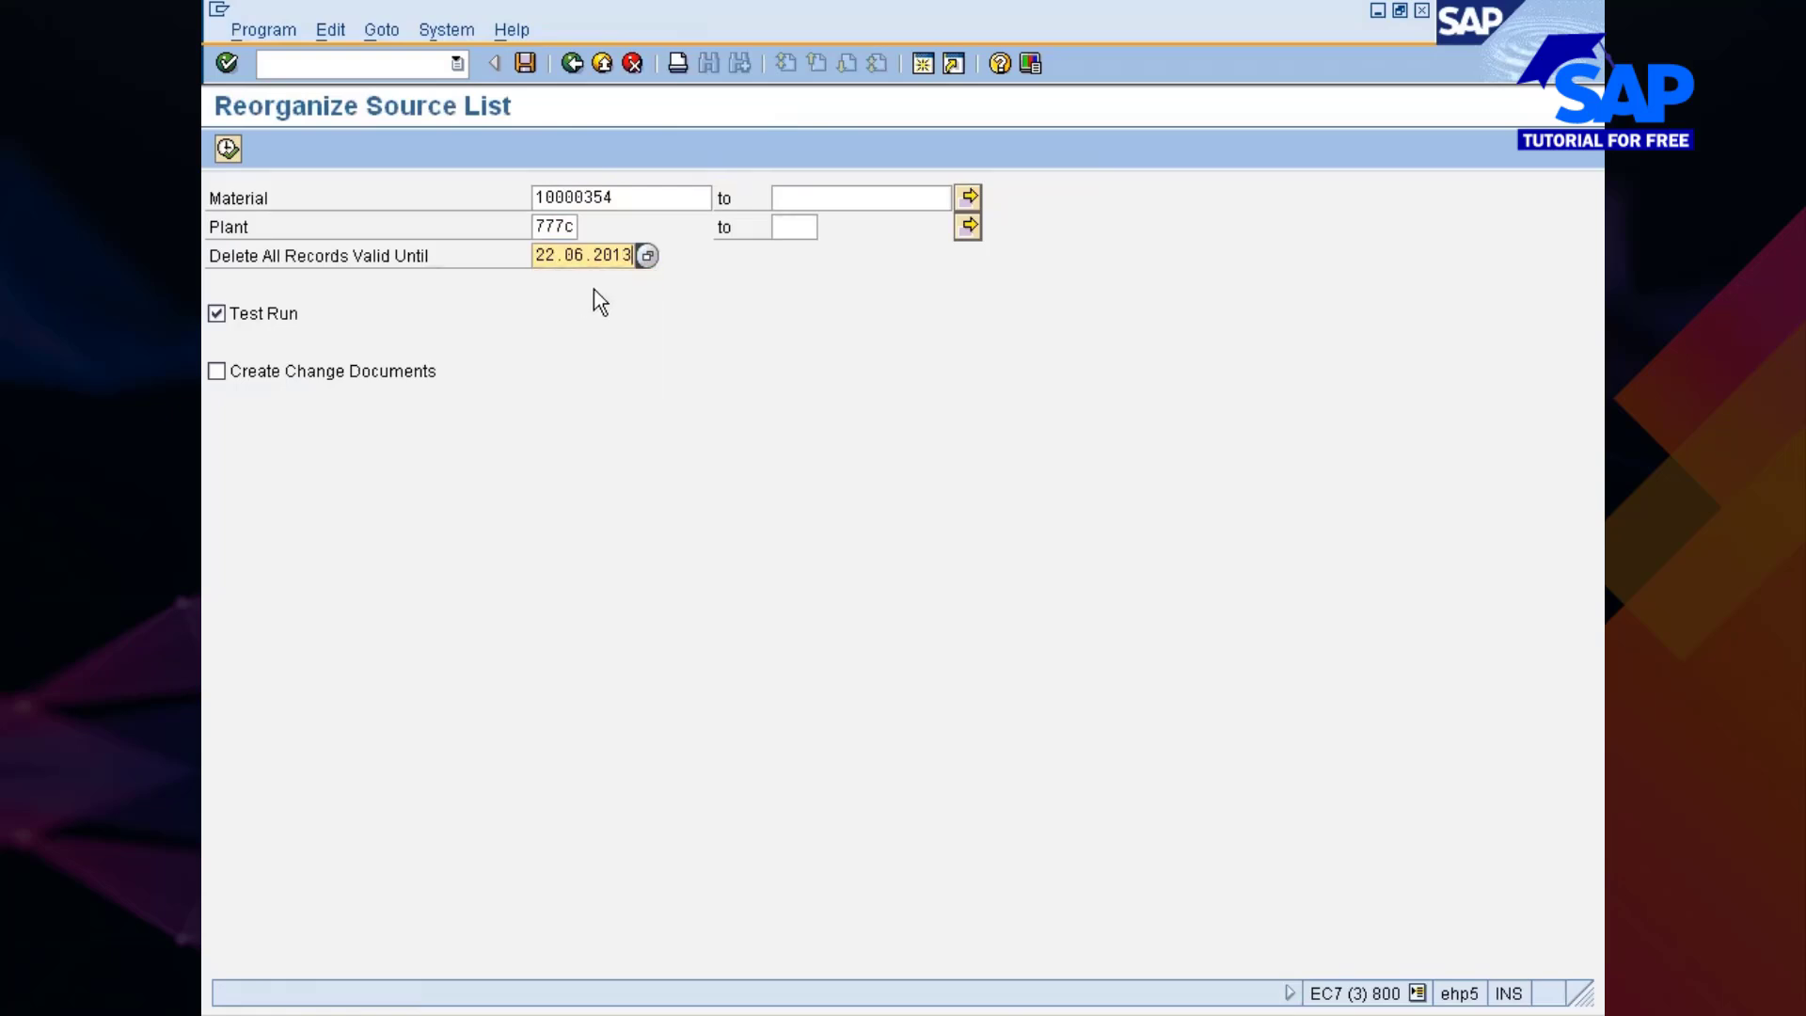
{"action": "left_click", "coordinate": [554, 256]}
{"action": "key", "text": "BackSpace"}
{"action": "type", "text": "0"}
Execute the source list reorganization with Test Run disabled and Create Change Documents enabled
{"action": "left_click", "coordinate": [263, 320]}
{"action": "left_click", "coordinate": [246, 371]}
{"action": "left_click", "coordinate": [228, 149]}
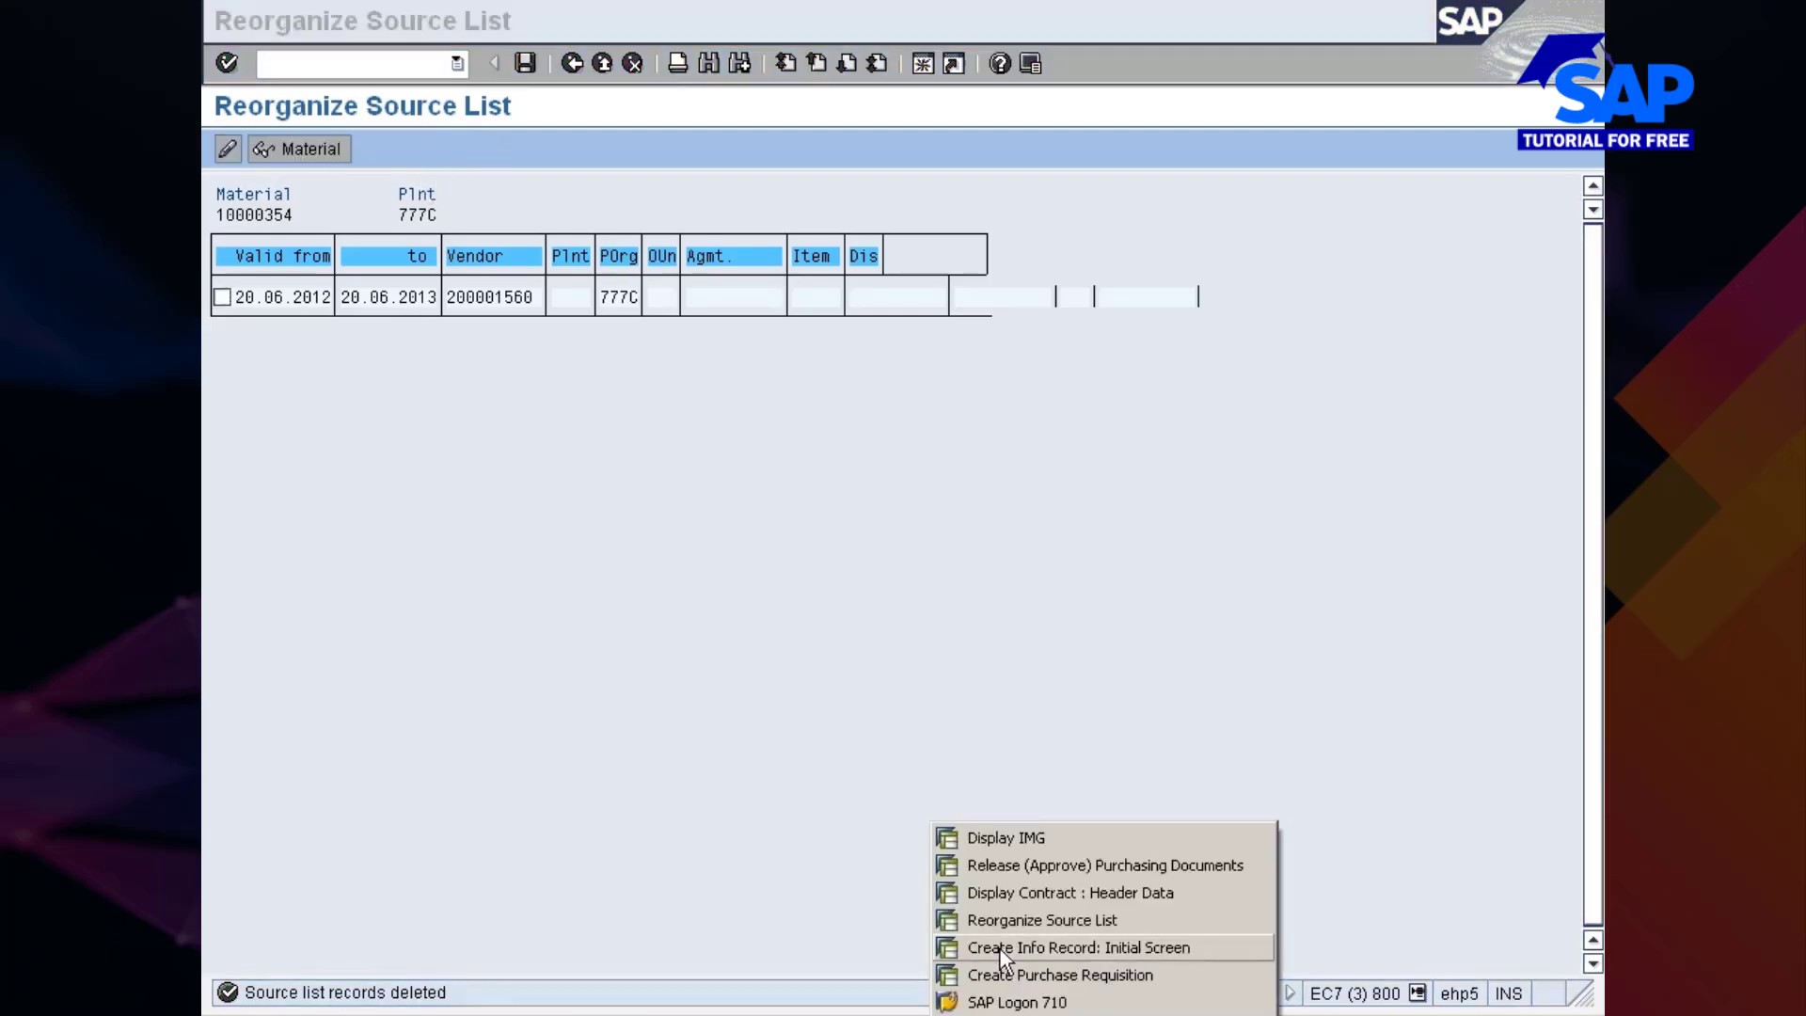
{"action": "left_click", "coordinate": [983, 973]}
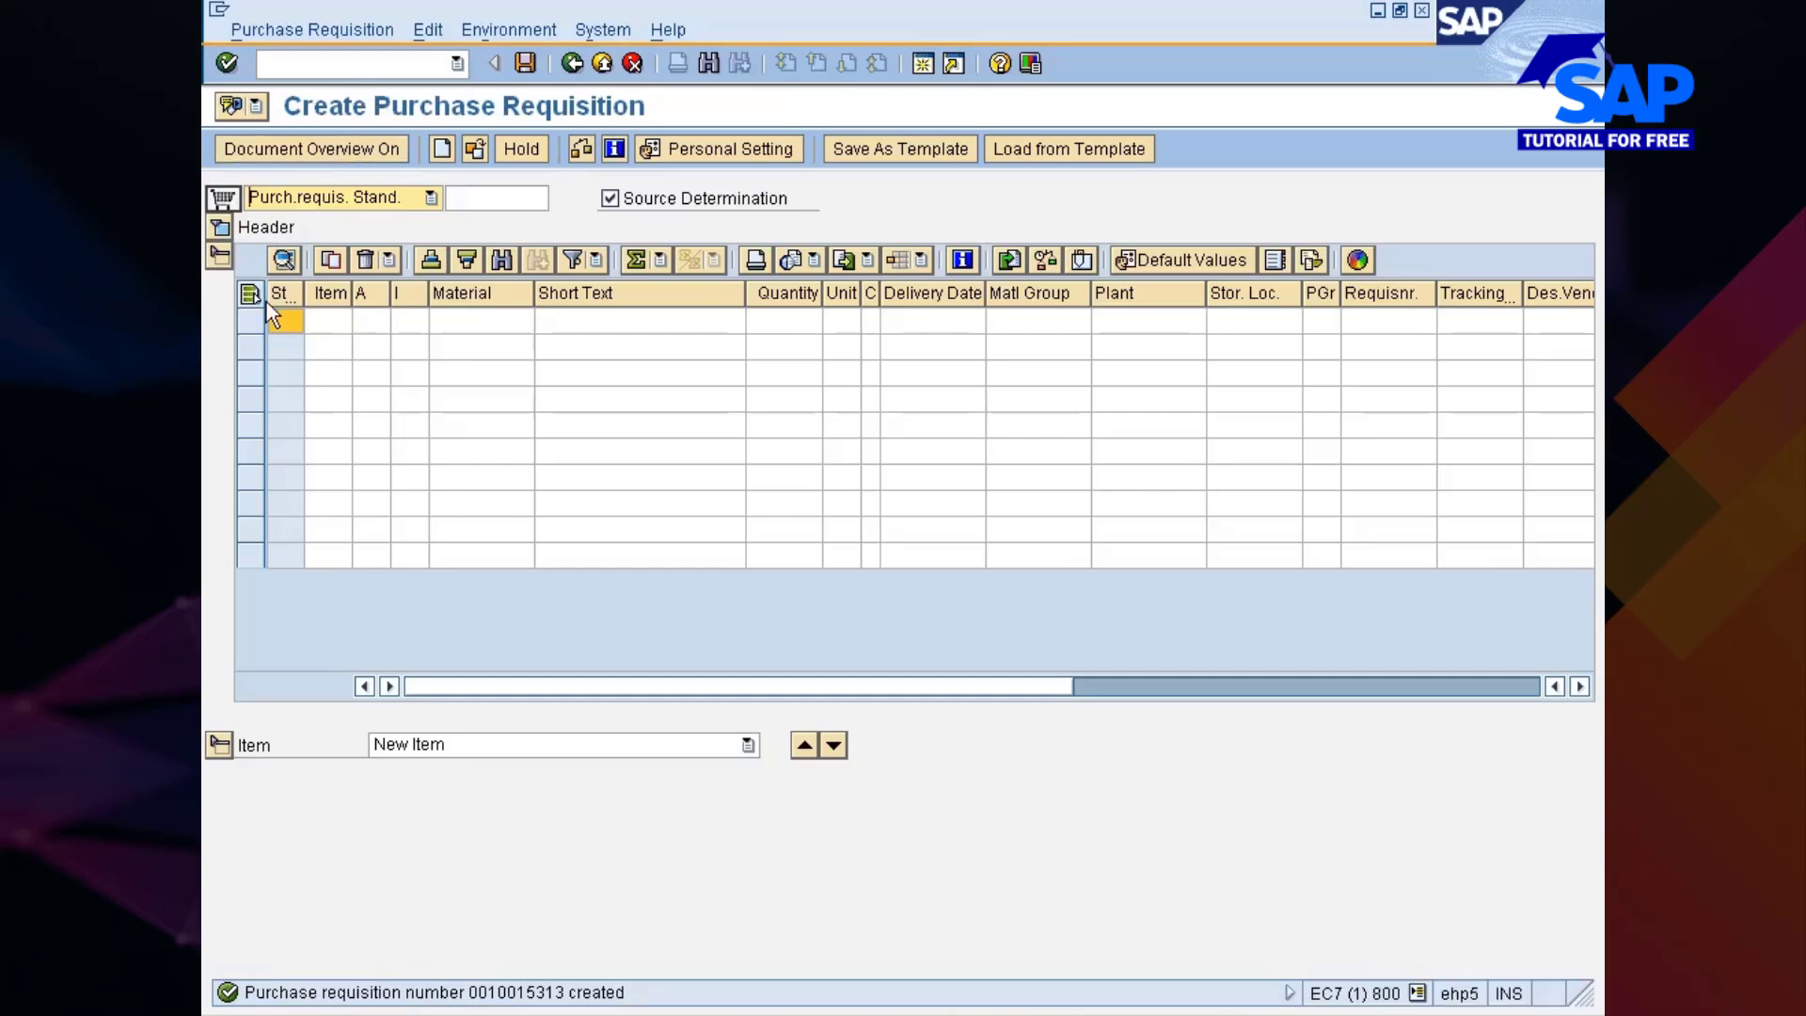
{"action": "left_click", "coordinate": [305, 65]}
{"action": "type", "text": "/nme2"}
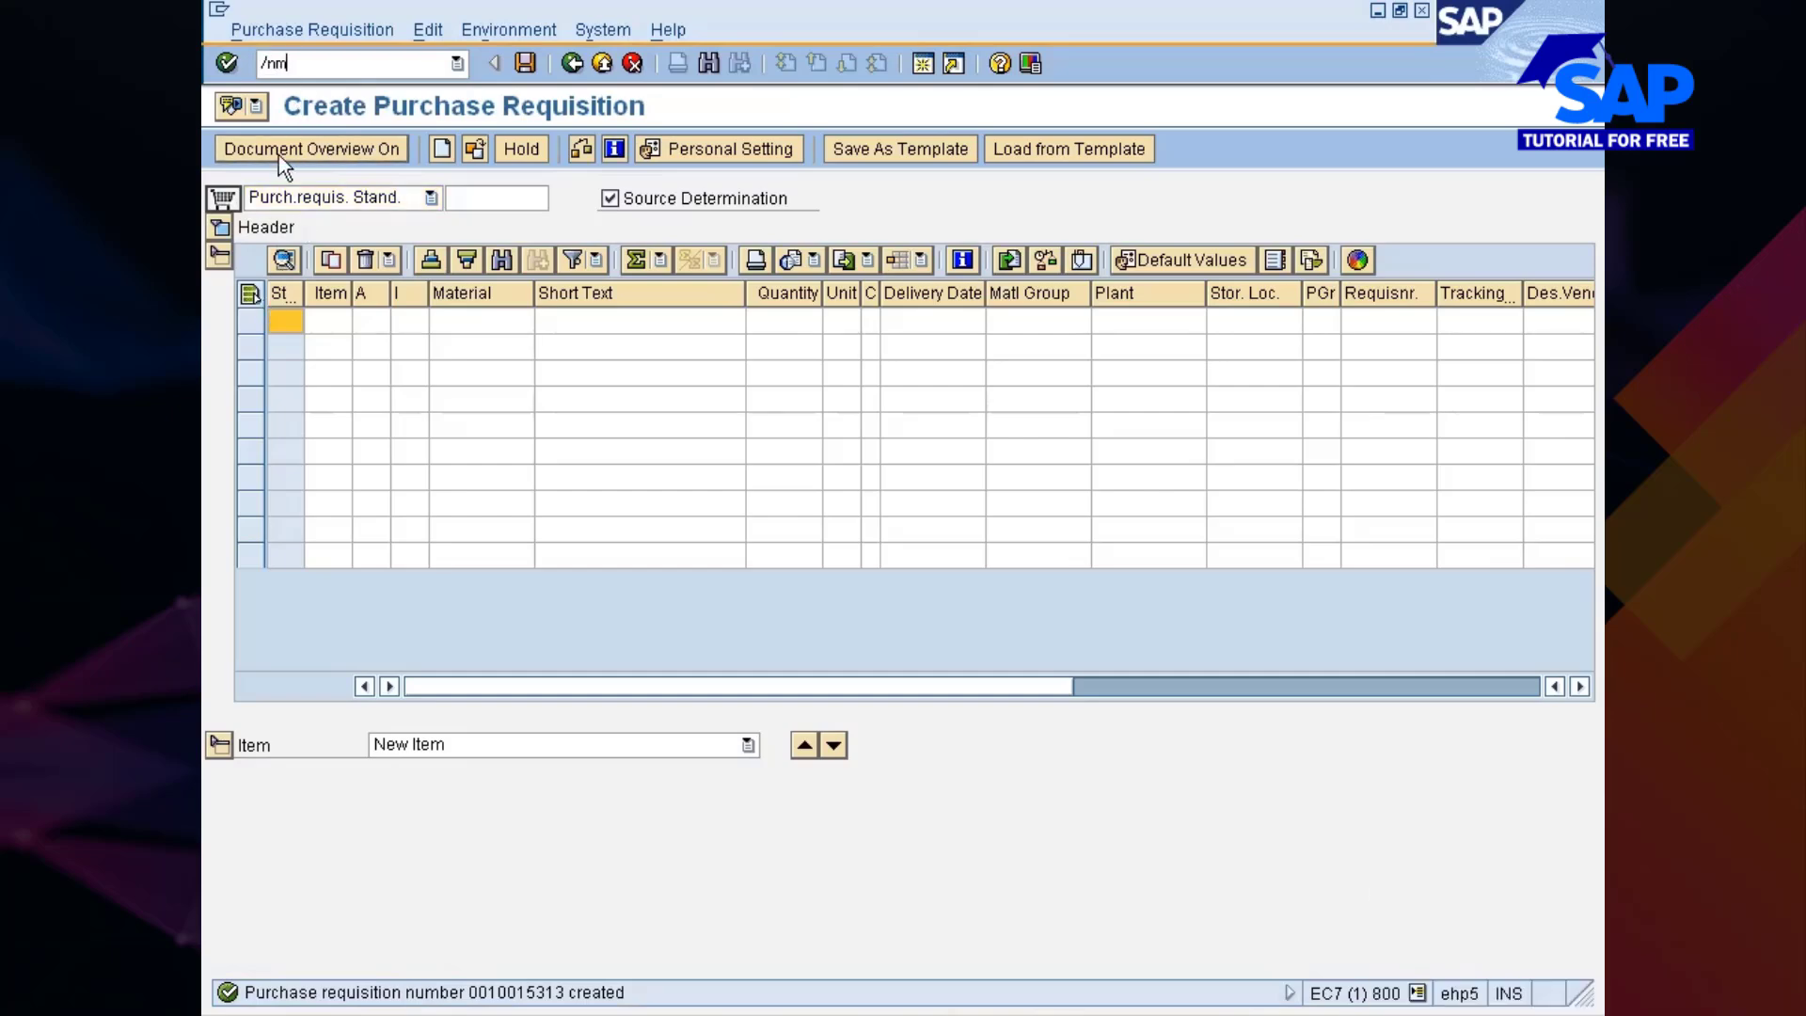
{"action": "type", "text": "3n"}
{"action": "key", "text": "Return"}
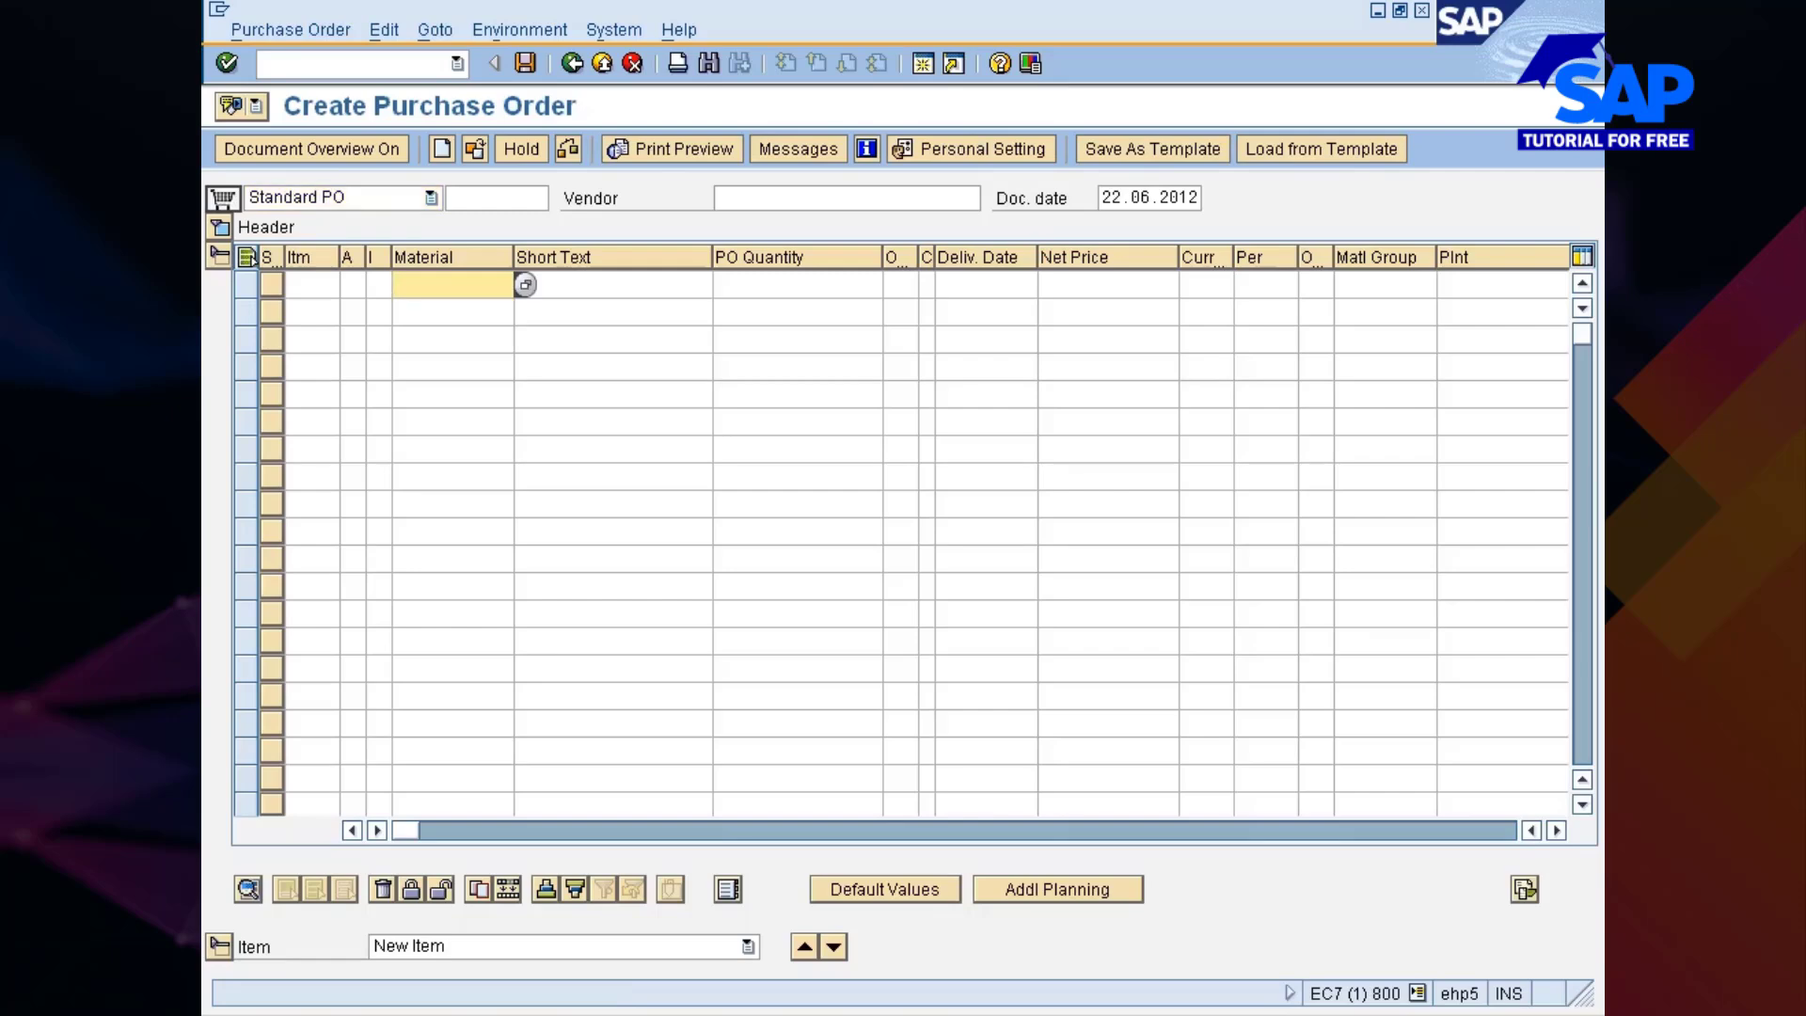
{"action": "key", "text": "alt+Tab"}
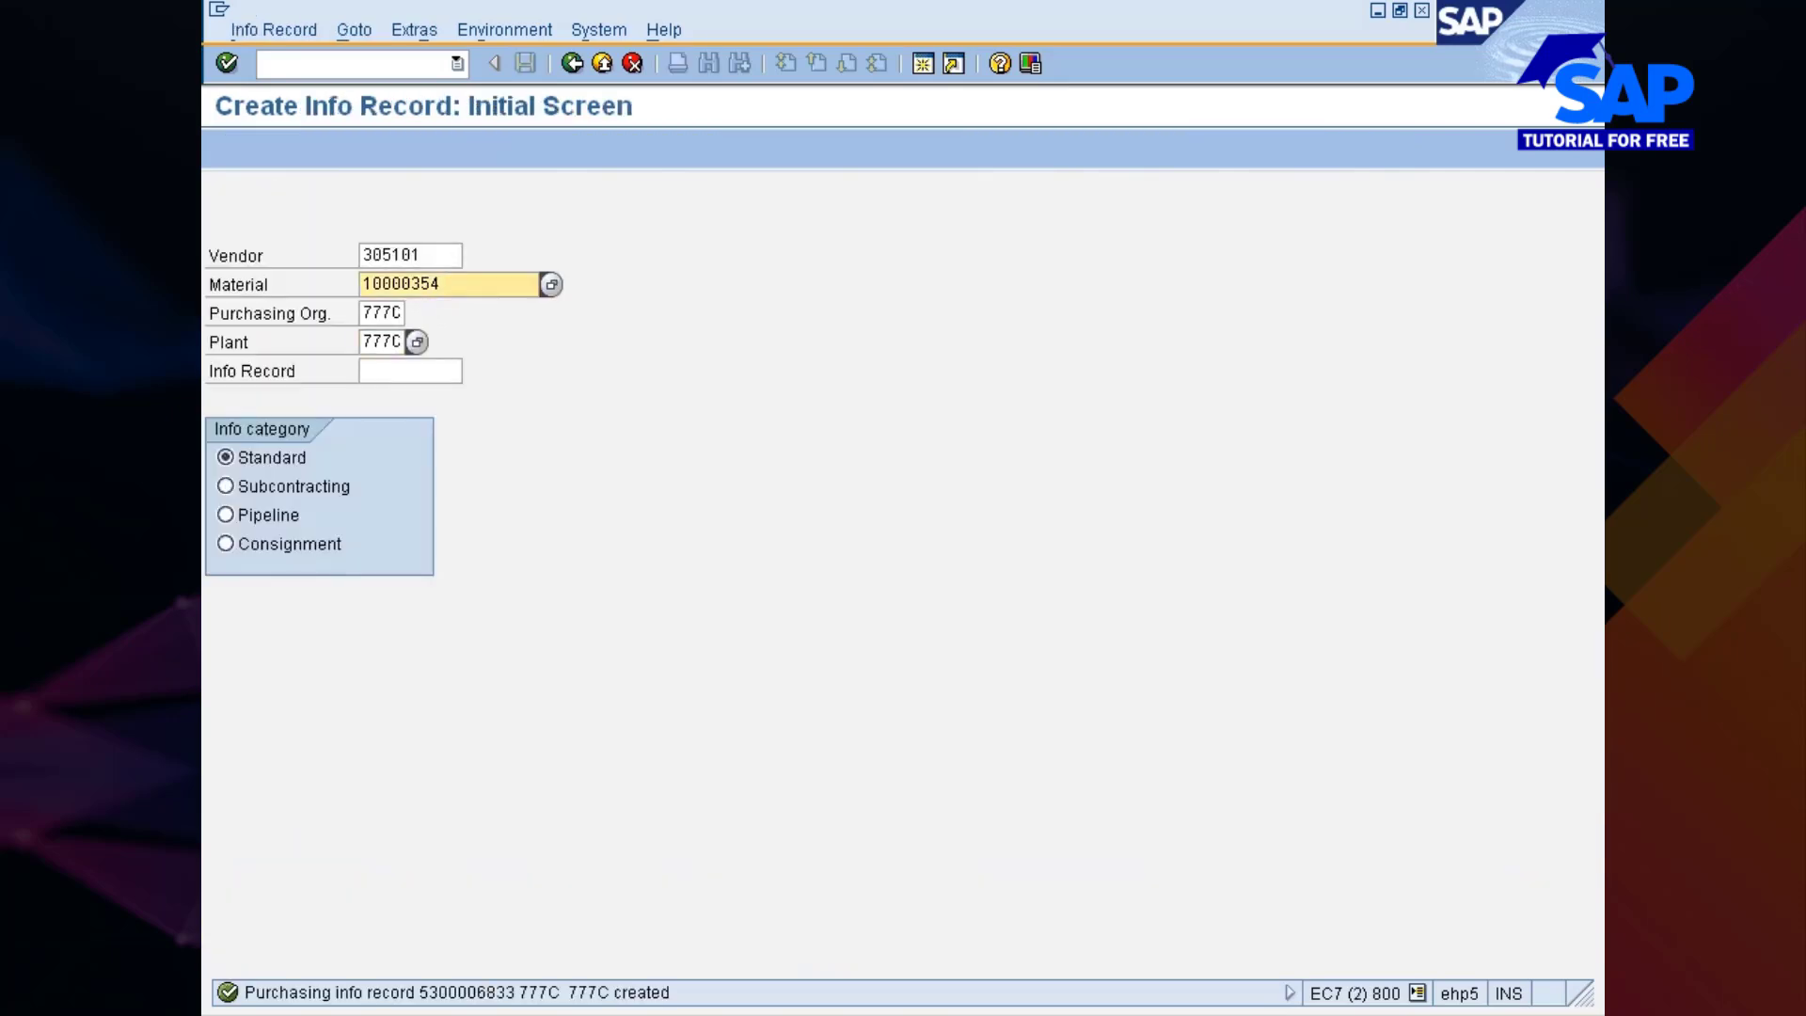
{"action": "key", "text": "alt+Tab"}
{"action": "type", "text": "10000354"}
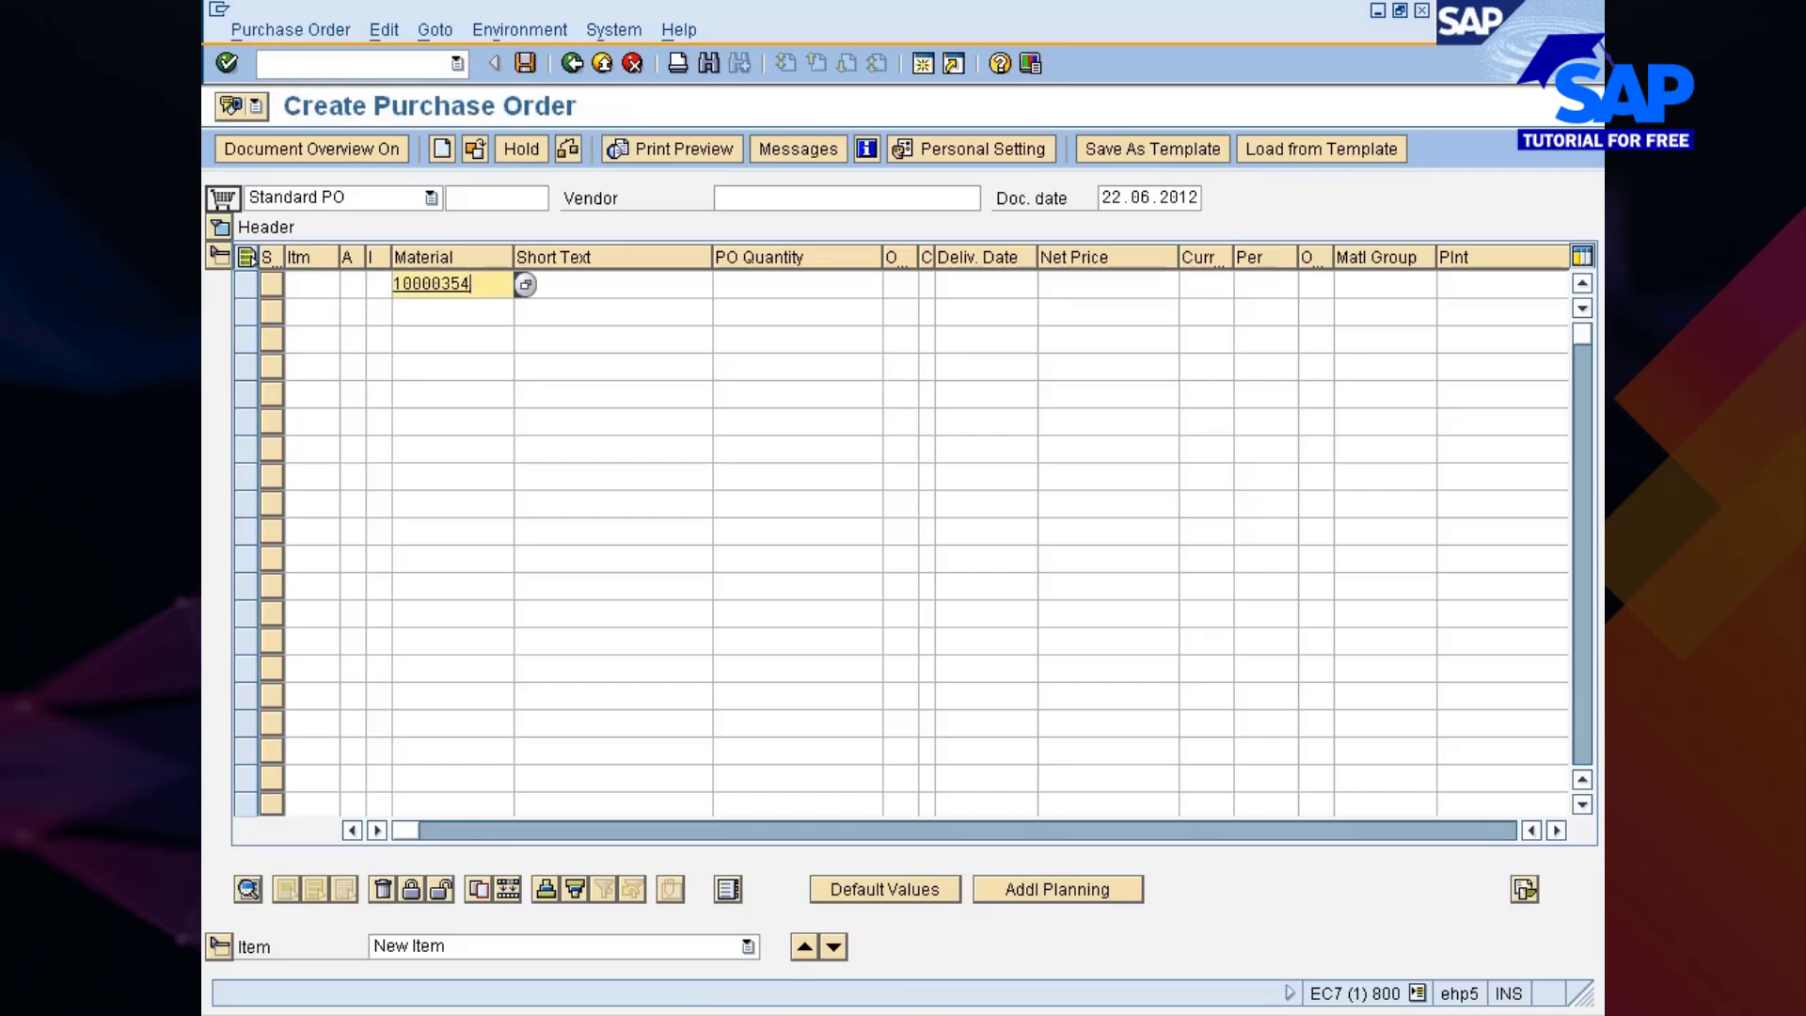
{"action": "key", "text": "Tab"}
{"action": "key", "text": "Tab"}
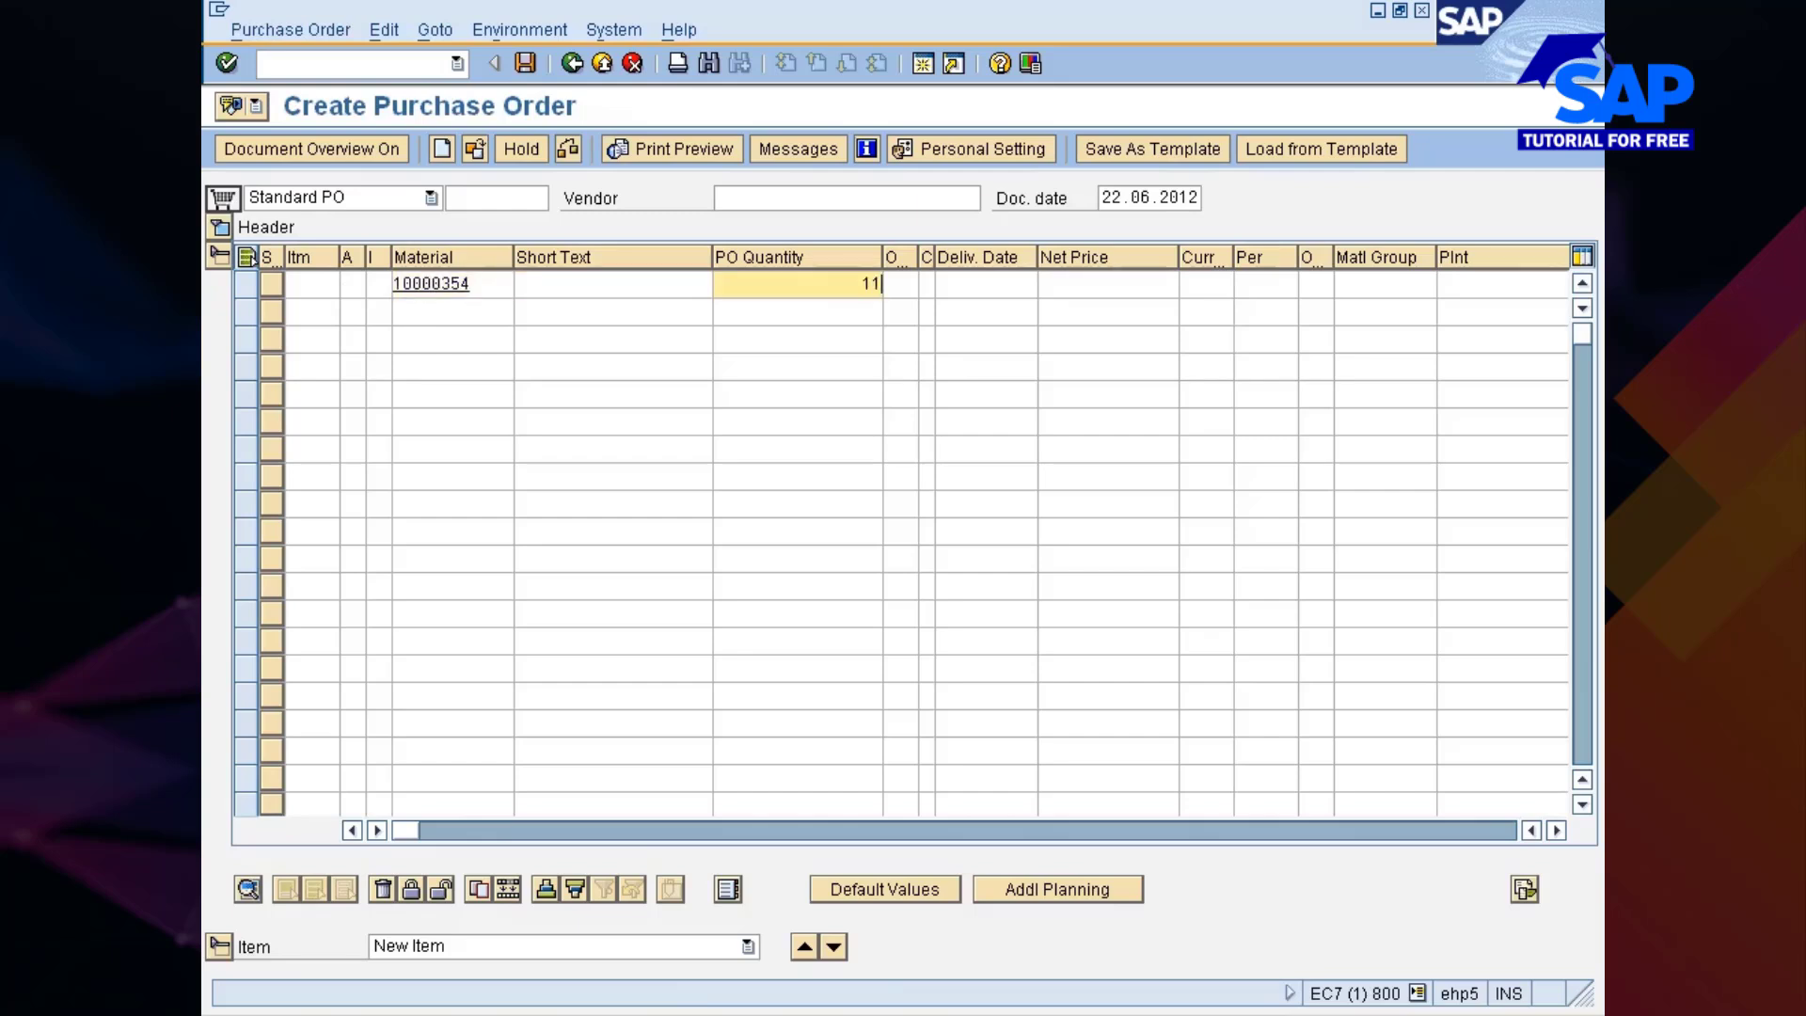
Leave the unfinished purchase order and start transaction ME51N to create a purchase requisition
{"action": "key", "text": "ctrl+slash"}
{"action": "type", "text": "/nme"}
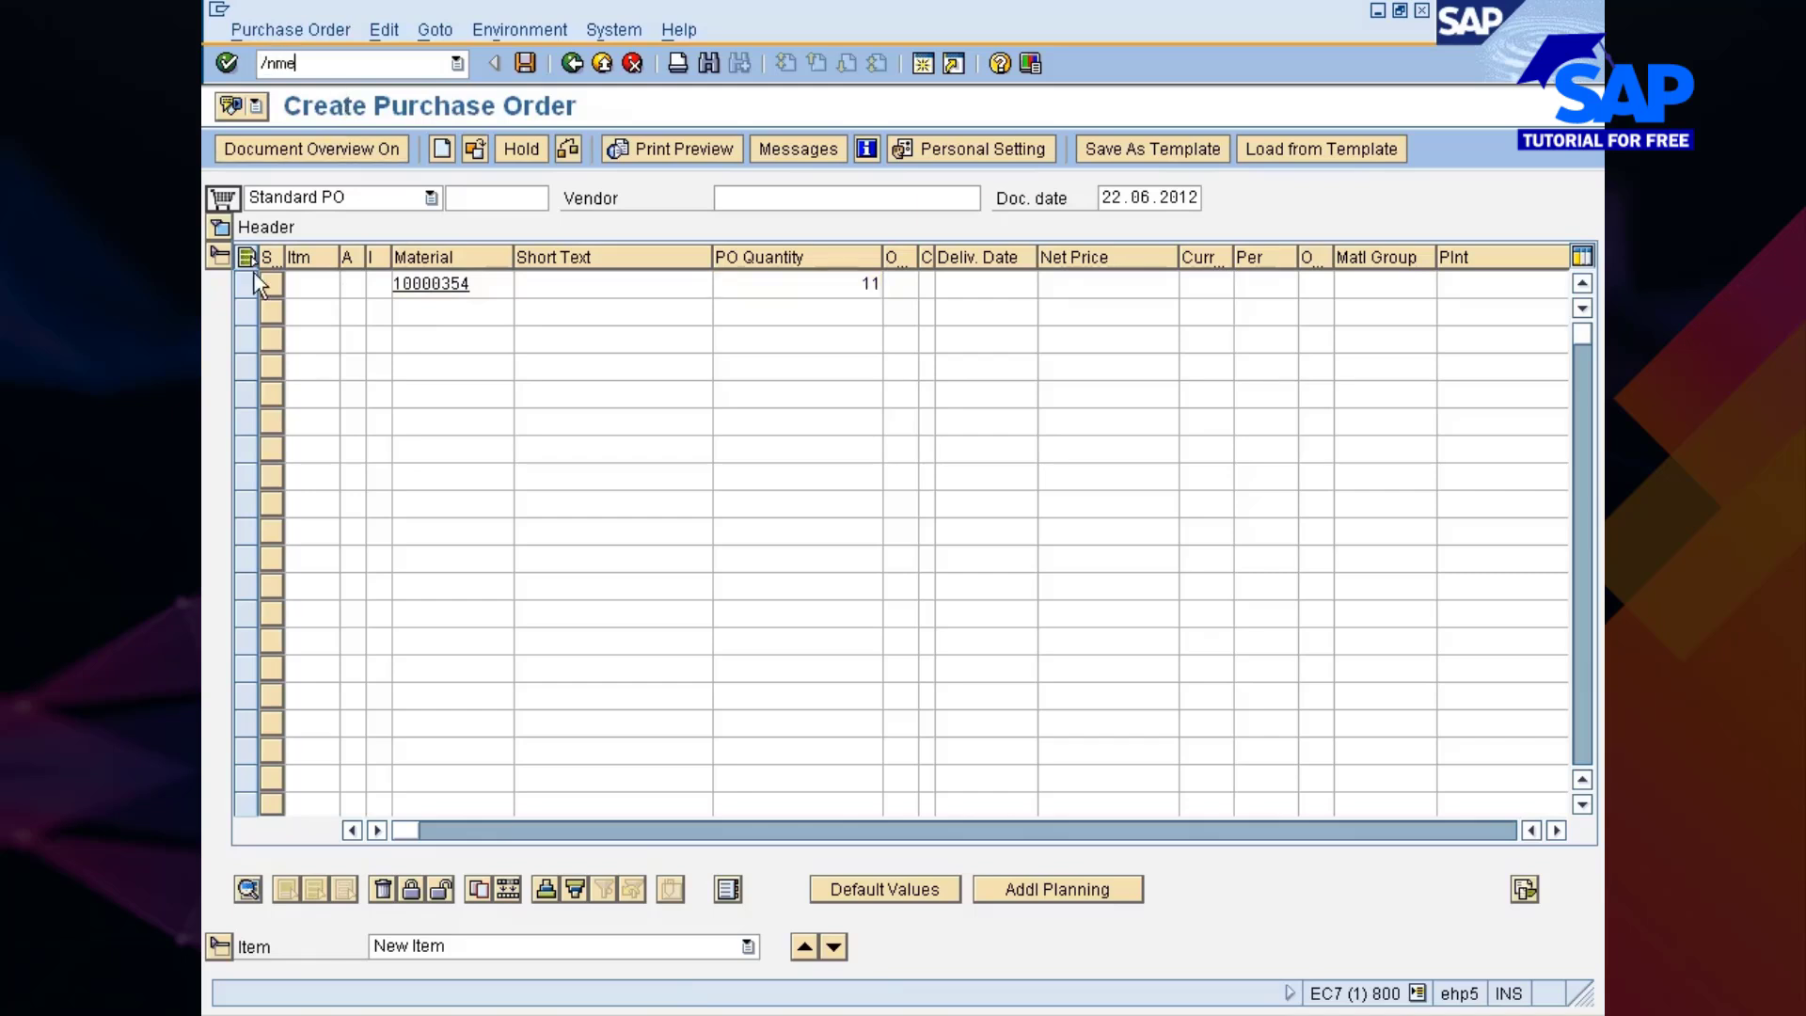
{"action": "type", "text": "51n"}
{"action": "key", "text": "Return"}
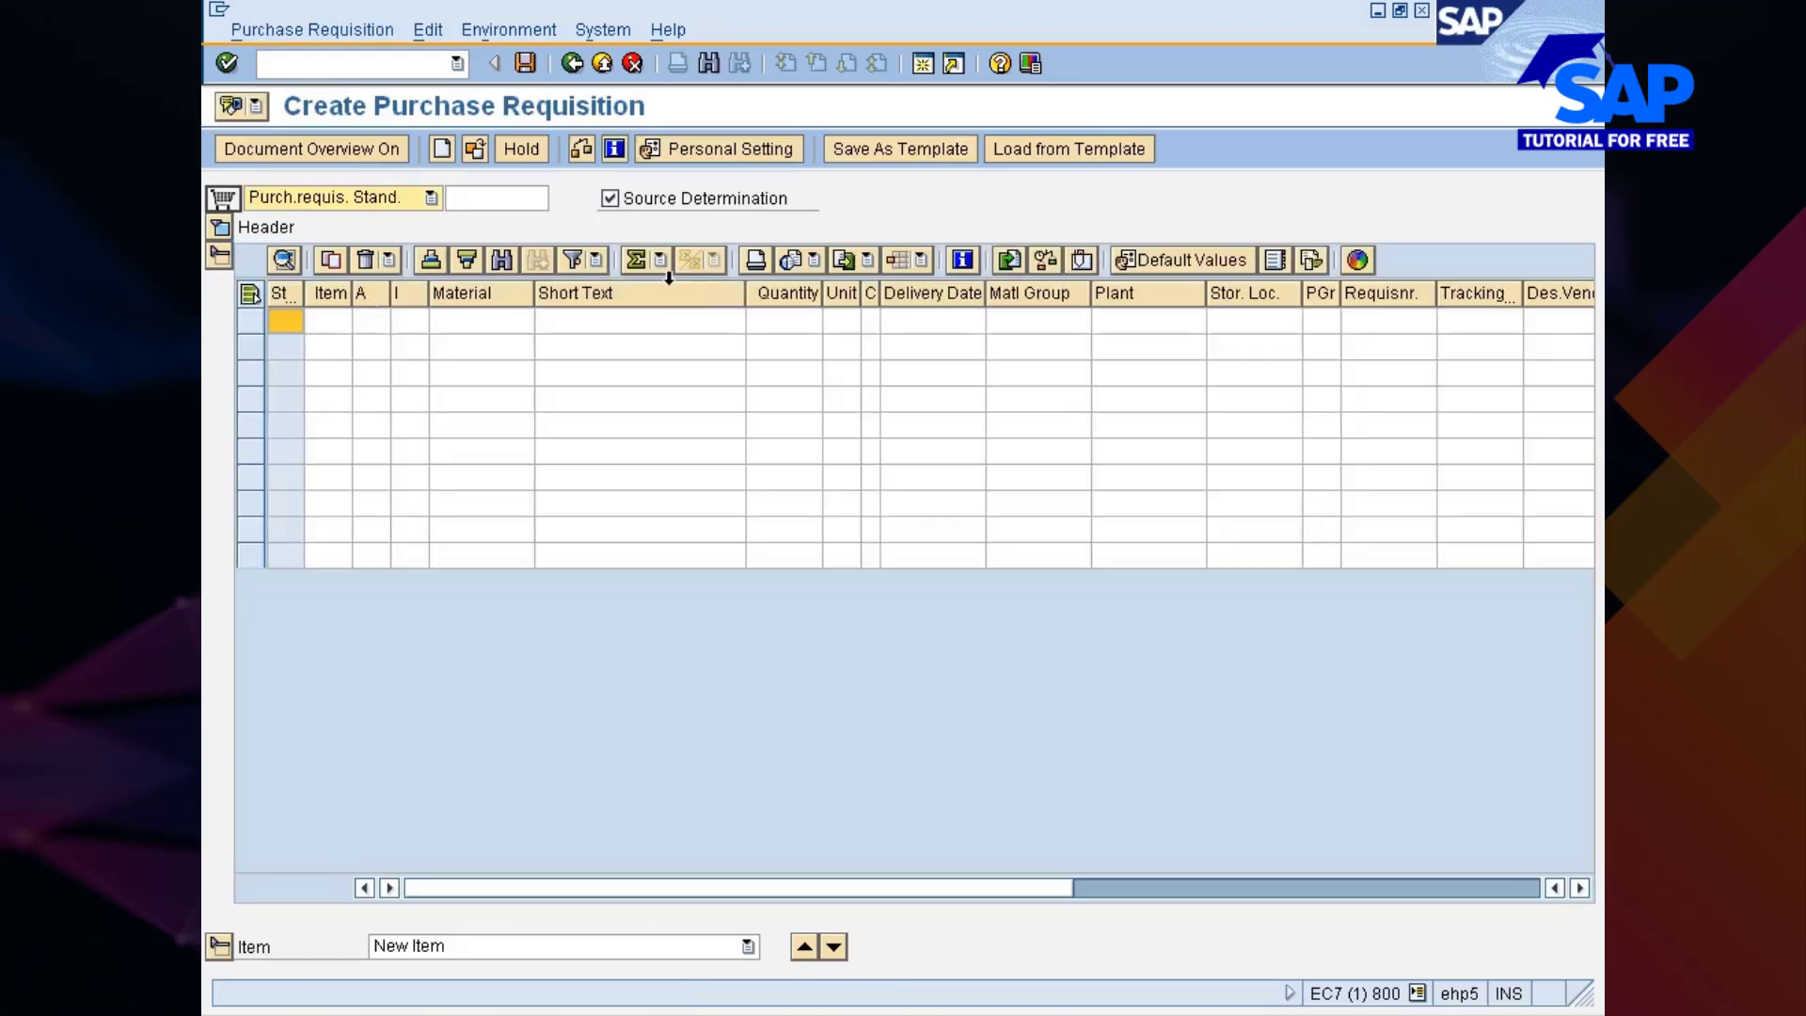
Enter a purchase requisition item for material 10000354 with quantity 10 and plant 777C
{"action": "left_click", "coordinate": [472, 325]}
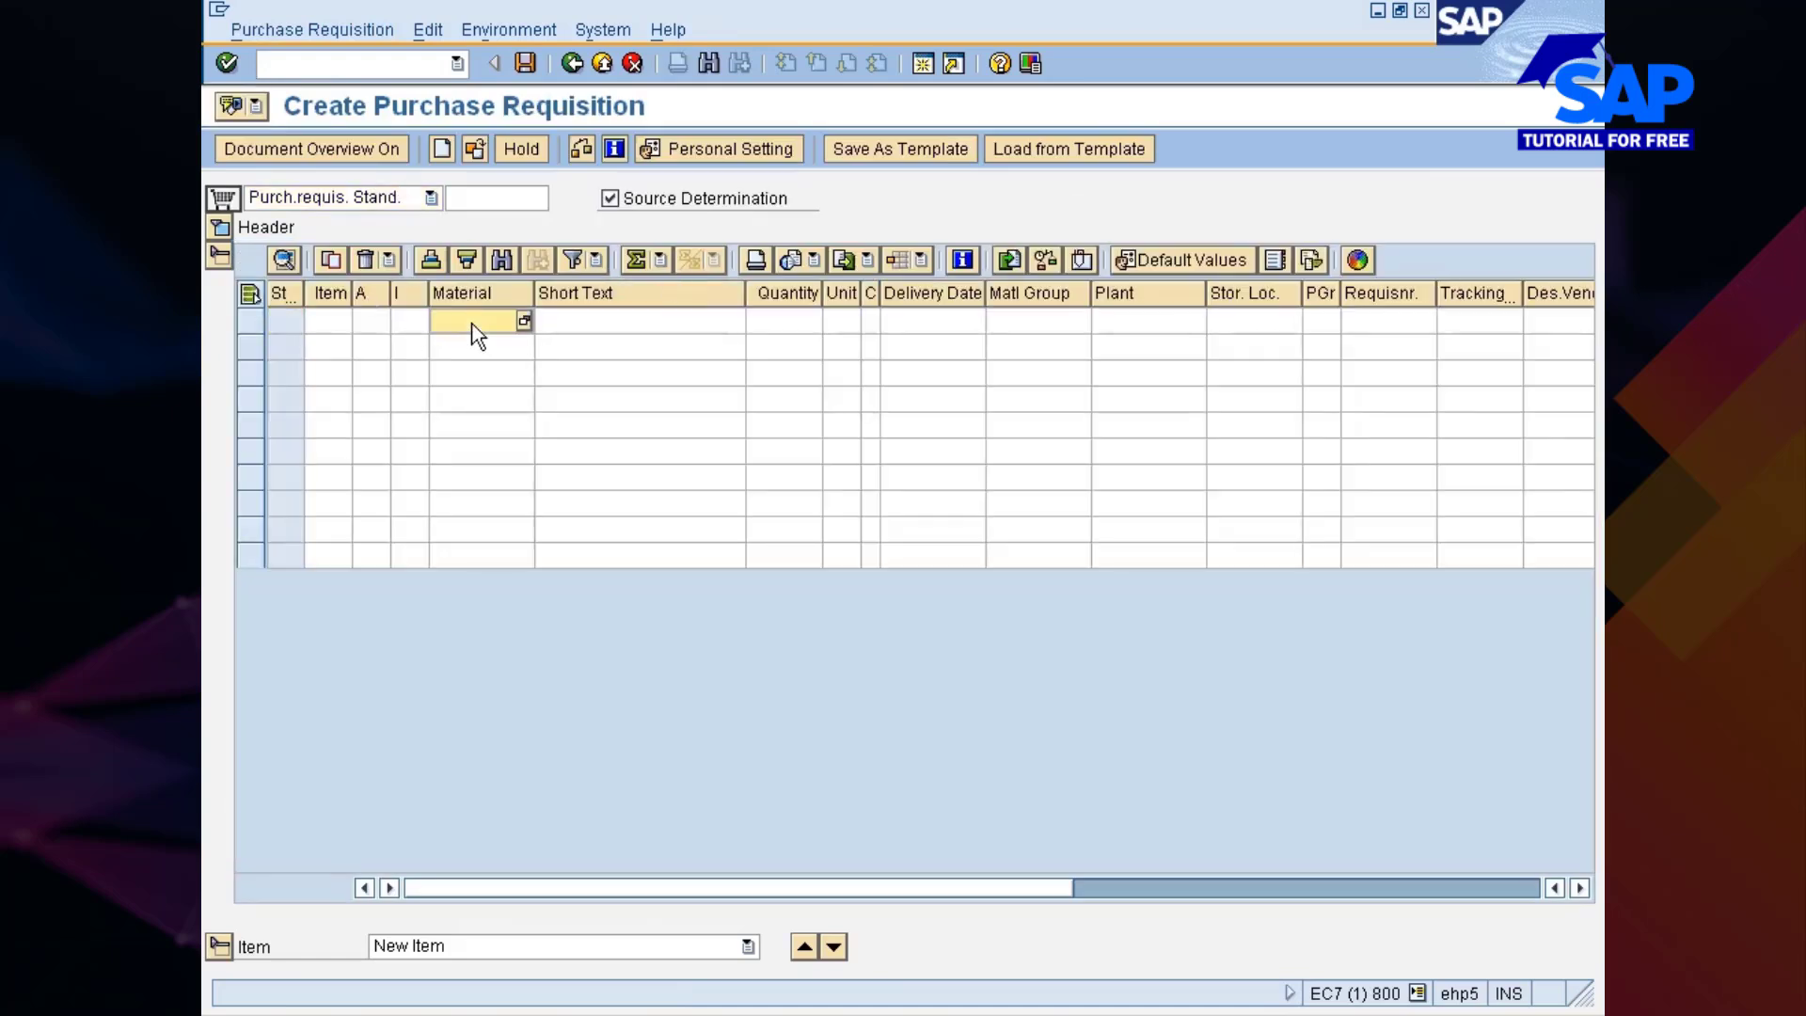
{"action": "type", "text": "10000354"}
{"action": "key", "text": "Tab"}
{"action": "key", "text": "Tab"}
{"action": "type", "text": "10"}
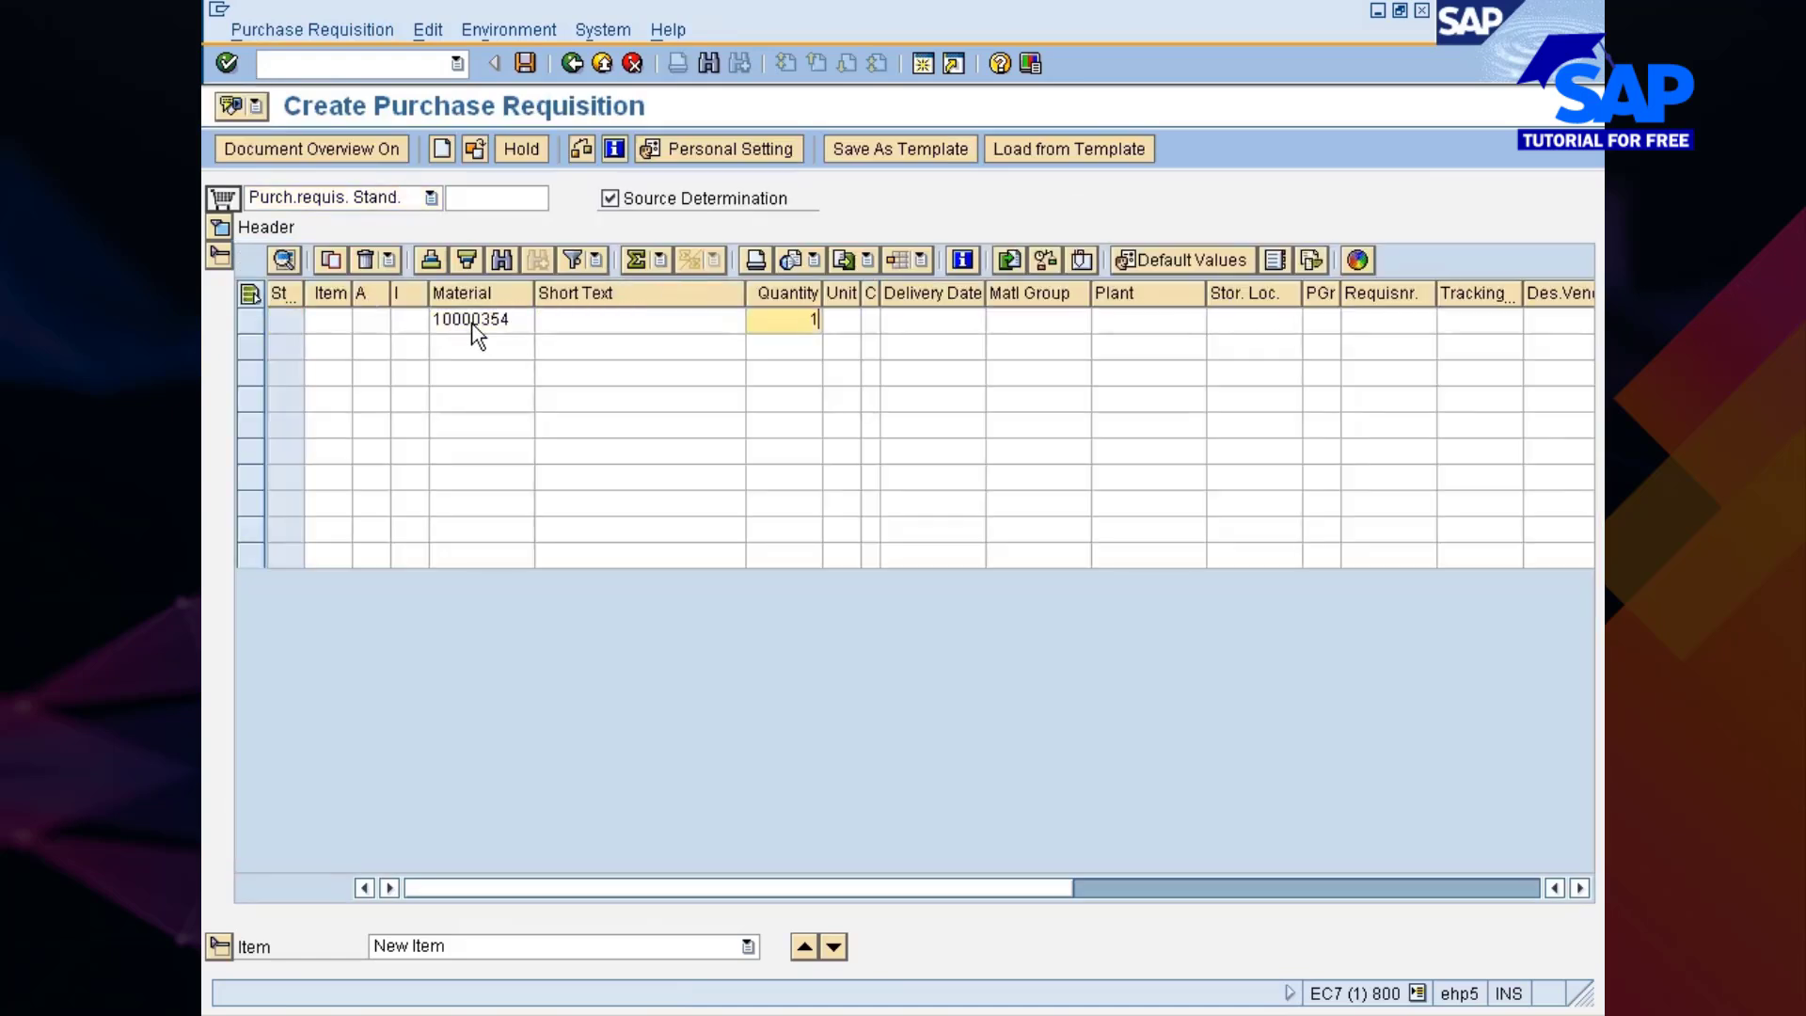
{"action": "key", "text": "Tab"}
{"action": "key", "text": "Tab"}
{"action": "key", "text": "Tab"}
{"action": "key", "text": "Tab"}
{"action": "key", "text": "Tab"}
{"action": "type", "text": "777c"}
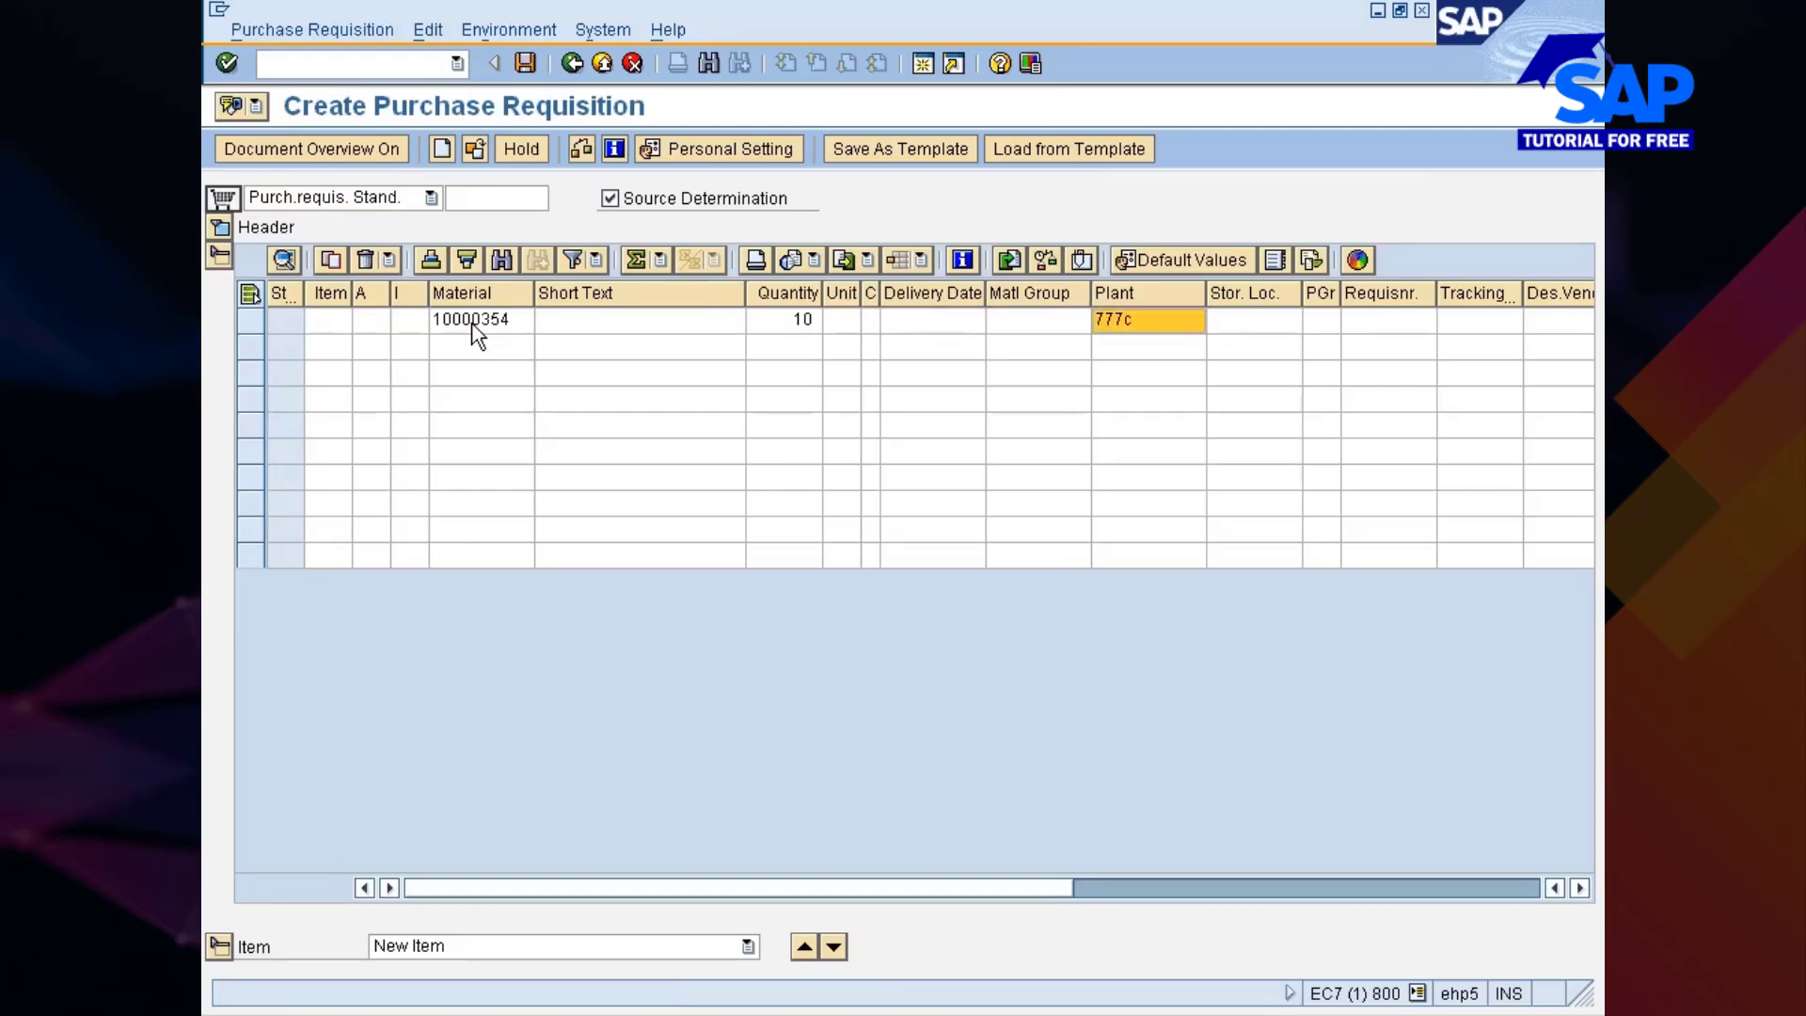
{"action": "key", "text": "Return"}
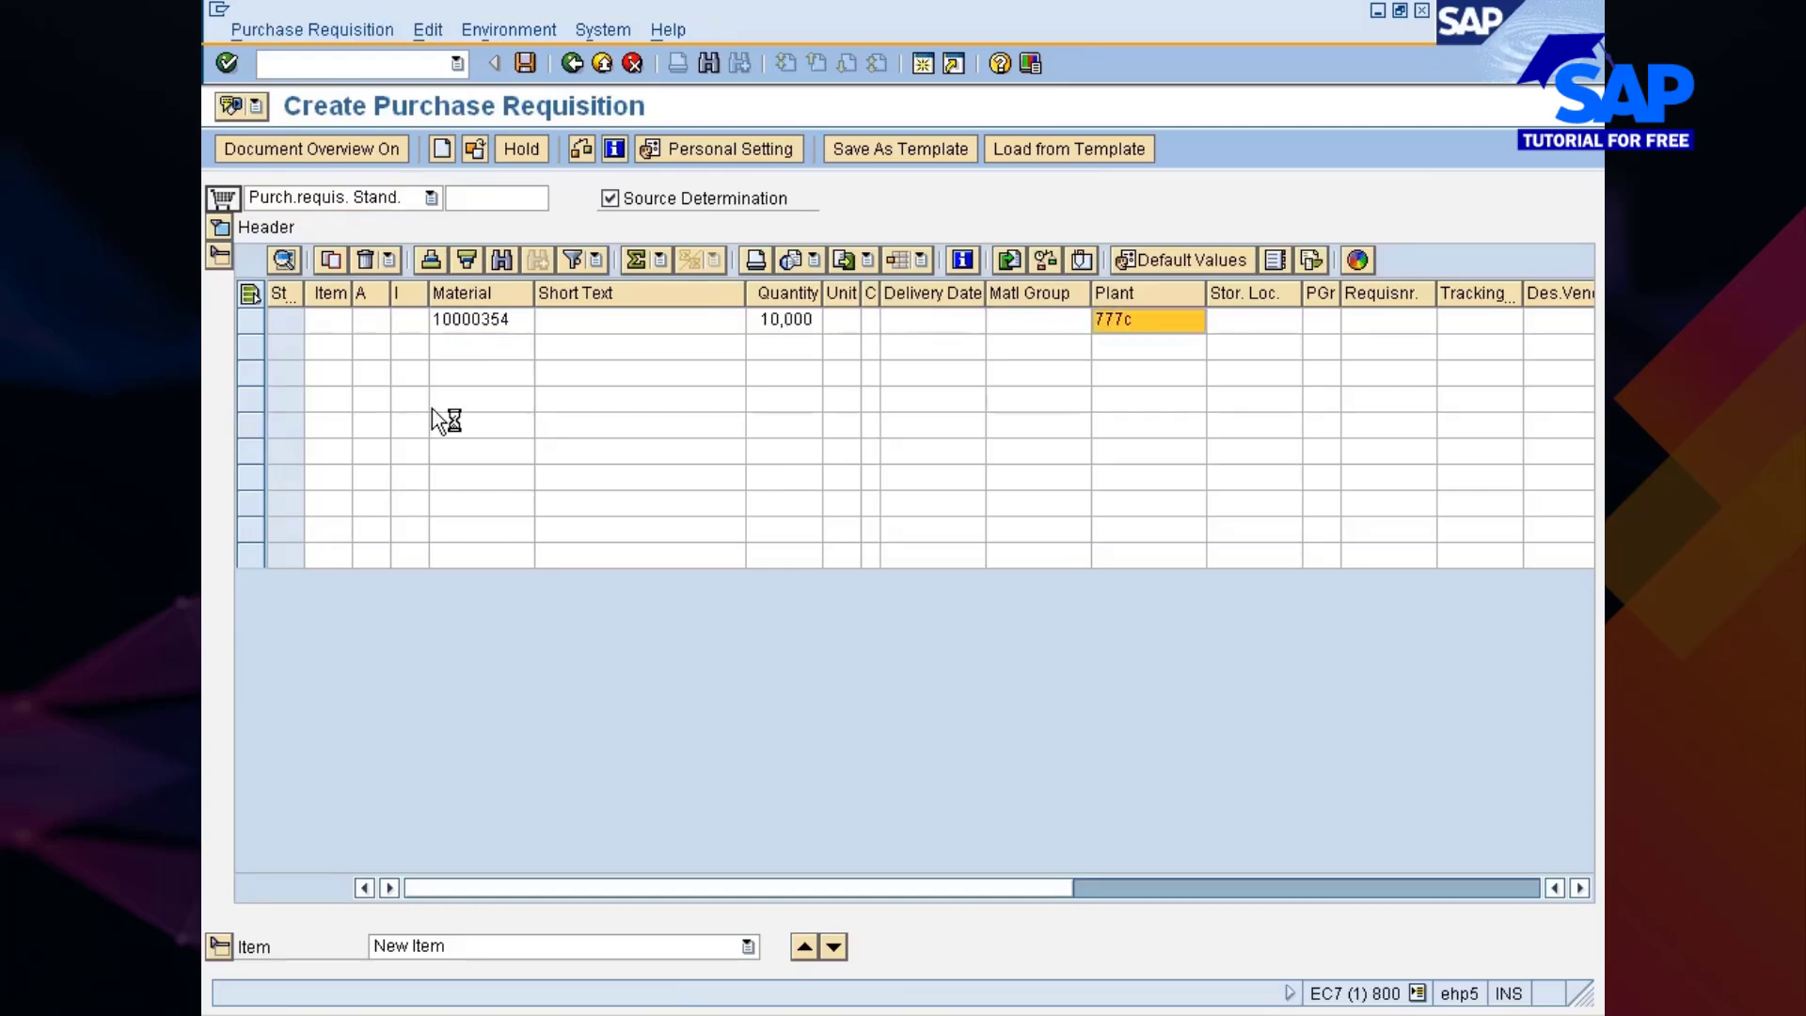
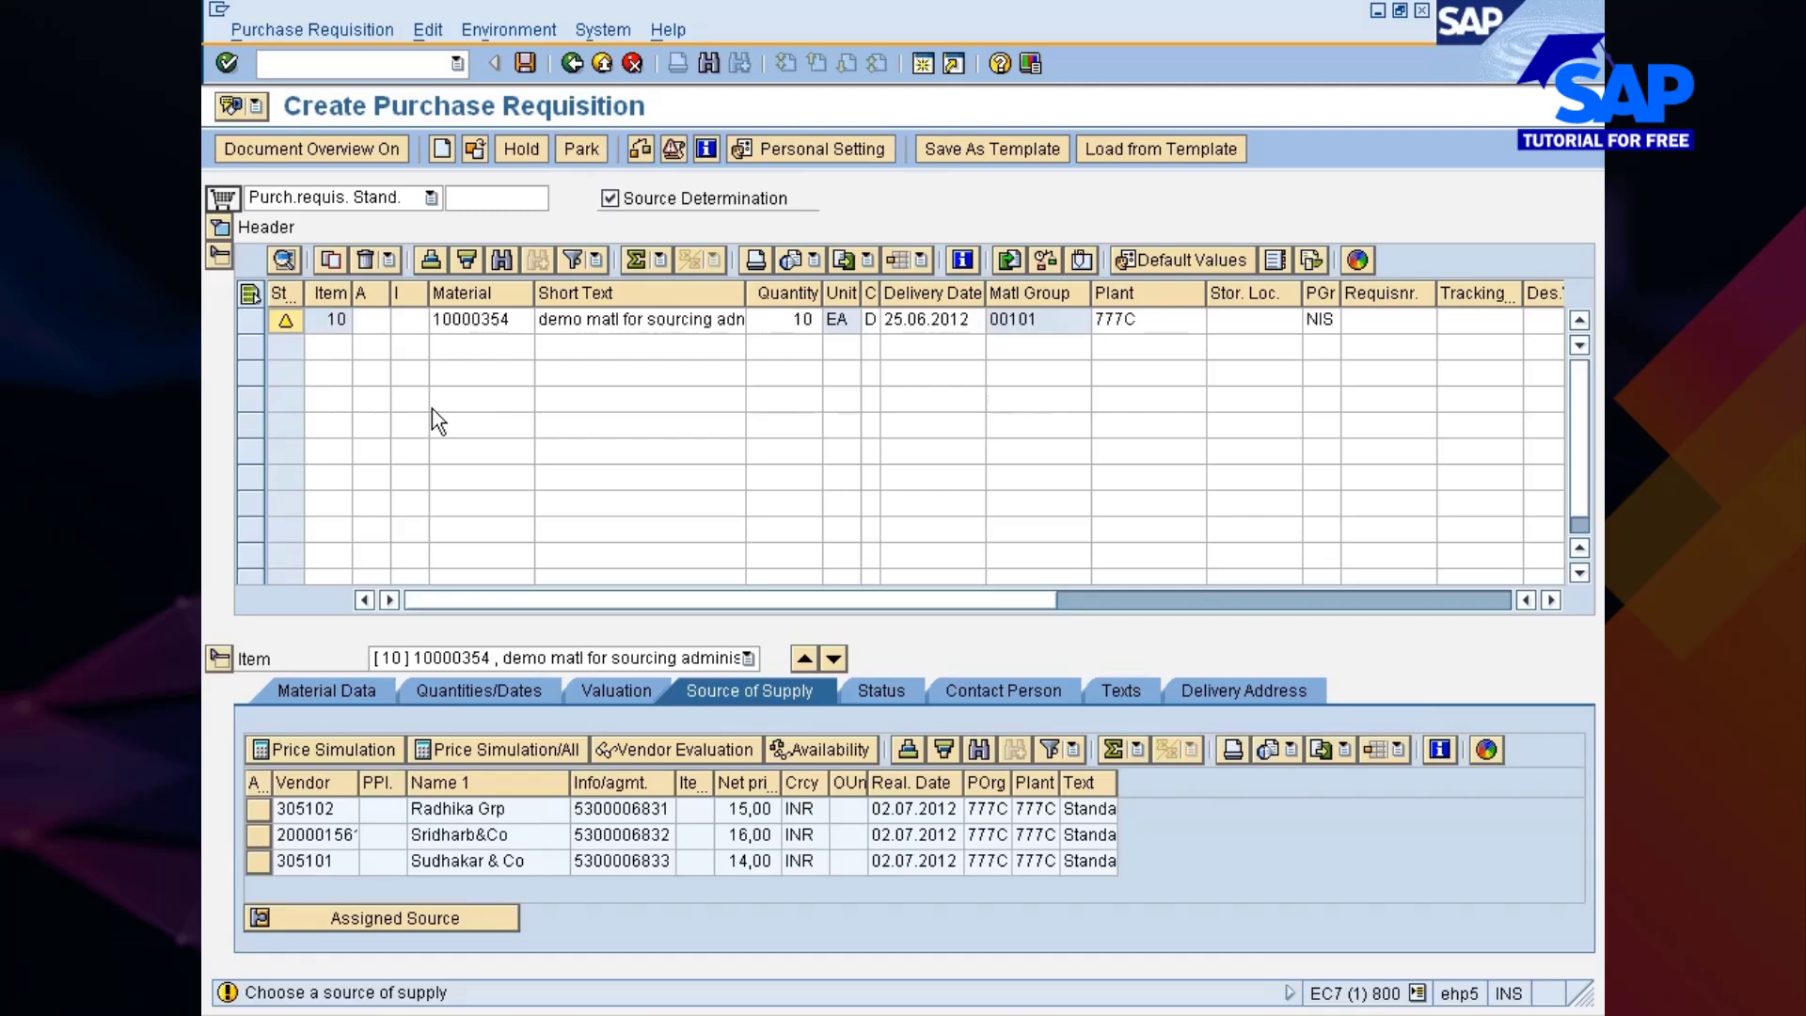
Start transaction MM01 and create a new material using material 10000354 as the copy template
{"action": "left_click", "coordinate": [485, 320]}
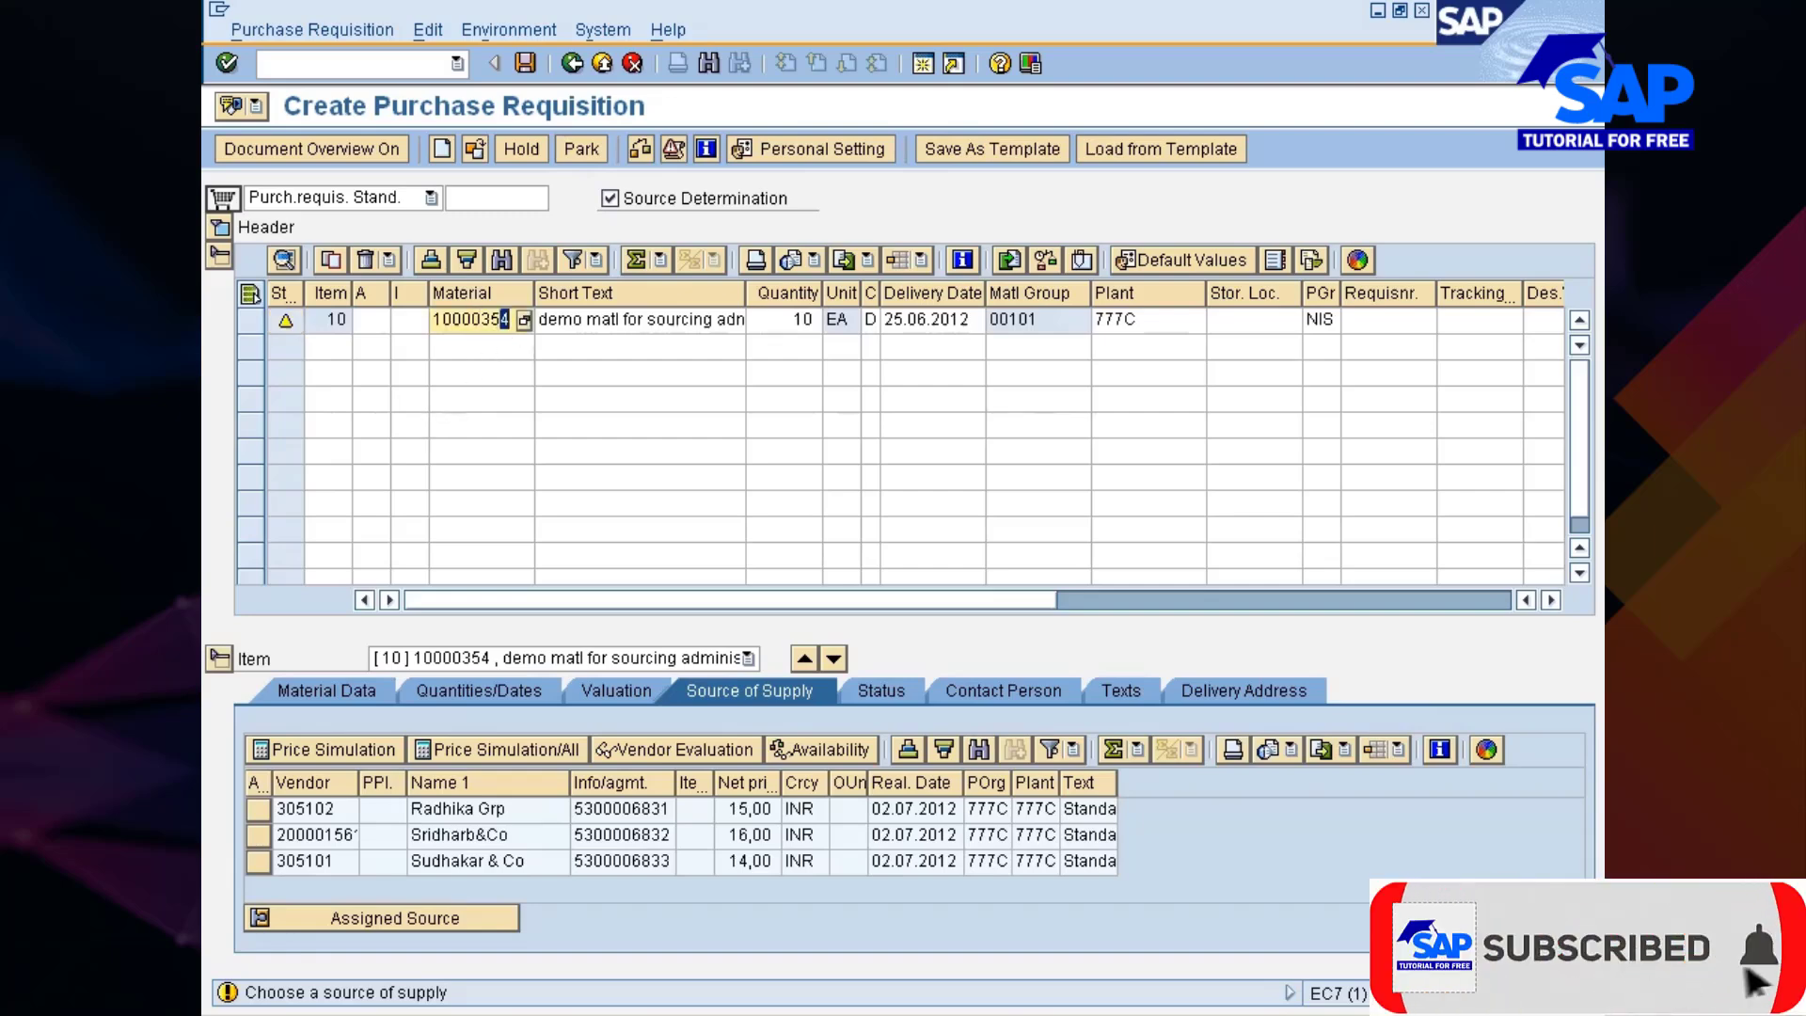
{"action": "left_click_drag", "start_coordinate": [507, 321], "coordinate": [430, 320]}
{"action": "left_click", "coordinate": [350, 65]}
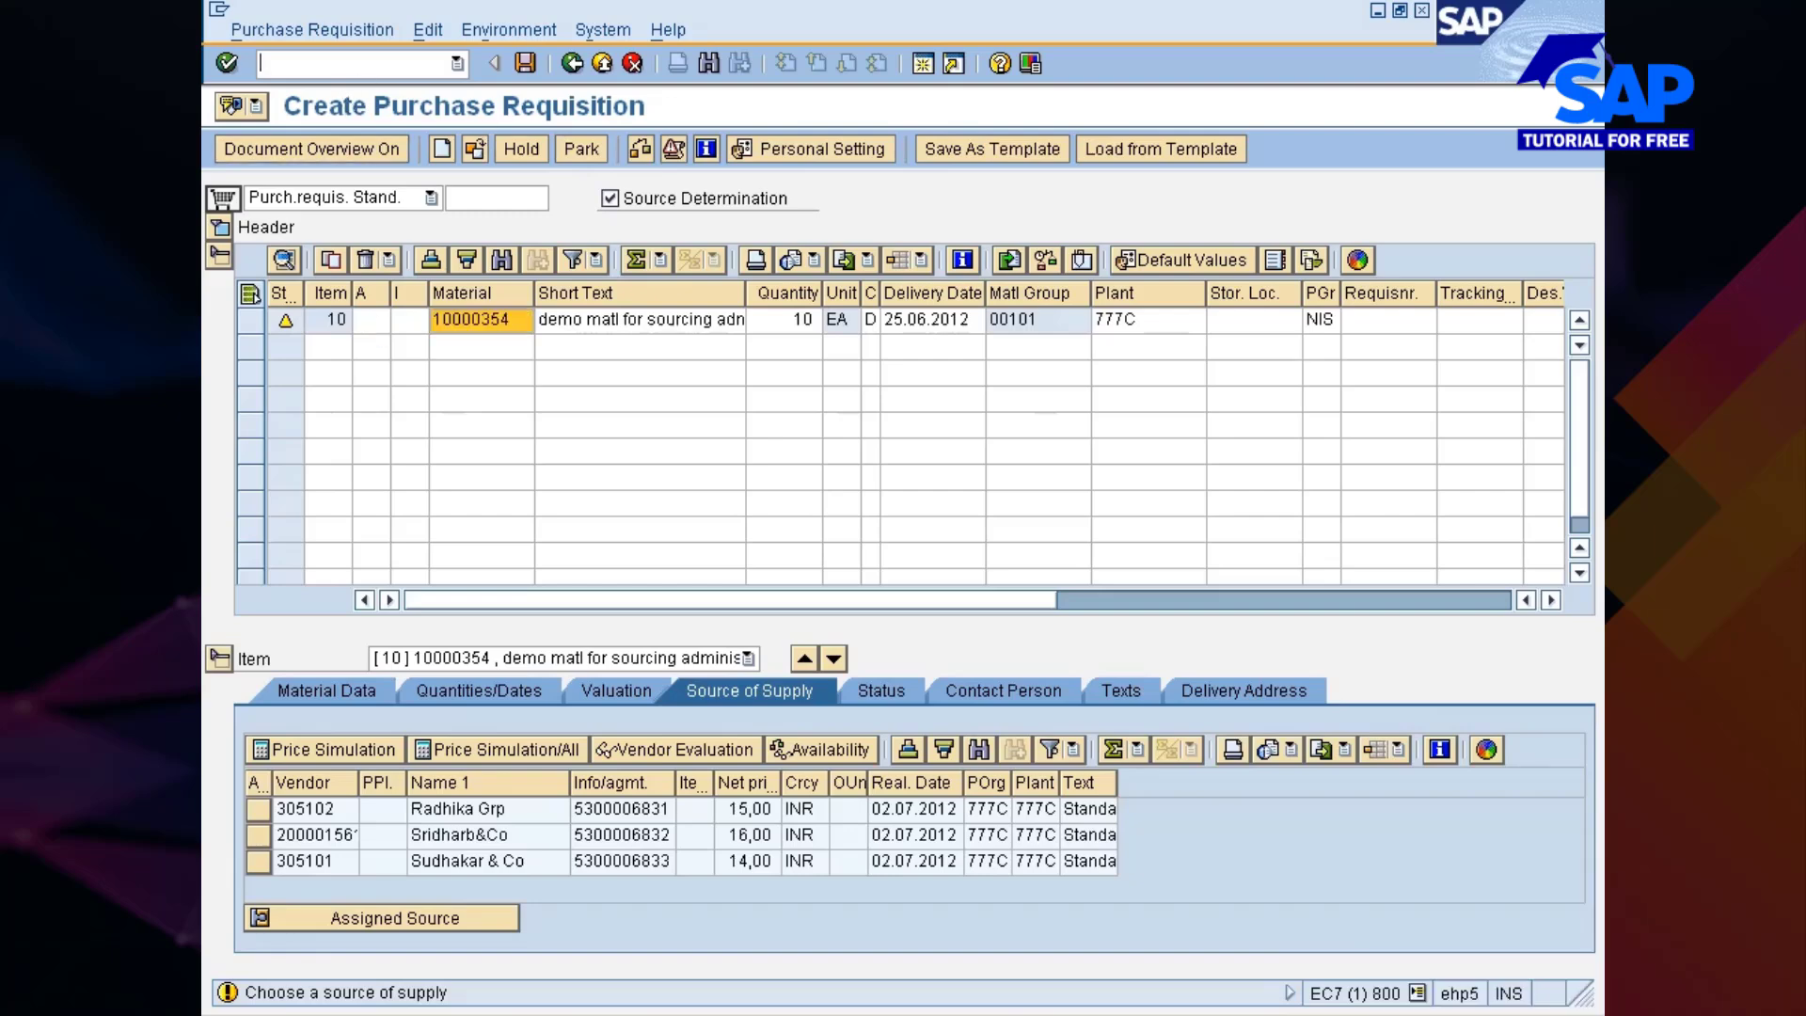
{"action": "type", "text": "/nmm01"}
{"action": "key", "text": "Return"}
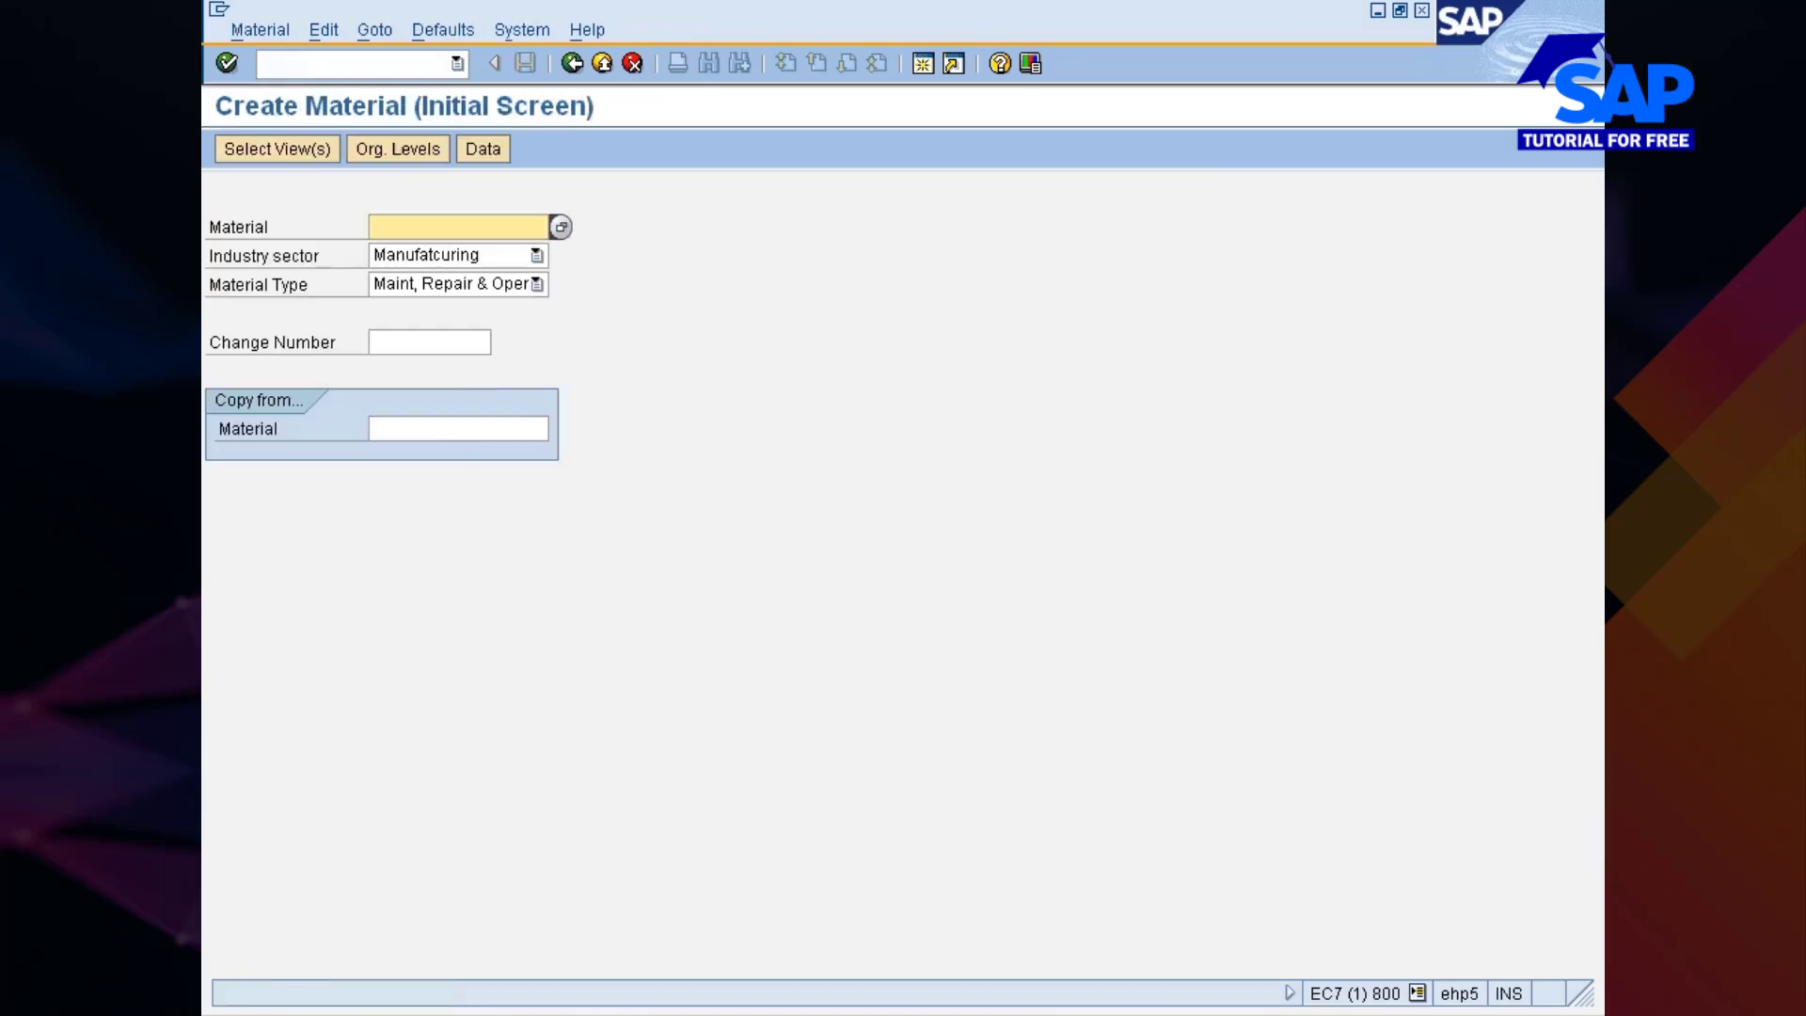
{"action": "left_click", "coordinate": [458, 429]}
{"action": "type", "text": "10000354"}
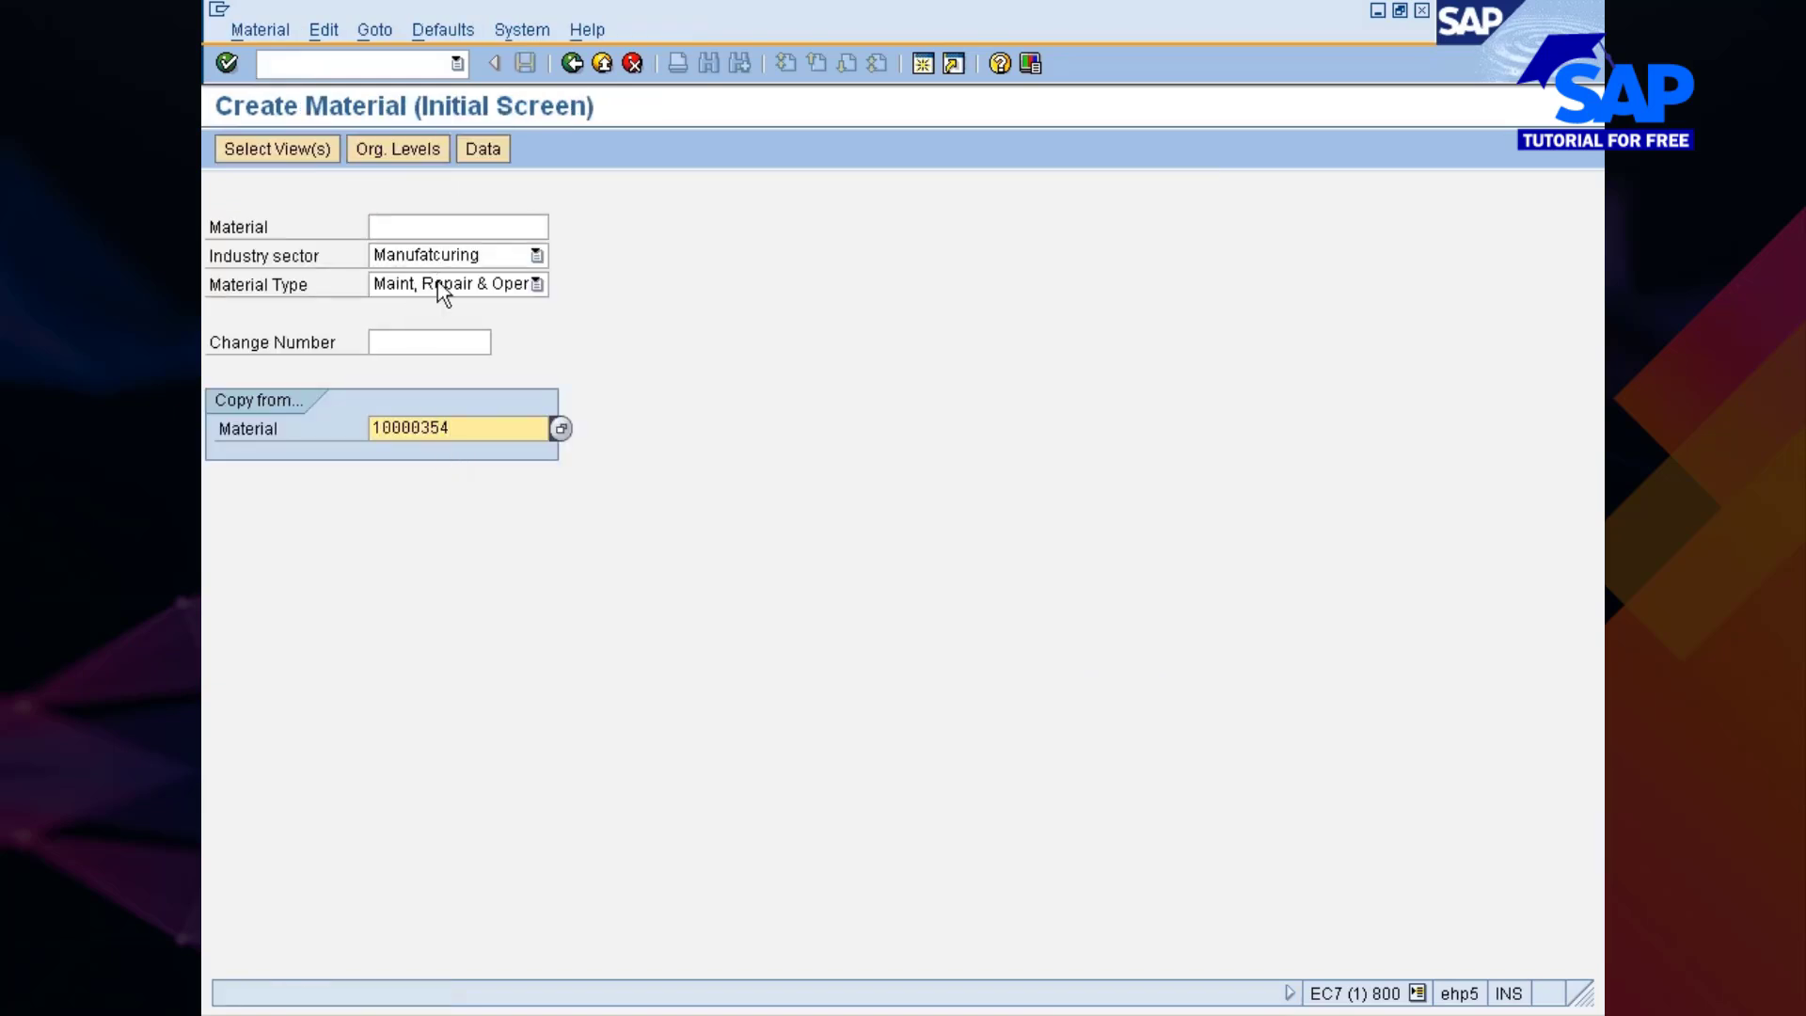
{"action": "key", "text": "Return"}
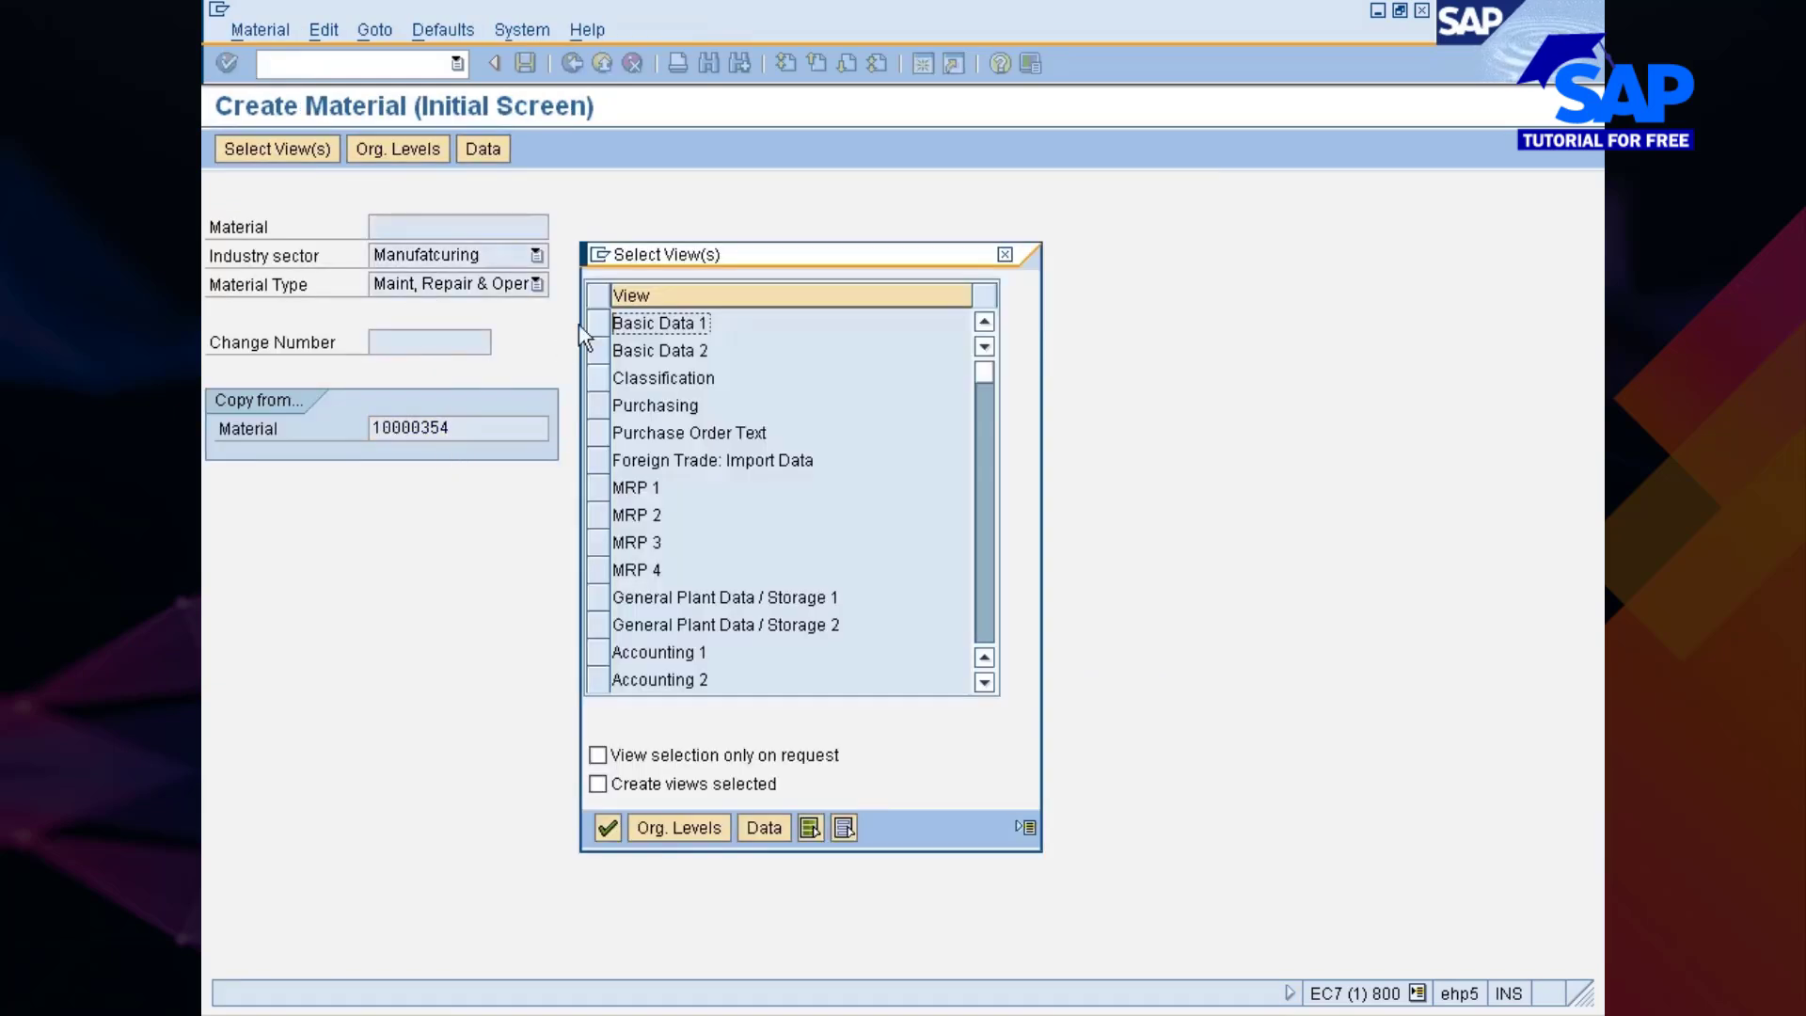
Select the views Basic Data 1, Basic Data 2, Purchasing, General Plant Data / Storage 1 and Accounting 1 for the new material
{"action": "left_click", "coordinate": [598, 322]}
{"action": "left_click", "coordinate": [598, 350]}
{"action": "left_click", "coordinate": [598, 405]}
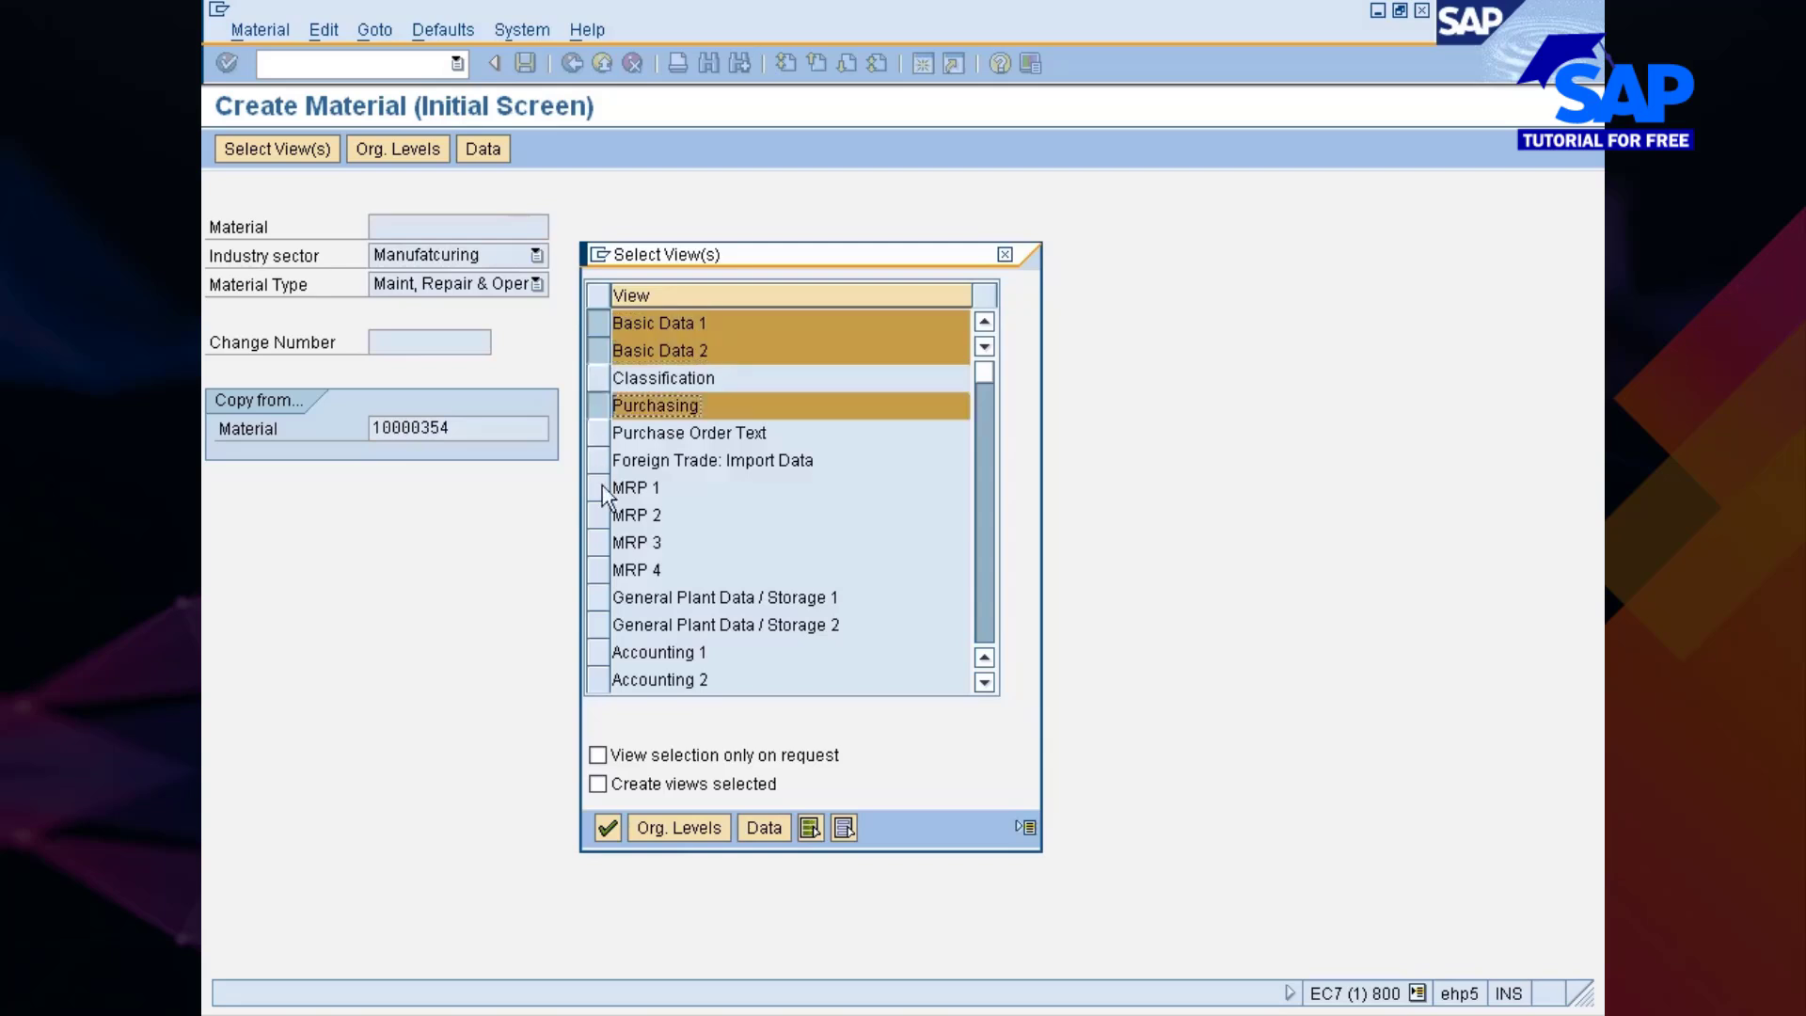
{"action": "left_click", "coordinate": [598, 597]}
{"action": "left_click", "coordinate": [599, 652]}
{"action": "key", "text": "Return"}
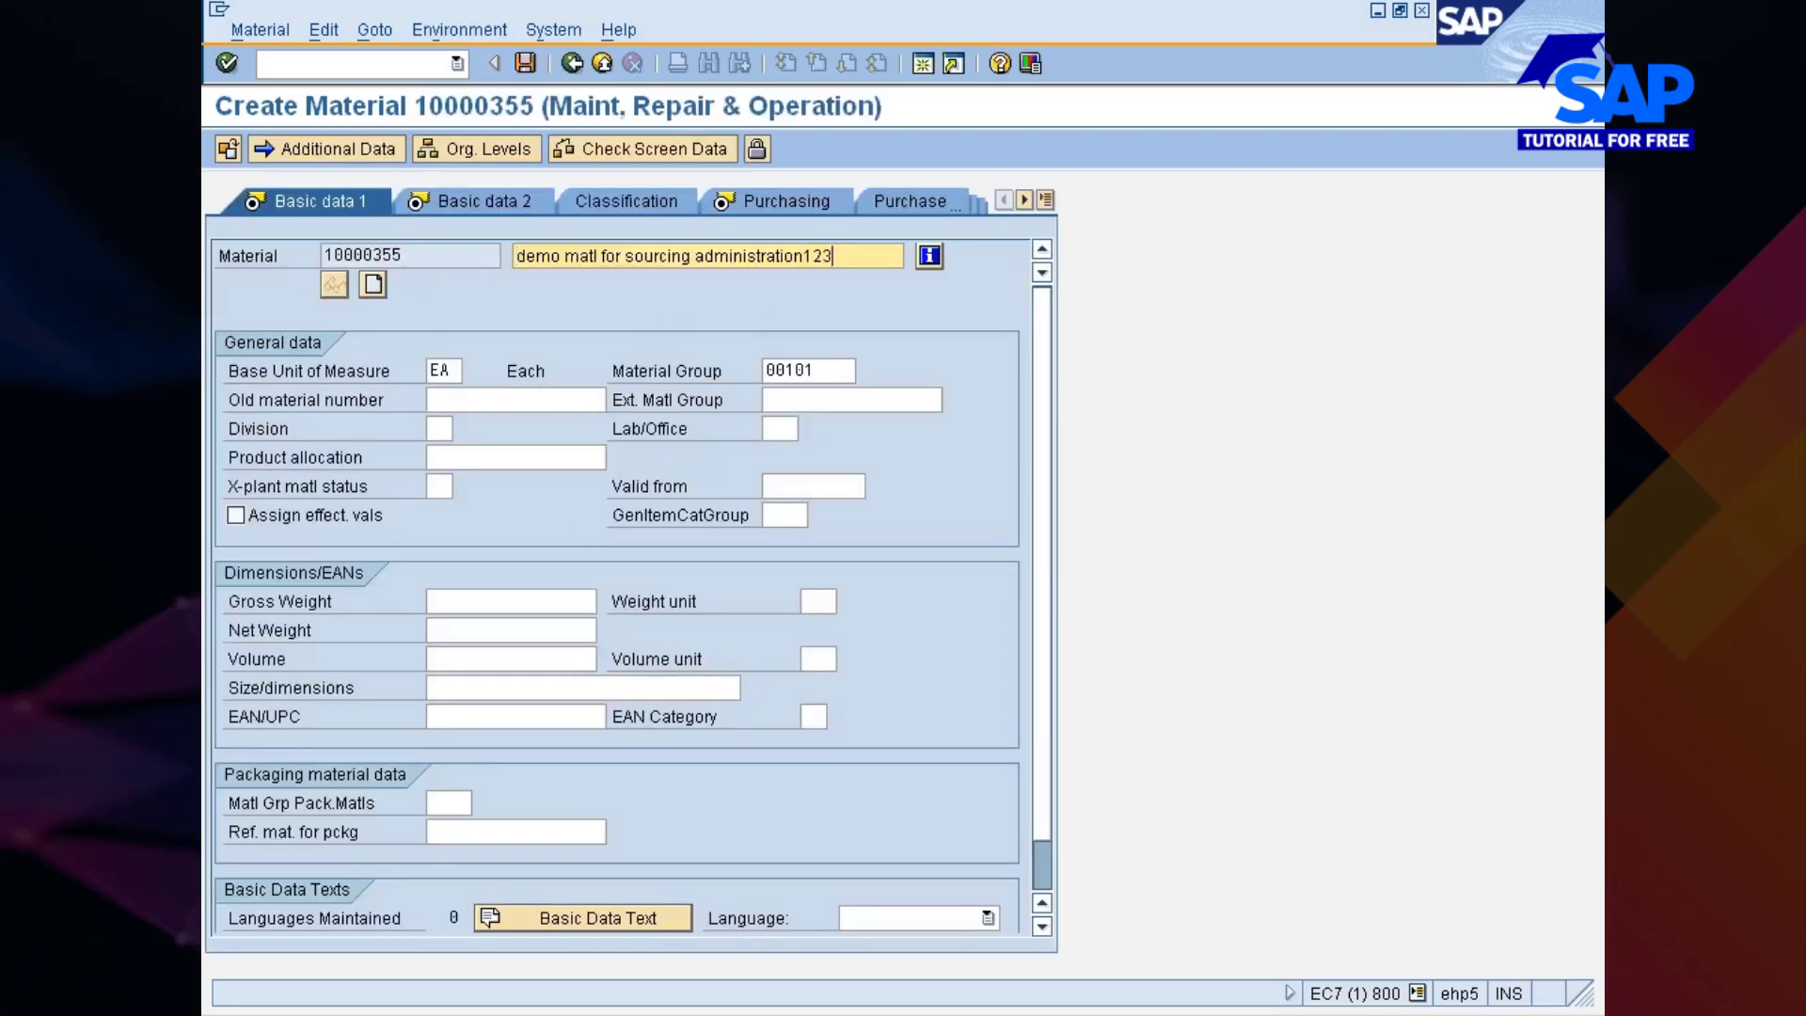
Complete the material's Purchasing view with purchasing group NIS and a GR processing time of 1 day
{"action": "key", "text": "Return"}
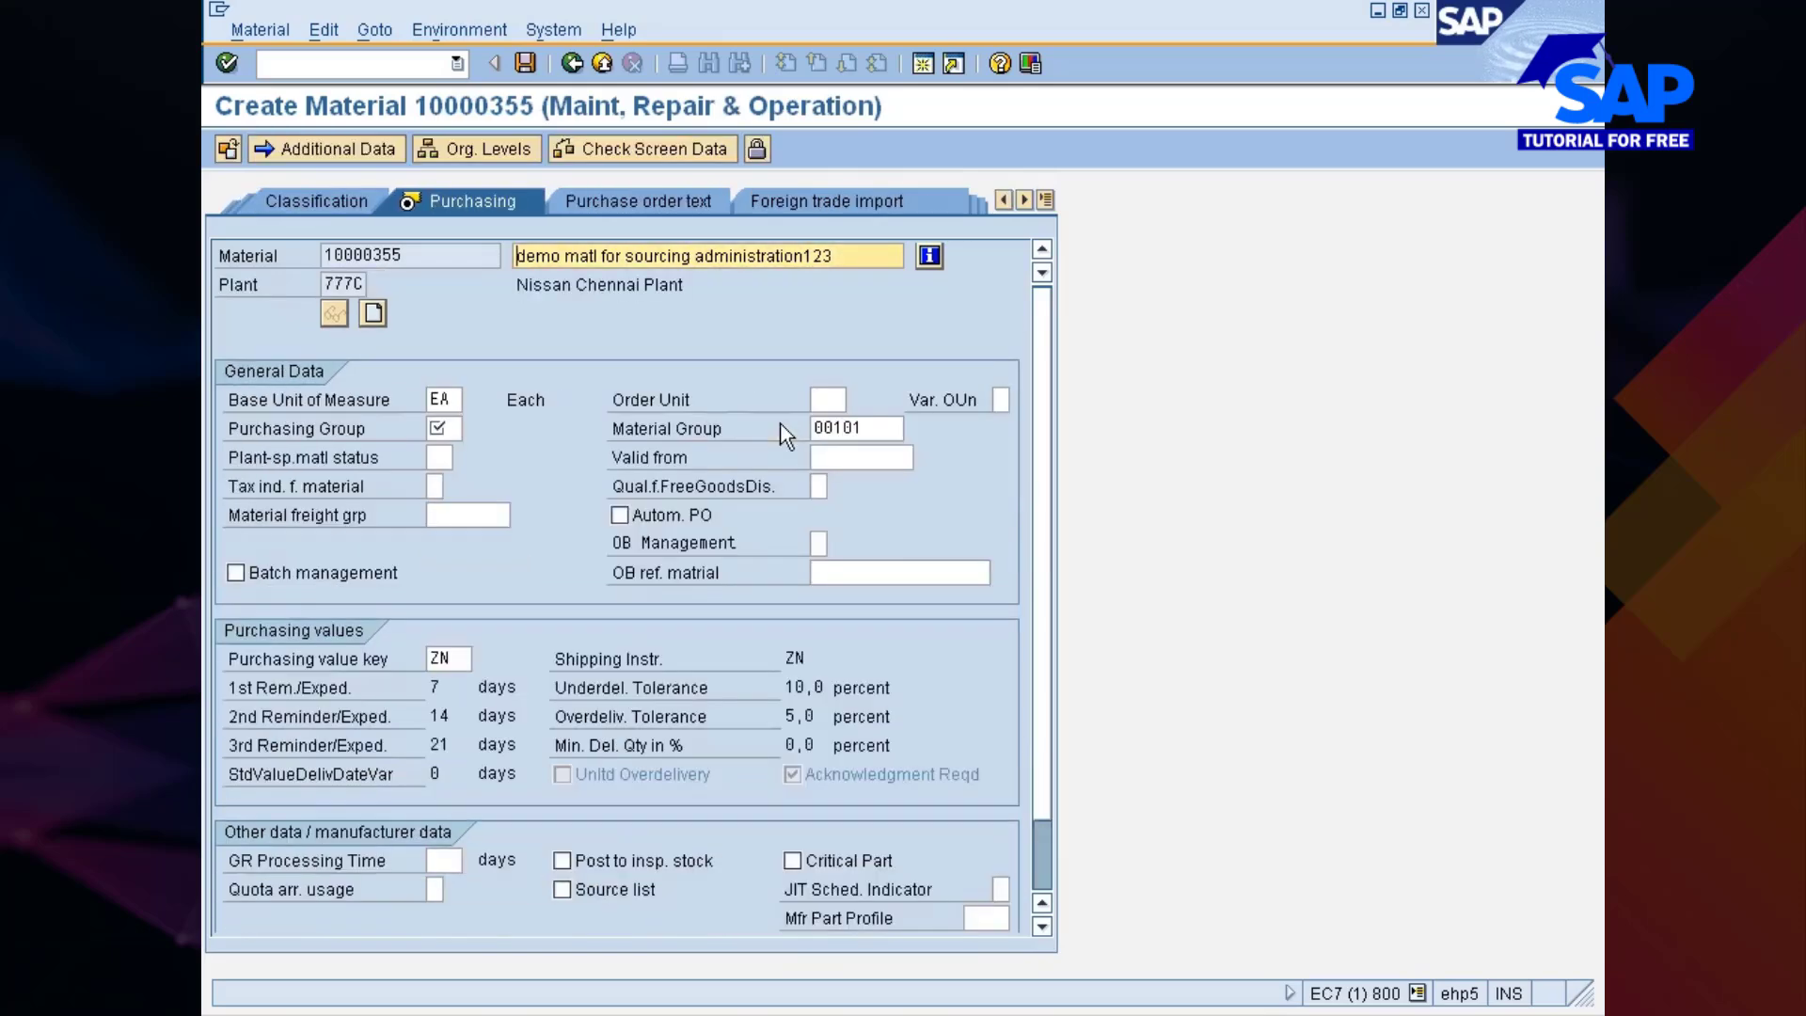
{"action": "left_click", "coordinate": [442, 428]}
{"action": "type", "text": "nis"}
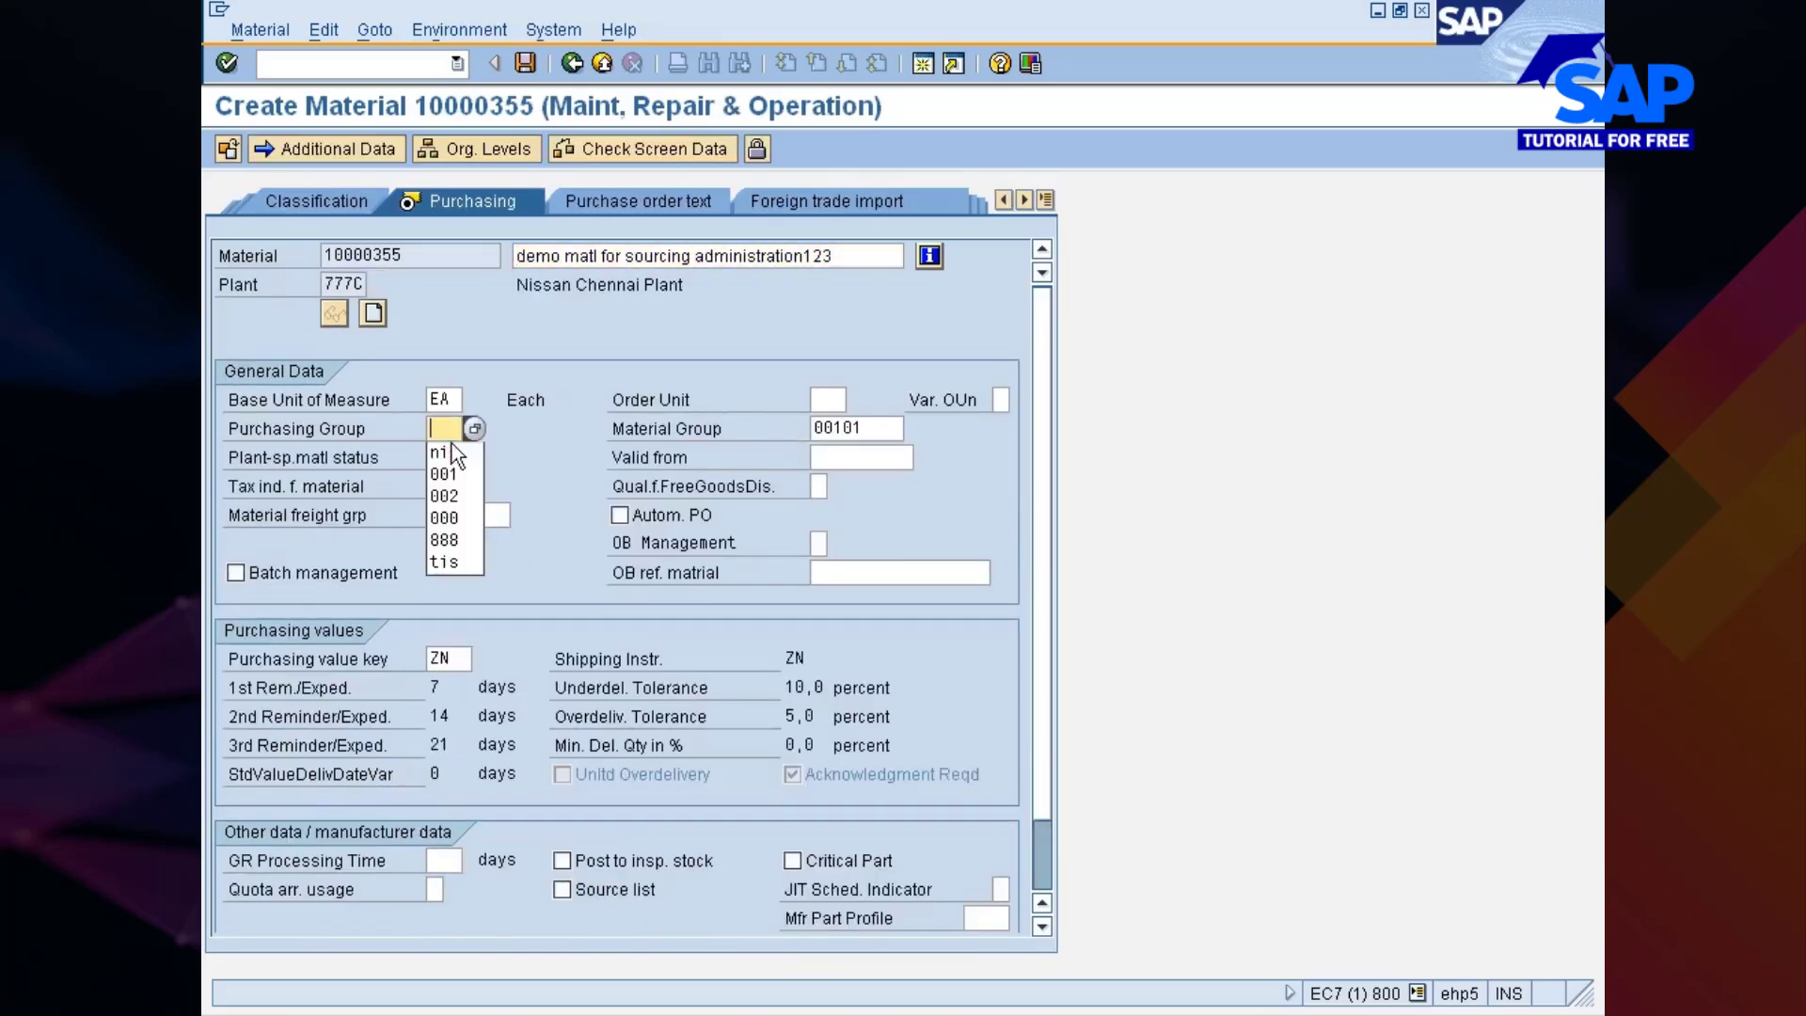
{"action": "left_click", "coordinate": [444, 859]}
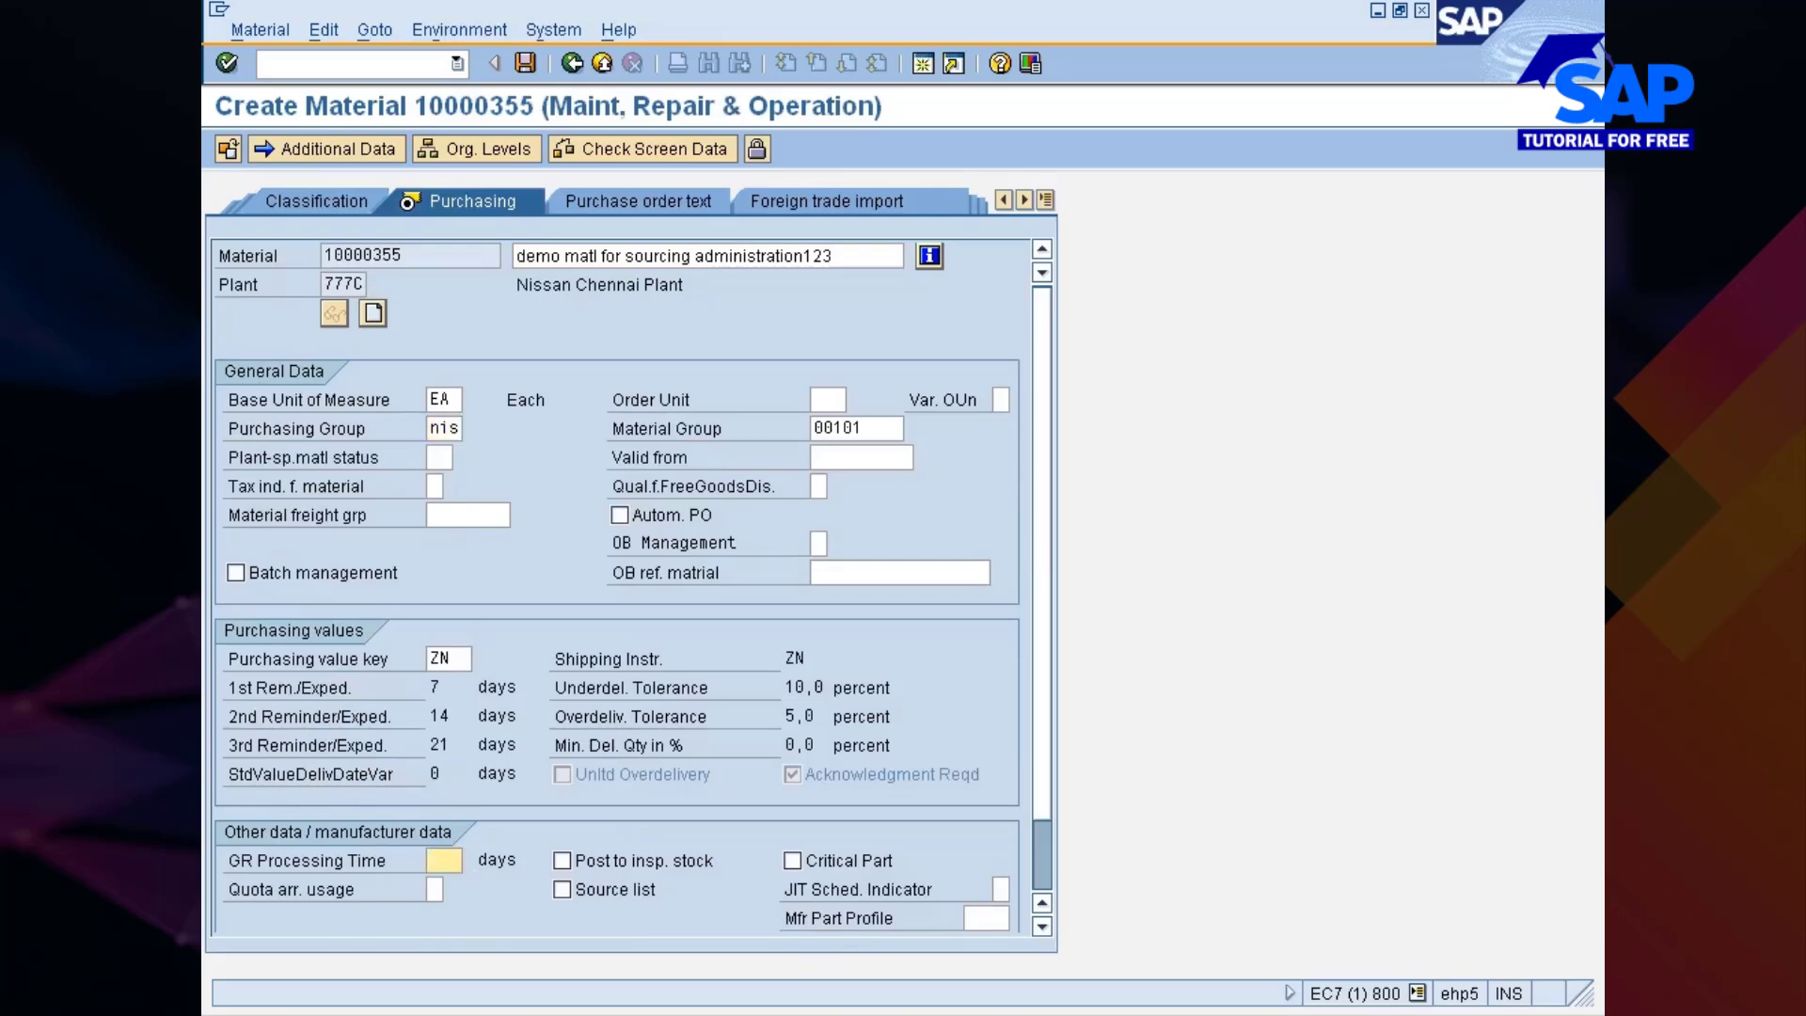
{"action": "type", "text": "1"}
{"action": "key", "text": "Return"}
{"action": "key", "text": "Return"}
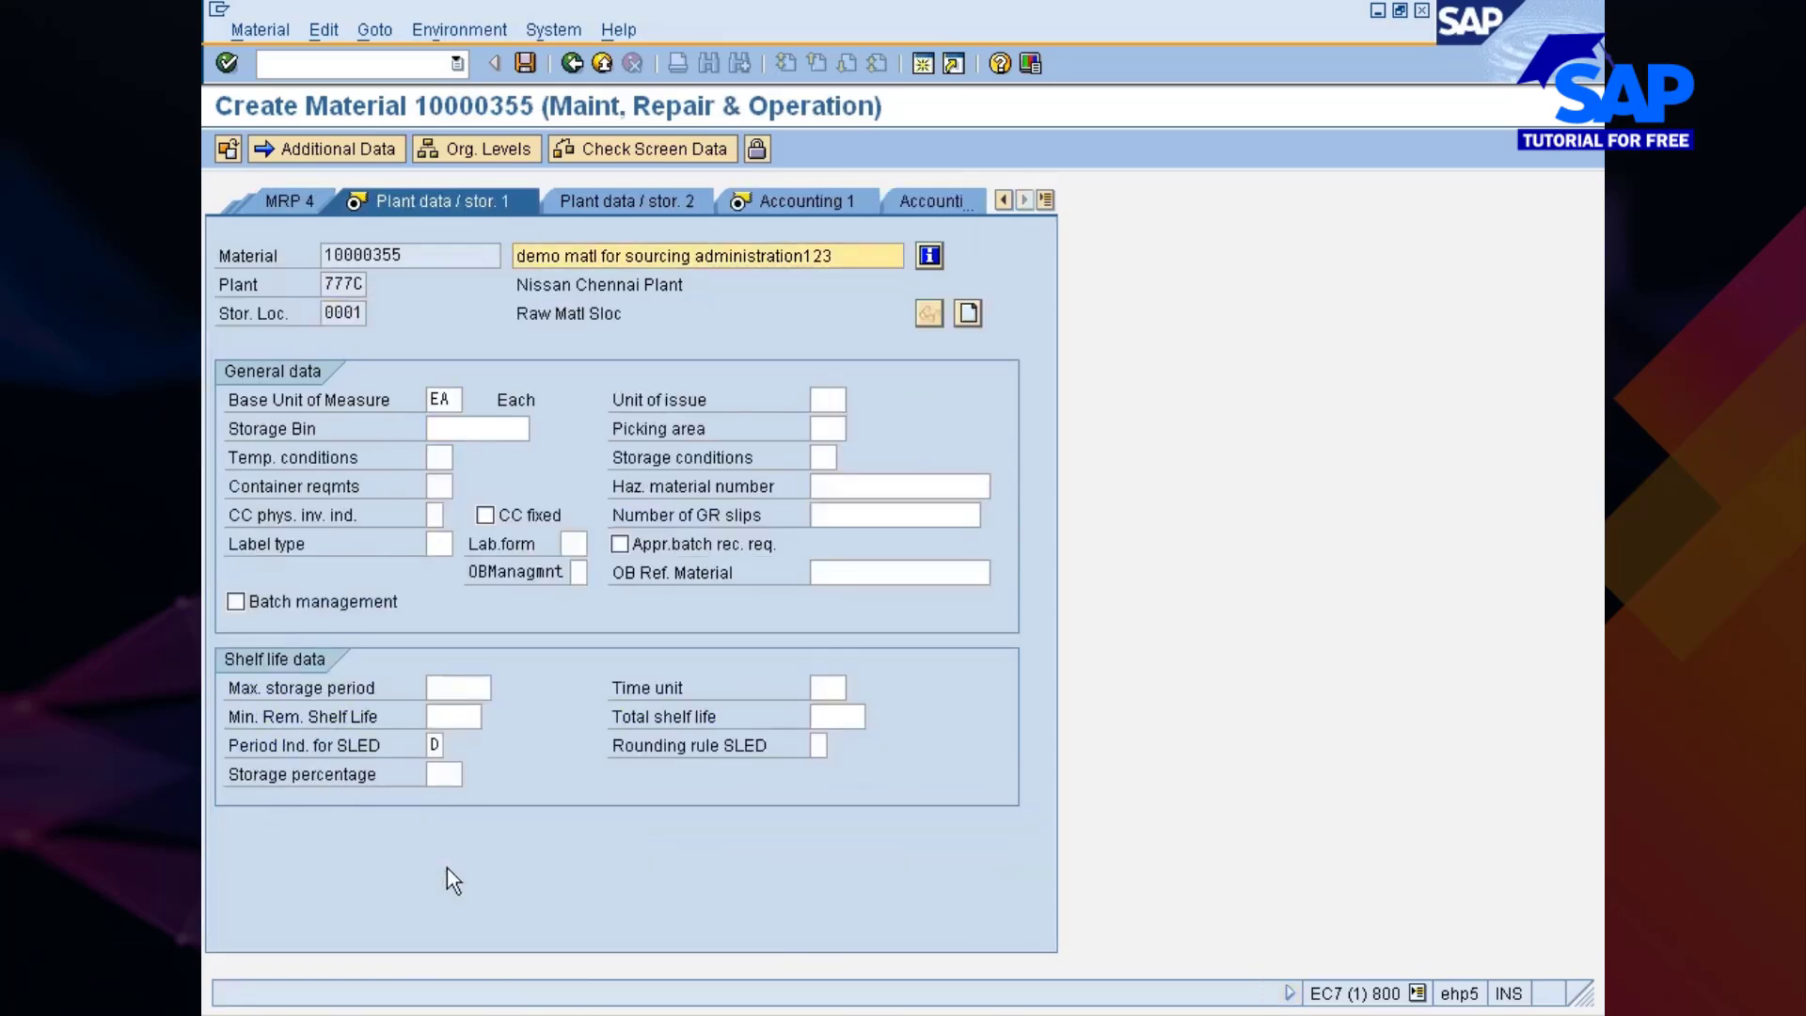
Set the material's valuation class to 3000 and moving price to 10 in Accounting 1 and save the material
{"action": "key", "text": "Return"}
{"action": "left_click", "coordinate": [448, 544]}
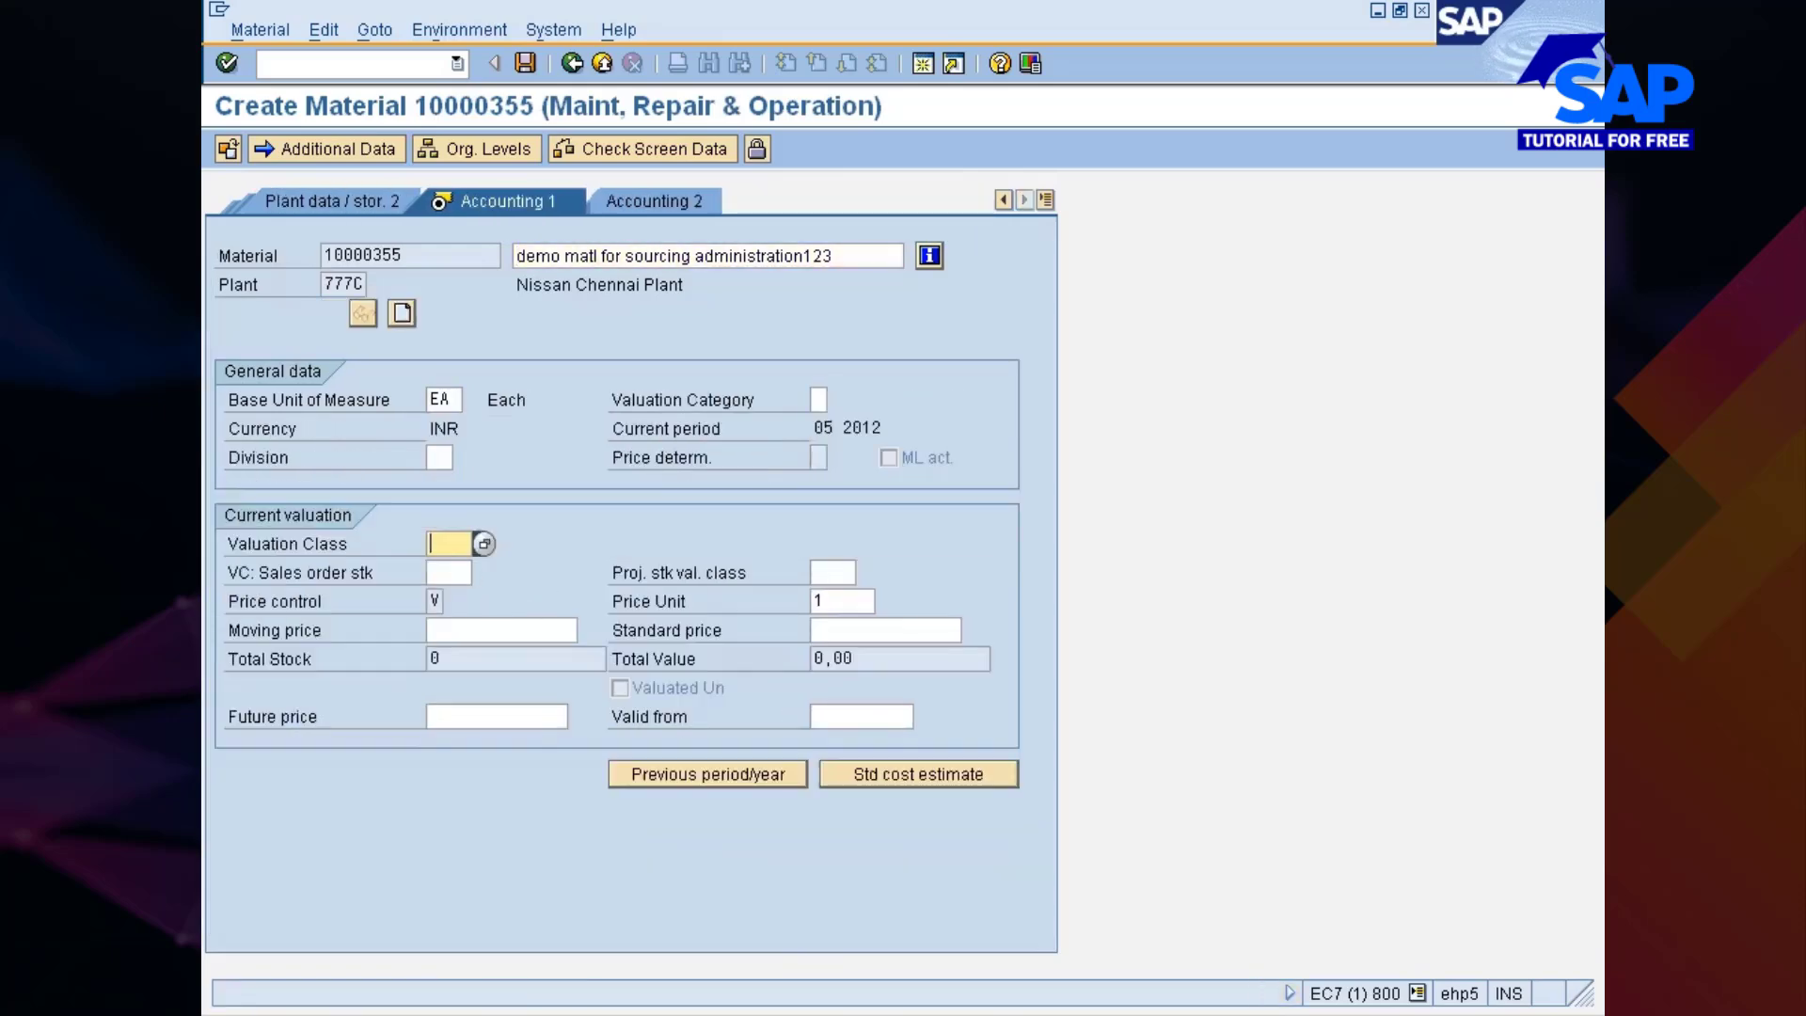
{"action": "left_click", "coordinate": [449, 543]}
{"action": "left_click", "coordinate": [448, 567]}
{"action": "left_click", "coordinate": [448, 571]}
{"action": "left_click", "coordinate": [501, 630]}
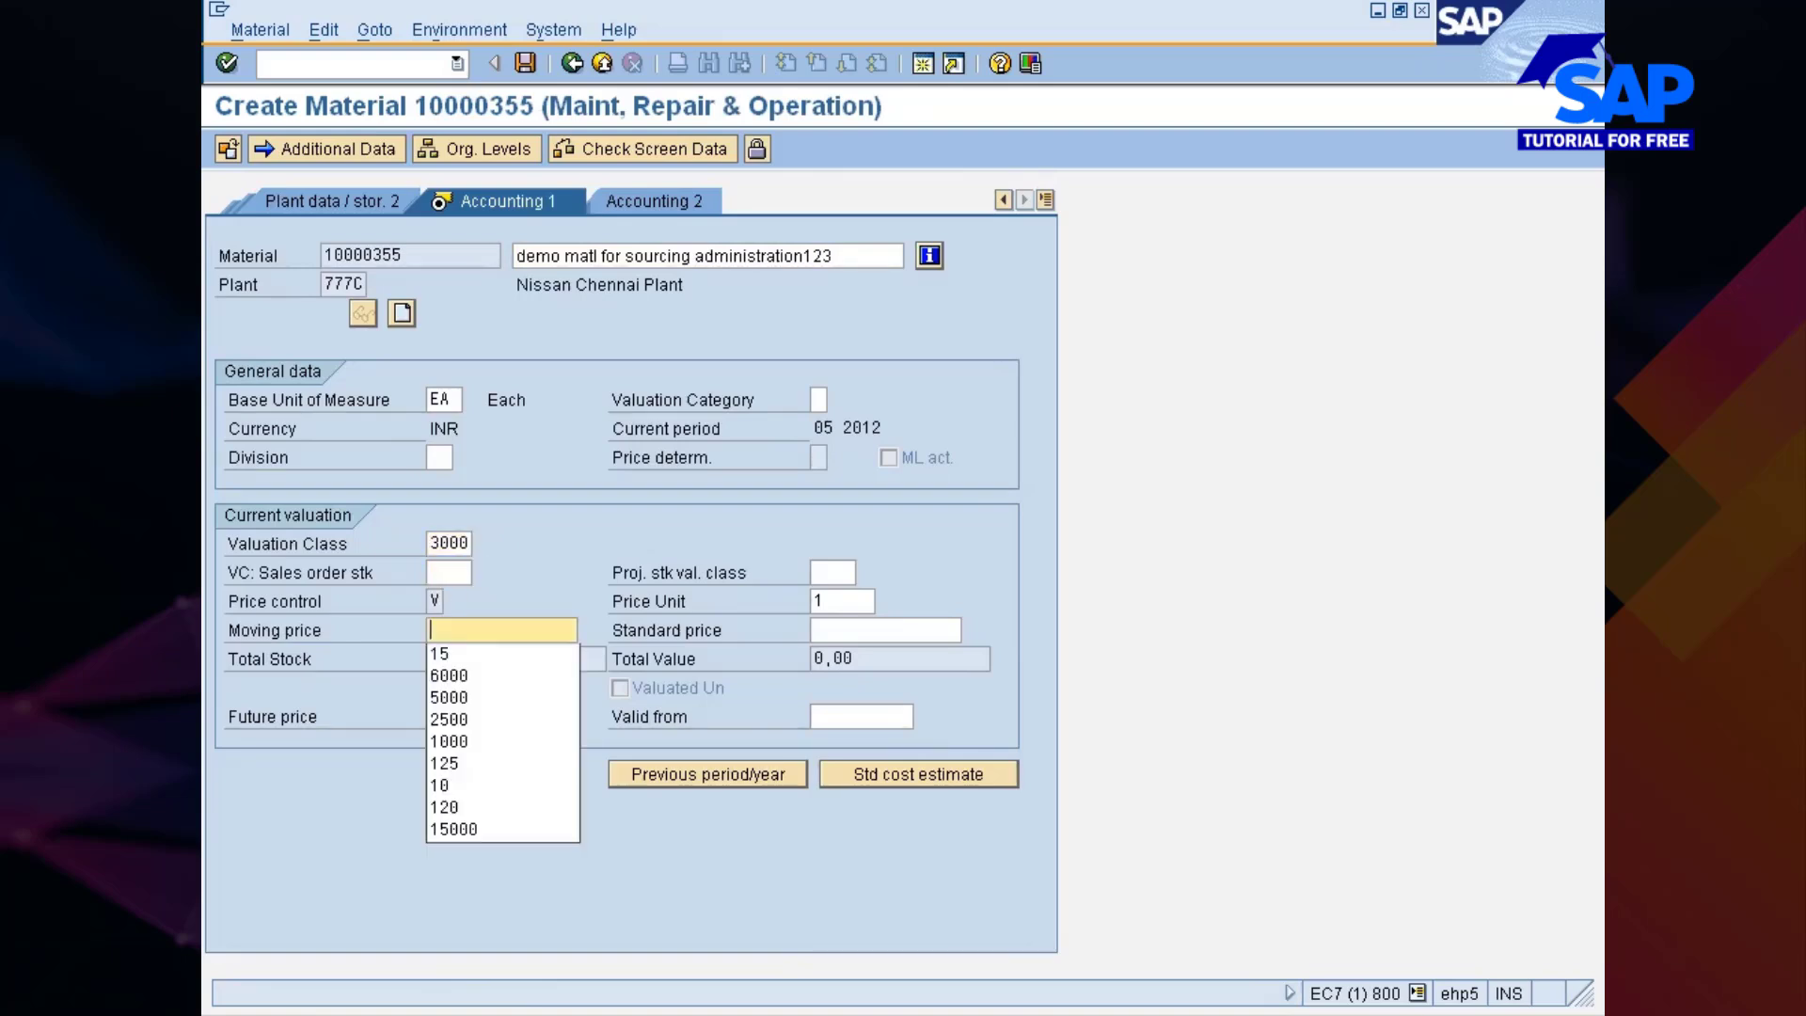
{"action": "left_click", "coordinate": [450, 786]}
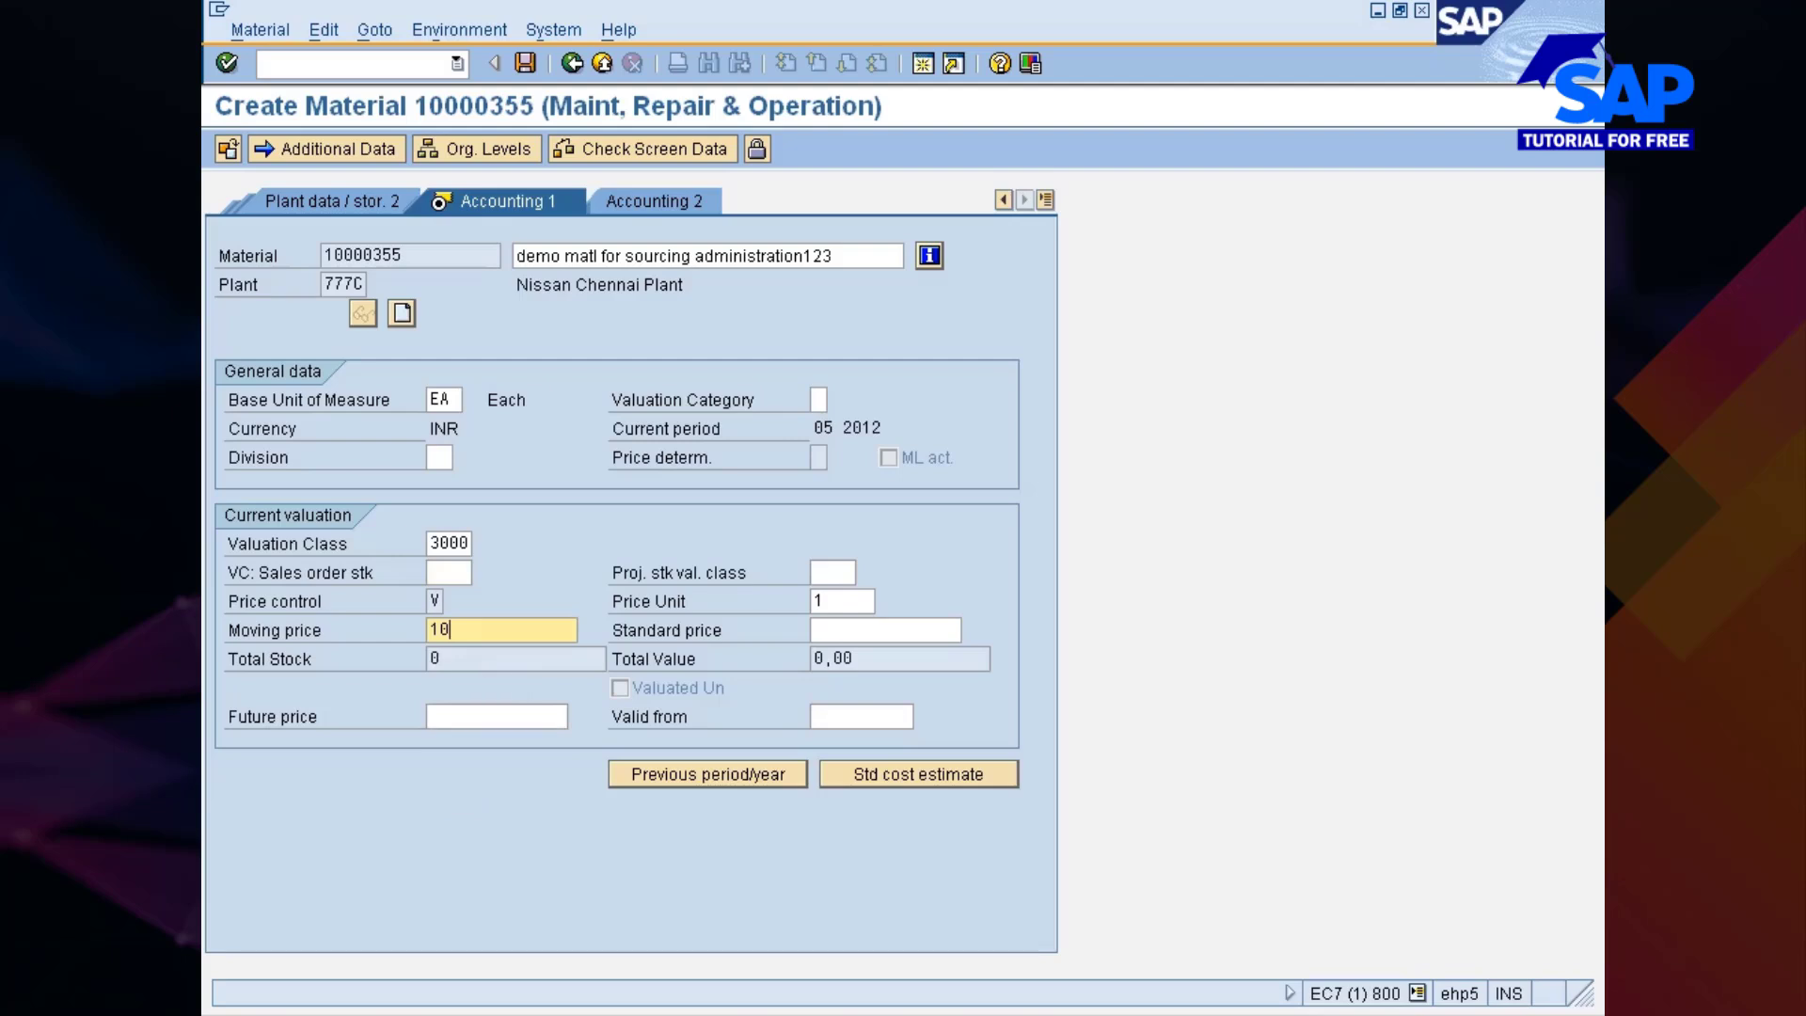
{"action": "key", "text": "Return"}
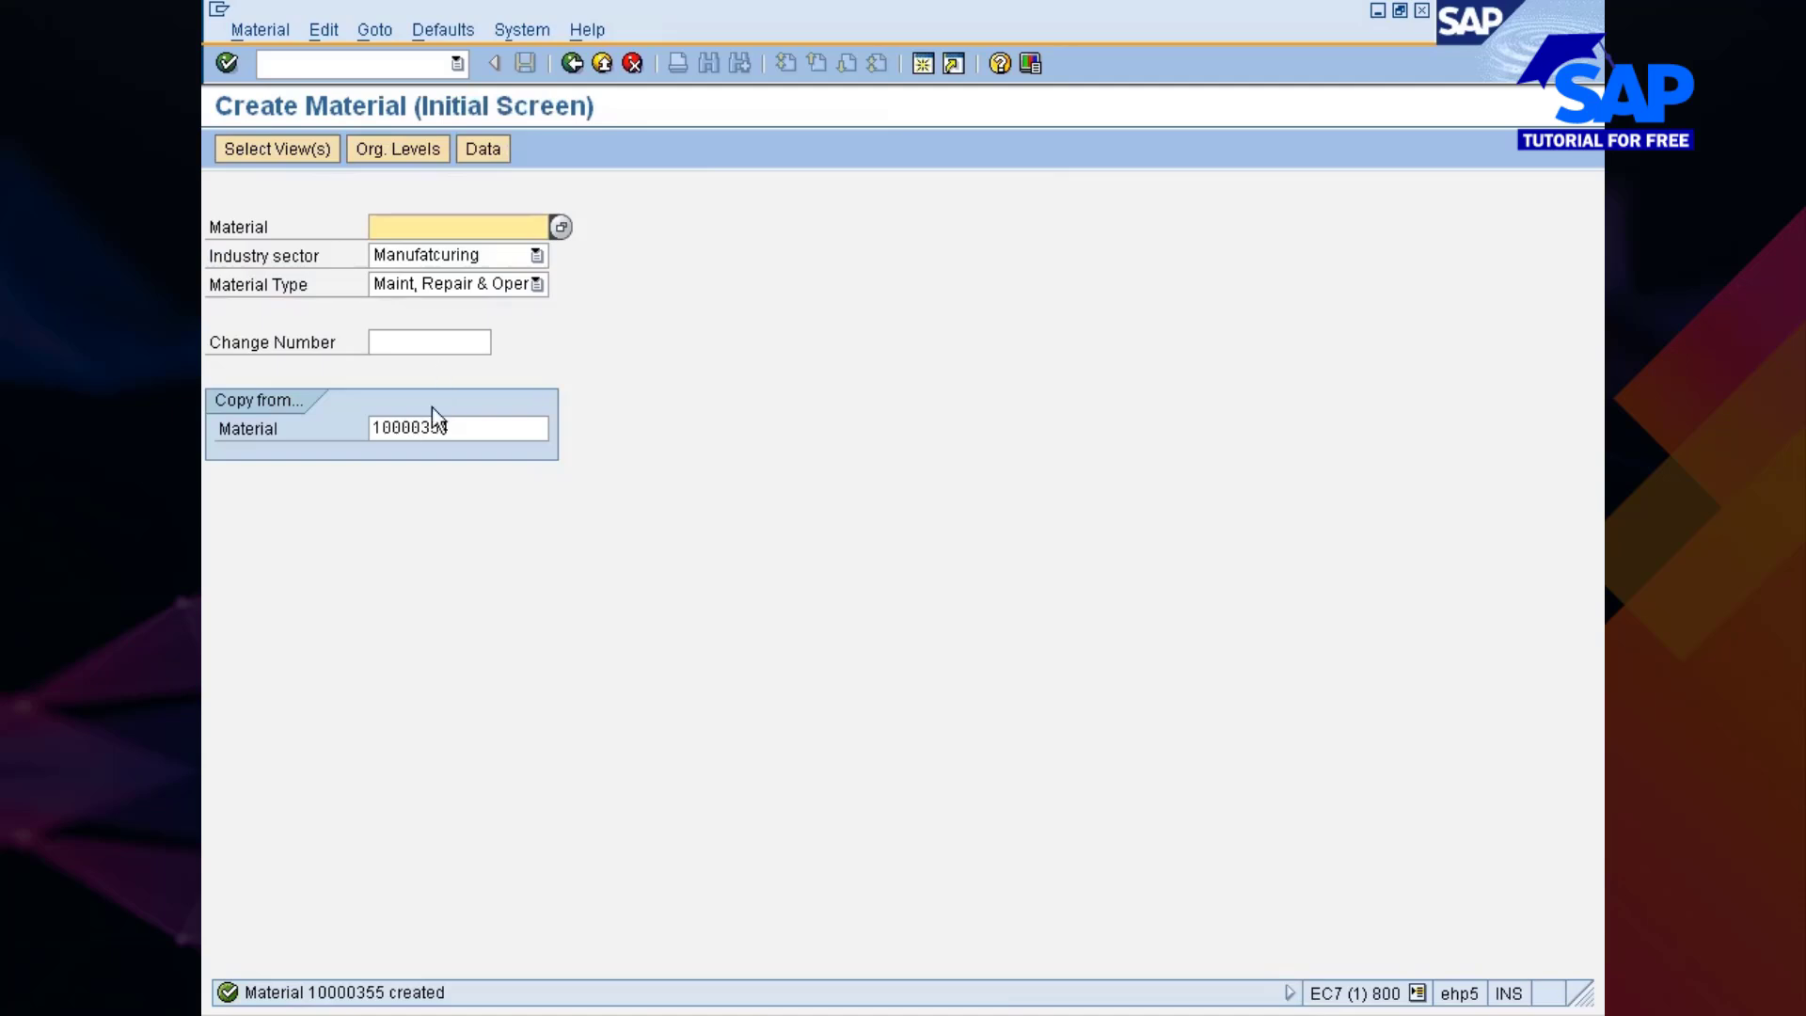
Start the Create Info Record transaction for vendor 200001560 and material 10000355, with purchasing organization and plant 777C, and proceed to Purch. Organization Data 1
{"action": "left_click", "coordinate": [366, 63]}
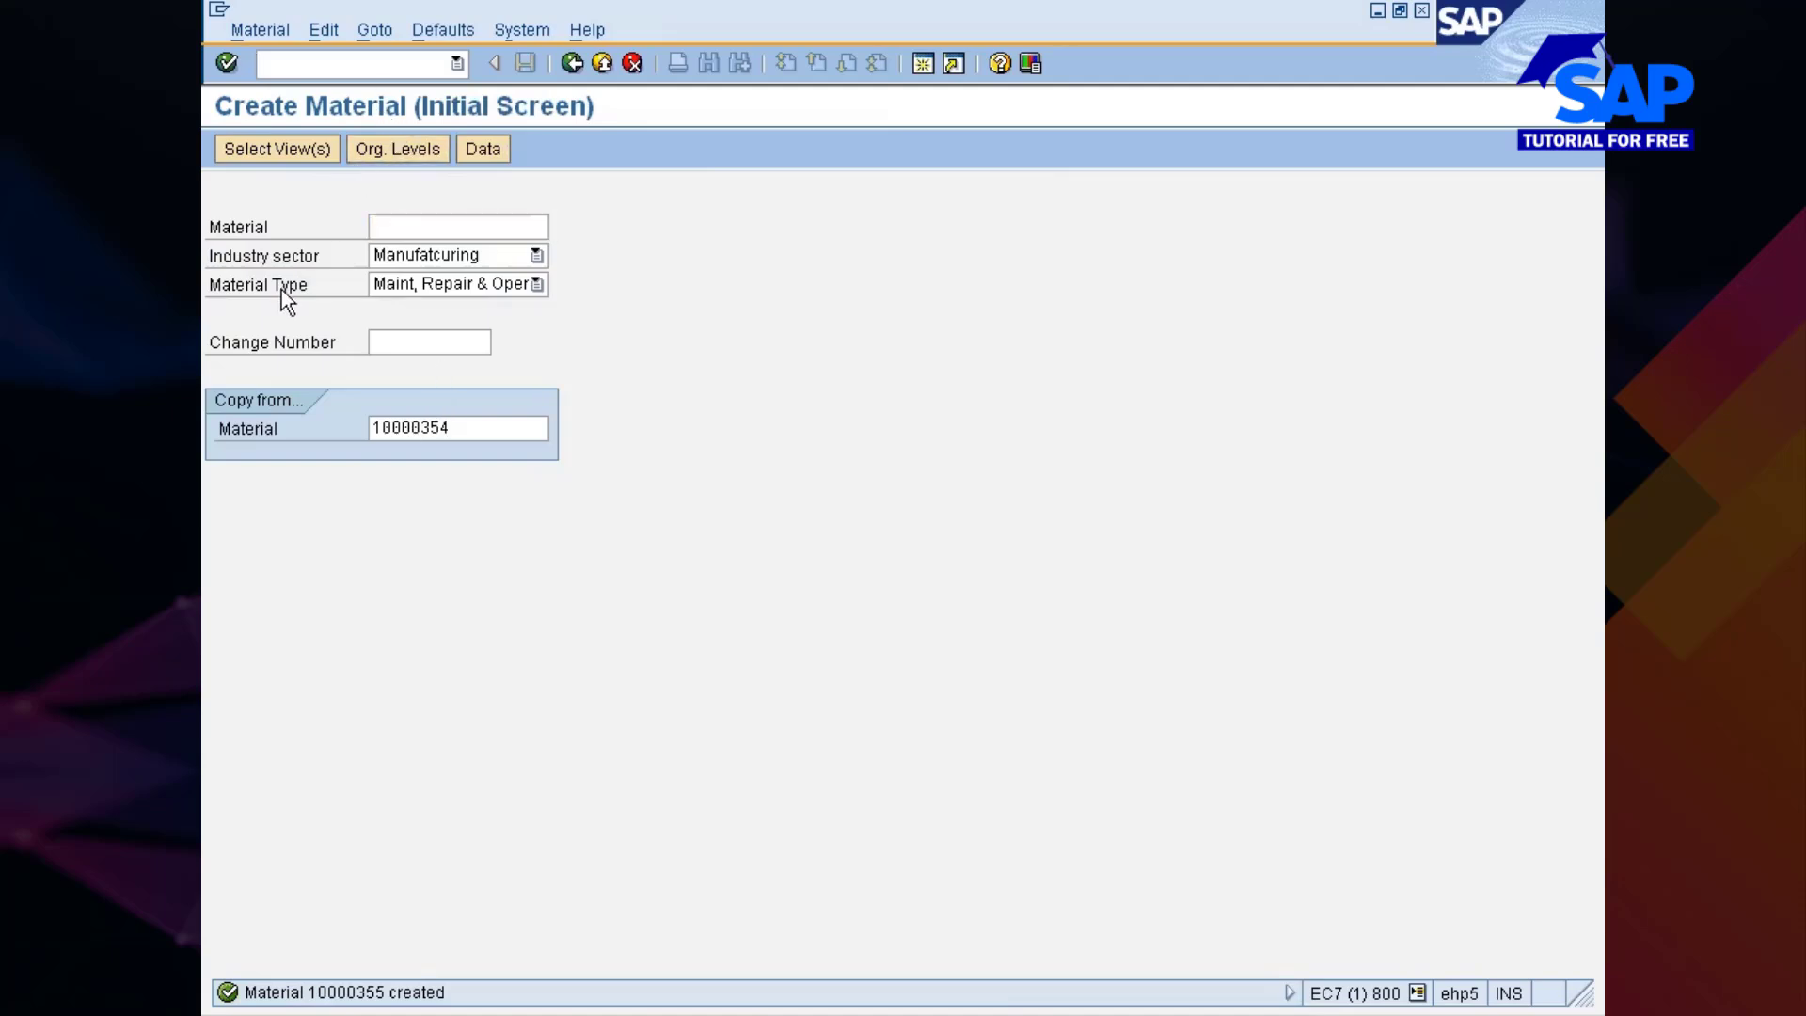
{"action": "type", "text": "/nme1"}
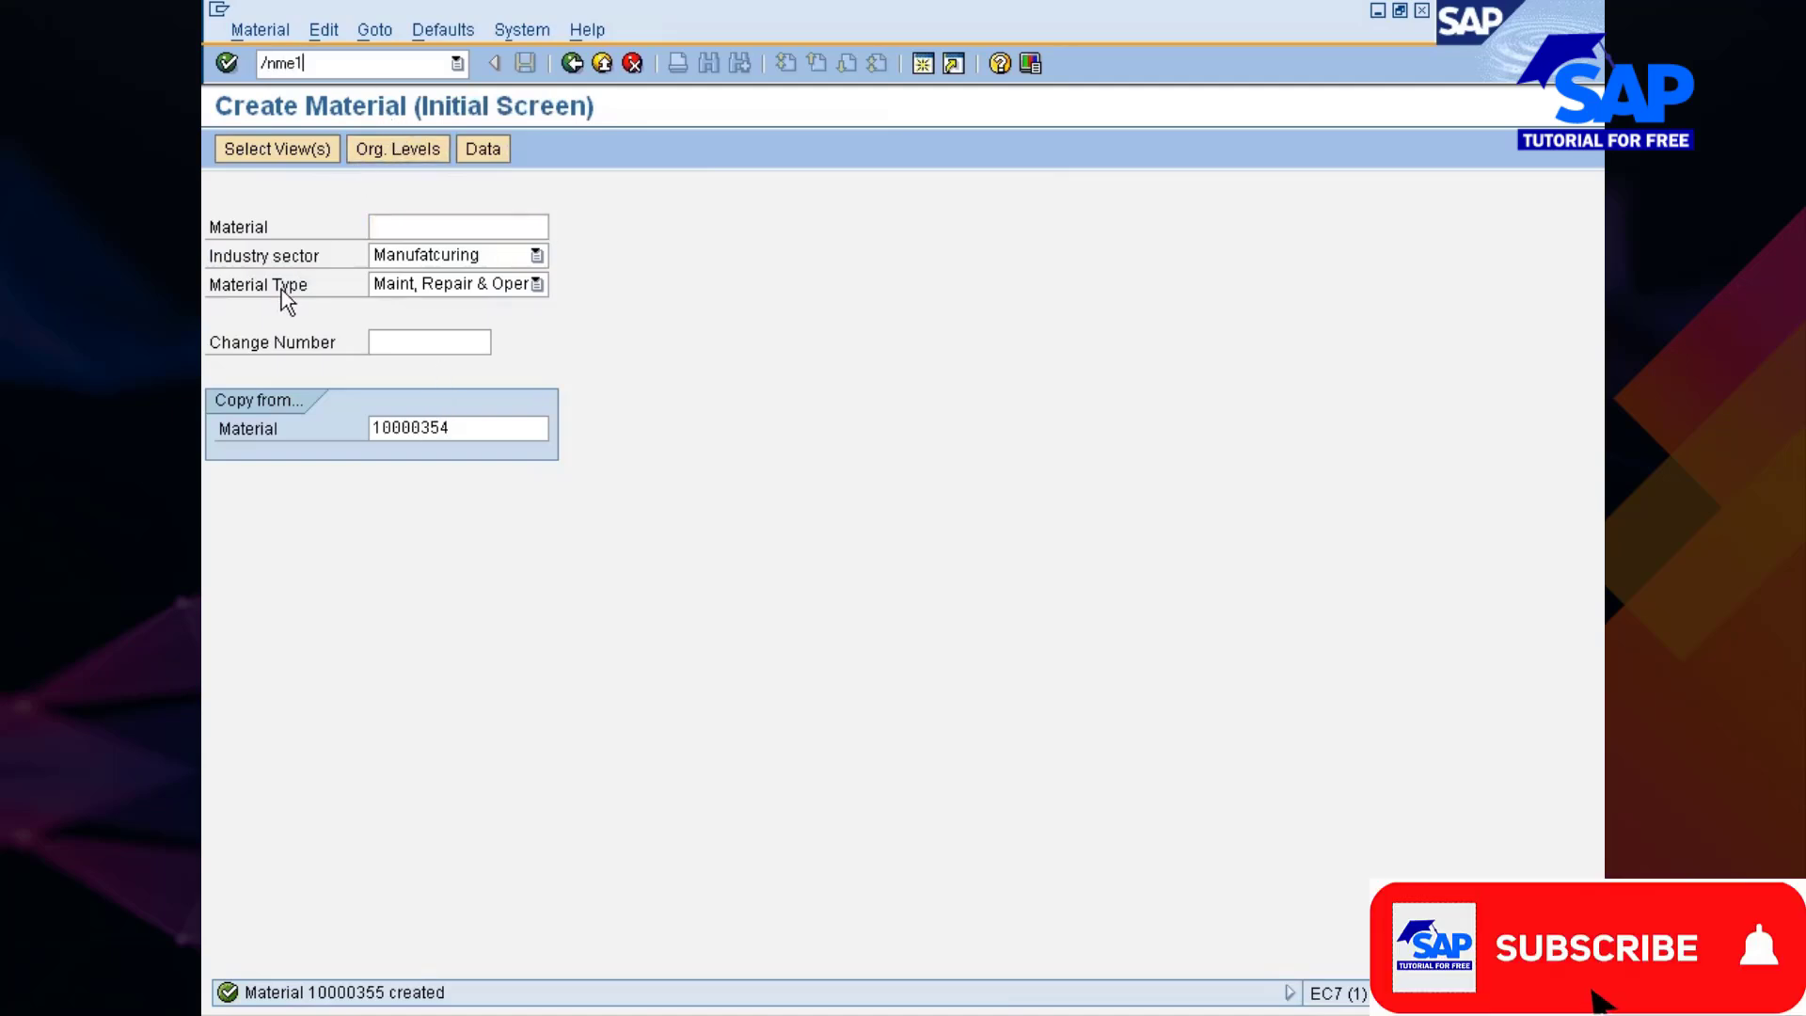
{"action": "key", "text": "Return"}
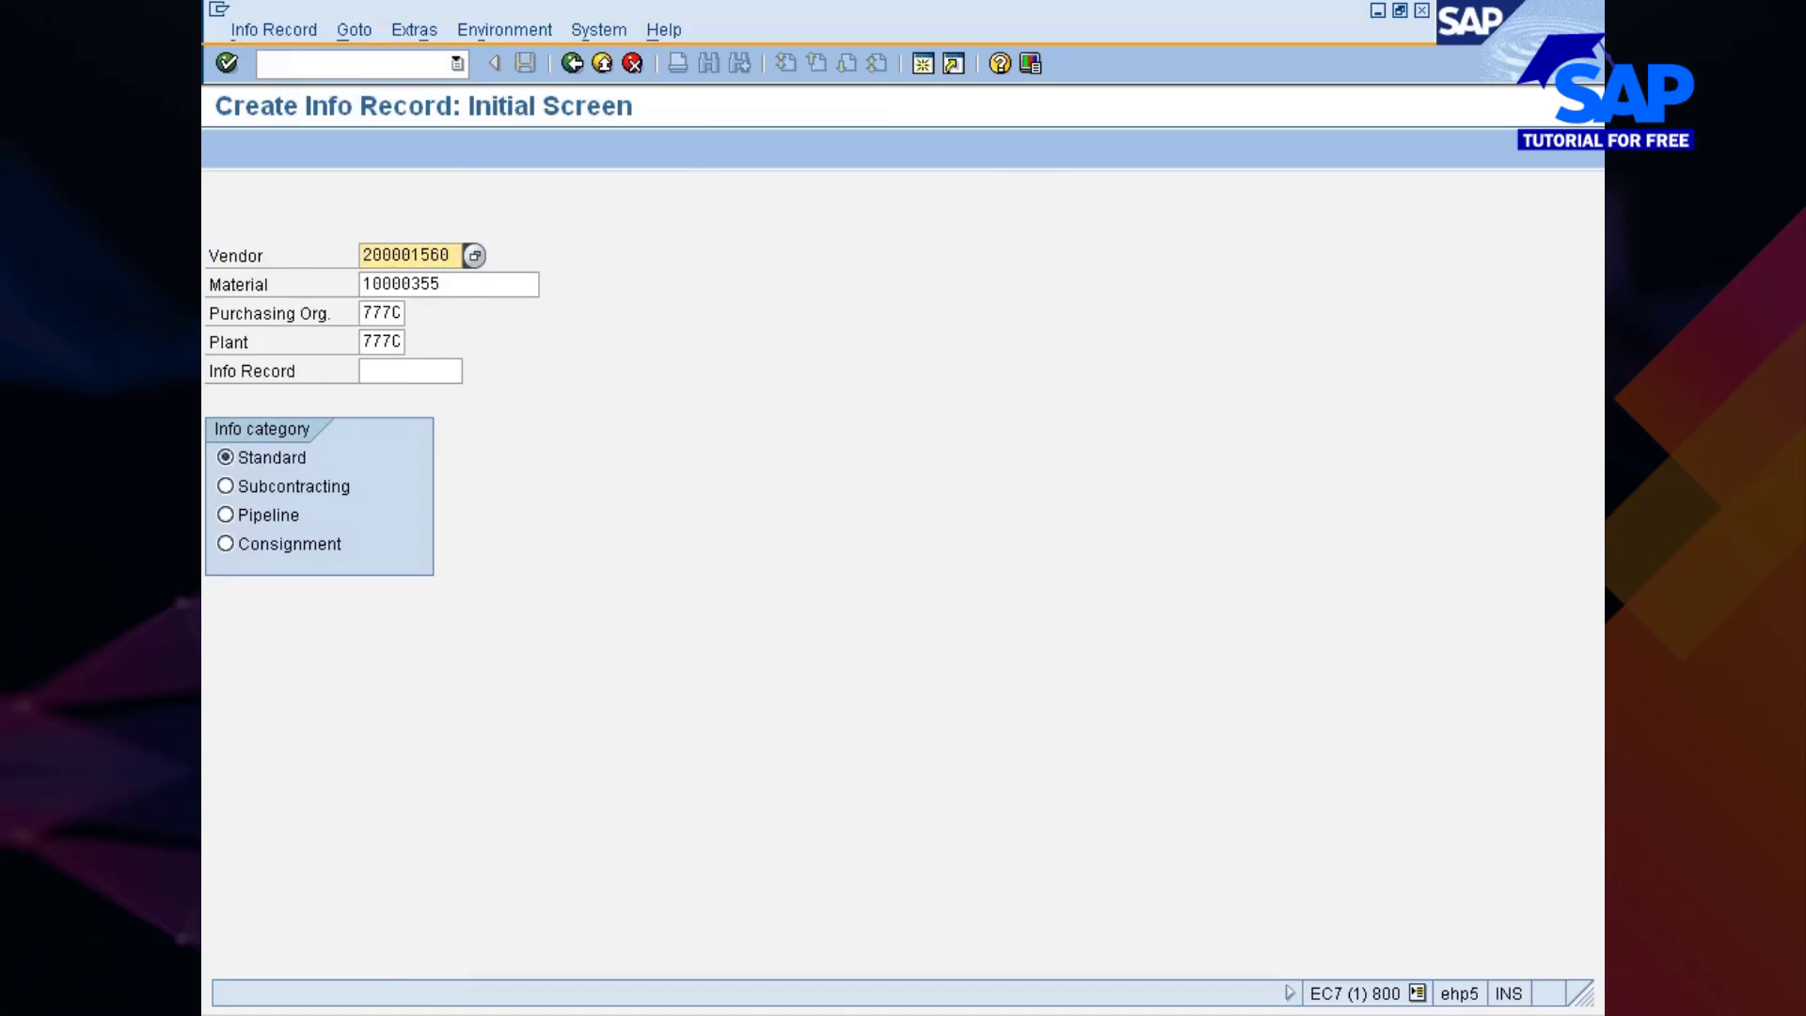
{"action": "left_click", "coordinate": [398, 332]}
{"action": "key", "text": "Return"}
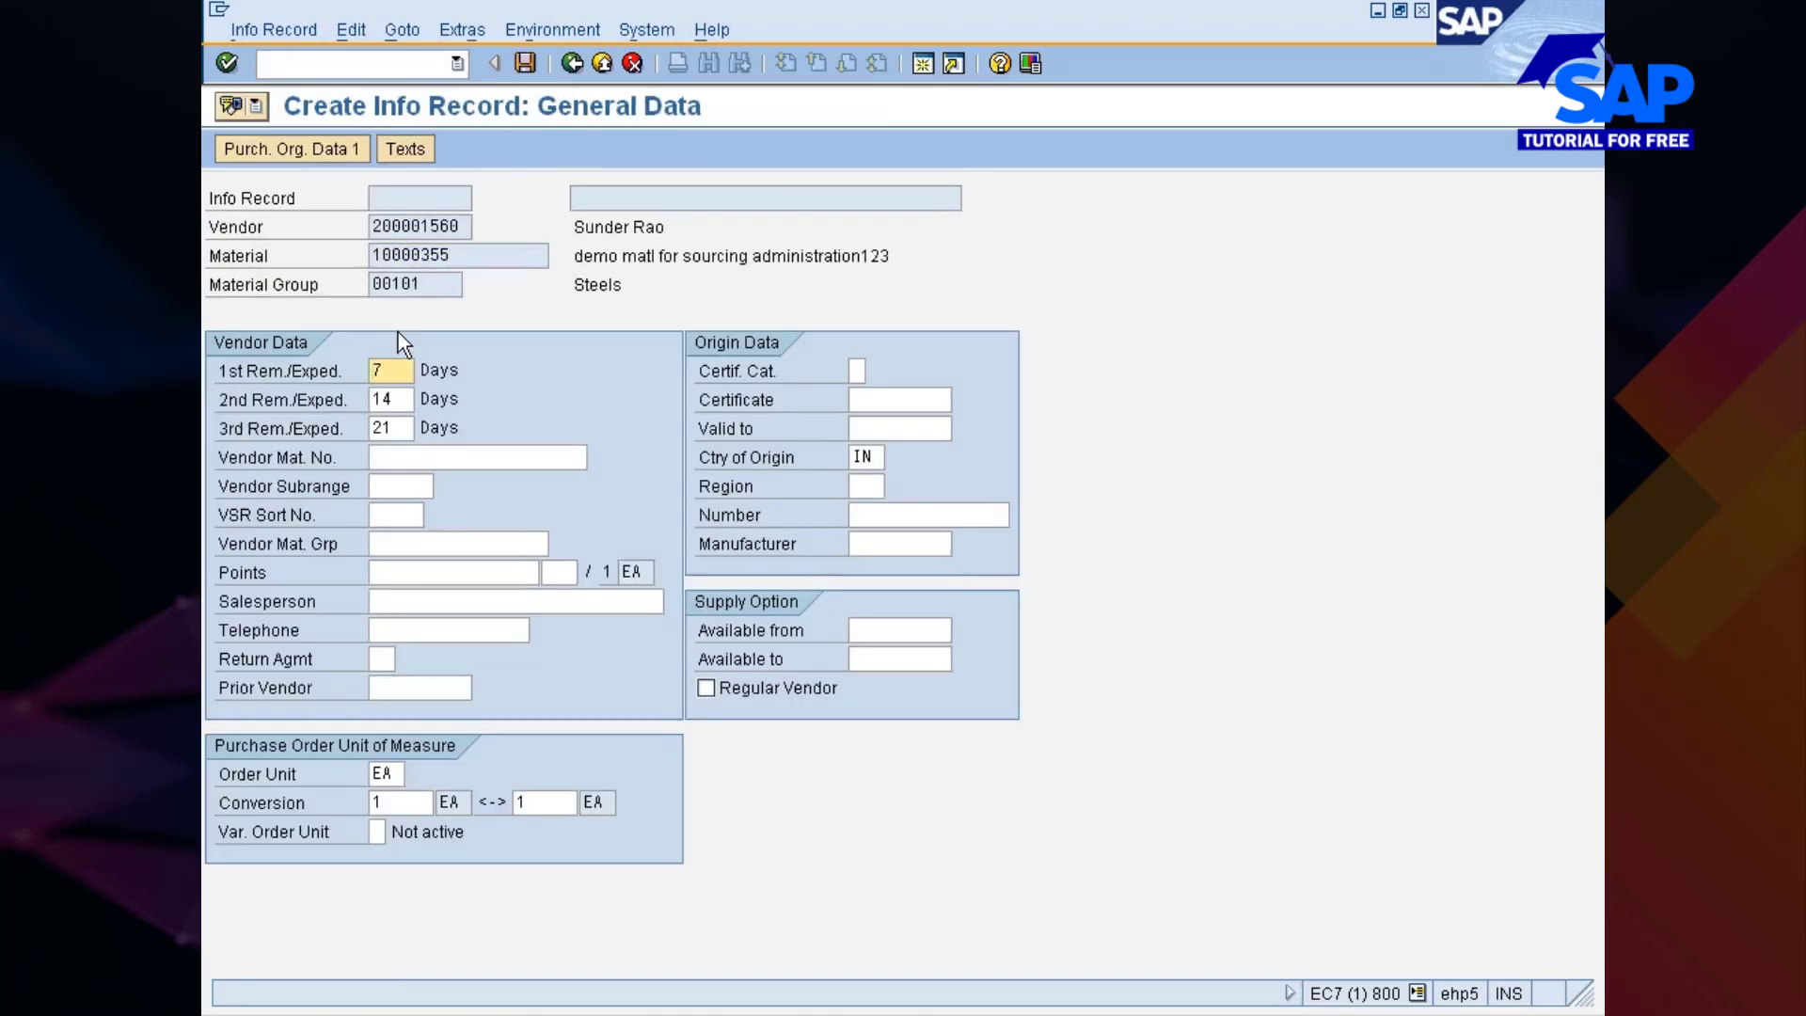
{"action": "key", "text": "Return"}
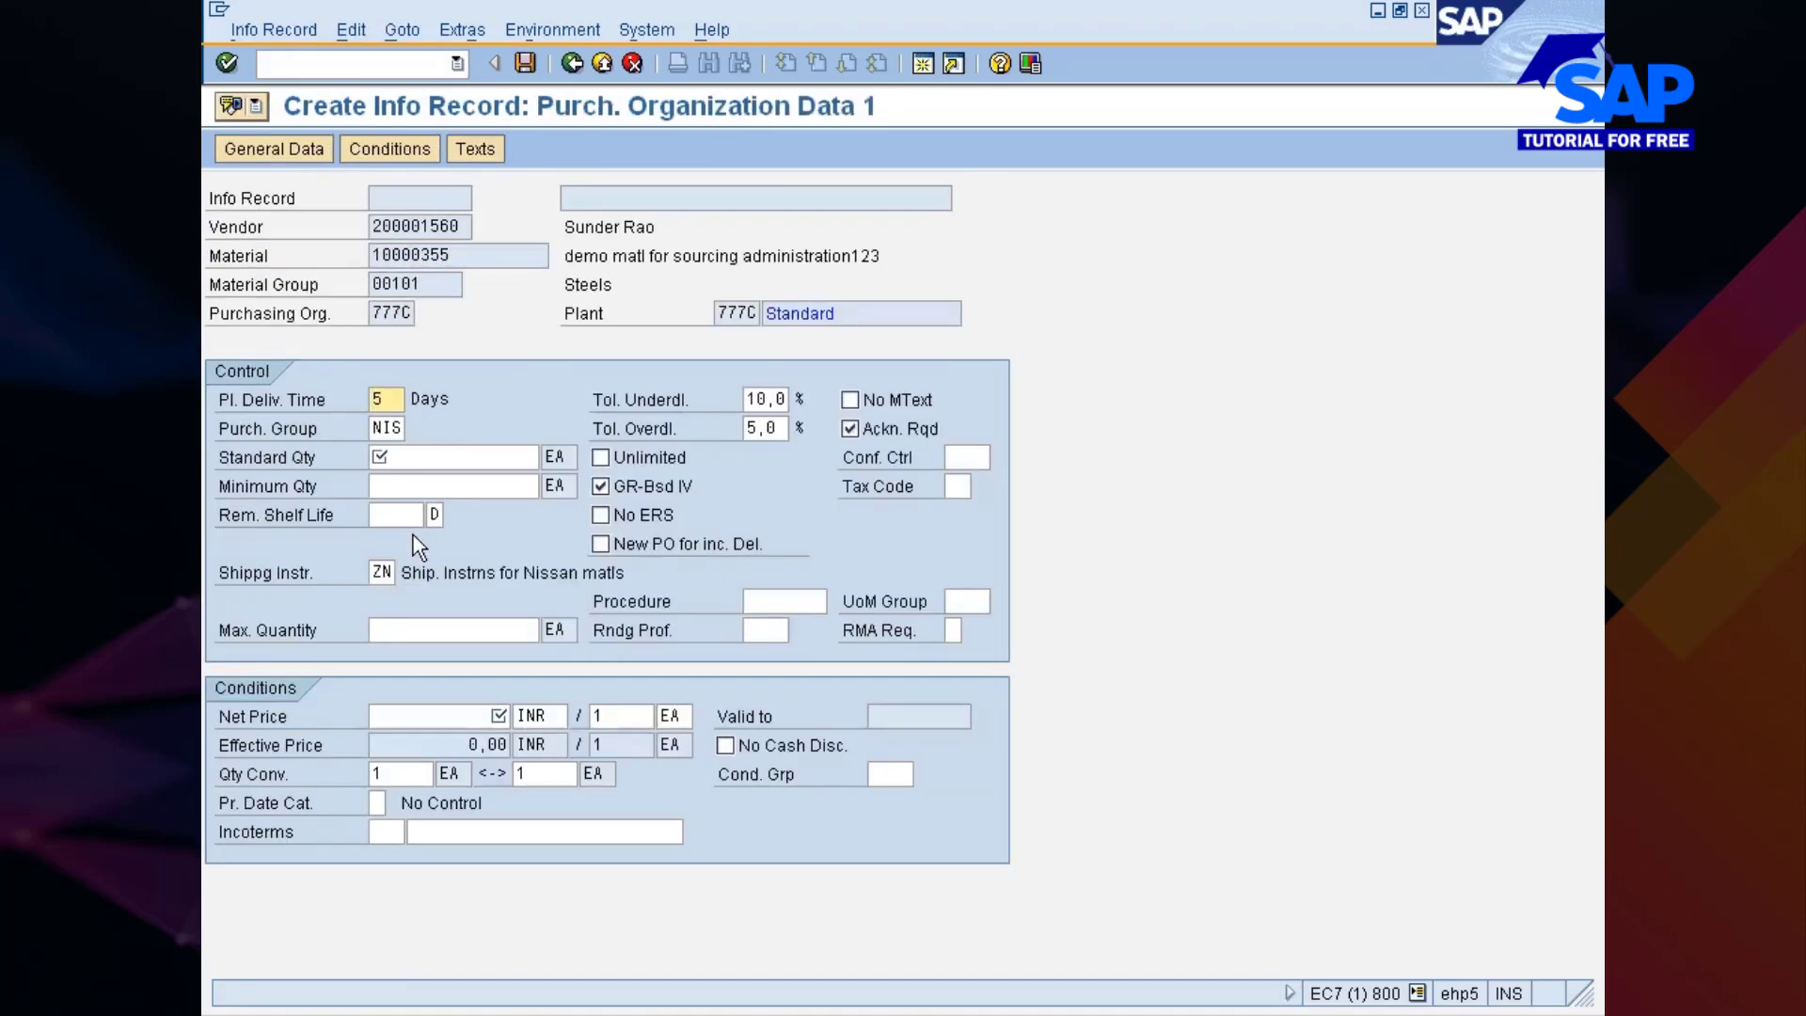
Enter standard quantity 50 and net price 10 INR for vendor 200001560 and save the info record
{"action": "left_click", "coordinate": [428, 457]}
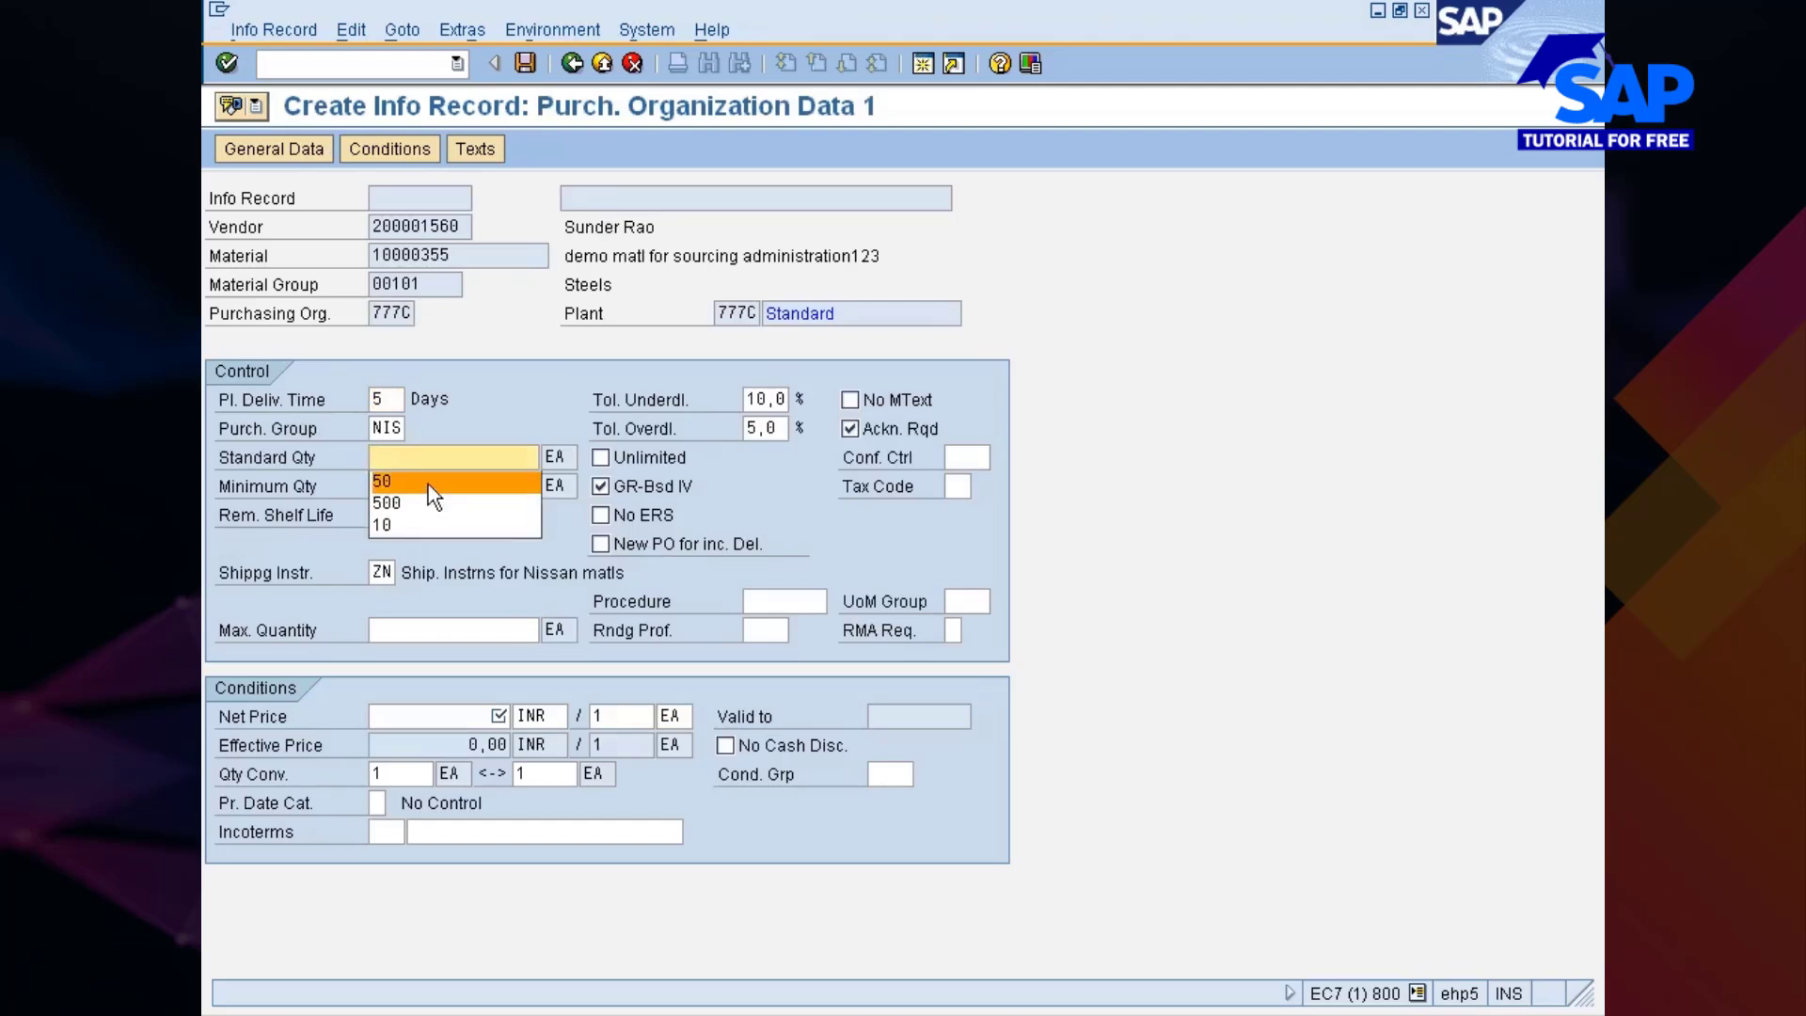
{"action": "left_click", "coordinate": [427, 482]}
{"action": "left_click", "coordinate": [430, 717]}
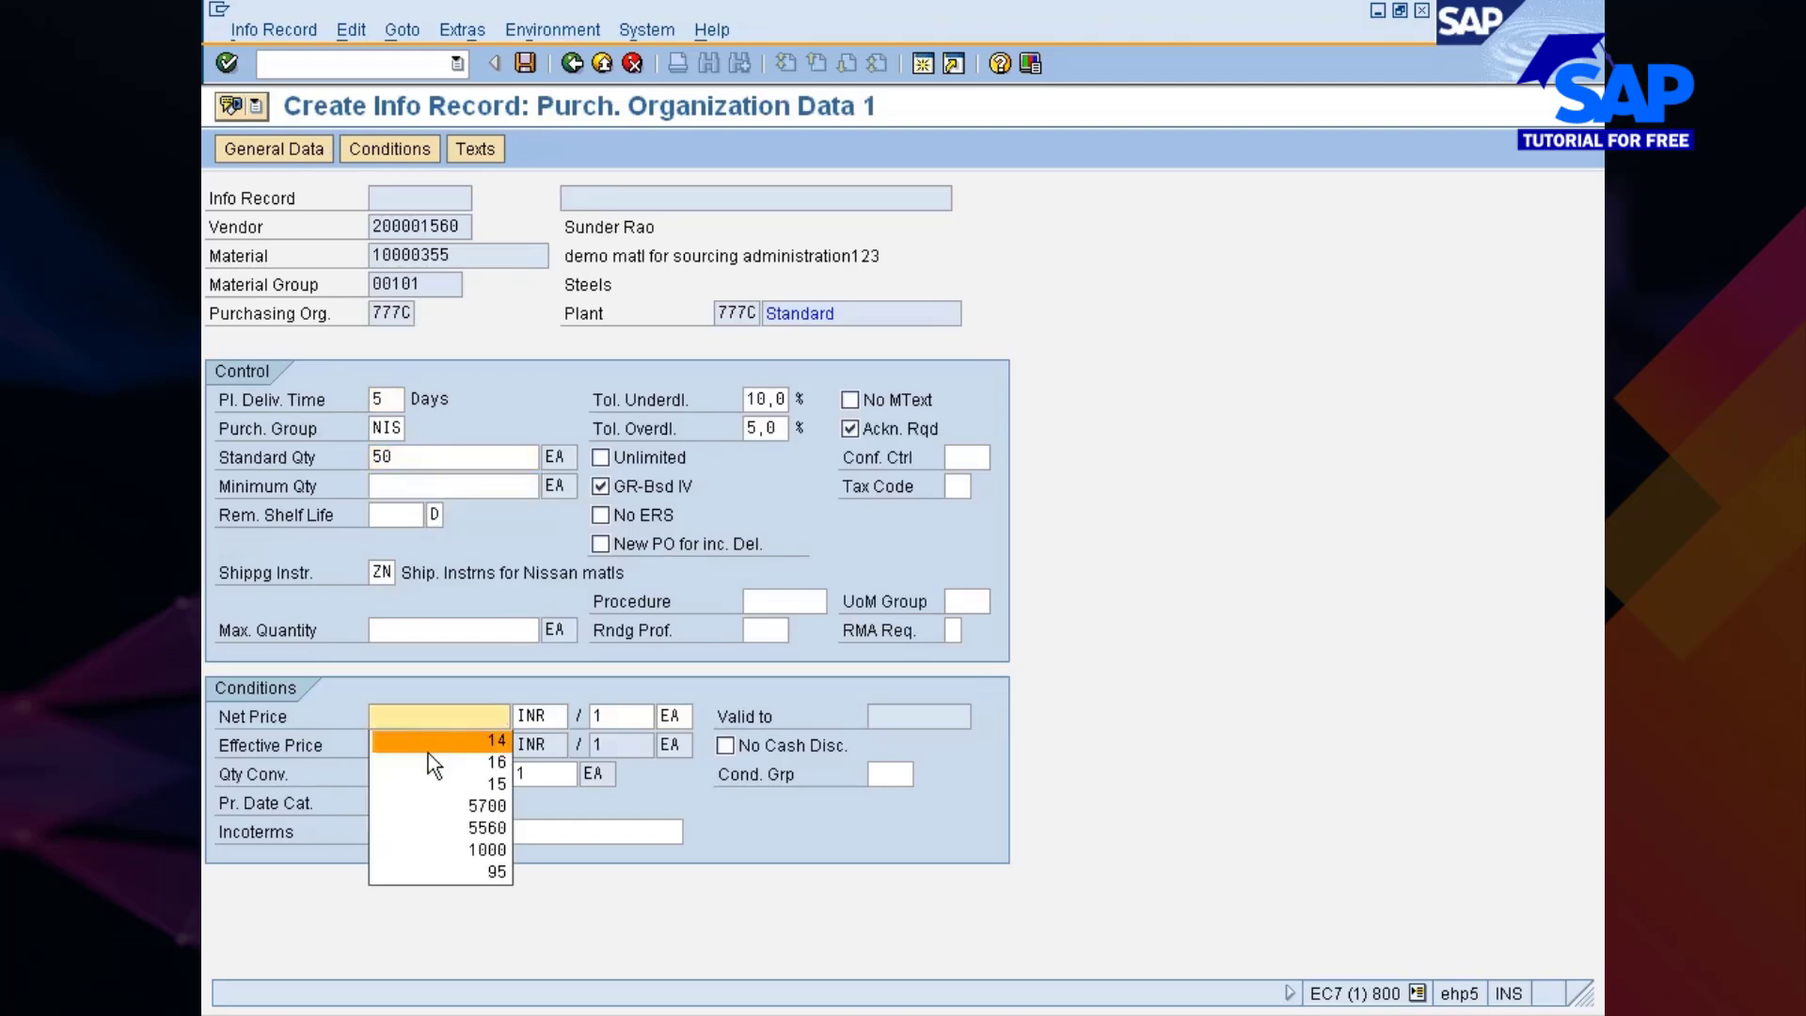
{"action": "key", "text": "Escape"}
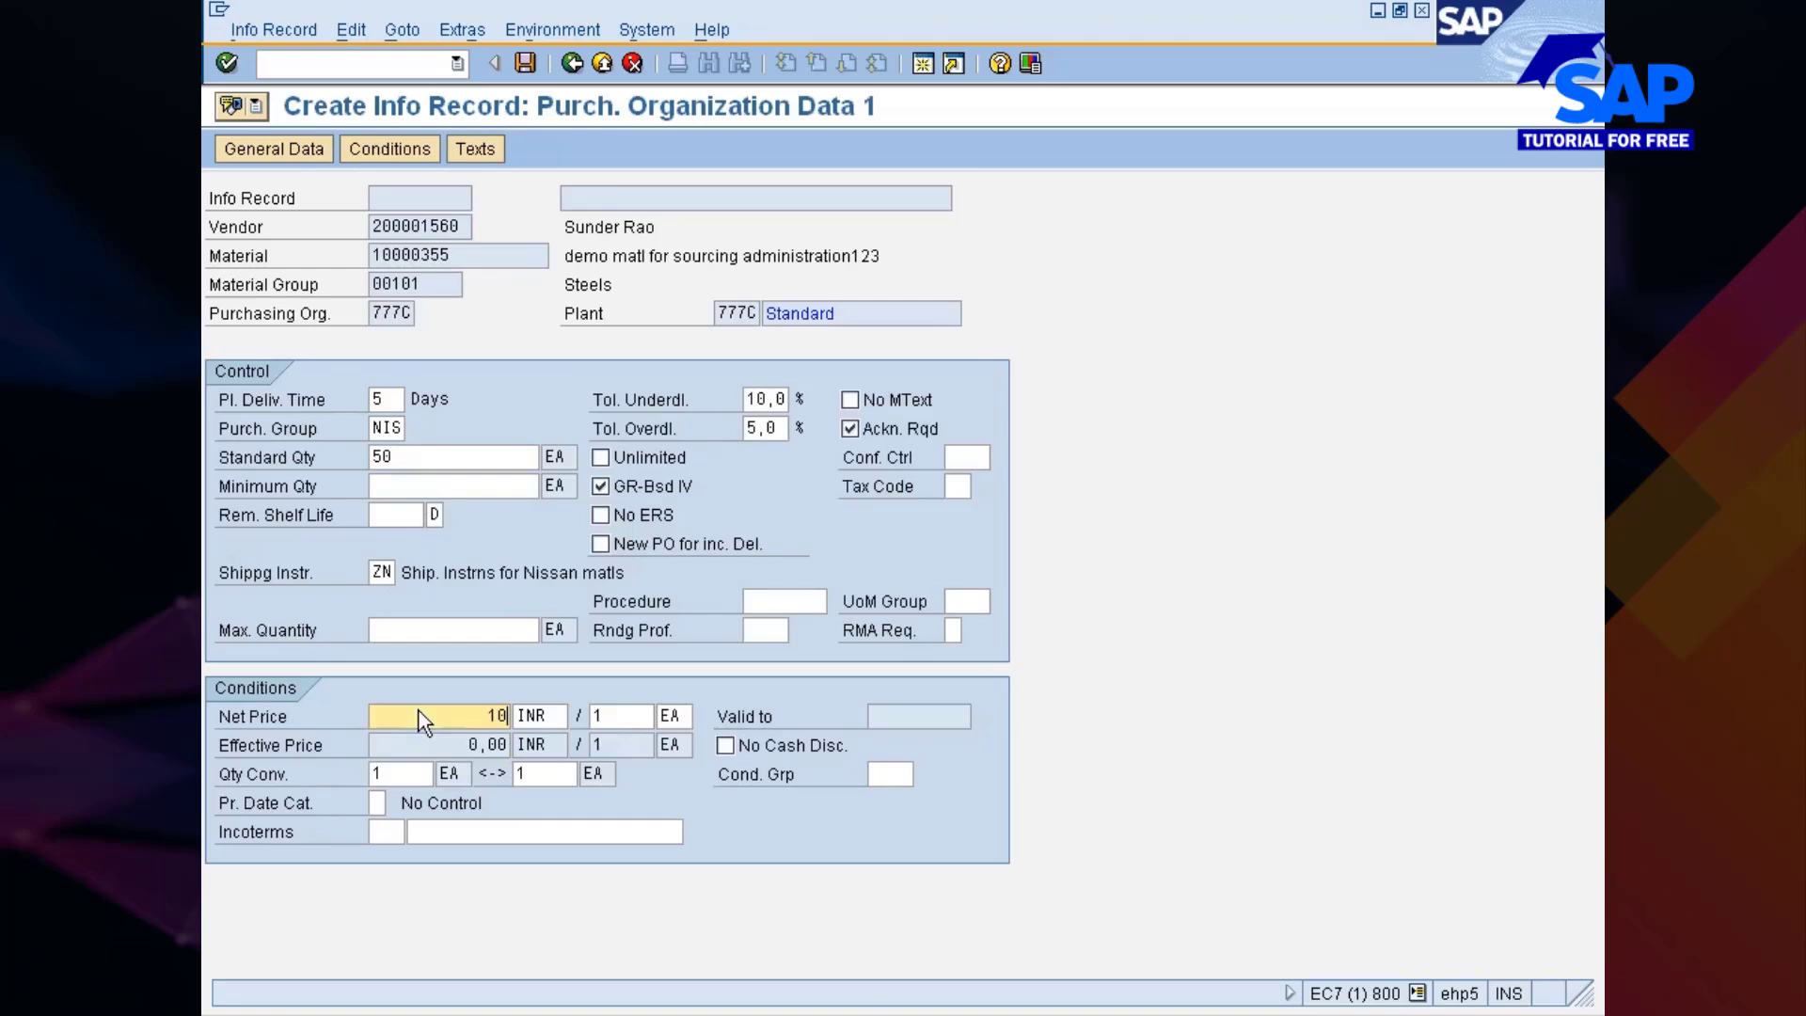
{"action": "type", "text": "10"}
{"action": "key", "text": "Return"}
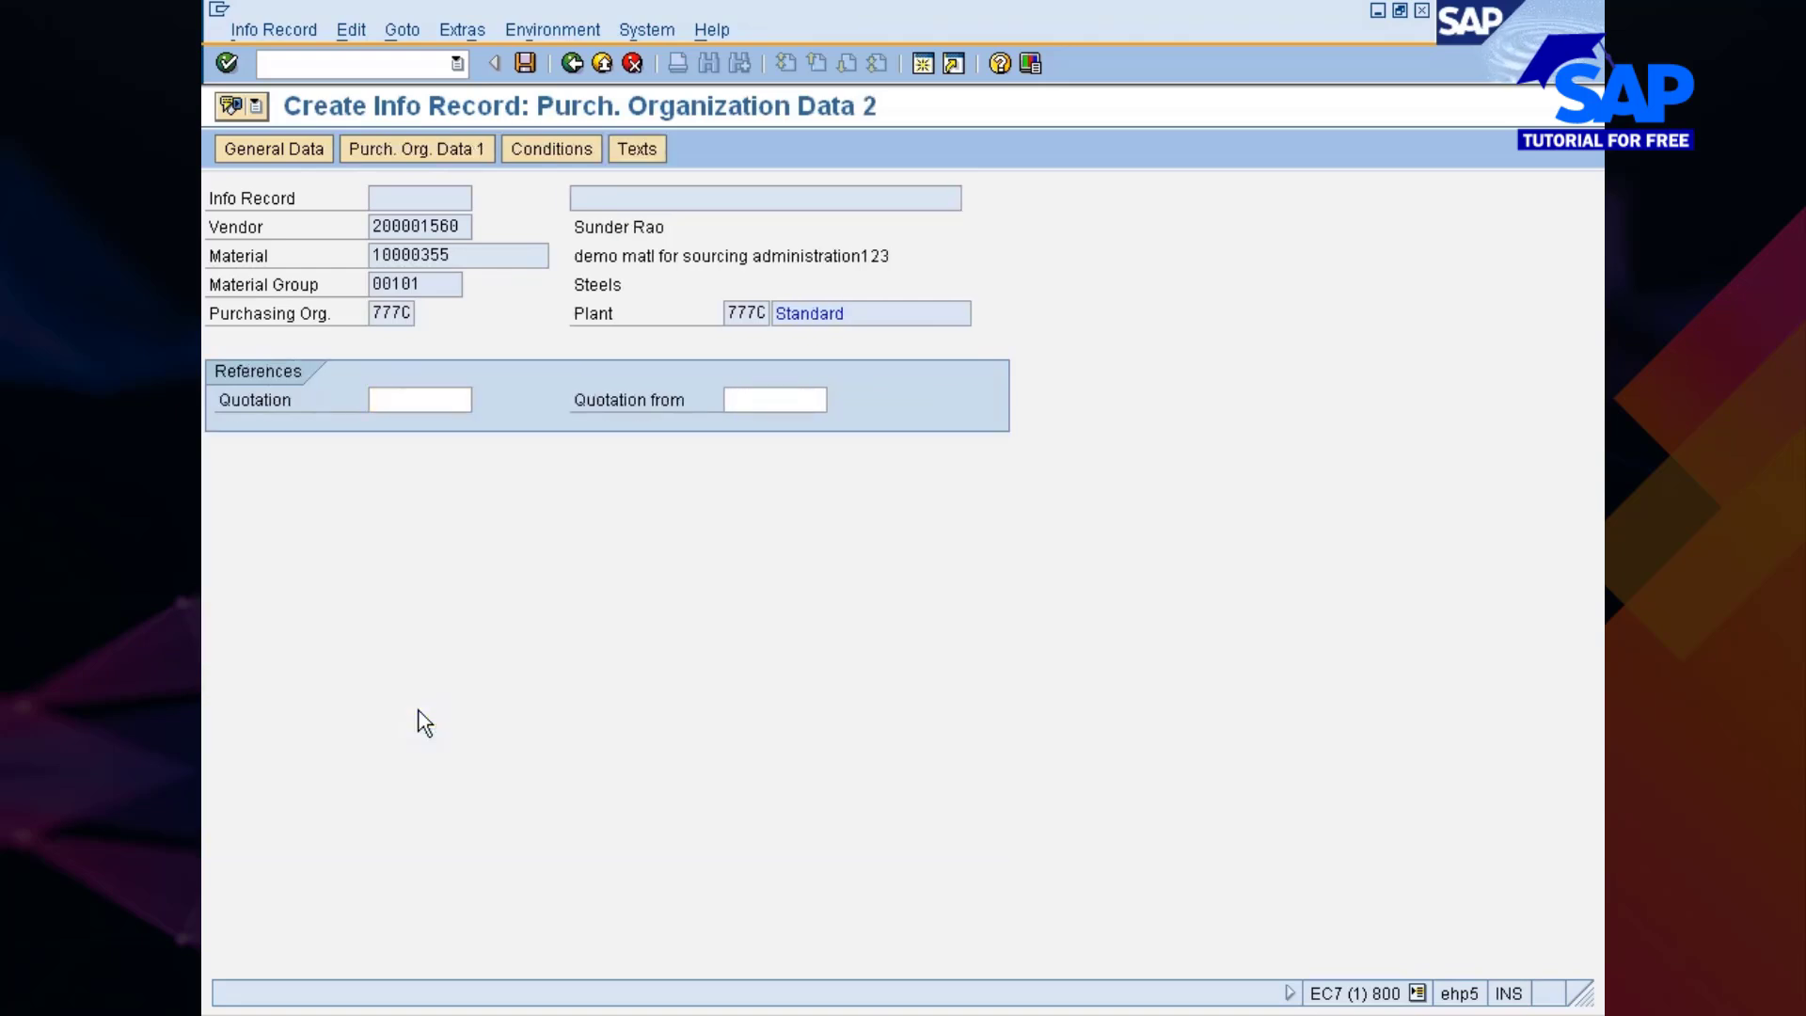
{"action": "key", "text": "Return"}
{"action": "key", "text": "Return"}
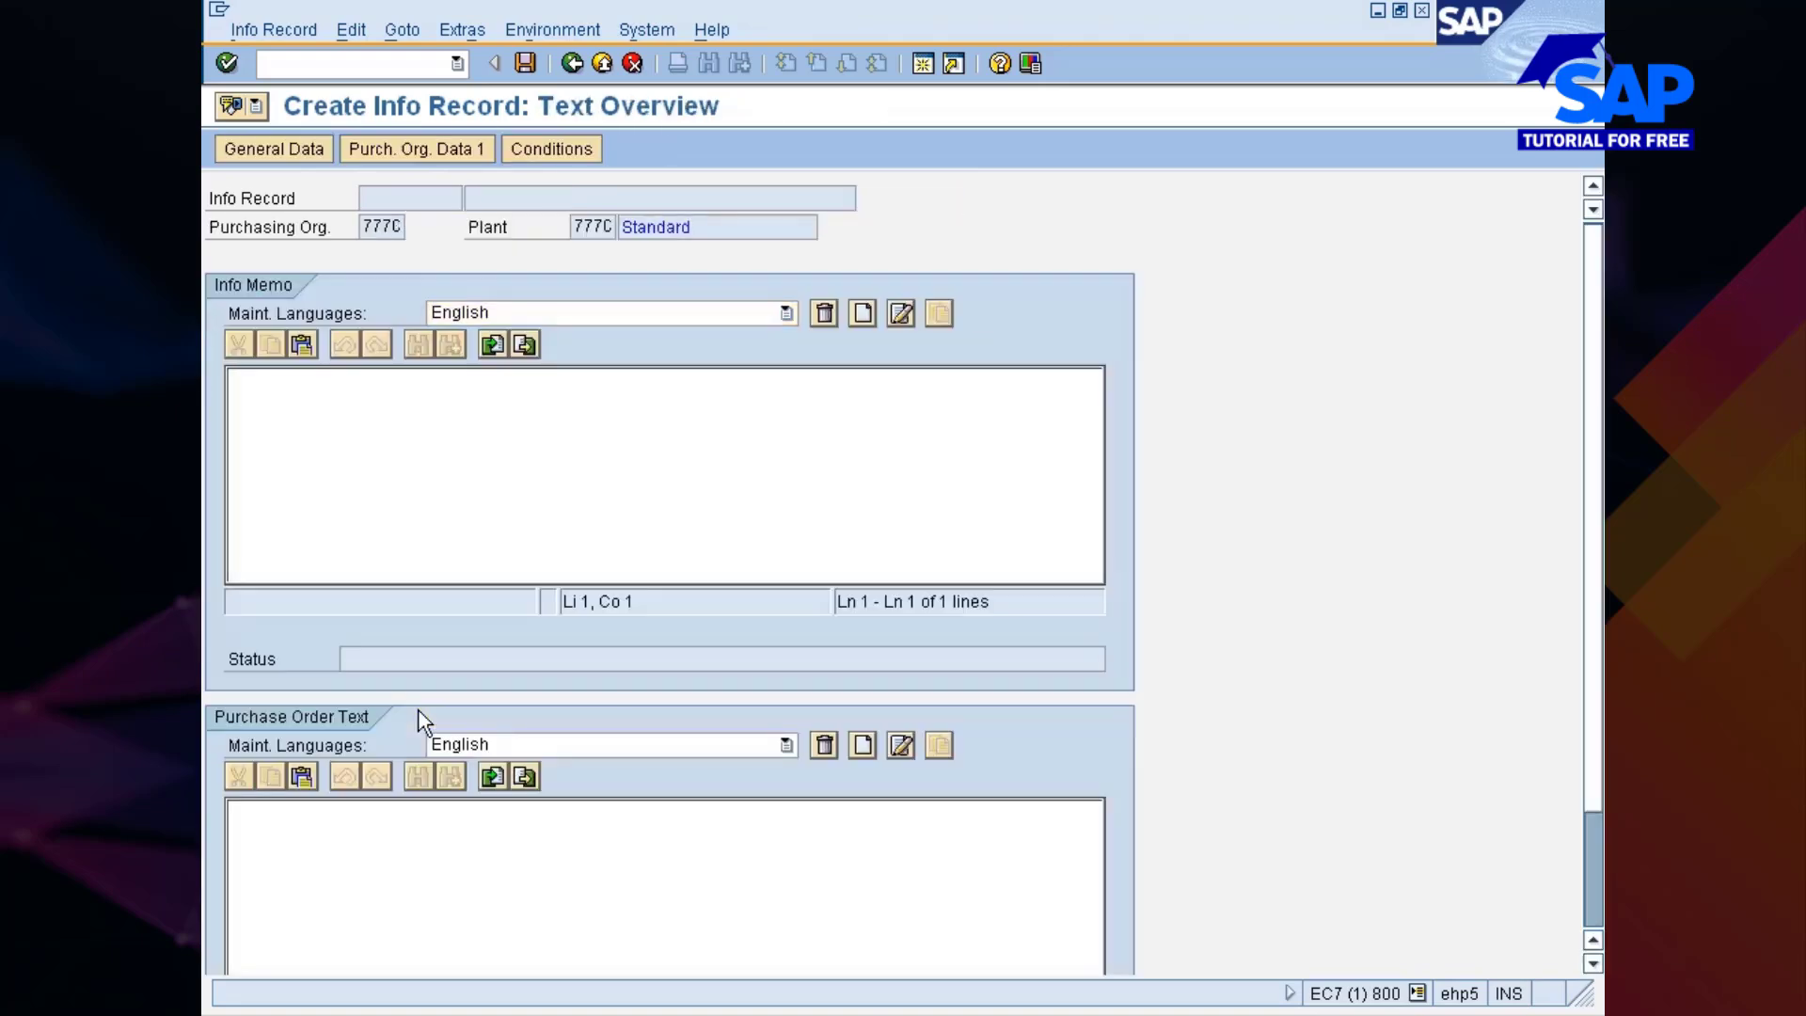
{"action": "key", "text": "Return"}
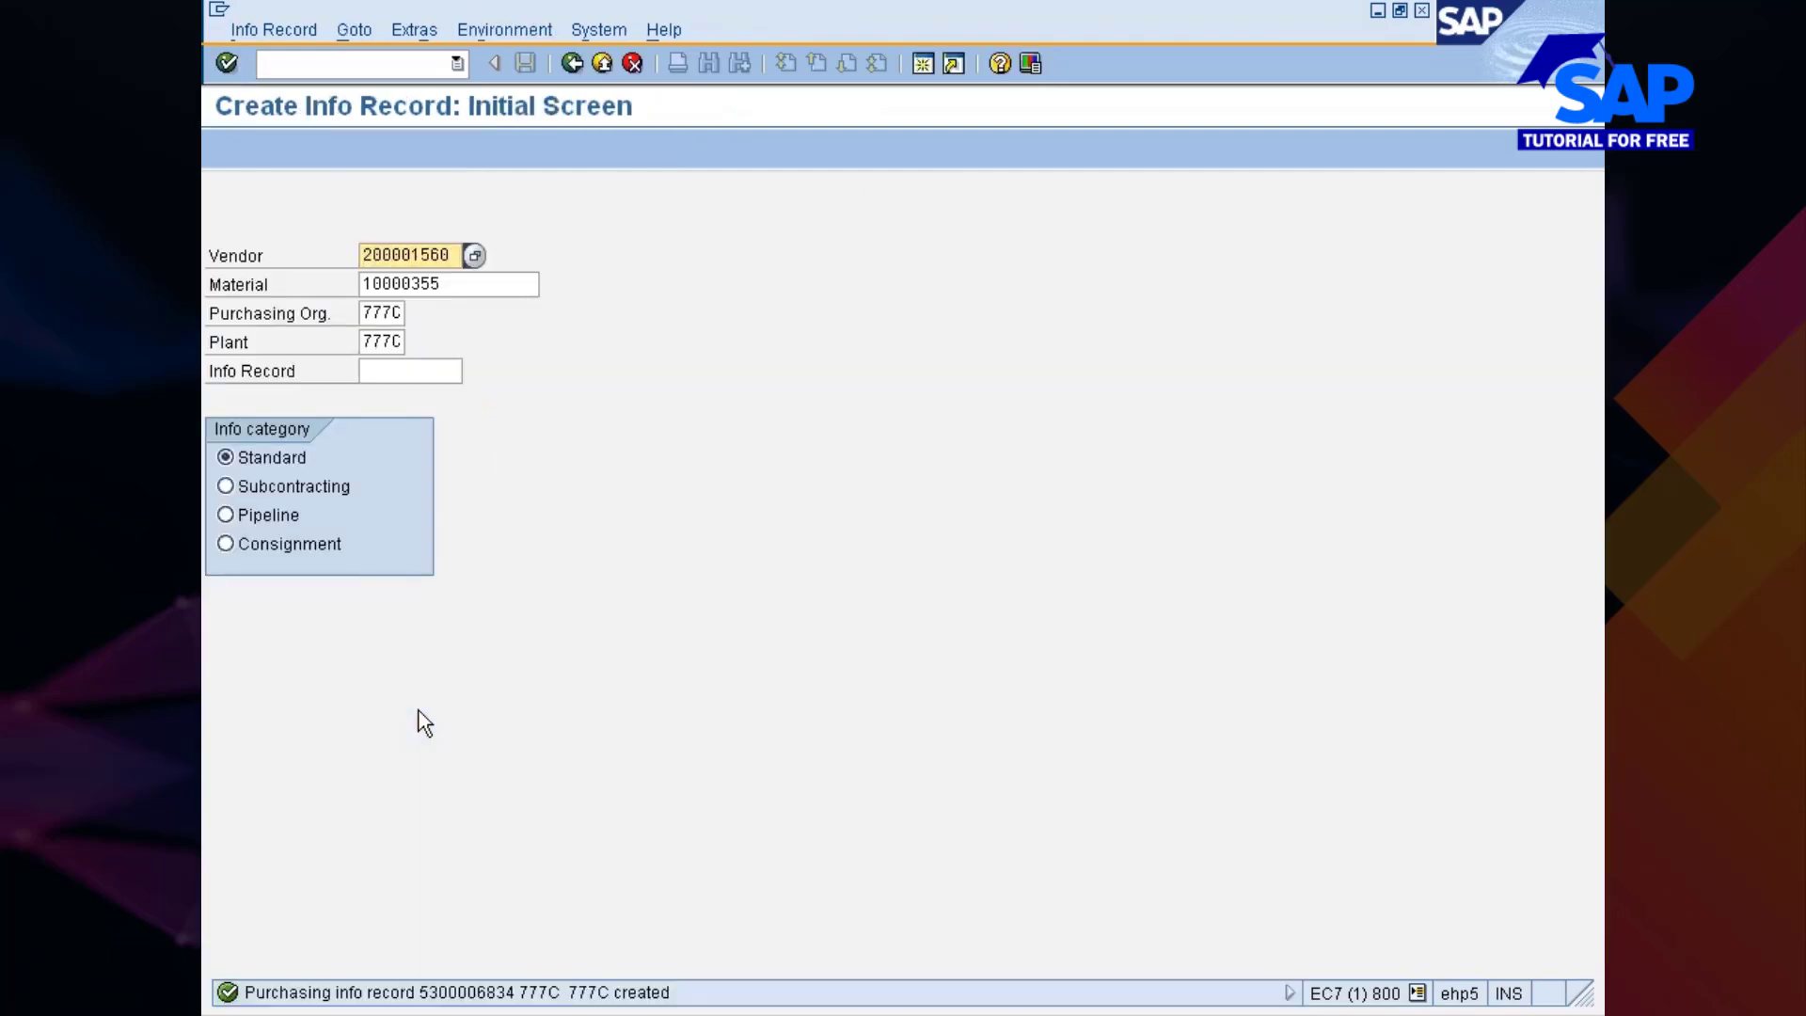
Begin another info record for material 10000355 with vendor 305101 and proceed to its purchasing organization data
{"action": "key", "text": "ctrl+a"}
{"action": "key", "text": "Delete"}
{"action": "type", "text": "305101"}
{"action": "key", "text": "Return"}
{"action": "key", "text": "Return"}
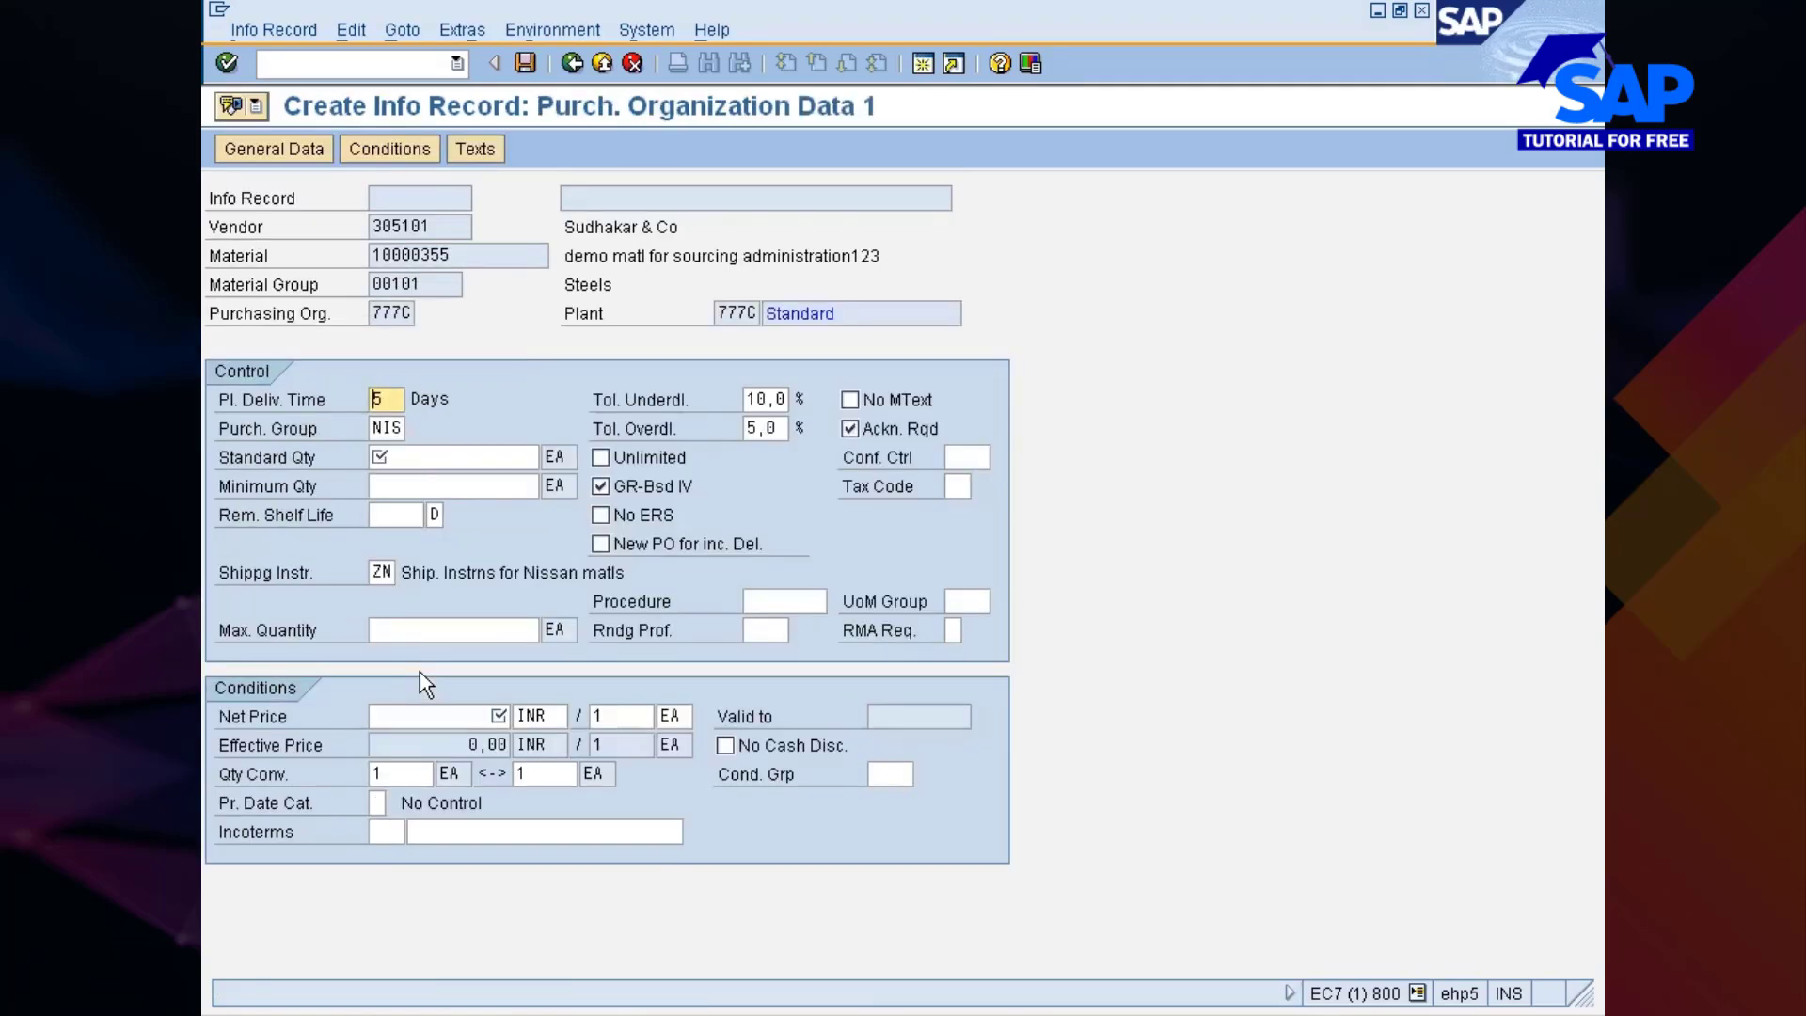
Enter standard quantity 50 and net price 11 INR for vendor 305101 and save the info record
{"action": "key", "text": "Return"}
{"action": "type", "text": "5"}
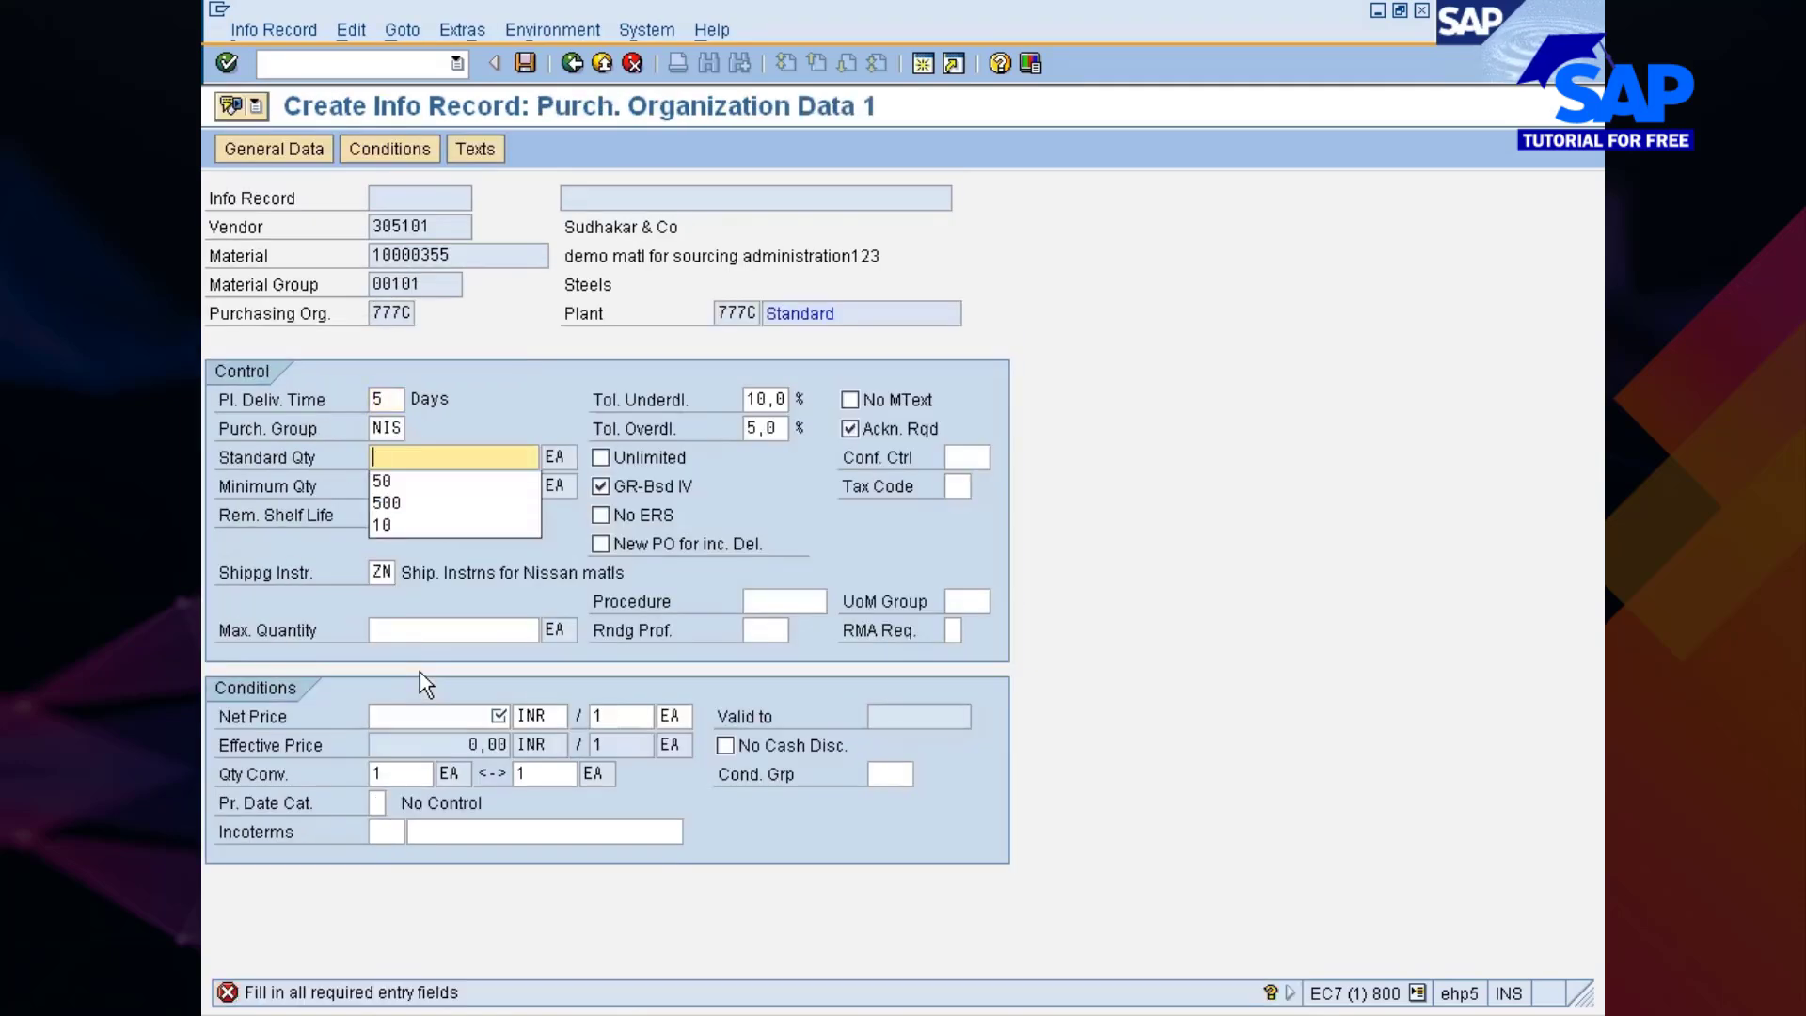
{"action": "type", "text": "0"}
{"action": "key", "text": "Return"}
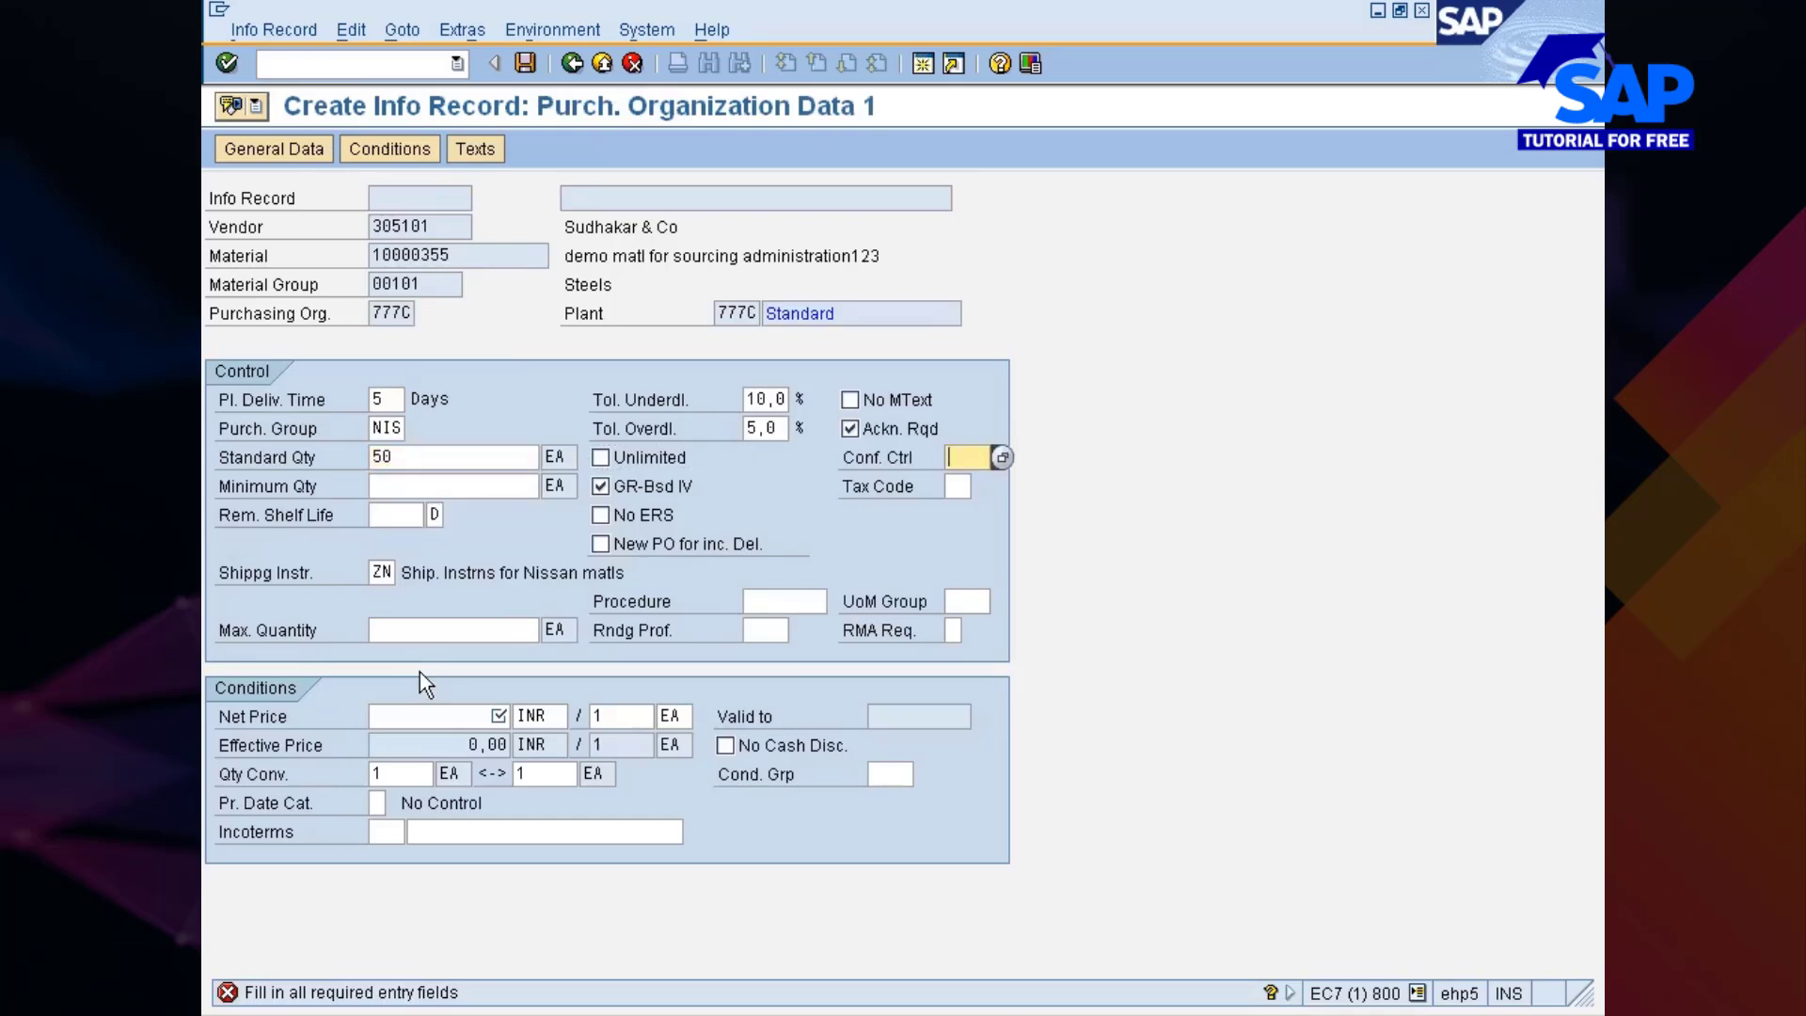
{"action": "key", "text": "Return"}
{"action": "type", "text": "11"}
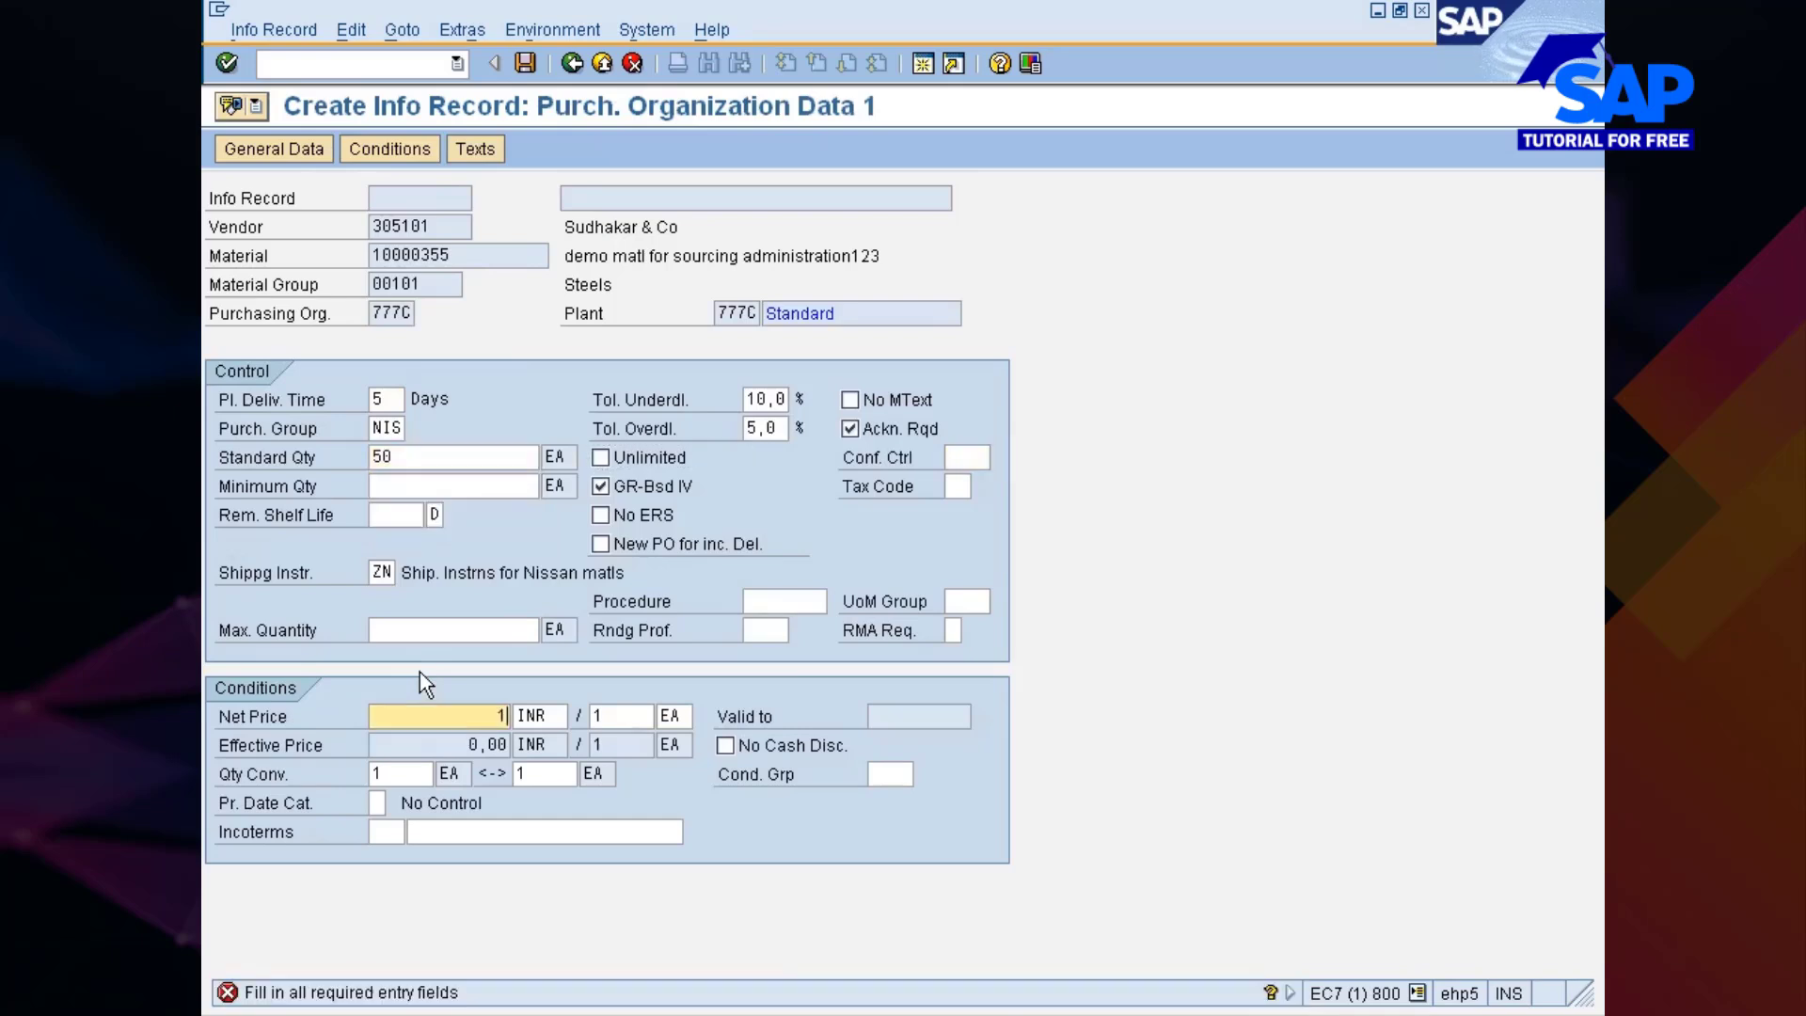
{"action": "key", "text": "Return"}
{"action": "key", "text": "Return"}
{"action": "key", "text": "Return"}
{"action": "key", "text": "Return"}
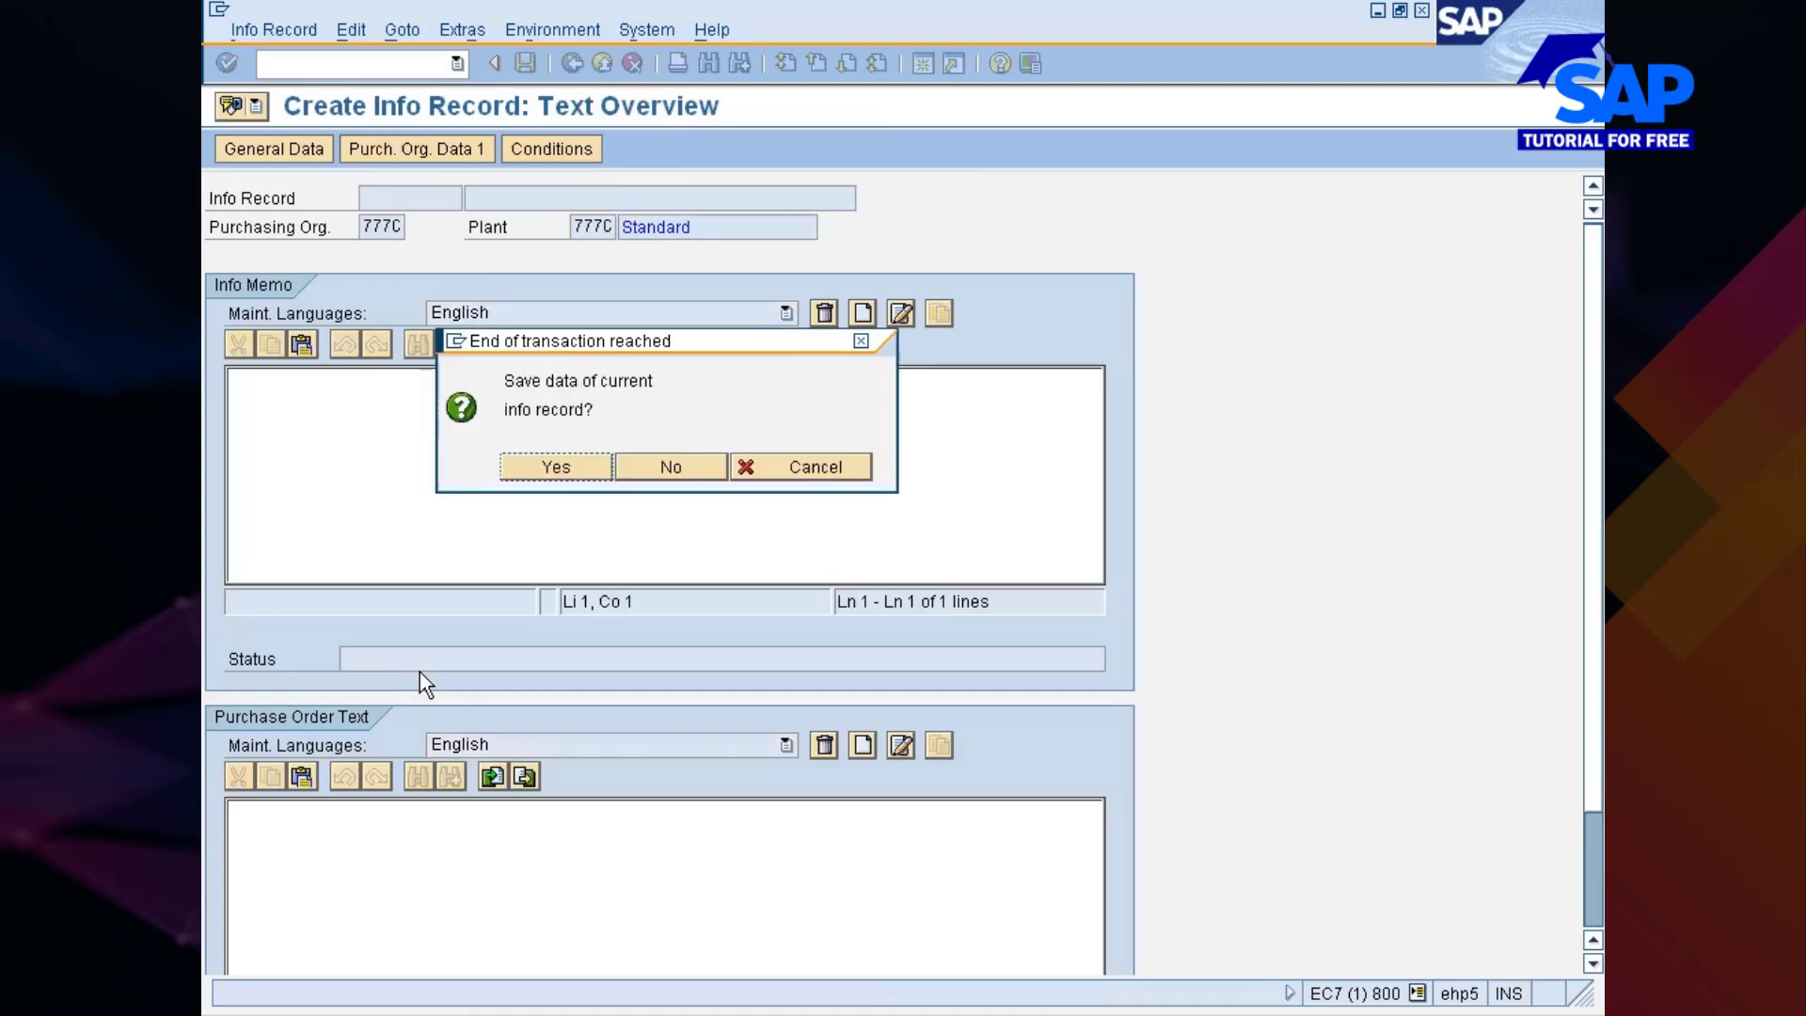
Begin an info record for material 10000355 with vendor 305102 and proceed to its purchasing organization data
{"action": "key", "text": "ctrl+a"}
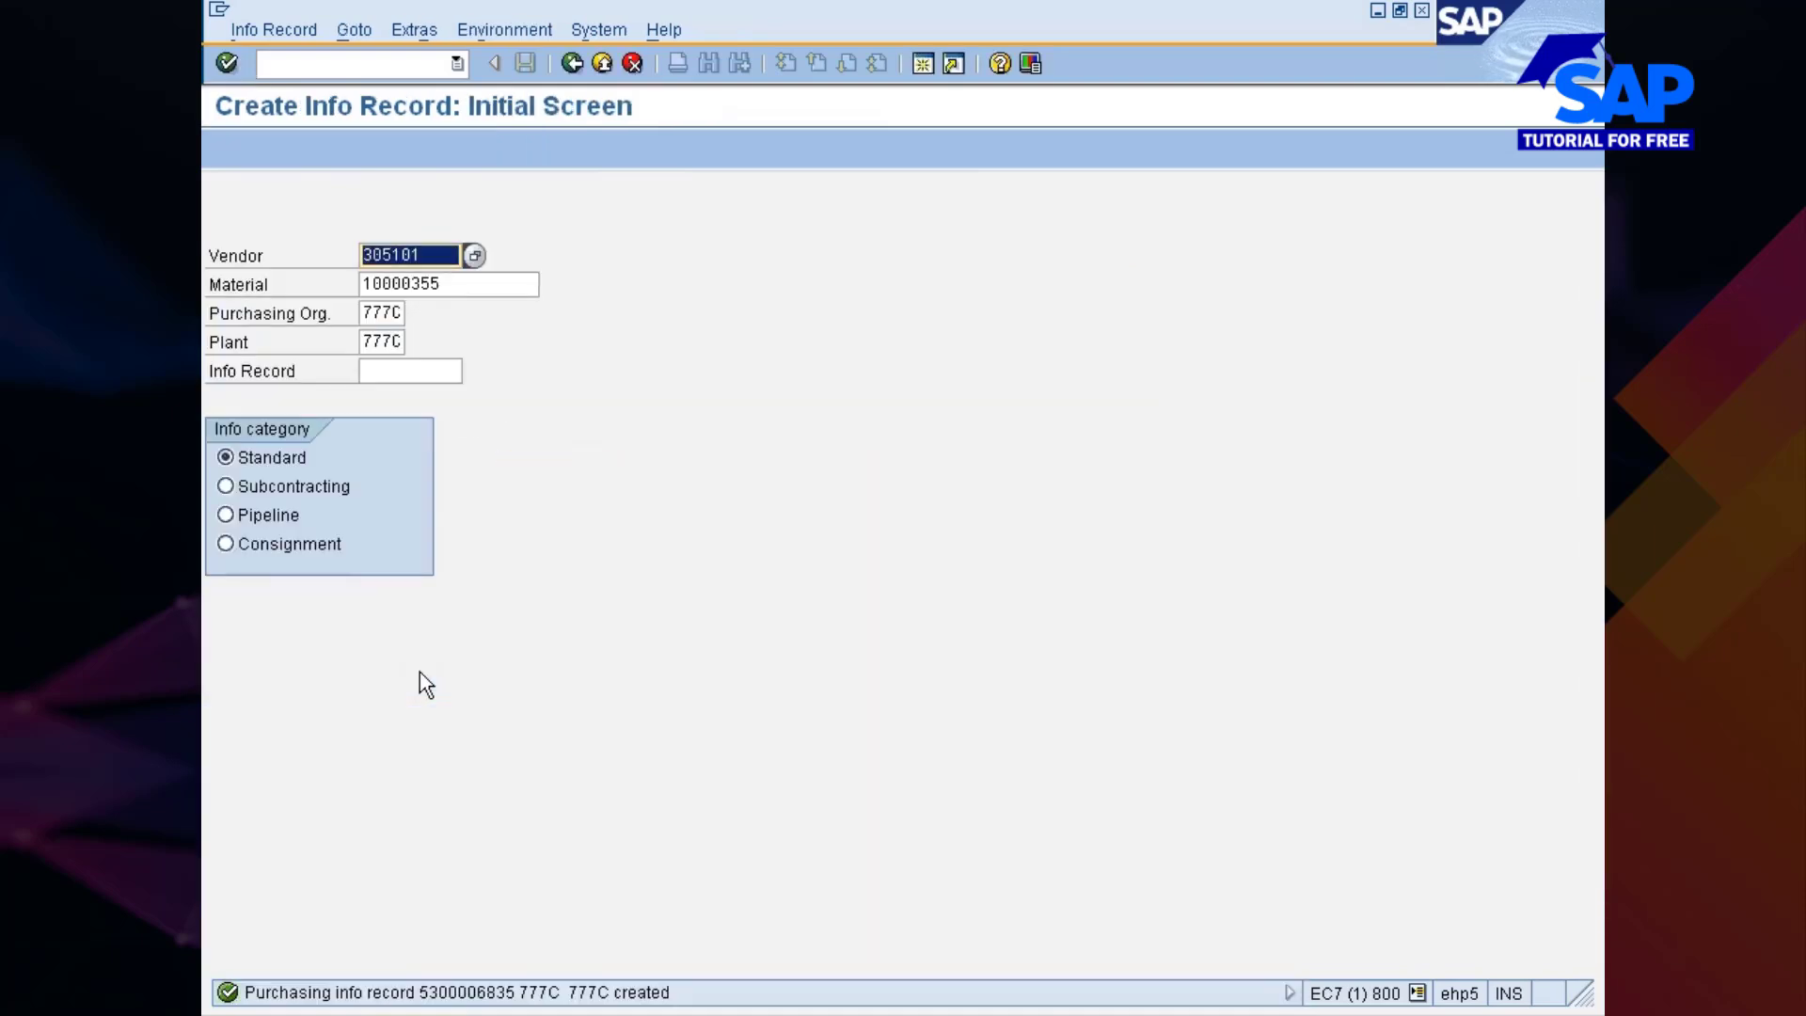
{"action": "key", "text": "BackSpace"}
{"action": "key", "text": "Down"}
{"action": "key", "text": "Down"}
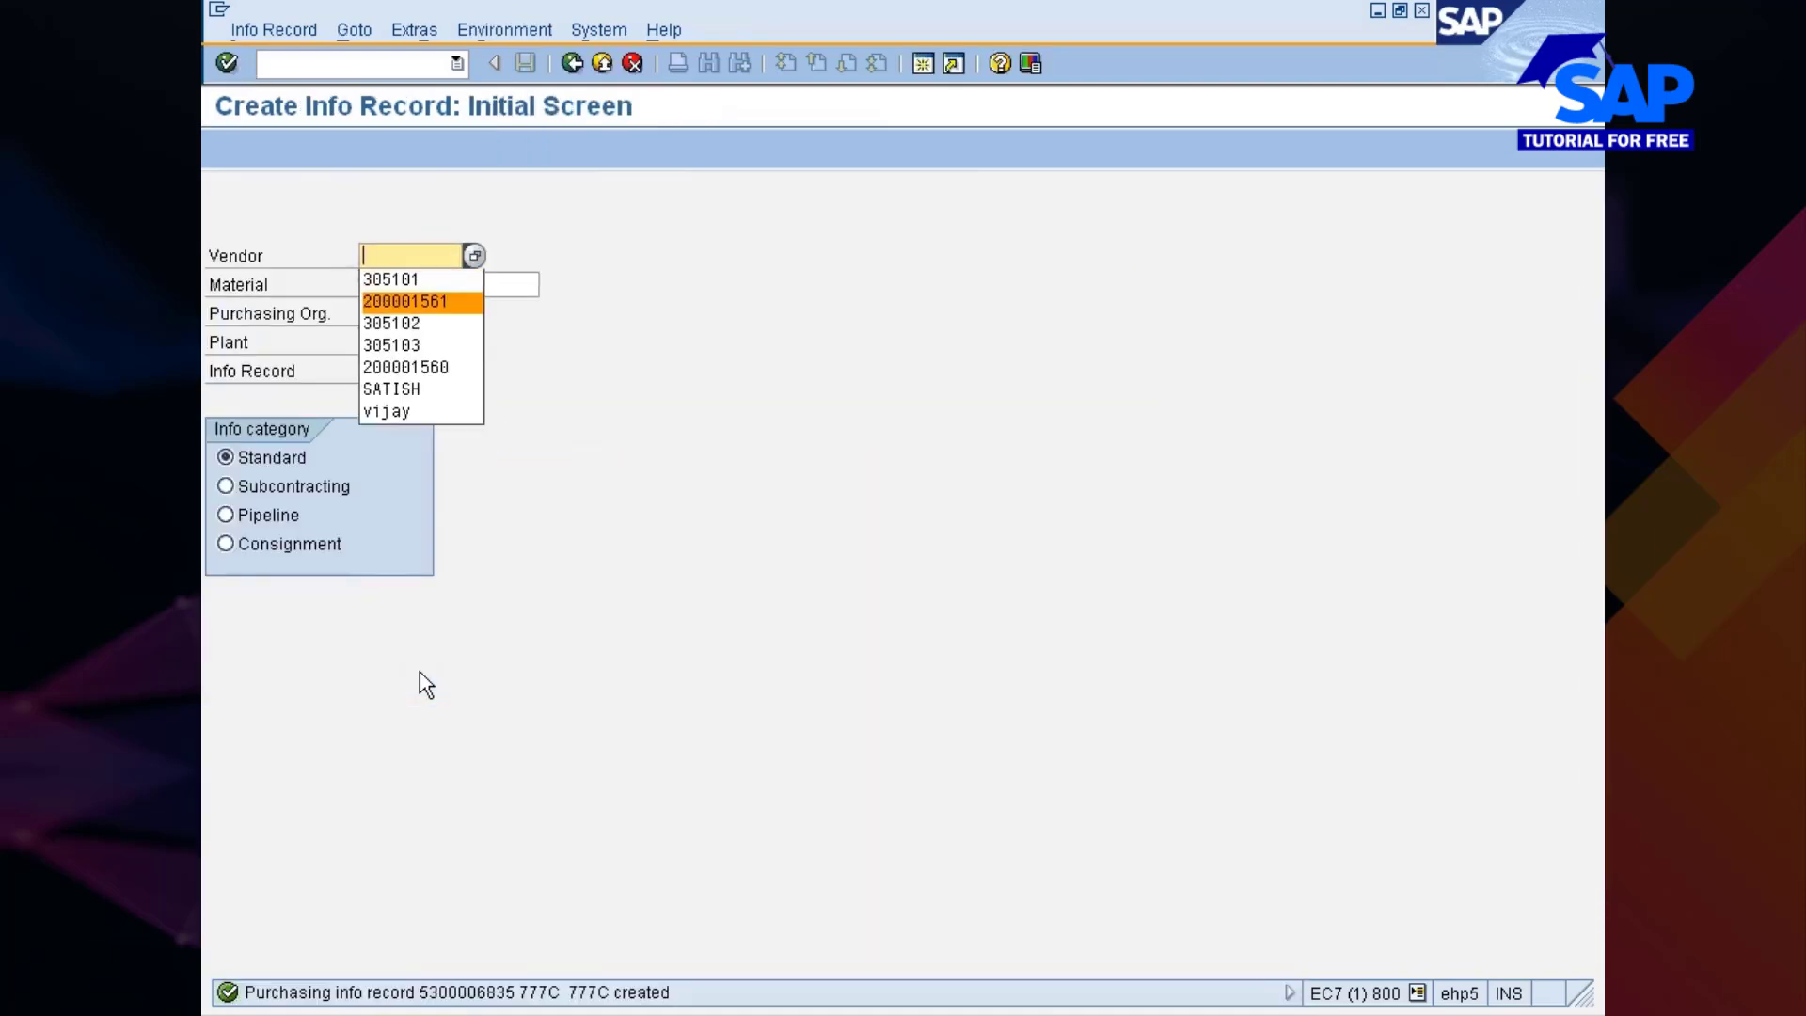
{"action": "key", "text": "Down"}
{"action": "key", "text": "Return"}
{"action": "key", "text": "Return"}
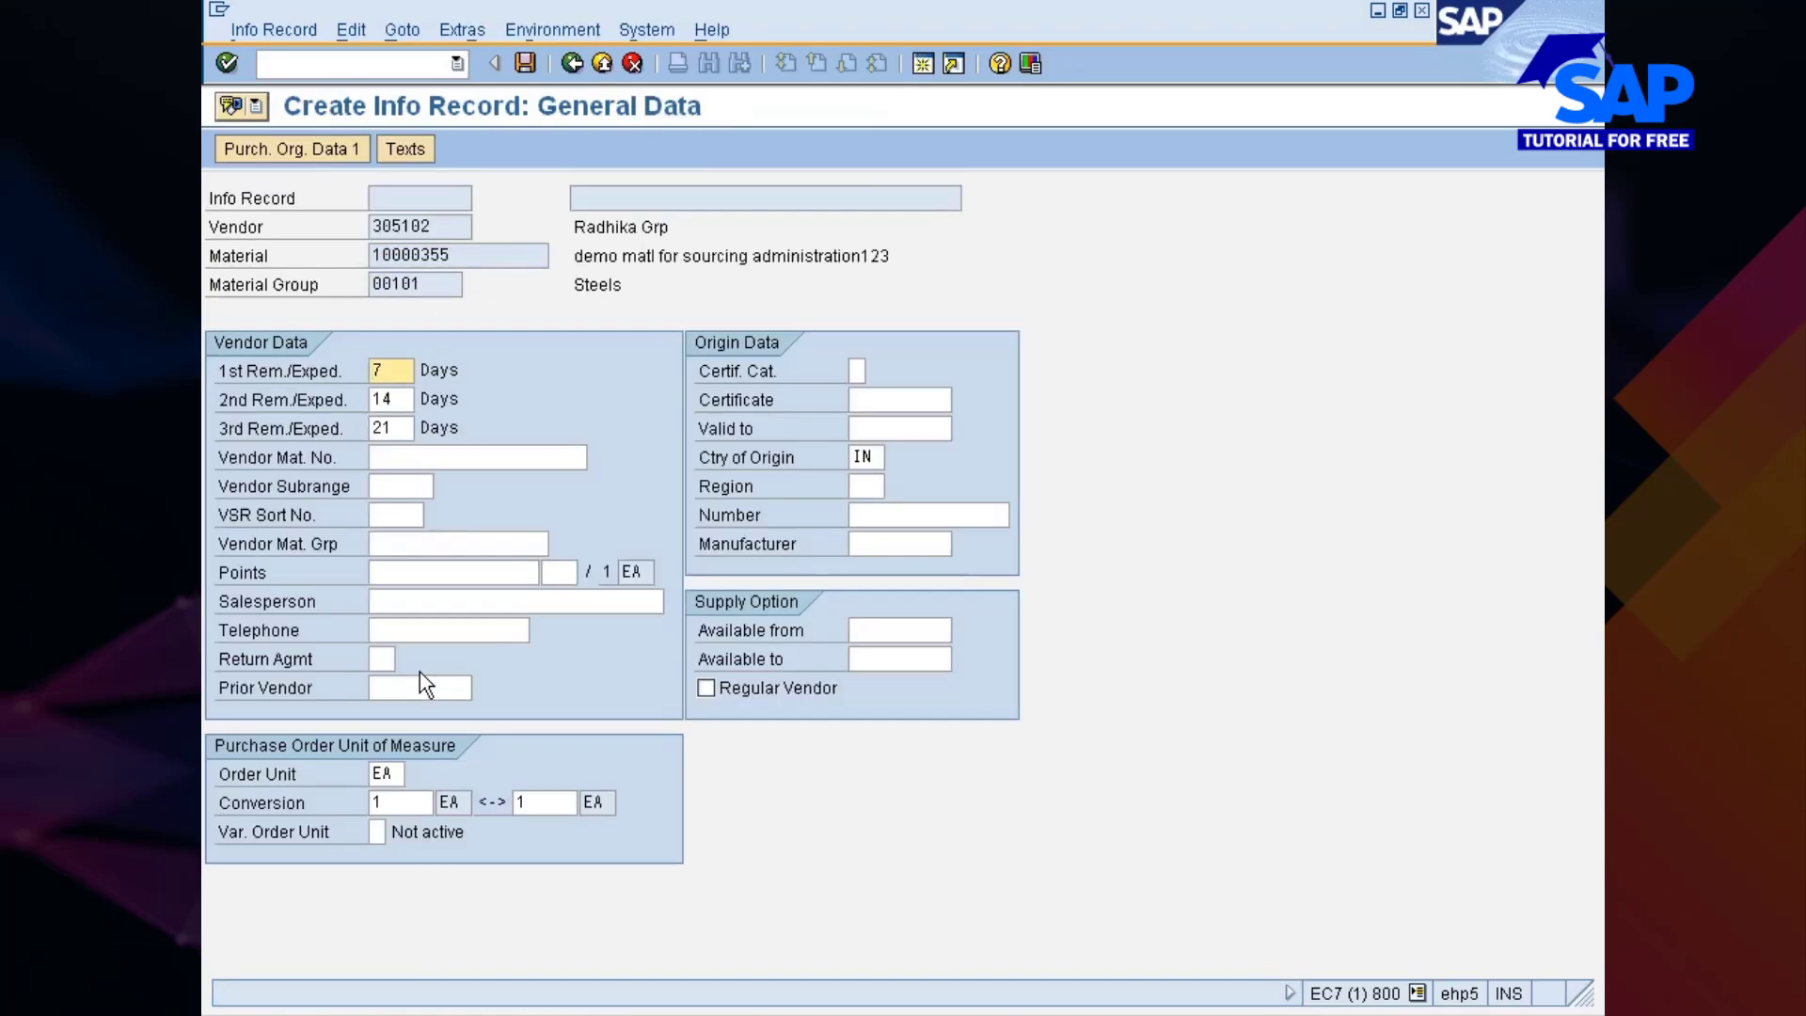
{"action": "key", "text": "Return"}
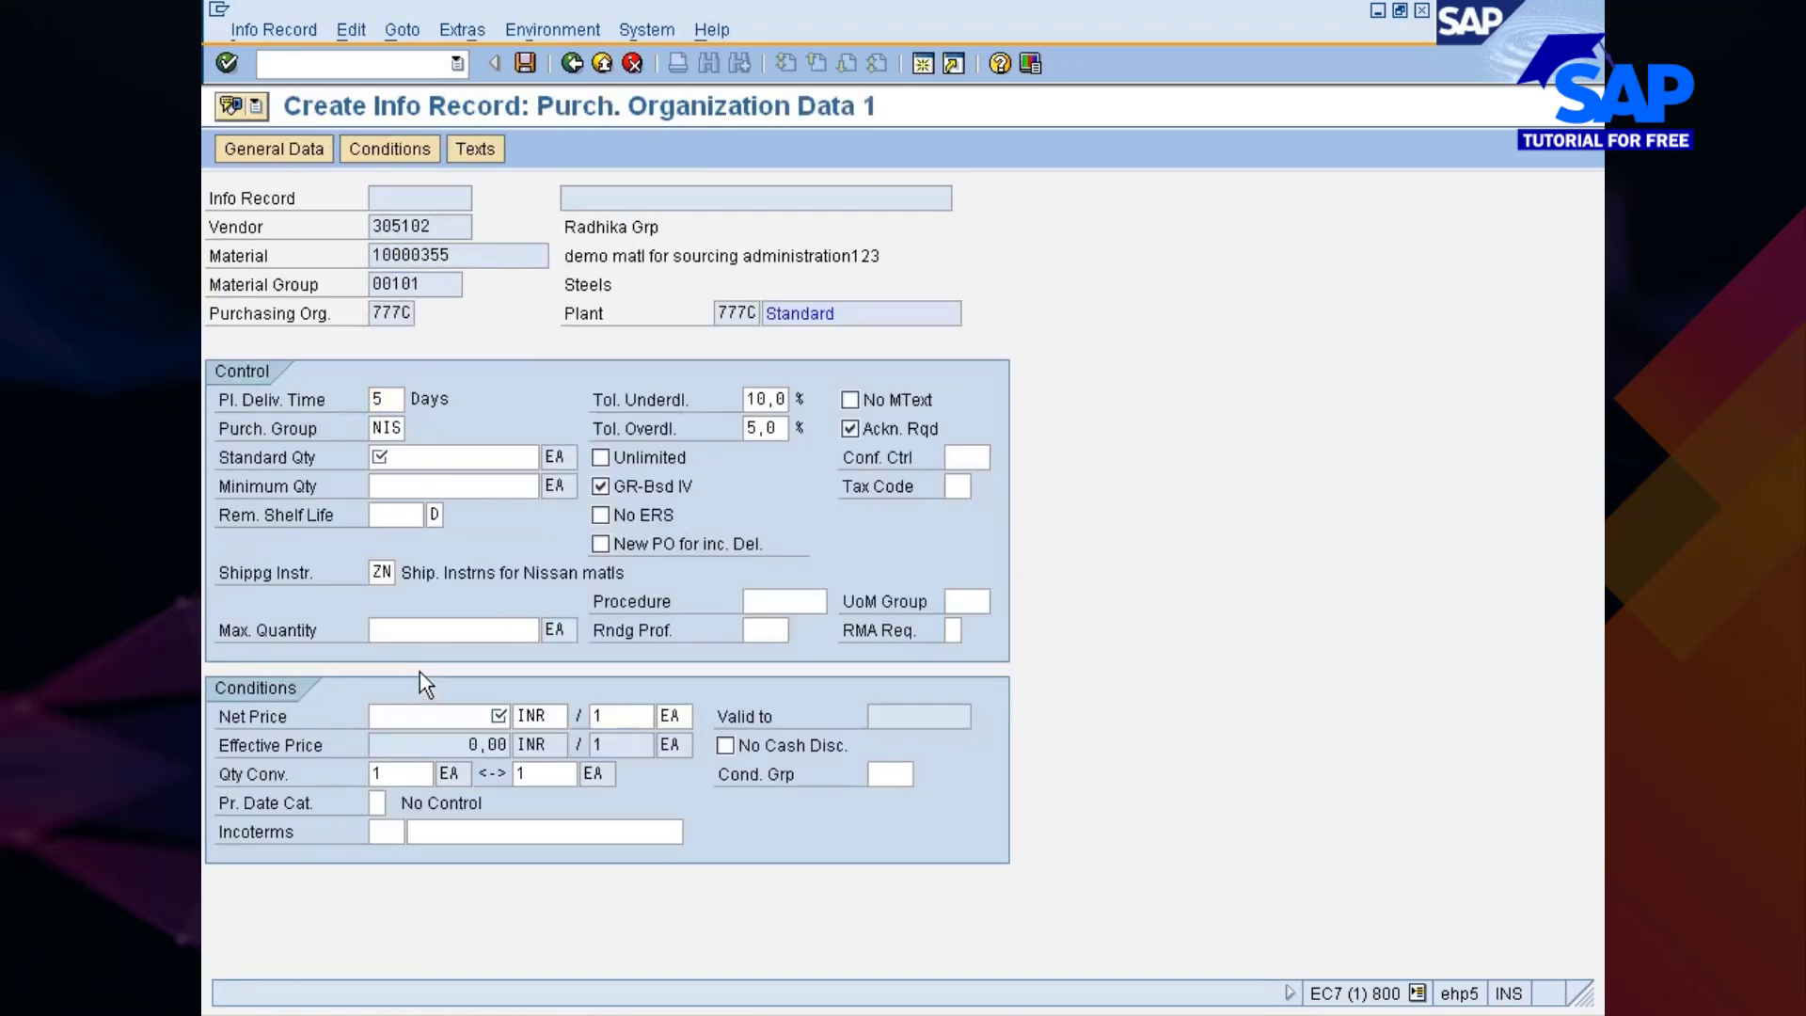
Enter standard quantity 50 and net price 9 INR for vendor 305102 and save the info record
{"action": "key", "text": "Return"}
{"action": "type", "text": "50"}
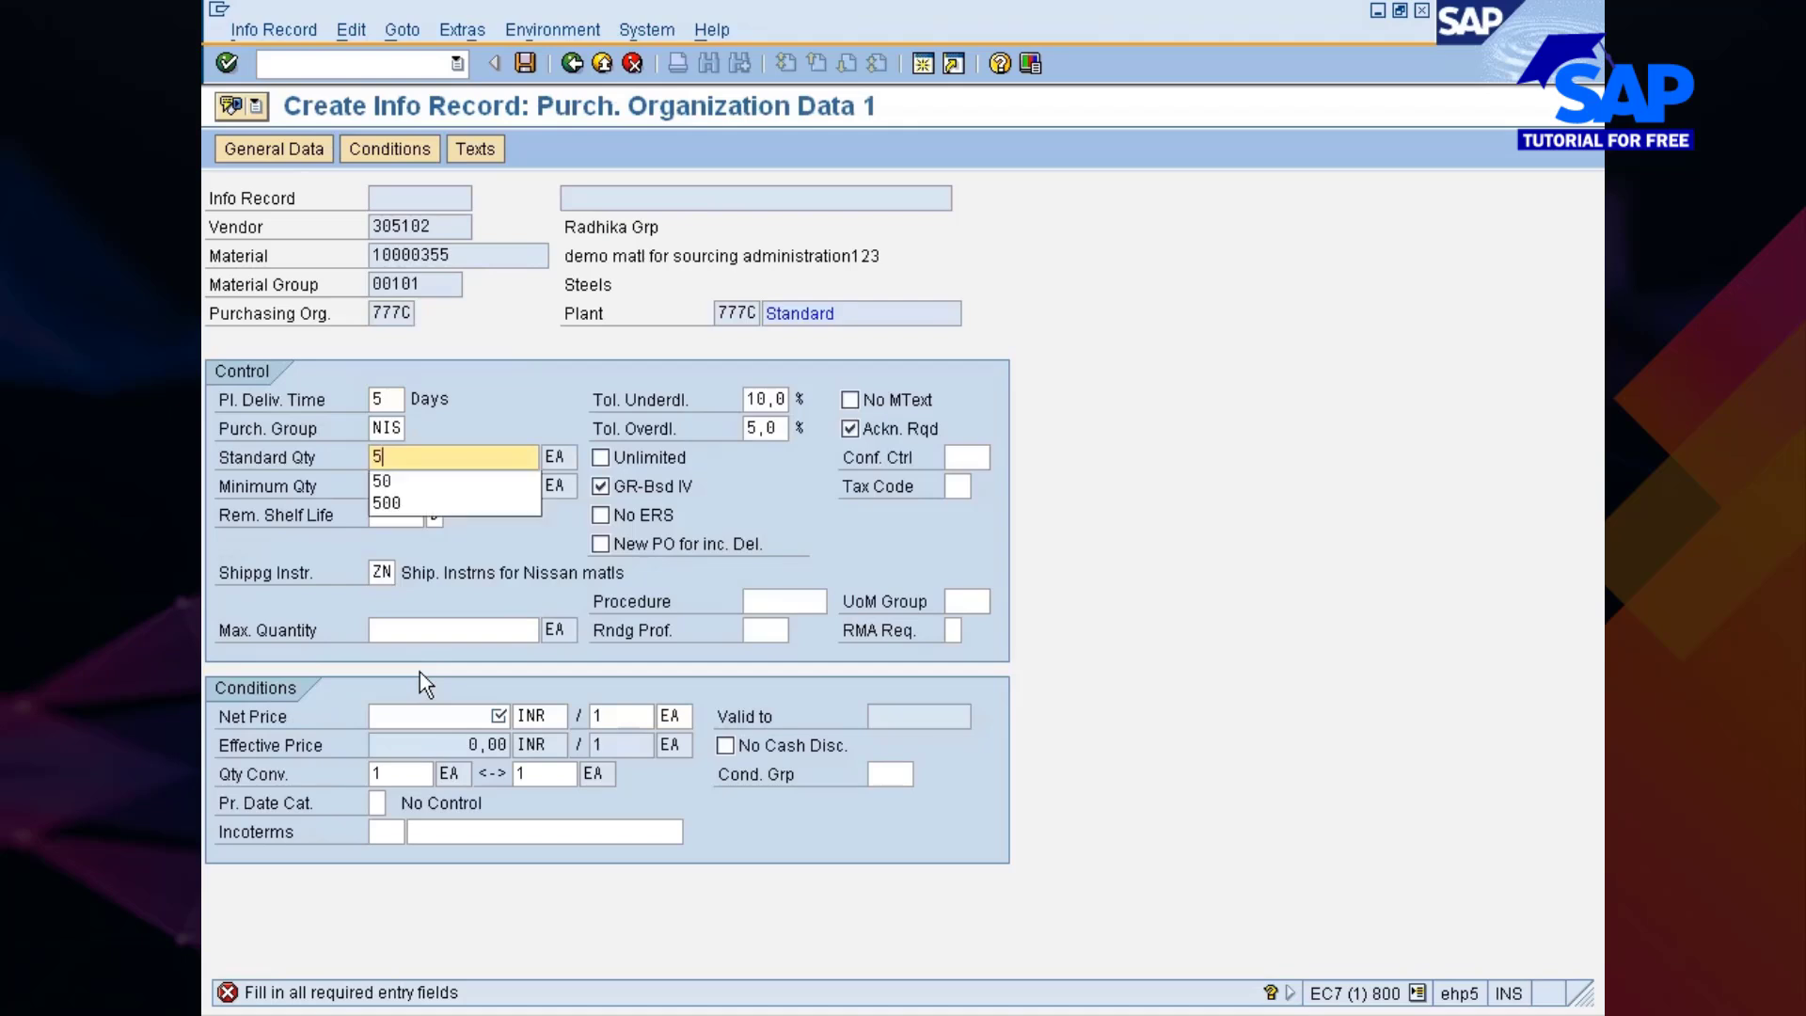
{"action": "key", "text": "Tab"}
{"action": "key", "text": "Tab"}
{"action": "key", "text": "Tab"}
{"action": "key", "text": "Tab"}
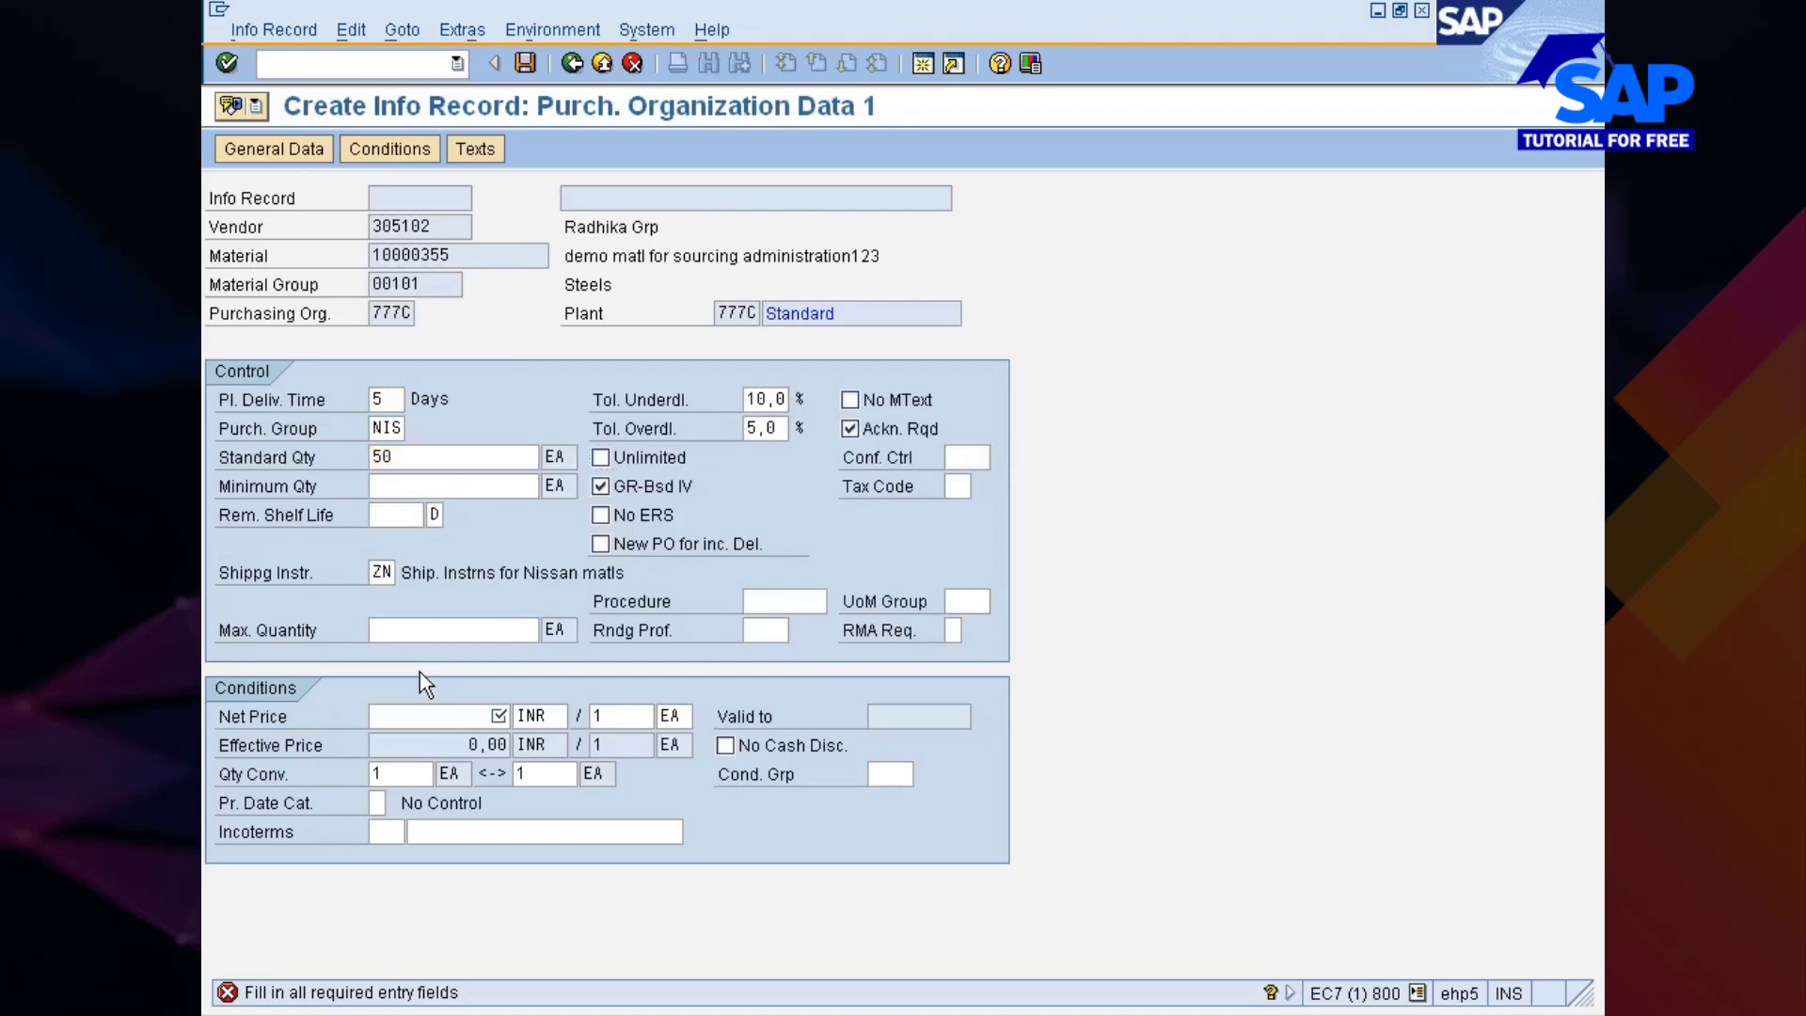
{"action": "key", "text": "Return"}
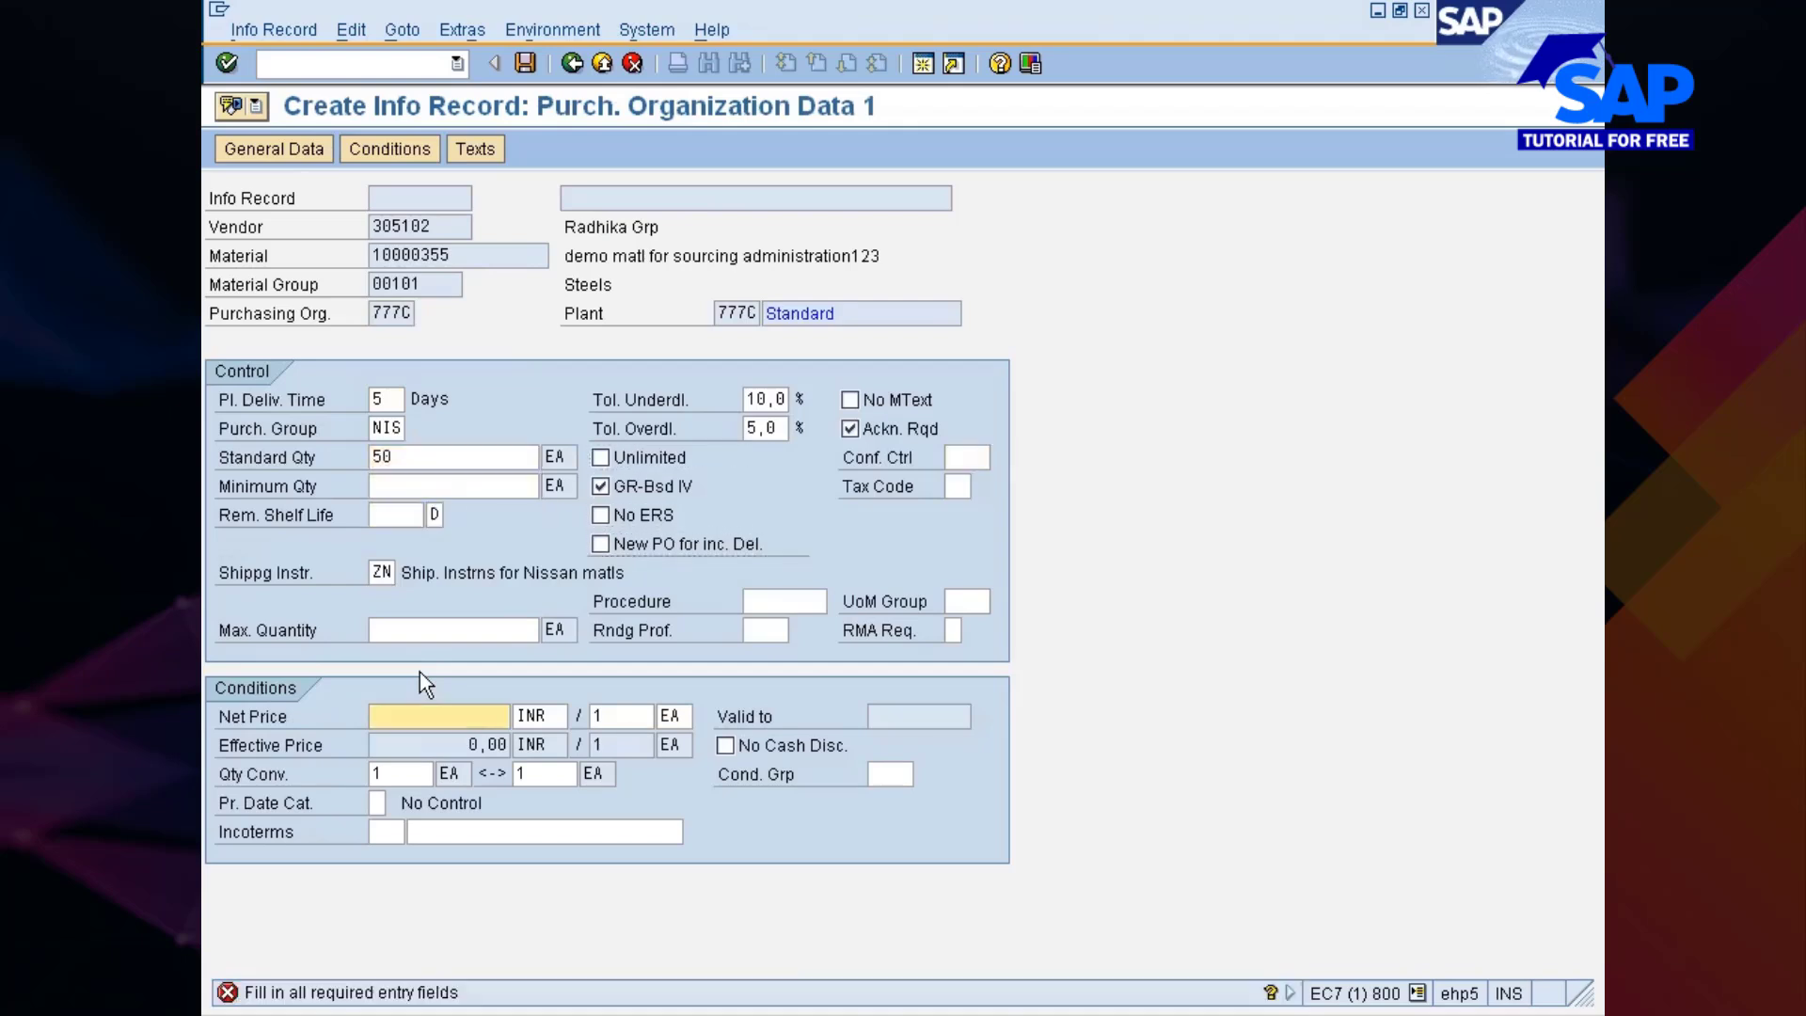
{"action": "type", "text": "8"}
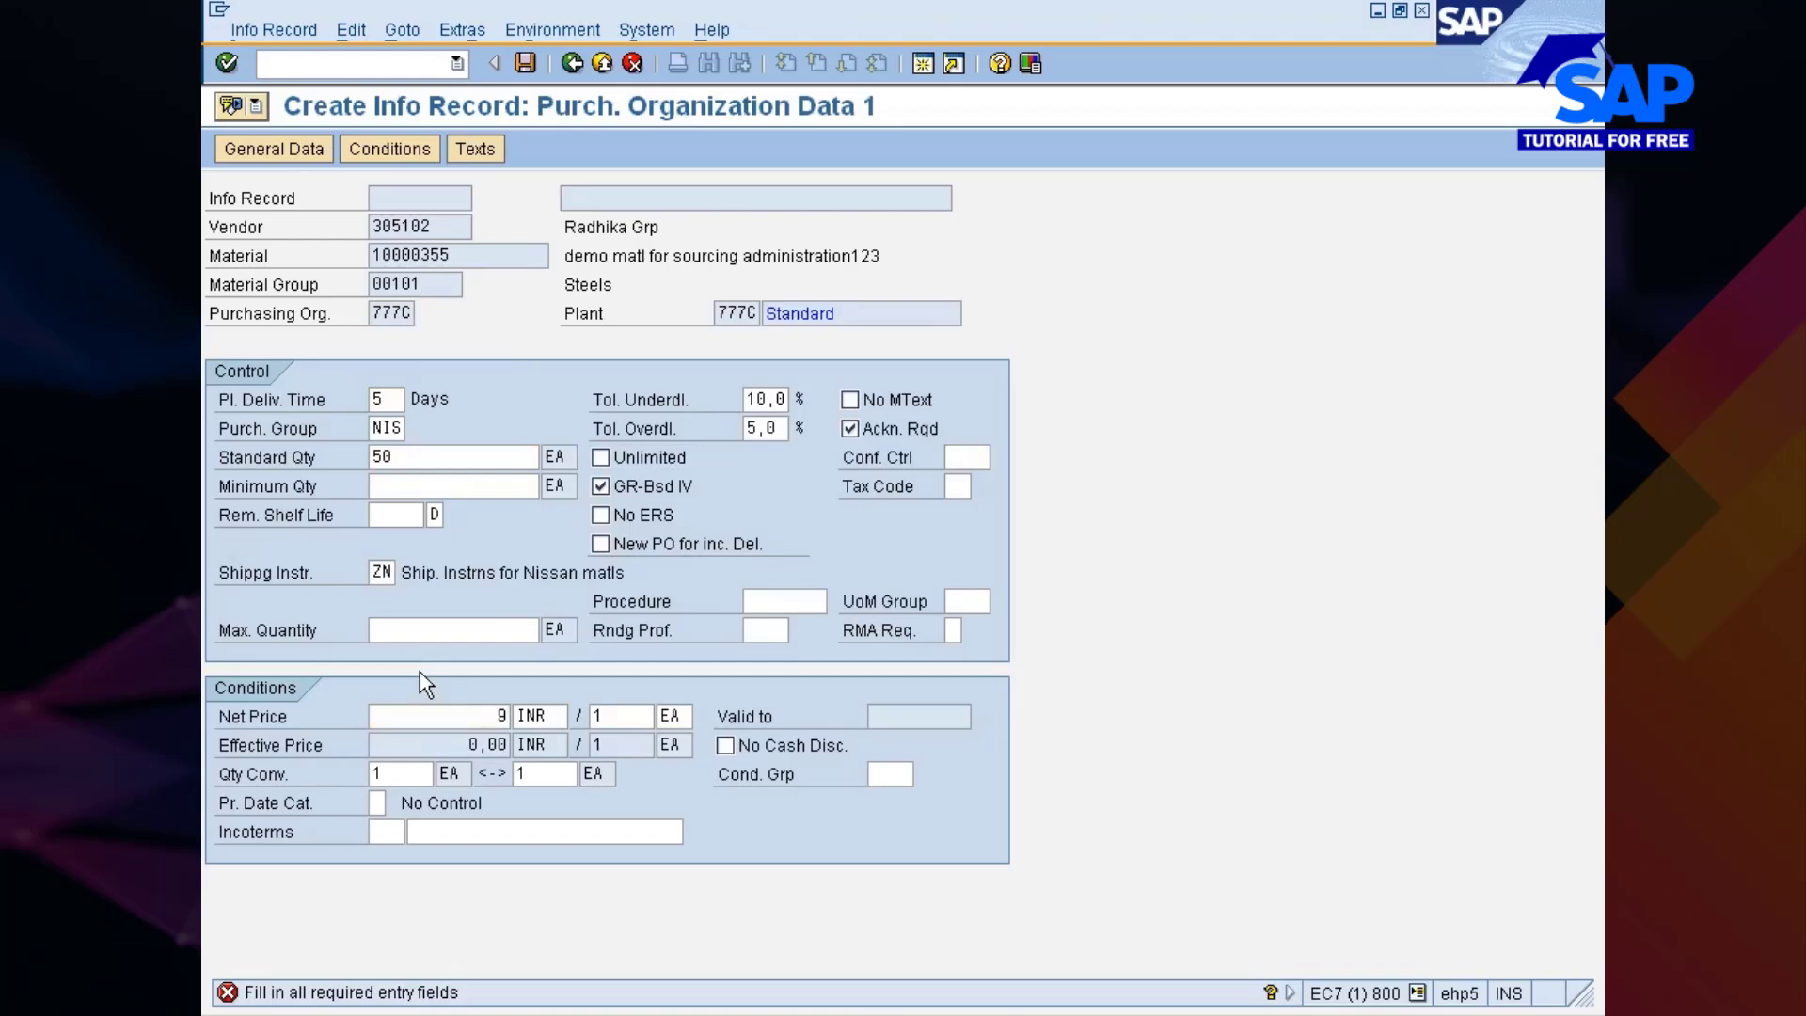
{"action": "key", "text": "Return"}
{"action": "key", "text": "Return"}
{"action": "key", "text": "Return"}
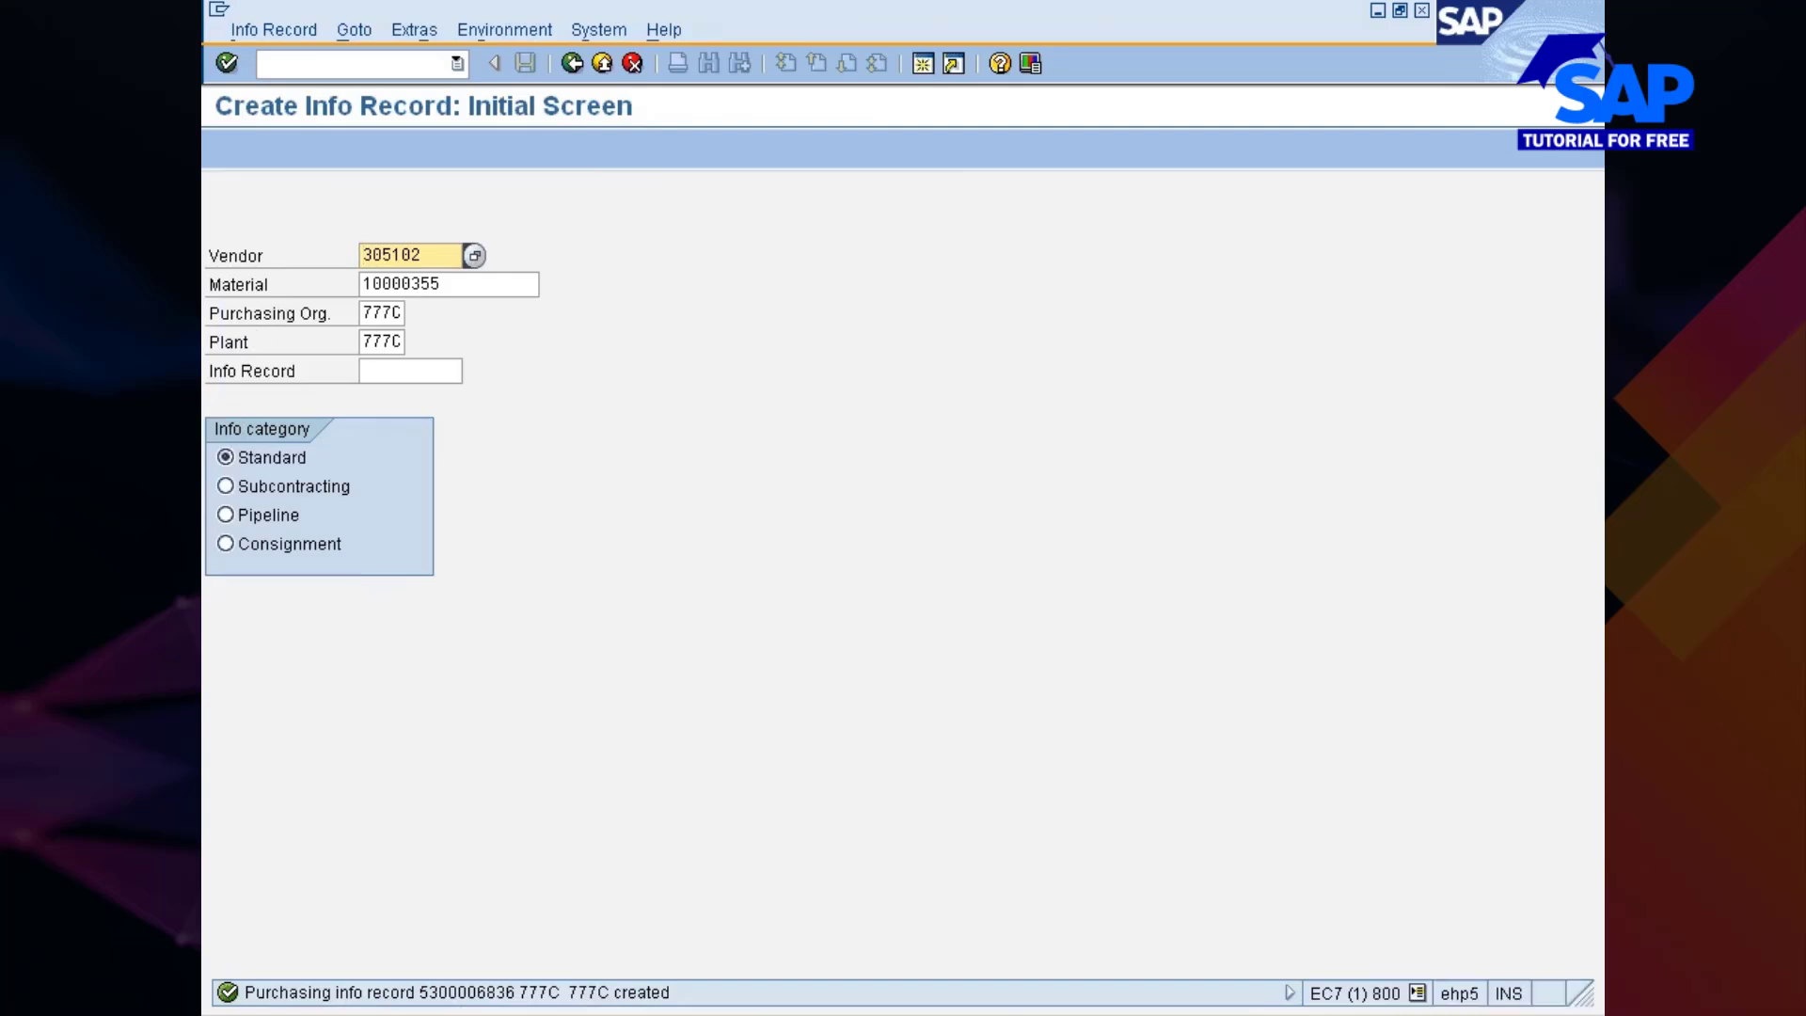
Replace the vendor with 200001561 on the initial screen for a further info record
{"action": "key", "text": "BackSpace"}
{"action": "key", "text": "BackSpace"}
{"action": "key", "text": "BackSpace"}
{"action": "key", "text": "BackSpace"}
{"action": "key", "text": "BackSpace"}
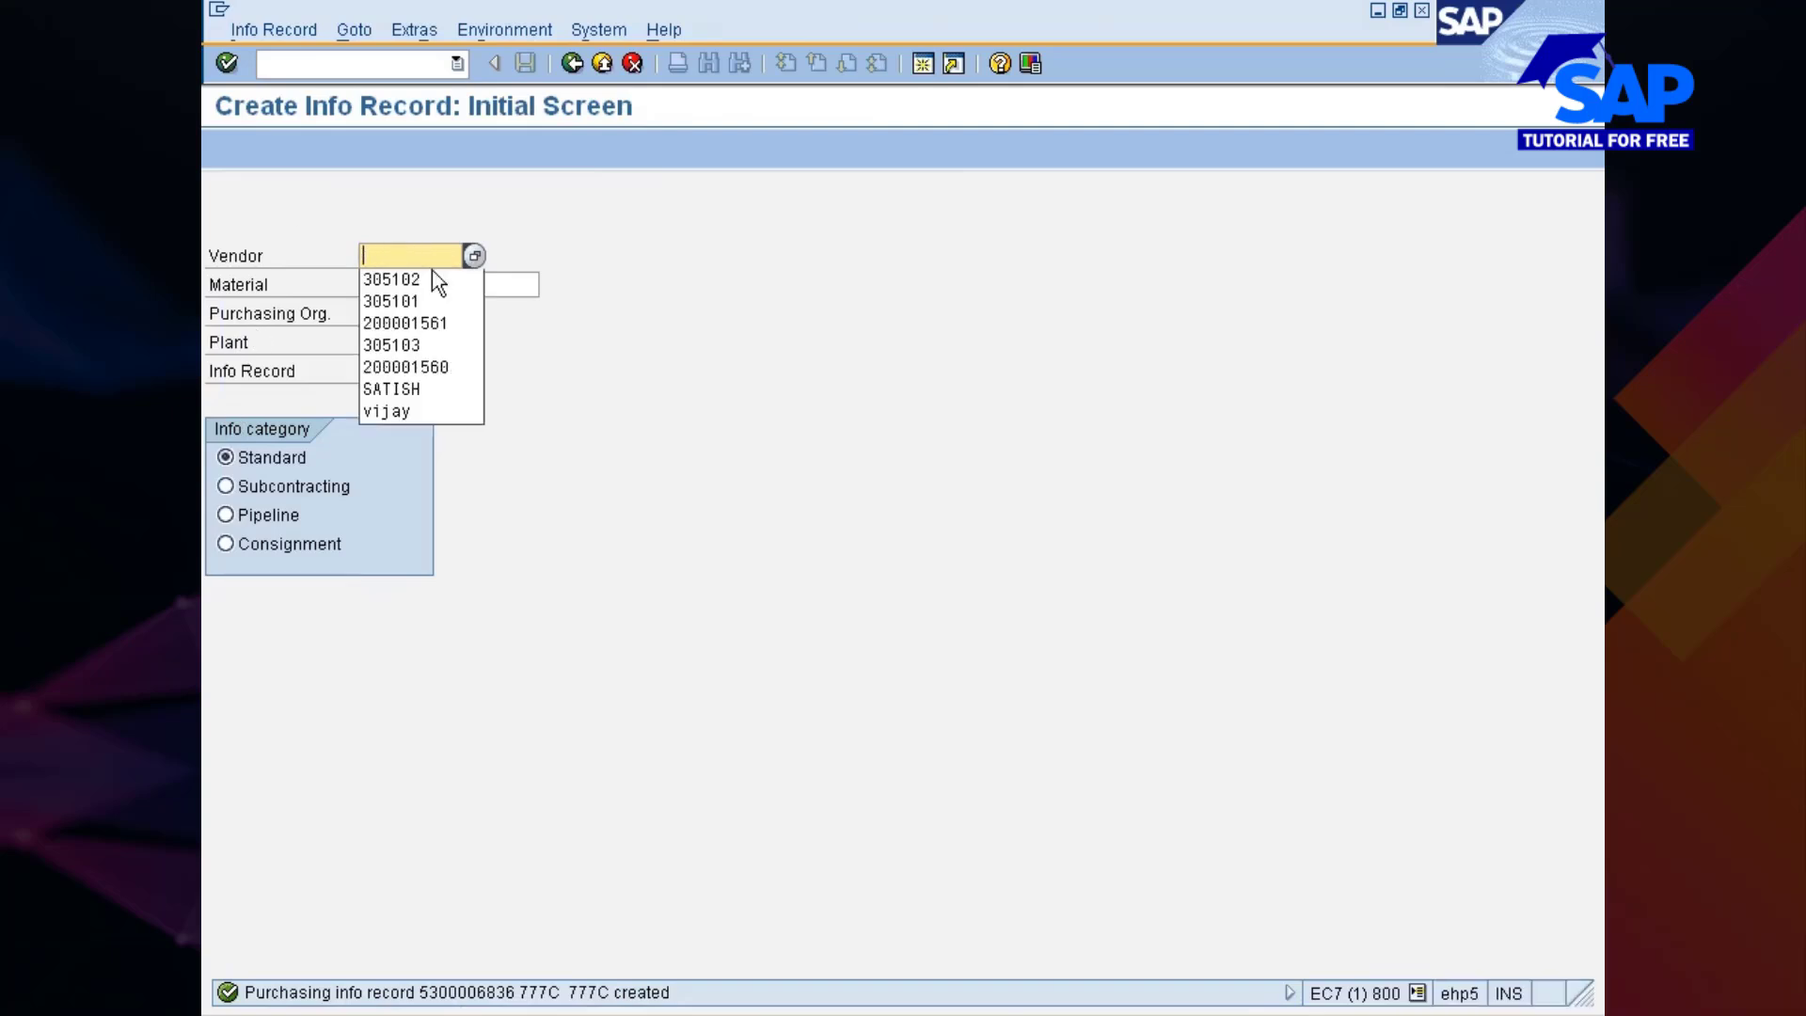
{"action": "left_click", "coordinate": [409, 323]}
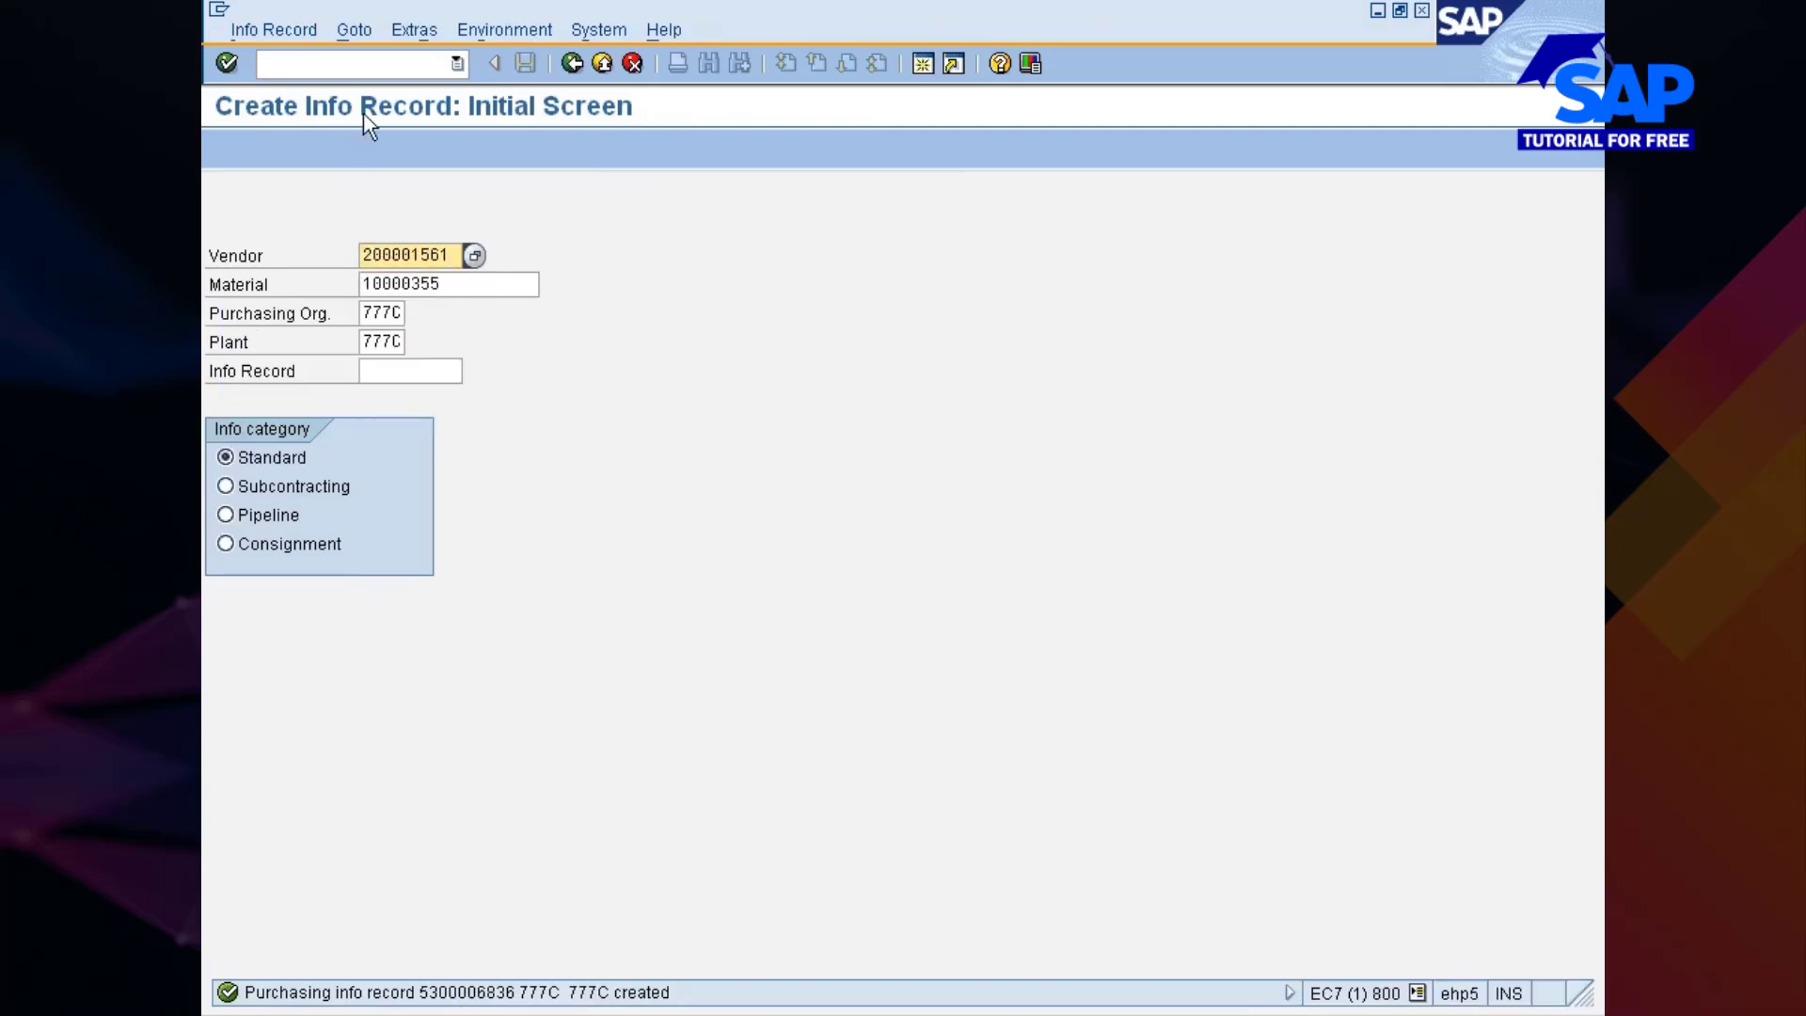
Open the selection screen for table EINA in the data browser with transaction SE16
{"action": "left_click", "coordinate": [353, 64]}
{"action": "left_click", "coordinate": [1012, 1013]}
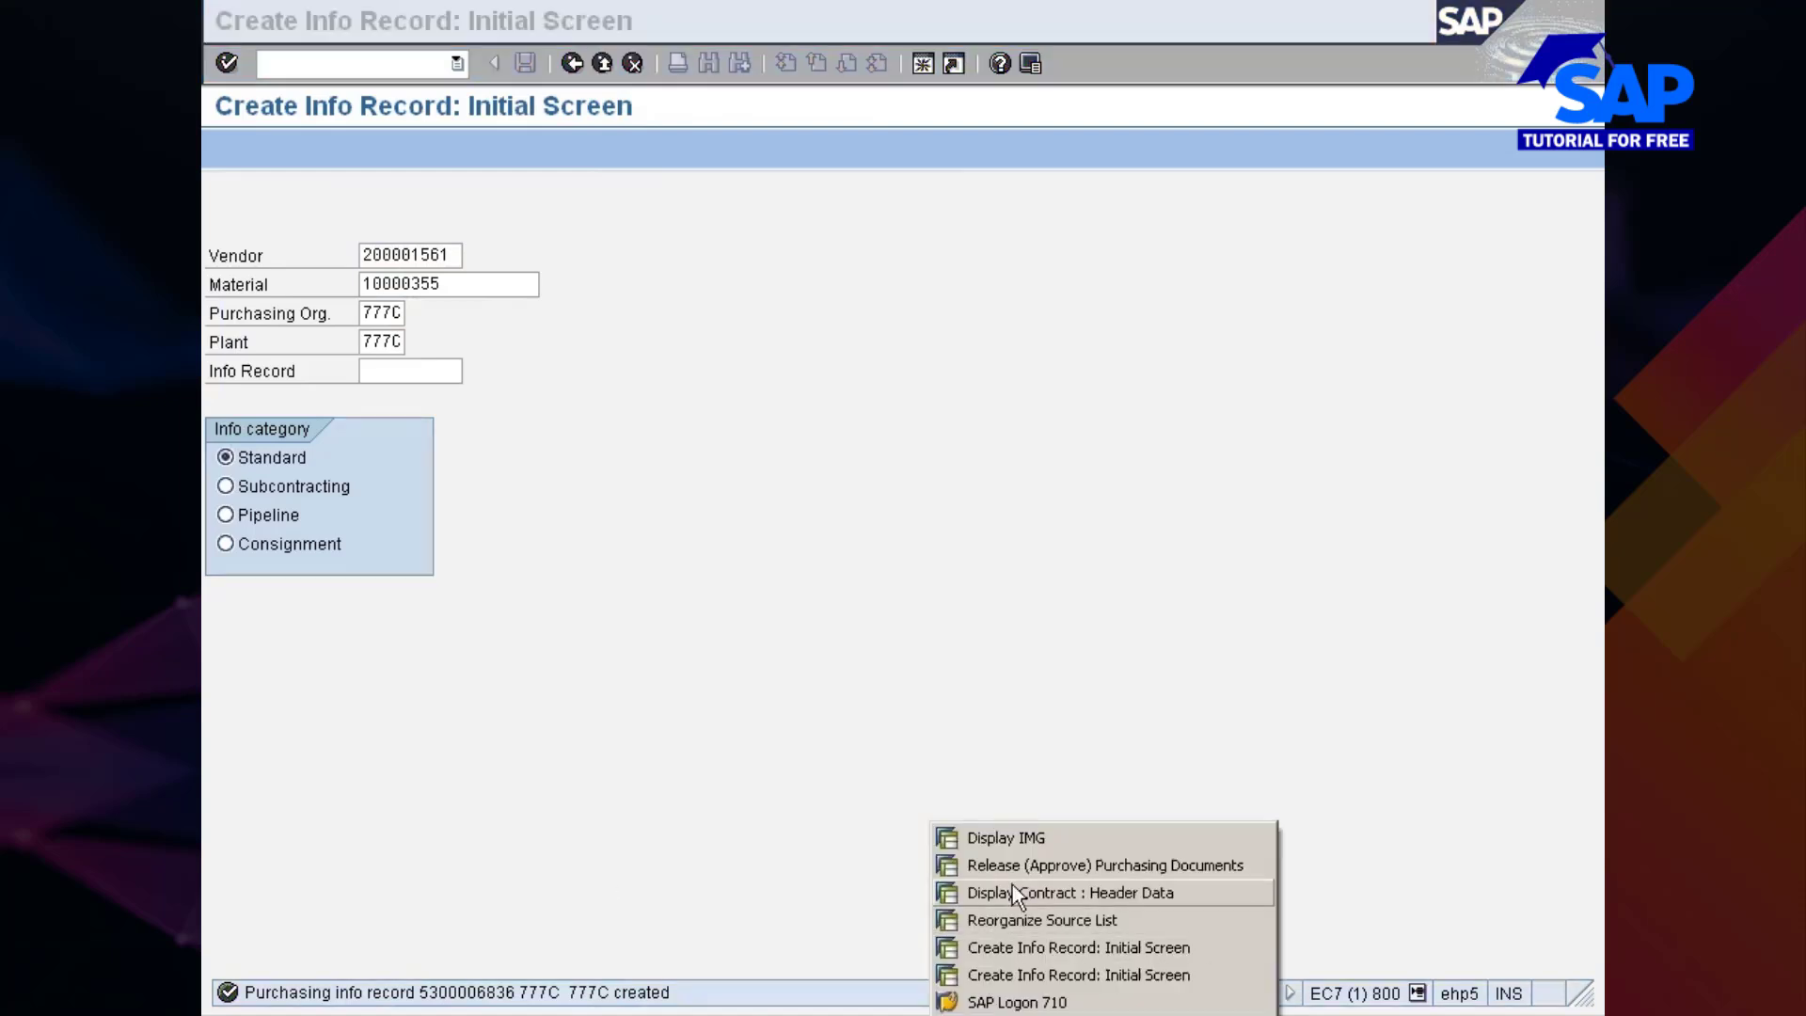
{"action": "left_click", "coordinate": [464, 351]}
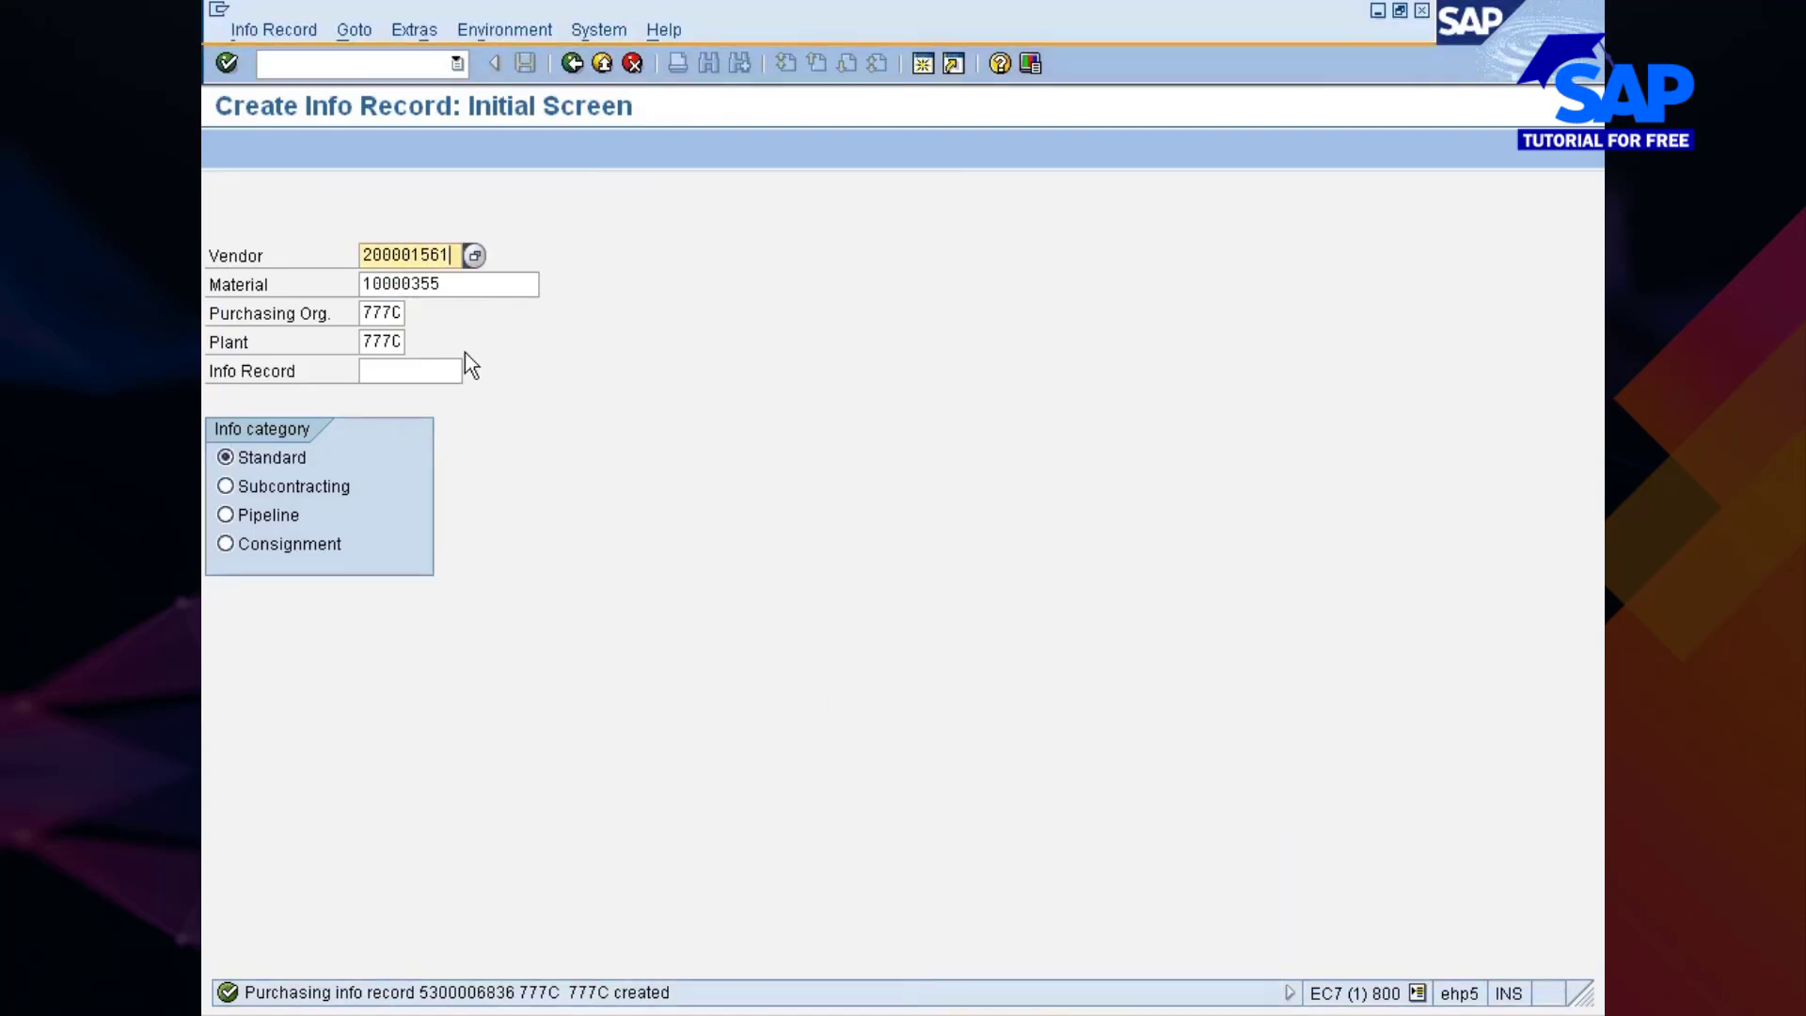
{"action": "left_click", "coordinate": [354, 73]}
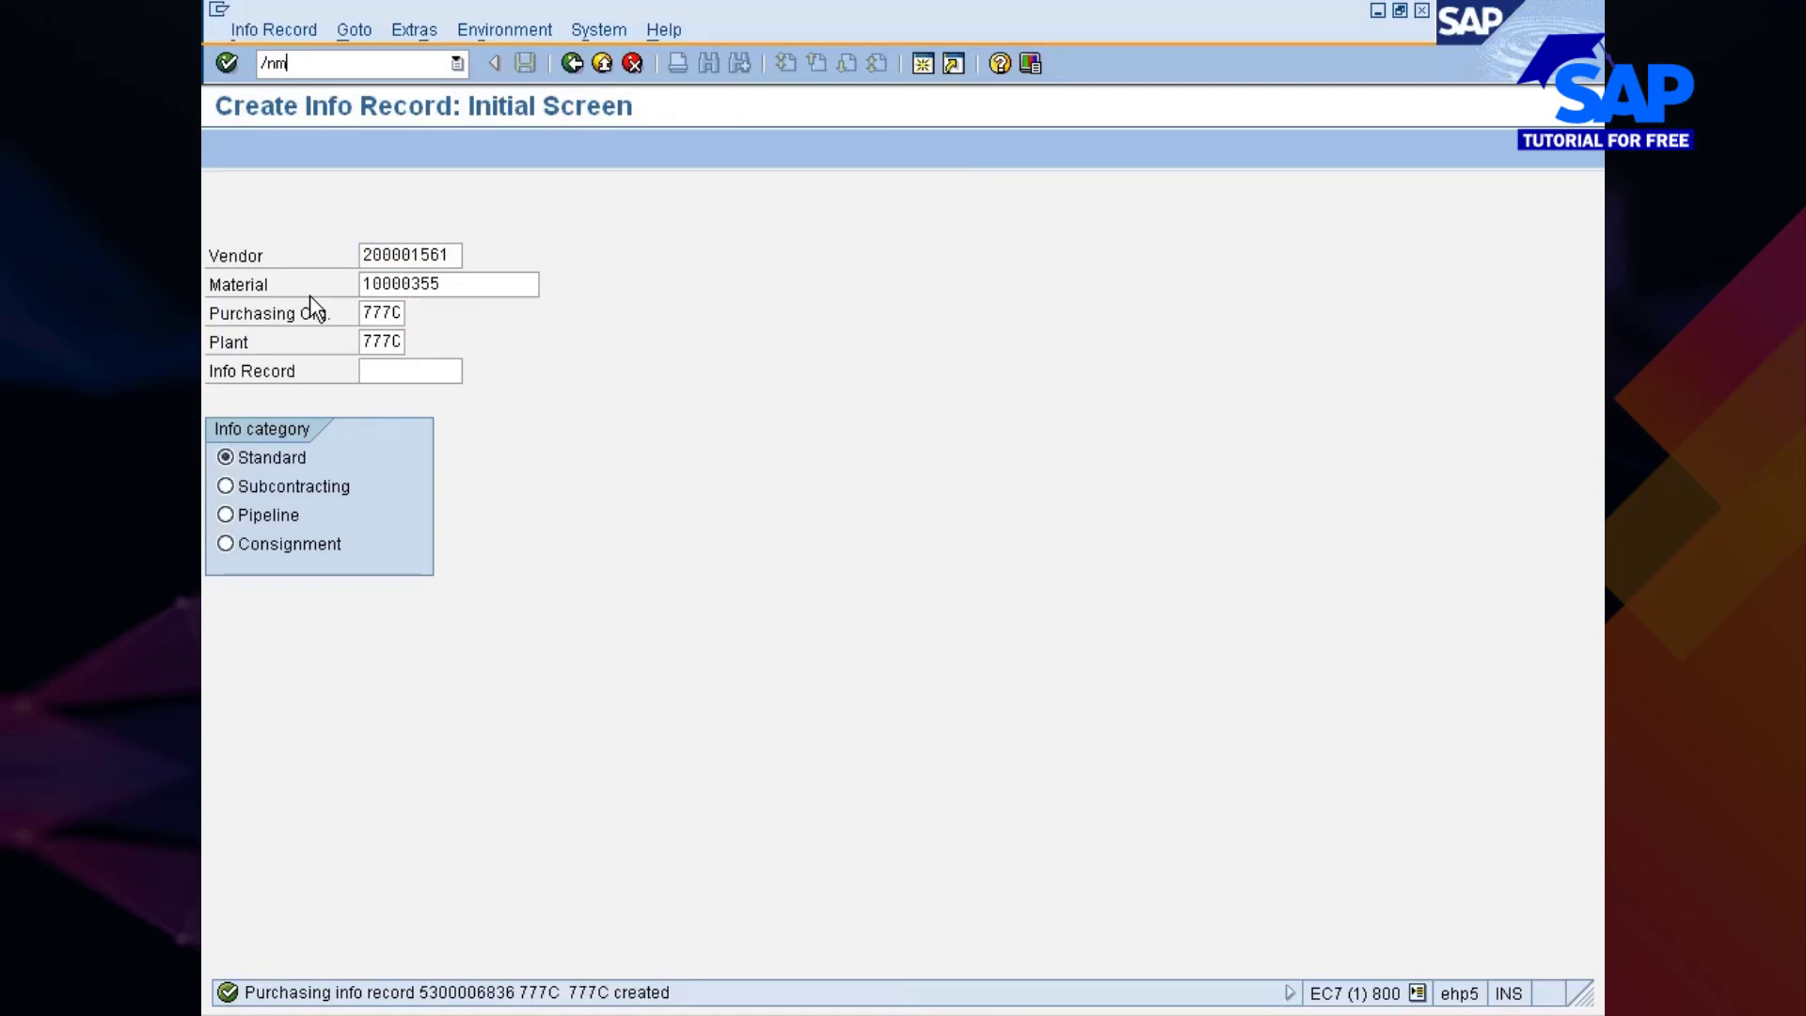
{"action": "key", "text": "Return"}
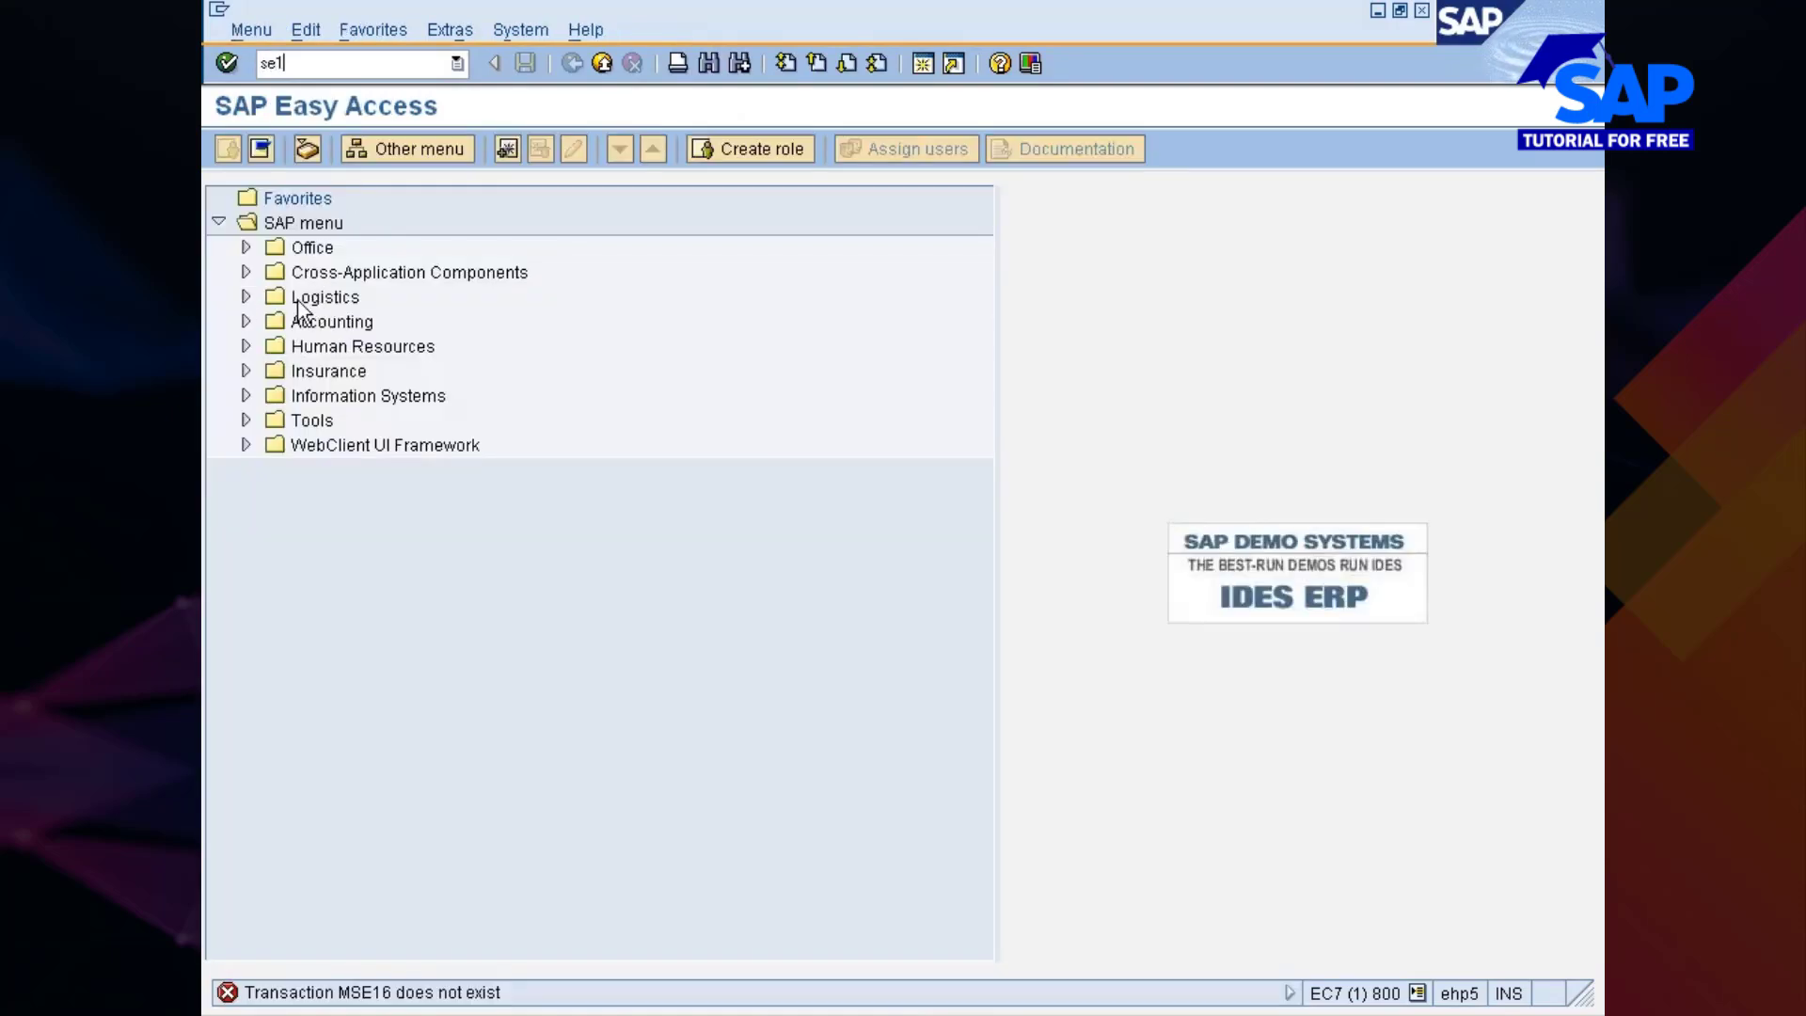
{"action": "type", "text": "se16"}
{"action": "key", "text": "Return"}
{"action": "key", "text": "Return"}
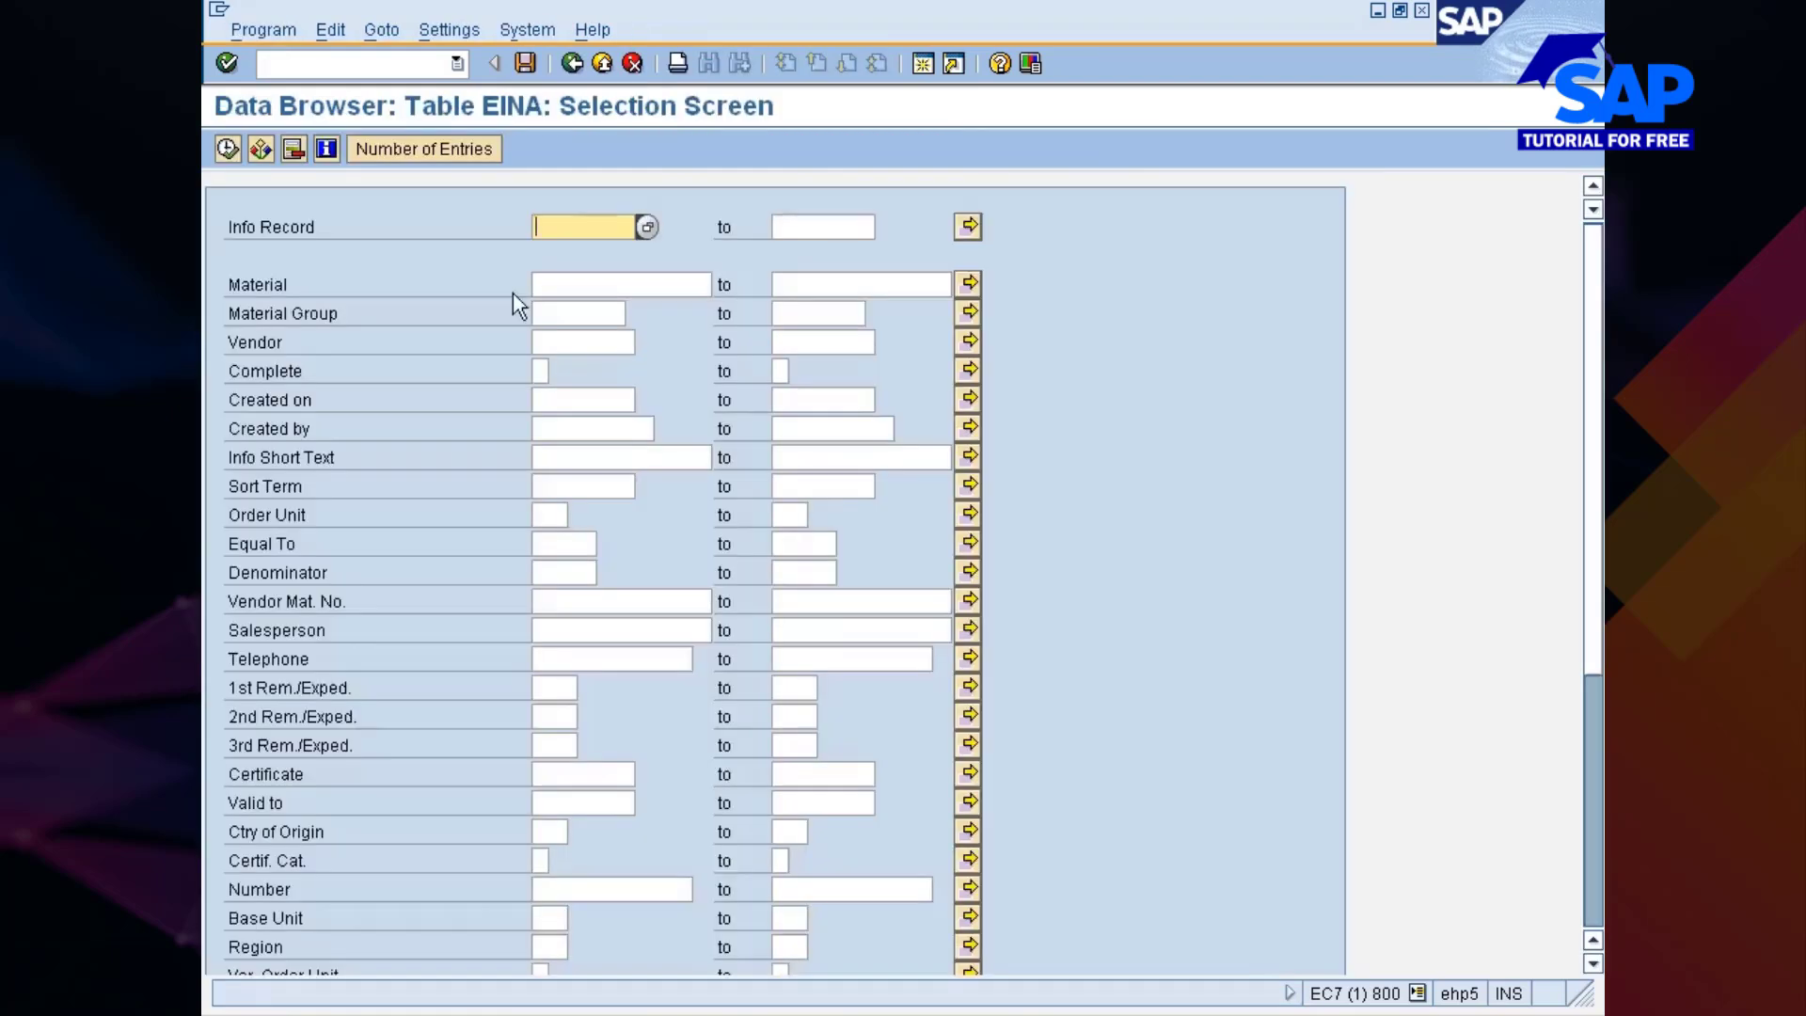
{"action": "left_click", "coordinate": [555, 284]}
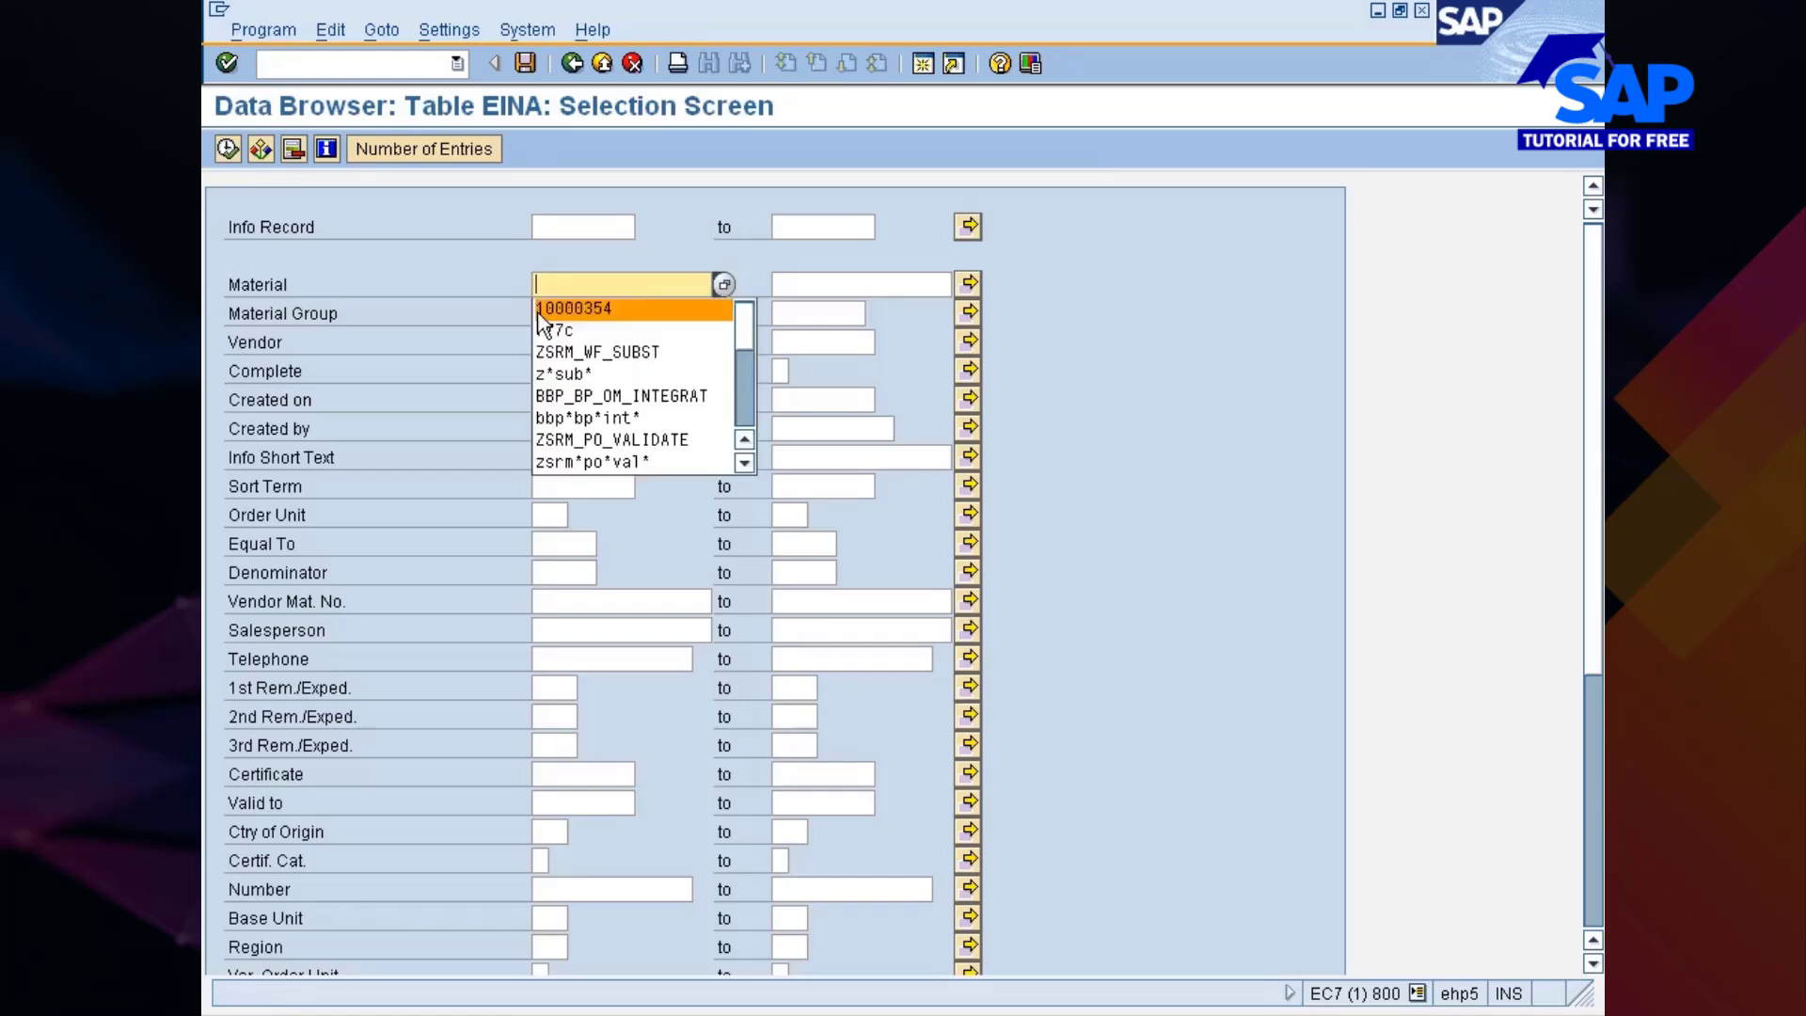
{"action": "left_click", "coordinate": [540, 310]}
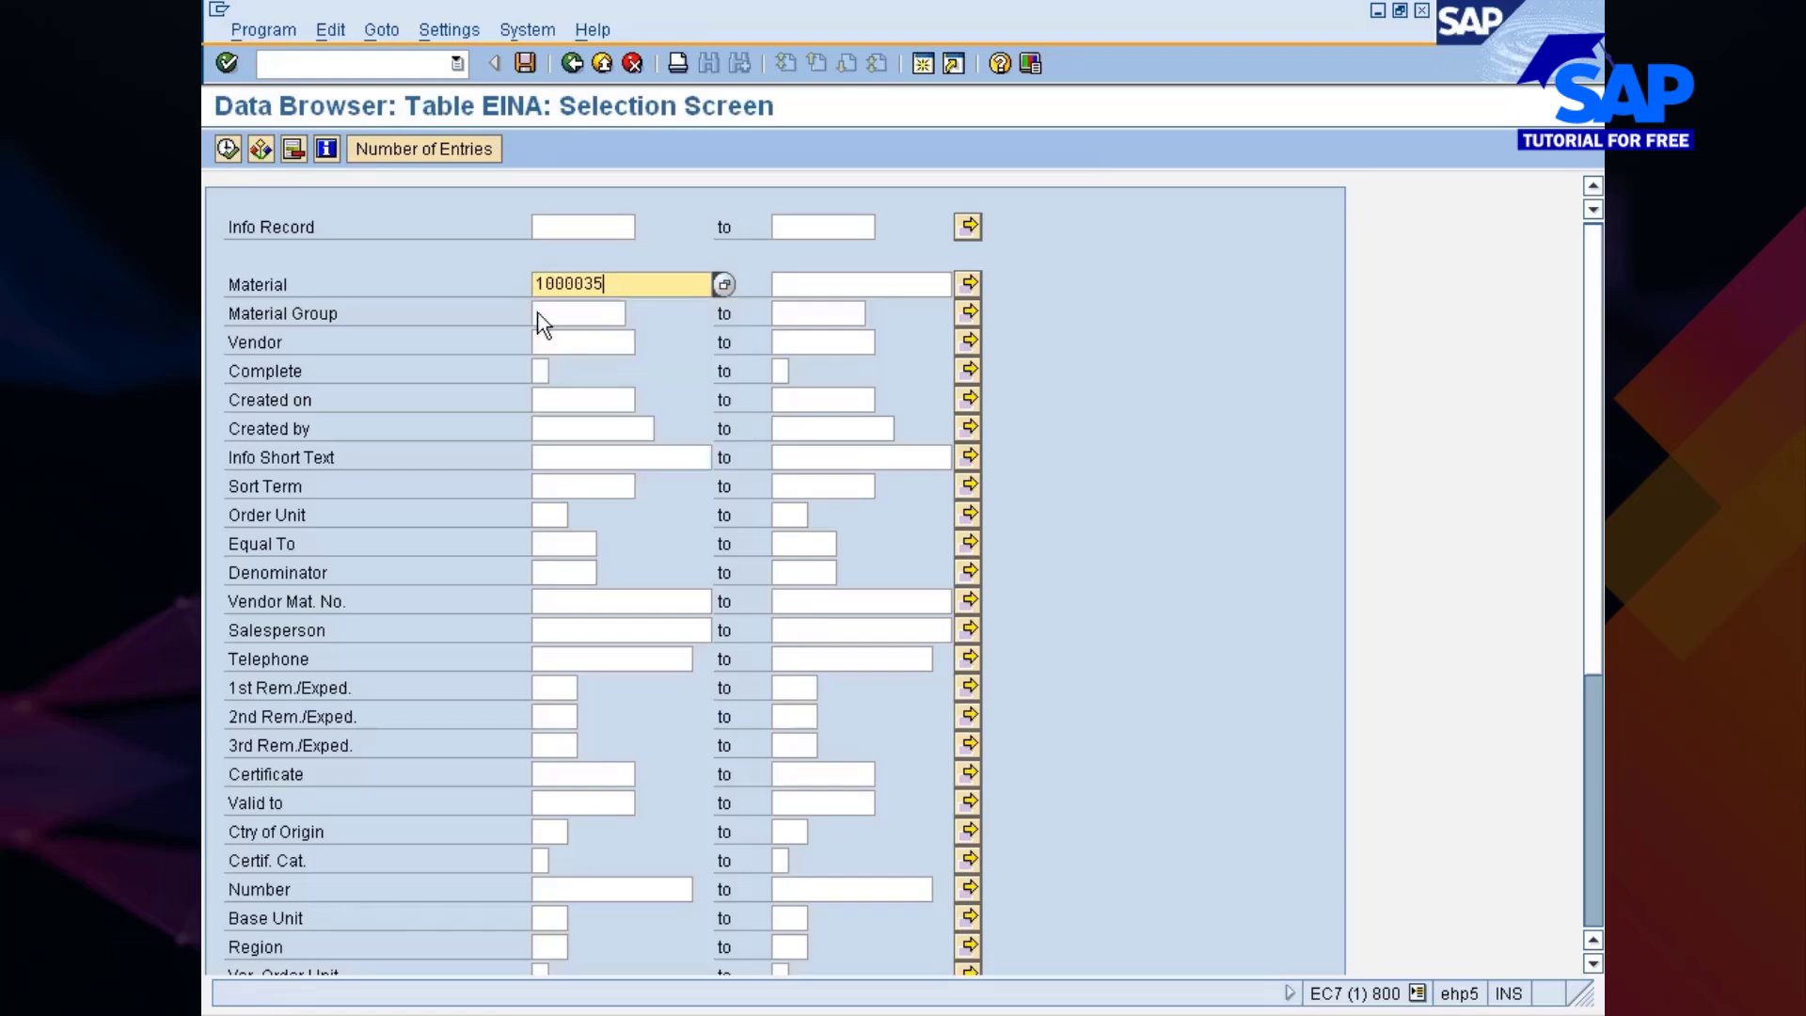
{"action": "type", "text": "5"}
{"action": "left_click", "coordinate": [227, 149]}
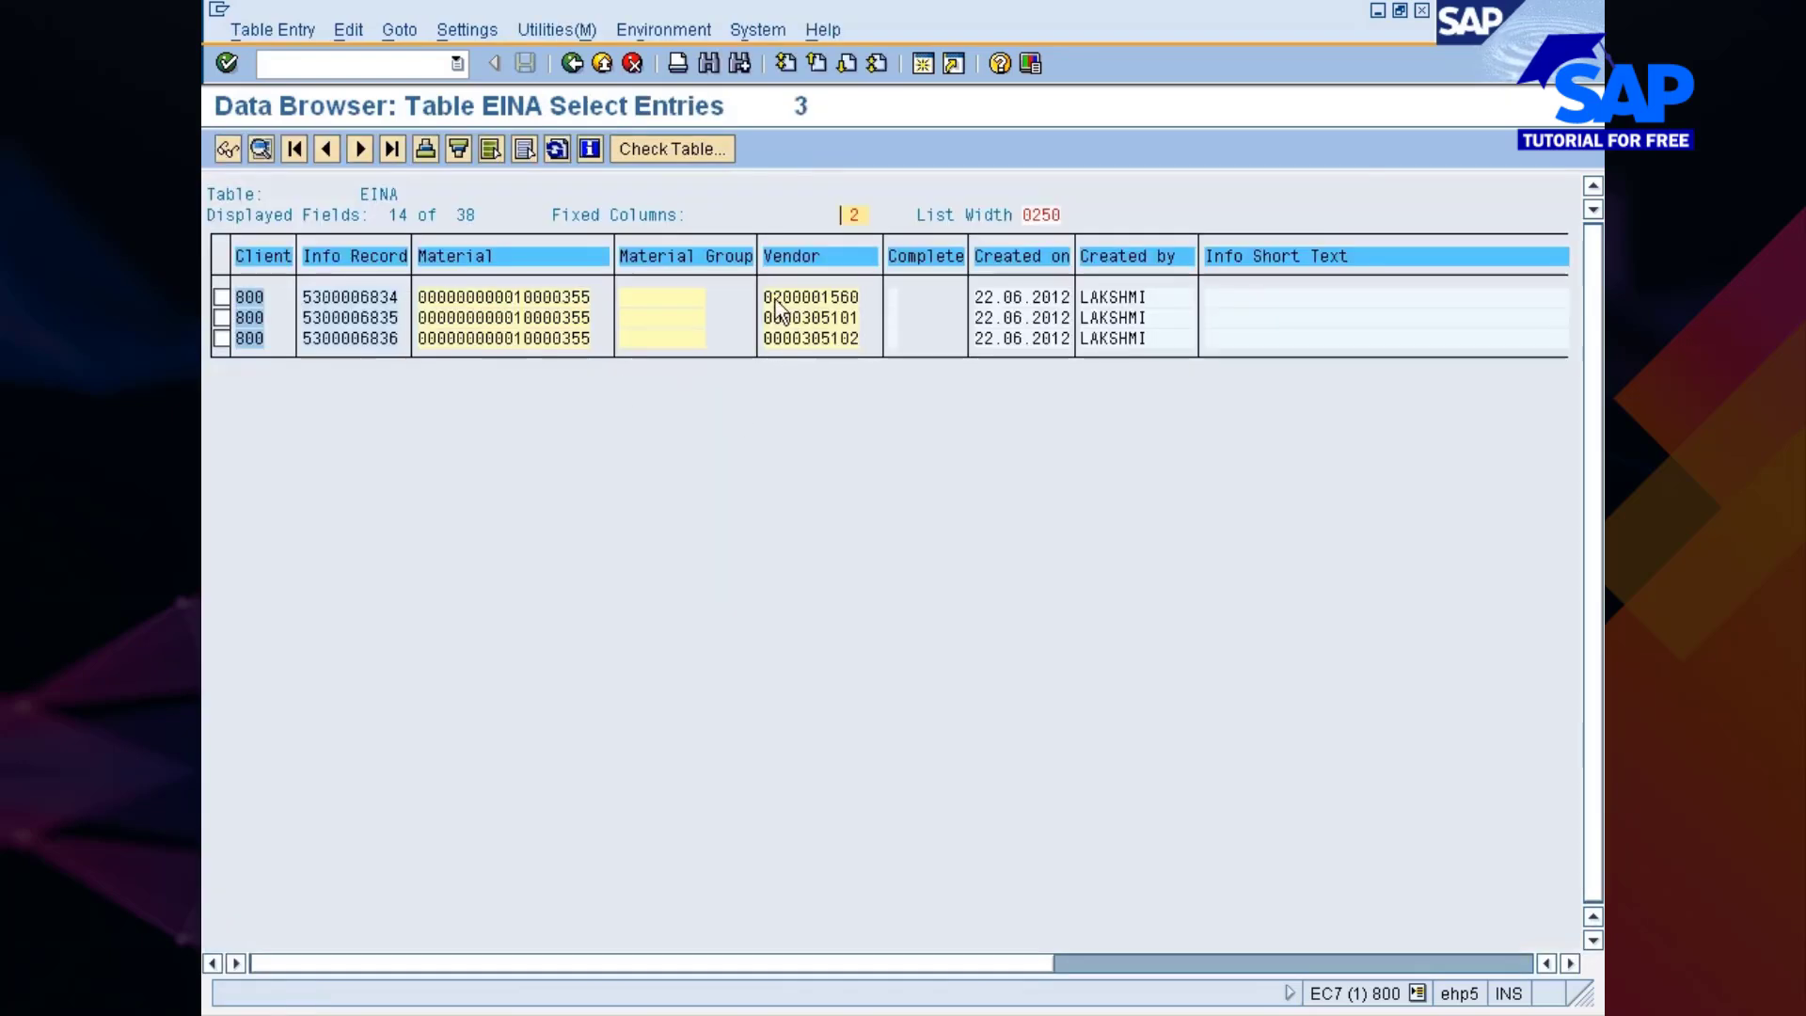
{"action": "left_click_drag", "start_coordinate": [766, 295], "coordinate": [869, 295]}
{"action": "key", "text": "ctrl+c"}
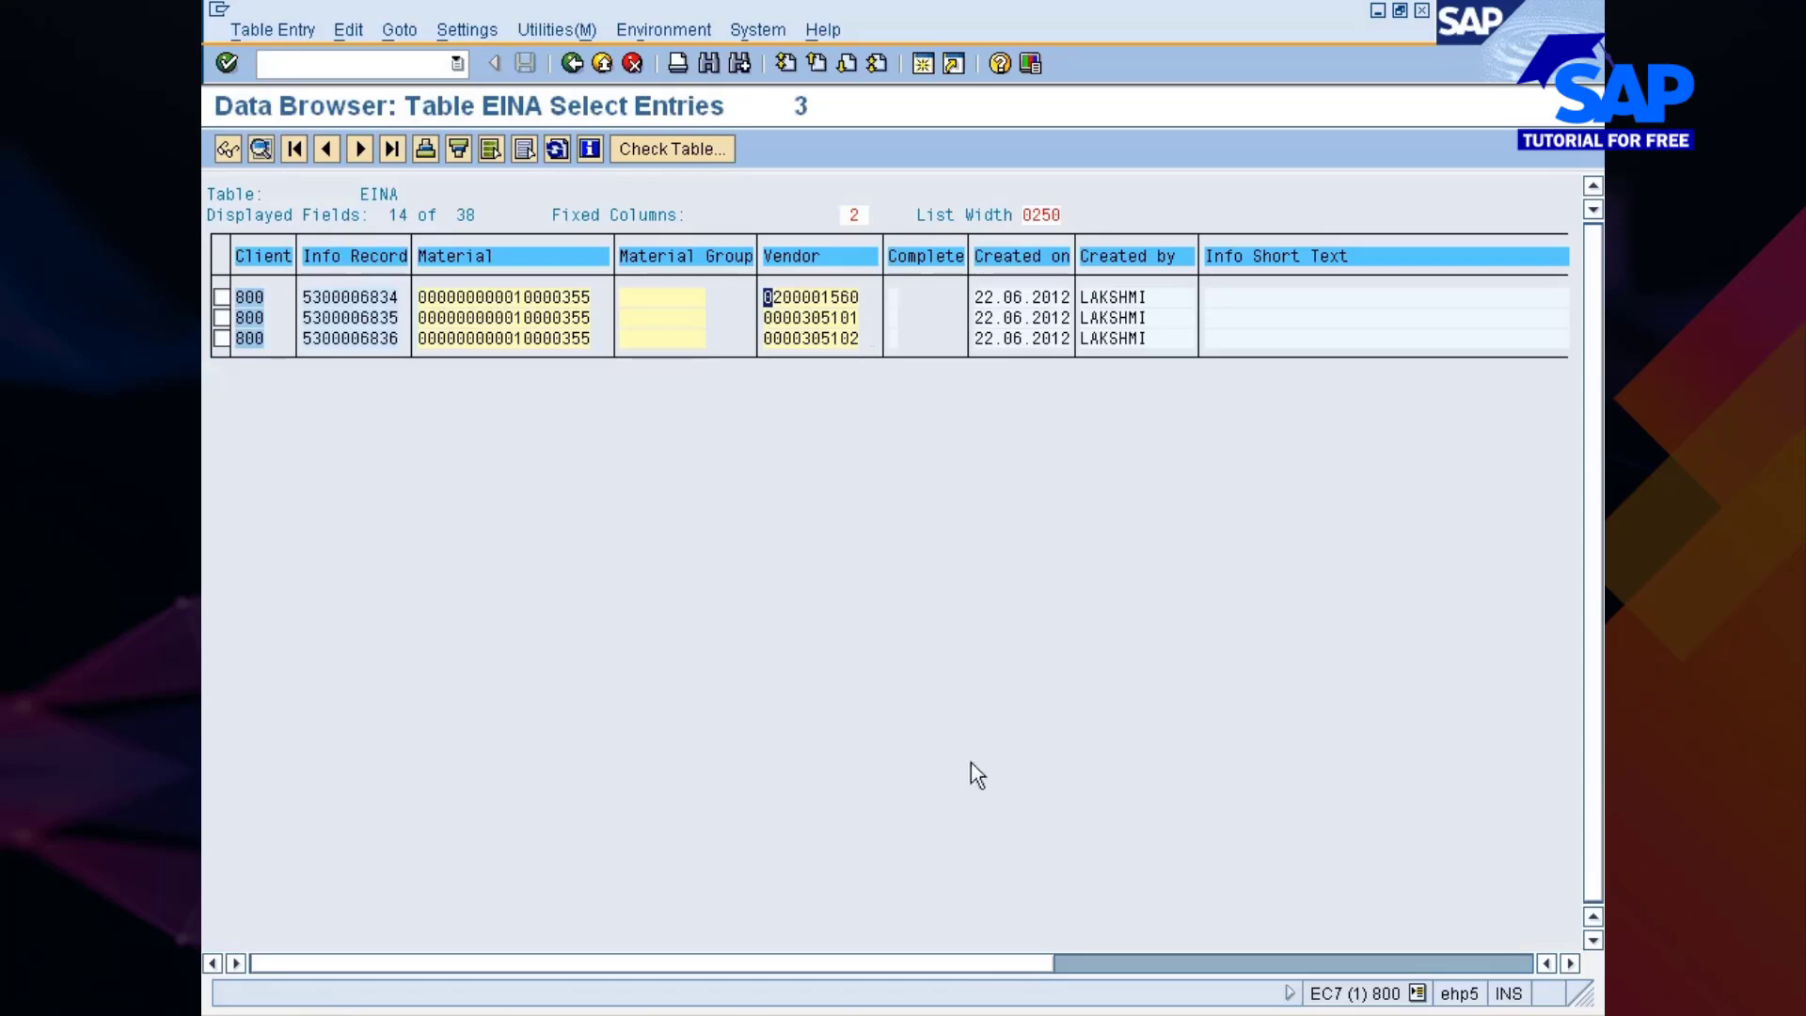
{"action": "left_click", "coordinate": [1002, 1013]}
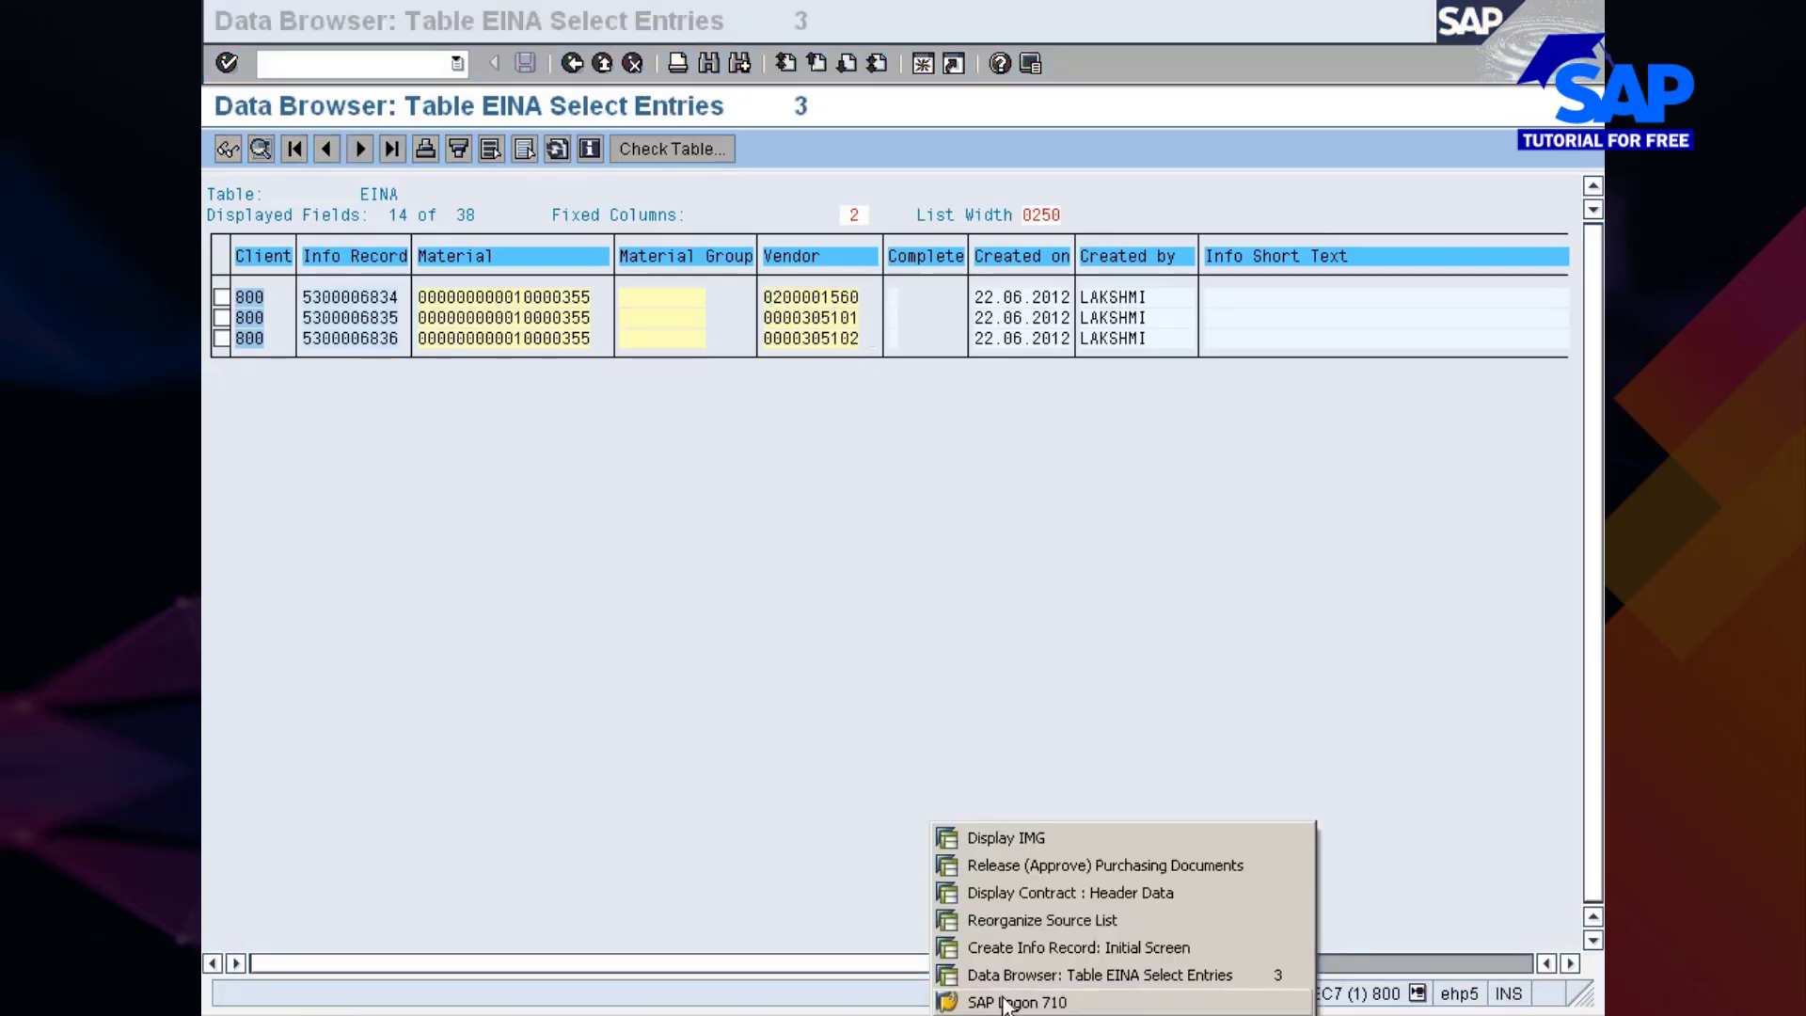
{"action": "left_click", "coordinate": [1024, 923]}
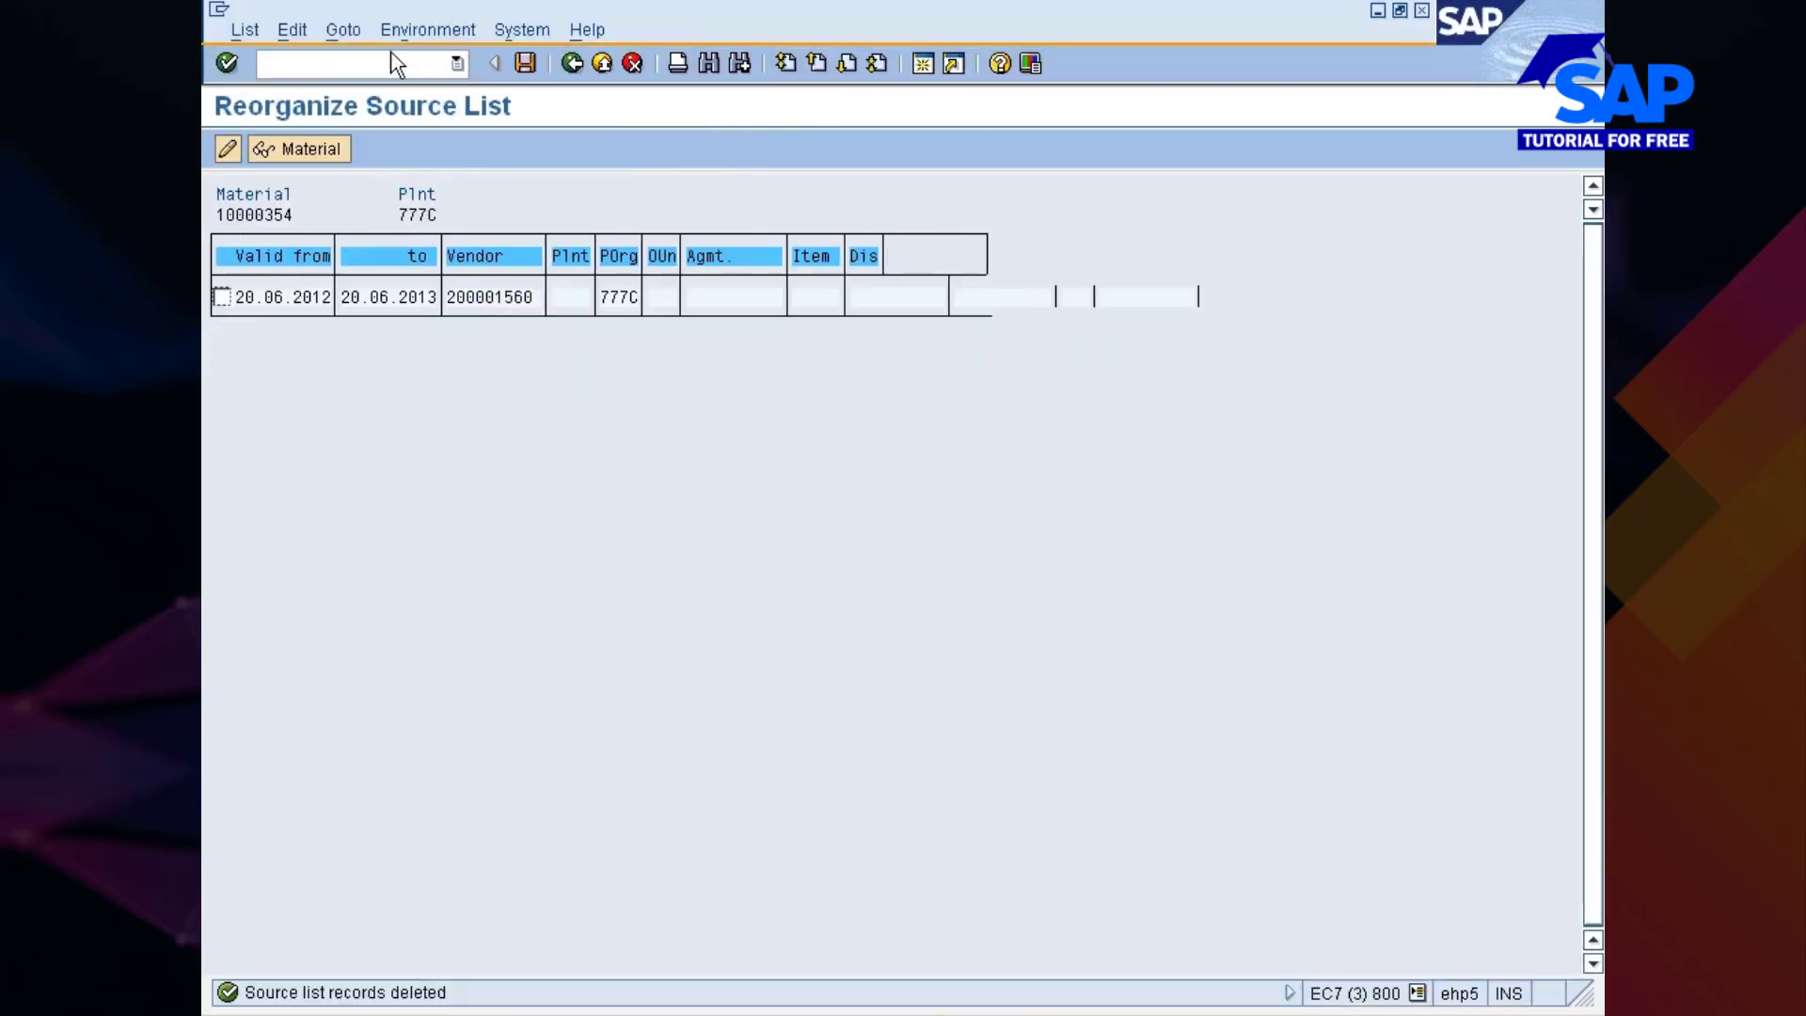
{"action": "type", "text": "/nme31k"}
{"action": "key", "text": "Return"}
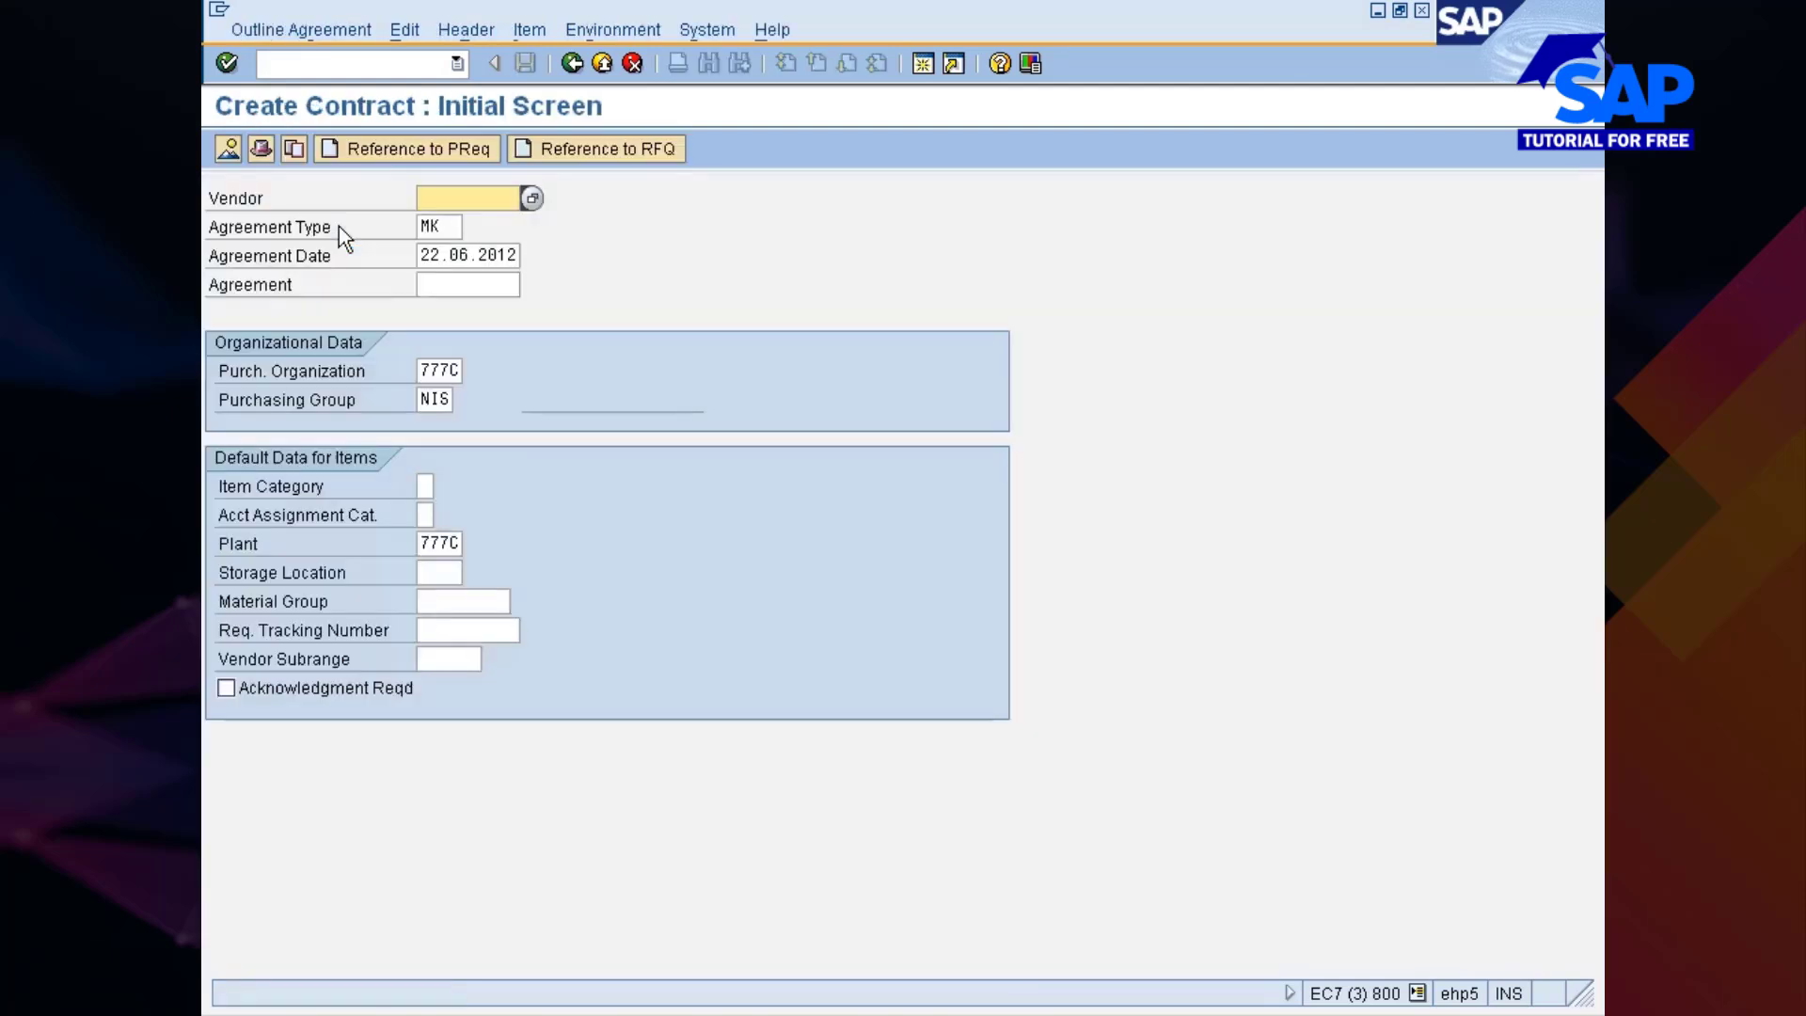
{"action": "key", "text": "ctrl+v"}
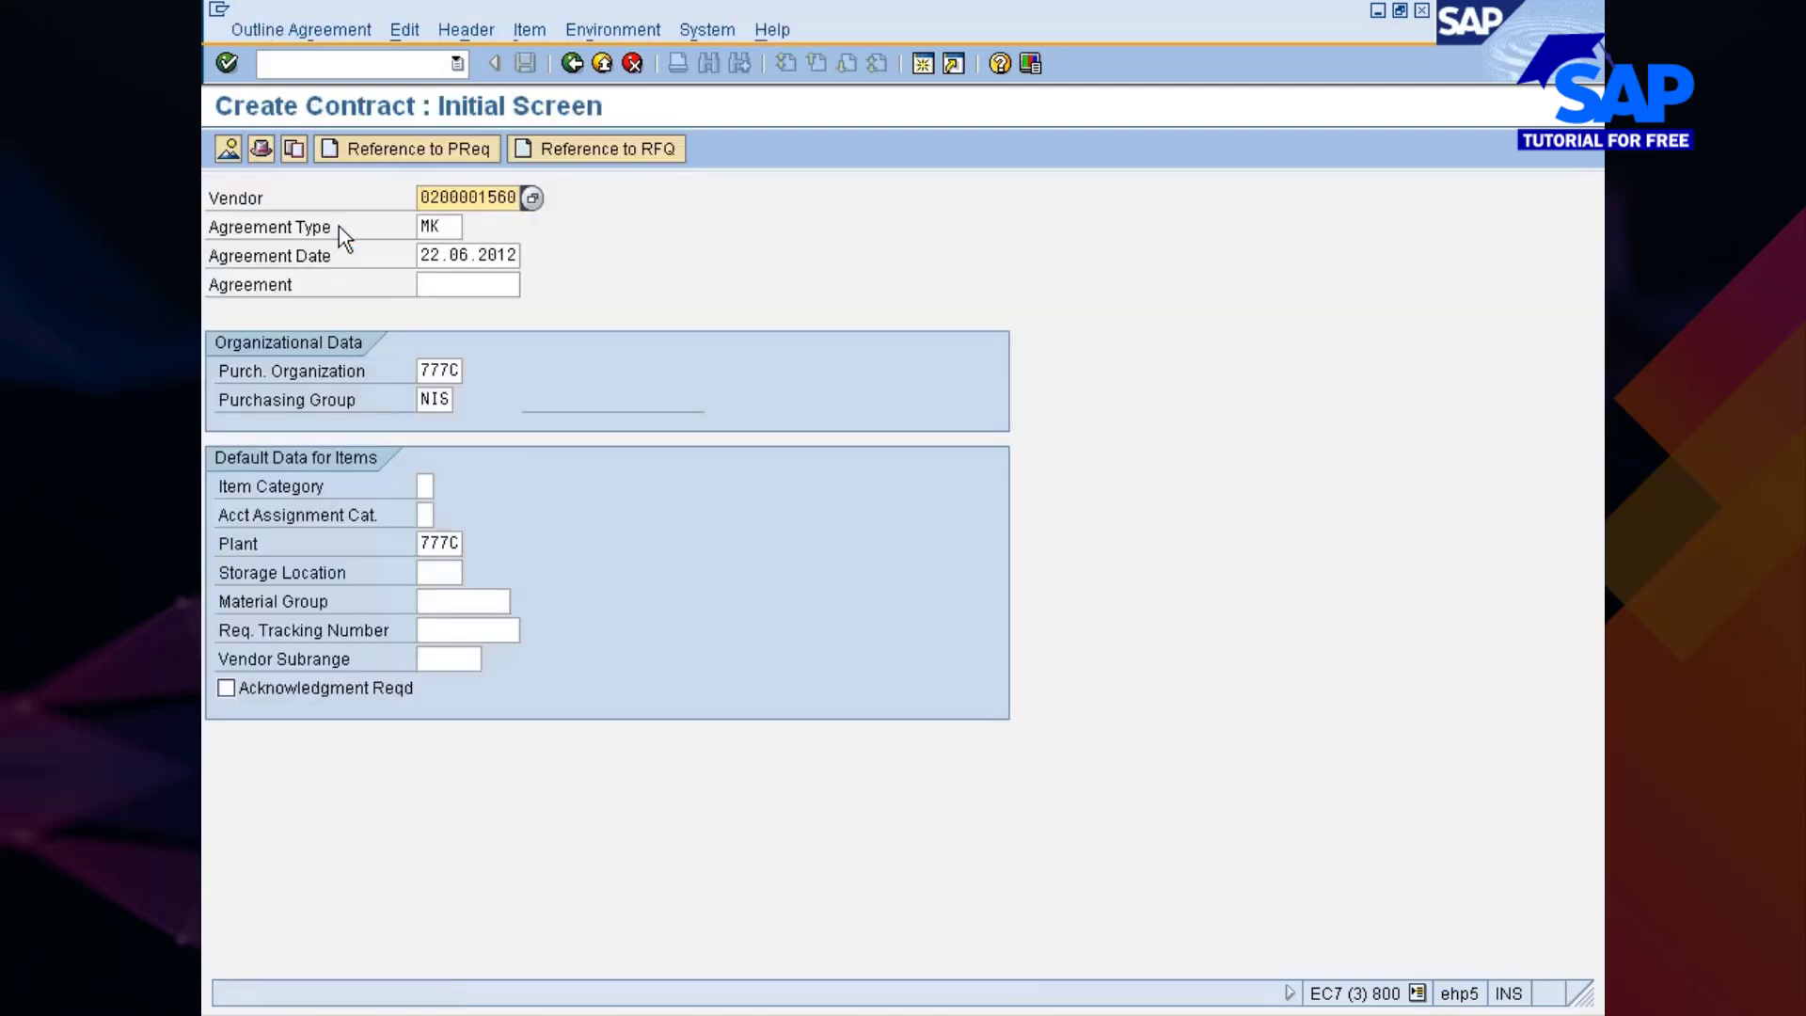
{"action": "key", "text": "Return"}
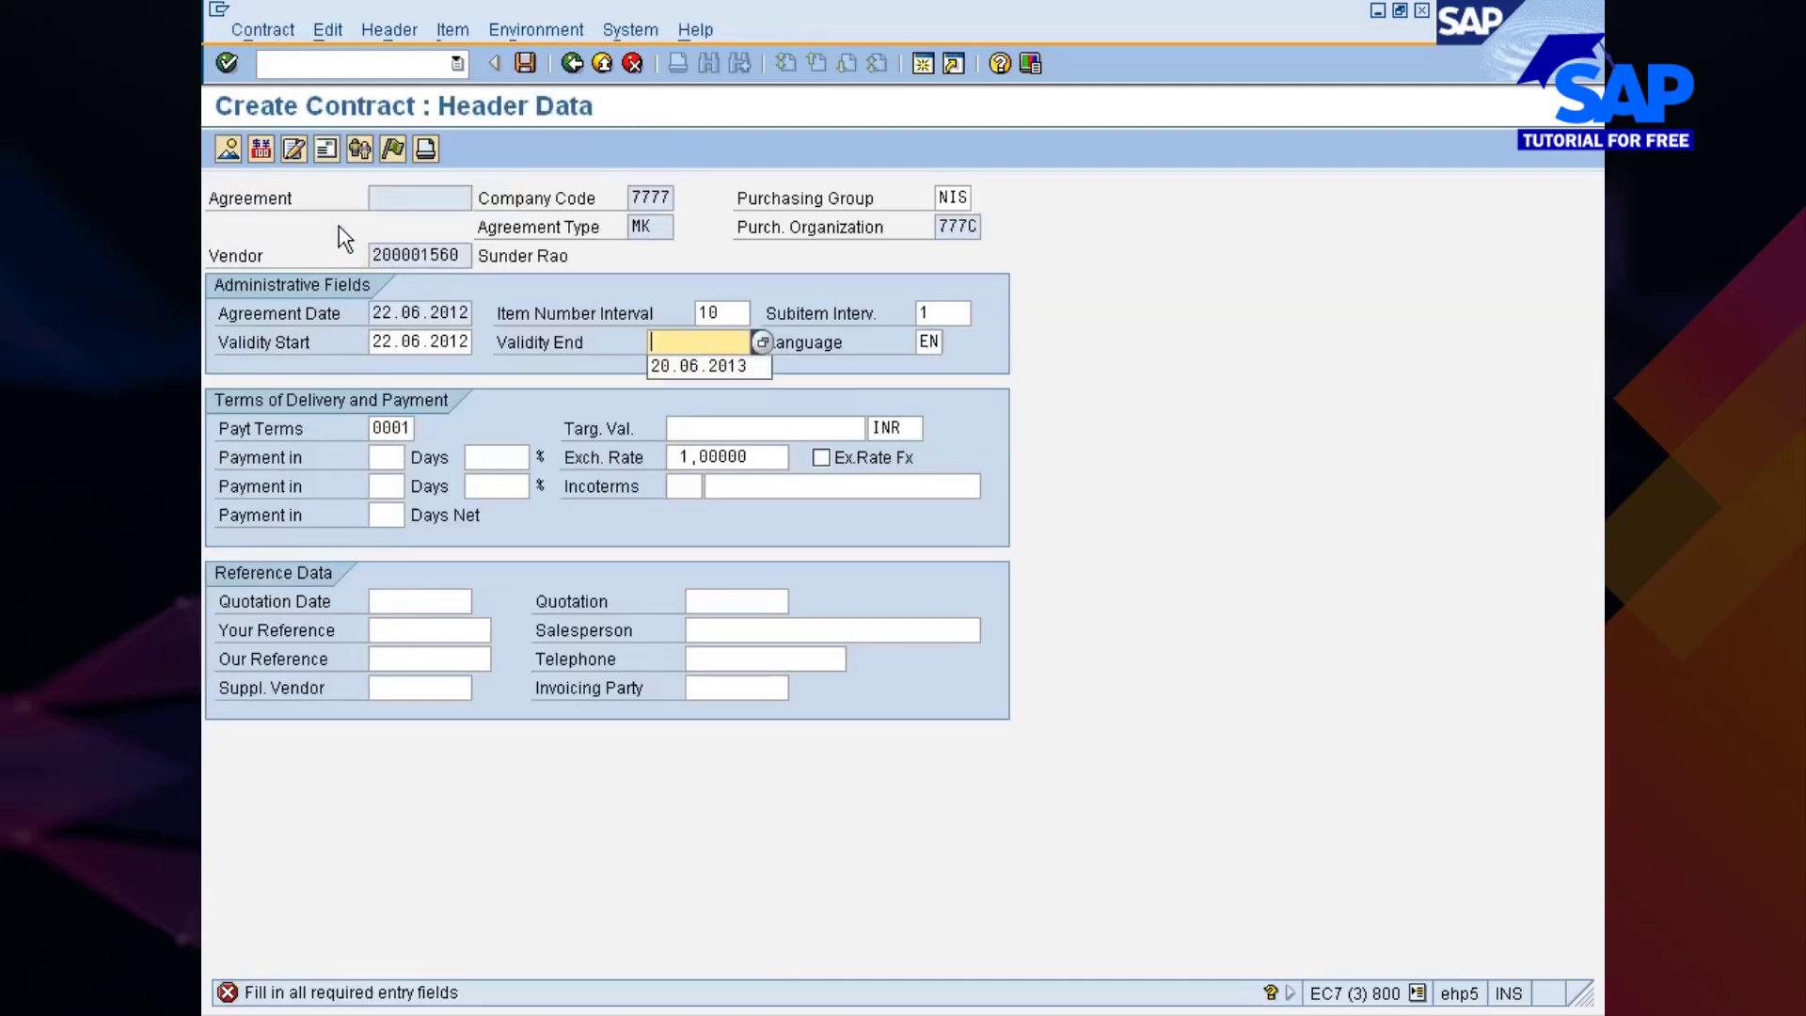
{"action": "key", "text": "Return"}
{"action": "key", "text": "Return"}
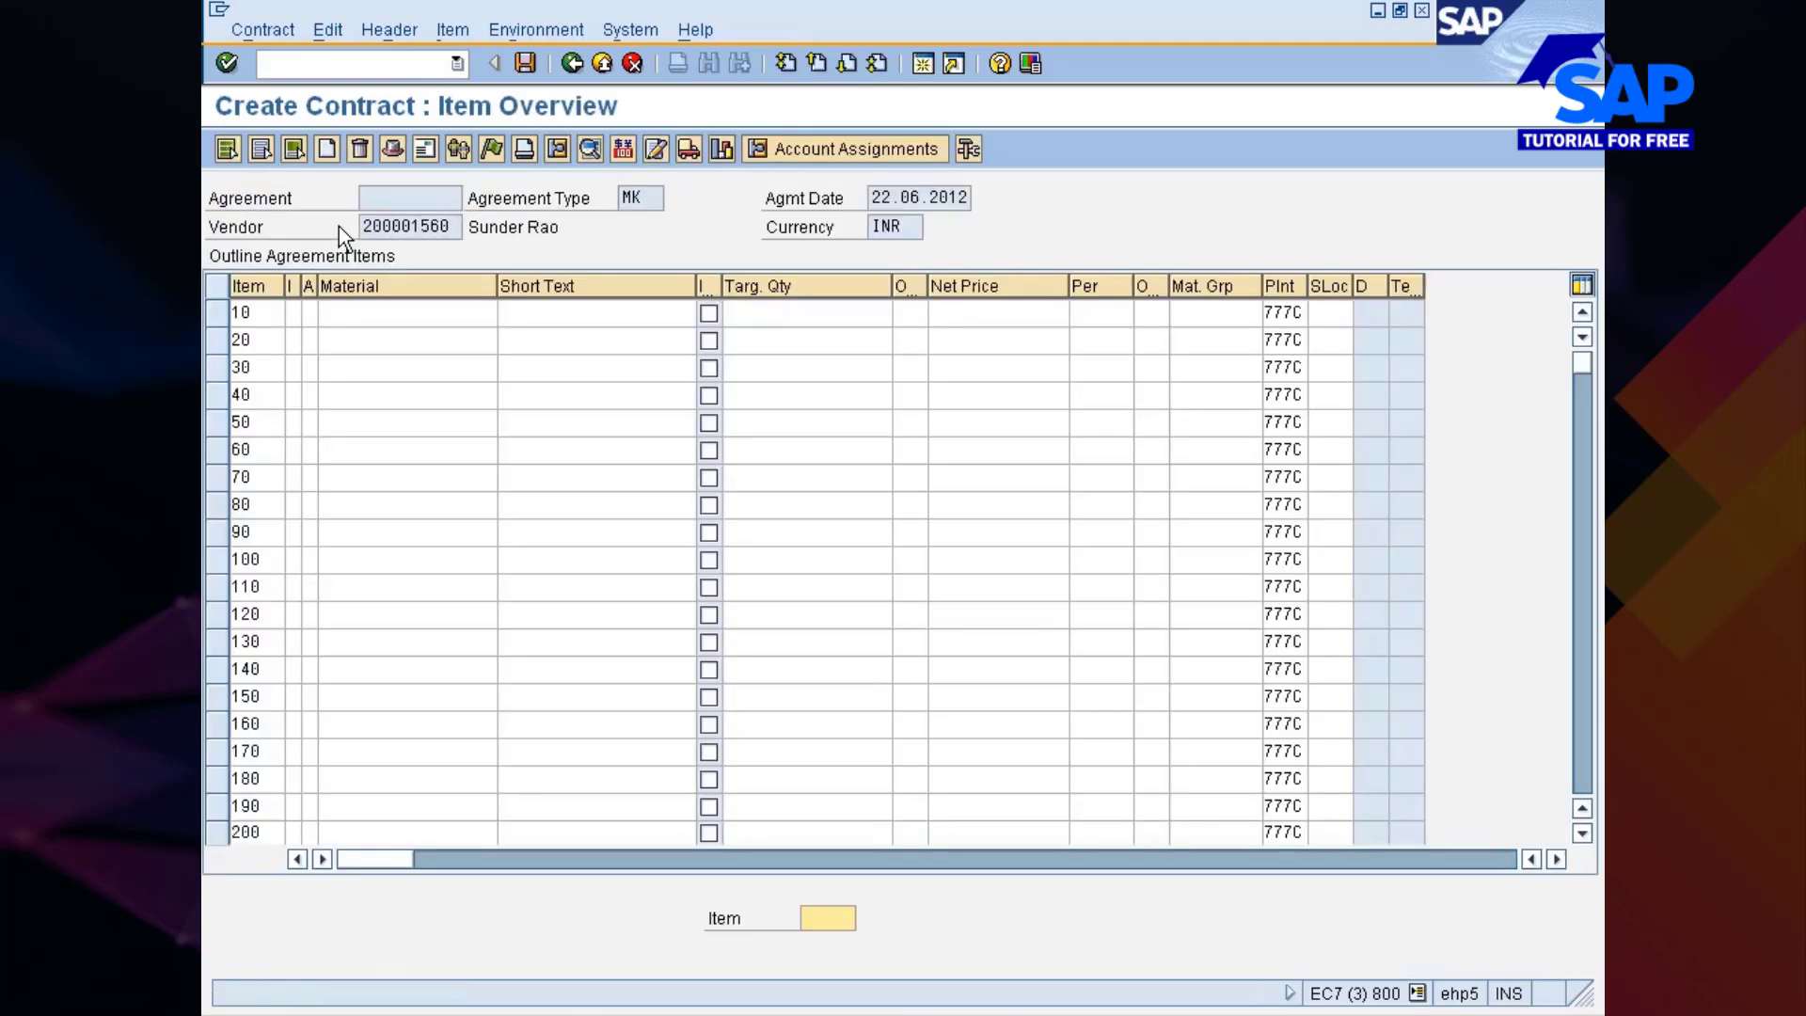
Add contract item 10 for material 10000355 with target quantity 200 and net price 10, and save the contract
{"action": "left_click", "coordinate": [357, 314]}
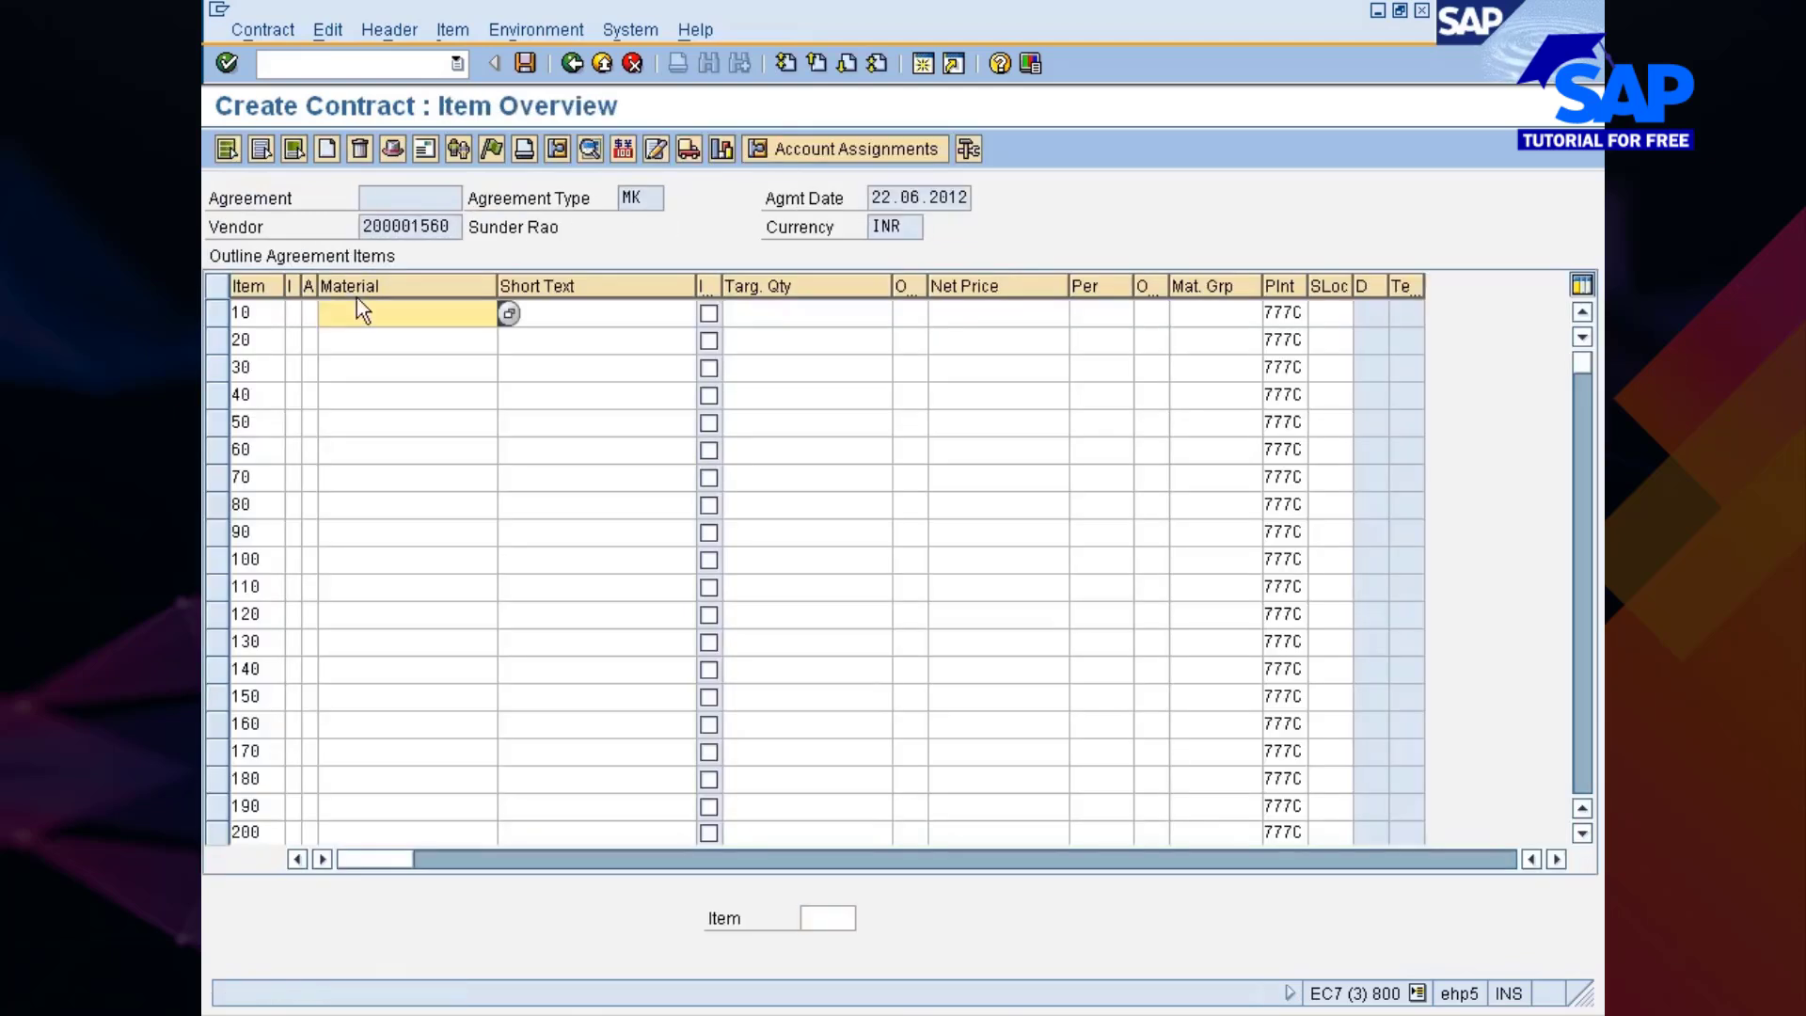
{"action": "type", "text": "10000355"}
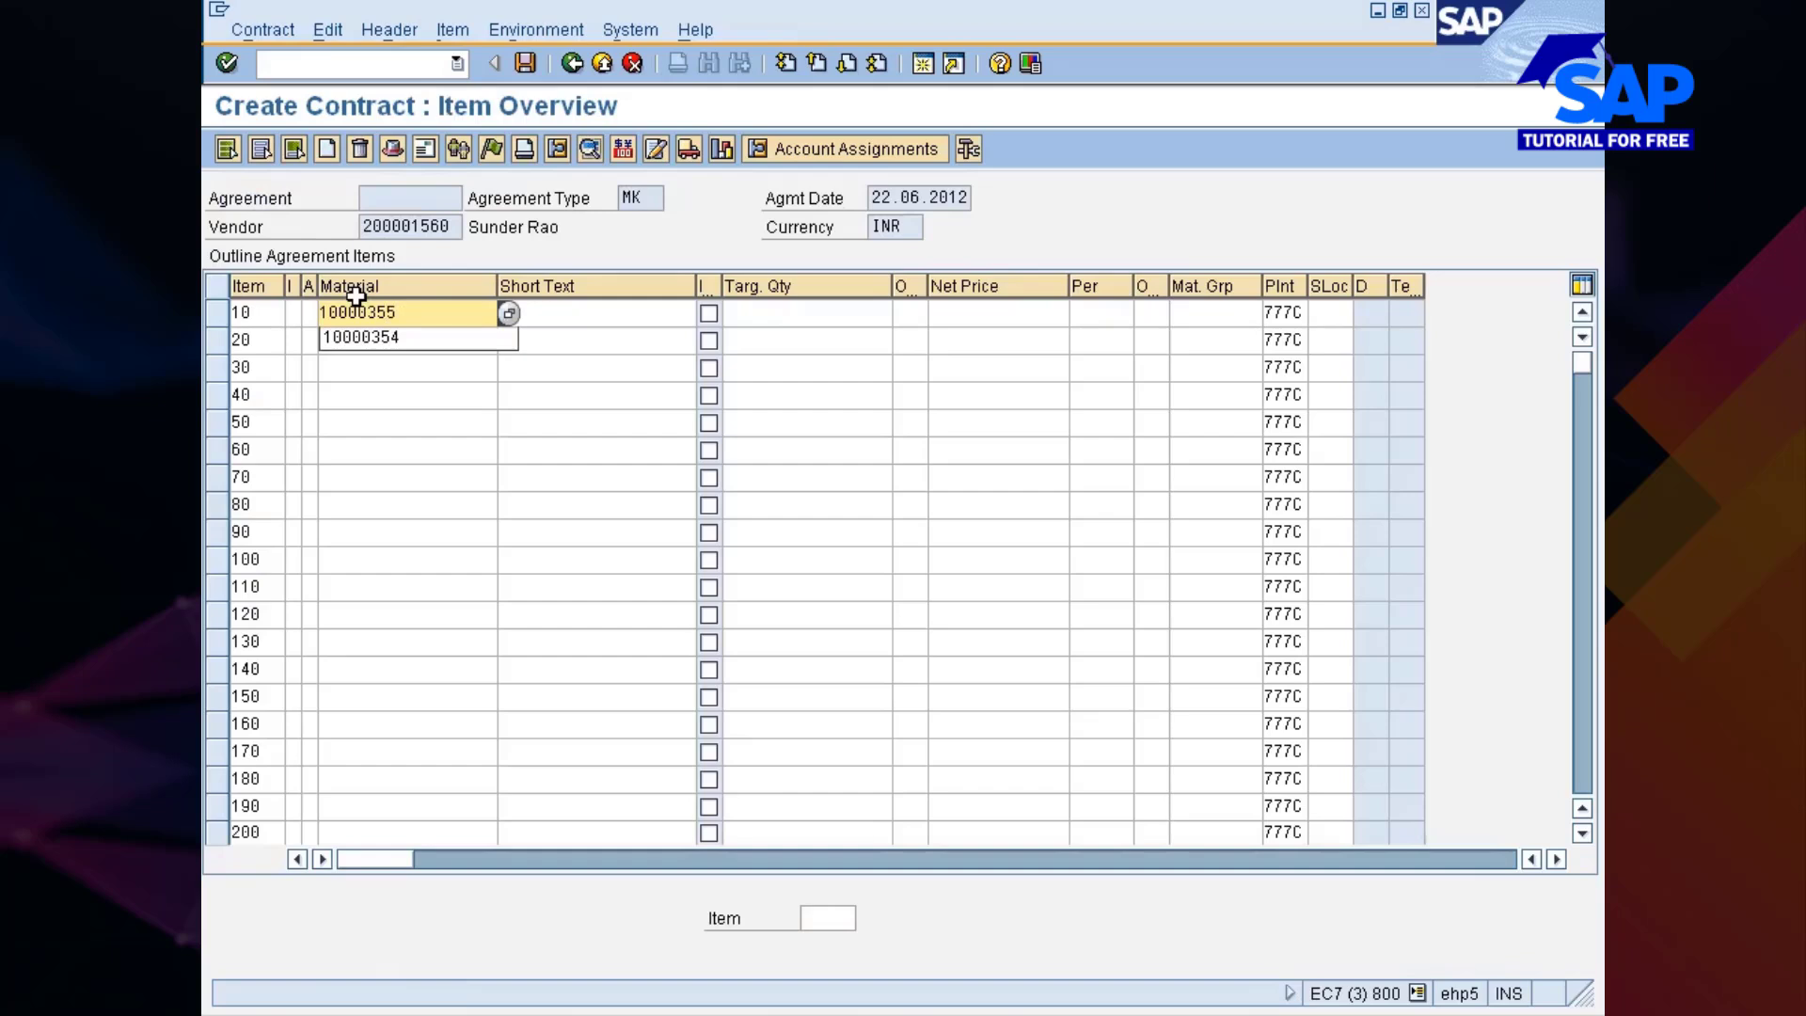
{"action": "key", "text": "Tab"}
{"action": "key", "text": "Tab"}
{"action": "key", "text": "Tab"}
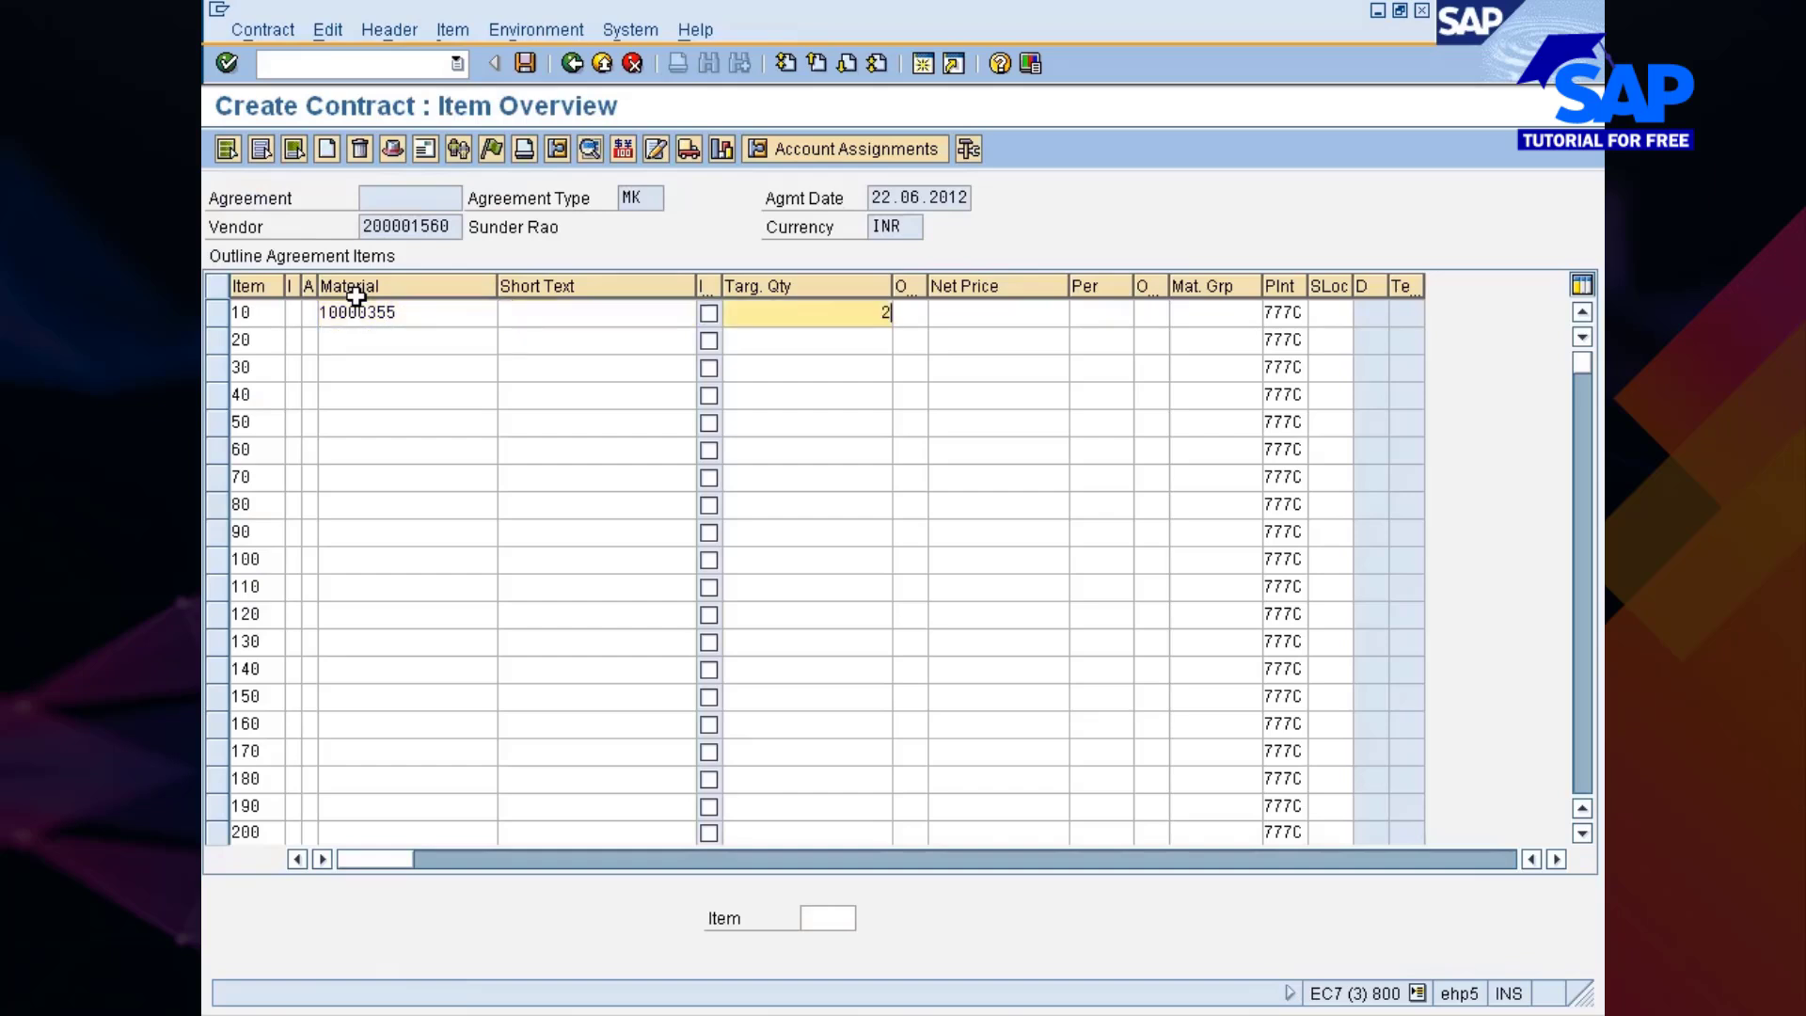
{"action": "key", "text": "Tab"}
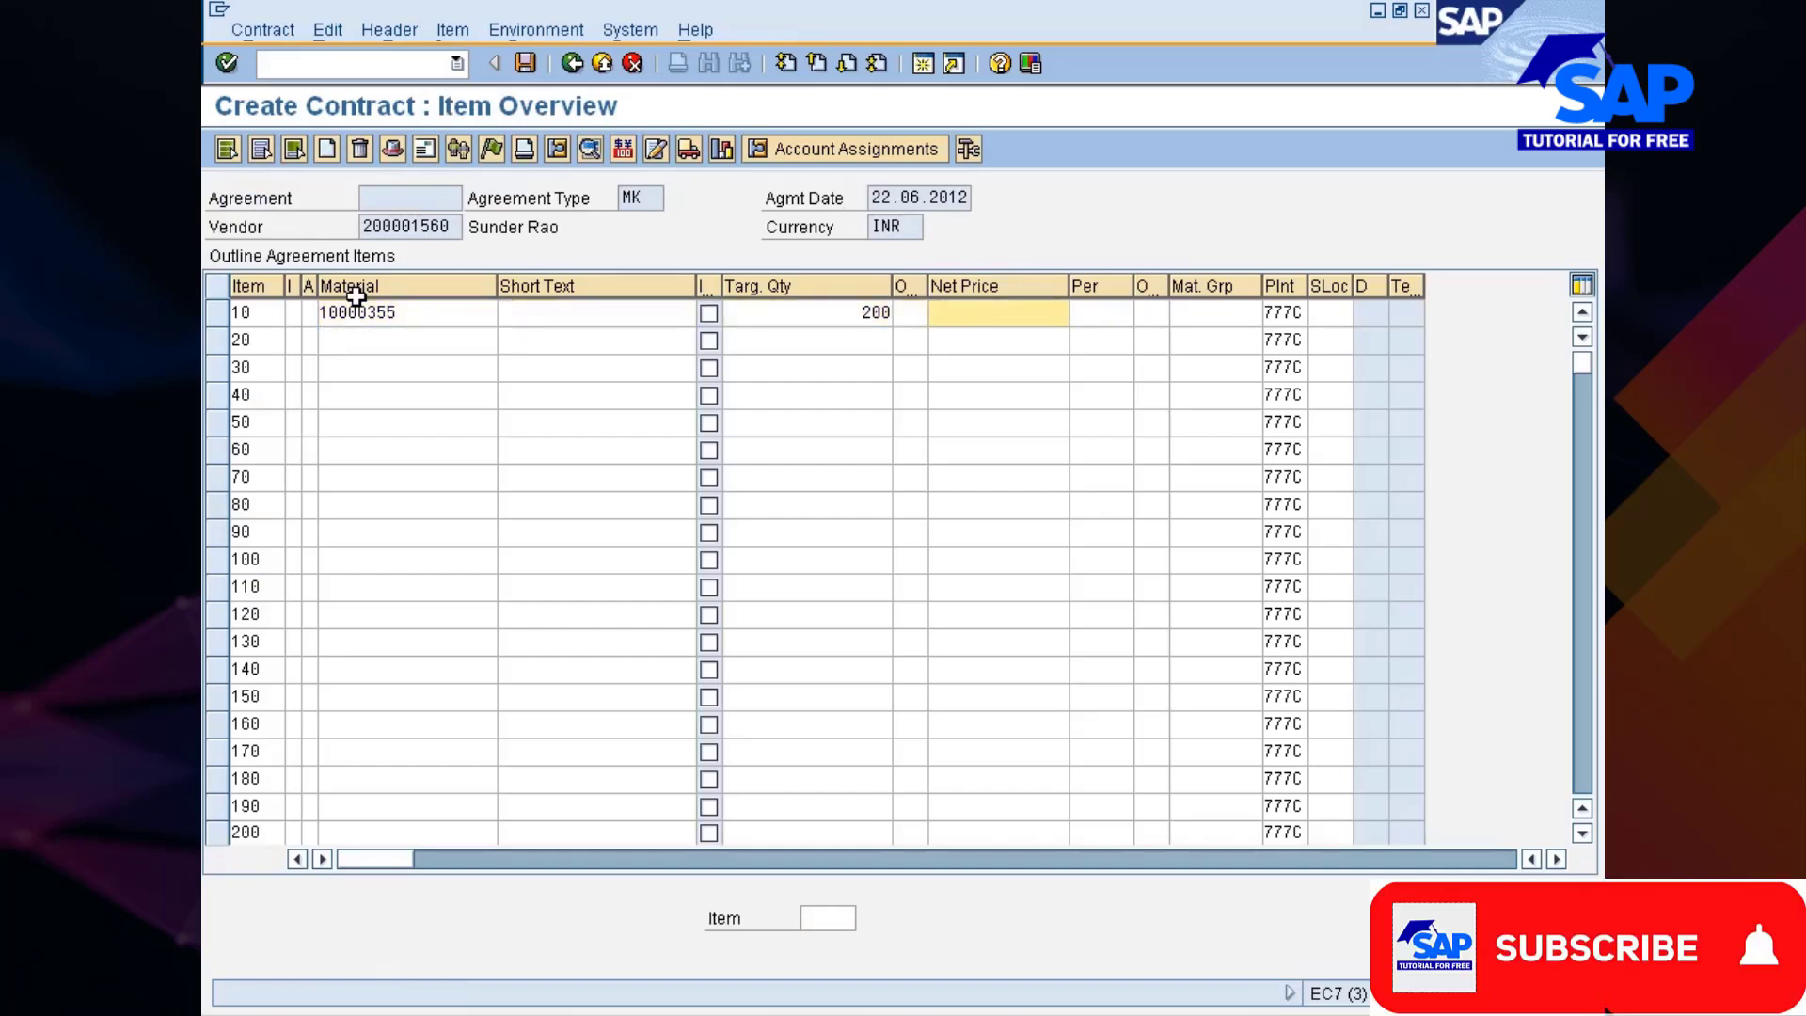
{"action": "type", "text": "10"}
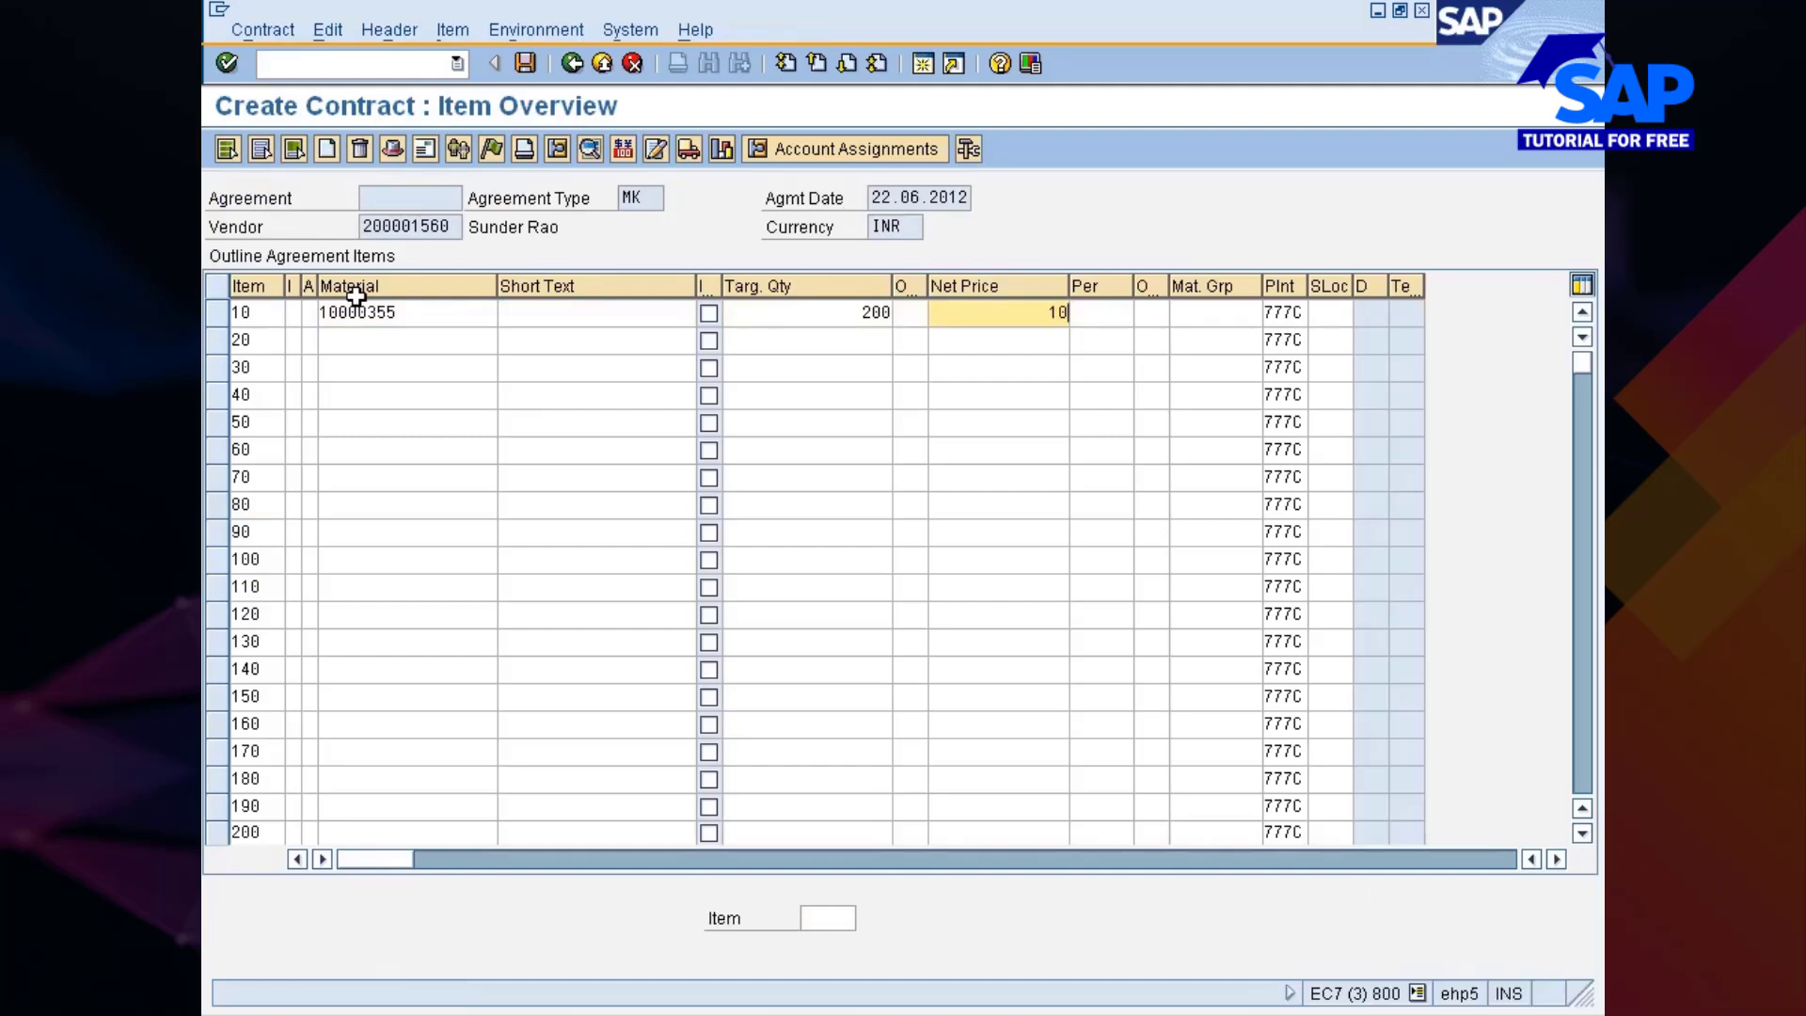
{"action": "key", "text": "Return"}
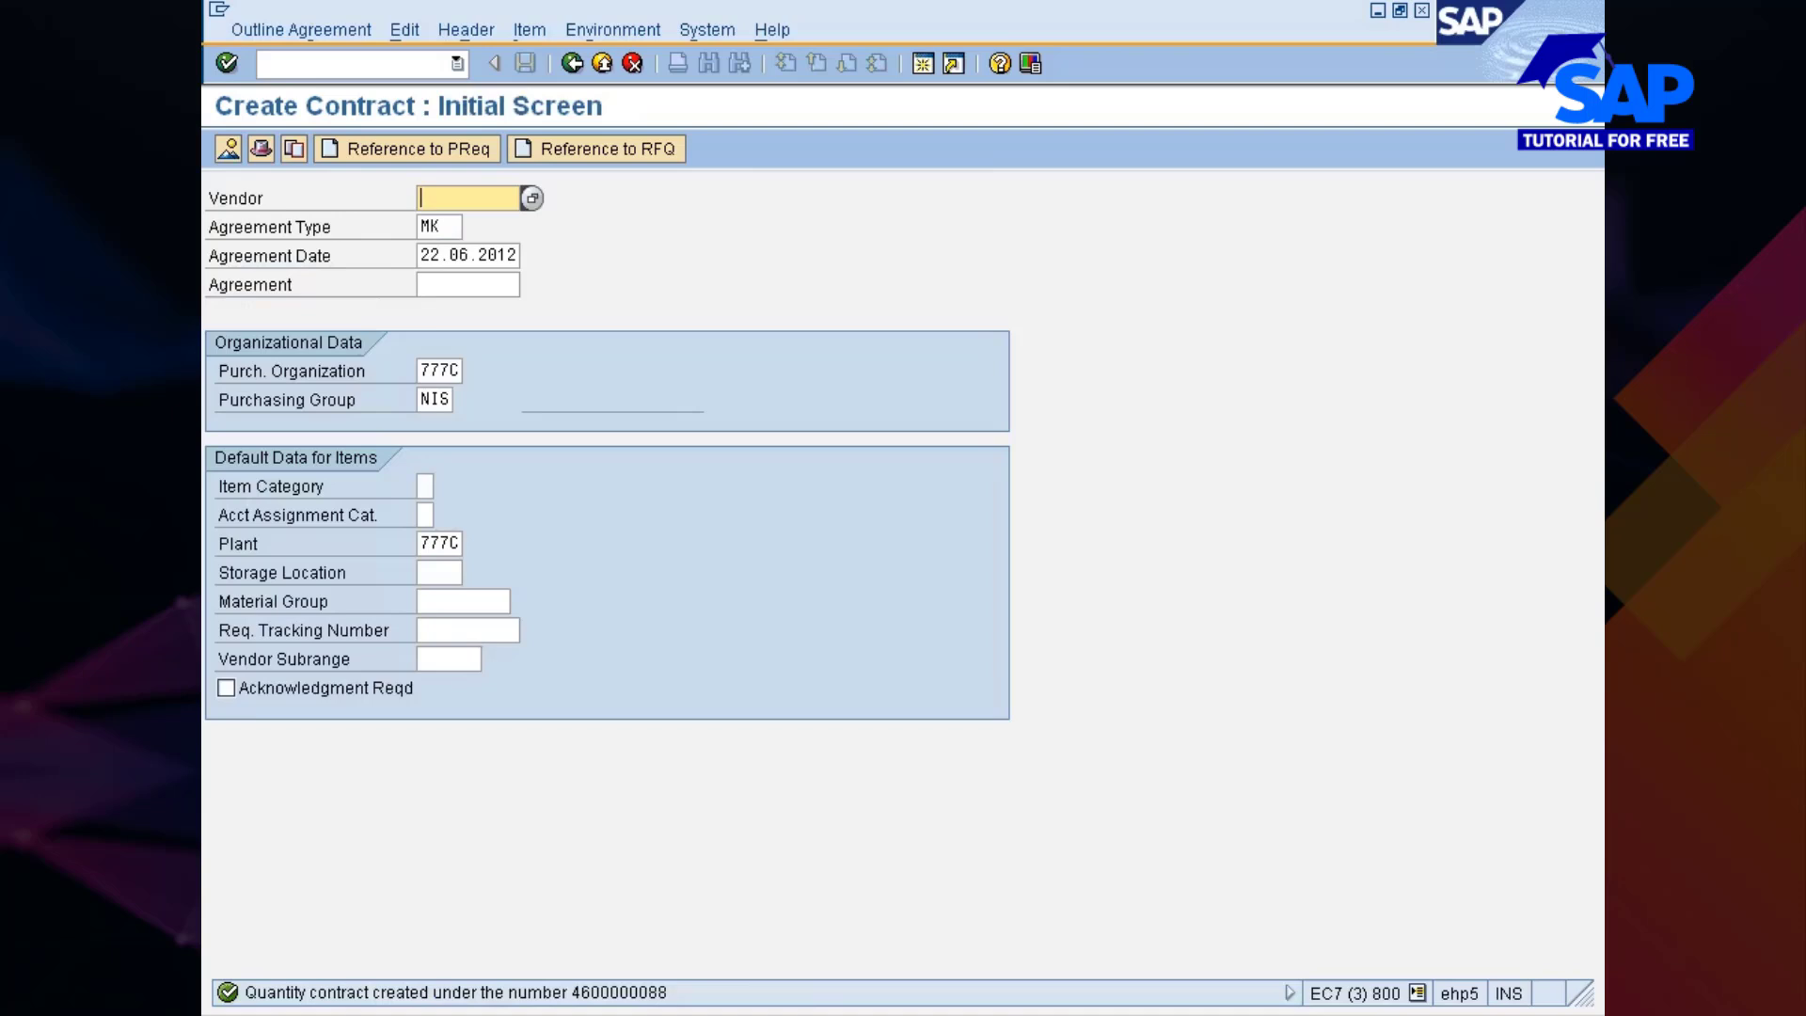
Start a new purchase requisition with transaction ME51N in the session used for creating the contract
{"action": "left_click", "coordinate": [984, 1014]}
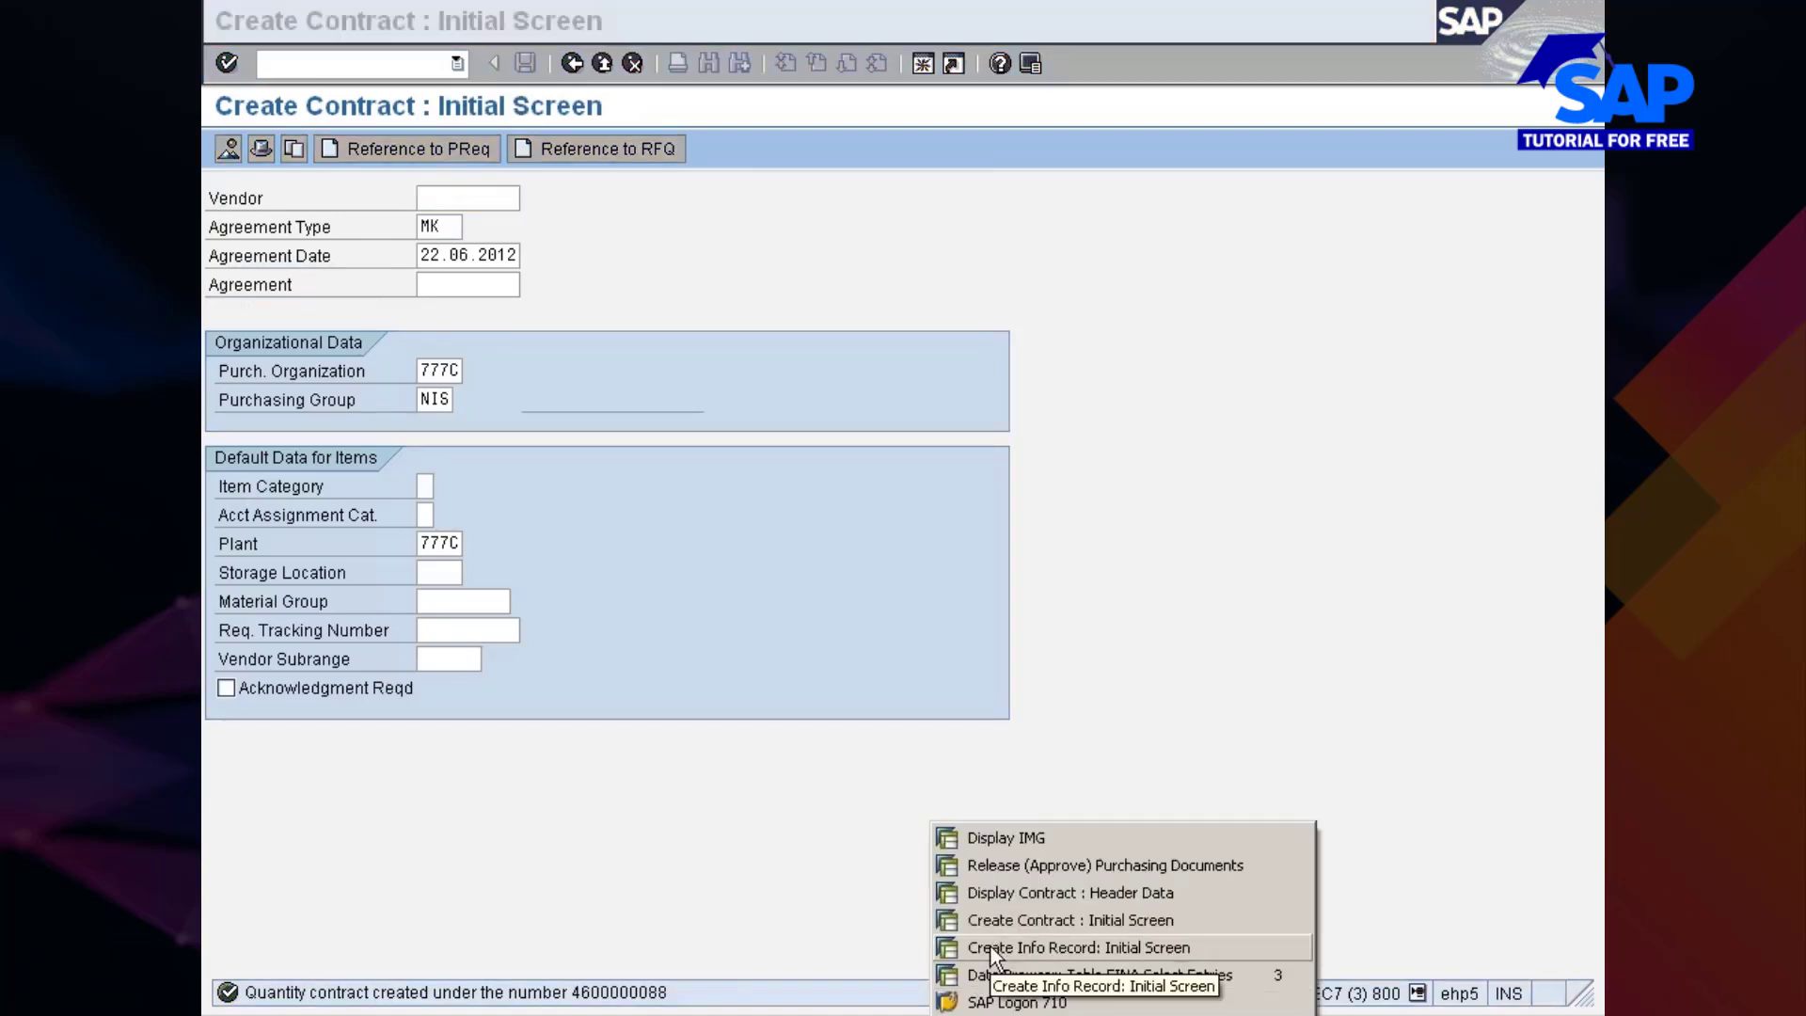
{"action": "left_click", "coordinate": [986, 924]}
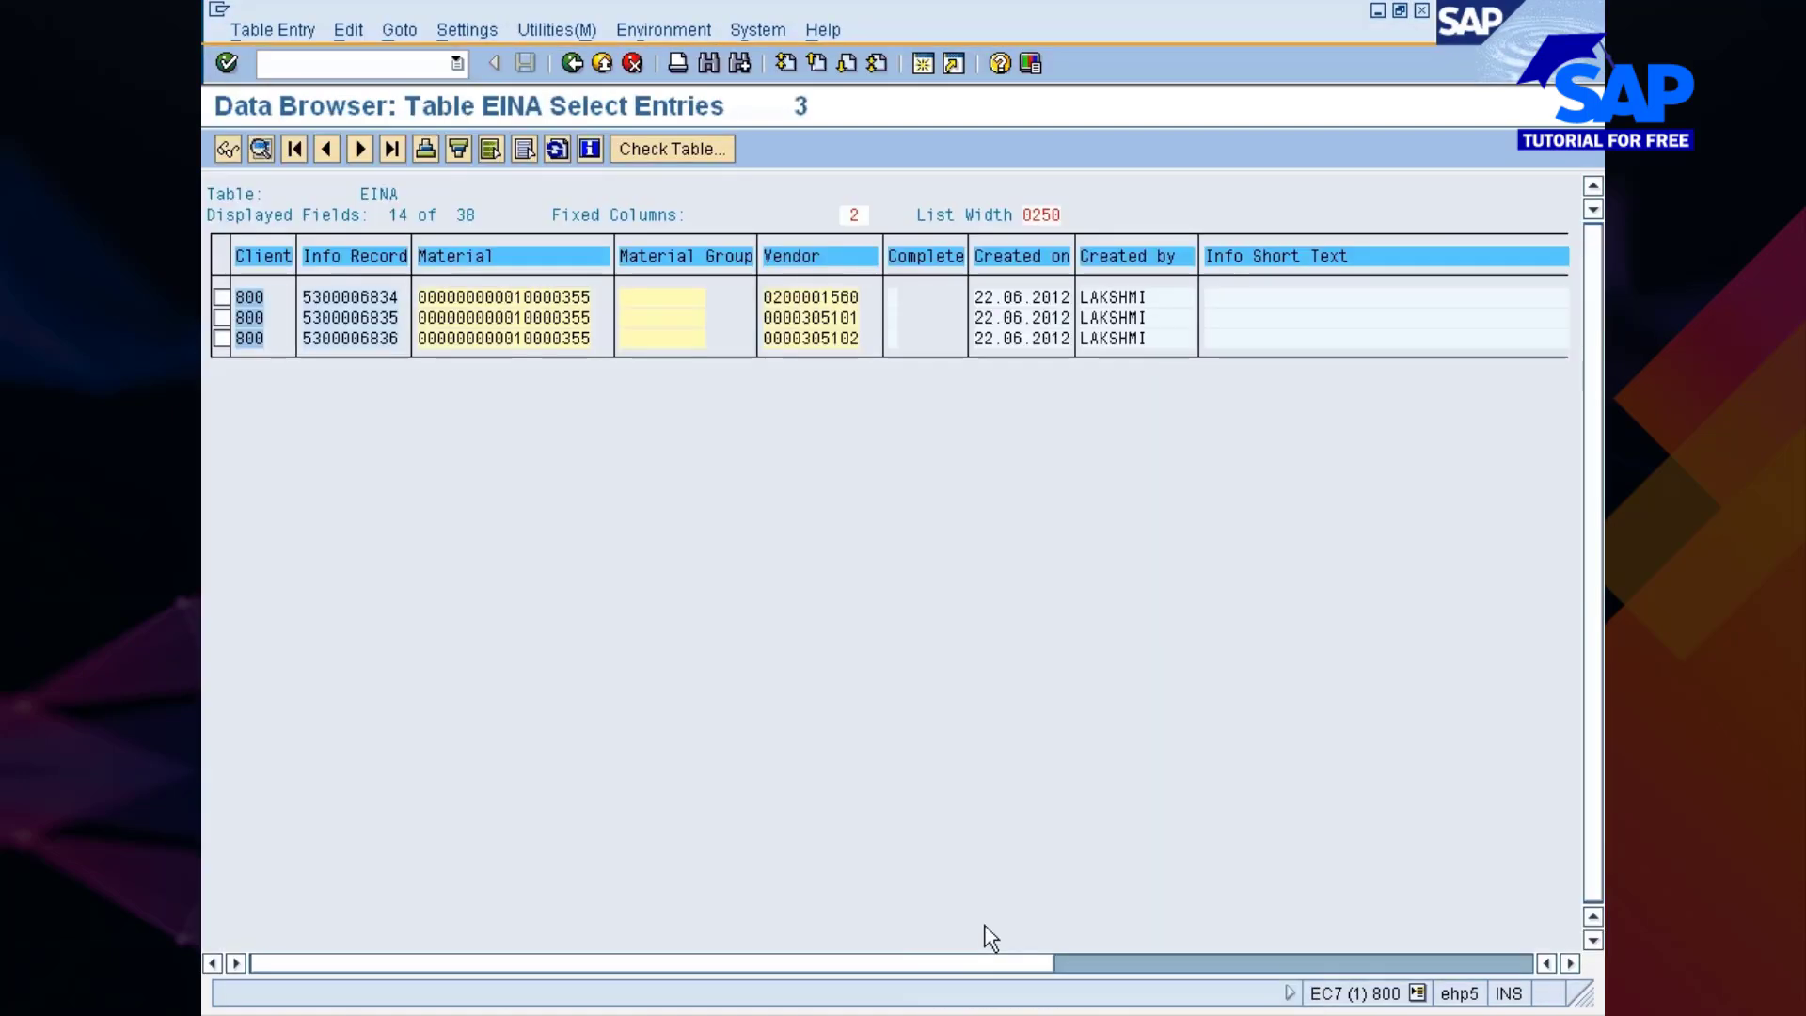
{"action": "left_click", "coordinate": [963, 1012]}
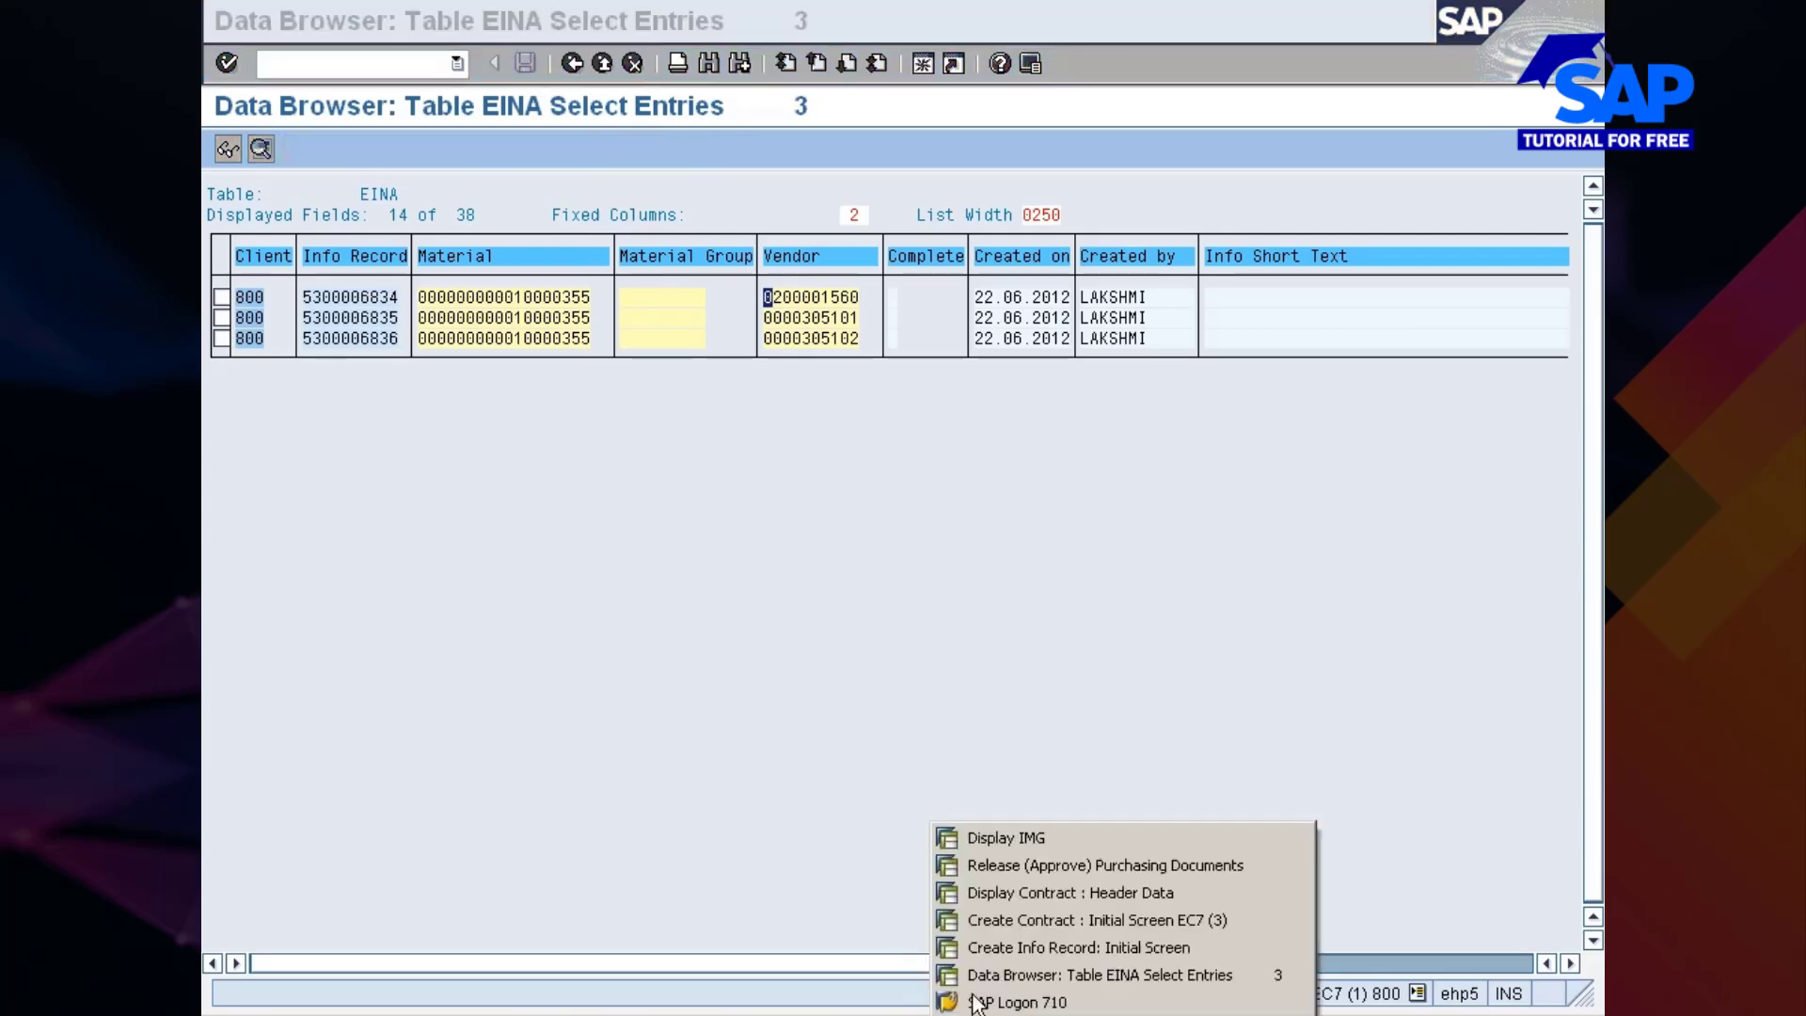
{"action": "left_click", "coordinate": [989, 922]}
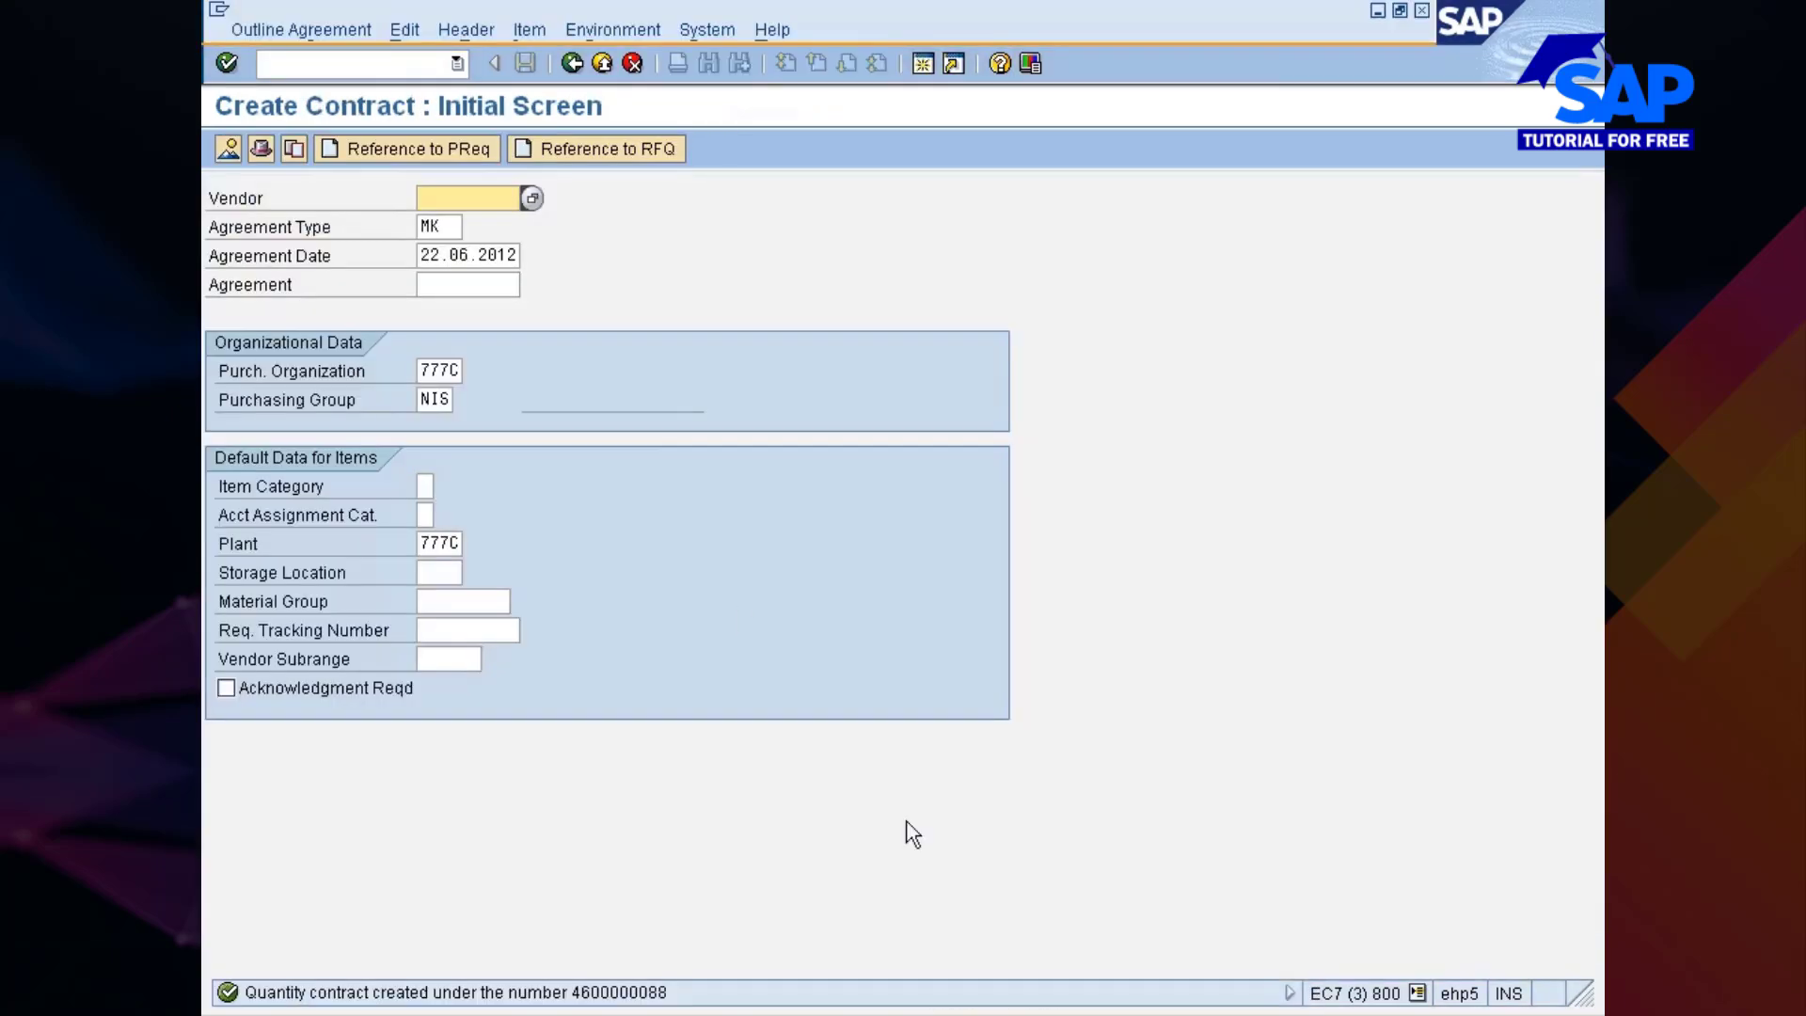
{"action": "left_click", "coordinate": [324, 65]}
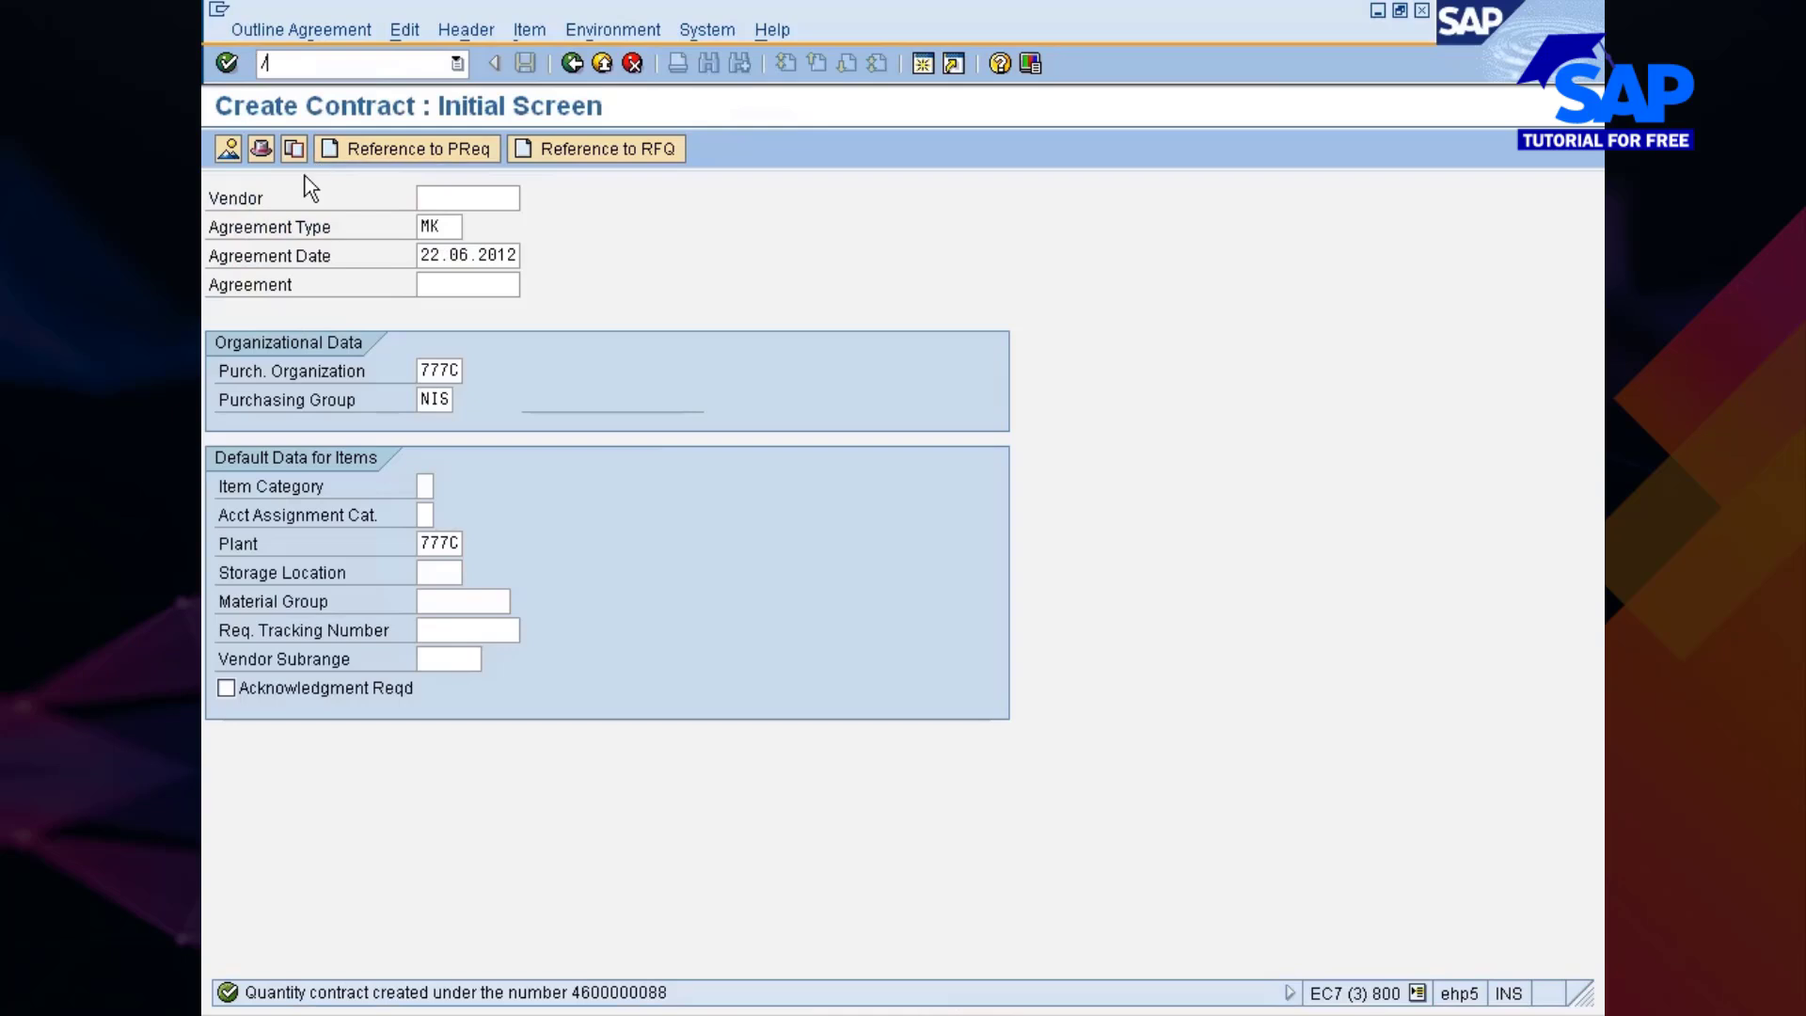
{"action": "type", "text": "/nme51n"}
{"action": "key", "text": "Return"}
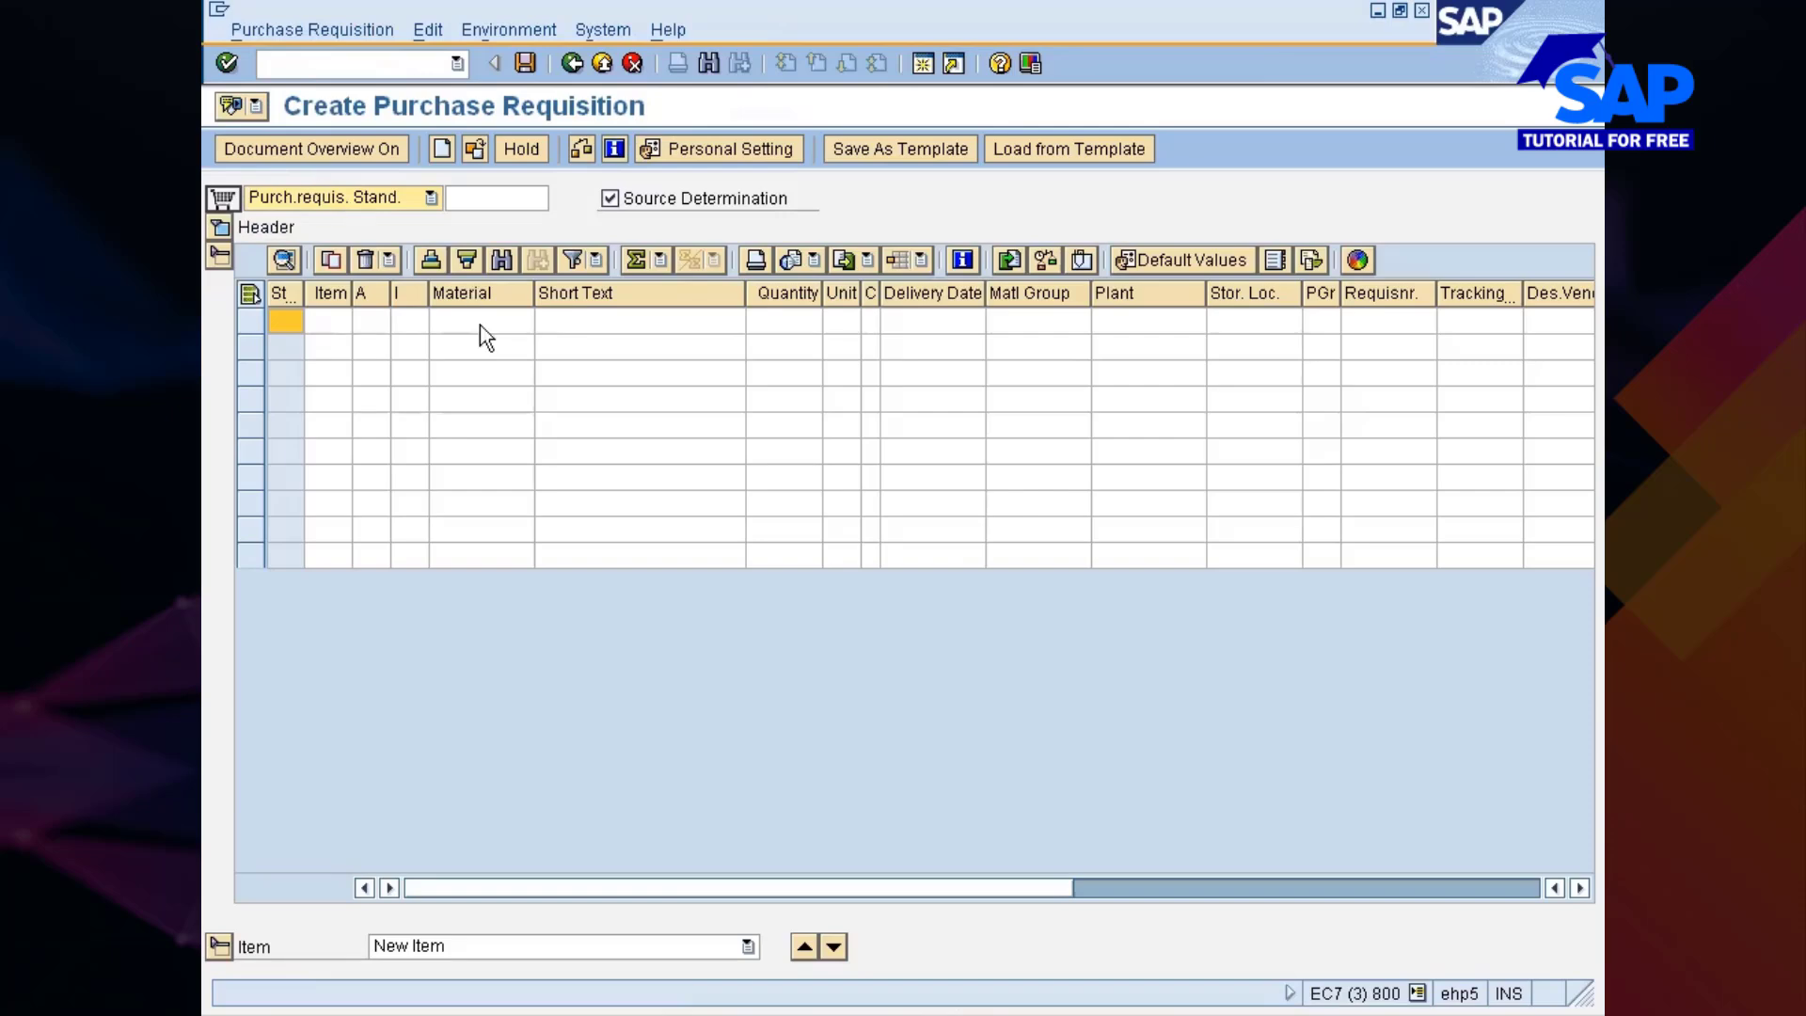
{"action": "left_click", "coordinate": [480, 325]}
{"action": "key", "text": "ctrl+v"}
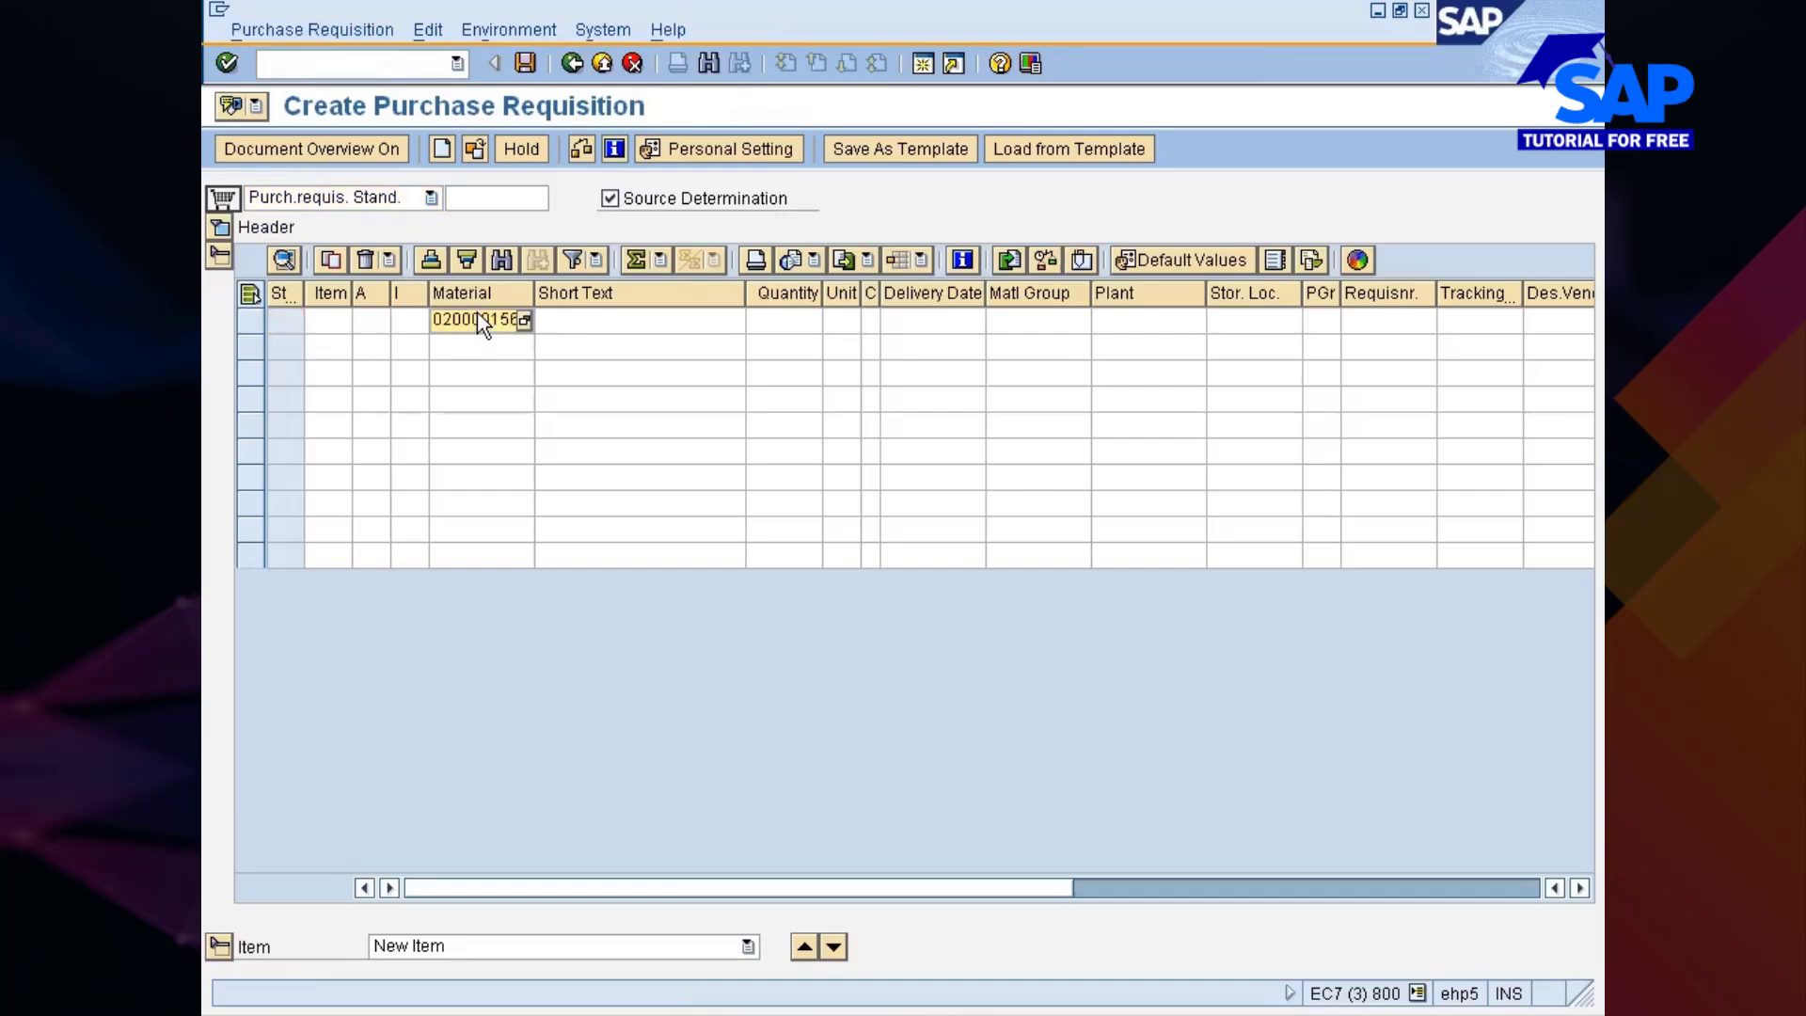
{"action": "key", "text": "alt+Tab"}
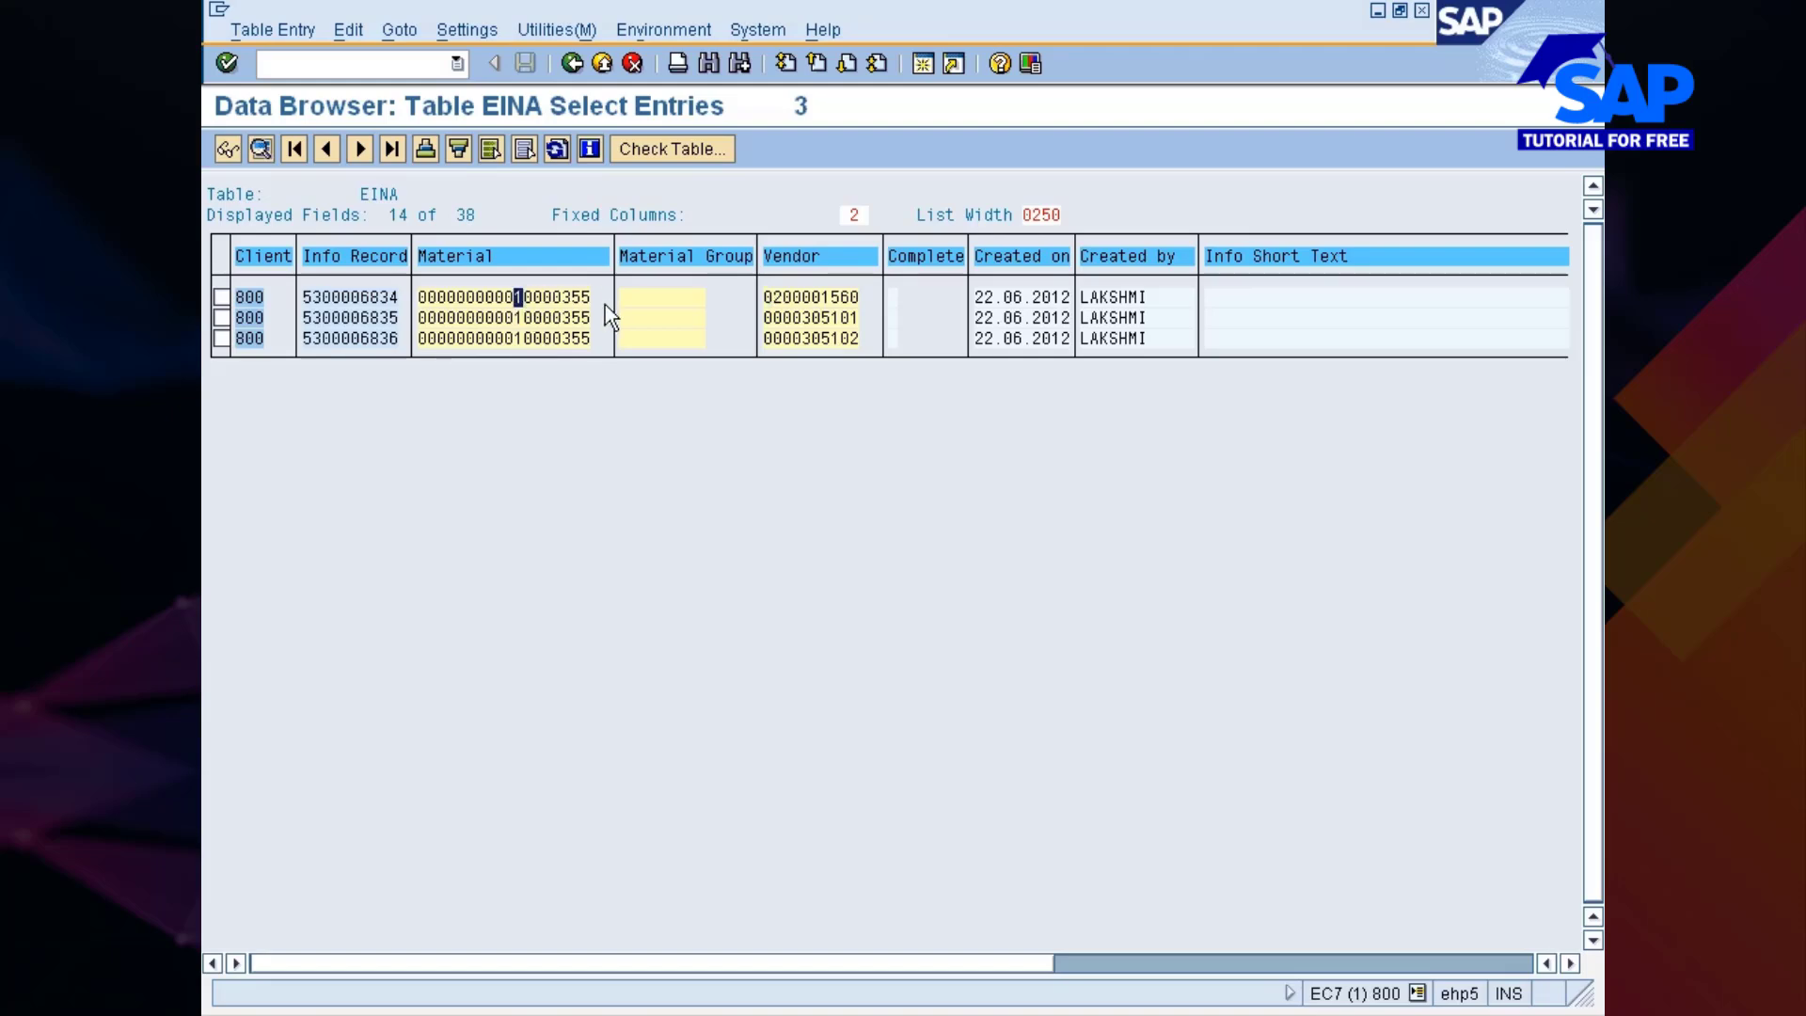
{"action": "key", "text": "alt+Tab"}
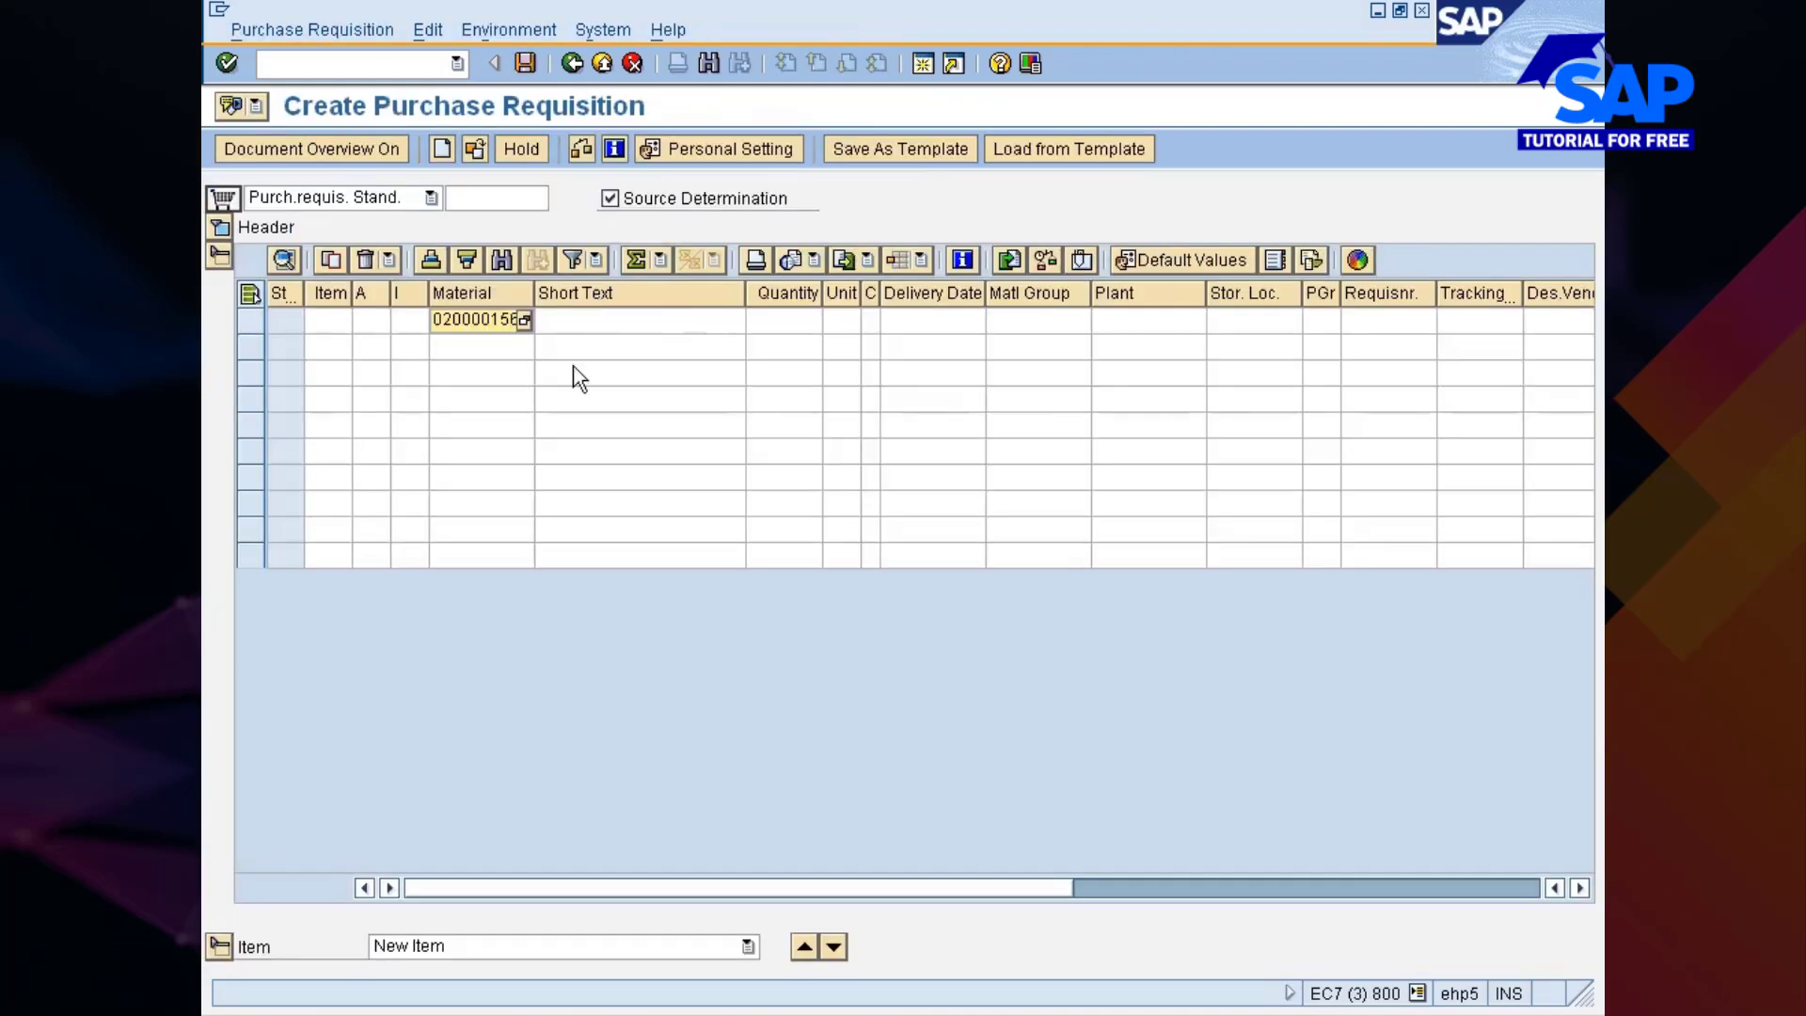
{"action": "key", "text": "ctrl+z"}
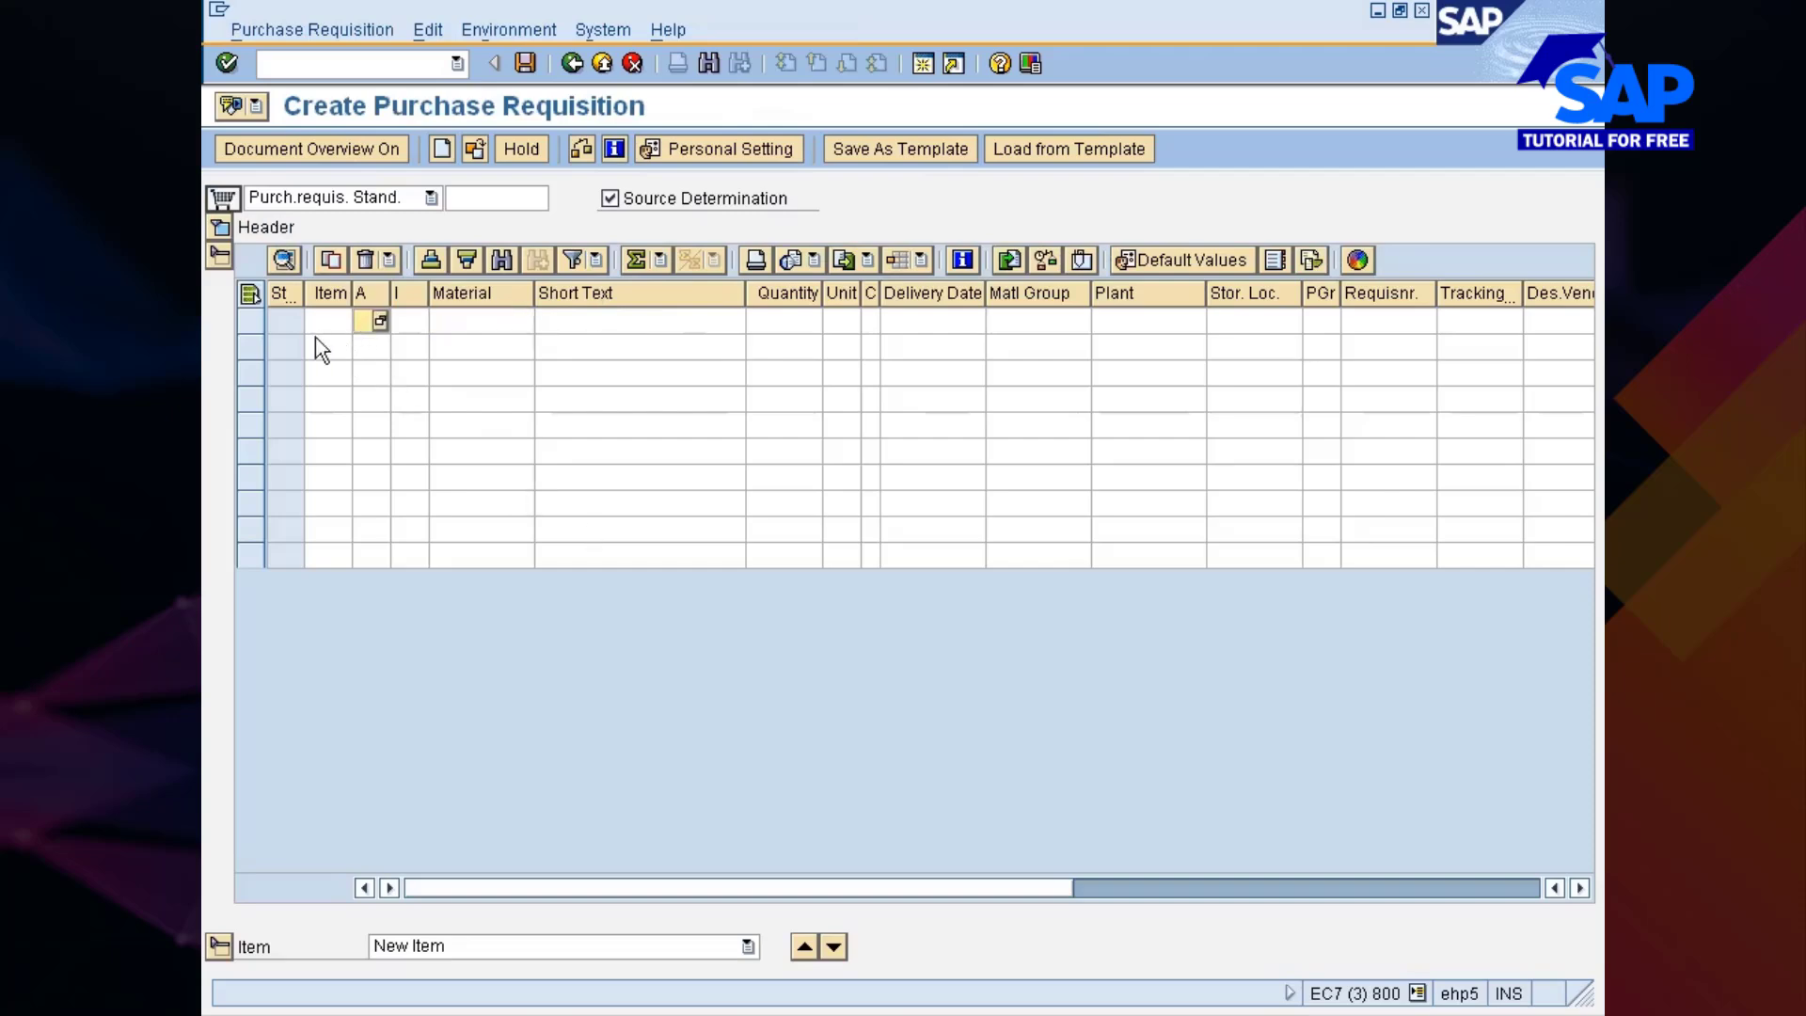
Add a requisition item for material 10000355 with quantity 12 and plant 777C, and check its fixed vendor under source of supply
{"action": "key", "text": "Tab"}
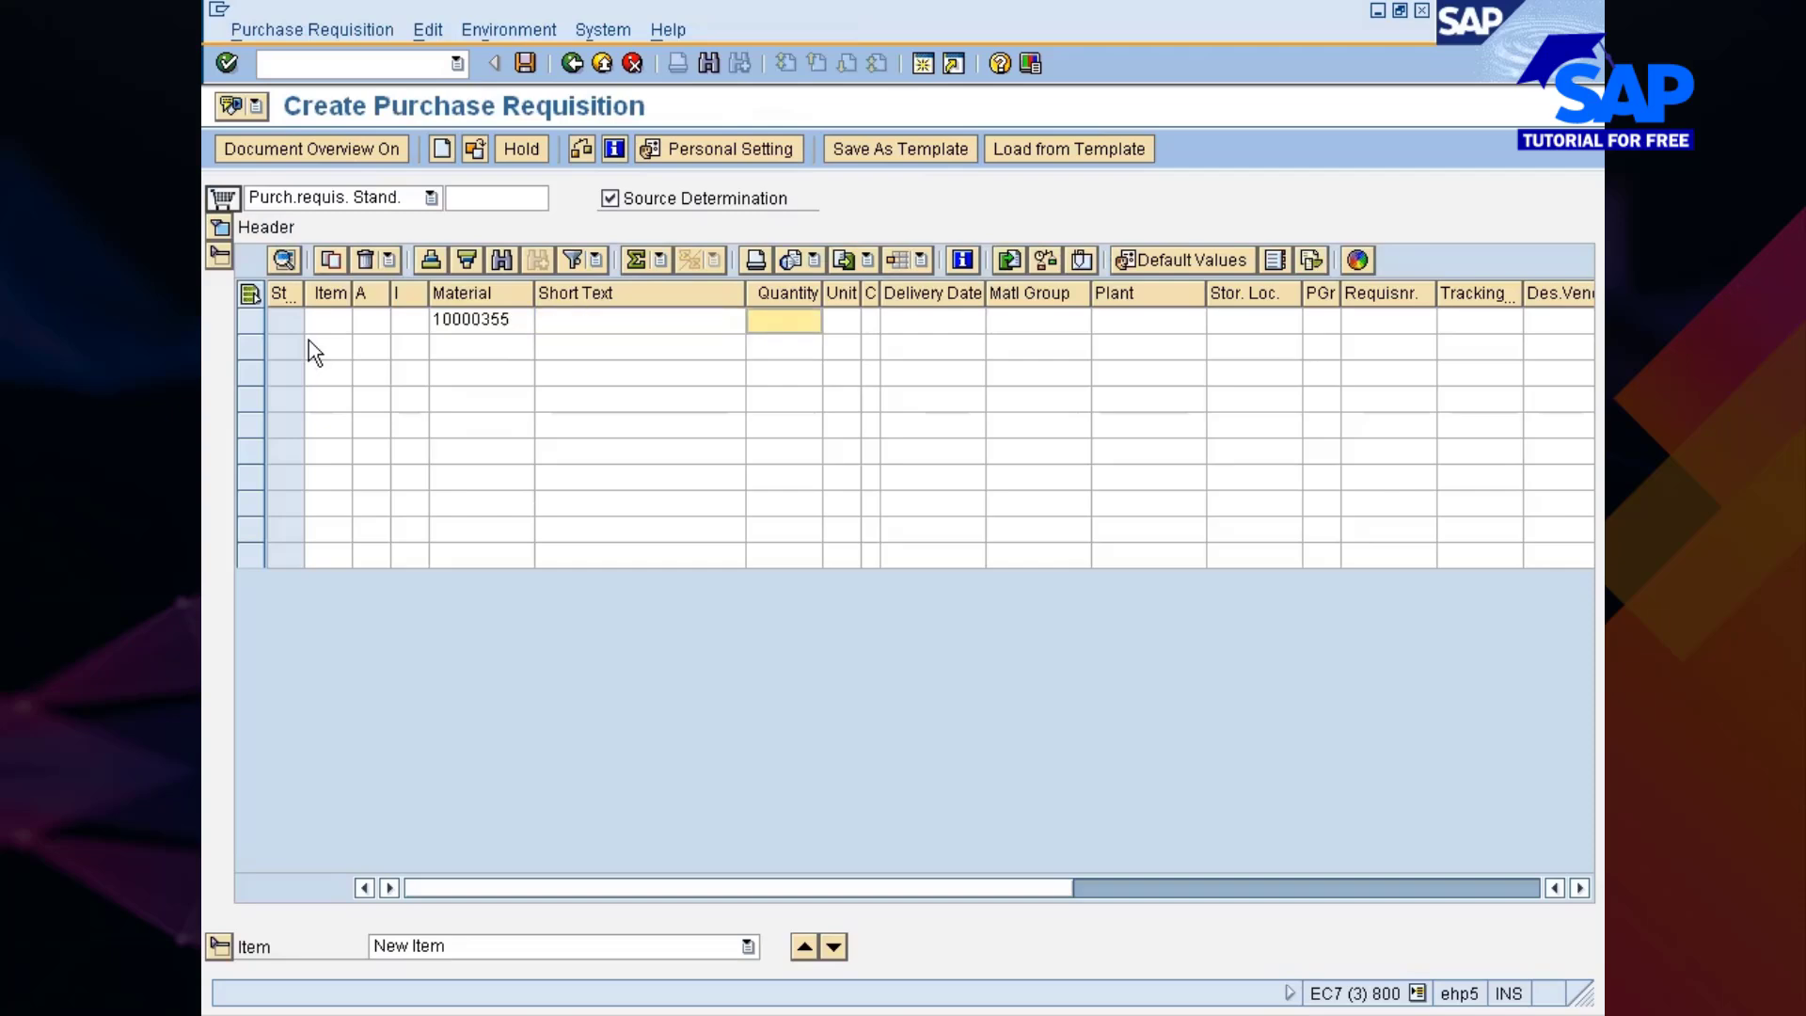
{"action": "type", "text": "12"}
{"action": "key", "text": "Tab"}
{"action": "key", "text": "Tab"}
{"action": "key", "text": "Tab"}
{"action": "key", "text": "Tab"}
{"action": "key", "text": "Tab"}
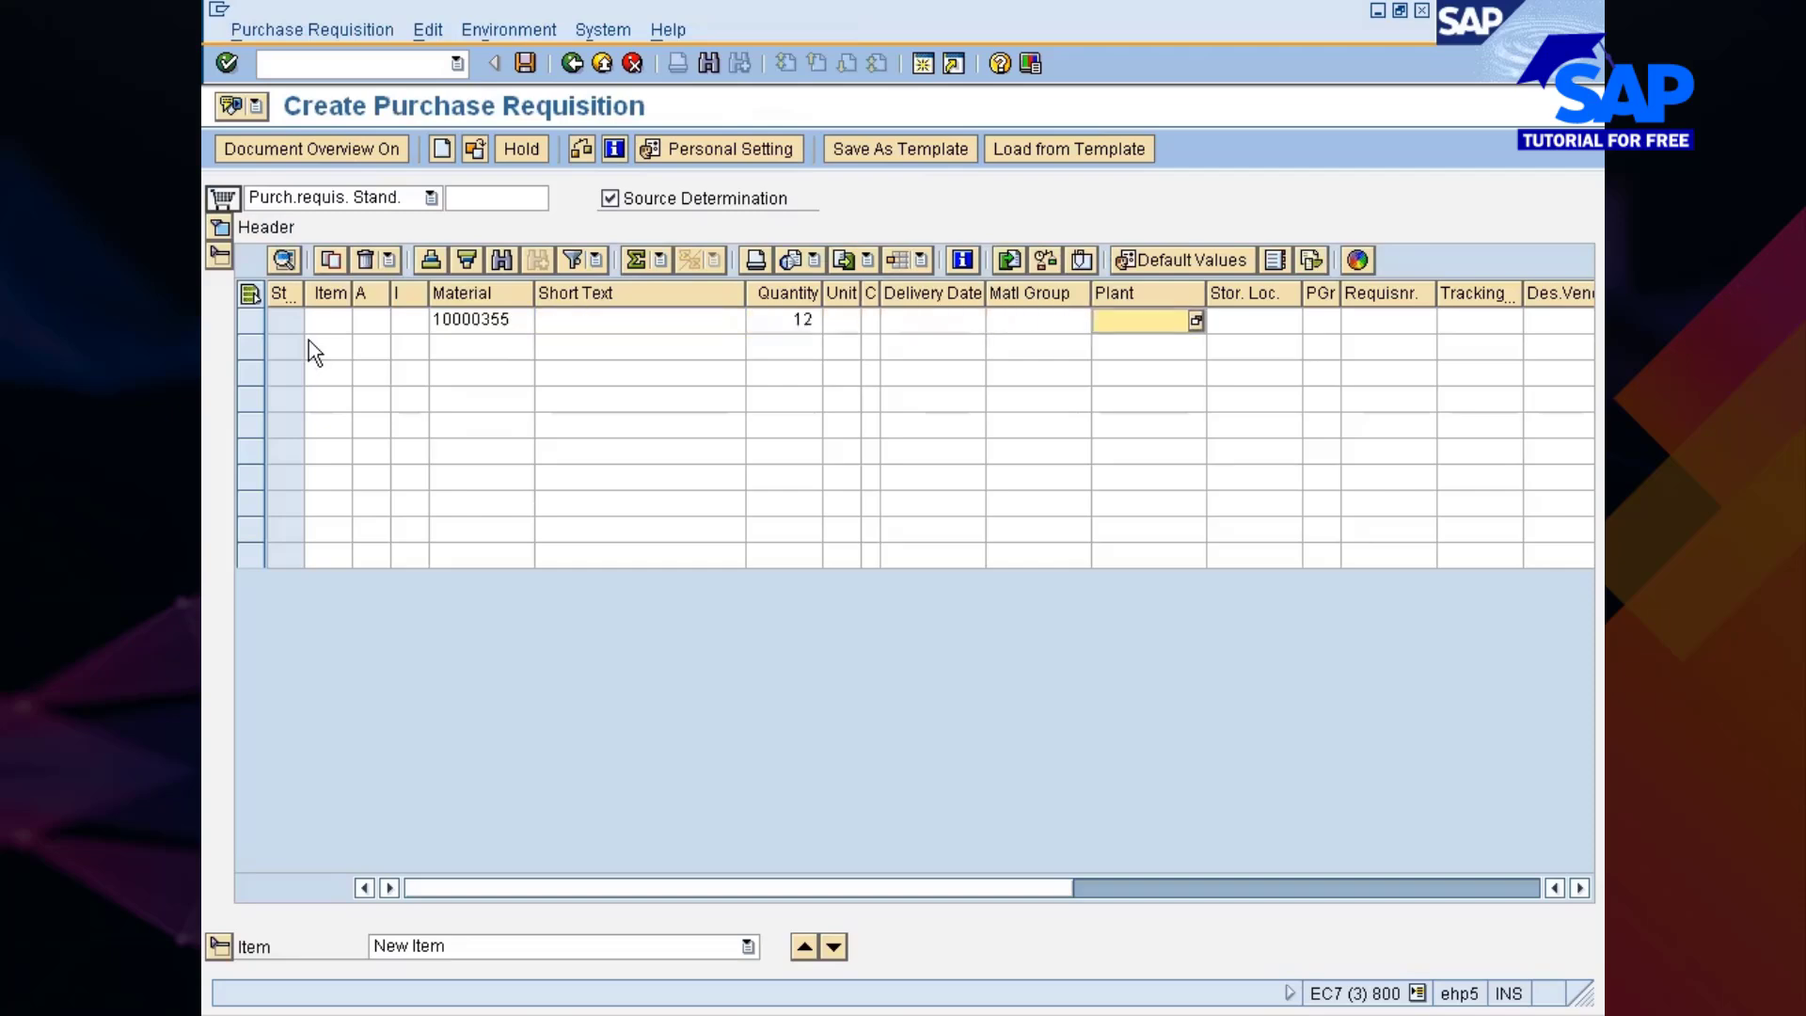
{"action": "type", "text": "777c"}
{"action": "key", "text": "Return"}
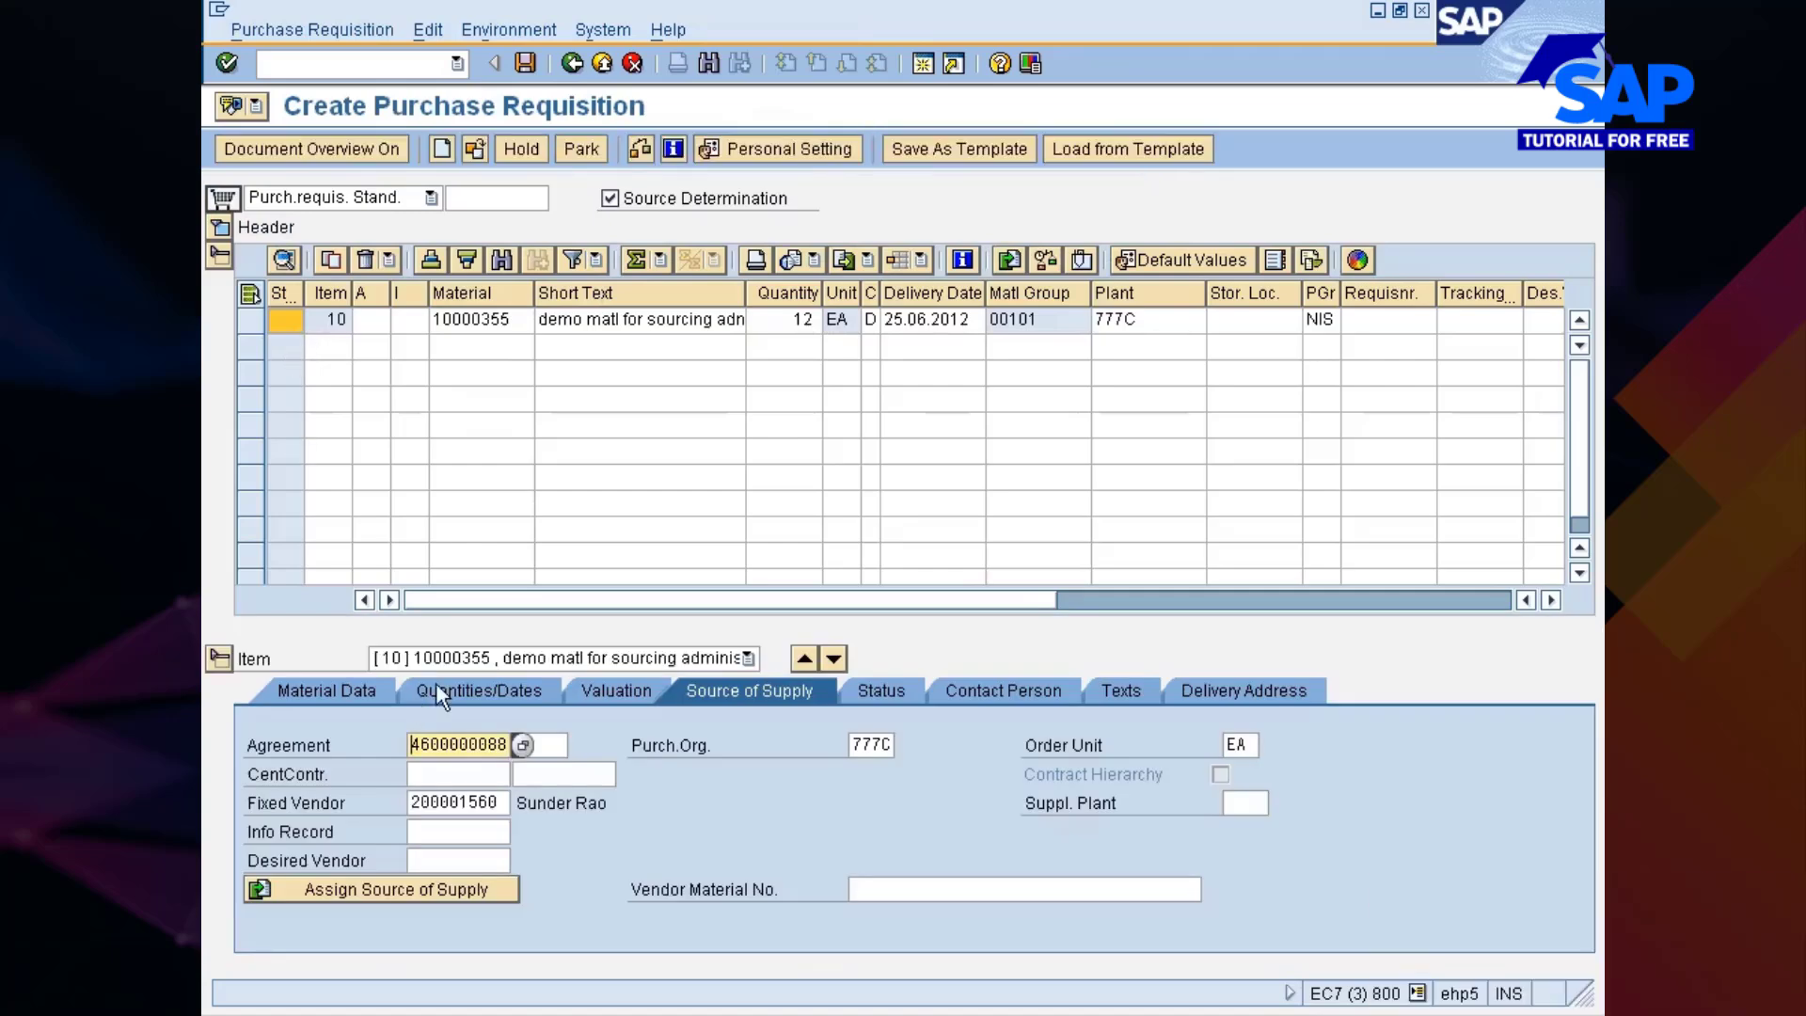
{"action": "left_click", "coordinate": [440, 803]}
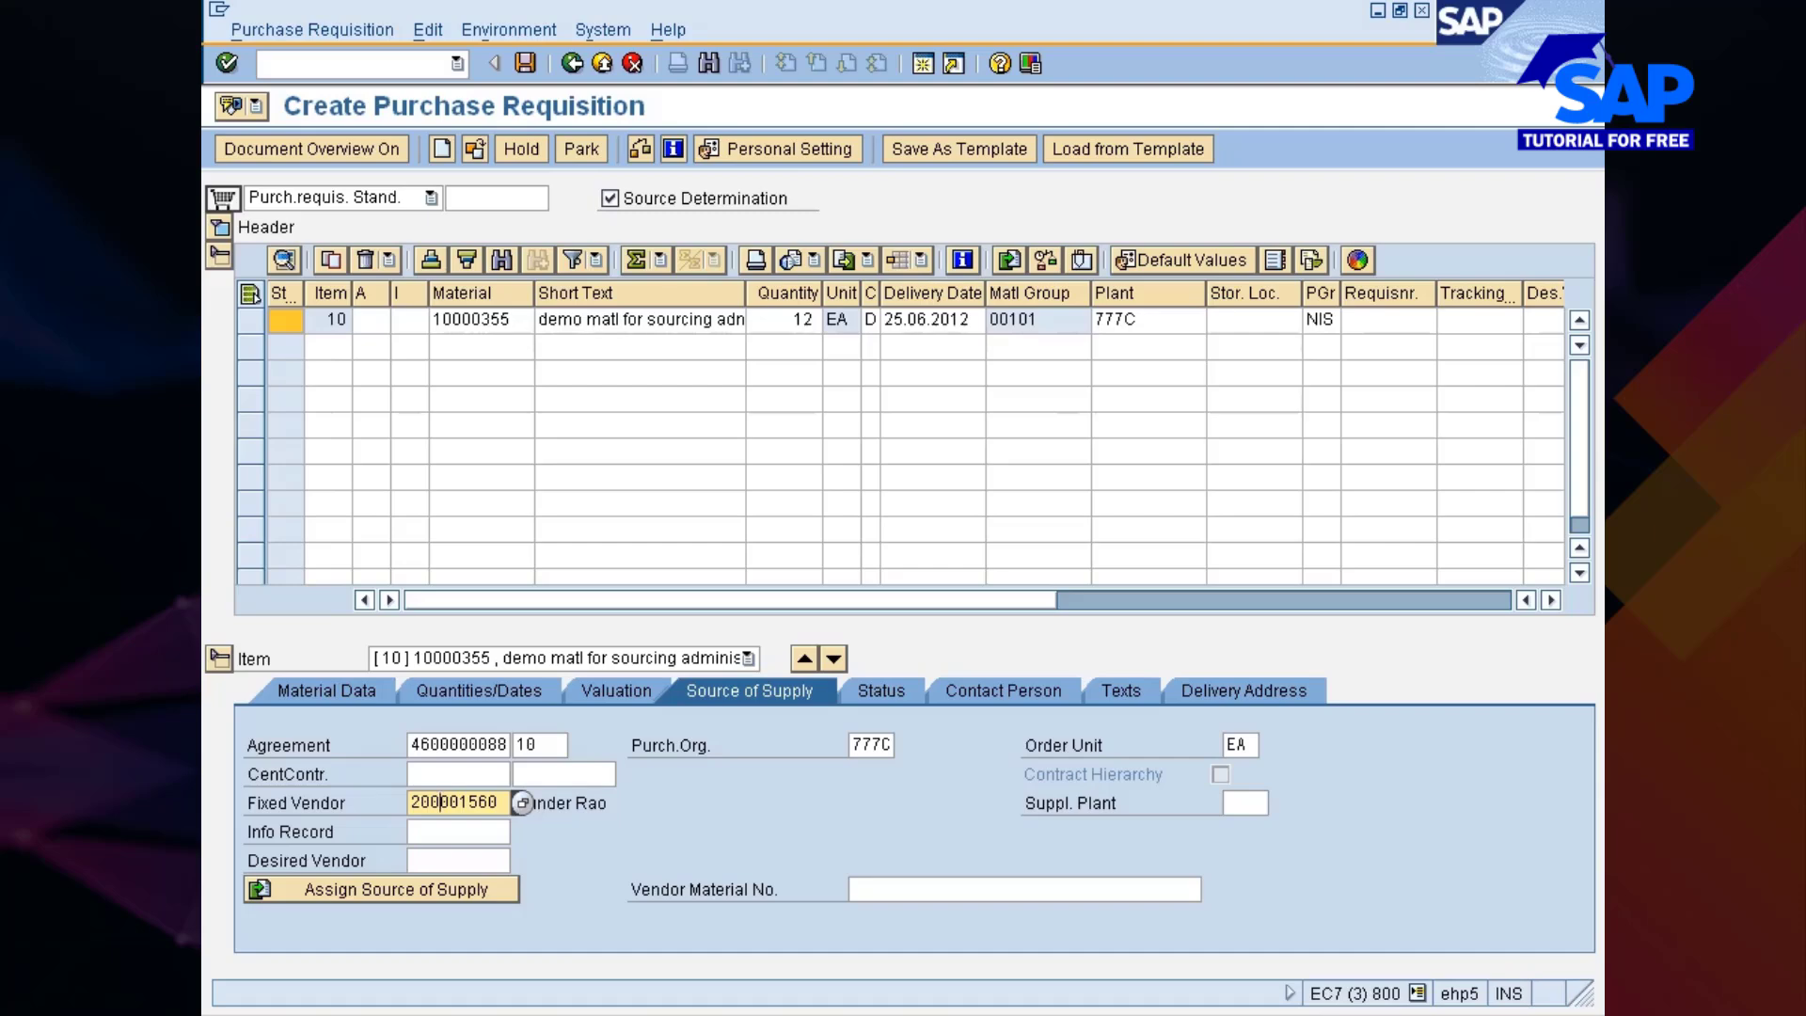
Check the agreement number and agreement item assigned to the requisition item, and save the purchase requisition
{"action": "left_click_drag", "start_coordinate": [411, 745], "coordinate": [523, 745]}
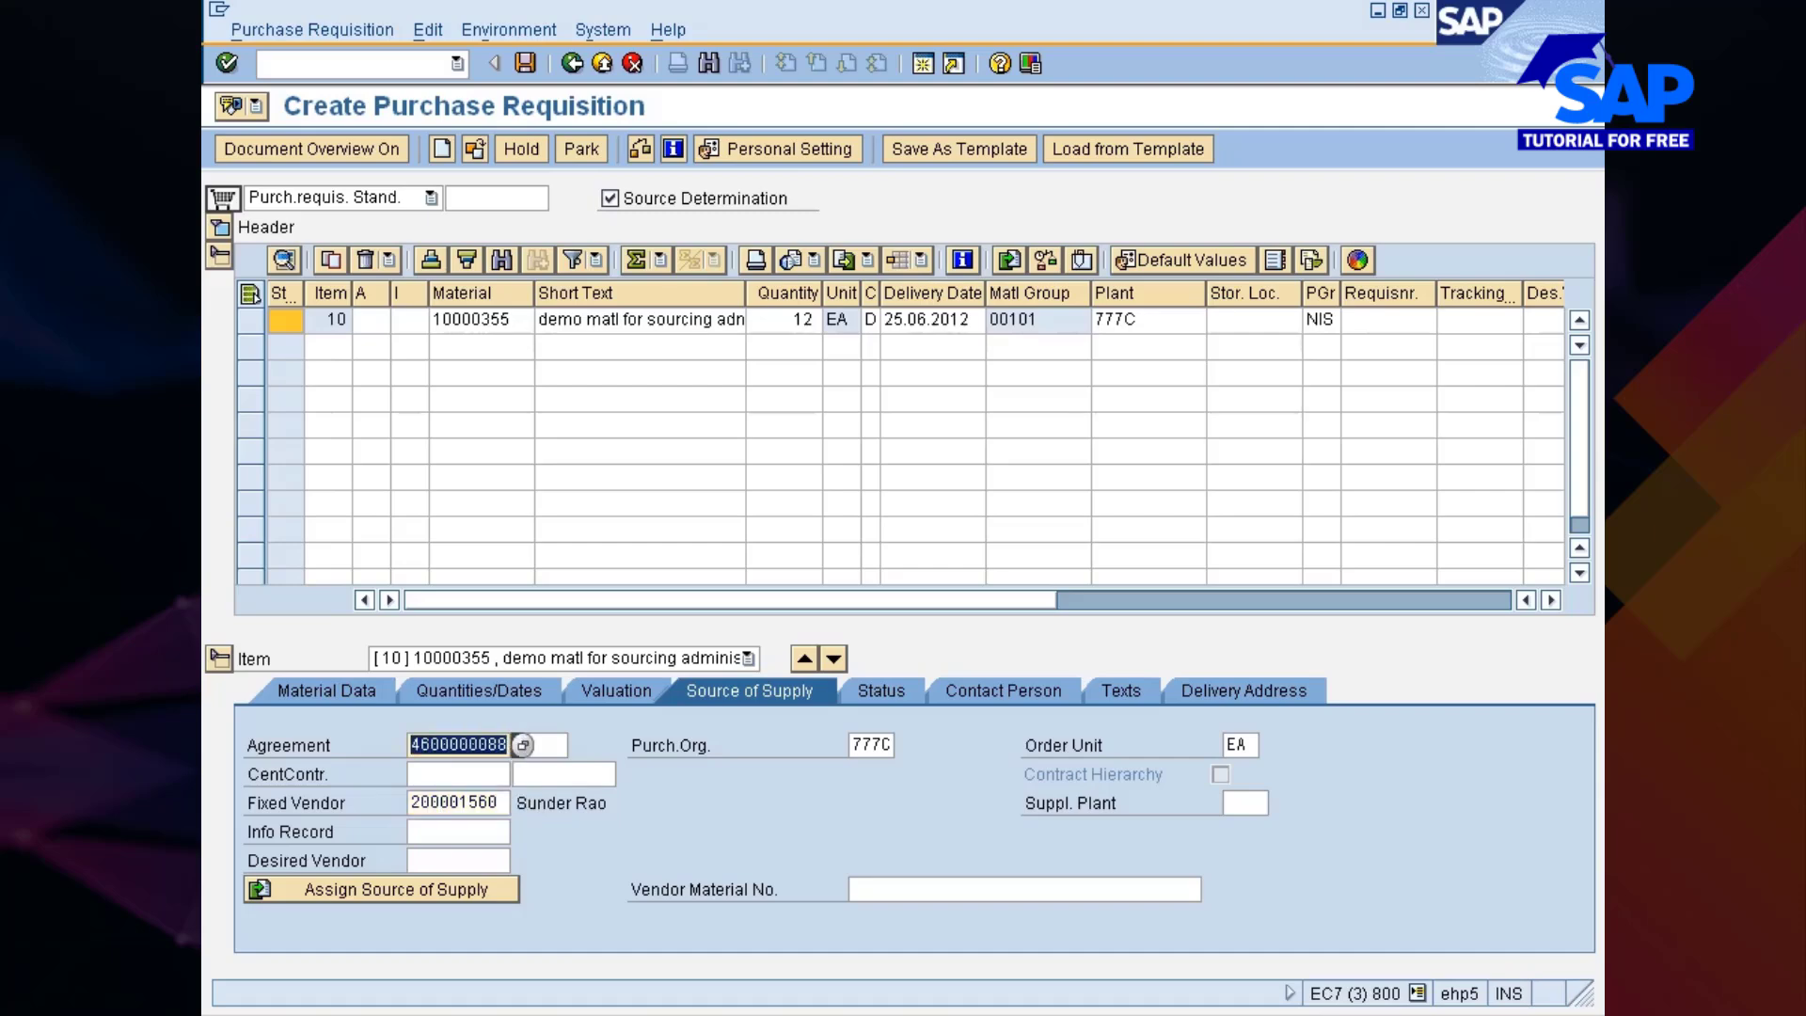
{"action": "key", "text": "Tab"}
{"action": "type", "text": "10"}
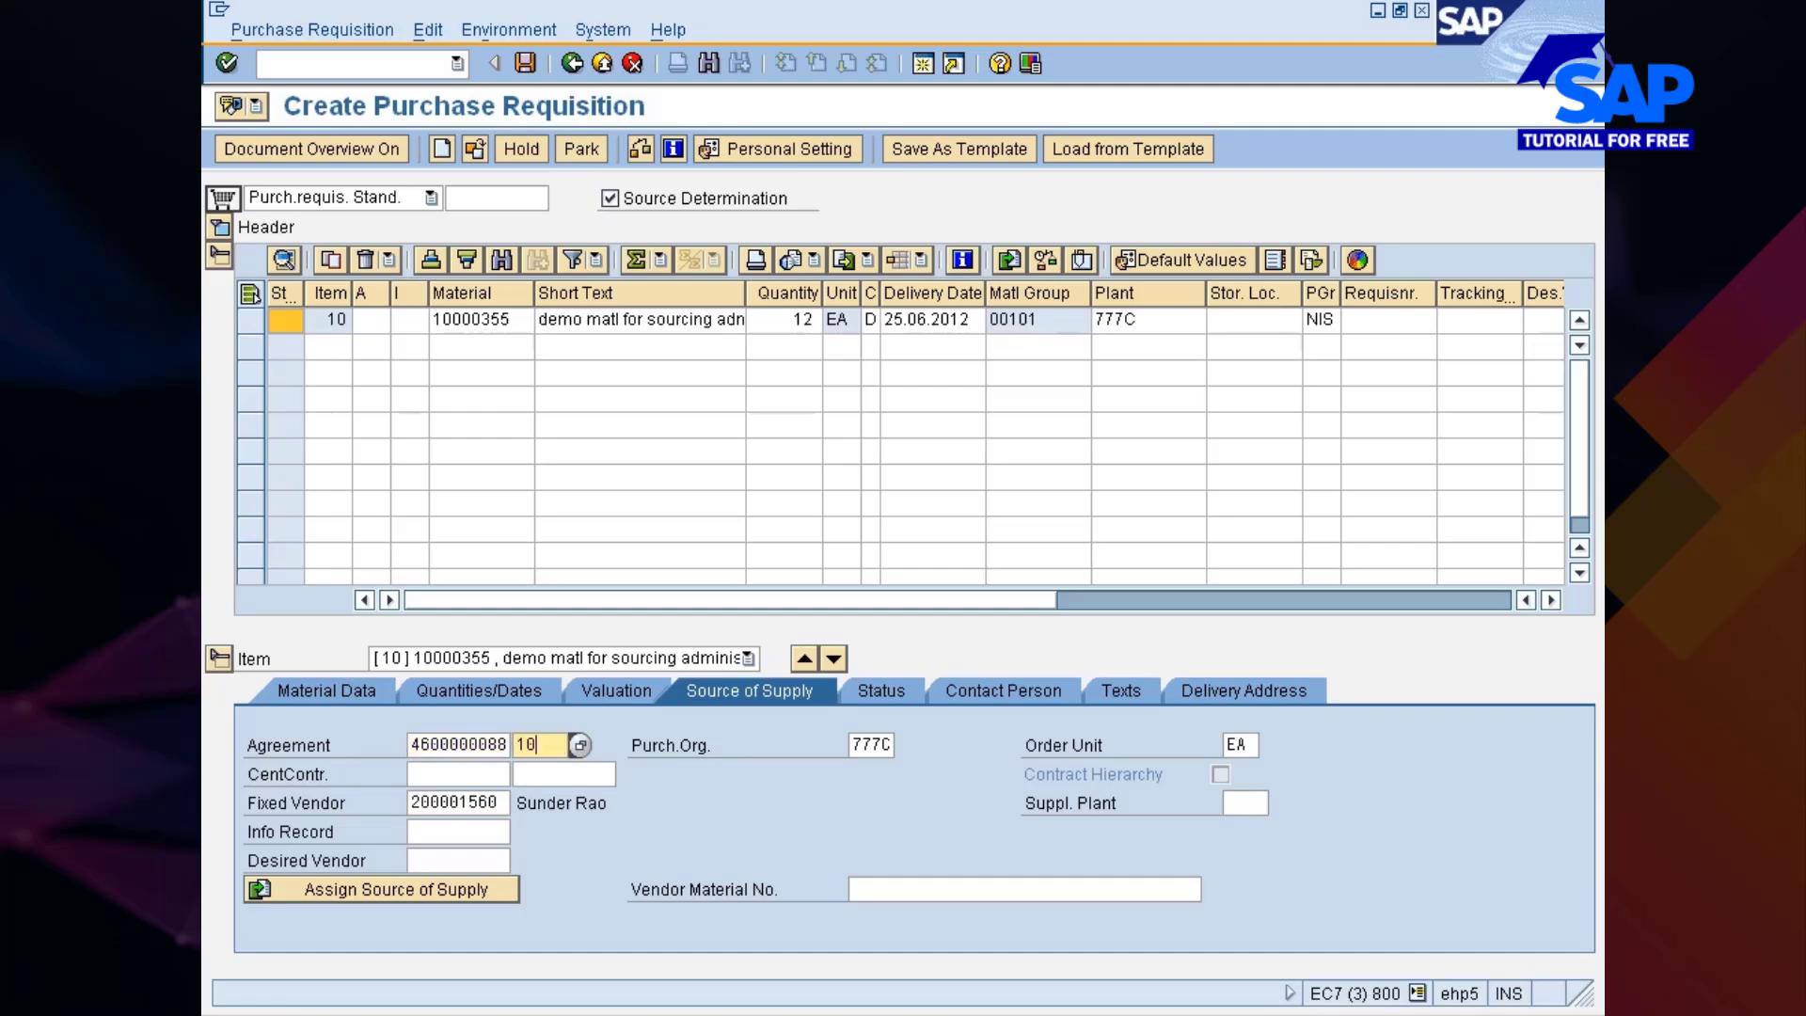
{"action": "left_click", "coordinate": [522, 64]}
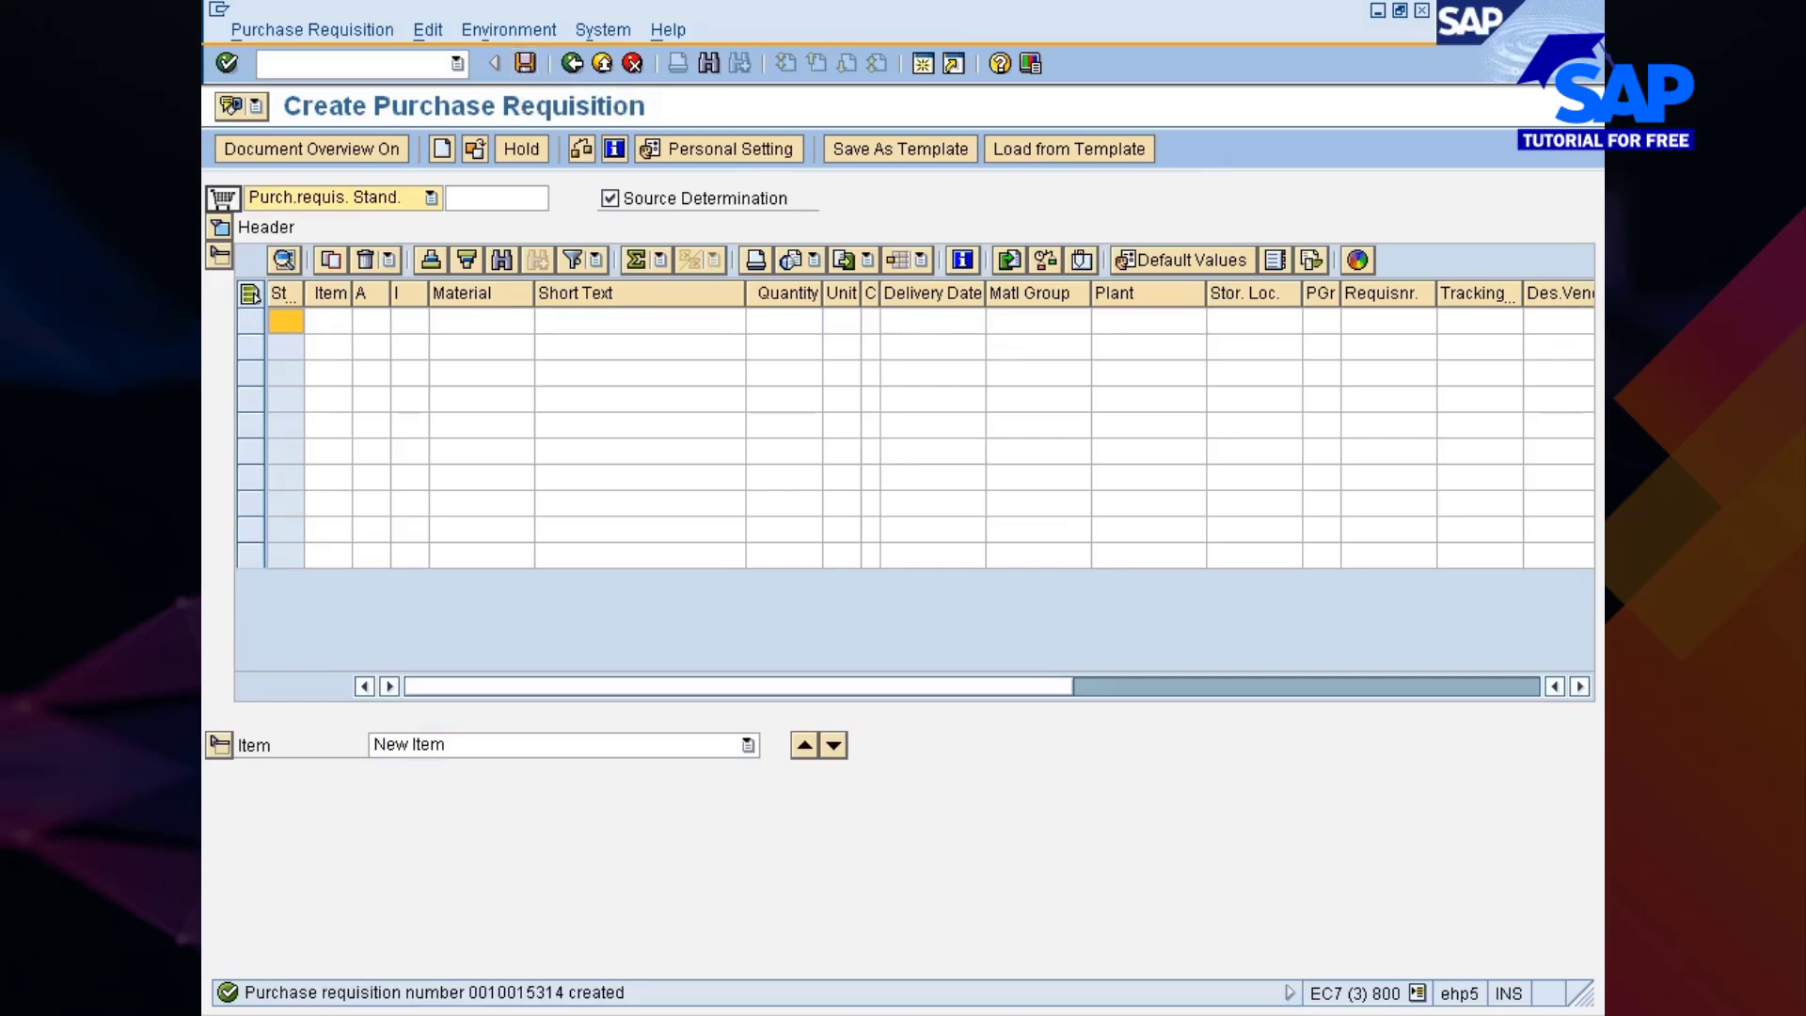
Switch to the info record session and open the source list for material 10000355 and plant 777C with transaction ME01
{"action": "key", "text": "alt+Tab"}
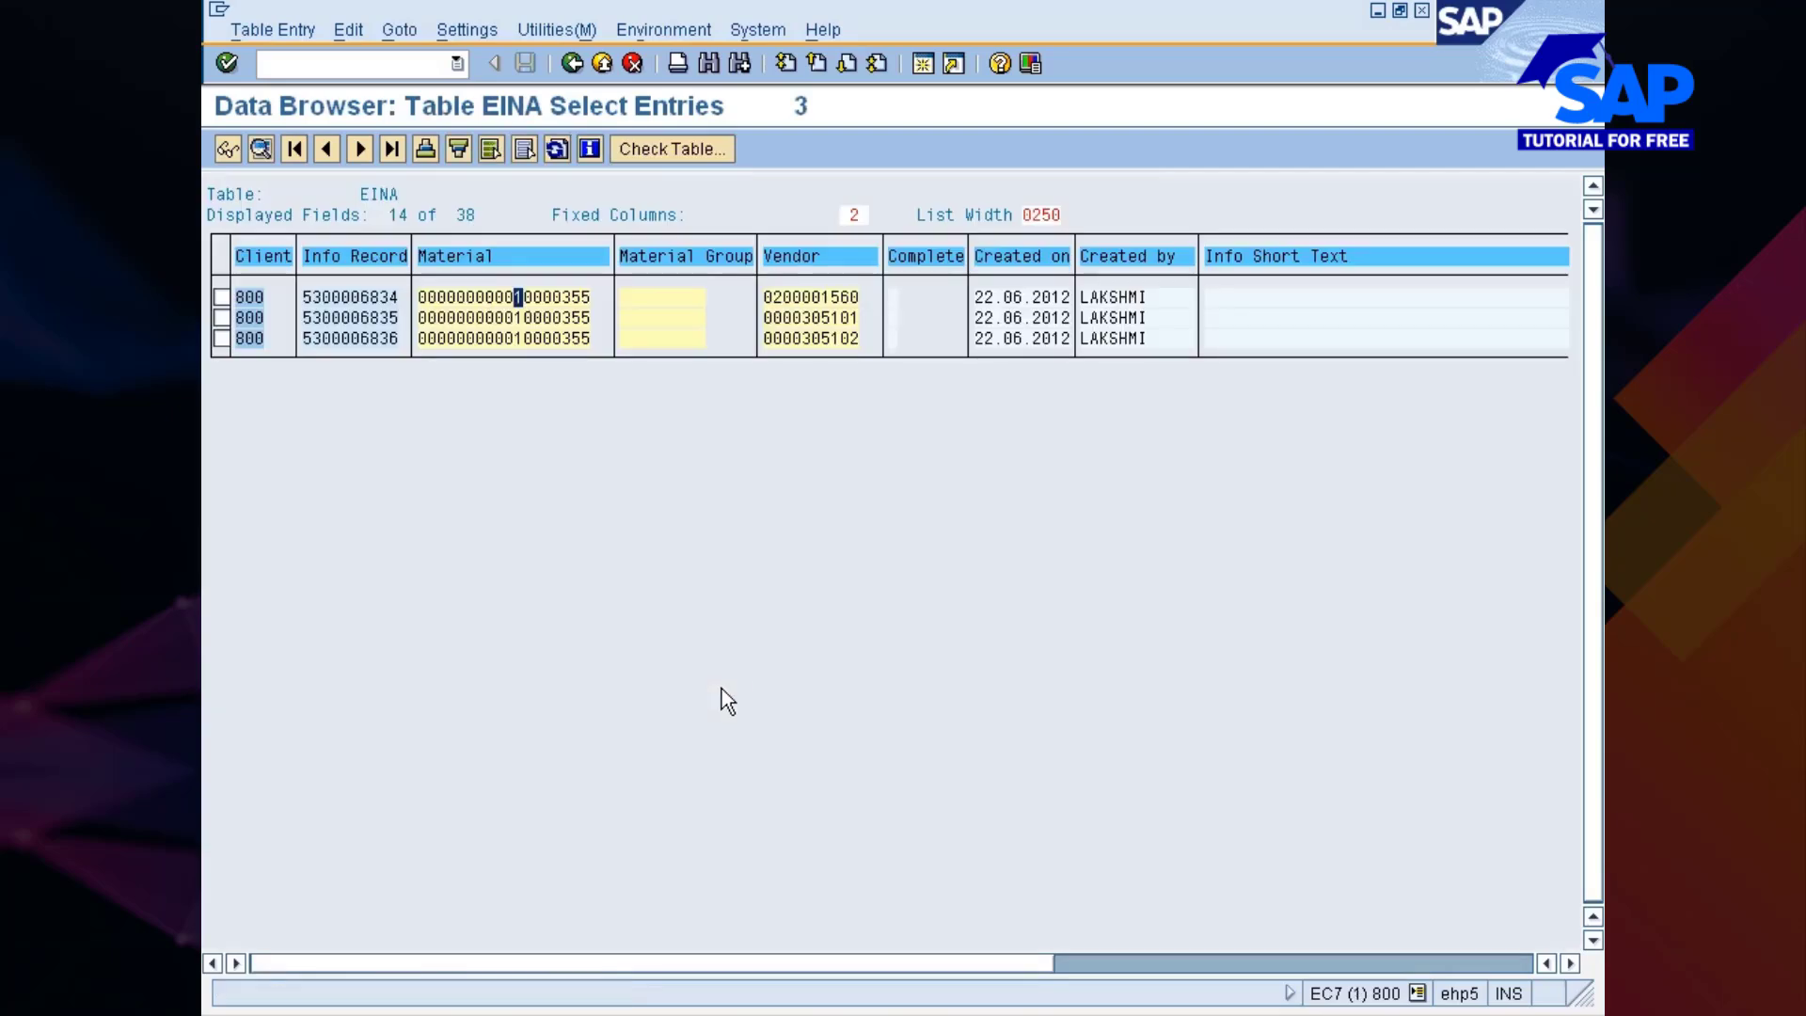
{"action": "key", "text": "alt+Tab"}
{"action": "key", "text": "alt+Tab"}
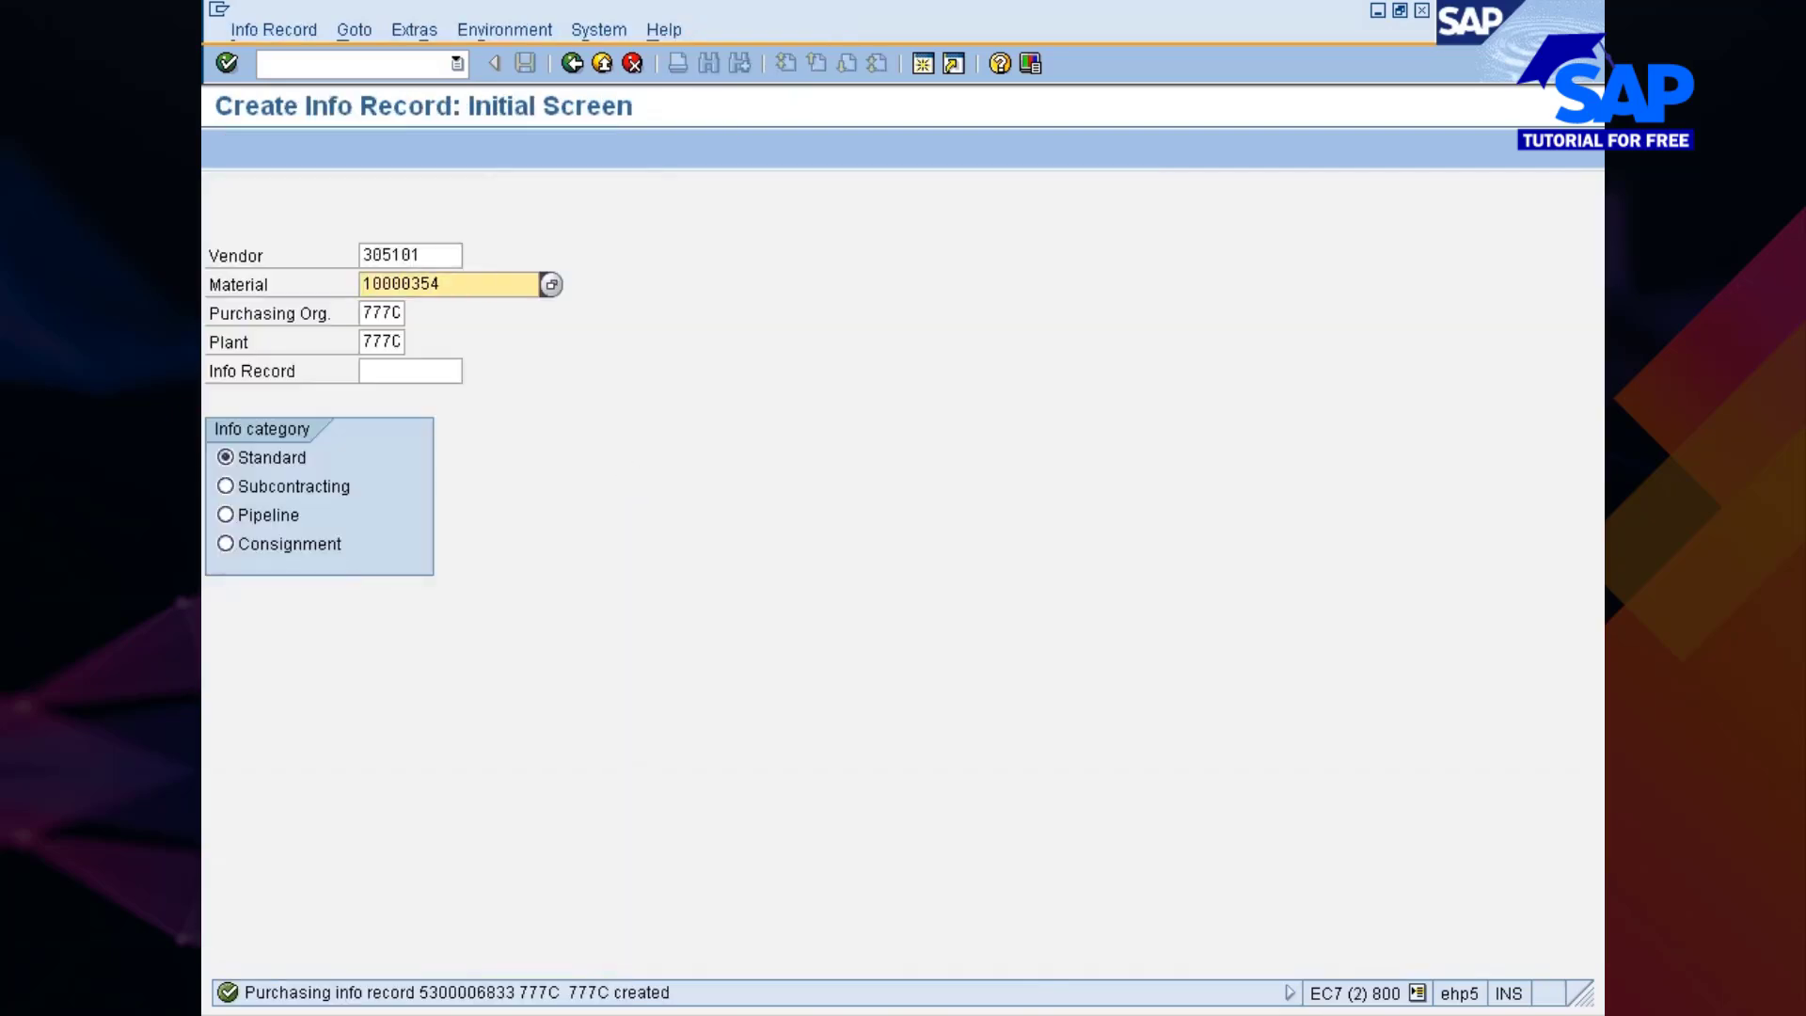
{"action": "left_click", "coordinate": [395, 64]}
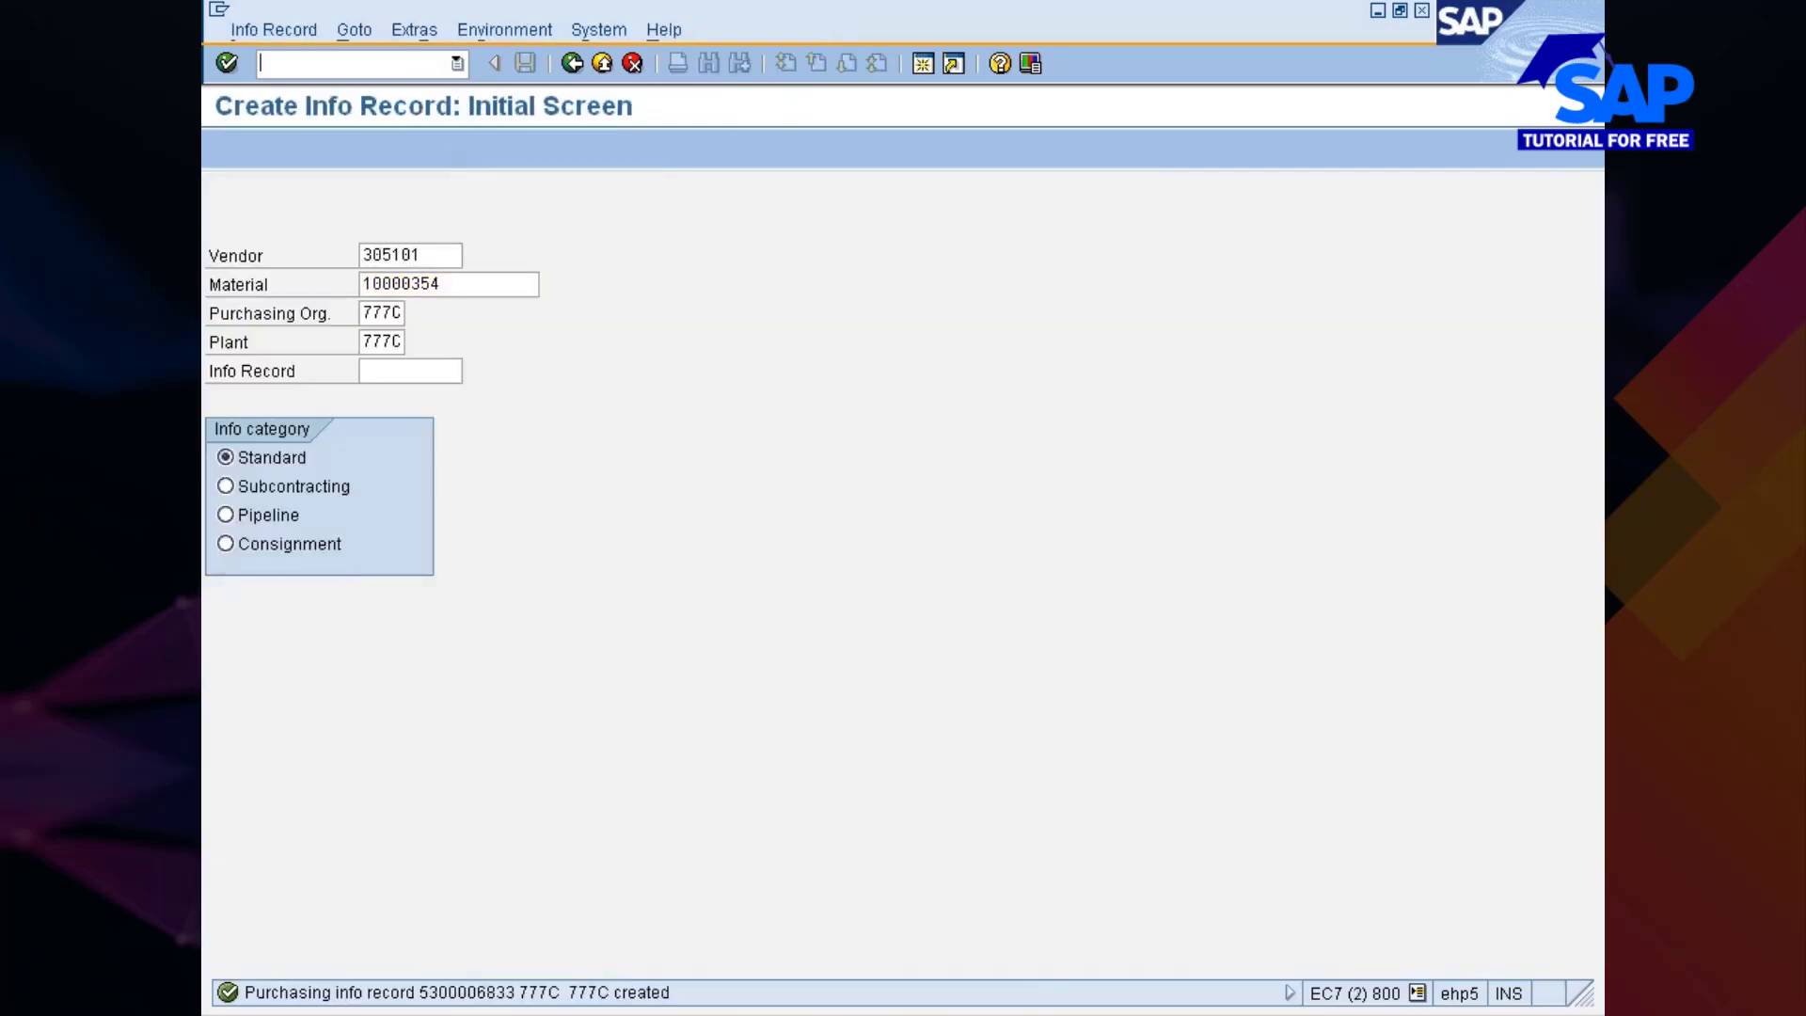
{"action": "type", "text": "/nme01"}
{"action": "key", "text": "Return"}
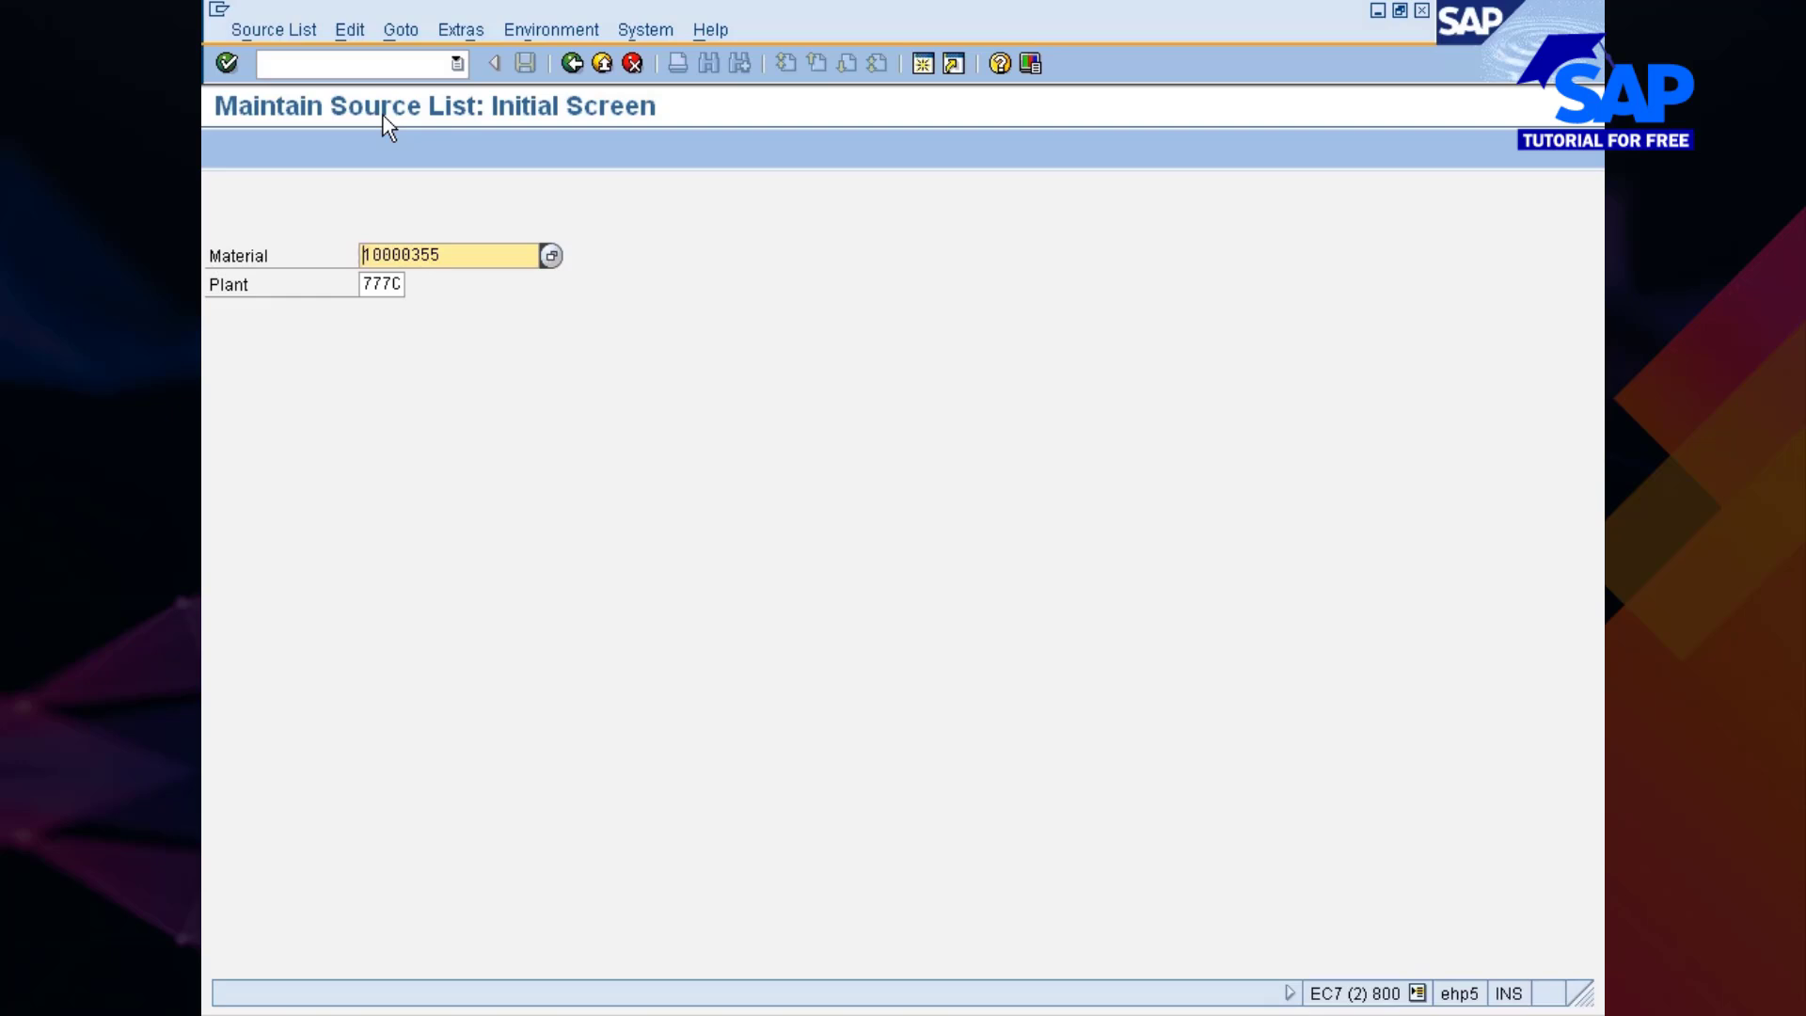
{"action": "key", "text": "Return"}
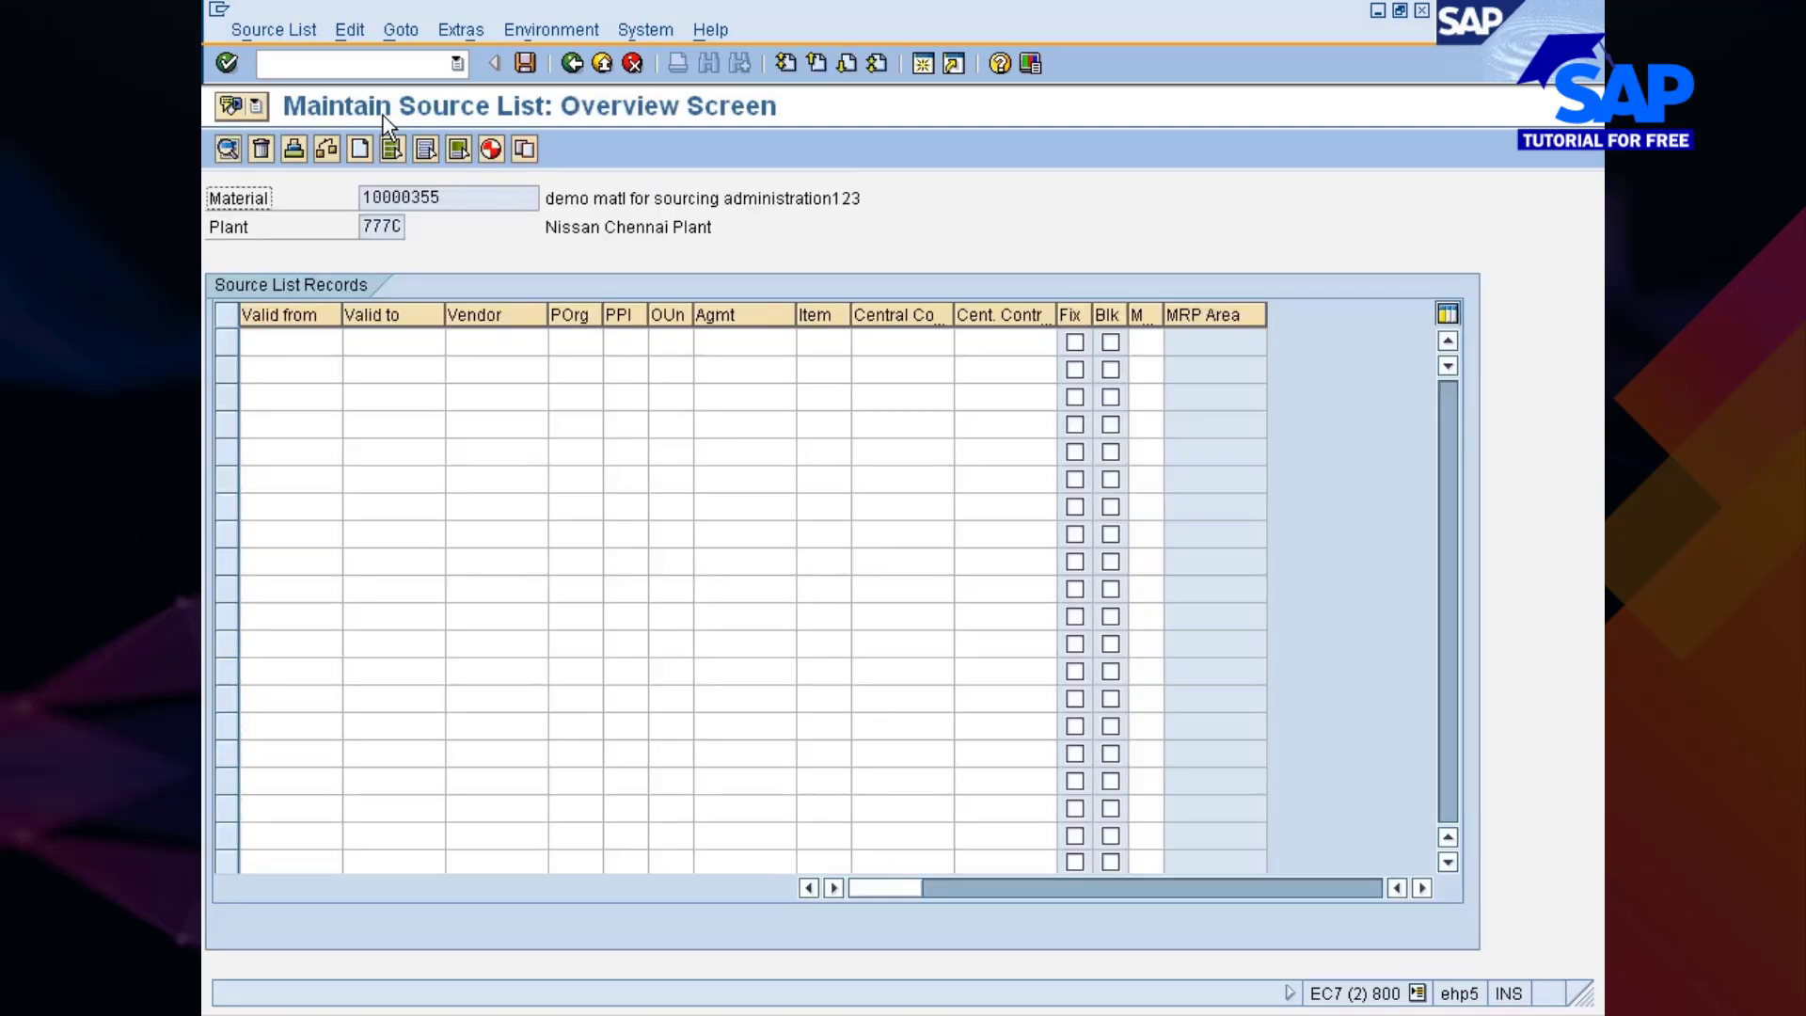
Set the valid-from date to 20.06.2012 in the first three source list records
{"action": "left_click", "coordinate": [334, 342]}
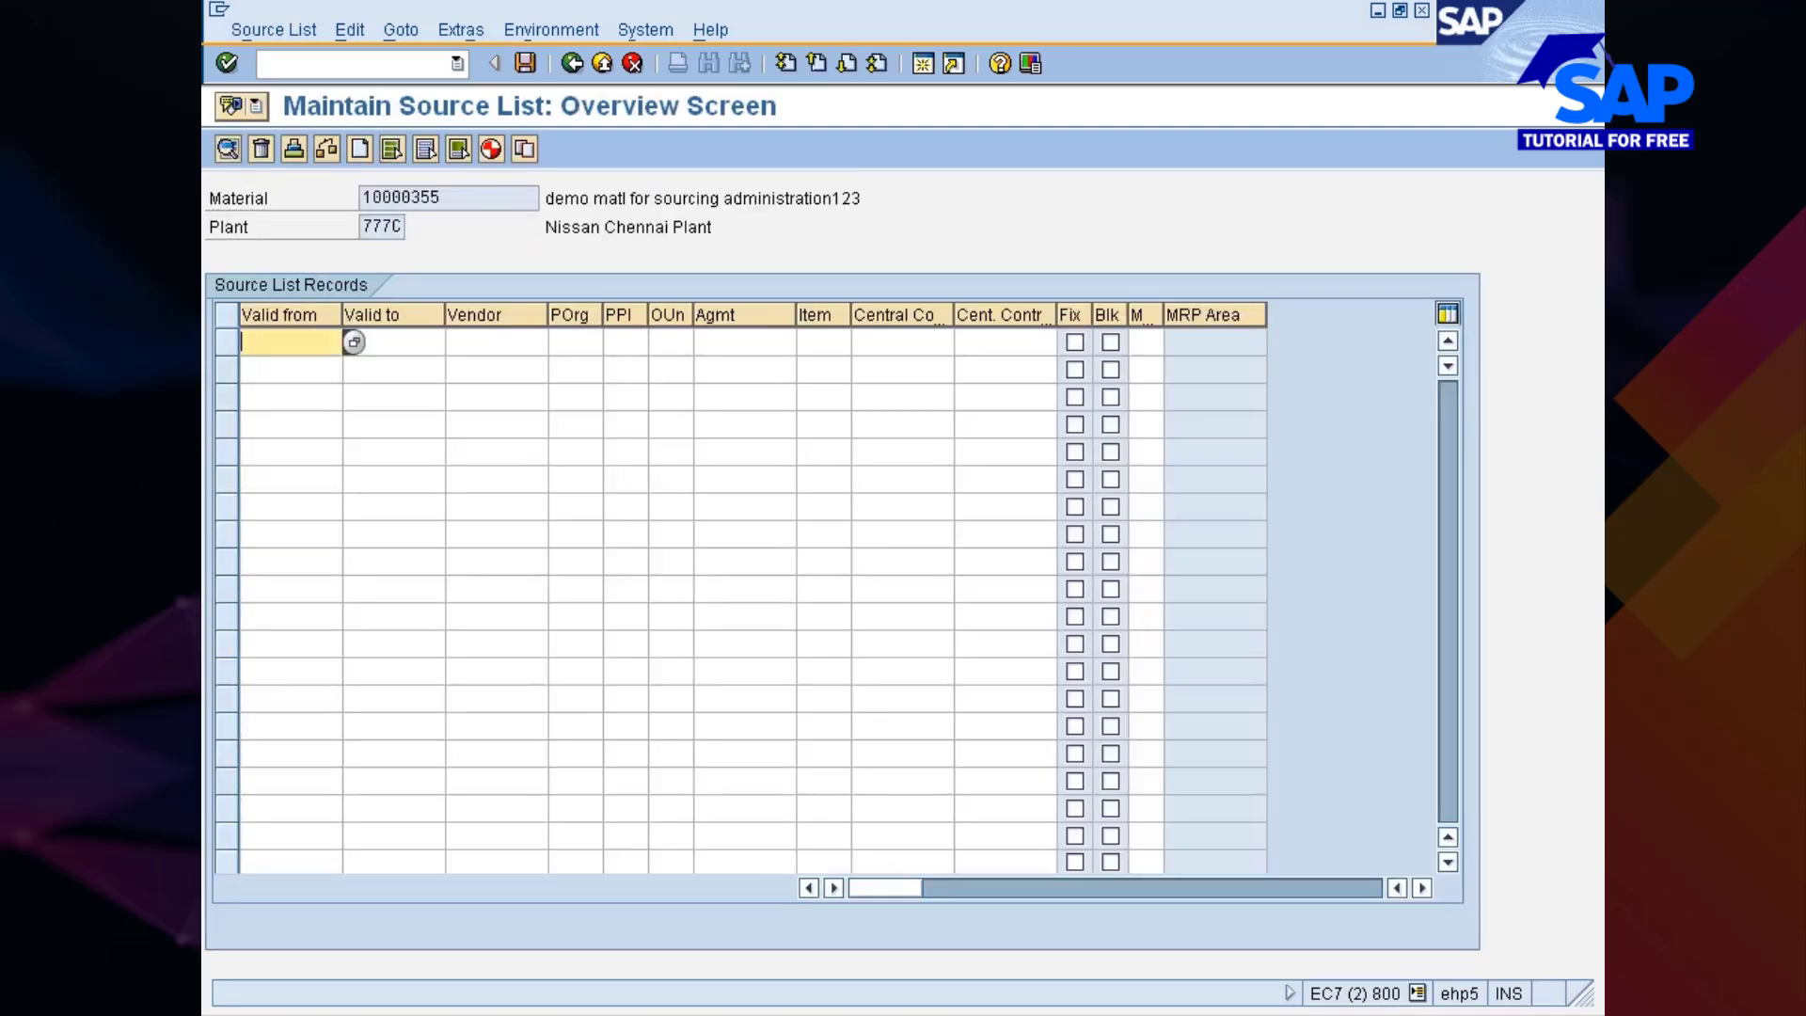
{"action": "left_click", "coordinate": [302, 367]}
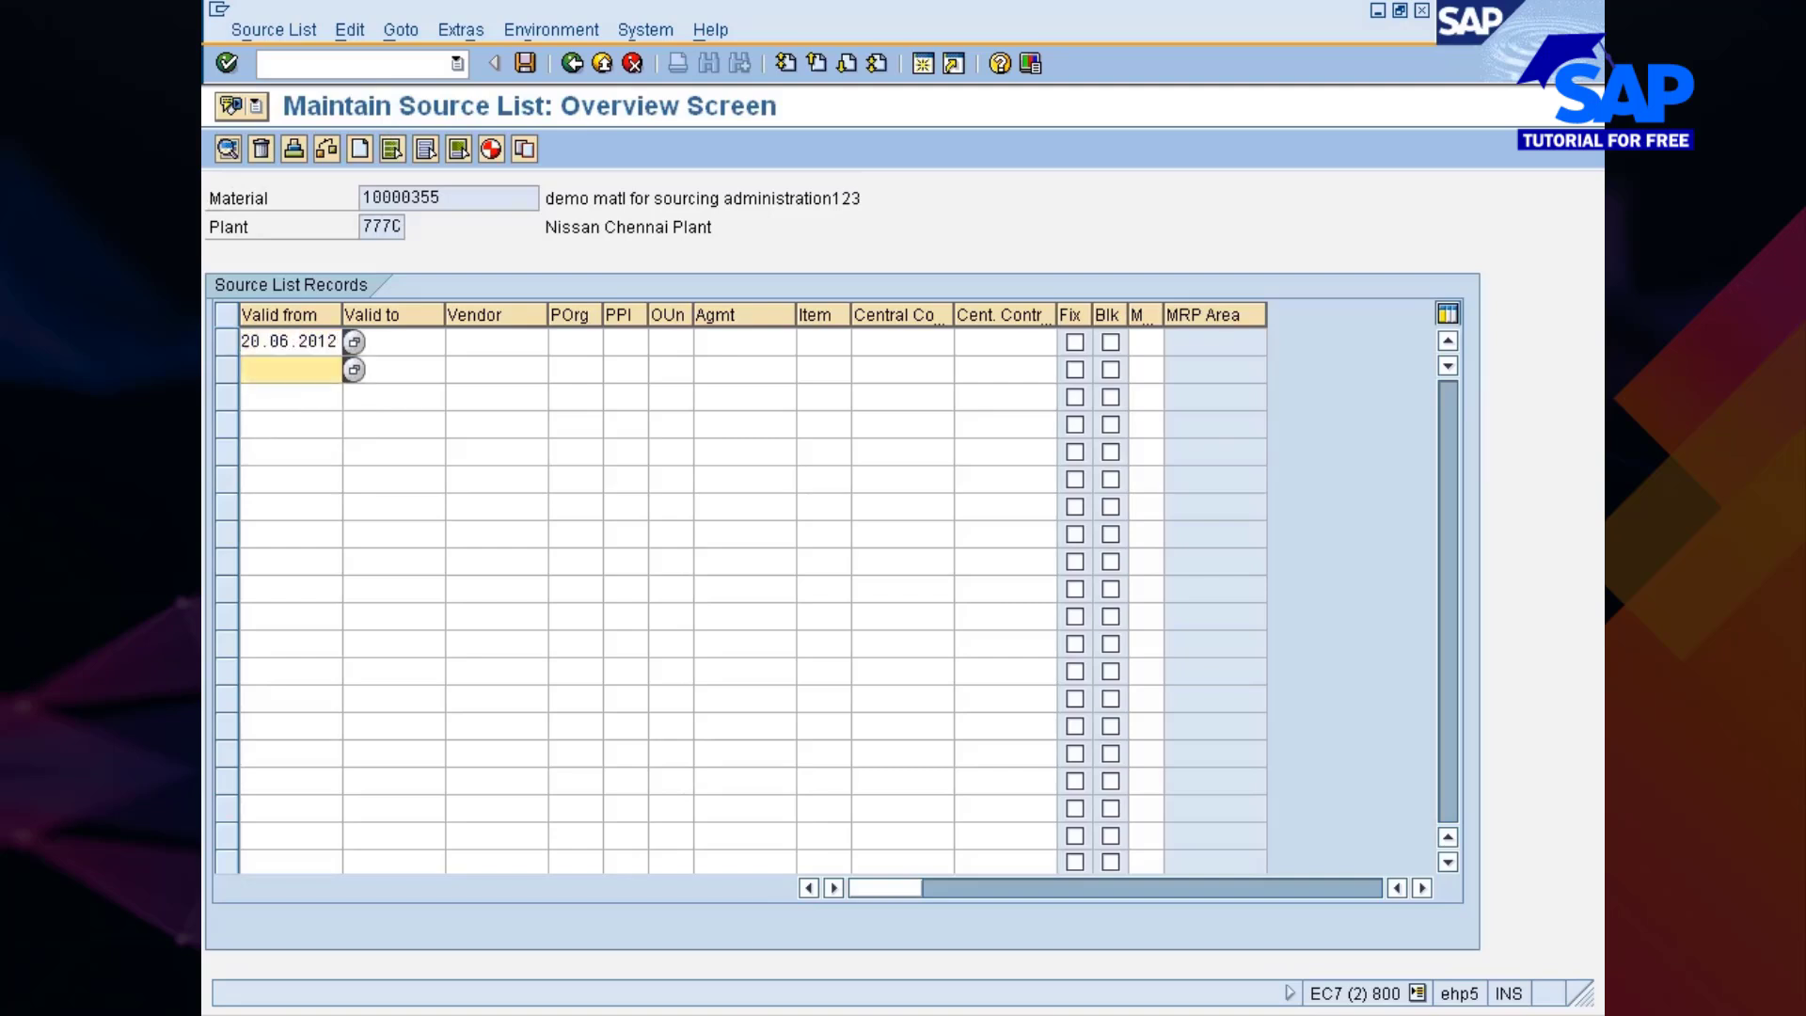
{"action": "left_click", "coordinate": [290, 387]}
{"action": "left_click", "coordinate": [286, 414]}
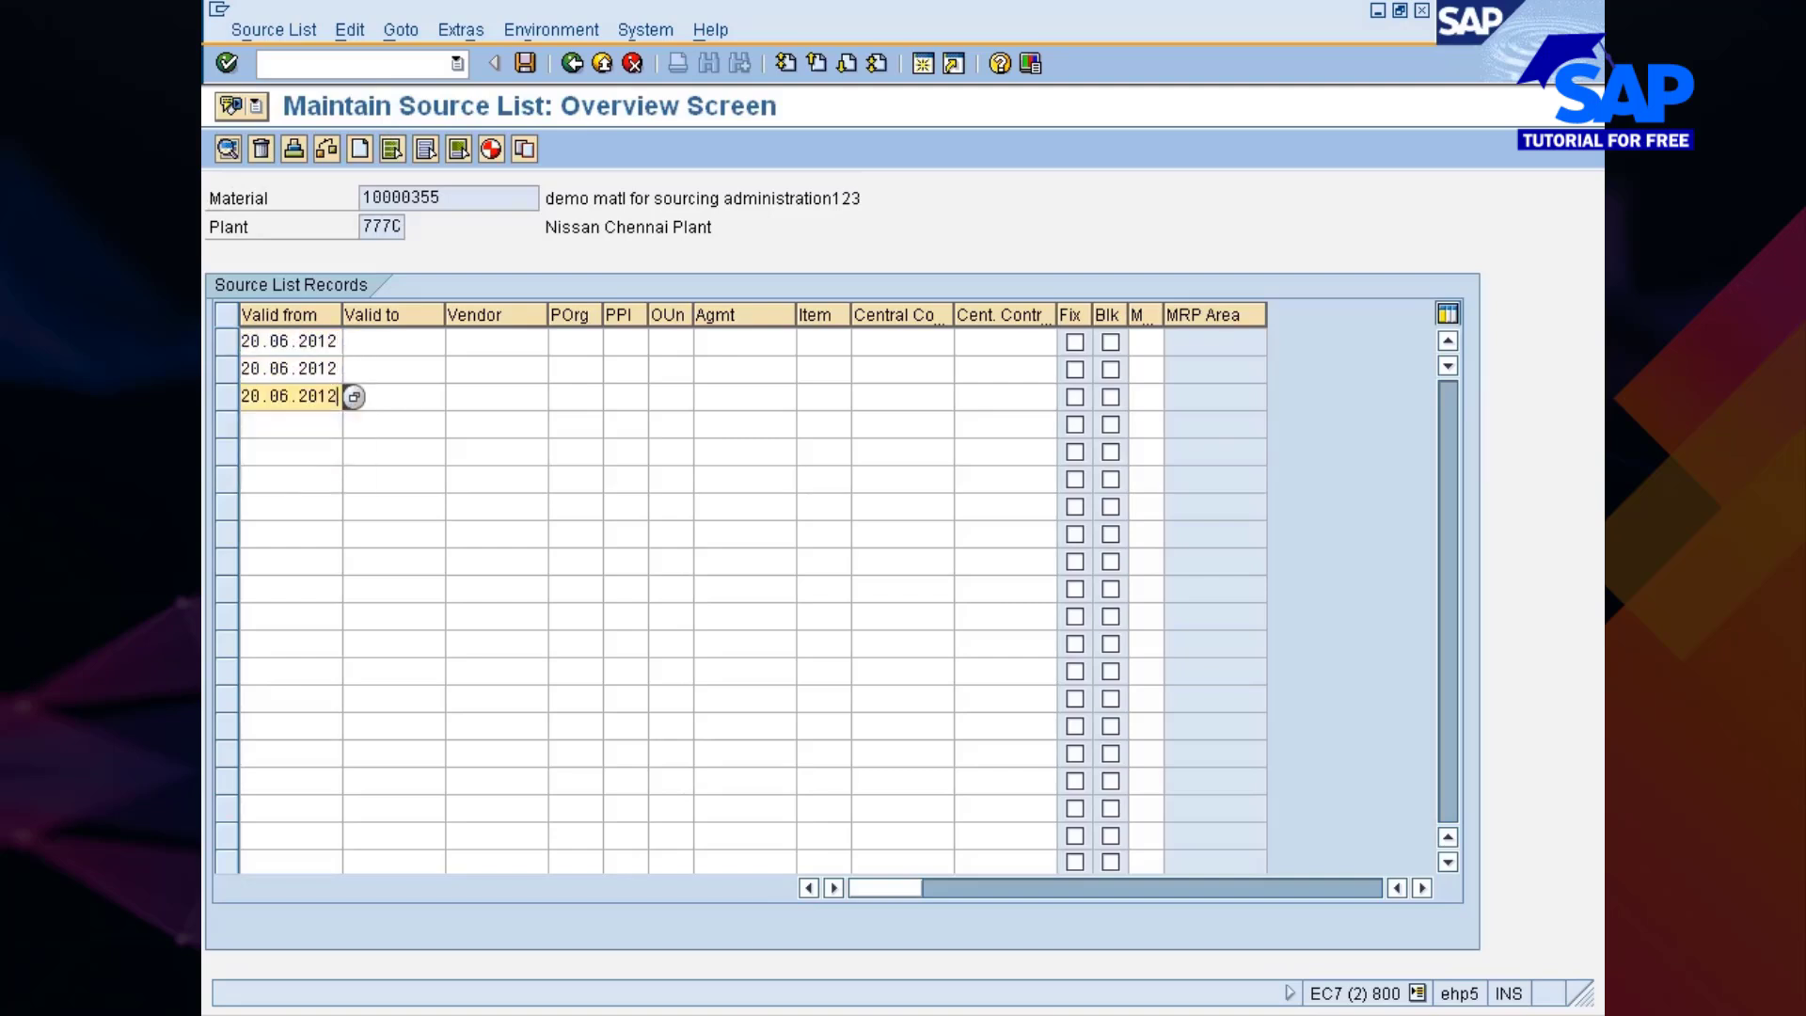
Set the valid-to date to 20.06.2013 in the three source list records
{"action": "left_click", "coordinate": [390, 342]}
{"action": "left_click", "coordinate": [390, 366]}
{"action": "left_click", "coordinate": [385, 369]}
{"action": "left_click", "coordinate": [381, 393]}
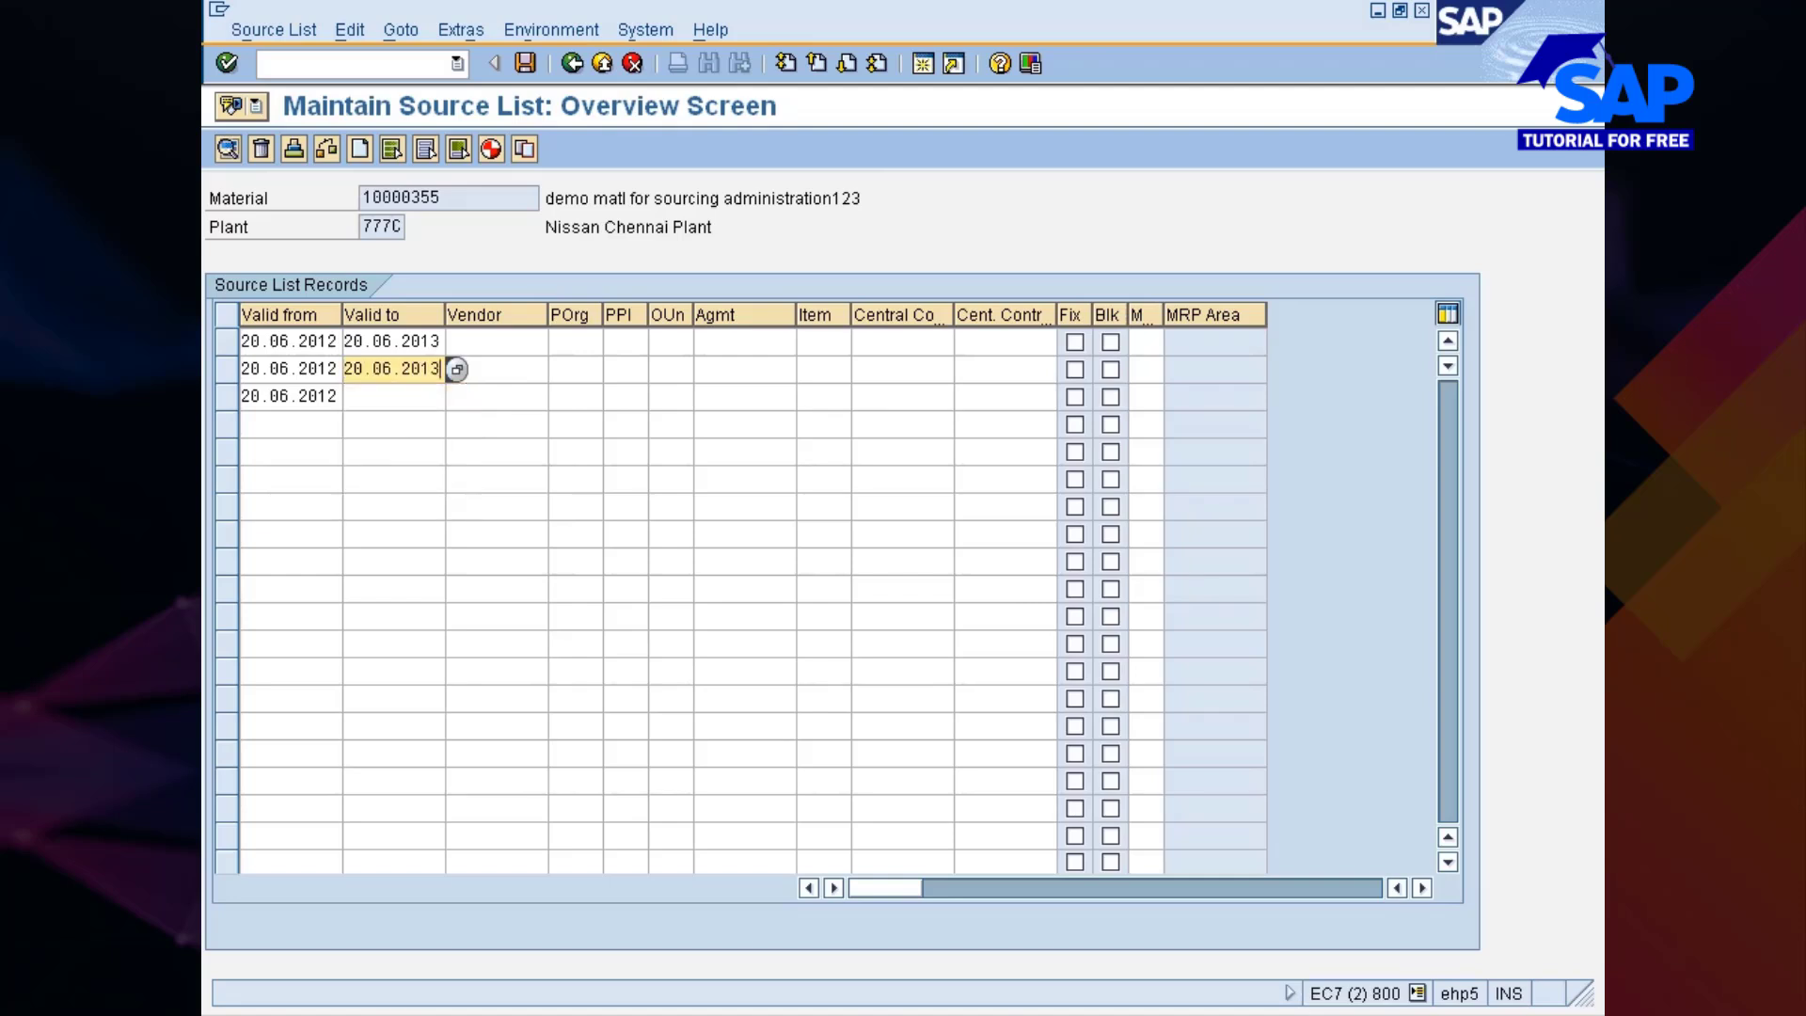
{"action": "left_click", "coordinate": [369, 397]}
{"action": "left_click", "coordinate": [368, 397]}
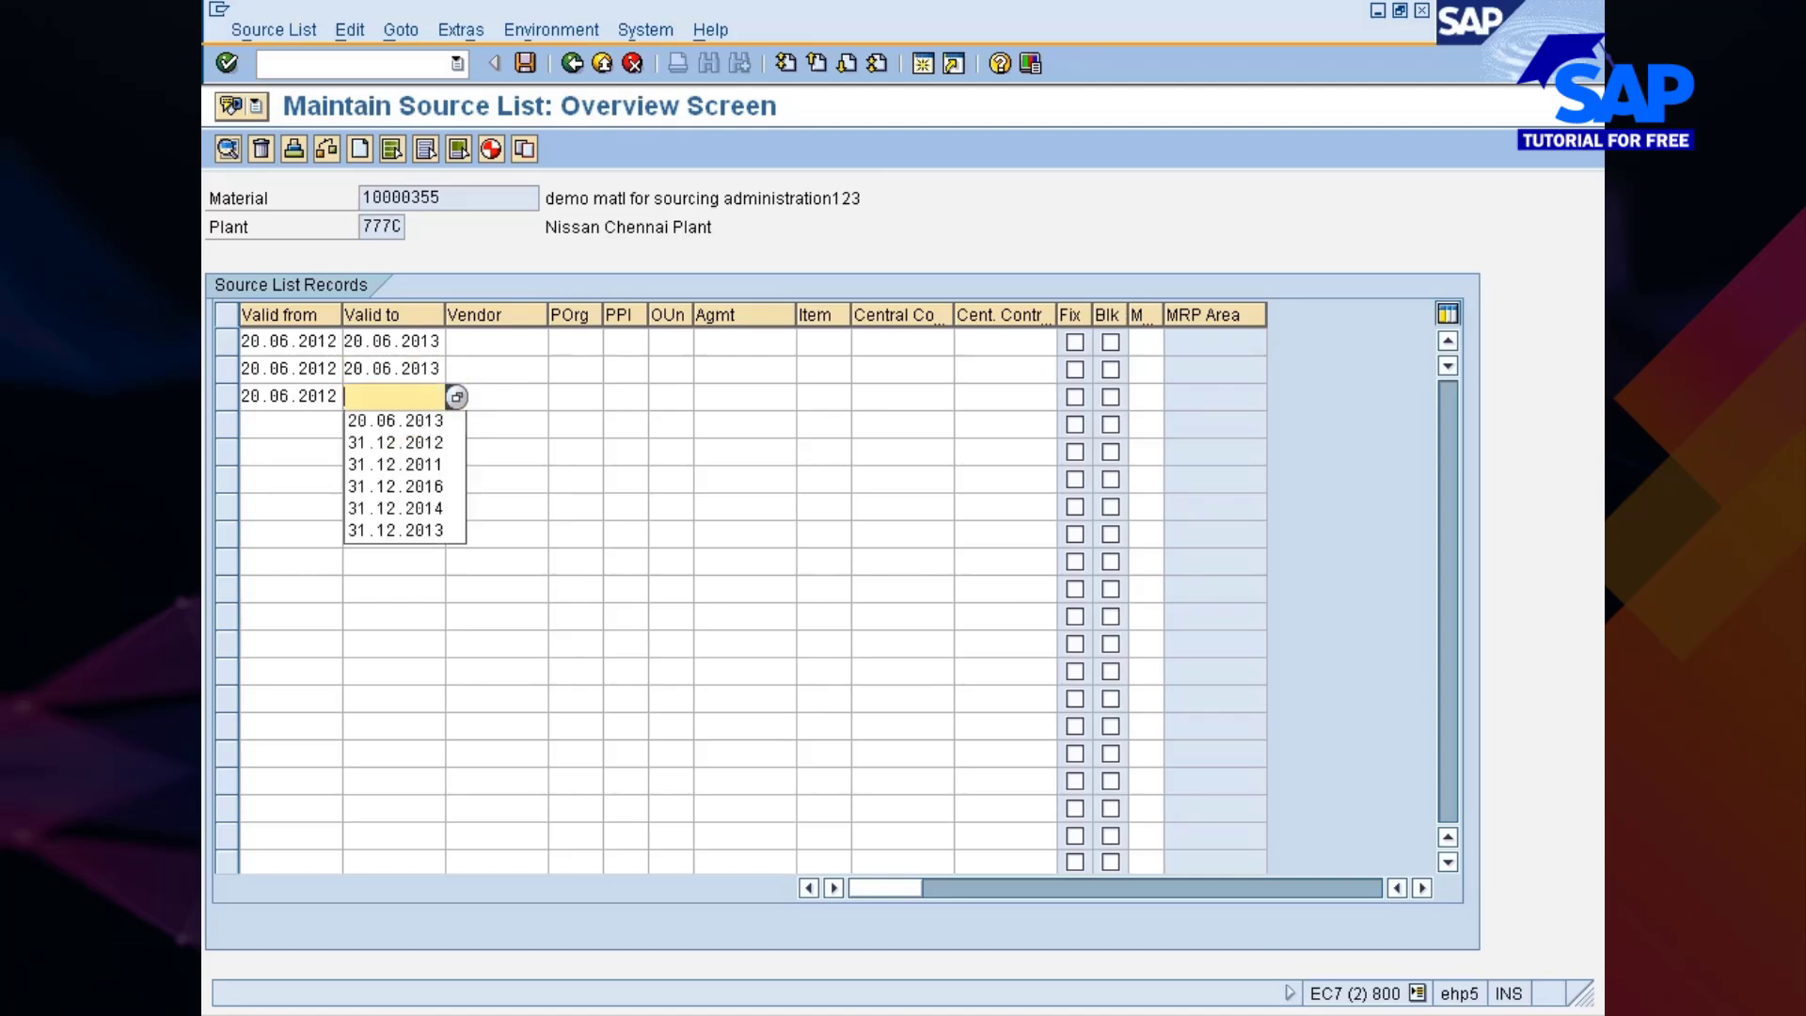
{"action": "left_click", "coordinate": [395, 419]}
{"action": "left_click", "coordinate": [494, 342]}
{"action": "left_click", "coordinate": [493, 341]}
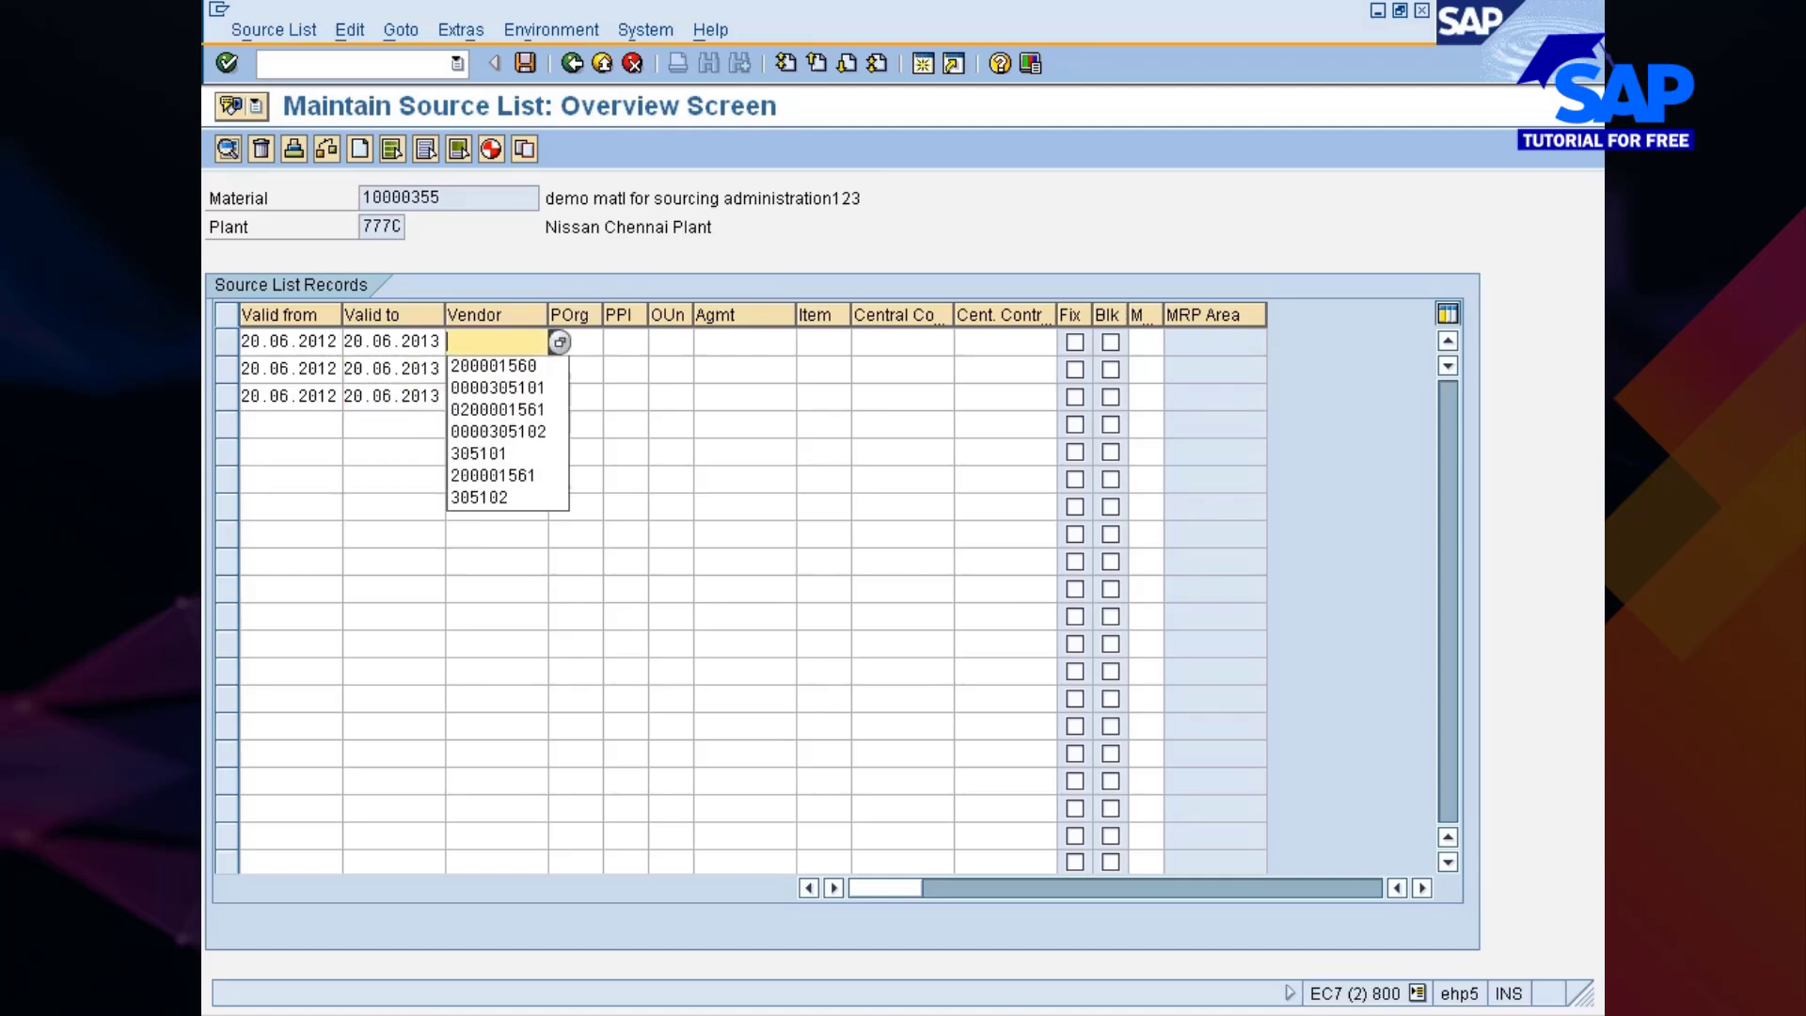
{"action": "key", "text": "alt+Tab"}
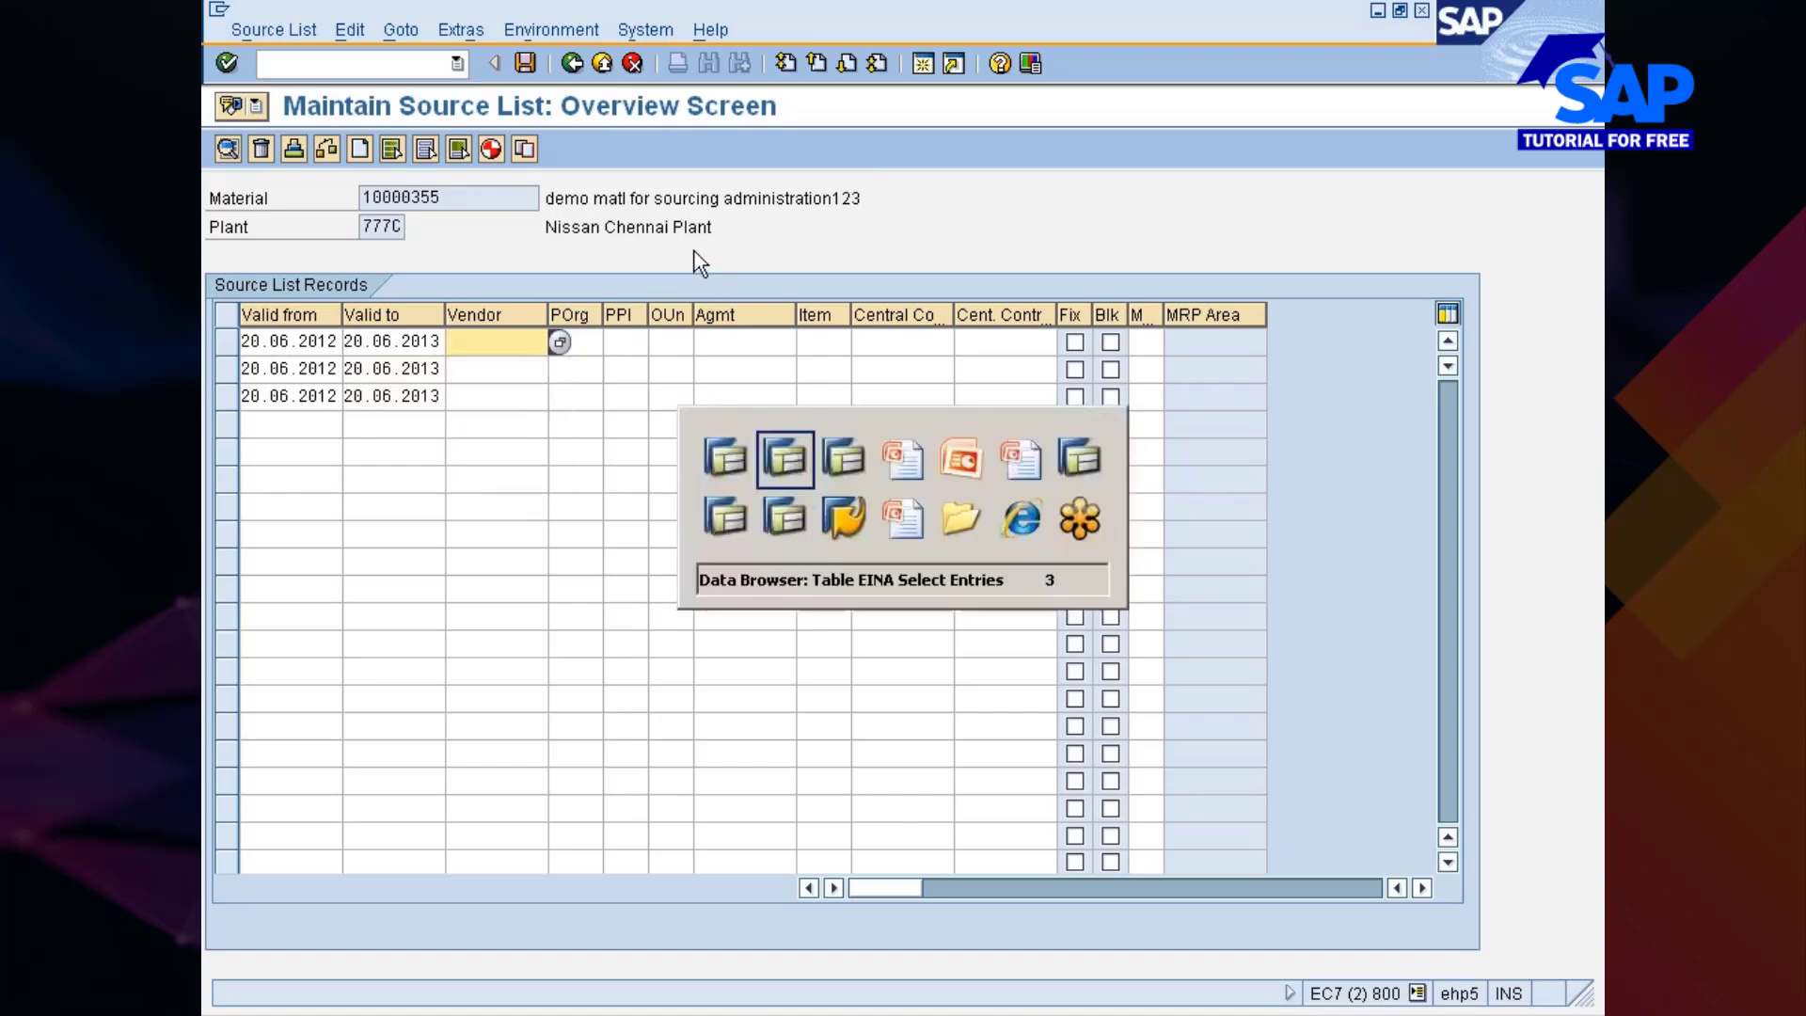
{"action": "left_click", "coordinate": [767, 298]}
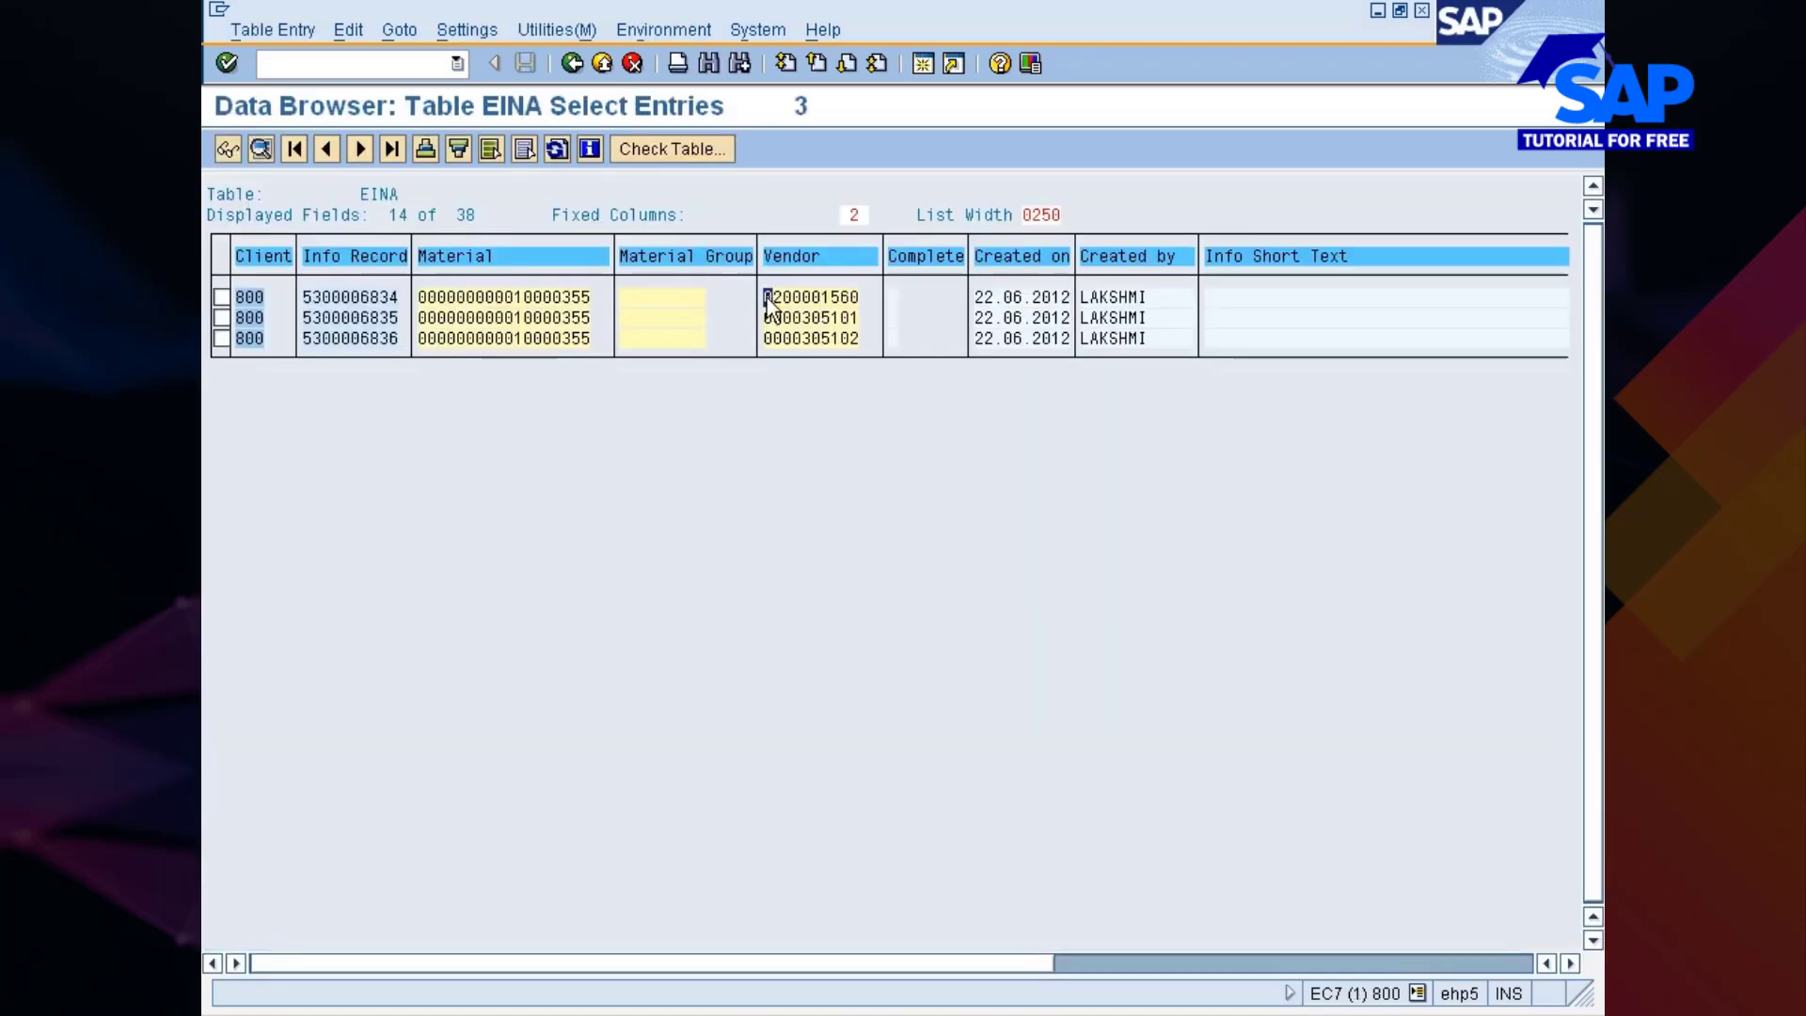
{"action": "key", "text": "alt+Tab"}
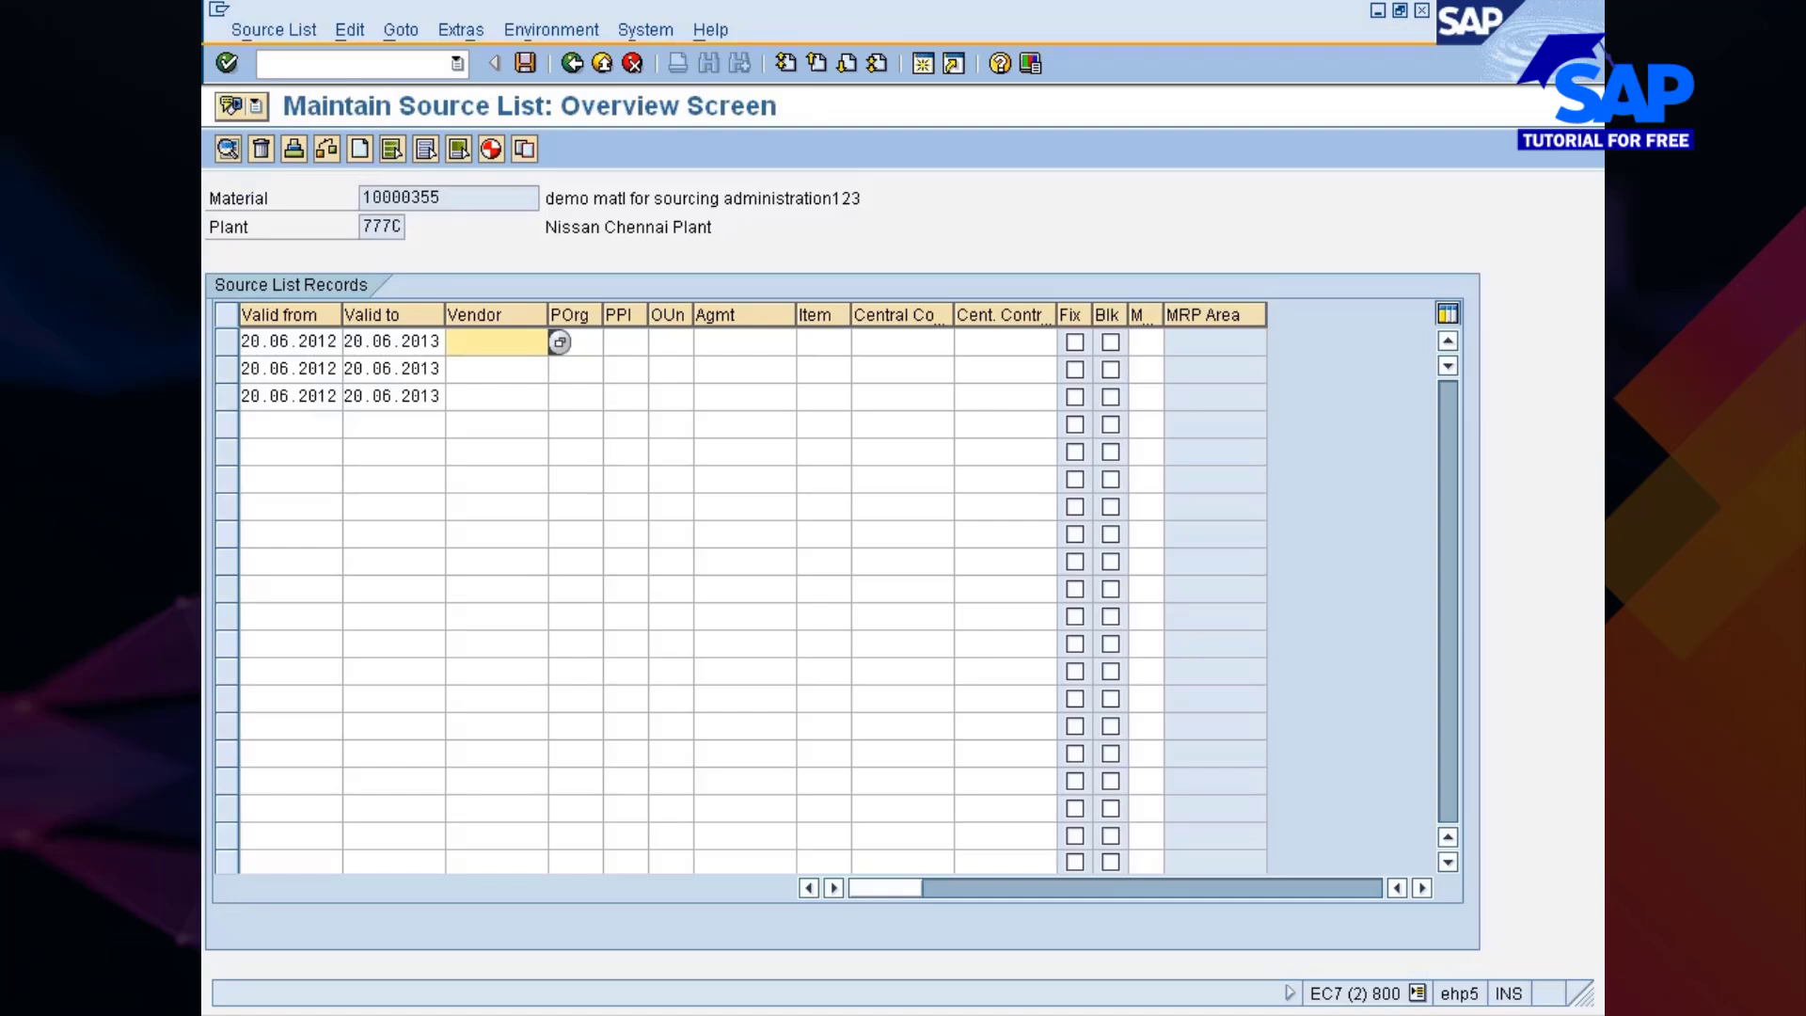
{"action": "key", "text": "ctrl+v"}
Assign purchasing organization 777C to all three source list records and validate the entries
{"action": "left_click", "coordinate": [581, 342]}
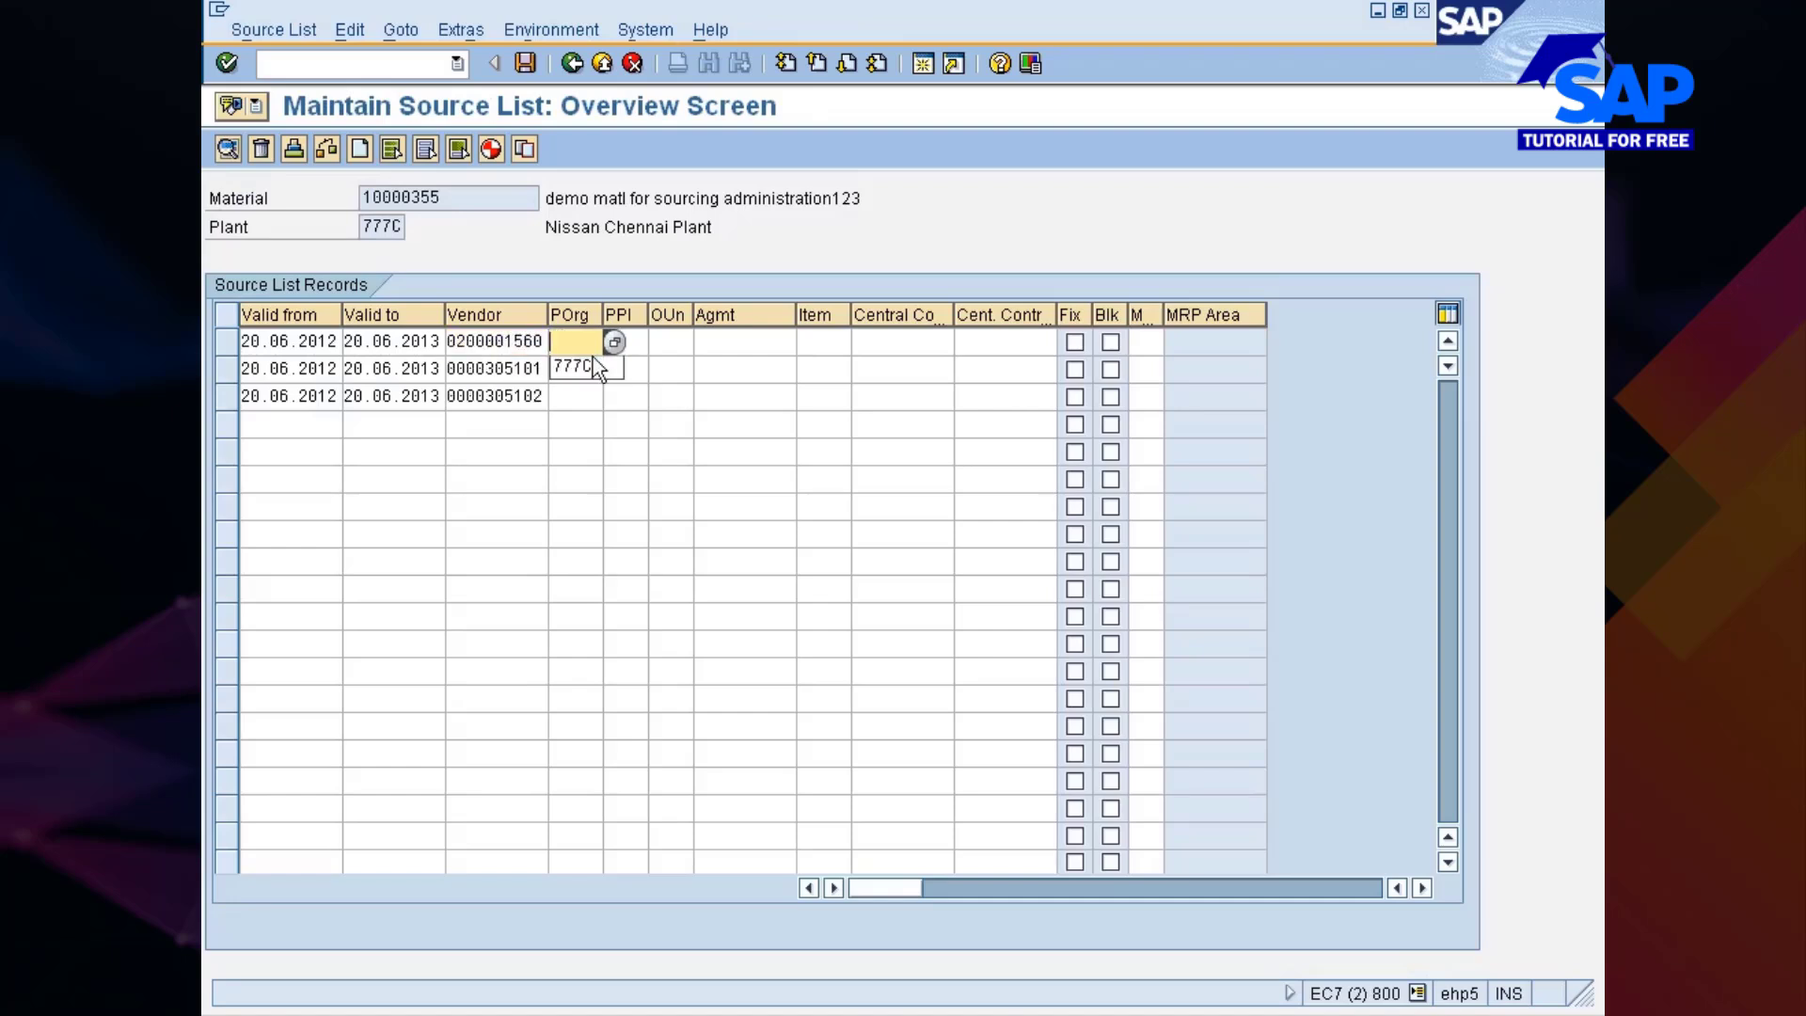
{"action": "key", "text": "Down"}
{"action": "key", "text": "Return"}
{"action": "key", "text": "Down"}
{"action": "key", "text": "Down"}
{"action": "key", "text": "Return"}
{"action": "key", "text": "Down"}
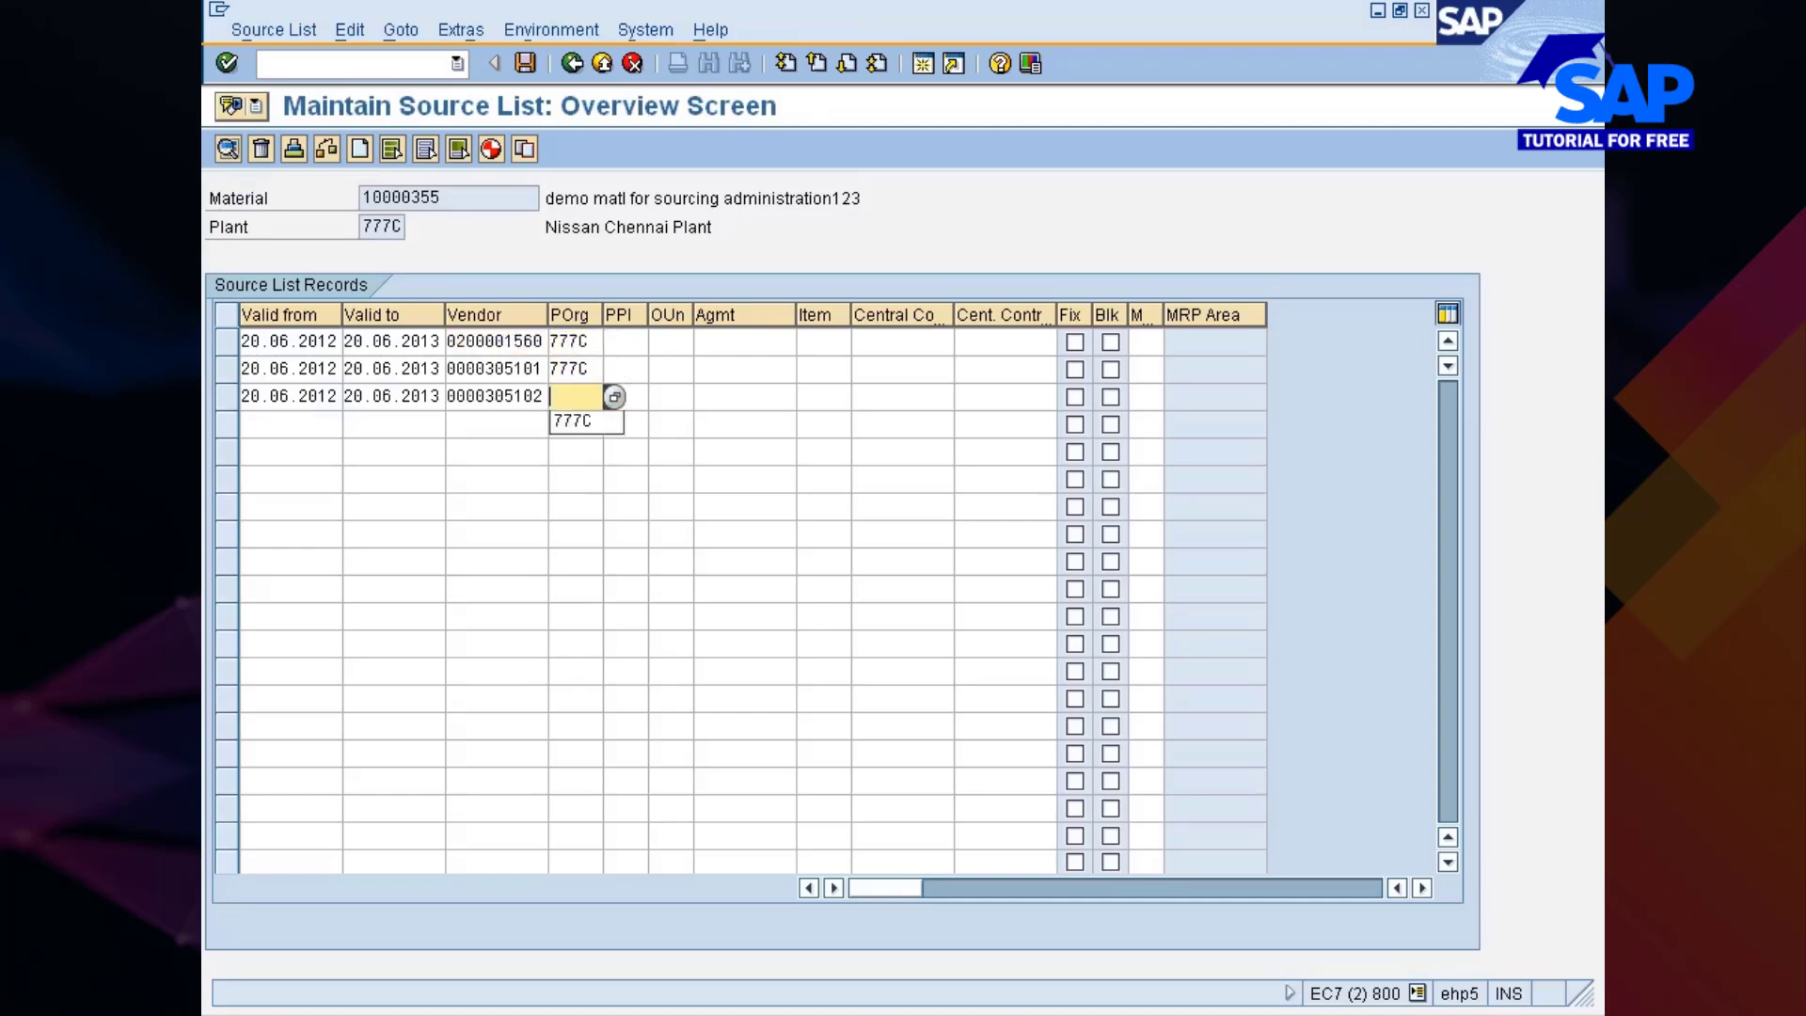
{"action": "key", "text": "Down"}
{"action": "key", "text": "Return"}
{"action": "key", "text": "Return"}
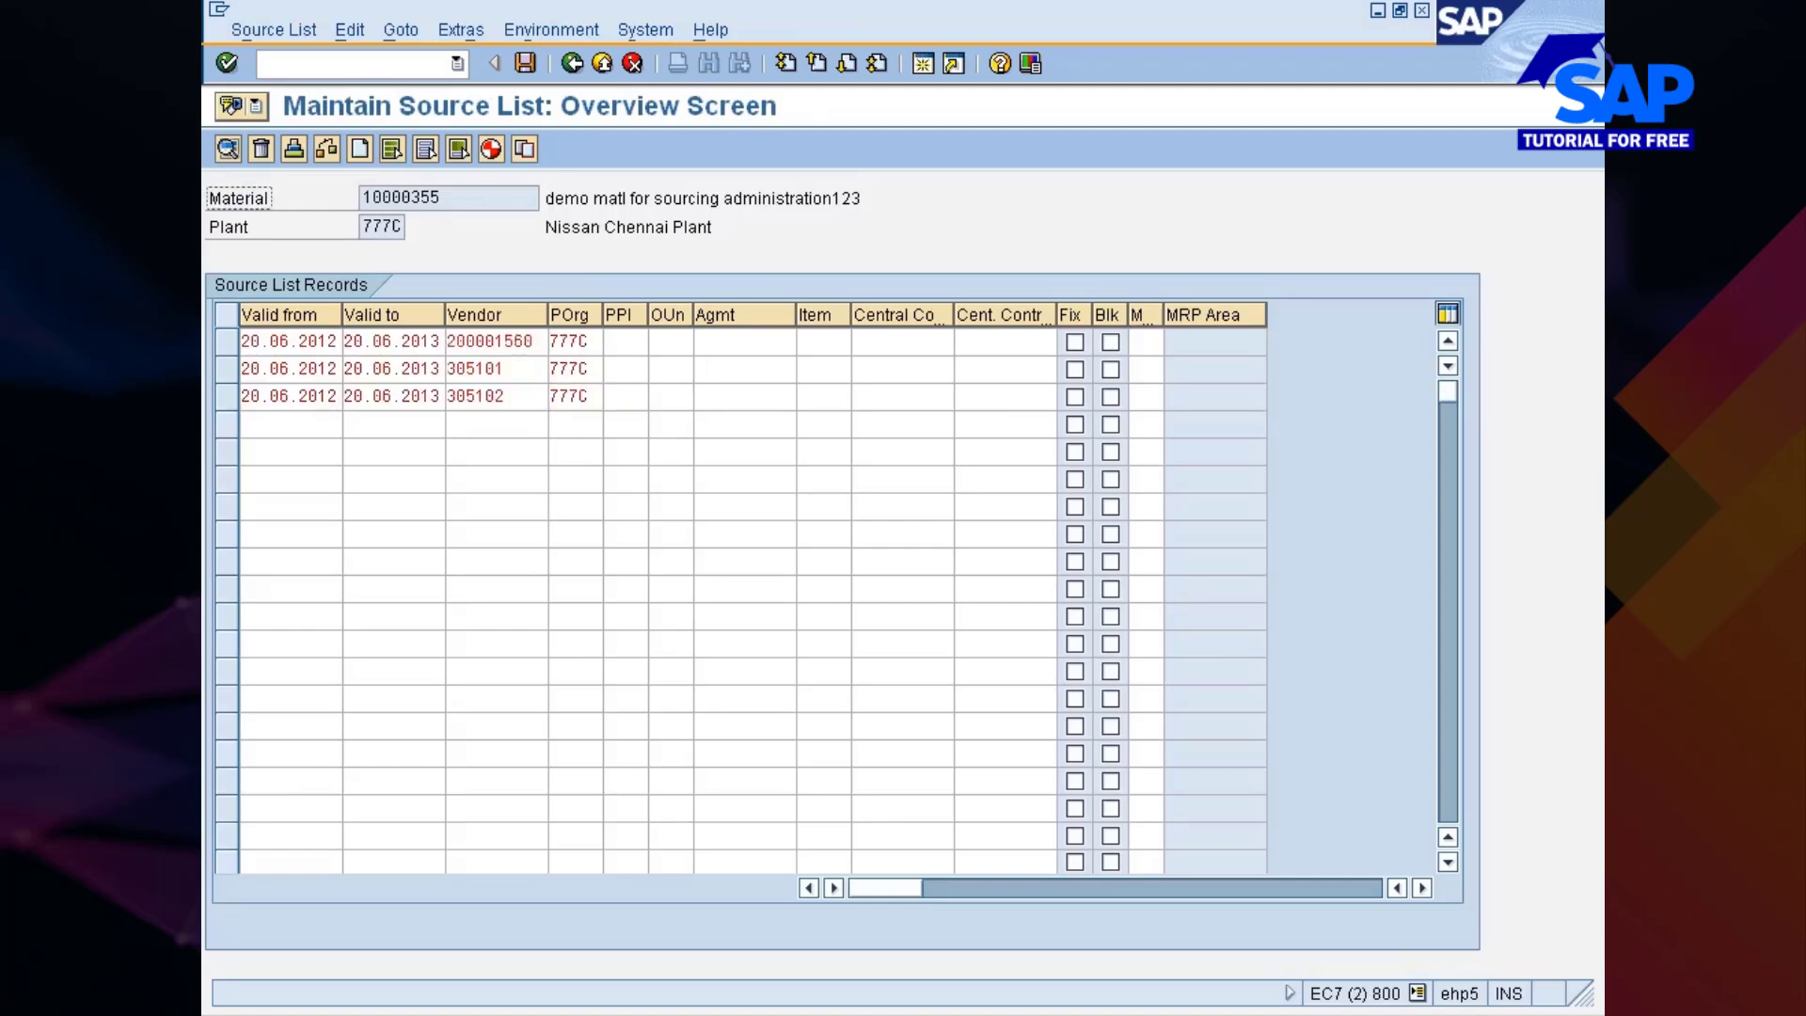
Mark vendor 305101 as the fixed source for the material and save the source list
{"action": "left_click", "coordinate": [485, 340]}
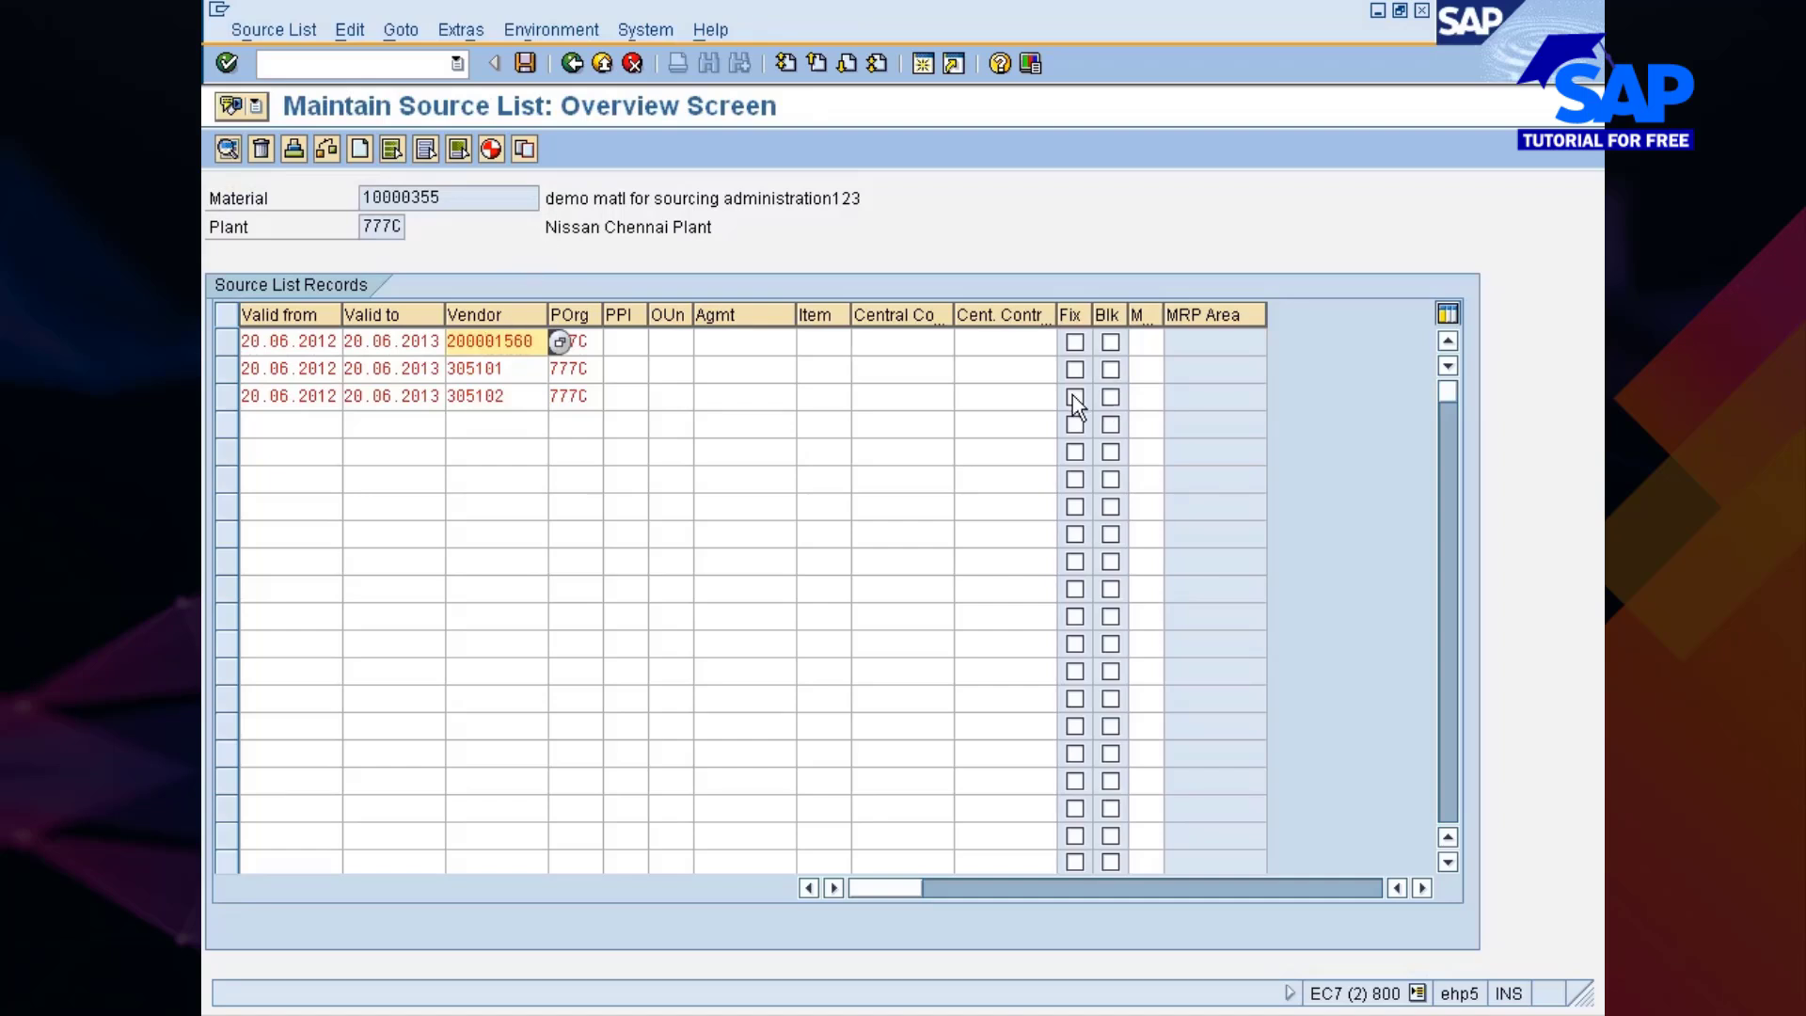
{"action": "left_click", "coordinate": [1074, 370]}
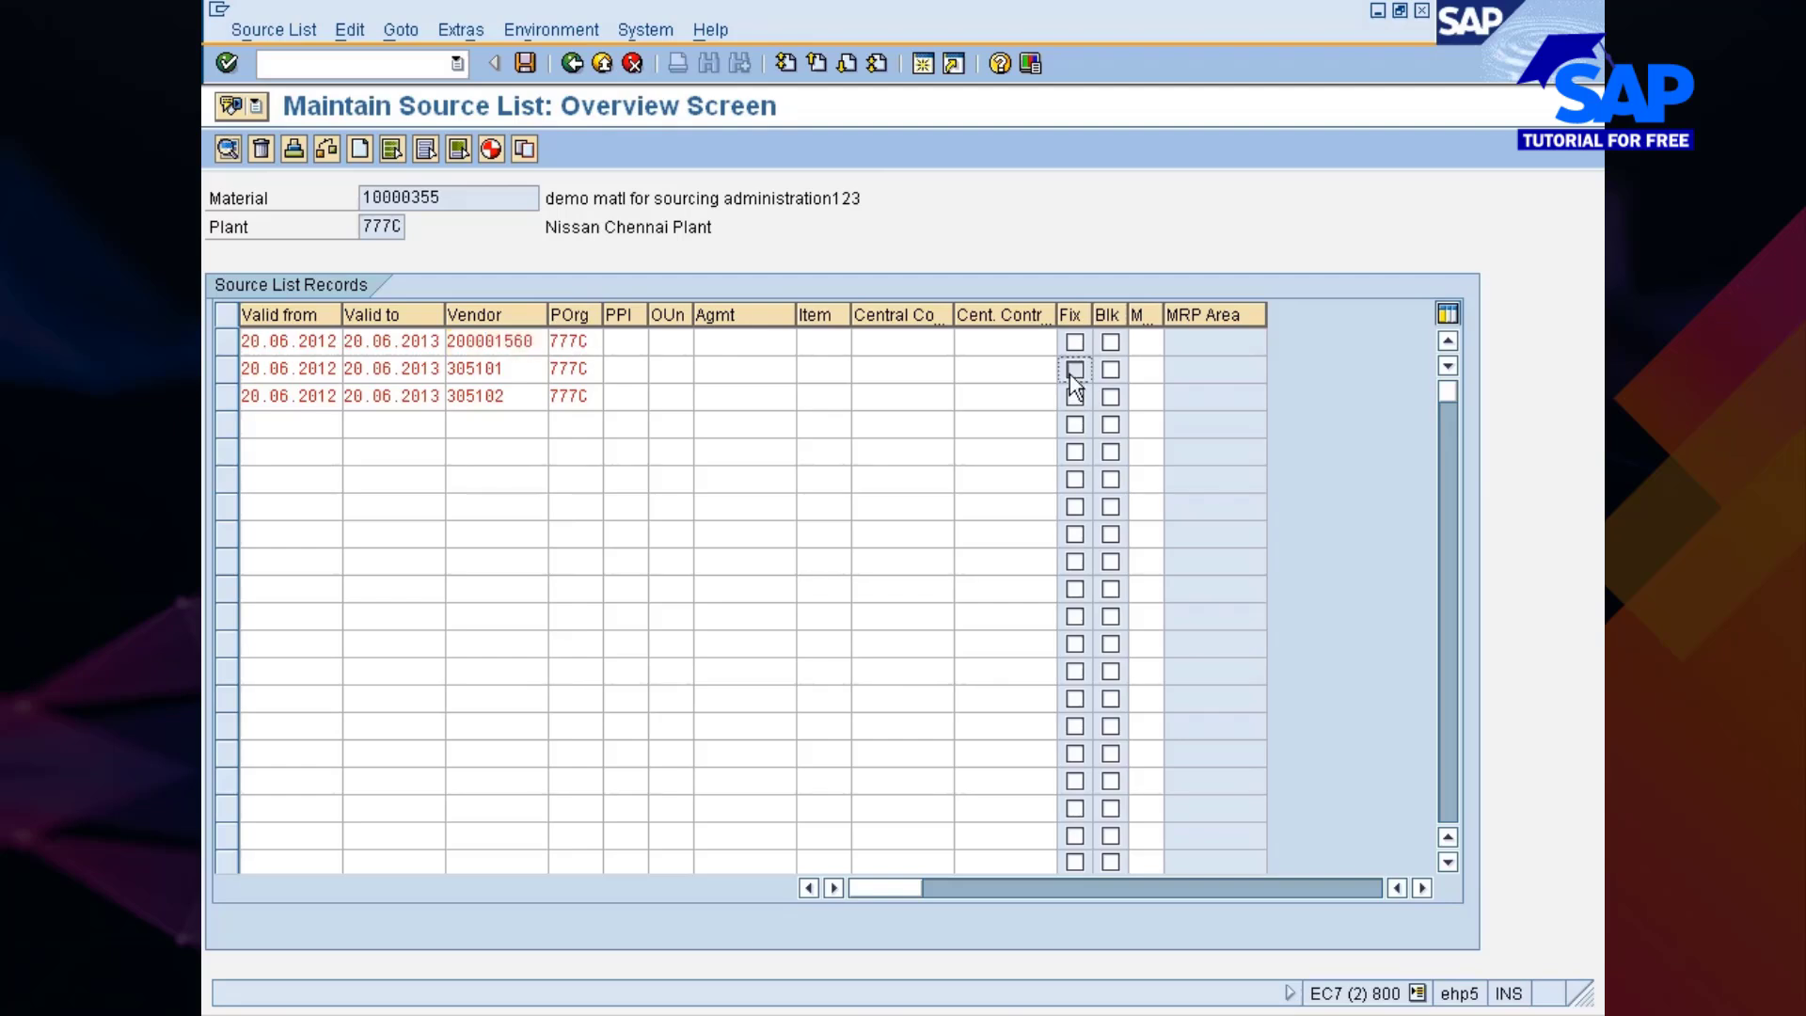
{"action": "left_click", "coordinate": [525, 64]}
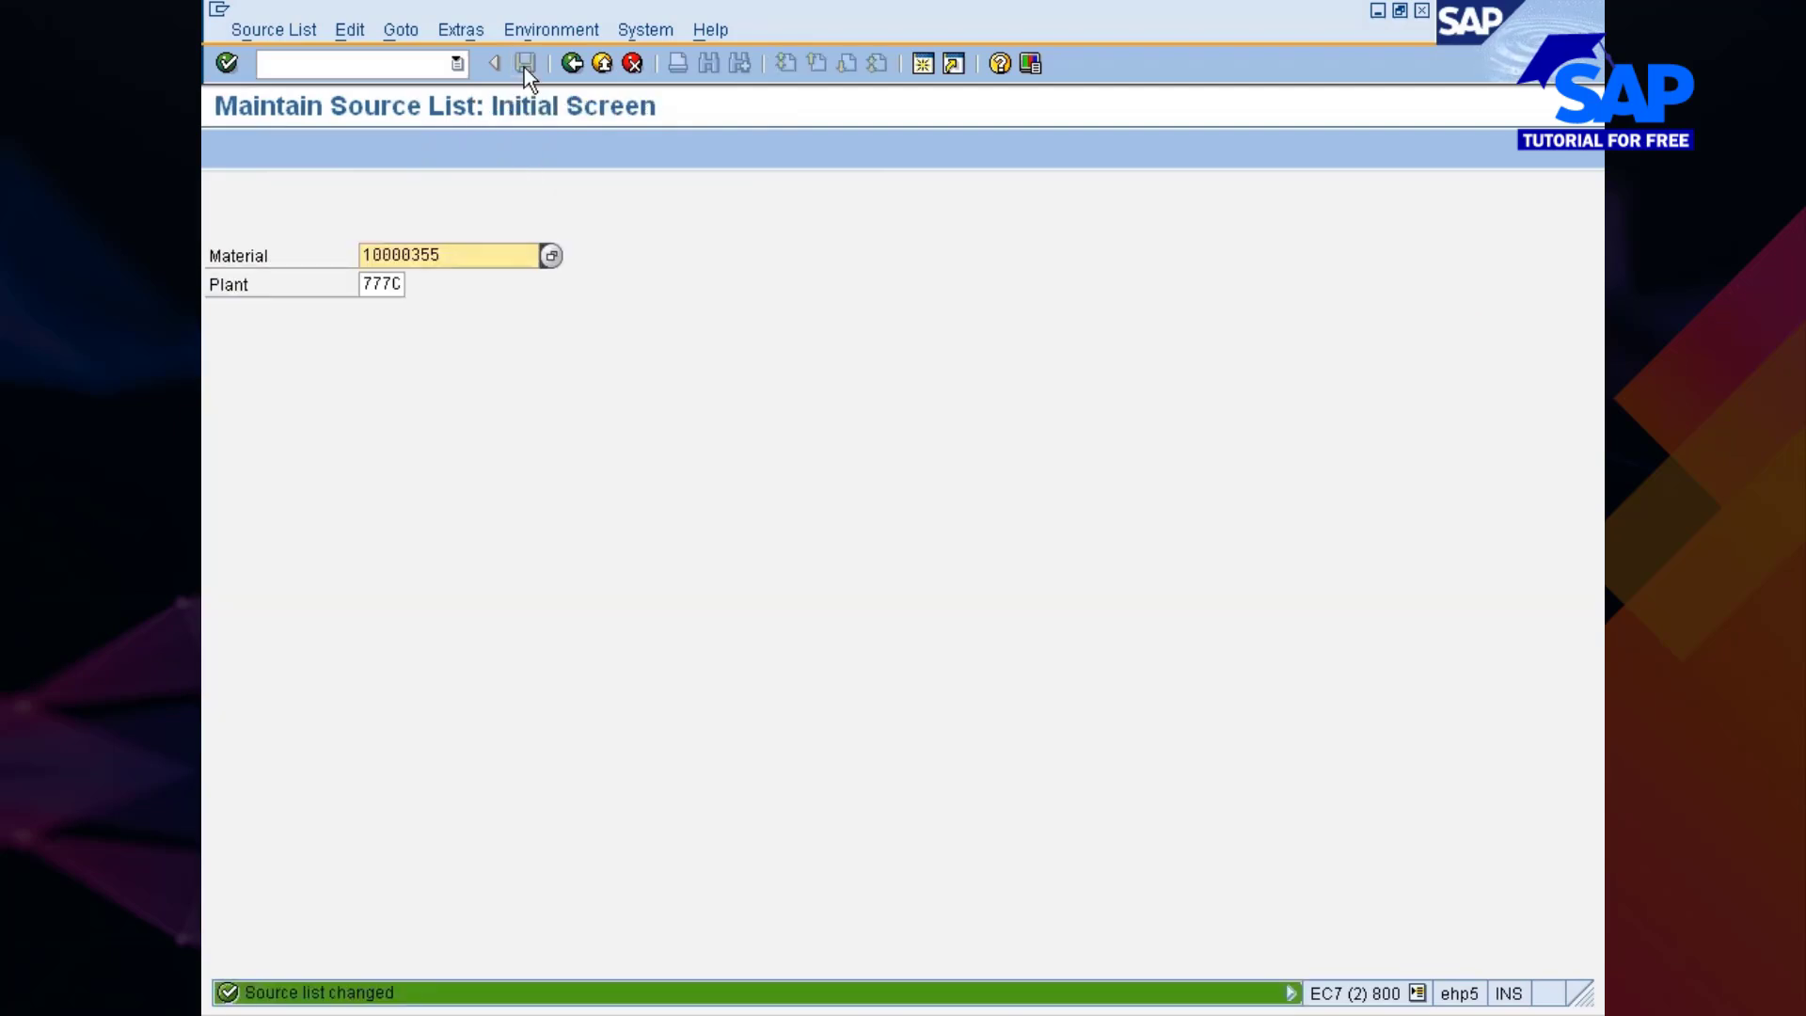
Switch to the purchase requisition session and start a new requisition with transaction ME51N
{"action": "key", "text": "alt+Tab"}
{"action": "key", "text": "alt+Tab"}
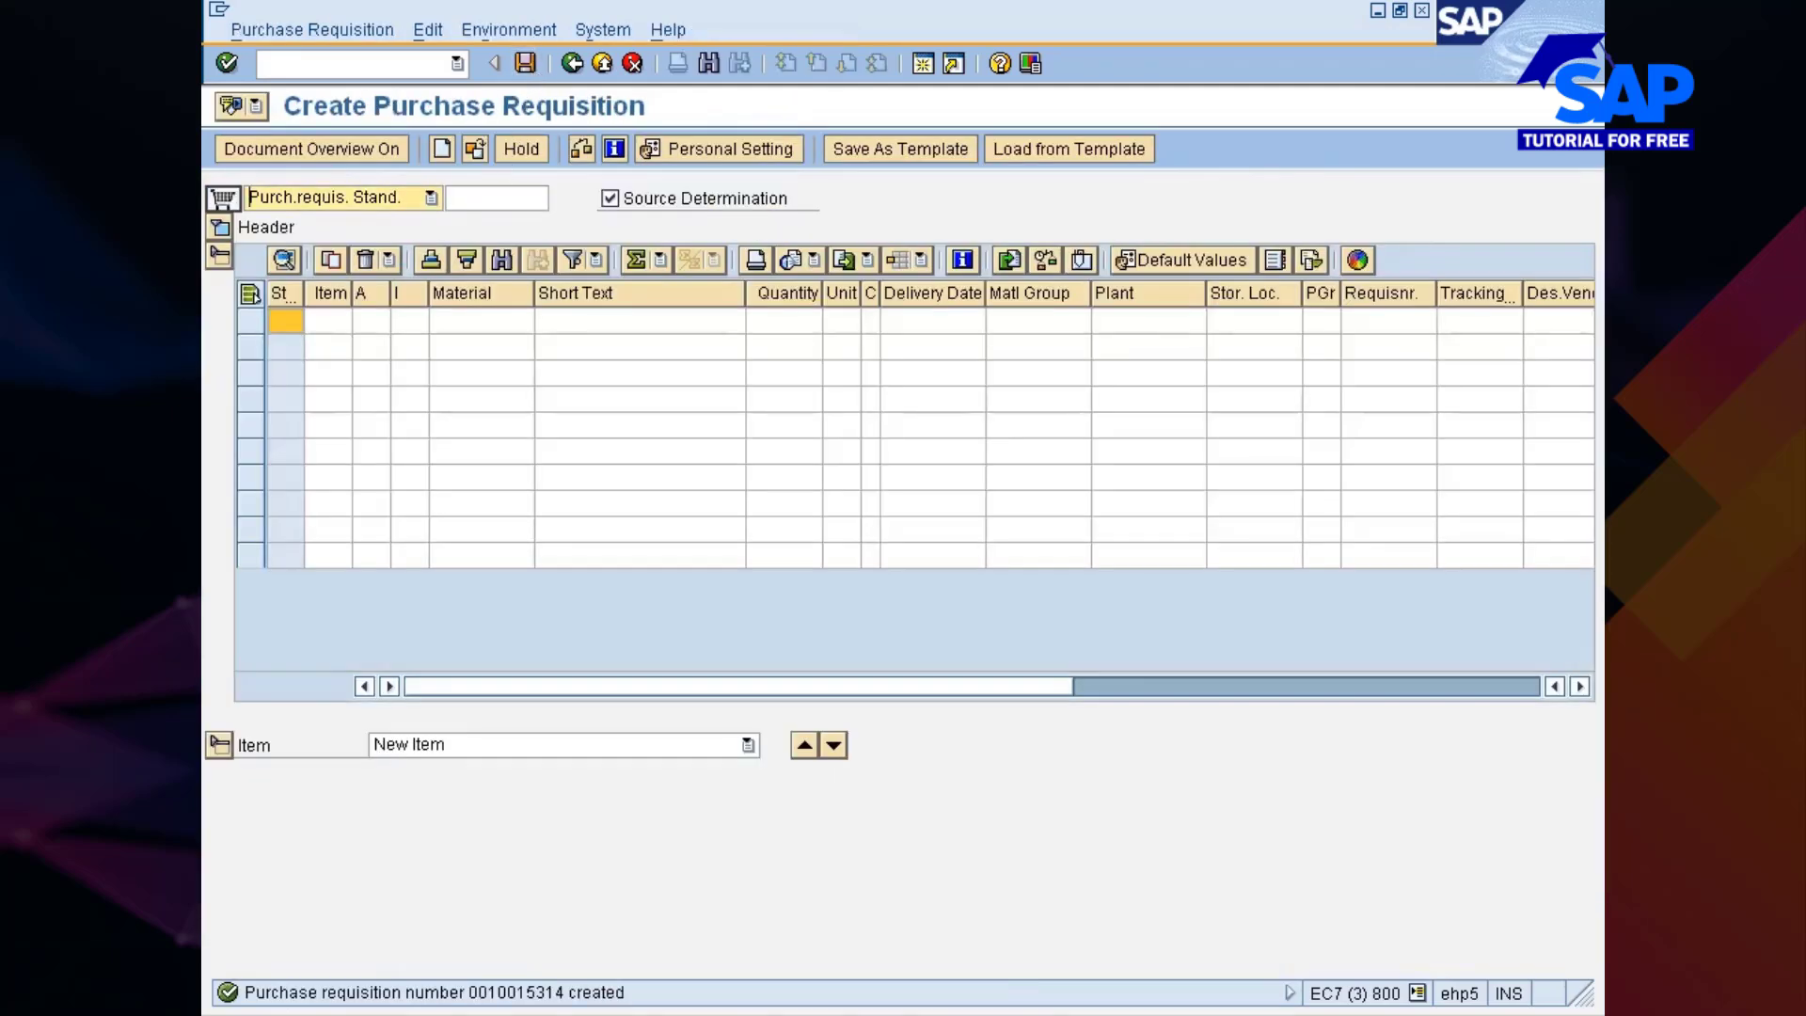
{"action": "left_click", "coordinate": [354, 64]}
{"action": "type", "text": "/nme5"}
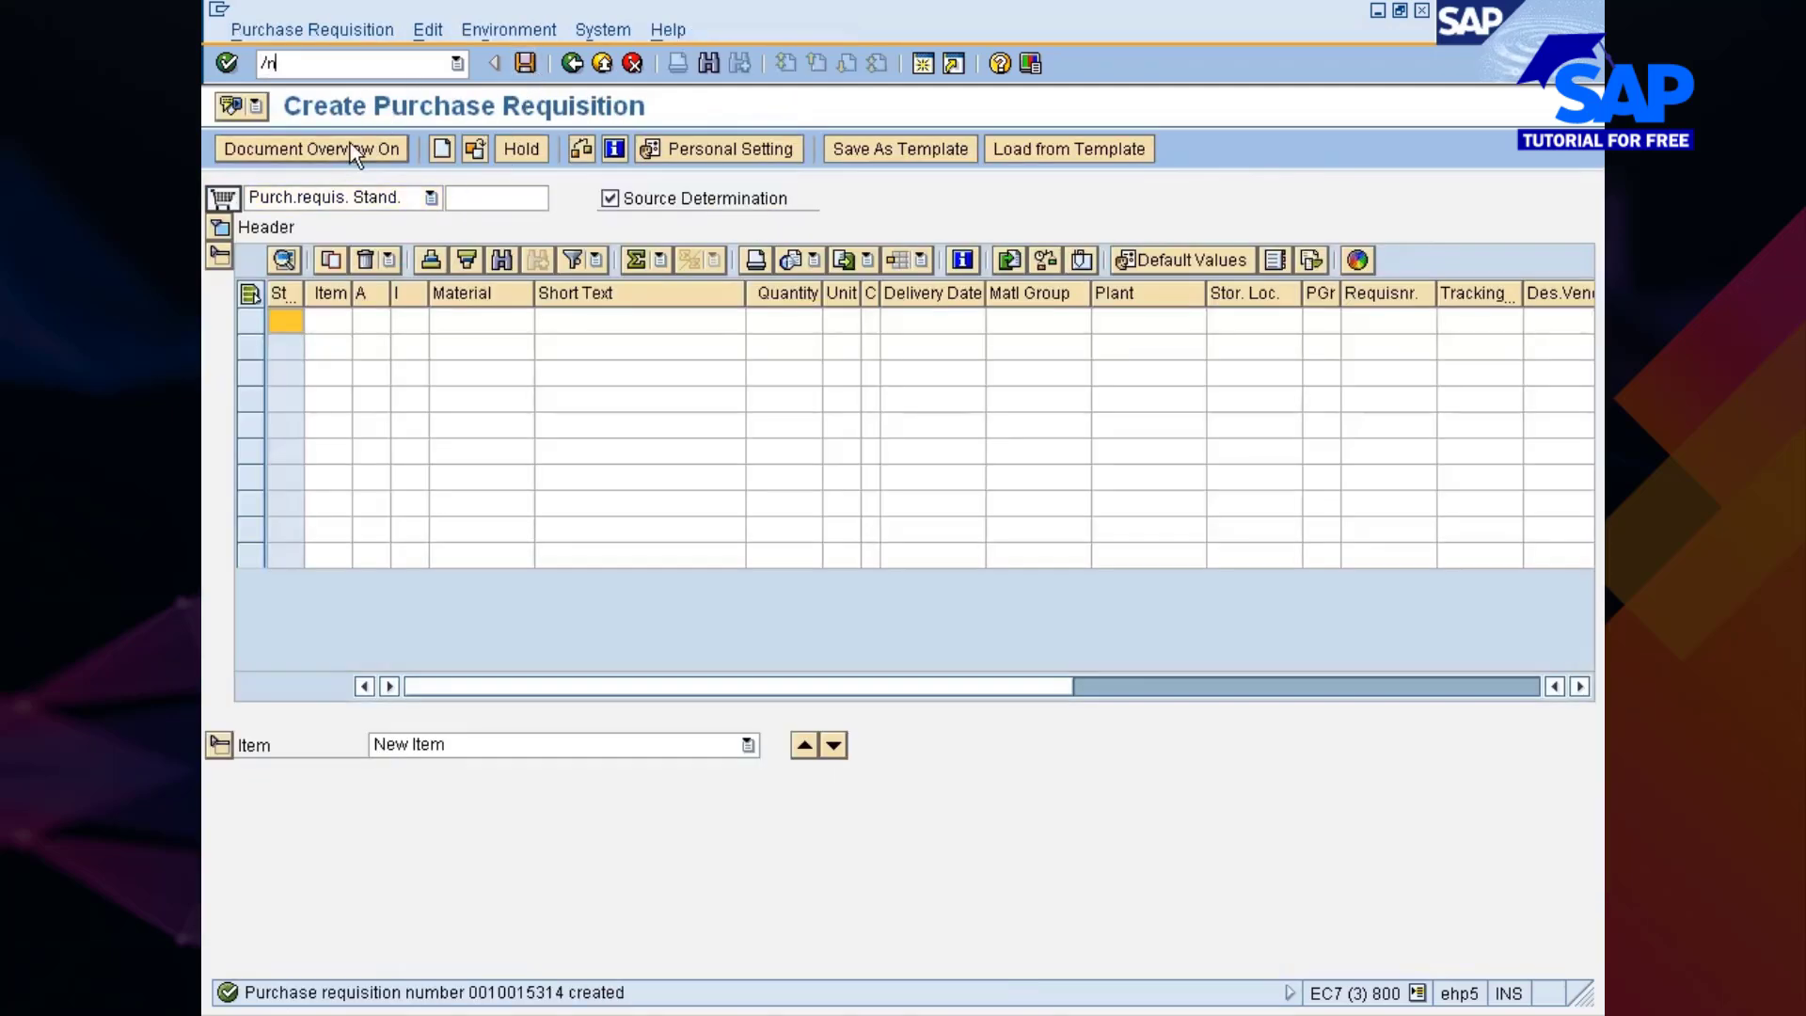
{"action": "type", "text": "3n"}
{"action": "key", "text": "Return"}
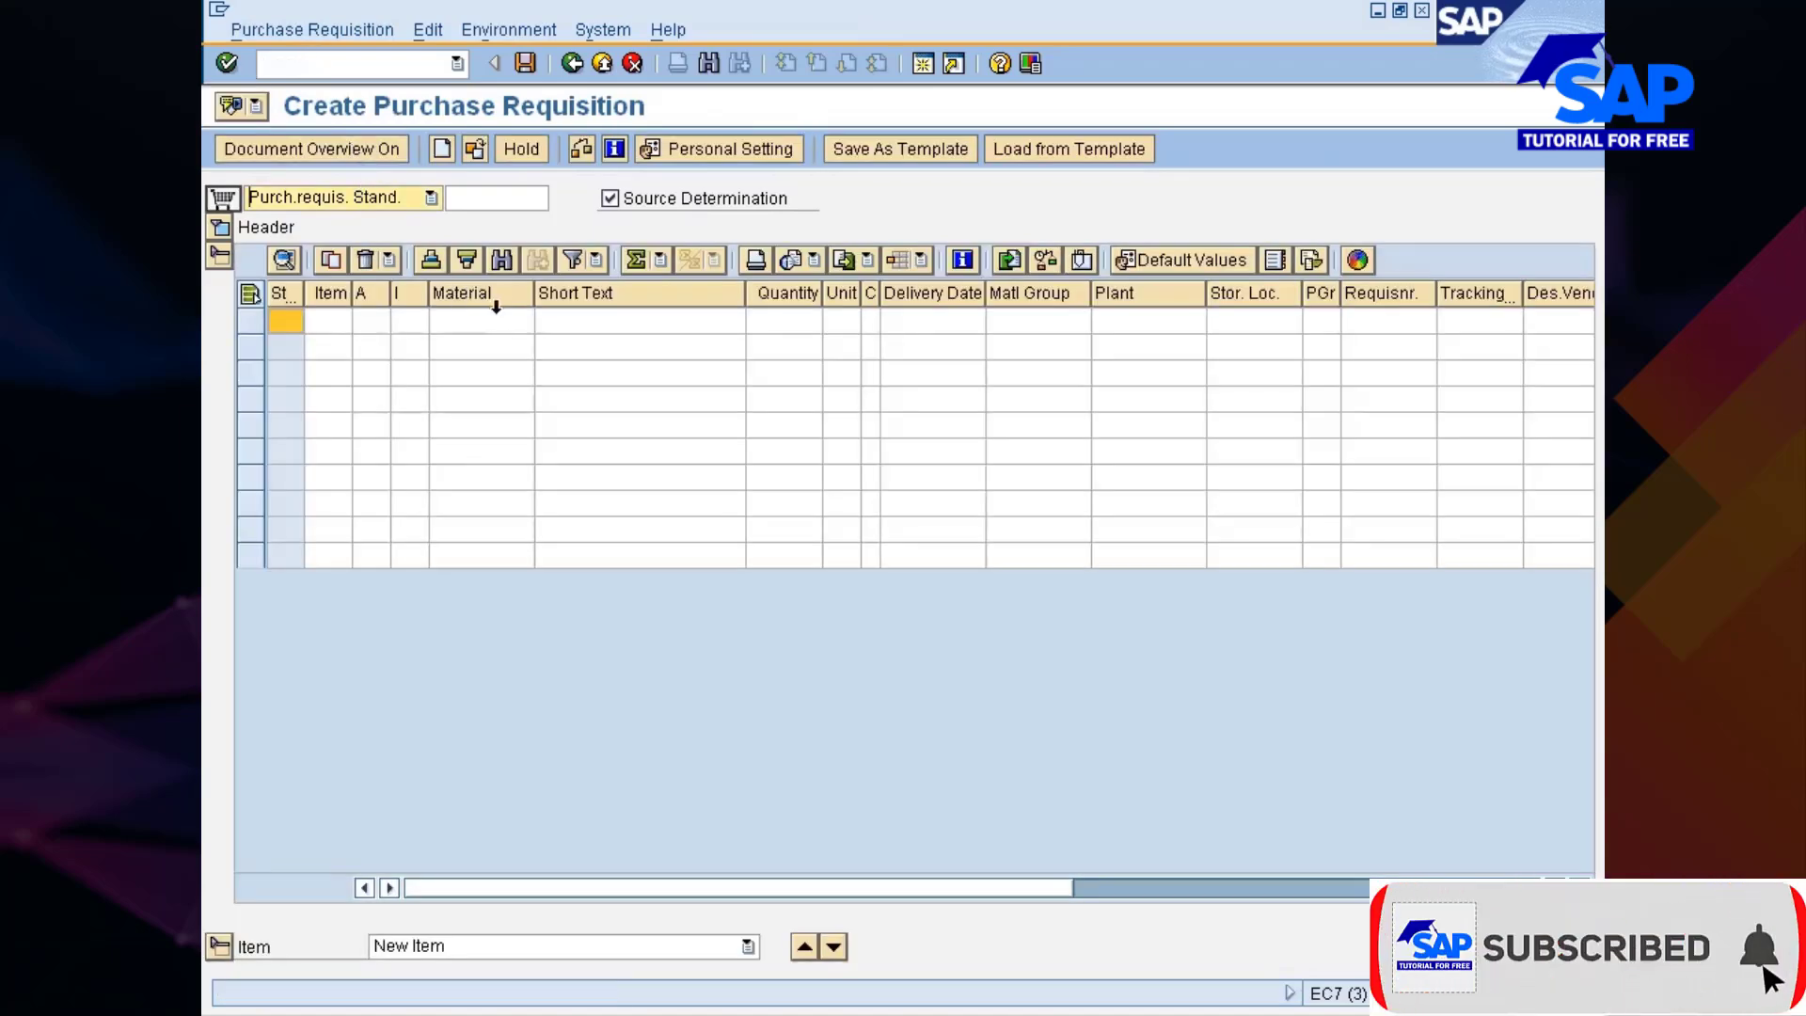
Copy material number 10000355 from the EINA table entries into the first item of the new requisition
{"action": "left_click", "coordinate": [498, 324]}
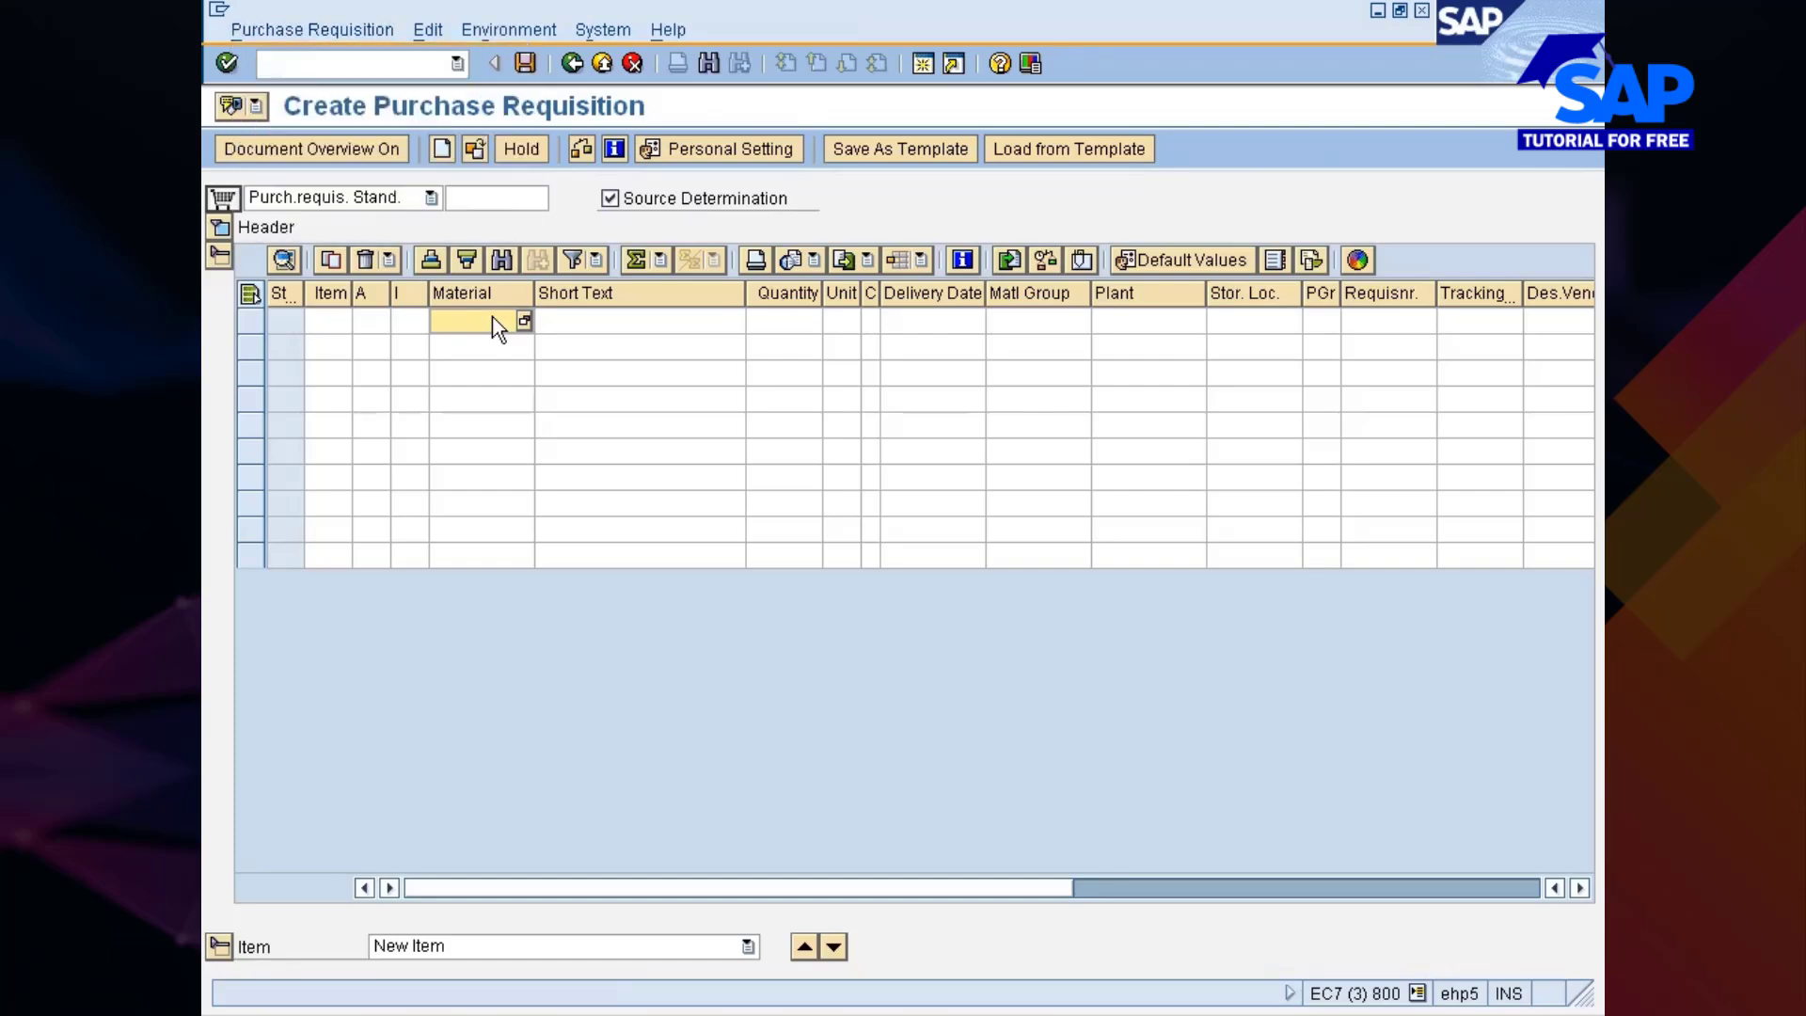
{"action": "key", "text": "alt+Tab"}
{"action": "left_click_drag", "start_coordinate": [516, 298], "coordinate": [598, 300]}
{"action": "key", "text": "ctrl+c"}
{"action": "key", "text": "alt+Tab"}
{"action": "key", "text": "ctrl+v"}
{"action": "key", "text": "Tab"}
{"action": "key", "text": "Tab"}
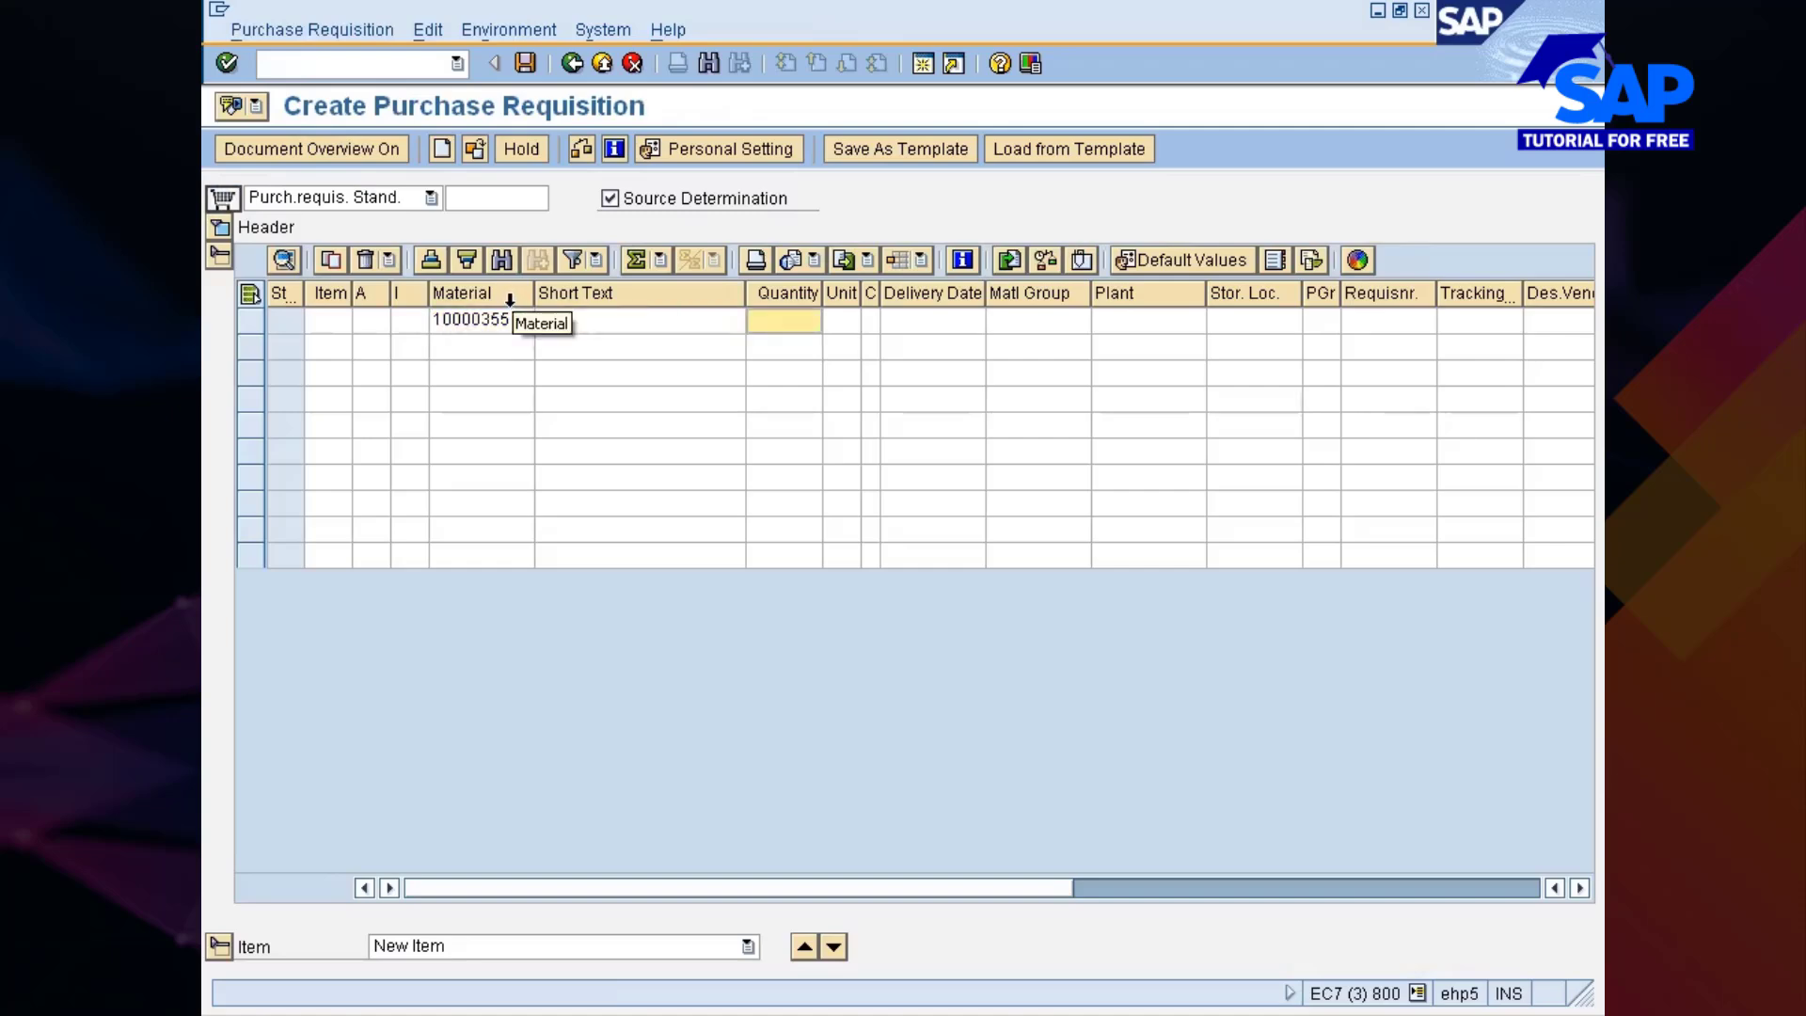
Set quantity 10 and plant 777C for the requisition item, and run source determination on it
{"action": "type", "text": "1"}
{"action": "key", "text": "Tab"}
{"action": "key", "text": "Tab"}
{"action": "key", "text": "Tab"}
{"action": "key", "text": "Tab"}
{"action": "key", "text": "Tab"}
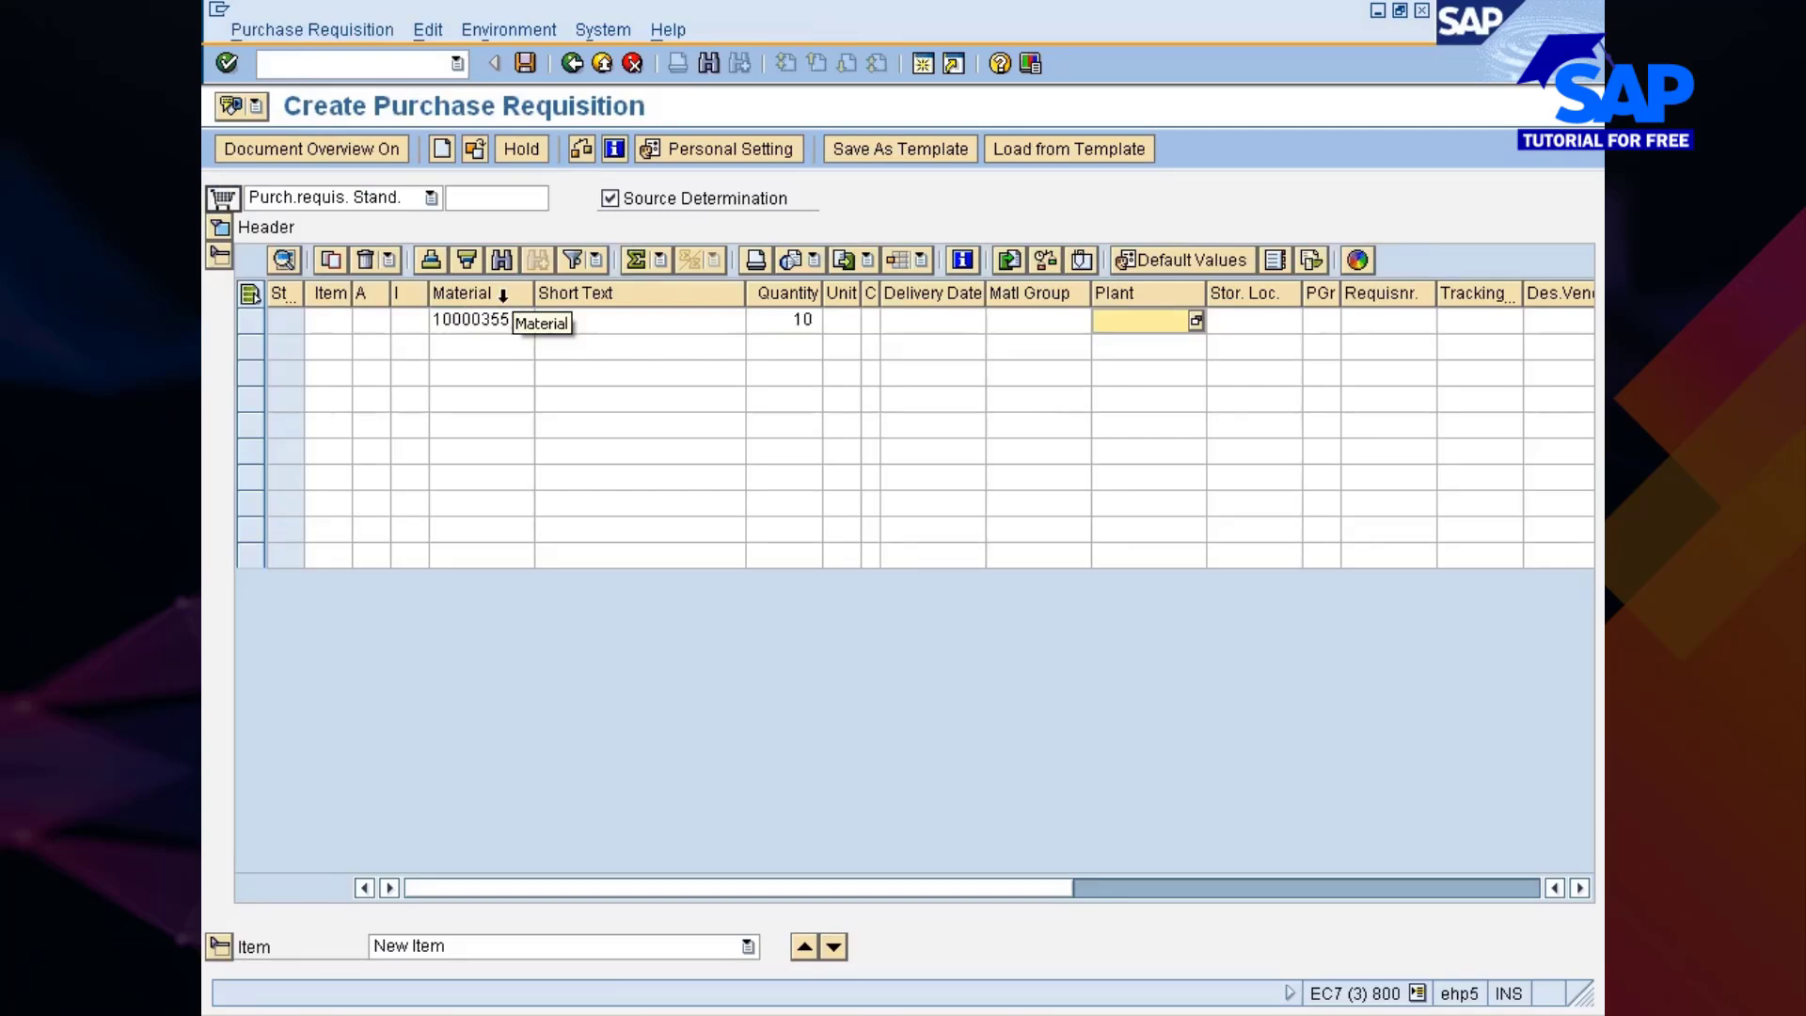
{"action": "type", "text": "12"}
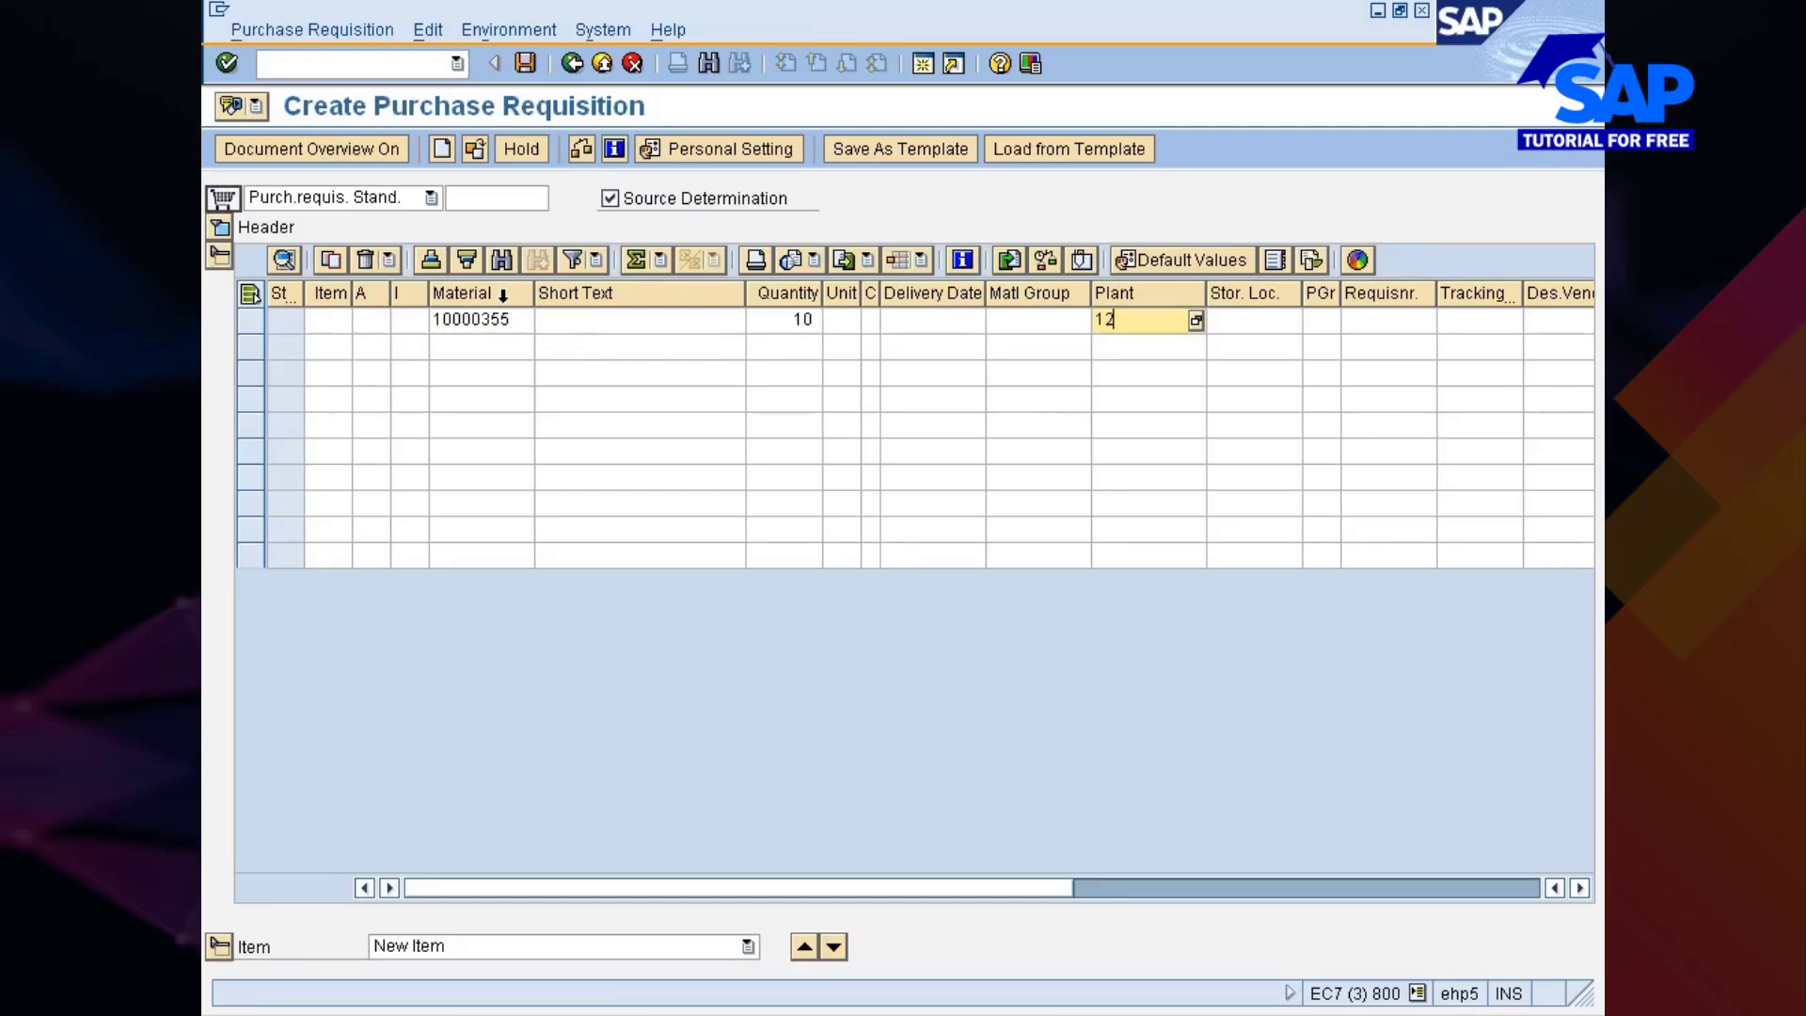
{"action": "key", "text": "BackSpace"}
{"action": "key", "text": "BackSpace"}
{"action": "type", "text": "777c"}
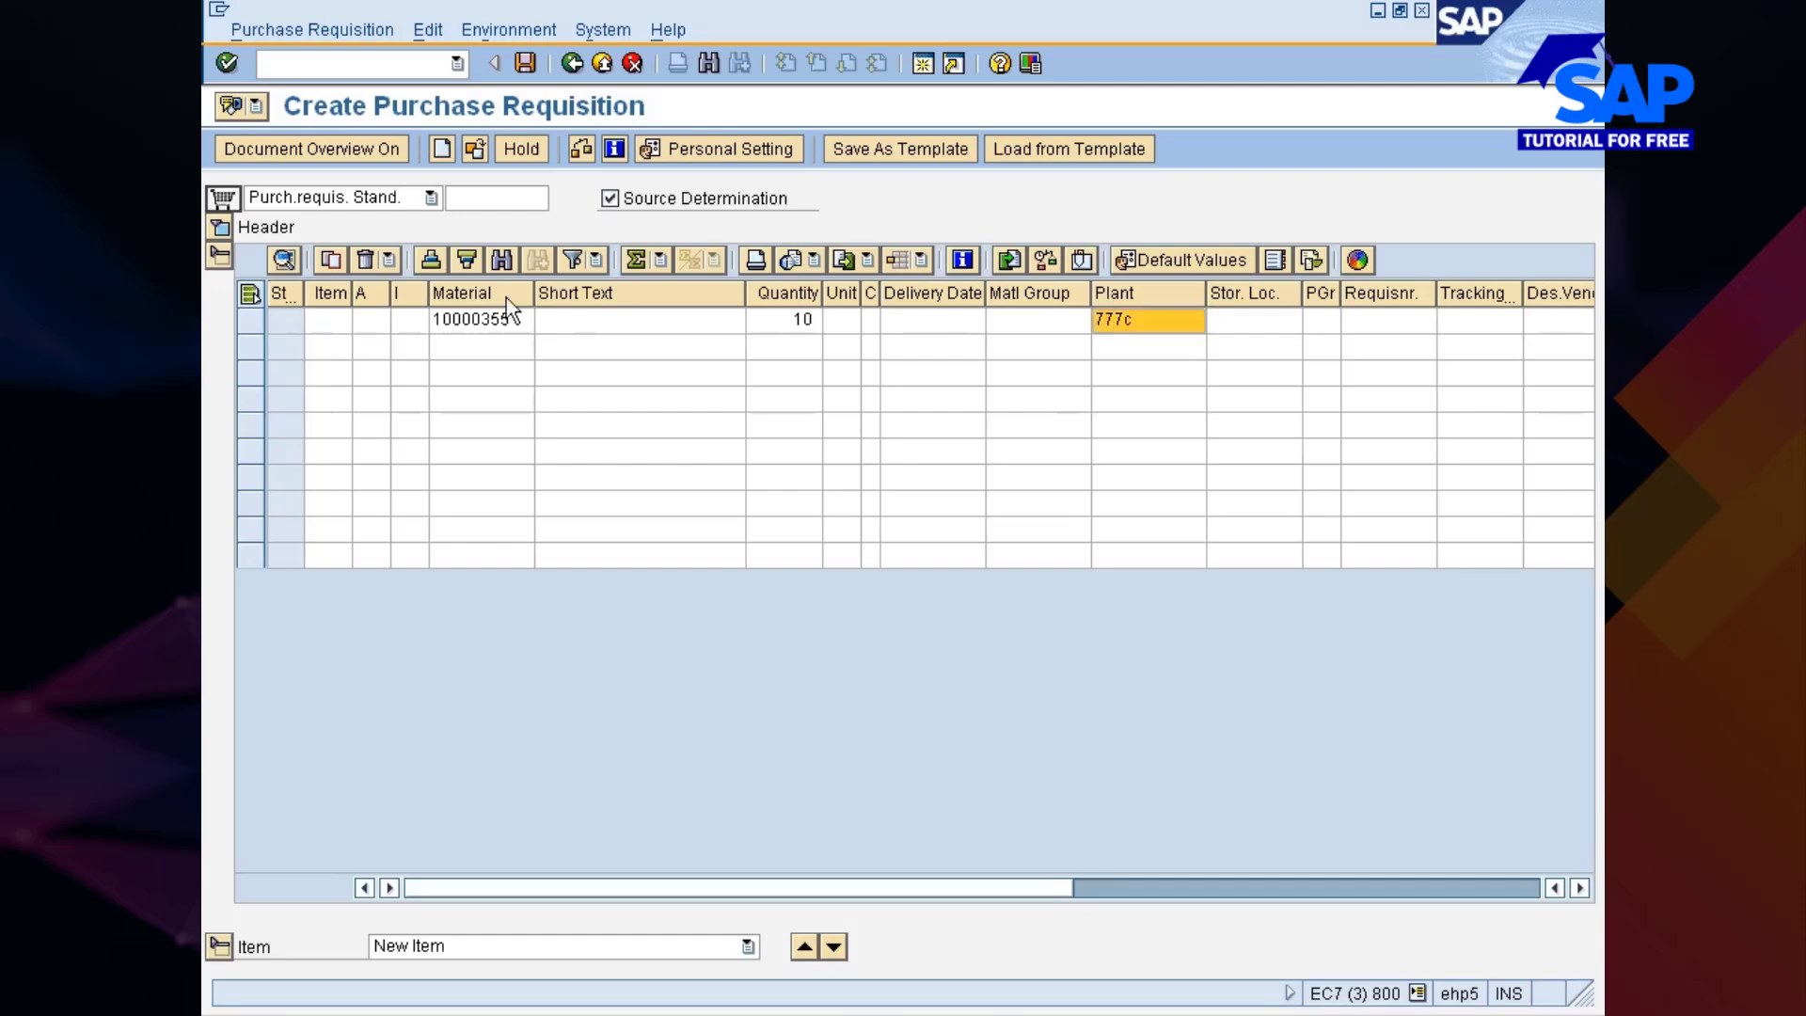
{"action": "key", "text": "Return"}
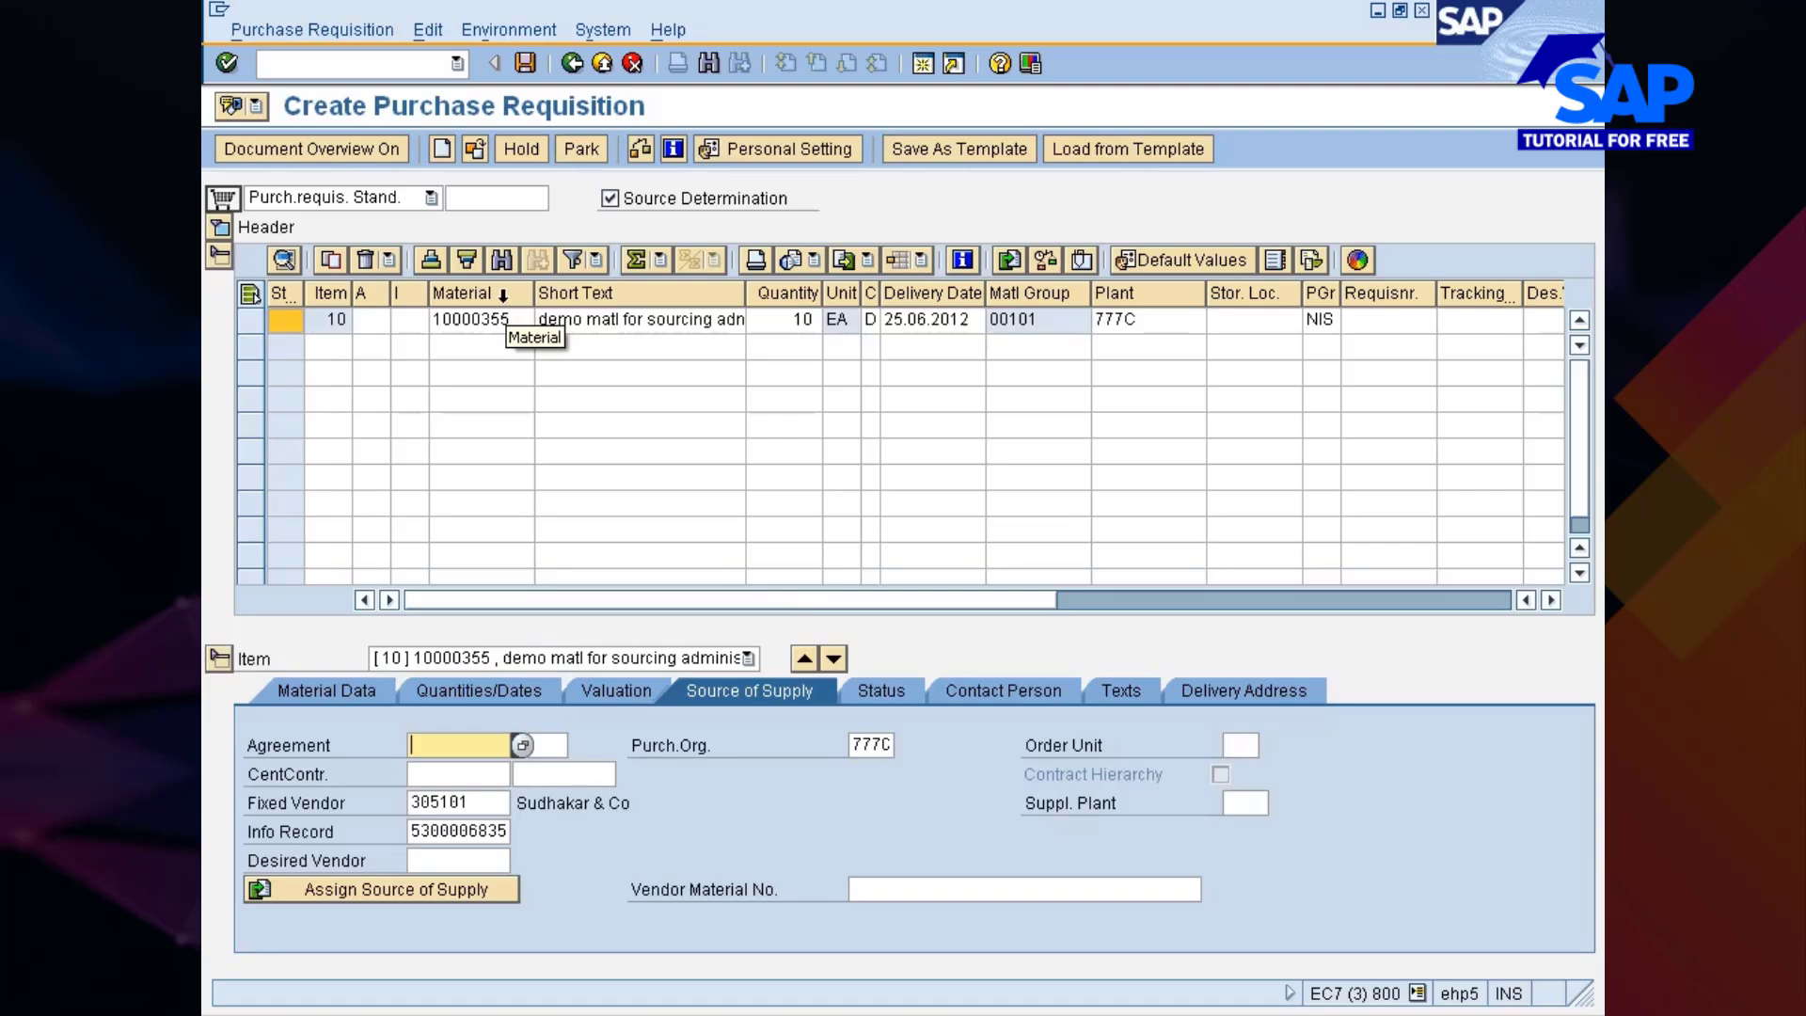
Check the fixed vendor under the item's source of supply and save the purchase requisition
{"action": "left_click", "coordinate": [462, 802]}
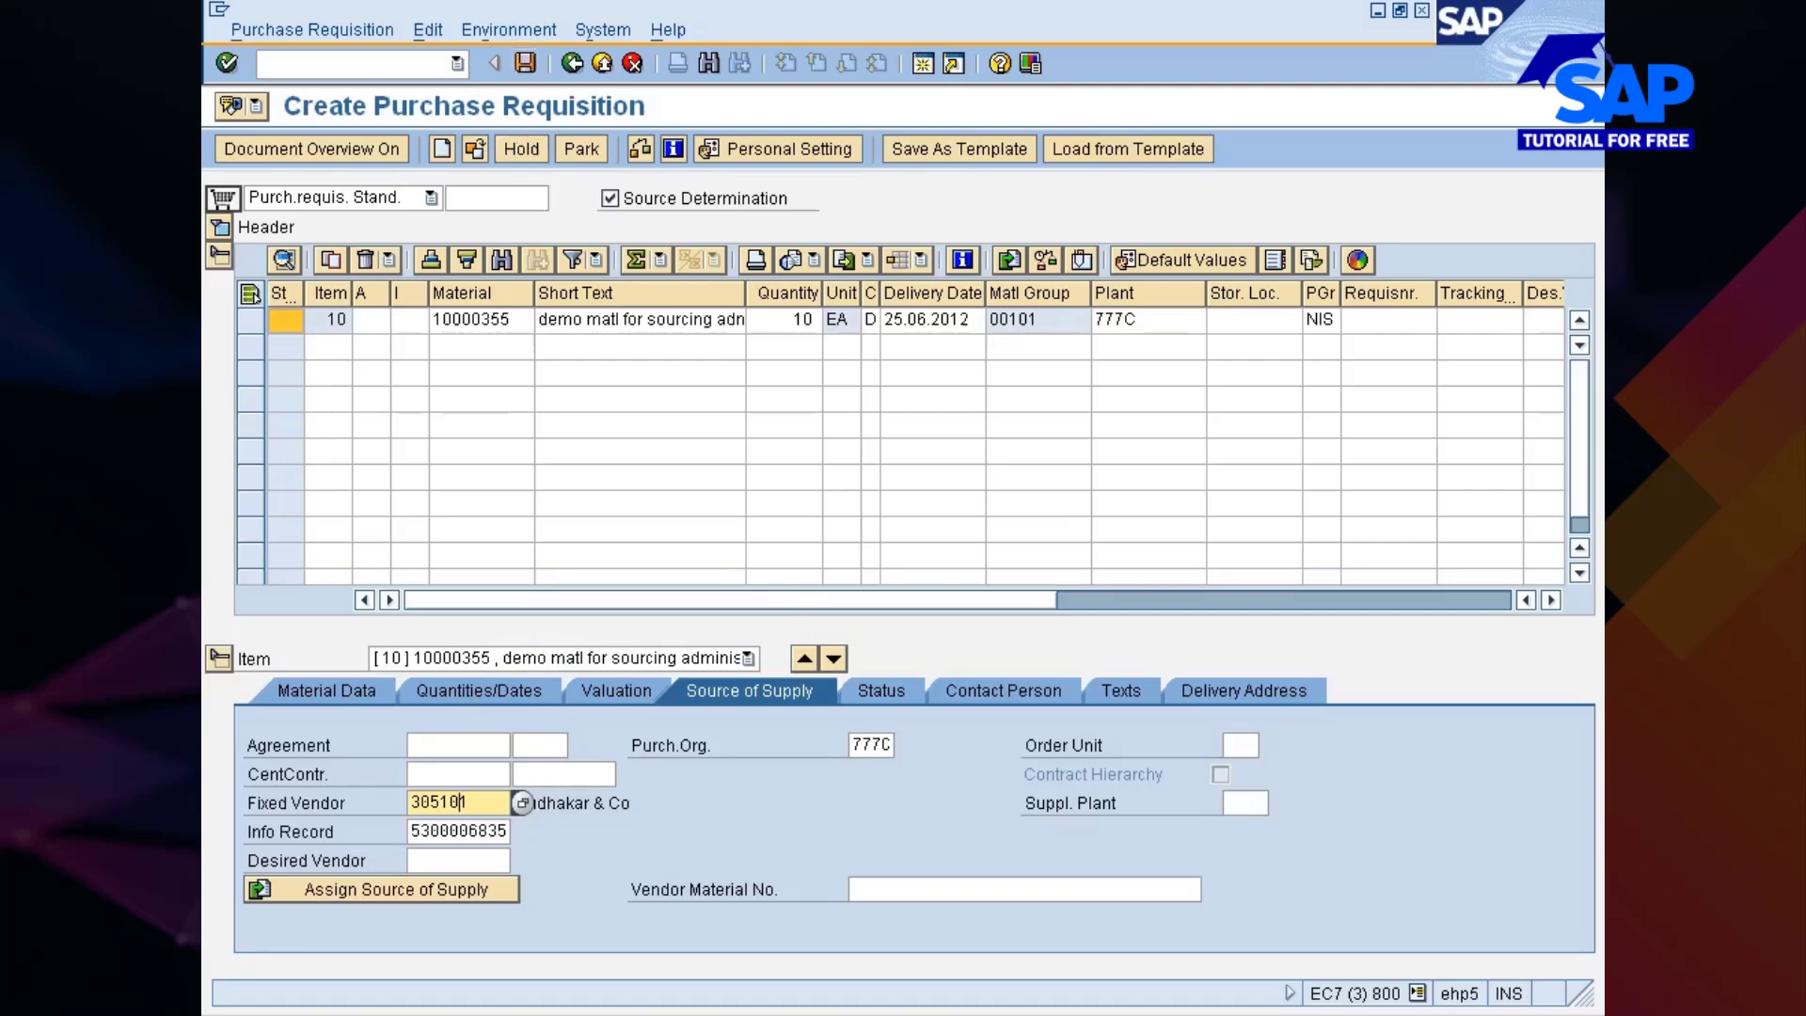
{"action": "left_click", "coordinate": [524, 63]}
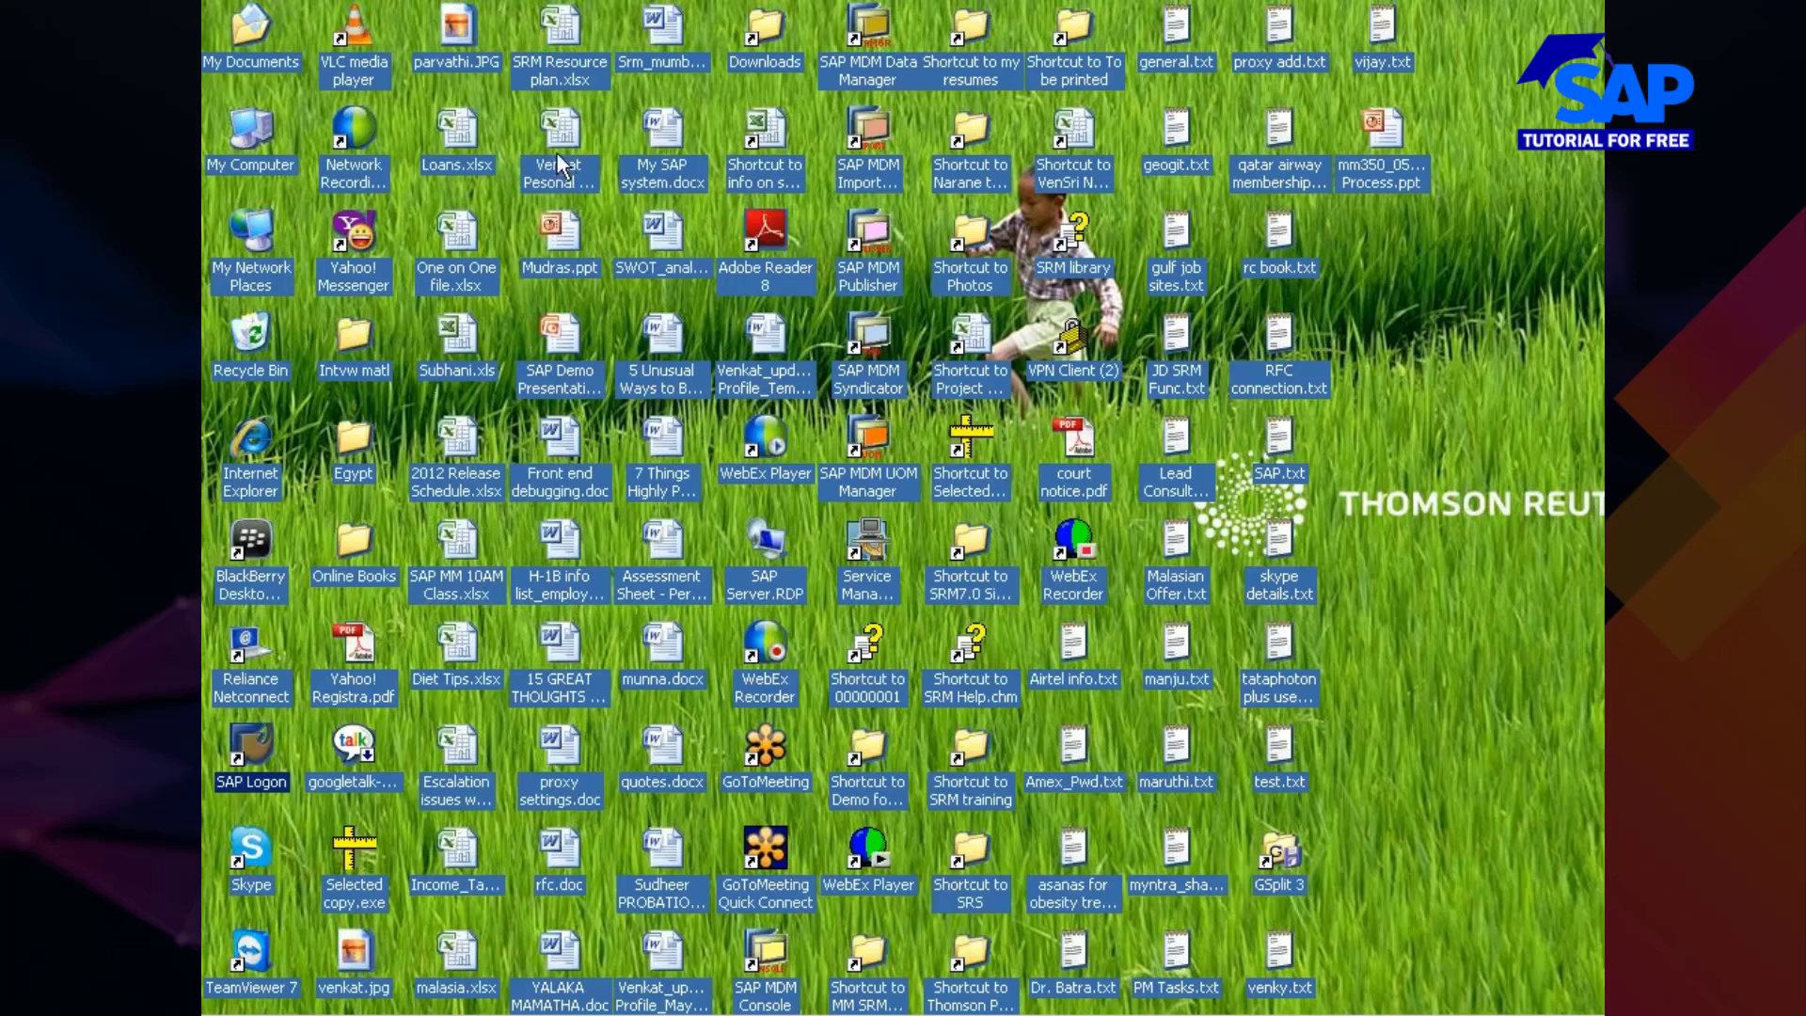
{"action": "left_click", "coordinate": [468, 512]}
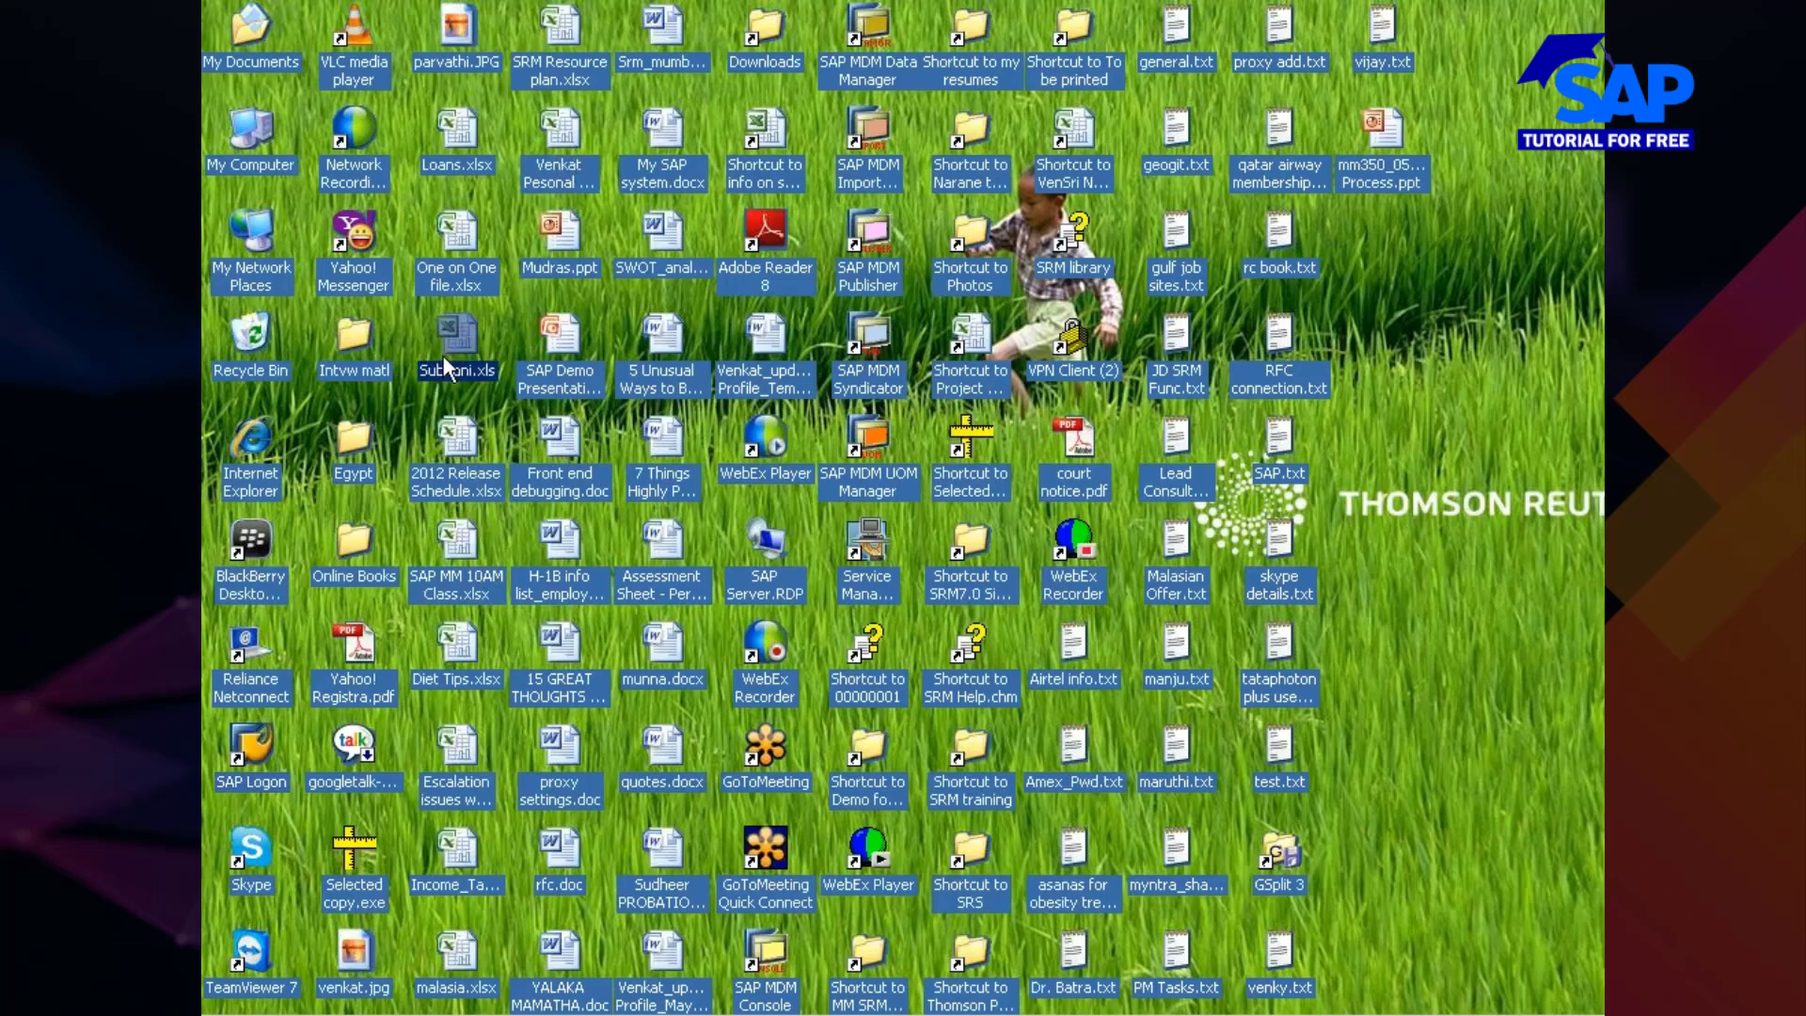
Open the workbook SAP MM 10AM Class.xlsx from the desktop, maximize it, and enter the heading "Quota Arrangement" in cell B287
{"action": "double_click", "coordinate": [476, 550]}
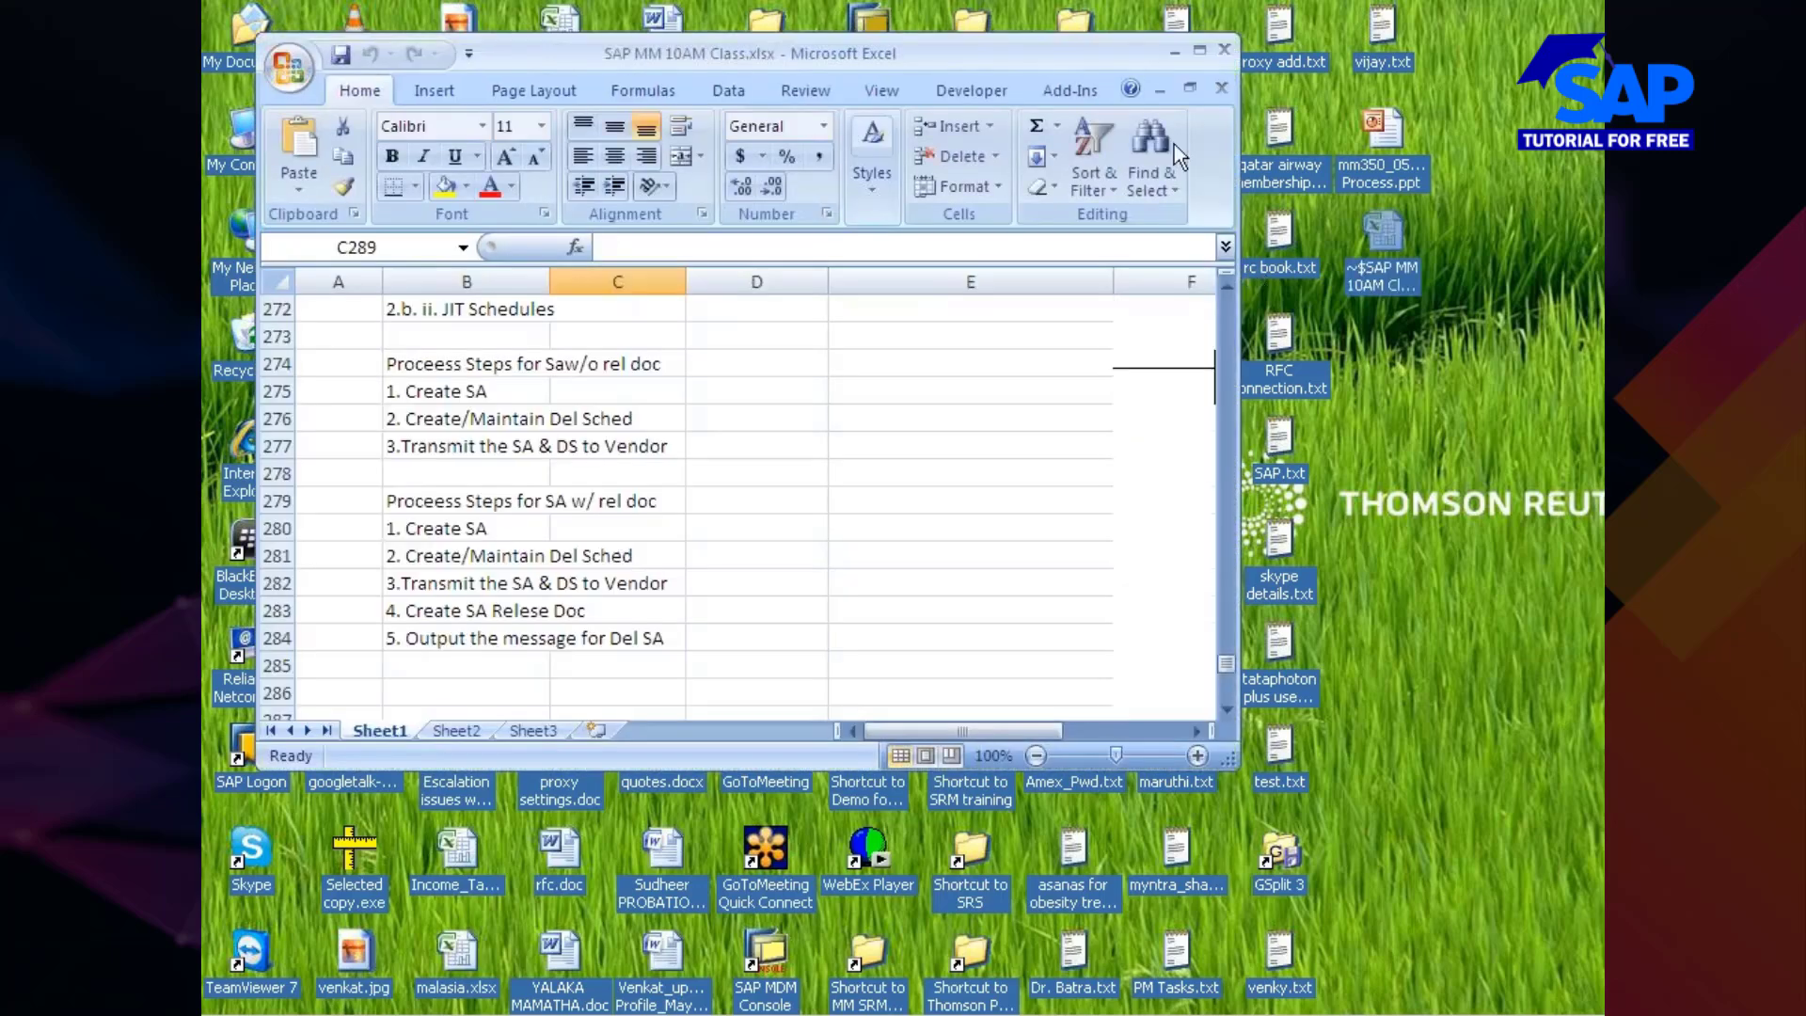
{"action": "left_click", "coordinate": [1200, 52]}
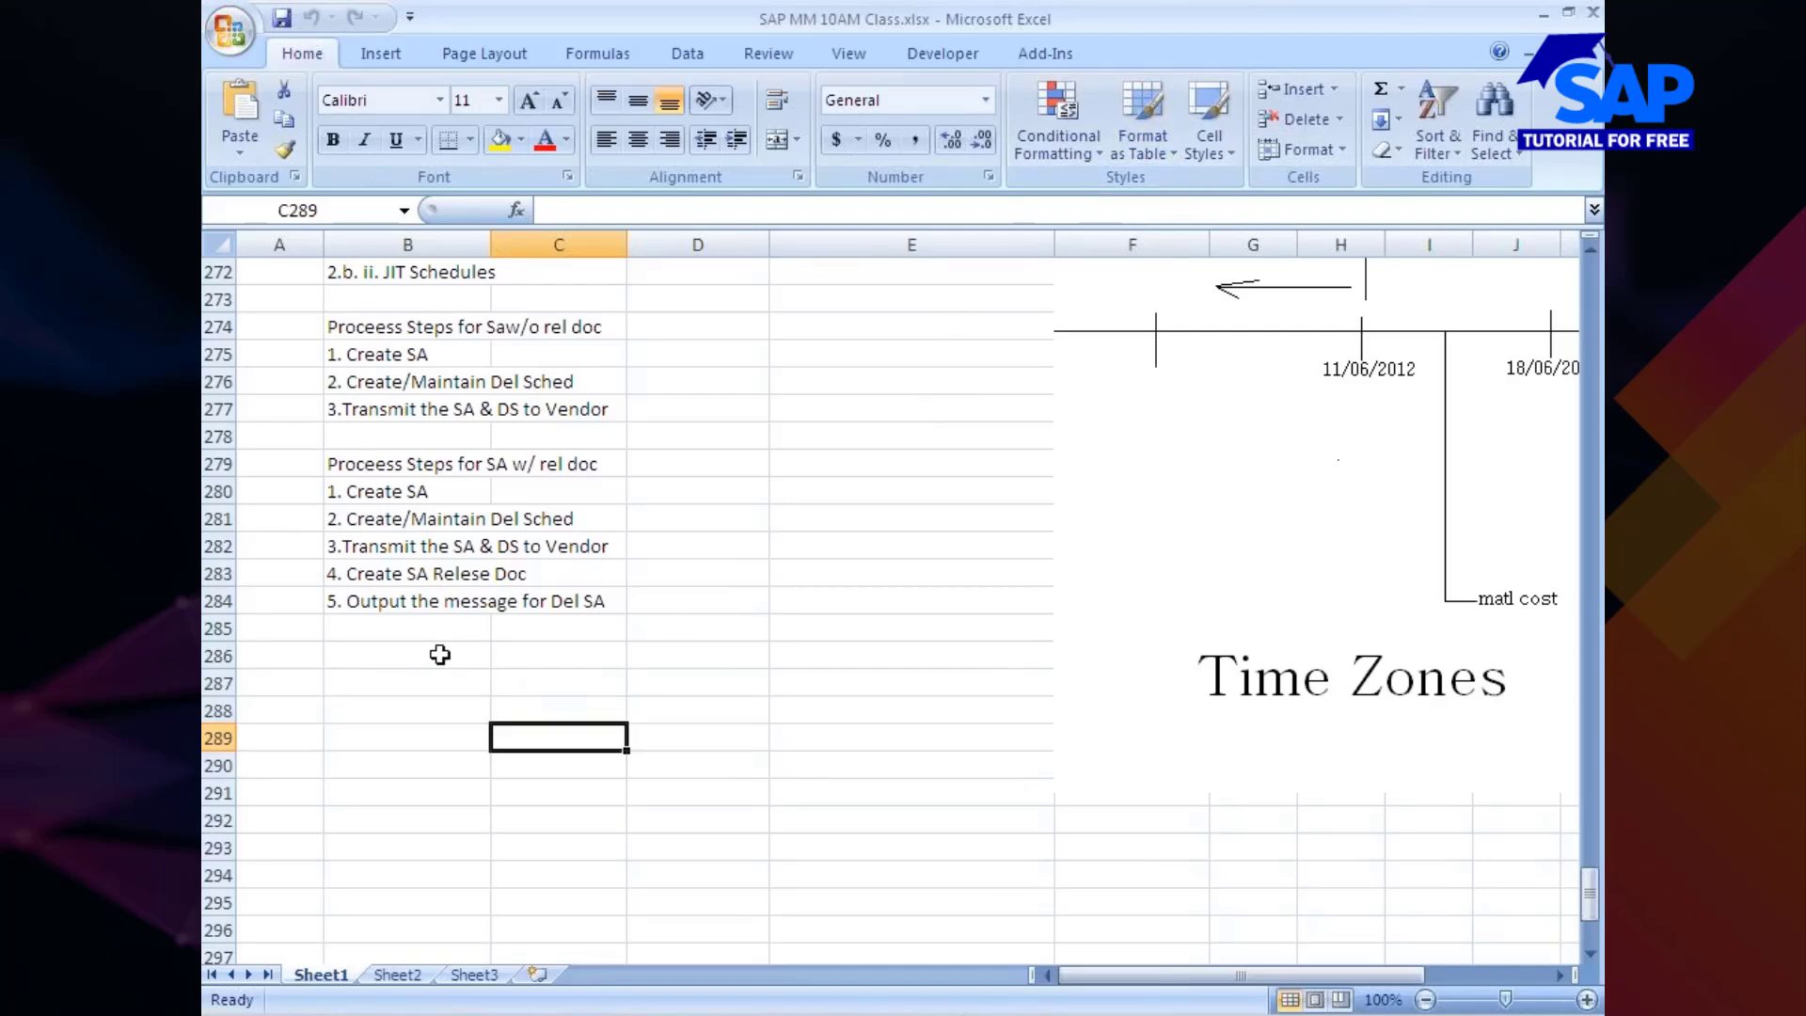
{"action": "left_click", "coordinate": [389, 672]}
{"action": "type", "text": "Quoata"}
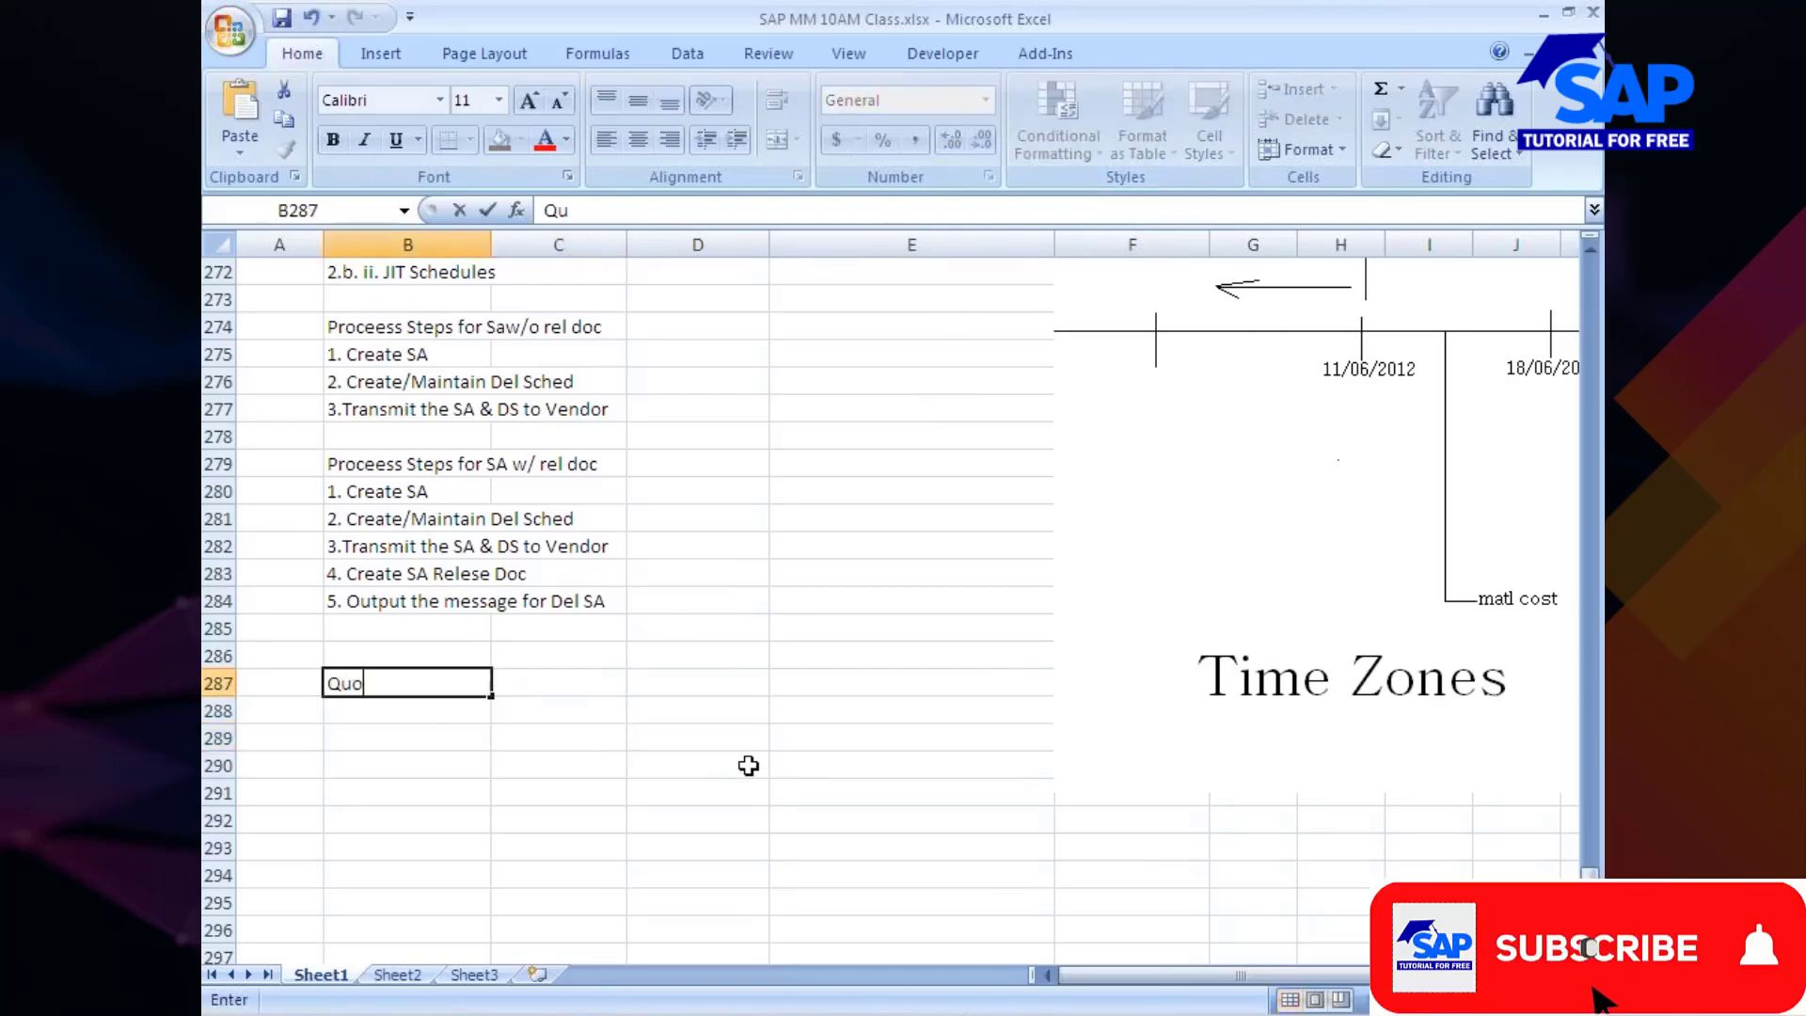
{"action": "key", "text": "BackSpace"}
{"action": "key", "text": "BackSpace"}
{"action": "key", "text": "BackSpace"}
{"action": "key", "text": "BackSpace"}
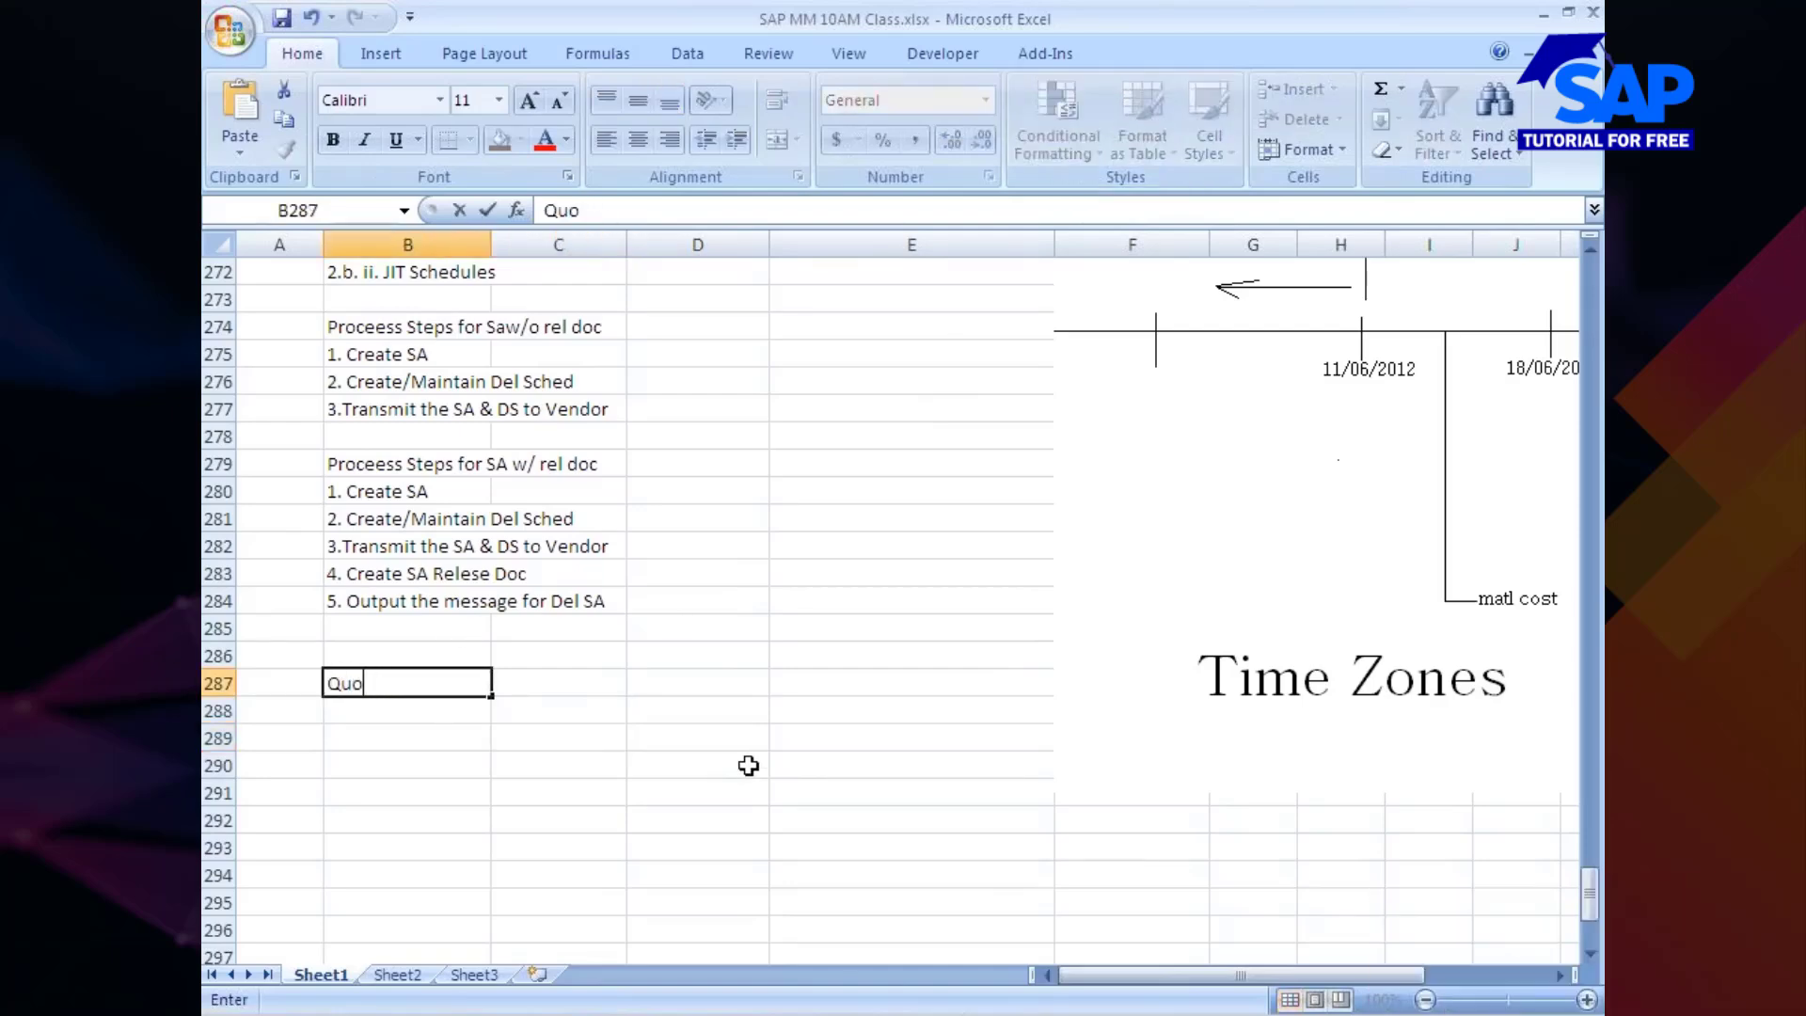
{"action": "type", "text": "ta Arrangemnent"}
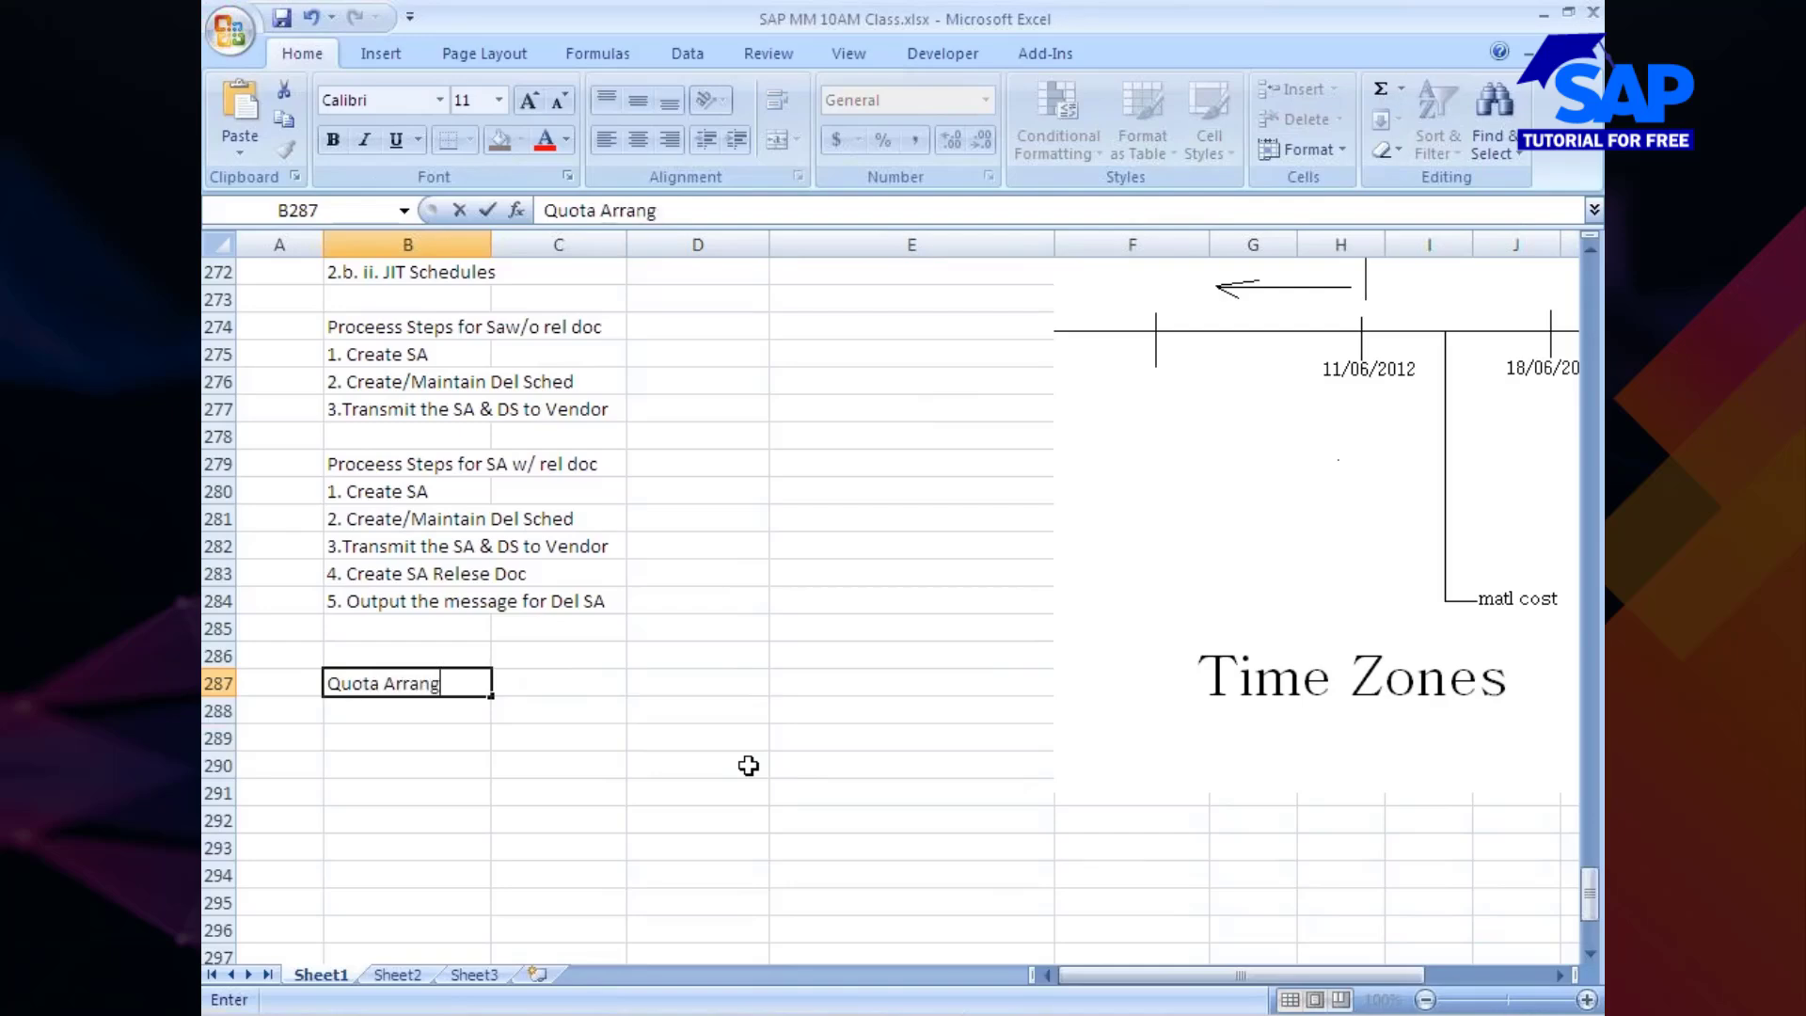
{"action": "key", "text": "BackSpace"}
{"action": "key", "text": "BackSpace"}
{"action": "key", "text": "BackSpace"}
{"action": "key", "text": "BackSpace"}
{"action": "type", "text": "ent"}
Enter QAQ in cell B288 and QBQ in cell B289 under the Quota Arrangement heading
{"action": "left_click", "coordinate": [404, 718]}
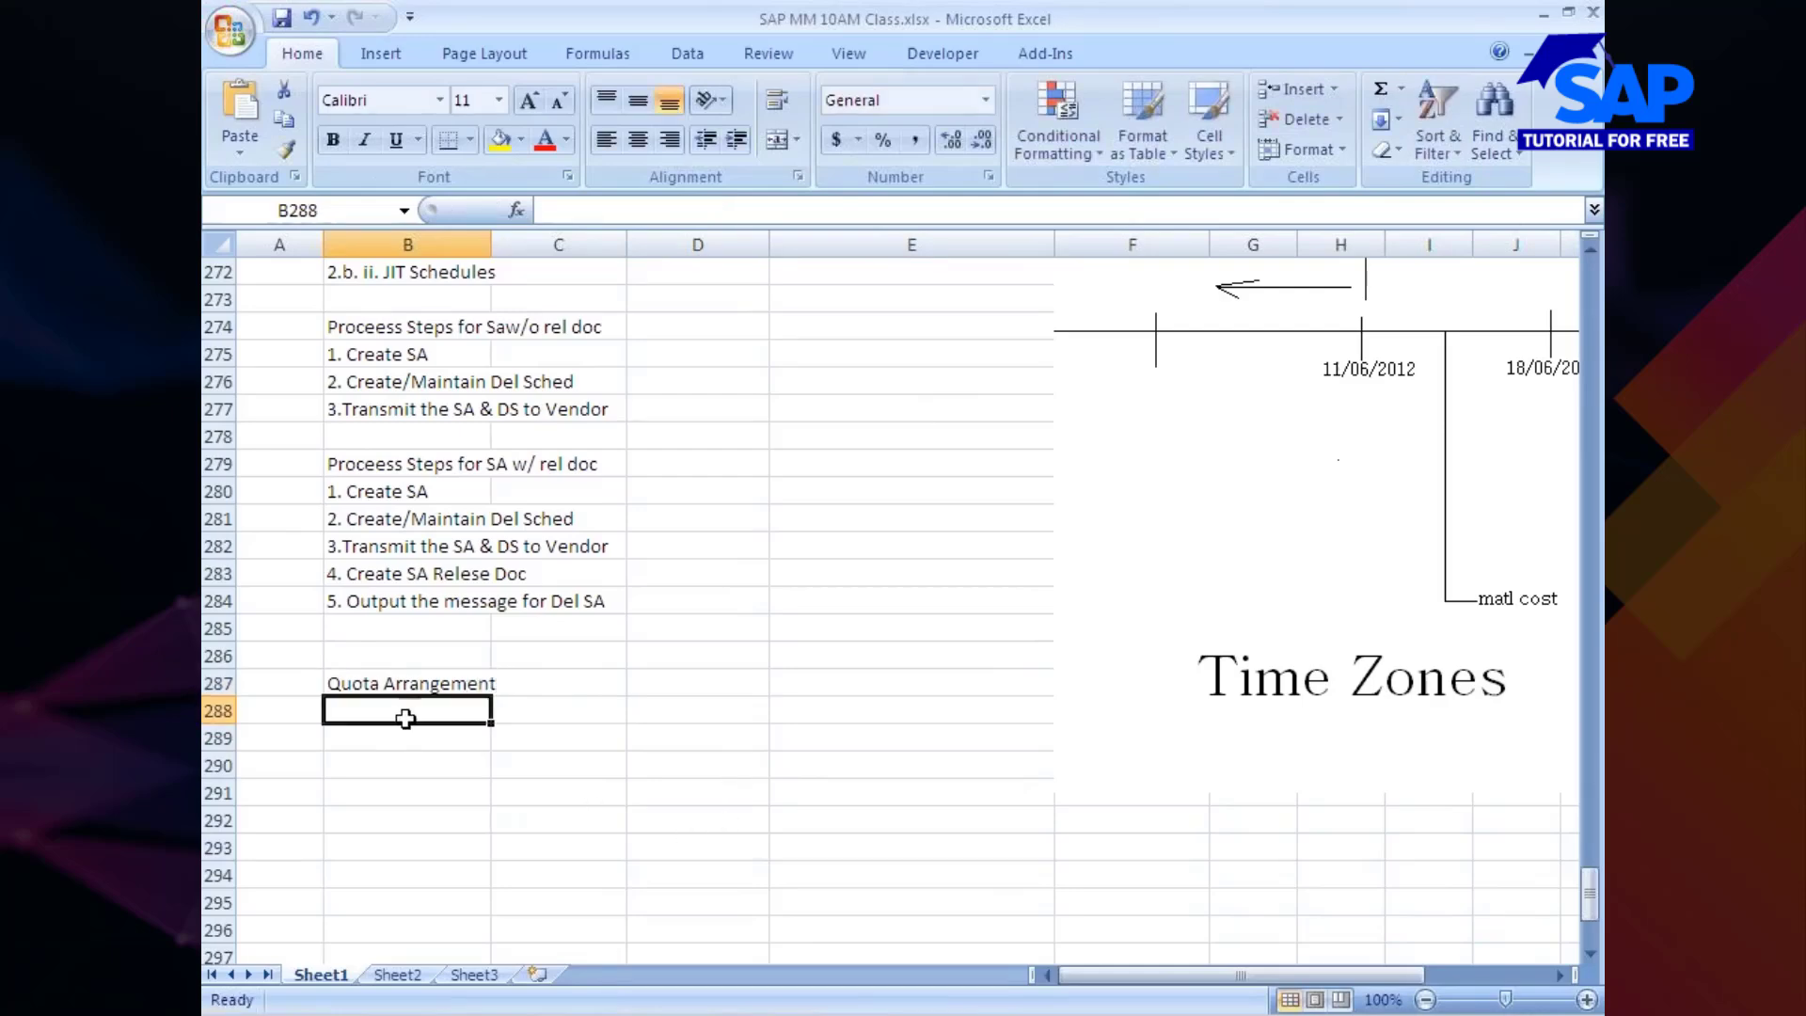
{"action": "type", "text": "QAQ"}
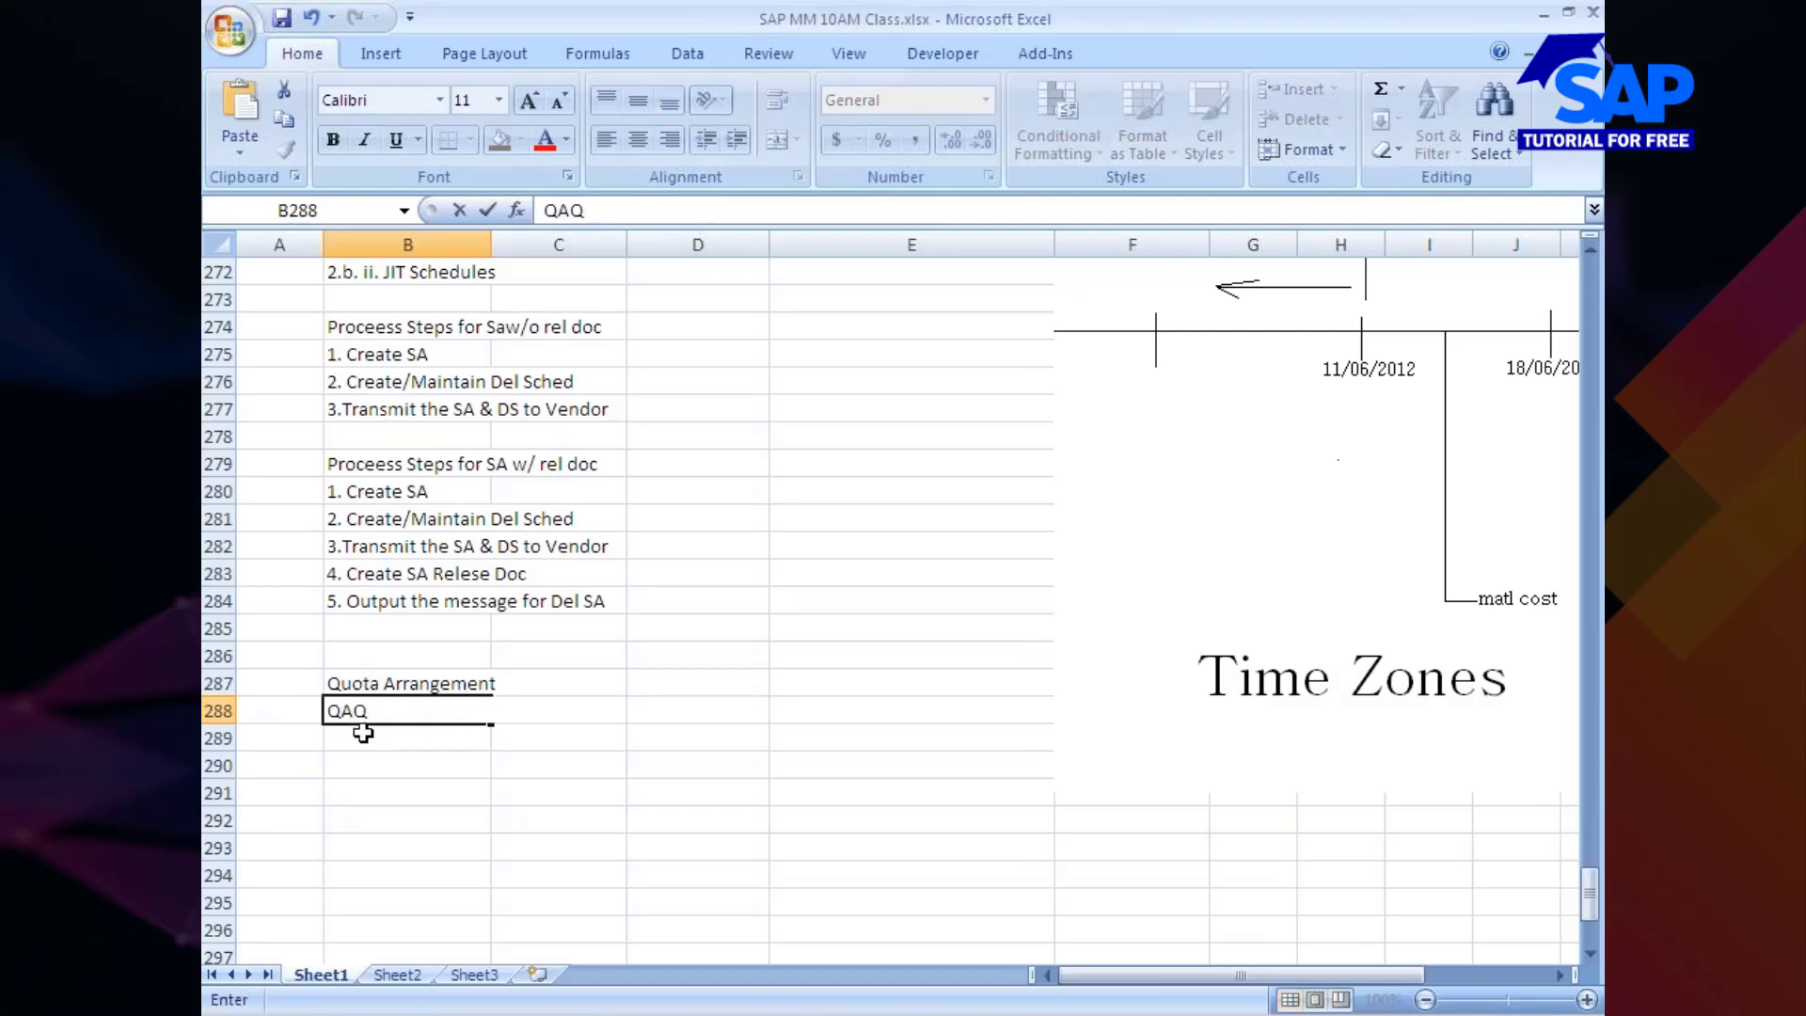
{"action": "key", "text": "Return"}
{"action": "type", "text": "QB"}
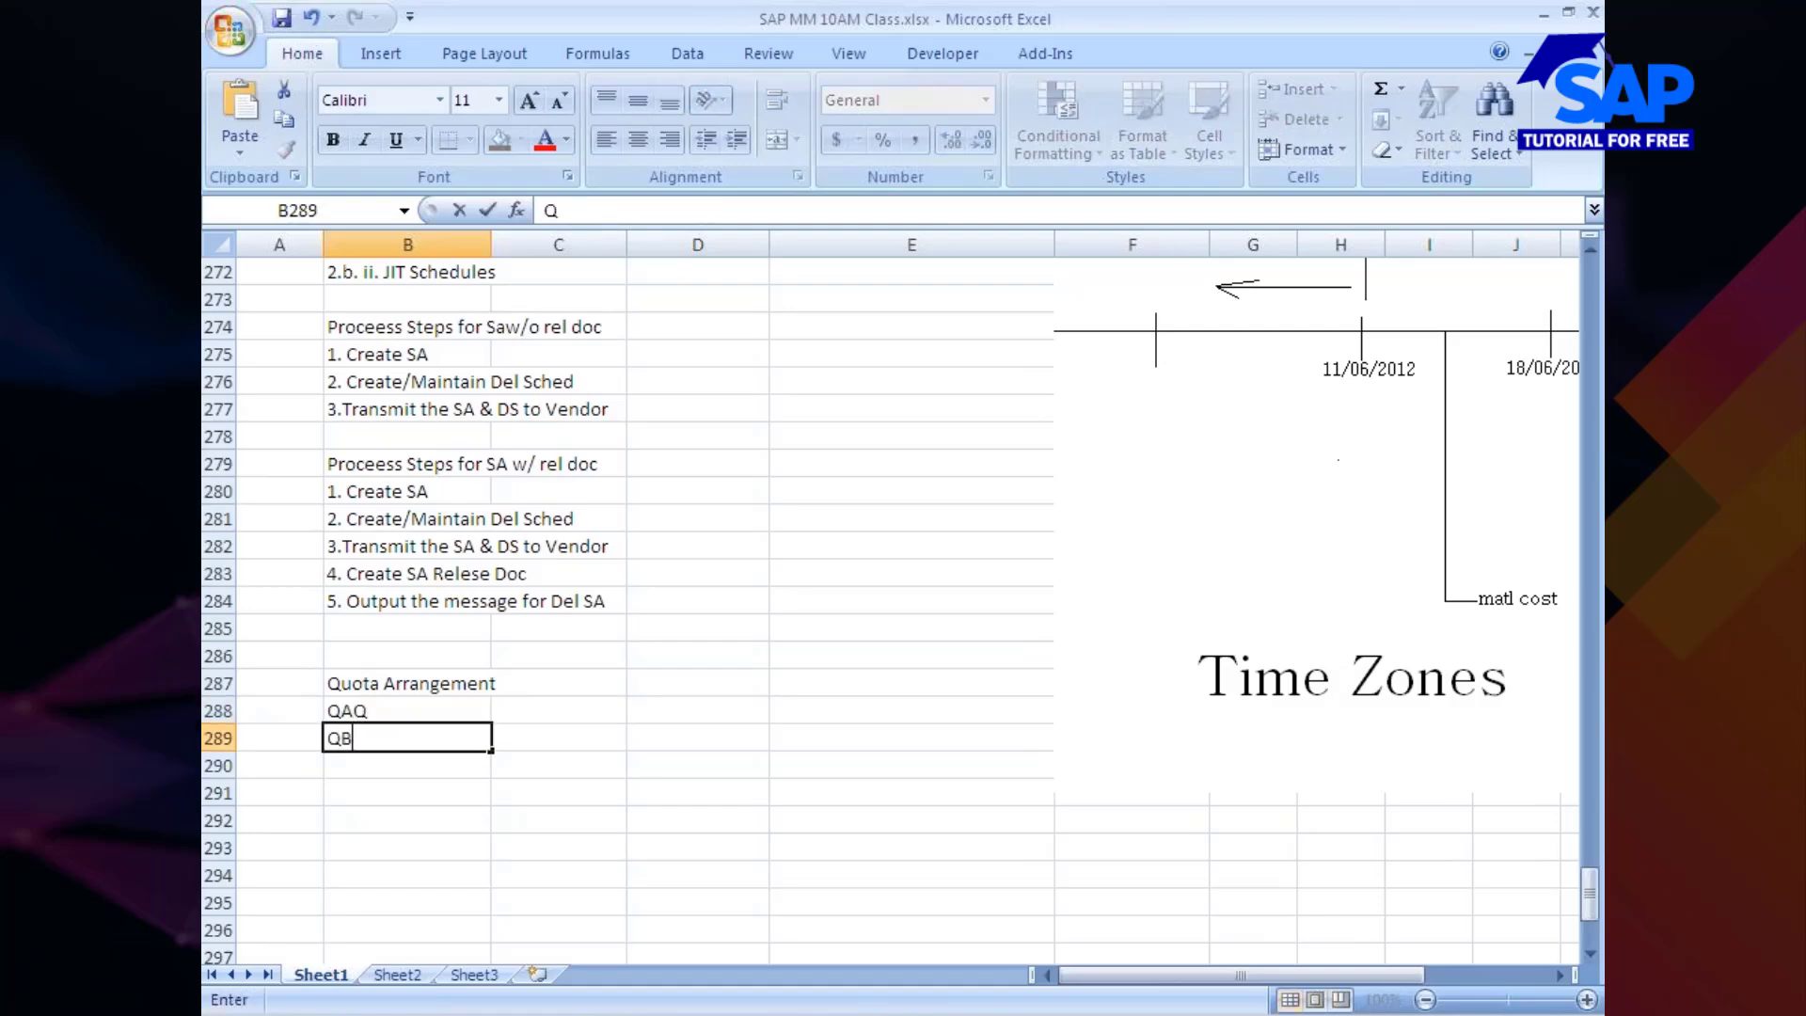
{"action": "type", "text": "Q"}
{"action": "left_click", "coordinate": [349, 764]}
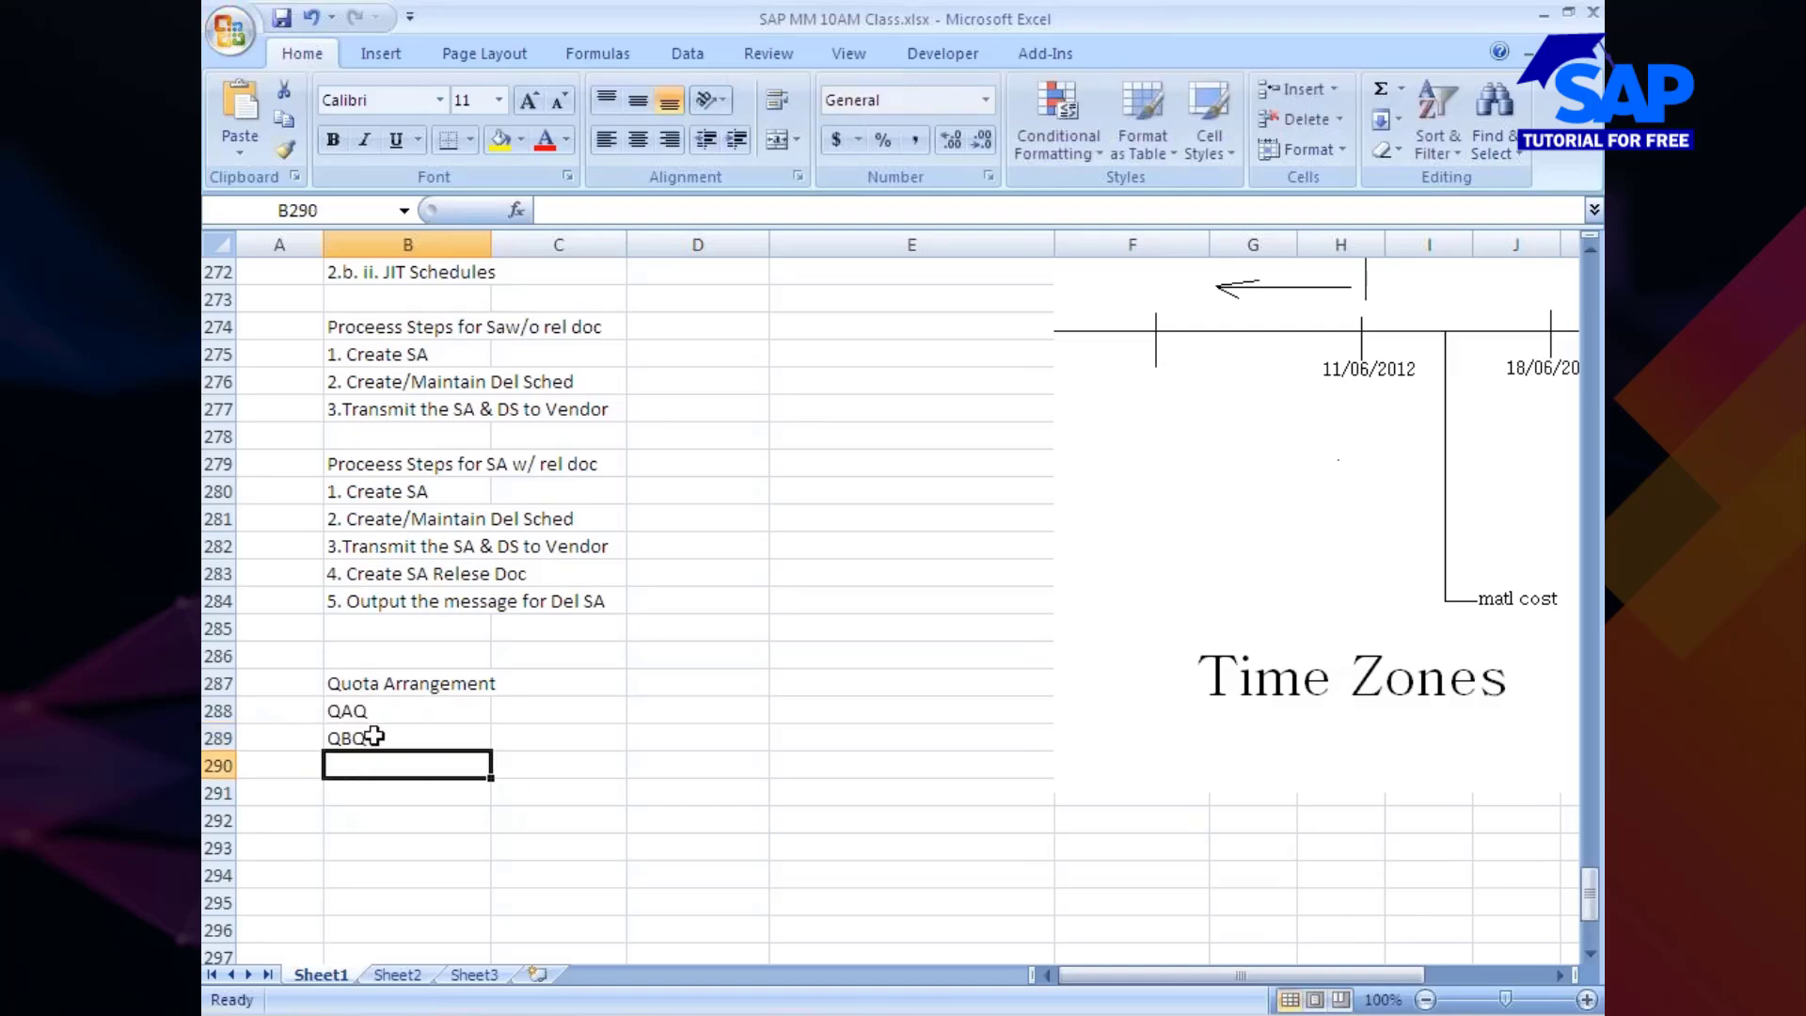
Extend the QAQ entry in B288 to "QAQ(Quota Allocation Qty)" and open the QBQ entry in B289 for editing
{"action": "left_click", "coordinate": [360, 712]}
{"action": "key", "text": "F2"}
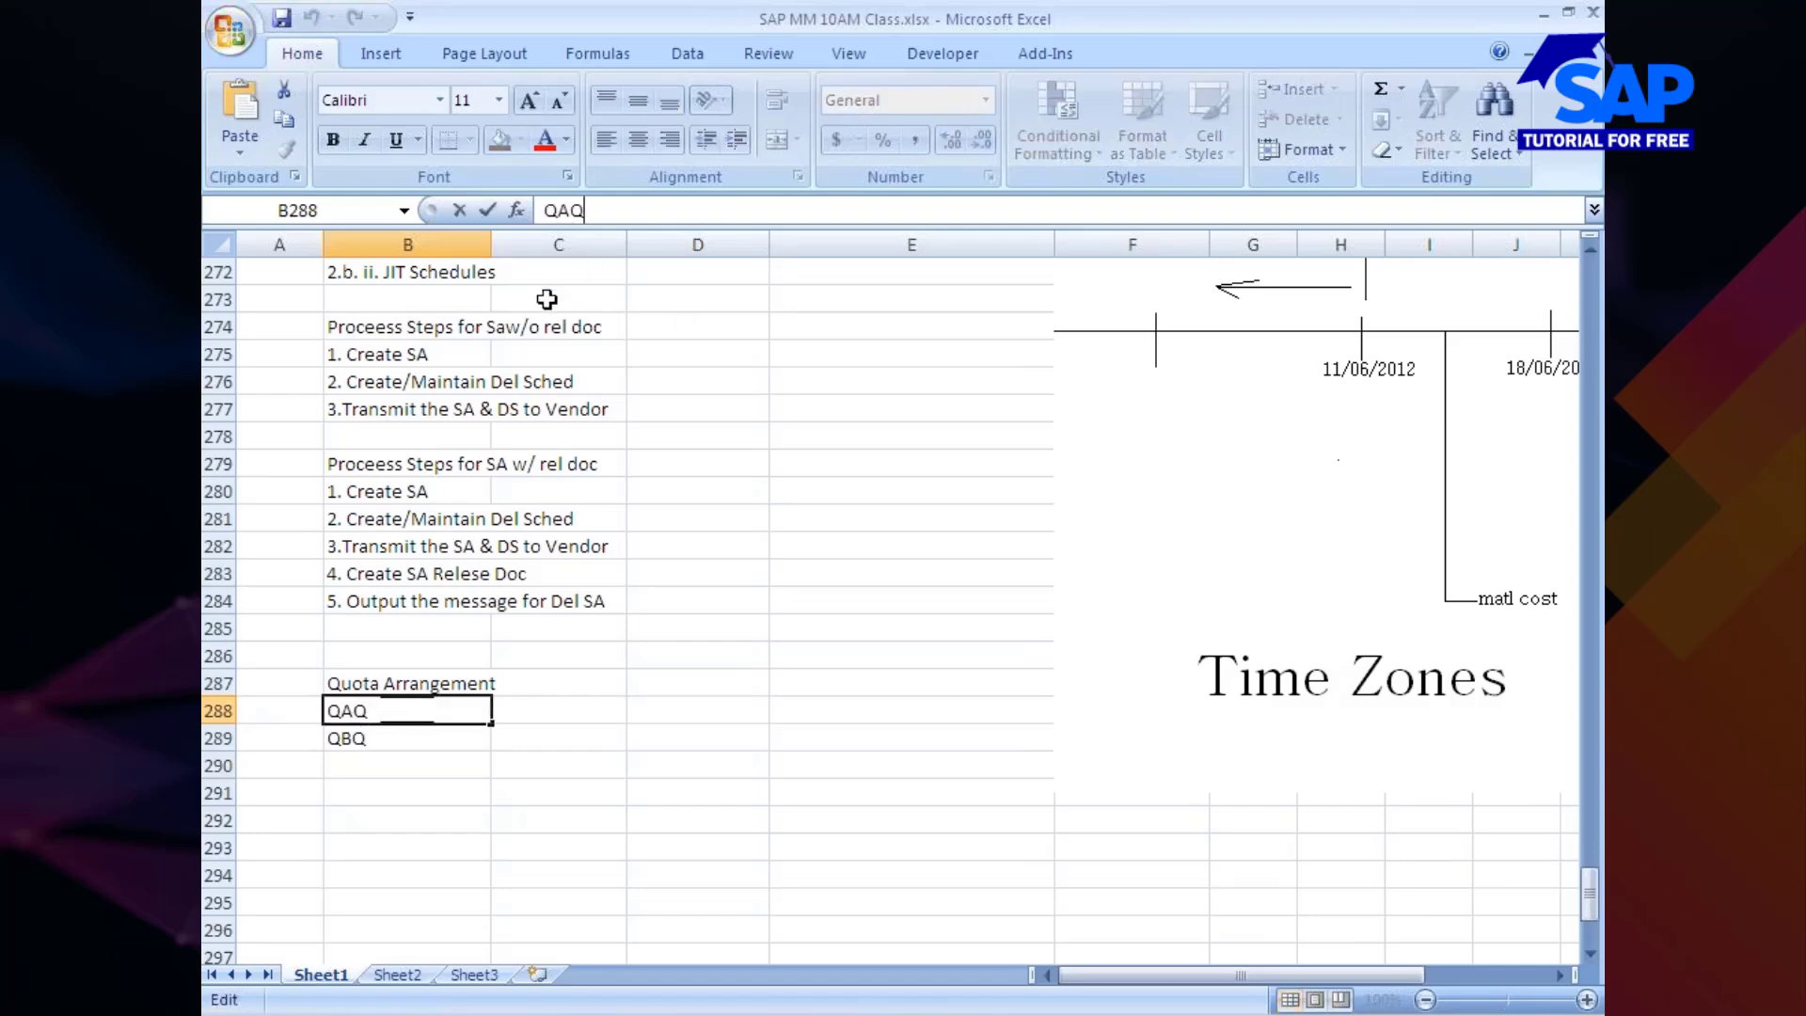
{"action": "type", "text": "(Quo"}
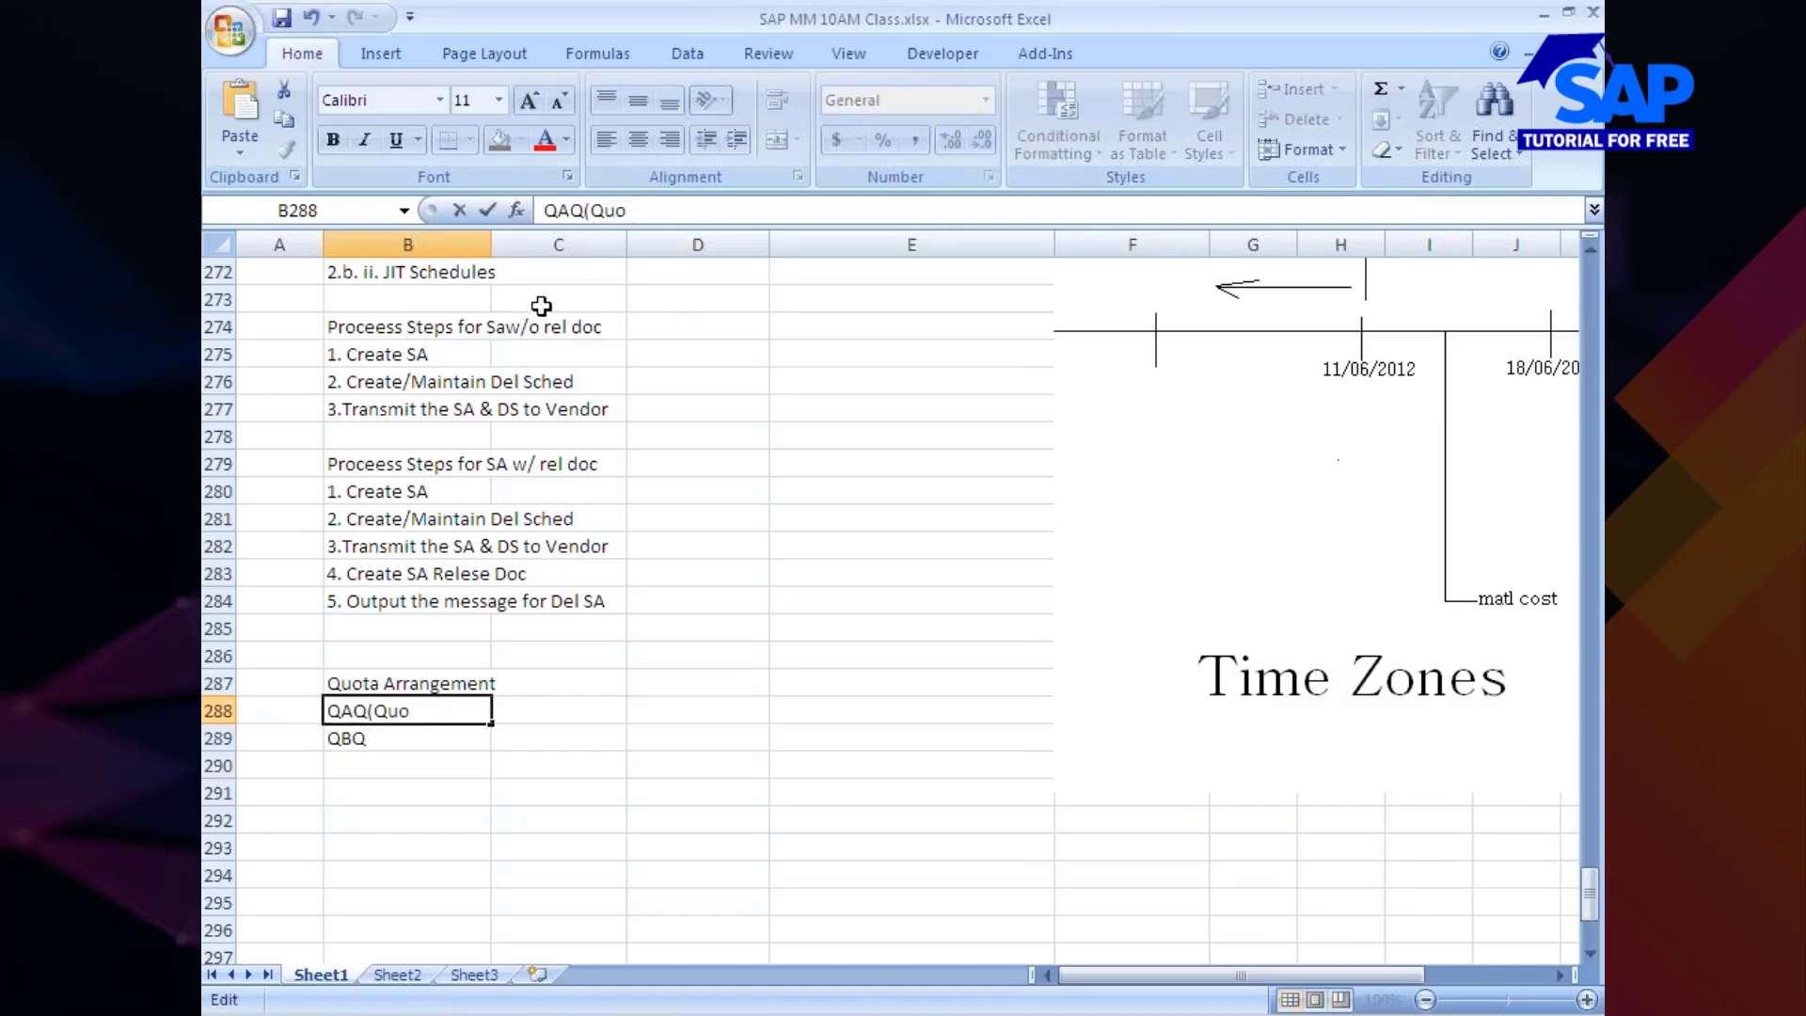
{"action": "type", "text": "ta Allocation Qty)"}
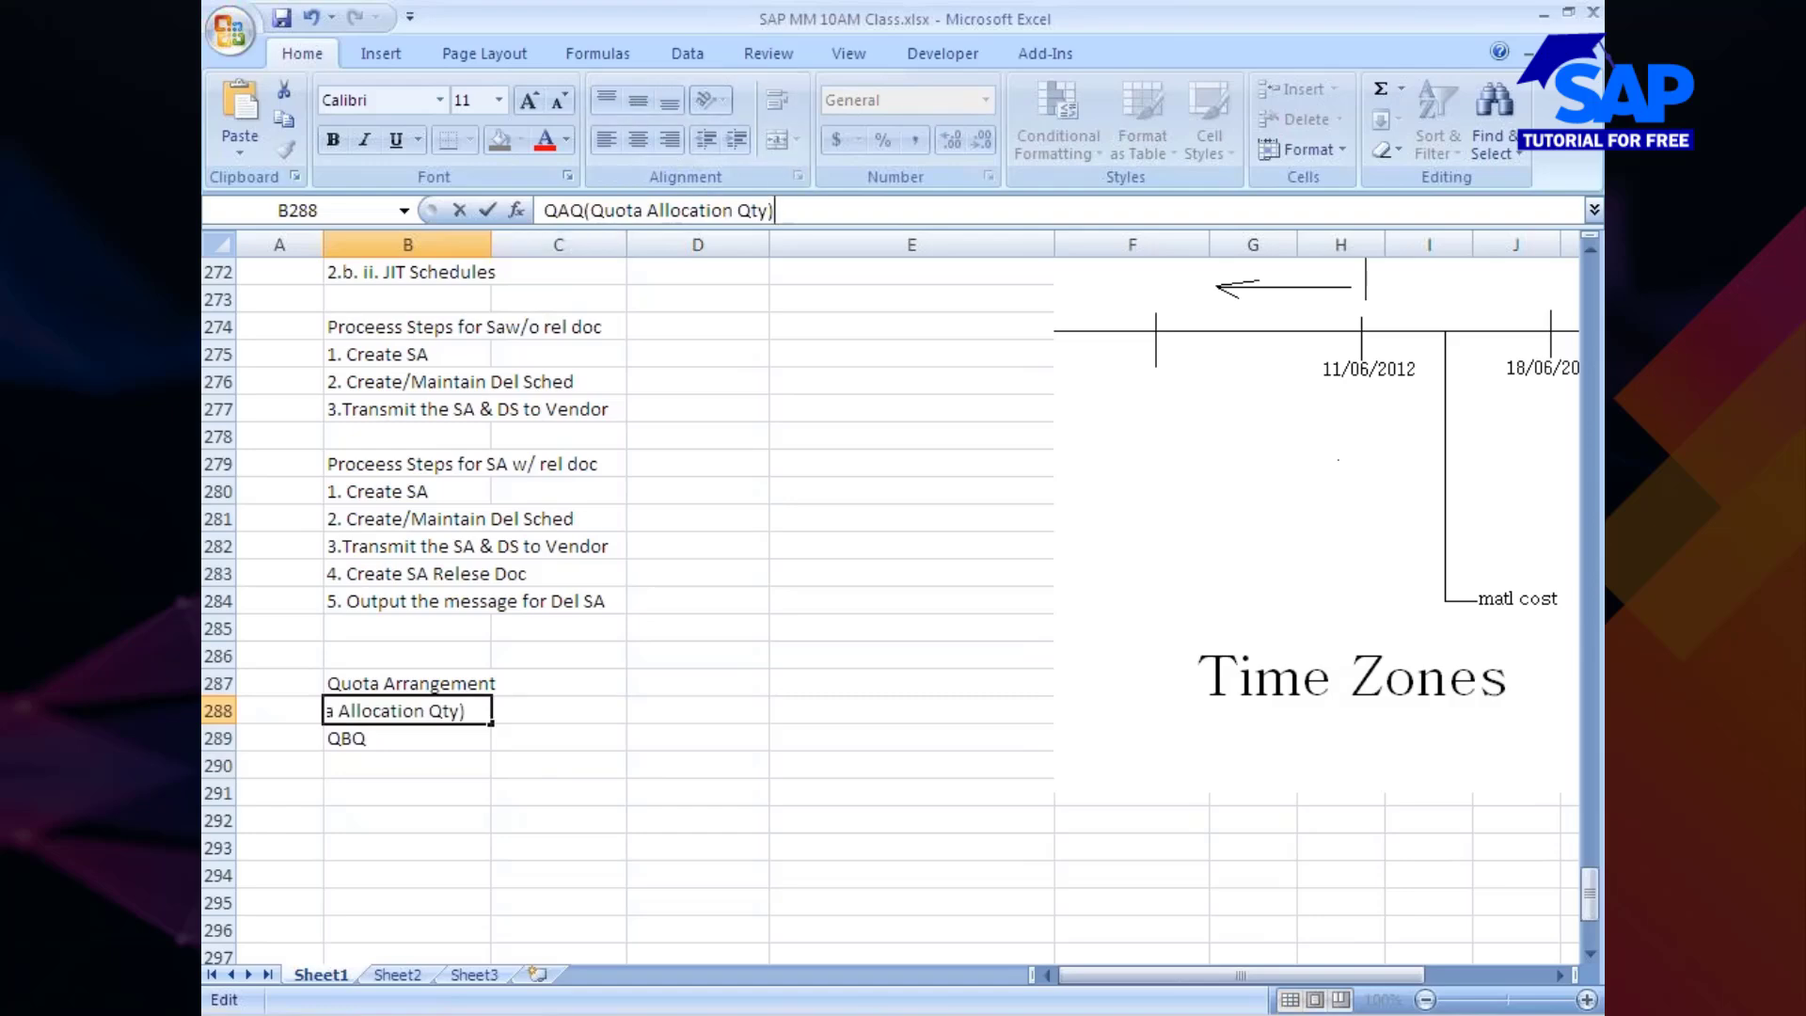
{"action": "left_click_drag", "start_coordinate": [590, 210], "coordinate": [768, 210]}
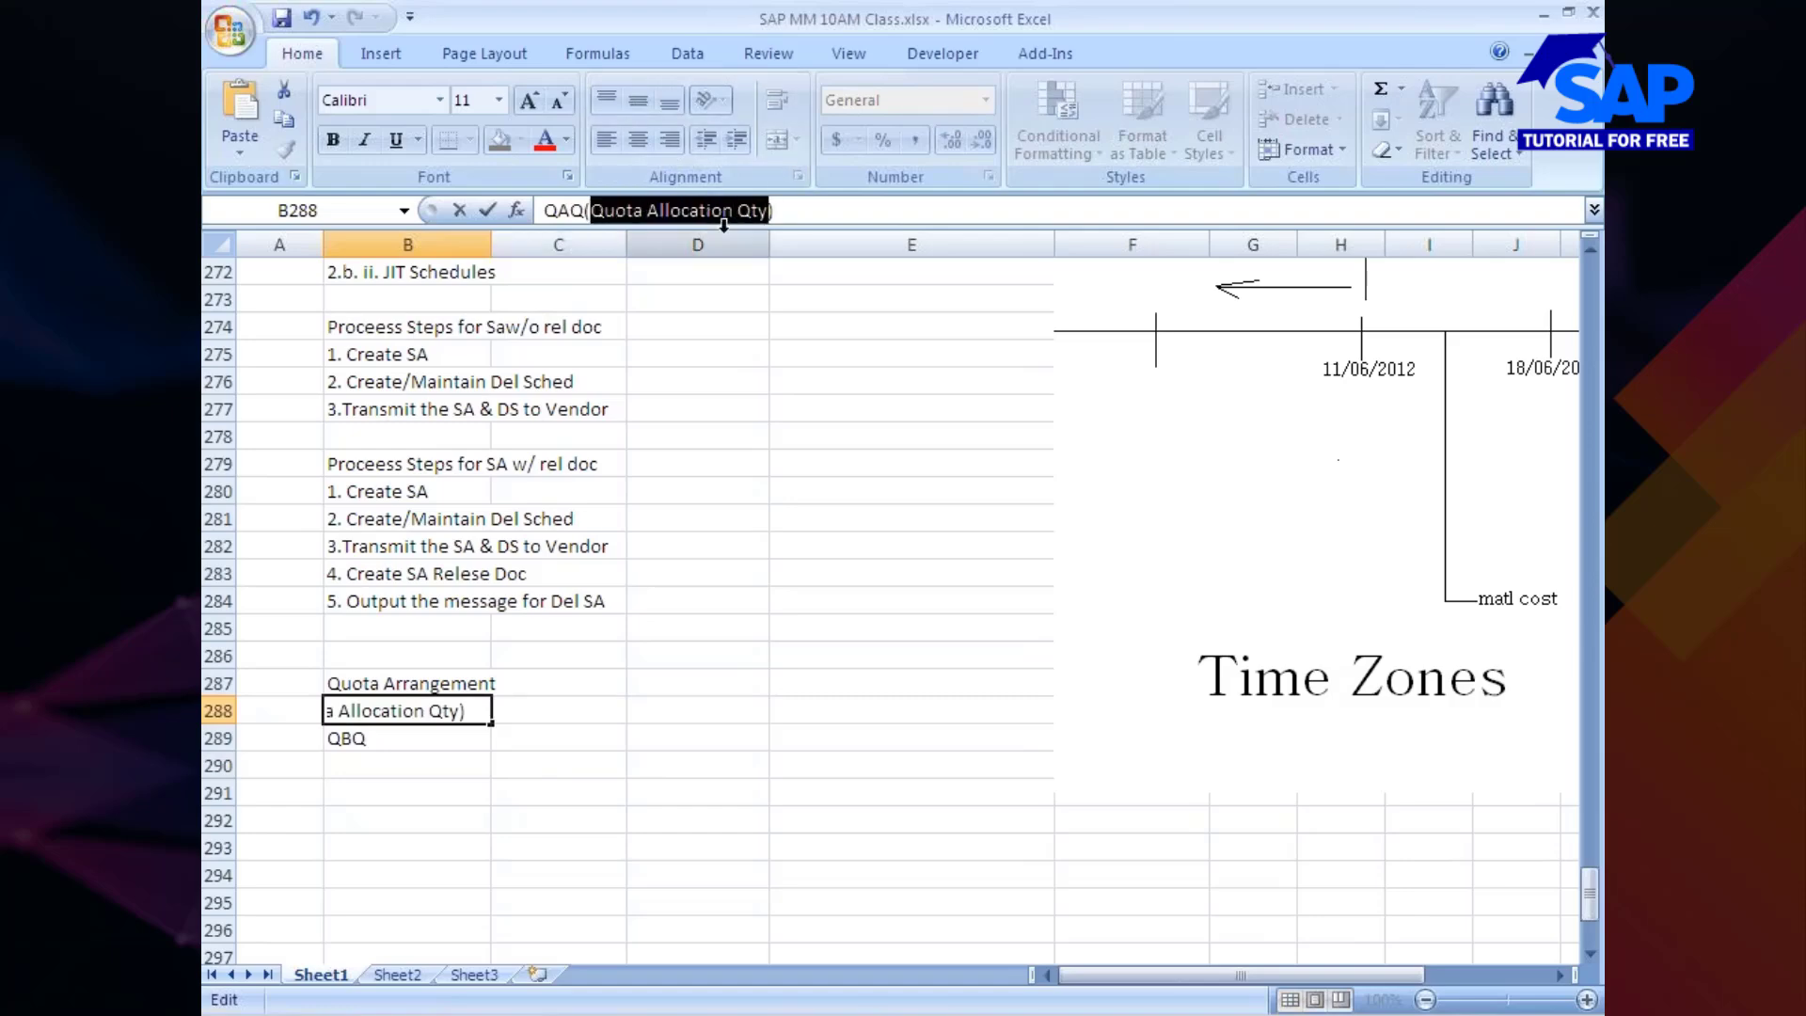
{"action": "double_click", "coordinate": [403, 737]}
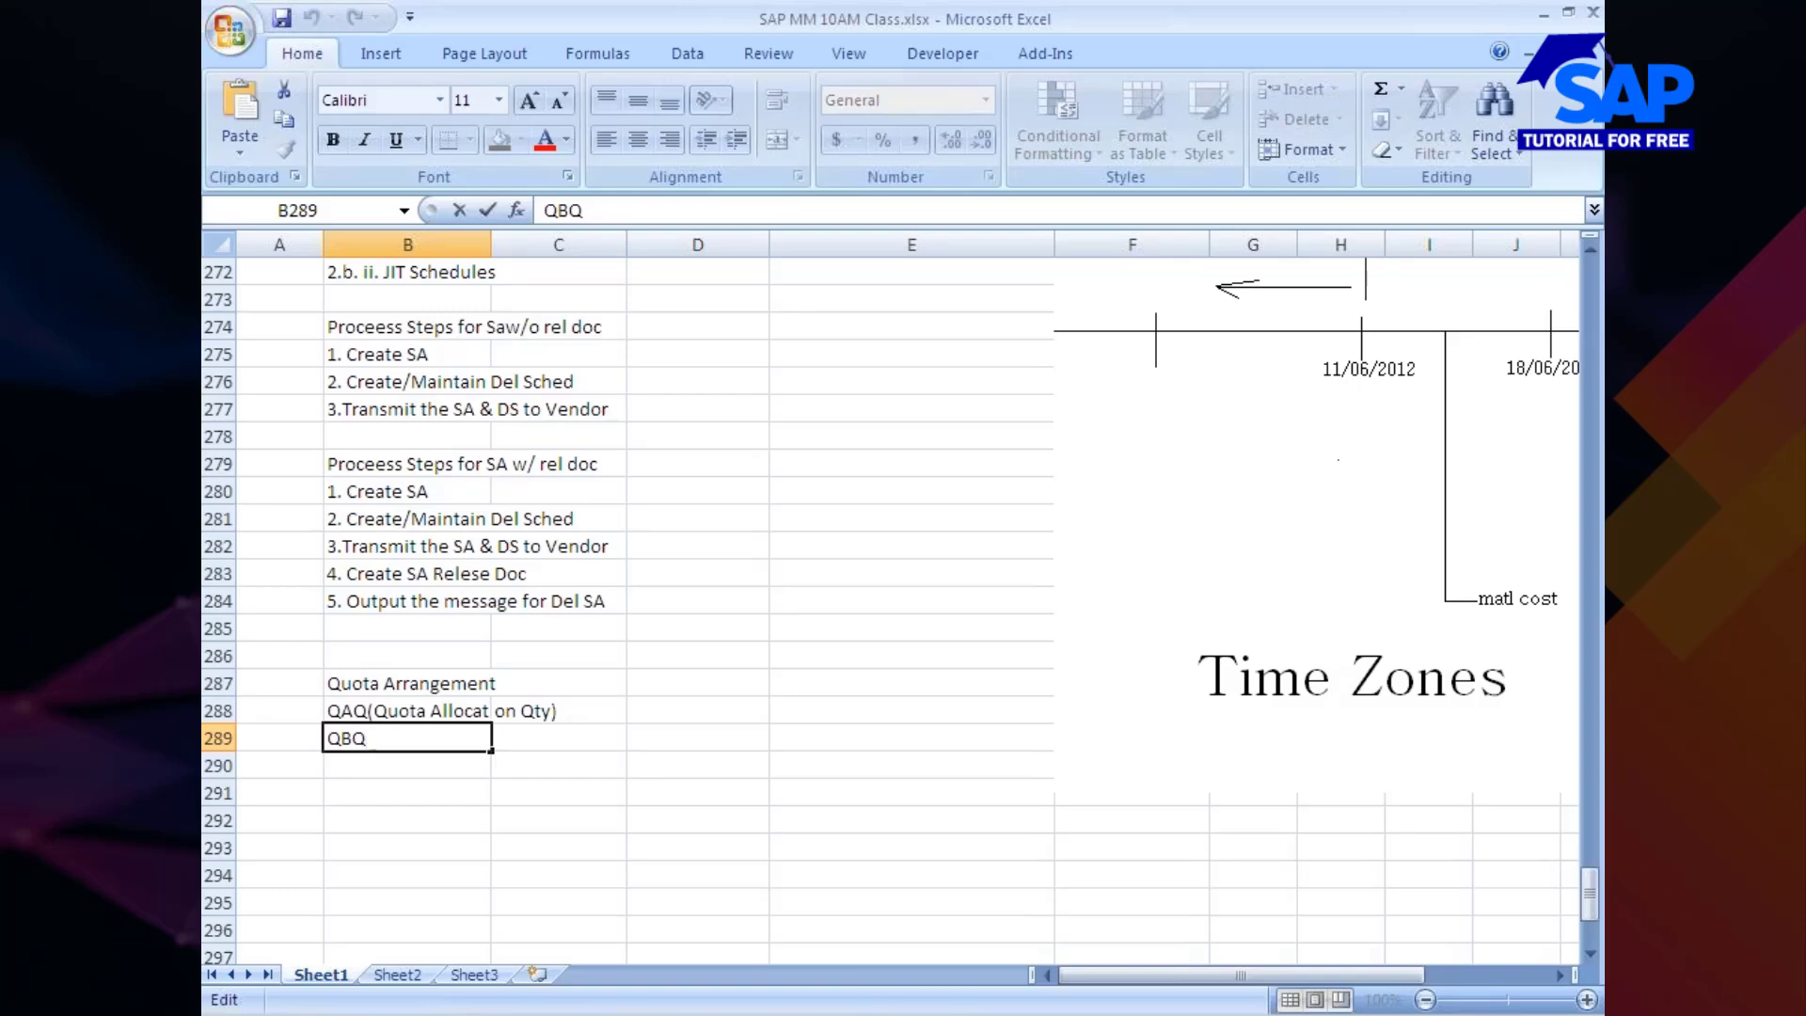
{"action": "type", "text": "10000355"}
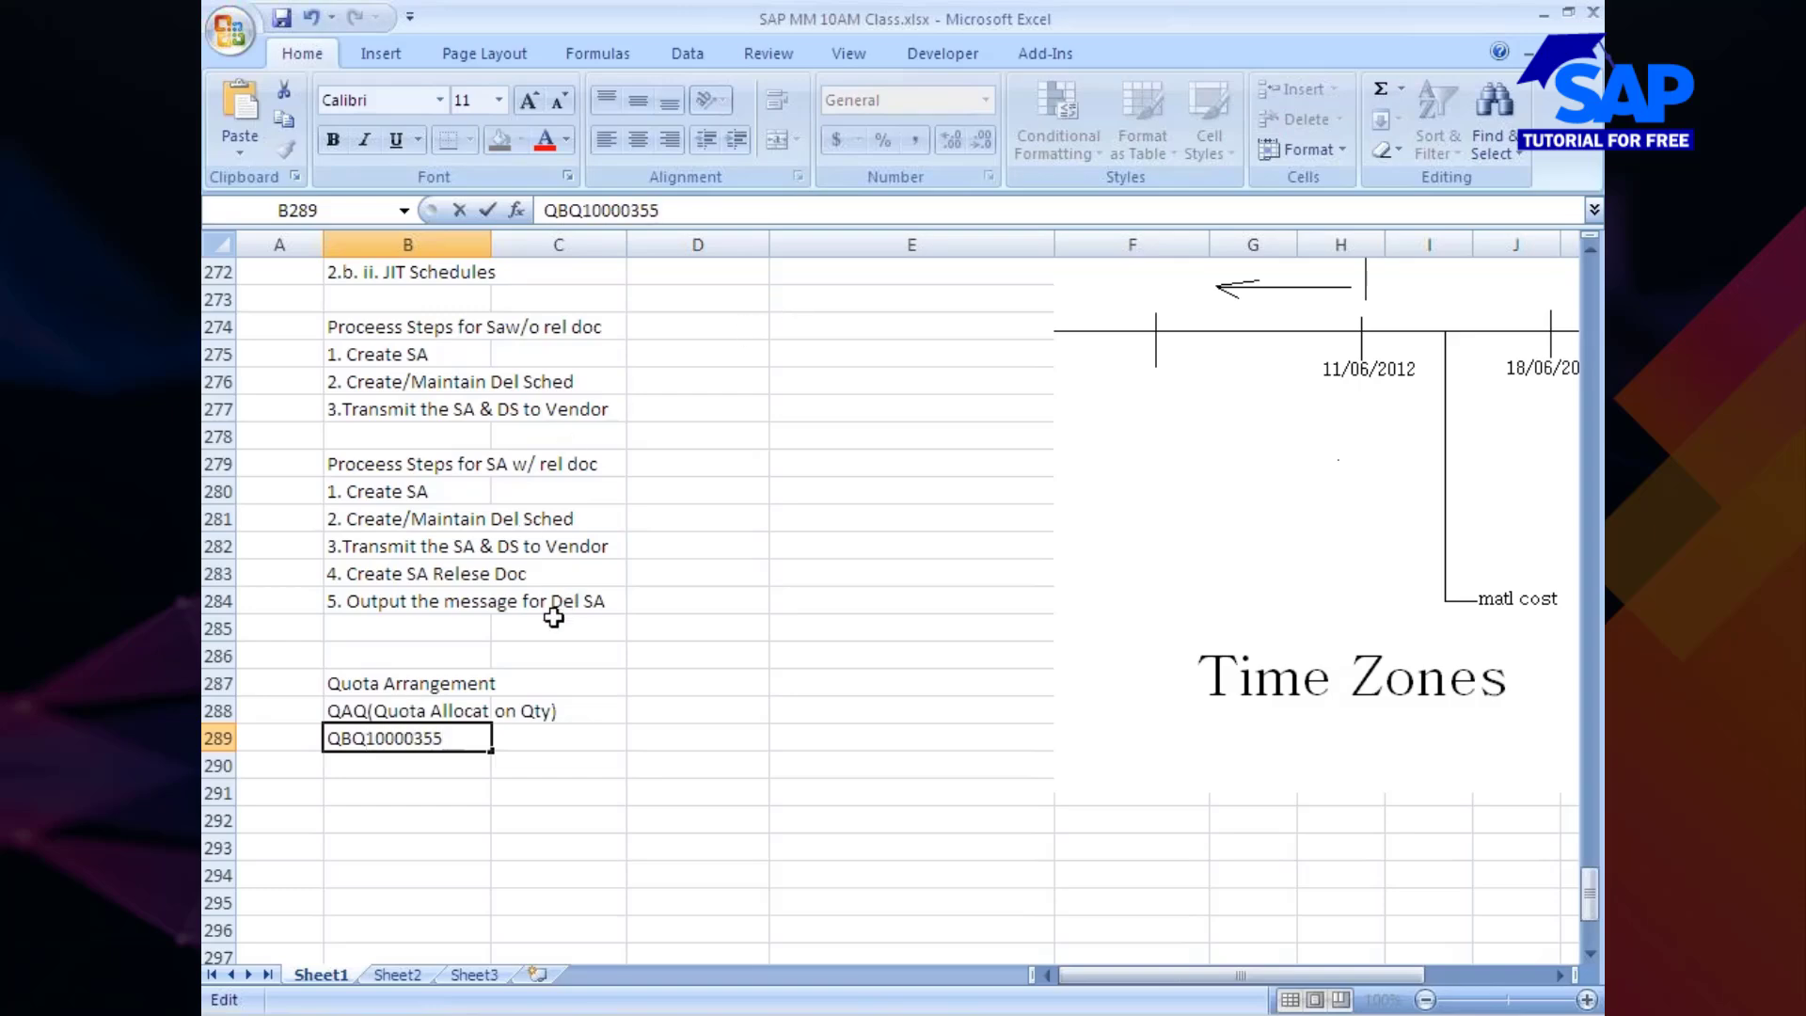
{"action": "key", "text": "BackSpace"}
{"action": "key", "text": "BackSpace"}
{"action": "key", "text": "BackSpace"}
{"action": "key", "text": "BackSpace"}
{"action": "key", "text": "BackSpace"}
{"action": "key", "text": "BackSpace"}
{"action": "key", "text": "BackSpace"}
{"action": "key", "text": "BackSpace"}
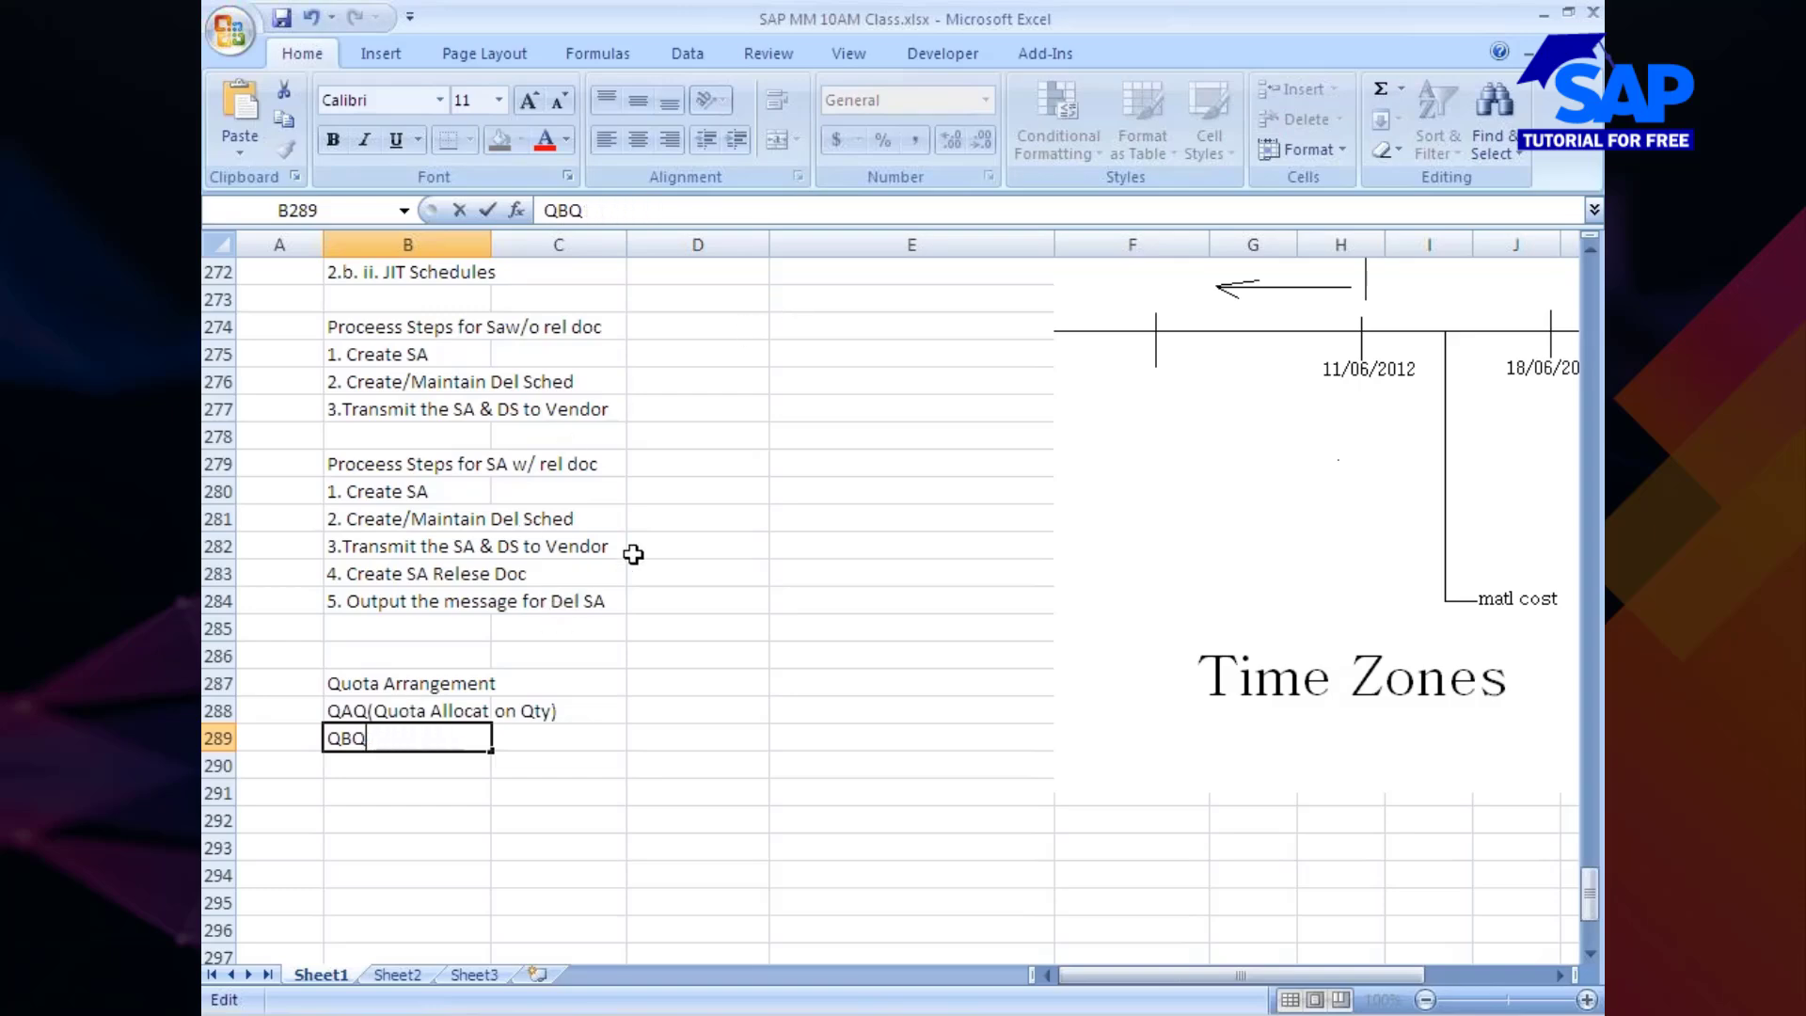
Complete the entry in B289 as "QBQ(Quota Base Qty)" and enter only "Quota" in cell B290
{"action": "type", "text": "(Quota B"}
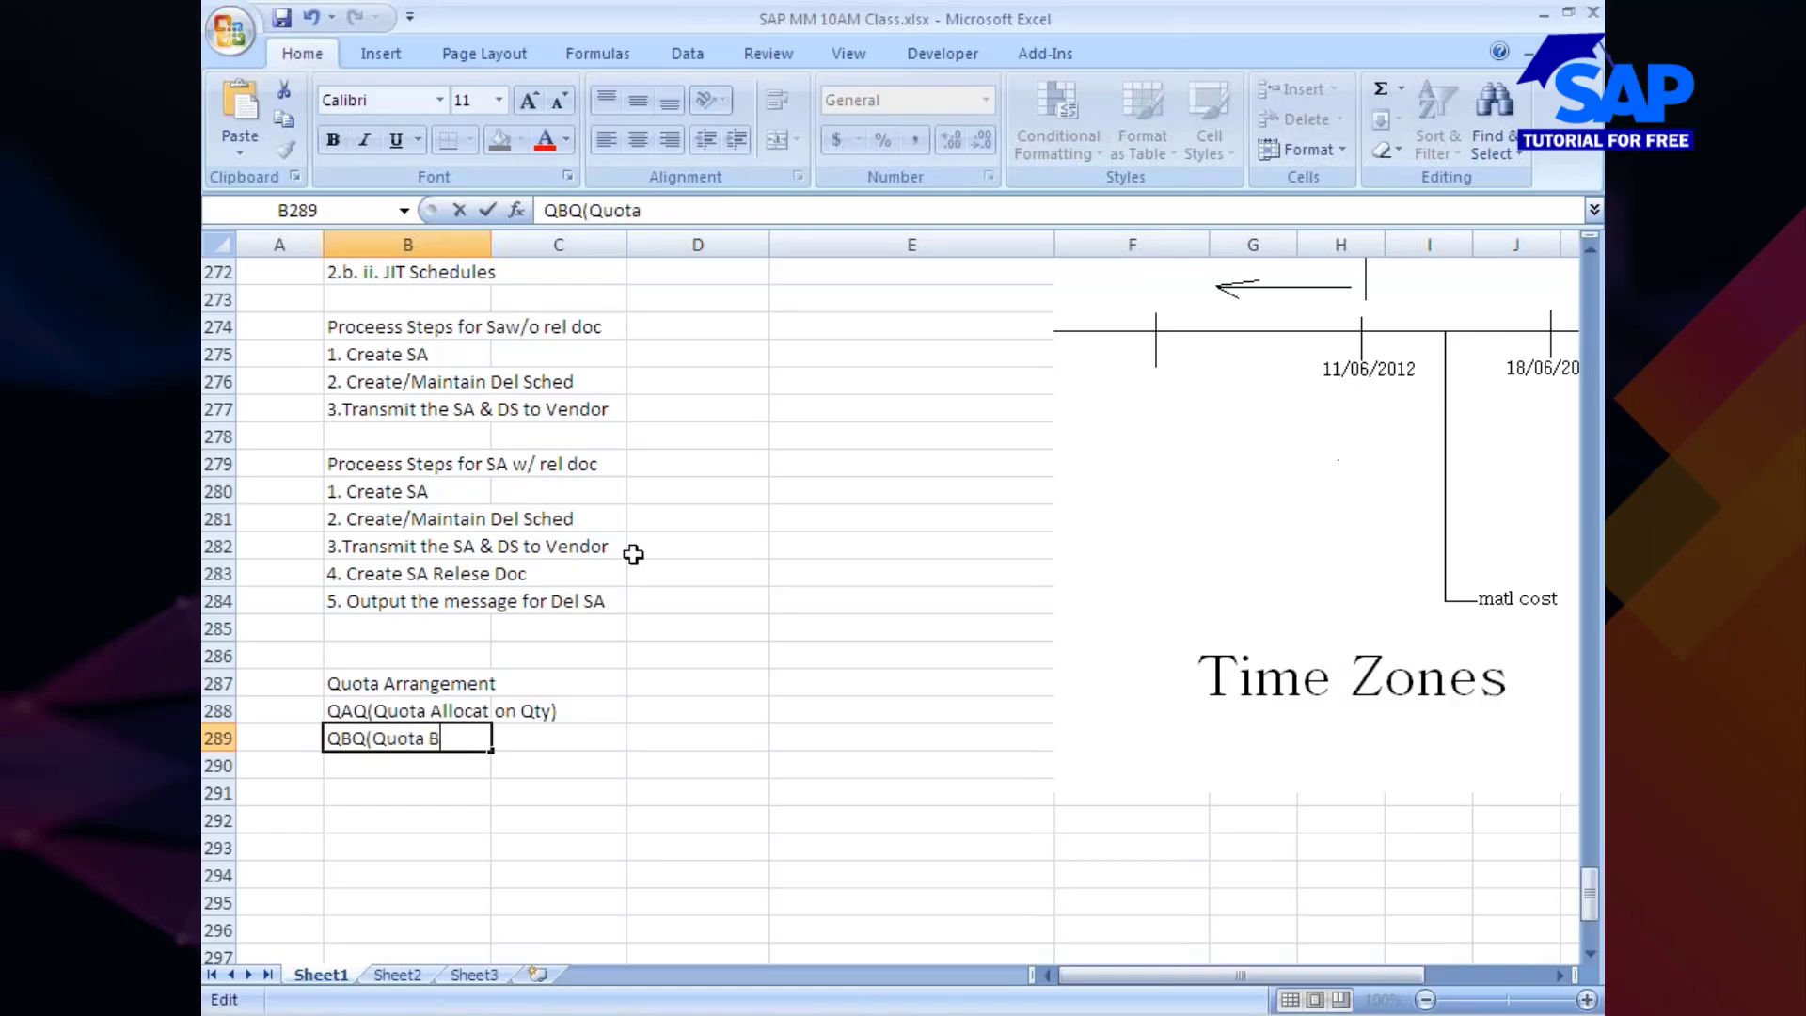
{"action": "type", "text": "ase Qty)"}
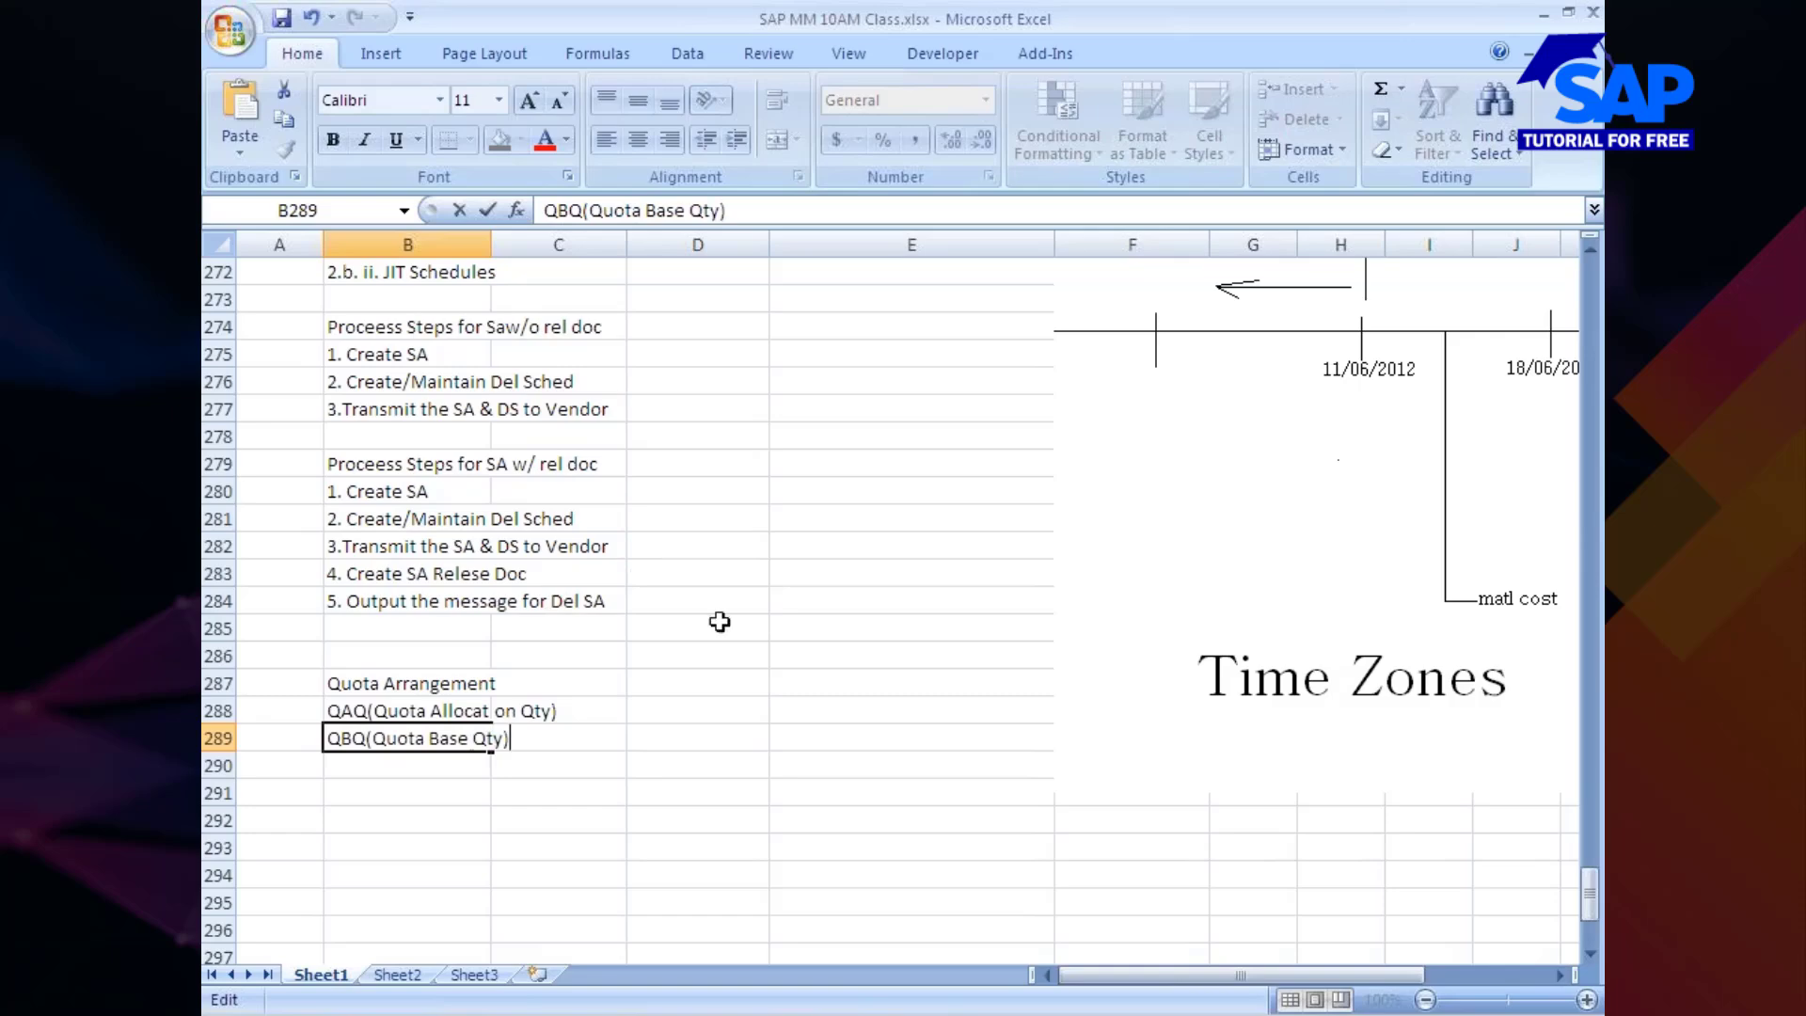
{"action": "left_click", "coordinate": [409, 770]}
{"action": "type", "text": "Q"}
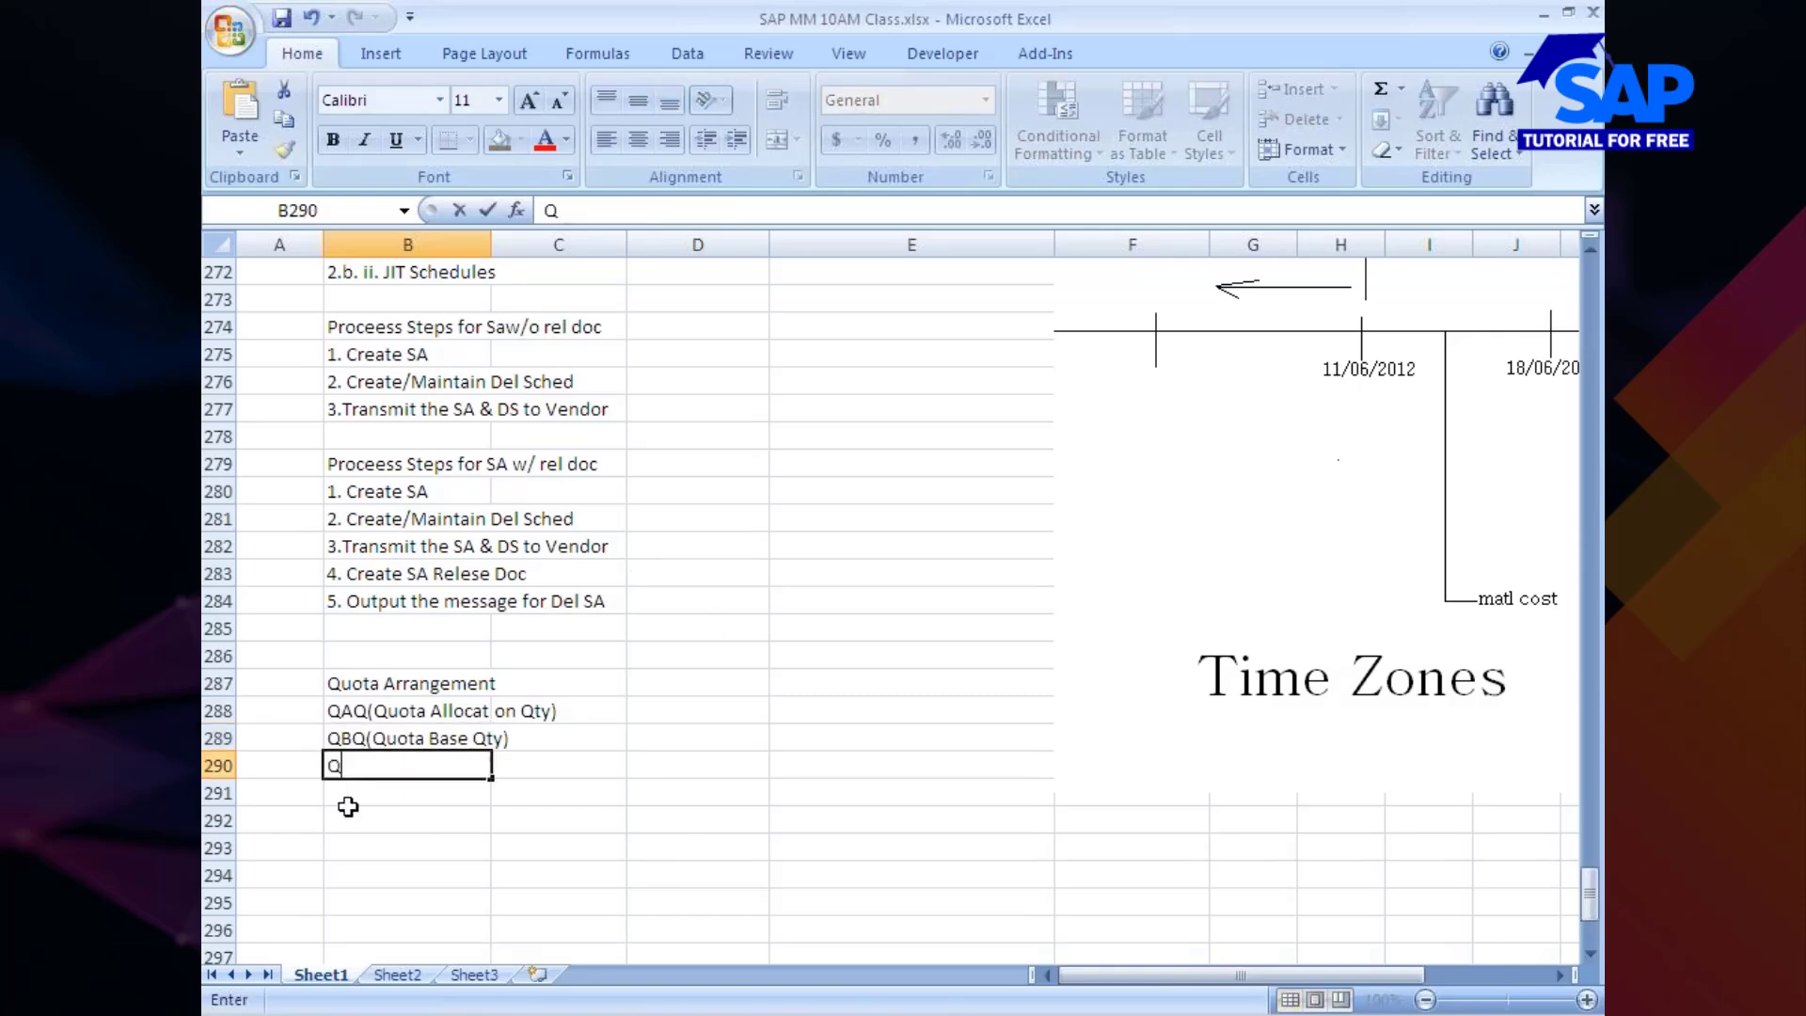
{"action": "type", "text": "uota"}
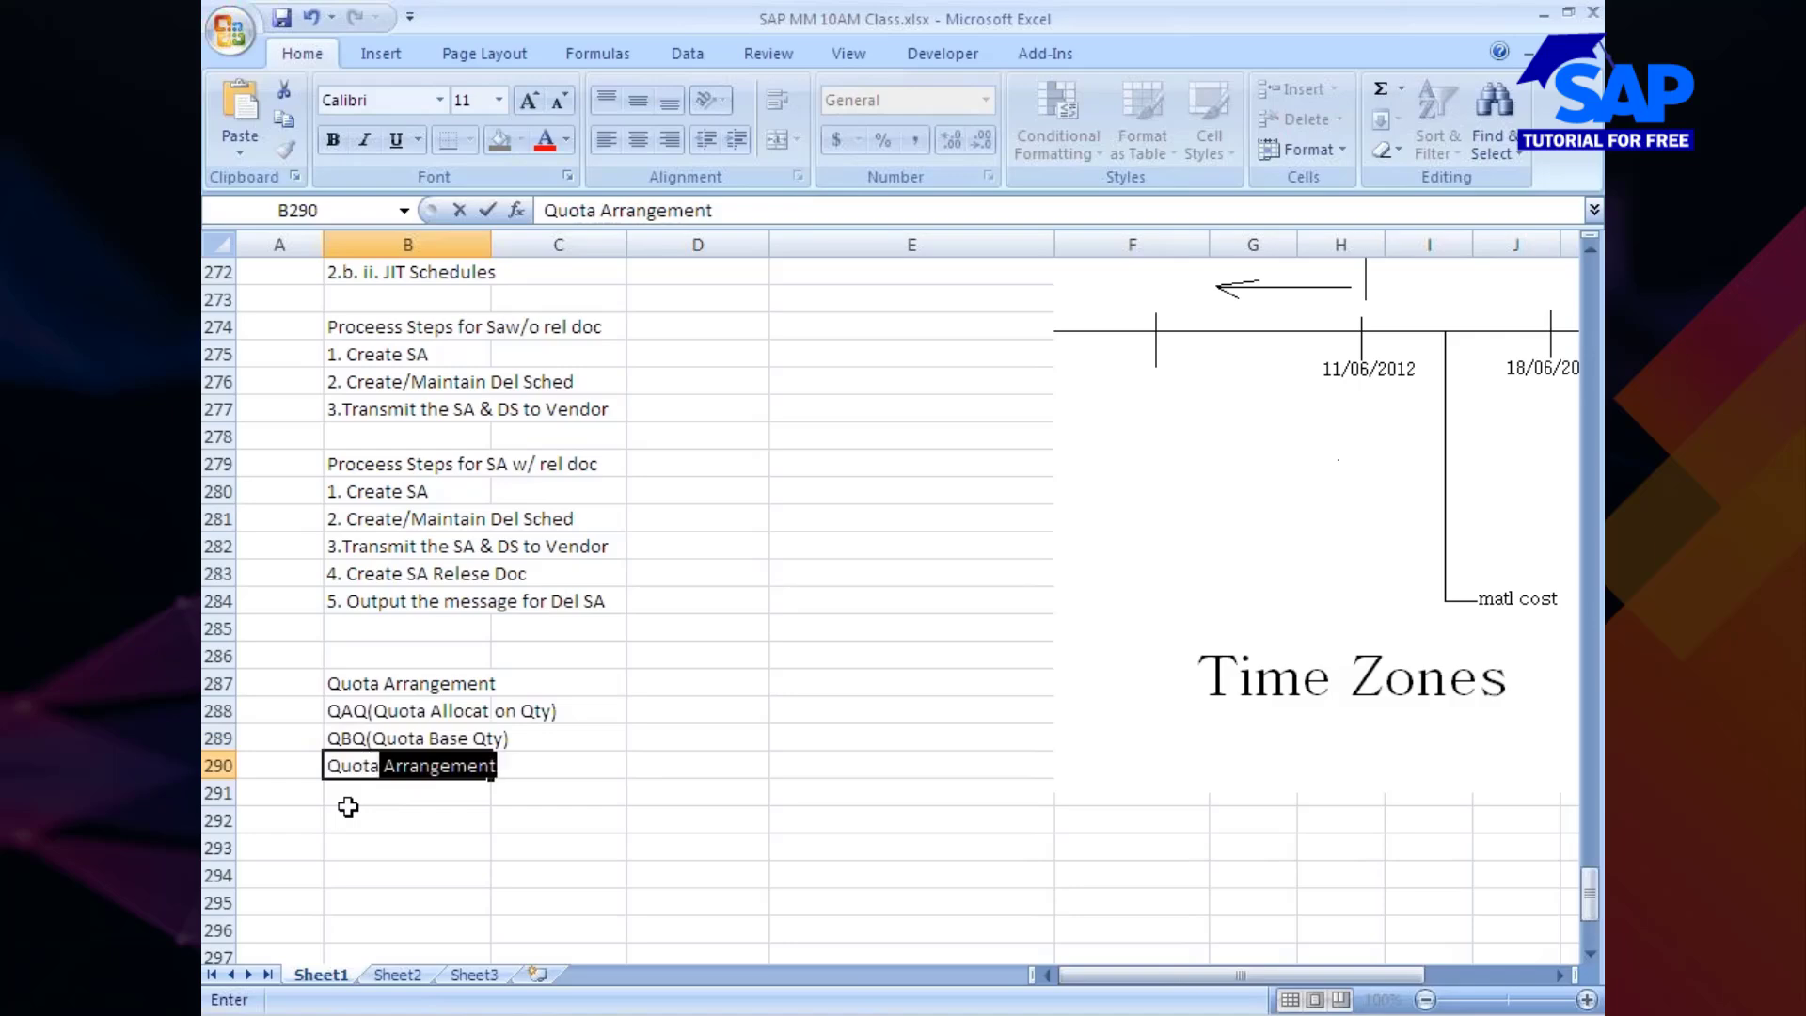
{"action": "key", "text": "BackSpace"}
{"action": "left_click", "coordinate": [353, 790]}
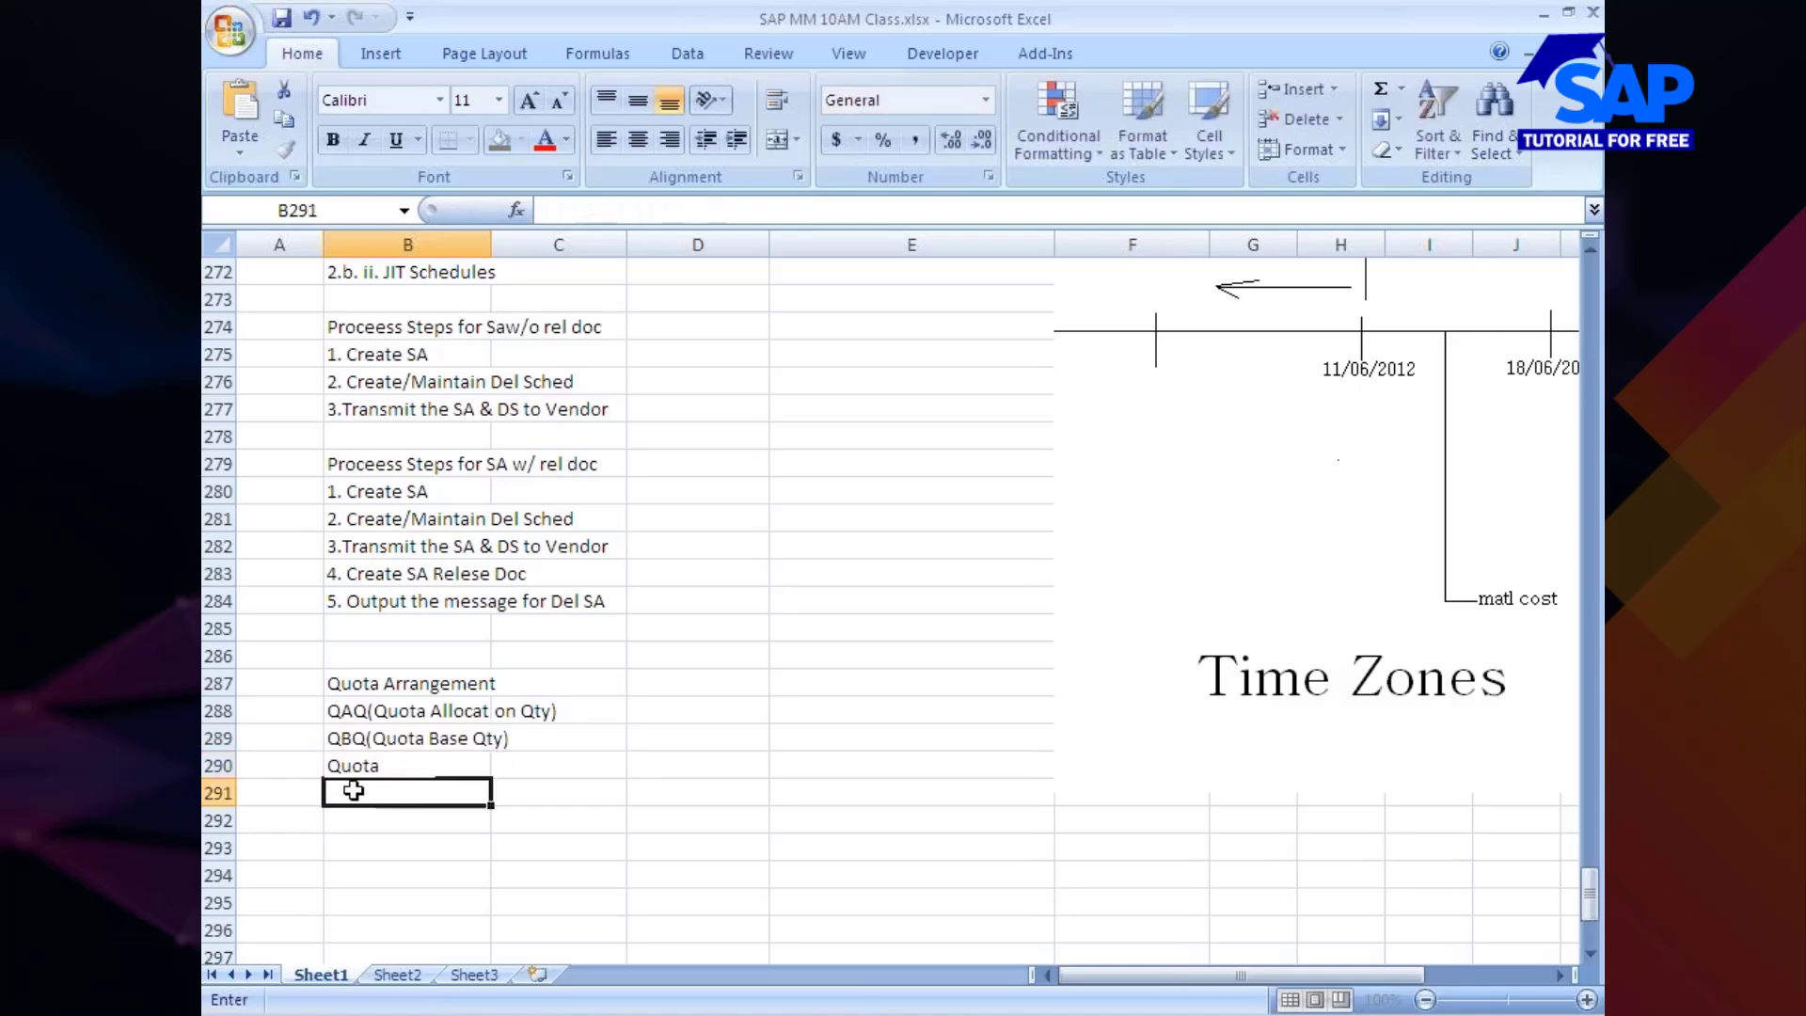
Enter the formula text "Quota Rating = (QAQ + QBQ)/ Quota" in cell B291
{"action": "type", "text": "Qu"}
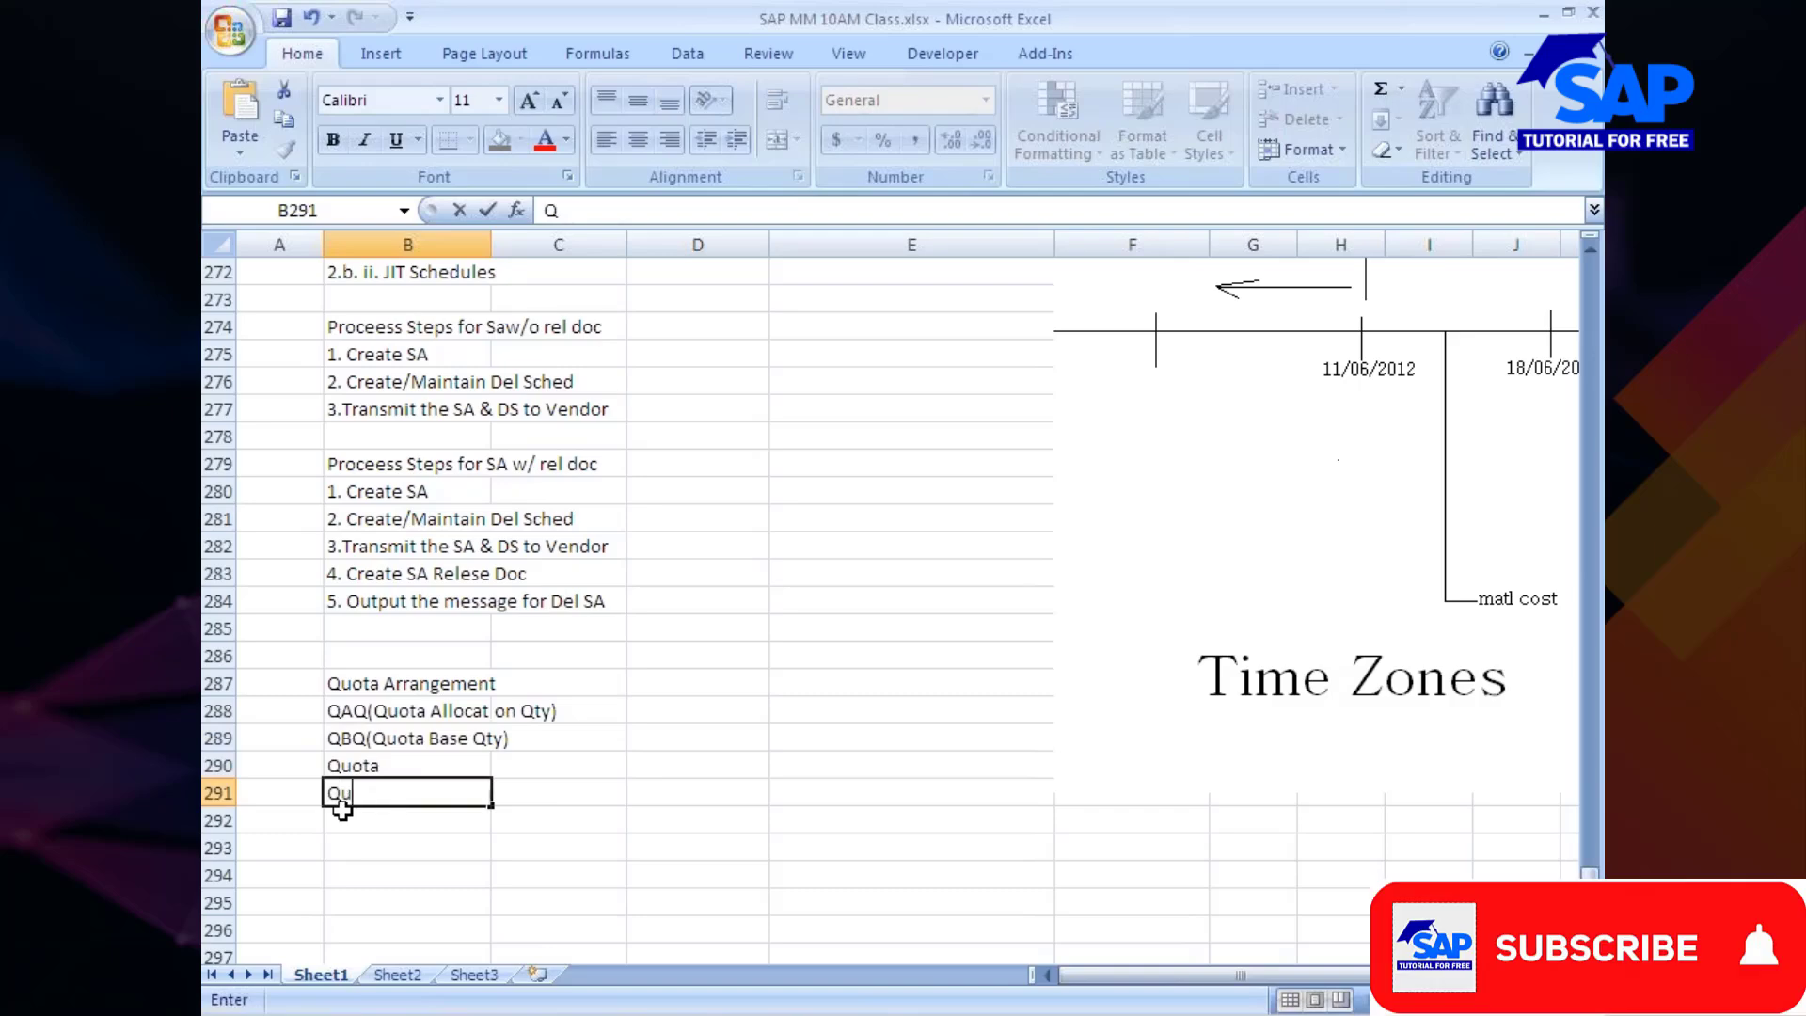
{"action": "type", "text": "ota Rat"}
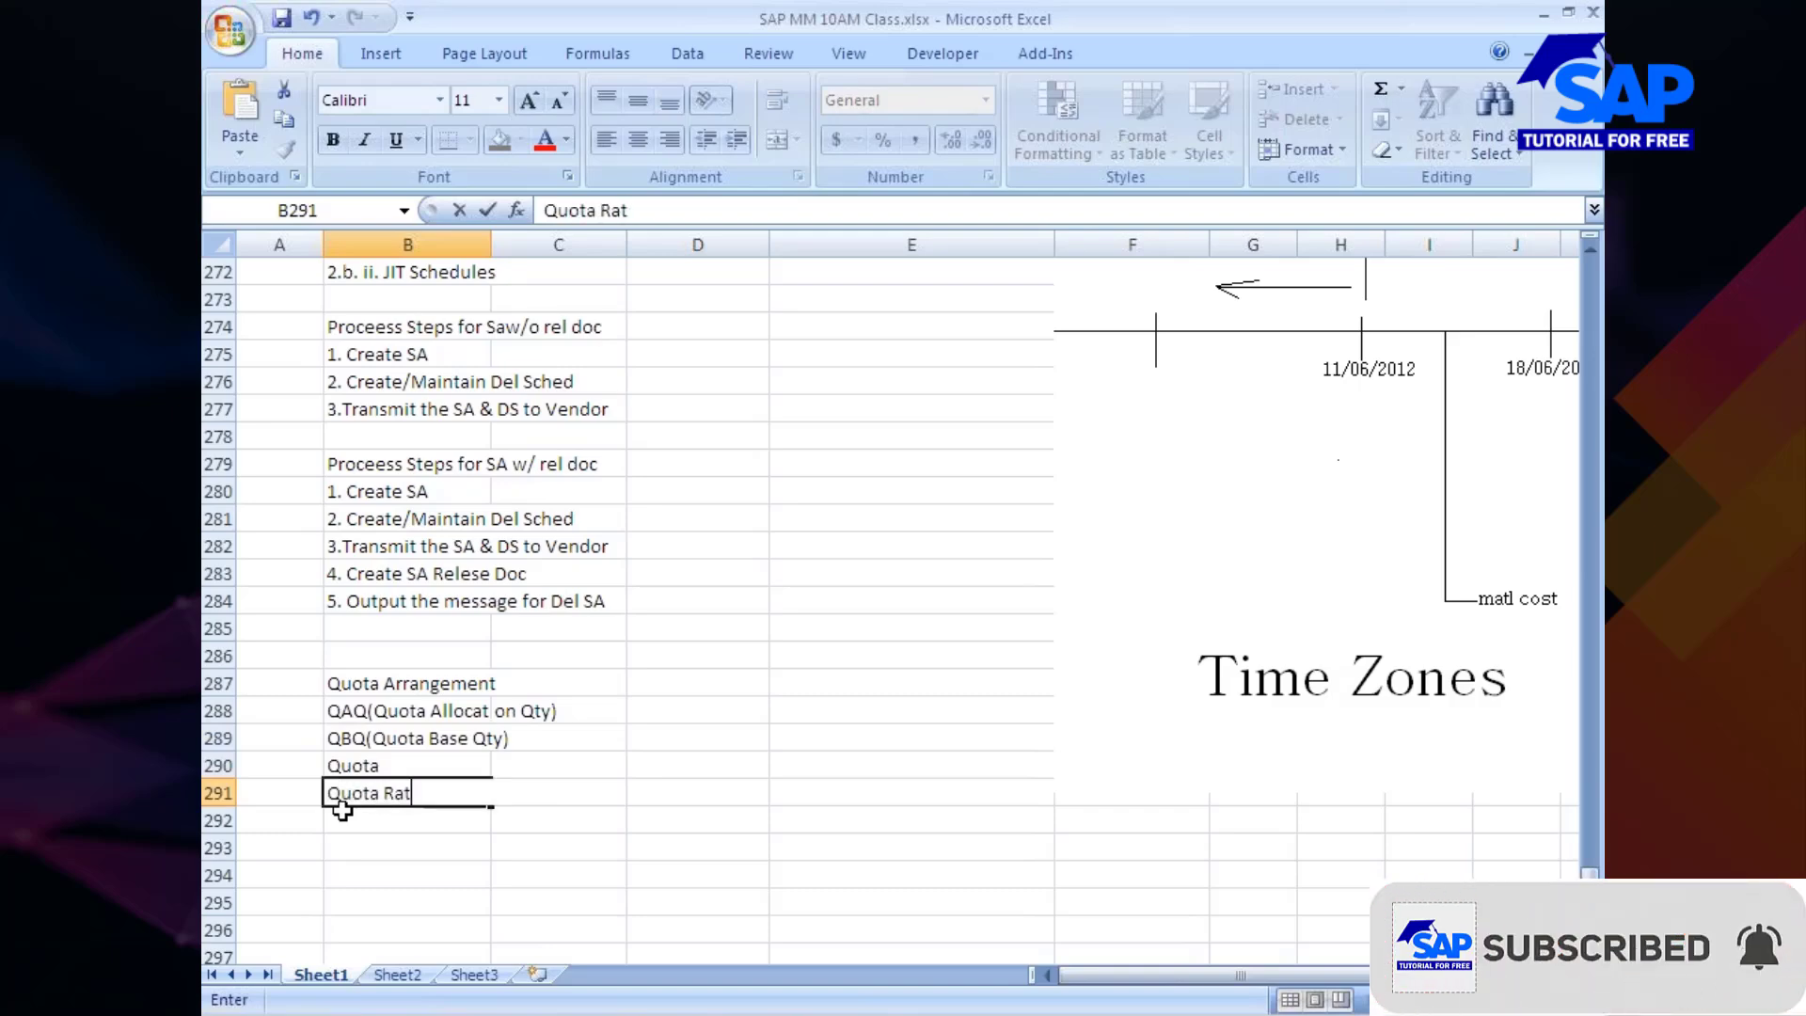
{"action": "type", "text": "ing = QAQ"}
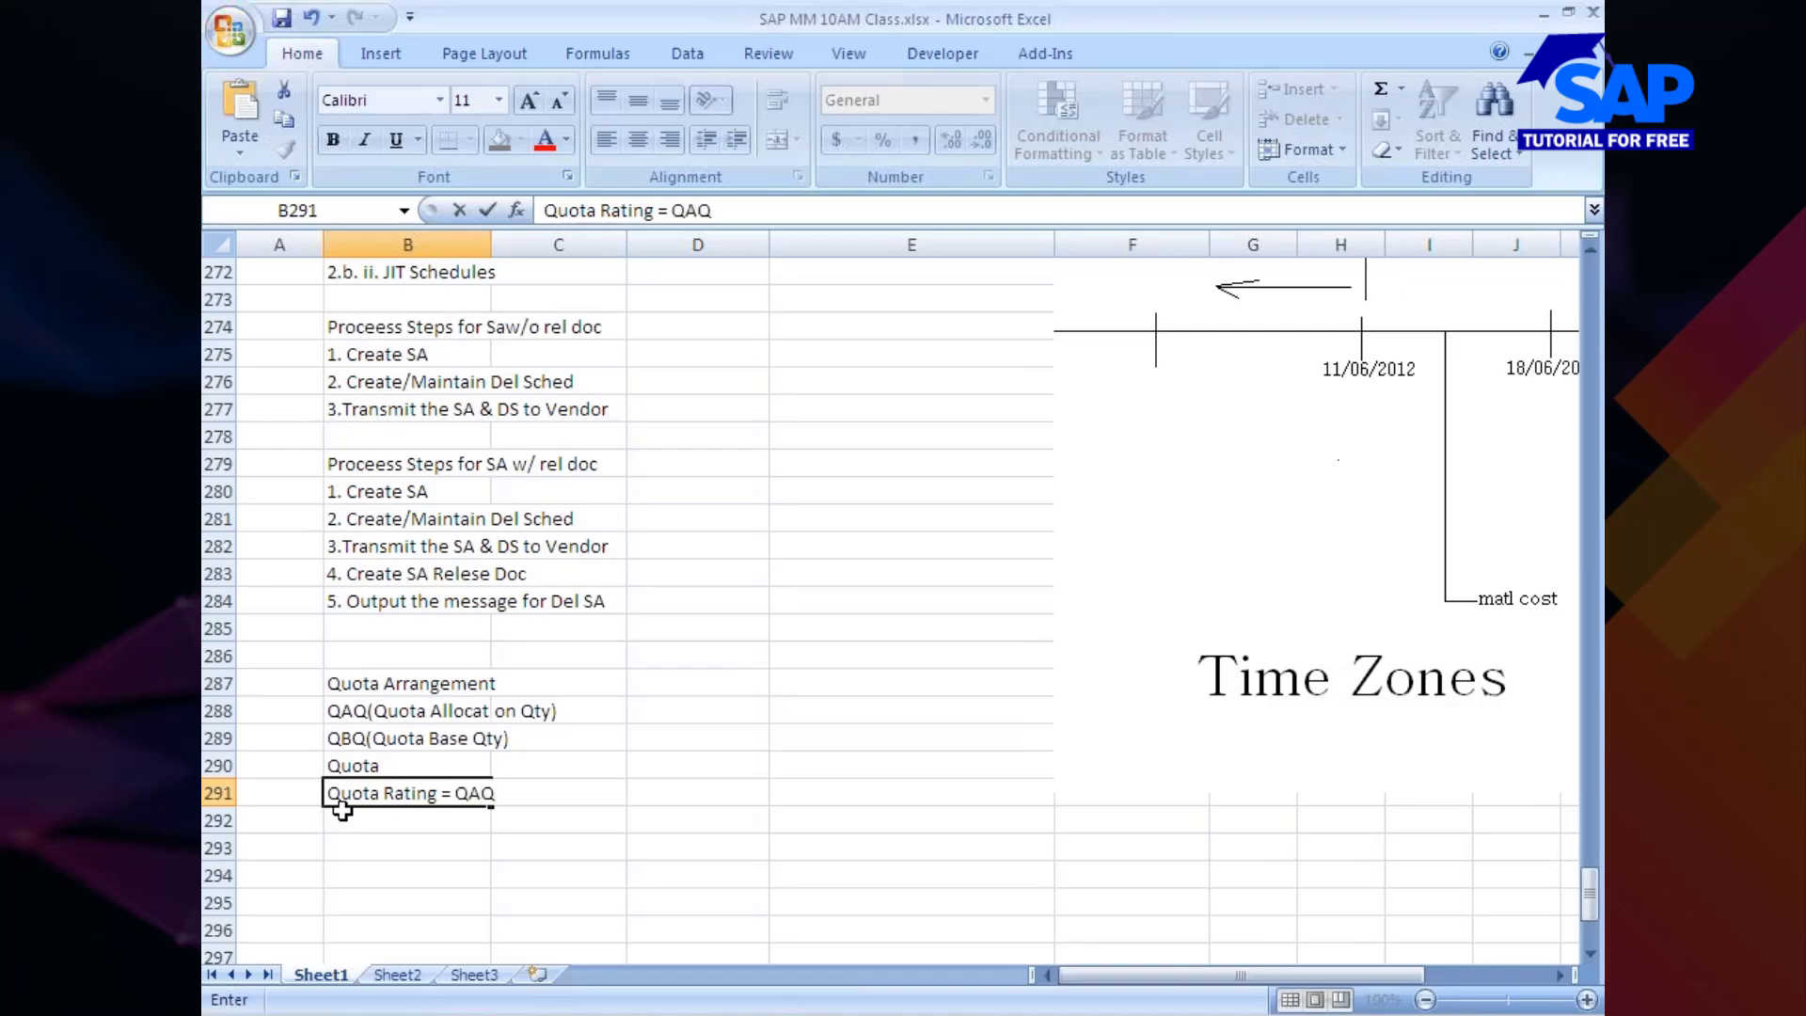
{"action": "type", "text": " + QBQ)"}
{"action": "left_click", "coordinate": [458, 793]}
{"action": "type", "text": "("}
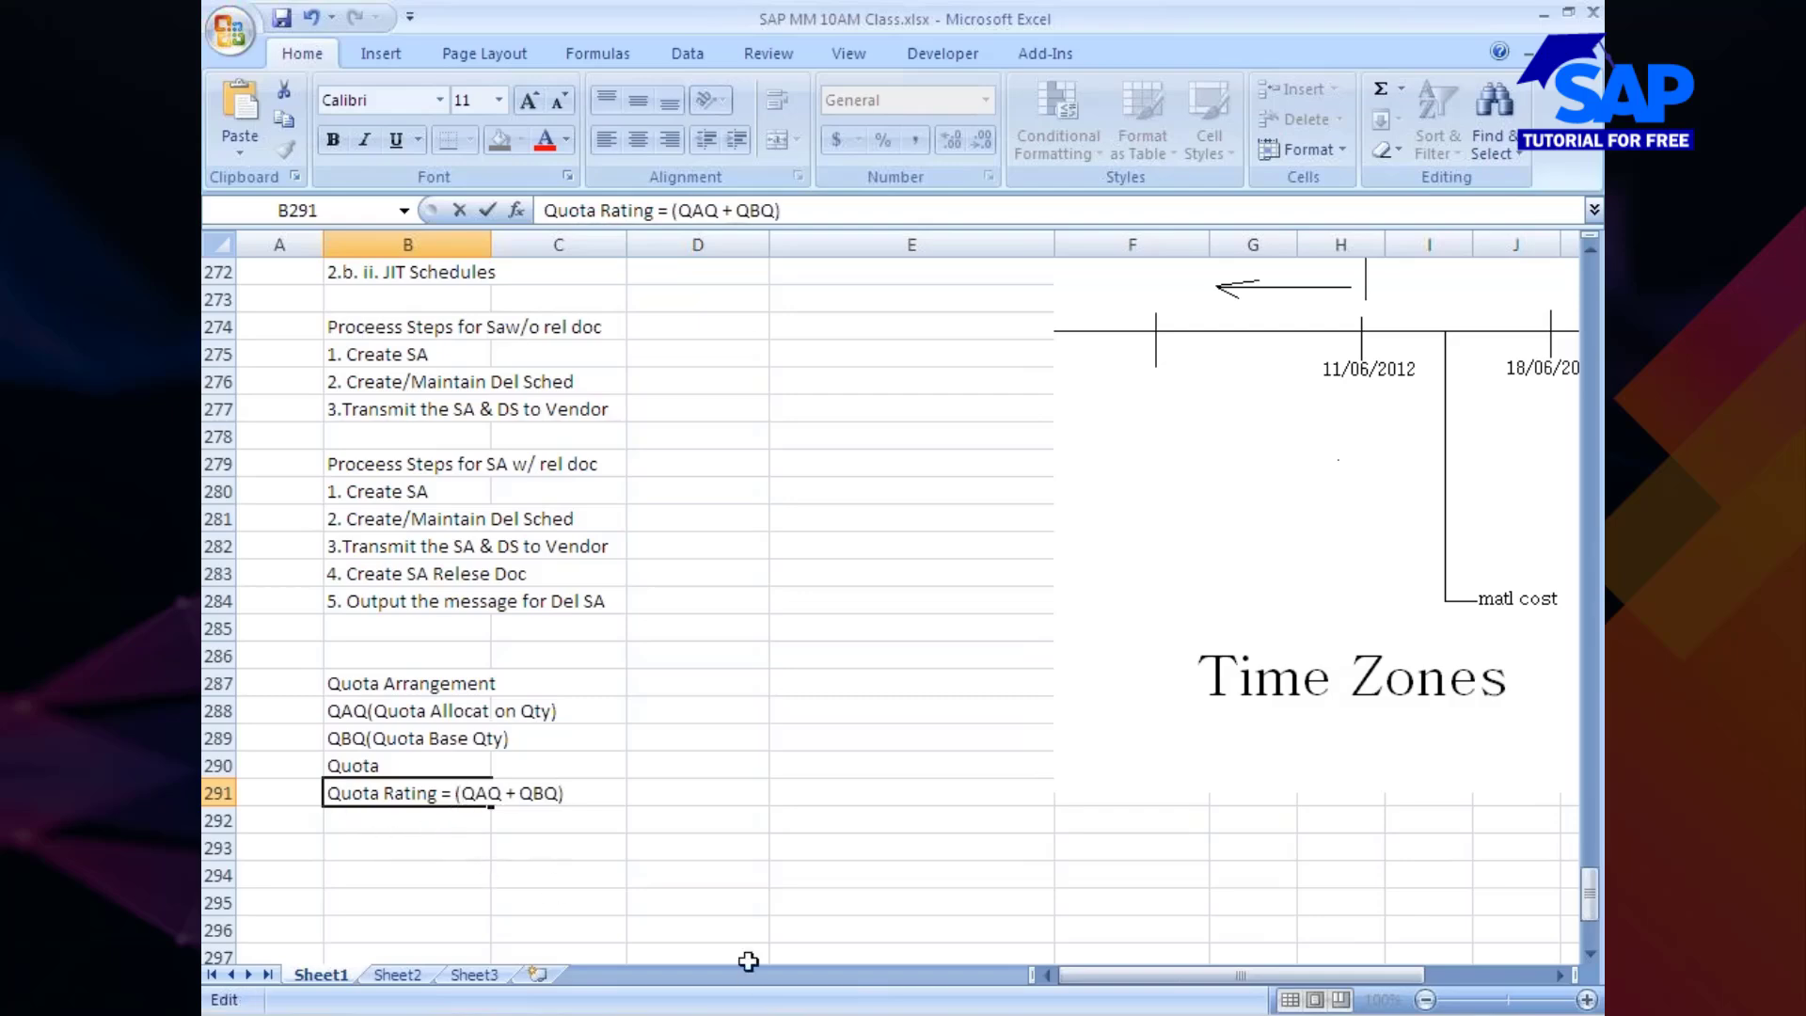
{"action": "key", "text": "End"}
{"action": "type", "text": "/ Quota"}
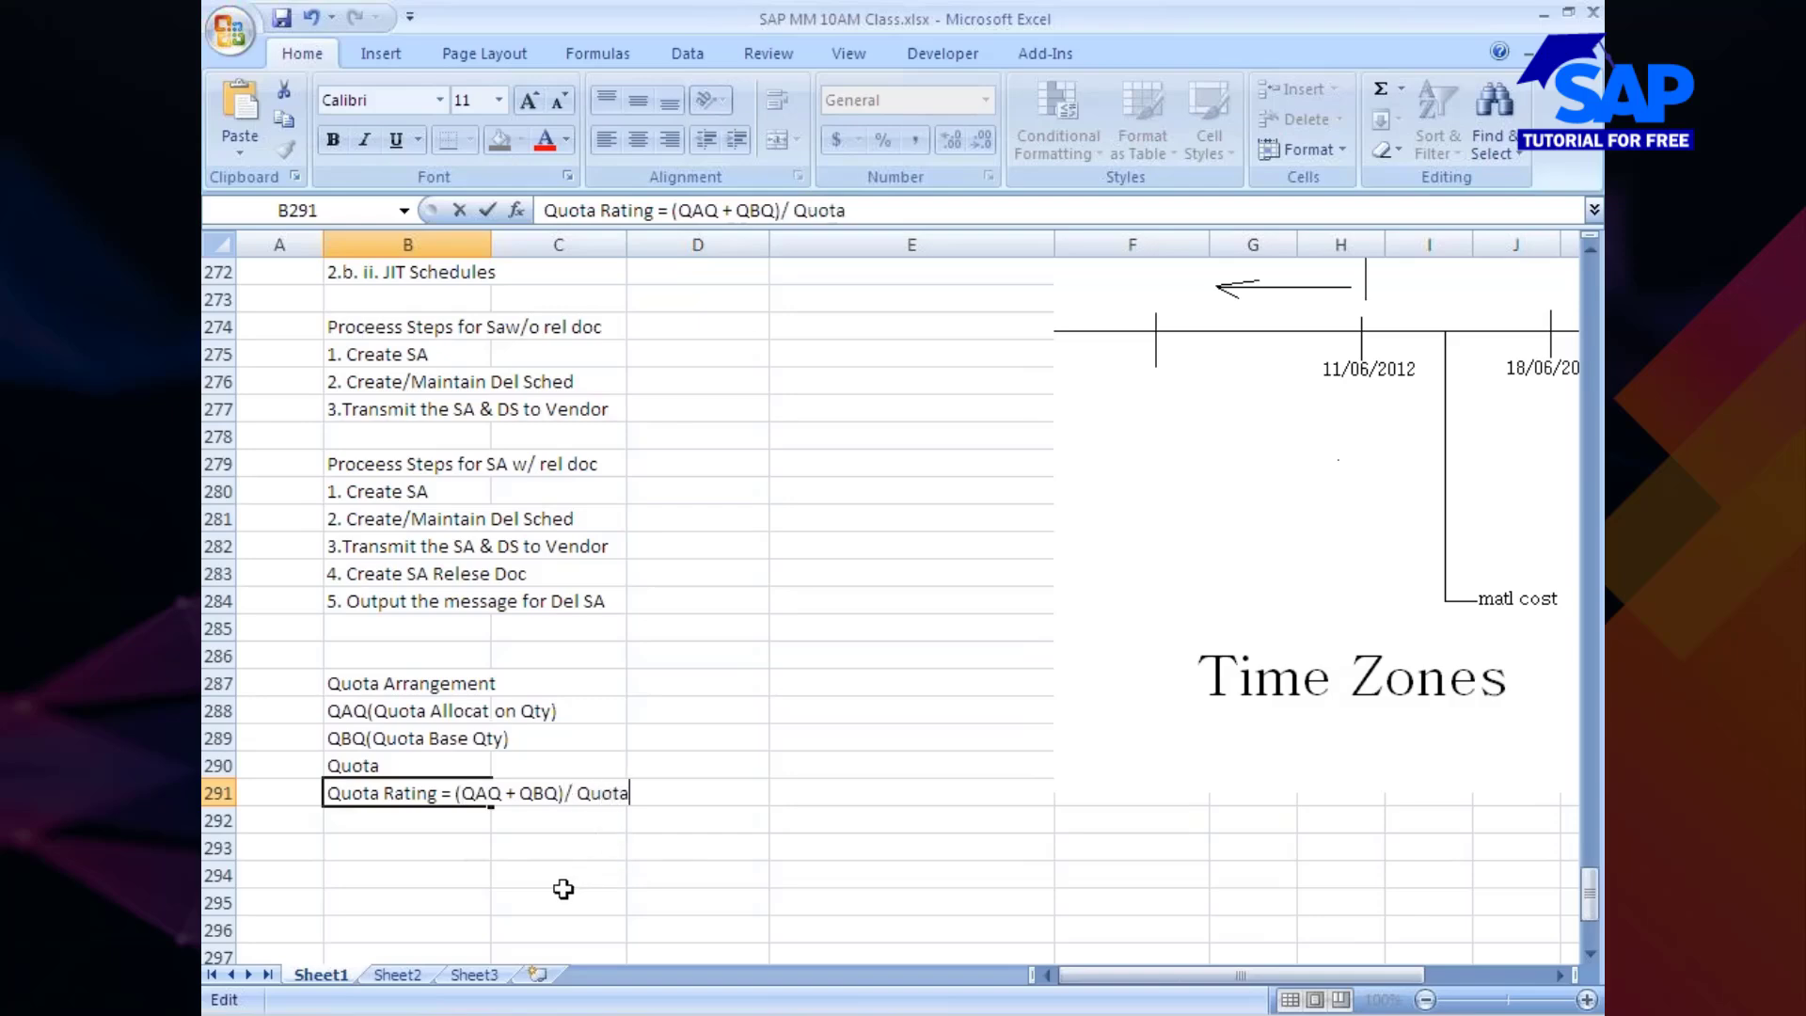
{"action": "left_click", "coordinate": [411, 819]}
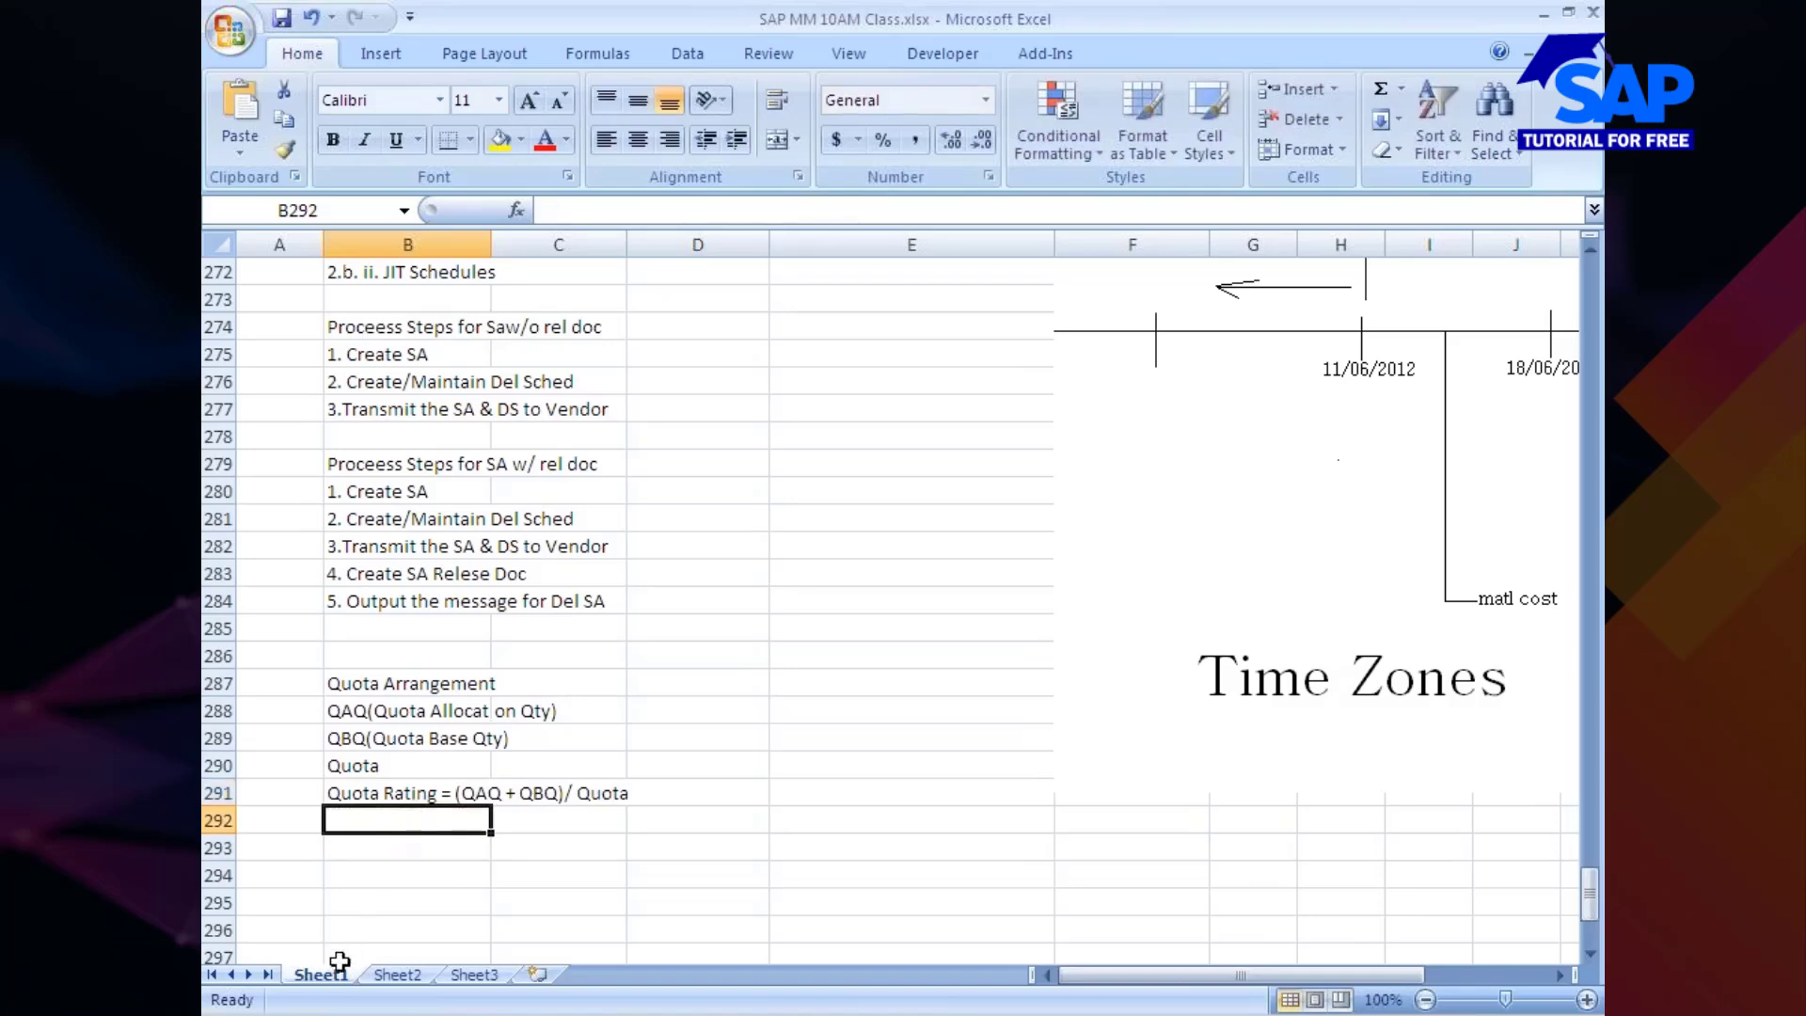
Enter "QAUI (Quota Arrangement Usage Indiacator" in cell B292 and make the Quota Arrangement heading in B287 bold
{"action": "type", "text": "QAI ("}
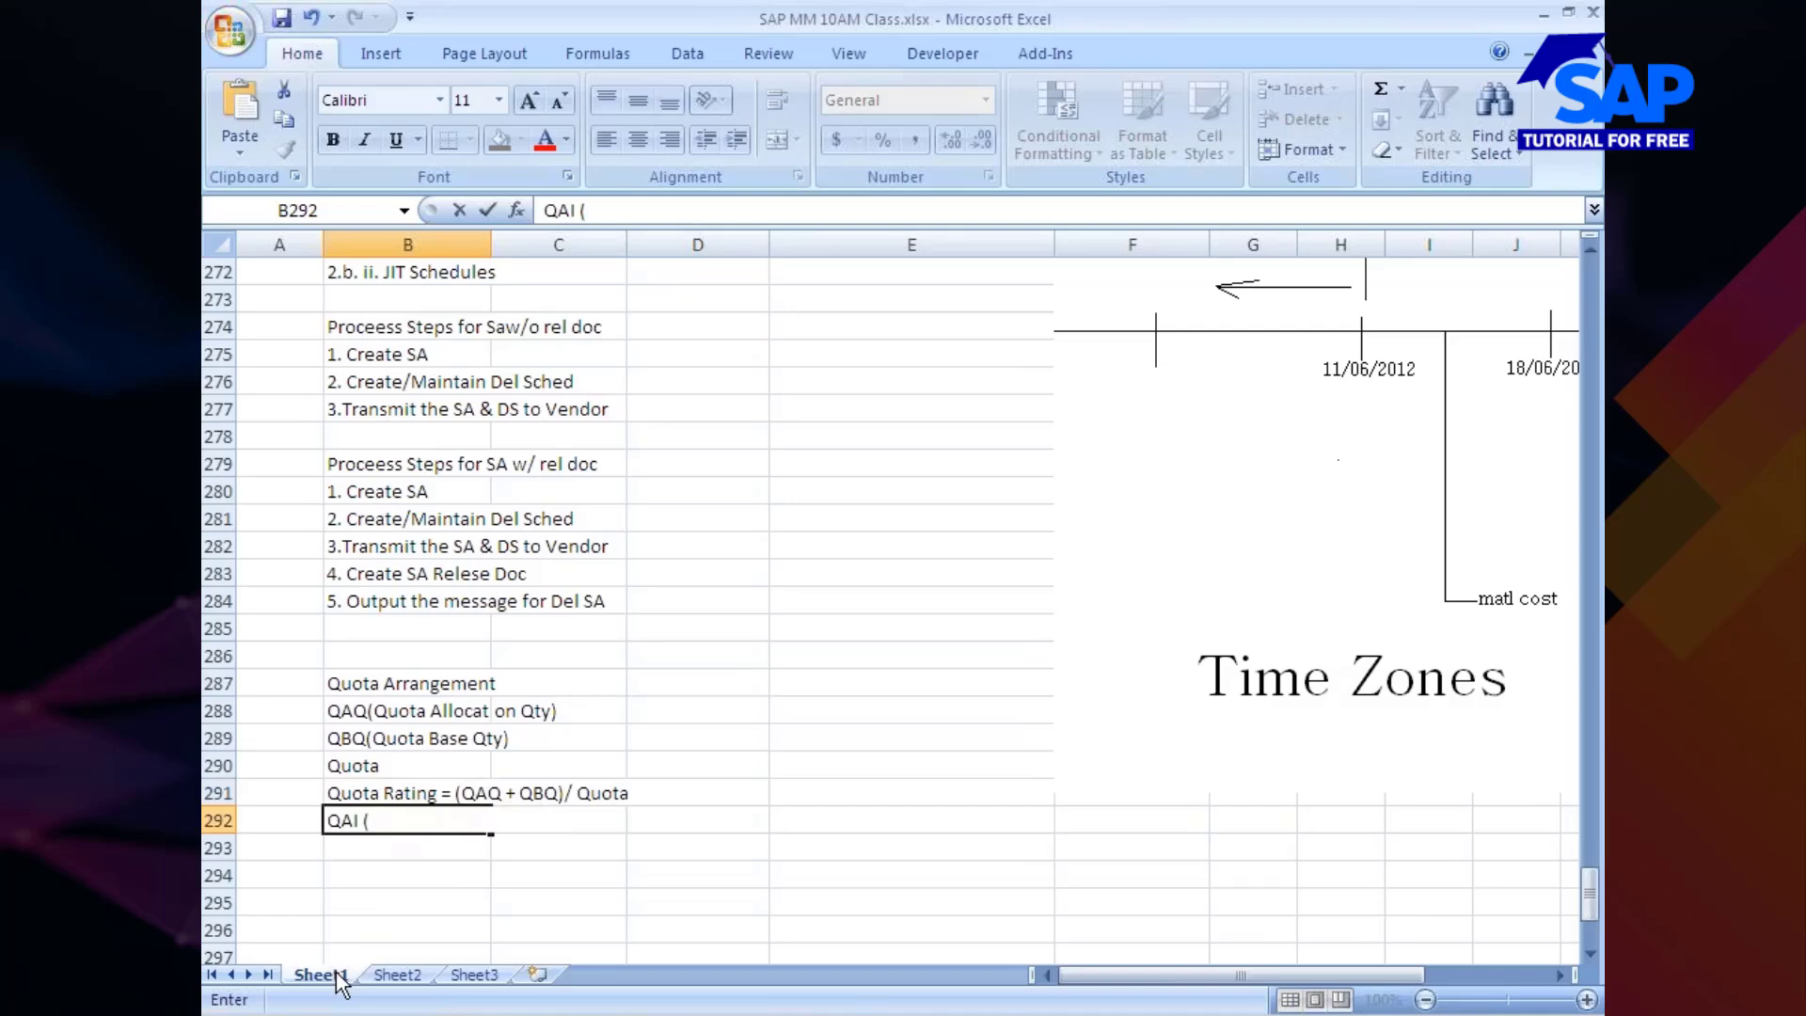
{"action": "type", "text": "Quota Arrang"}
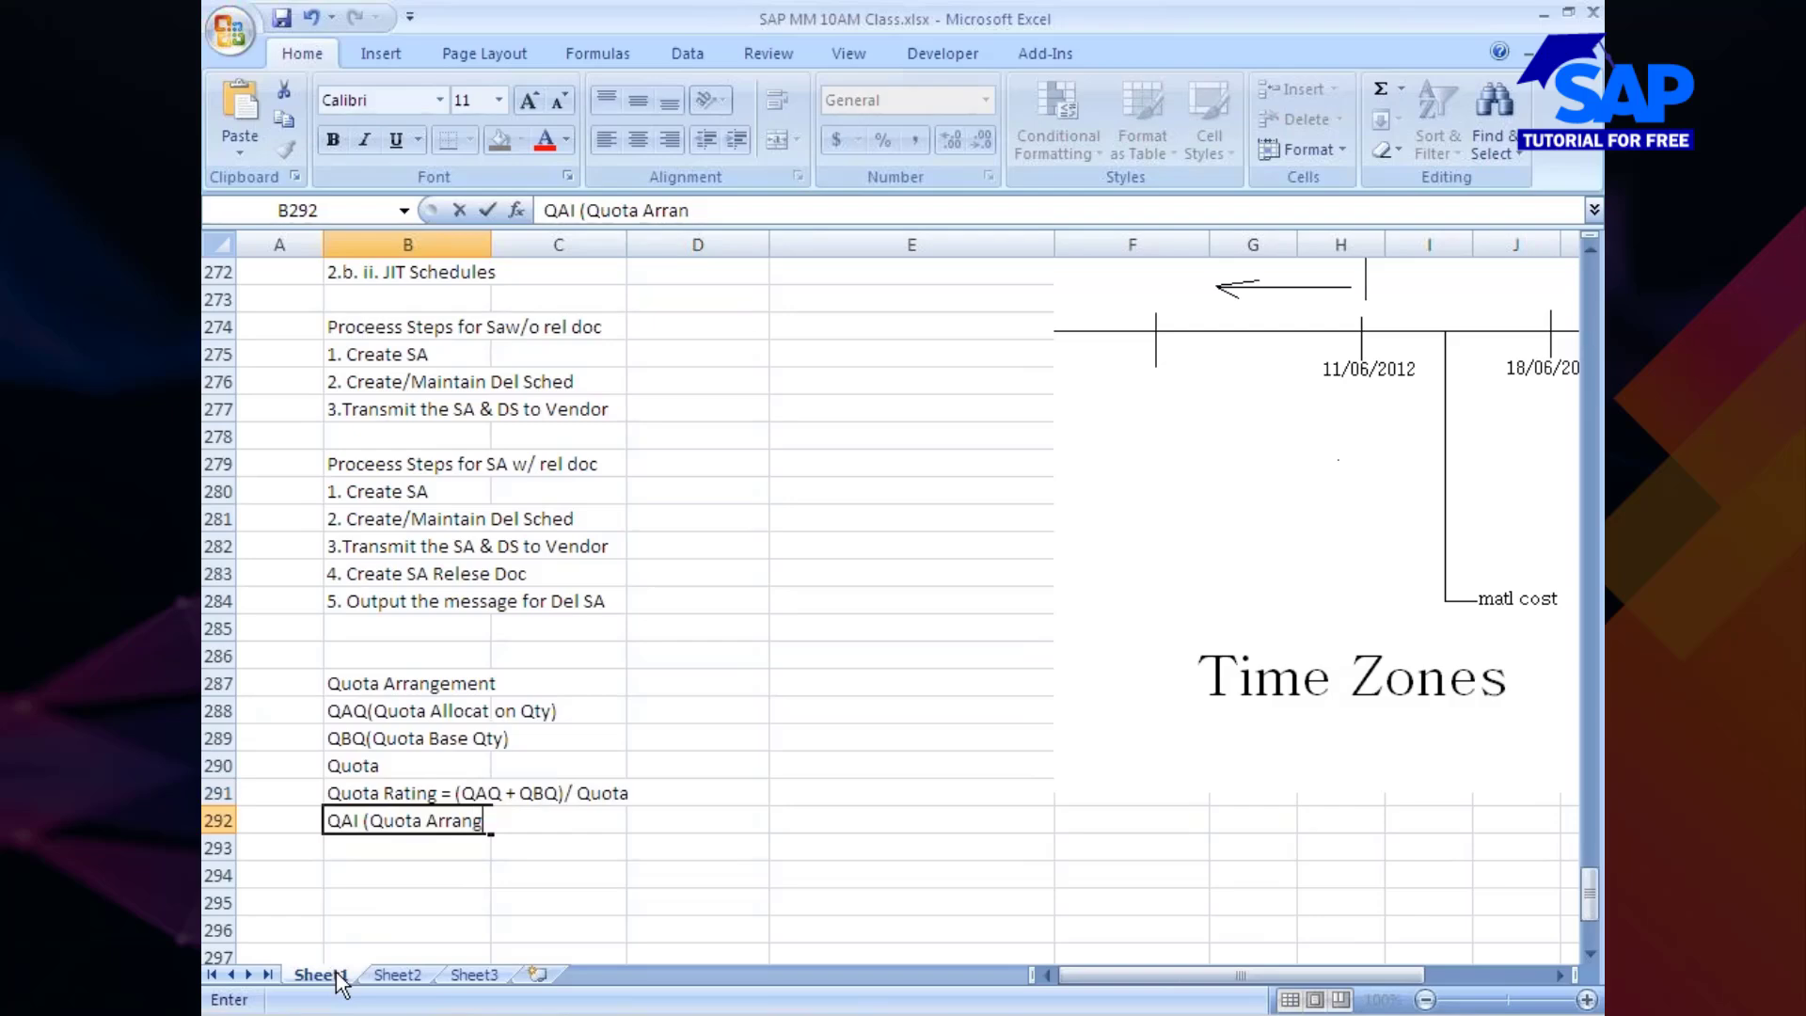
{"action": "type", "text": "ement Usage"}
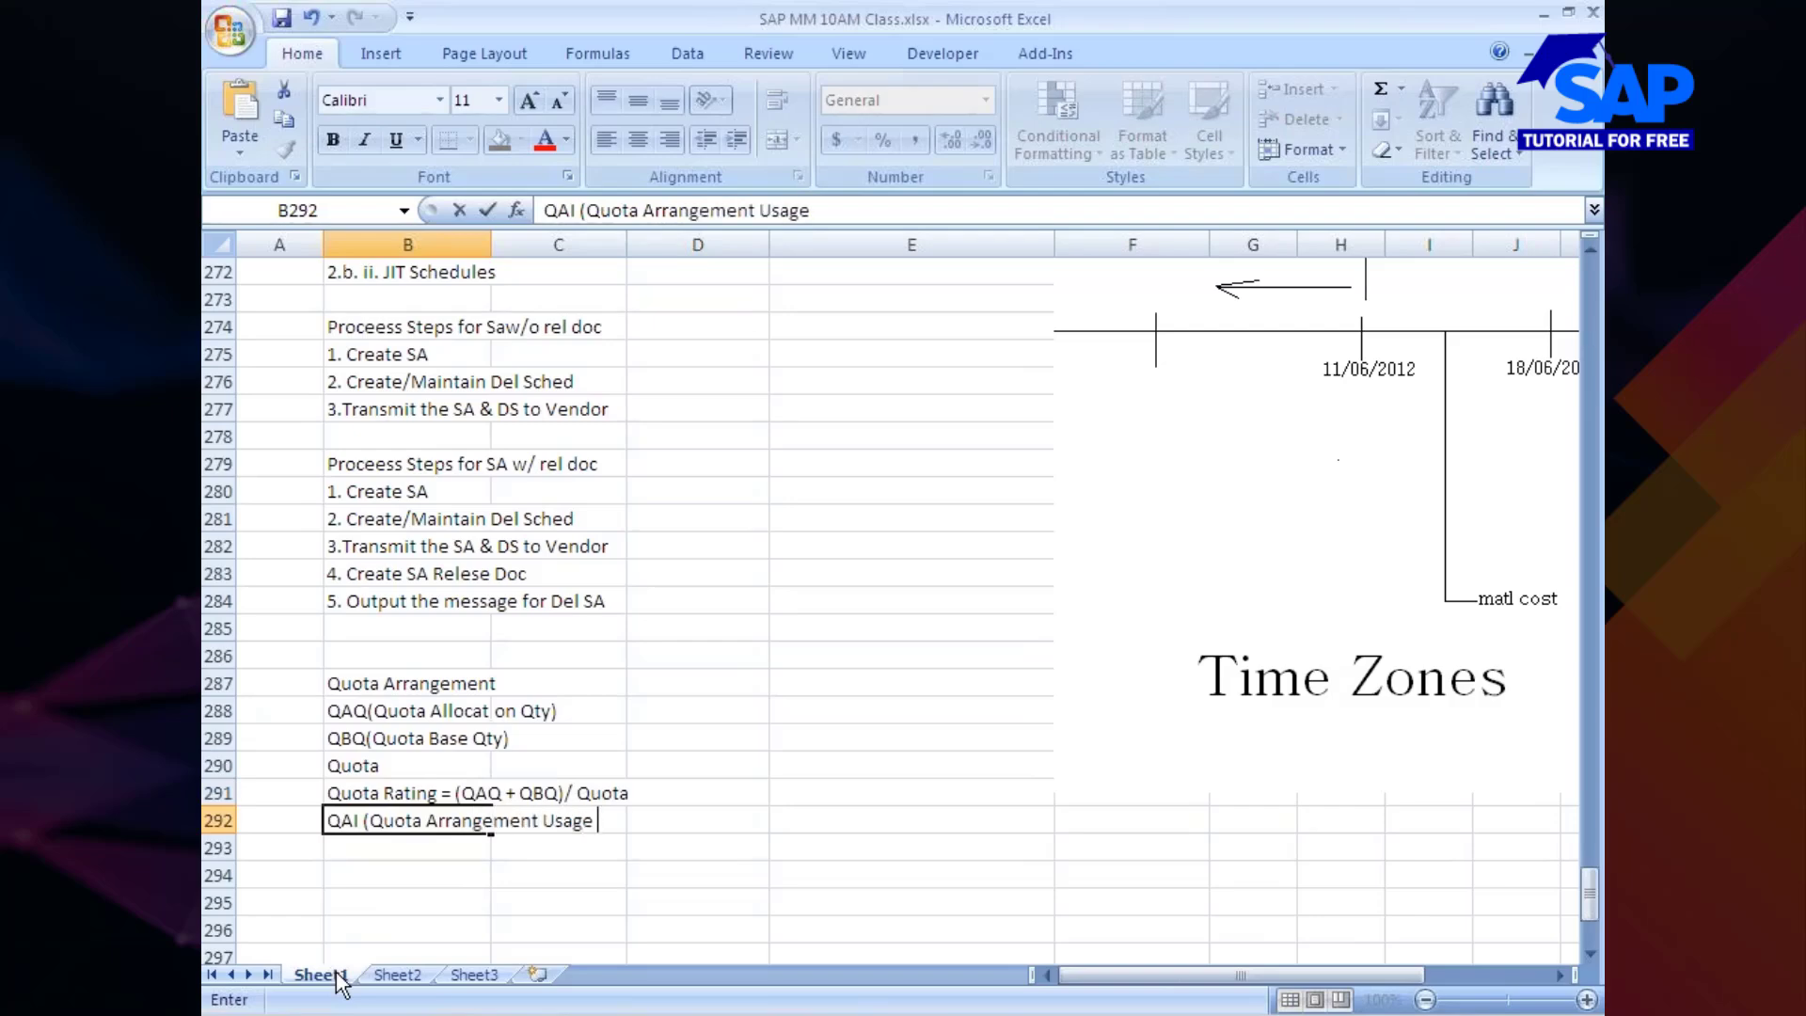
{"action": "type", "text": " Indiacator"}
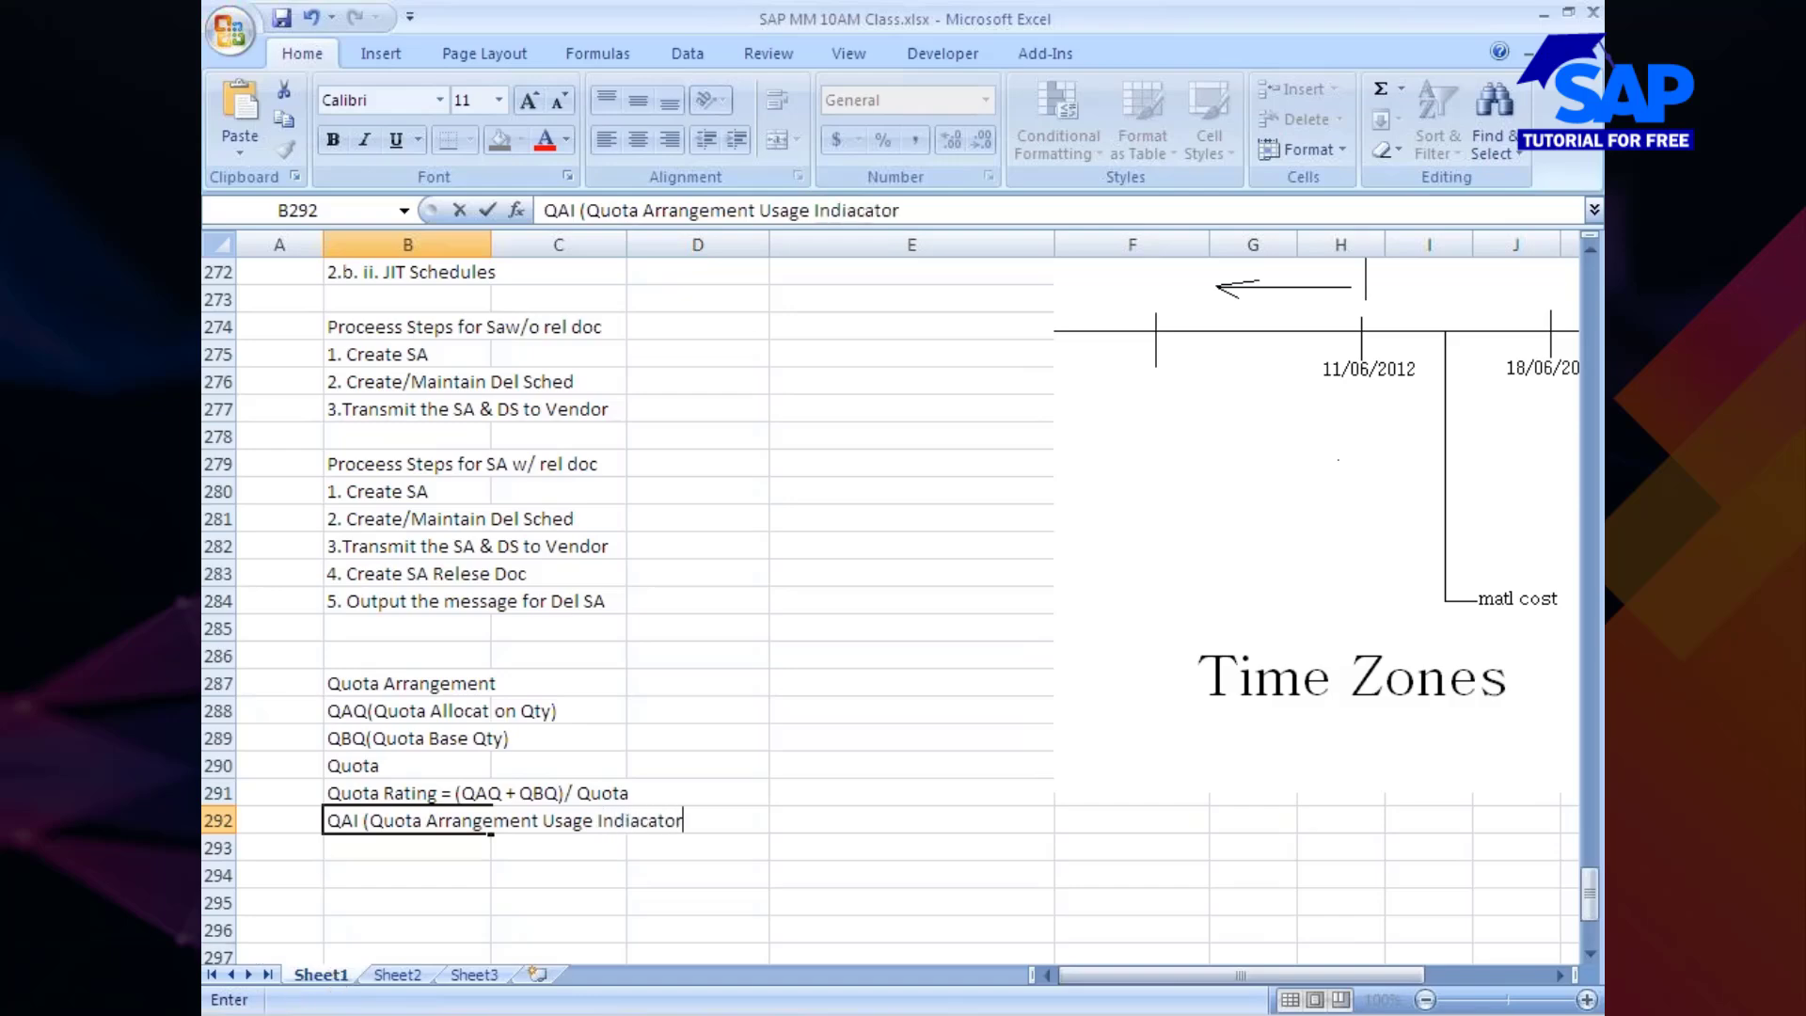
{"action": "left_click", "coordinate": [354, 821]}
{"action": "type", "text": "U"}
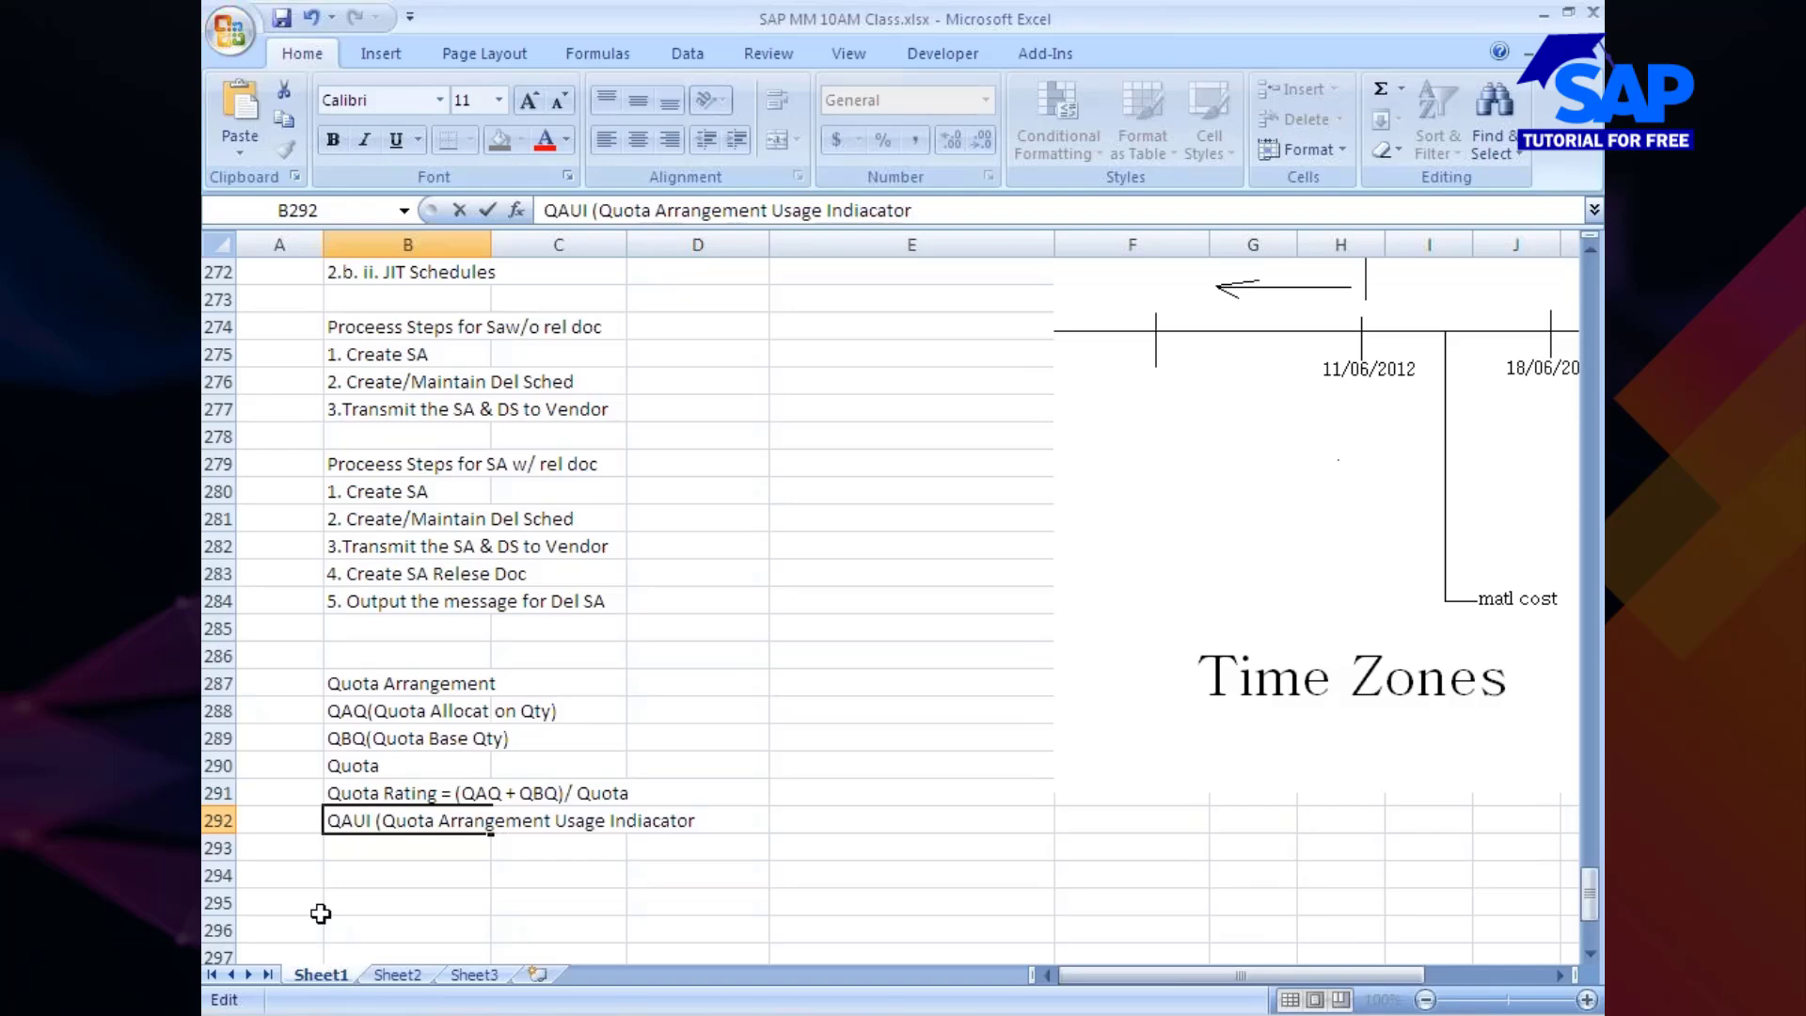
{"action": "left_click", "coordinate": [375, 853]}
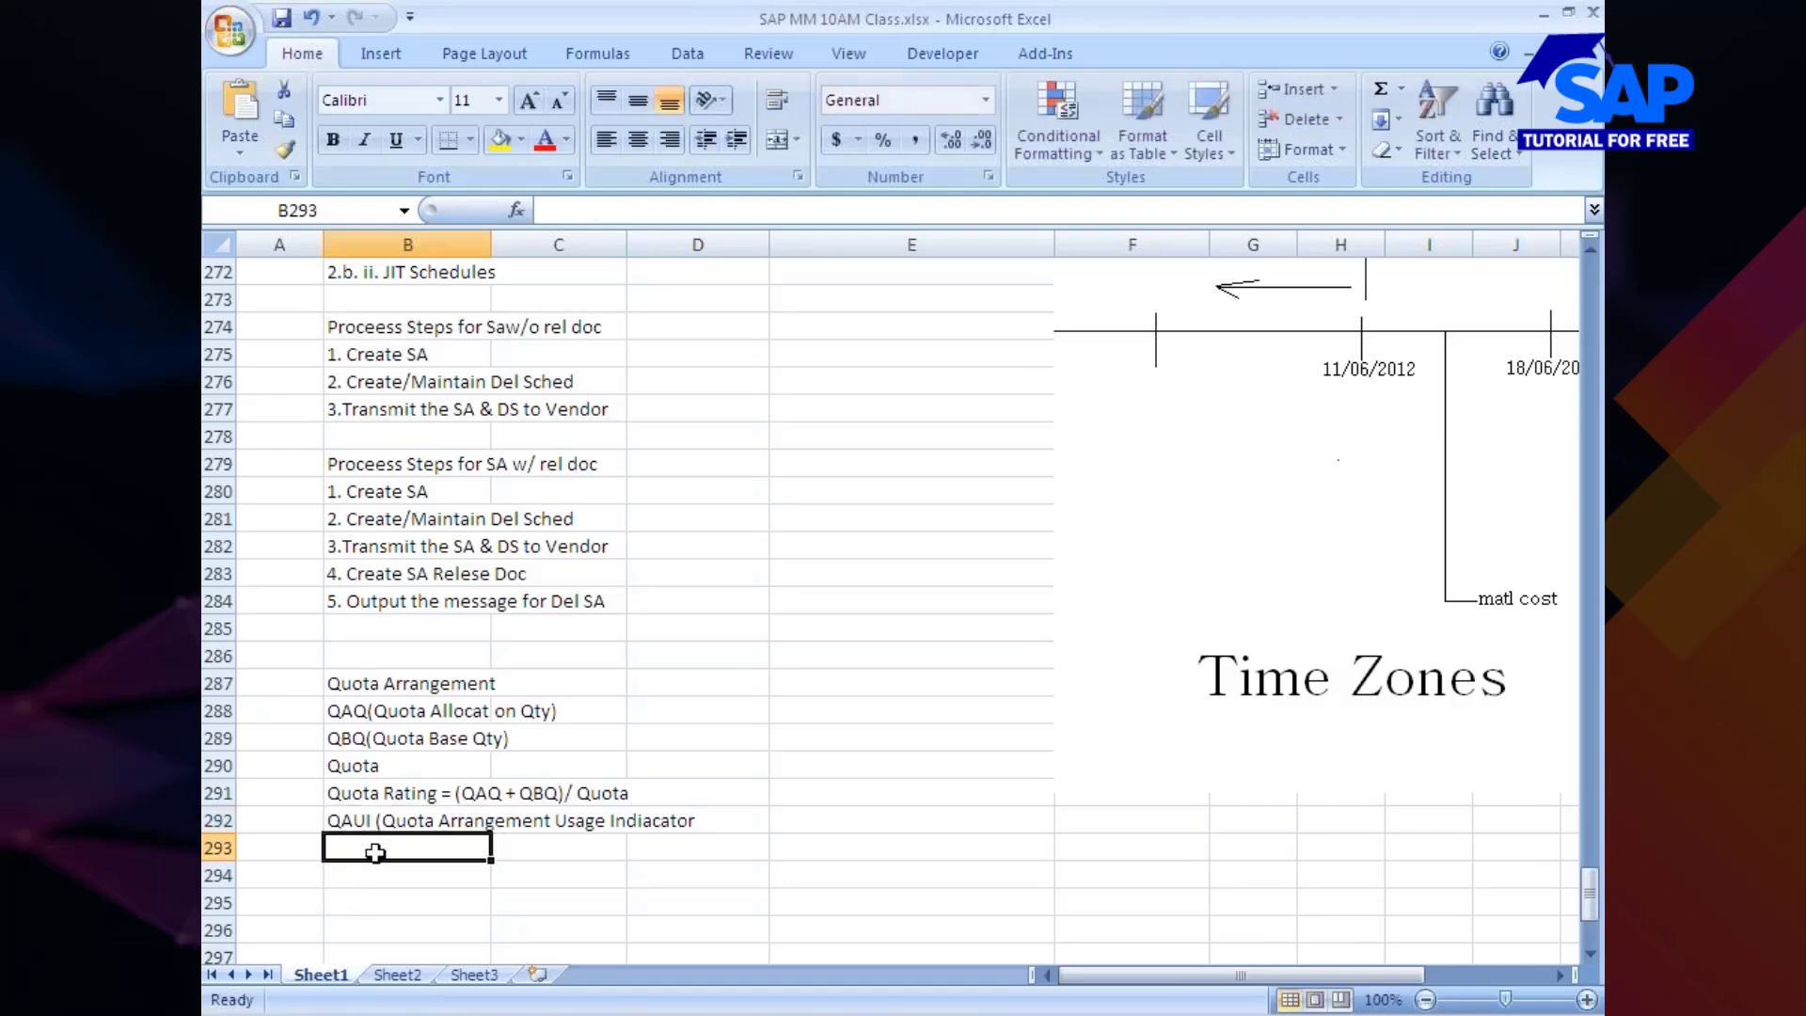
{"action": "left_click", "coordinate": [352, 686]}
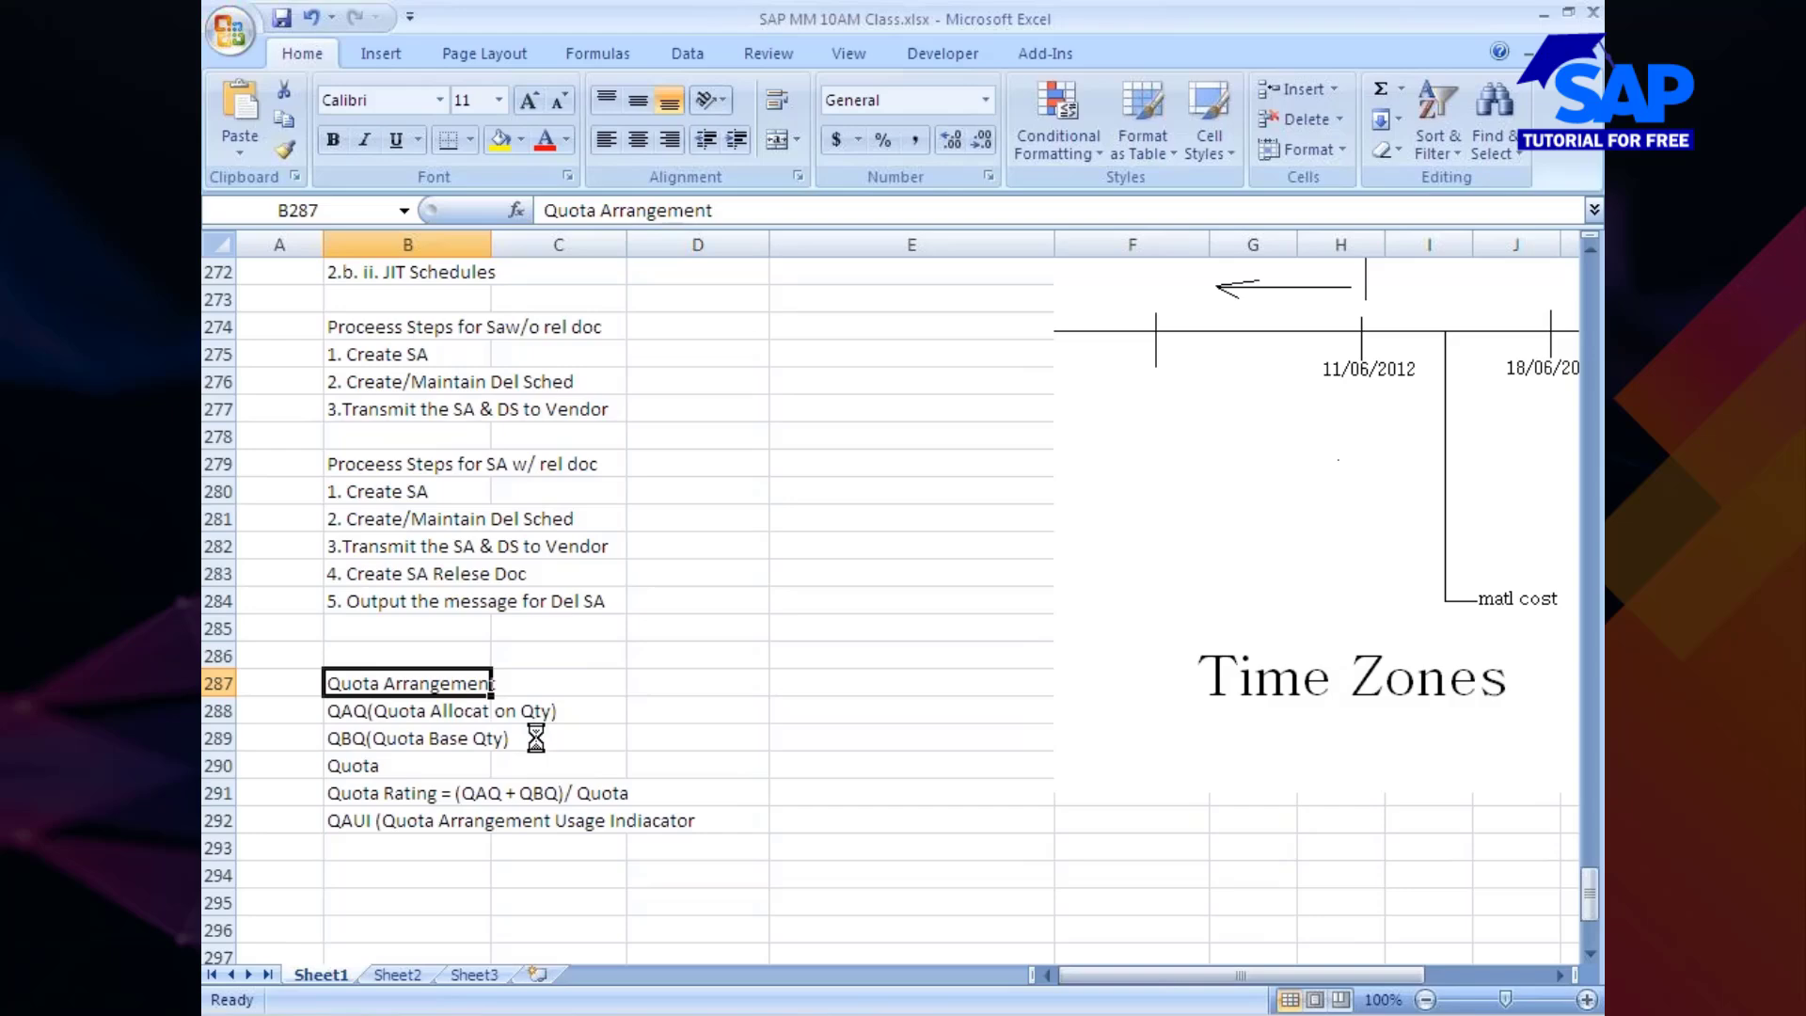
{"action": "key", "text": "ctrl+b"}
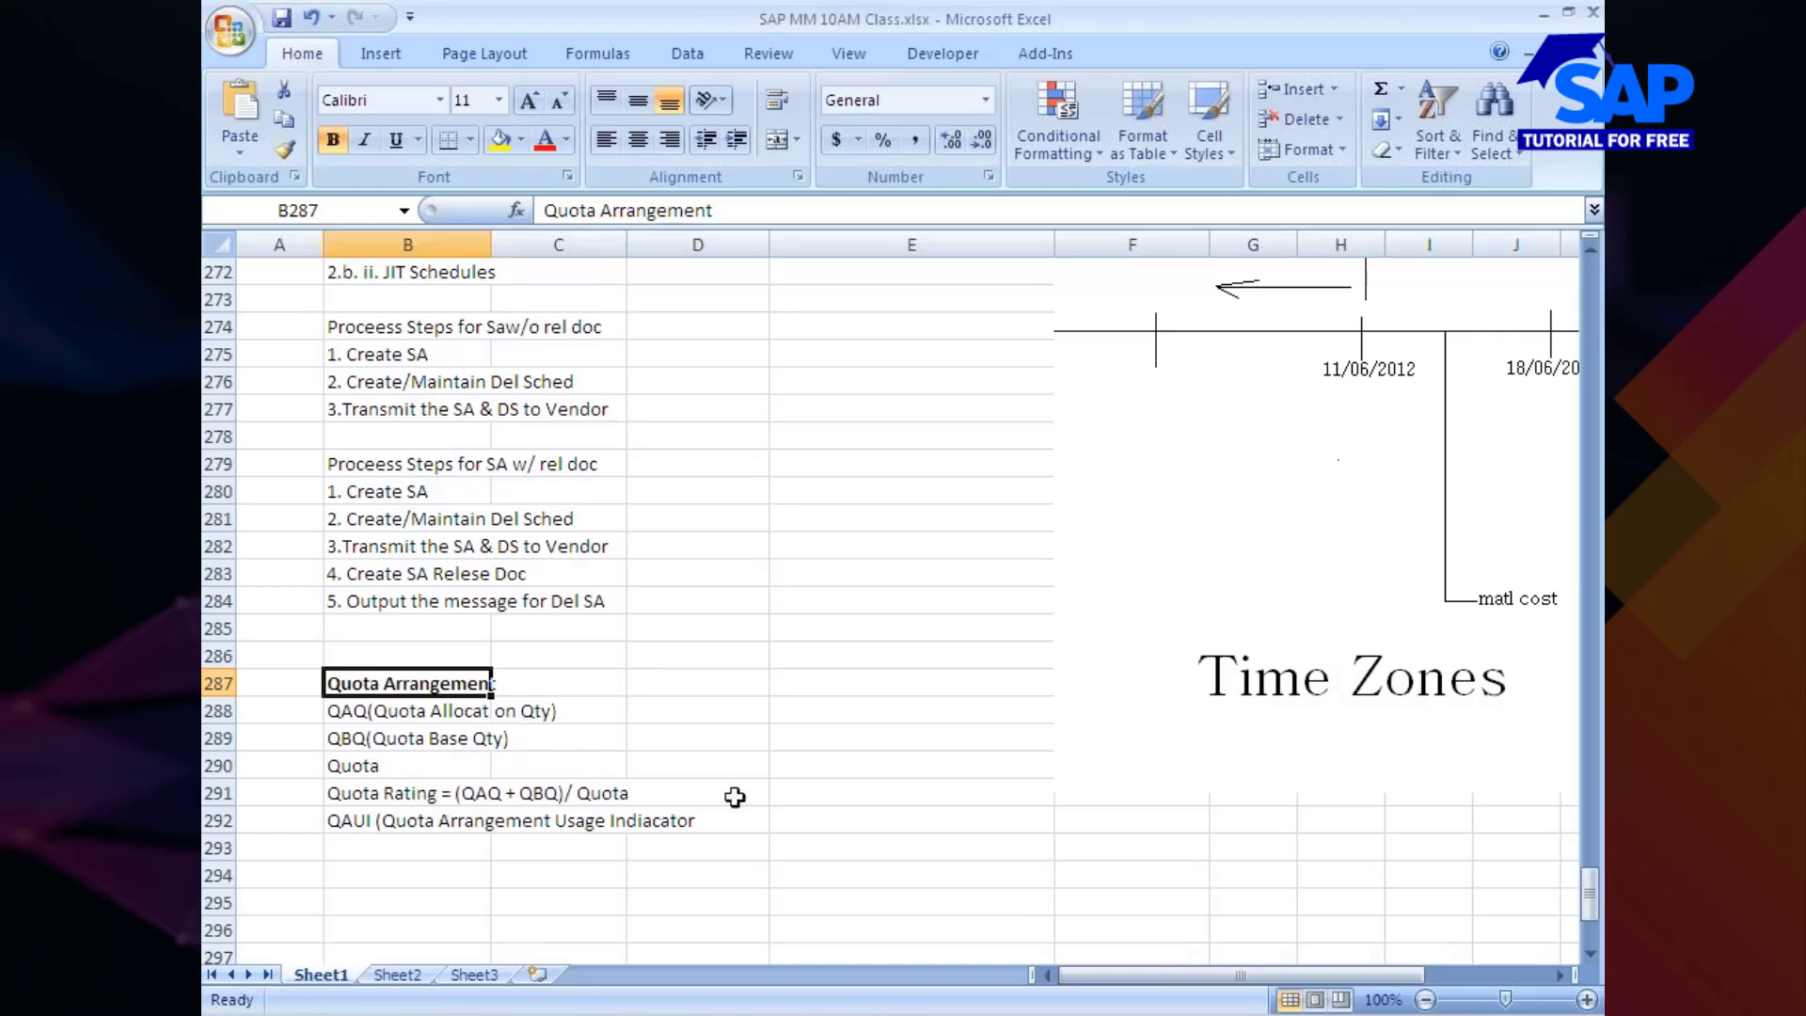
Enter the four vendors' first names in cells D287 to D290, one per row beside the Quota Arrangement terms
{"action": "left_click", "coordinate": [714, 682]}
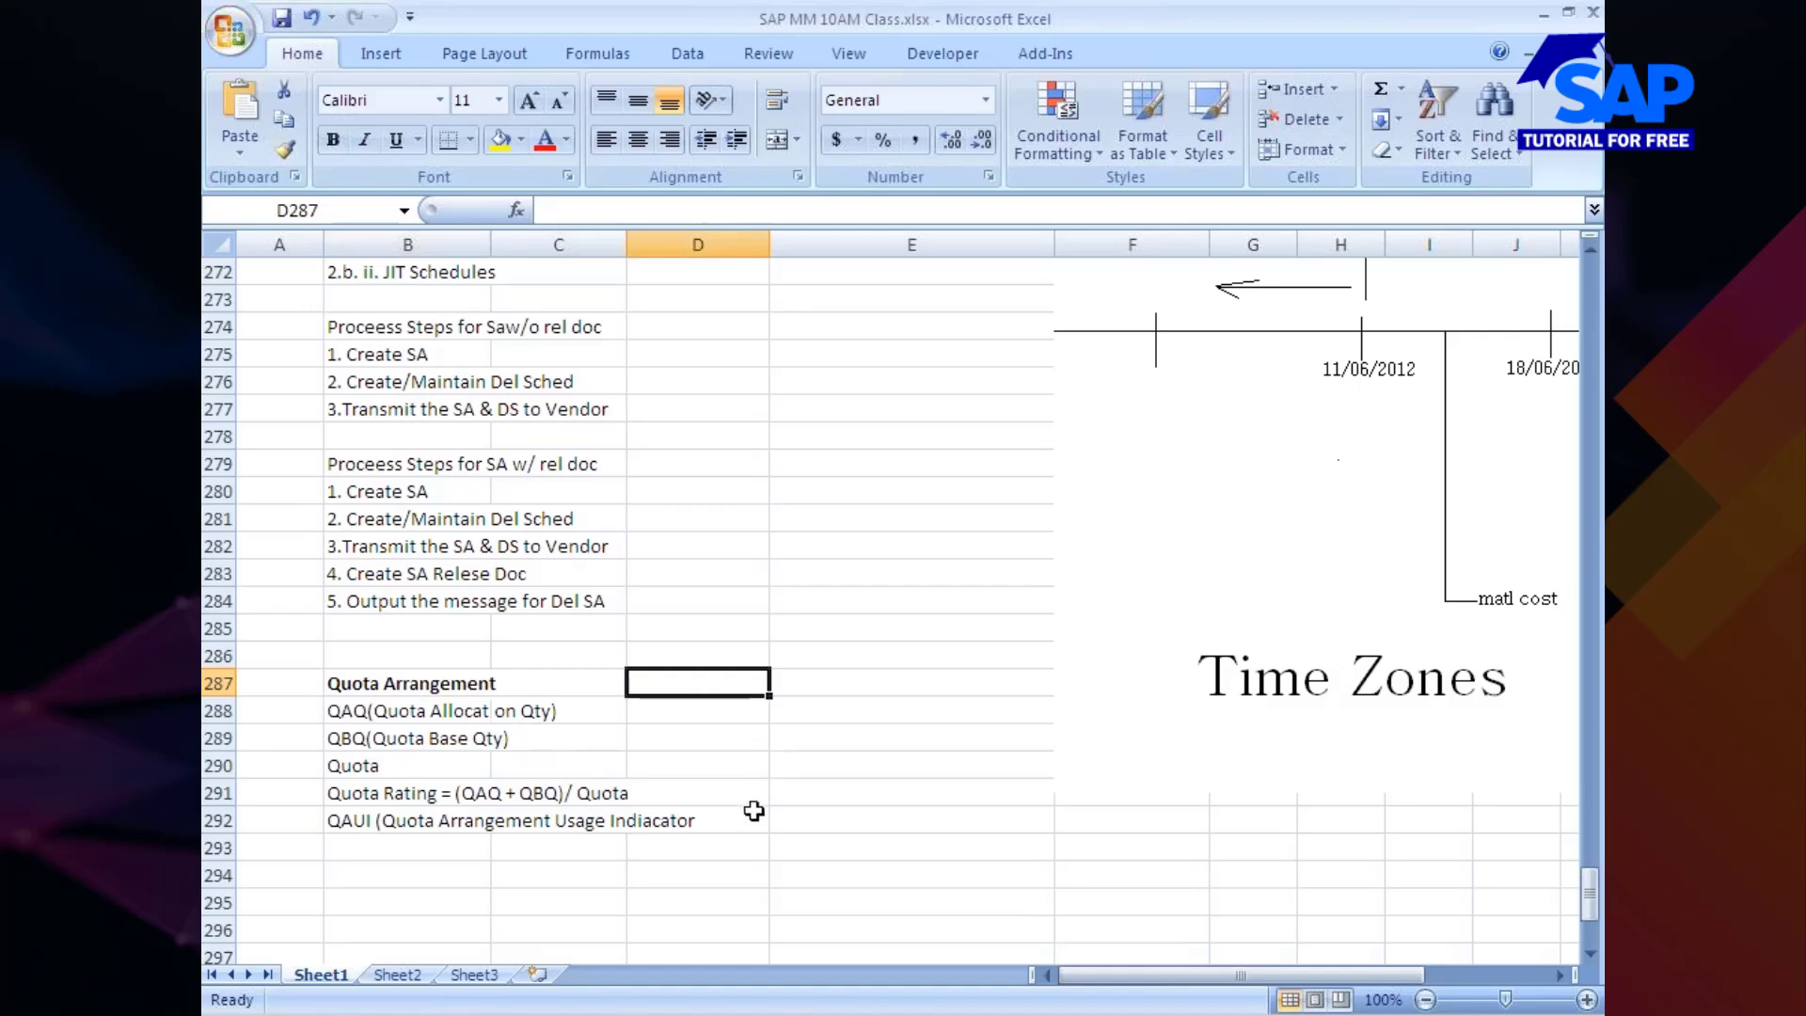
{"action": "type", "text": "V1"}
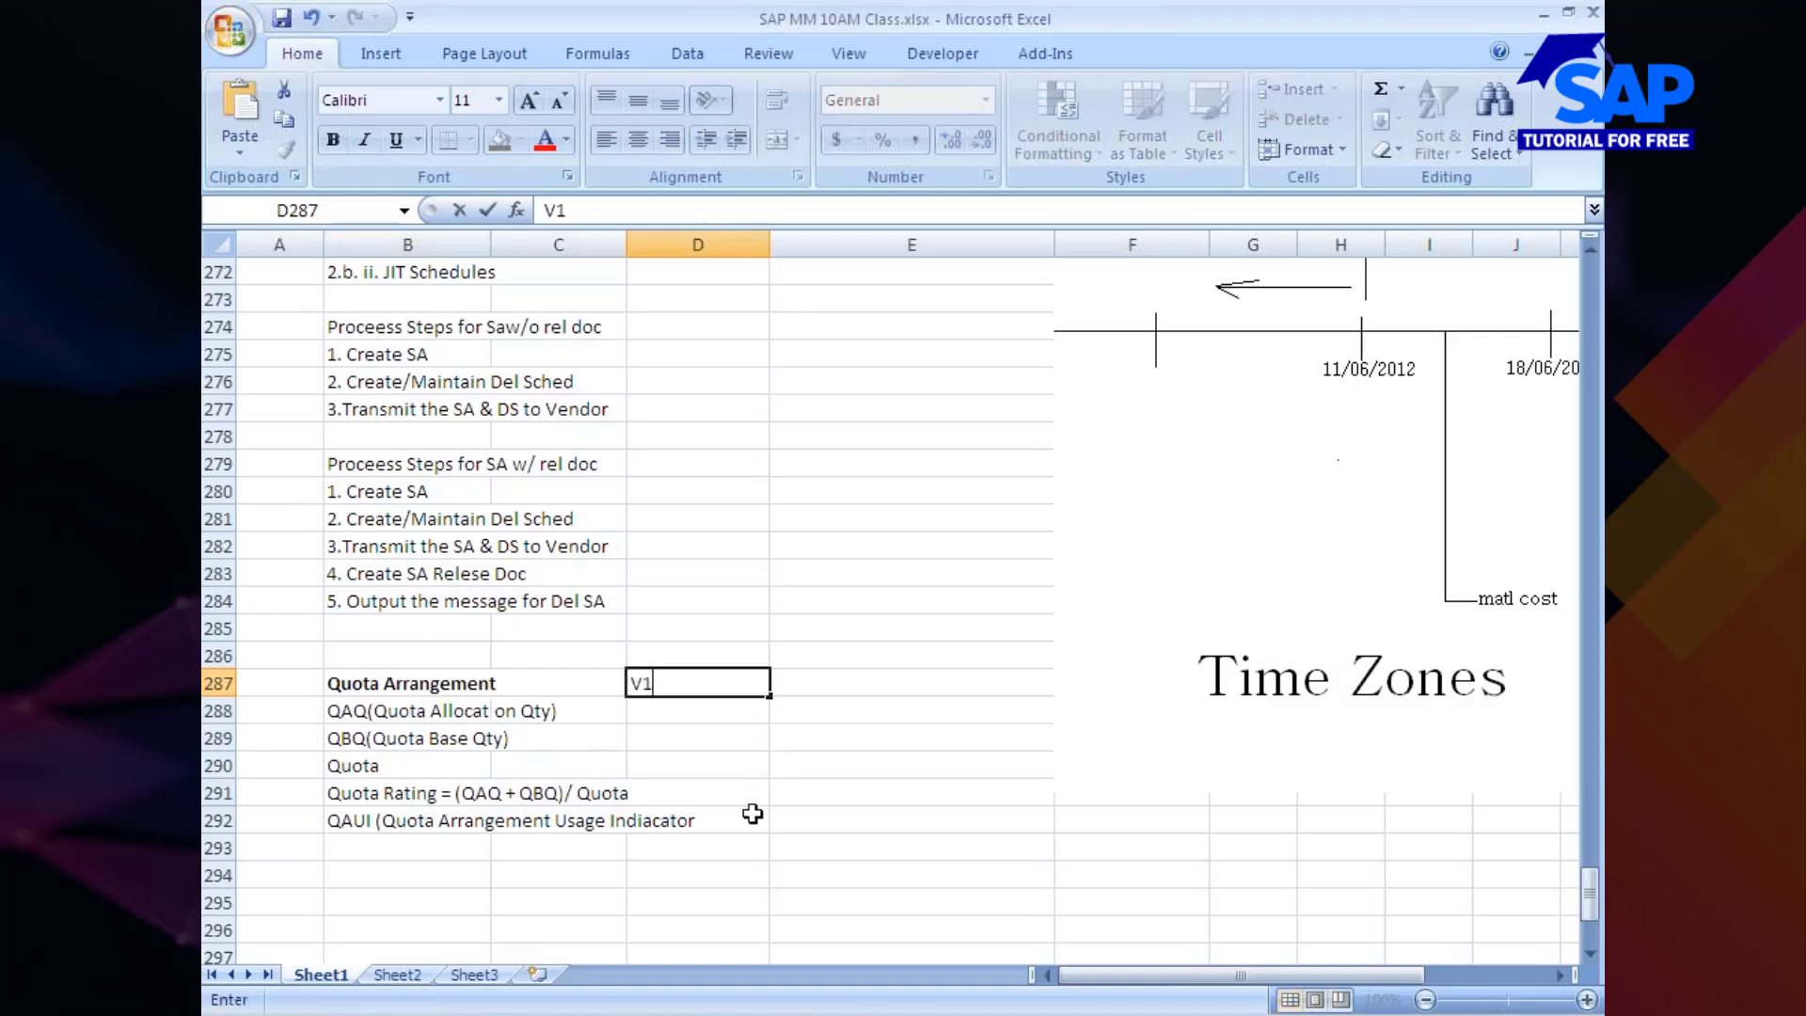
{"action": "key", "text": "BackSpace"}
{"action": "key", "text": "BackSpace"}
{"action": "type", "text": "Sudhakar"}
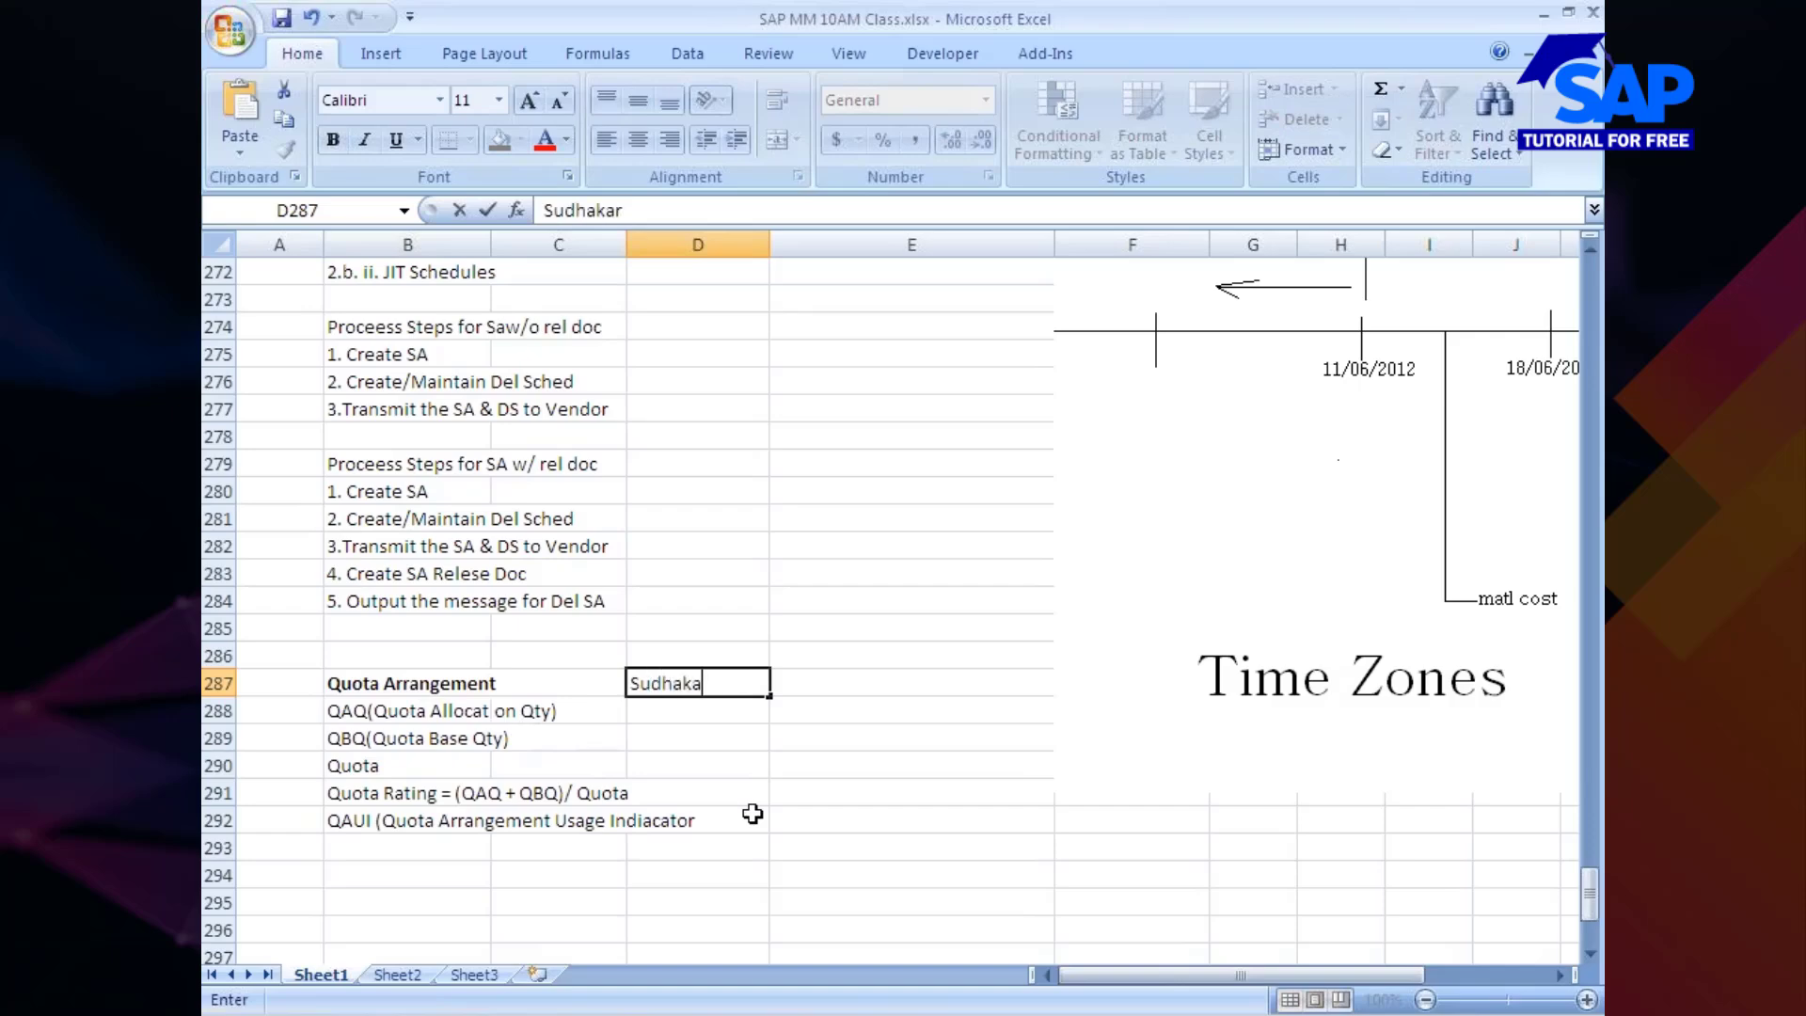
{"action": "key", "text": "Return"}
{"action": "type", "text": "Sr"}
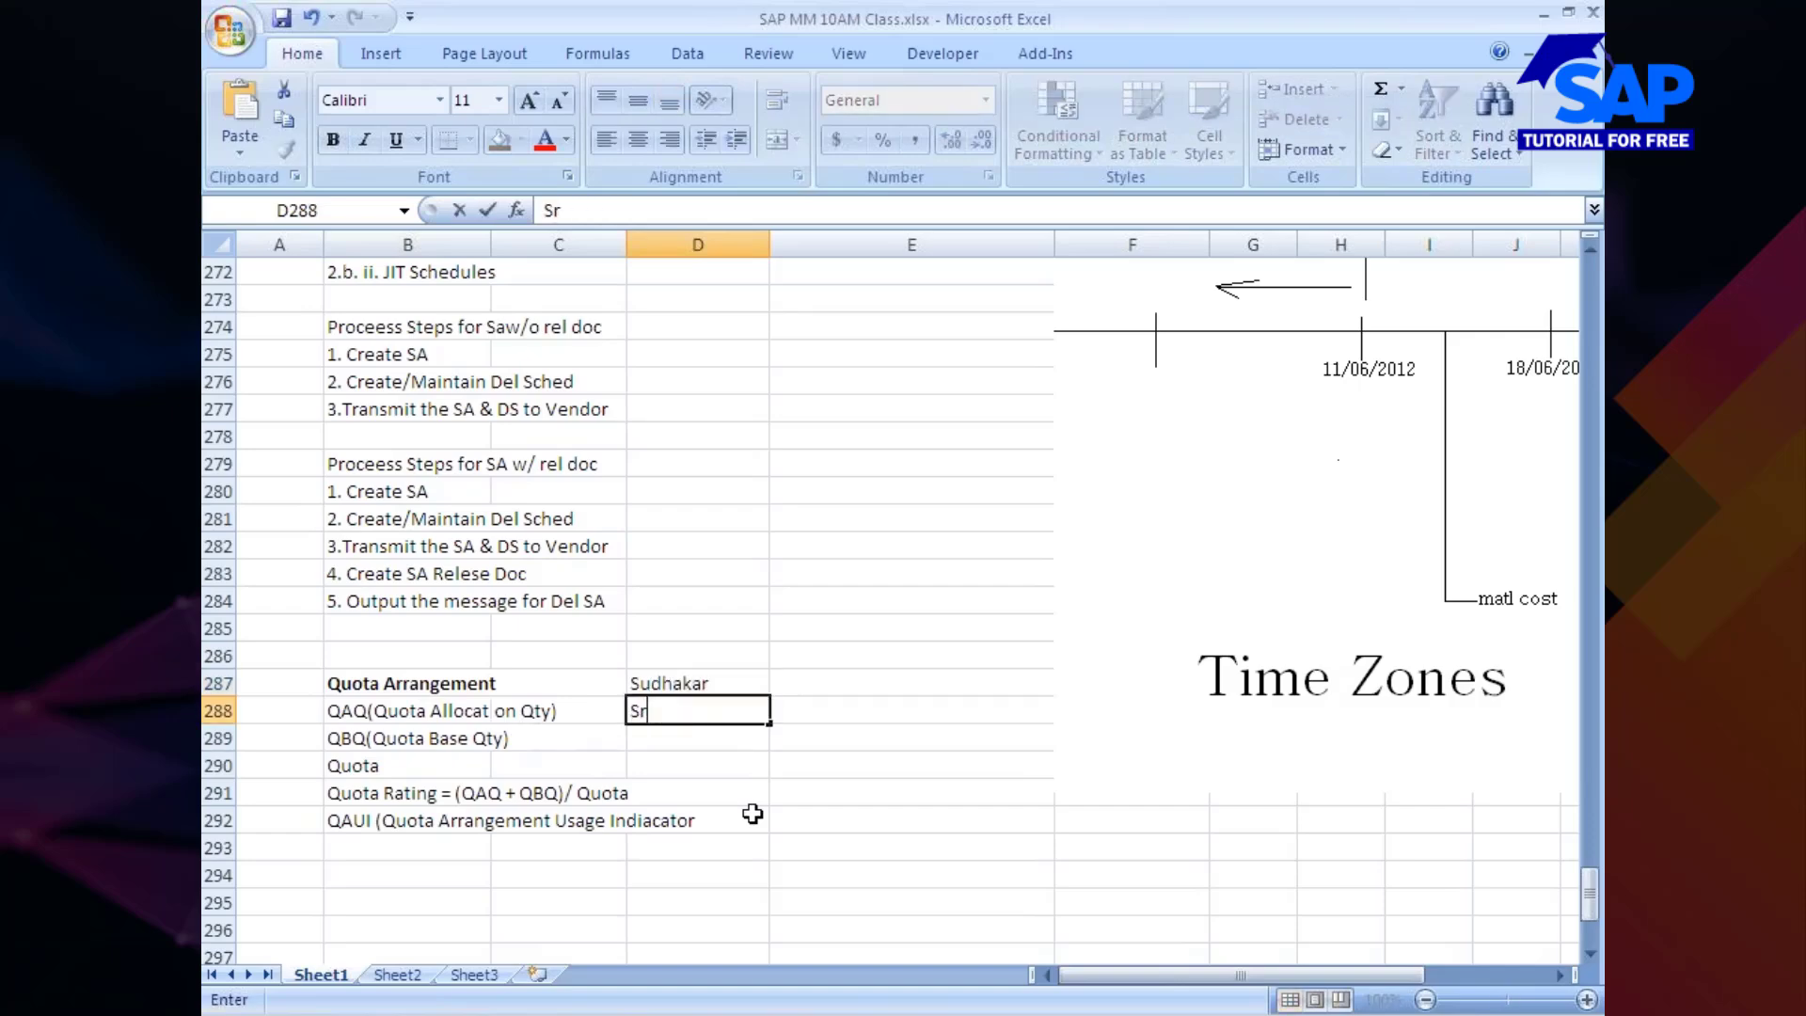
{"action": "type", "text": "idhar"}
{"action": "key", "text": "Return"}
{"action": "type", "text": "Venkat"}
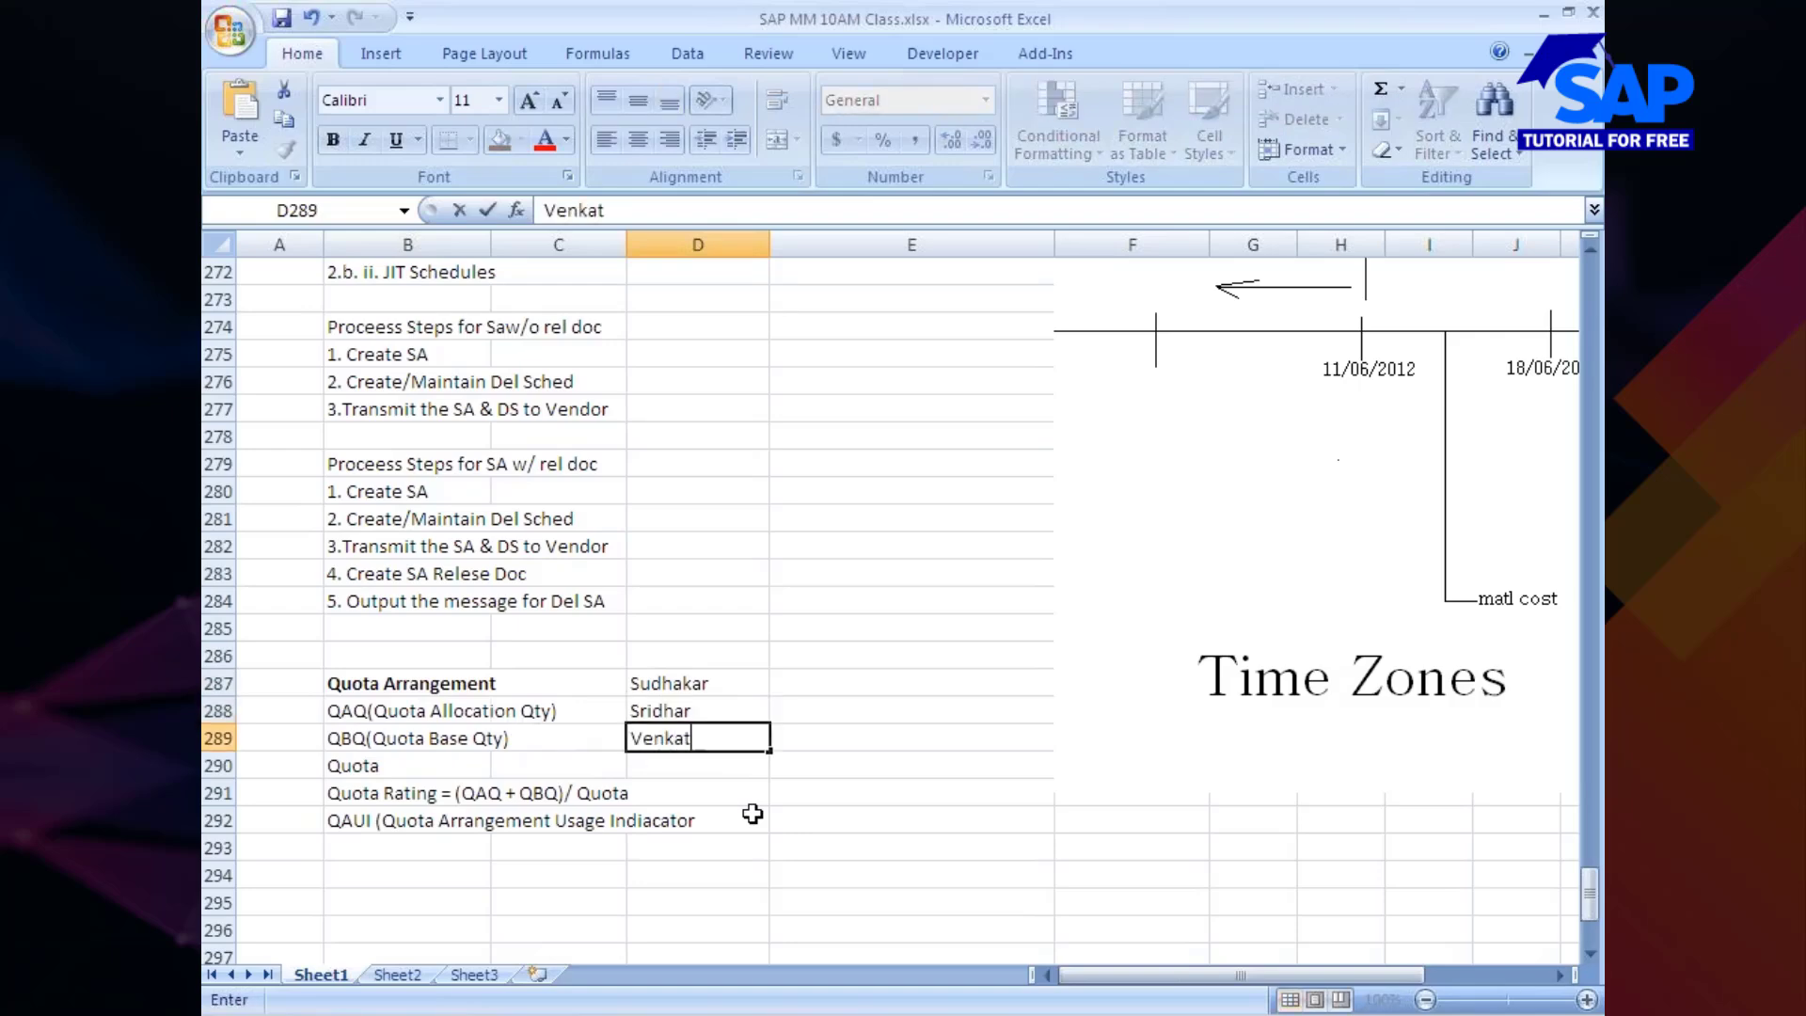
{"action": "key", "text": "Return"}
{"action": "type", "text": "radhika"}
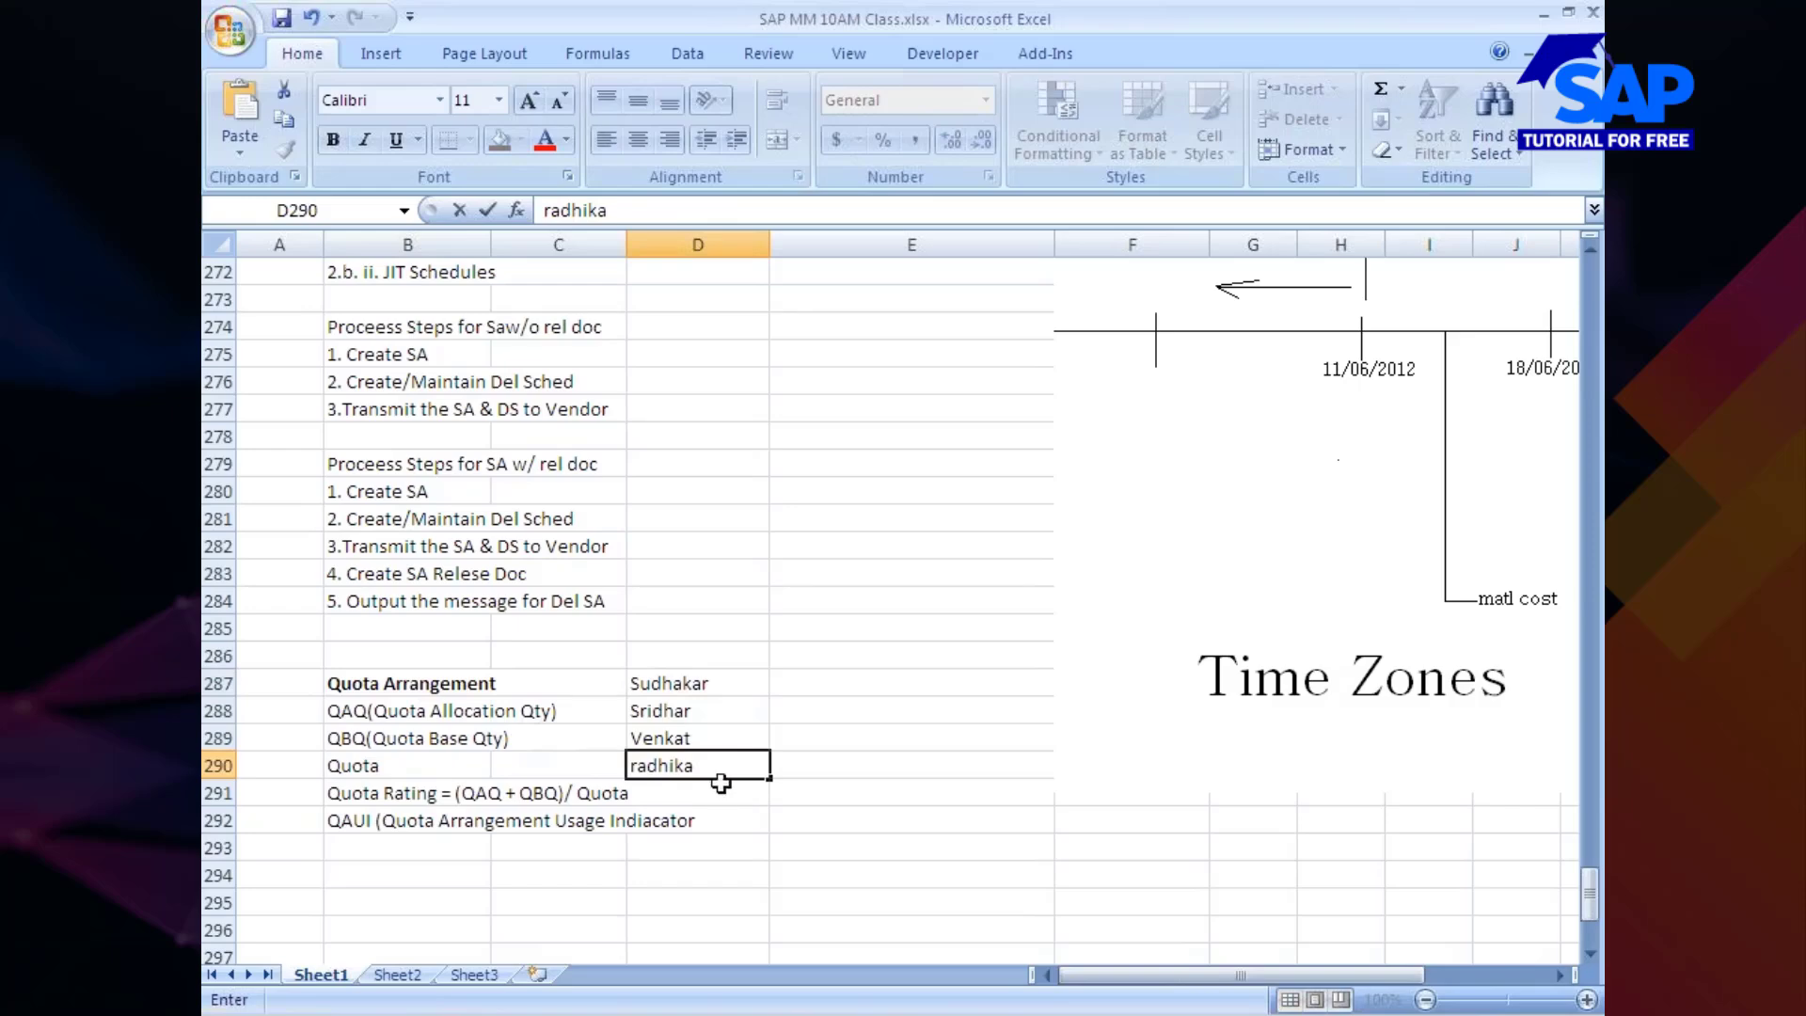
Append "(L1)" to the vendor name in D287 and enter "40% of total req" in E287
{"action": "left_click", "coordinate": [710, 687]}
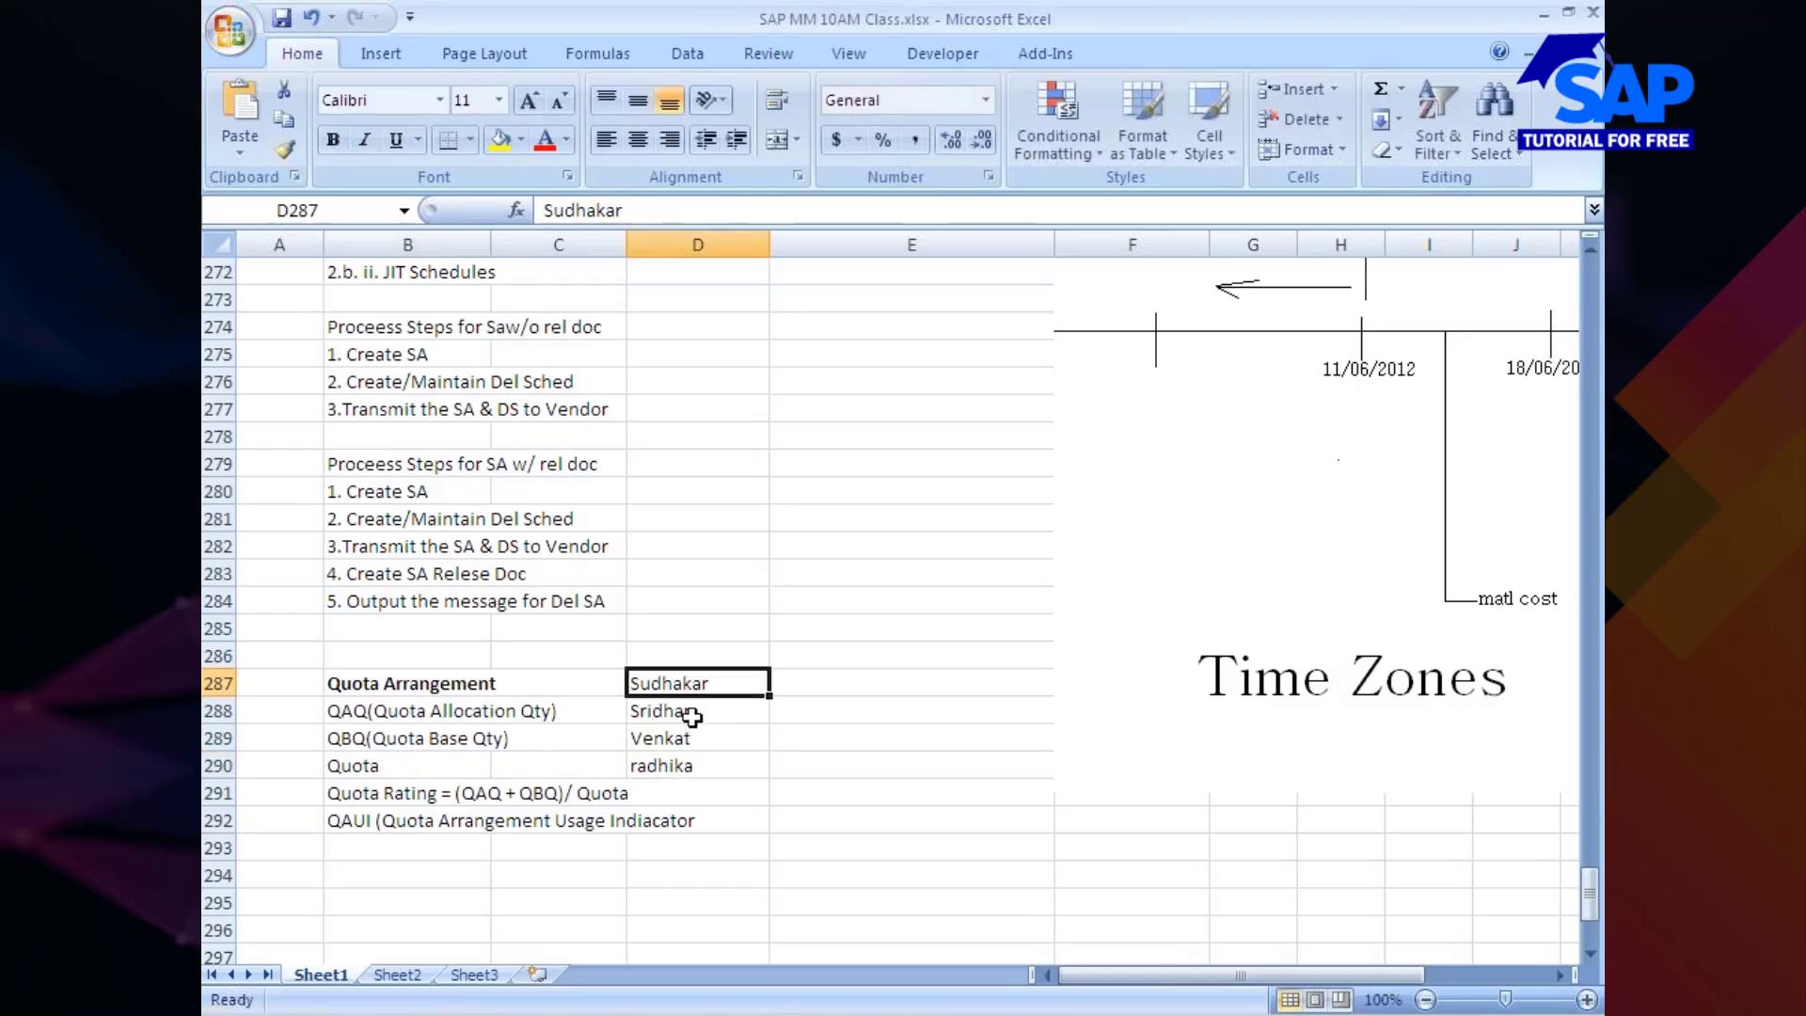
{"action": "left_click", "coordinate": [826, 685]}
{"action": "left_click", "coordinate": [705, 686]}
{"action": "type", "text": "(L1)"}
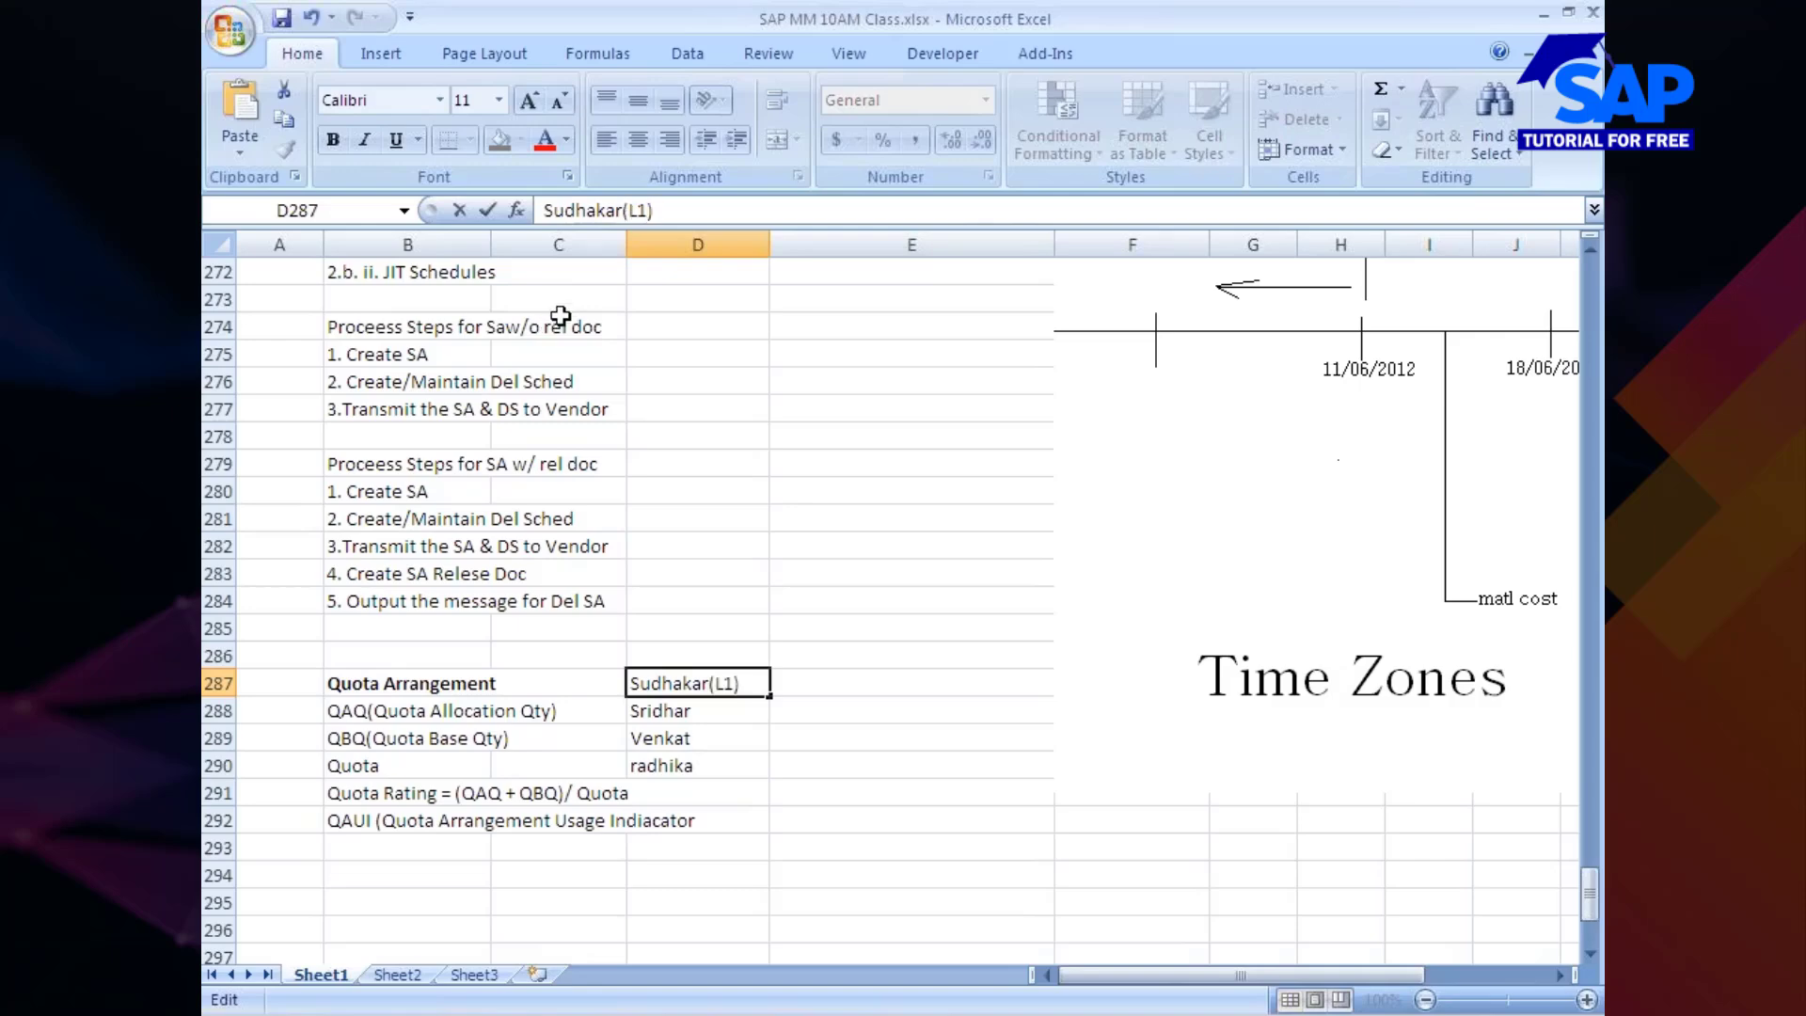
{"action": "left_click", "coordinate": [818, 693]}
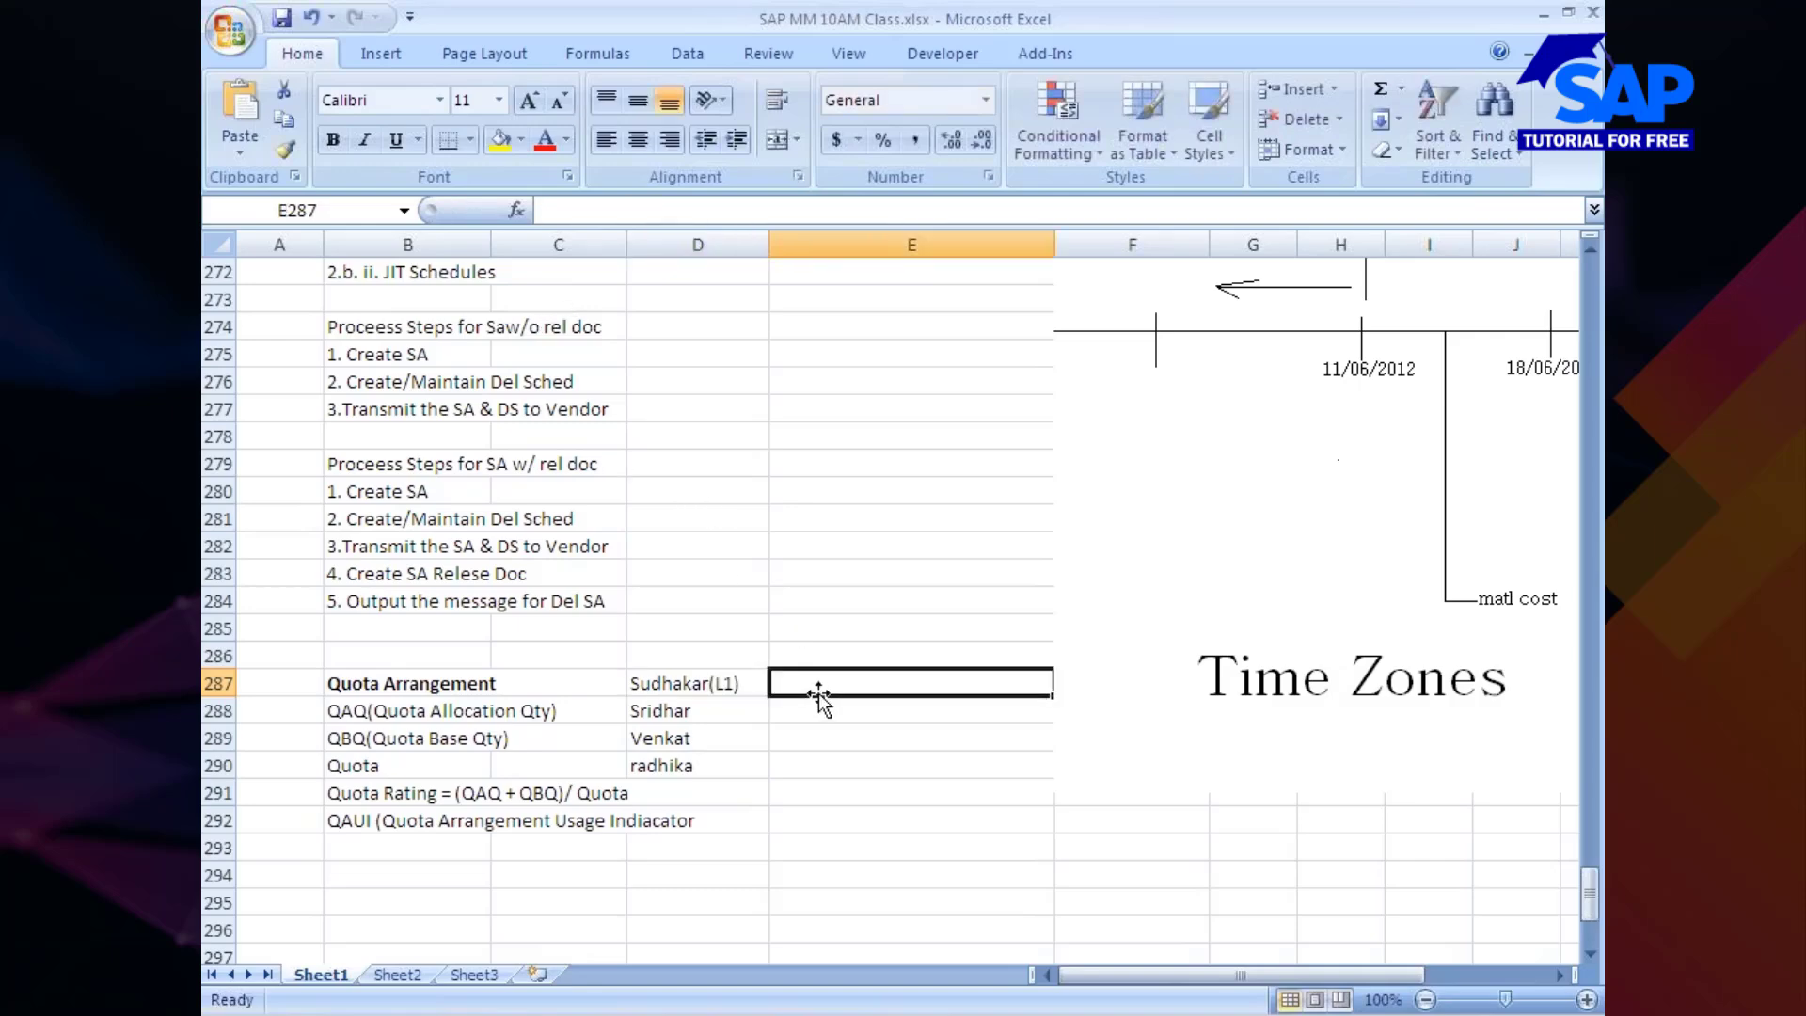
{"action": "type", "text": "40%"}
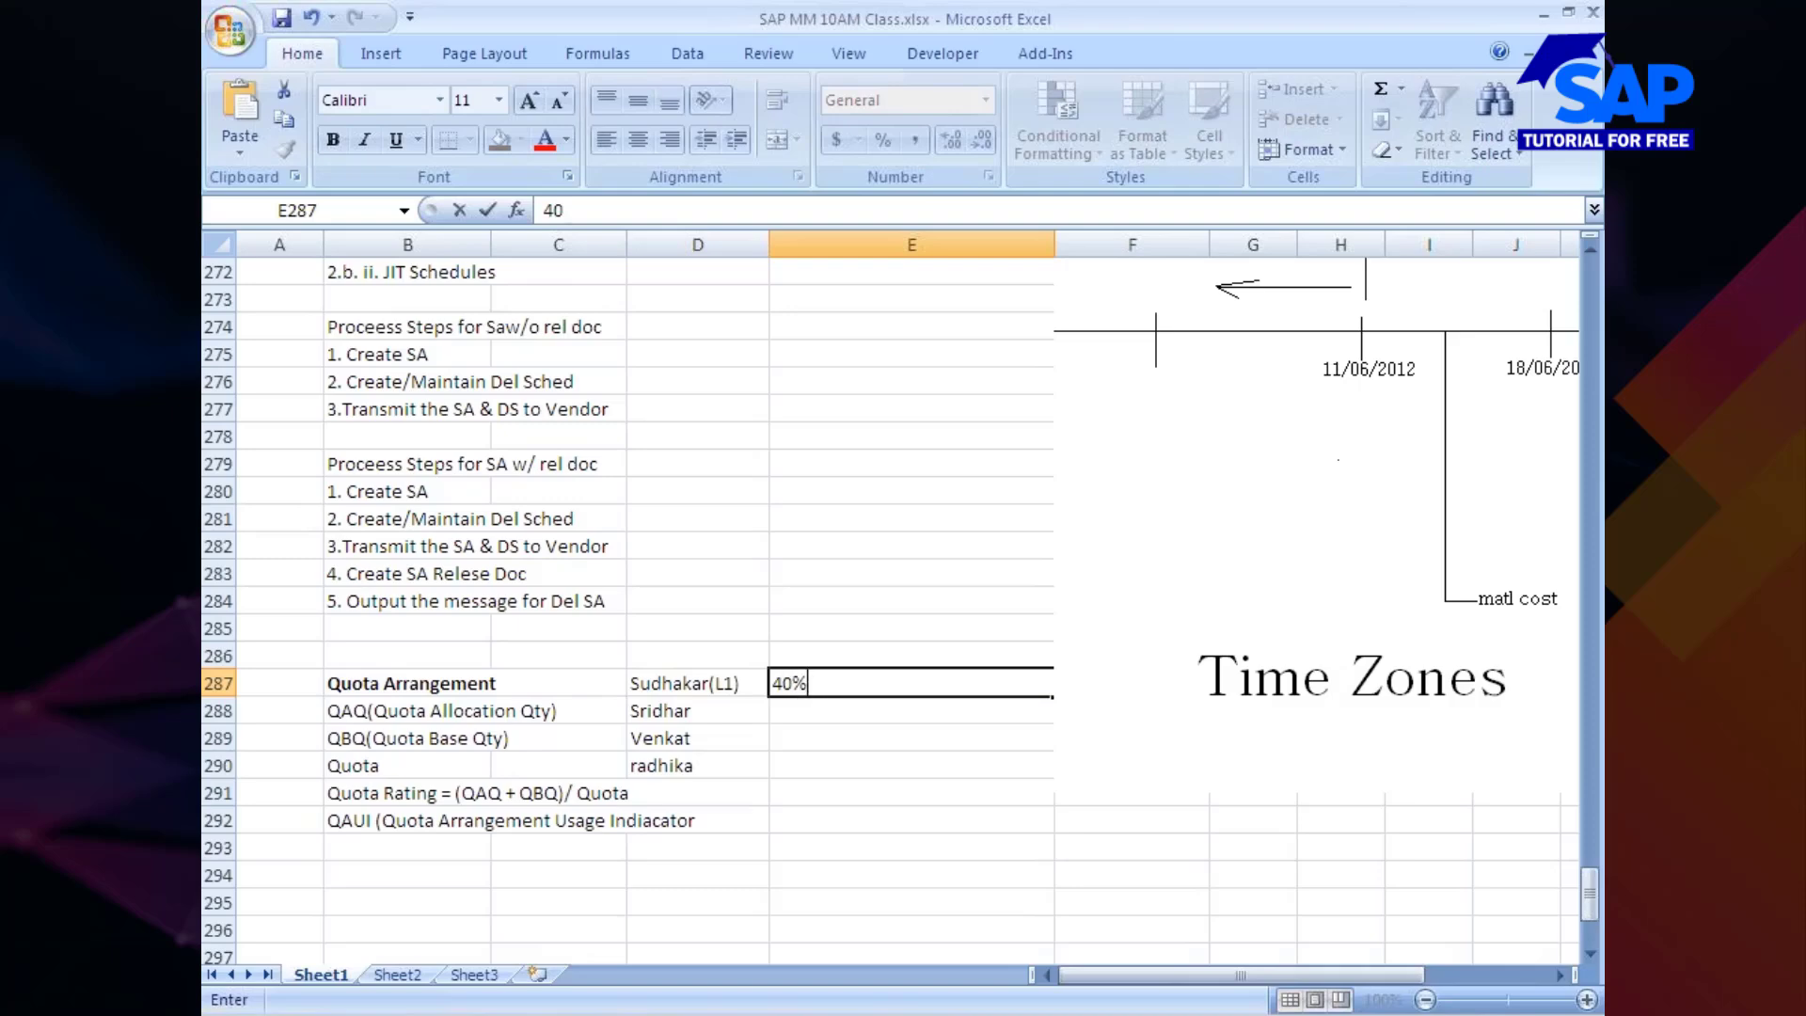
{"action": "type", "text": " of total req"}
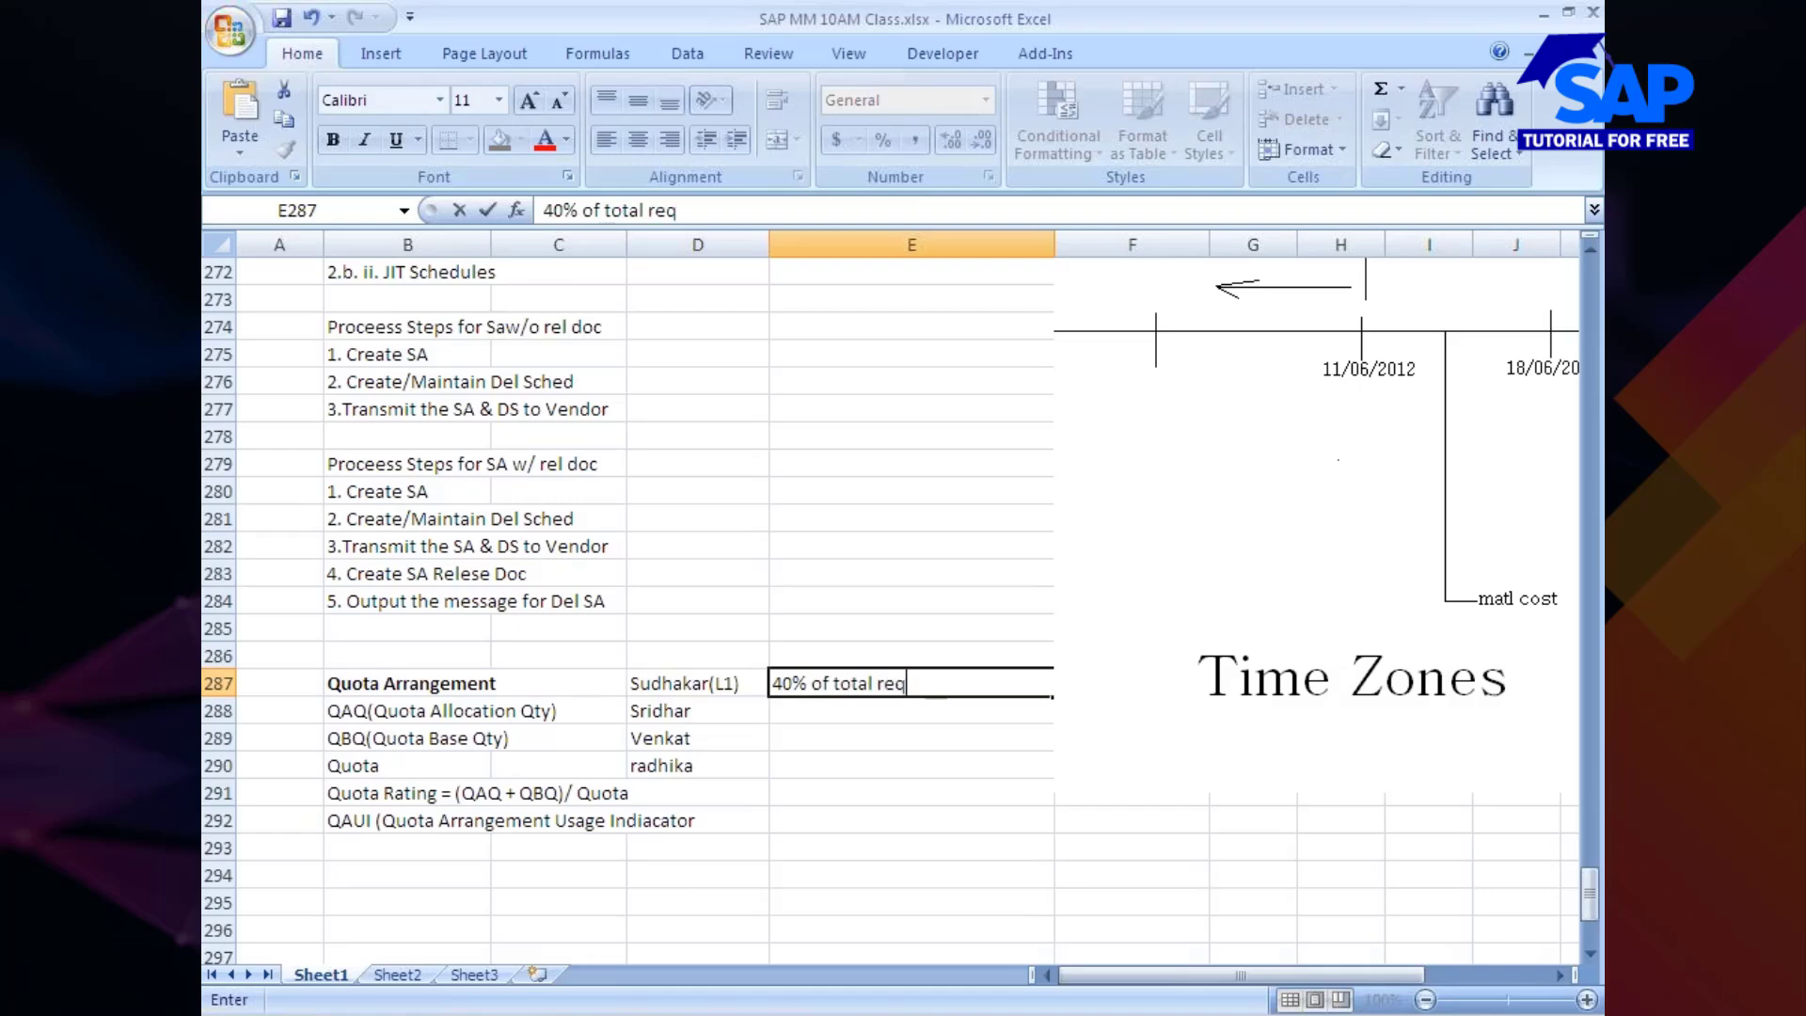
Append "(L2)" to the vendor name in D288 and enter 30% in E288
{"action": "left_click", "coordinate": [701, 712]}
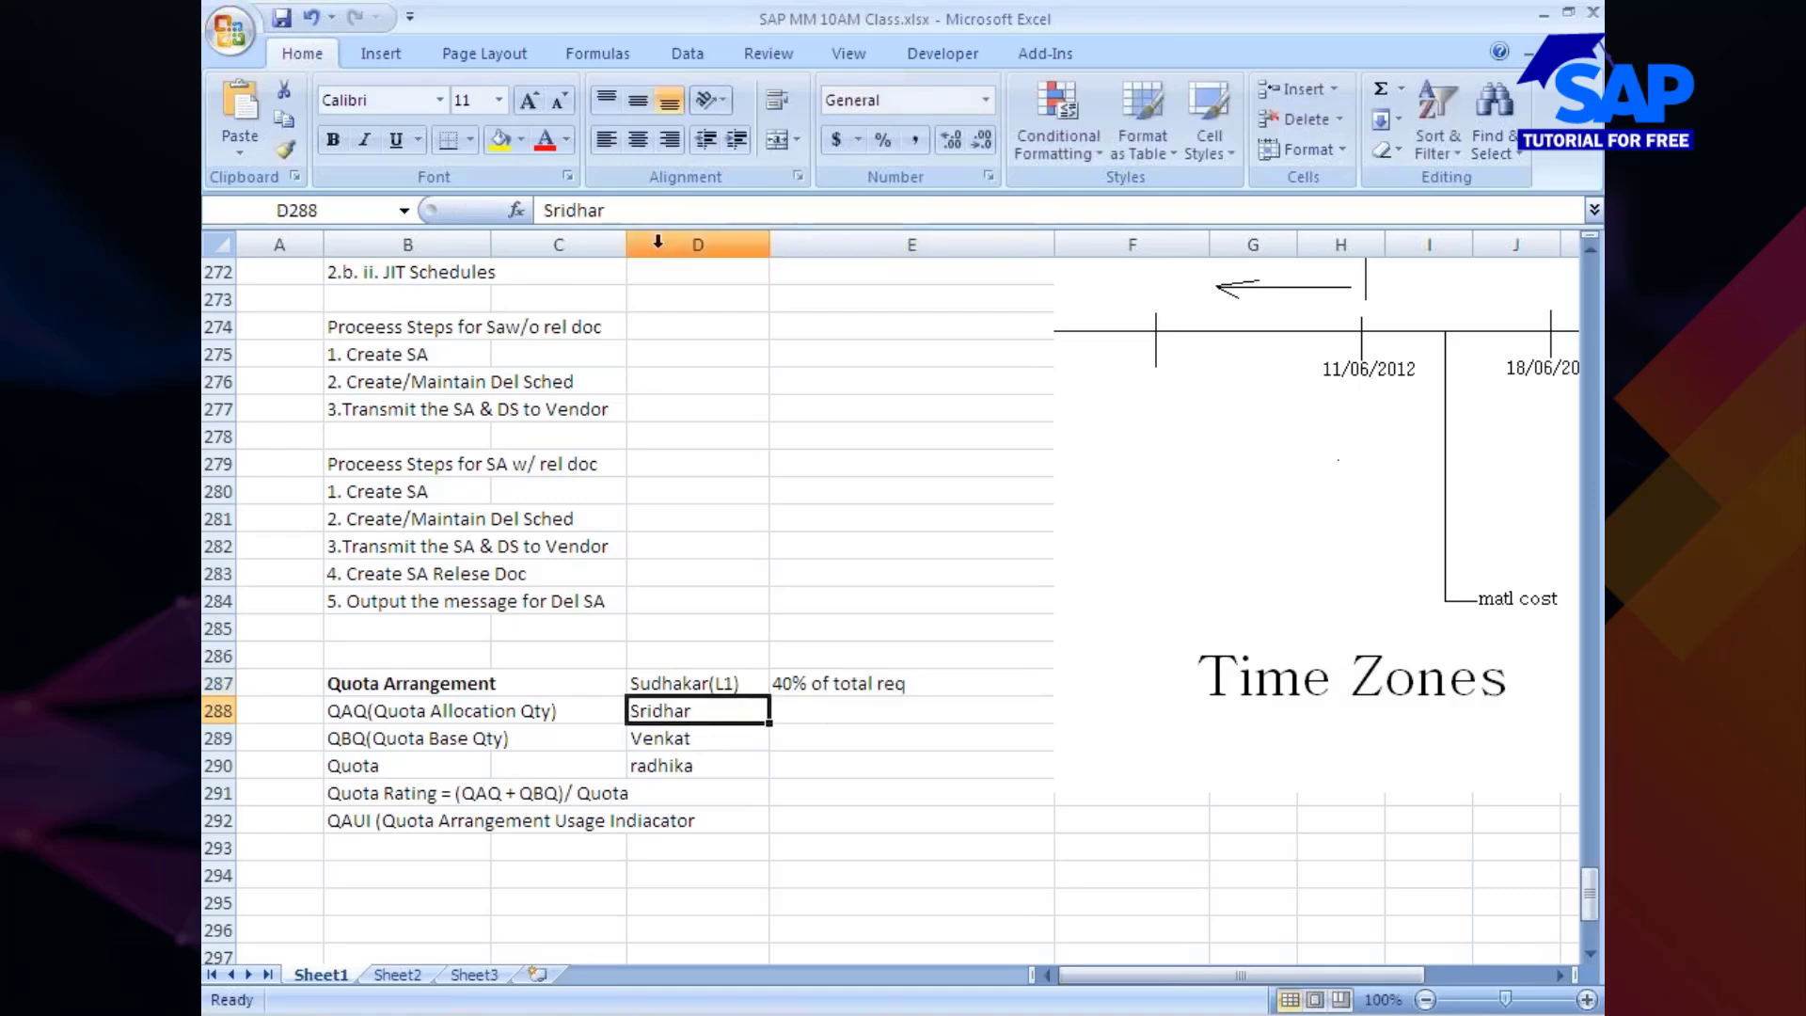
{"action": "left_click", "coordinate": [604, 210]}
{"action": "type", "text": "(L2"}
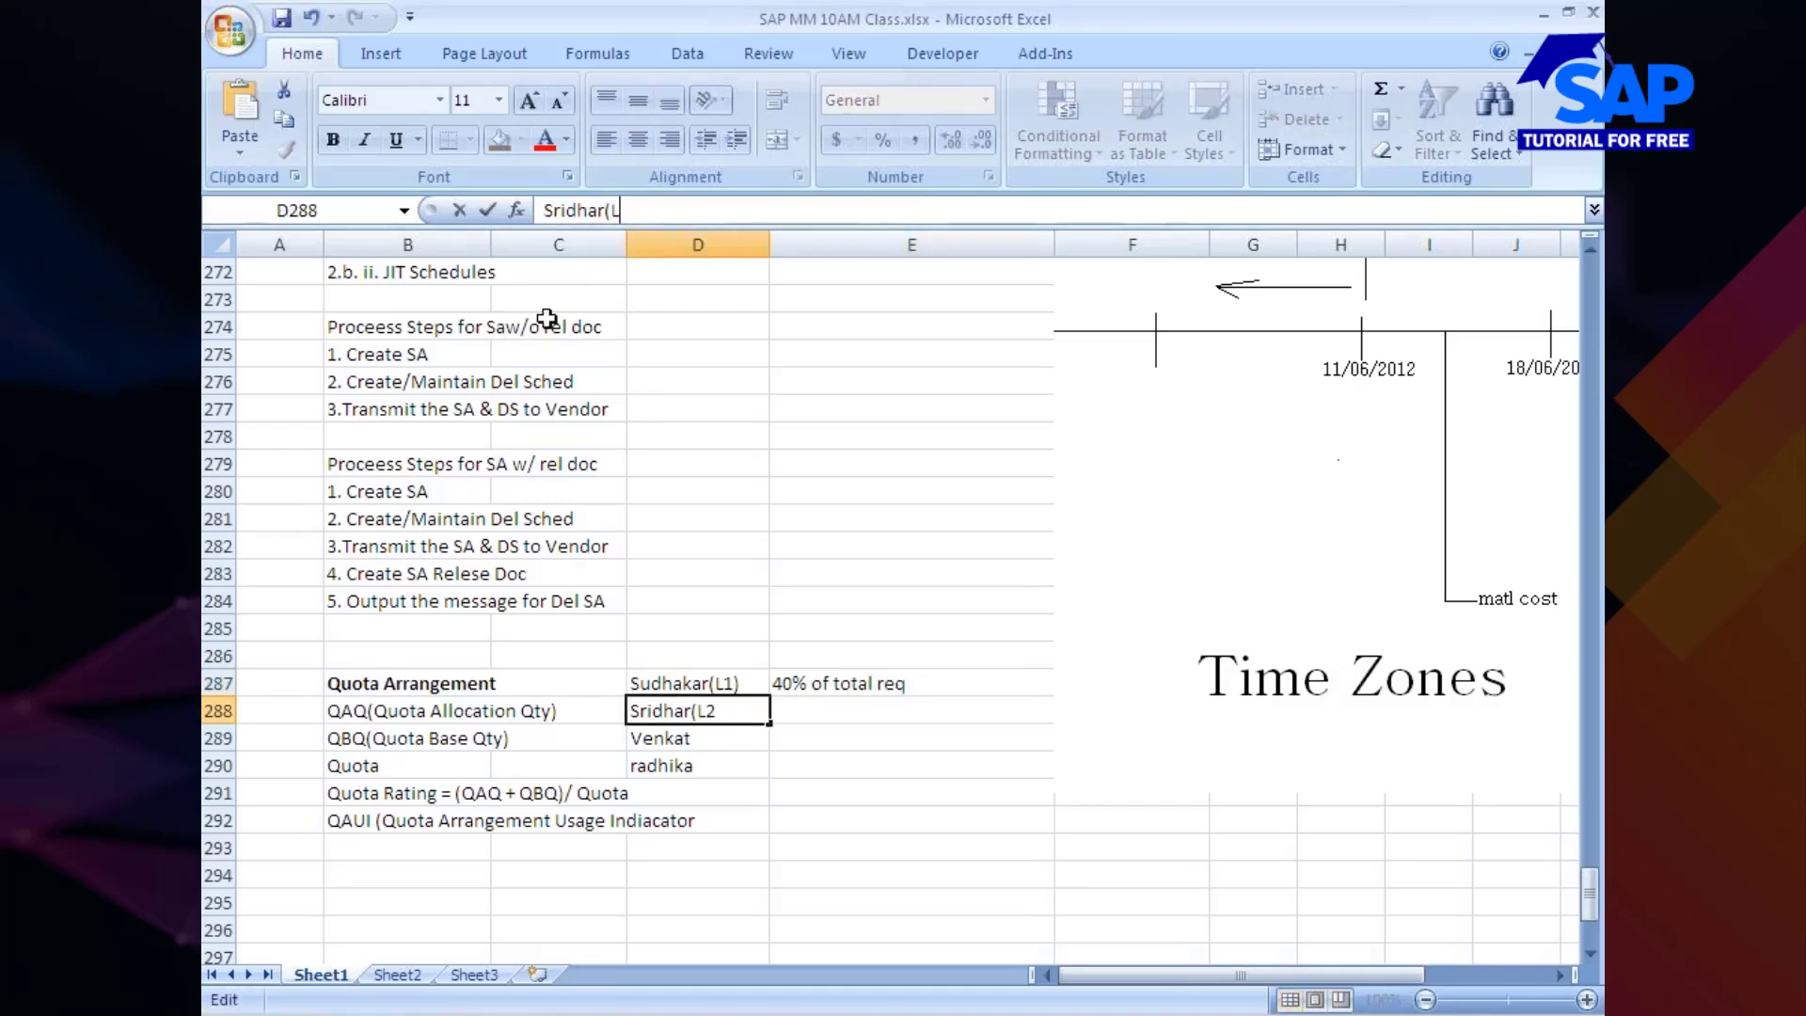
{"action": "type", "text": ")"}
{"action": "left_click", "coordinate": [807, 717]}
{"action": "type", "text": "30"}
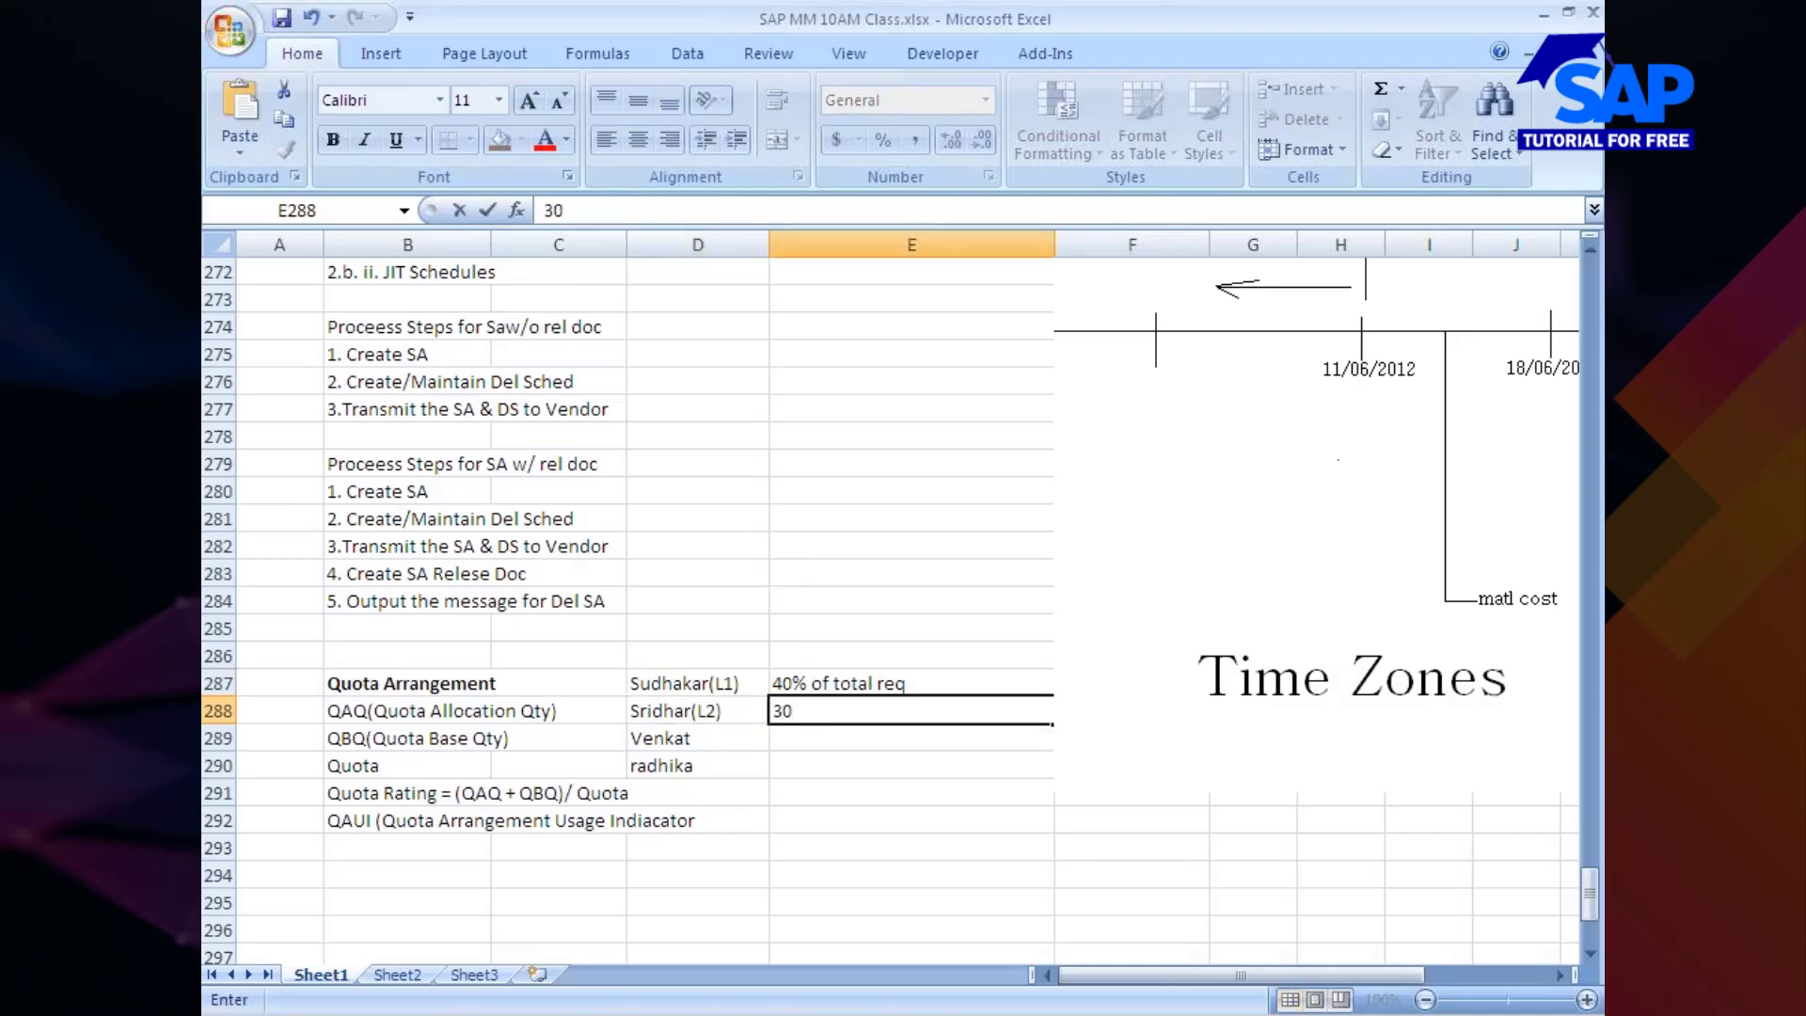
{"action": "type", "text": "%"}
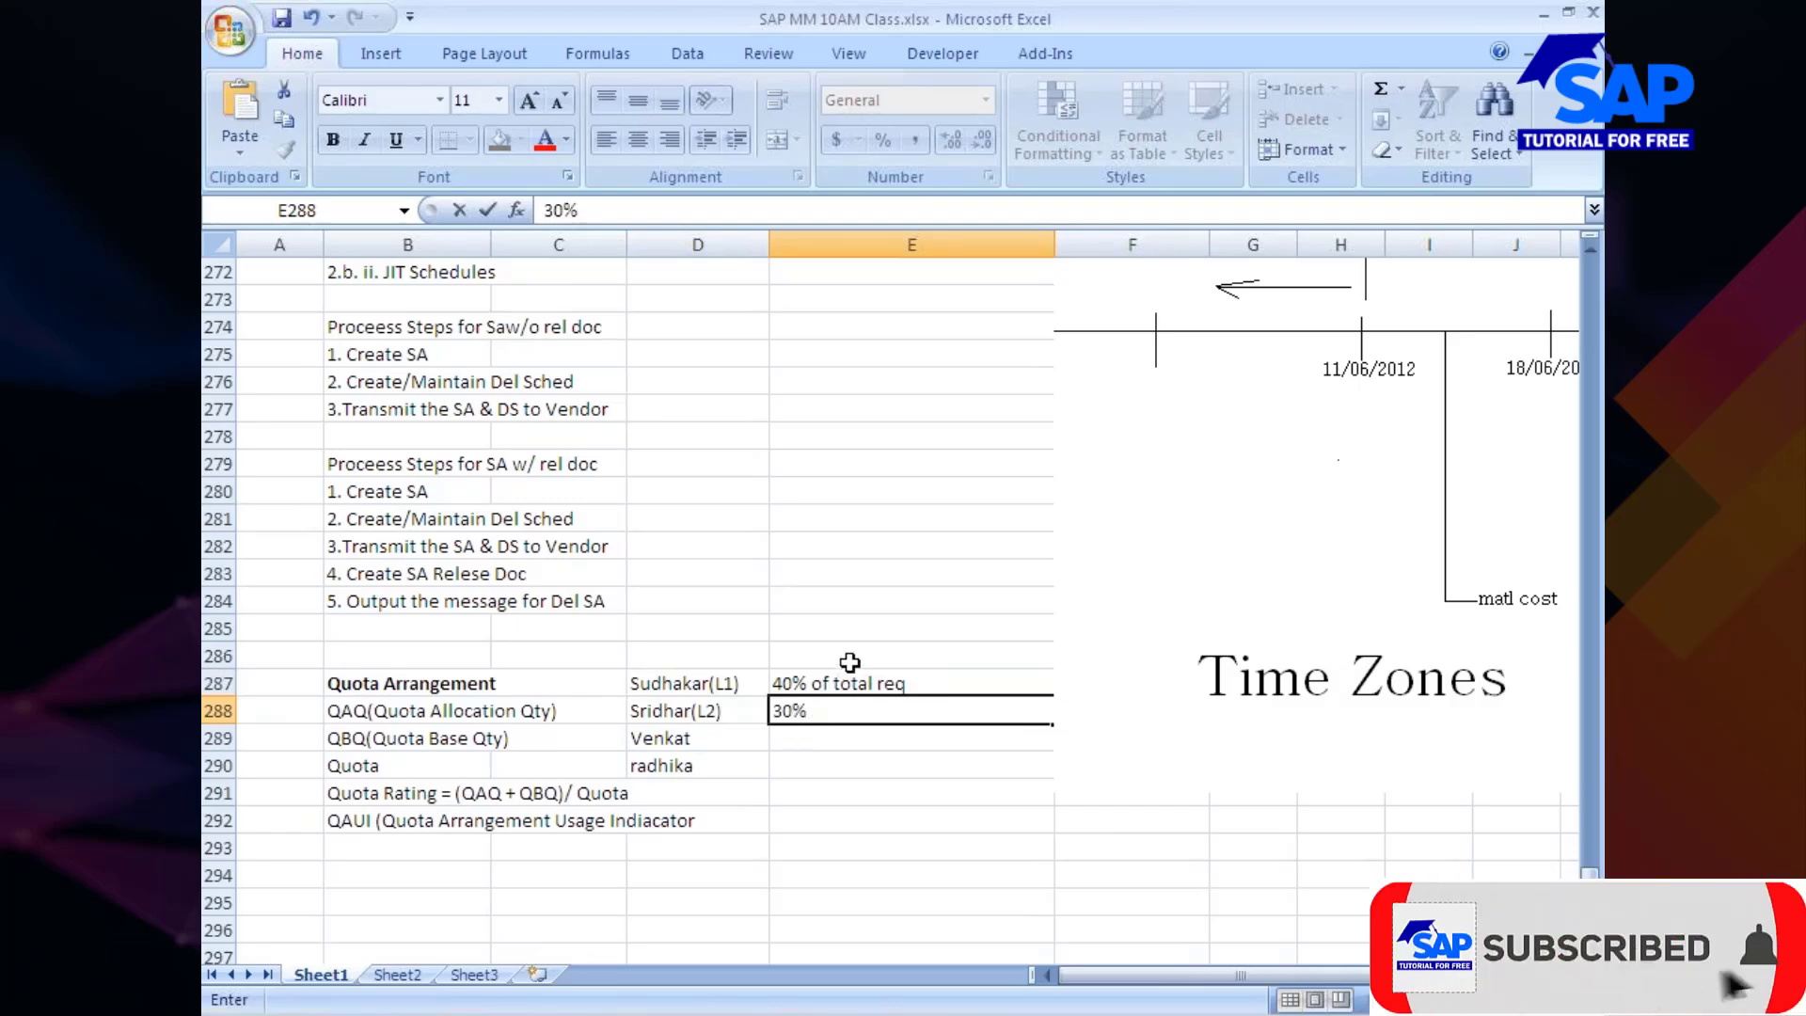
Copy the text "of total req" from E287 and add it after the percentage in E288
{"action": "left_click", "coordinate": [828, 679]}
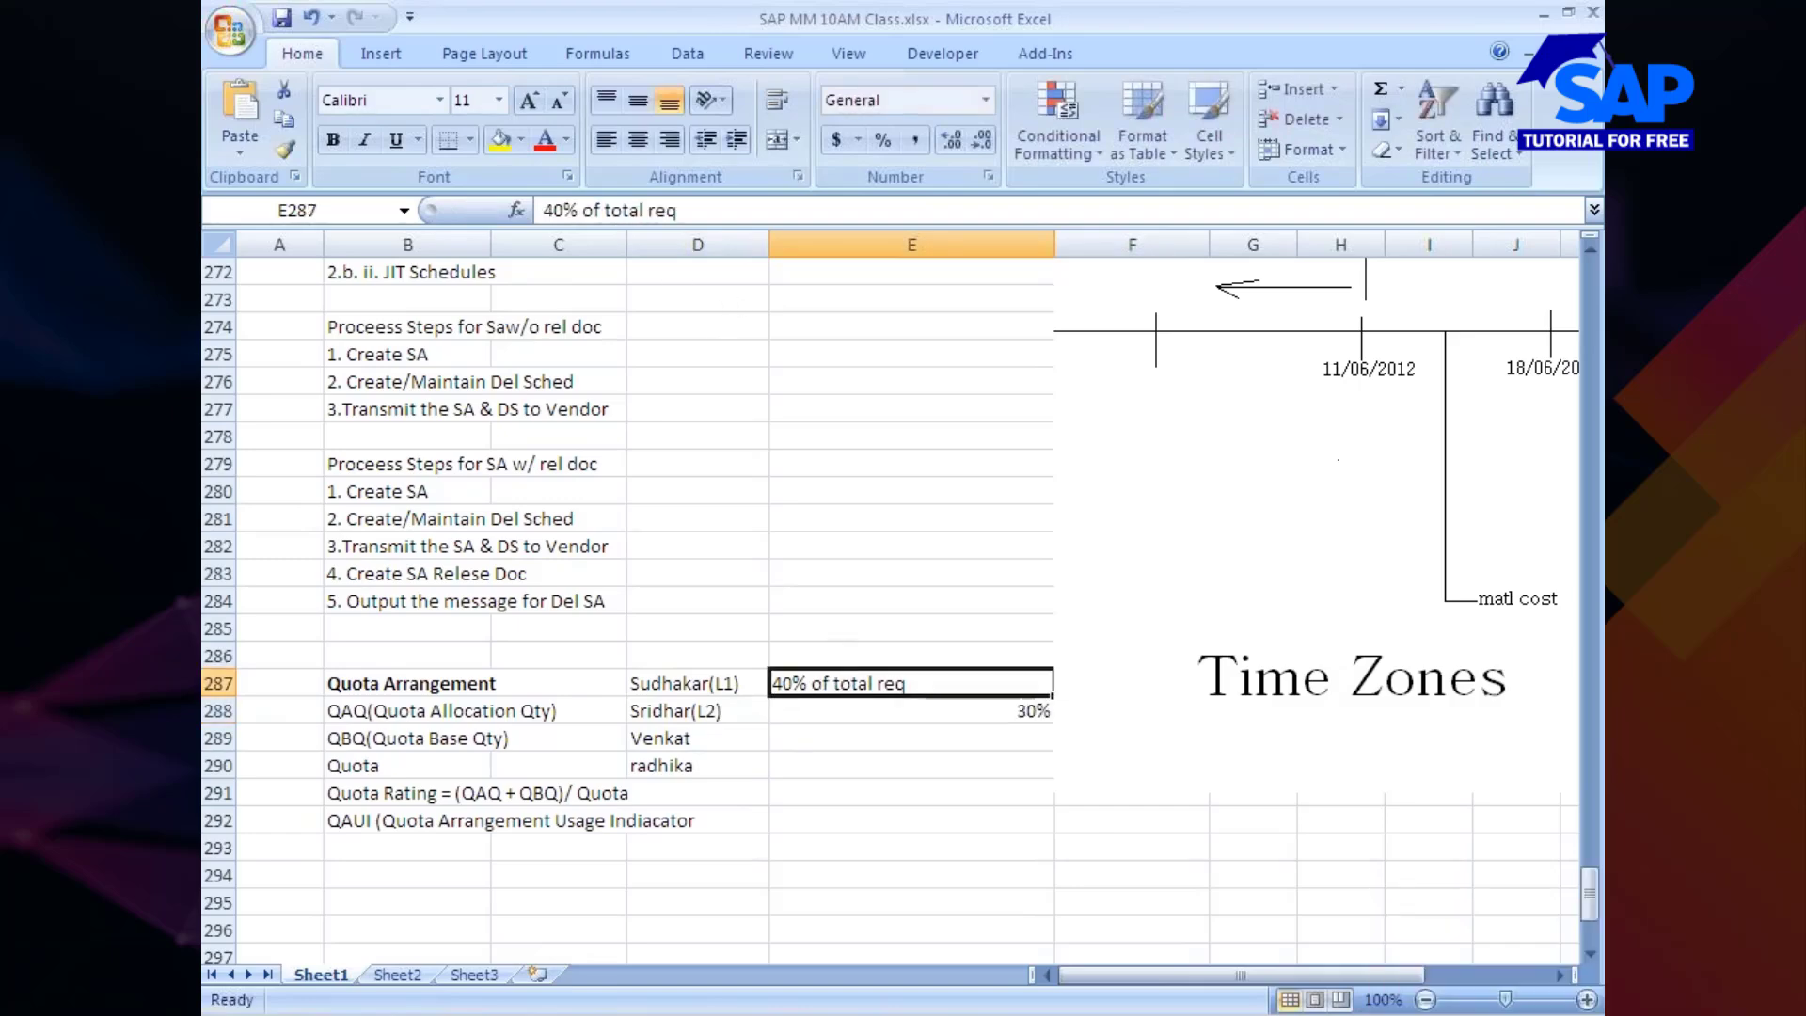
{"action": "left_click_drag", "start_coordinate": [582, 210], "coordinate": [677, 209]}
{"action": "key", "text": "ctrl+c"}
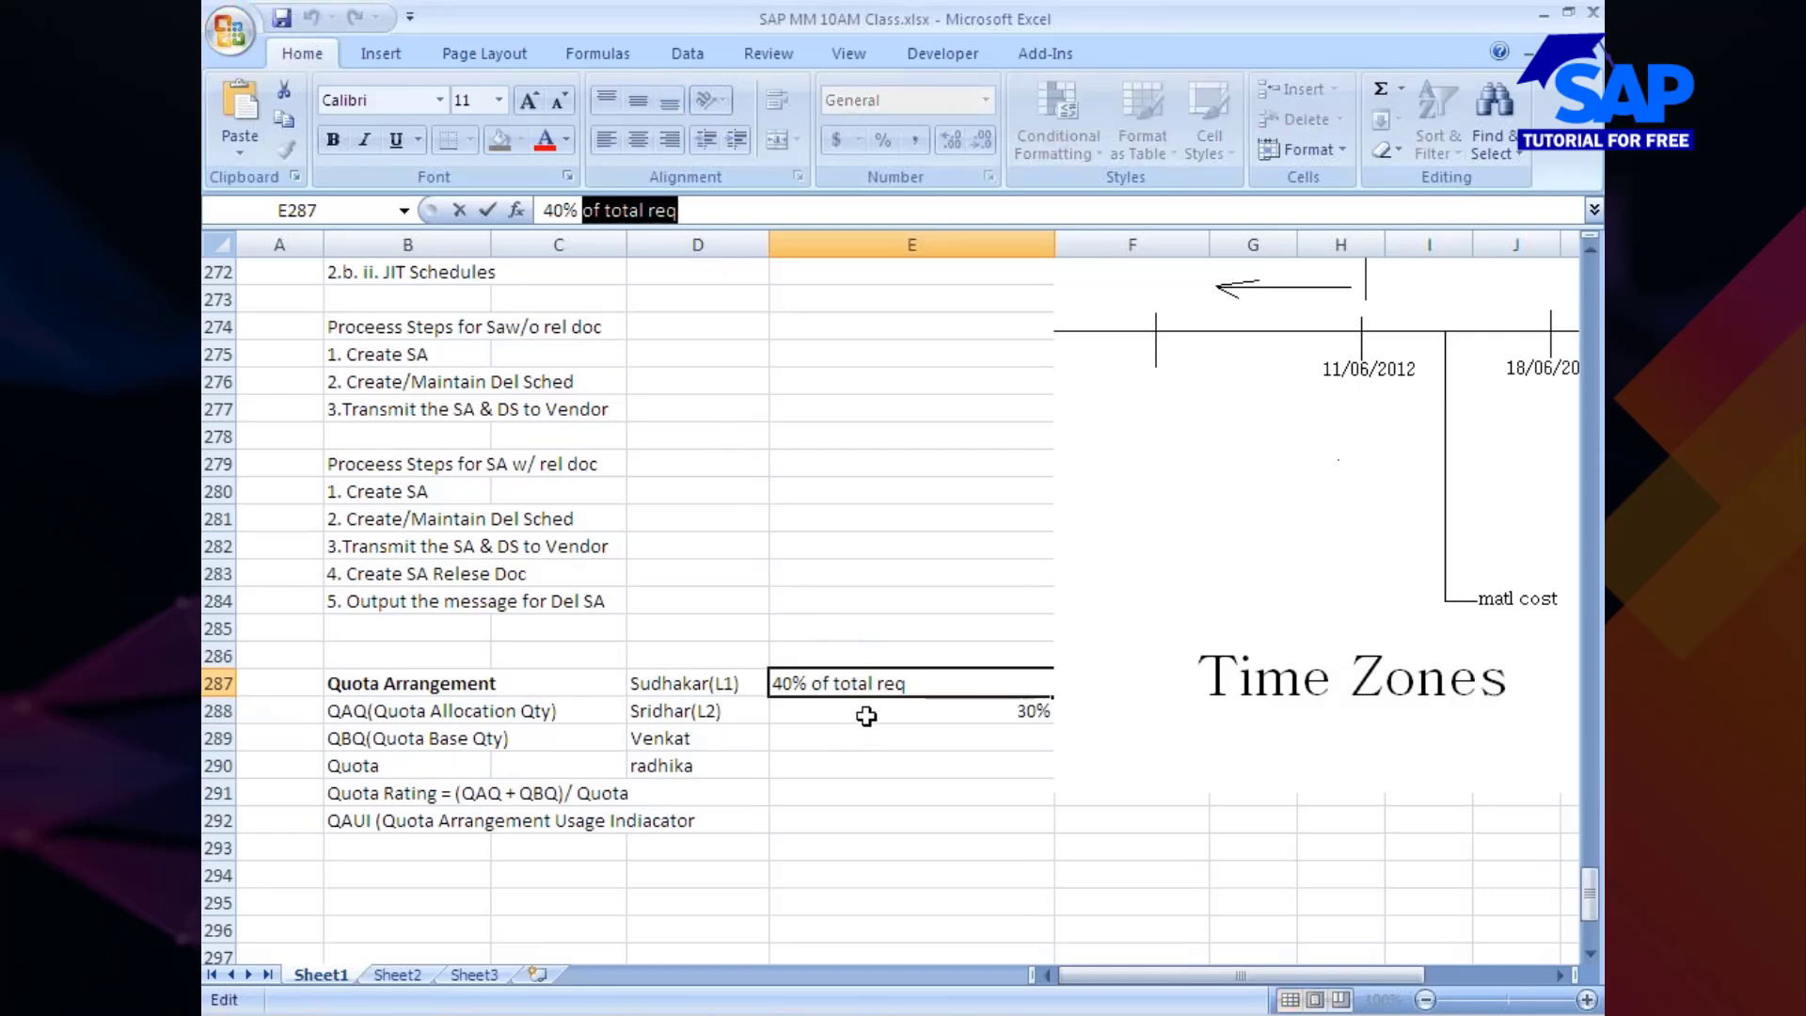
{"action": "left_click", "coordinate": [865, 715]}
{"action": "left_click", "coordinate": [677, 210]}
{"action": "key", "text": "ctrl+v"}
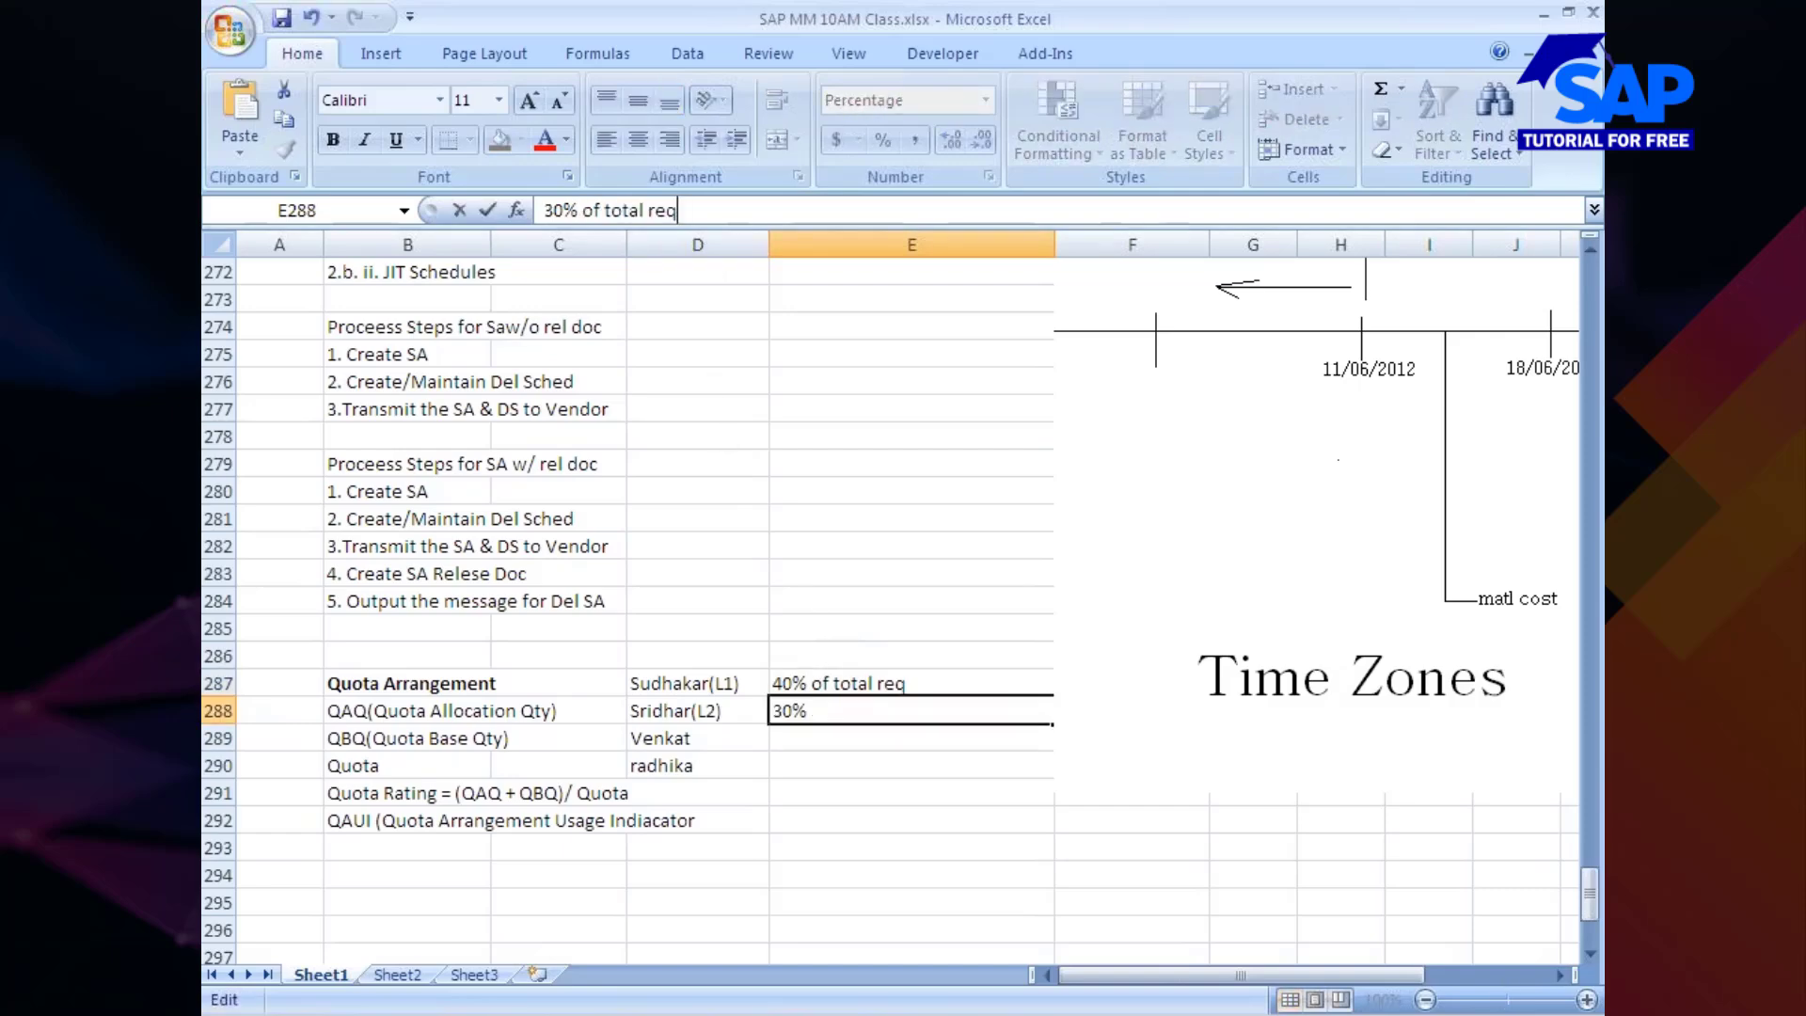
{"action": "left_click", "coordinate": [871, 765]}
Append "(L3)" with a capital L to the vendor name in D289
{"action": "left_click", "coordinate": [718, 737]}
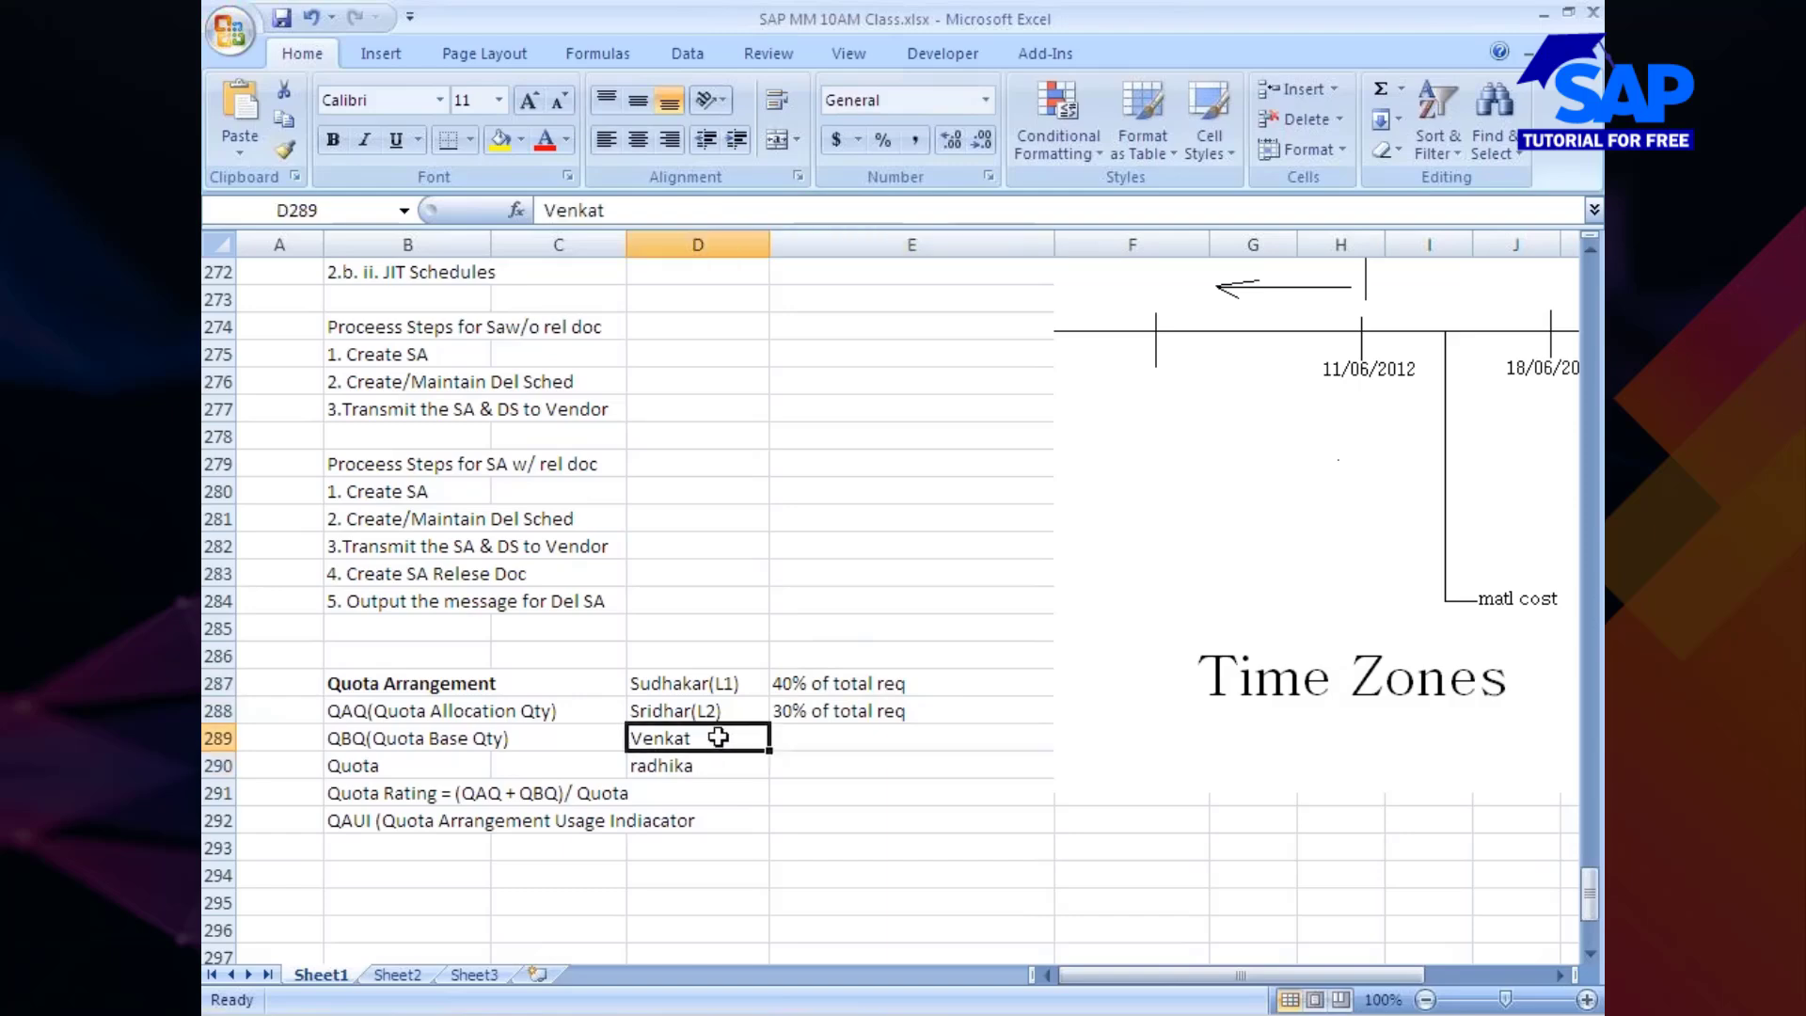
{"action": "double_click", "coordinate": [748, 737]}
{"action": "type", "text": "(l3)"}
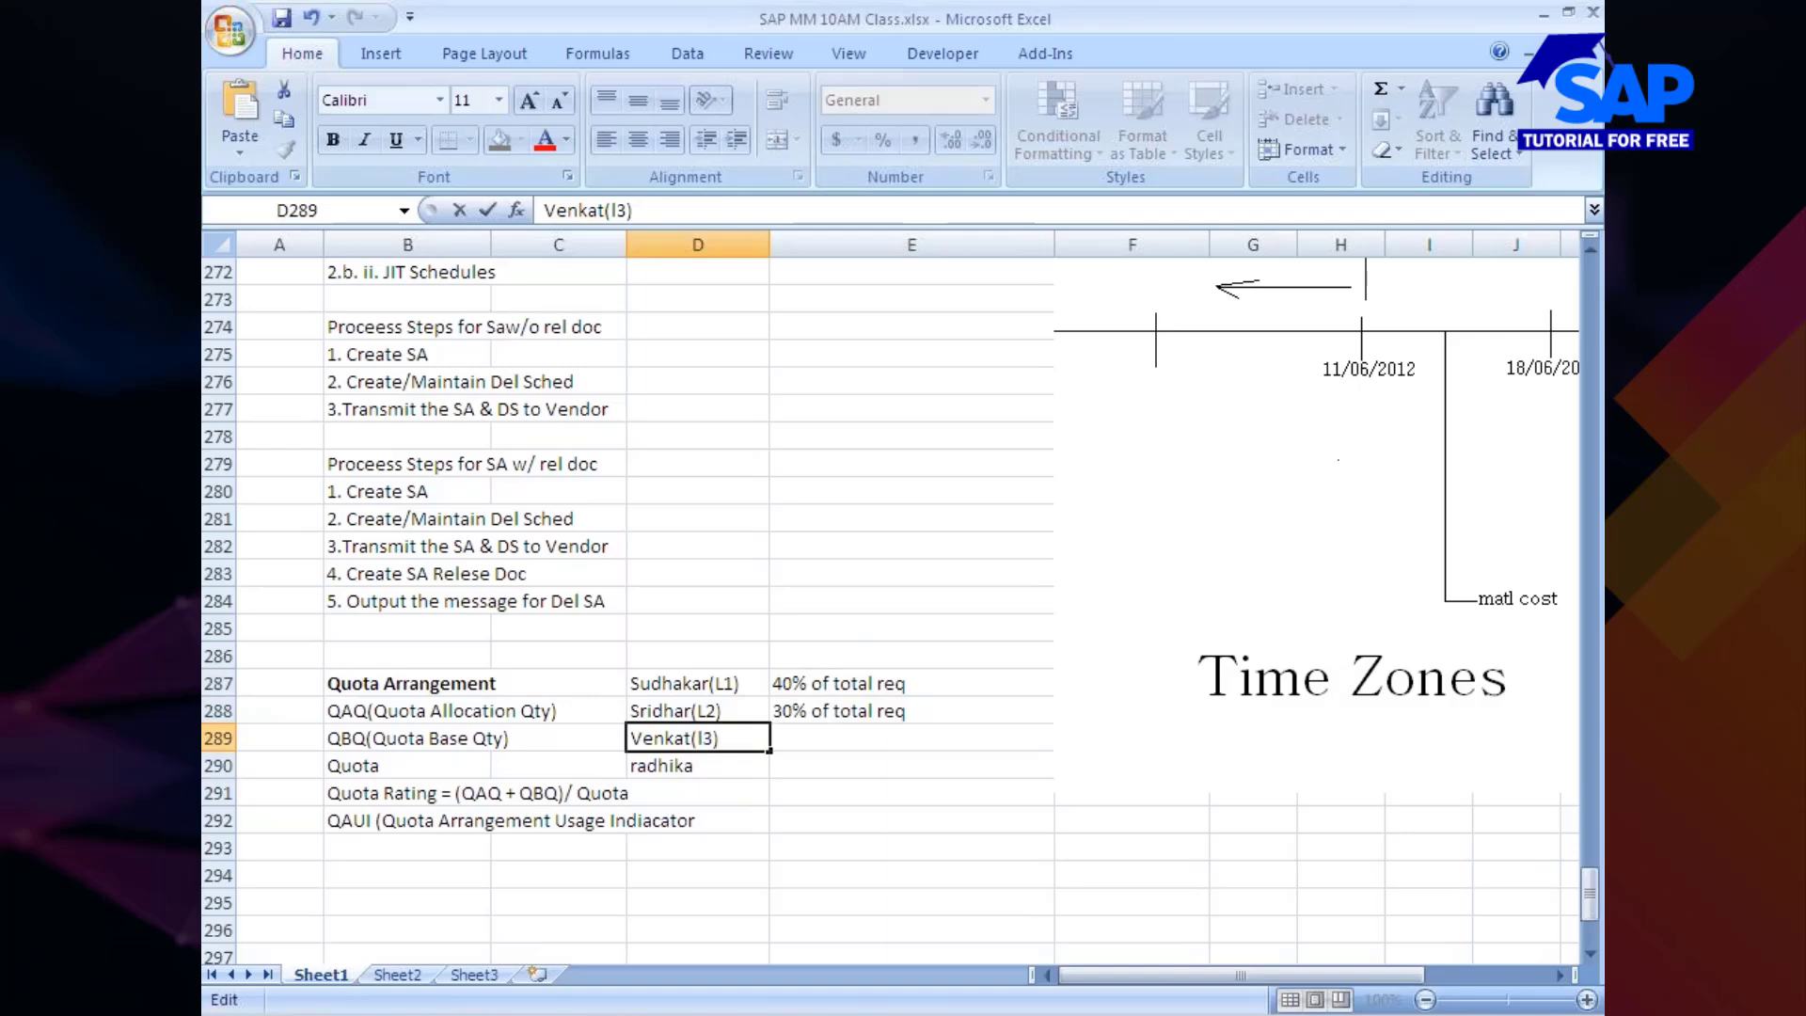
{"action": "key", "text": "Left"}
{"action": "key", "text": "Left"}
{"action": "key", "text": "BackSpace"}
{"action": "type", "text": "L"}
Enter 20% in E289 as the third vendor's share
{"action": "left_click", "coordinate": [810, 739]}
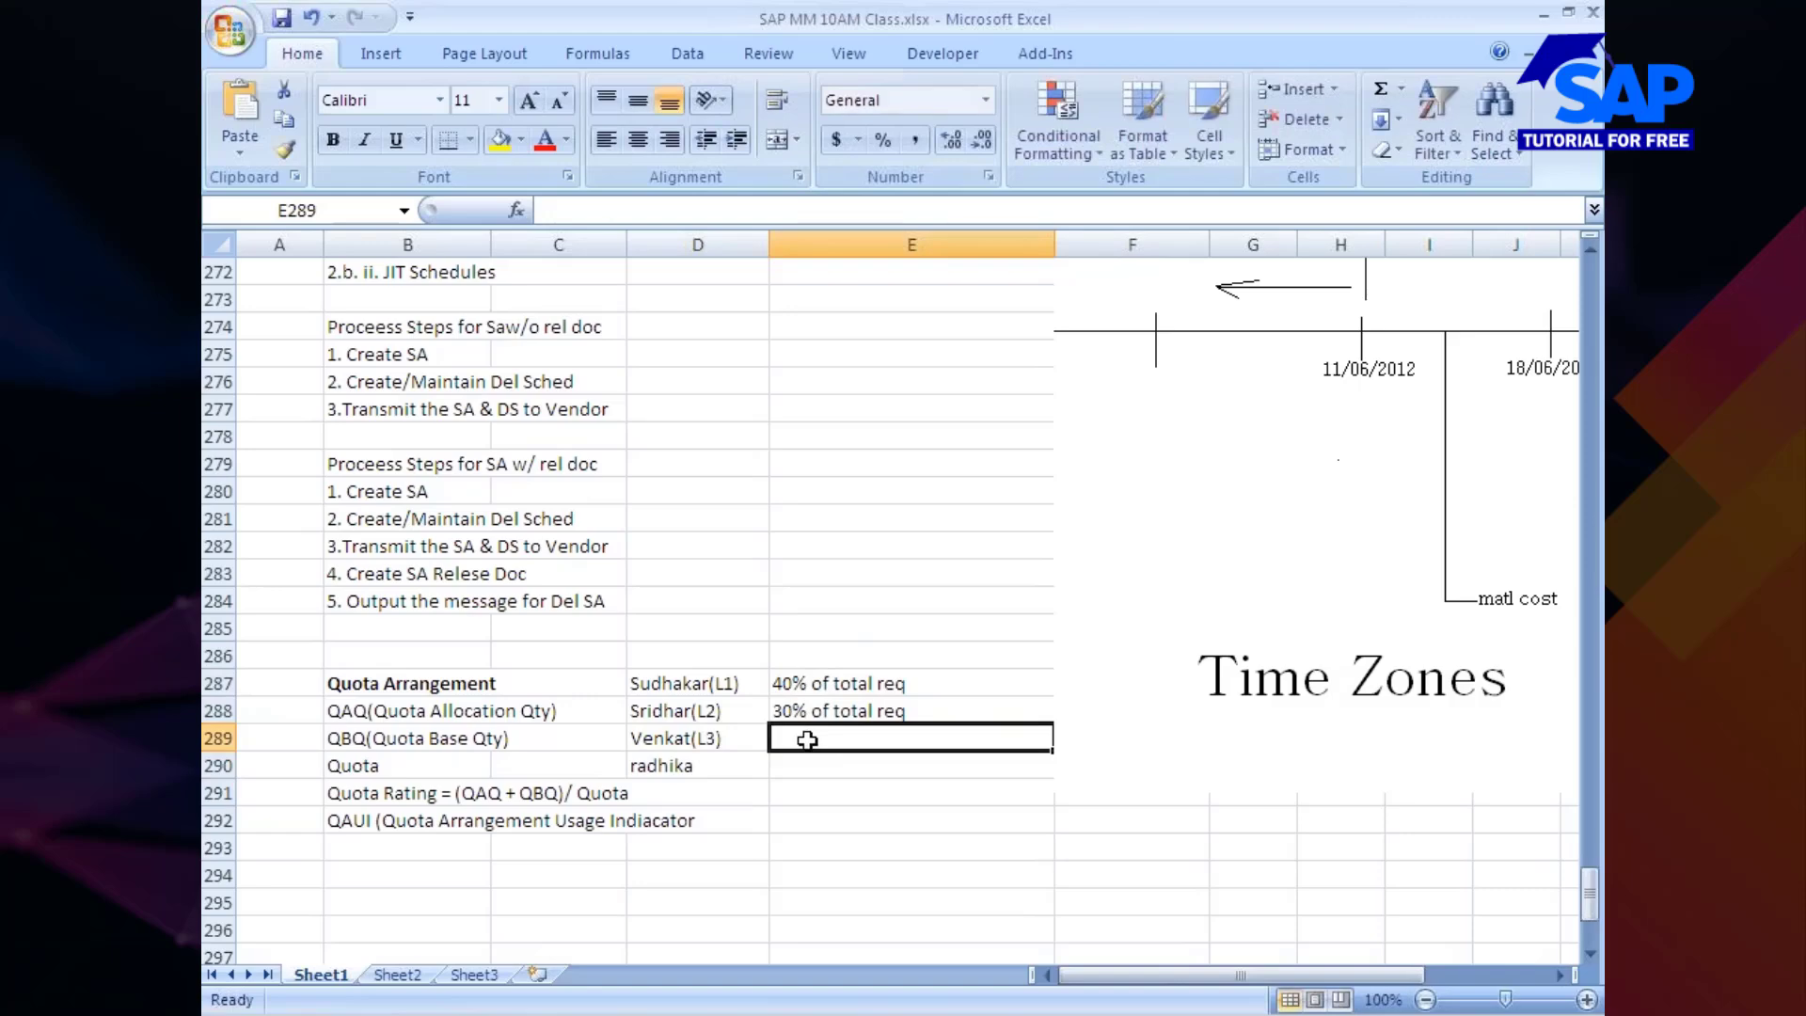
{"action": "type", "text": "15"}
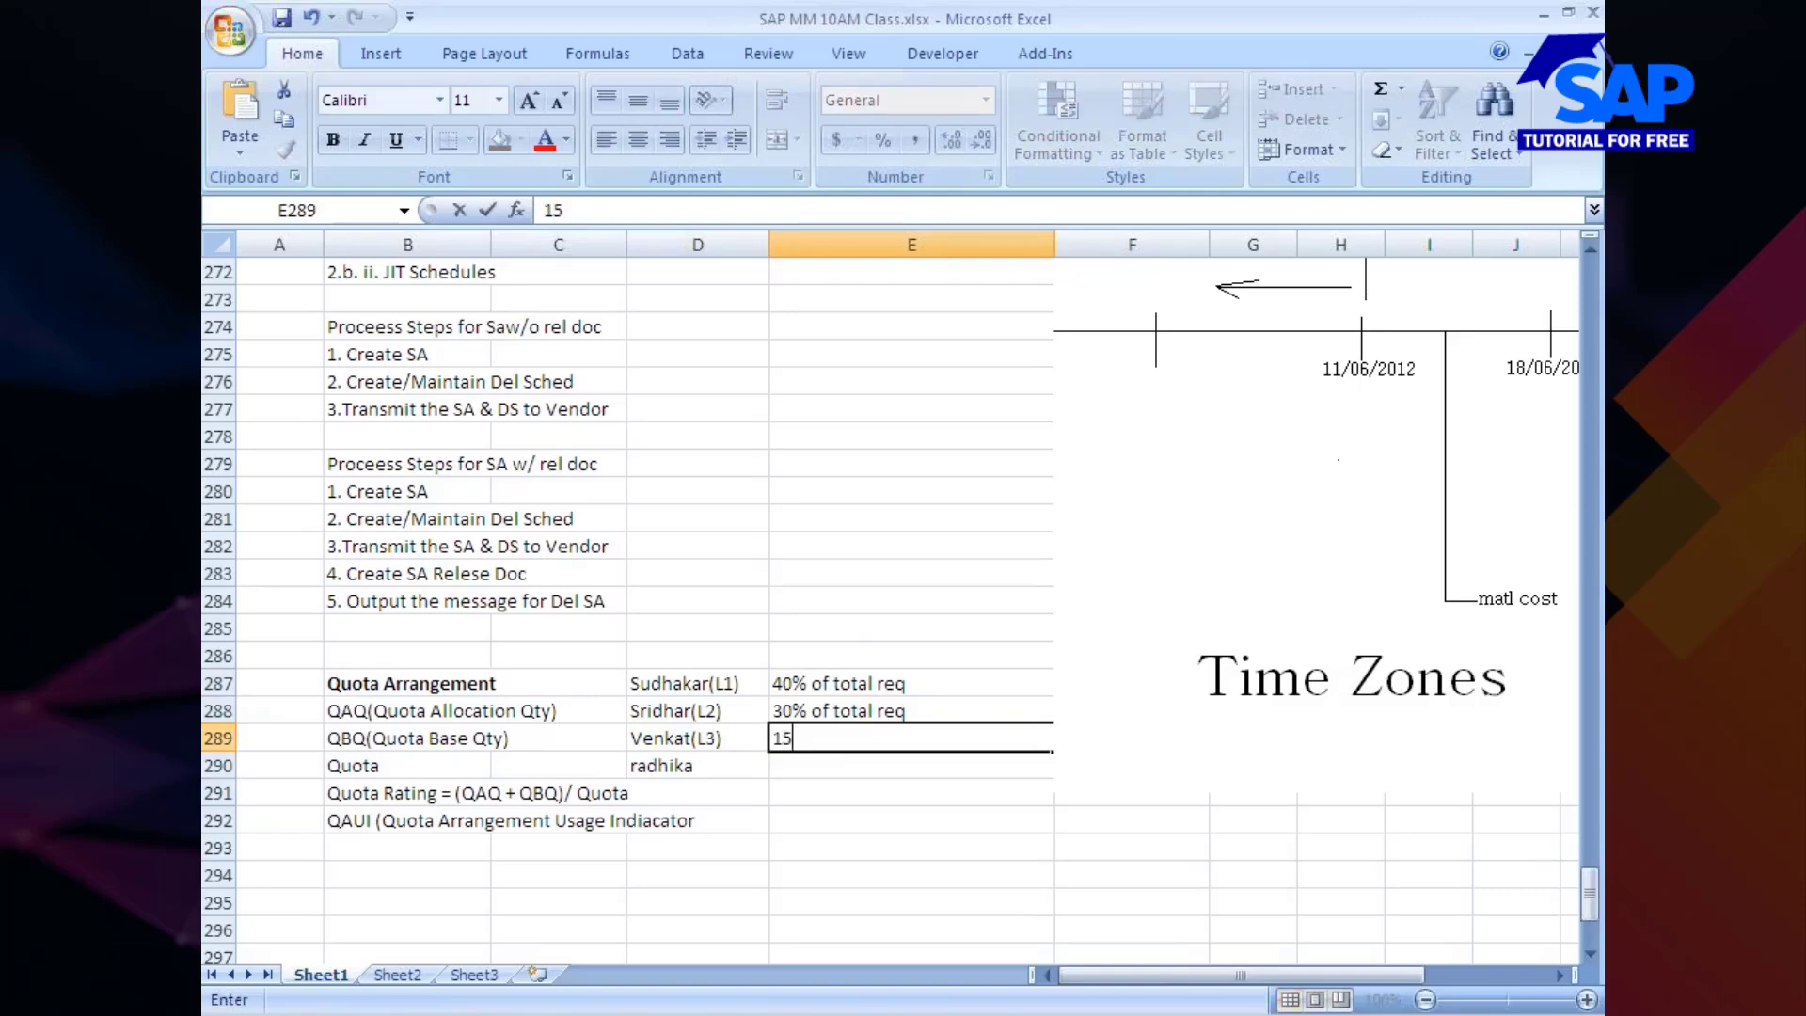
{"action": "key", "text": "BackSpace"}
{"action": "key", "text": "BackSpace"}
{"action": "type", "text": "20%"}
Append "(l4)" to the vendor name in D290 and enter 10% in E290
{"action": "left_click", "coordinate": [721, 770]}
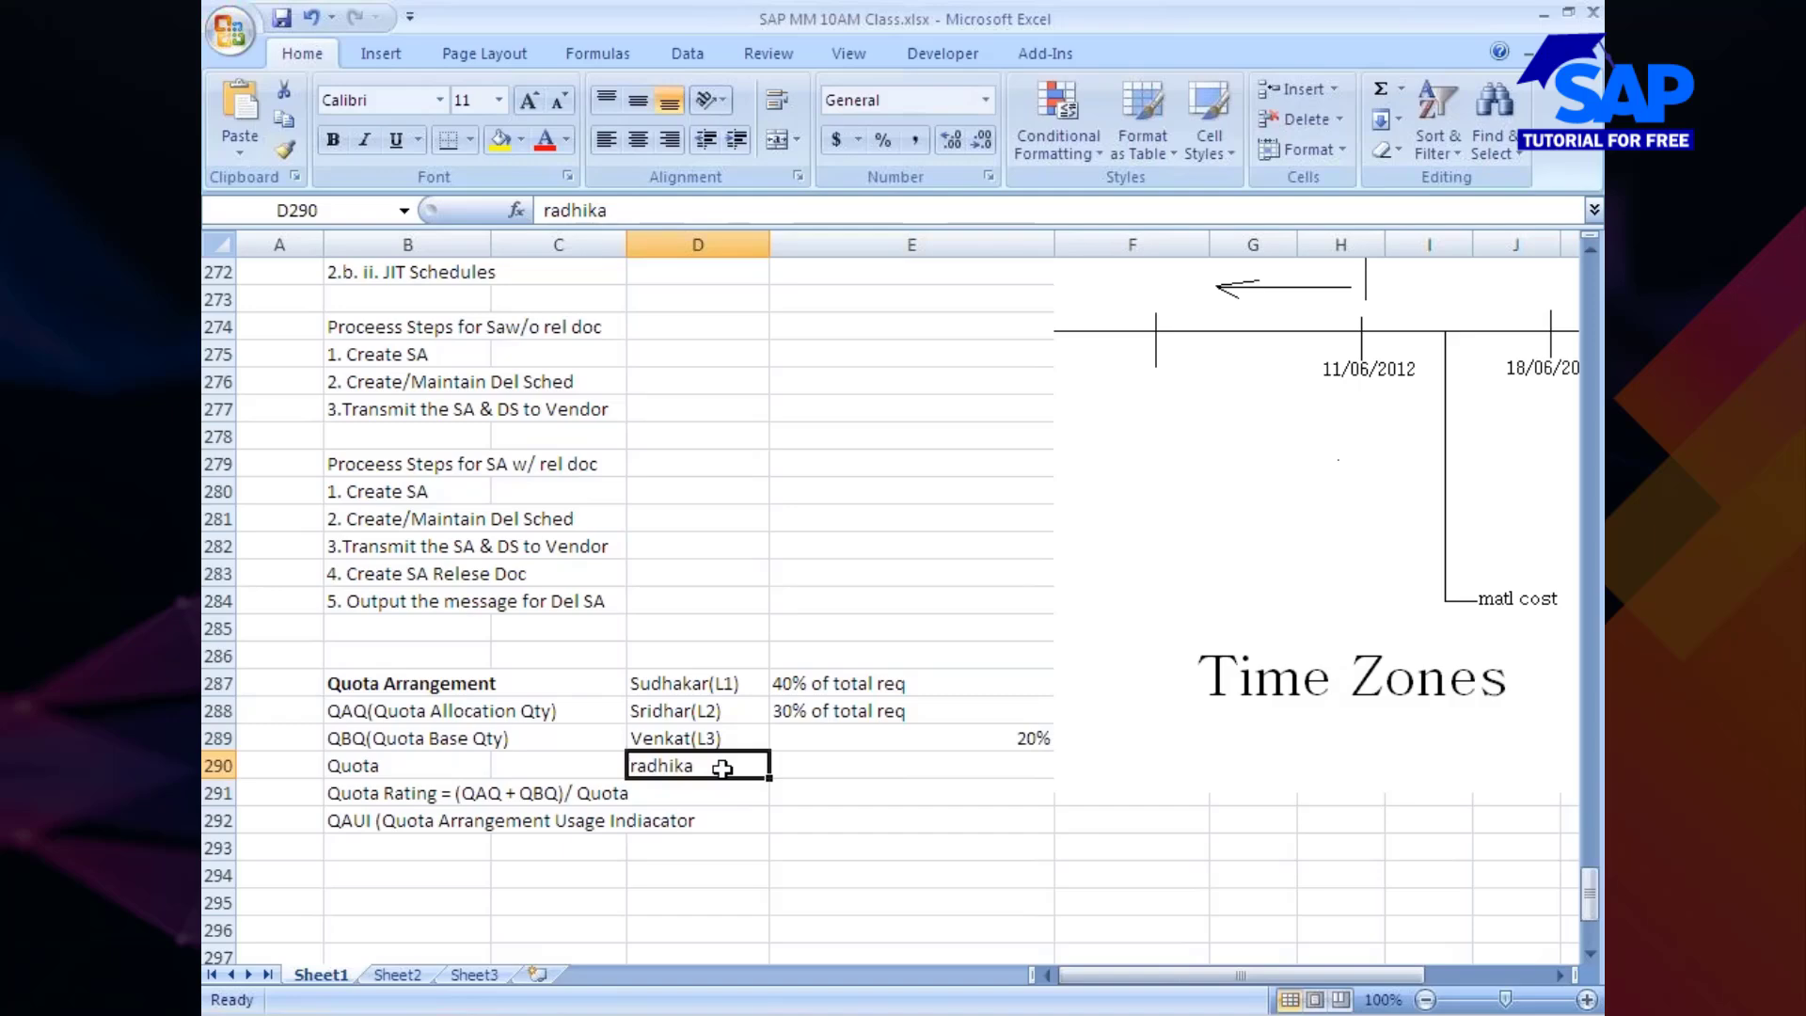
{"action": "double_click", "coordinate": [722, 770]}
{"action": "type", "text": "("}
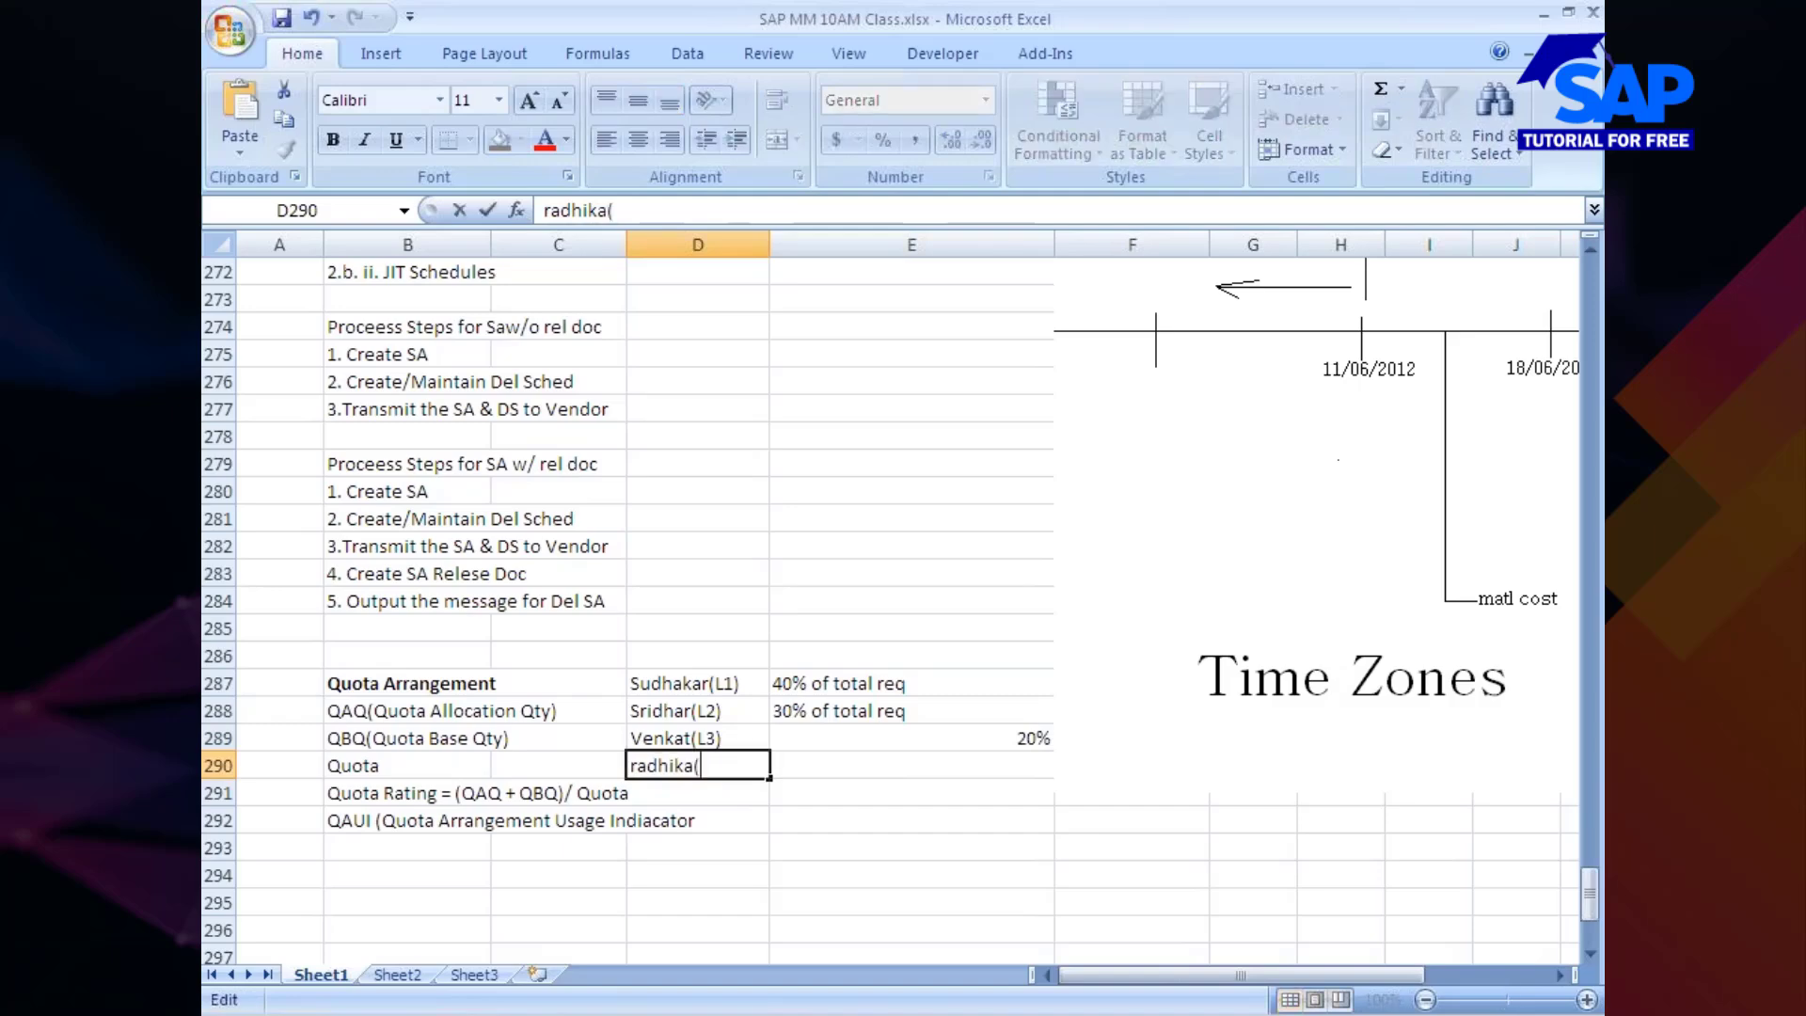
{"action": "type", "text": "l4)"}
{"action": "left_click", "coordinate": [838, 766]}
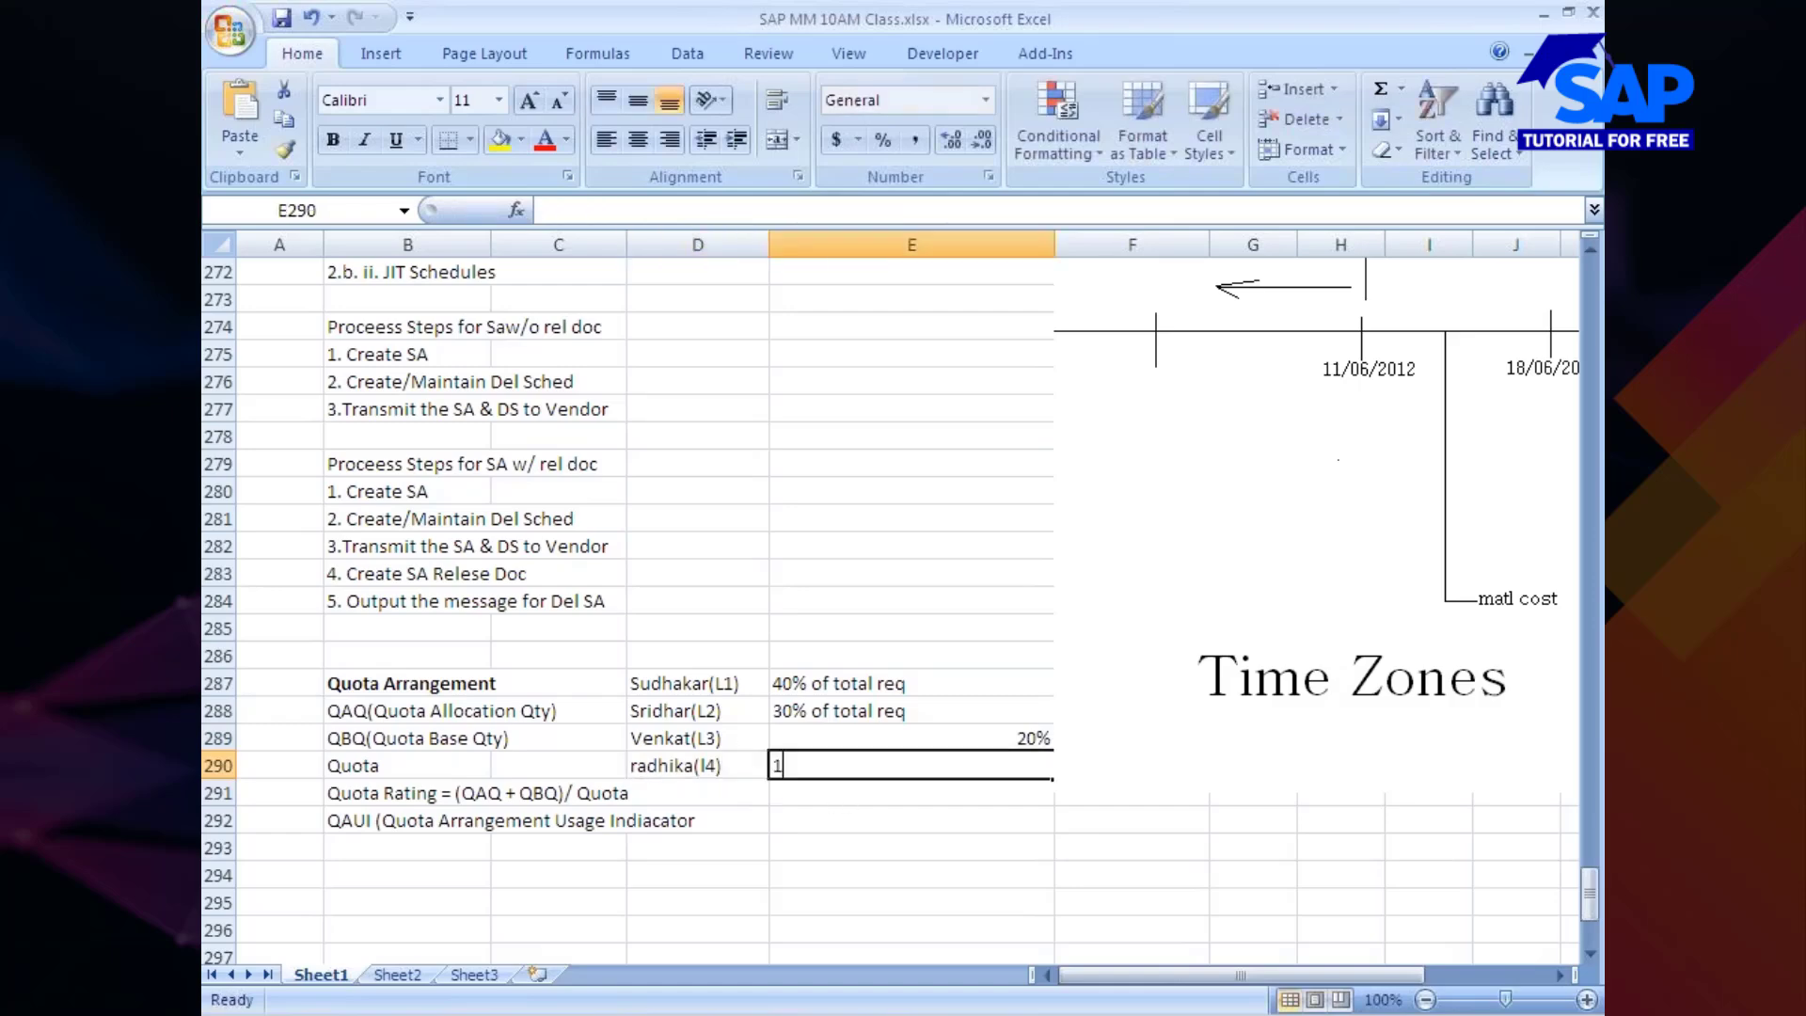
{"action": "type", "text": "10 %"}
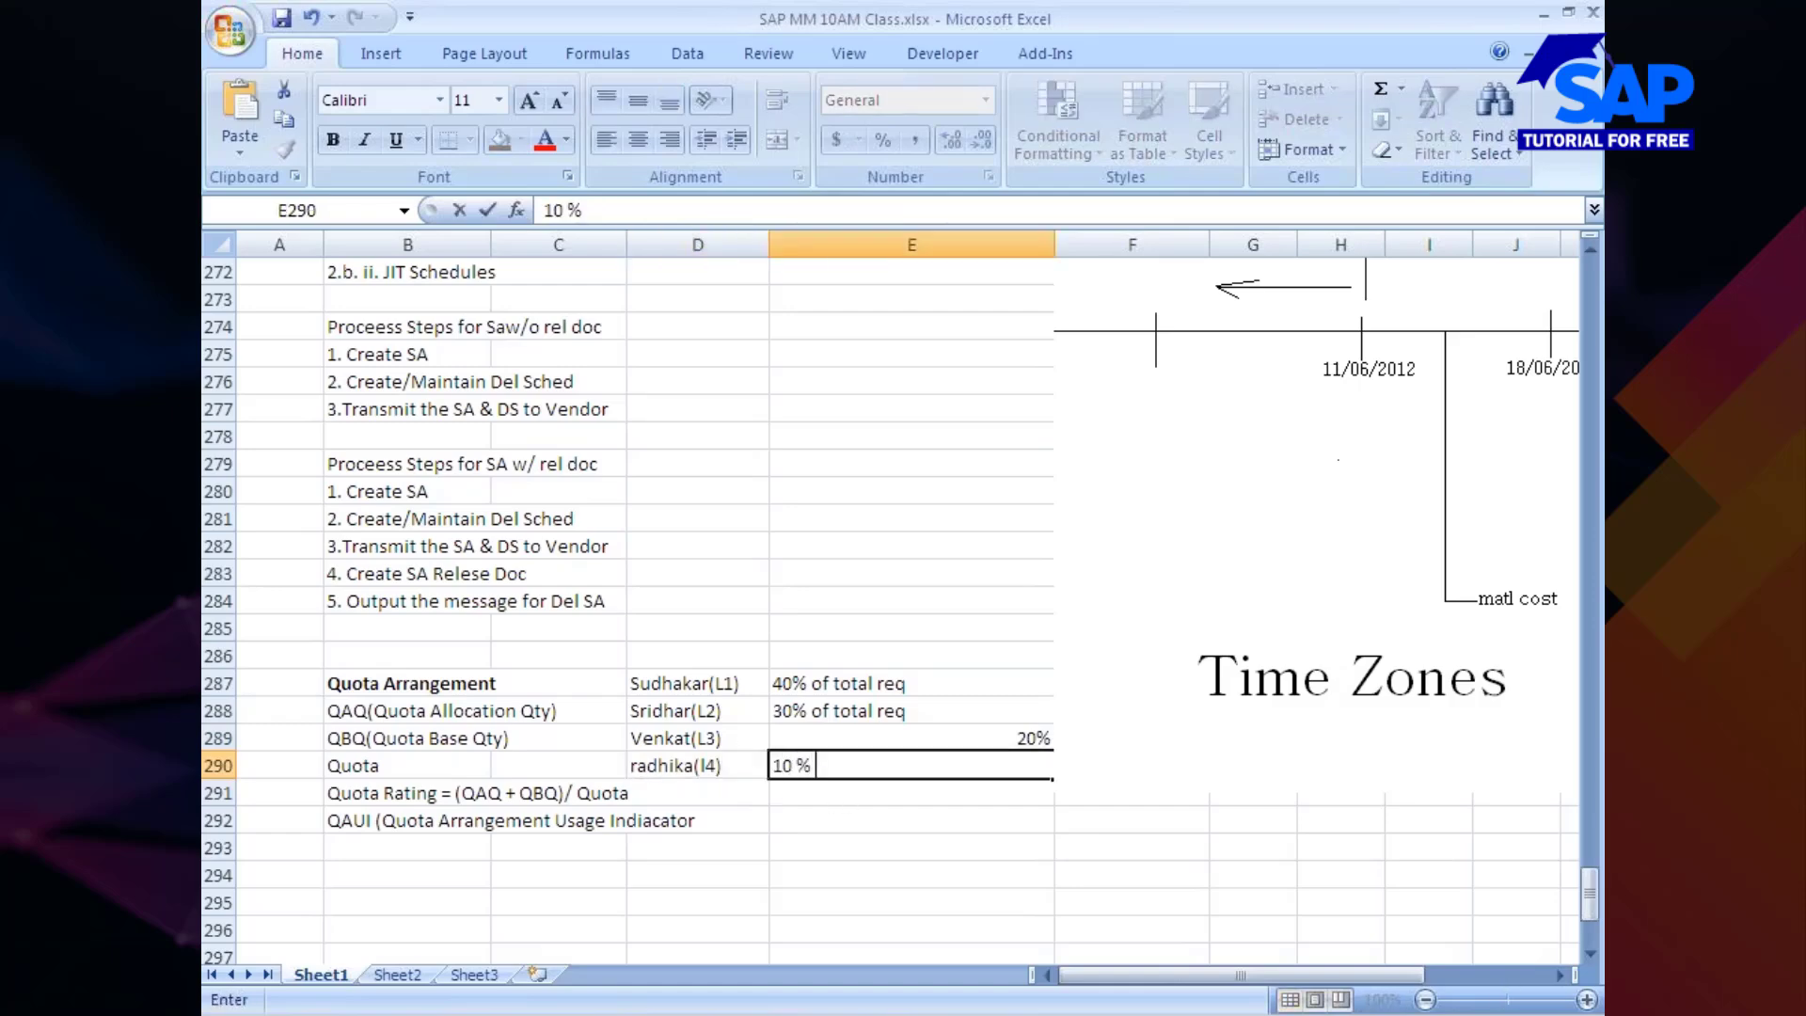
{"action": "left_click", "coordinate": [830, 822]}
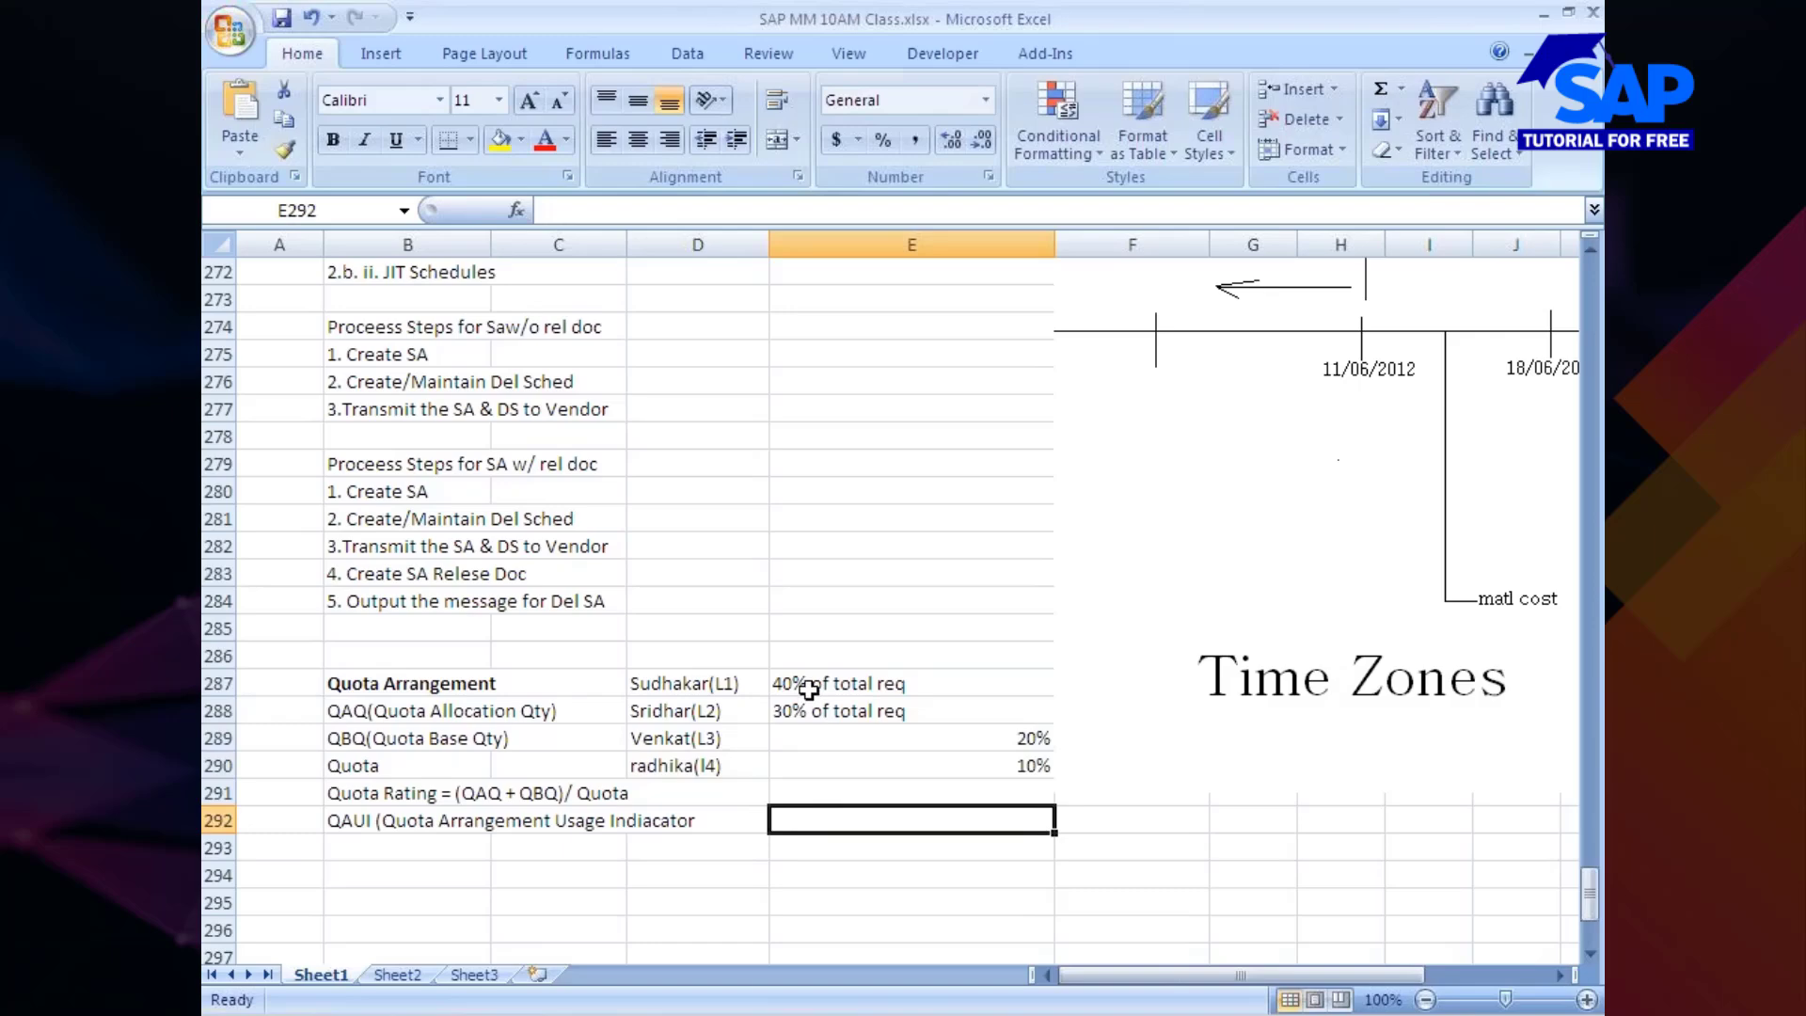
Enter the heading "% qty to be procured from each vendor" in E286 above the vendor percentages
{"action": "left_click", "coordinate": [414, 767]}
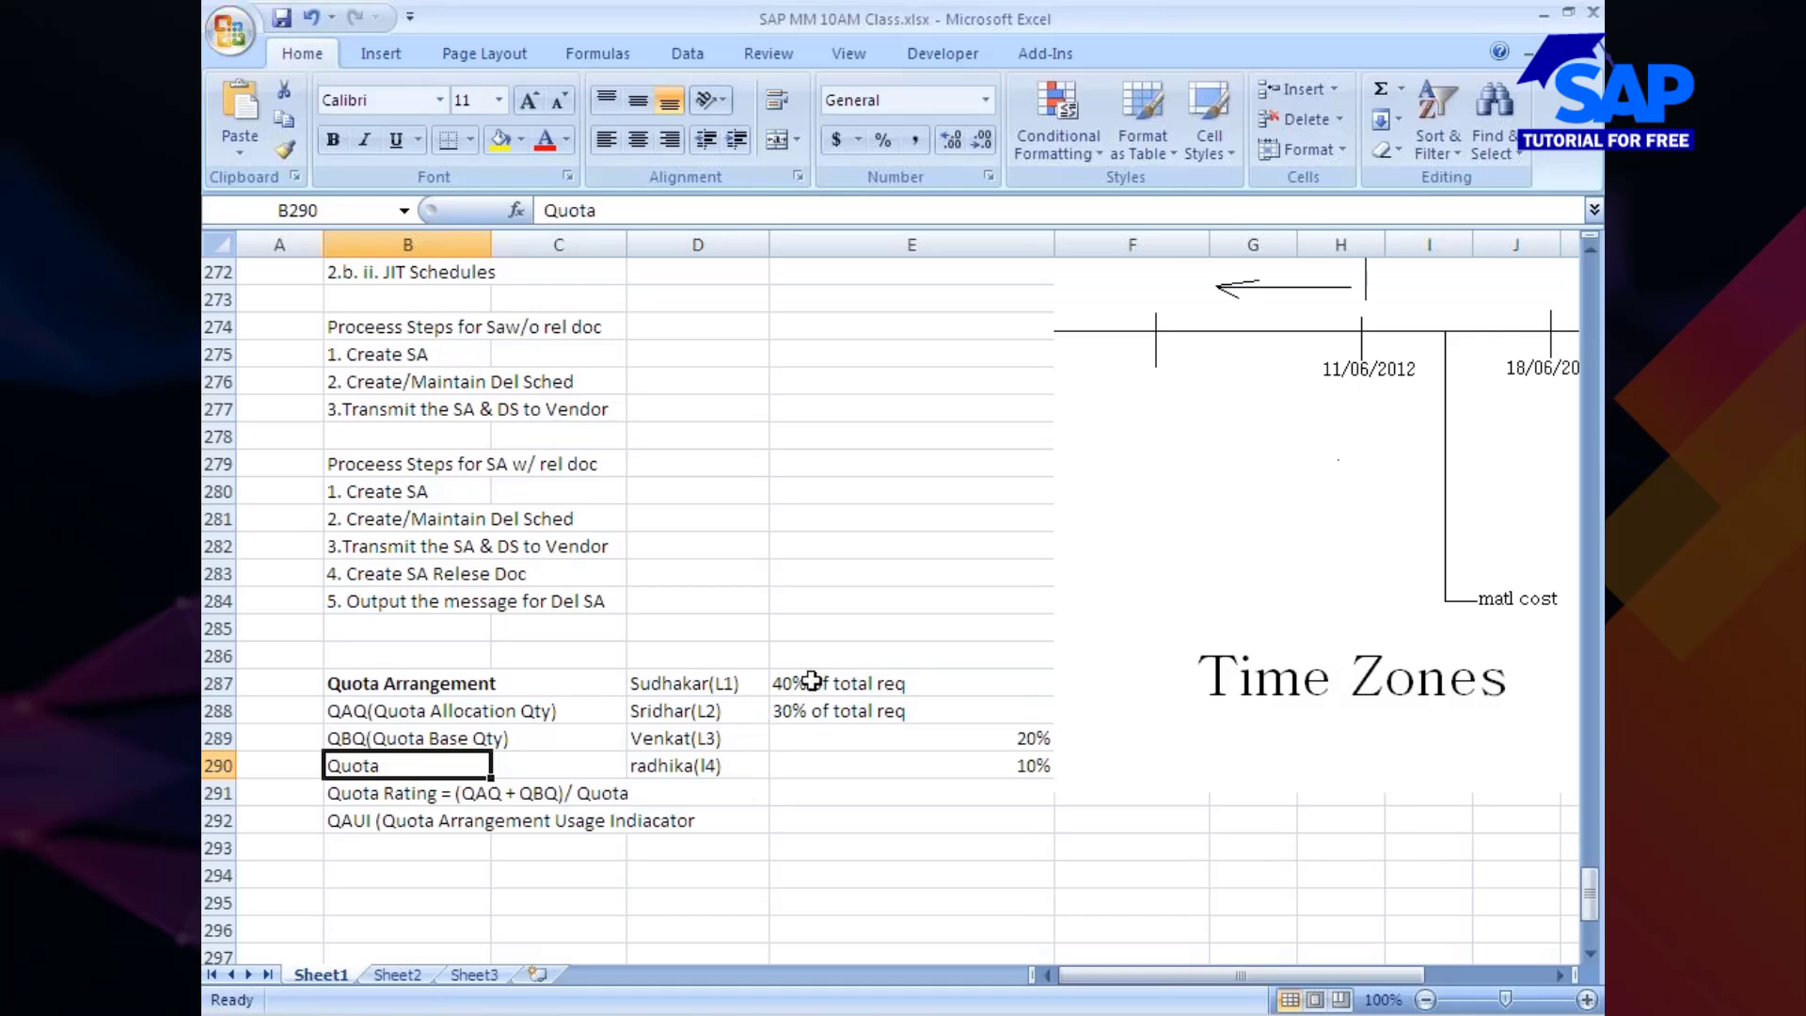
{"action": "left_click", "coordinate": [827, 655]}
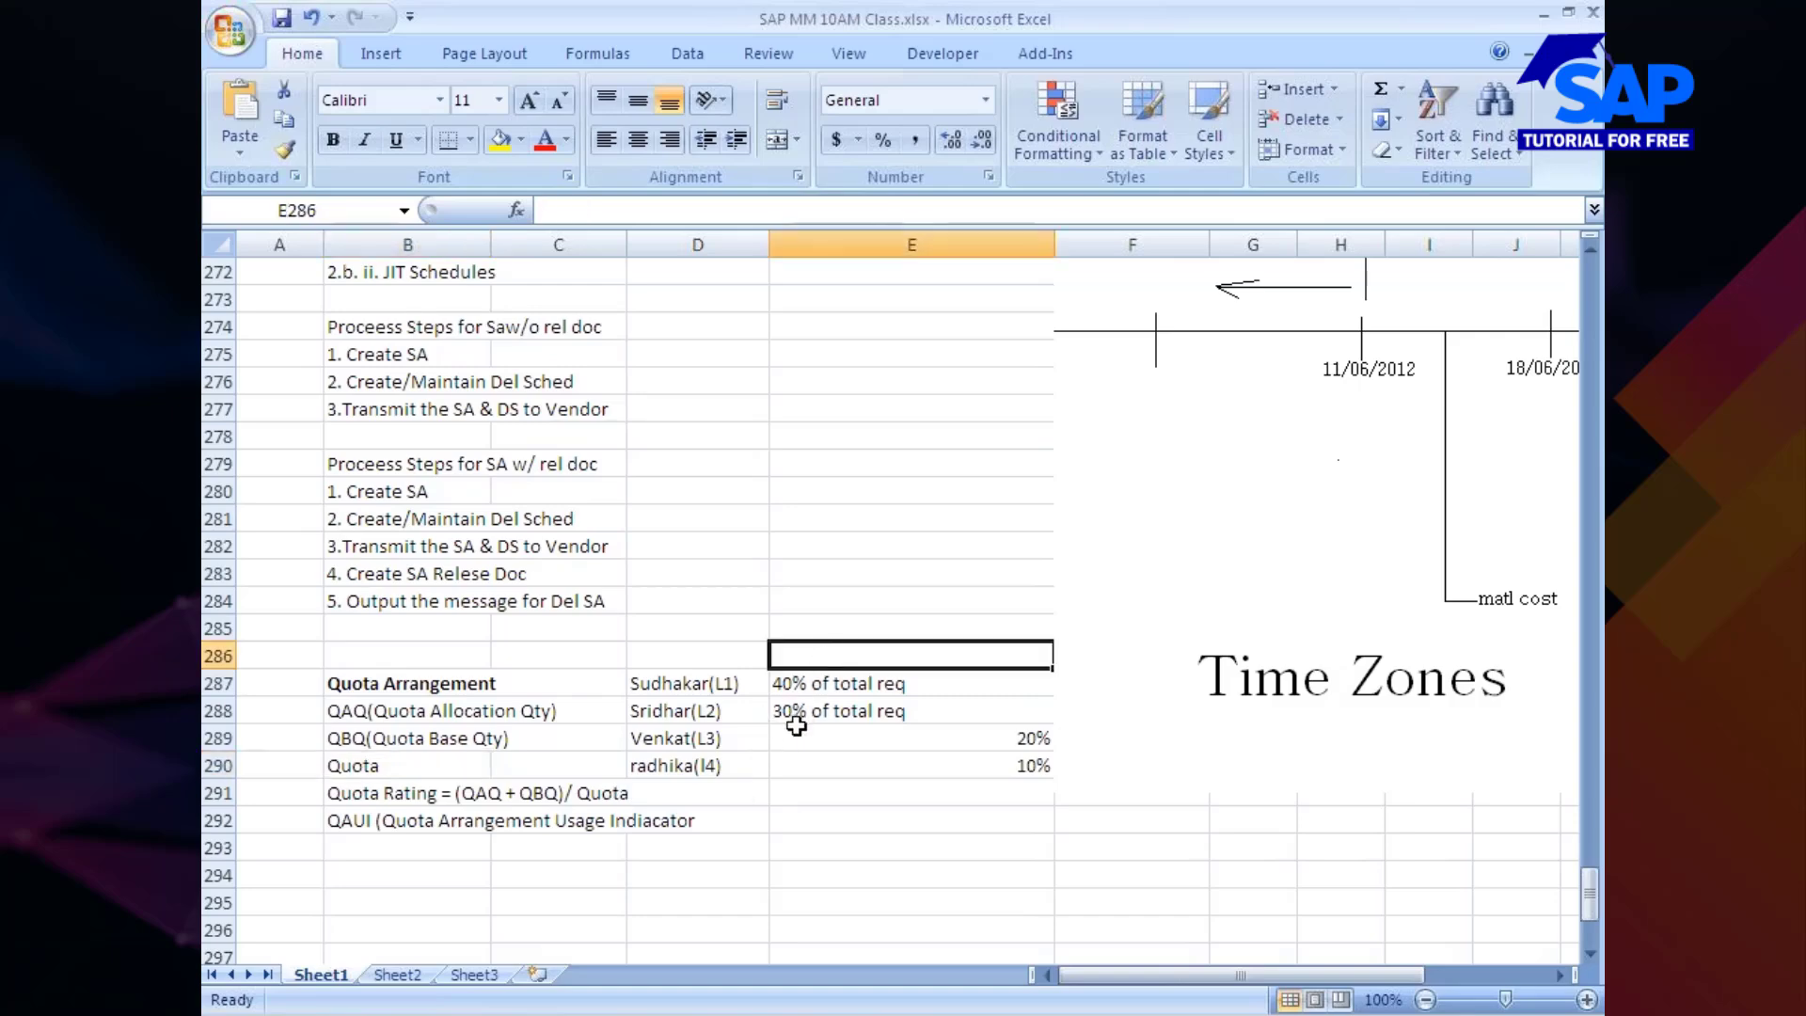
{"action": "type", "text": "%"}
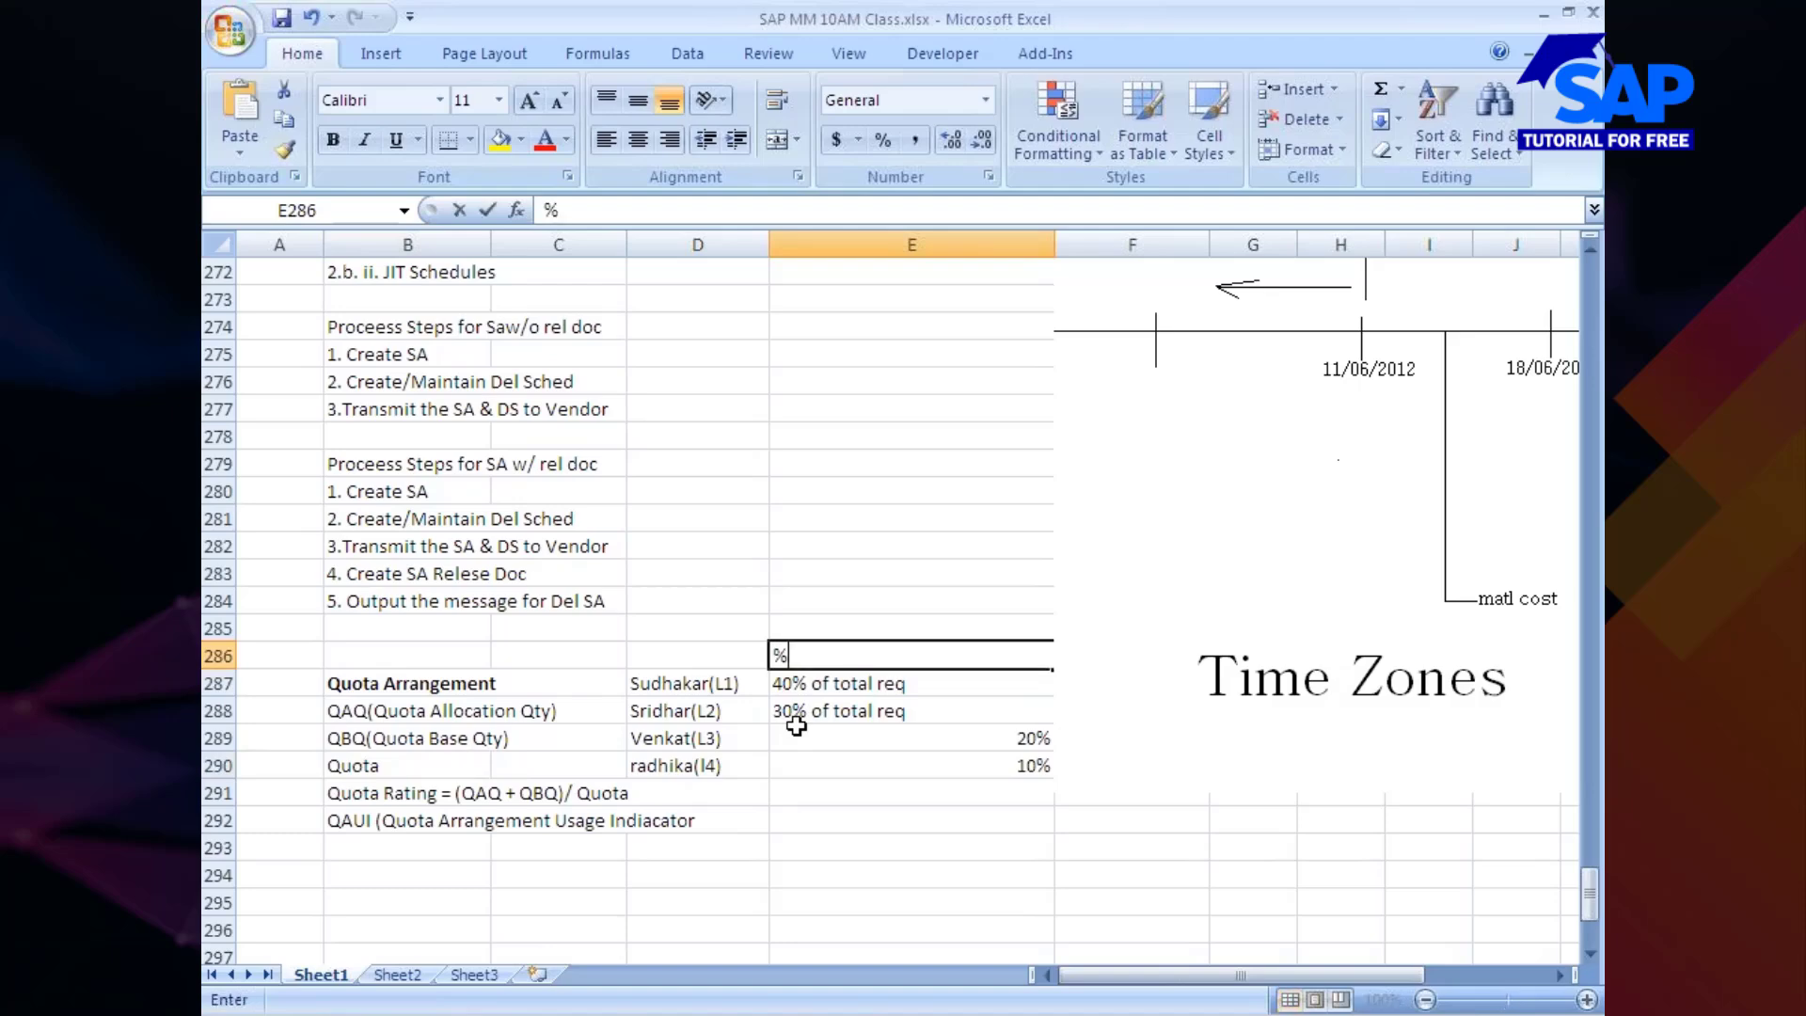
{"action": "type", "text": " qty"}
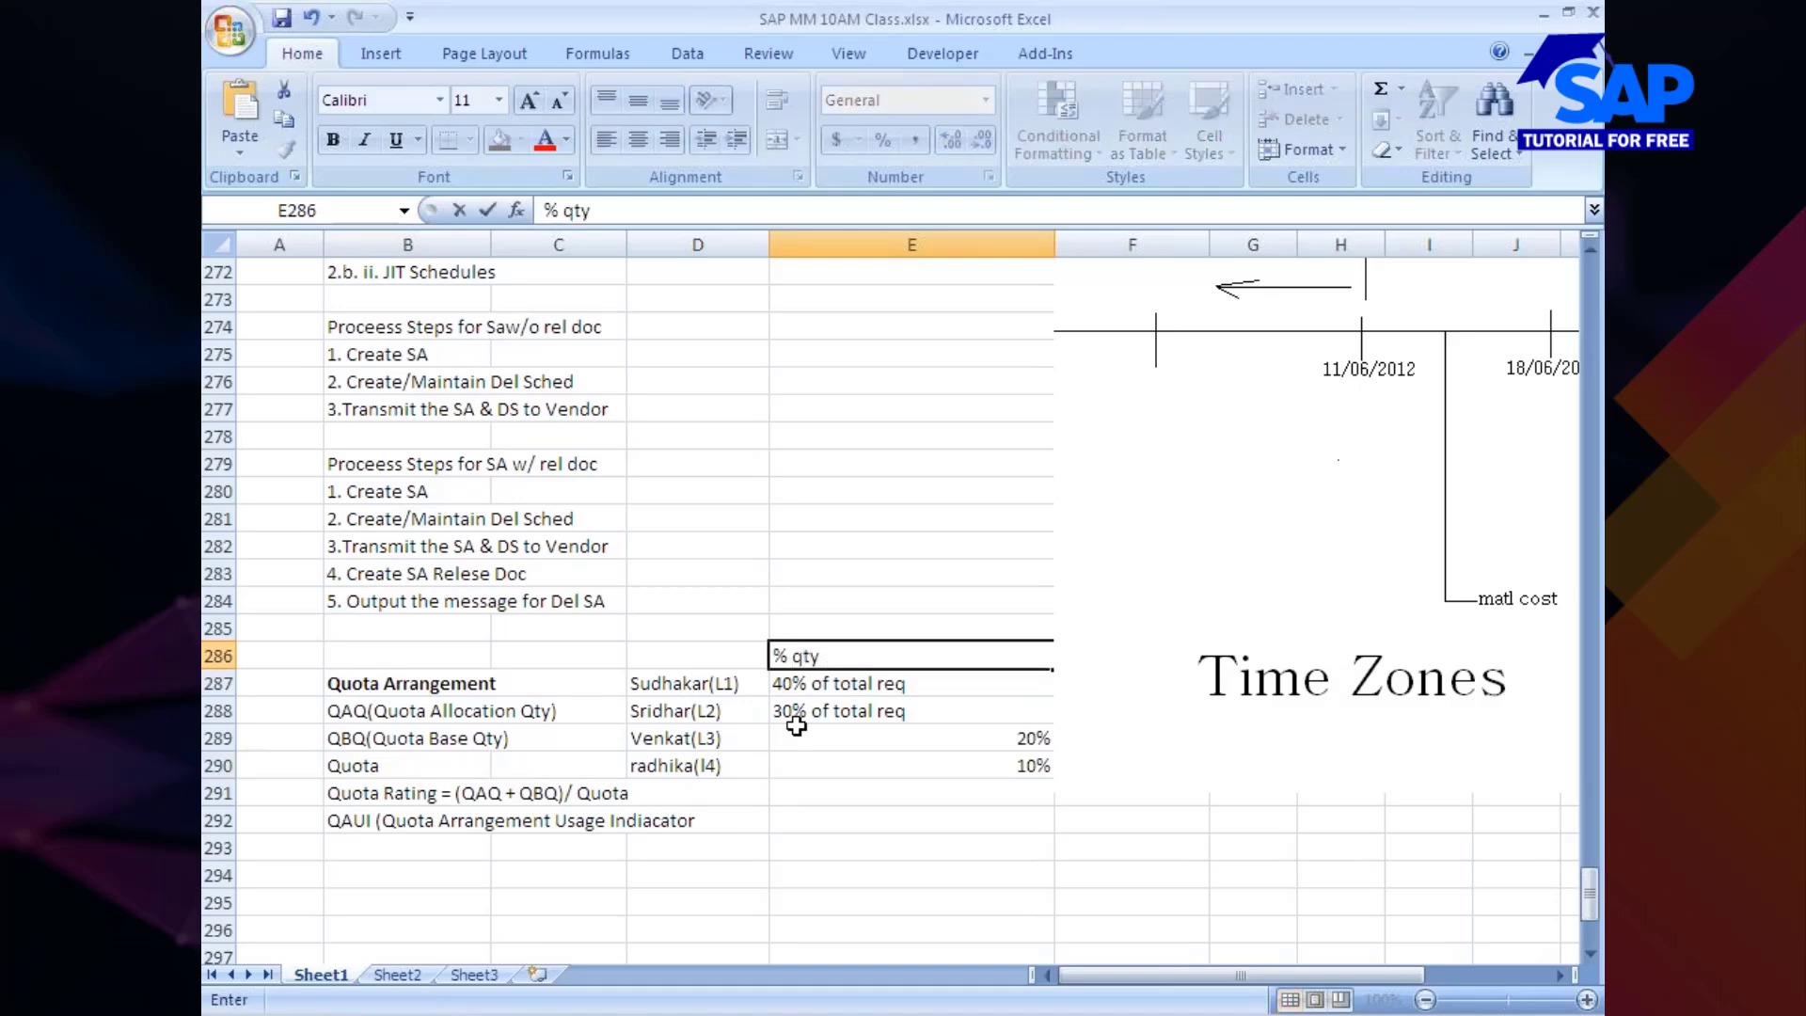
{"action": "type", "text": " to be procuerd"}
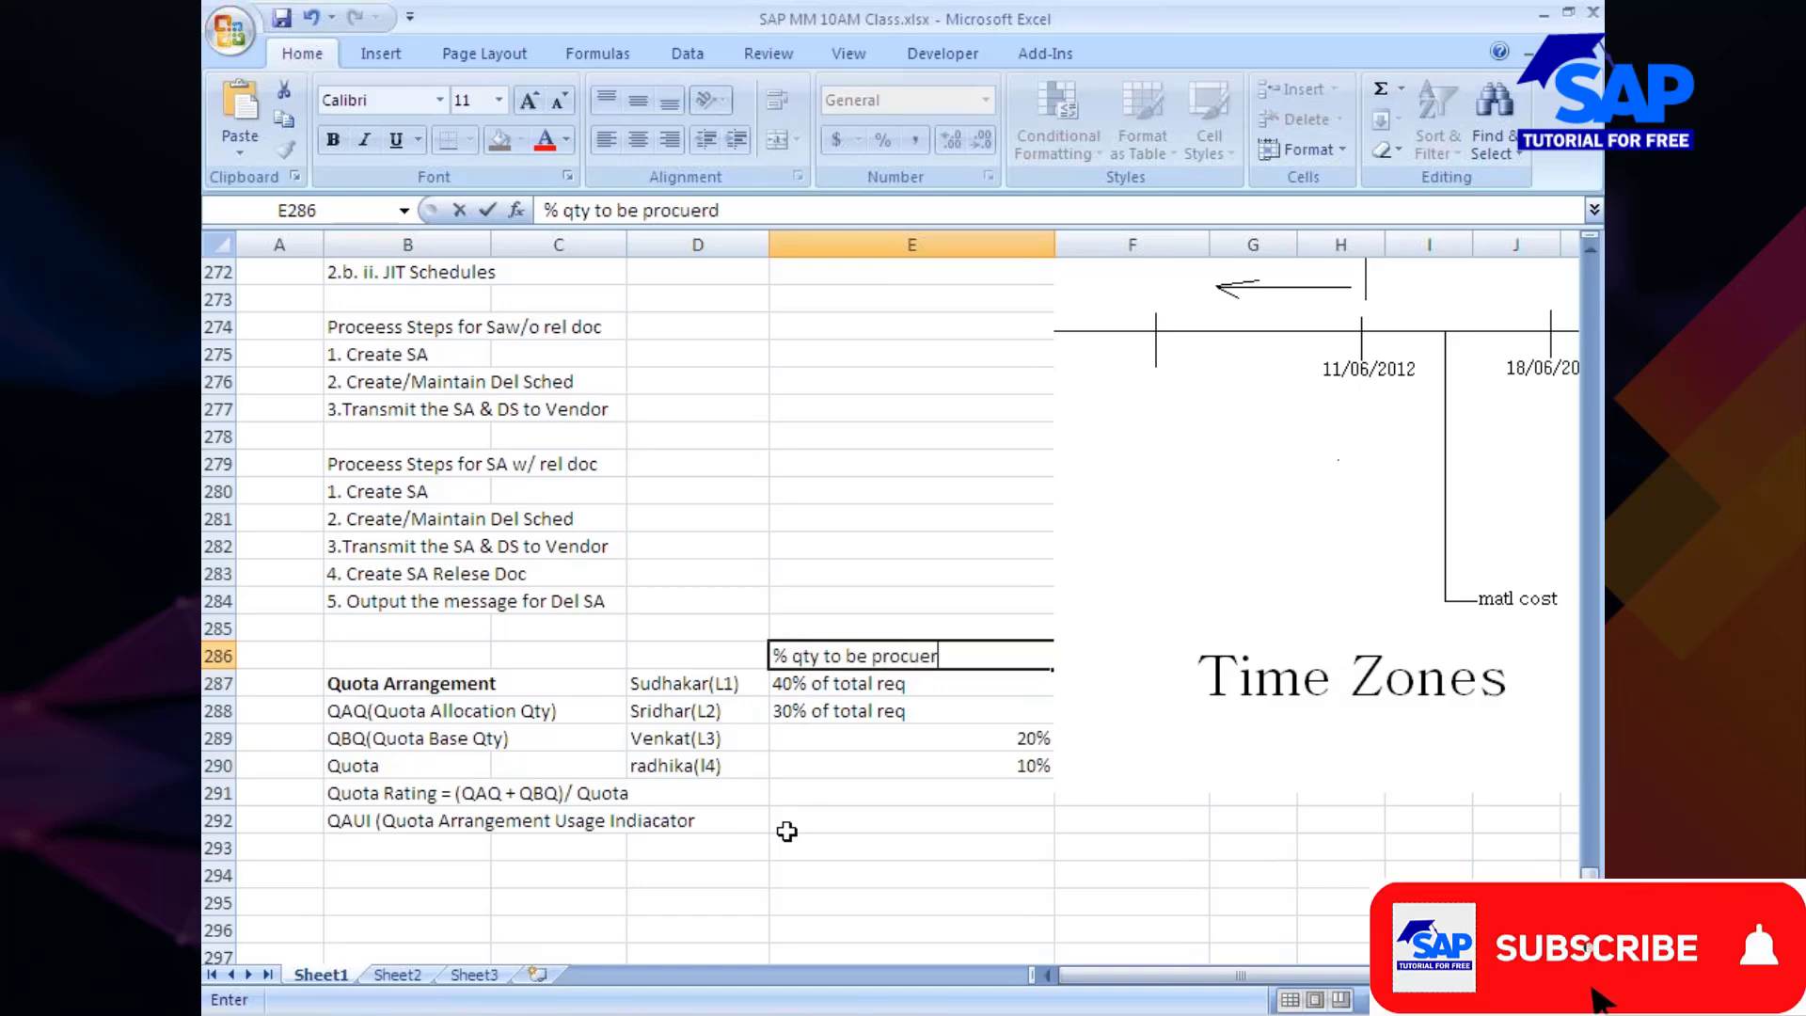
{"action": "key", "text": "BackSpace"}
{"action": "key", "text": "BackSpace"}
{"action": "key", "text": "BackSpace"}
{"action": "type", "text": "red"}
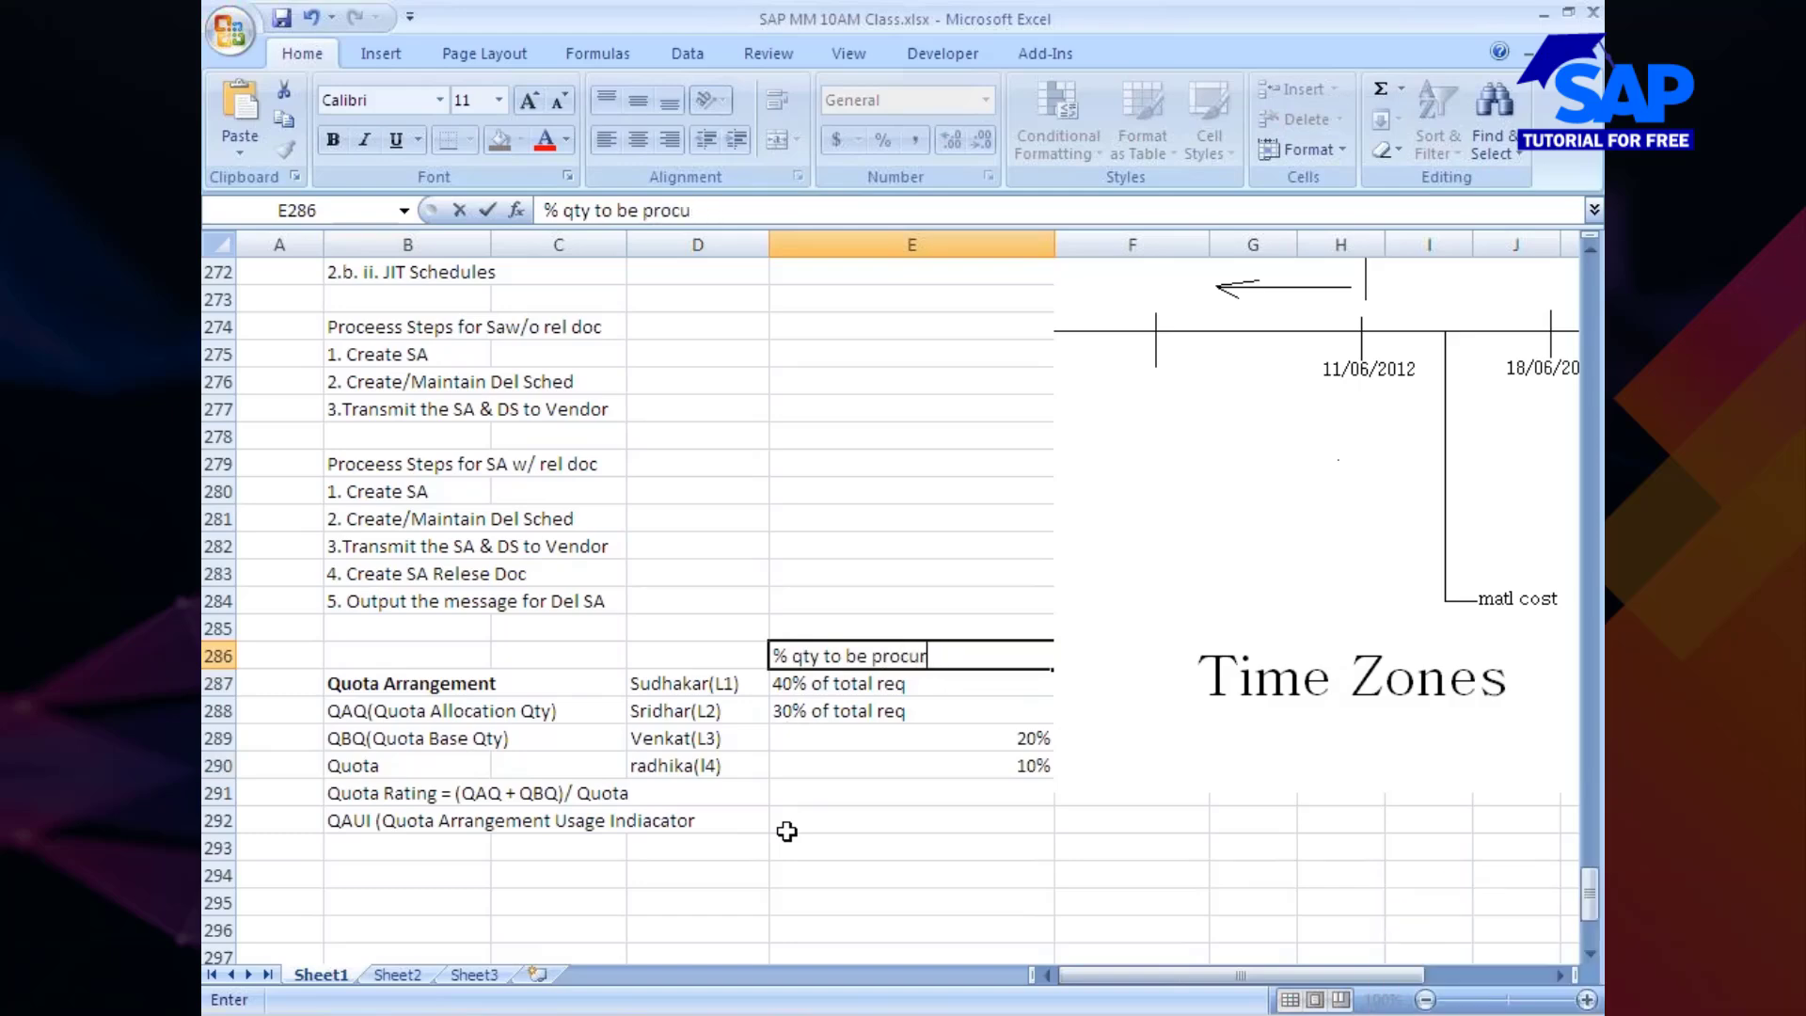
{"action": "type", "text": " from \\ea"}
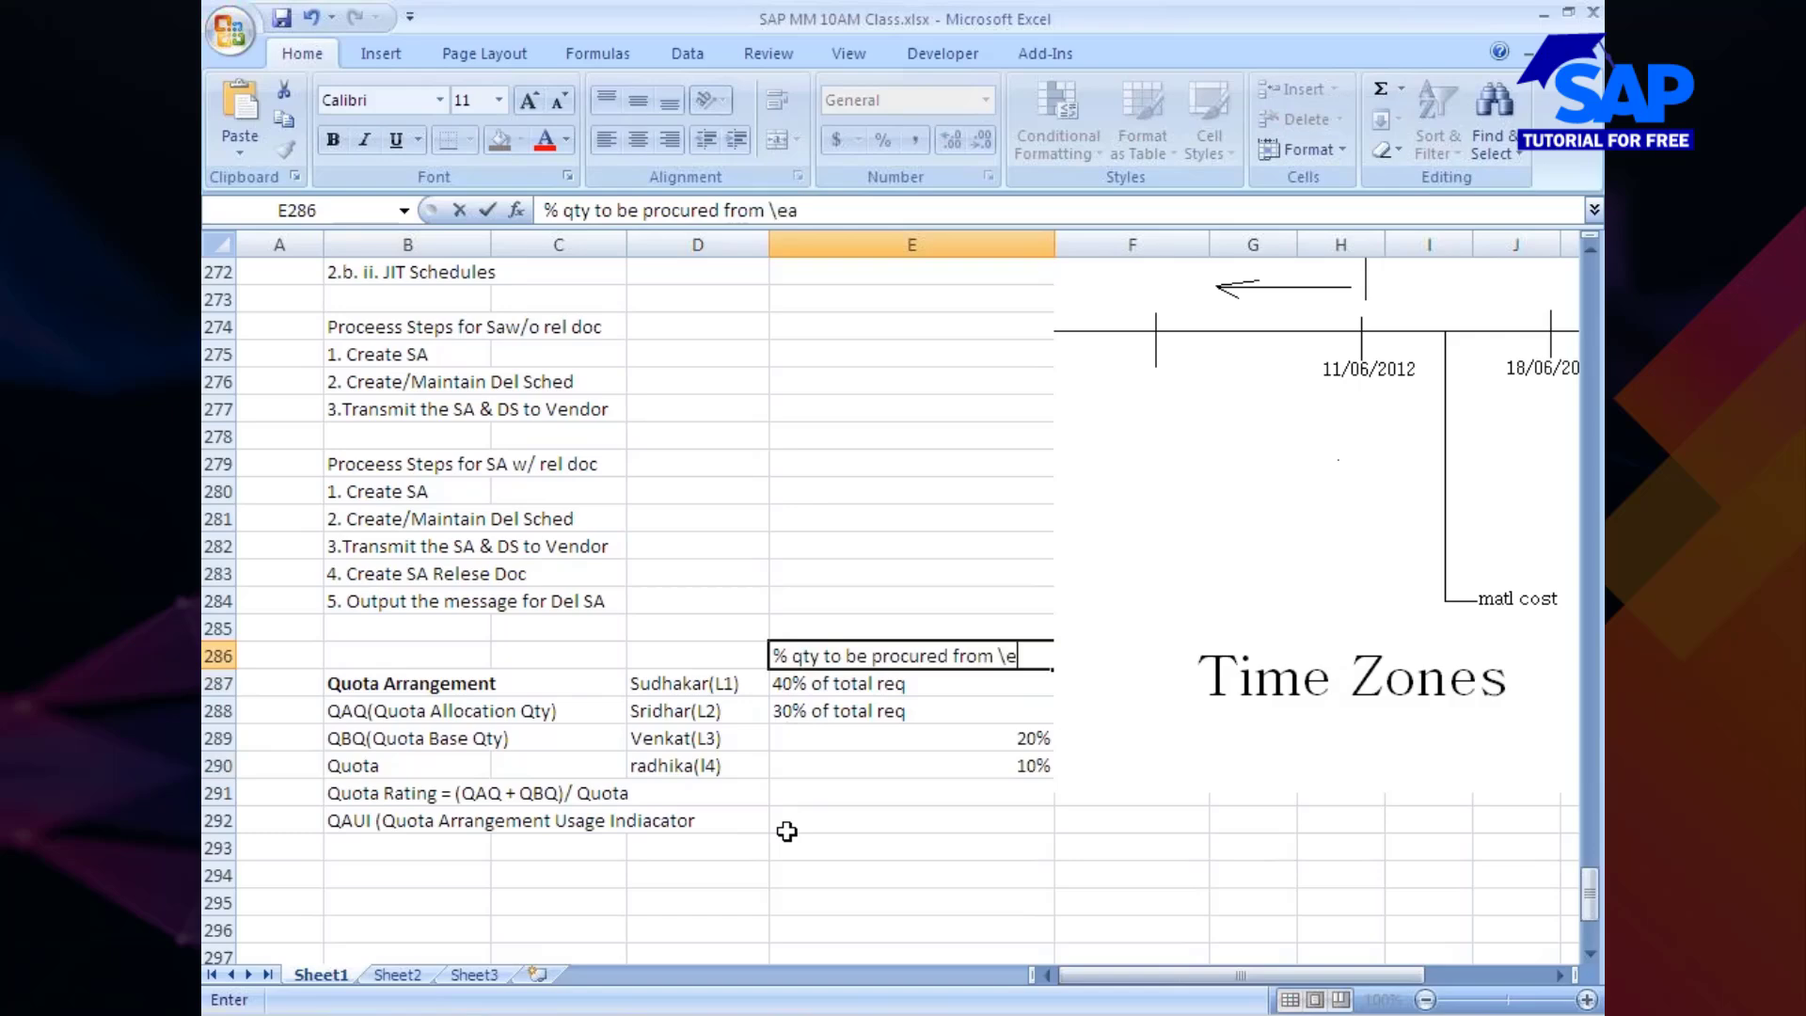
{"action": "key", "text": "BackSpace"}
{"action": "key", "text": "BackSpace"}
{"action": "key", "text": "BackSpace"}
{"action": "type", "text": "each vendor"}
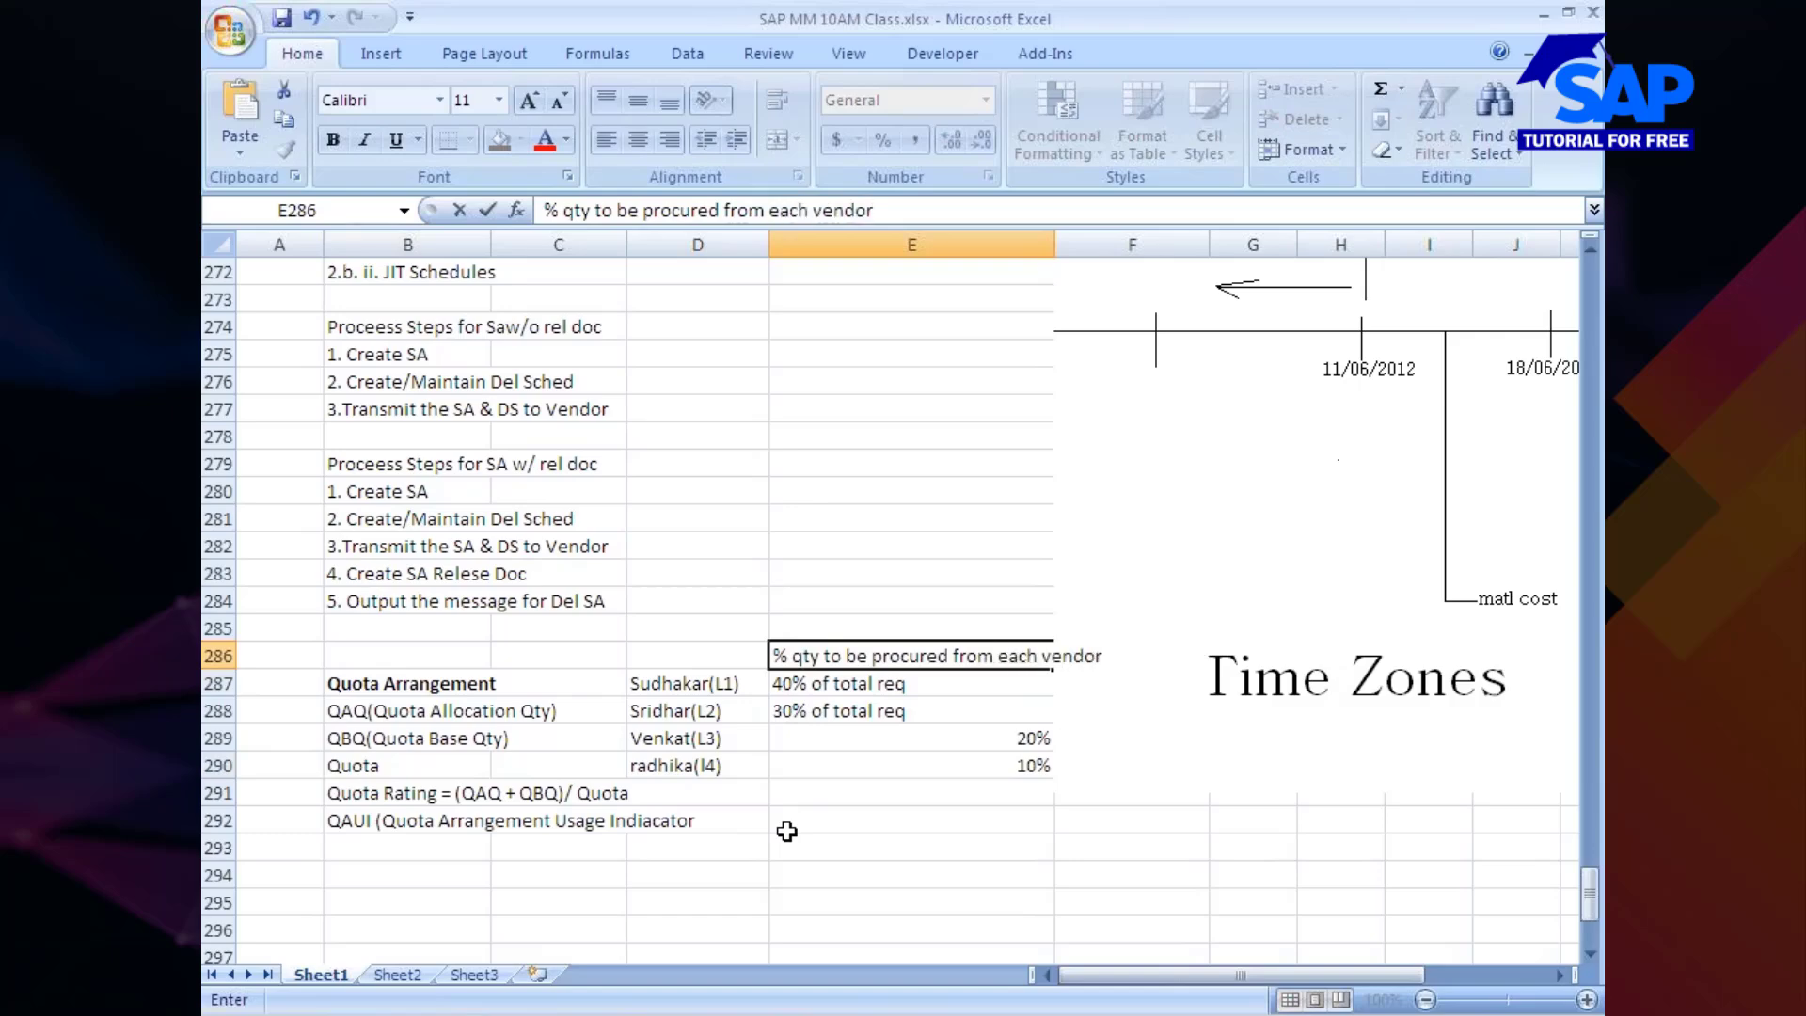
Prefix the vendor percentage heading in E286 with "(QUota)"
{"action": "left_click", "coordinate": [804, 875]}
{"action": "left_click", "coordinate": [863, 669]}
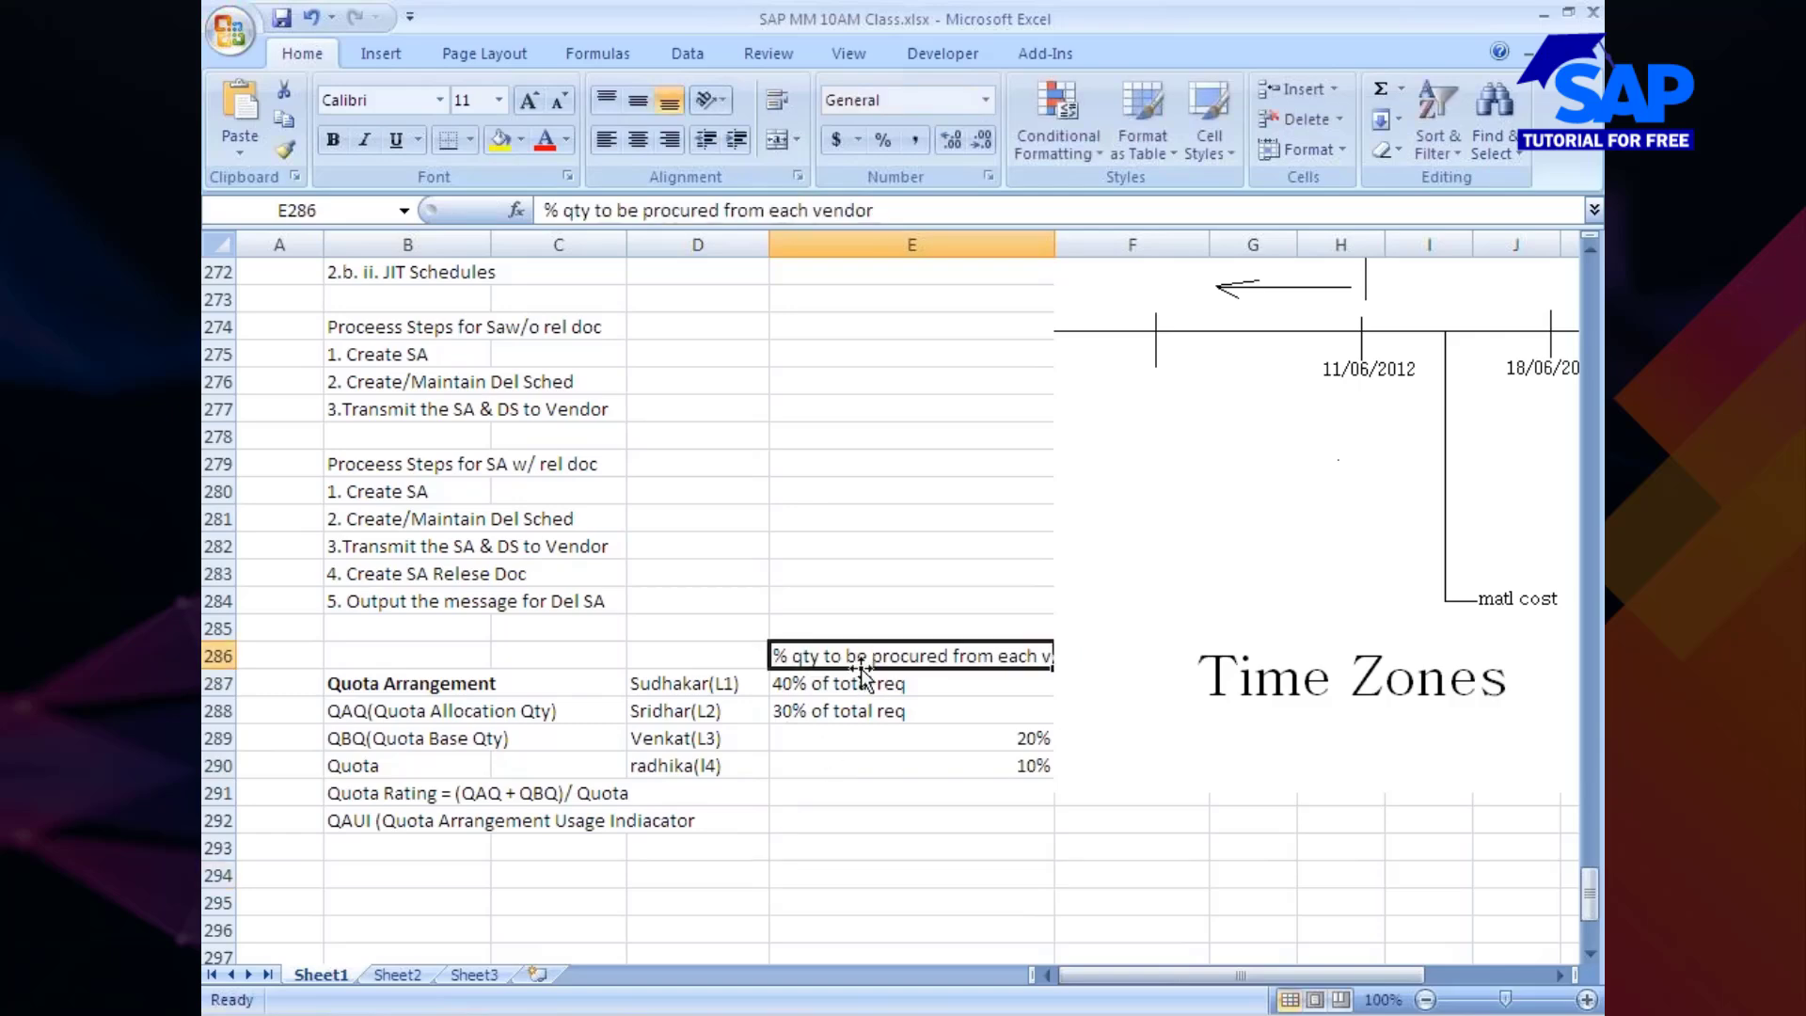
{"action": "left_click", "coordinate": [546, 211]}
{"action": "type", "text": "()"}
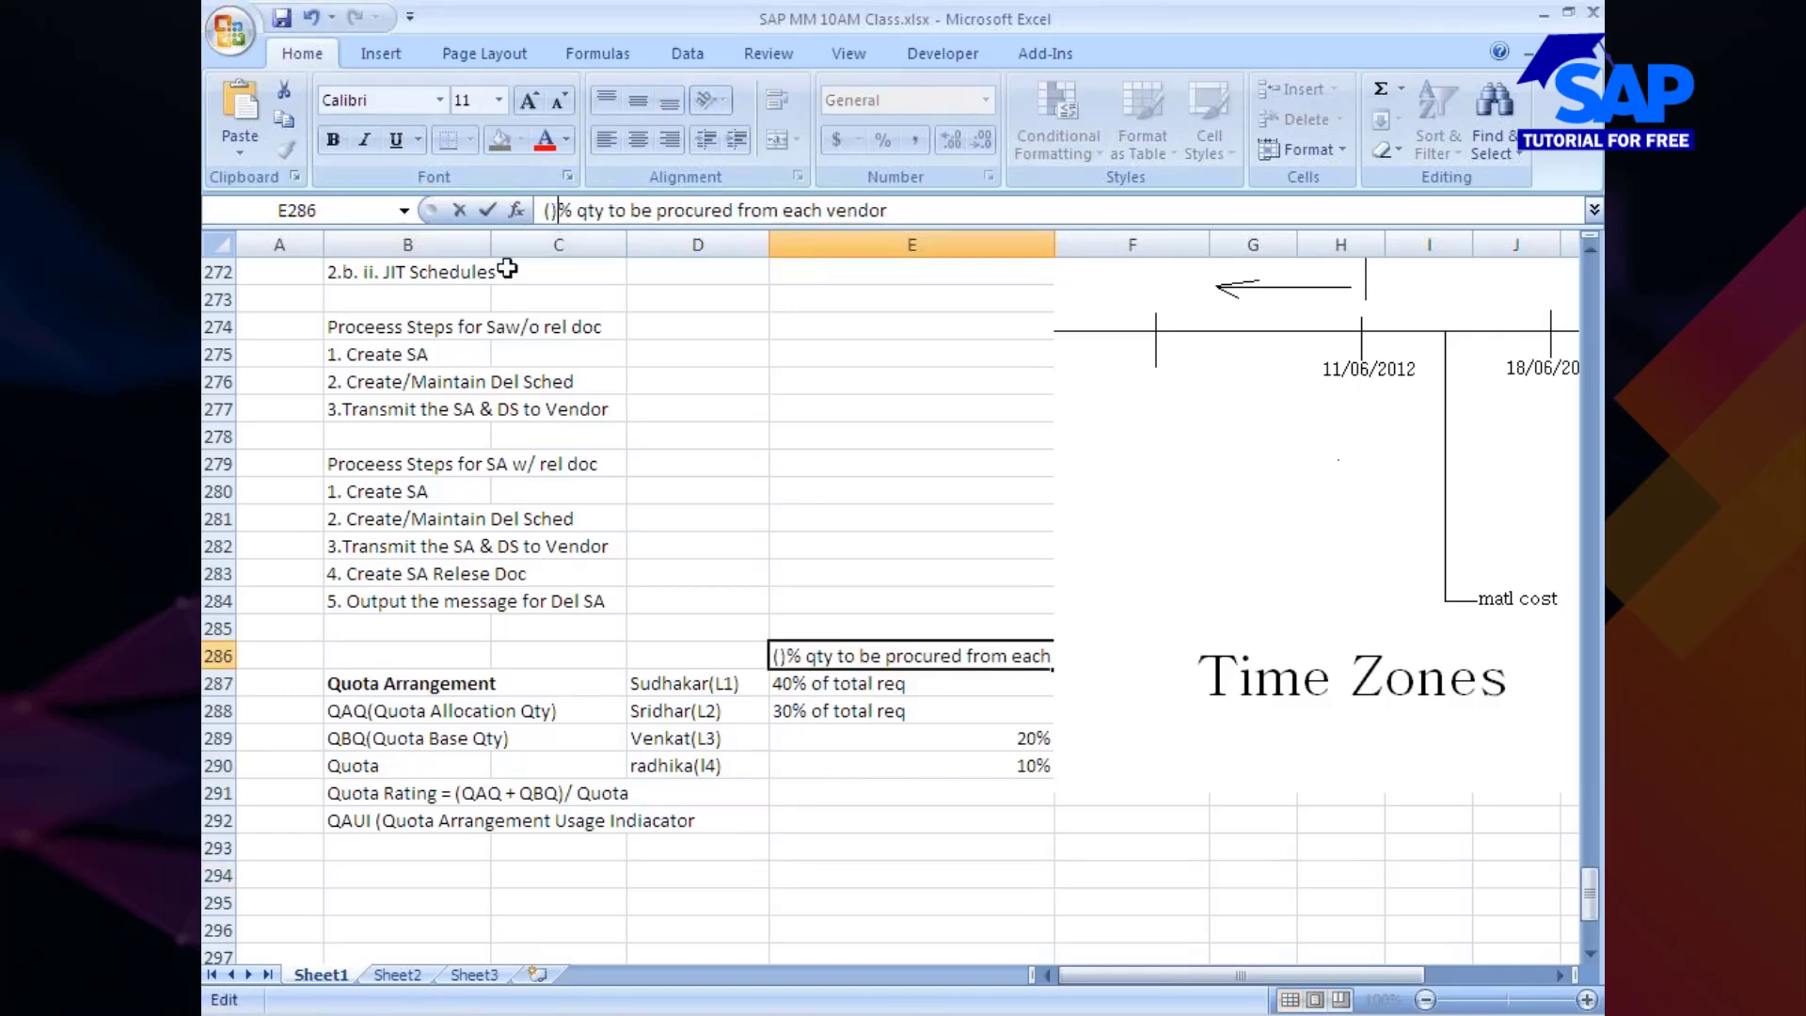
{"action": "type", "text": "QUota"}
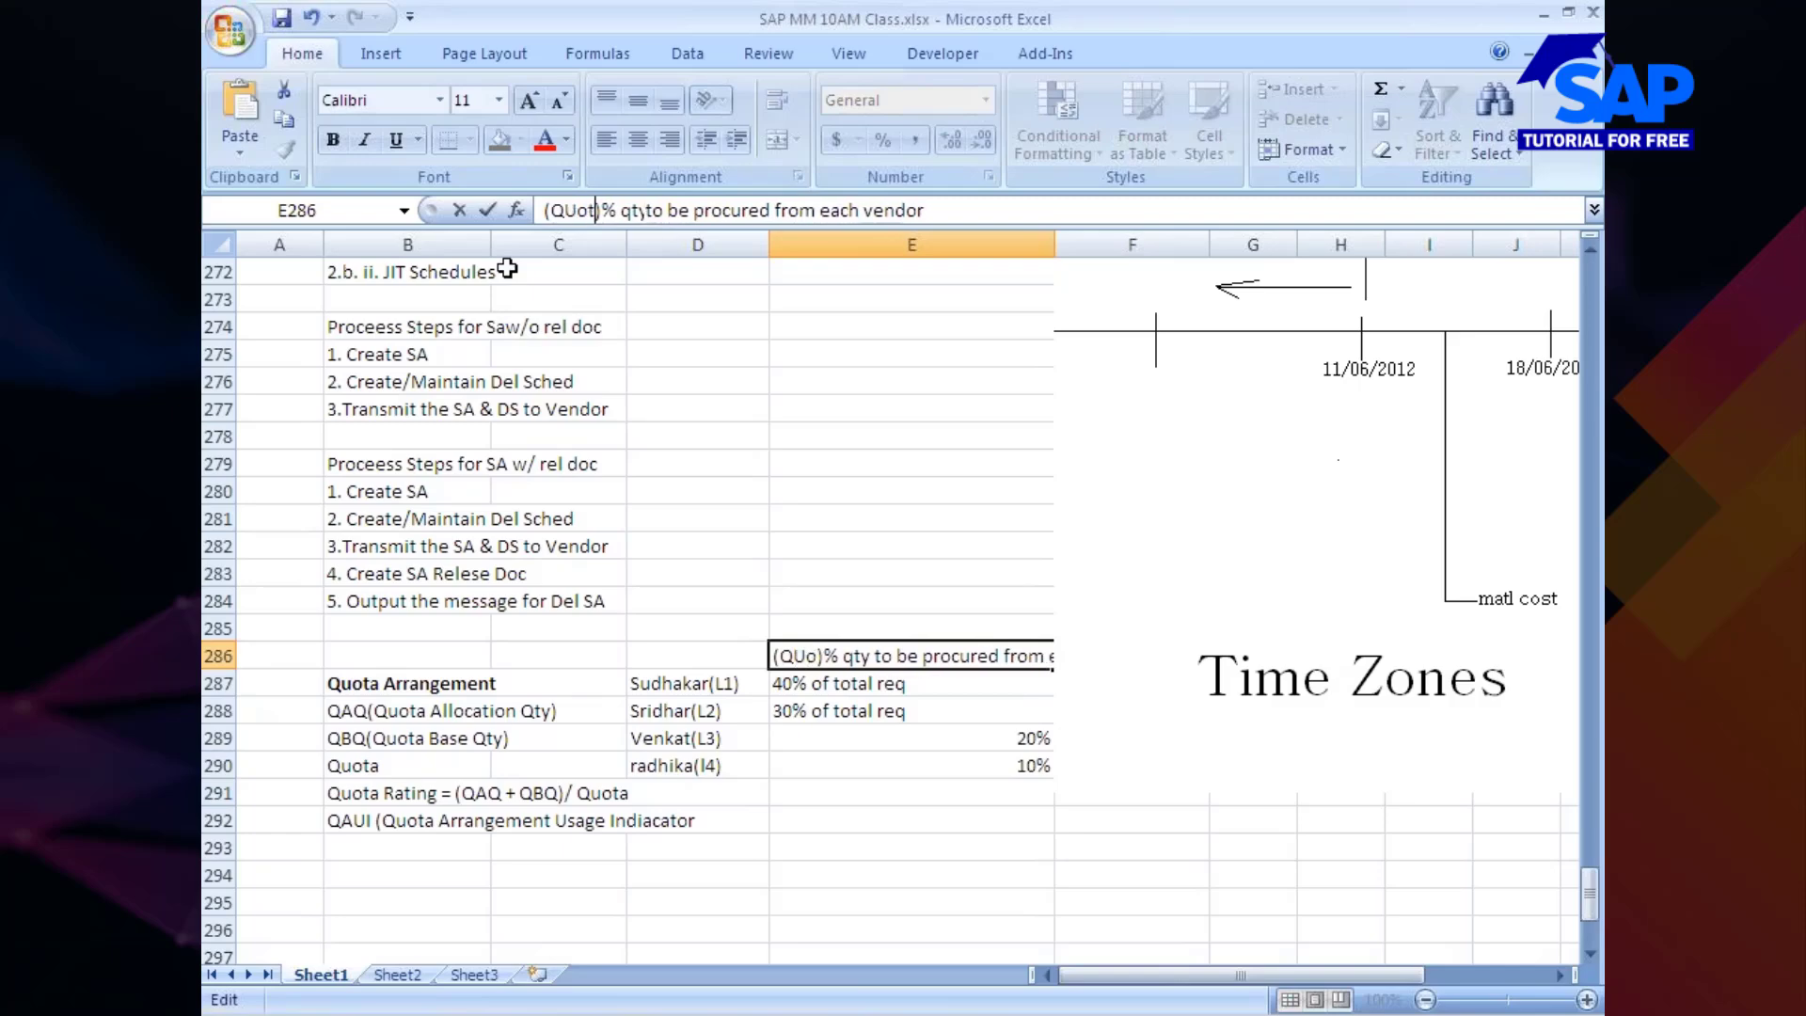
{"action": "left_click", "coordinate": [936, 577]}
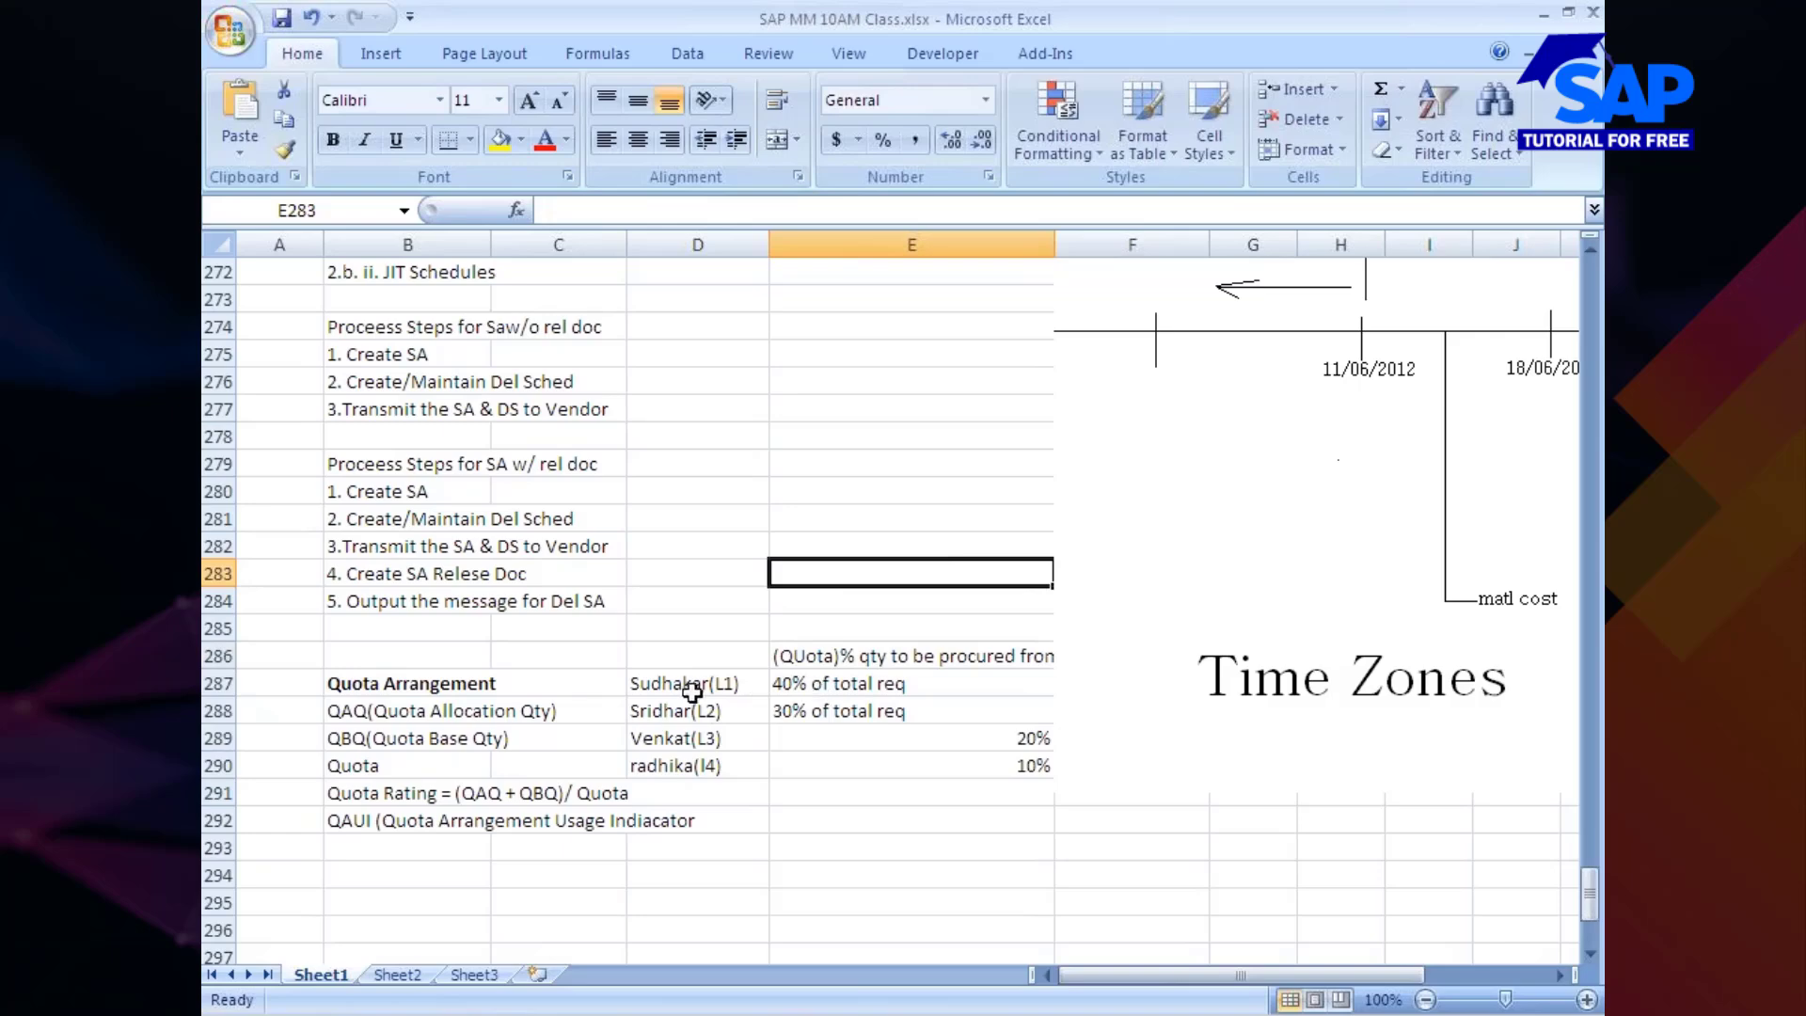
Append the transaction code "(MEQ1)" to the Quota Arrangement heading in B287
{"action": "left_click", "coordinate": [805, 709]}
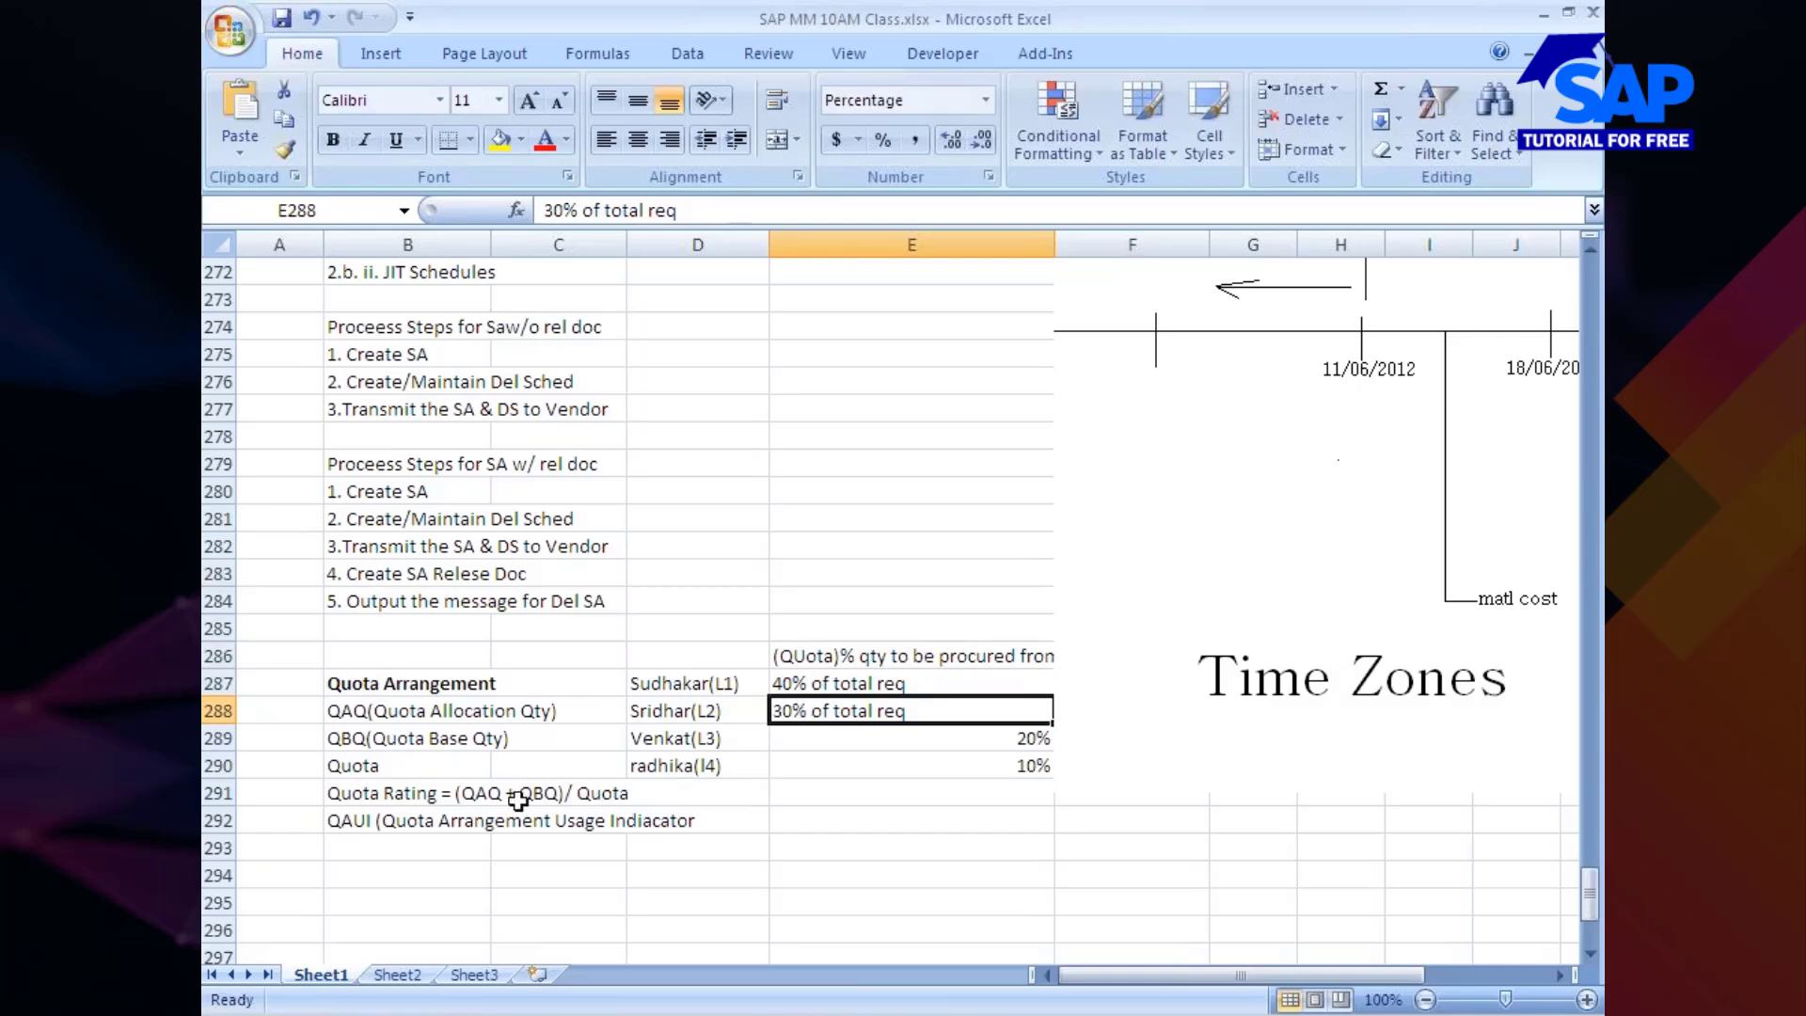
{"action": "left_click", "coordinate": [395, 766]}
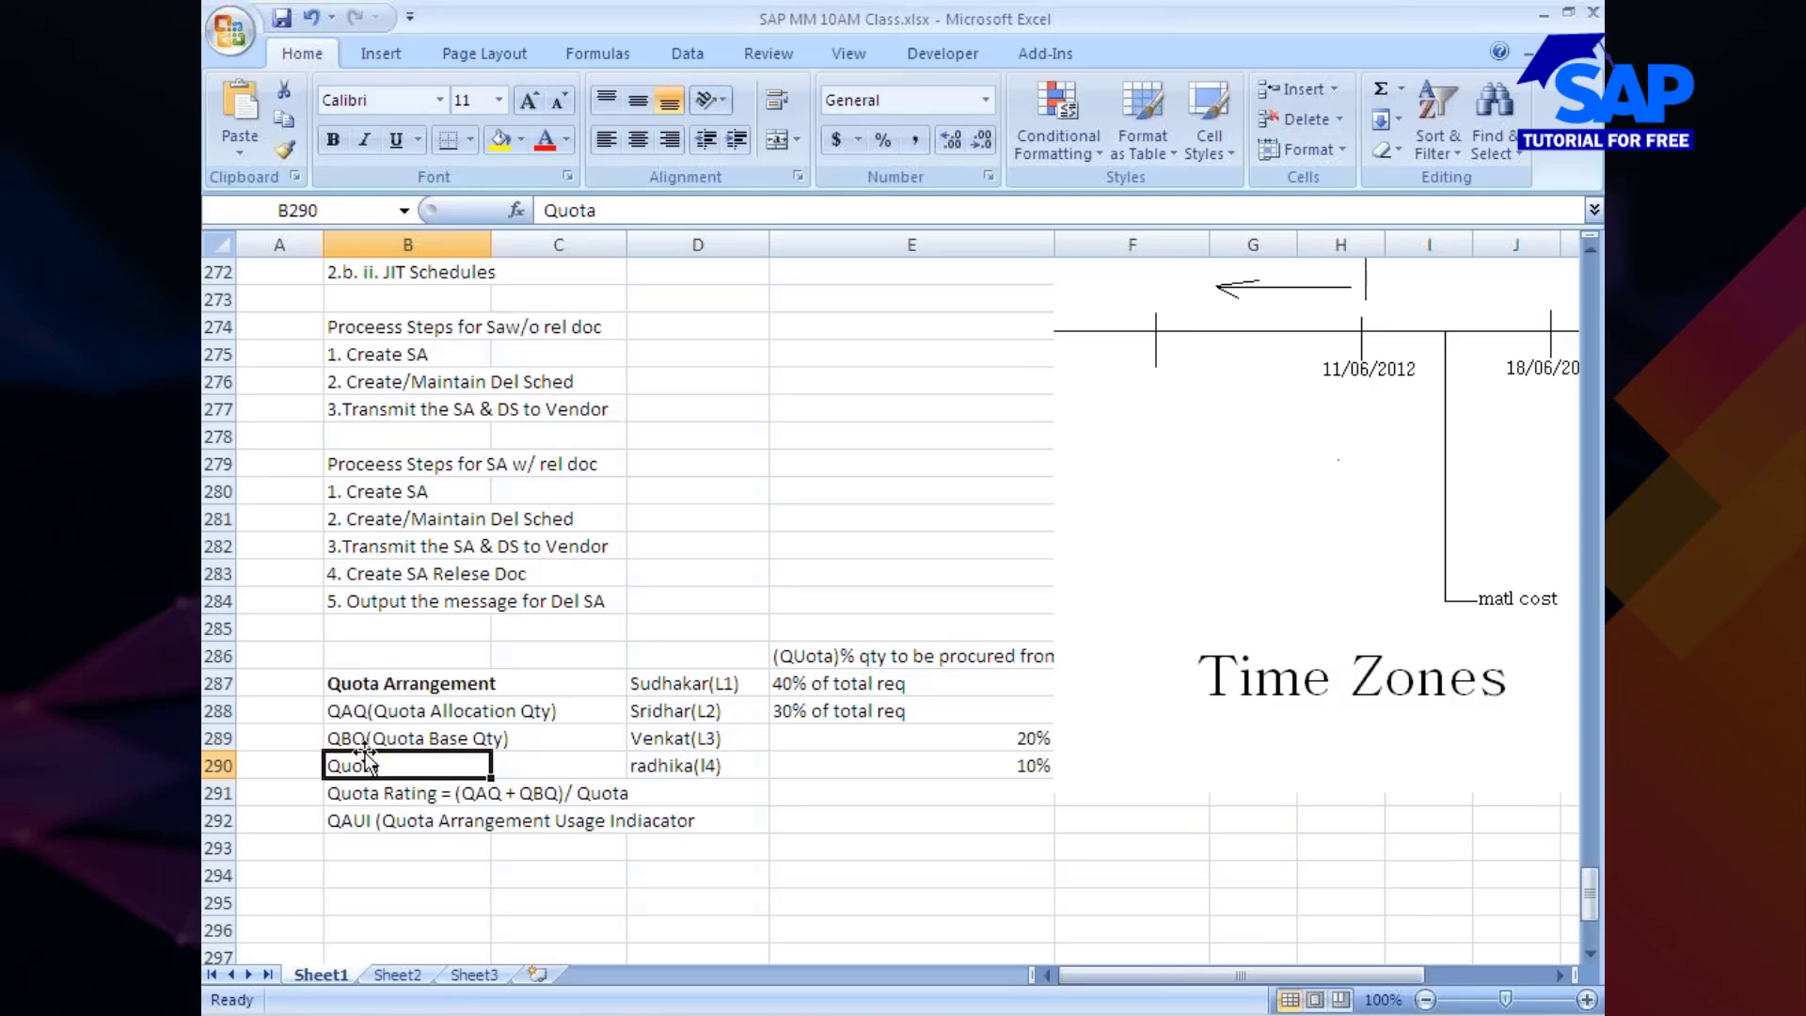
{"action": "left_click", "coordinate": [414, 684]}
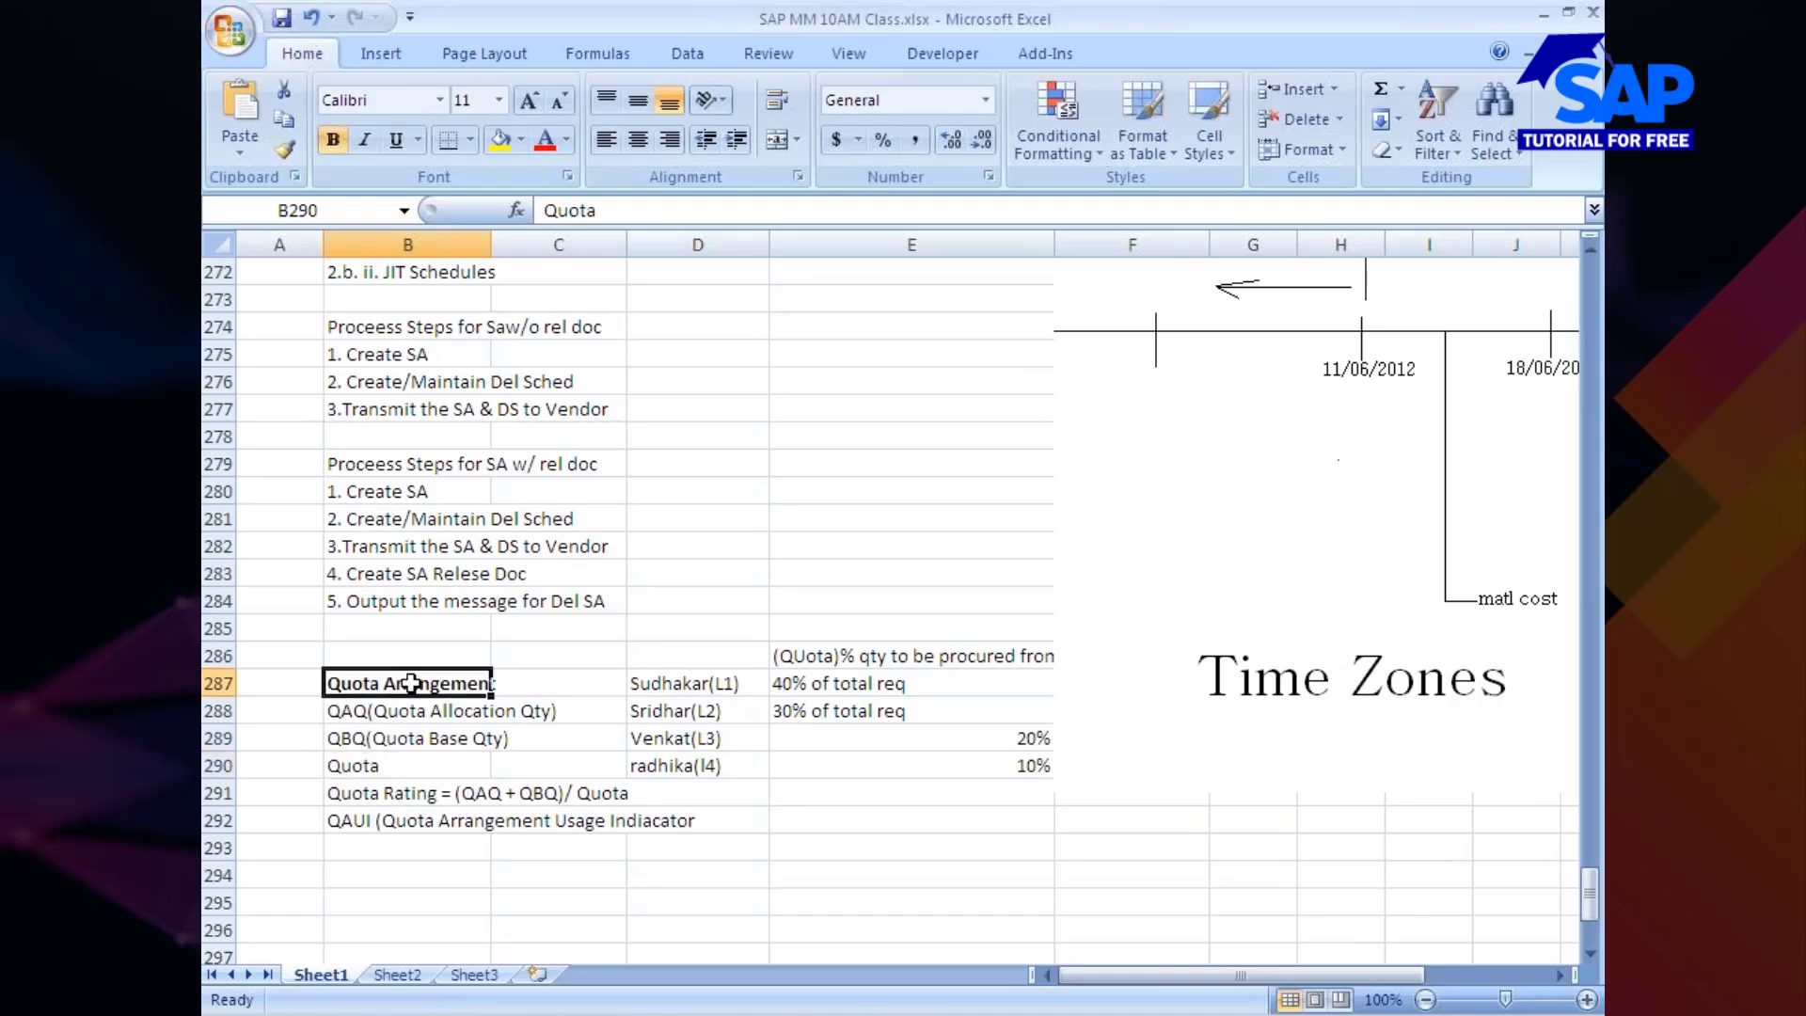
{"action": "key", "text": "F2"}
{"action": "type", "text": "()"}
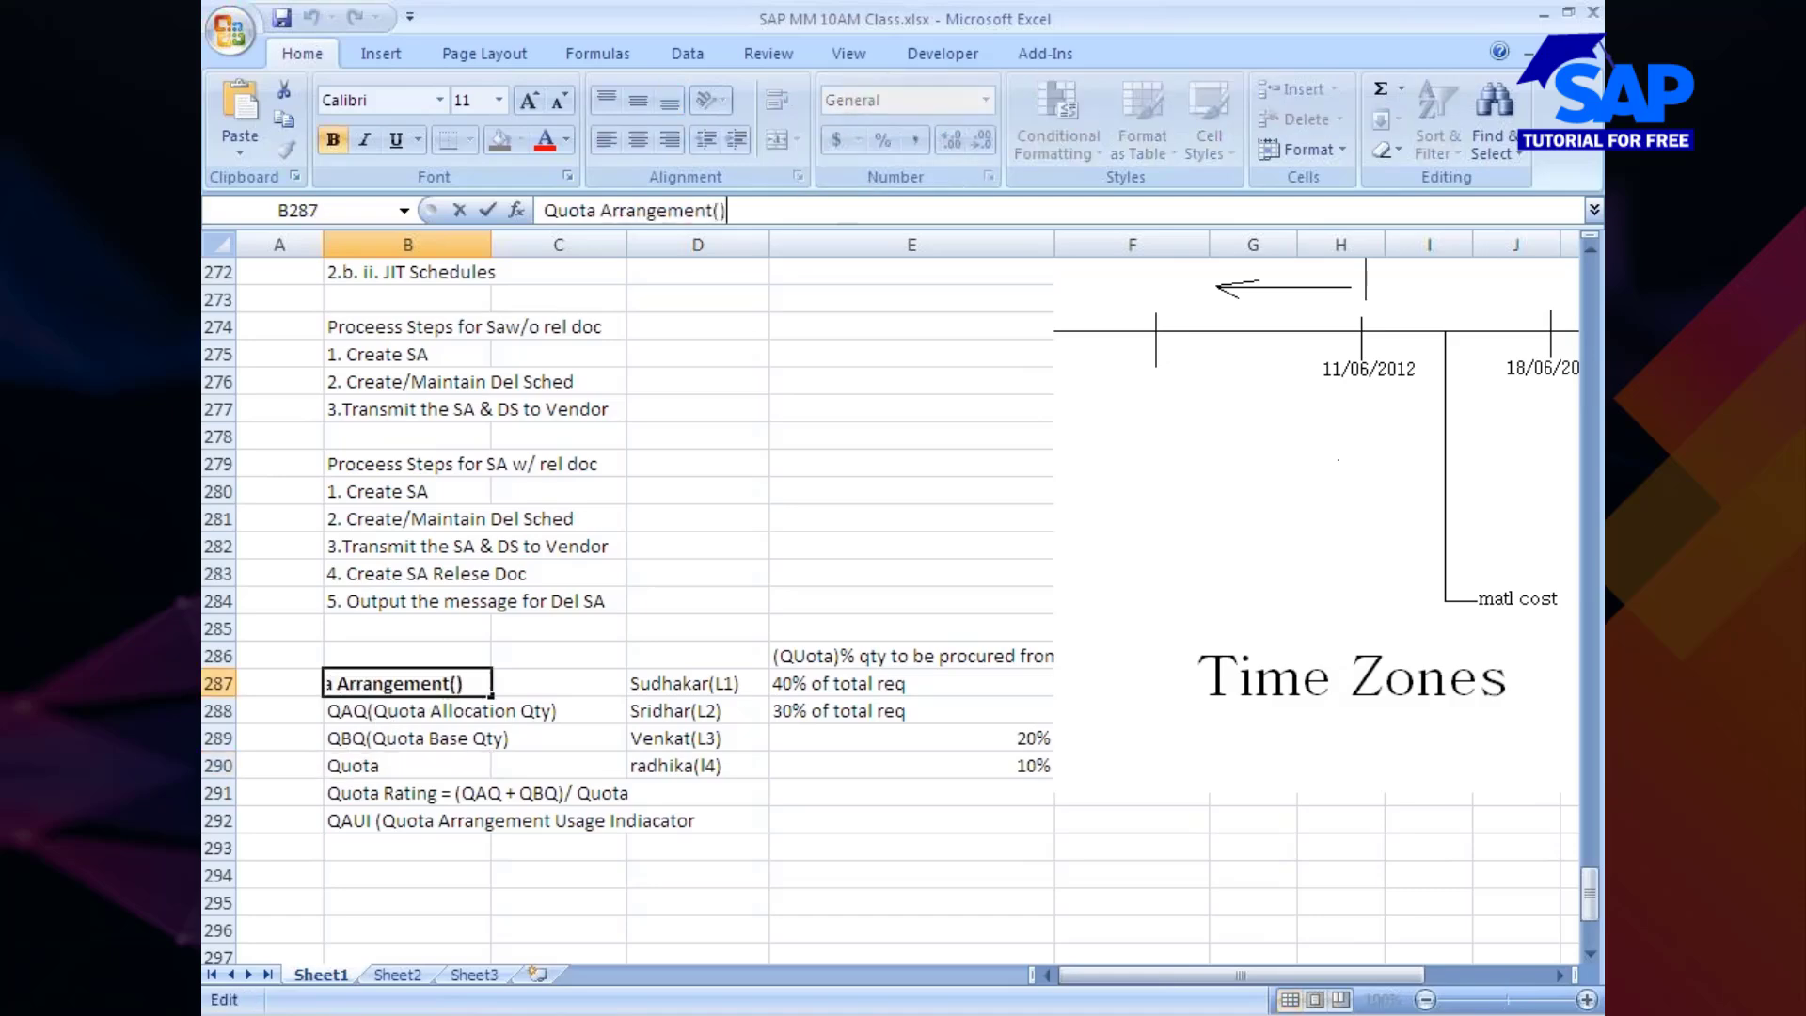
{"action": "type", "text": "MEQ1"}
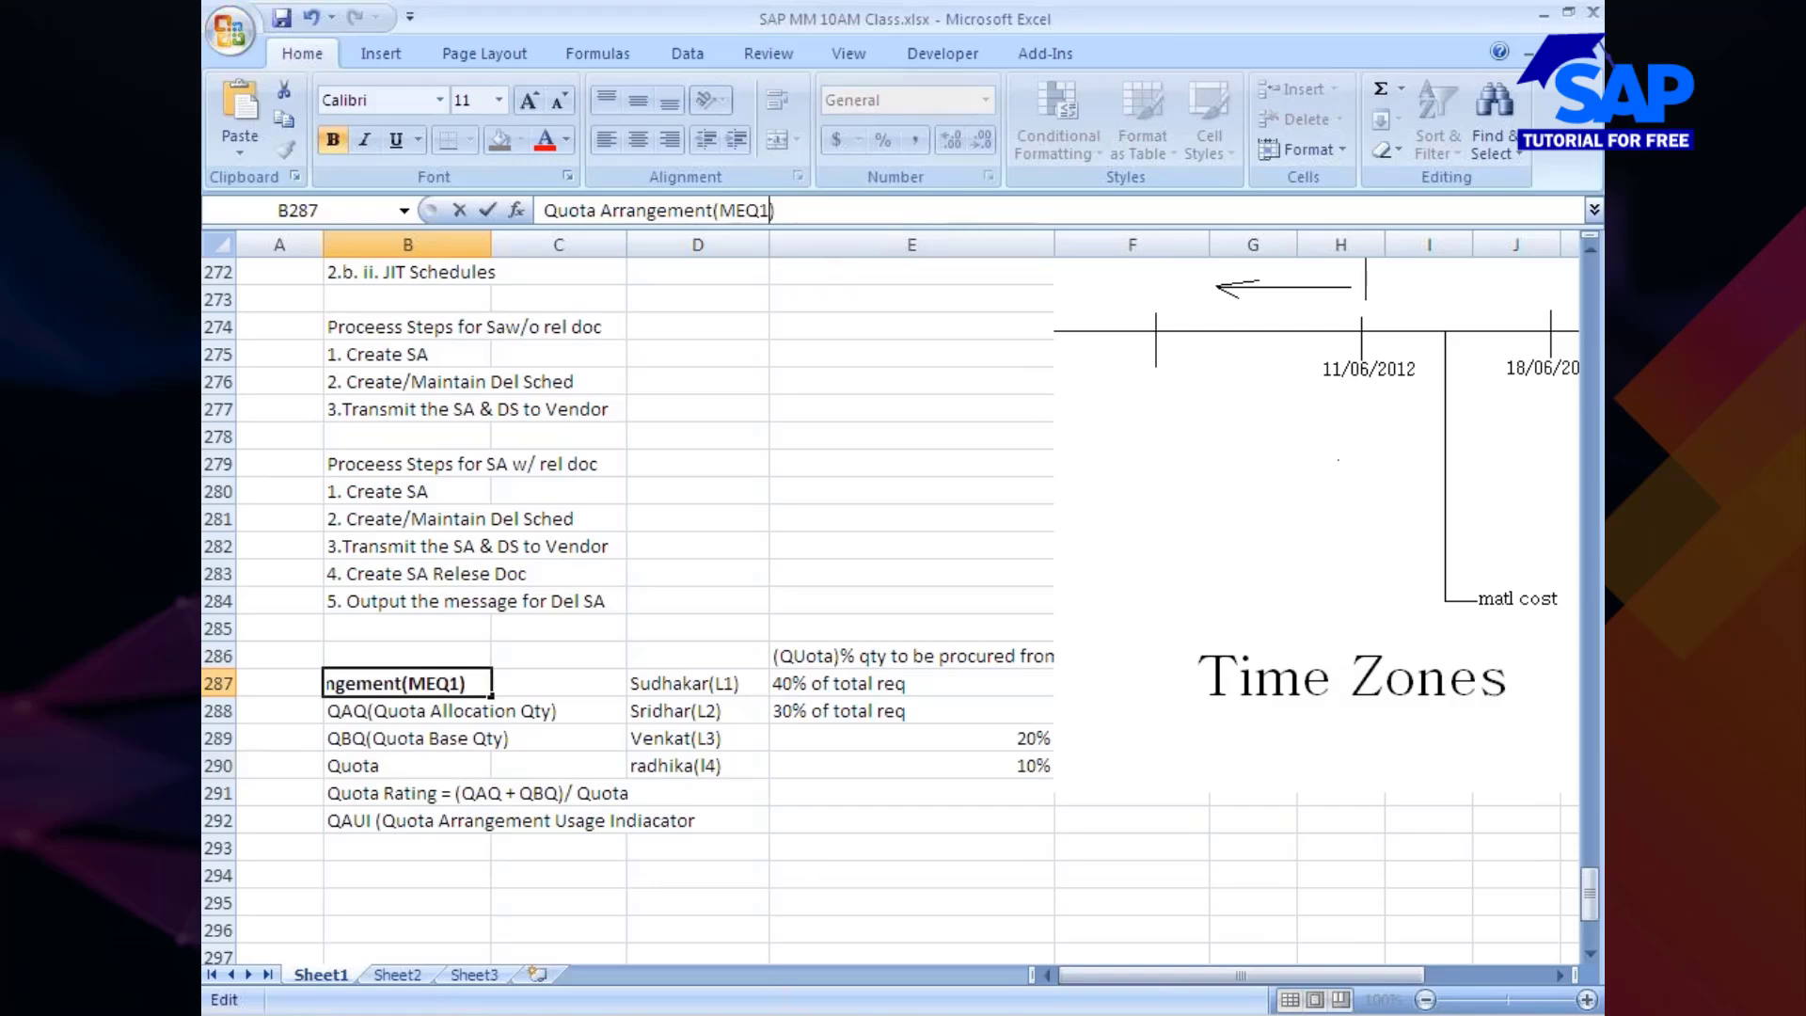
Switch to SAP and start transaction MEQ1 to maintain a quota arrangement
{"action": "left_click", "coordinate": [905, 1014]}
{"action": "left_click", "coordinate": [940, 863]}
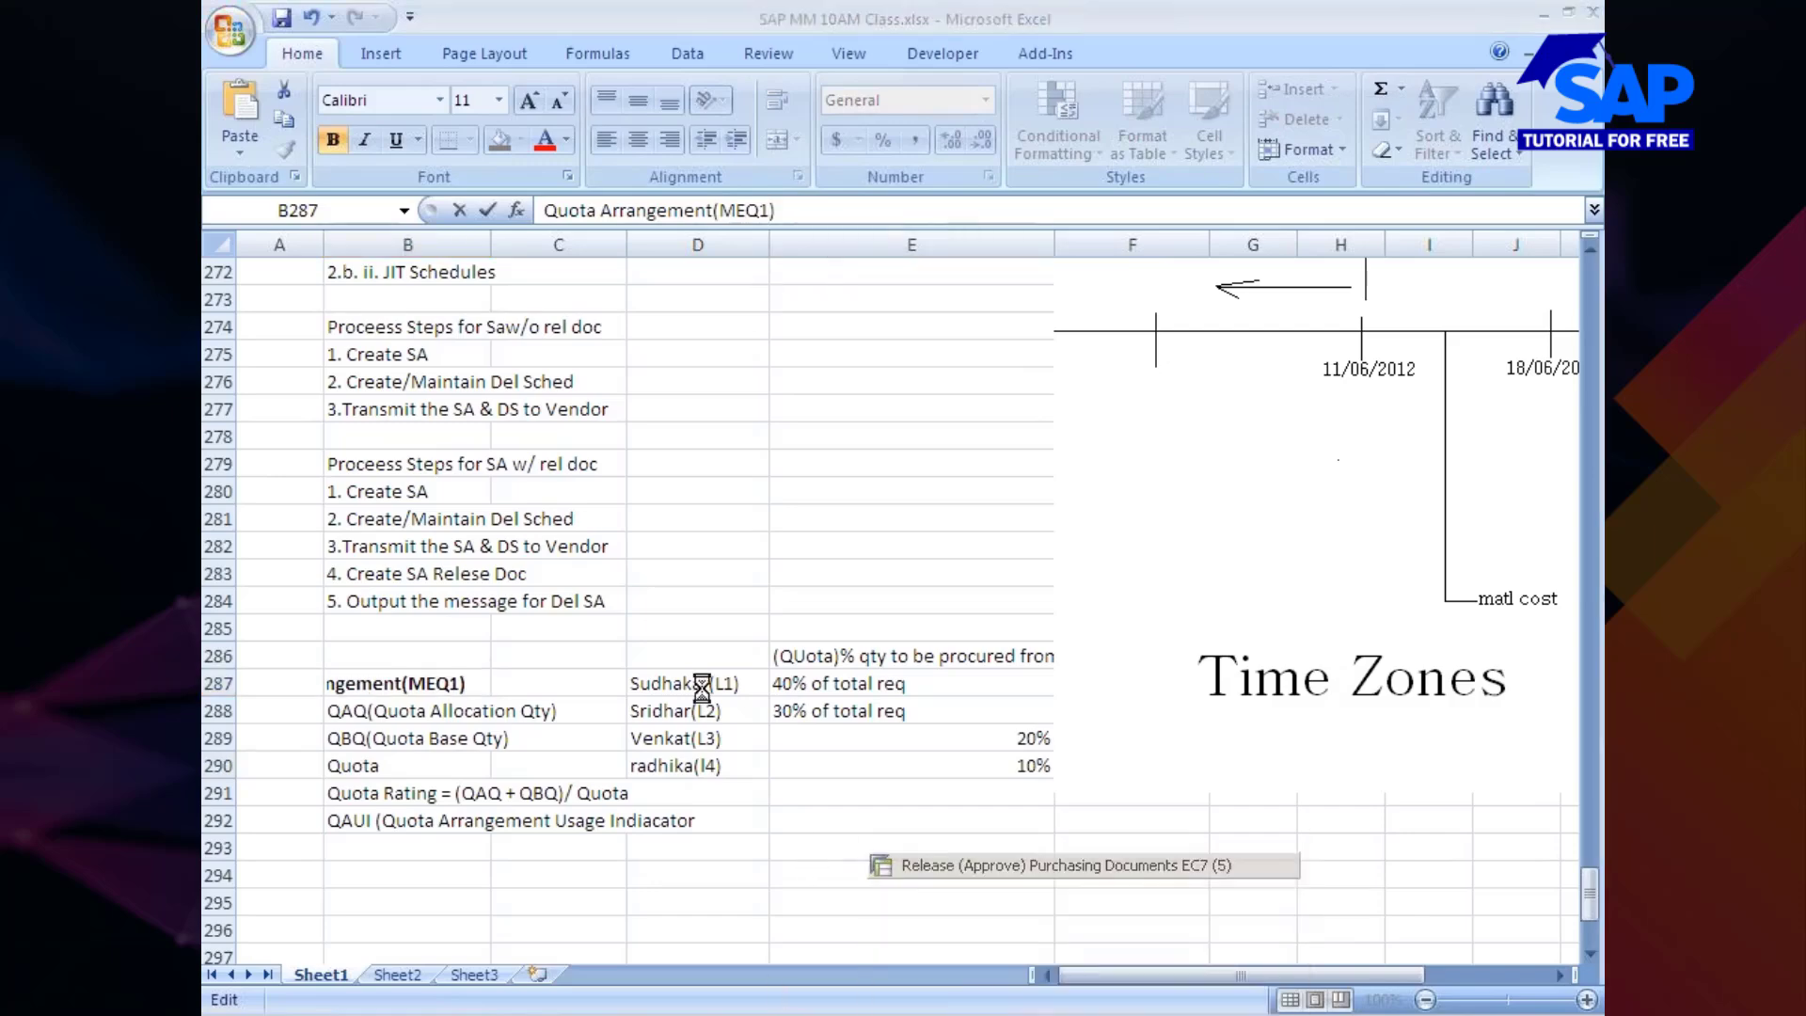
{"action": "key", "text": "ctrl+slash"}
{"action": "type", "text": "/n"}
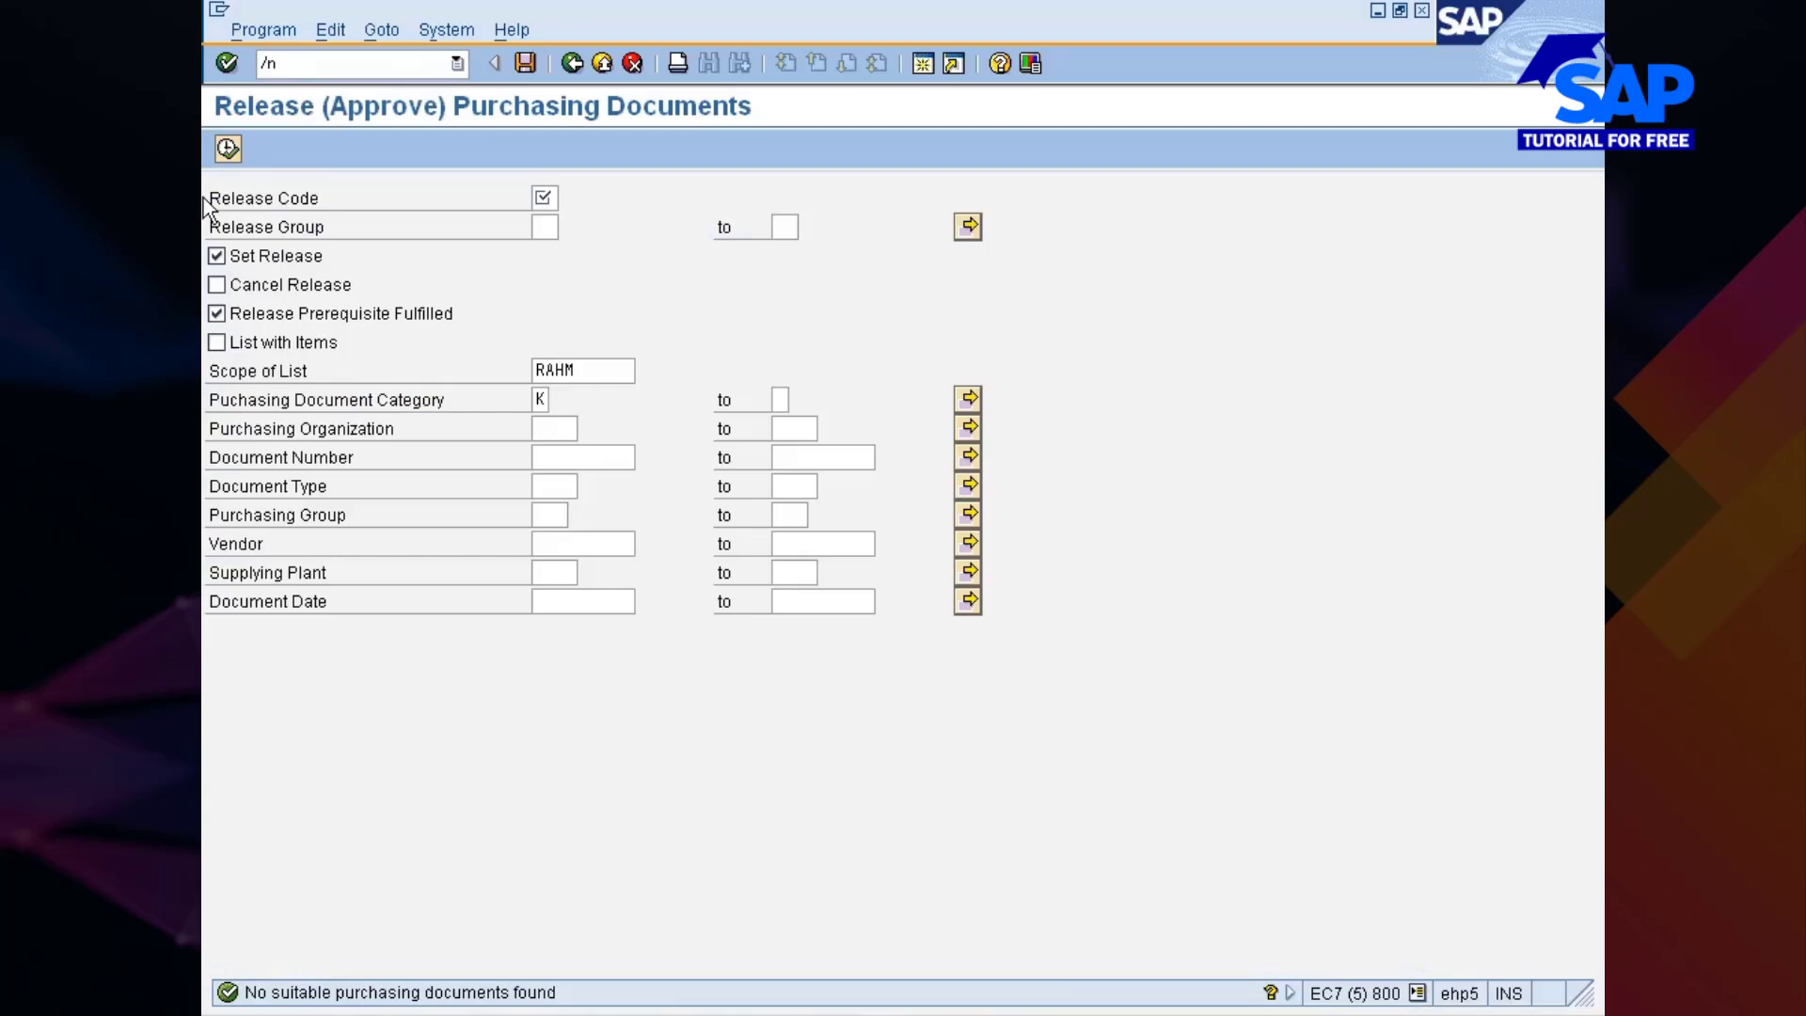
{"action": "type", "text": "me31"}
{"action": "key", "text": "Return"}
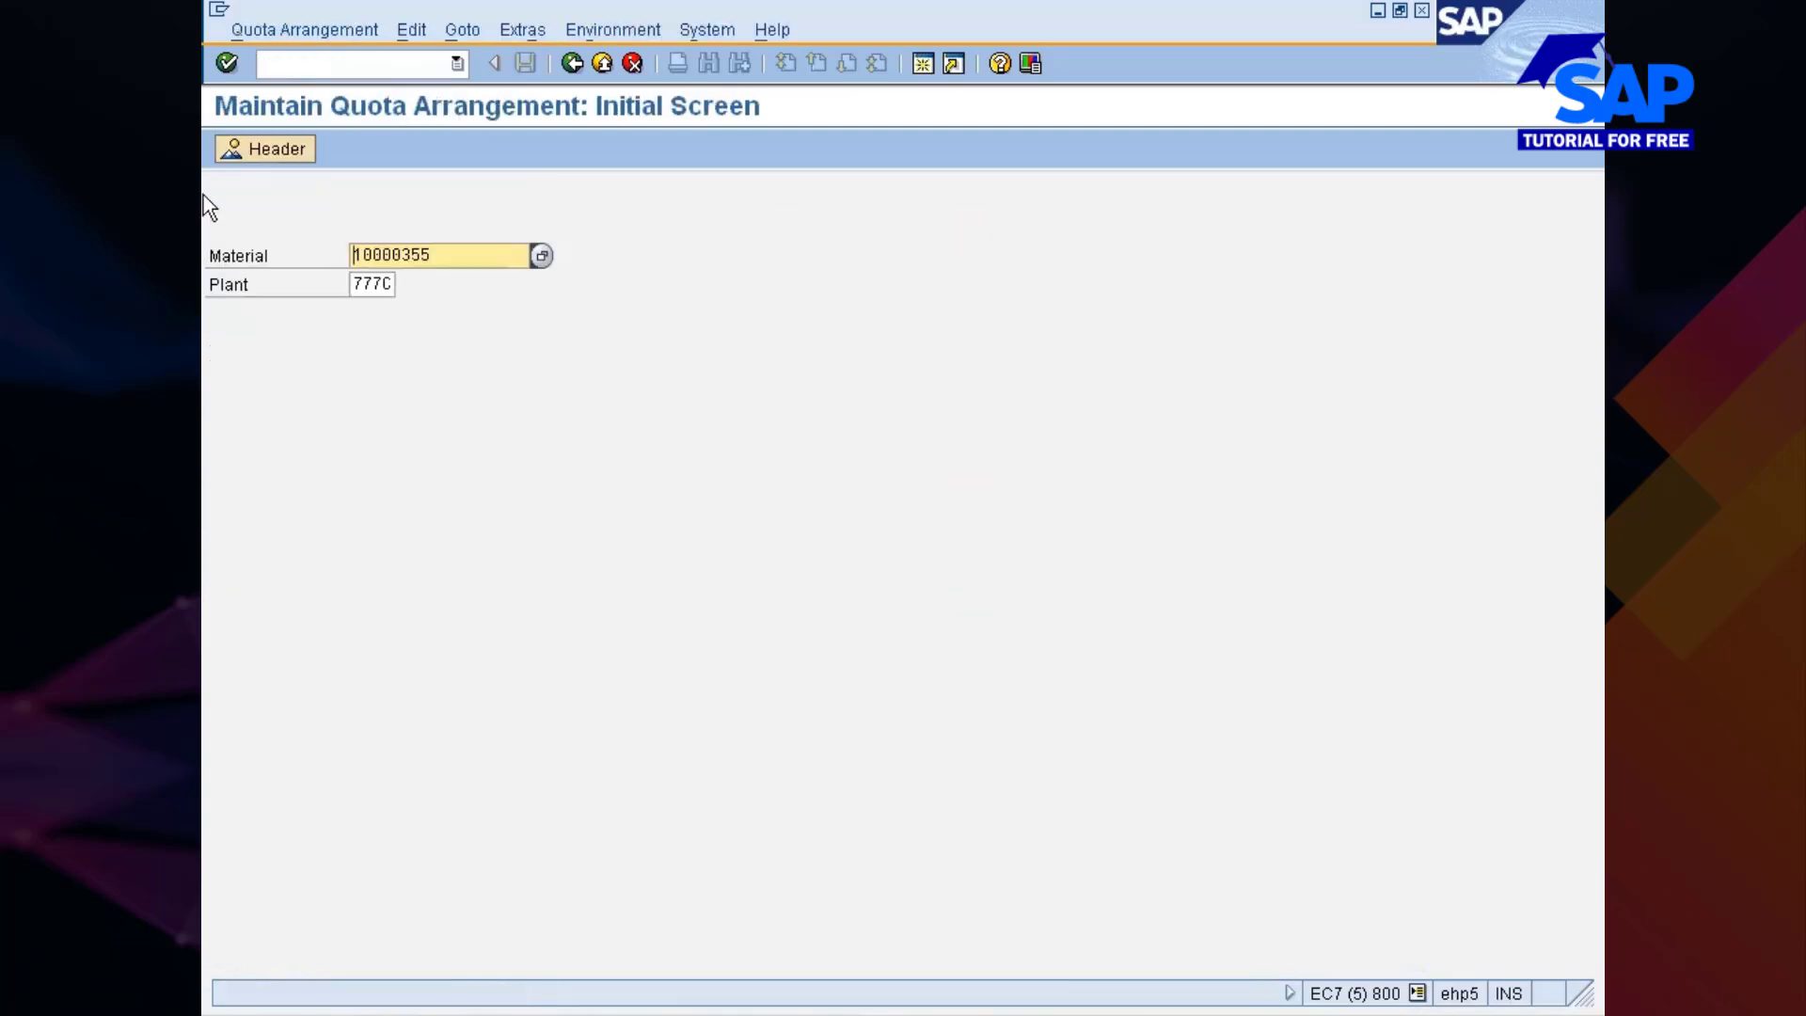
View the quota arrangement periods for material 10000355 in plant 777C and return to the initial screen
{"action": "key", "text": "Return"}
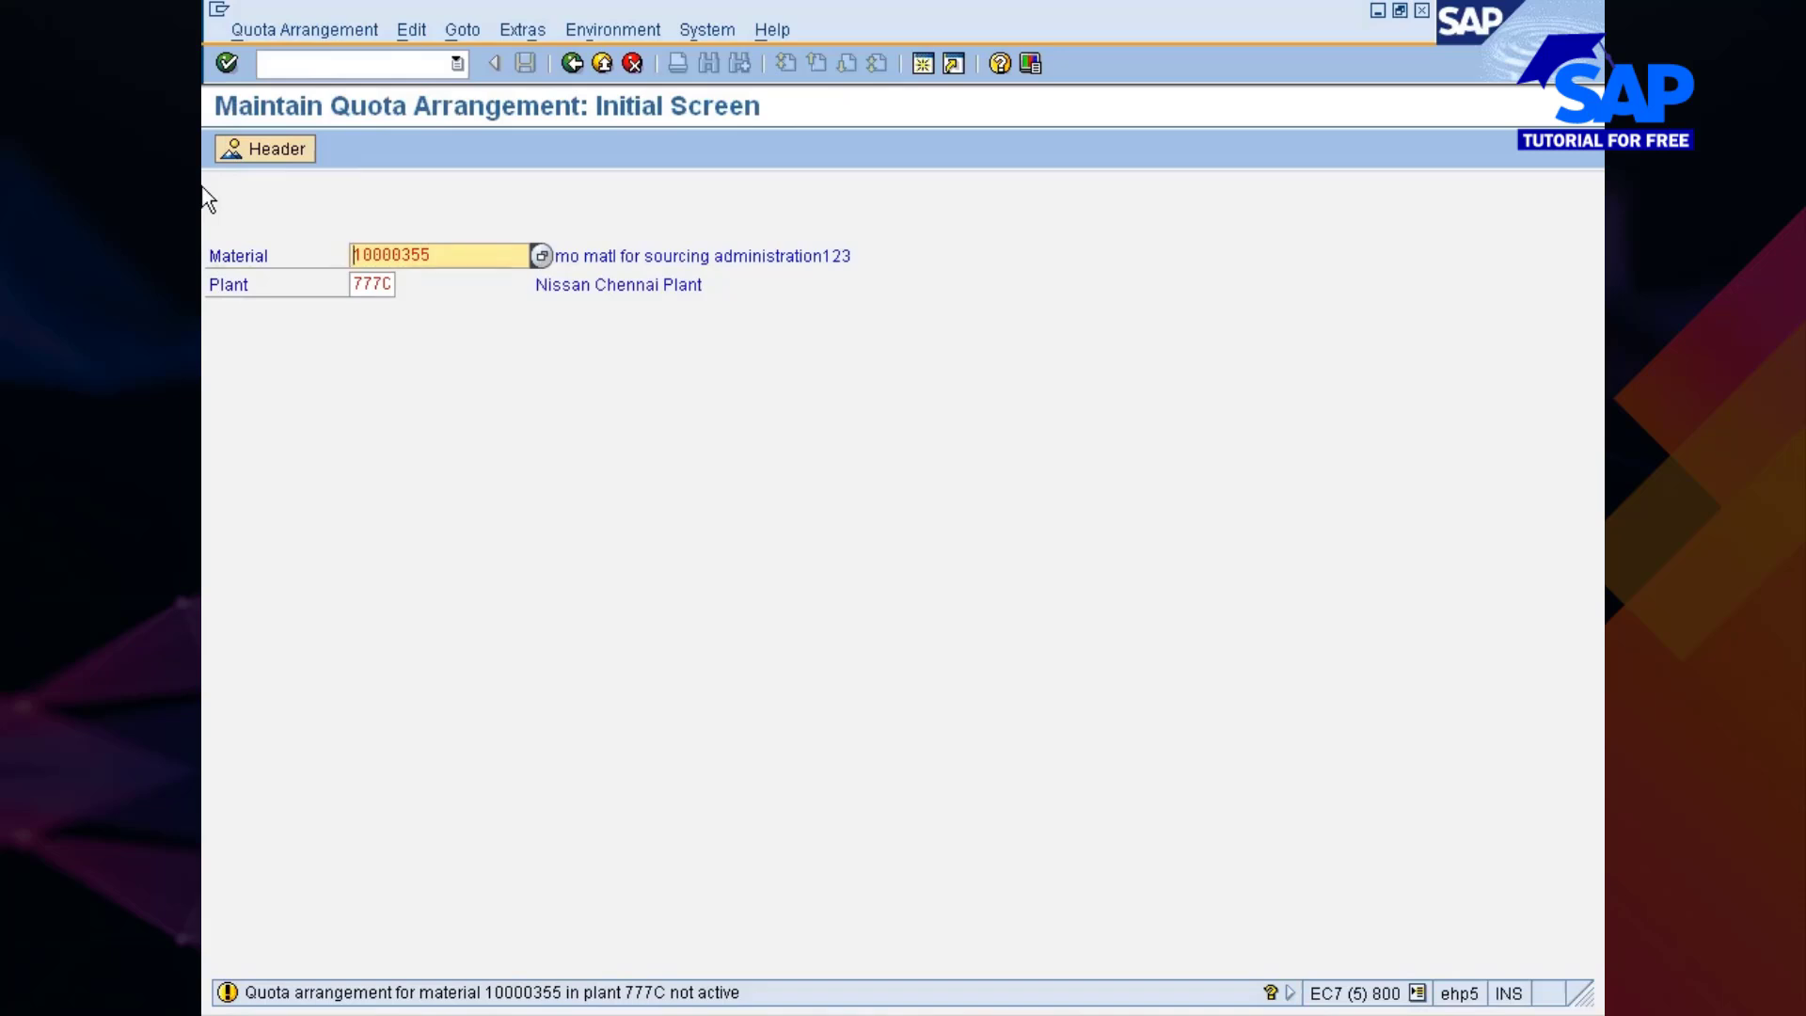
{"action": "key", "text": "Return"}
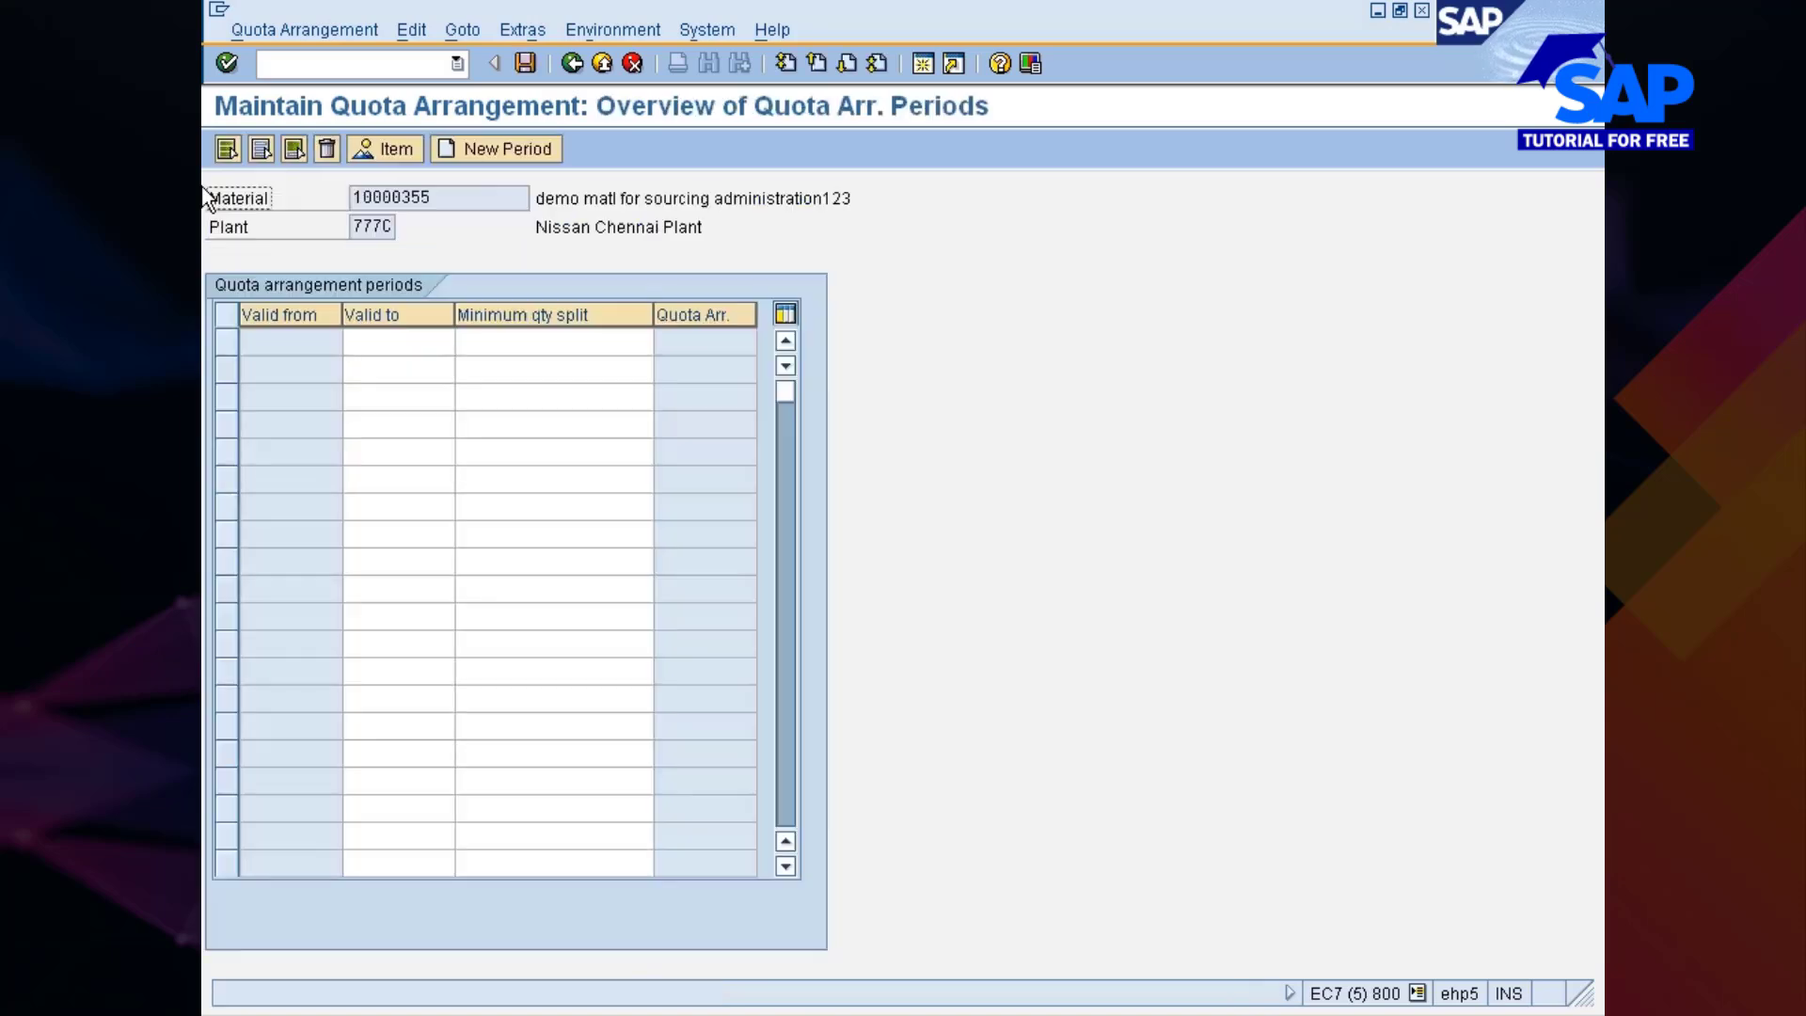
{"action": "left_click", "coordinate": [571, 63]}
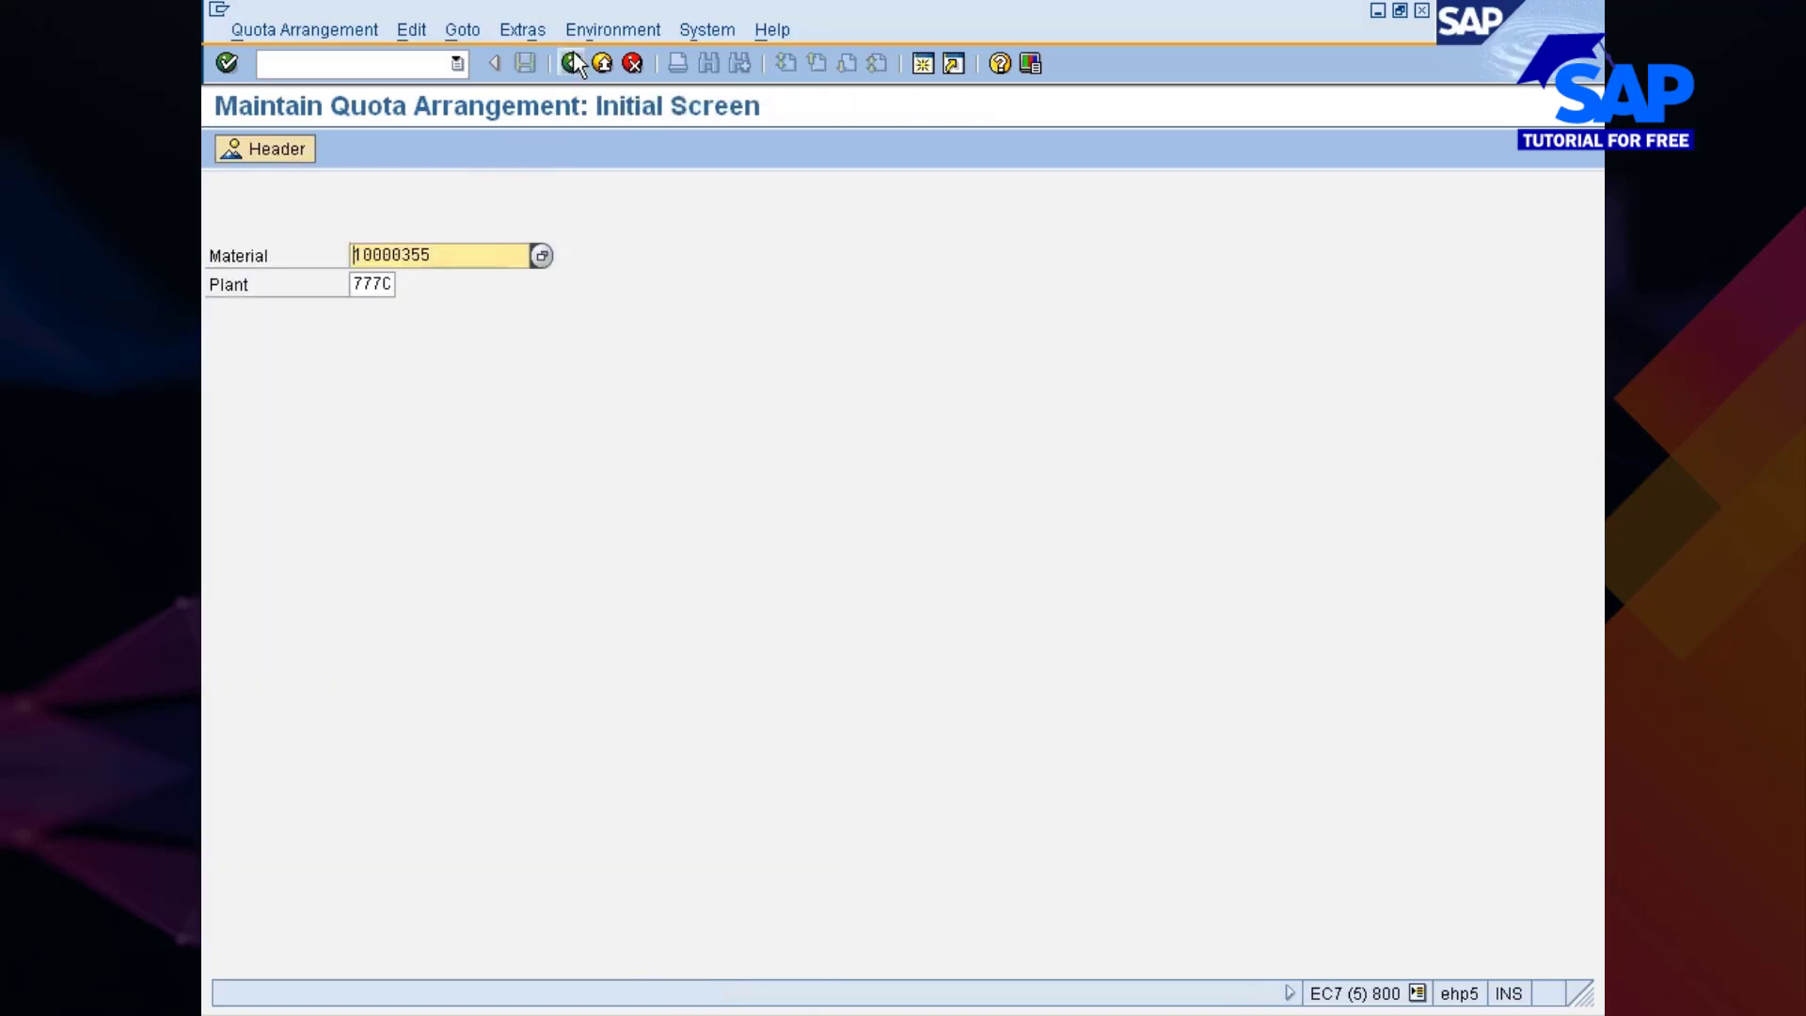
Start transaction MM02 and open the Purchasing view of material 10000355 for changes
{"action": "left_click", "coordinate": [324, 64]}
{"action": "type", "text": "/nm"}
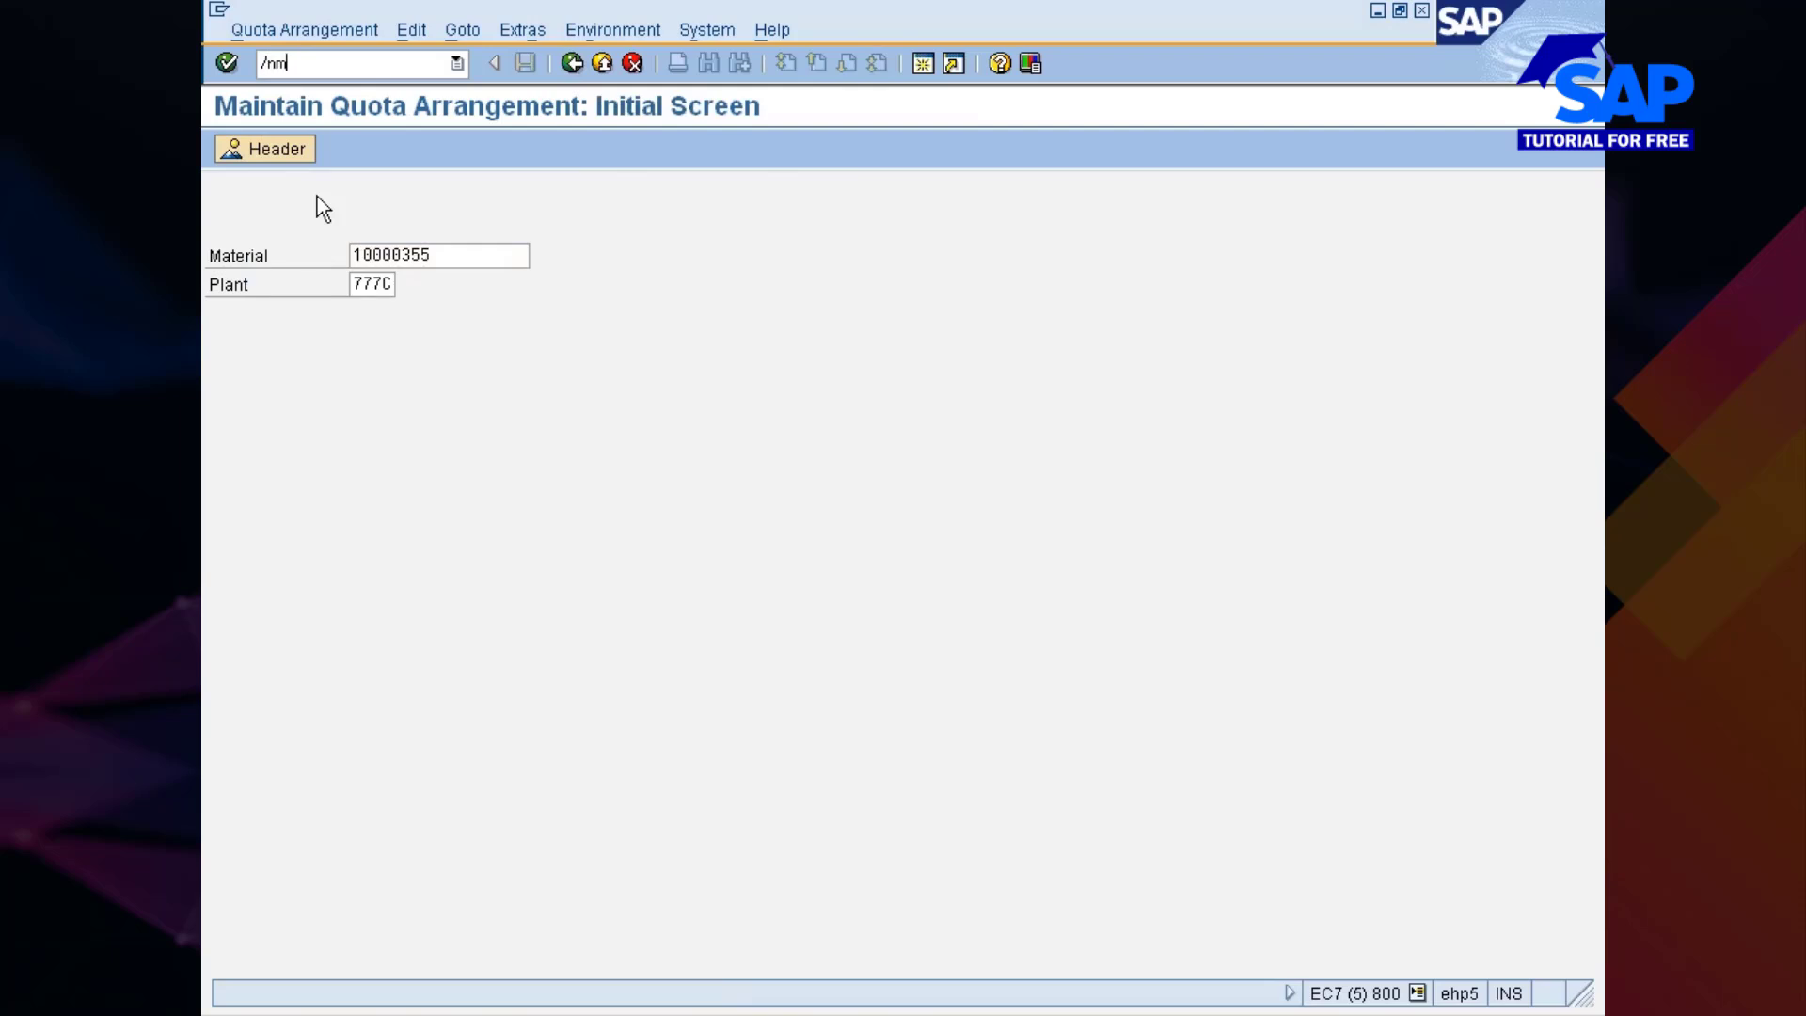
{"action": "type", "text": "m01"}
{"action": "type", "text": "2"}
{"action": "key", "text": "Return"}
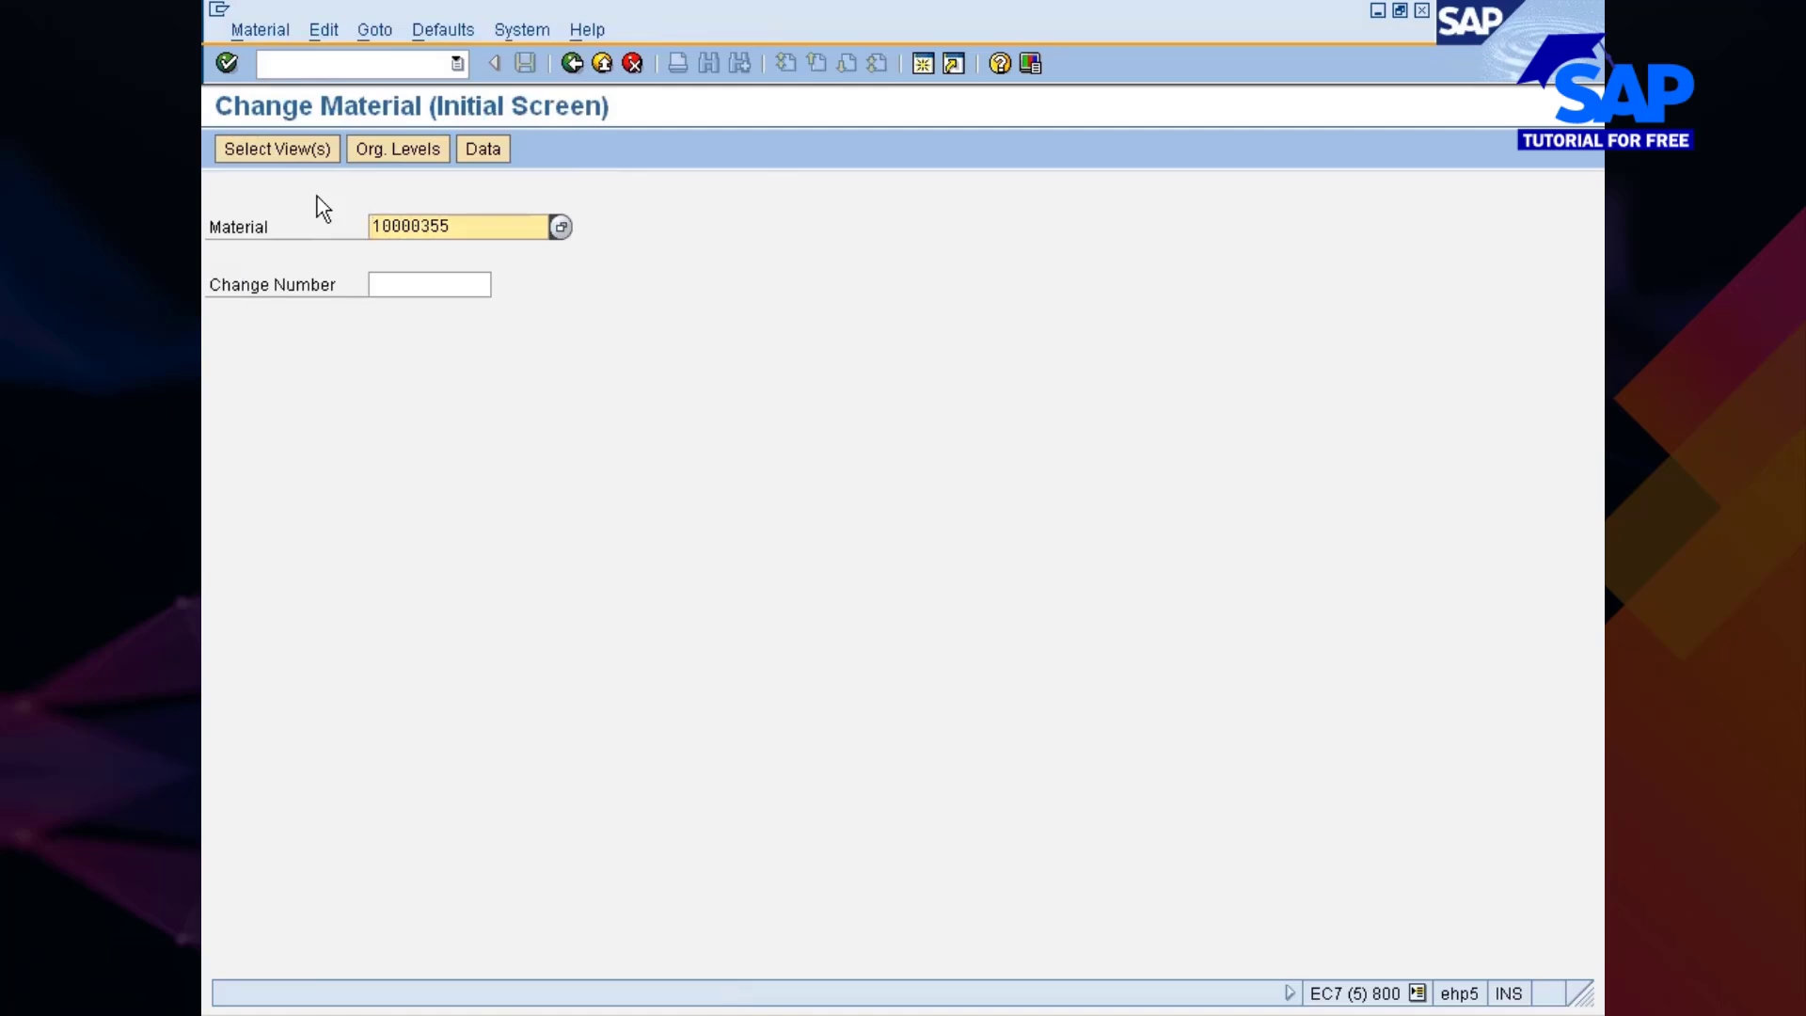
{"action": "key", "text": "Return"}
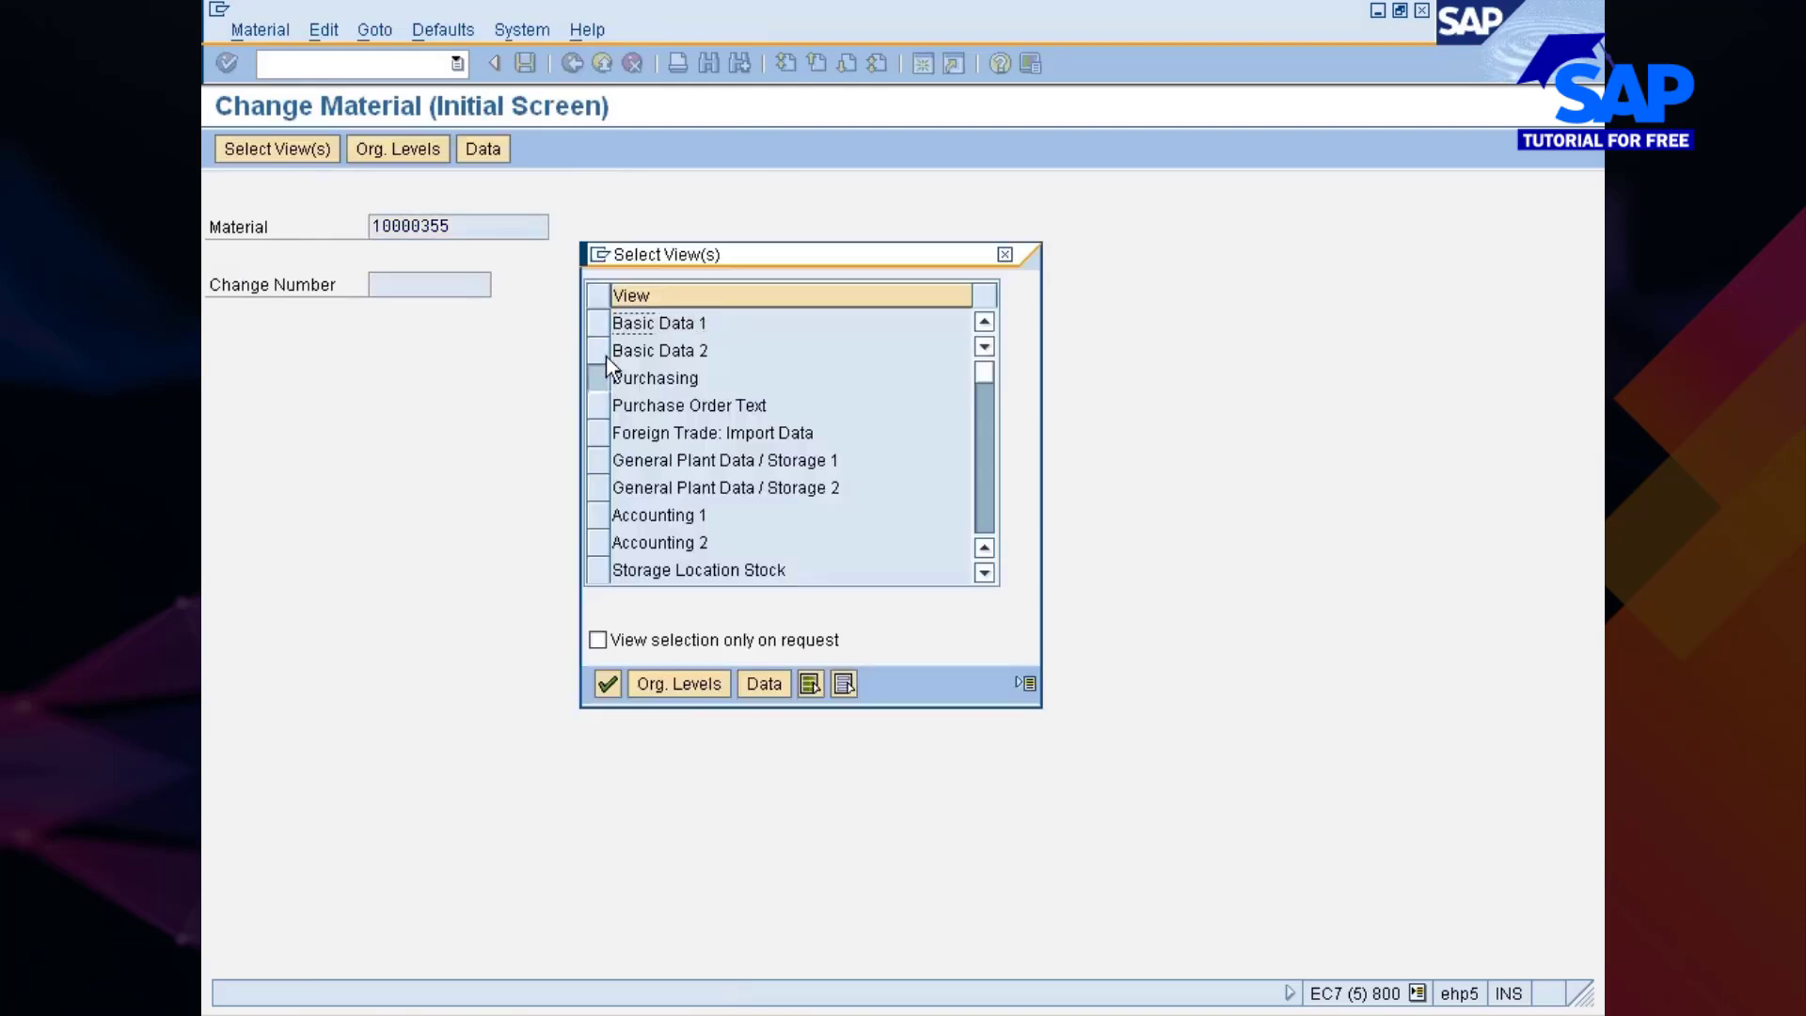
{"action": "left_click", "coordinate": [599, 376]}
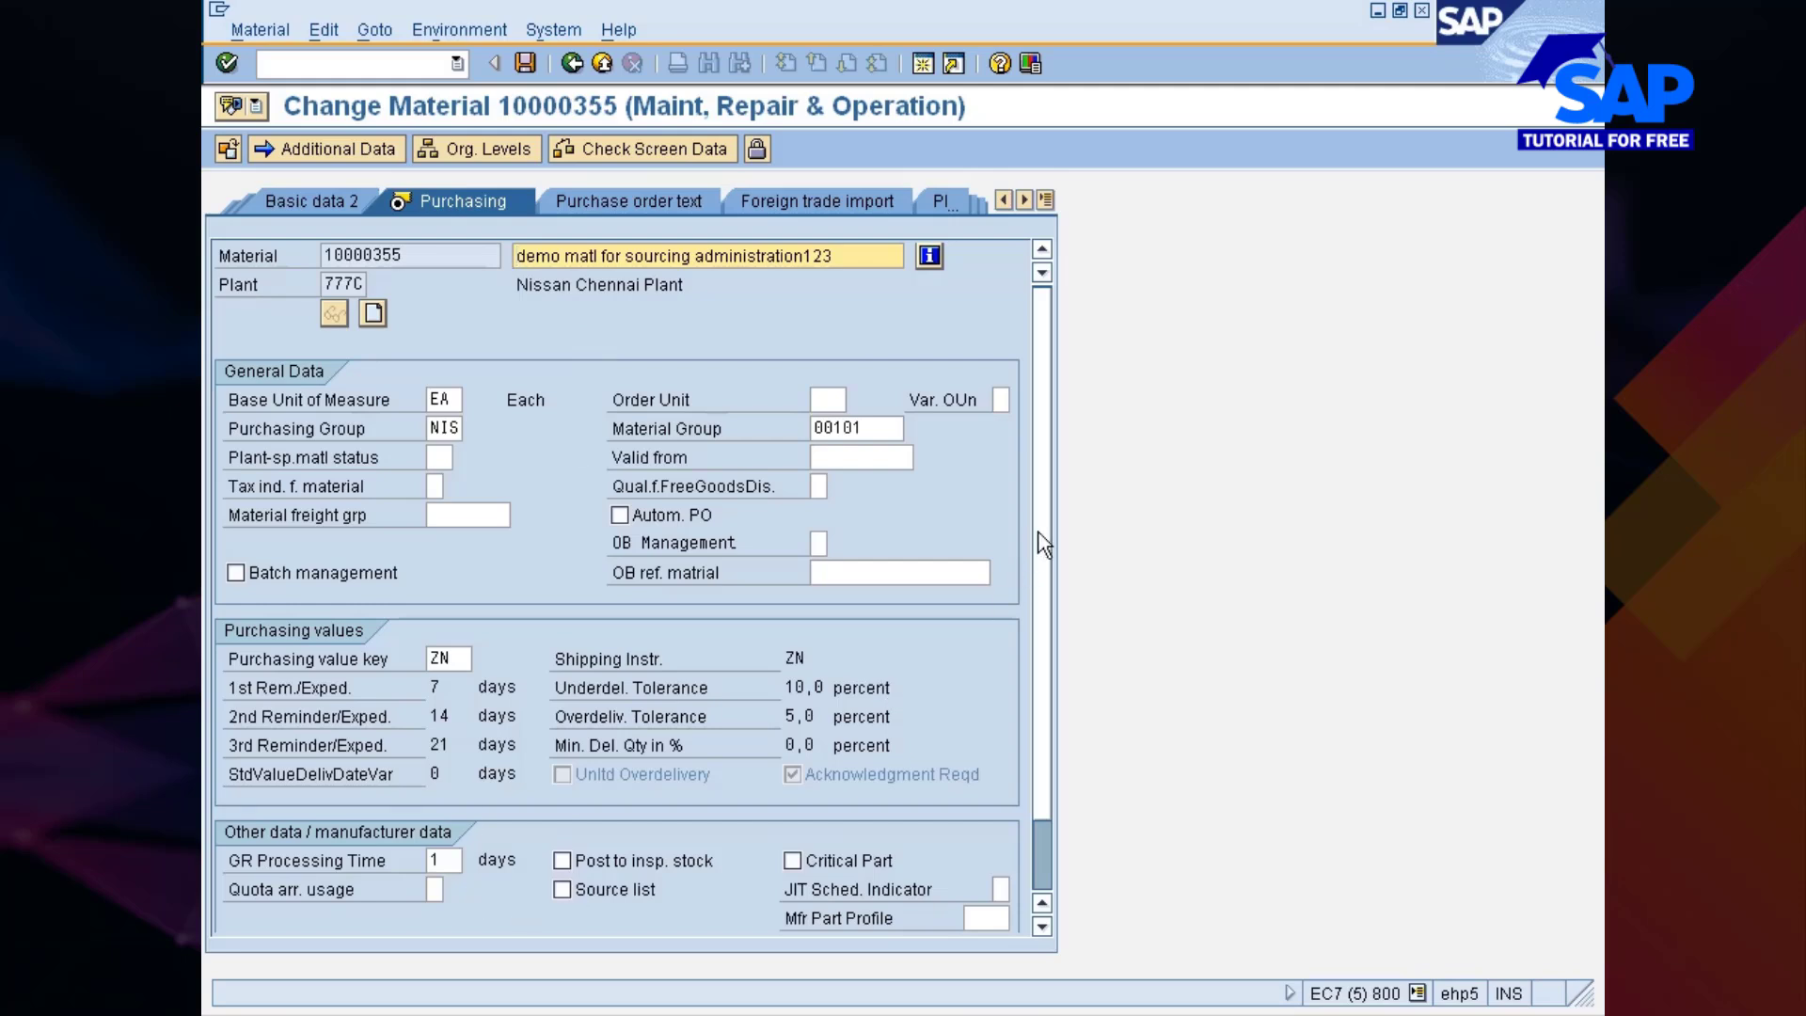
Set the material's quota arrangement usage to 2 in the Purchasing view and save the material
{"action": "scroll", "coordinate": [1040, 697], "scroll_direction": "down", "scroll_amount": 1}
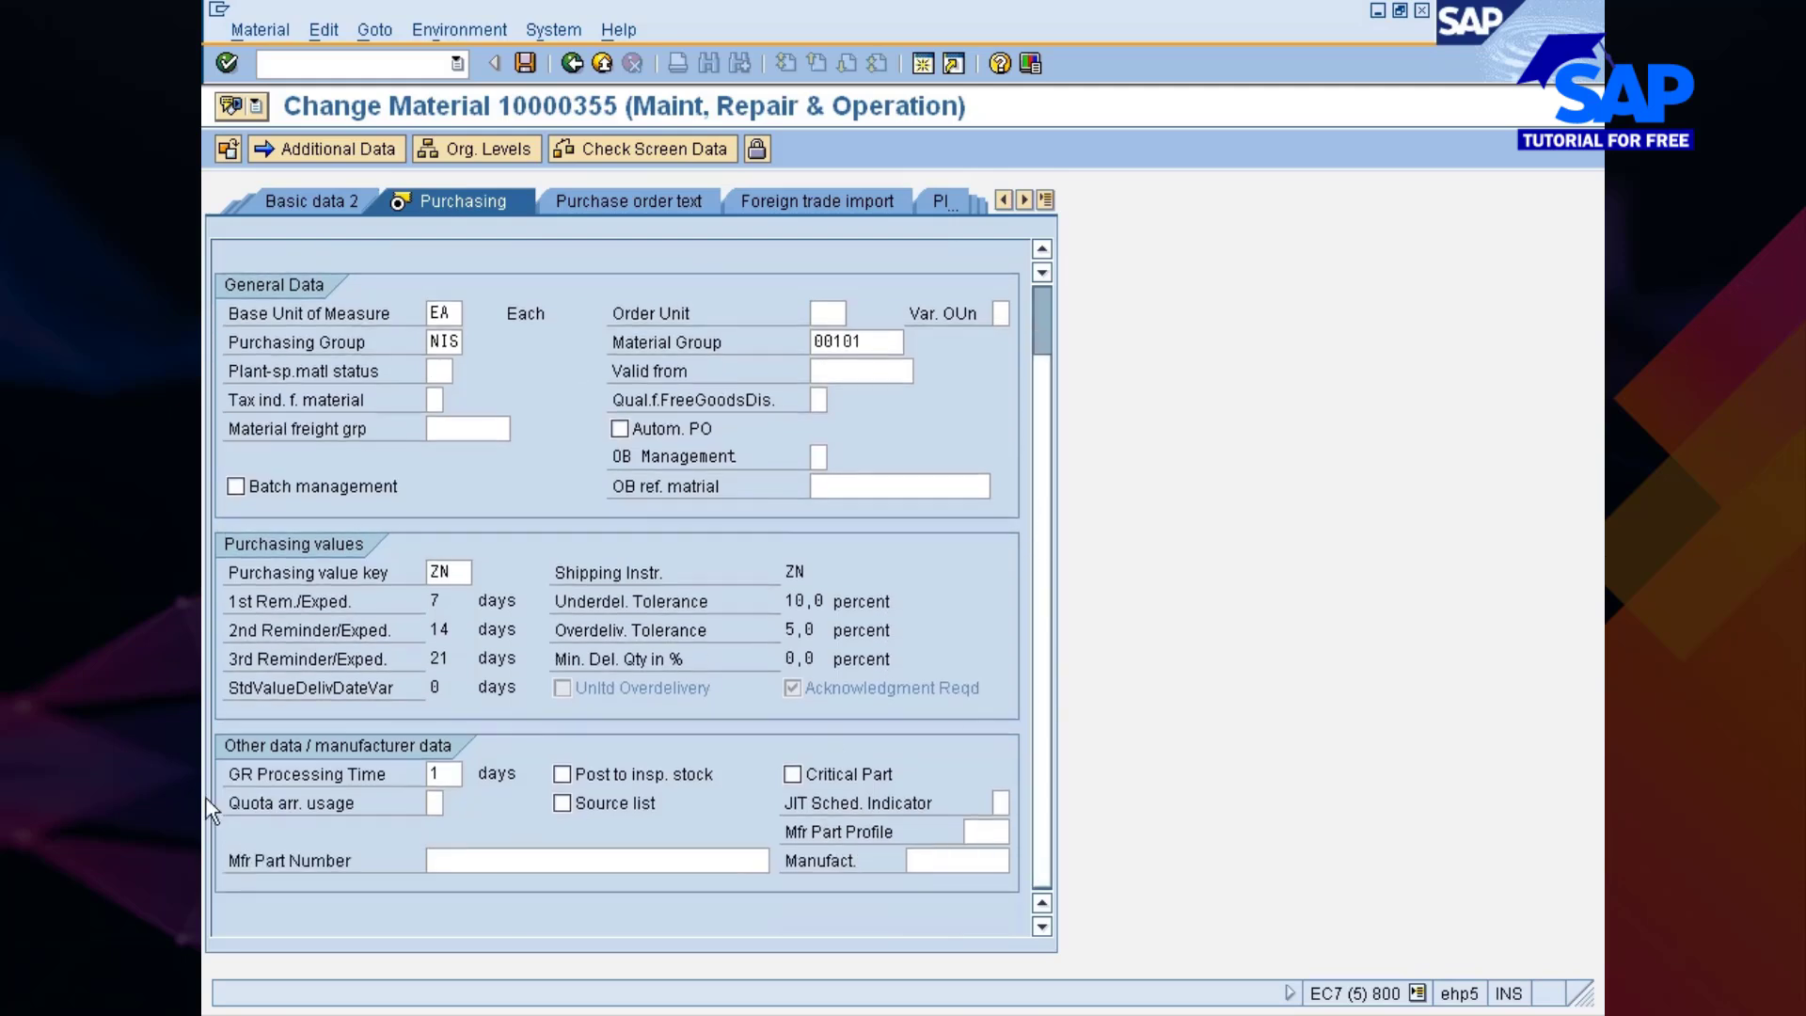
{"action": "left_click", "coordinate": [434, 803]}
{"action": "left_click", "coordinate": [436, 803]}
{"action": "left_click", "coordinate": [459, 797]}
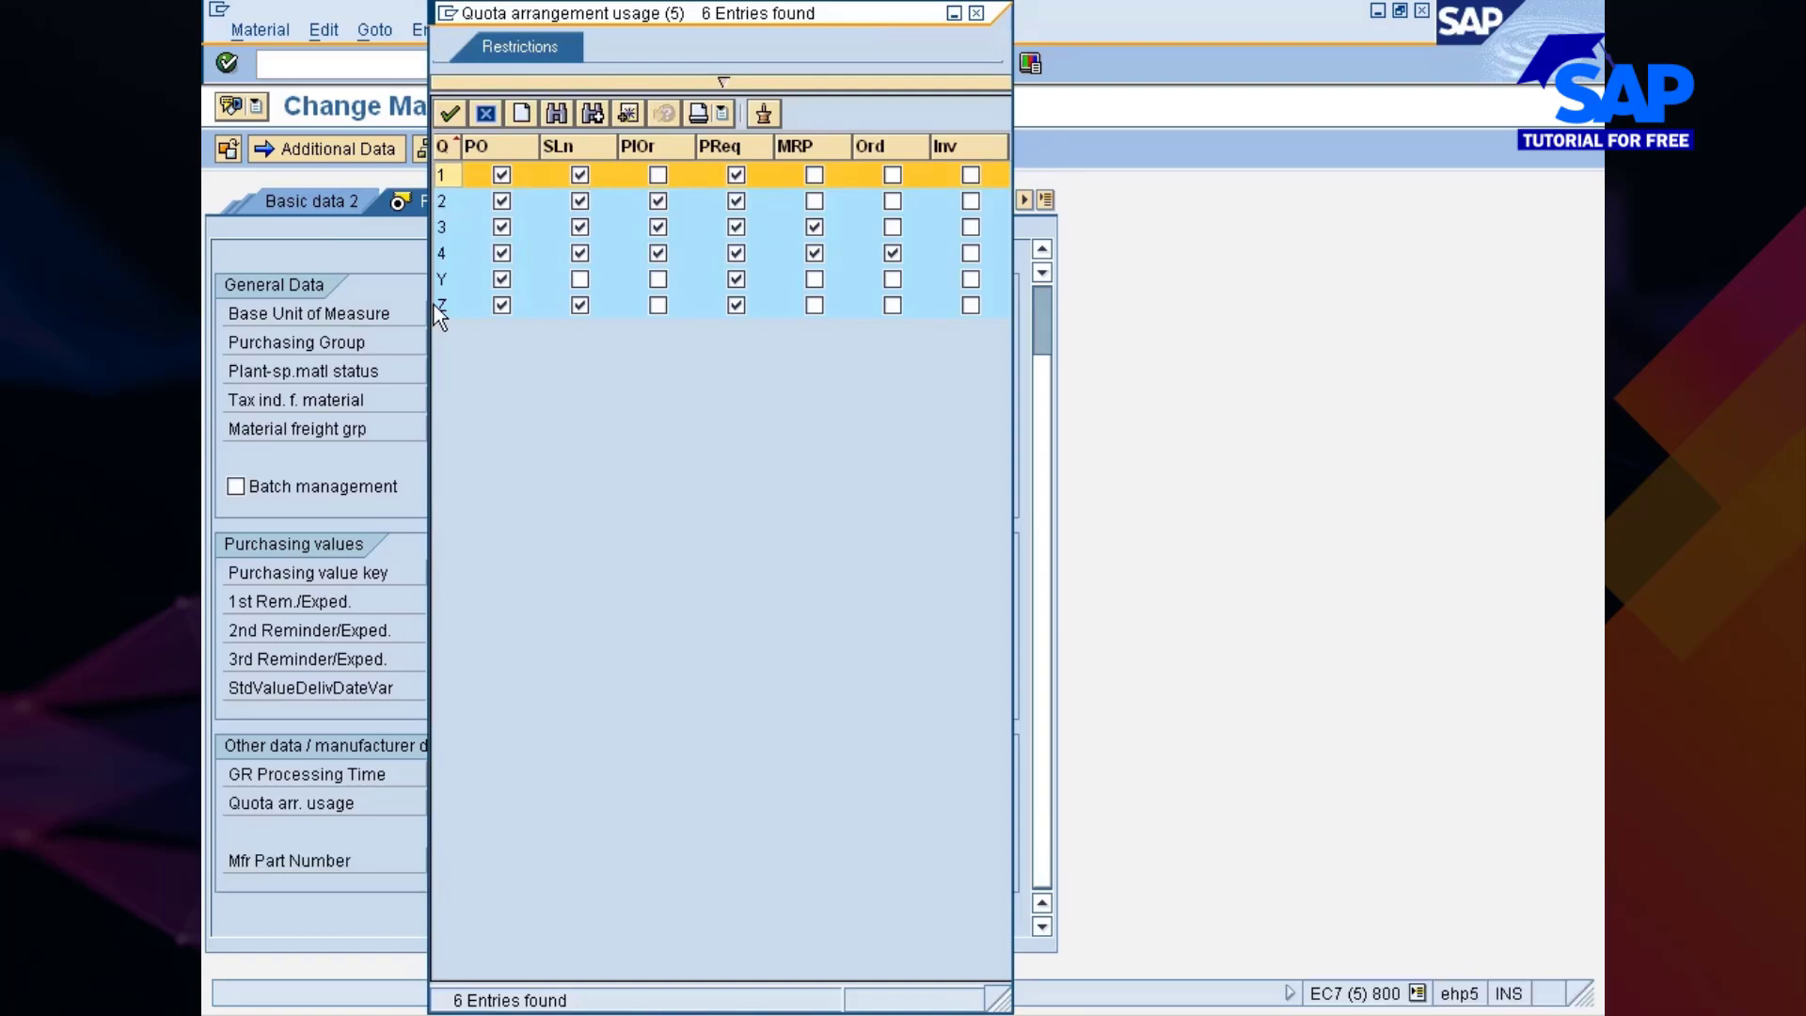
{"action": "left_click", "coordinate": [443, 201]}
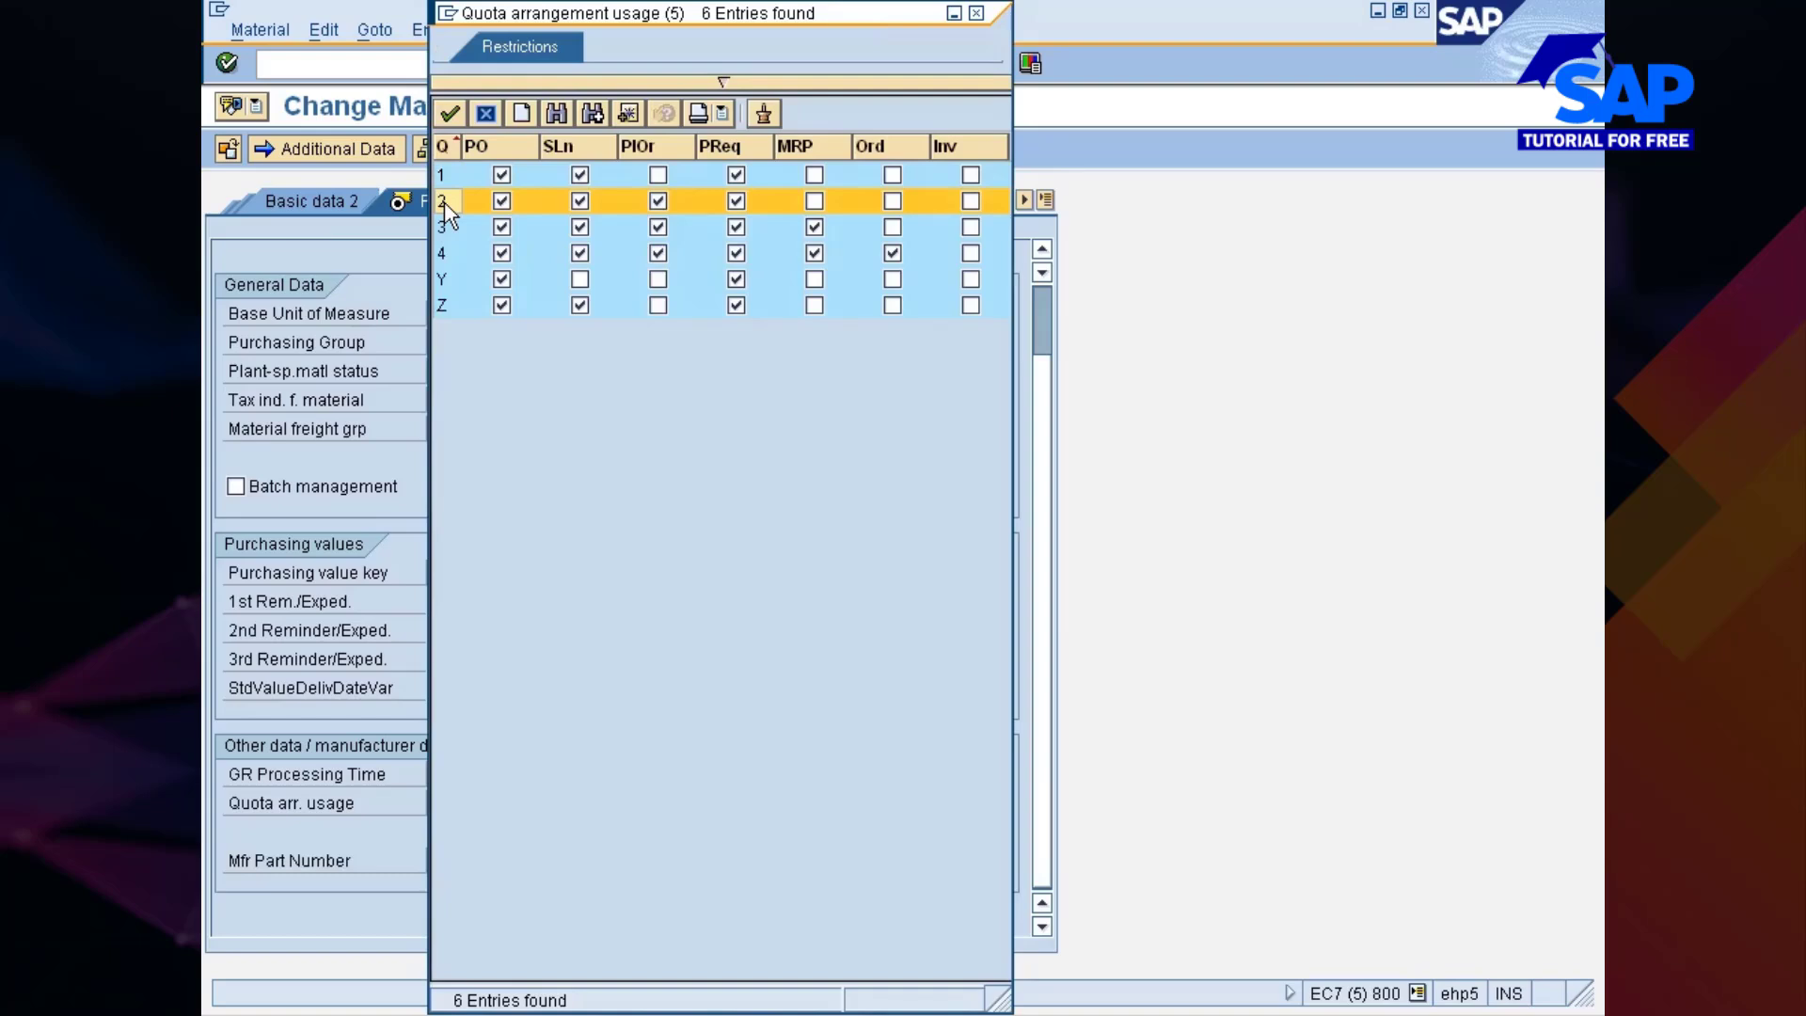
{"action": "double_click", "coordinate": [444, 201]}
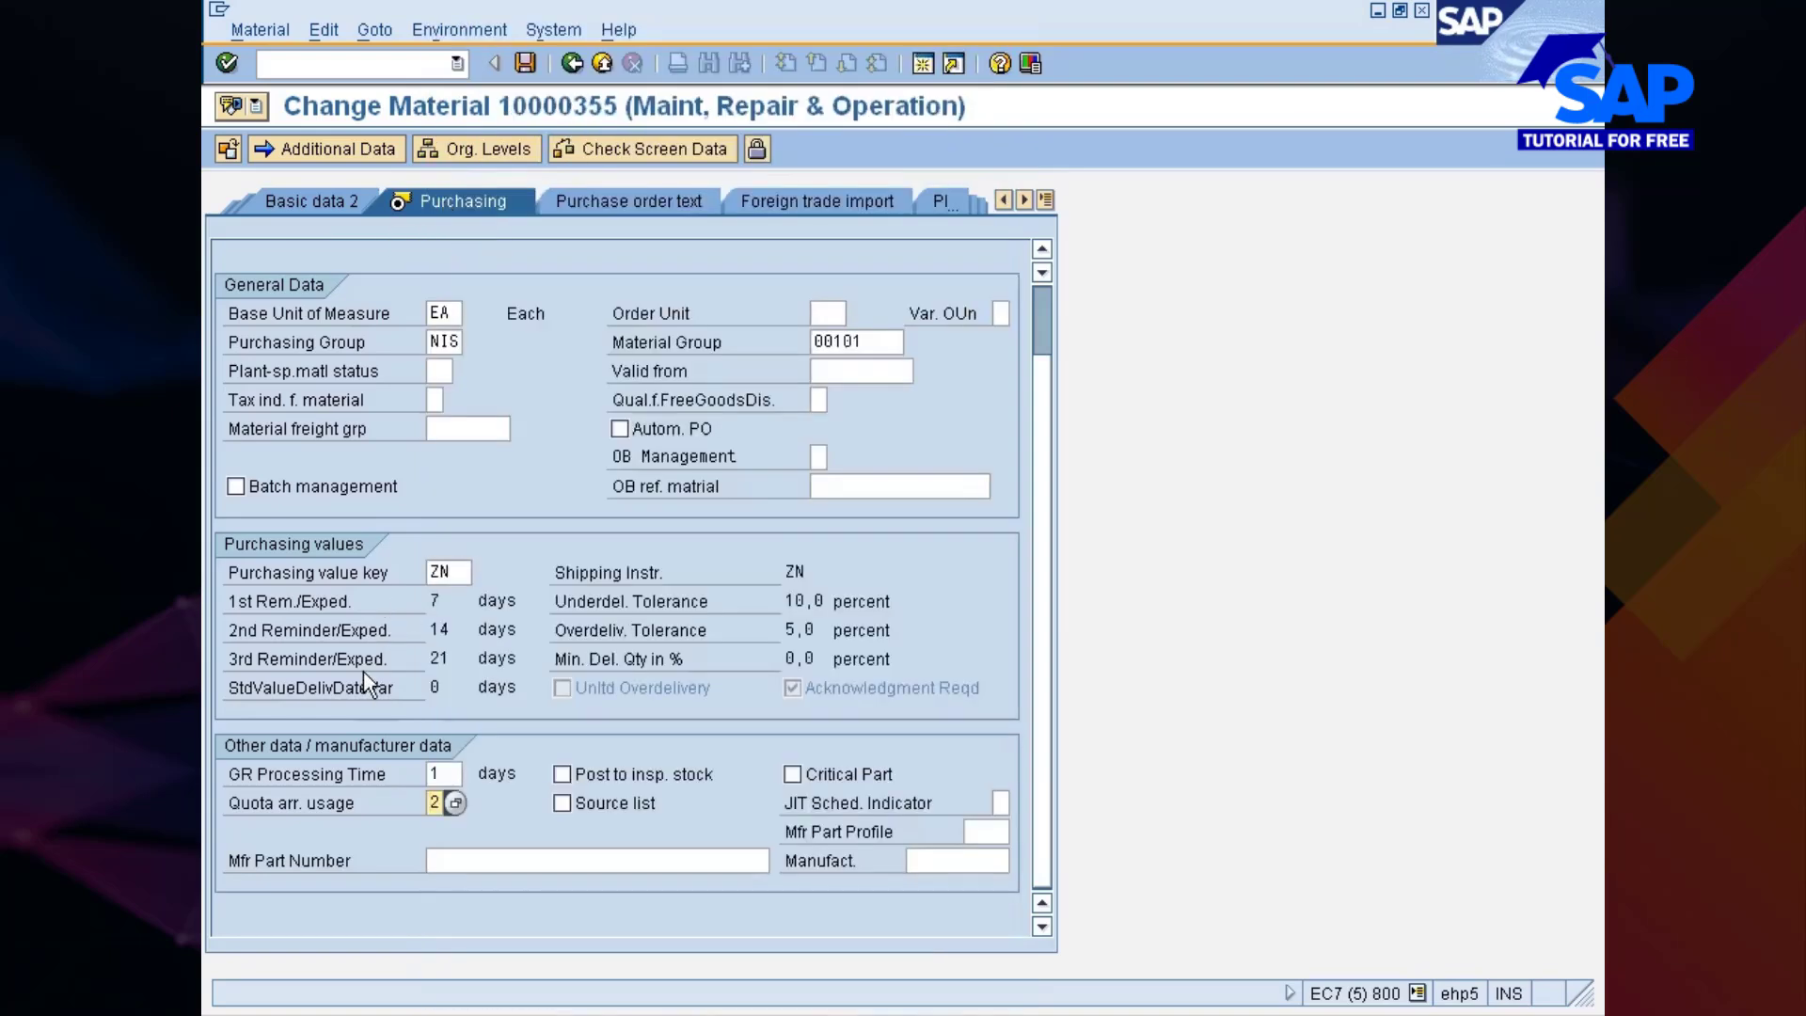
{"action": "key", "text": "Return"}
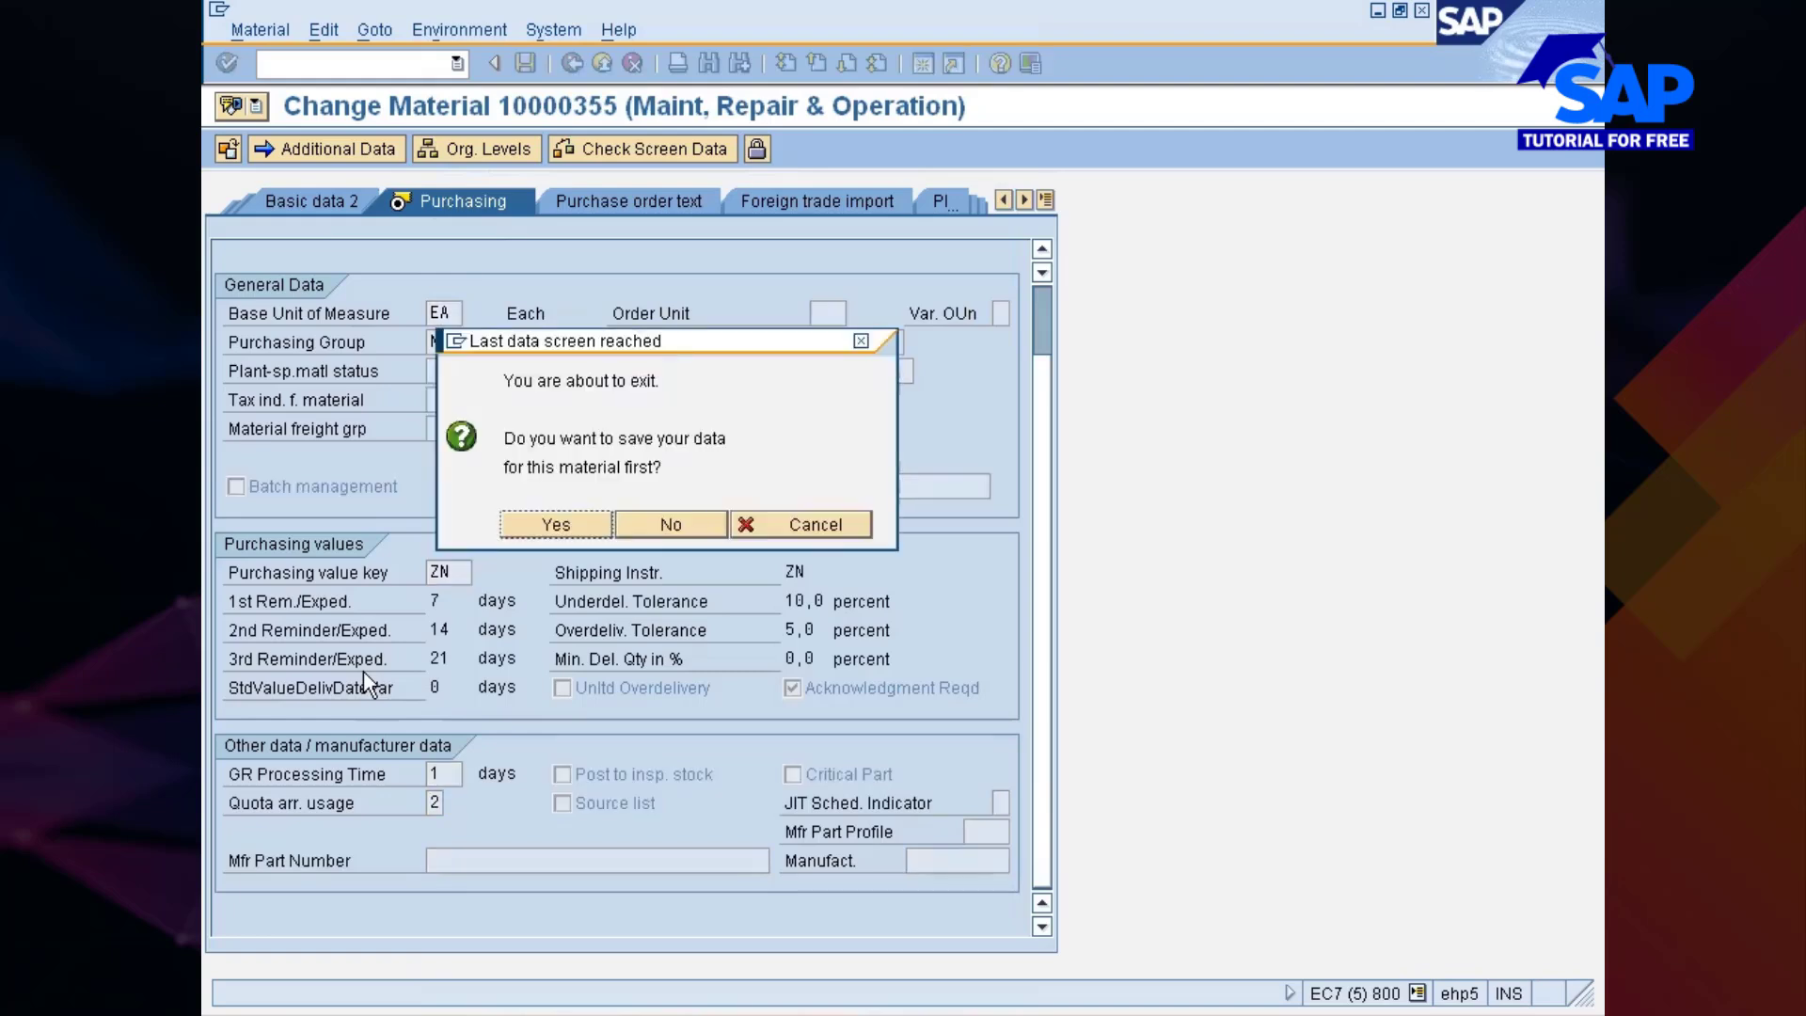
{"action": "key", "text": "Return"}
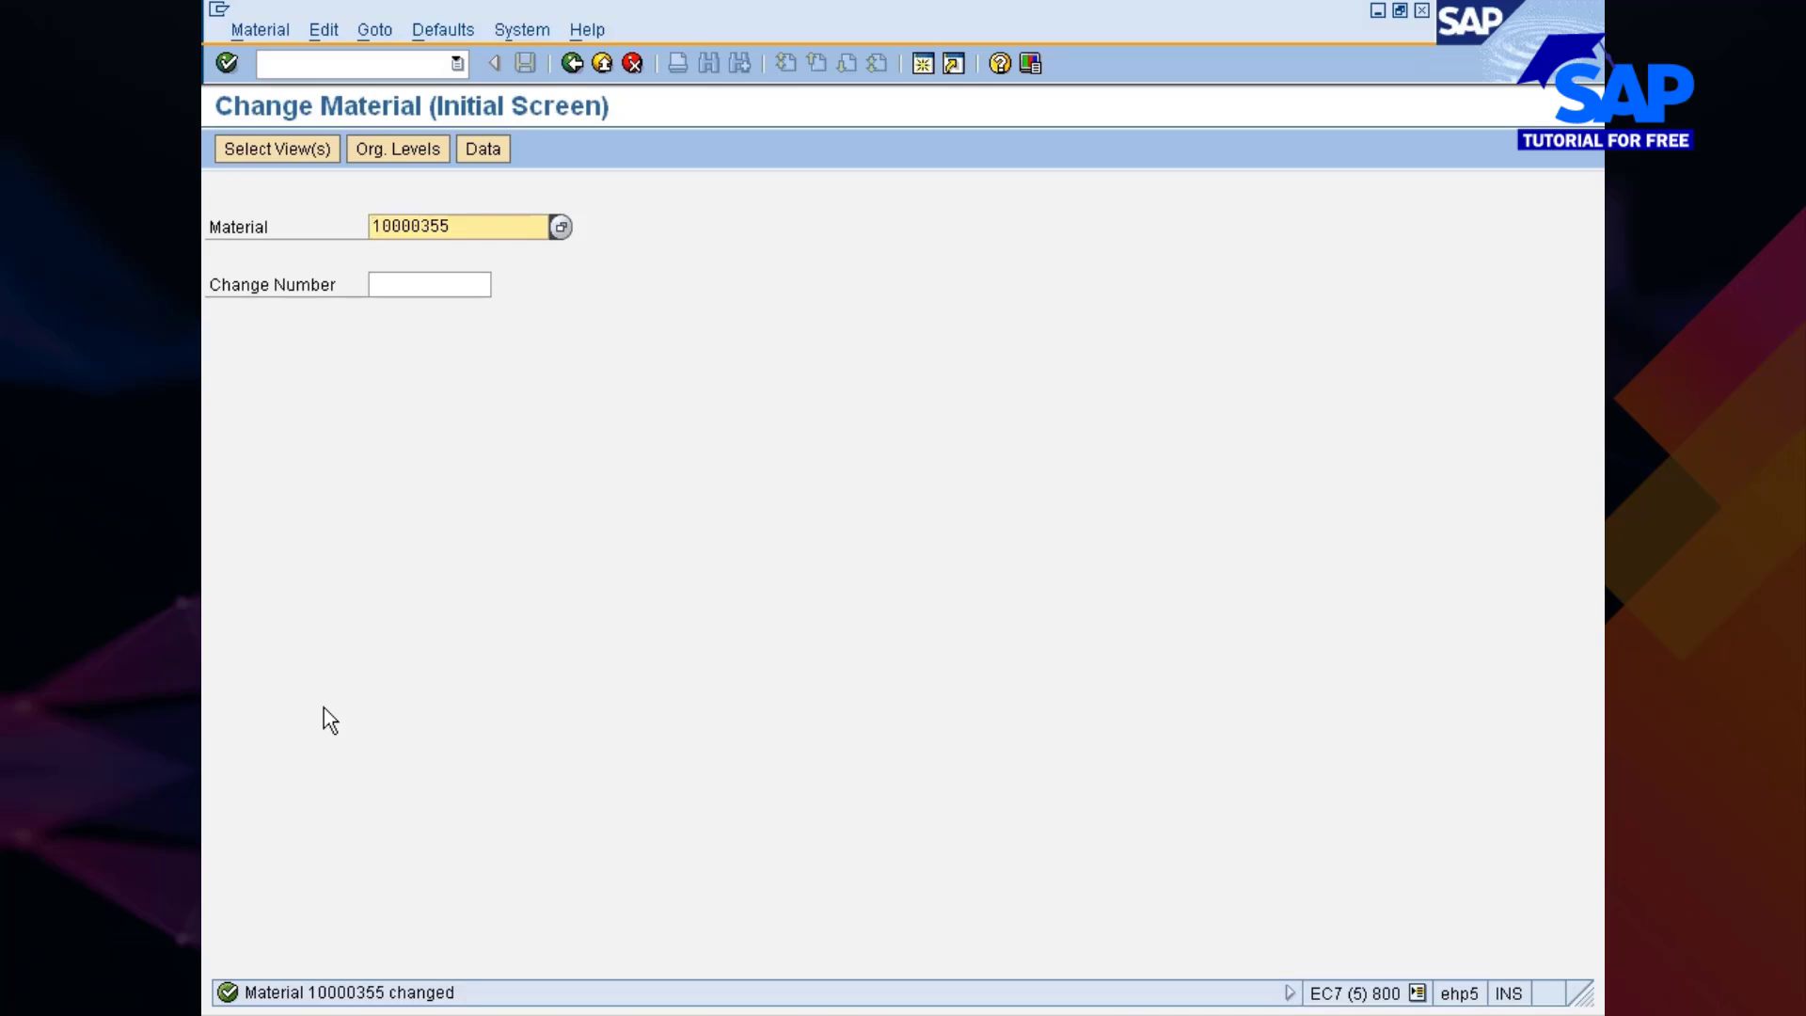
Start transaction MEQ1 and open the quota arrangement periods for material 10000355 in plant 777C
{"action": "left_click", "coordinate": [350, 64]}
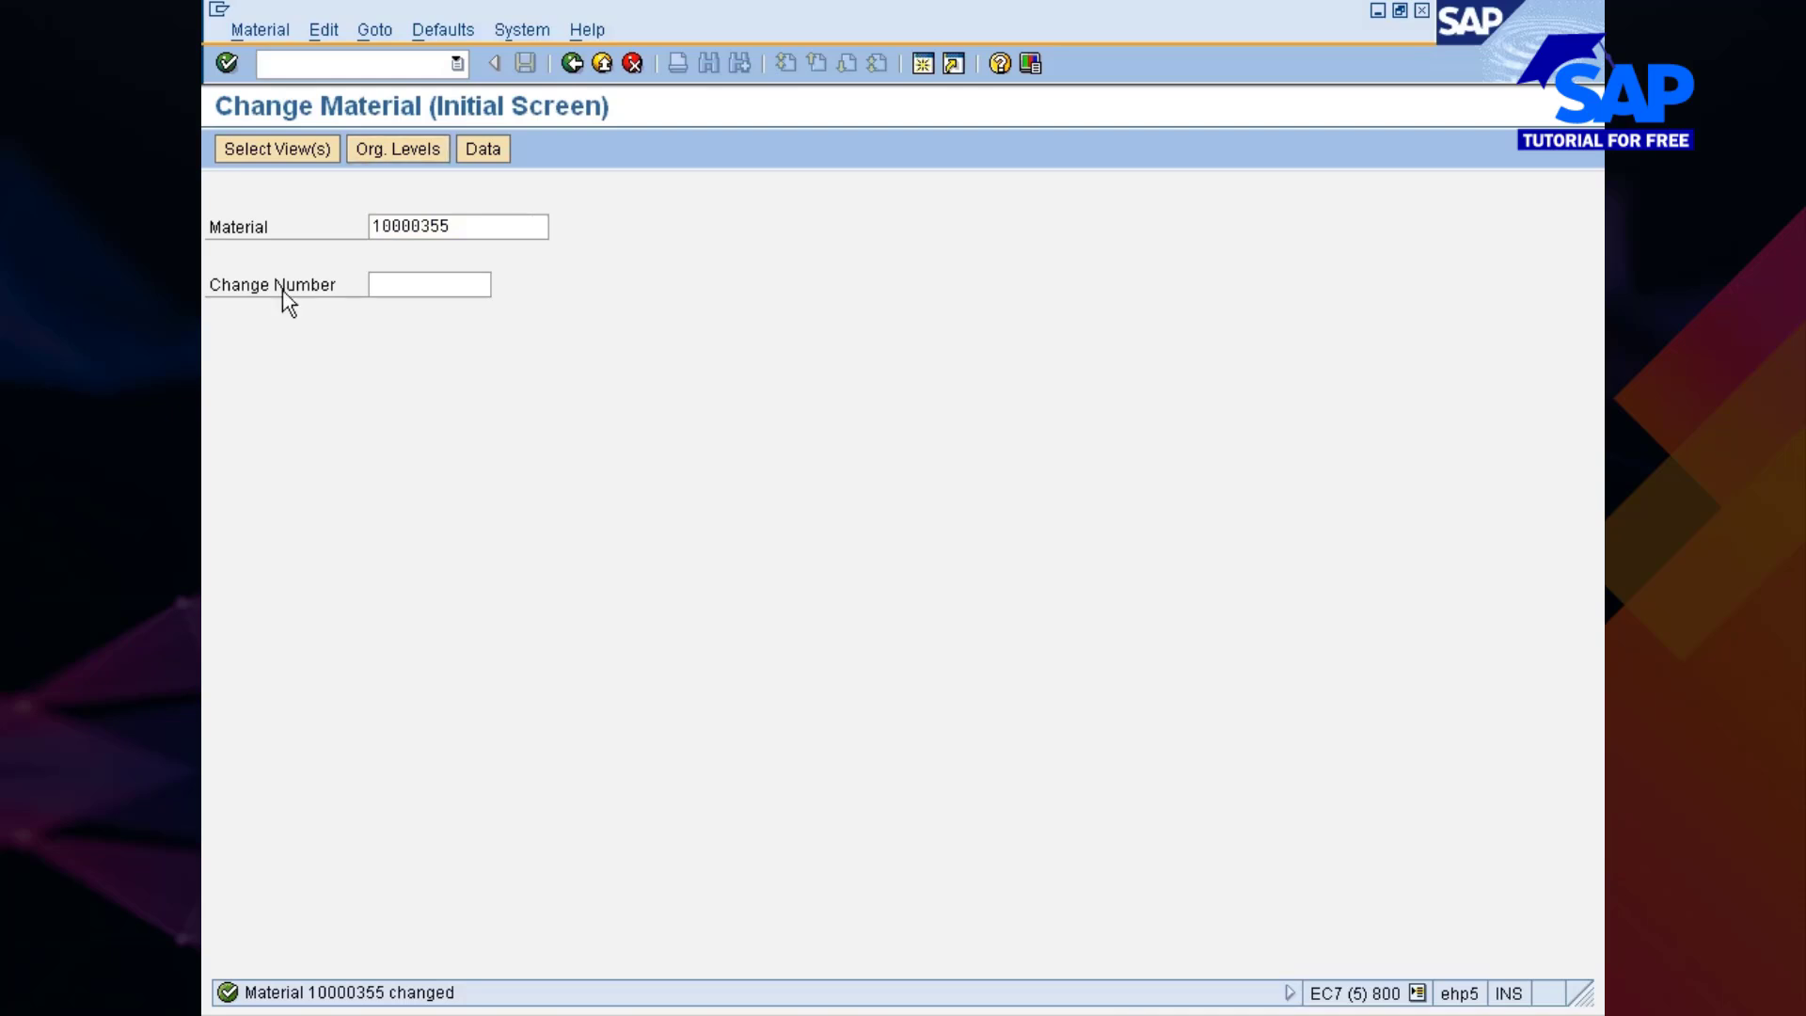
{"action": "type", "text": "/nmeq1"}
{"action": "key", "text": "Return"}
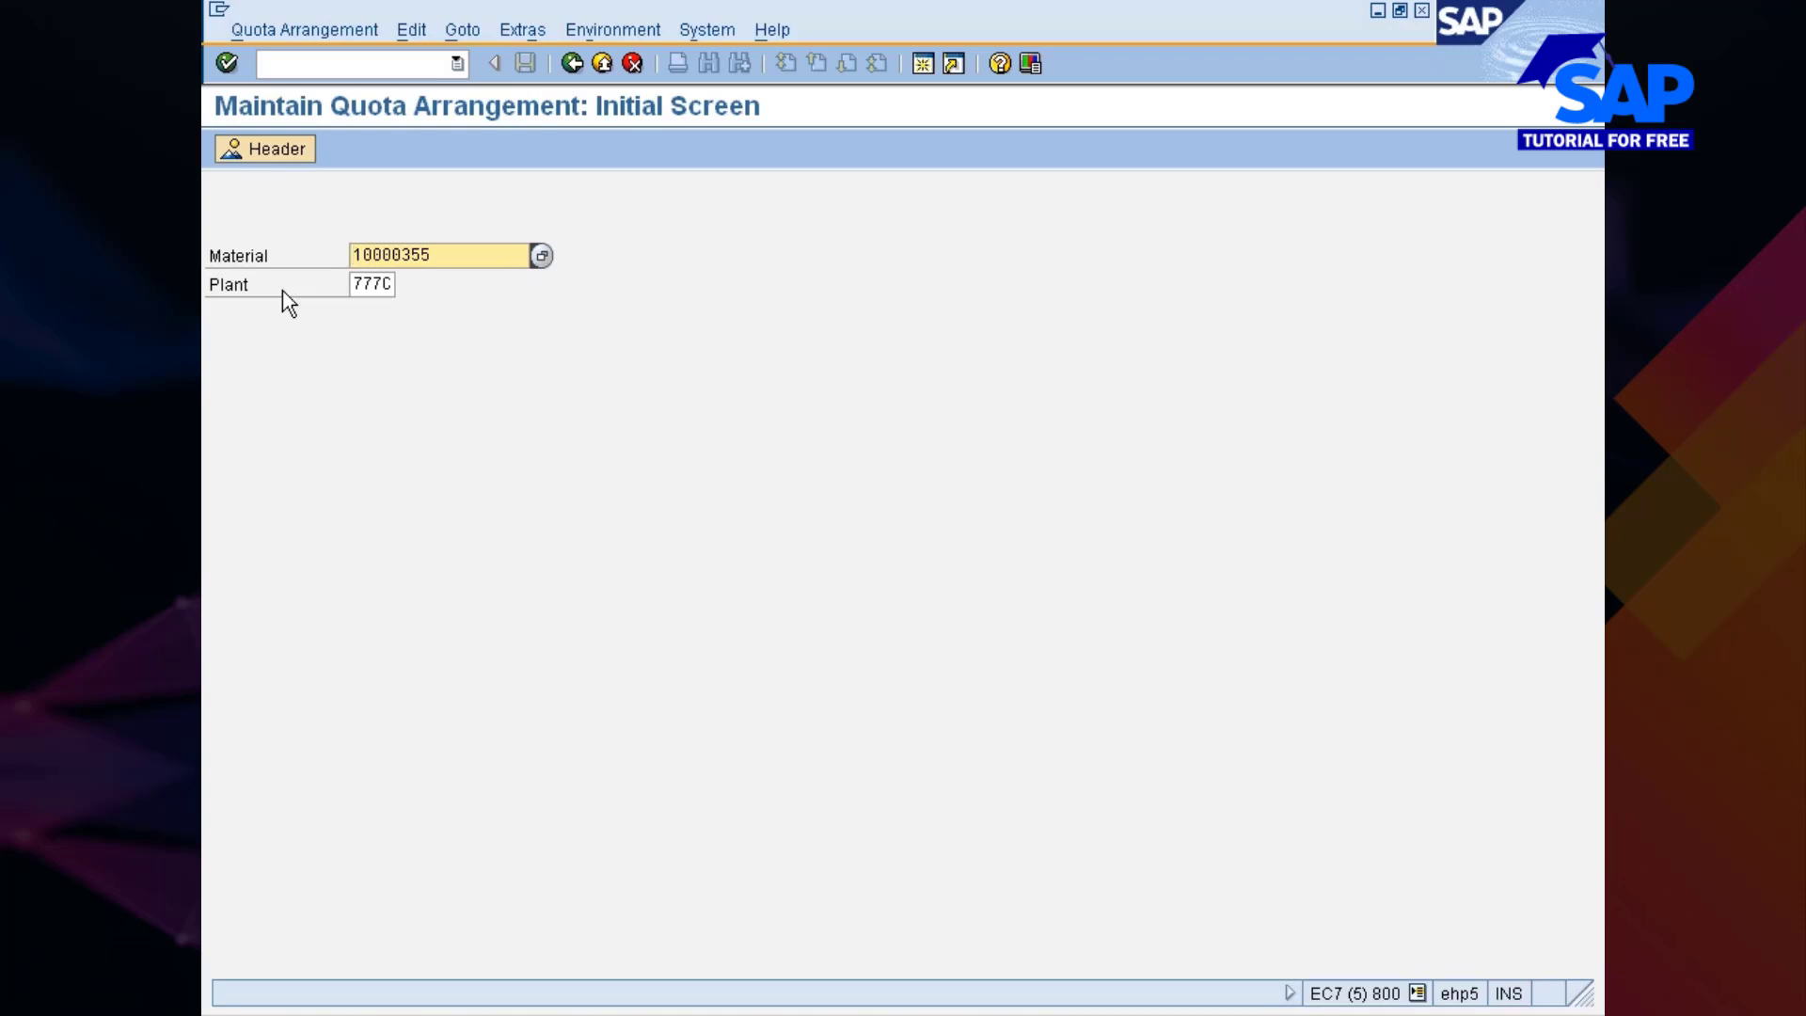
{"action": "key", "text": "Return"}
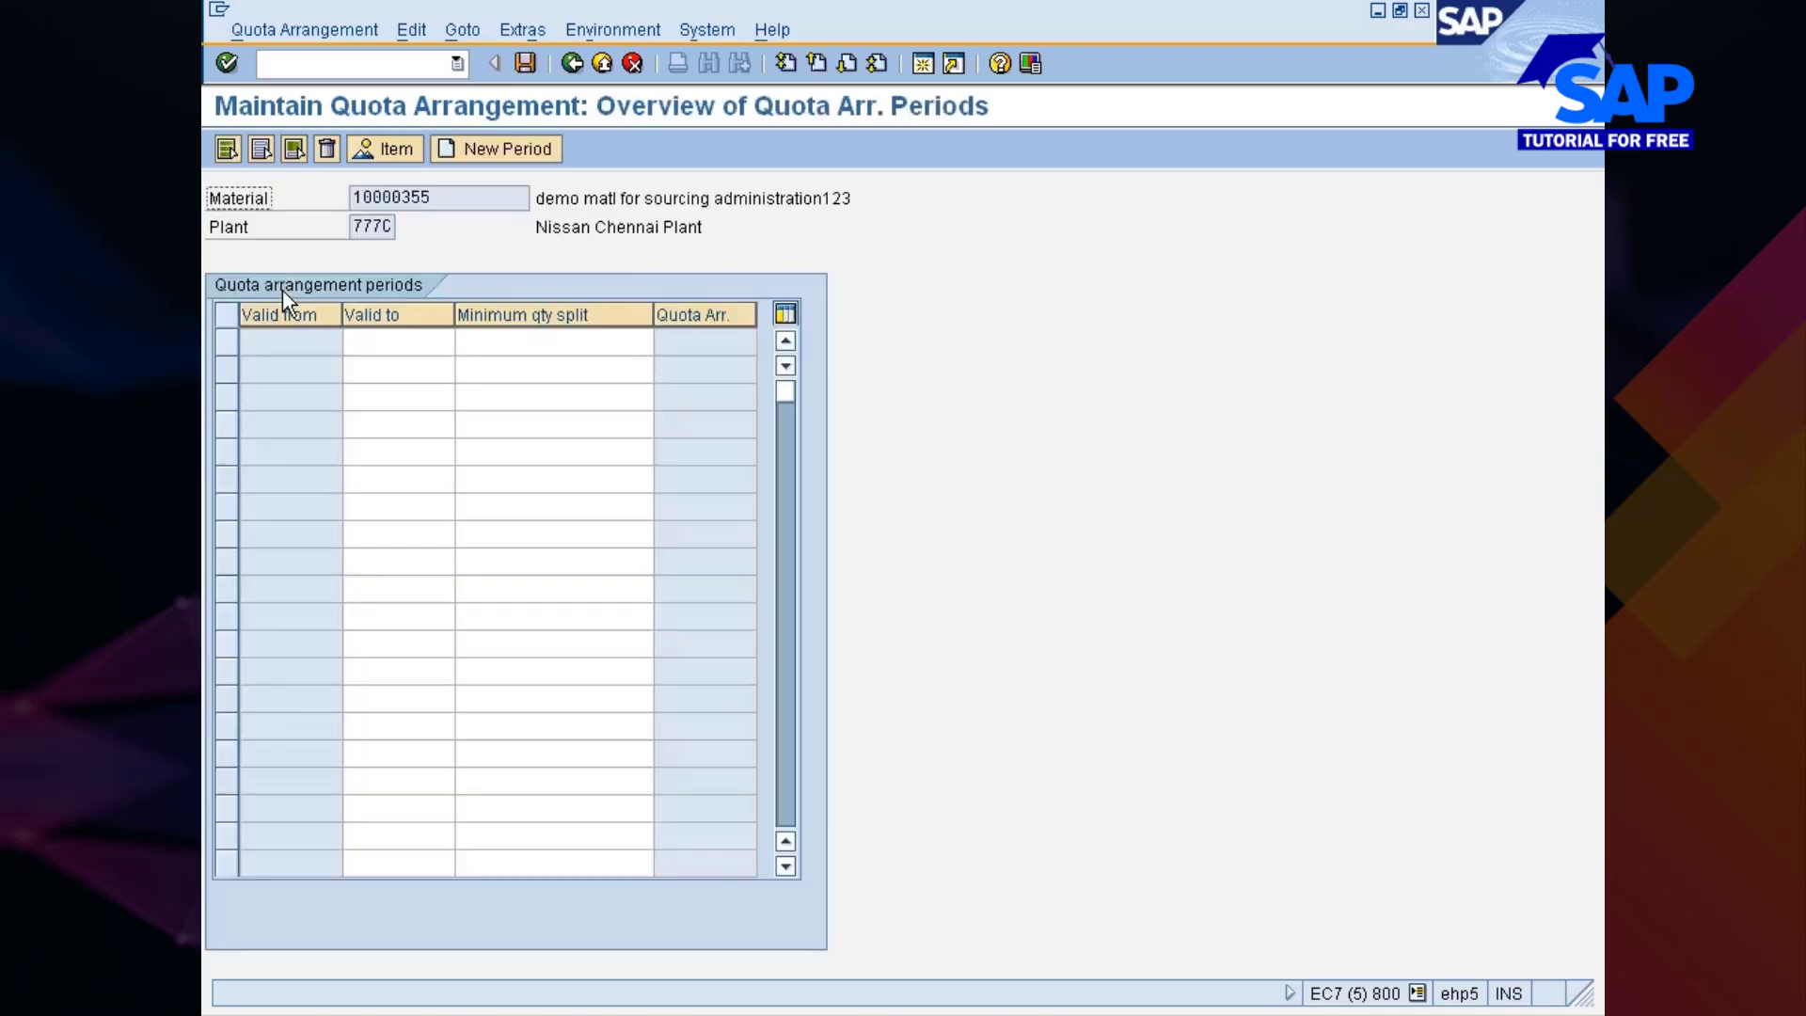
Create a quota arrangement period with the valid-to date 22.06.2013
{"action": "left_click", "coordinate": [297, 336]}
{"action": "left_click", "coordinate": [354, 341]}
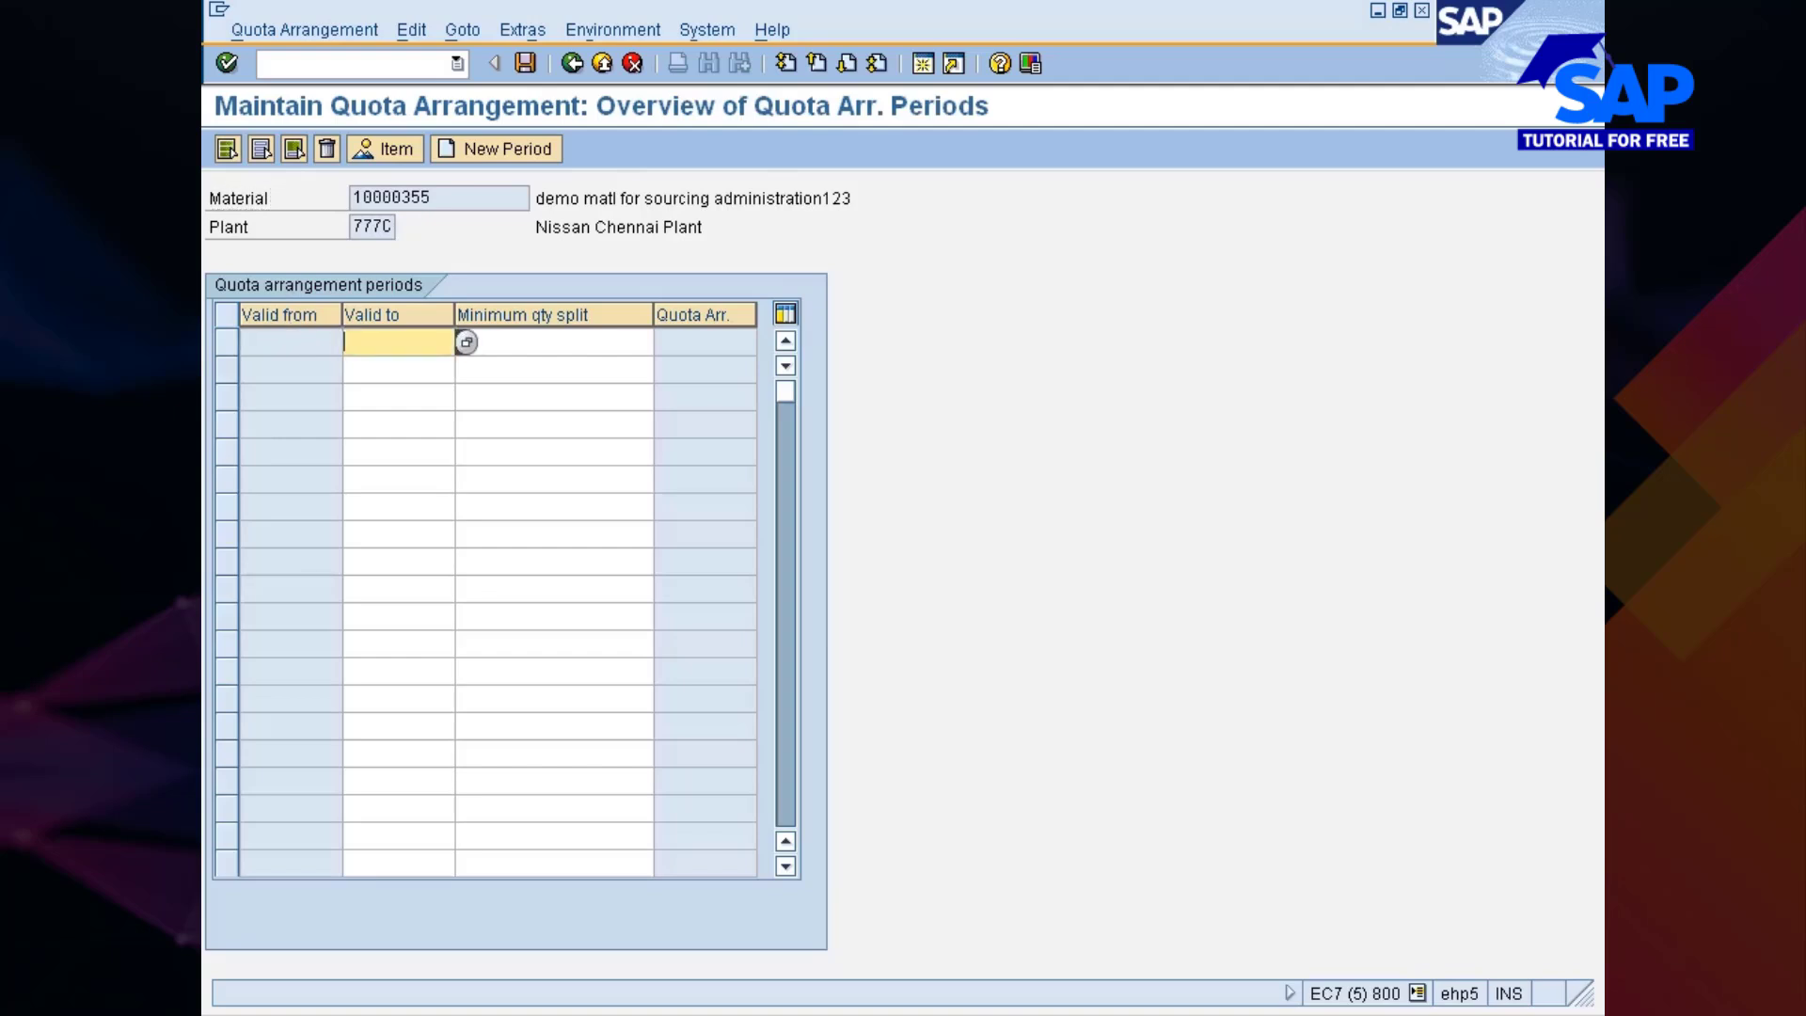
{"action": "left_click", "coordinate": [463, 343]}
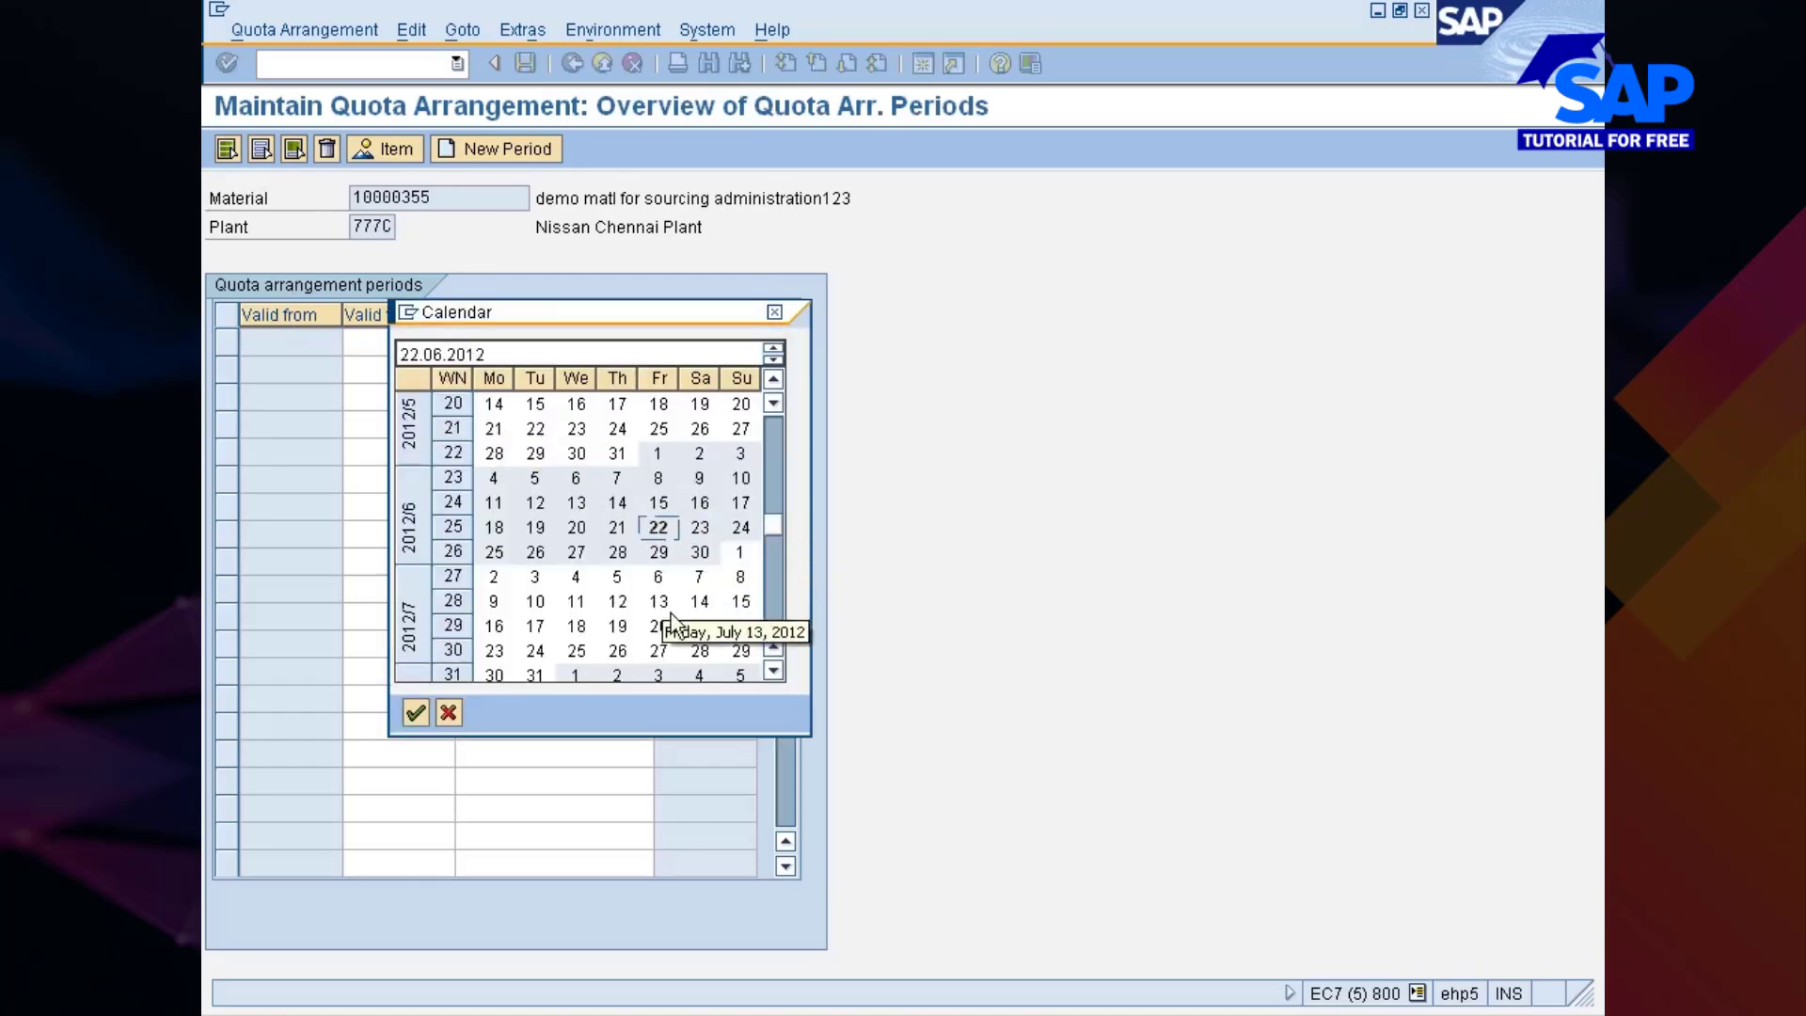
{"action": "double_click", "coordinate": [659, 528]}
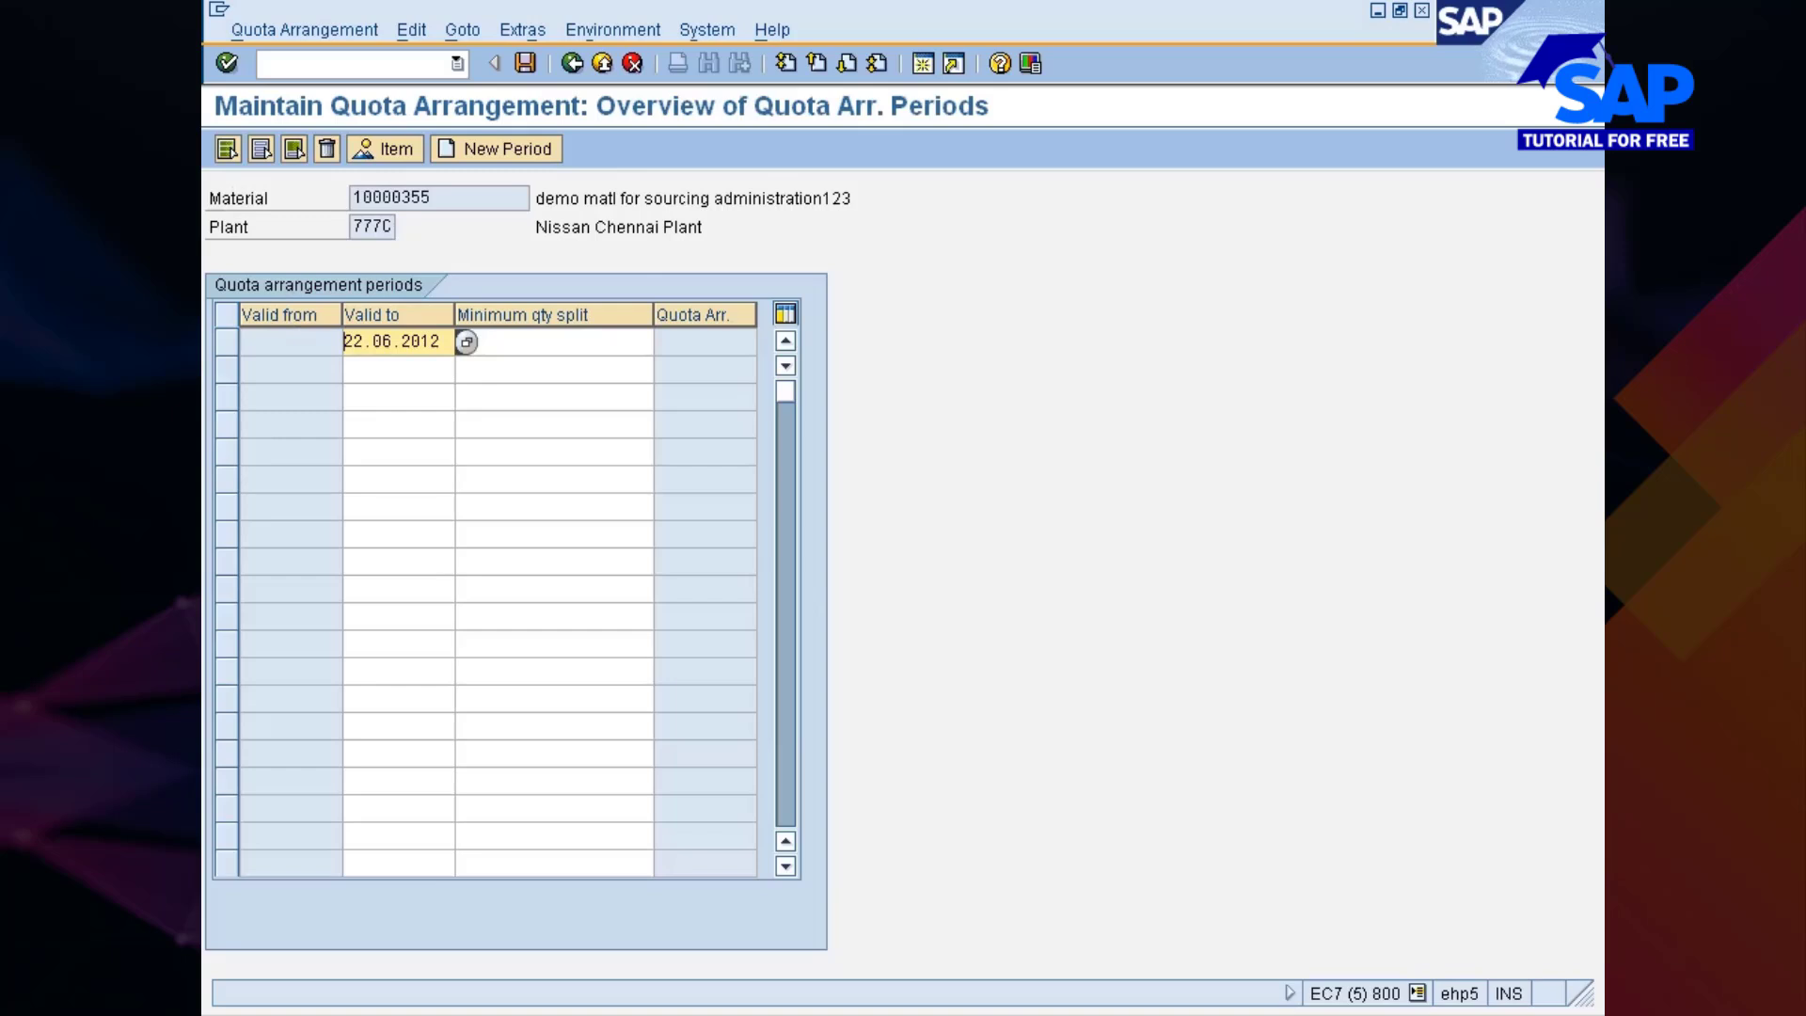
{"action": "key", "text": "BackSpace"}
{"action": "type", "text": "3"}
{"action": "key", "text": "Return"}
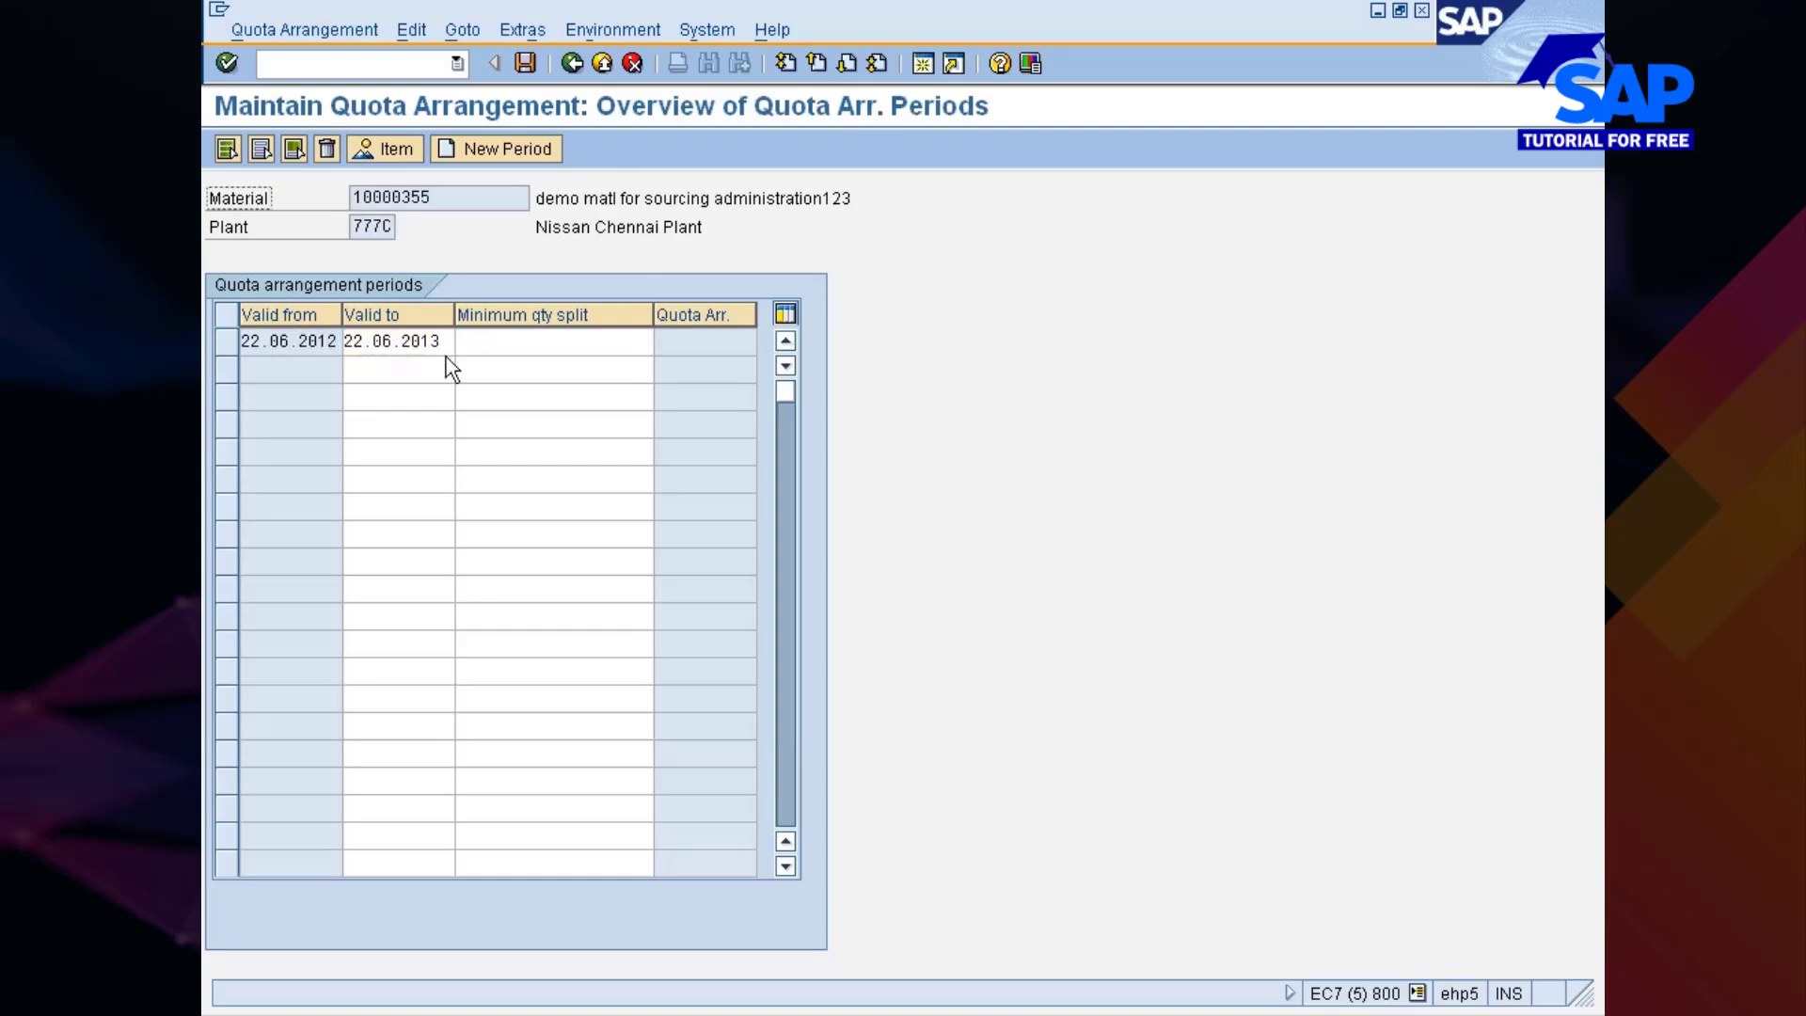
Open the item overview of the new quota arrangement period, ready for the first item's procurement type
{"action": "left_click", "coordinate": [229, 343]}
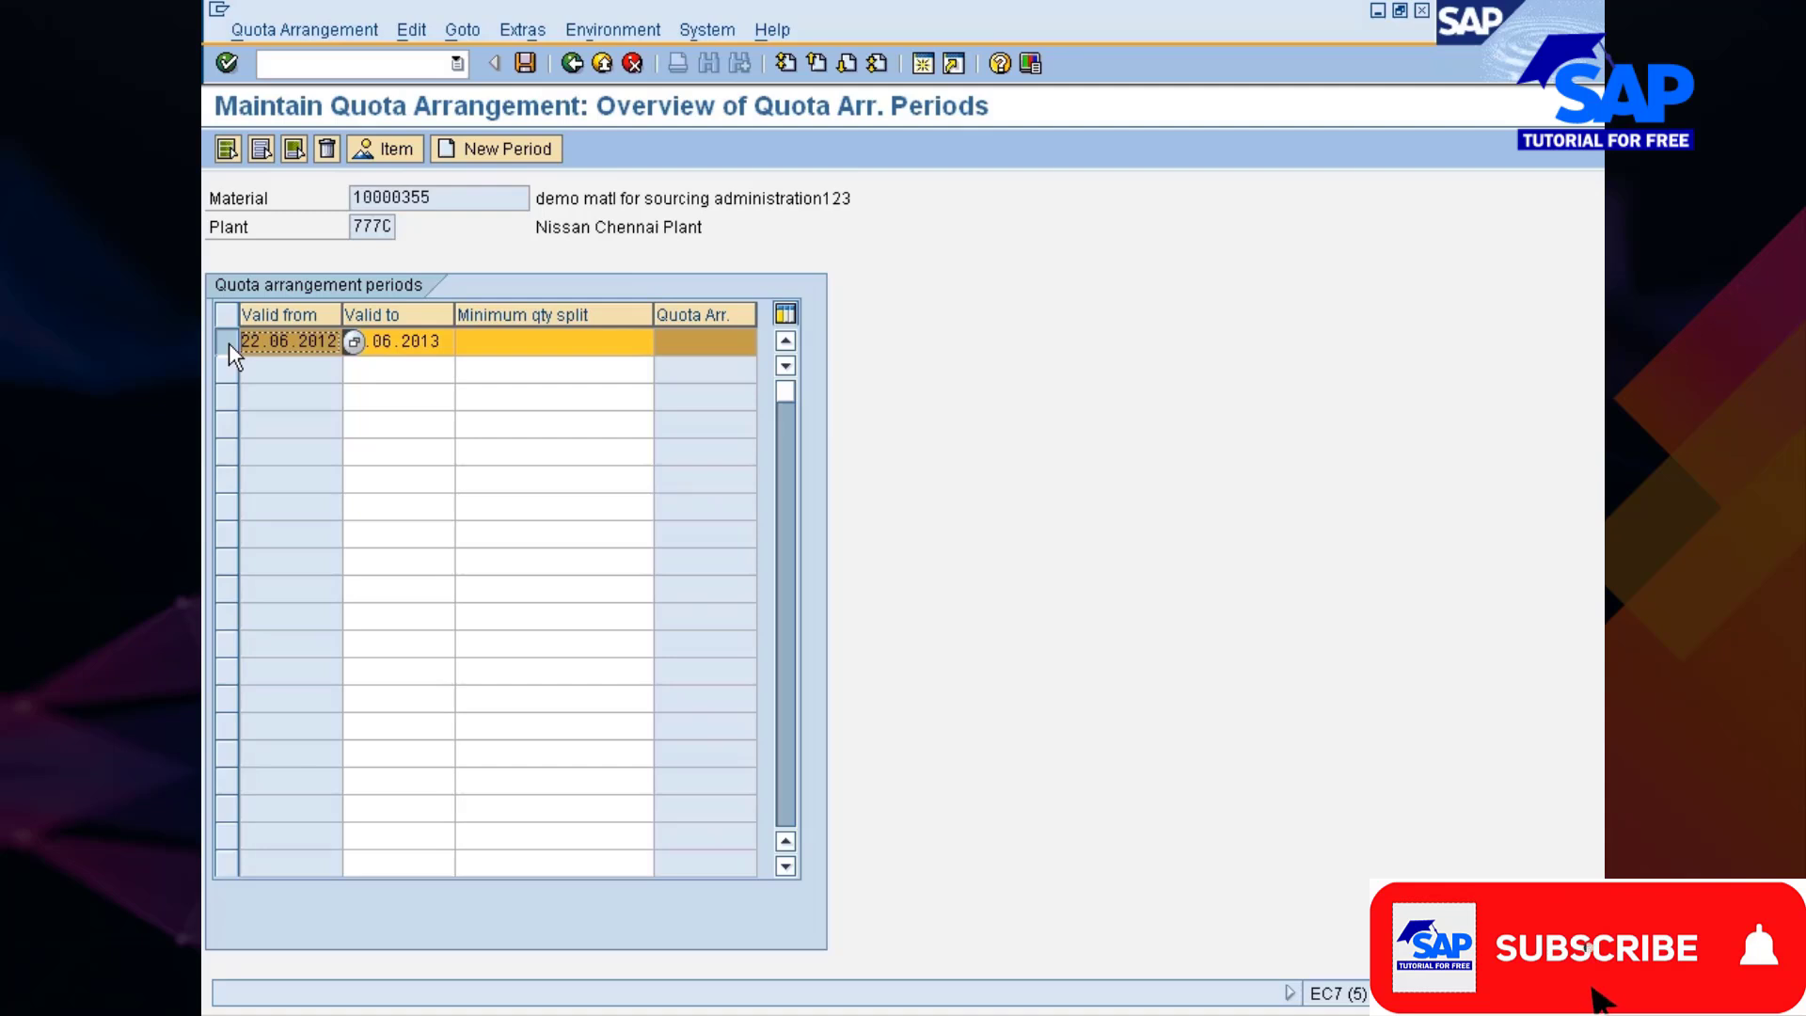
{"action": "left_click", "coordinate": [389, 155]}
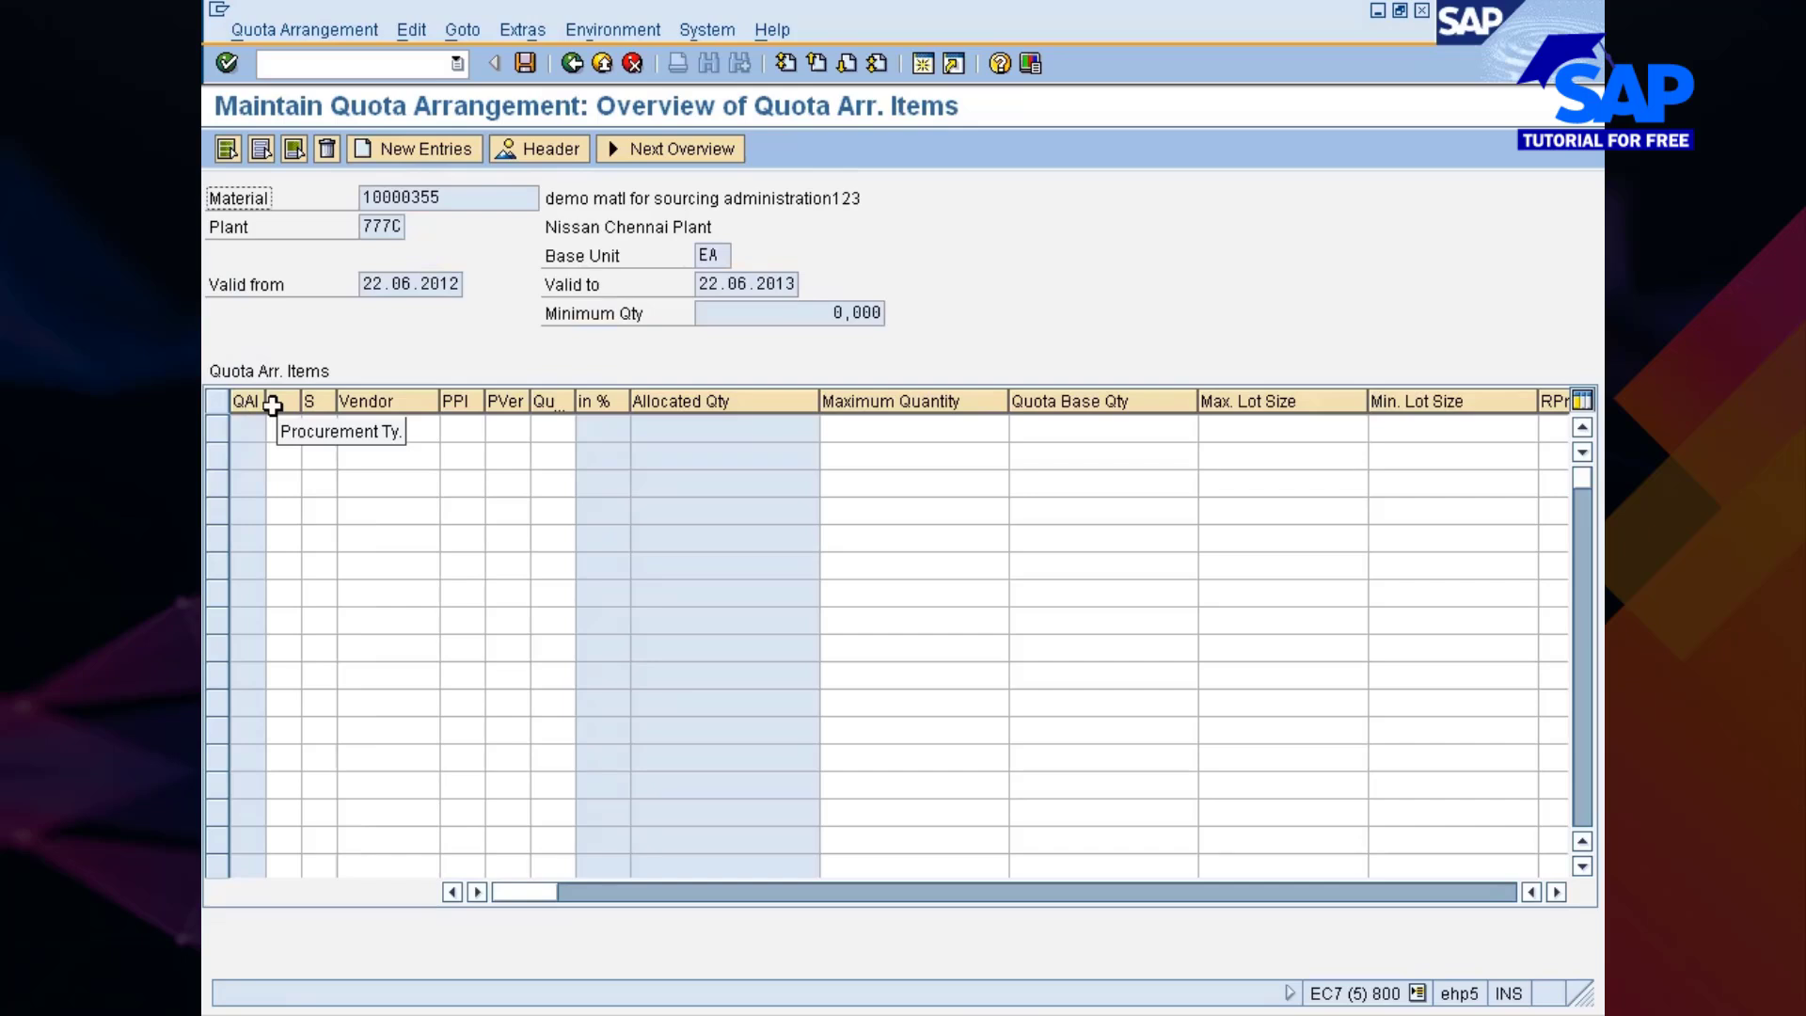
{"action": "left_click", "coordinate": [294, 428]}
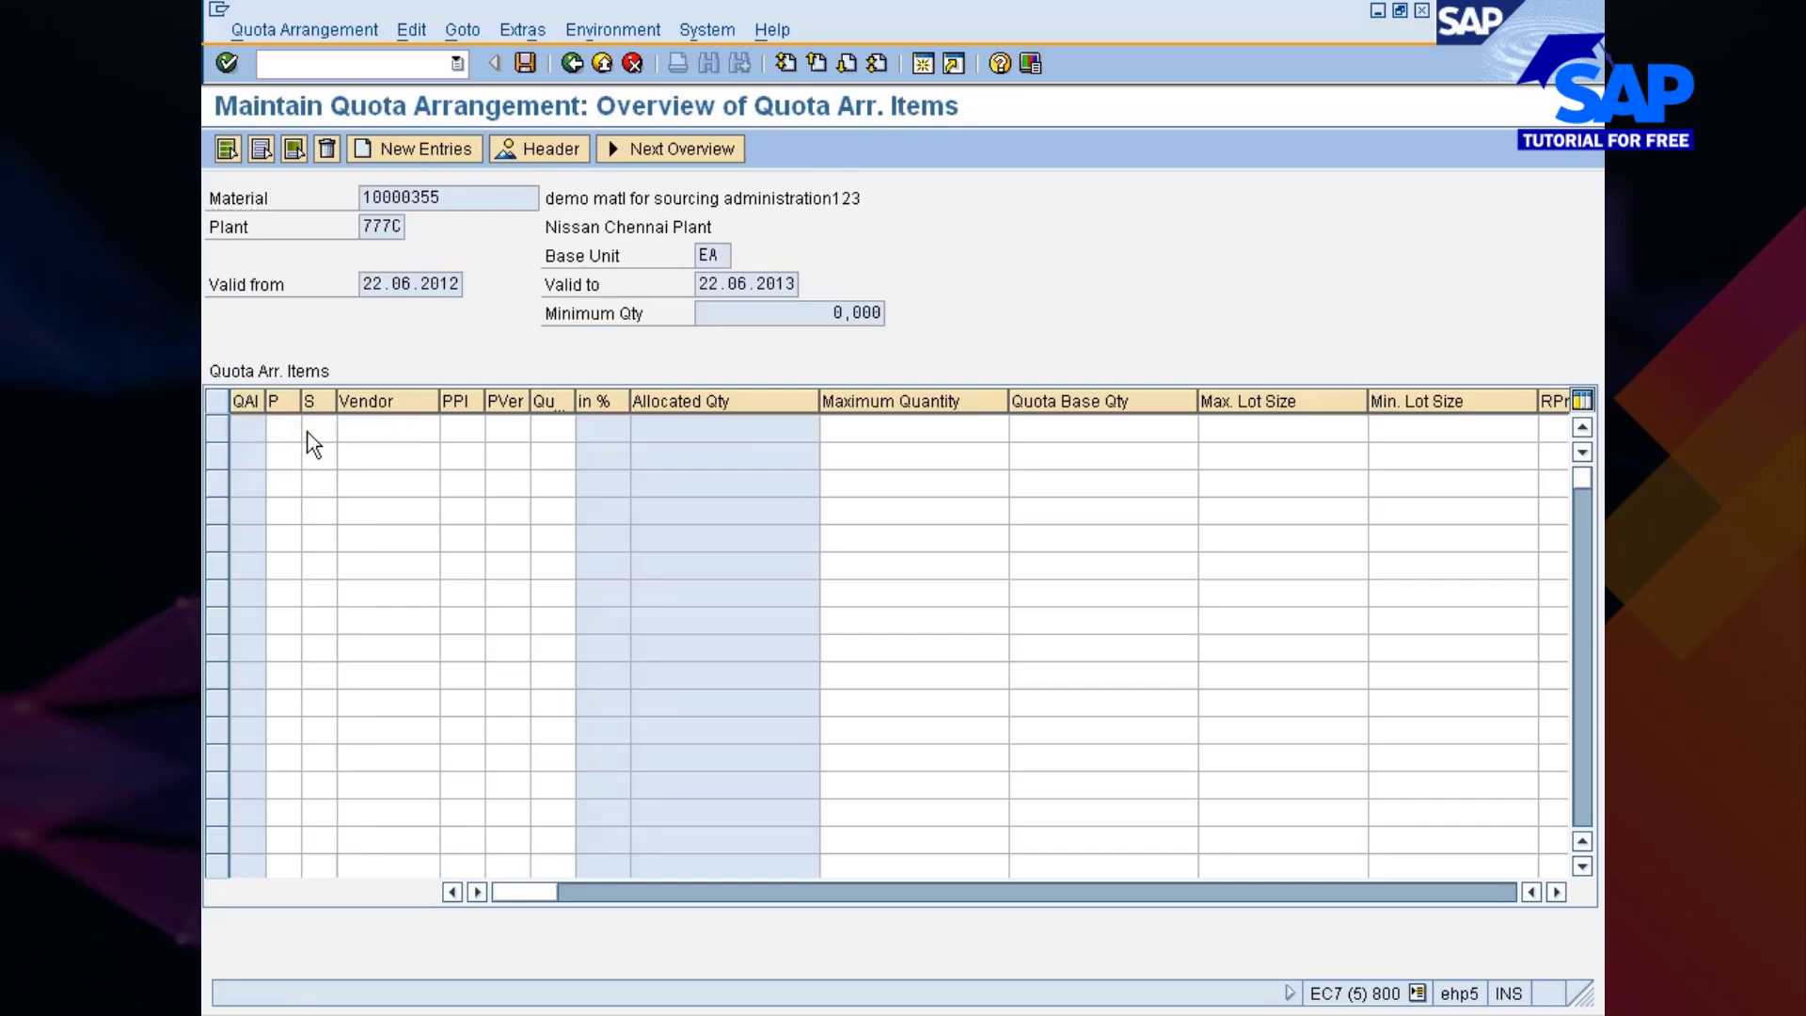
Set the first quota item's procurement type to F (External procurement) and look through the available special procurement types
{"action": "key", "text": "F4"}
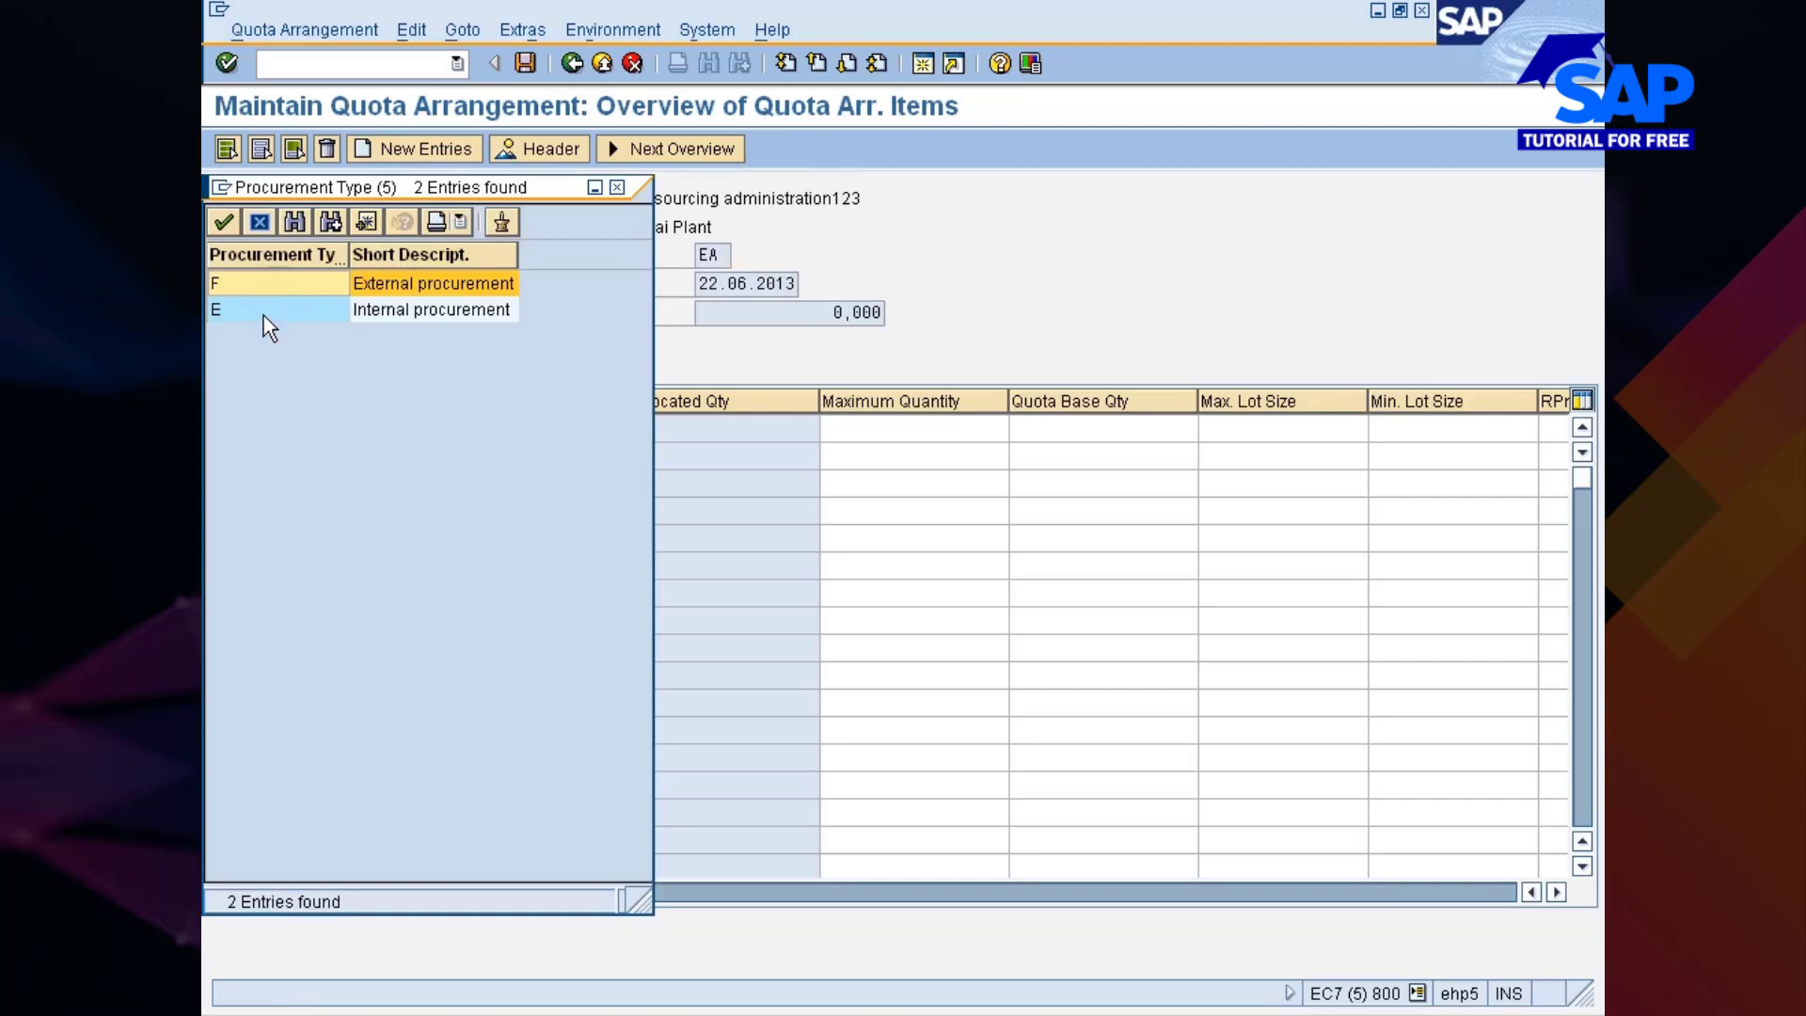
{"action": "double_click", "coordinate": [261, 282]}
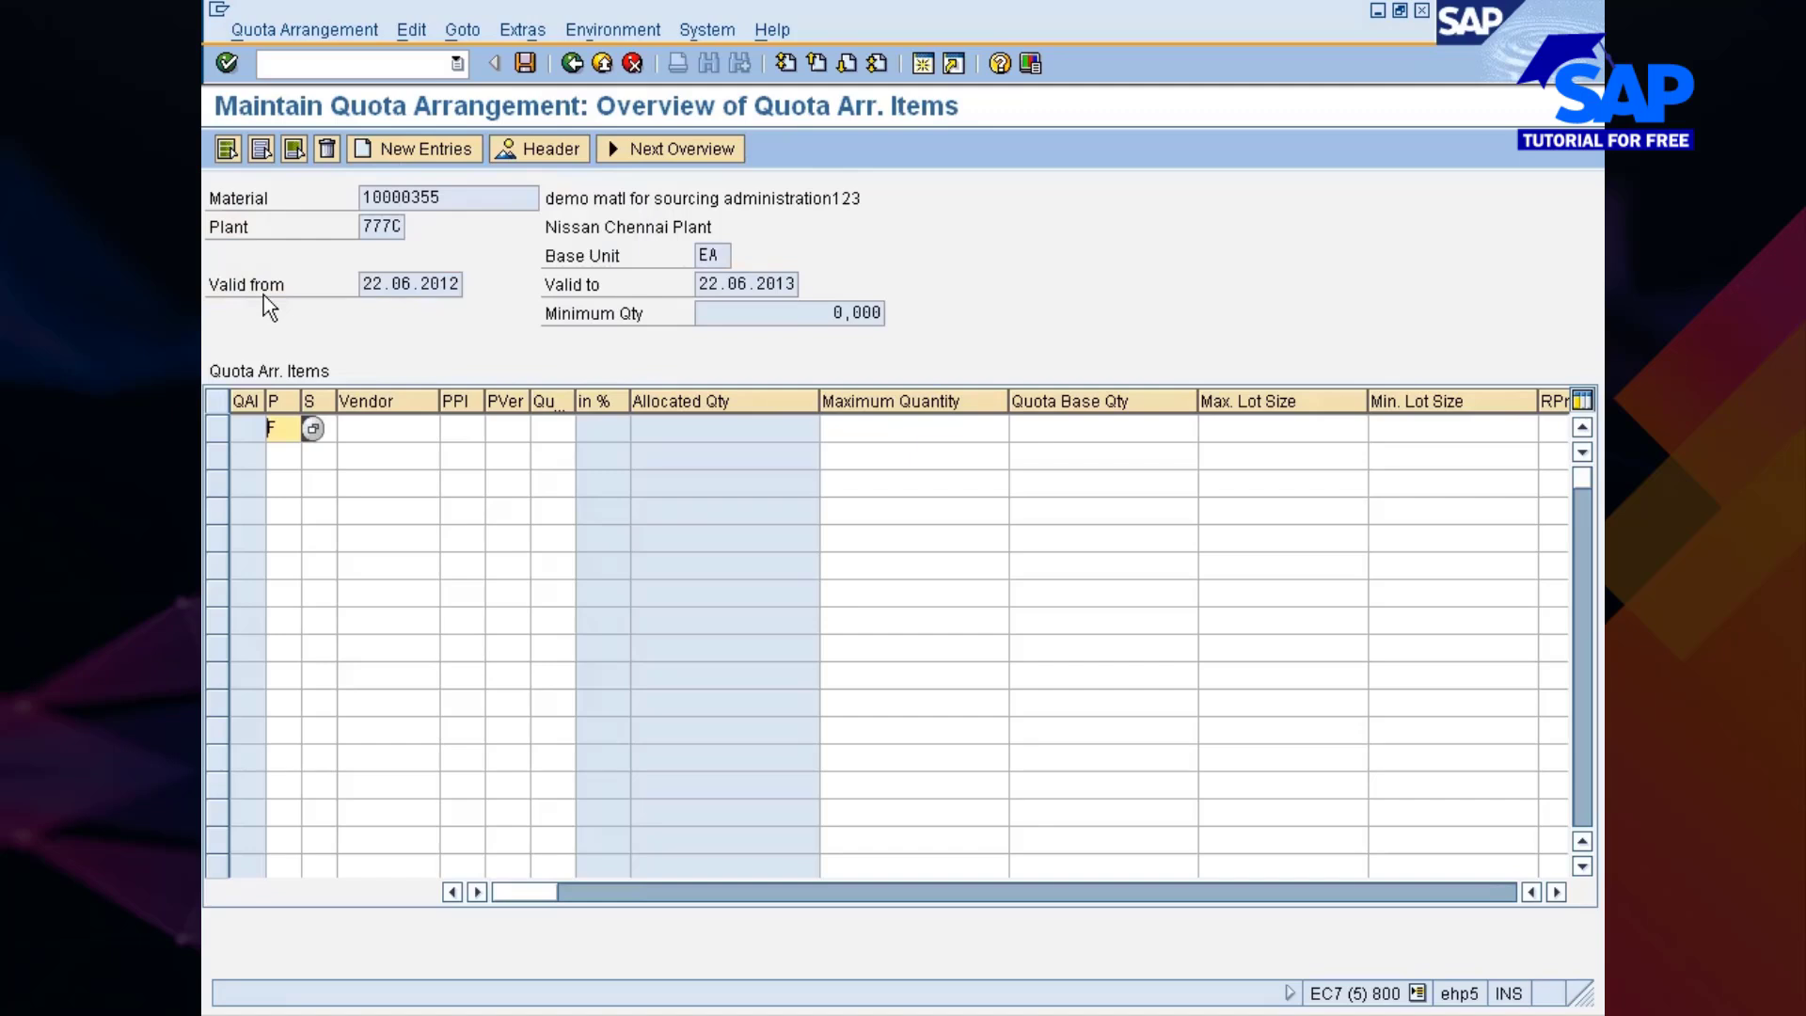
{"action": "left_click", "coordinate": [367, 430]}
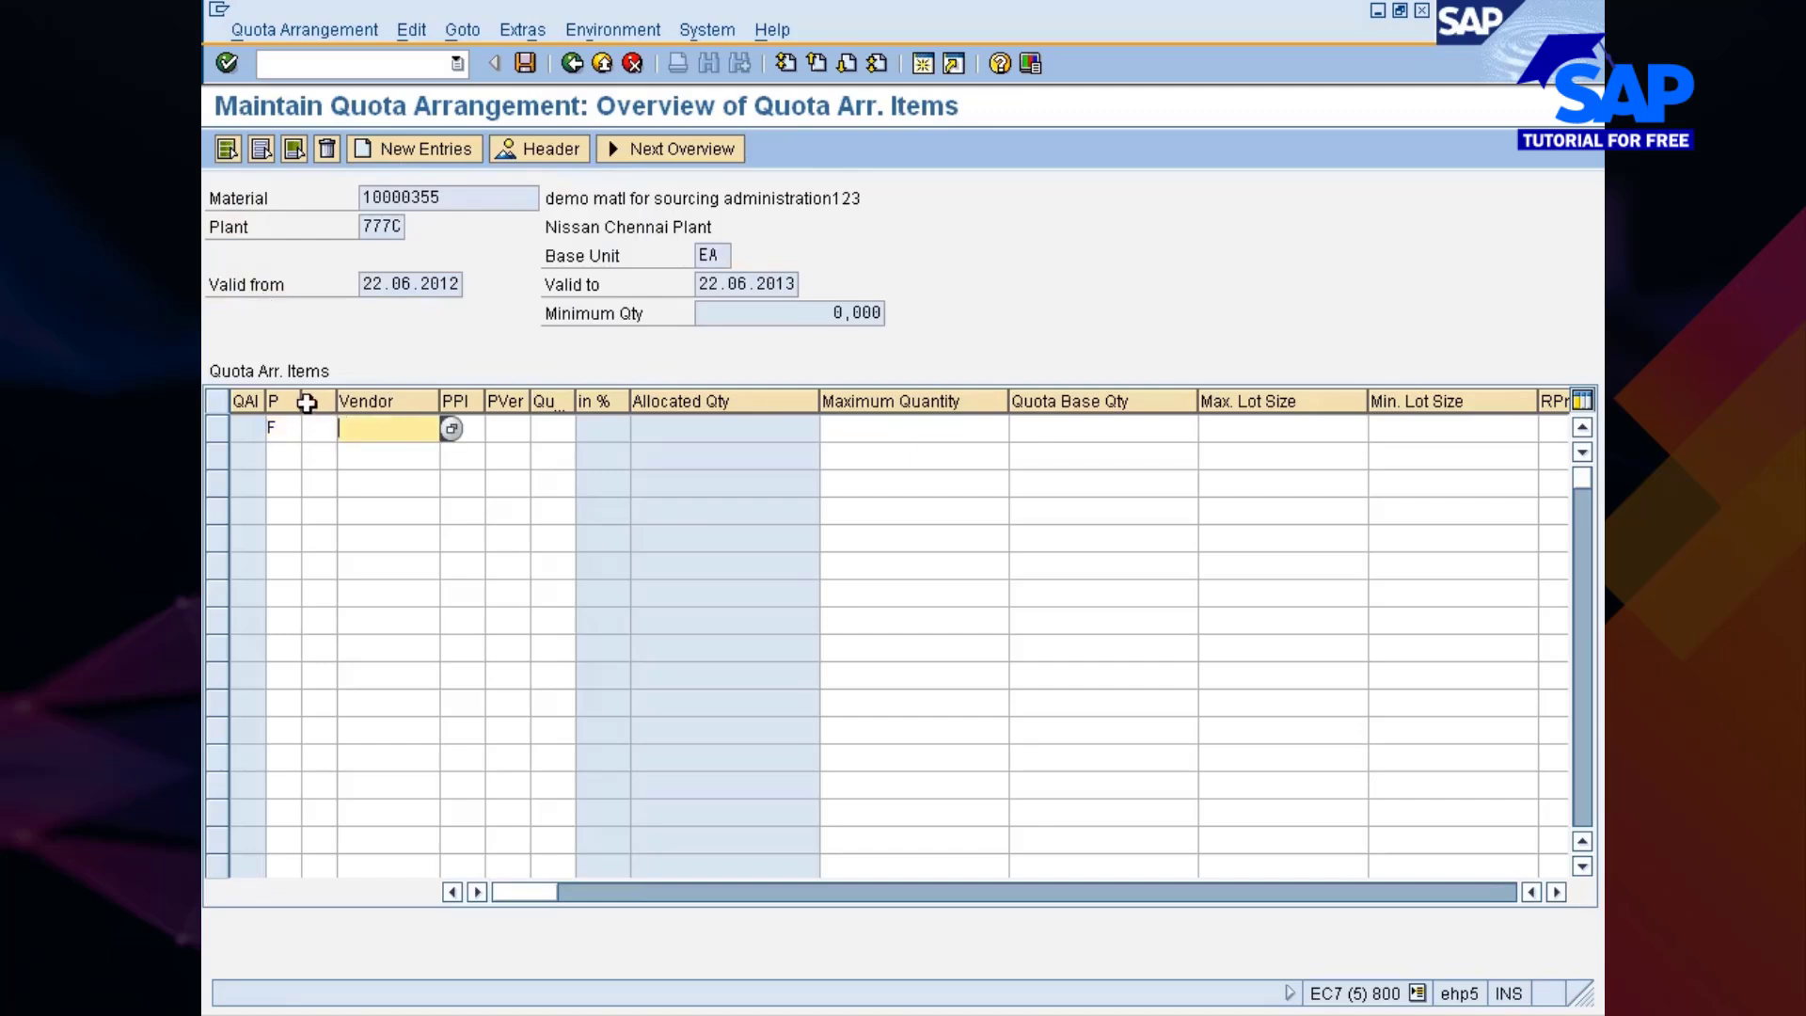
{"action": "left_click", "coordinate": [319, 428]}
{"action": "left_click", "coordinate": [345, 429]}
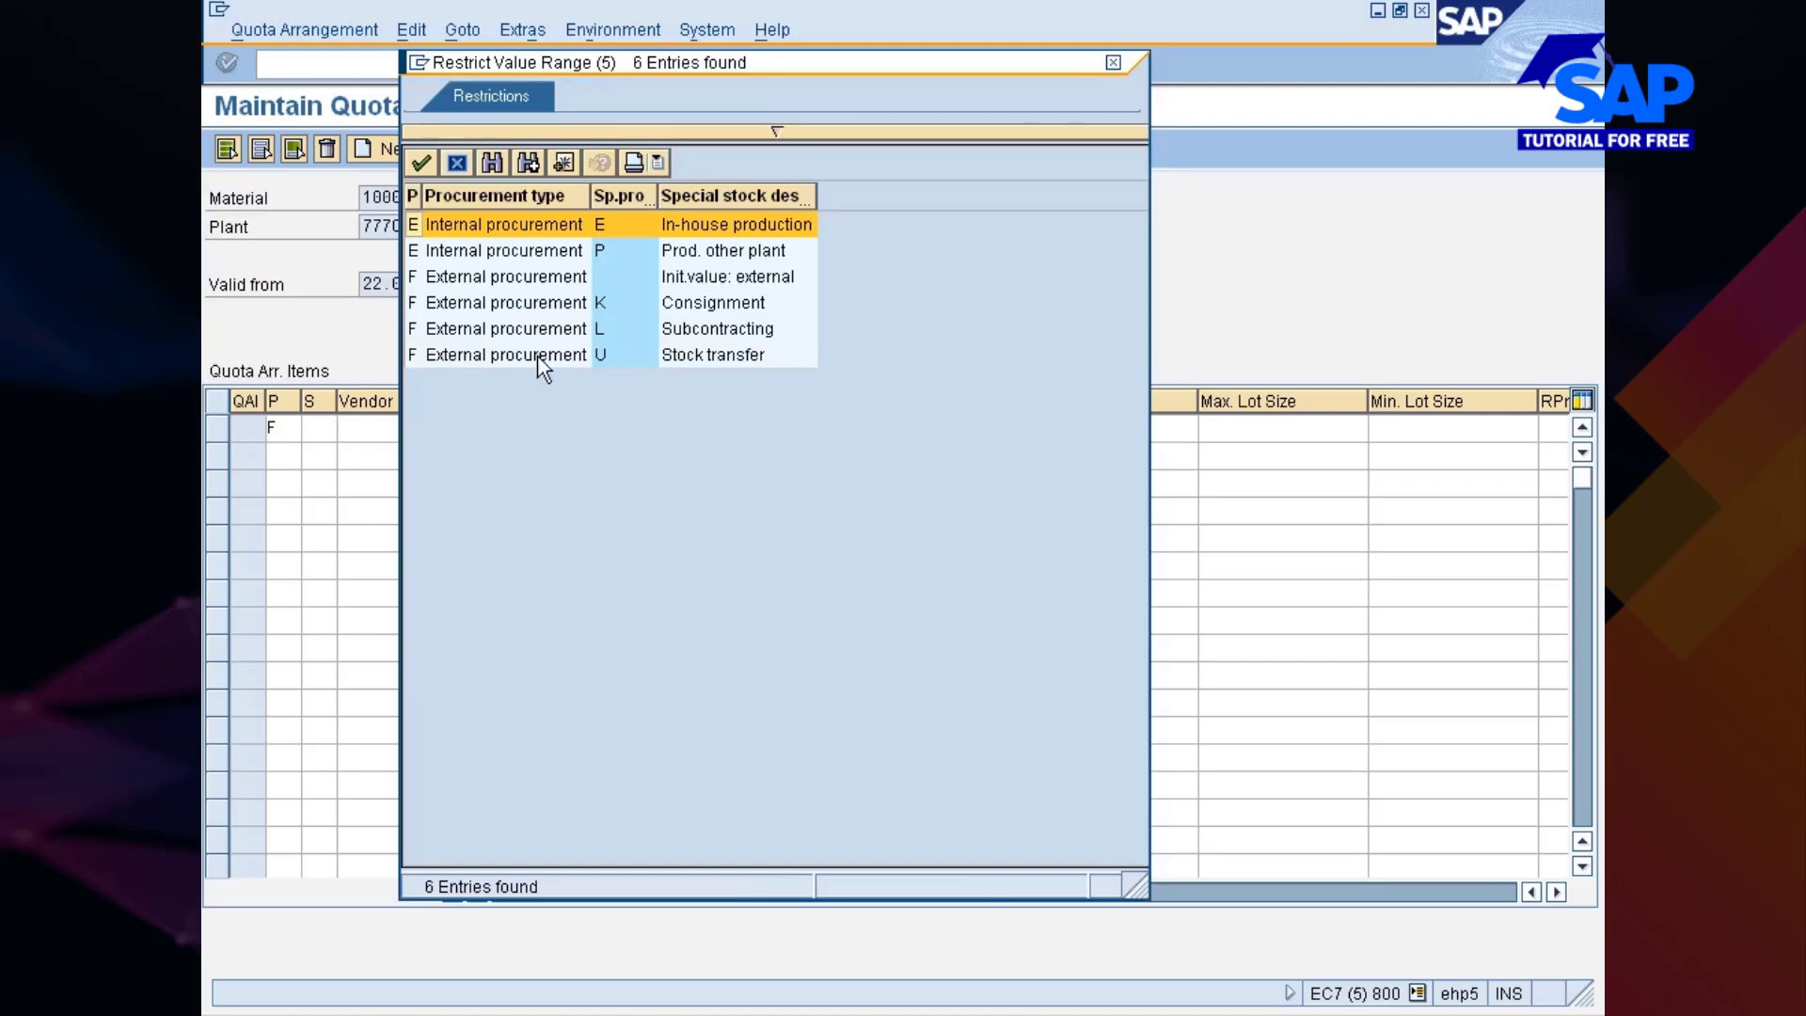
{"action": "left_click", "coordinate": [1114, 62]}
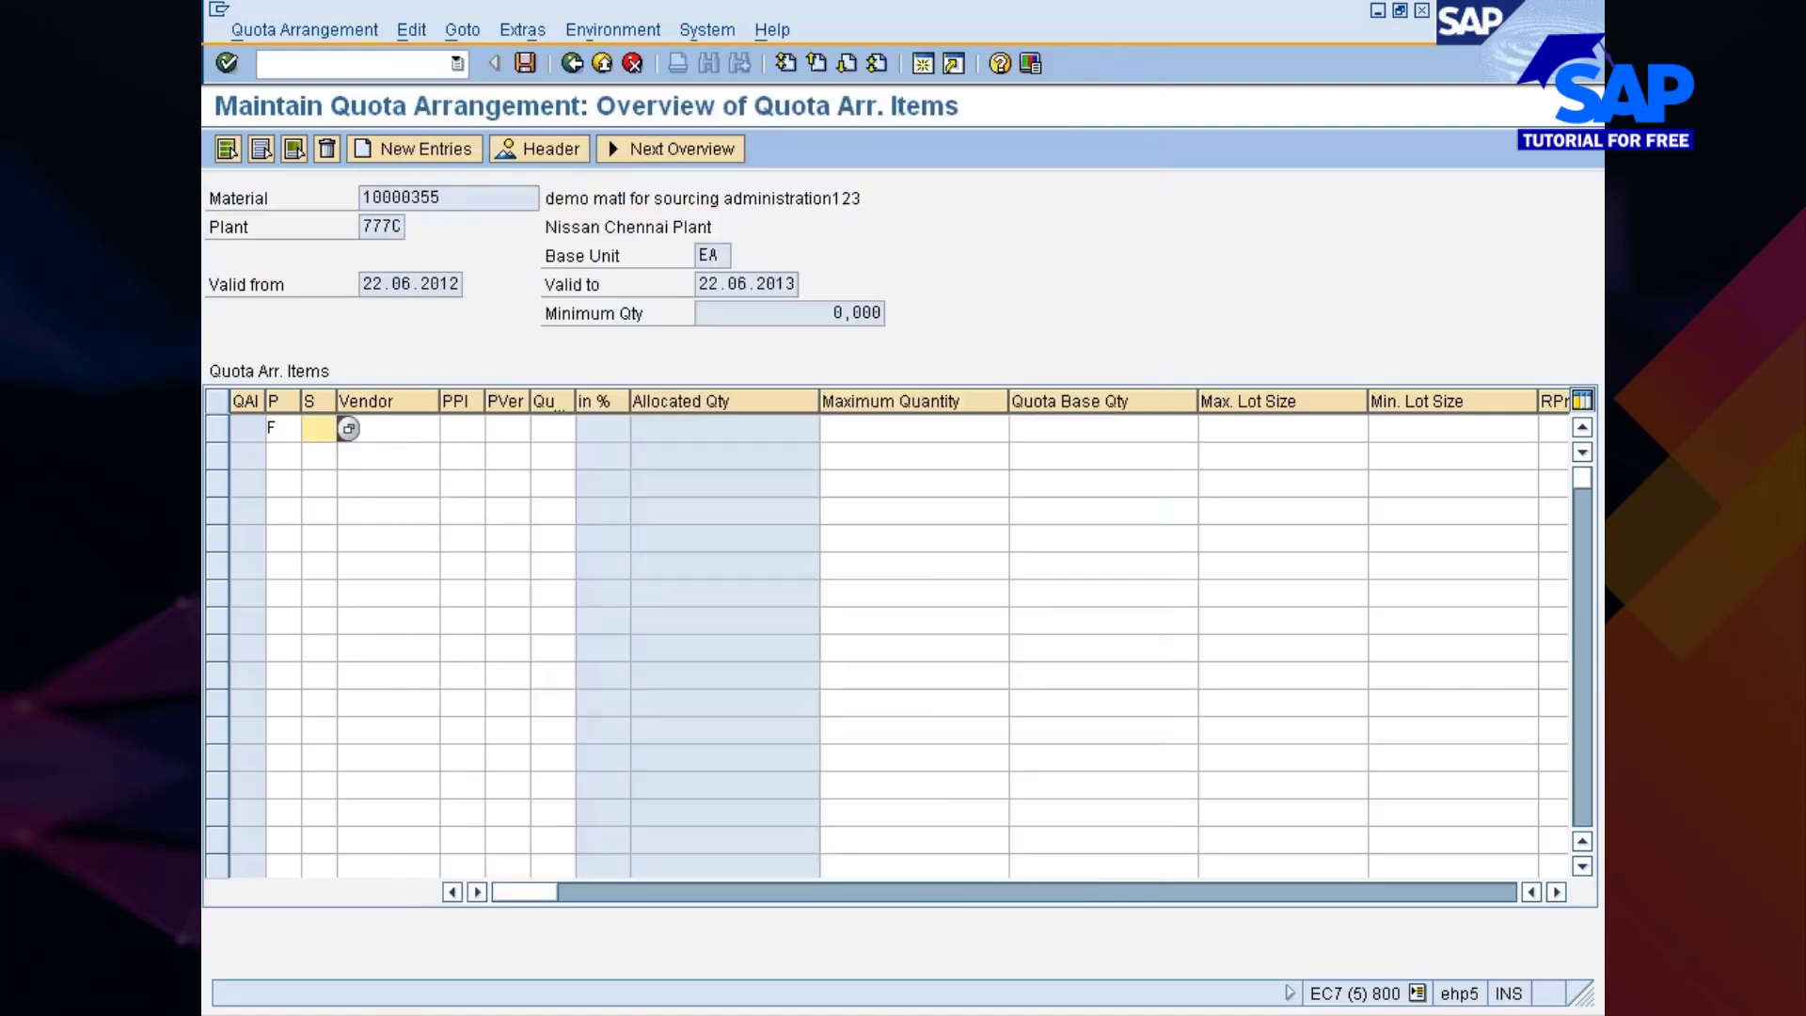
Assign RADHIKA GRP as the first item's vendor from the vendors of purchasing organization 777C
{"action": "left_click", "coordinate": [388, 429]}
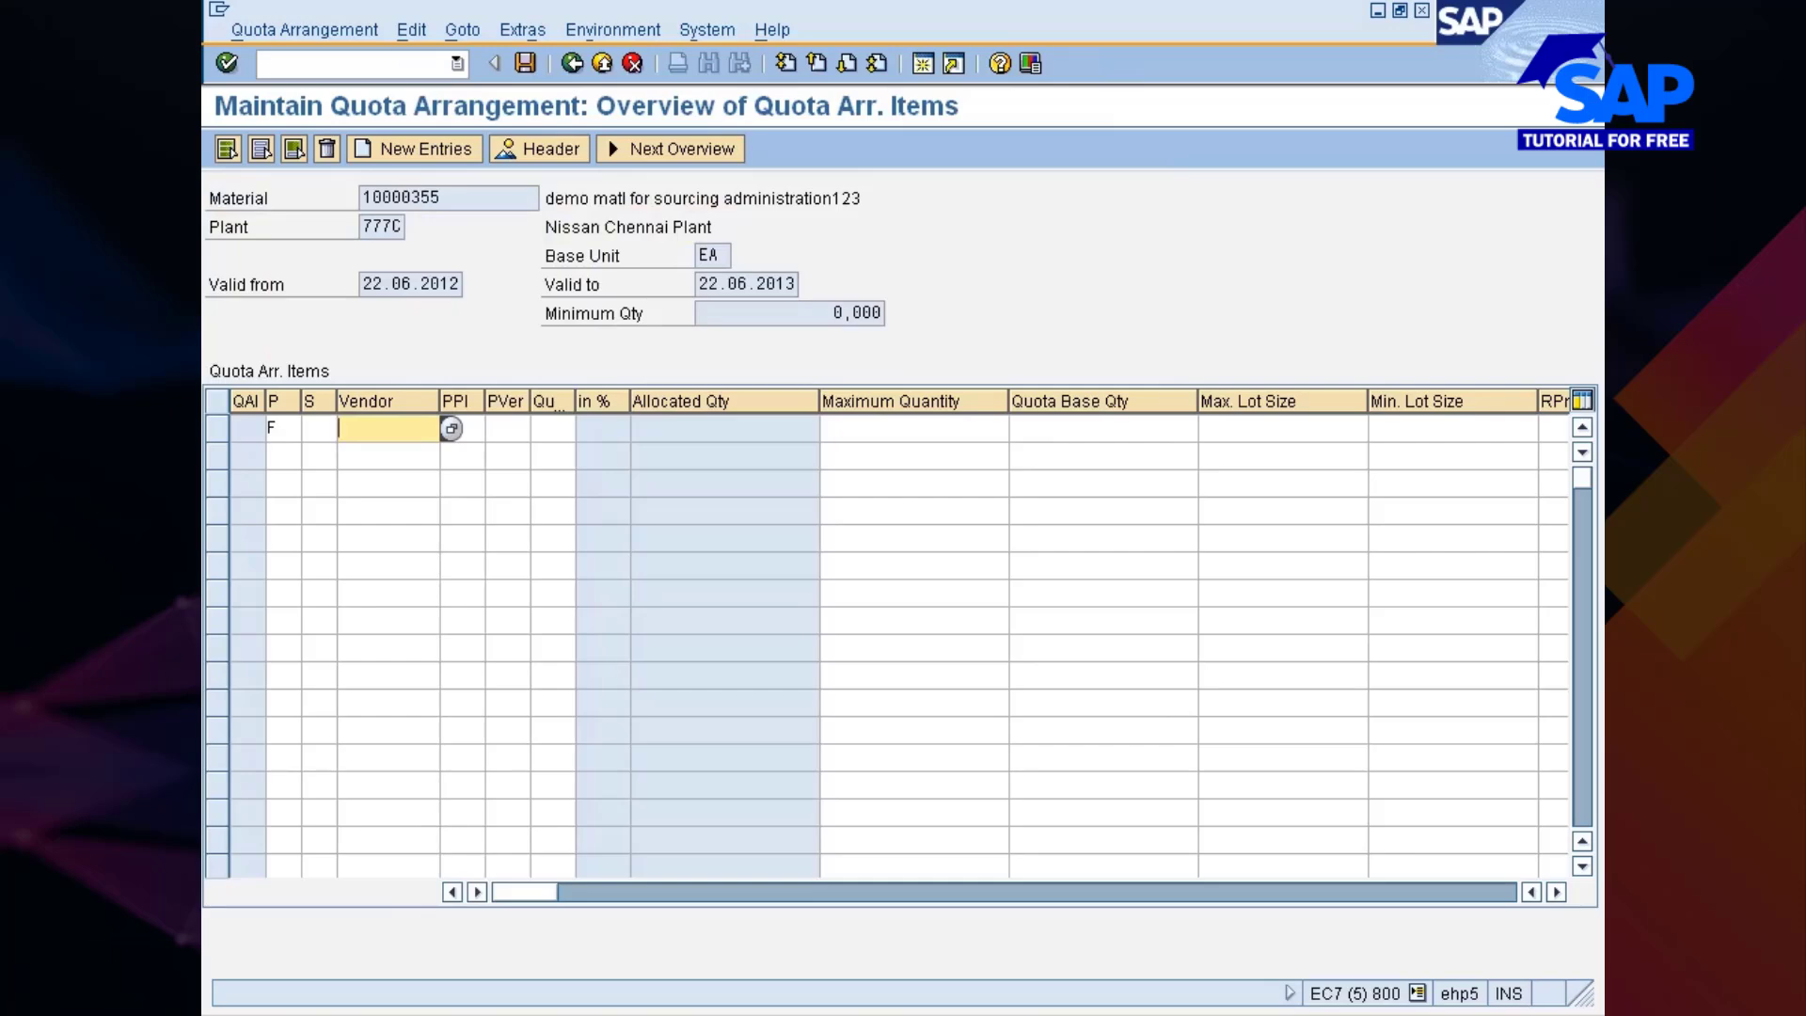
{"action": "left_click", "coordinate": [451, 429]}
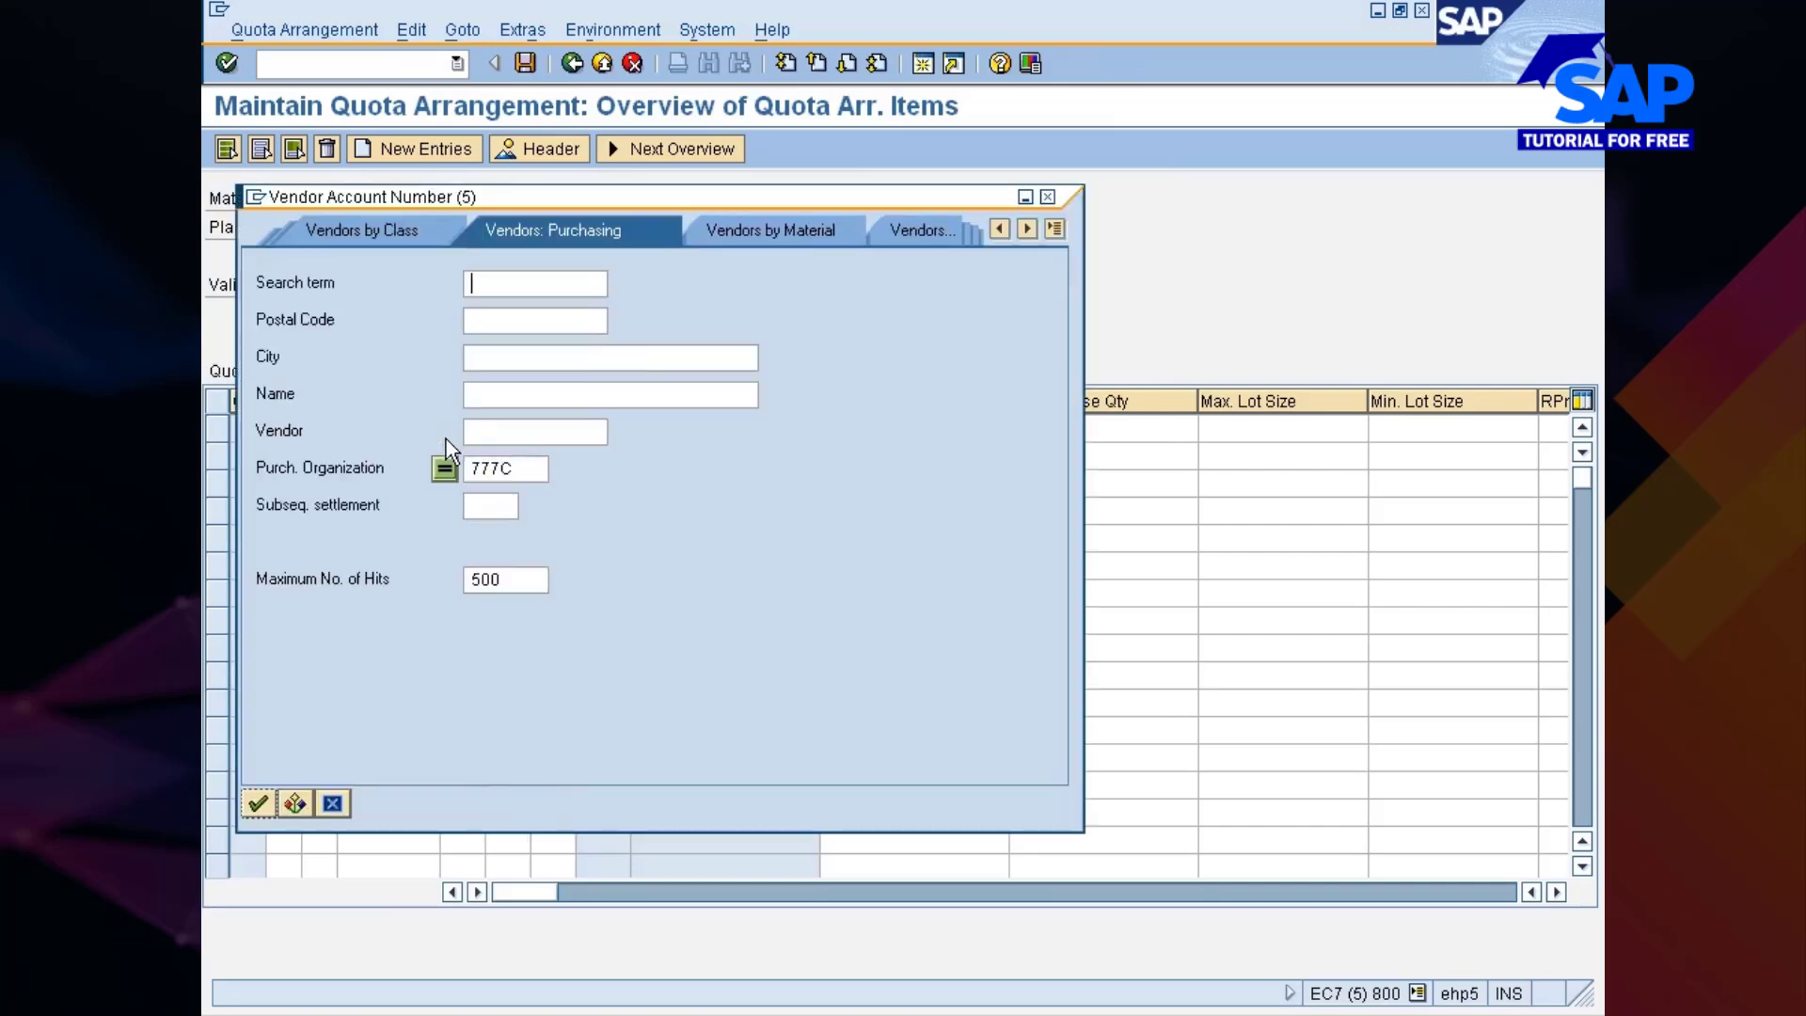
{"action": "key", "text": "Return"}
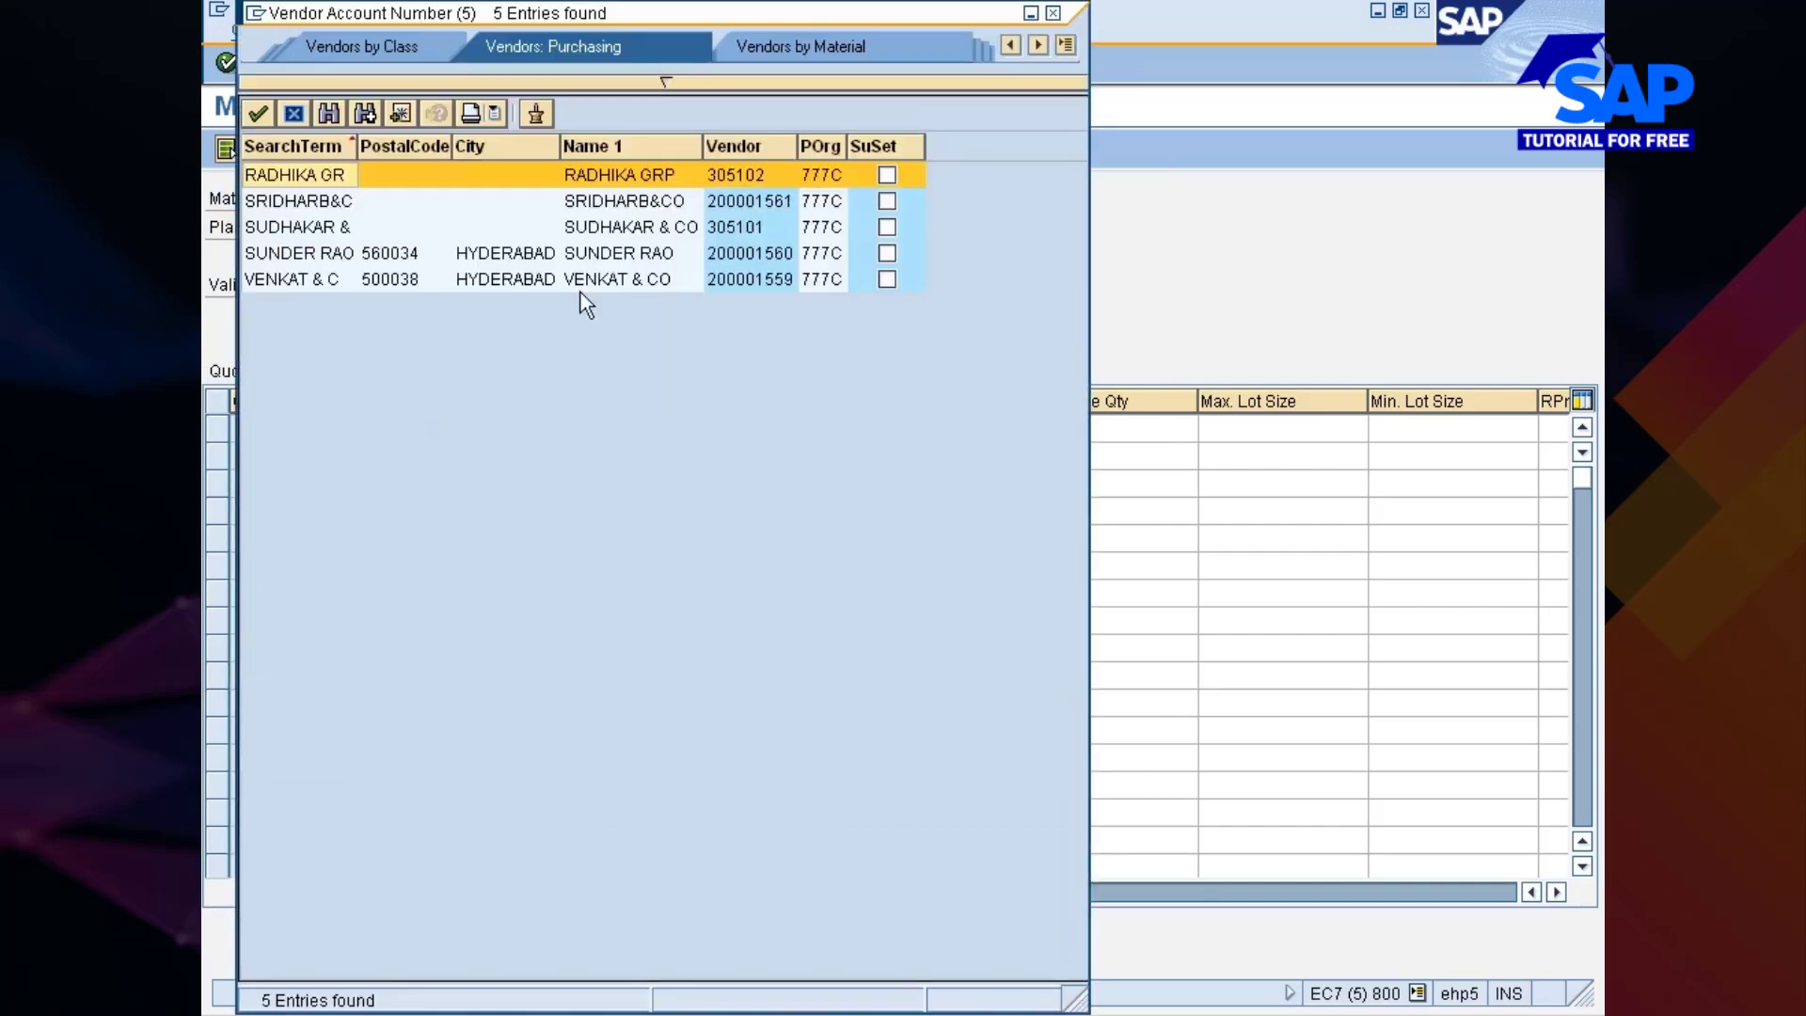
{"action": "double_click", "coordinate": [594, 175]}
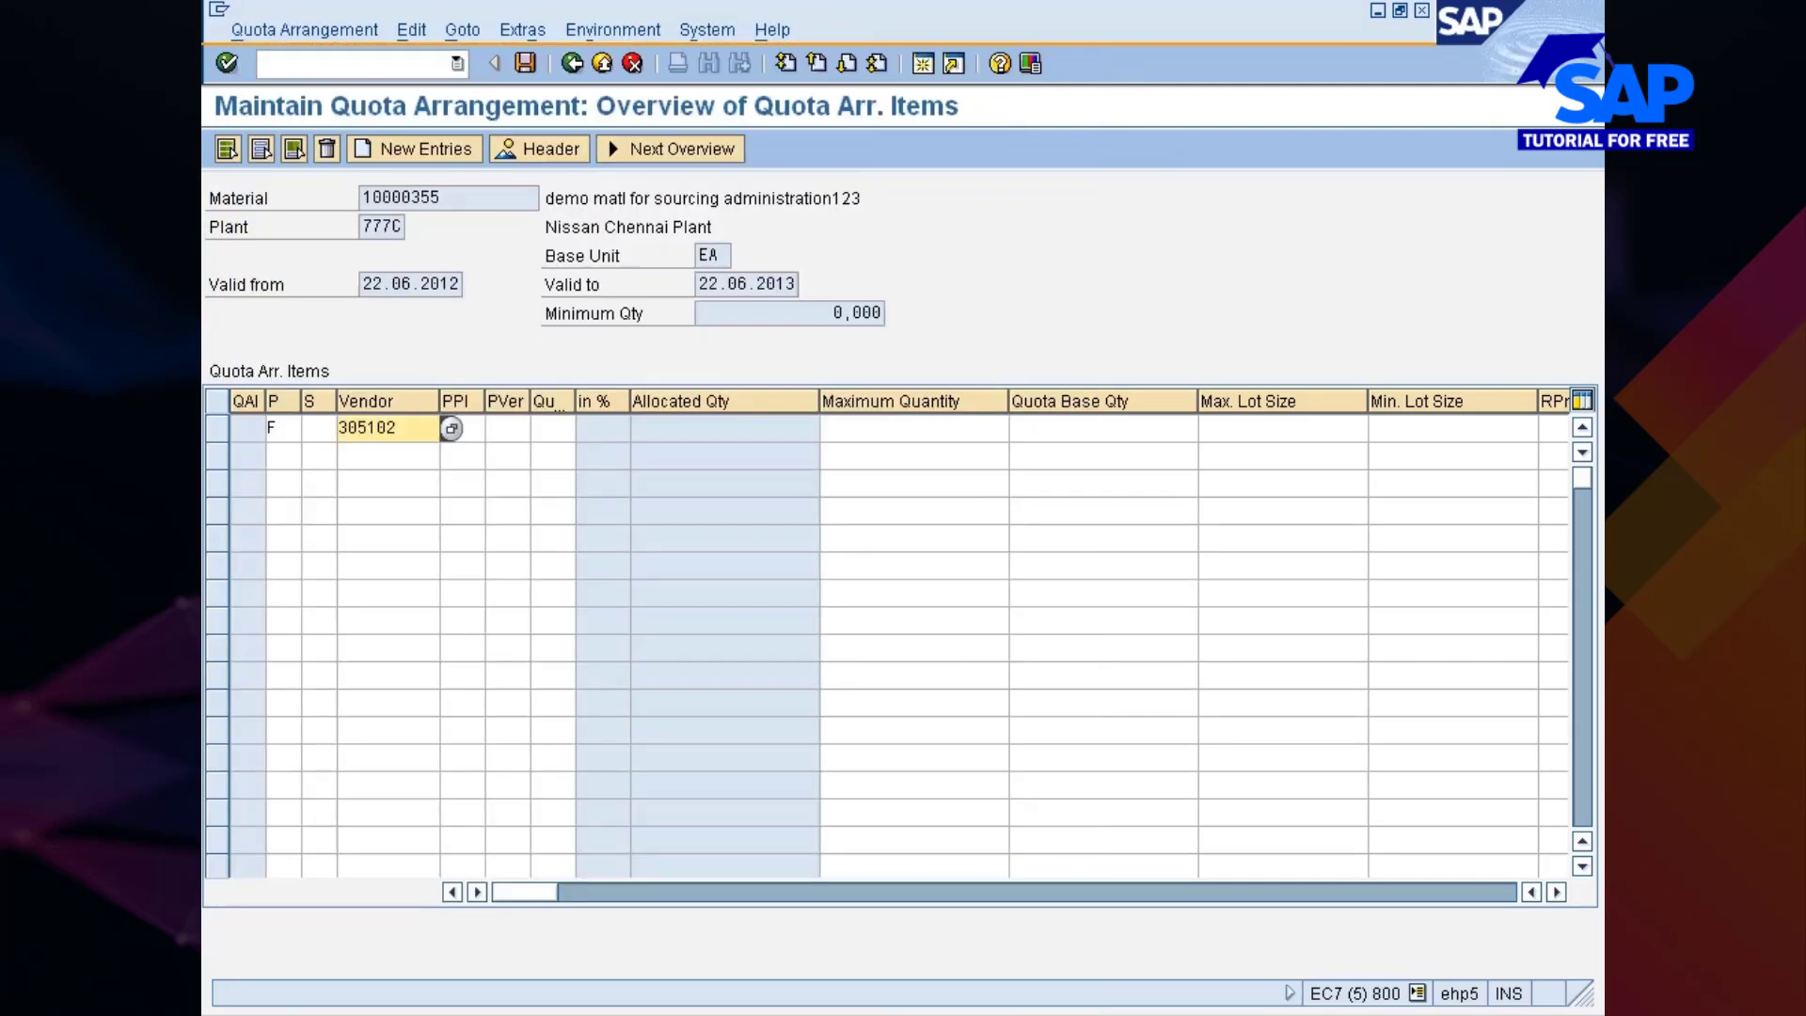
Enter procurement type F for the second, third and fourth quota arrangement items
{"action": "left_click", "coordinate": [435, 456]}
{"action": "left_click", "coordinate": [282, 456]}
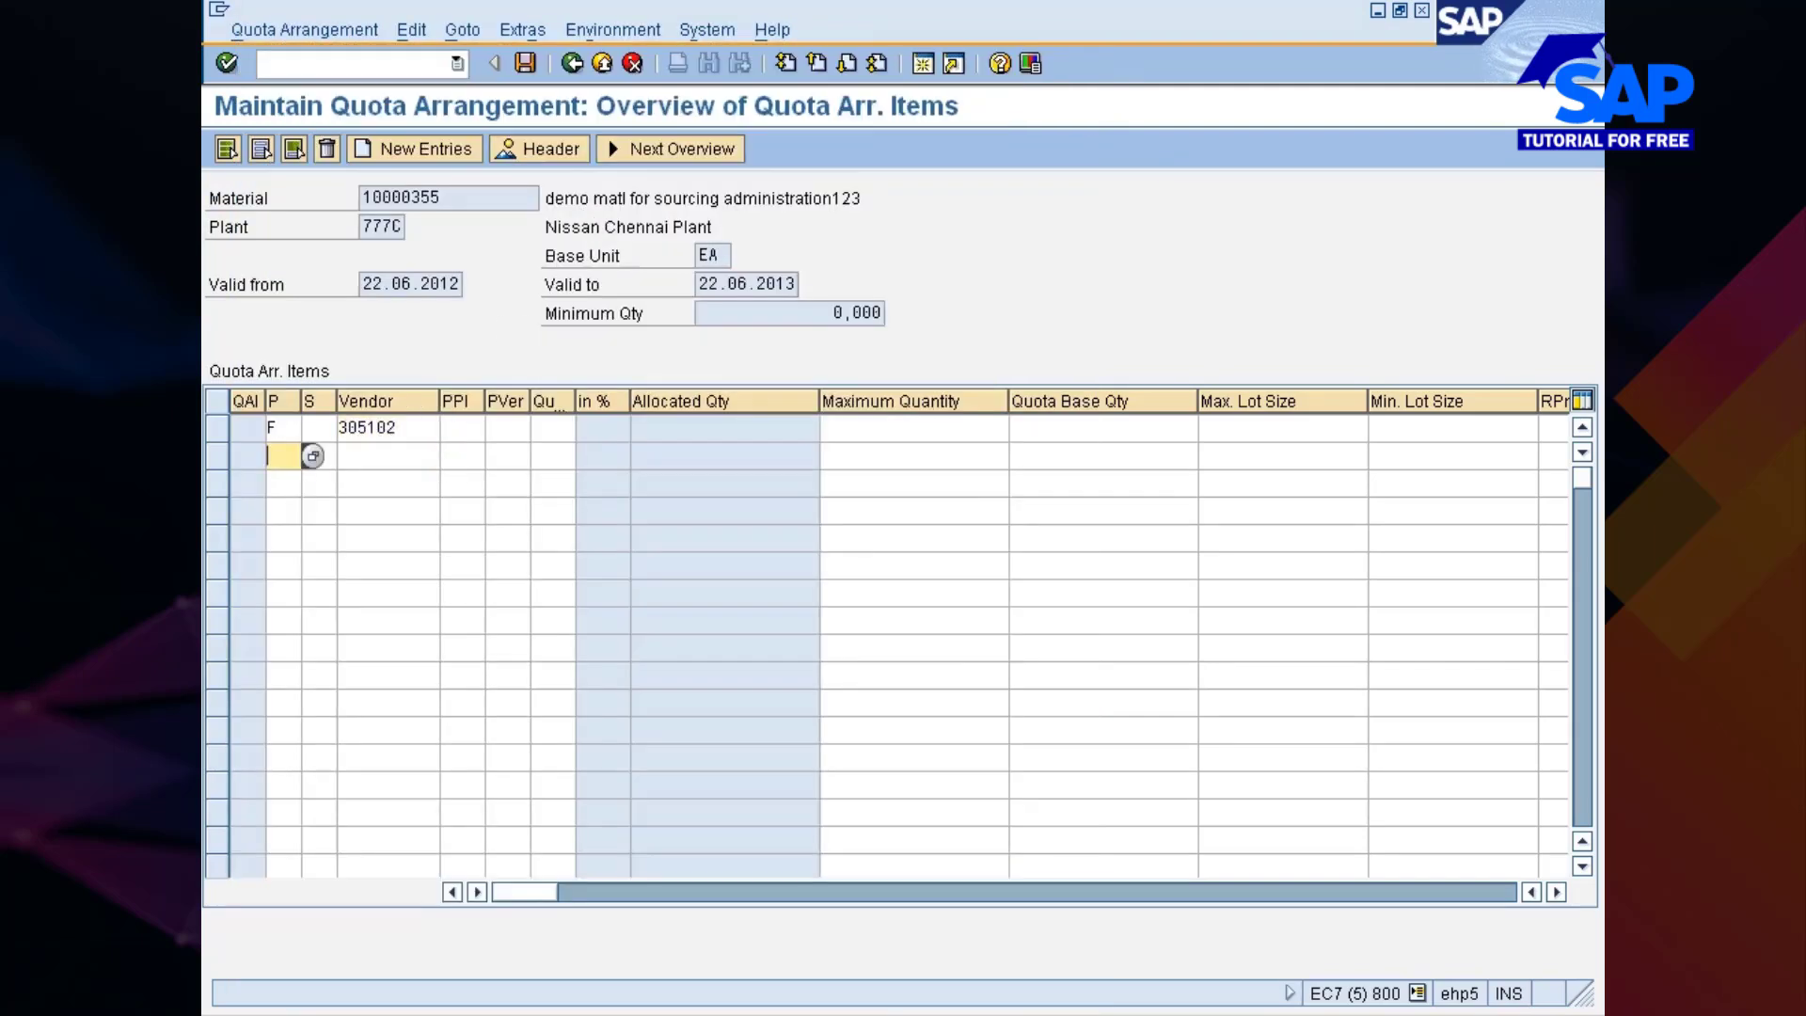
{"action": "type", "text": "f"}
{"action": "left_click", "coordinate": [292, 488]}
{"action": "type", "text": "f"}
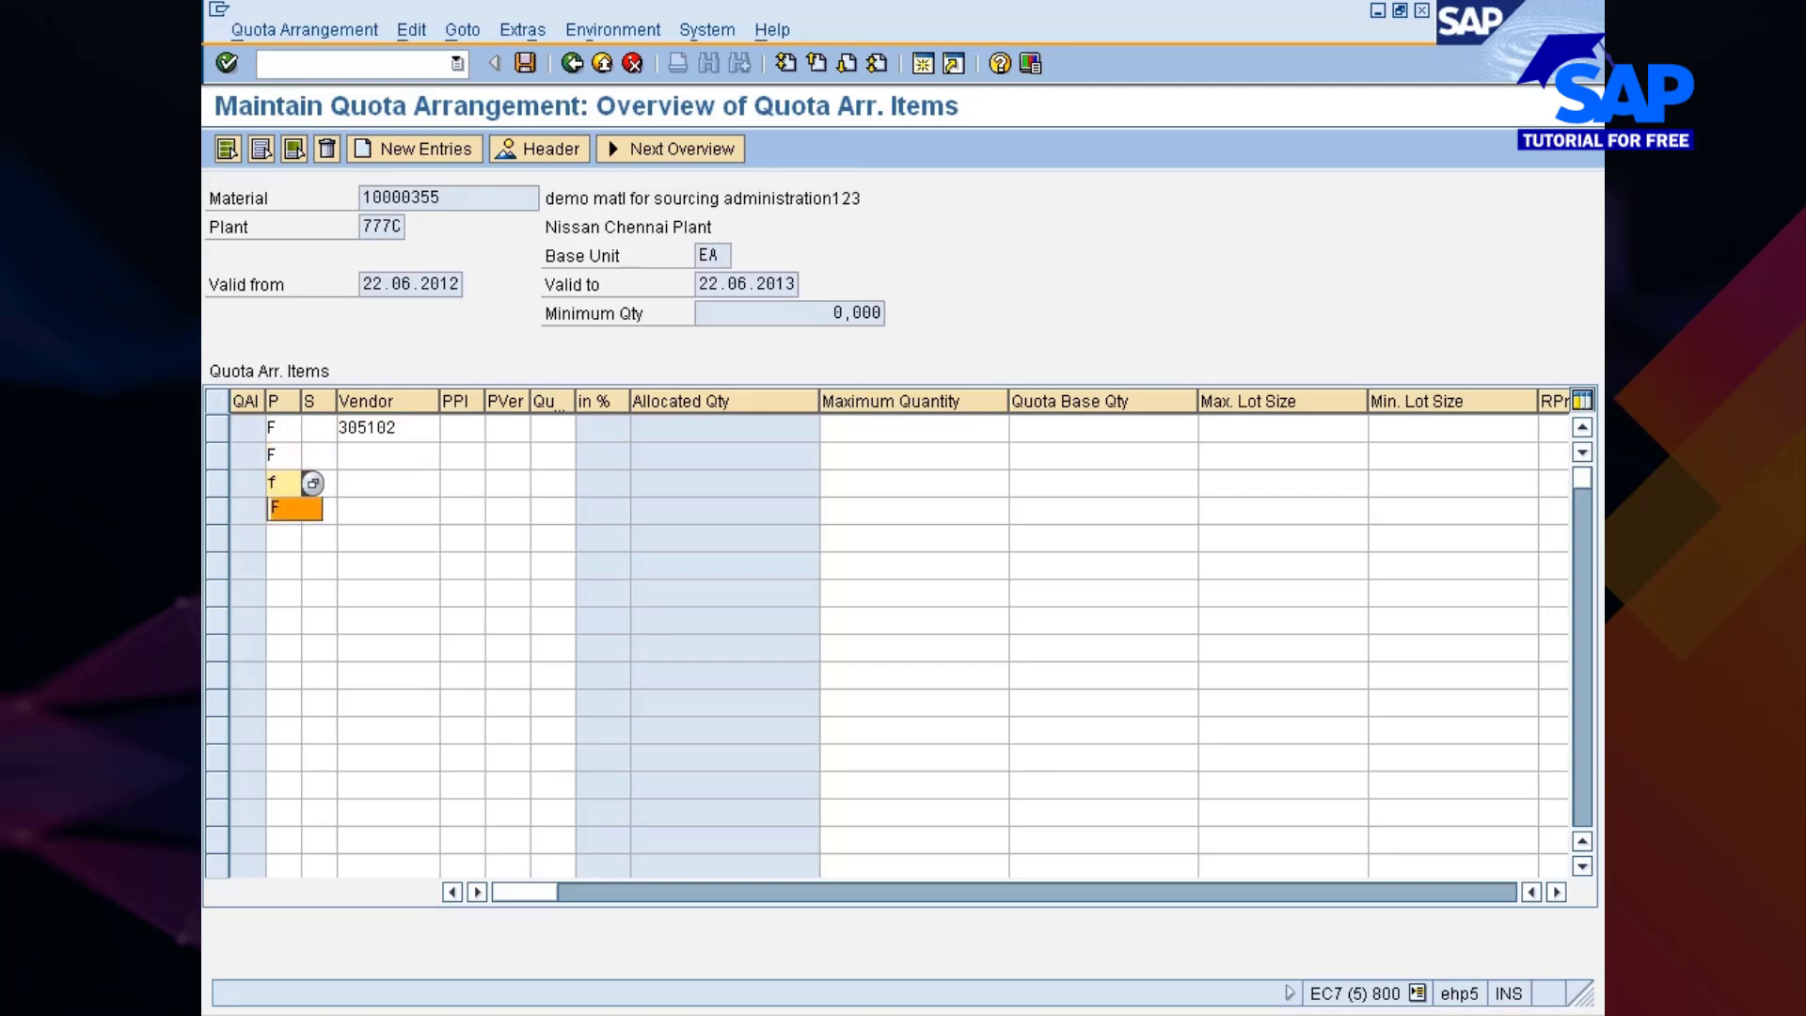
{"action": "left_click", "coordinate": [289, 505]}
{"action": "left_click", "coordinate": [289, 507]}
{"action": "type", "text": "f"}
{"action": "left_click", "coordinate": [287, 539]}
Look up and assign SRIDHARB&CO as the second item's vendor and SUDHAKAR & CO as the third item's vendor
{"action": "left_click", "coordinate": [367, 456]}
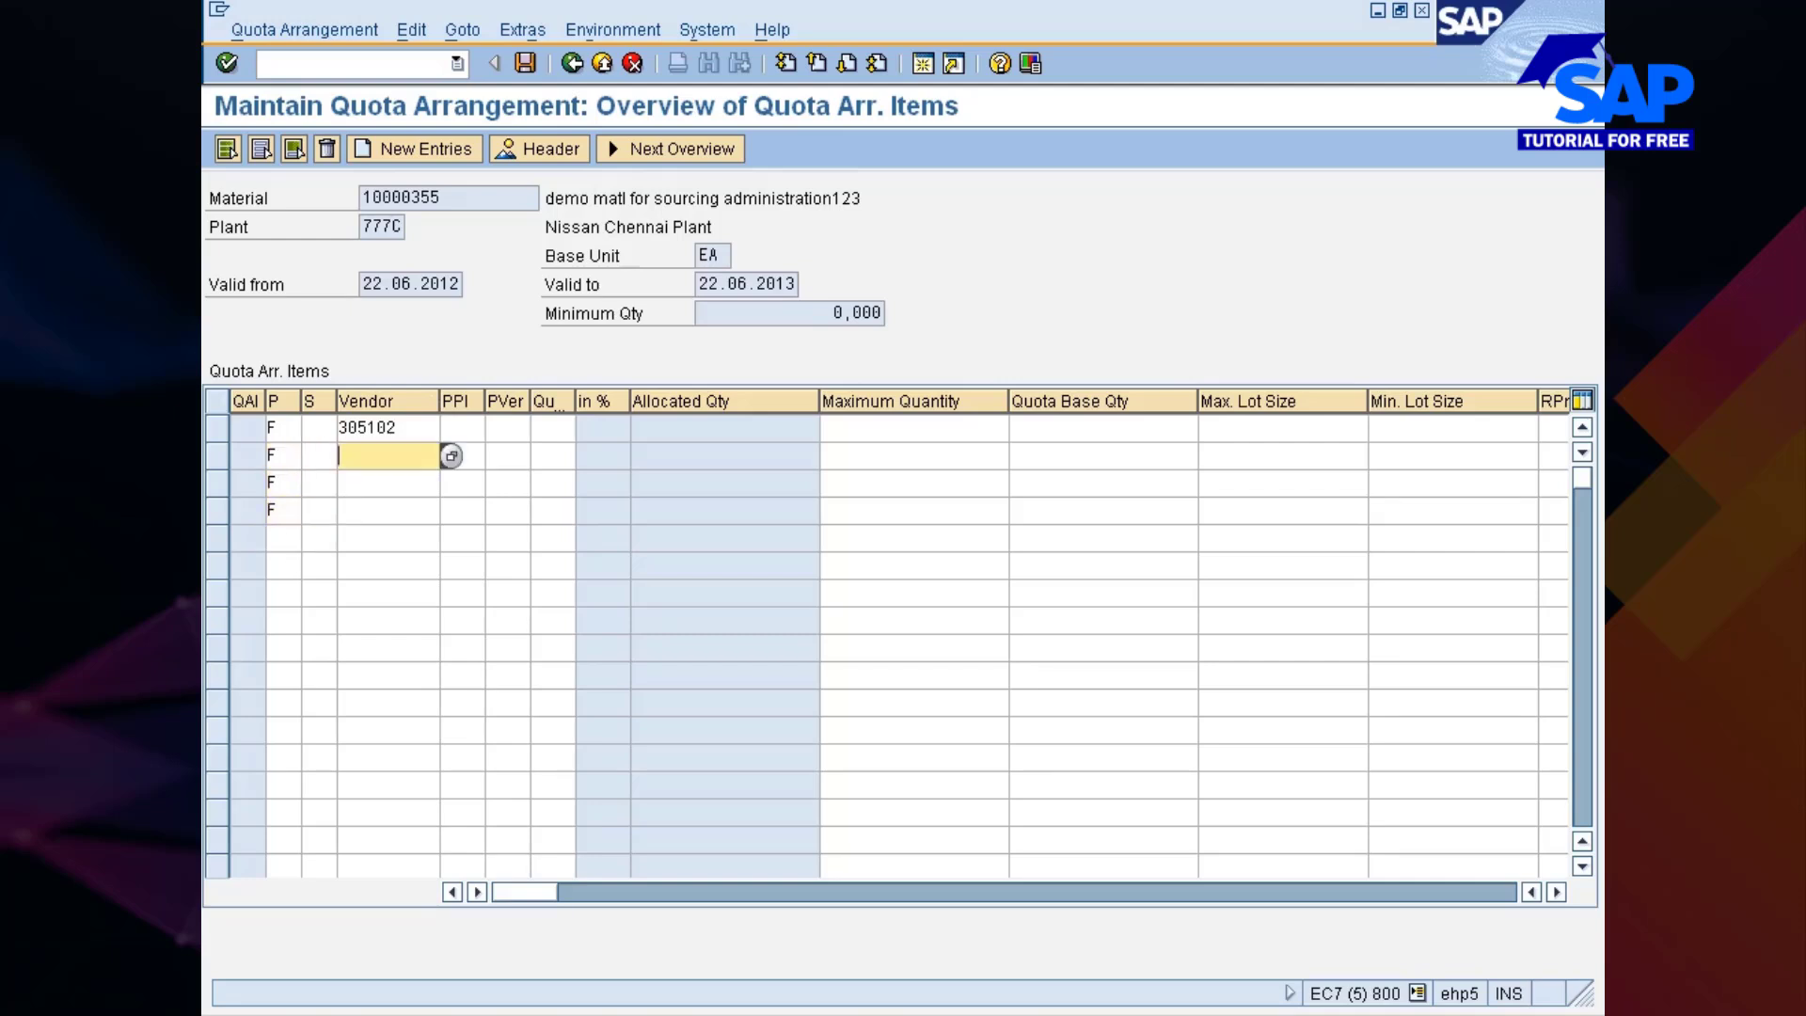
{"action": "key", "text": "F4"}
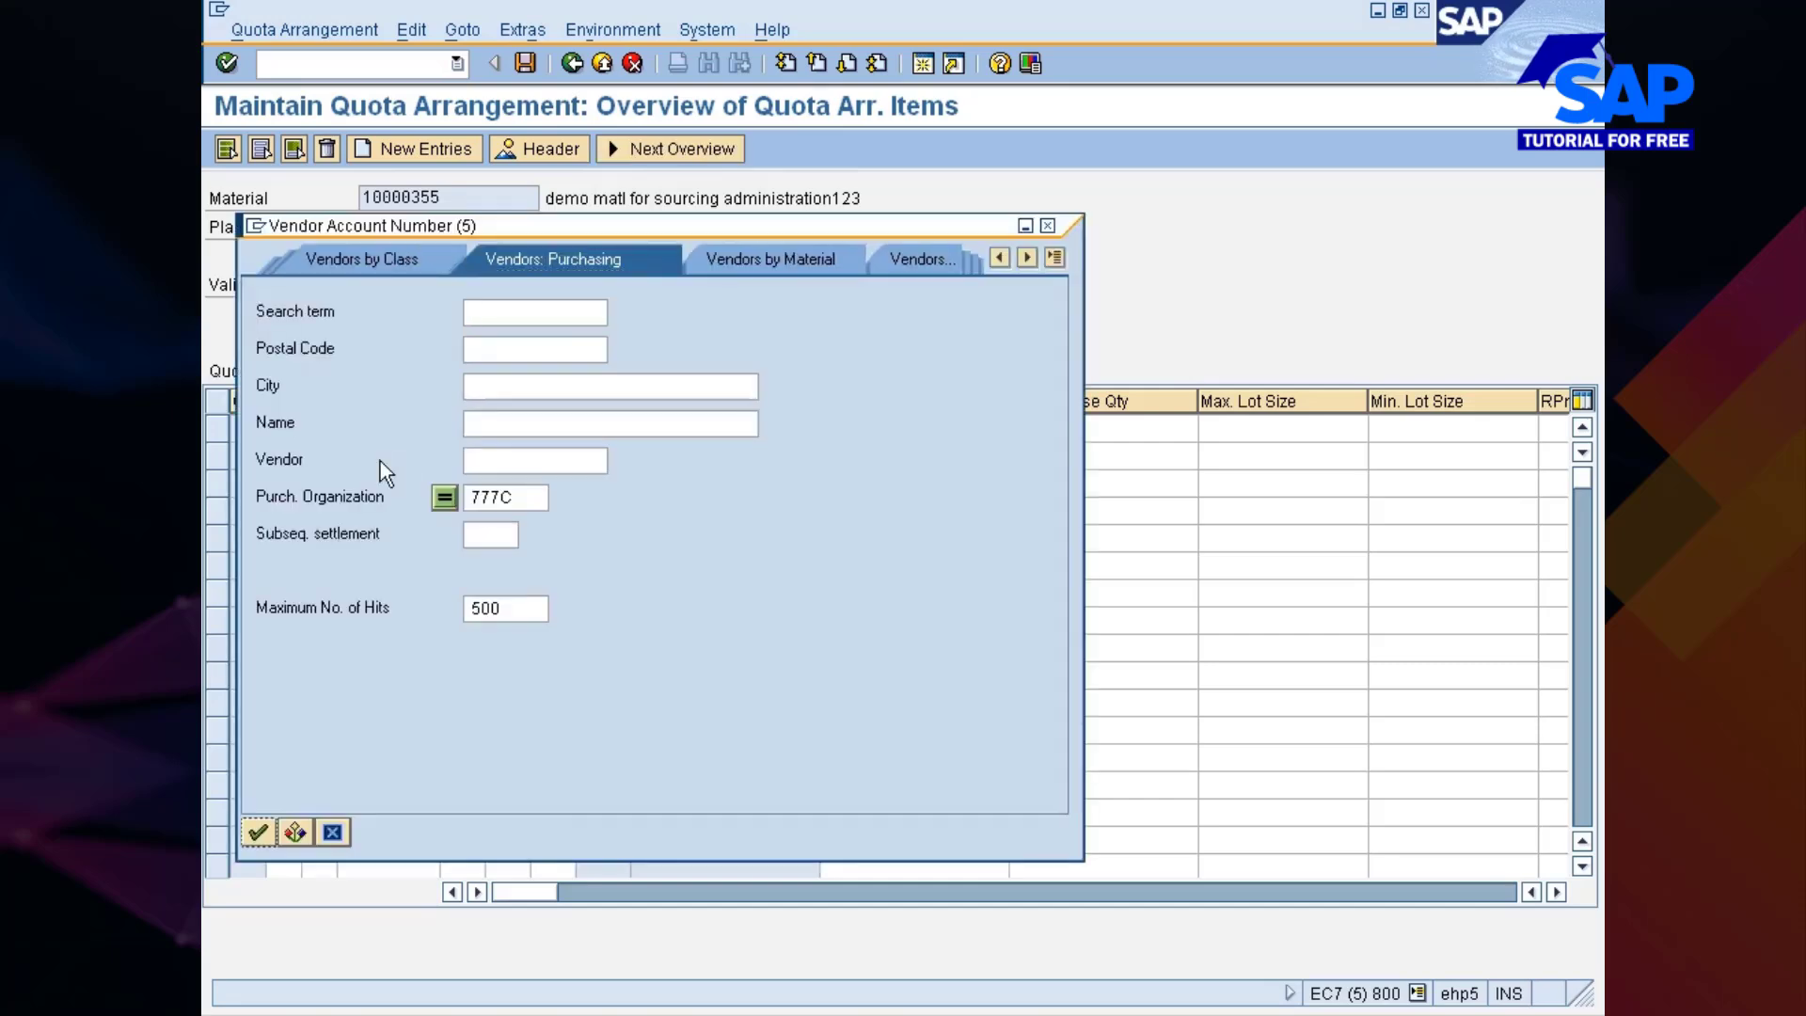
{"action": "key", "text": "Return"}
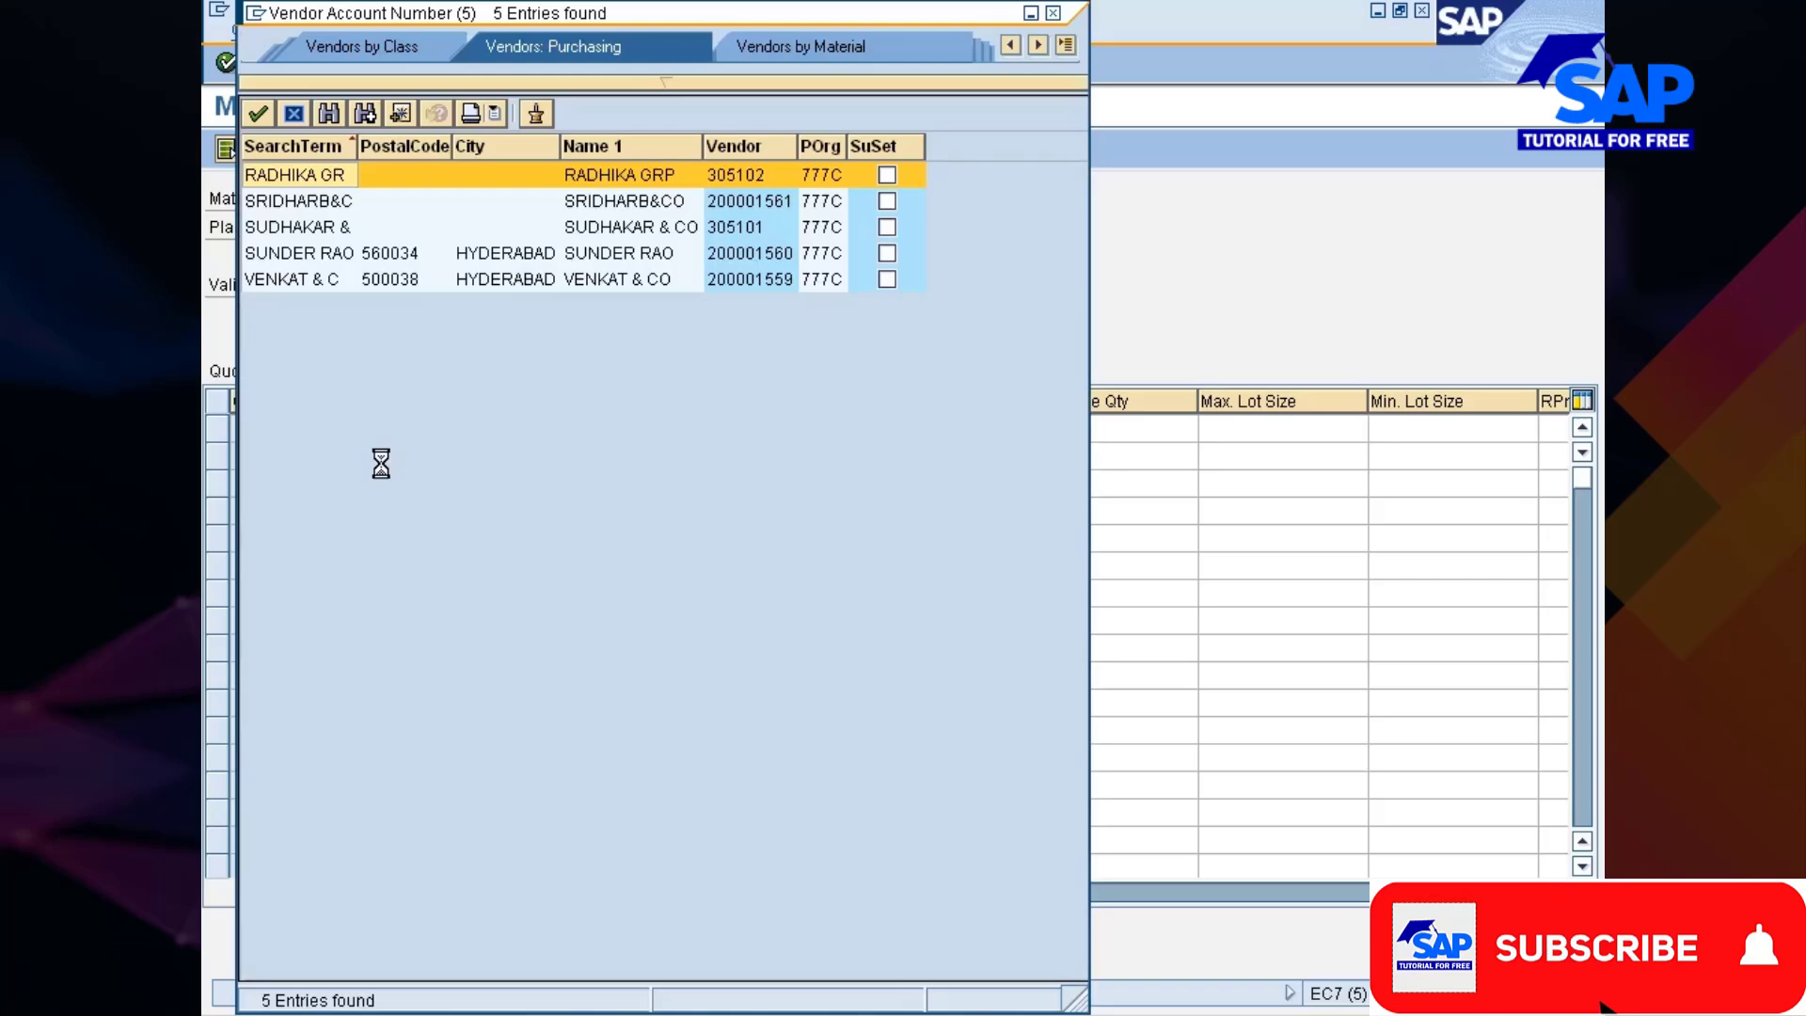
{"action": "double_click", "coordinate": [604, 209]}
{"action": "left_click", "coordinate": [370, 483]}
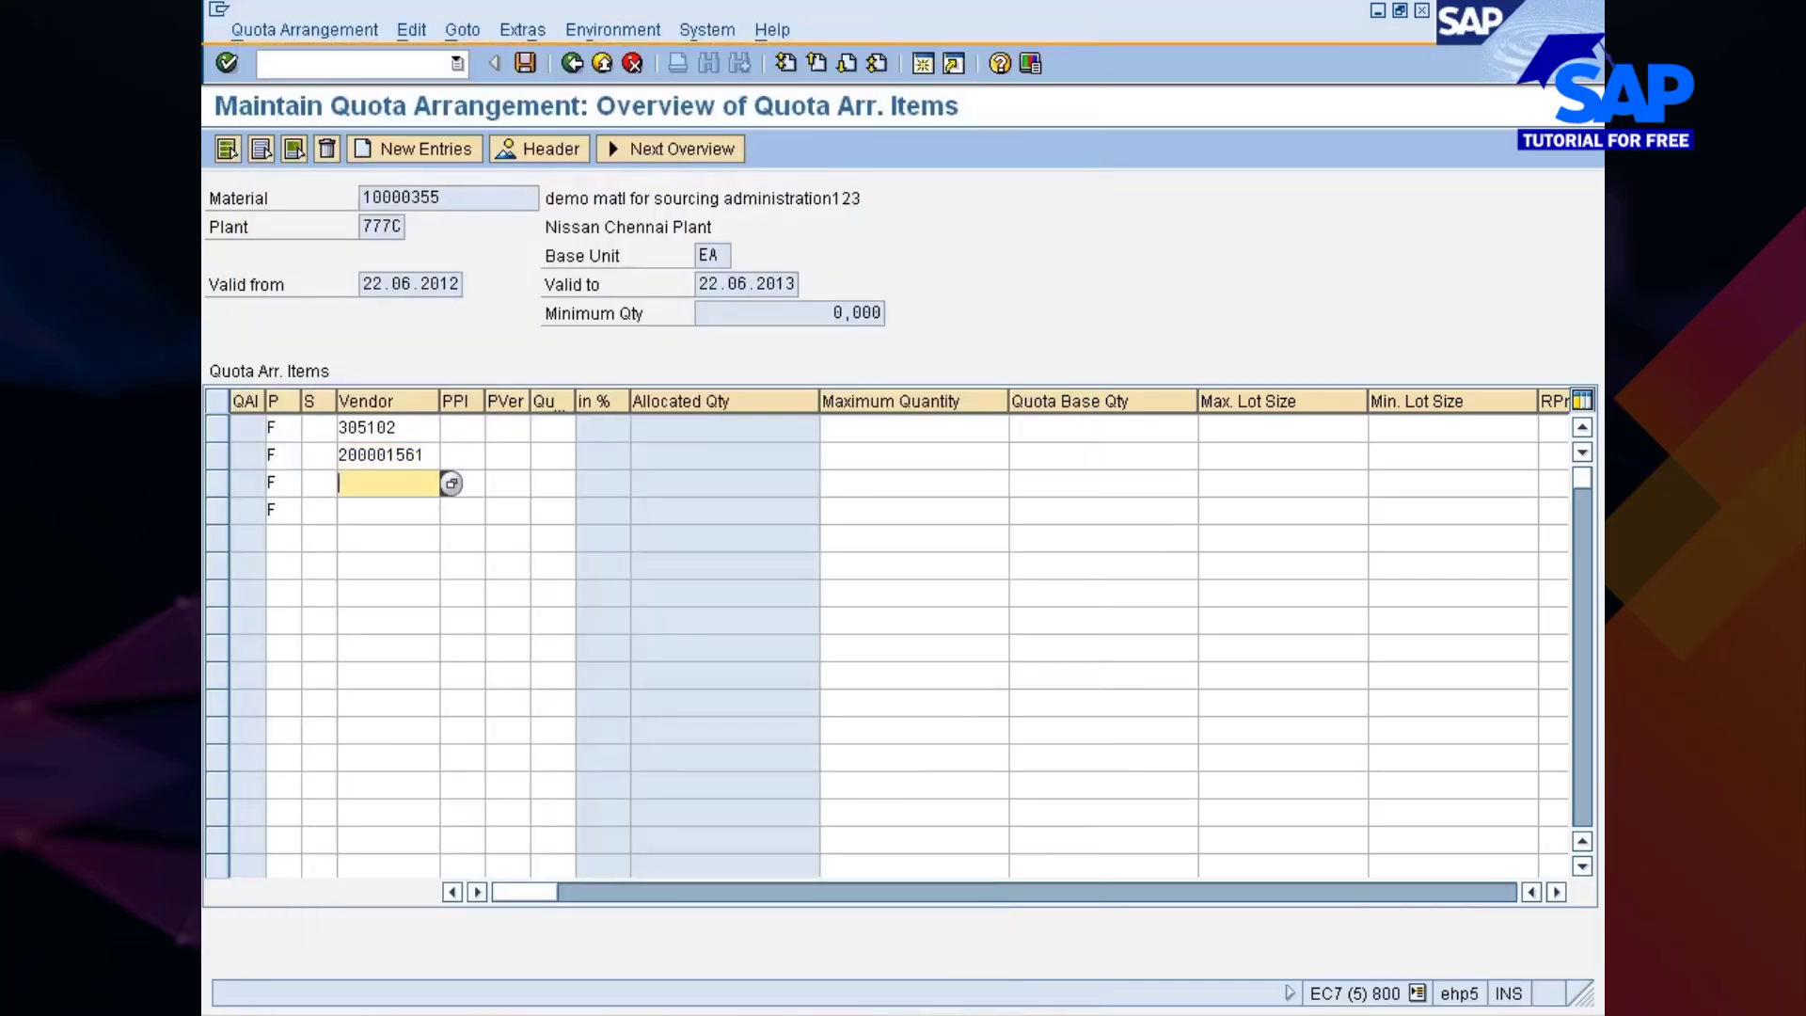
{"action": "key", "text": "F4"}
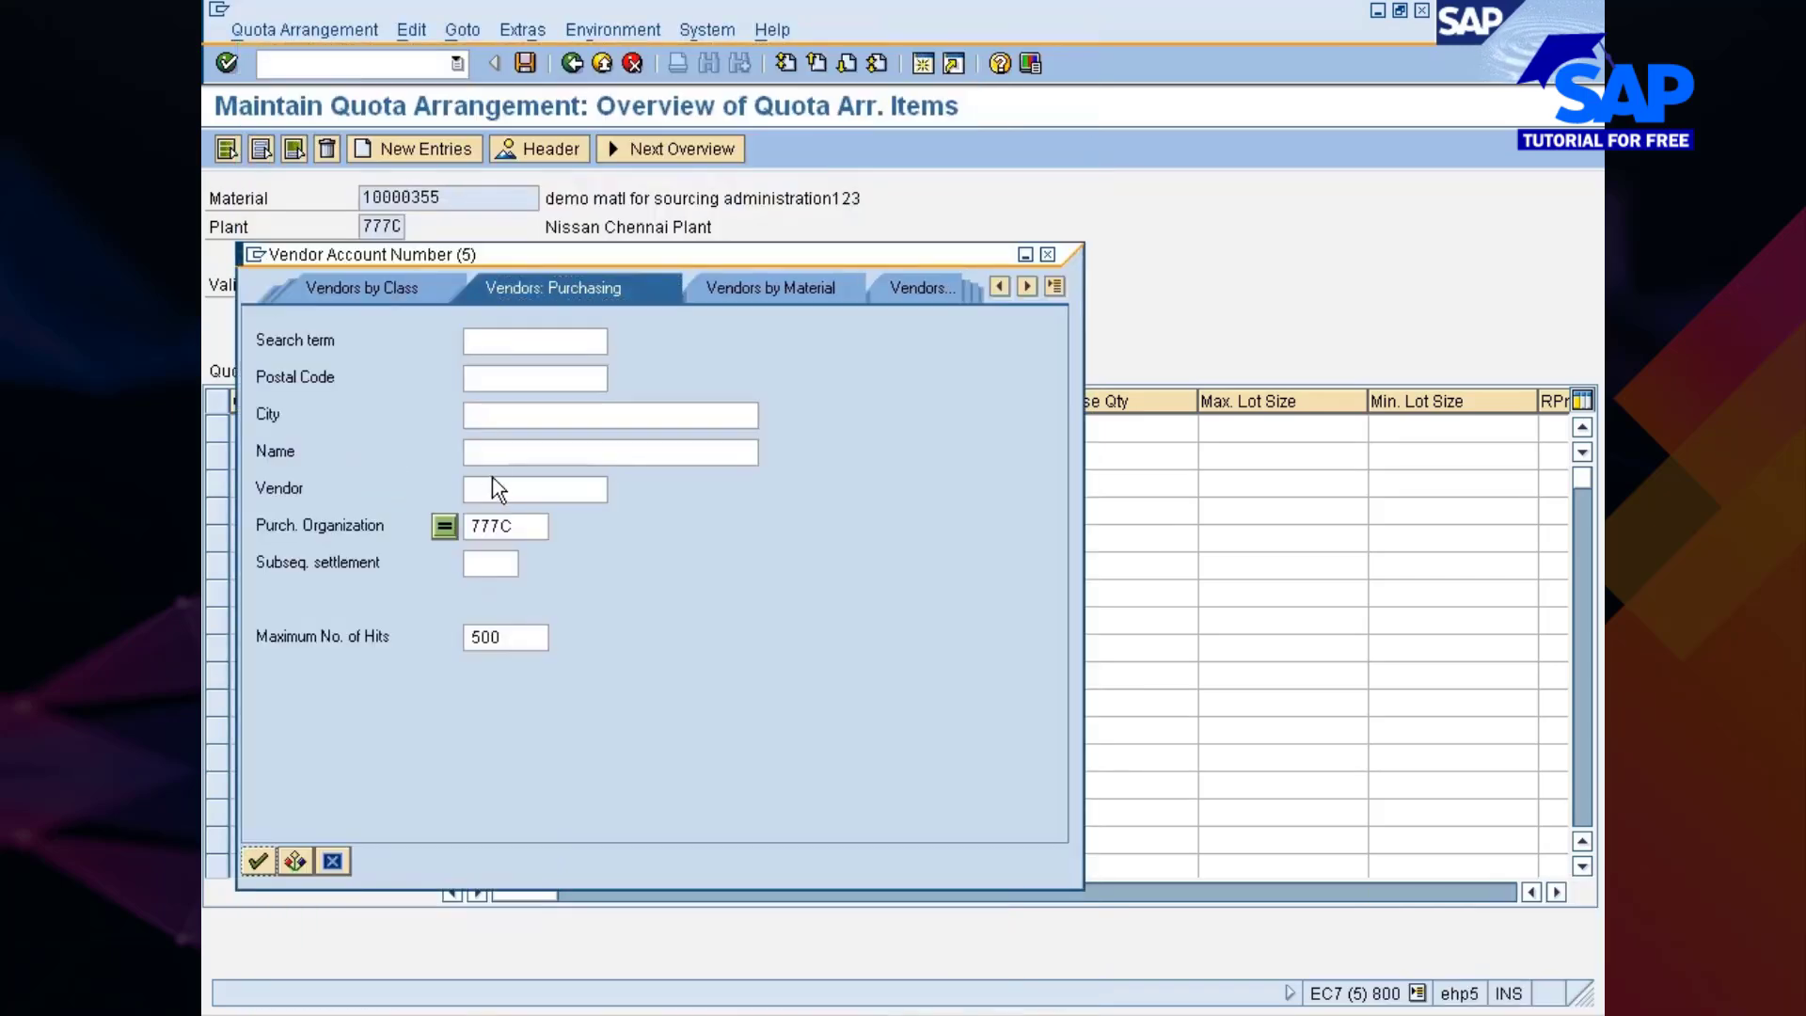
{"action": "key", "text": "Return"}
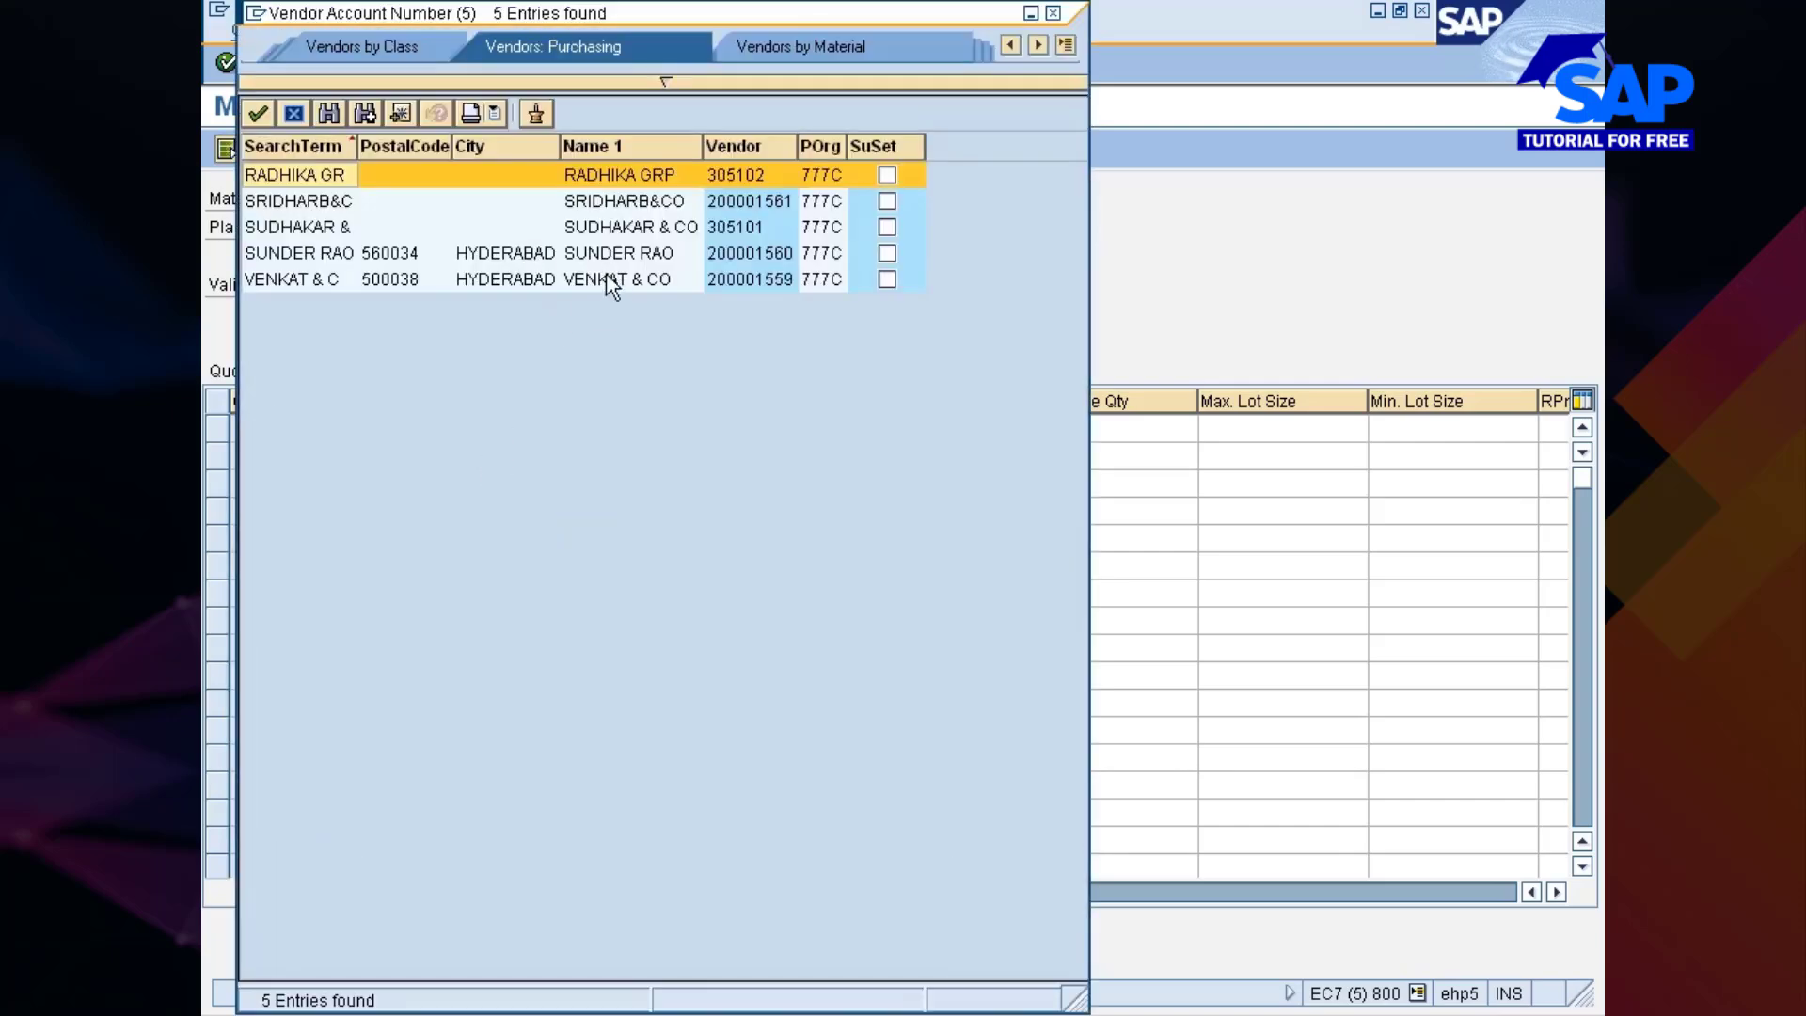
{"action": "double_click", "coordinate": [606, 231]}
Look up and assign VENKAT & CO as the fourth item's vendor
{"action": "left_click", "coordinate": [373, 510]}
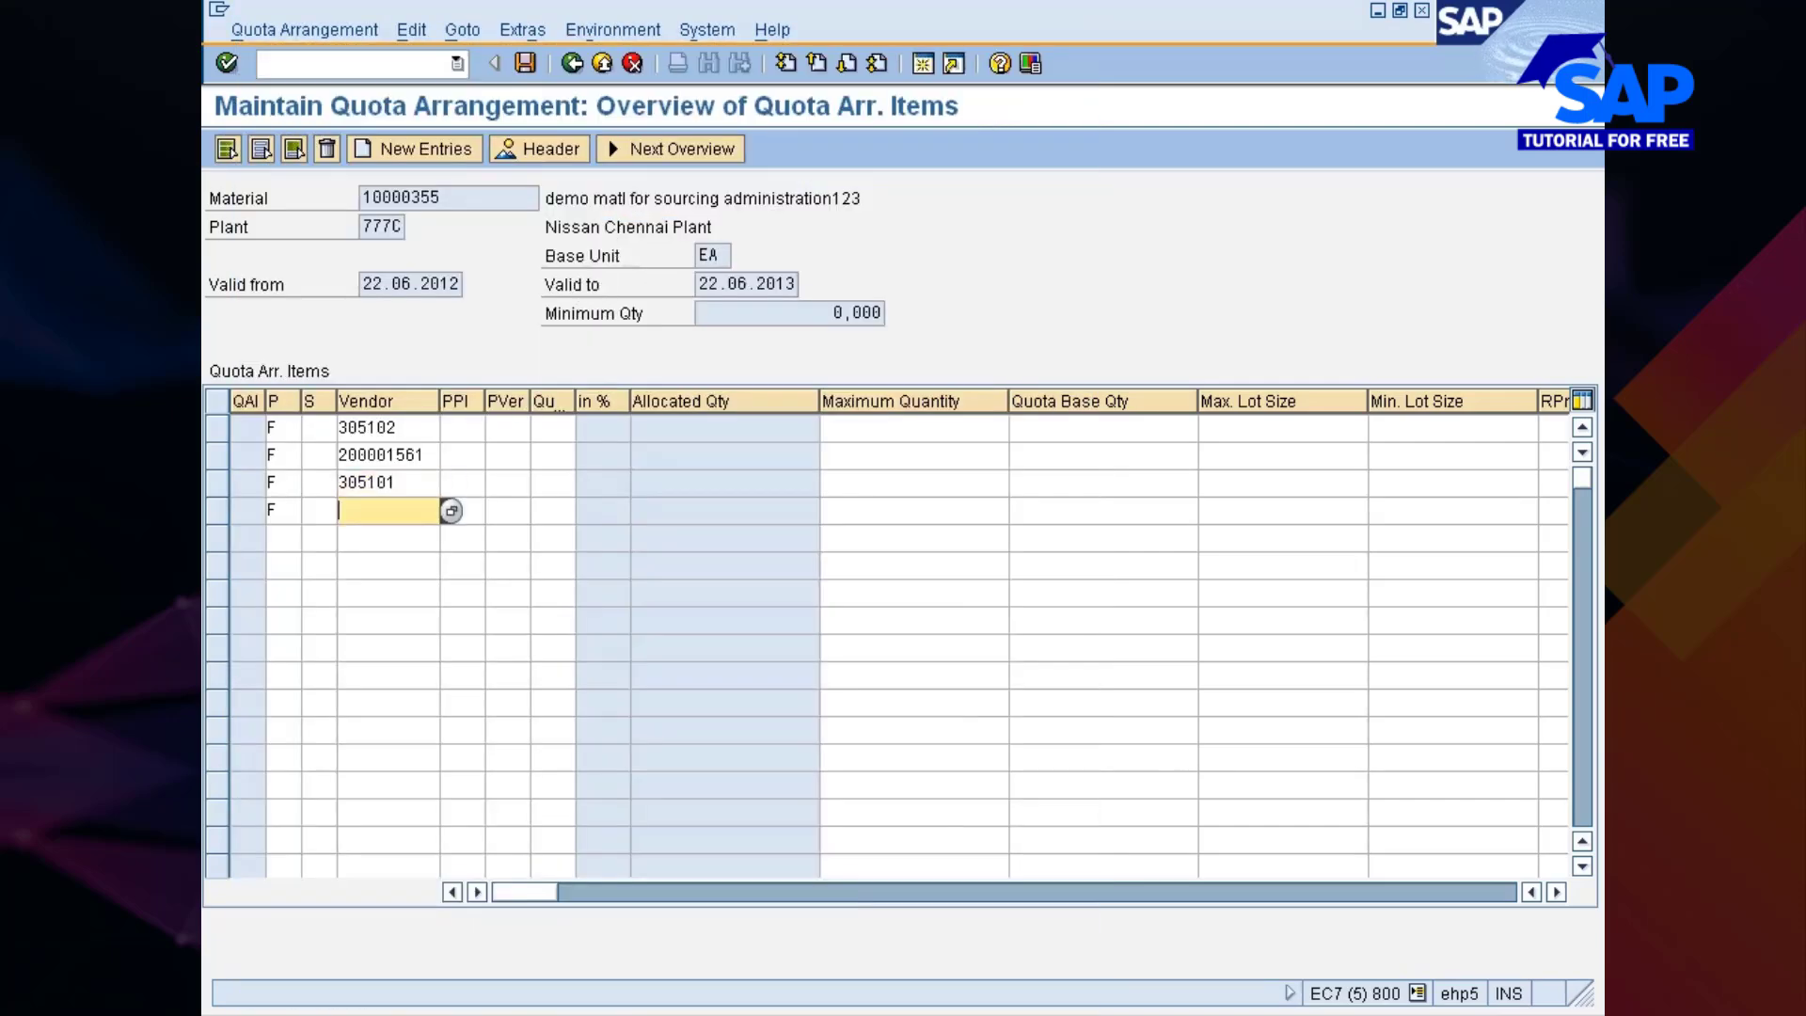
{"action": "key", "text": "F4"}
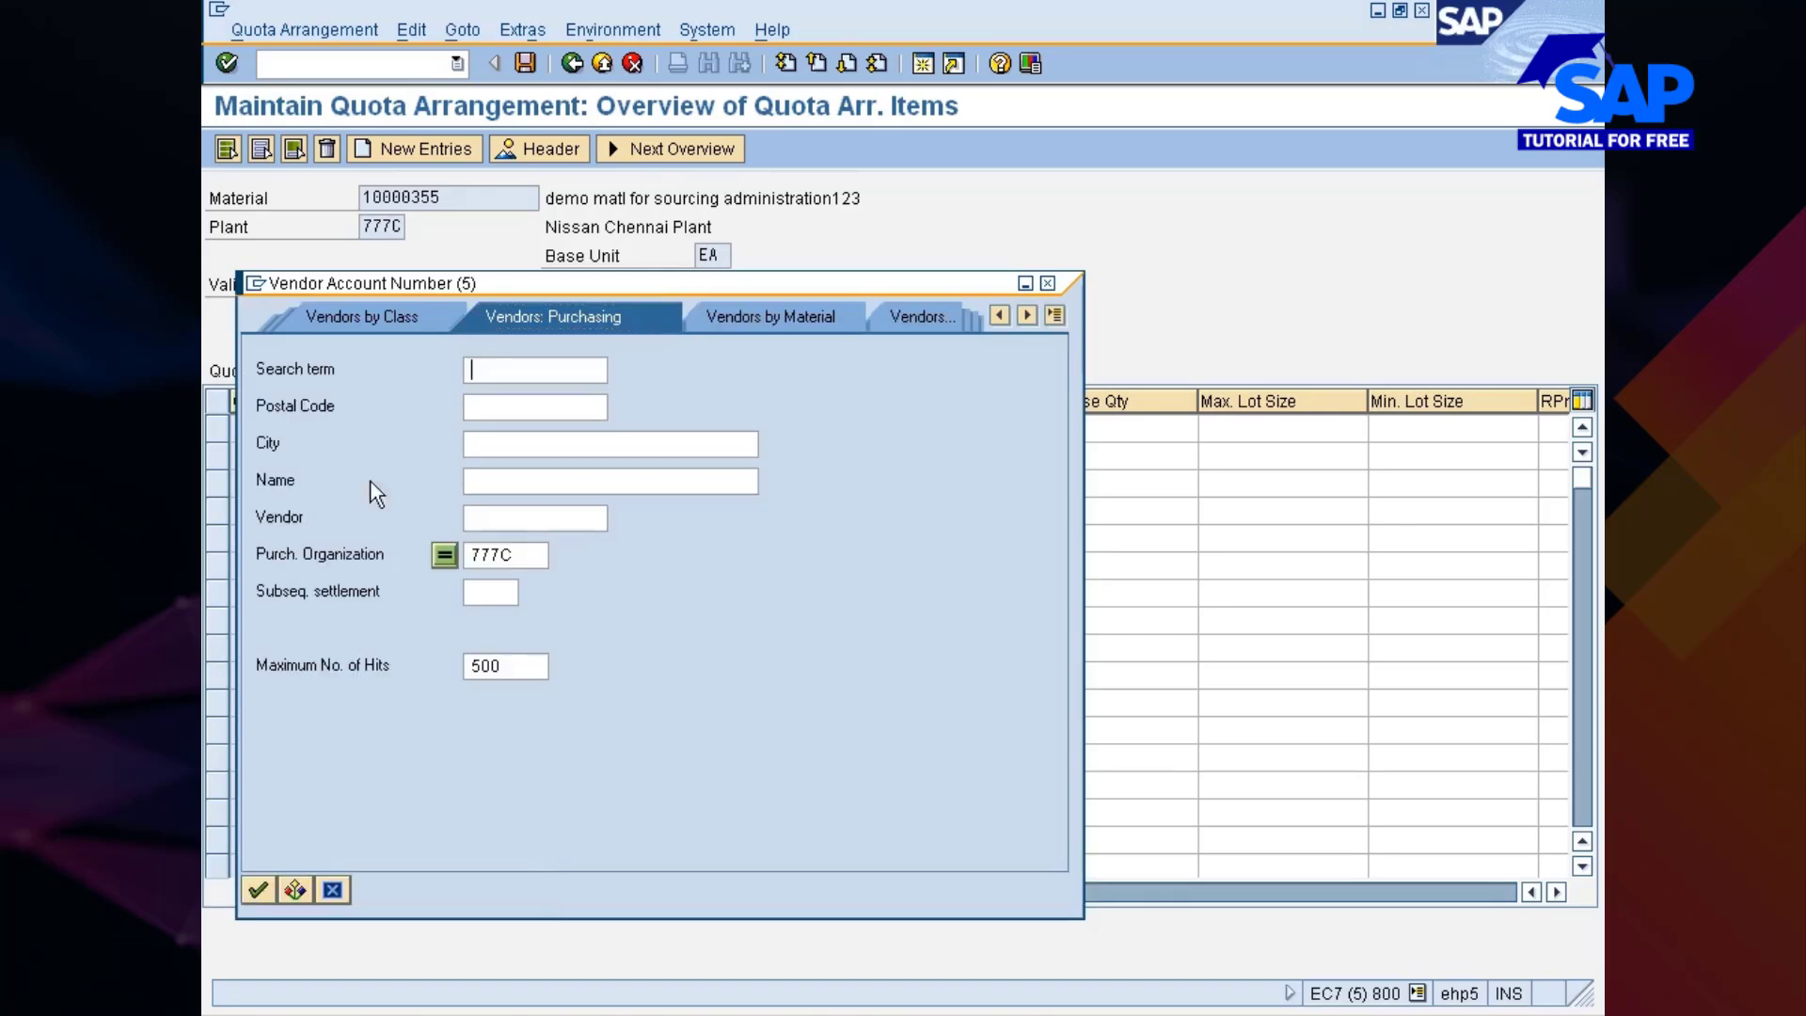
{"action": "key", "text": "Return"}
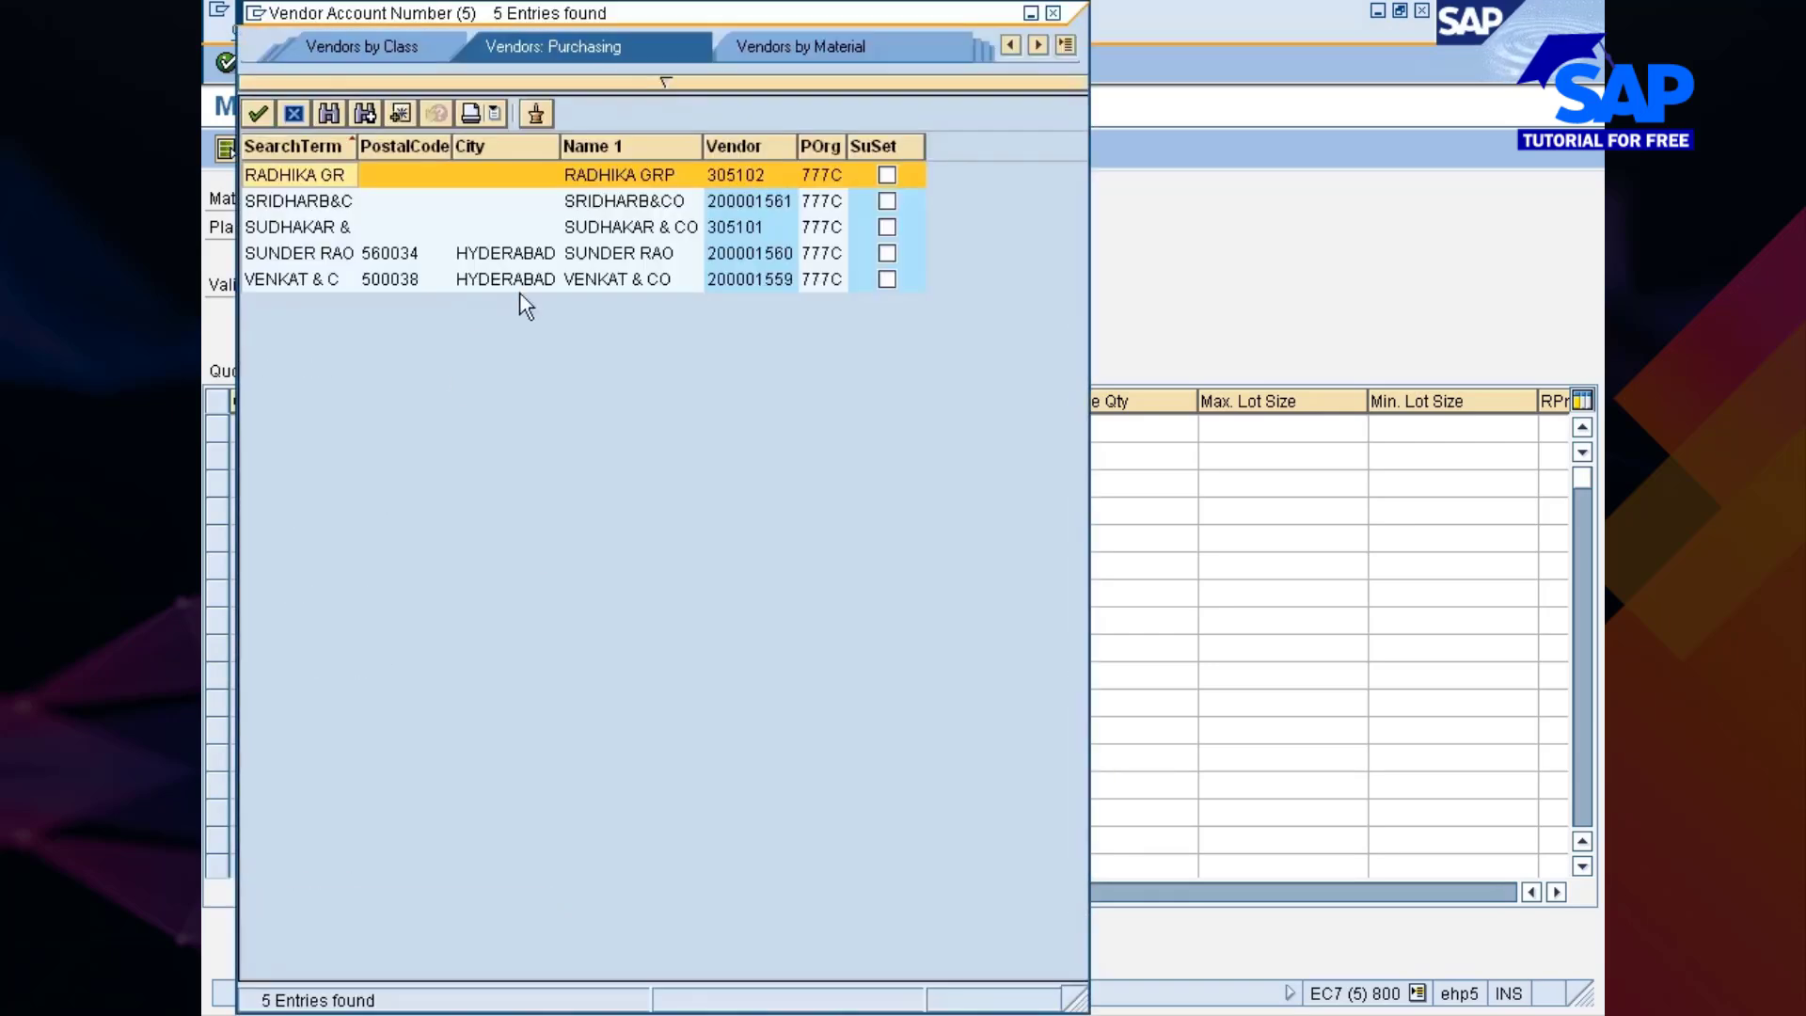
{"action": "double_click", "coordinate": [590, 279]}
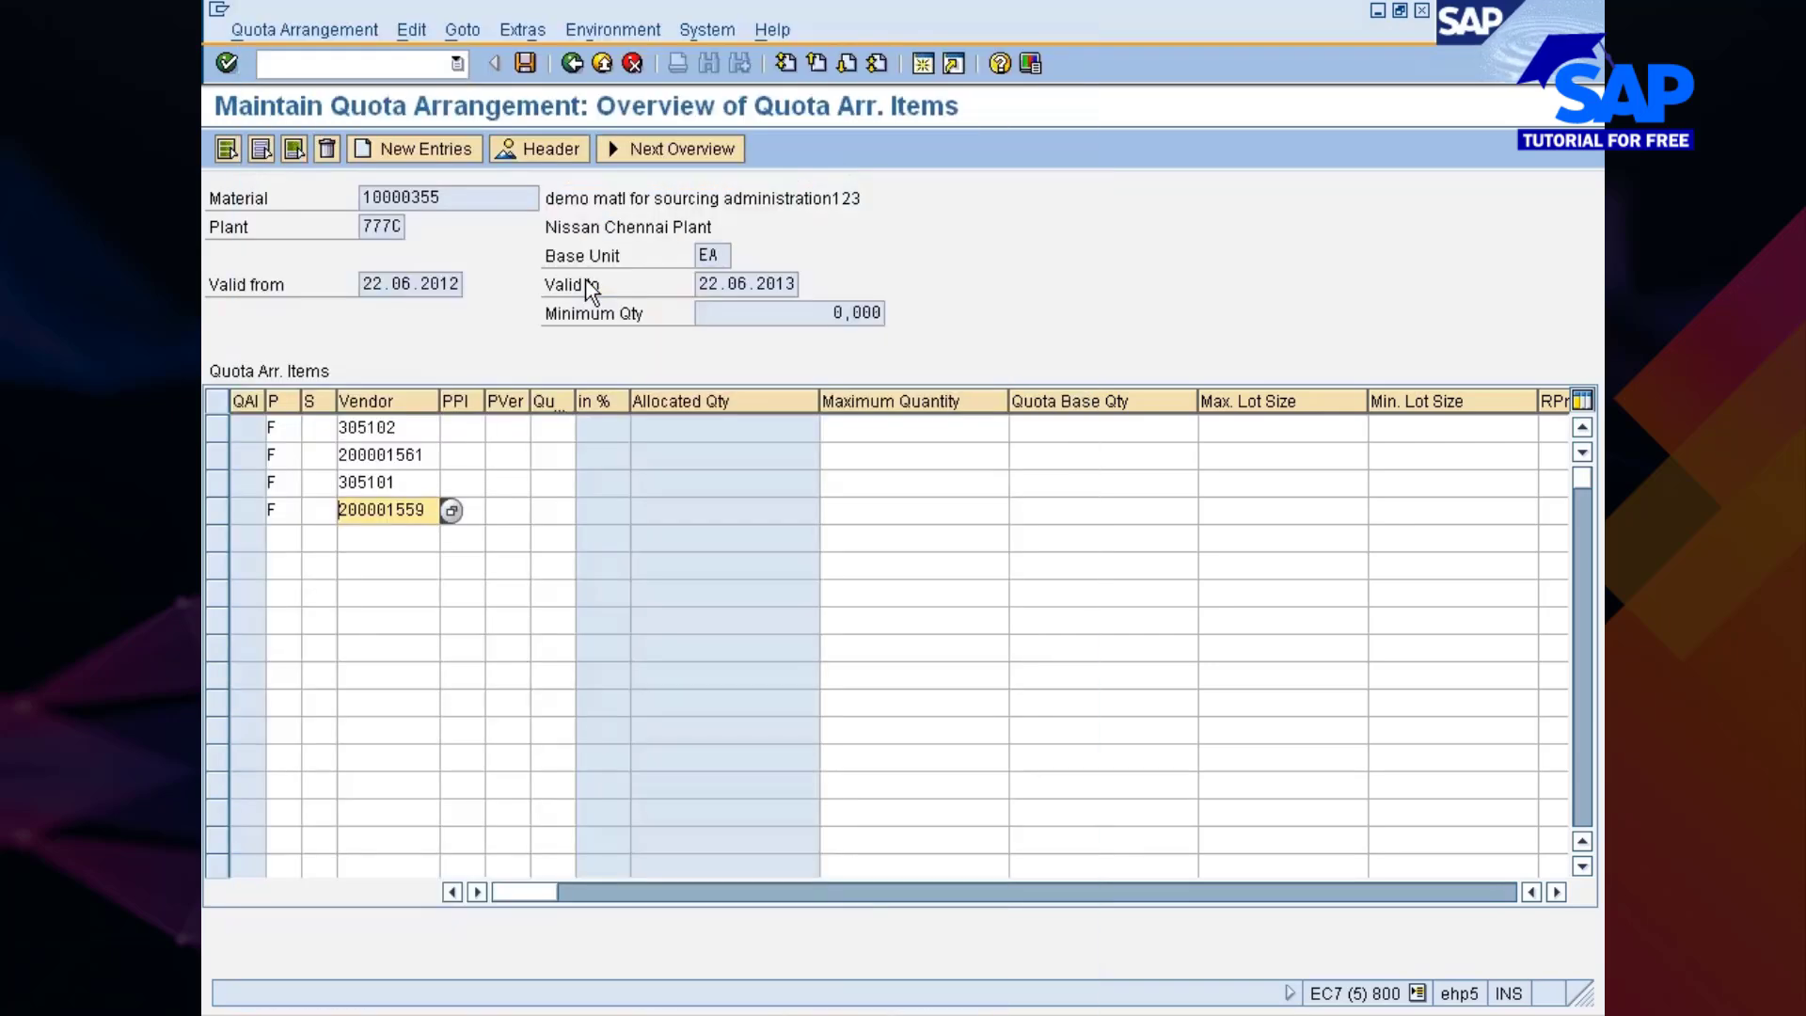
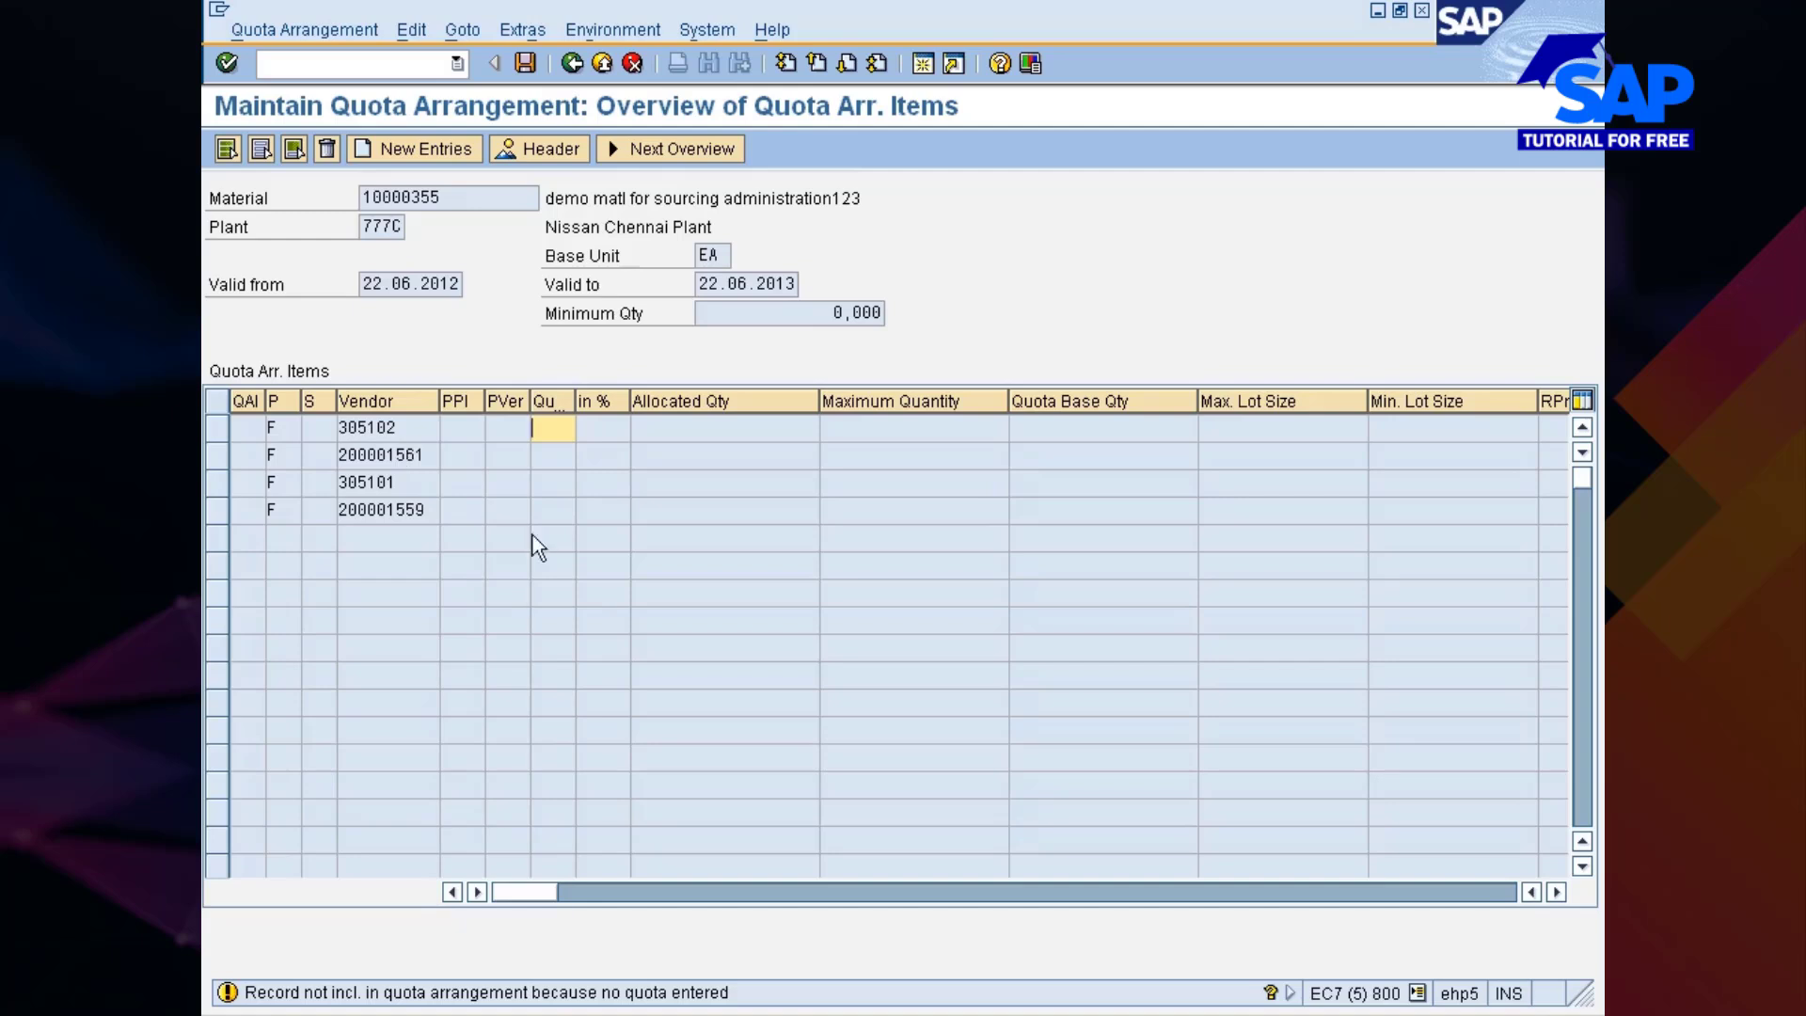
Enter quotas of 1, 2, 3 and 4 for the four vendor items in order, accepting the warnings
{"action": "type", "text": "1"}
{"action": "key", "text": "Return"}
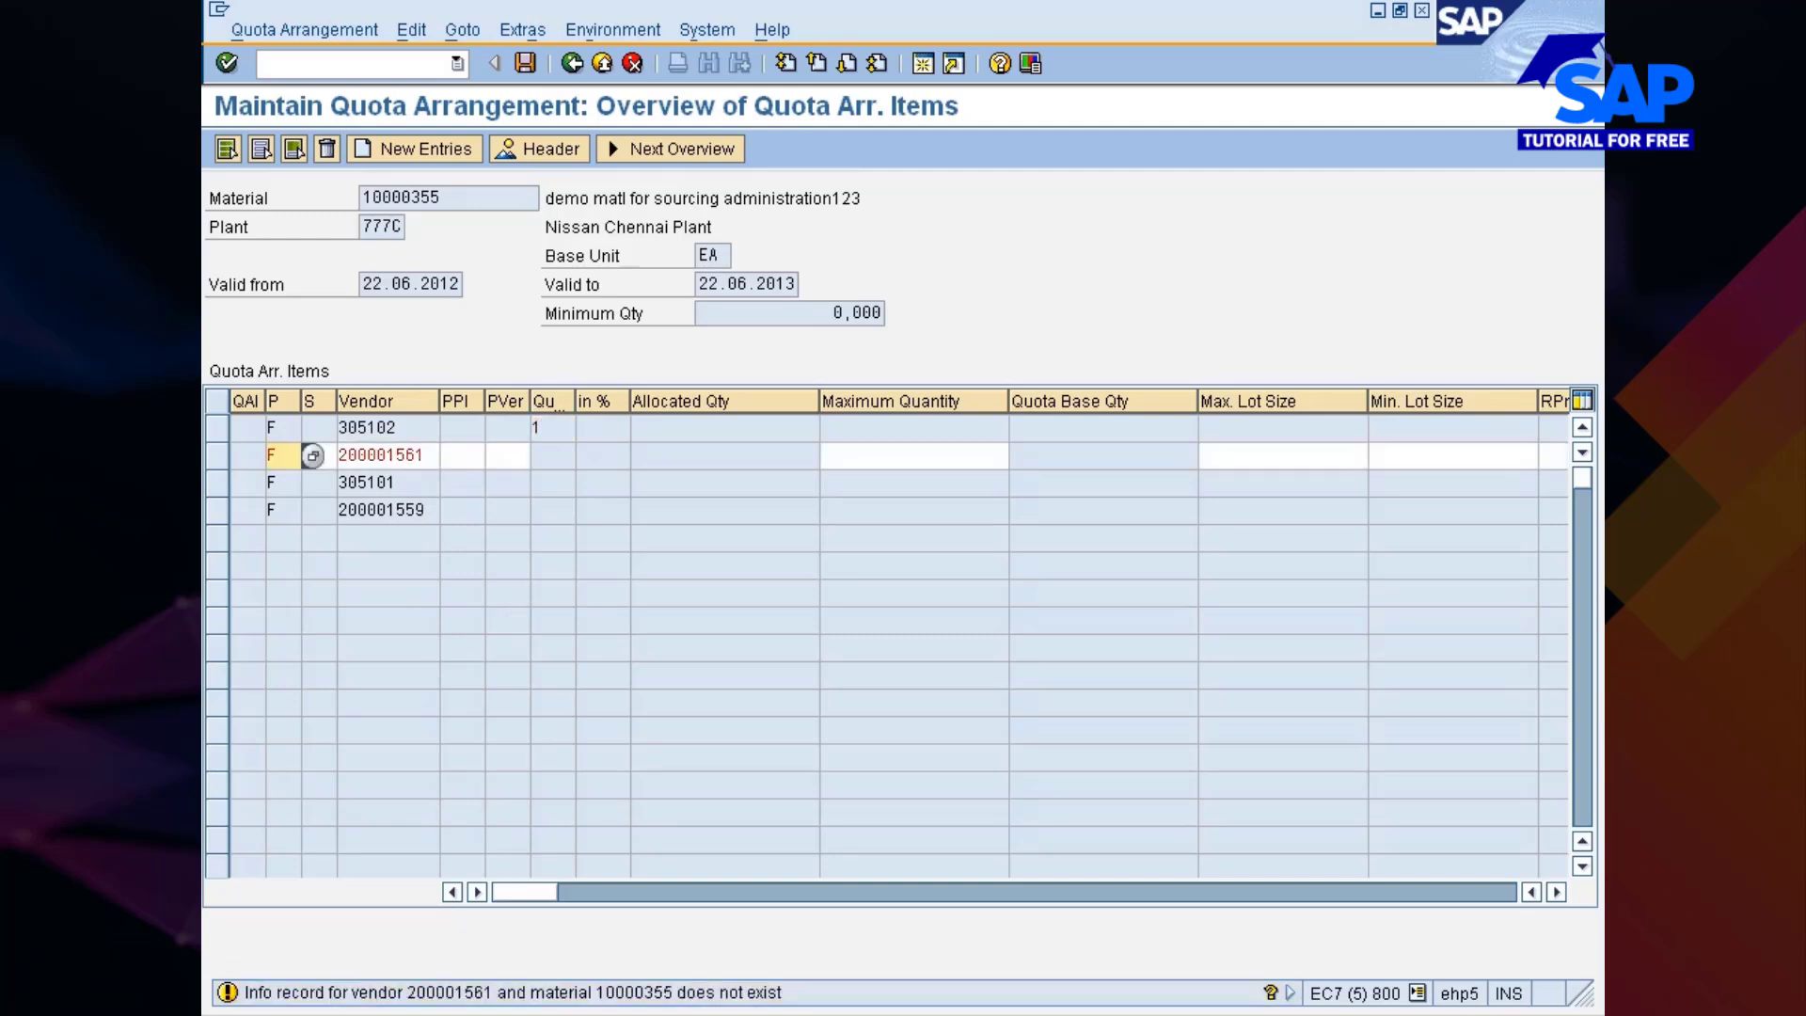
{"action": "key", "text": "Return"}
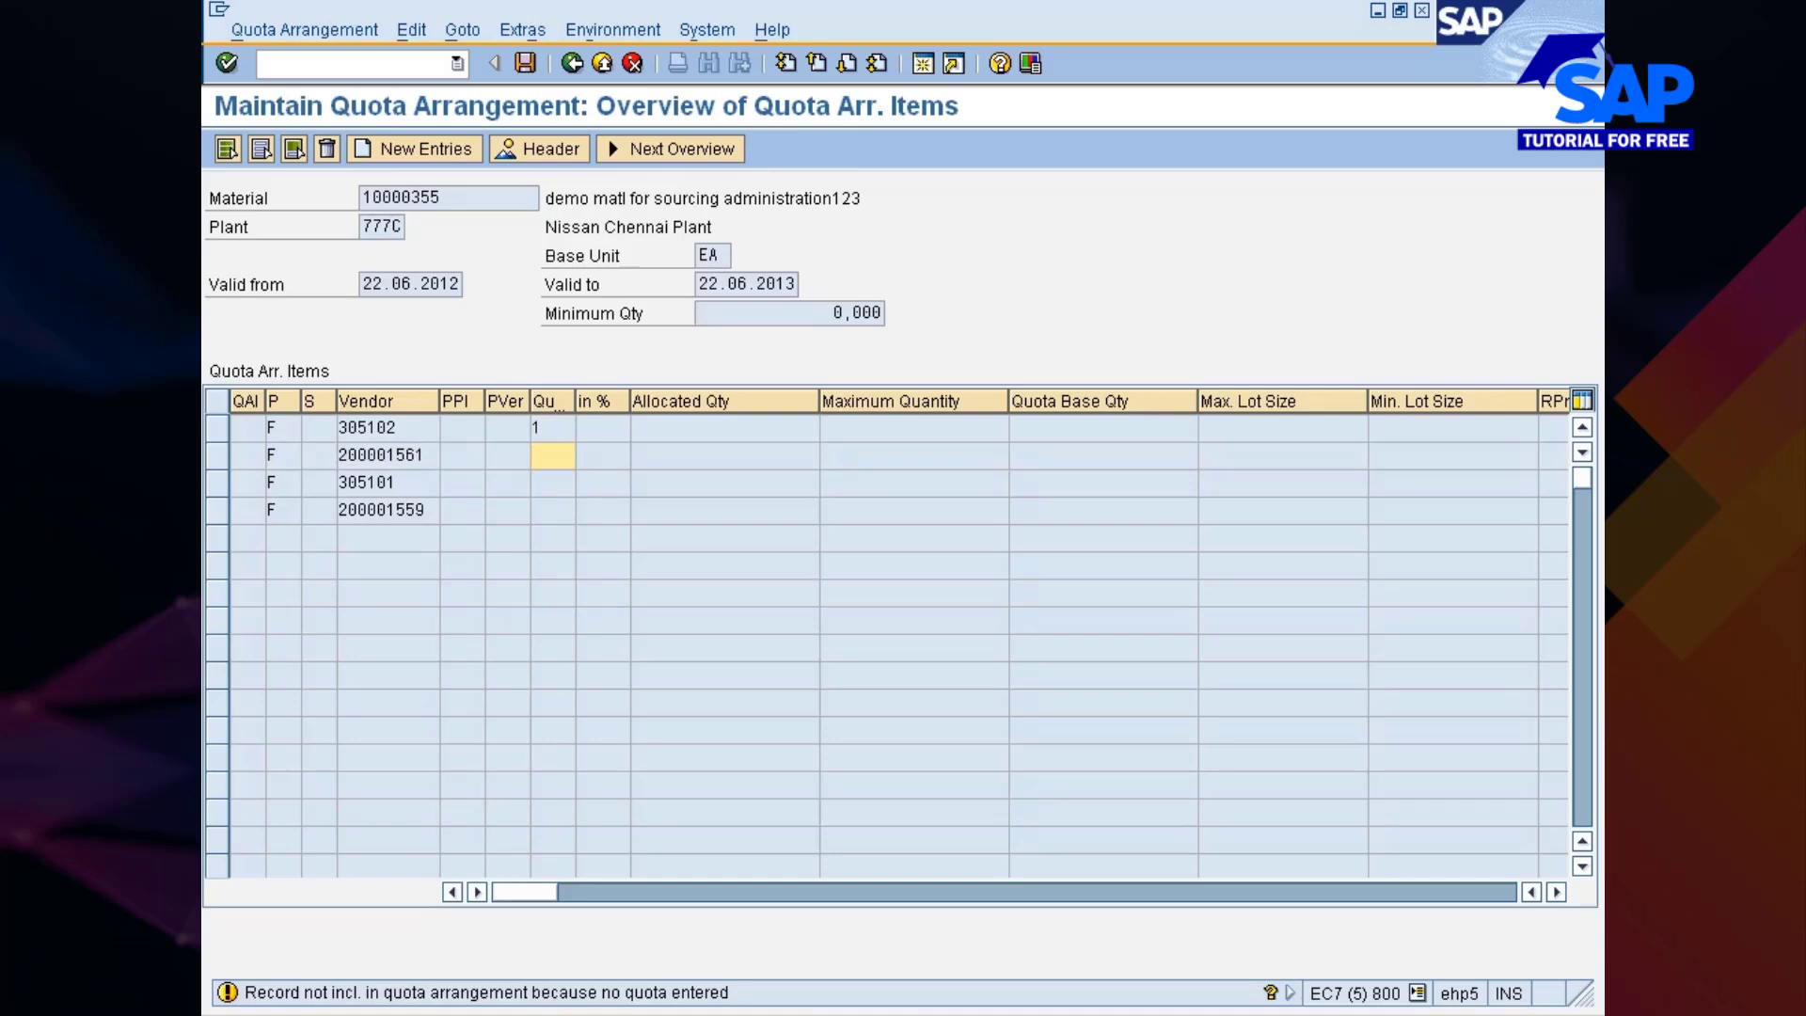
{"action": "type", "text": "2"}
{"action": "key", "text": "Return"}
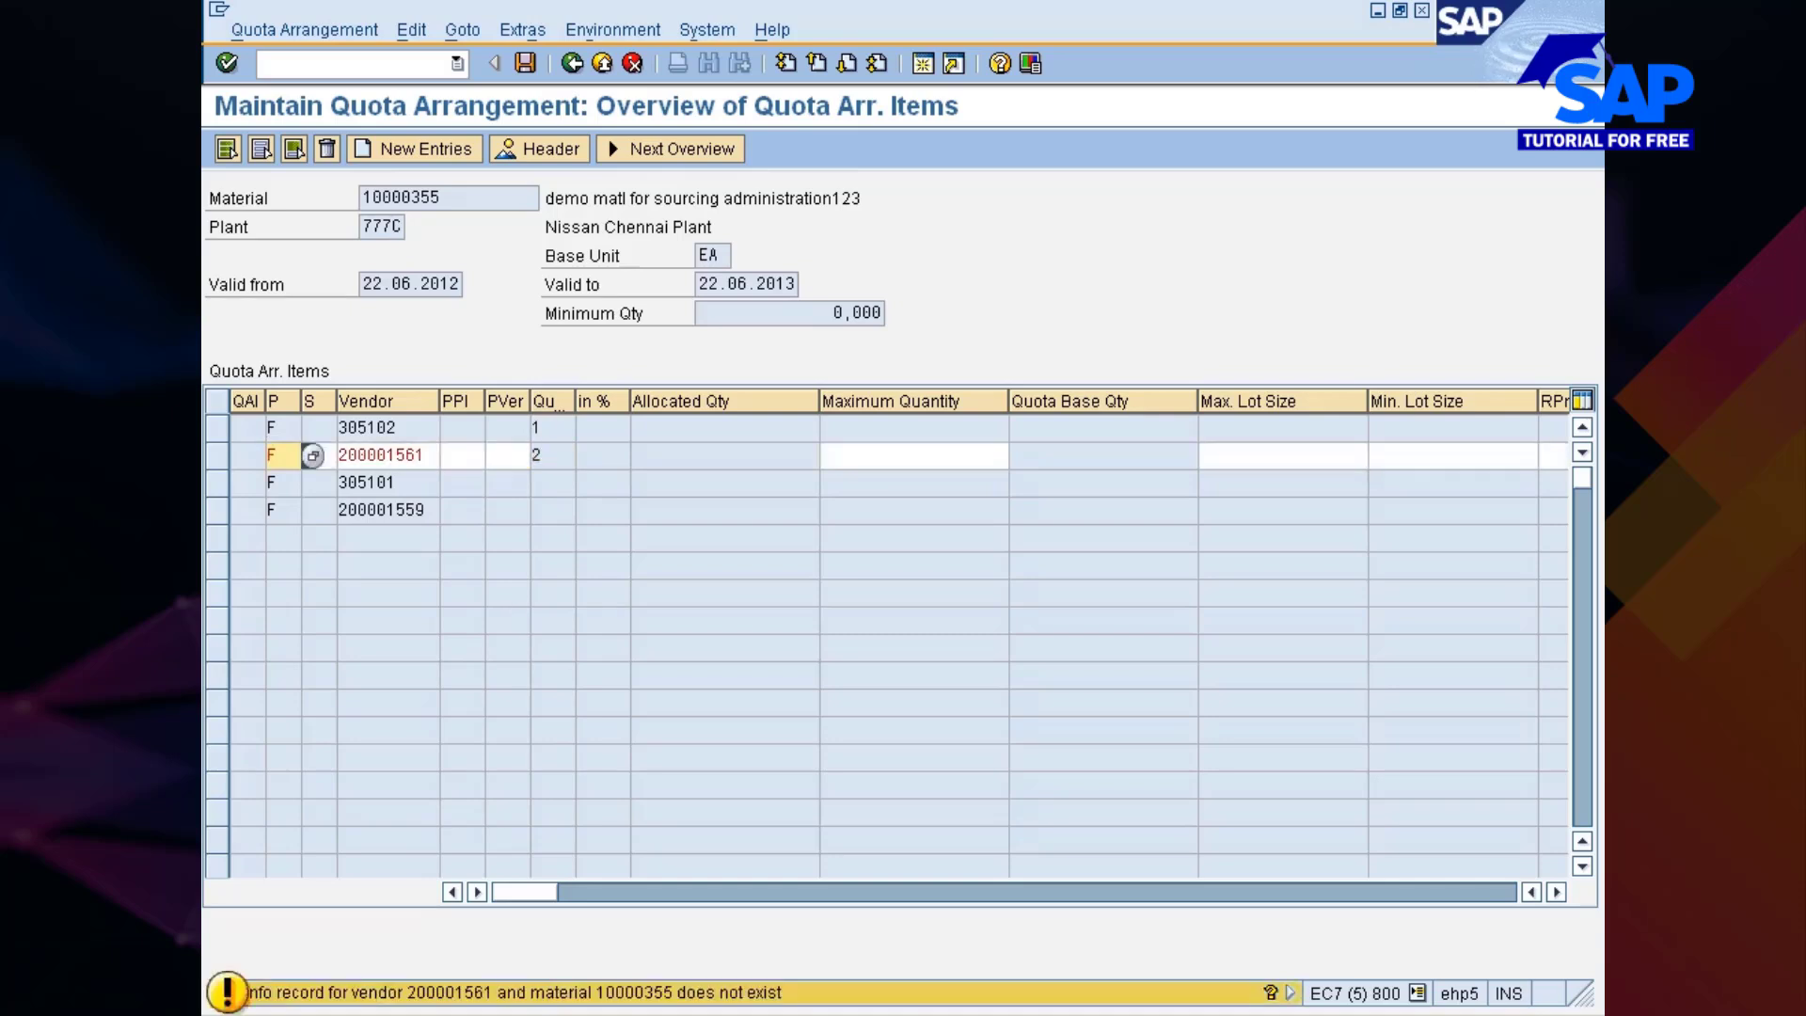
{"action": "key", "text": "Return"}
{"action": "type", "text": "3"}
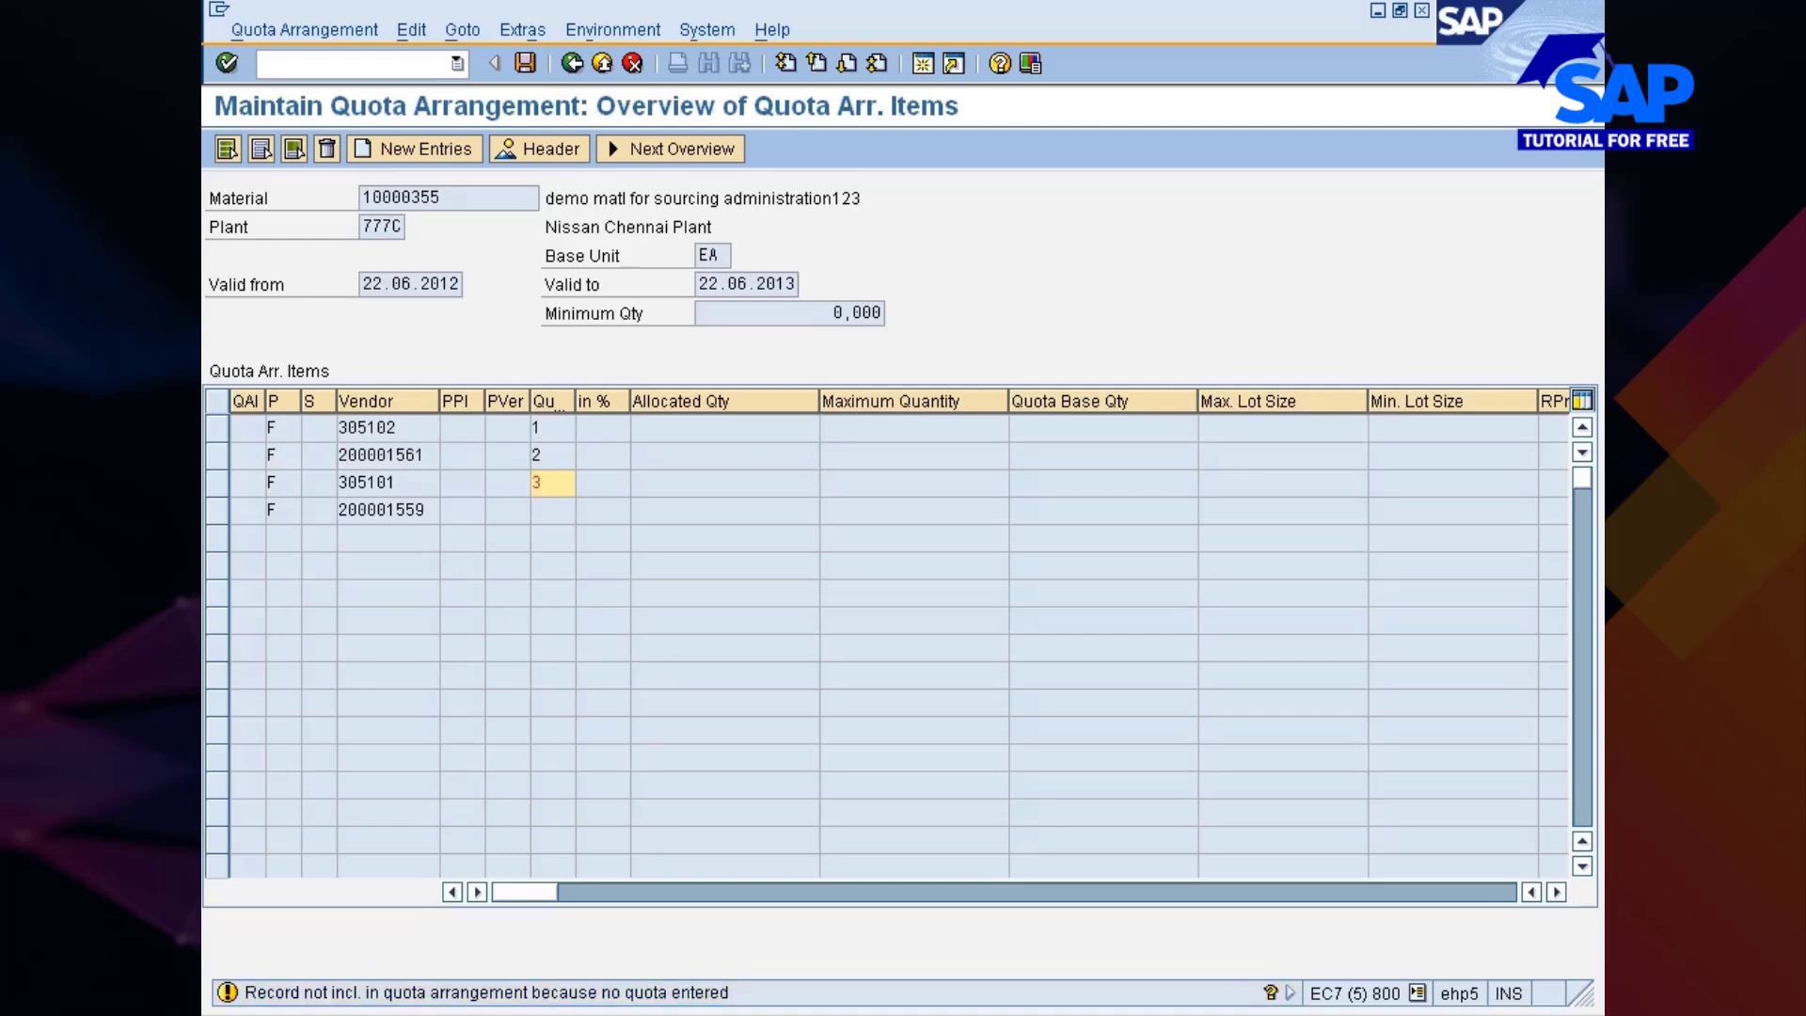
{"action": "key", "text": "Return"}
{"action": "key", "text": "Return"}
{"action": "type", "text": "4"}
{"action": "key", "text": "Return"}
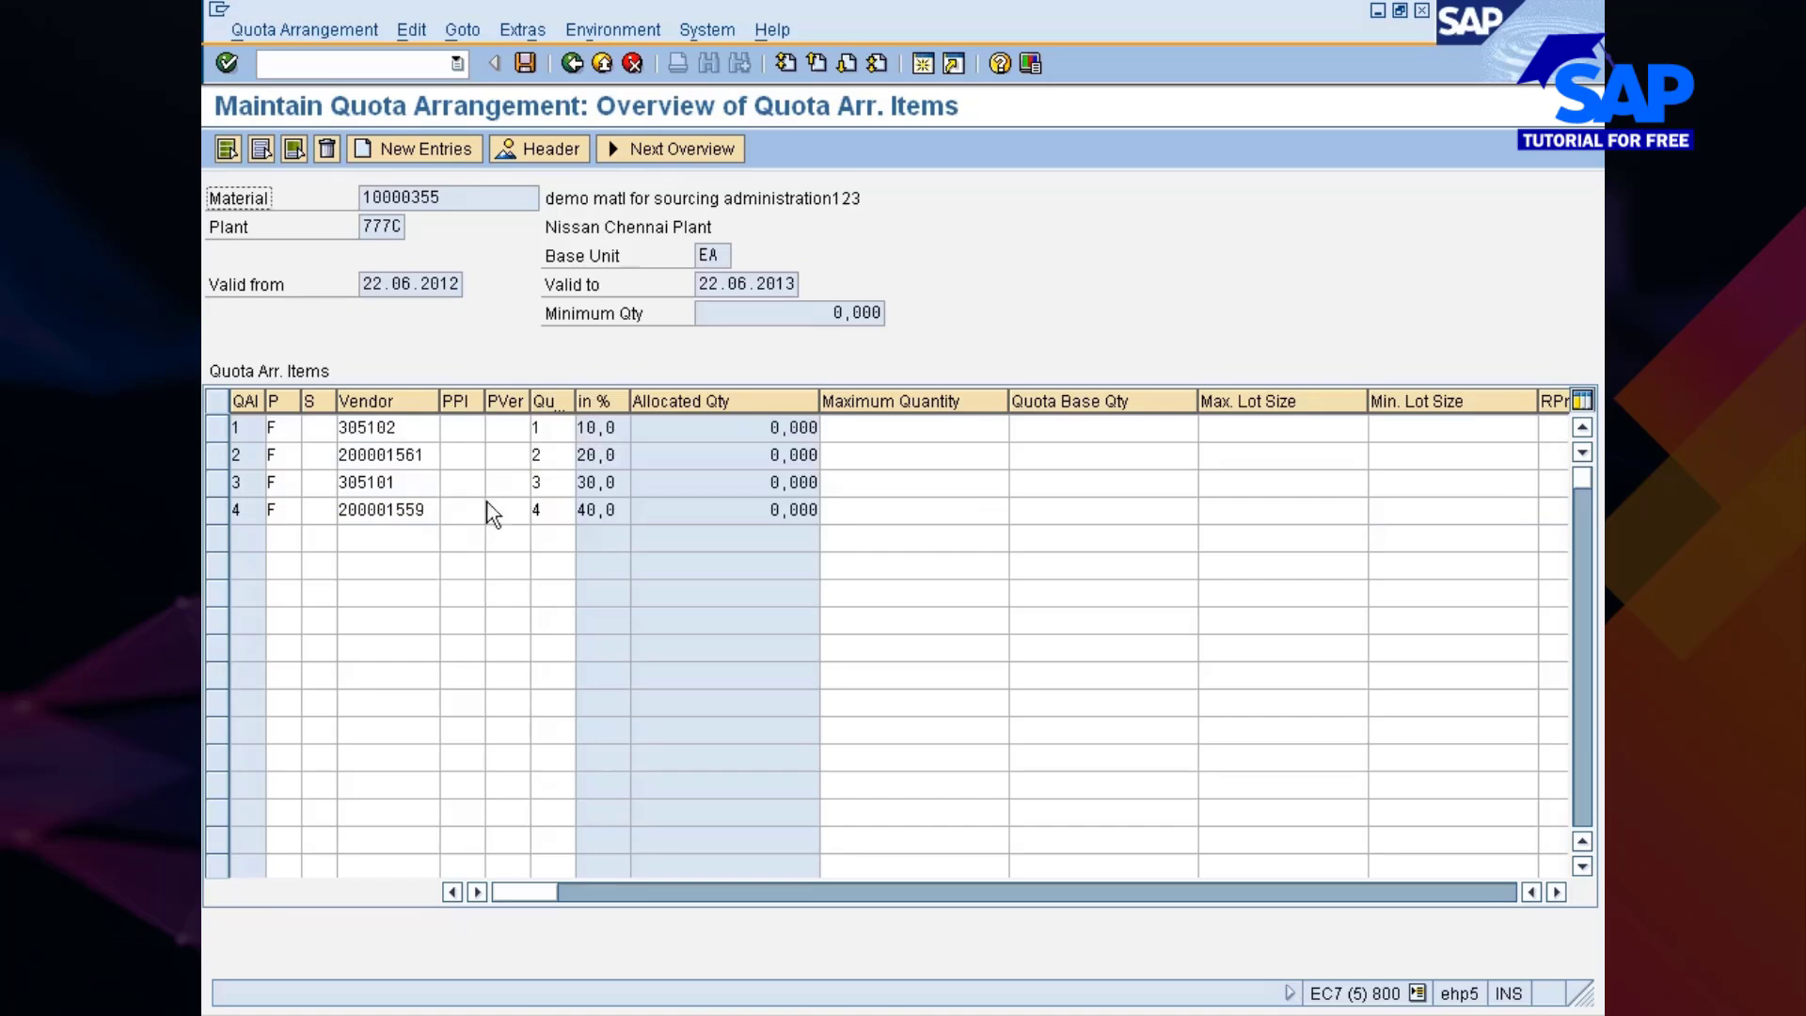
Set the maximum quantities of the four items to 100, 200, 300 and 400 in order
{"action": "left_click", "coordinate": [913, 429]}
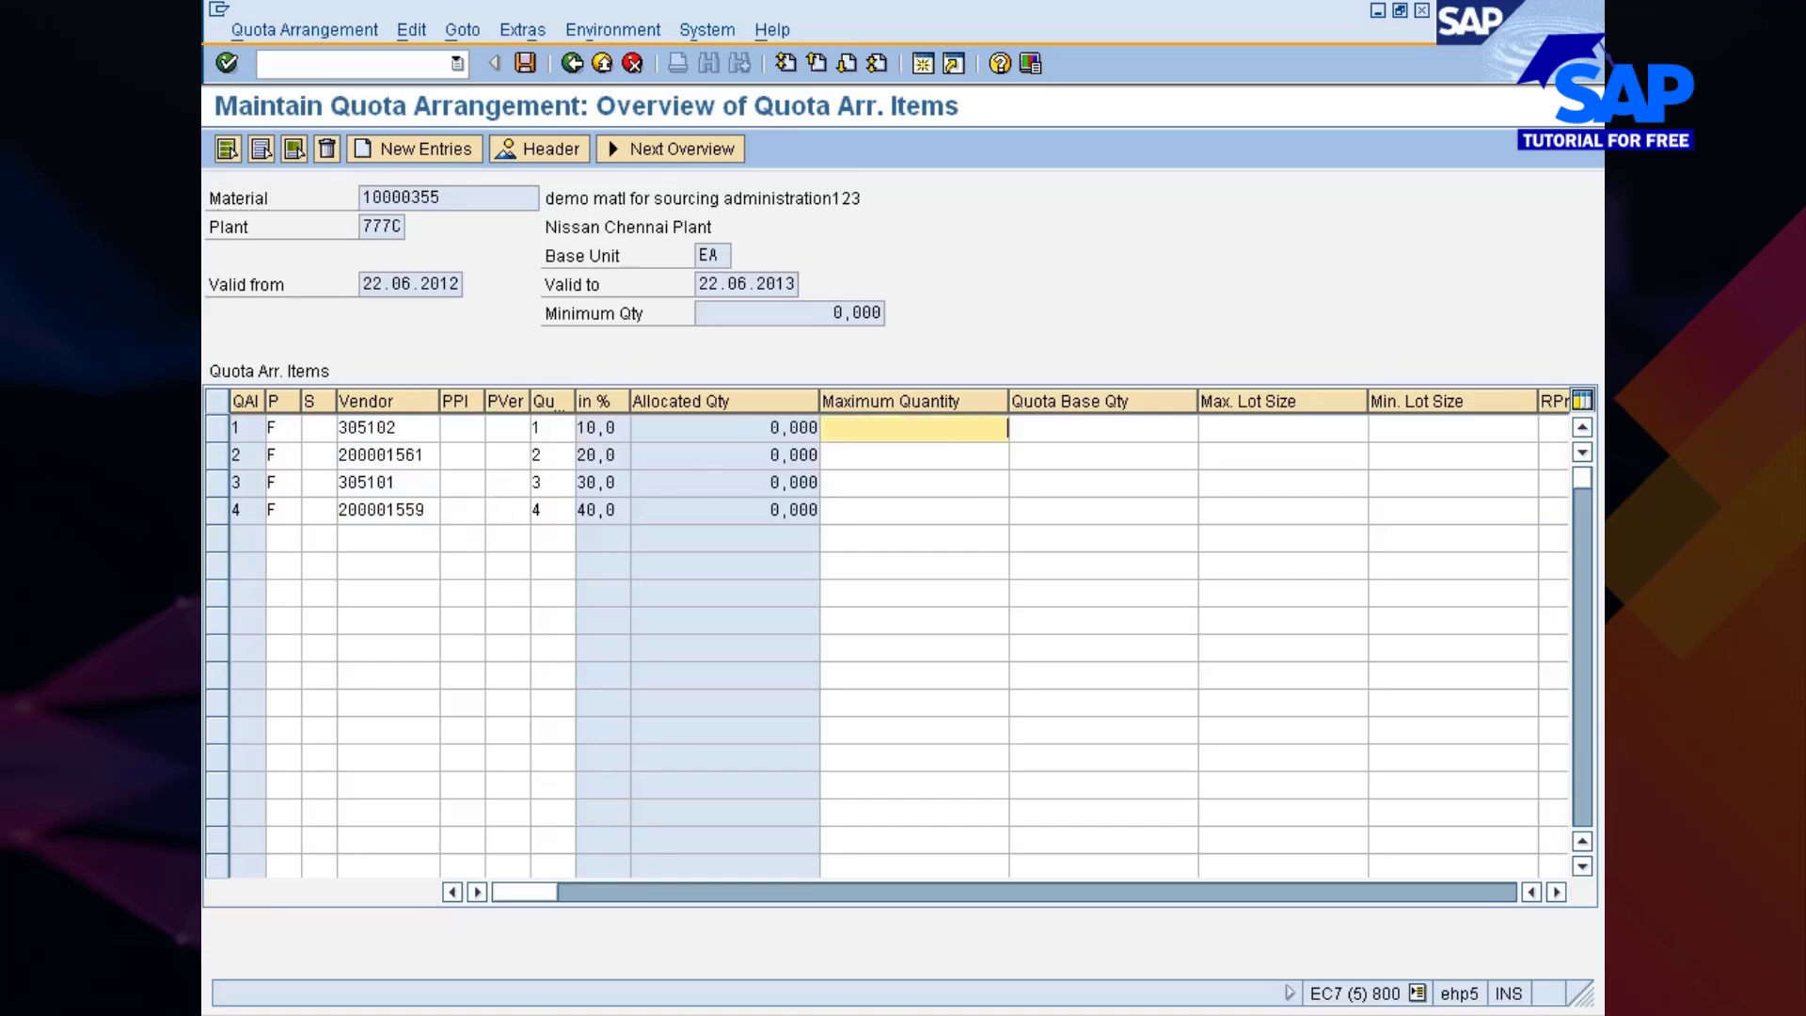
{"action": "type", "text": "100"}
{"action": "key", "text": "Down"}
{"action": "type", "text": "200"}
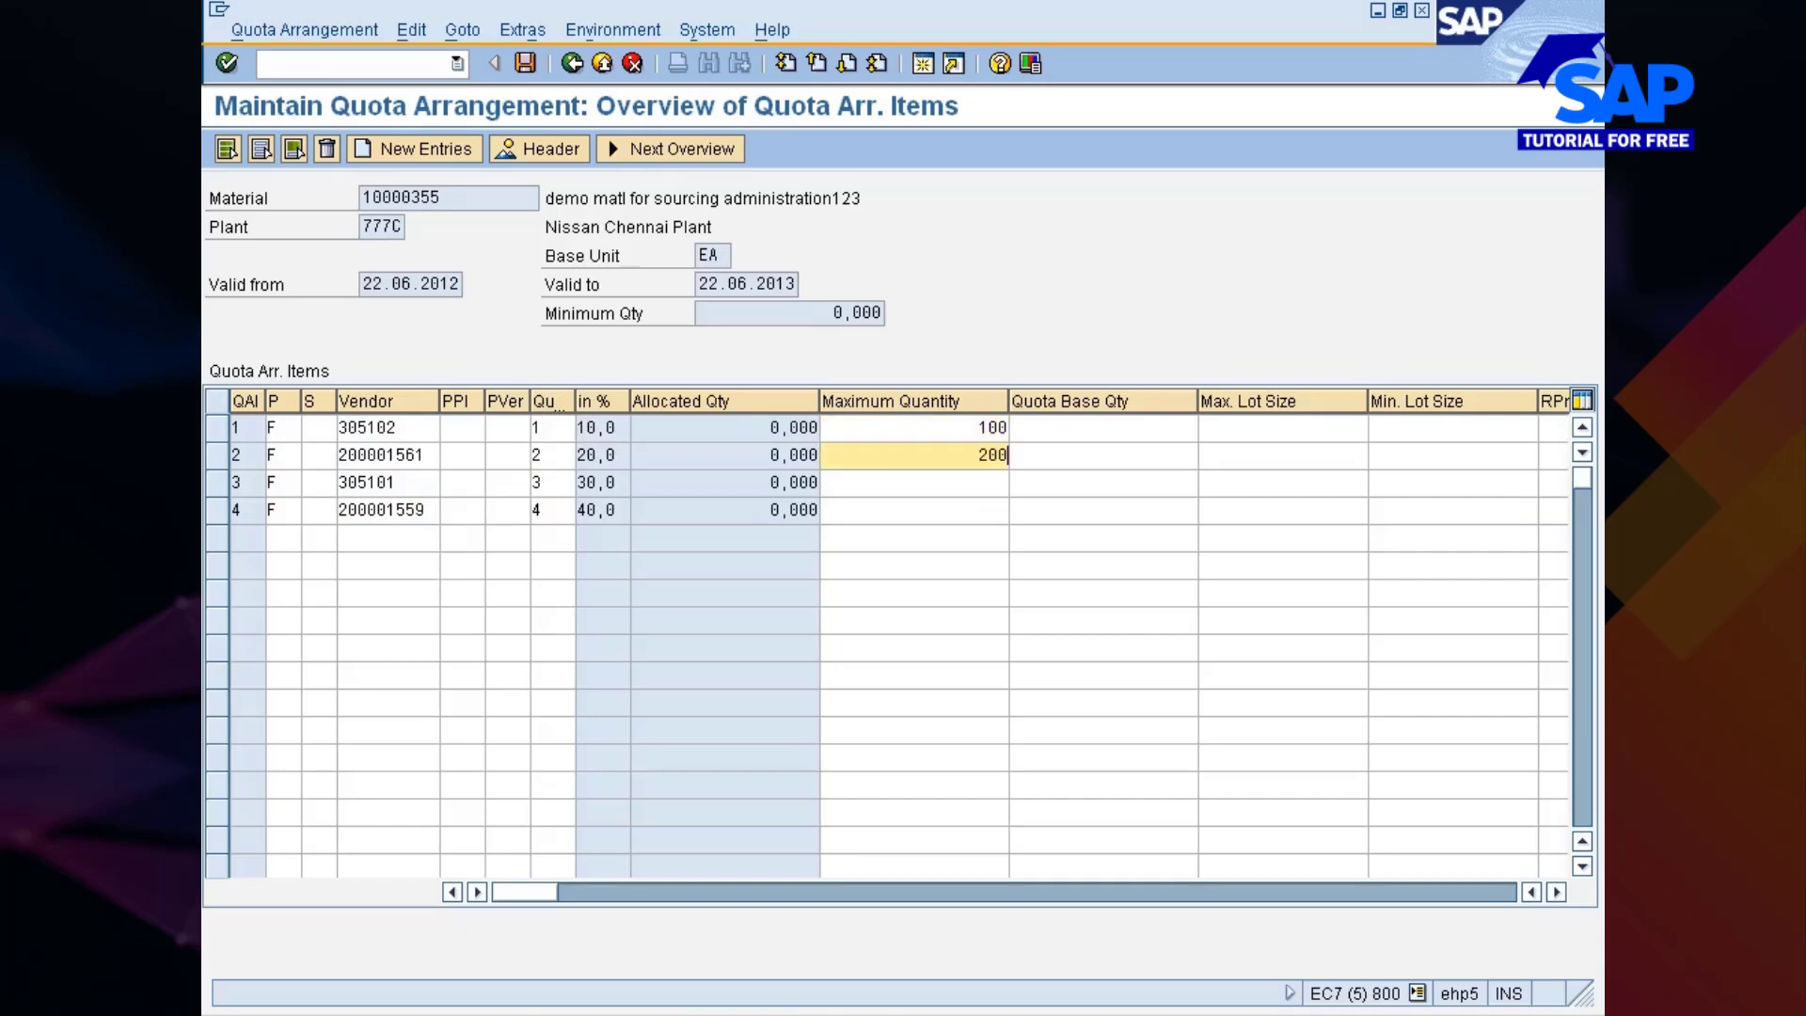
{"action": "key", "text": "Down"}
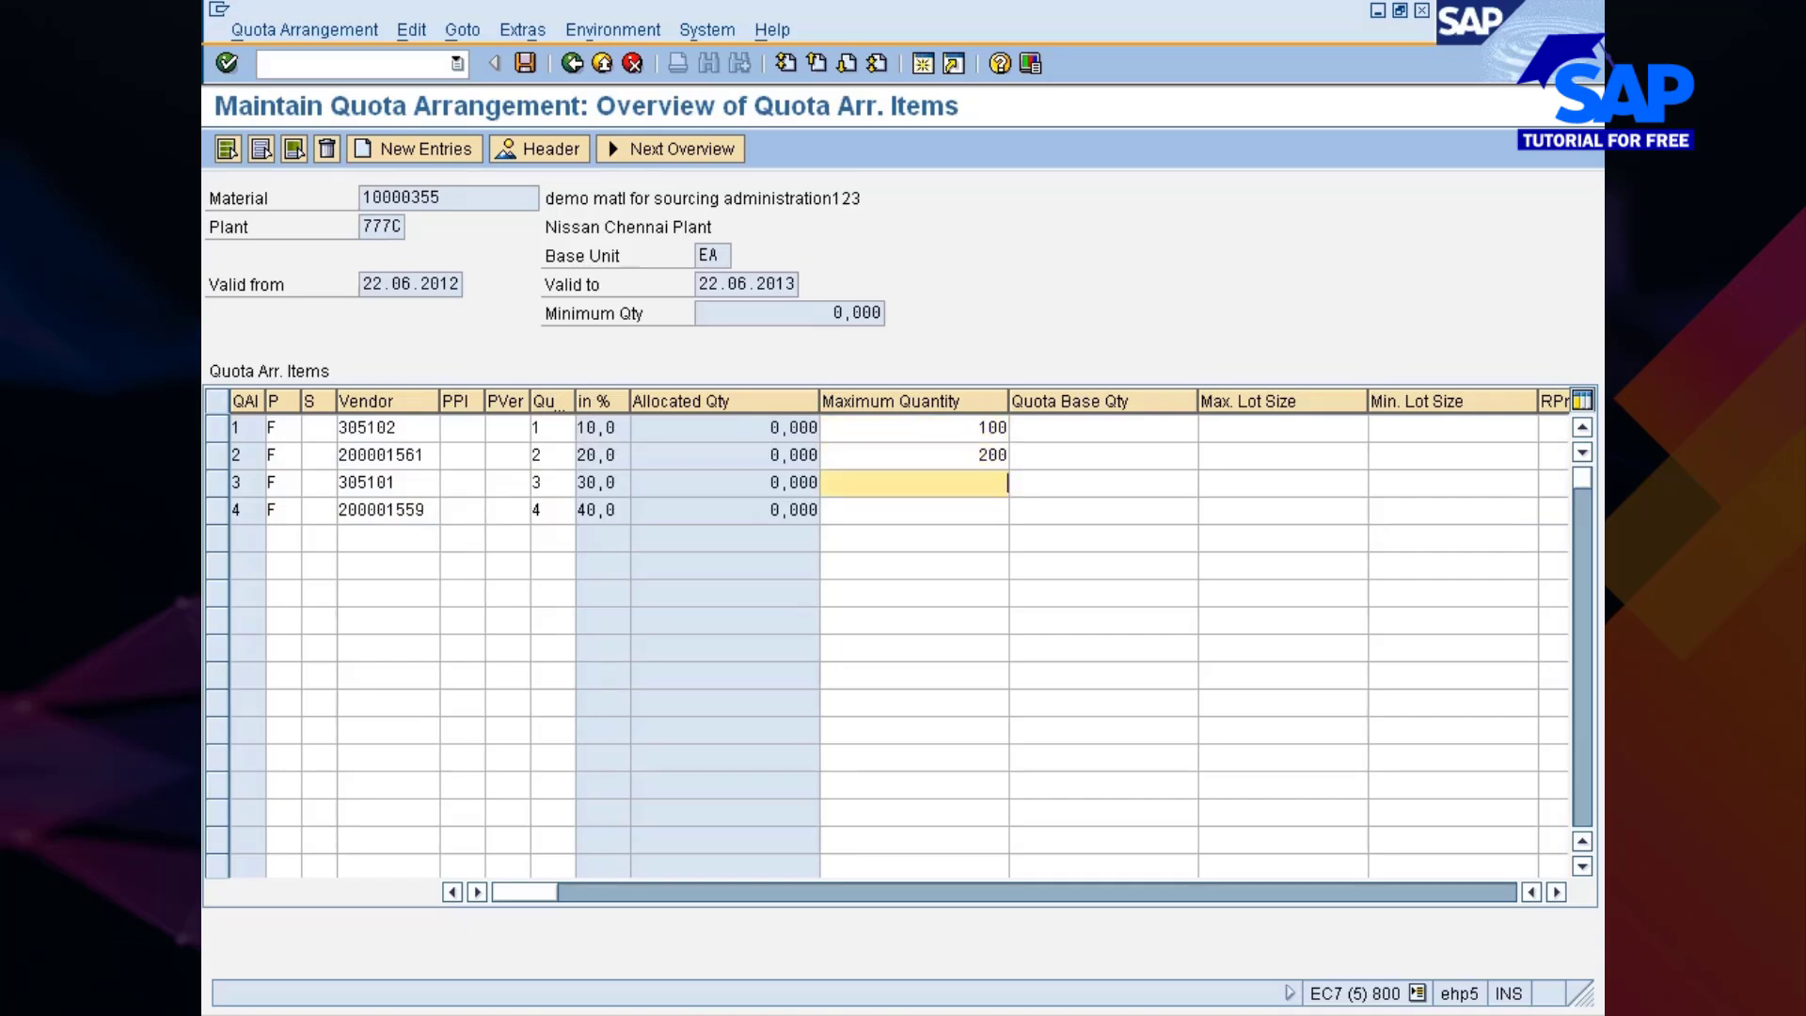
{"action": "type", "text": "300"}
{"action": "key", "text": "Down"}
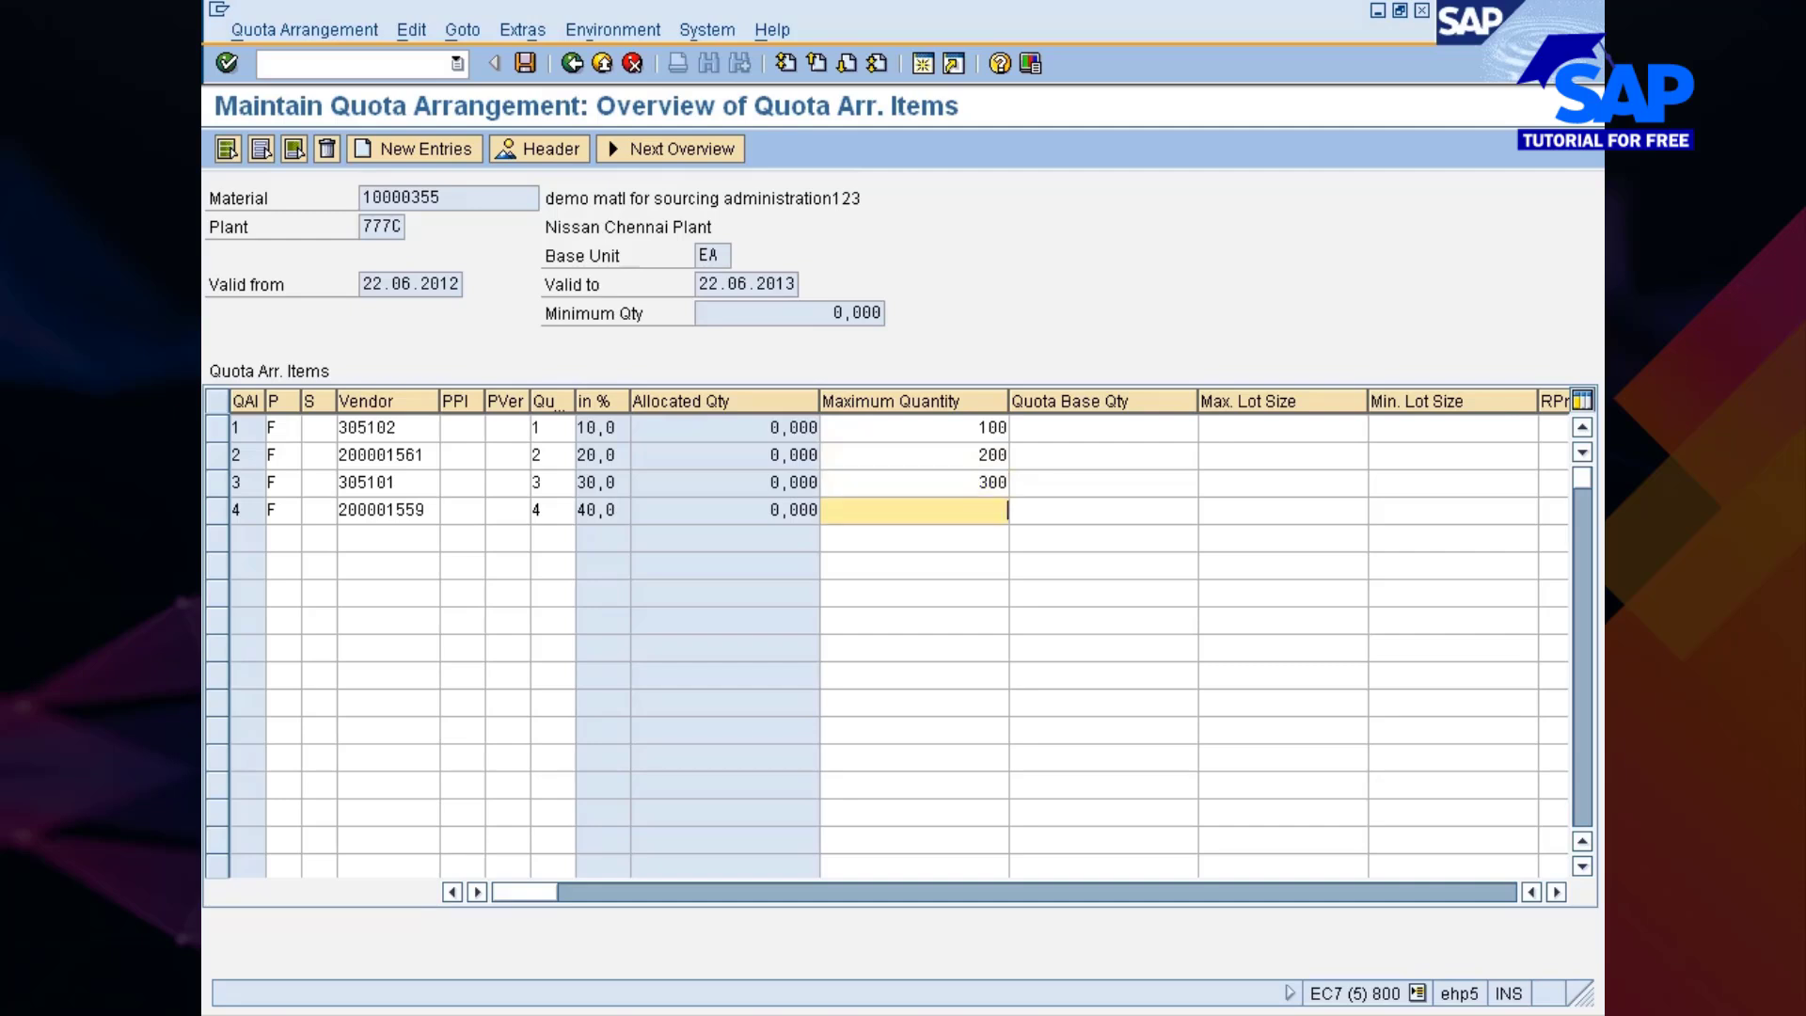
{"action": "type", "text": "400"}
{"action": "key", "text": "Return"}
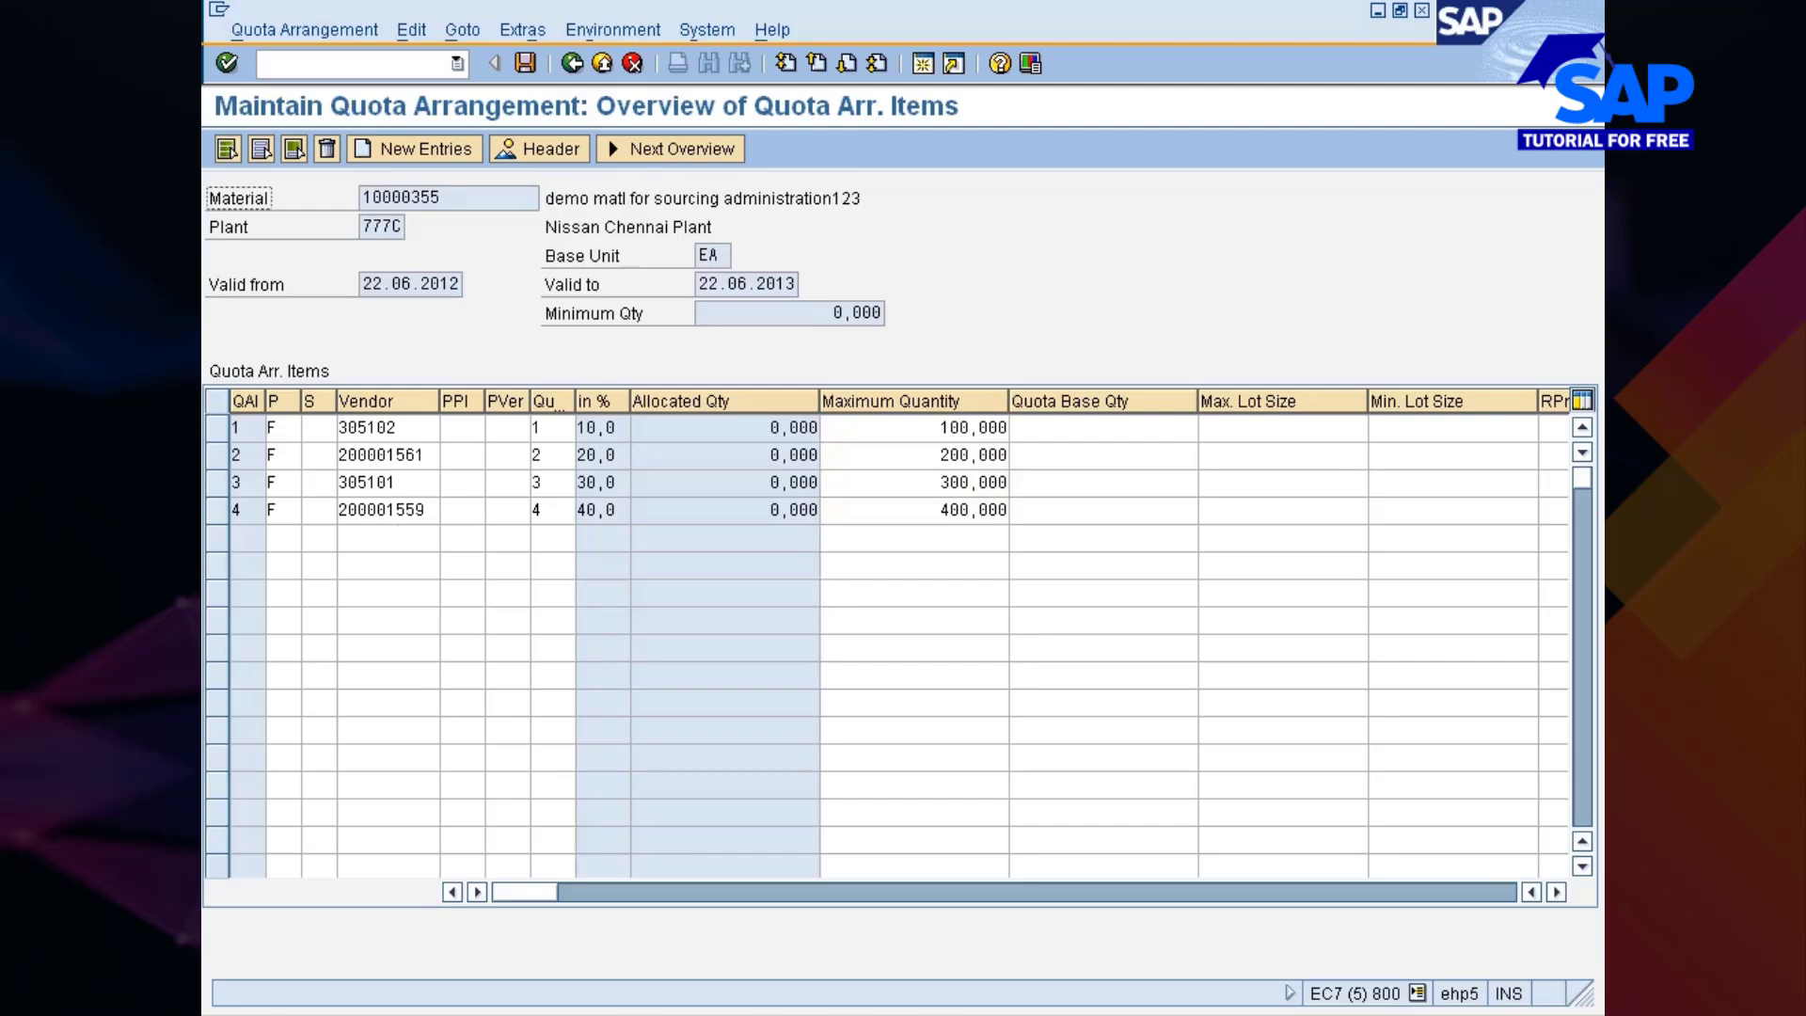
Check the quota items' vendors against the material's info records in the table EINA session, and return to the quota items
{"action": "left_click", "coordinate": [367, 510]}
{"action": "left_click_drag", "start_coordinate": [426, 511], "coordinate": [348, 511]}
{"action": "left_click", "coordinate": [348, 510]}
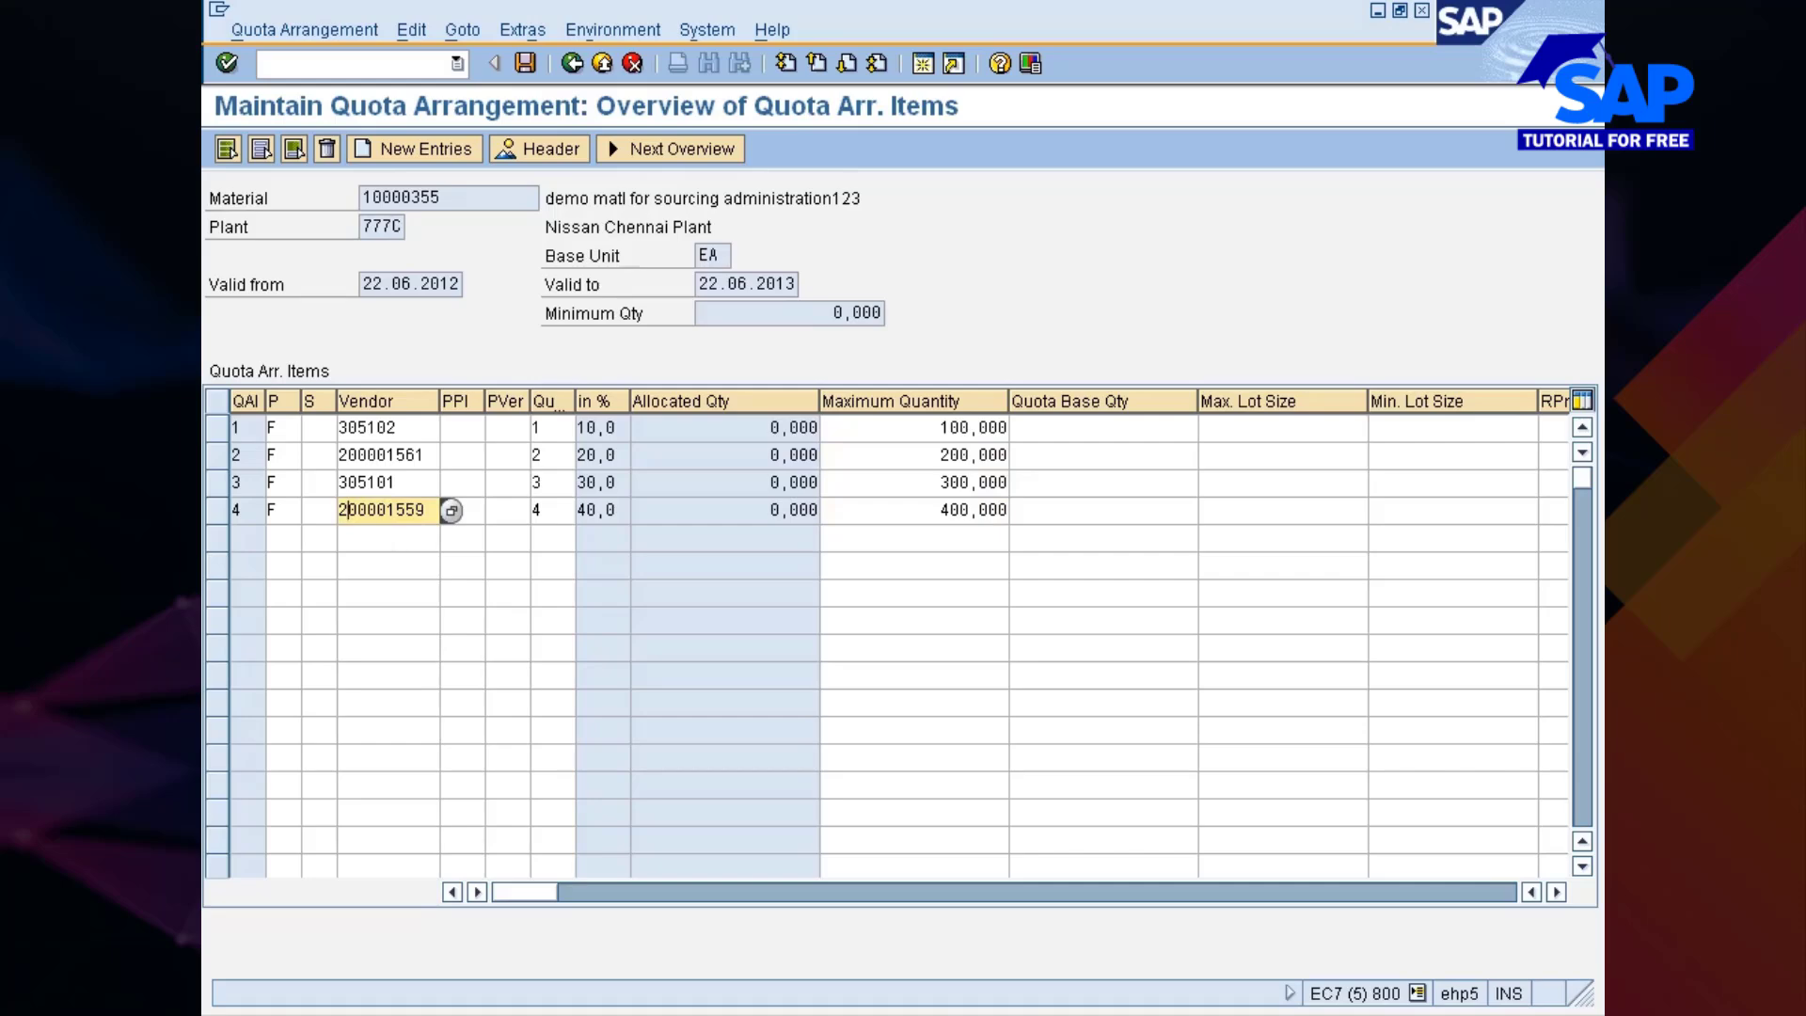
{"action": "key", "text": "alt+Tab"}
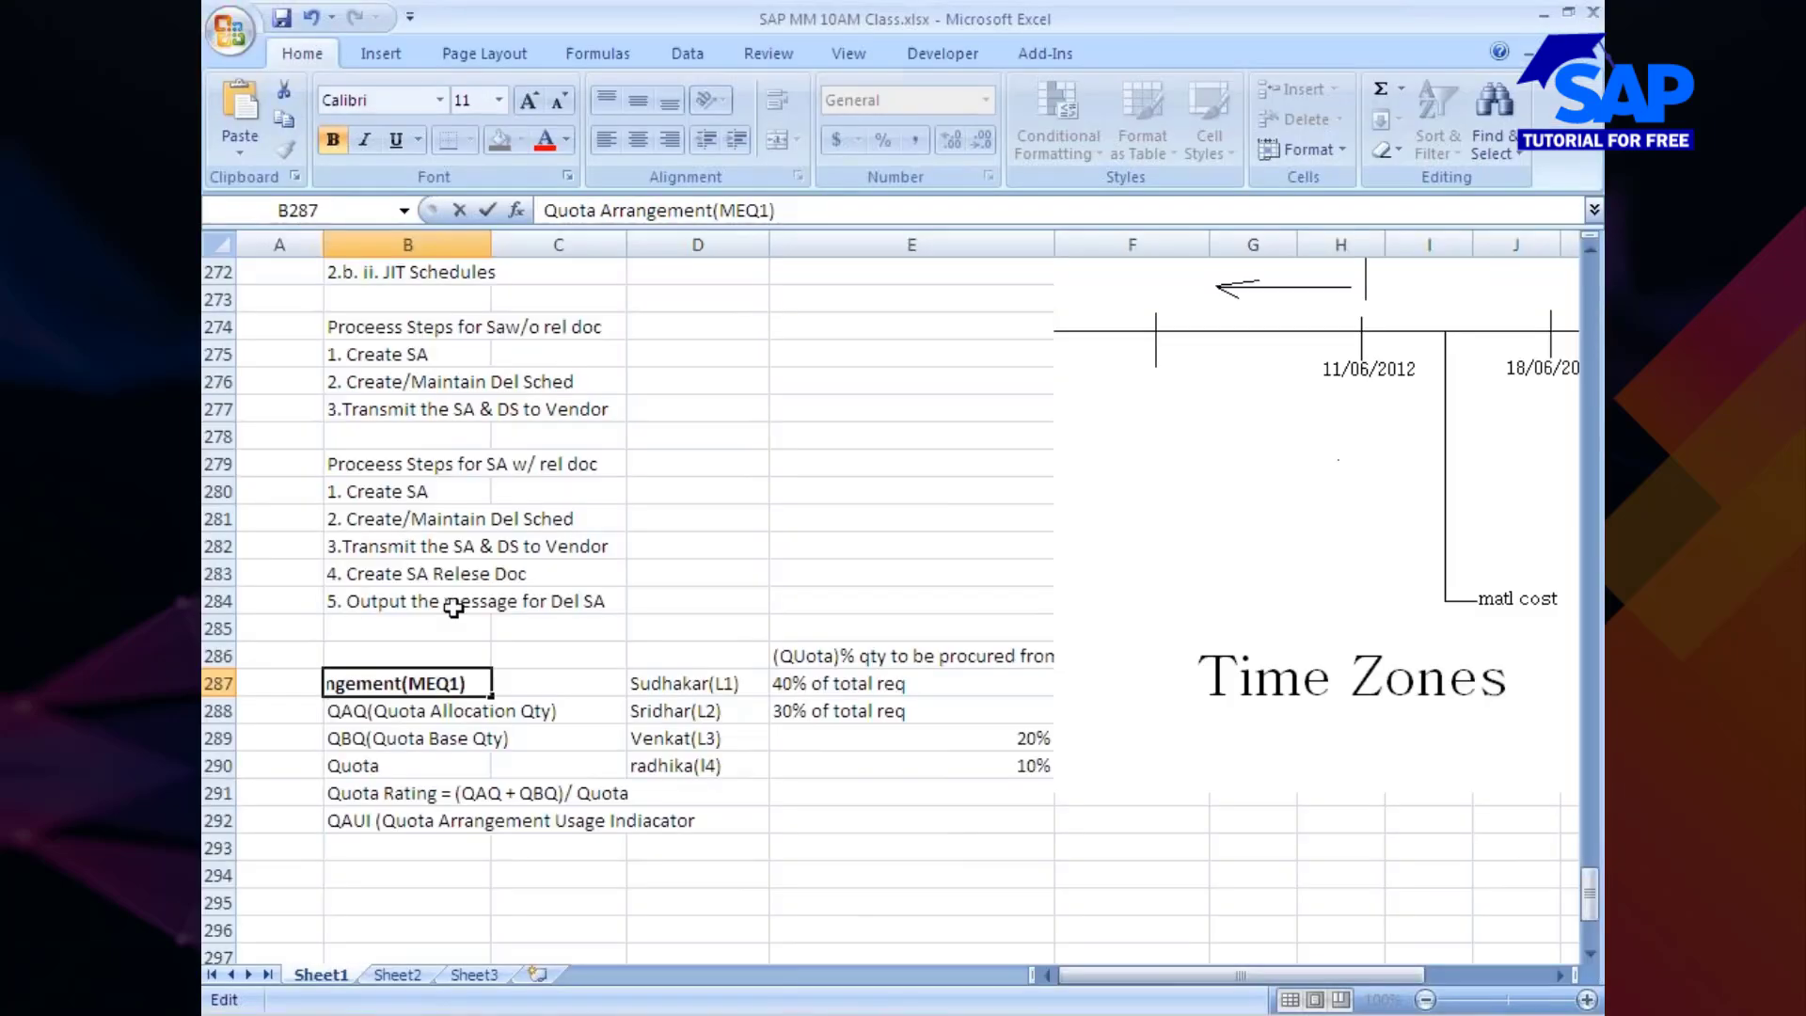
{"action": "key", "text": "alt+Tab"}
{"action": "left_click", "coordinate": [893, 1011]}
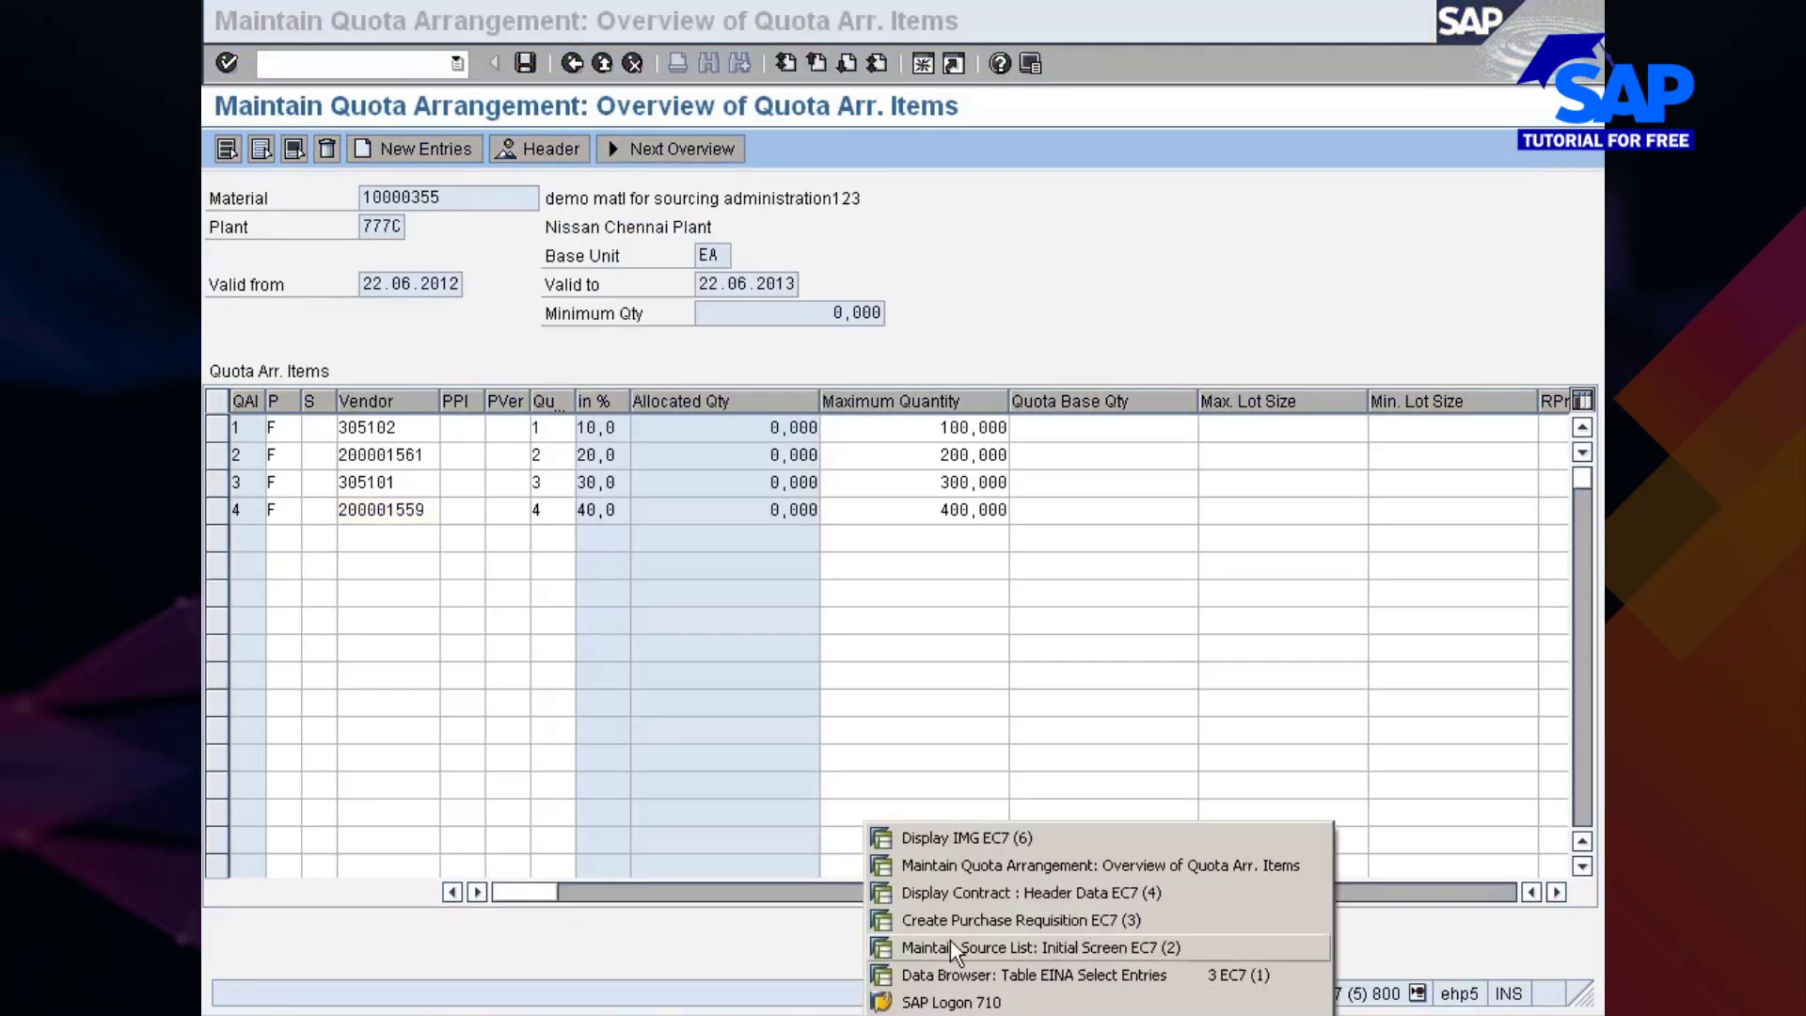
{"action": "left_click", "coordinate": [951, 974]}
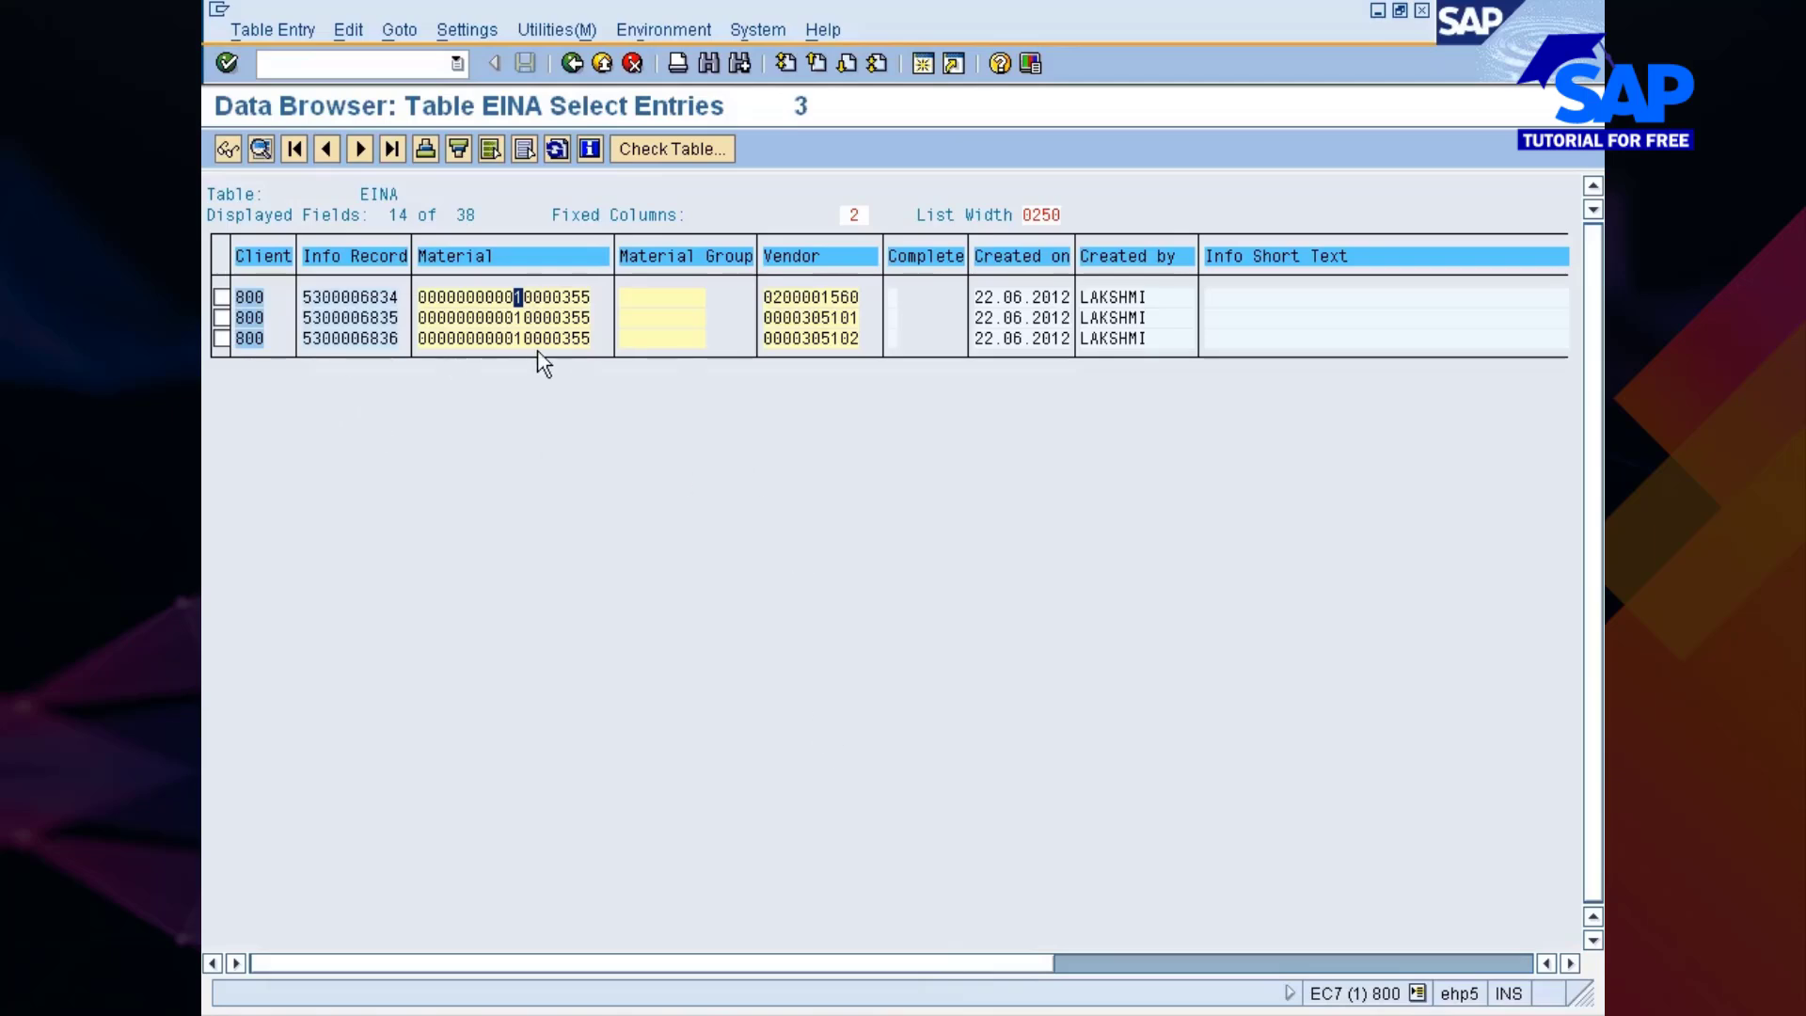
{"action": "key", "text": "alt+Tab"}
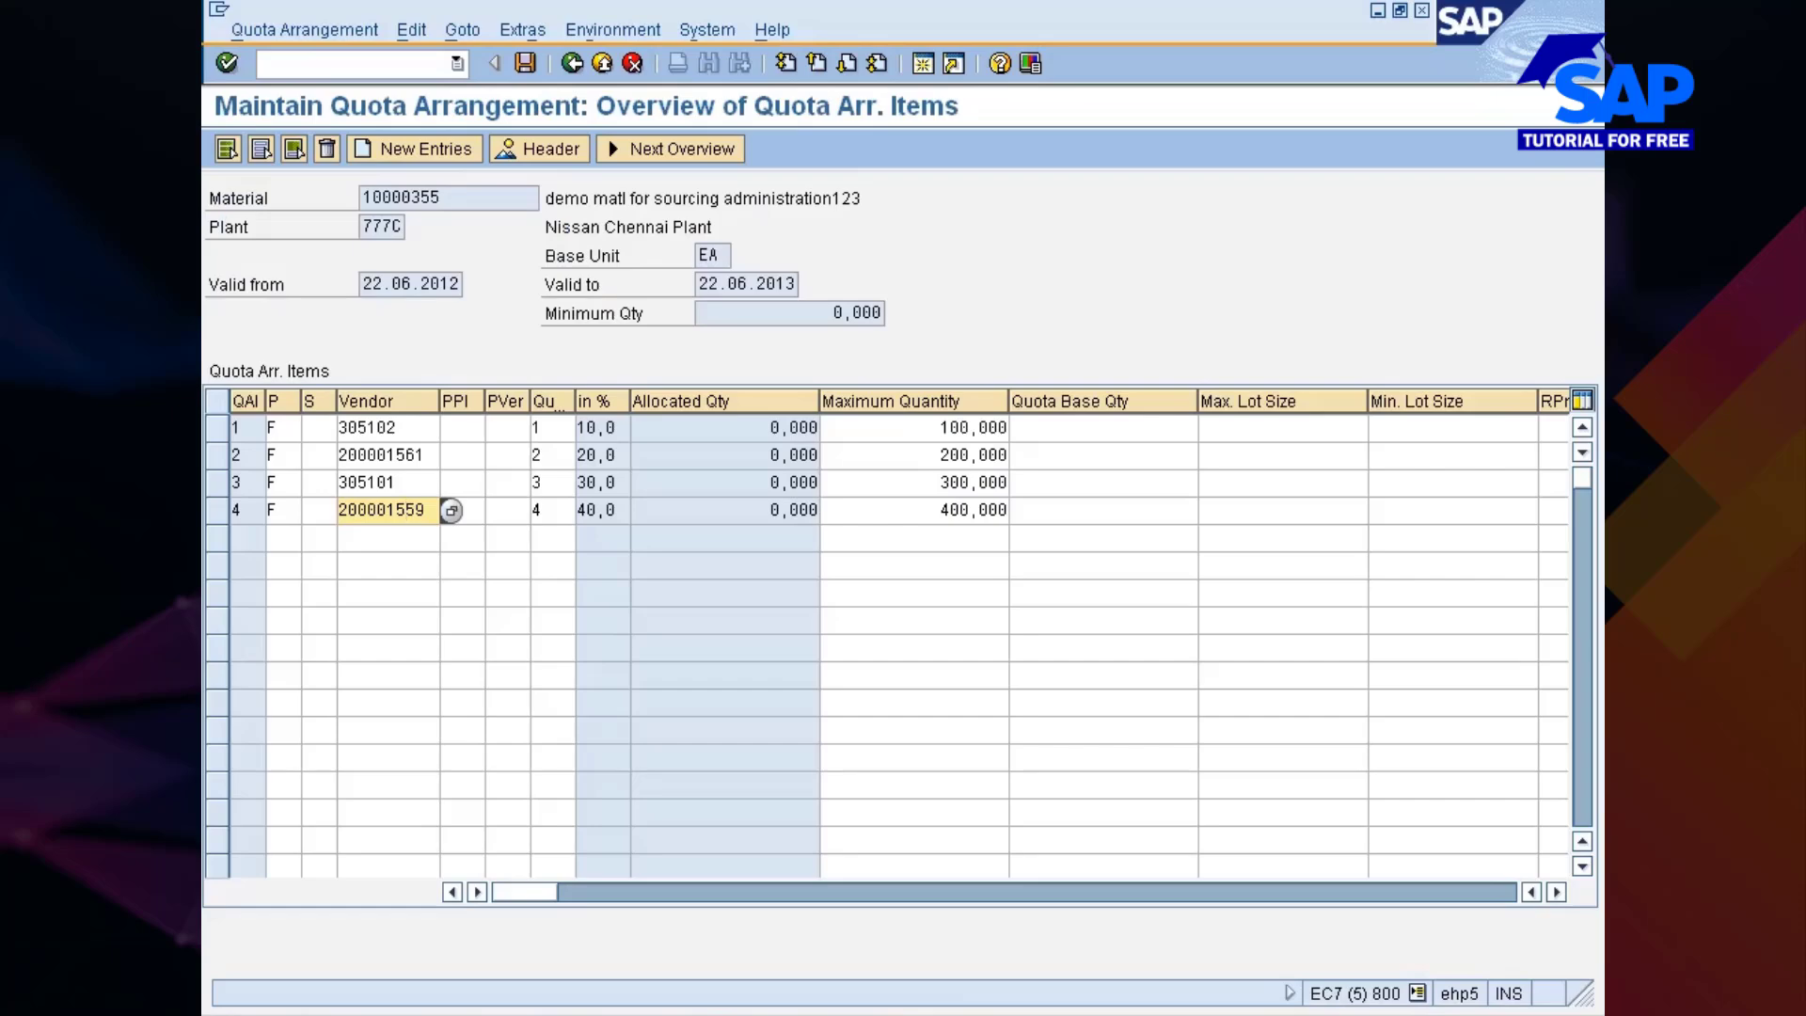
{"action": "key", "text": "alt+Tab"}
{"action": "key", "text": "alt+Tab"}
{"action": "left_click", "coordinate": [775, 428]}
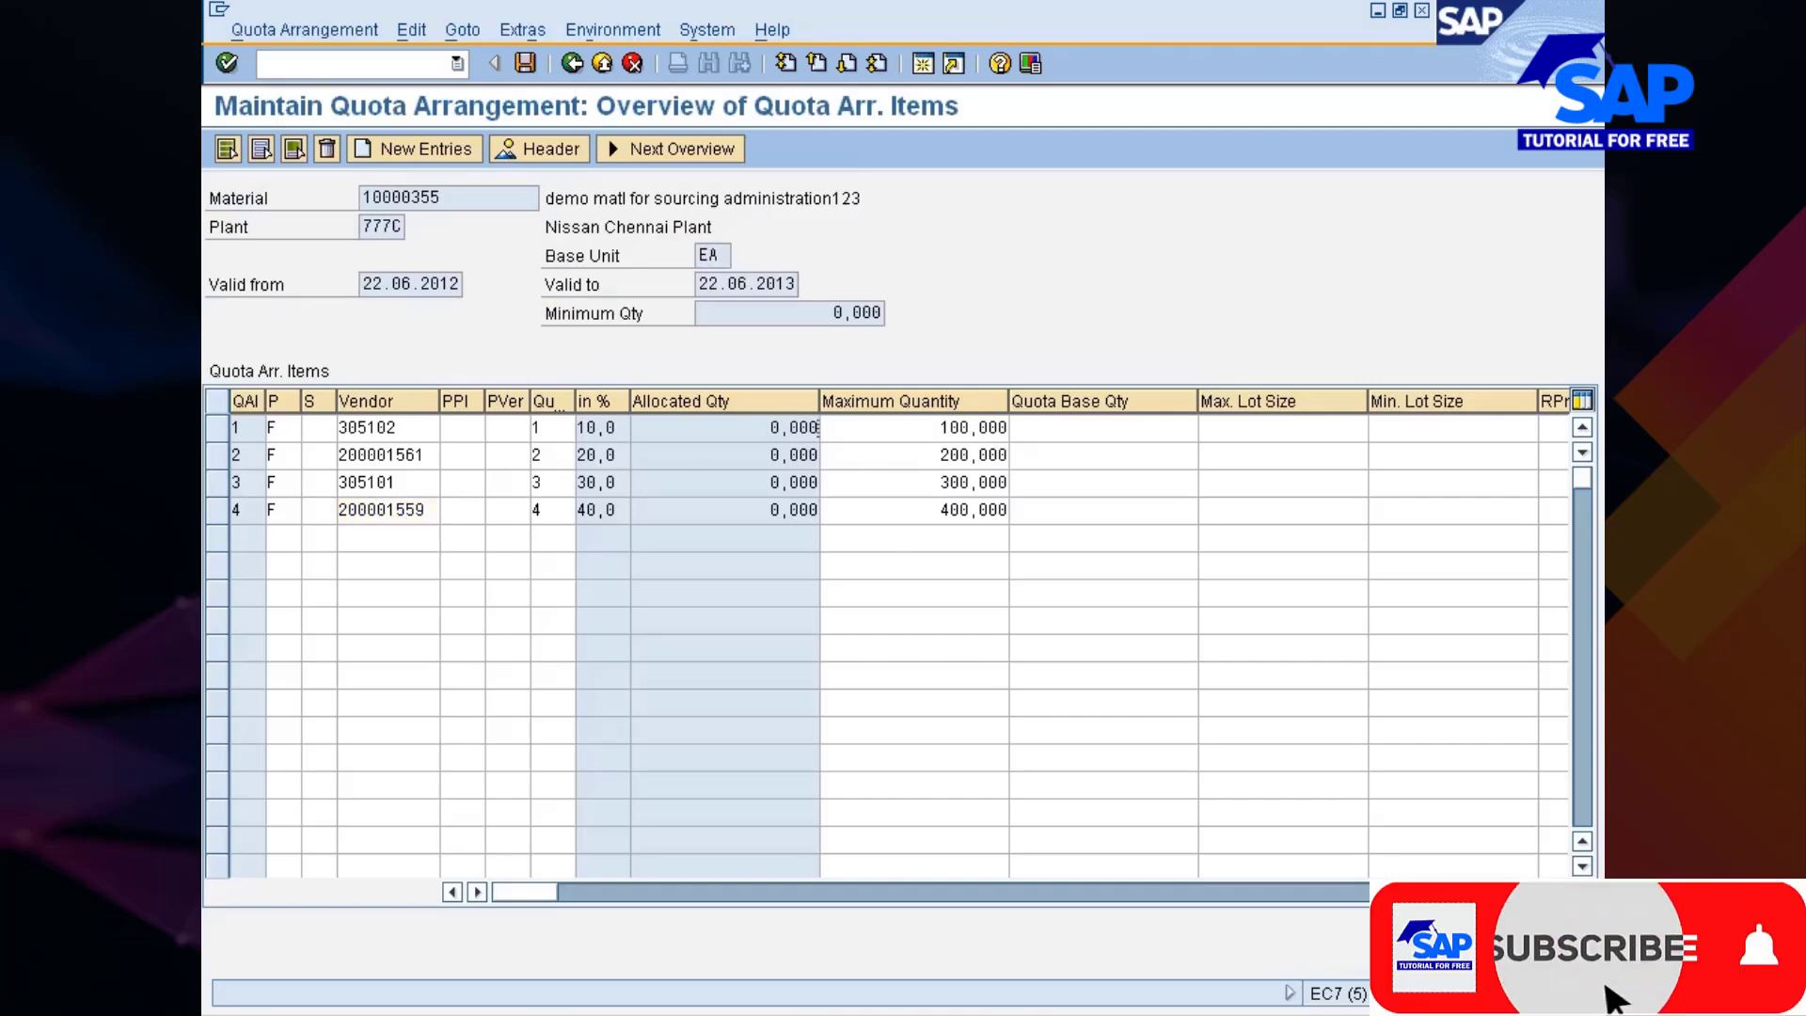
Save the quota arrangement, leaving the first item's quota base quantity blank
{"action": "left_click", "coordinate": [1103, 429]}
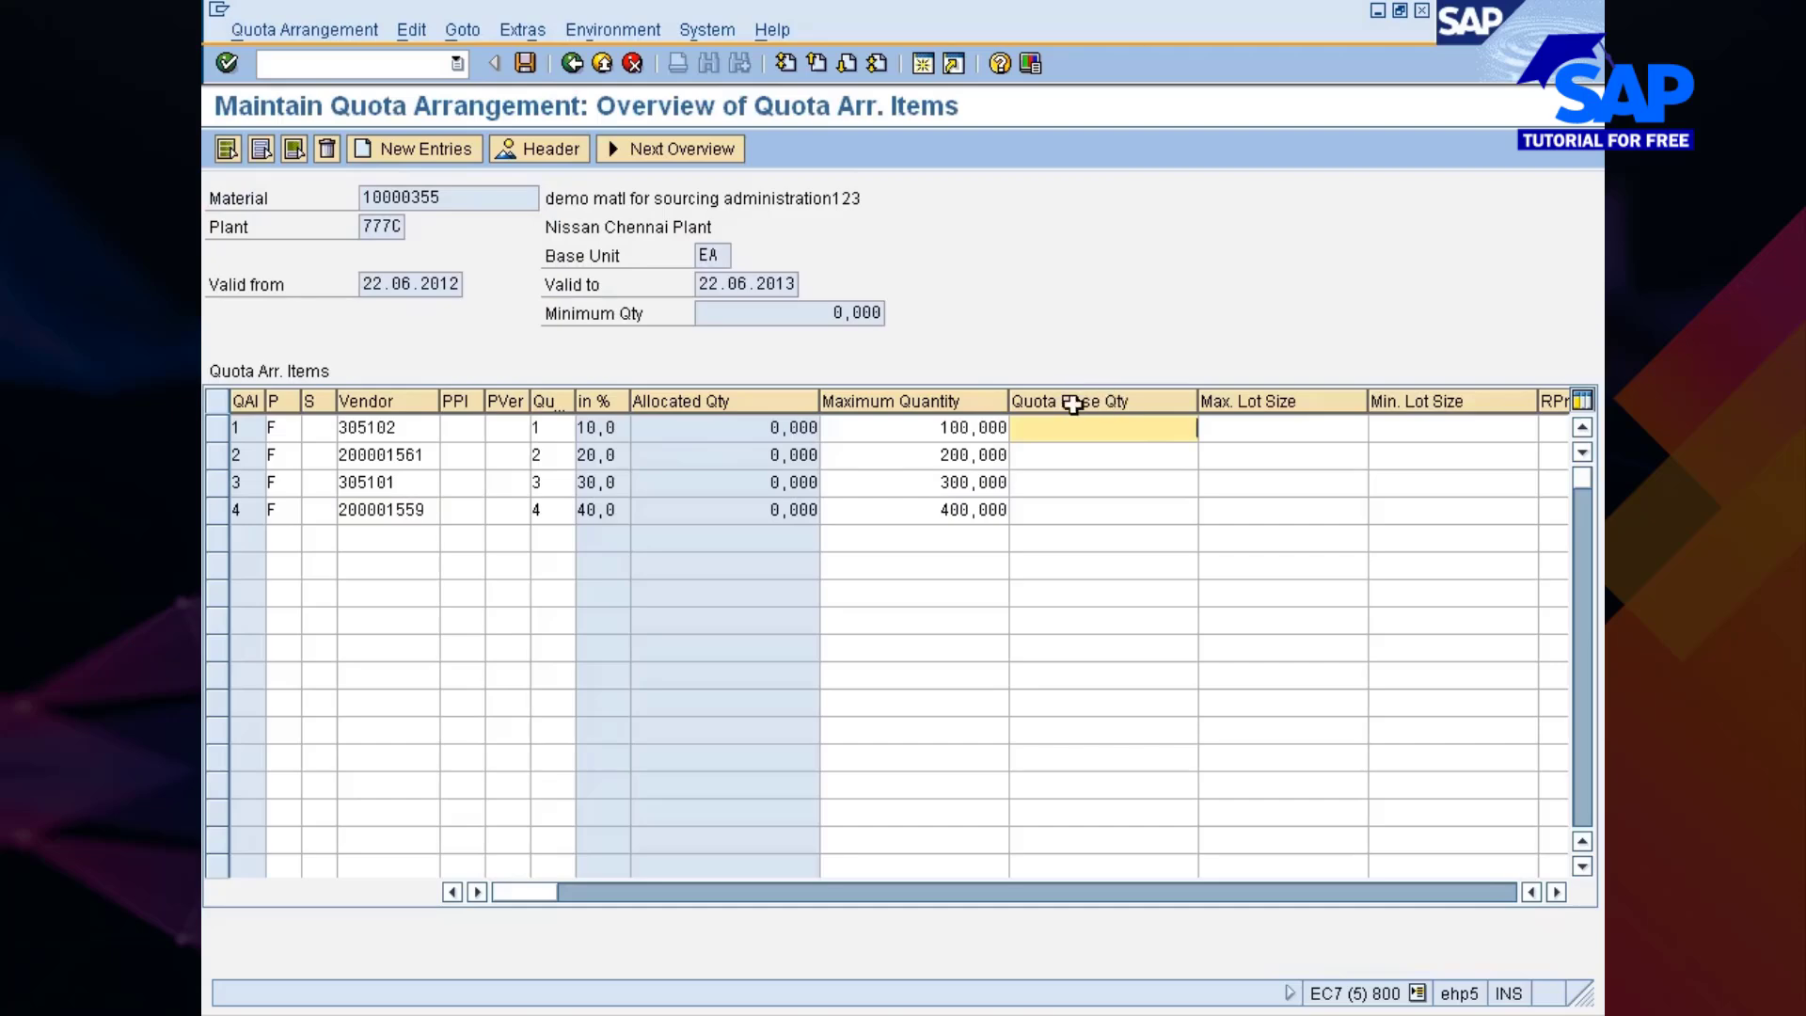
{"action": "left_click", "coordinate": [1104, 429]}
{"action": "left_click", "coordinate": [532, 64]}
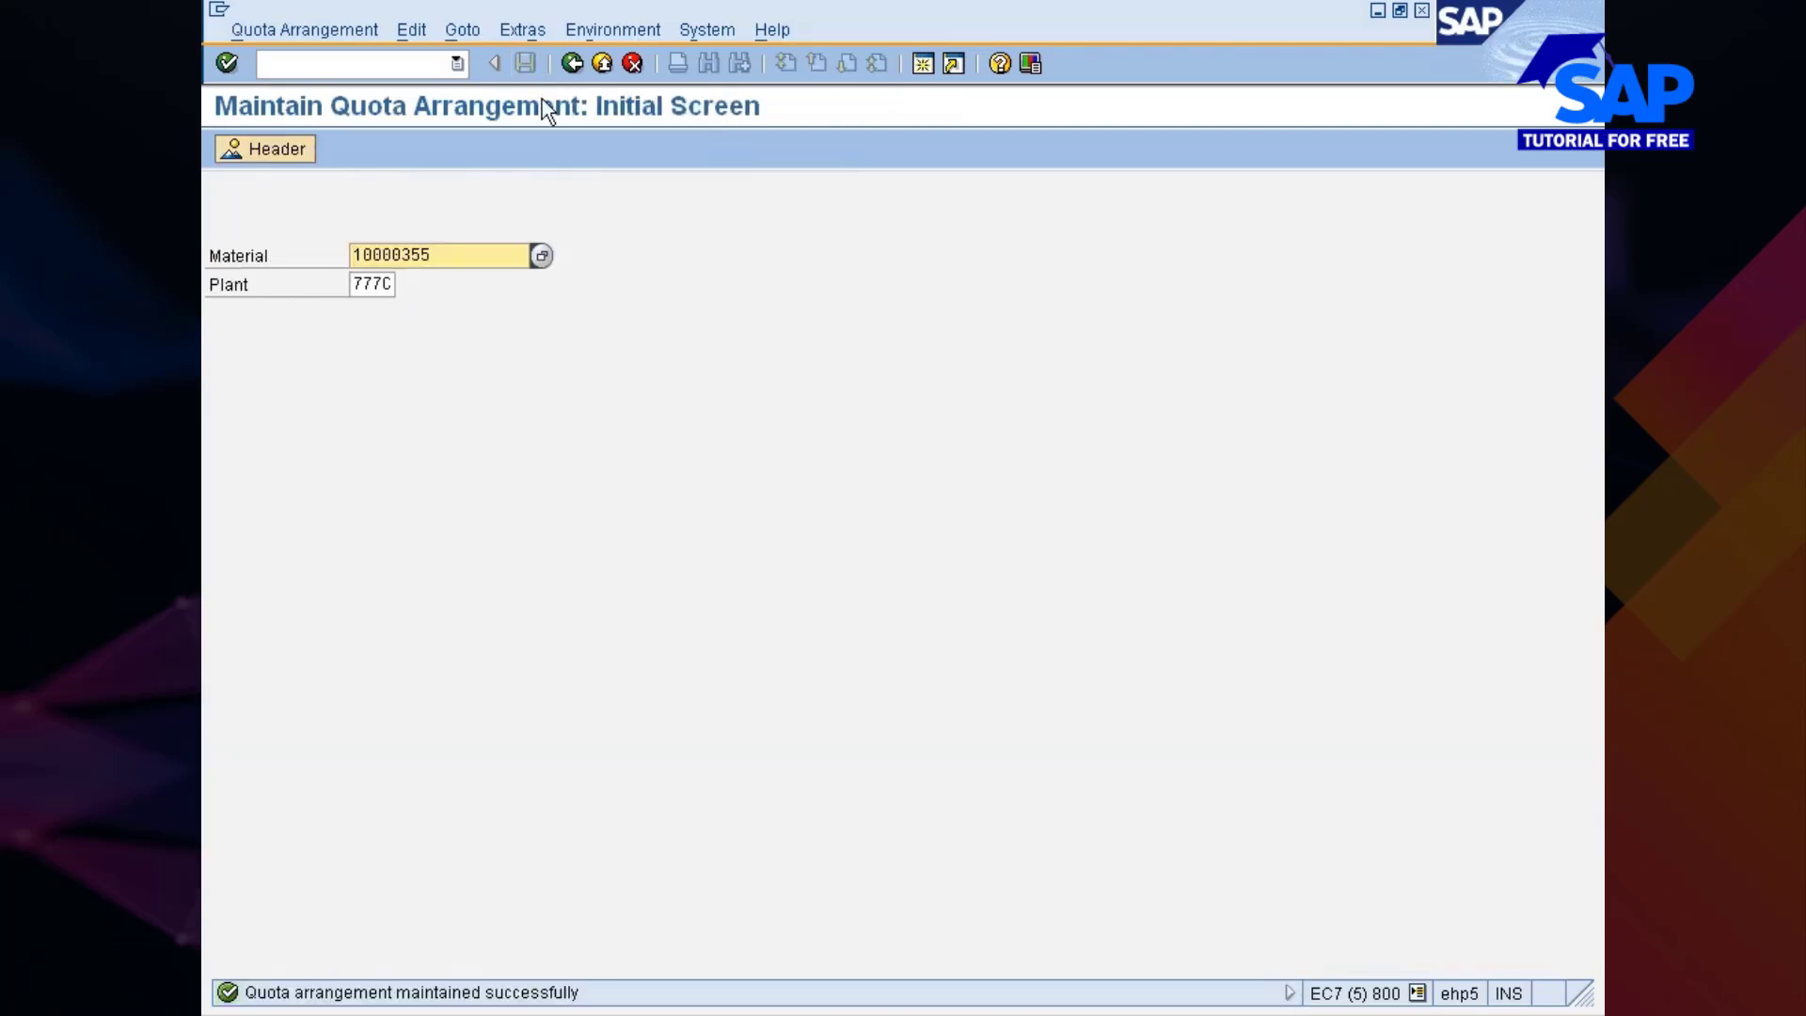
Reopen the saved quota arrangement for material 10000355 in plant 777C and display the items of the 22.06.2012 period
{"action": "key", "text": "Return"}
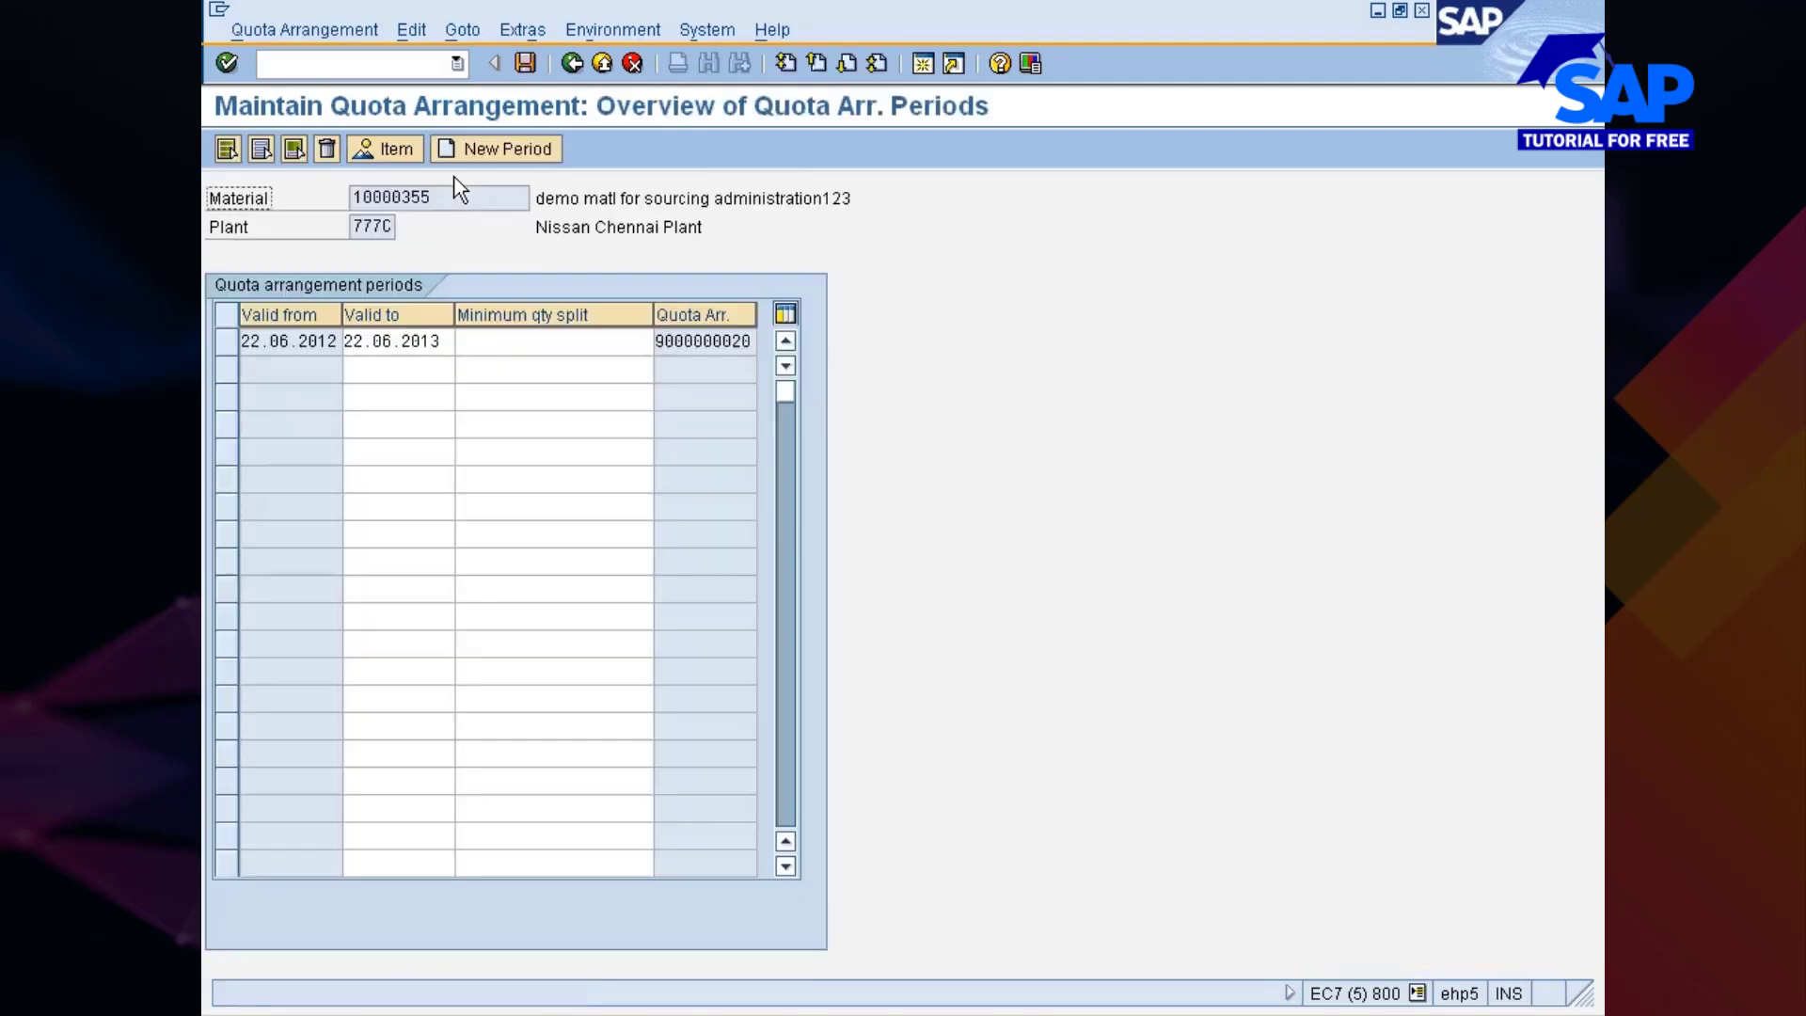
{"action": "left_click", "coordinate": [221, 346]}
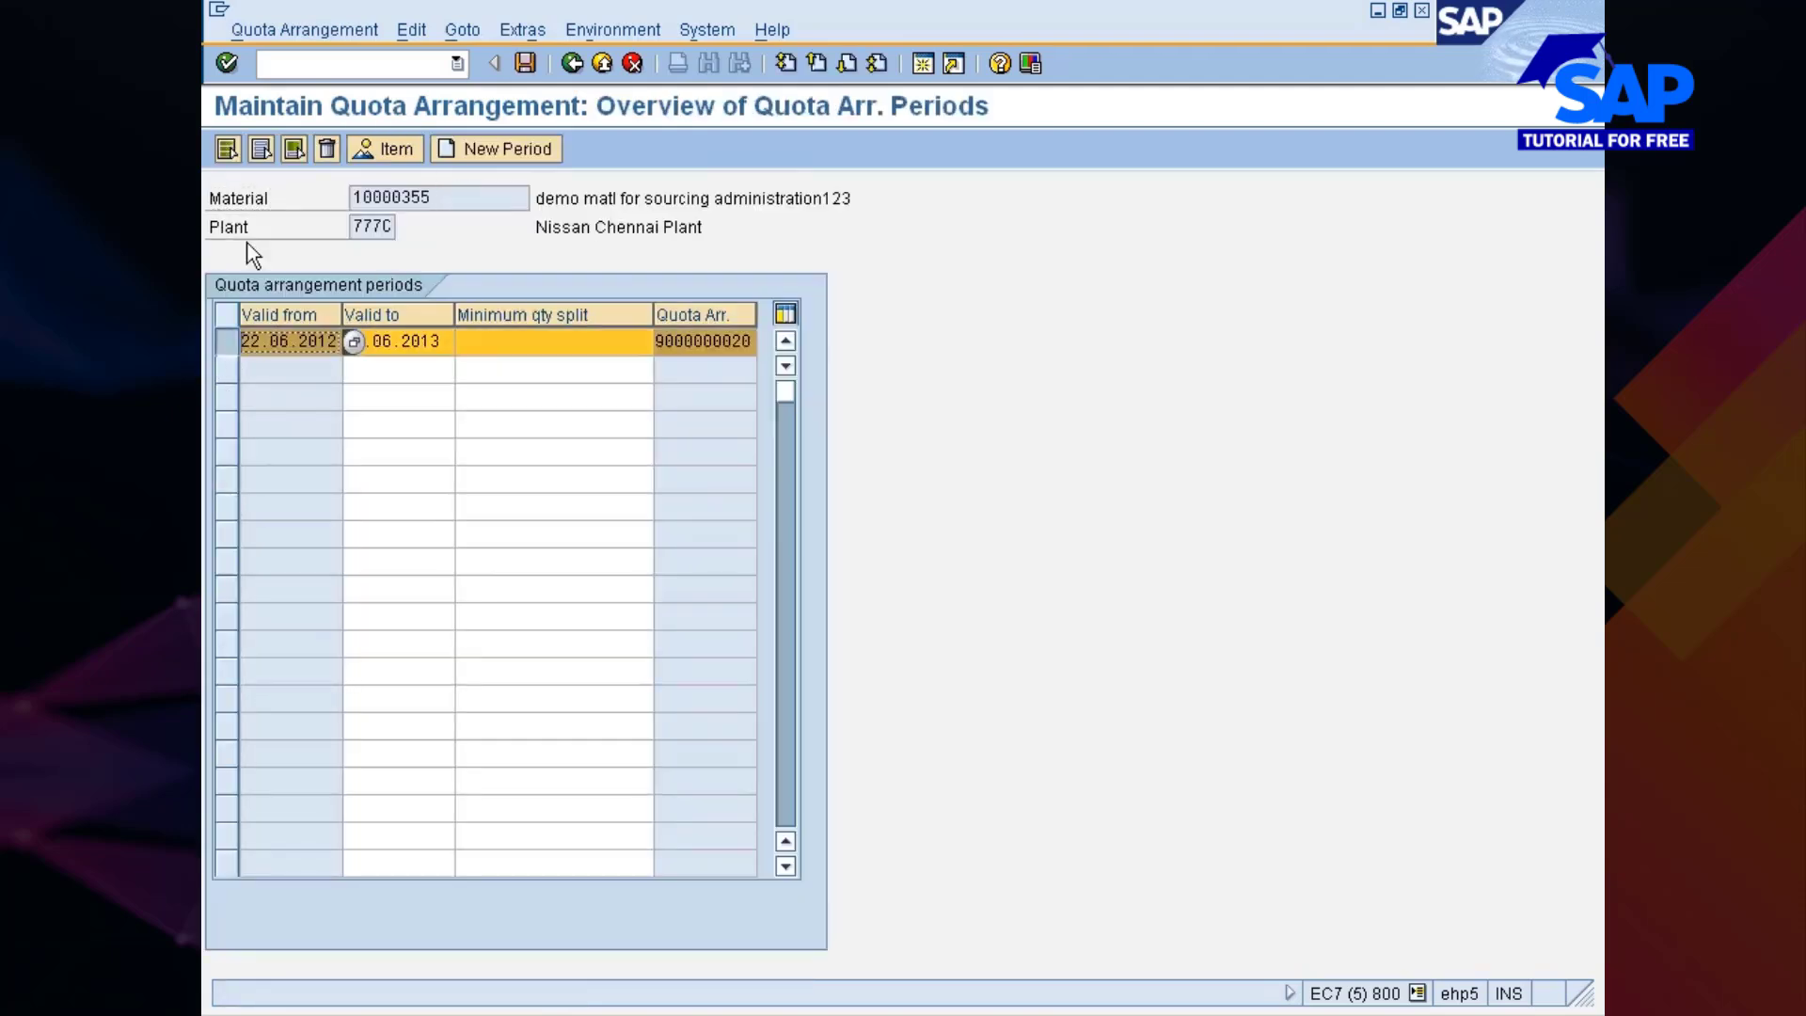
{"action": "left_click", "coordinate": [410, 150]}
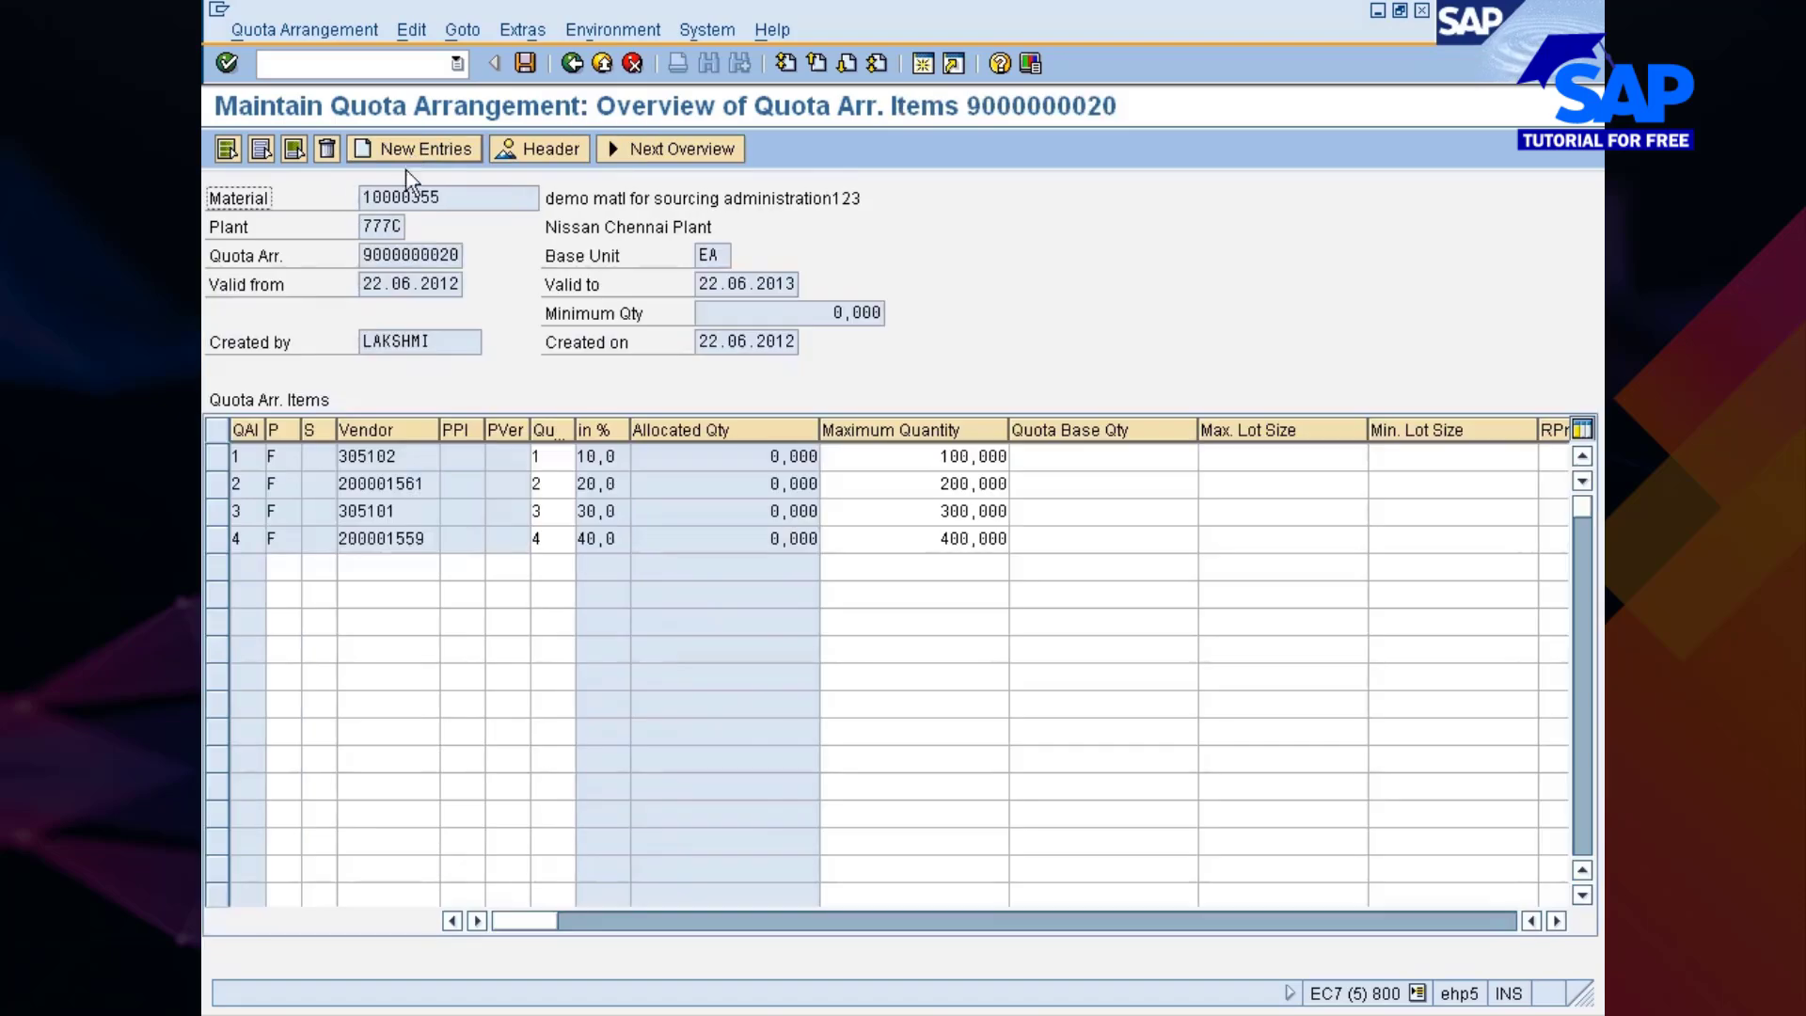
Switch to the Excel class notes and enter "How the system proposes the sos" in cell B294
{"action": "key", "text": "alt+Tab"}
{"action": "key", "text": "alt+Tab"}
{"action": "key", "text": "alt+Tab"}
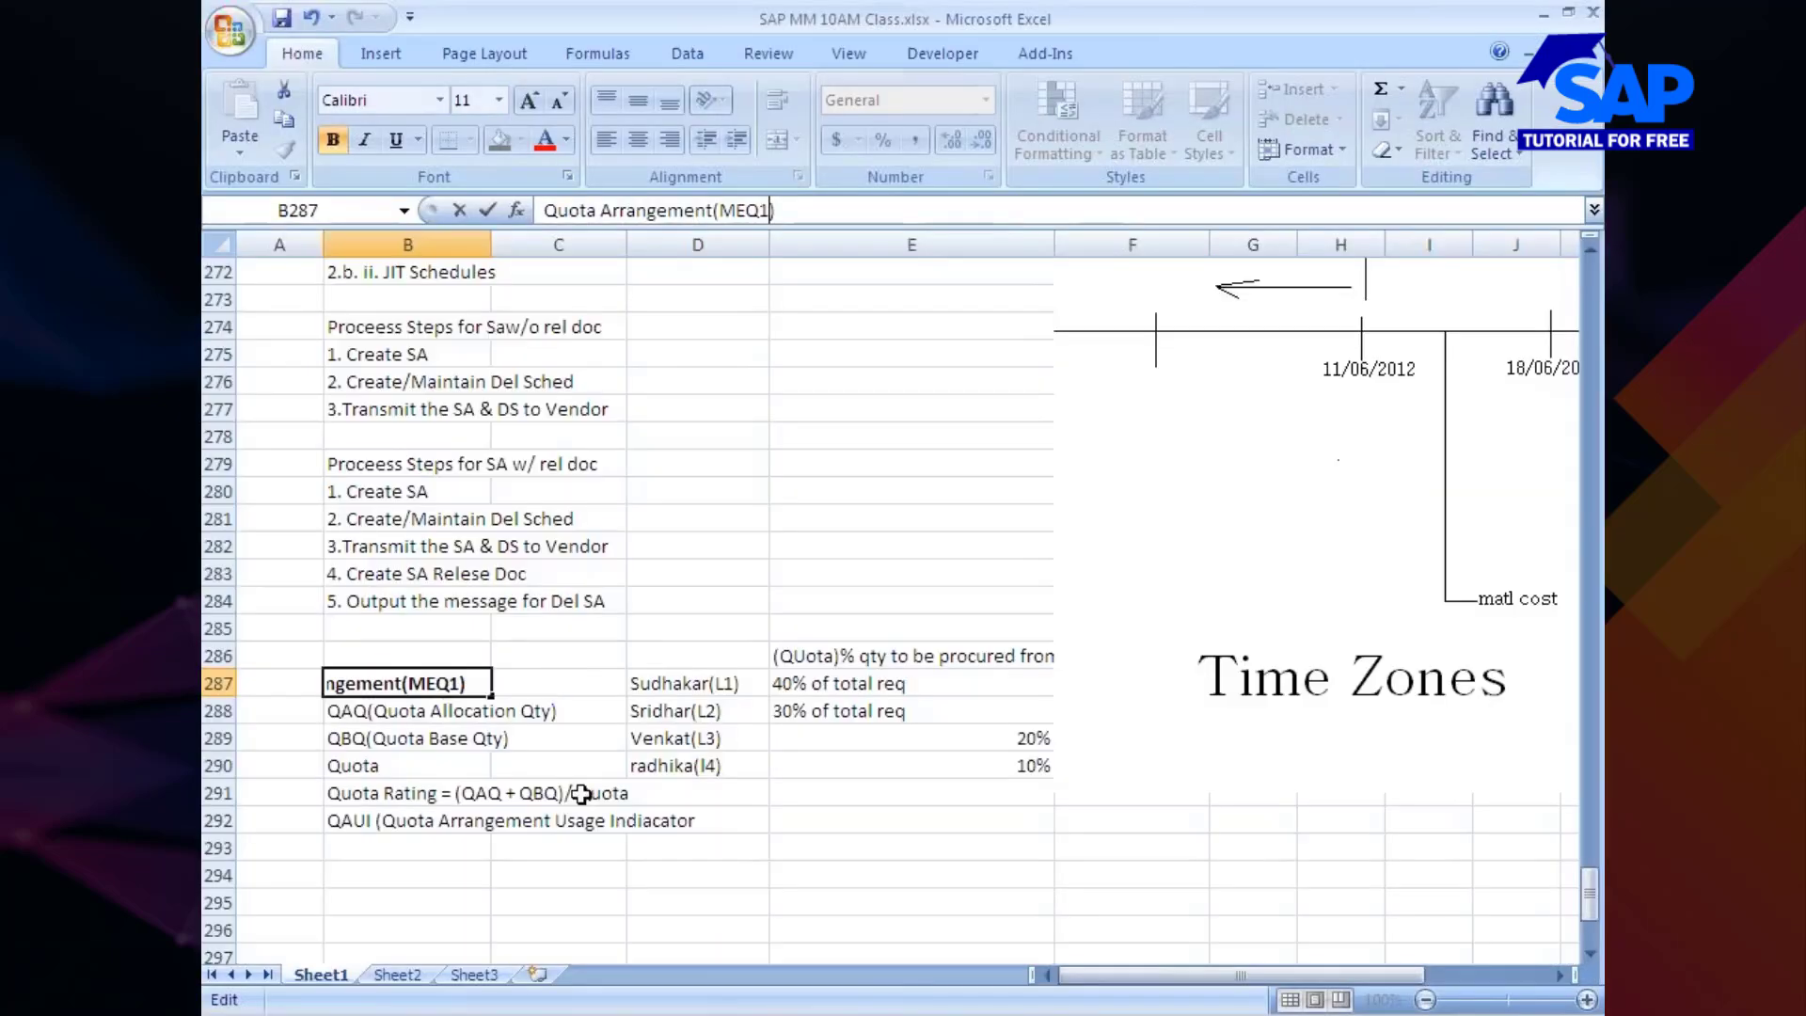
{"action": "left_click", "coordinate": [375, 877]}
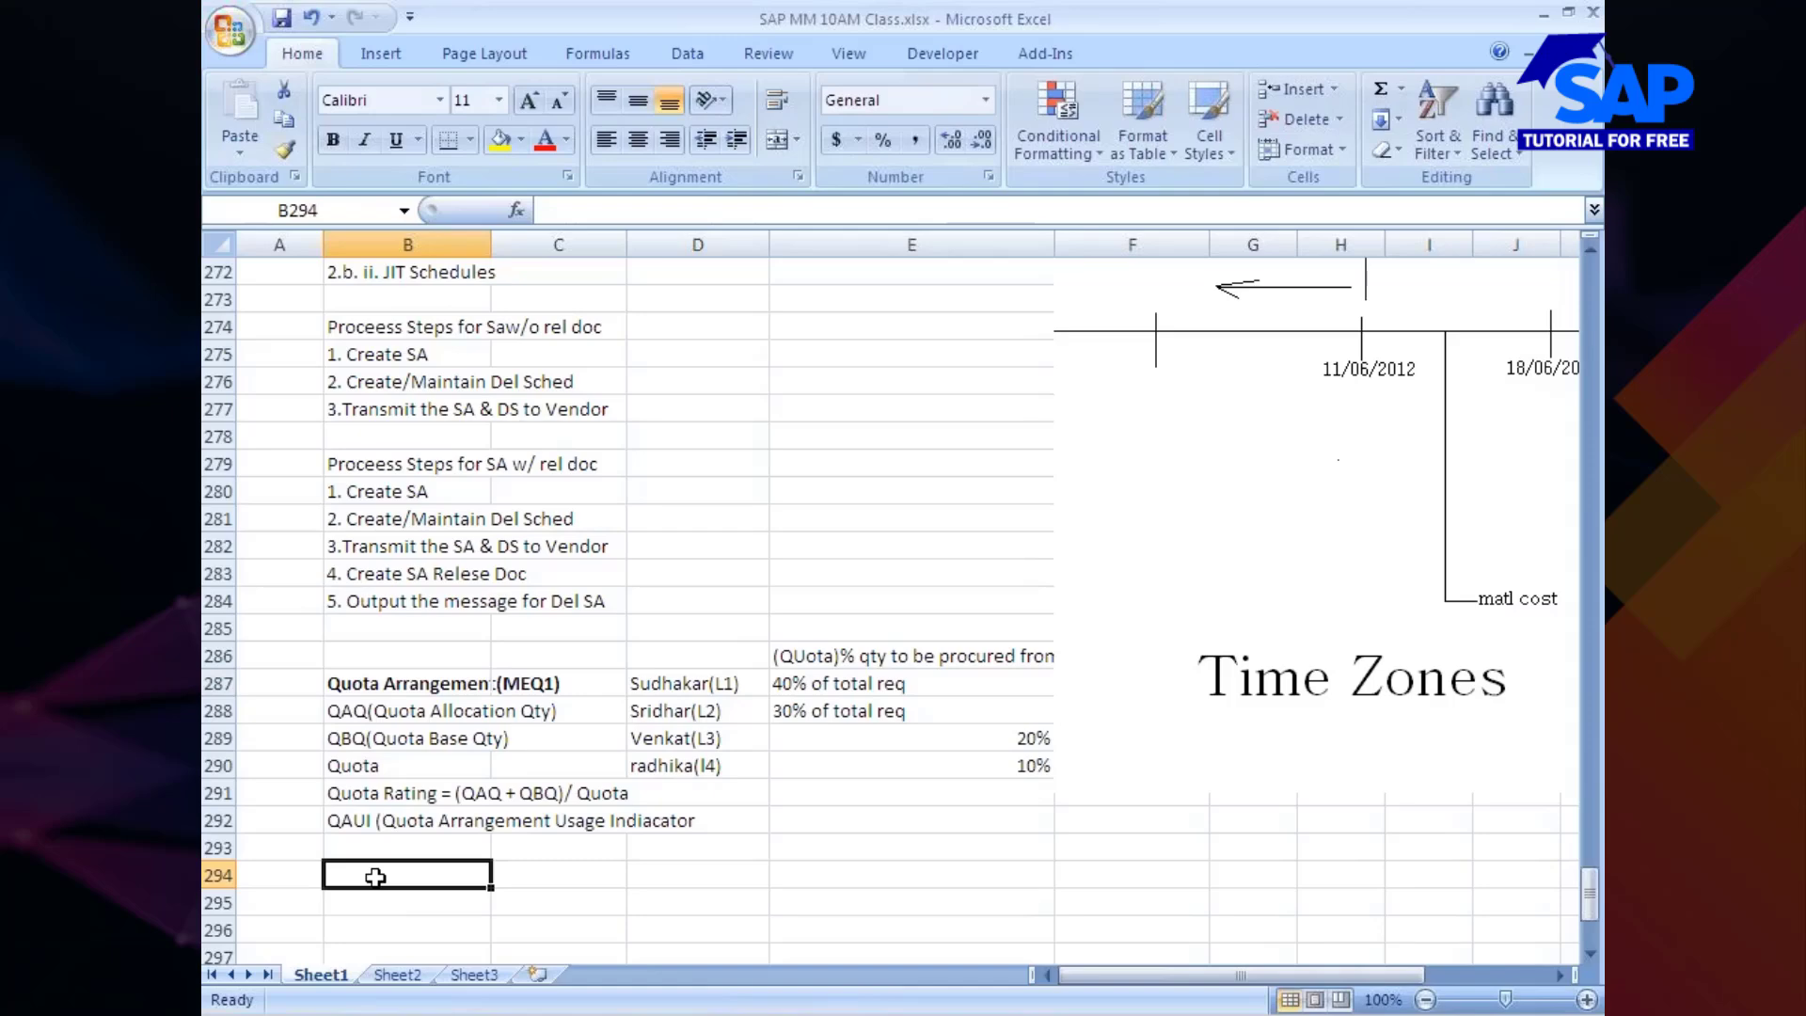
{"action": "type", "text": "How"}
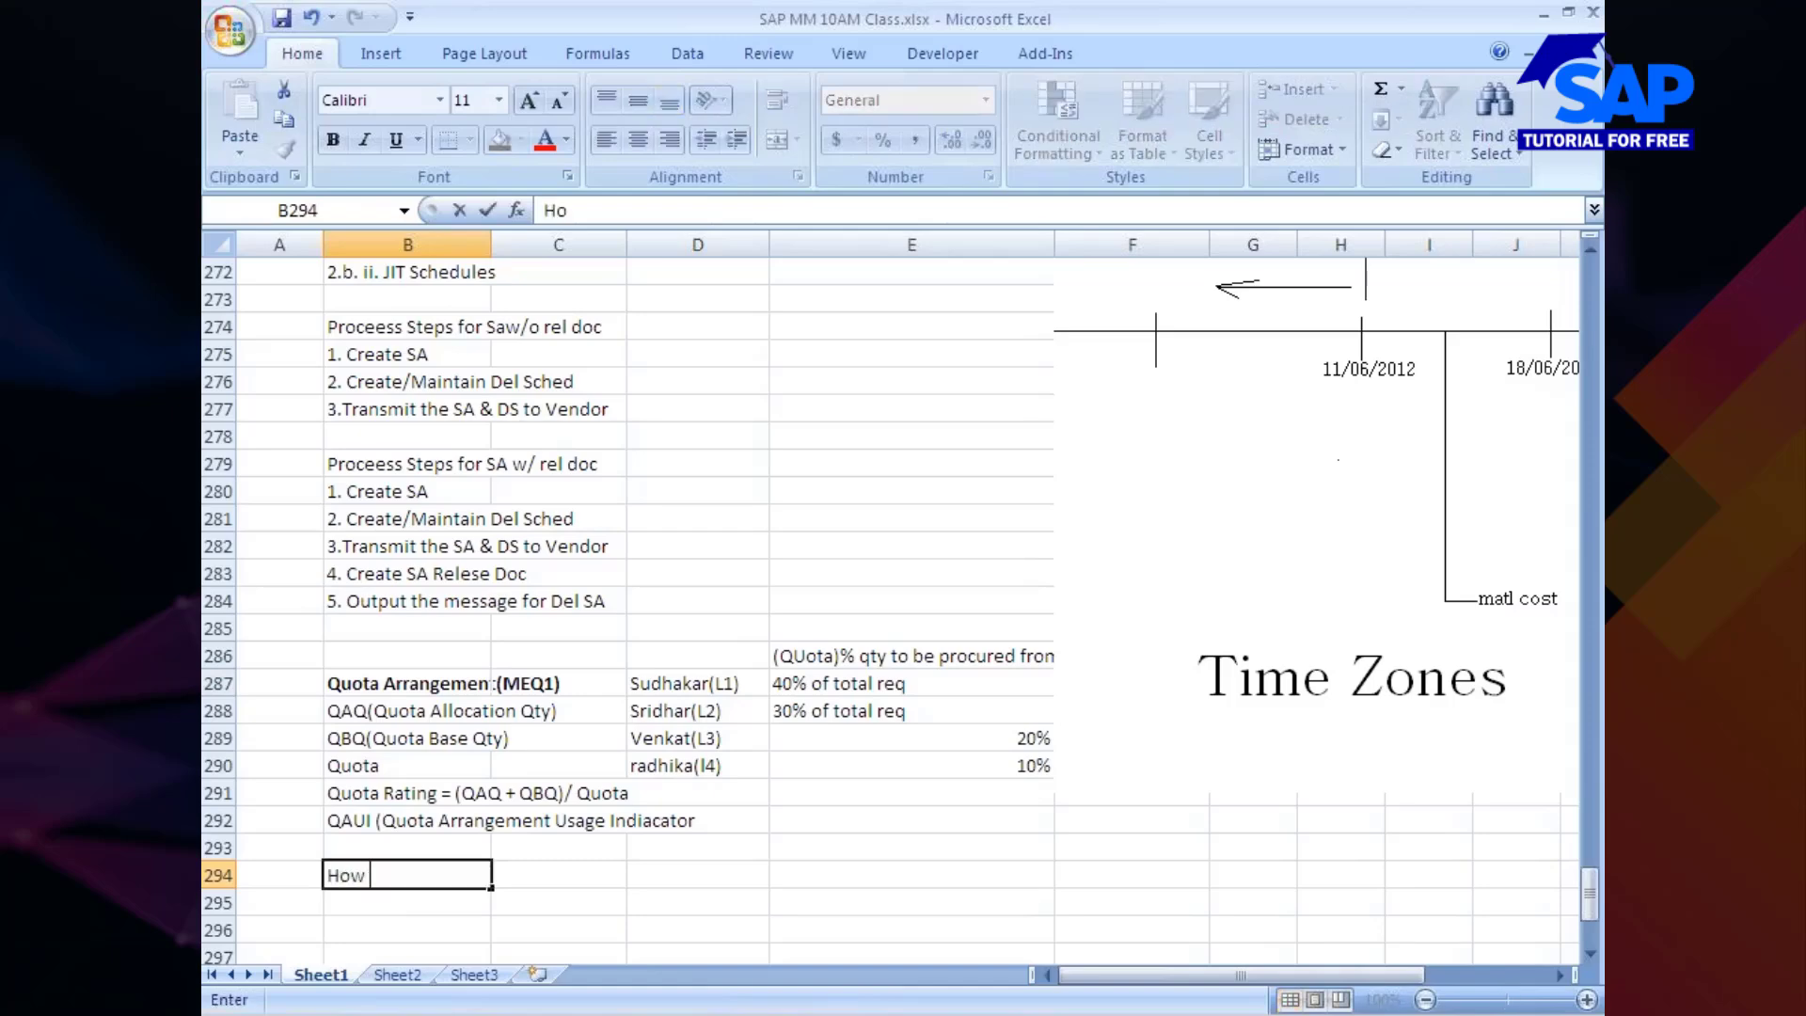
{"action": "type", "text": " the syste"}
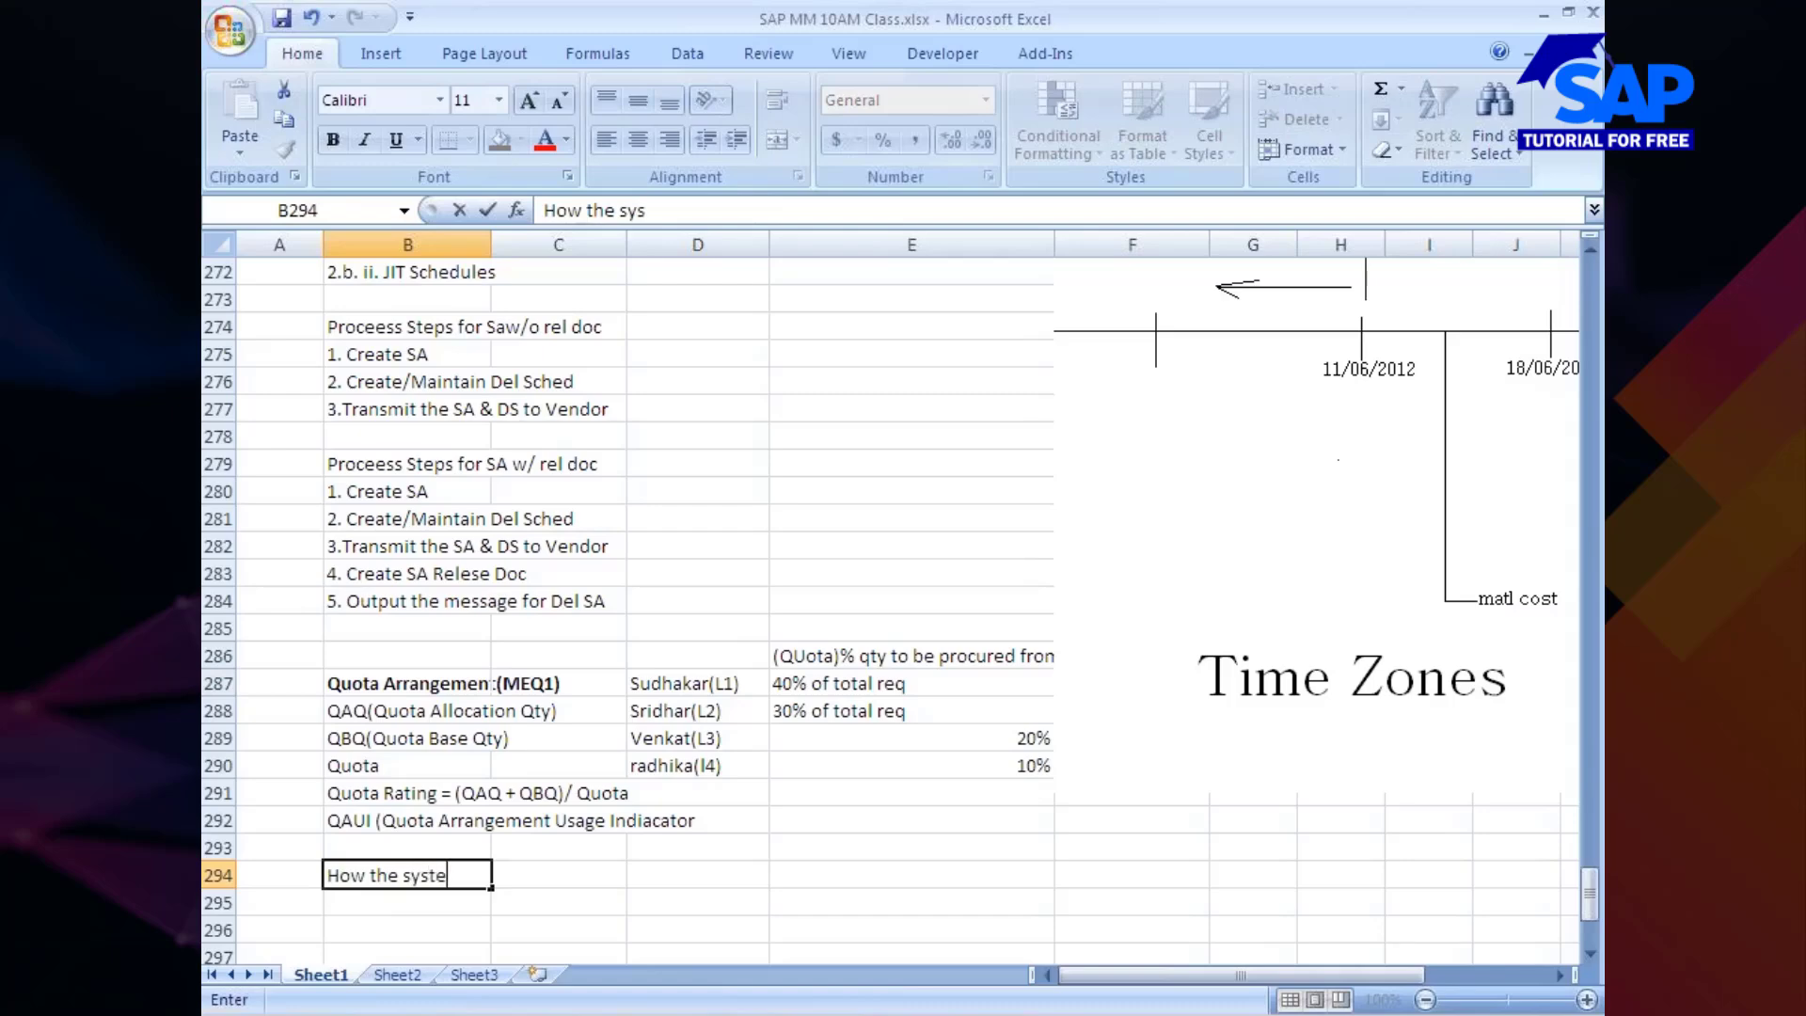
{"action": "type", "text": "m prop"}
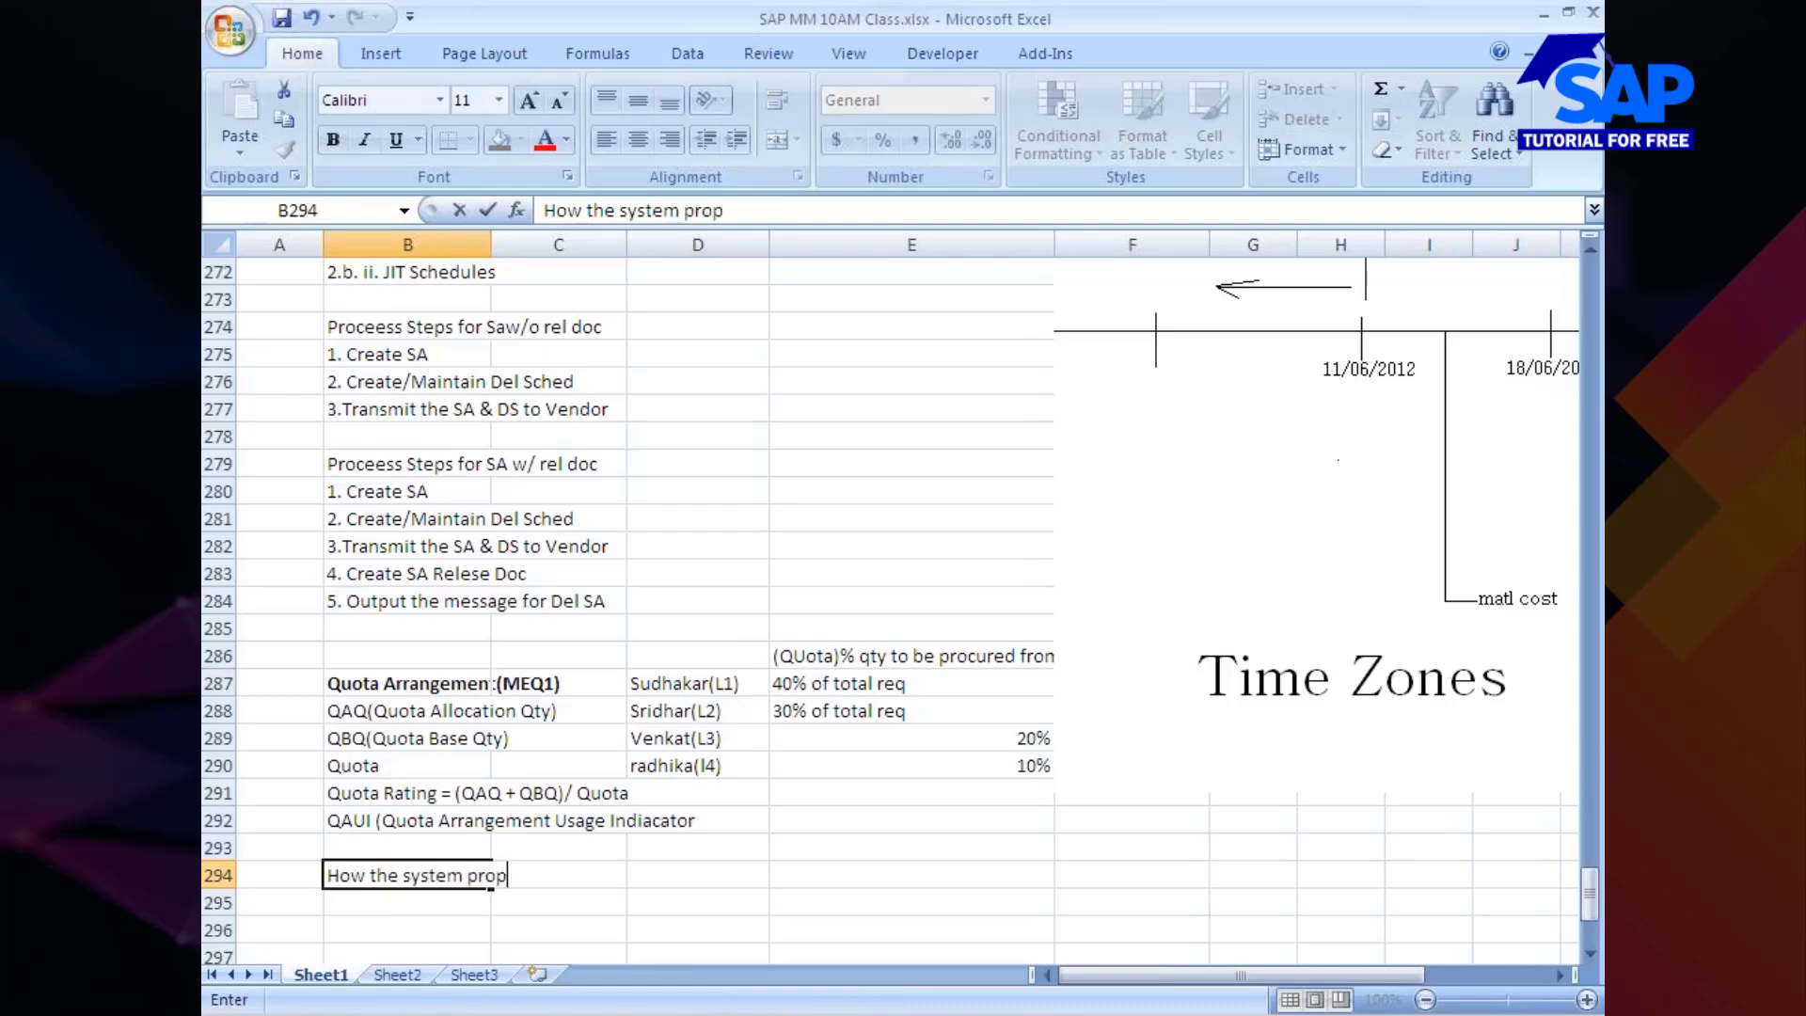
{"action": "type", "text": "oses the s"}
{"action": "type", "text": "os"}
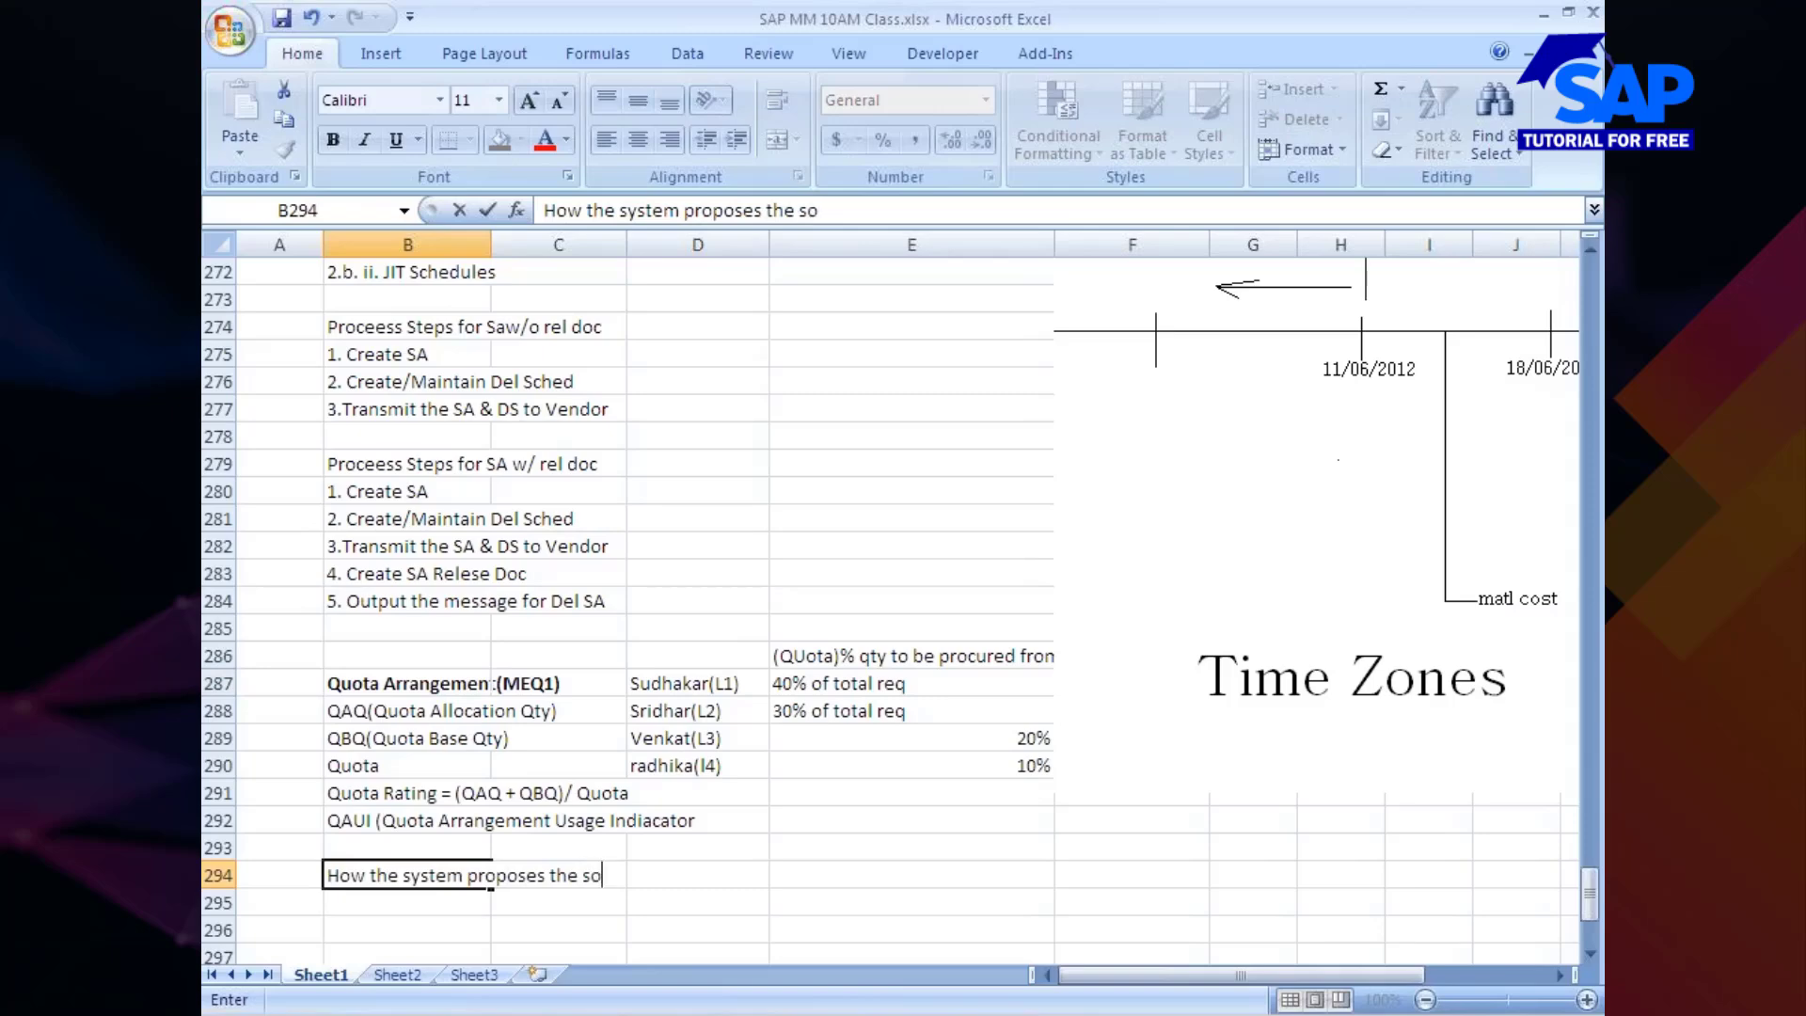
{"action": "key", "text": "Return"}
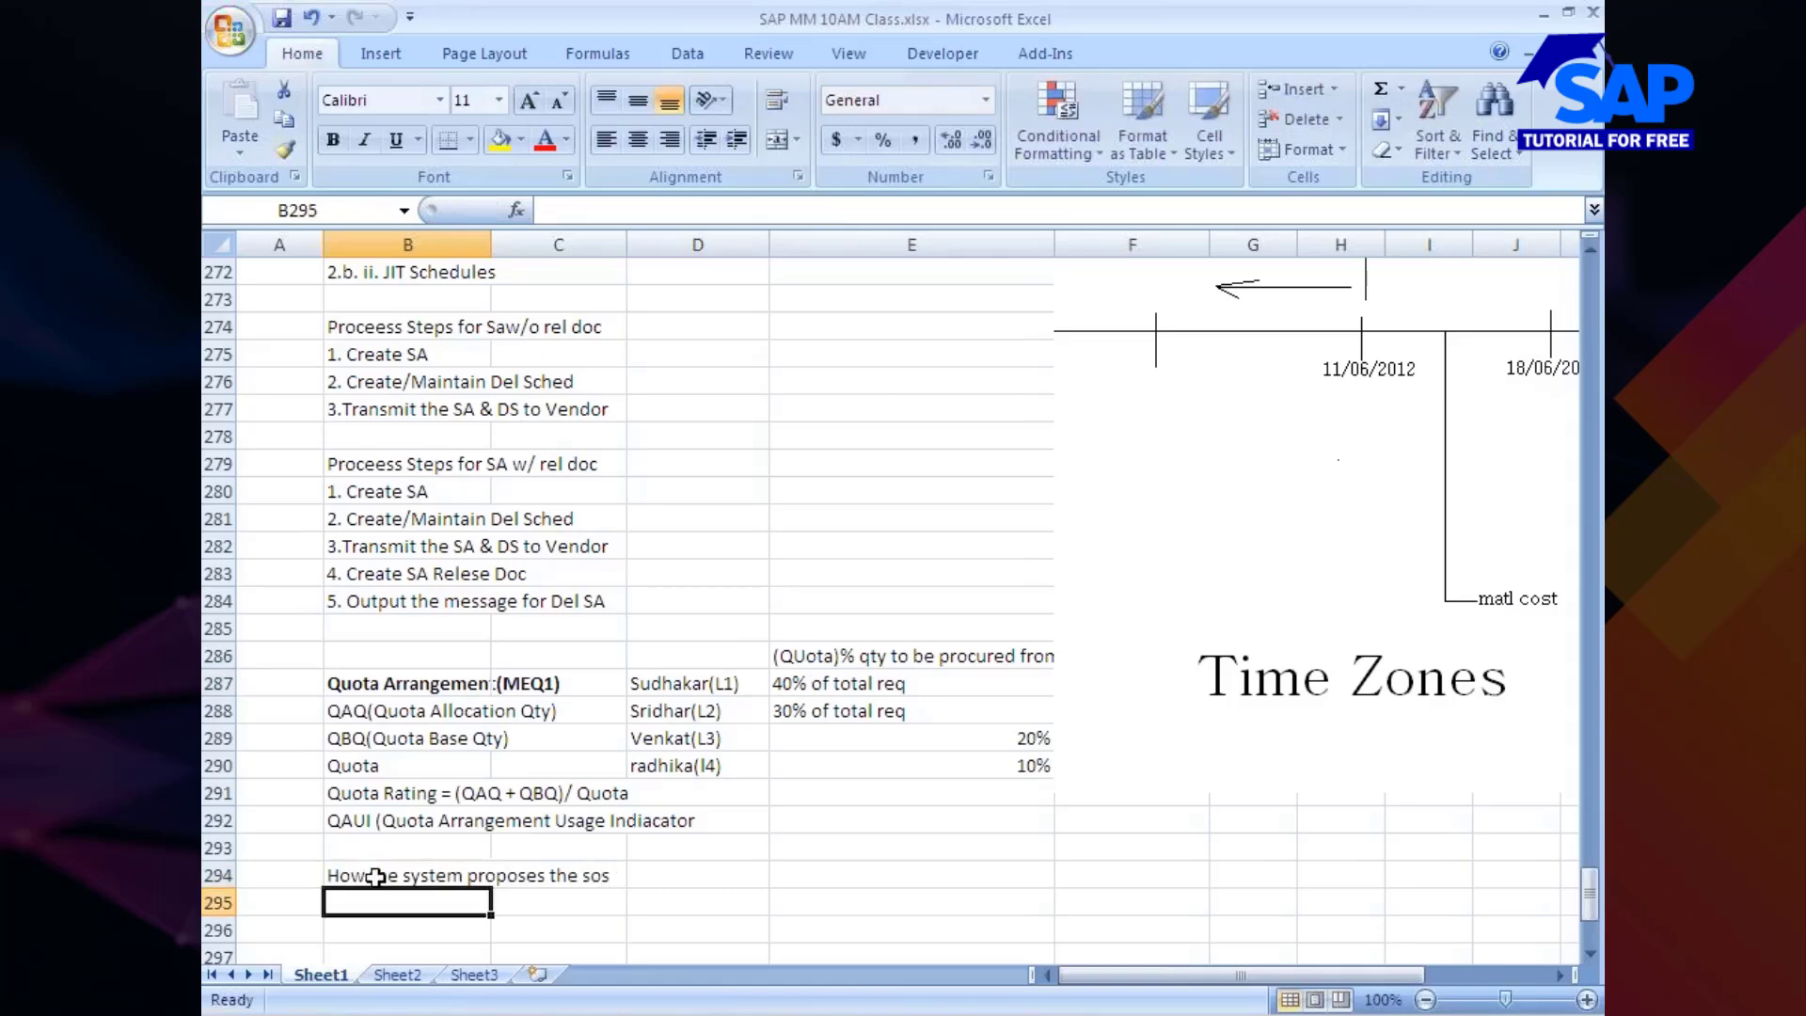
Enter the note "1. System proposes the vendor with lowest QR" in cell B295
{"action": "type", "text": "1."}
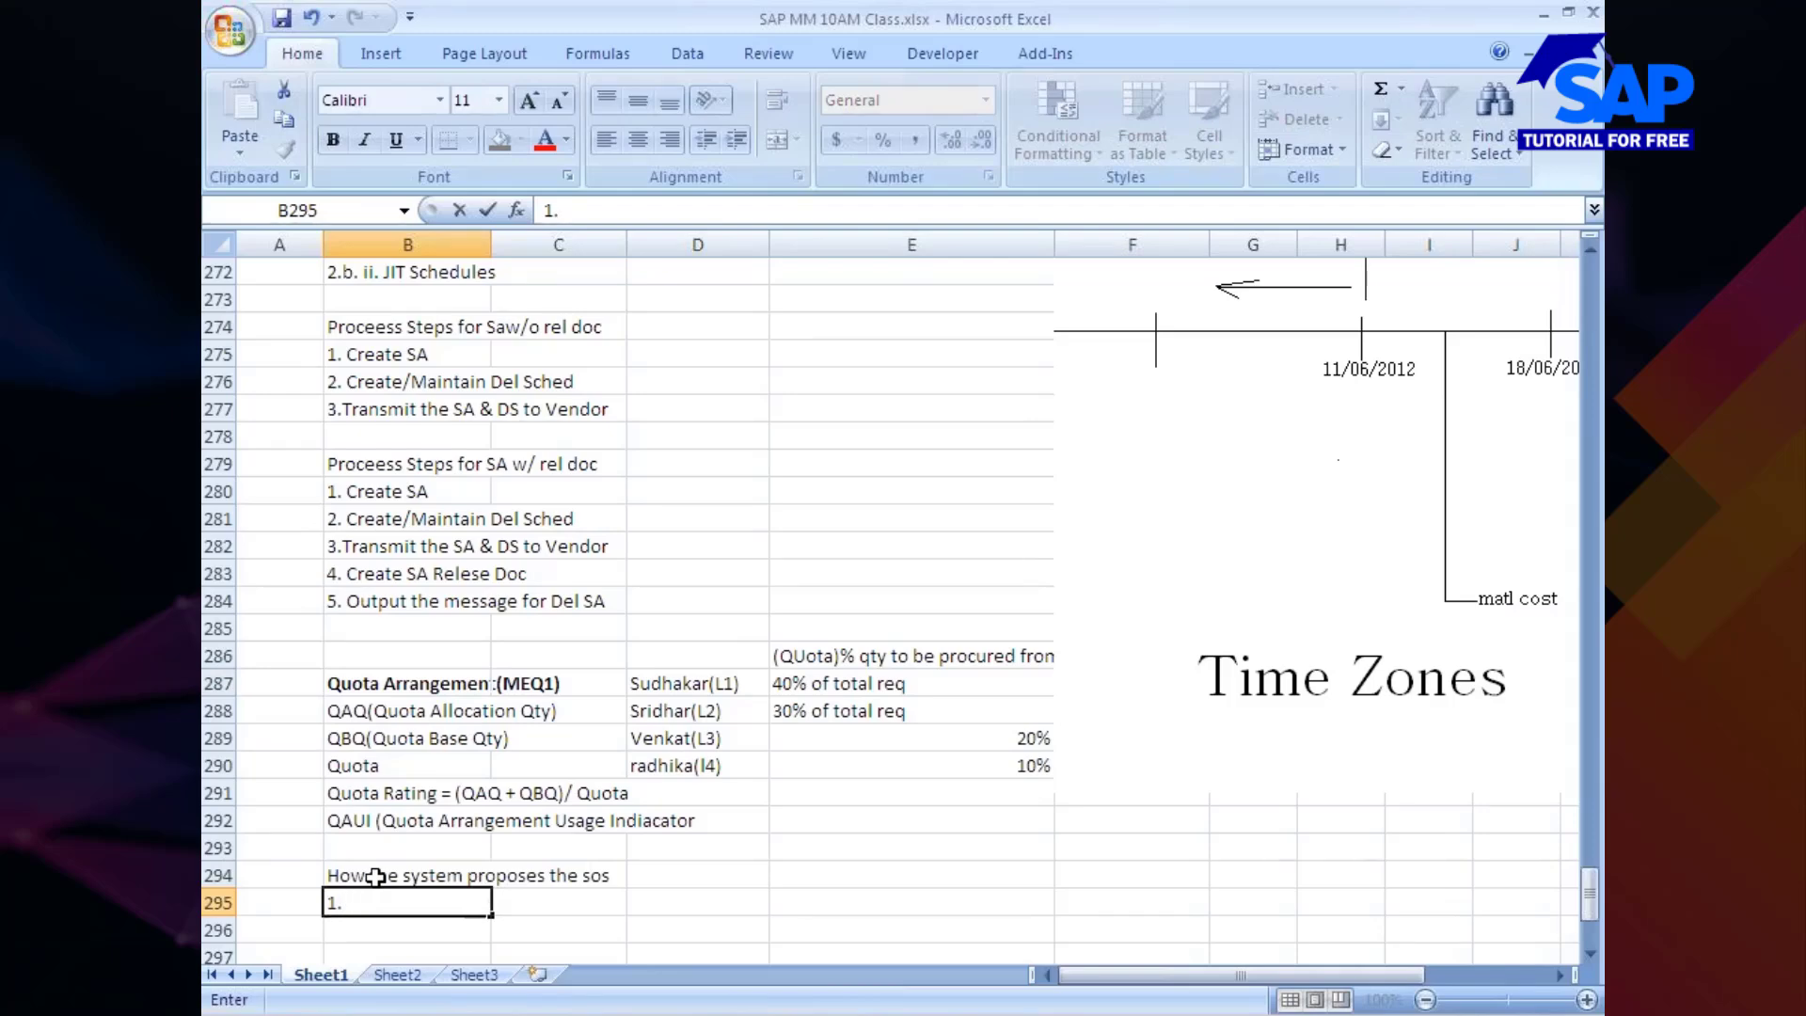
{"action": "type", "text": " System propo"}
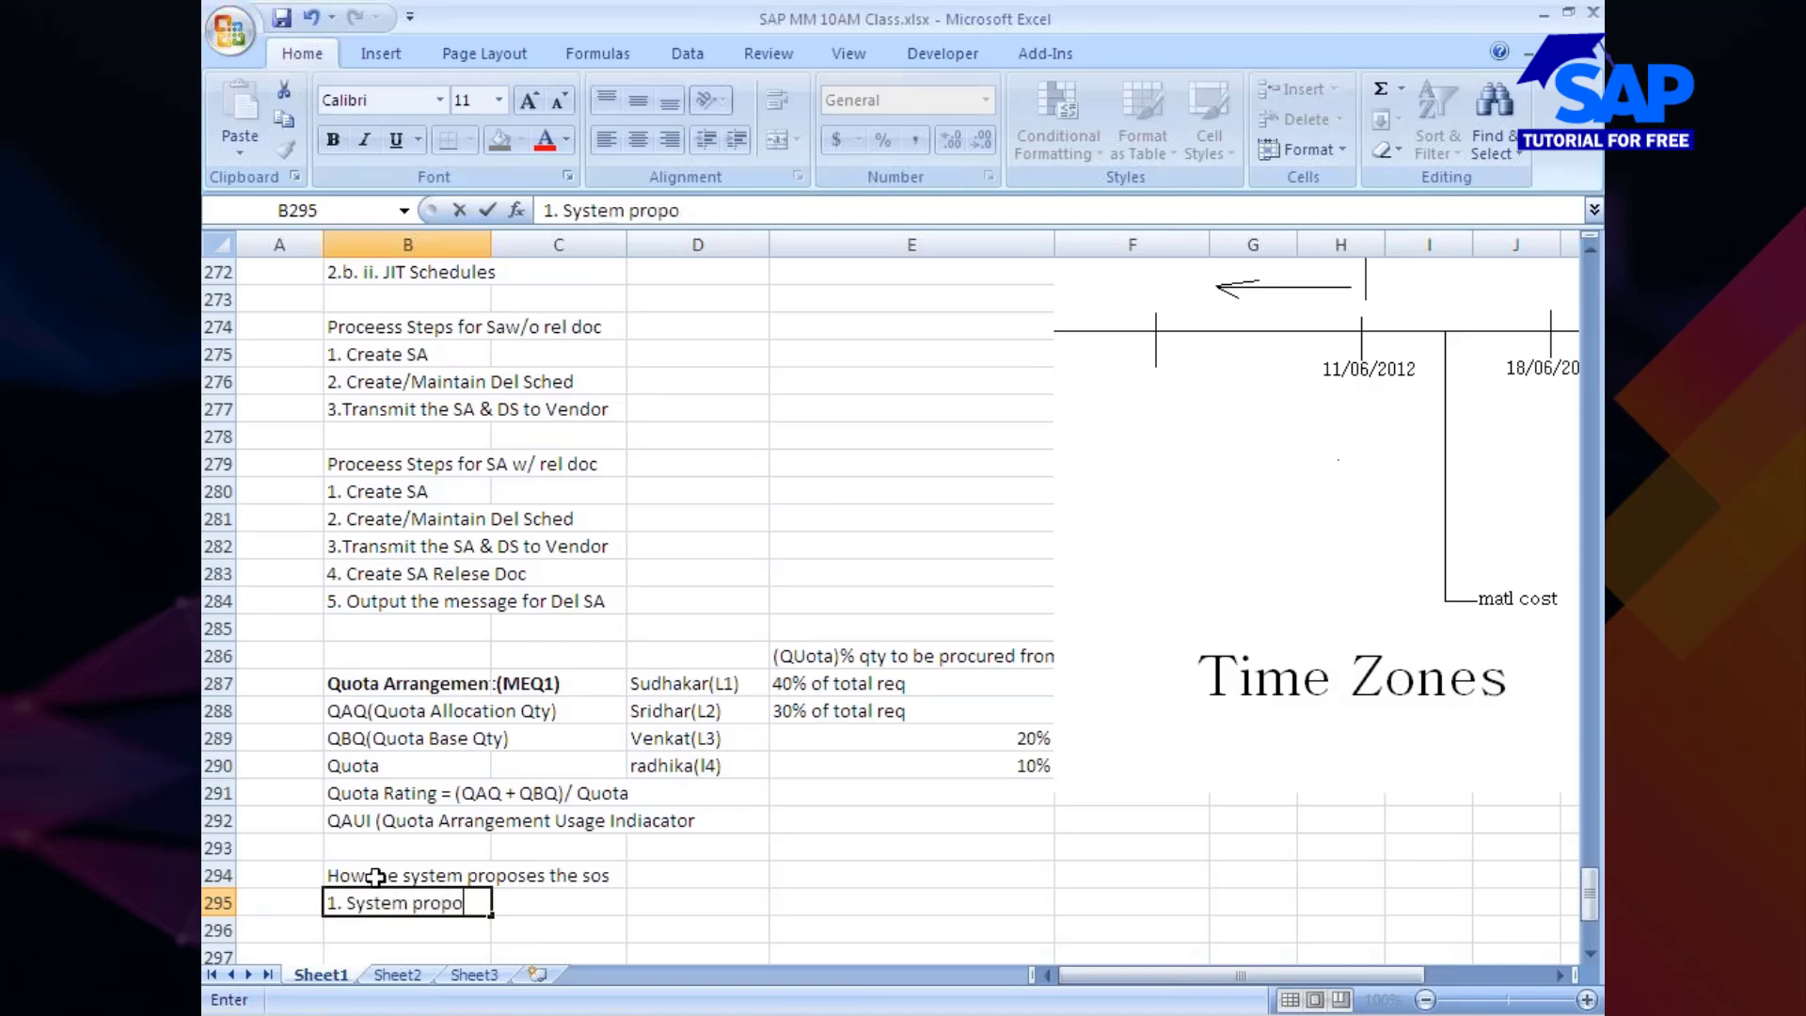
{"action": "type", "text": "ses the ve"}
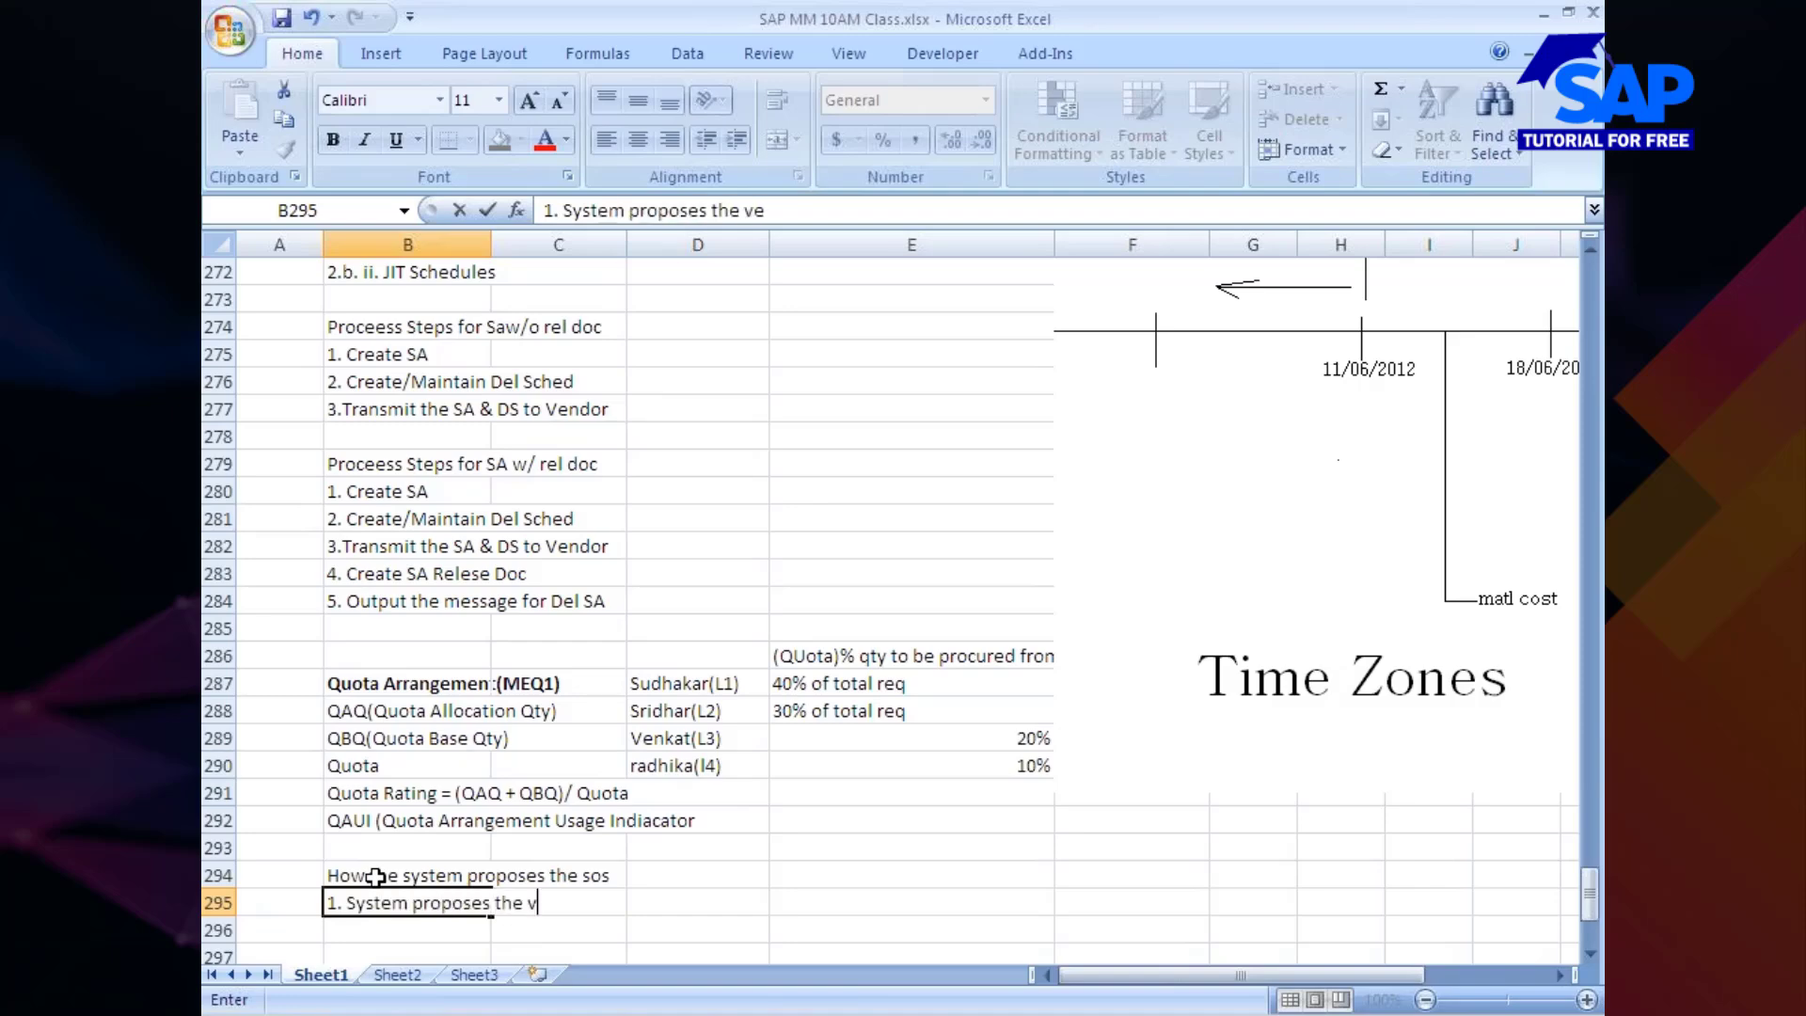
{"action": "type", "text": "ndor with "}
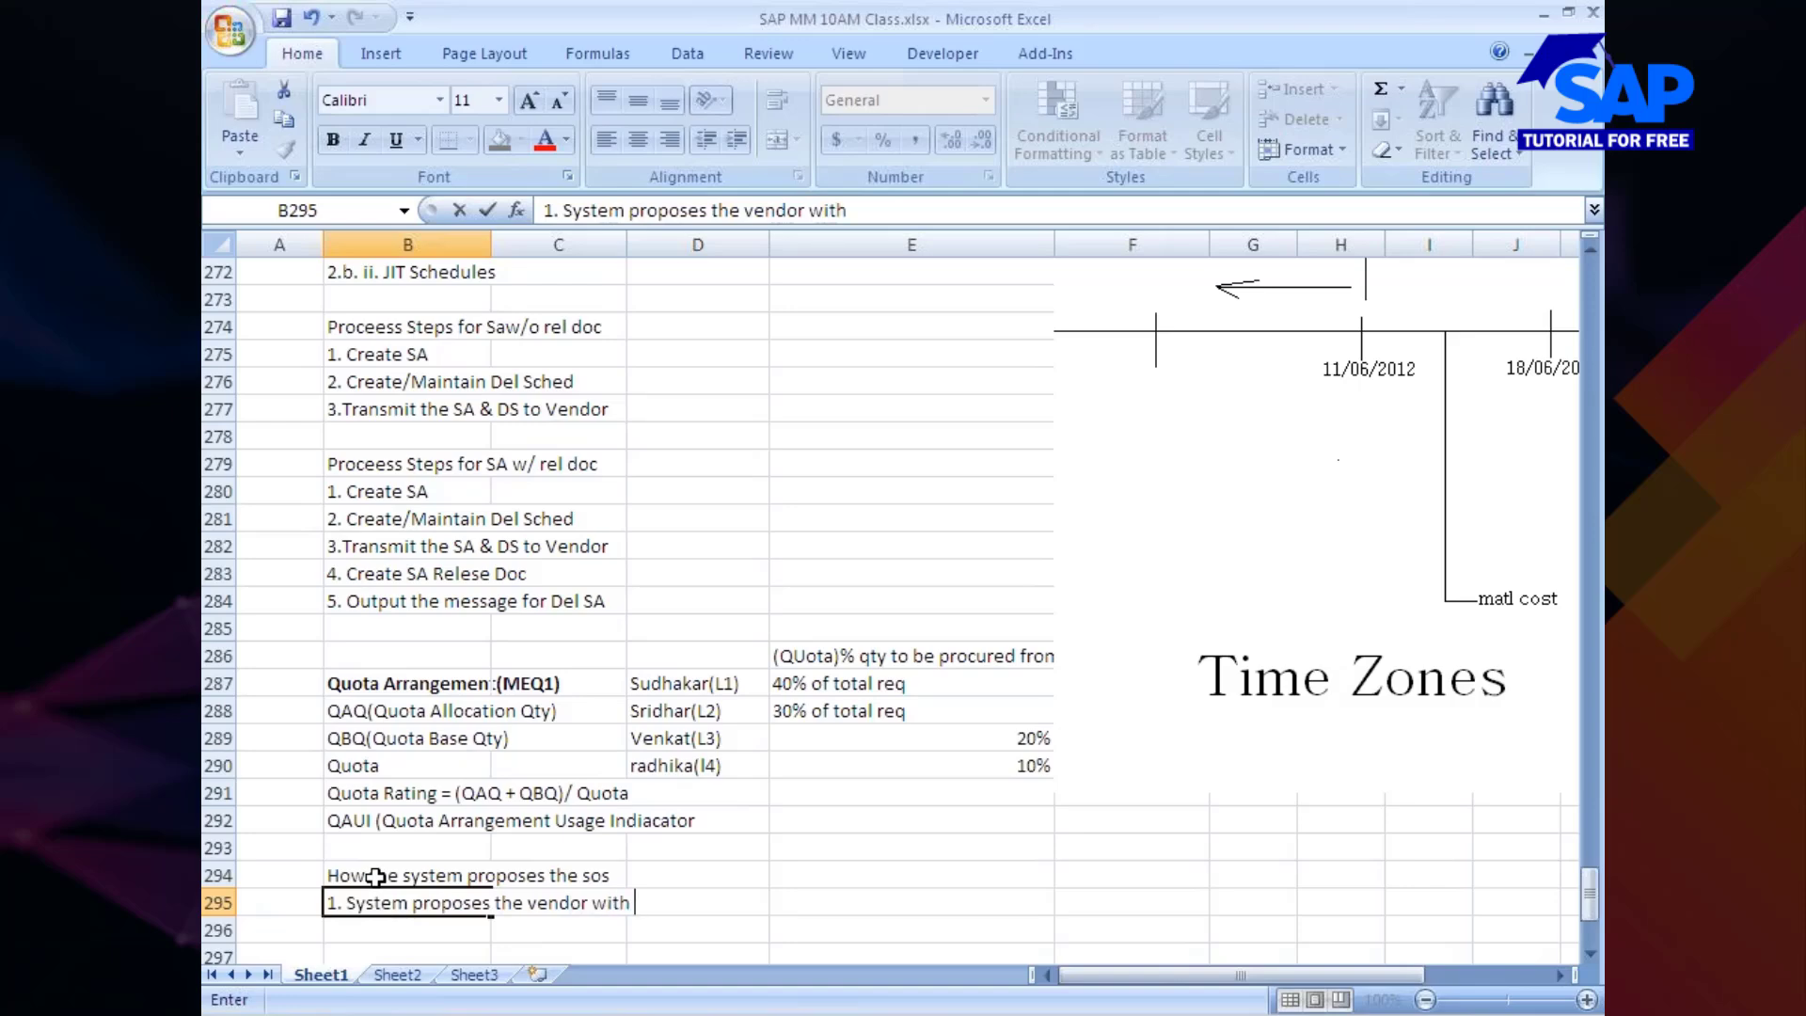
{"action": "type", "text": "lowest qu"}
{"action": "key", "text": "BackSpace"}
{"action": "key", "text": "BackSpace"}
{"action": "type", "text": "QR"}
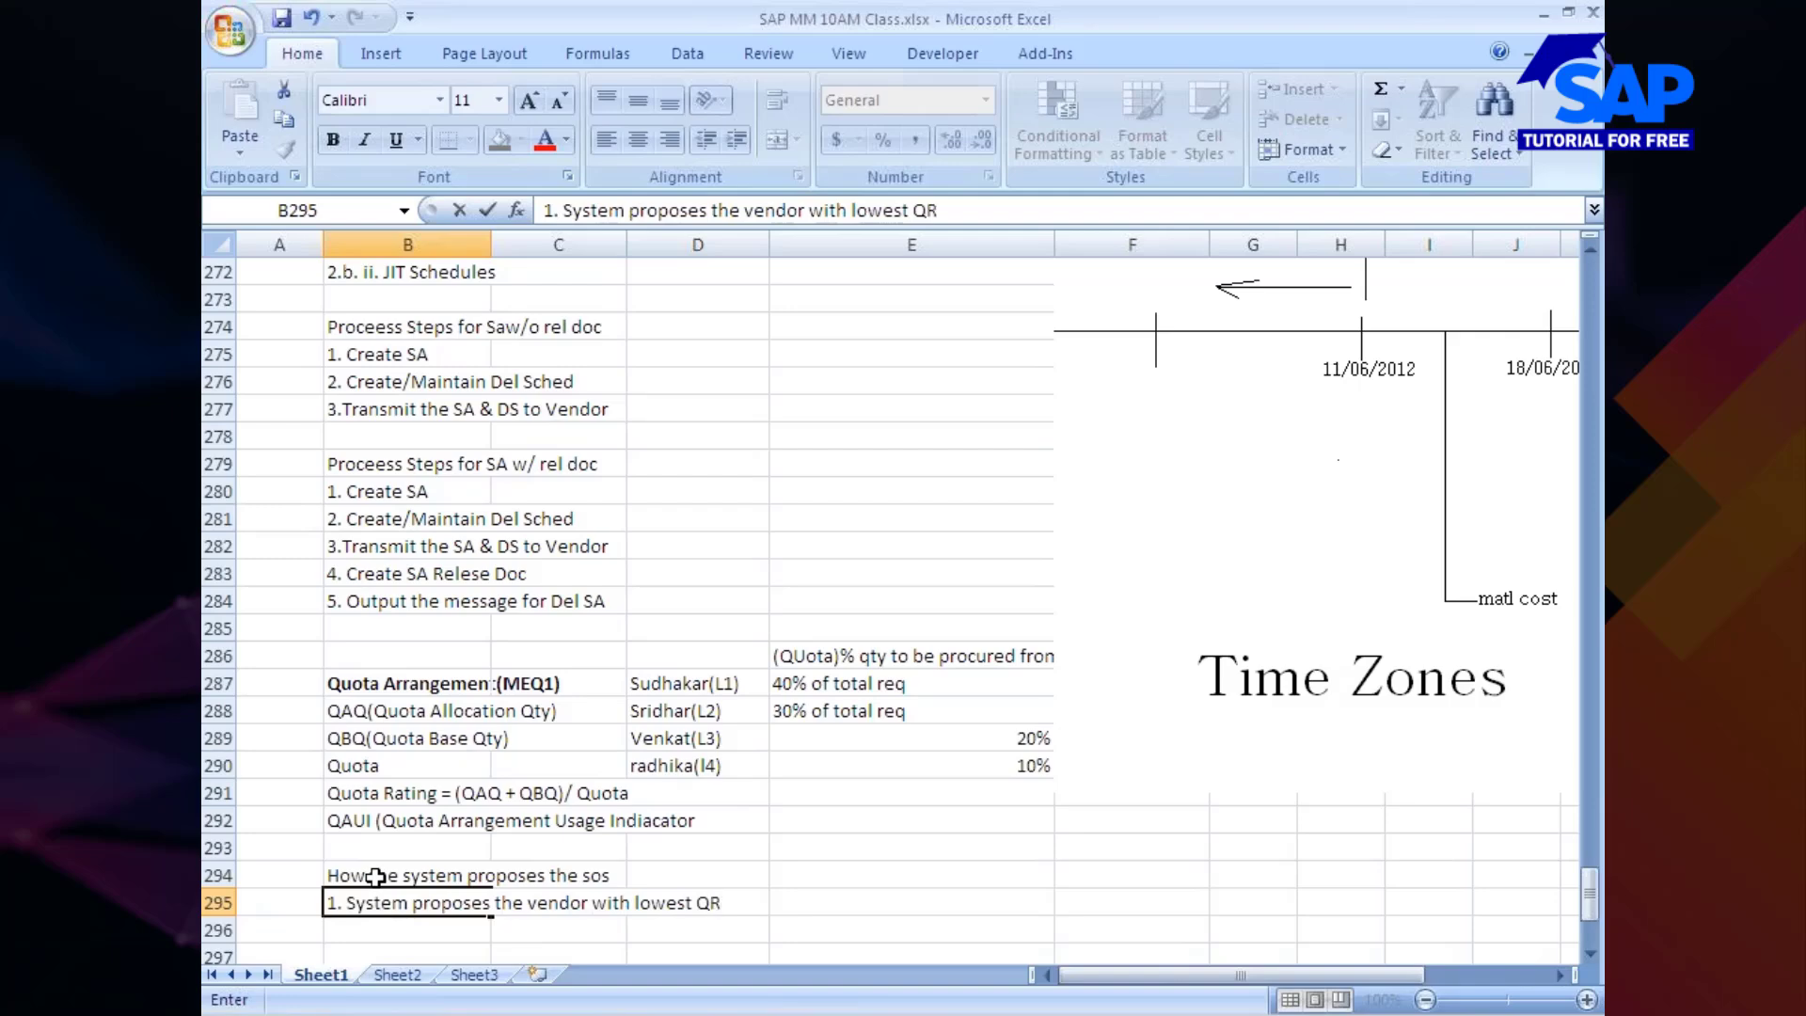
{"action": "key", "text": "Return"}
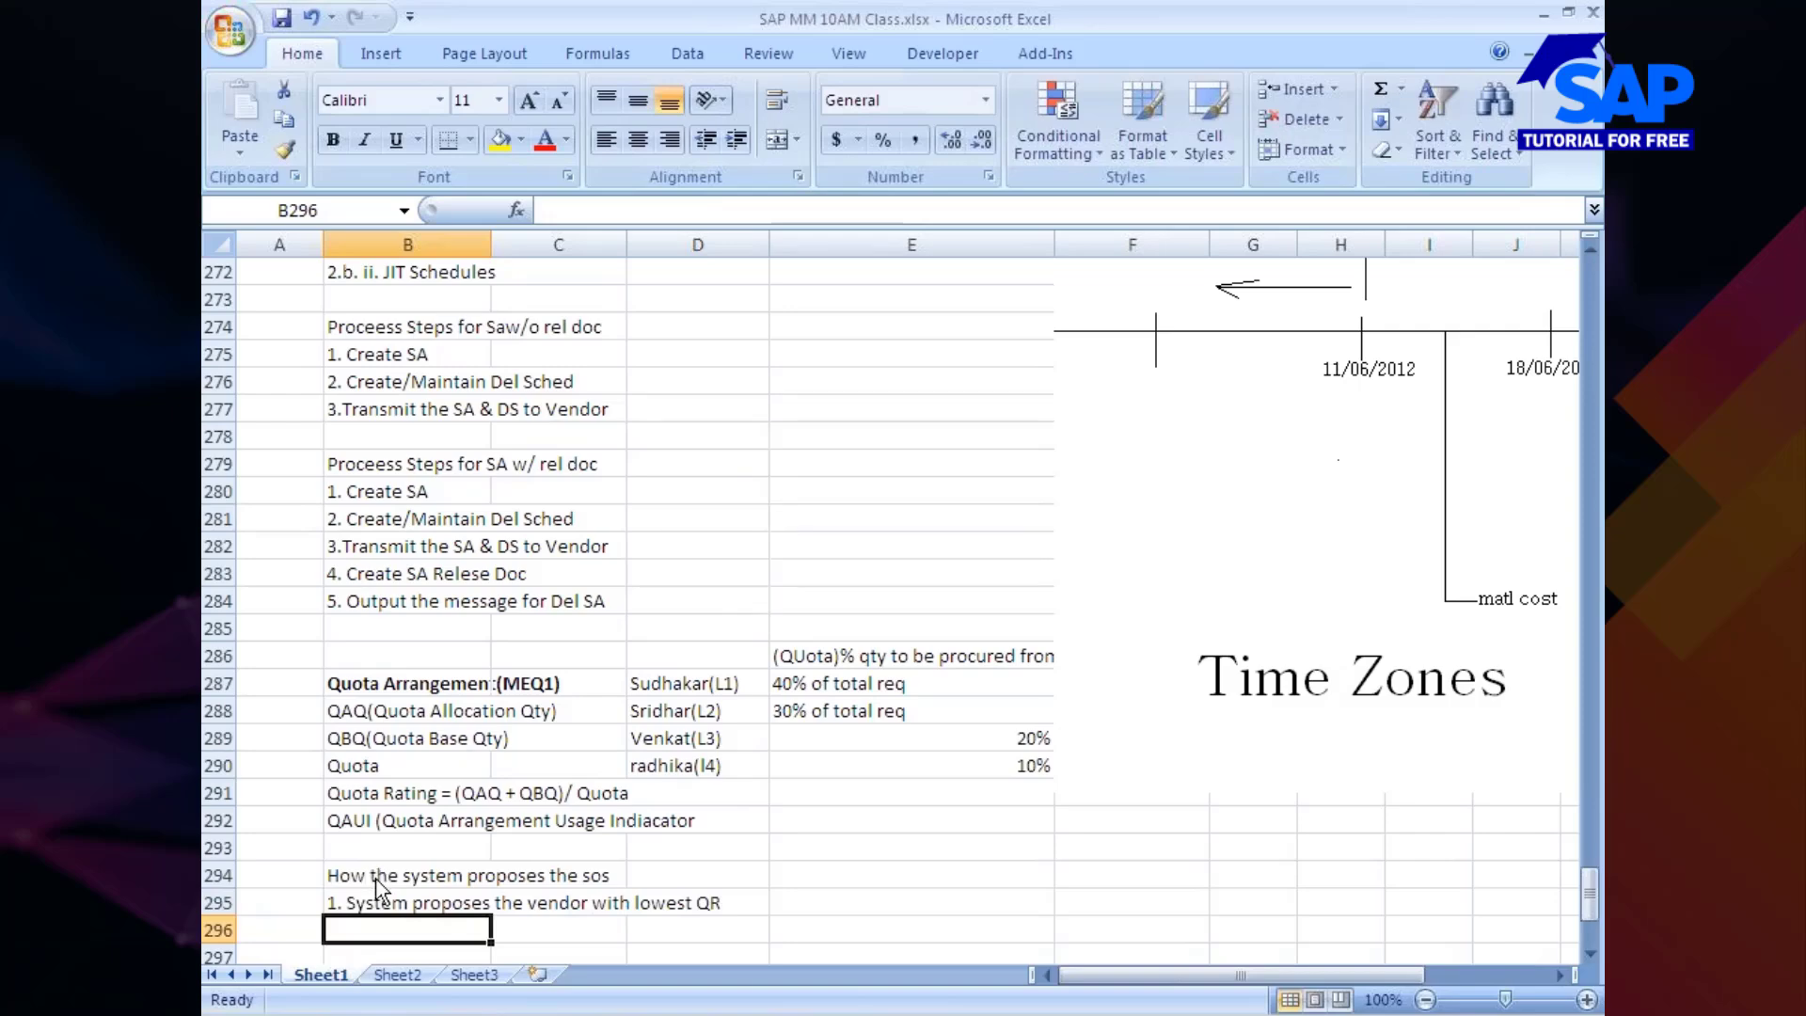
Switch back to the SAP quota arrangement and examine the first item's allocated quantity, quota base quantity and quota
{"action": "key", "text": "alt+Tab"}
{"action": "key", "text": "alt+Tab"}
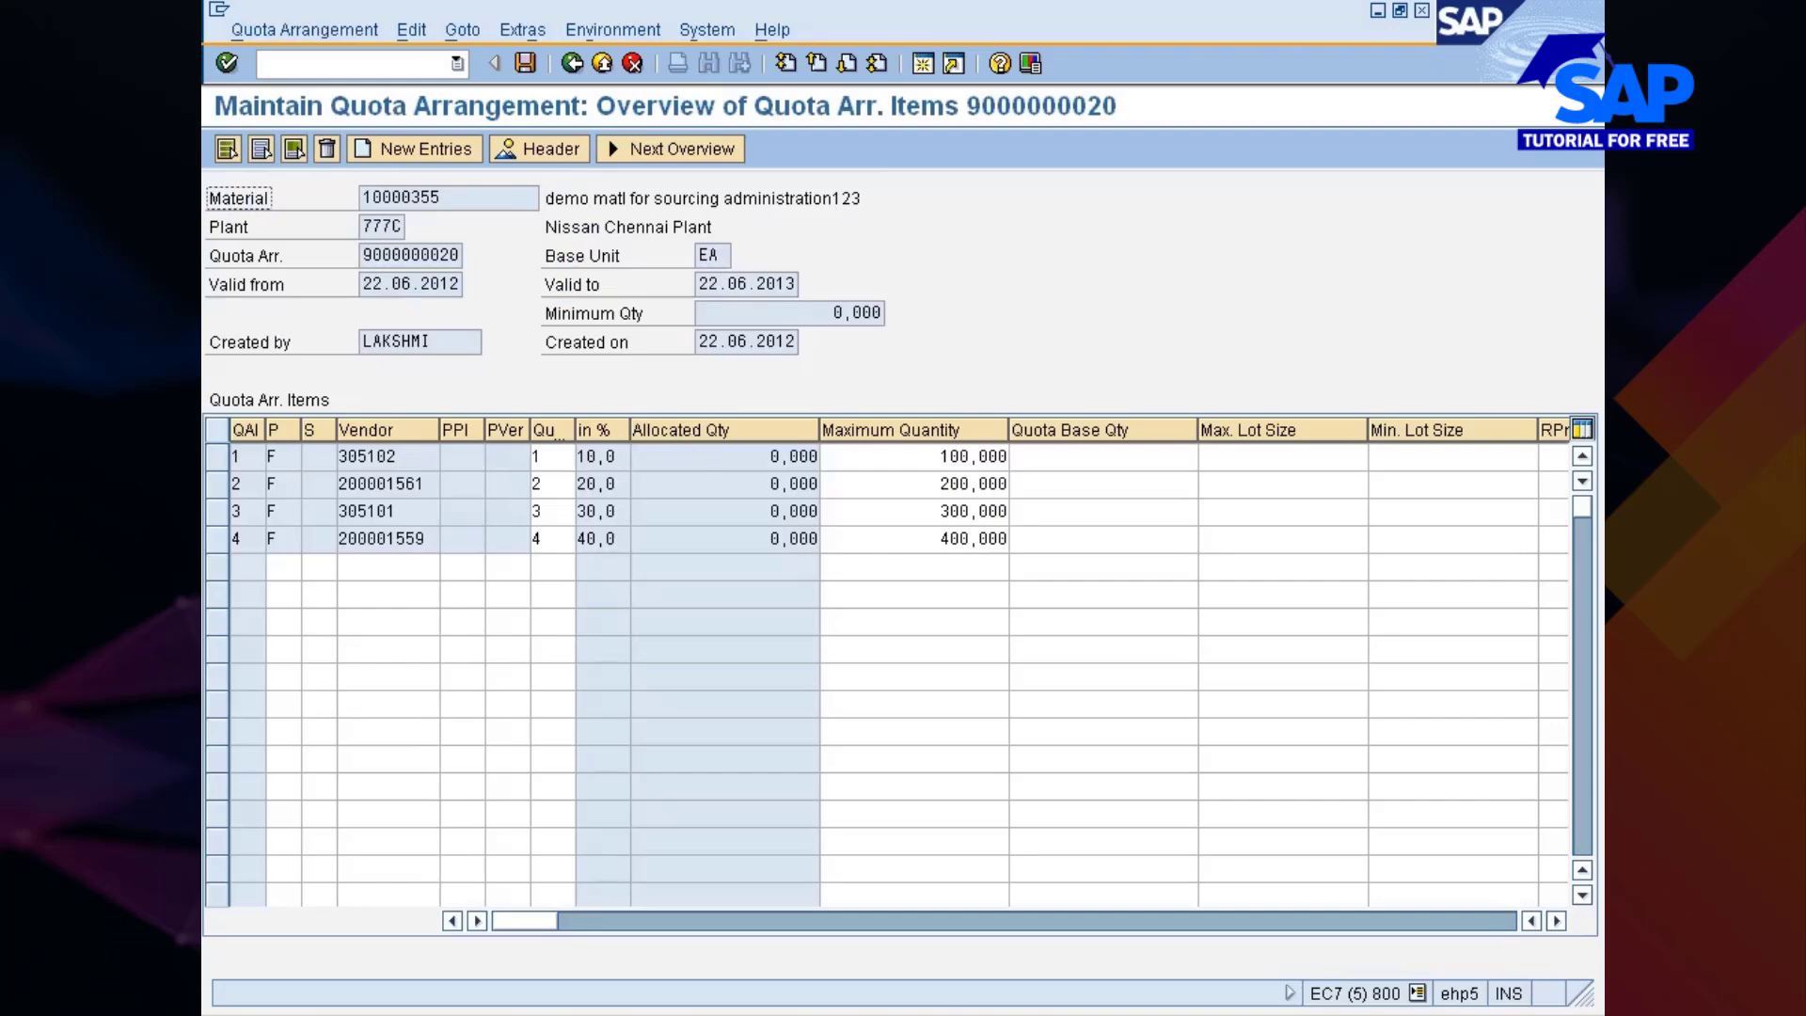
{"action": "left_click", "coordinate": [1103, 457]}
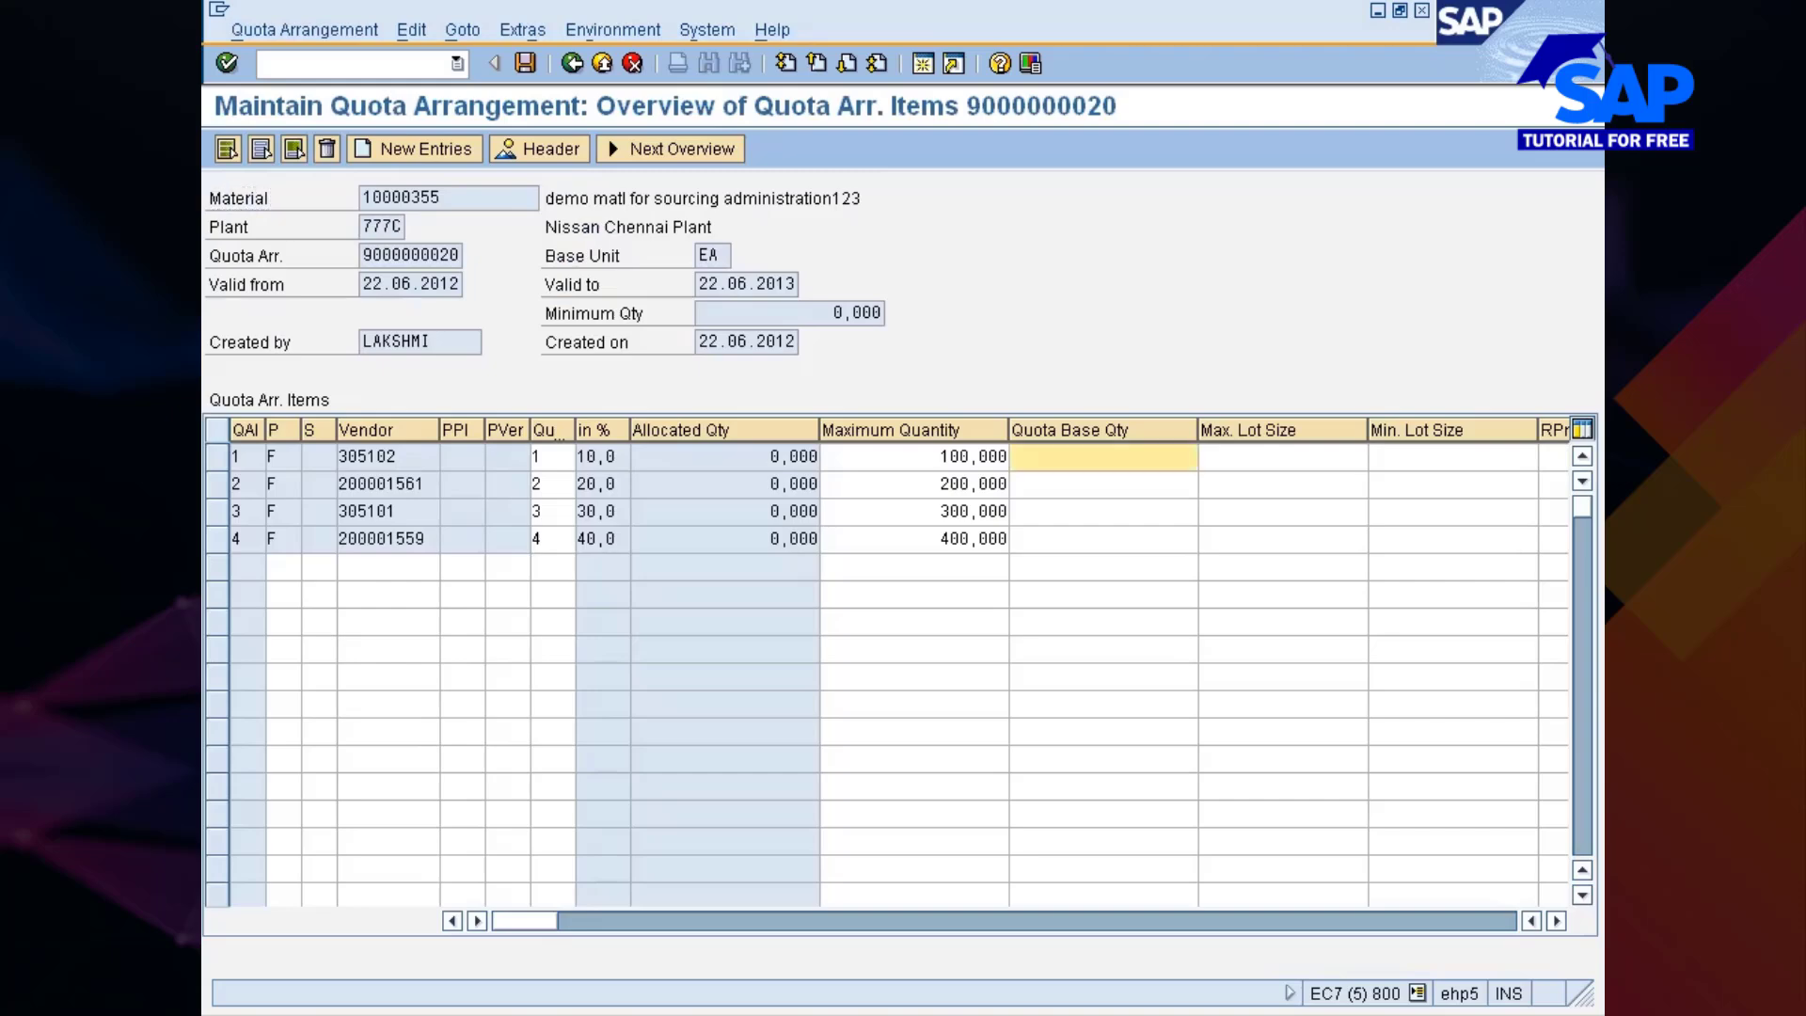
{"action": "left_click", "coordinate": [815, 457]}
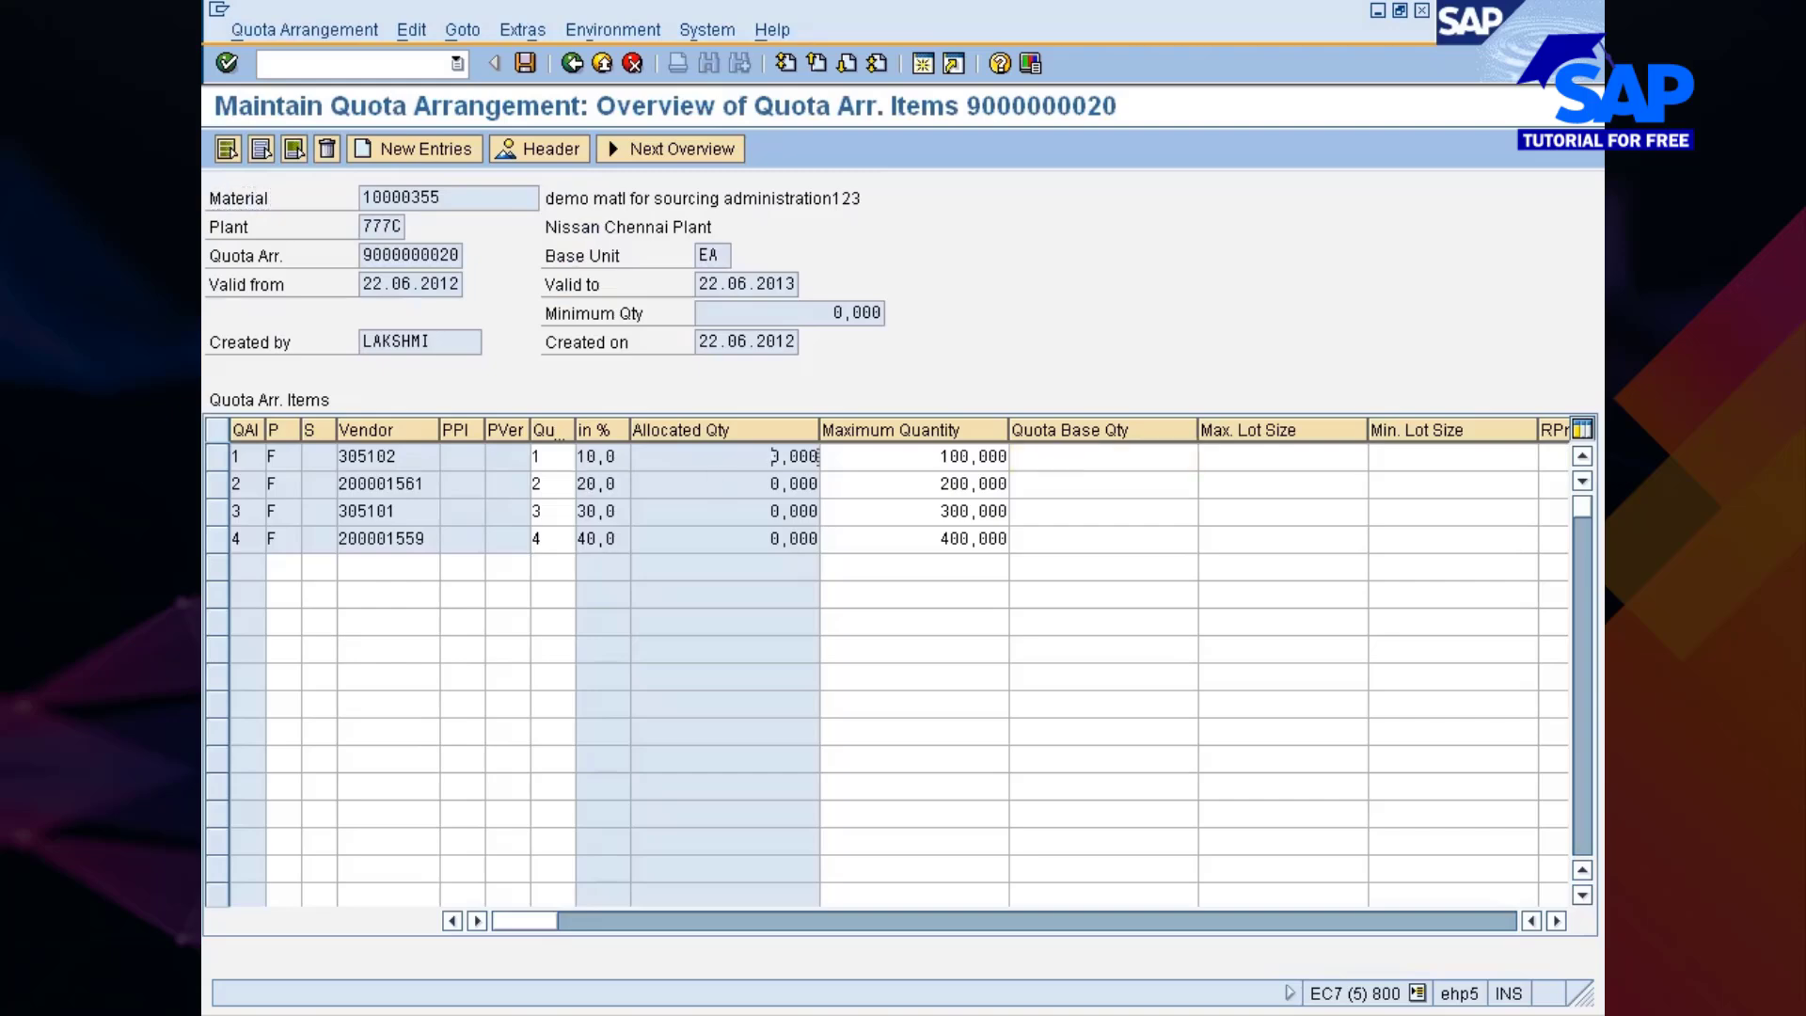
{"action": "left_click_drag", "start_coordinate": [770, 457], "coordinate": [817, 457]}
{"action": "left_click", "coordinate": [816, 457]}
{"action": "left_click", "coordinate": [1103, 457]}
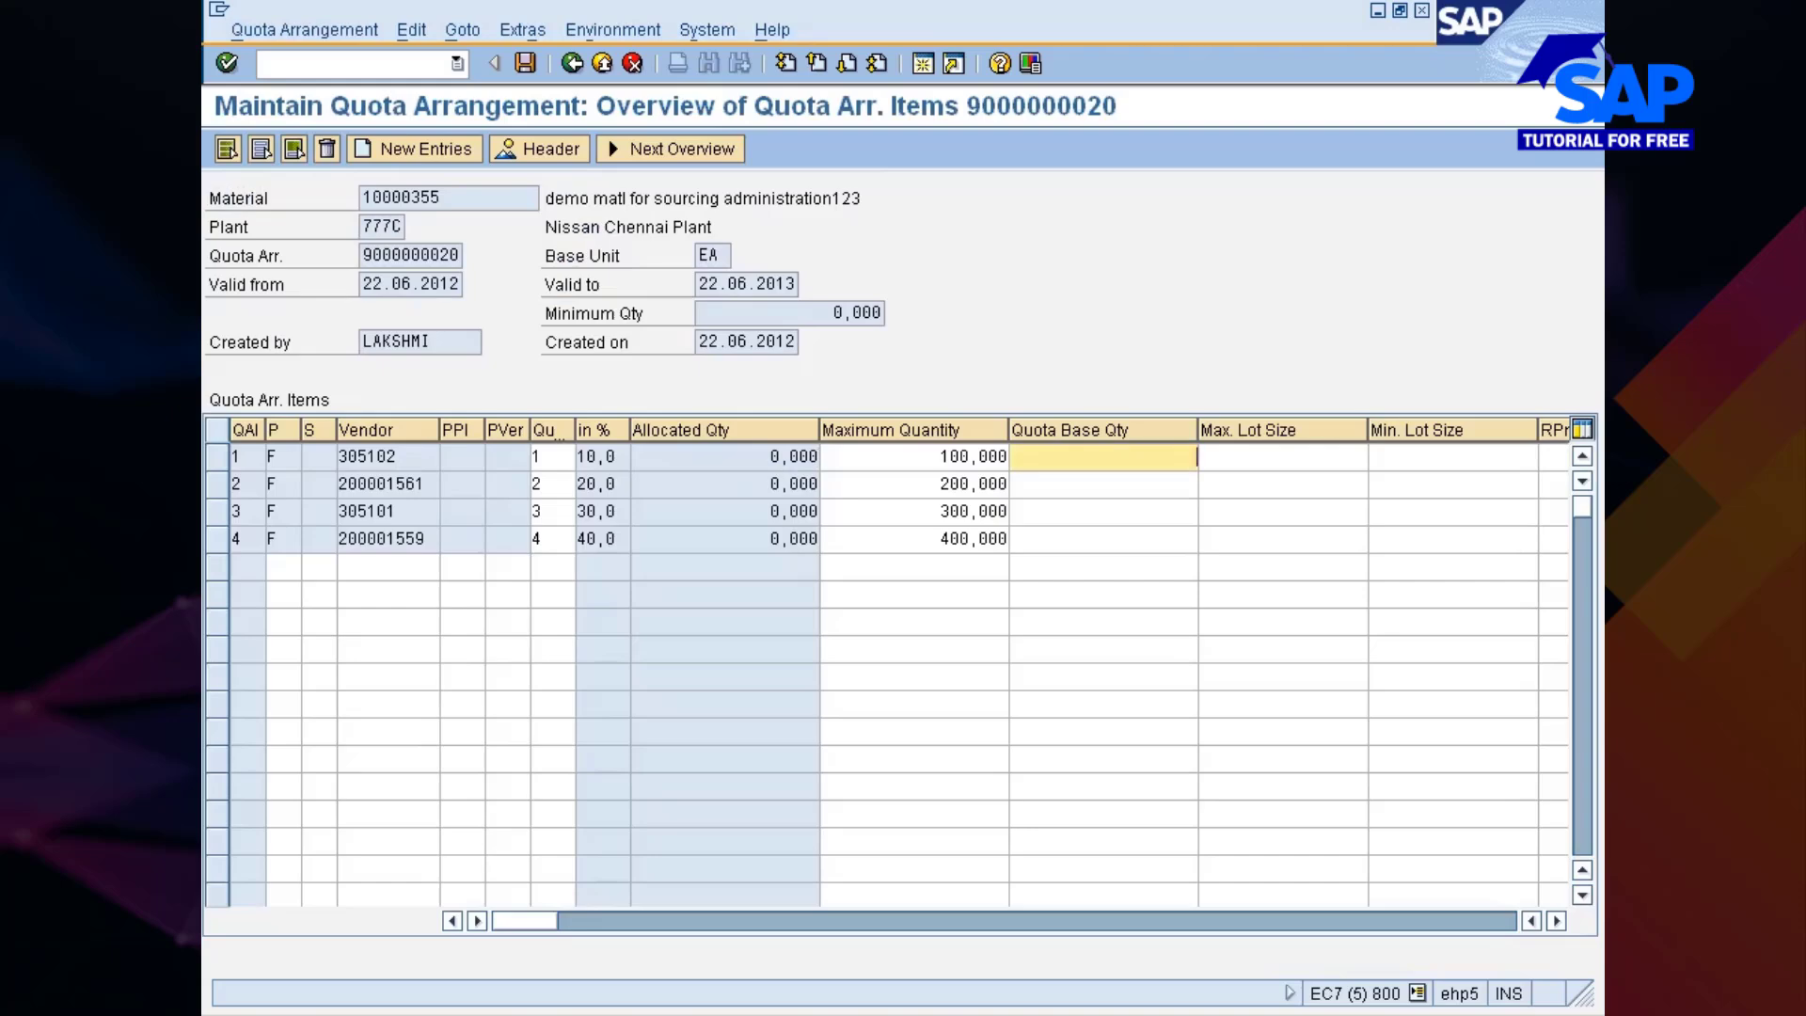
{"action": "left_click", "coordinate": [541, 457]}
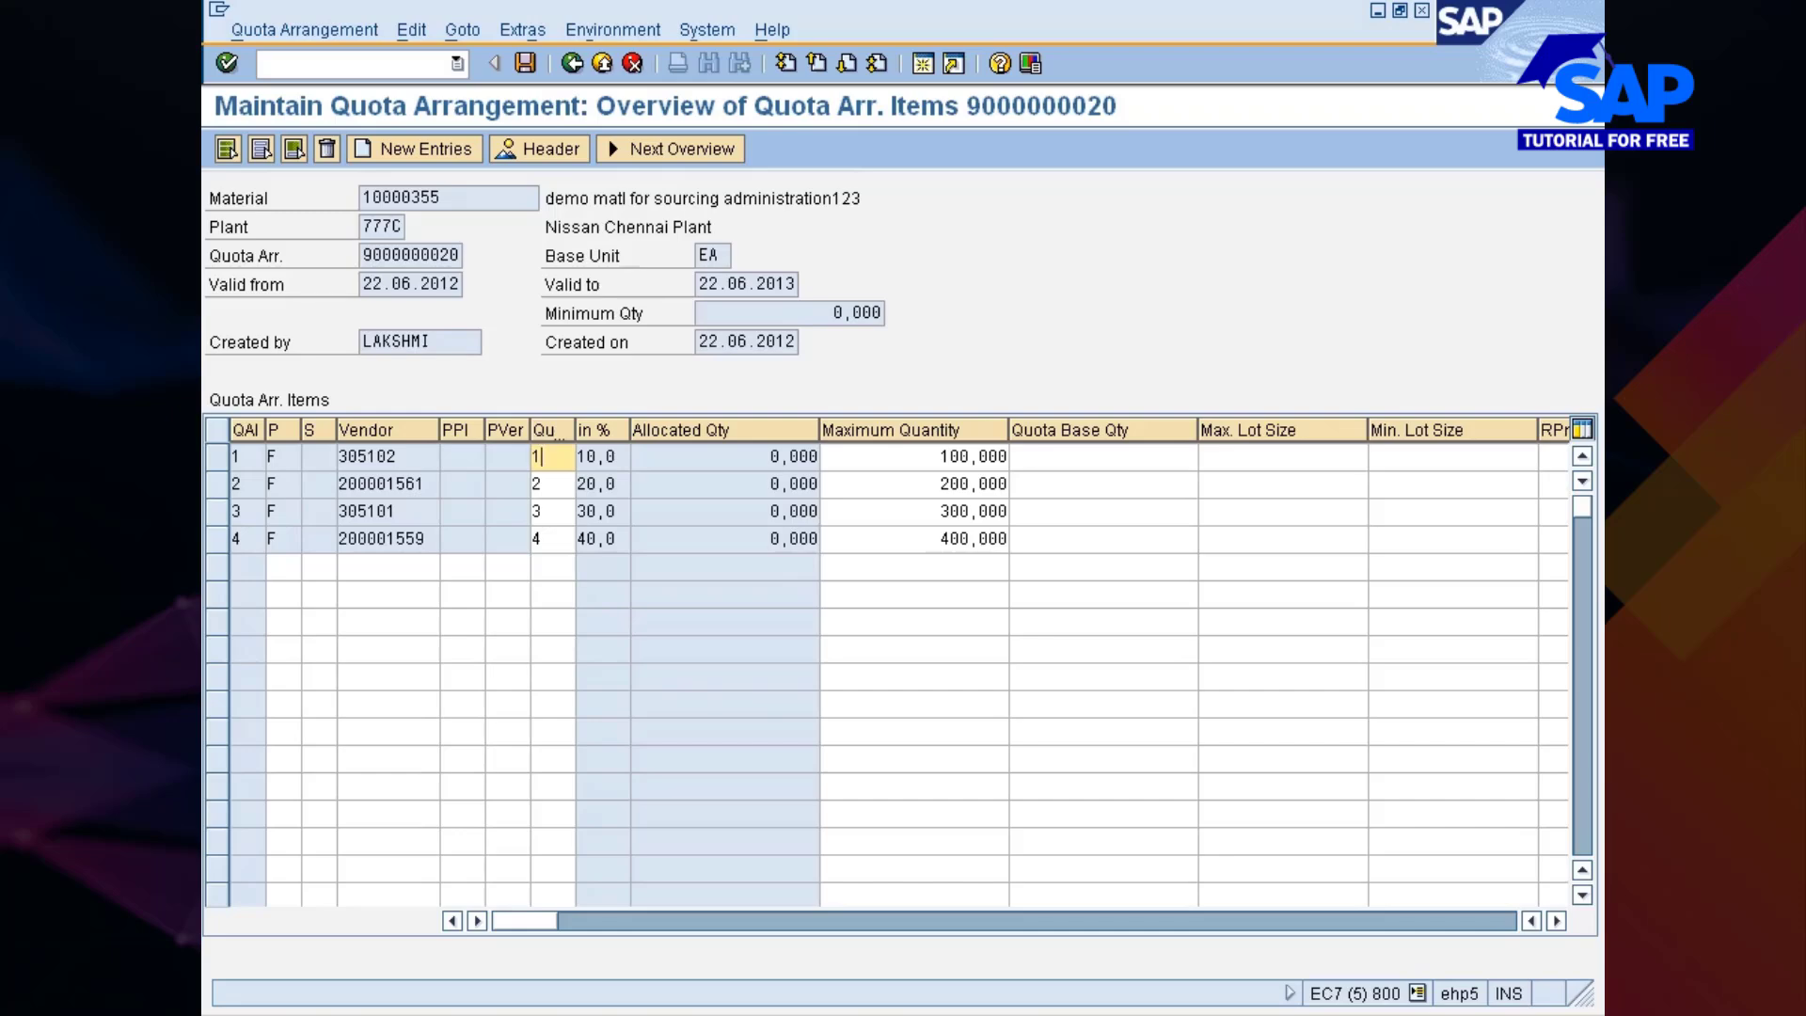
Switch to the Excel notes and move the vendor quota table from D286:E290 to D296, below the lowest QR note
{"action": "left_click", "coordinate": [999, 1015]}
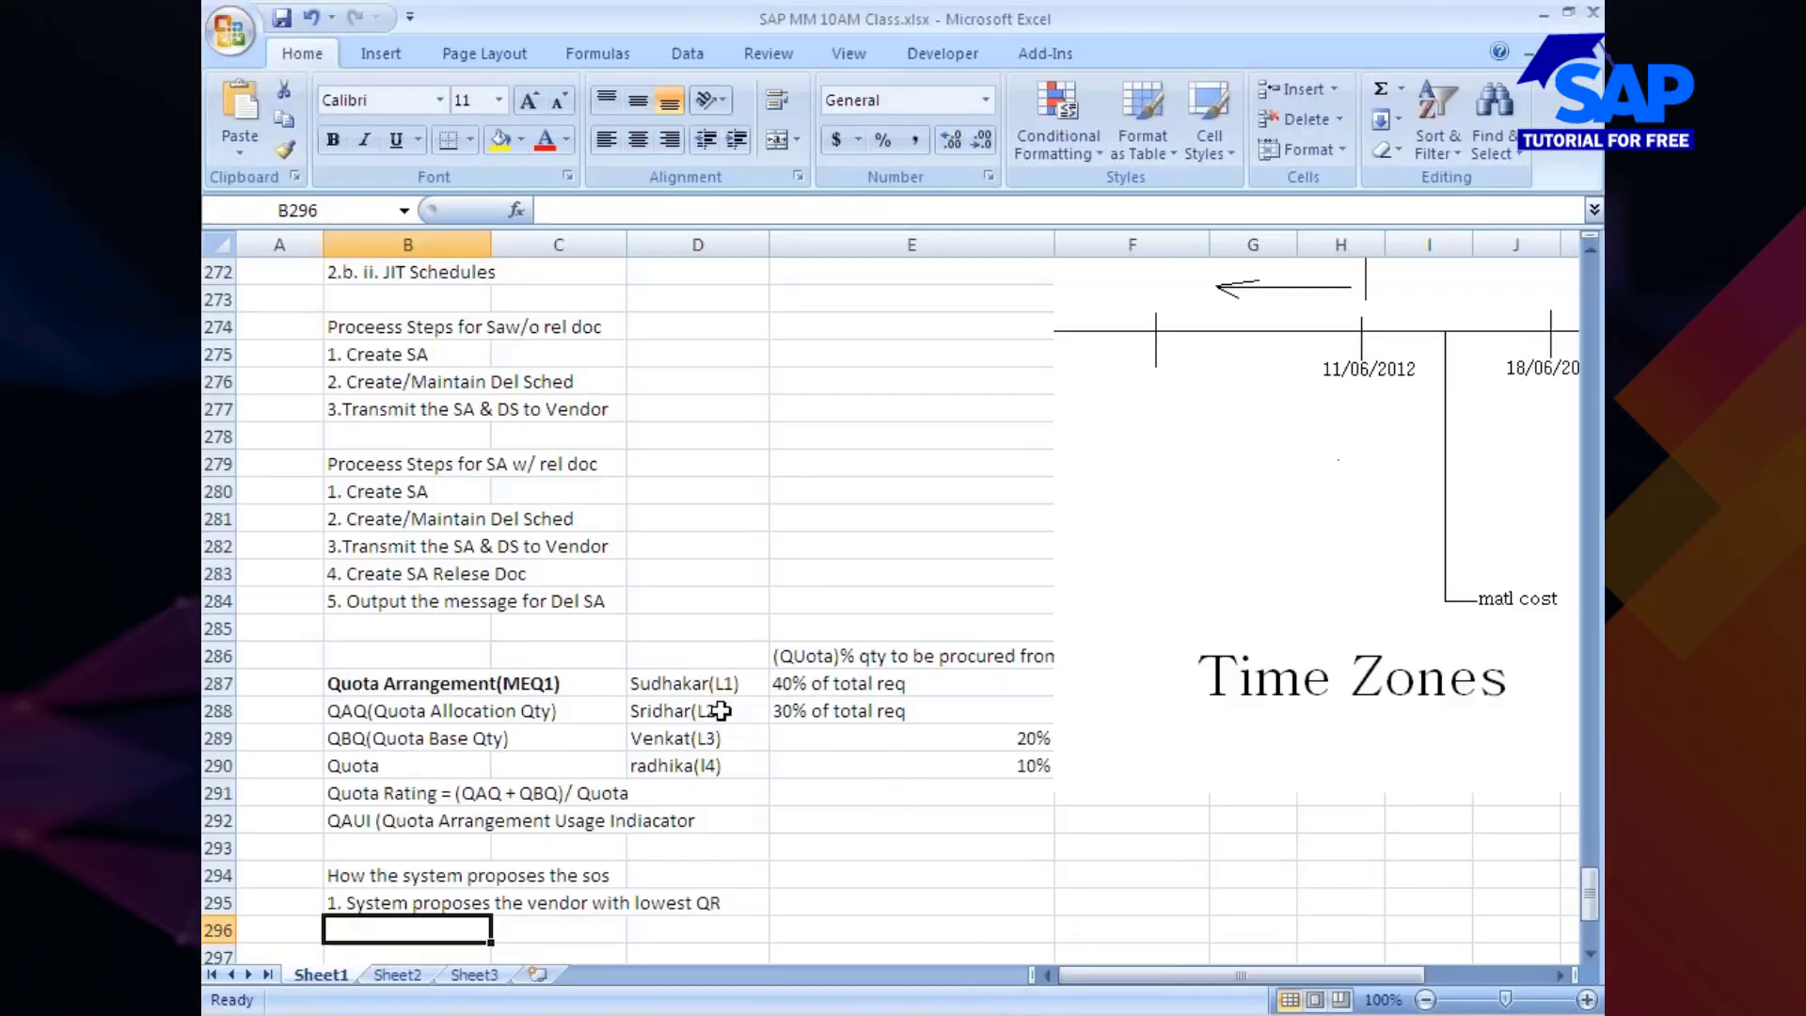
{"action": "left_click", "coordinate": [688, 684]}
{"action": "left_click", "coordinate": [693, 655]}
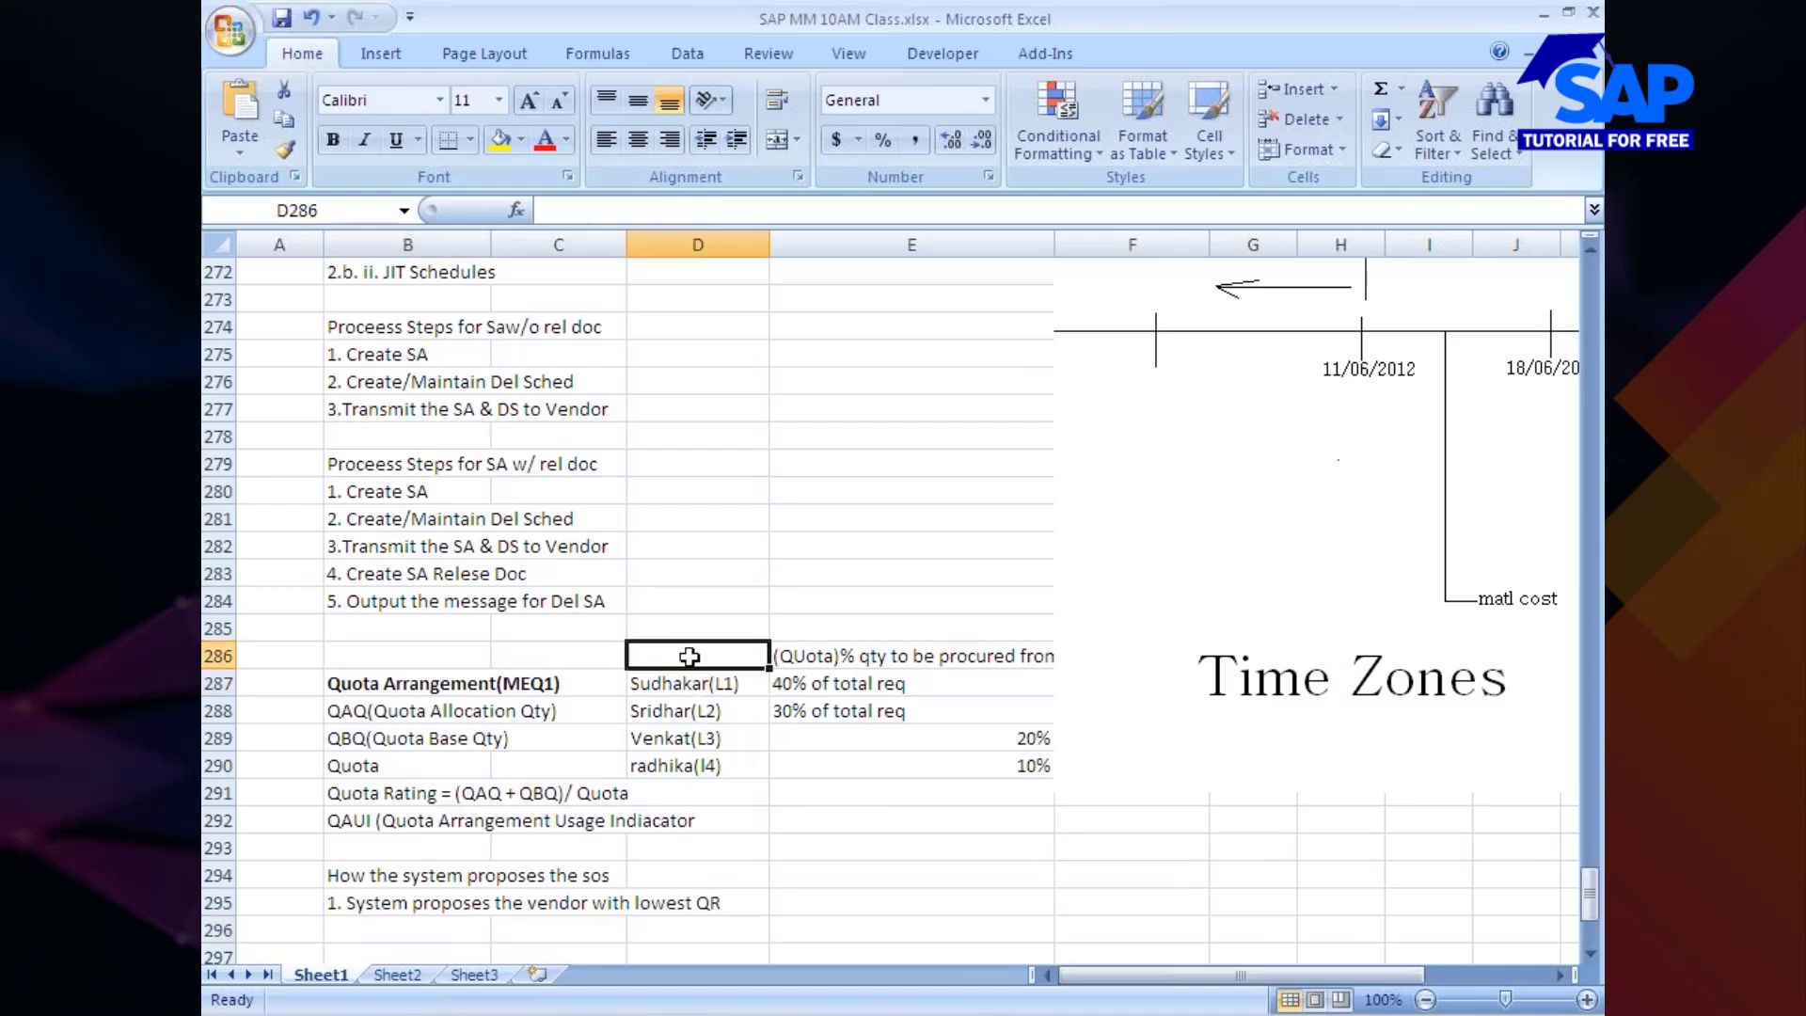
{"action": "key", "text": "shift+Right"}
{"action": "key", "text": "shift+Right"}
{"action": "key", "text": "shift+Right"}
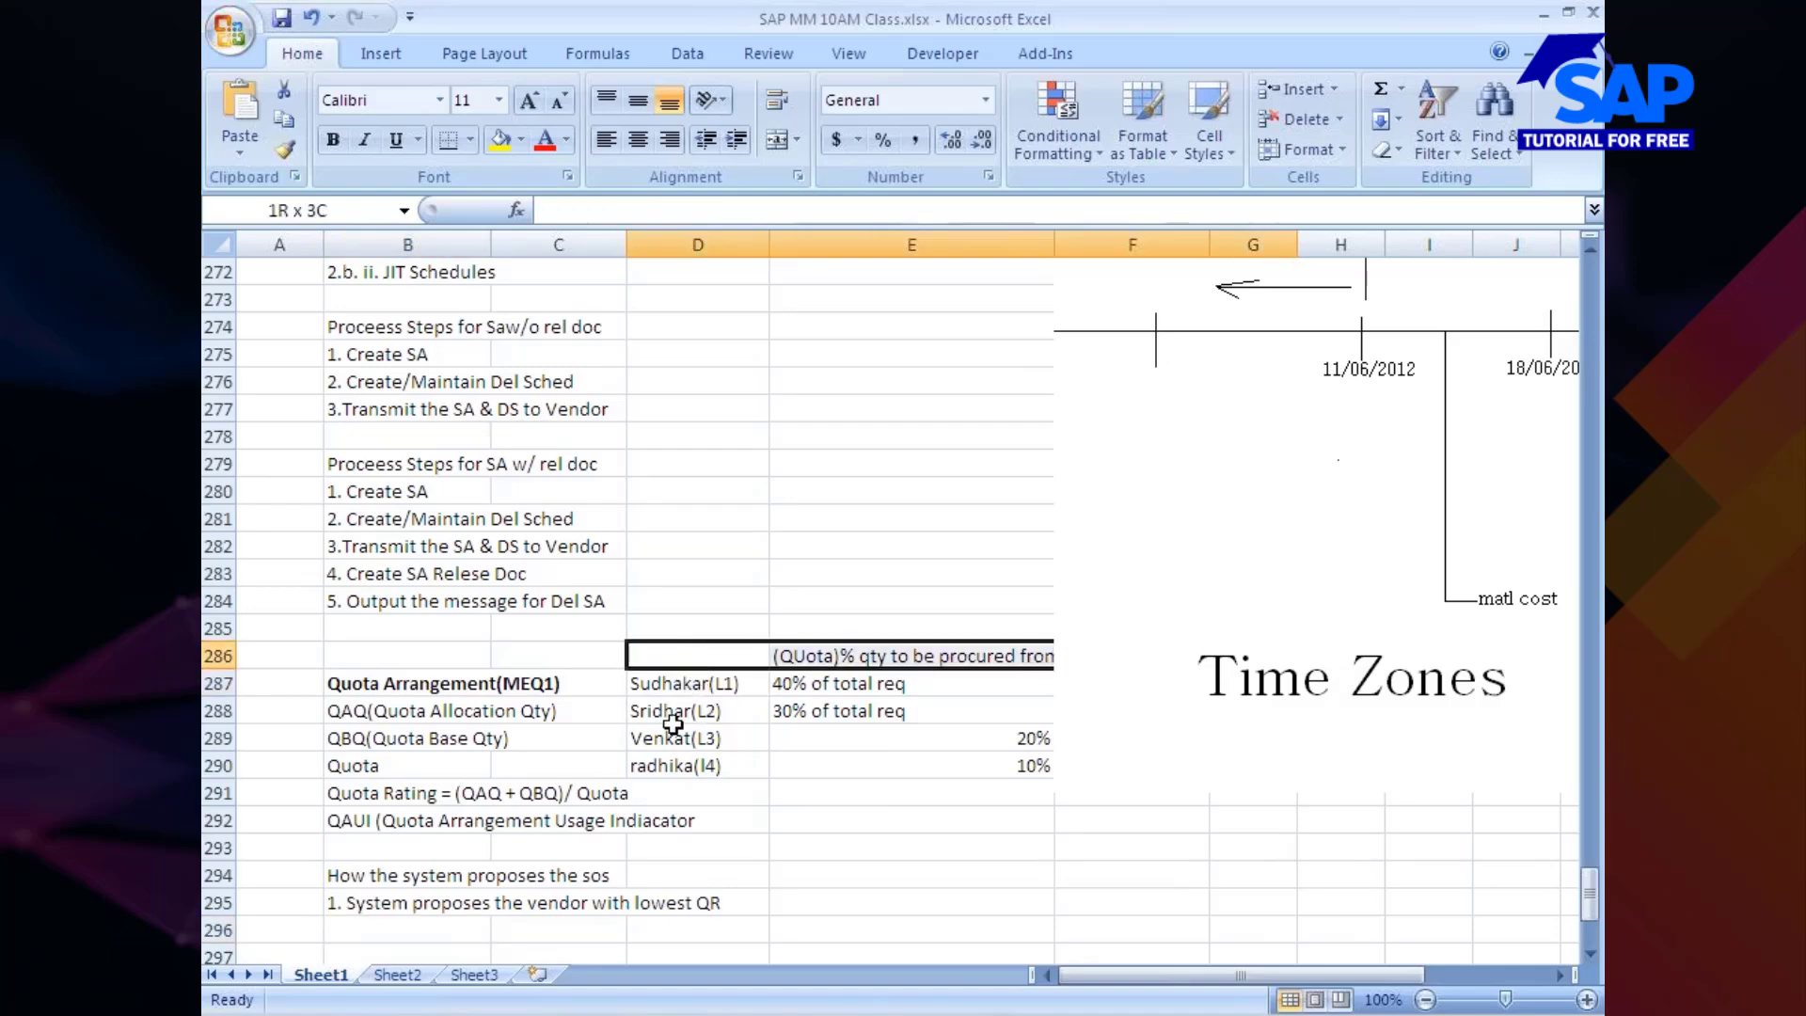
{"action": "key", "text": "shift+Left"}
{"action": "key", "text": "shift+Down"}
{"action": "key", "text": "shift+Down"}
{"action": "key", "text": "shift+Down"}
{"action": "key", "text": "shift+Down"}
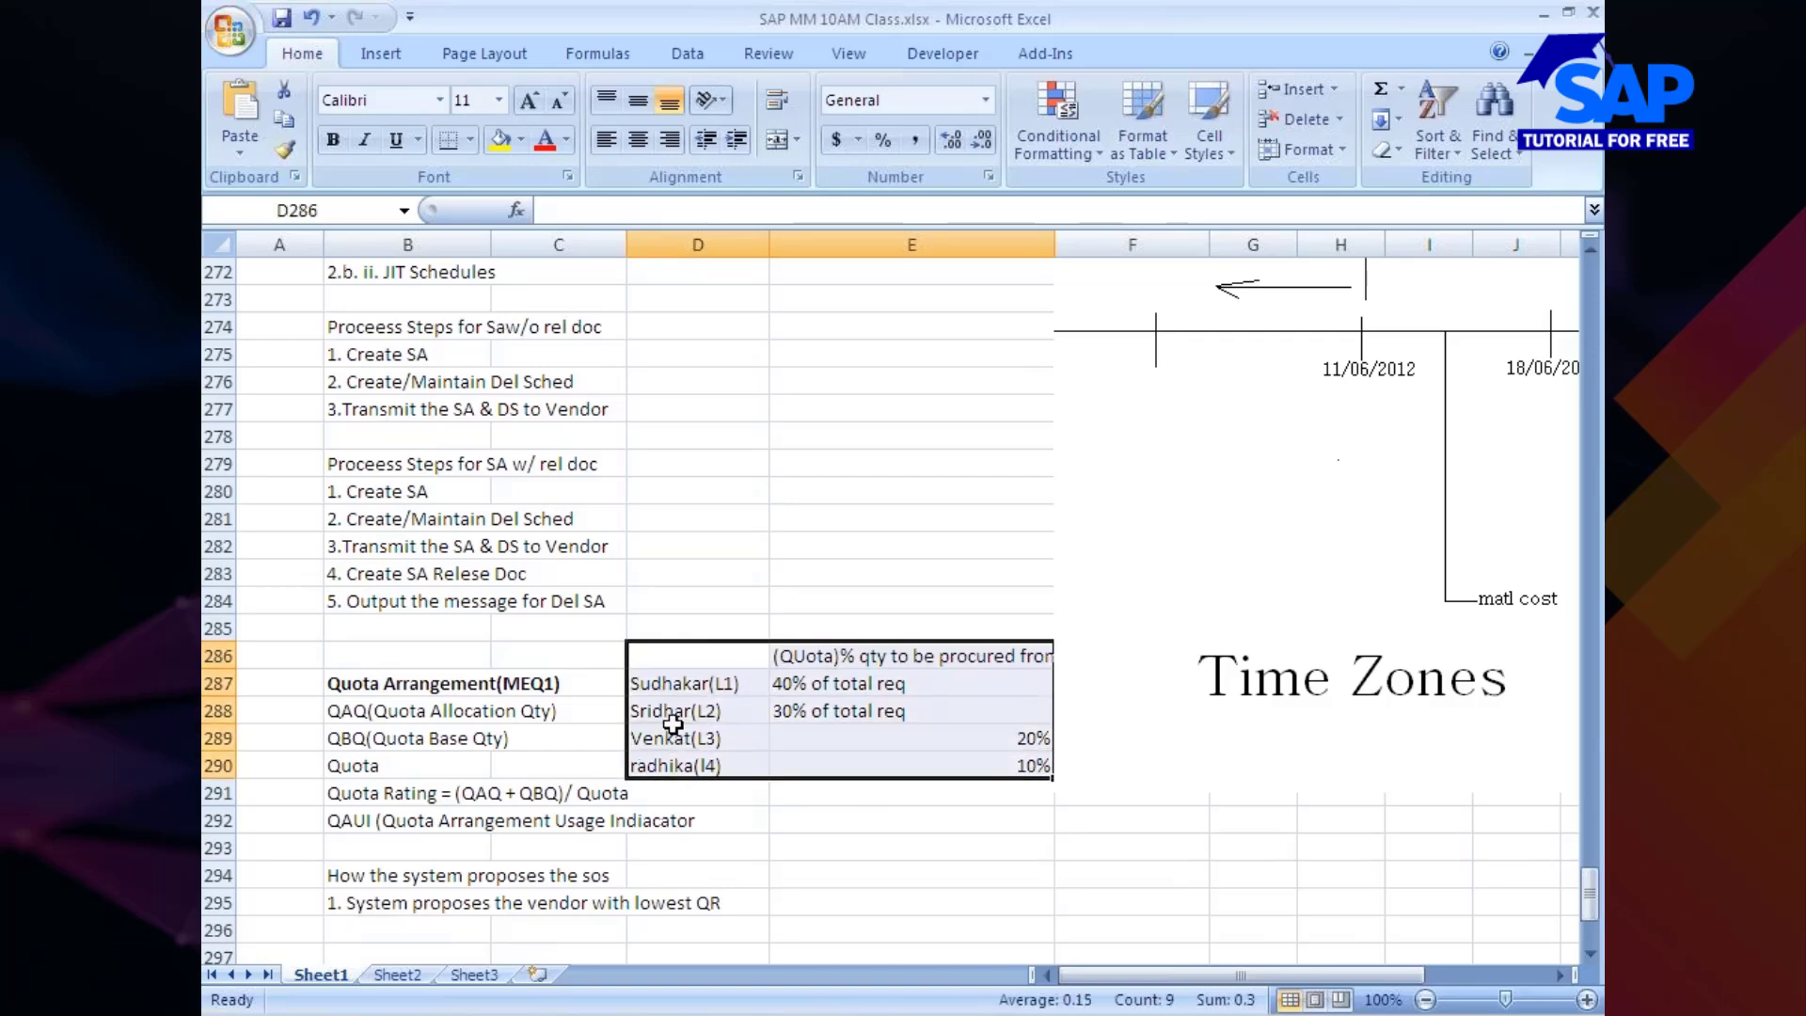
{"action": "key", "text": "ctrl+c"}
{"action": "scroll", "coordinate": [686, 743], "scroll_direction": "down", "scroll_amount": 4}
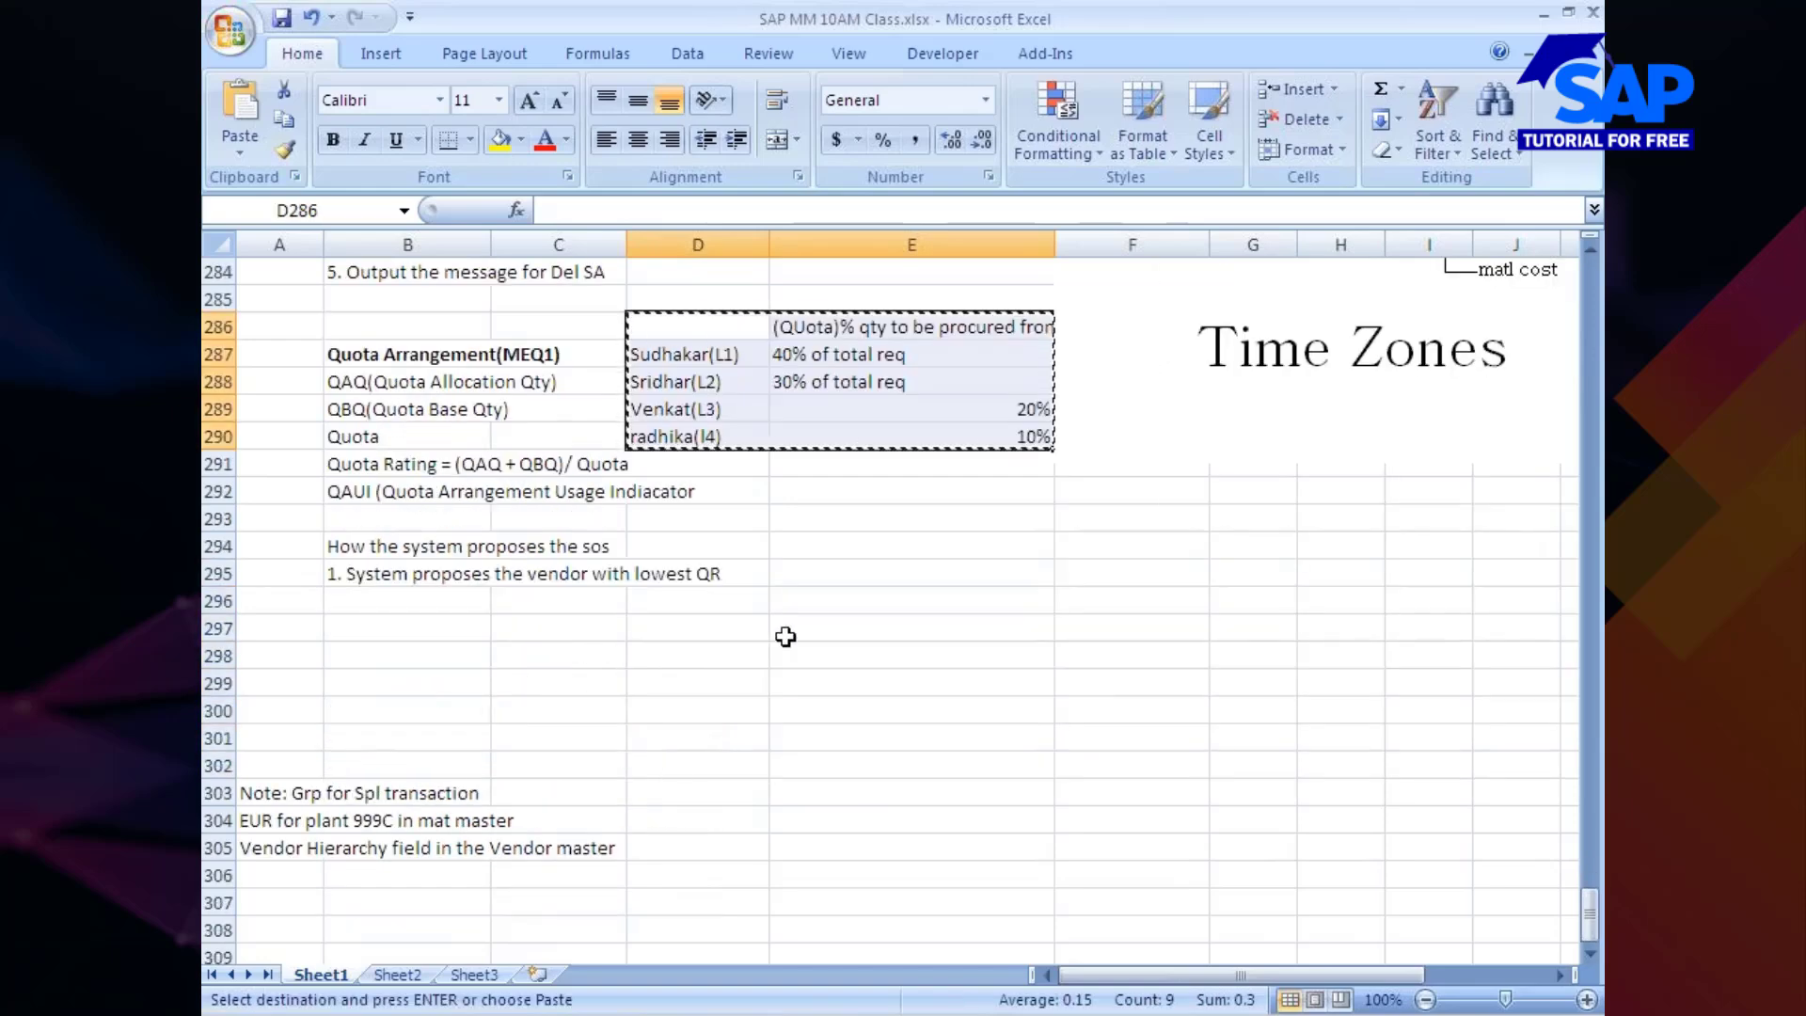
{"action": "left_click", "coordinate": [666, 607]}
{"action": "key", "text": "Return"}
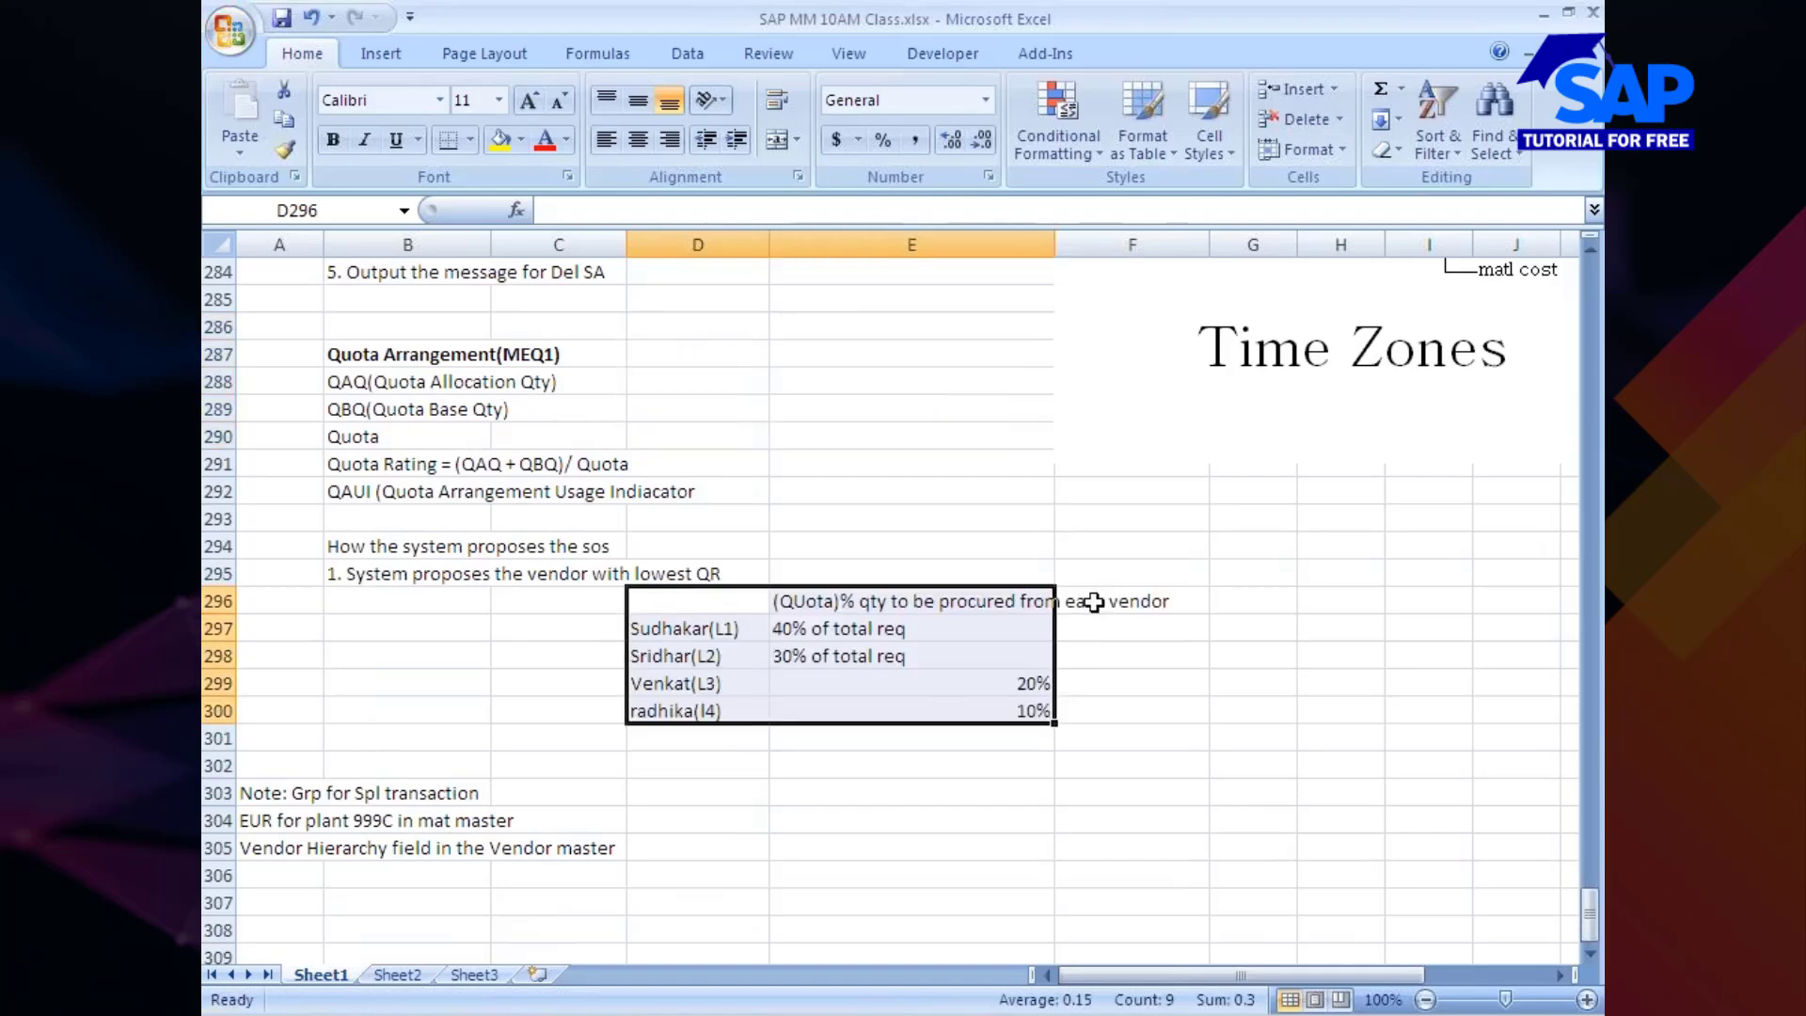
Review the quota rating formula in B291, then check the first item's allocated quantity, quota base quantity and quota in SAP, widening the Quota column
{"action": "left_click", "coordinate": [820, 771]}
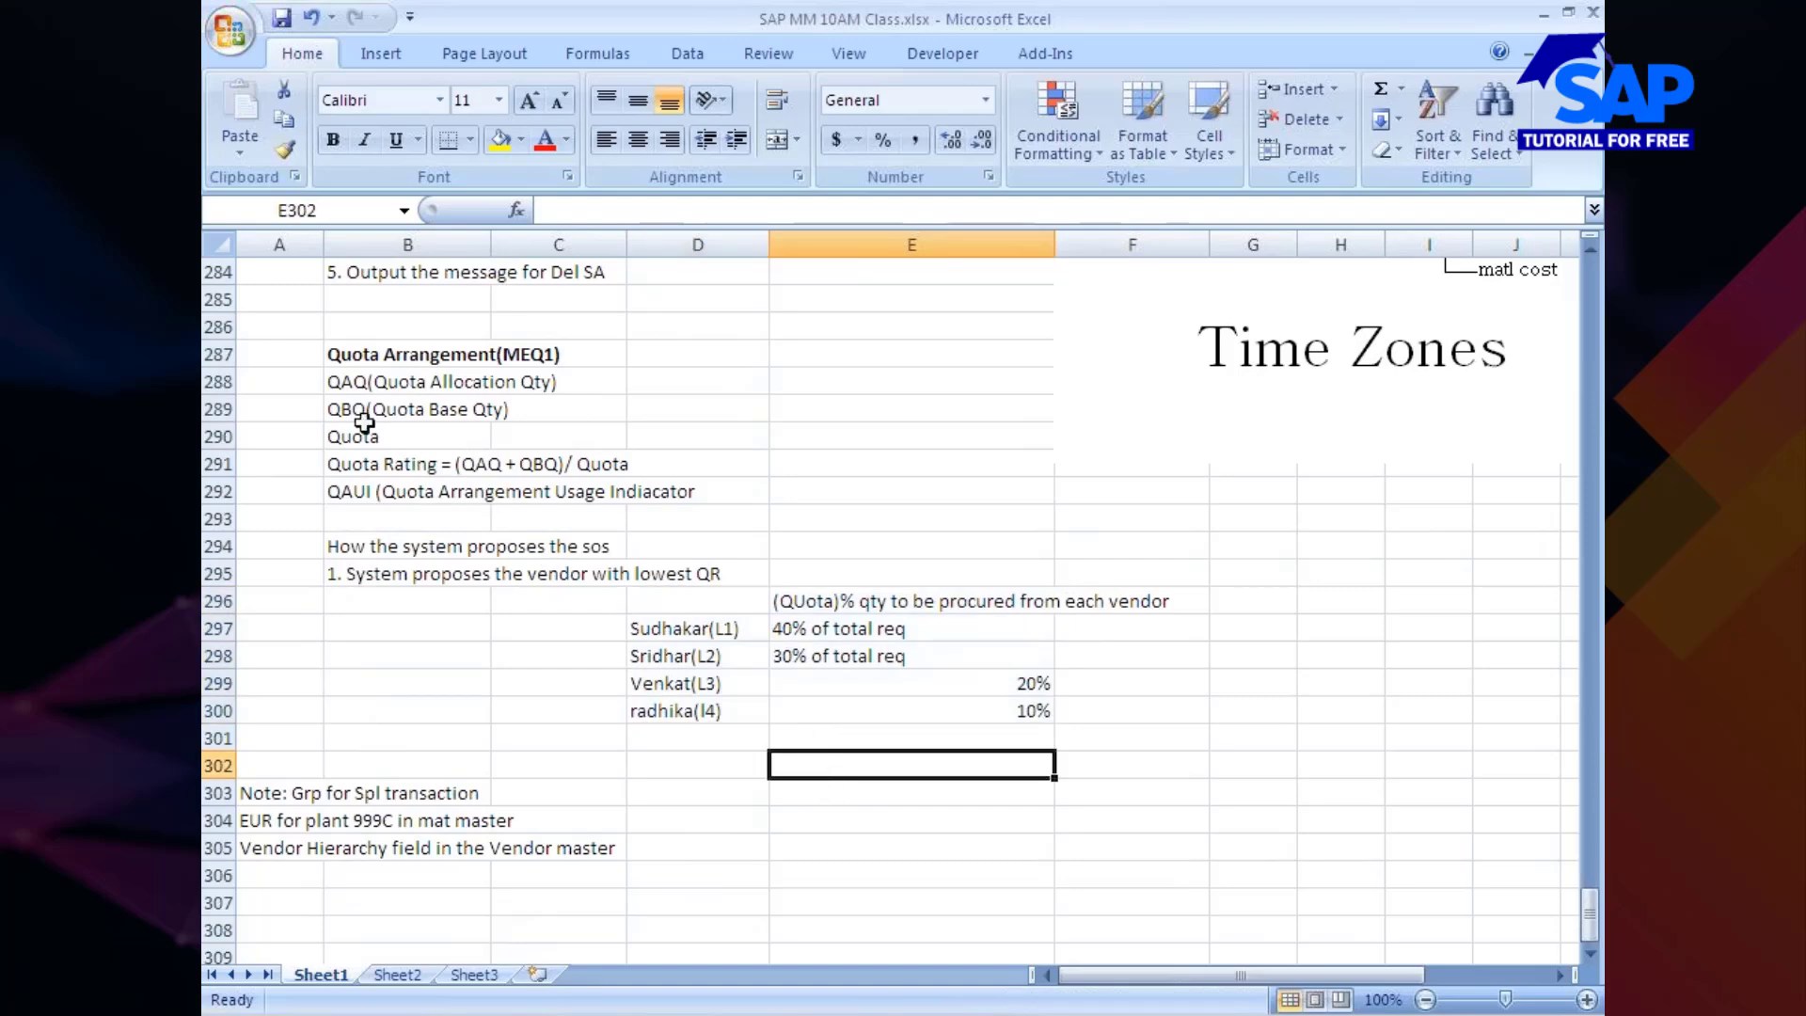
{"action": "left_click", "coordinate": [378, 465]}
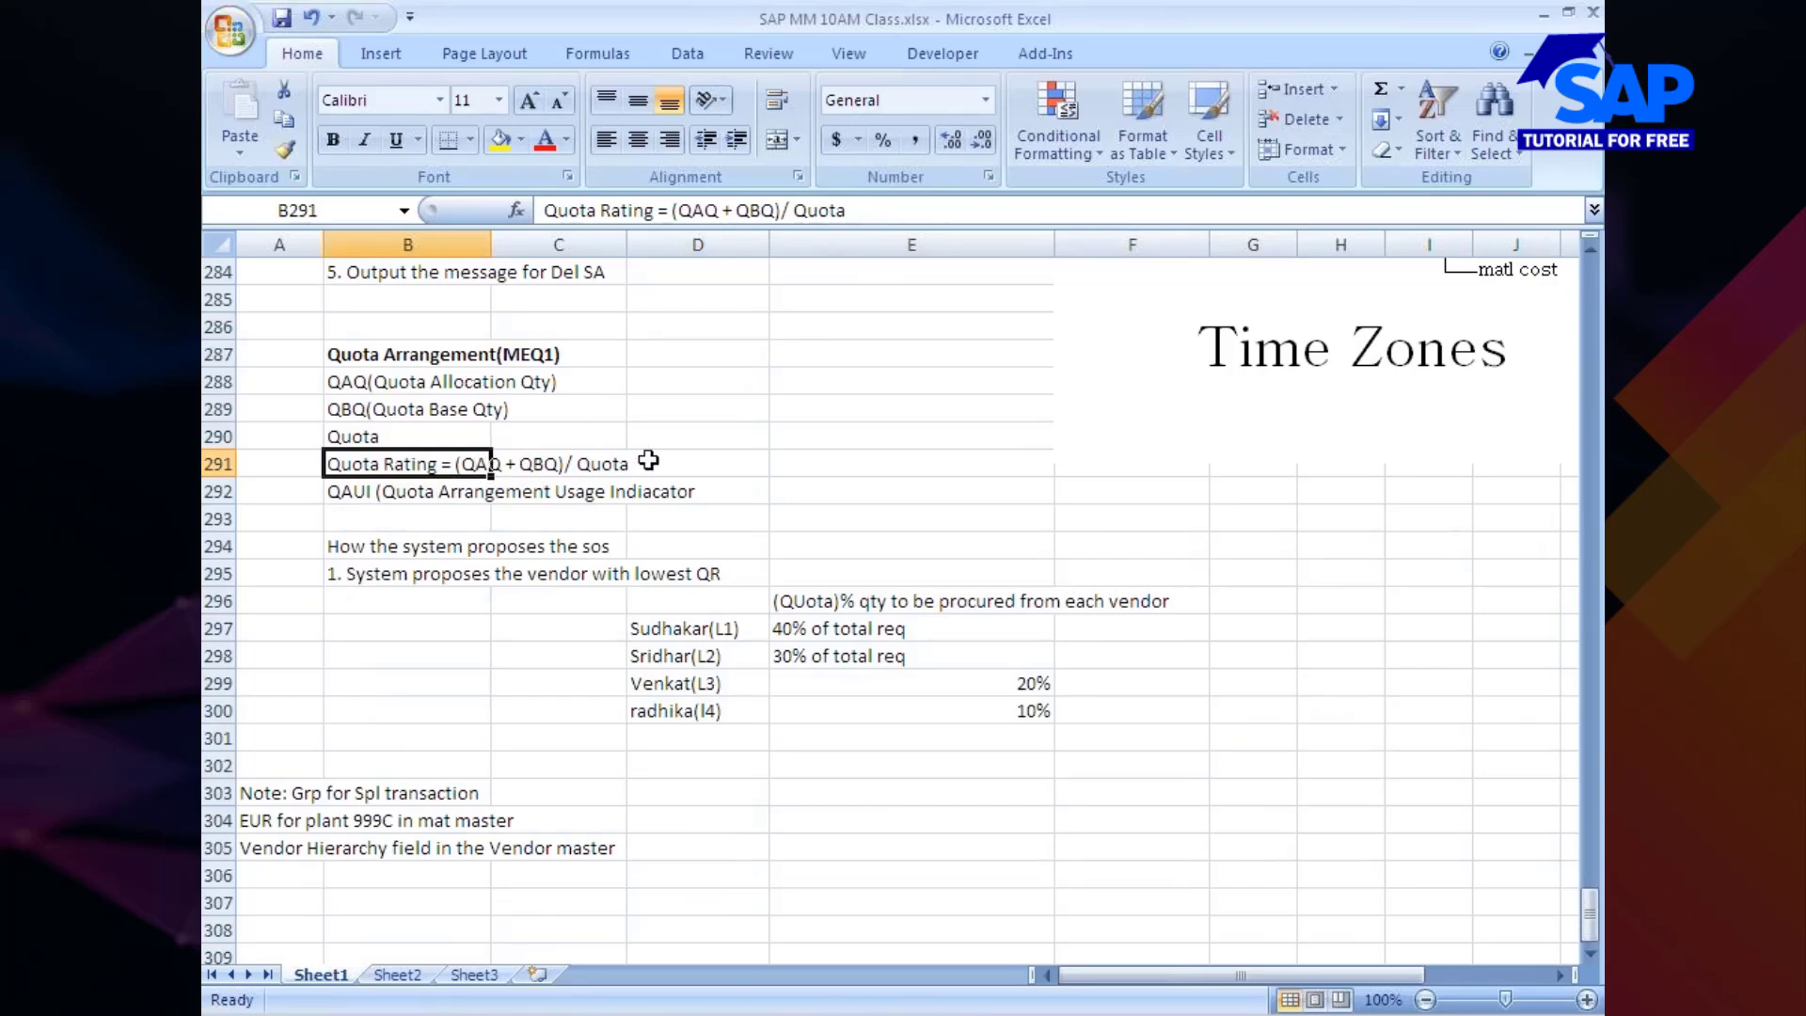
{"action": "key", "text": "alt+Tab"}
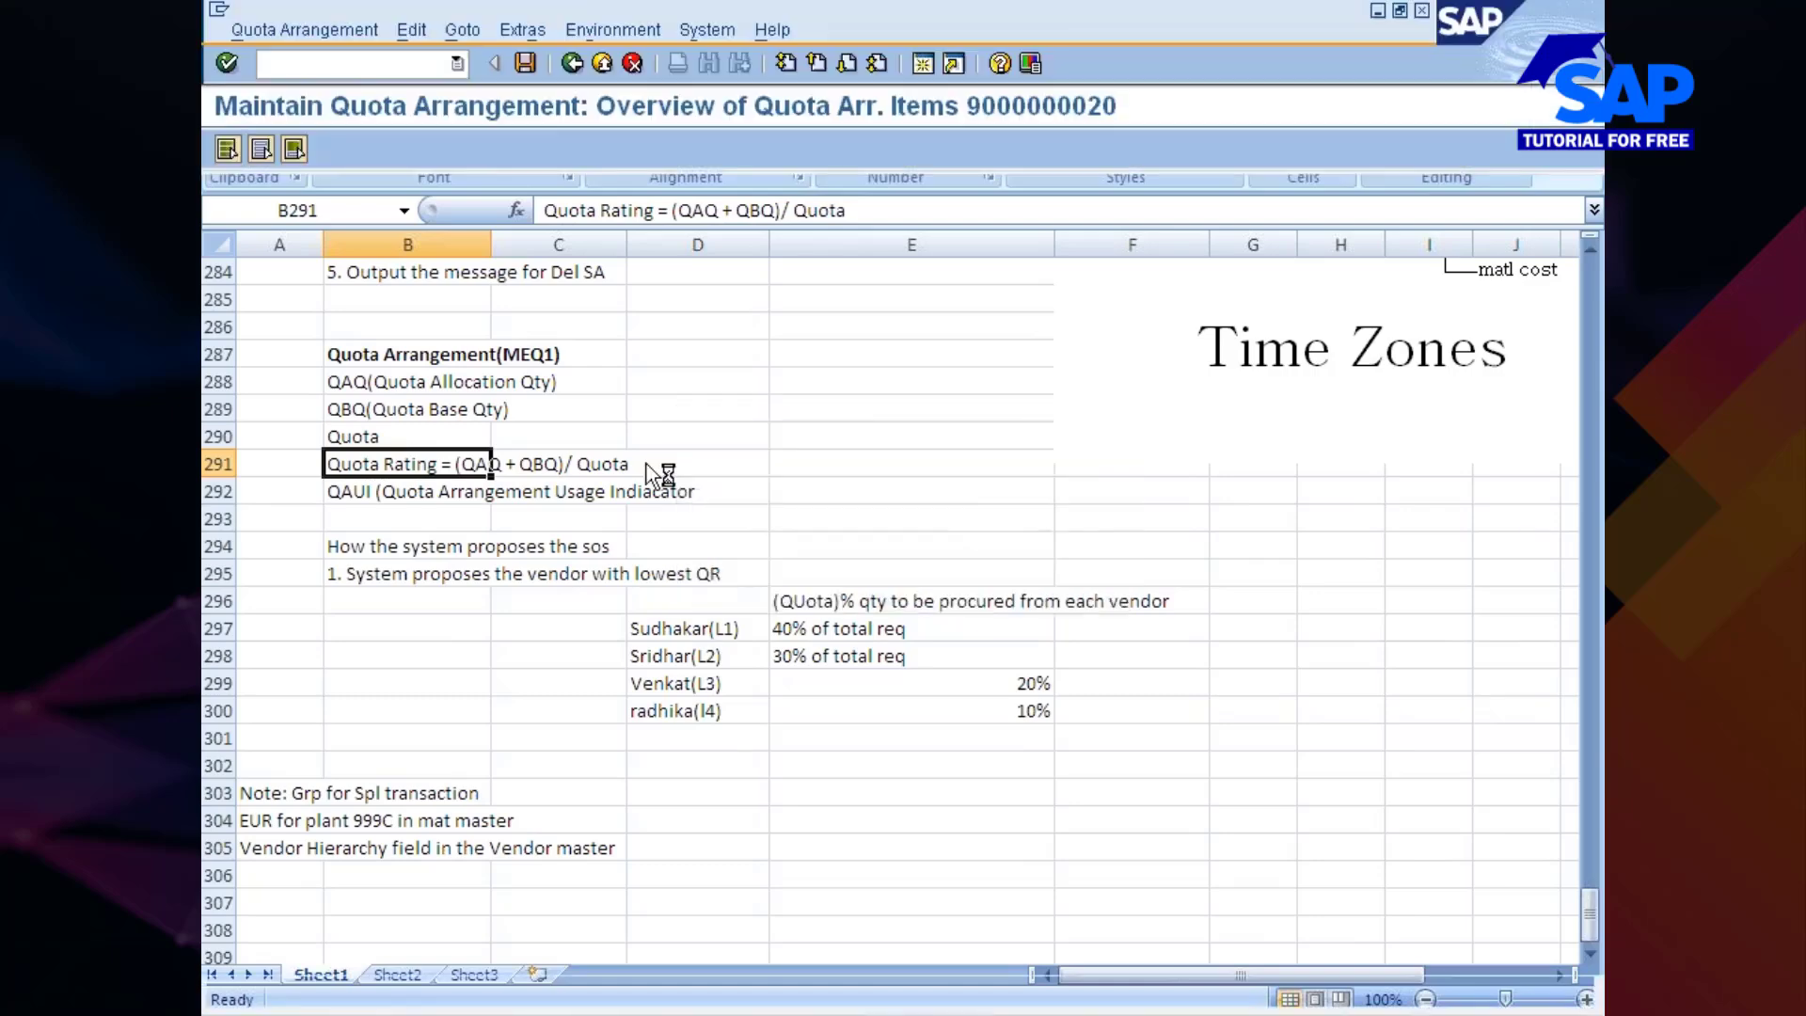
{"action": "left_click", "coordinate": [816, 457]}
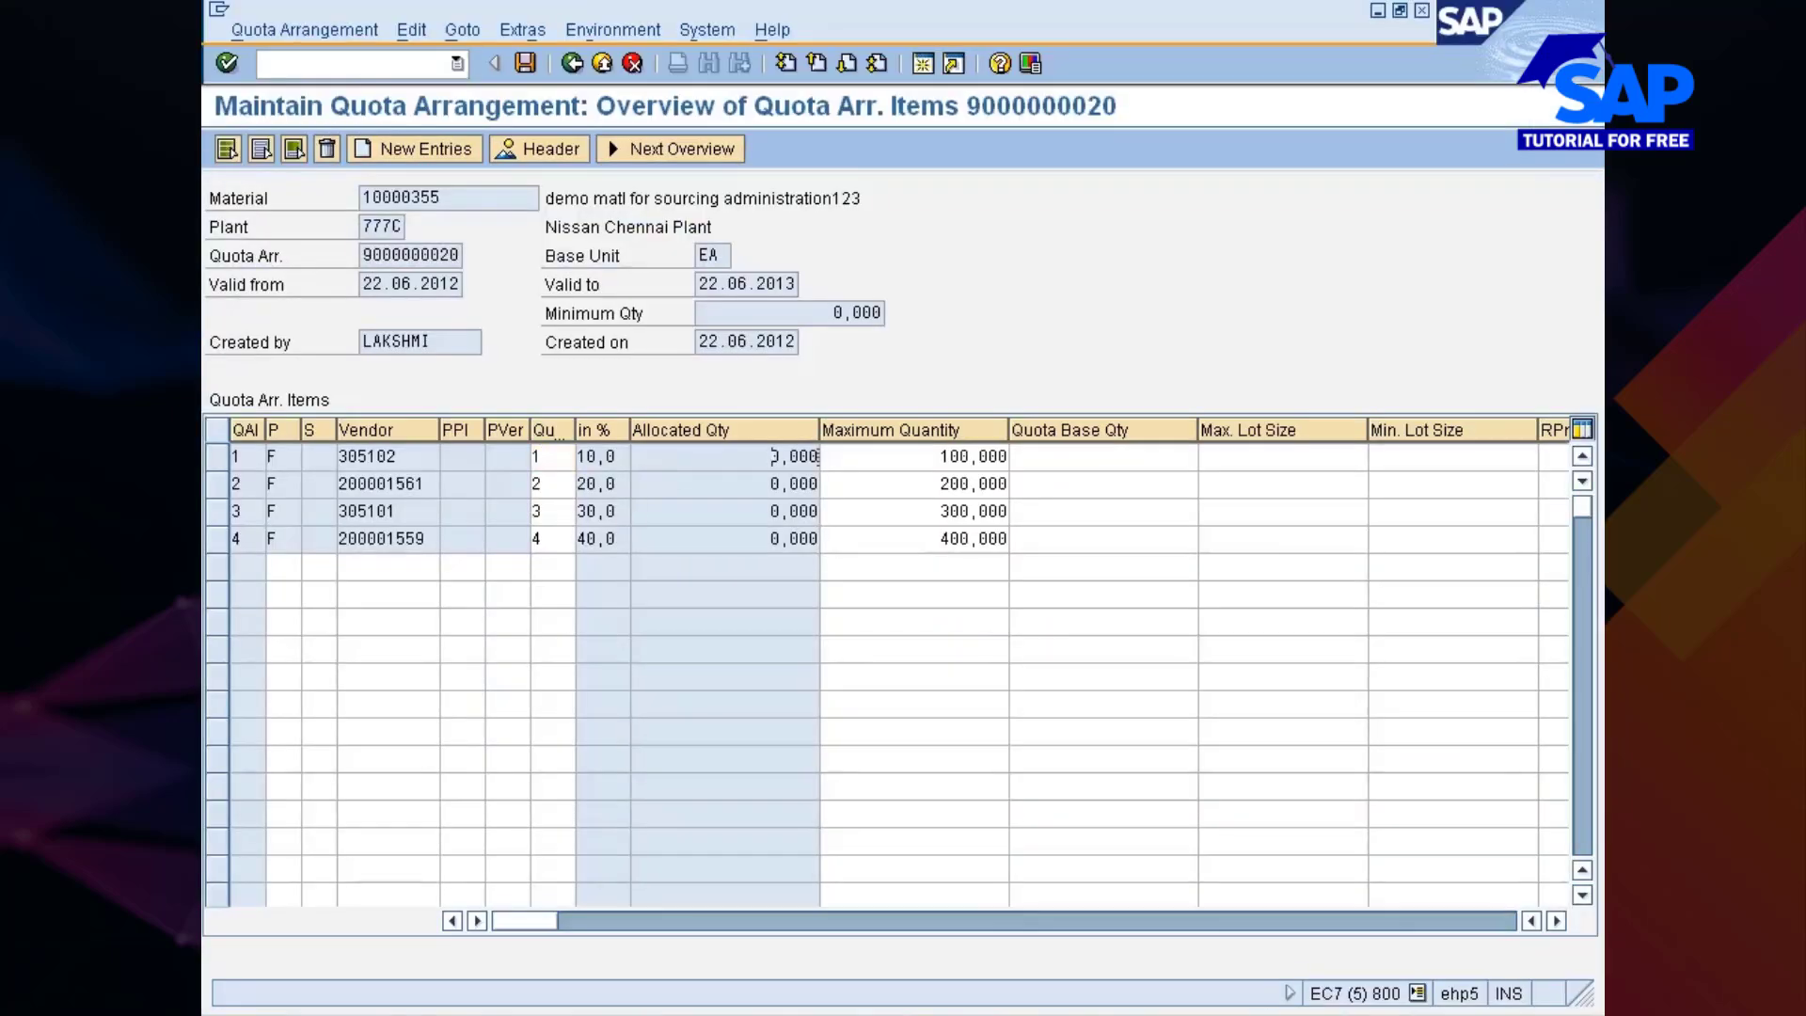
{"action": "left_click", "coordinate": [1103, 457]}
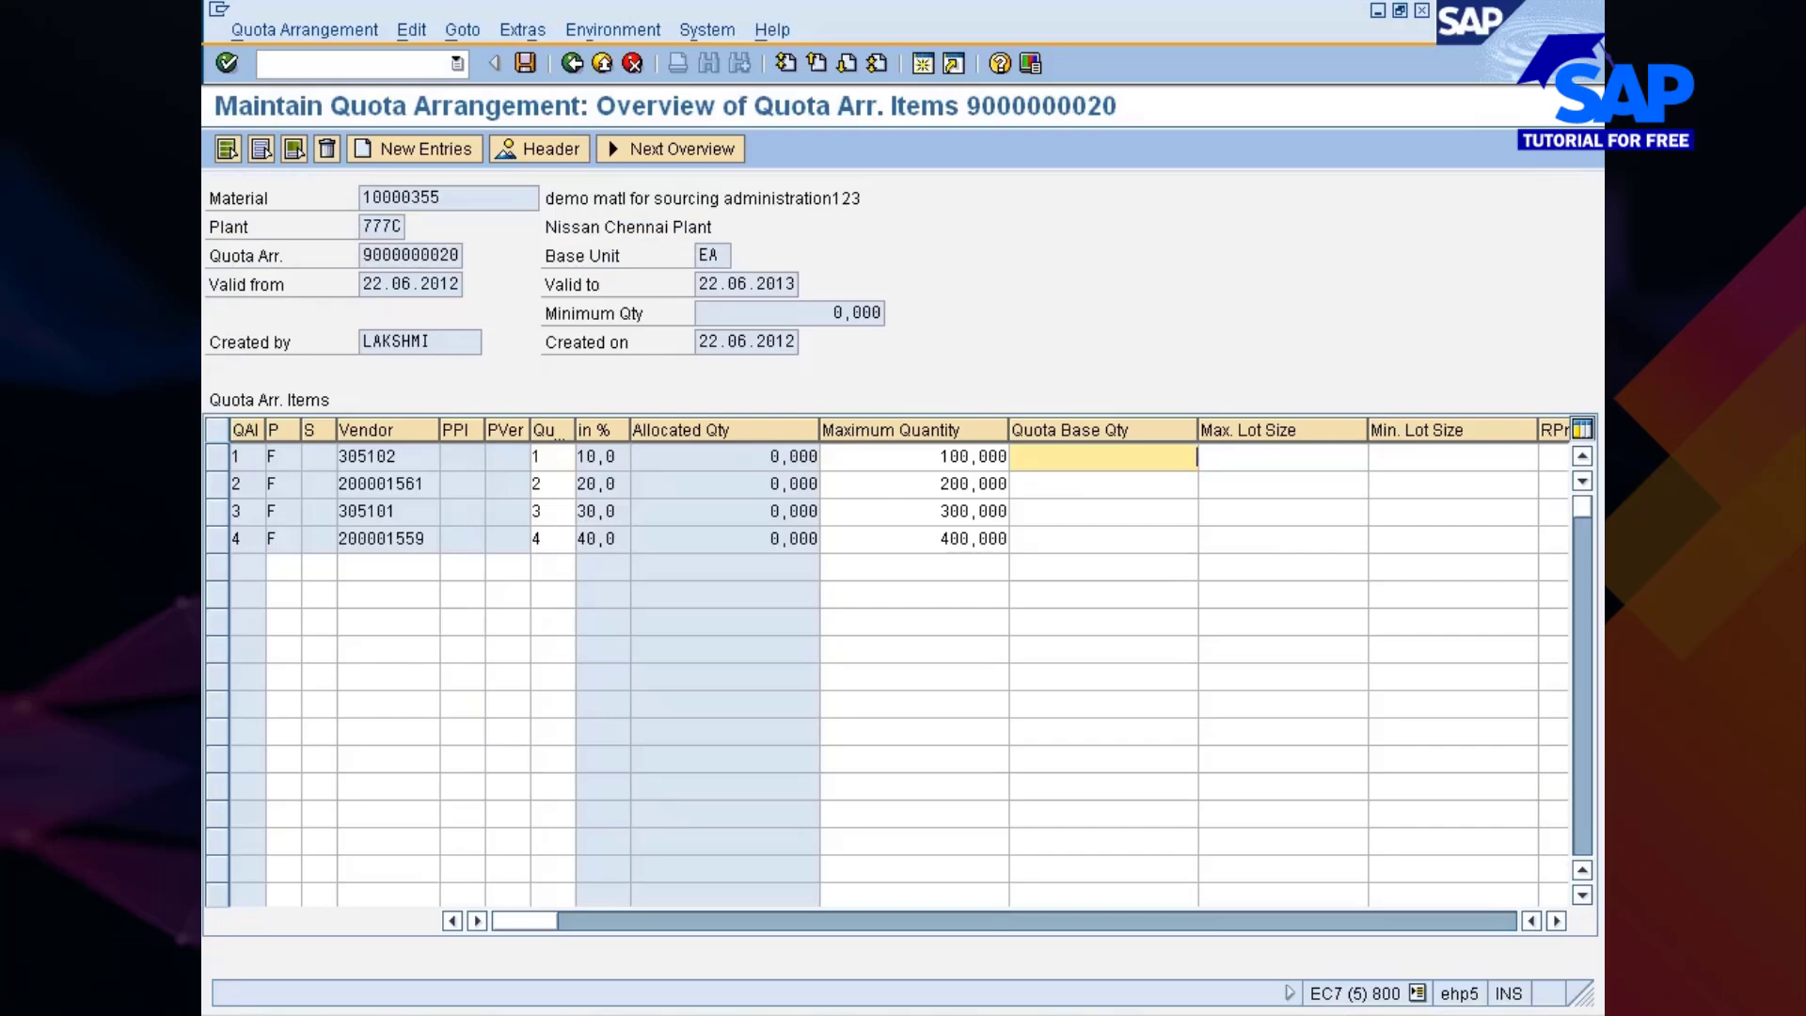
{"action": "double_click", "coordinate": [799, 457]}
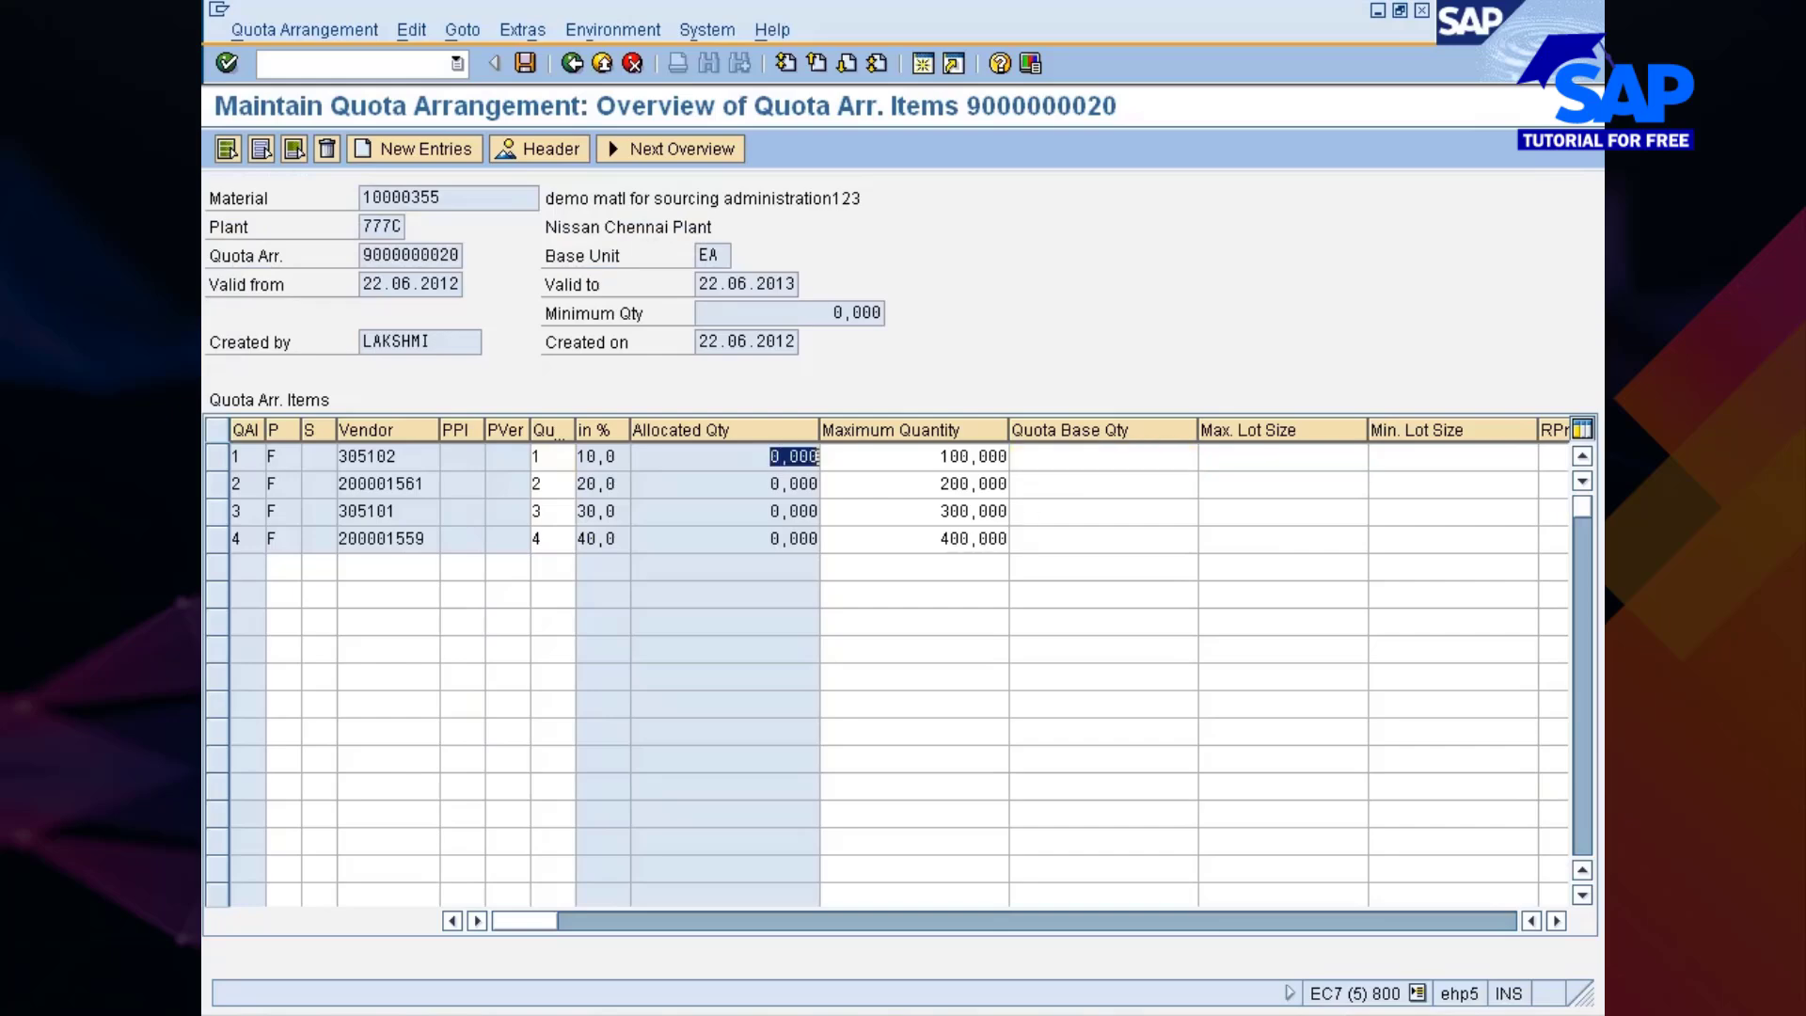
{"action": "left_click", "coordinate": [817, 457]}
{"action": "left_click", "coordinate": [1103, 457]}
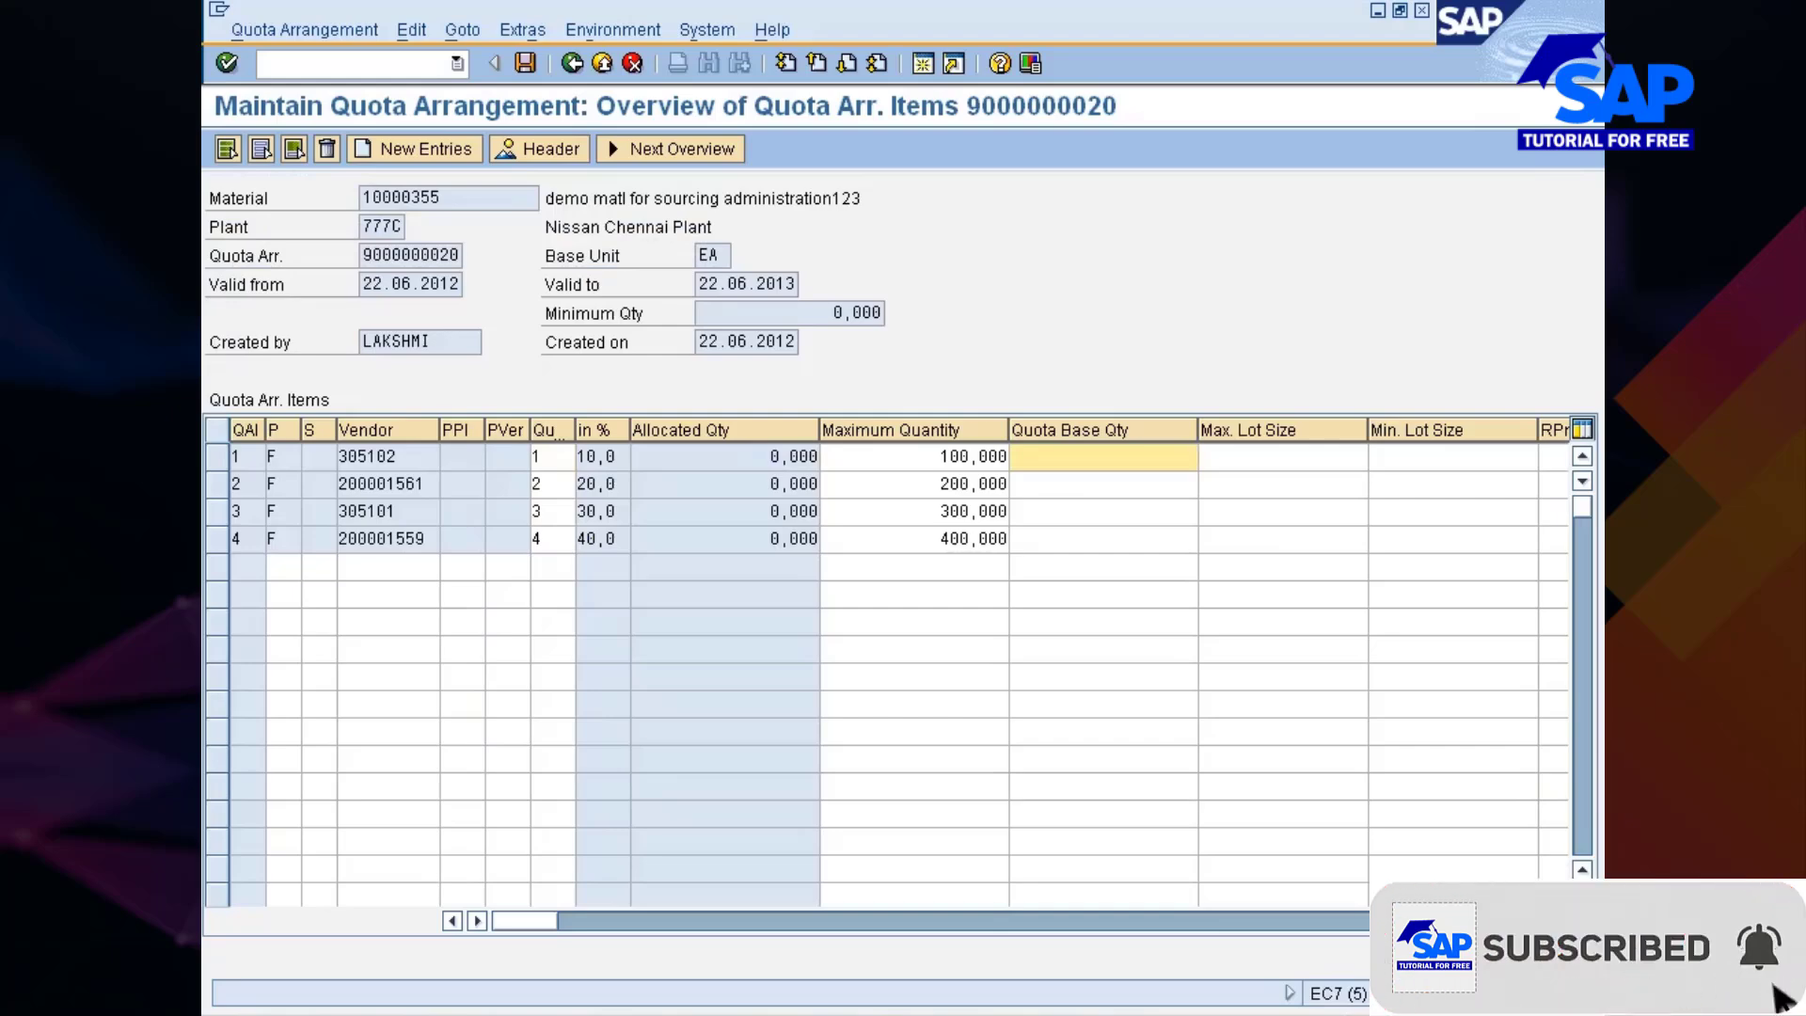
{"action": "left_click", "coordinate": [553, 457]}
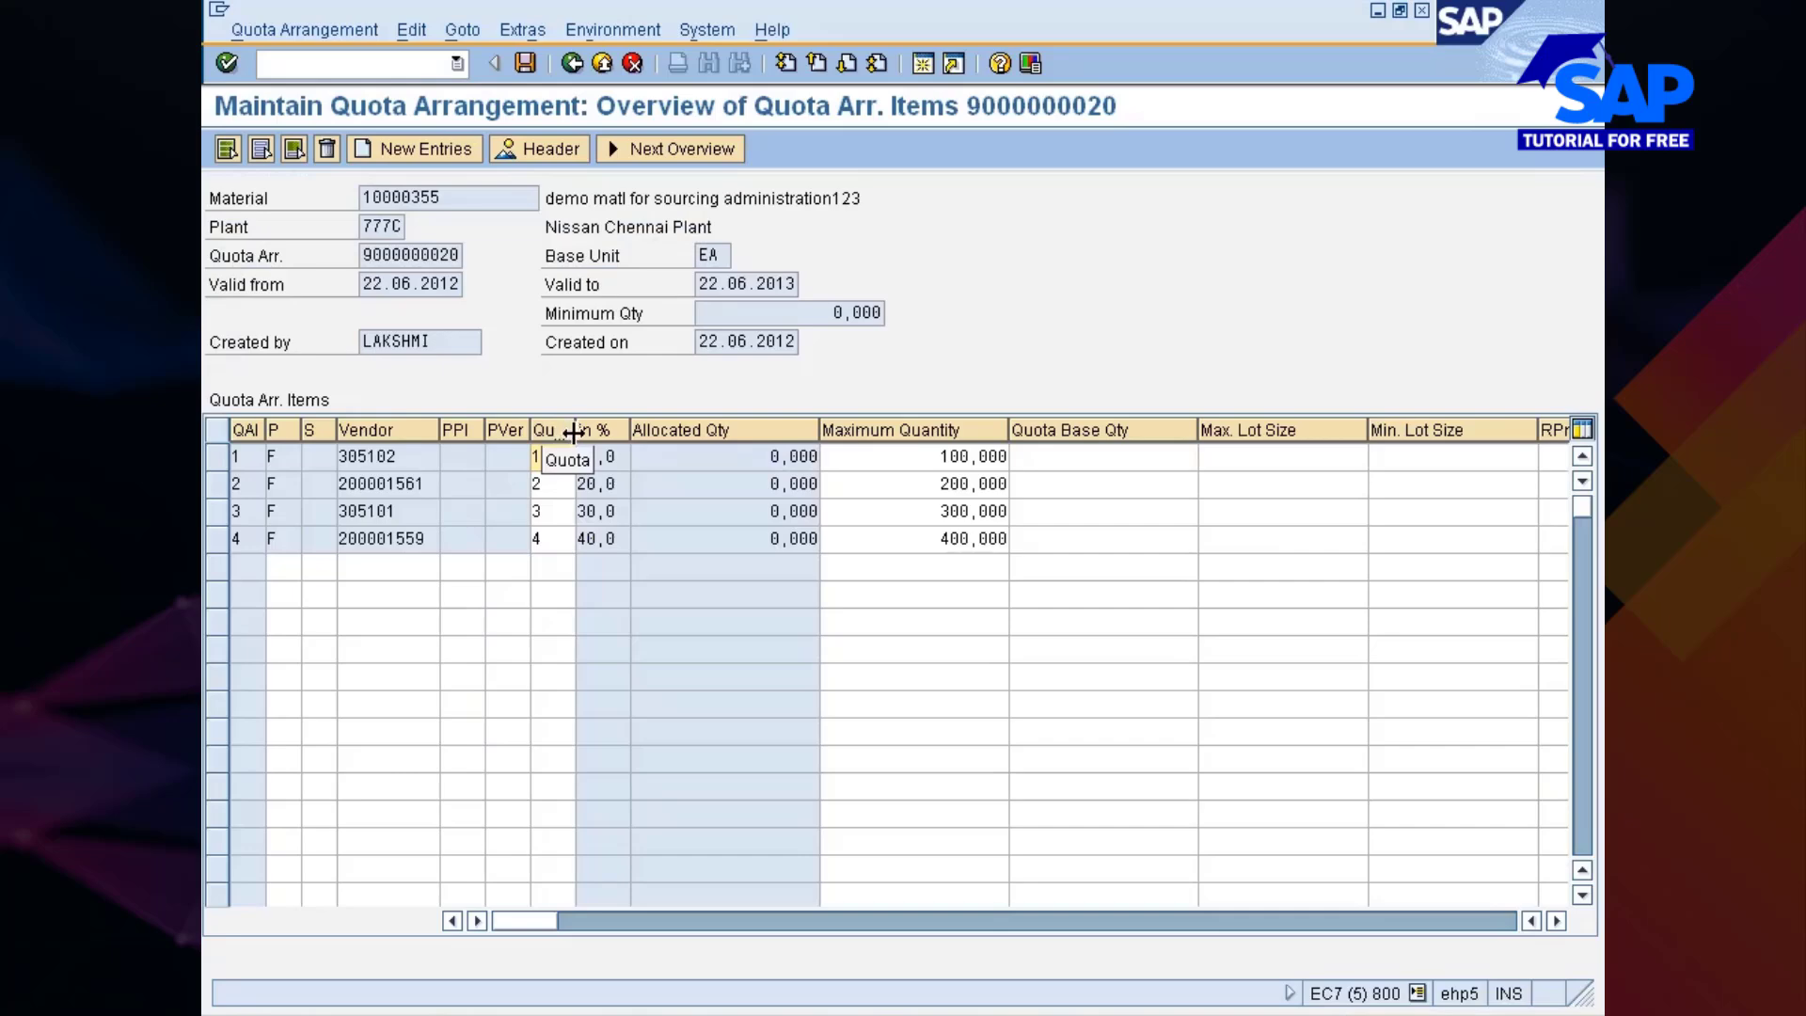
{"action": "left_click_drag", "start_coordinate": [571, 431], "coordinate": [624, 434]}
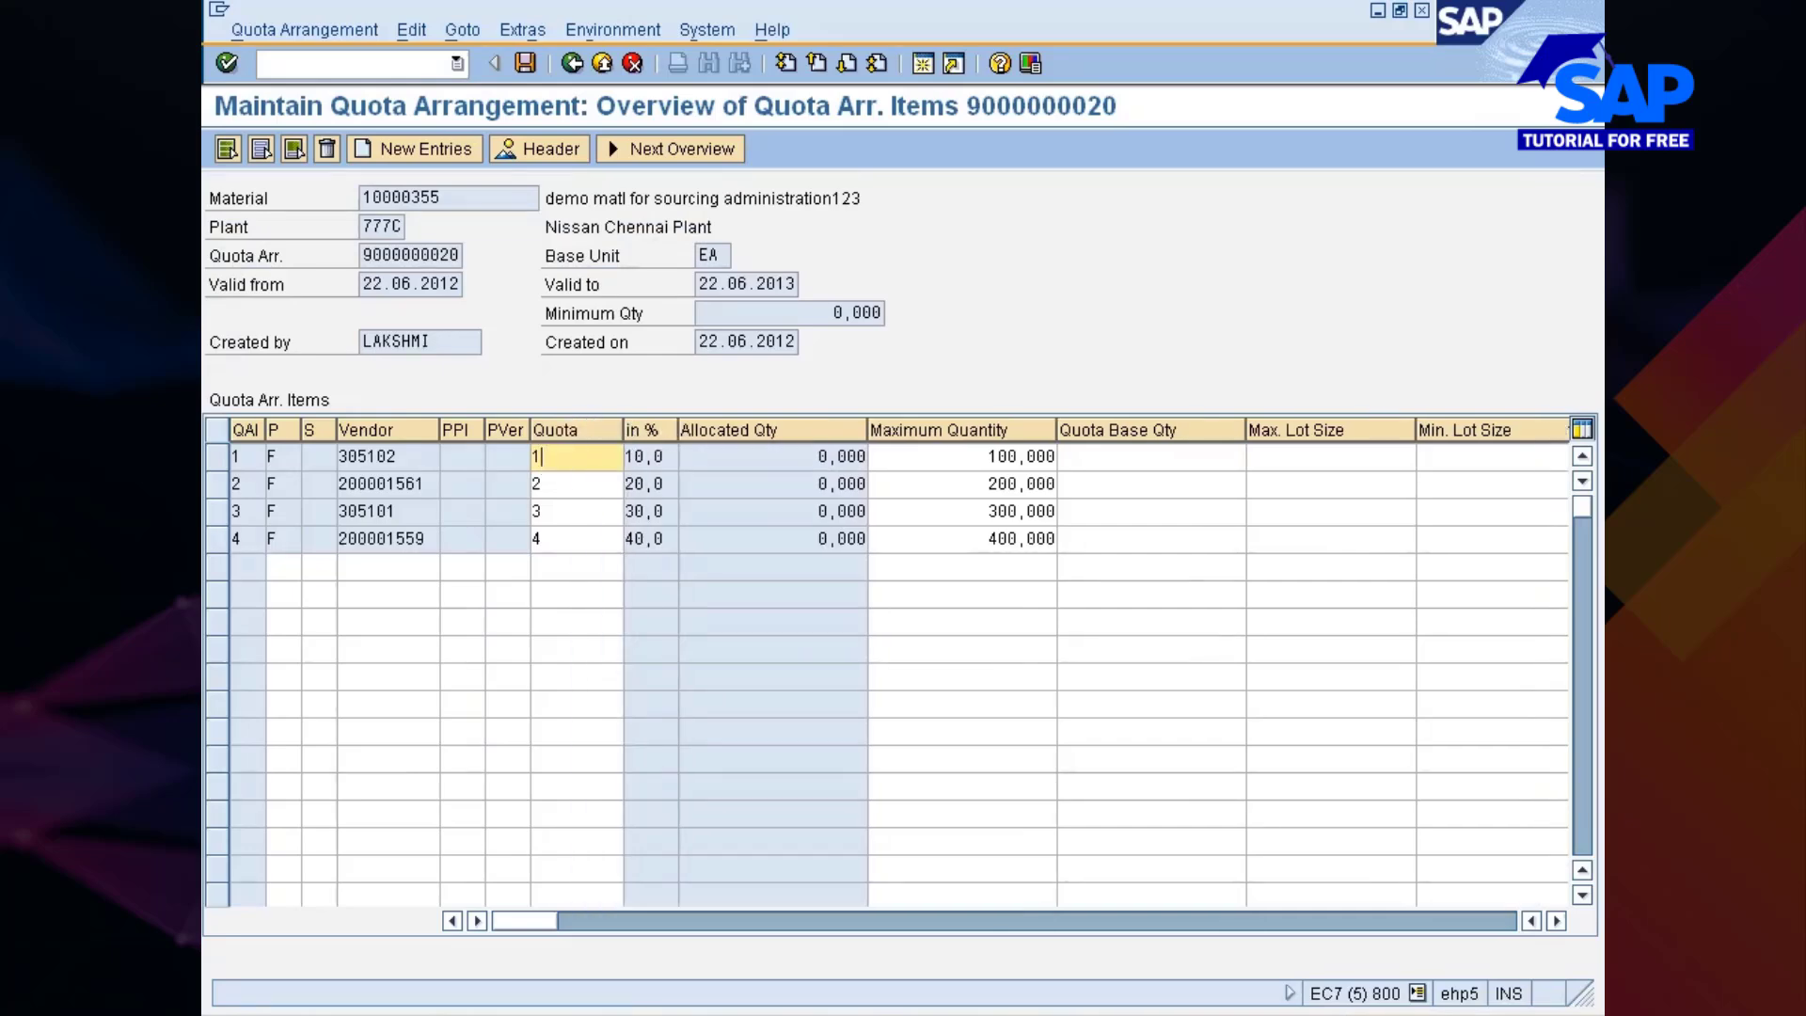
Switch back to the Excel notes and enter the heading "QR" in cell G295
{"action": "key", "text": "alt+Tab"}
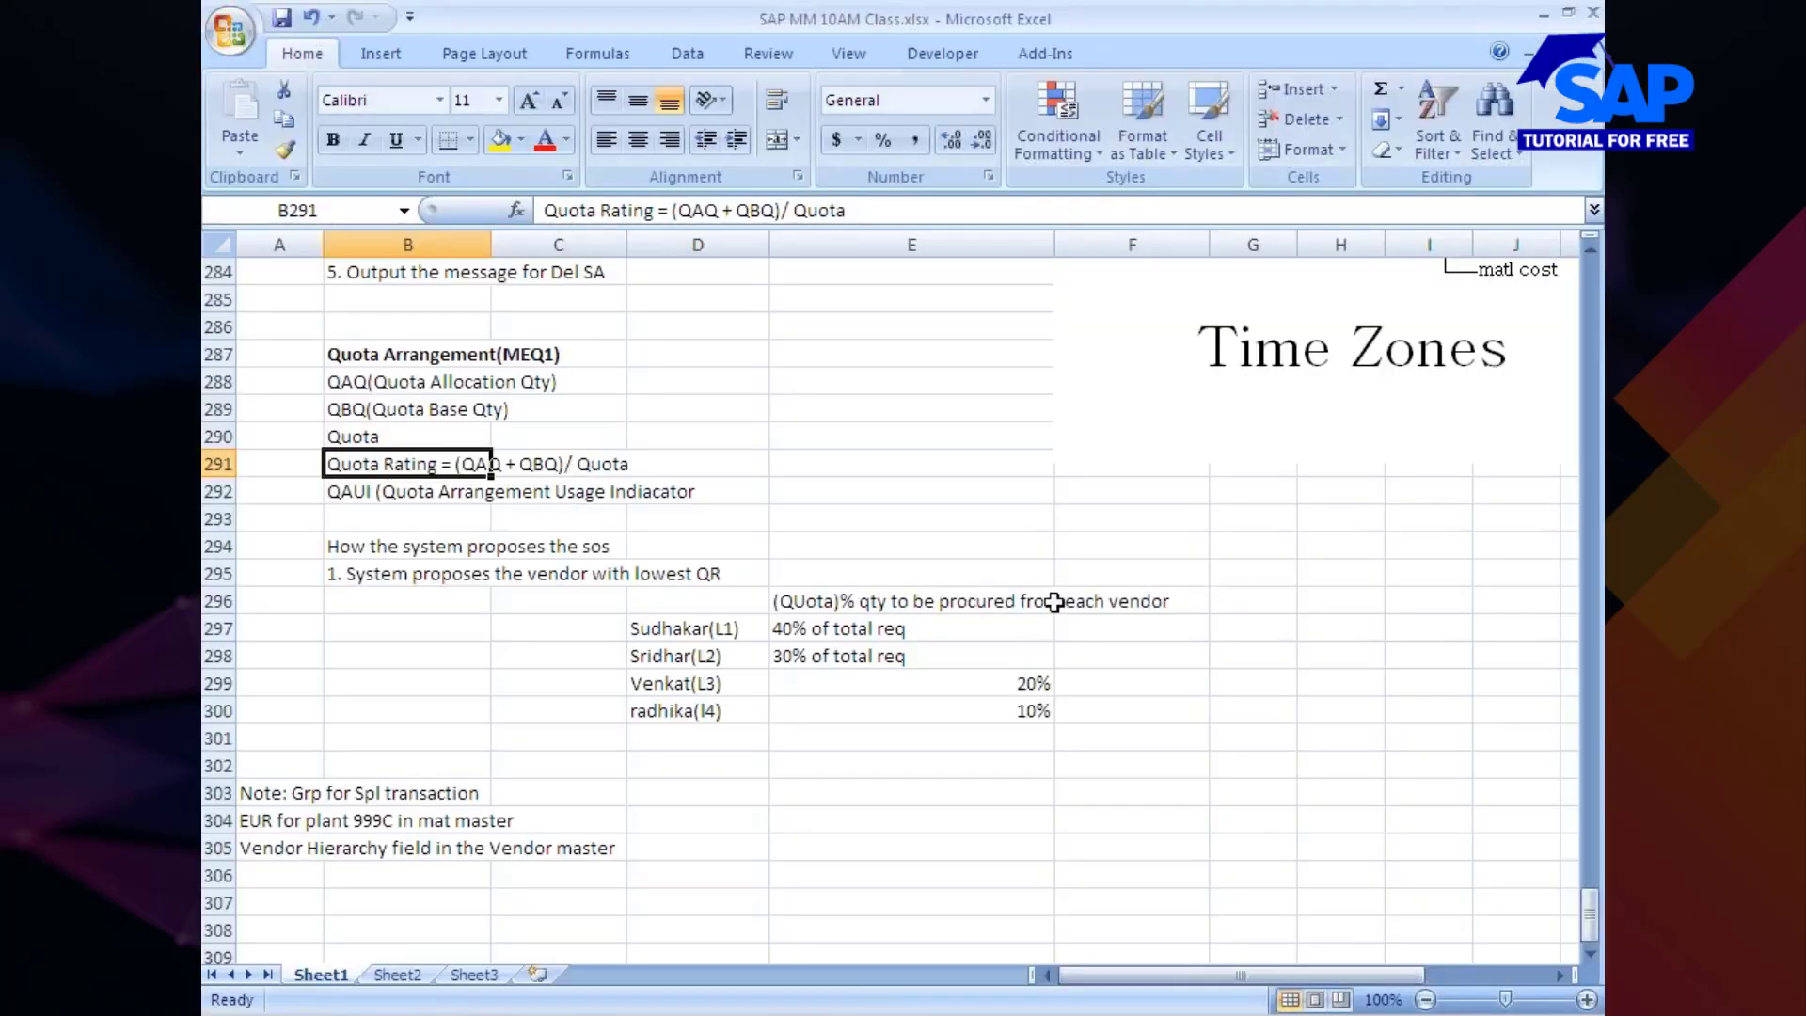
{"action": "left_click", "coordinate": [1248, 576]}
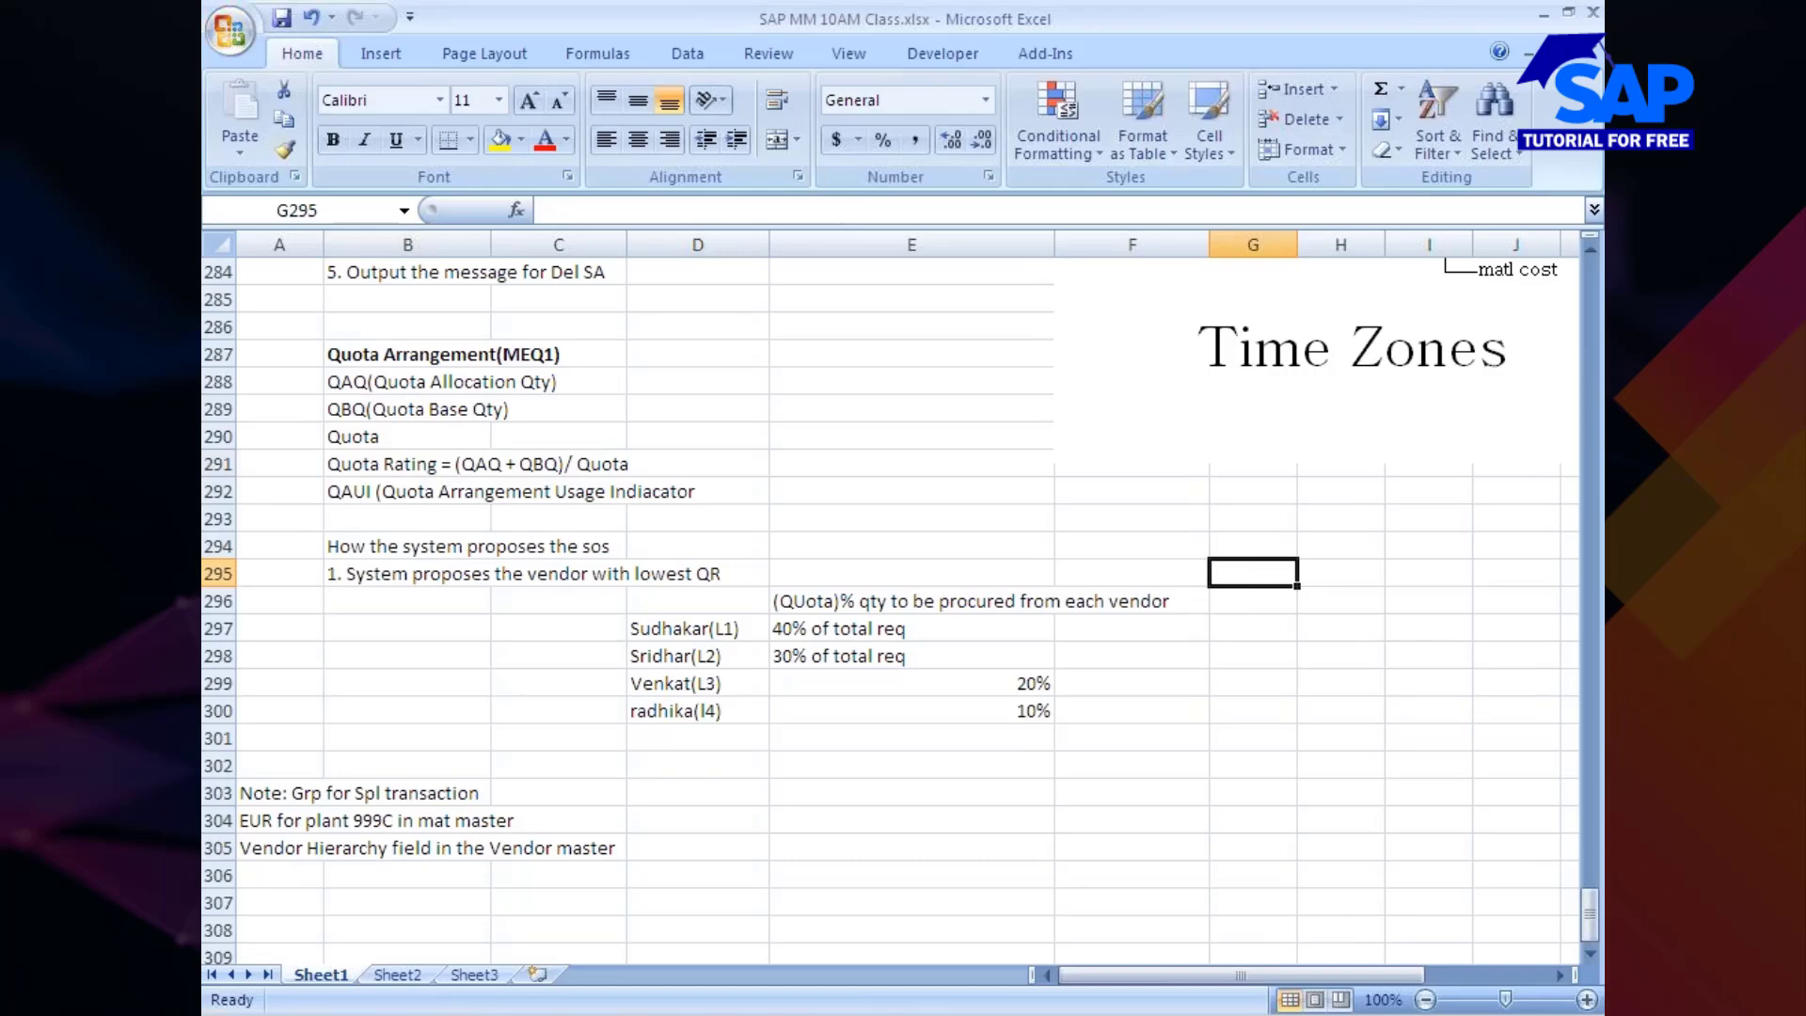
{"action": "type", "text": "QR"}
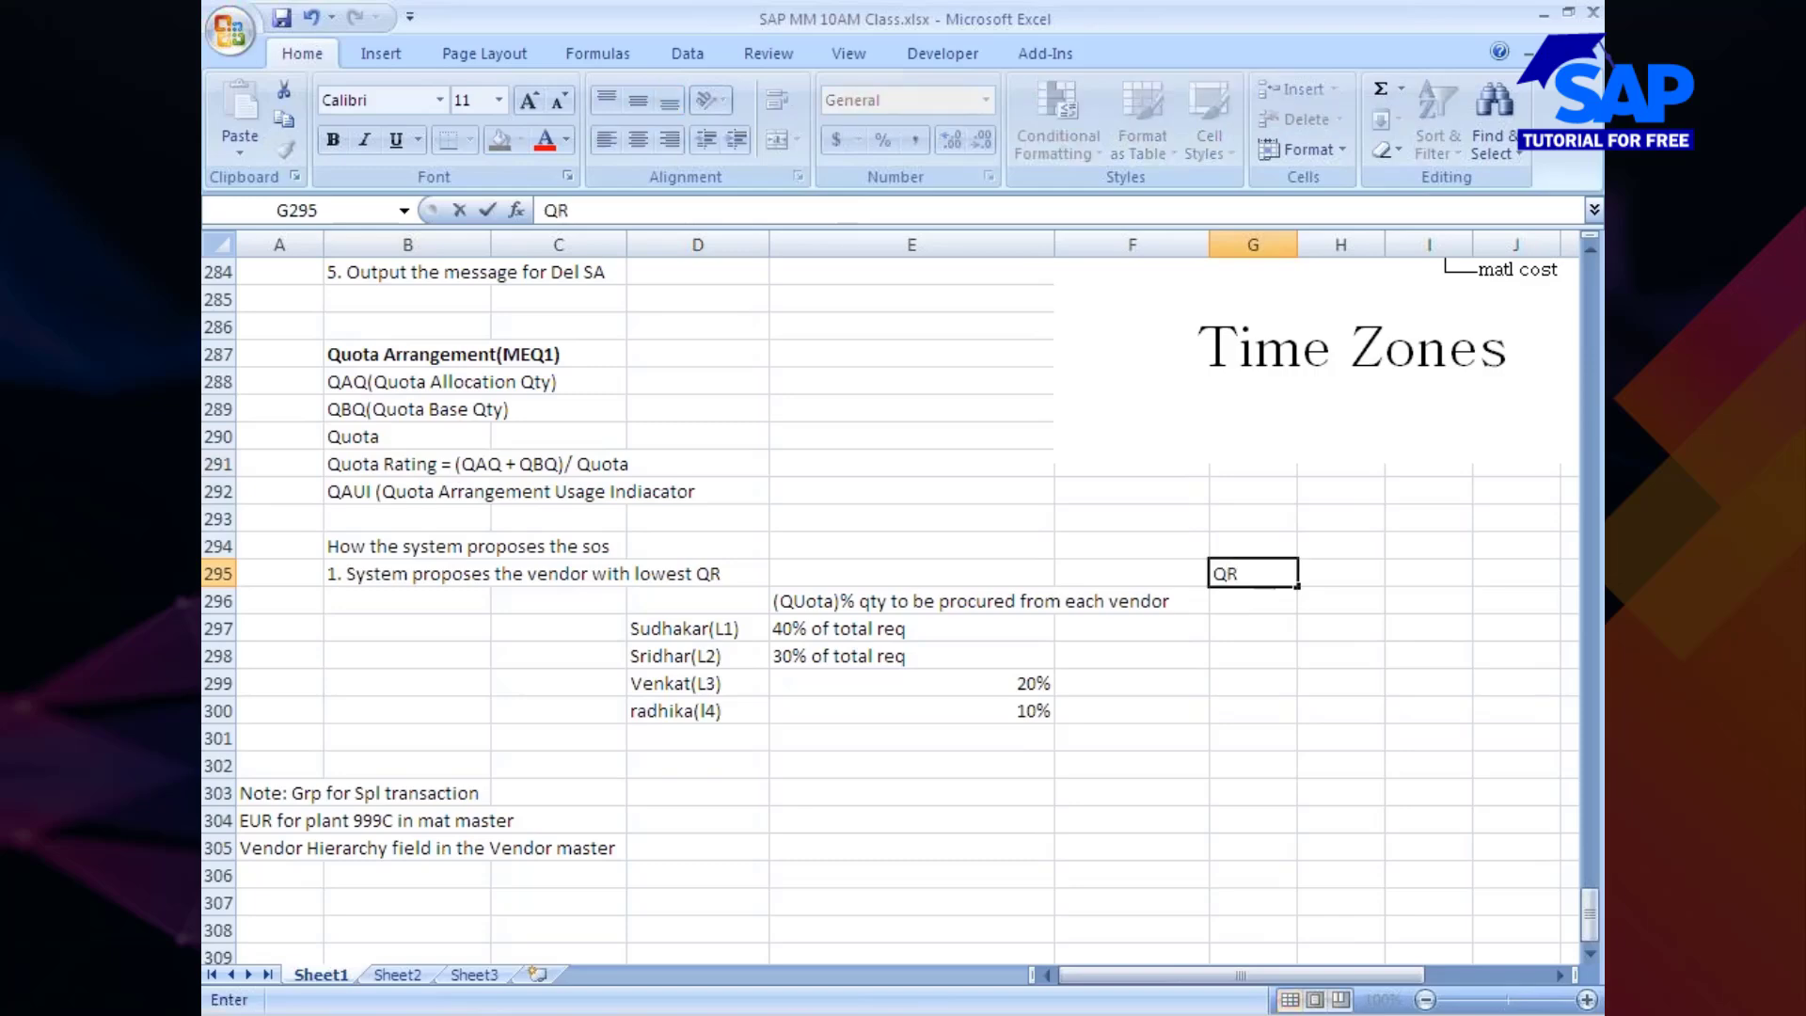
Enter a quota rating of 0 for each of the four vendors in cells G297 to G300
{"action": "left_click", "coordinate": [1251, 627]}
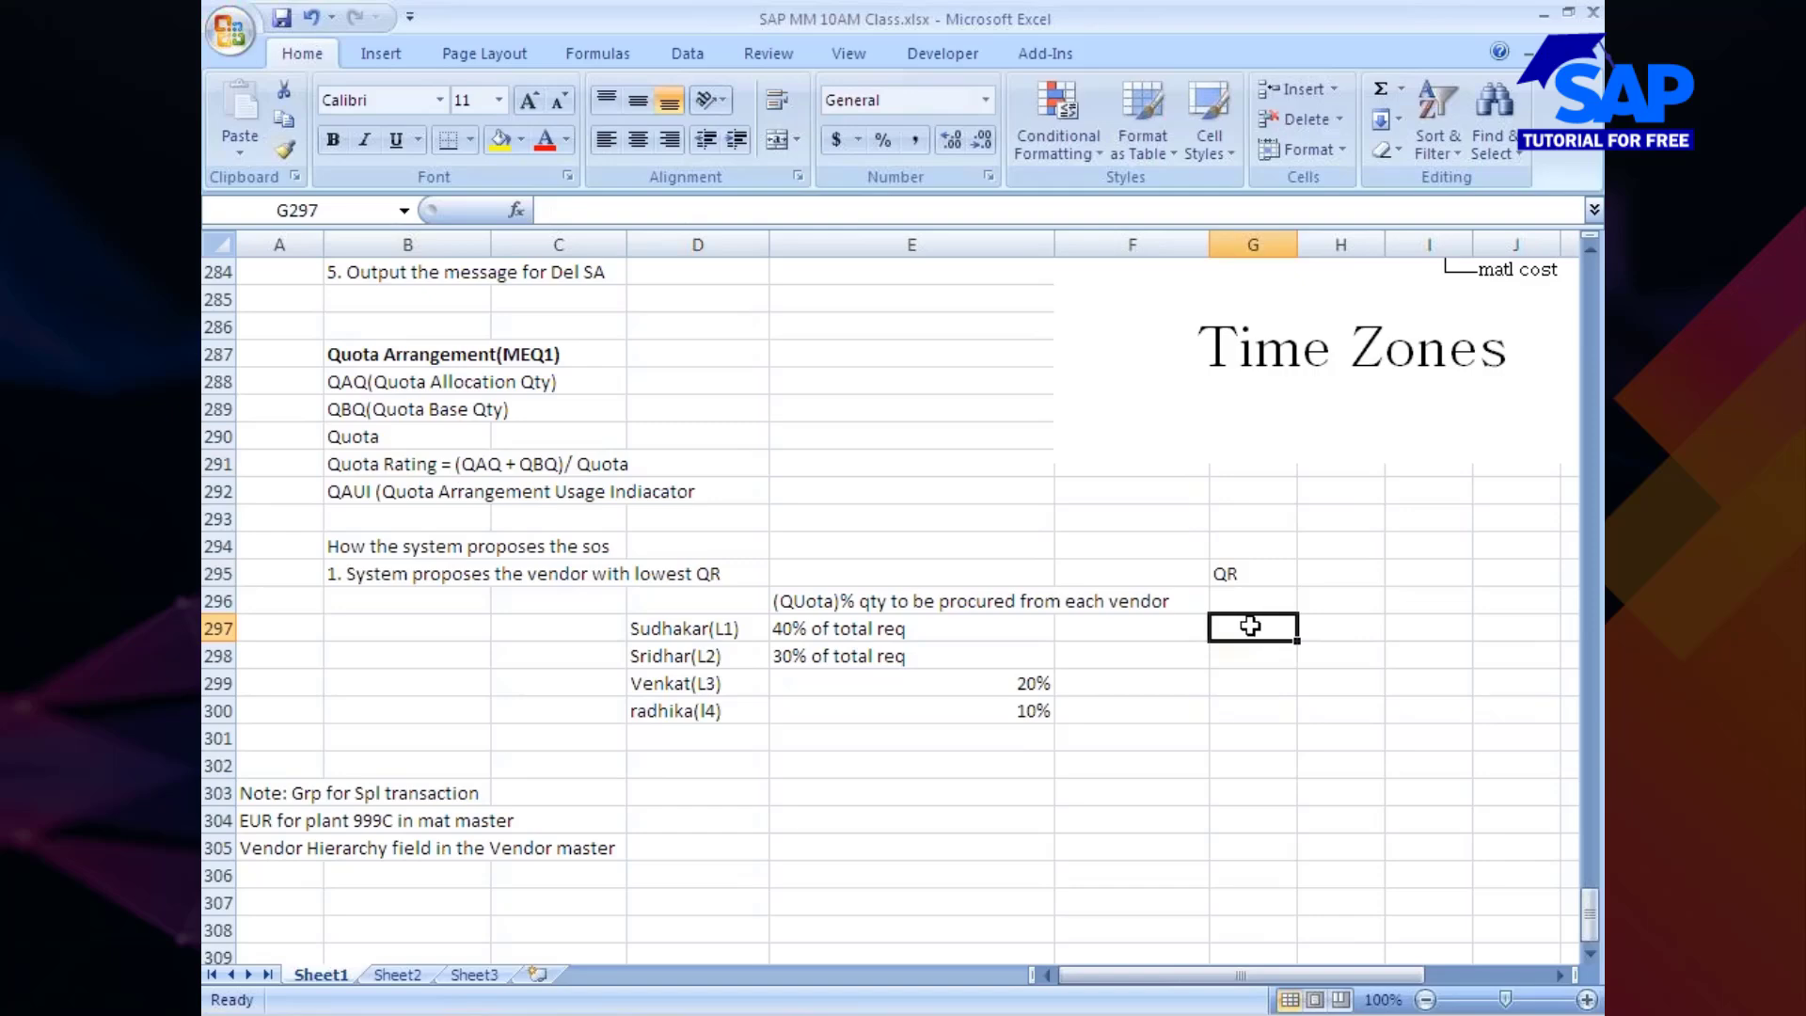
{"action": "type", "text": "0"}
{"action": "key", "text": "Return"}
{"action": "type", "text": "0"}
{"action": "key", "text": "Return"}
{"action": "type", "text": "0"}
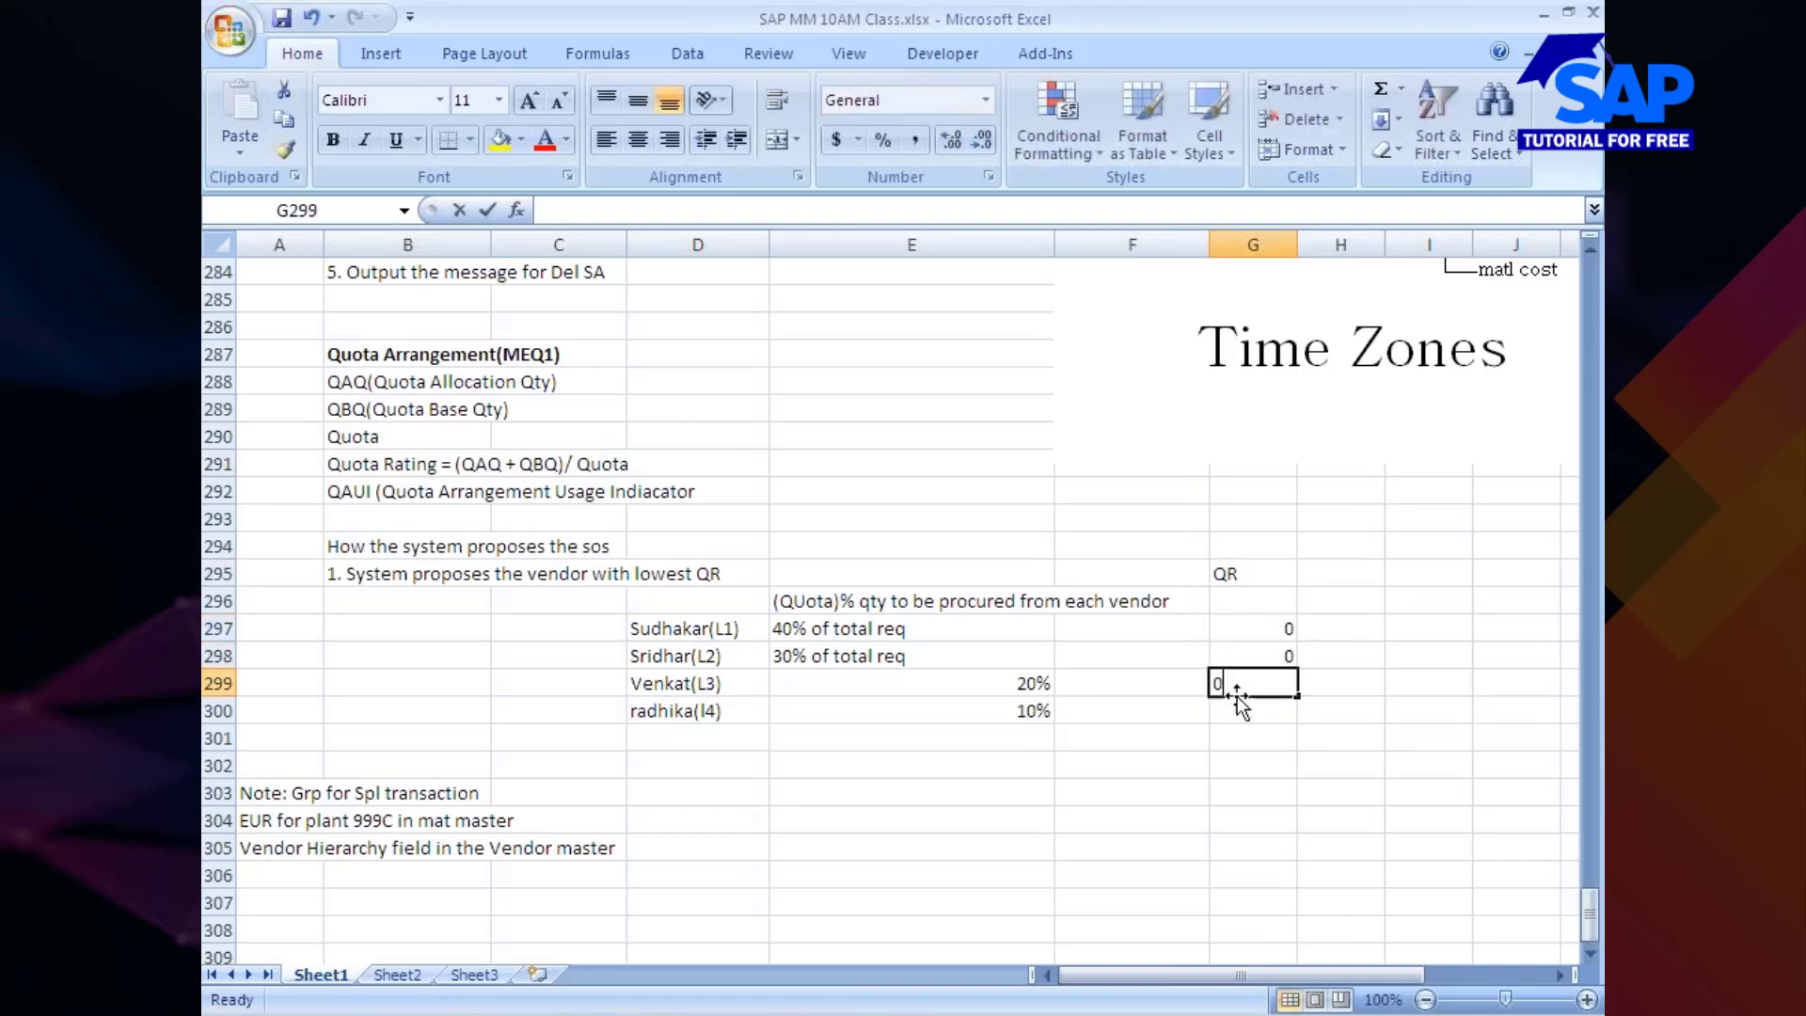
{"action": "key", "text": "Return"}
{"action": "type", "text": "0"}
{"action": "key", "text": "Return"}
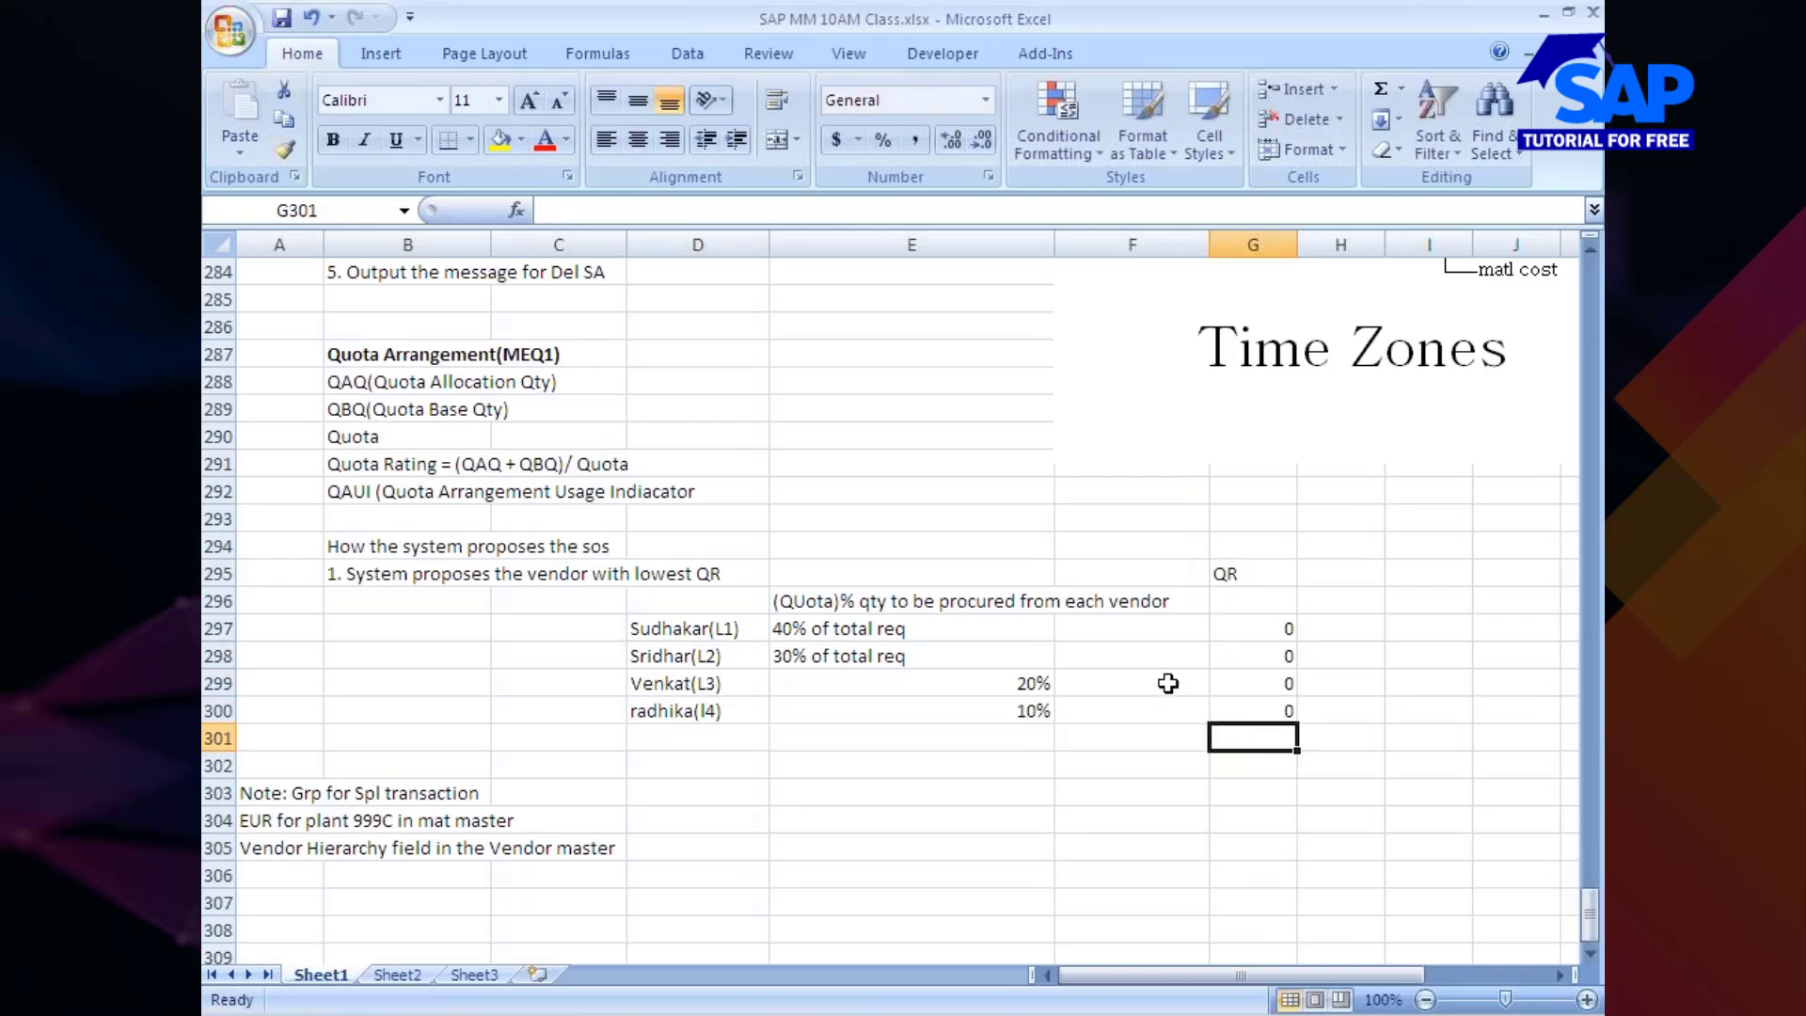
Check the vendors' quotas in the SAP quota arrangement and return to the vendor table in the Excel notes
{"action": "key", "text": "alt+Tab"}
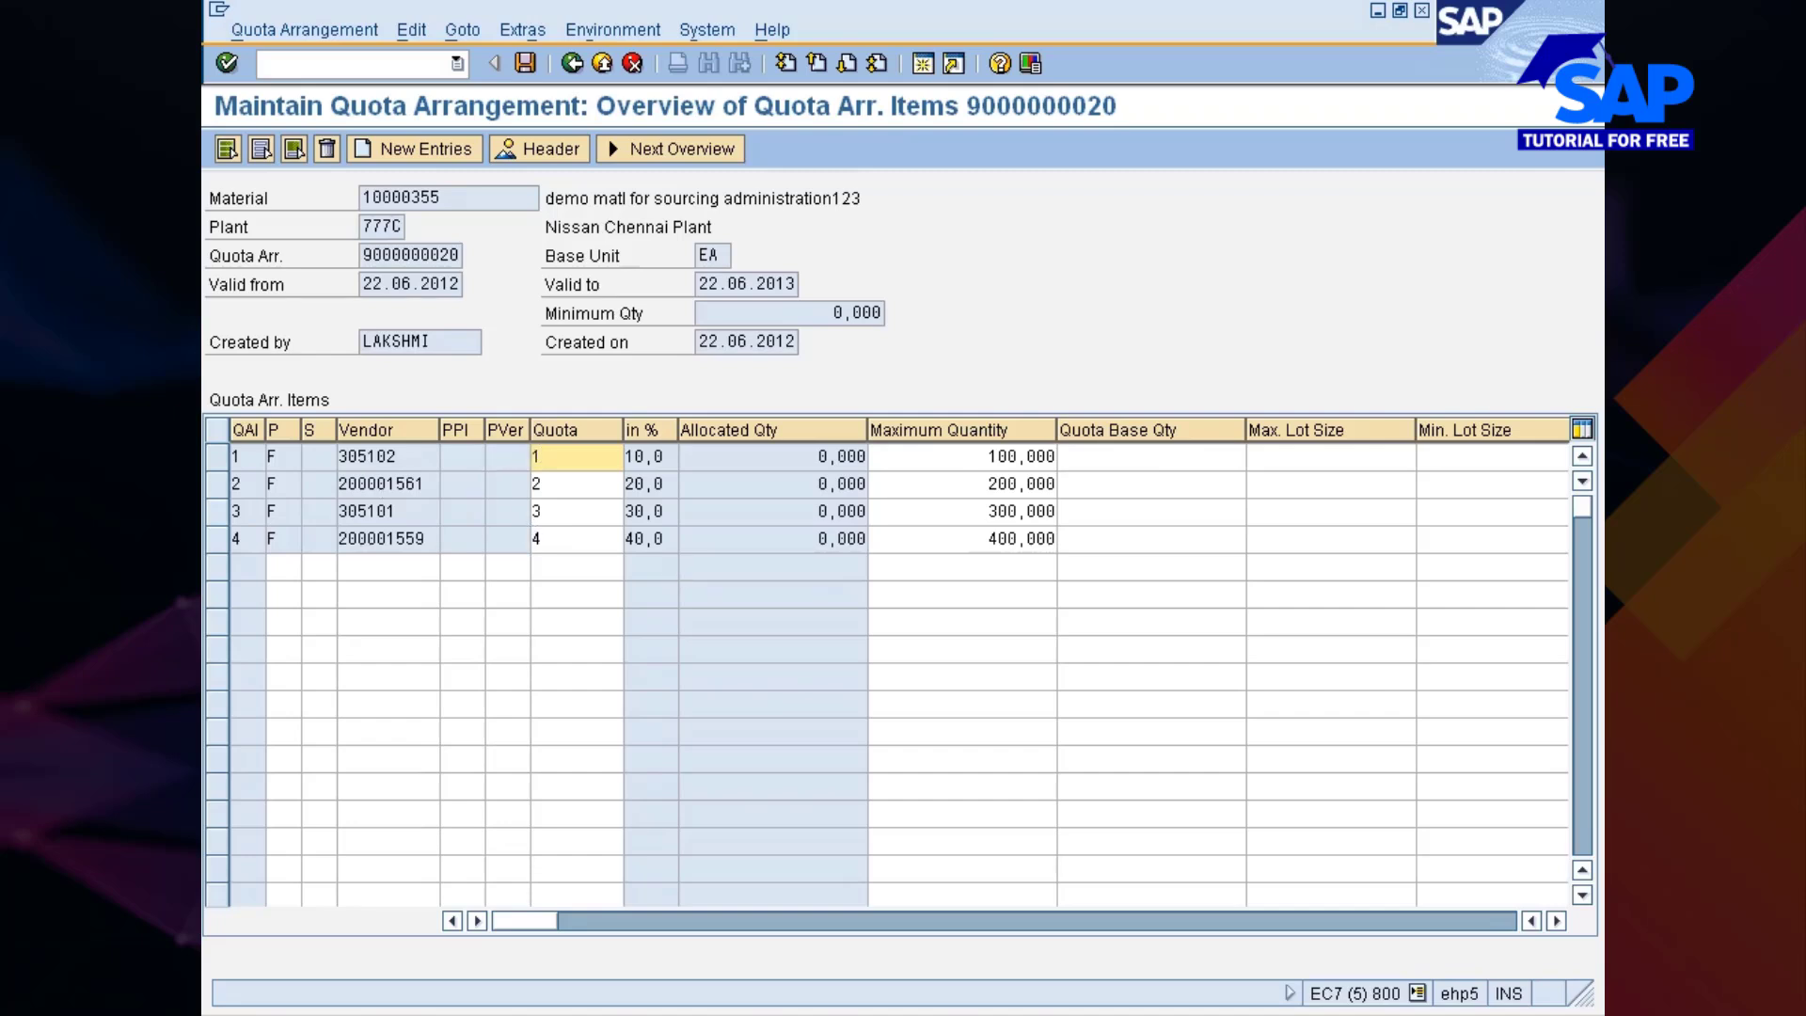
{"action": "key", "text": "alt+Tab"}
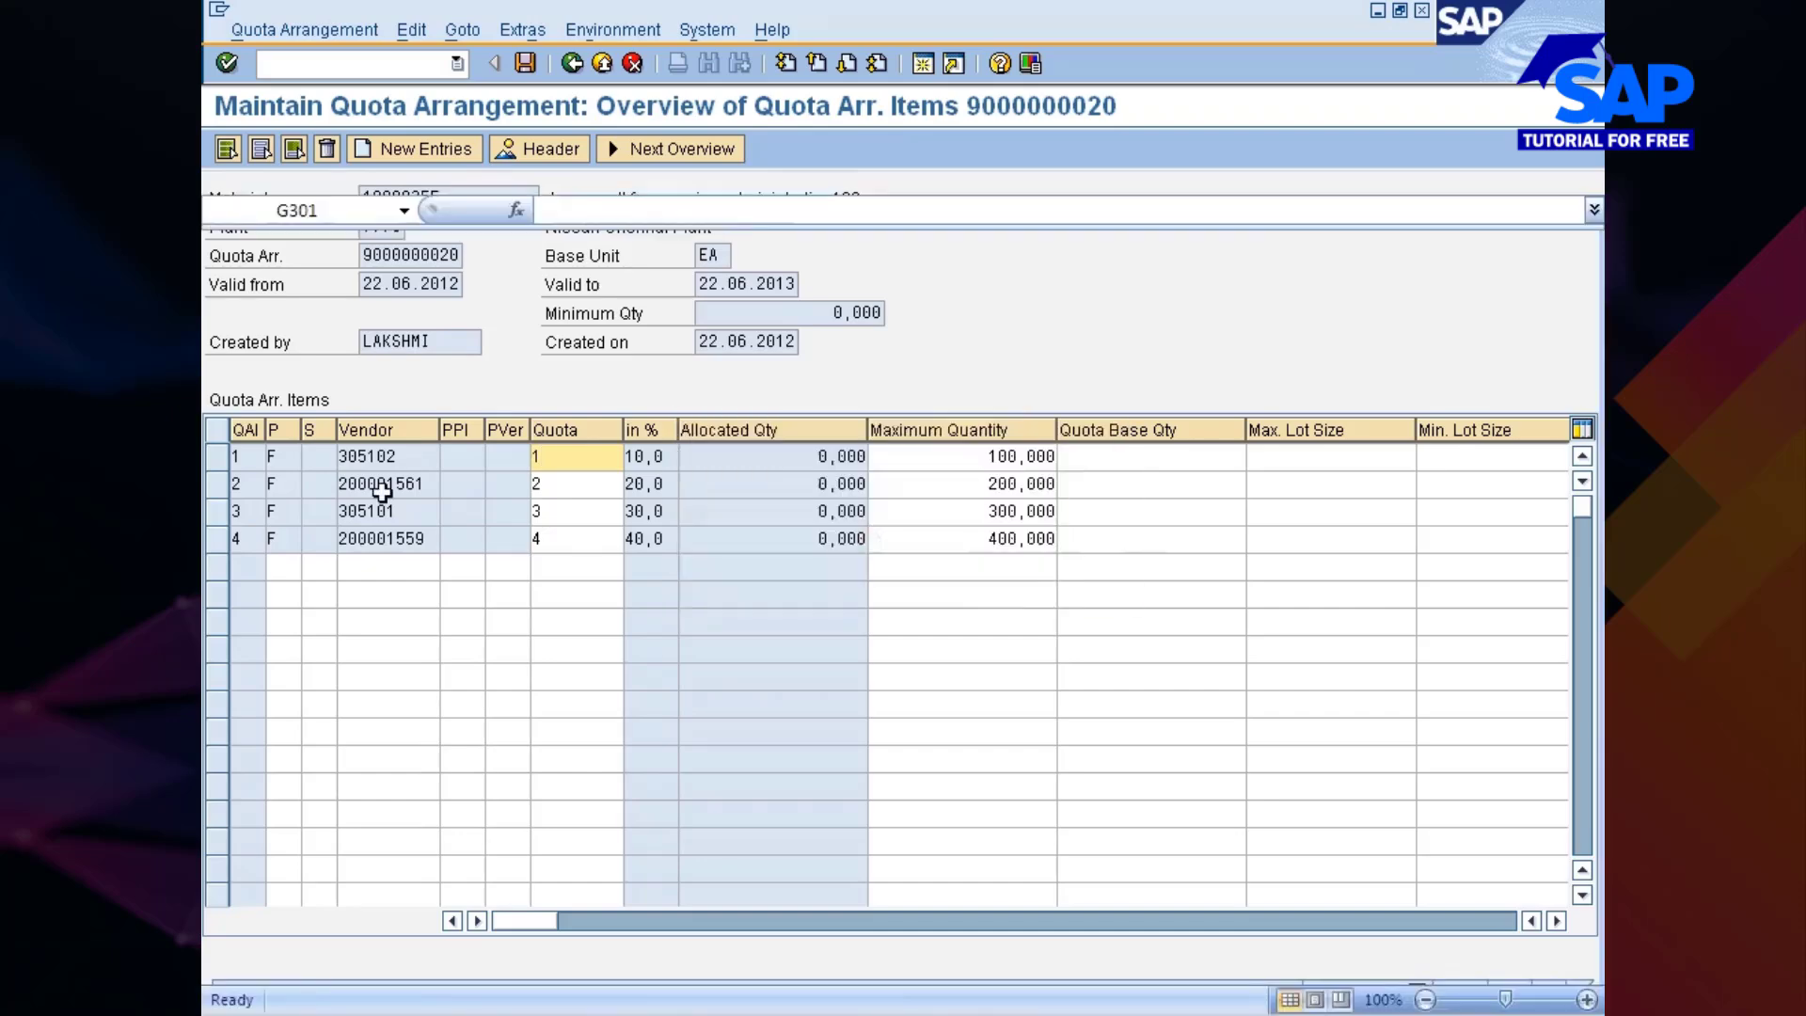
{"action": "scroll", "coordinate": [571, 667], "scroll_direction": "down", "scroll_amount": 2}
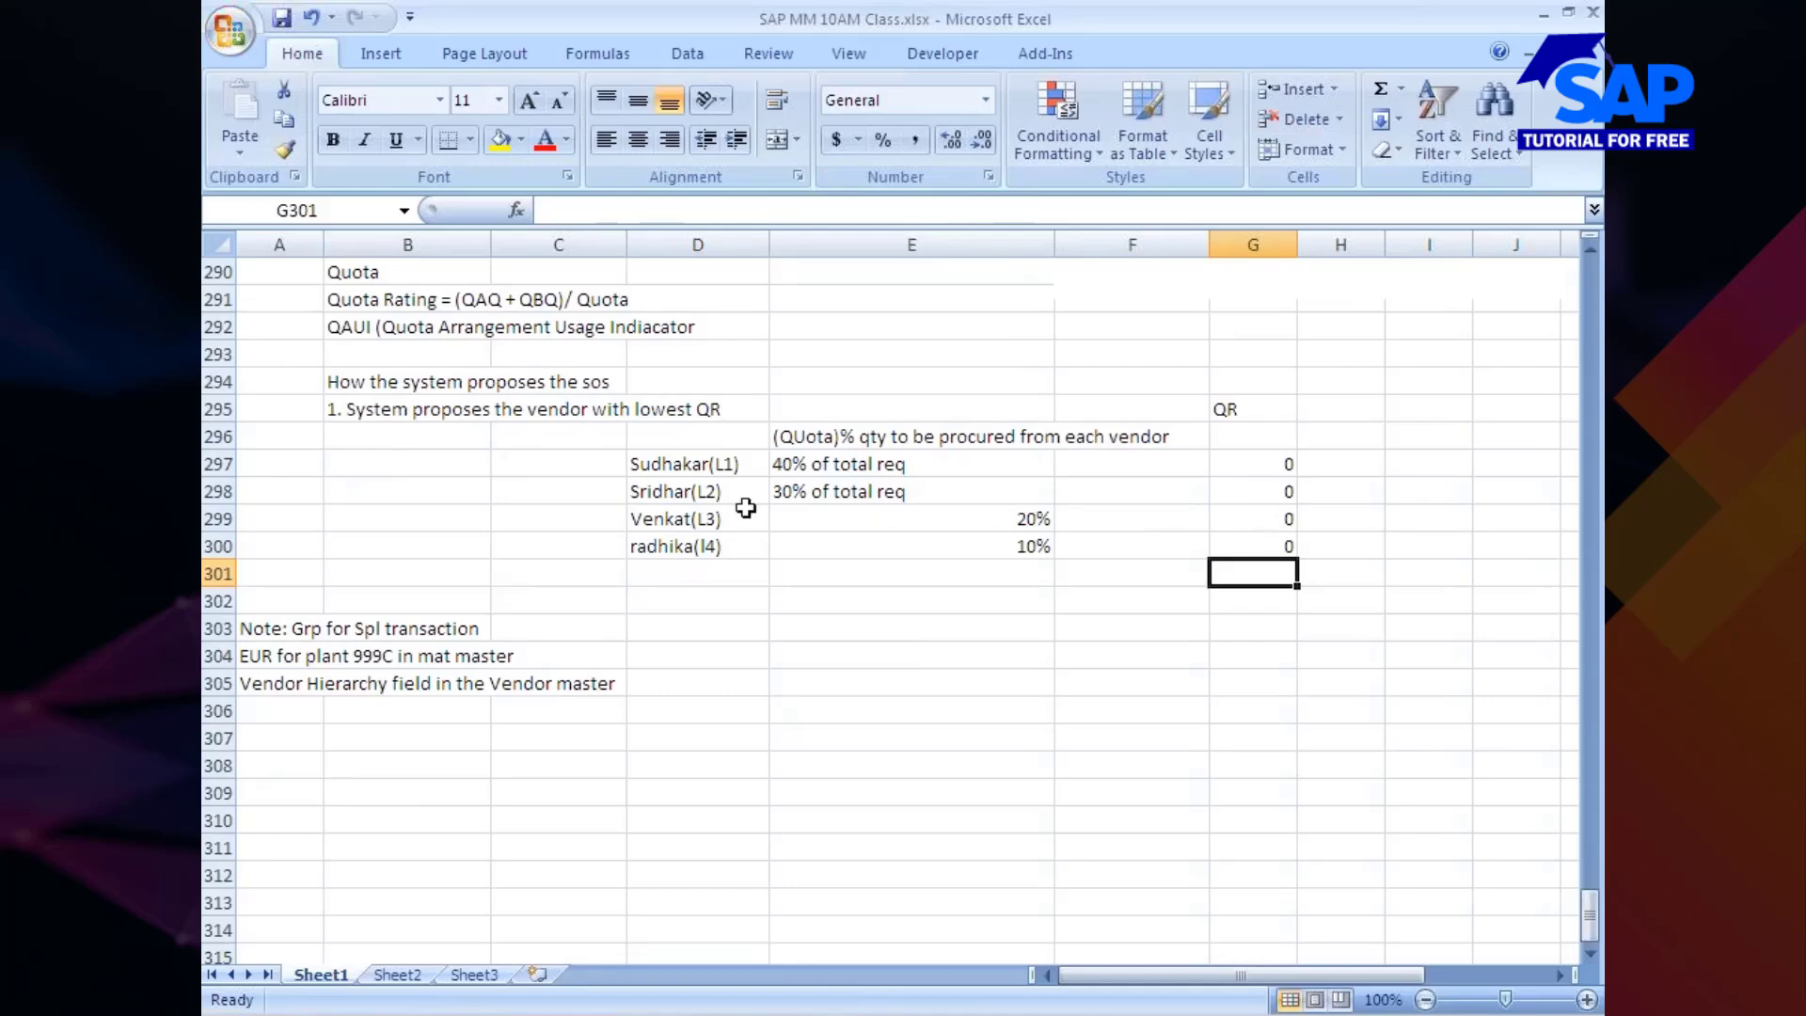
{"action": "left_click_drag", "start_coordinate": [730, 425], "coordinate": [1227, 564]}
{"action": "left_click", "coordinate": [1044, 656]}
{"action": "left_click_drag", "start_coordinate": [841, 414], "coordinate": [892, 496]}
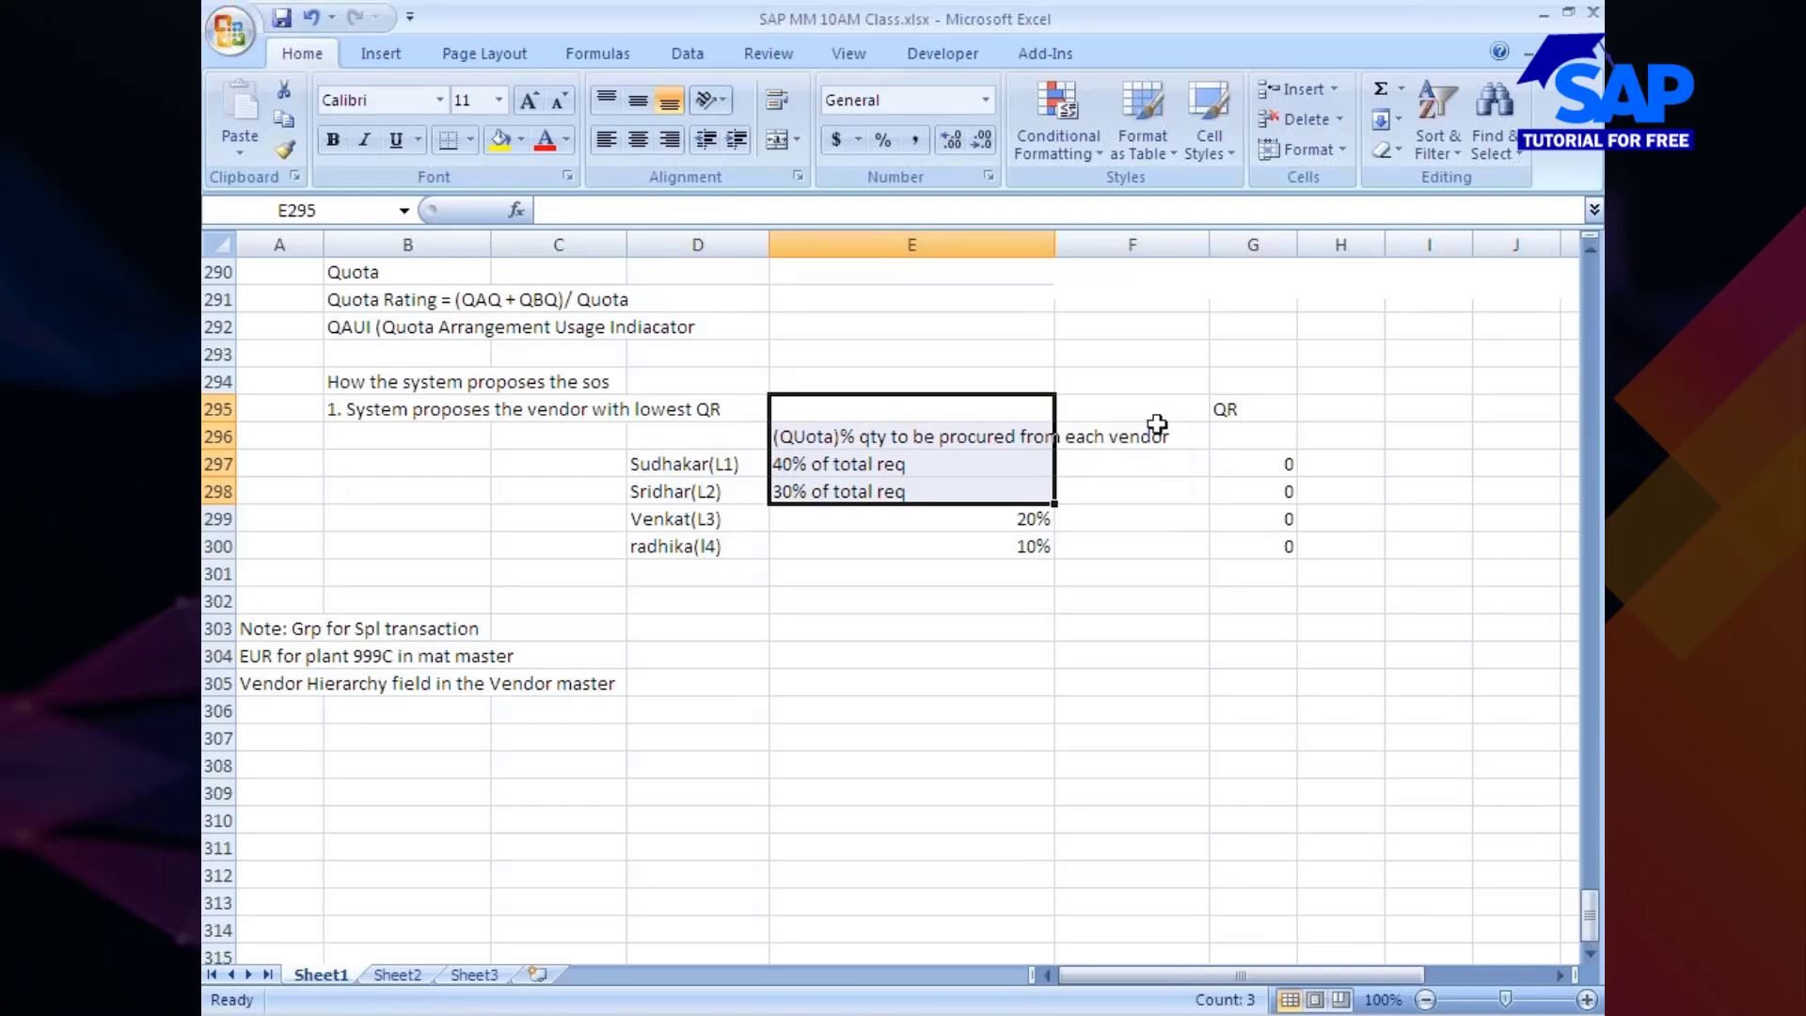
Move the vendor quota table with its rating values from D296:G300 to the range starting at D301
{"action": "left_click", "coordinate": [657, 440]}
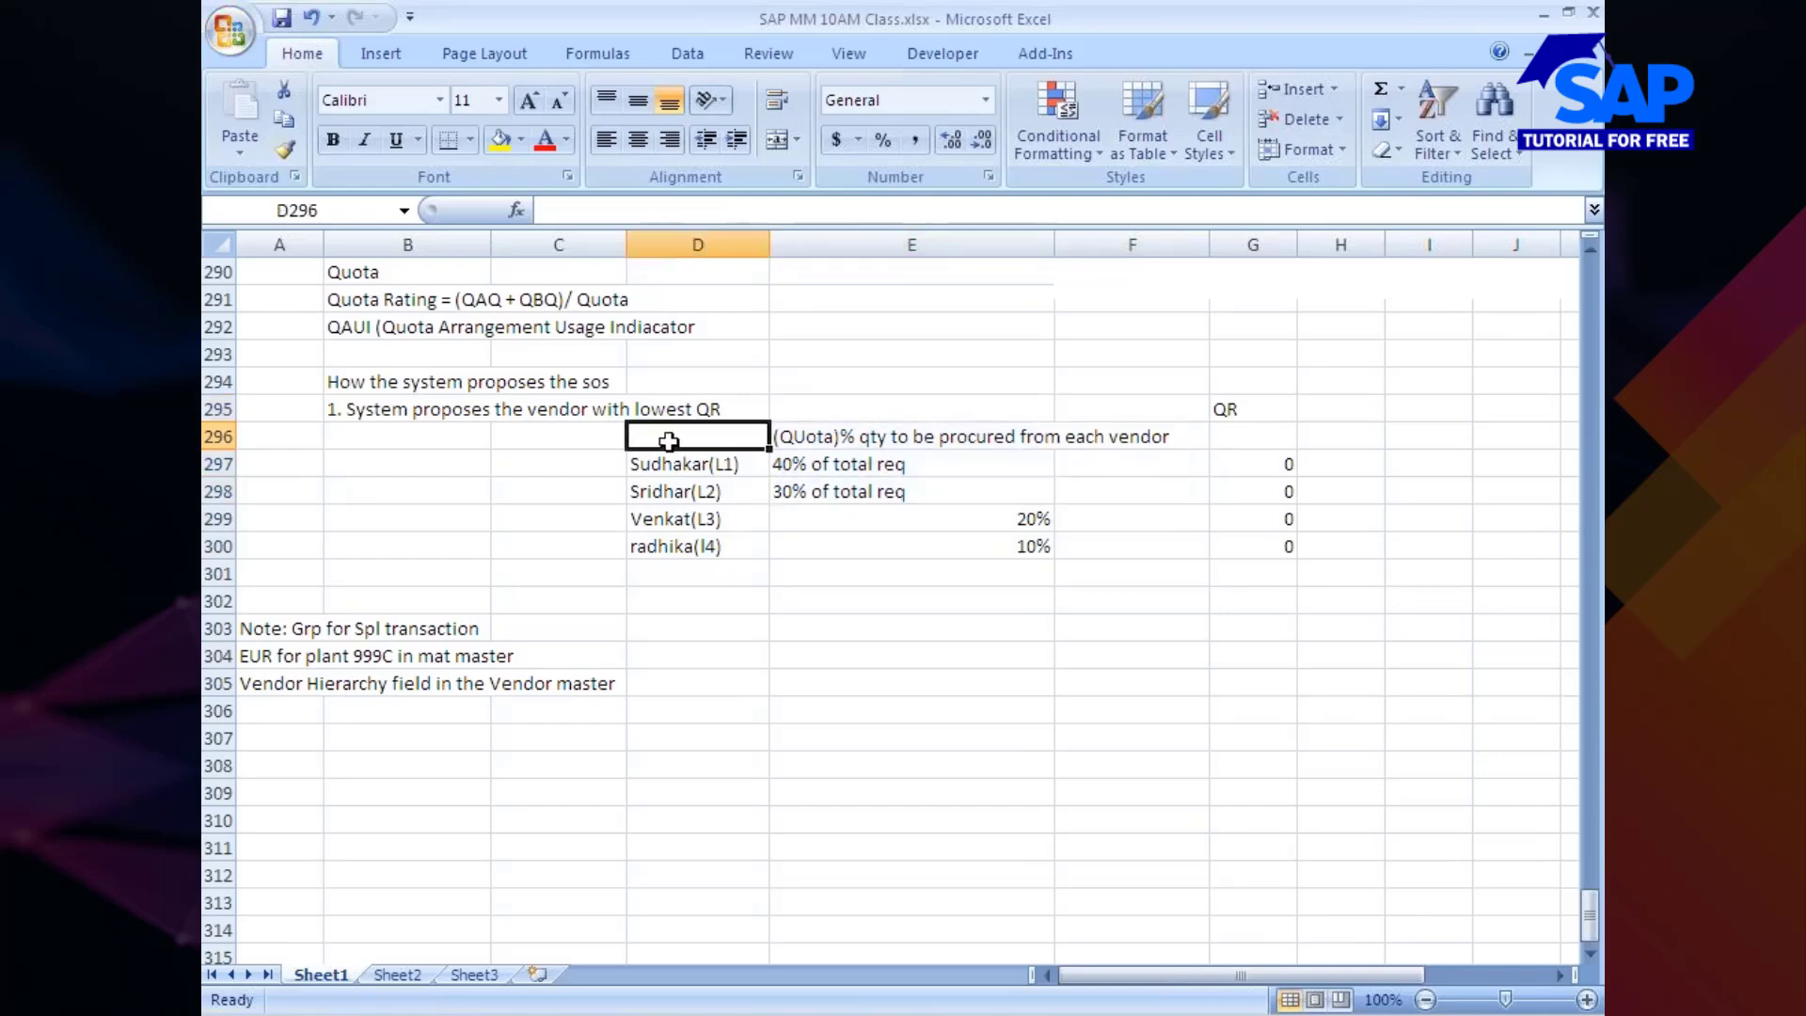
{"action": "key", "text": "shift+Right"}
{"action": "key", "text": "shift+Right"}
{"action": "key", "text": "shift+Right"}
{"action": "key", "text": "shift+Down"}
{"action": "key", "text": "shift+Down"}
{"action": "key", "text": "shift+Down"}
{"action": "key", "text": "shift+Down"}
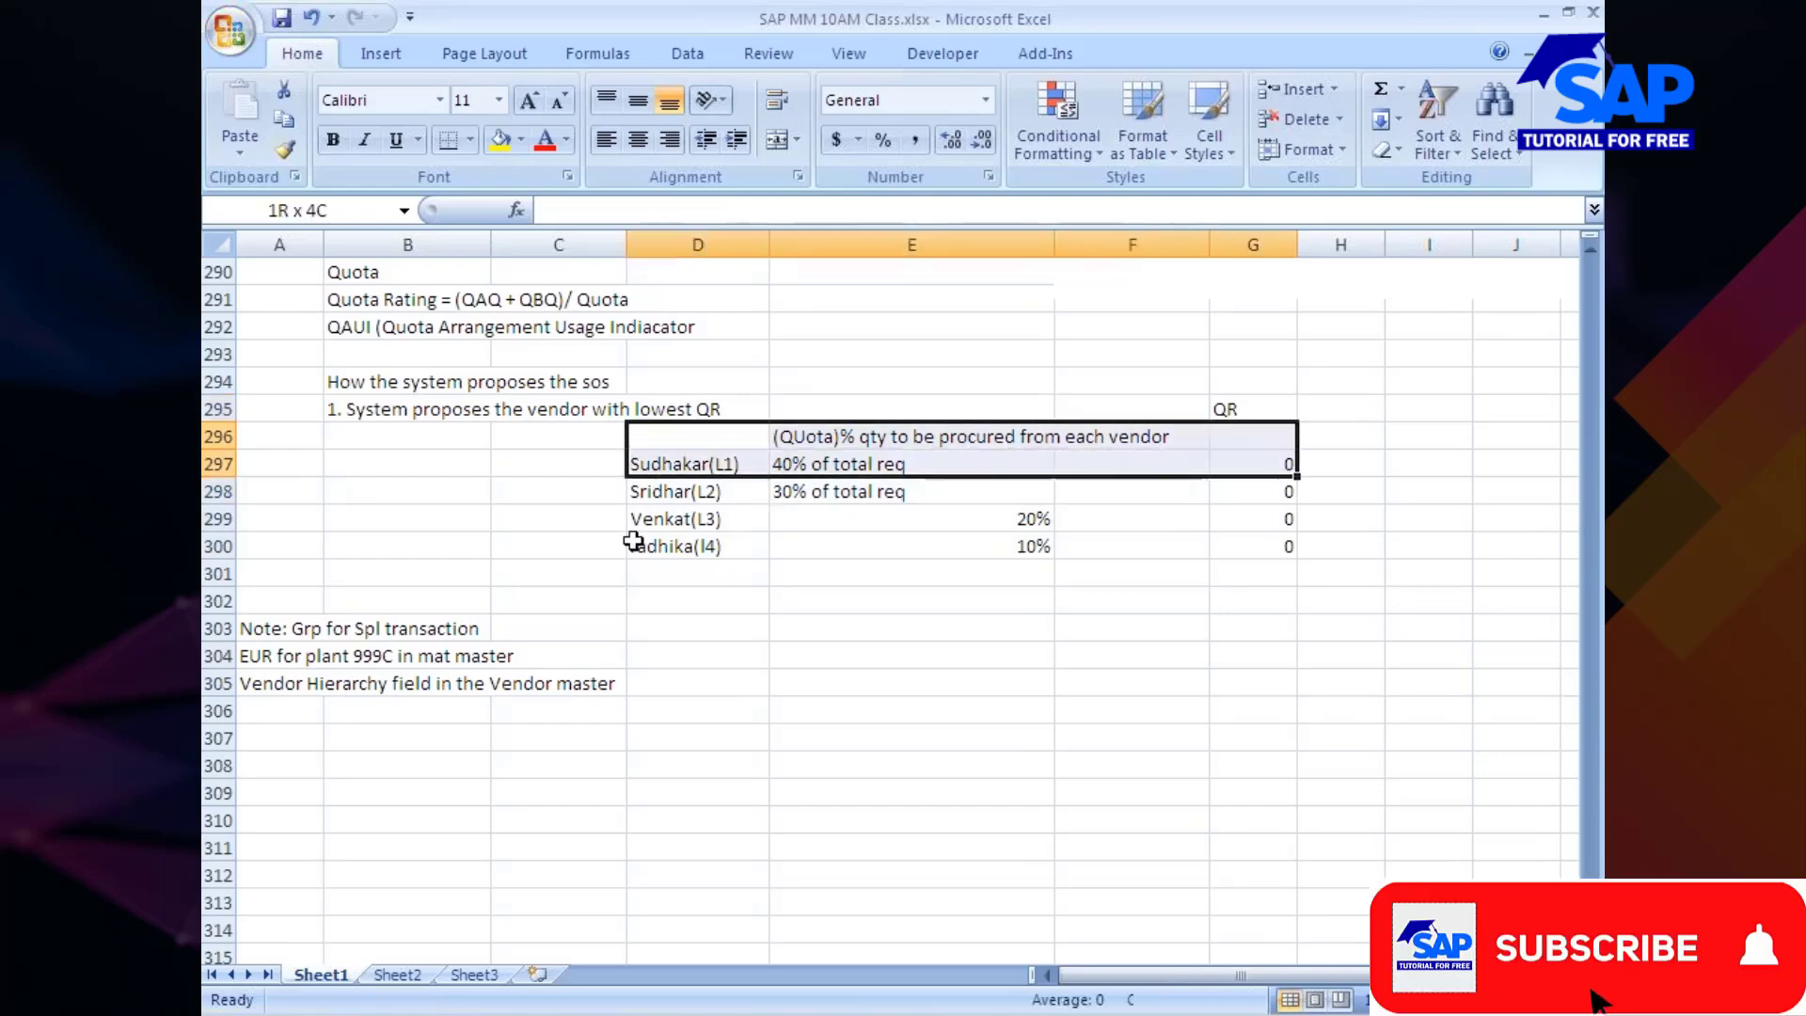
{"action": "key", "text": "ctrl+c"}
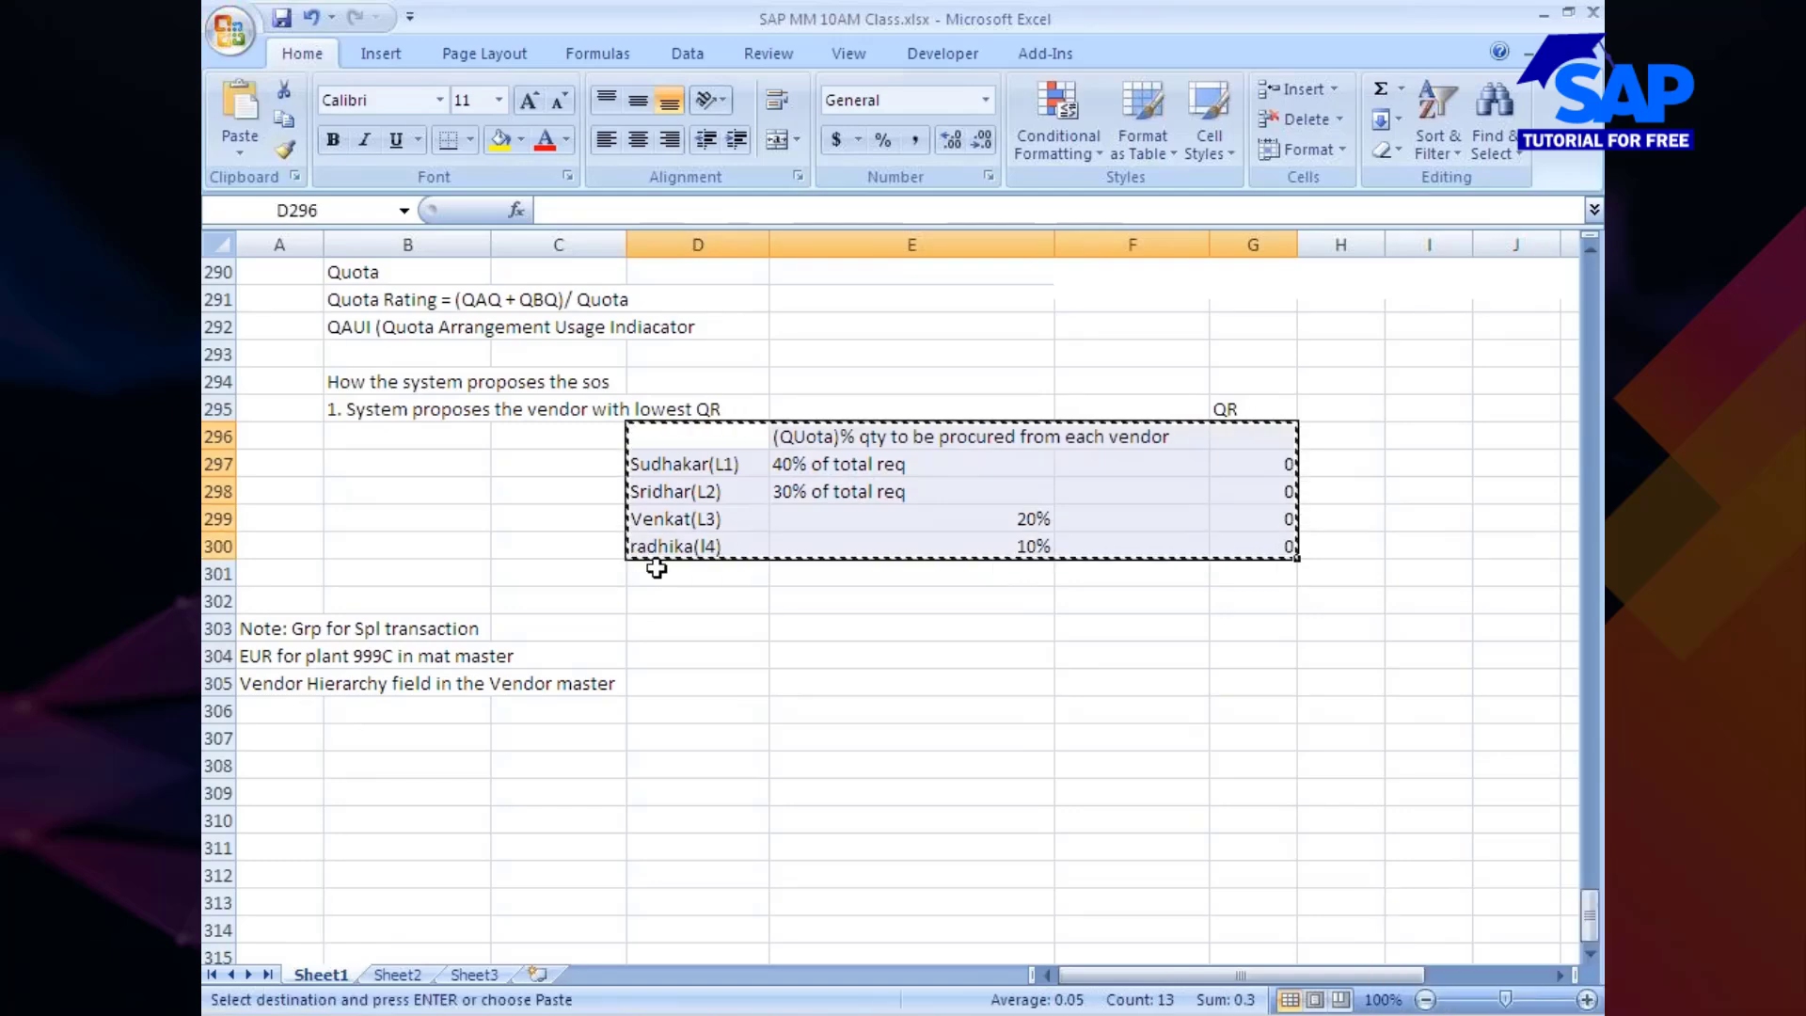
{"action": "left_click", "coordinate": [707, 593]}
{"action": "key", "text": "ctrl+v"}
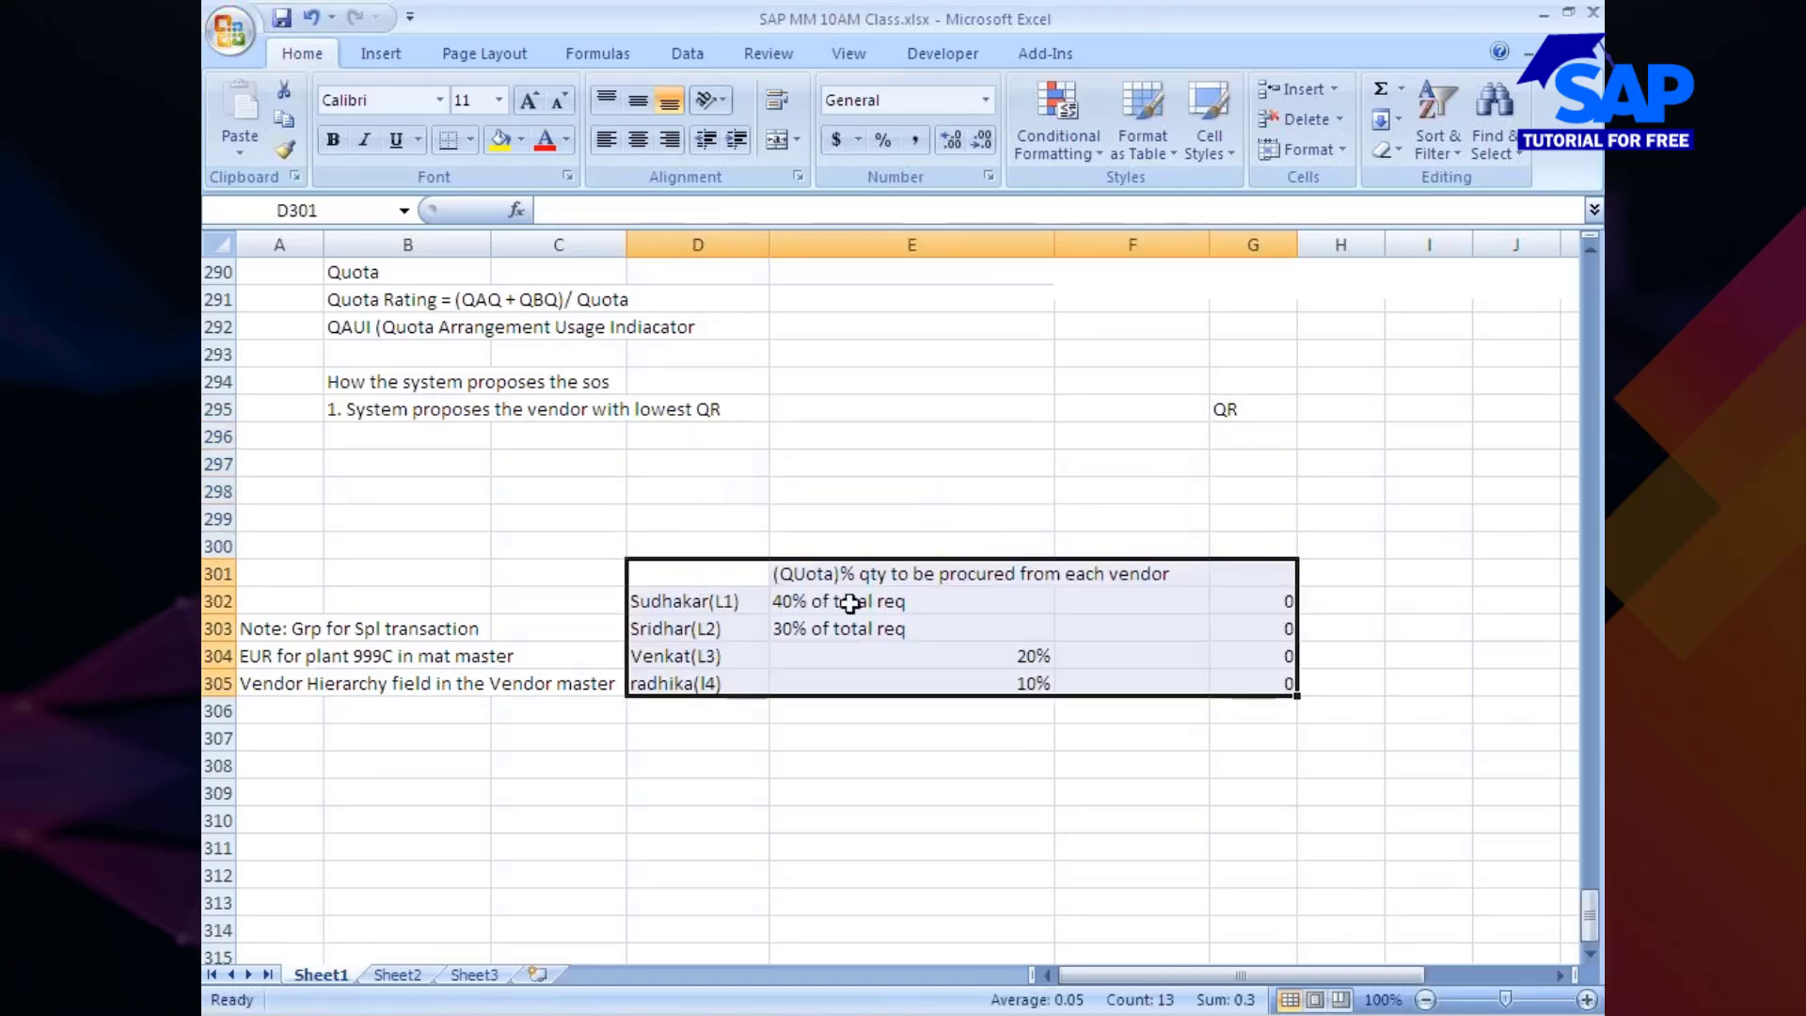
Move the "QR" heading from G295 to G301, directly above the rating values
{"action": "left_click", "coordinate": [1247, 420]}
{"action": "key", "text": "ctrl+c"}
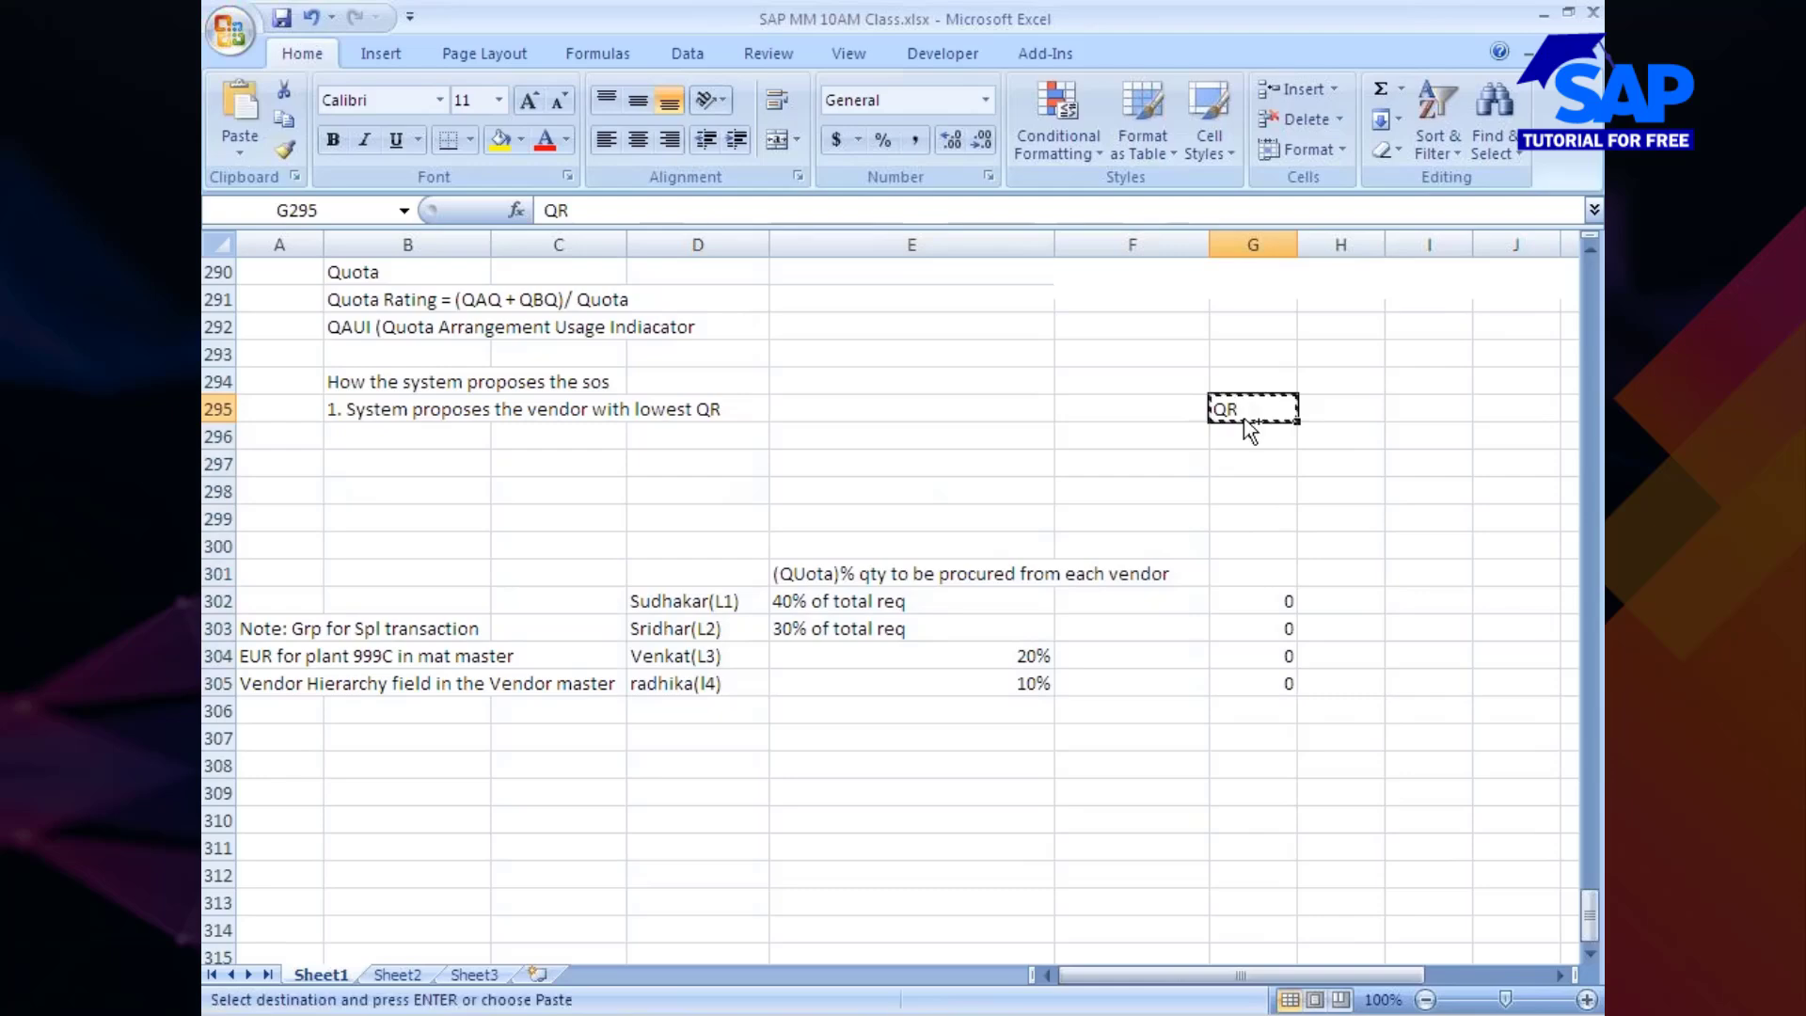
{"action": "left_click", "coordinate": [1258, 579]}
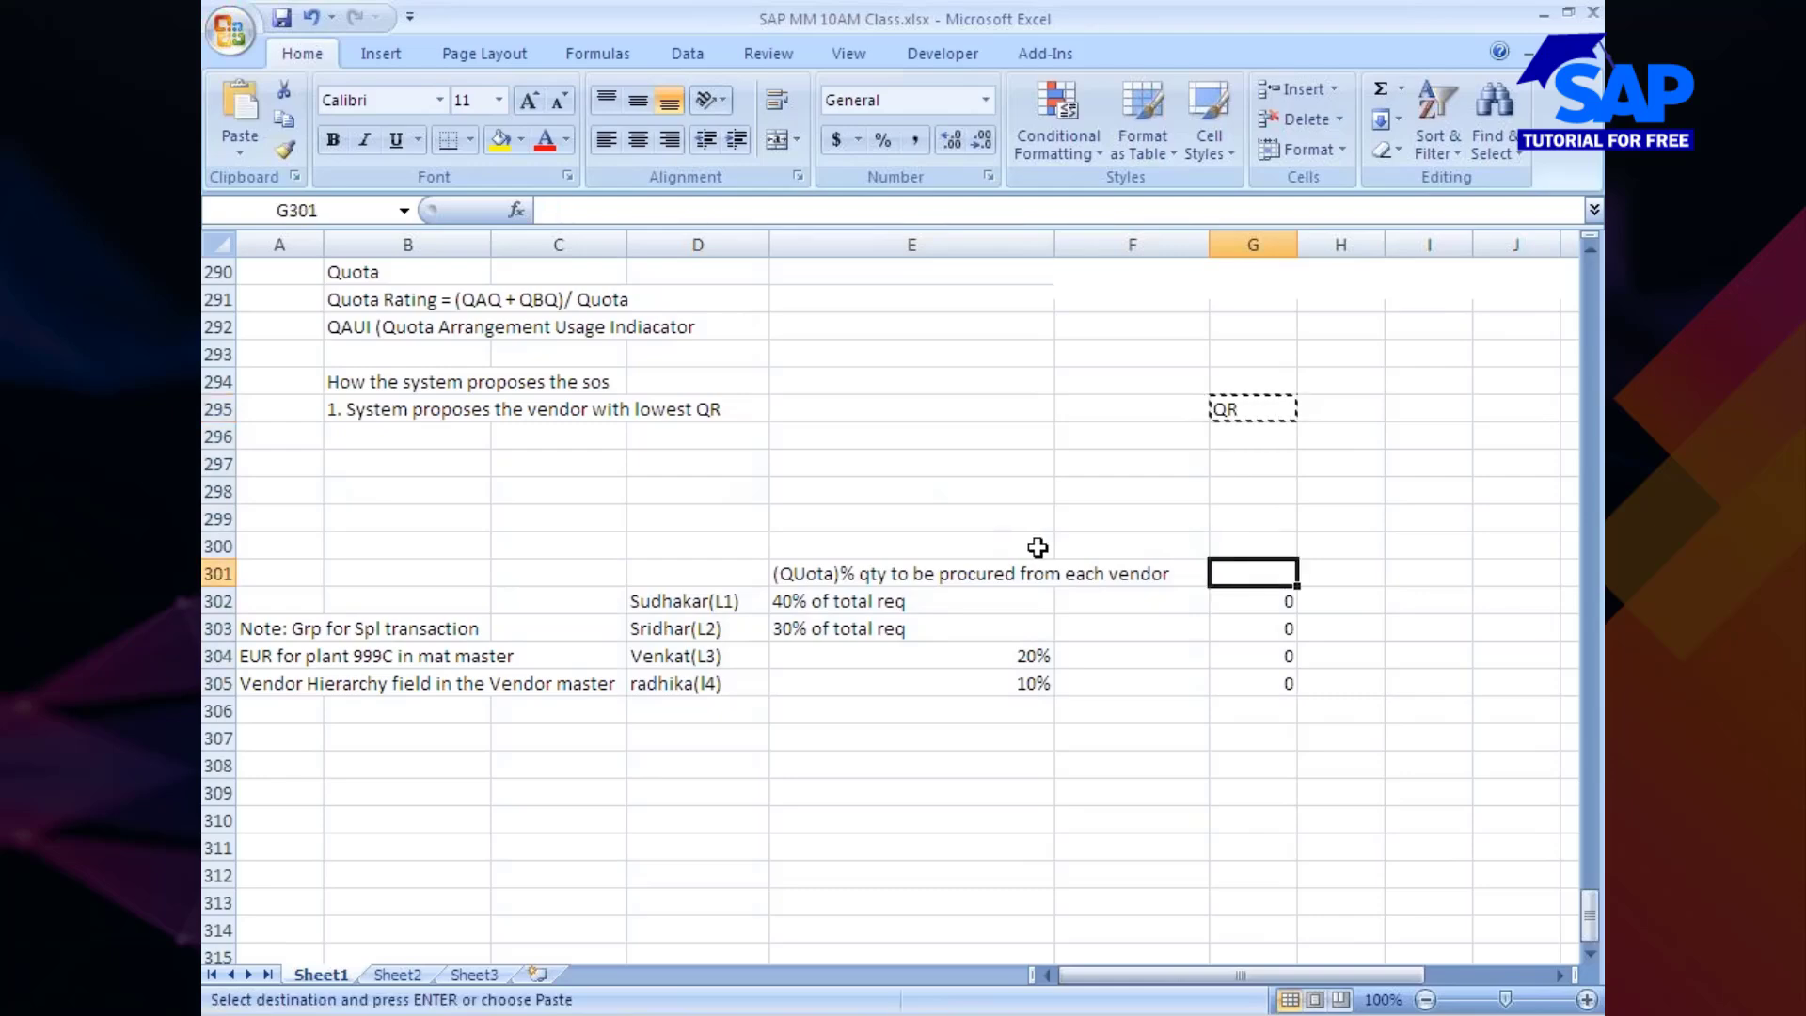
{"action": "key", "text": "ctrl+v"}
{"action": "left_click", "coordinate": [1145, 714]}
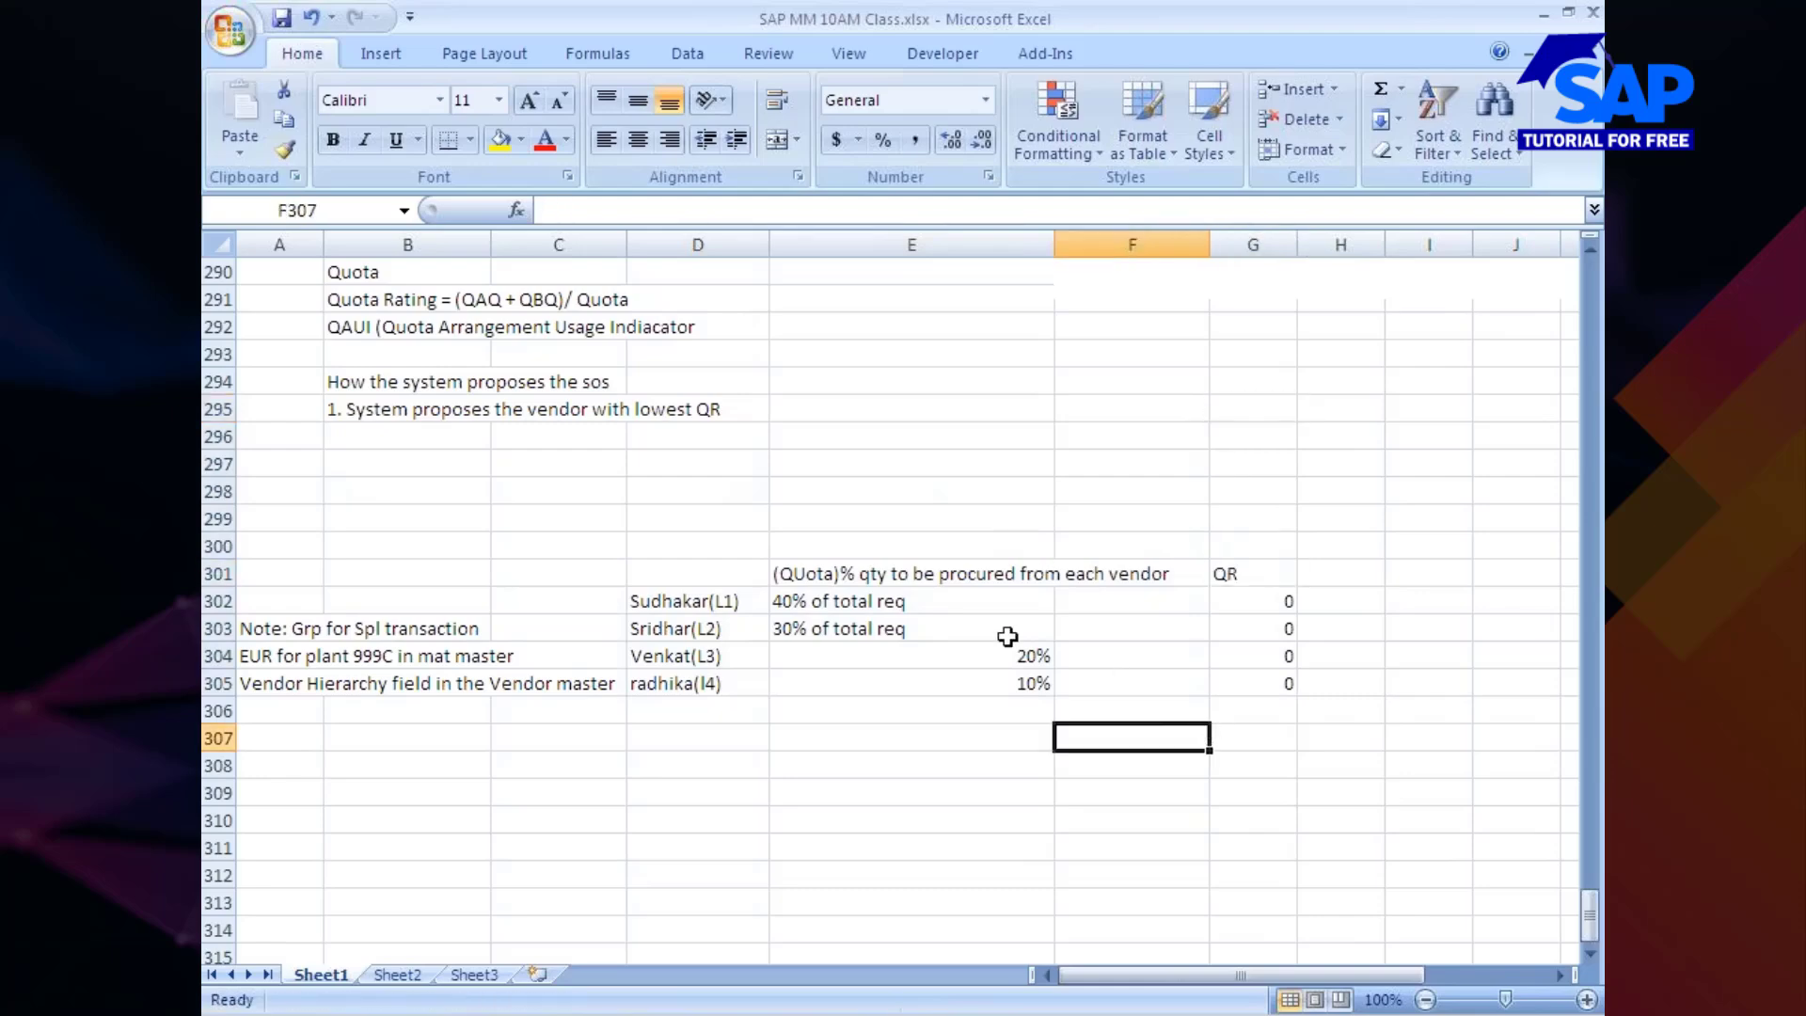
Enter the note "2. If QR for more than 1 vendor is same, then system proposes the vendor with the higest quota" in cell B296
{"action": "left_click", "coordinate": [367, 429]}
{"action": "type", "text": "2."}
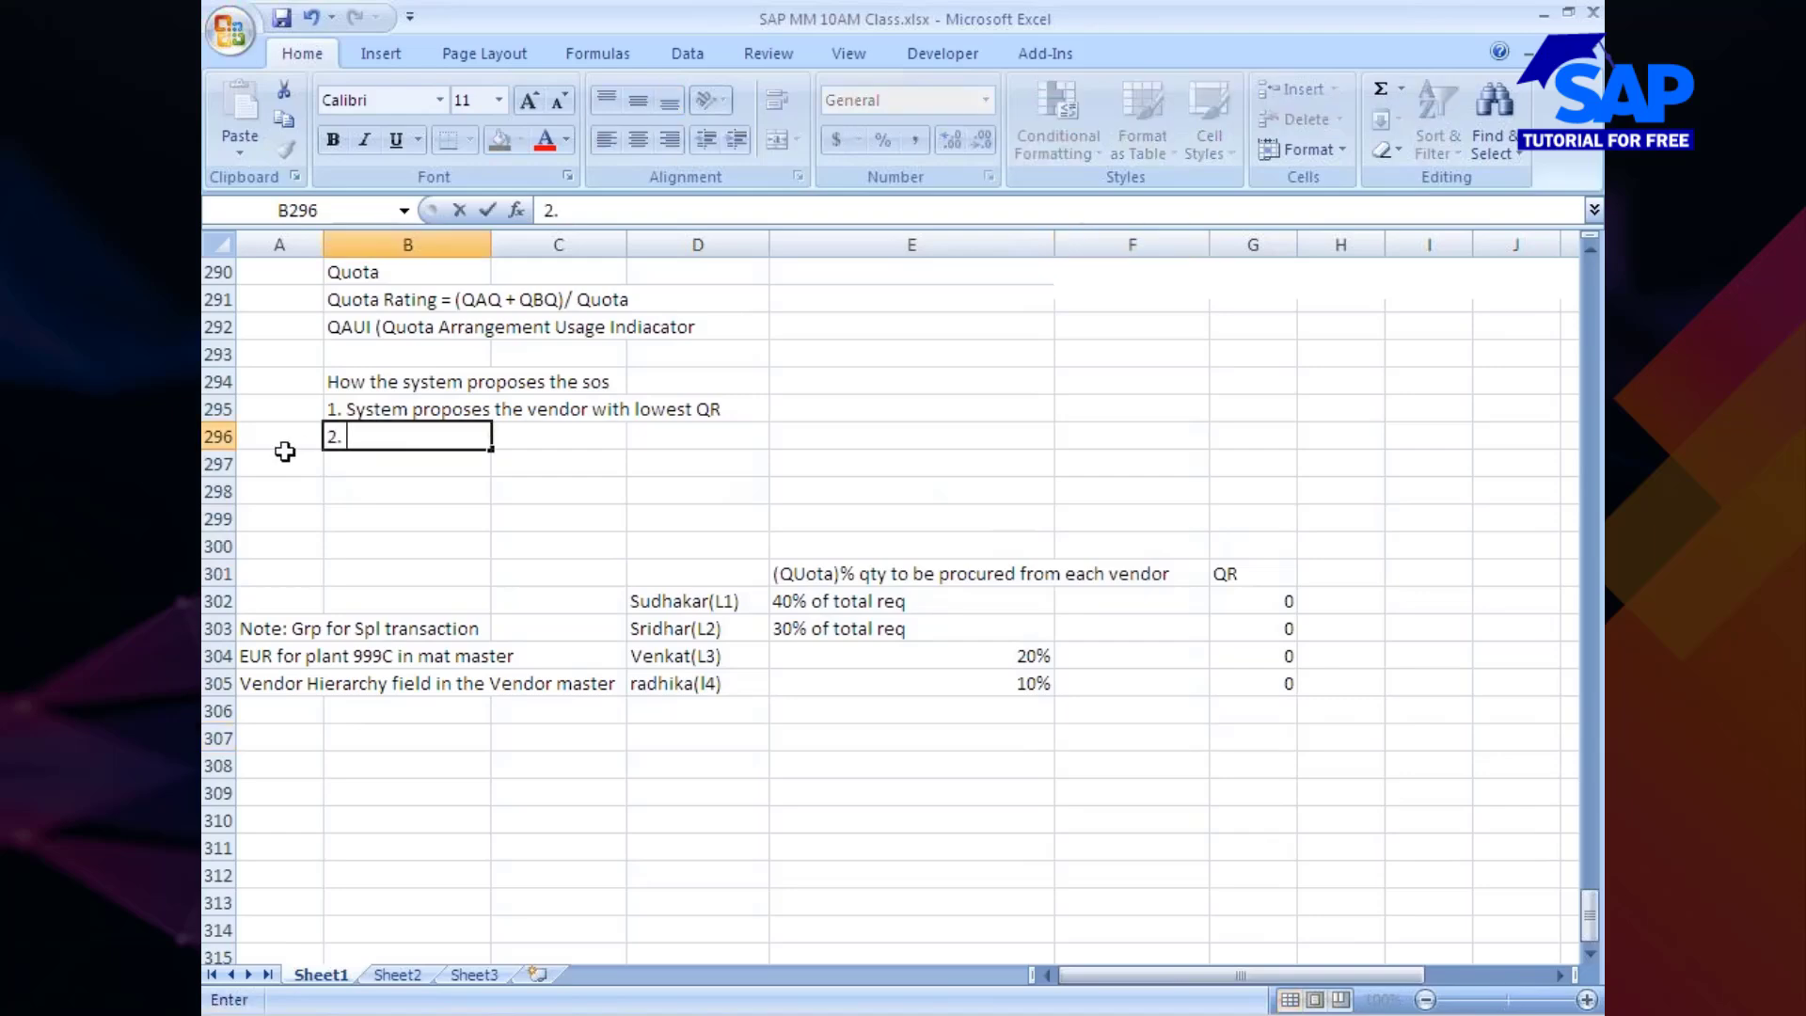
{"action": "type", "text": " If QR for"}
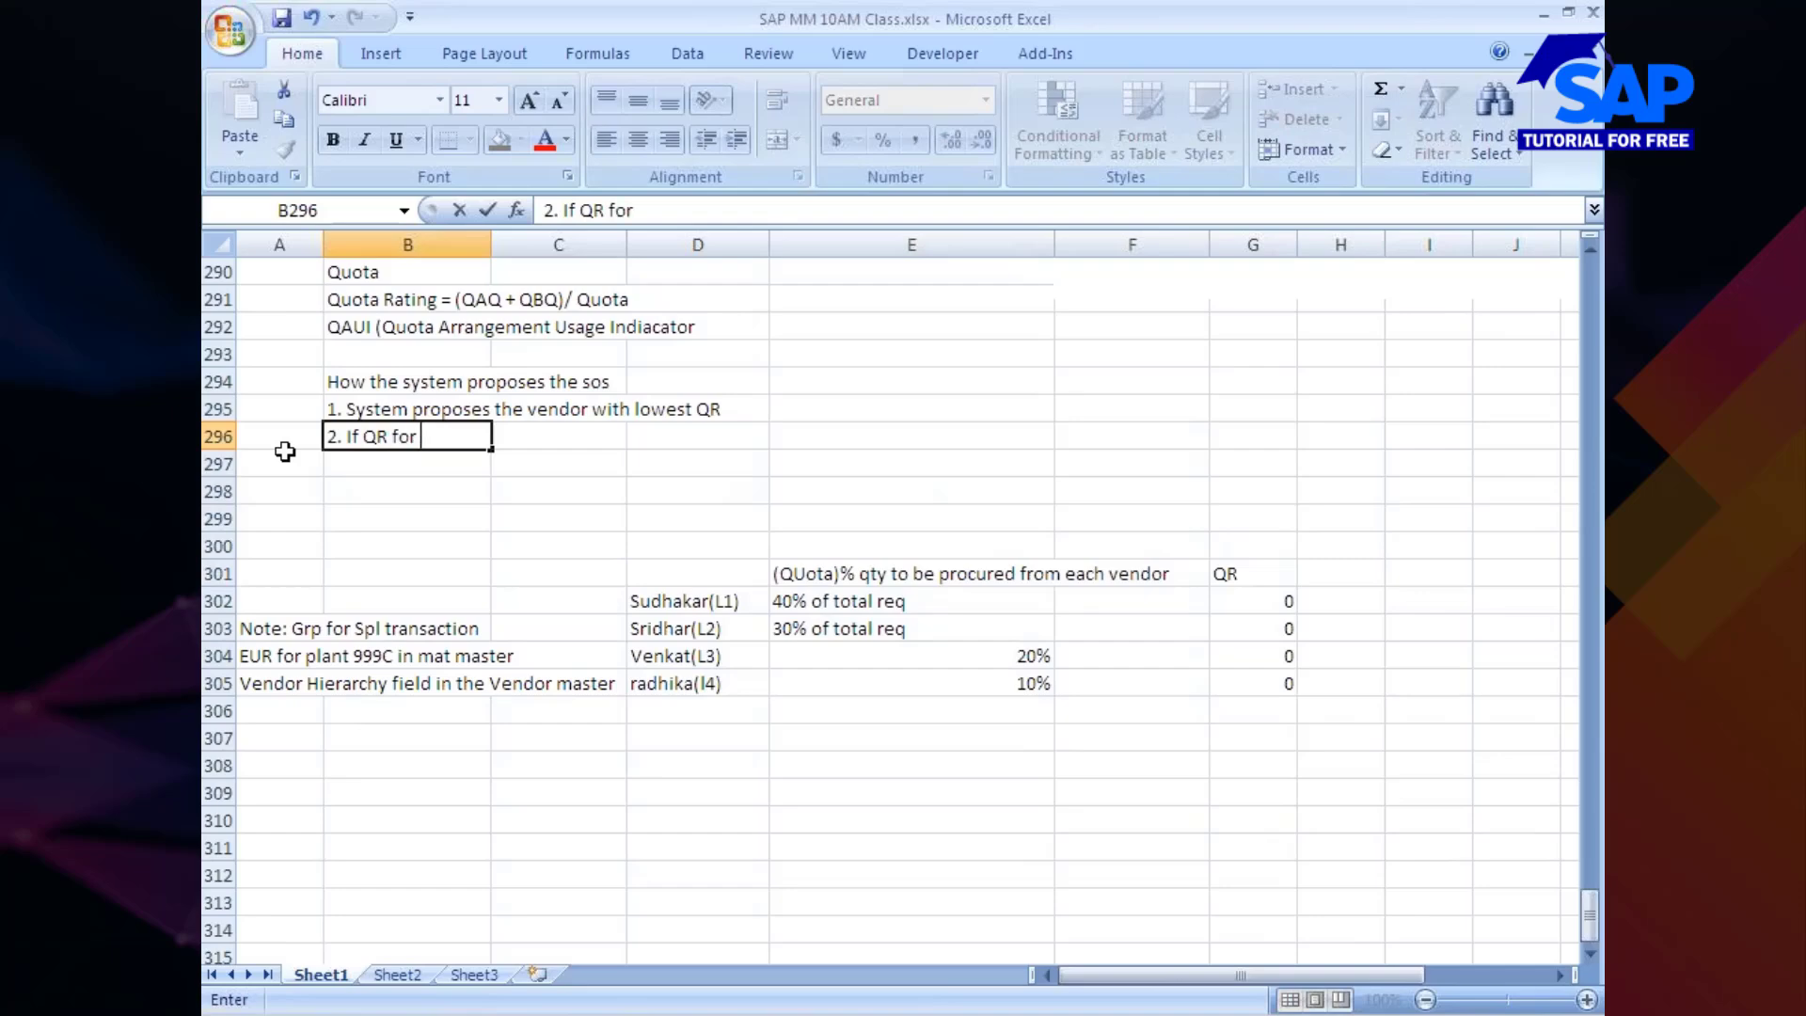
{"action": "type", "text": " more than 1 vendor"}
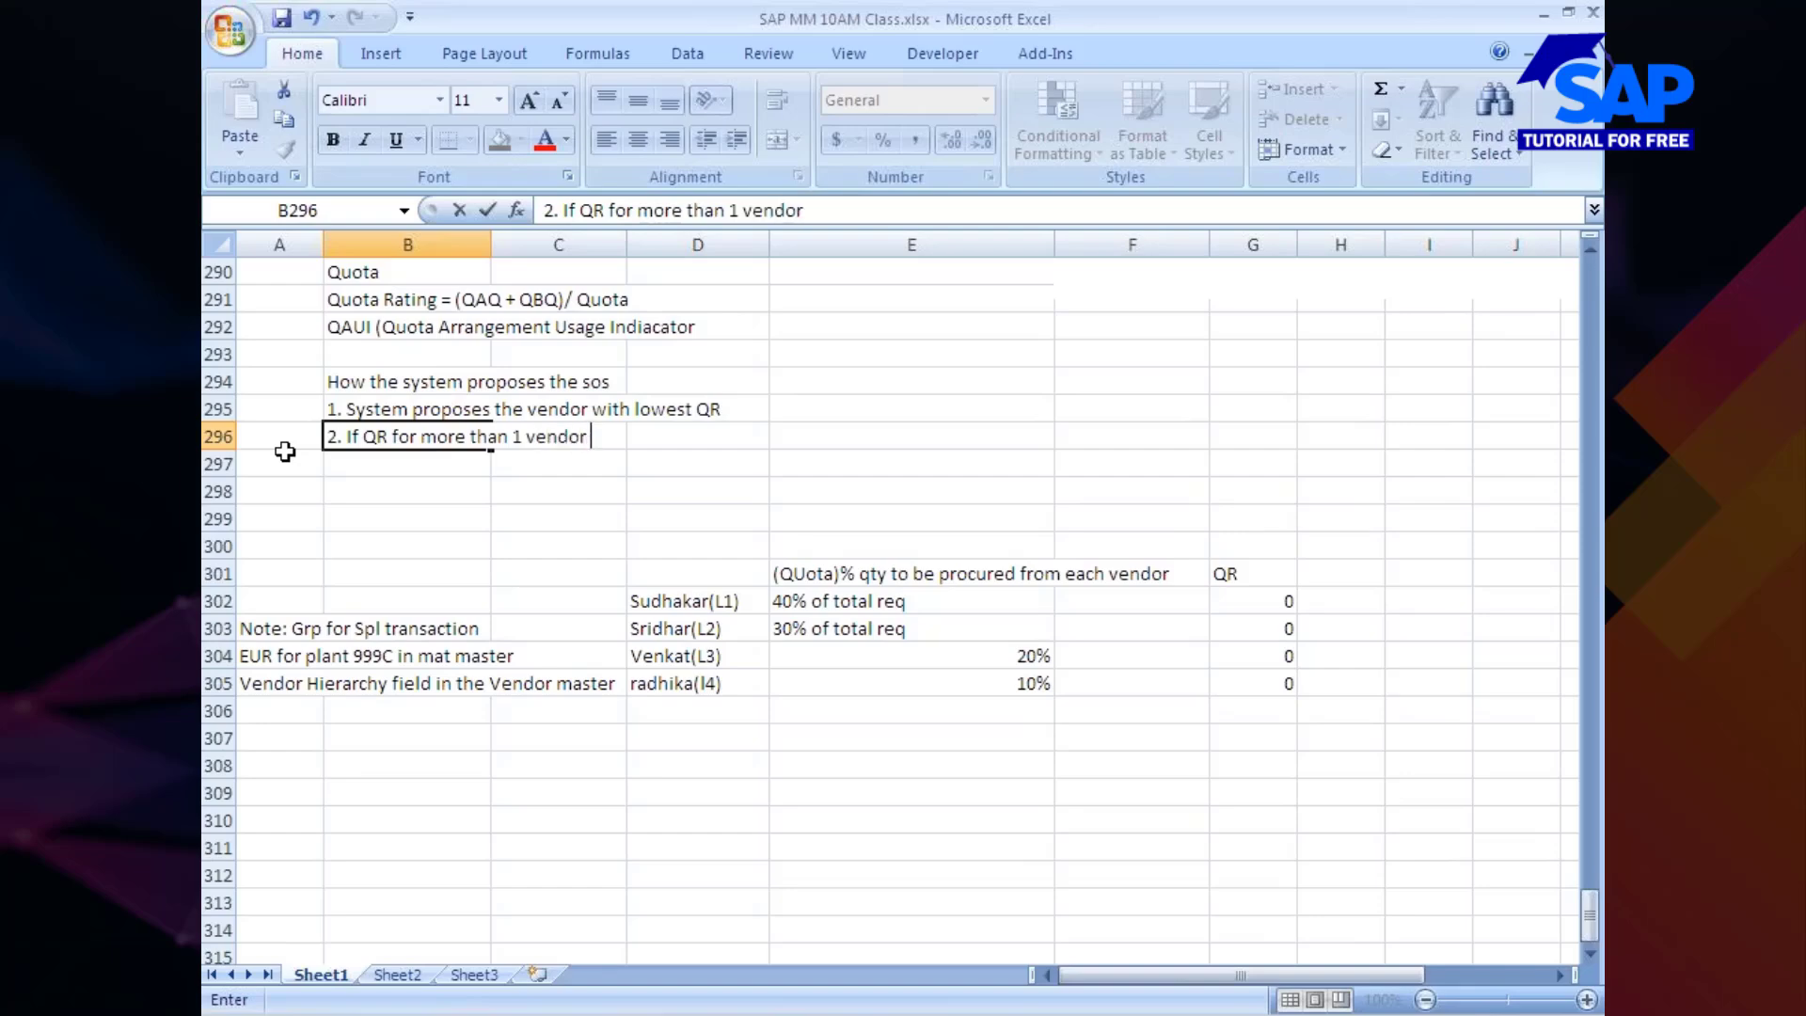
{"action": "type", "text": " is same, then "}
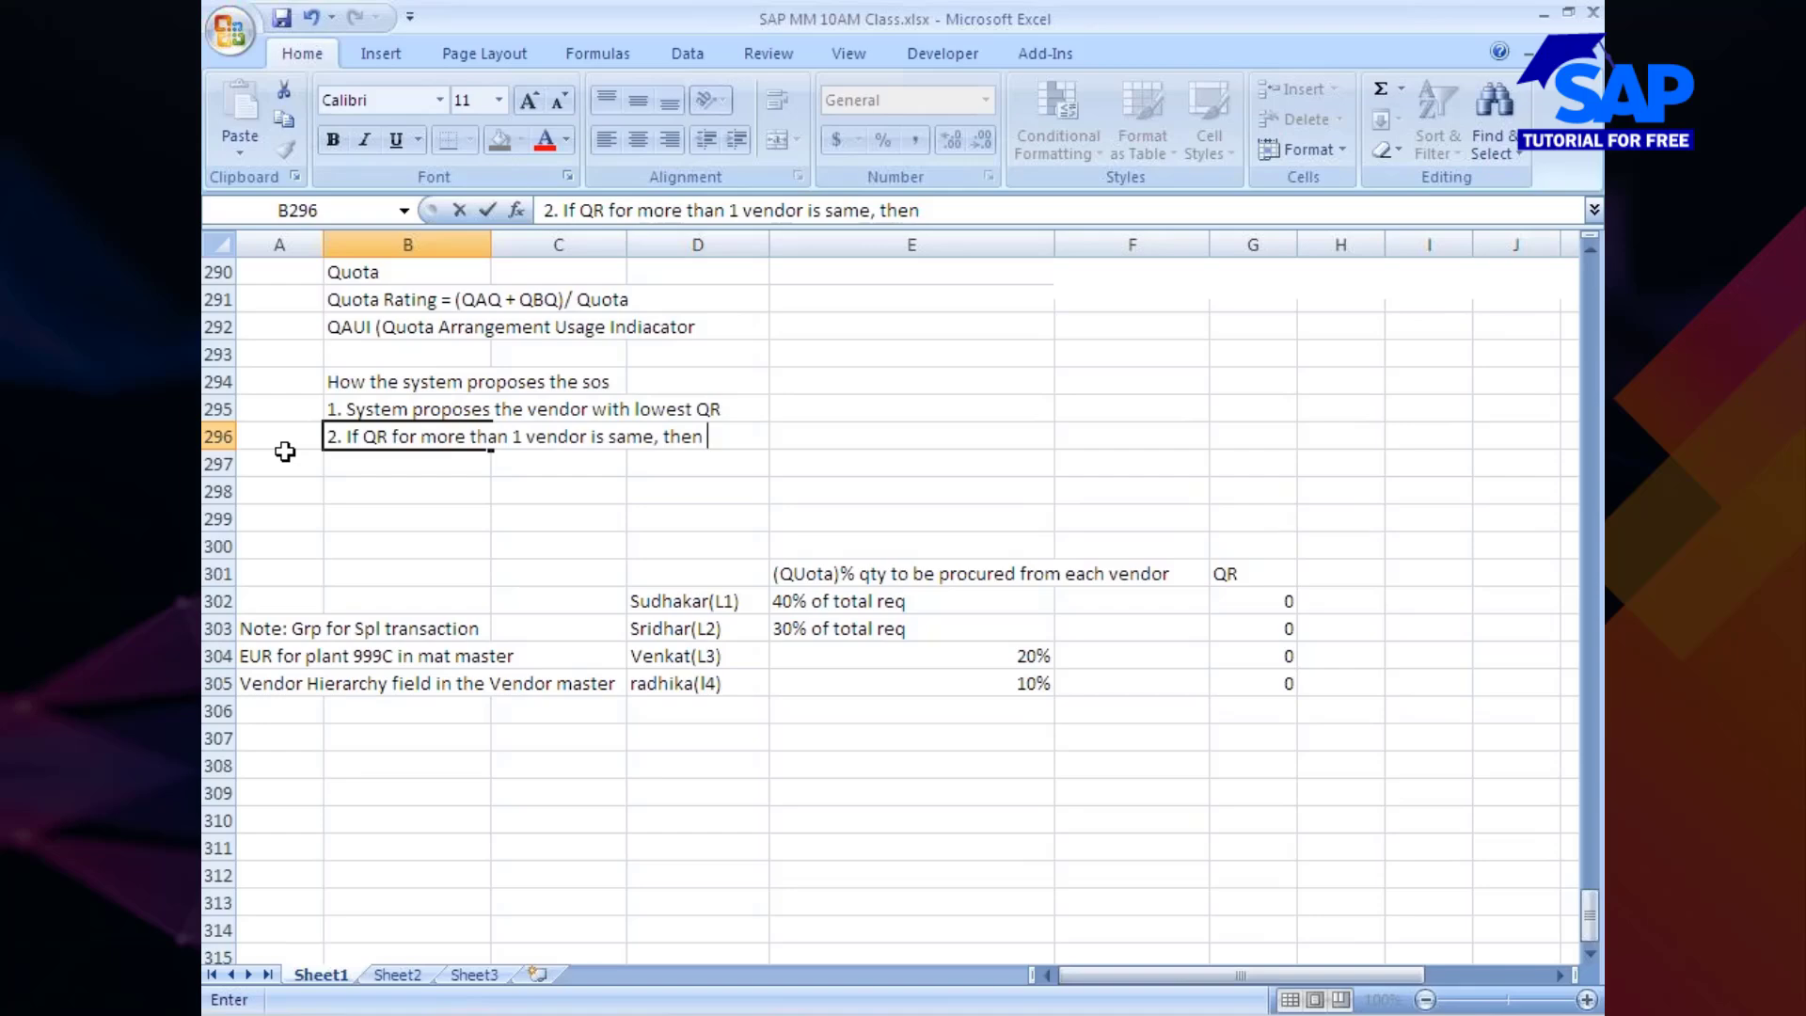
{"action": "type", "text": "system pr"}
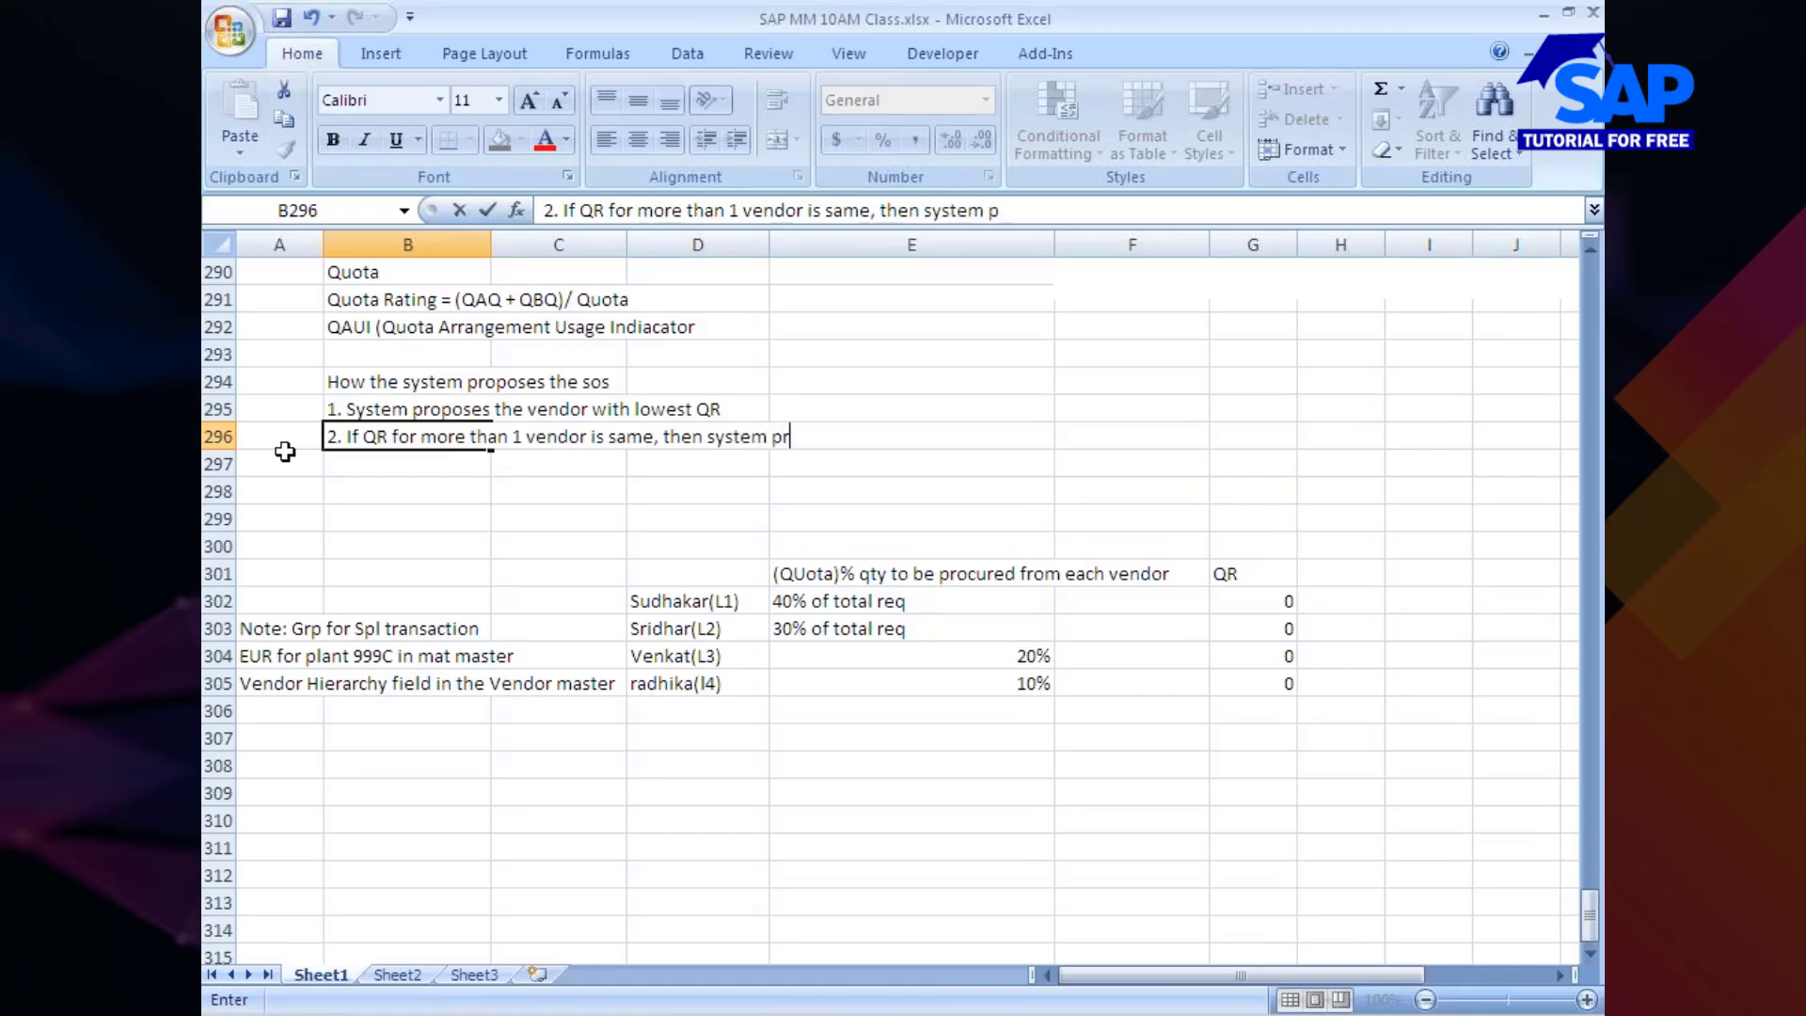
{"action": "type", "text": "oposes the vendor "}
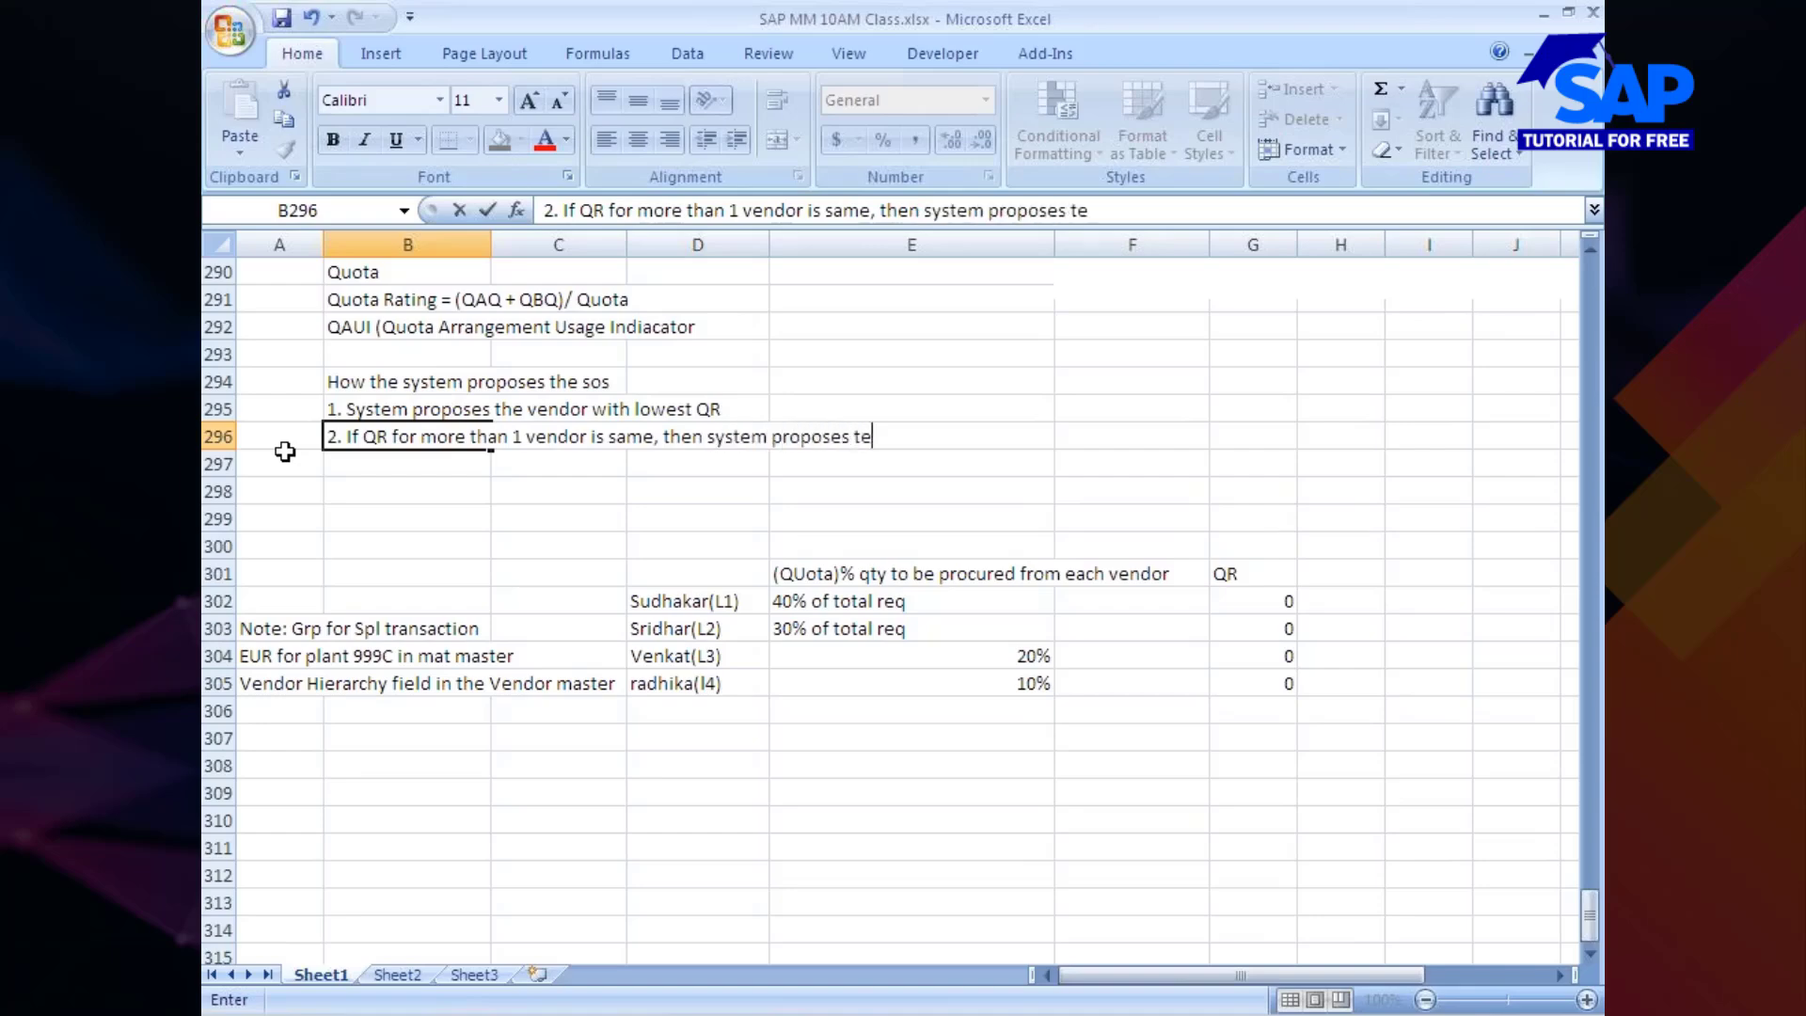
{"action": "type", "text": "wi"}
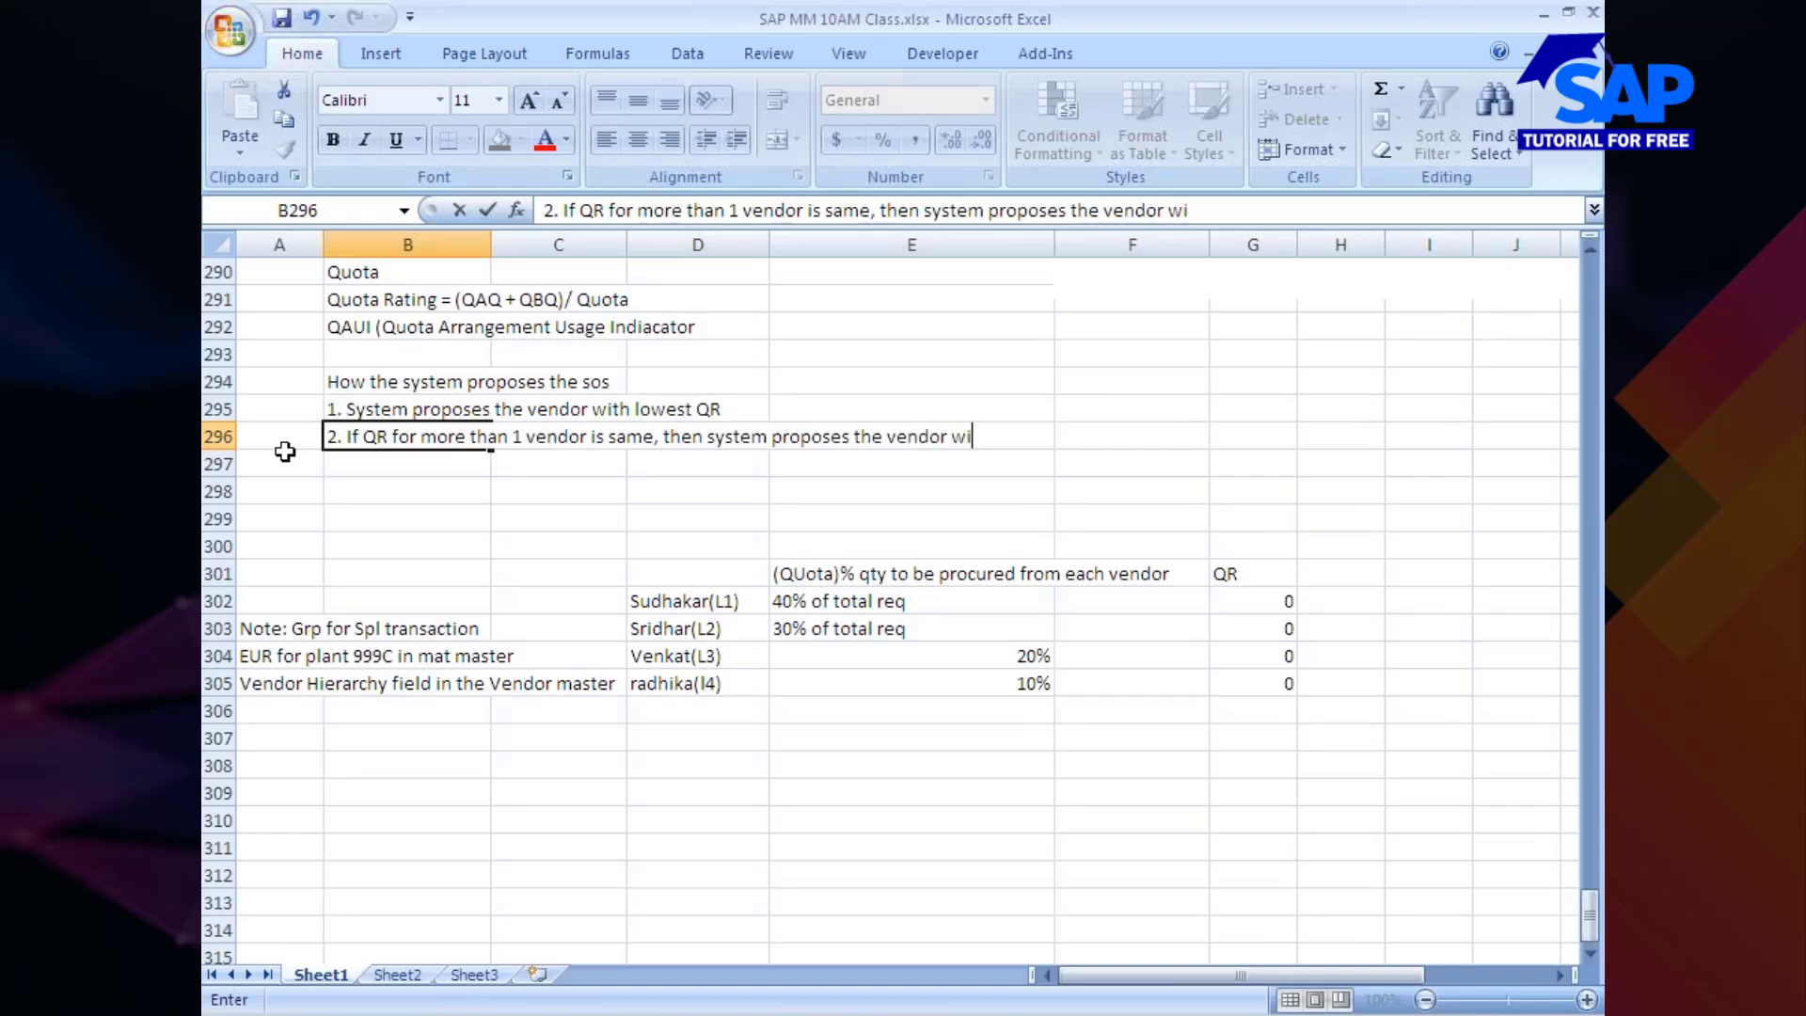
{"action": "type", "text": "th the higest quota"}
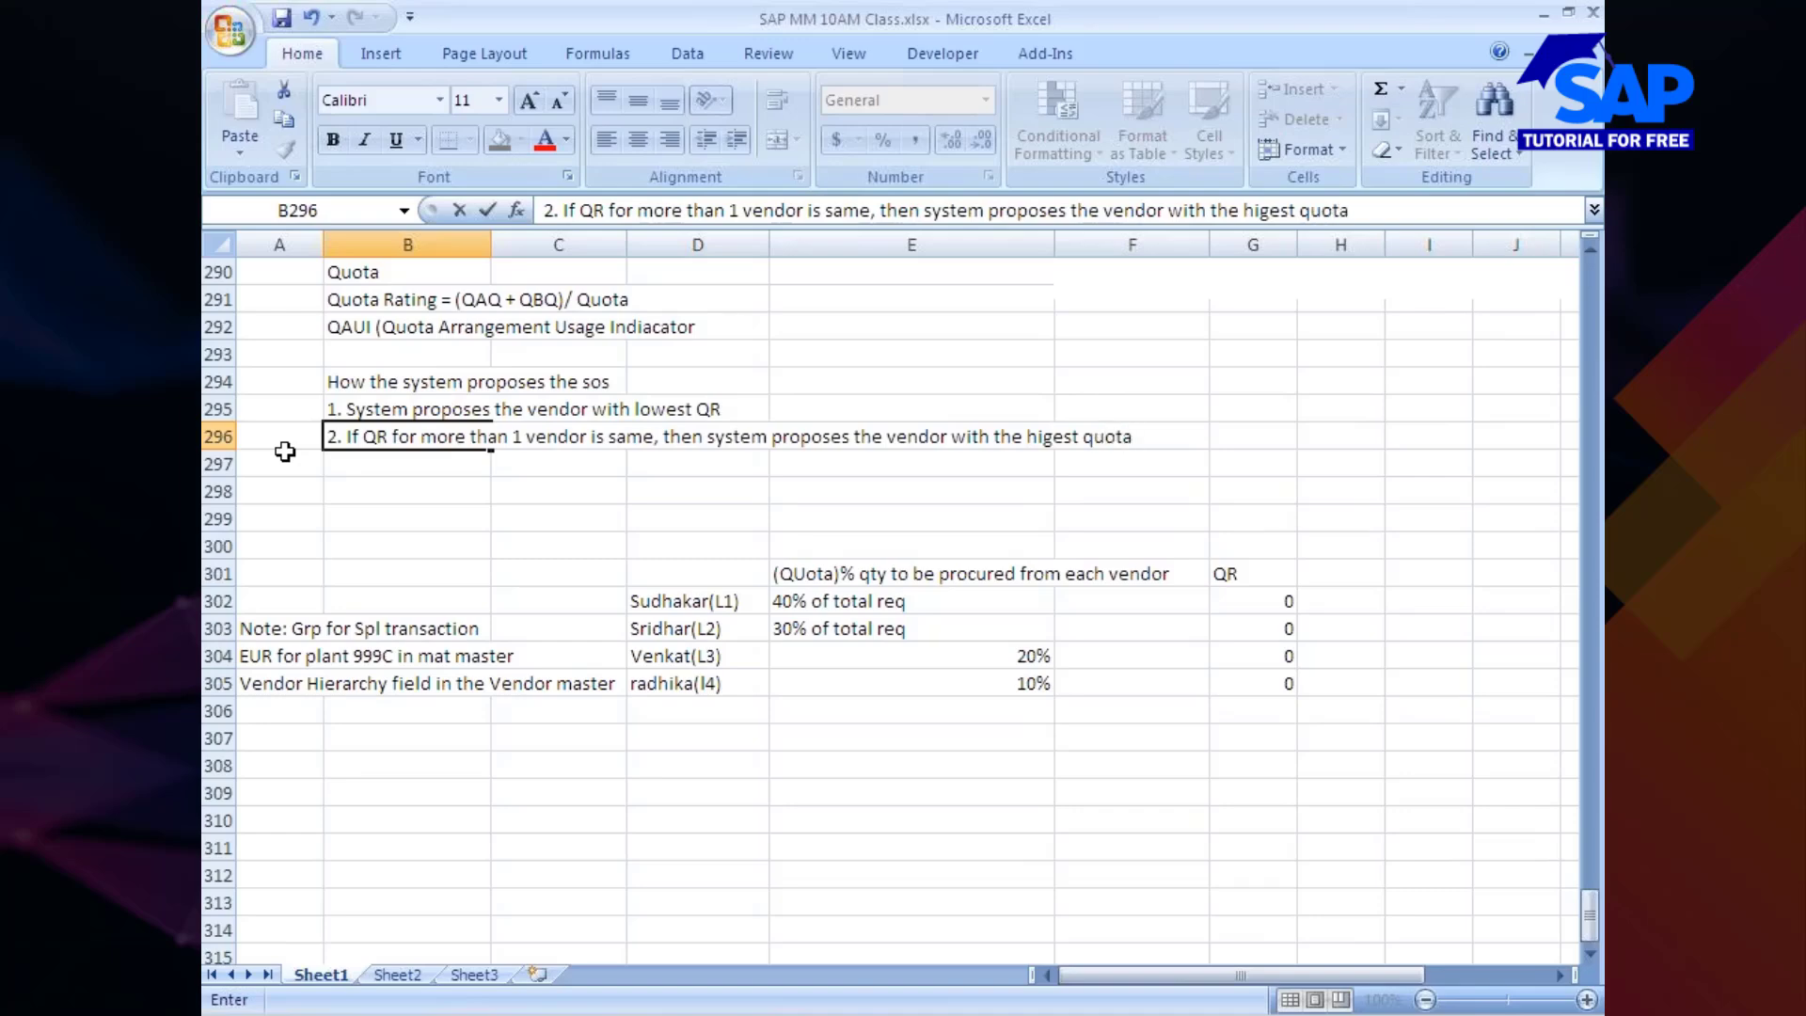
{"action": "key", "text": "Return"}
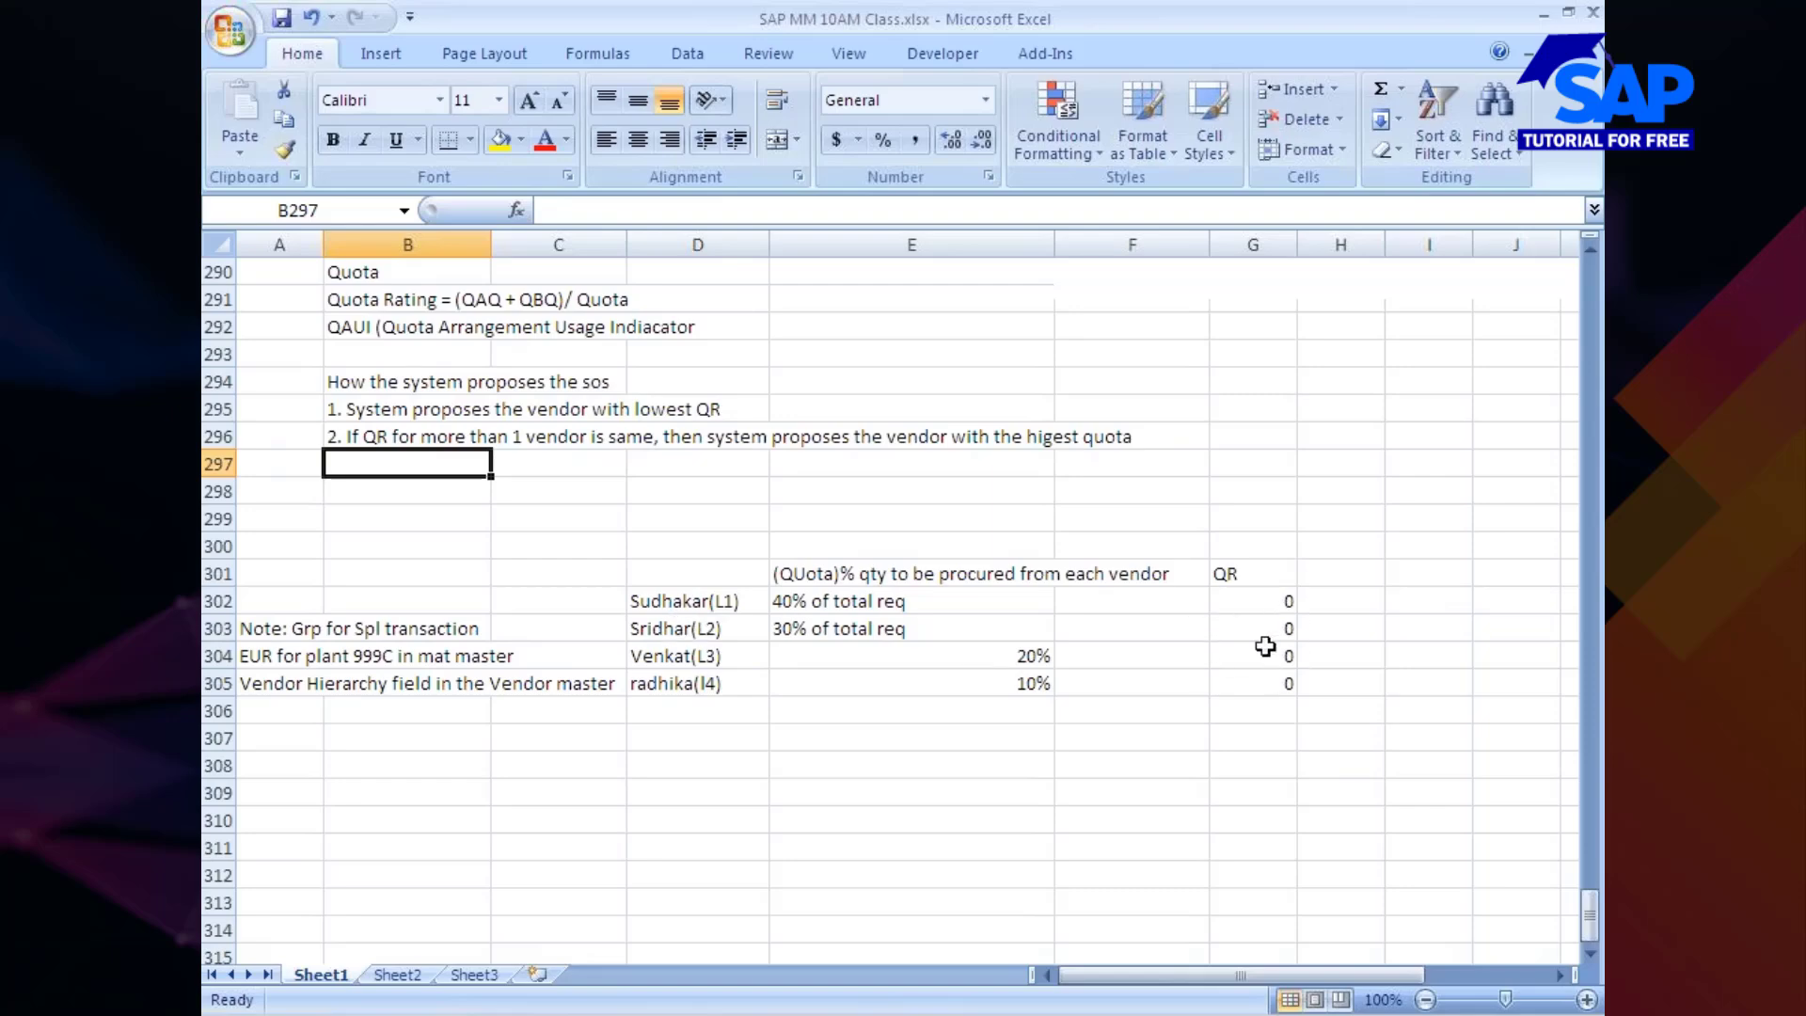
Compare the vendors' QR values with the quota of the first vendor in the Excel table
{"action": "left_click", "coordinate": [1293, 687]}
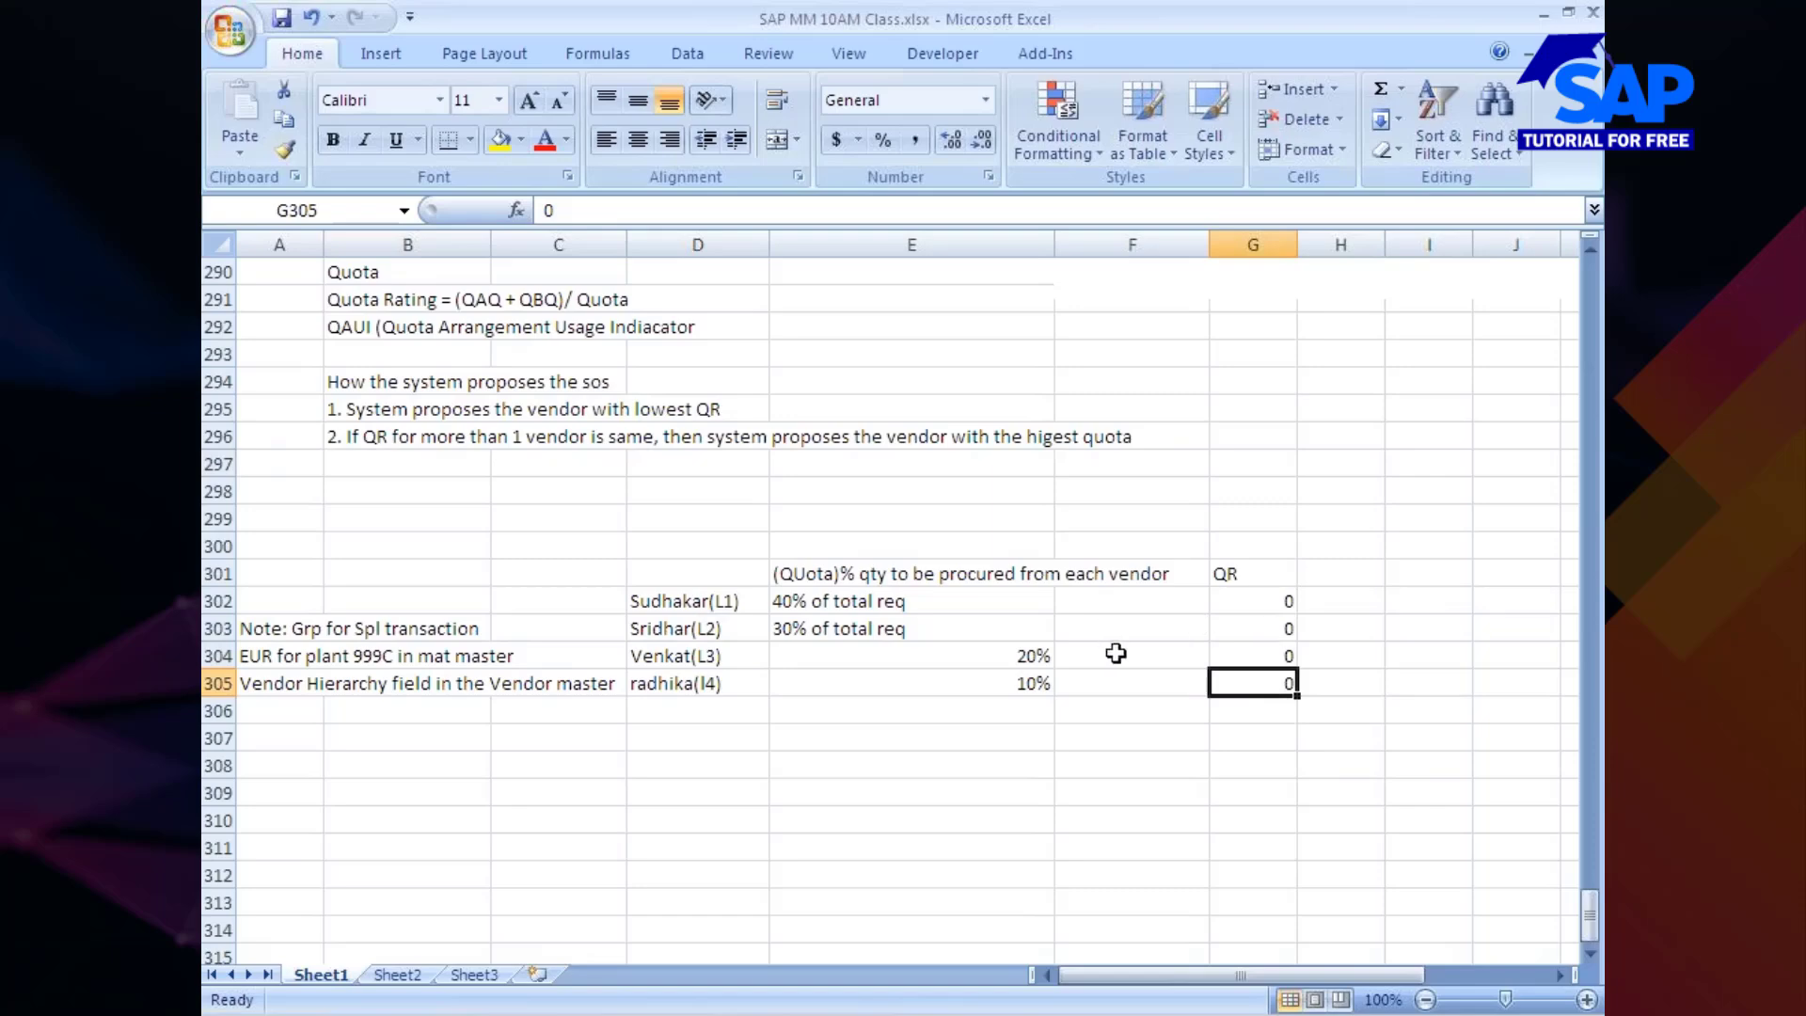
{"action": "left_click", "coordinate": [658, 610]}
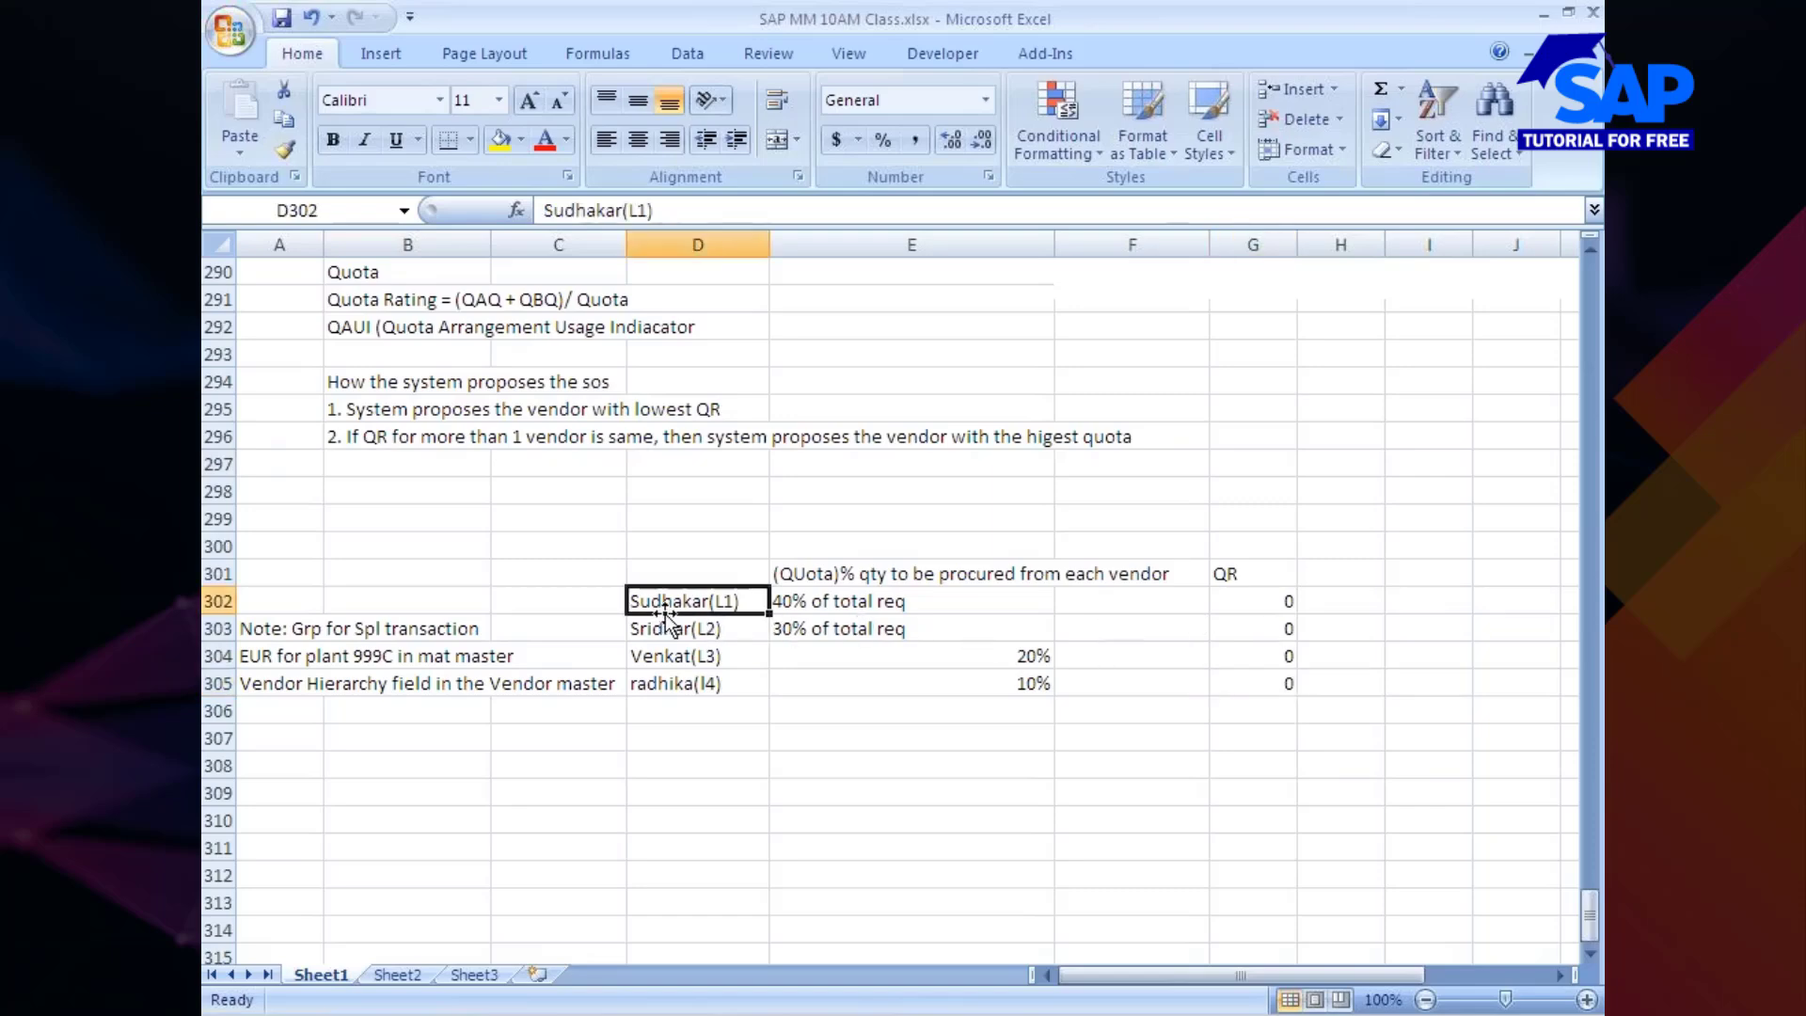
{"action": "left_click", "coordinate": [837, 609]}
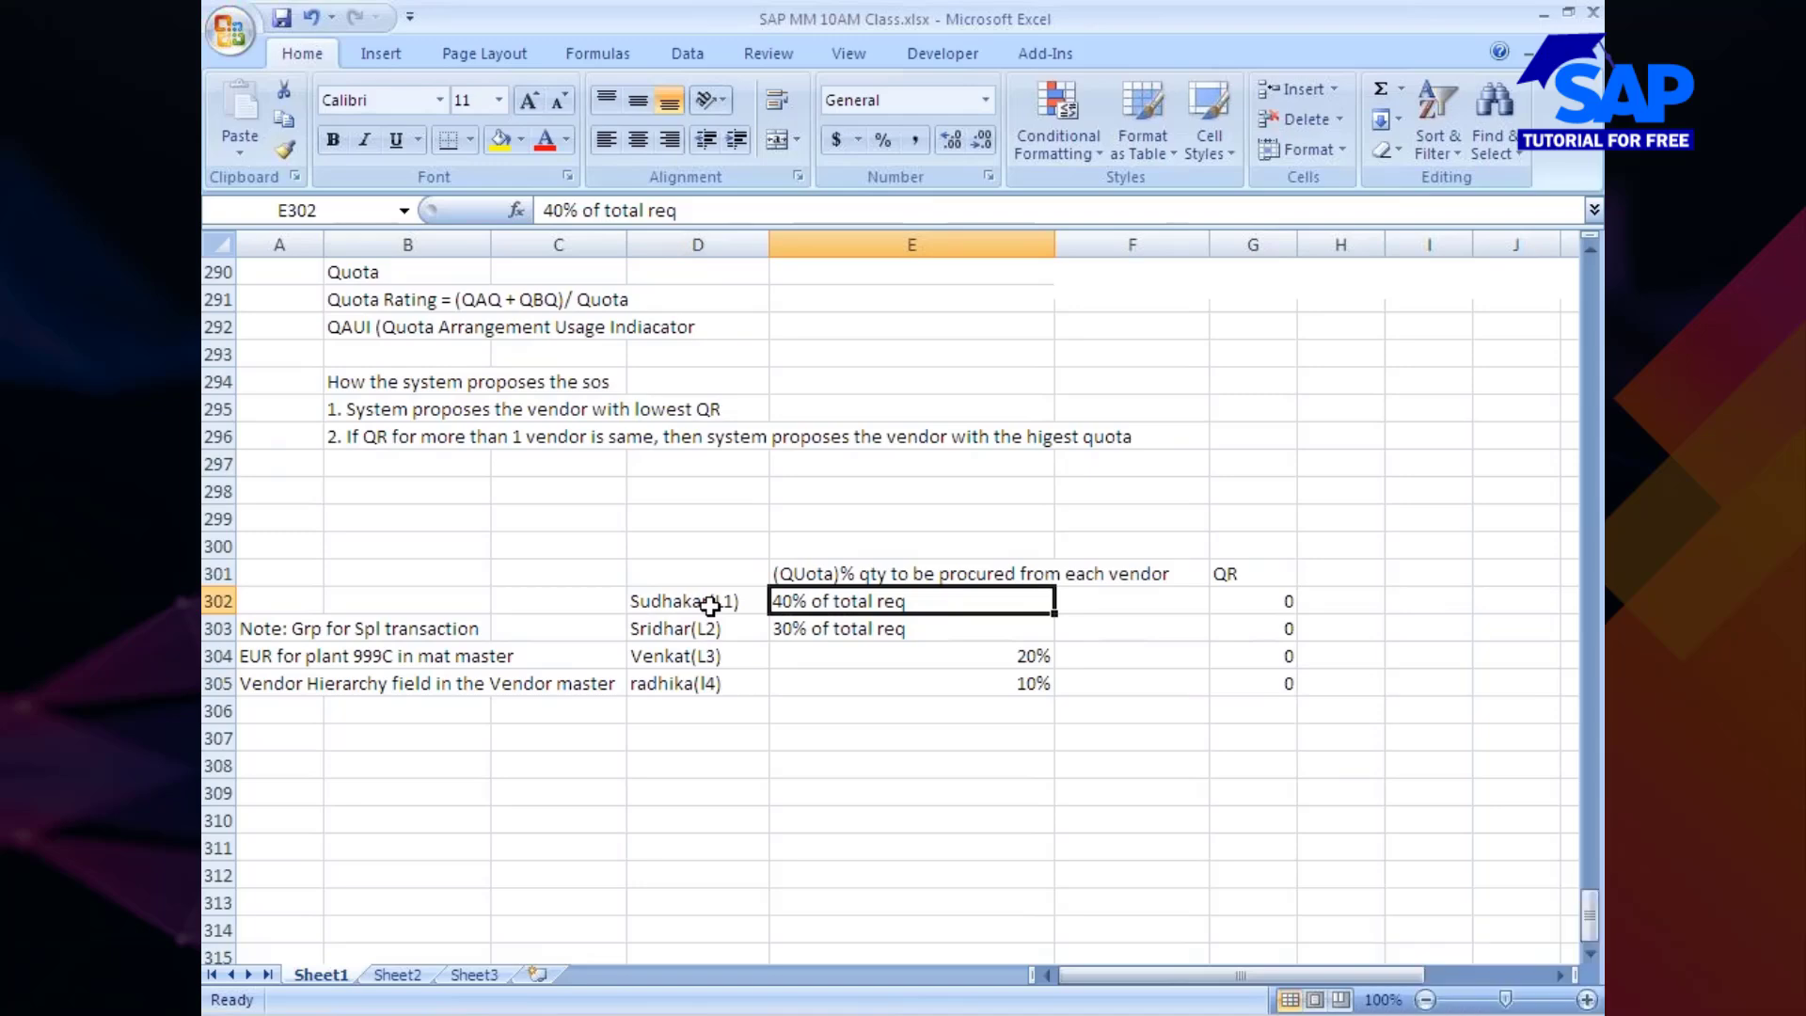
Switch to the SAP purchase requisition session and start a fresh requisition with transaction ME51N
{"action": "key", "text": "alt+Tab"}
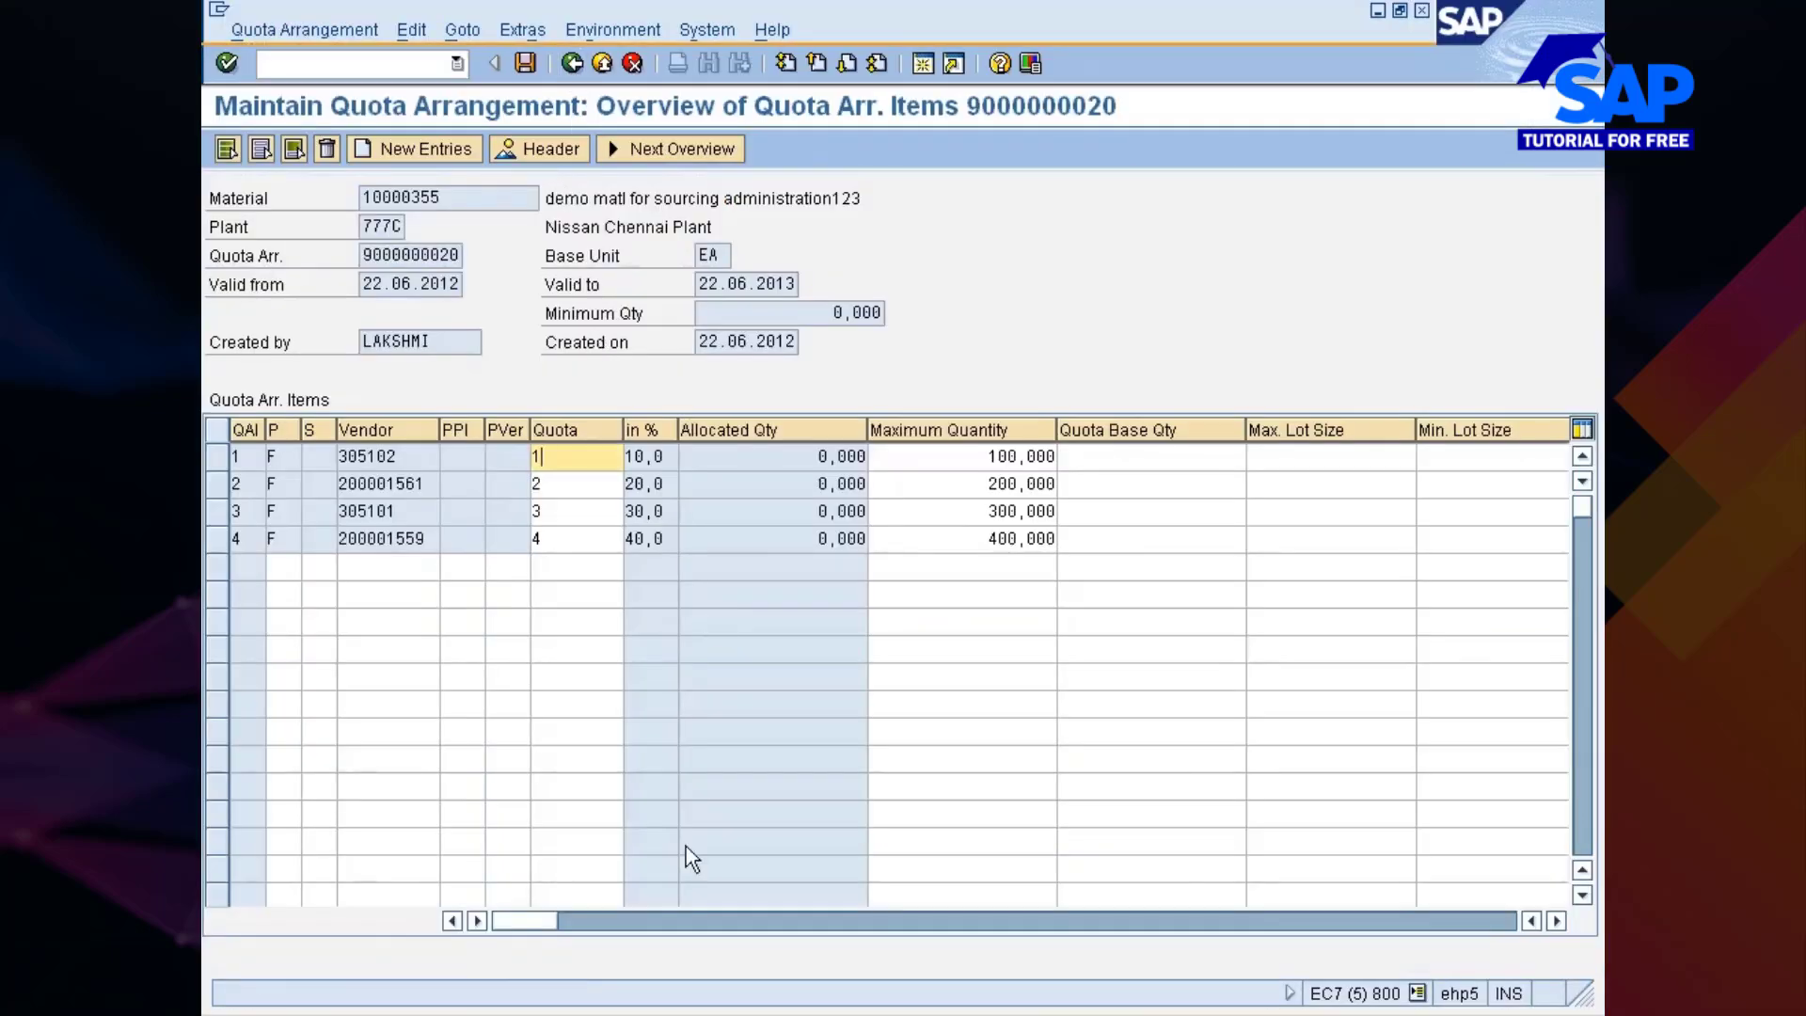
{"action": "left_click", "coordinate": [951, 1013]}
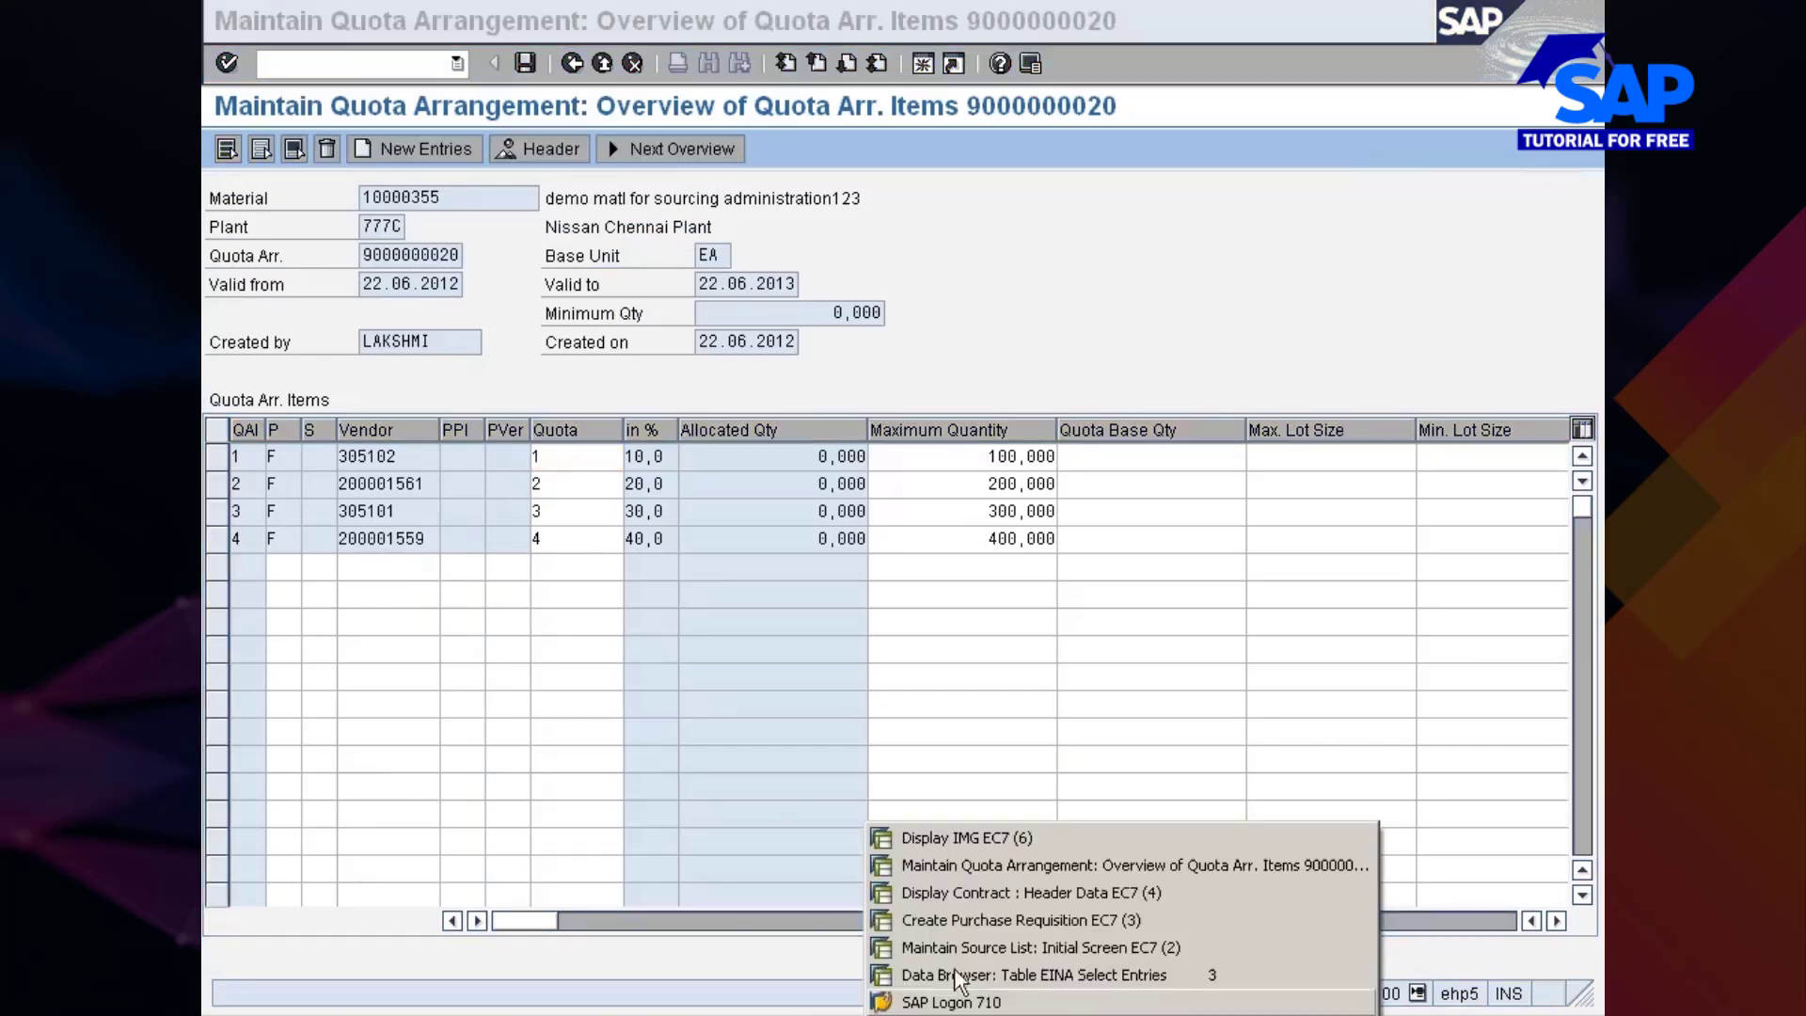
{"action": "left_click", "coordinate": [969, 947]}
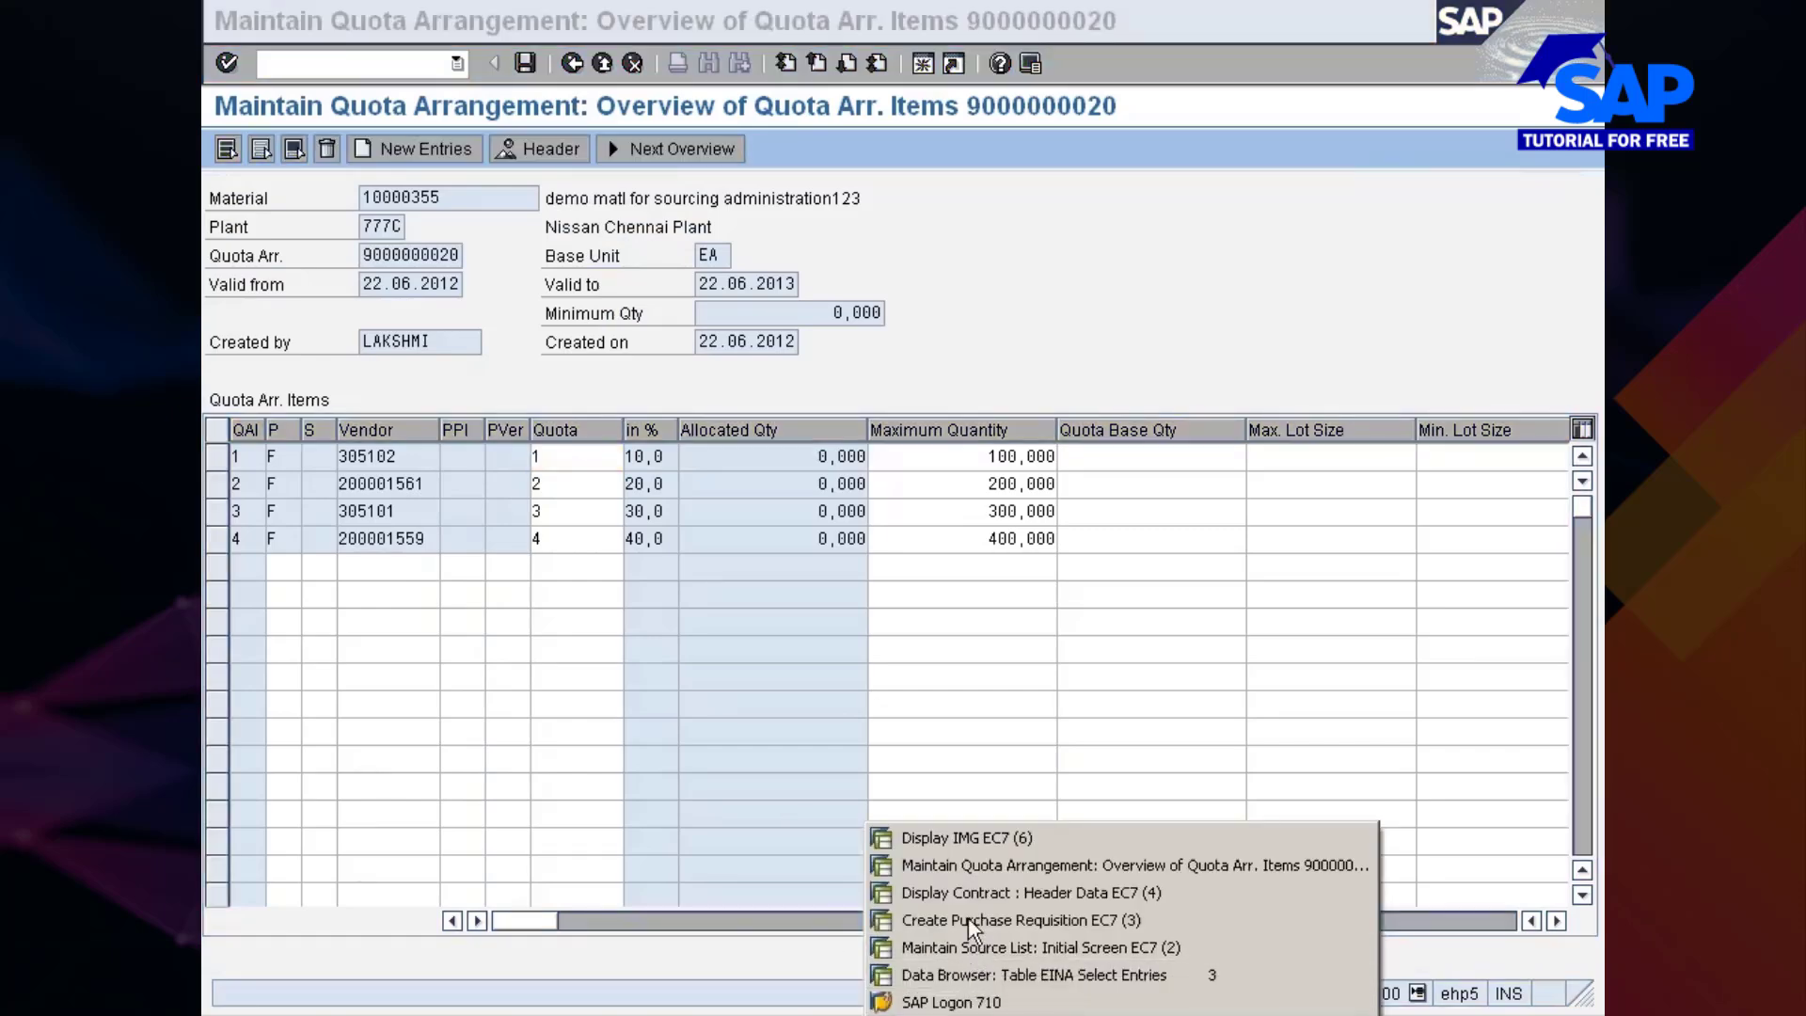
{"action": "left_click", "coordinate": [978, 920]}
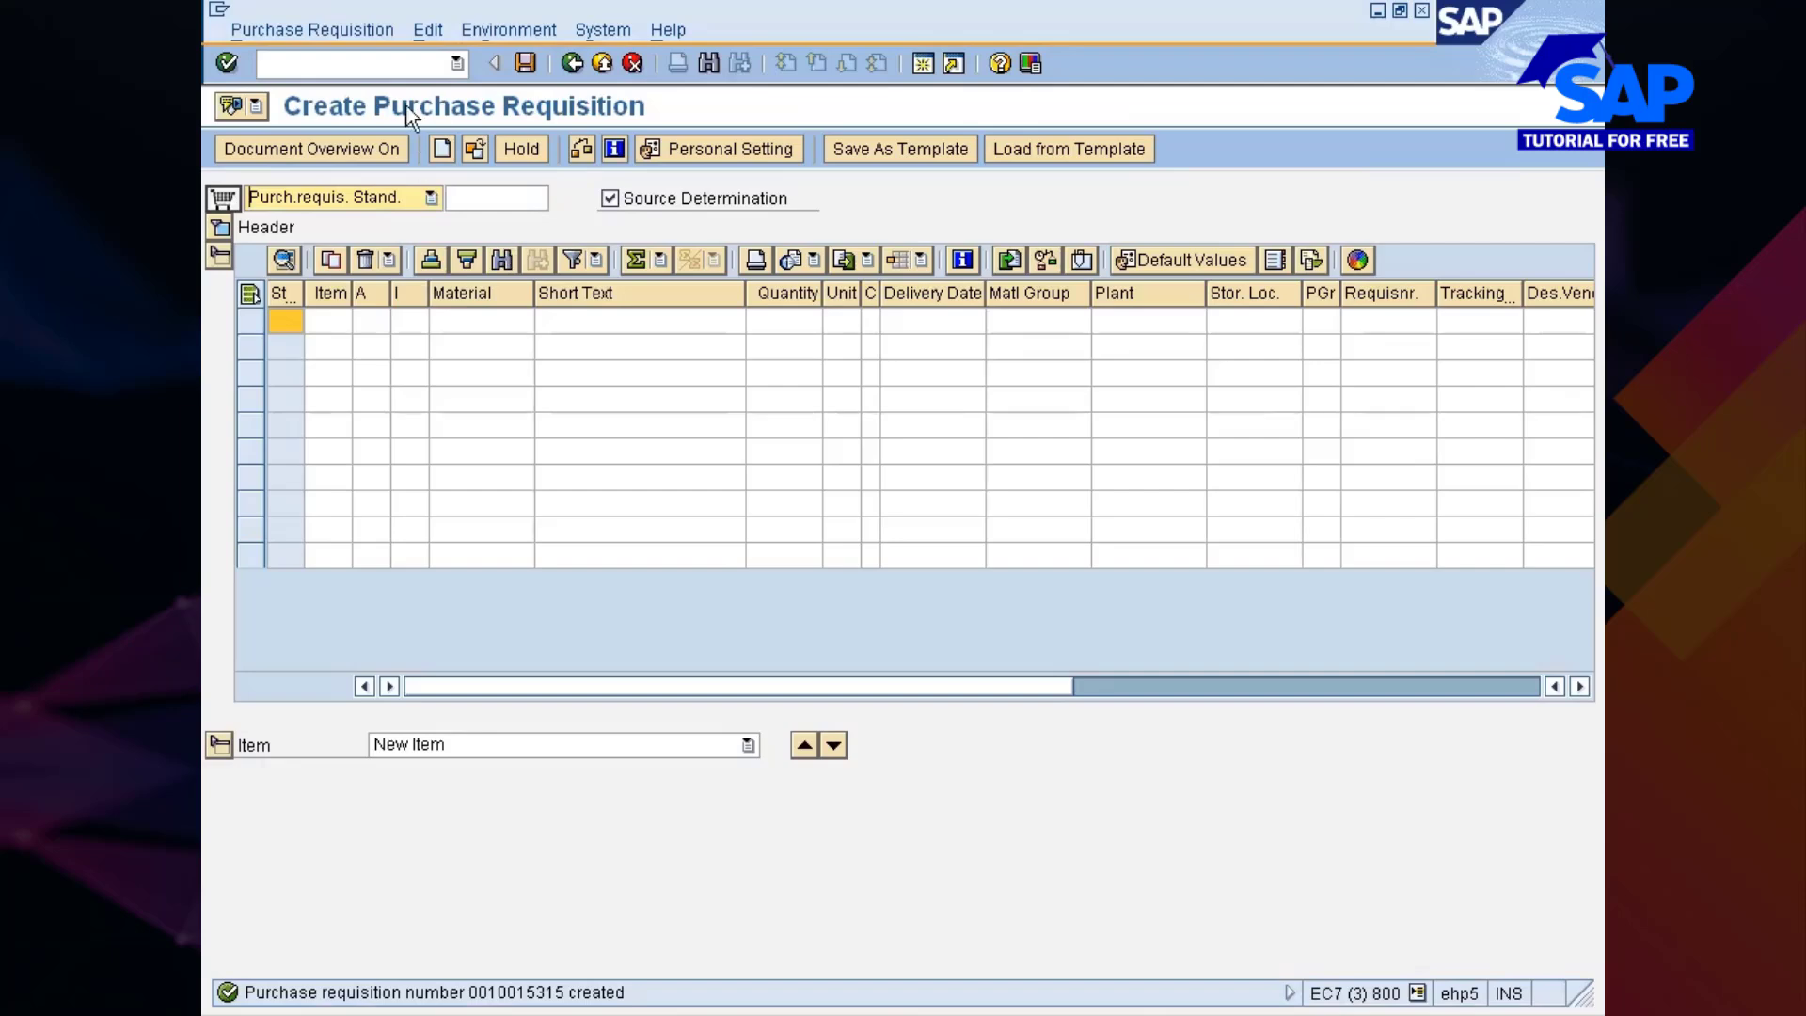
{"action": "left_click", "coordinate": [376, 65]}
{"action": "type", "text": "/nme51n"}
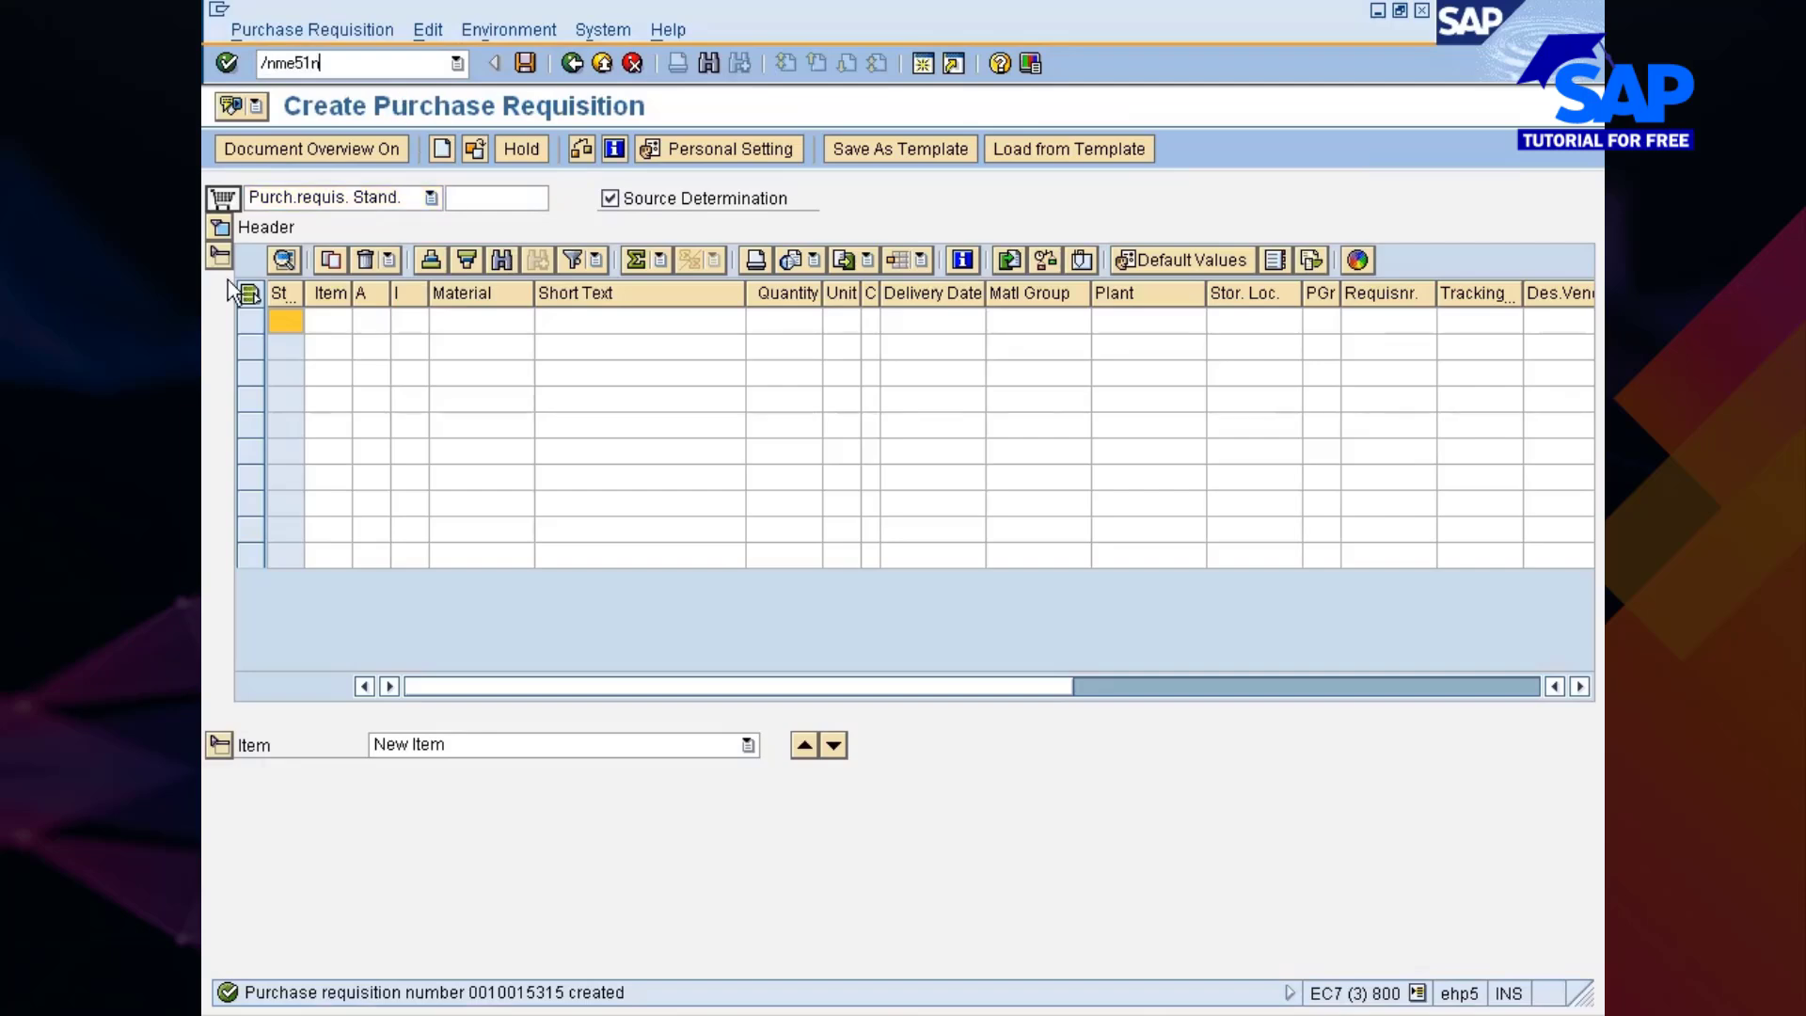
{"action": "key", "text": "Return"}
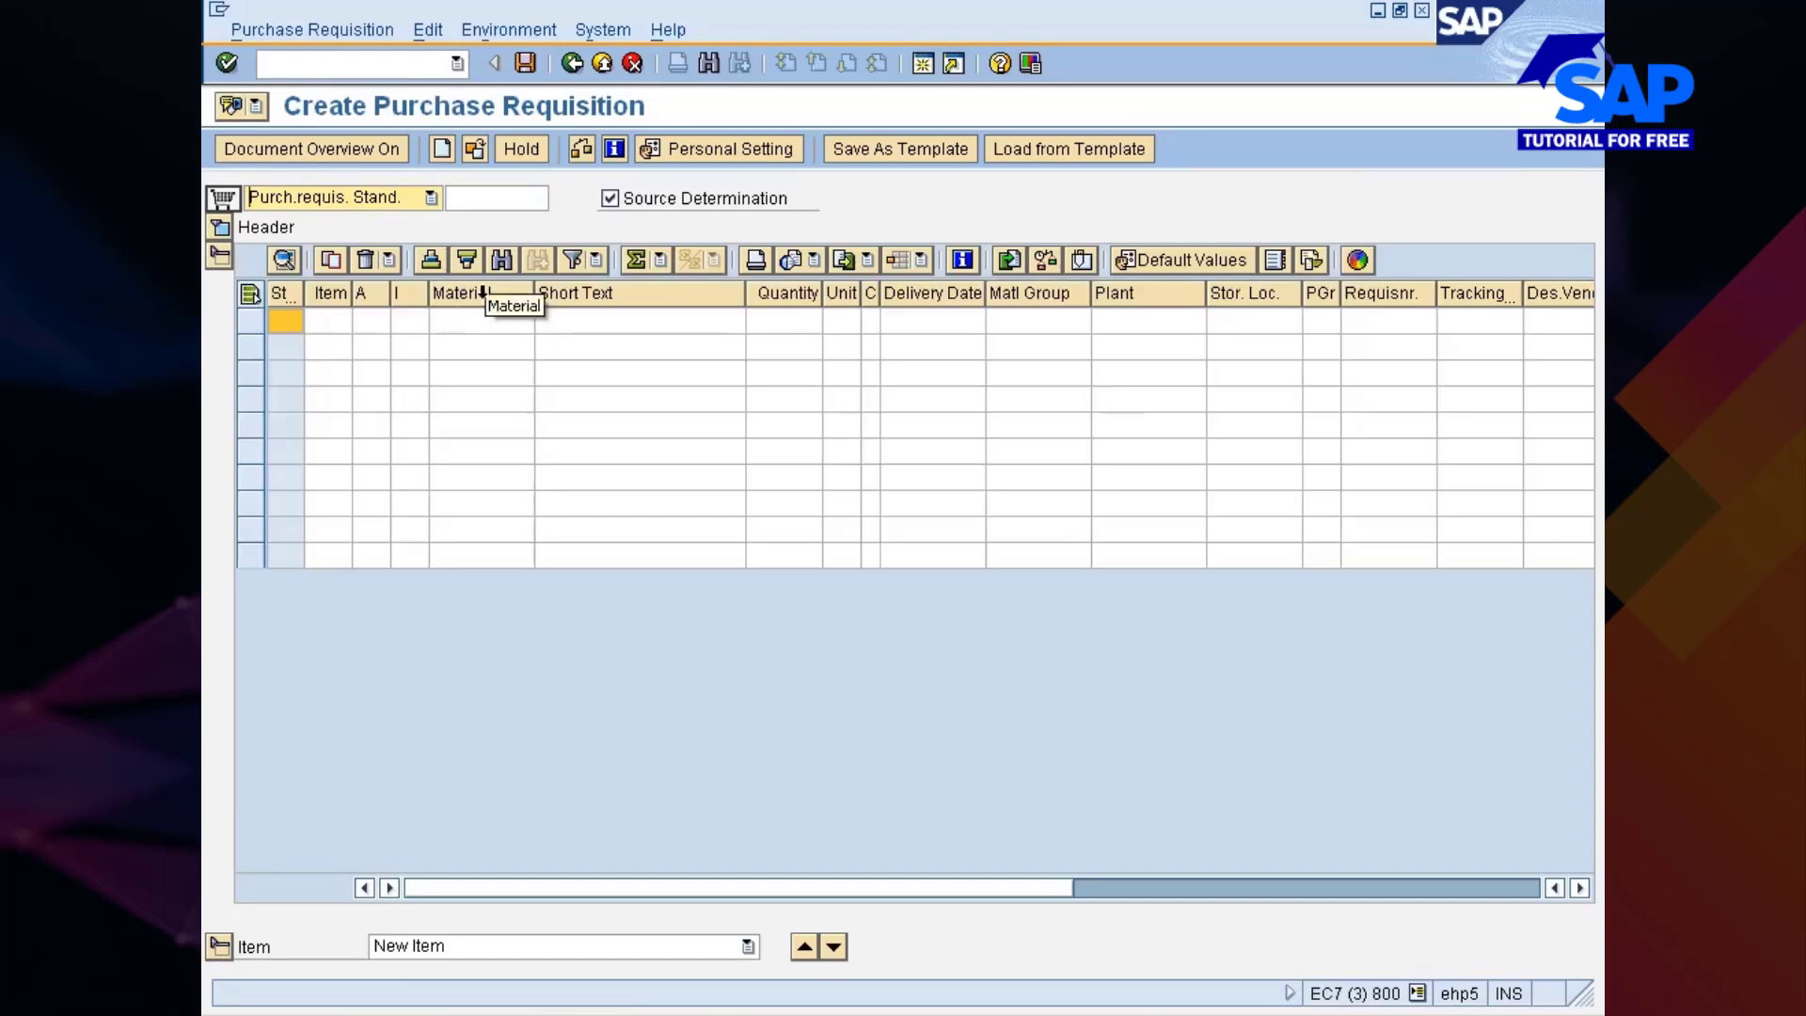
Copy material number 10000355 from the quota arrangement into the first item line of the purchase requisition
{"action": "key", "text": "alt+Tab"}
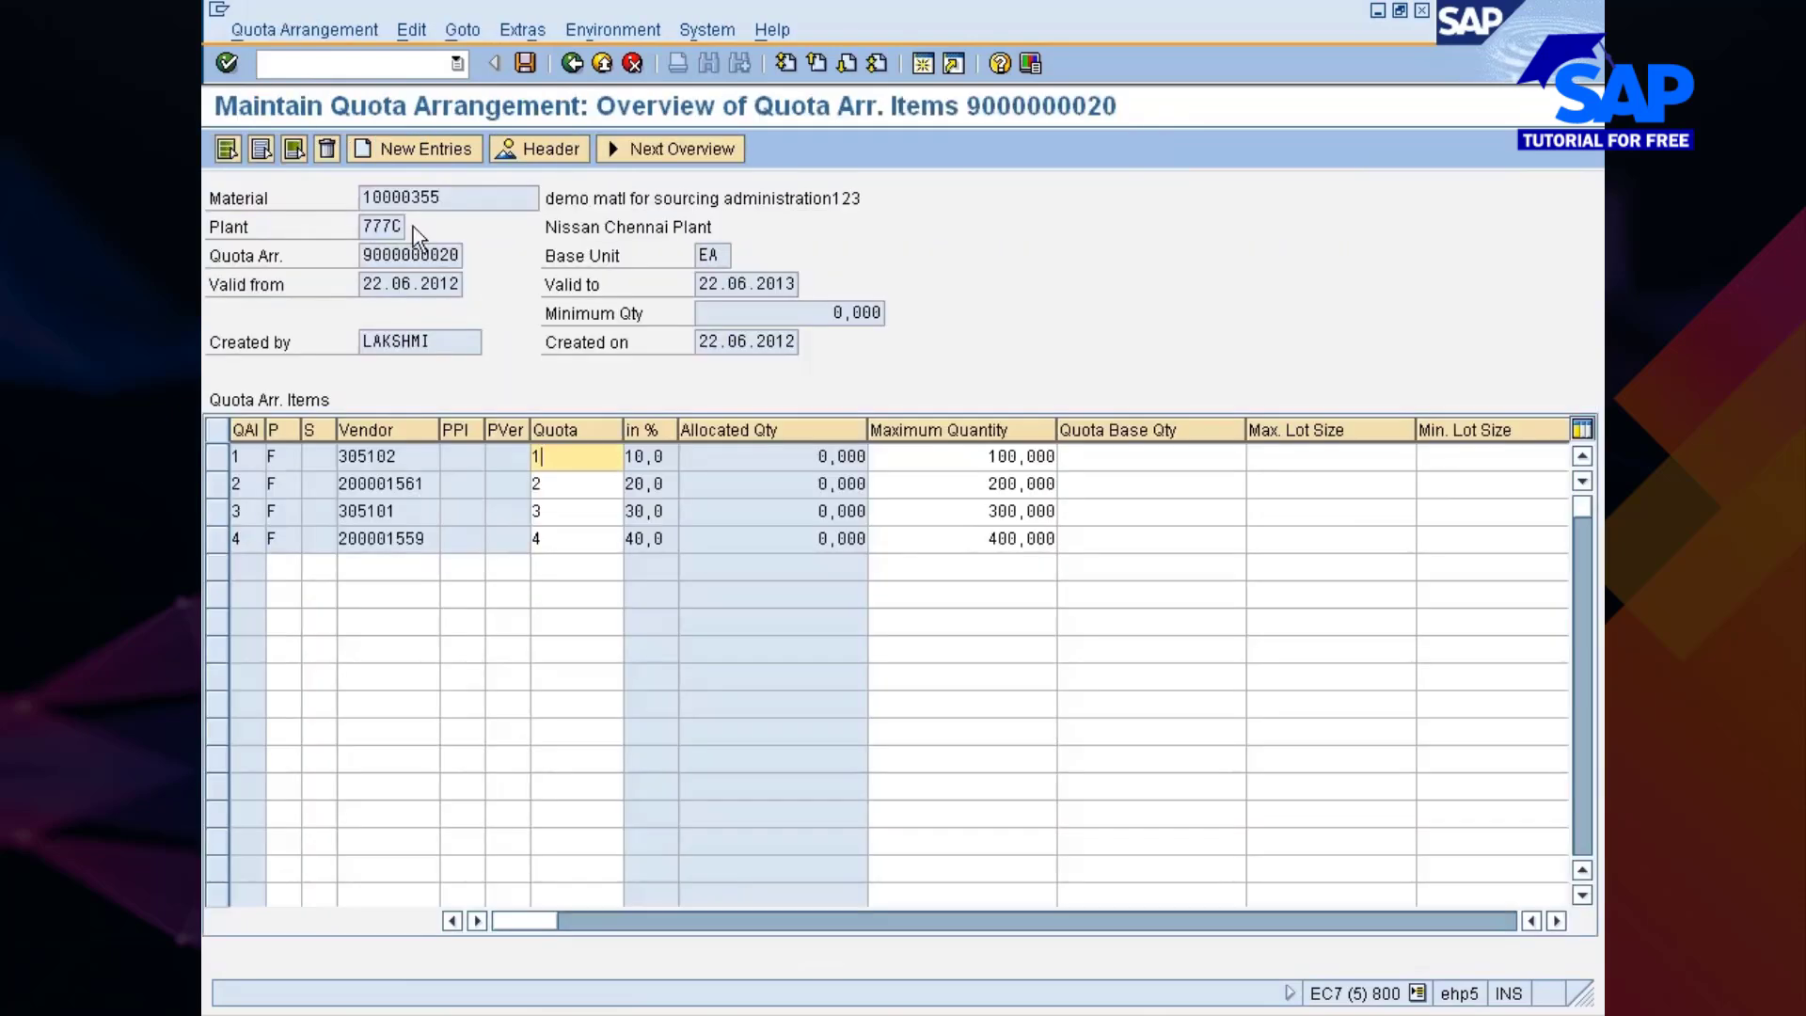
{"action": "left_click", "coordinate": [360, 197]}
{"action": "key", "text": "alt+Tab"}
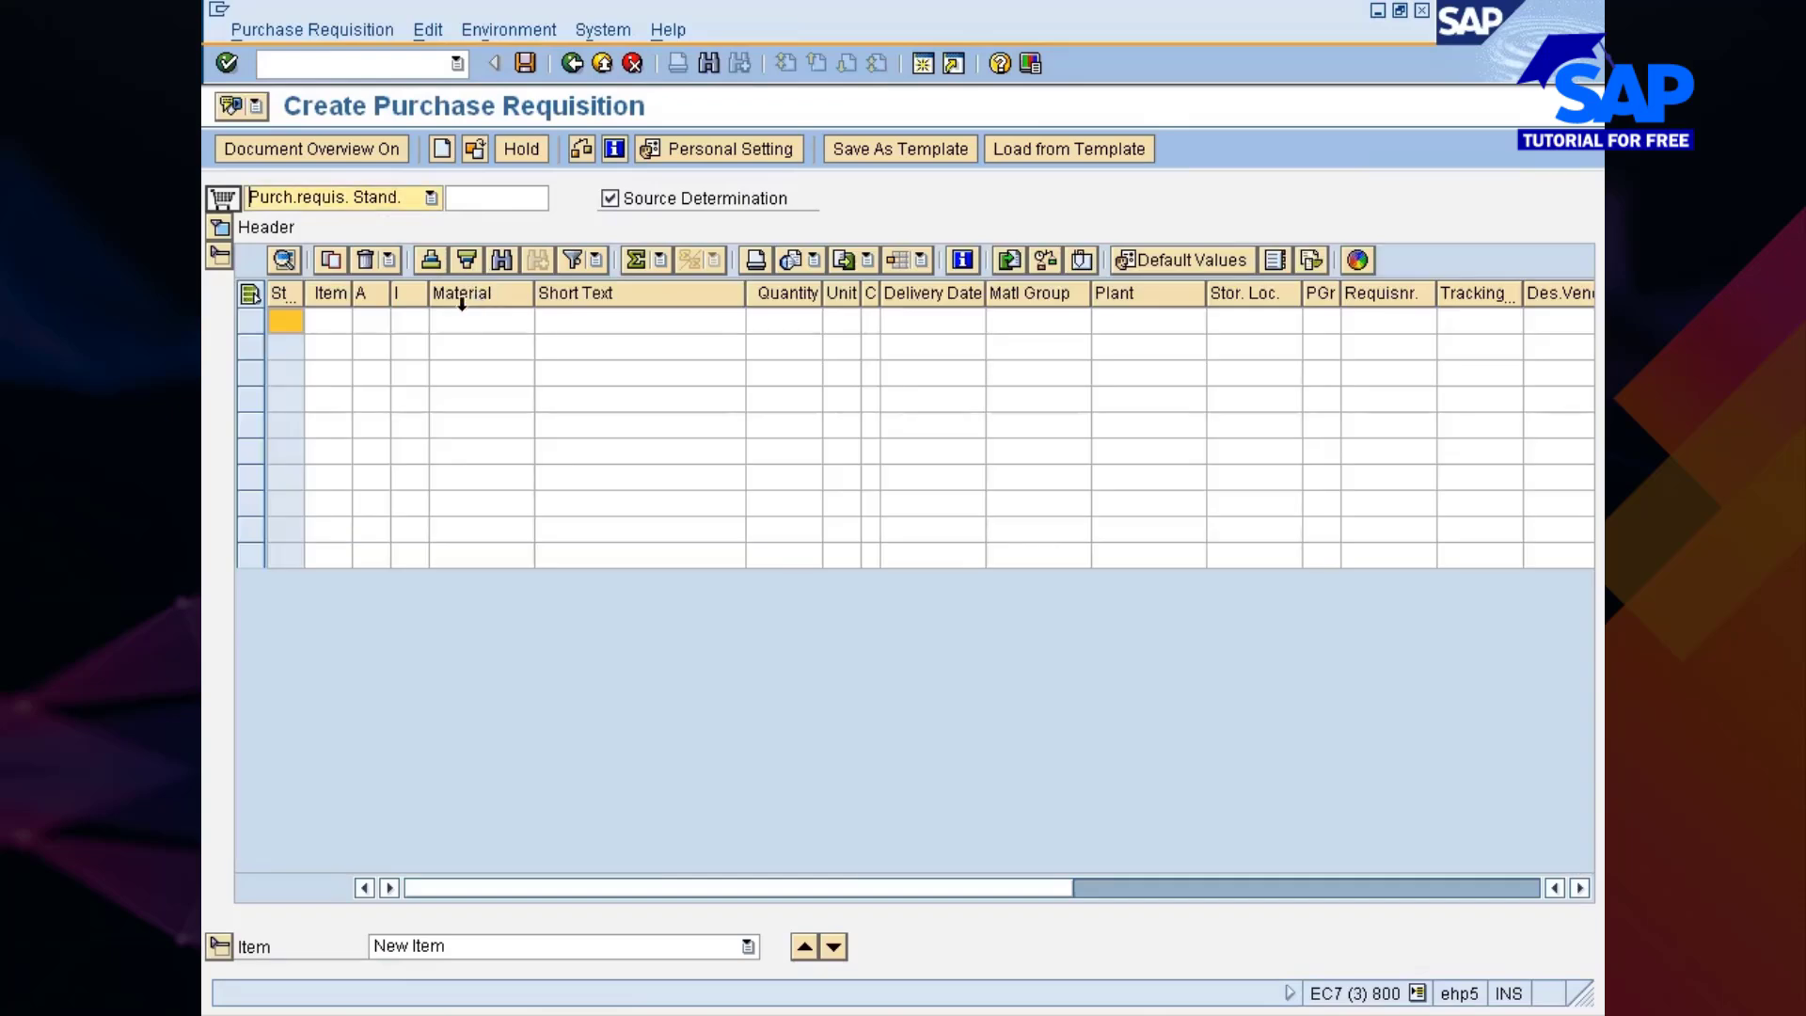
{"action": "left_click", "coordinate": [467, 323]}
{"action": "key", "text": "ctrl+v"}
{"action": "key", "text": "Tab"}
{"action": "key", "text": "Tab"}
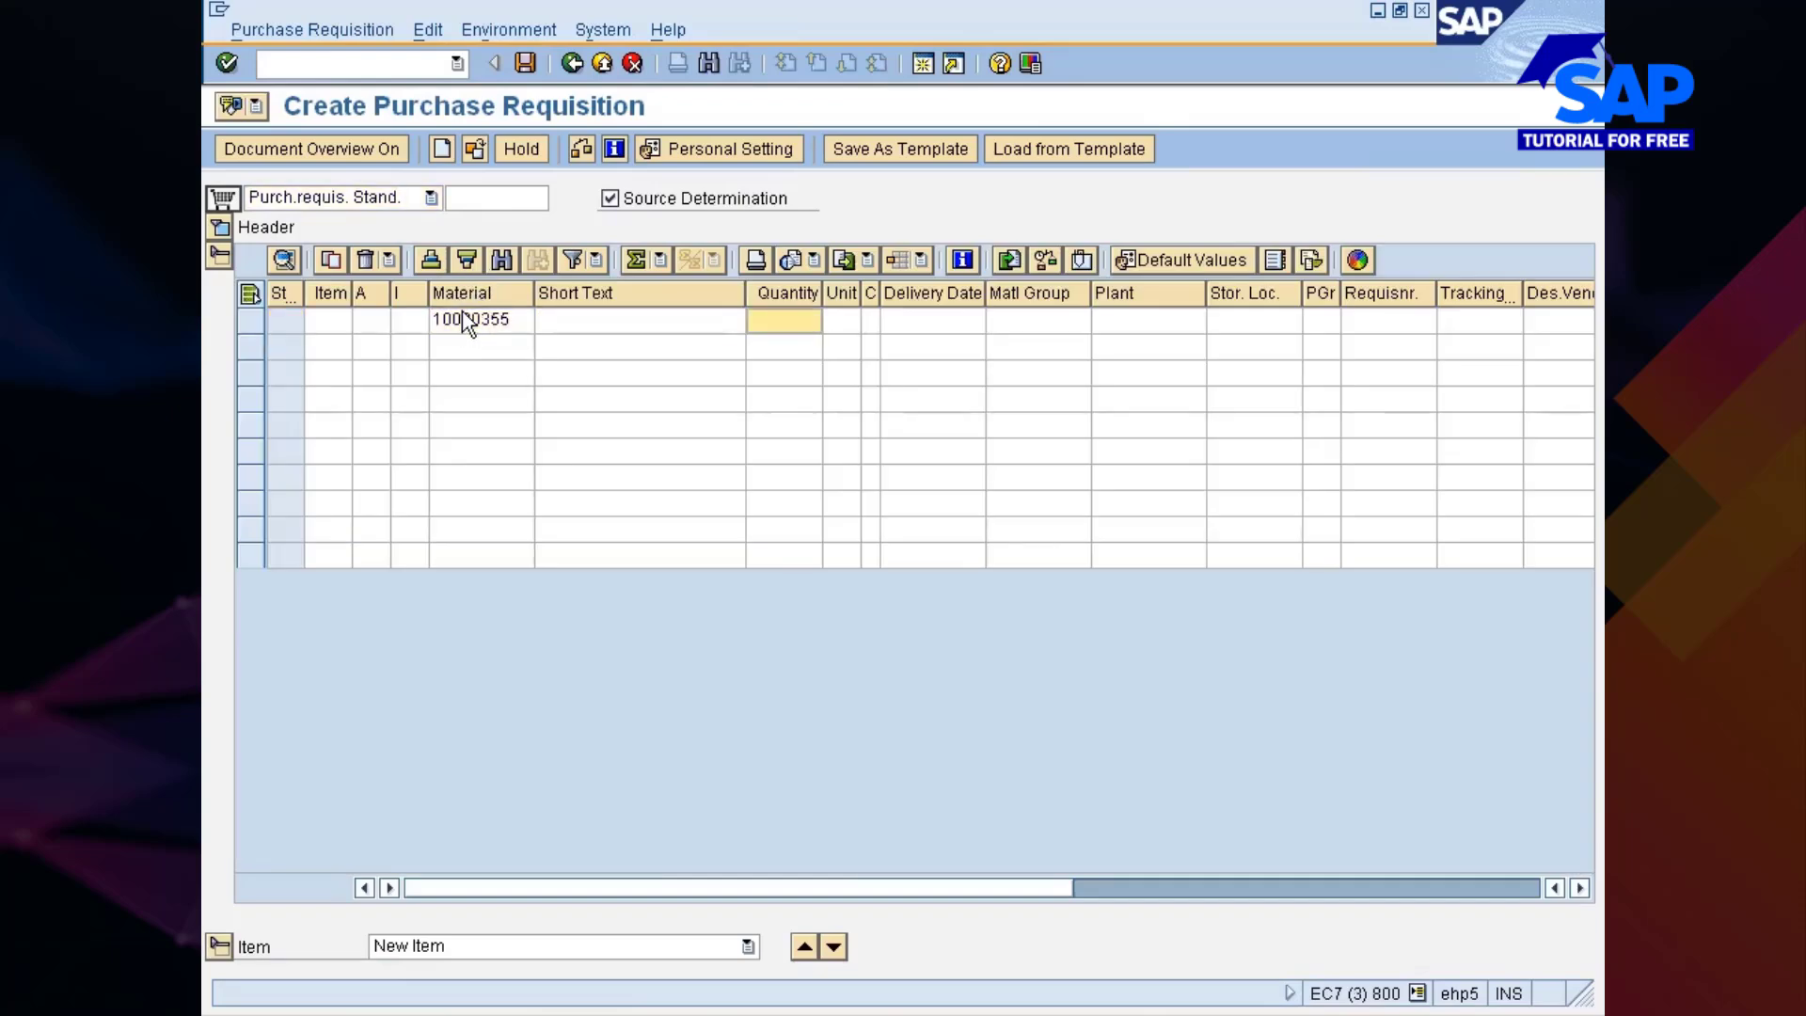
Enter quantity 10 and plant 777C for the requisition item and have its source of supply determined
{"action": "type", "text": "10"}
{"action": "key", "text": "Tab"}
{"action": "key", "text": "Tab"}
{"action": "key", "text": "Tab"}
{"action": "key", "text": "Tab"}
{"action": "key", "text": "Tab"}
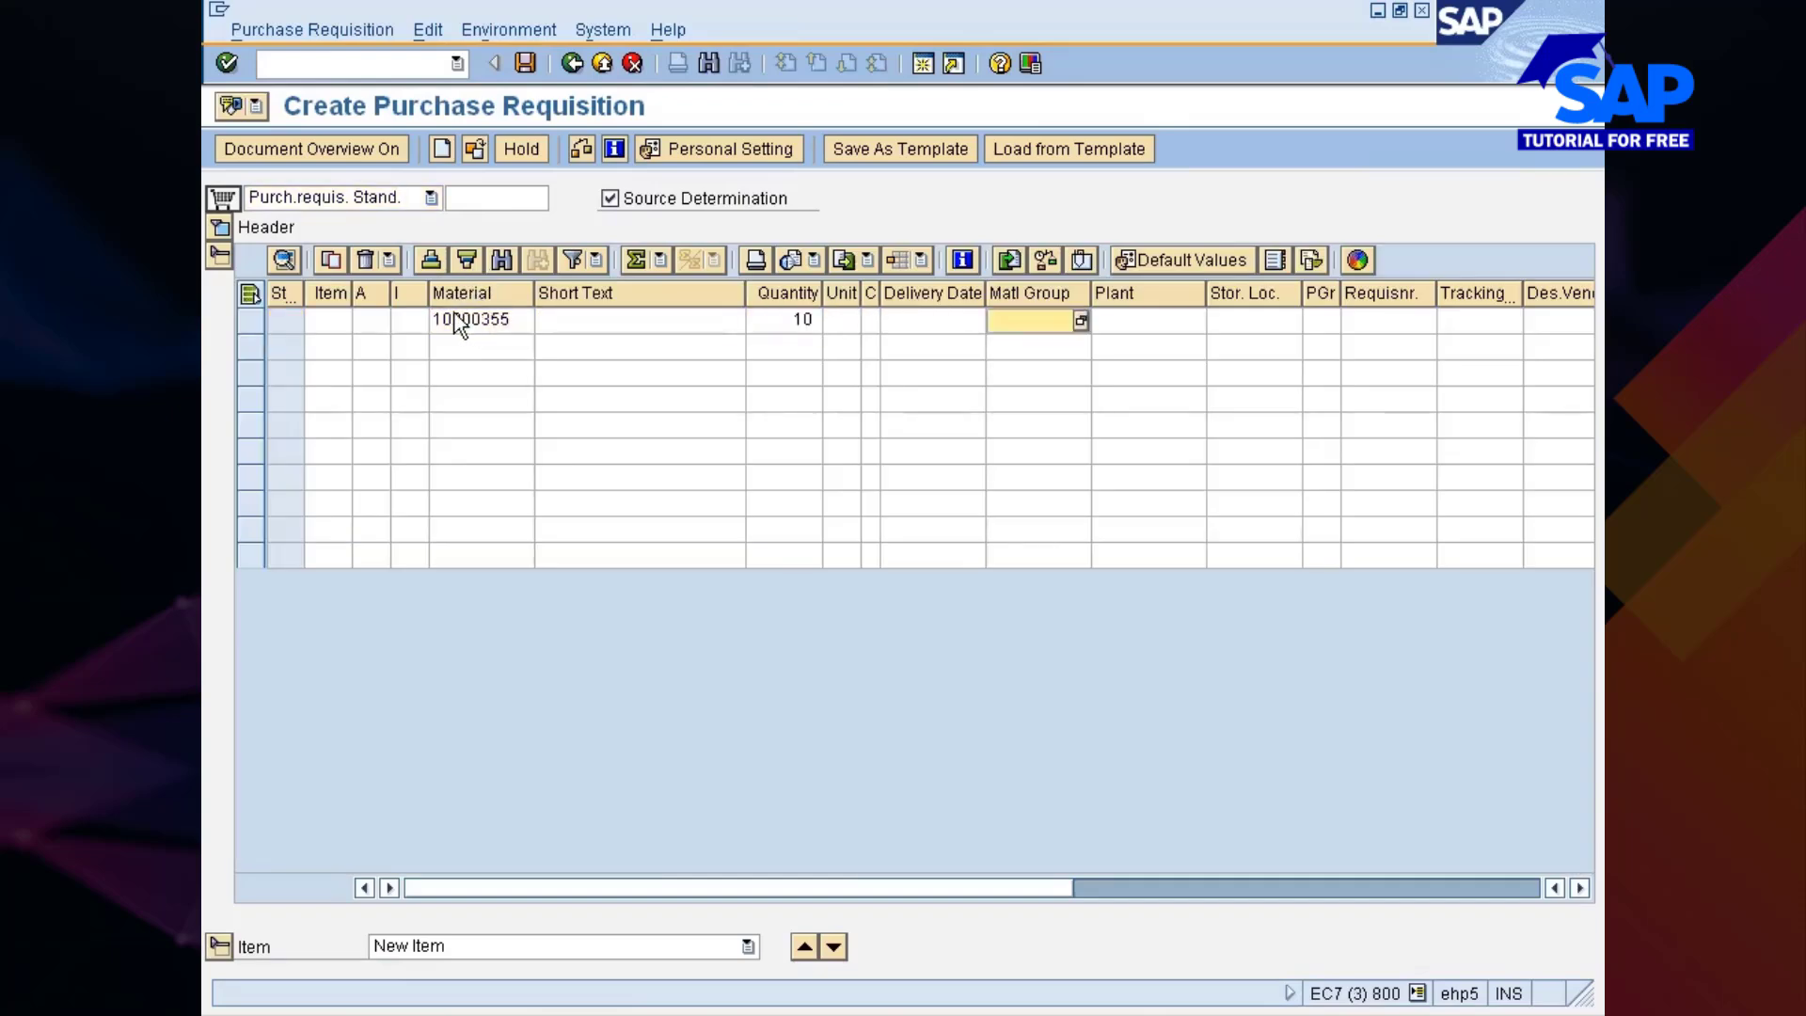
{"action": "type", "text": "7770"}
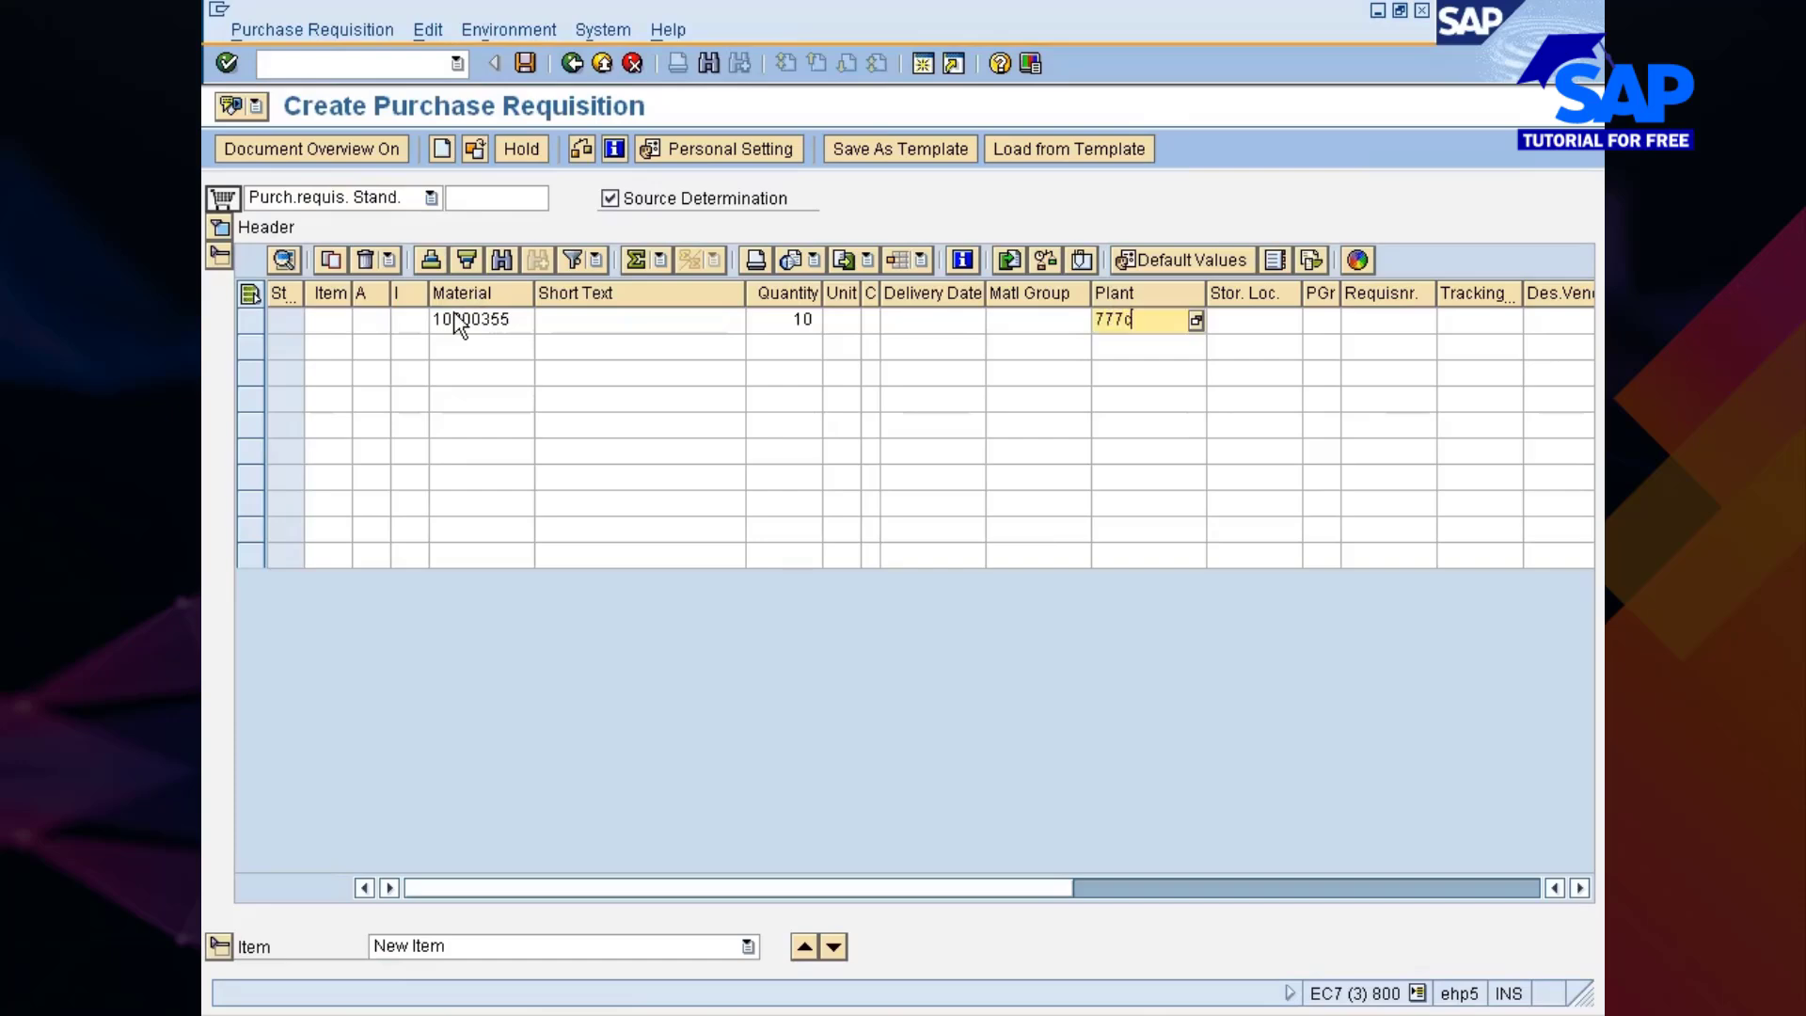
{"action": "key", "text": "Return"}
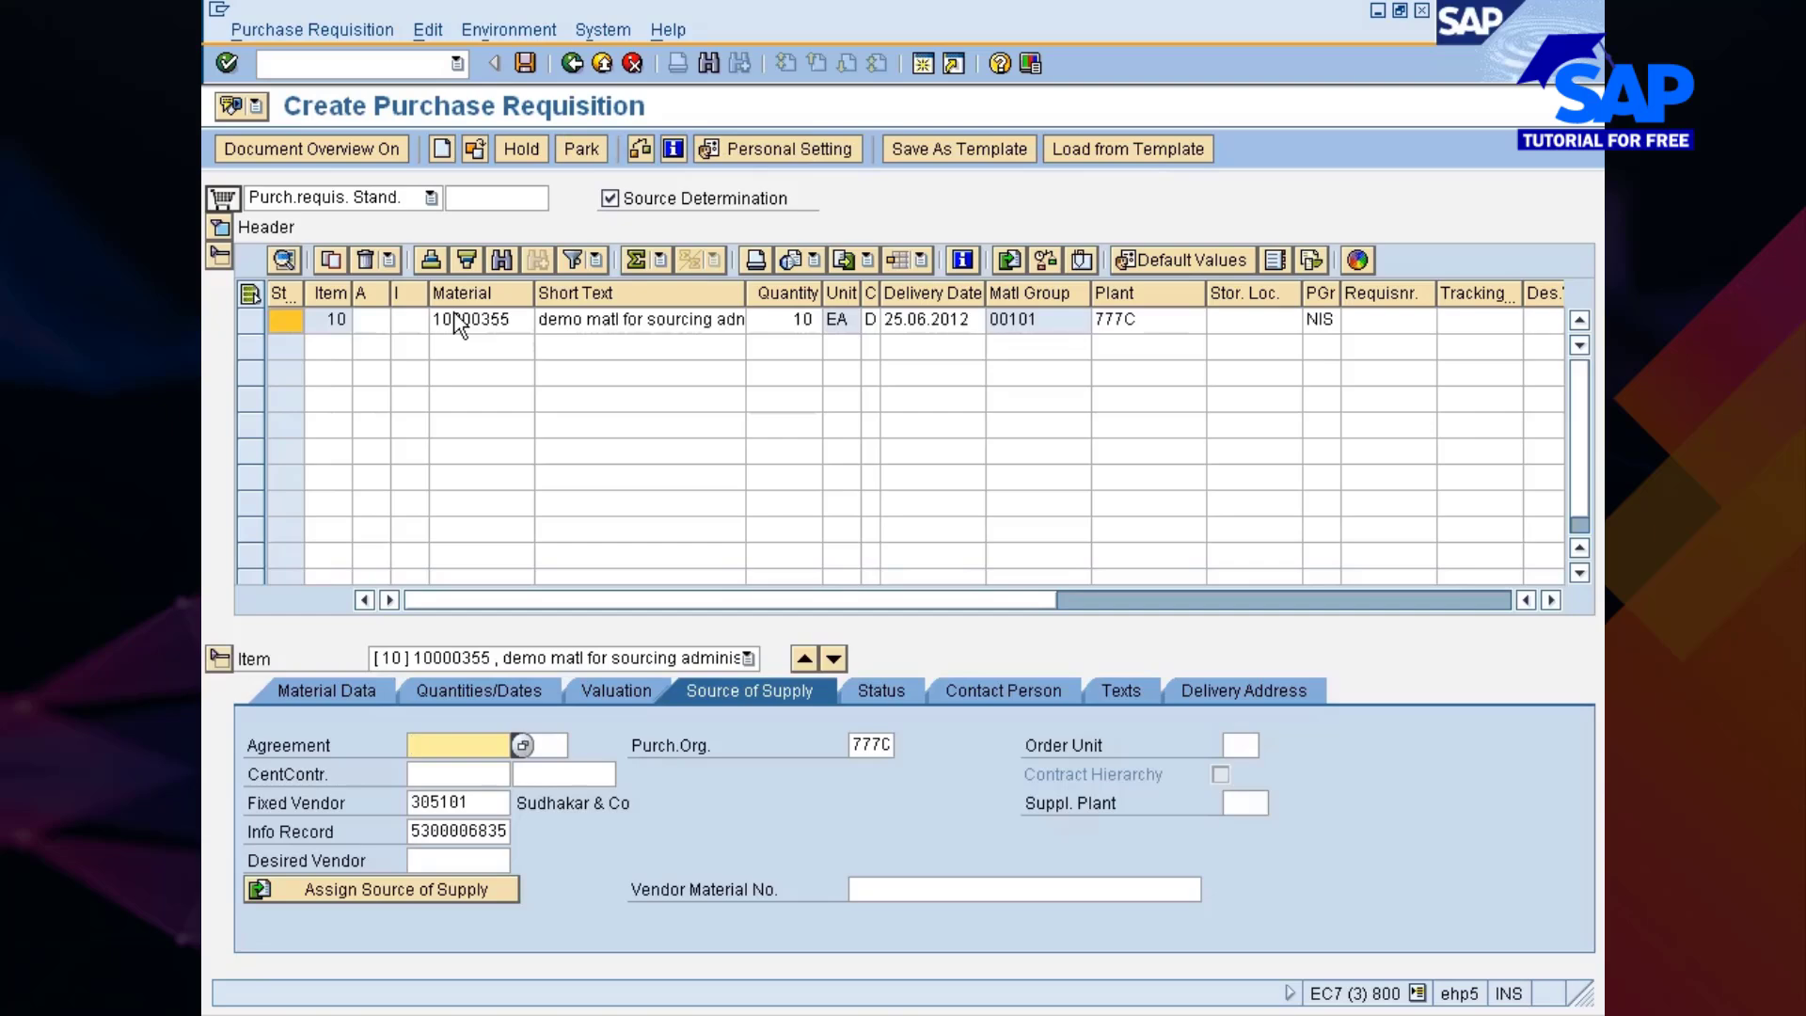
Compare the requisition's fixed vendor with the vendors in the quota arrangement and return to the requisition
{"action": "key", "text": "alt+Tab"}
{"action": "key", "text": "alt+Tab"}
{"action": "key", "text": "alt+Tab"}
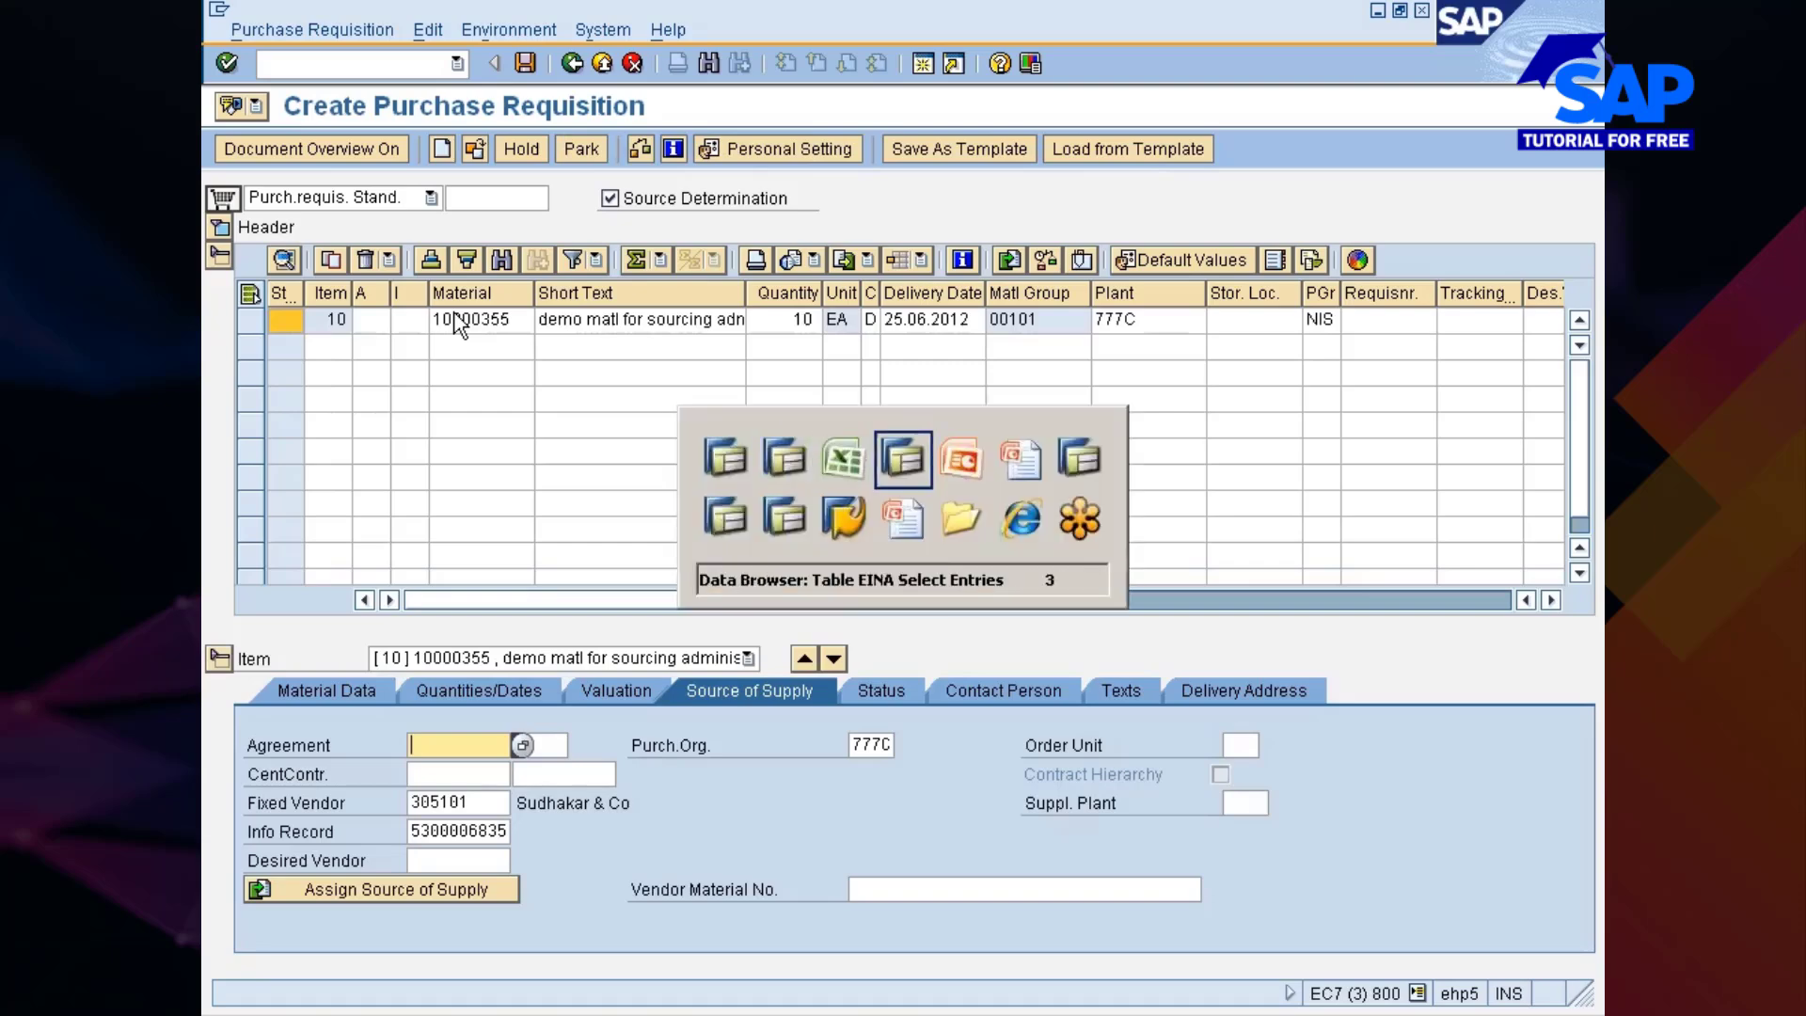
{"action": "key", "text": "alt+Tab"}
{"action": "key", "text": "alt+Tab"}
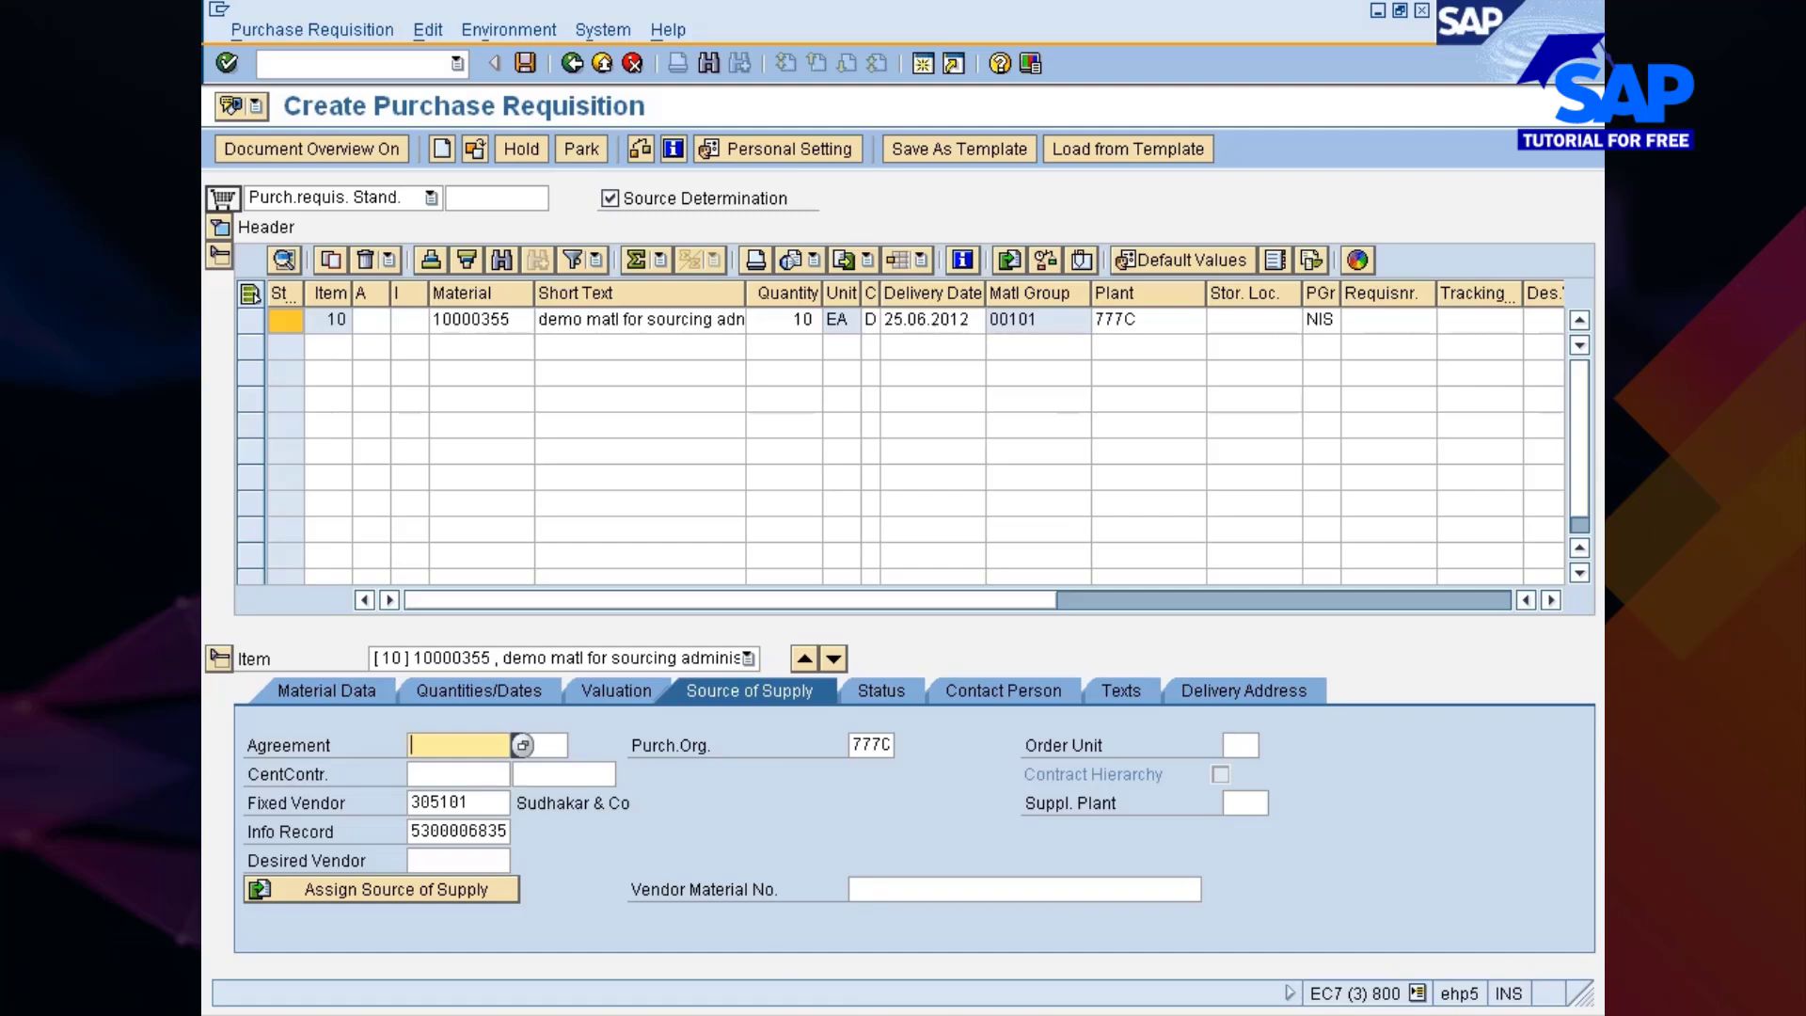
{"action": "left_click", "coordinate": [940, 1013]}
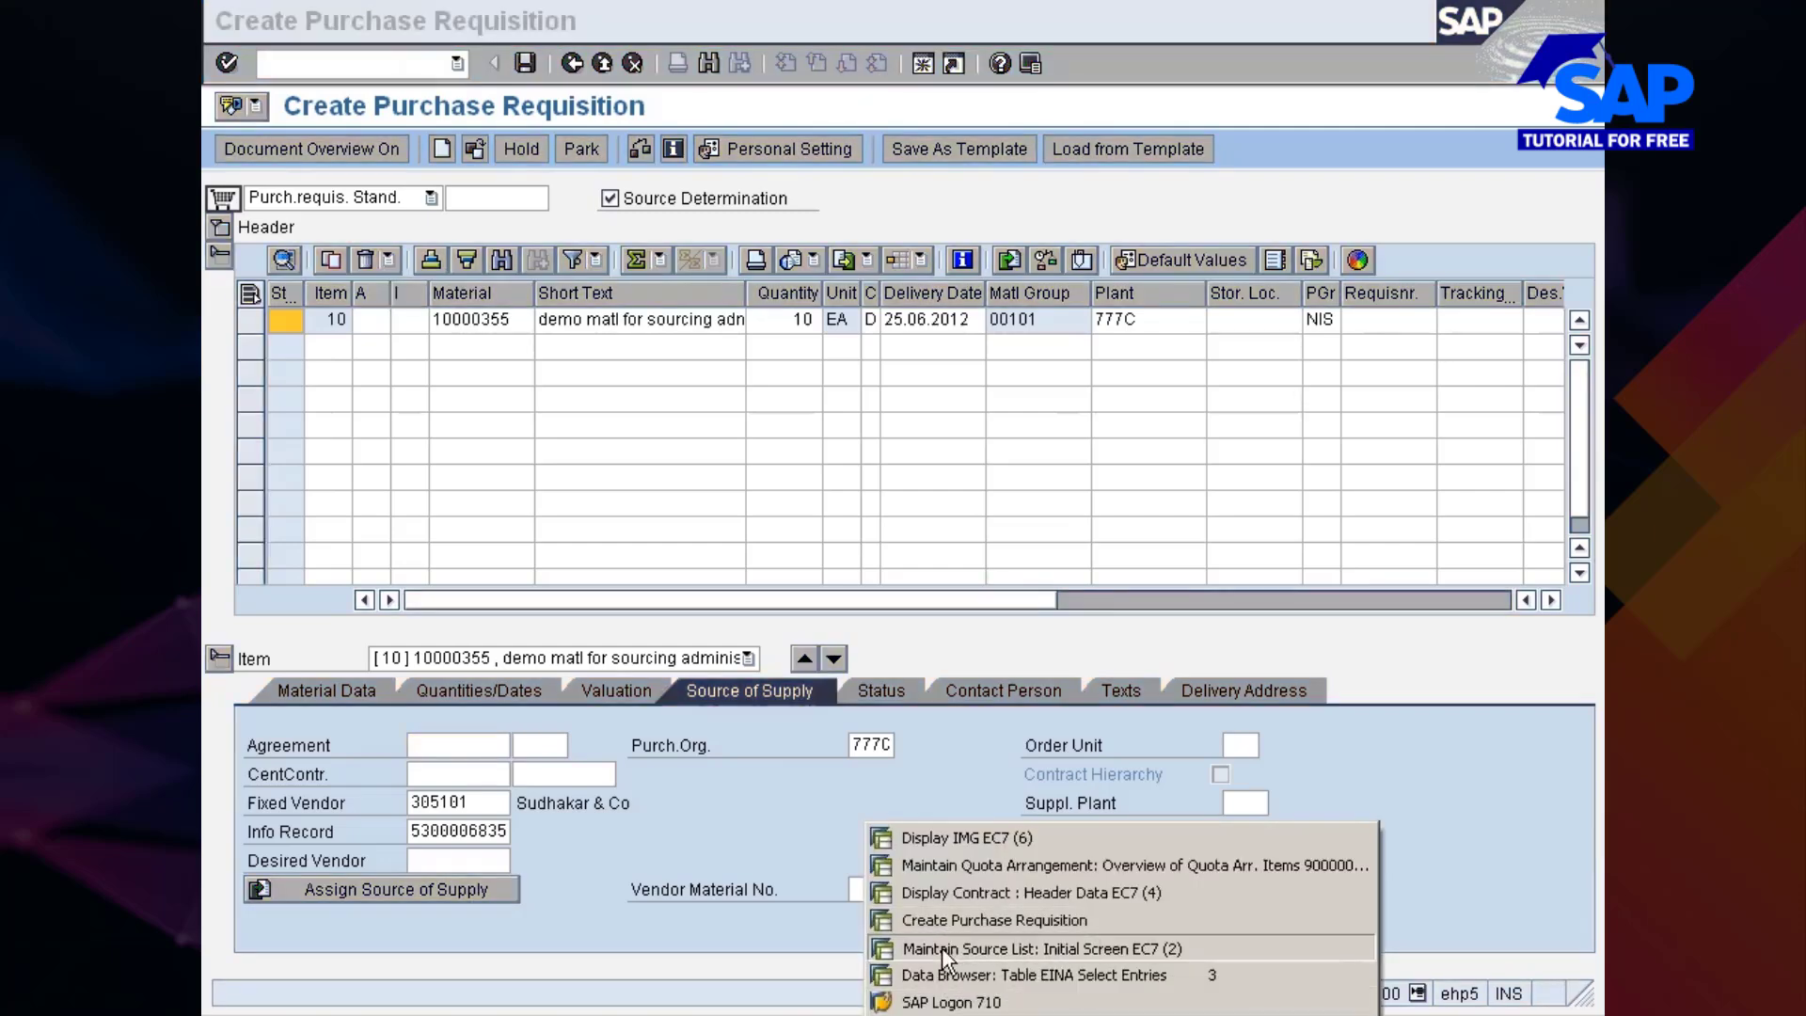
{"action": "left_click", "coordinate": [941, 948]}
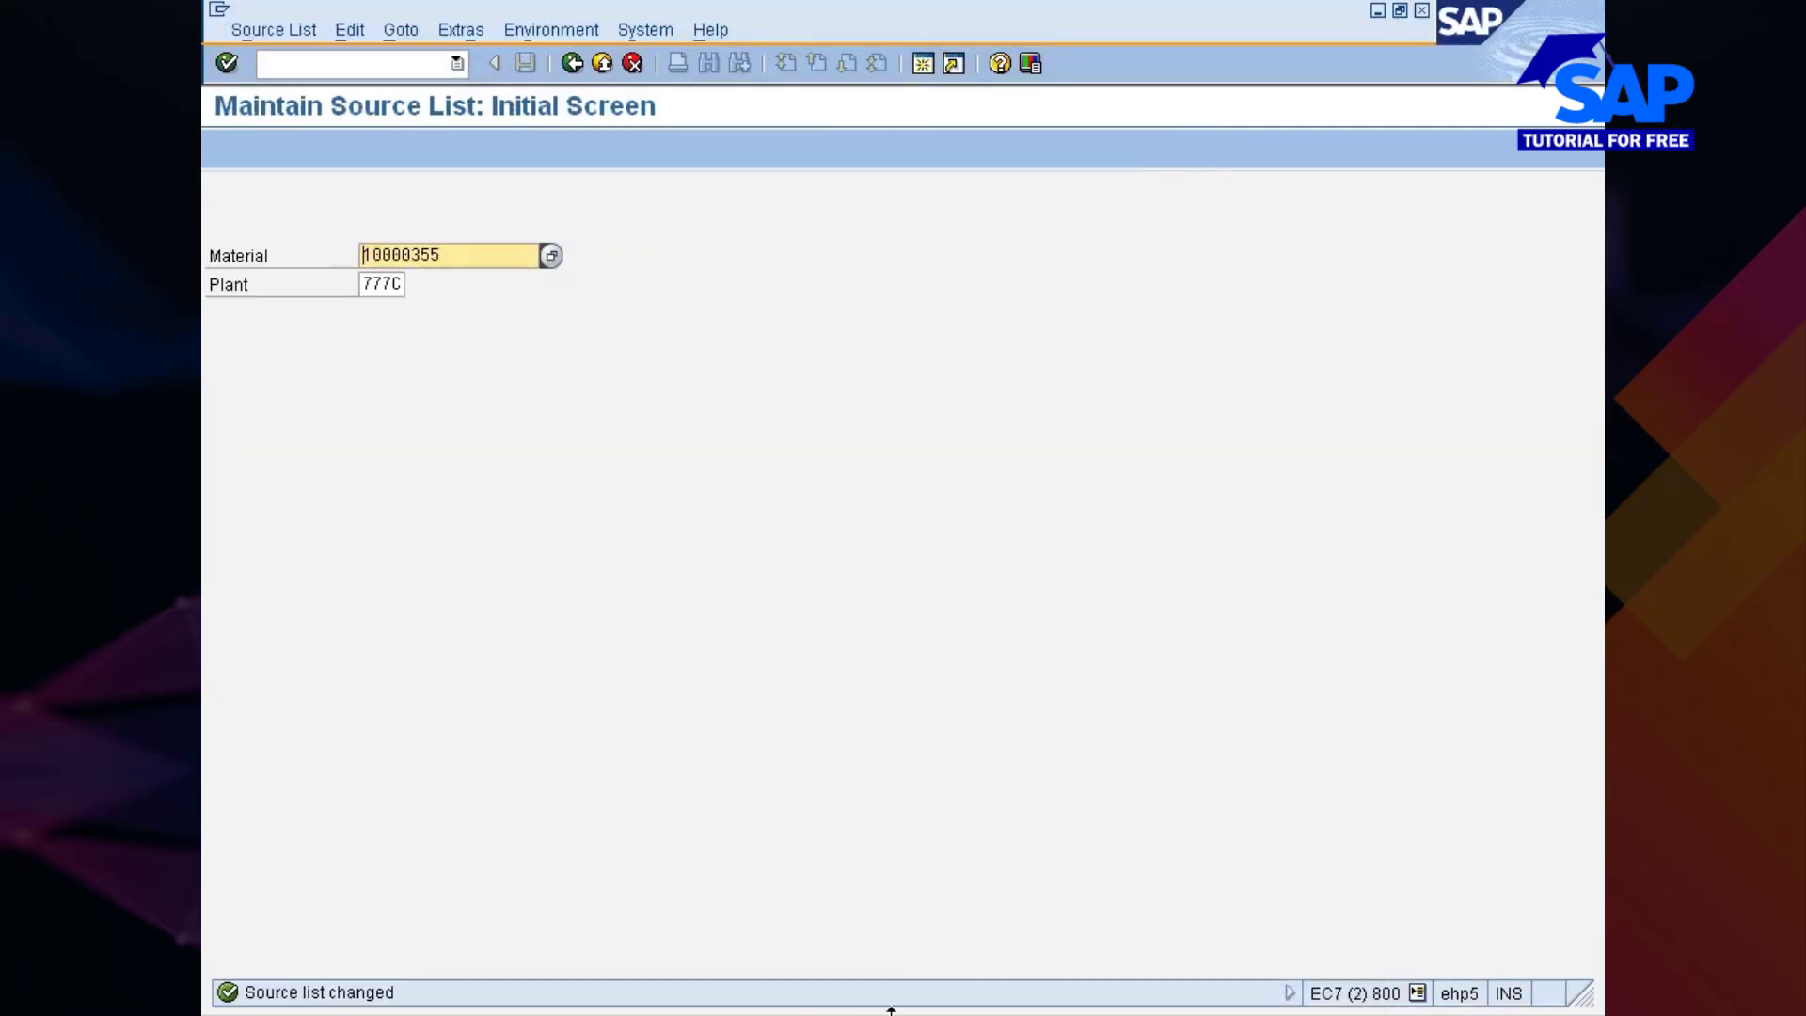
{"action": "left_click", "coordinate": [950, 1013]}
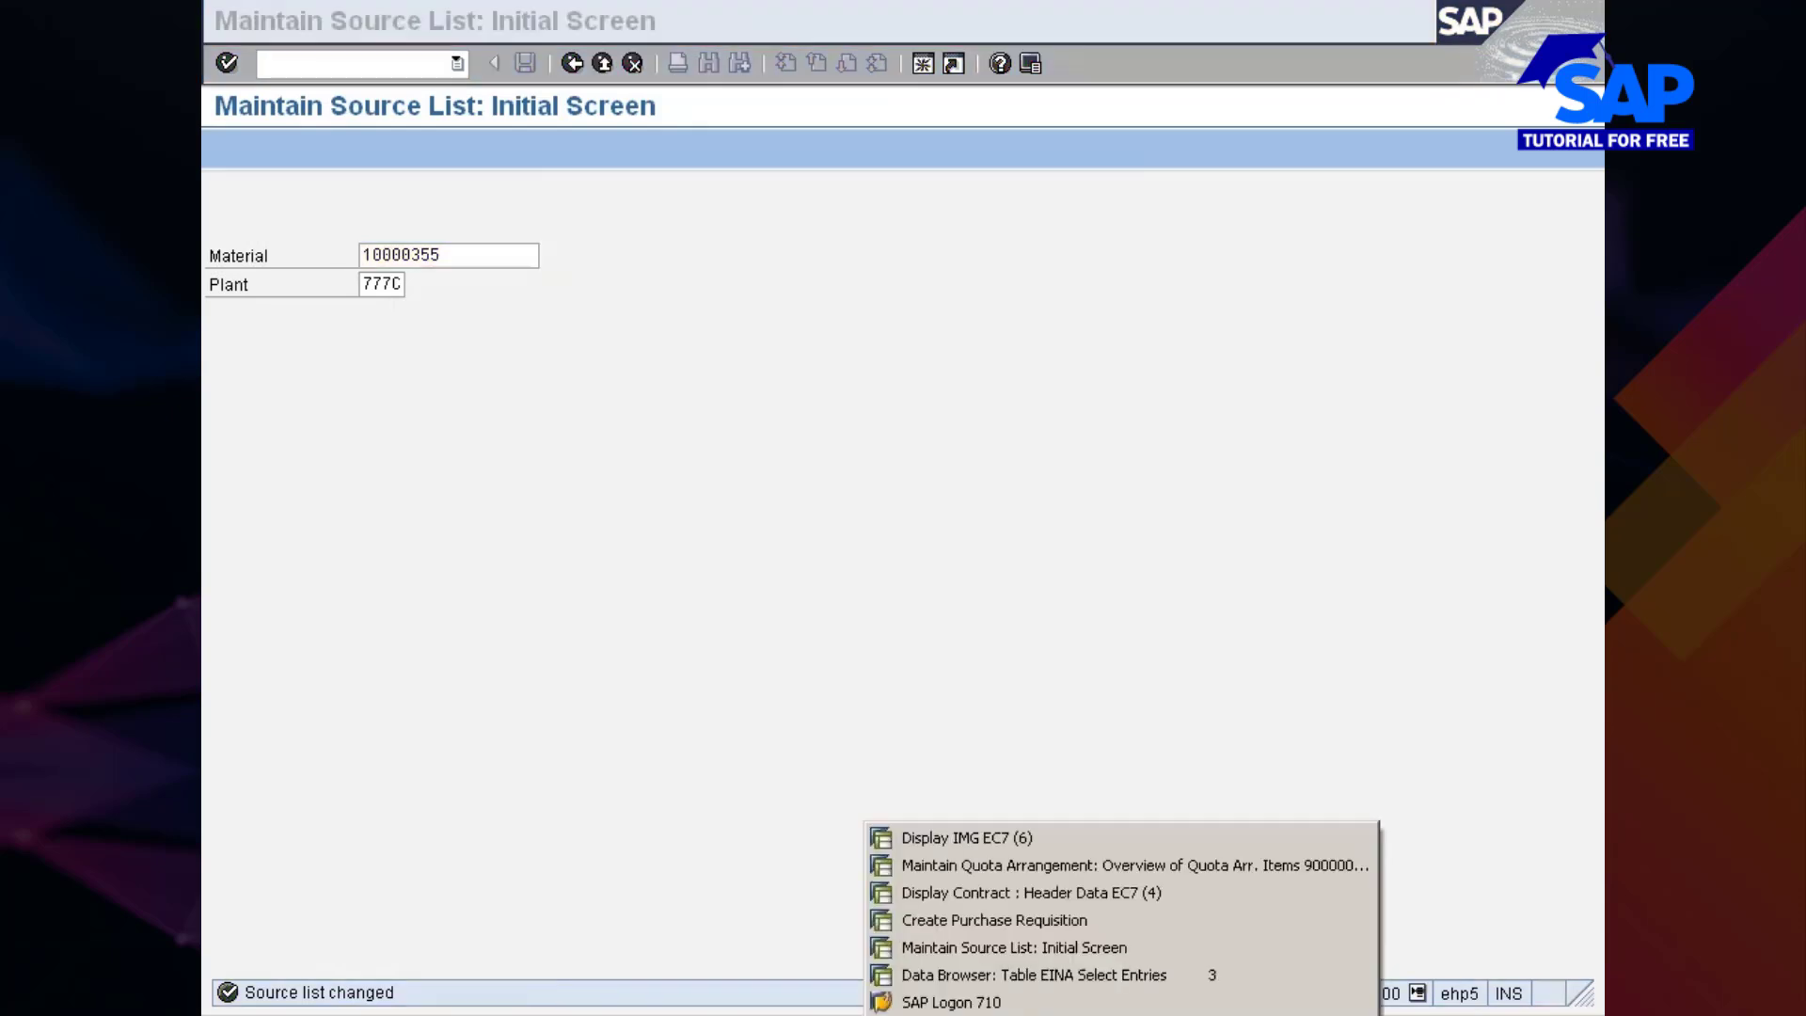
{"action": "left_click", "coordinate": [956, 866]}
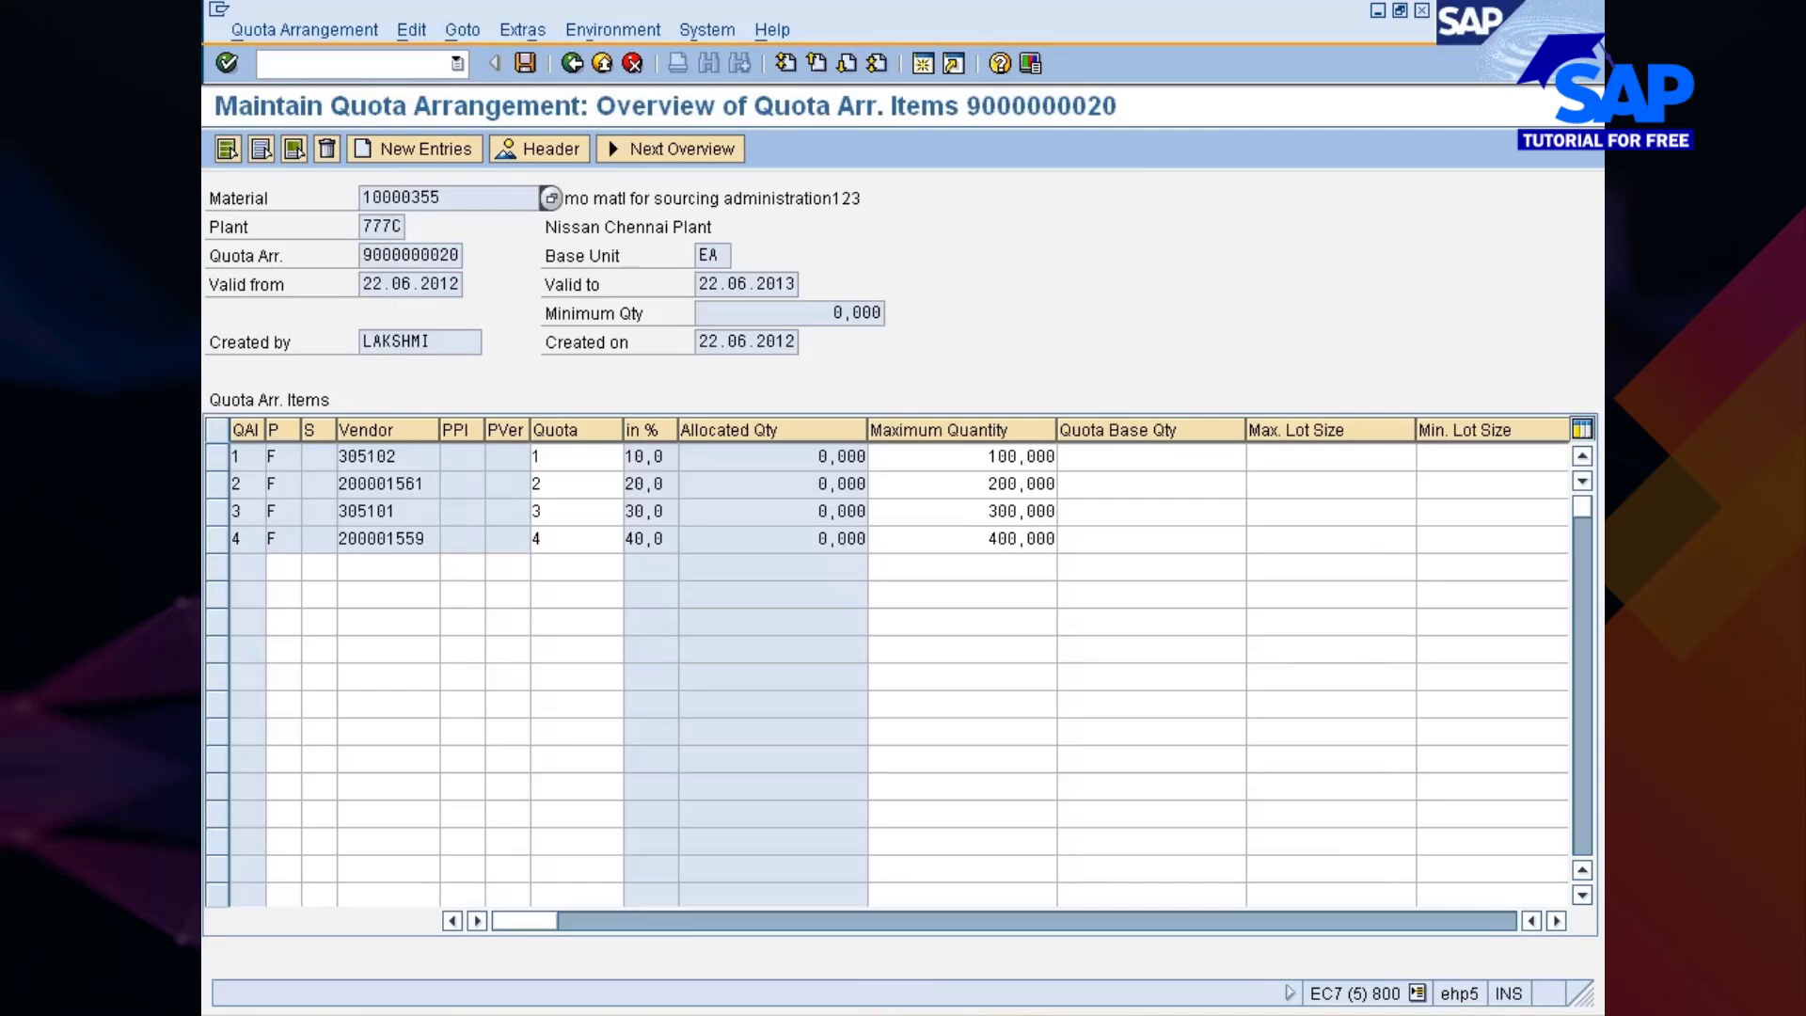
{"action": "left_click", "coordinate": [414, 511]}
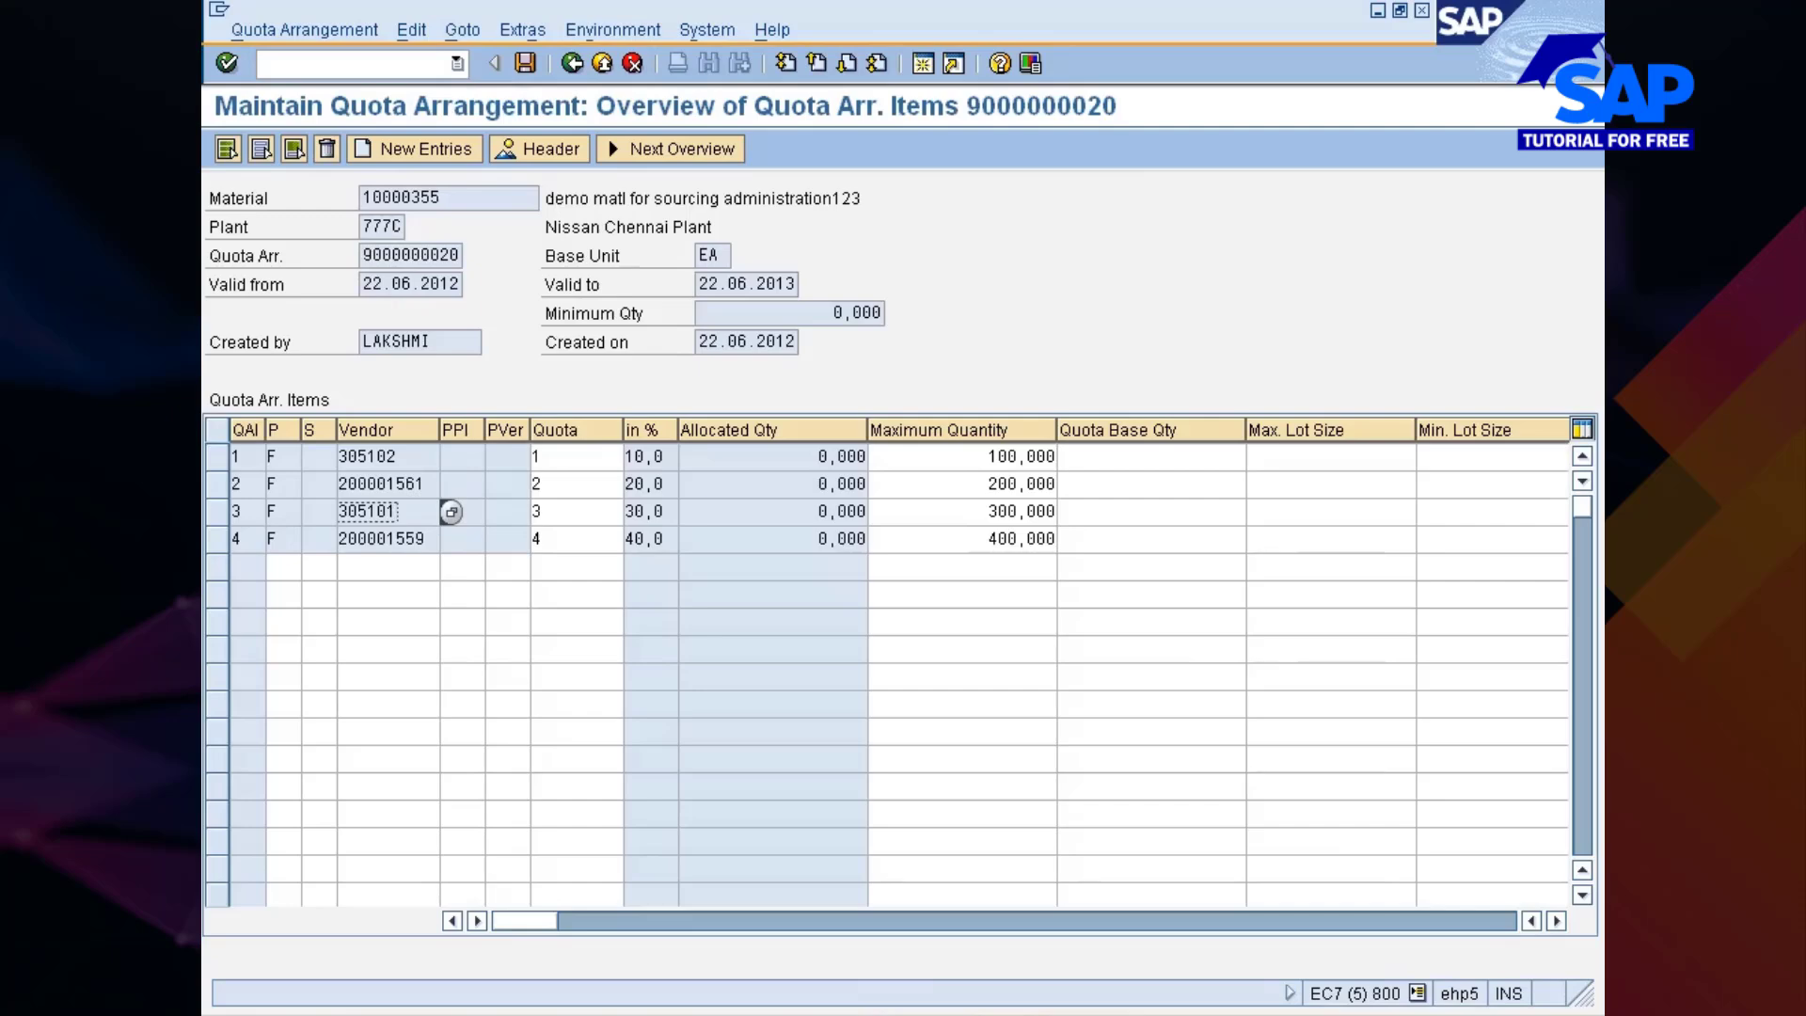
{"action": "key", "text": "alt+Tab"}
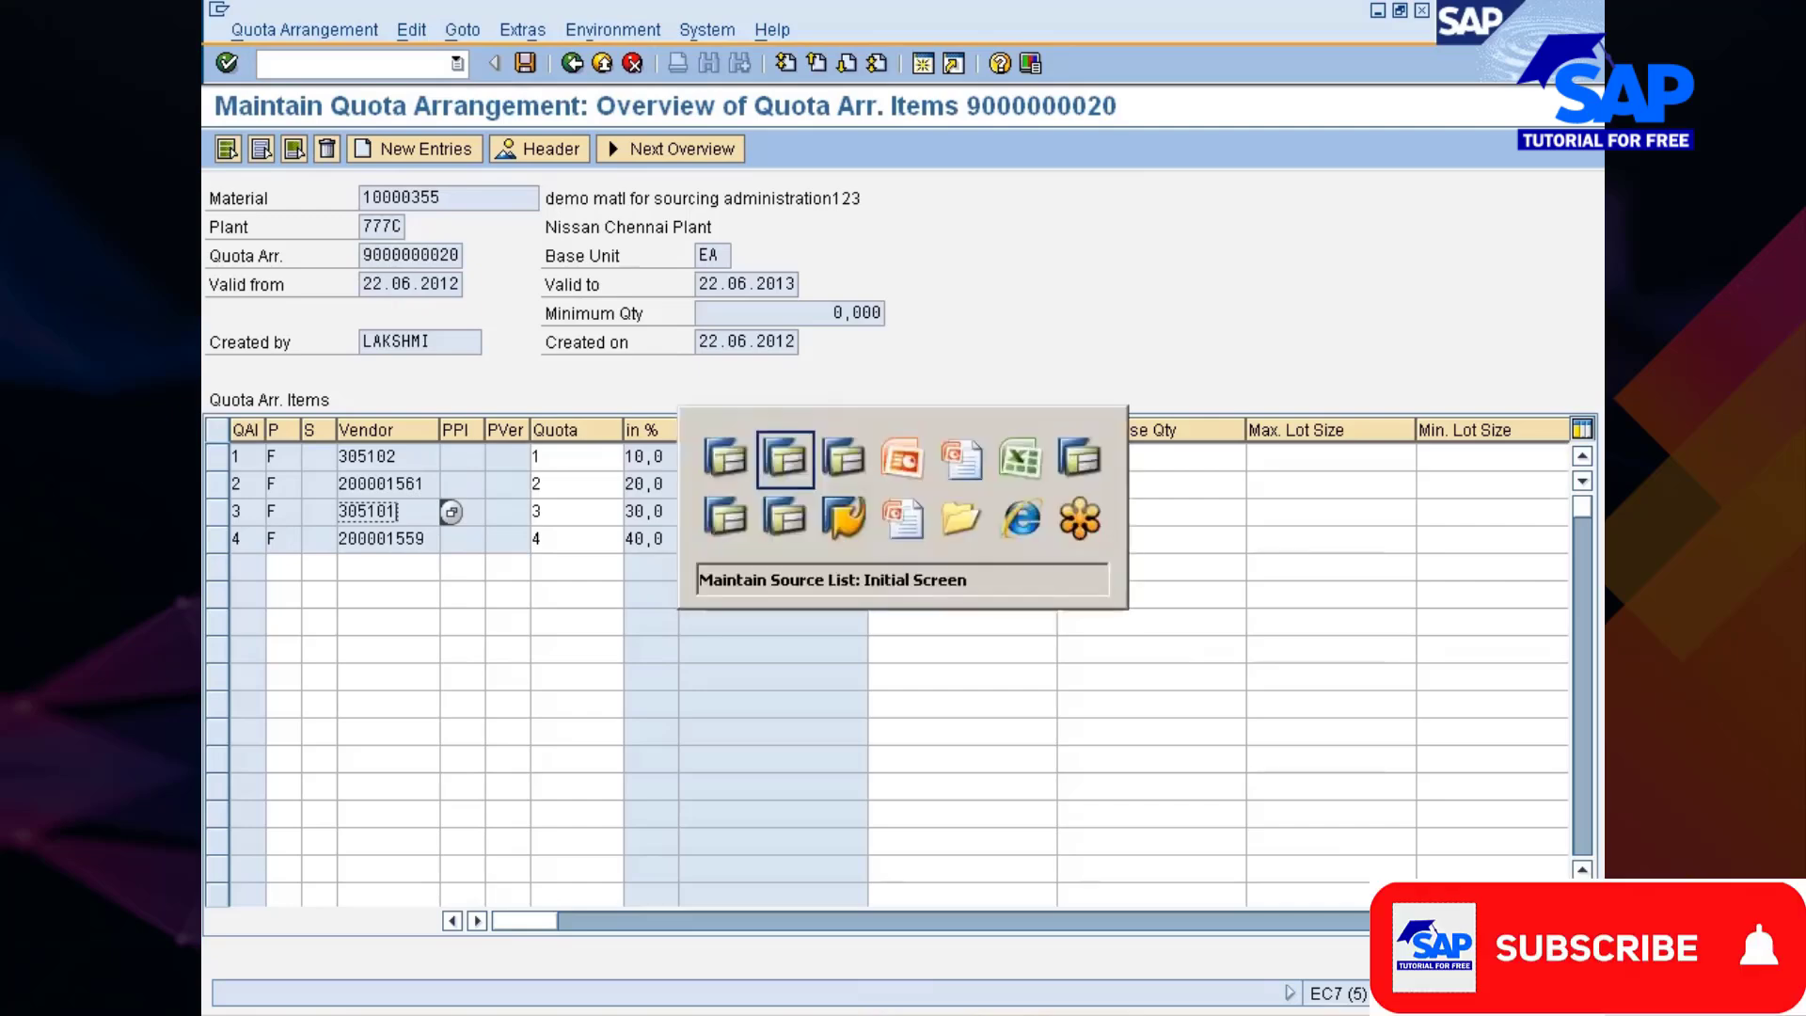
{"action": "key", "text": "alt+Tab"}
{"action": "key", "text": "alt+Tab"}
{"action": "key", "text": "alt+Tab"}
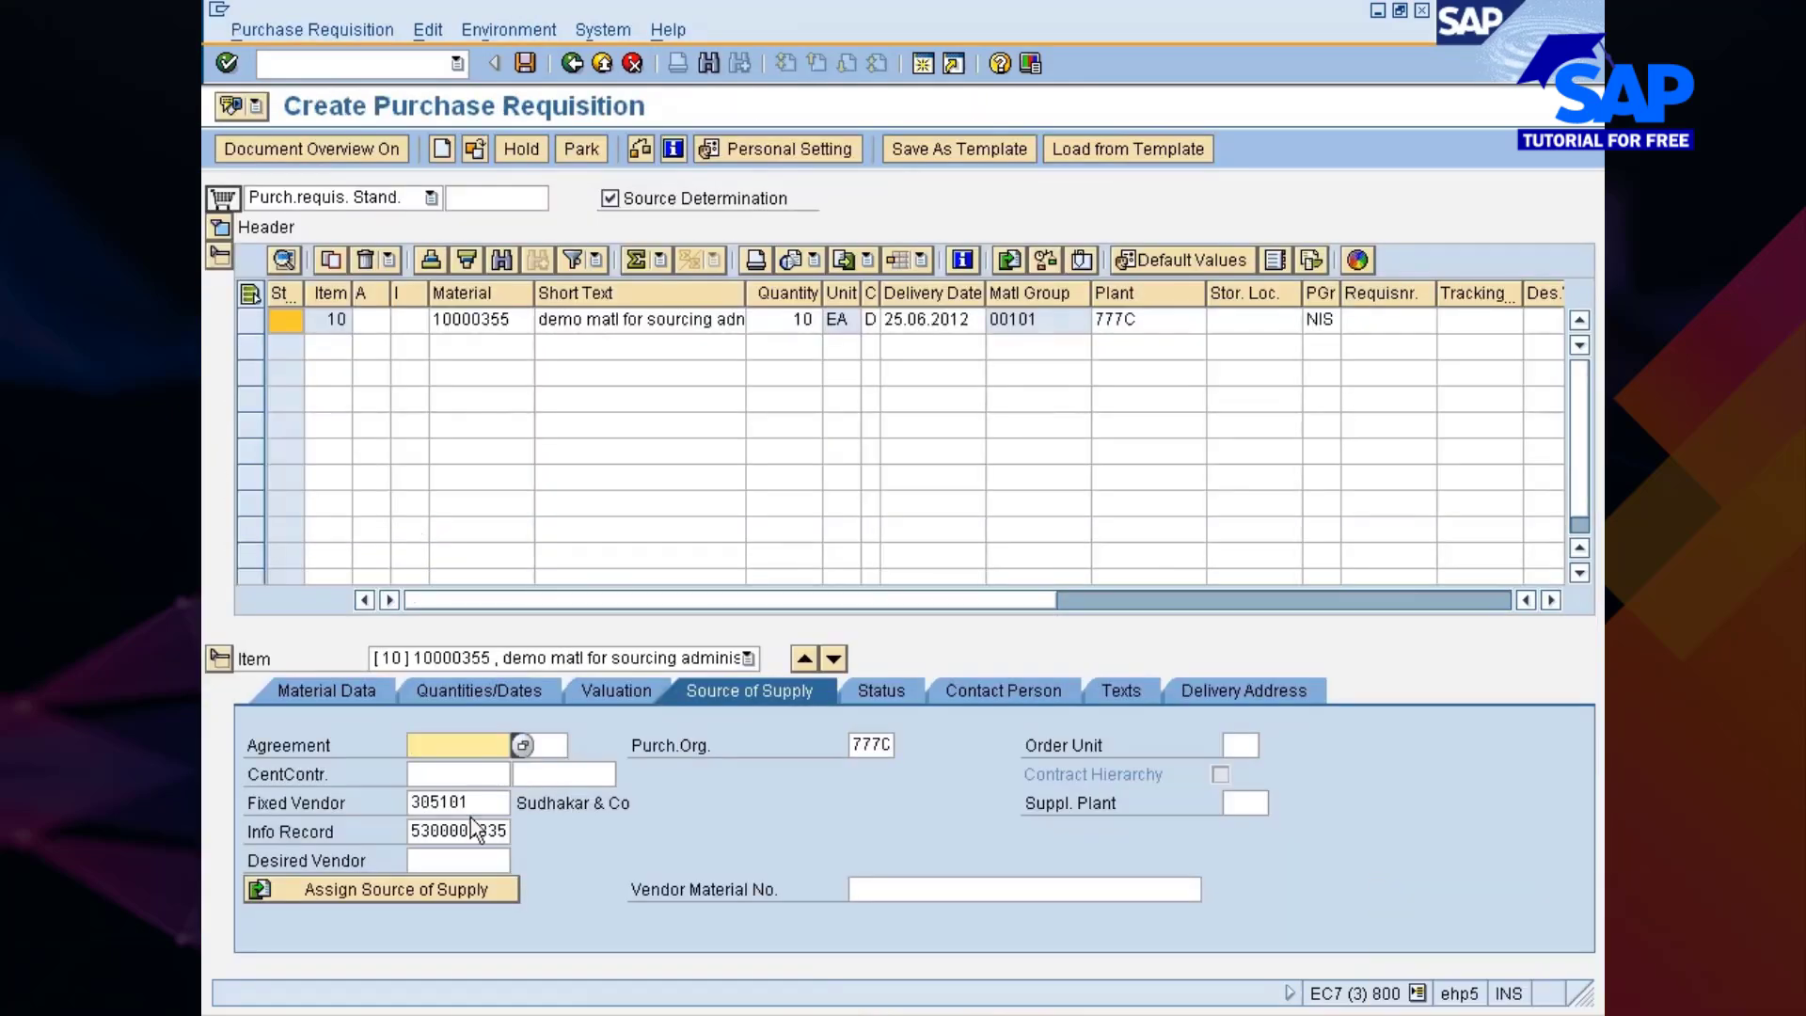
Open the source list for material 10000355 in plant 777C and clear the Fix indicator of the second vendor record
{"action": "left_click", "coordinate": [928, 1013]}
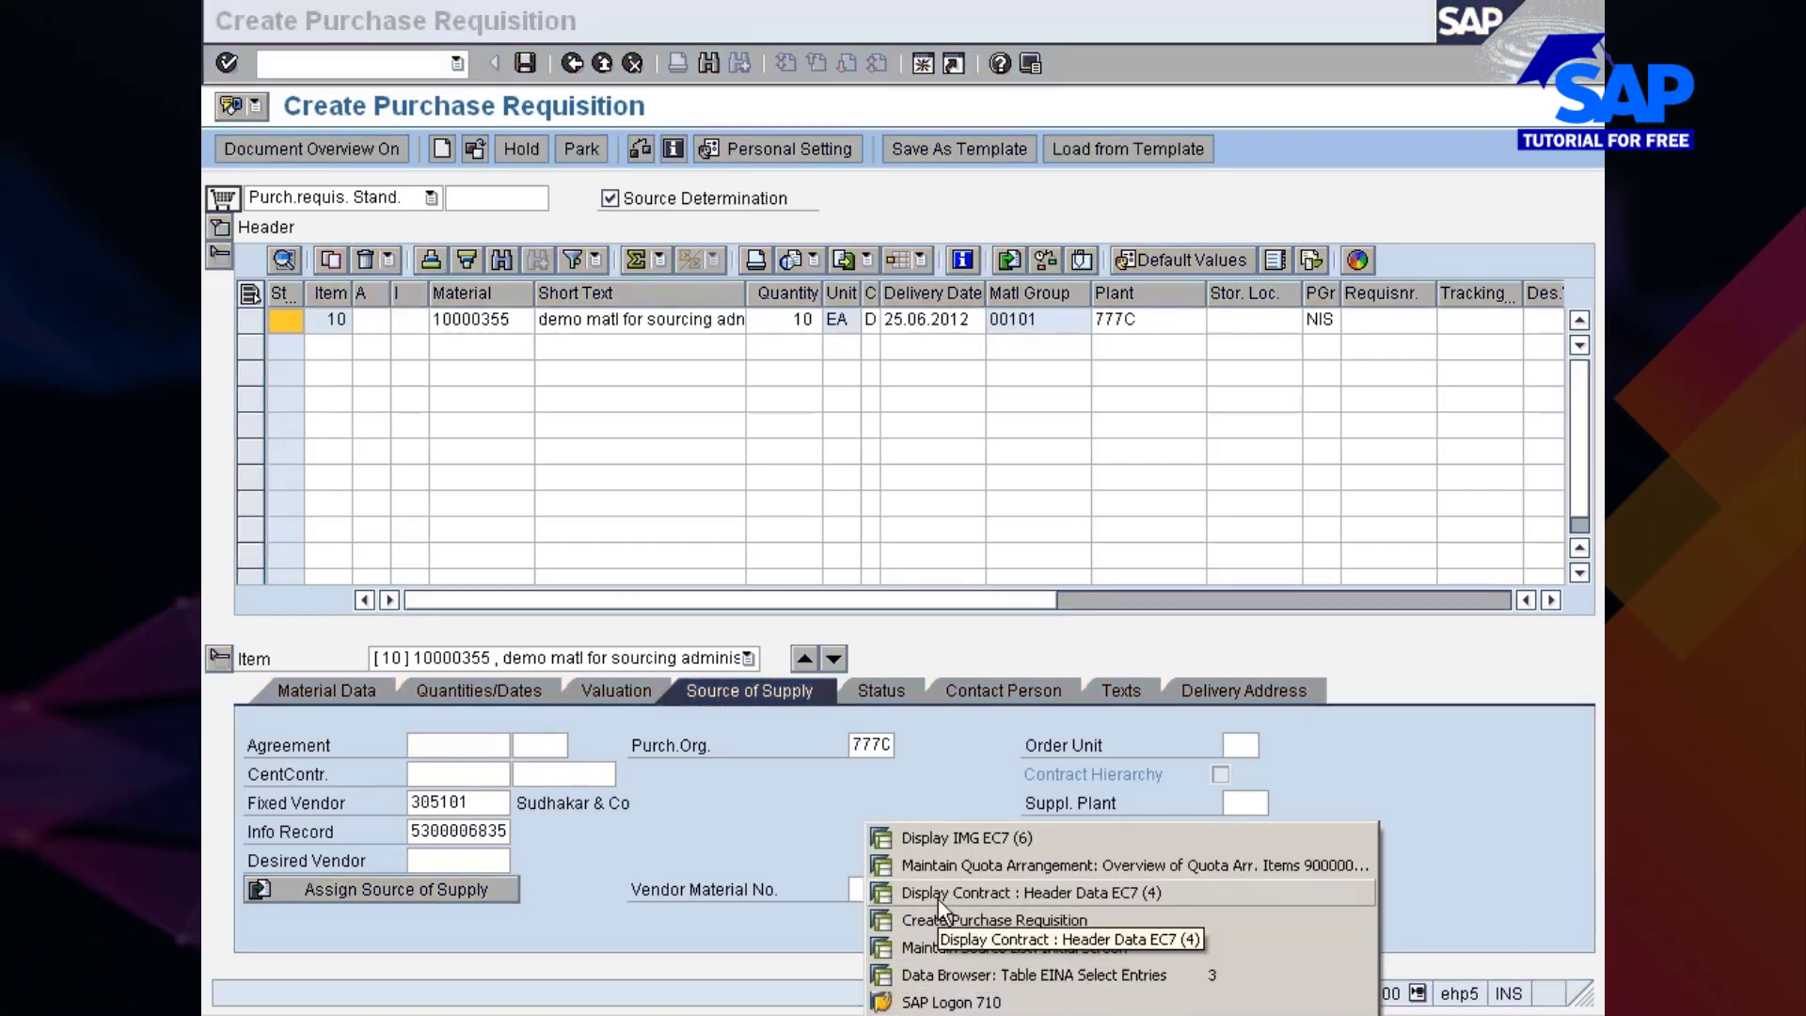
{"action": "left_click", "coordinate": [933, 951]}
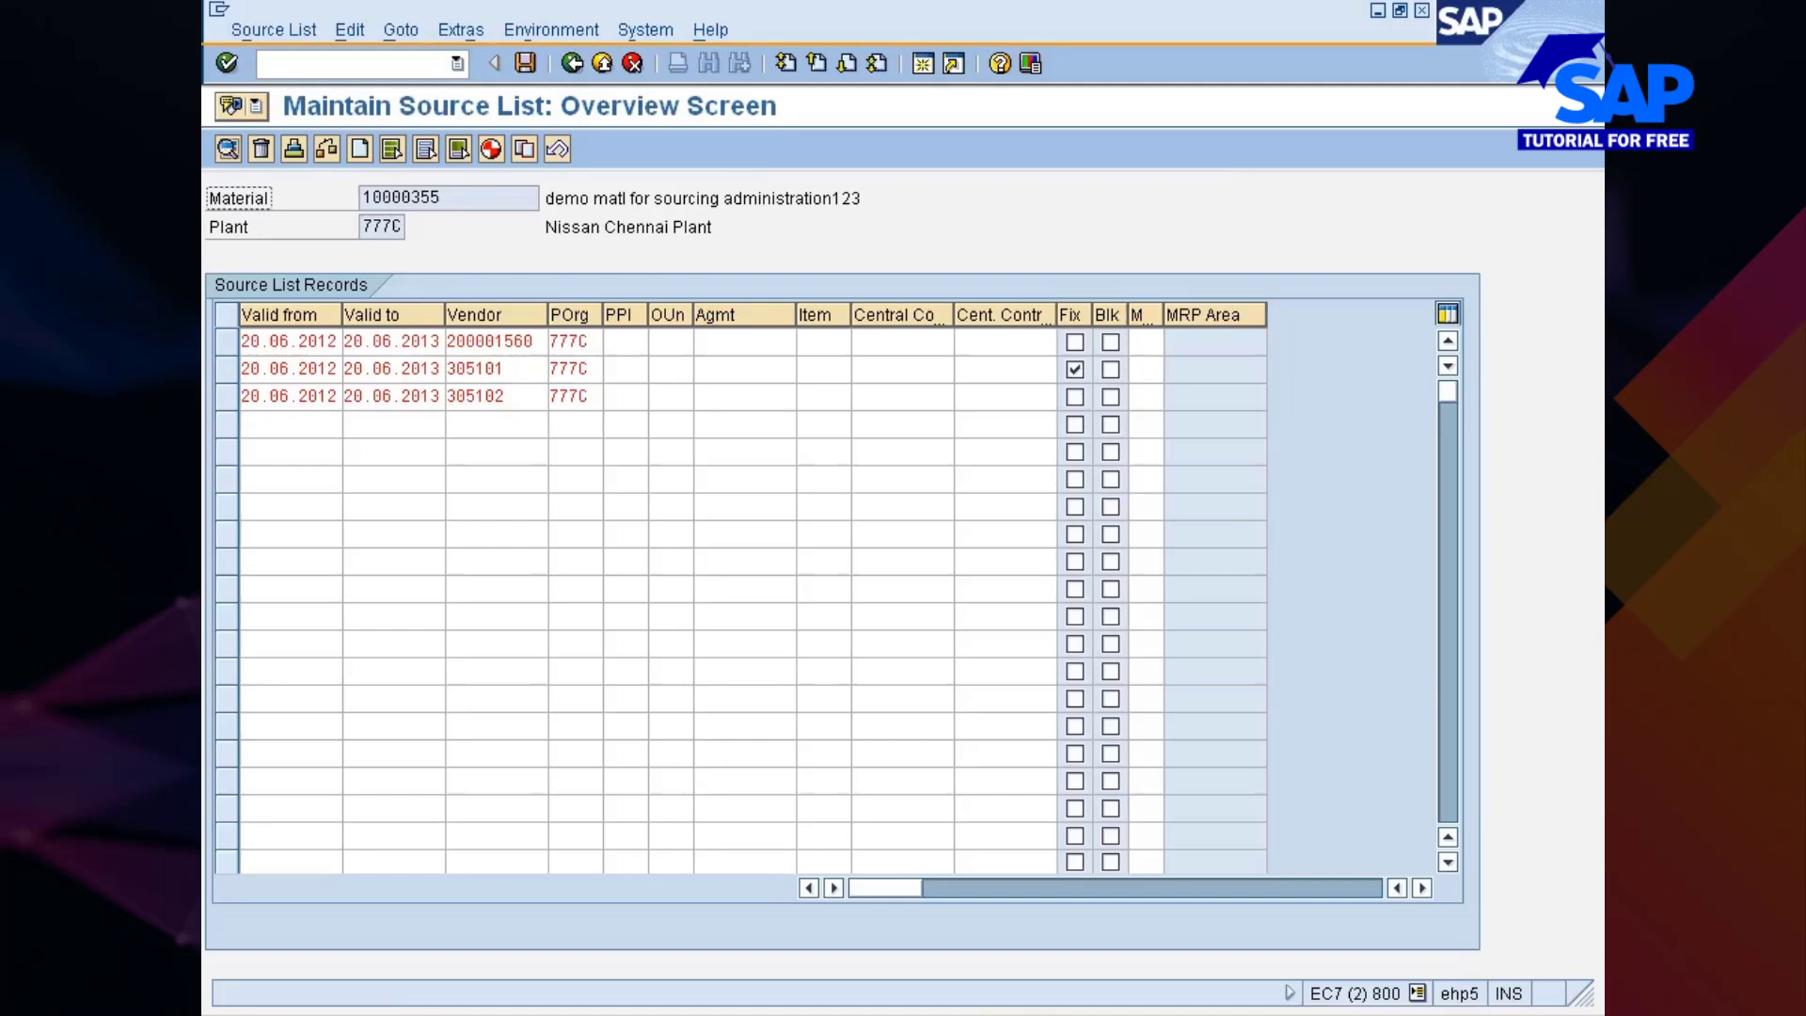
{"action": "left_click", "coordinate": [1077, 370]}
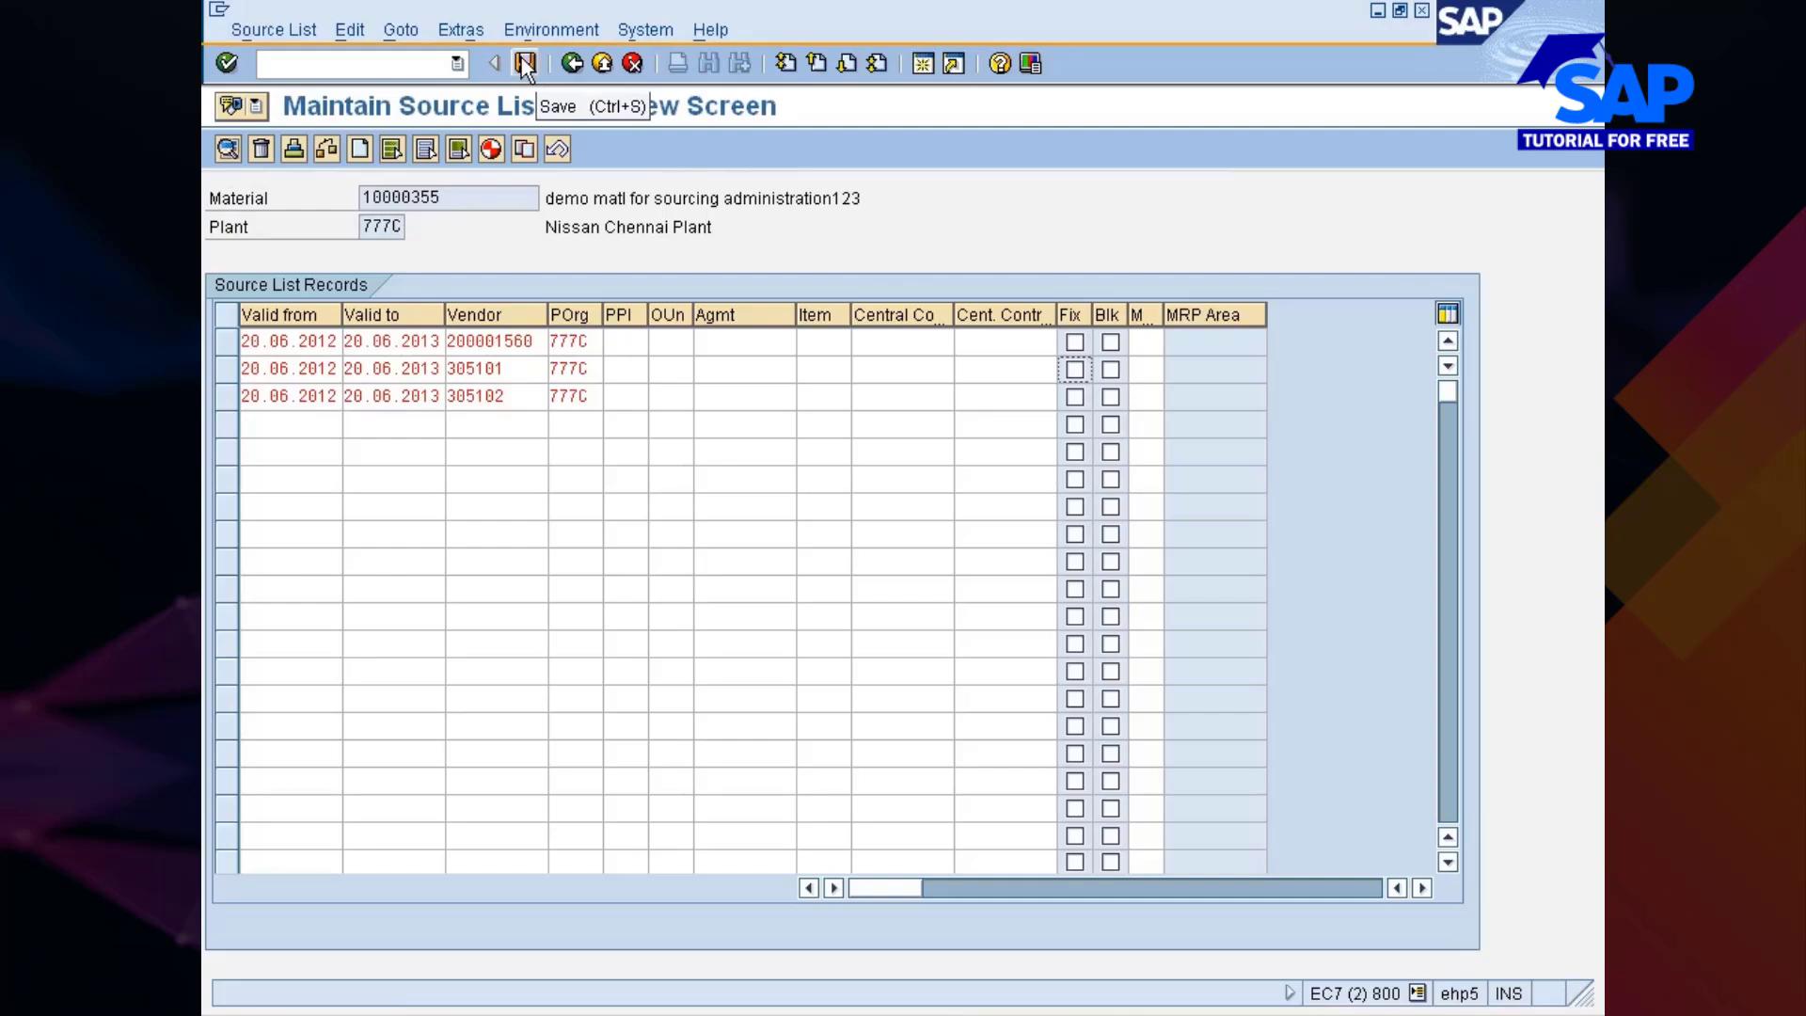
Start a fourth source list record valid from 20.06.2012 to 20.06.2013
{"action": "left_click", "coordinate": [331, 425]}
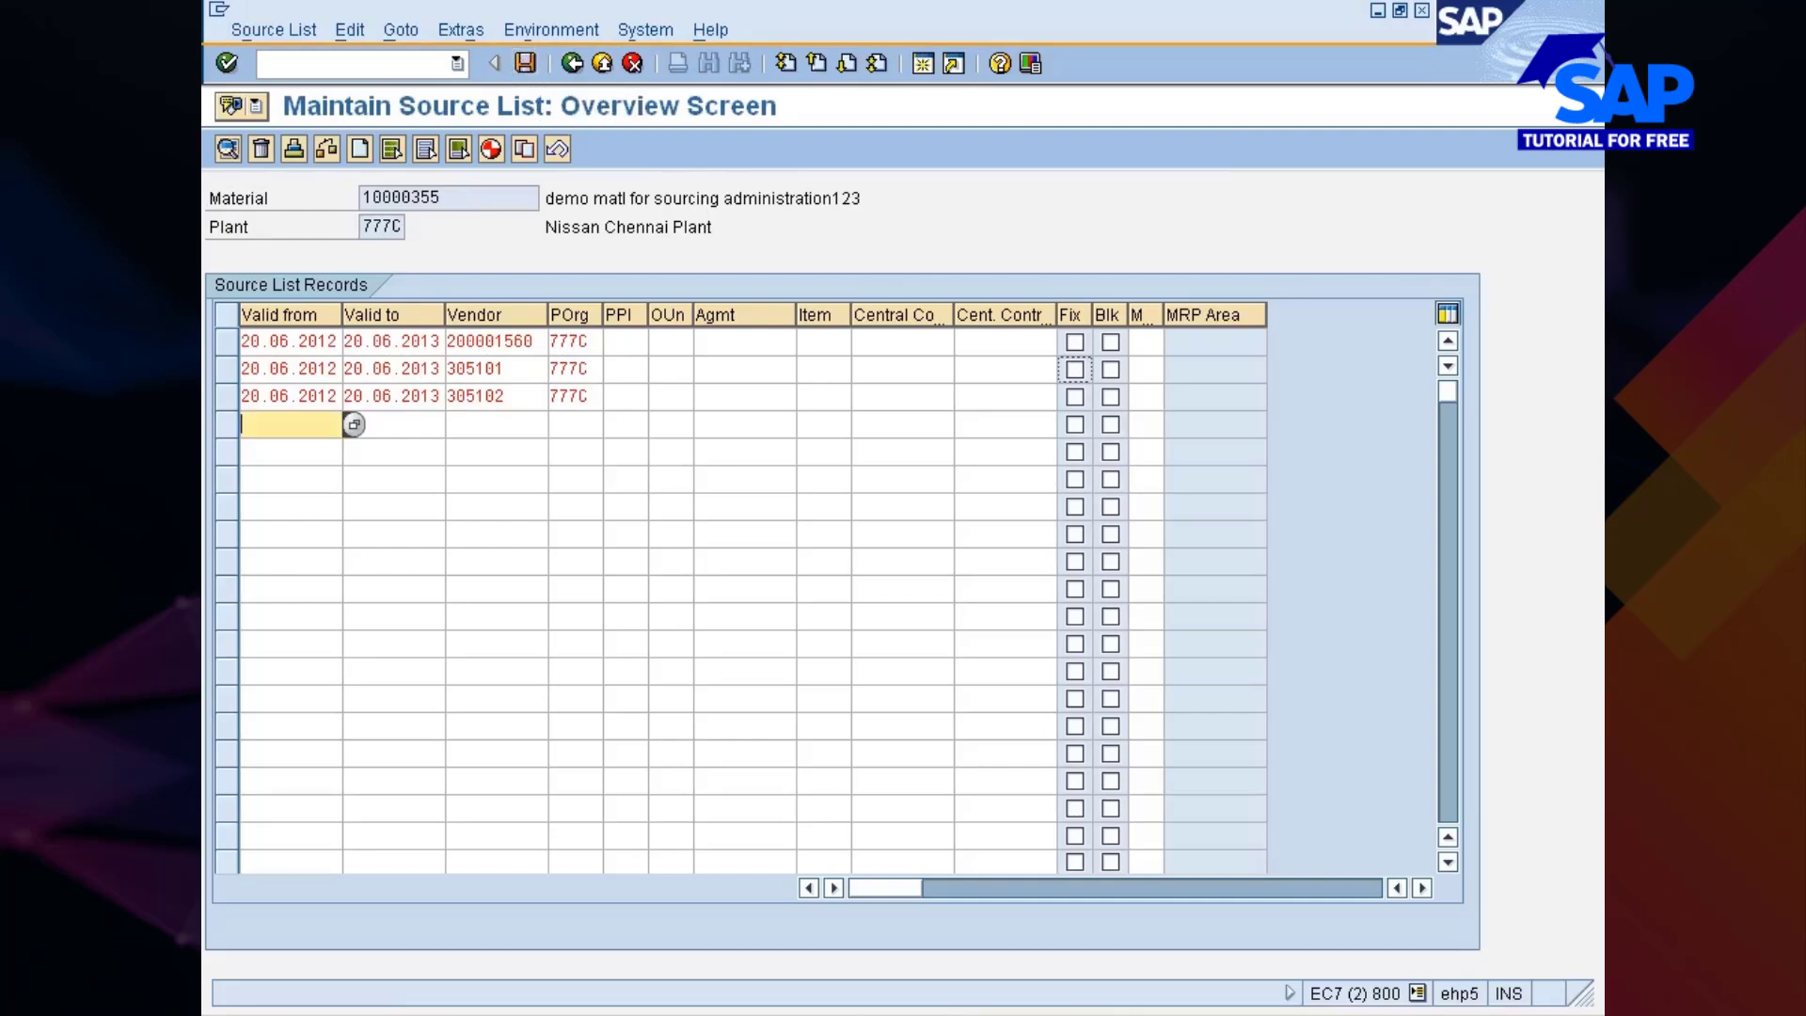
{"action": "left_click", "coordinate": [312, 425]}
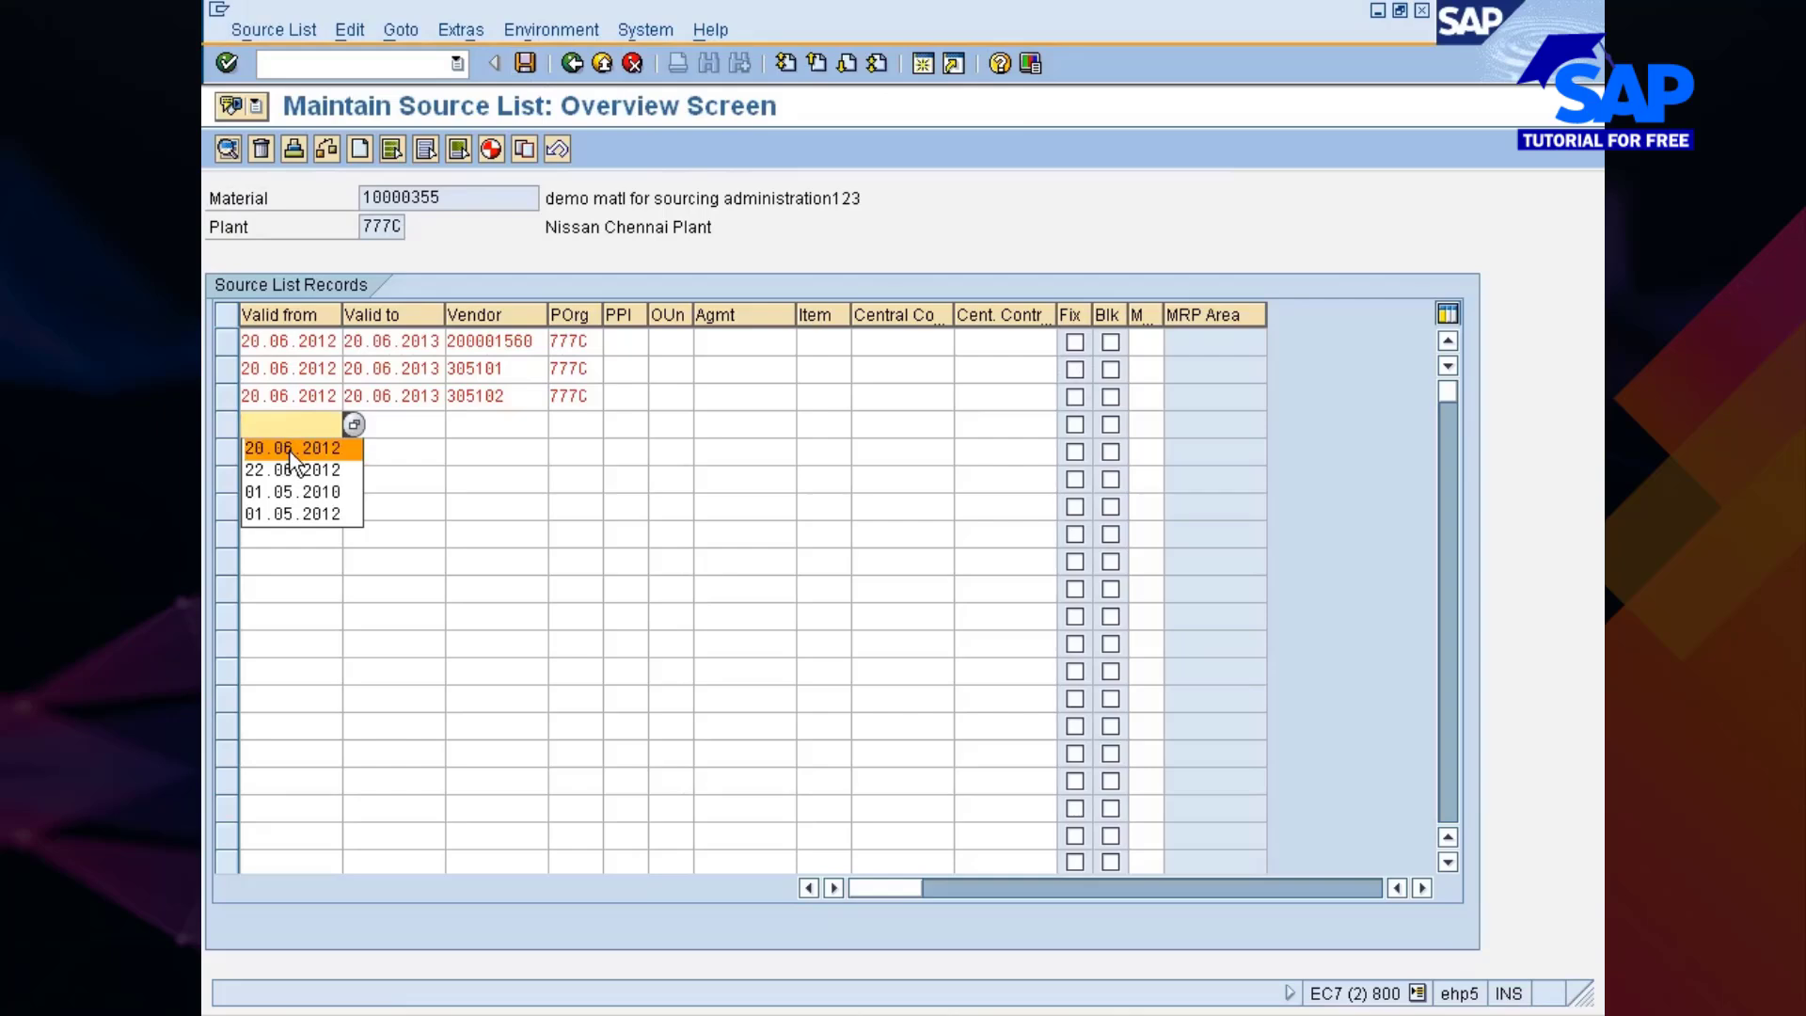
{"action": "left_click", "coordinate": [292, 449]}
{"action": "left_click", "coordinate": [382, 425]}
{"action": "left_click", "coordinate": [382, 425]}
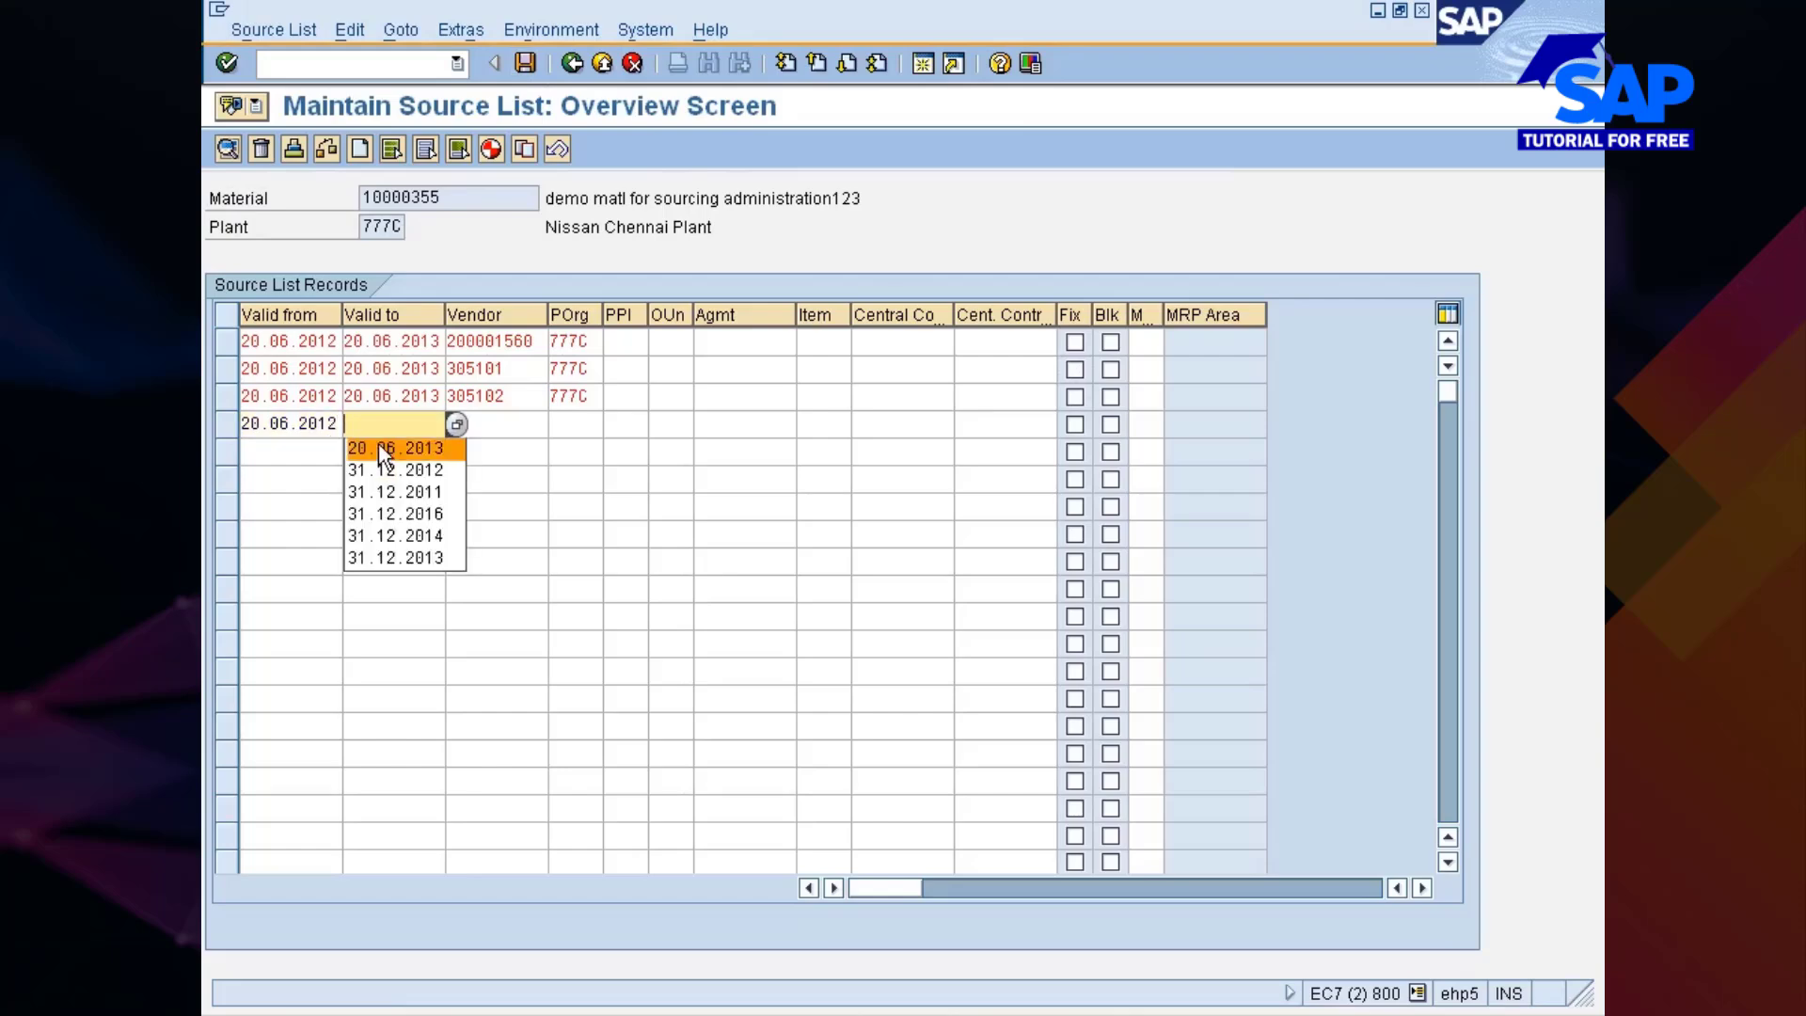
{"action": "left_click", "coordinate": [395, 449]}
{"action": "left_click", "coordinate": [496, 425]}
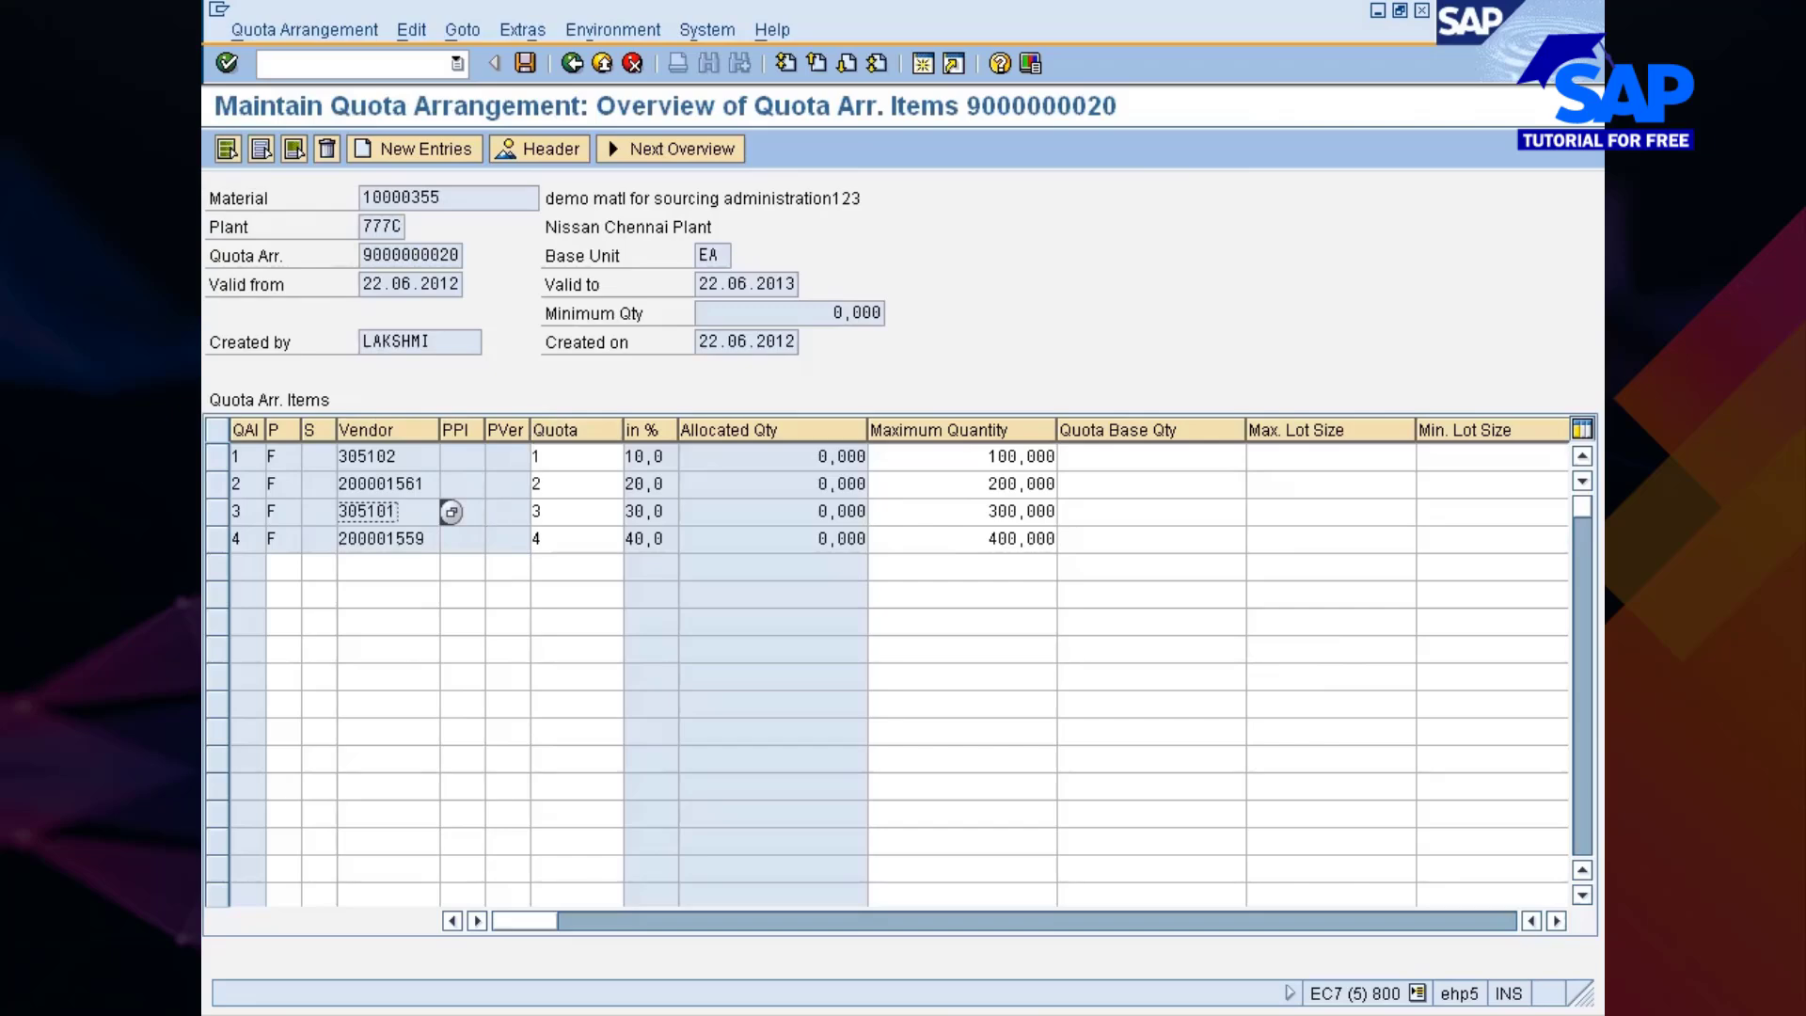
Complete the new record with the quota arrangement's 40% vendor and purchasing organization 777C, and save the source list
{"action": "left_click", "coordinate": [381, 538]}
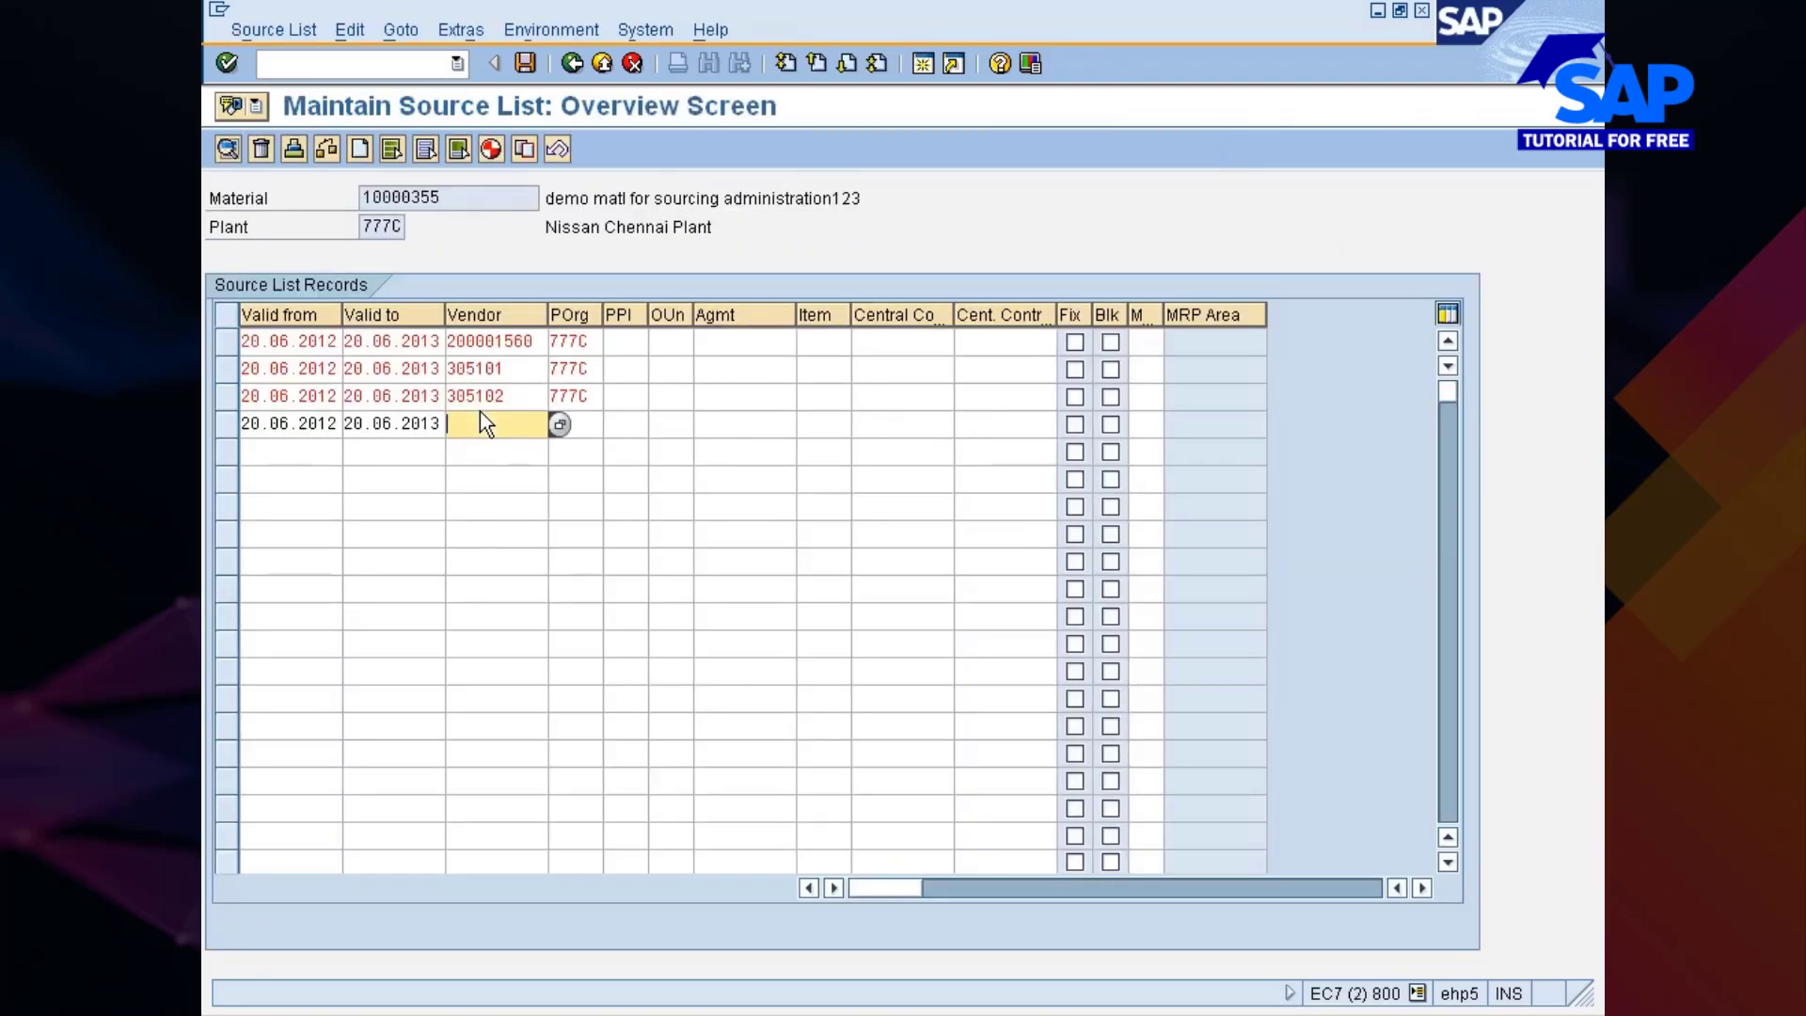
{"action": "type", "text": "200001559"}
{"action": "key", "text": "Return"}
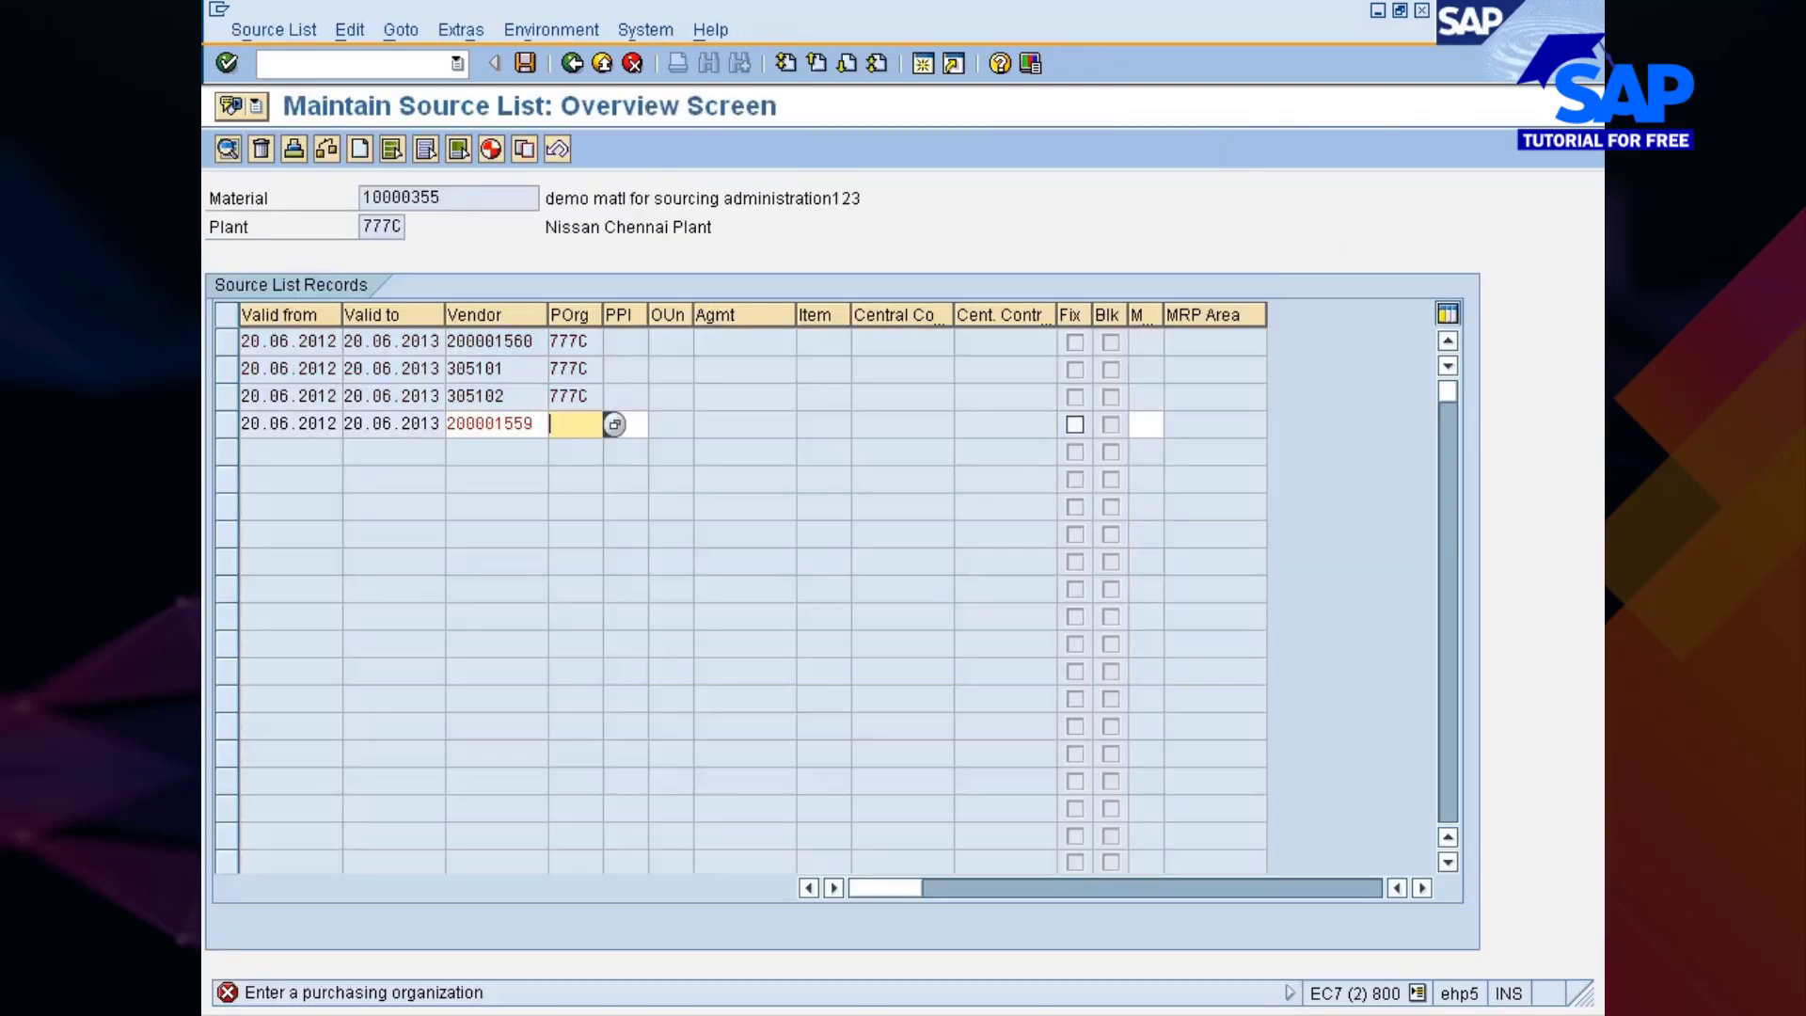
{"action": "type", "text": "777"}
{"action": "left_click", "coordinate": [574, 450]}
{"action": "key", "text": "Return"}
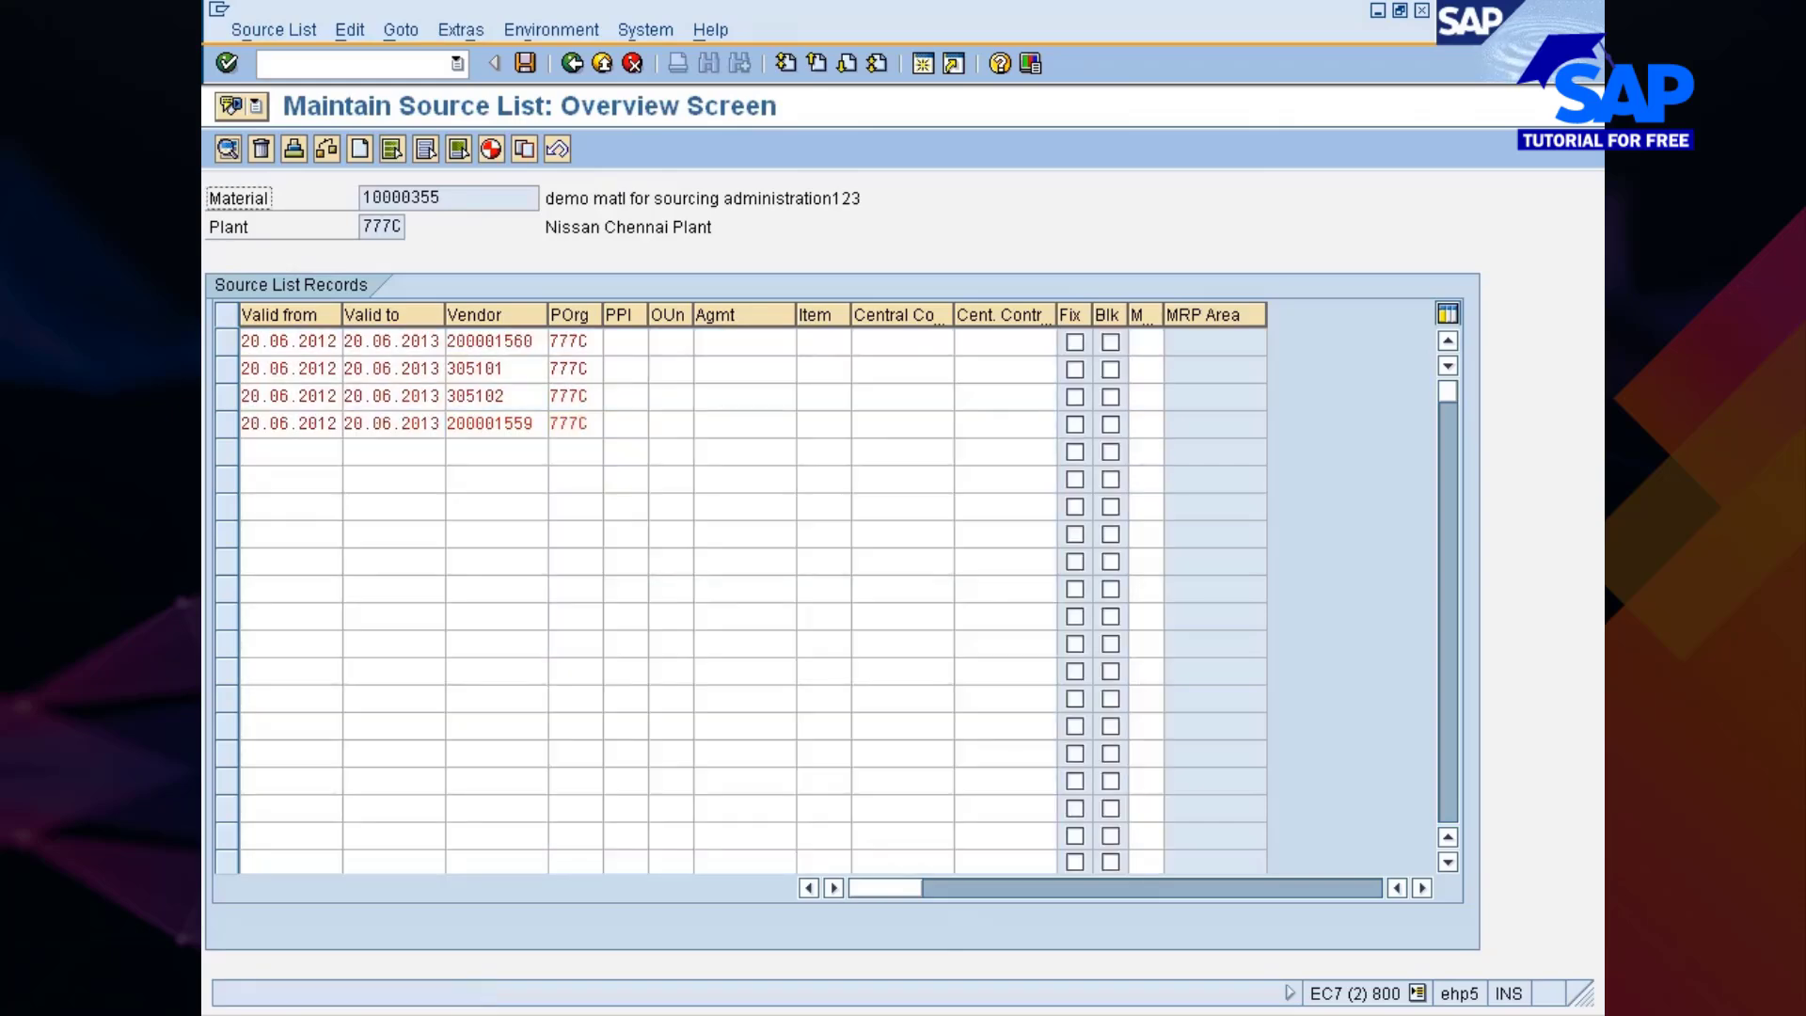
{"action": "left_click", "coordinate": [1075, 372]}
{"action": "left_click", "coordinate": [526, 64]}
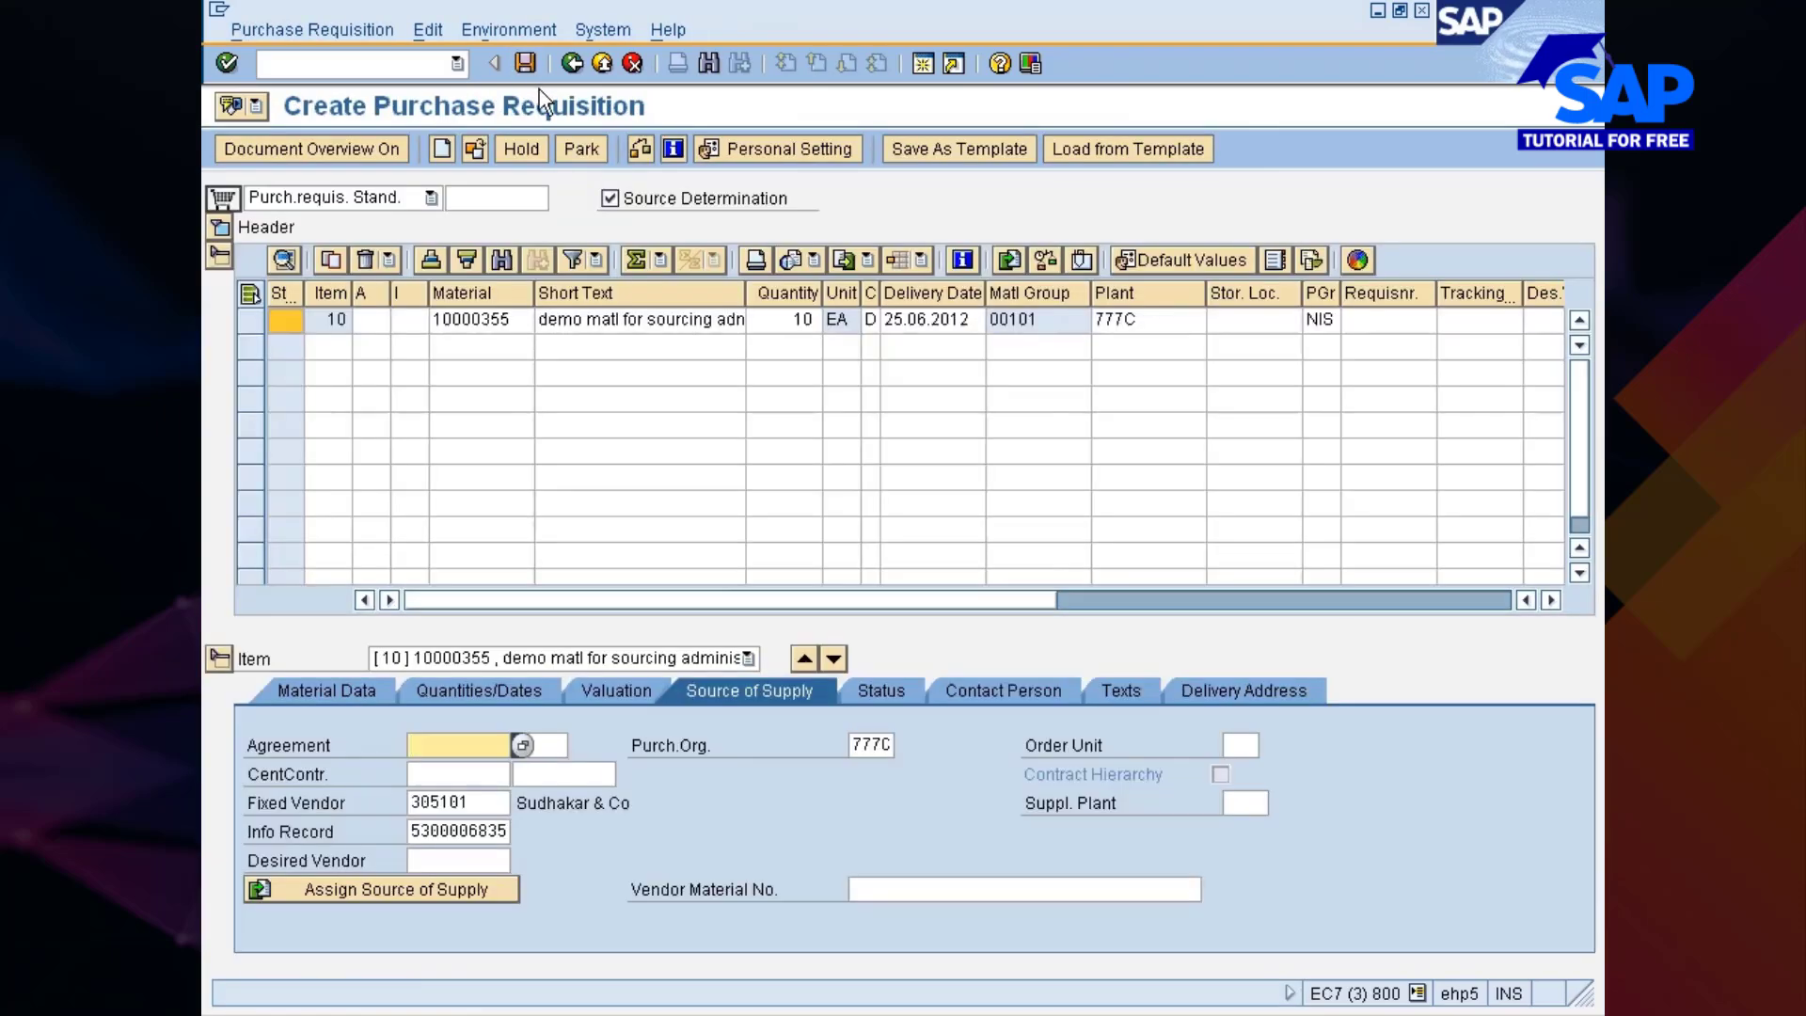
Switch to the quota arrangement of material 10000355 and save it
{"action": "key", "text": "alt+Tab"}
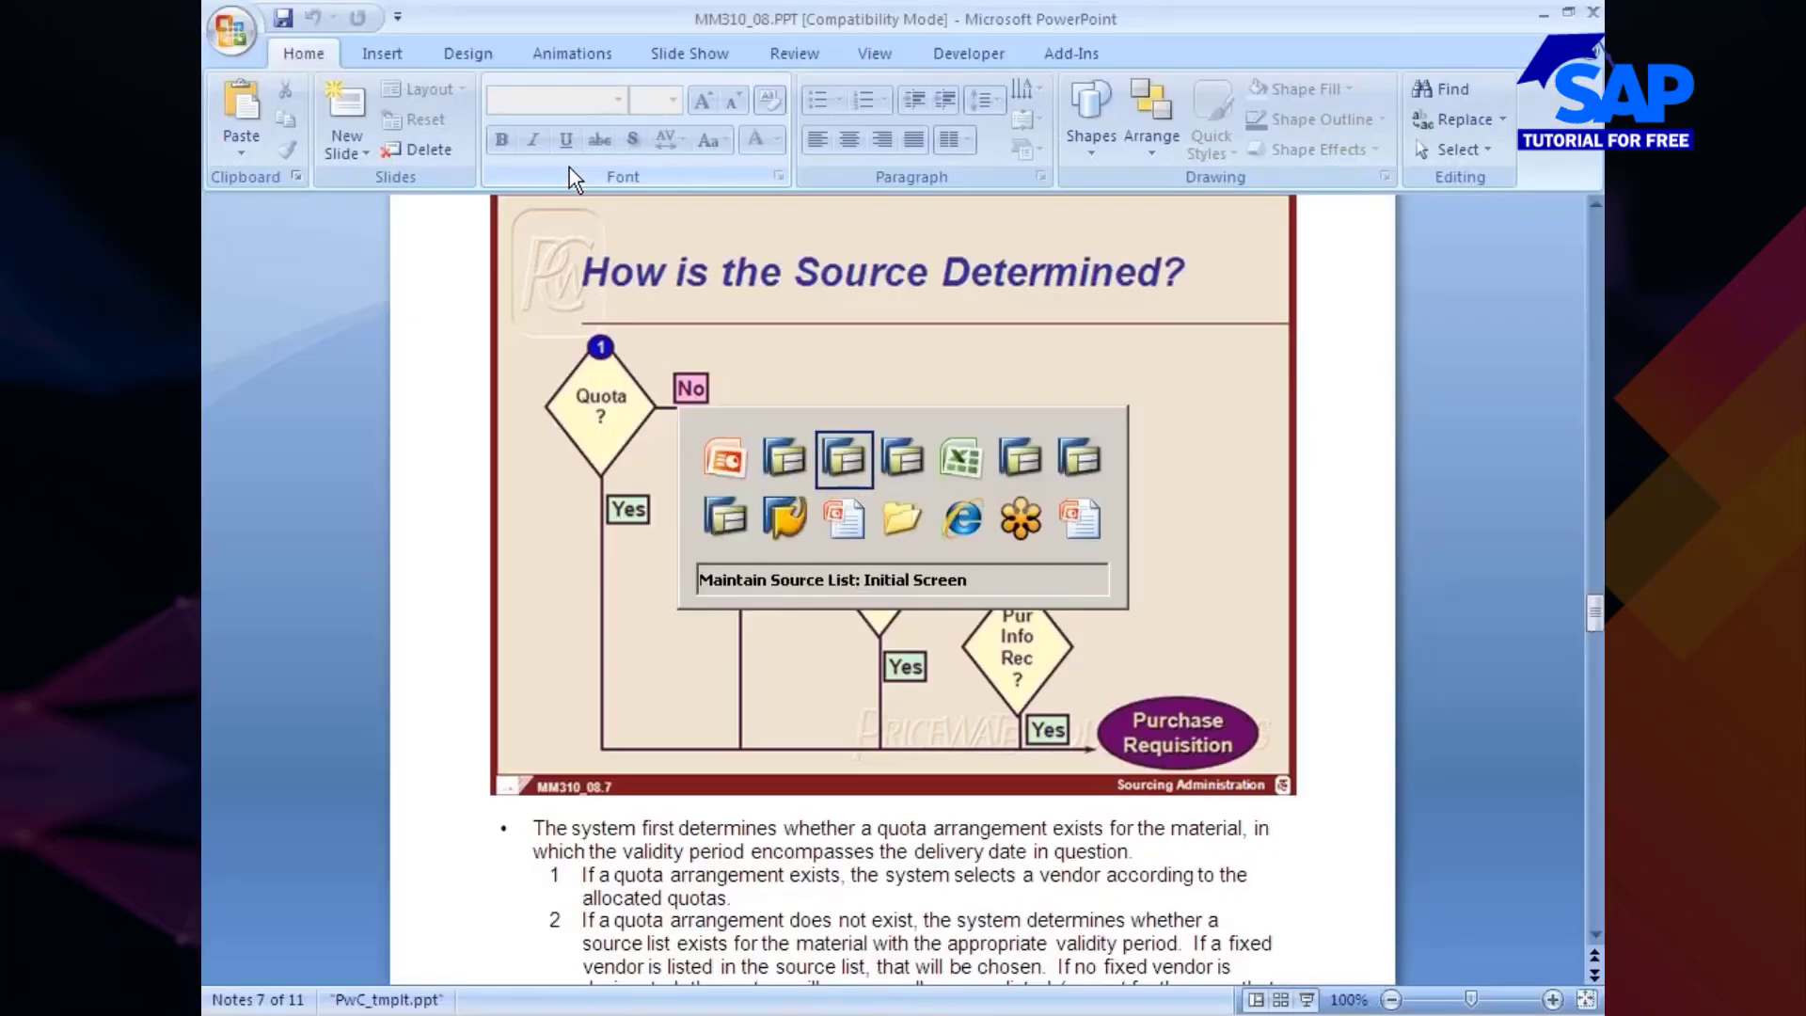
{"action": "key", "text": "Tab"}
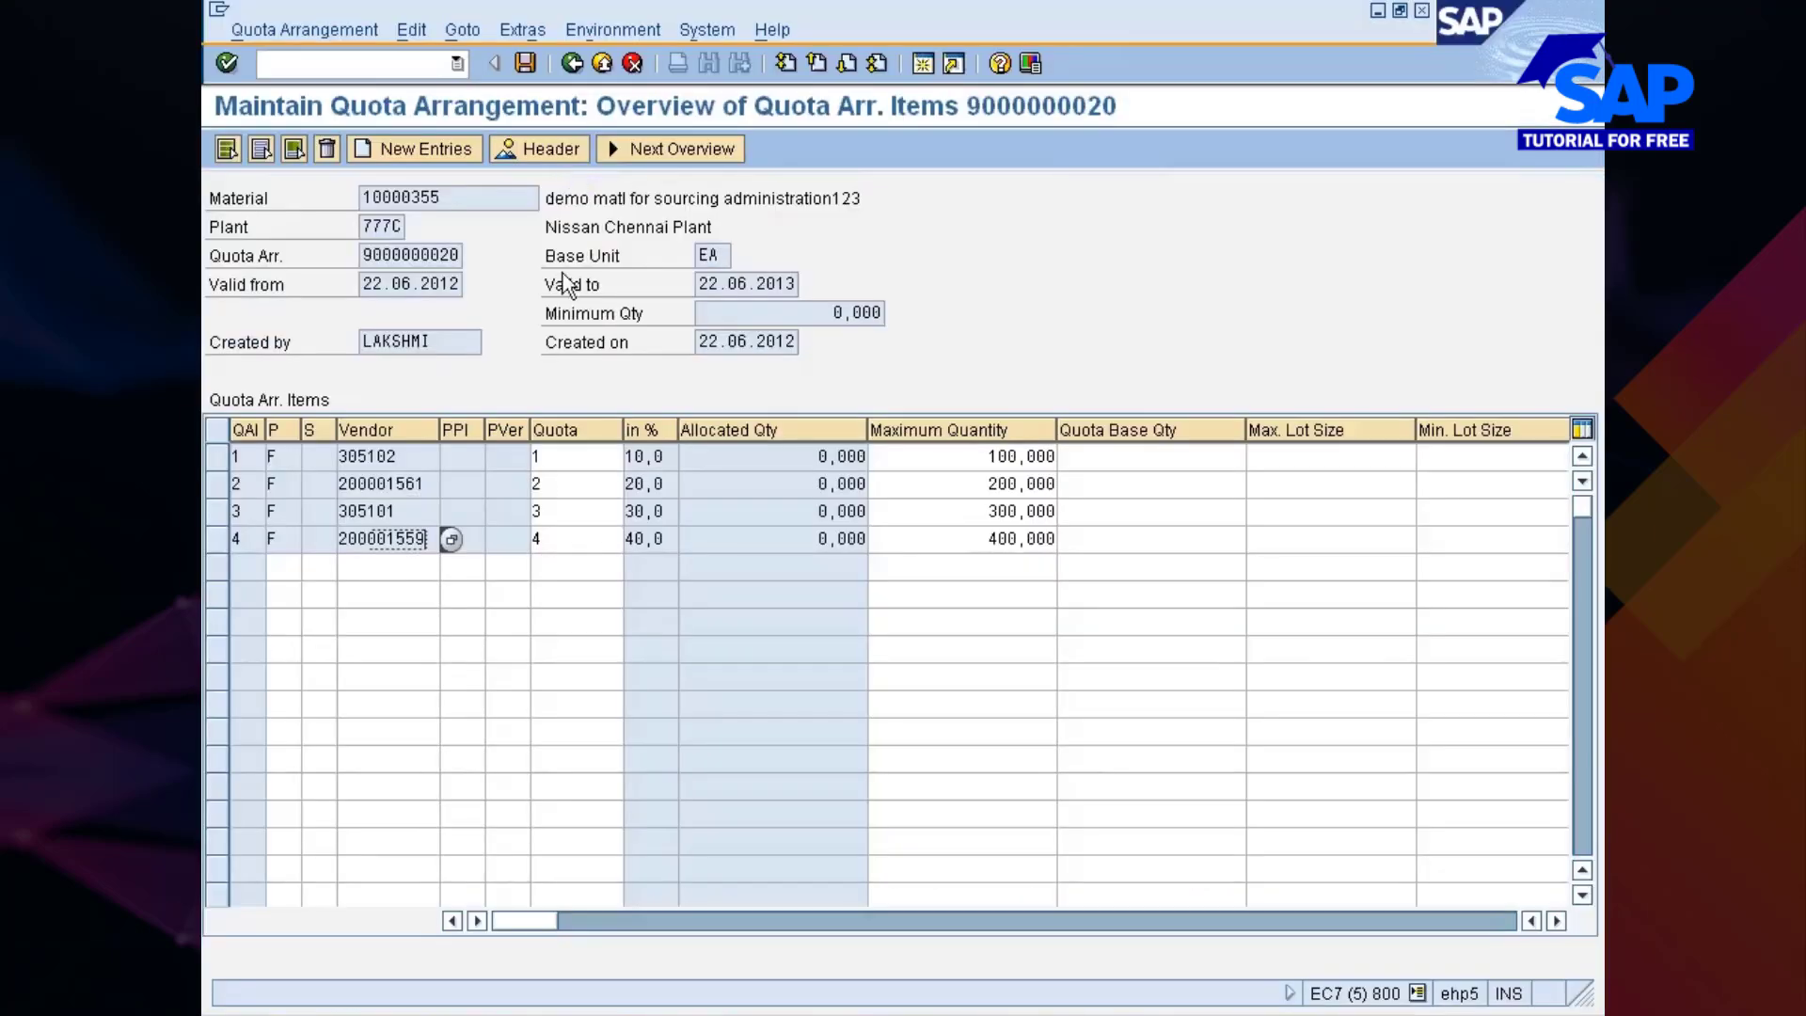
{"action": "left_click", "coordinate": [525, 63]}
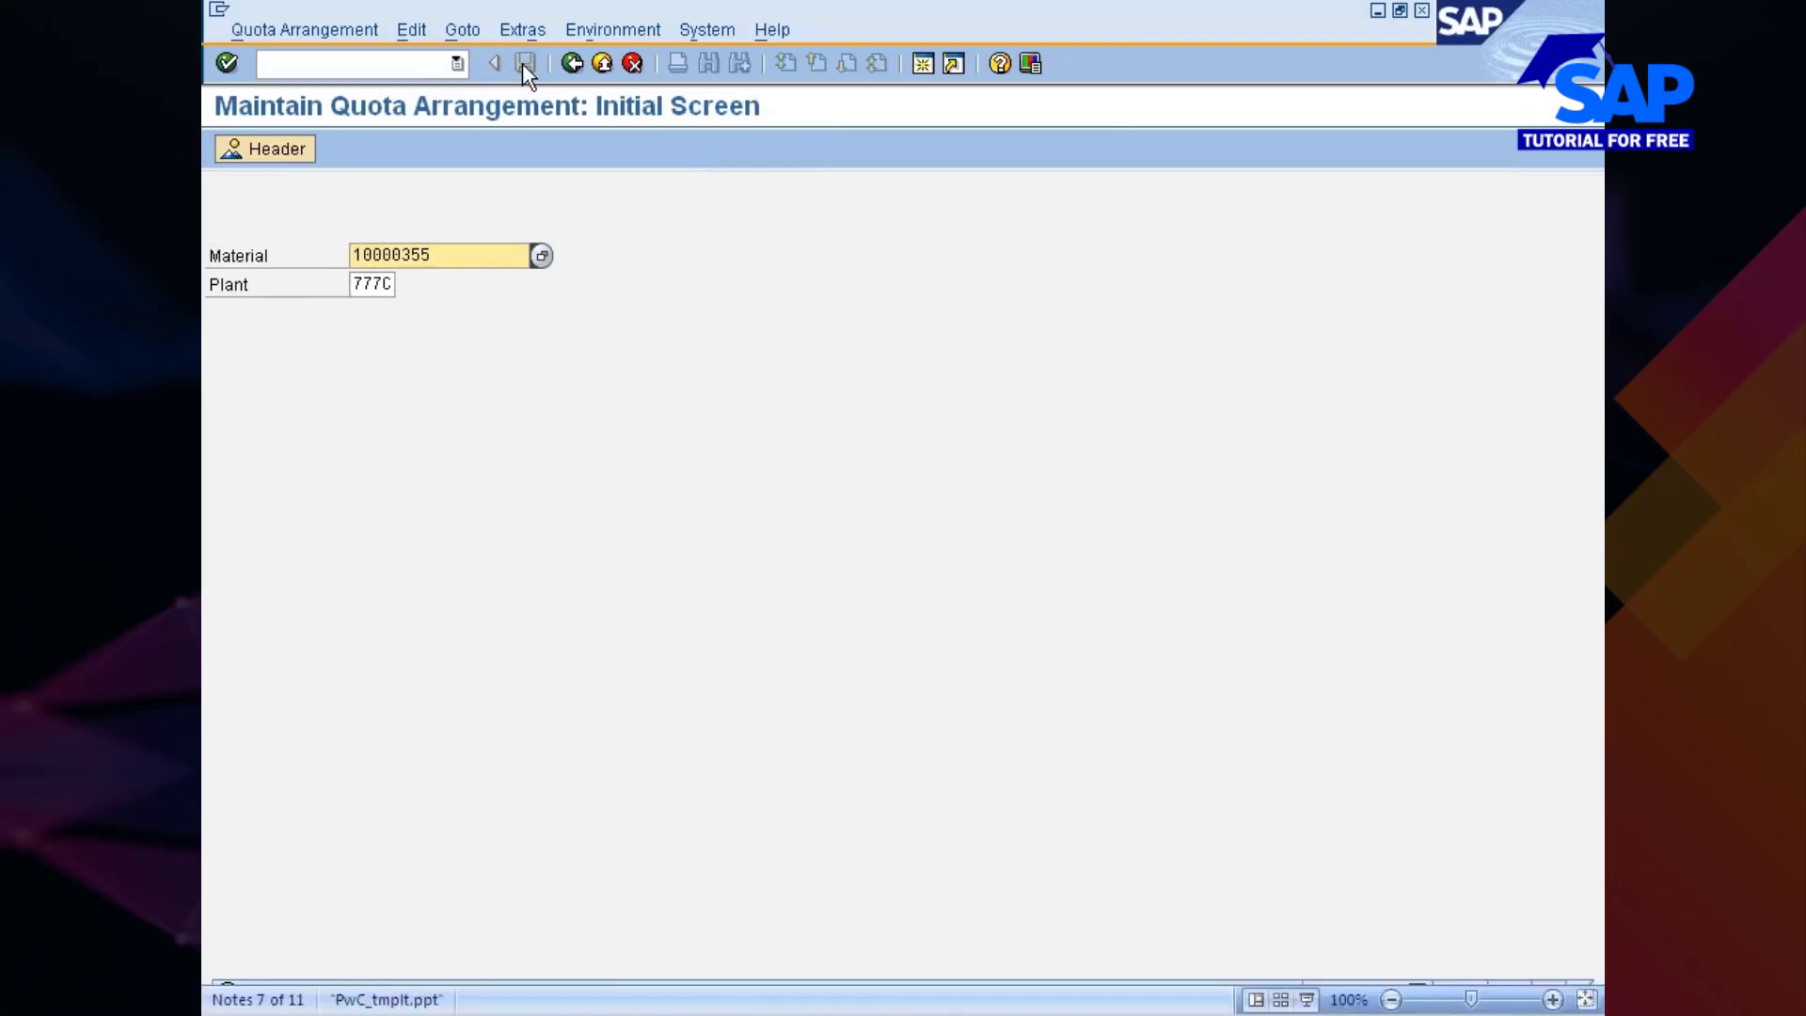
Reopen the quota arrangement for material 10000355 in plant 777C and display the items of its 22.06.2012 to 22.06.2013 period
{"action": "key", "text": "alt+Tab"}
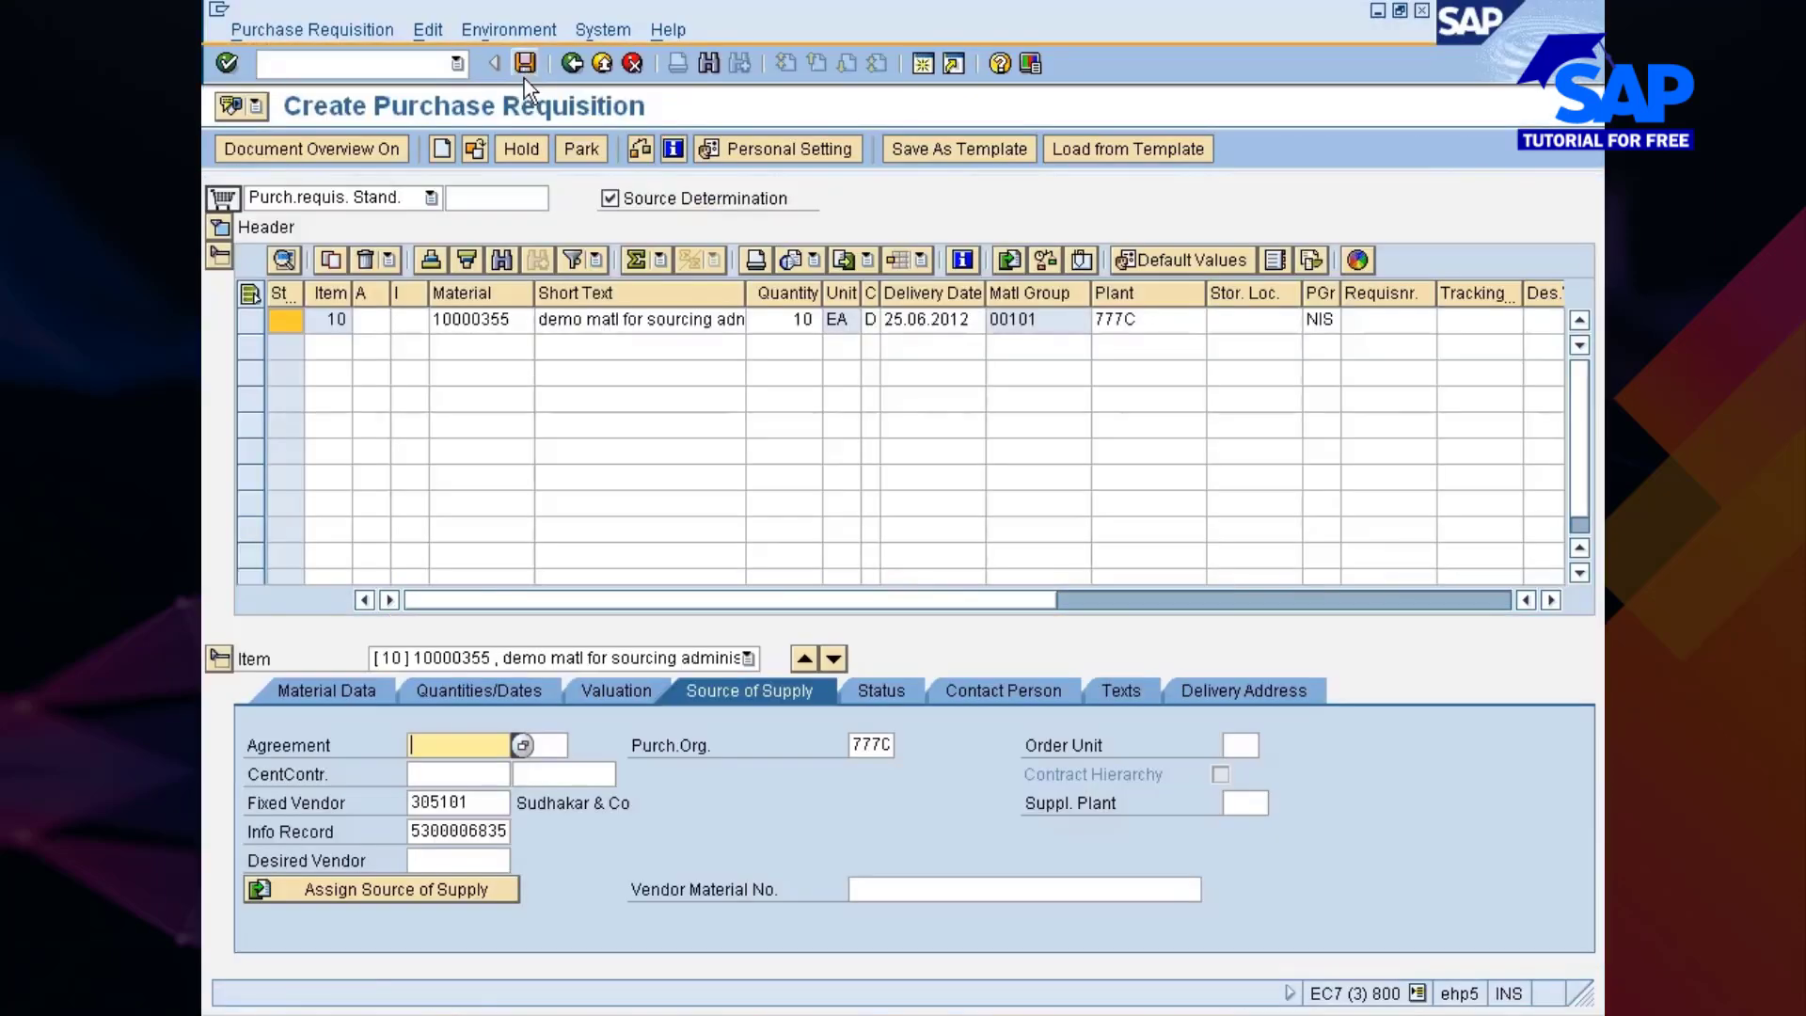
{"action": "key", "text": "alt+Tab"}
{"action": "key", "text": "alt+Tab"}
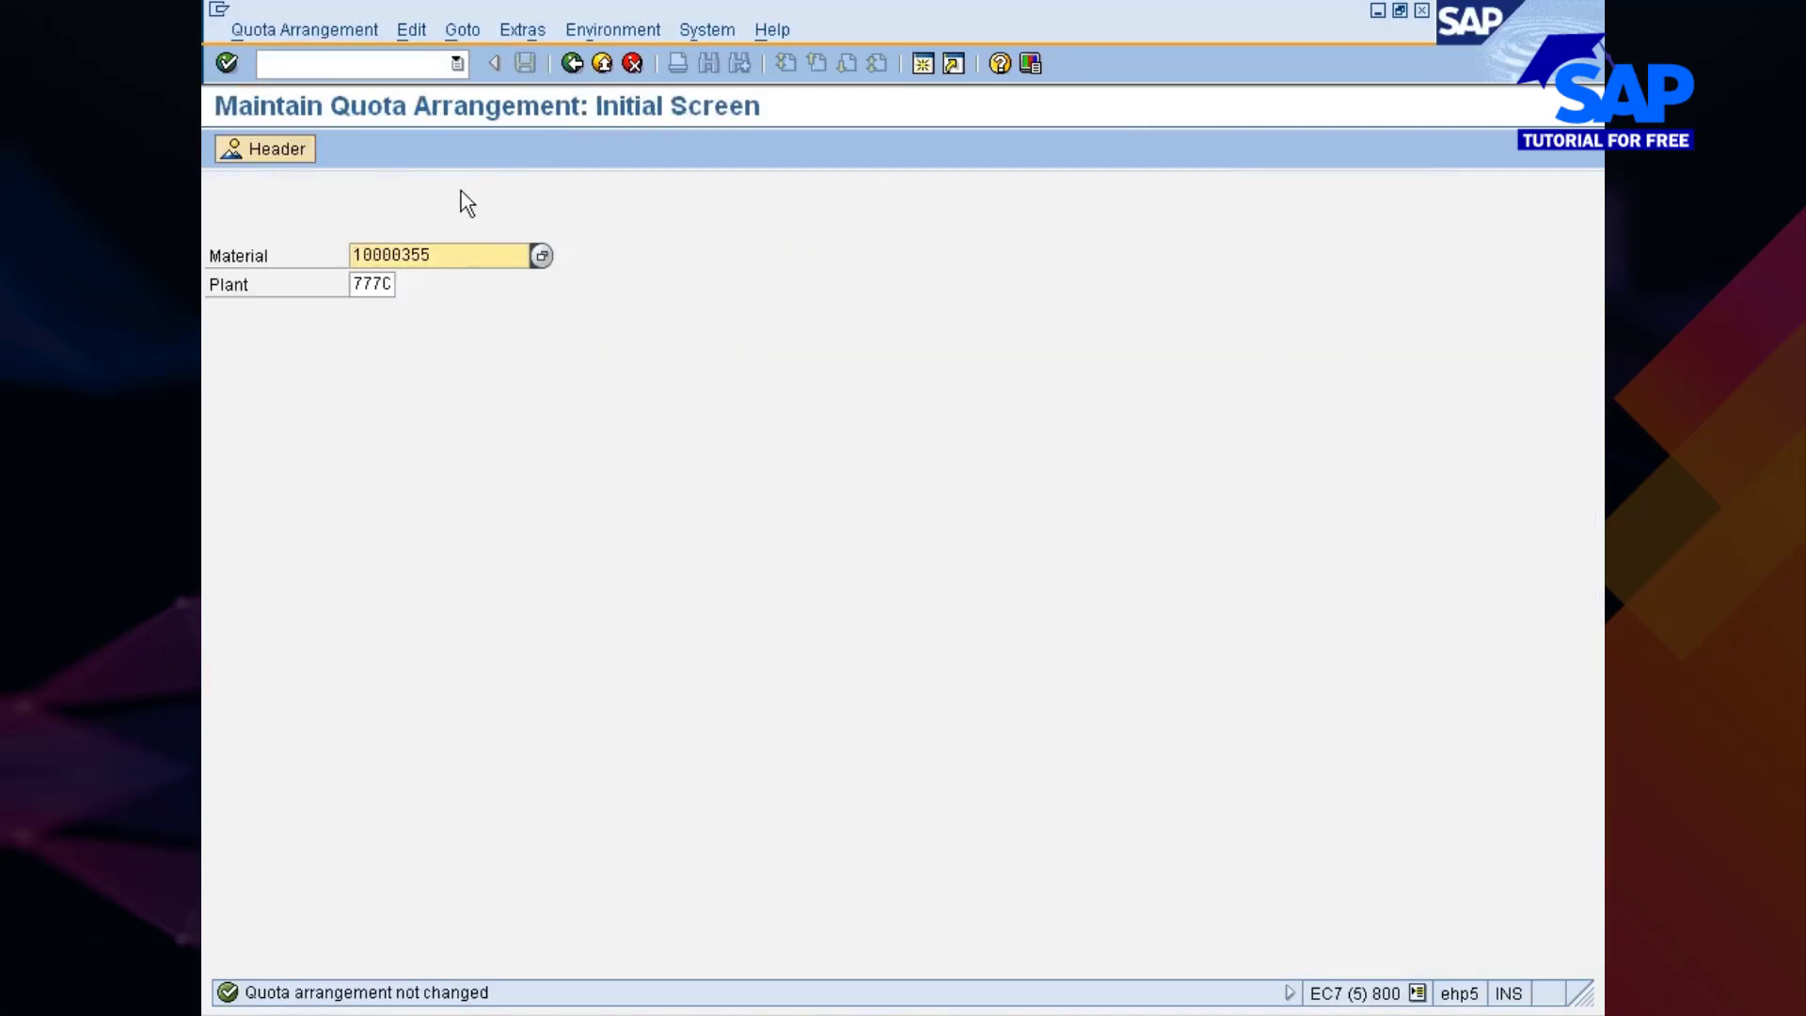
{"action": "key", "text": "Return"}
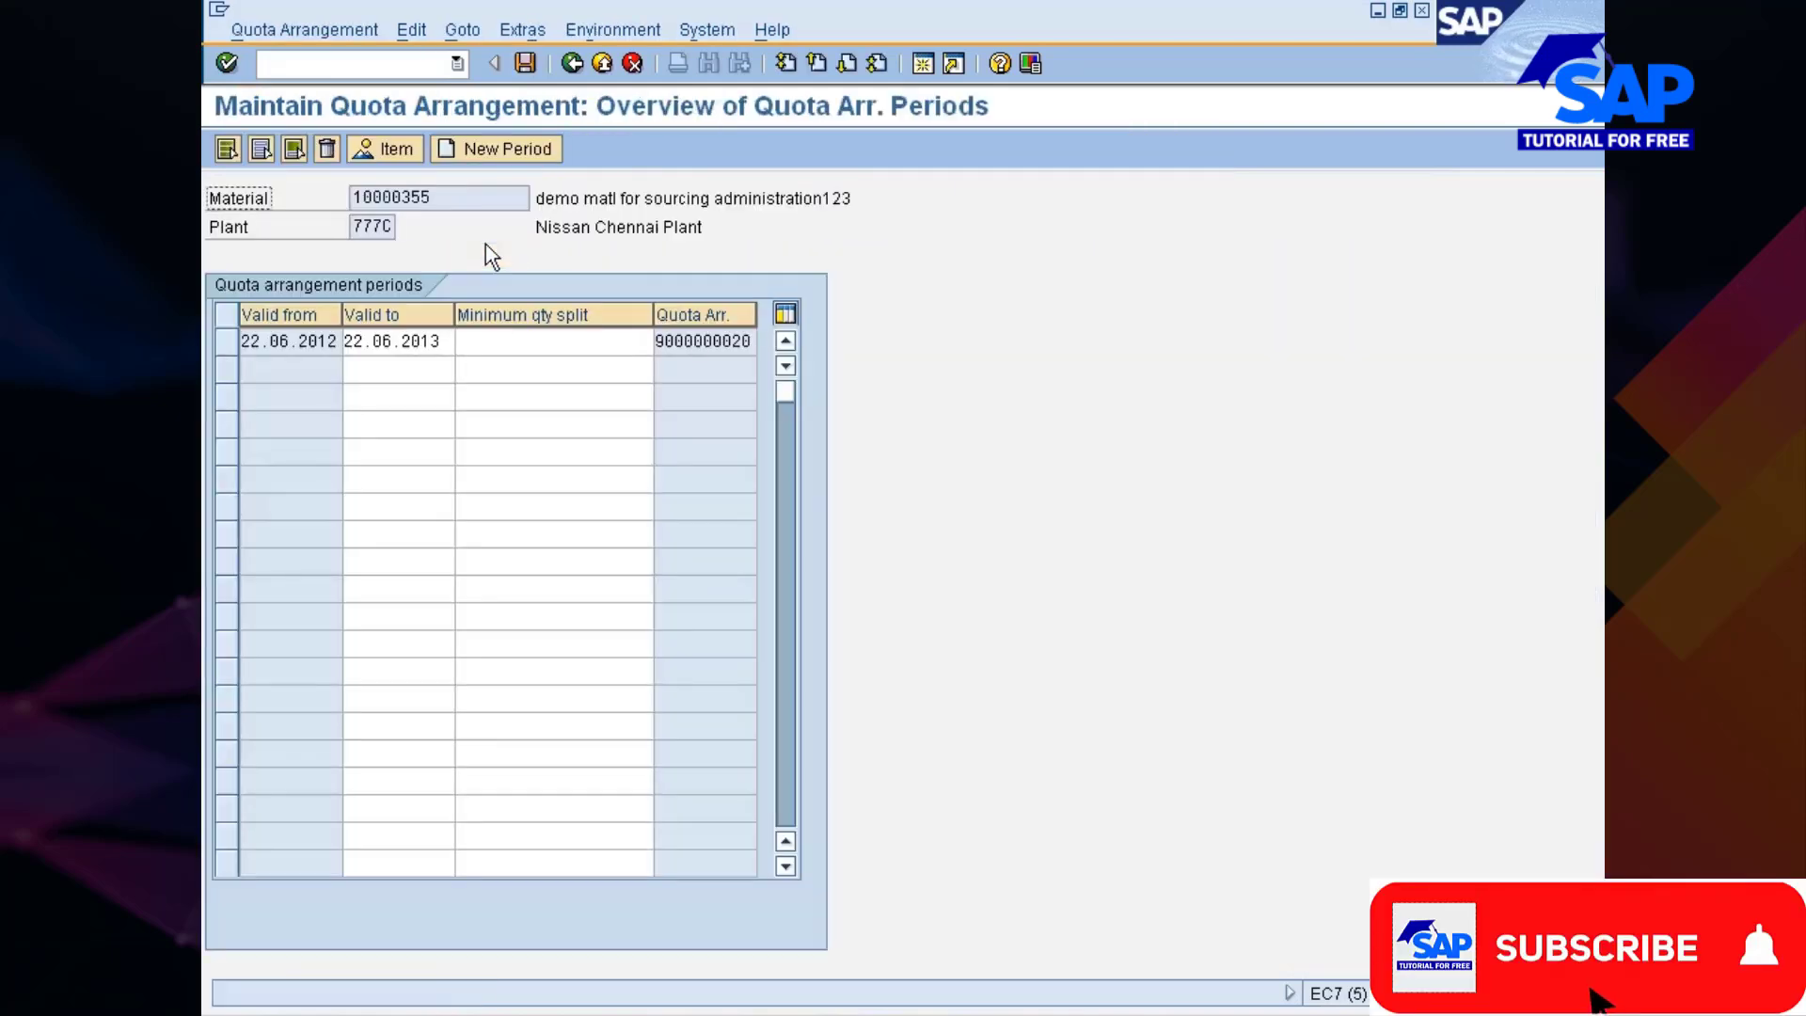
{"action": "left_click", "coordinate": [227, 340]}
{"action": "left_click", "coordinate": [395, 150]}
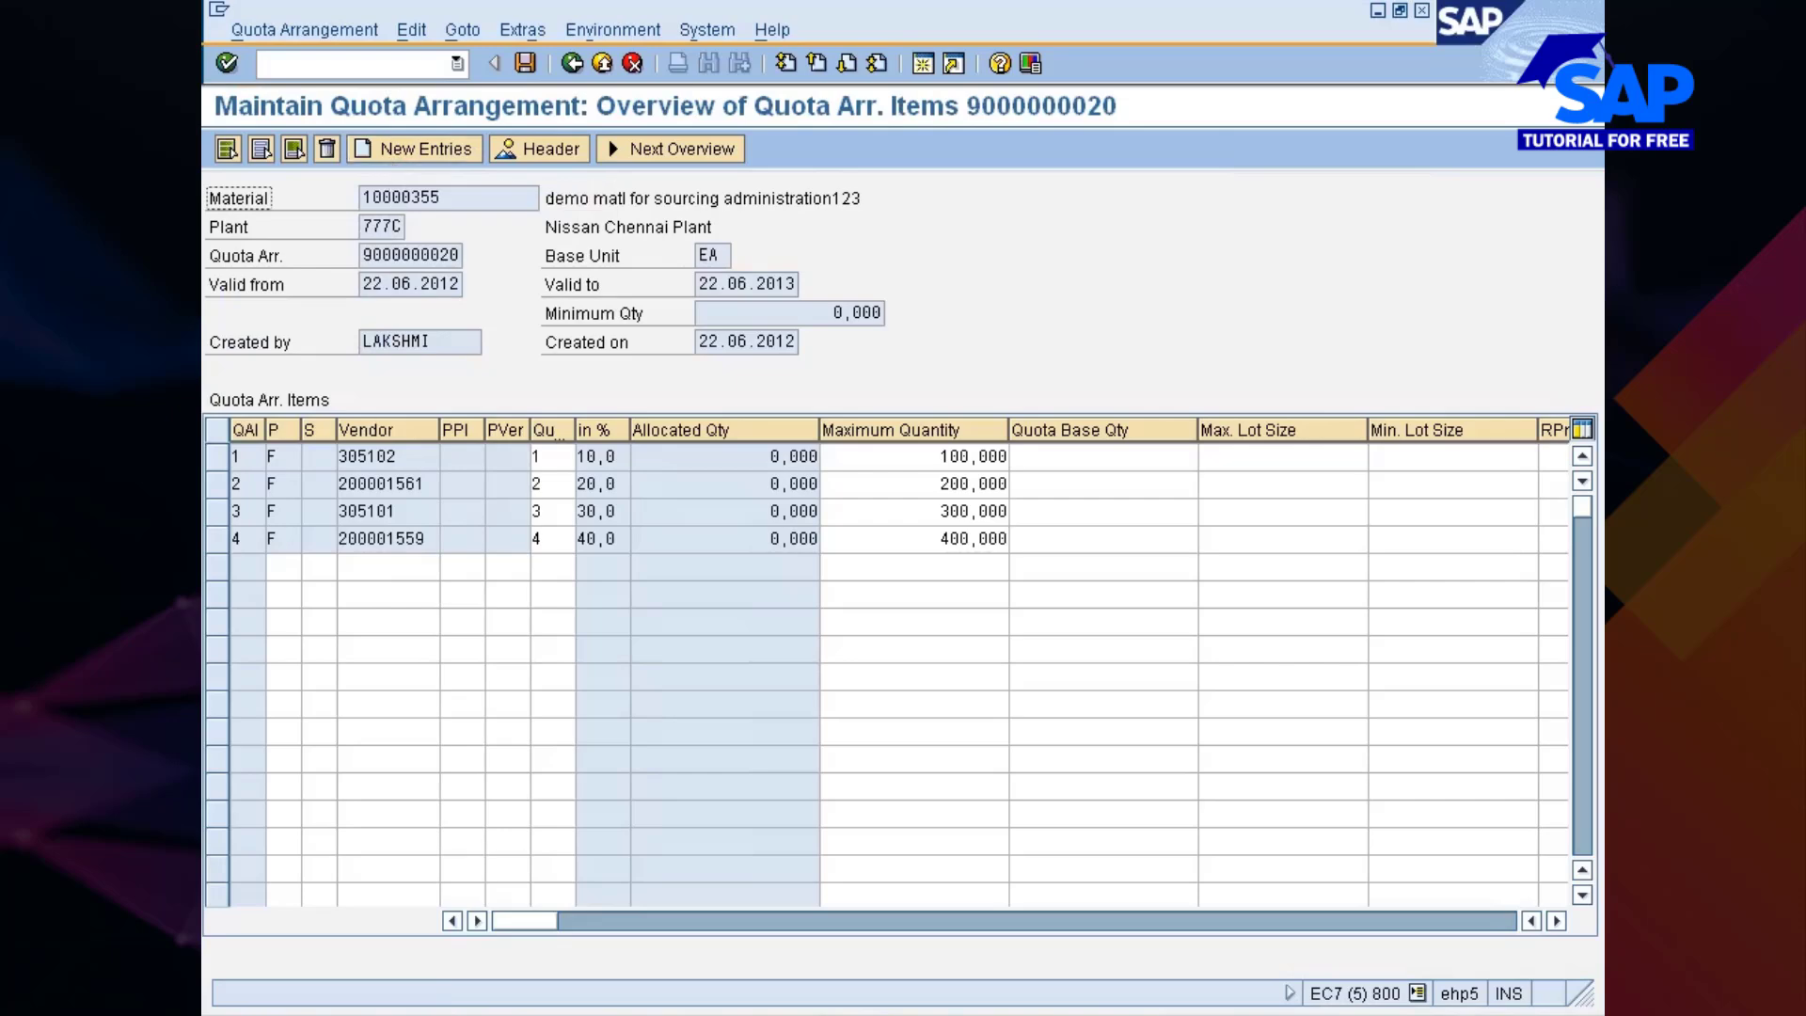
Return to the purchase requisition and replace it with a new, empty one through transaction ME51N
{"action": "left_click", "coordinate": [930, 1012]}
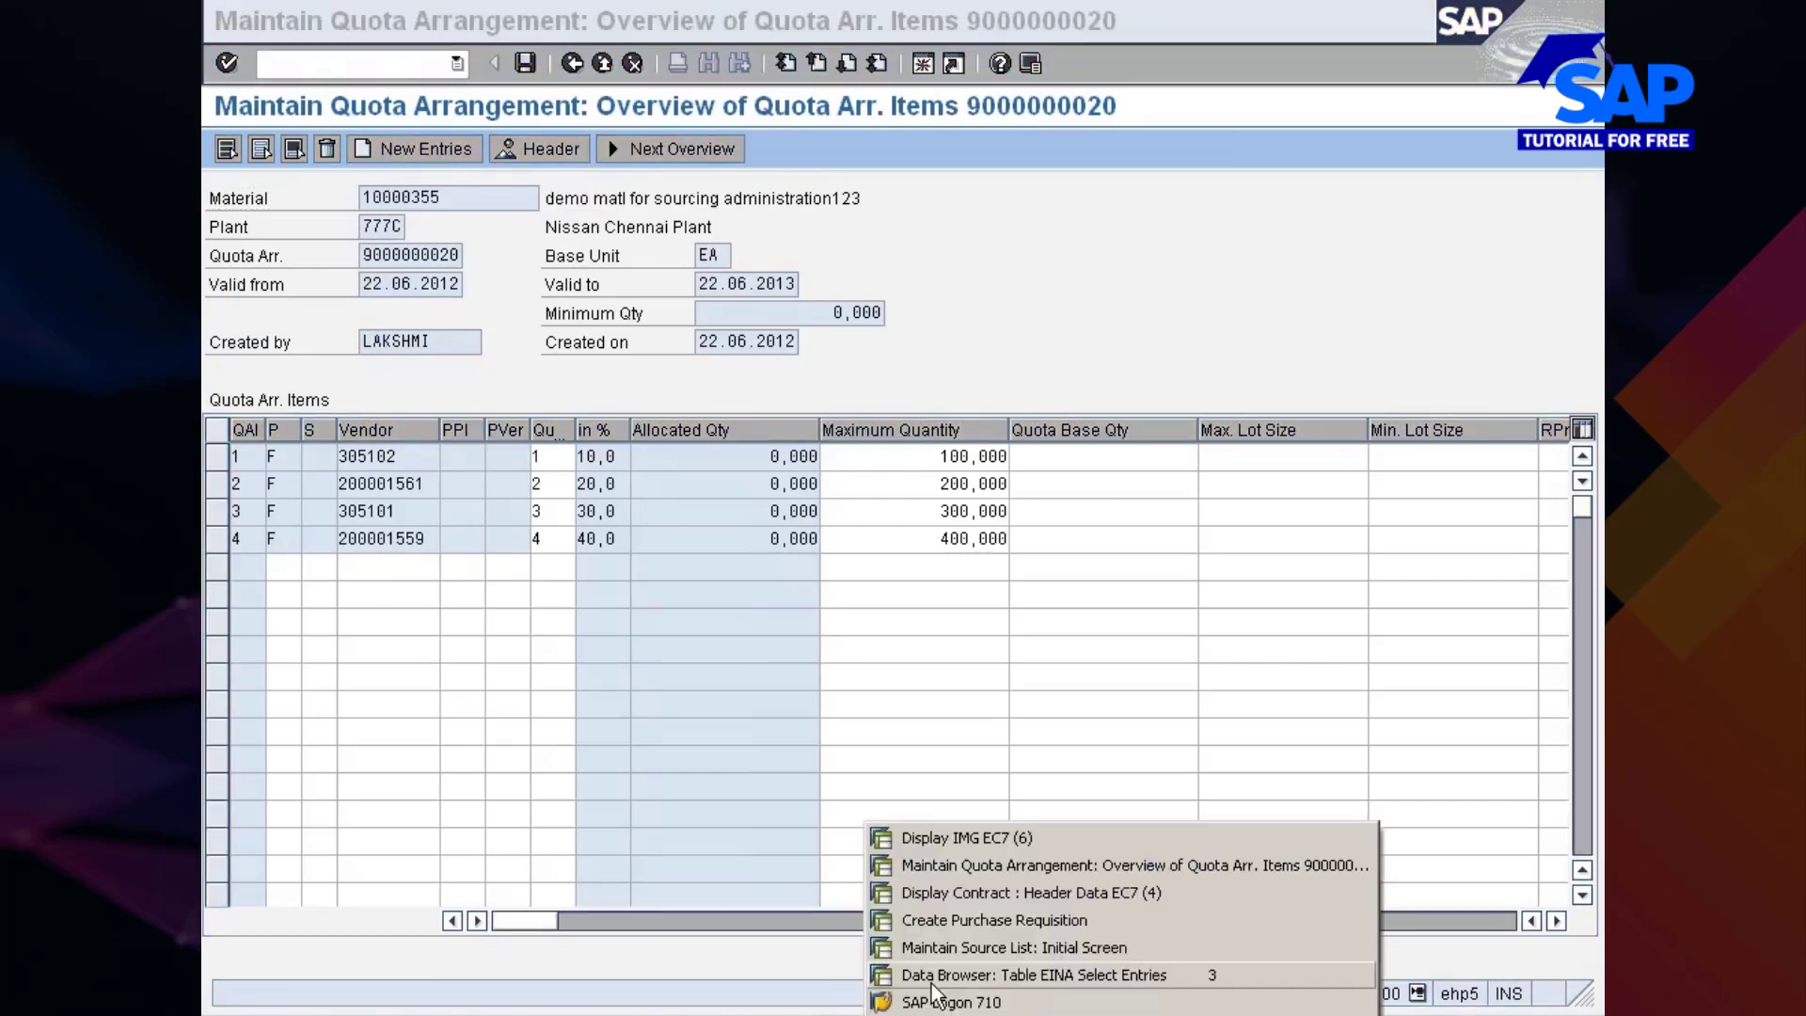
{"action": "left_click", "coordinate": [951, 923]}
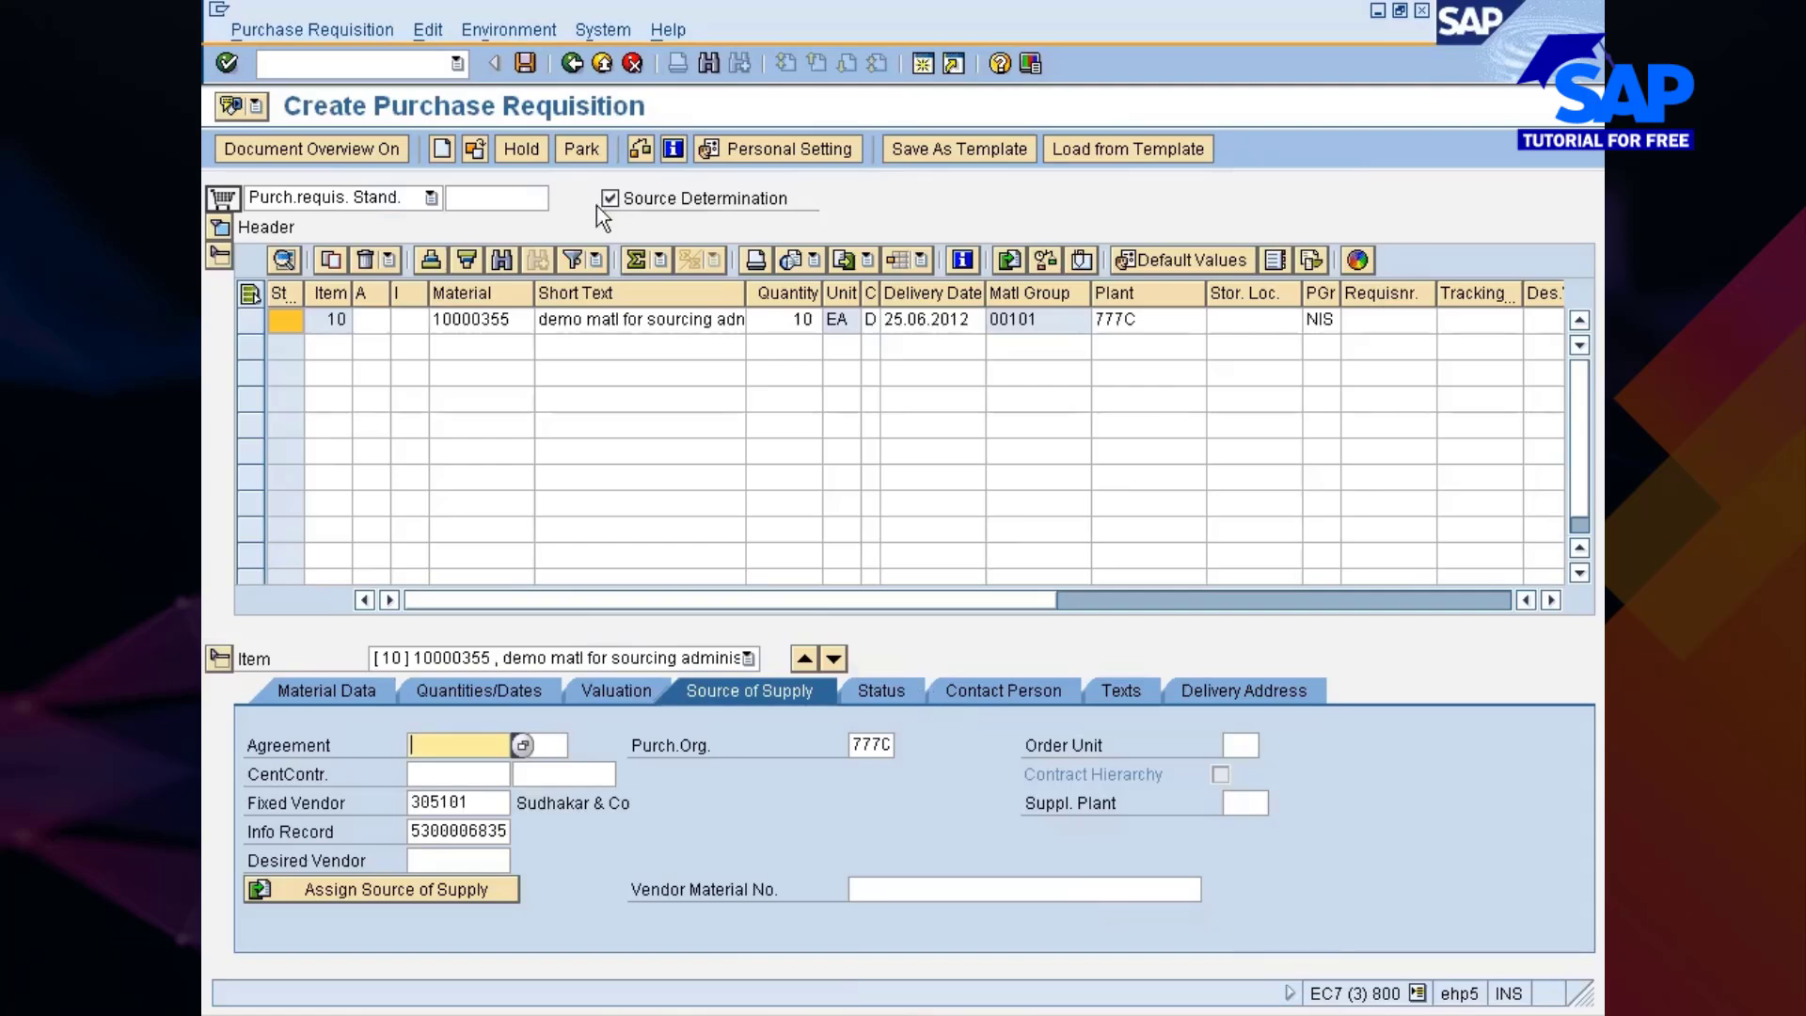
{"action": "left_click", "coordinate": [352, 74]}
{"action": "type", "text": "/n"}
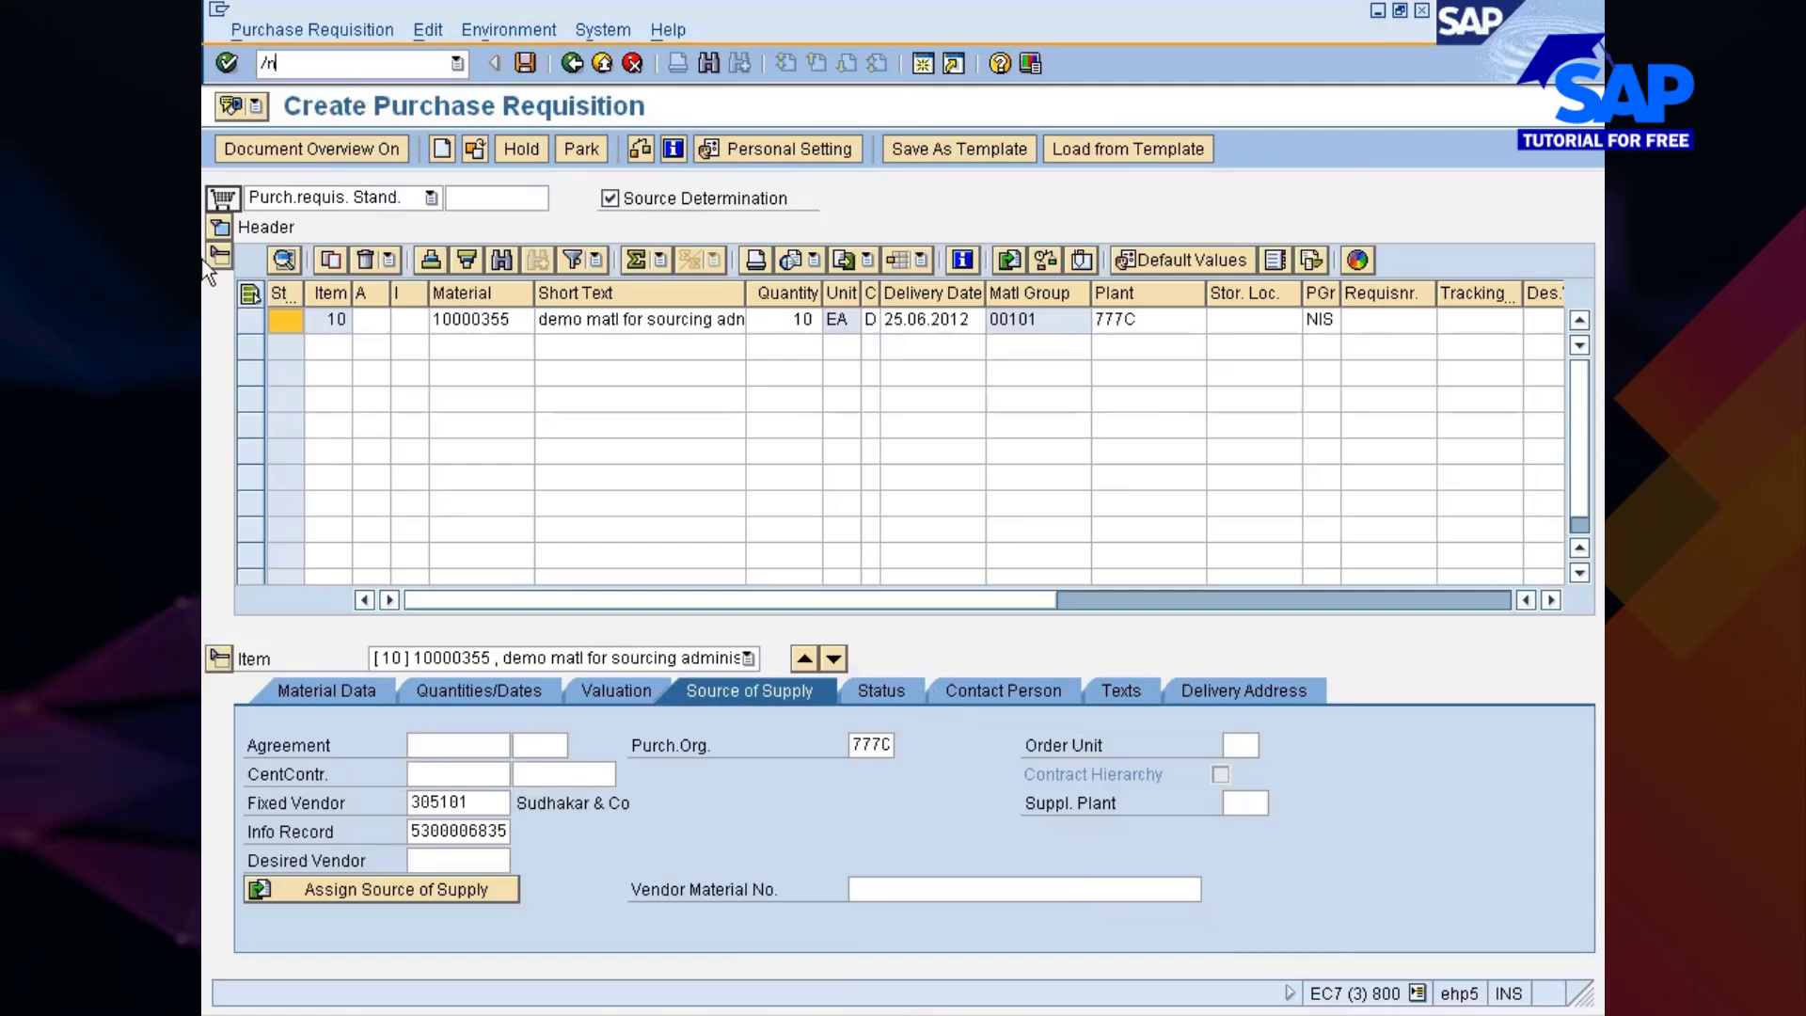
{"action": "type", "text": "me51n"}
{"action": "key", "text": "Return"}
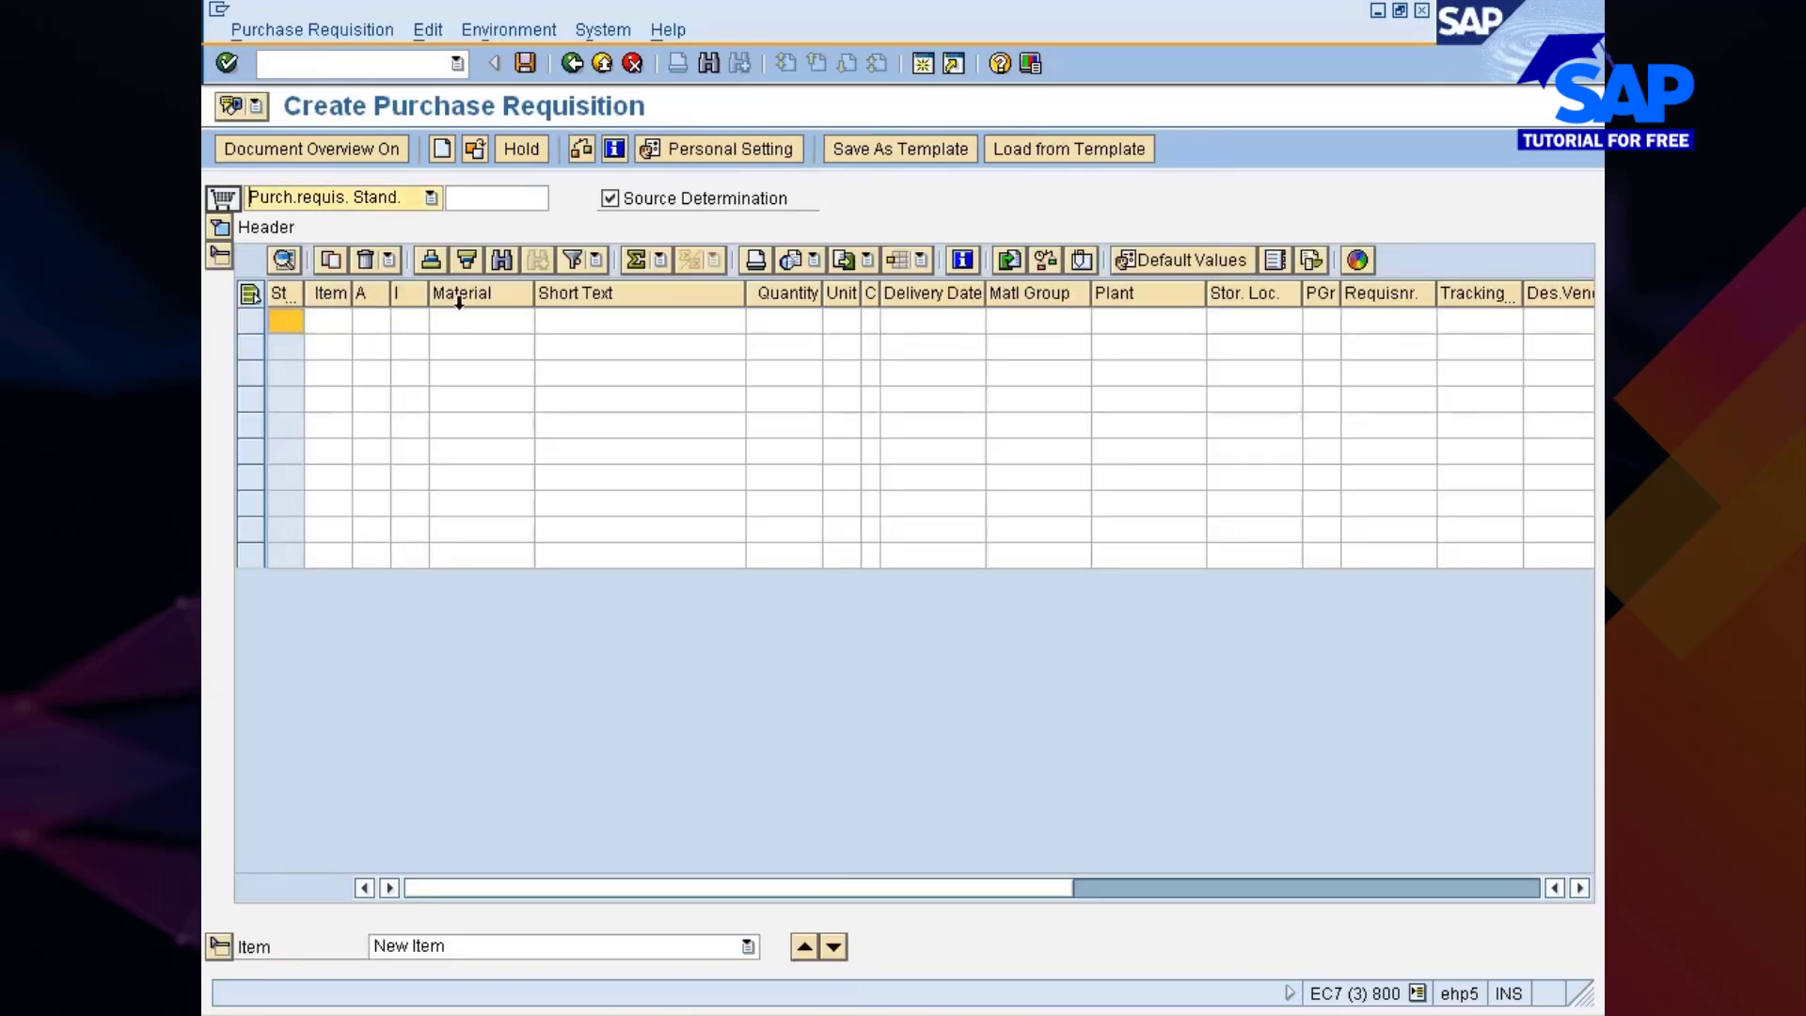
Copy material number 10000355 from the quota arrangement into the first item of the new requisition
{"action": "left_click", "coordinate": [470, 320]}
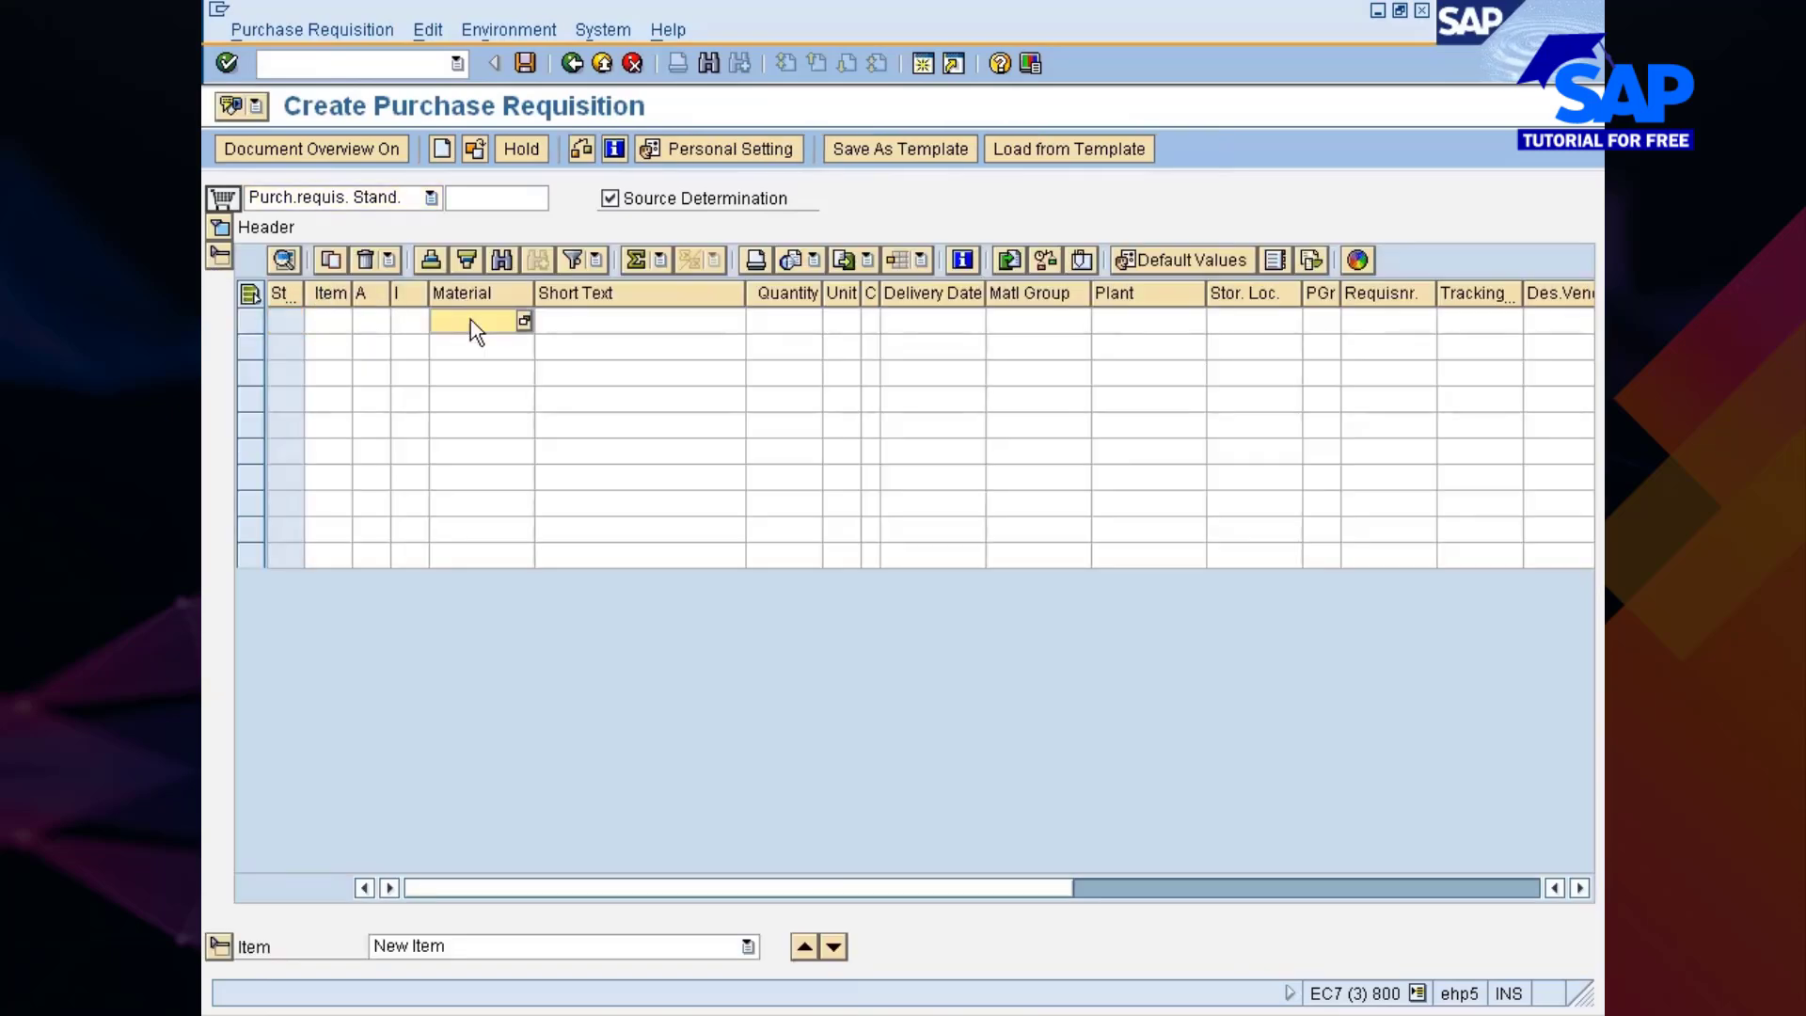
{"action": "key", "text": "alt+Tab"}
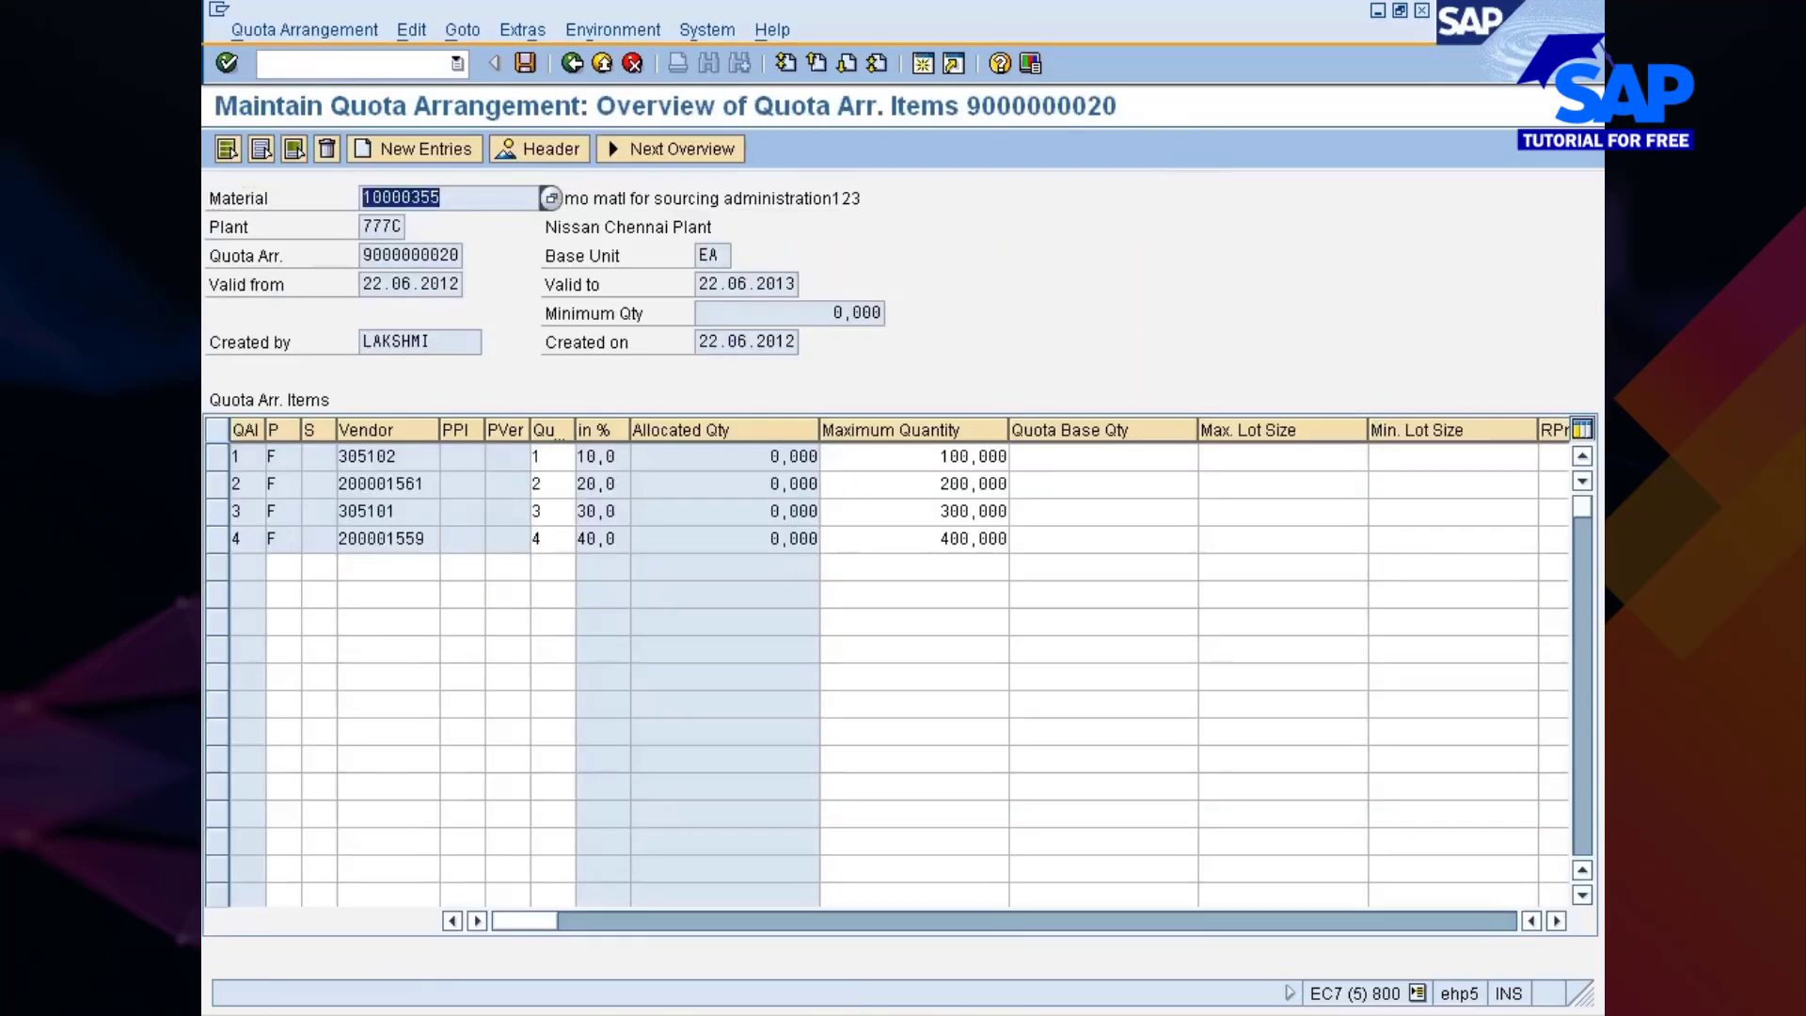
{"action": "key", "text": "alt+Tab"}
{"action": "type", "text": "10000355"}
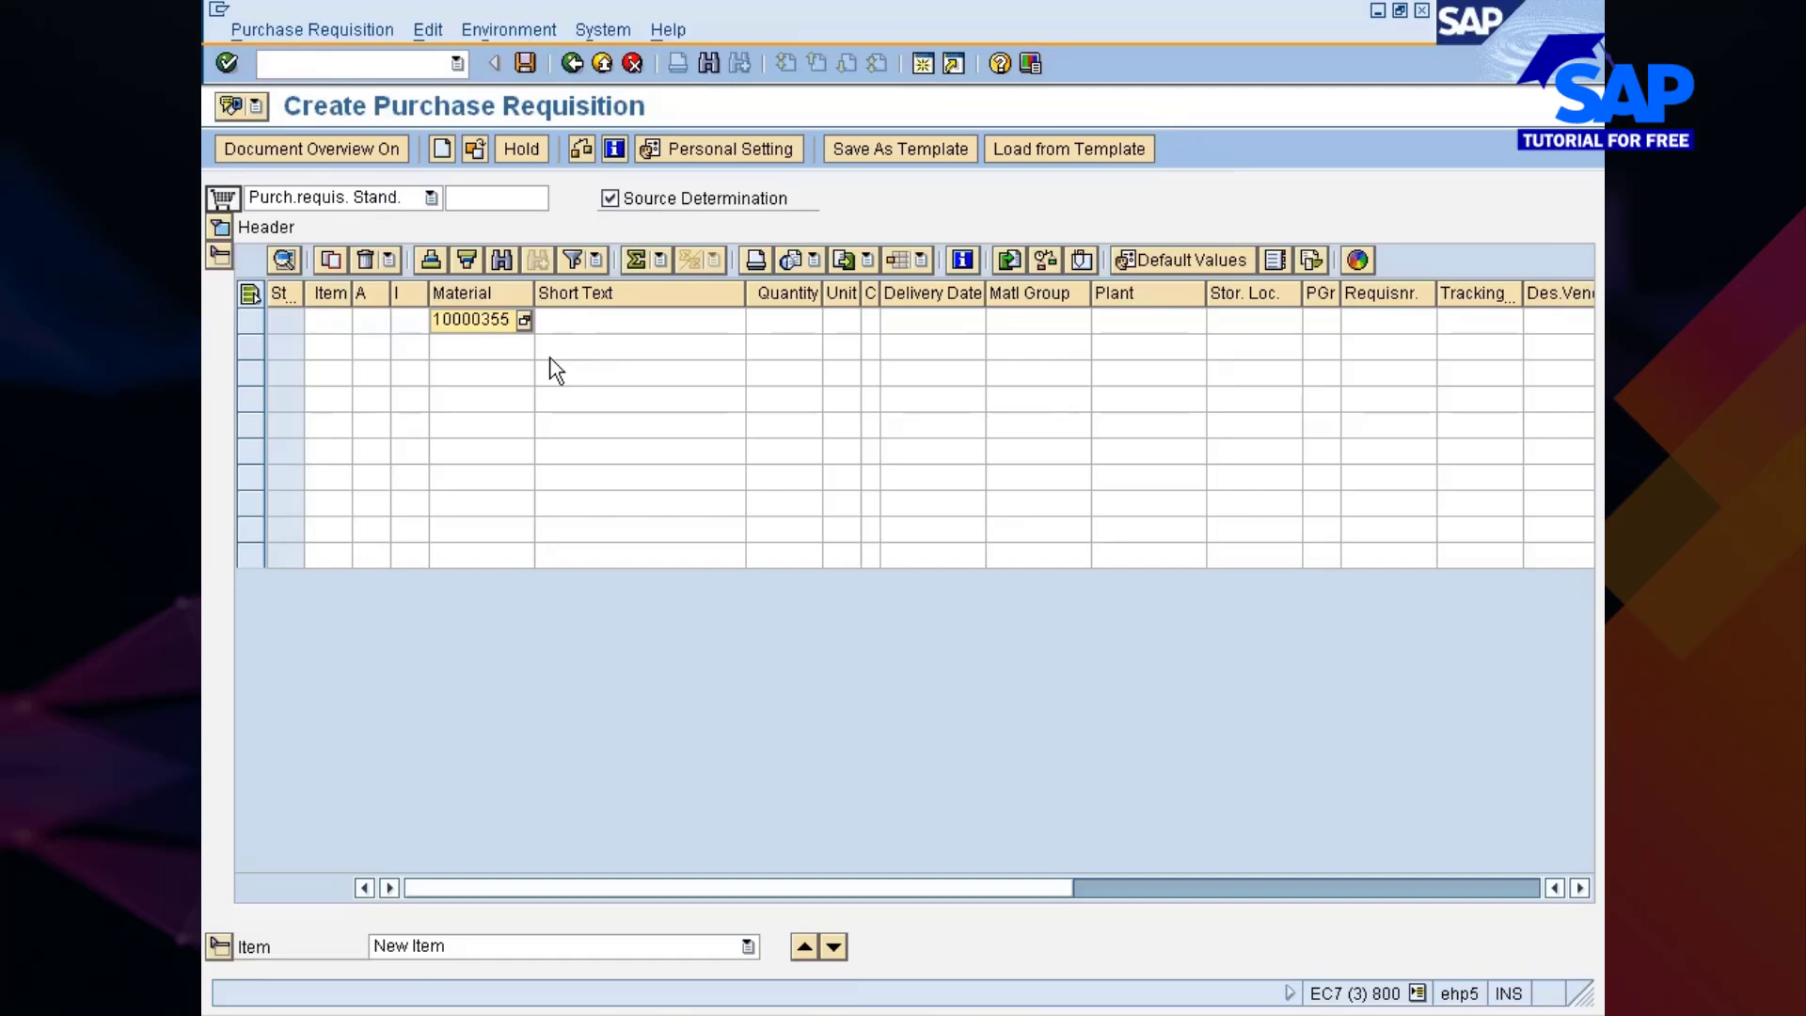
{"action": "key", "text": "Tab"}
{"action": "key", "text": "Tab"}
{"action": "key", "text": "Tab"}
Set the requisition item's quantity to 15 and its plant to 777C, and run the source determination
{"action": "left_click", "coordinate": [770, 320]}
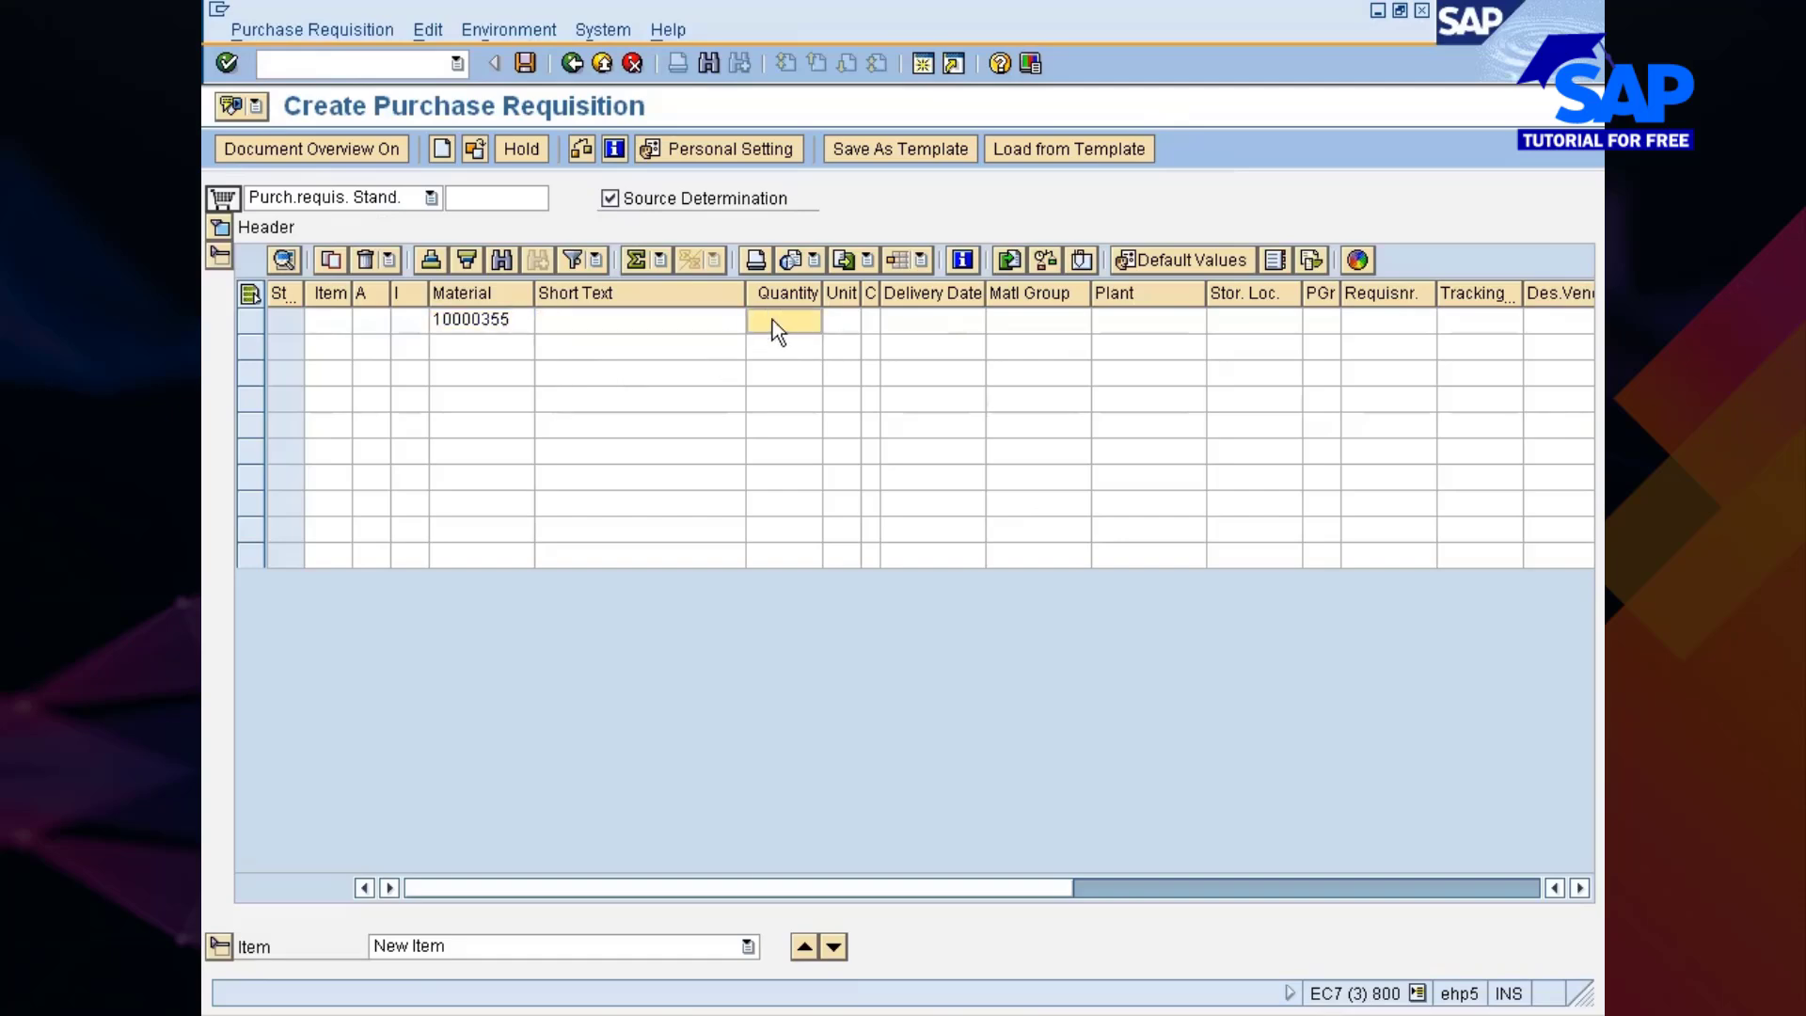
{"action": "type", "text": "15"}
{"action": "key", "text": "Tab"}
{"action": "key", "text": "Tab"}
{"action": "key", "text": "Tab"}
{"action": "key", "text": "Tab"}
{"action": "key", "text": "Tab"}
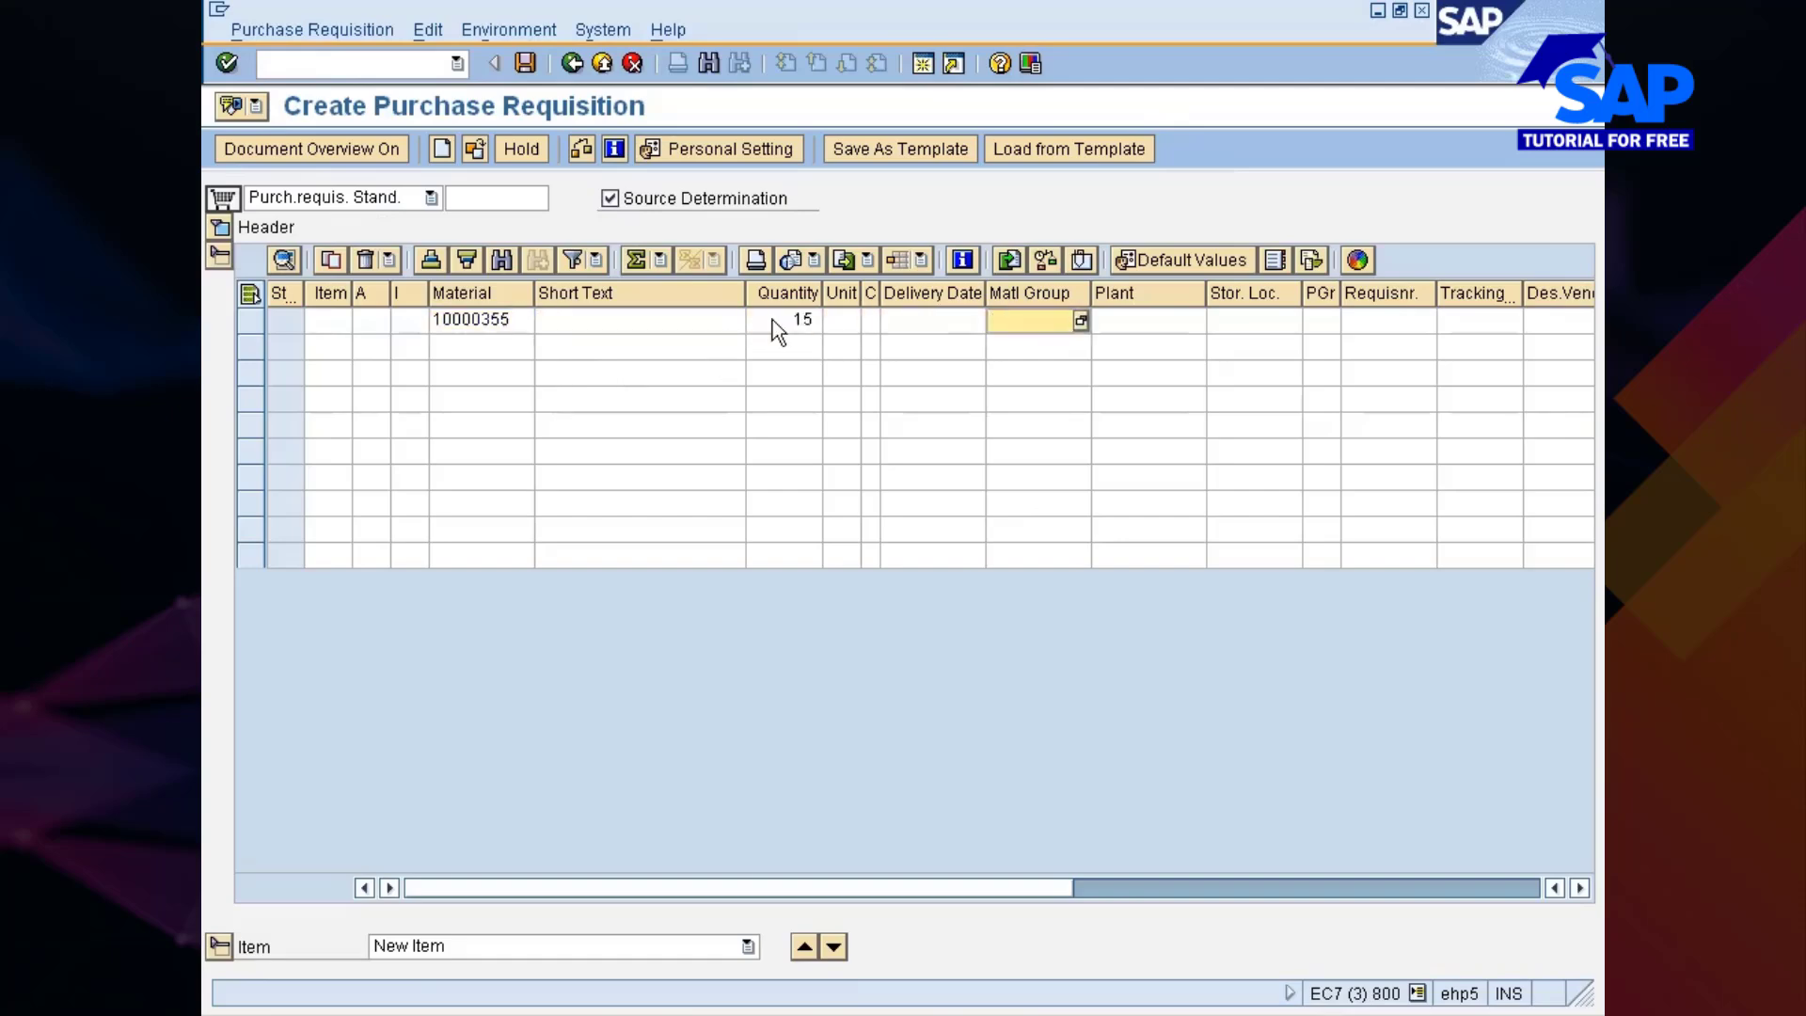
{"action": "type", "text": "777c"}
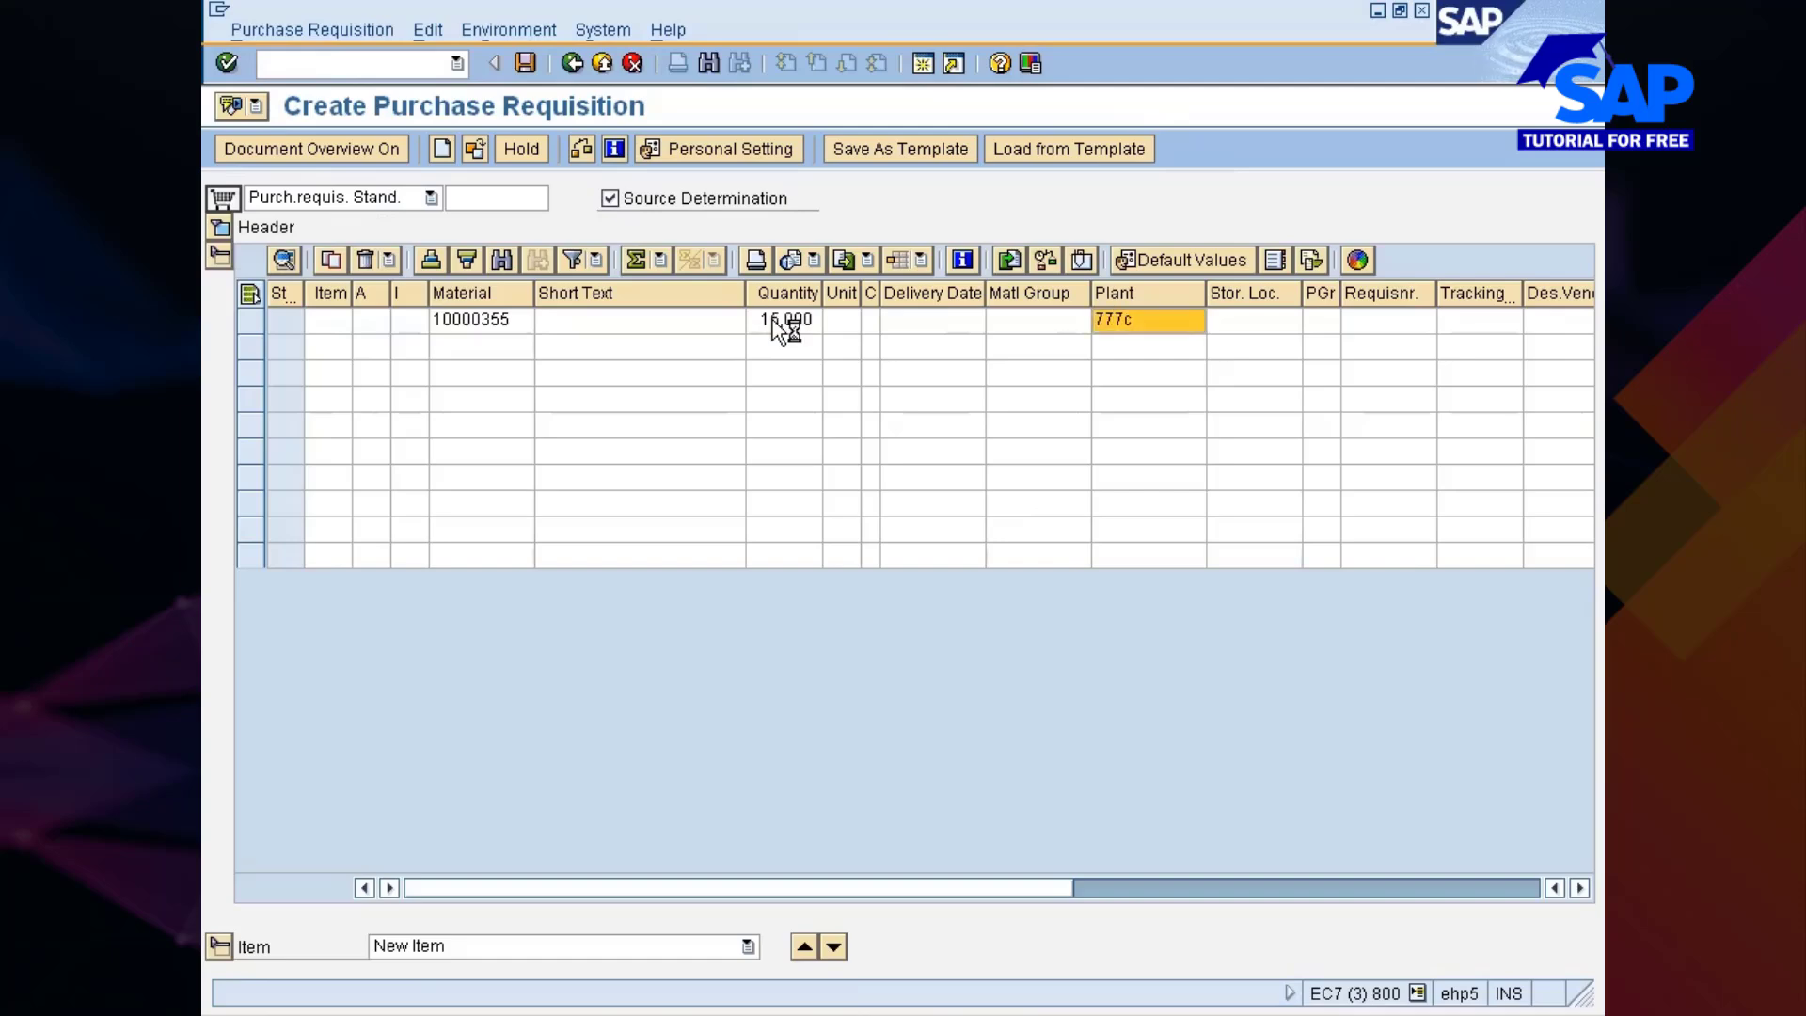
{"action": "key", "text": "Return"}
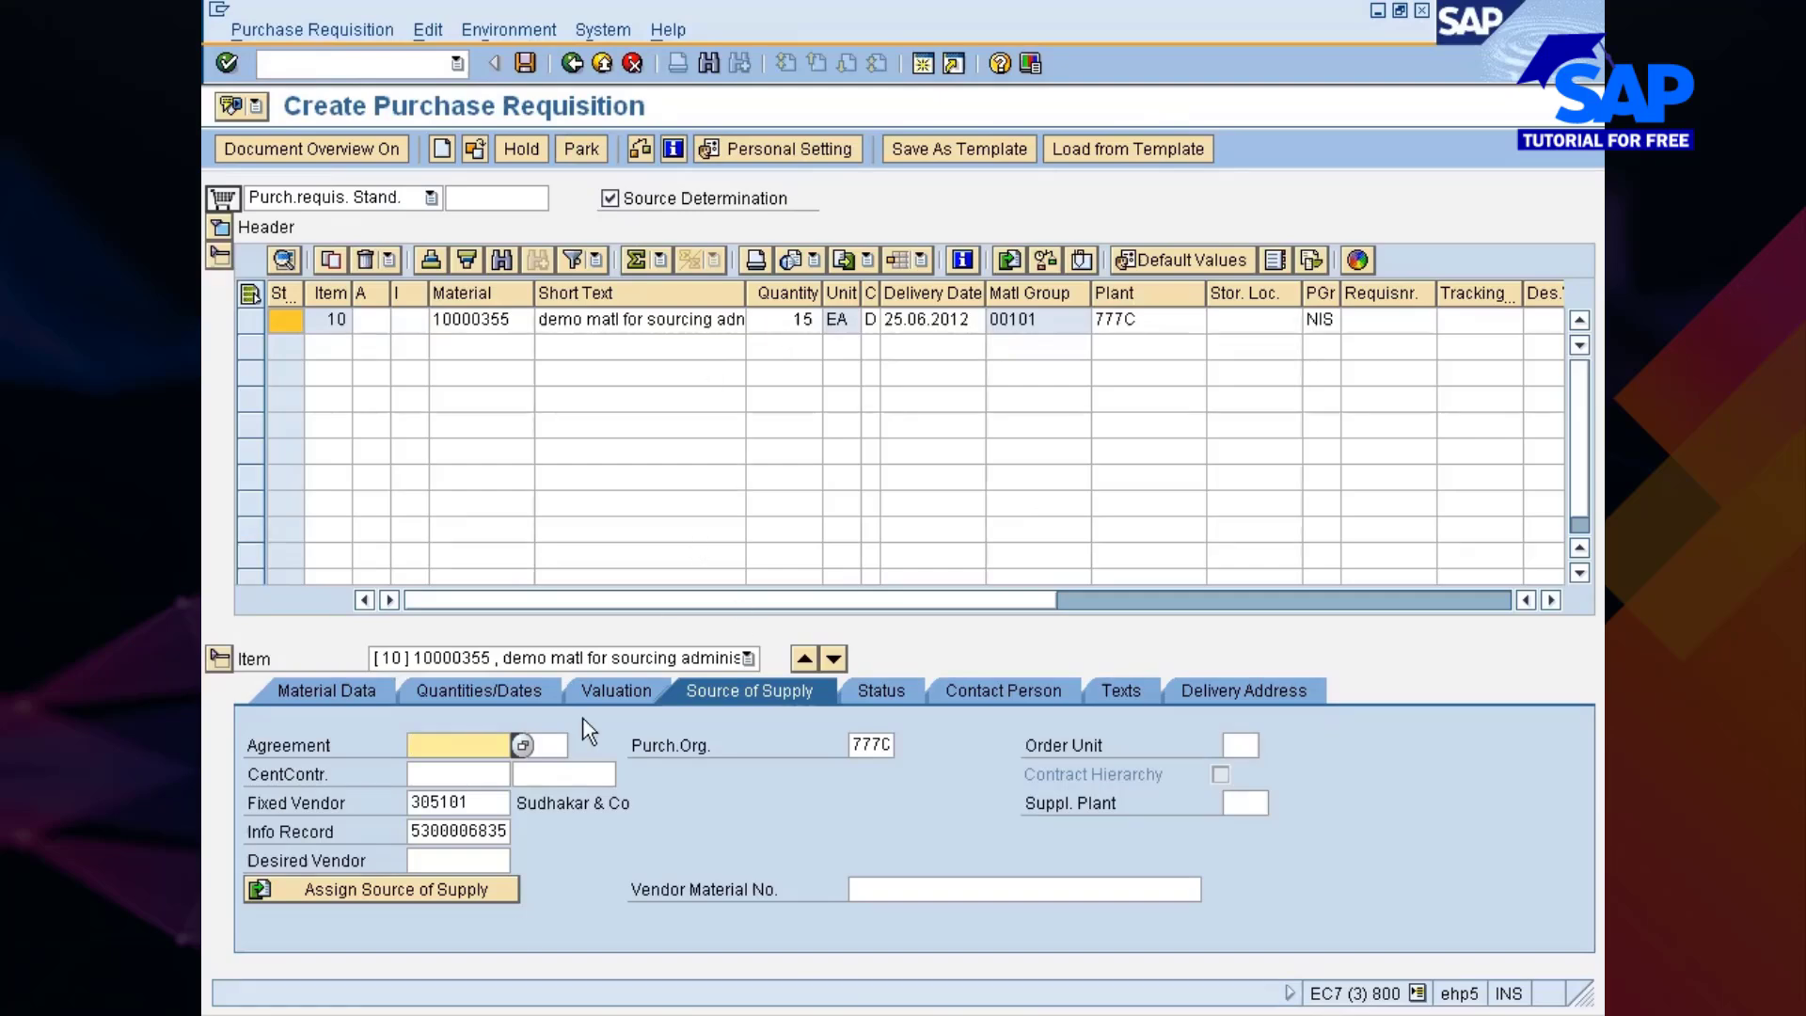
Switch to the quota arrangement session and check the maximum quantity and quota of vendor 305101
{"action": "left_click", "coordinate": [950, 1011]}
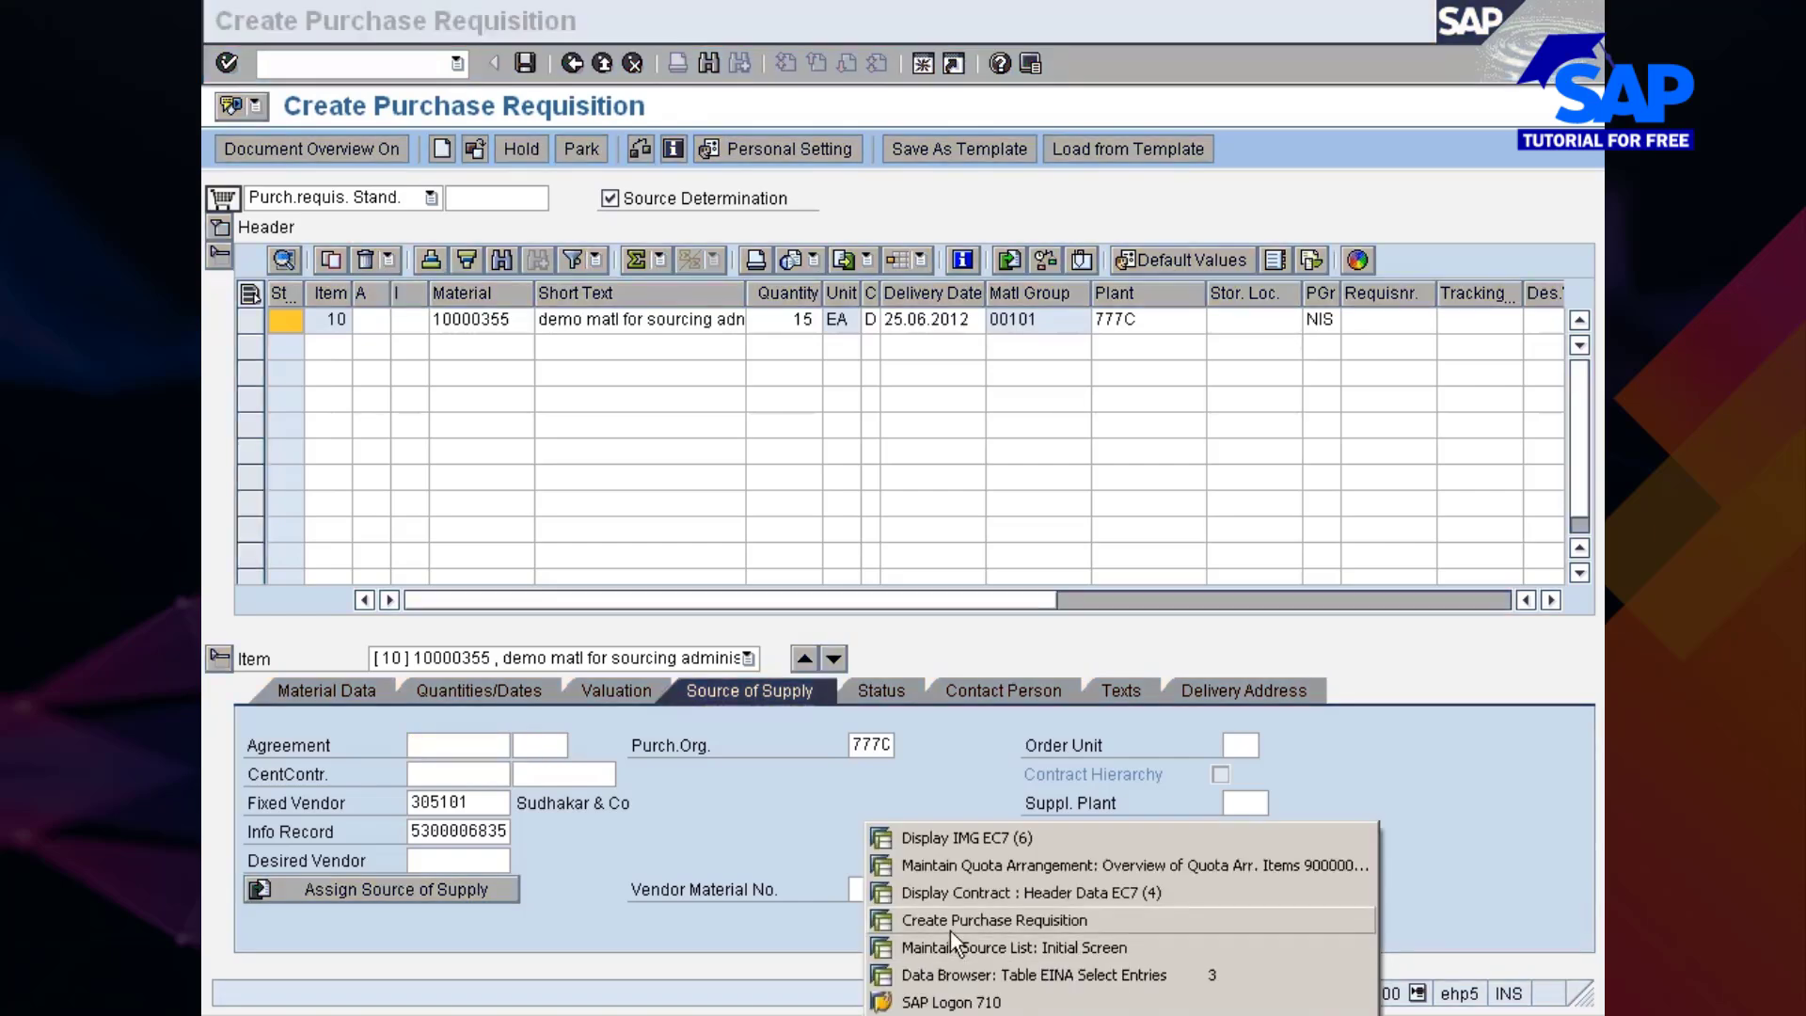
{"action": "left_click", "coordinate": [959, 863]}
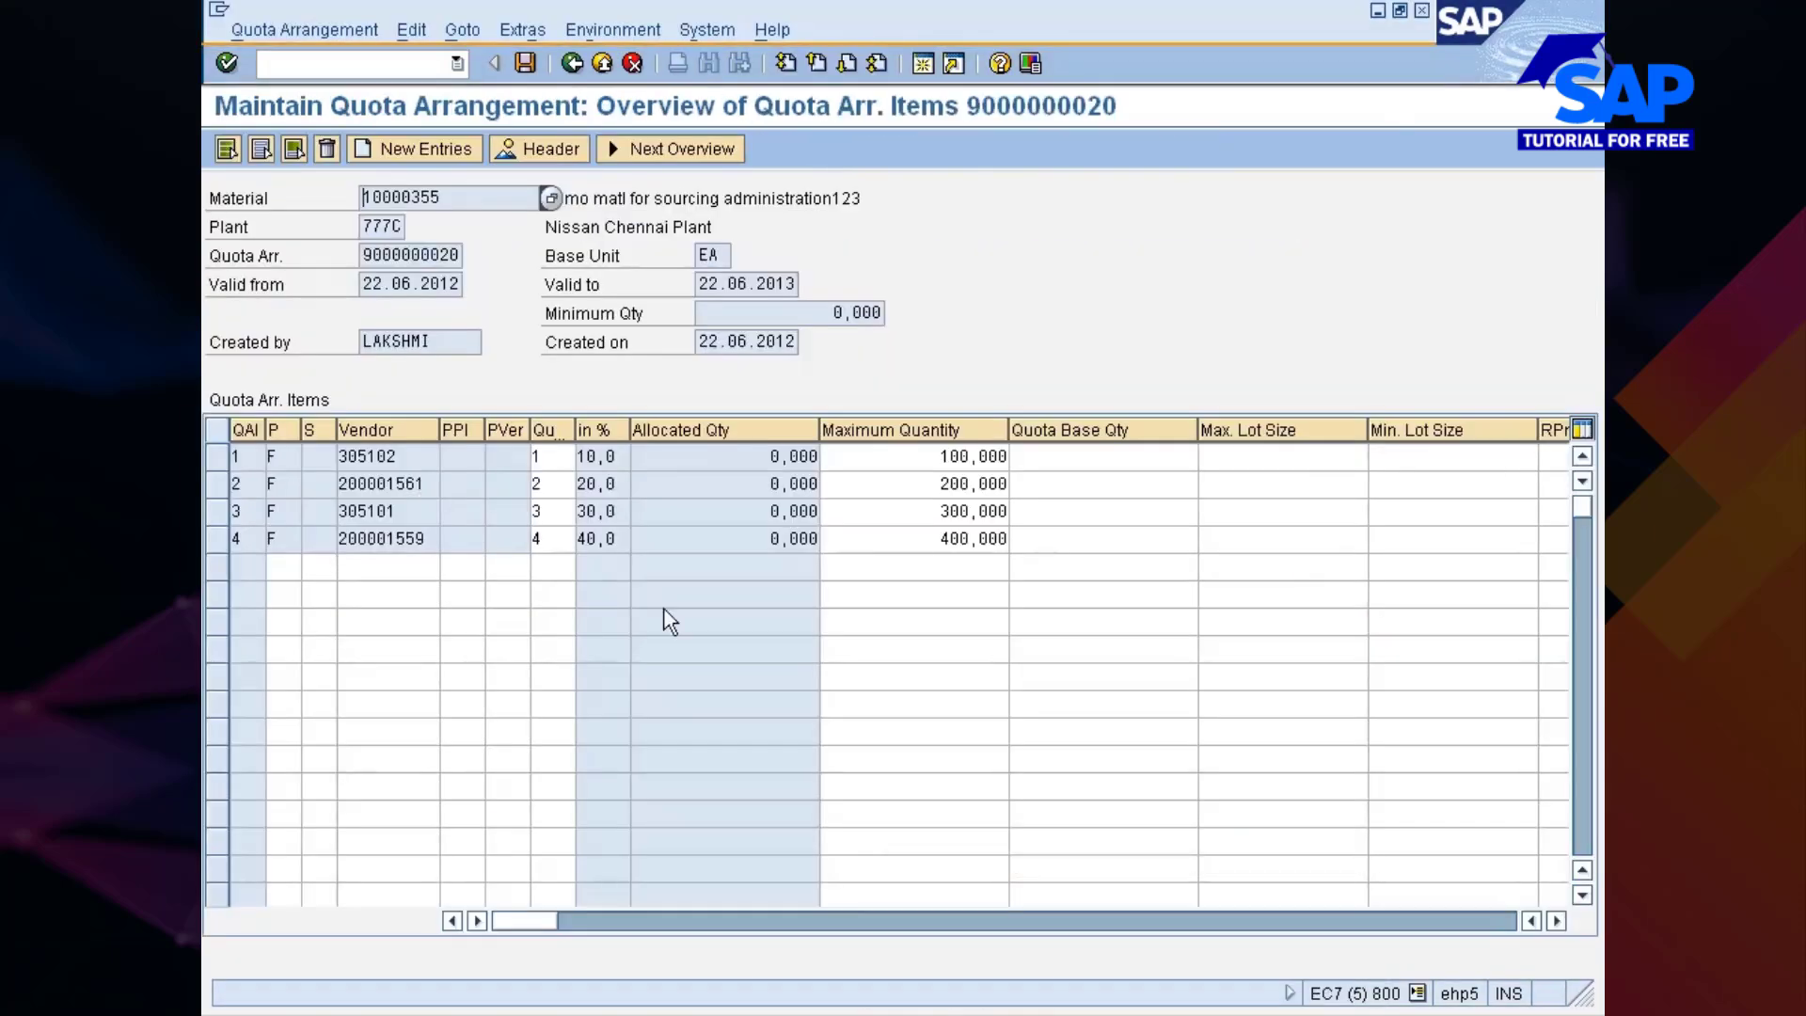
{"action": "left_click", "coordinate": [941, 511]}
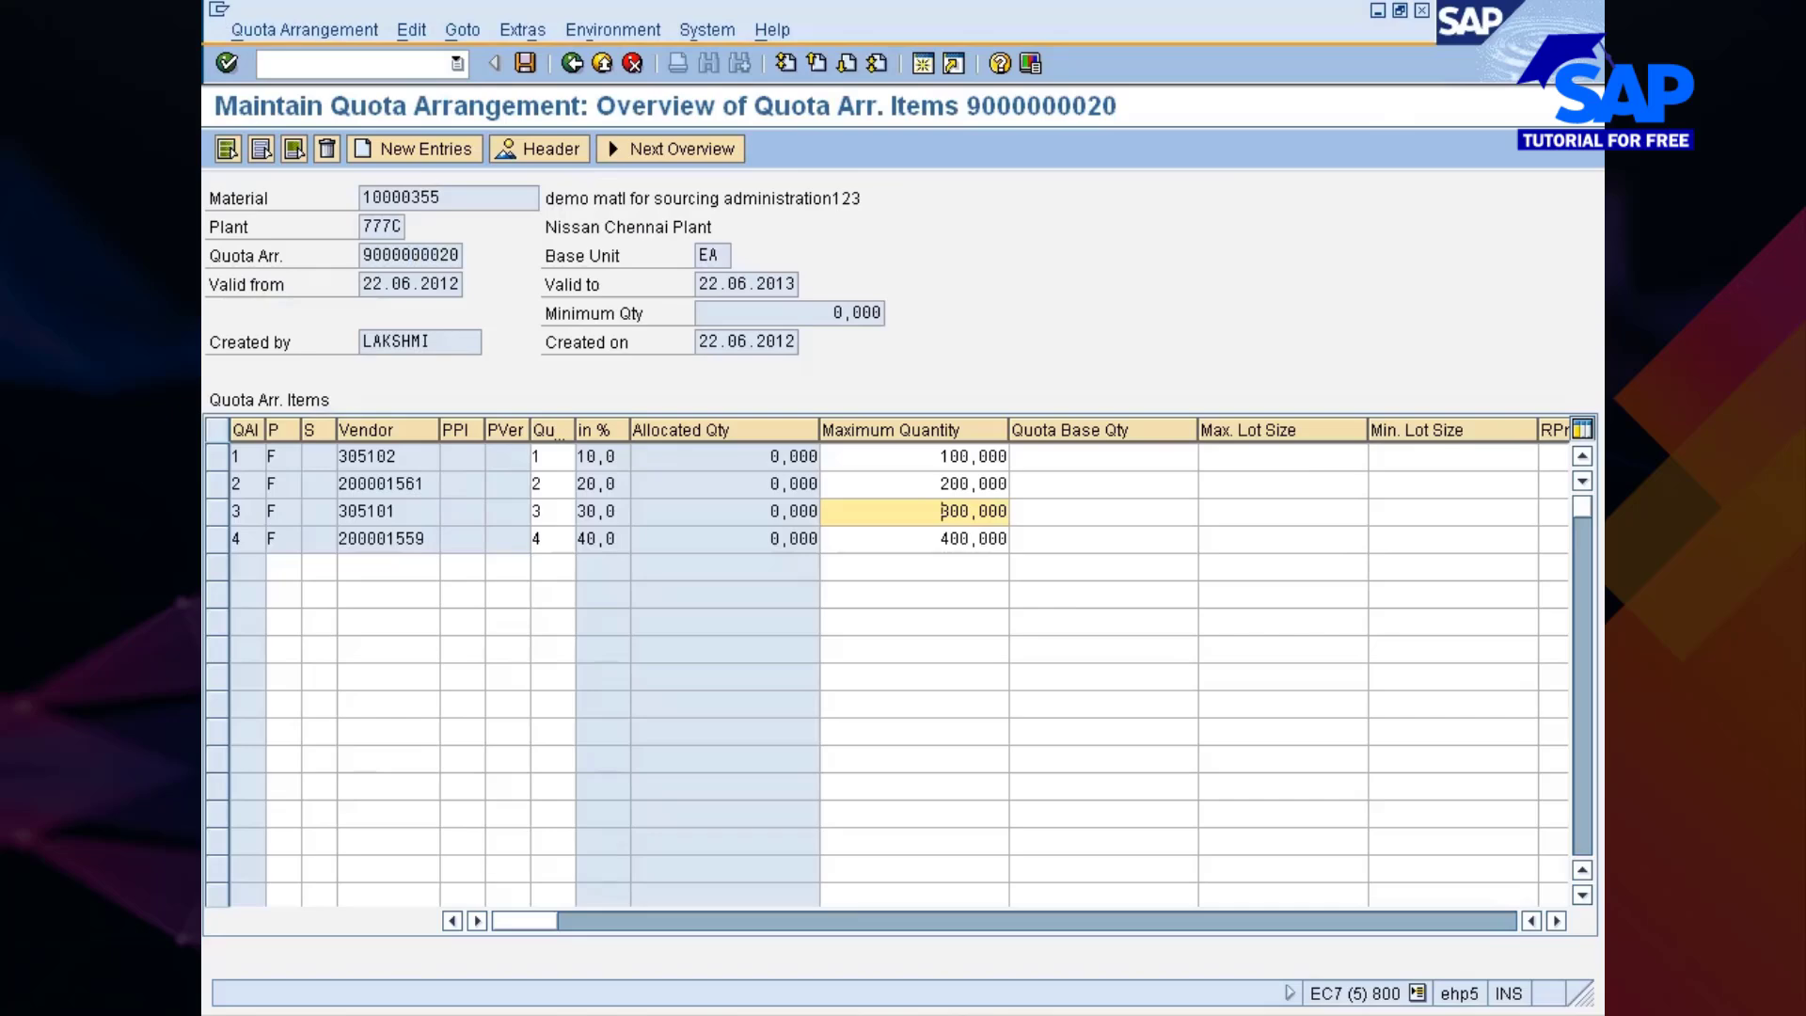
{"action": "left_click", "coordinate": [546, 511]}
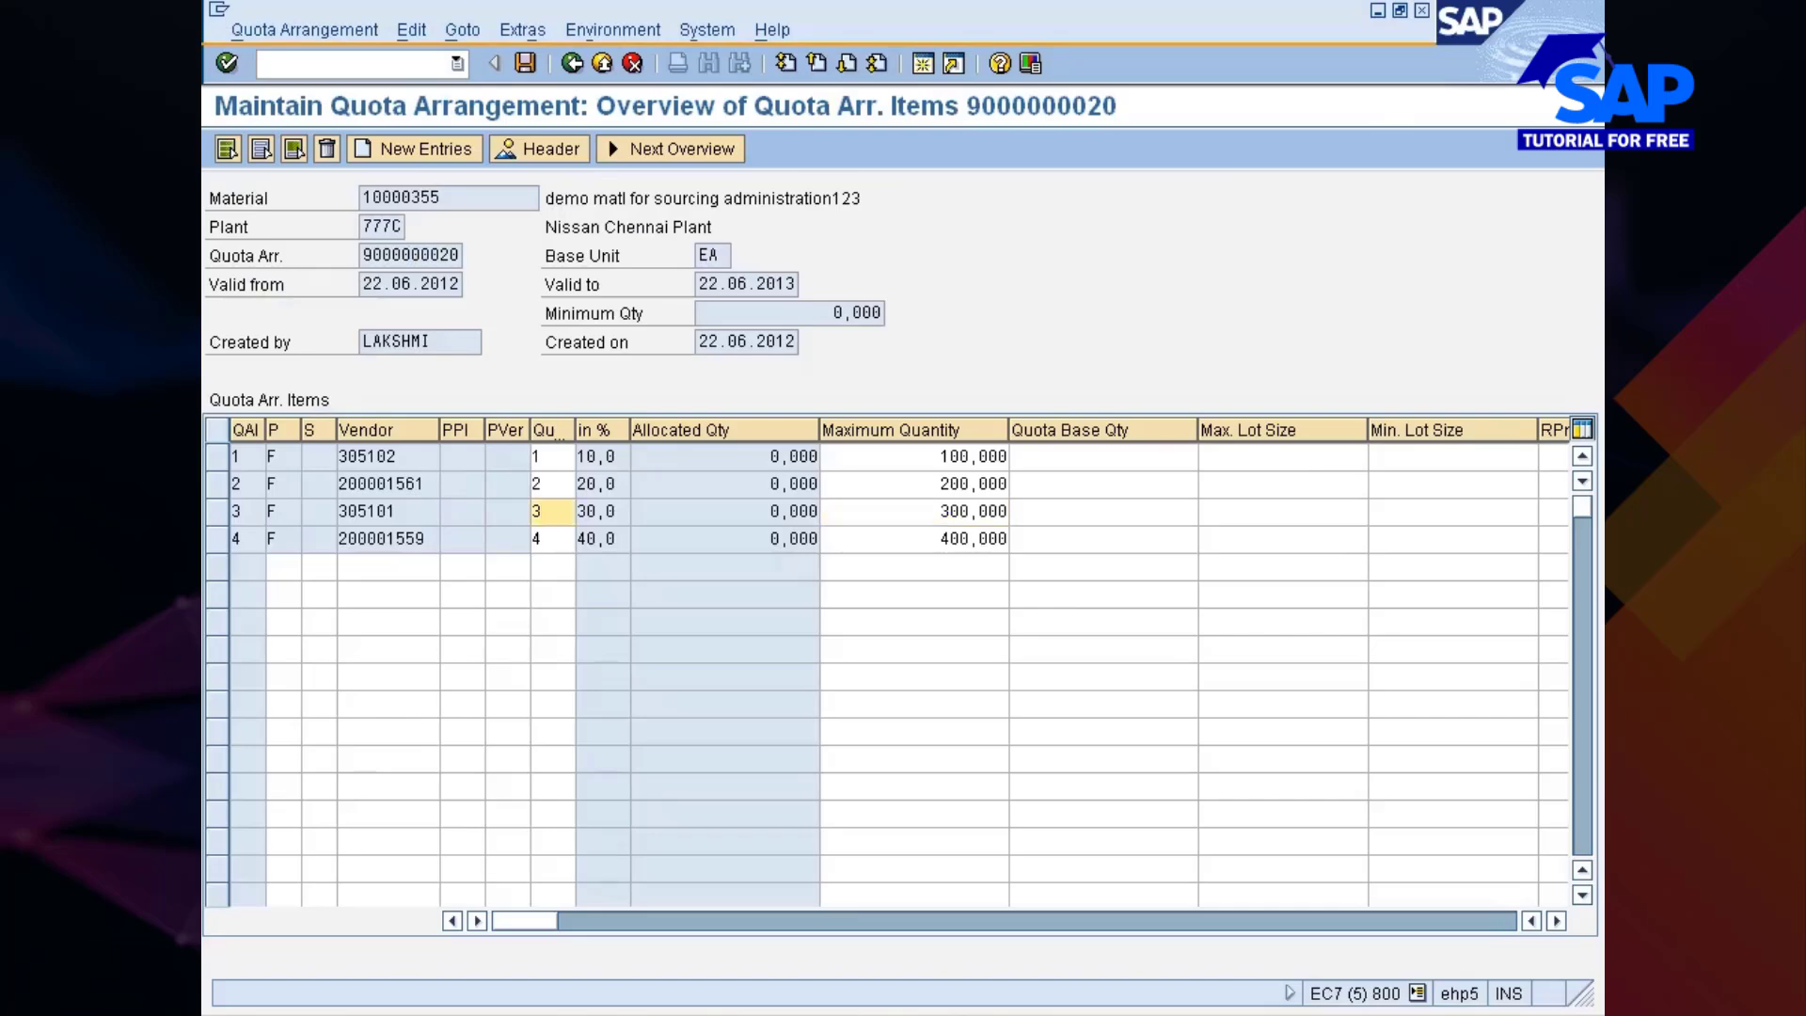
In the source list of material 10000355 in plant 777C, clear the fixed source indicator for vendor 305101 and save
{"action": "left_click", "coordinate": [944, 1011]}
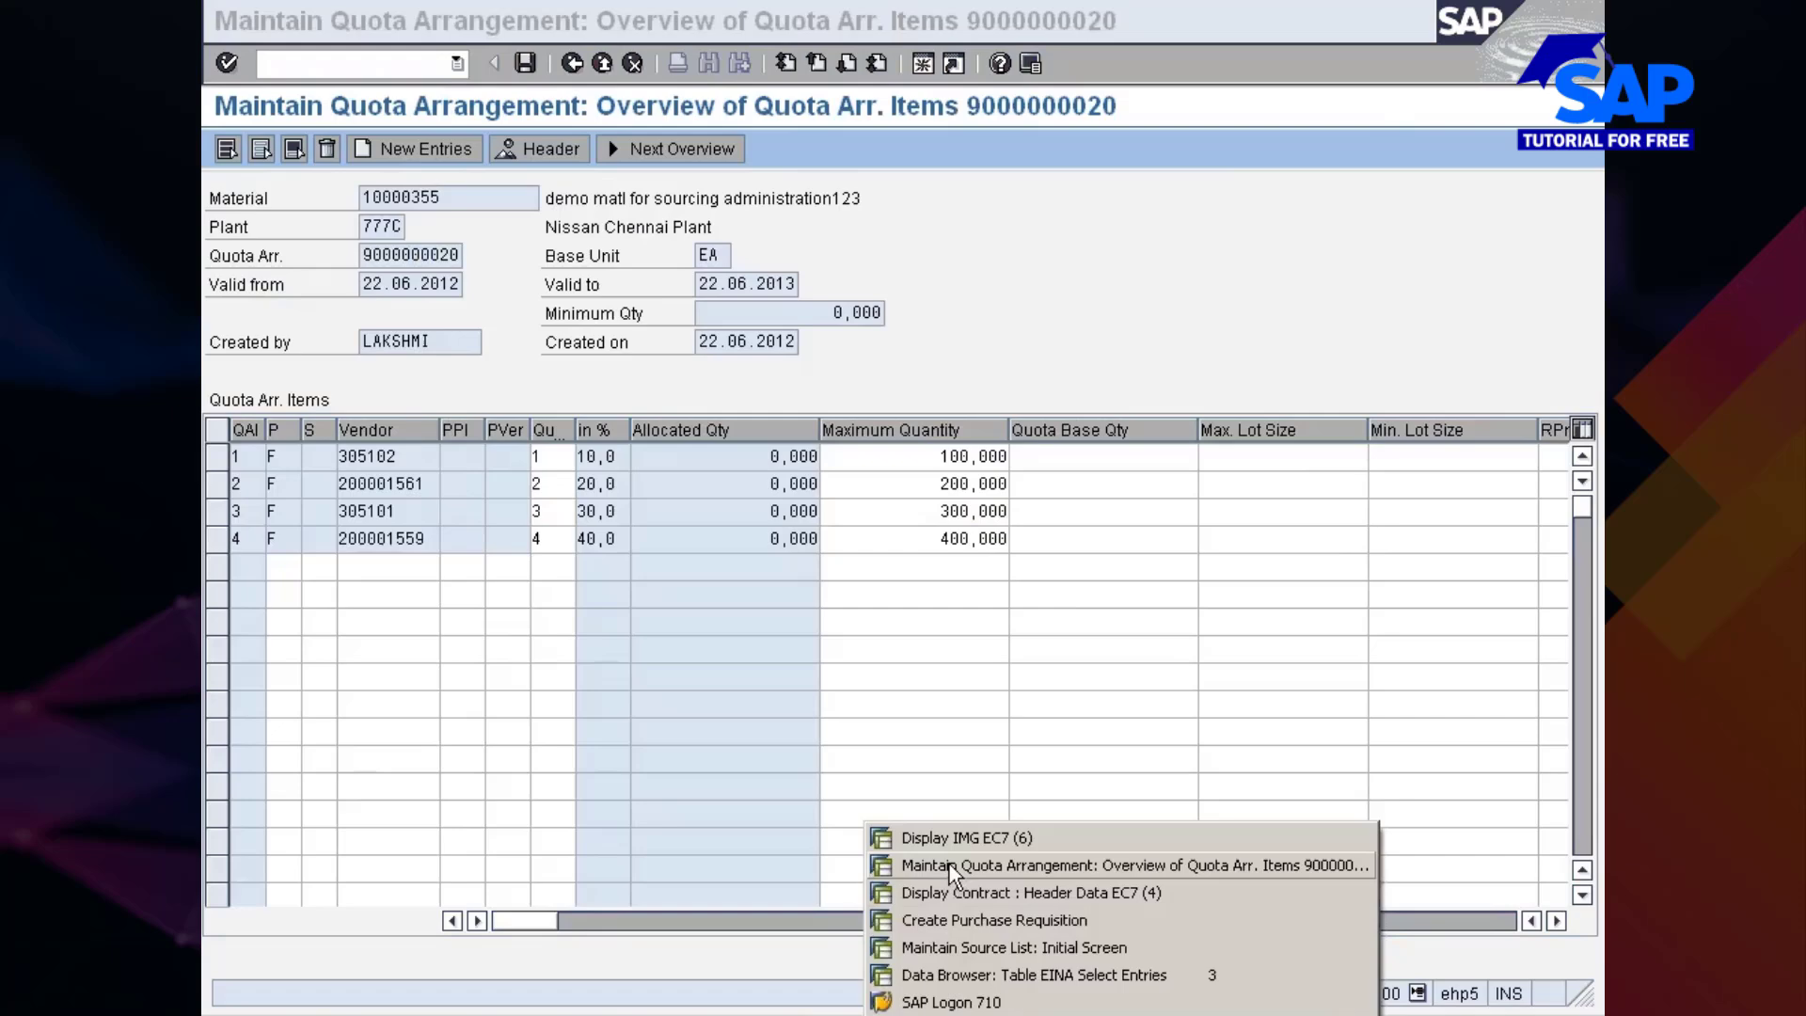
{"action": "left_click", "coordinate": [952, 947]}
{"action": "key", "text": "Return"}
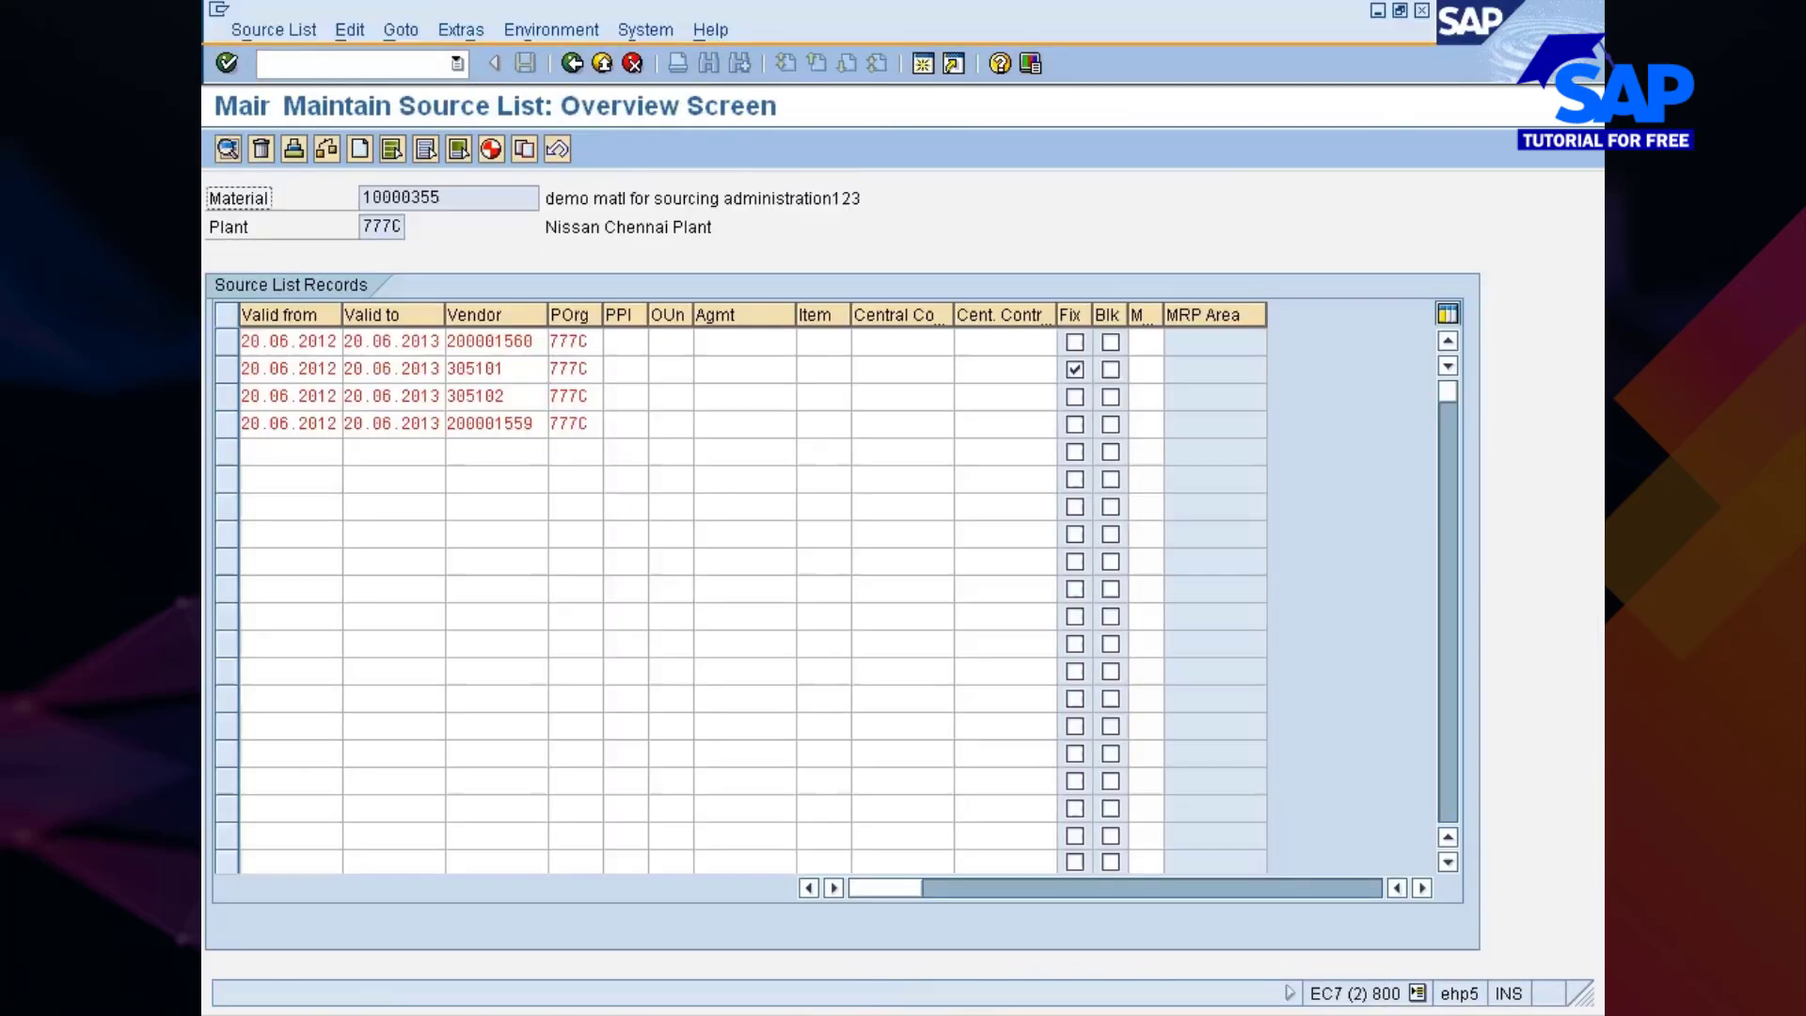
{"action": "left_click", "coordinate": [1075, 368]}
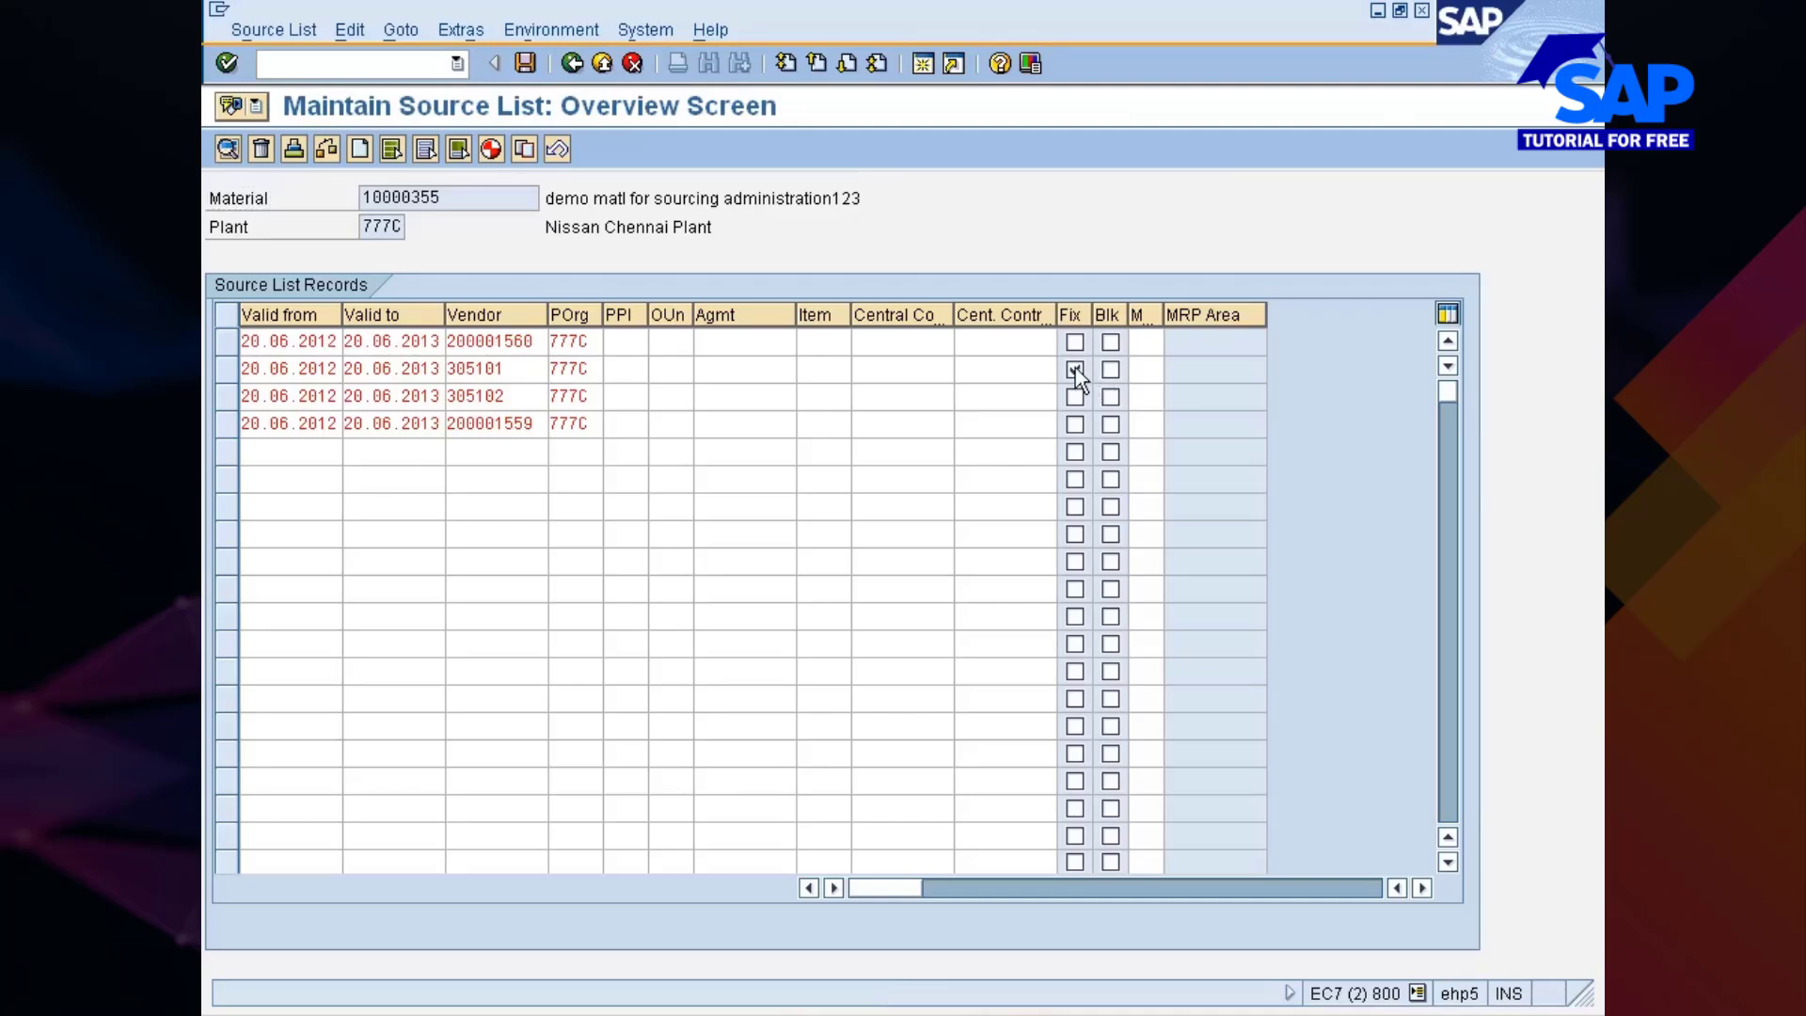
{"action": "left_click", "coordinate": [520, 66]}
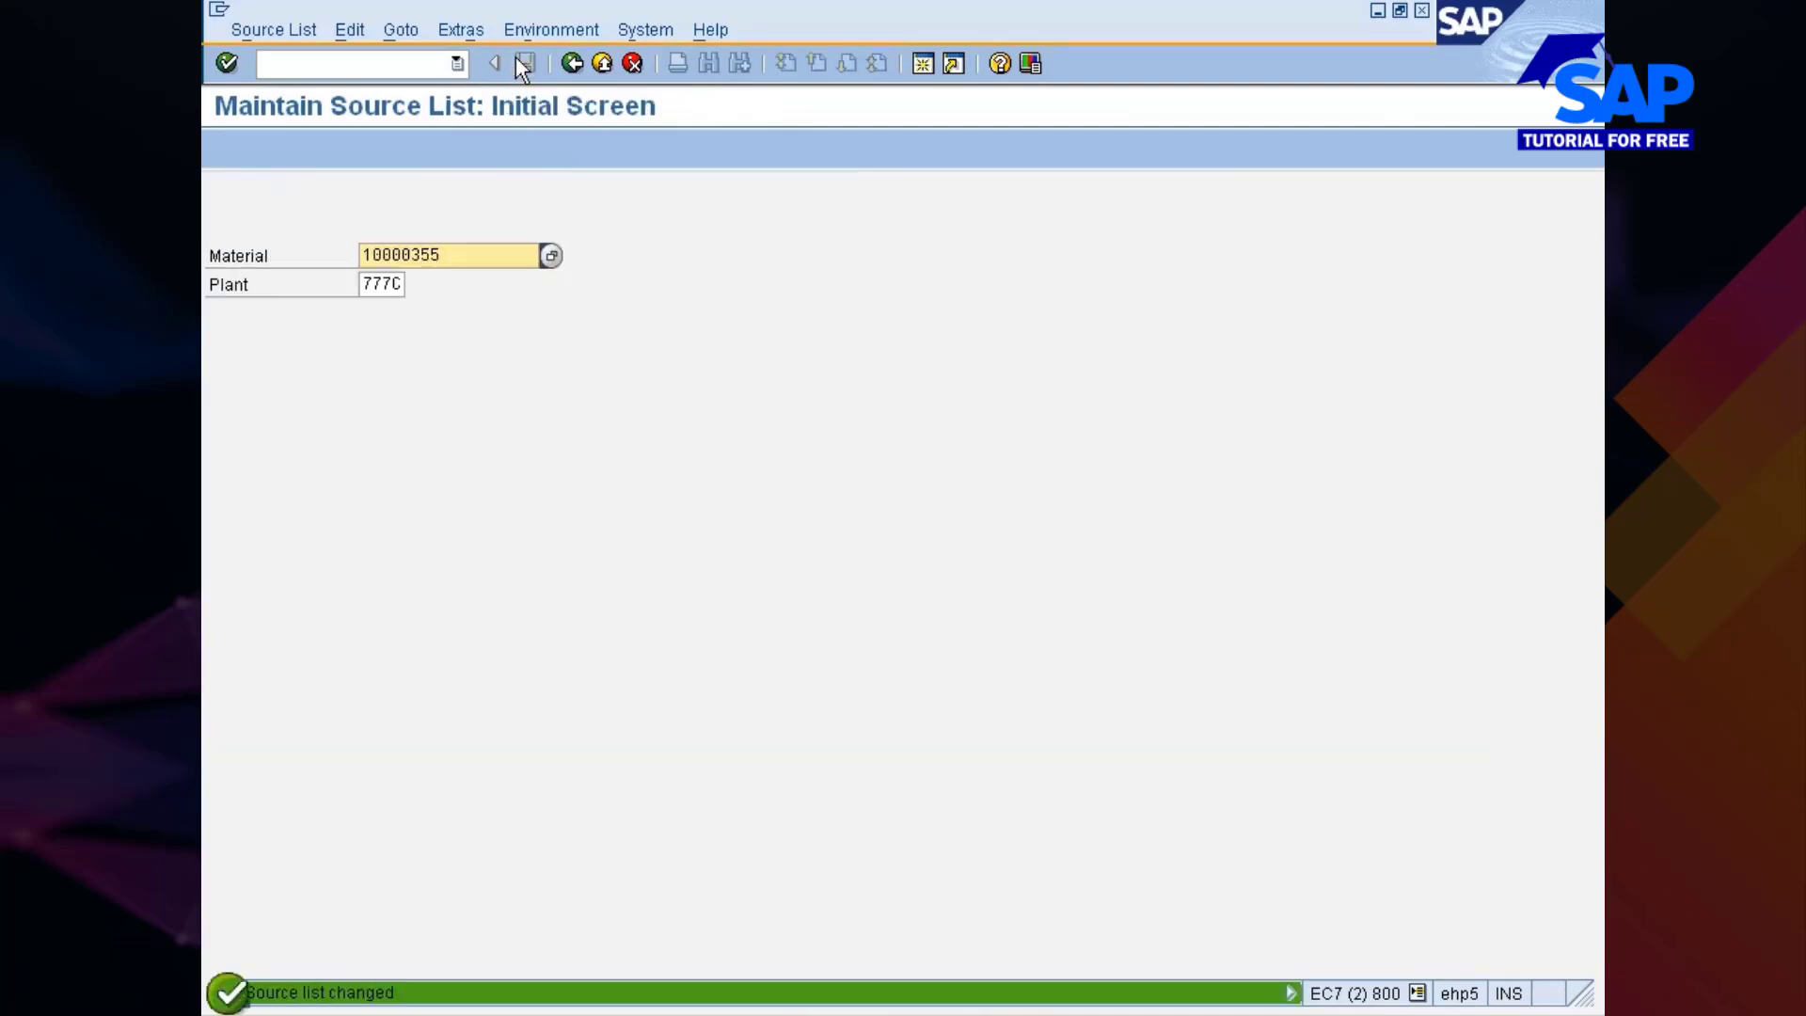
Return to the purchase requisition session and start a new requisition with transaction ME51N
{"action": "key", "text": "alt+Tab"}
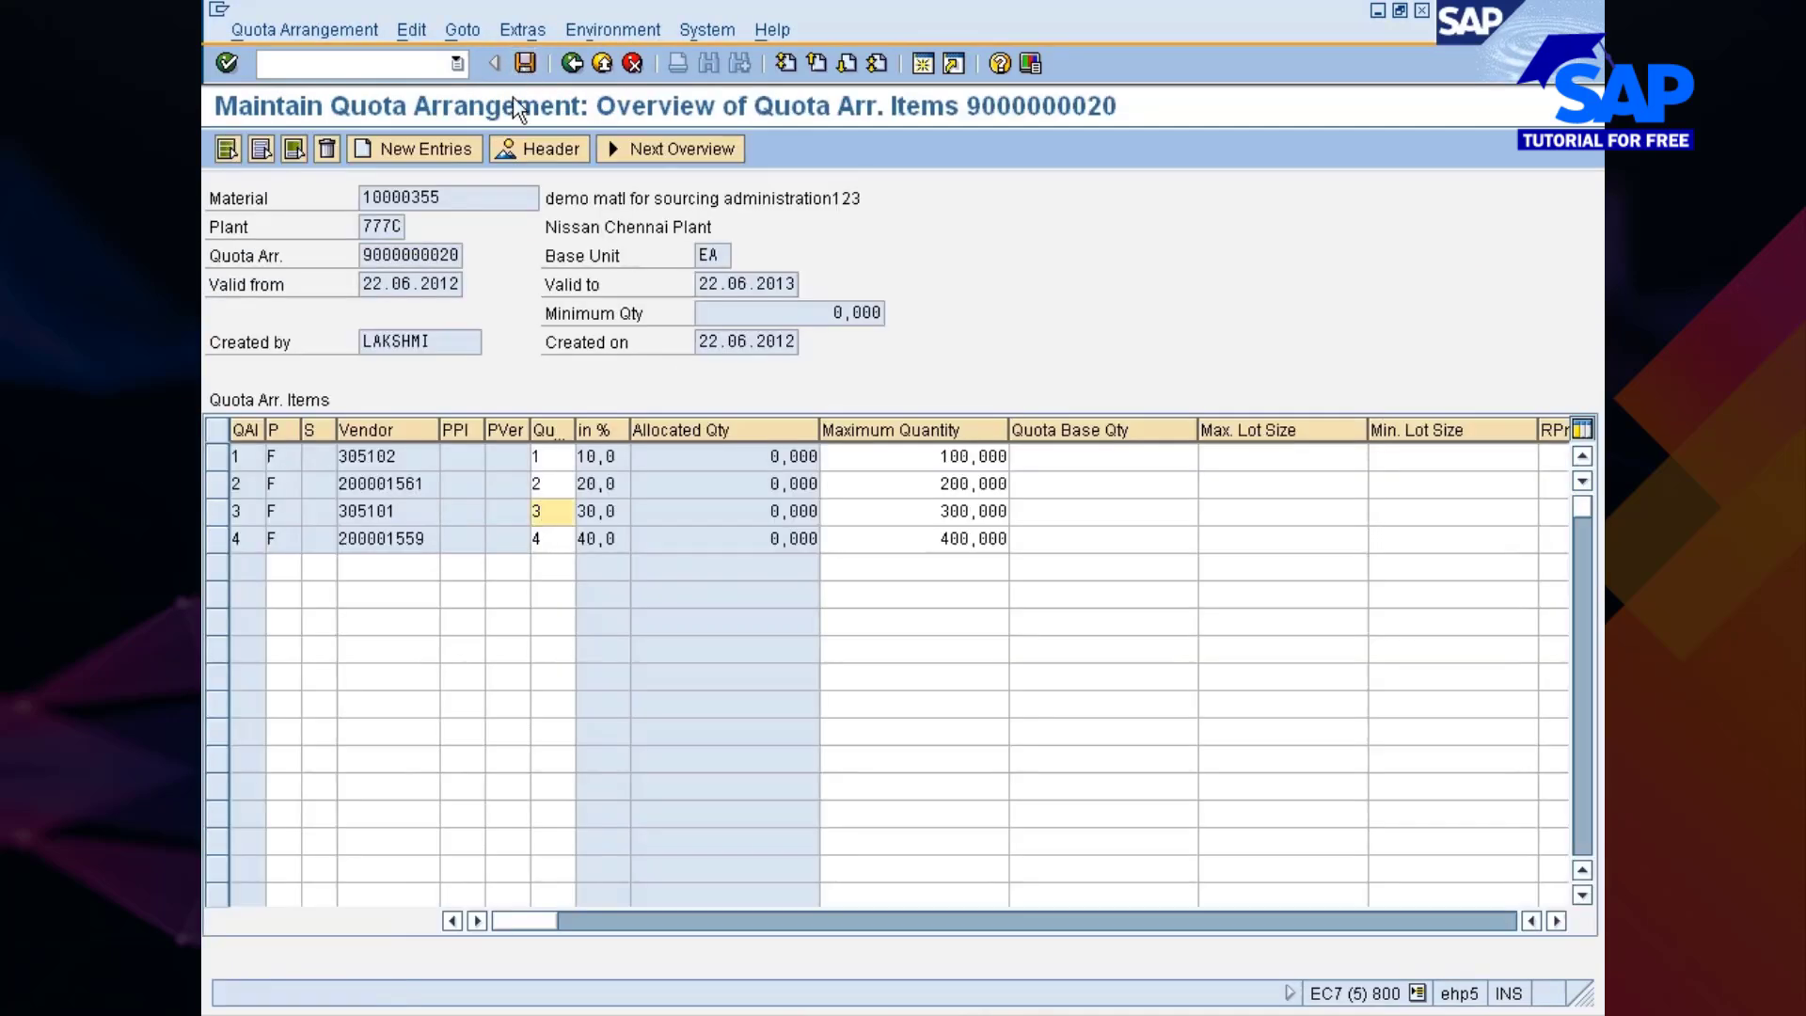
{"action": "key", "text": "alt+Tab"}
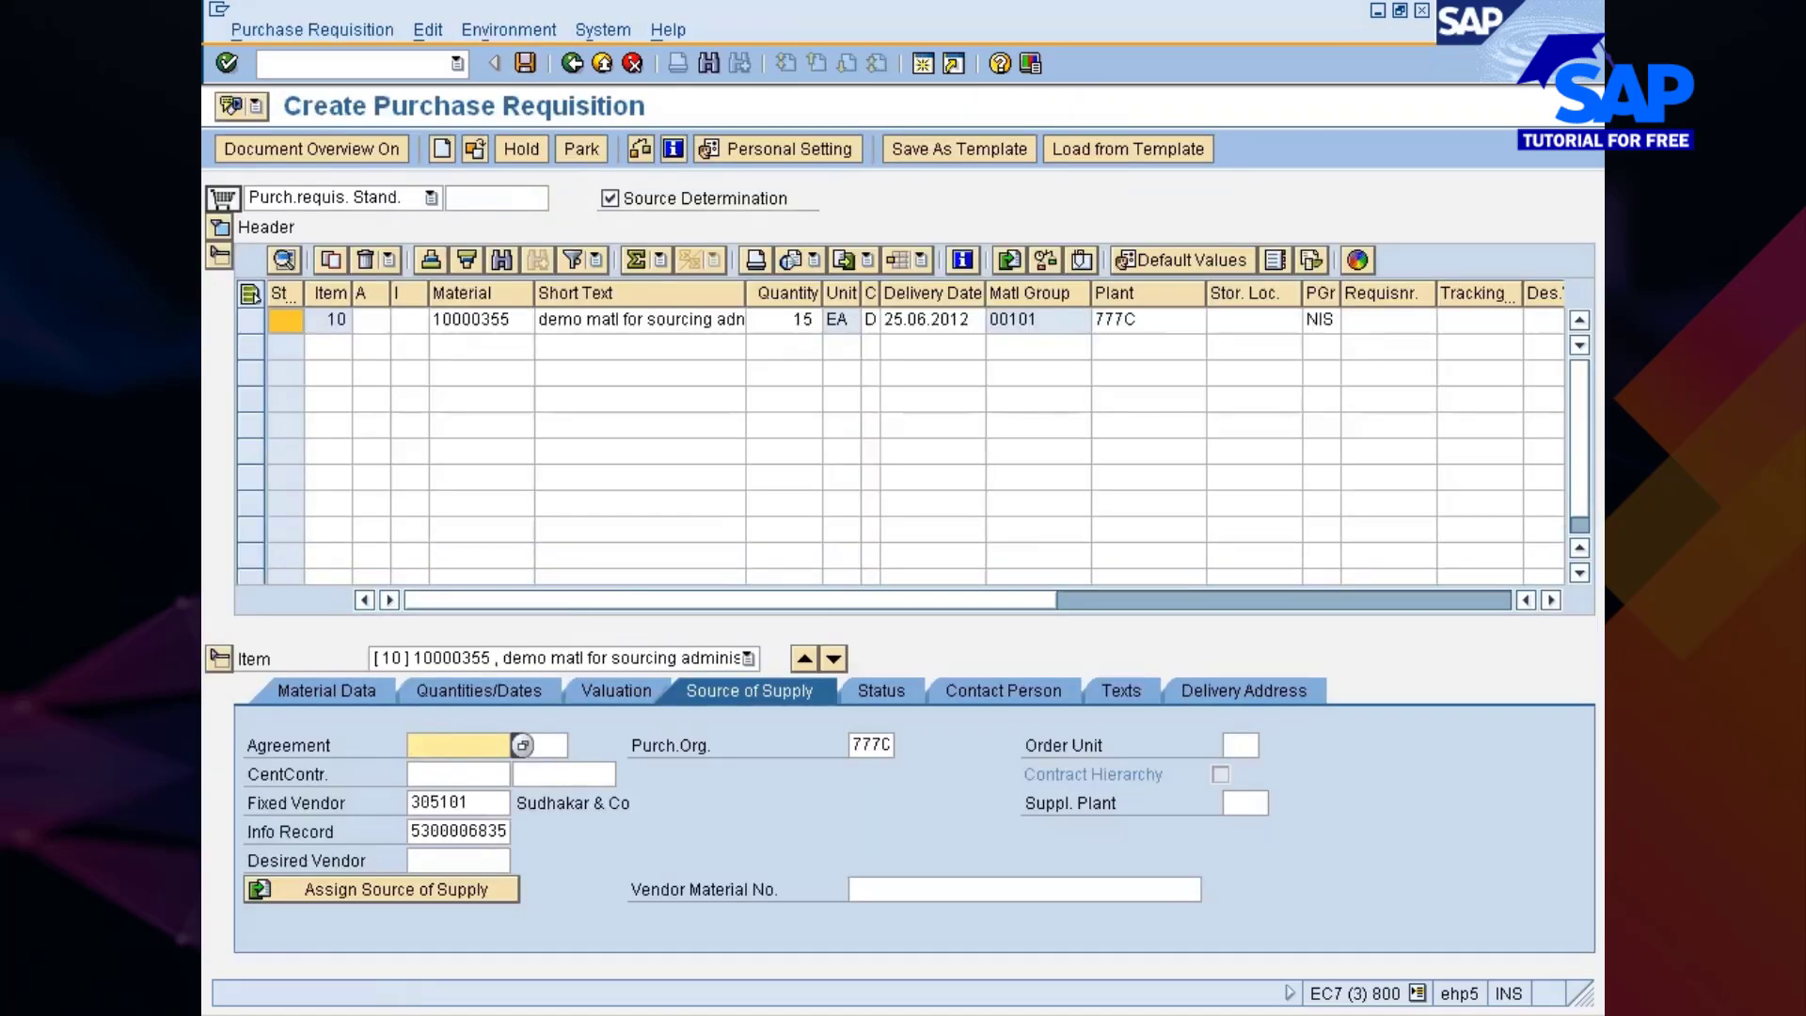
{"action": "left_click", "coordinate": [379, 76]}
{"action": "type", "text": "/nme"}
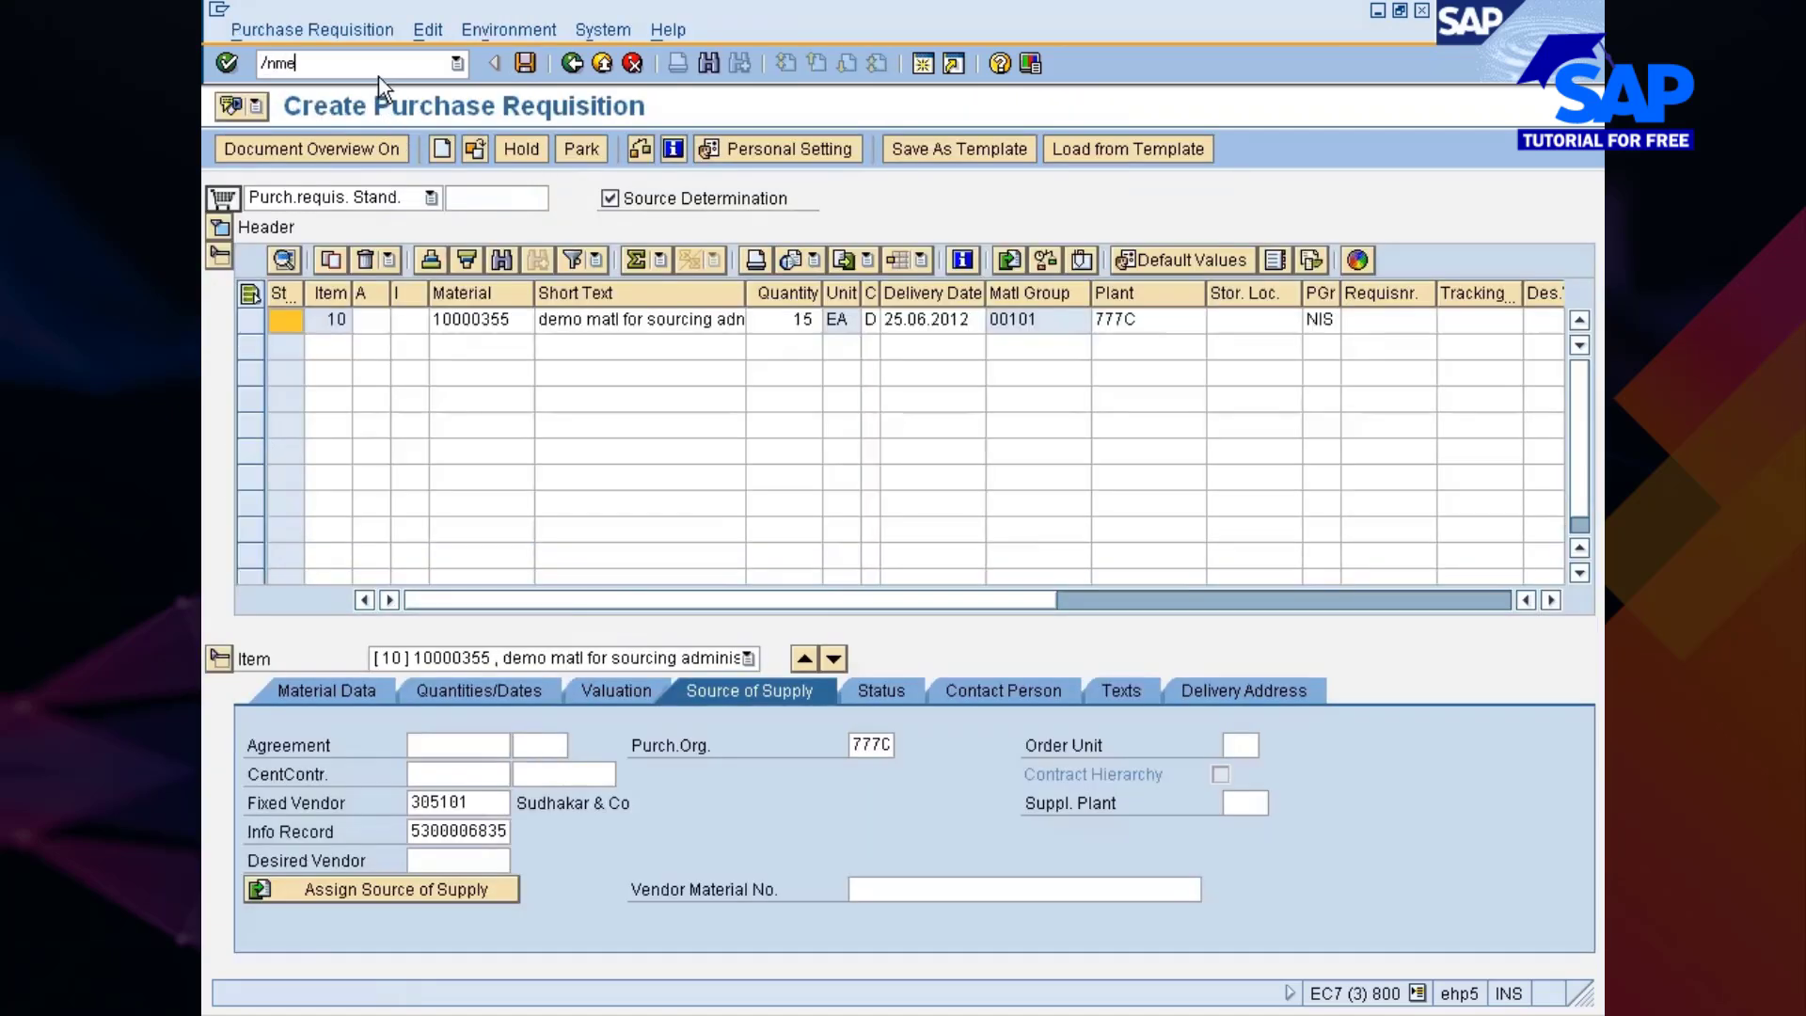
{"action": "type", "text": "51n"}
{"action": "key", "text": "Return"}
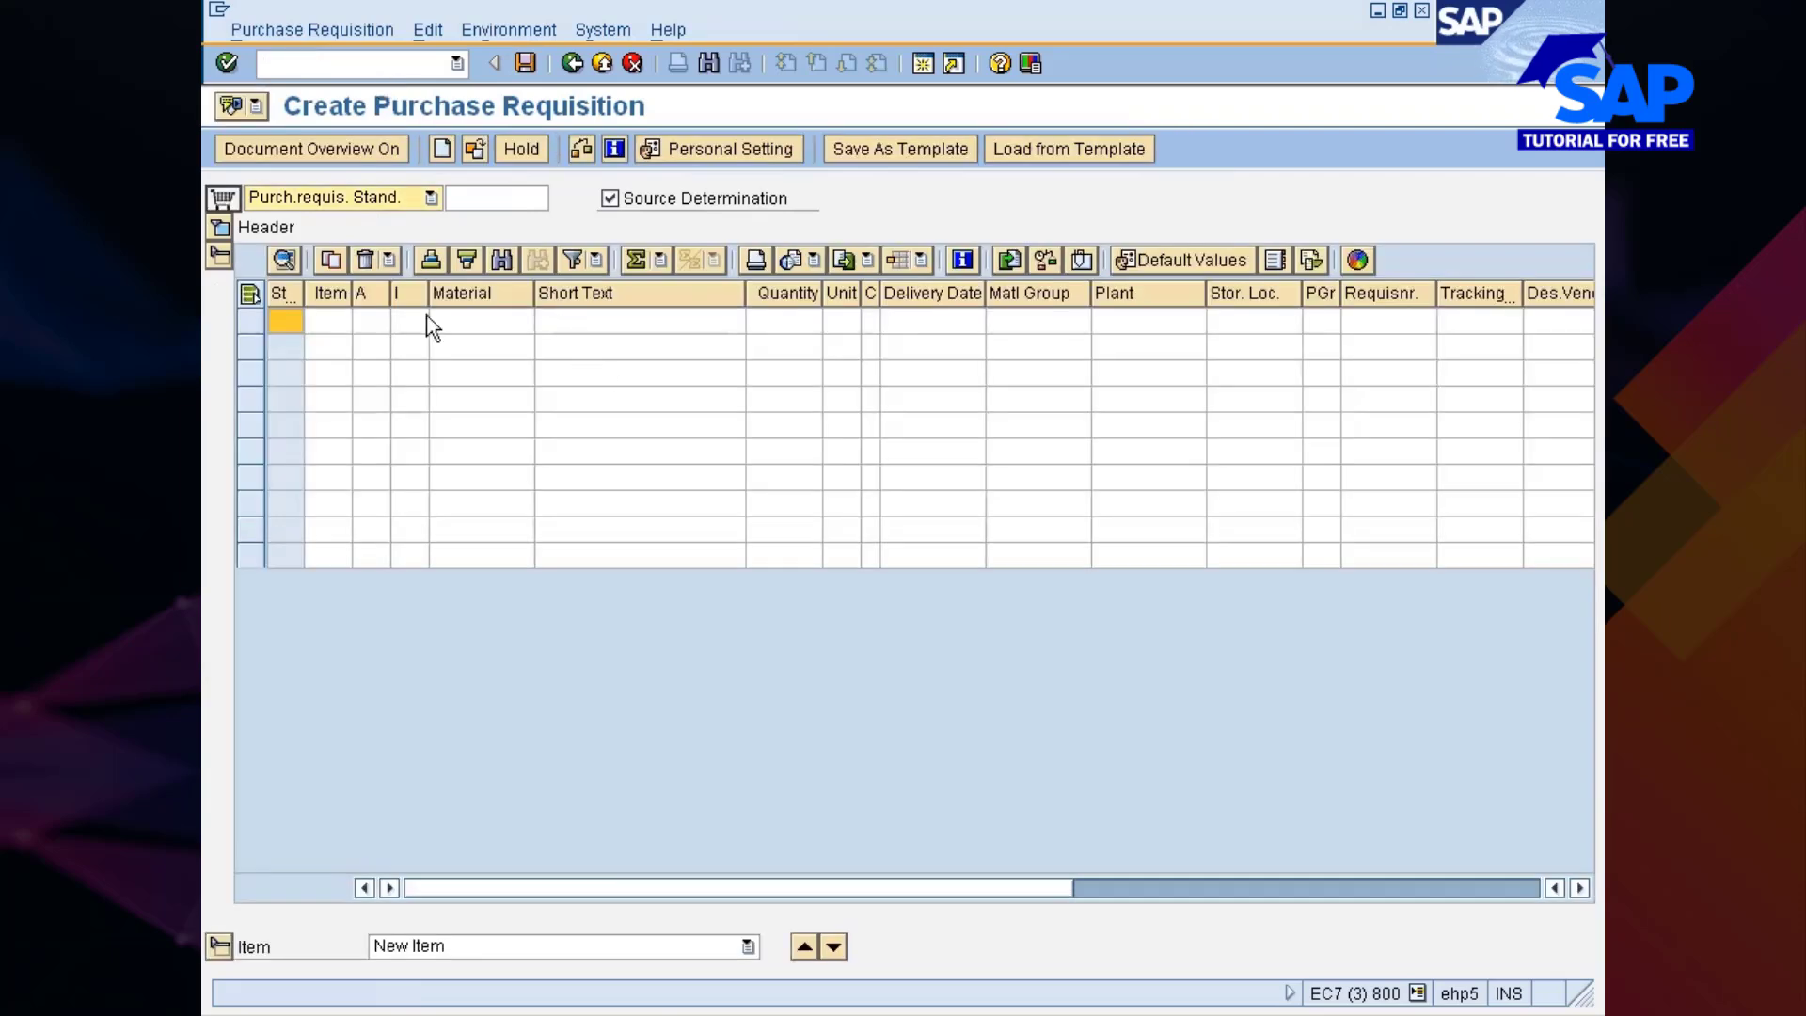
Create a requisition item for material 10000355 with quantity 10 and plant 777C, and save the requisition
{"action": "left_click", "coordinate": [457, 322]}
{"action": "type", "text": "10000355"}
{"action": "key", "text": "Tab"}
{"action": "key", "text": "Tab"}
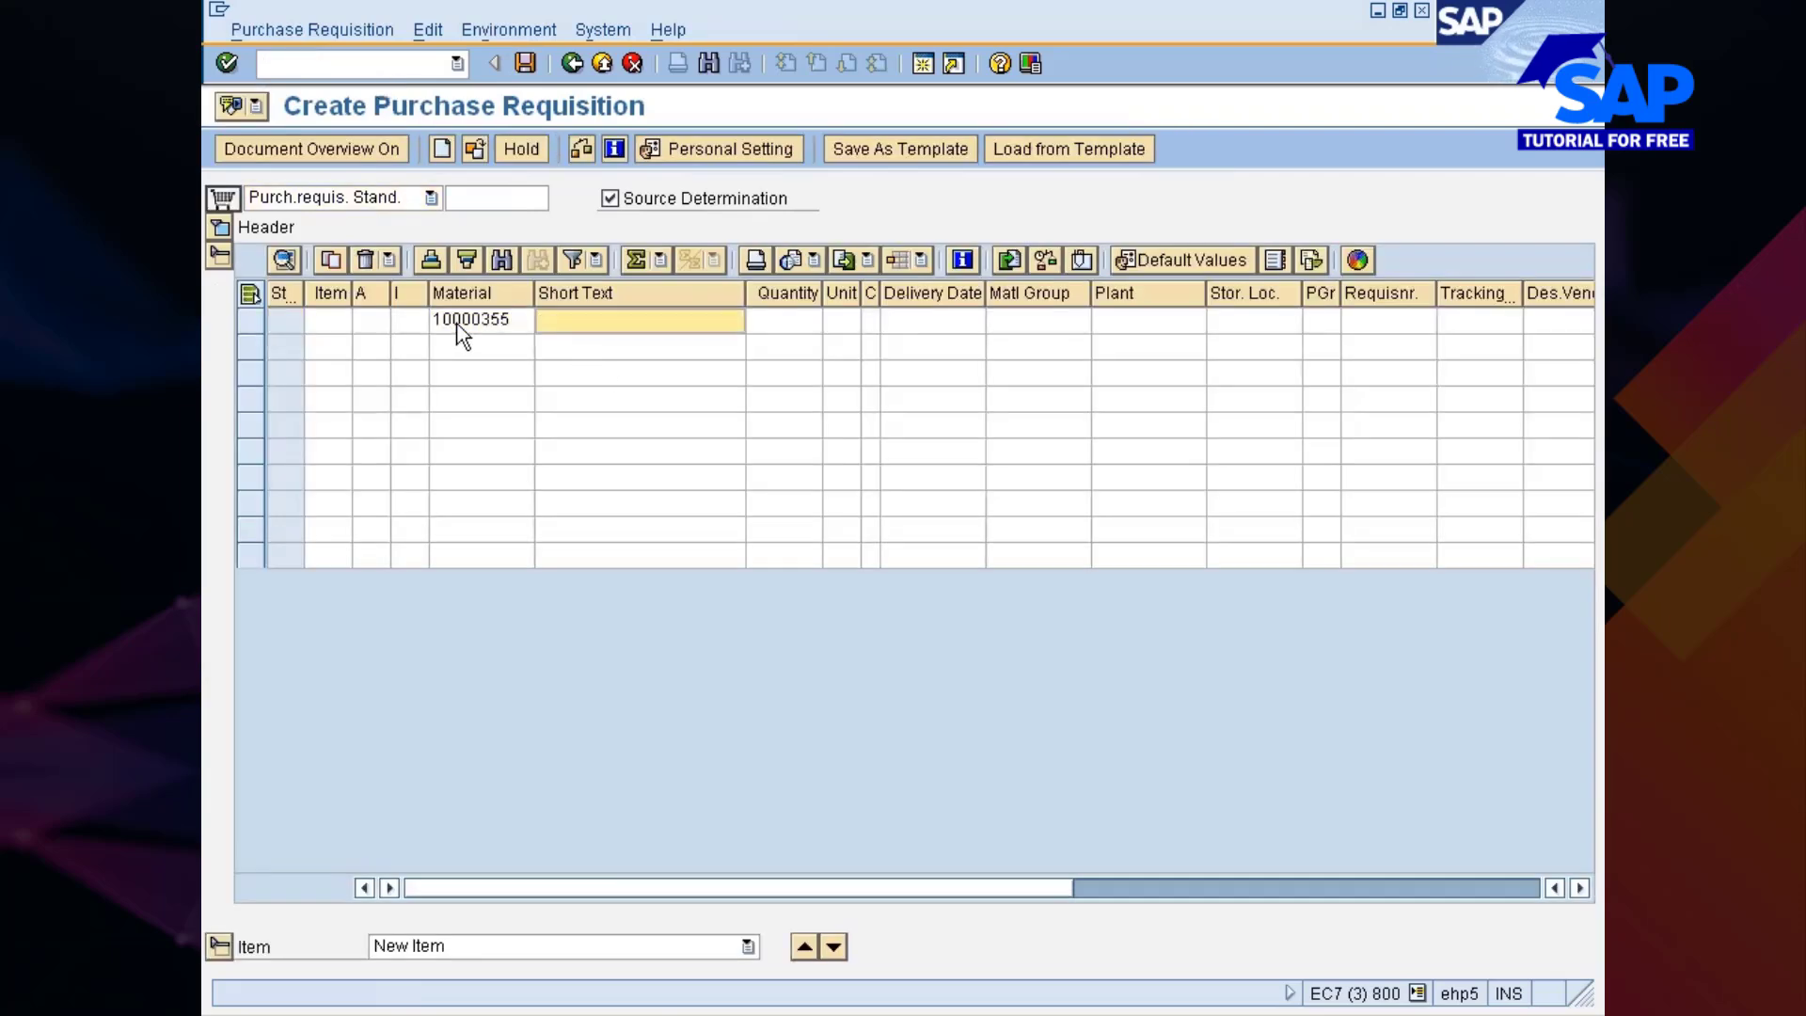
{"action": "type", "text": "10"}
{"action": "key", "text": "Tab"}
{"action": "key", "text": "Tab"}
{"action": "key", "text": "Tab"}
{"action": "key", "text": "Tab"}
{"action": "key", "text": "Tab"}
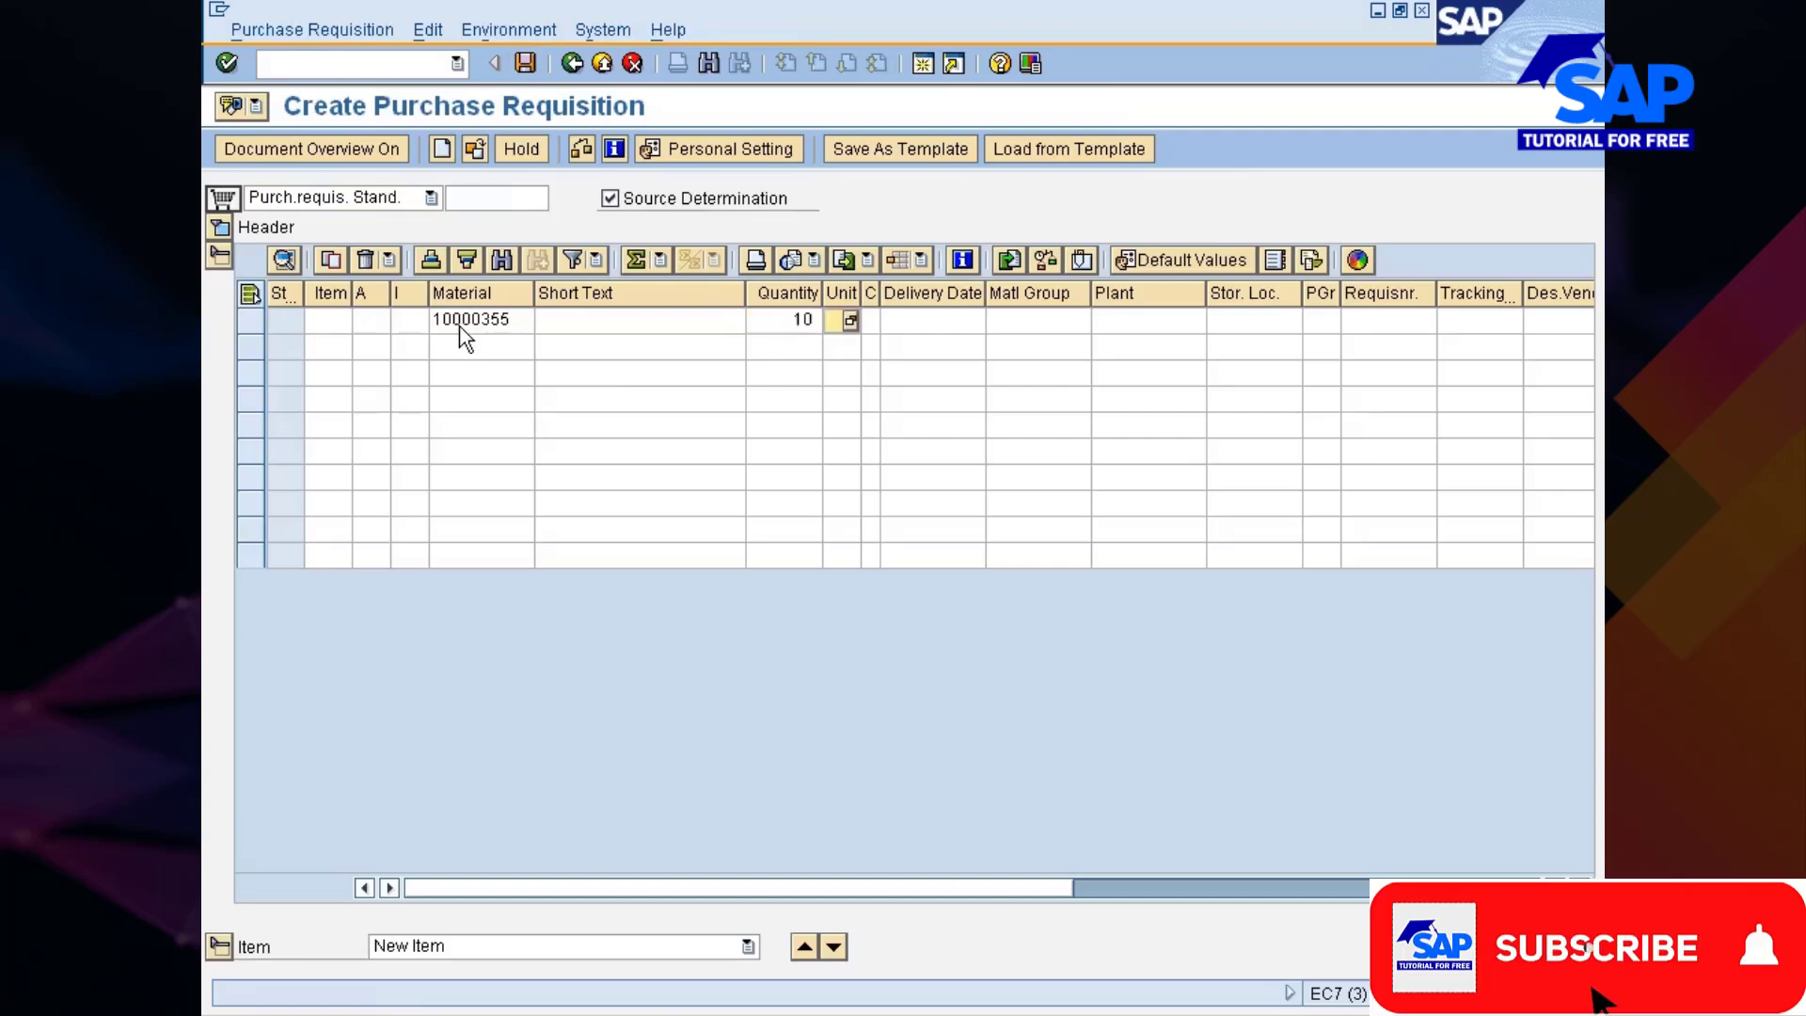
{"action": "type", "text": "777c"}
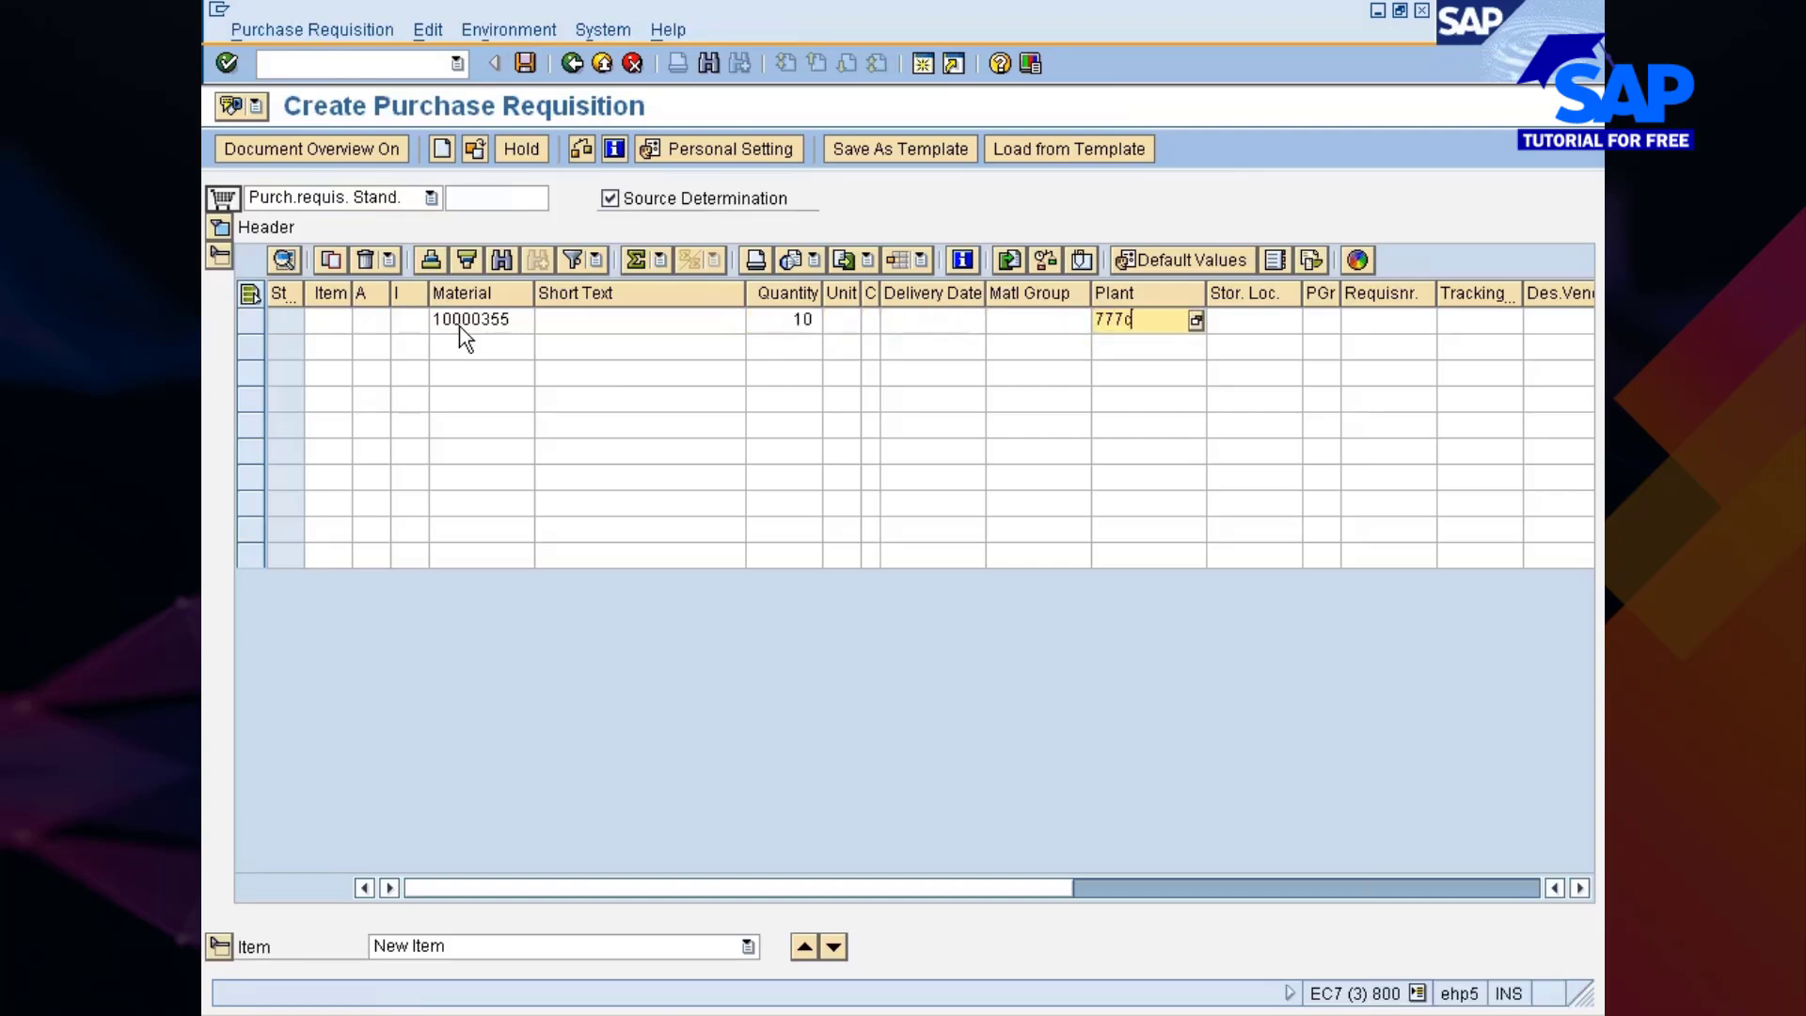
{"action": "key", "text": "Return"}
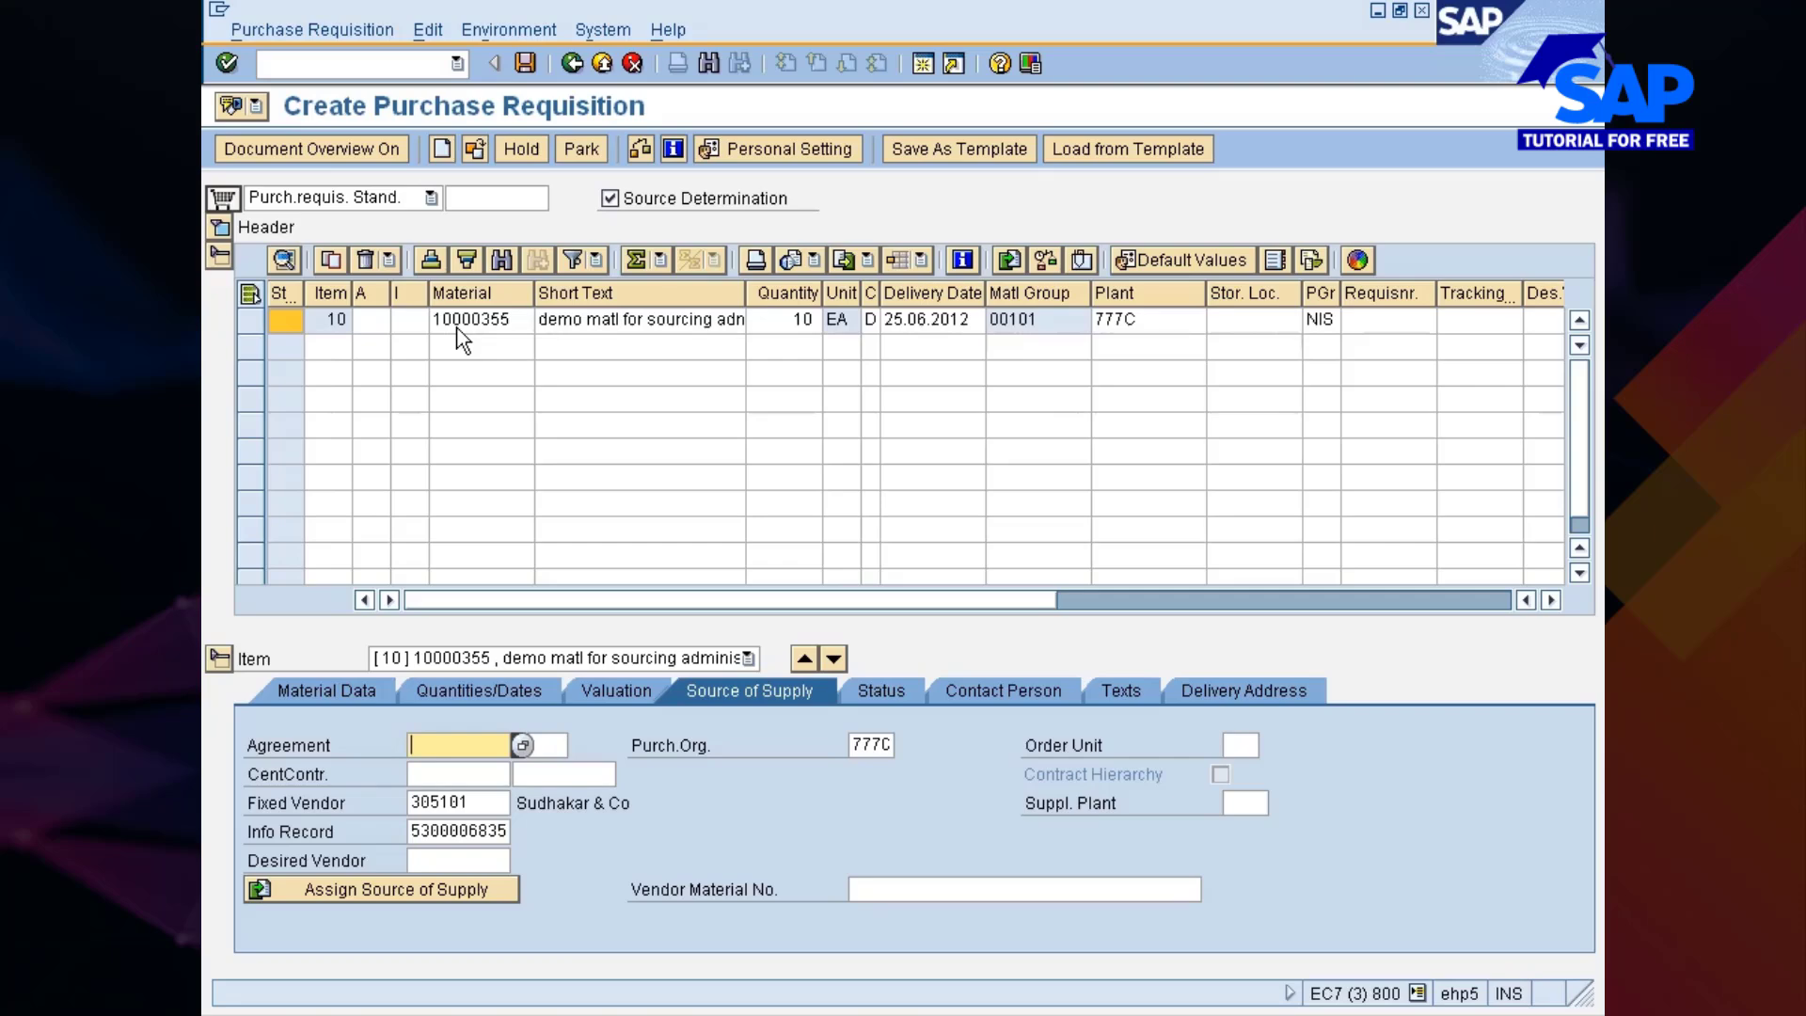
{"action": "key", "text": "ctrl+s"}
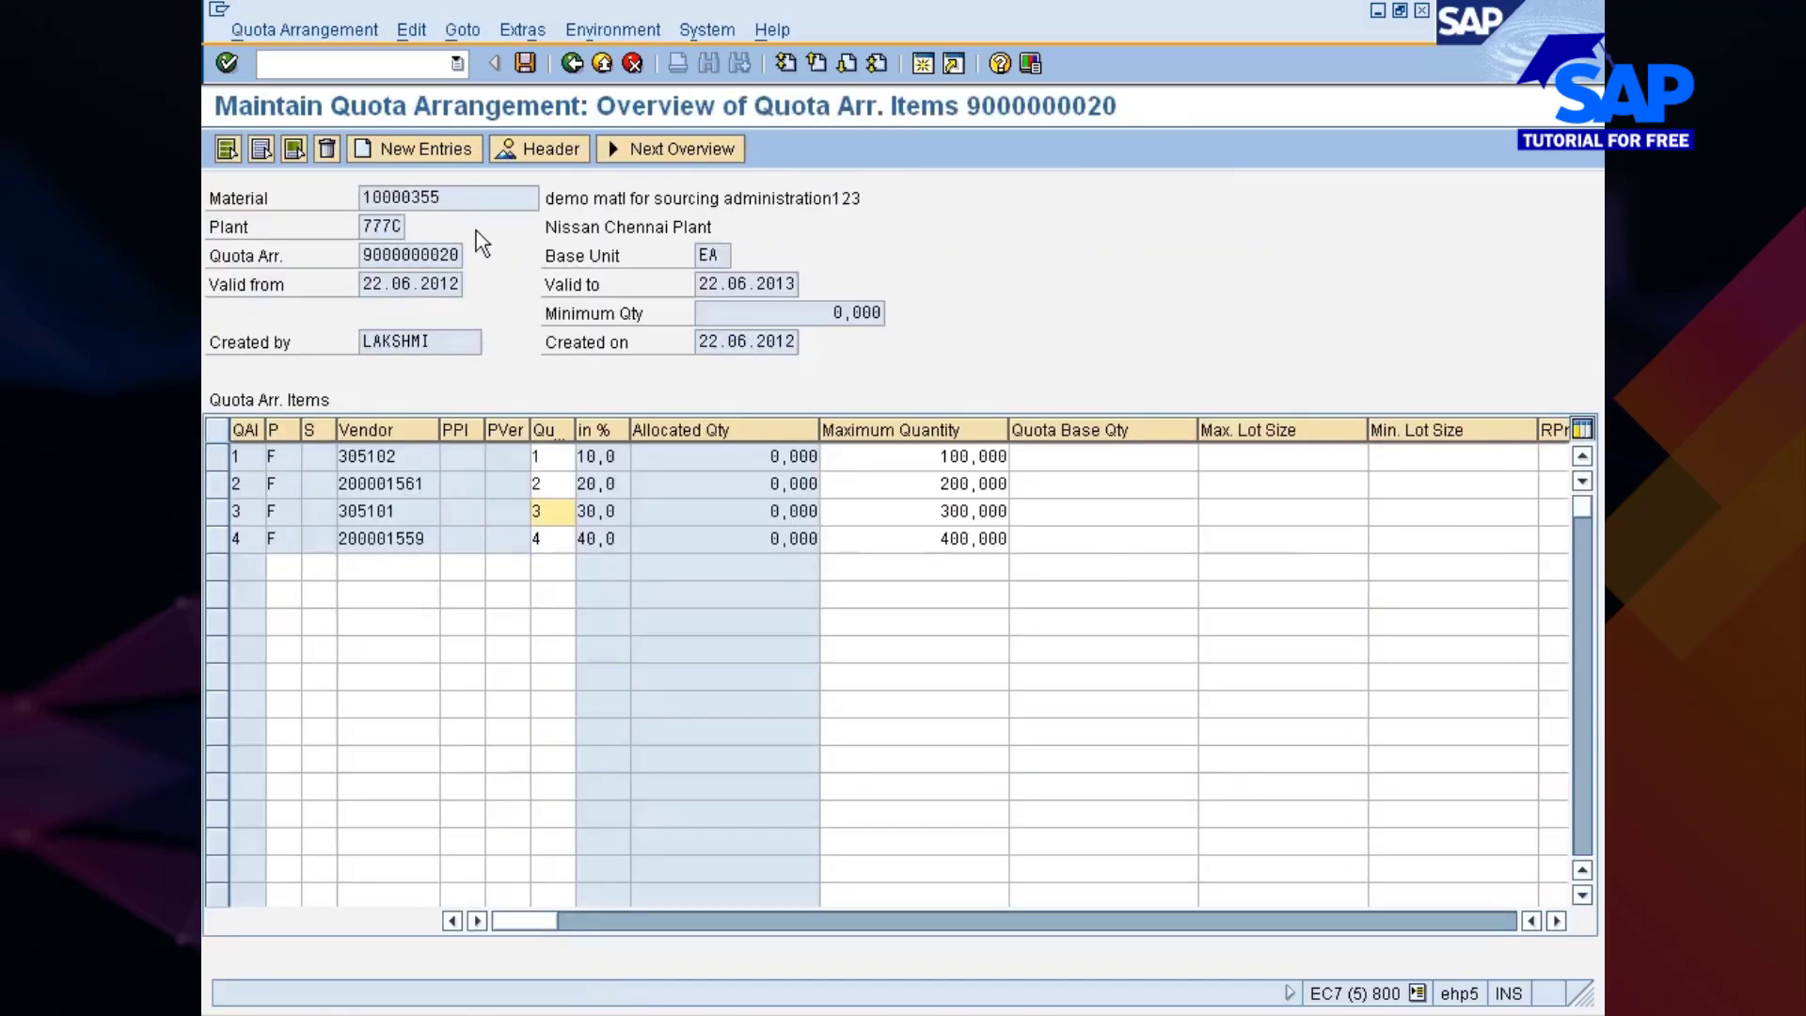
Reload the quota arrangement of material 10000355 in plant 777C and check the allocated quantity of vendor 305101
{"action": "left_click", "coordinate": [571, 63]}
{"action": "left_click", "coordinate": [571, 64]}
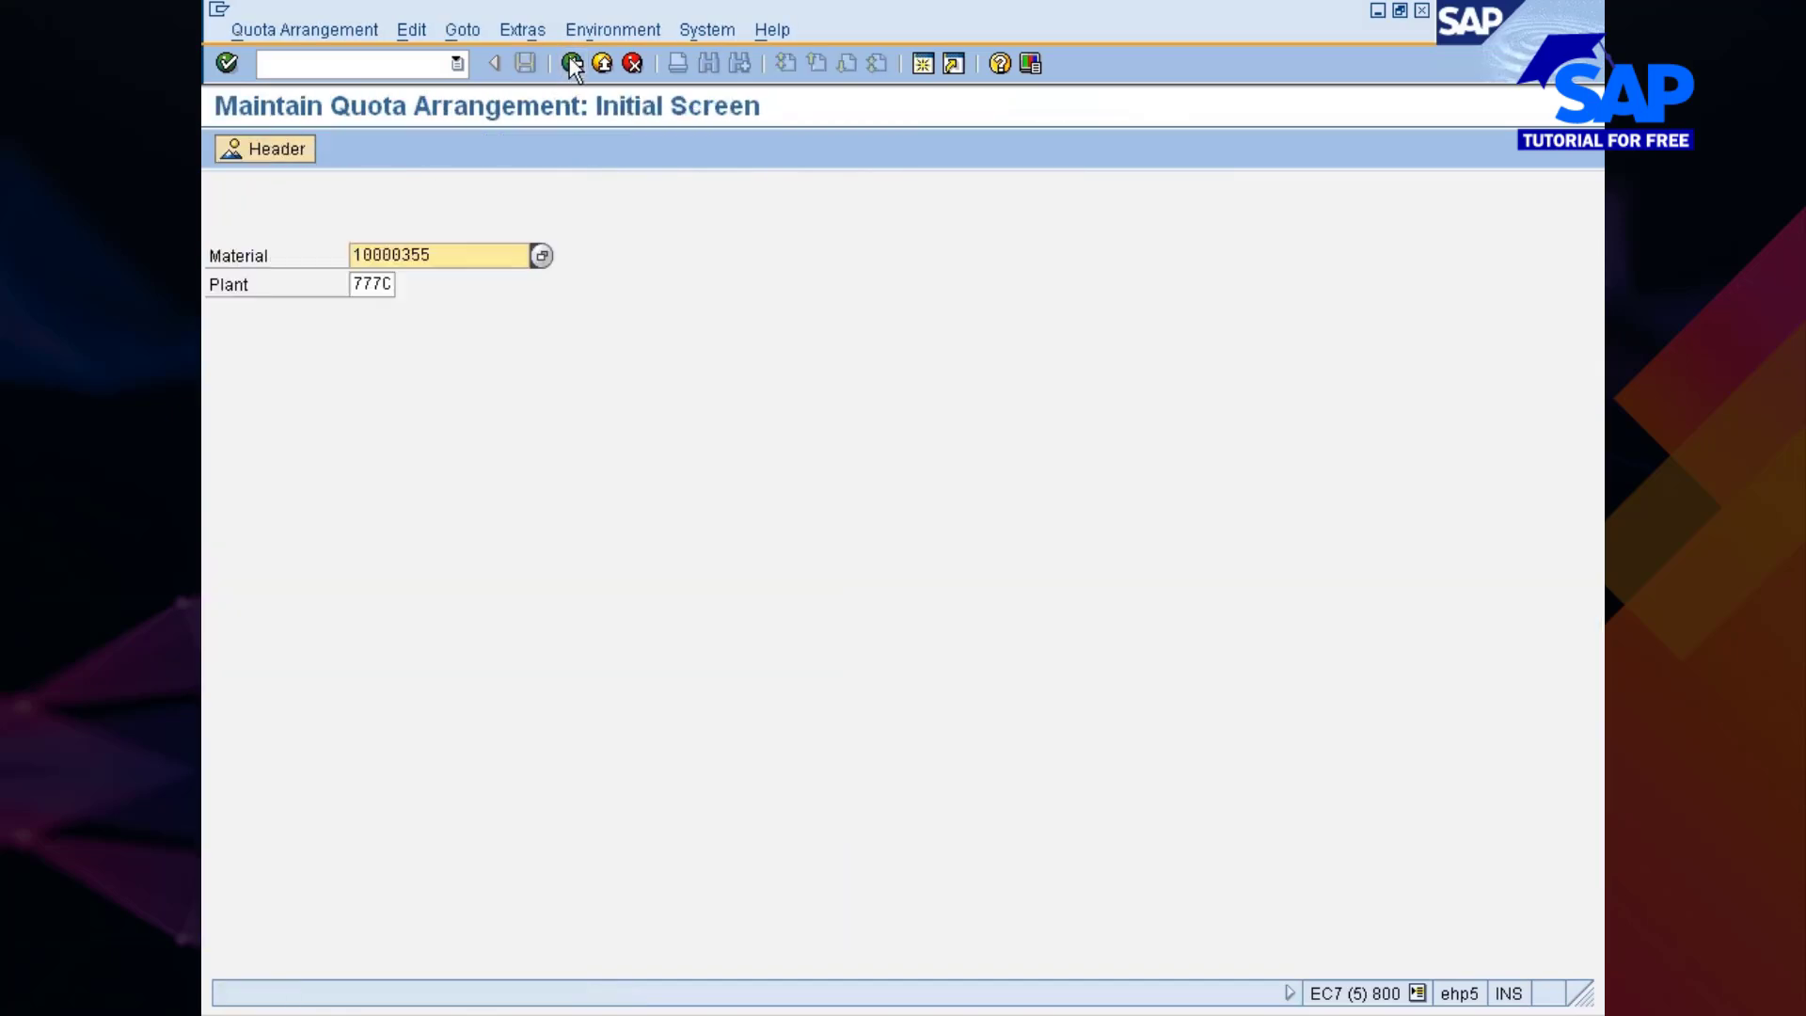
{"action": "left_click", "coordinate": [571, 64]}
{"action": "type", "text": "m"}
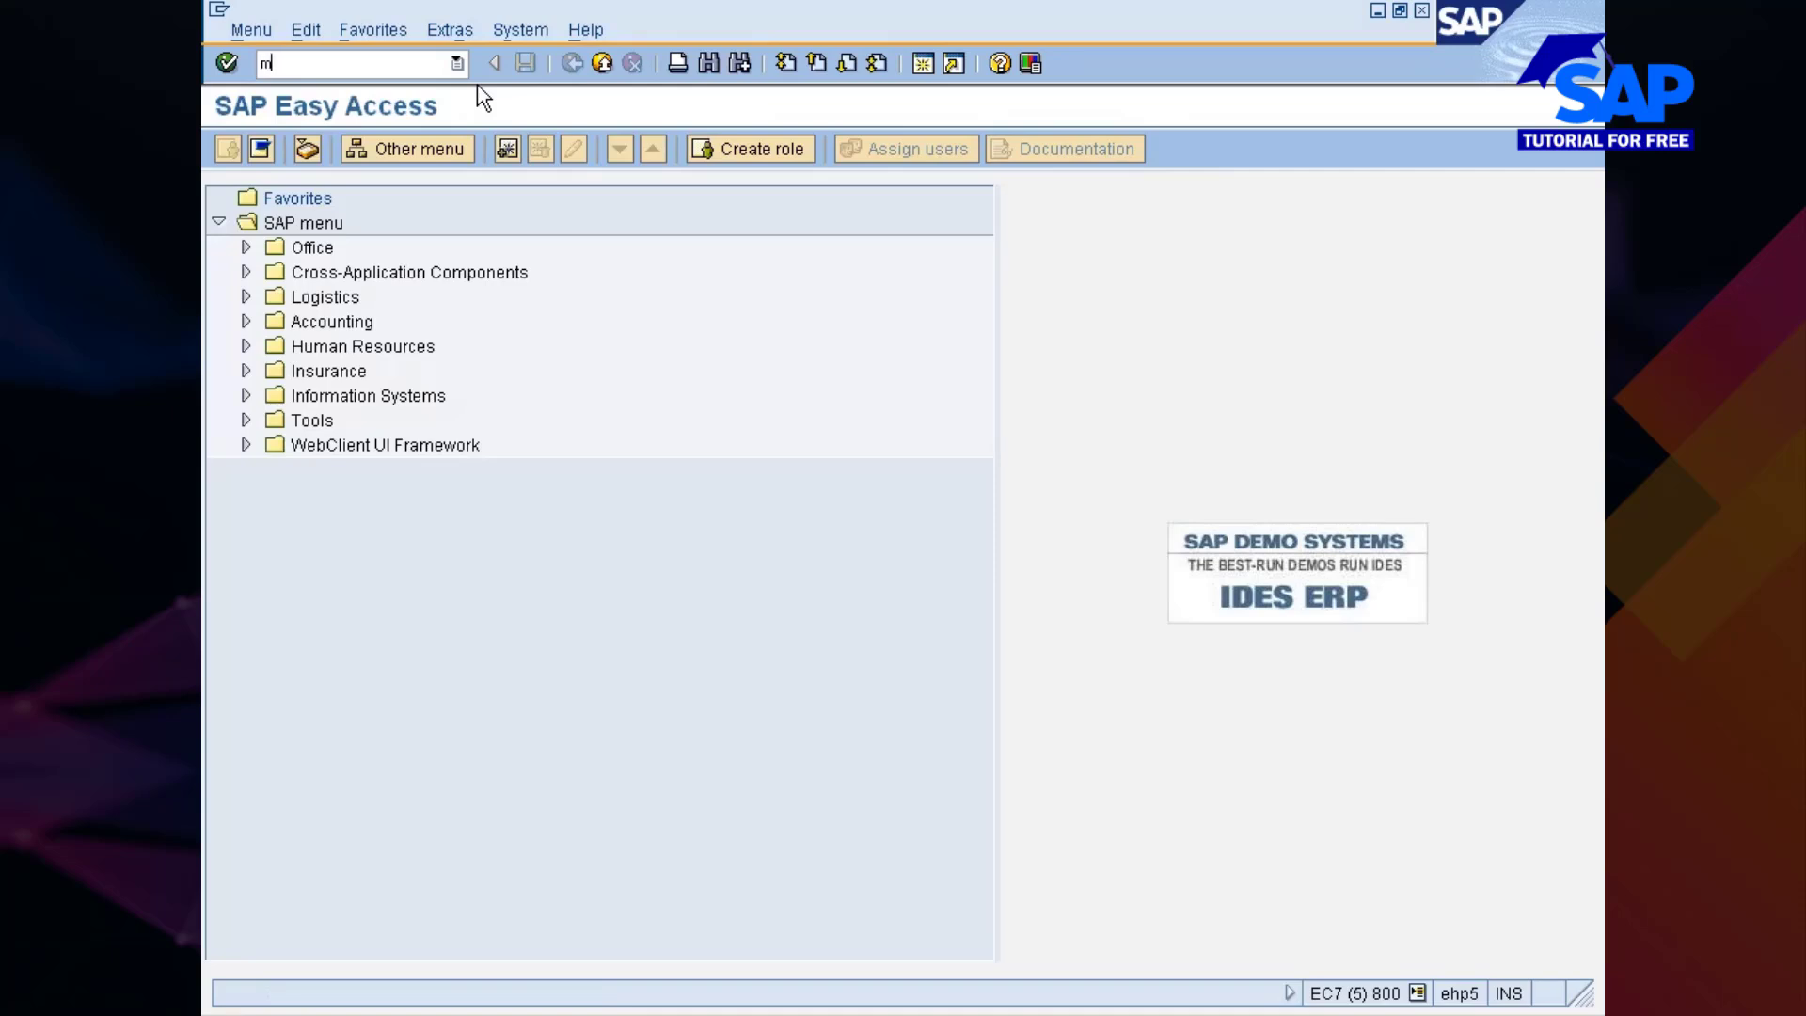
{"action": "type", "text": "ed1"}
{"action": "key", "text": "Return"}
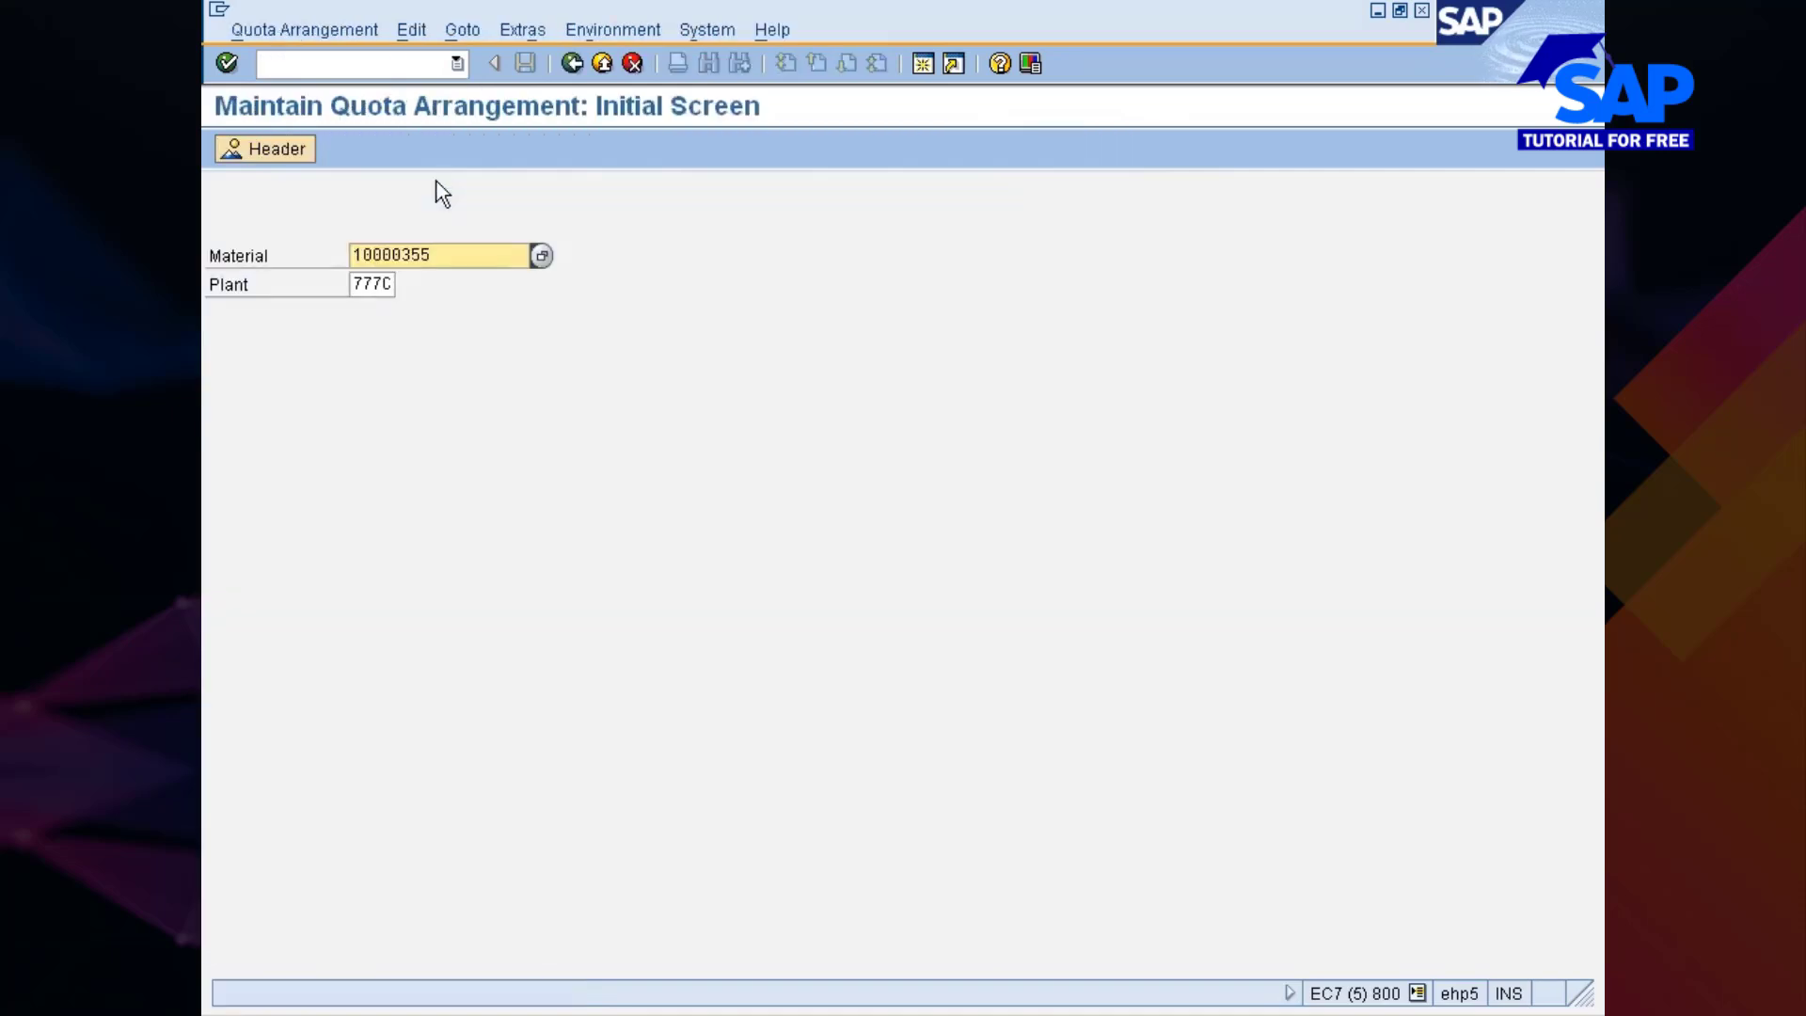
{"action": "key", "text": "Return"}
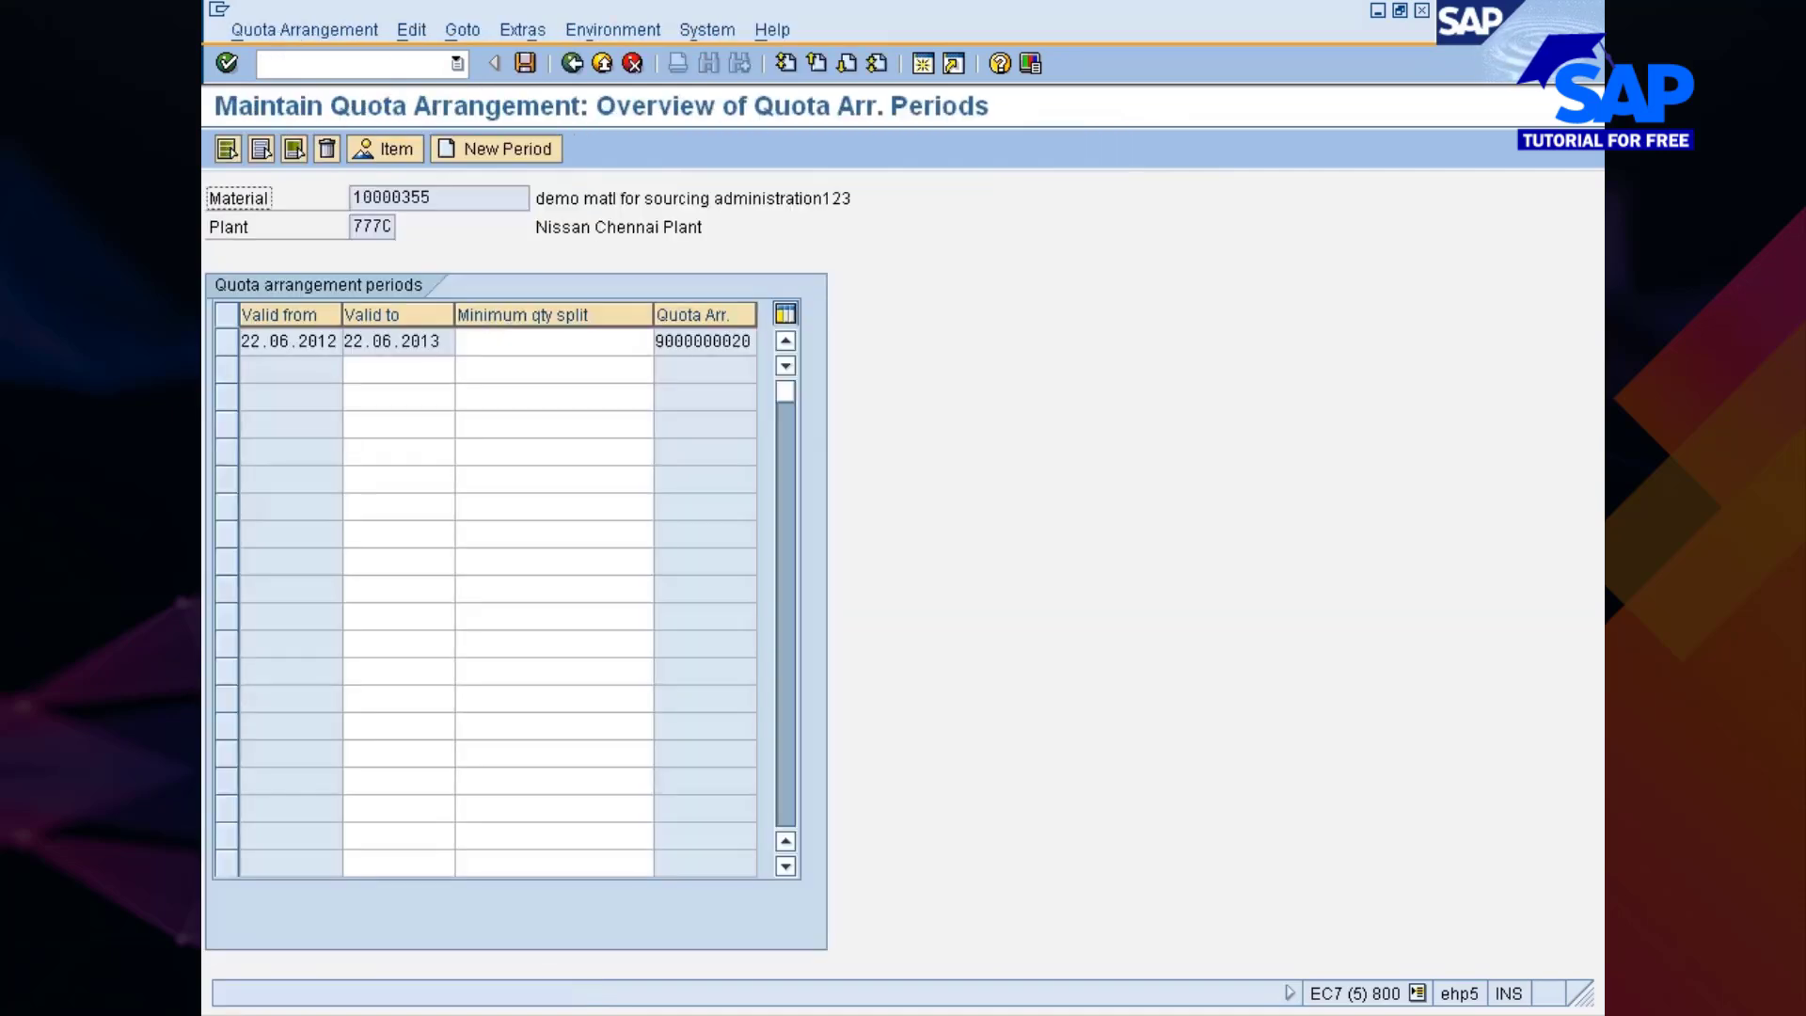
{"action": "double_click", "coordinate": [268, 343]}
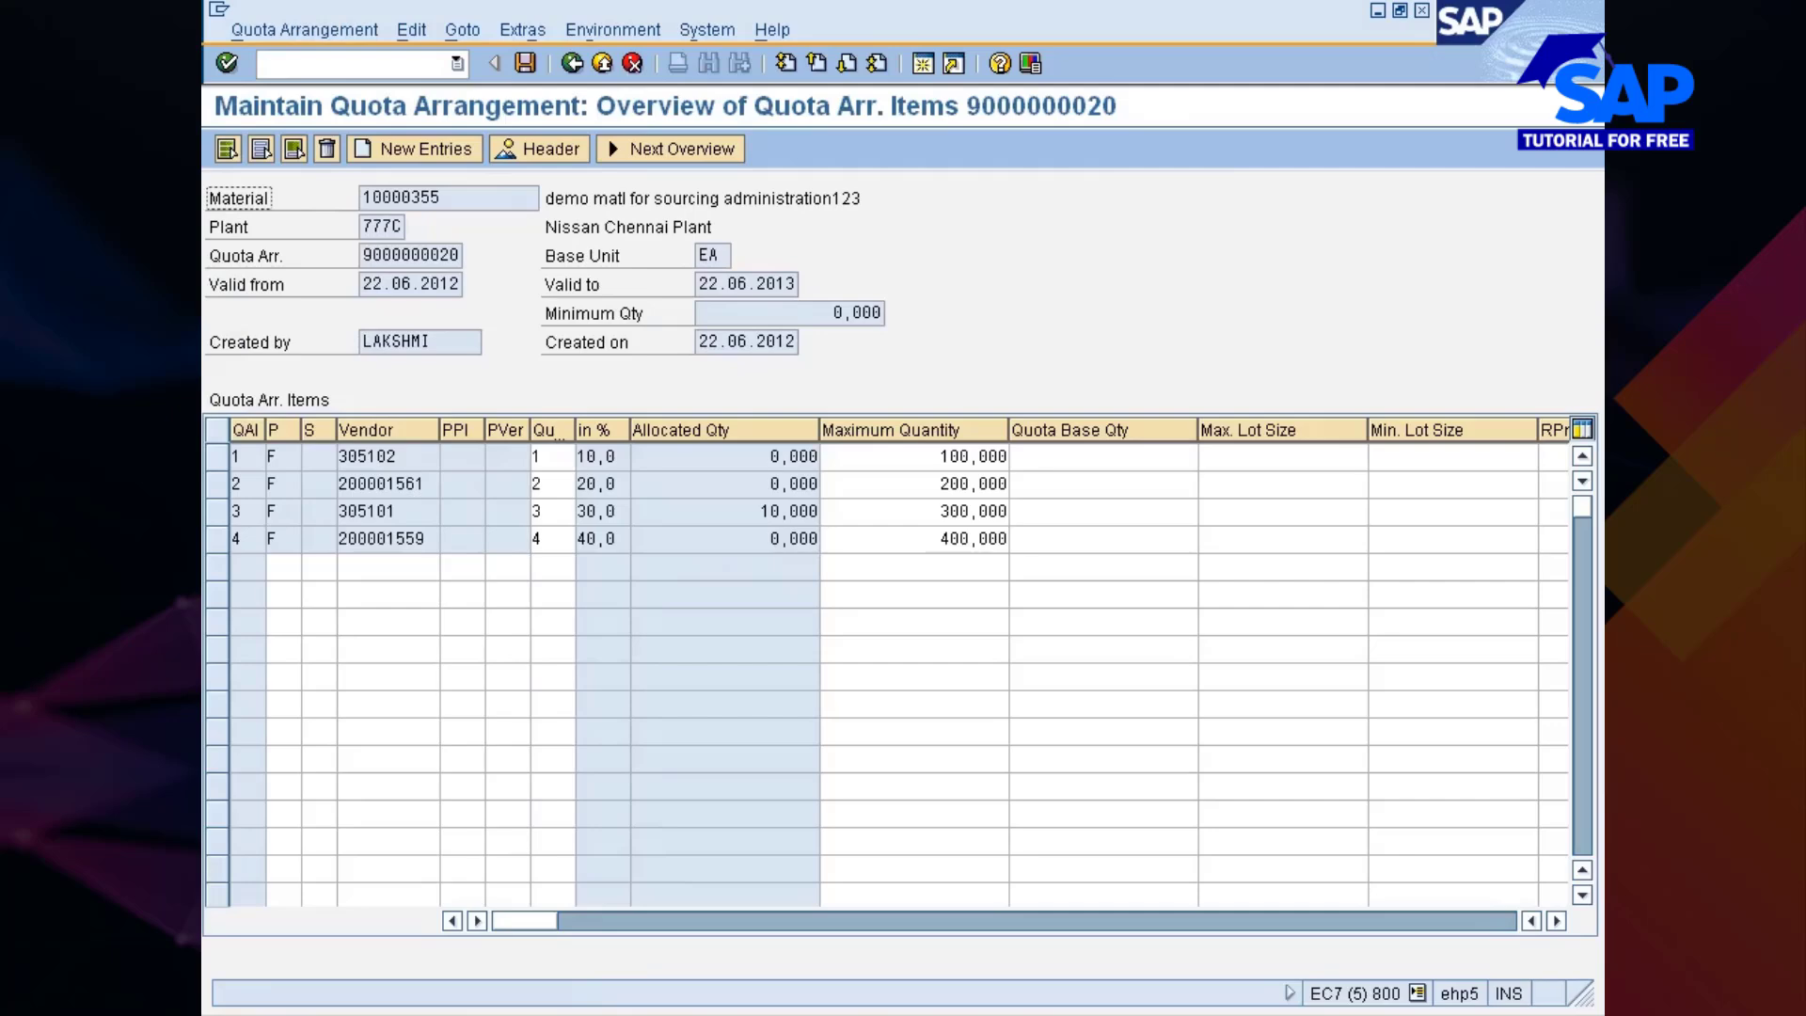
{"action": "left_click", "coordinate": [762, 511]}
{"action": "left_click_drag", "start_coordinate": [763, 510], "coordinate": [813, 511]}
{"action": "left_click", "coordinate": [814, 510]}
Display the material's purchasing data from the quota arrangement, review the possible entries for quota arrangement usage, and return
{"action": "left_click", "coordinate": [572, 63]}
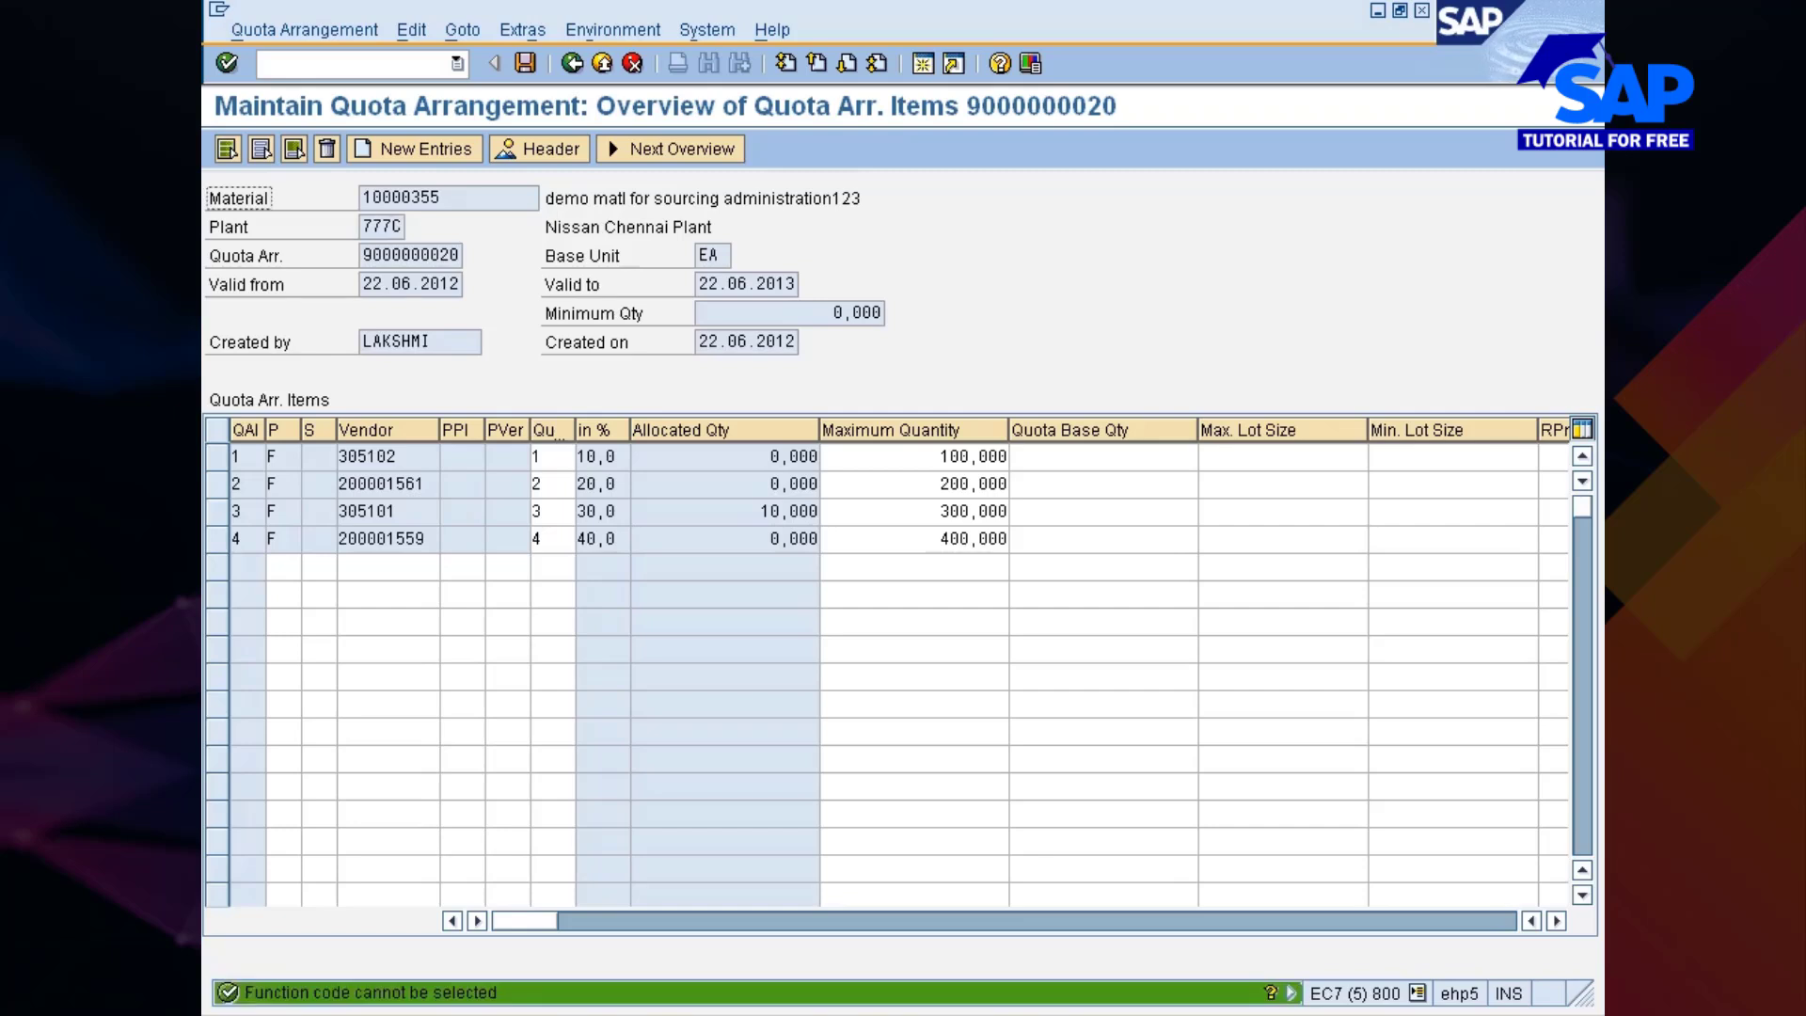
{"action": "left_click", "coordinate": [525, 31]}
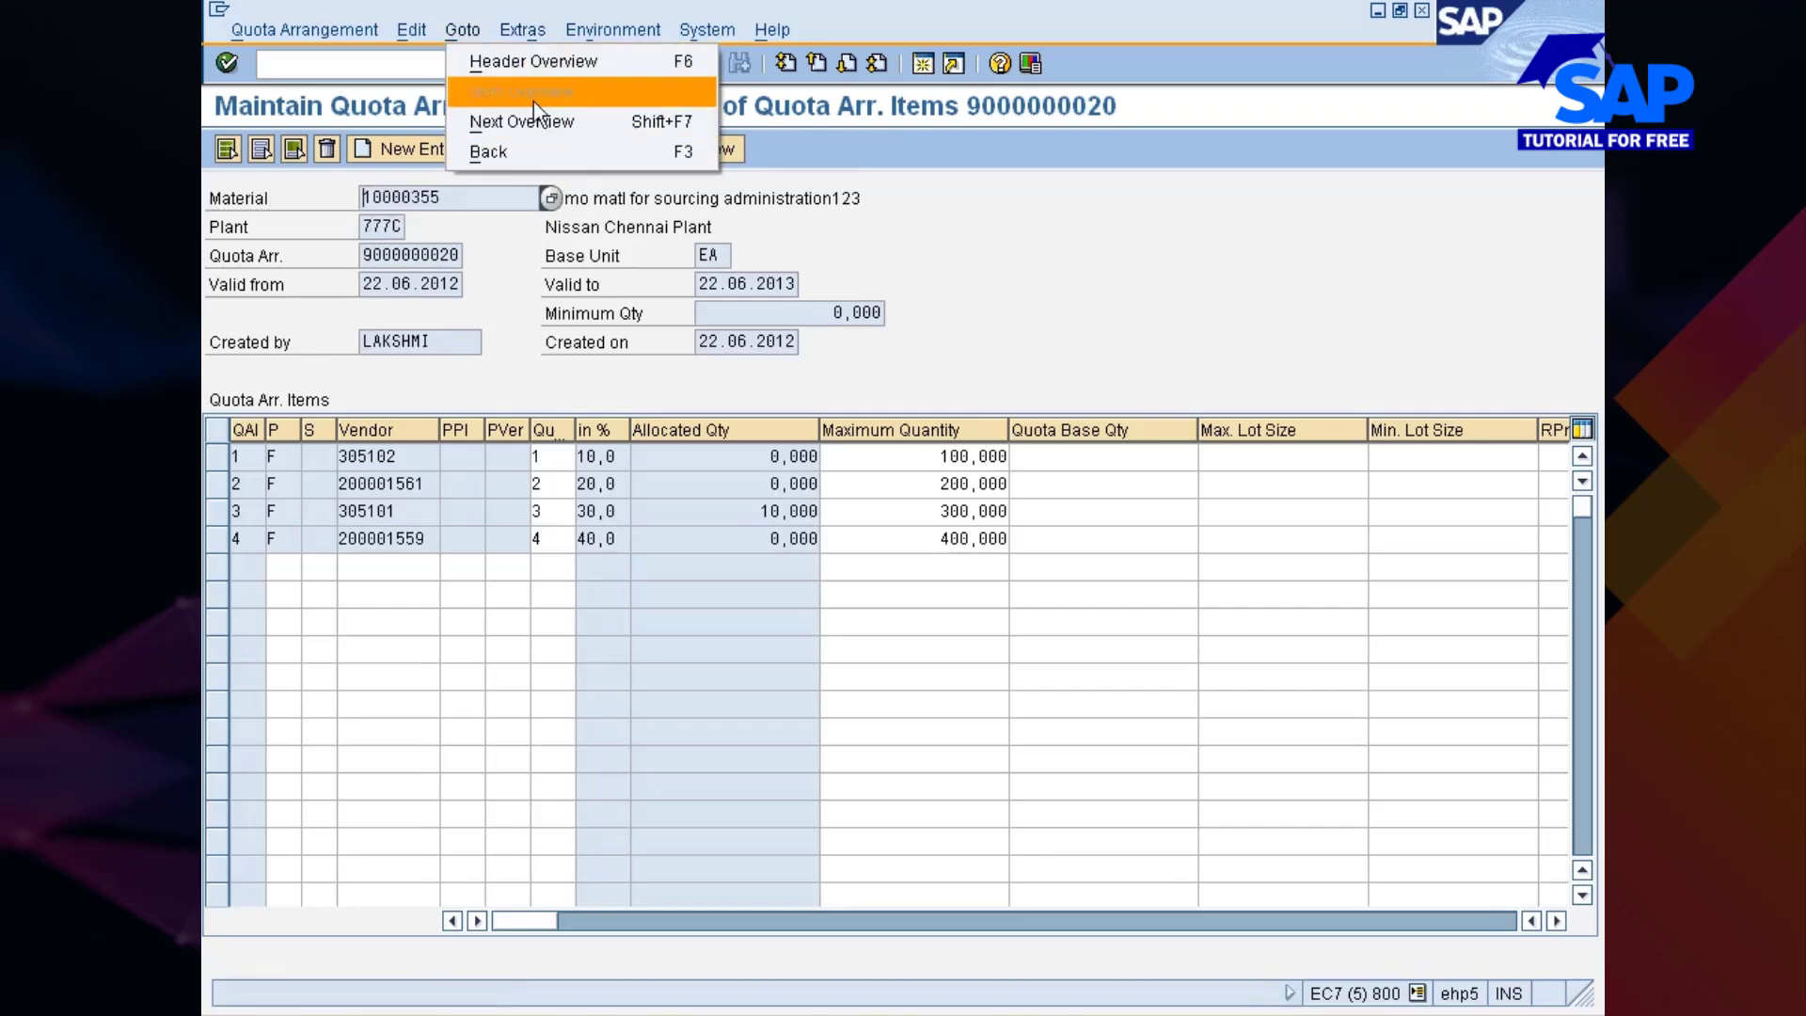
{"action": "left_click", "coordinate": [619, 61]}
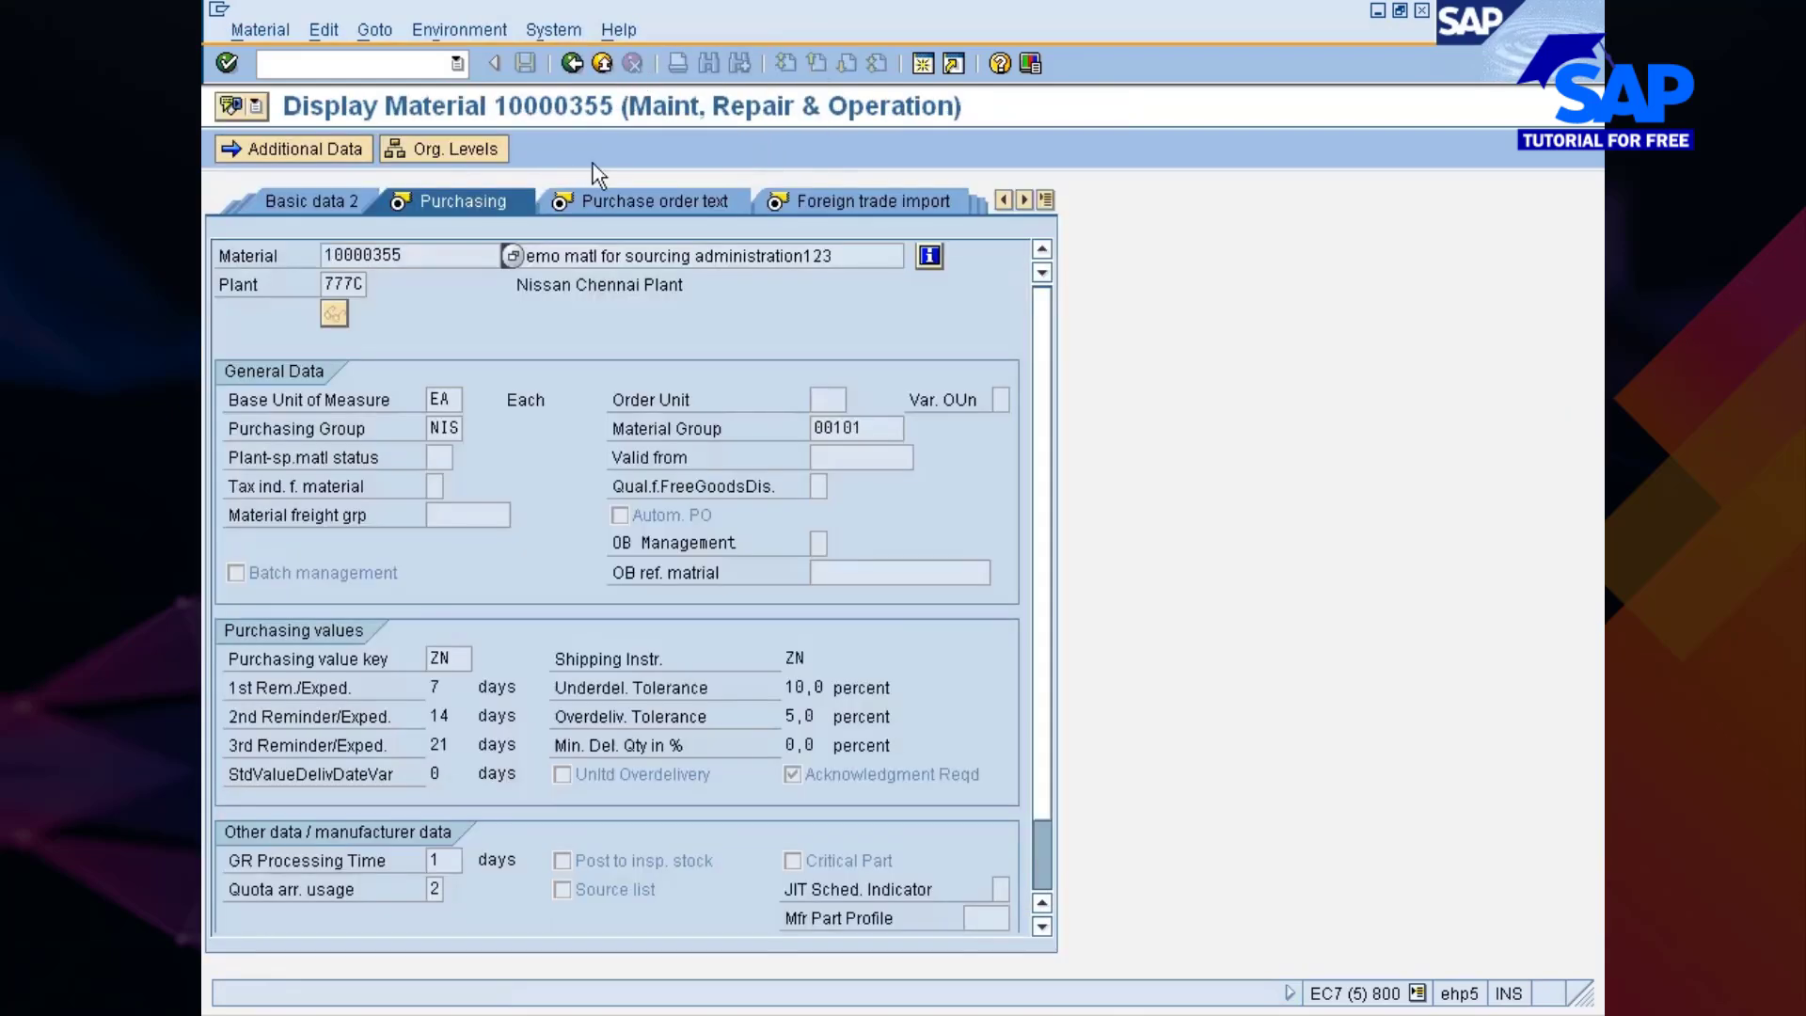
{"action": "left_click", "coordinate": [438, 861]}
{"action": "scroll", "coordinate": [543, 723], "scroll_direction": "down", "scroll_amount": 1}
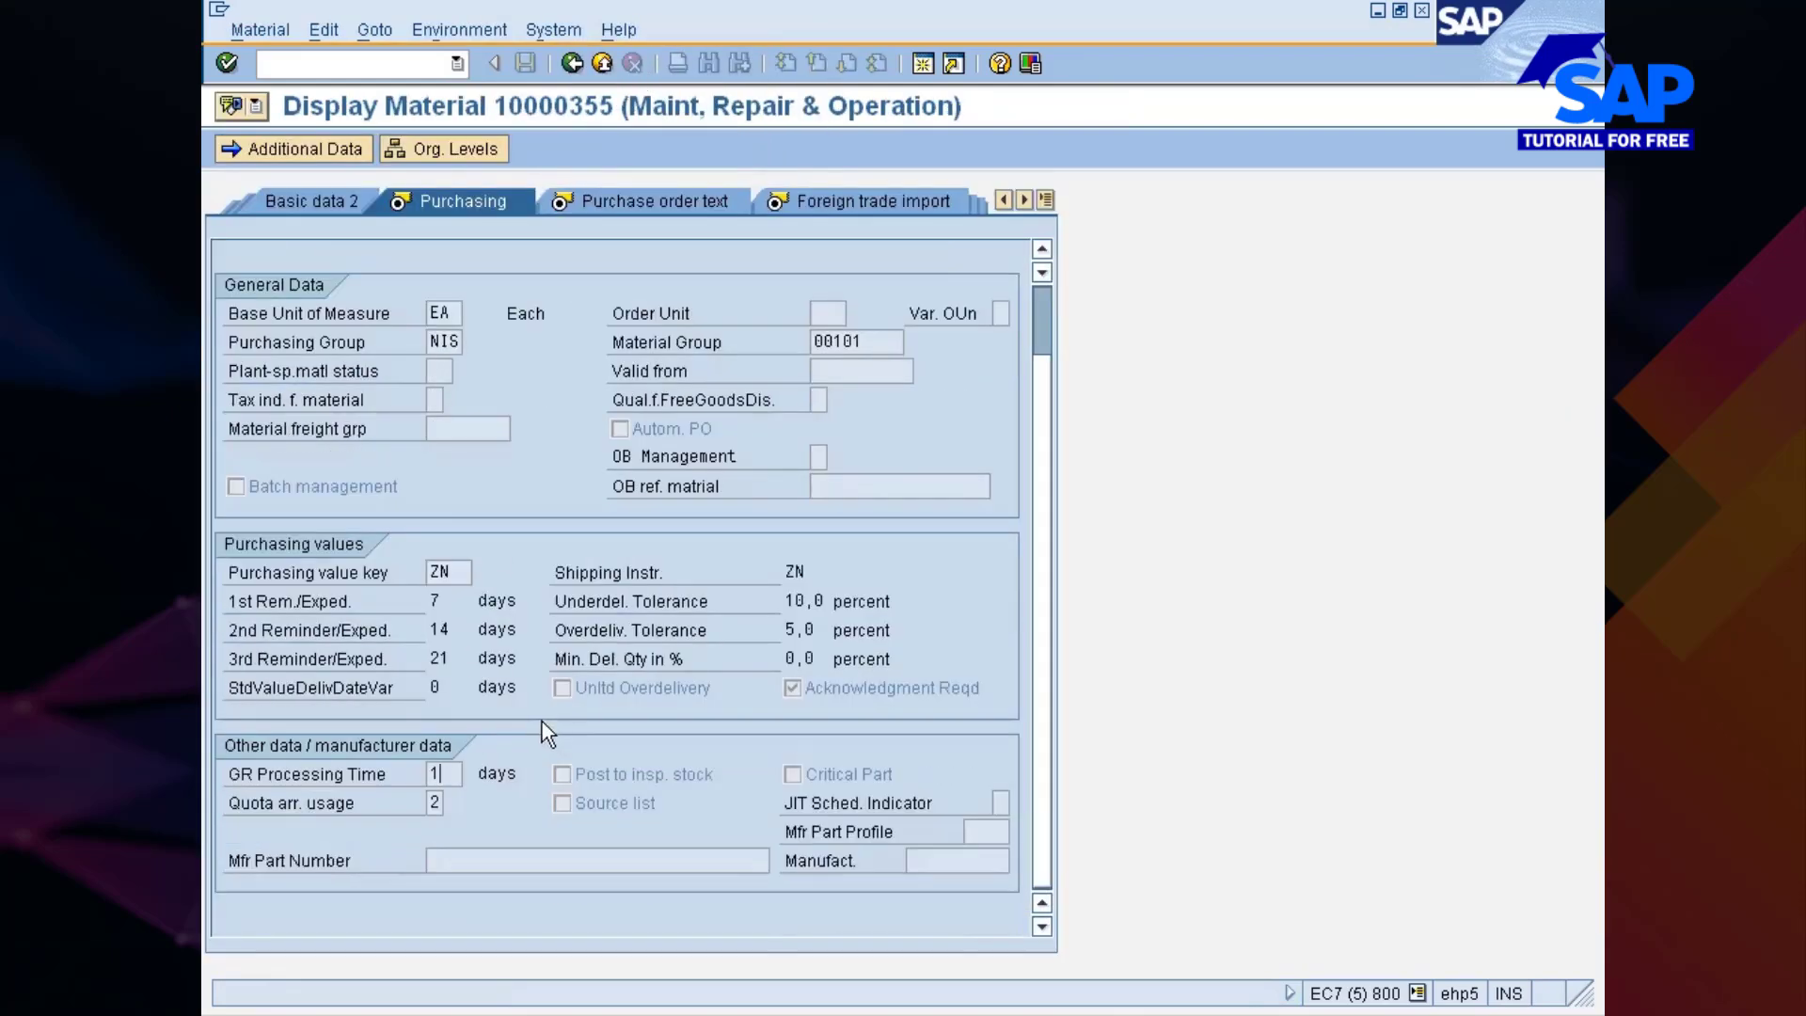
{"action": "left_click", "coordinate": [444, 803]}
{"action": "left_click", "coordinate": [454, 805]}
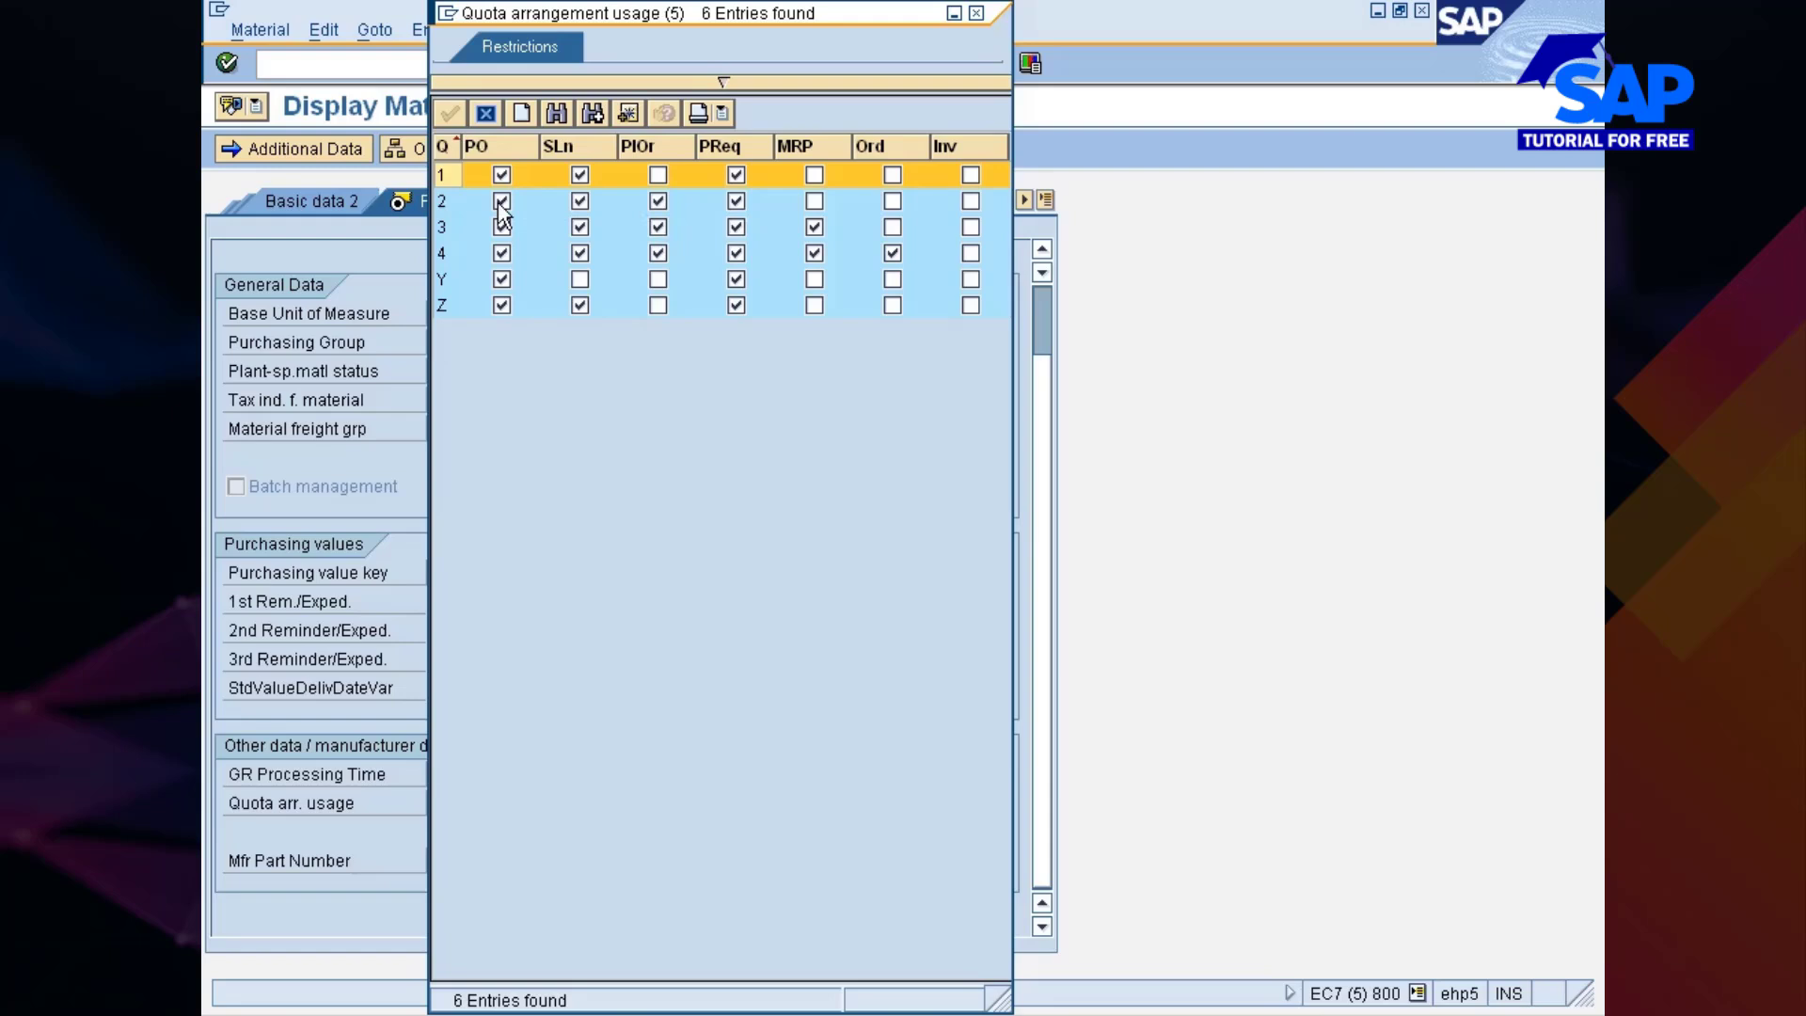
{"action": "left_click", "coordinate": [976, 13]}
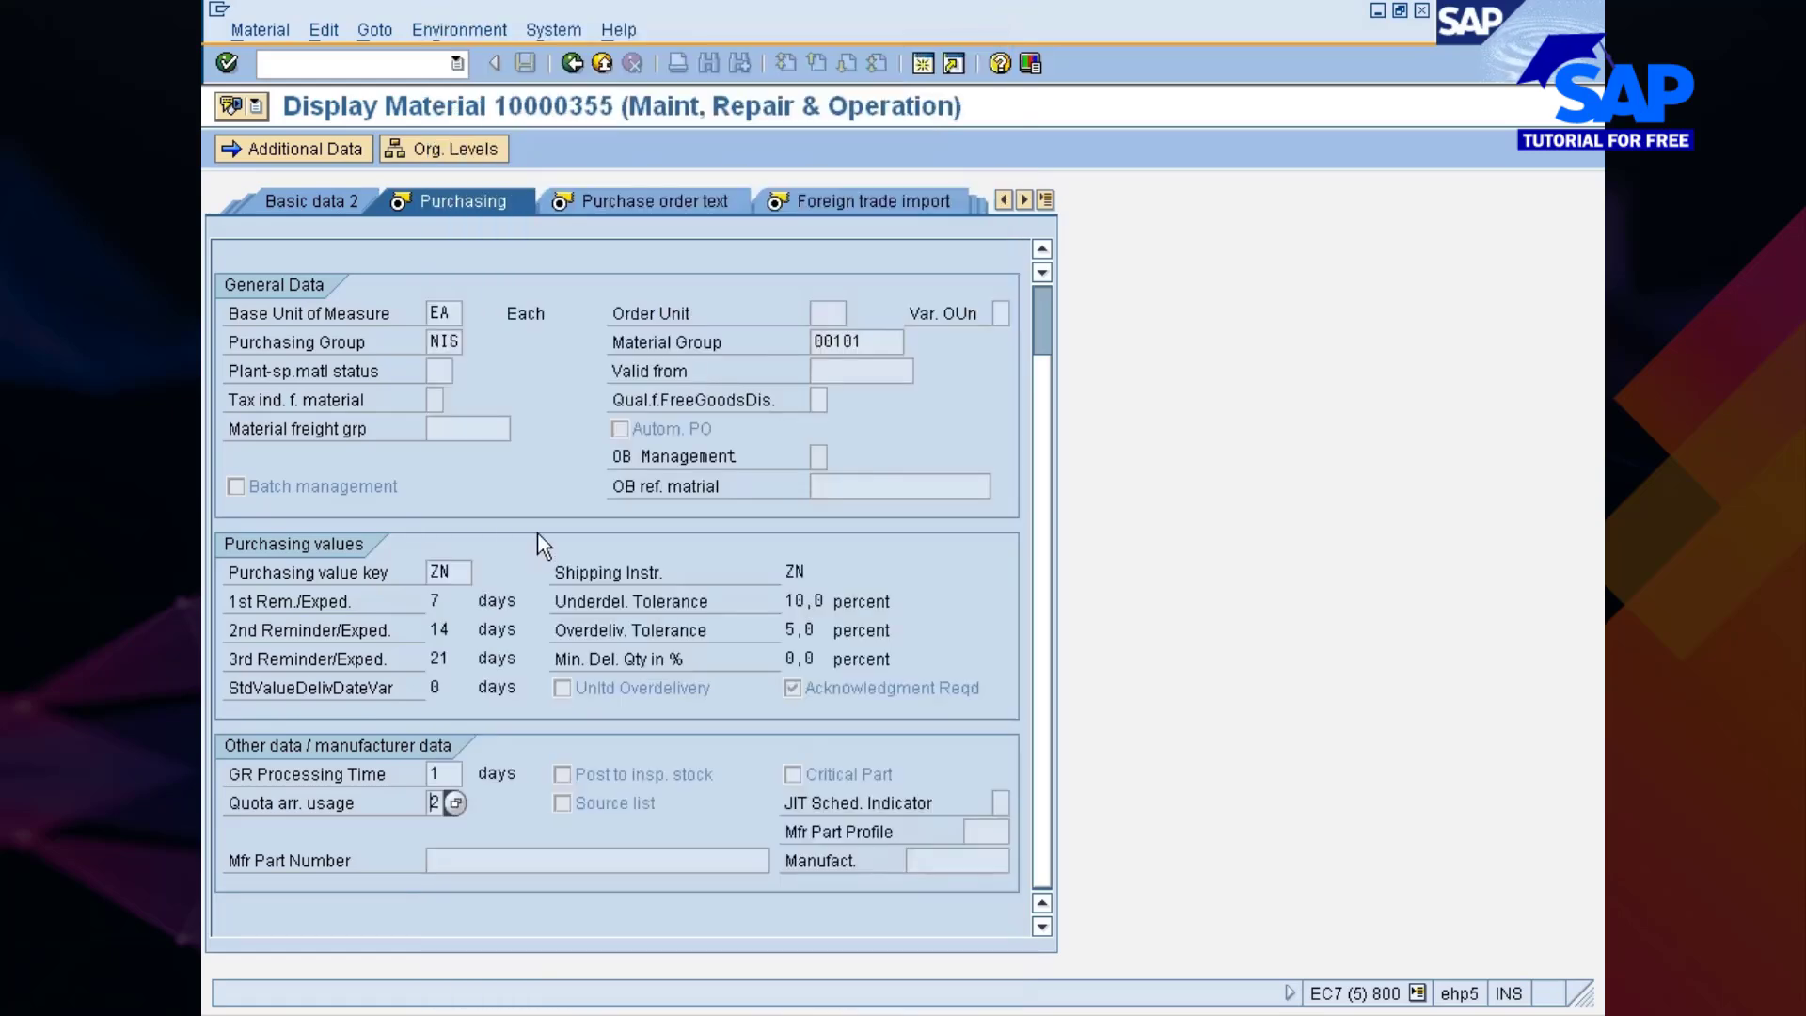
{"action": "left_click", "coordinate": [572, 64]}
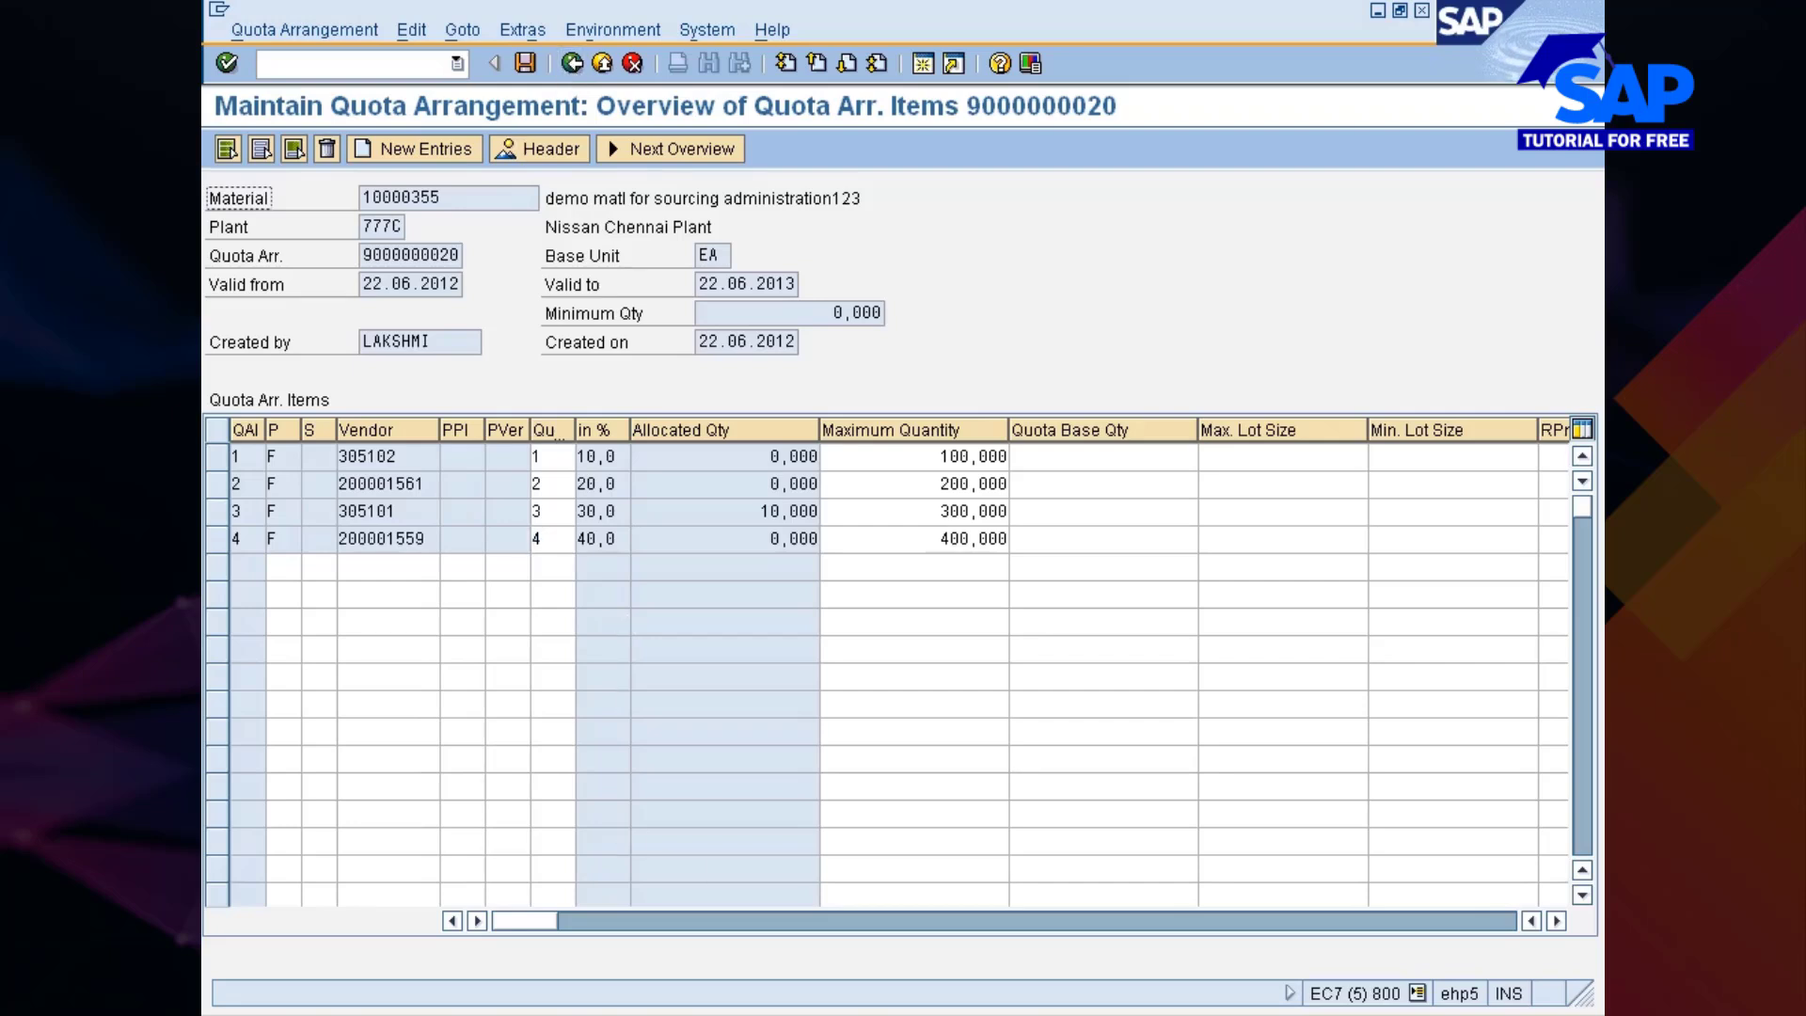
Try to open transaction ME21N in a new session from the quota arrangement
{"action": "left_click", "coordinate": [364, 196]}
{"action": "left_click", "coordinate": [329, 65]}
{"action": "type", "text": "/ome21n"}
{"action": "key", "text": "Return"}
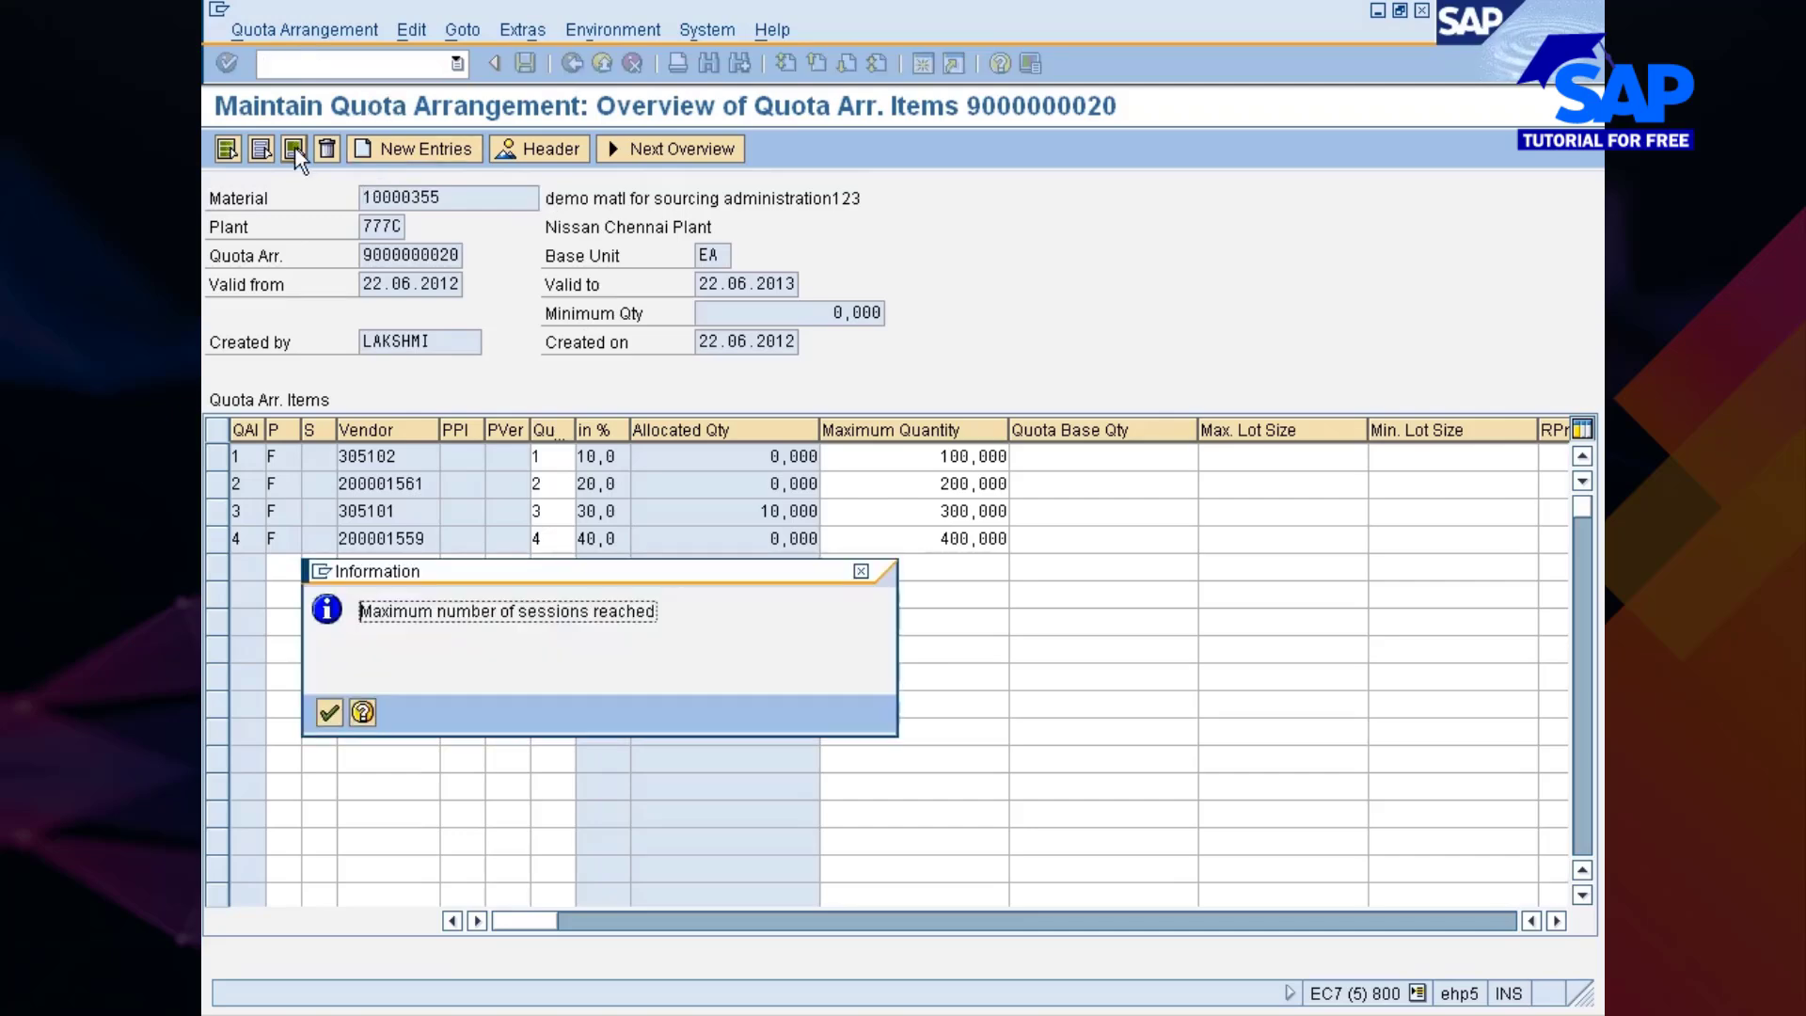
{"action": "key", "text": "Return"}
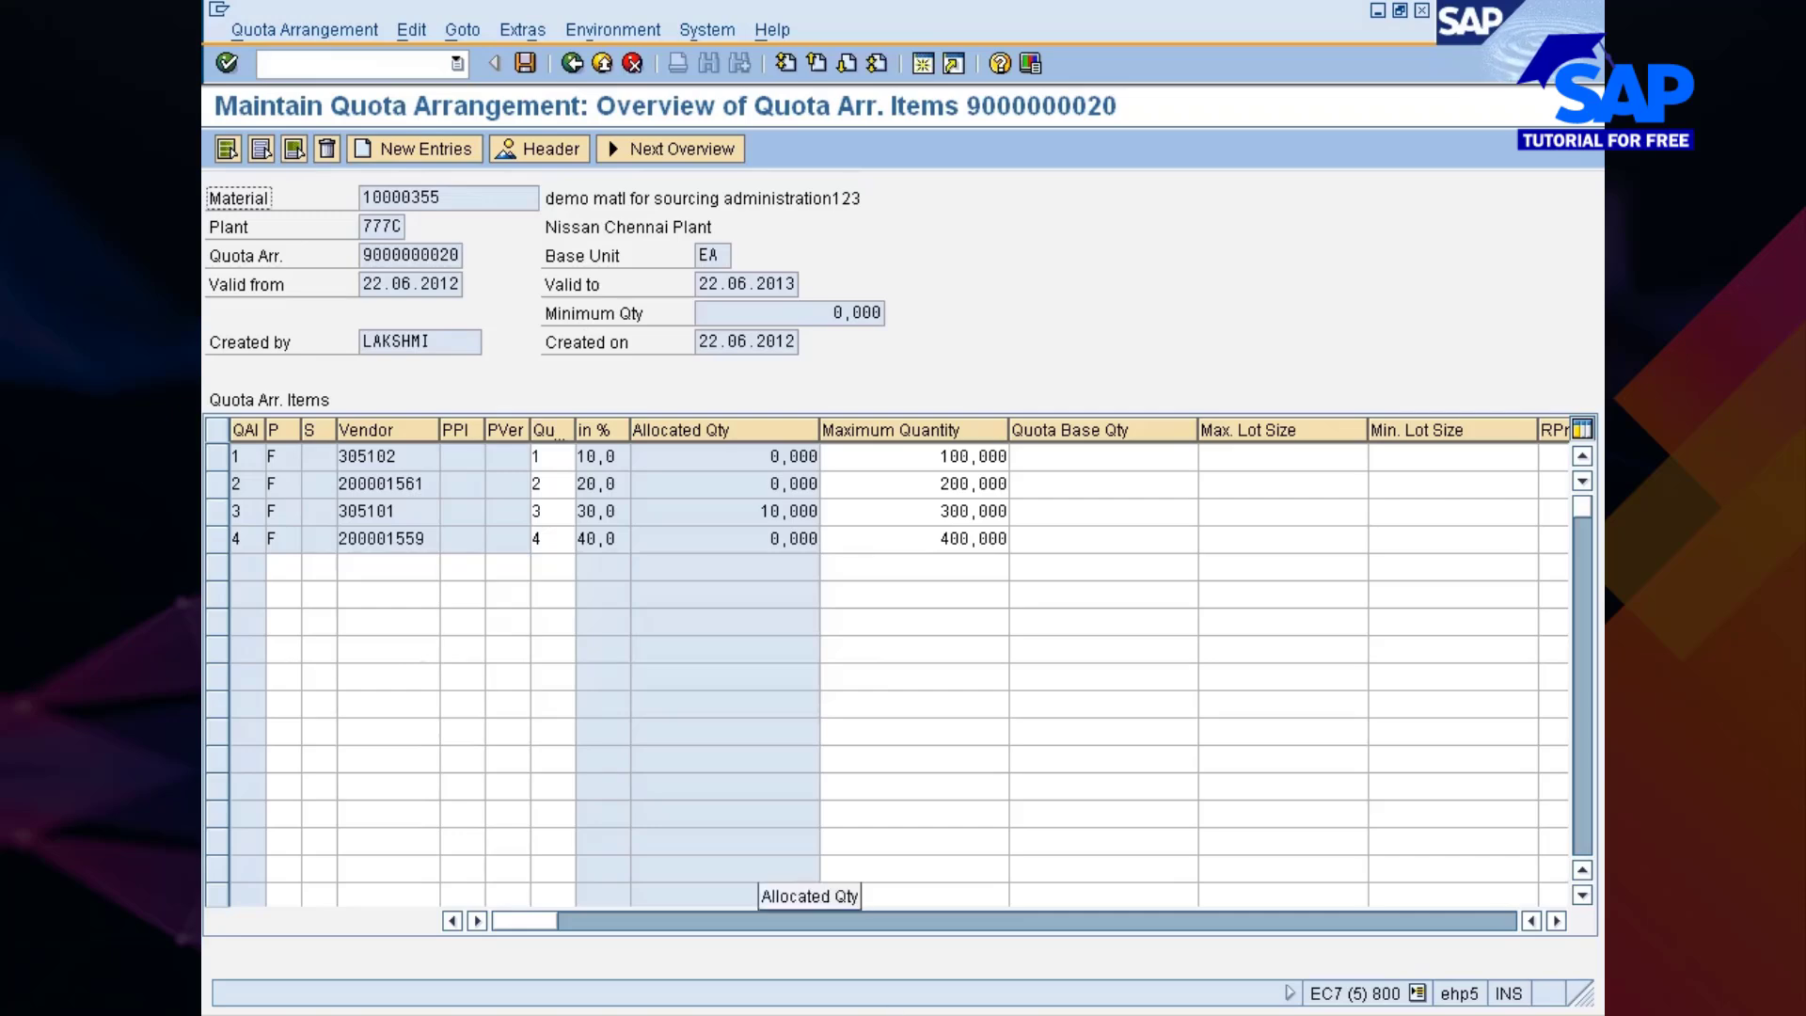
Switch to the contract display session and start transaction ME21N there to create a purchase order
{"action": "left_click", "coordinate": [917, 1014]}
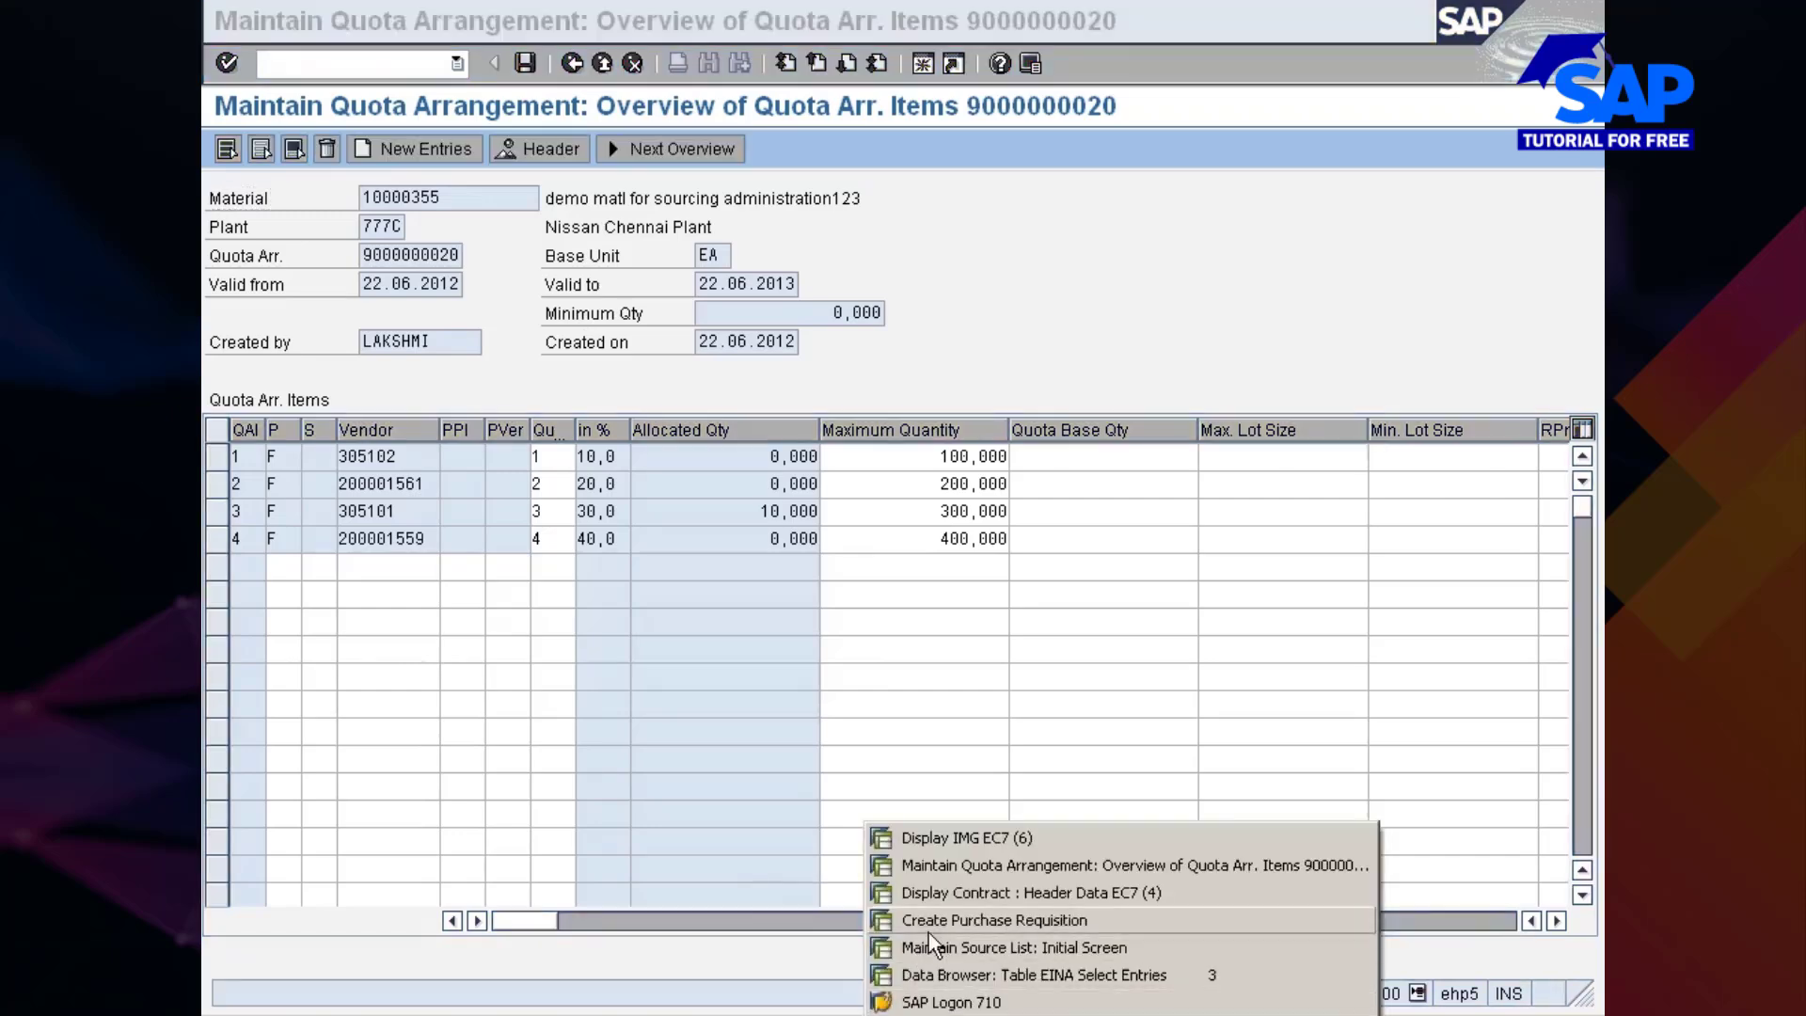
{"action": "left_click", "coordinate": [957, 893]}
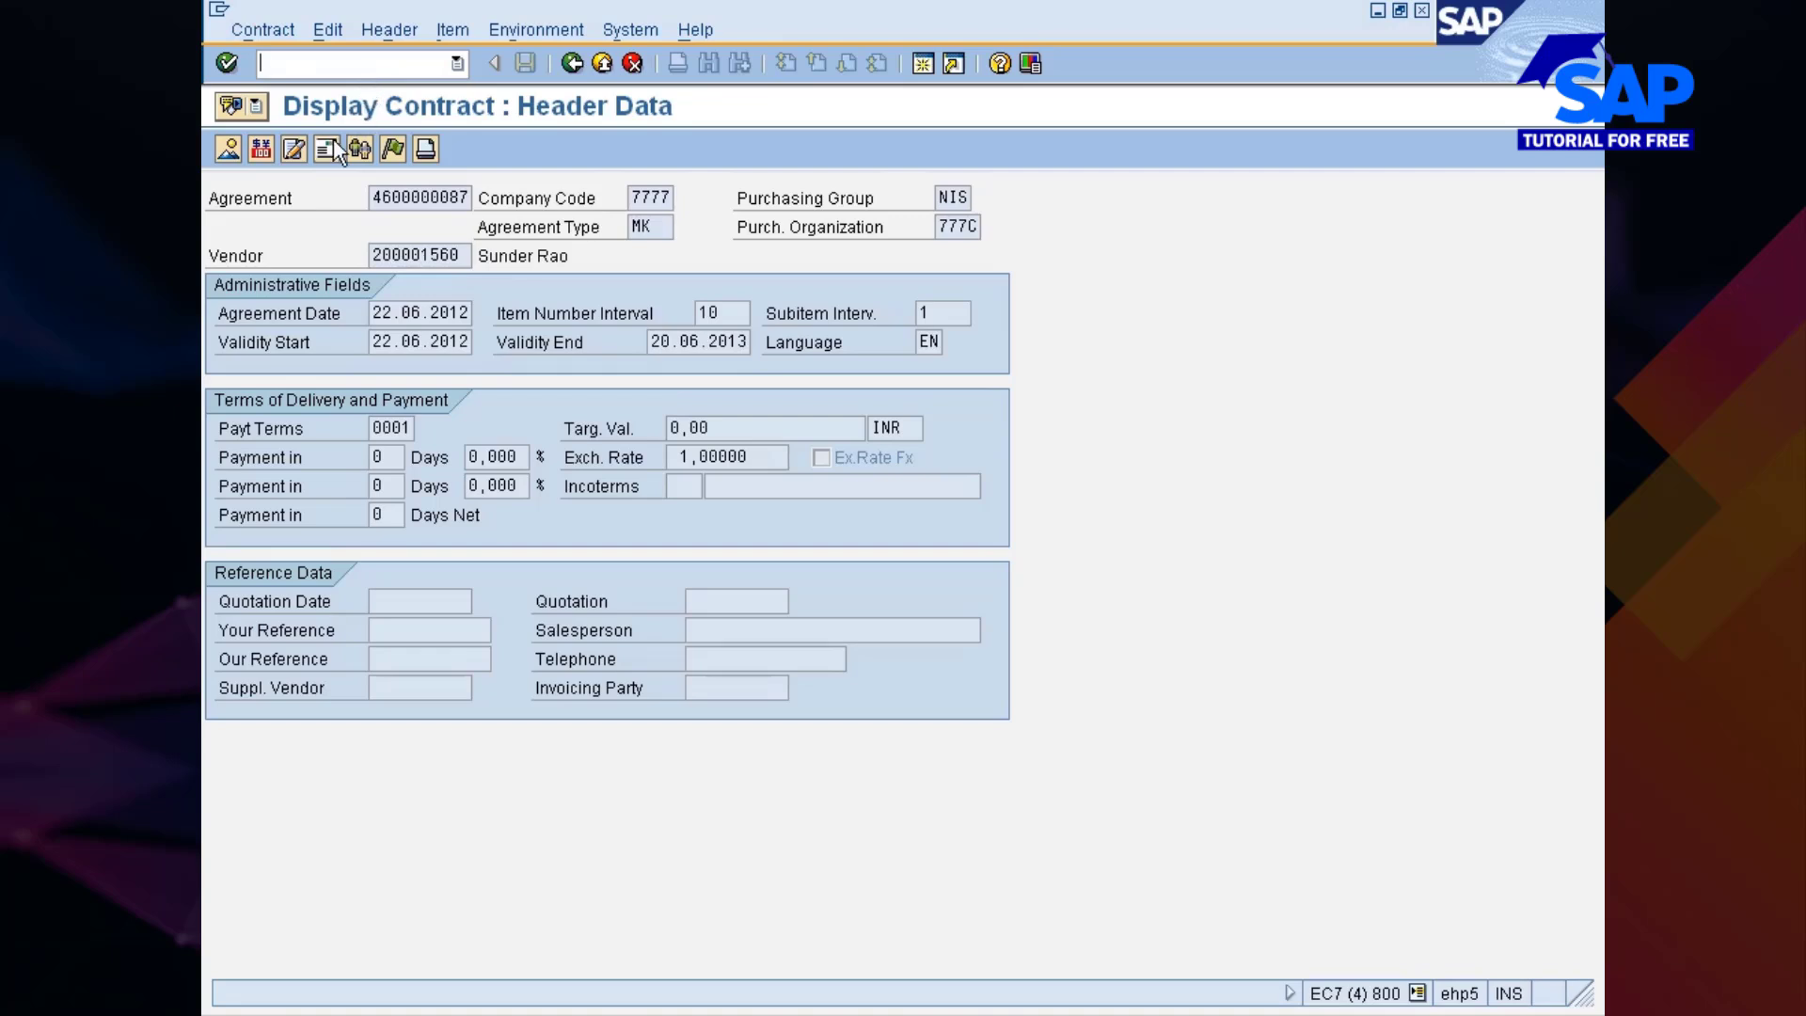
{"action": "type", "text": "/nme21n"}
{"action": "key", "text": "Return"}
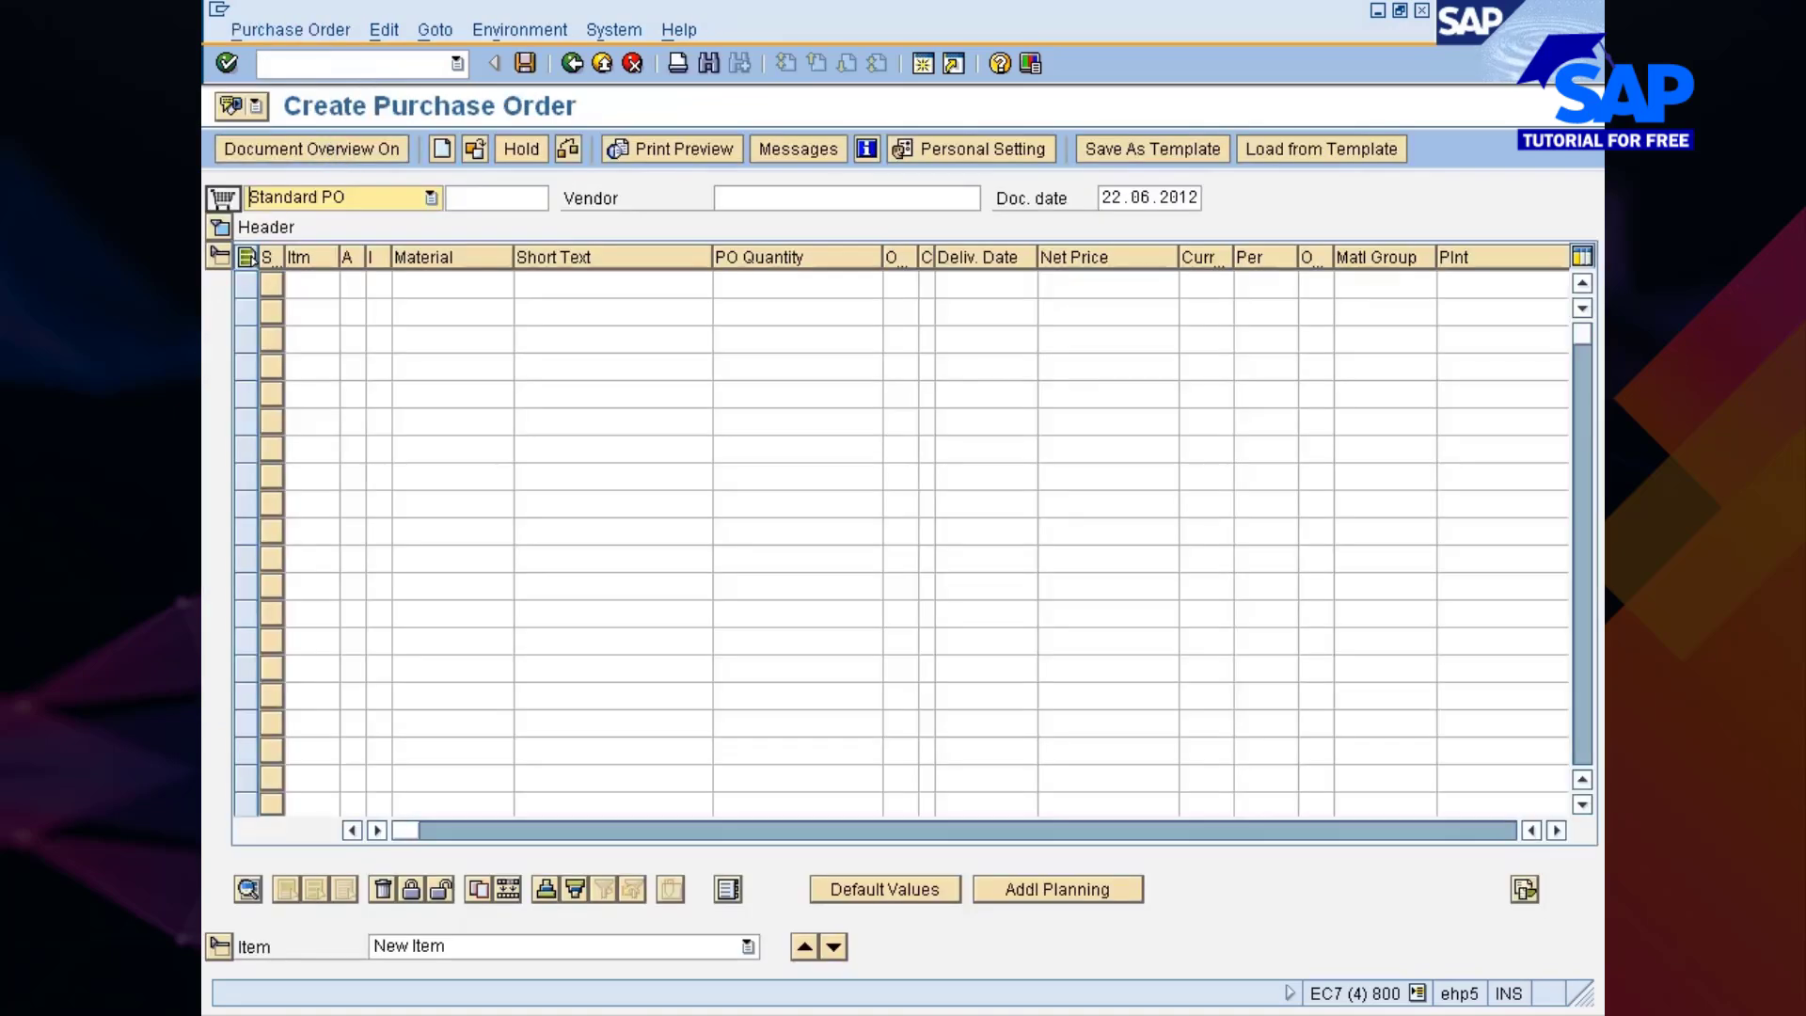
Set the purchase order type to PODoc for NIssan POs and the vendor to 200001561
{"action": "left_click", "coordinate": [344, 199]}
{"action": "key", "text": "Up"}
{"action": "key", "text": "Up"}
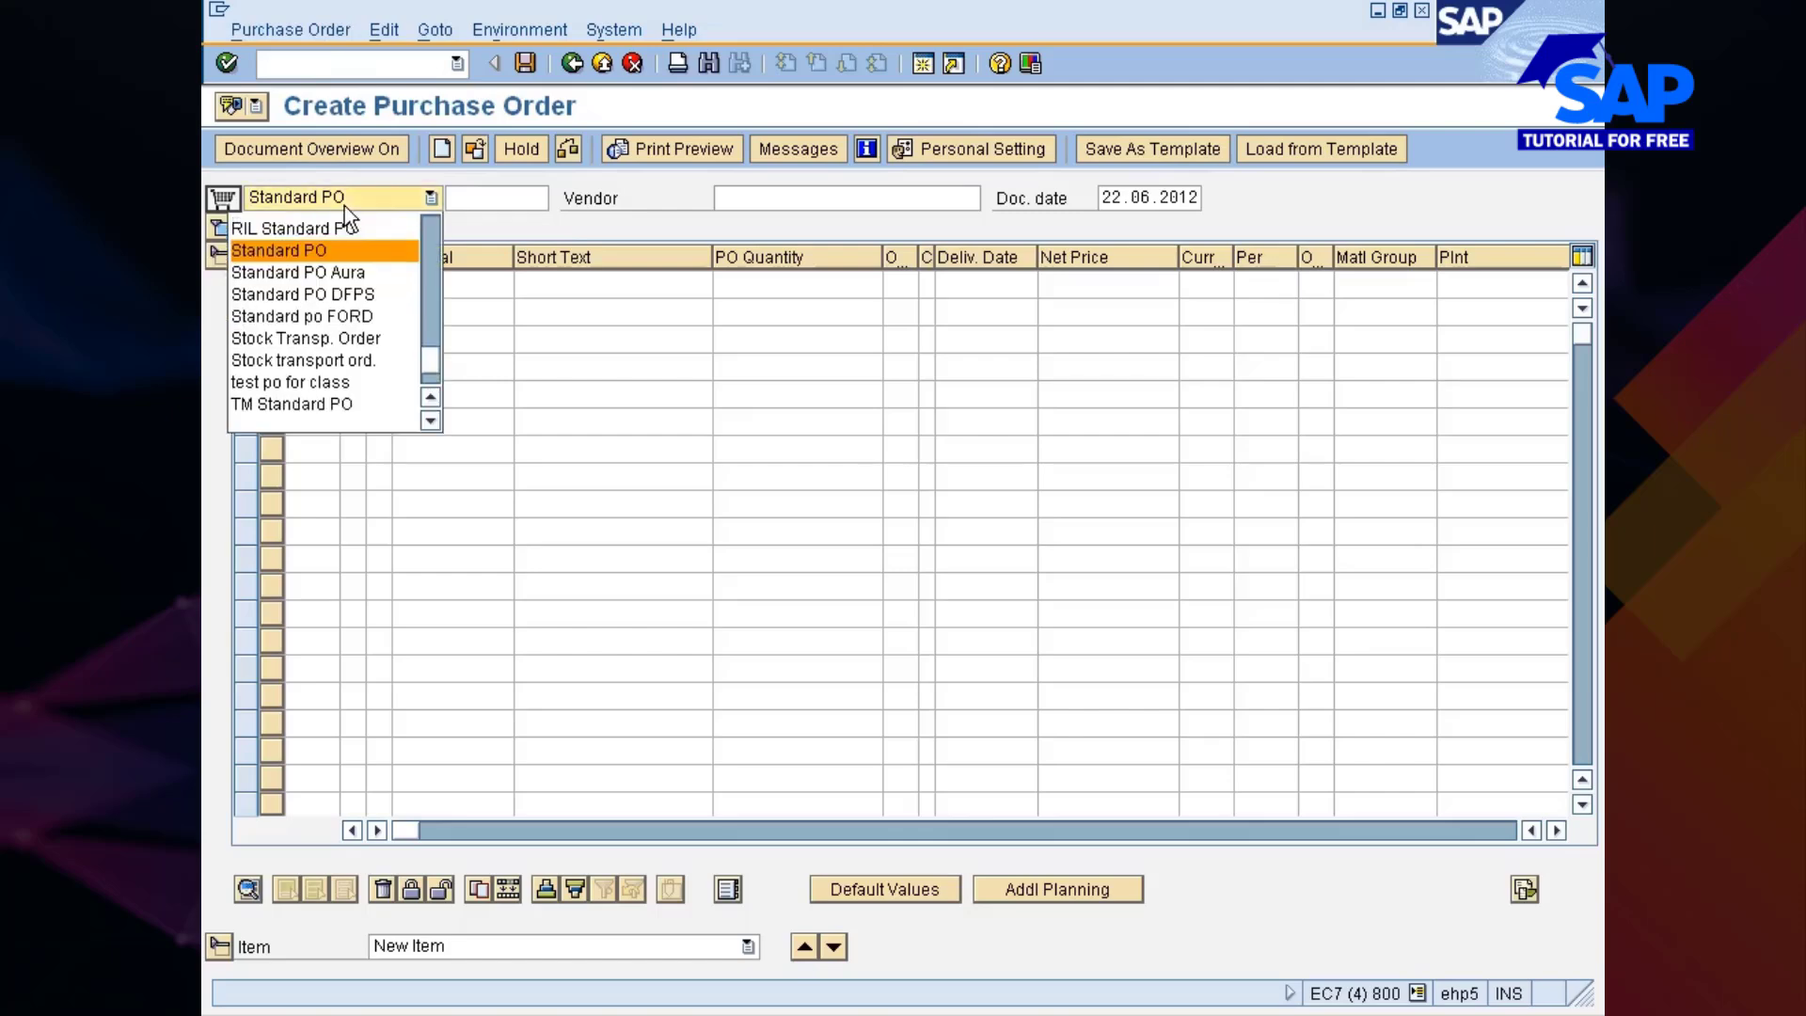
{"action": "key", "text": "Return"}
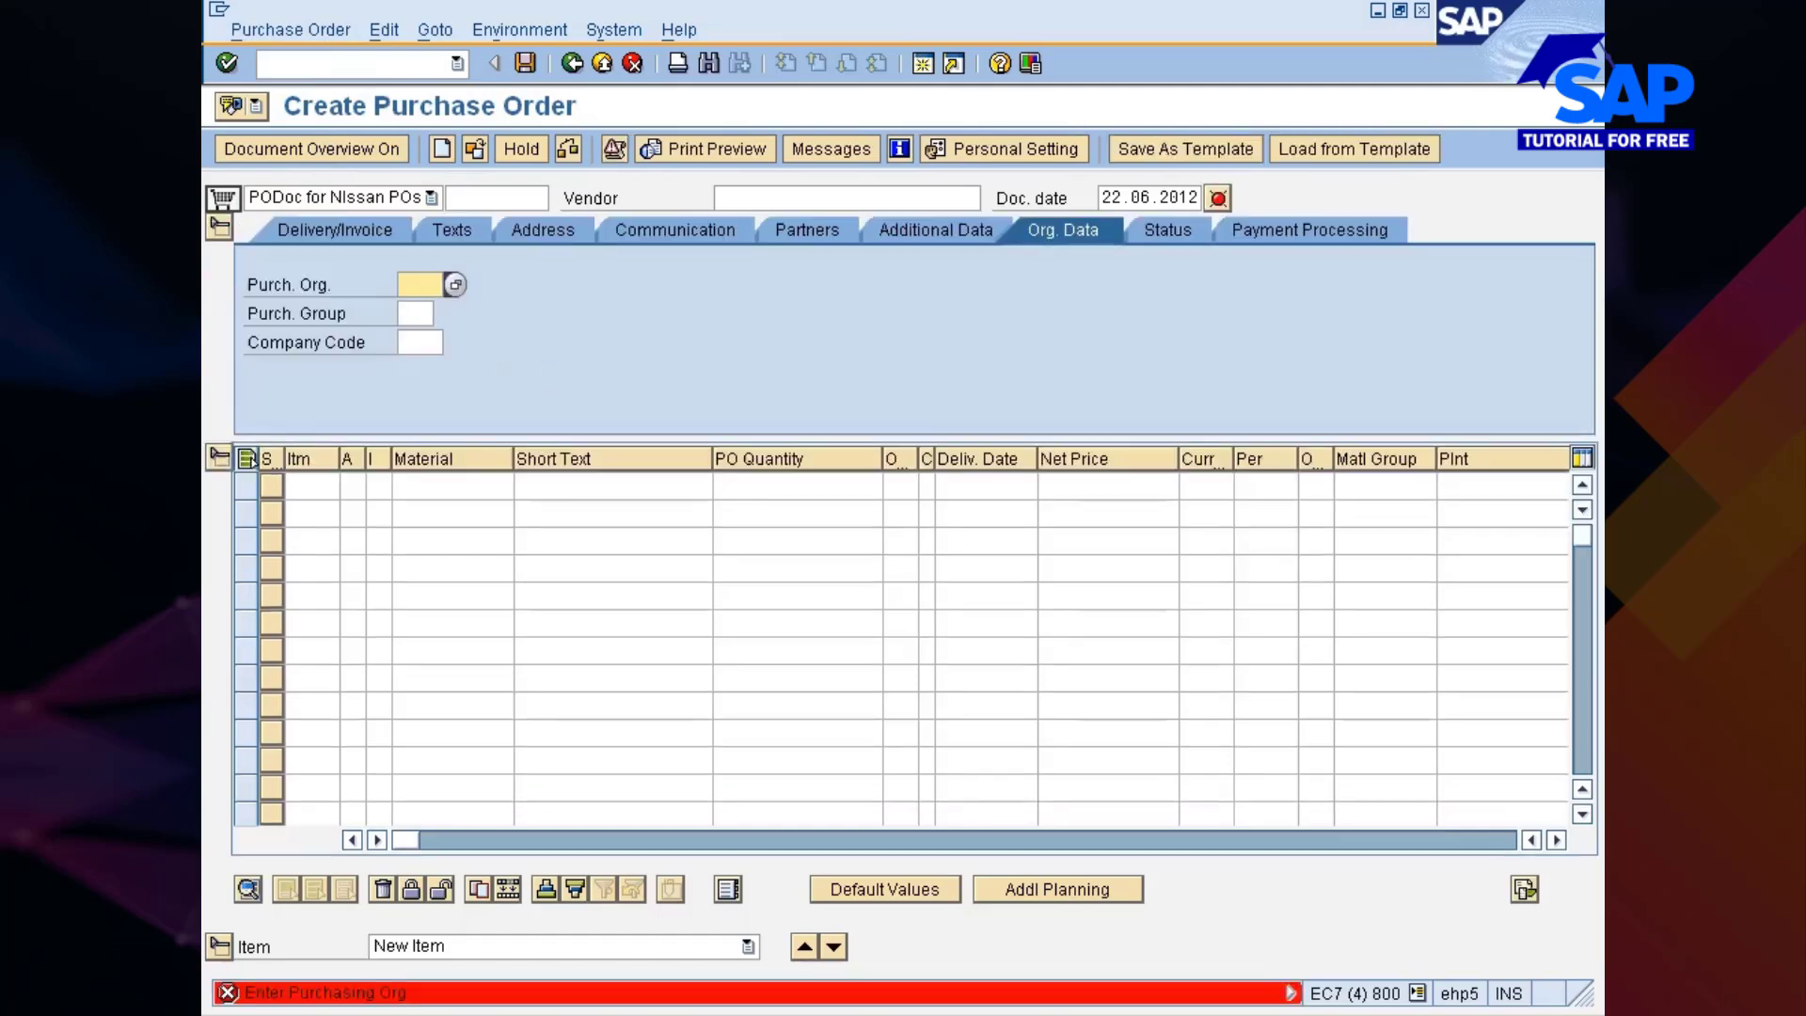
{"action": "left_click", "coordinate": [767, 198]}
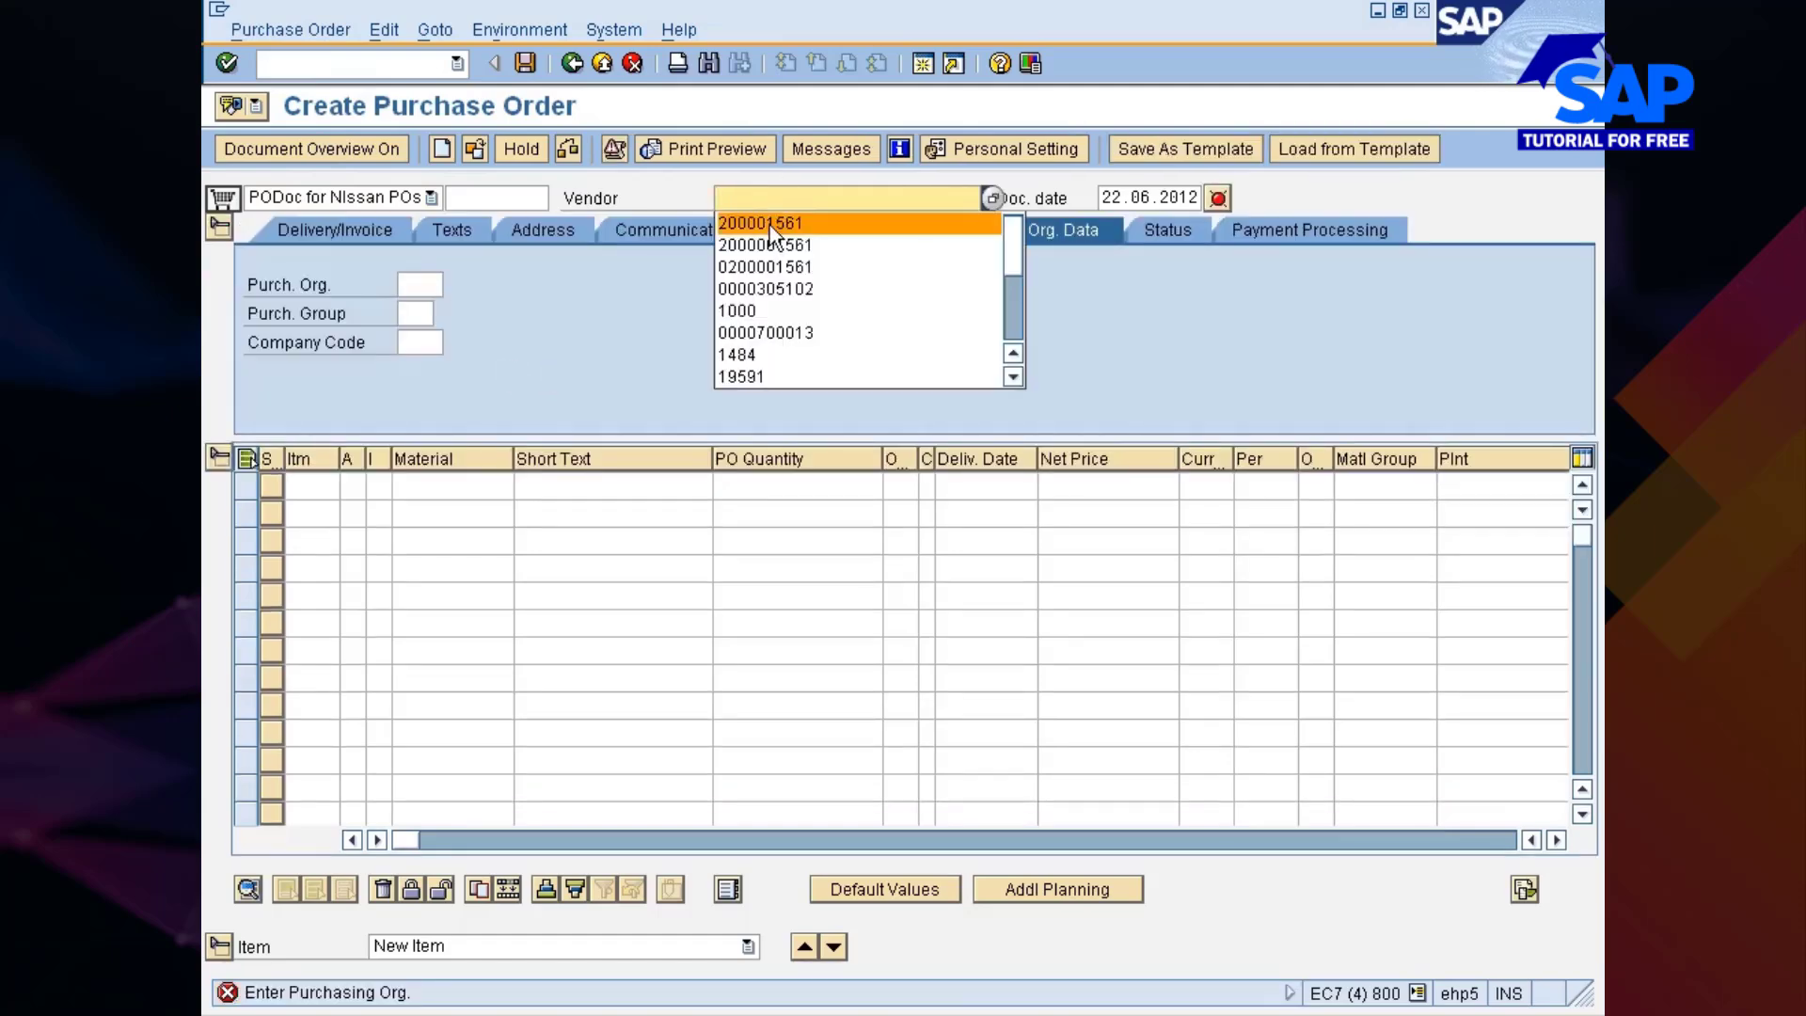
{"action": "left_click", "coordinate": [769, 223]}
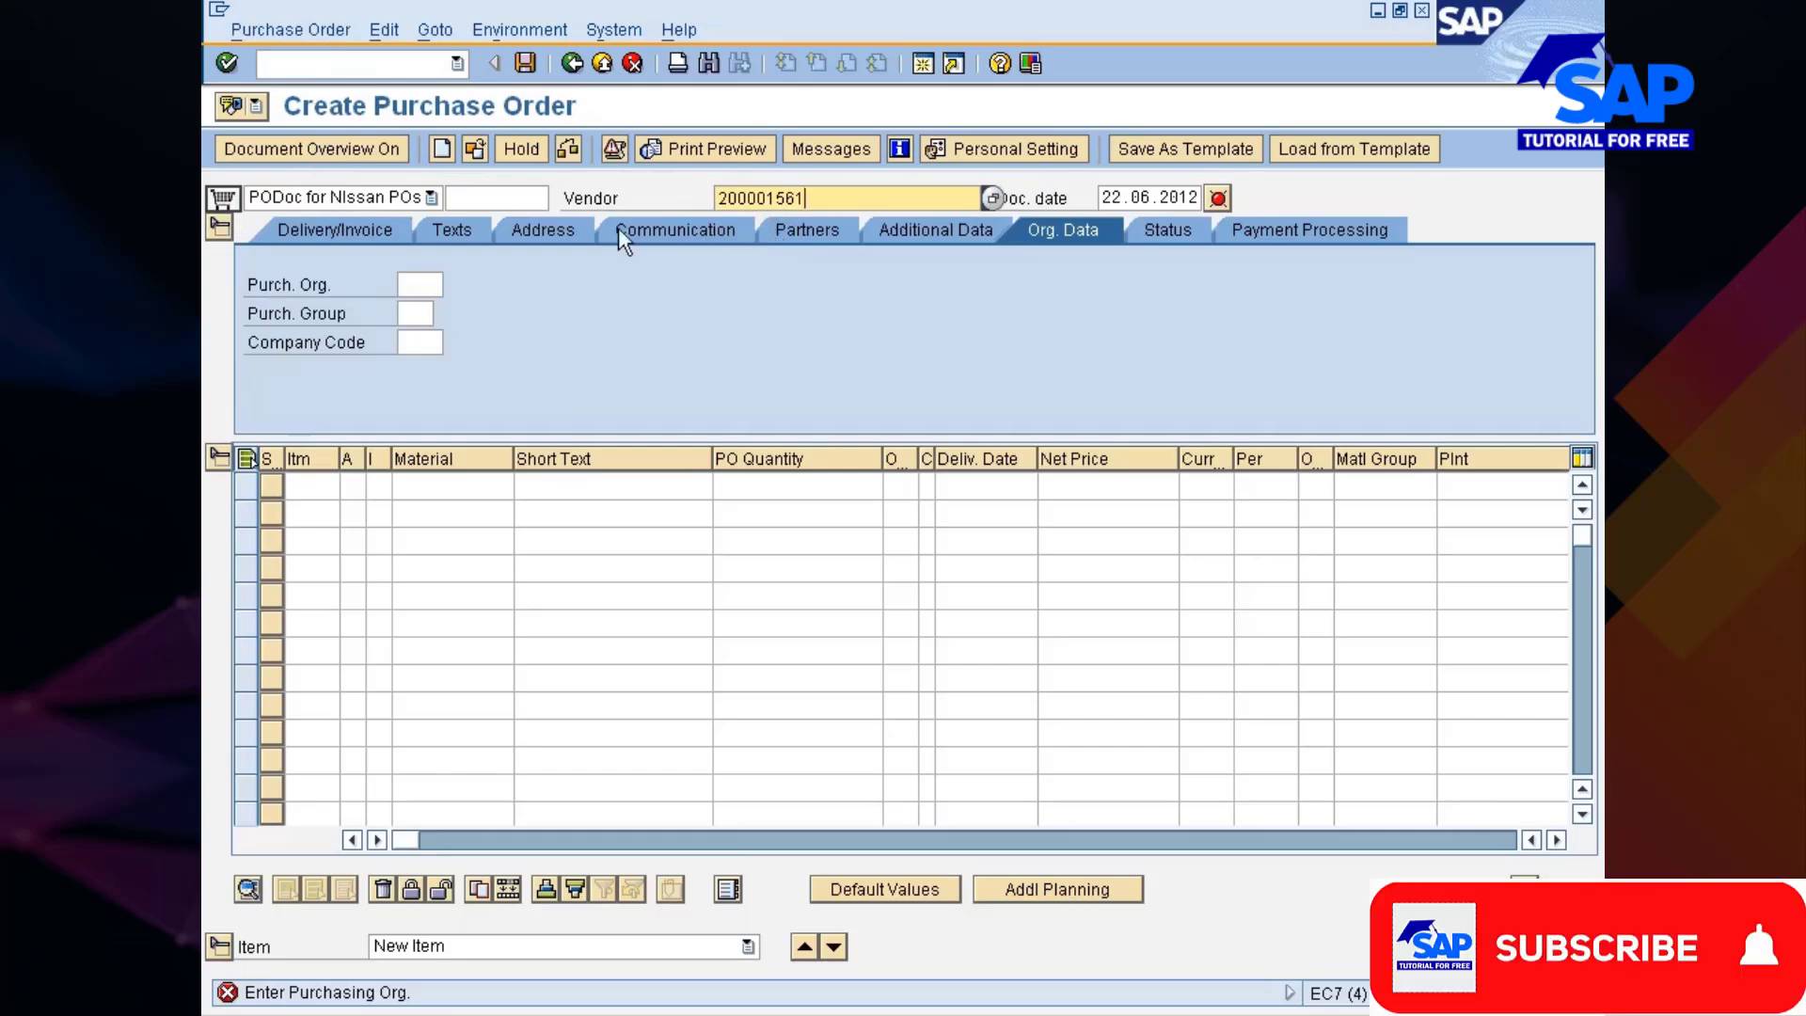
Enter purchasing organization 777C, purchasing group NIS and company code 7777 in the order's organizational data
{"action": "left_click", "coordinate": [432, 284]}
{"action": "left_click", "coordinate": [420, 302]}
{"action": "left_click", "coordinate": [415, 313]}
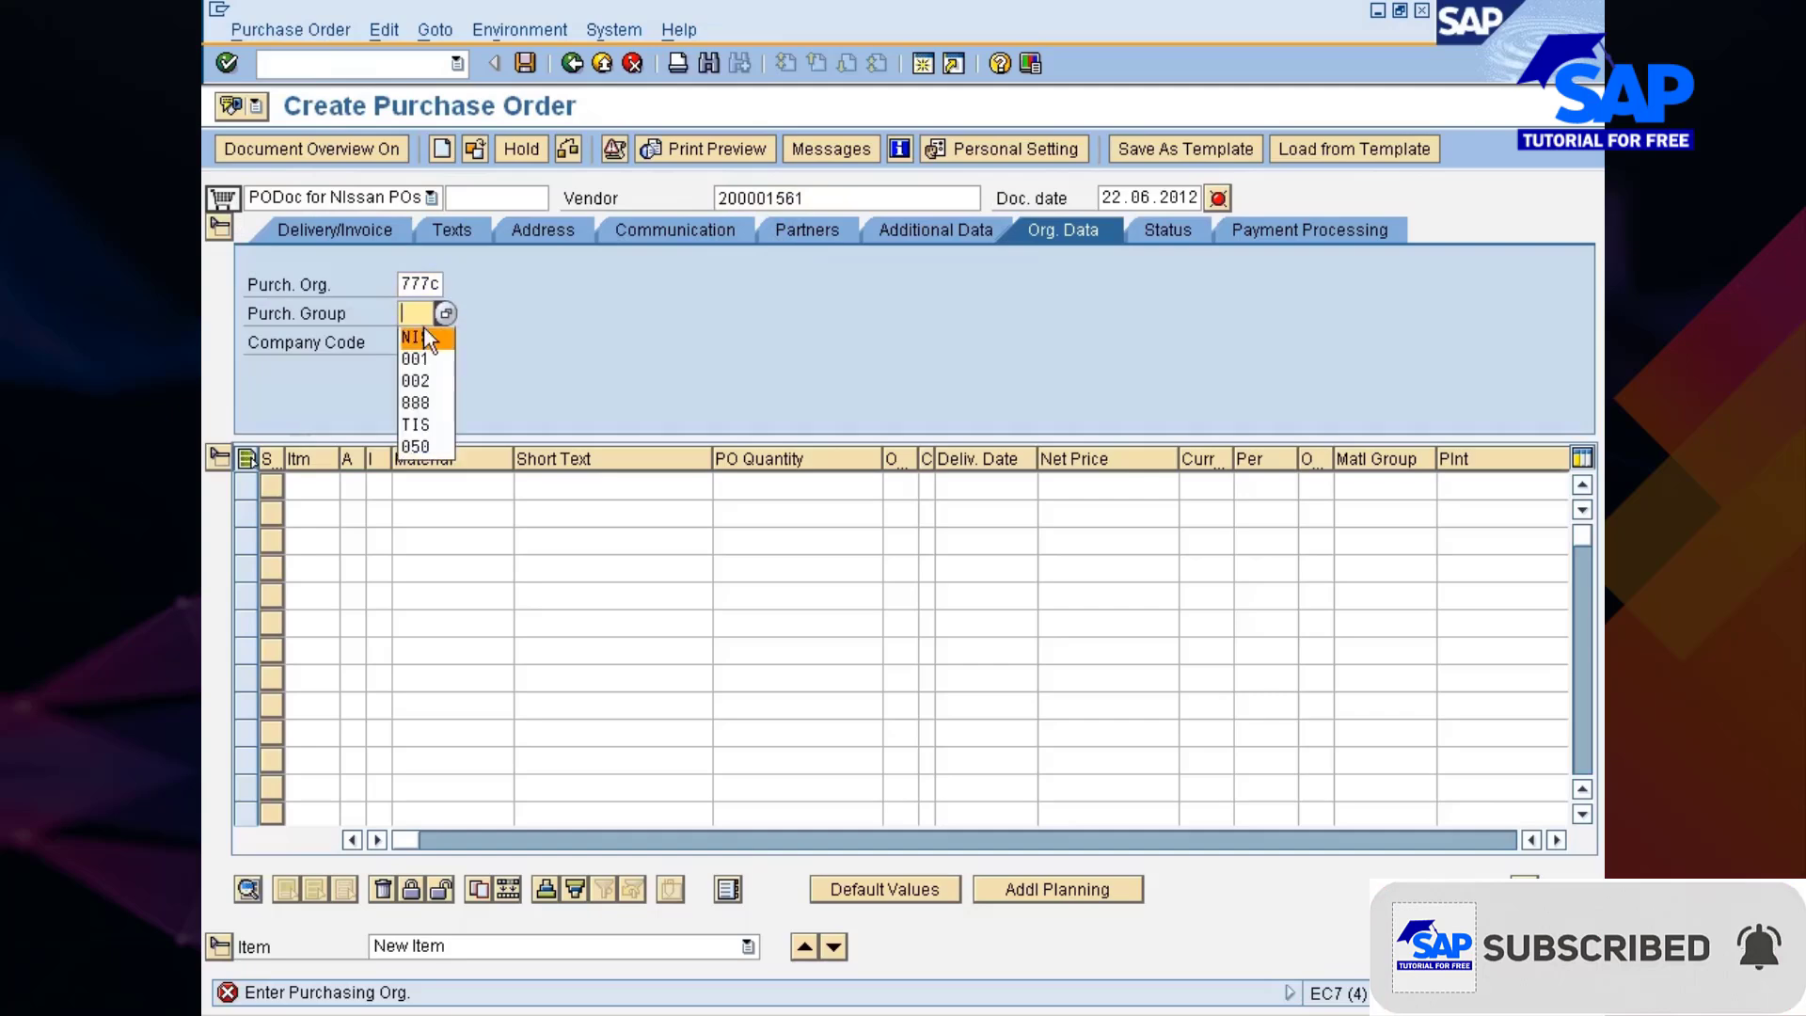
{"action": "left_click", "coordinate": [420, 329]}
{"action": "left_click", "coordinate": [419, 342]}
{"action": "left_click", "coordinate": [424, 359]}
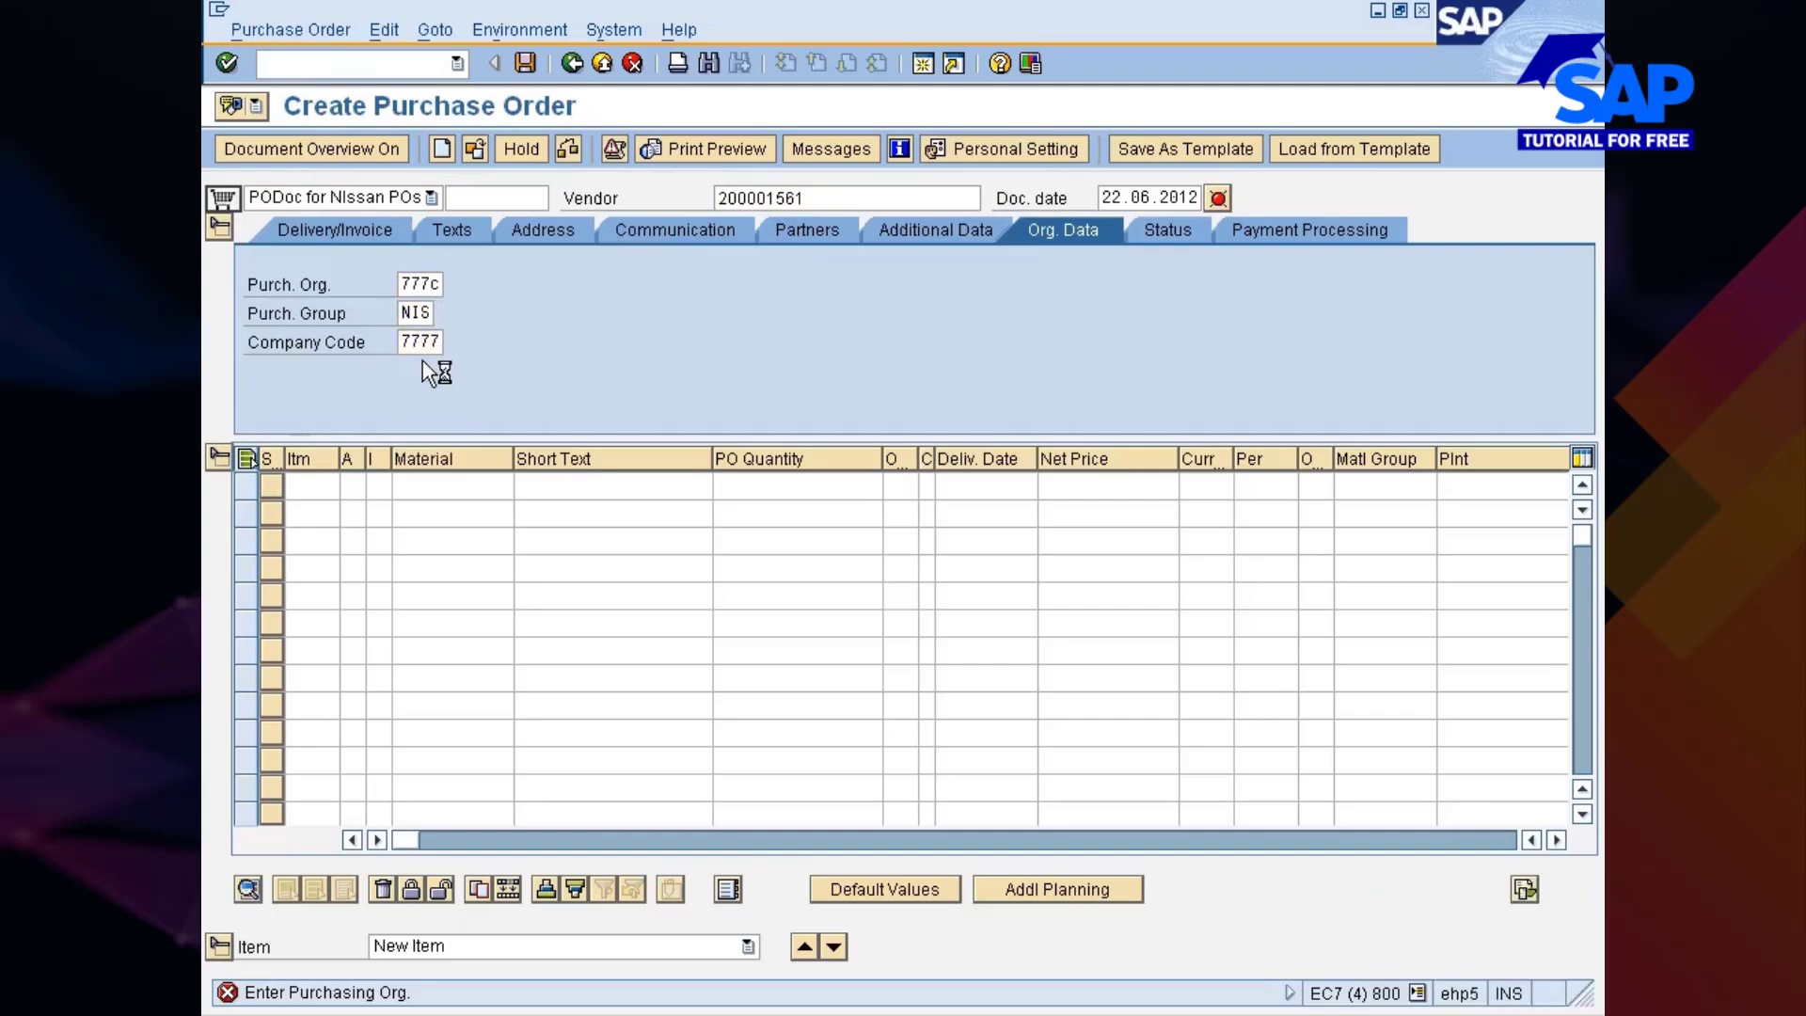
{"action": "key", "text": "Return"}
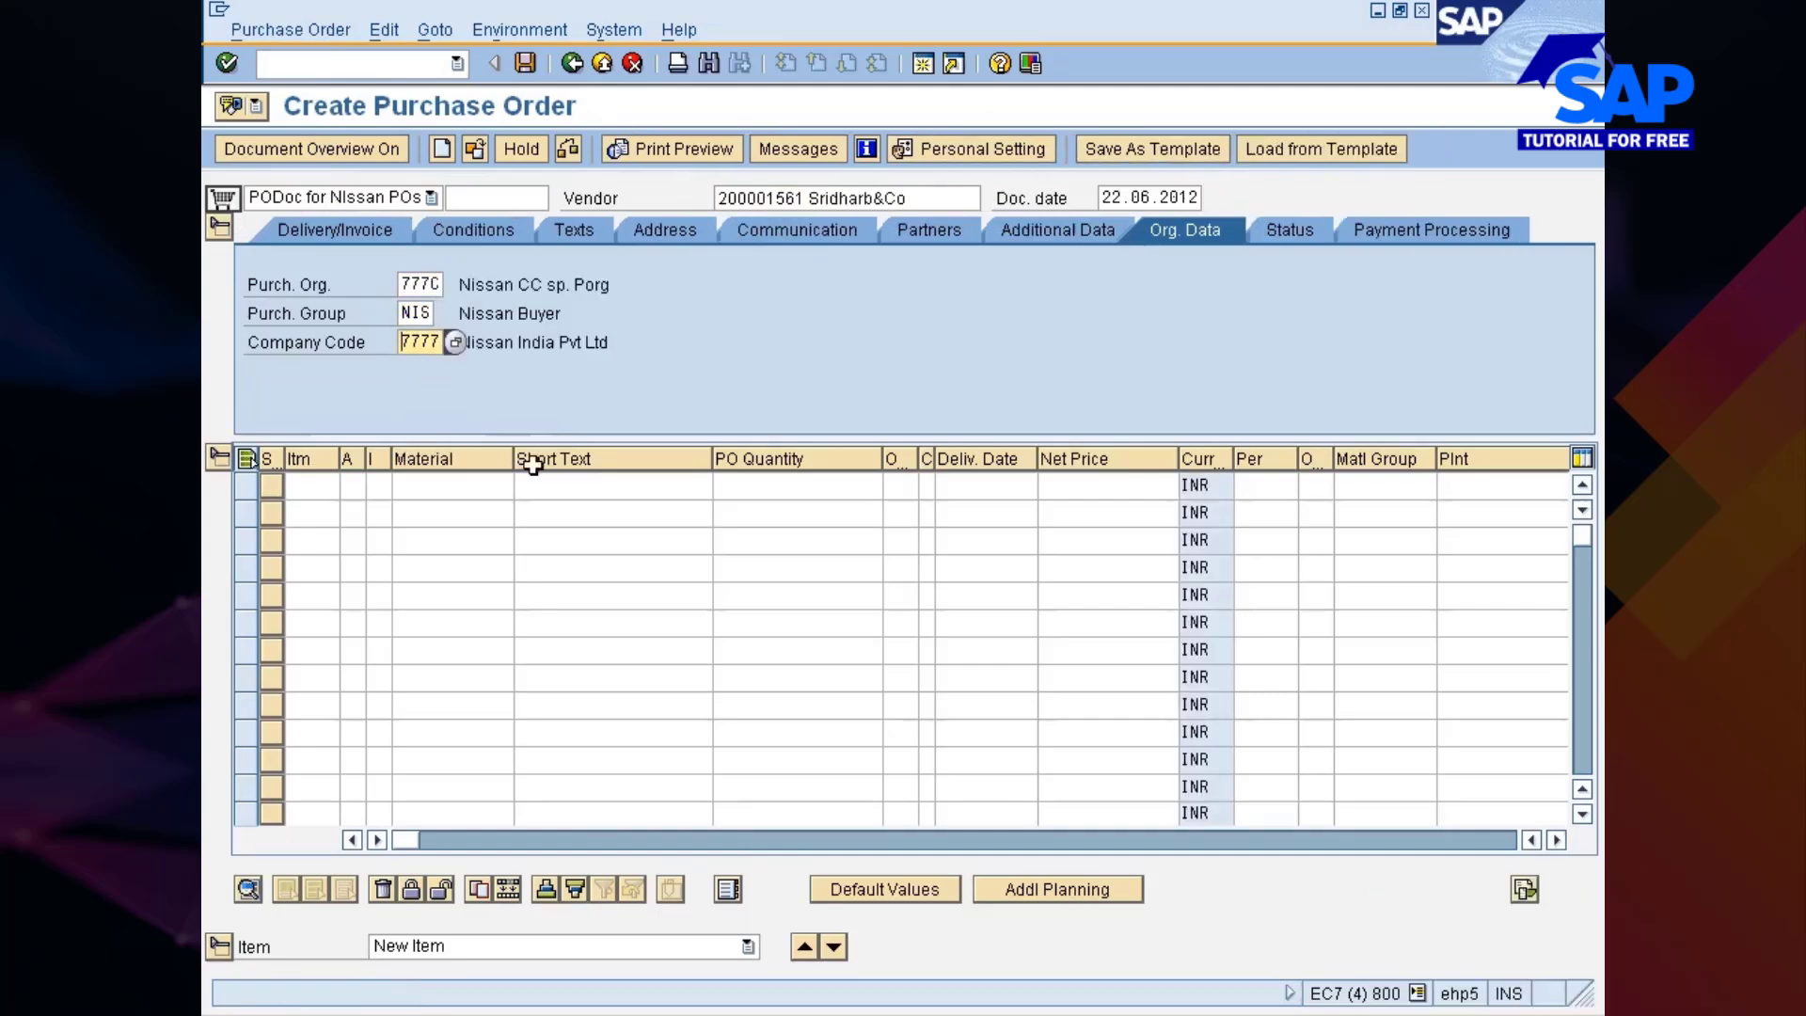
Add an order item for material 10000355 with a PO quantity of 15
{"action": "left_click", "coordinate": [461, 485]}
{"action": "type", "text": "10000355"}
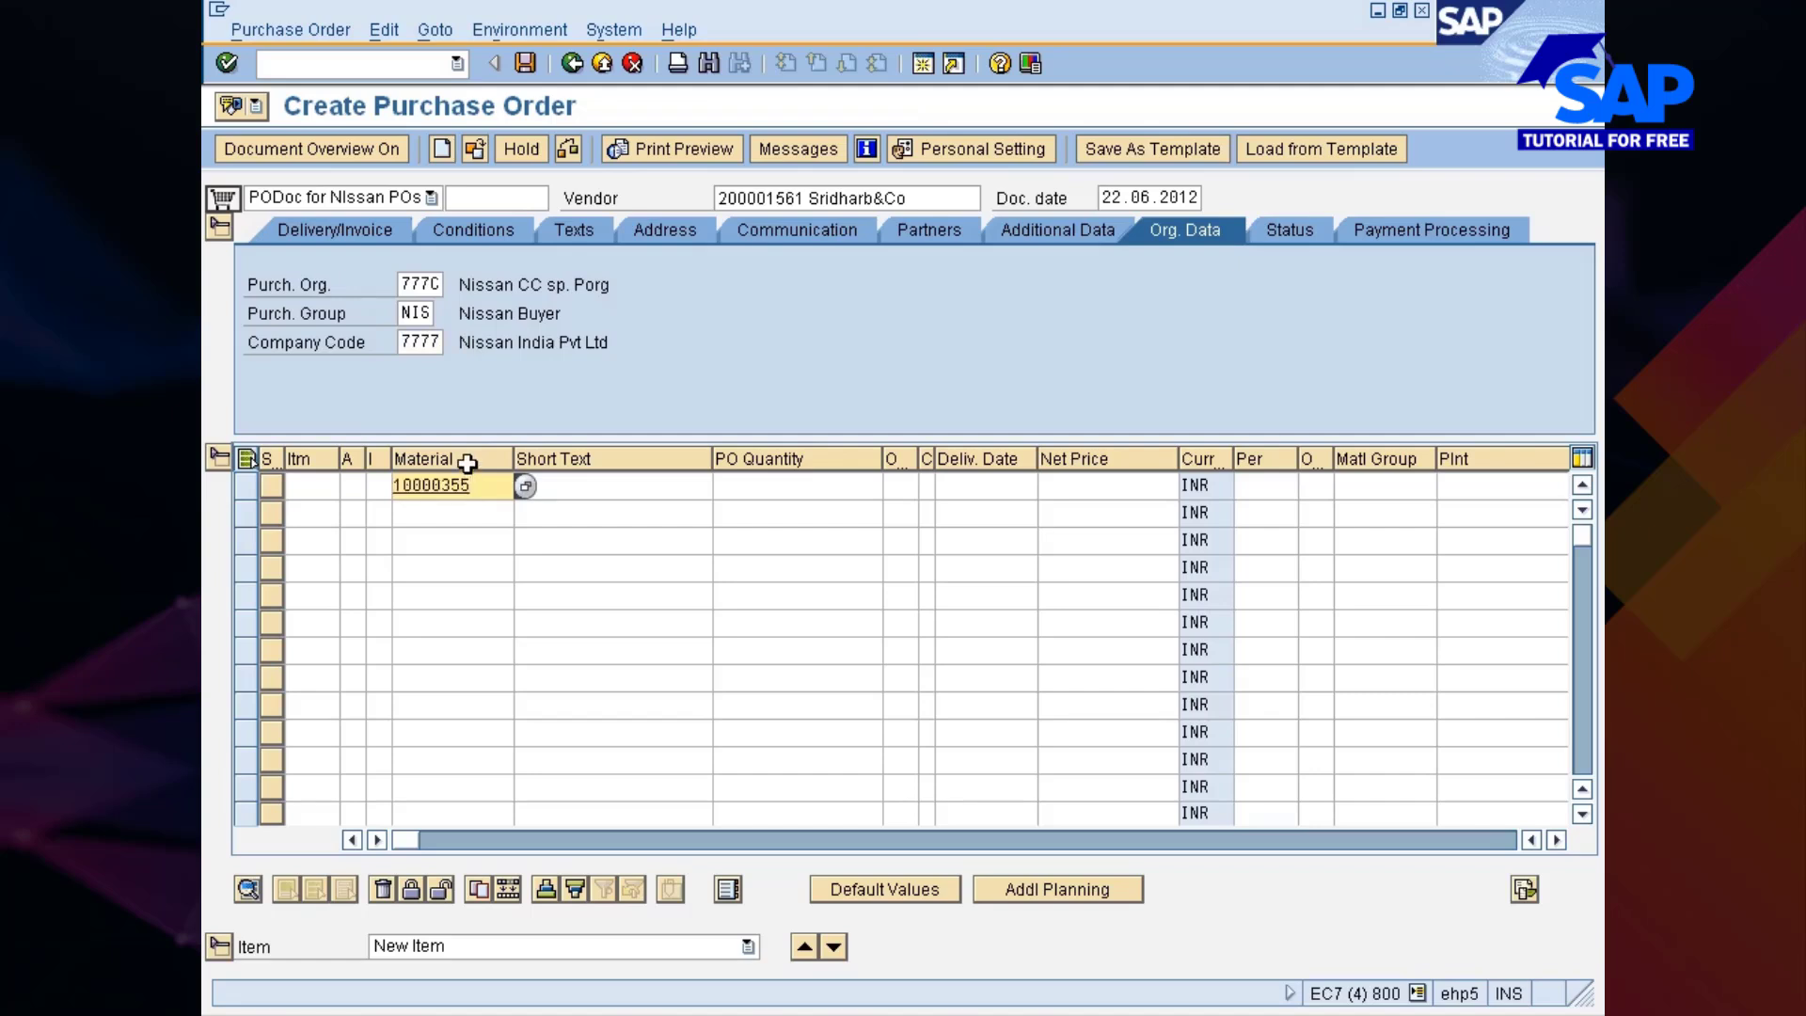
{"action": "key", "text": "Tab"}
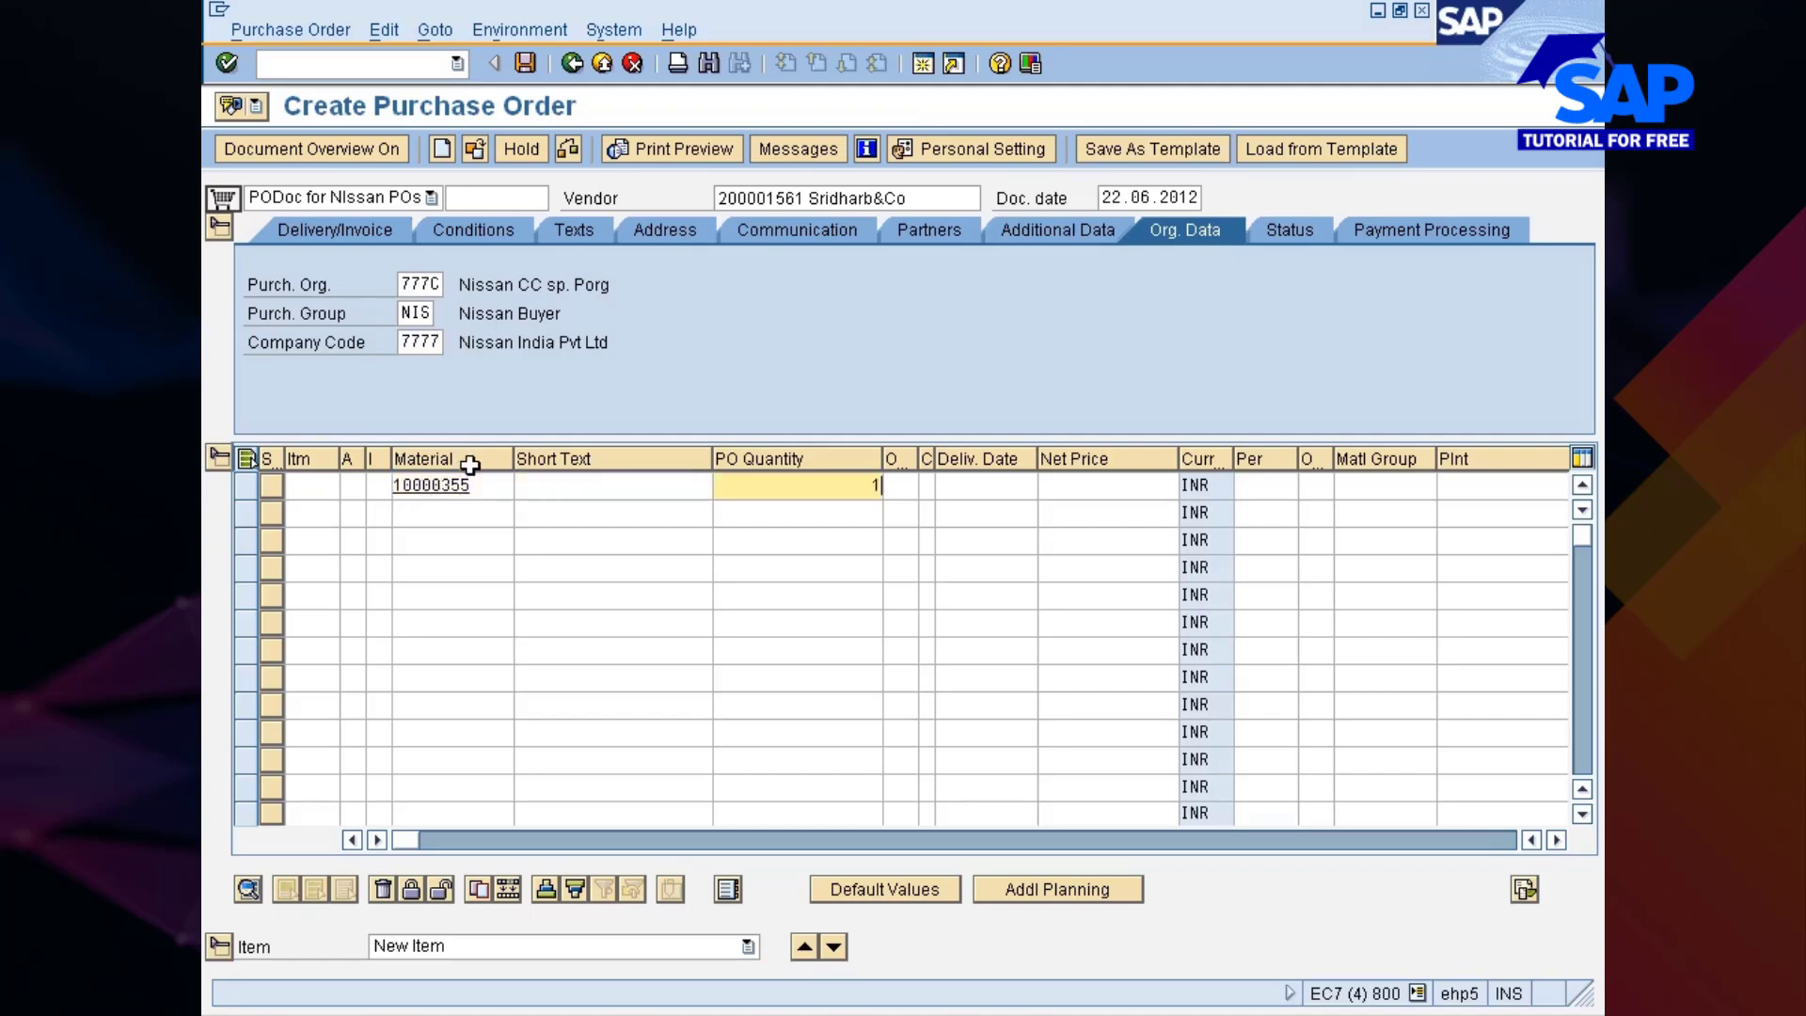
{"action": "key", "text": "Return"}
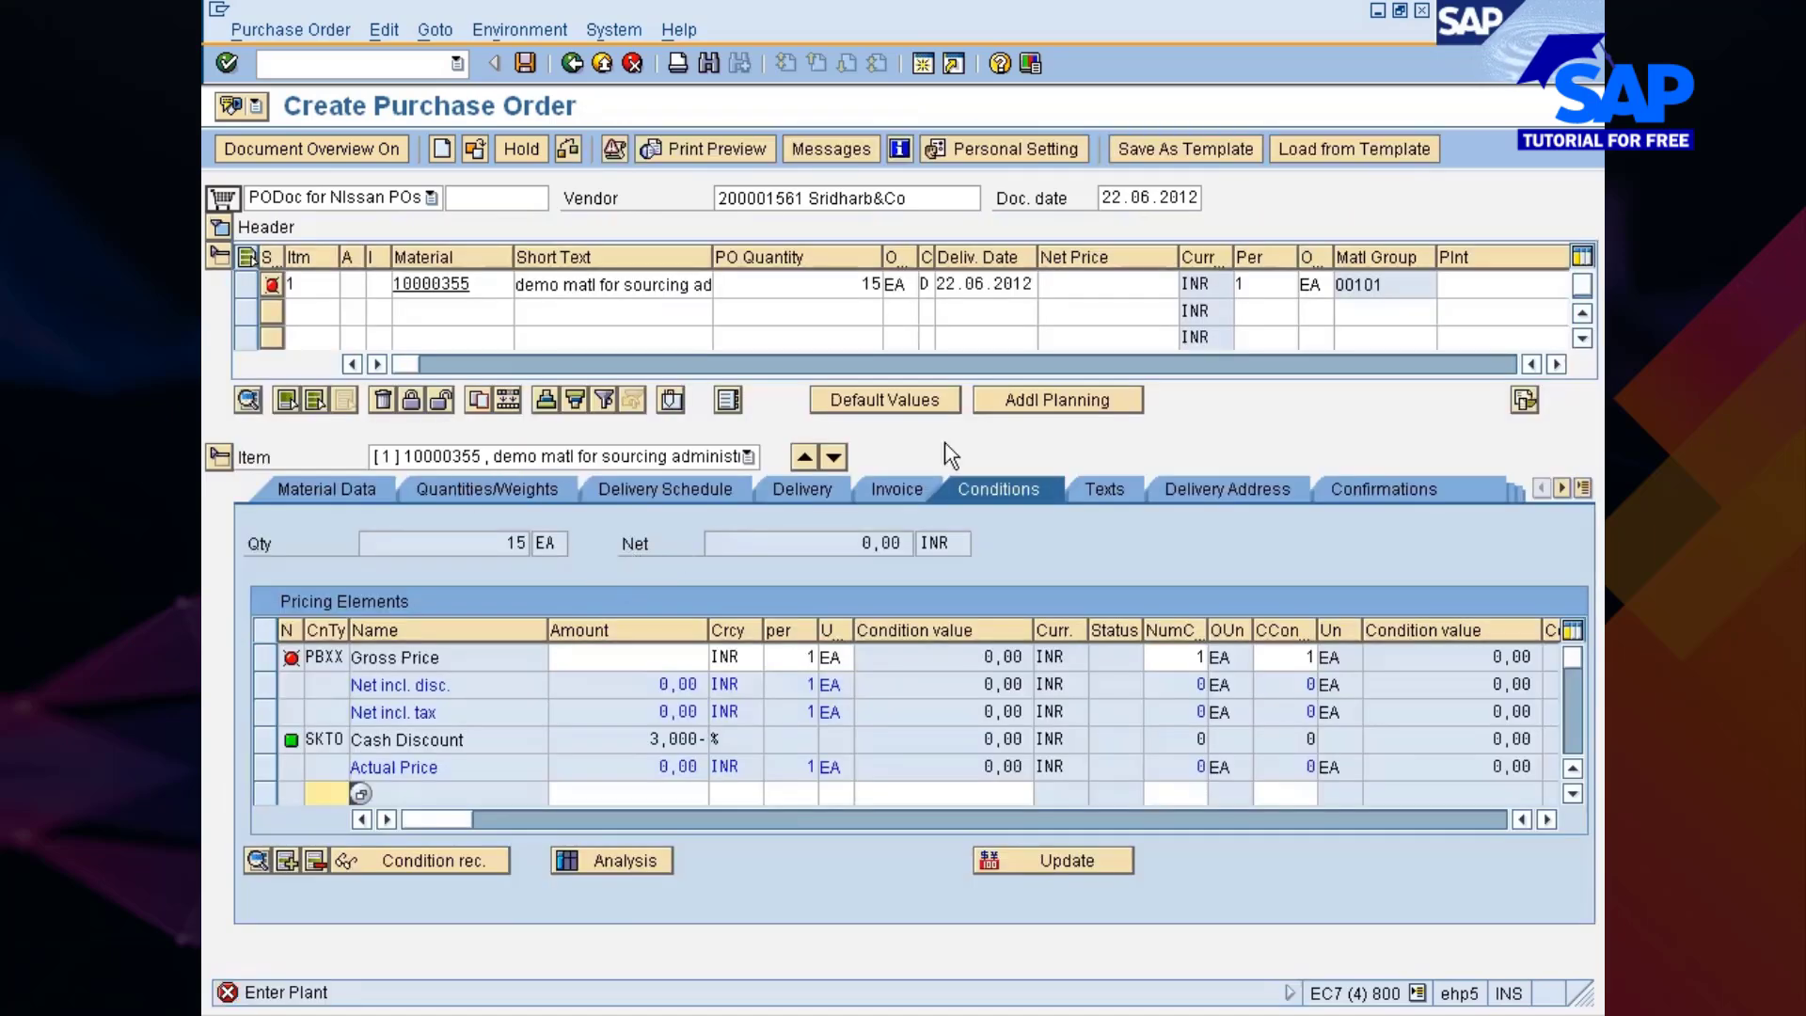
Try to set the order item's plant to 7777c
{"action": "left_click", "coordinate": [1441, 284]}
{"action": "type", "text": "7777c"}
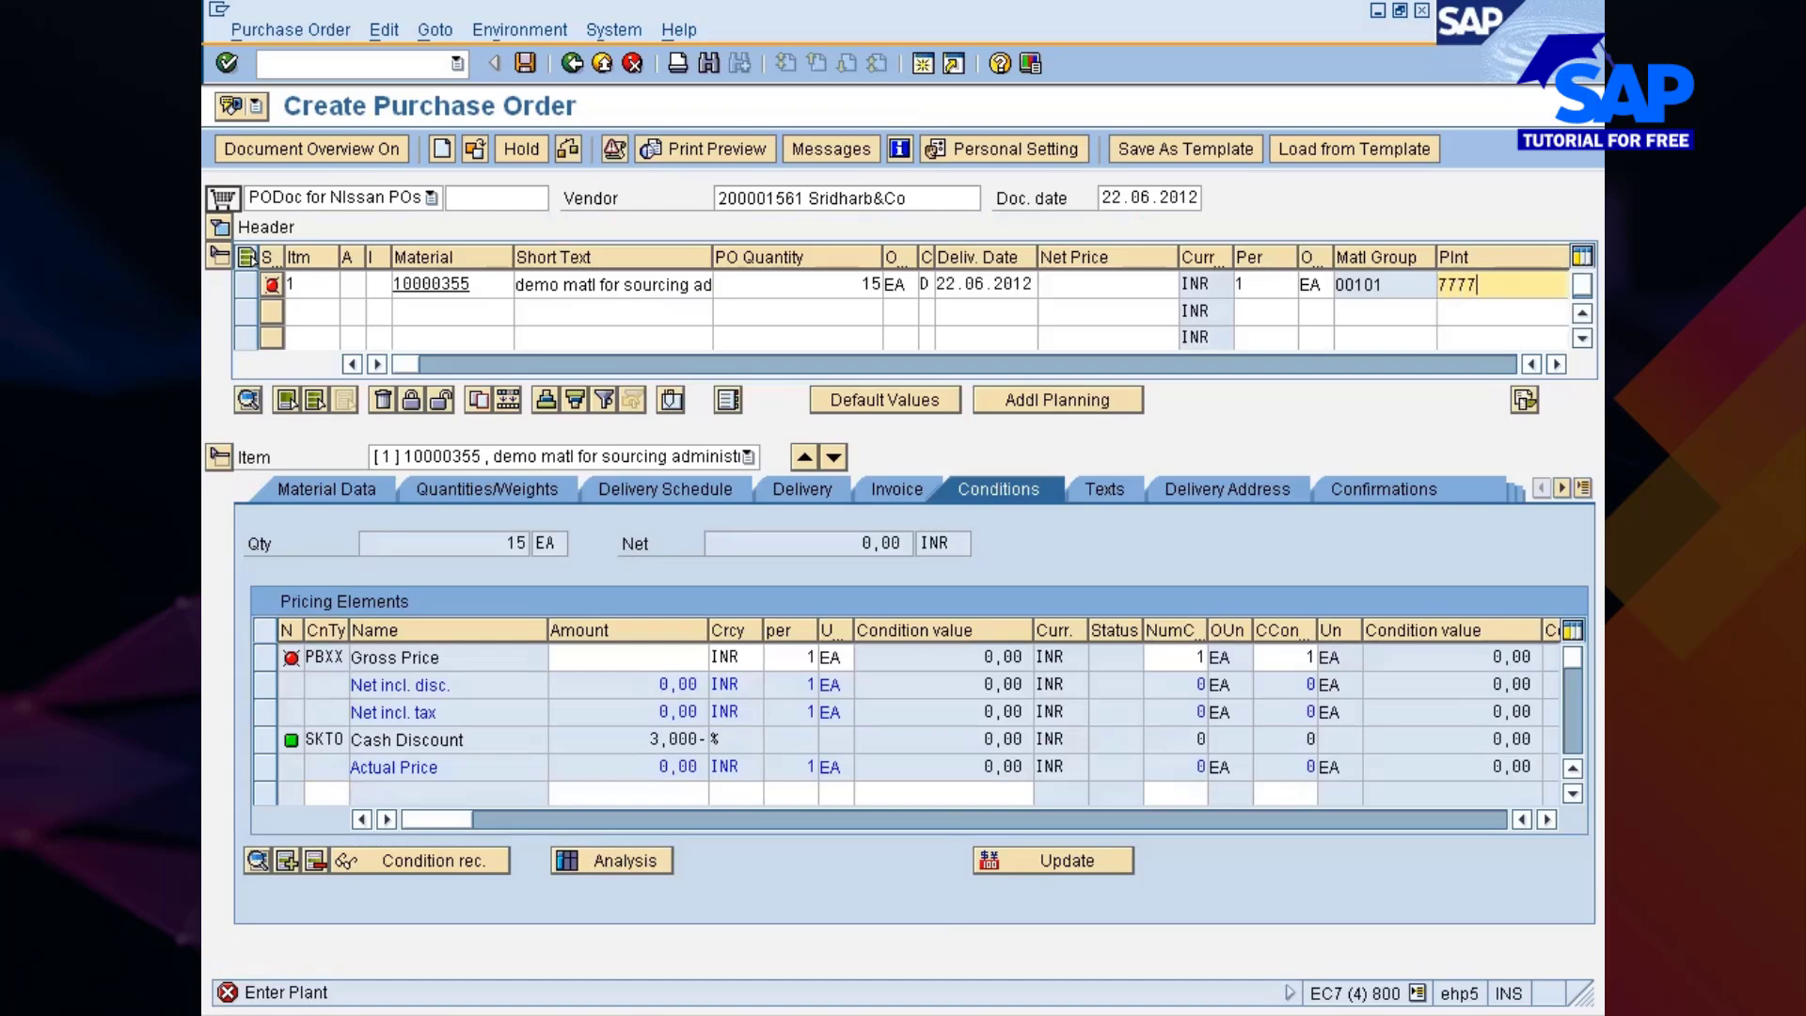
{"action": "key", "text": "Return"}
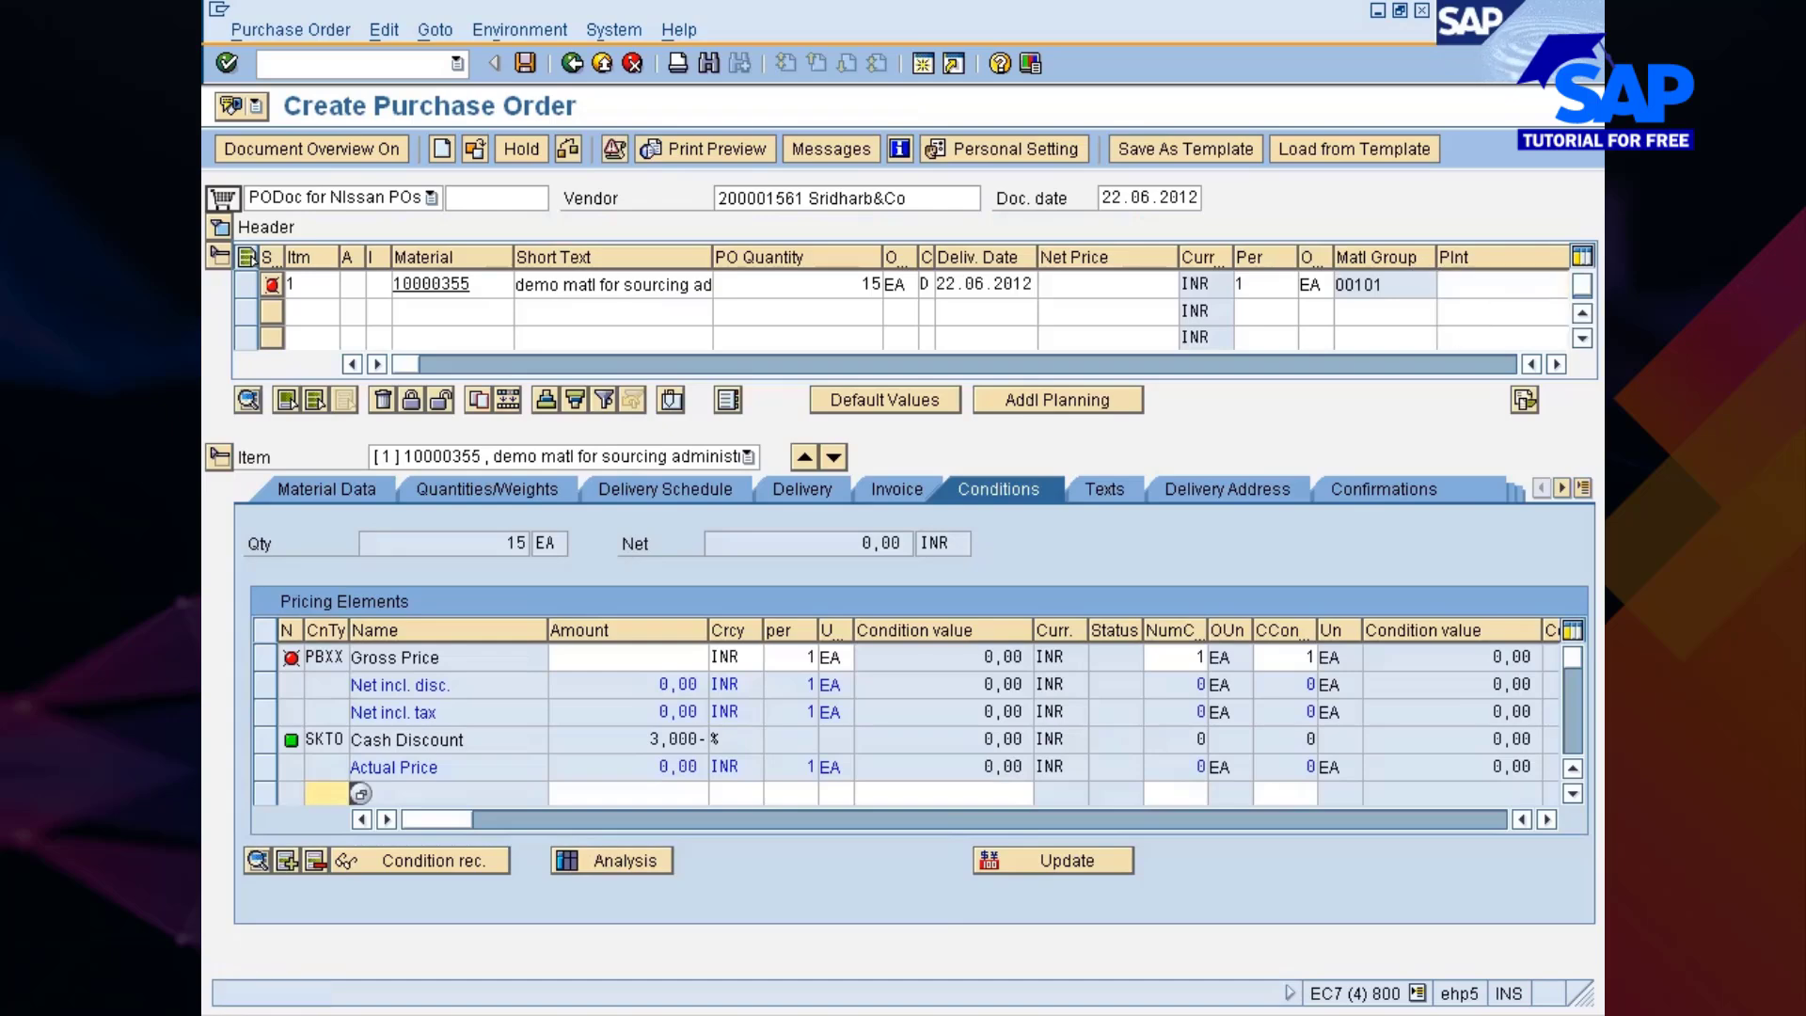
Try to save the purchase order and choose to edit the faulty document
{"action": "key", "text": "ctrl+s"}
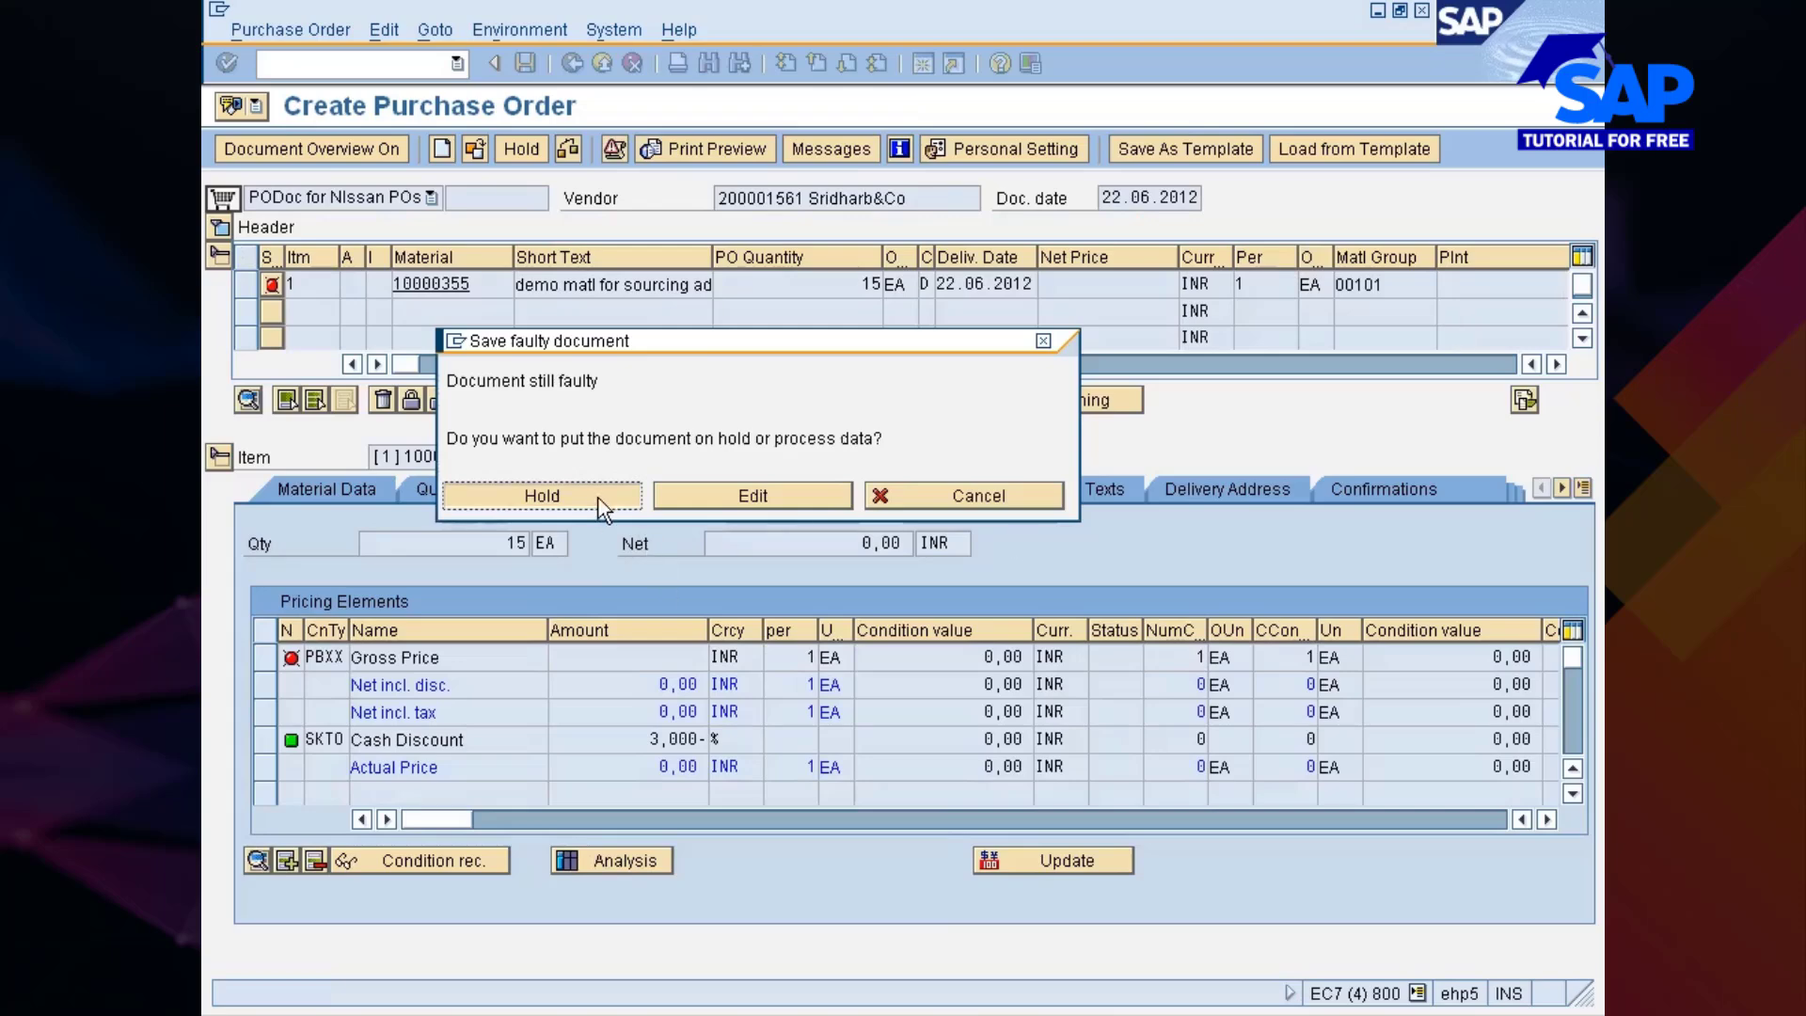
{"action": "left_click_drag", "start_coordinate": [747, 344], "coordinate": [1000, 430]}
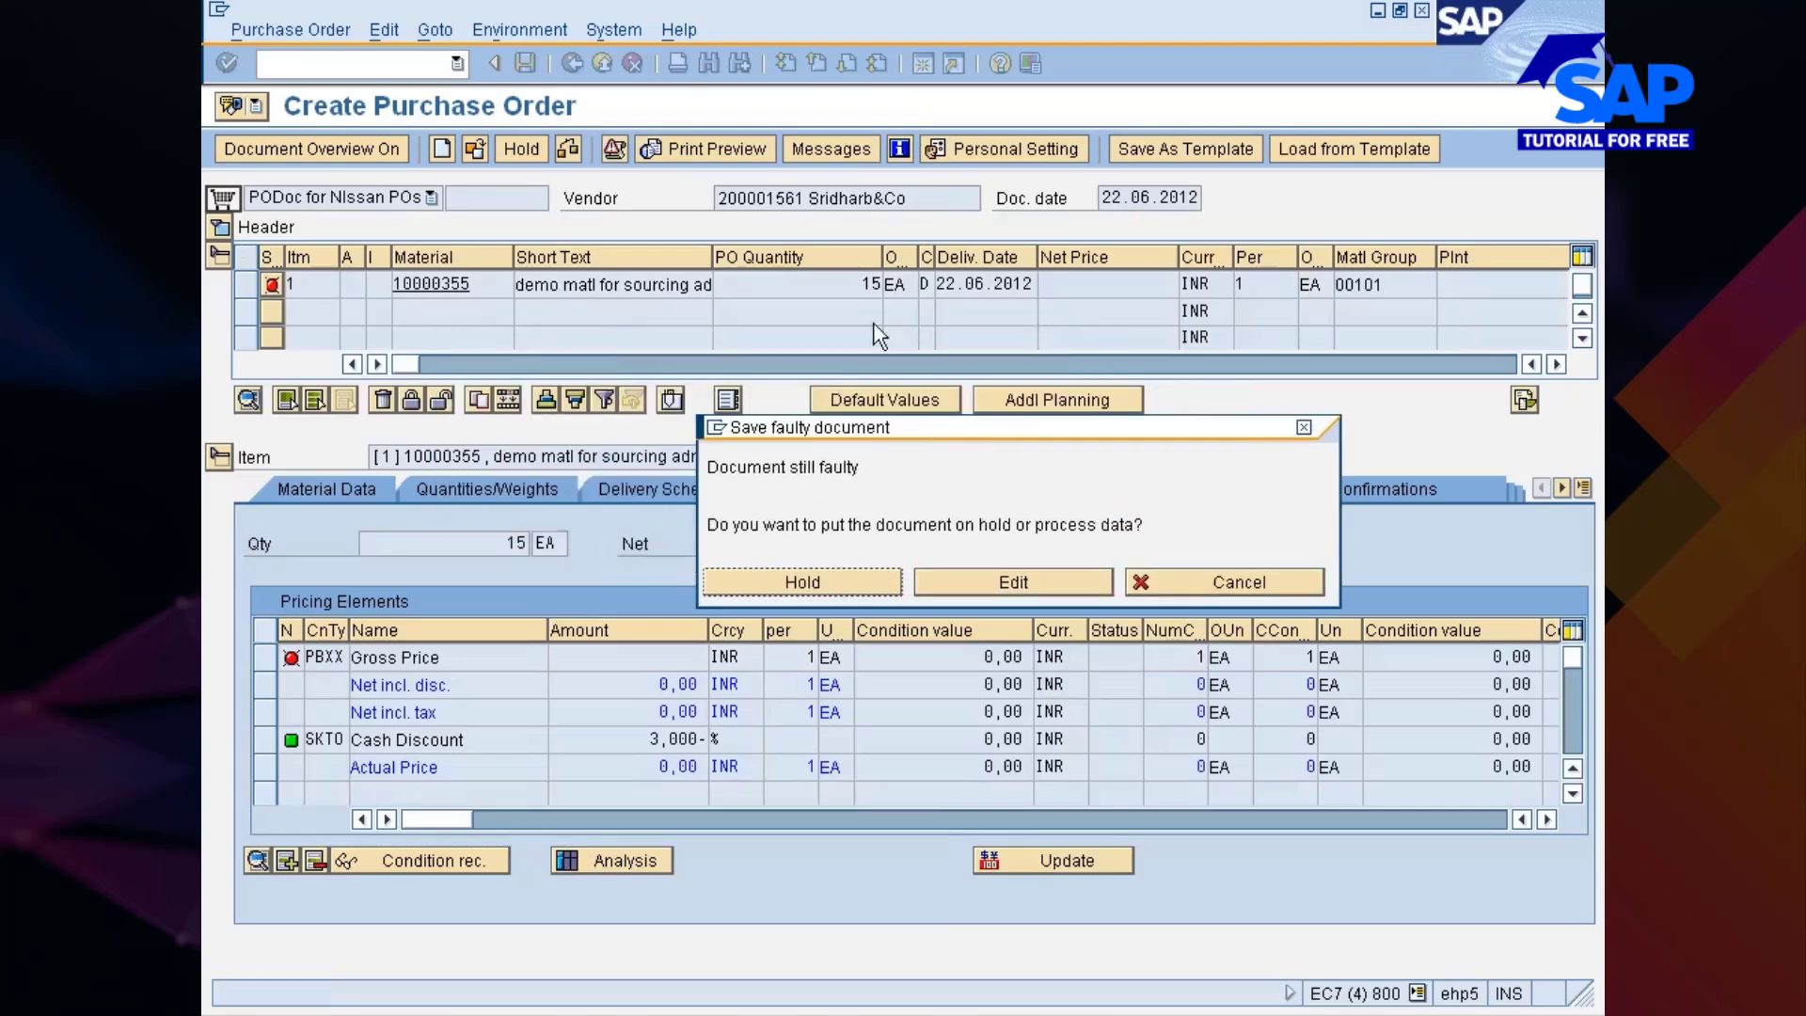
{"action": "left_click_drag", "start_coordinate": [856, 434], "coordinate": [1126, 339]}
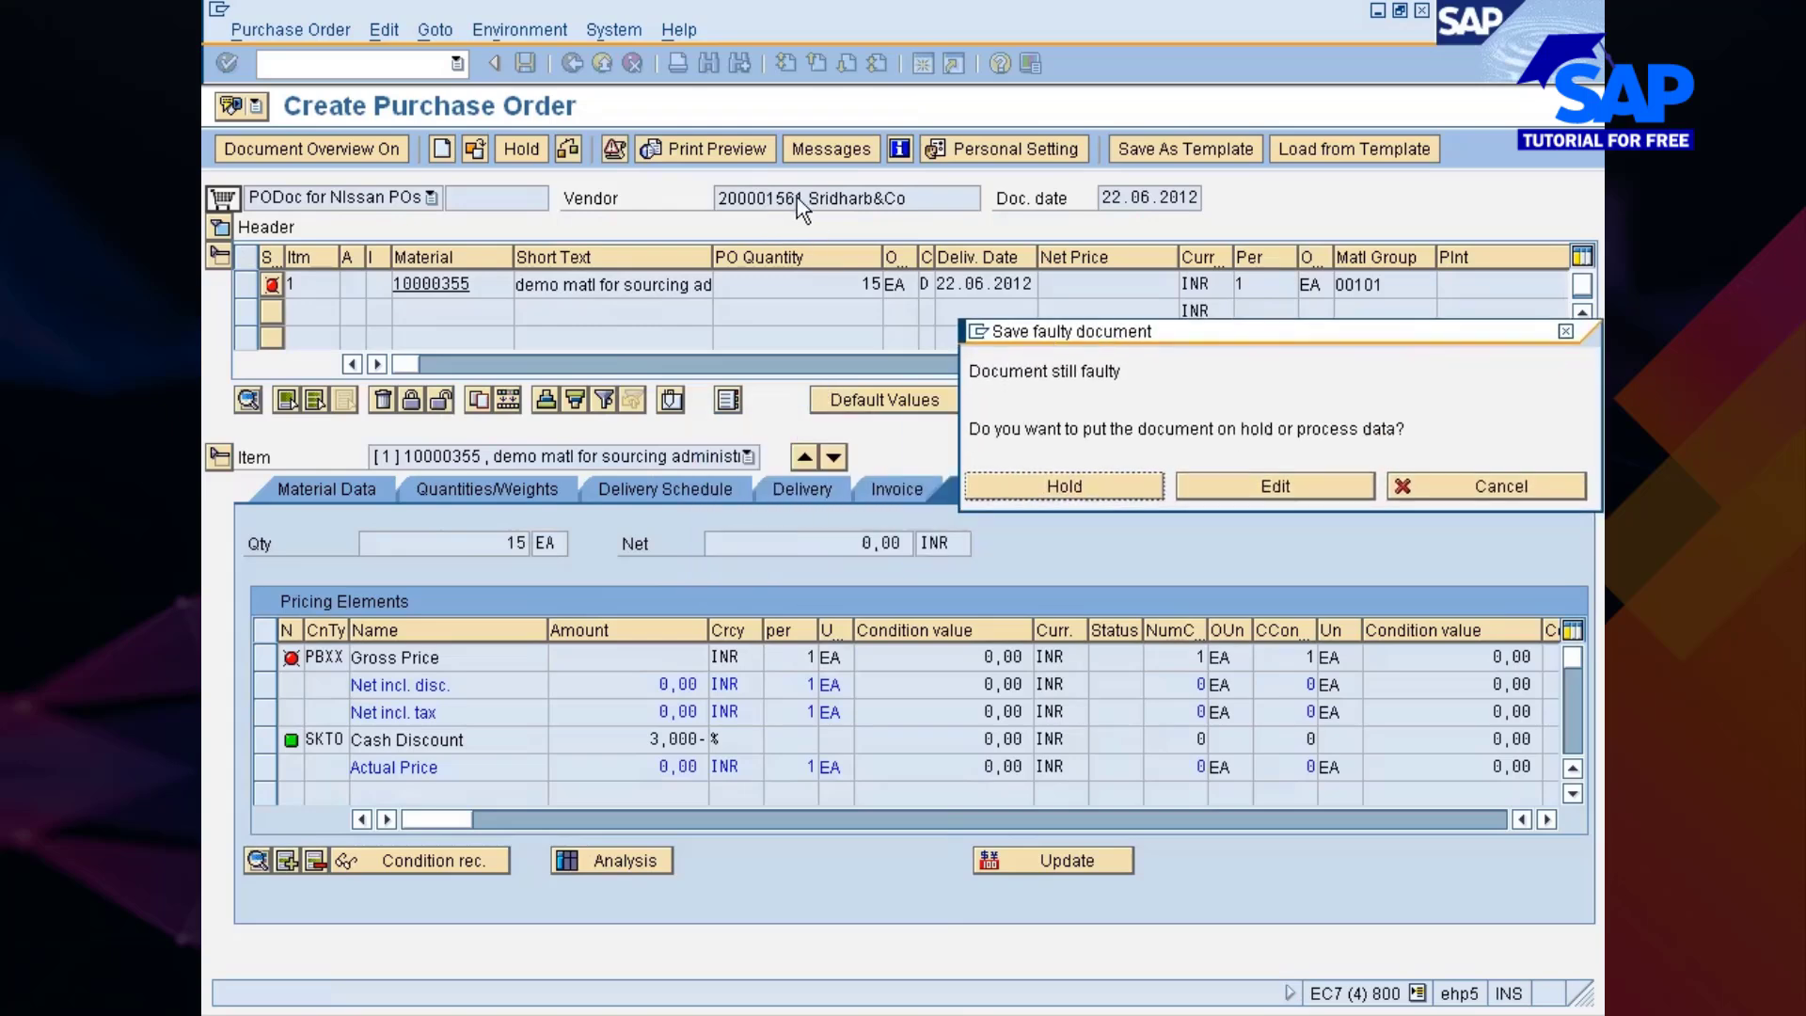
{"action": "left_click", "coordinate": [1252, 485]}
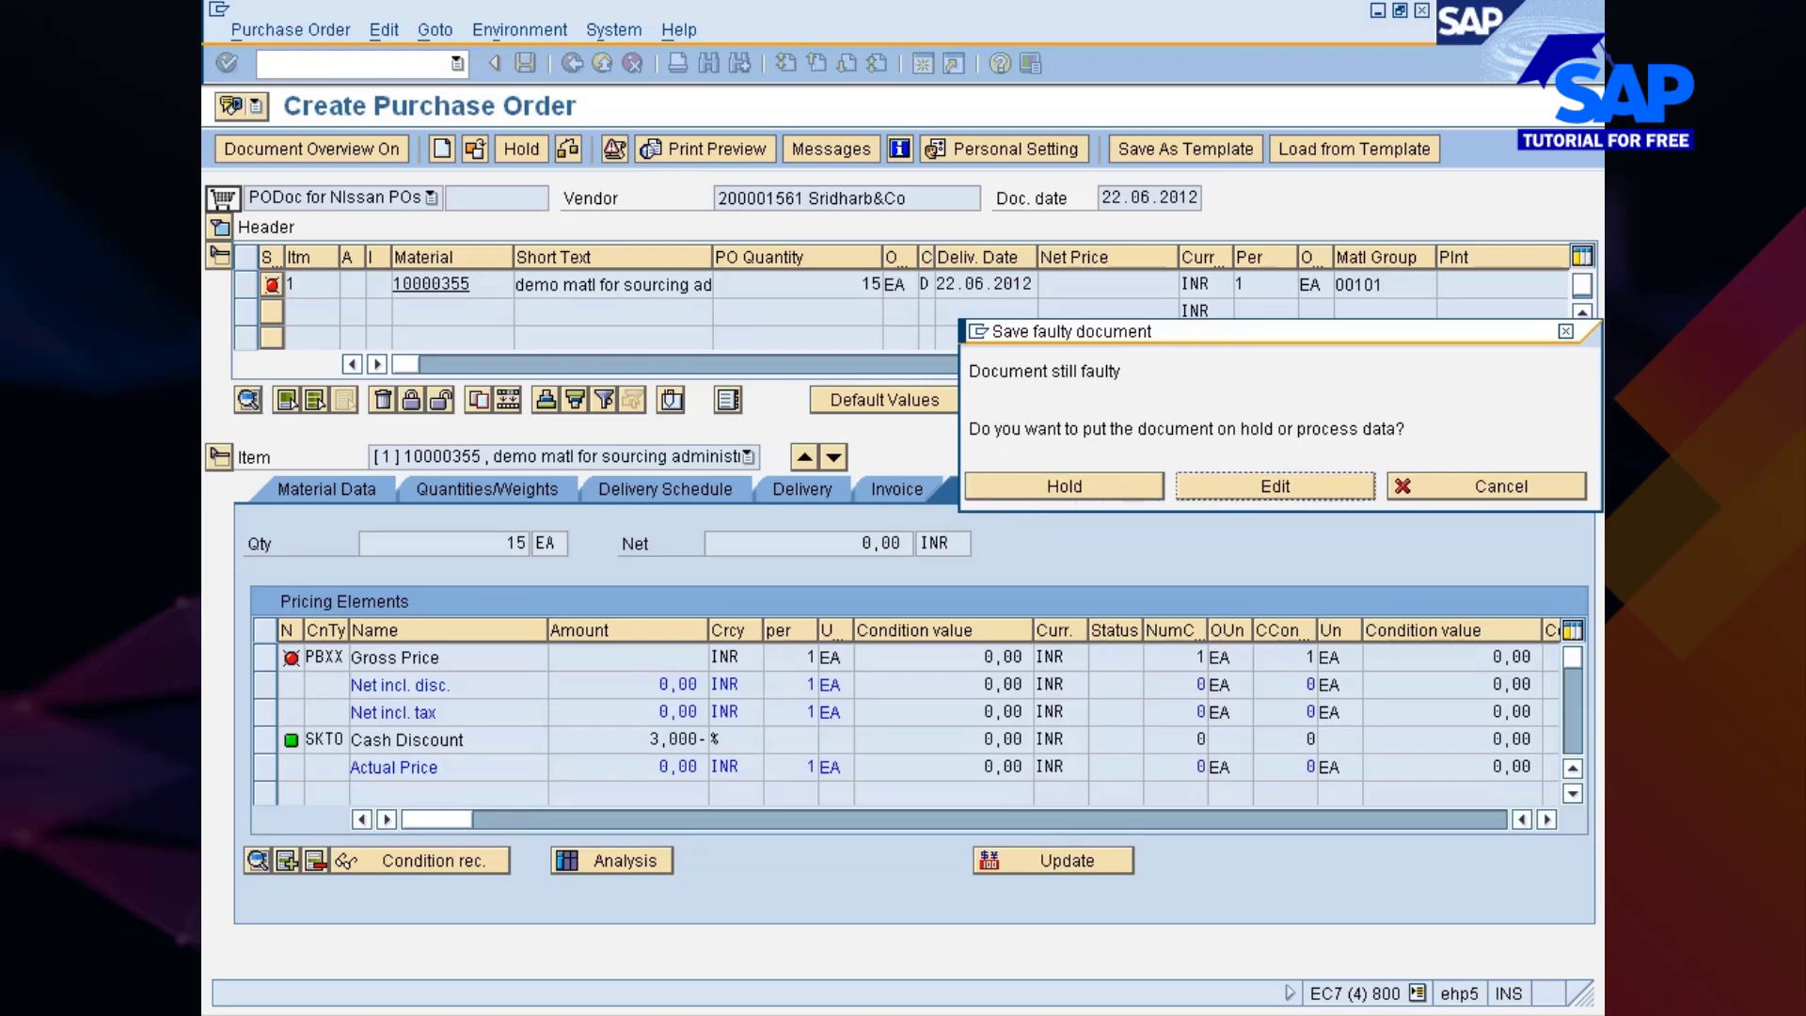
{"action": "left_click", "coordinate": [1228, 486]}
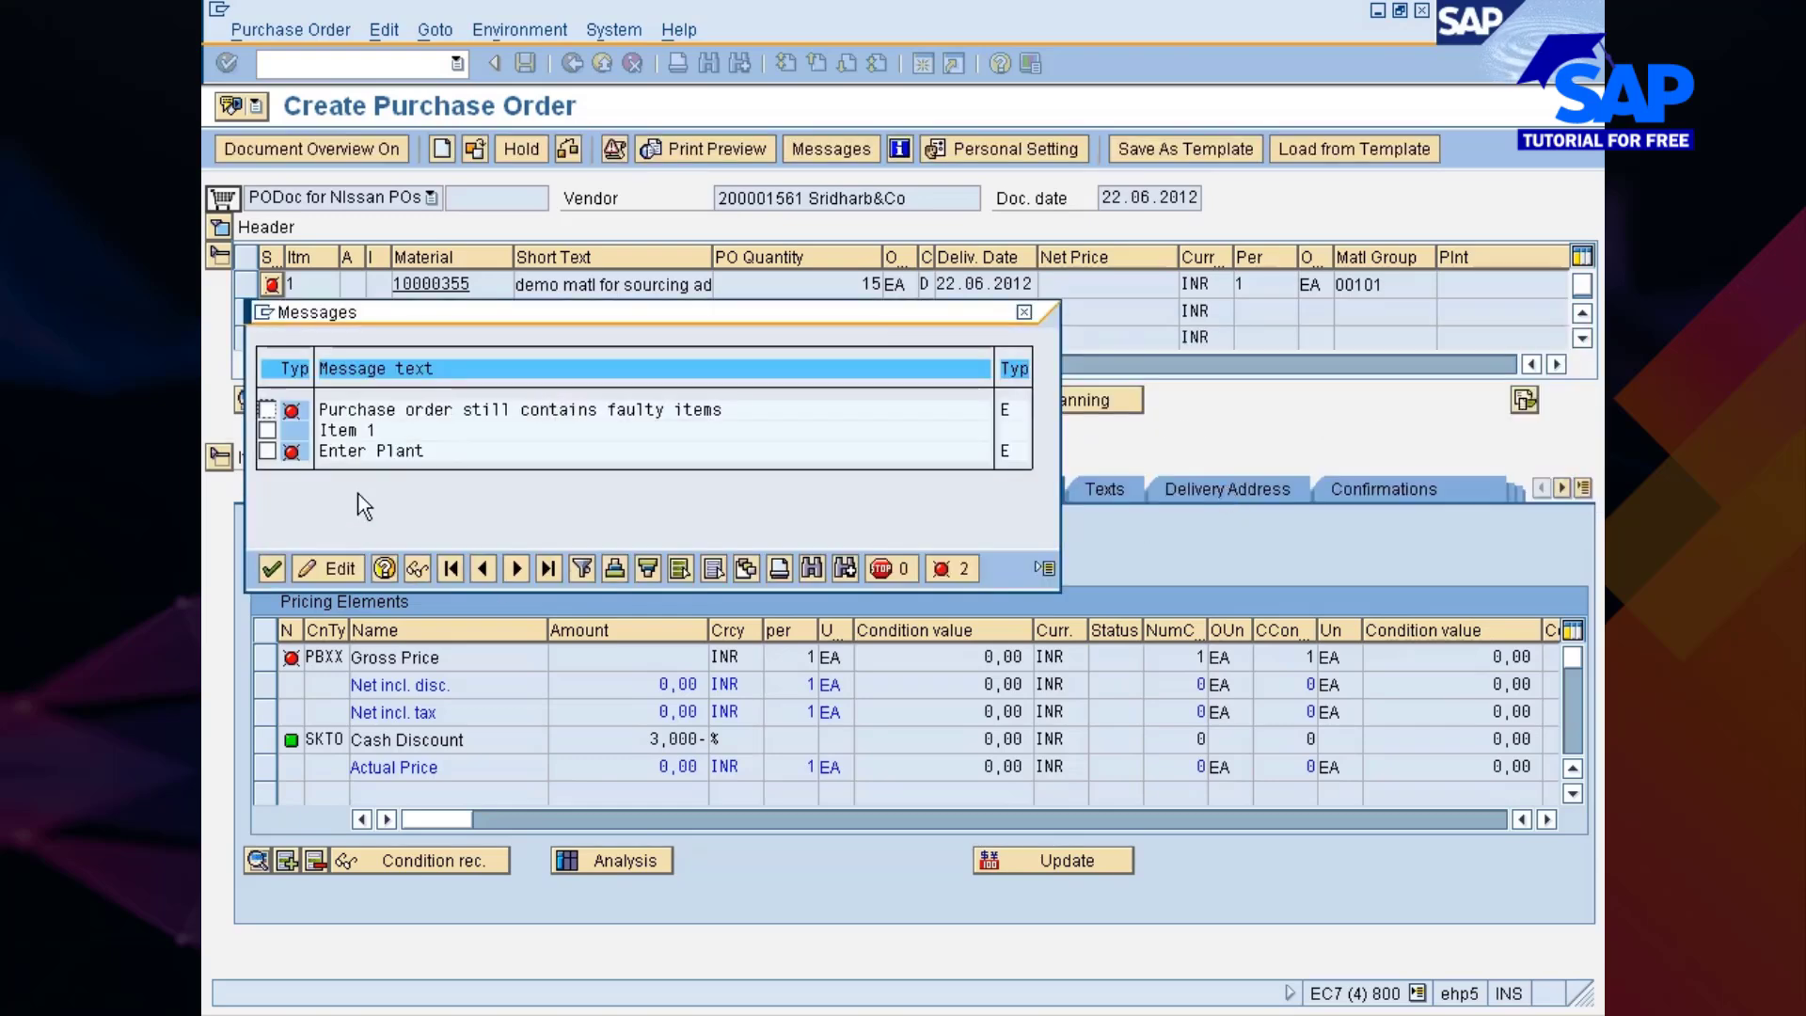
Open the missing-plant error for correction and set the order item's plant to 777C
{"action": "left_click", "coordinate": [272, 453]}
{"action": "left_click", "coordinate": [322, 562]}
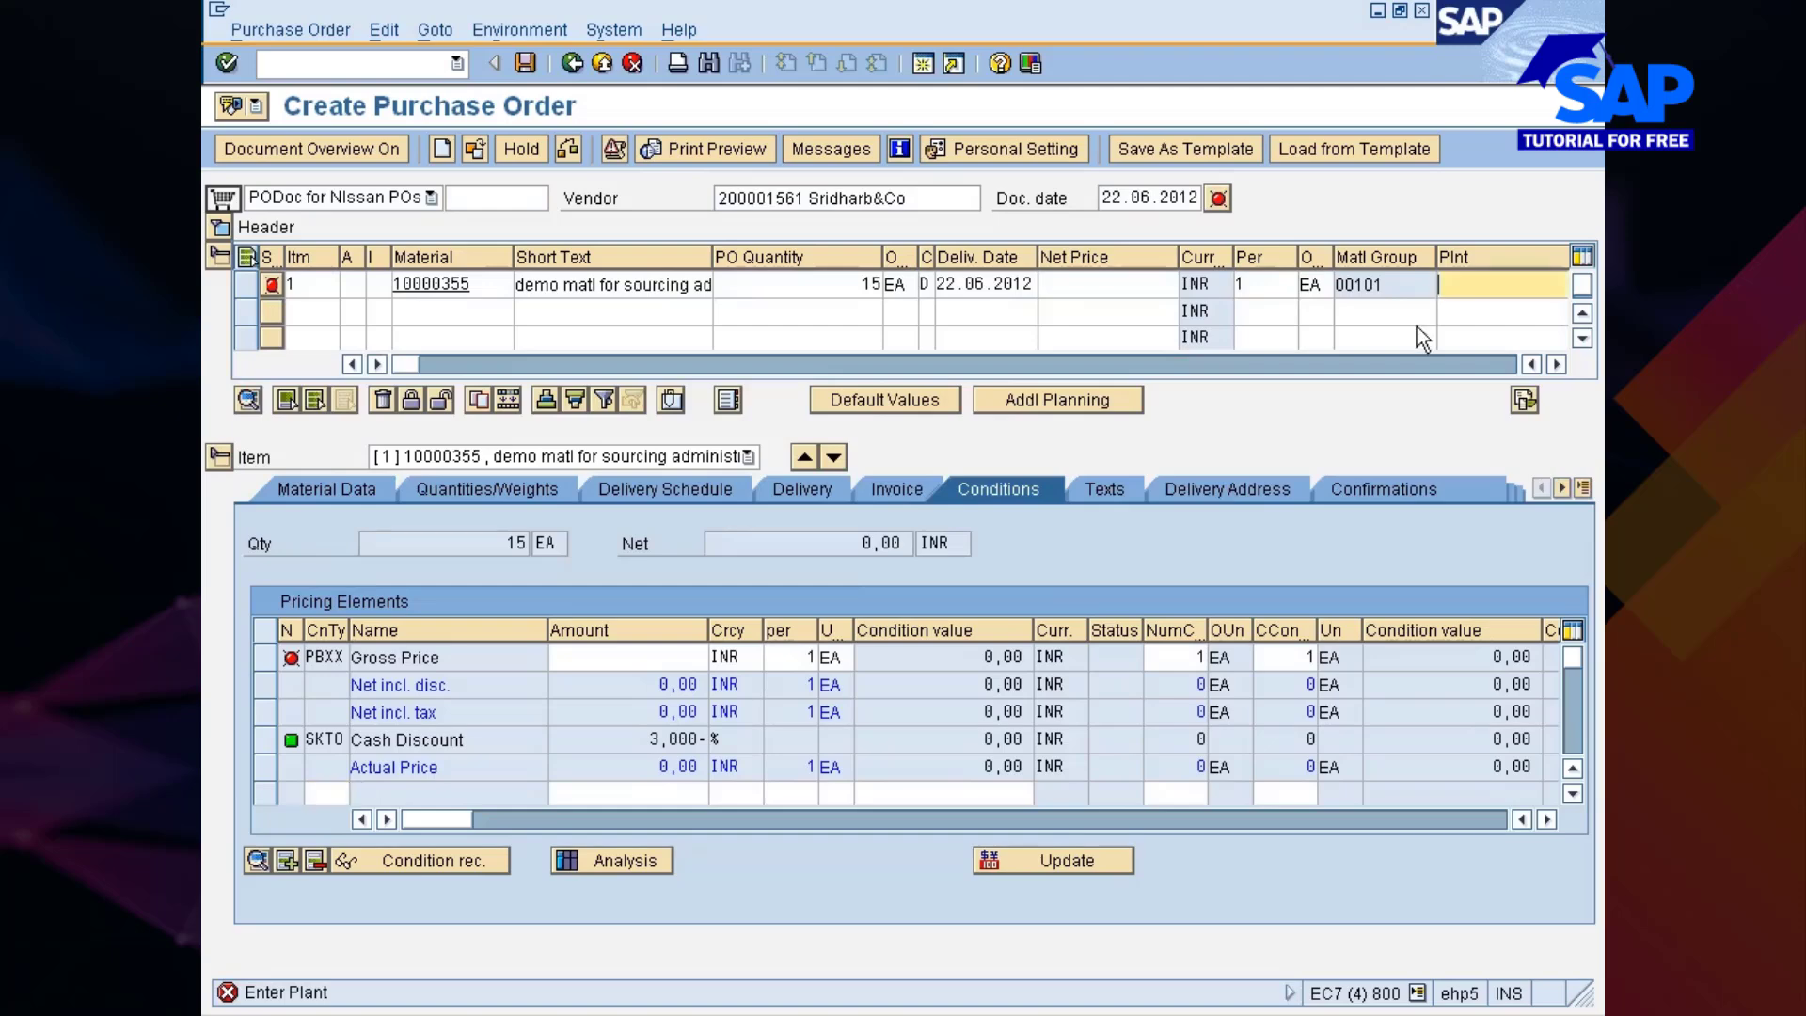
{"action": "type", "text": "777"}
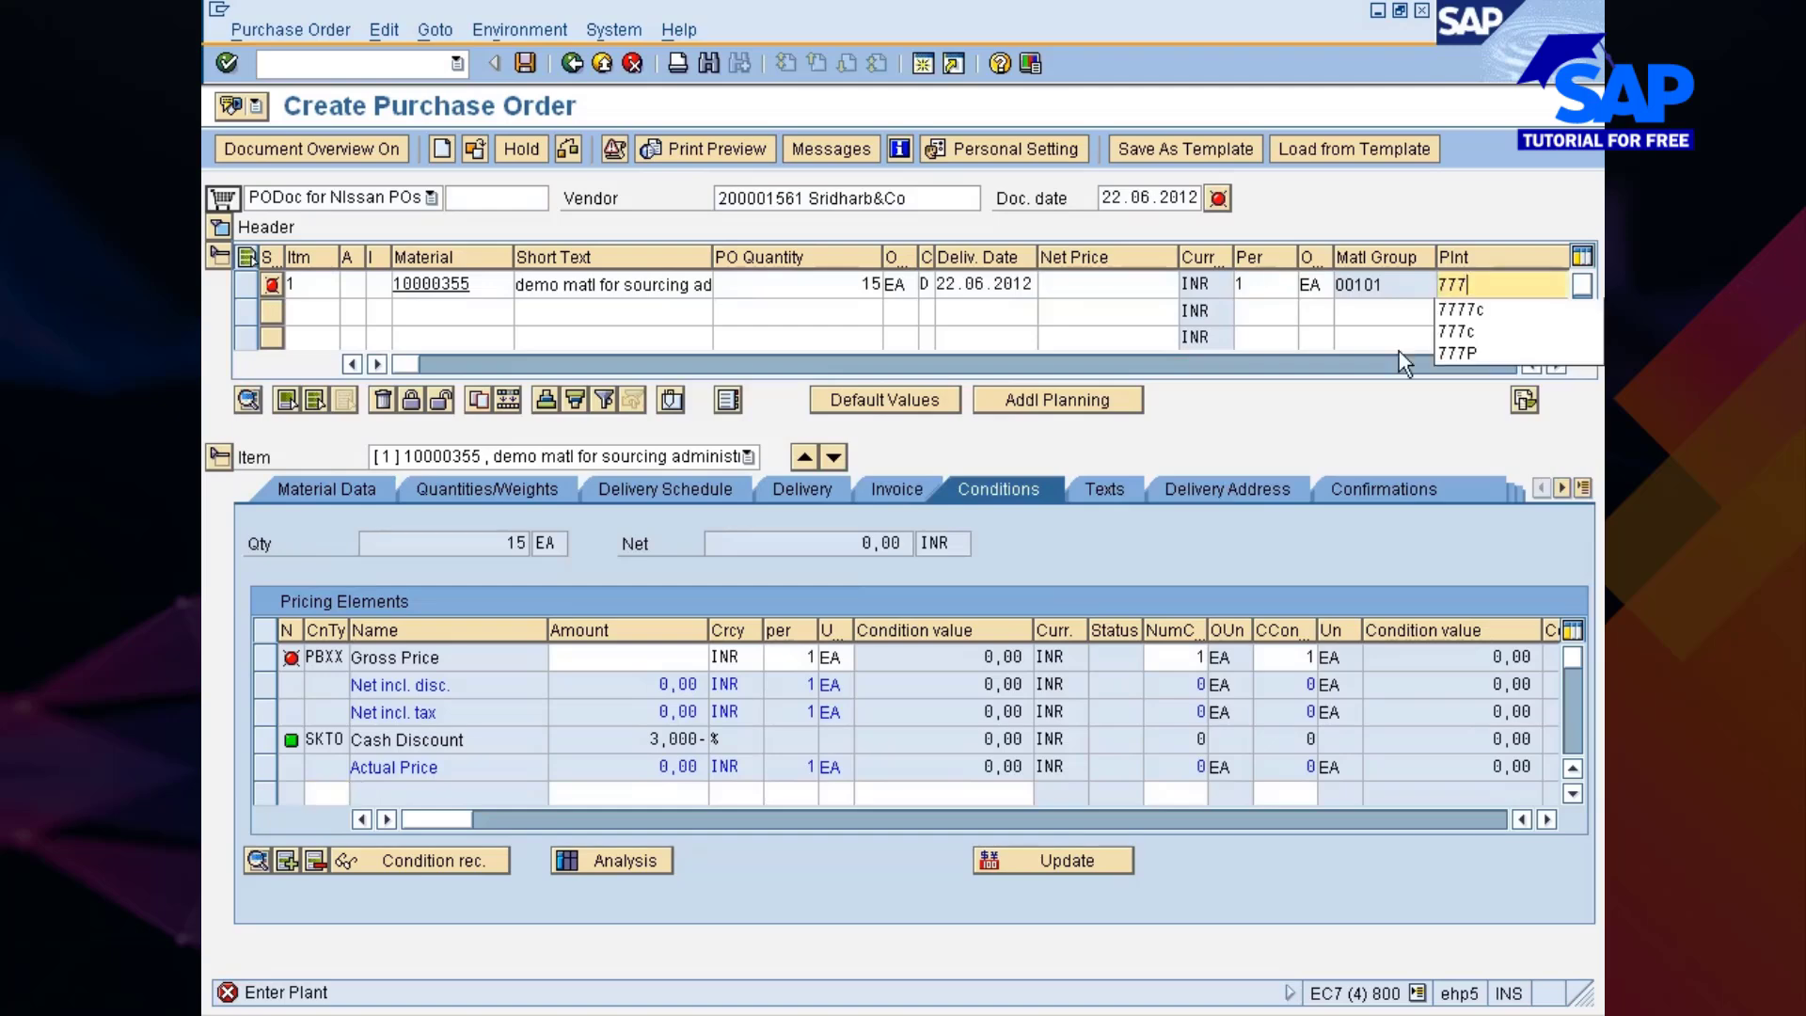
{"action": "type", "text": "c"}
{"action": "key", "text": "Return"}
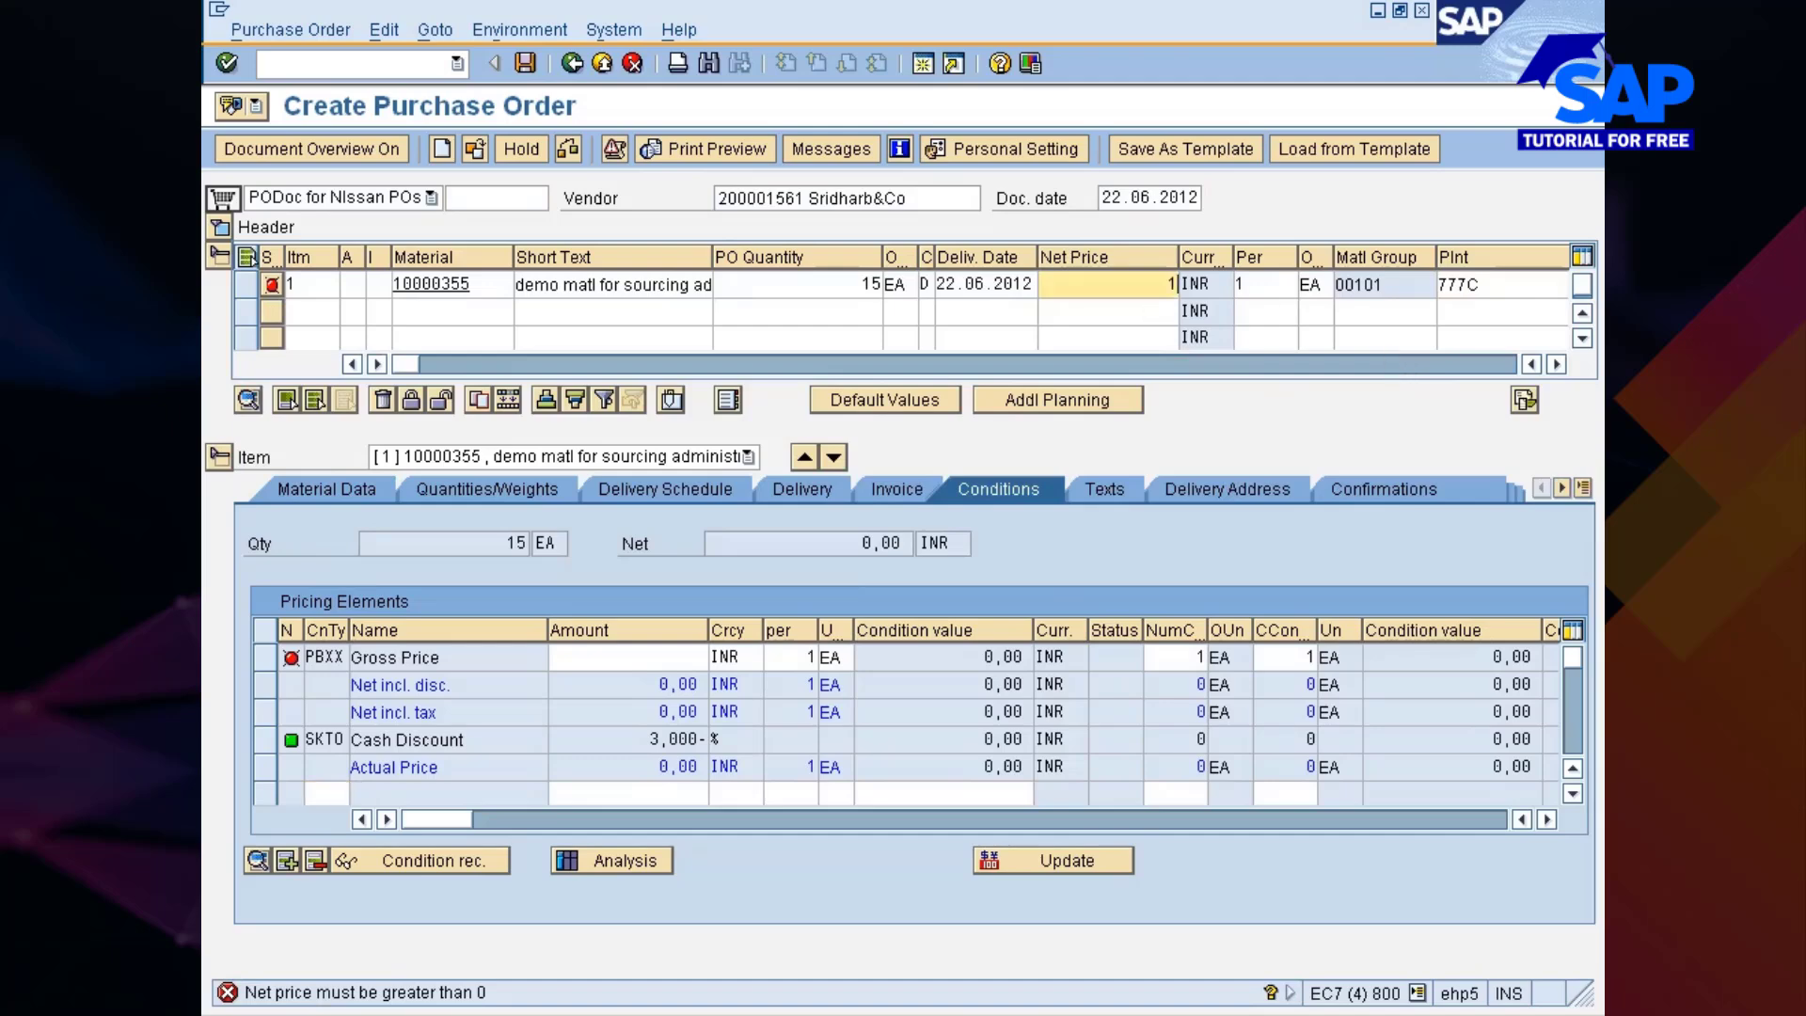
Set the order item's net price to 12 INR, accept the warnings and save the purchase order
{"action": "key", "text": "Return"}
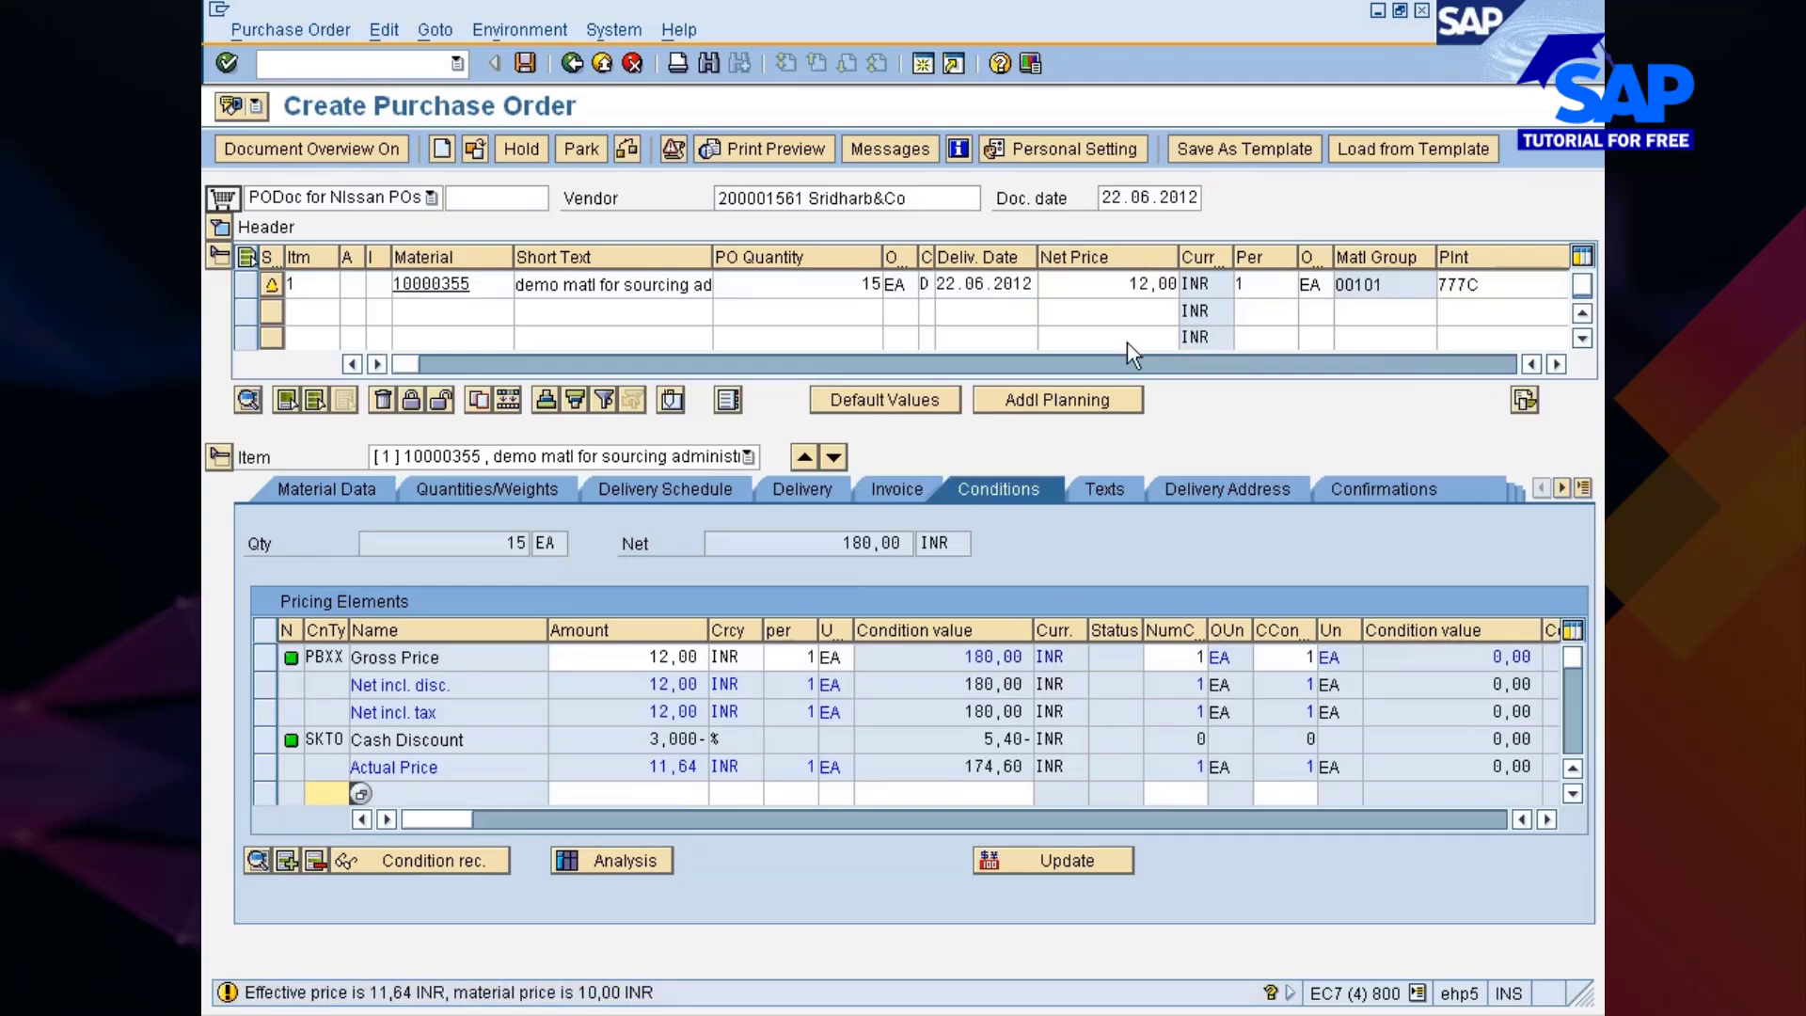
{"action": "key", "text": "Return"}
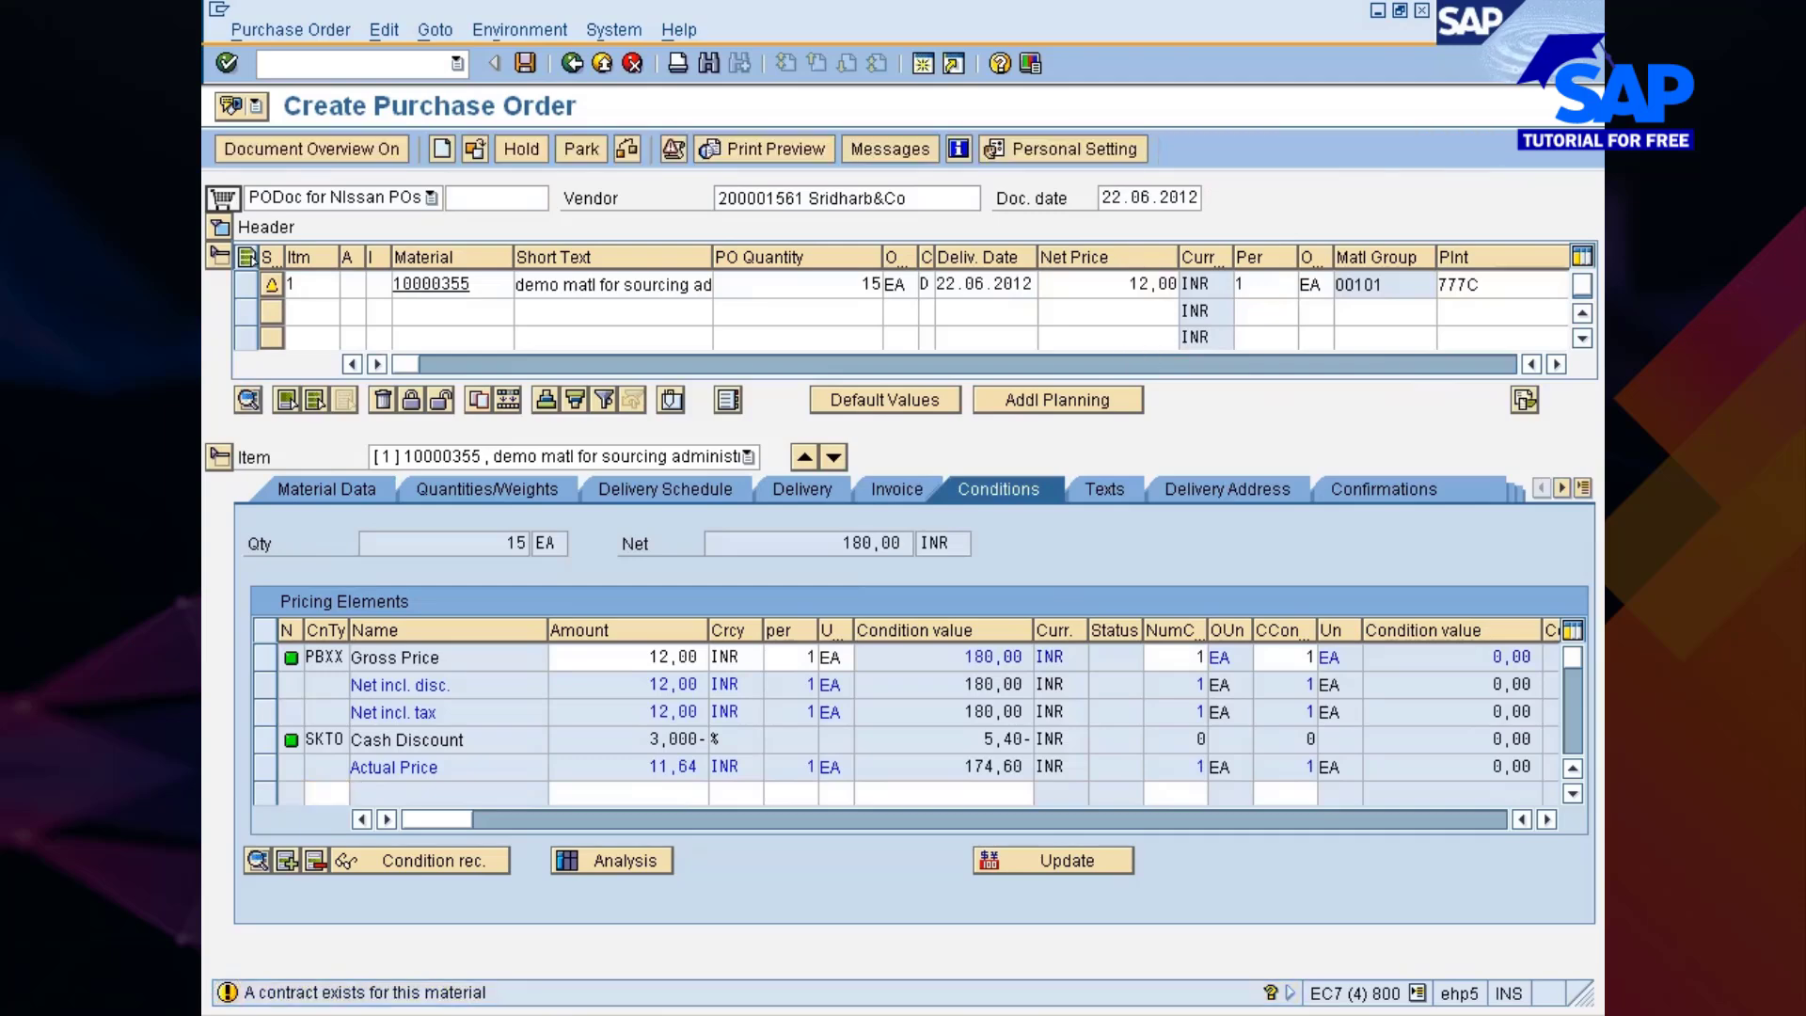
{"action": "left_click", "coordinate": [325, 793]}
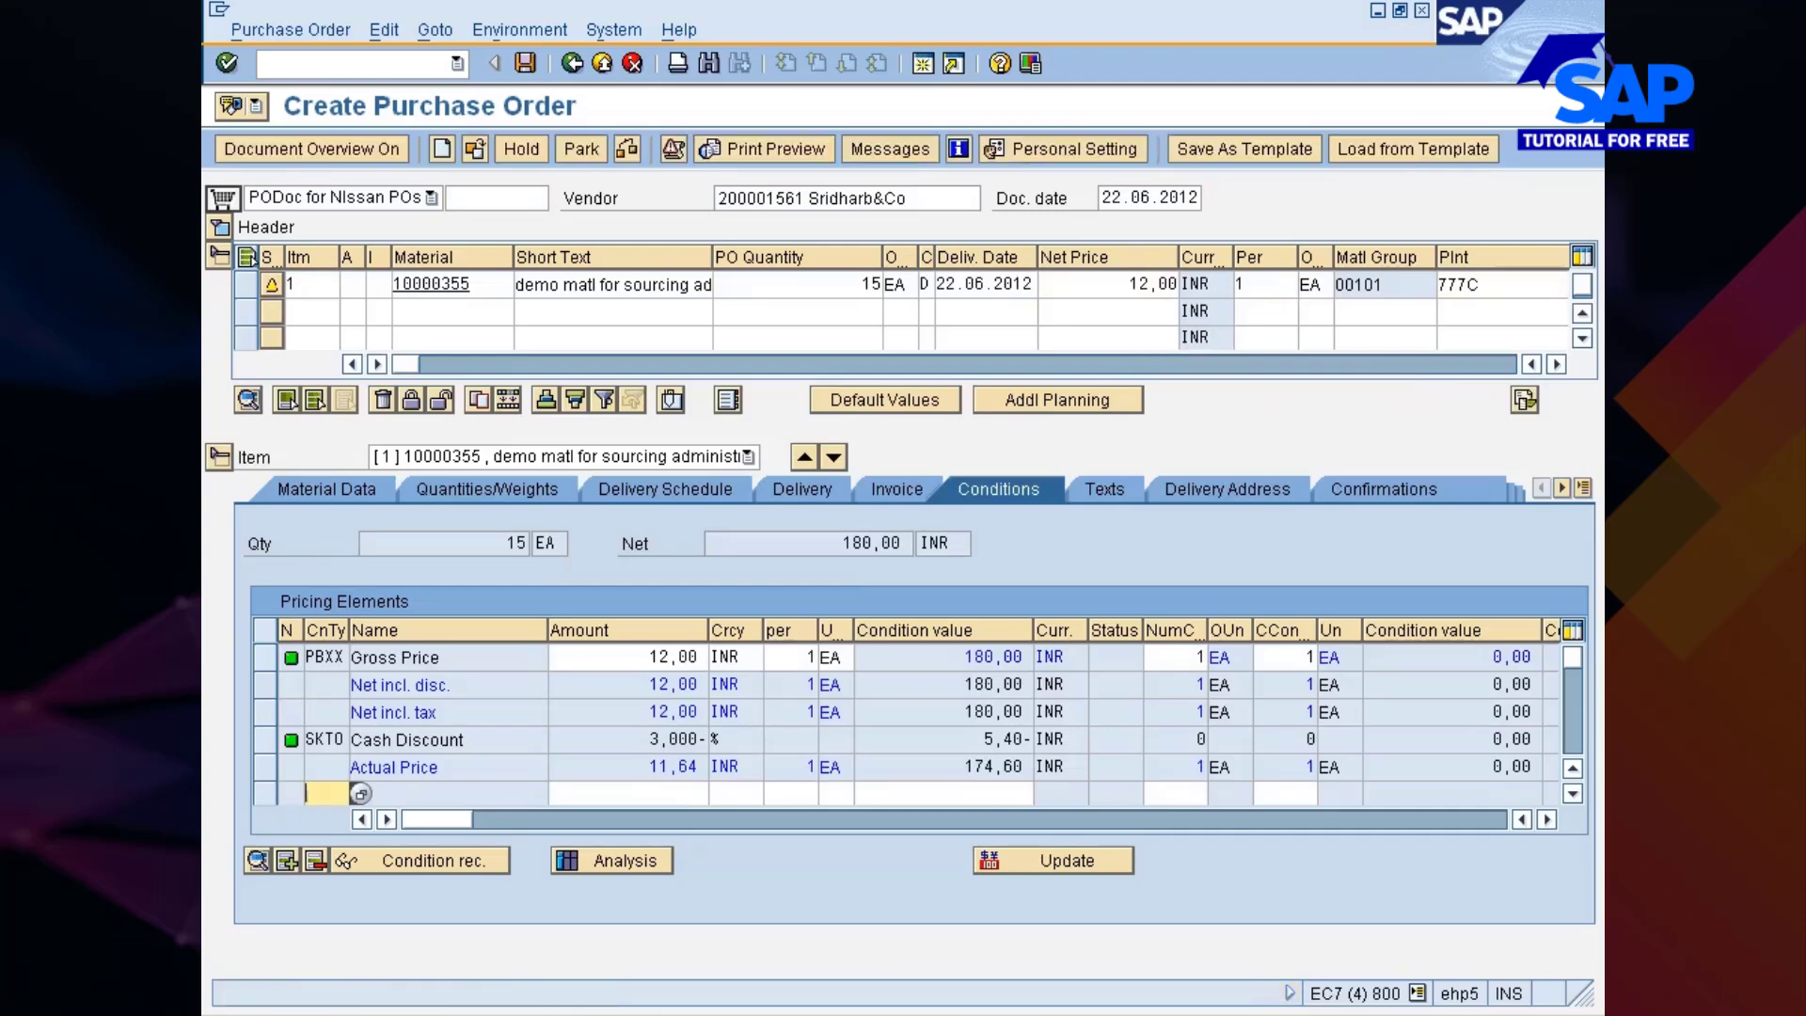
{"action": "key", "text": "ctrl+s"}
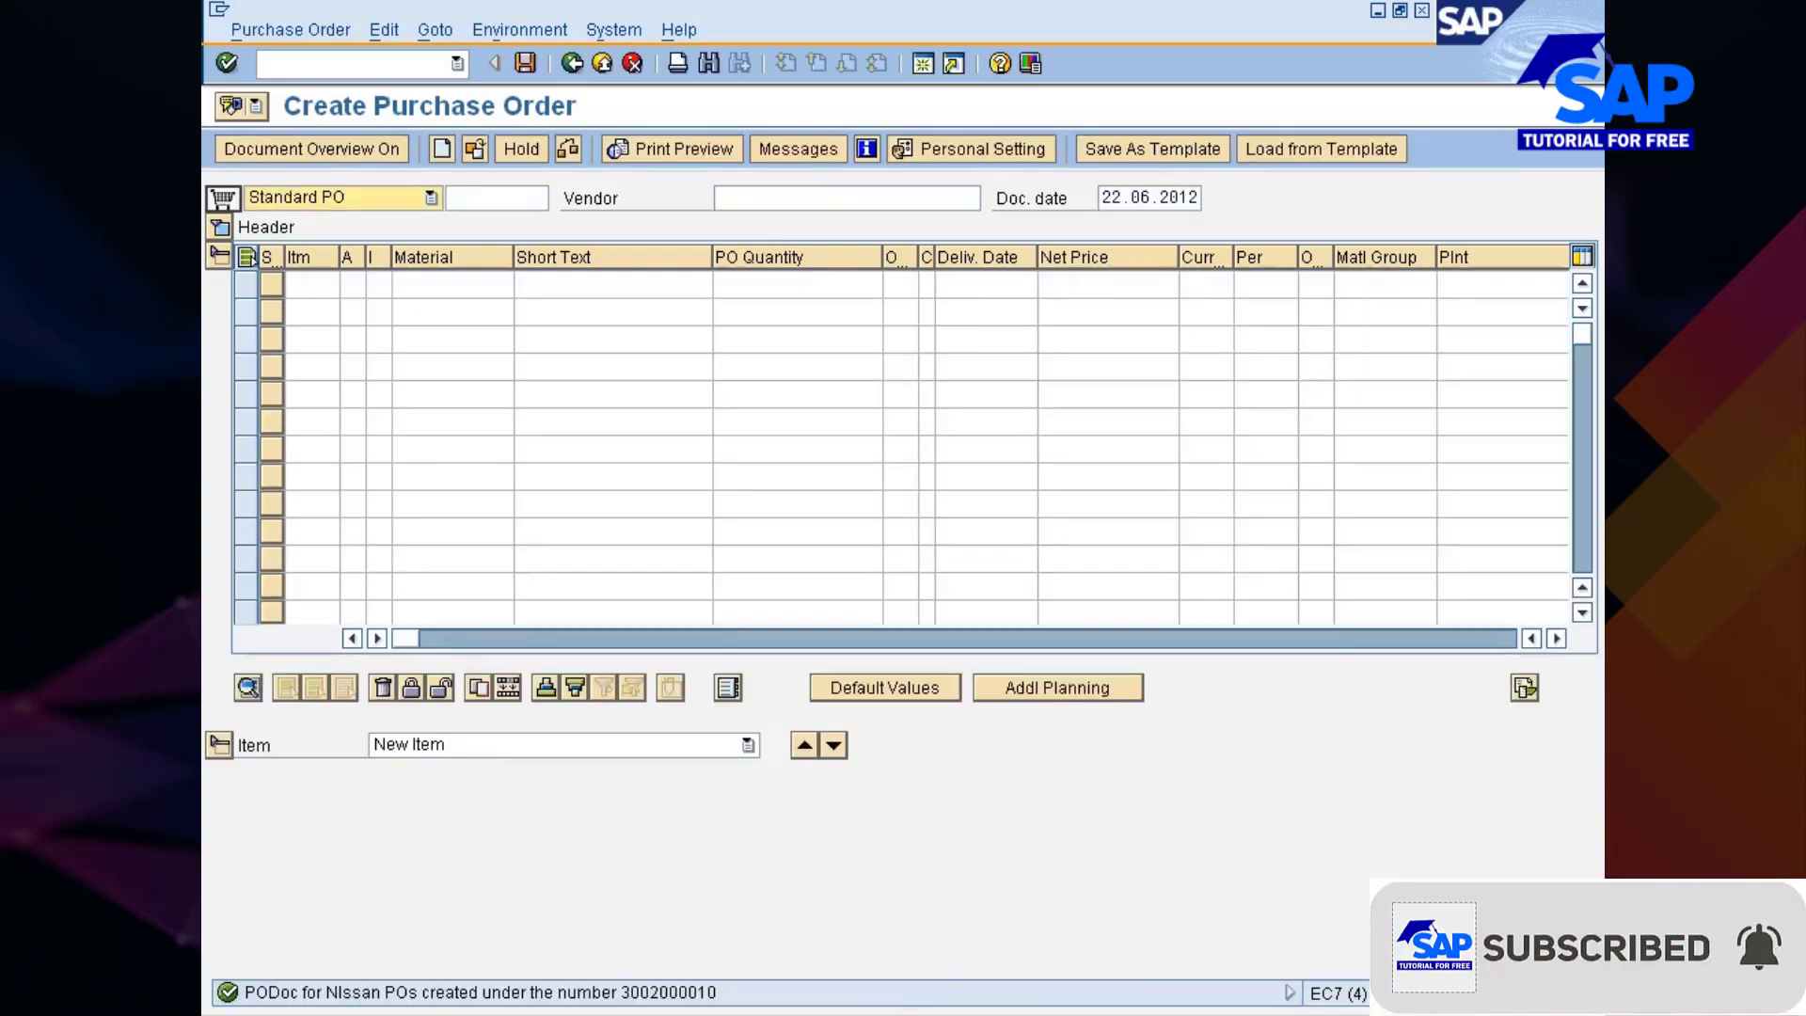
Switch to the quota arrangement session, reload the items of material 10000355 in plant 777C, and check the allocated quantity of vendor 200001561
{"action": "left_click", "coordinate": [898, 1011]}
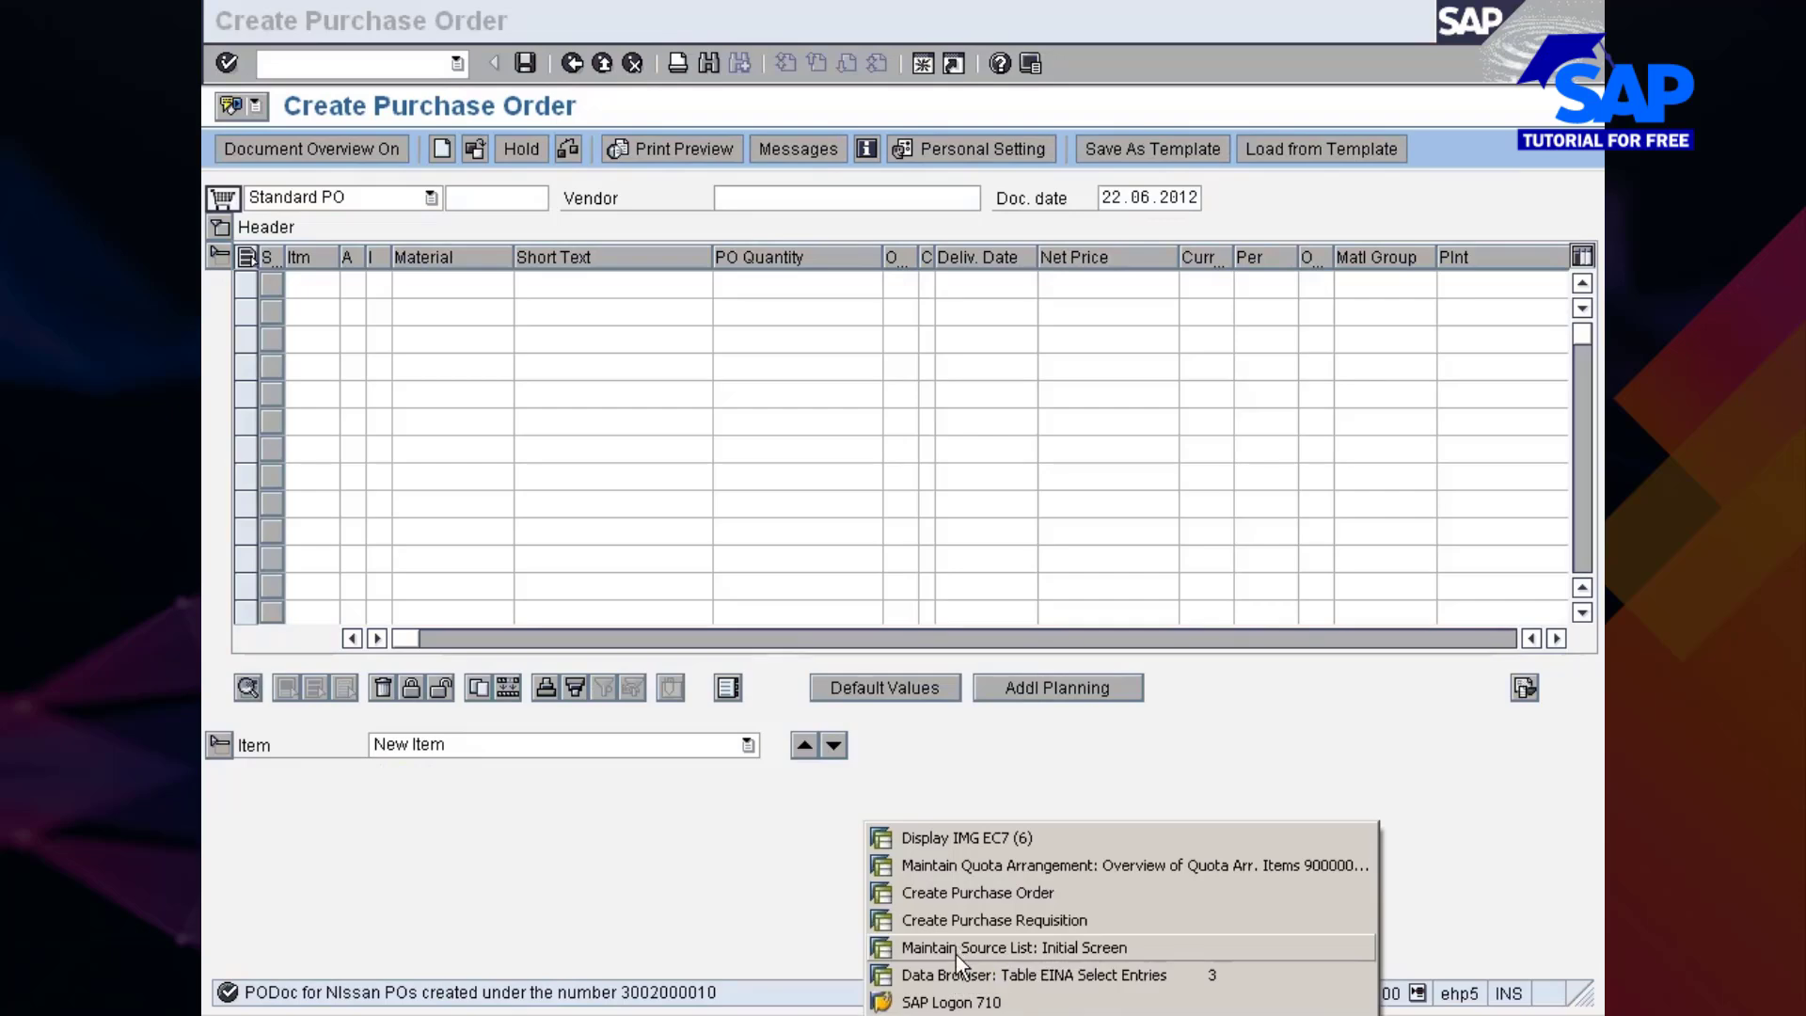
{"action": "left_click", "coordinate": [991, 865]}
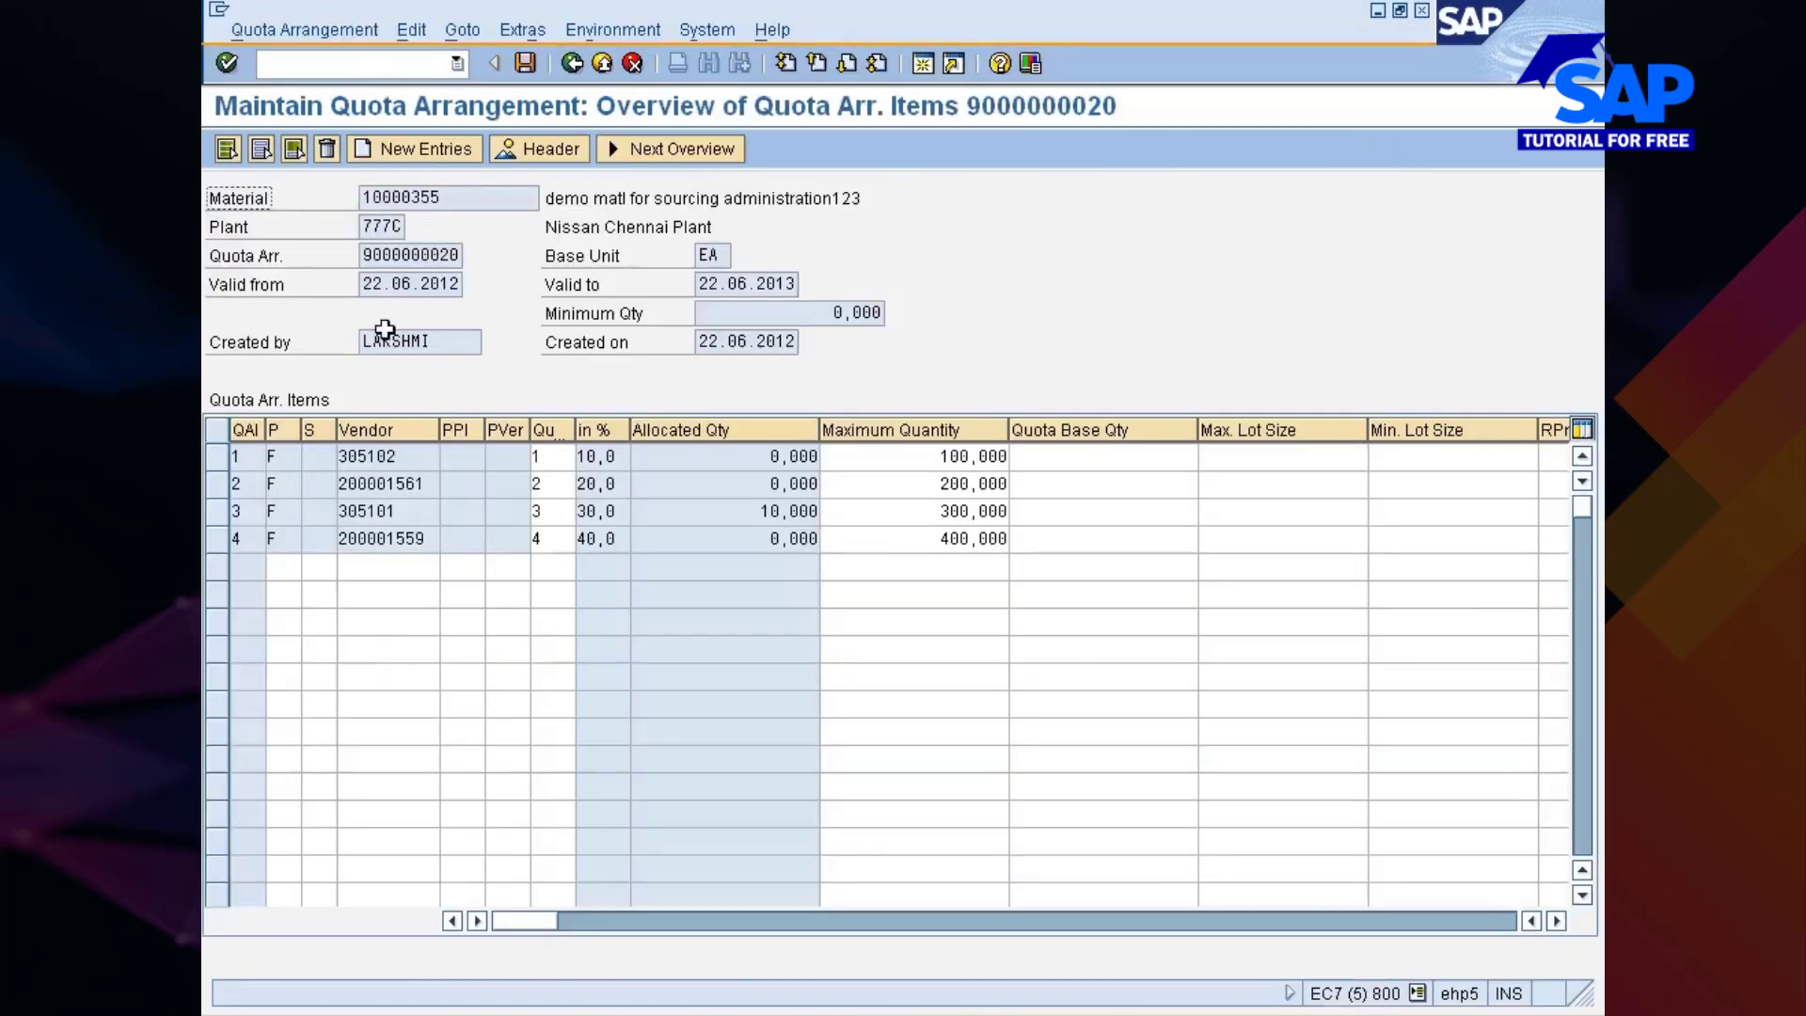
{"action": "left_click", "coordinate": [572, 63]}
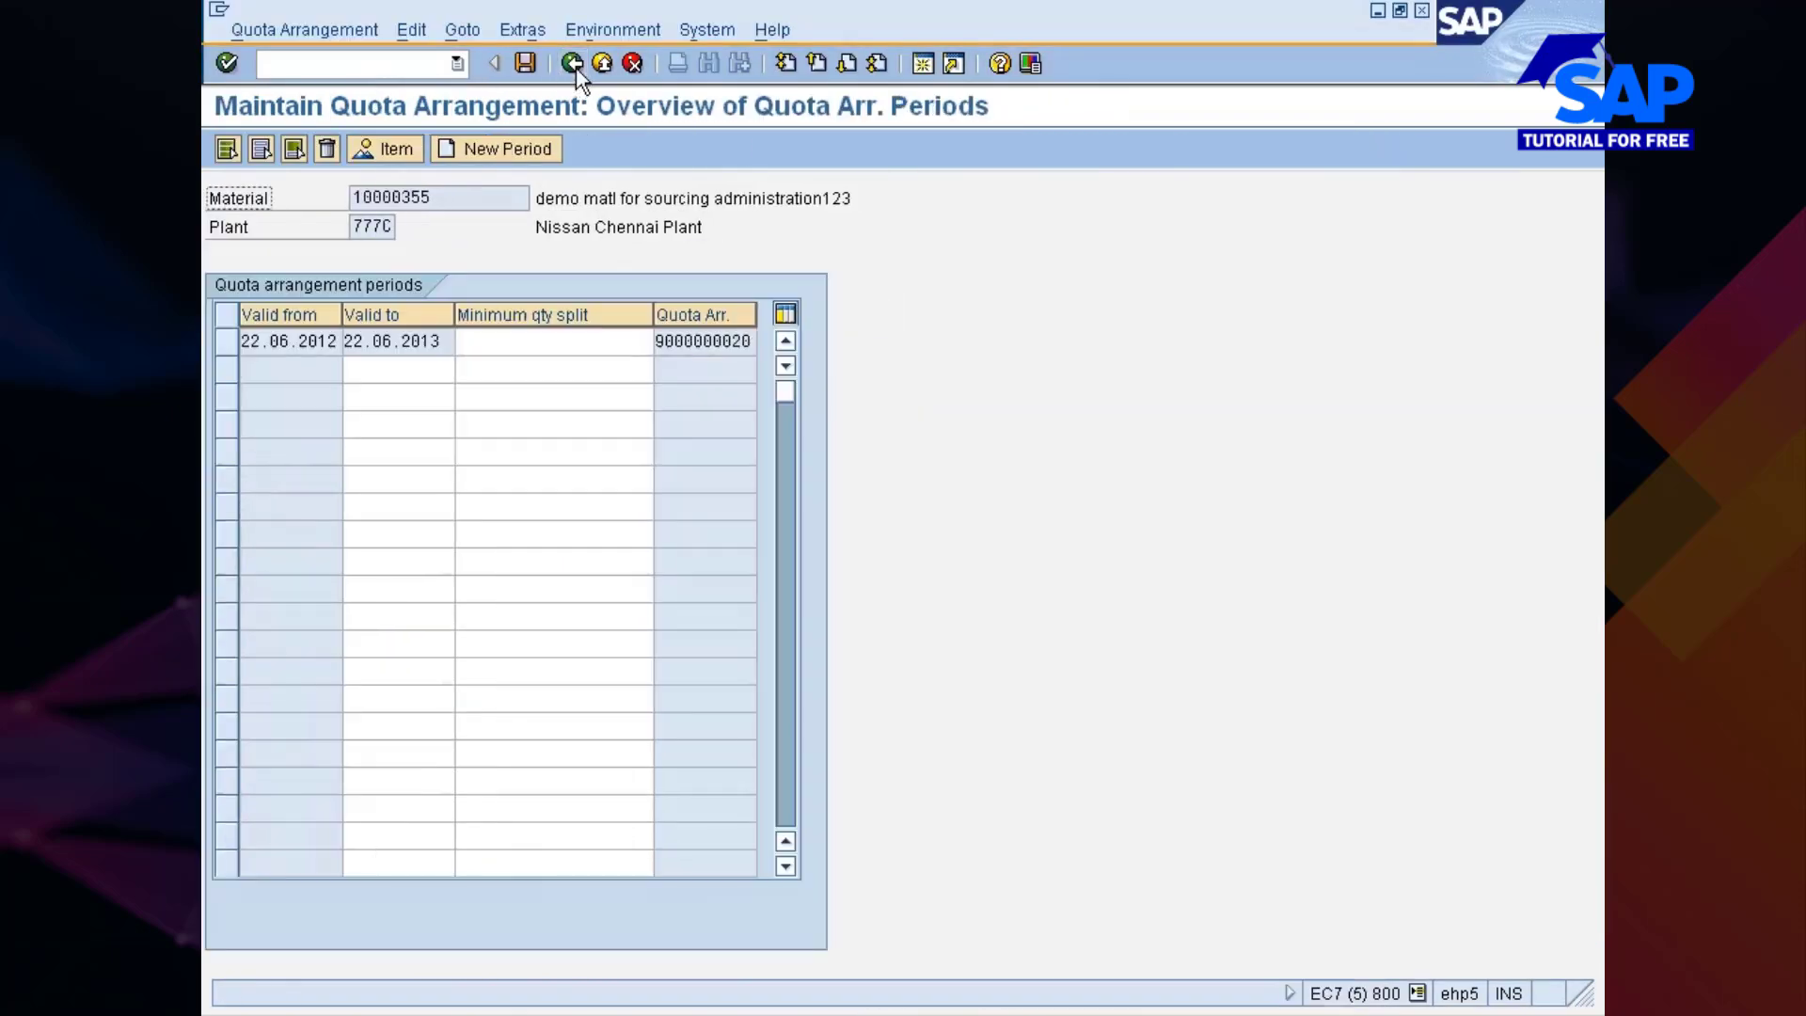
{"action": "left_click", "coordinate": [571, 63]}
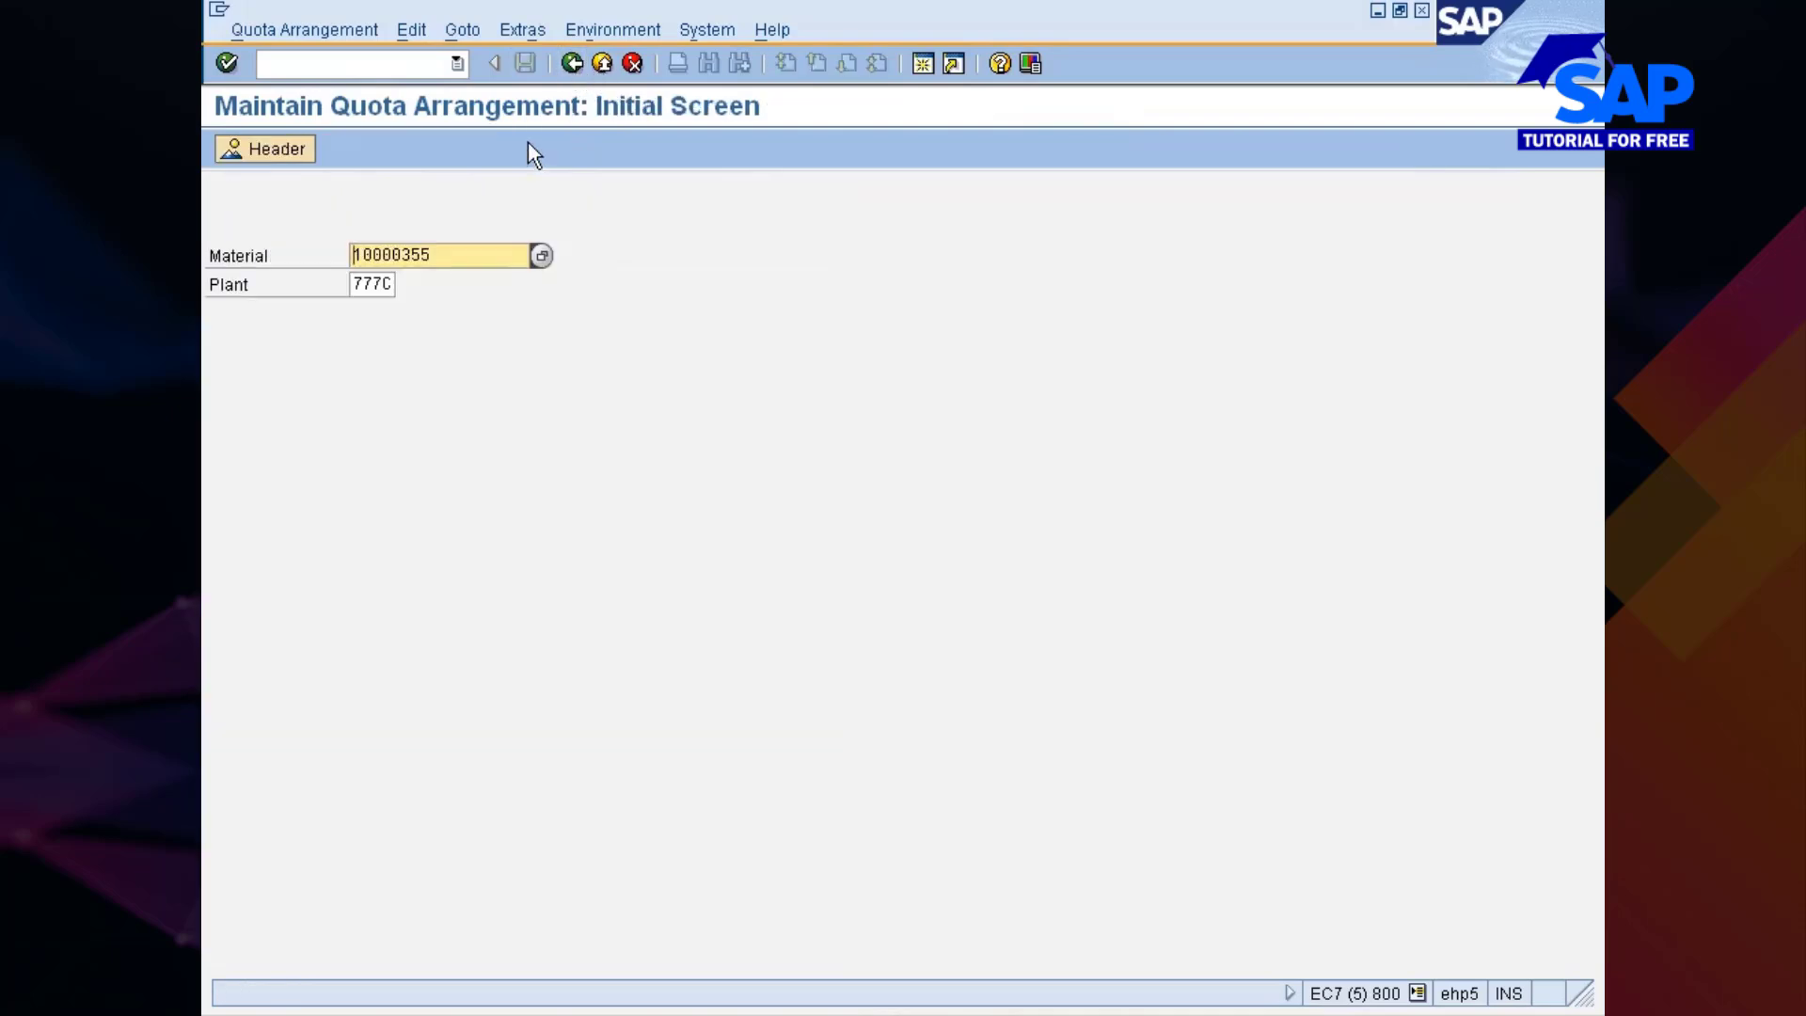
{"action": "key", "text": "Return"}
{"action": "left_click", "coordinate": [282, 341]}
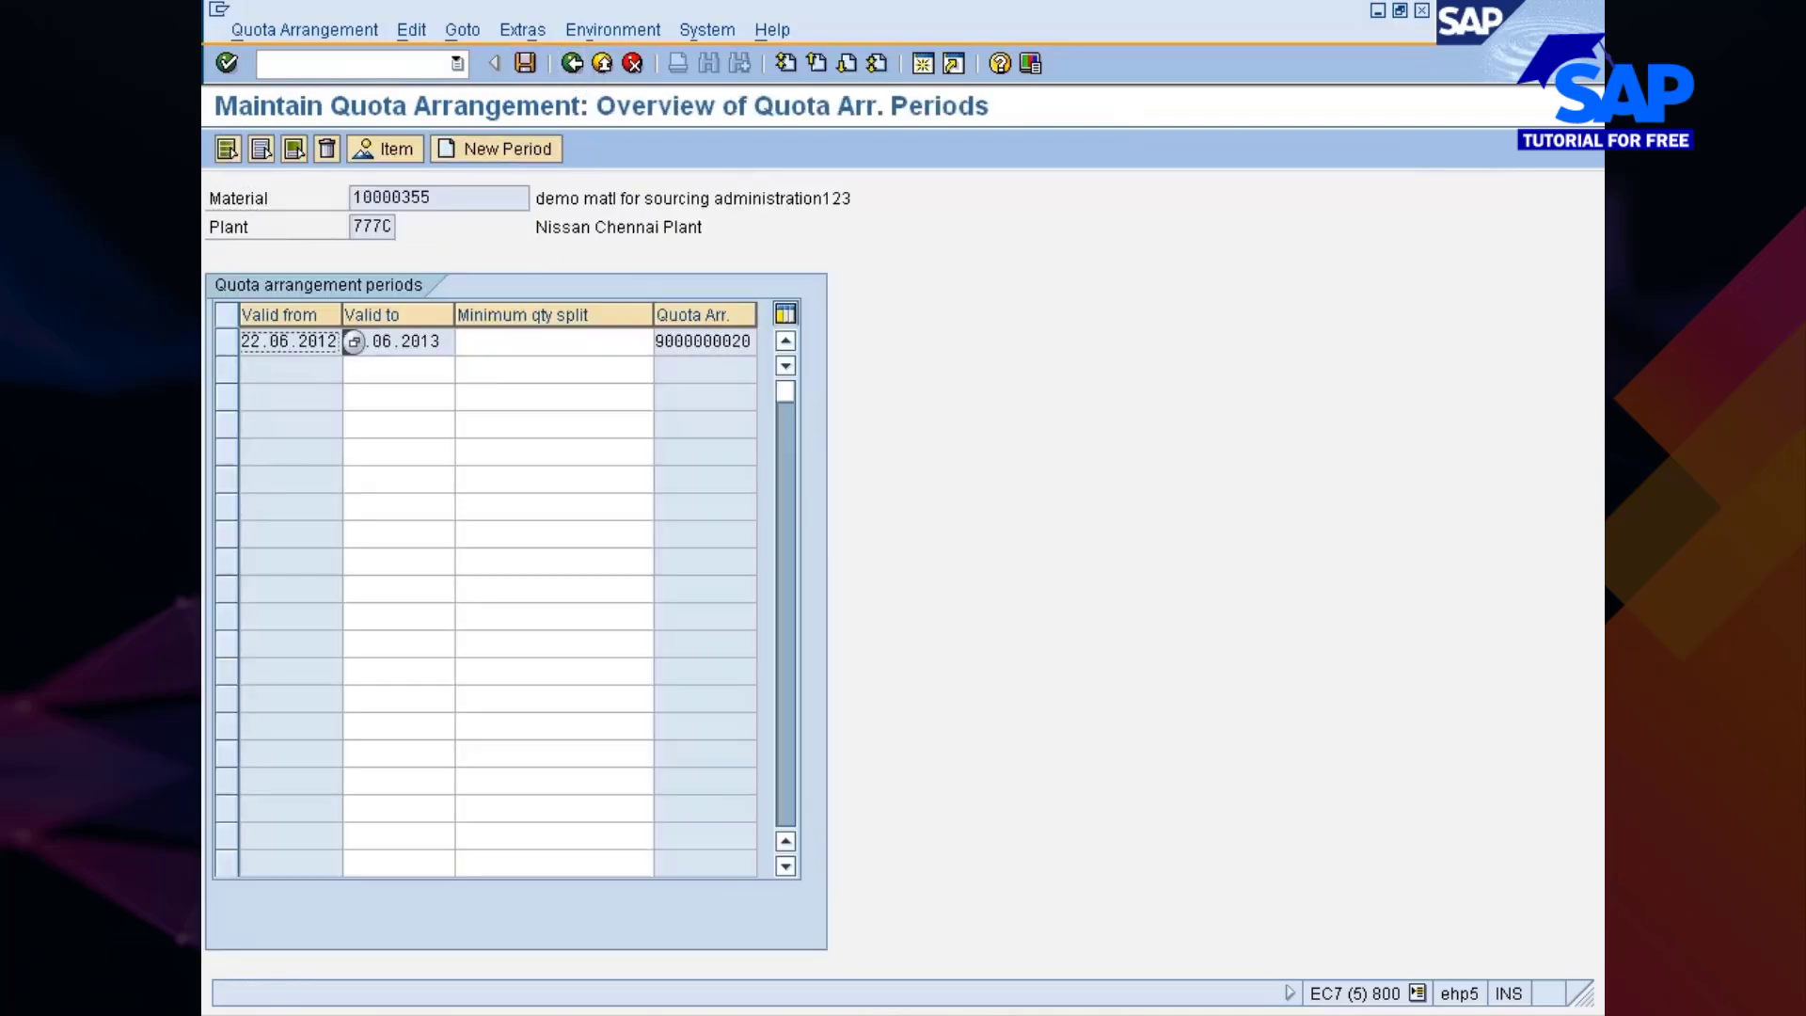
{"action": "double_click", "coordinate": [285, 342]}
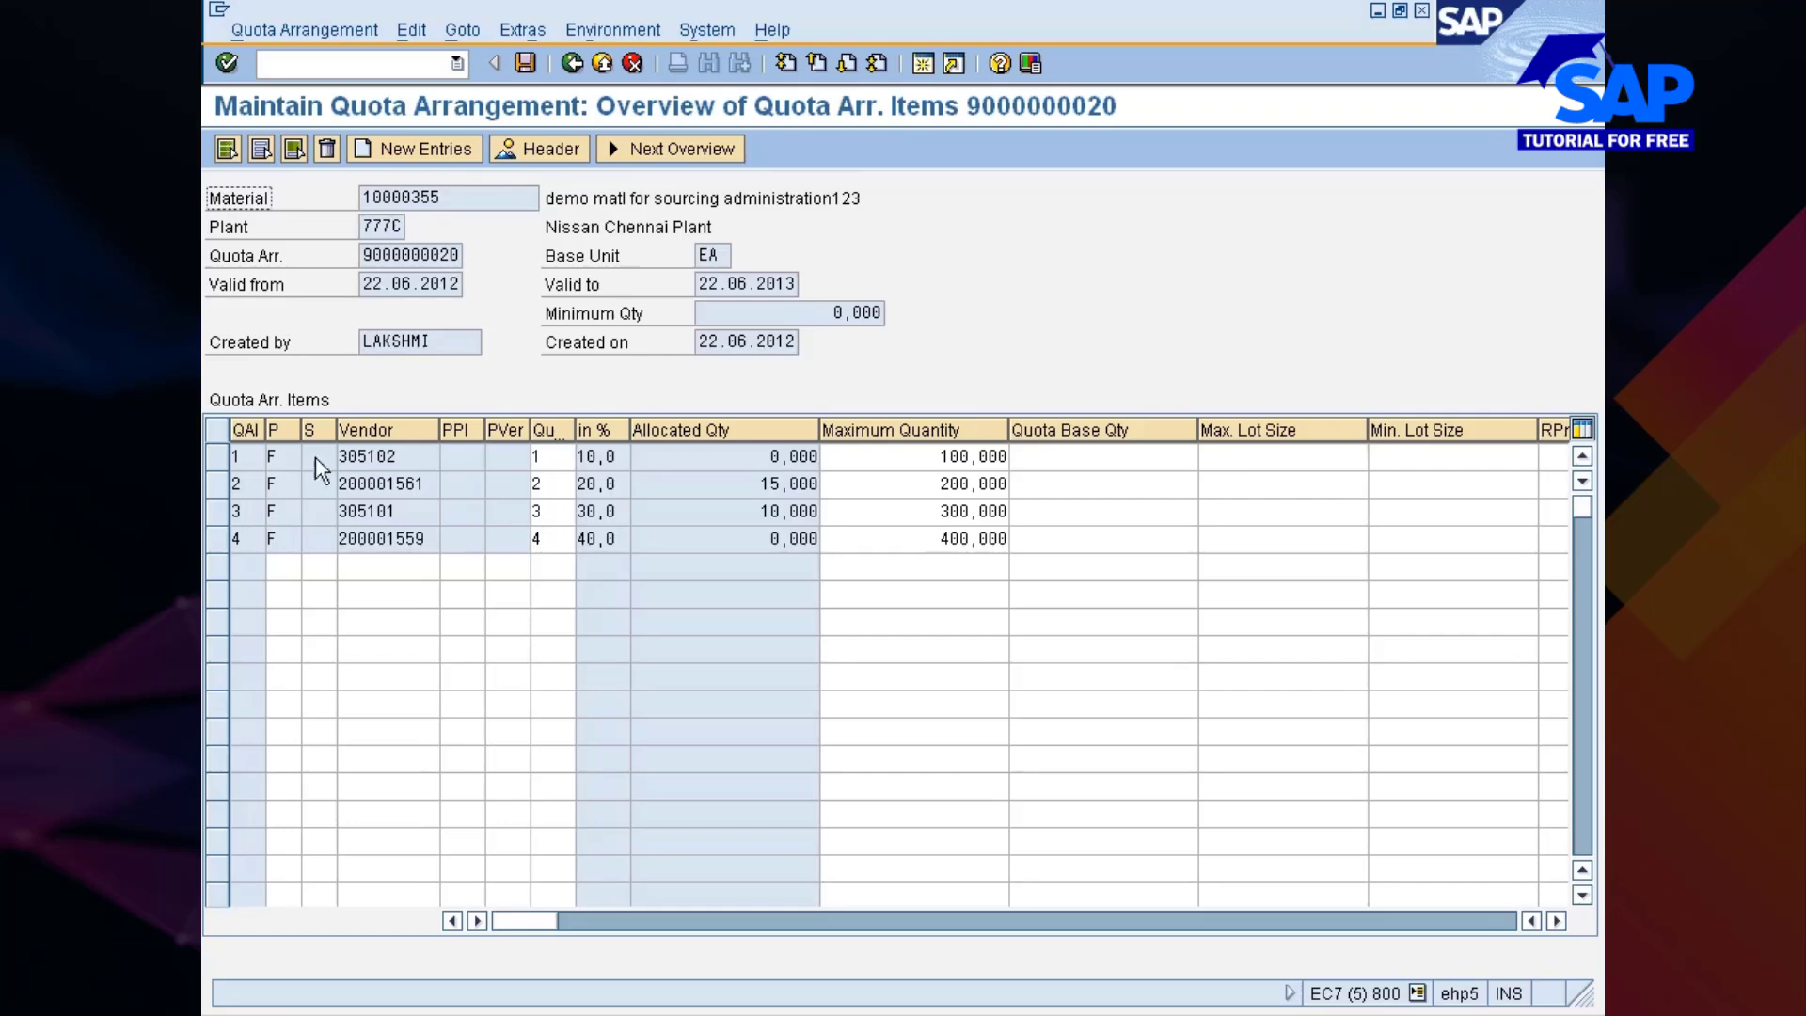
{"action": "left_click", "coordinate": [410, 485]}
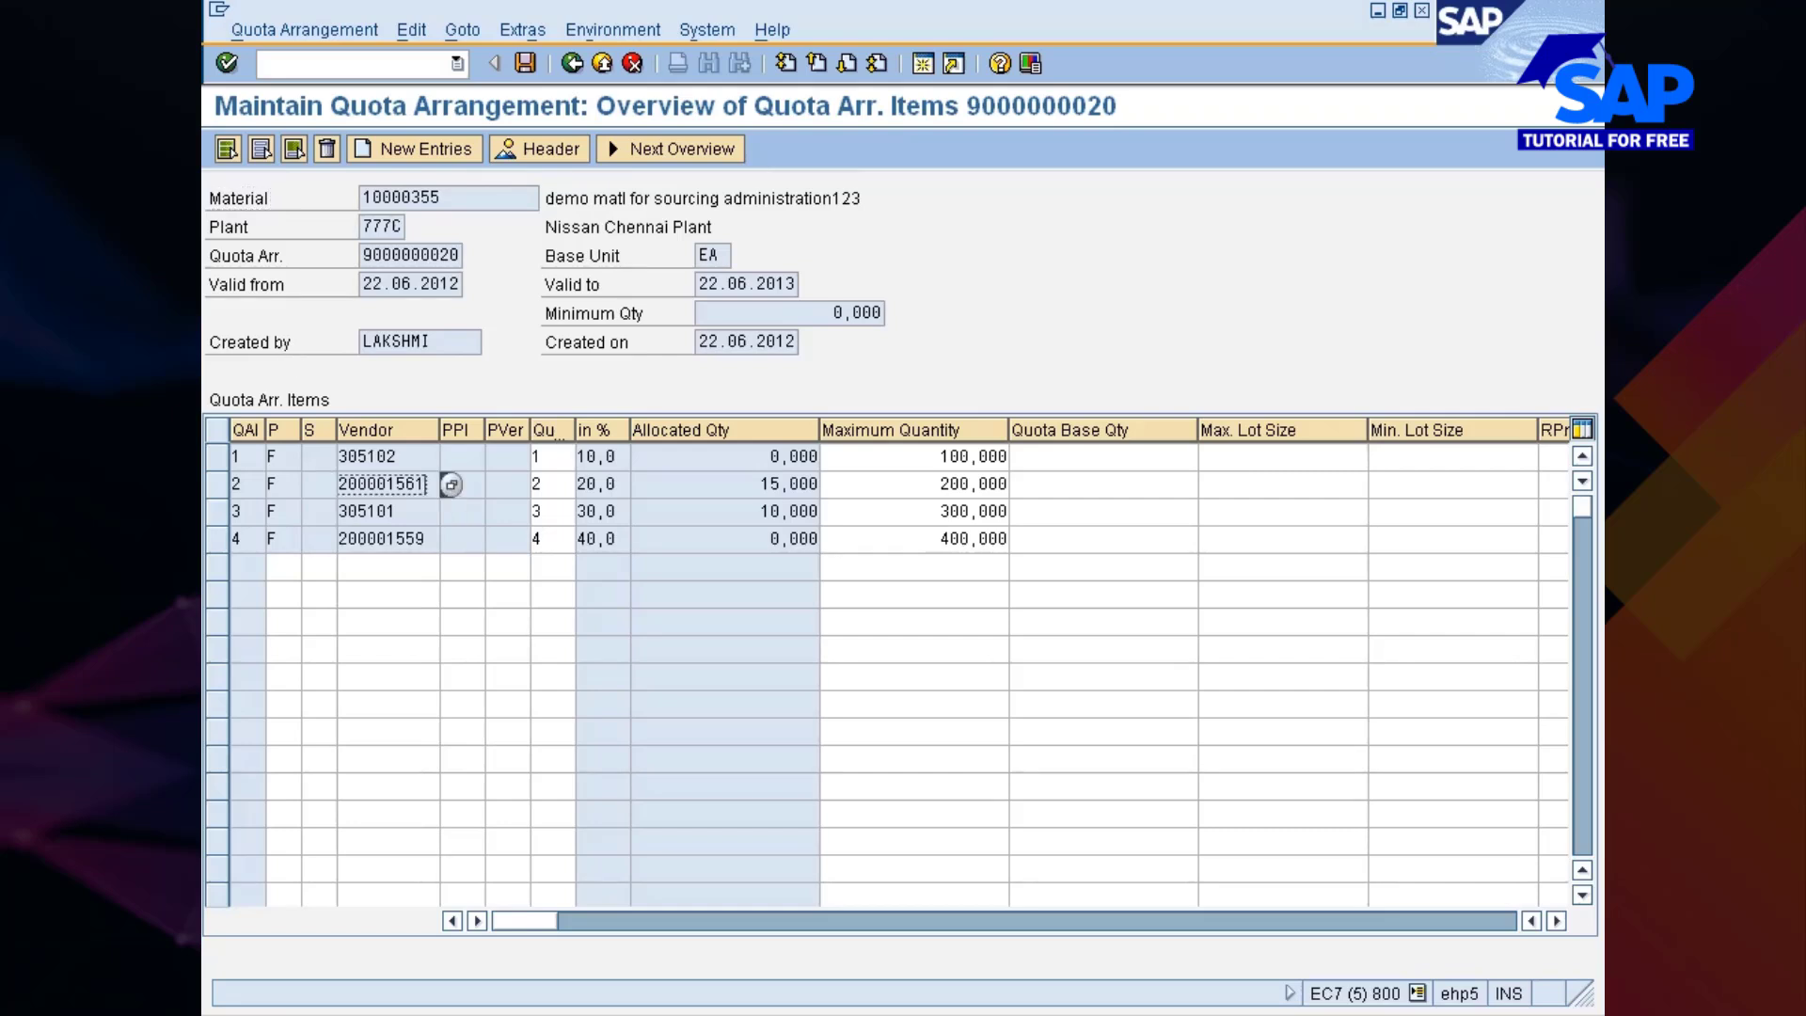
{"action": "left_click_drag", "start_coordinate": [760, 484], "coordinate": [817, 484]}
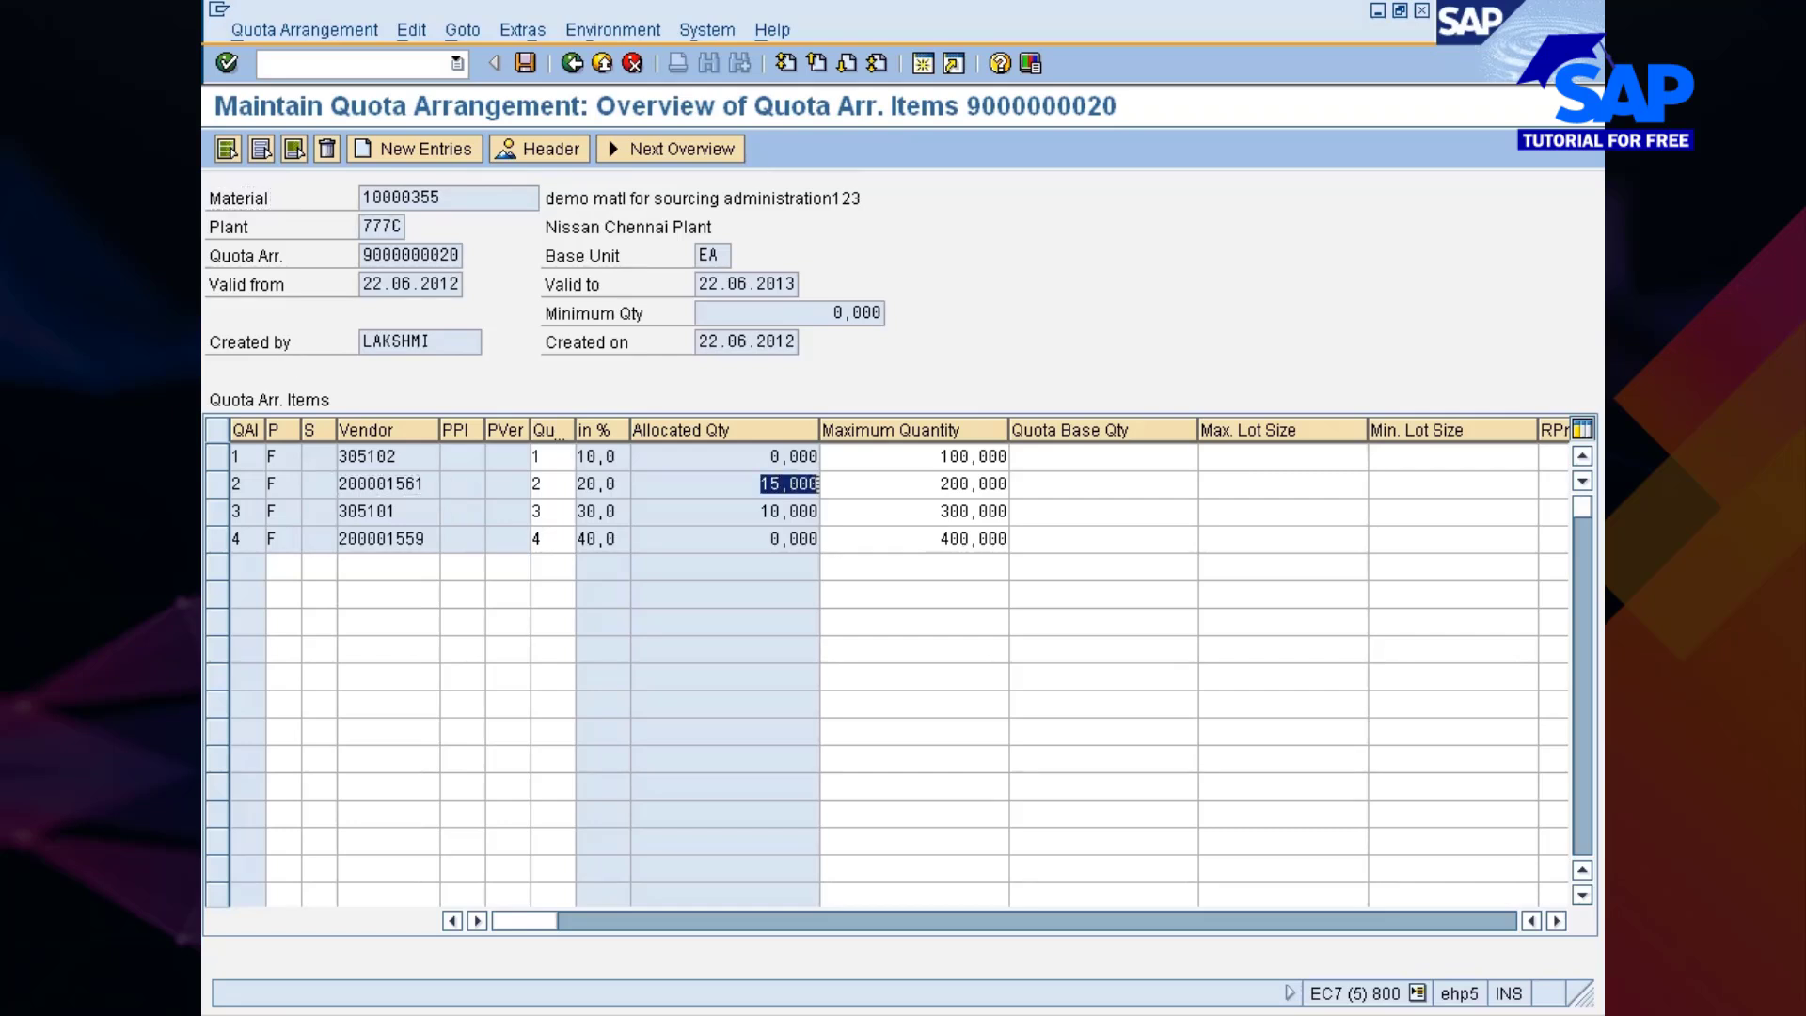
{"action": "left_click", "coordinate": [816, 483]}
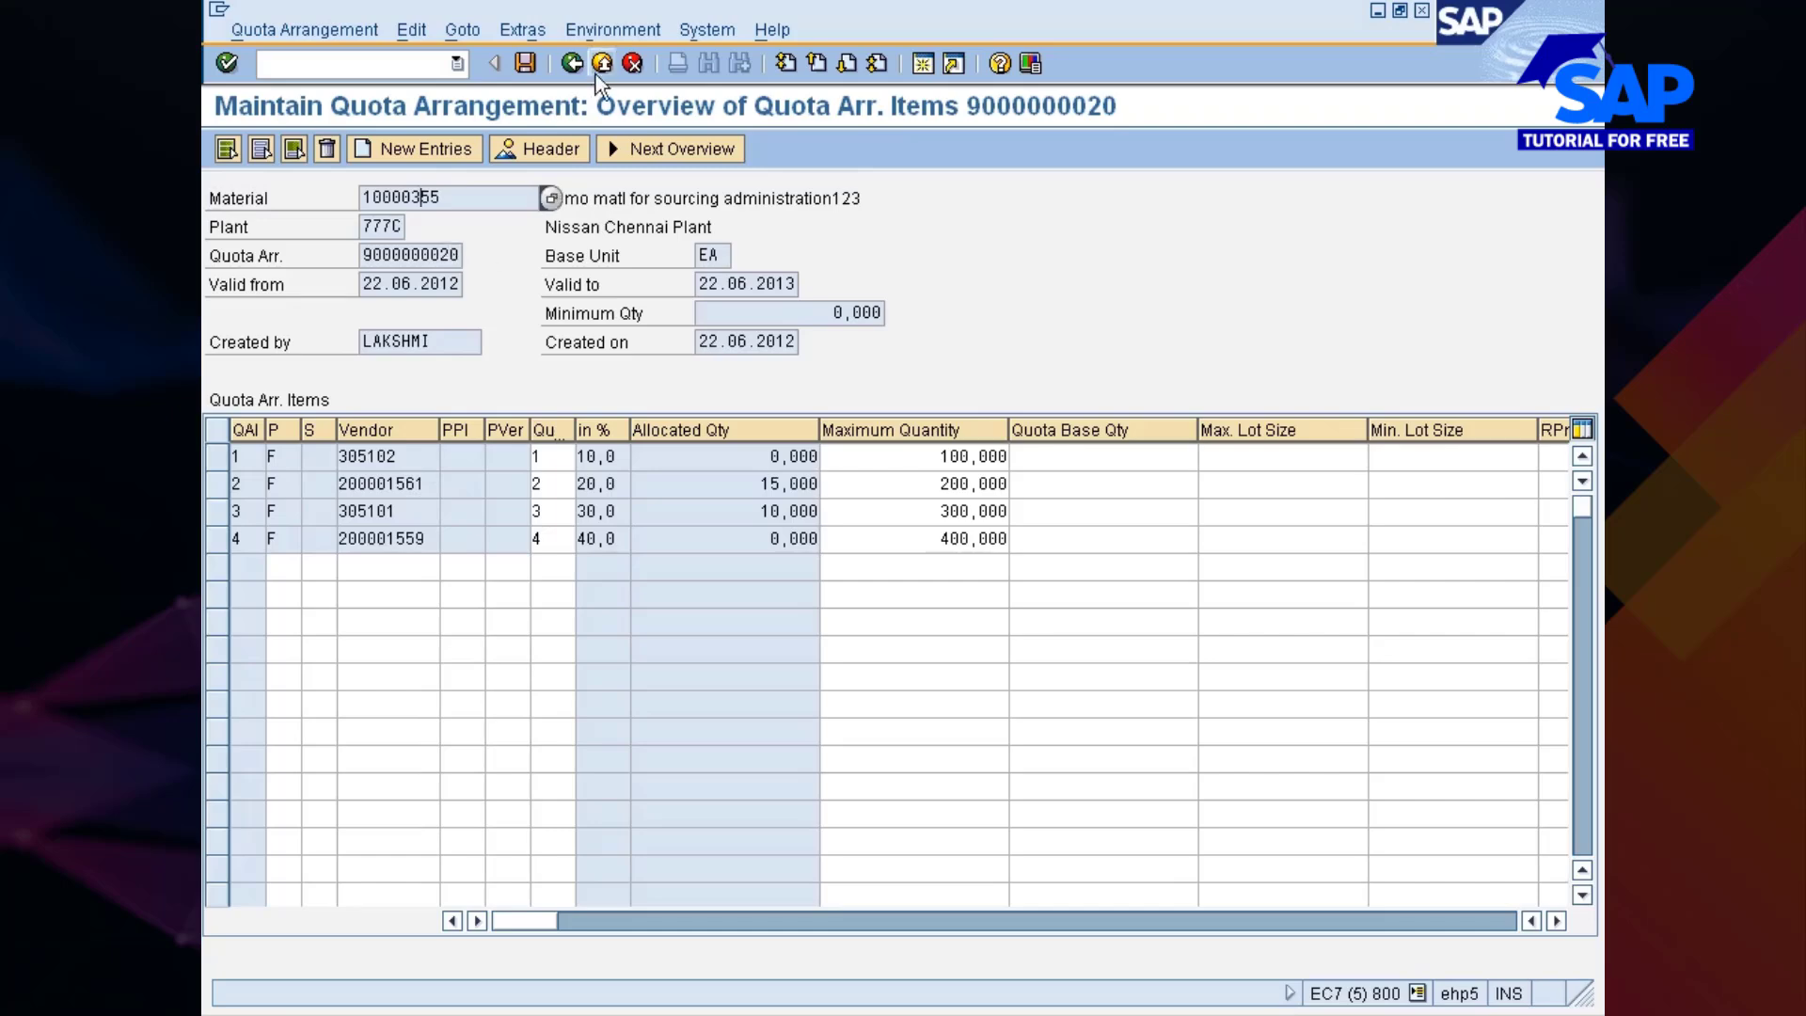
Display the material's purchasing data again and examine which documents quota arrangement usage 2 covers
{"action": "left_click", "coordinate": [611, 29]}
{"action": "left_click", "coordinate": [613, 53]}
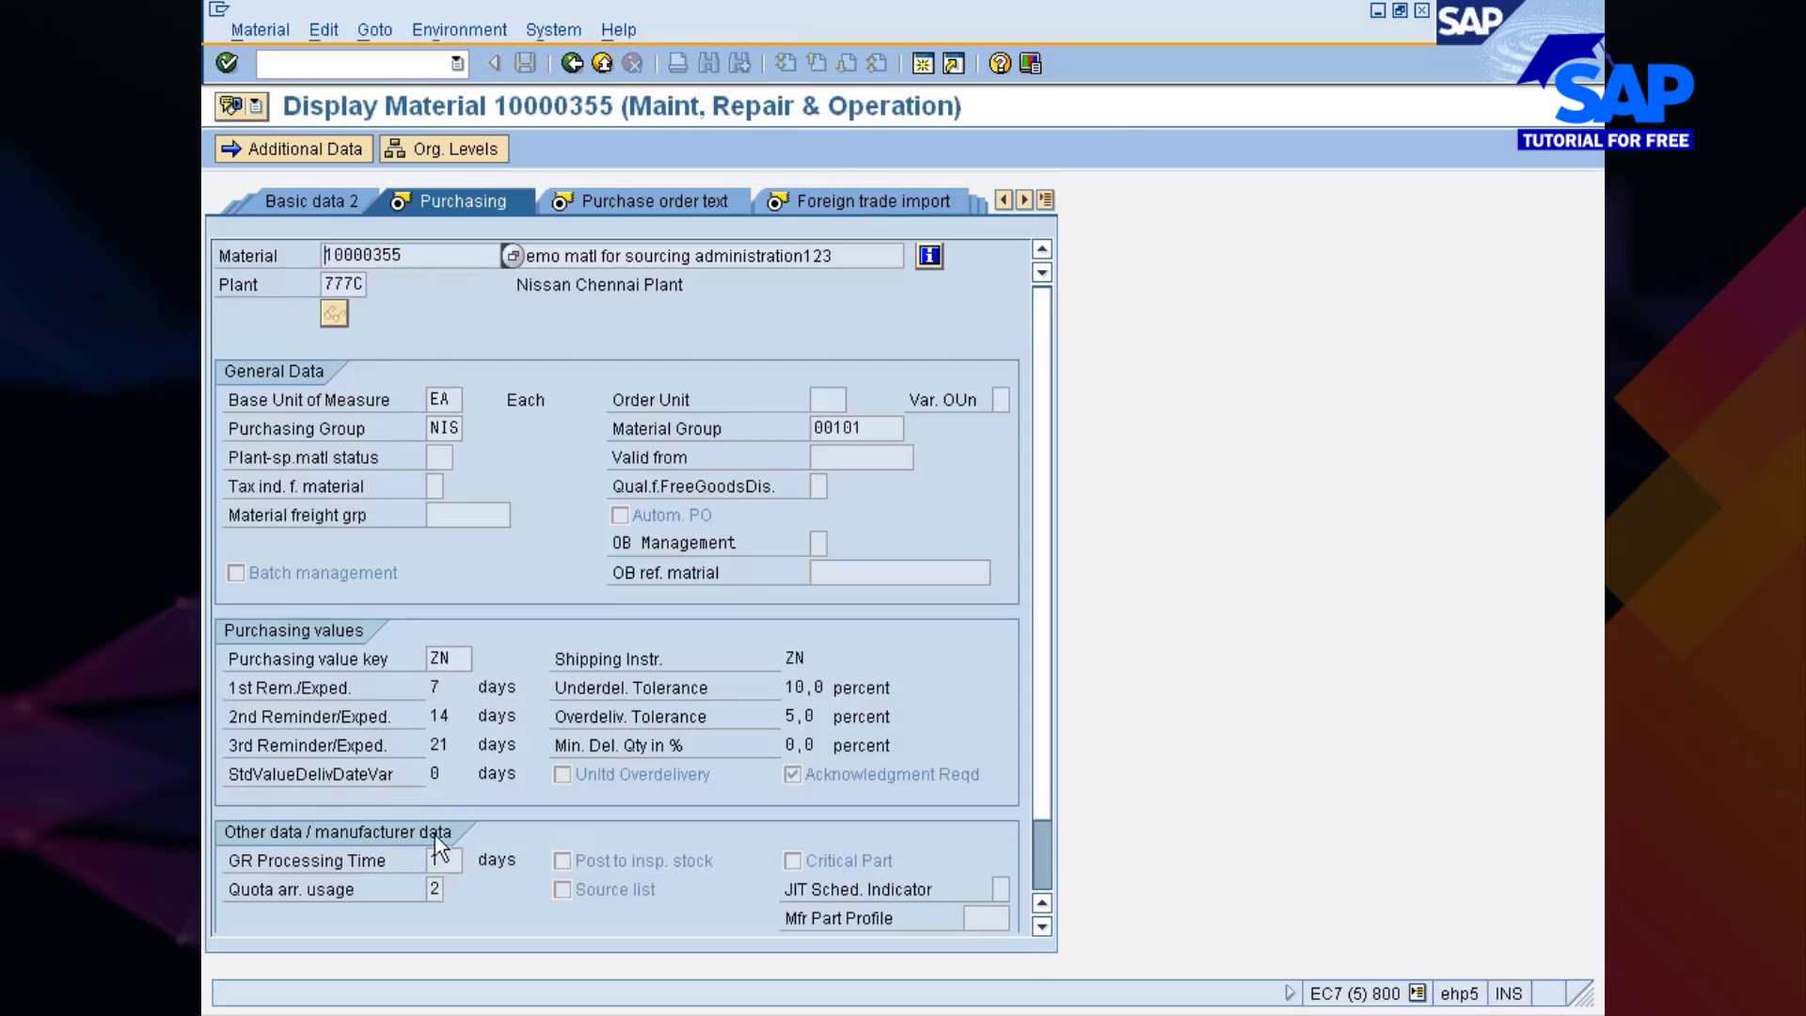
{"action": "left_click", "coordinate": [434, 888]}
{"action": "key", "text": "F4"}
{"action": "left_click", "coordinate": [453, 202]}
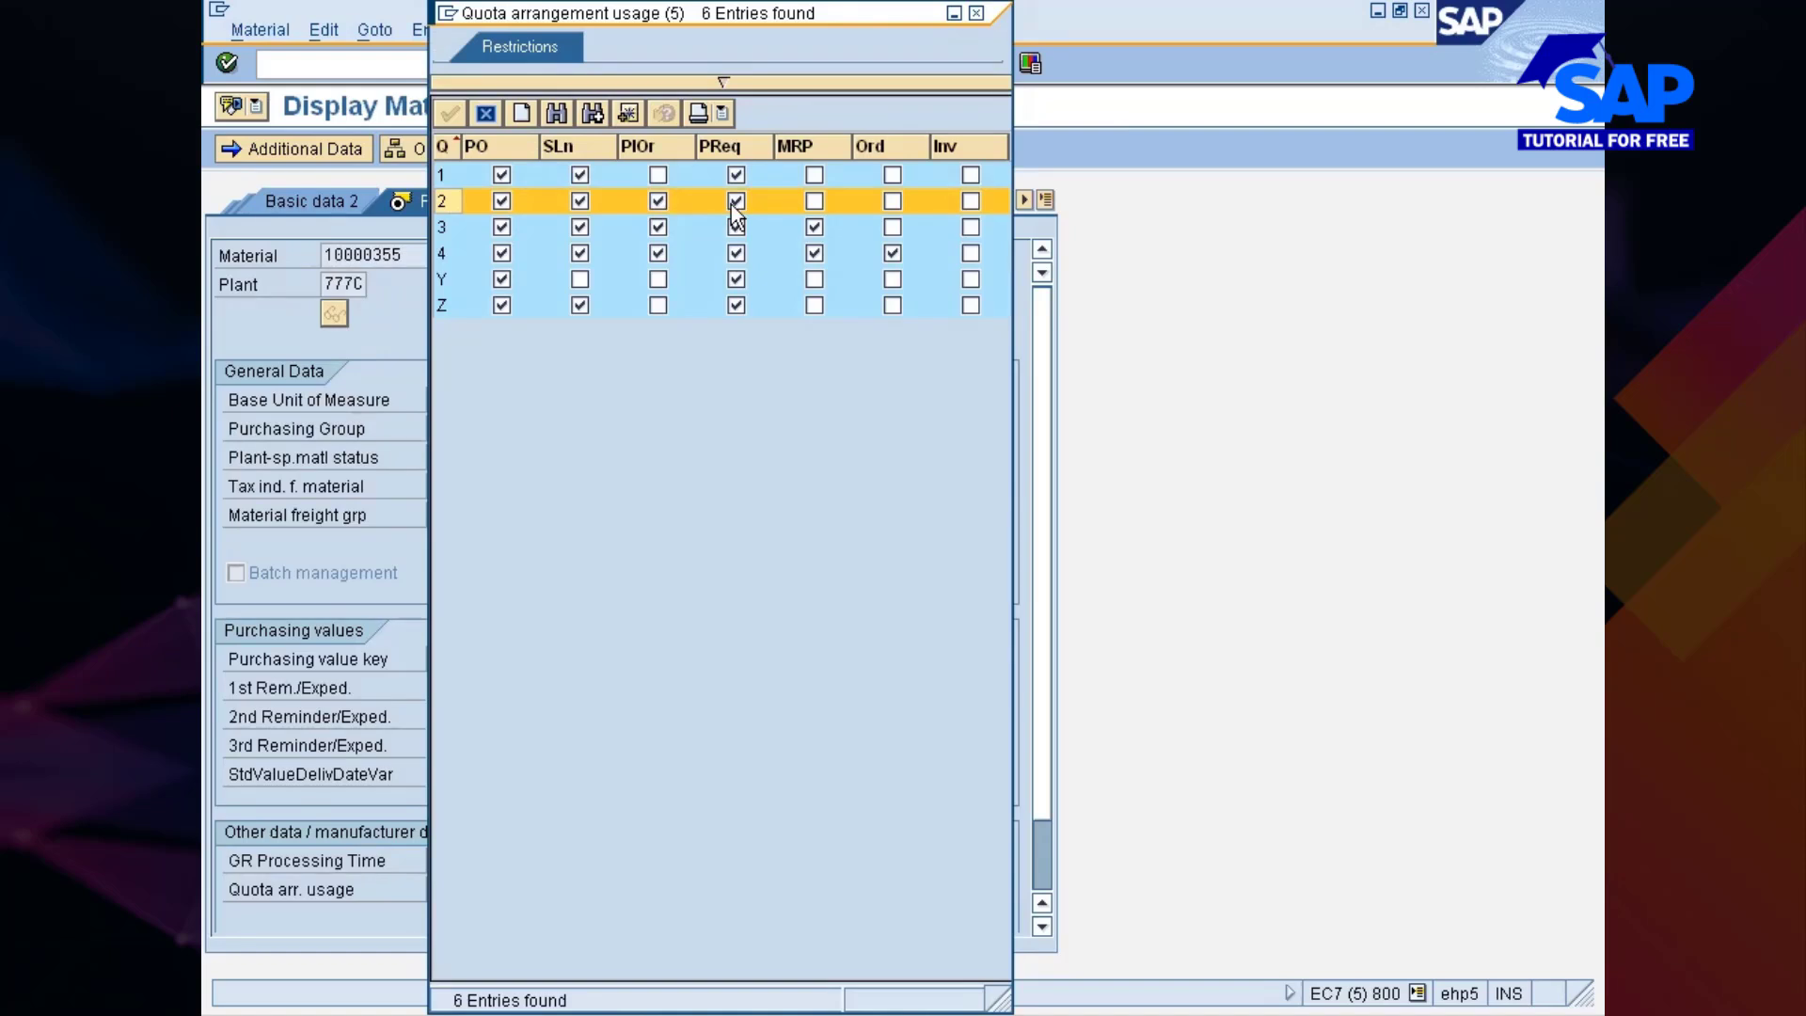
Close the usage list, return to the quota arrangement items and examine item 1's vendor, allocated quantity, quota base quantity and quota
{"action": "left_click", "coordinate": [977, 14]}
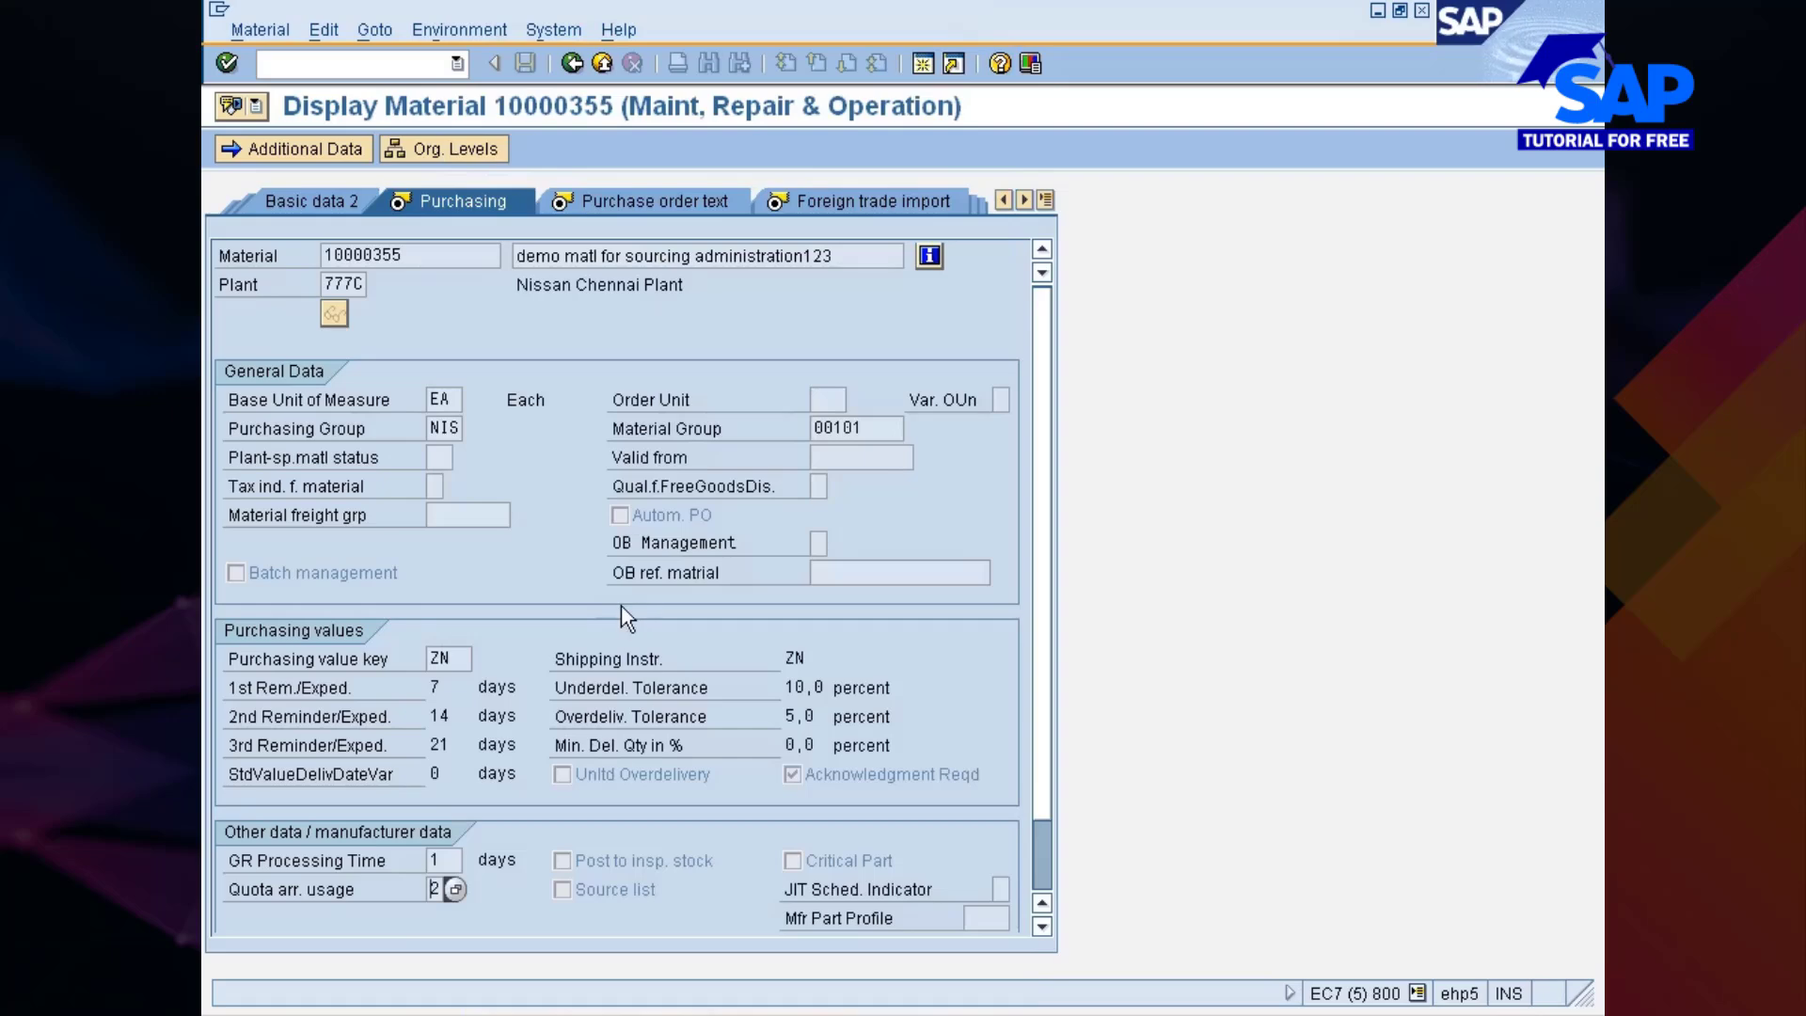
{"action": "left_click", "coordinate": [574, 62]}
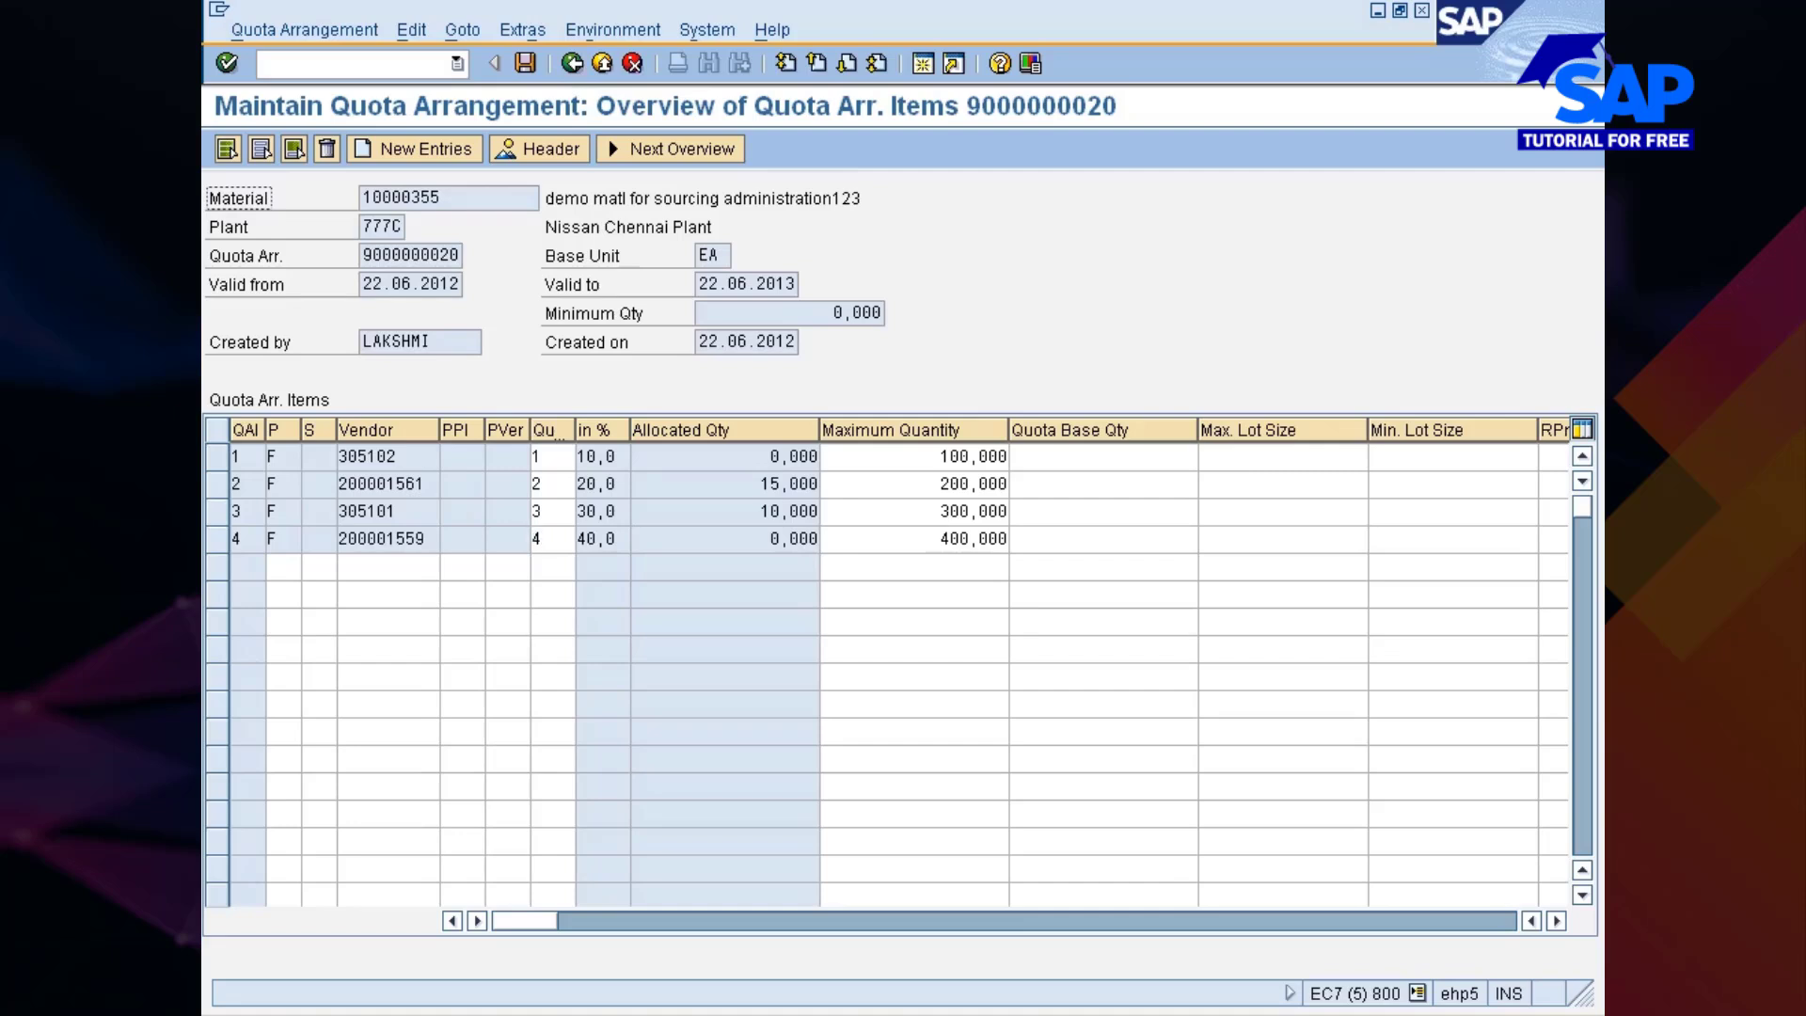
{"action": "left_click_drag", "start_coordinate": [397, 457], "coordinate": [339, 457]}
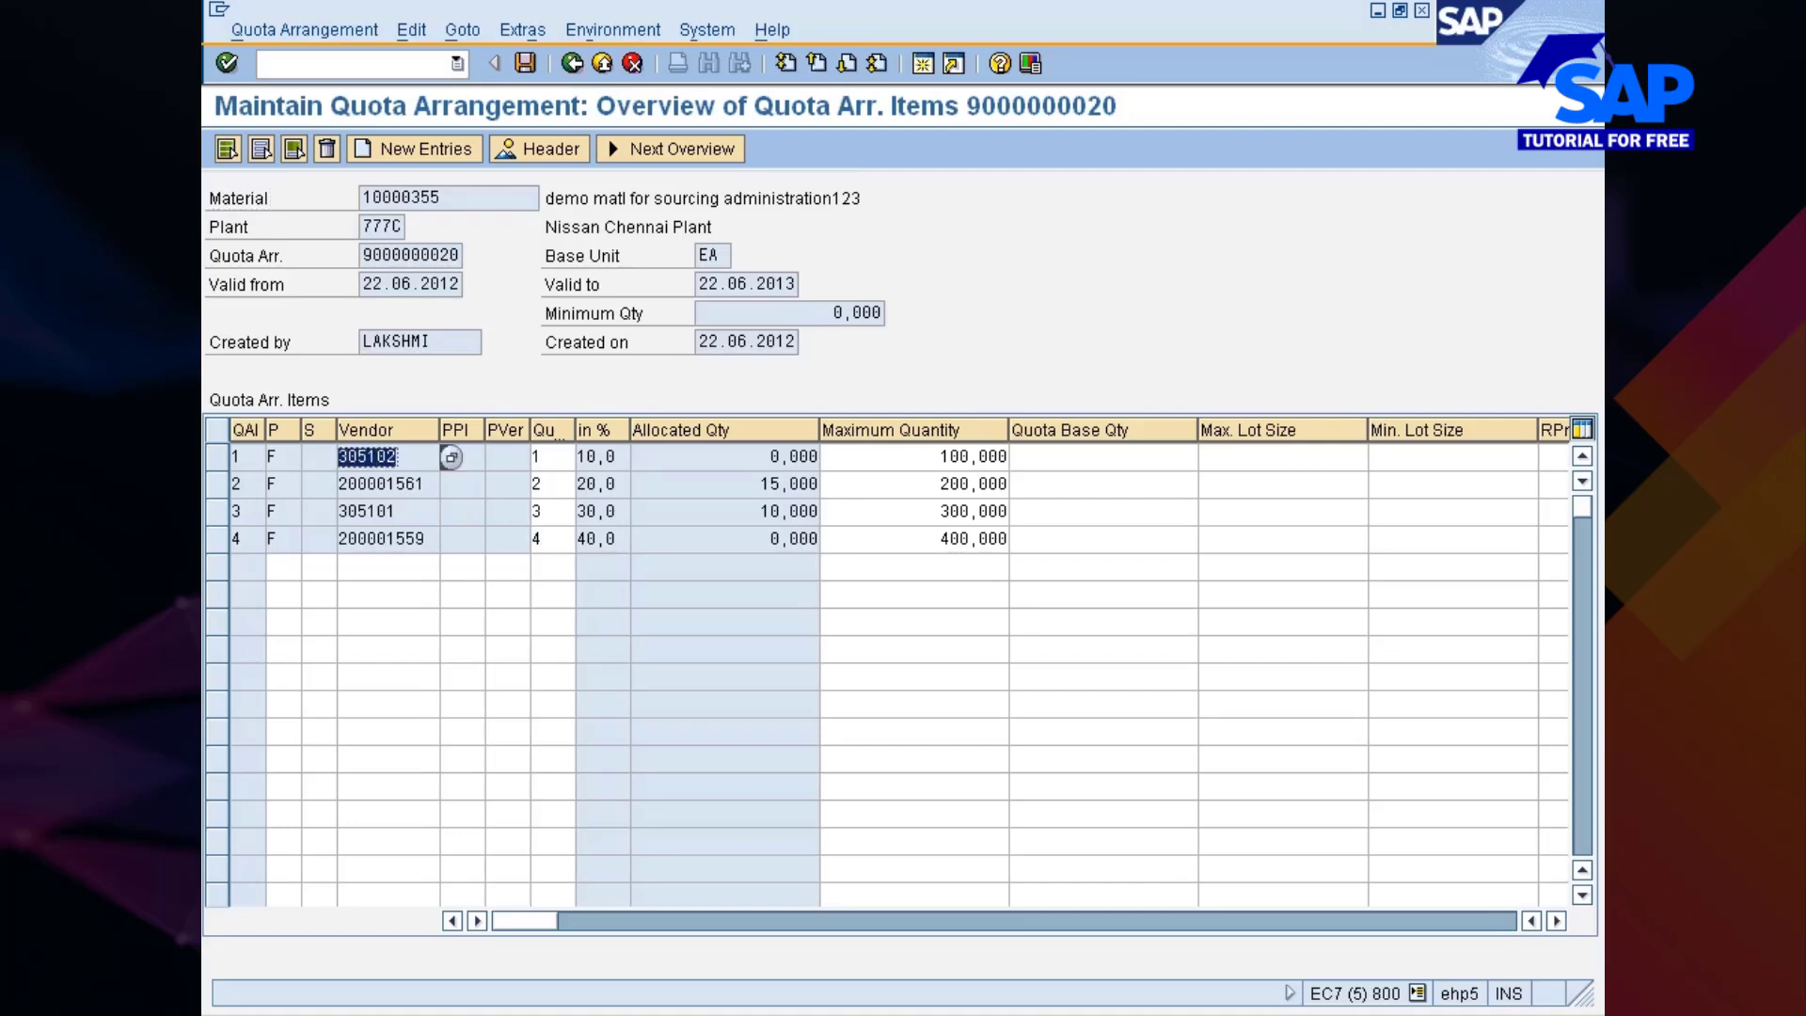
{"action": "left_click", "coordinate": [340, 457]}
{"action": "left_click", "coordinate": [817, 458]}
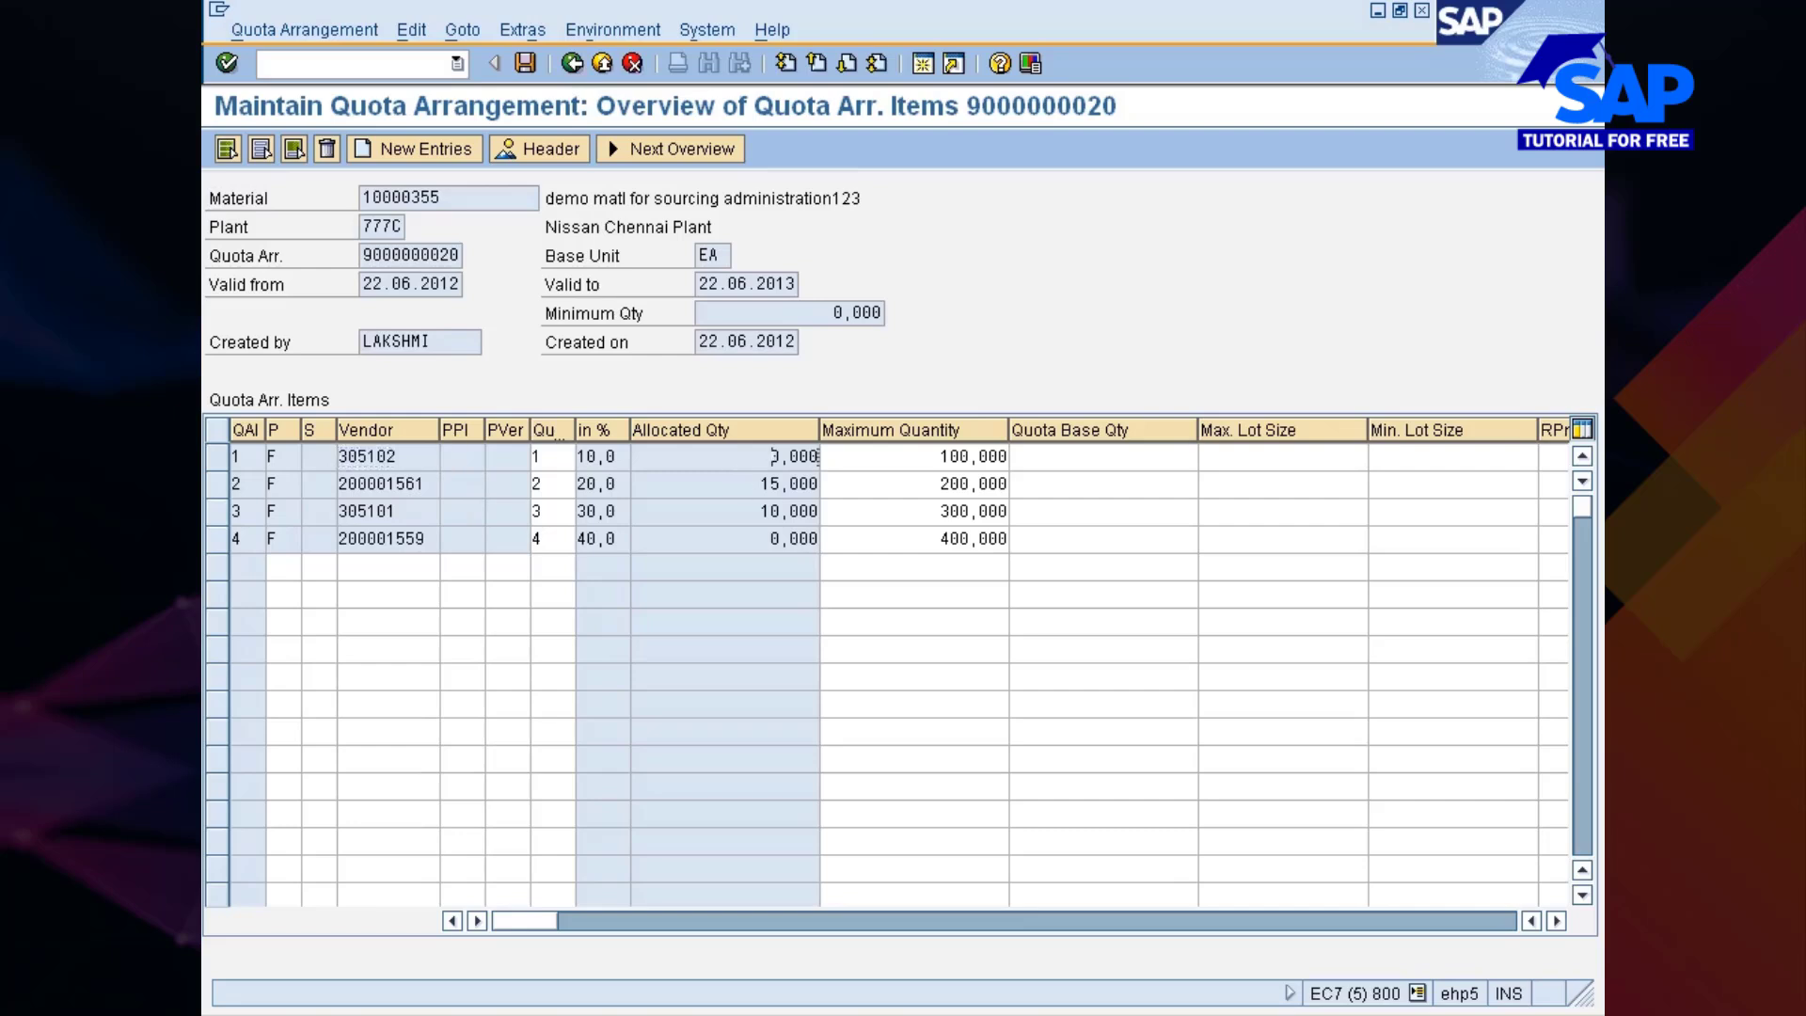
{"action": "left_click", "coordinate": [1104, 457]}
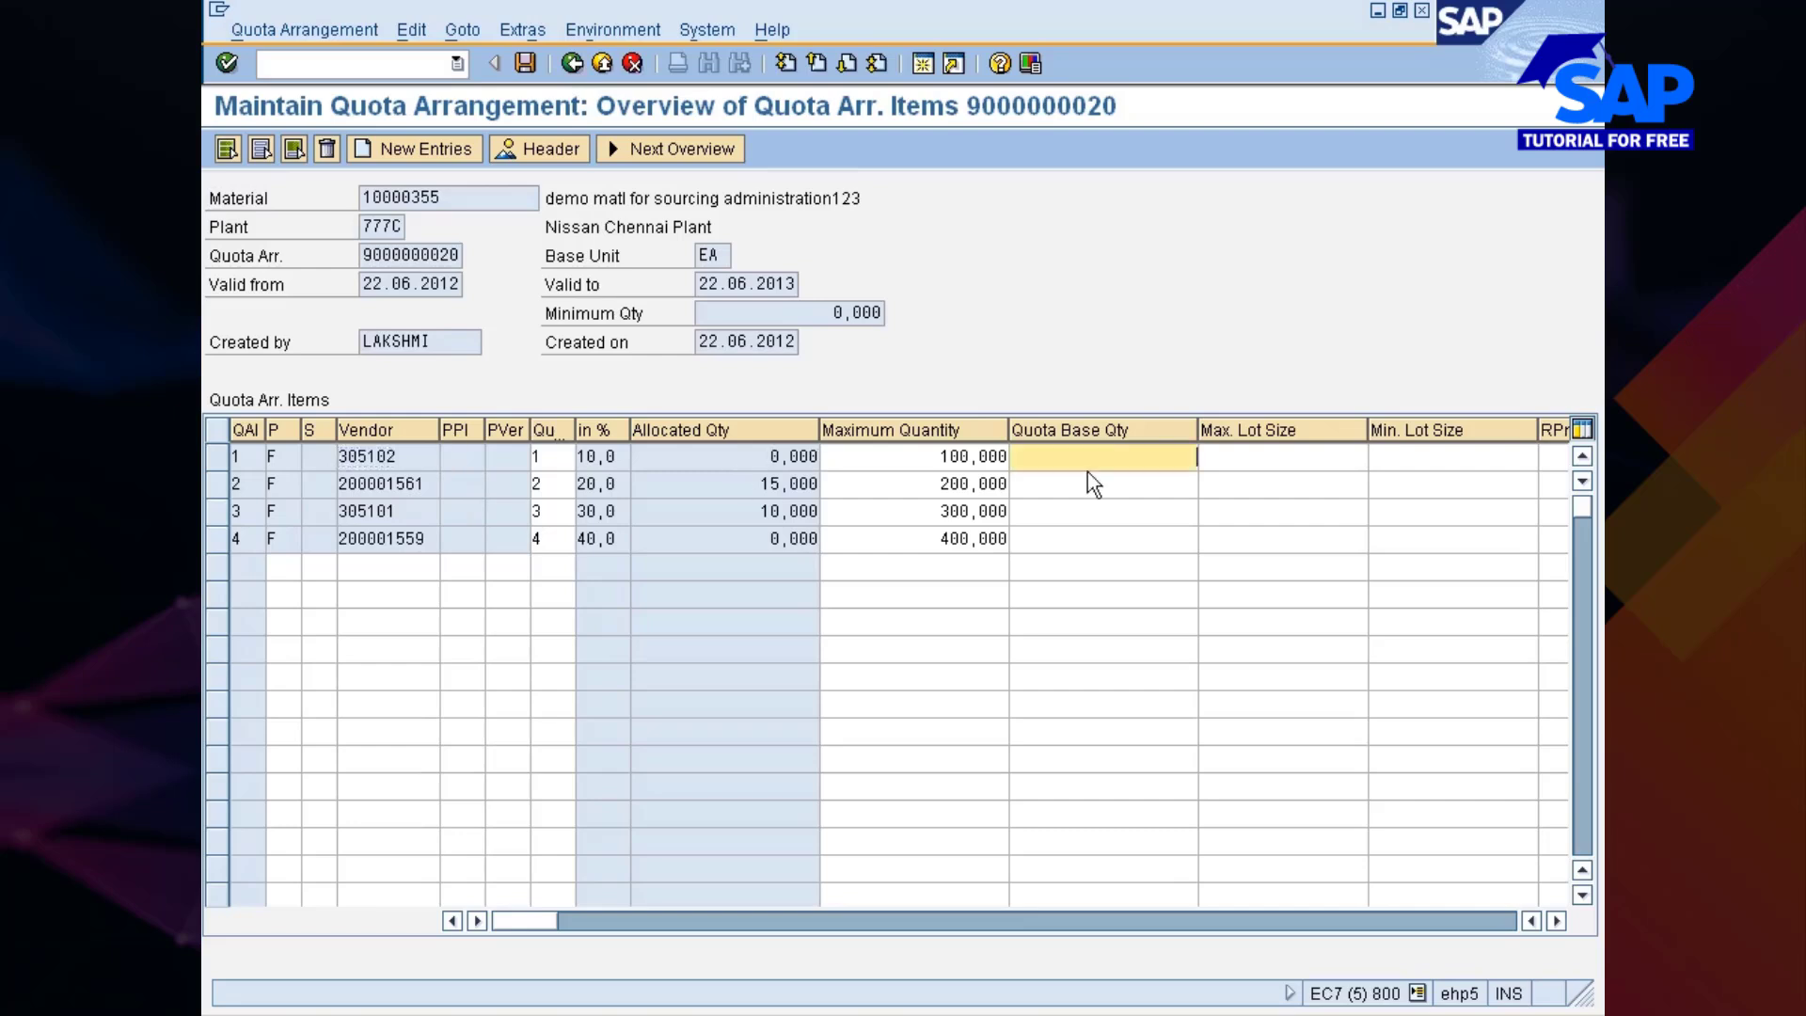
{"action": "left_click", "coordinate": [538, 458]}
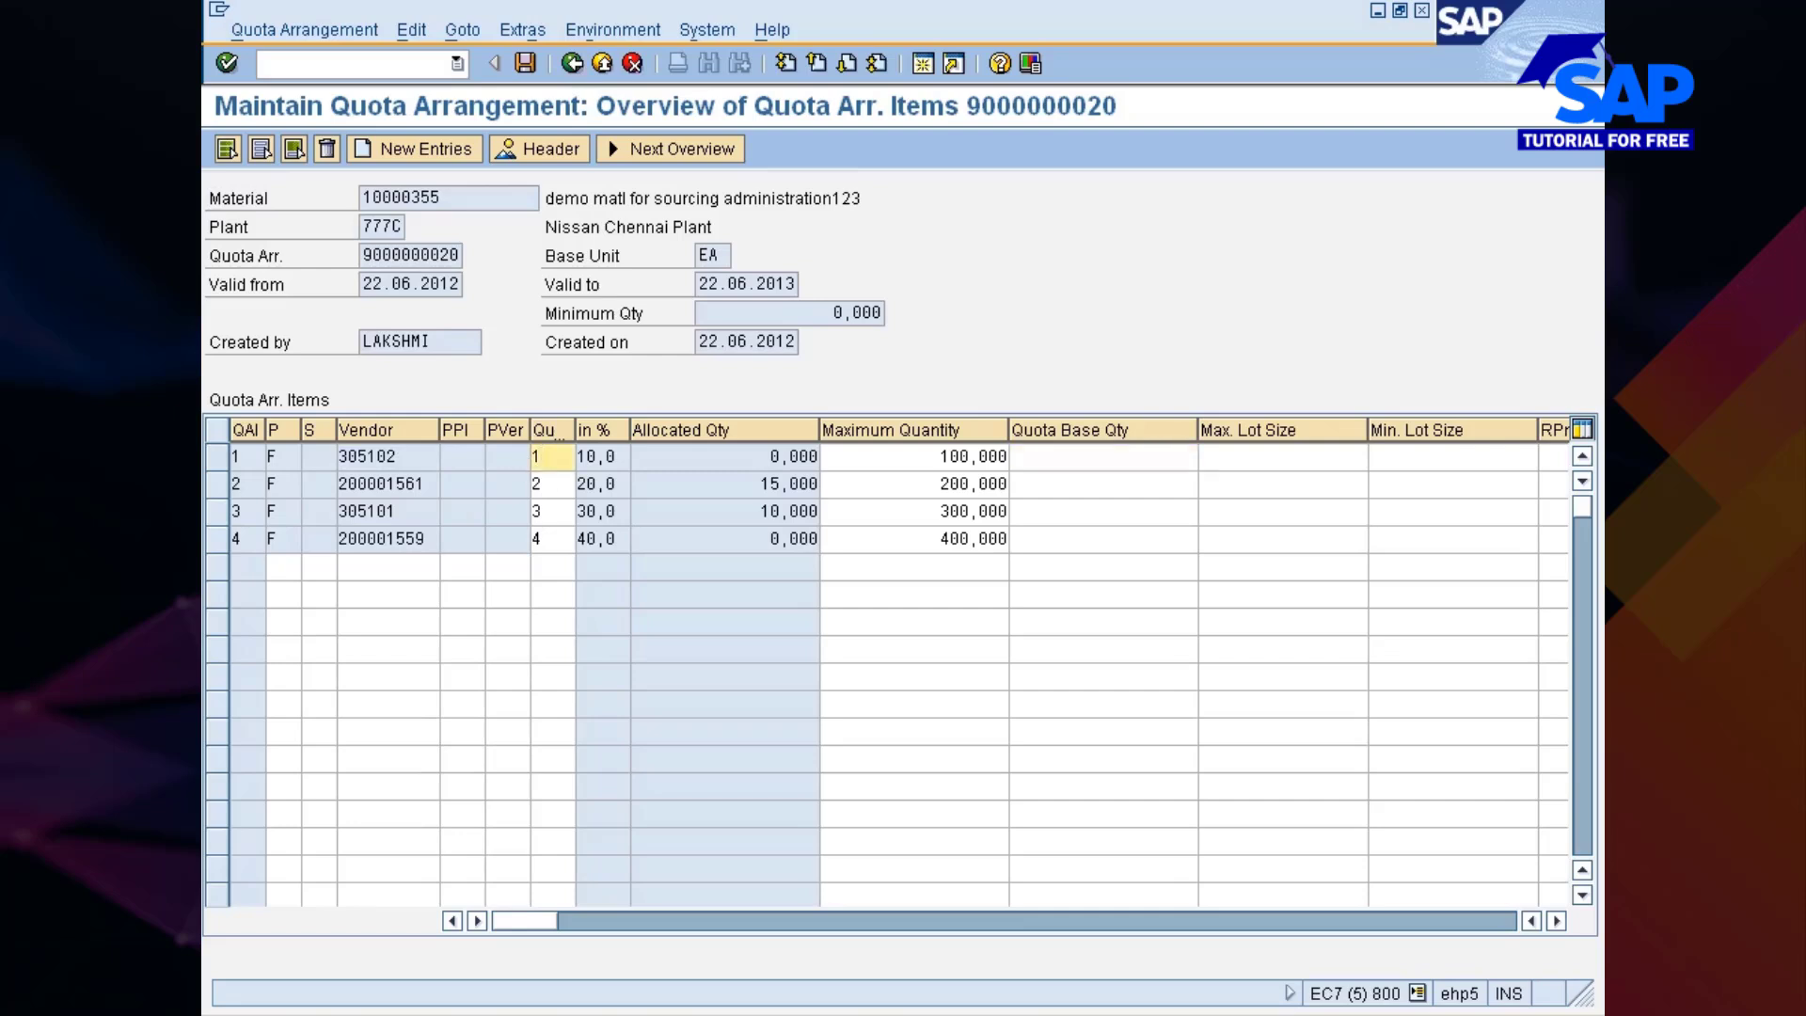
Examine the vendor, allocated quantity, quota base quantity and quota of quota arrangement item 2
{"action": "left_click", "coordinate": [415, 485]}
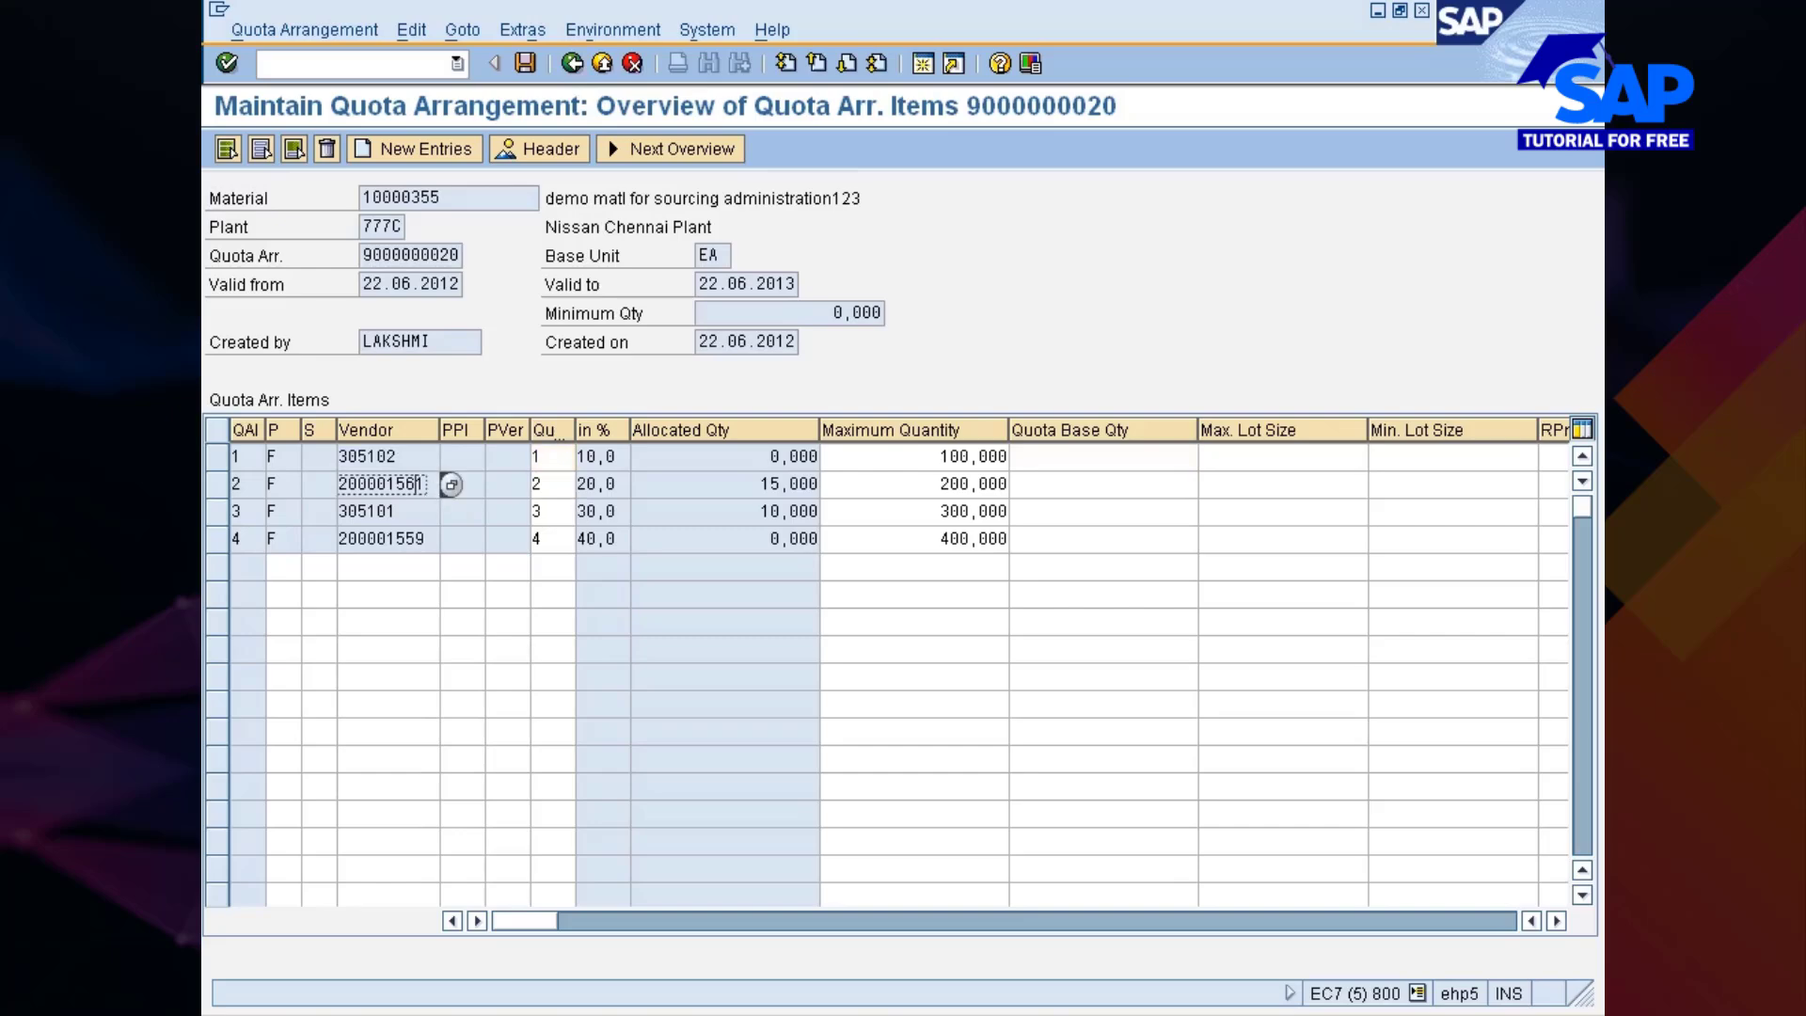
{"action": "left_click_drag", "start_coordinate": [758, 485], "coordinate": [818, 484]}
{"action": "left_click", "coordinate": [818, 484]}
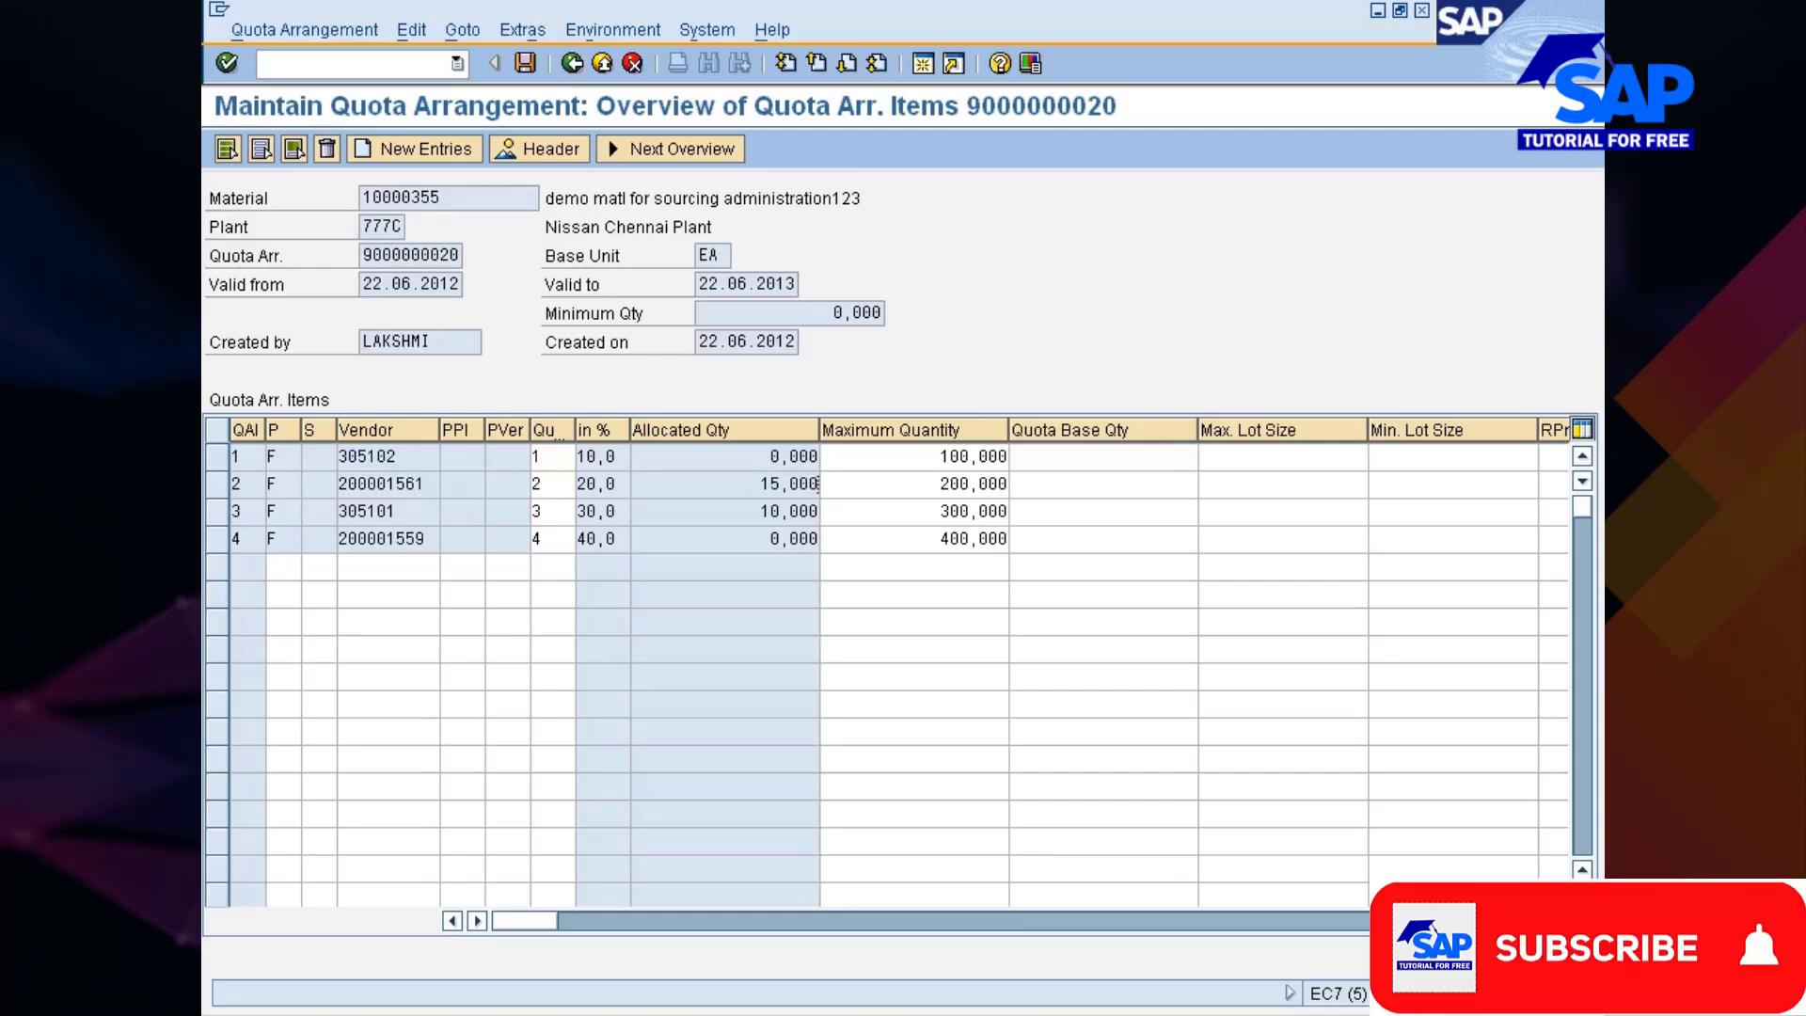
{"action": "left_click", "coordinate": [1025, 484]}
{"action": "left_click_drag", "start_coordinate": [551, 484], "coordinate": [531, 484]}
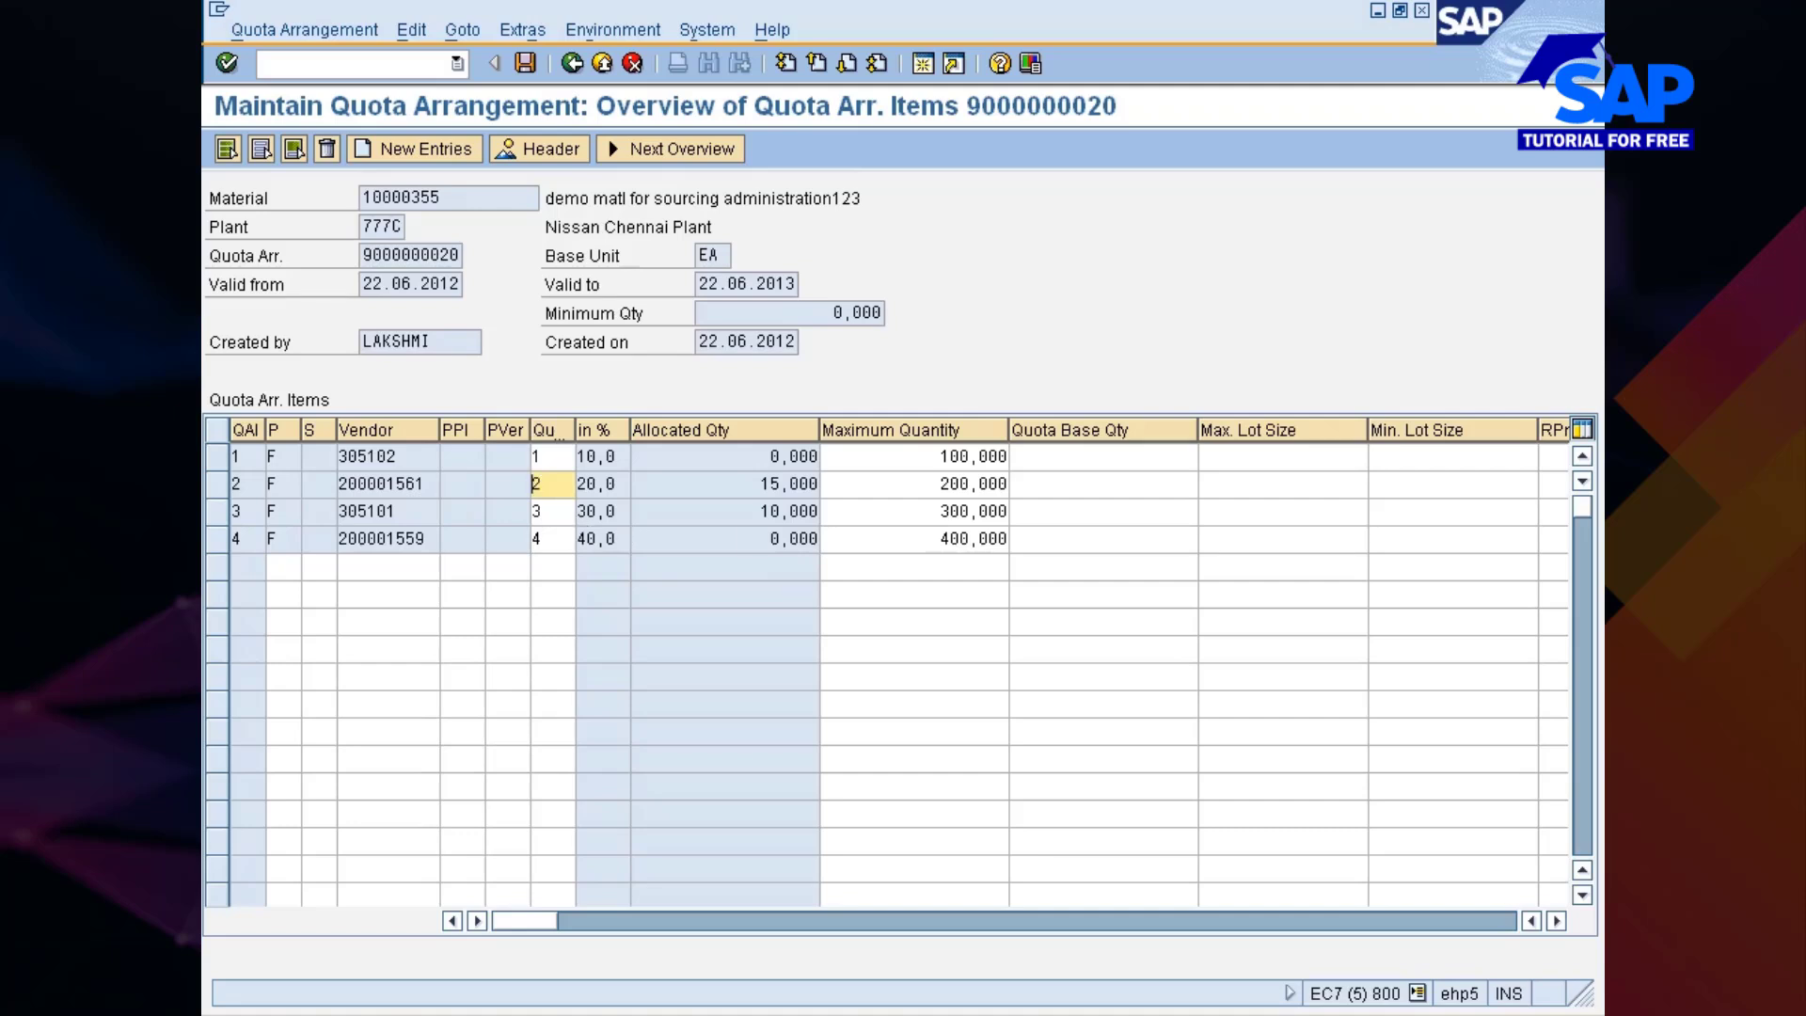
Examine the allocated quantities and quota base quantities of items 3 and 4, along with item 3's quota
{"action": "left_click", "coordinate": [763, 512]}
{"action": "left_click", "coordinate": [1102, 512]}
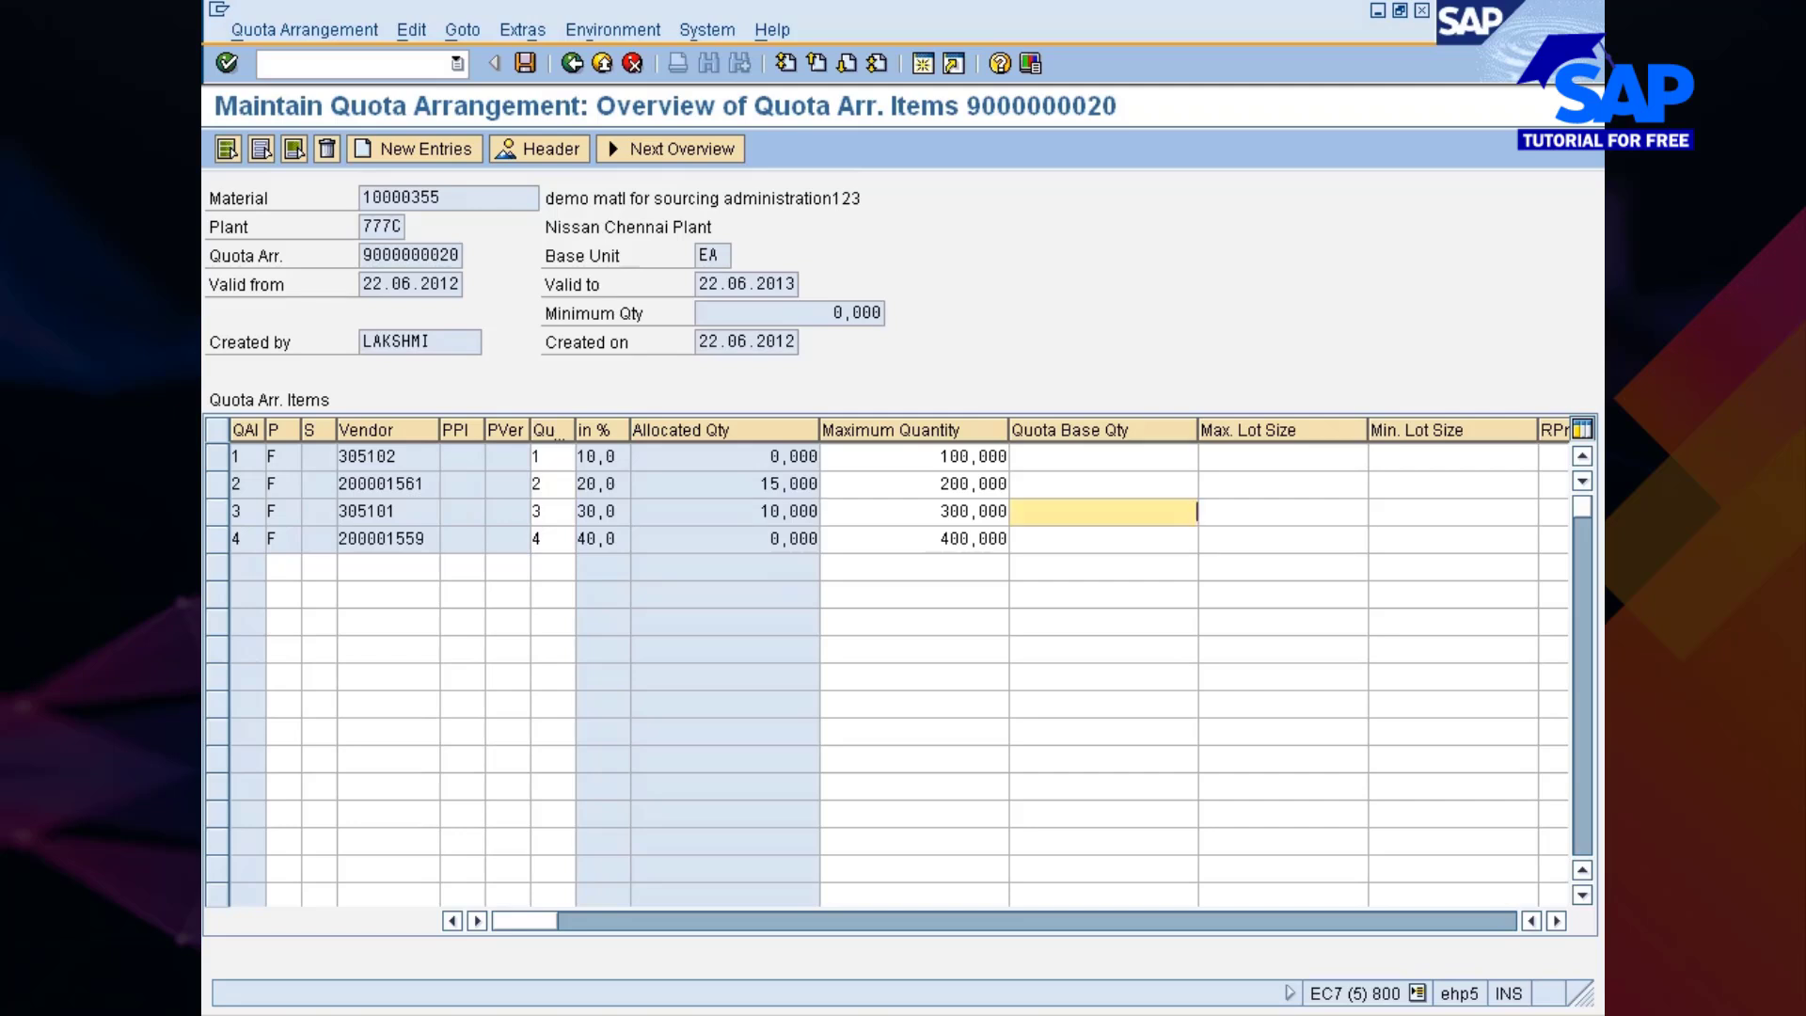
{"action": "left_click", "coordinate": [547, 512]}
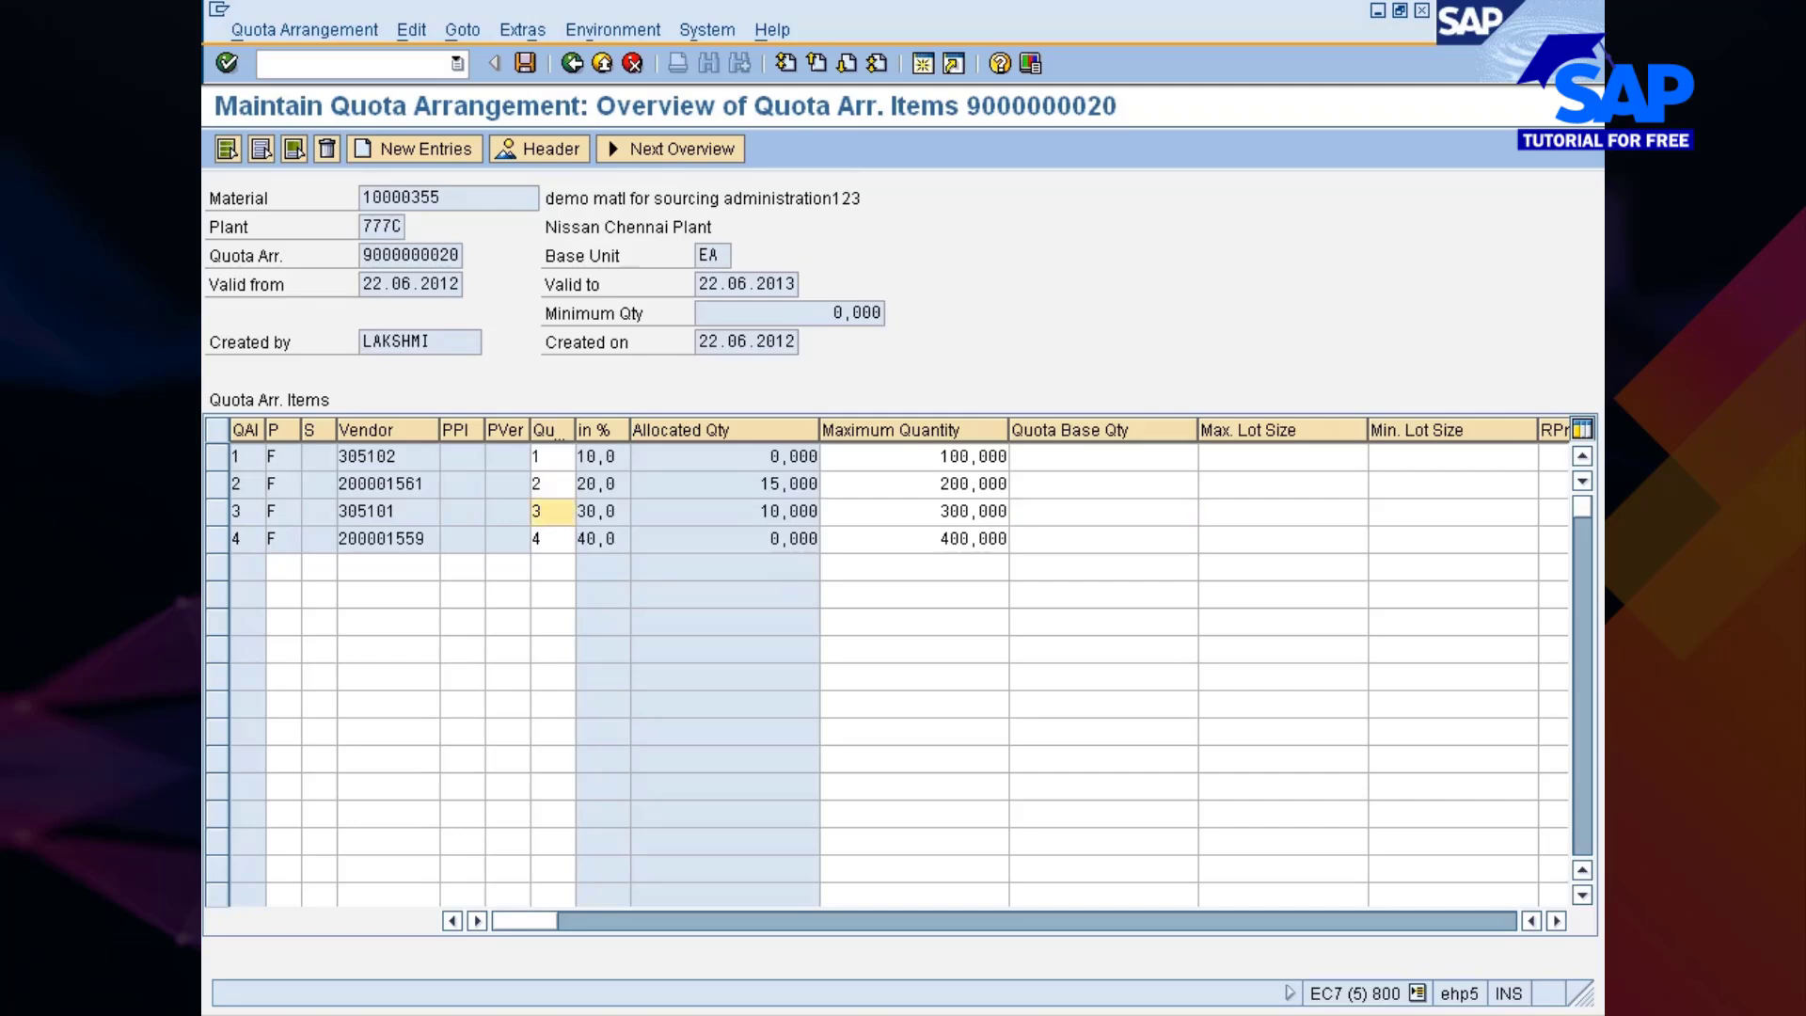
{"action": "left_click", "coordinate": [773, 538]}
{"action": "left_click", "coordinate": [1194, 538]}
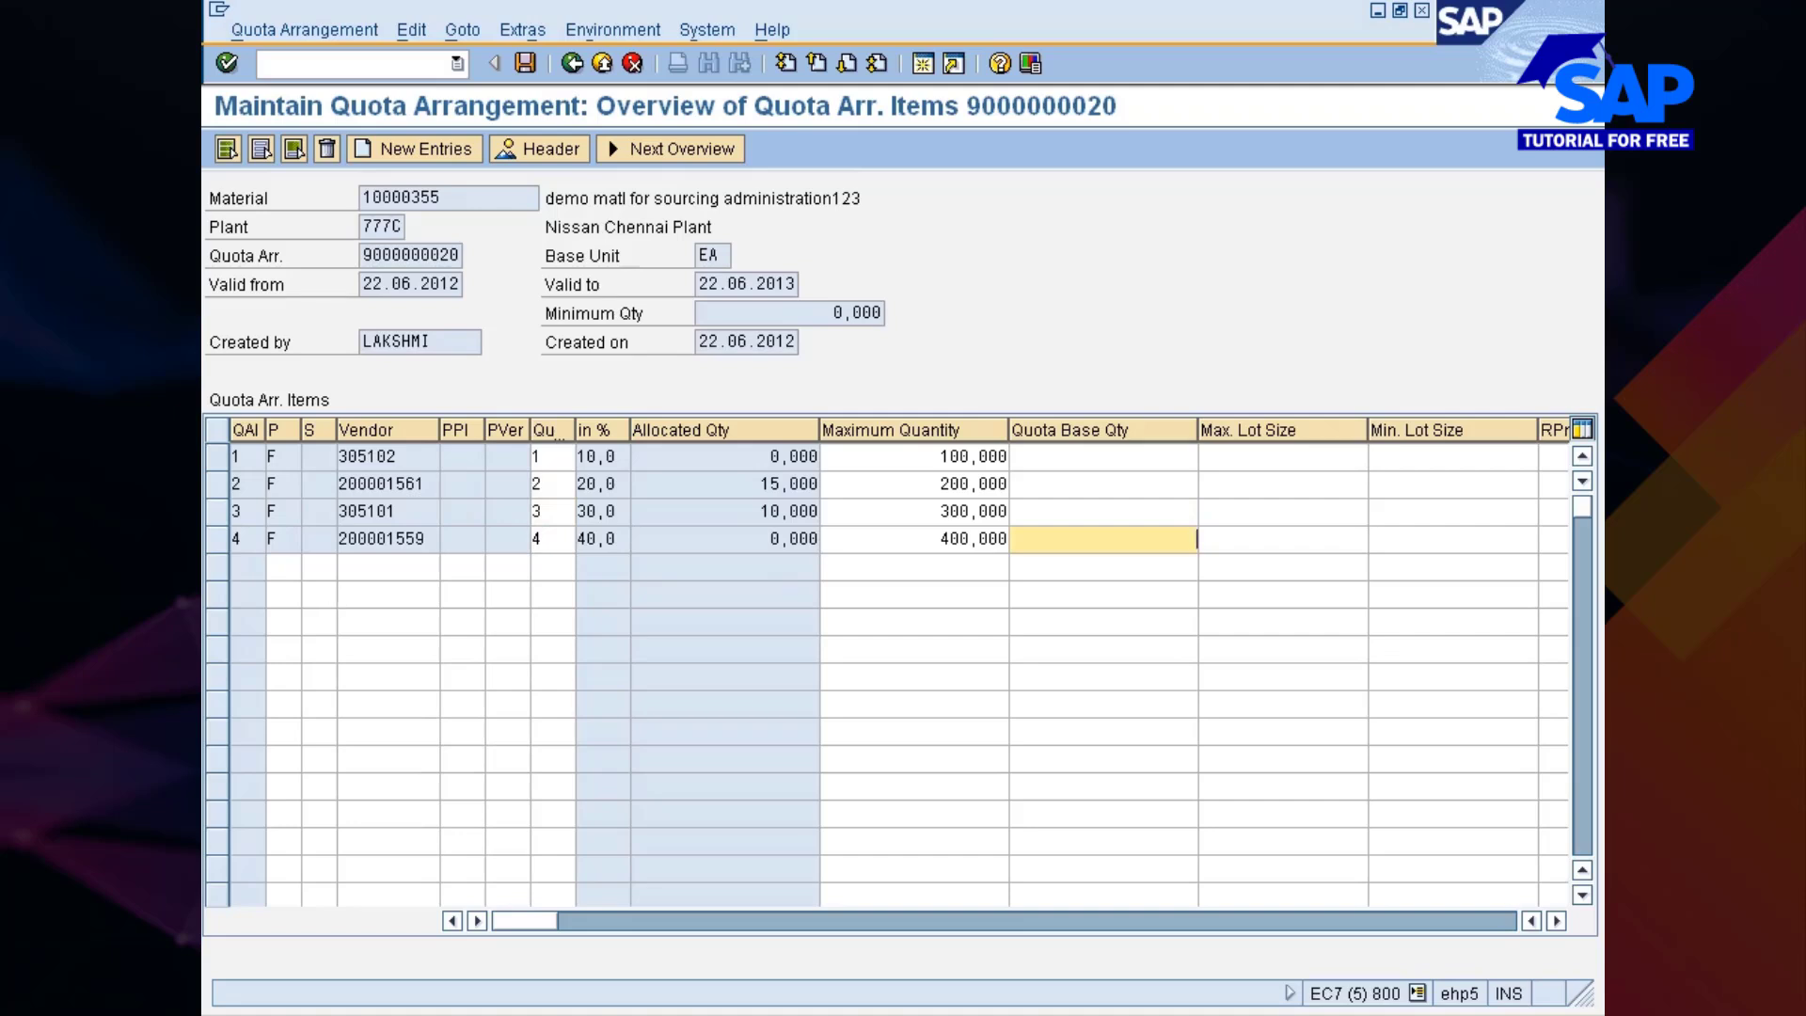
Compare the vendors of items 1 and 4, check item 4's quota, and copy item 4's vendor number
{"action": "left_click", "coordinate": [397, 457]}
{"action": "left_click", "coordinate": [408, 537]}
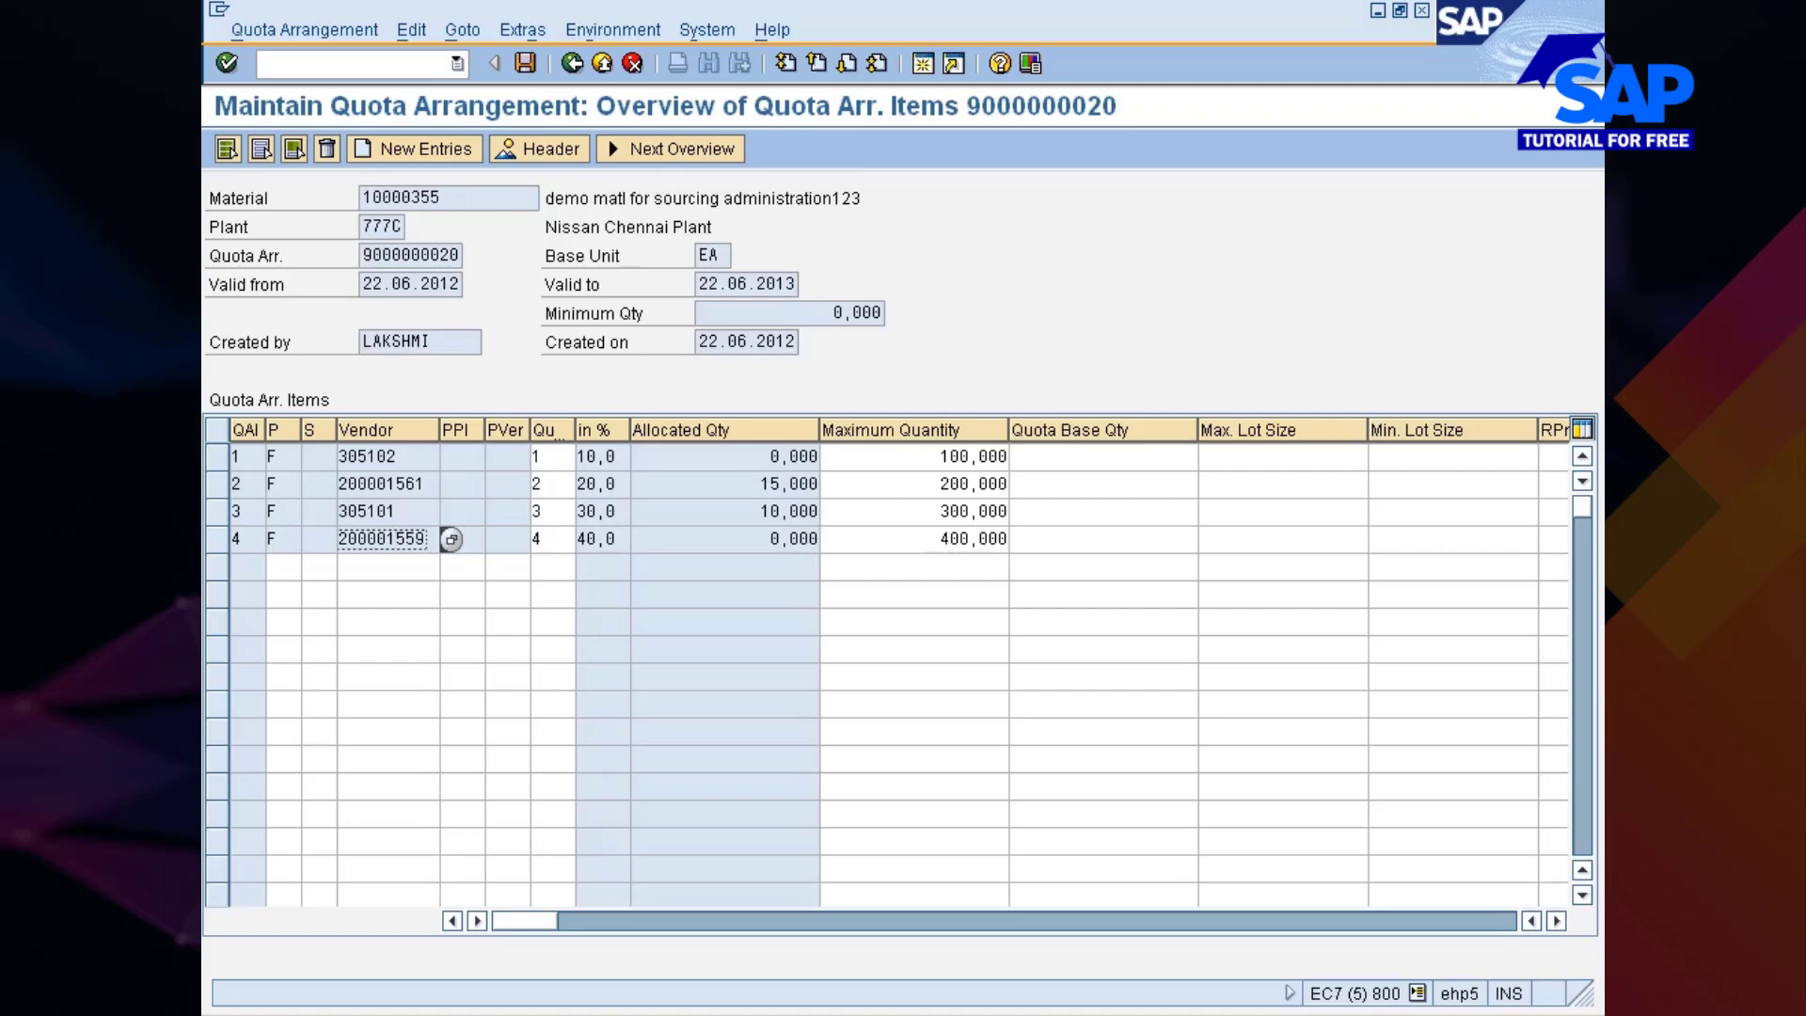
{"action": "left_click", "coordinate": [535, 539]}
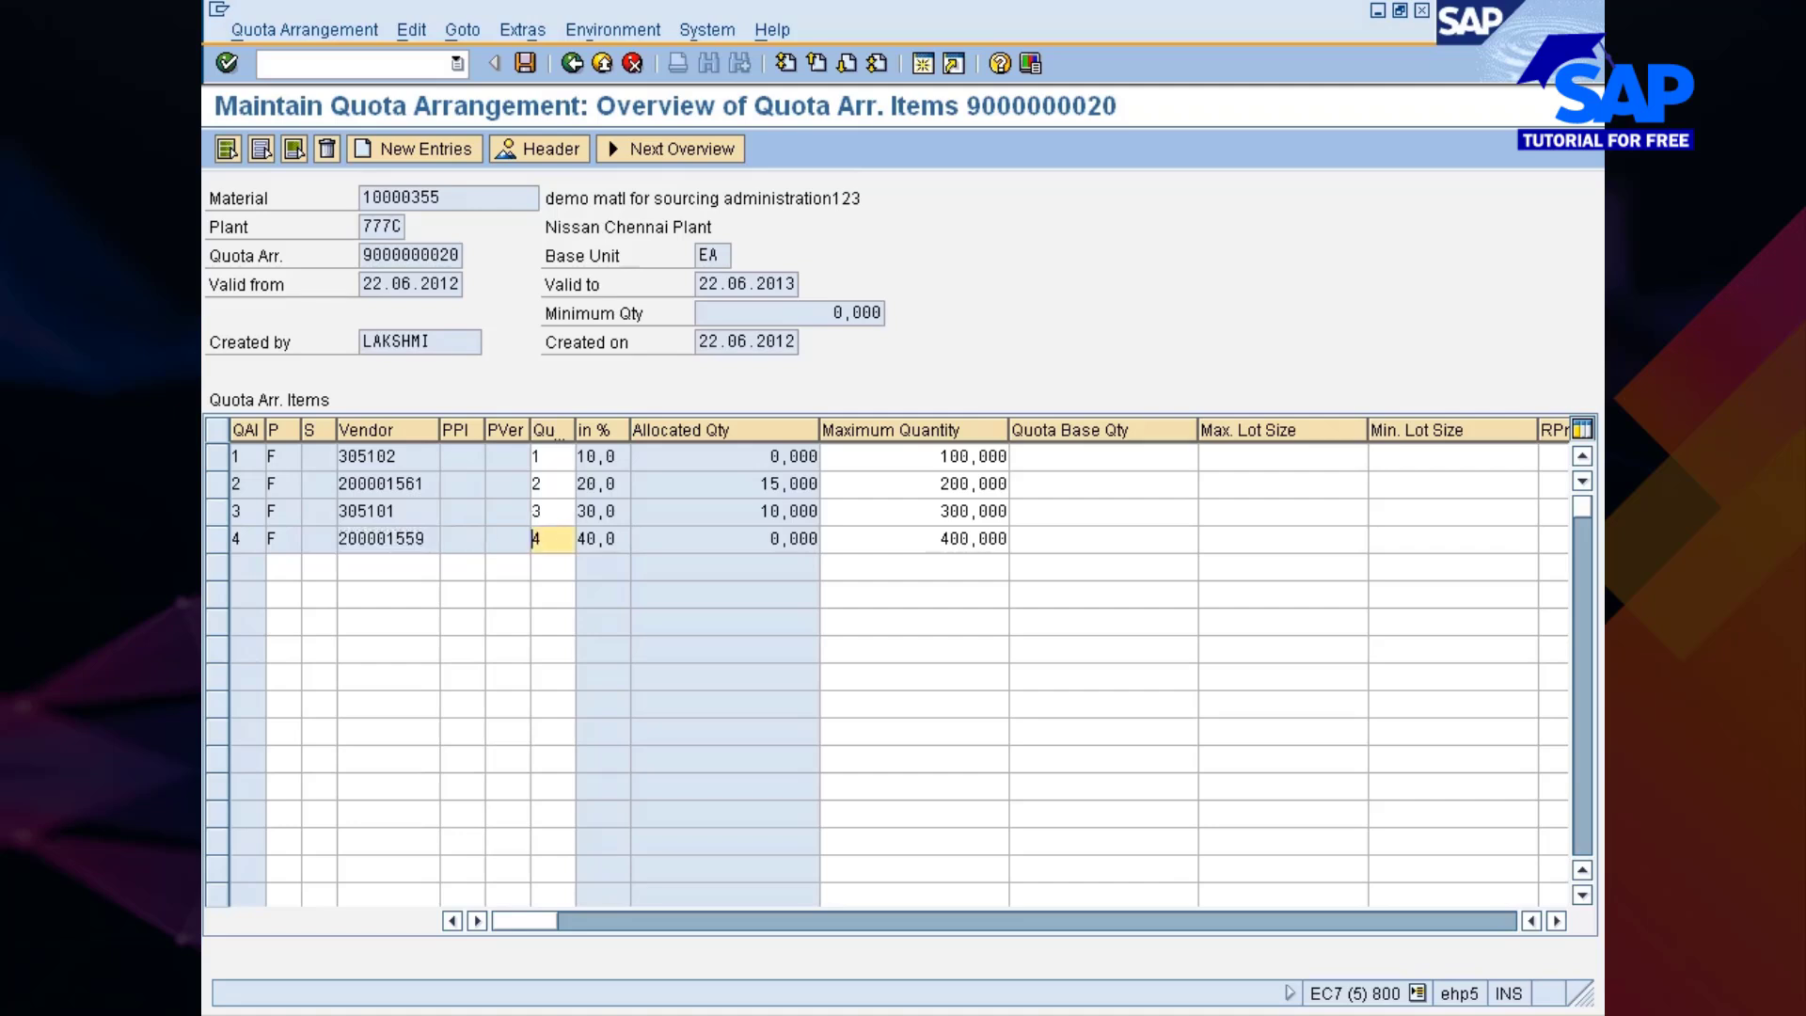
{"action": "left_click", "coordinate": [218, 543]}
{"action": "left_click_drag", "start_coordinate": [338, 539], "coordinate": [427, 539]}
{"action": "key", "text": "ctrl+c"}
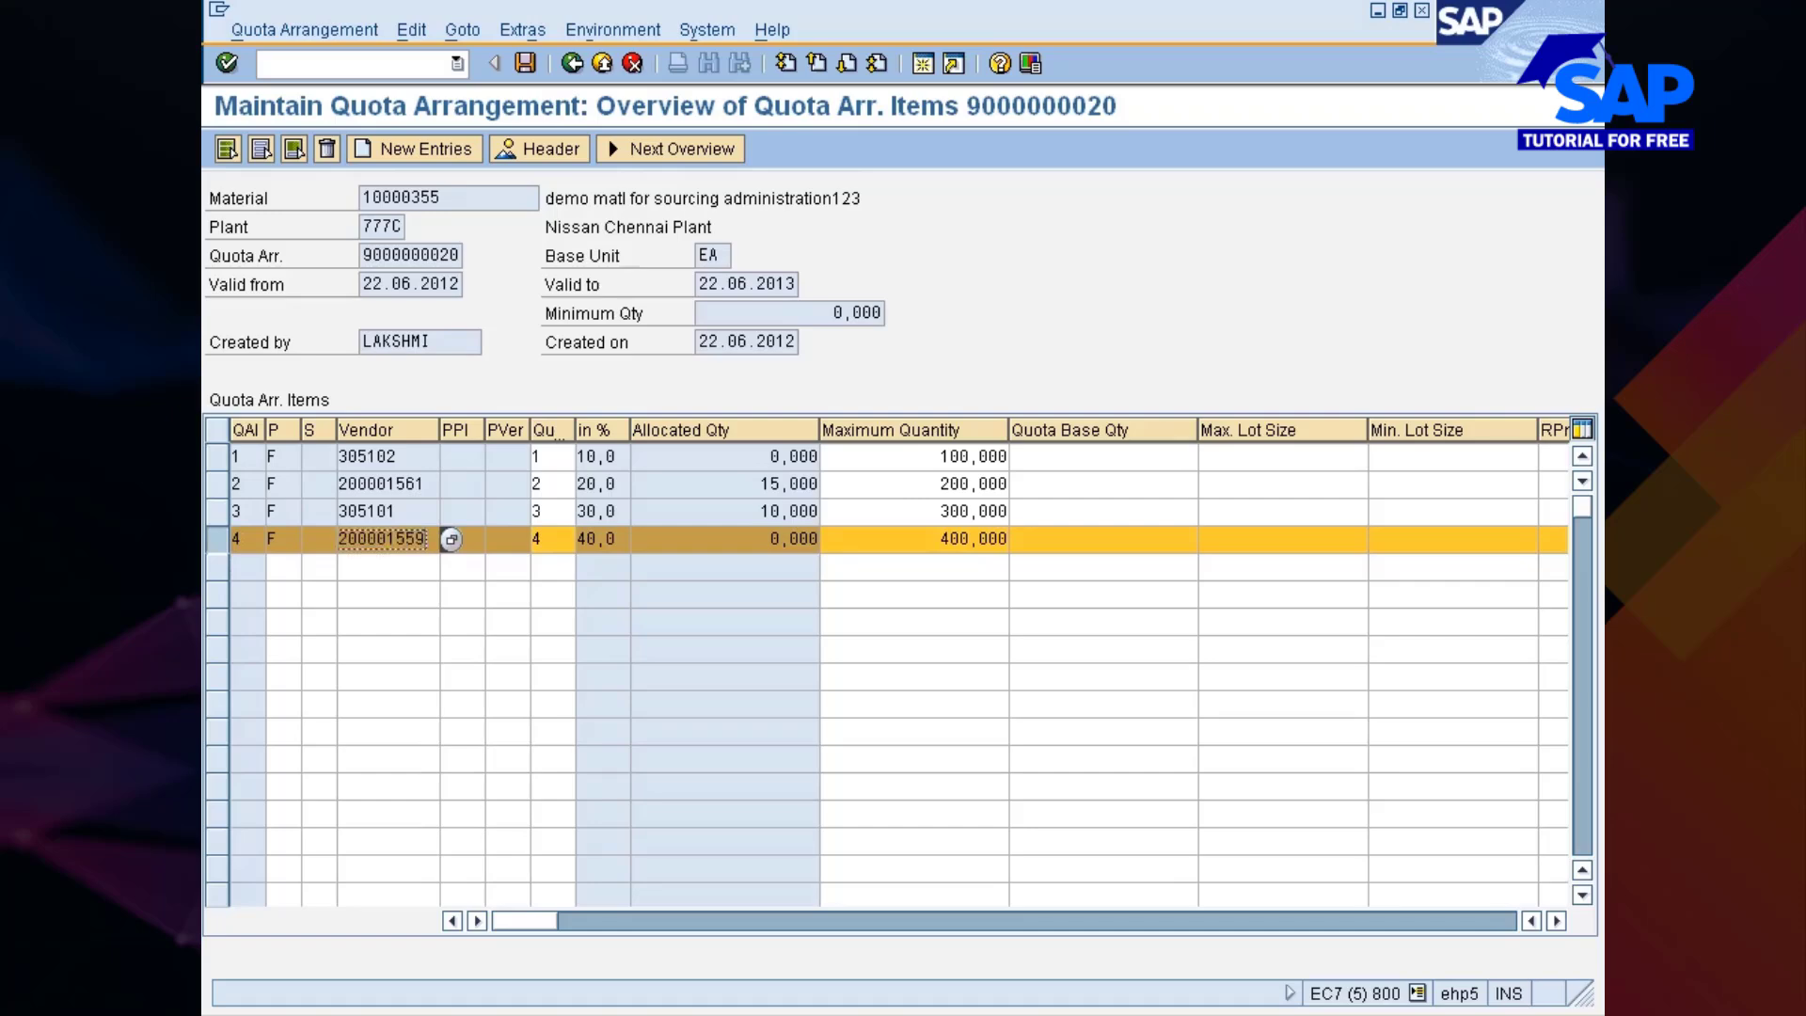
Switch to the Create Purchase Requisition session and start a fresh requisition with transaction ME51N
{"action": "left_click", "coordinate": [934, 1013]}
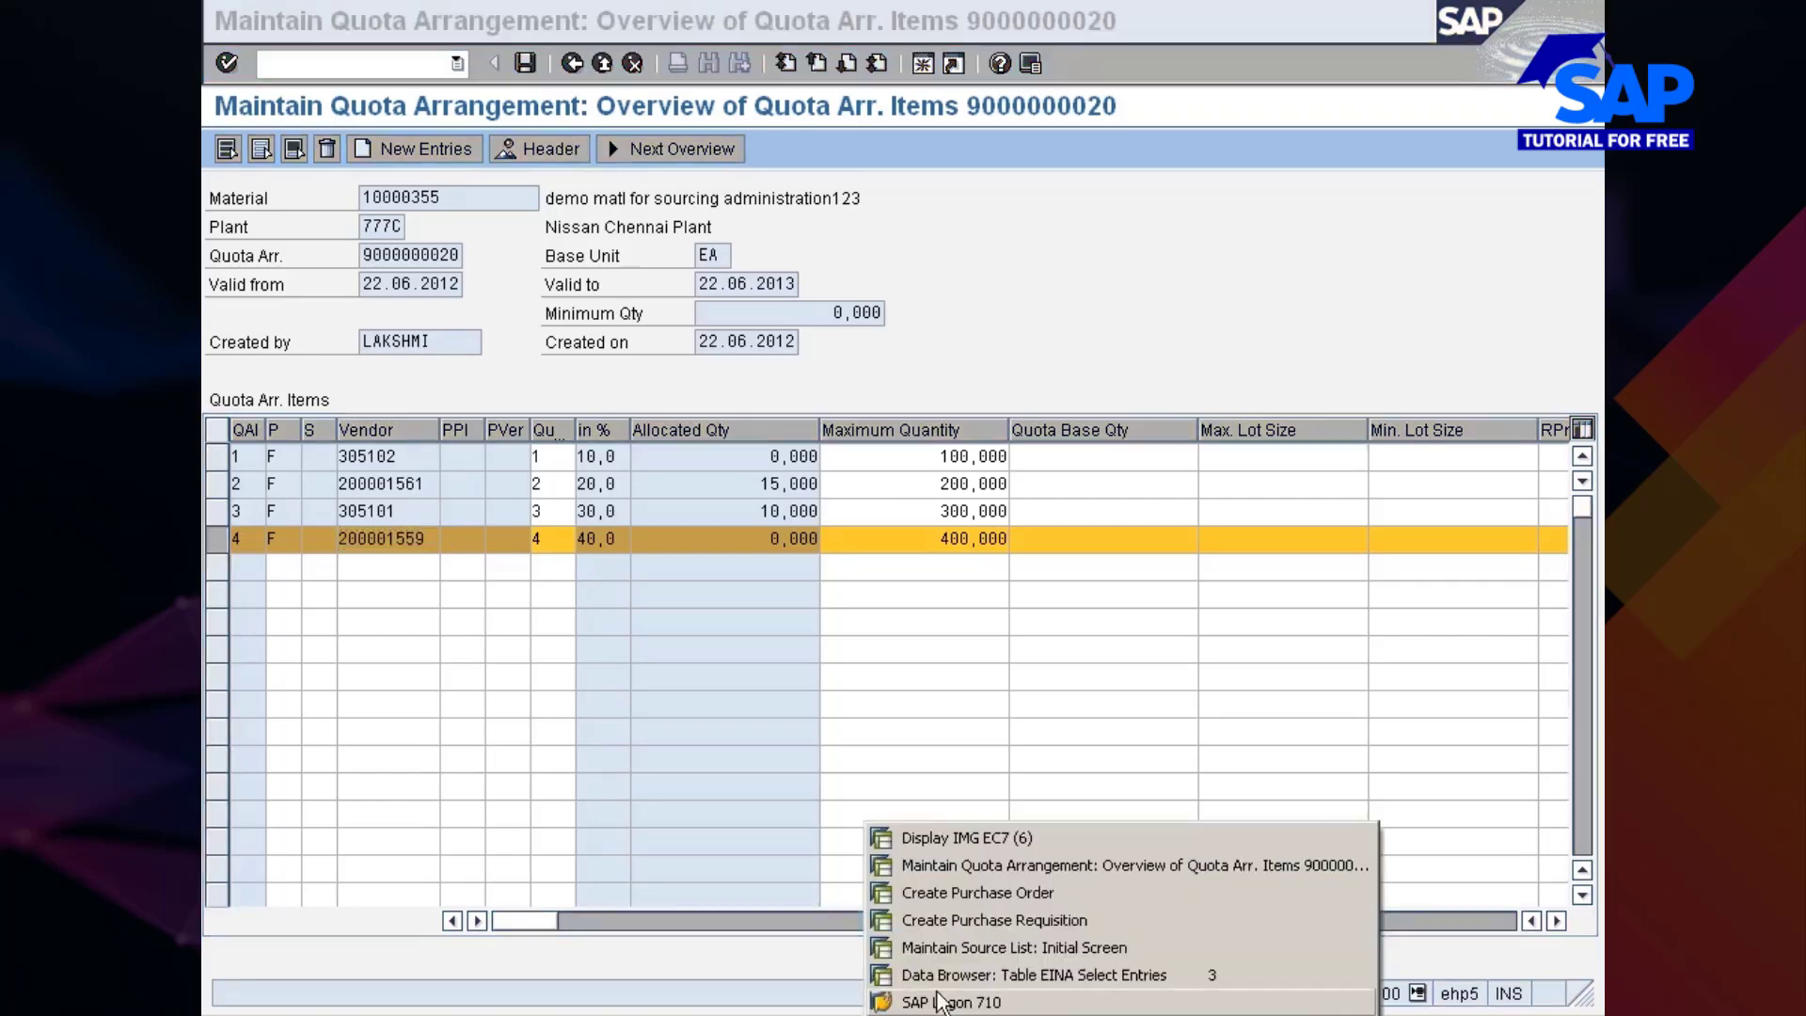
{"action": "left_click", "coordinate": [956, 919]}
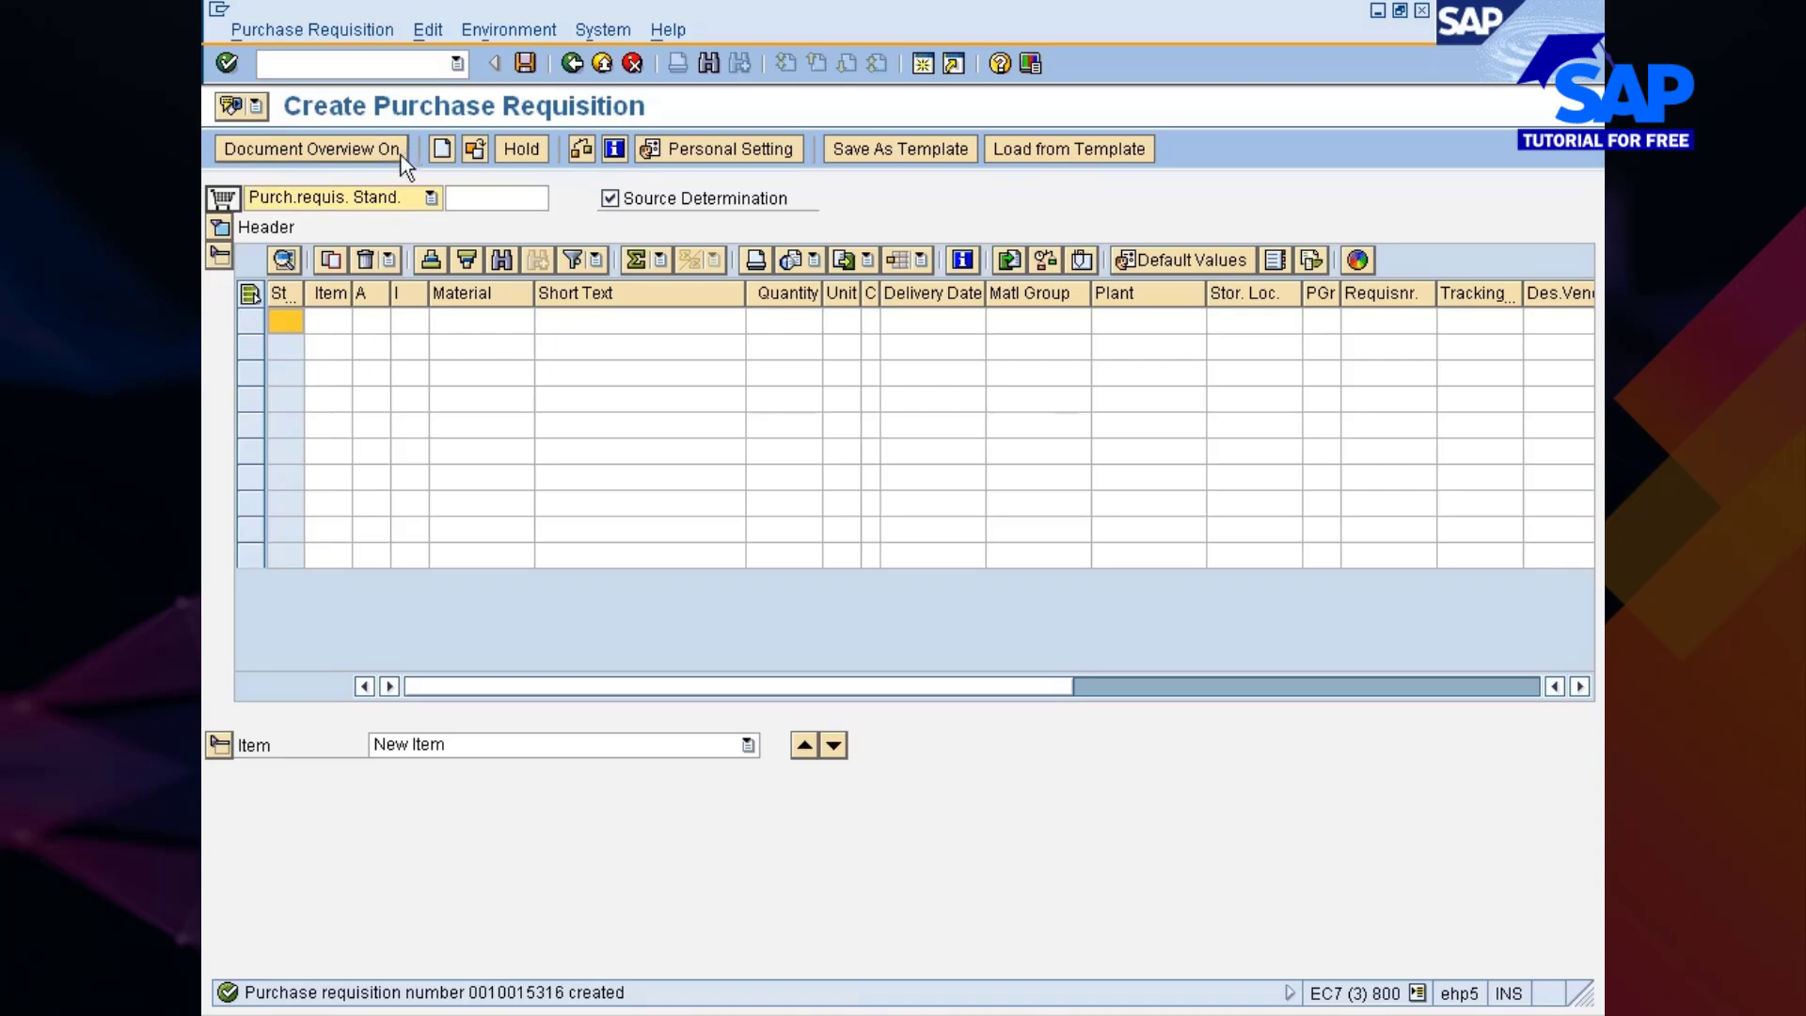
{"action": "type", "text": "/nme51n"}
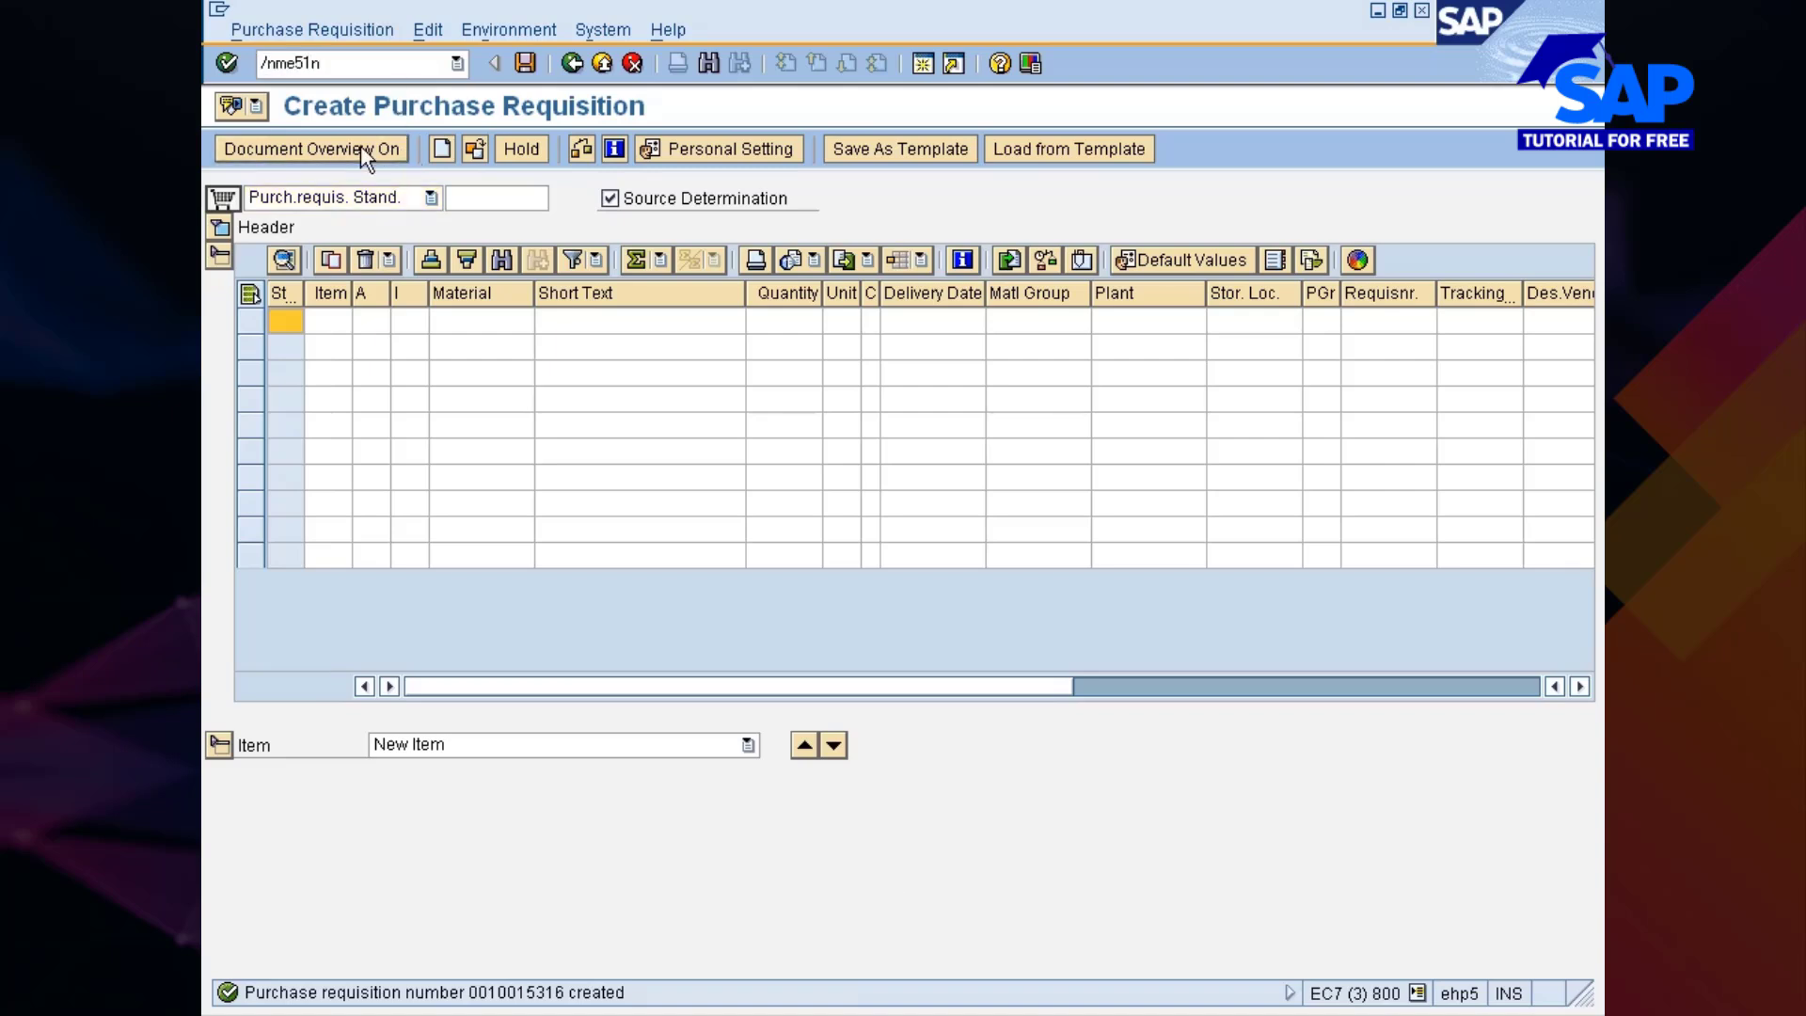
{"action": "key", "text": "Return"}
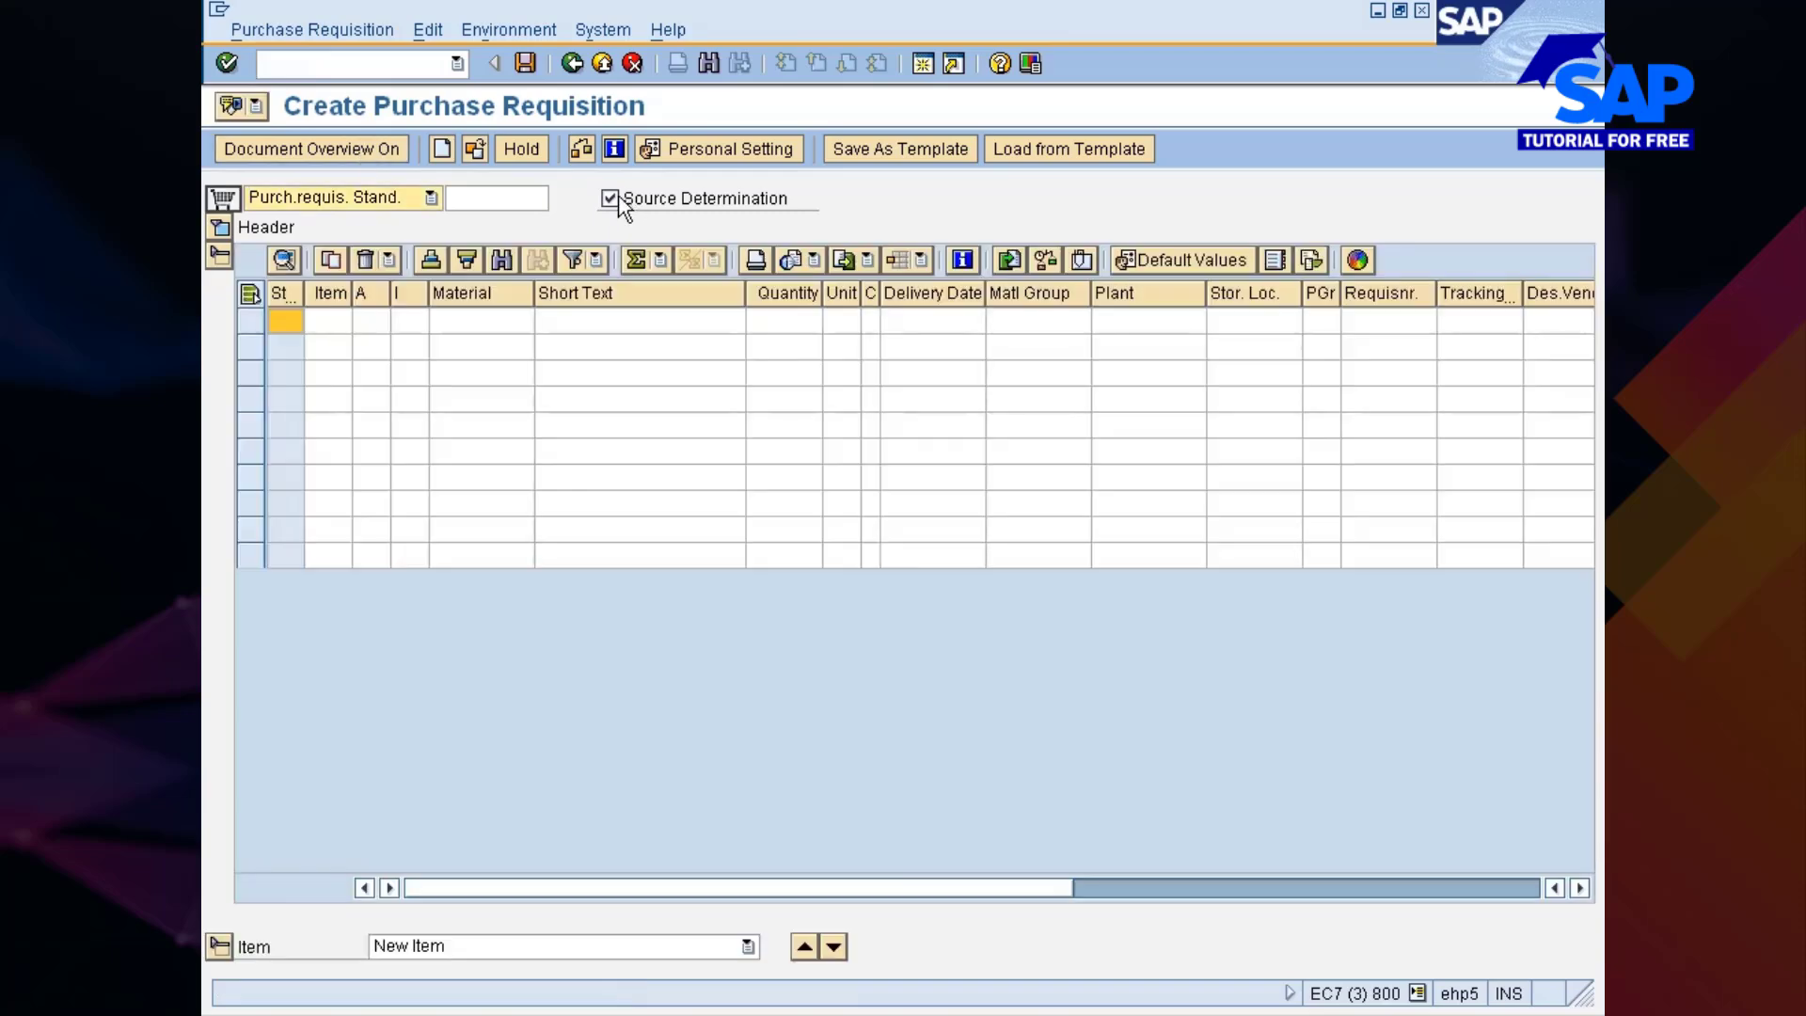
Copy the material number from the quota arrangement and enter material 10000355 in the requisition's first item
{"action": "key", "text": "alt+Tab"}
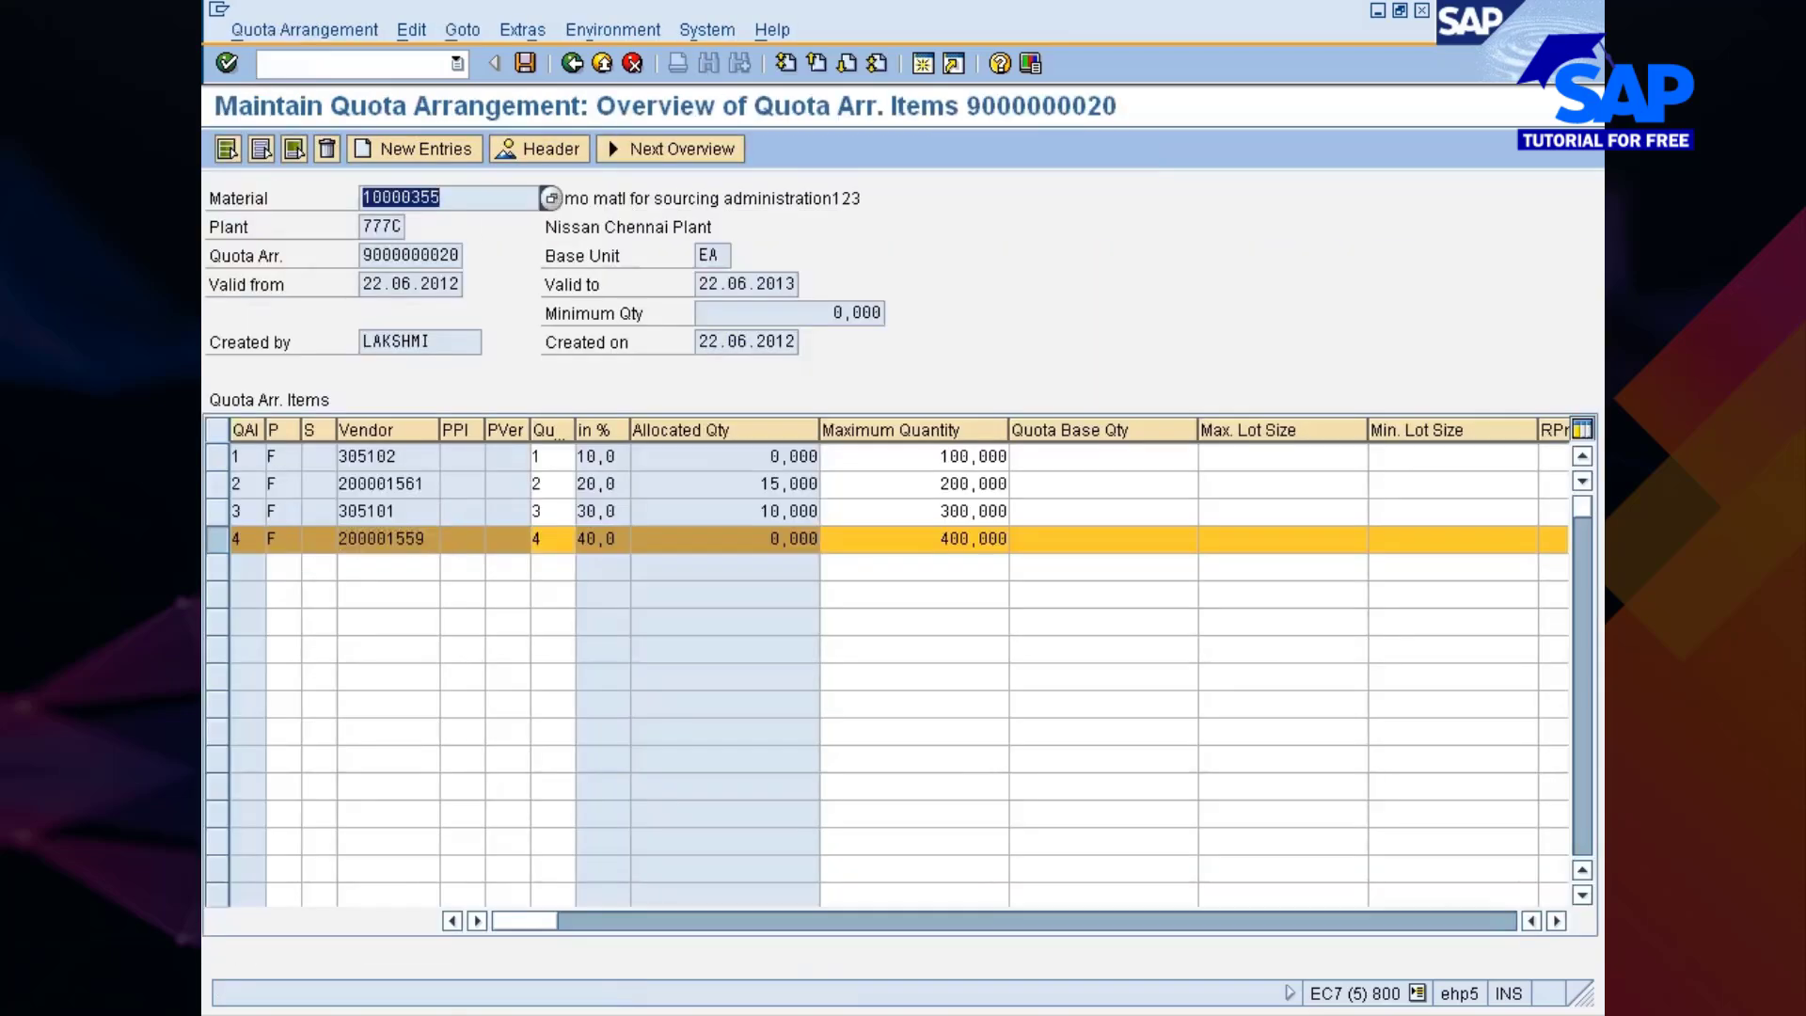
{"action": "key", "text": "alt+Tab"}
{"action": "left_click", "coordinate": [472, 320]}
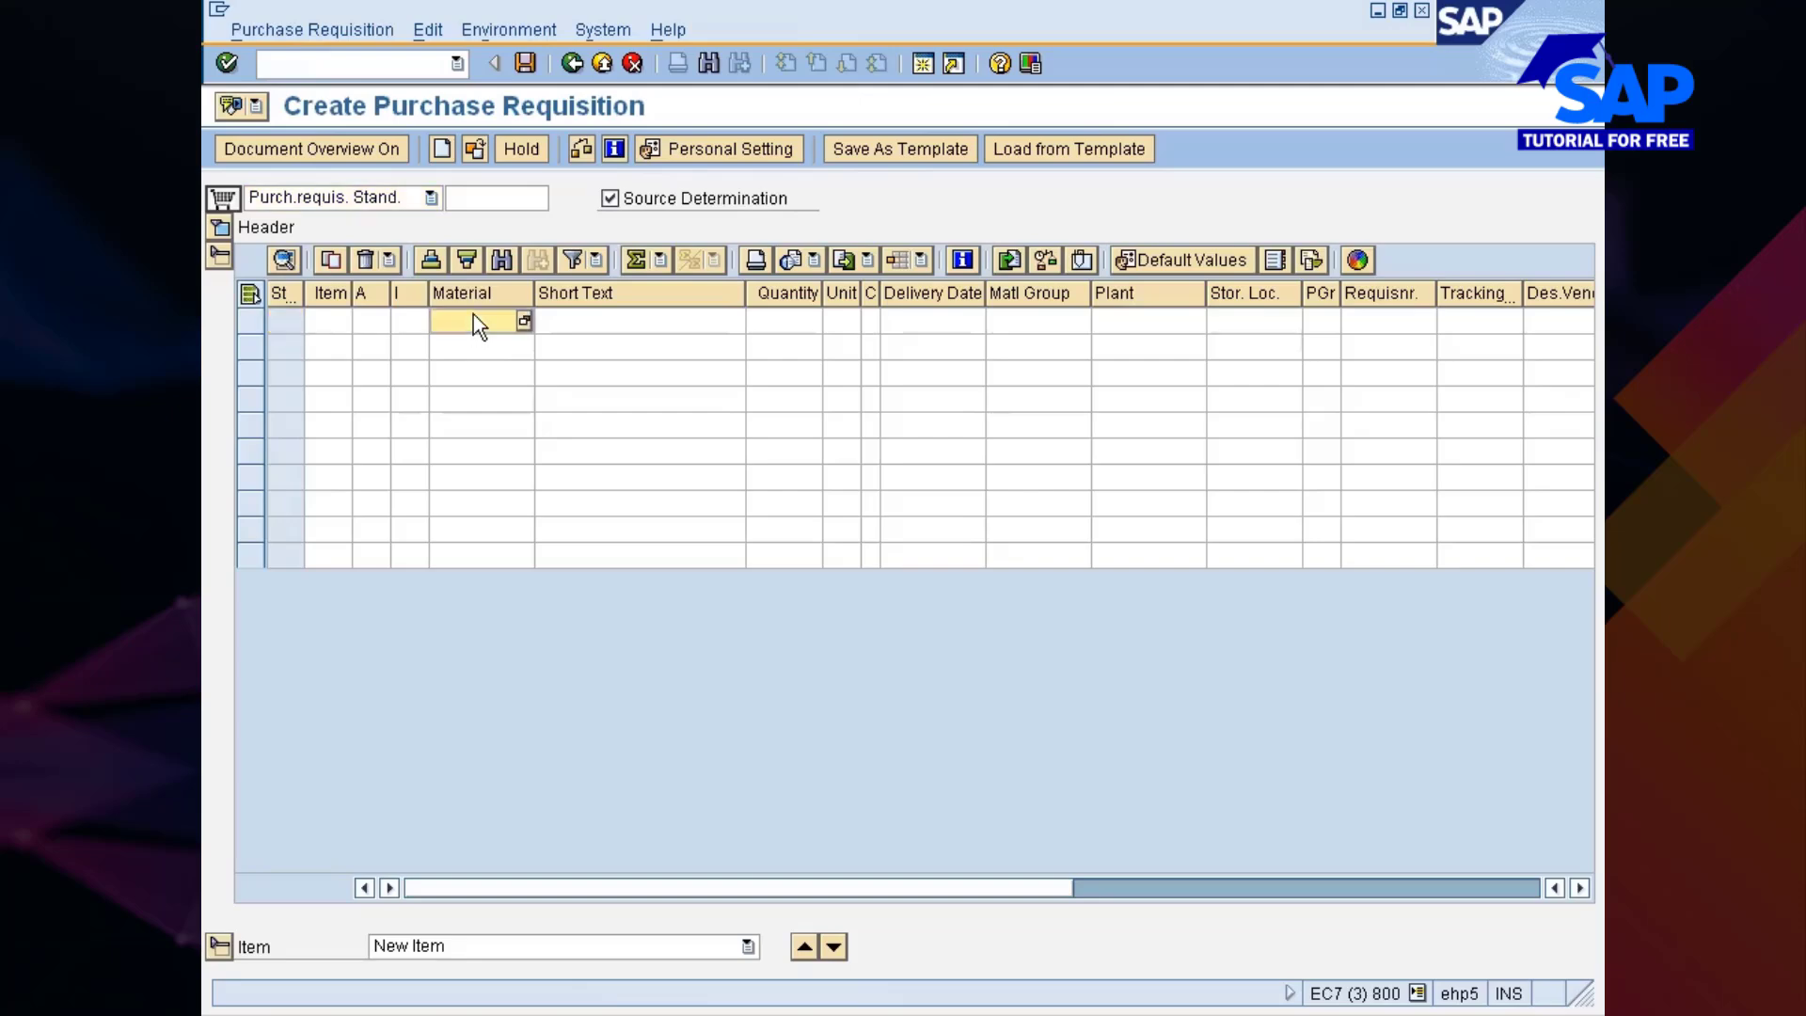
{"action": "type", "text": "10000355"}
{"action": "key", "text": "Tab"}
{"action": "key", "text": "Tab"}
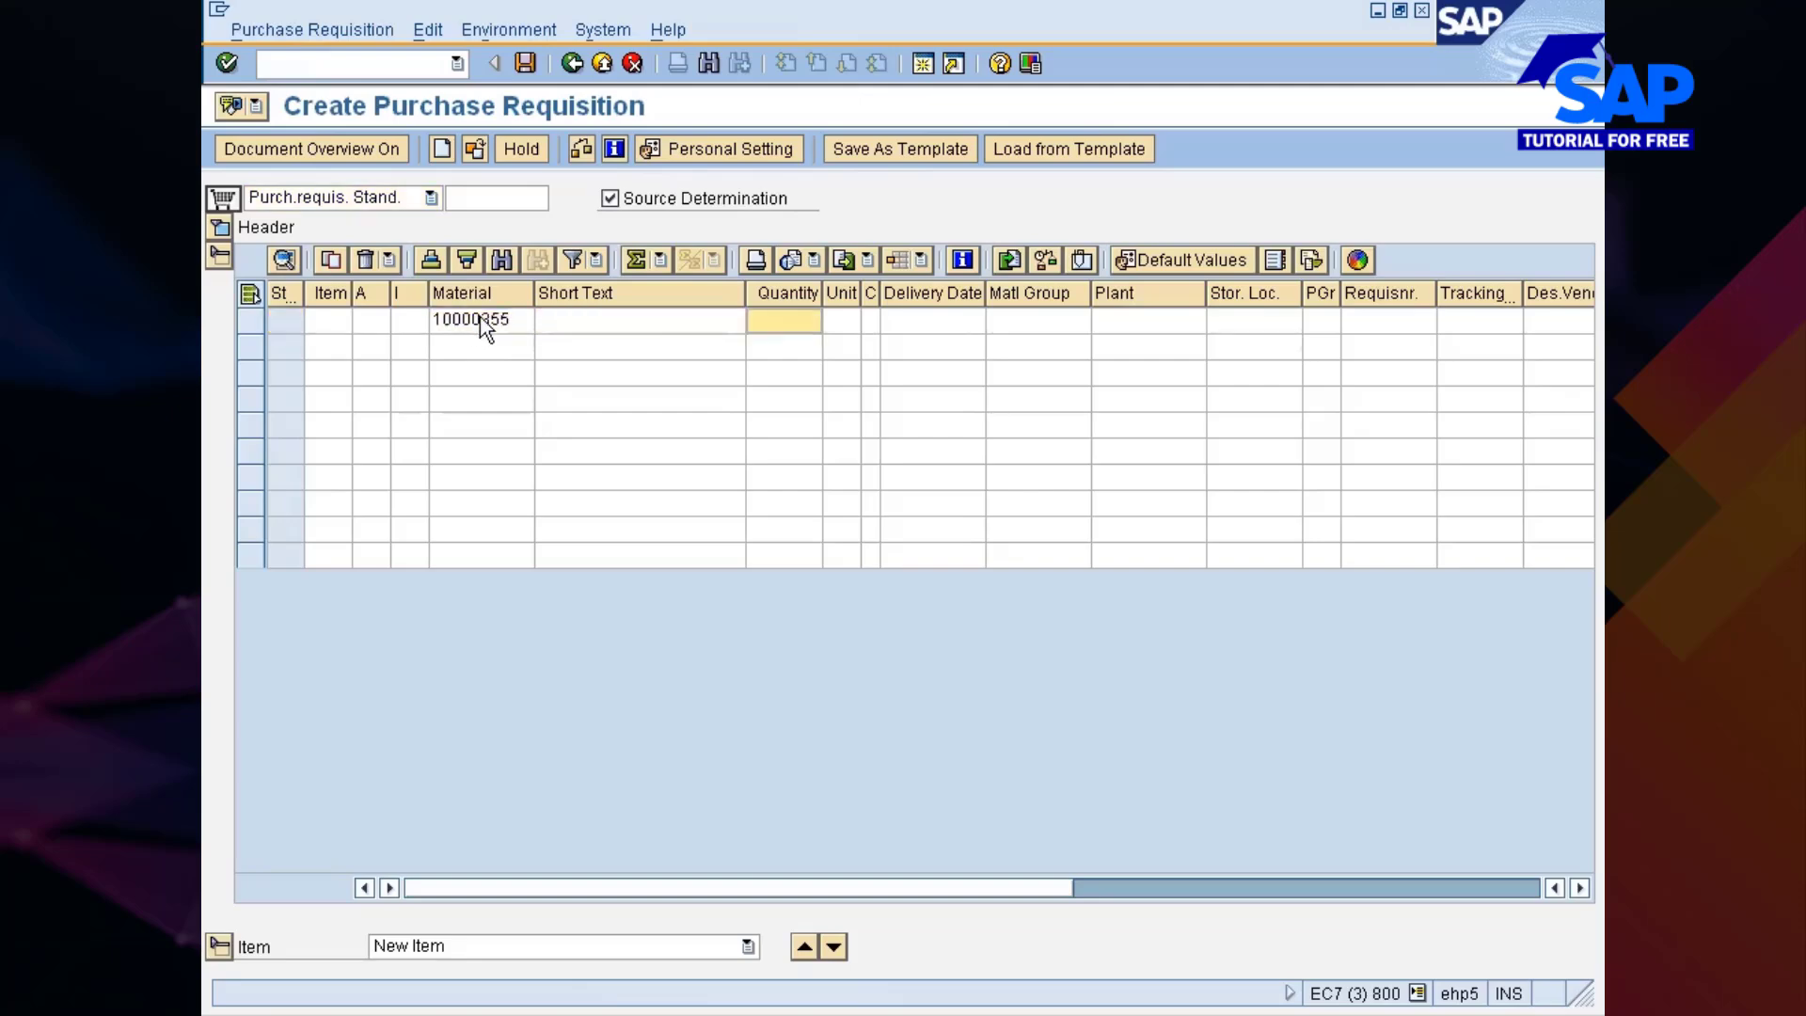
Set the requisition item's quantity to 30 and plant to 777C, and have the source of supply determined
{"action": "type", "text": "30"}
{"action": "key", "text": "Tab"}
{"action": "key", "text": "Tab"}
{"action": "key", "text": "Tab"}
{"action": "key", "text": "Tab"}
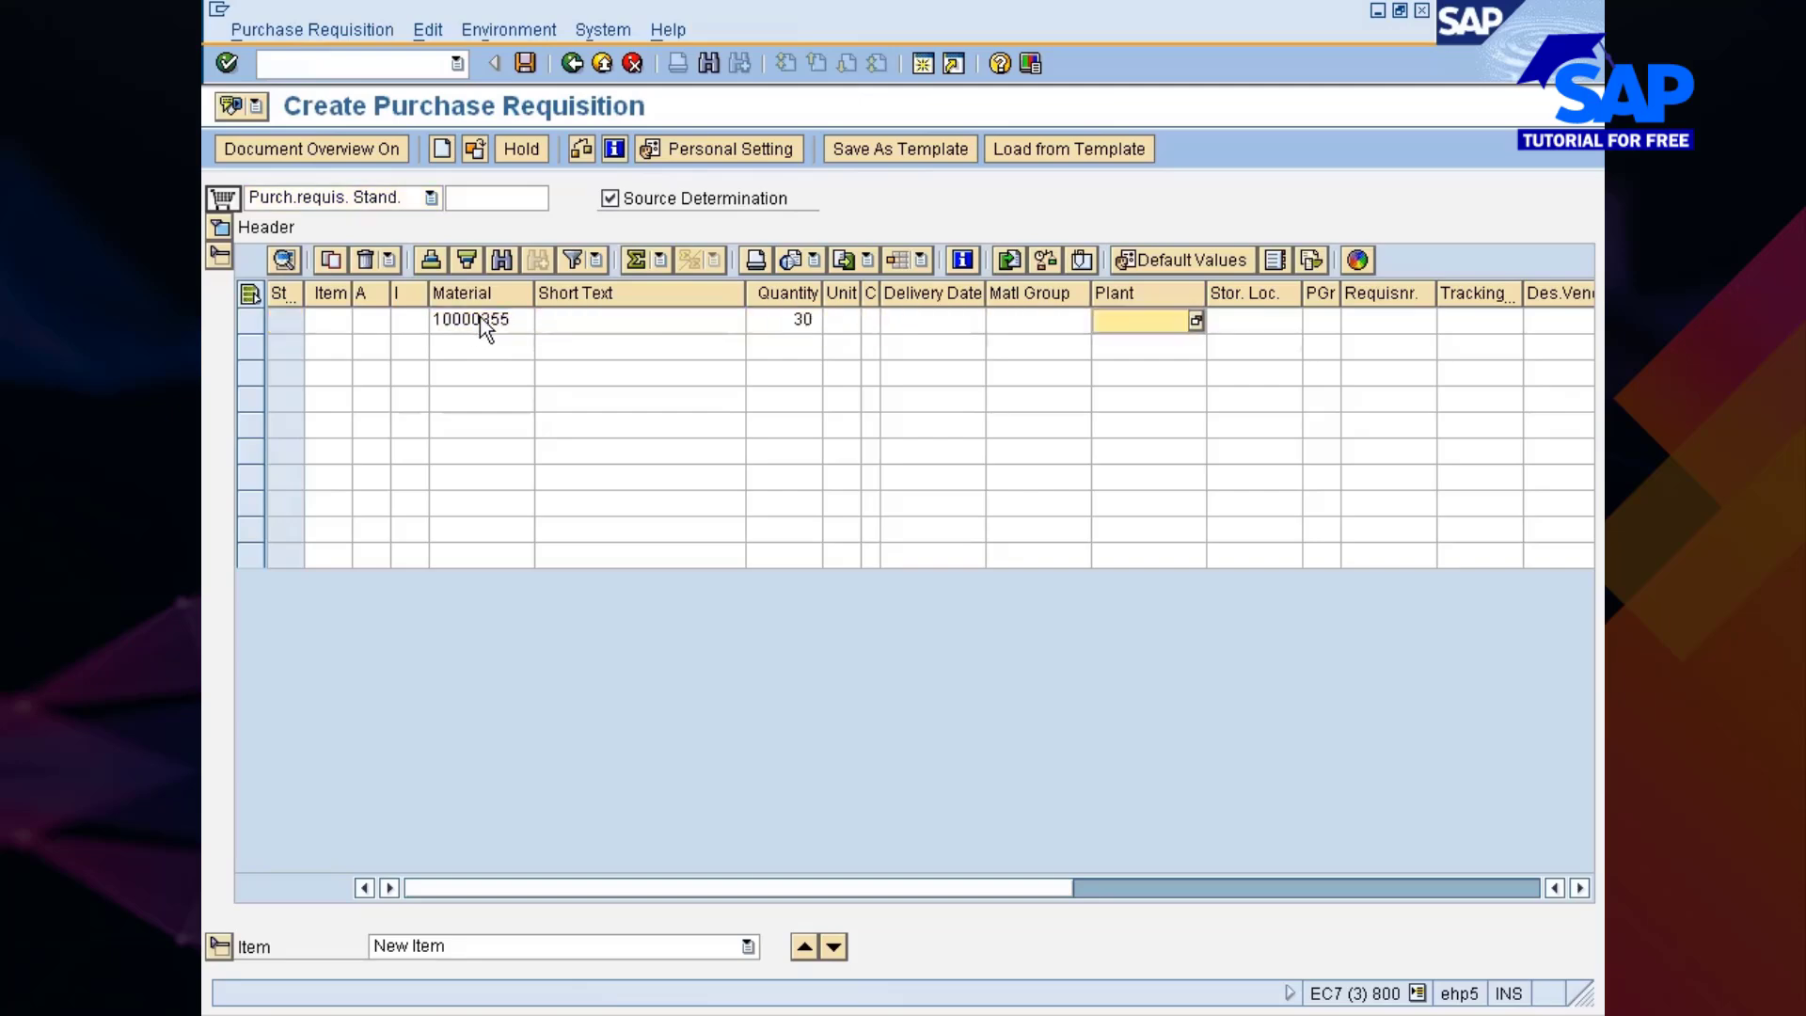
{"action": "type", "text": "777c"}
{"action": "key", "text": "Return"}
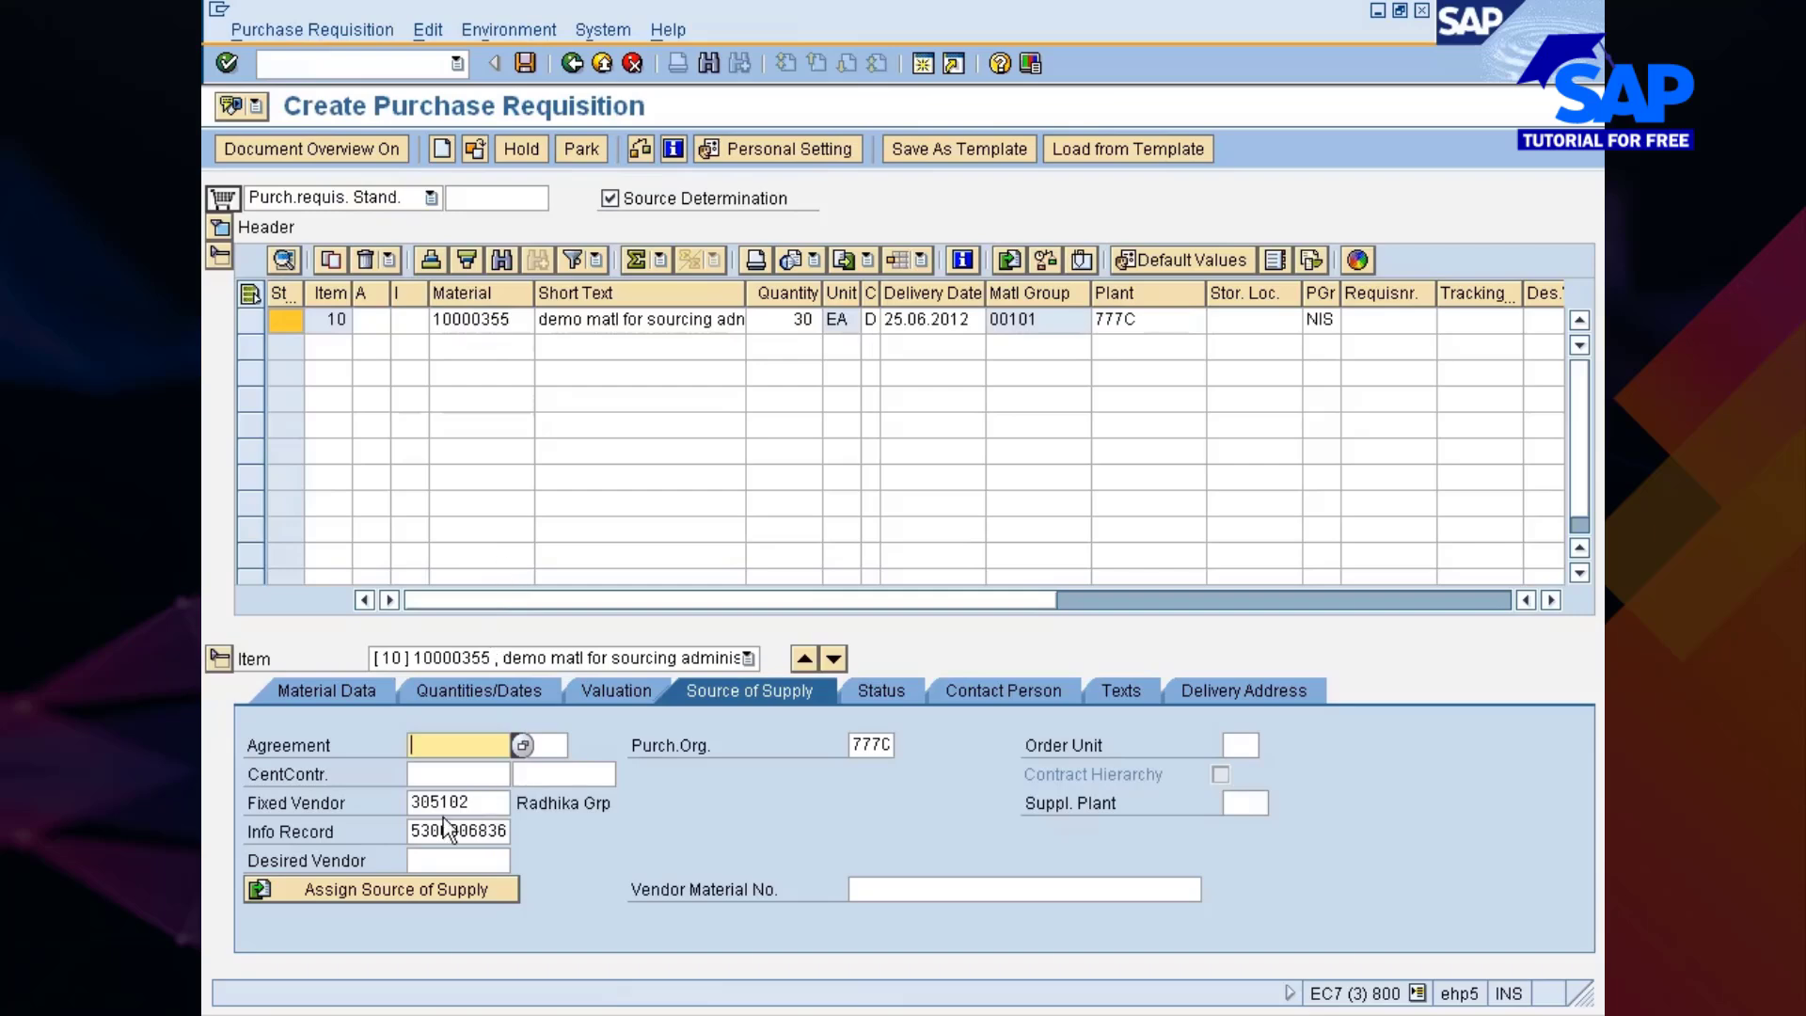
Switch to the quota arrangement session and compare the allocated quantity, quota base quantity and quota of items 1 and 4
{"action": "key", "text": "alt+Tab"}
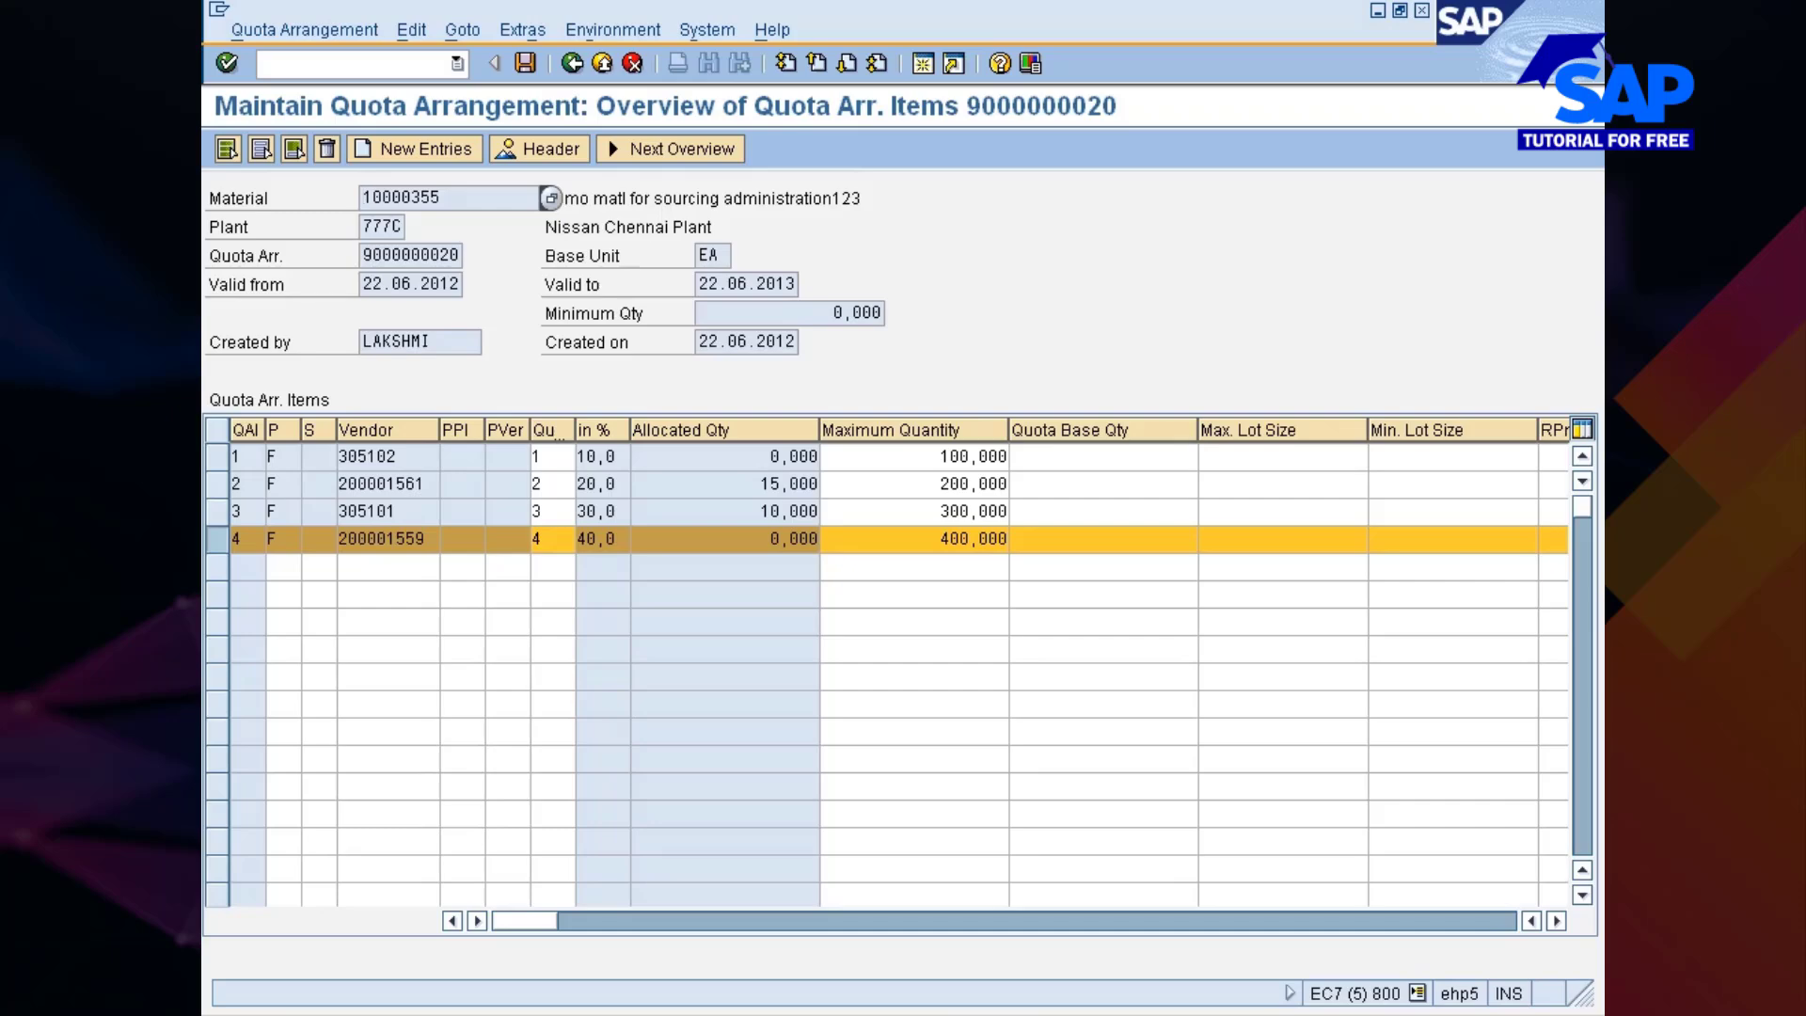
{"action": "left_click", "coordinate": [772, 456]}
{"action": "left_click", "coordinate": [230, 541]}
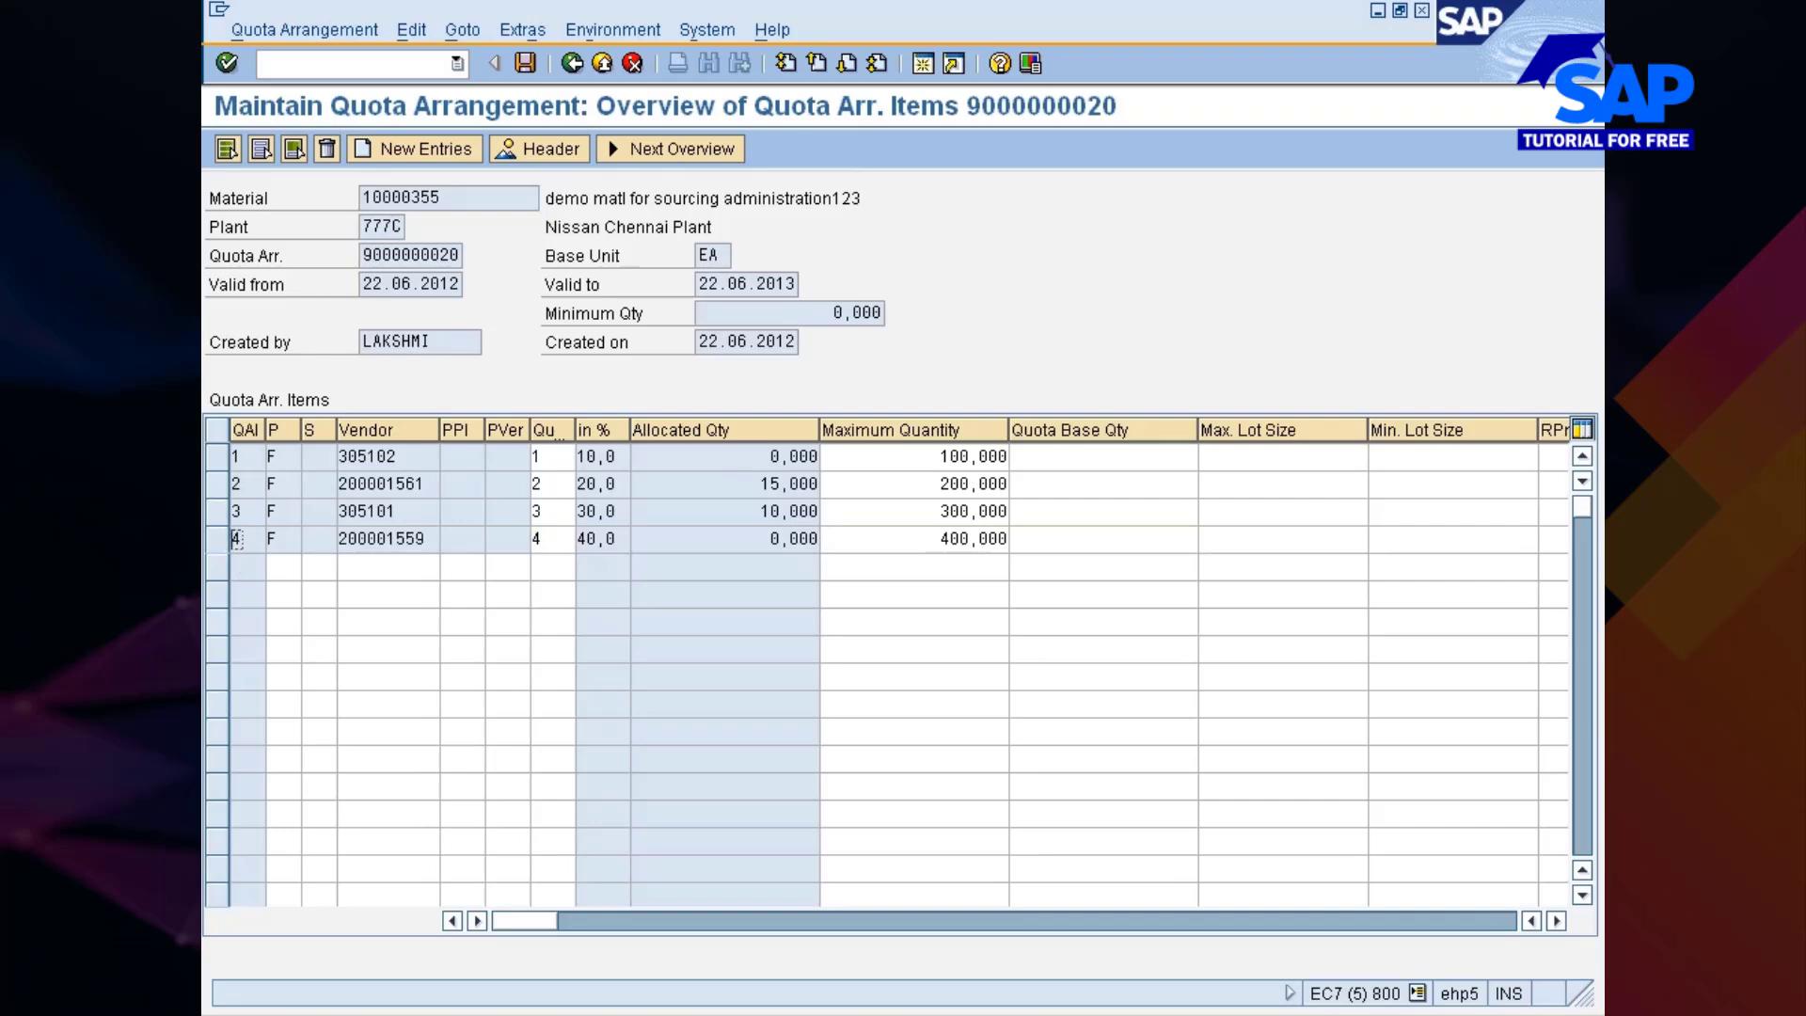
{"action": "left_click", "coordinate": [238, 199]}
{"action": "left_click", "coordinate": [773, 456]}
{"action": "left_click", "coordinate": [1063, 457]}
{"action": "left_click", "coordinate": [549, 457]}
{"action": "left_click", "coordinate": [773, 538]}
{"action": "left_click", "coordinate": [1081, 539]}
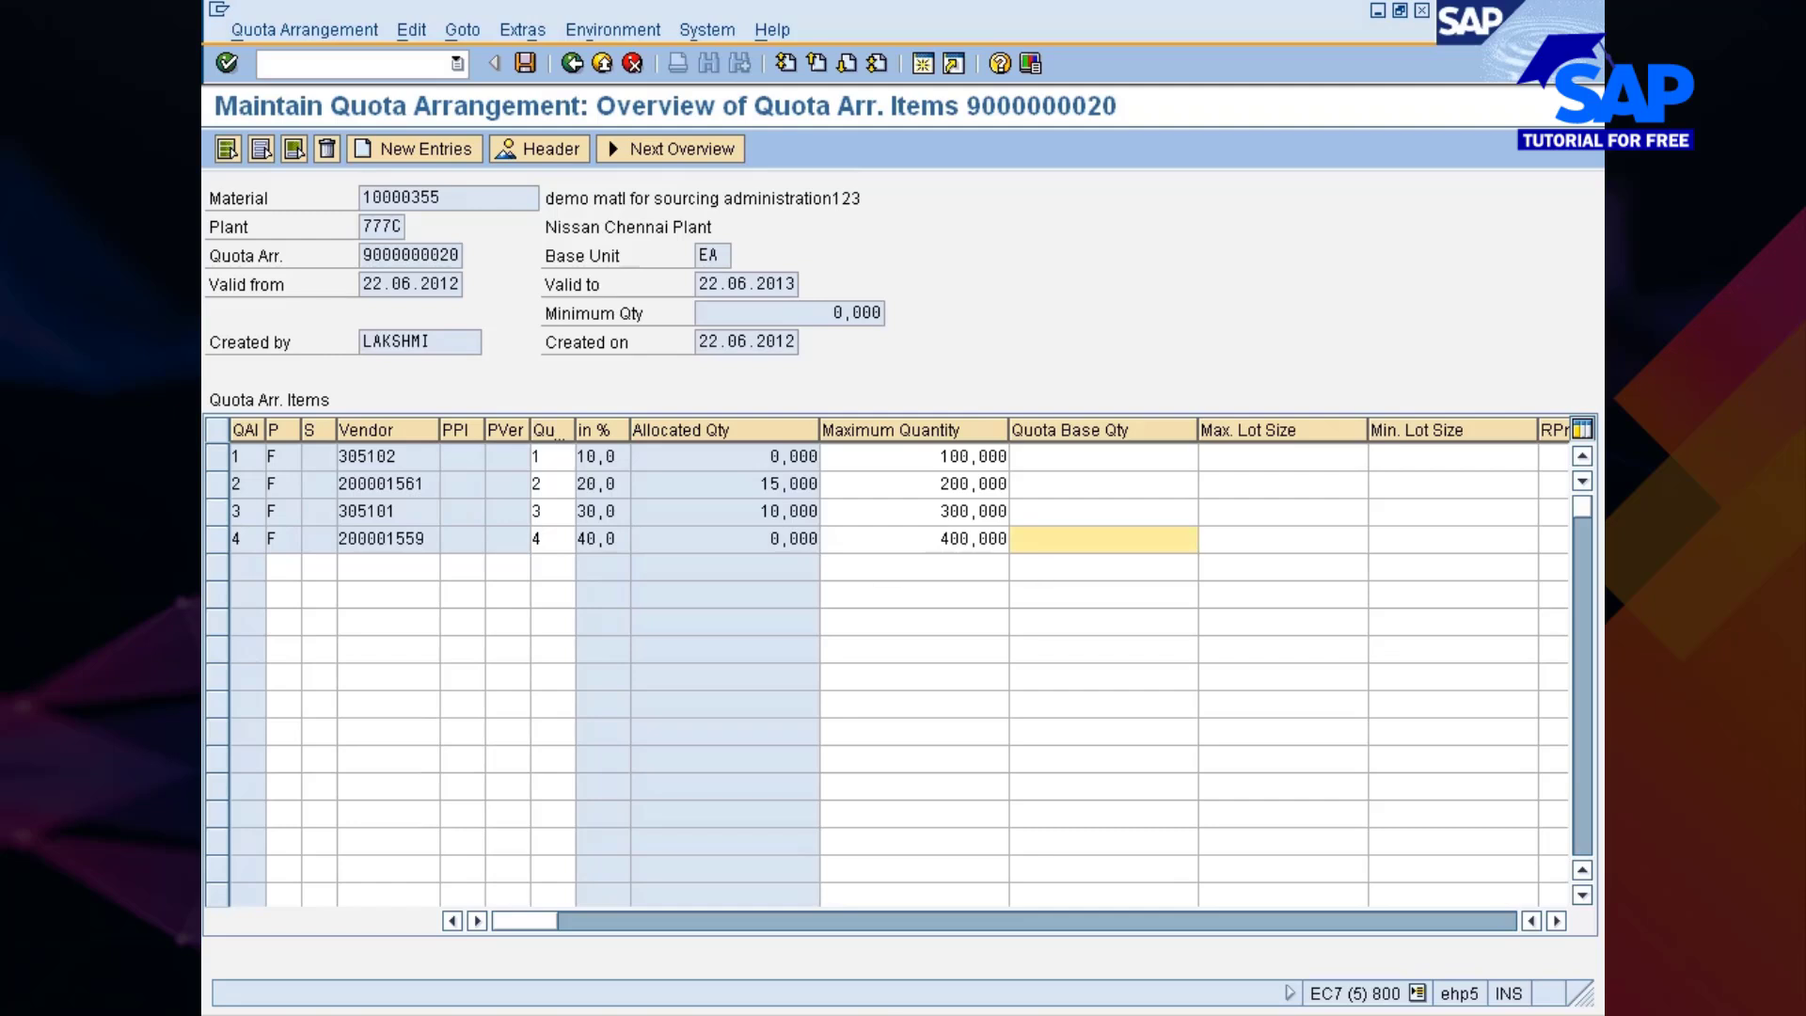
{"action": "left_click", "coordinate": [551, 539]}
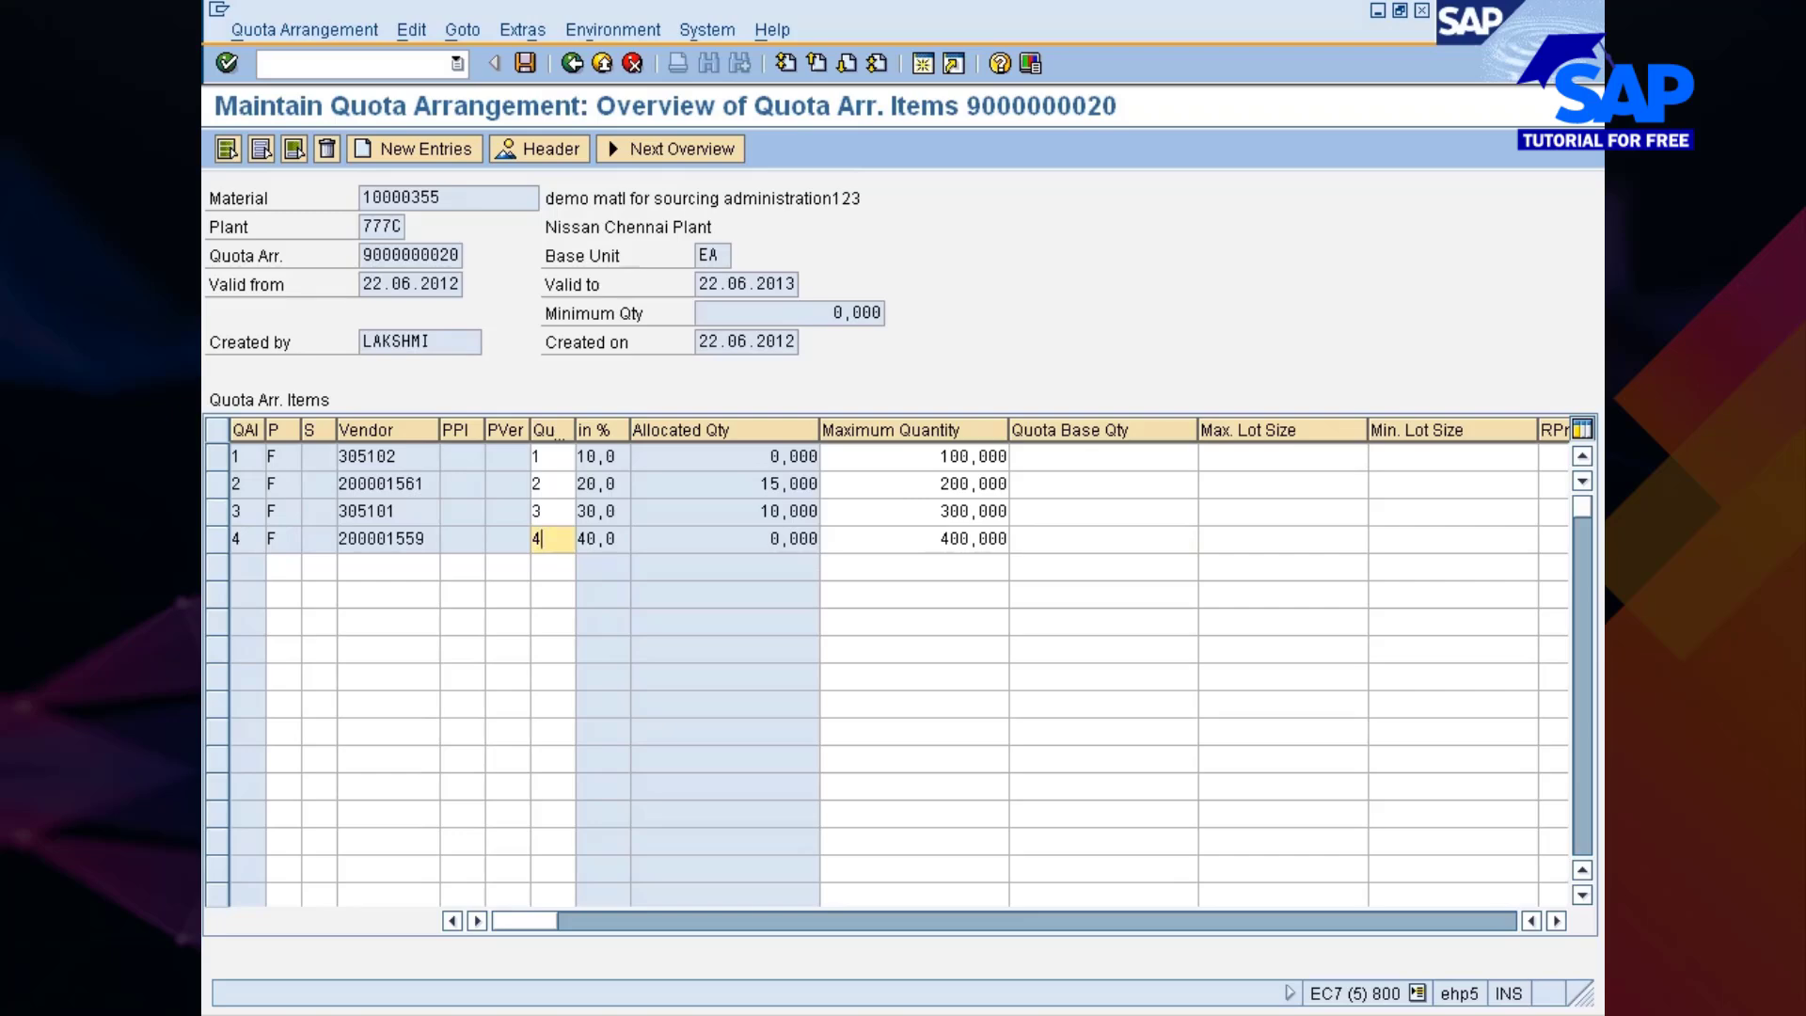
Compare the requisition's fixed vendor with the vendor of quota arrangement item 1
{"action": "key", "text": "alt+Tab"}
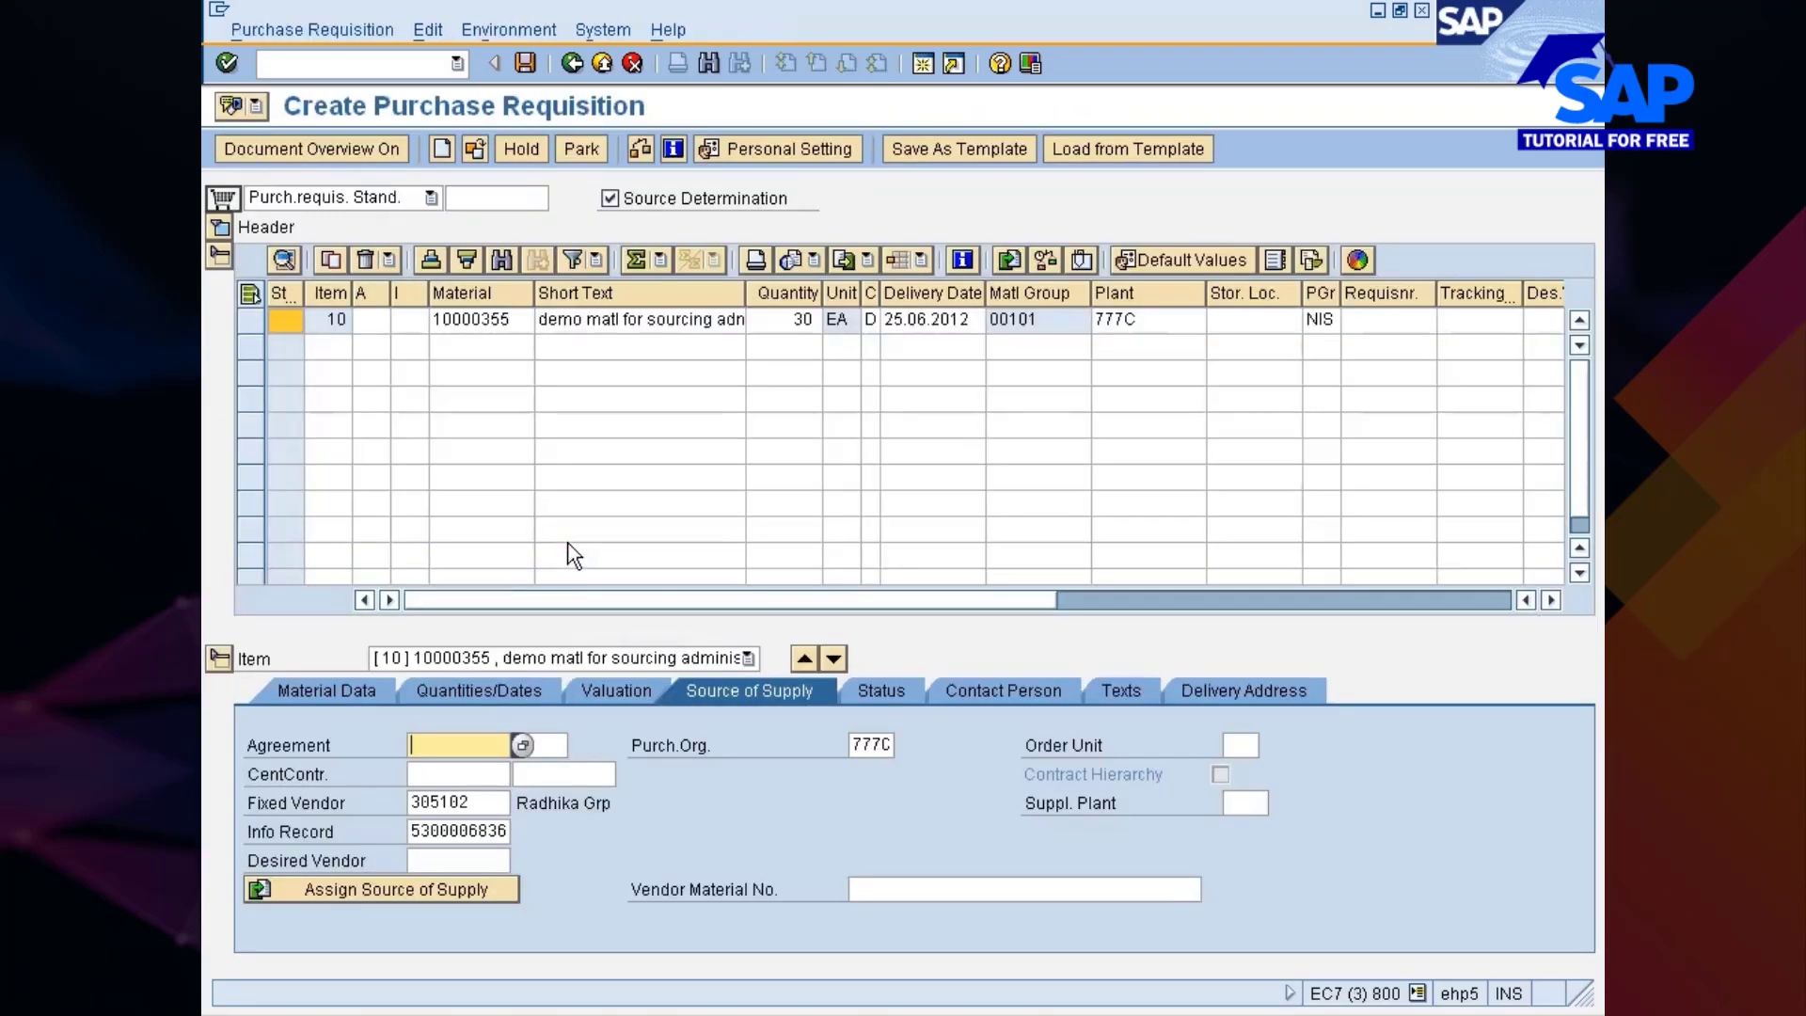
{"action": "key", "text": "alt+Tab"}
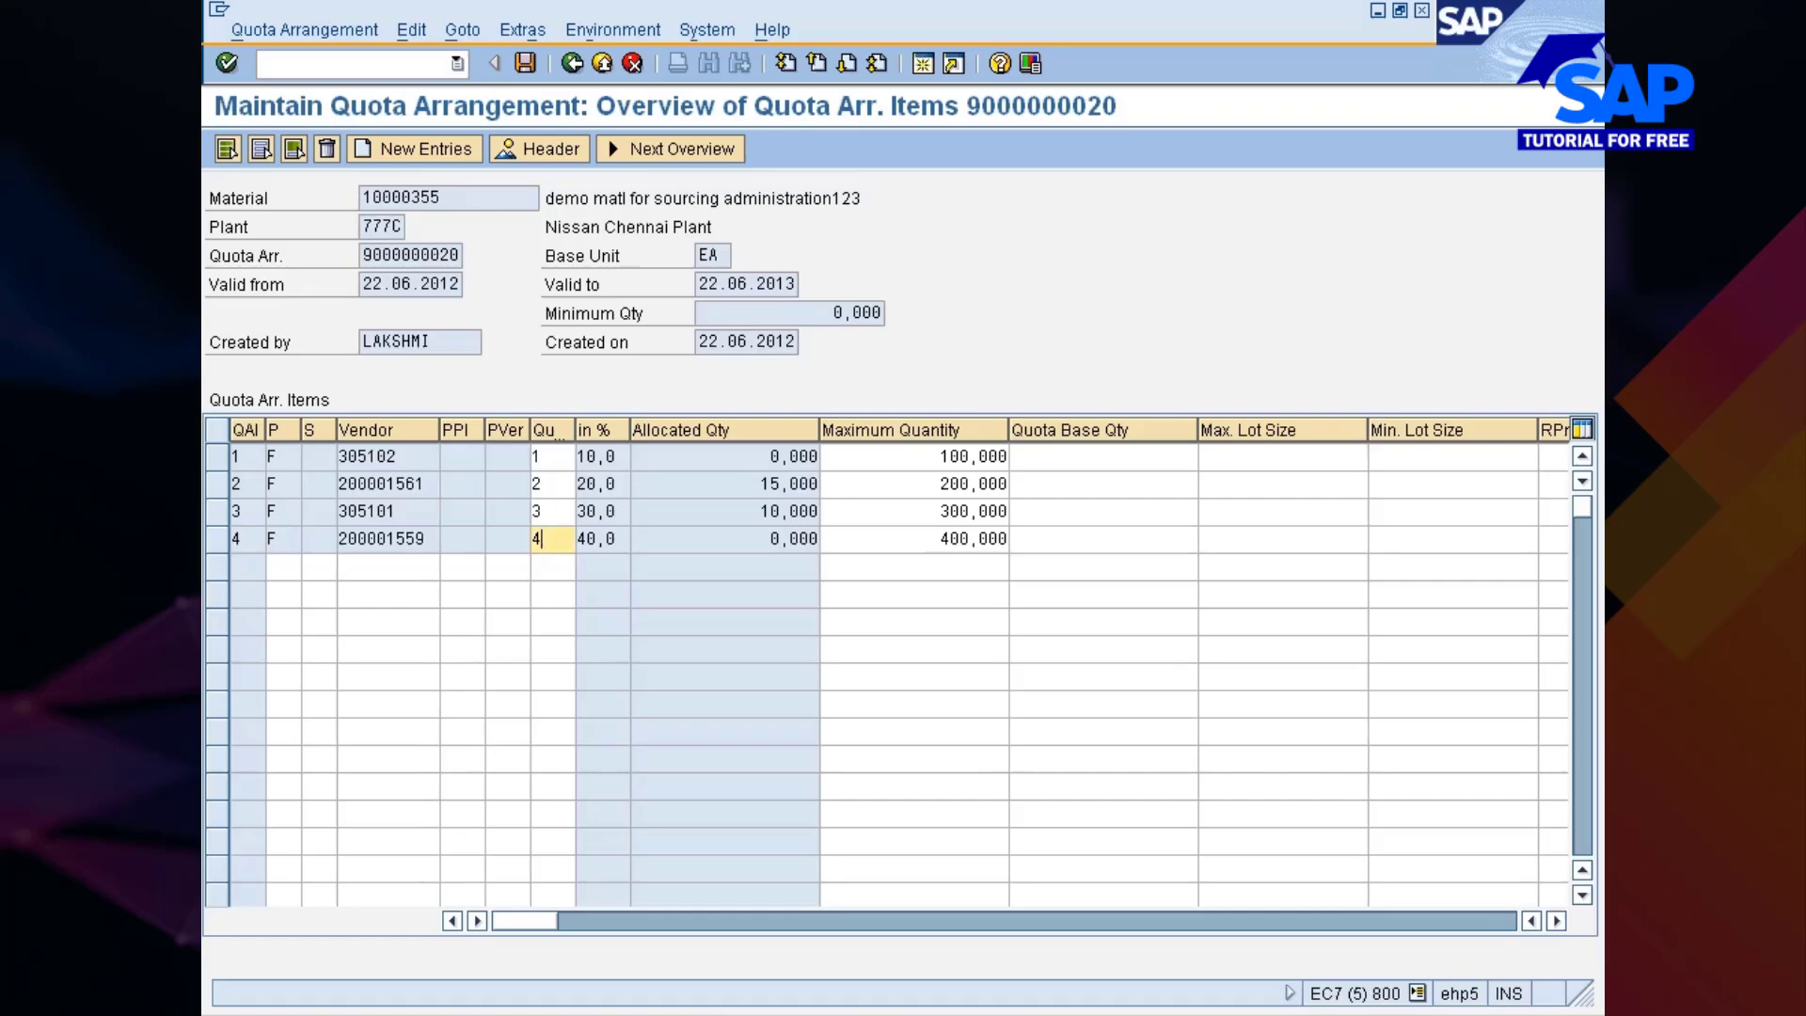
{"action": "left_click", "coordinate": [423, 456]}
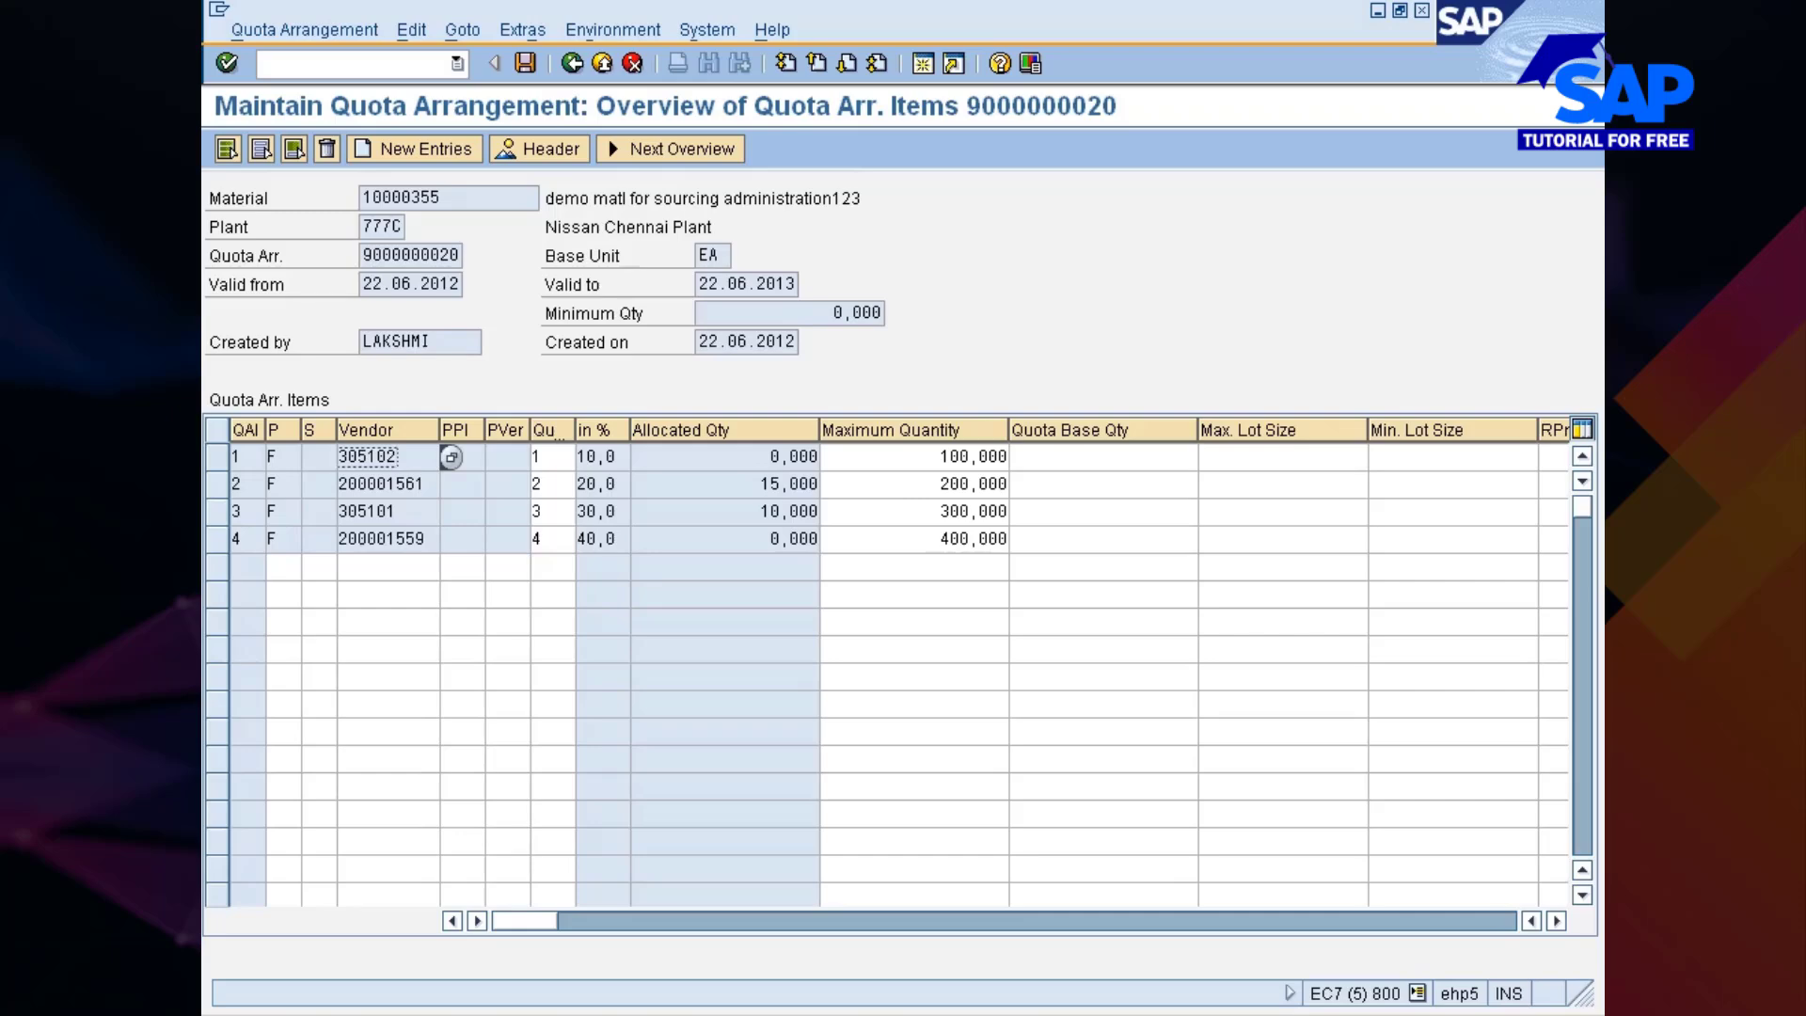
Save the purchase requisition for 30 EA and switch back to item 1's vendor in the quota arrangement session
{"action": "key", "text": "alt+Tab"}
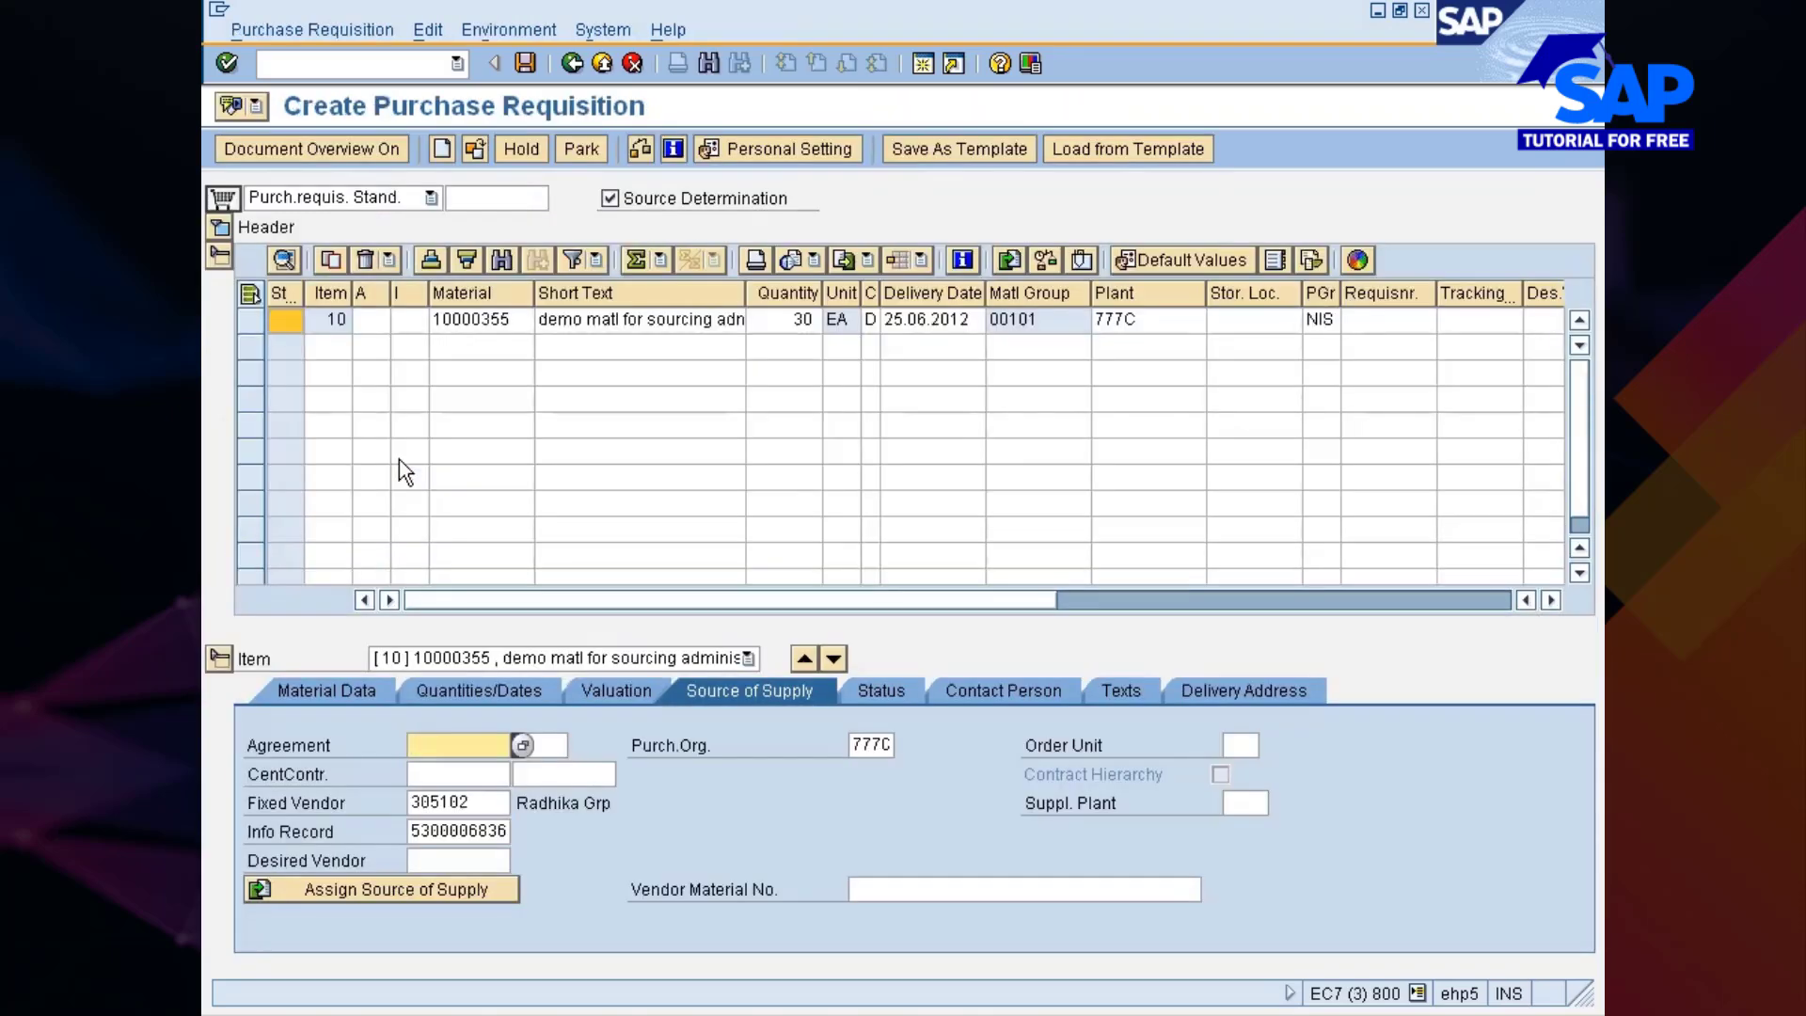
{"action": "key", "text": "ctrl+s"}
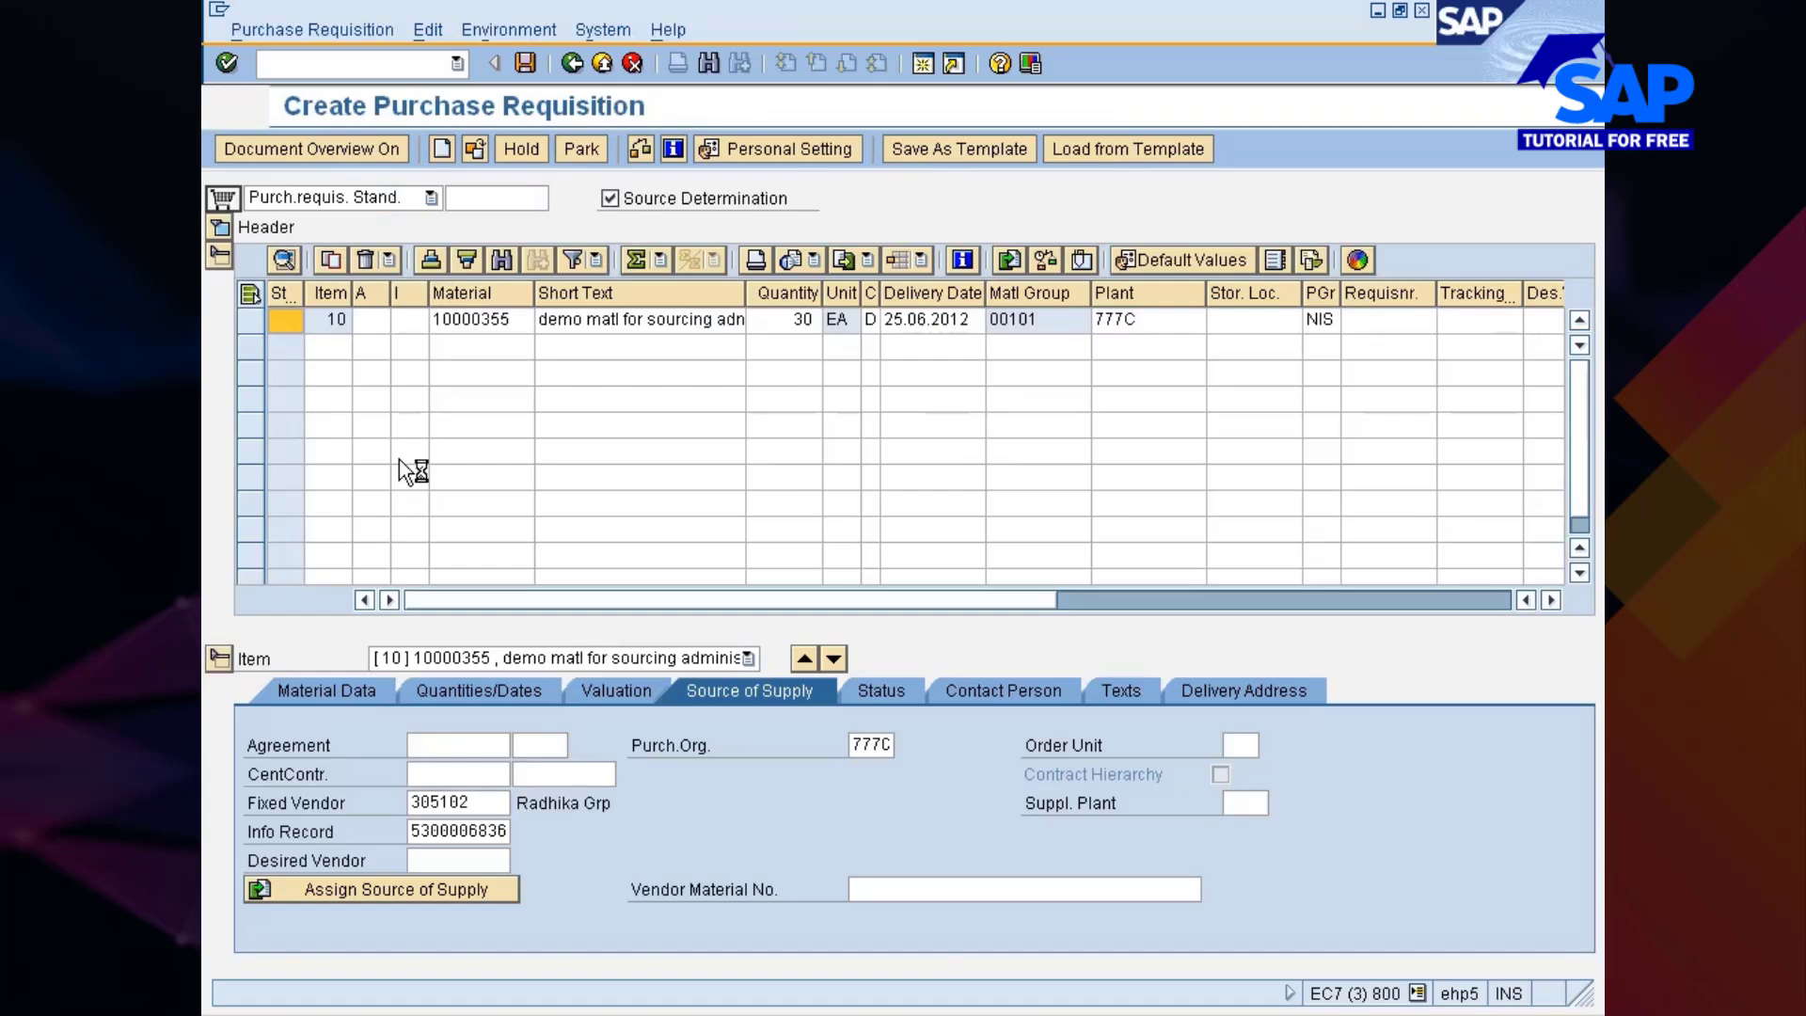
{"action": "key", "text": "alt+Tab"}
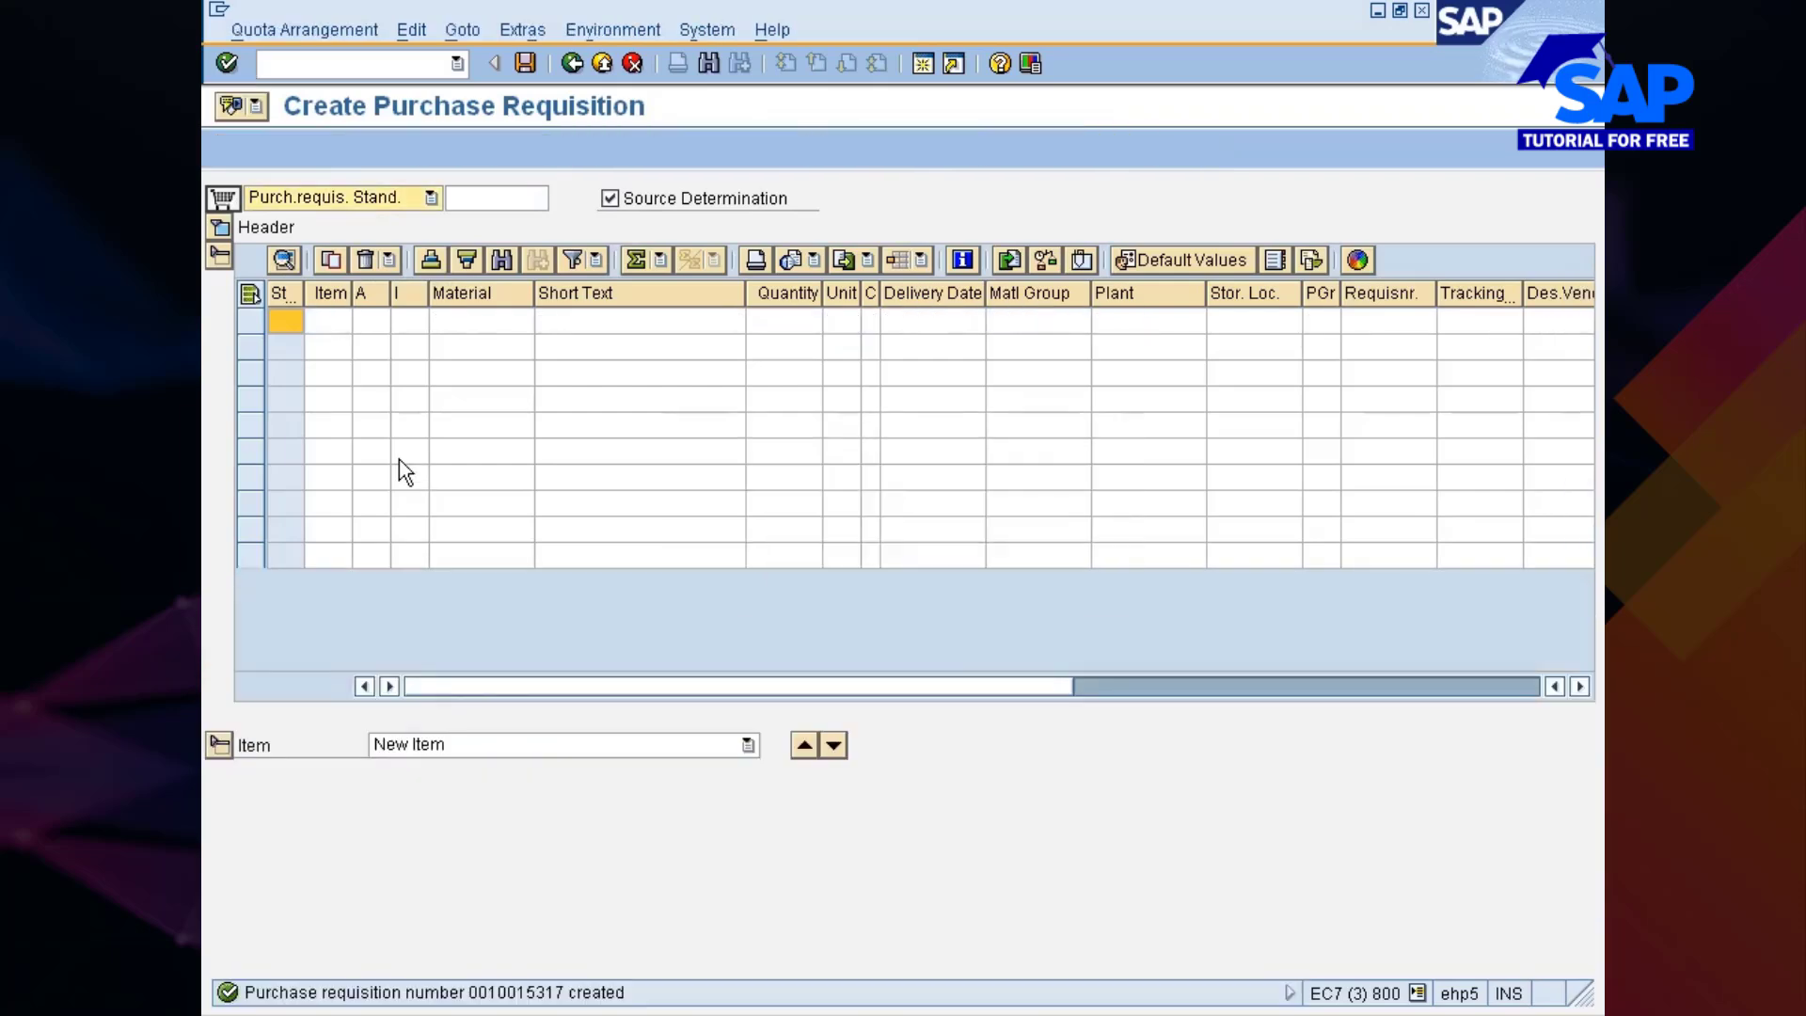
{"action": "left_click", "coordinate": [396, 458]}
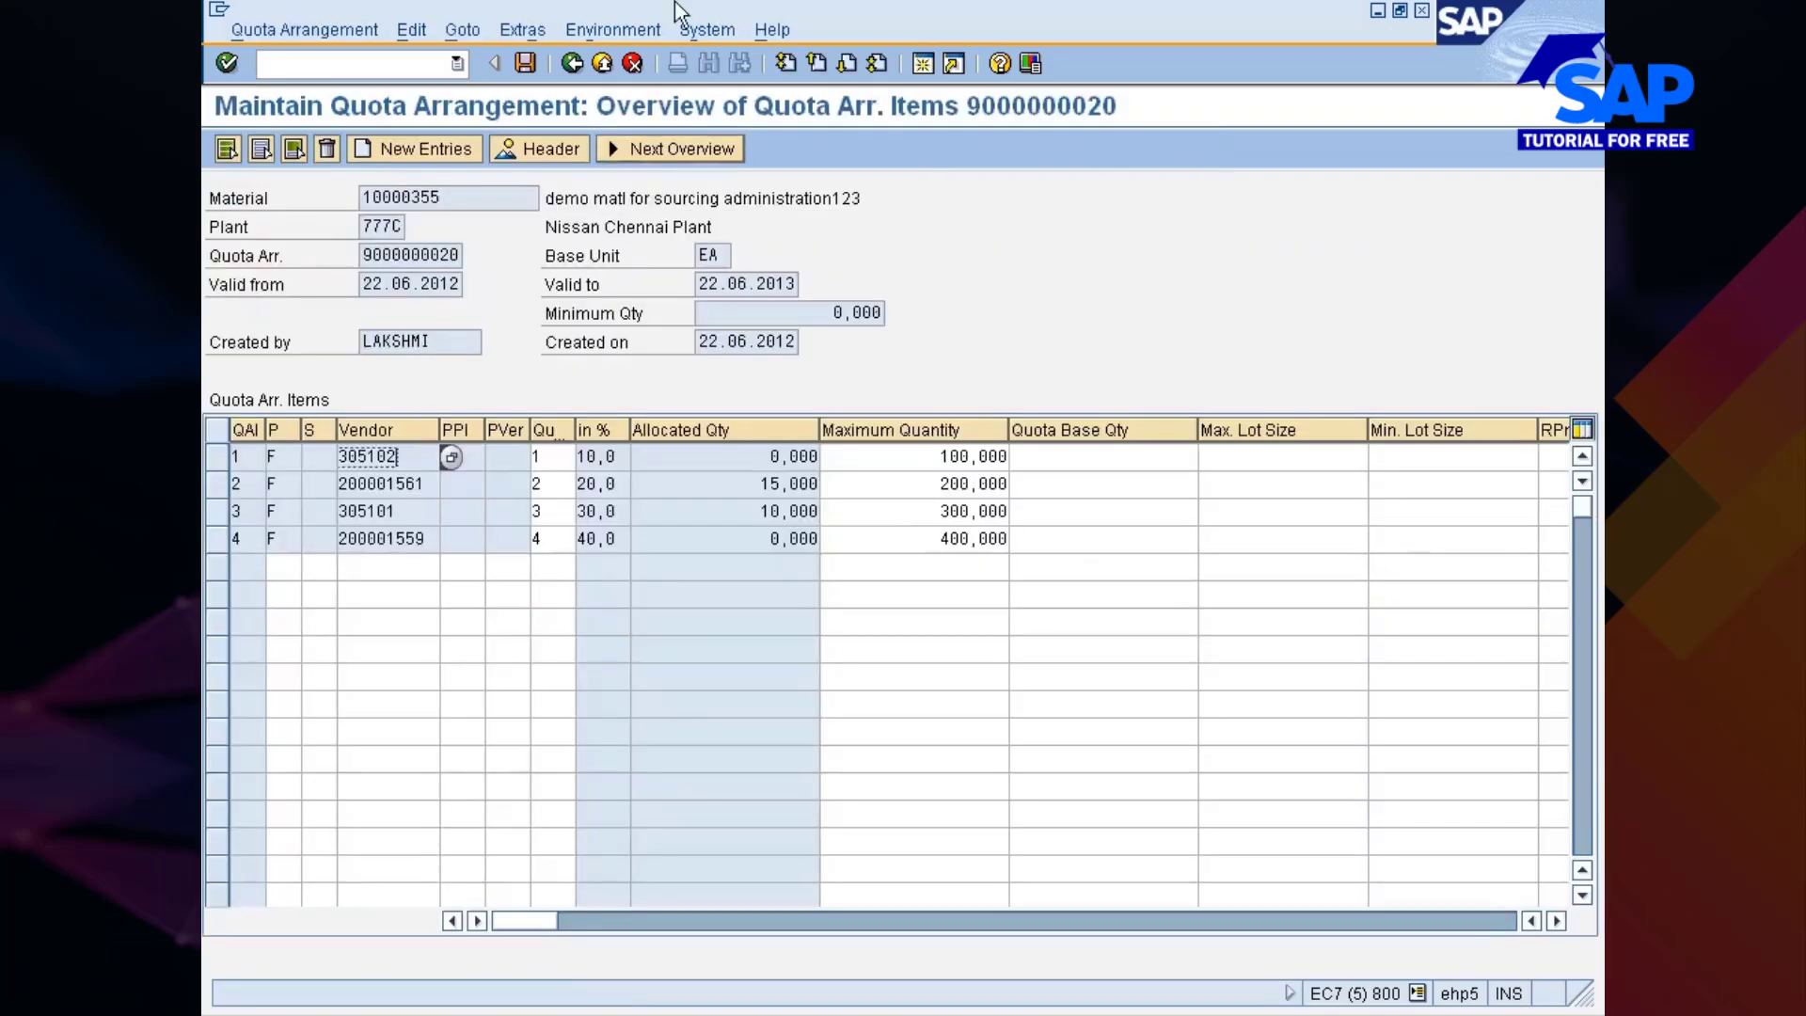
Reload the quota arrangement items for the period starting 22.06.2012 and check item 1's allocated quantity
{"action": "left_click", "coordinate": [573, 63]}
{"action": "left_click", "coordinate": [574, 63]}
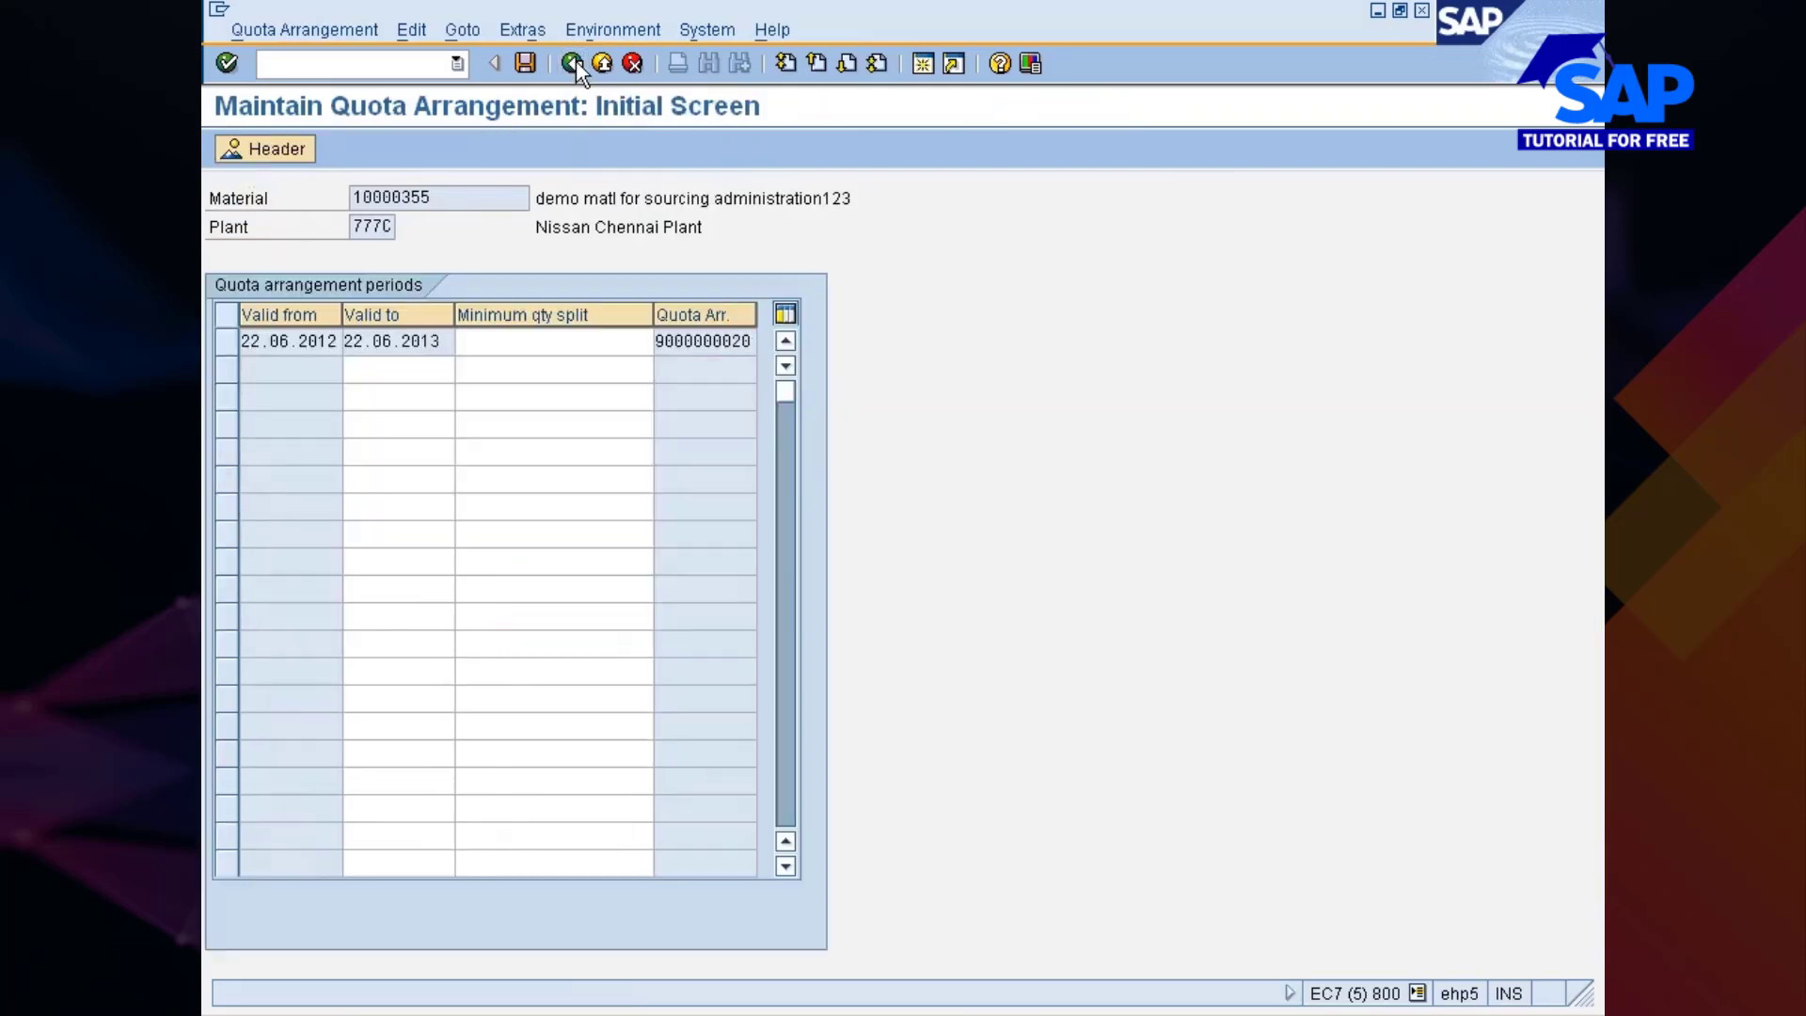
{"action": "key", "text": "Return"}
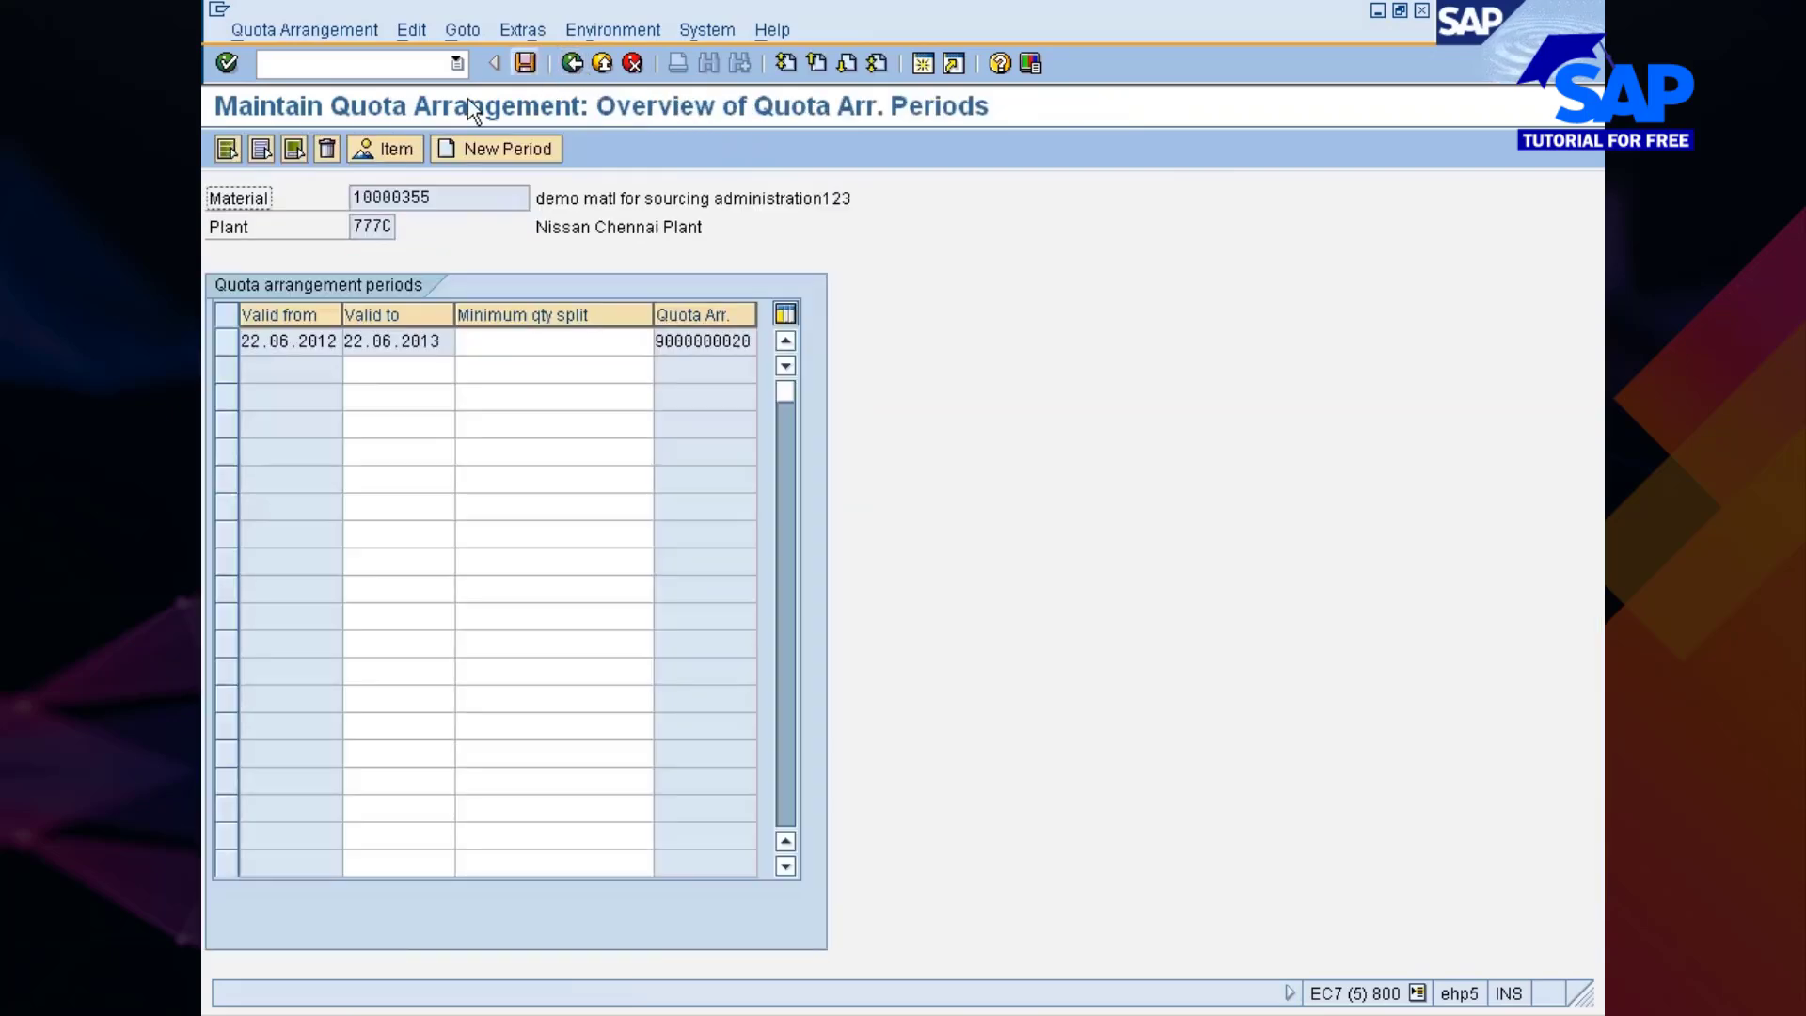
{"action": "double_click", "coordinate": [266, 342]}
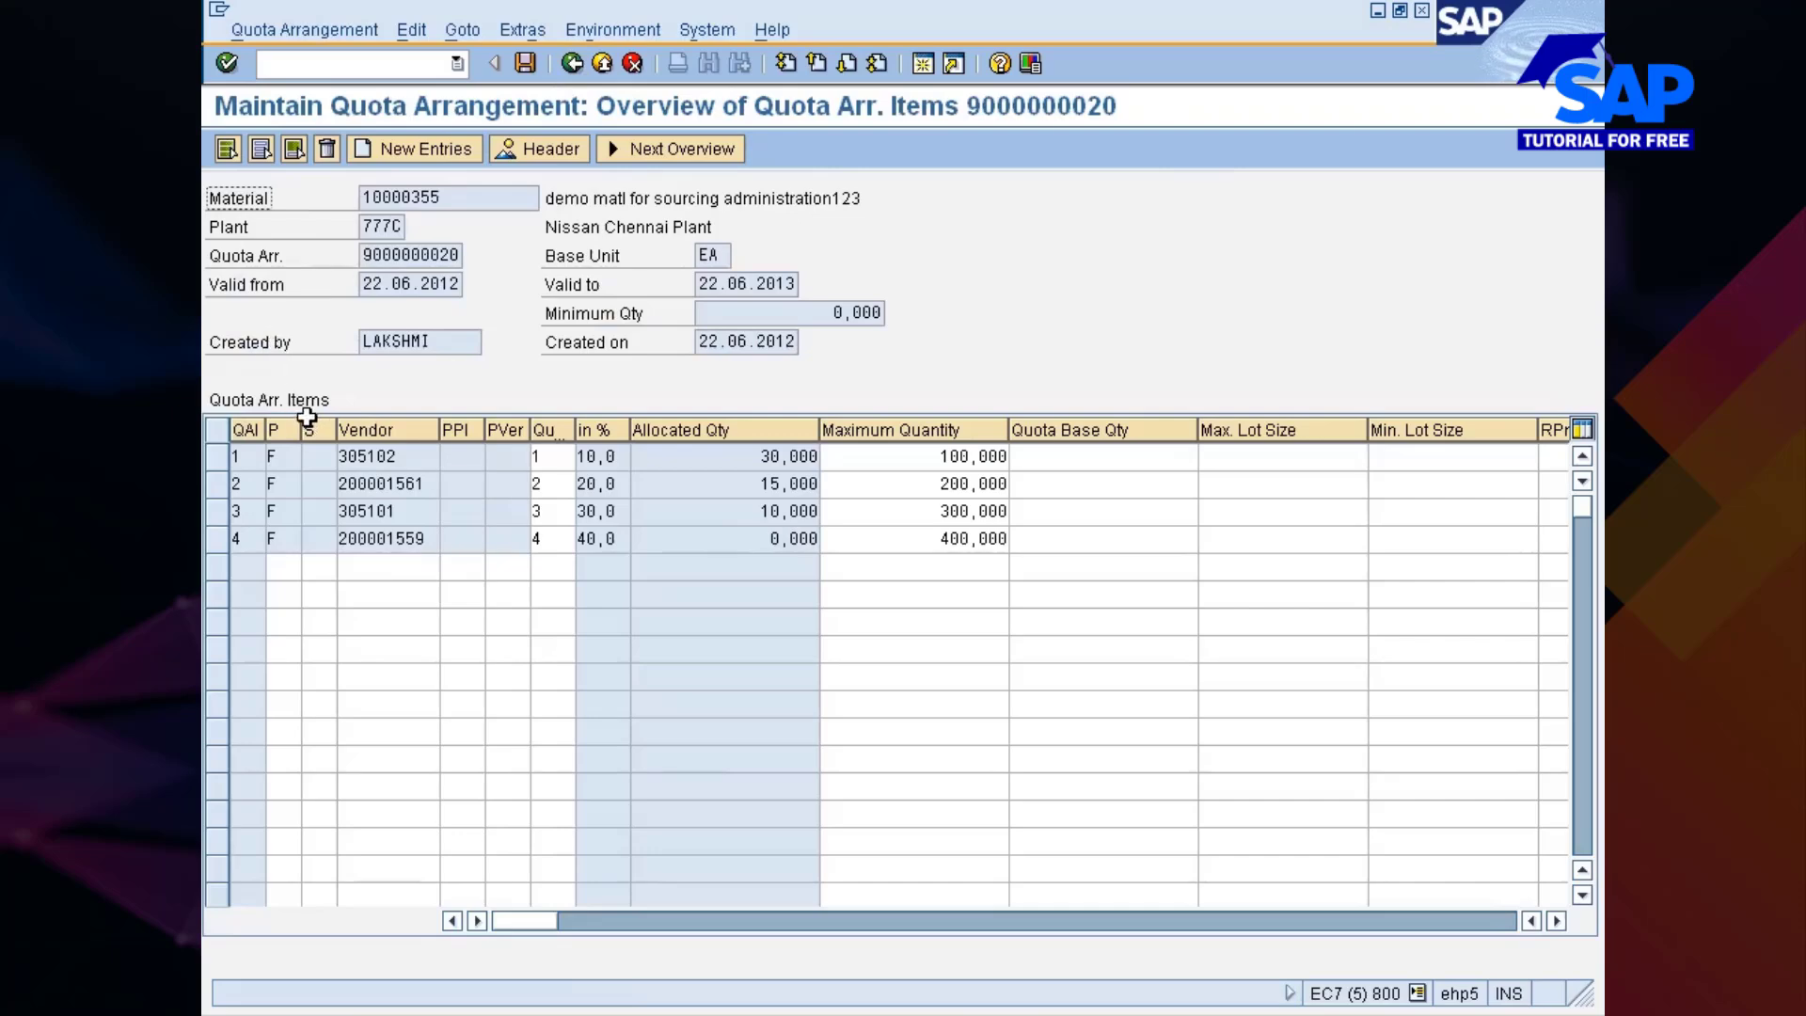
{"action": "left_click_drag", "start_coordinate": [818, 456], "coordinate": [760, 456]}
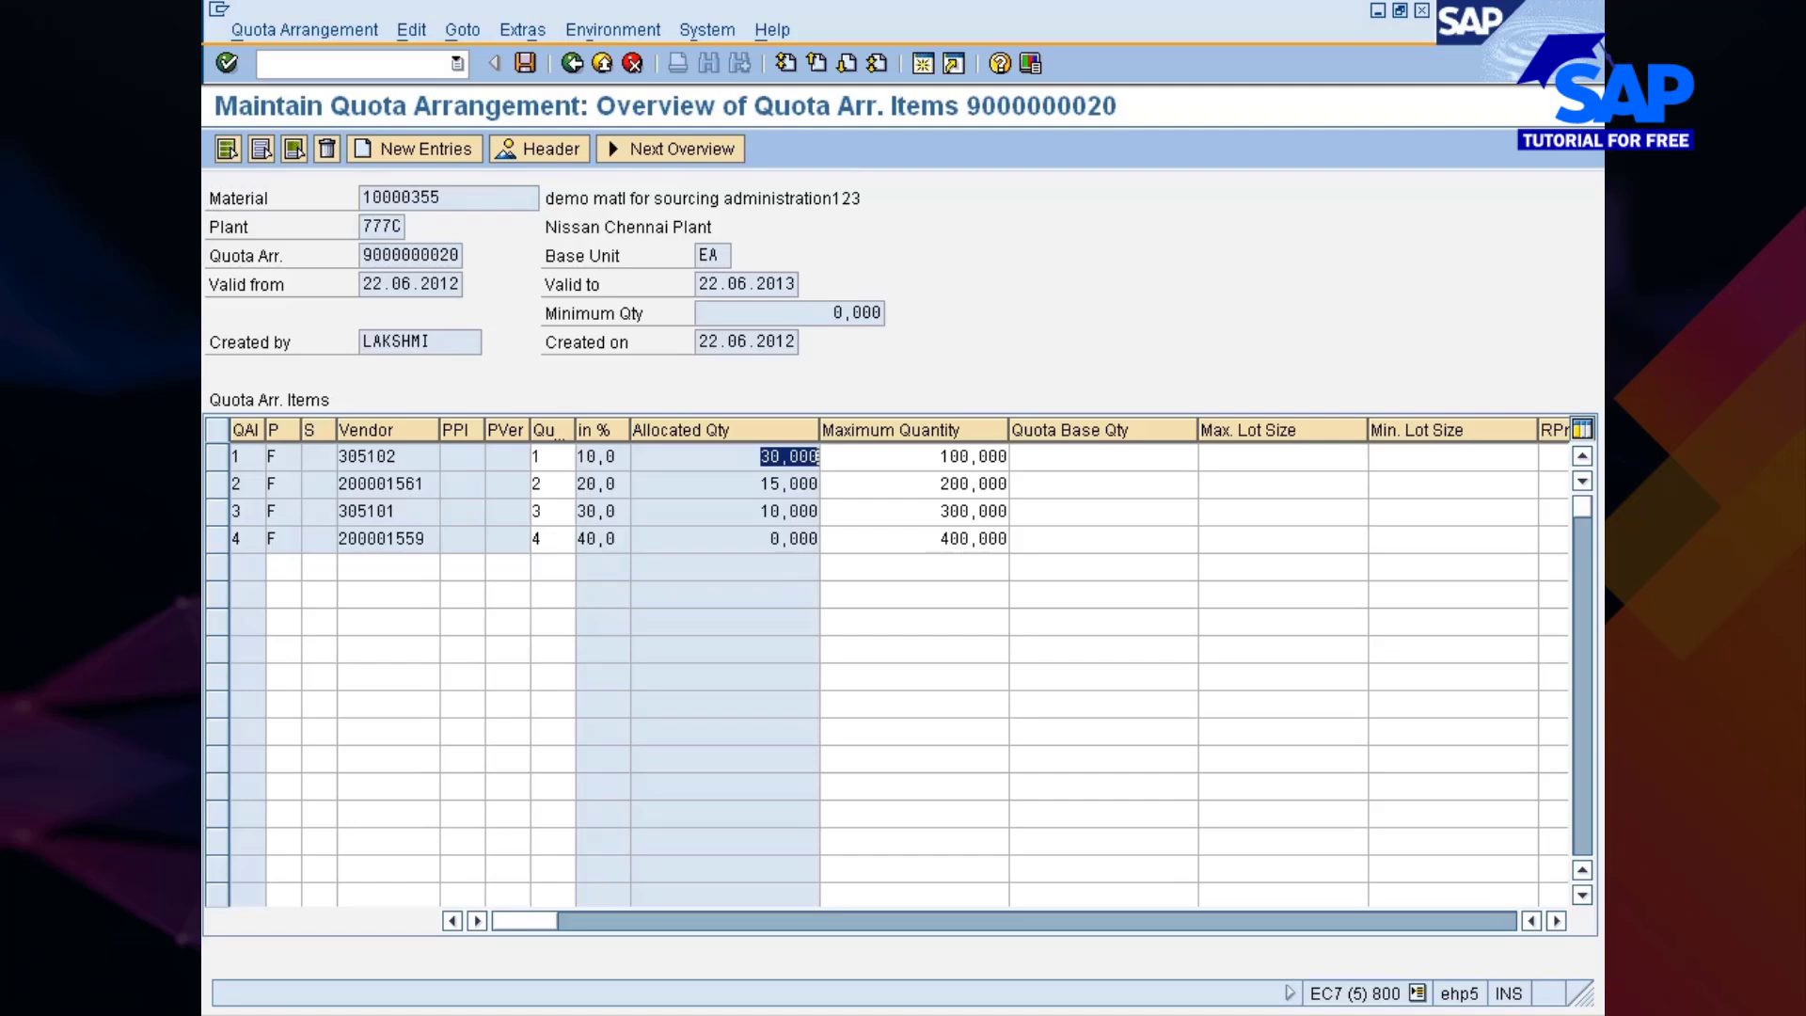
{"action": "left_click", "coordinate": [818, 457]}
Compare the allocated quantity, quota base quantity and quota across items 1 to 4, ending at item 4's vendor
{"action": "left_click", "coordinate": [562, 457]}
{"action": "left_click", "coordinate": [811, 483]}
{"action": "left_click", "coordinate": [1110, 485]}
{"action": "left_click", "coordinate": [555, 485]}
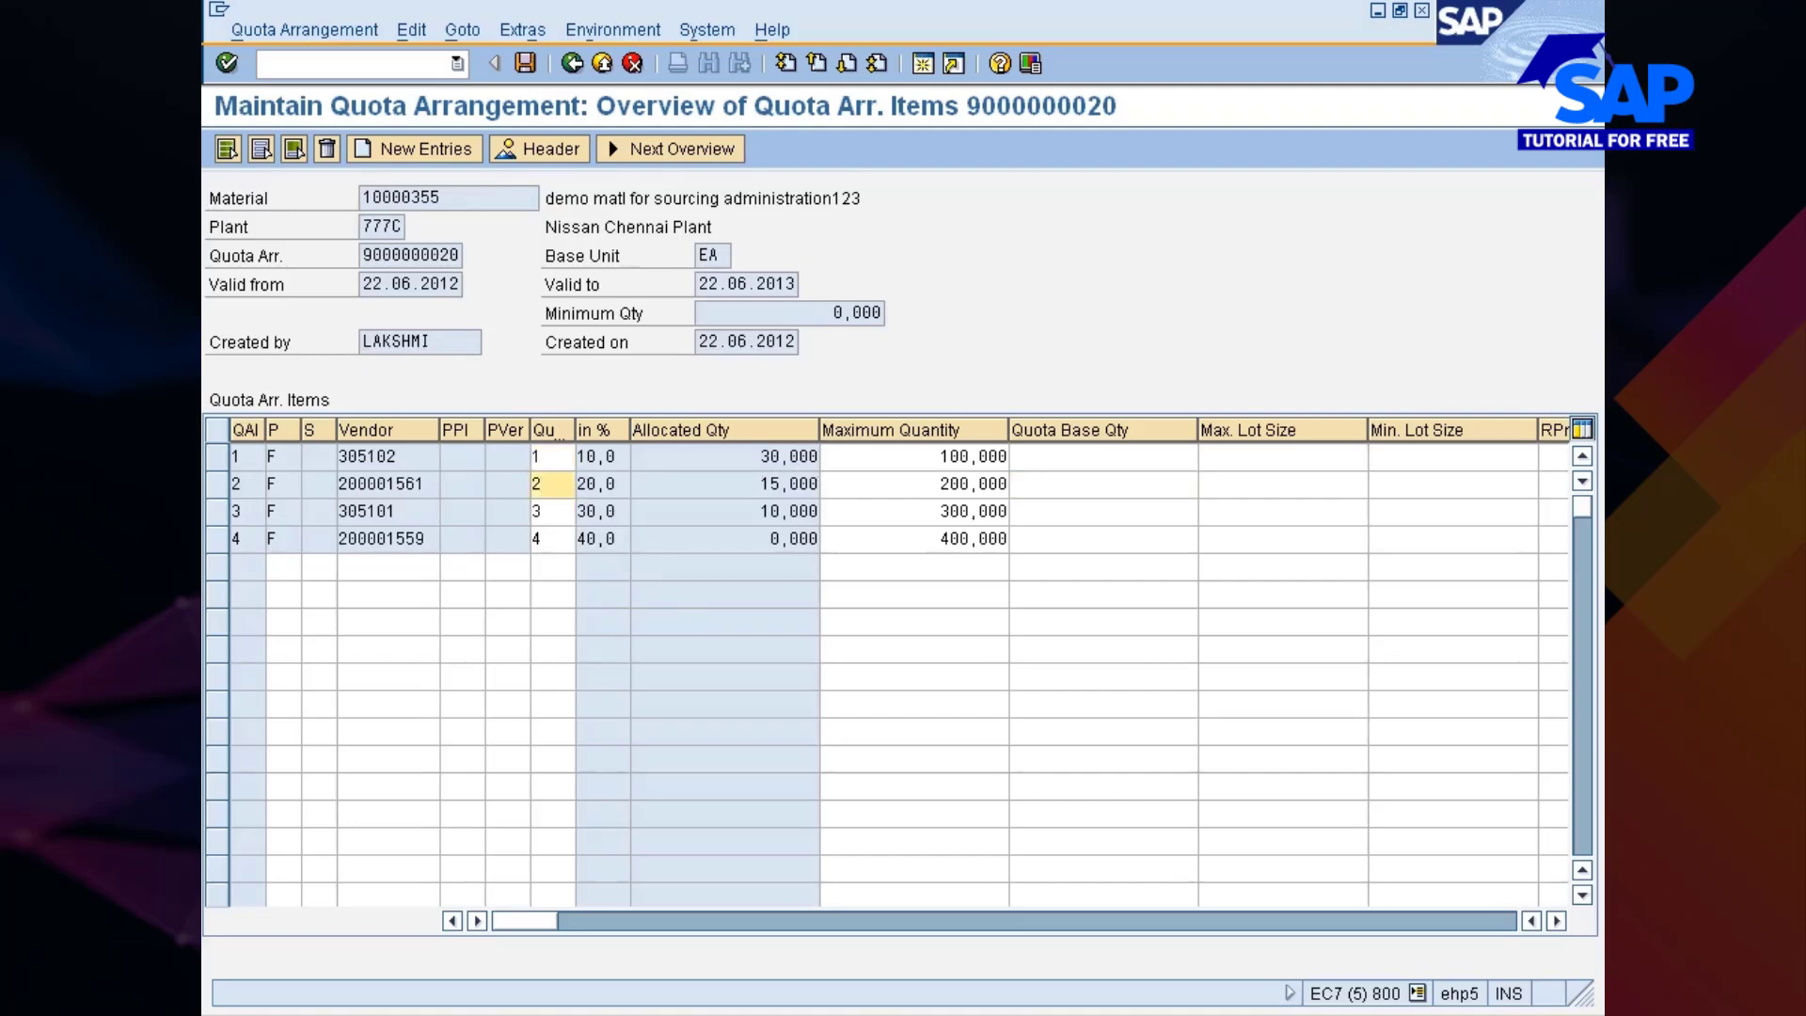
{"action": "left_click", "coordinate": [816, 512]}
{"action": "left_click", "coordinate": [555, 511]}
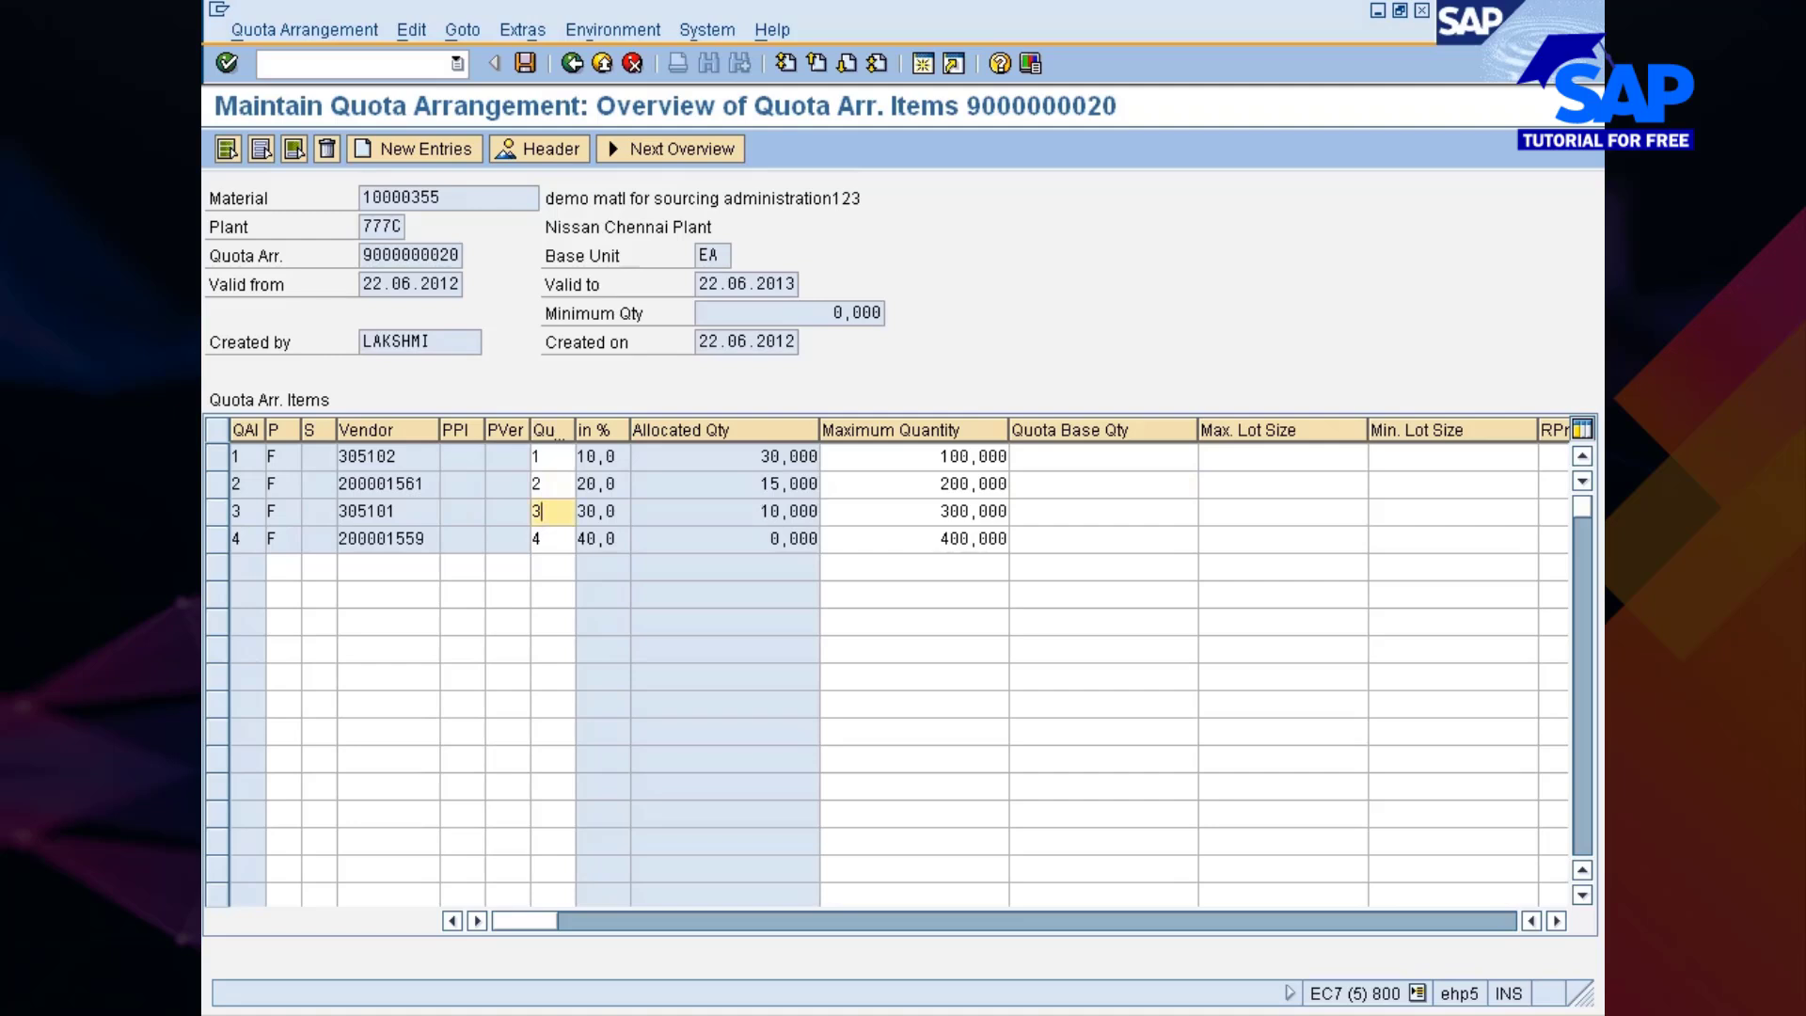
{"action": "left_click", "coordinate": [782, 539]}
{"action": "left_click", "coordinate": [1109, 539]}
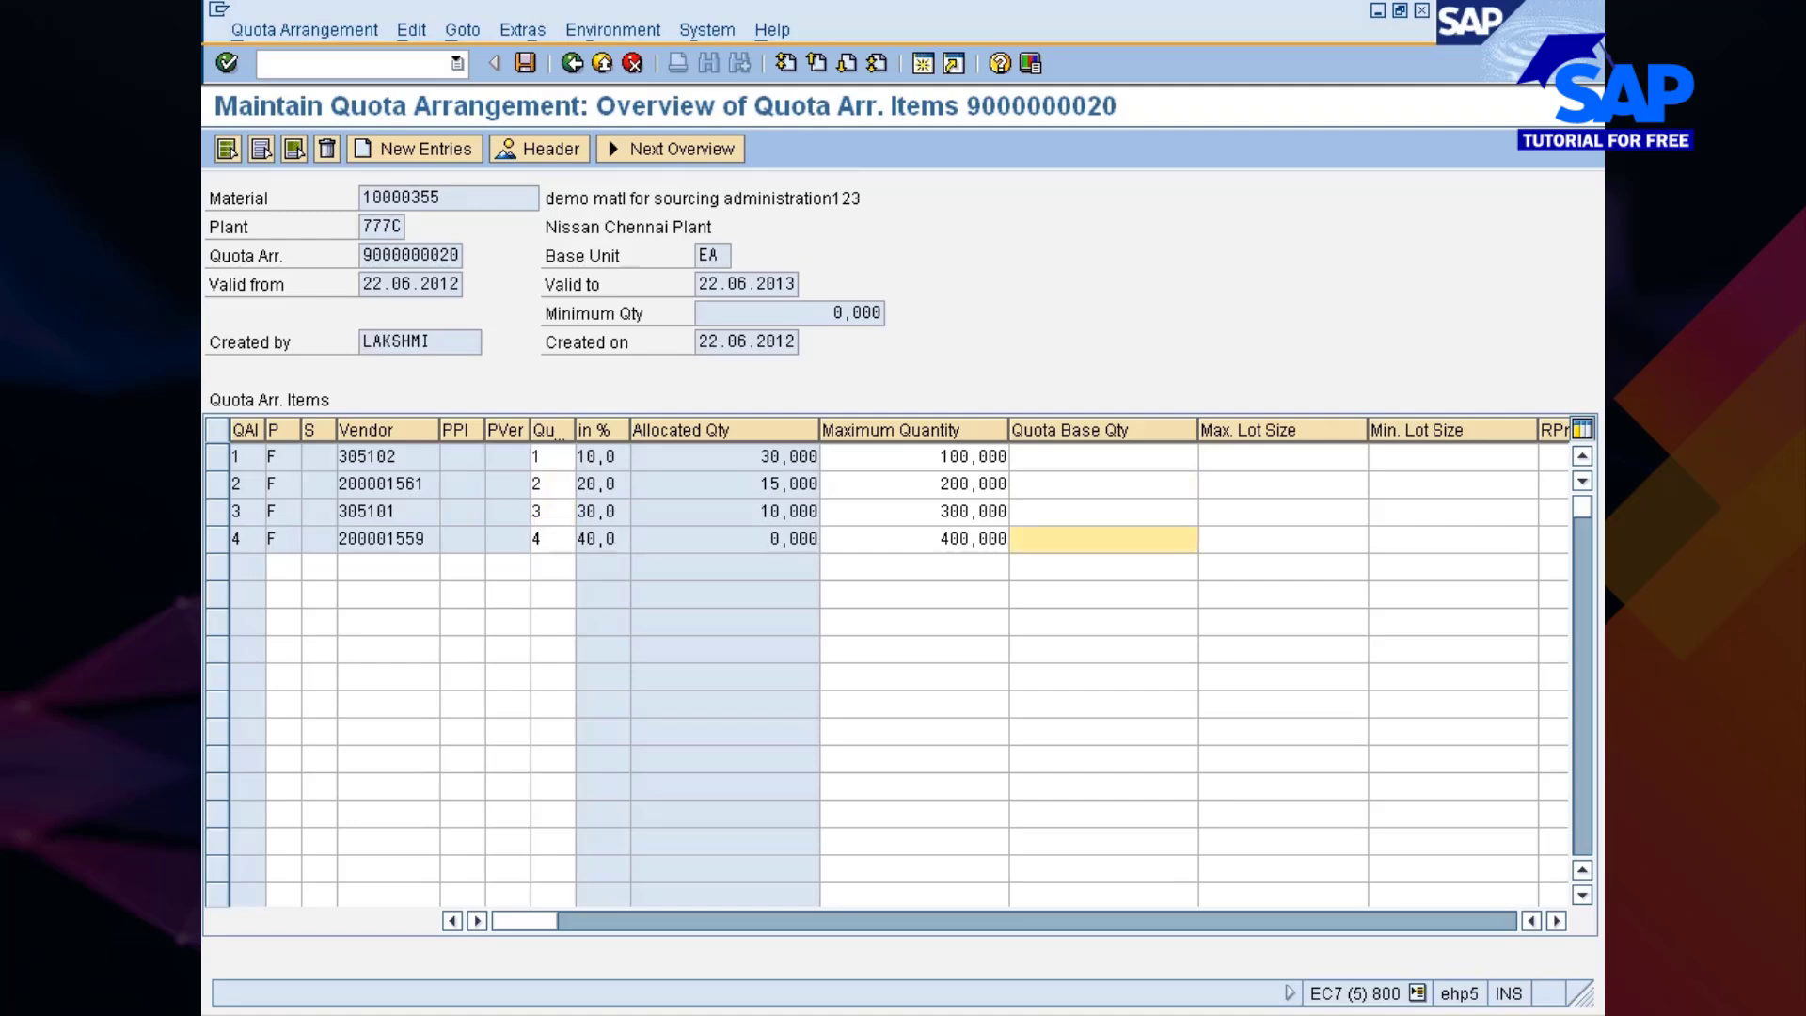
{"action": "left_click", "coordinate": [545, 543]}
{"action": "left_click", "coordinate": [383, 540]}
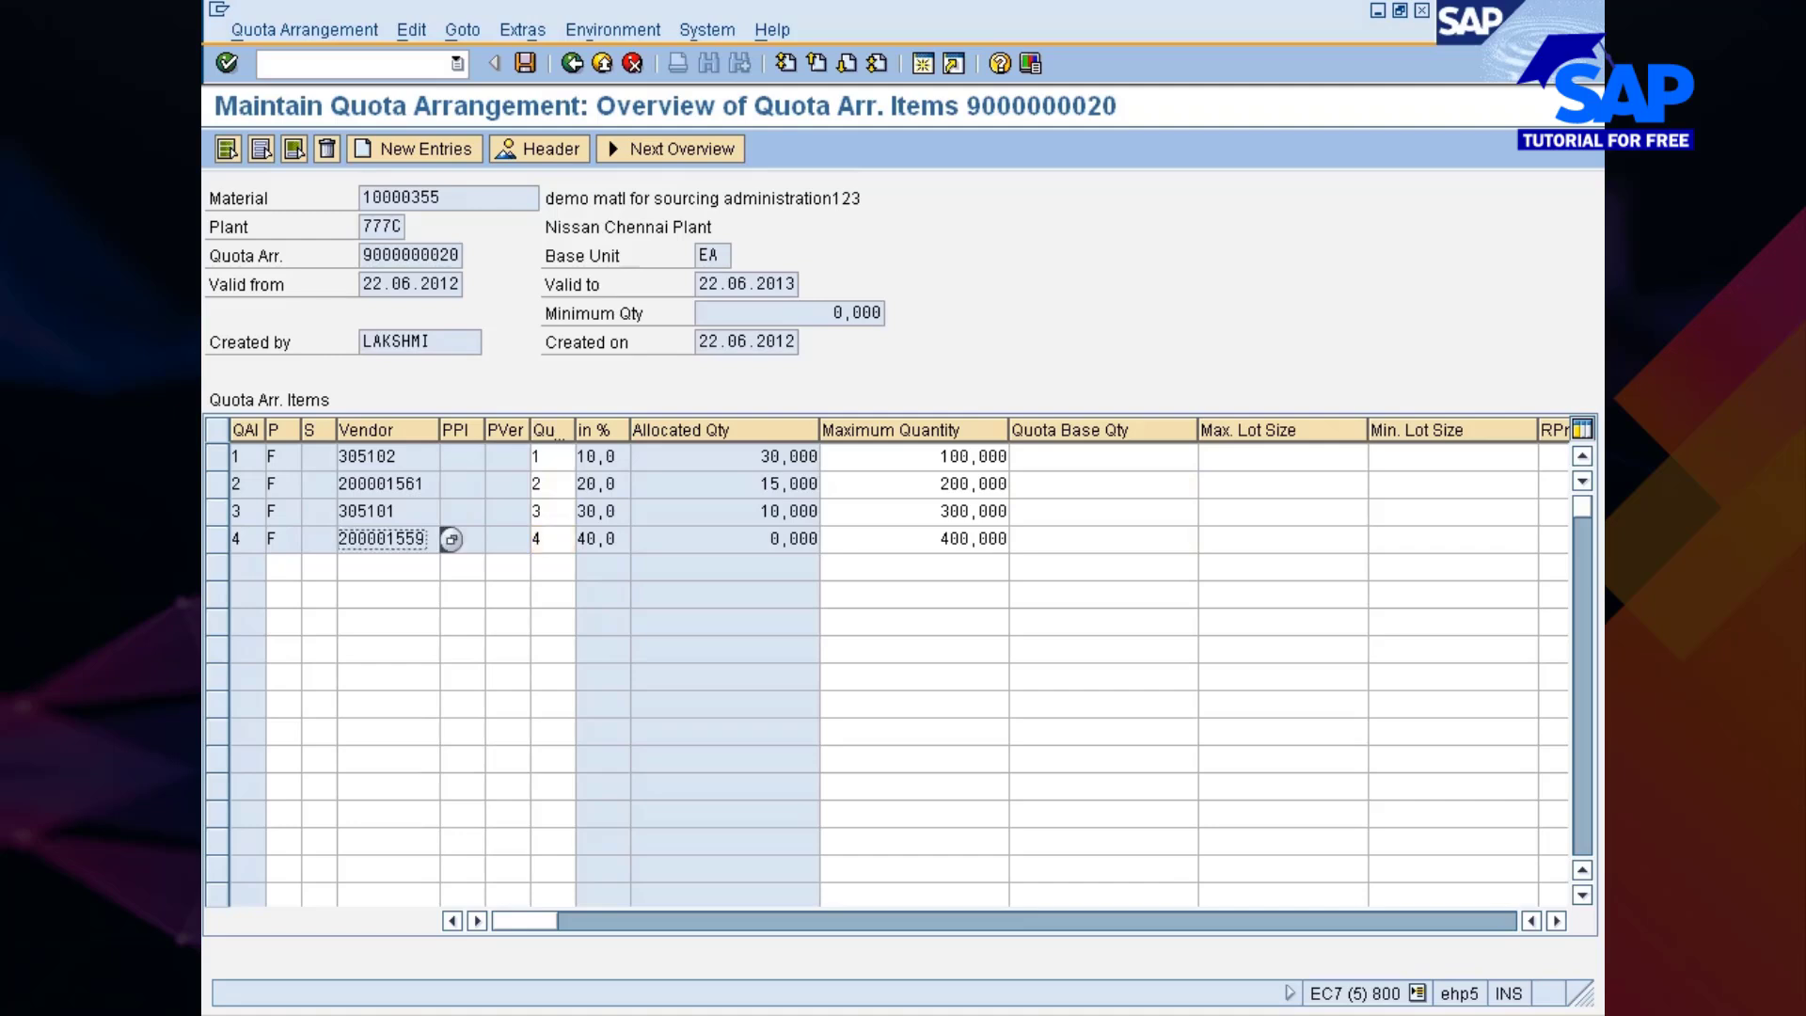
Copy the vendor number of quota arrangement item 4 and switch to the purchase requisition session
{"action": "left_click_drag", "start_coordinate": [339, 539], "coordinate": [425, 538]}
{"action": "left_click", "coordinate": [425, 539]}
{"action": "left_click_drag", "start_coordinate": [339, 538], "coordinate": [426, 539]}
{"action": "key", "text": "ctrl+c"}
{"action": "left_click", "coordinate": [427, 540]}
{"action": "left_click", "coordinate": [450, 540]}
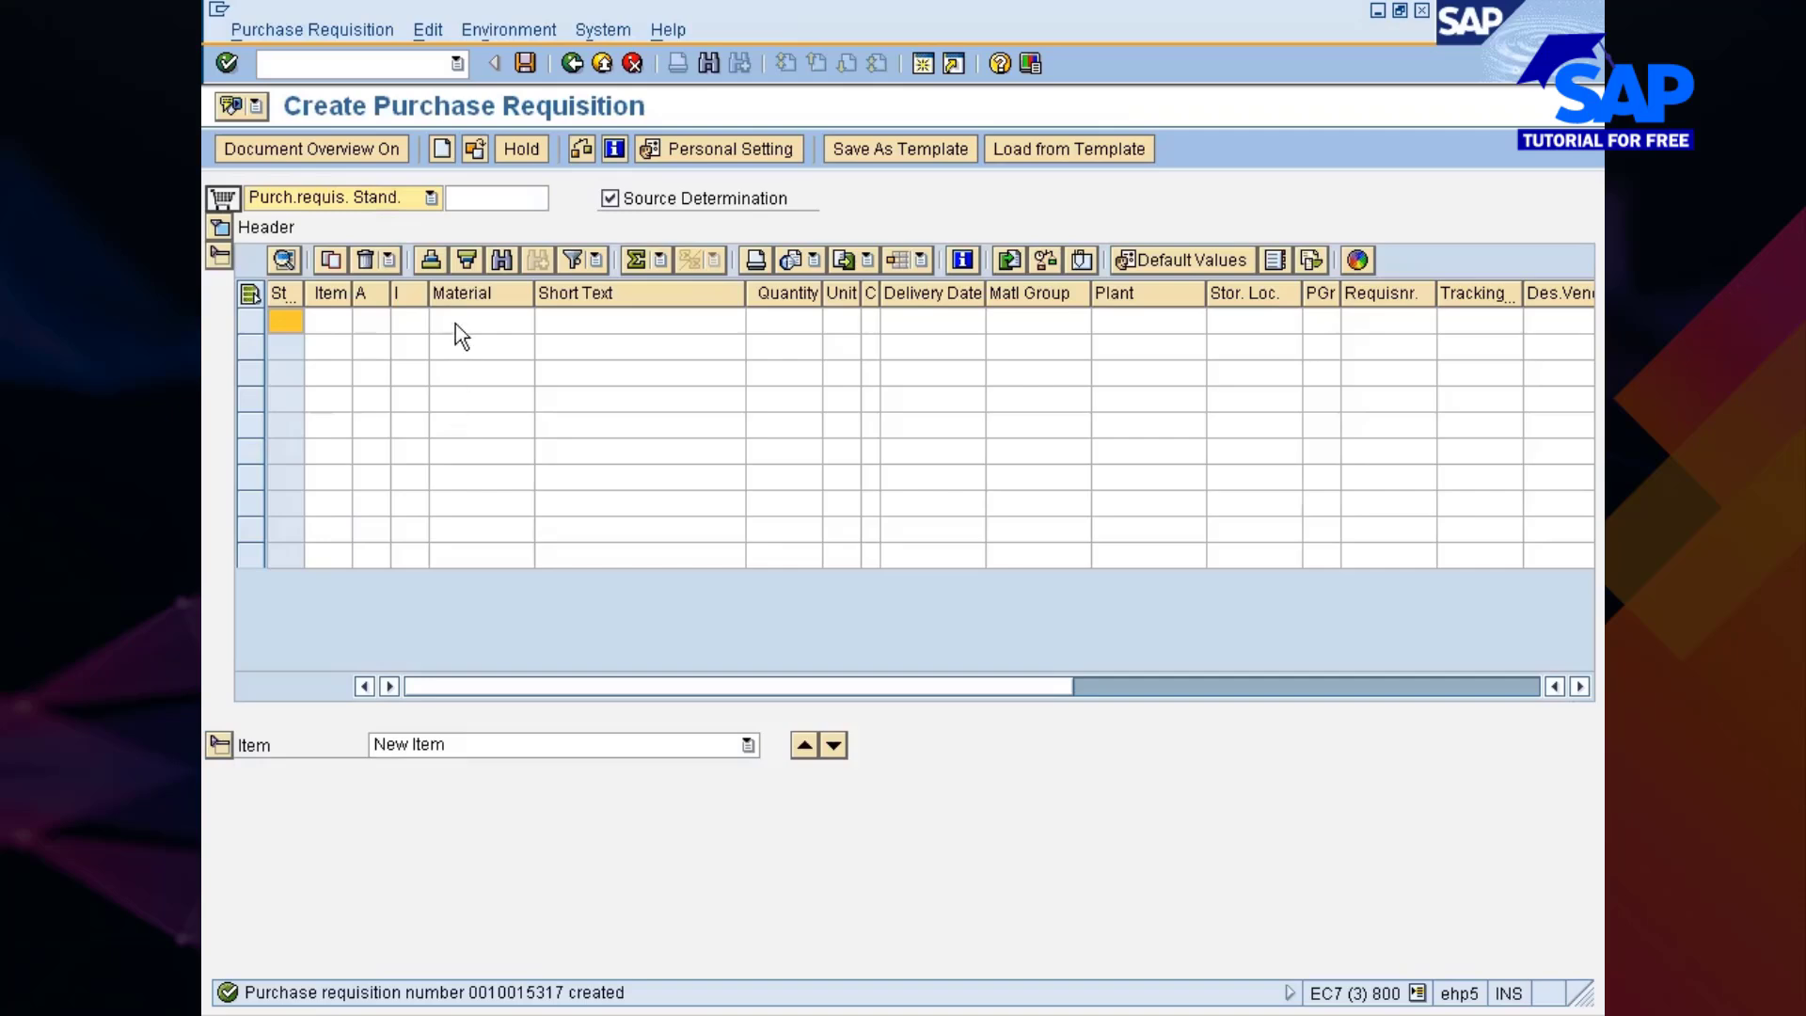
{"action": "left_click", "coordinate": [458, 321]}
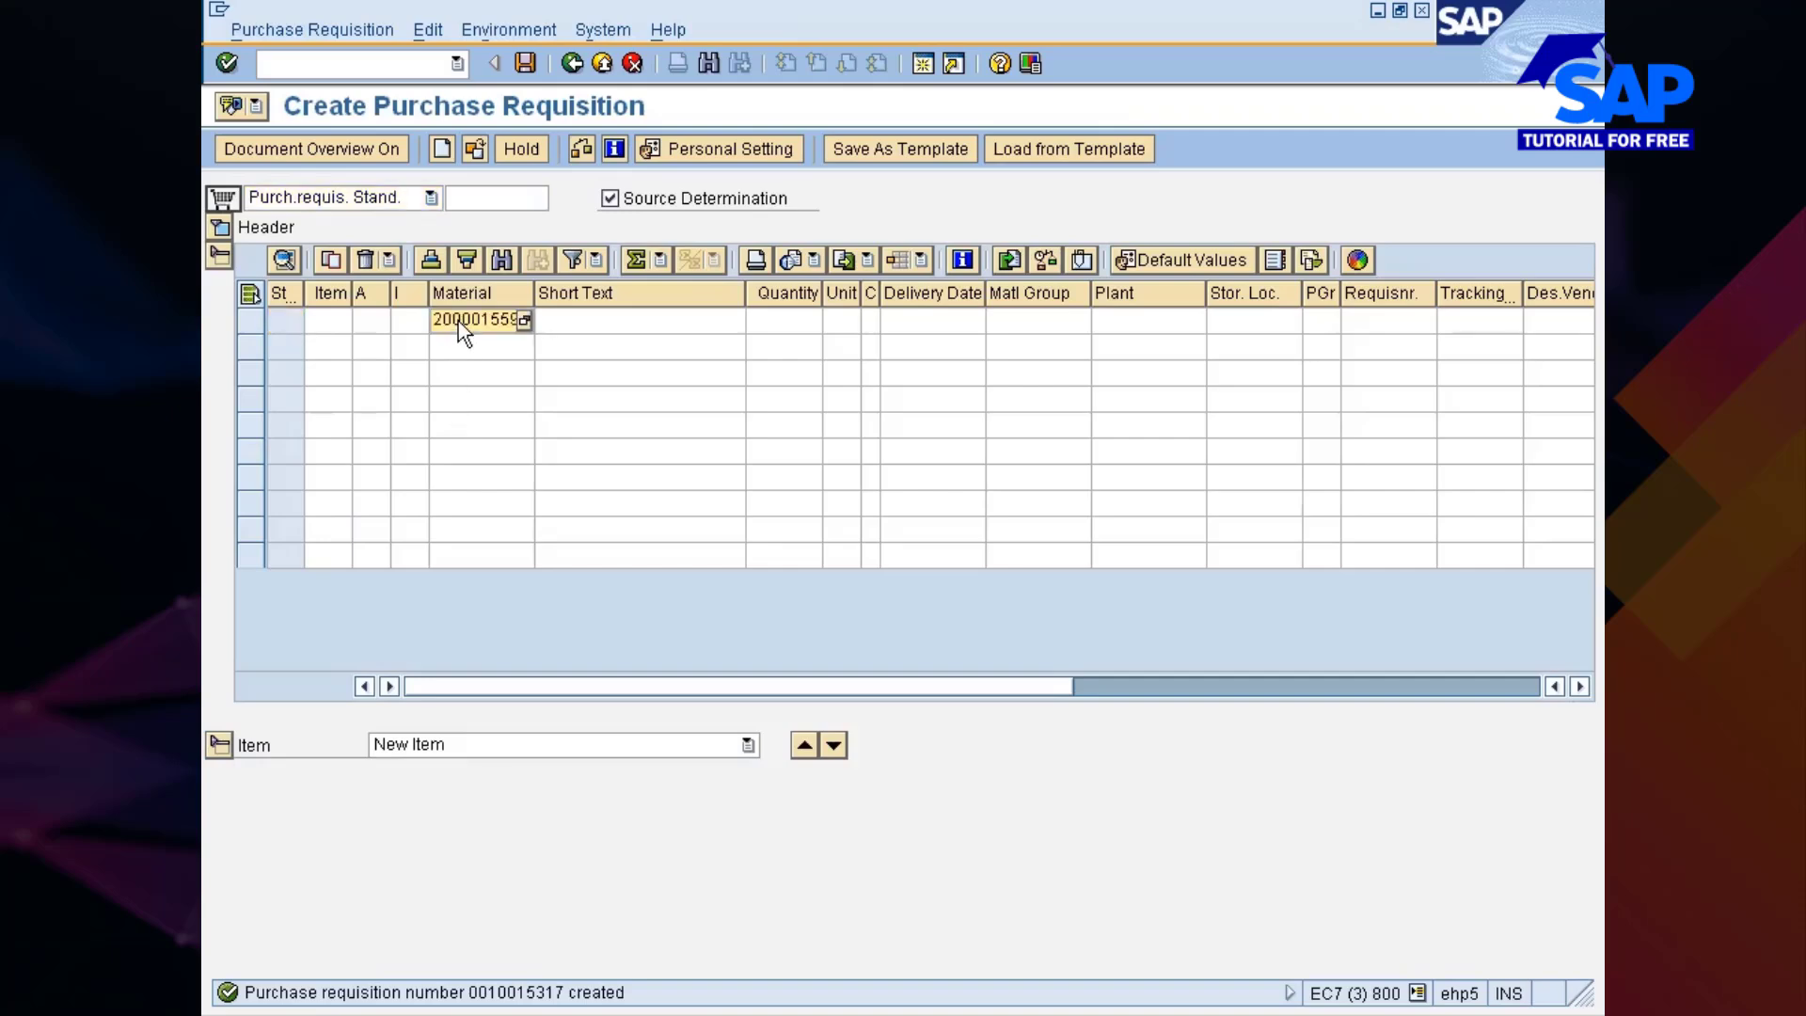
{"action": "key", "text": "alt+Tab"}
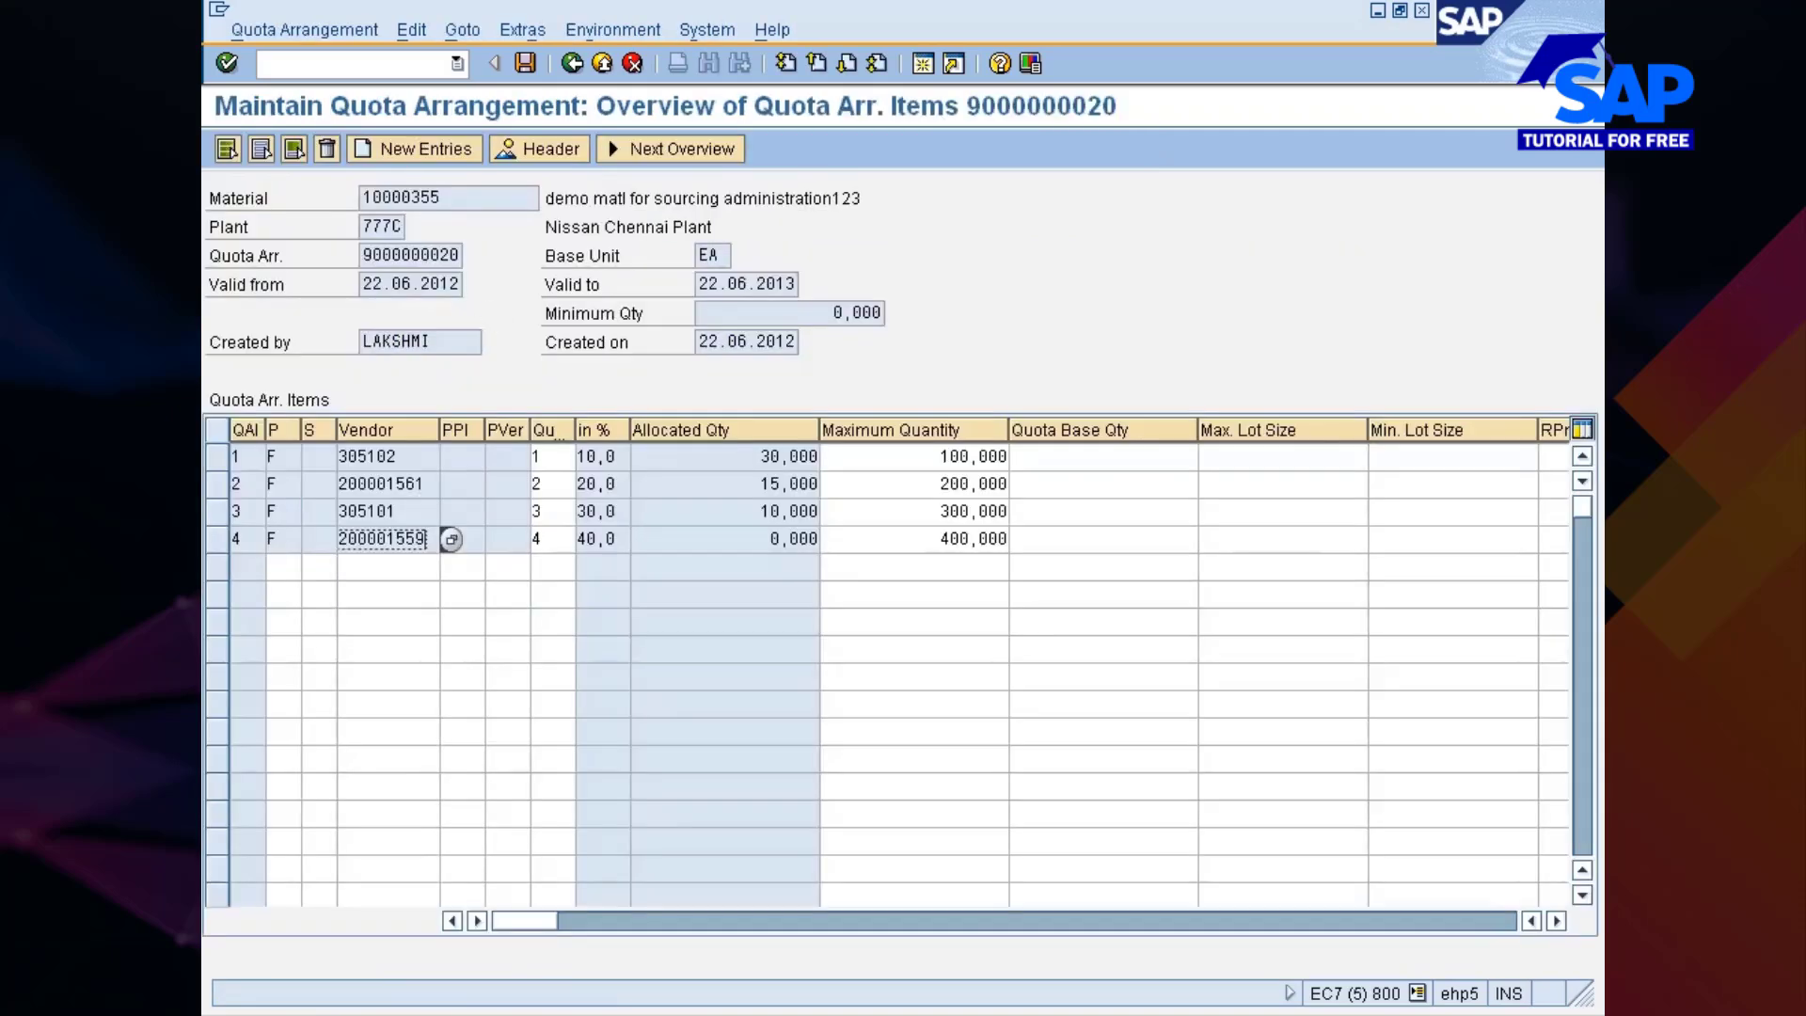
{"action": "key", "text": "alt+Tab"}
{"action": "key", "text": "ctrl+v"}
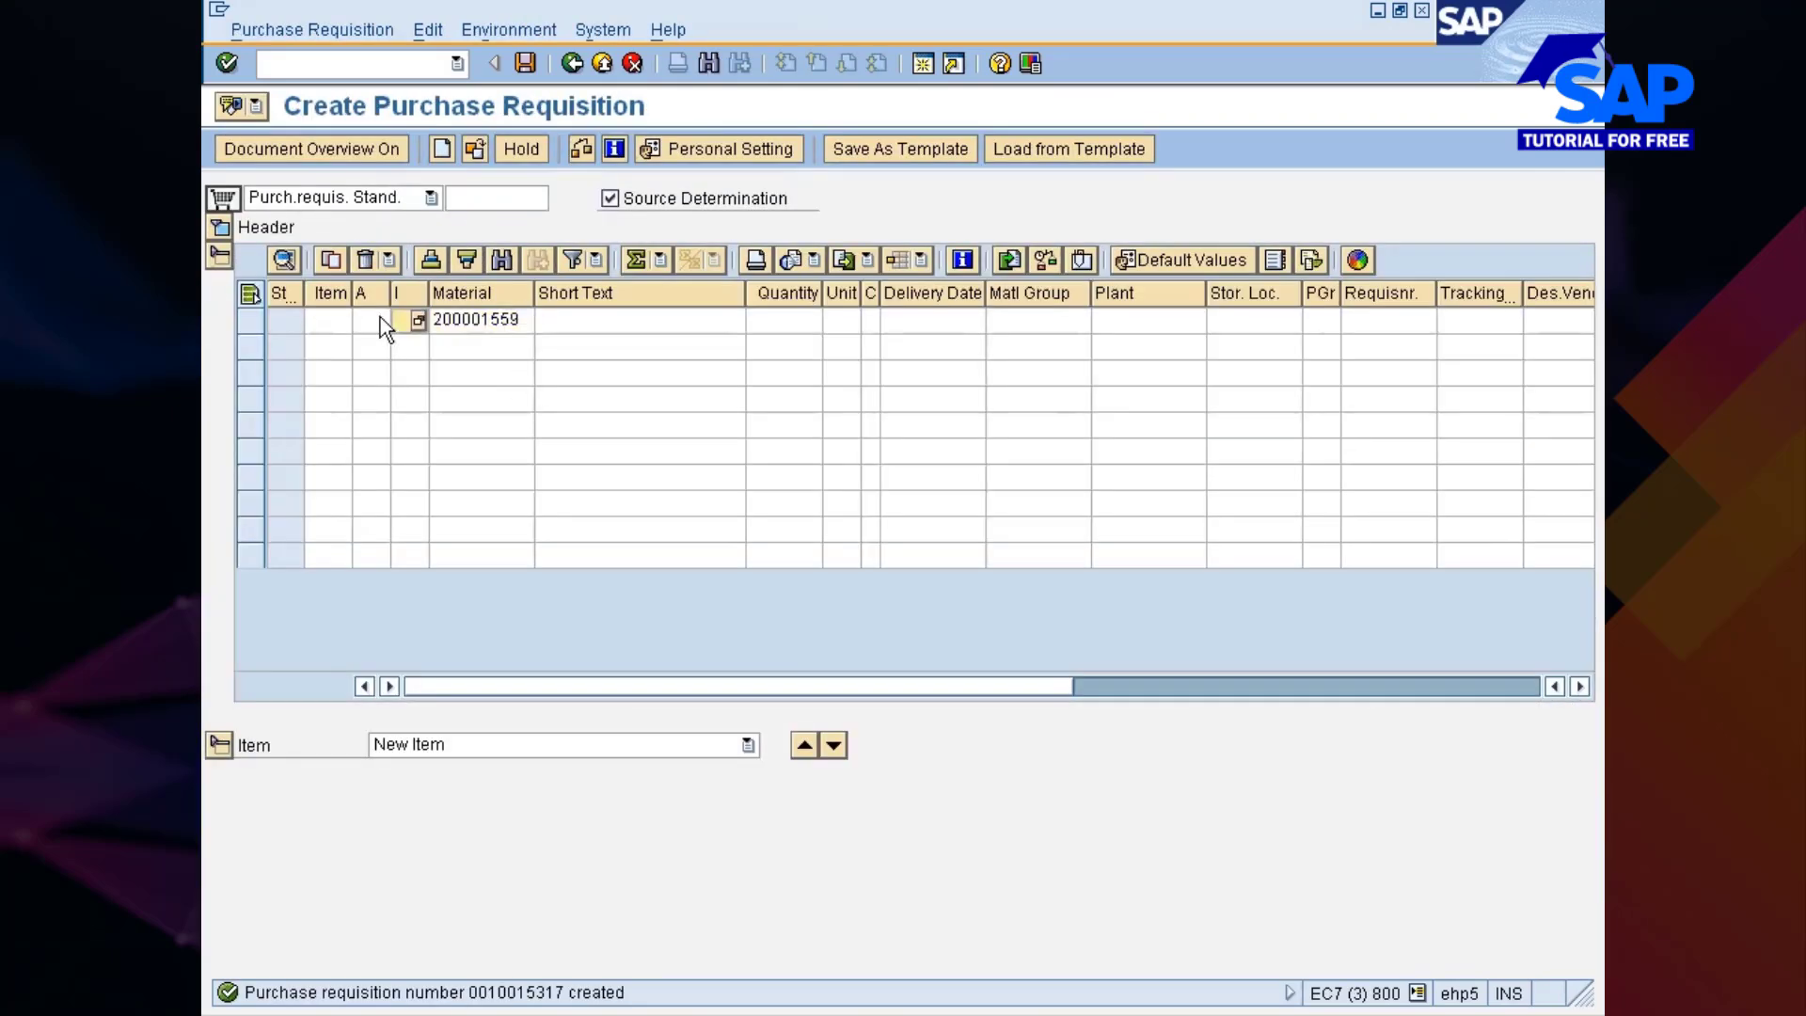
Enter a requisition item for material 10000355, quantity 10 and plant 777C, and have the source of supply determined
{"action": "key", "text": "Tab"}
{"action": "type", "text": "10000355"}
{"action": "key", "text": "Tab"}
{"action": "key", "text": "Tab"}
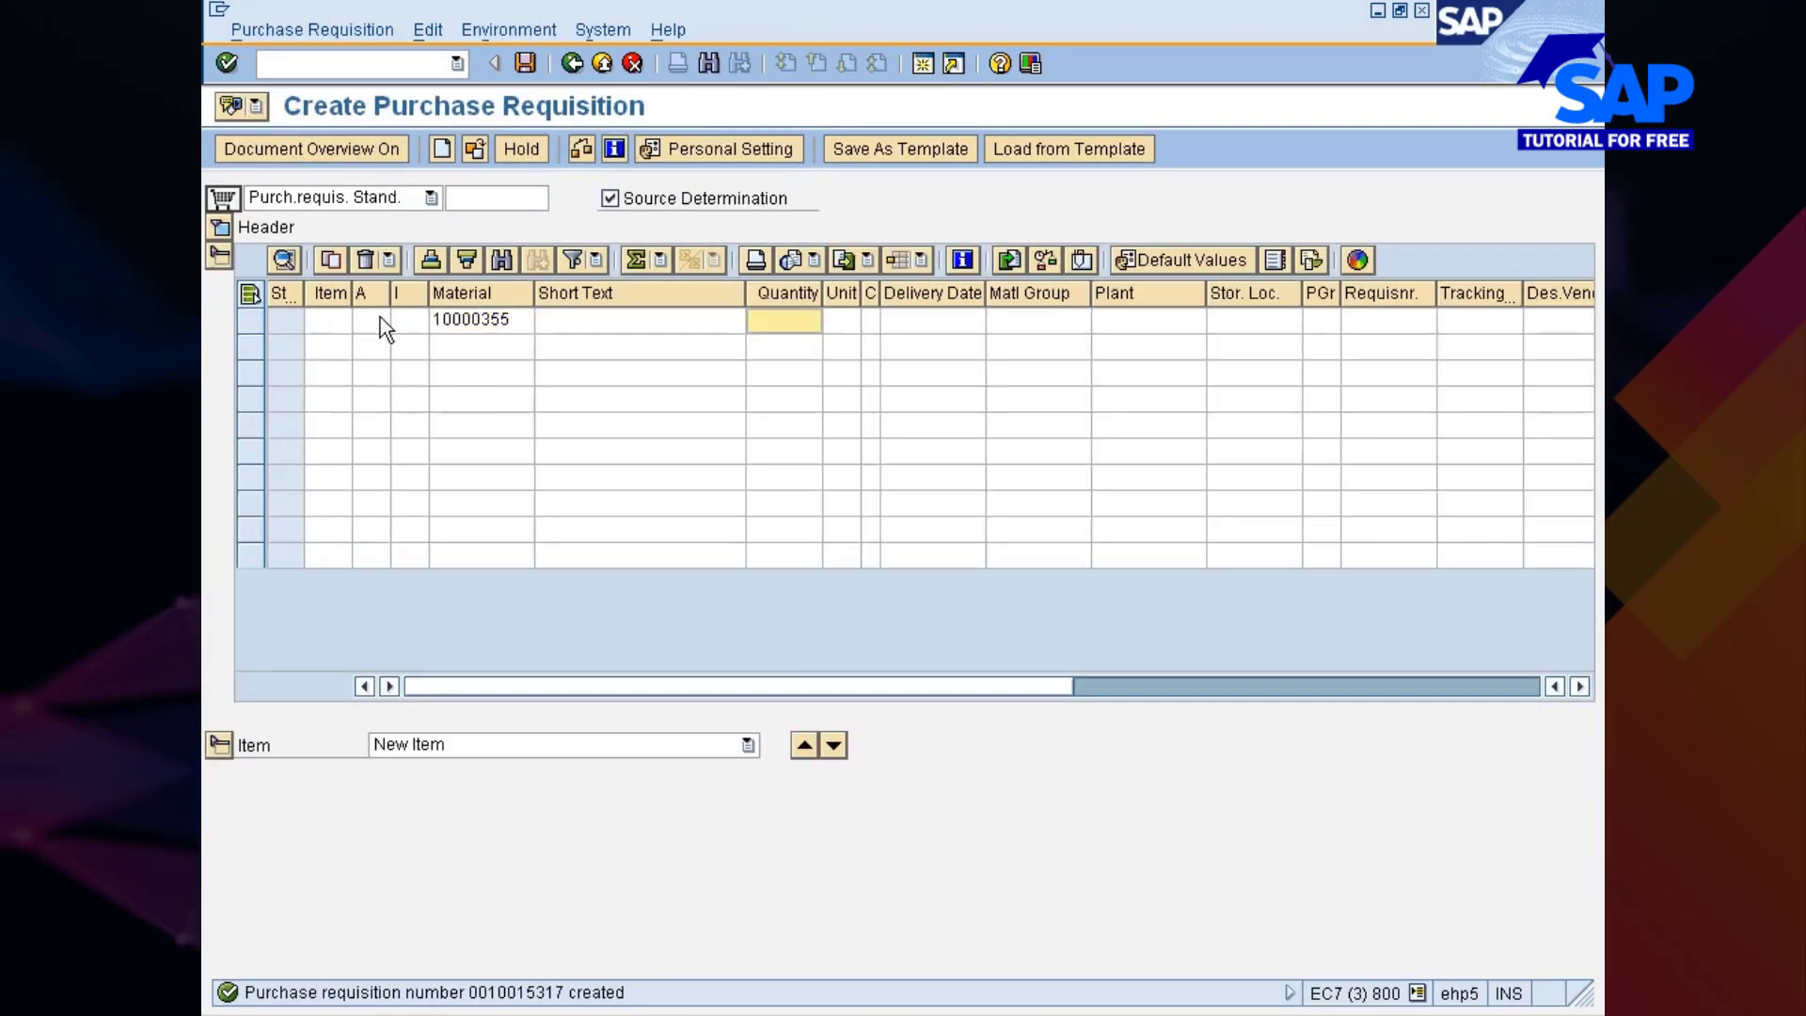
{"action": "type", "text": "10"}
{"action": "key", "text": "Tab"}
{"action": "key", "text": "Tab"}
{"action": "key", "text": "Tab"}
{"action": "key", "text": "Tab"}
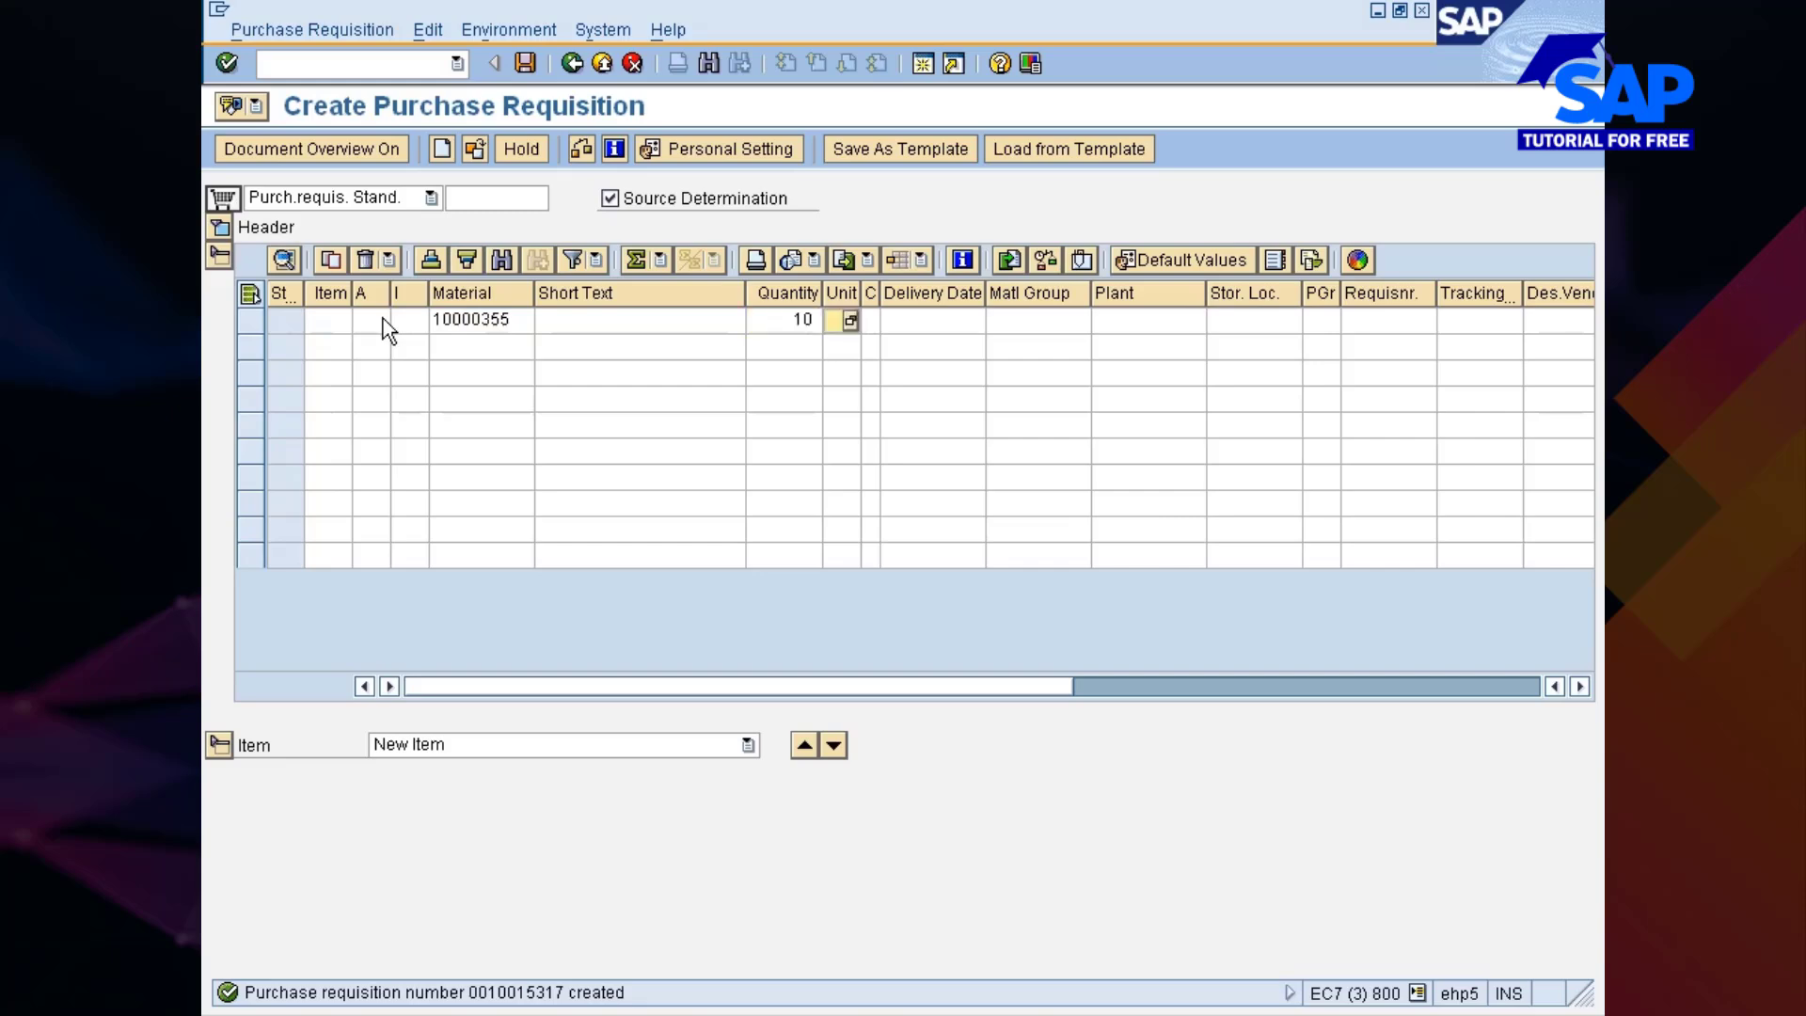
{"action": "type", "text": "777c"}
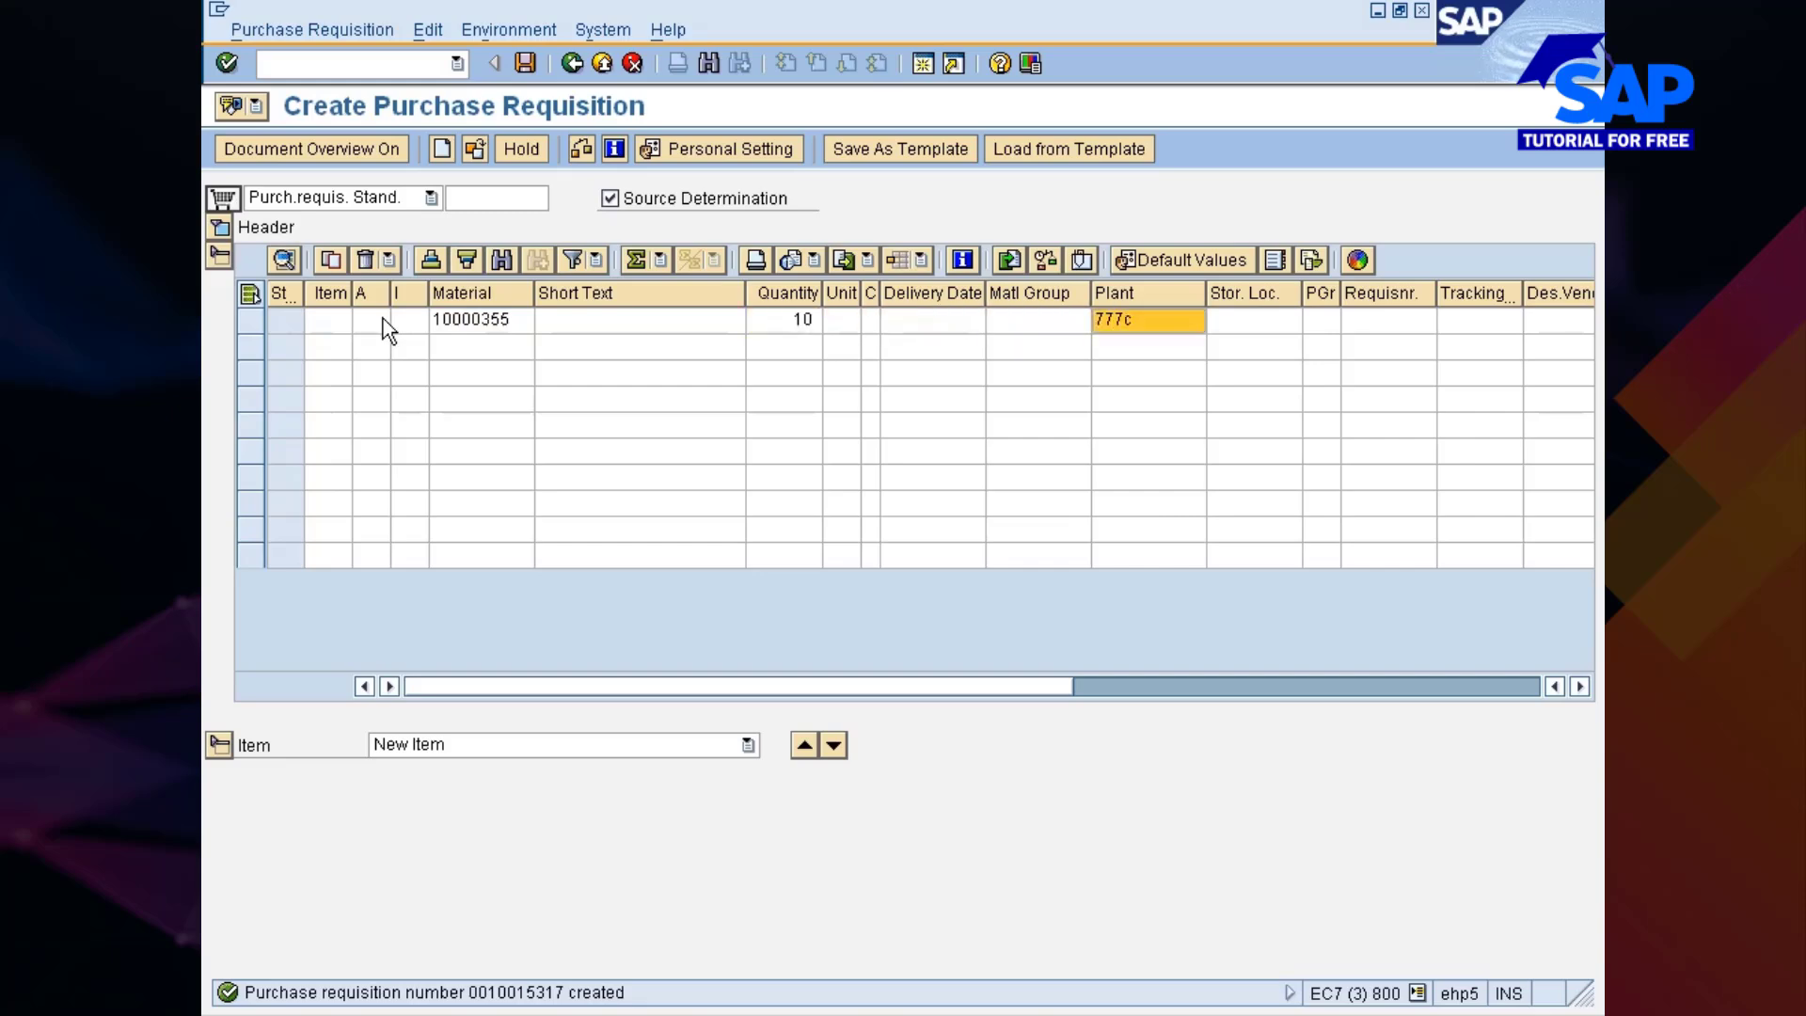
{"action": "key", "text": "Return"}
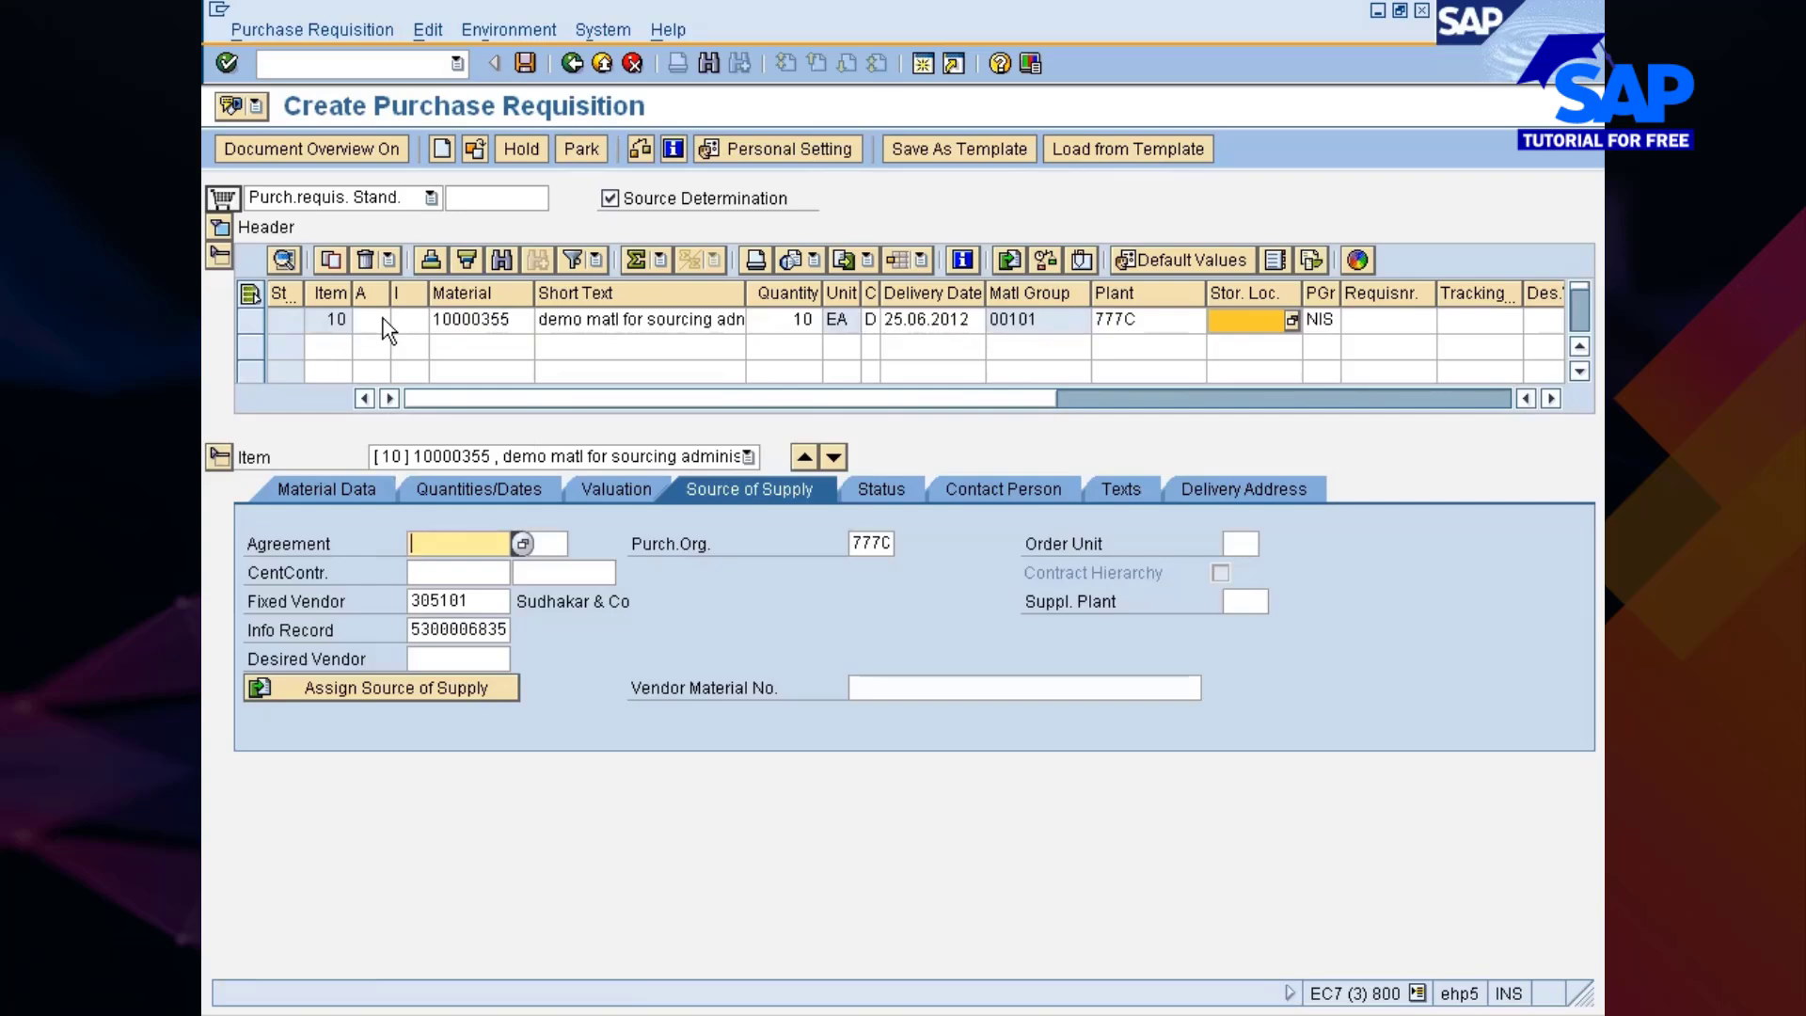
Compare the requisition's fixed vendor with the vendor of quota arrangement item 4
{"action": "key", "text": "alt+Tab"}
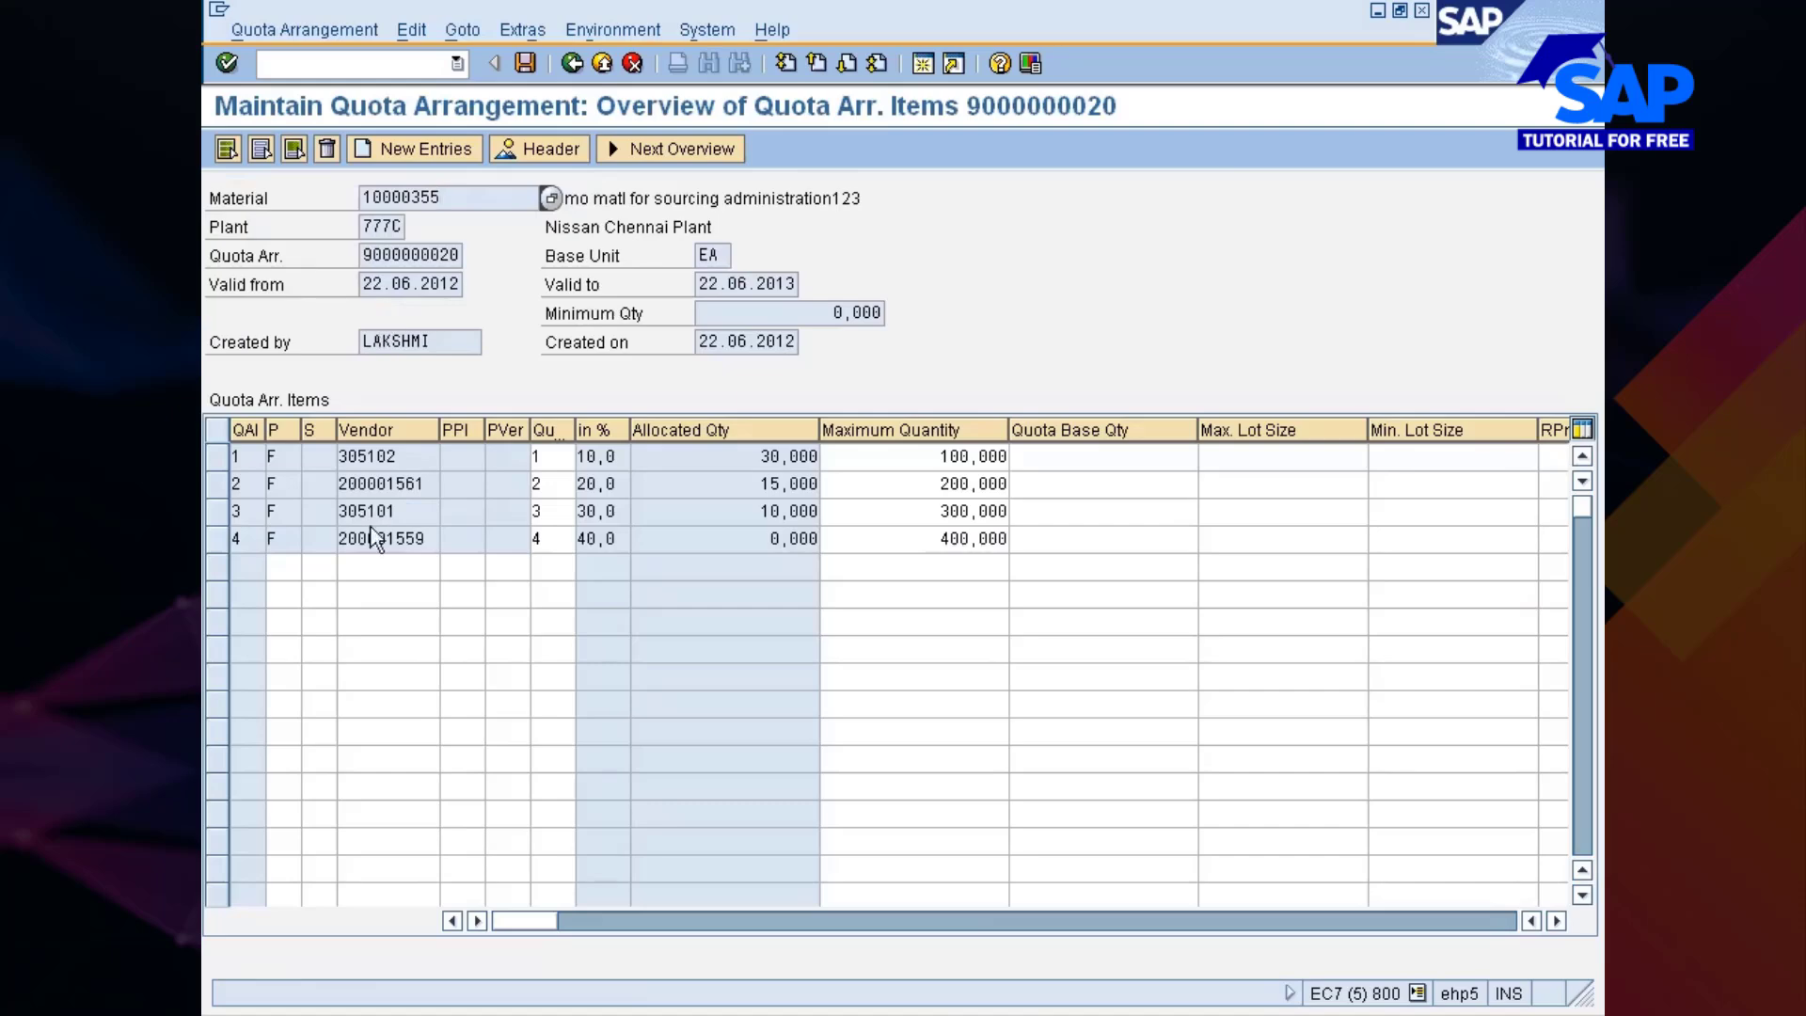
{"action": "left_click_drag", "start_coordinate": [339, 539], "coordinate": [426, 540]}
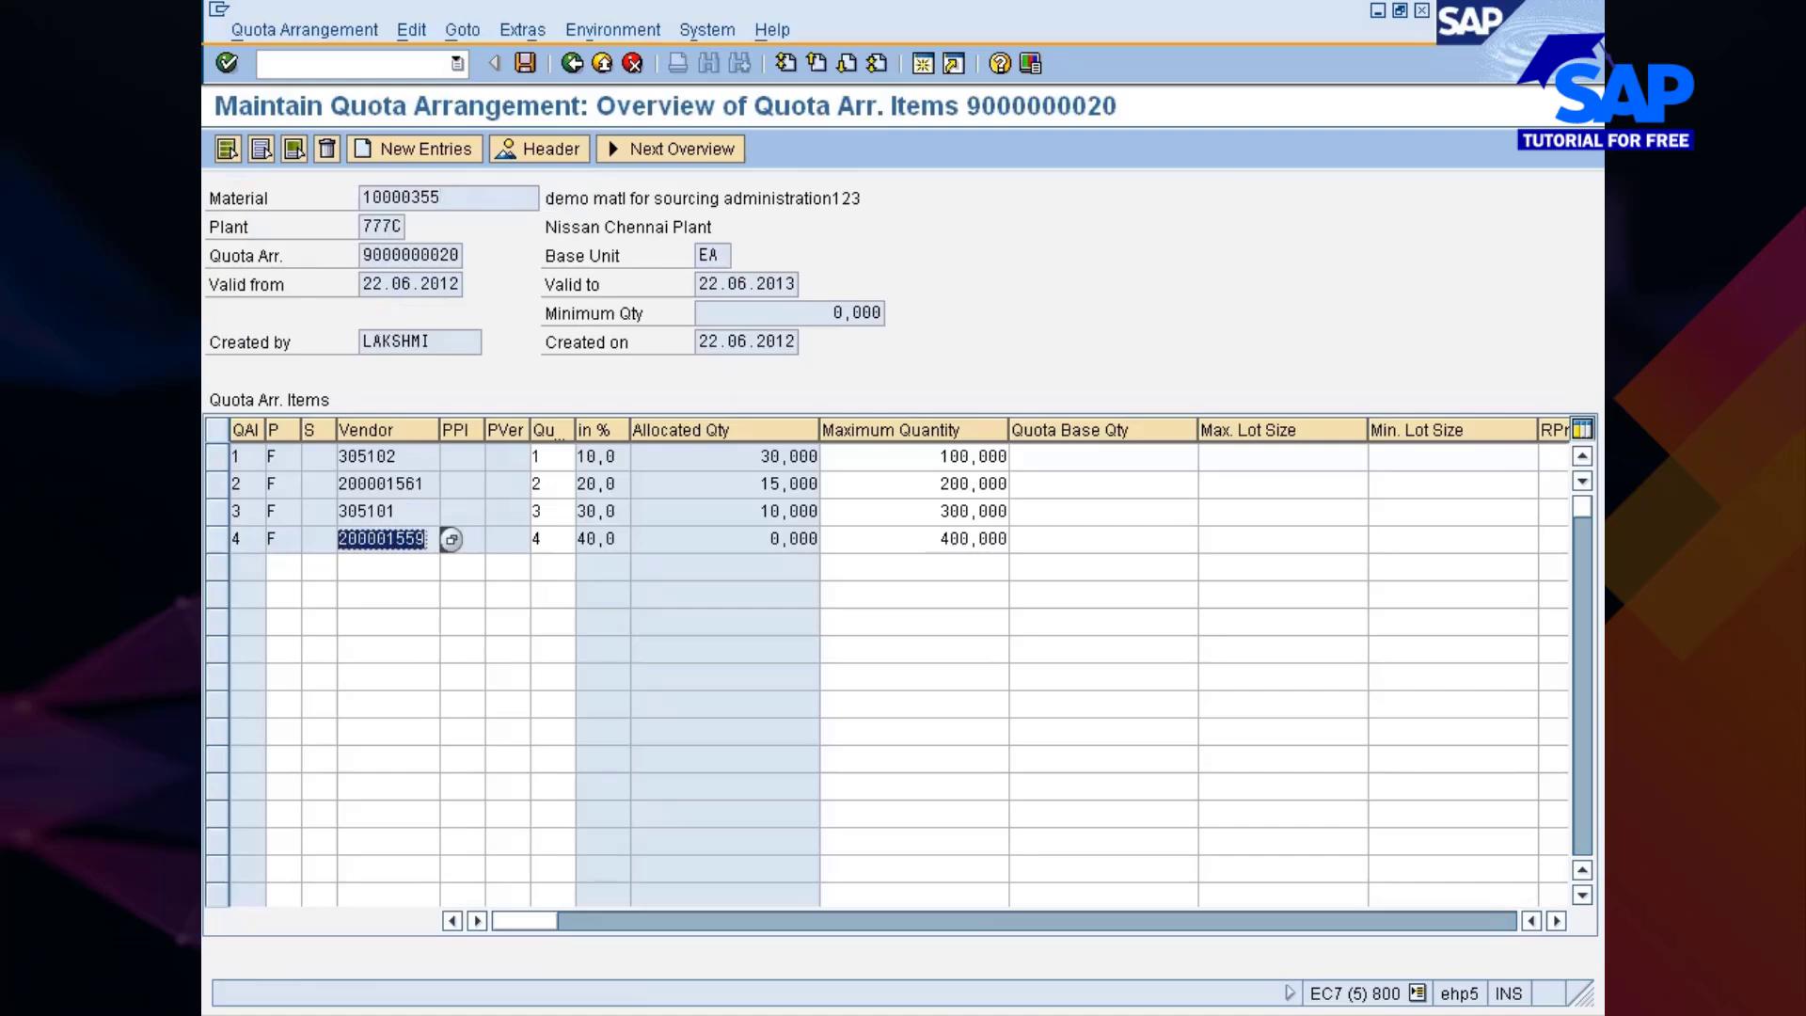
{"action": "left_click", "coordinate": [438, 537]}
{"action": "key", "text": "alt+Tab"}
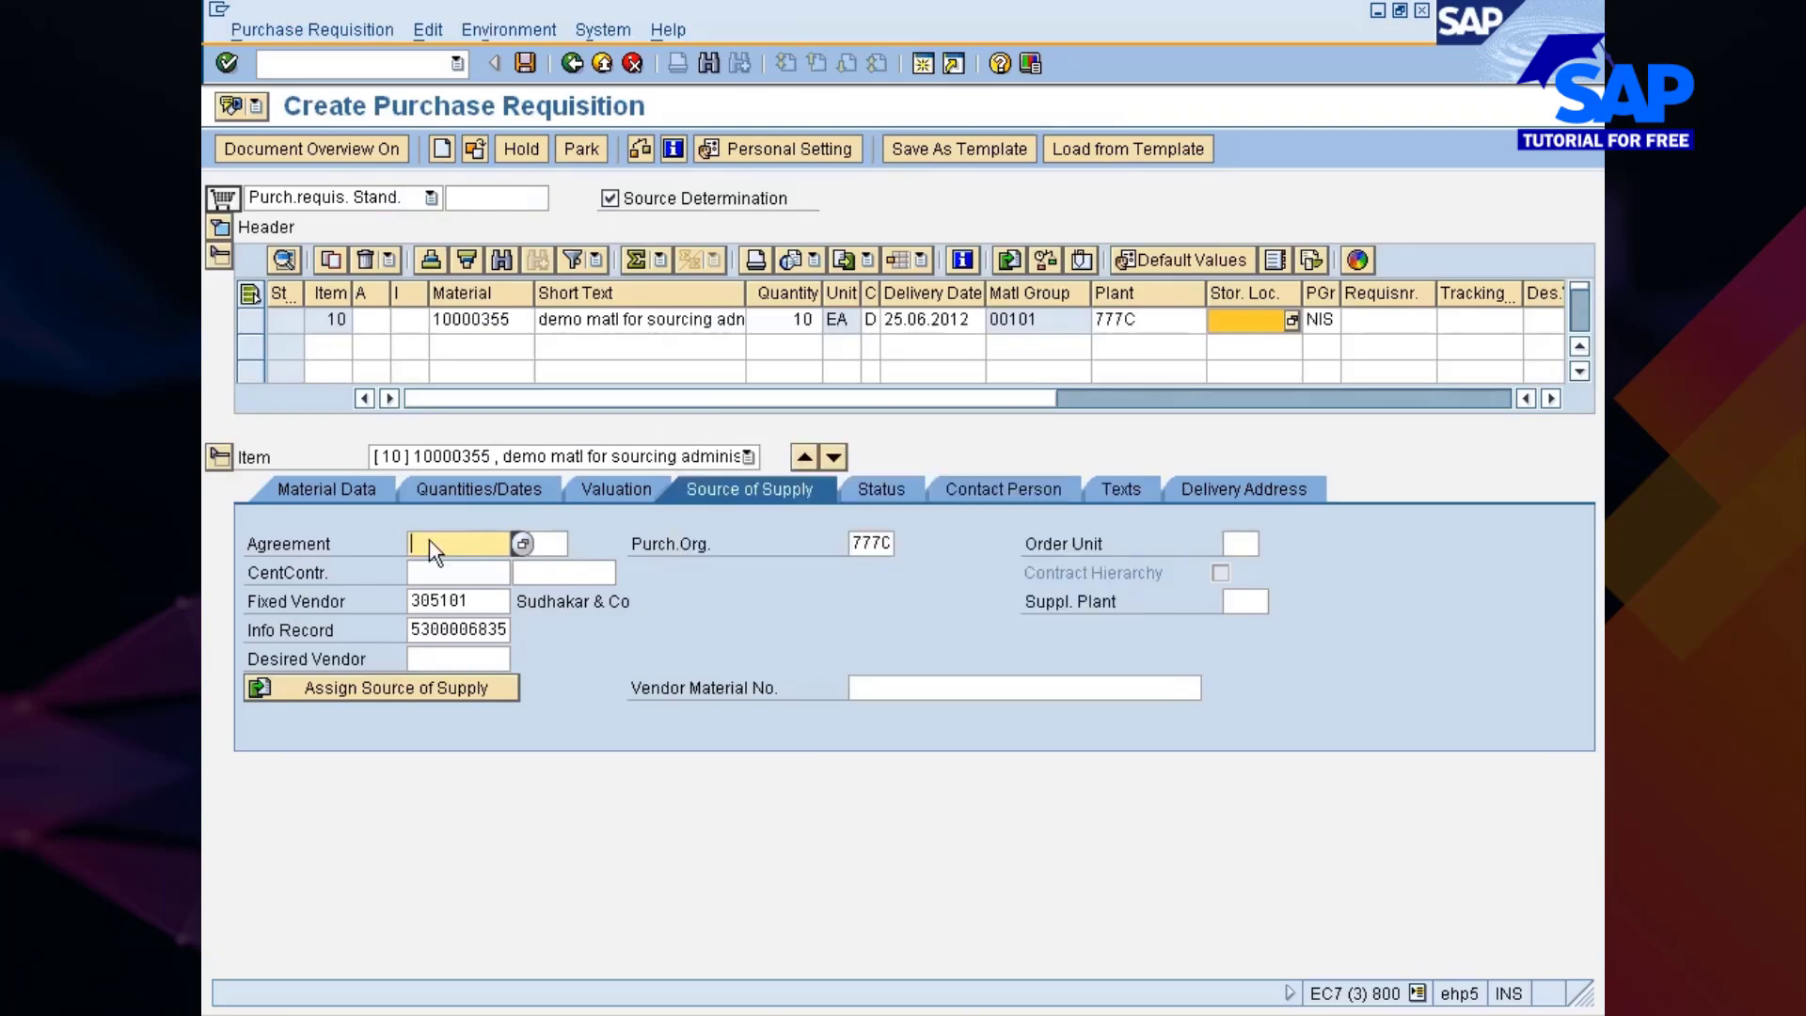
{"action": "key", "text": "alt+Tab"}
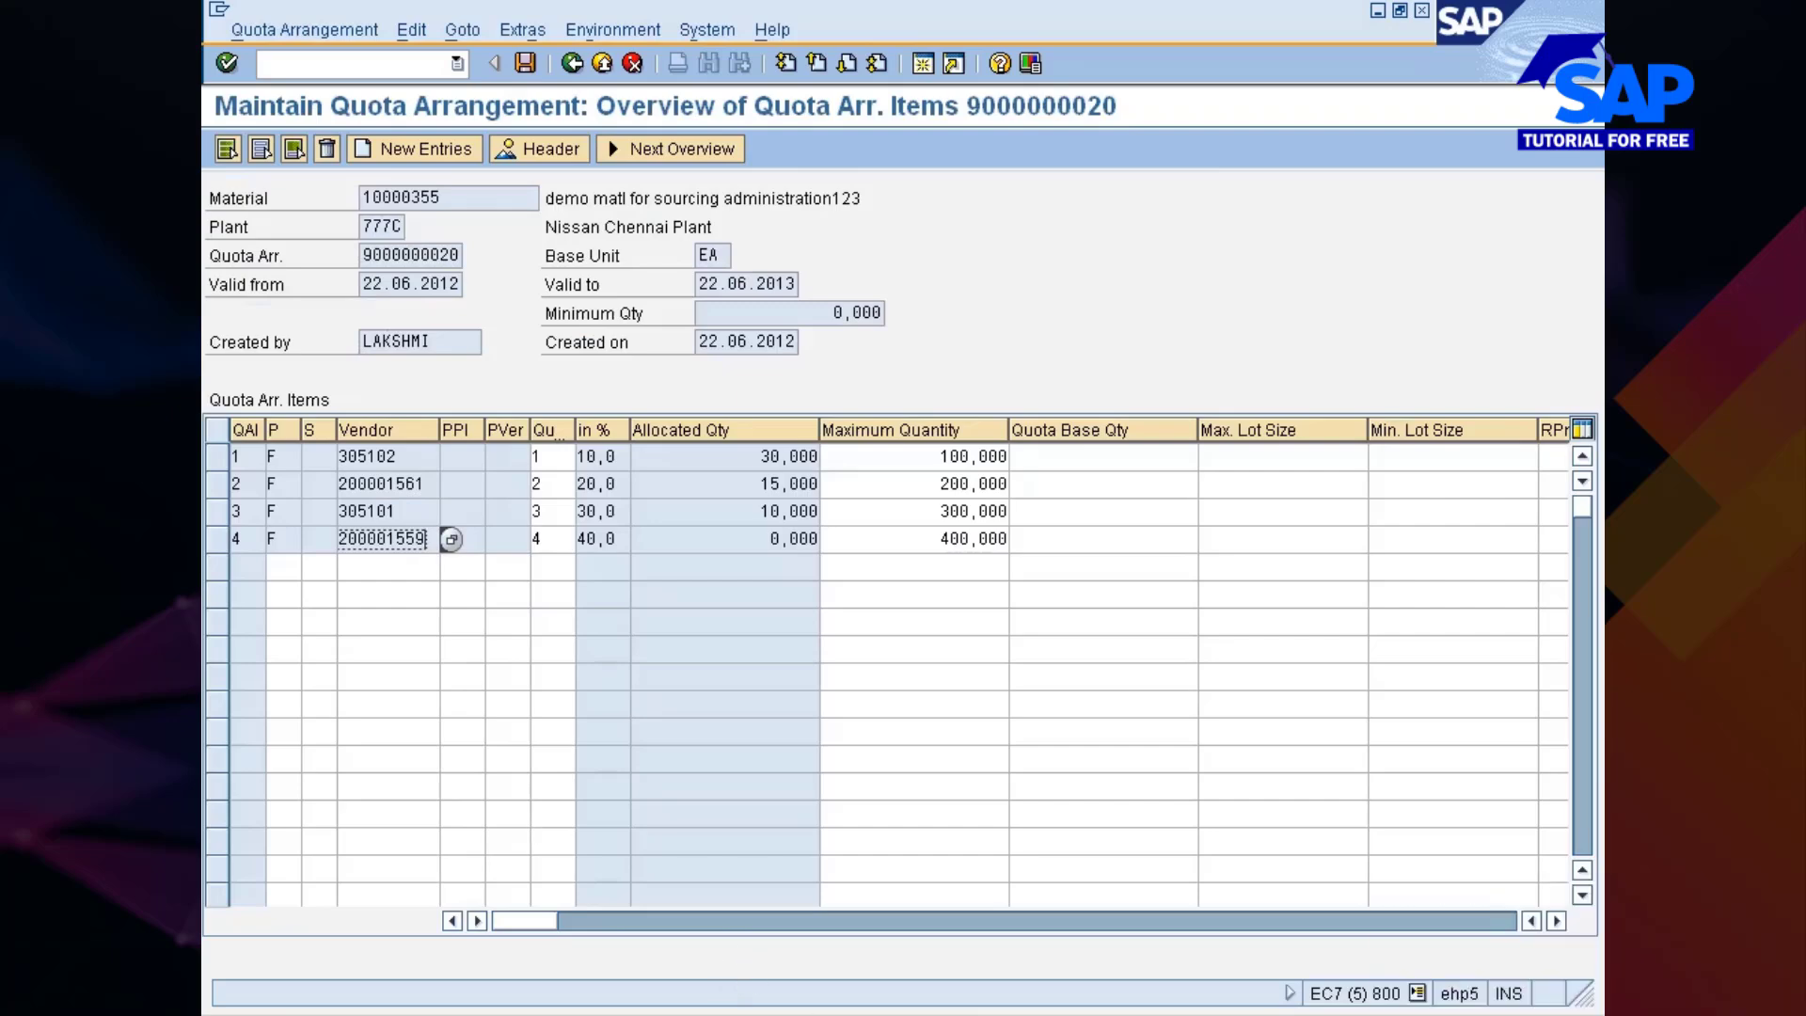
Refresh the EINA table entries in the Data Browser session and compare their vendors with the quota arrangement items
{"action": "left_click", "coordinate": [910, 1014]}
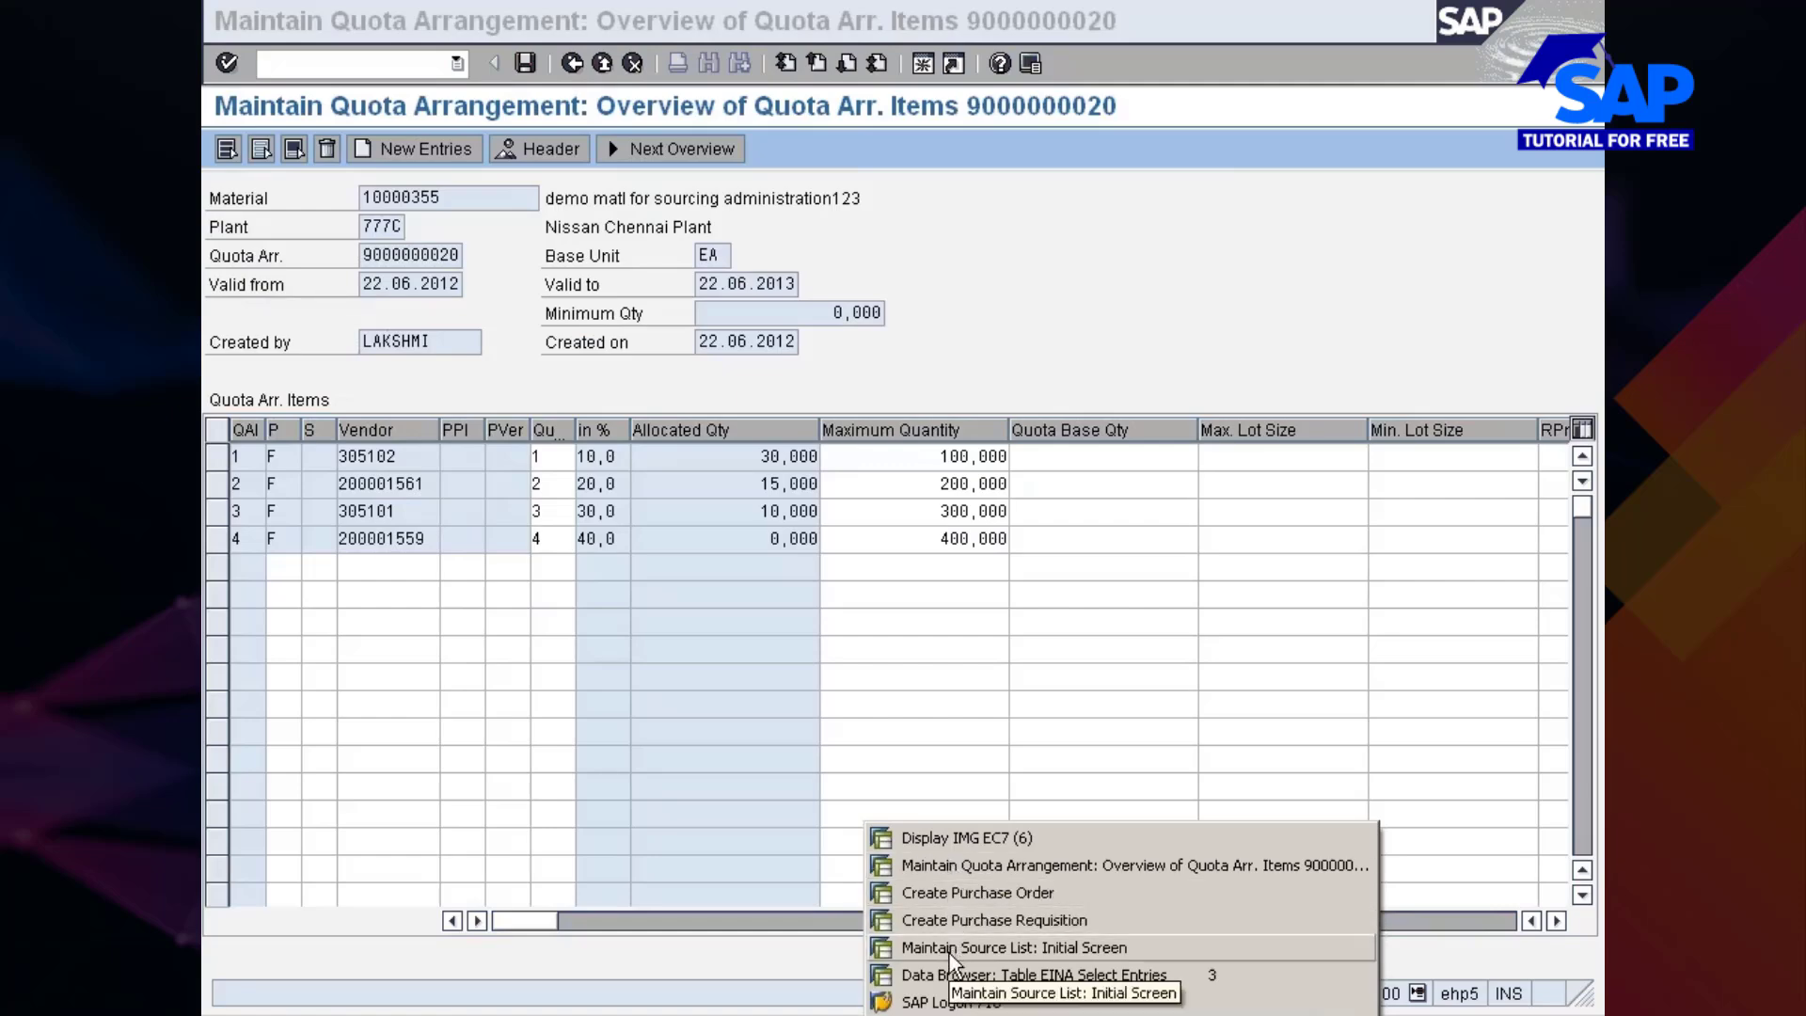
{"action": "left_click", "coordinate": [950, 974]}
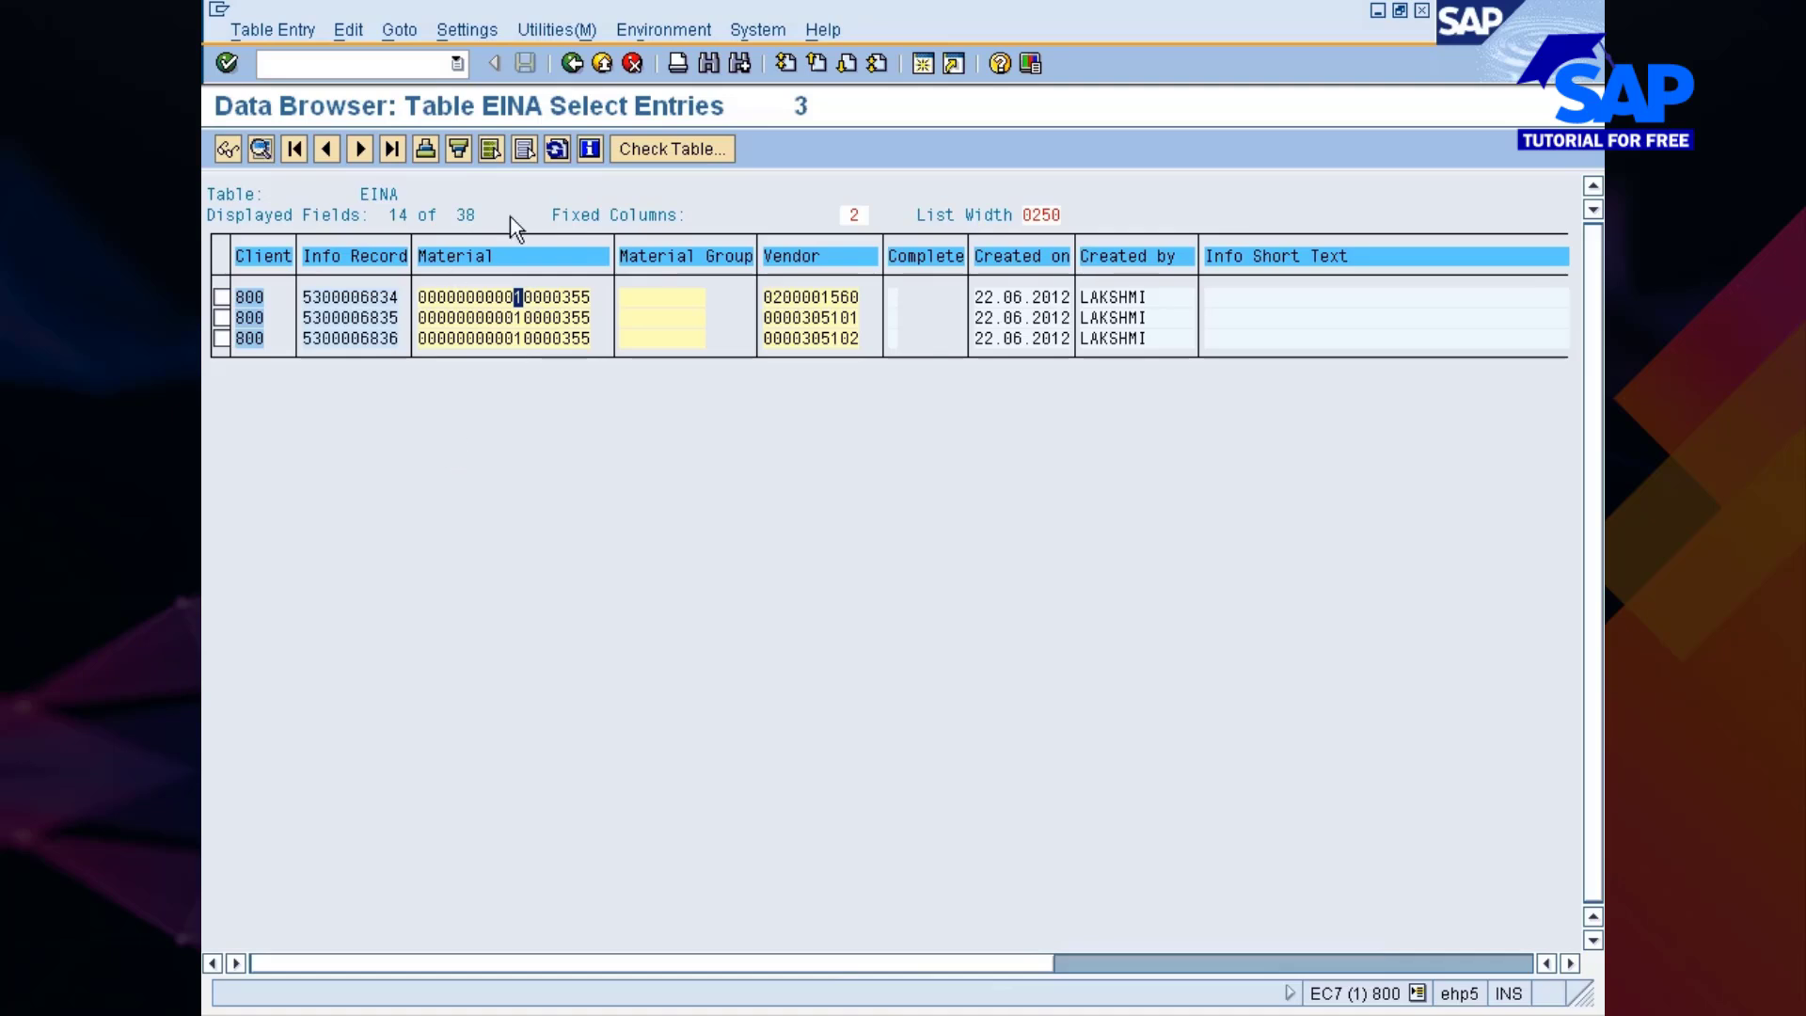
{"action": "left_click", "coordinate": [556, 149]}
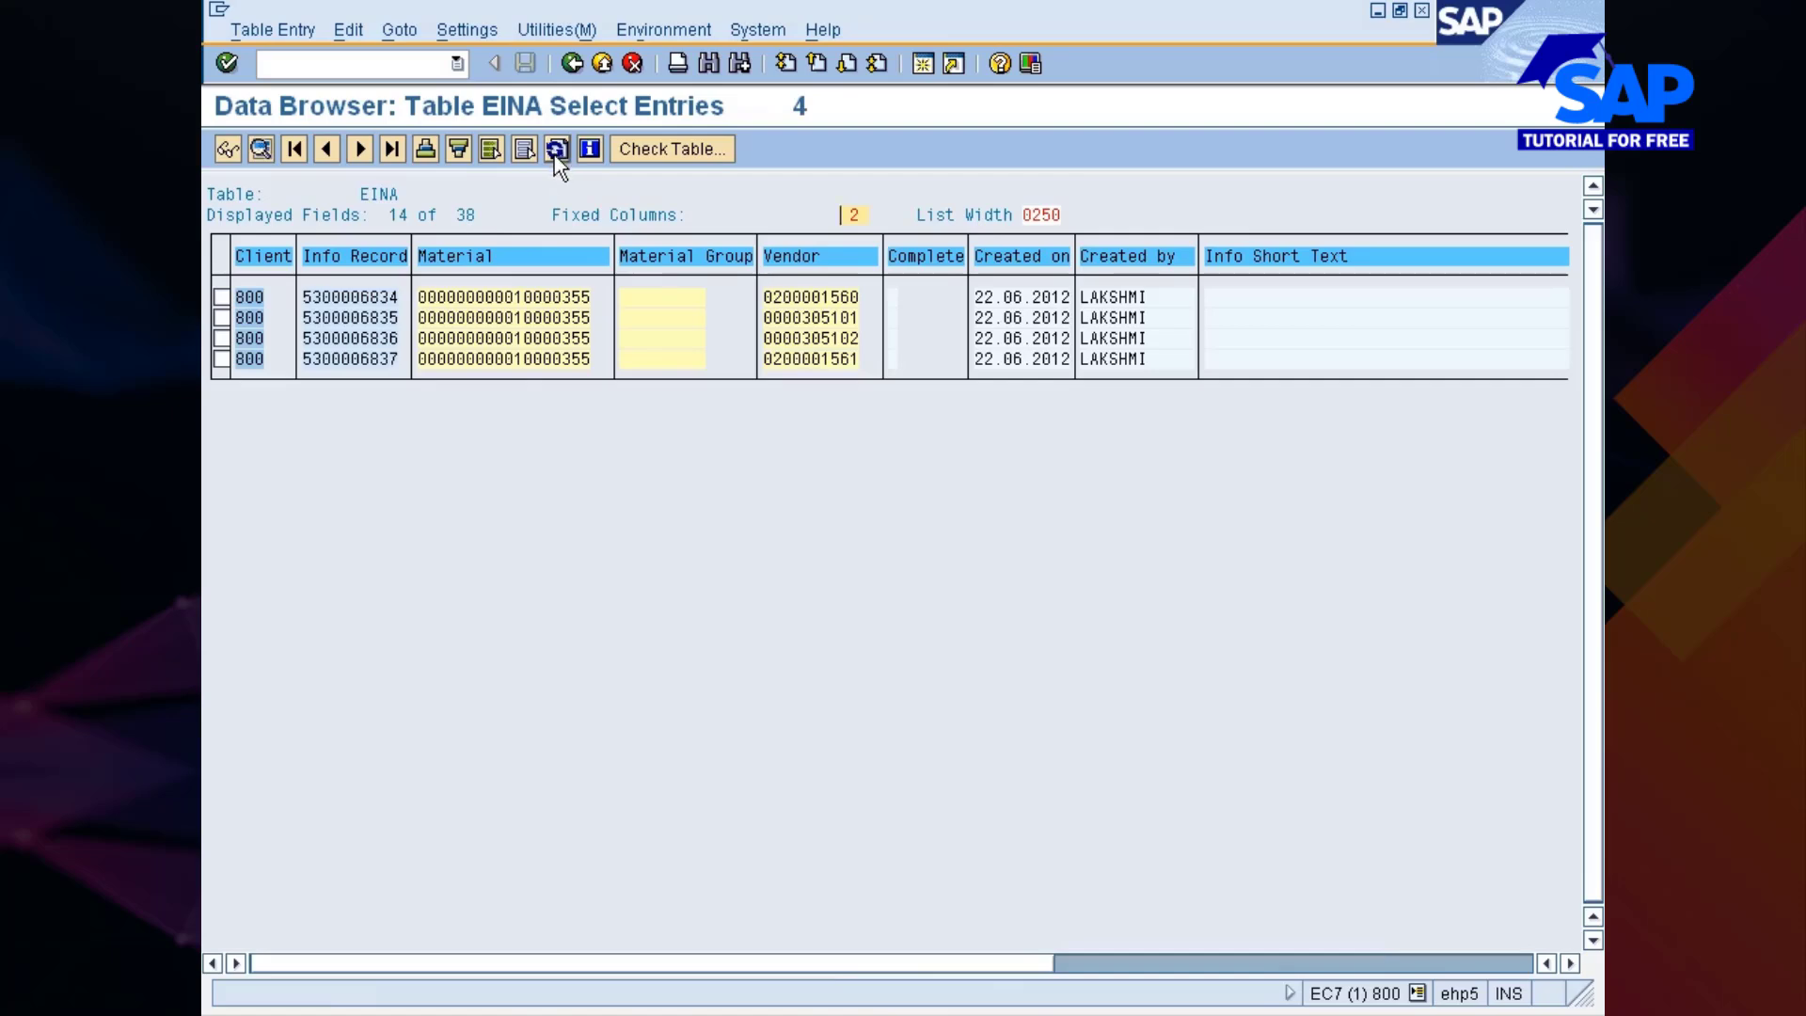
{"action": "key", "text": "alt+Tab"}
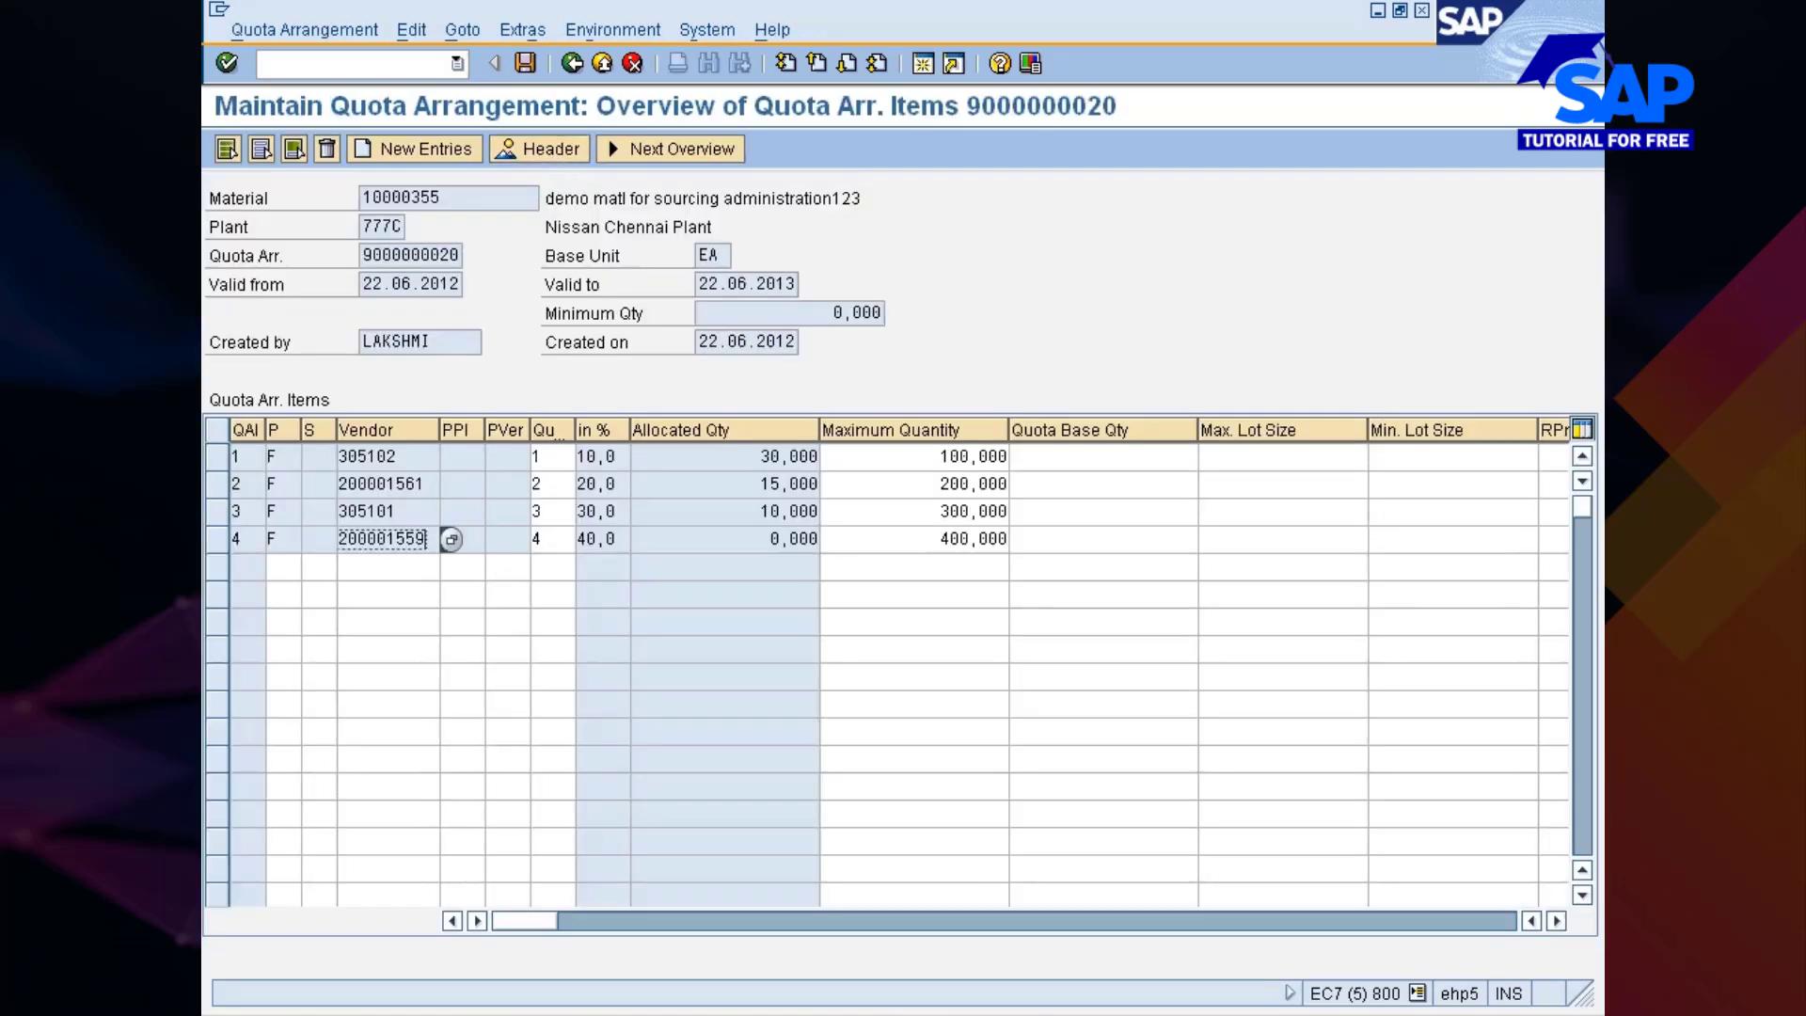
{"action": "key", "text": "alt+Tab"}
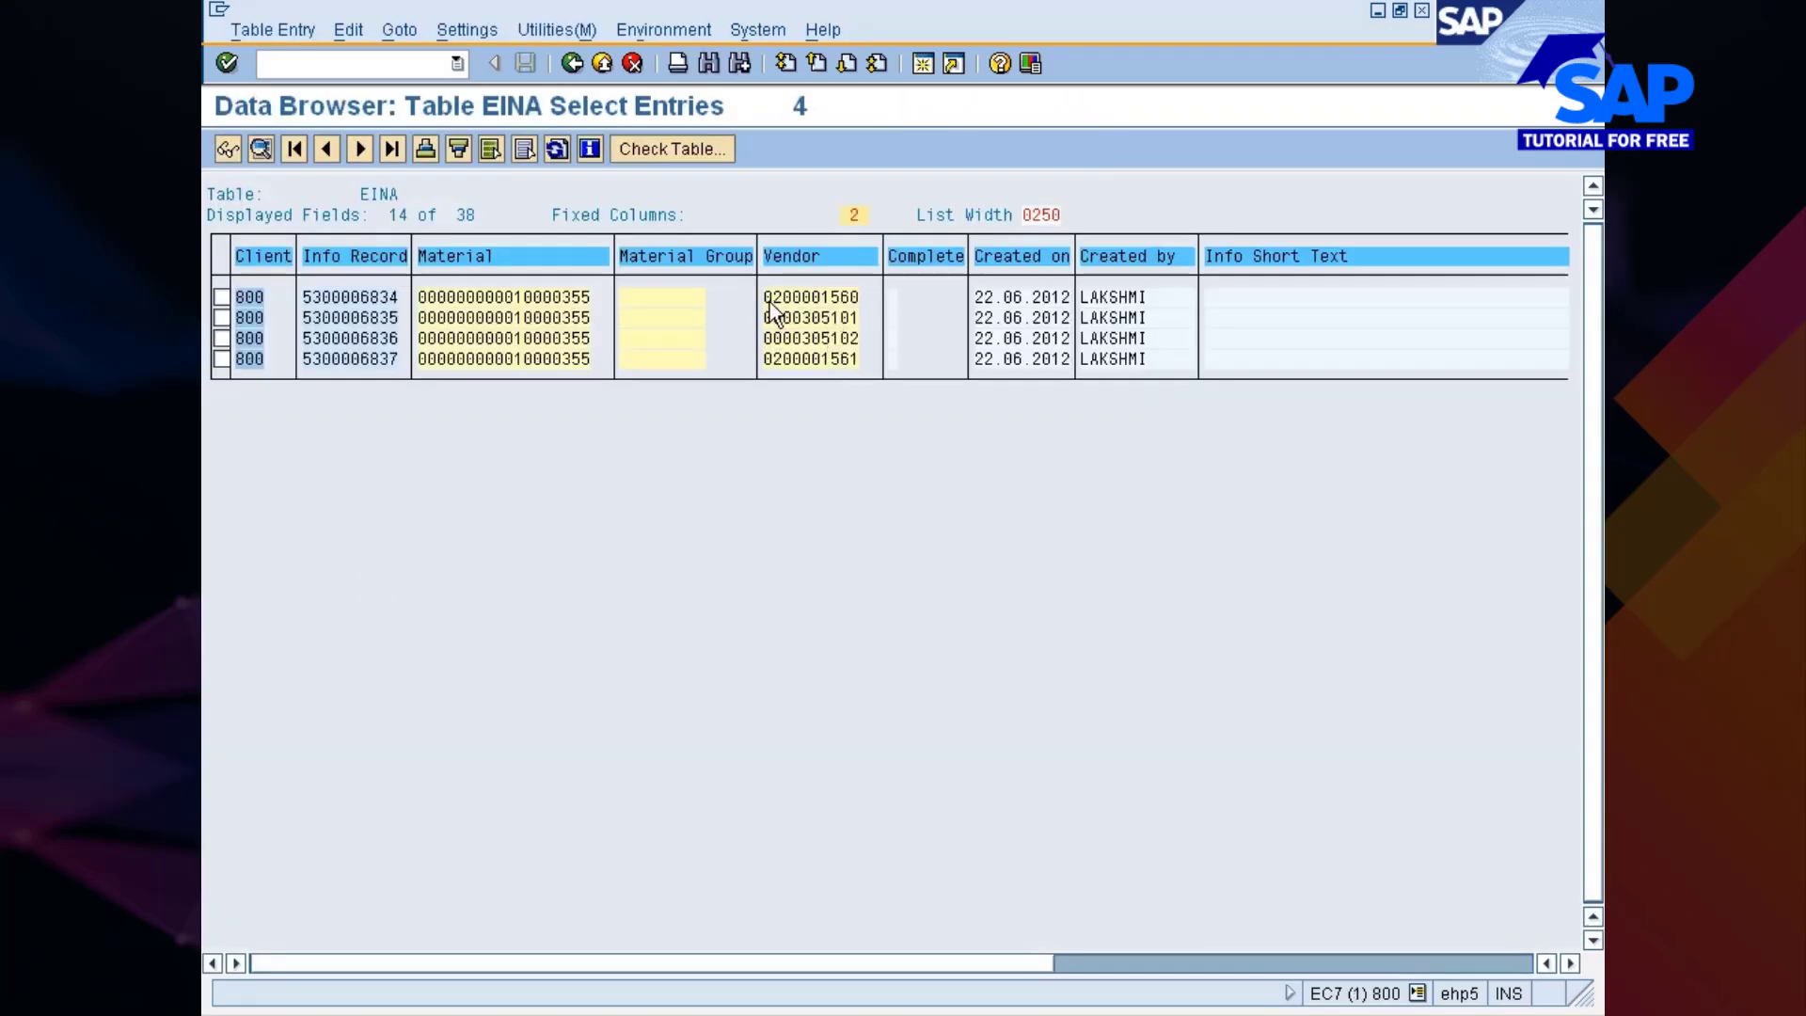
{"action": "left_click_drag", "start_coordinate": [773, 299], "coordinate": [812, 304]}
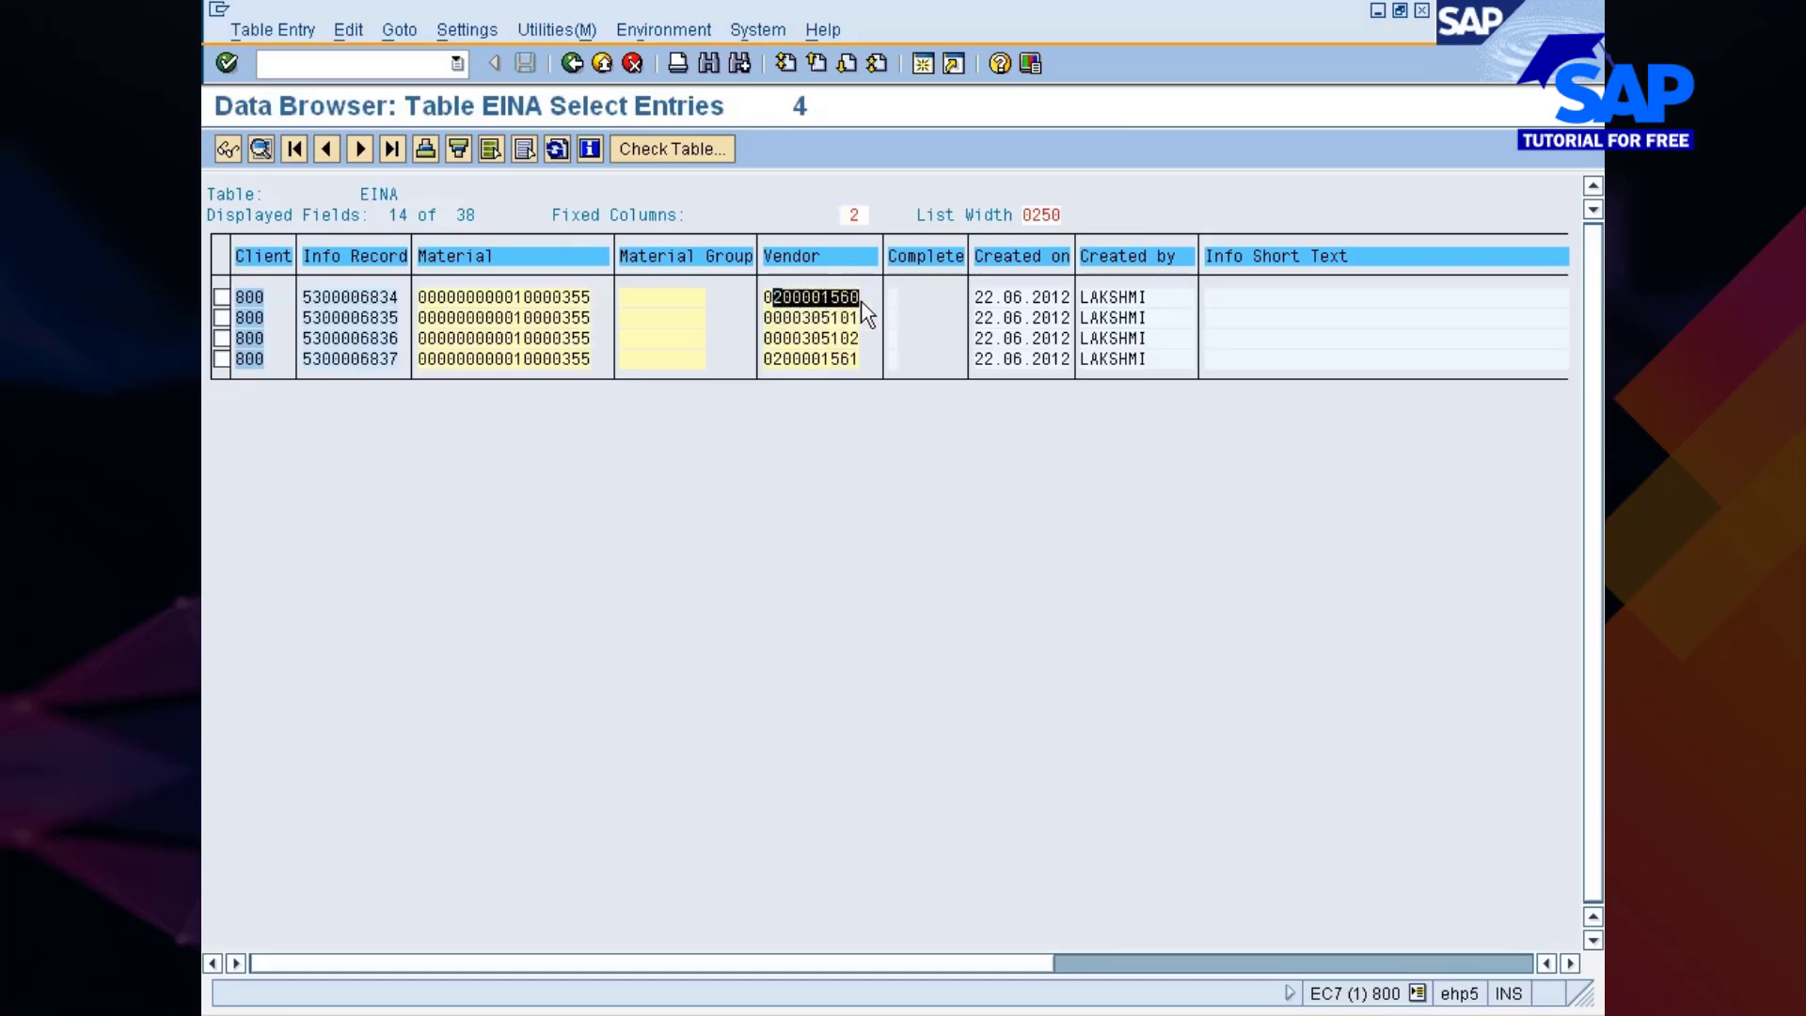
{"action": "key", "text": "ctrl+c"}
{"action": "left_click_drag", "start_coordinate": [770, 299], "coordinate": [865, 302]}
{"action": "key", "text": "ctrl+c"}
{"action": "key", "text": "alt+Tab"}
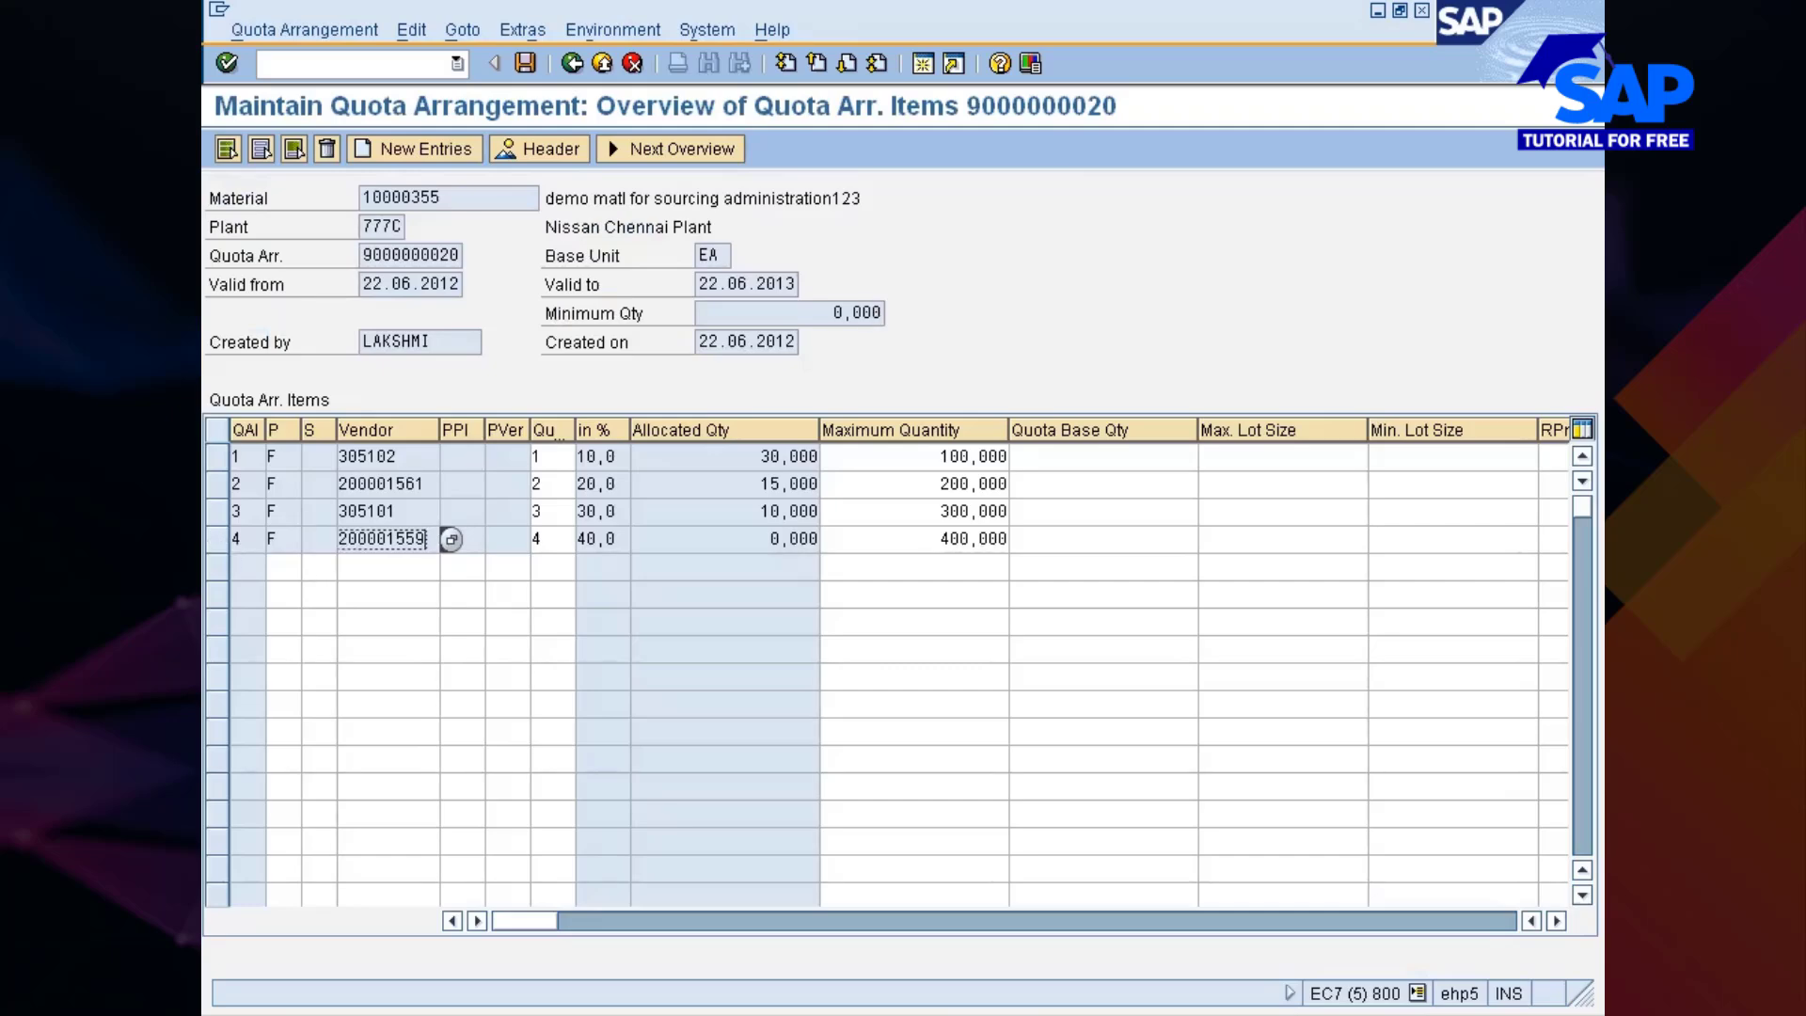
Add a quota arrangement item for the copied vendor with procurement type F and quota 4
{"action": "left_click", "coordinate": [384, 567]}
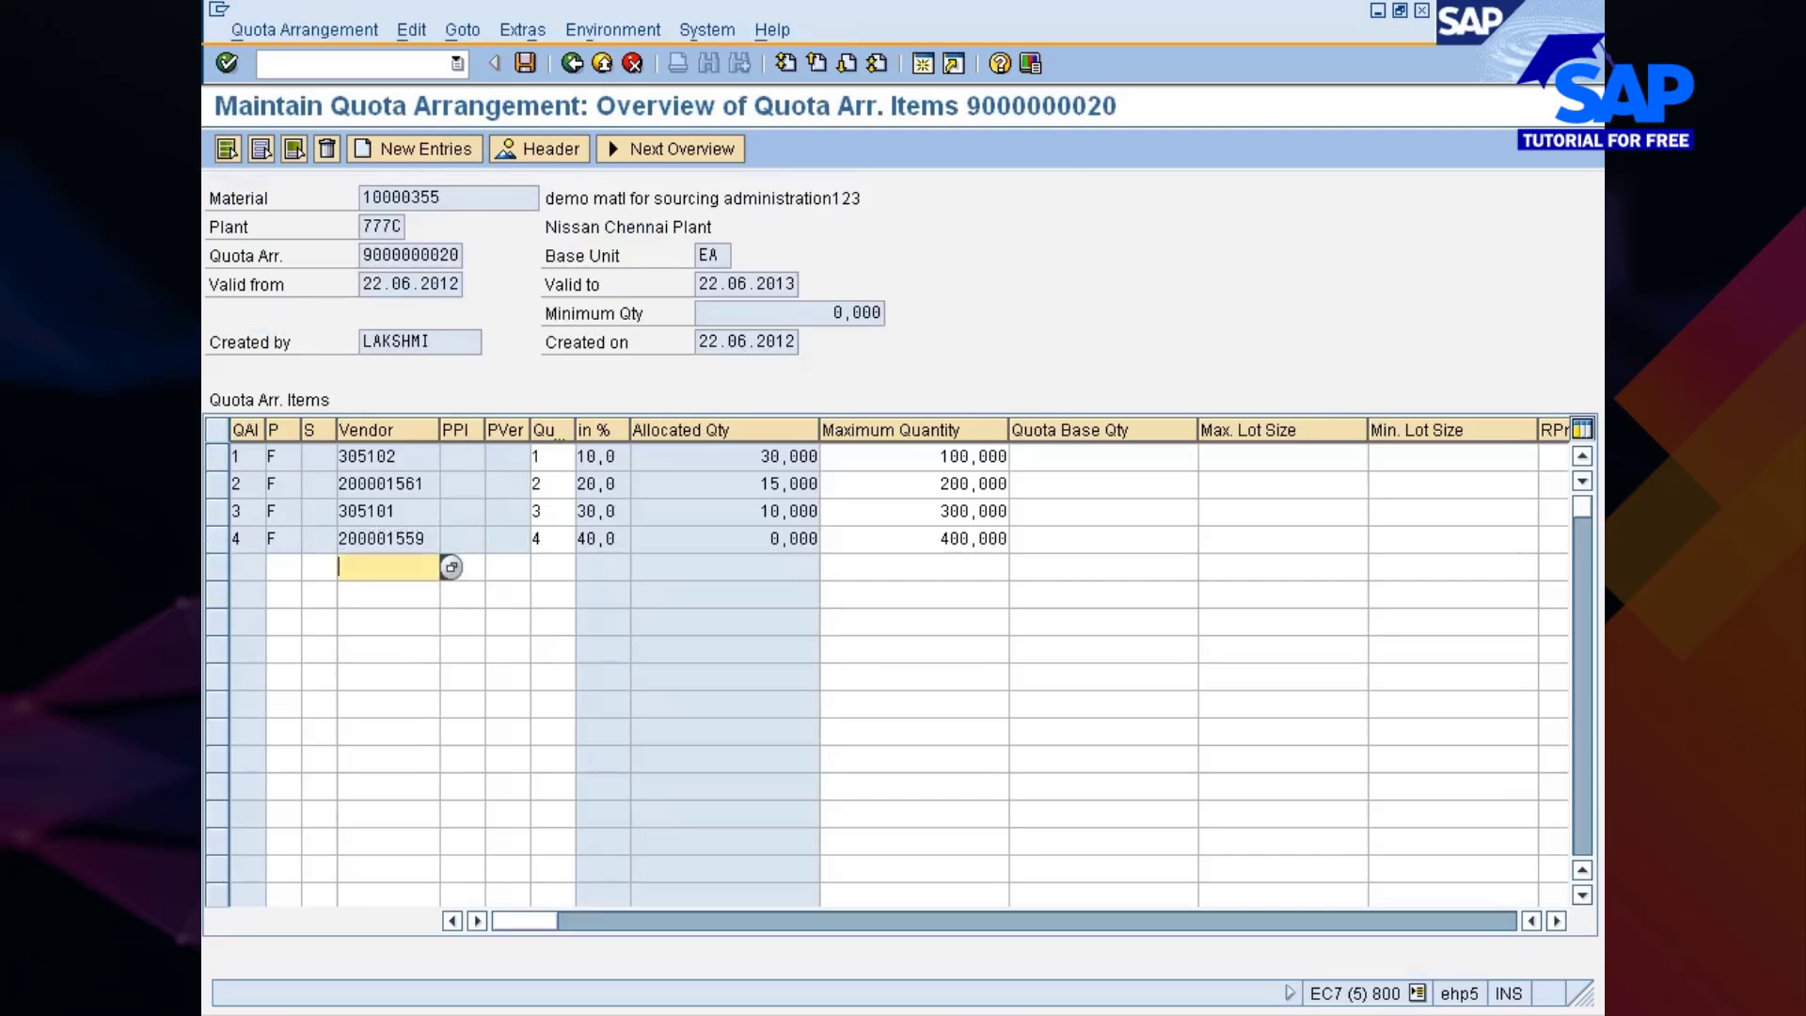
{"action": "key", "text": "ctrl+v"}
{"action": "key", "text": "Return"}
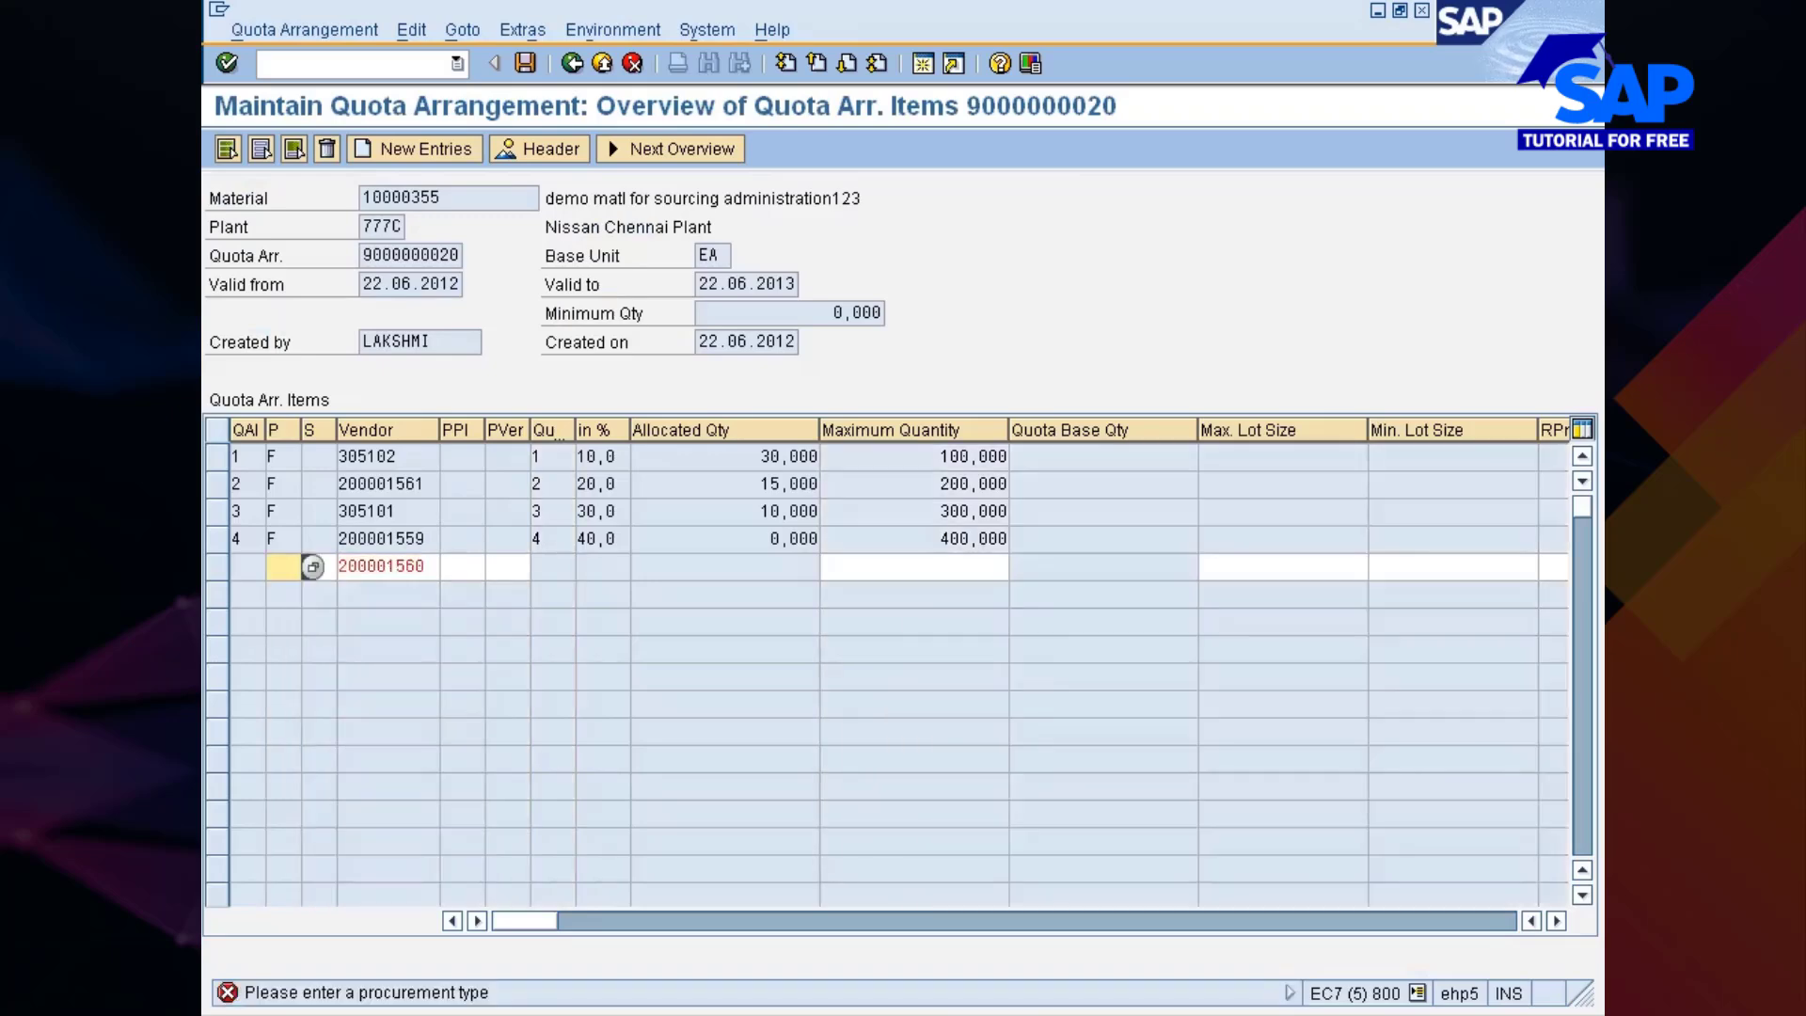
{"action": "type", "text": "f"}
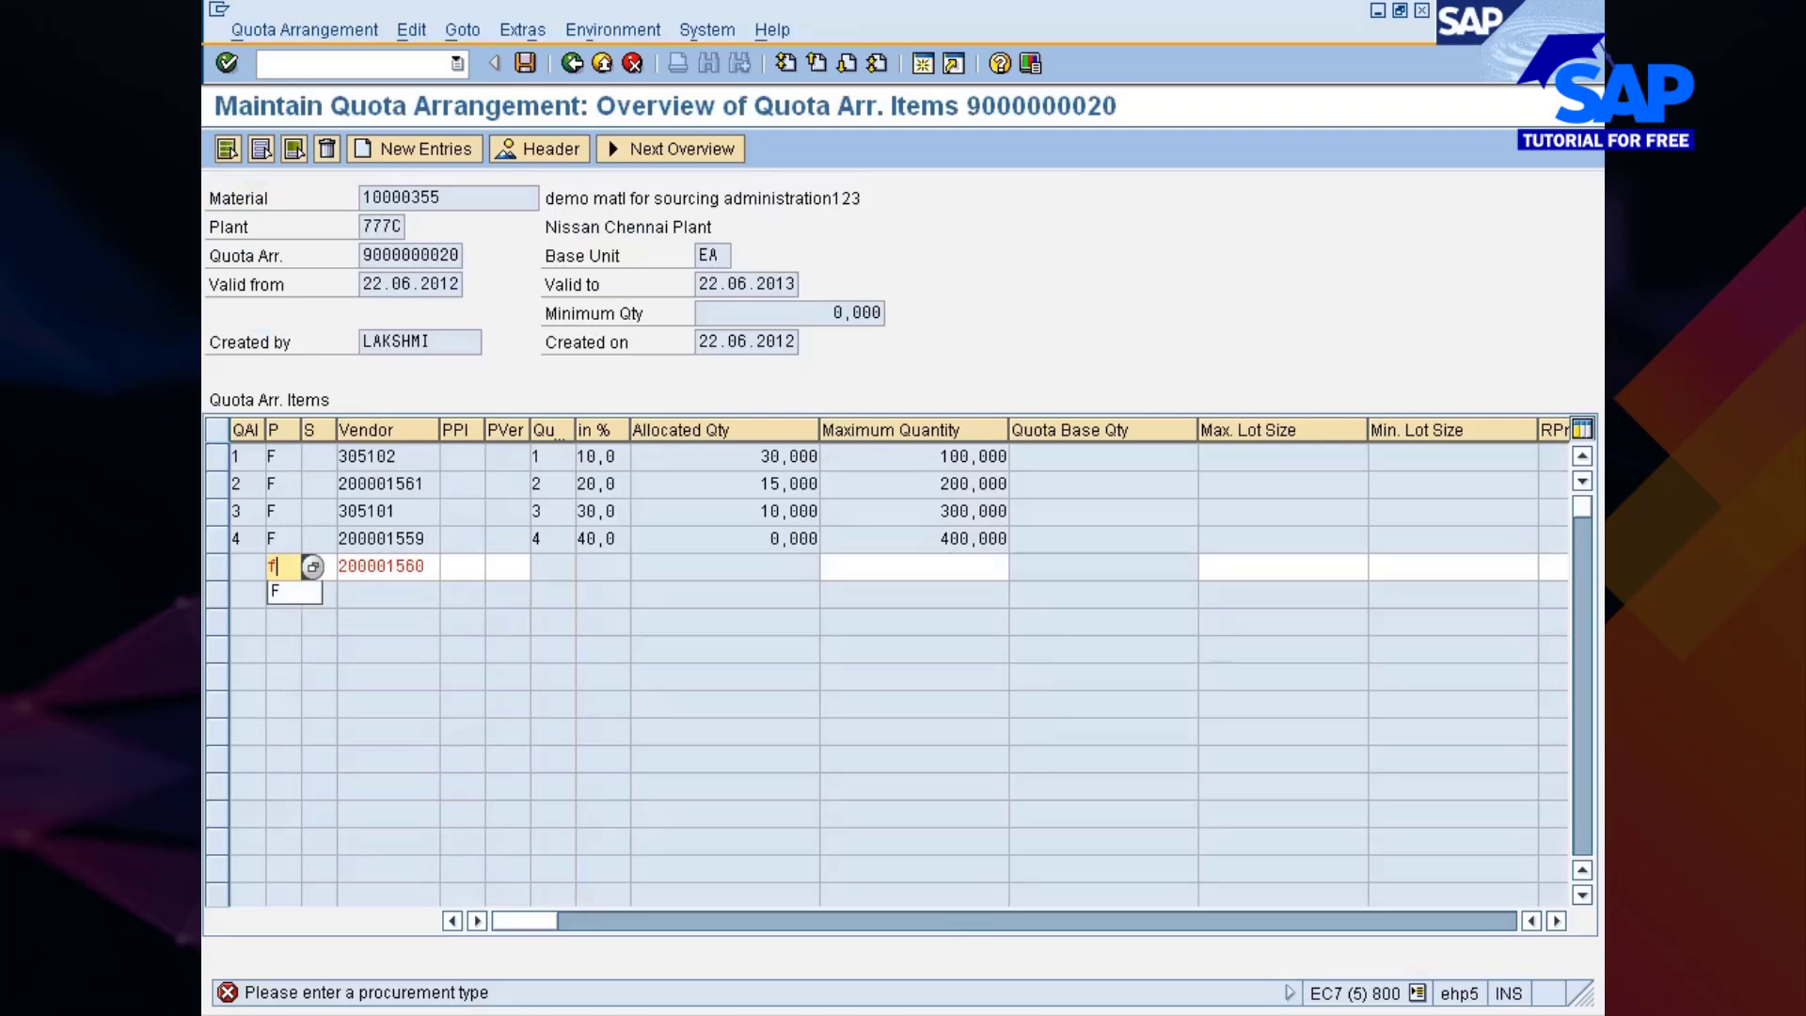
{"action": "key", "text": "Return"}
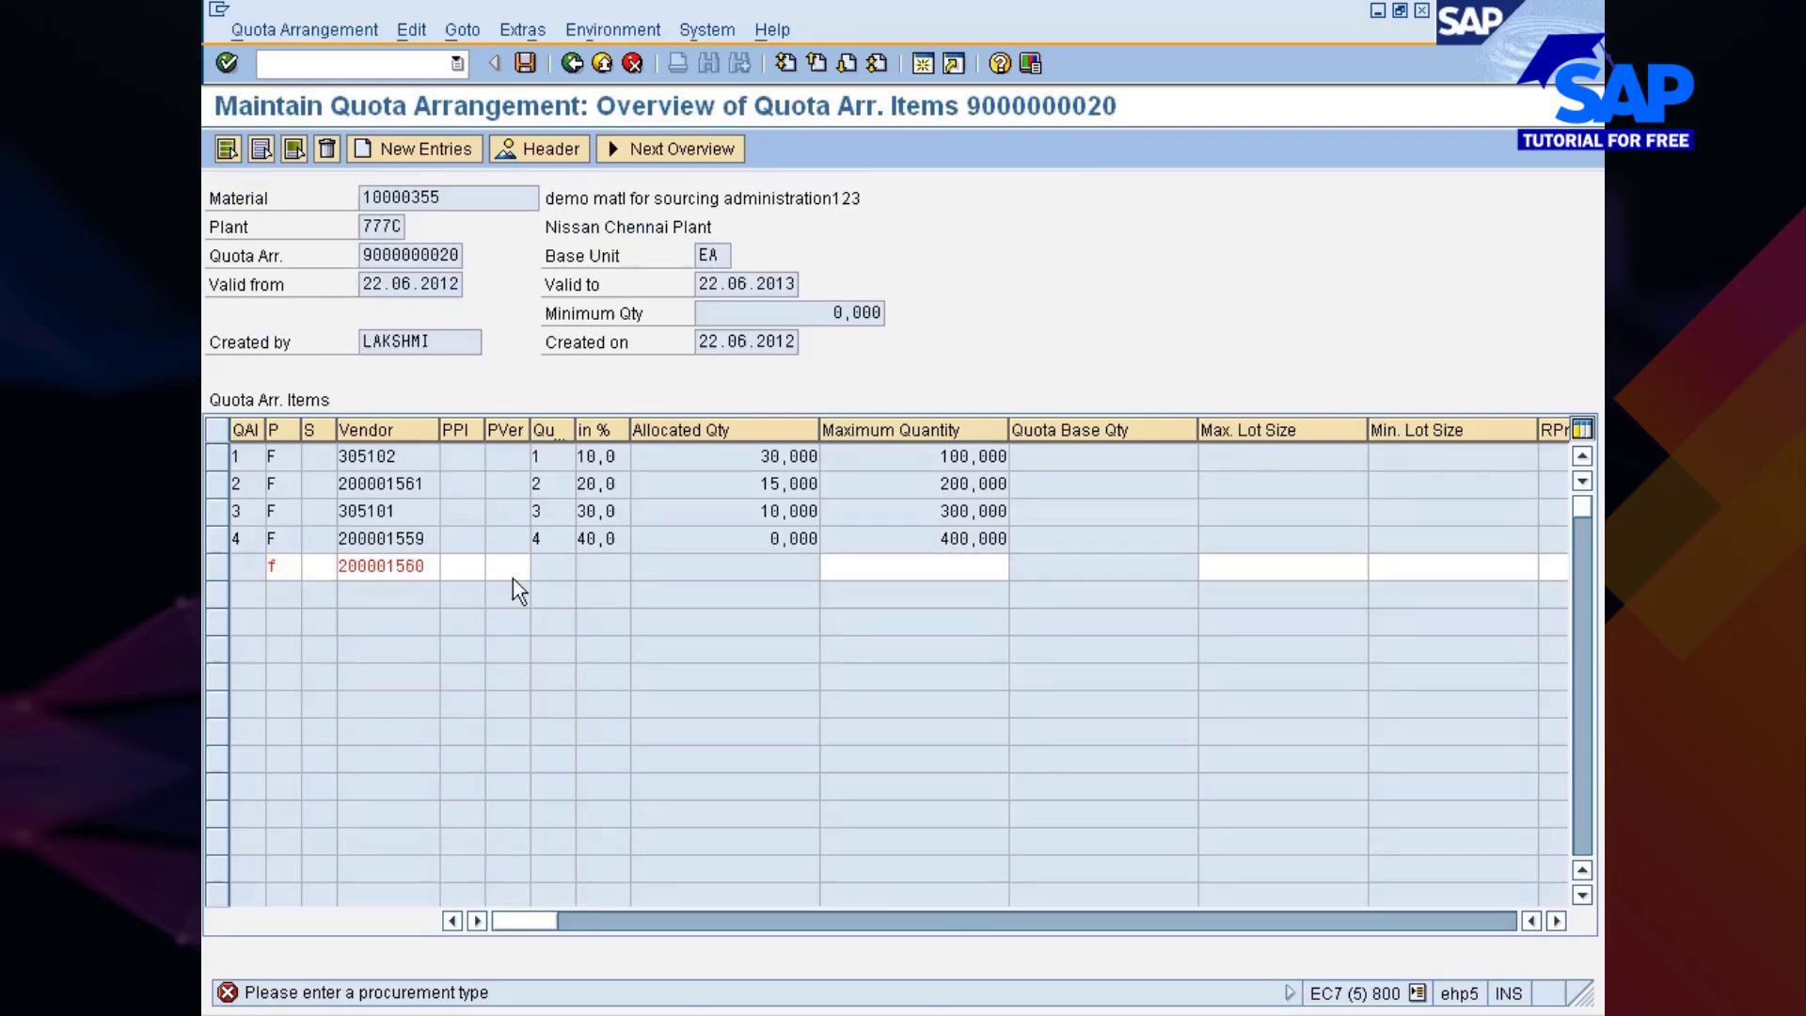
{"action": "key", "text": "Return"}
{"action": "type", "text": "4"}
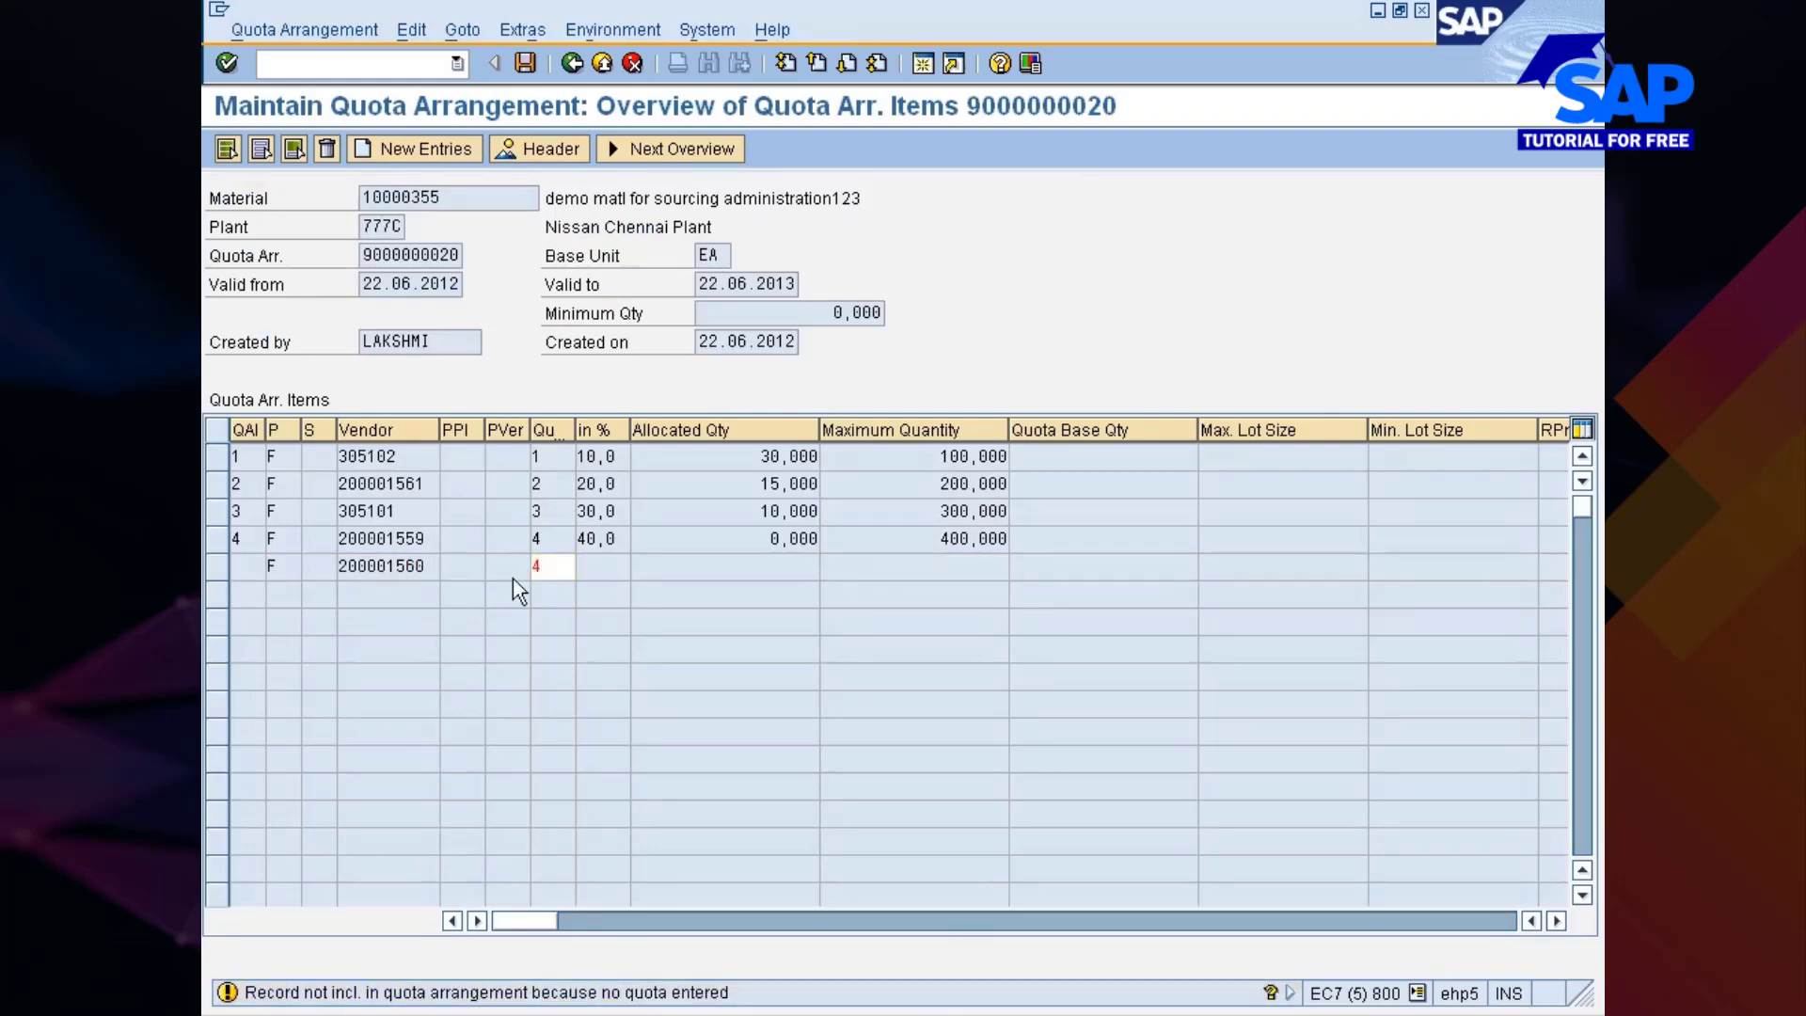
{"action": "key", "text": "Return"}
Delete item 4 from the quota arrangement
{"action": "left_click", "coordinate": [218, 539]}
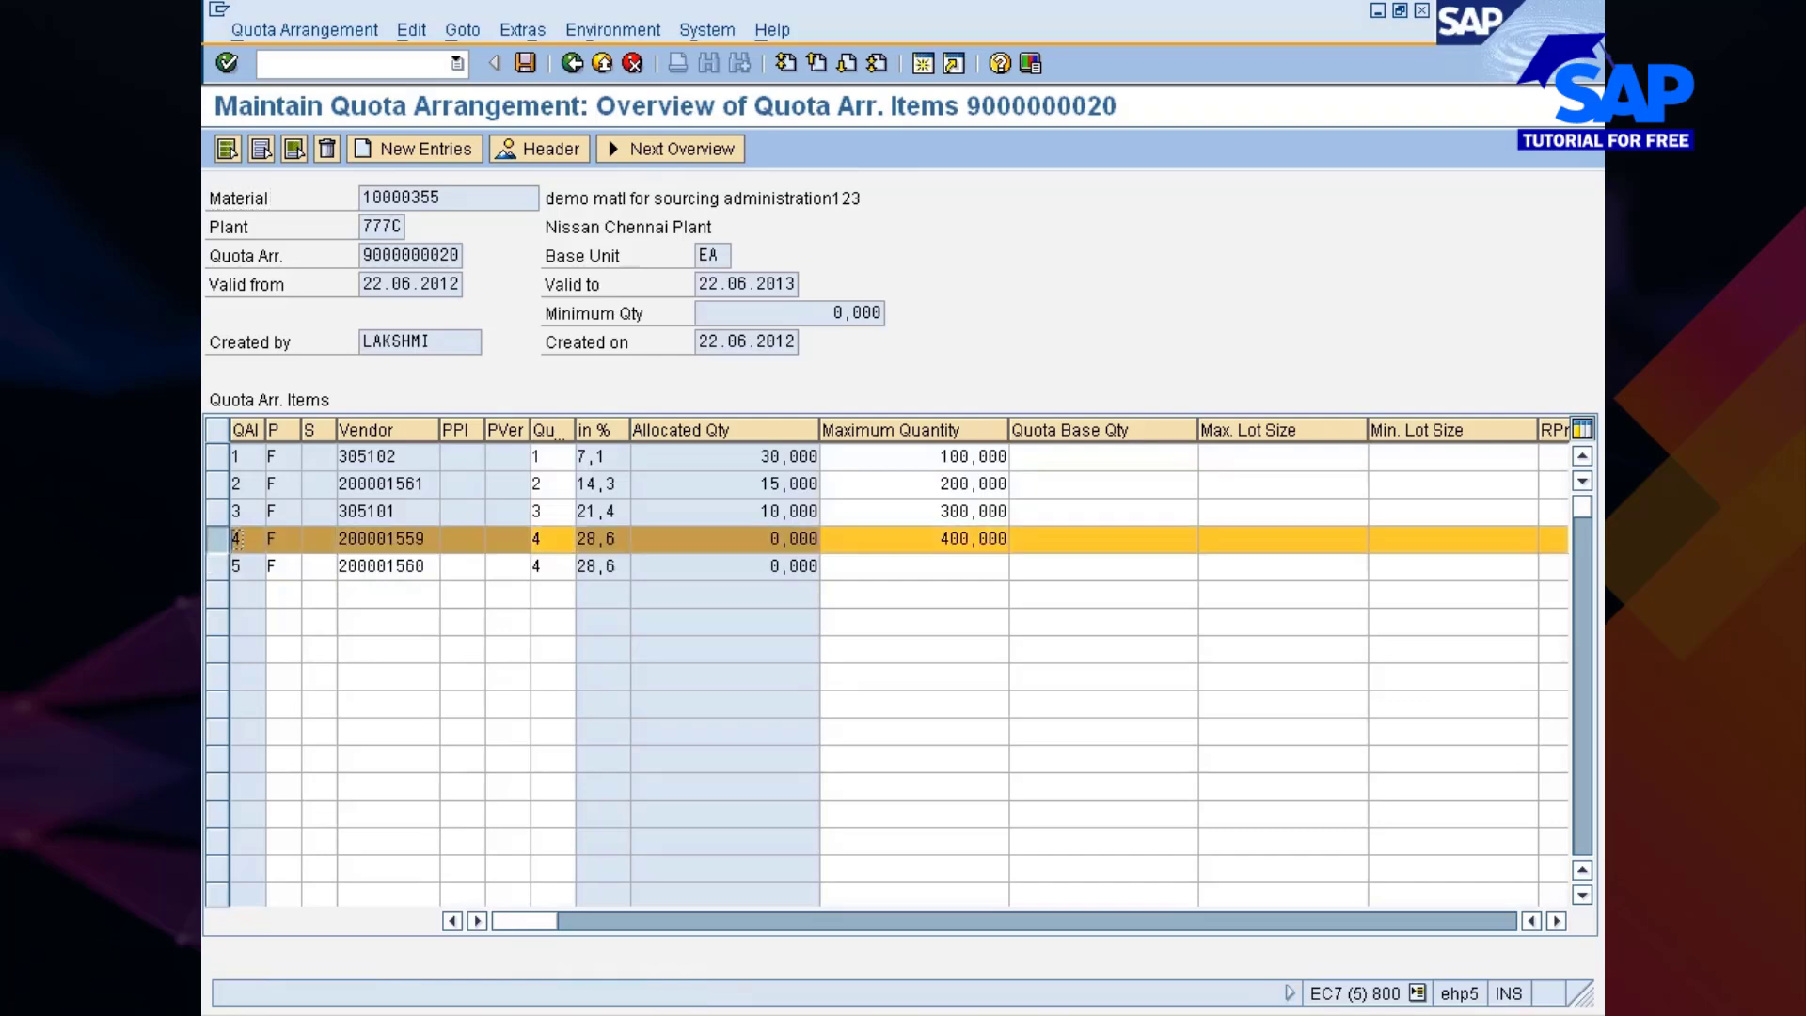
{"action": "left_click", "coordinate": [327, 149]}
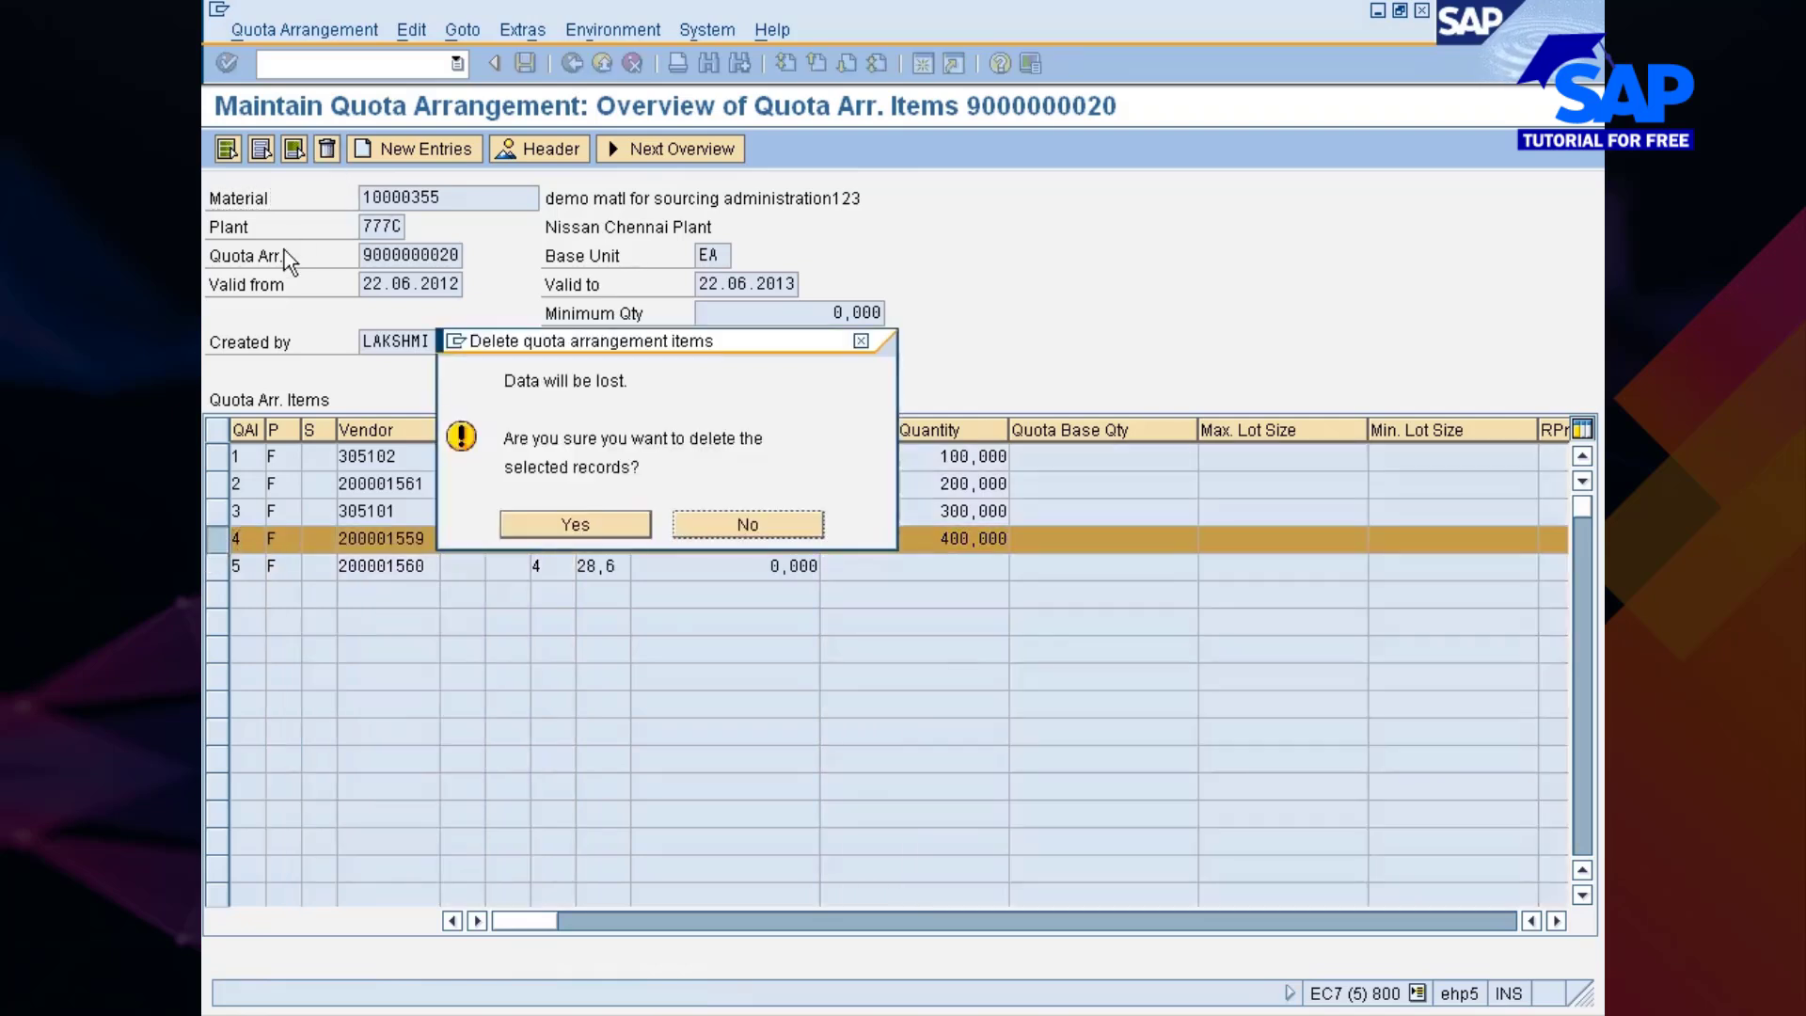
{"action": "left_click", "coordinate": [561, 527]}
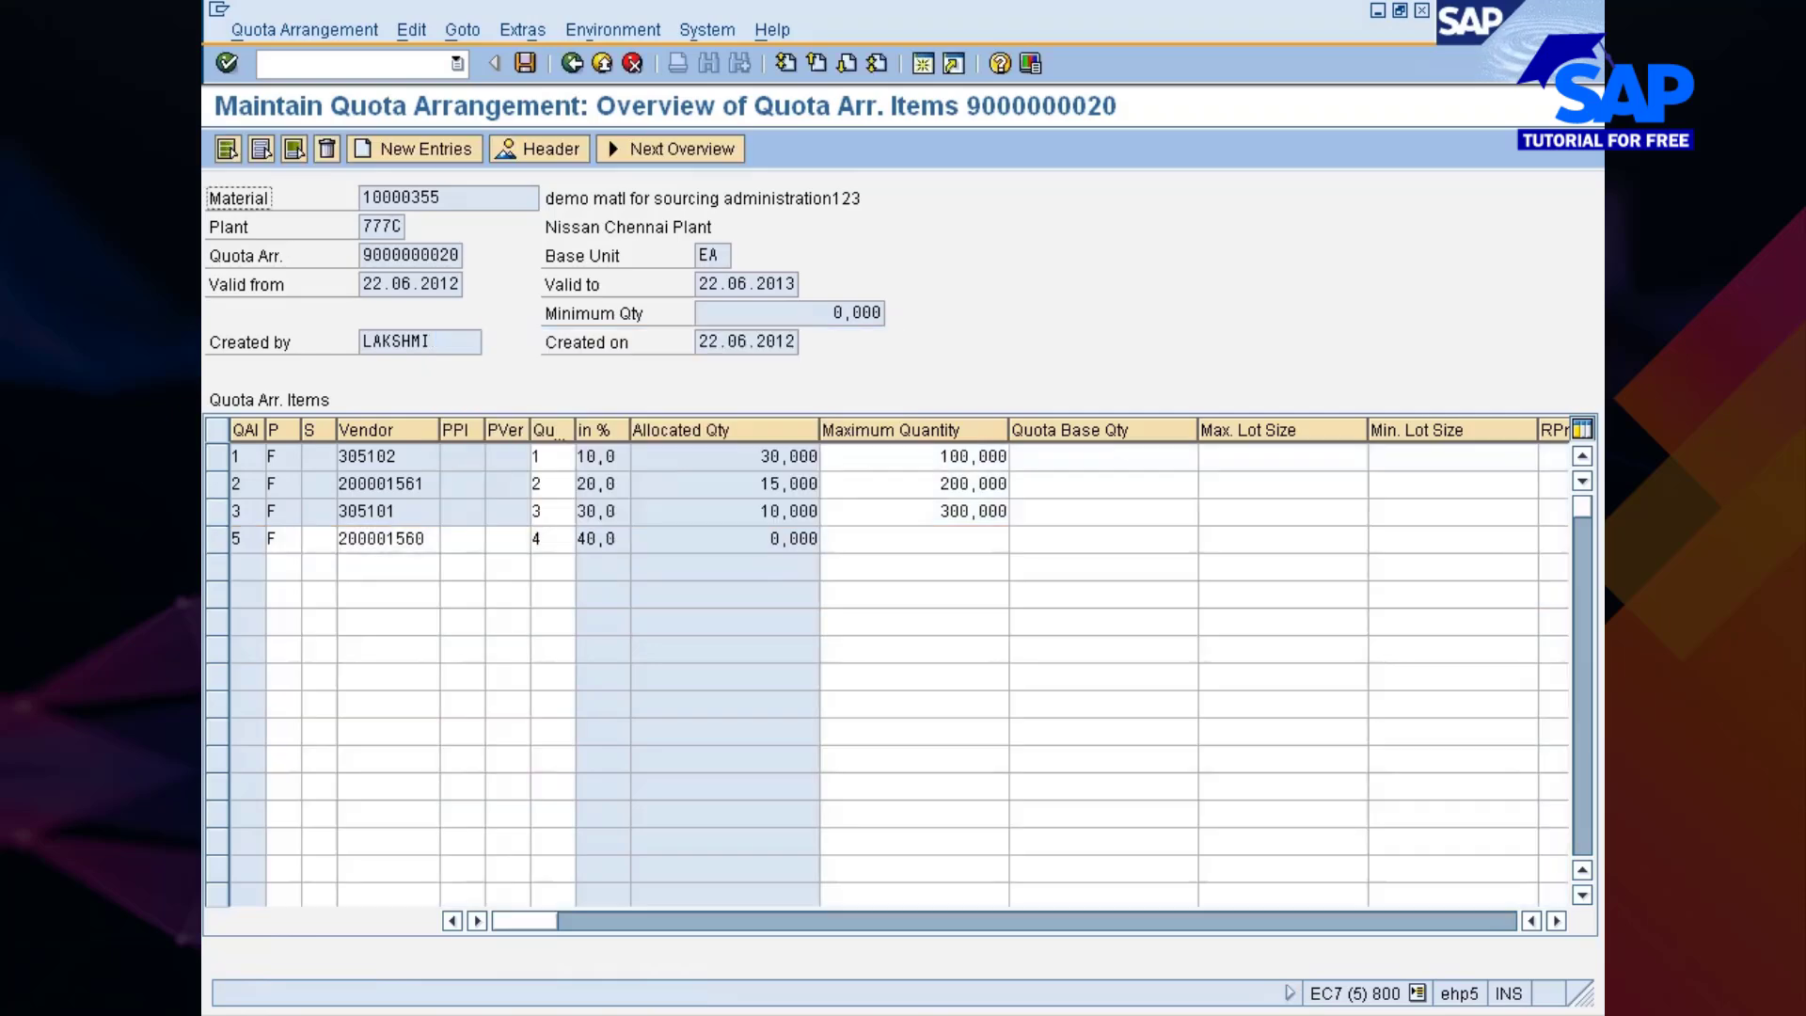
Save the quota arrangement and reopen the items of its period valid from 22.06.2012 to 22.06.2013
{"action": "left_click", "coordinate": [523, 62]}
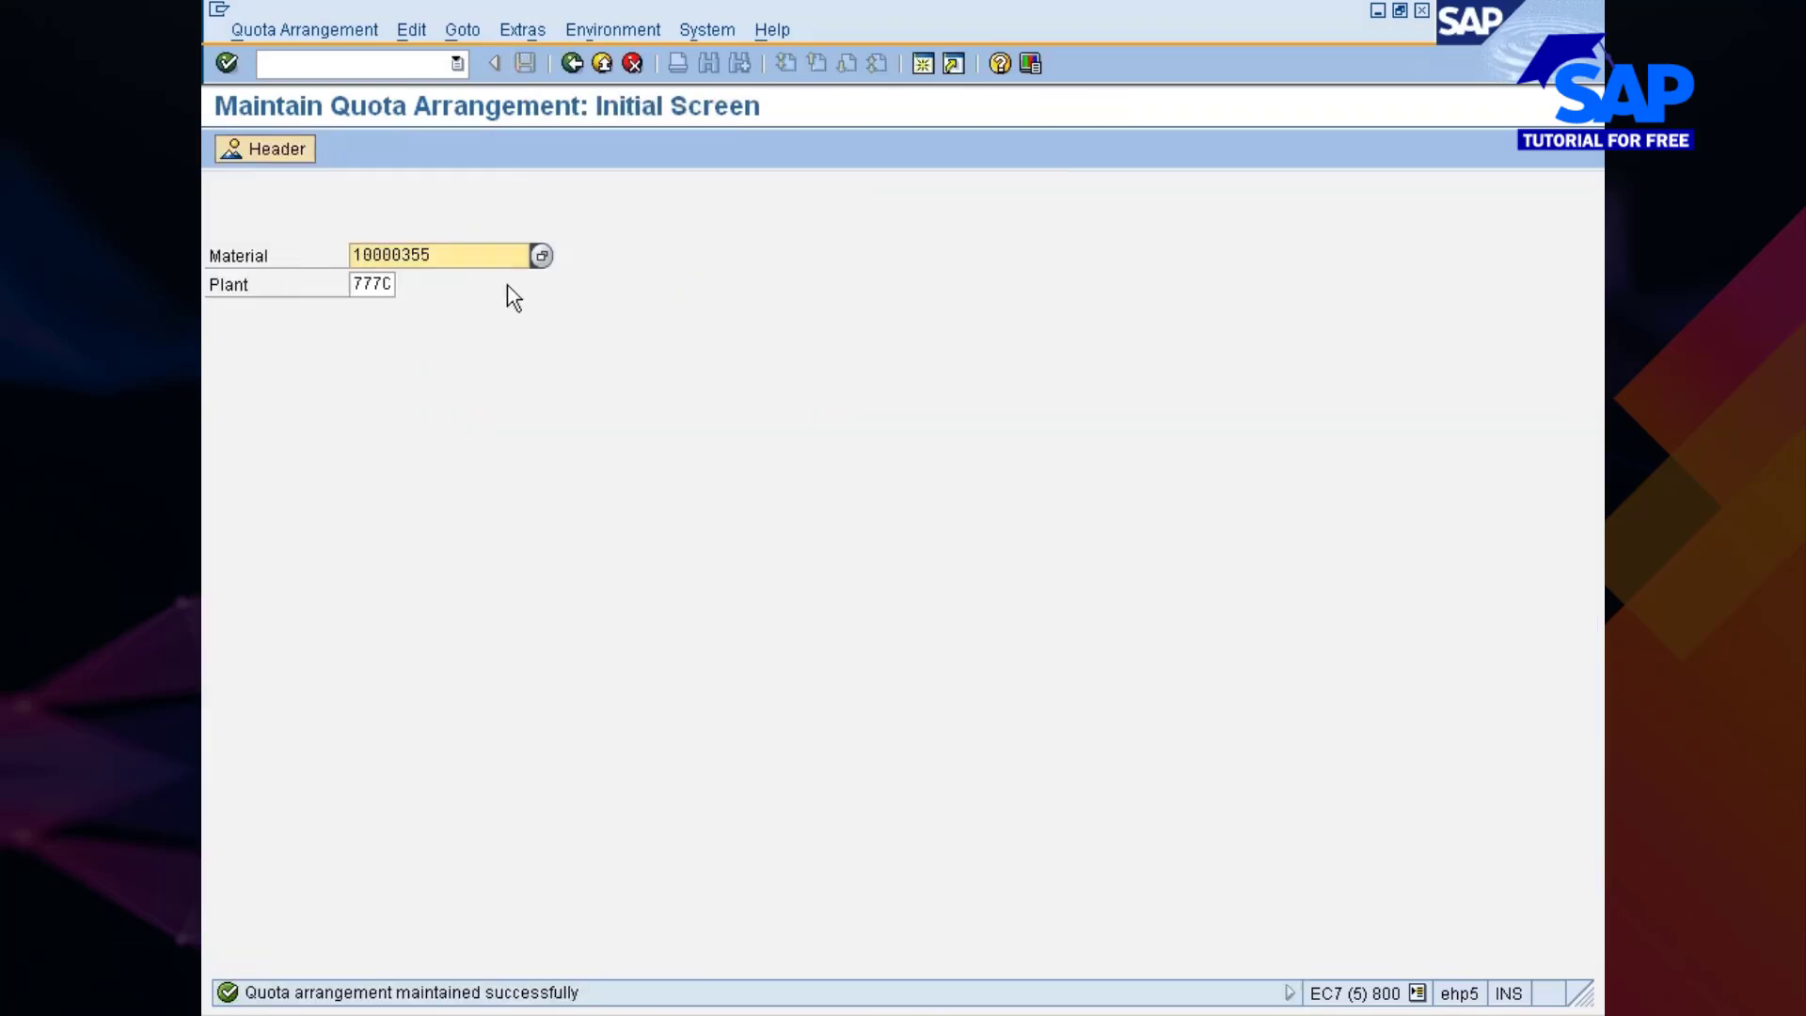
{"action": "key", "text": "Return"}
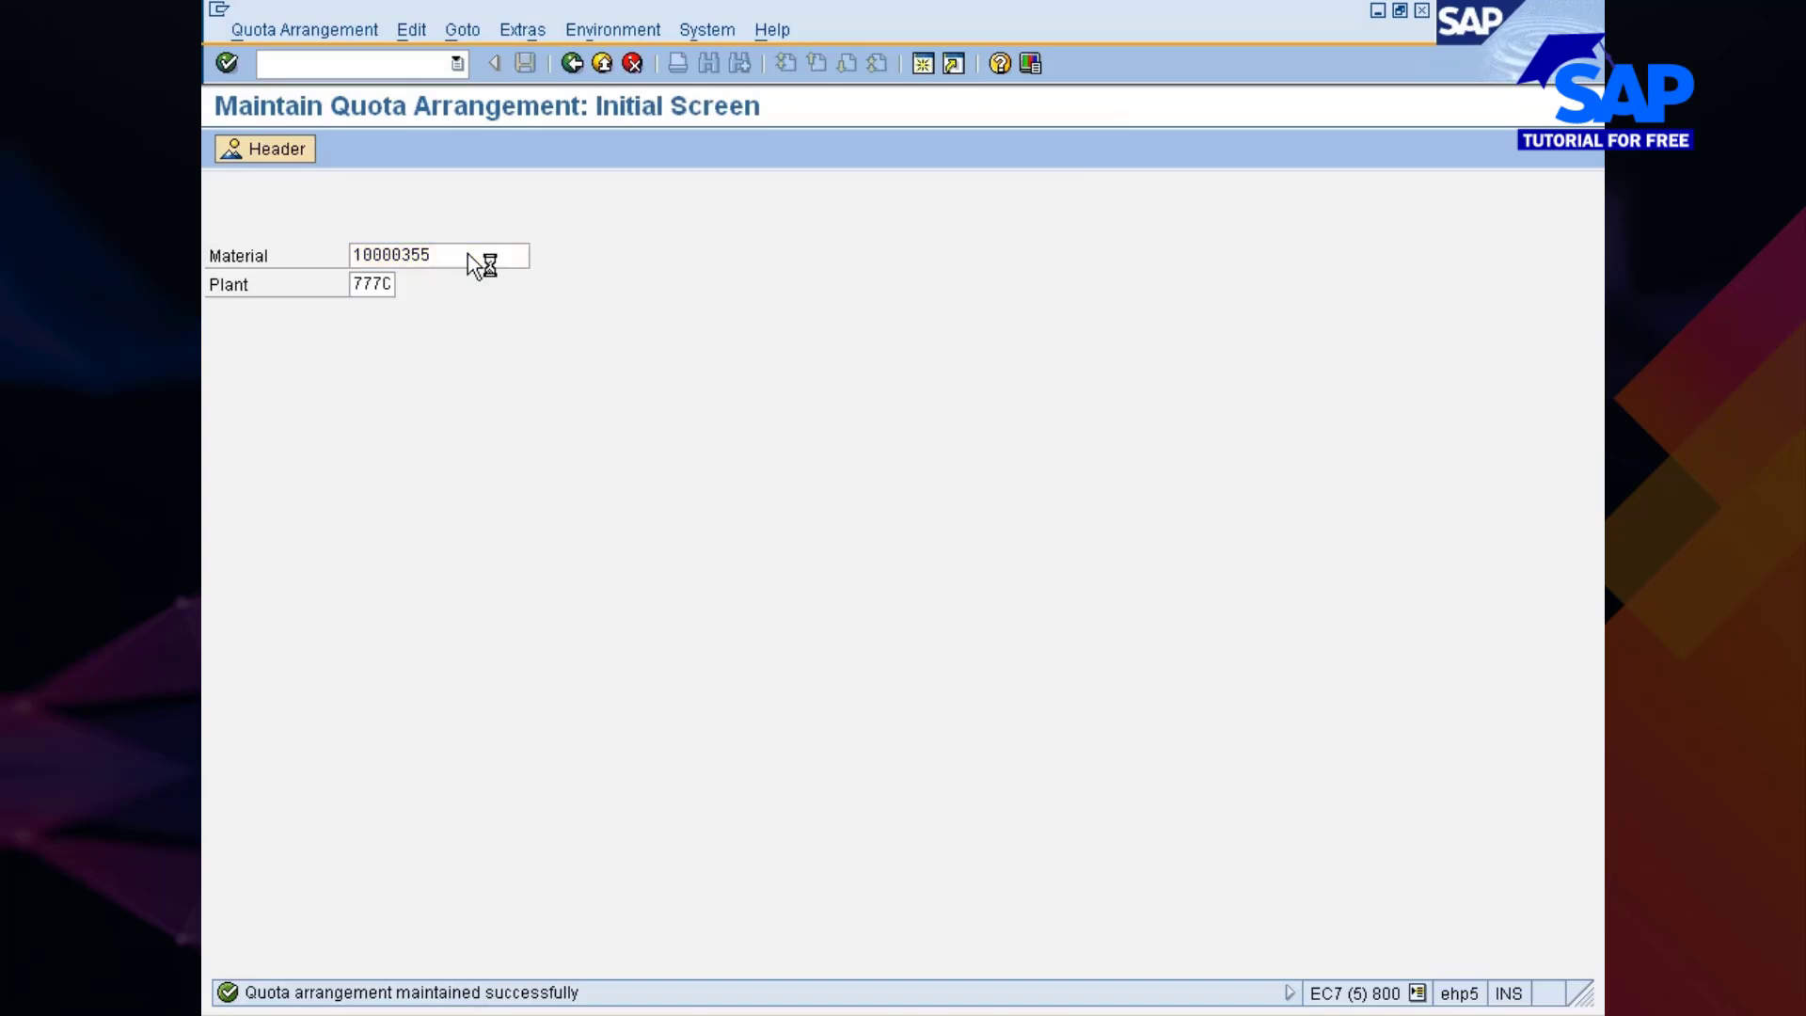
{"action": "left_click", "coordinate": [324, 343]}
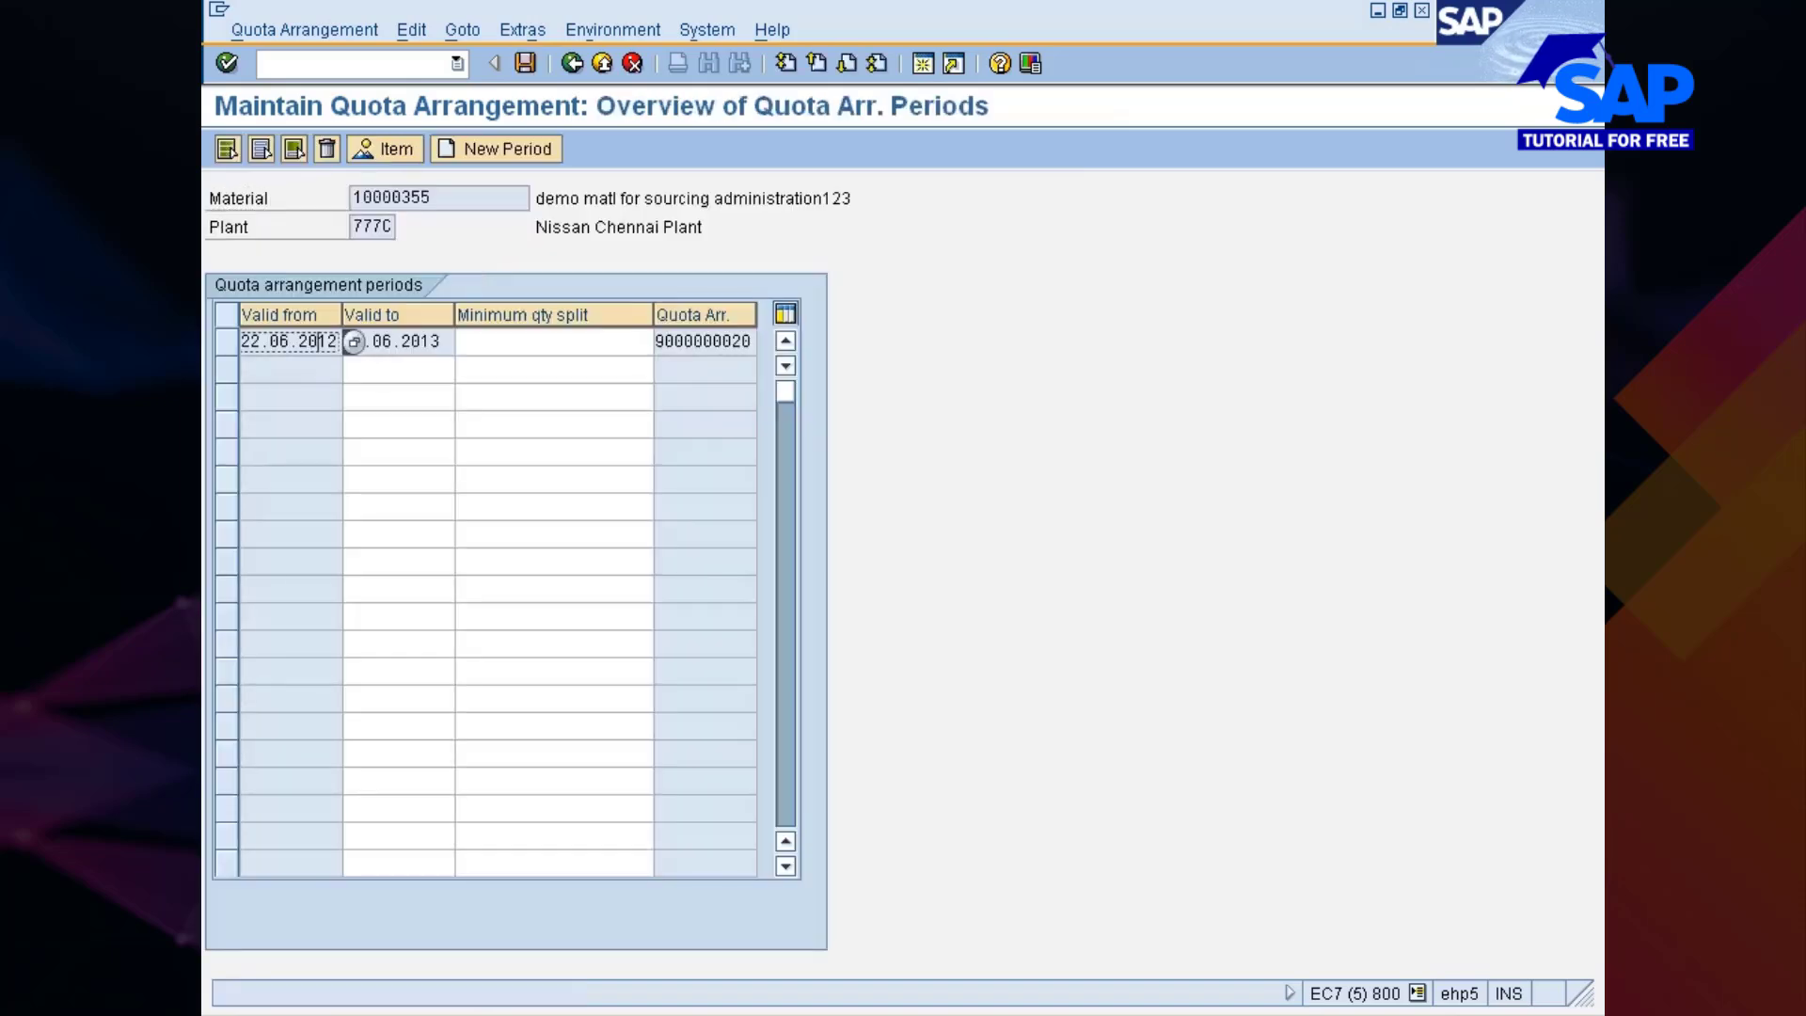
{"action": "double_click", "coordinate": [579, 340]}
Switch to the purchase requisition session and start a new requisition with transaction /nme51n
{"action": "key", "text": "alt+Tab"}
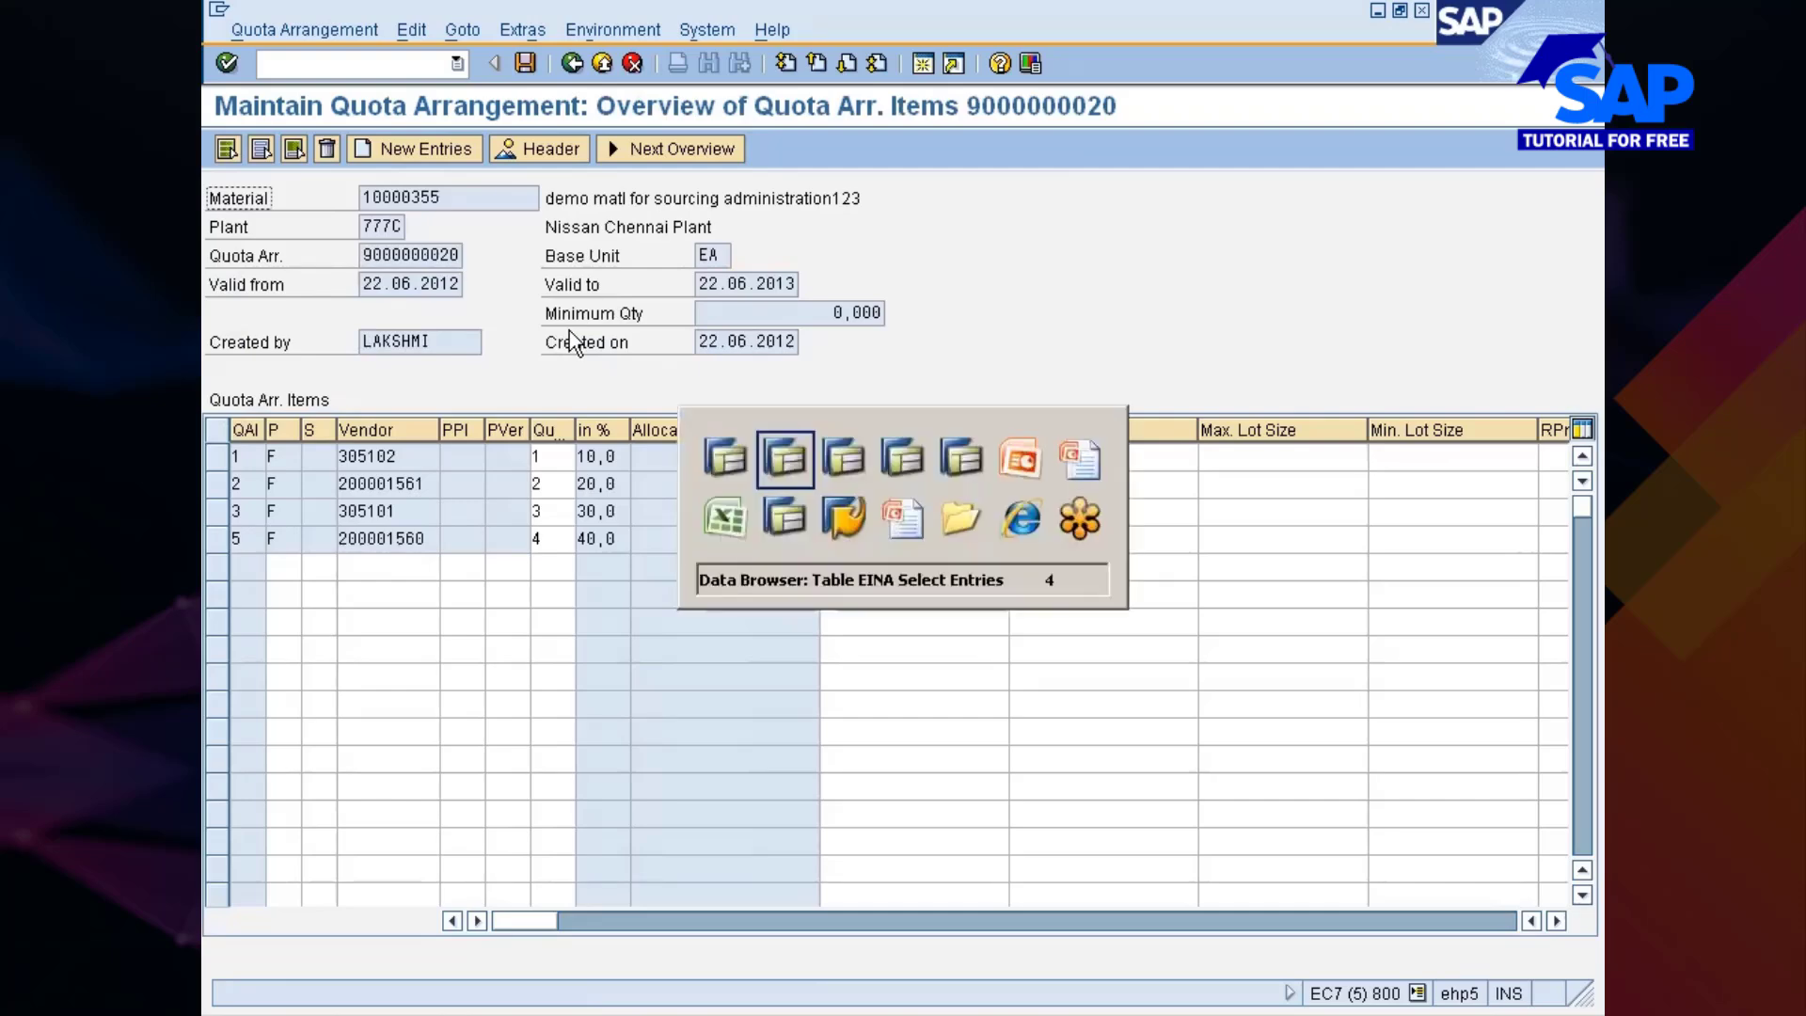
{"action": "key", "text": "alt+Tab"}
{"action": "key", "text": "alt+Tab"}
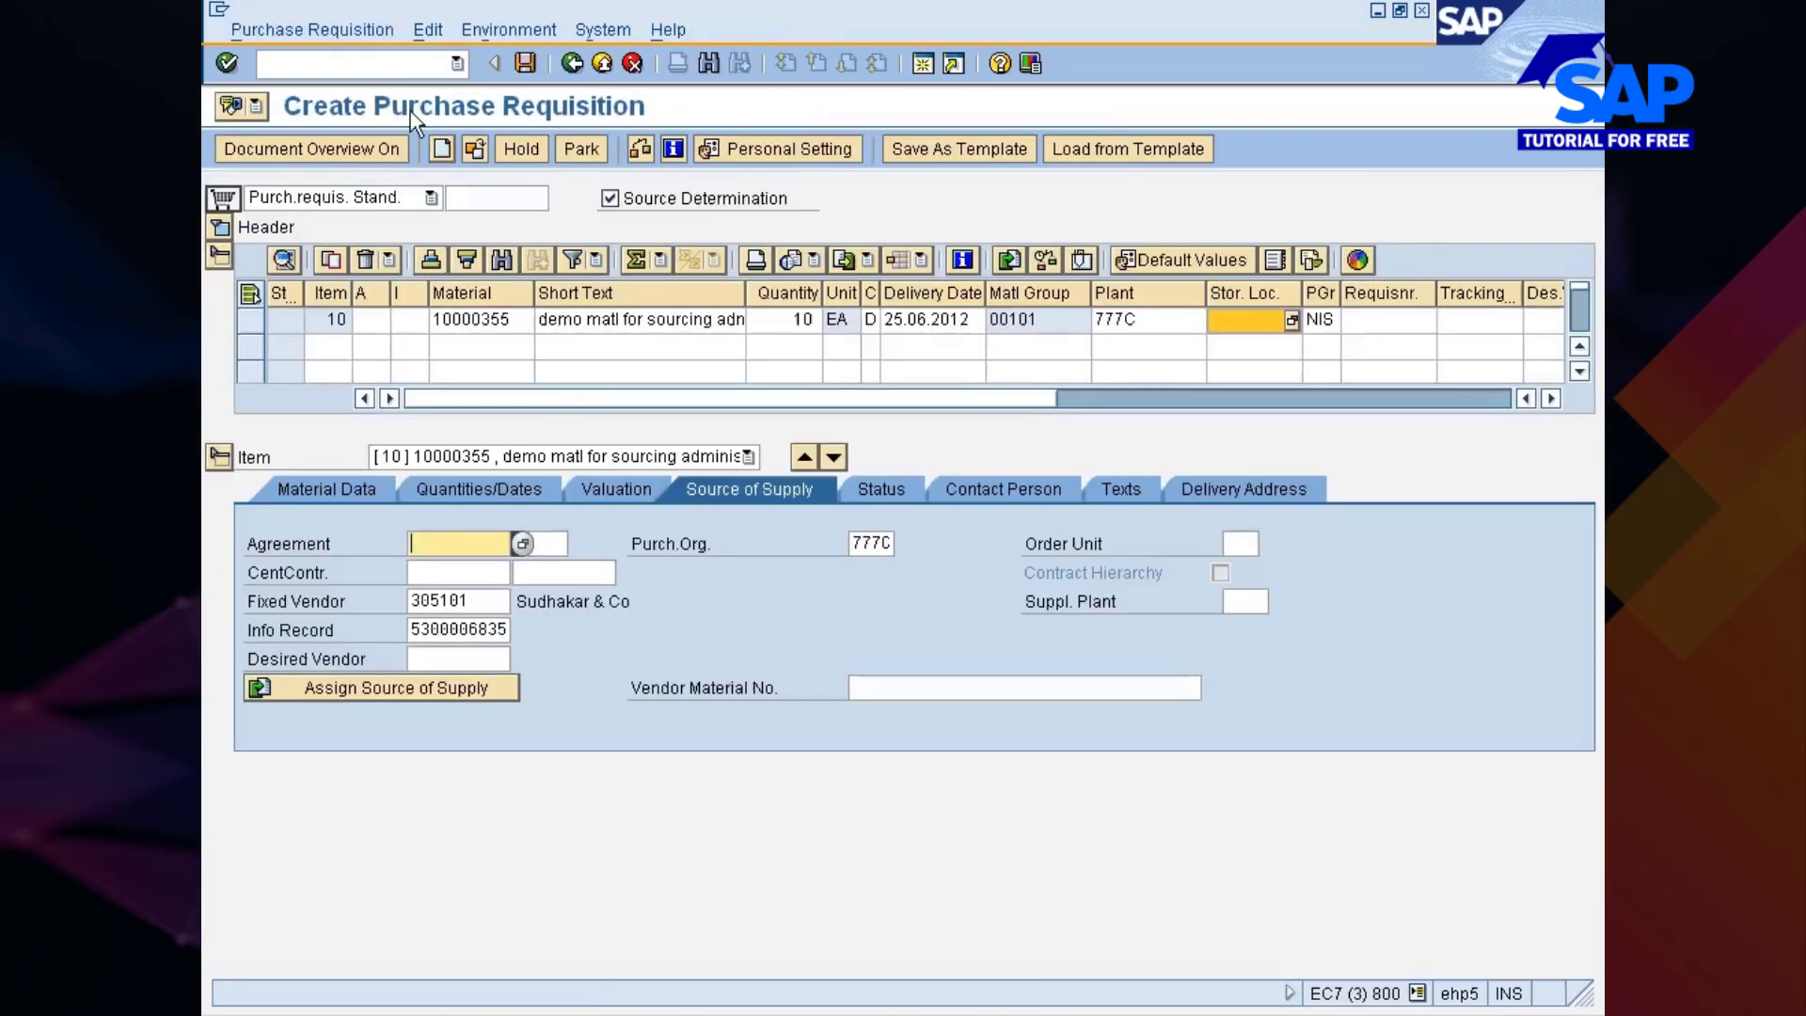
{"action": "left_click", "coordinate": [392, 70]}
{"action": "type", "text": "/nme51n"}
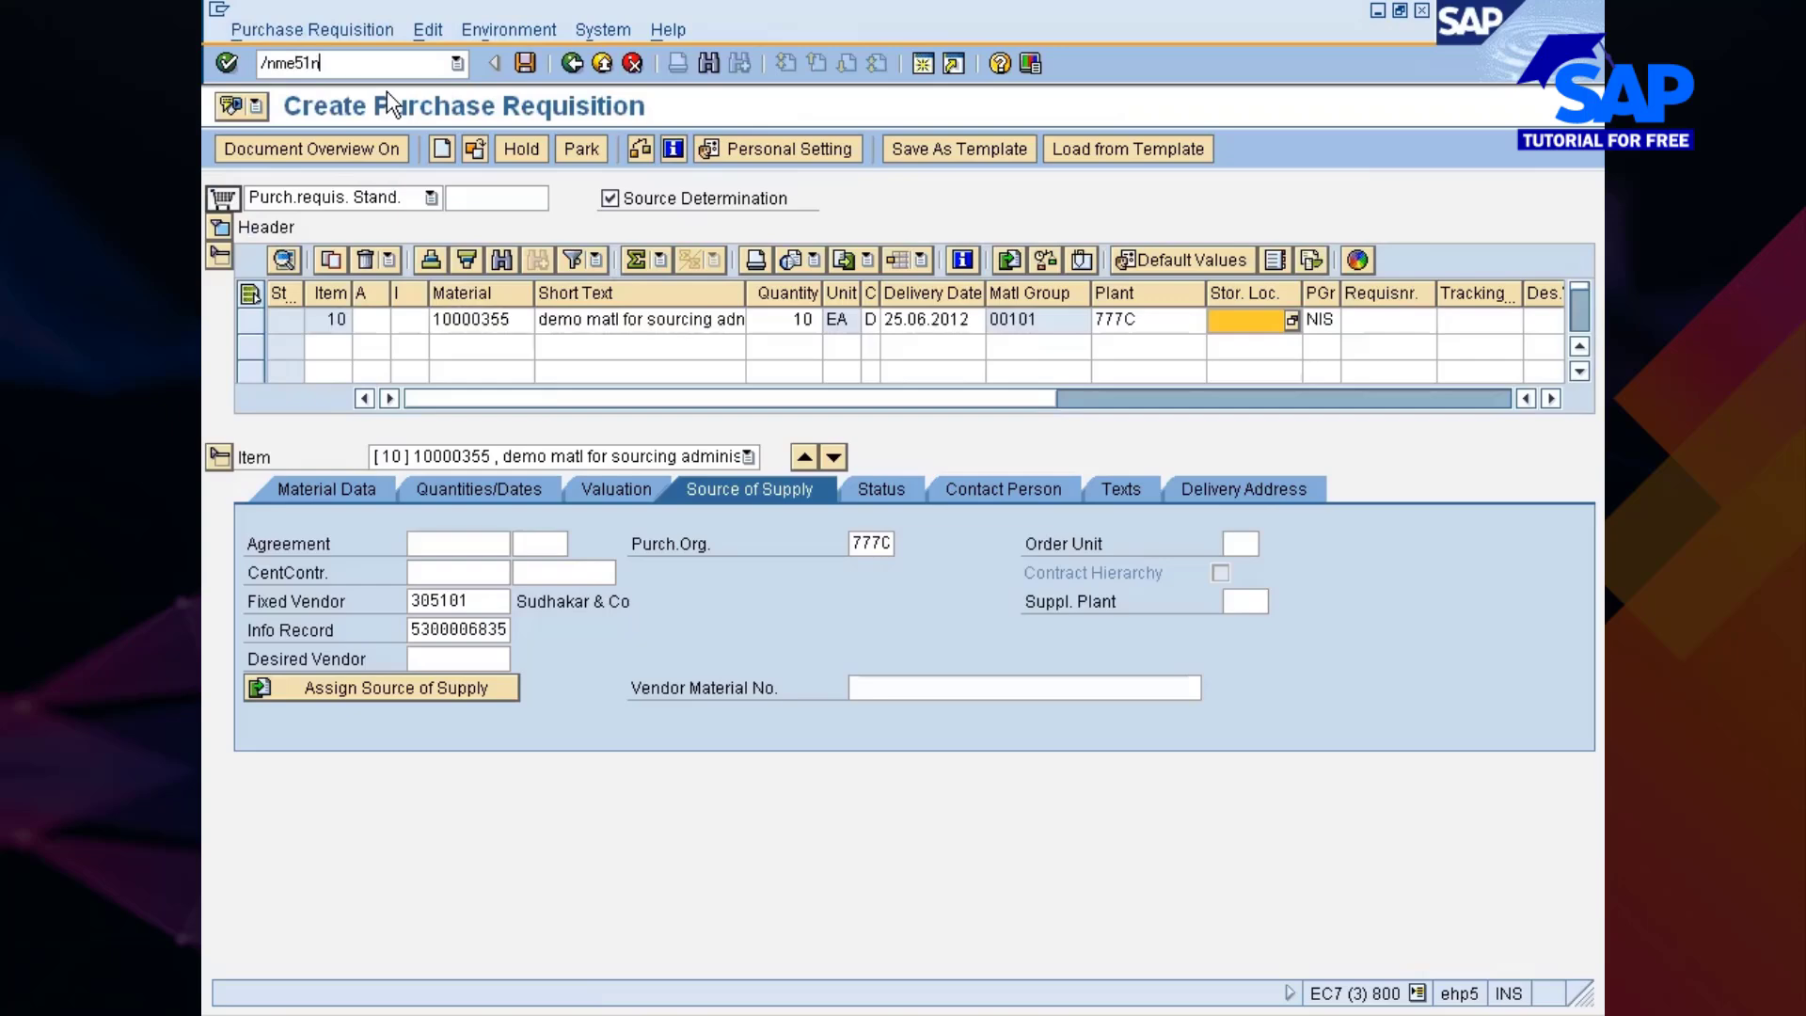
{"action": "key", "text": "Return"}
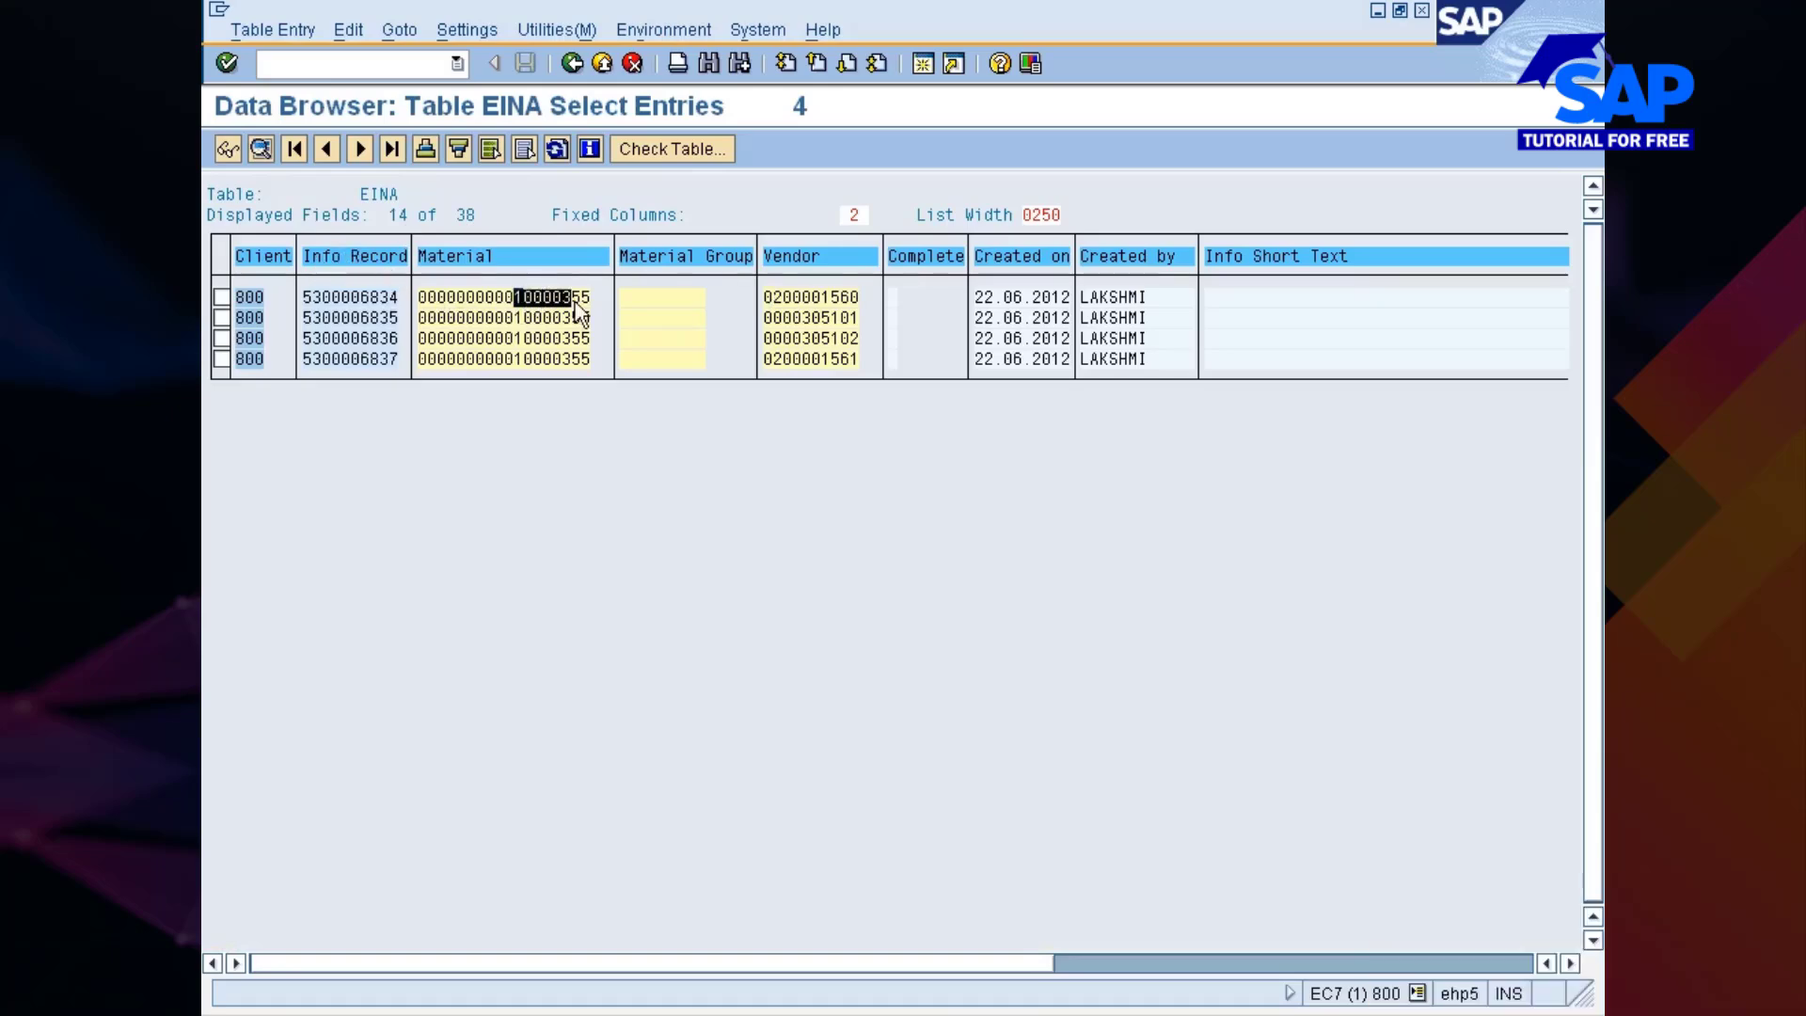
{"action": "key", "text": "alt+Tab"}
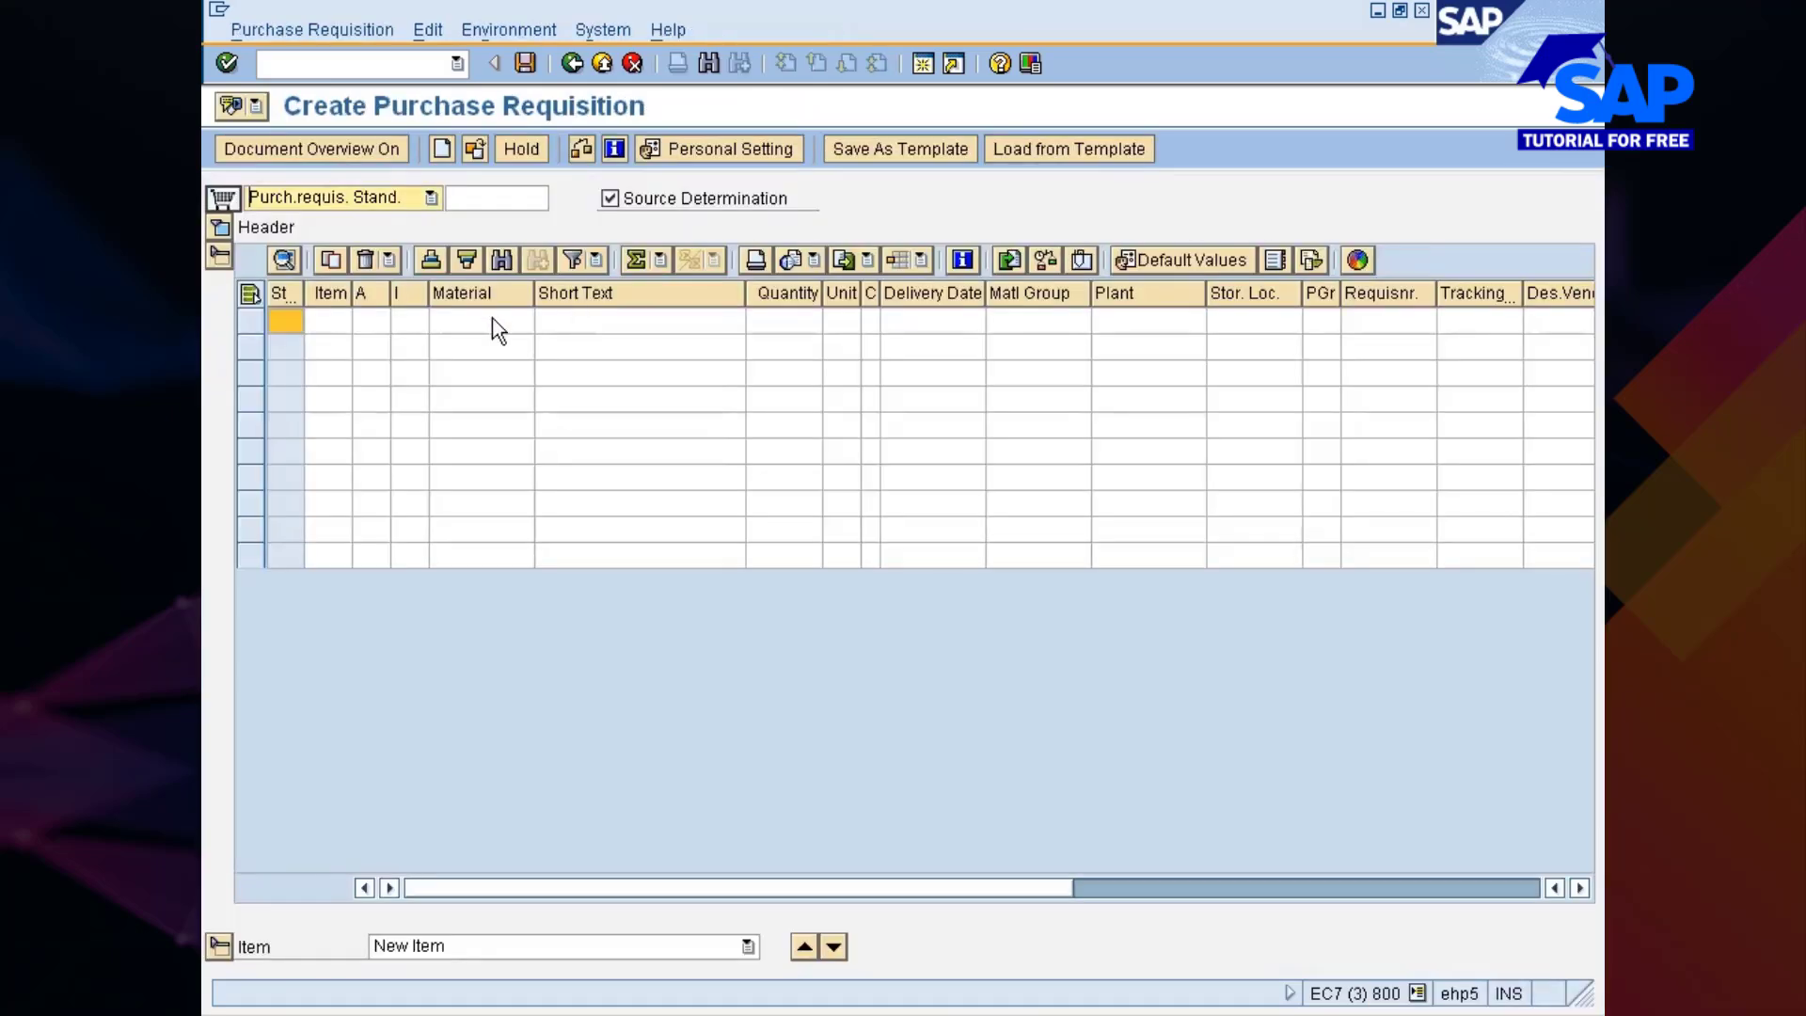
Enter a requisition item for material 10000355 with quantity 11 and plant 777C, and run source determination
{"action": "left_click", "coordinate": [489, 320]}
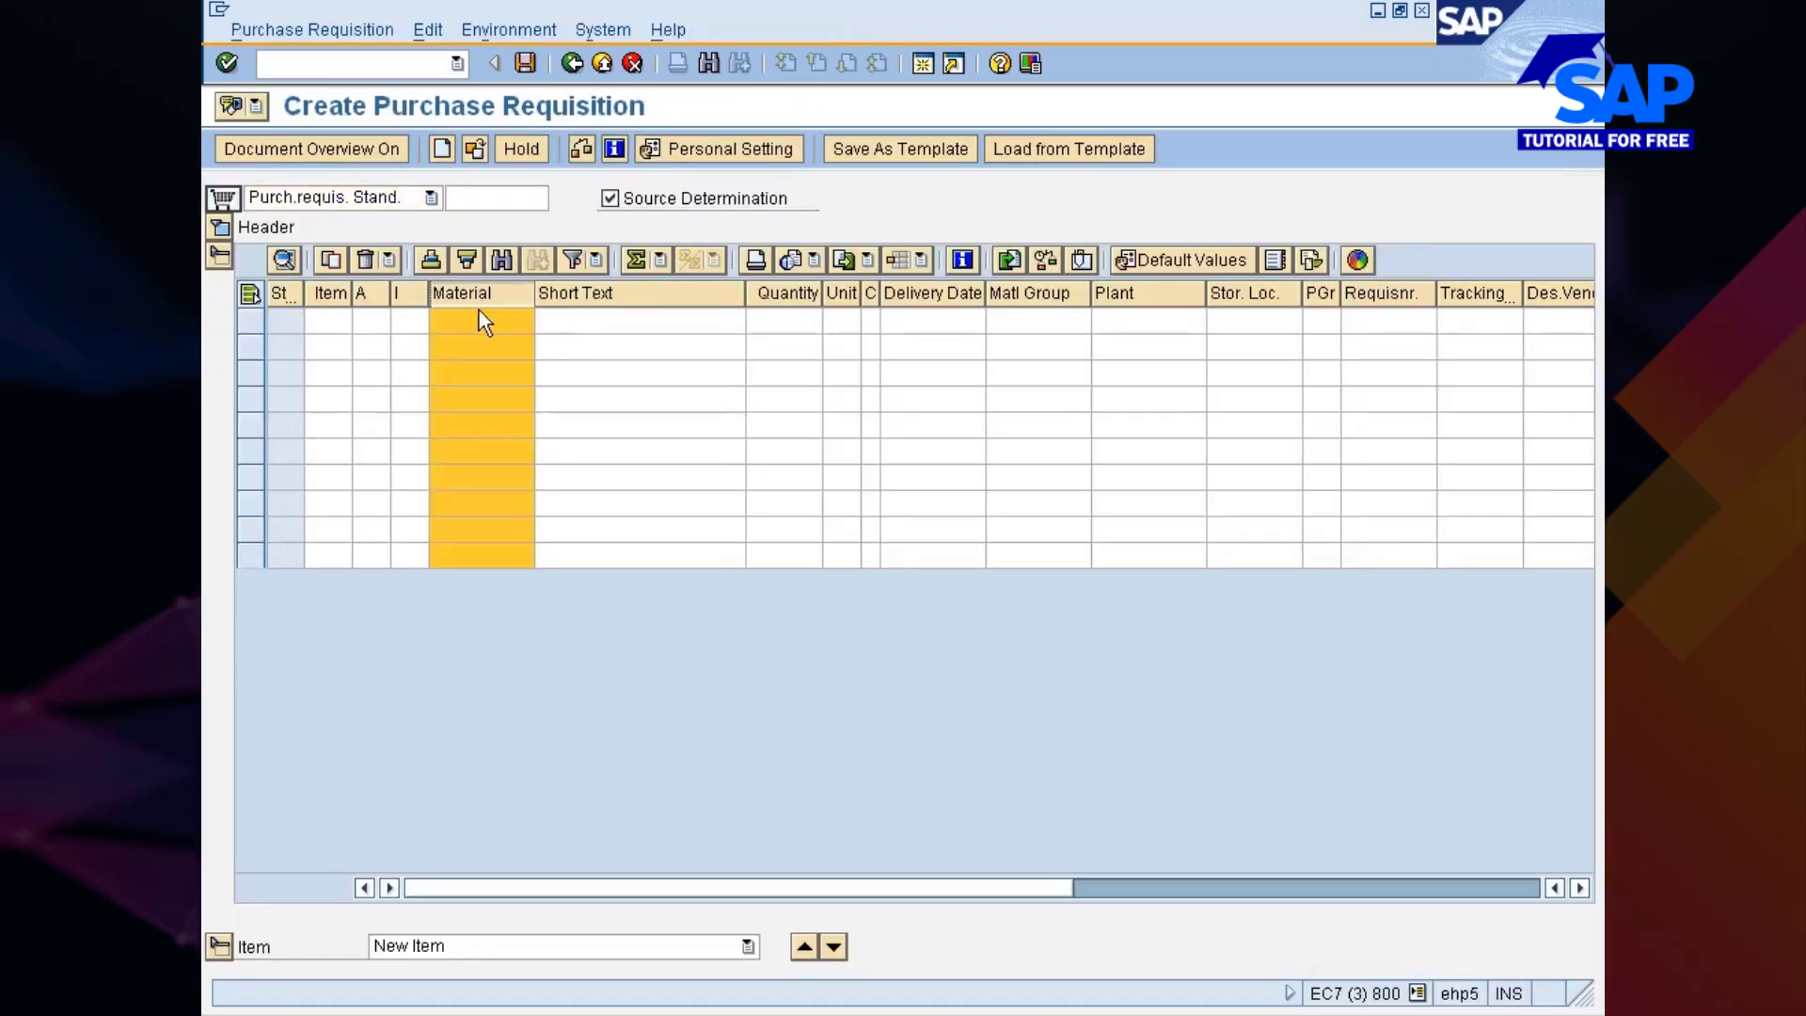
{"action": "type", "text": "10000355"}
{"action": "key", "text": "Tab"}
{"action": "key", "text": "Tab"}
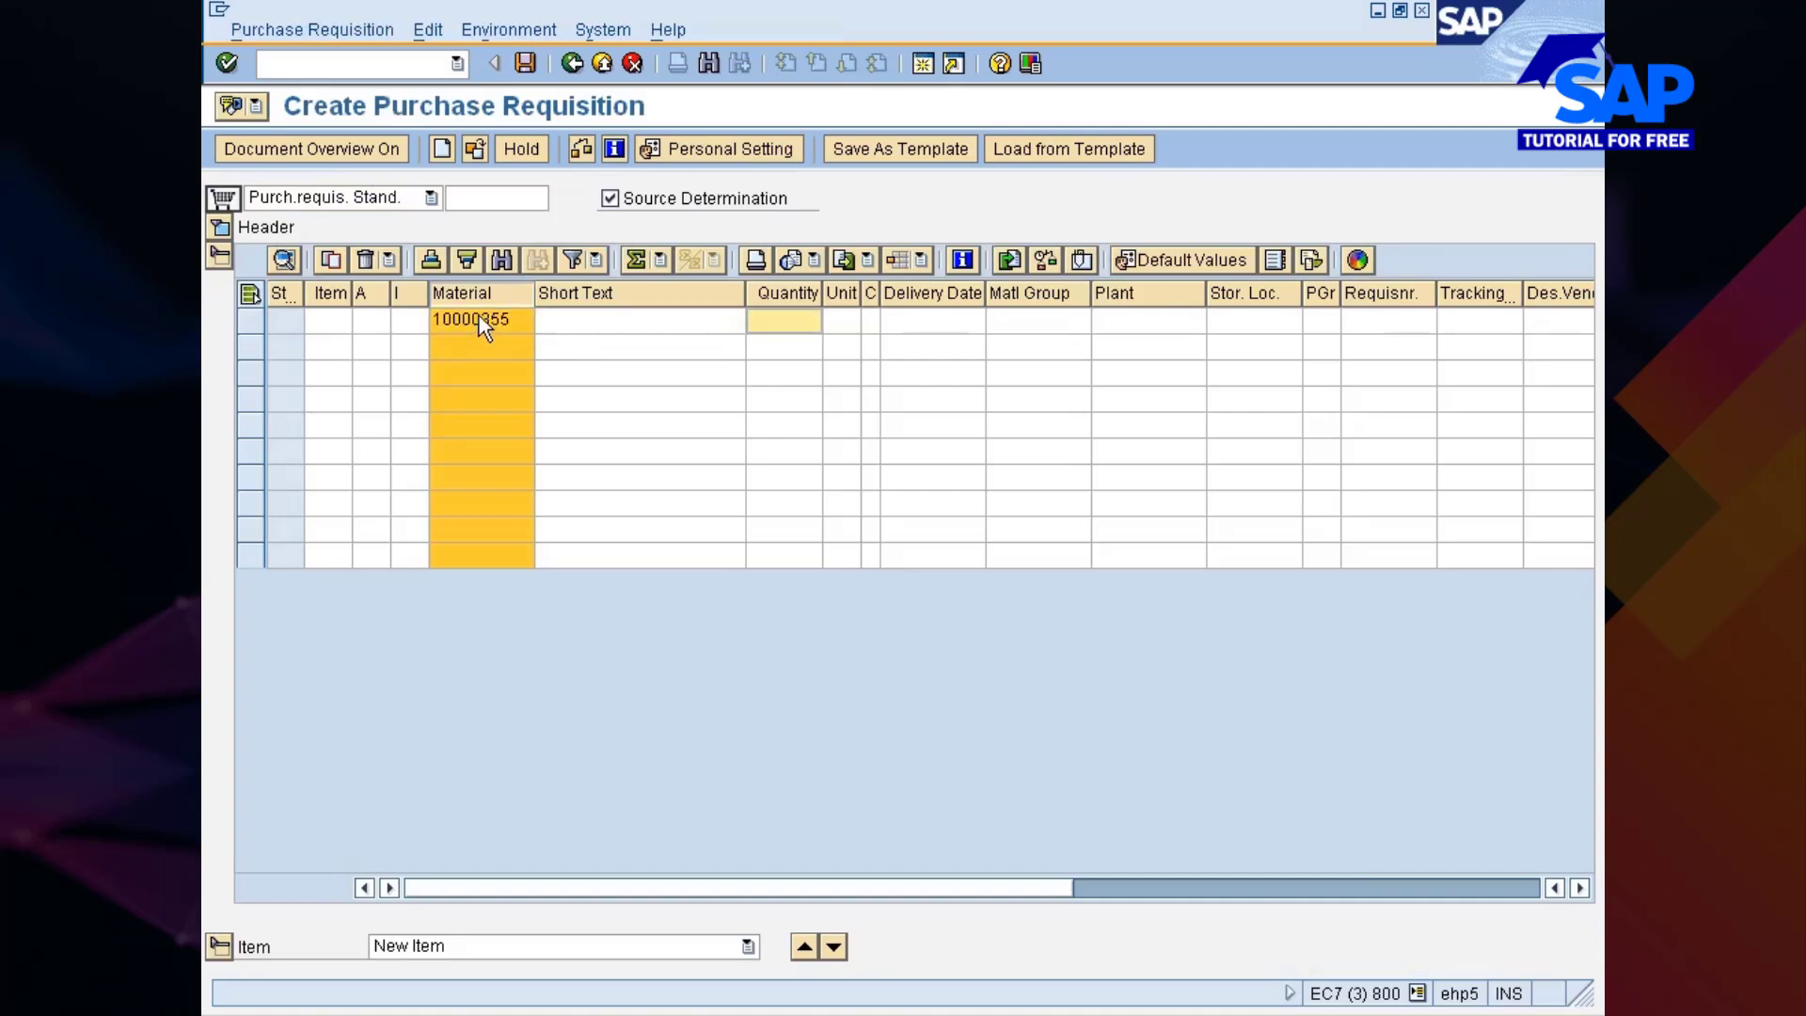
{"action": "type", "text": "11"}
{"action": "key", "text": "Tab"}
{"action": "key", "text": "Tab"}
{"action": "key", "text": "Tab"}
{"action": "key", "text": "Tab"}
{"action": "key", "text": "Tab"}
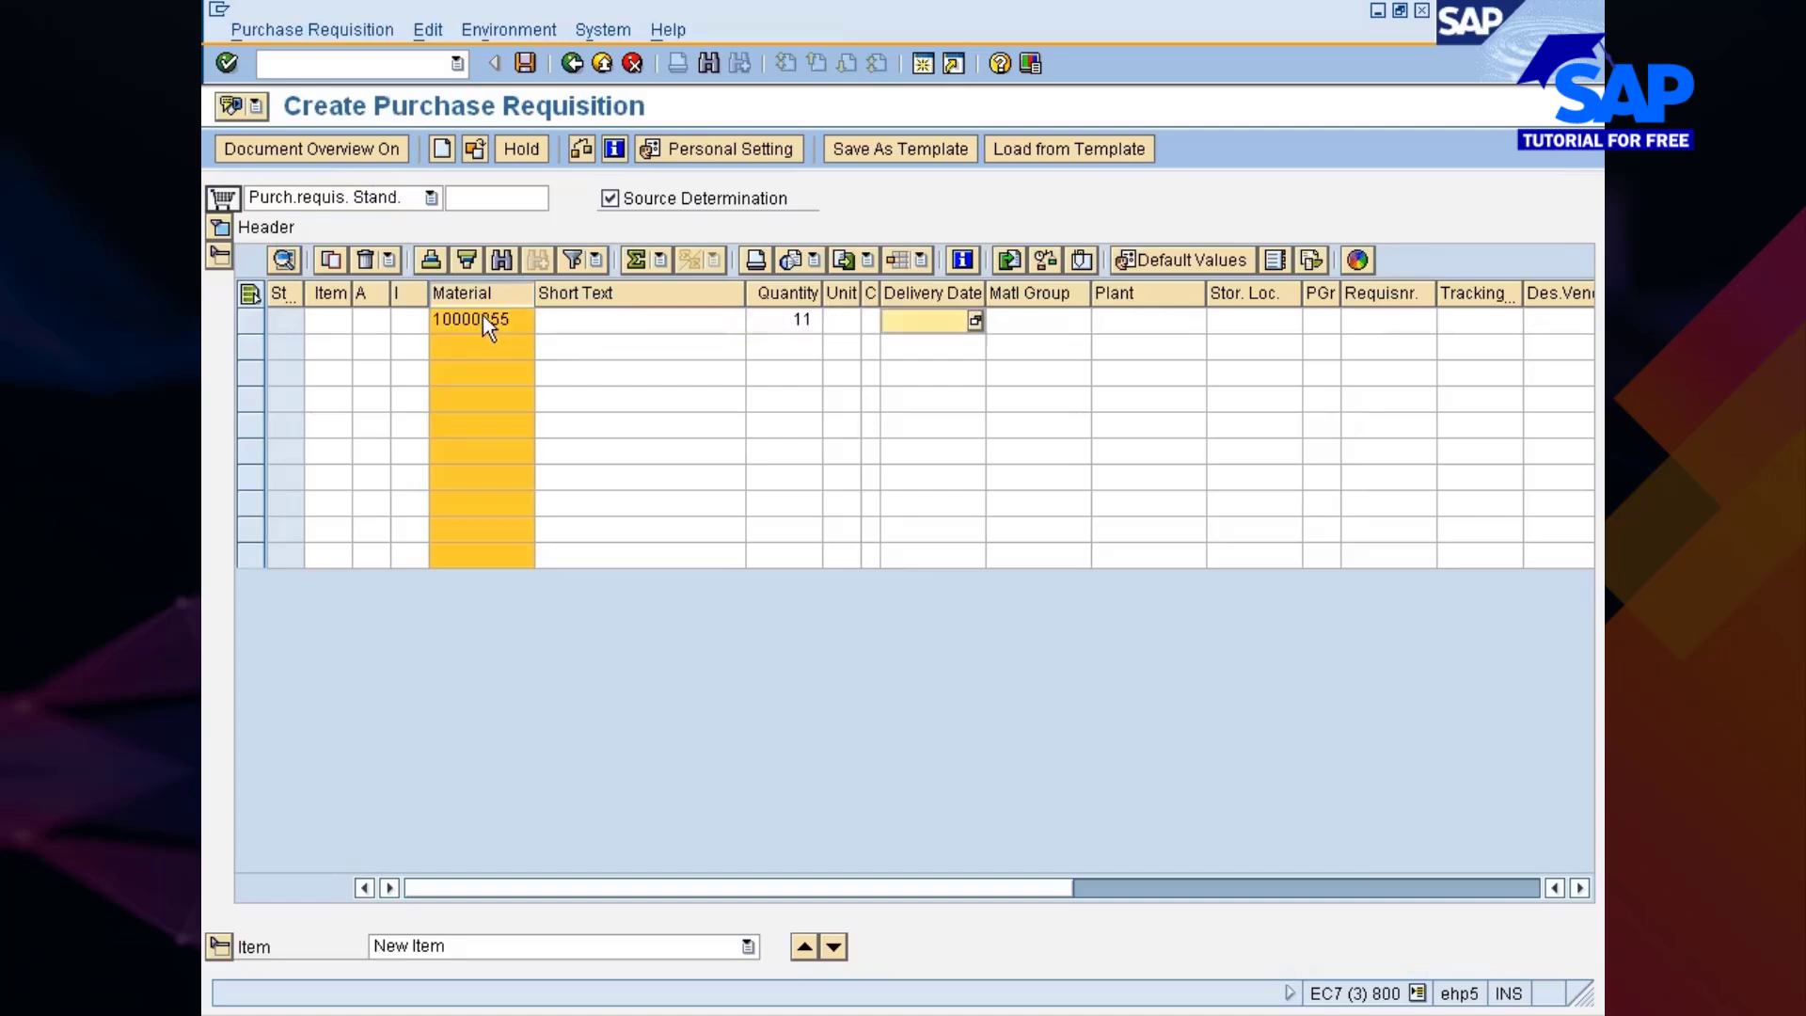
{"action": "type", "text": "777c"}
{"action": "key", "text": "Return"}
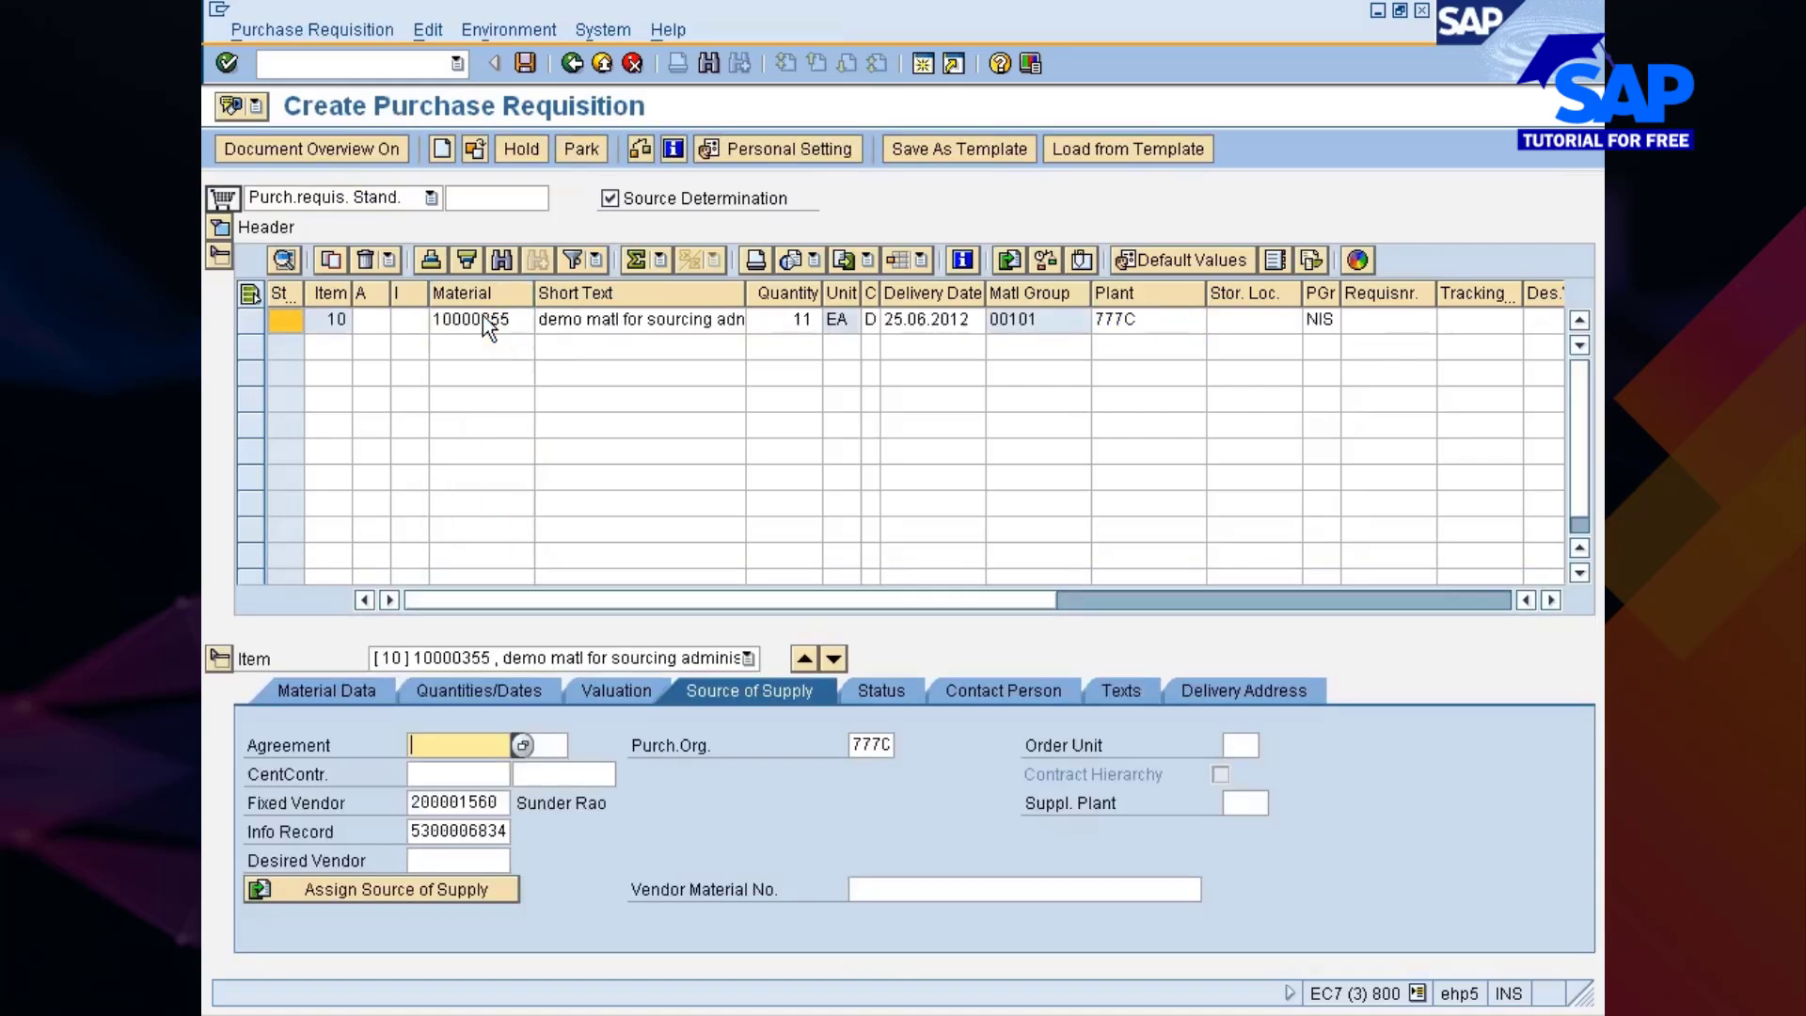
Compare the requisition item's fixed vendor with the quota arrangement items and the EINA info records
{"action": "left_click", "coordinate": [421, 803]}
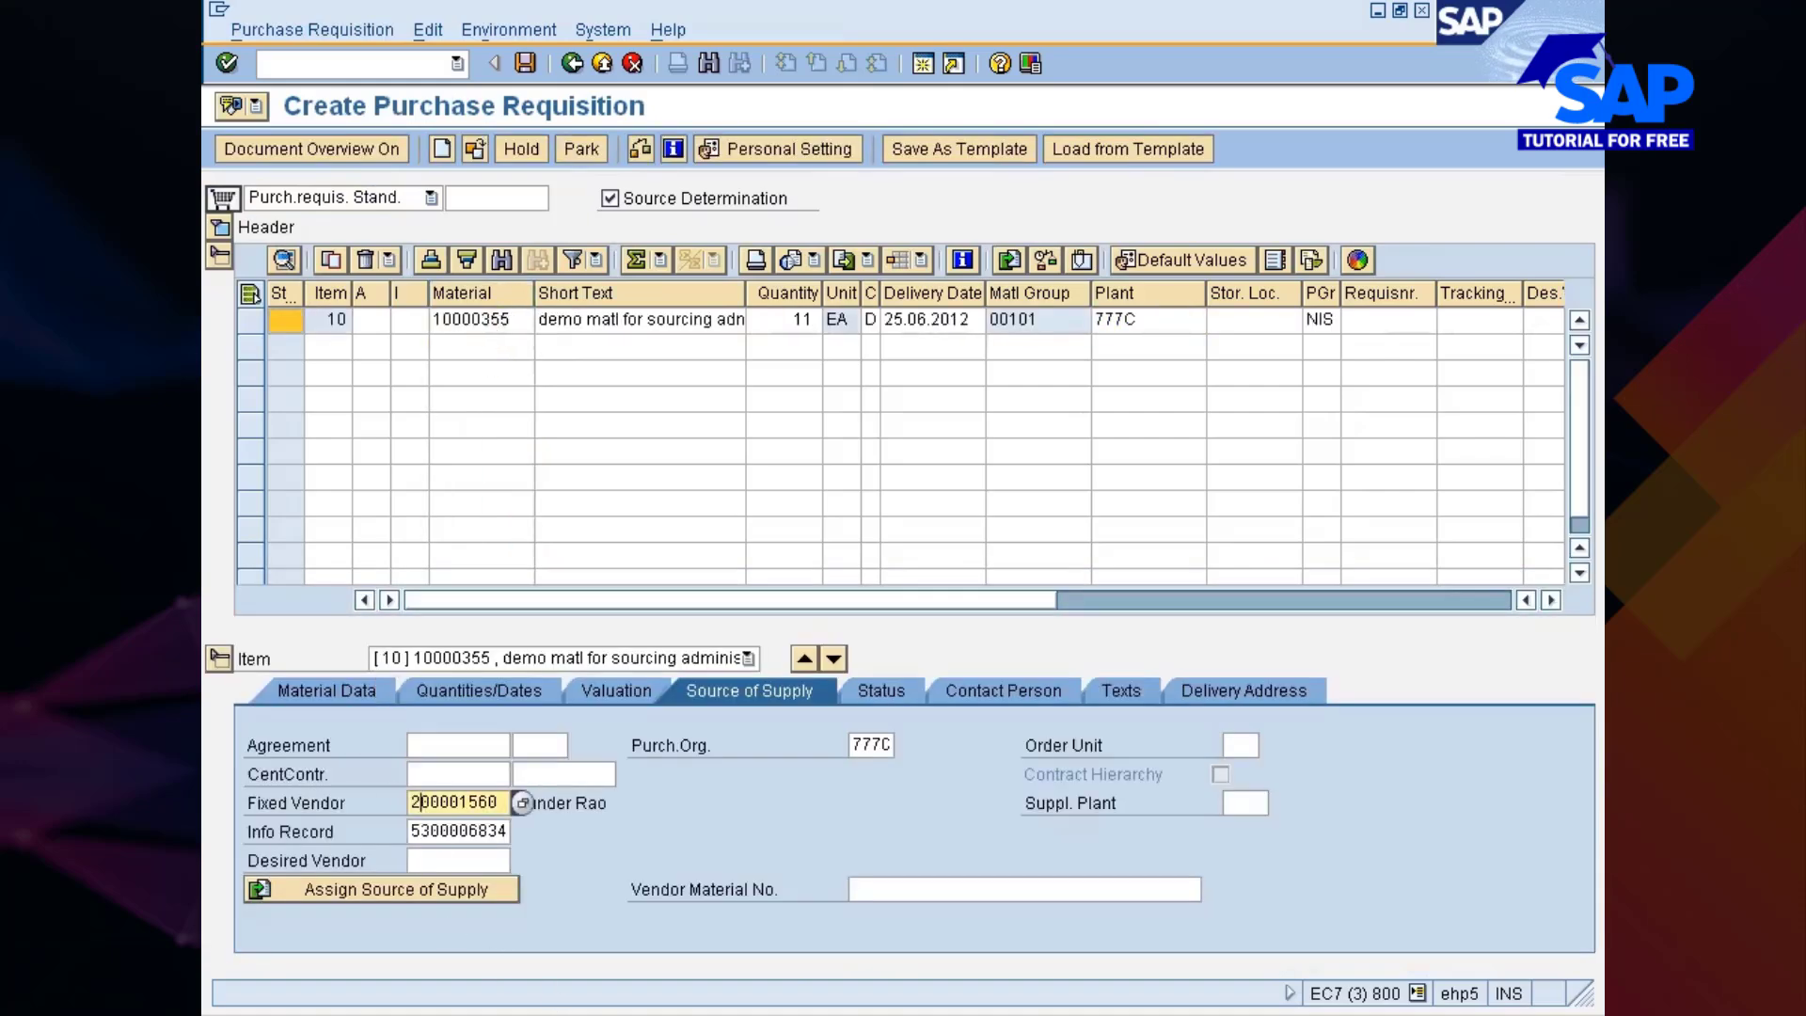
{"action": "key", "text": "Return"}
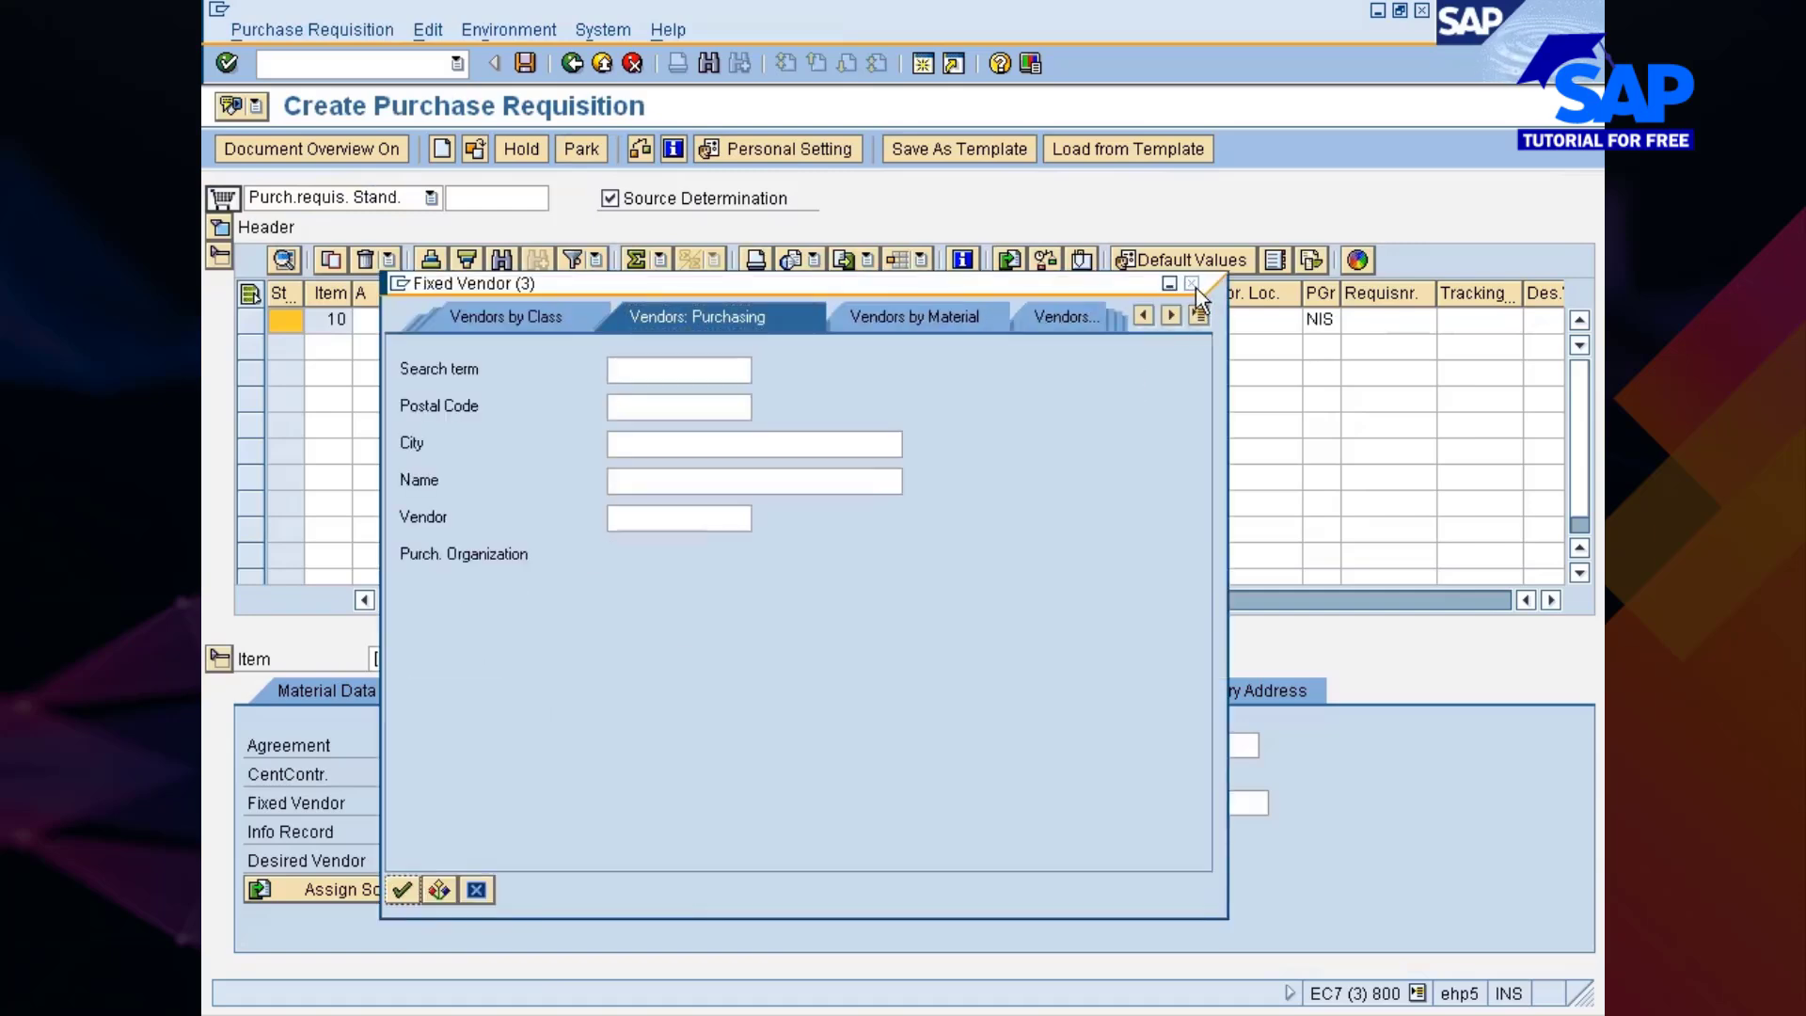
{"action": "left_click", "coordinate": [1196, 289]}
{"action": "key", "text": "alt+Tab"}
{"action": "key", "text": "alt+Tab"}
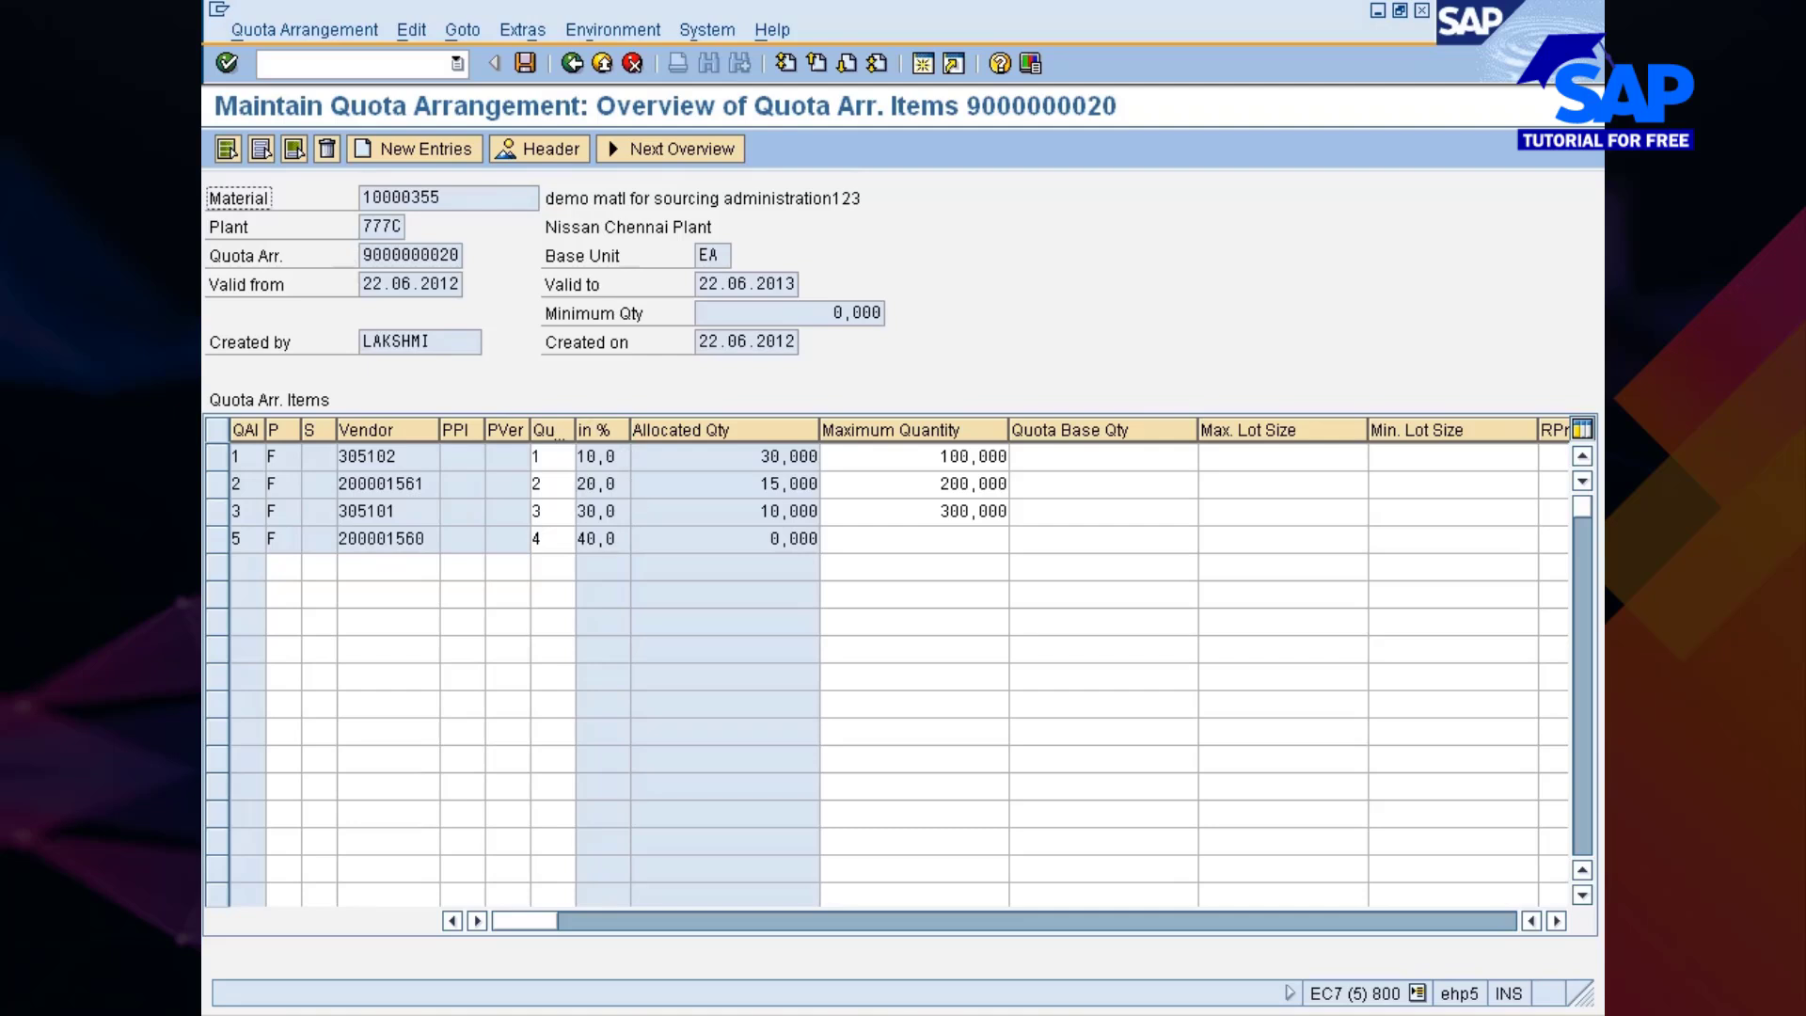
{"action": "left_click", "coordinate": [543, 539]}
{"action": "key", "text": "alt+Tab"}
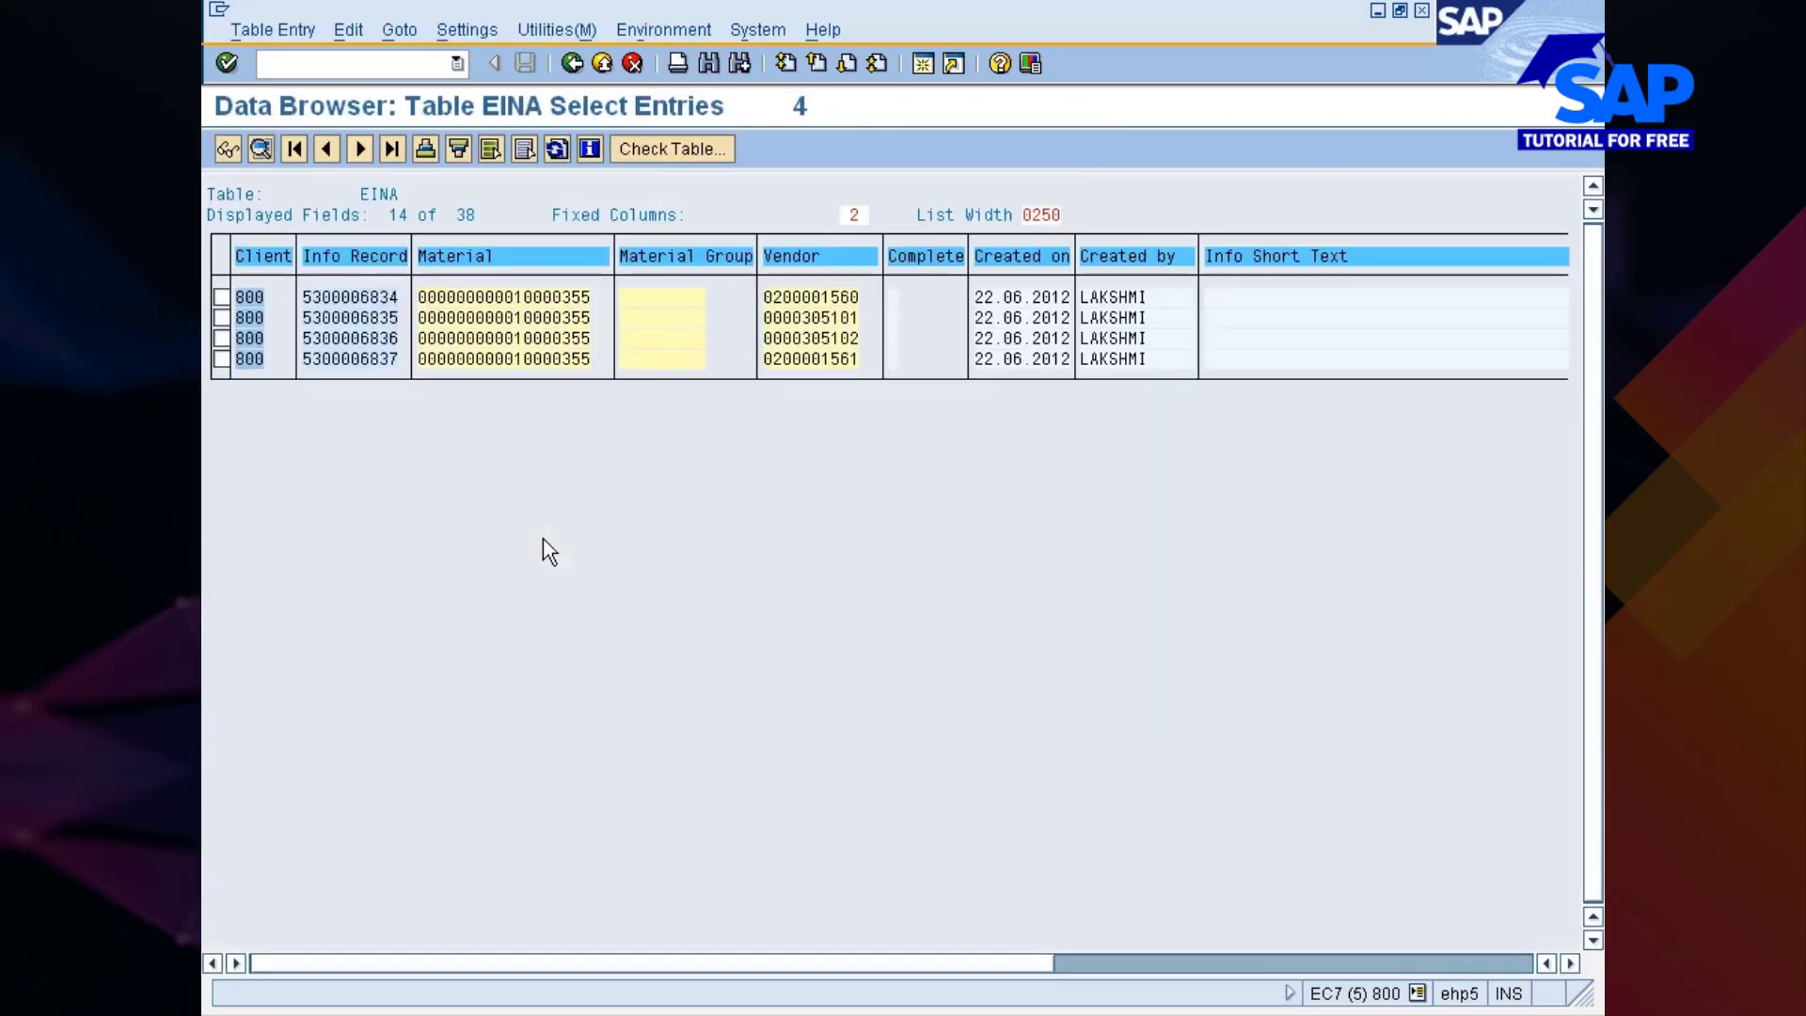
{"action": "key", "text": "alt+Tab"}
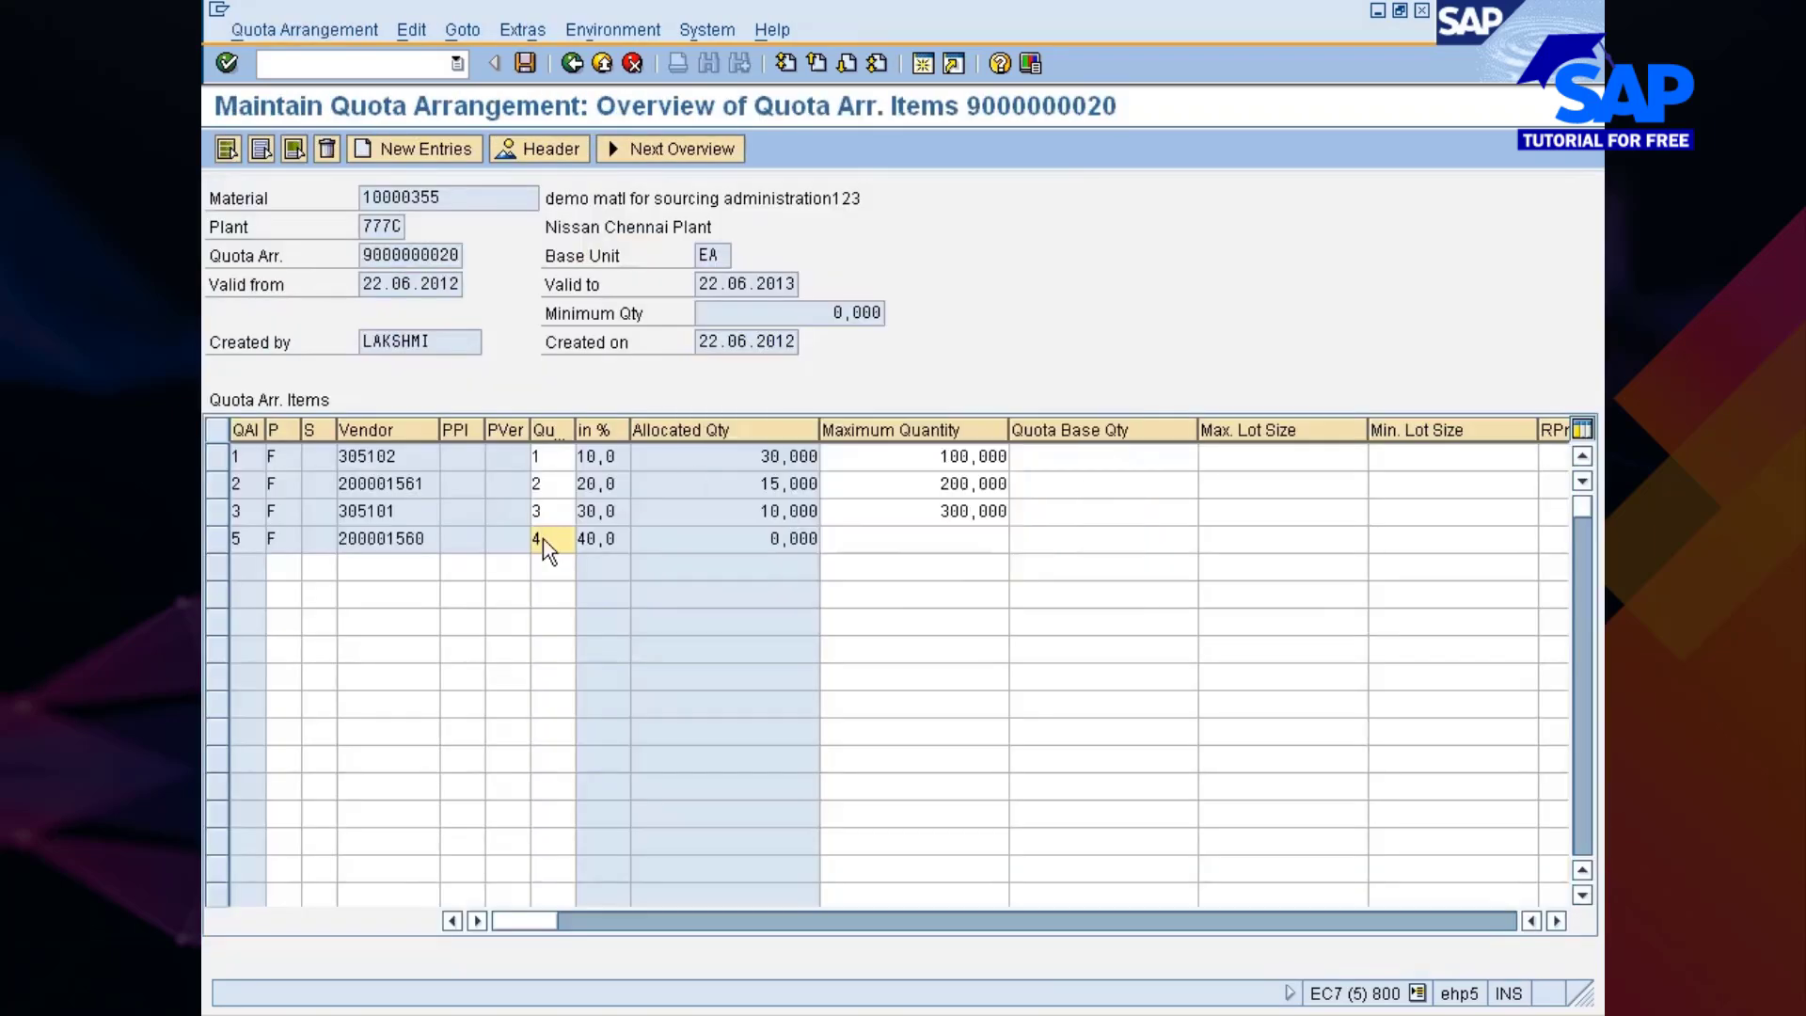
{"action": "key", "text": "alt+Tab"}
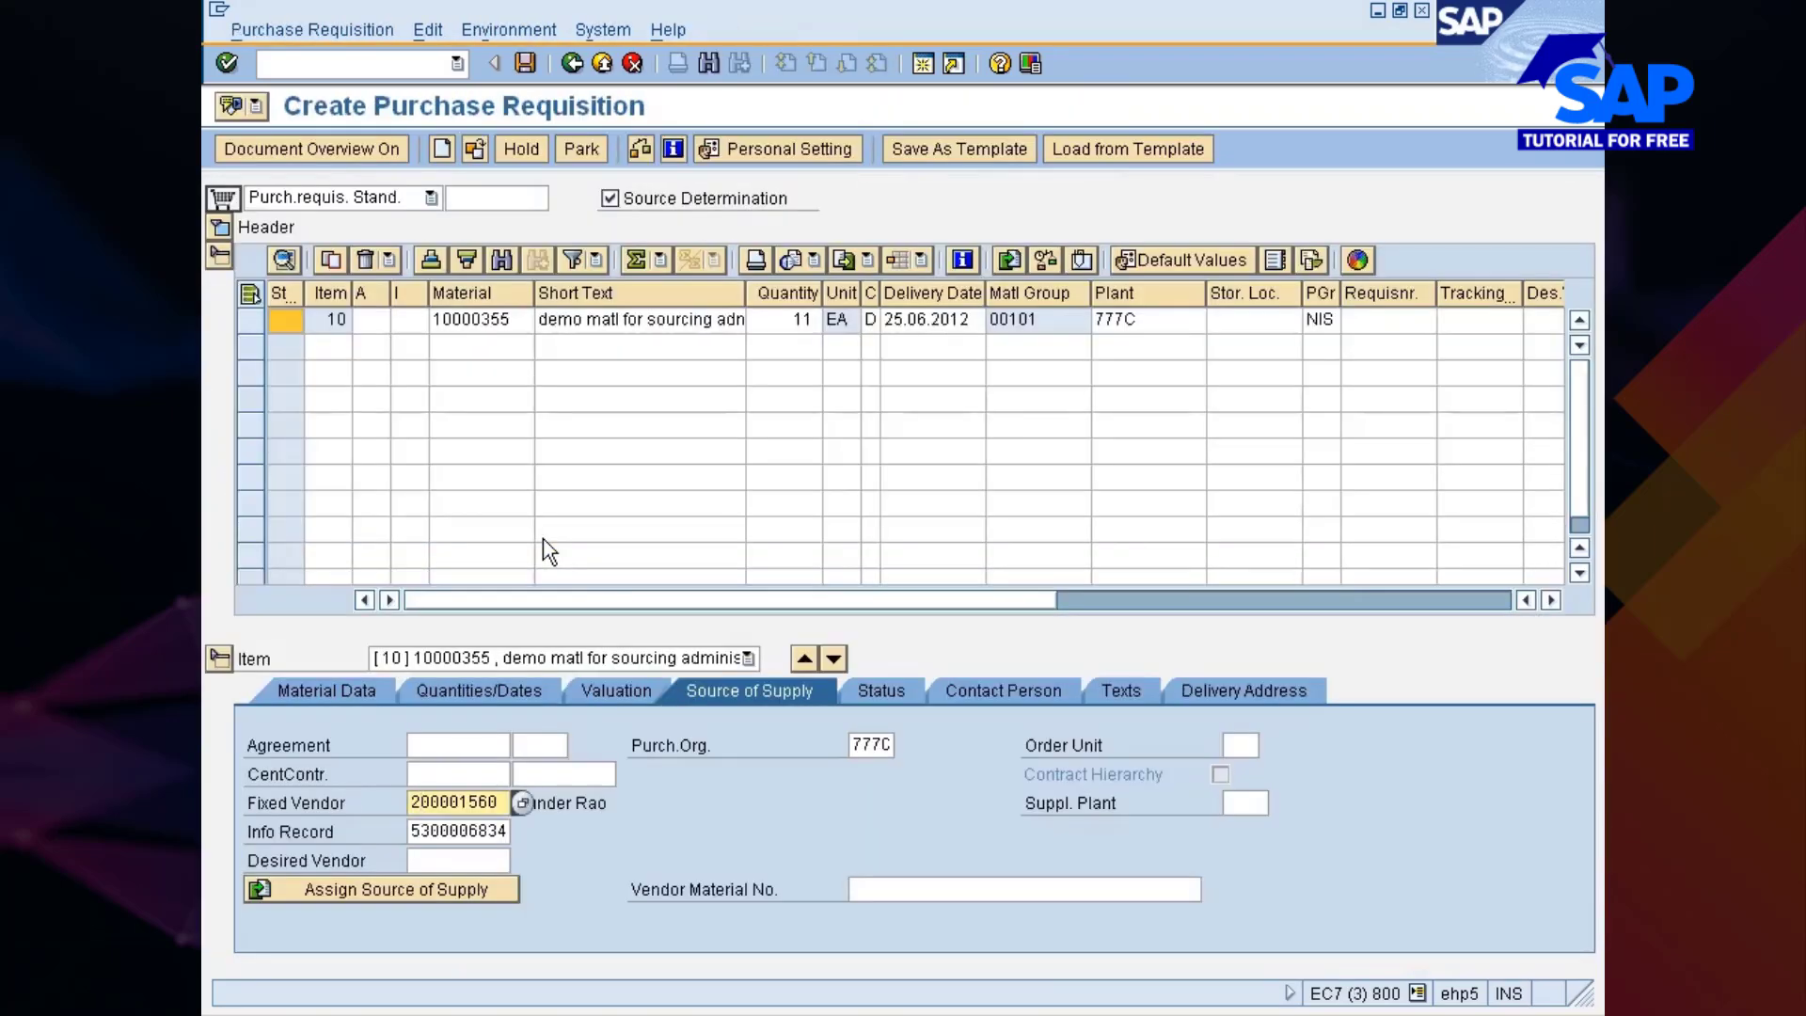
Save the purchase requisition and reload the quota arrangement items to refresh their allocated quantities
{"action": "key", "text": "ctrl+s"}
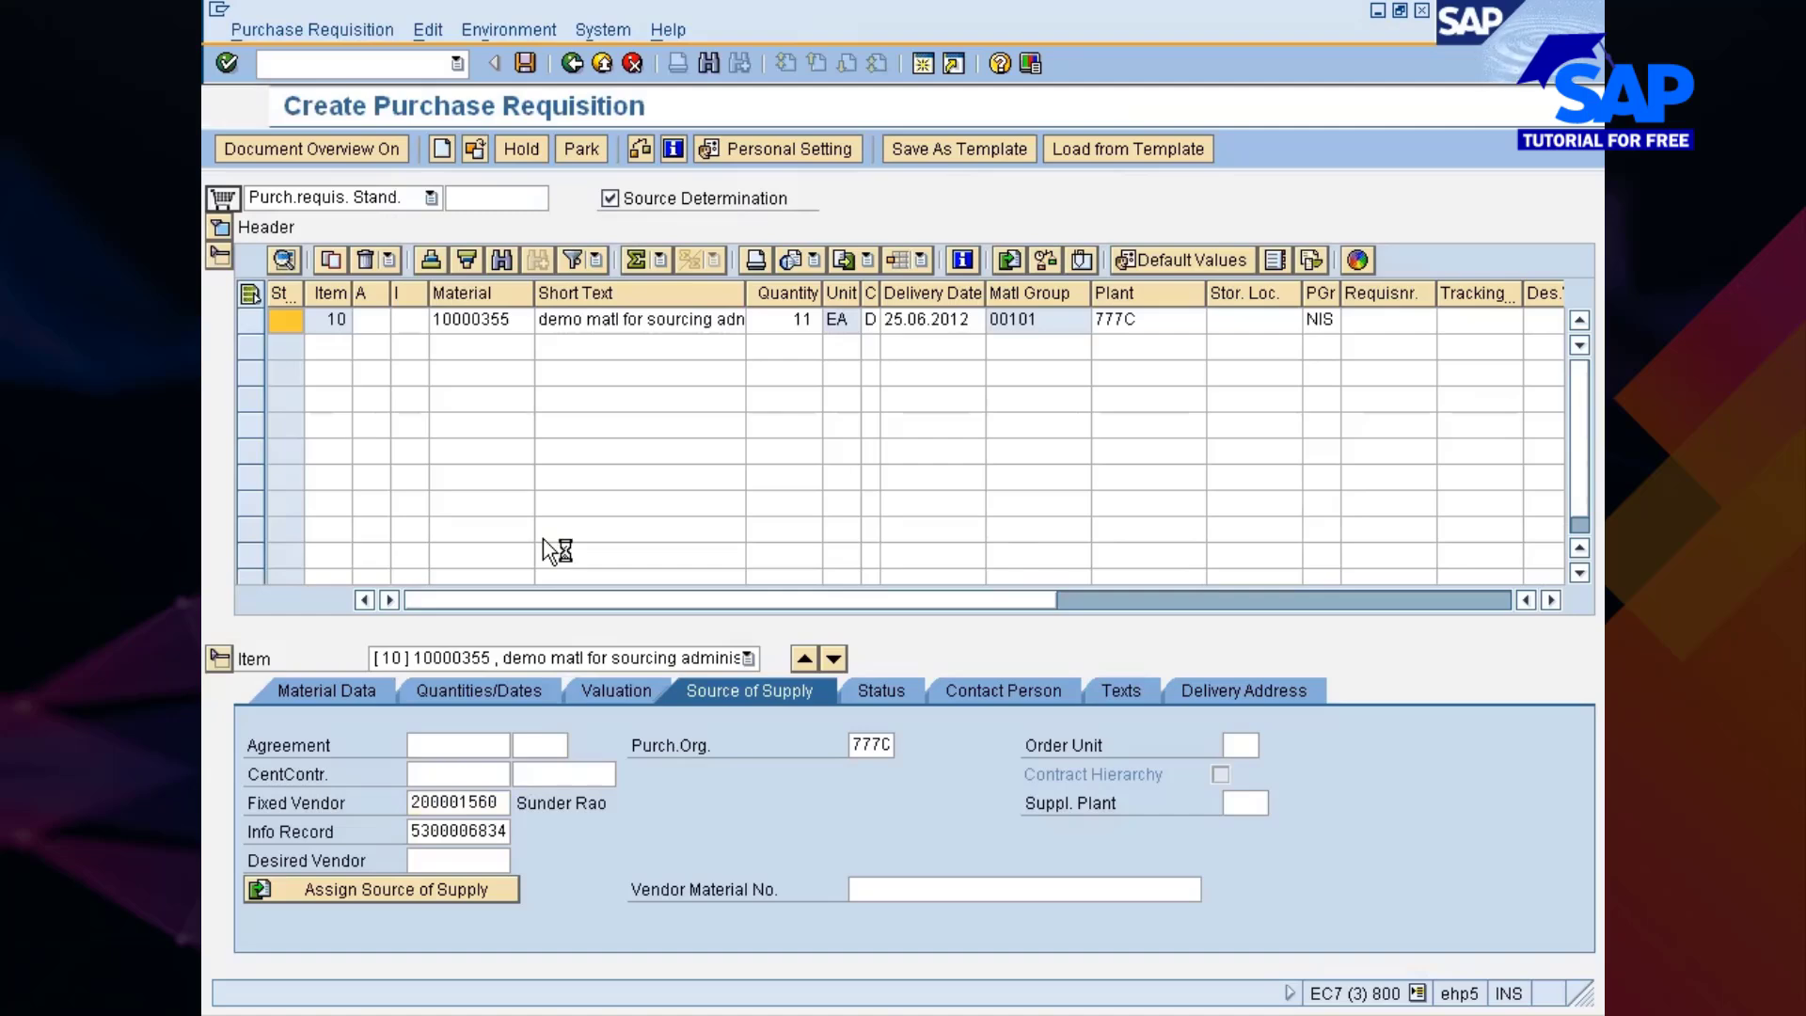
{"action": "key", "text": "alt+Tab"}
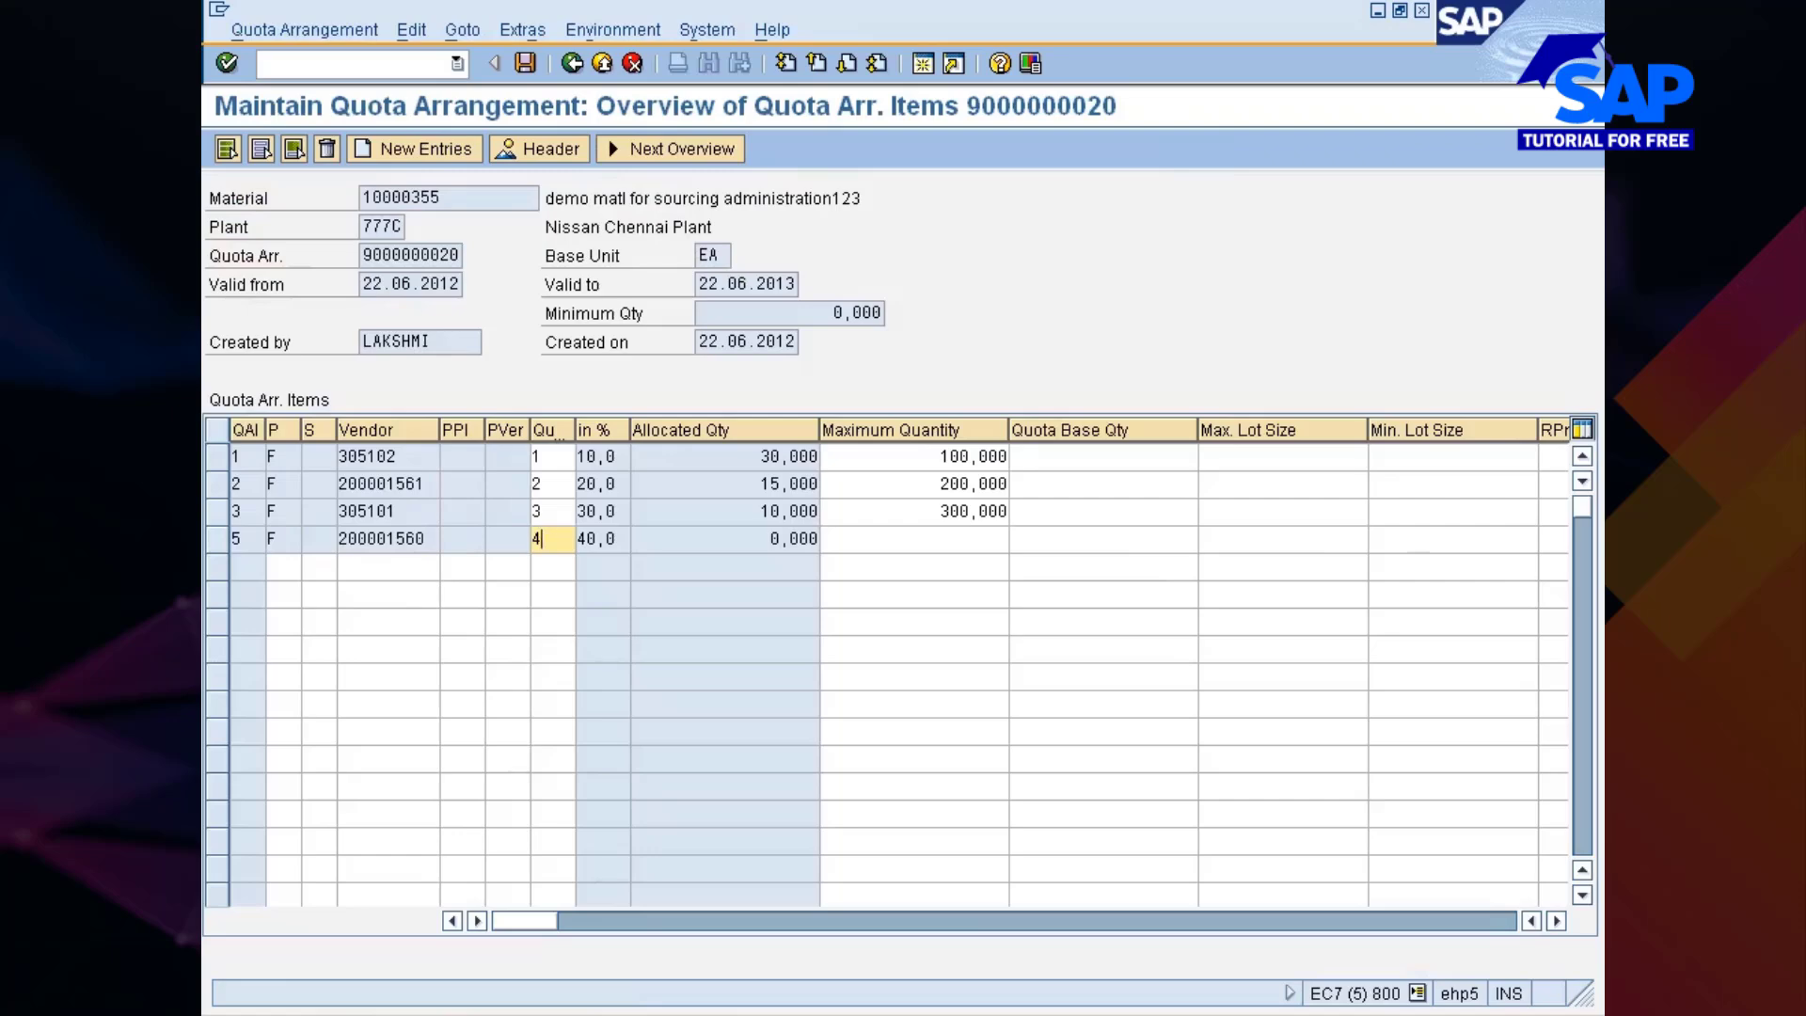
{"action": "left_click", "coordinate": [571, 64]}
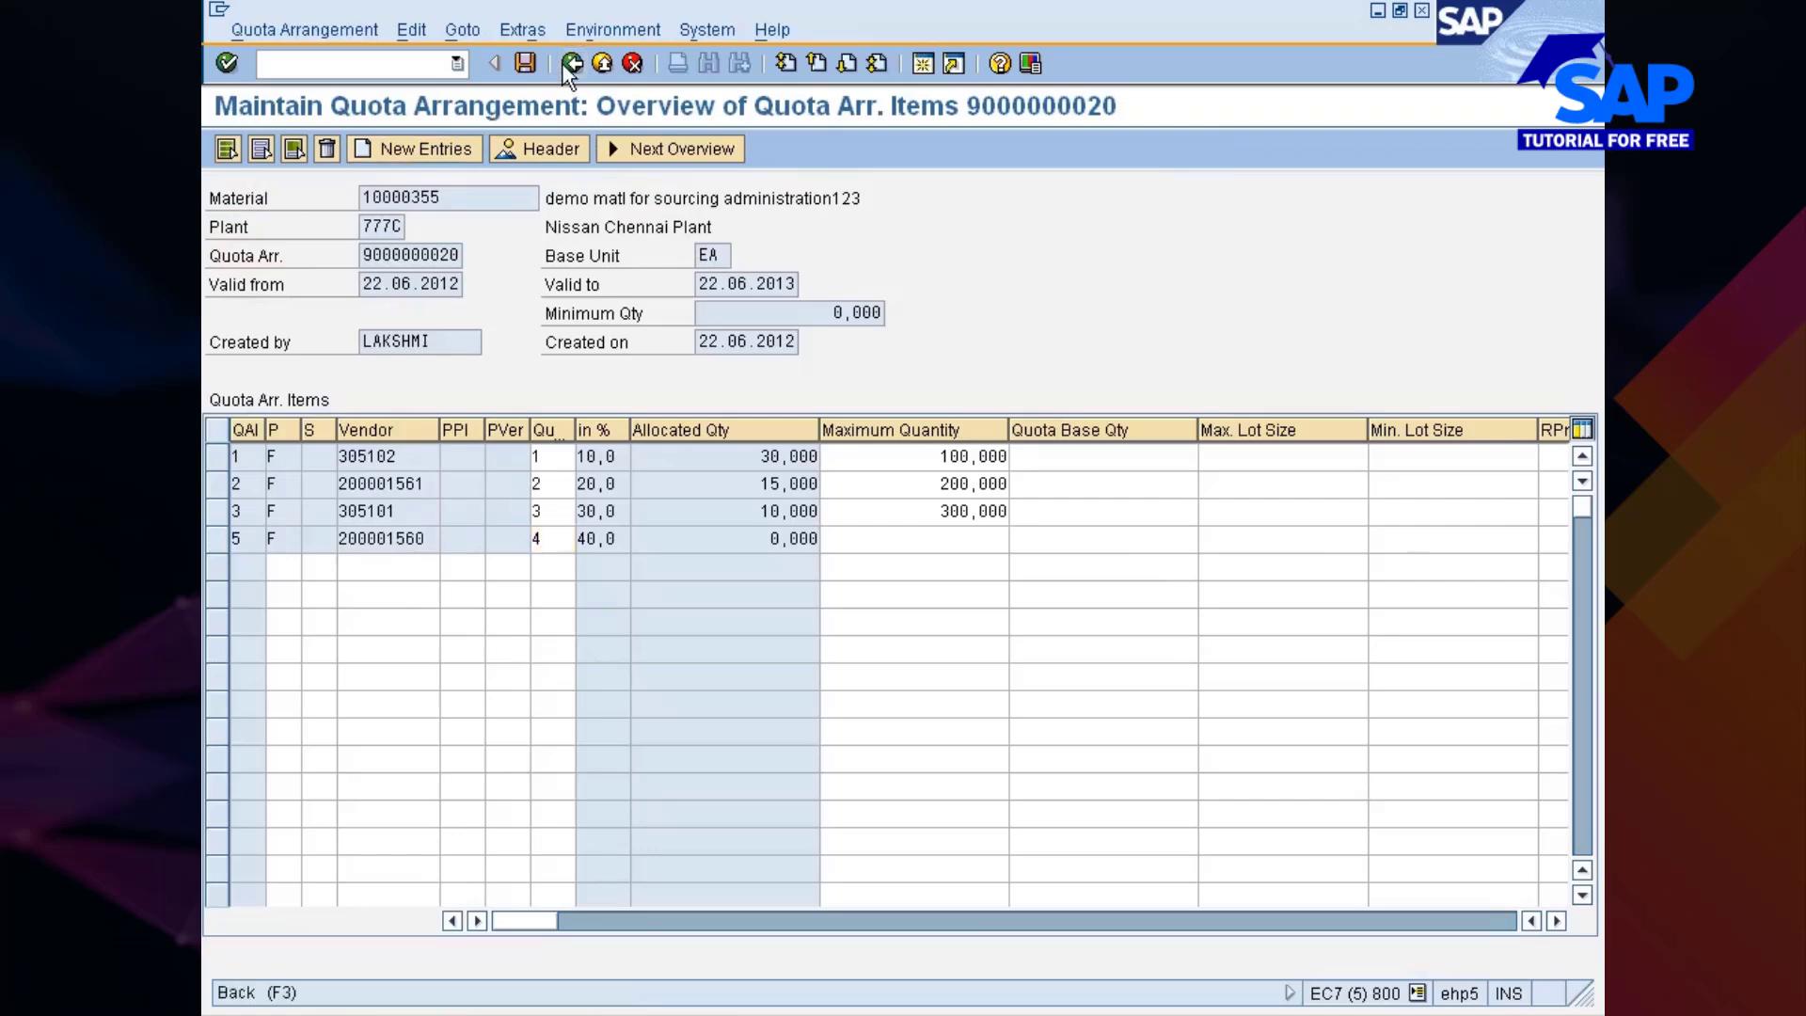
{"action": "key", "text": "F3"}
{"action": "key", "text": "F3"}
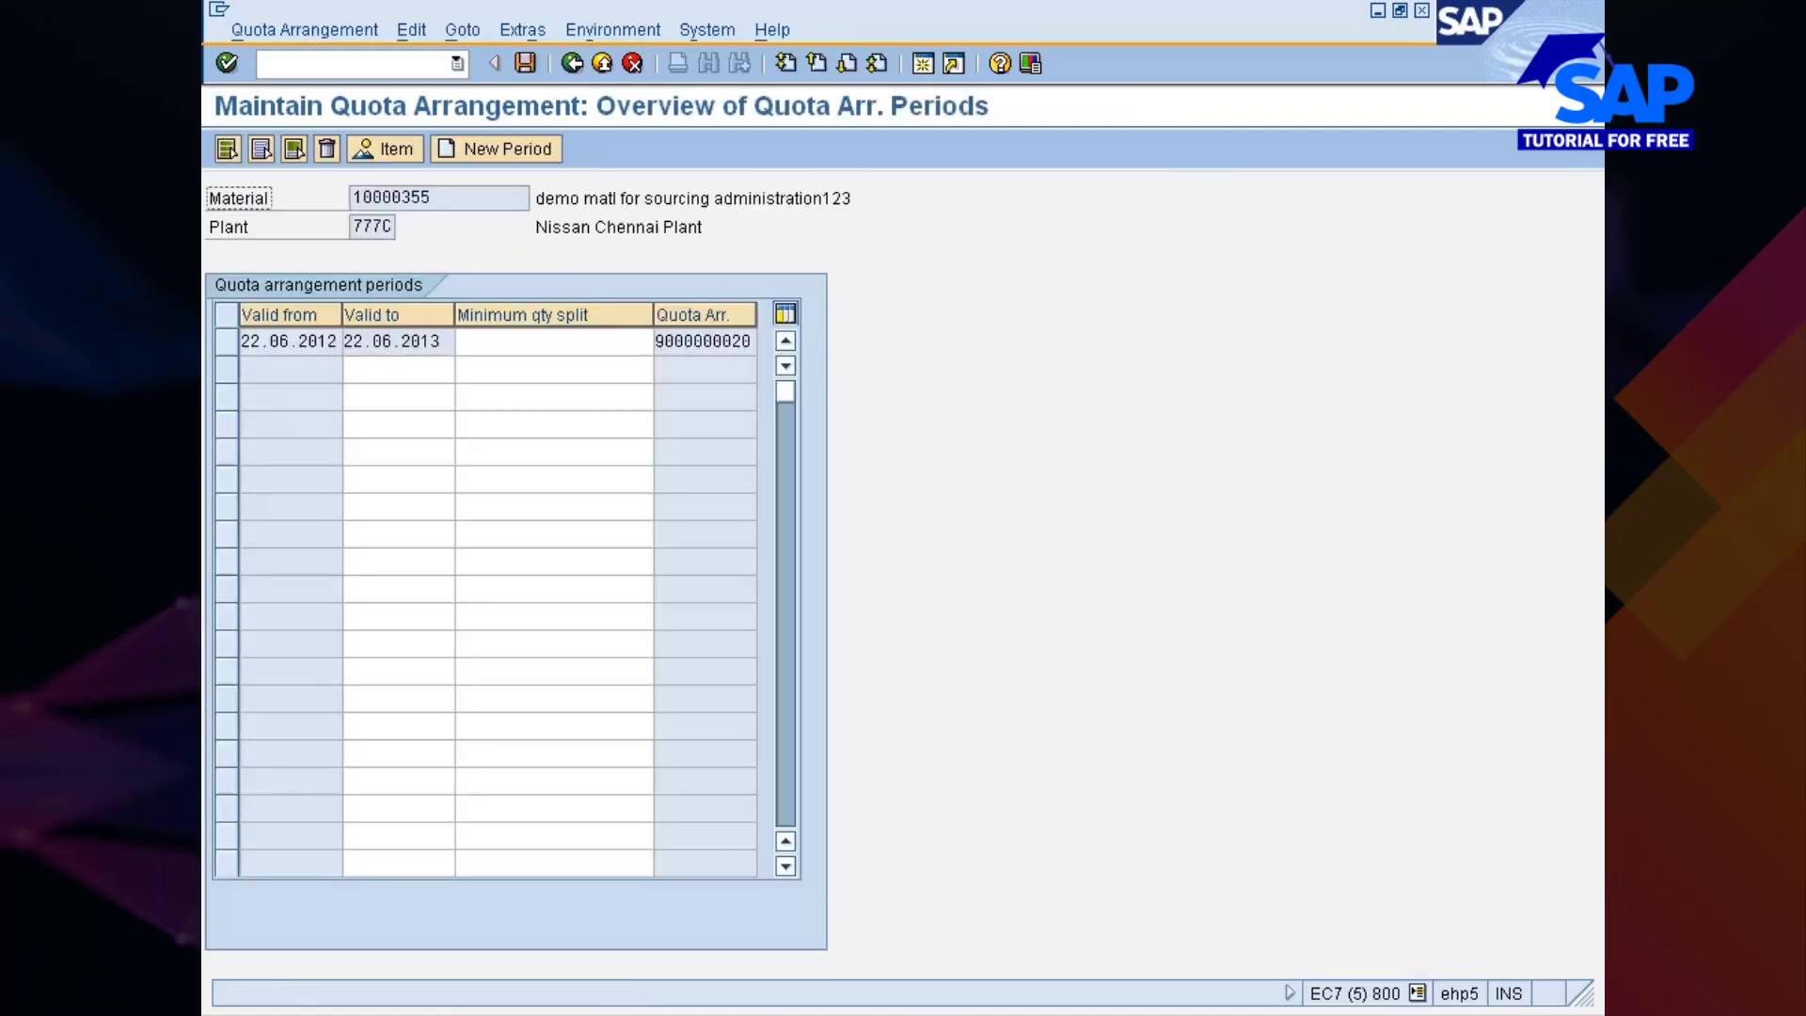
{"action": "double_click", "coordinate": [352, 343]}
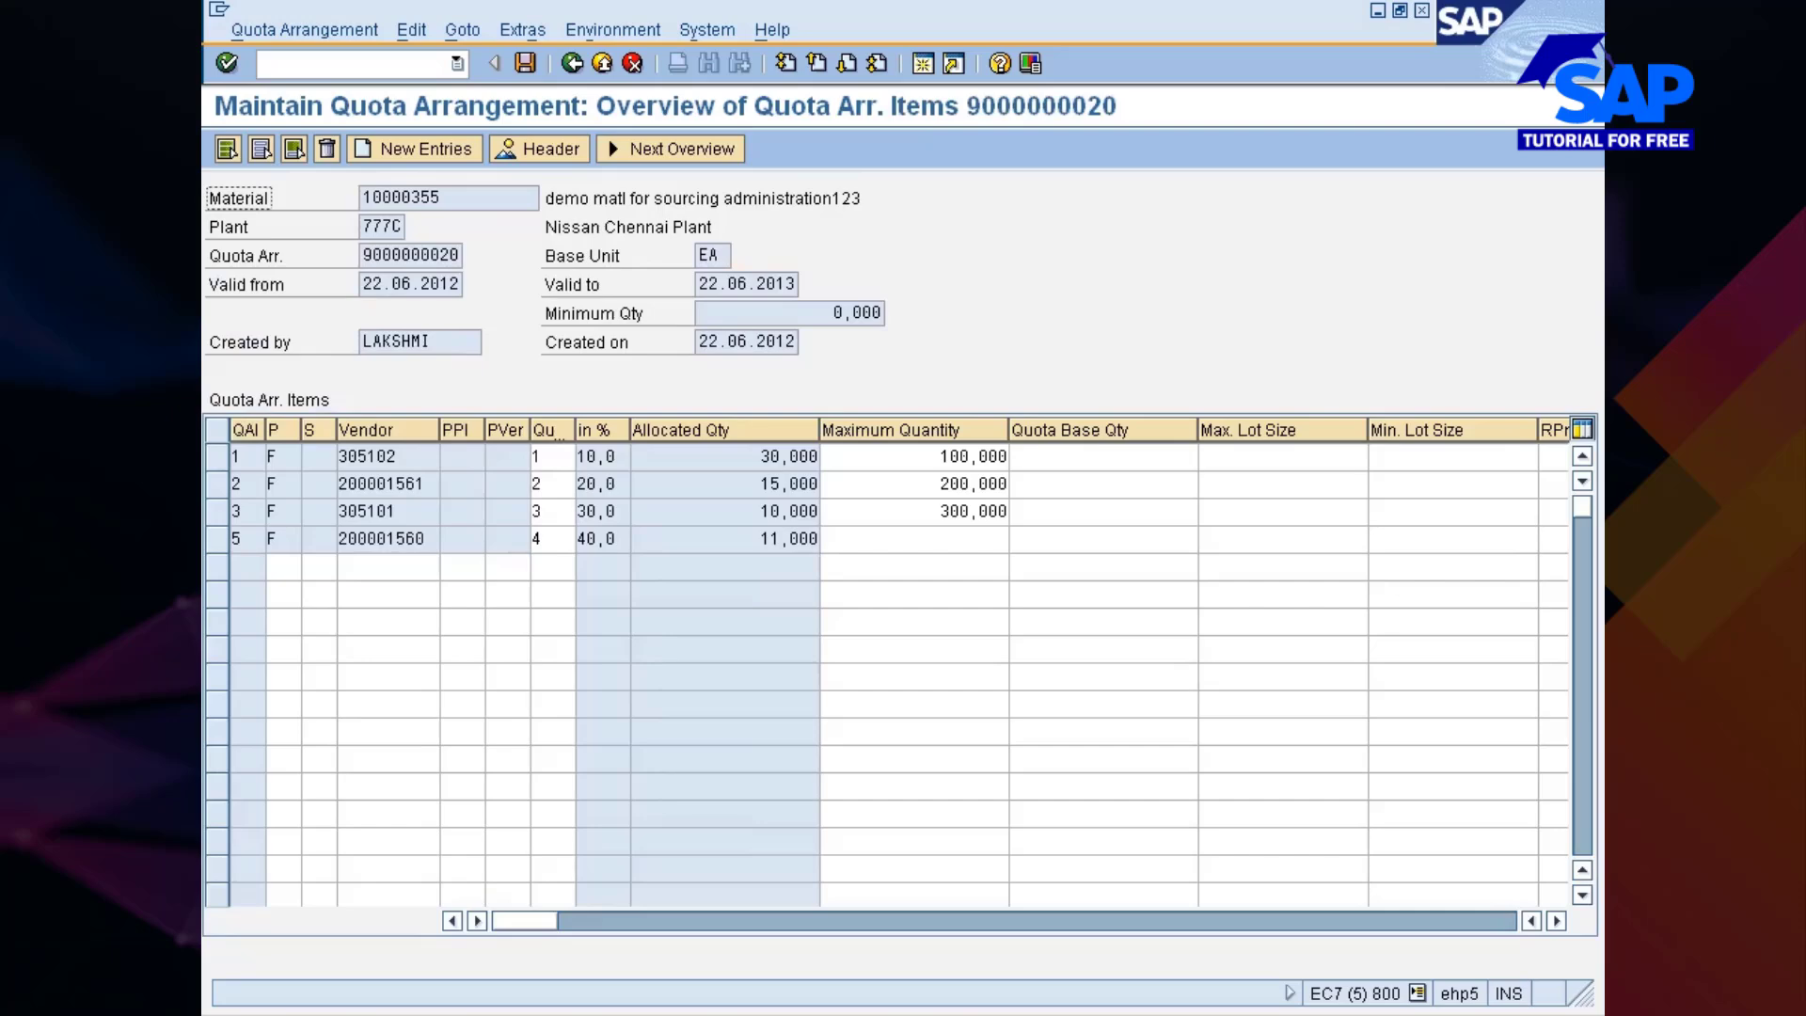
Enter a maximum quantity of 4000 for quota arrangement item 5
{"action": "left_click", "coordinate": [914, 538]}
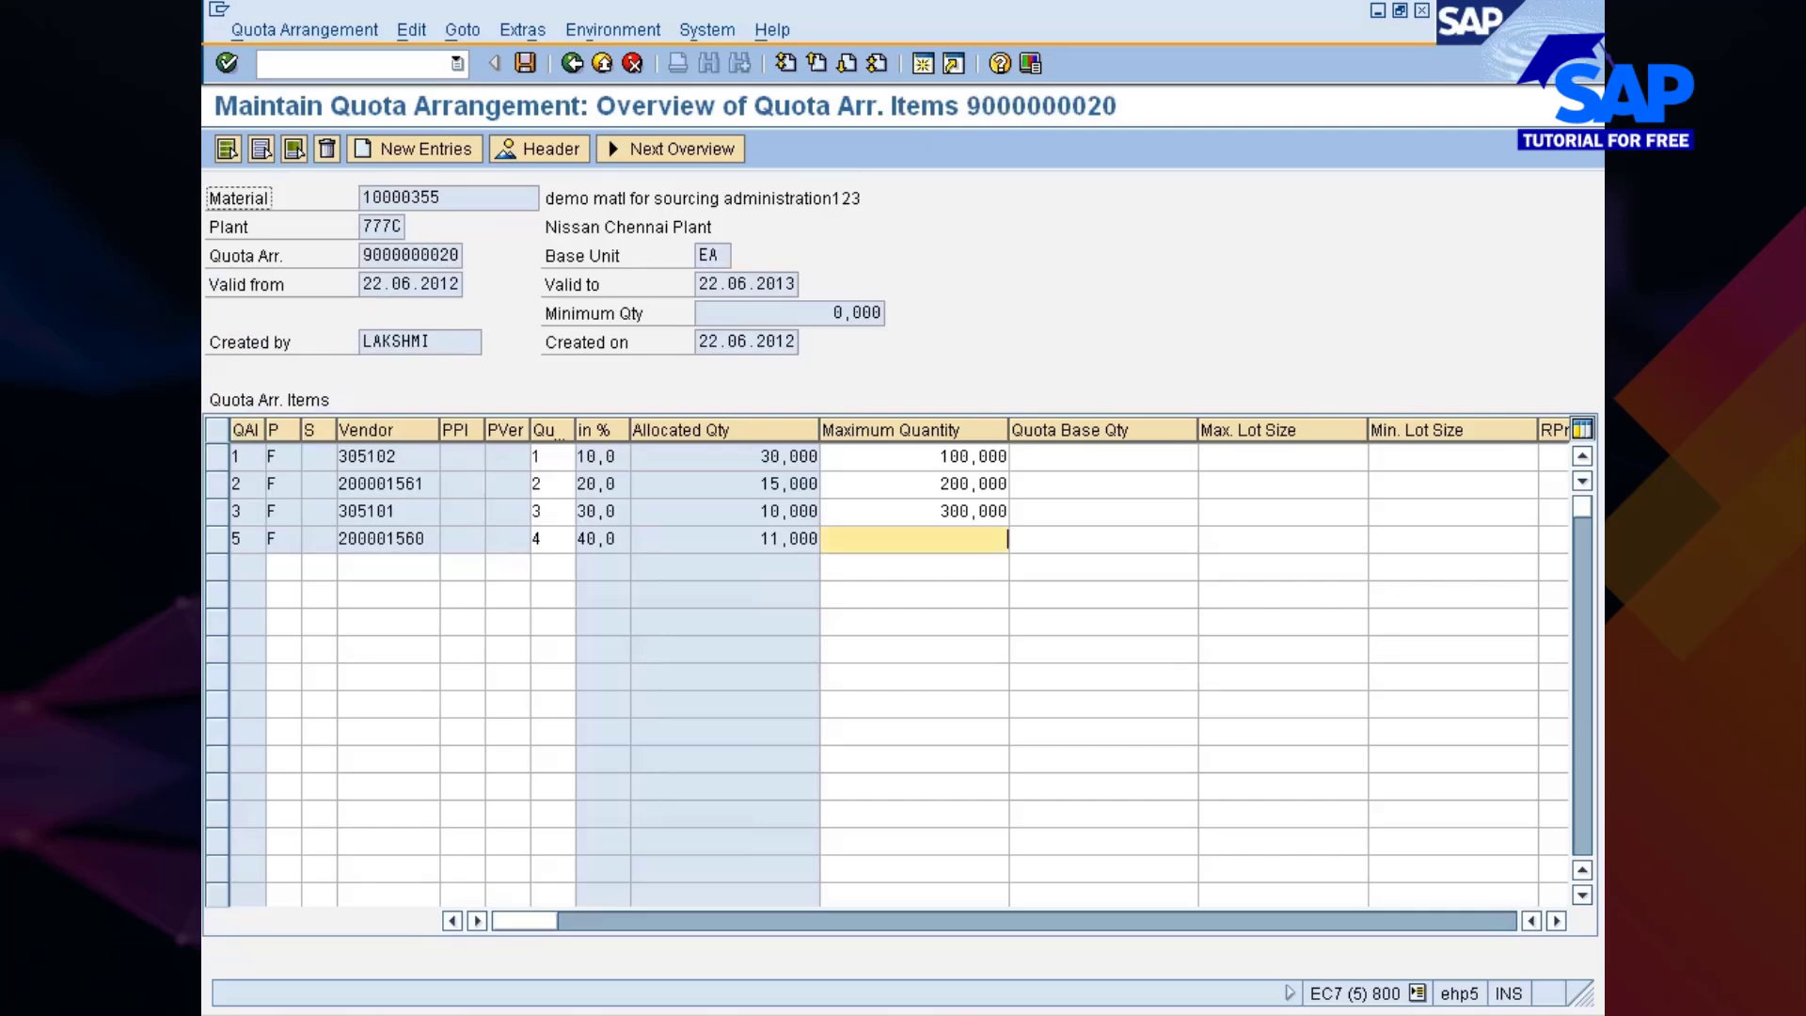
{"action": "type", "text": "4000"}
{"action": "key", "text": "Return"}
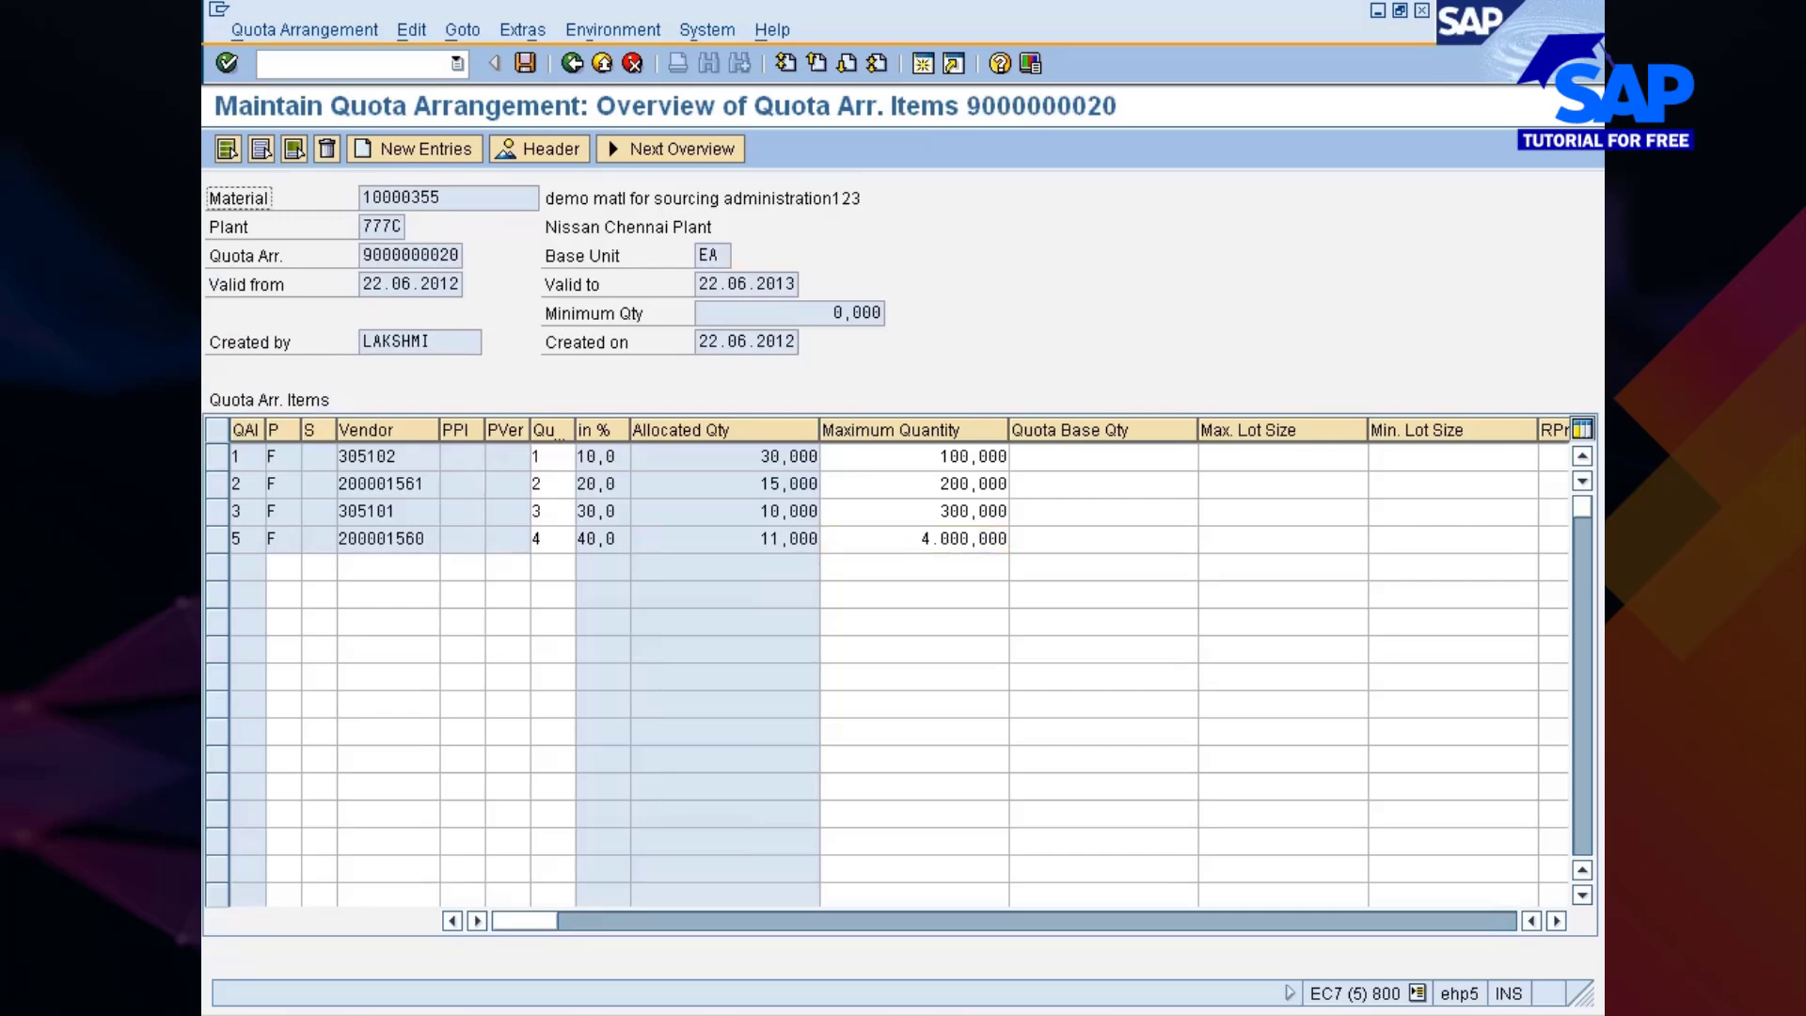
Set the maximum quantity of quota arrangement item 5 to 400 and save the arrangement
{"action": "left_click", "coordinate": [923, 539]}
{"action": "key", "text": "Delete"}
{"action": "key", "text": "Delete"}
{"action": "key", "text": "Delete"}
{"action": "key", "text": "Delete"}
{"action": "key", "text": "Delete"}
{"action": "key", "text": "Delete"}
{"action": "key", "text": "Delete"}
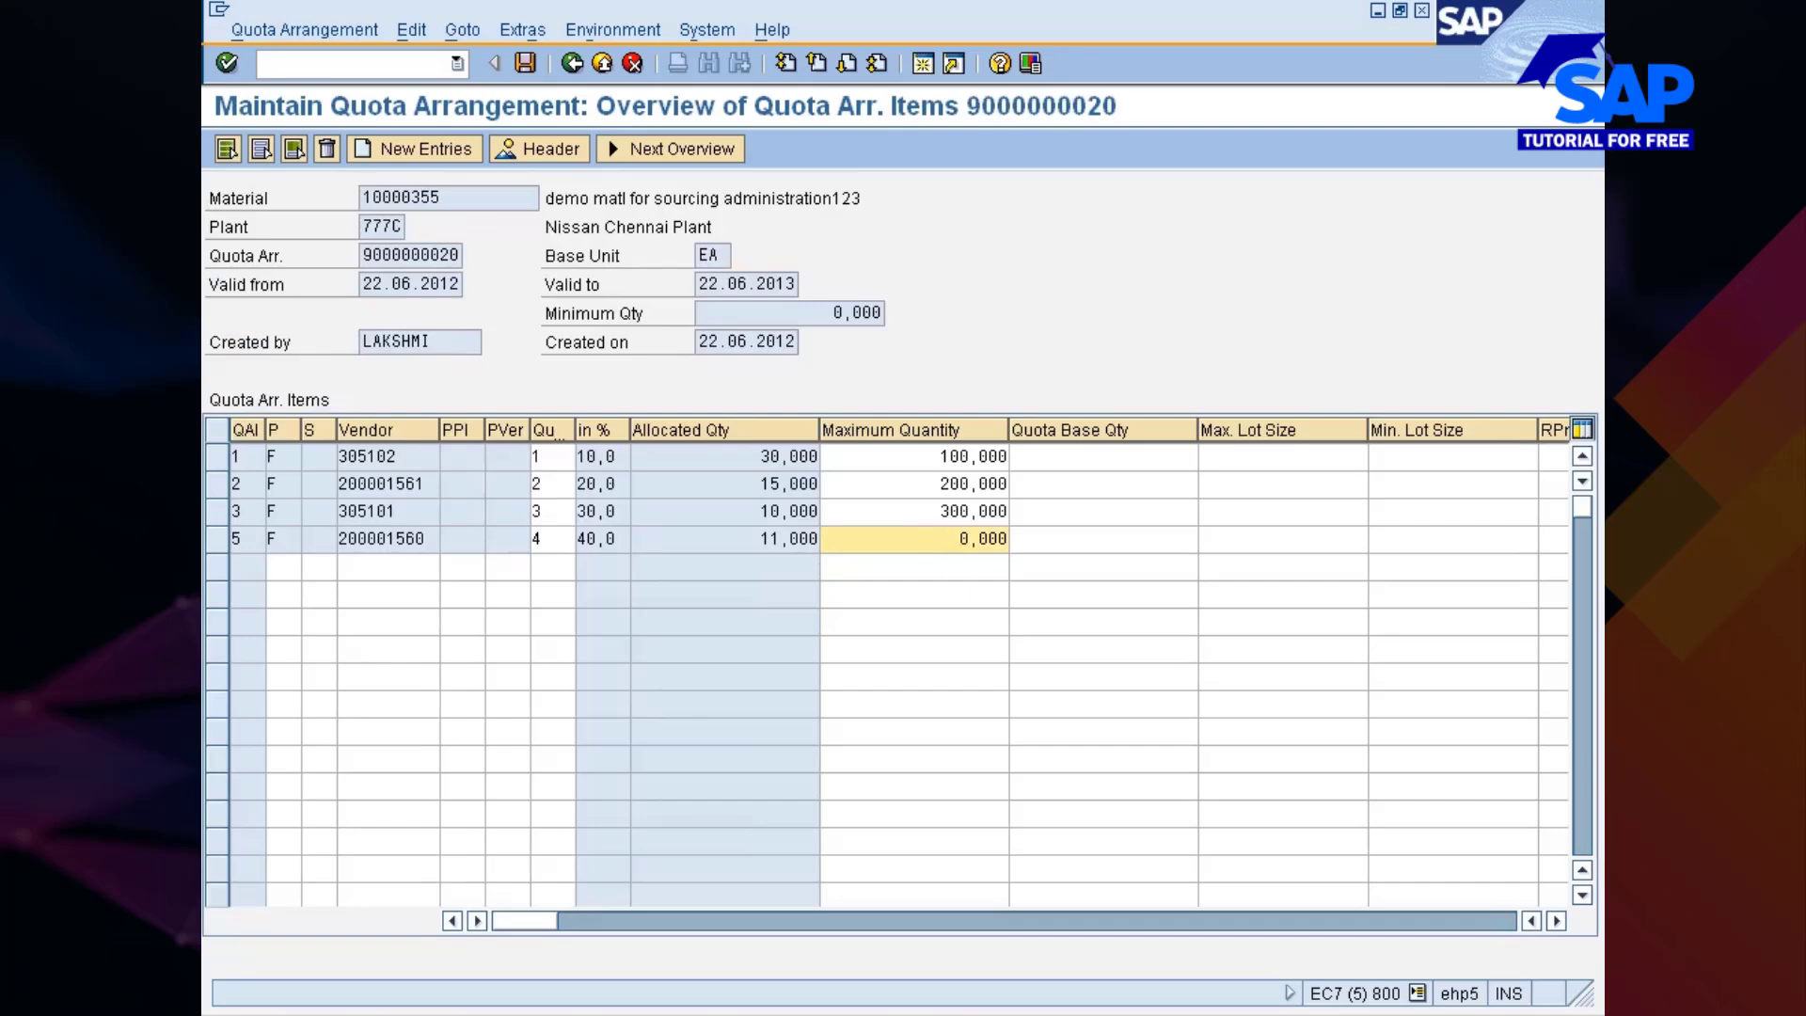
{"action": "type", "text": "400"}
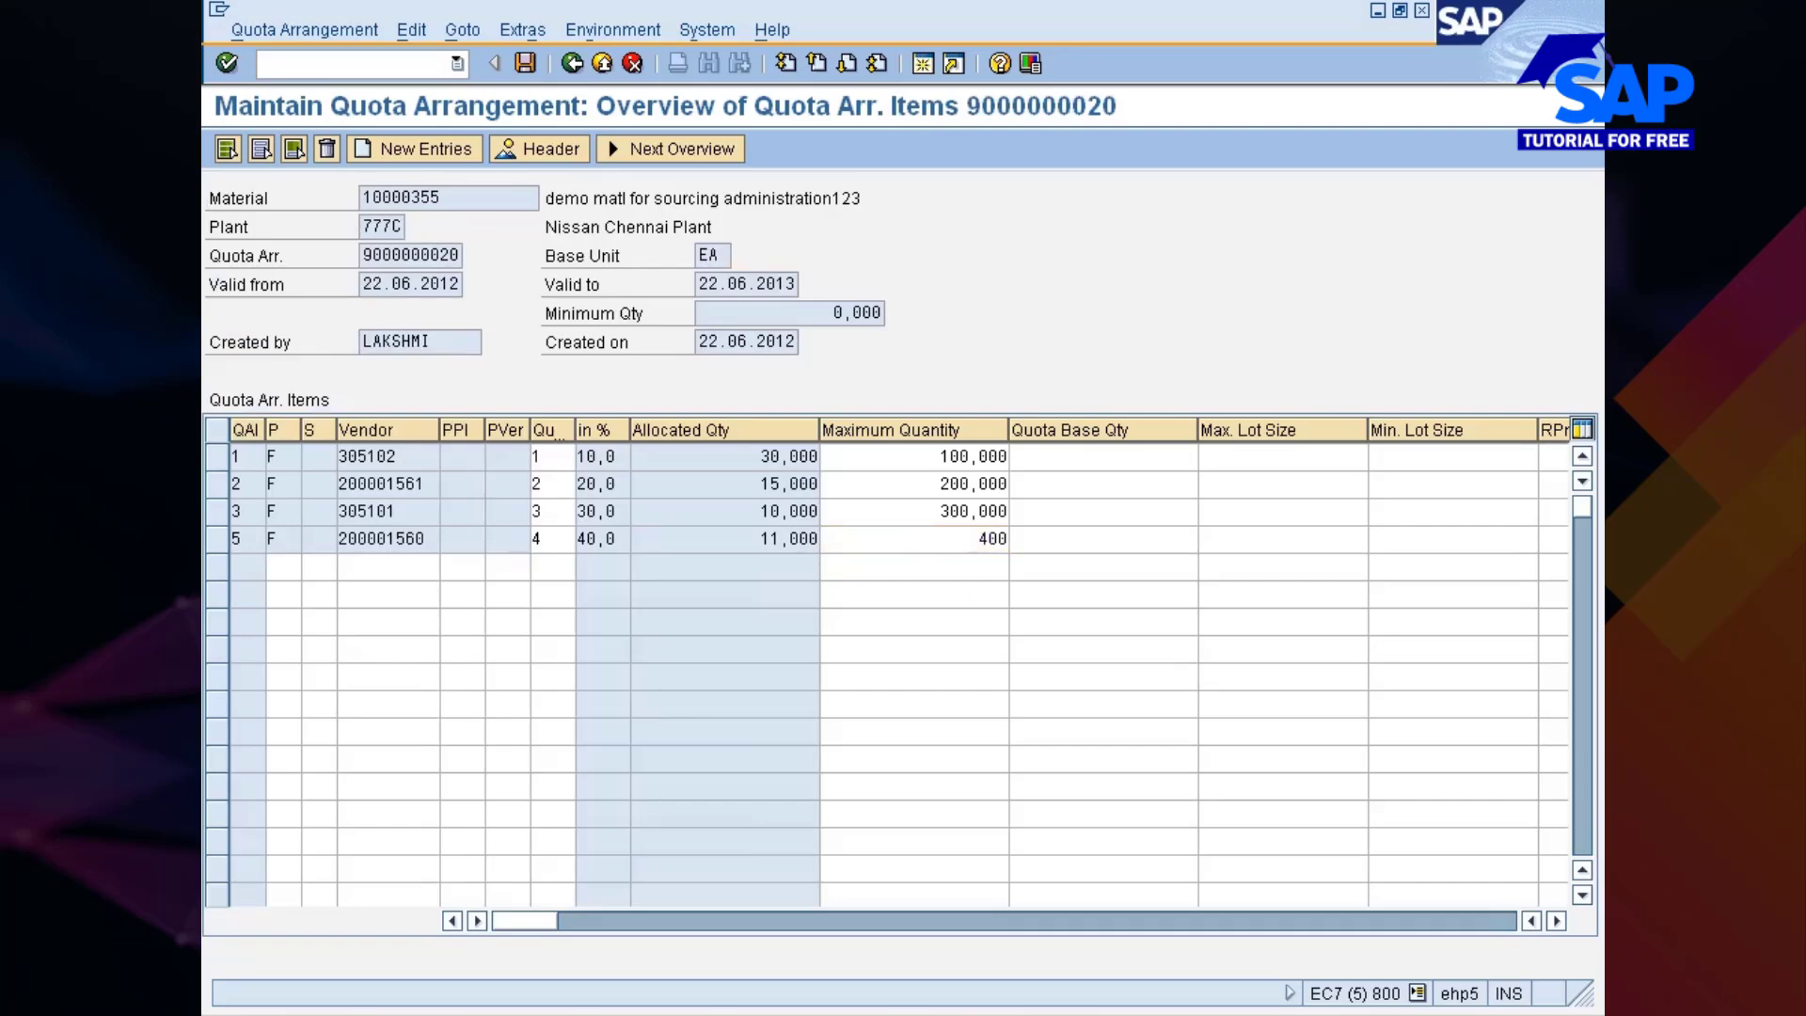
{"action": "key", "text": "Return"}
{"action": "key", "text": "ctrl+s"}
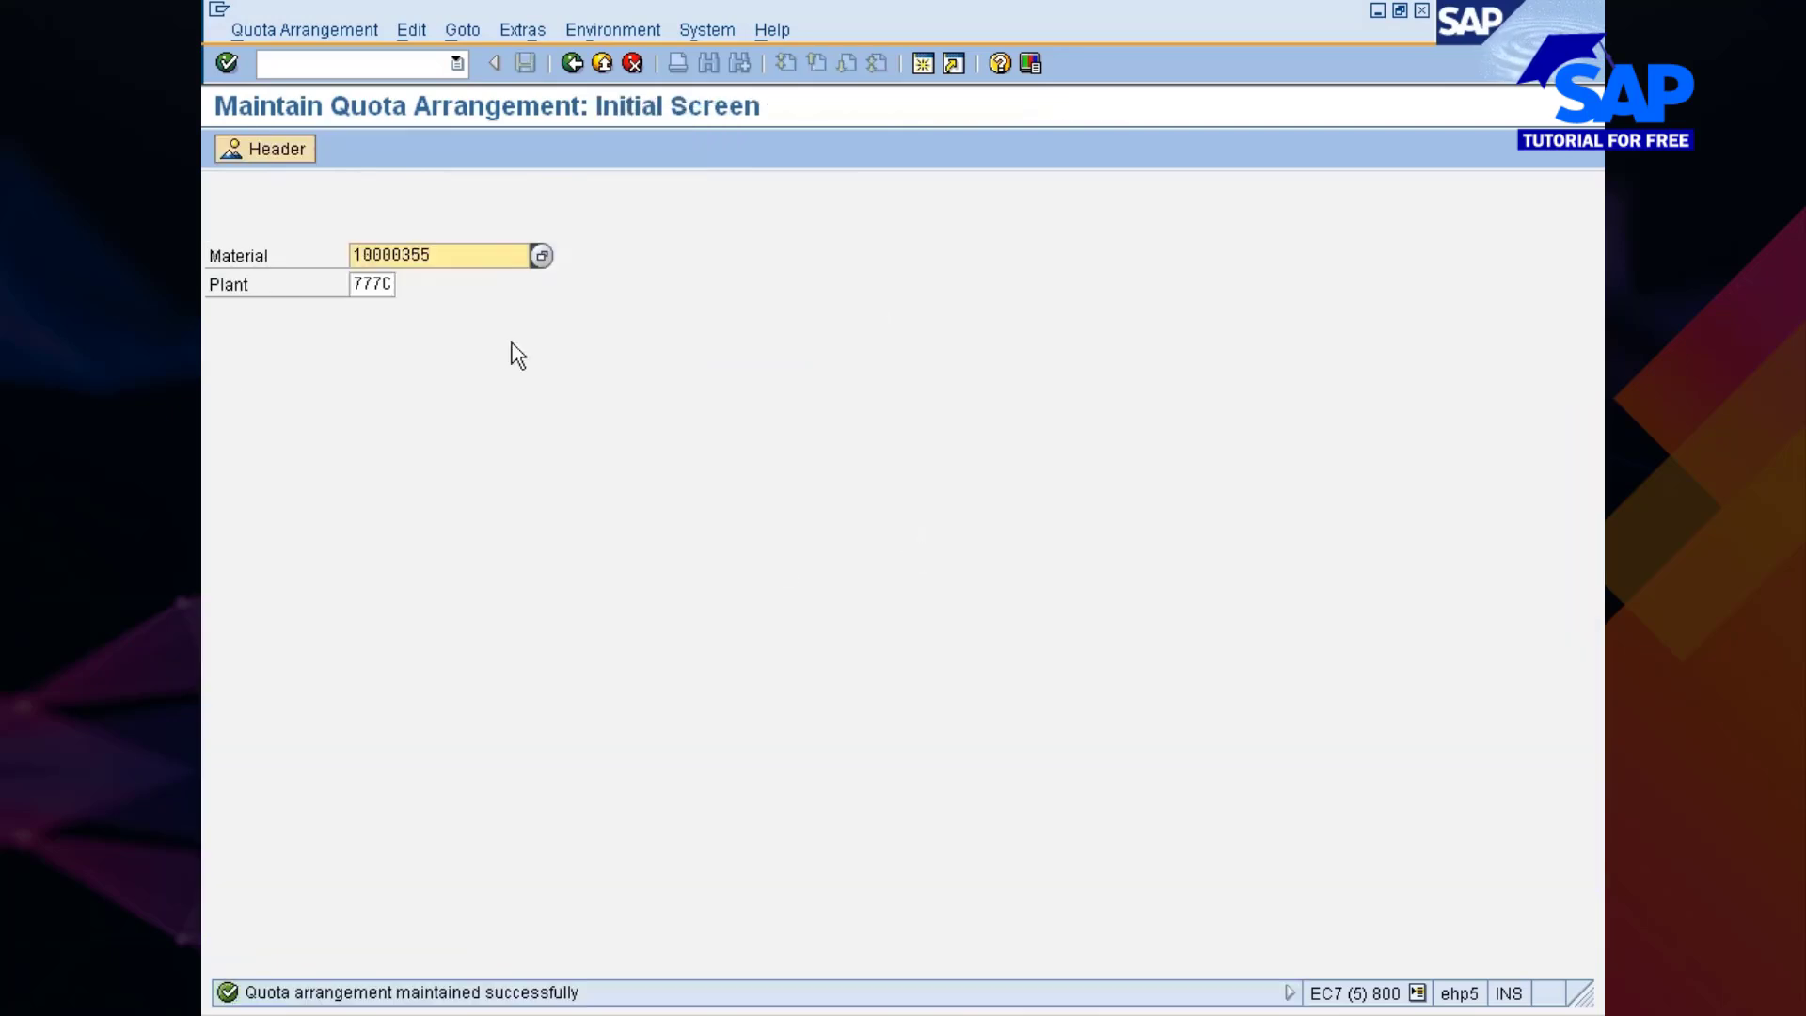
Reopen the quota arrangement items and compare each vendor's allocated quantity with its quota and quota base quantity
{"action": "key", "text": "Return"}
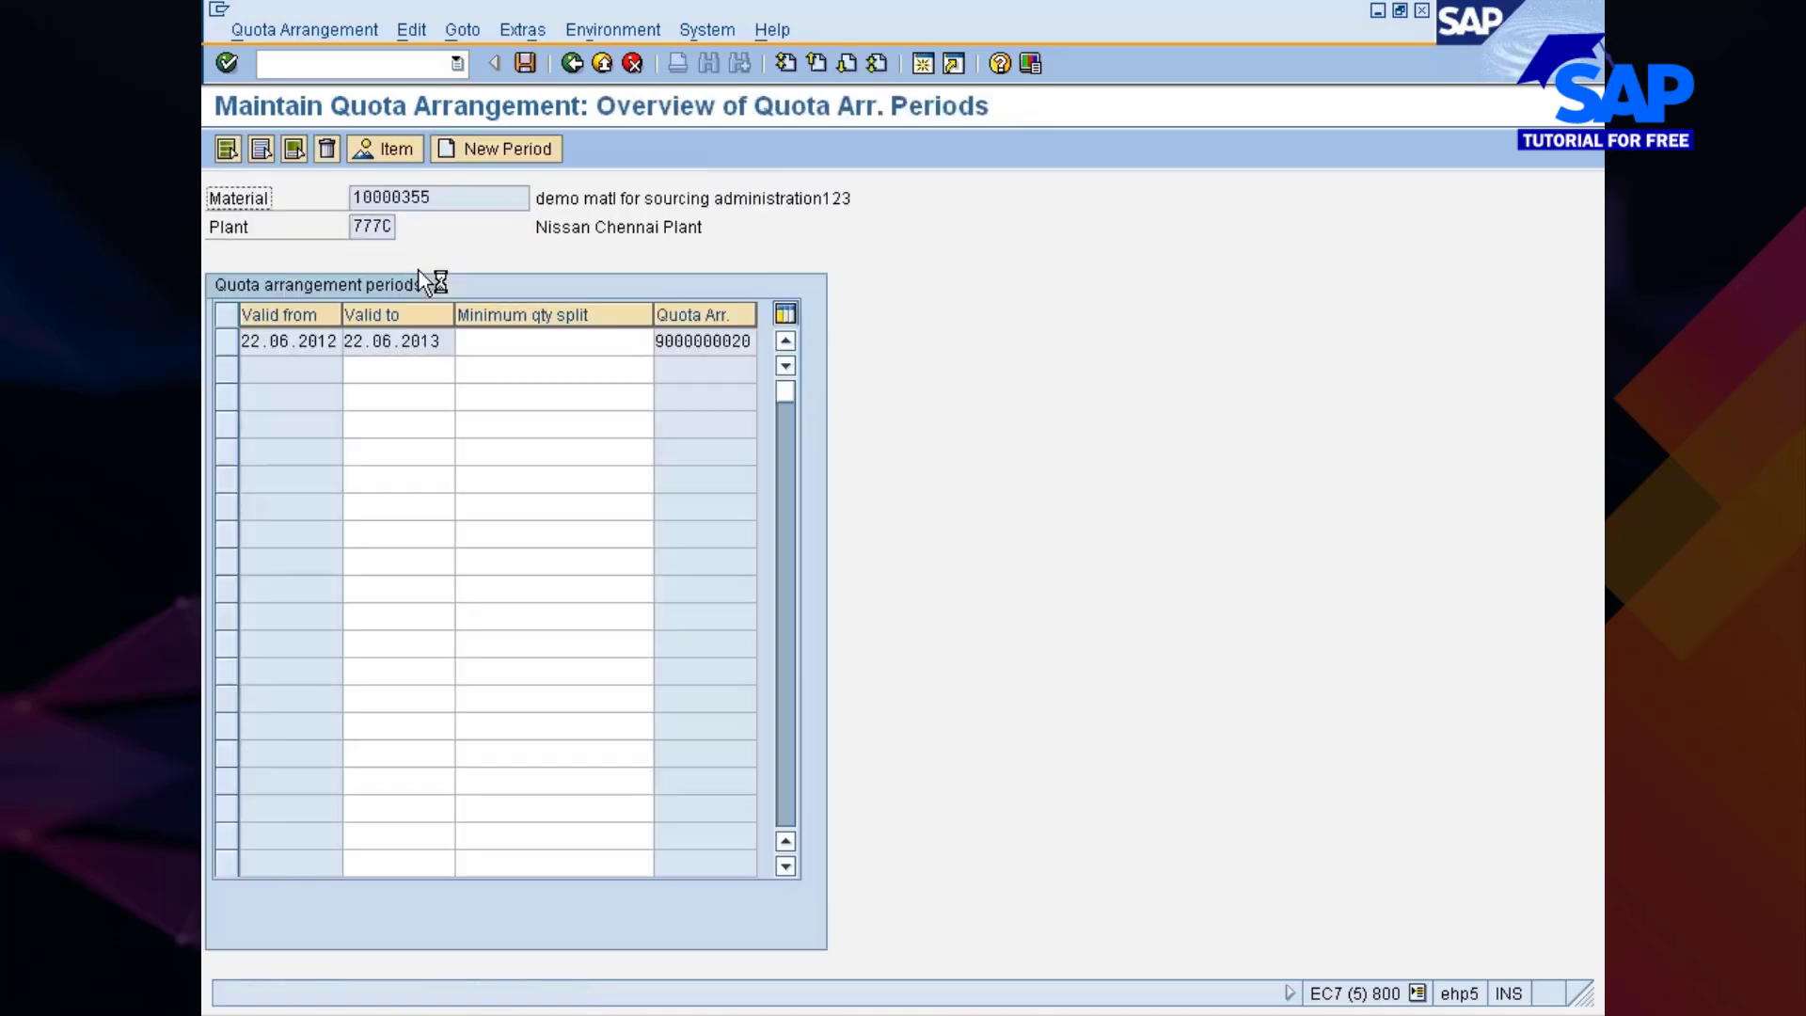
{"action": "double_click", "coordinate": [390, 341]}
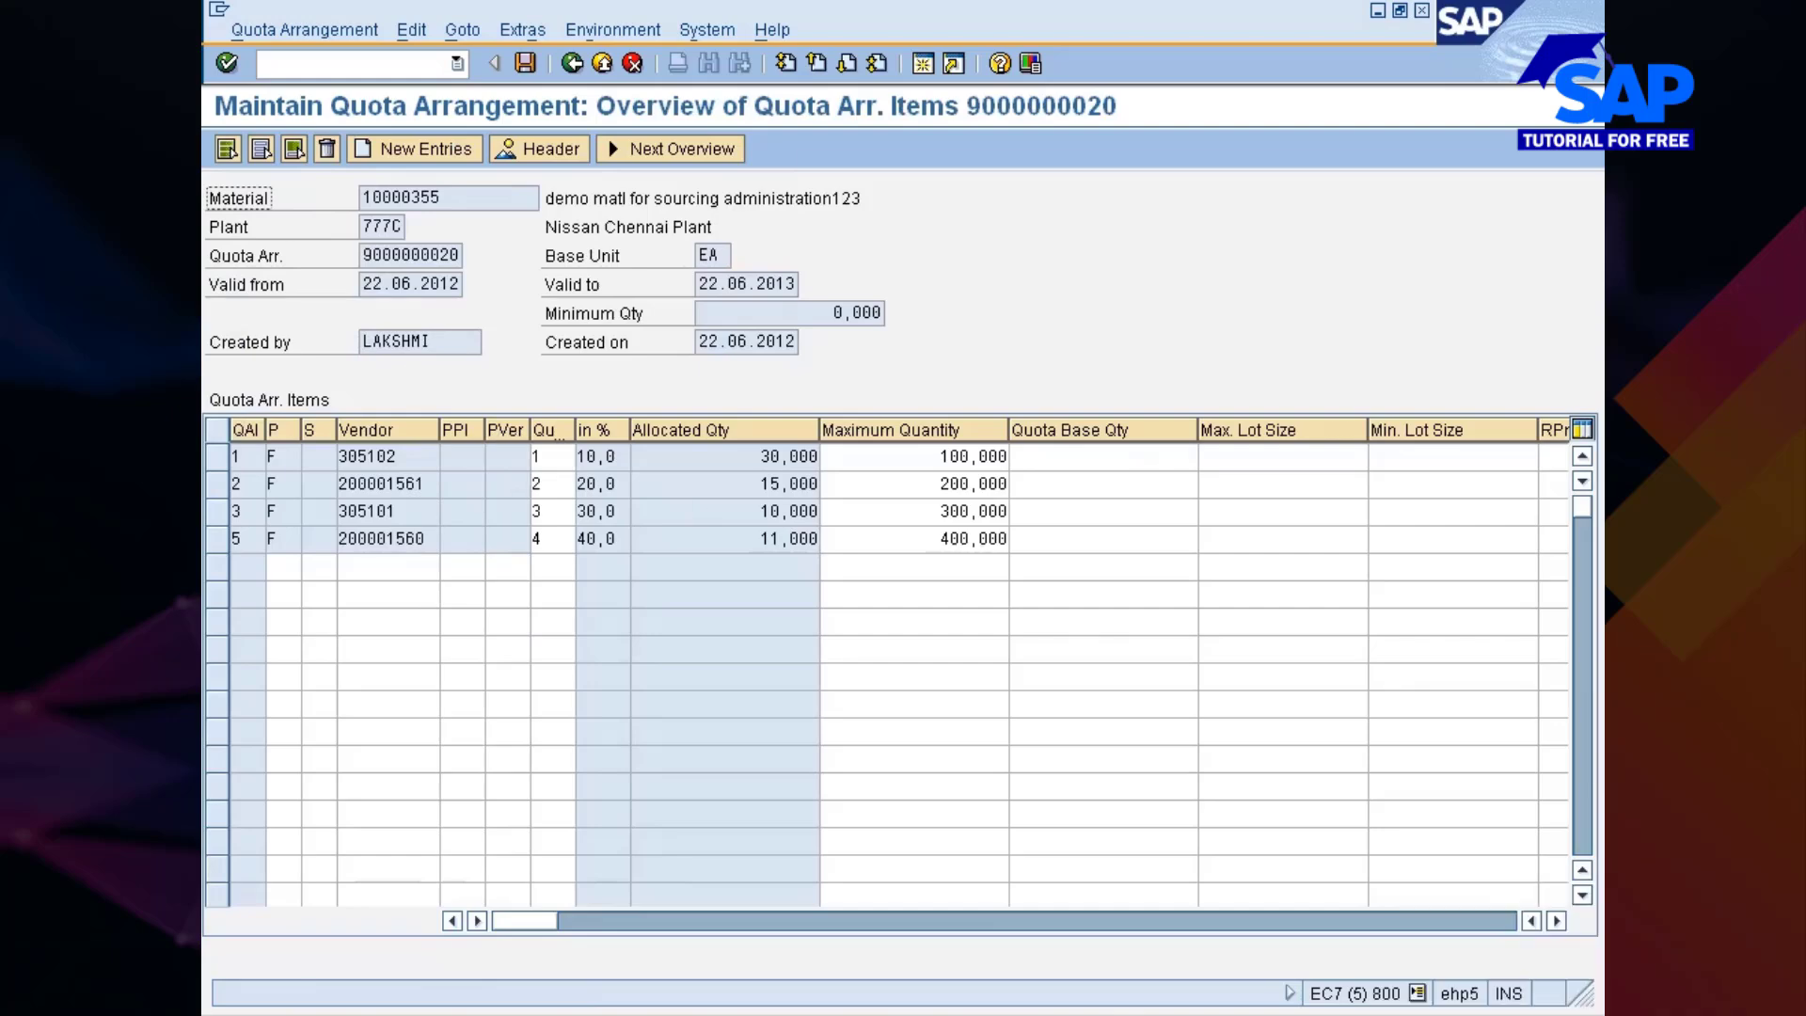
{"action": "left_click", "coordinate": [762, 456]}
{"action": "left_click", "coordinate": [1103, 457]}
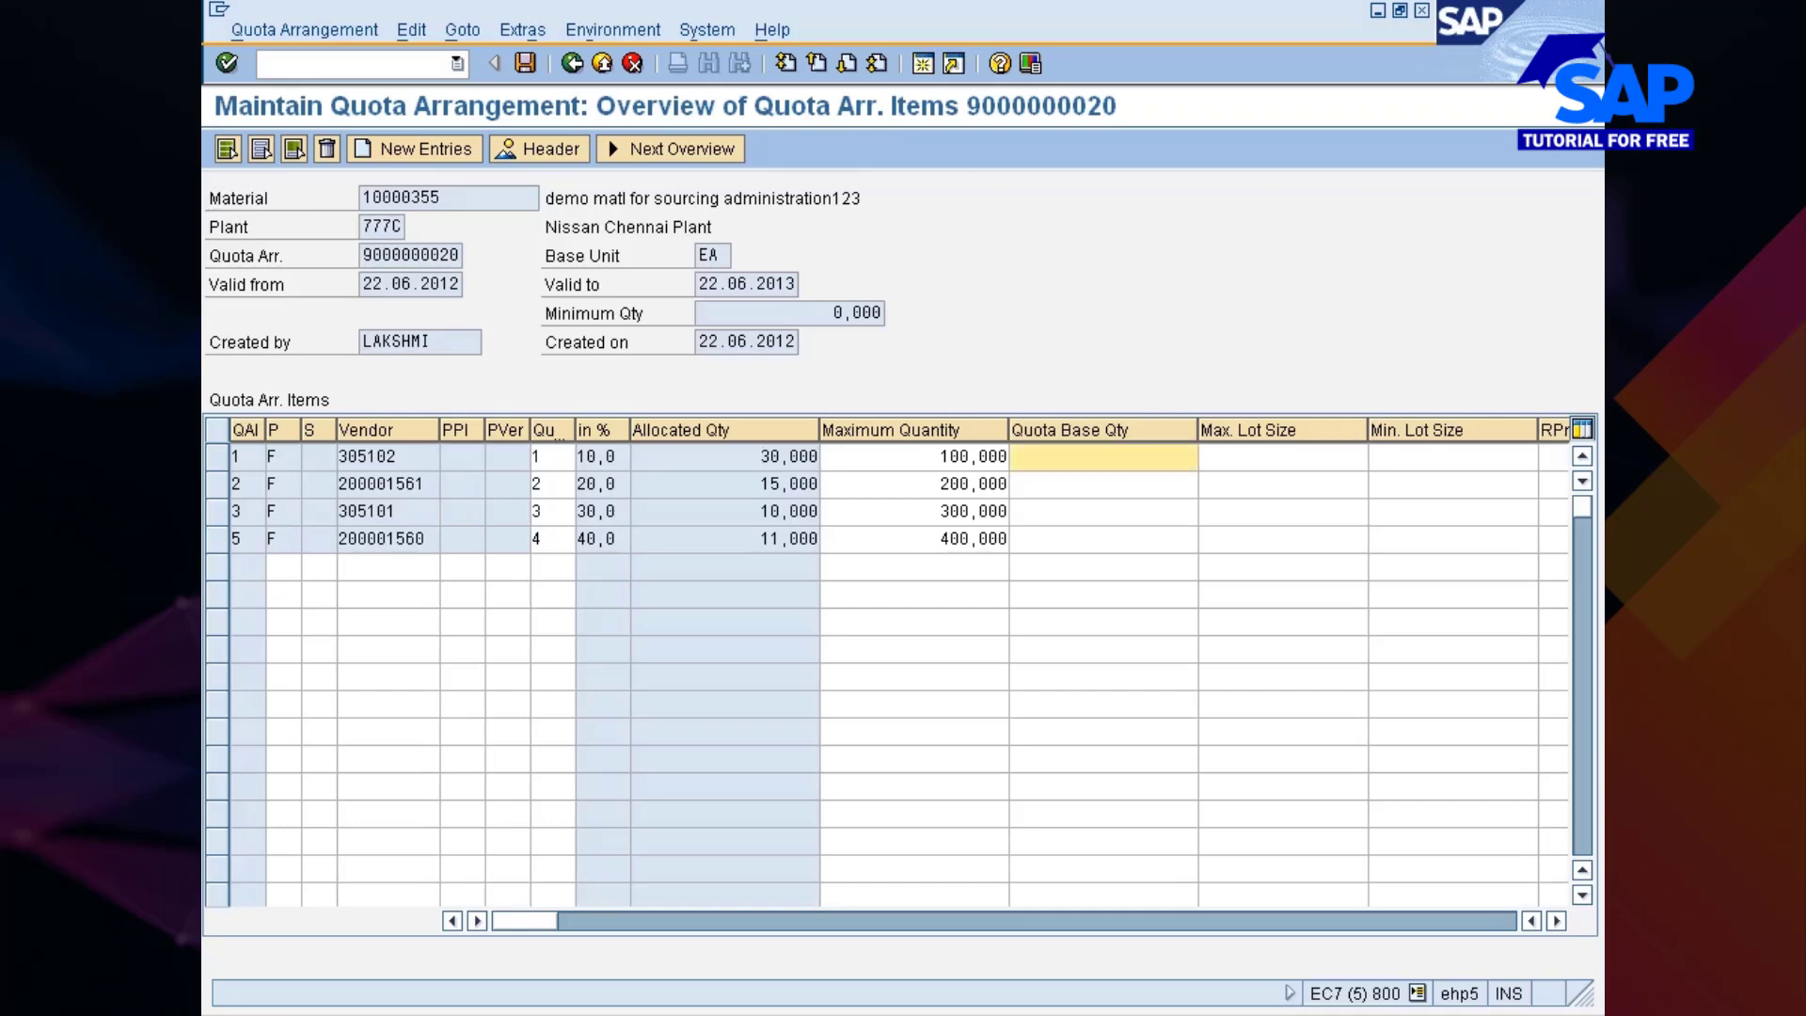
{"action": "left_click", "coordinate": [762, 483]}
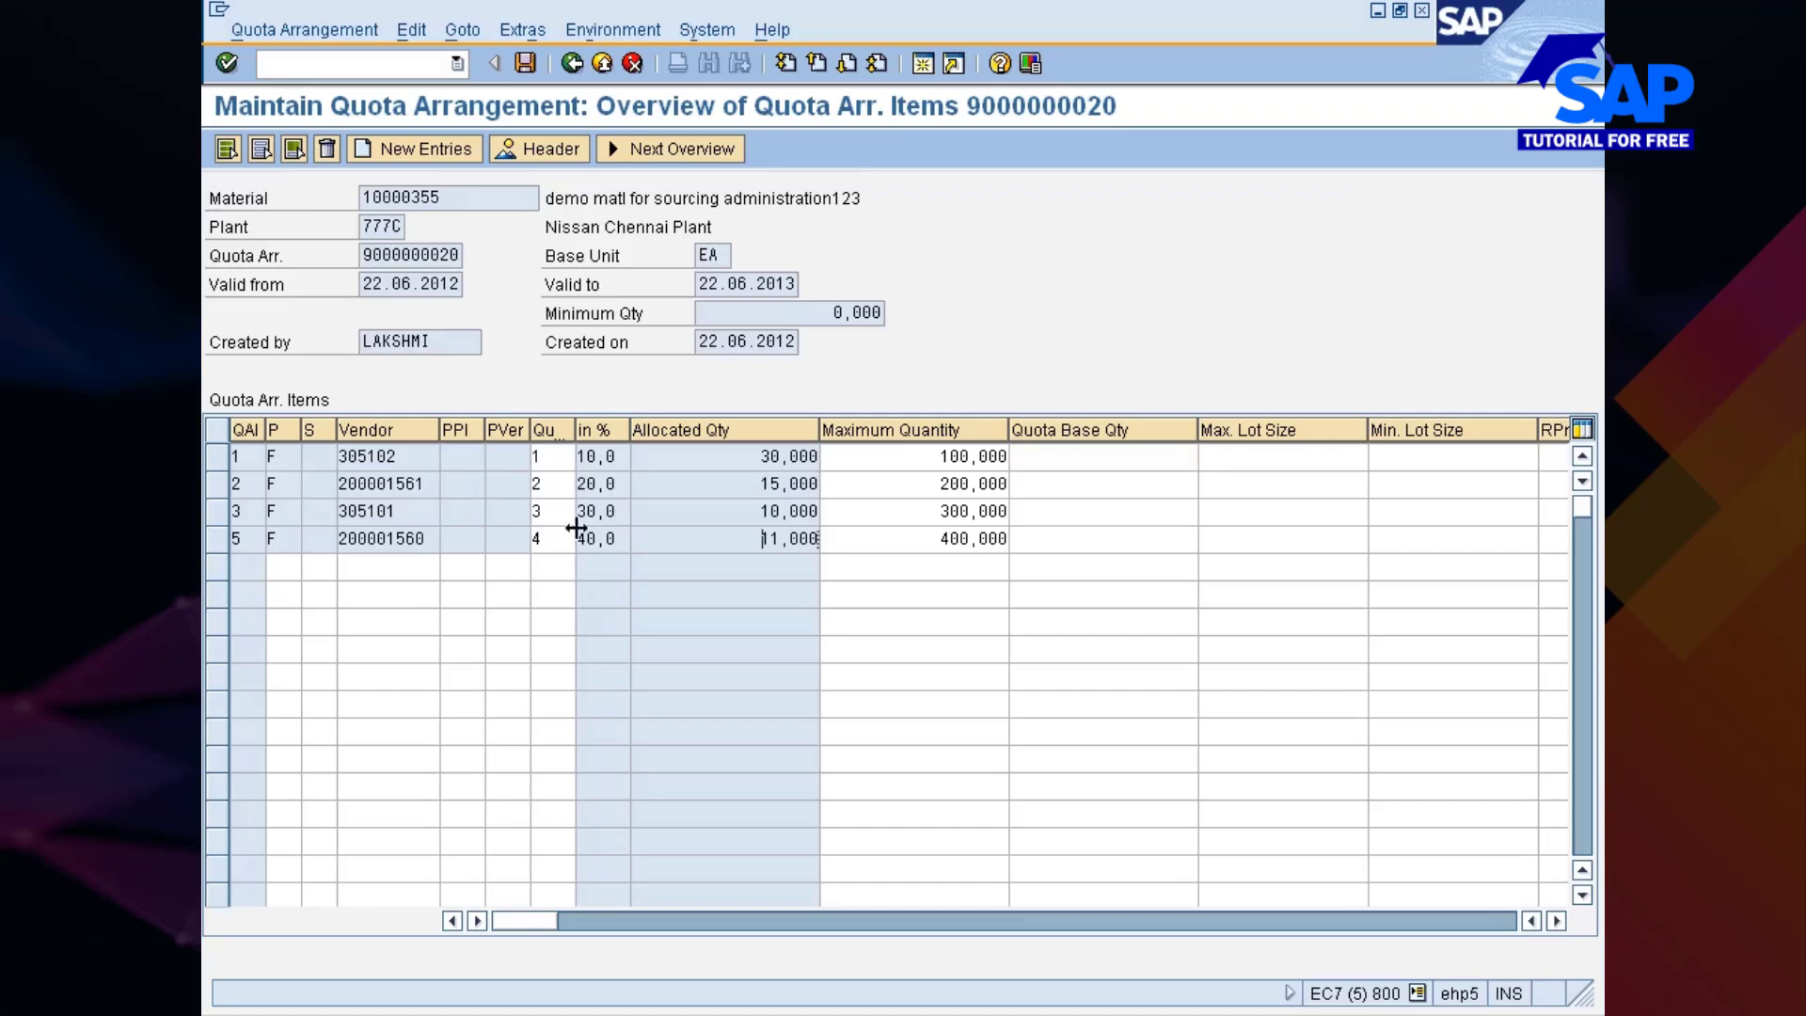
{"action": "left_click", "coordinate": [541, 511]}
{"action": "left_click", "coordinate": [538, 538]}
{"action": "left_click", "coordinate": [396, 538]}
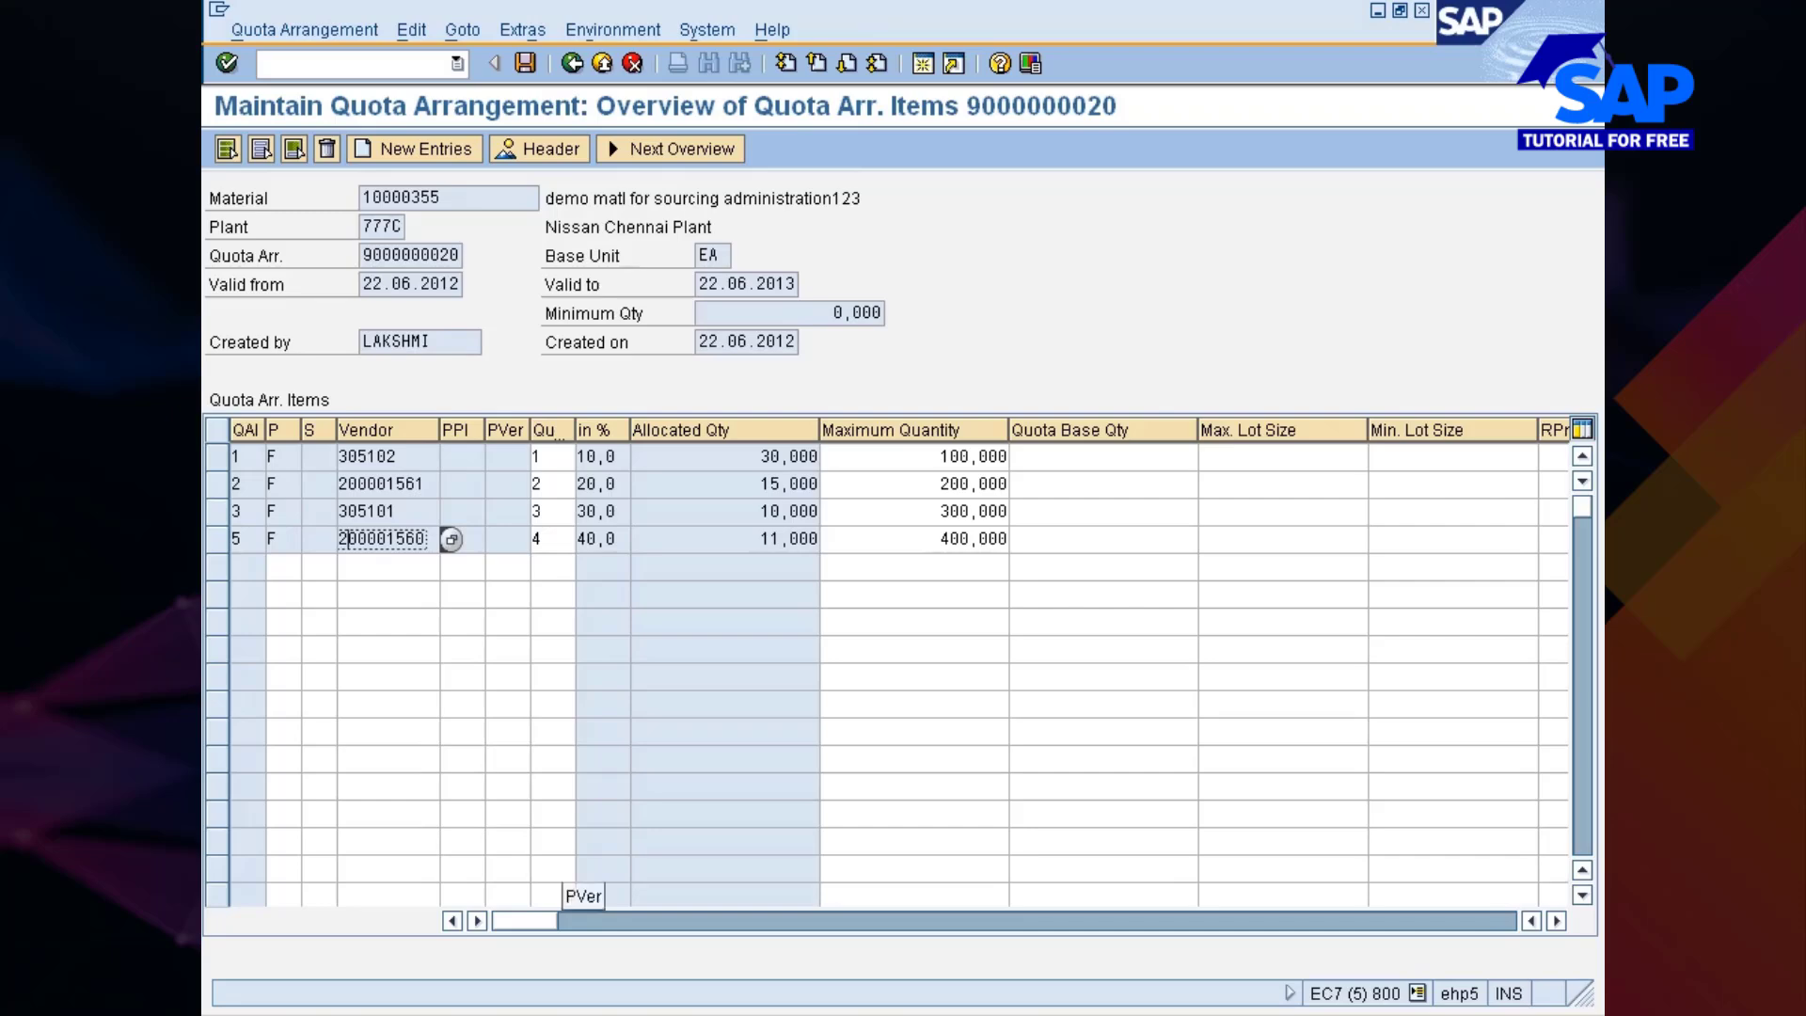
Switch to the purchase requisition session and enter material 10000355 in the first item row
{"action": "left_click", "coordinate": [940, 1012]}
{"action": "left_click", "coordinate": [946, 917]}
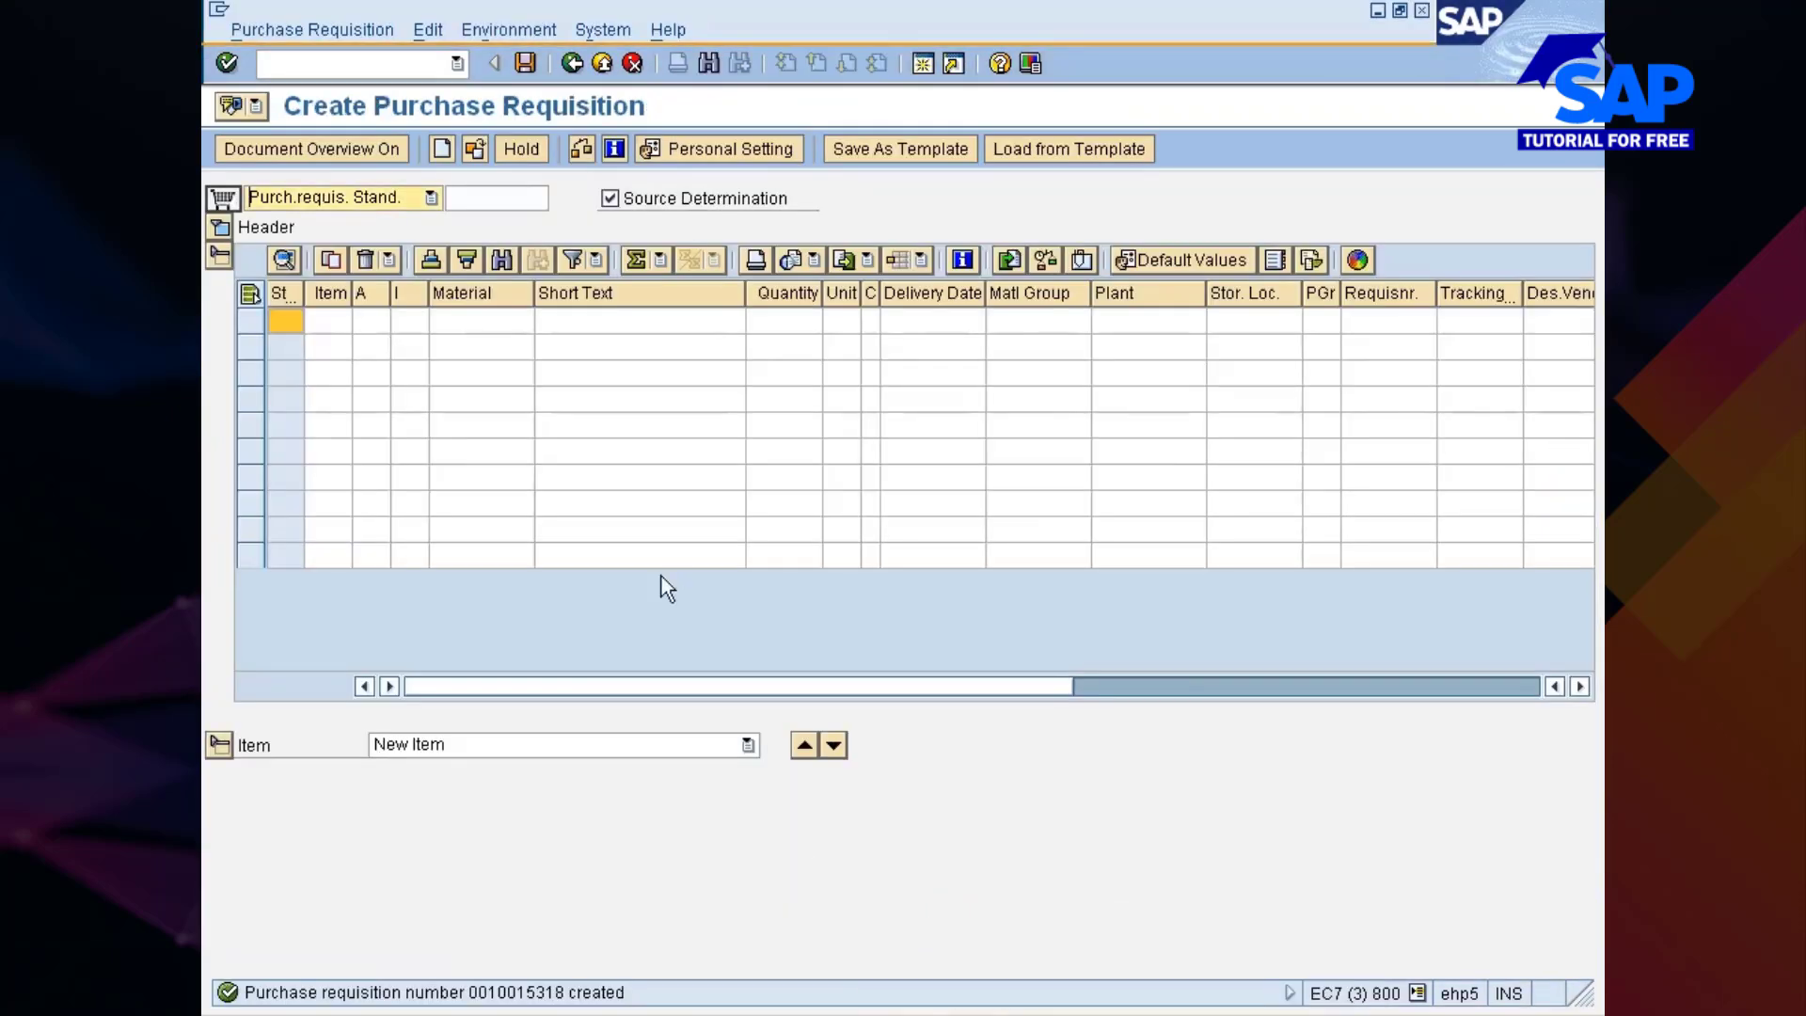
{"action": "left_click", "coordinate": [461, 324]}
{"action": "left_click", "coordinate": [461, 323]}
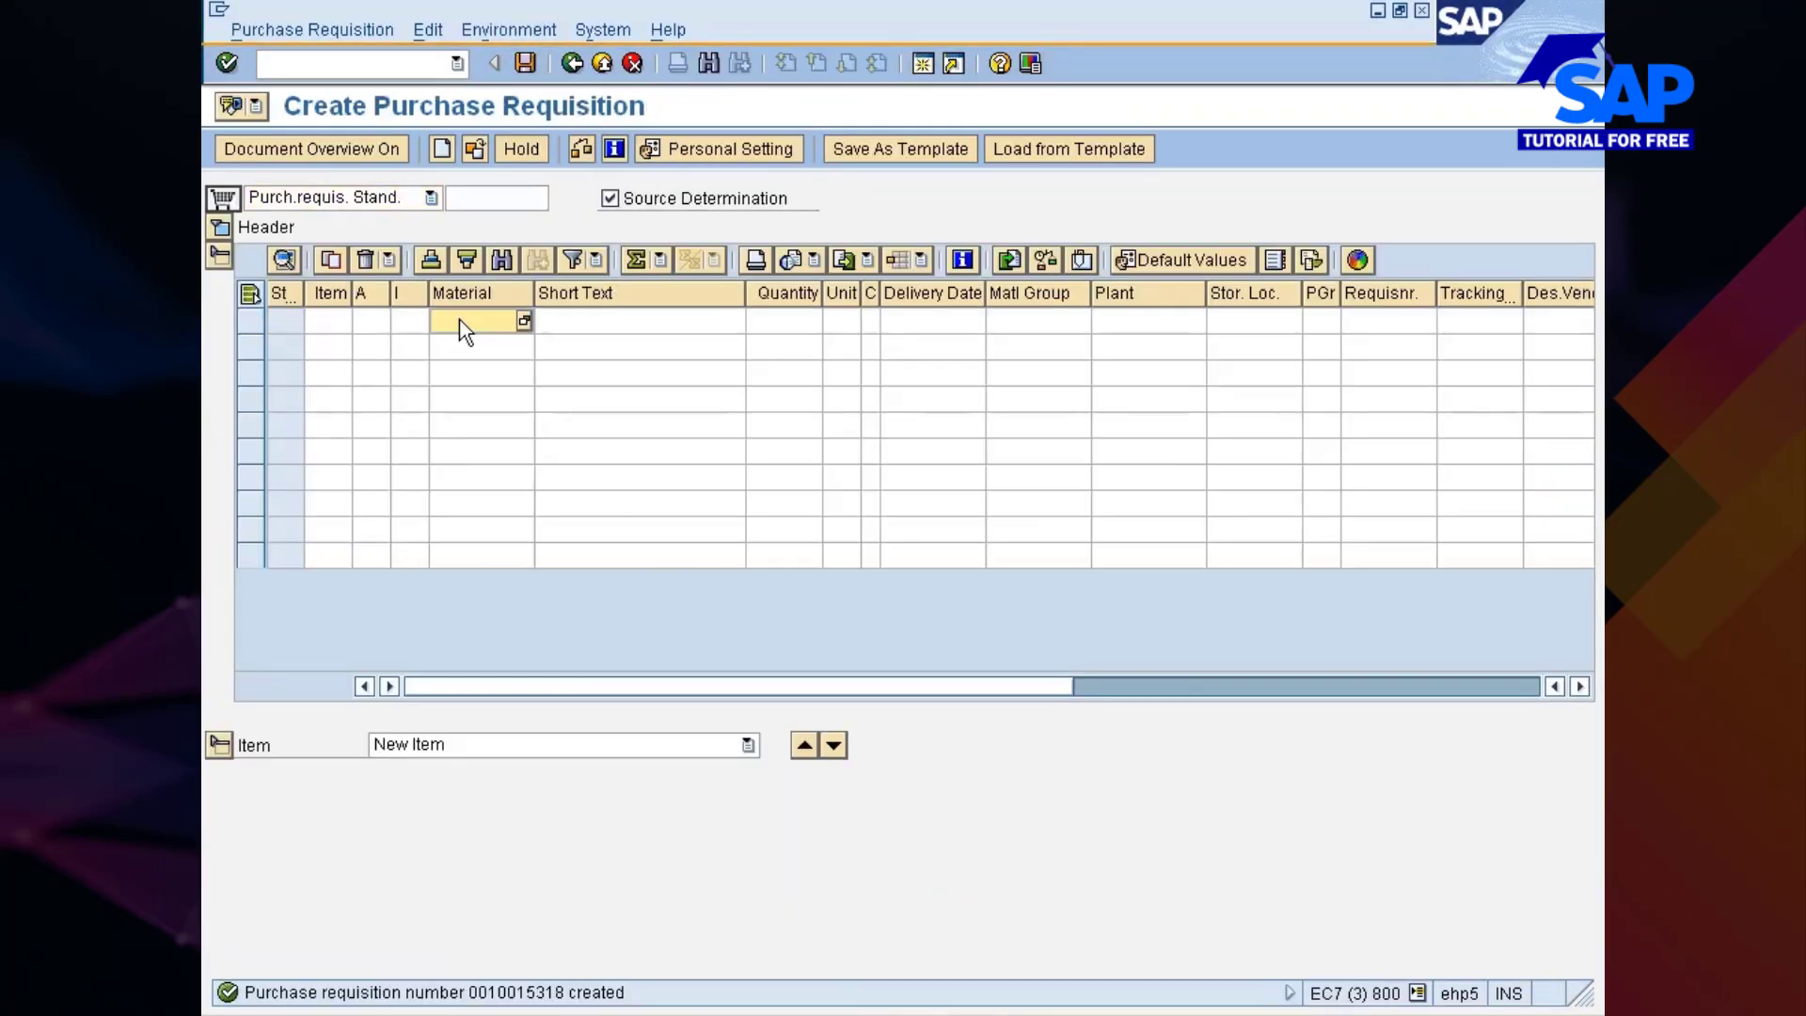
{"action": "key", "text": "alt+Tab"}
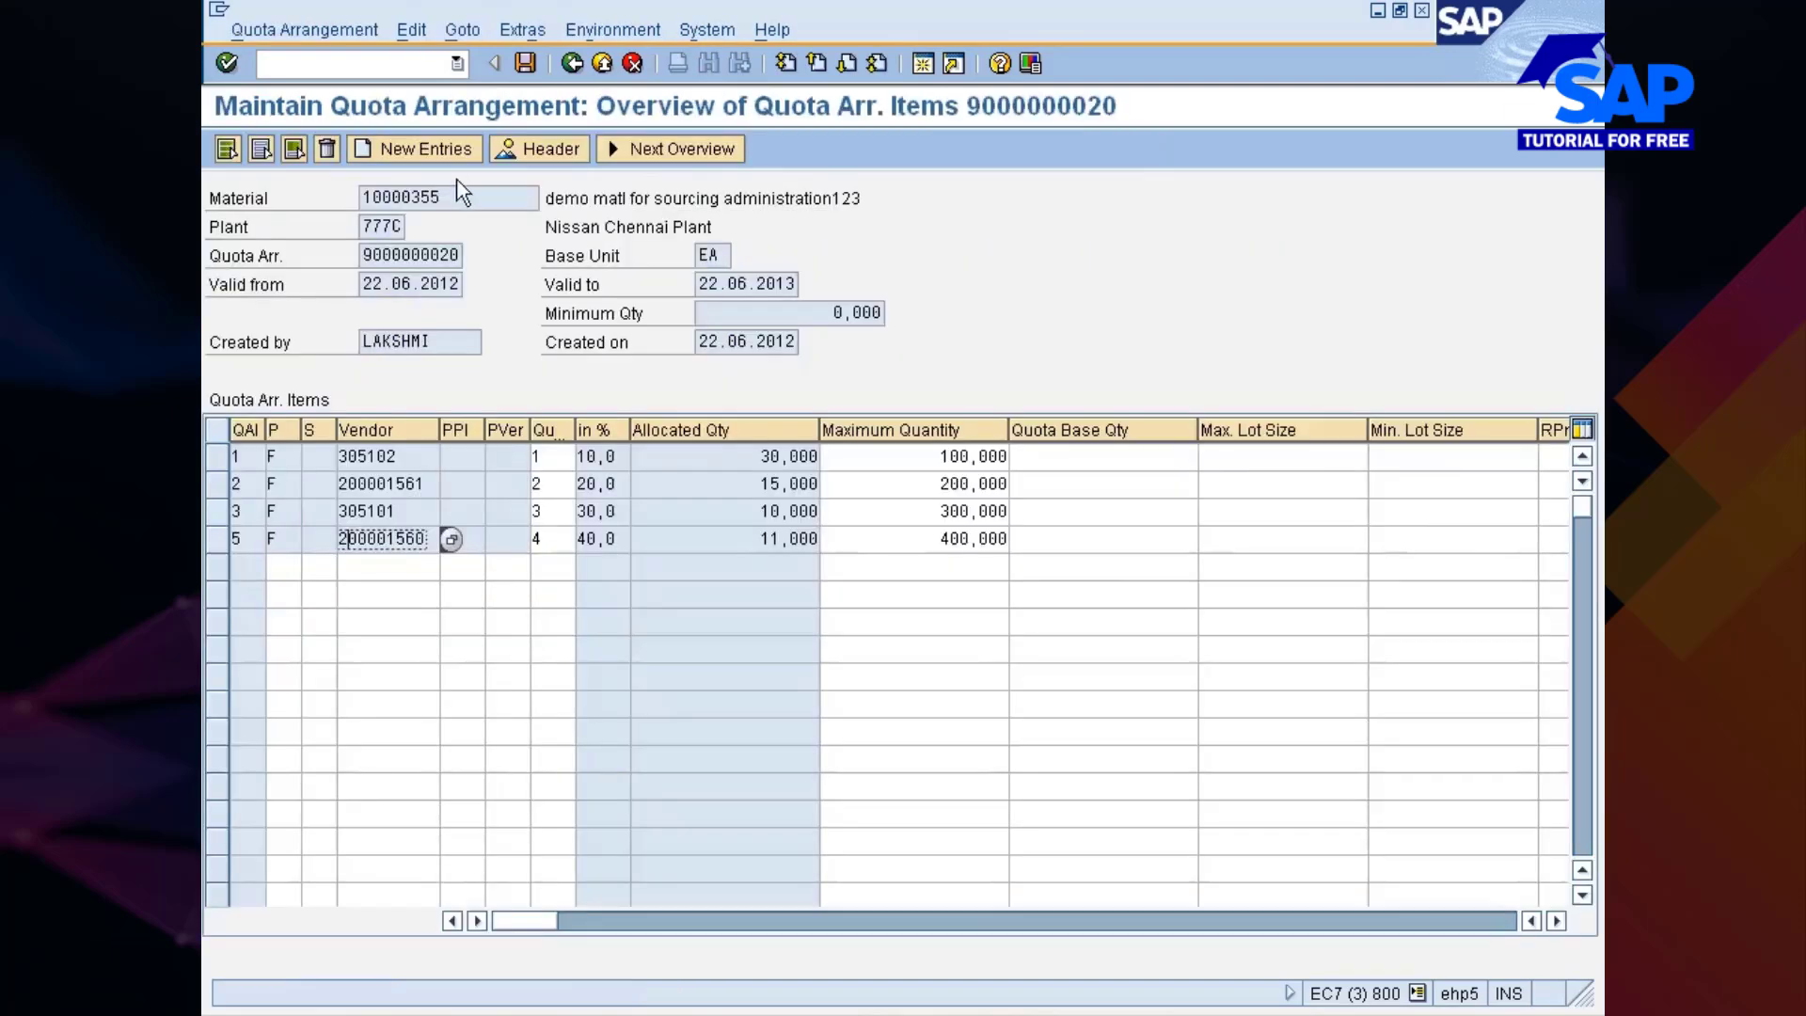
{"action": "key", "text": "alt+Tab"}
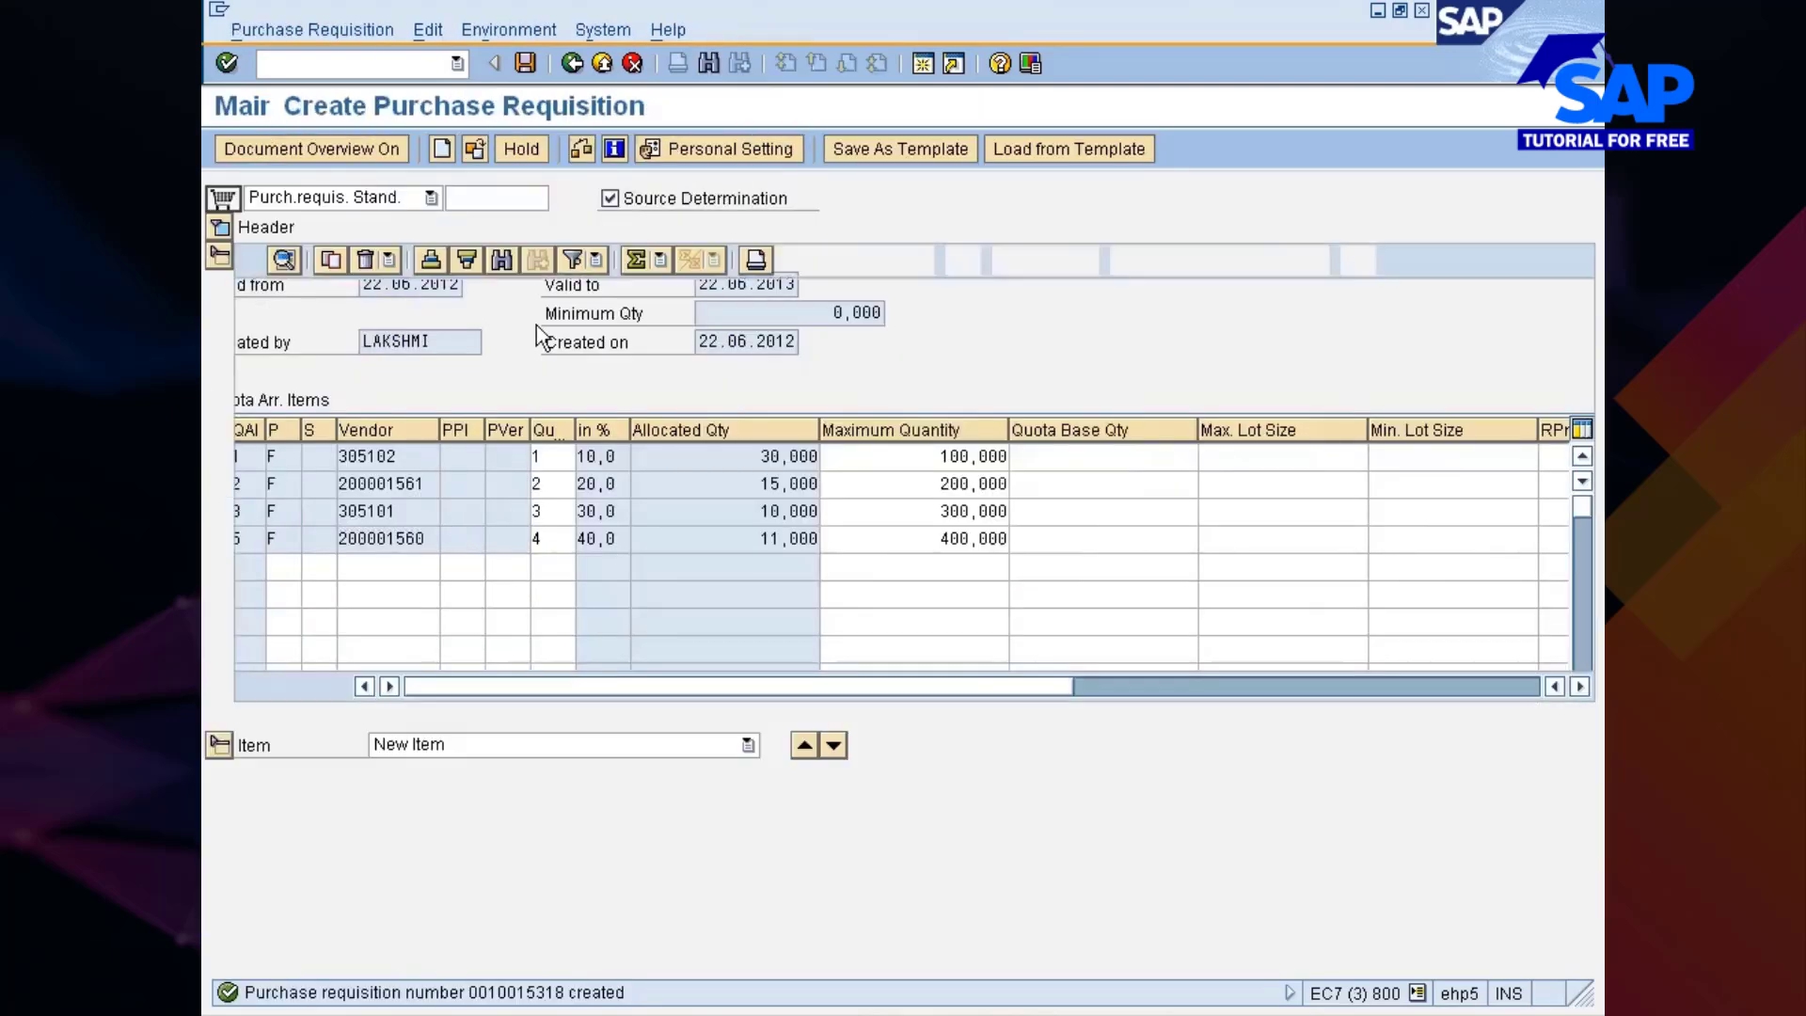
{"action": "key", "text": "Tab"}
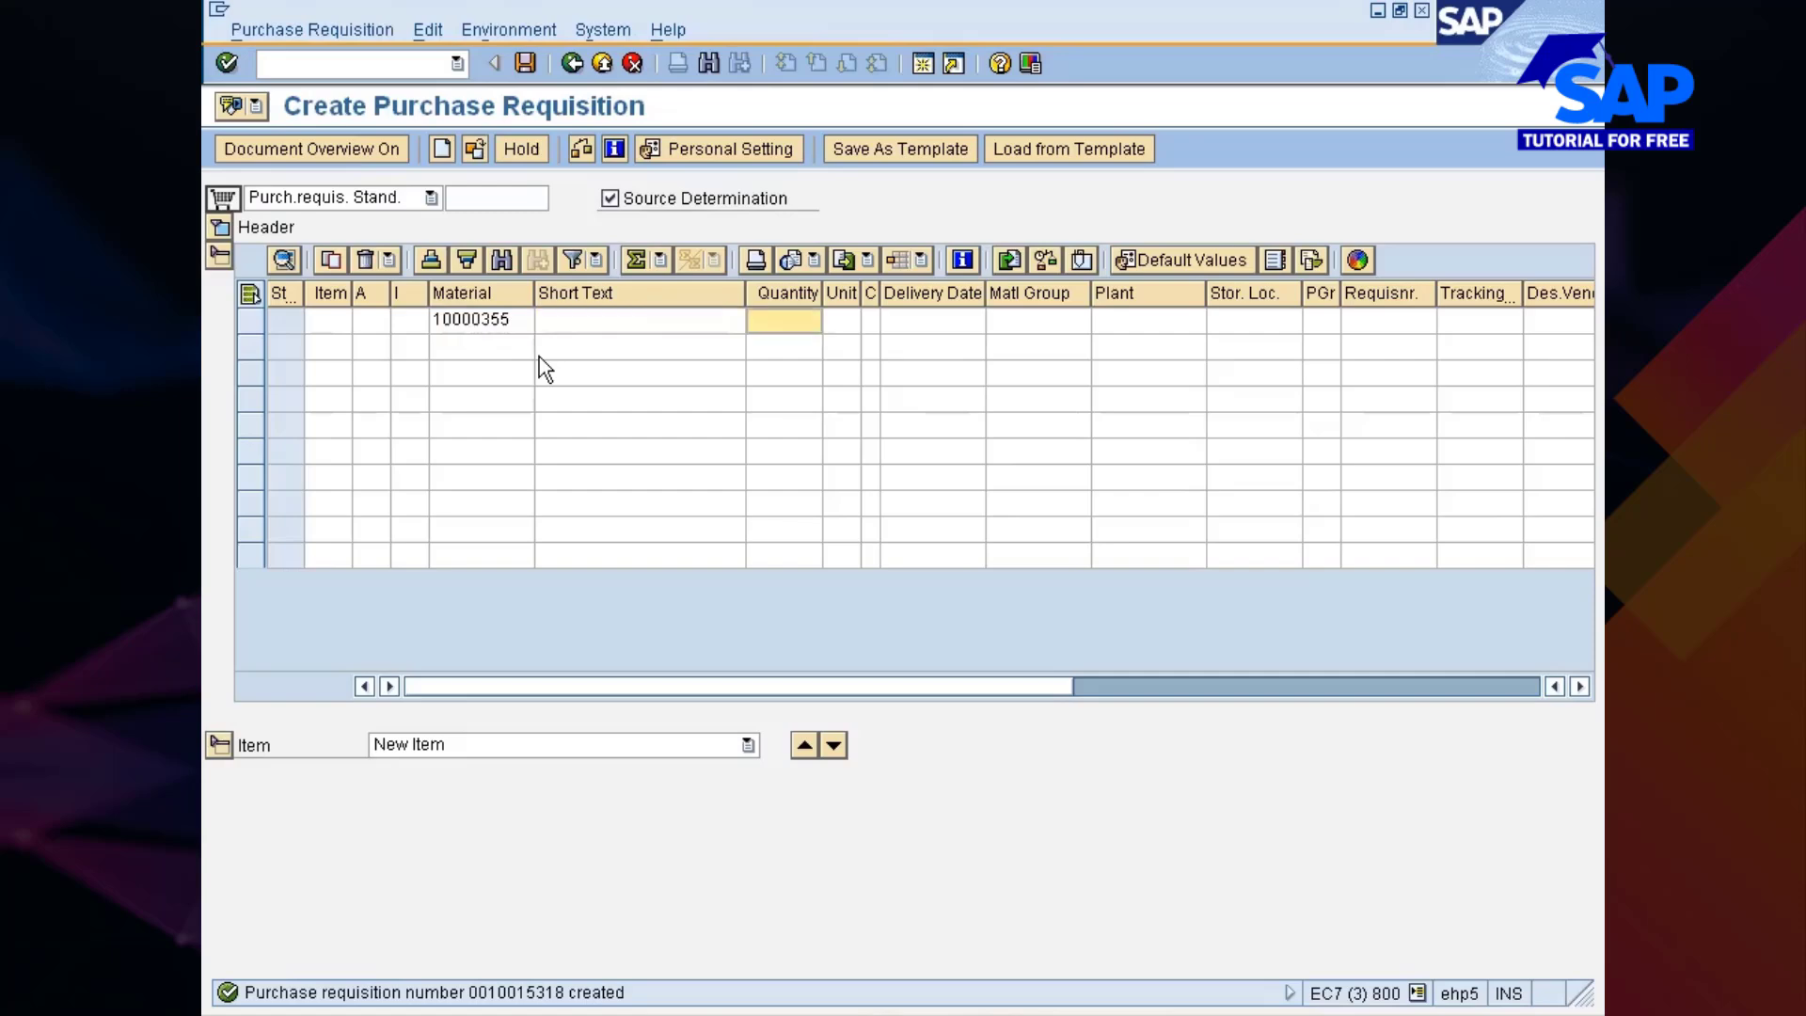
Set the requisition item's quantity to 30 and plant to 777C, let the vendor be determined, and save the requisition
{"action": "type", "text": "30"}
{"action": "key", "text": "Tab"}
{"action": "key", "text": "Tab"}
{"action": "key", "text": "Tab"}
{"action": "key", "text": "Tab"}
{"action": "key", "text": "Tab"}
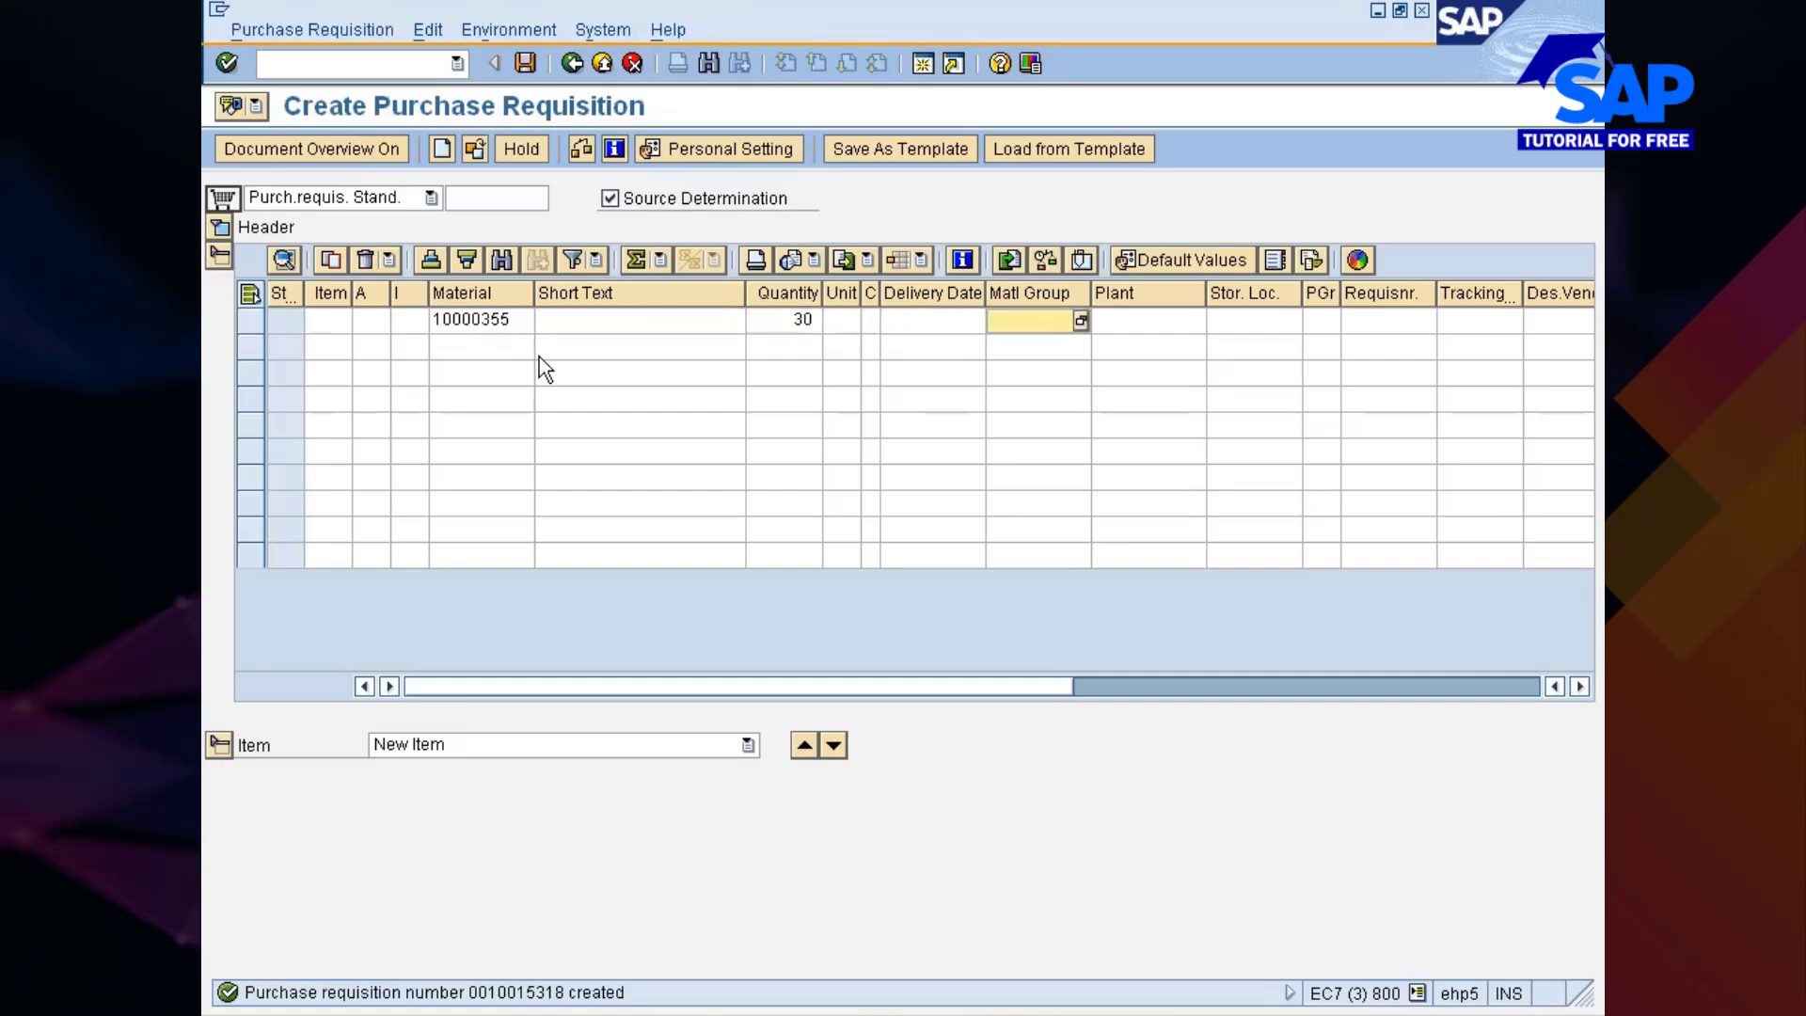
{"action": "type", "text": "7777"}
{"action": "key", "text": "BackSpace"}
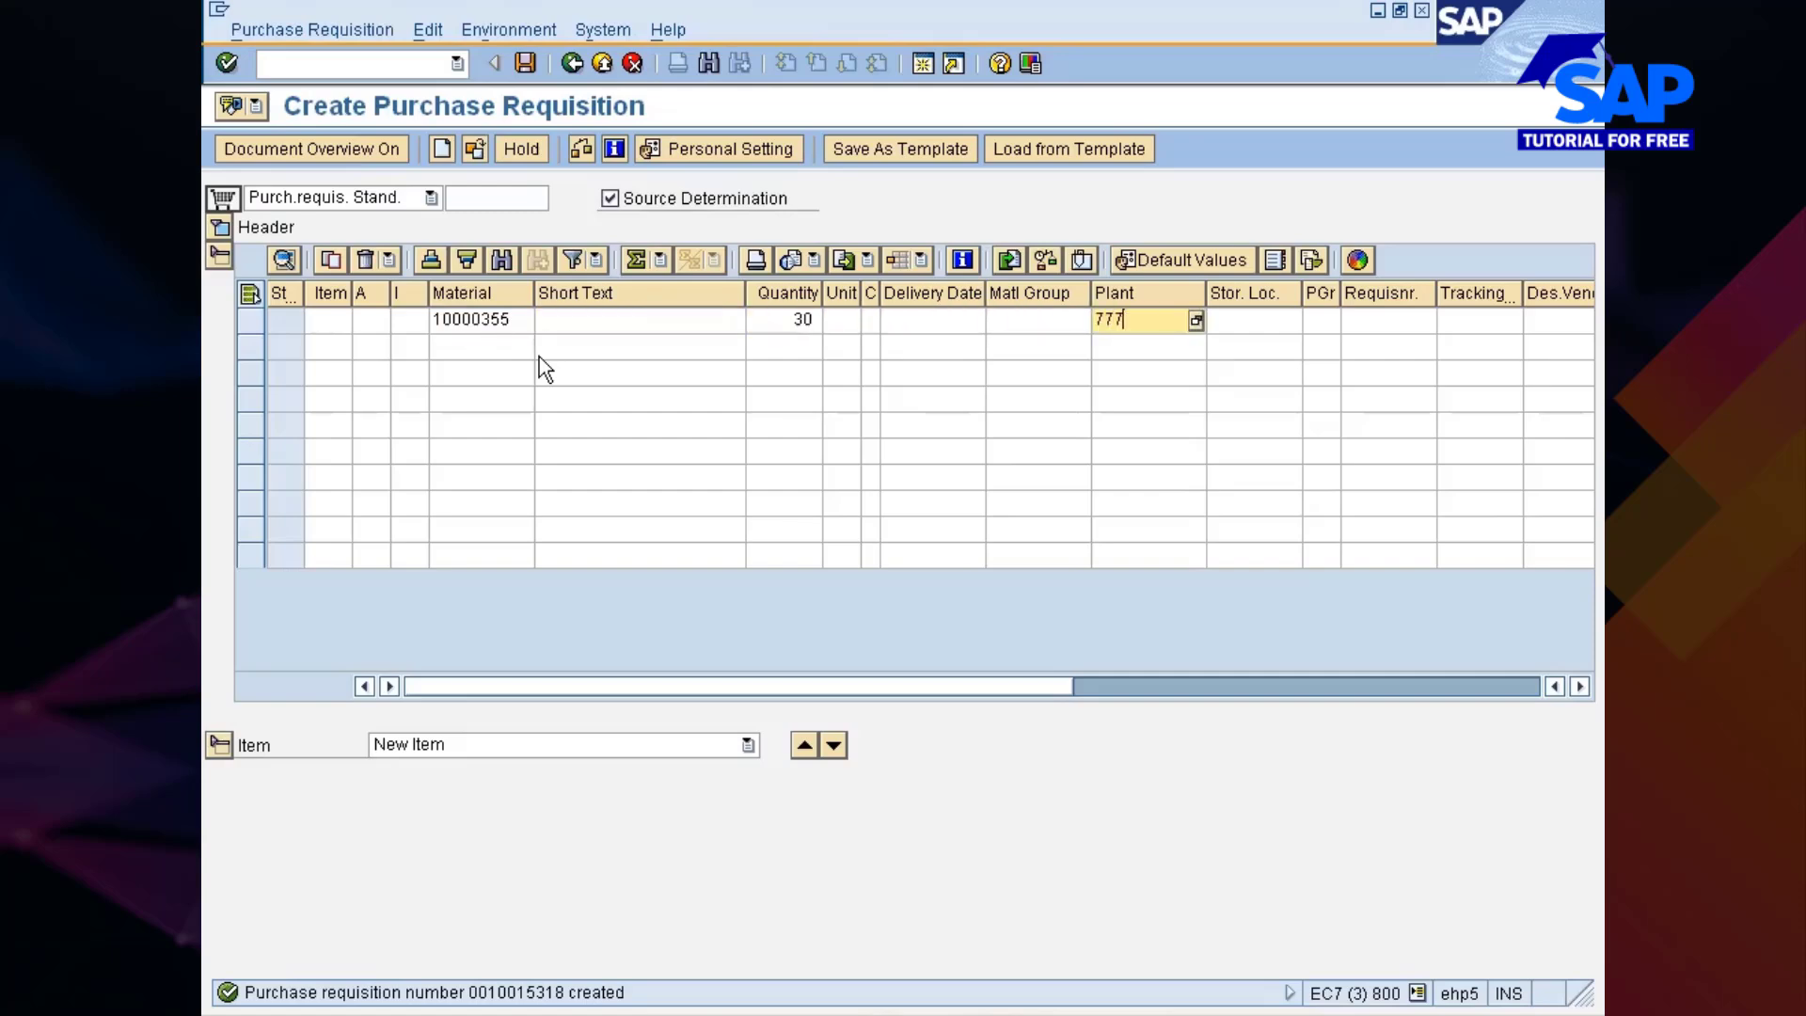
{"action": "type", "text": "C"}
{"action": "key", "text": "Return"}
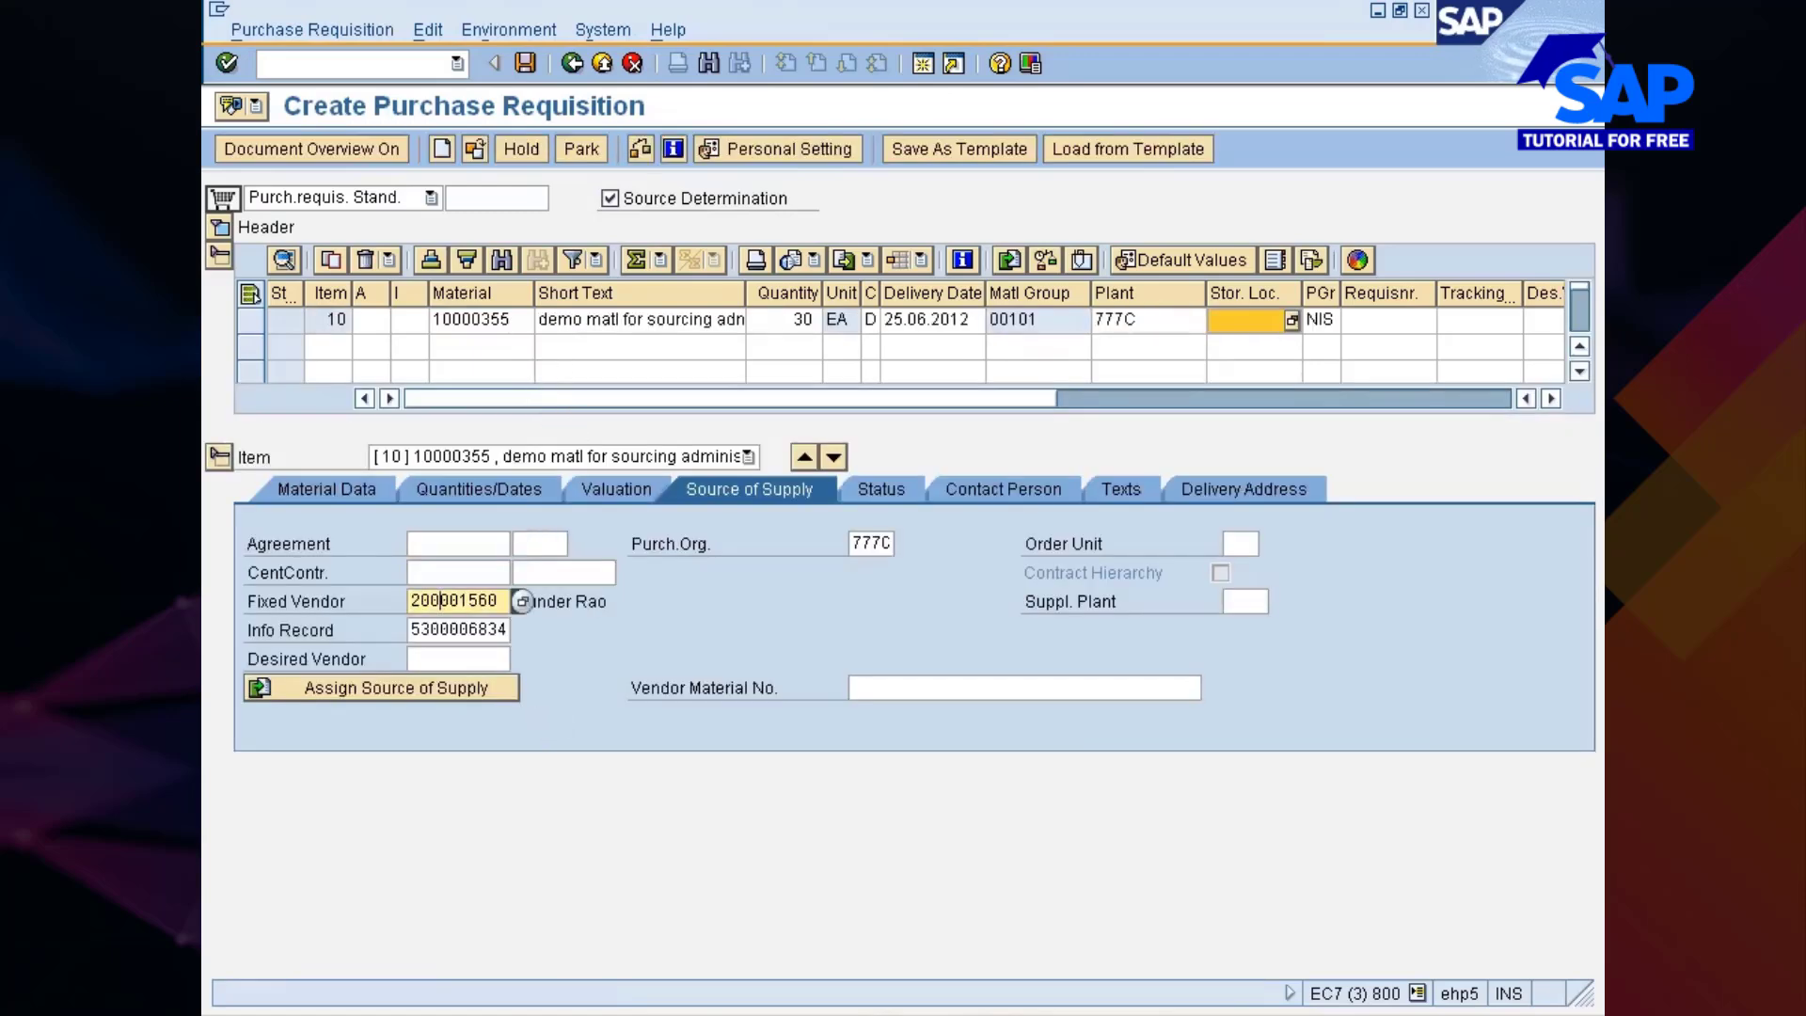
{"action": "key", "text": "ctrl+s"}
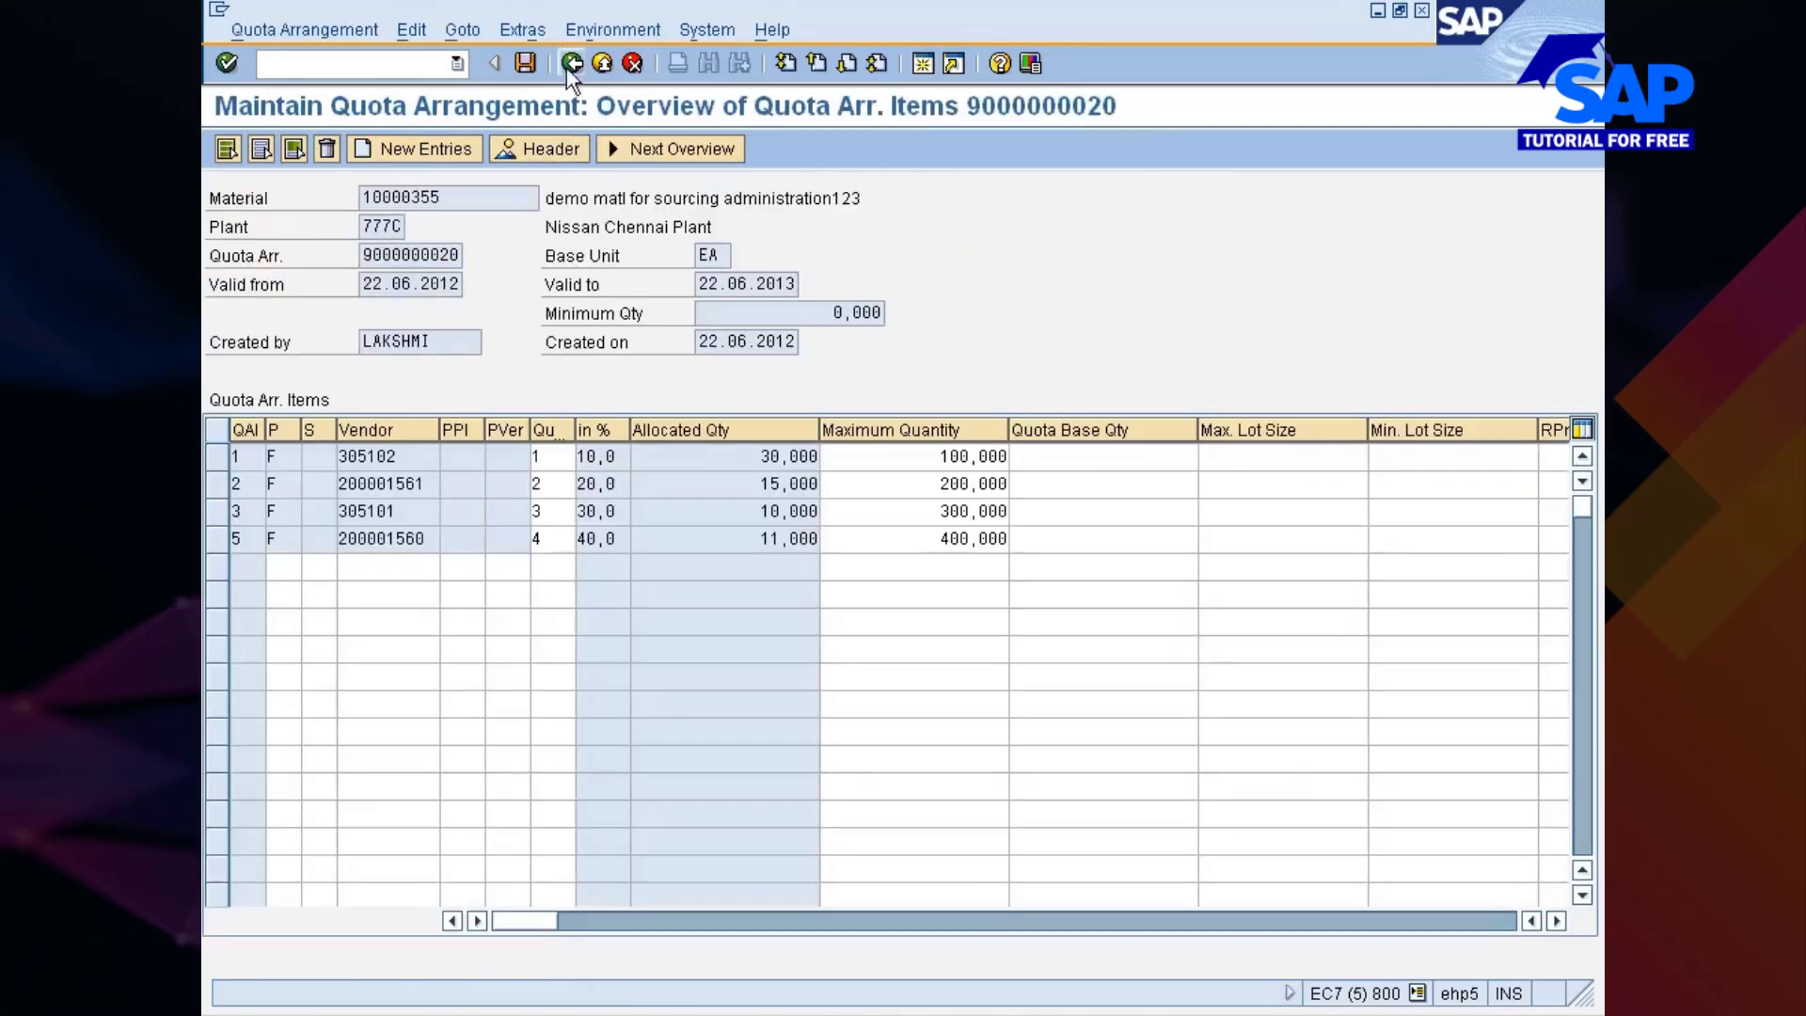
Reload the quota arrangement items for material 10000355 and check the allocated quantity of item 5
{"action": "left_click", "coordinate": [570, 66]}
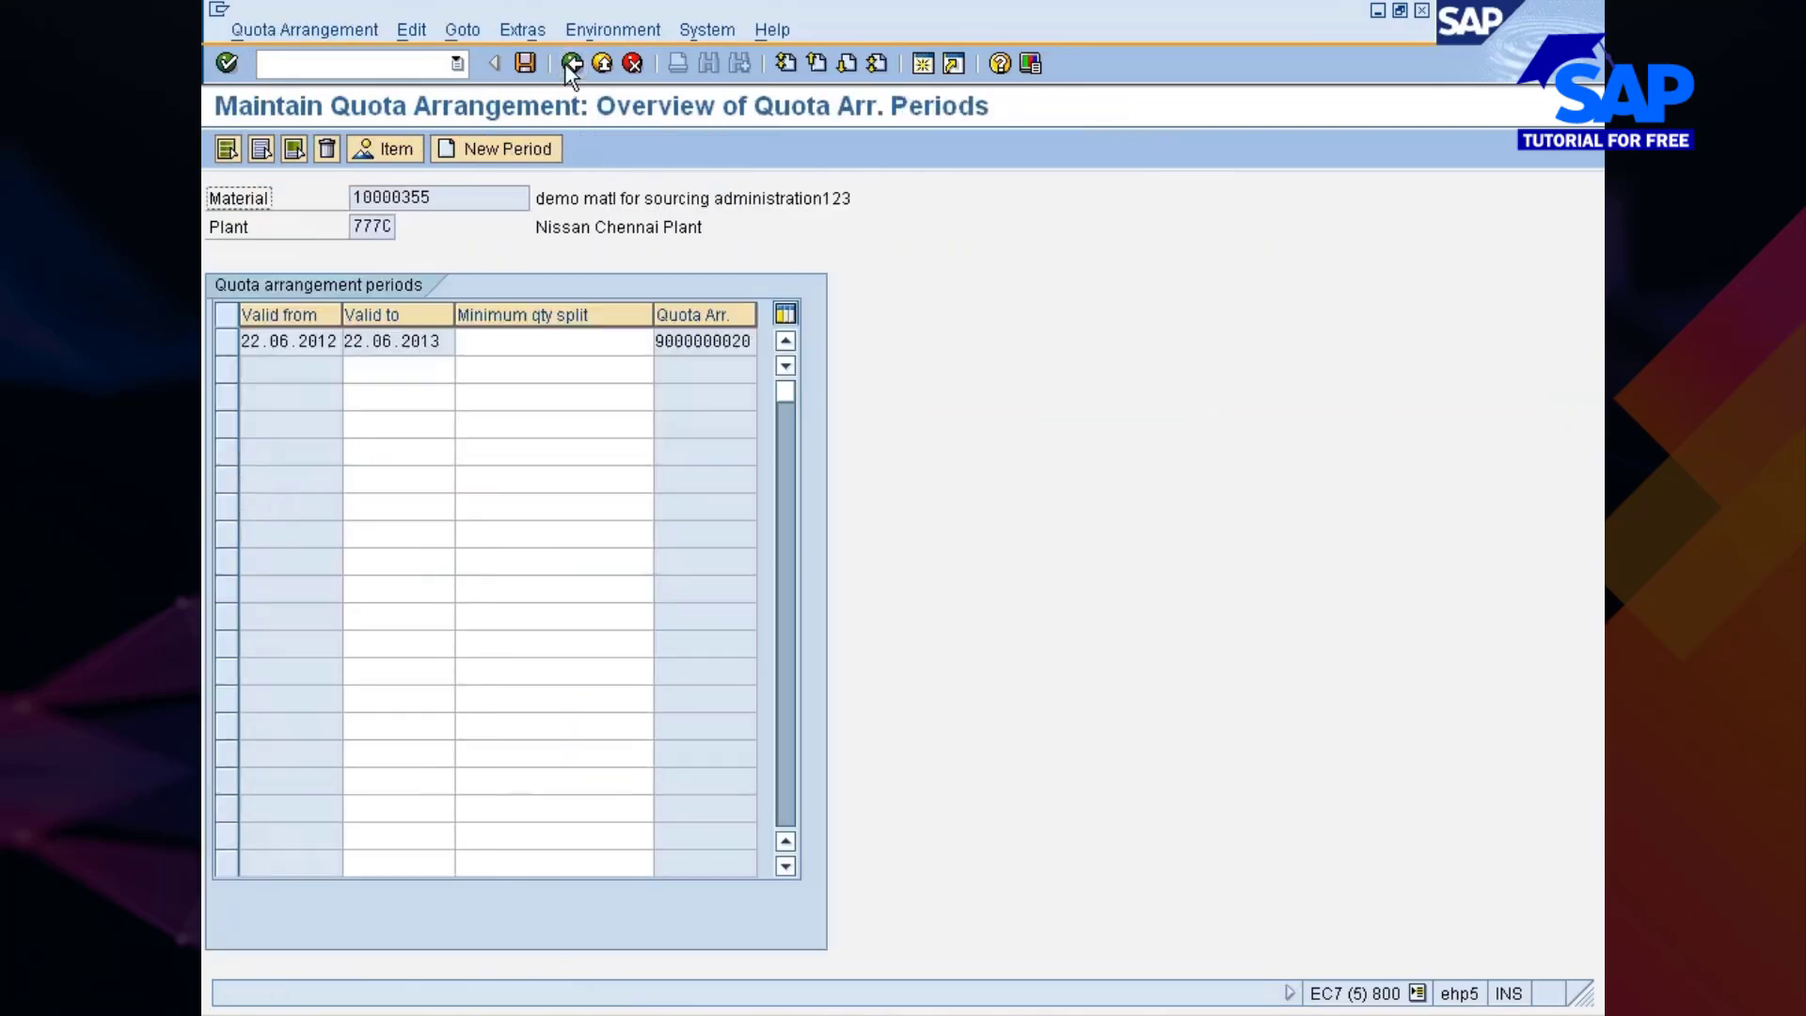
{"action": "left_click", "coordinate": [570, 66]}
{"action": "key", "text": "Return"}
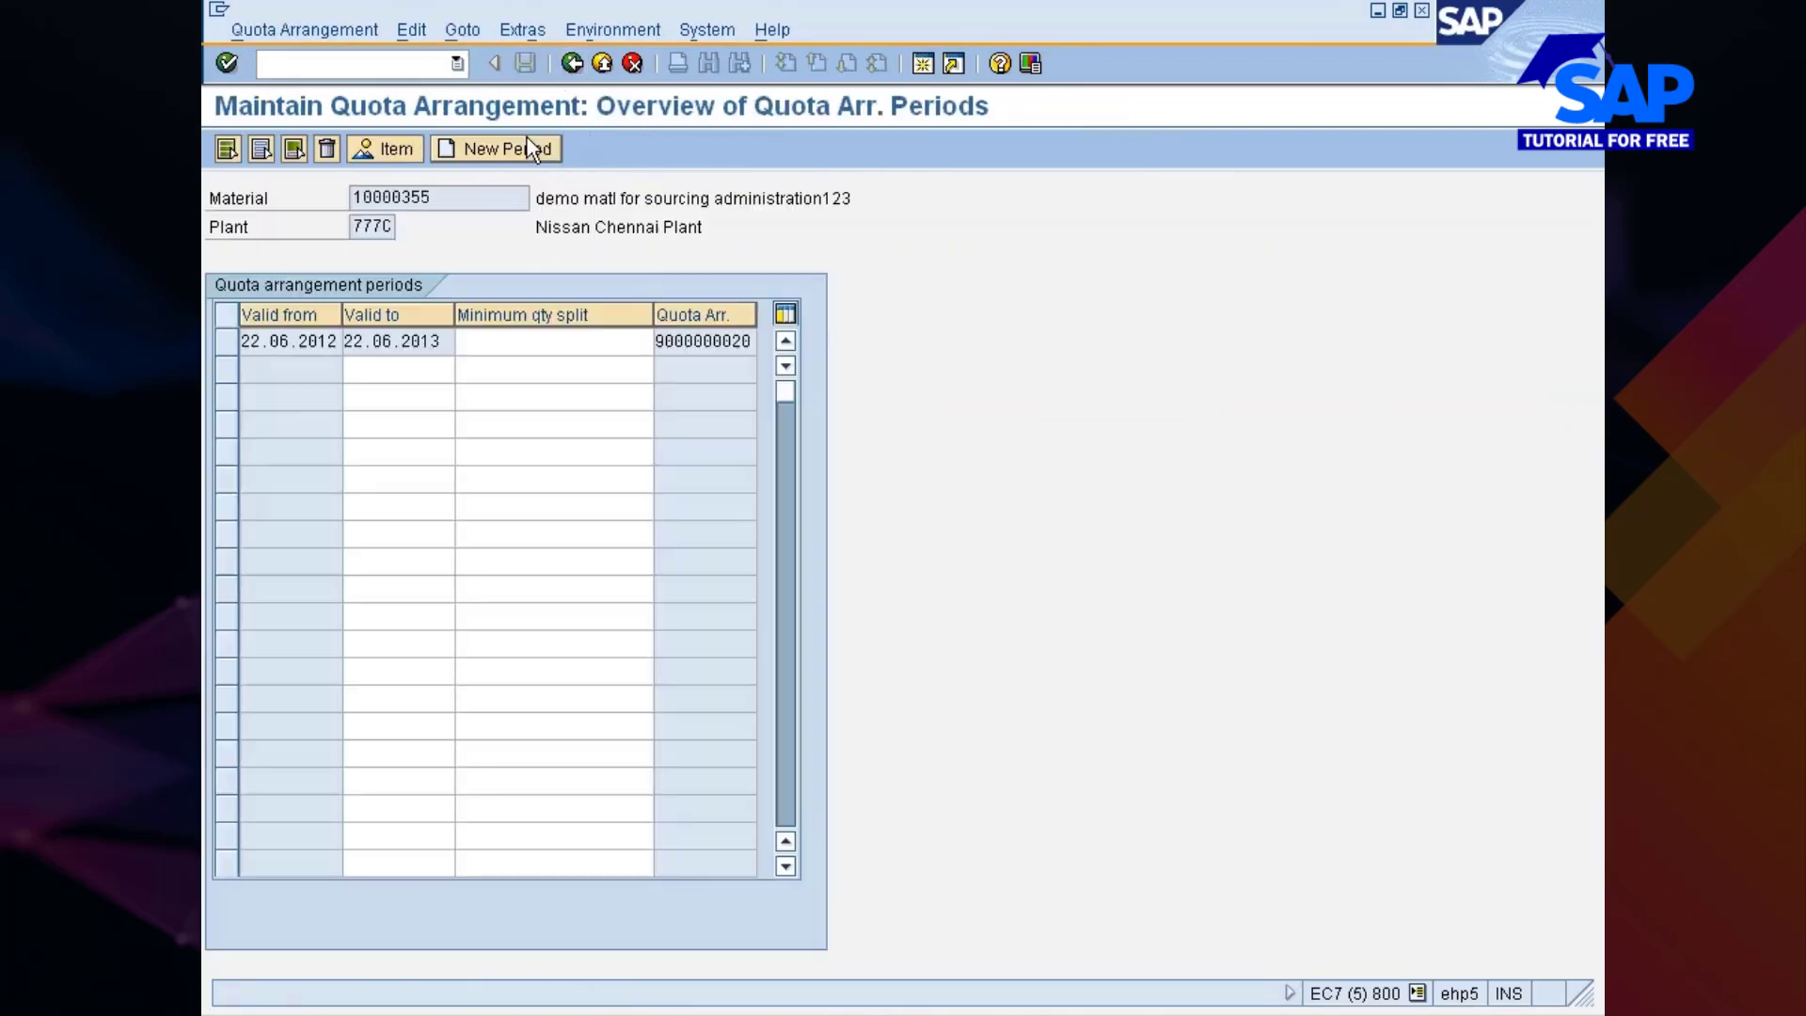
{"action": "left_click", "coordinate": [380, 341]}
{"action": "double_click", "coordinate": [386, 340]}
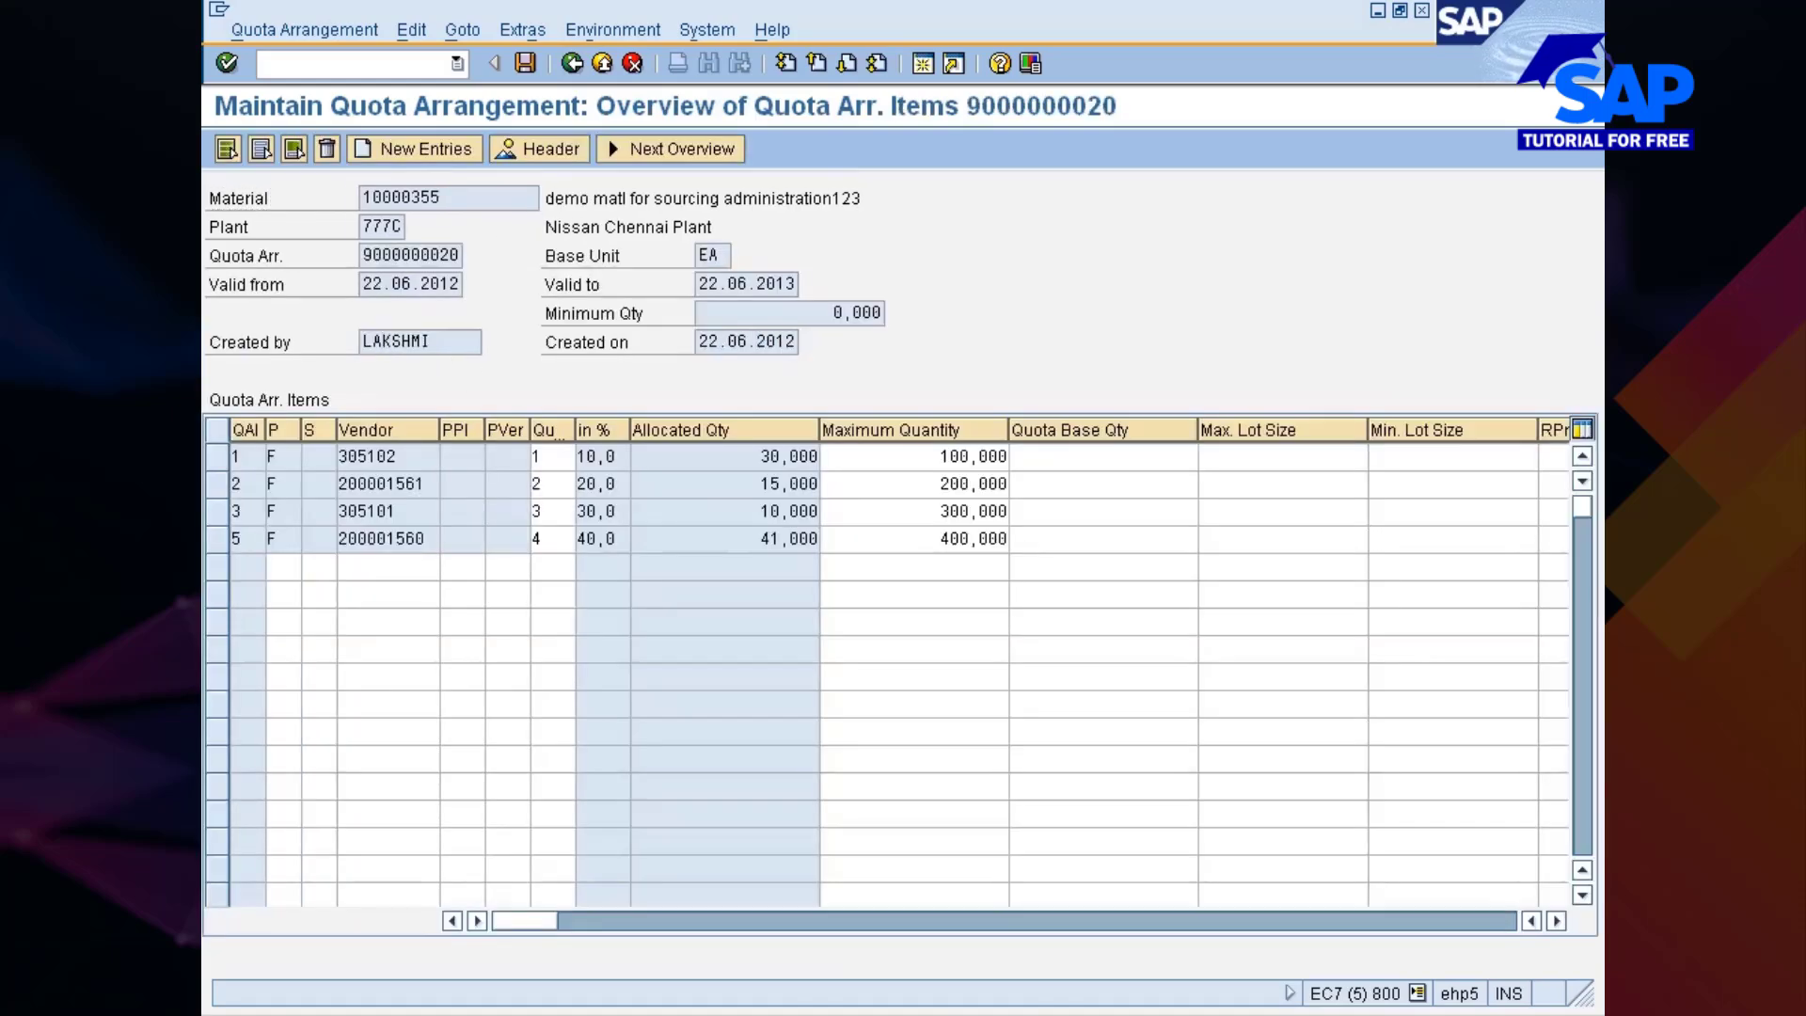
{"action": "left_click", "coordinate": [761, 538]}
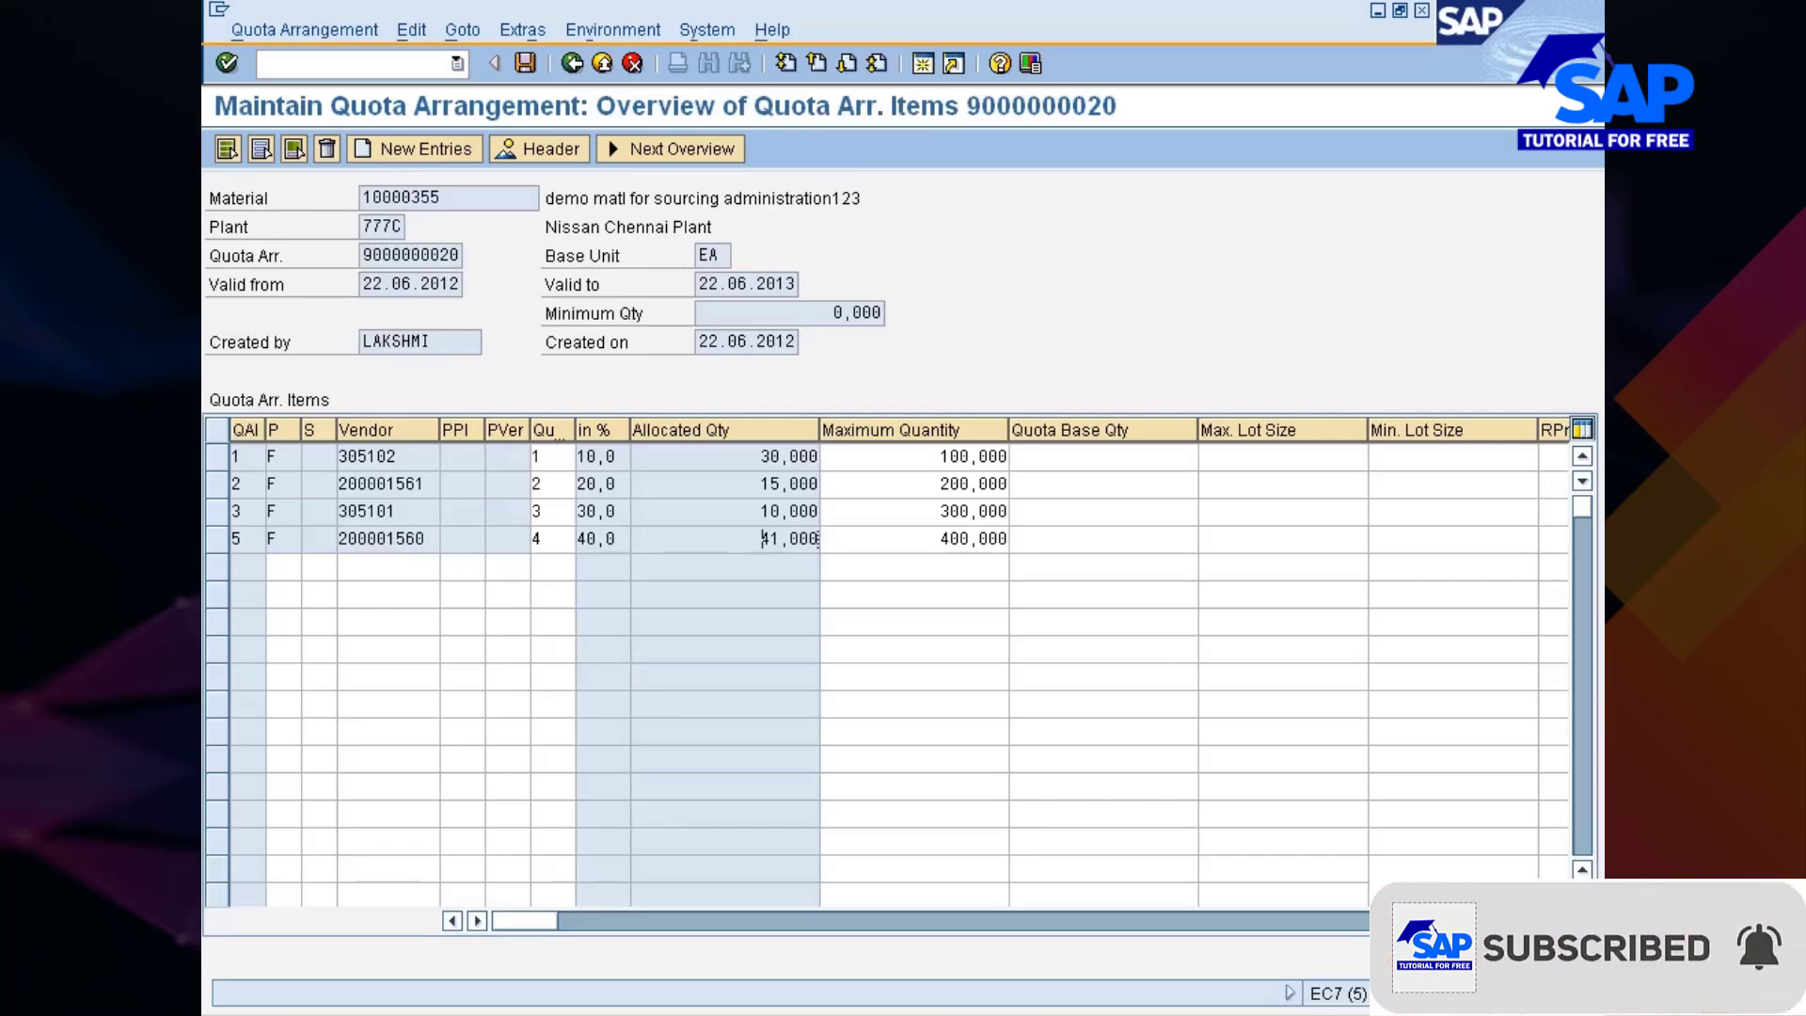
Display the purchasing data of material 10000355, review the possible quota arrangement usage settings, and return to the quota arrangement items
{"action": "left_click", "coordinate": [425, 197]}
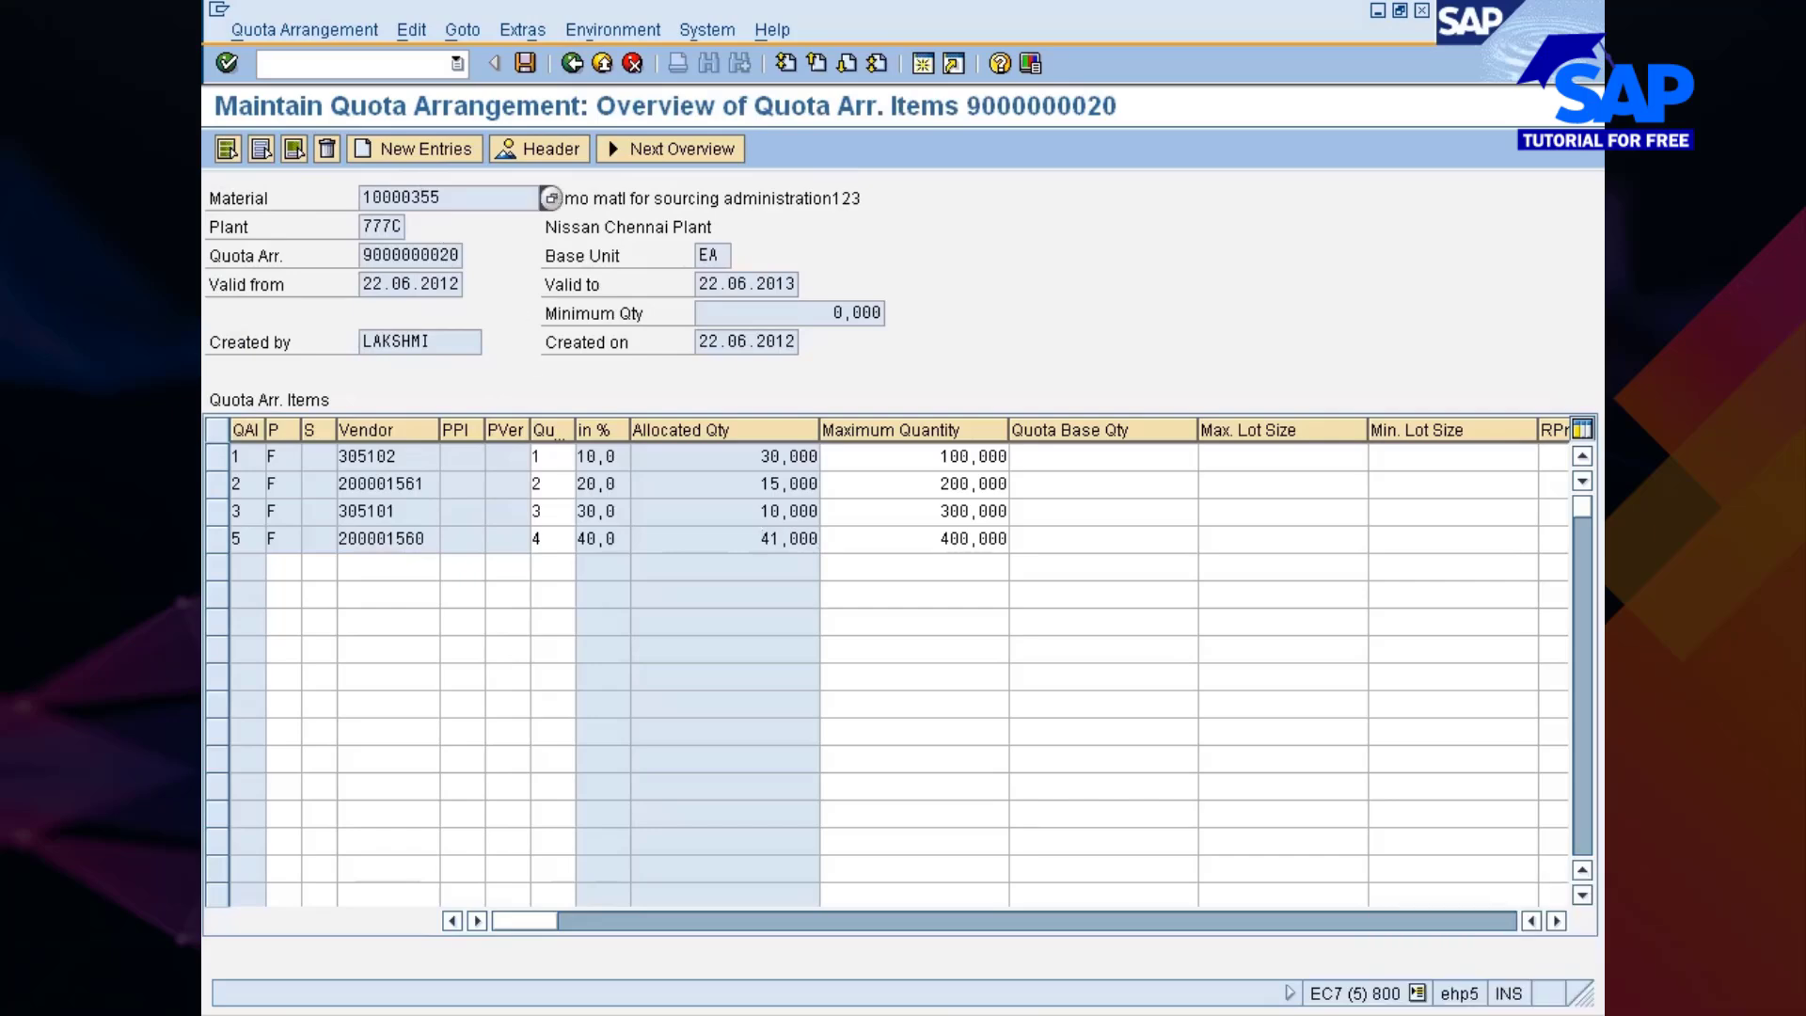
{"action": "left_click", "coordinate": [522, 29]}
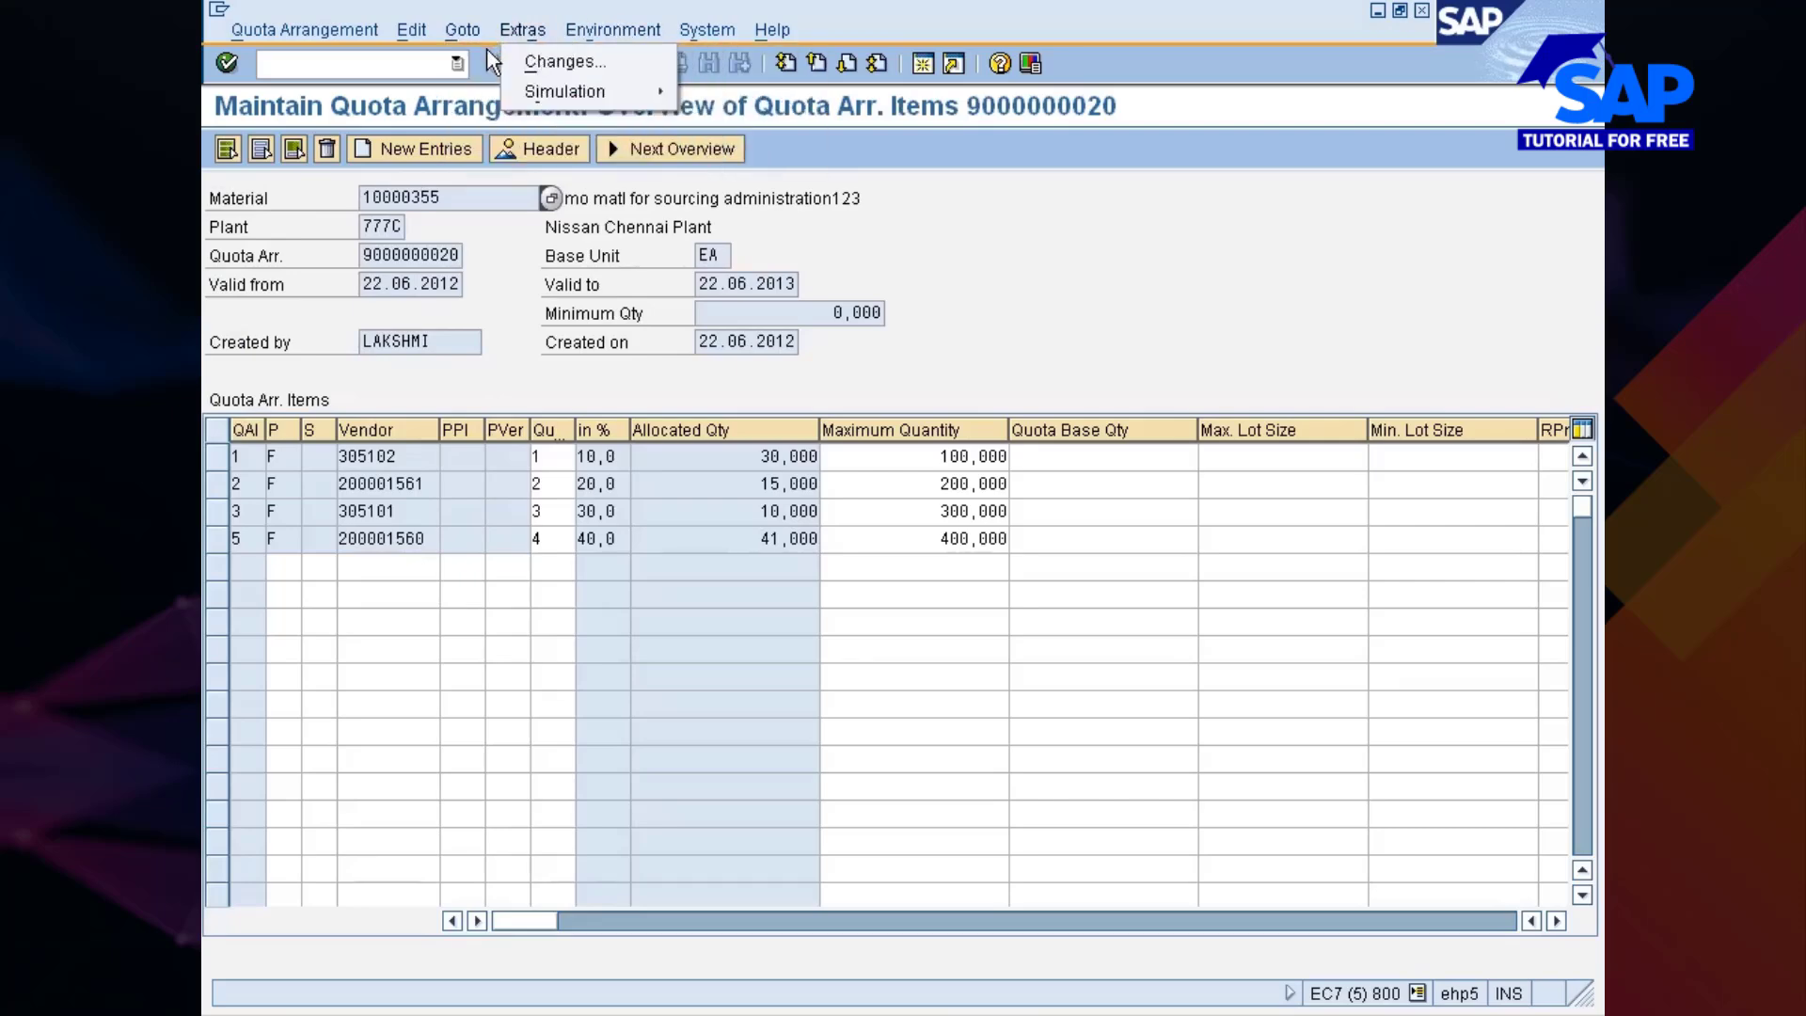
{"action": "left_click", "coordinate": [621, 61]}
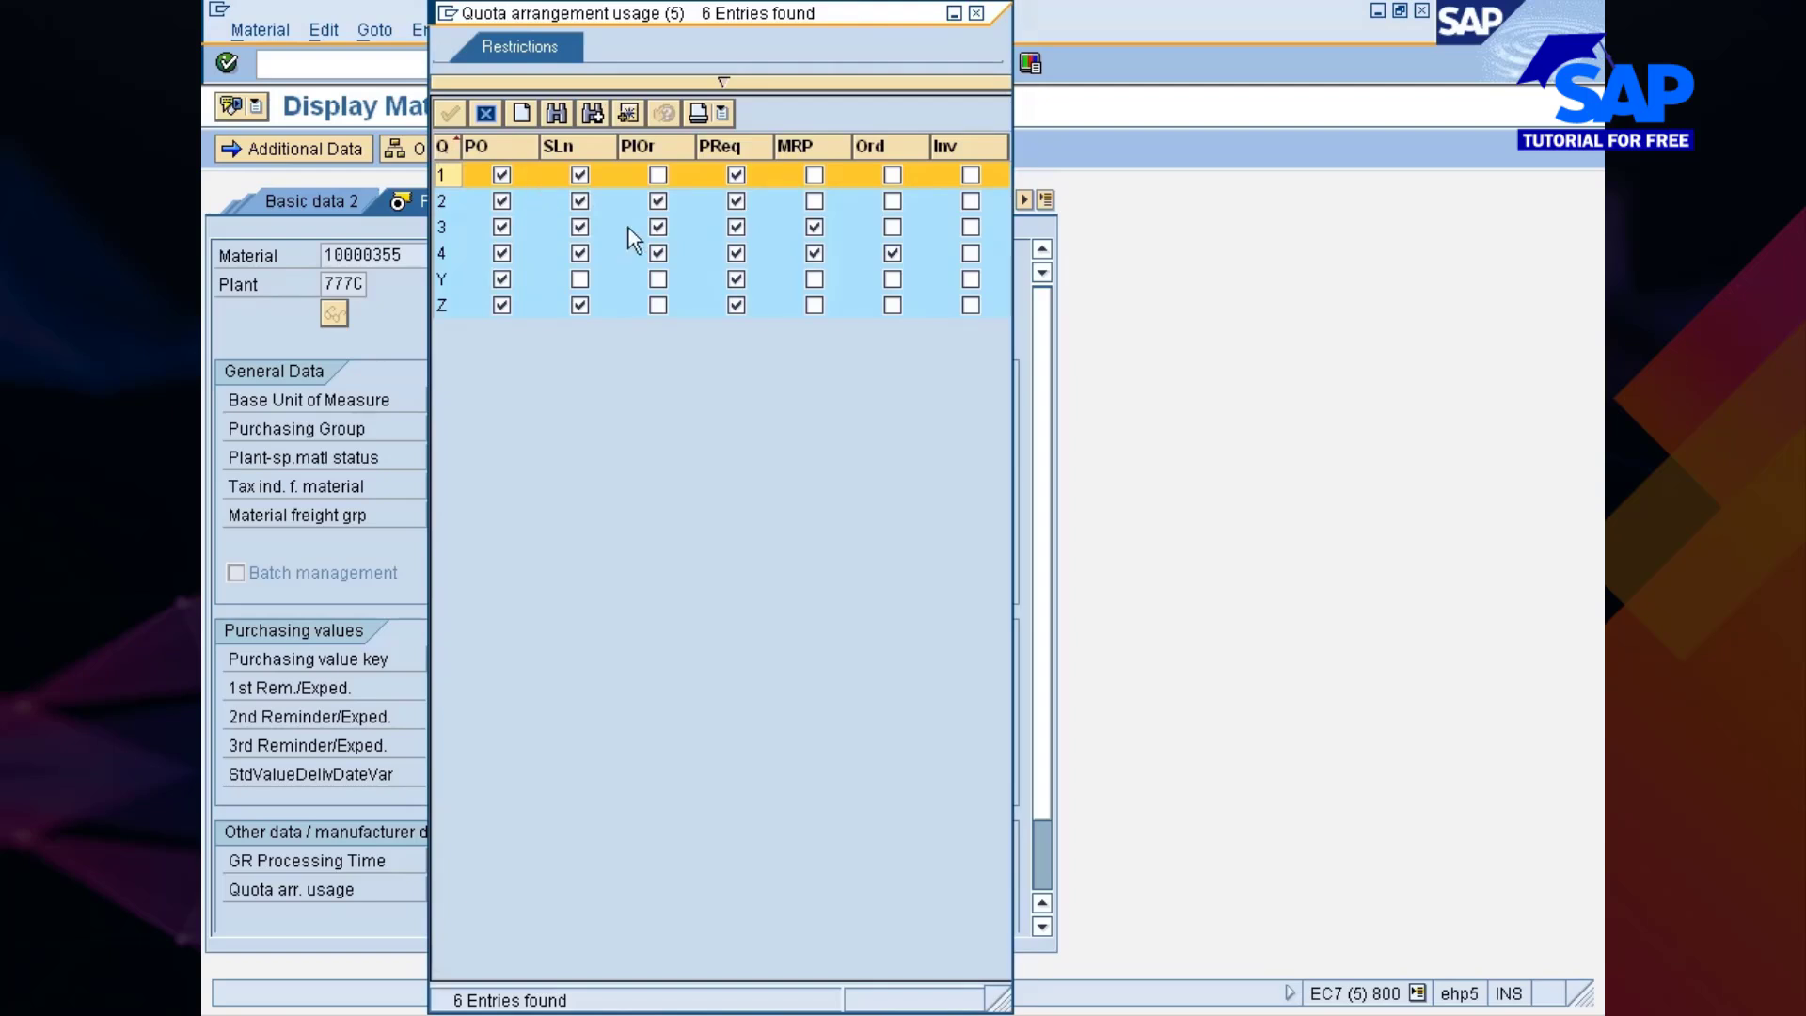
{"action": "left_click", "coordinate": [976, 14]}
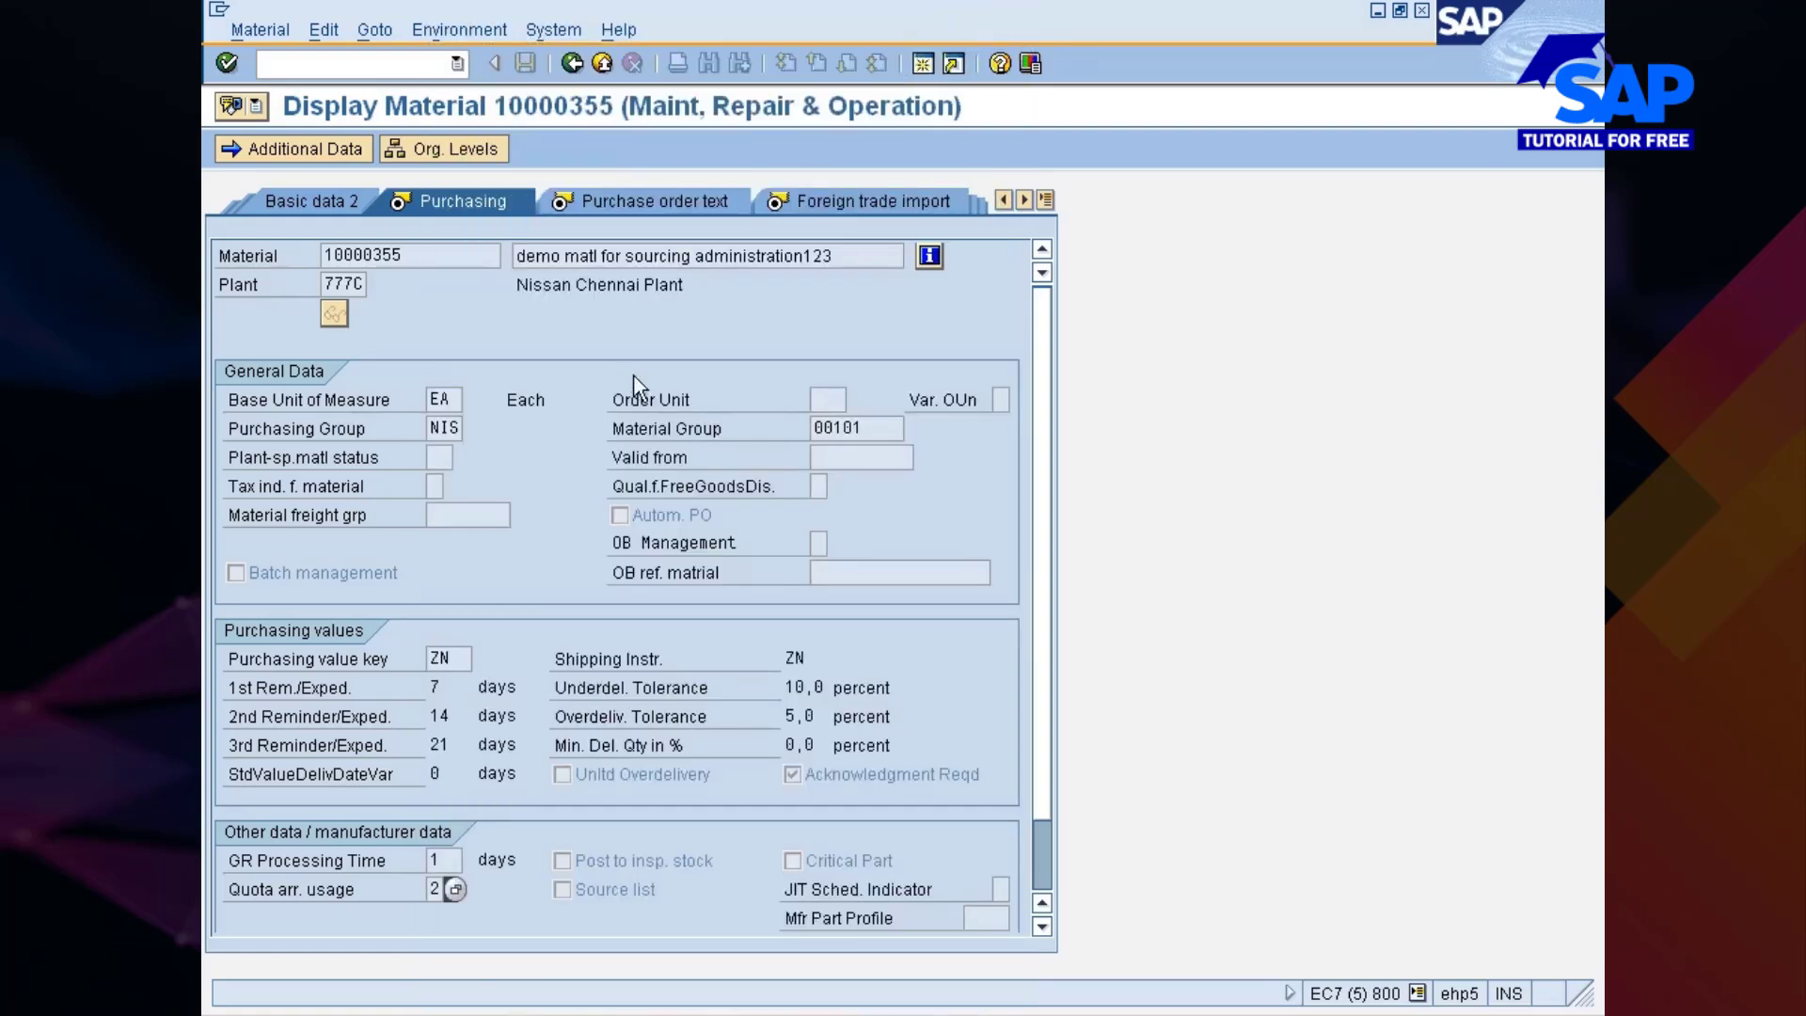
{"action": "left_click", "coordinate": [576, 67]}
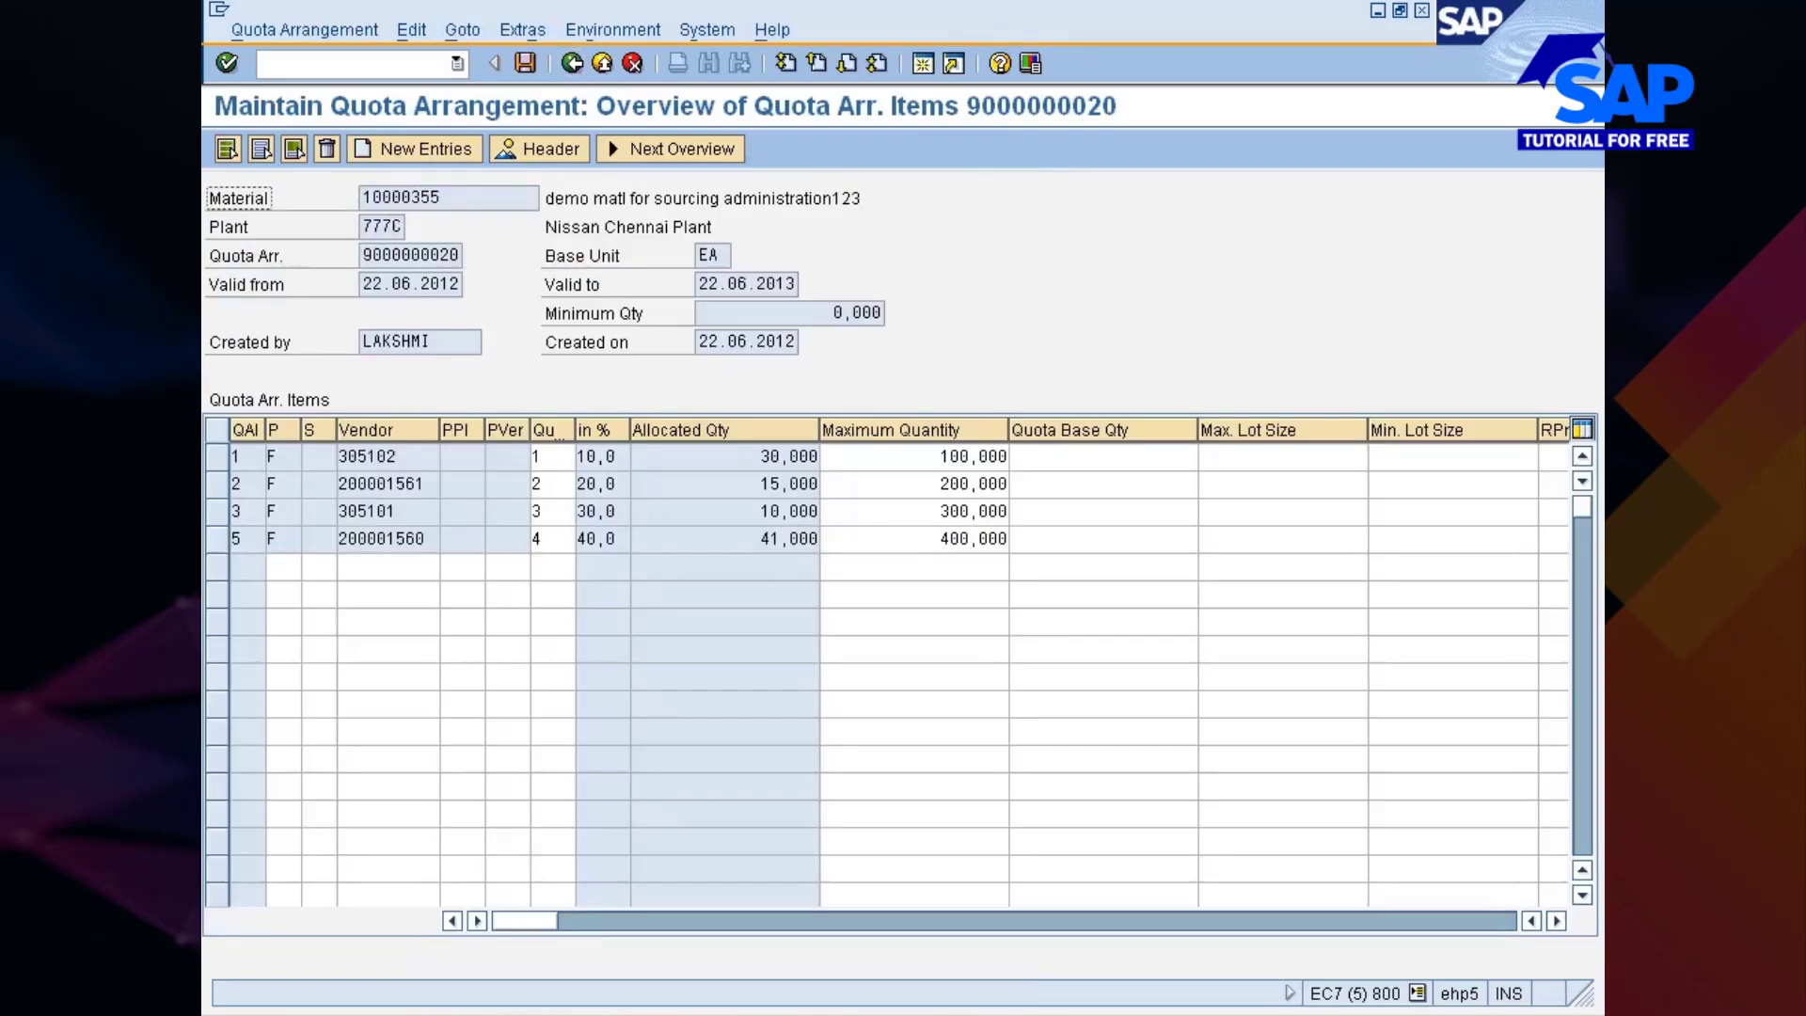
Add a quota arrangement item with procurement type F and quota 5 for the listed vendor not yet in the arrangement
{"action": "left_click", "coordinate": [1102, 457]}
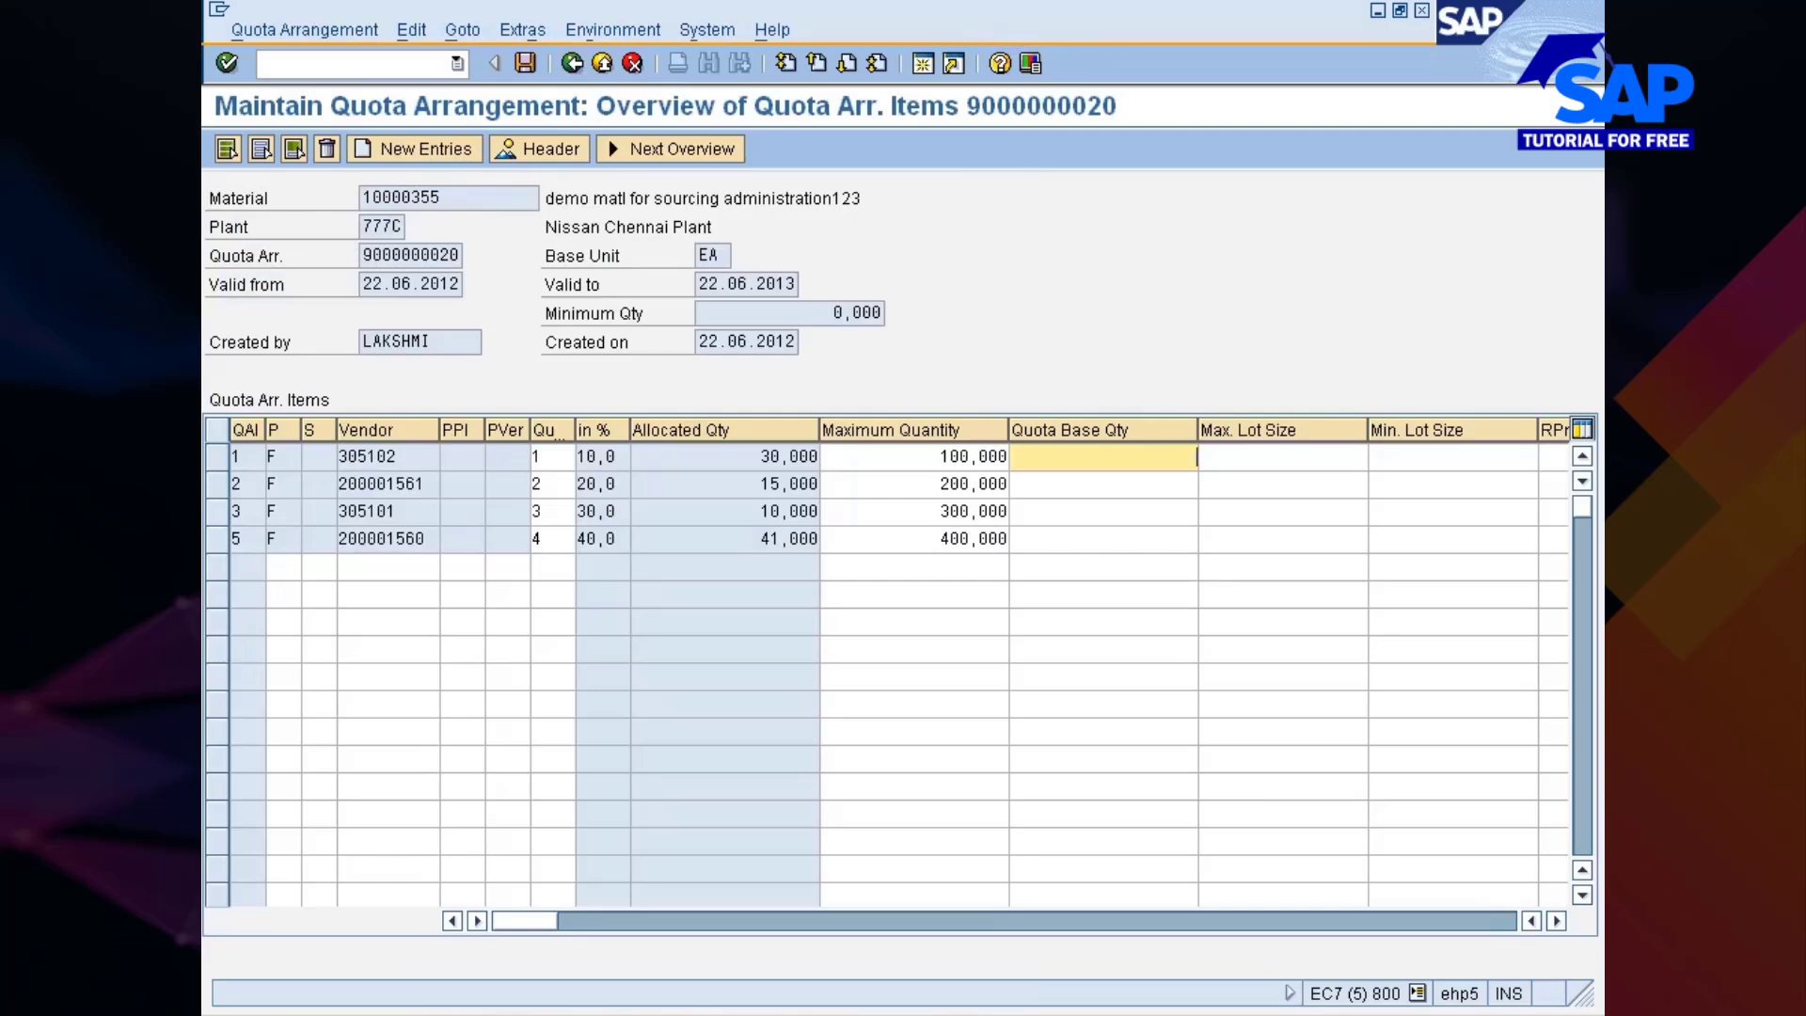
{"action": "left_click", "coordinate": [283, 568]}
{"action": "left_click", "coordinate": [283, 567]}
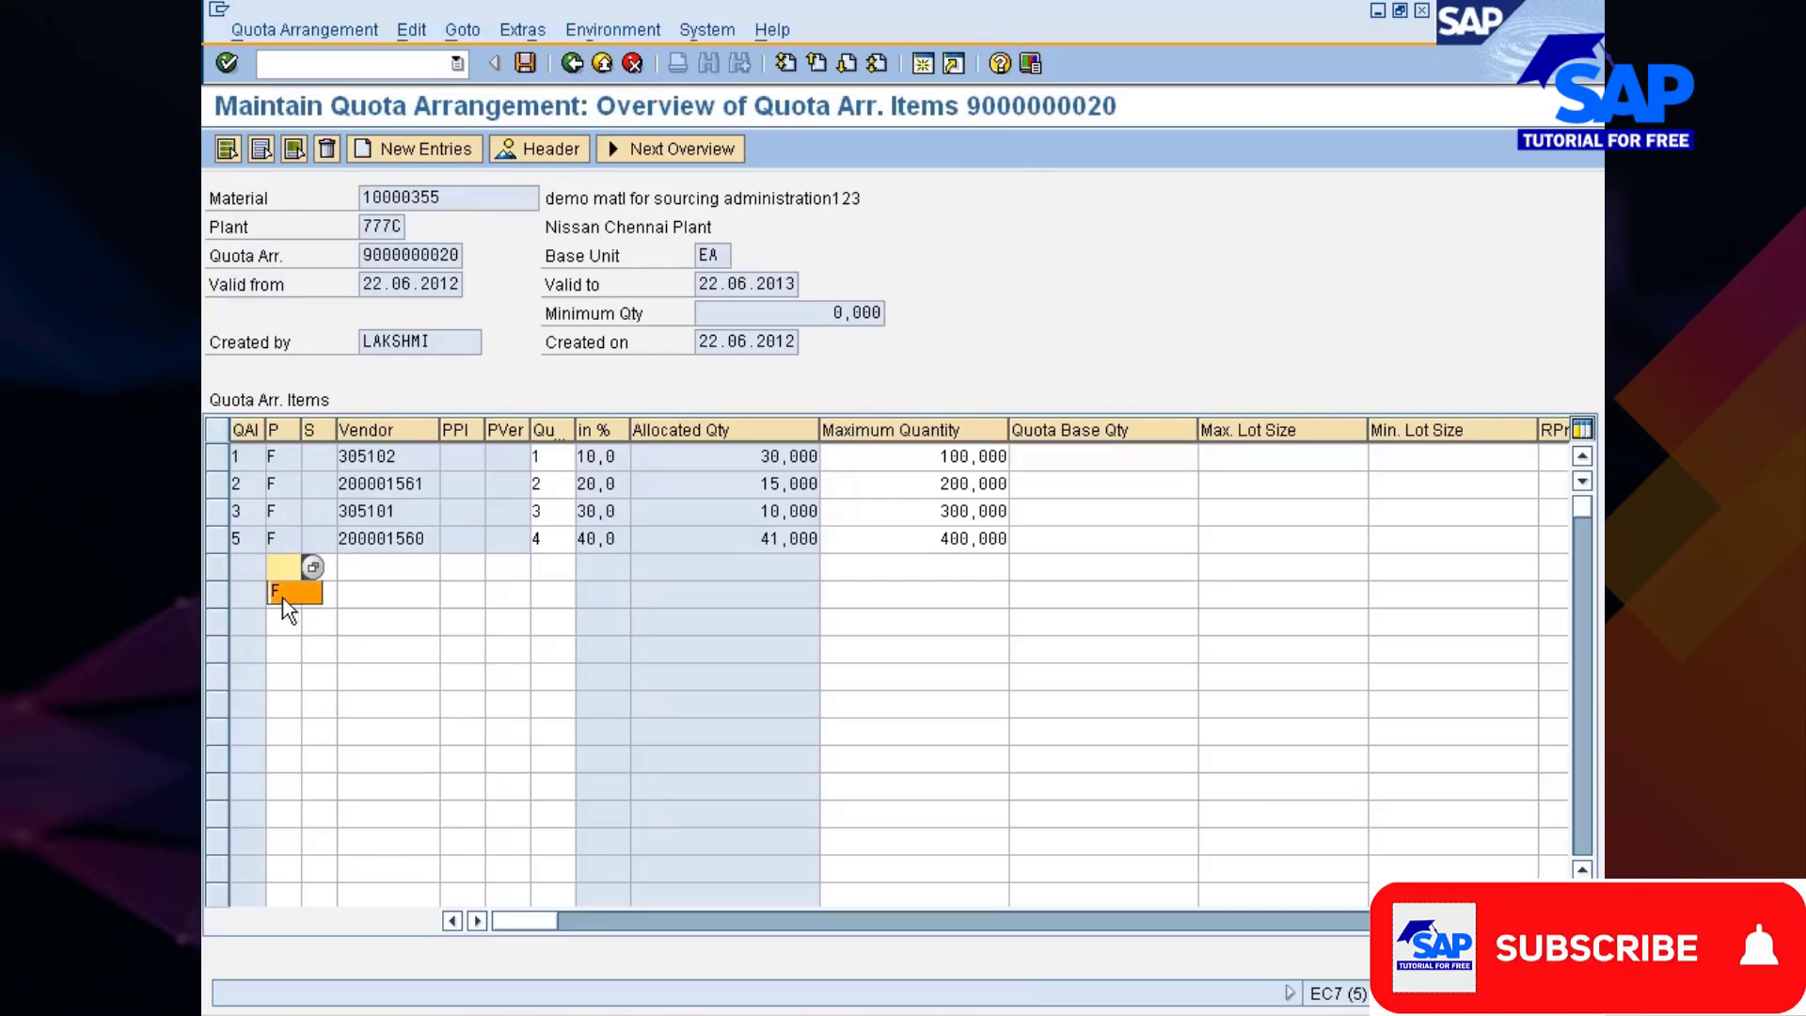
{"action": "left_click", "coordinate": [283, 598]}
{"action": "left_click", "coordinate": [388, 567]}
{"action": "left_click", "coordinate": [387, 568]}
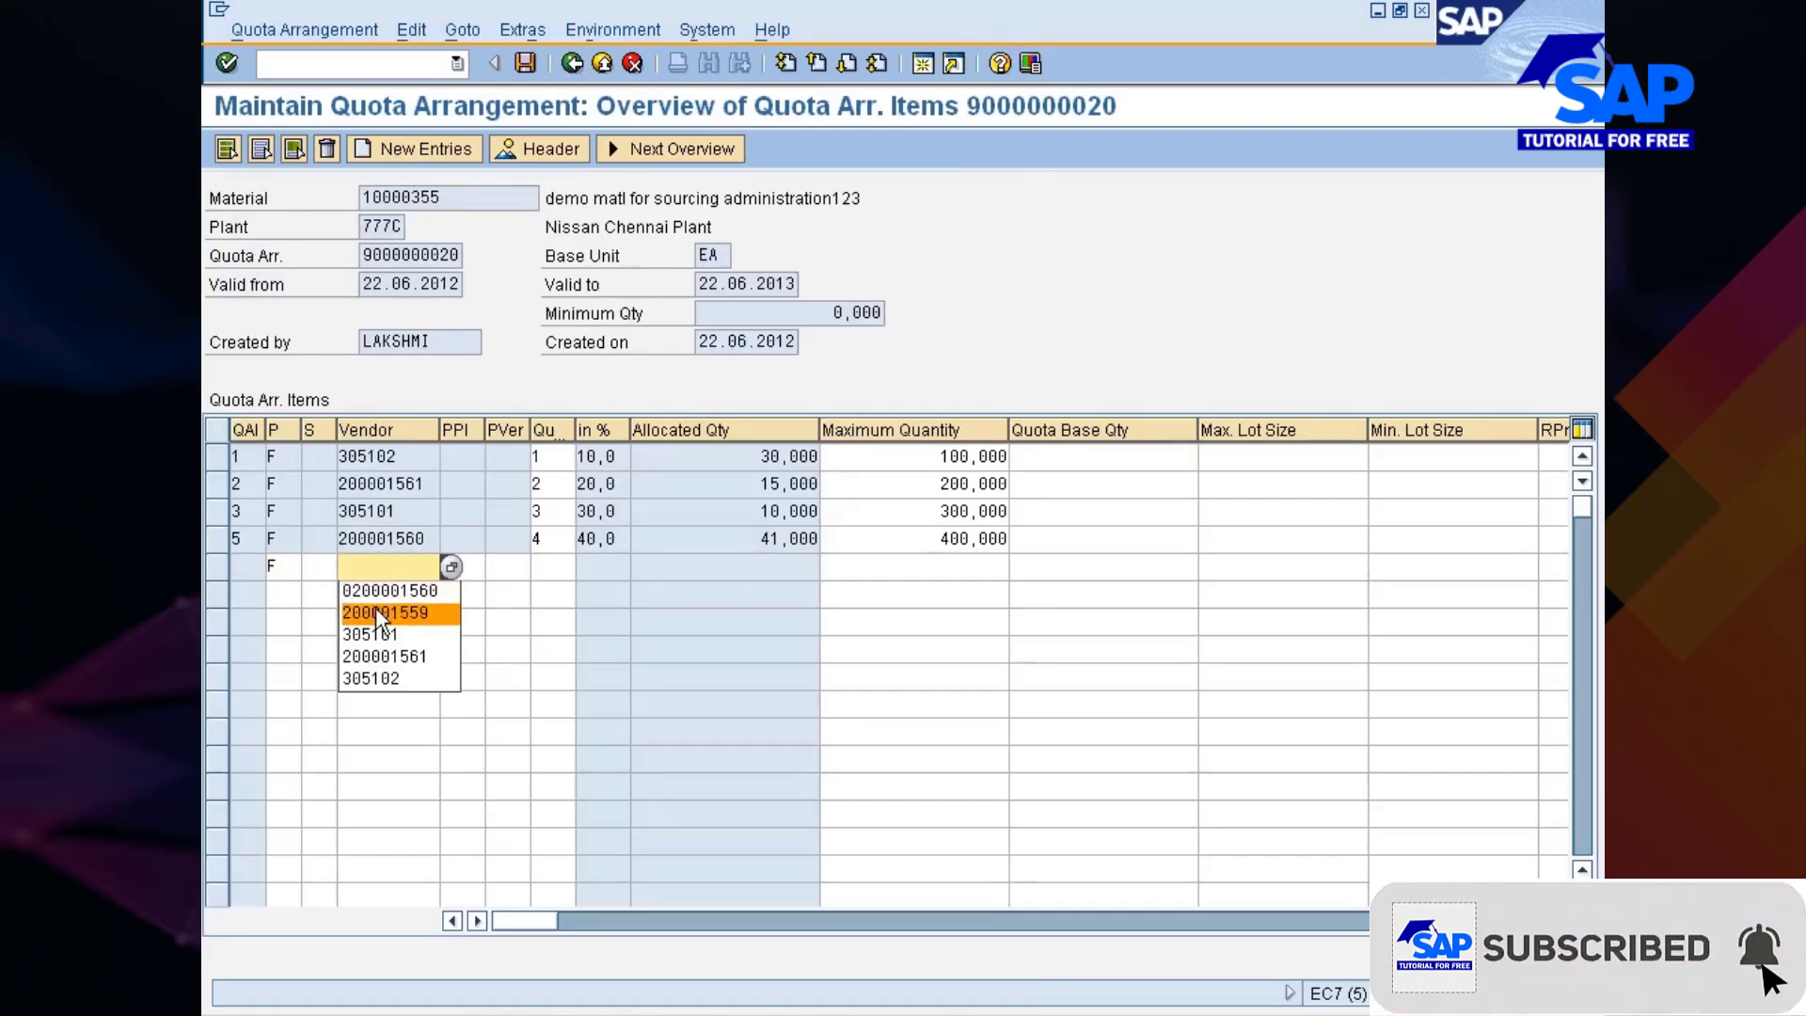
{"action": "left_click", "coordinate": [400, 610]}
{"action": "left_click", "coordinate": [544, 567]}
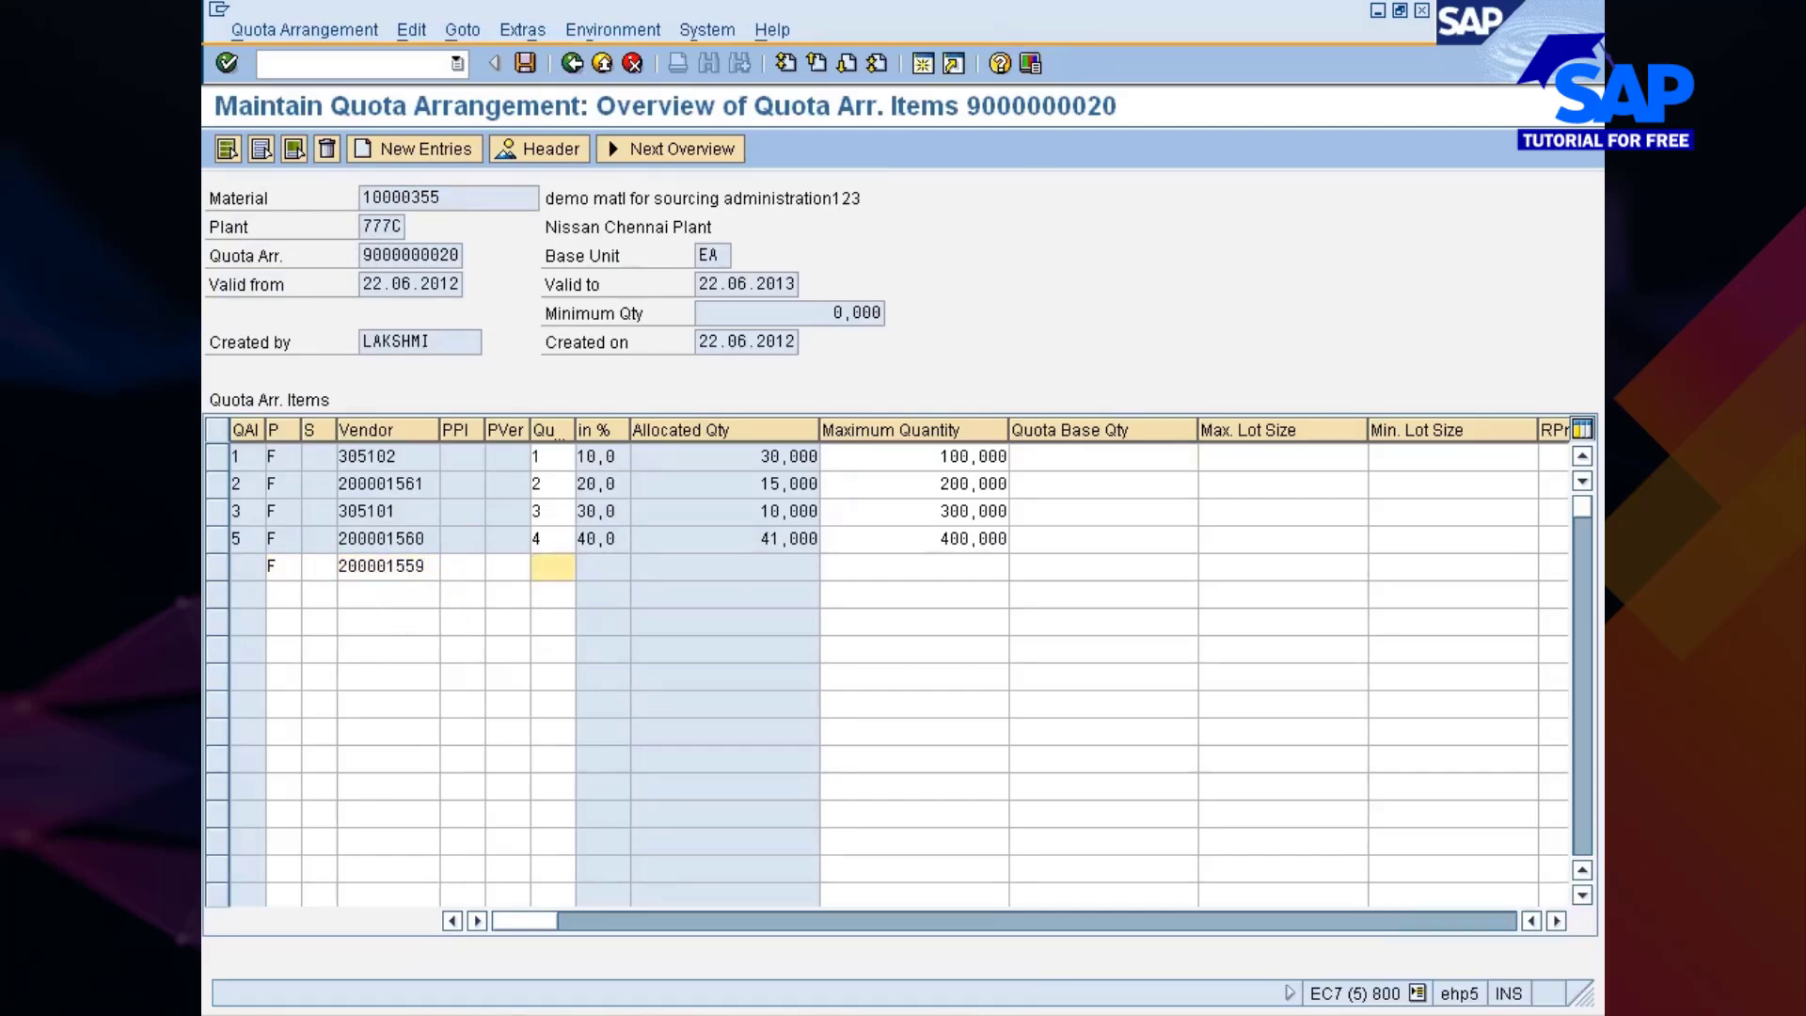
{"action": "type", "text": "5"}
{"action": "key", "text": "Return"}
{"action": "key", "text": "Return"}
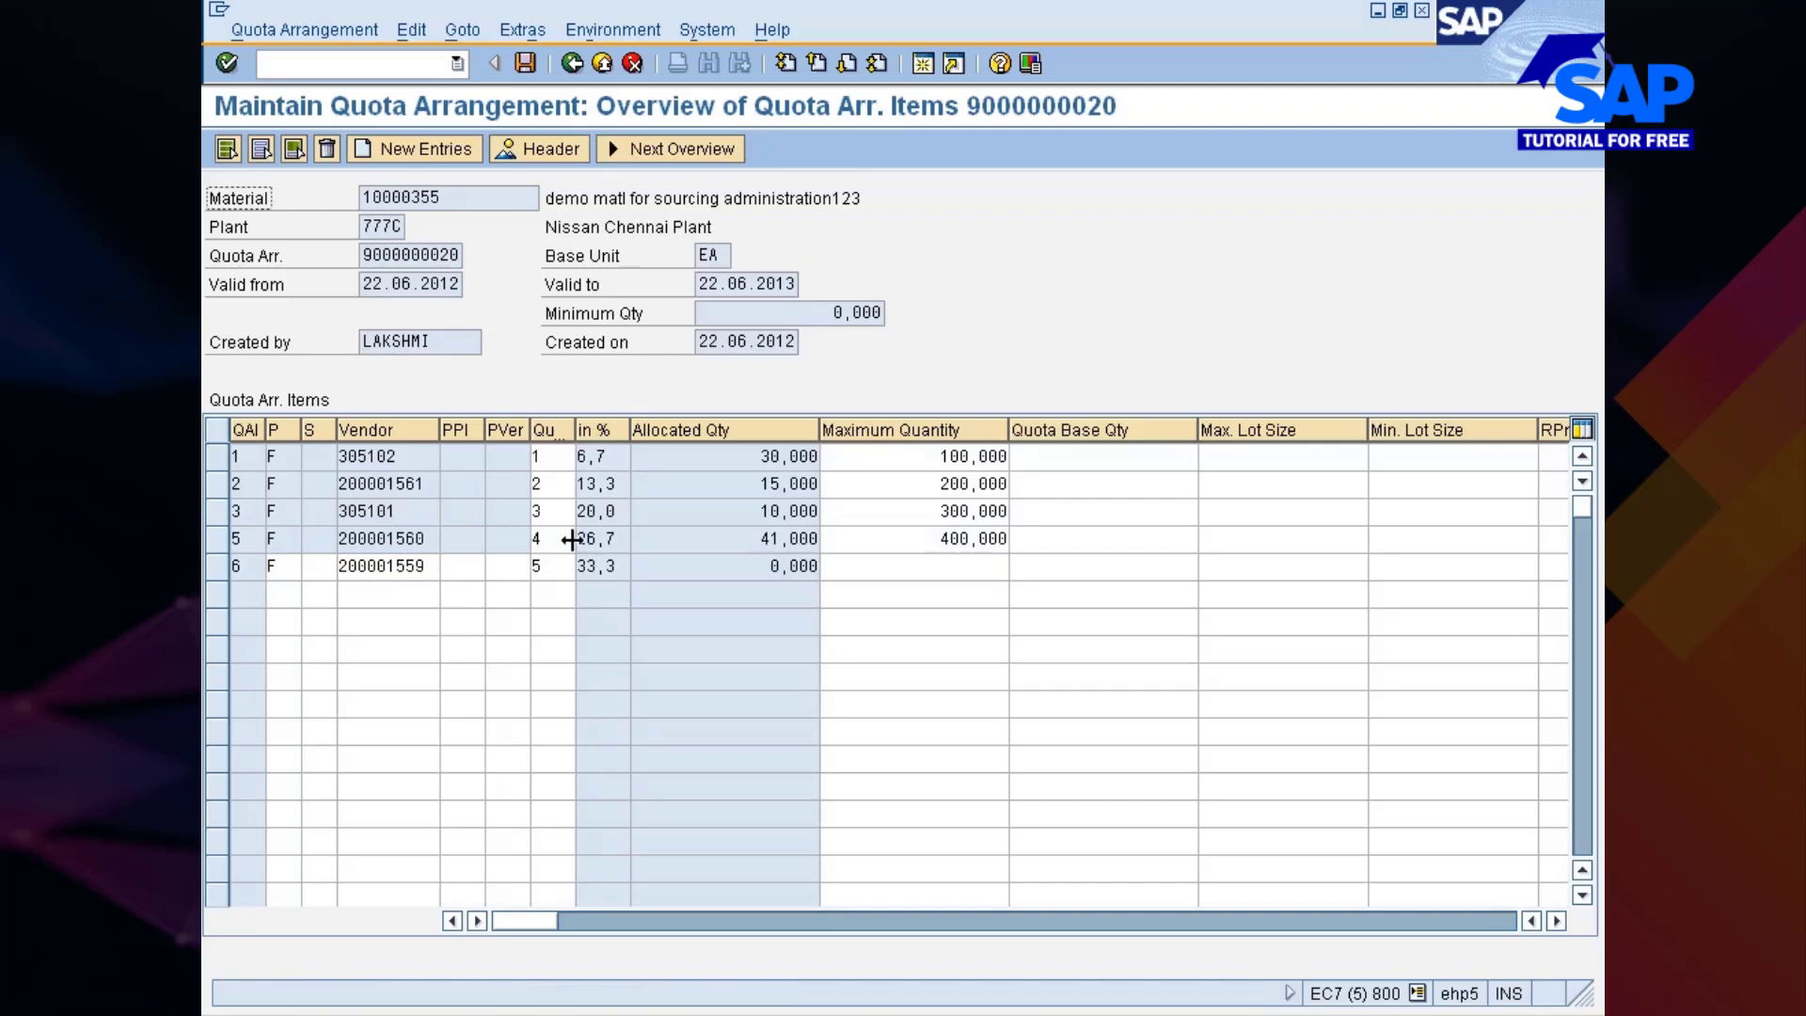
Examine the quota of each vendor item and its recalculated percentage share
{"action": "left_click", "coordinate": [551, 457]}
{"action": "left_click", "coordinate": [551, 485]}
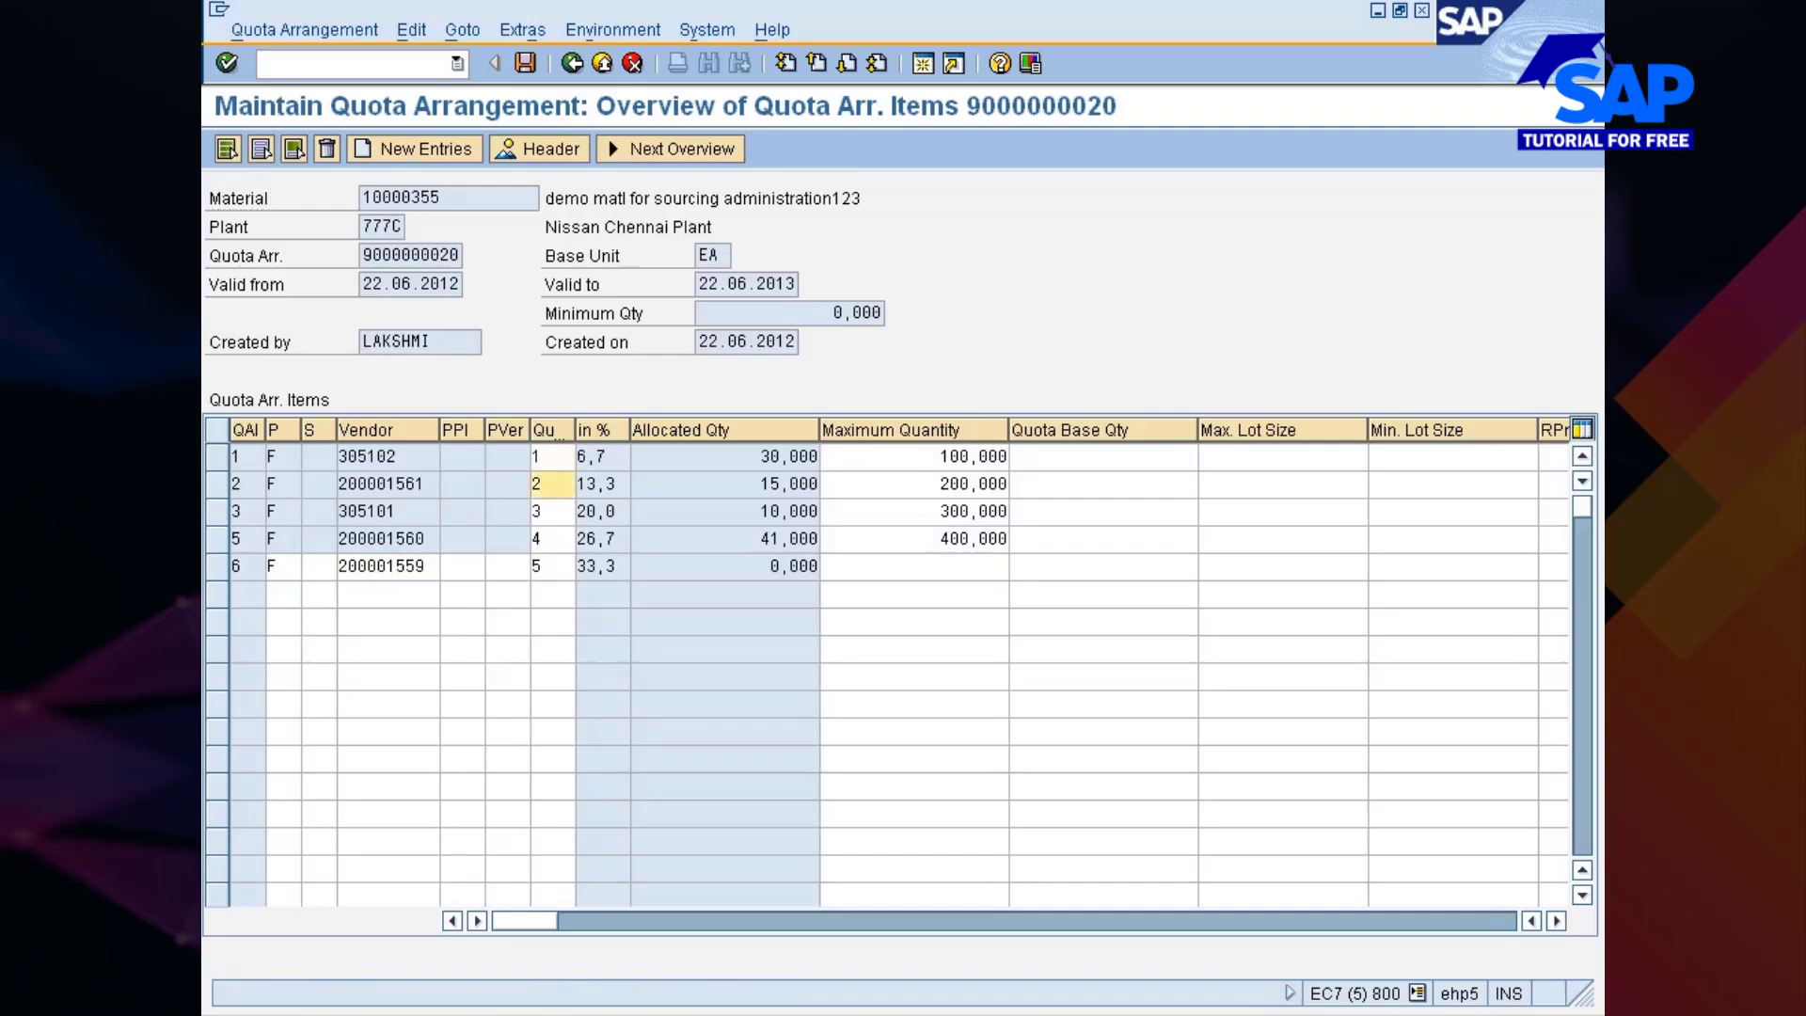
{"action": "left_click", "coordinate": [551, 512]}
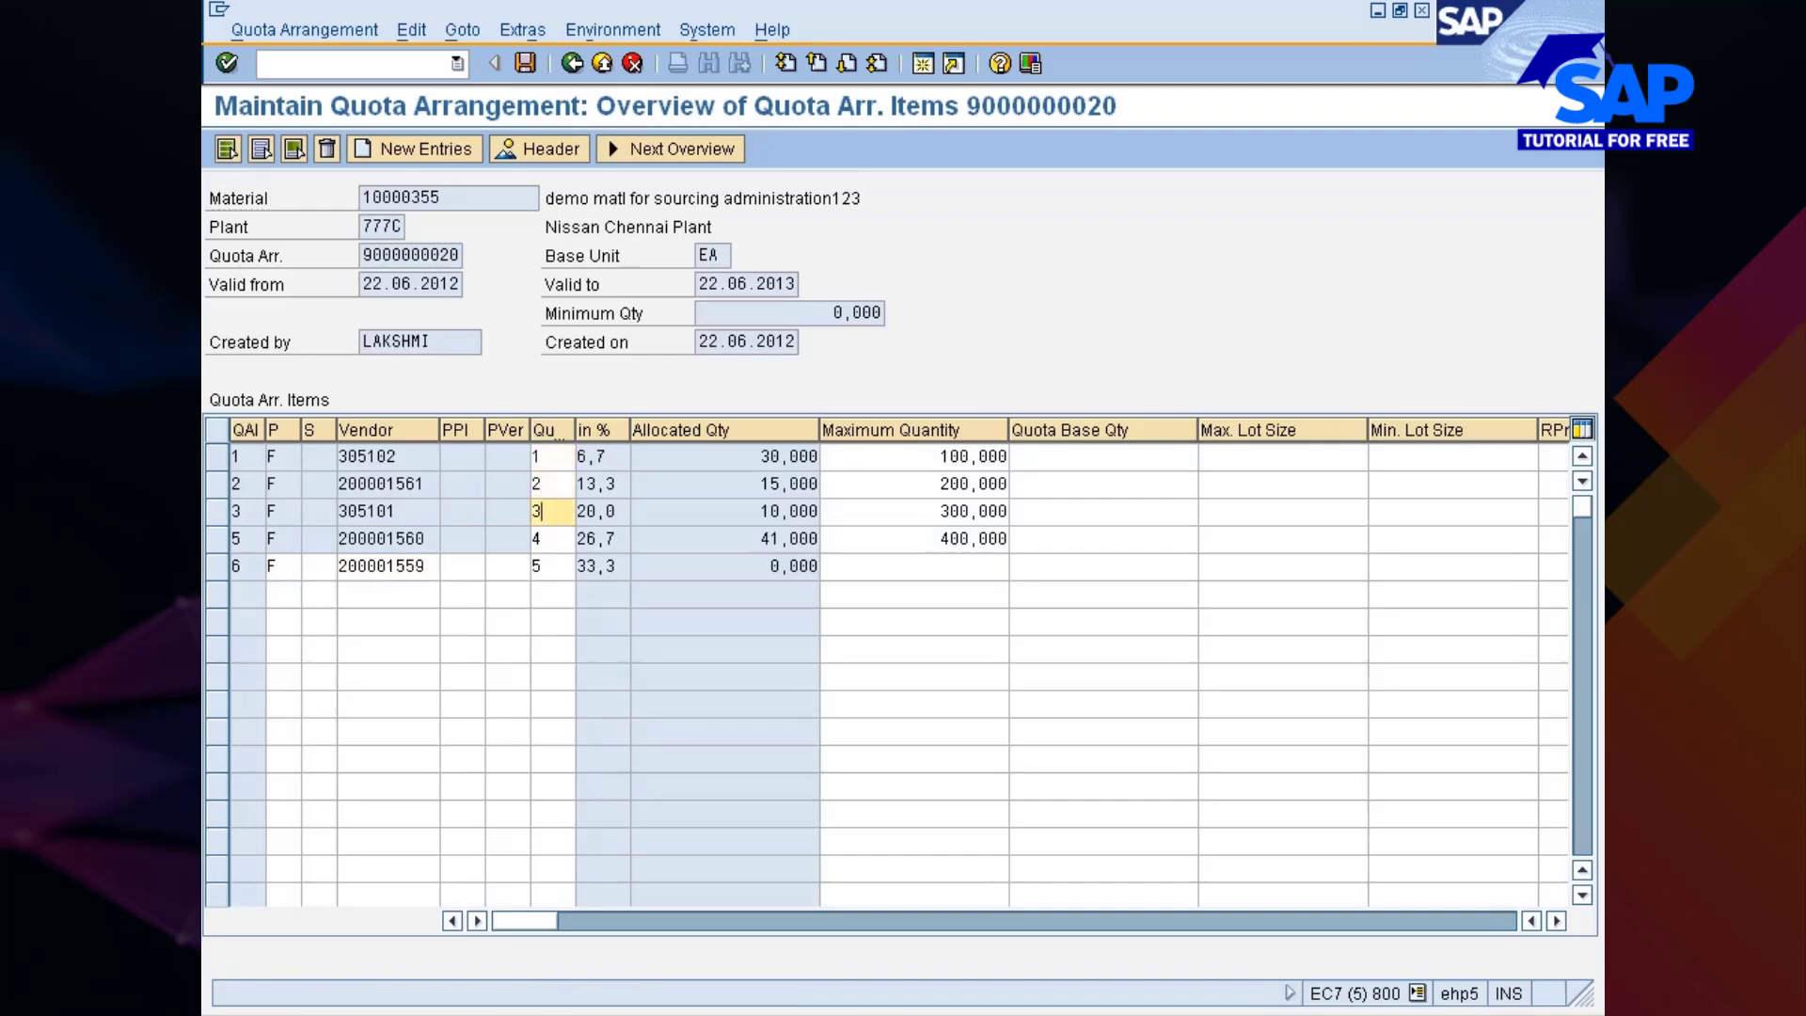
{"action": "left_click", "coordinate": [552, 539]}
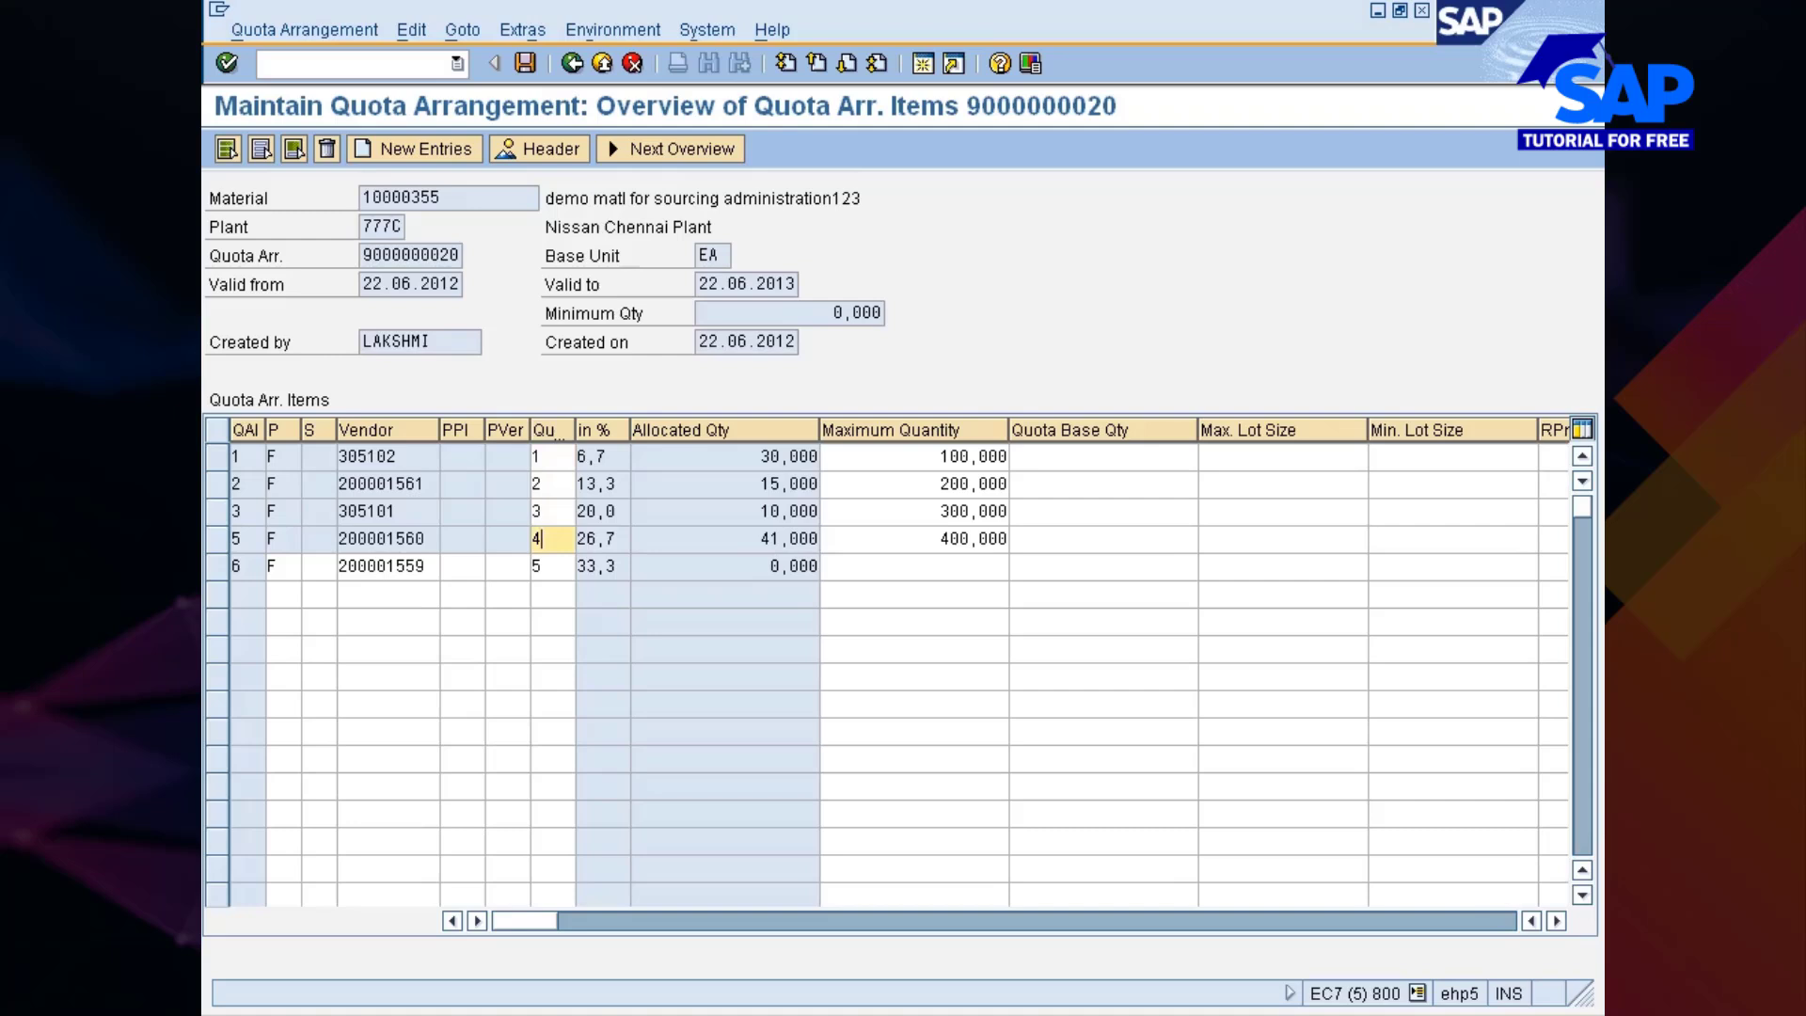
{"action": "left_click", "coordinate": [553, 566]}
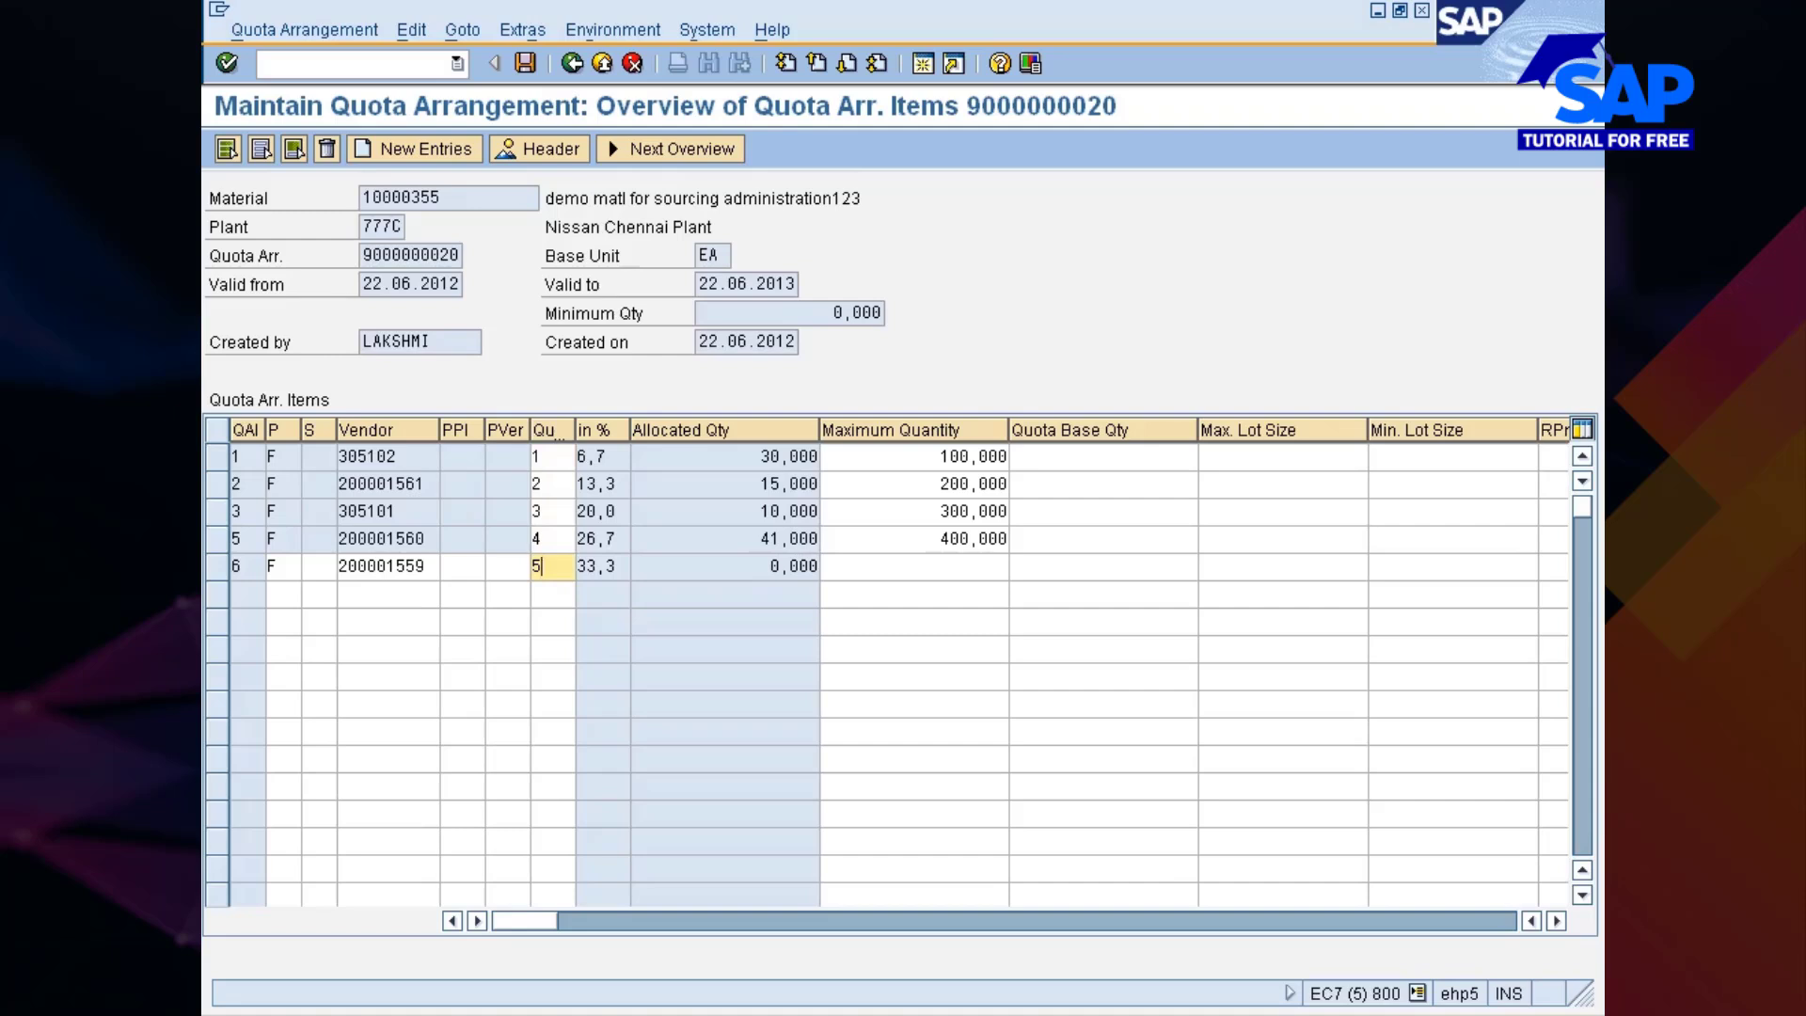
{"action": "left_click", "coordinate": [597, 566]}
{"action": "left_click", "coordinate": [555, 539]}
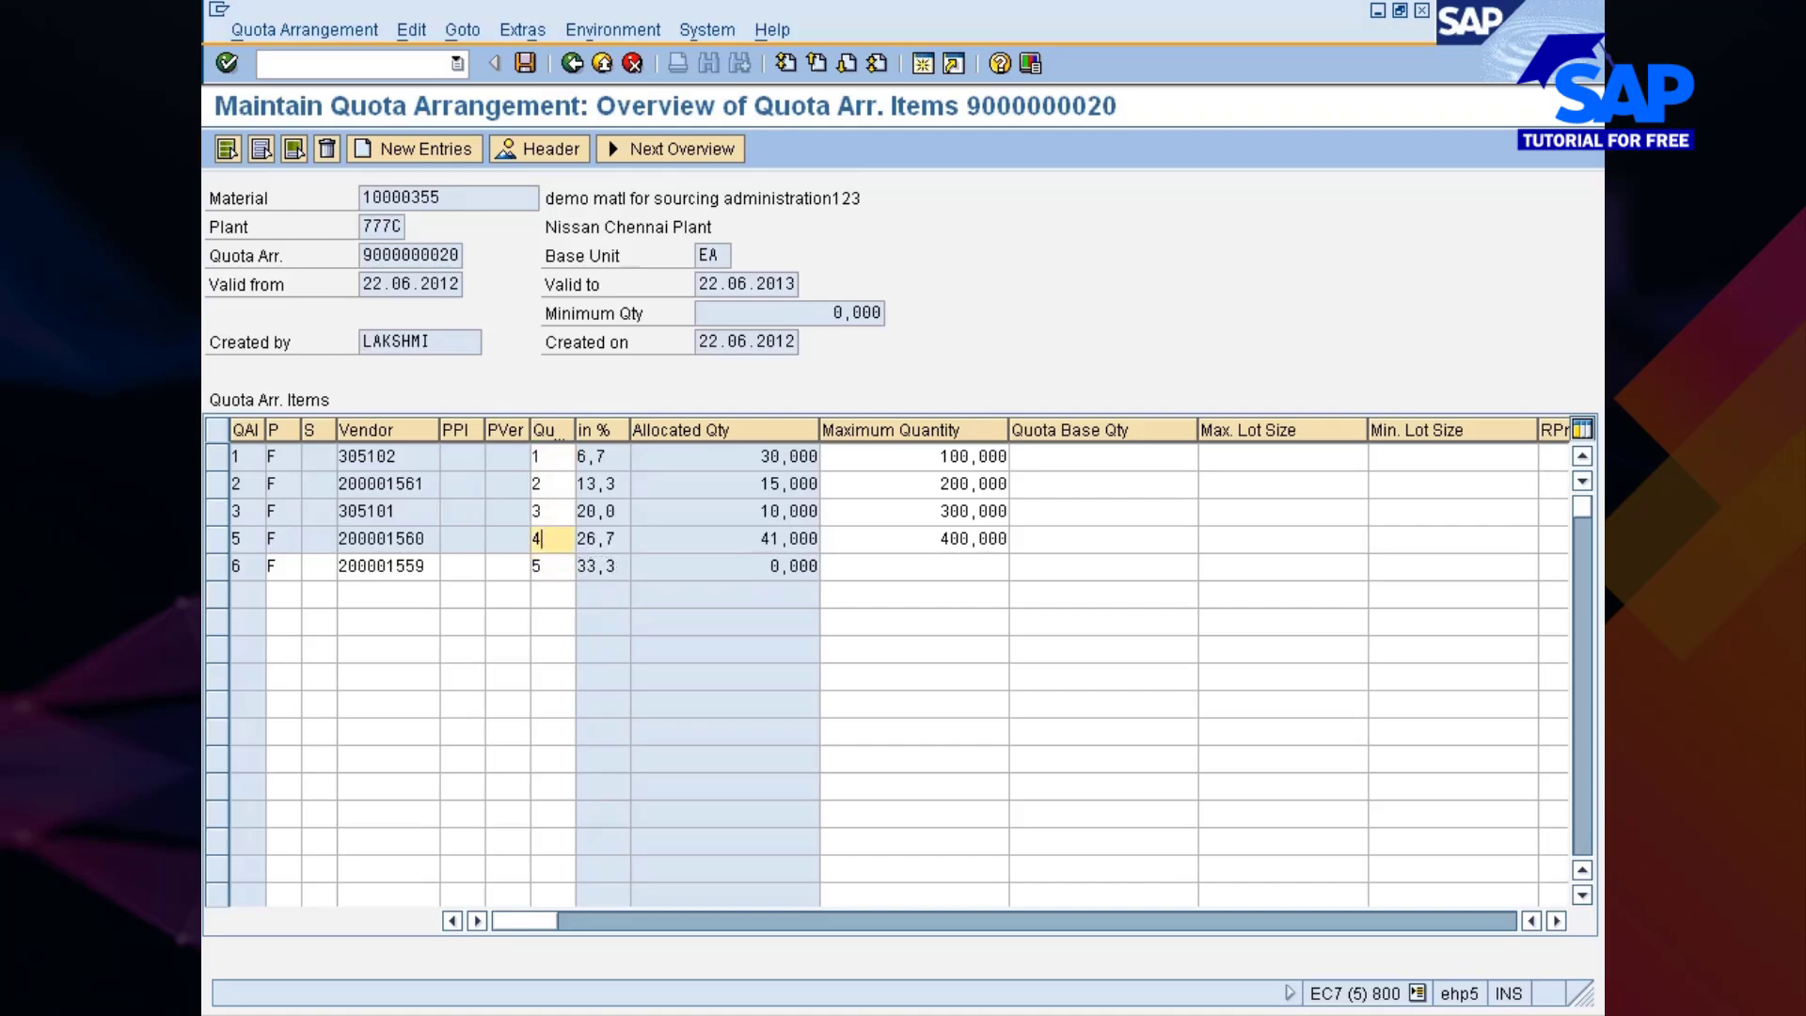
{"action": "left_click", "coordinate": [566, 520]}
{"action": "left_click", "coordinate": [593, 513]}
Review the existing vendors' allocated quantities and set the quota base quantity of item 6 to 10
{"action": "left_click", "coordinate": [215, 565]}
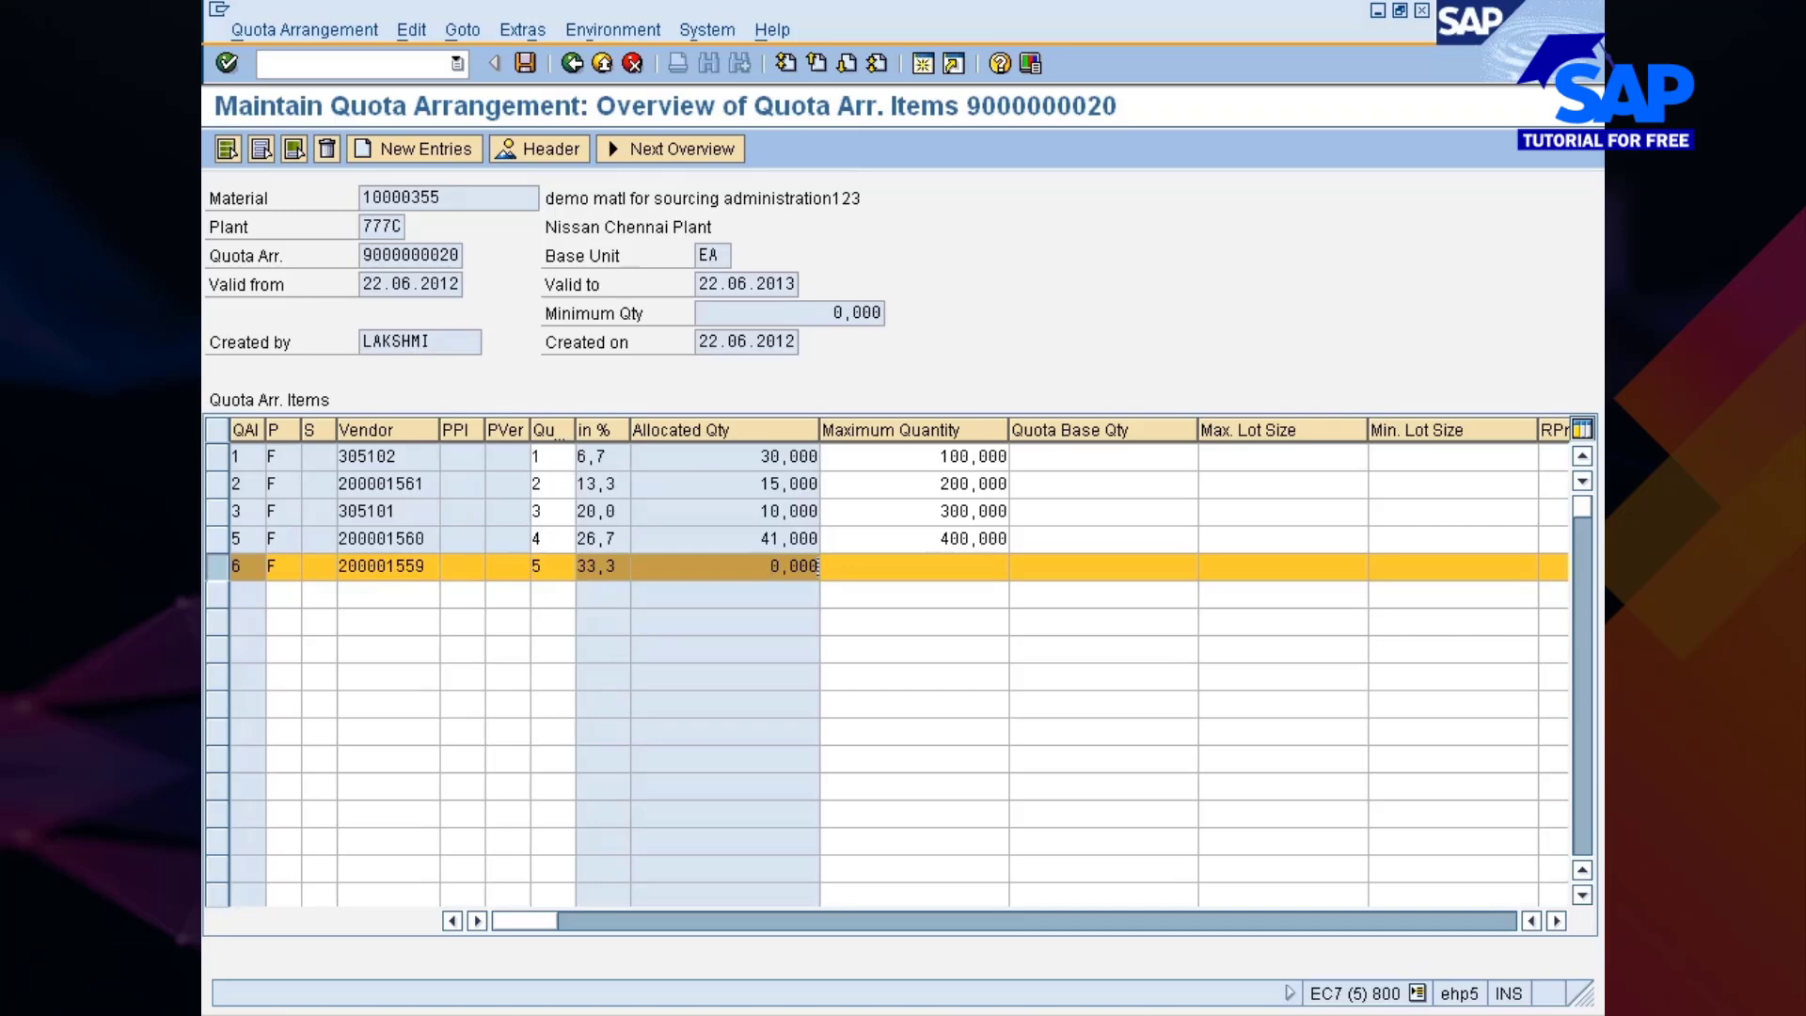
{"action": "left_click", "coordinate": [763, 456]}
{"action": "left_click", "coordinate": [762, 483]}
{"action": "left_click", "coordinate": [763, 510]}
{"action": "left_click", "coordinate": [818, 538]}
{"action": "left_click", "coordinate": [1102, 565]}
{"action": "type", "text": "1"}
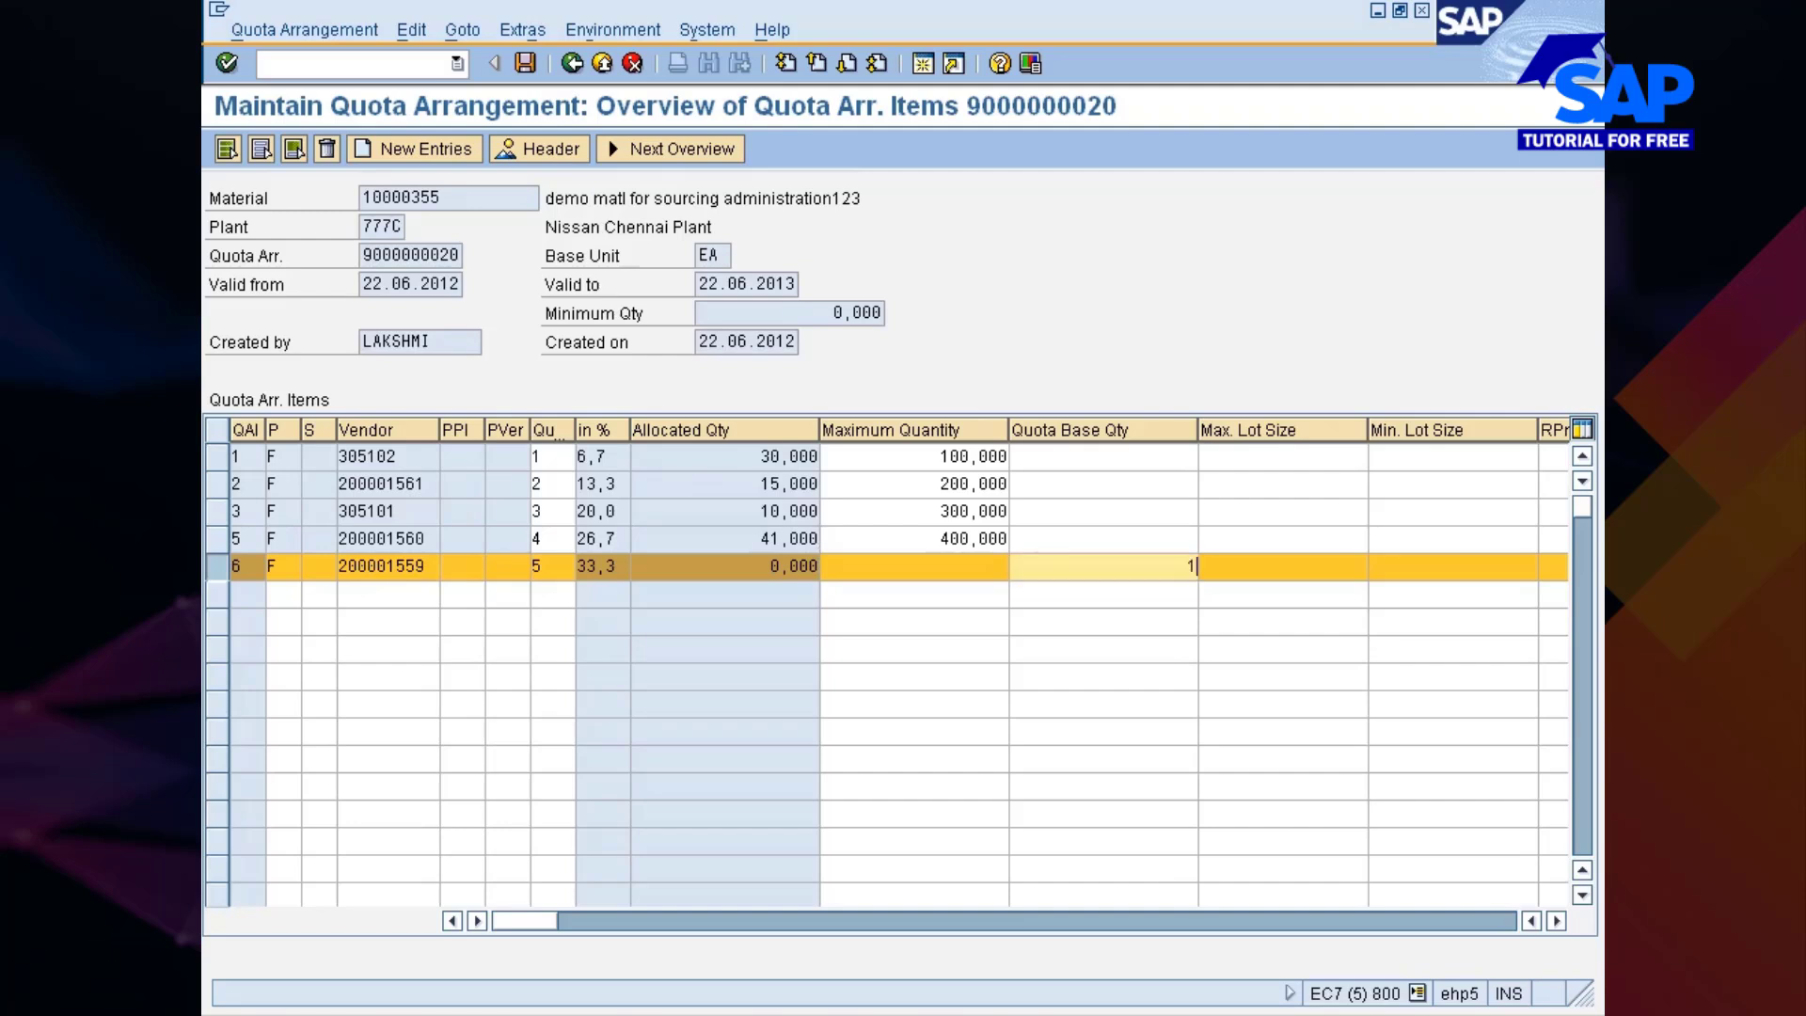
{"action": "type", "text": "0"}
{"action": "key", "text": "Return"}
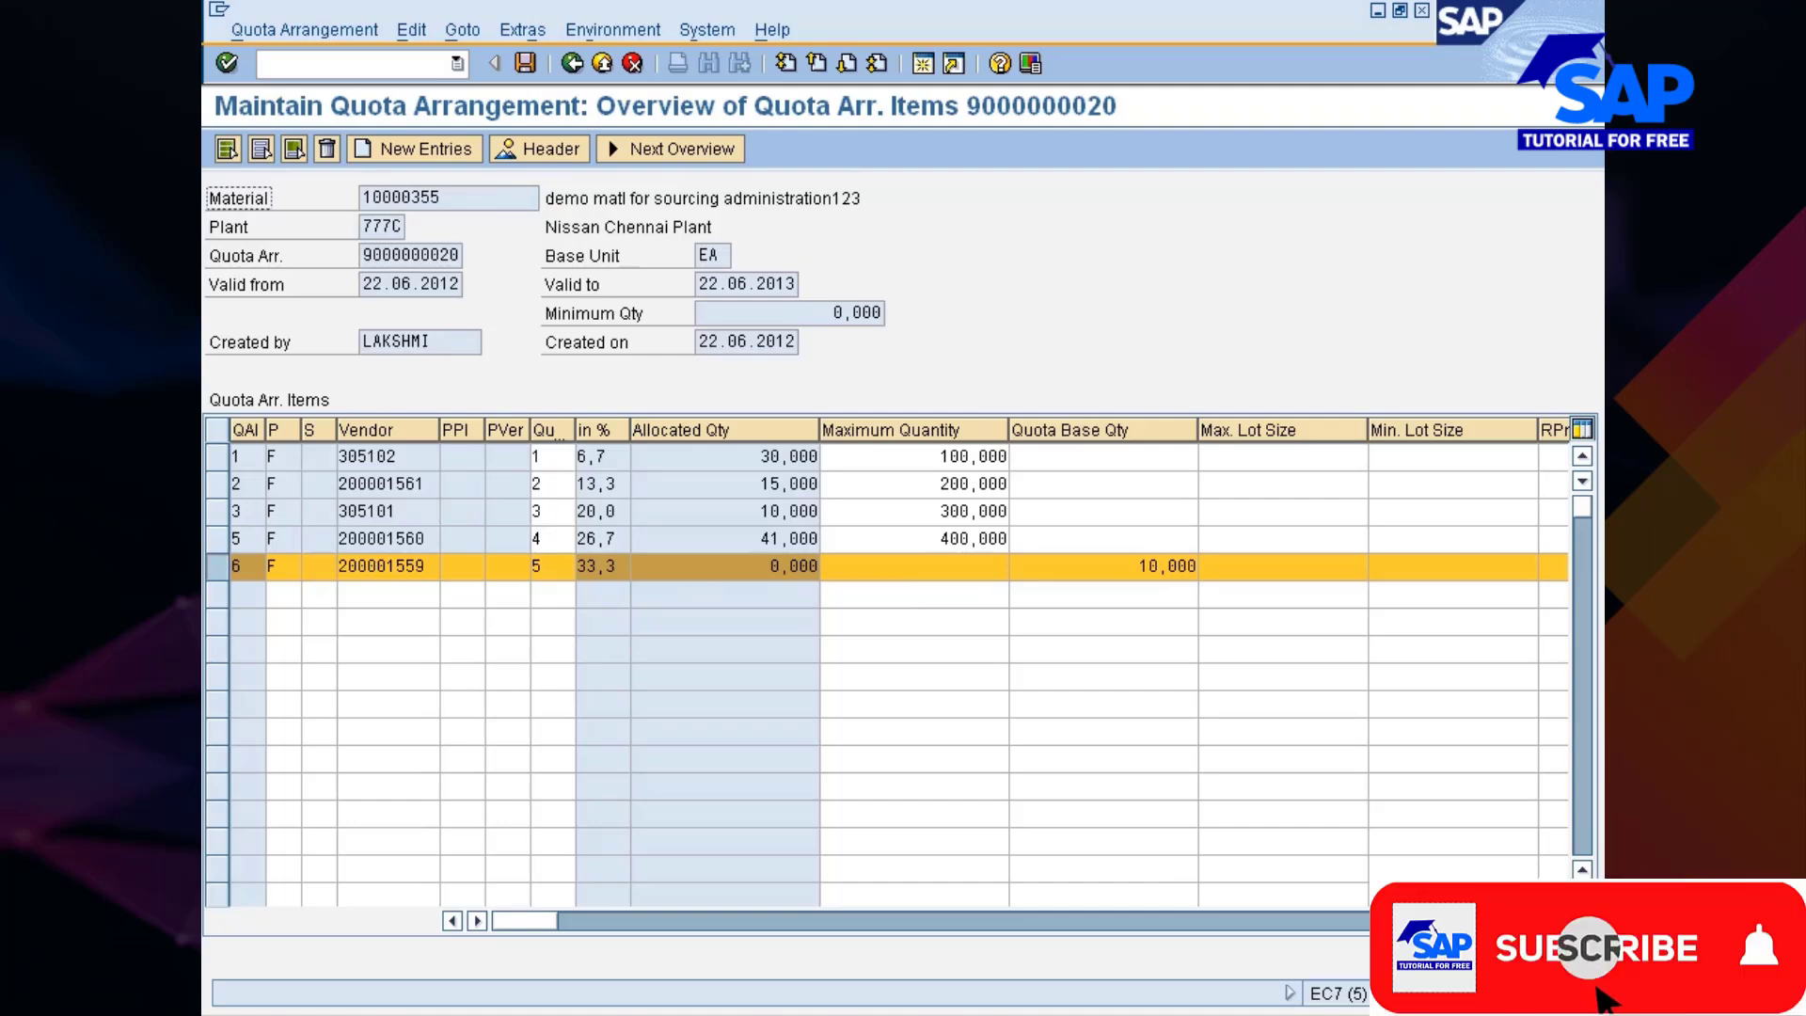
Save the quota arrangement and reopen the items of its validity period
{"action": "left_click", "coordinate": [1141, 566]}
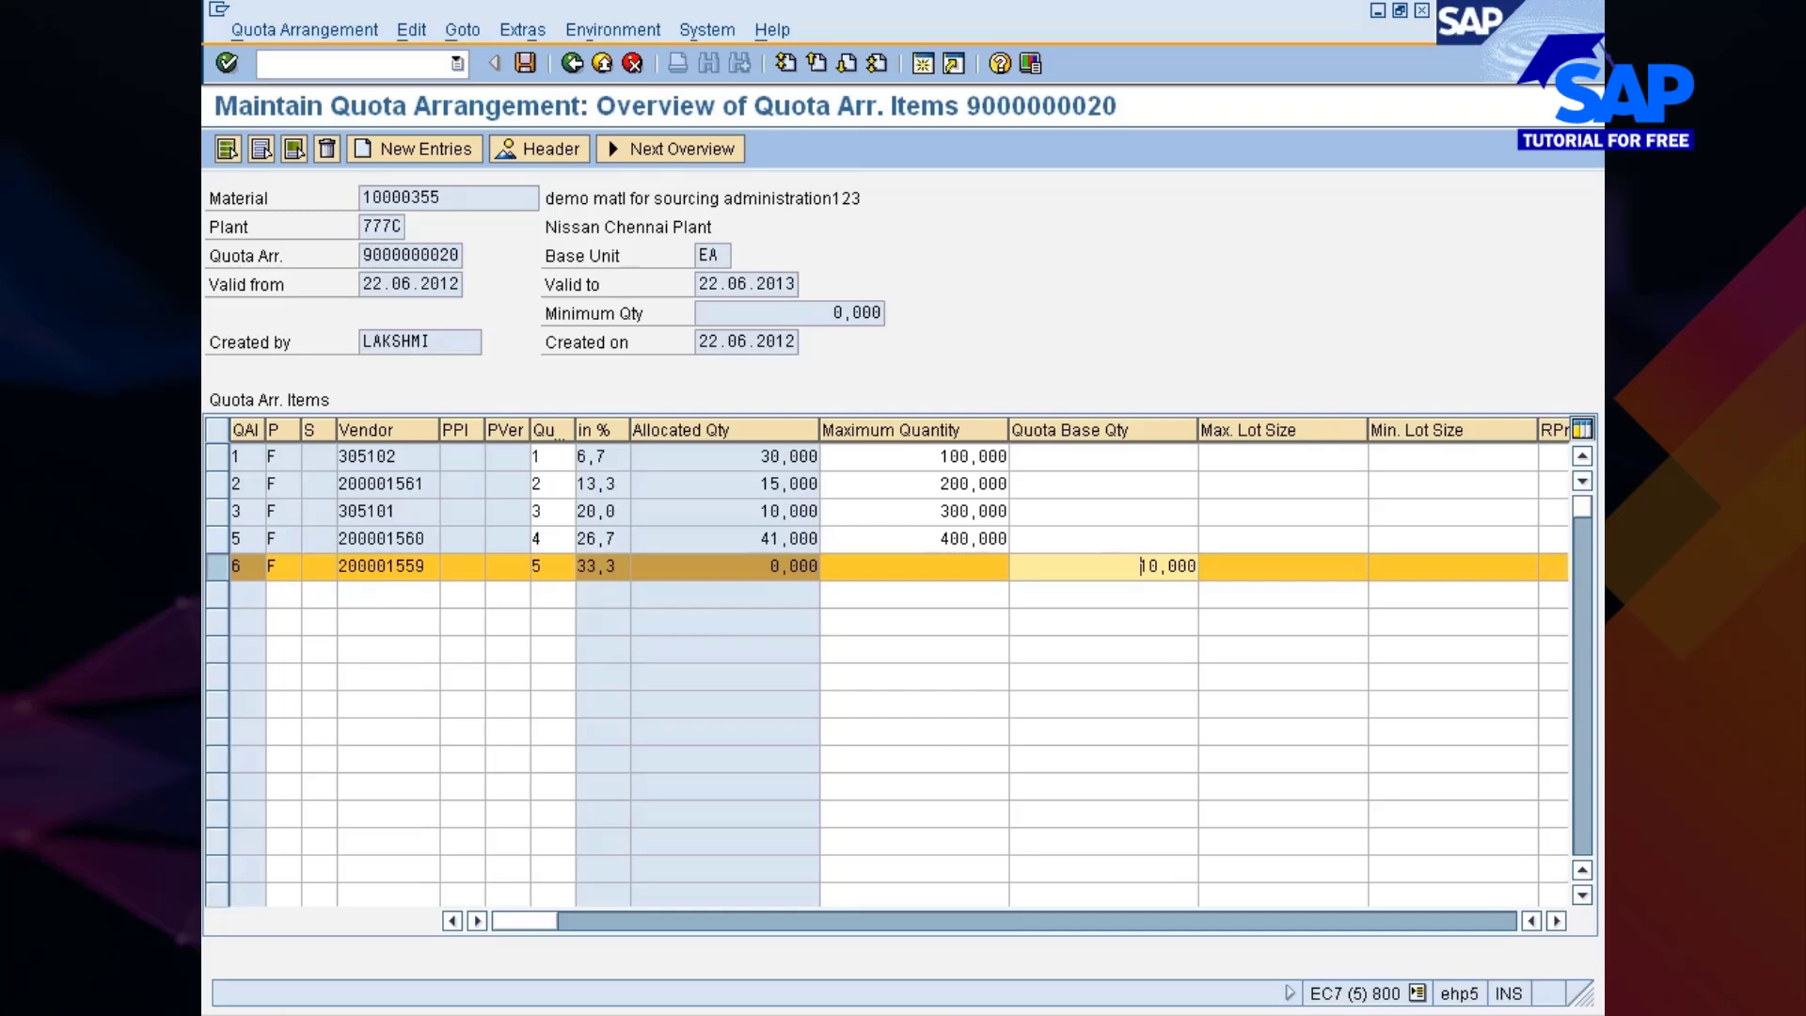
{"action": "key", "text": "ctrl+s"}
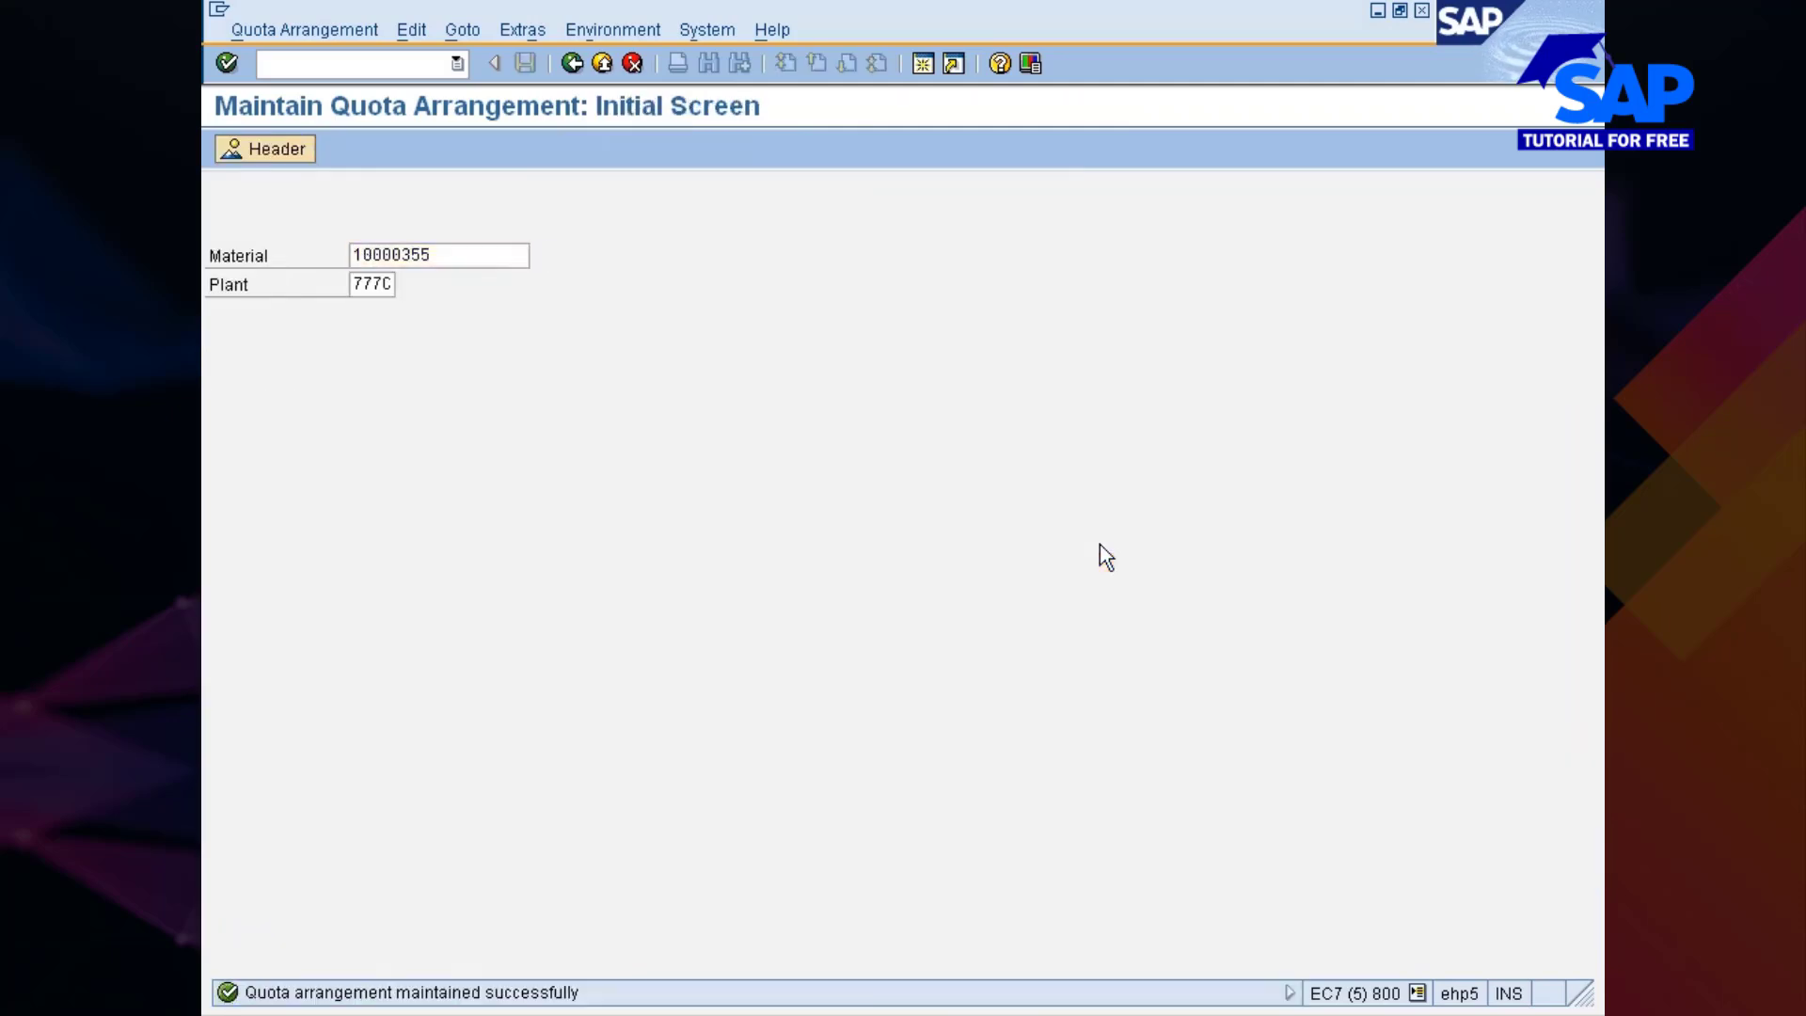
{"action": "key", "text": "Return"}
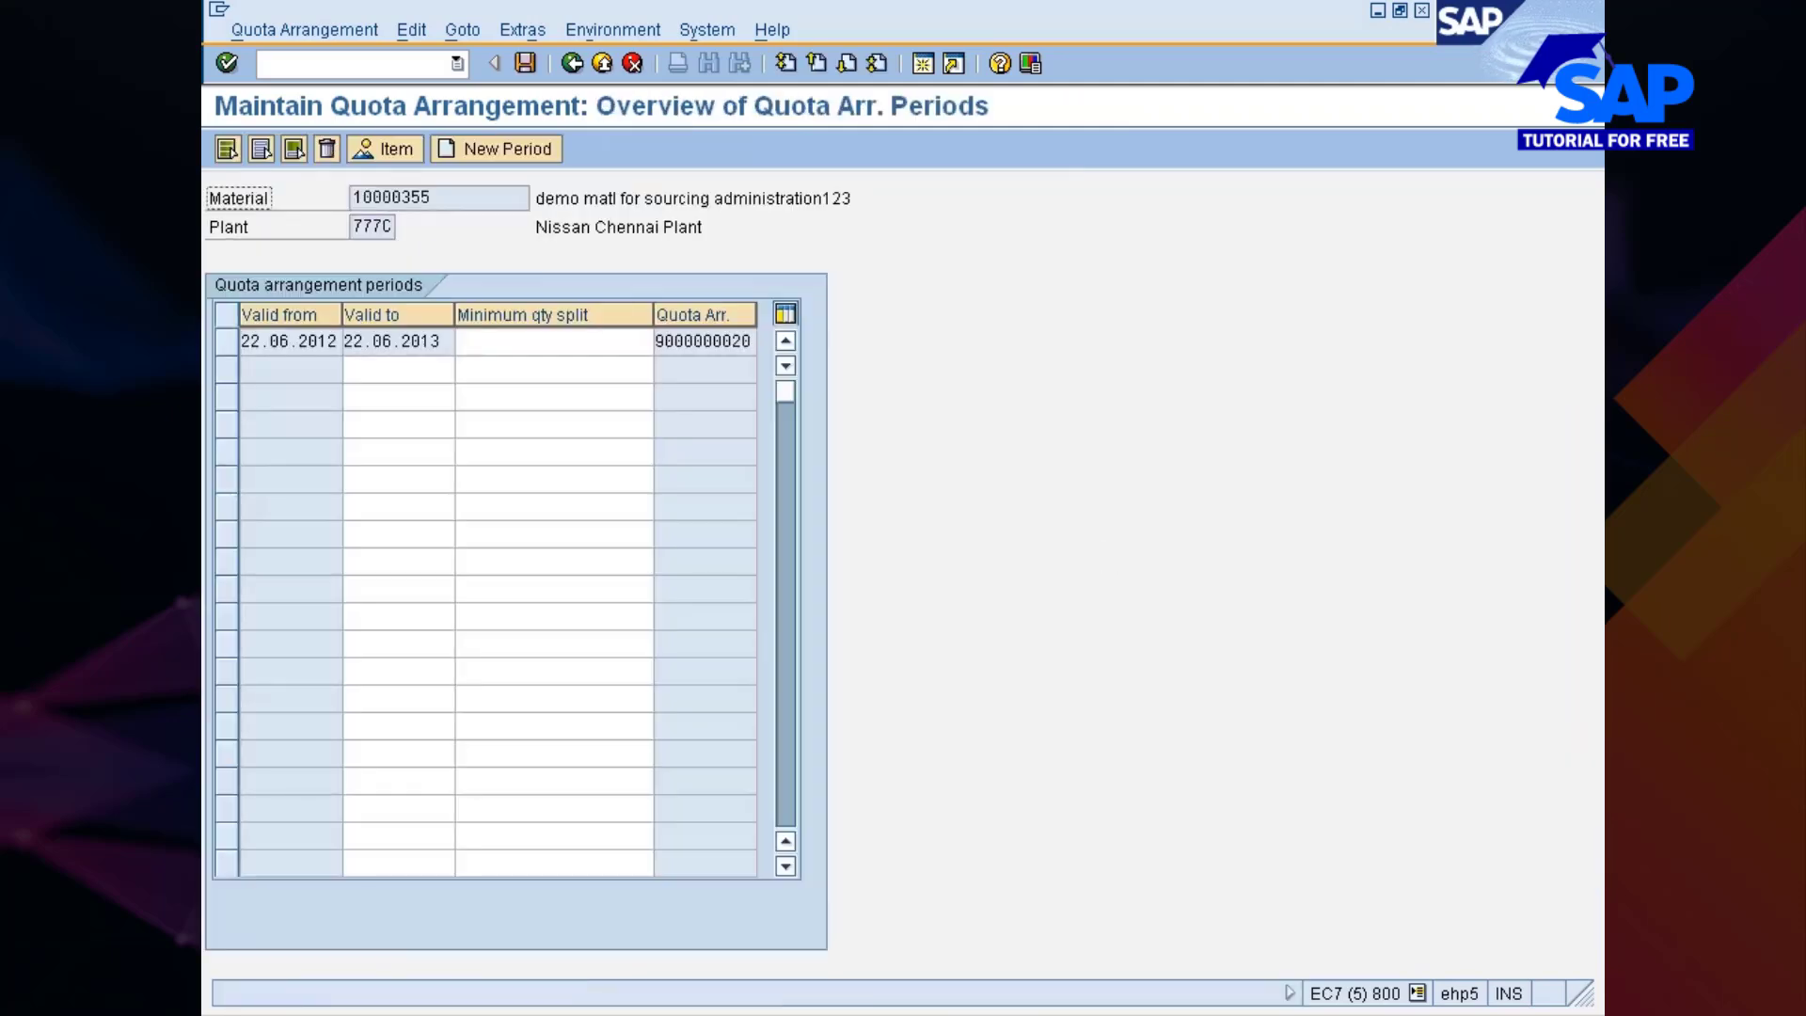
{"action": "double_click", "coordinate": [386, 344]}
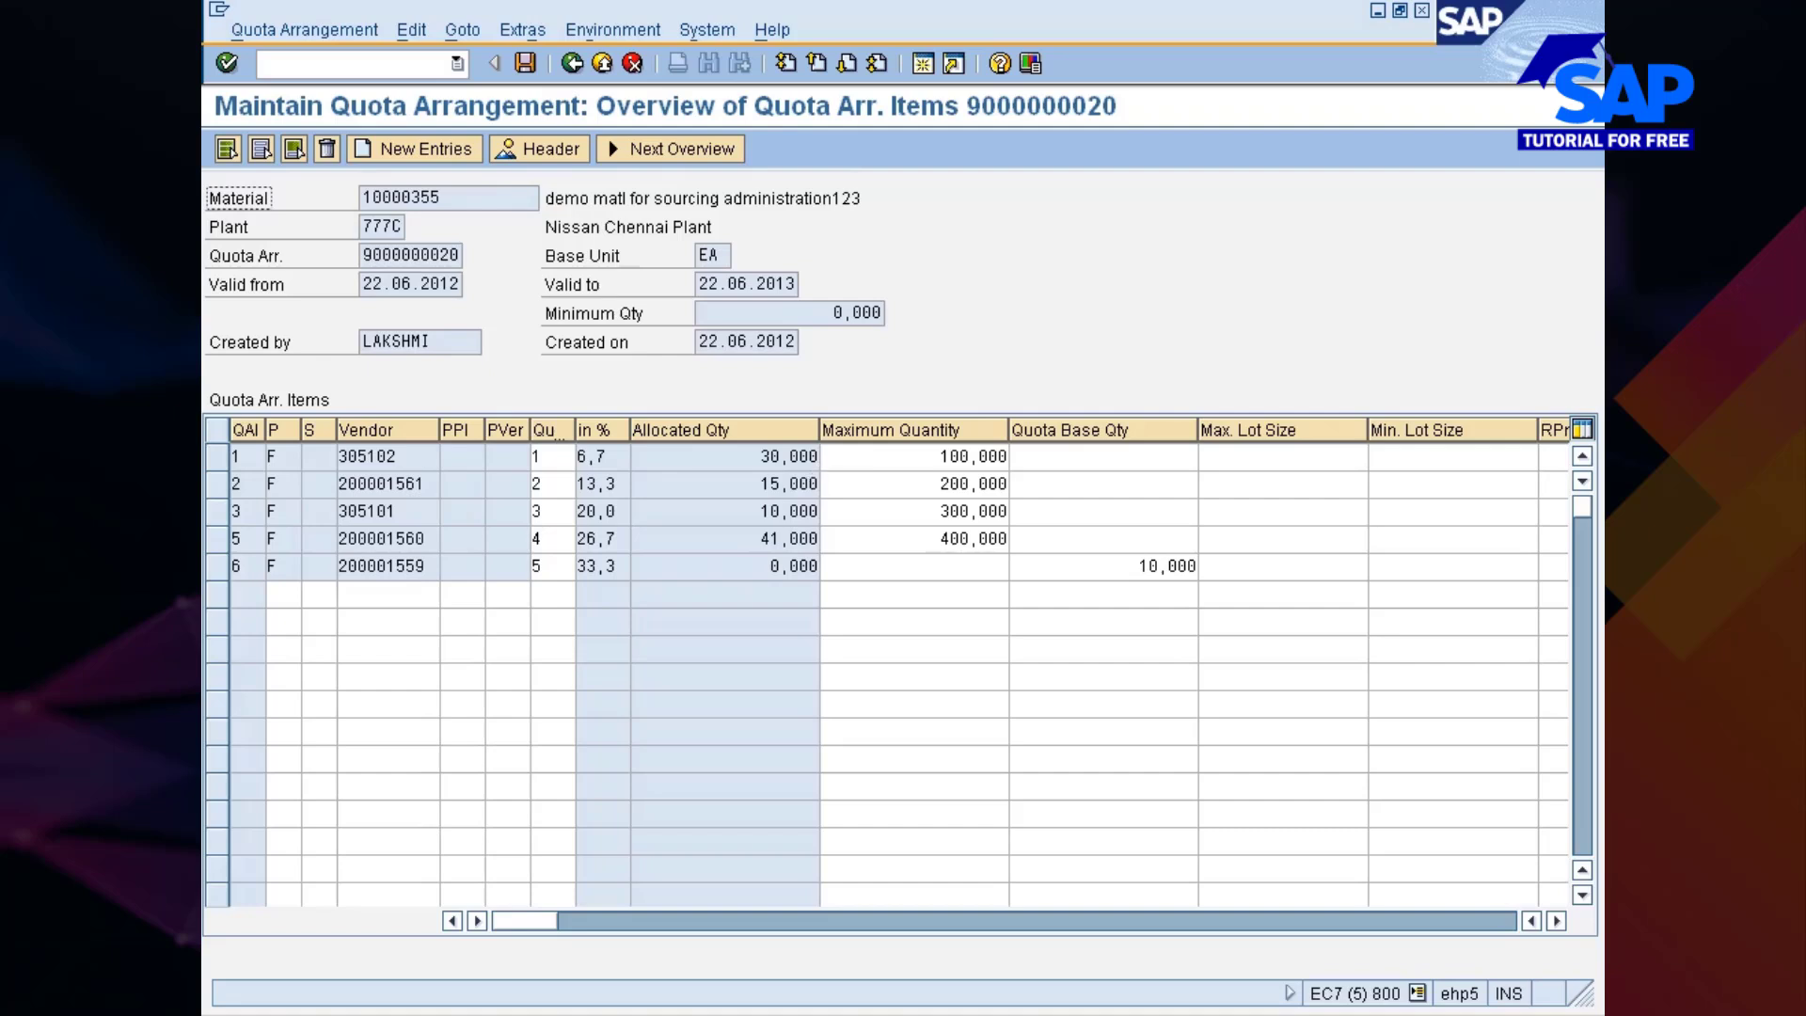
Open Notepad and place a small window above the quota items table so all item quantities stay visible
{"action": "left_click", "coordinate": [1020, 457]}
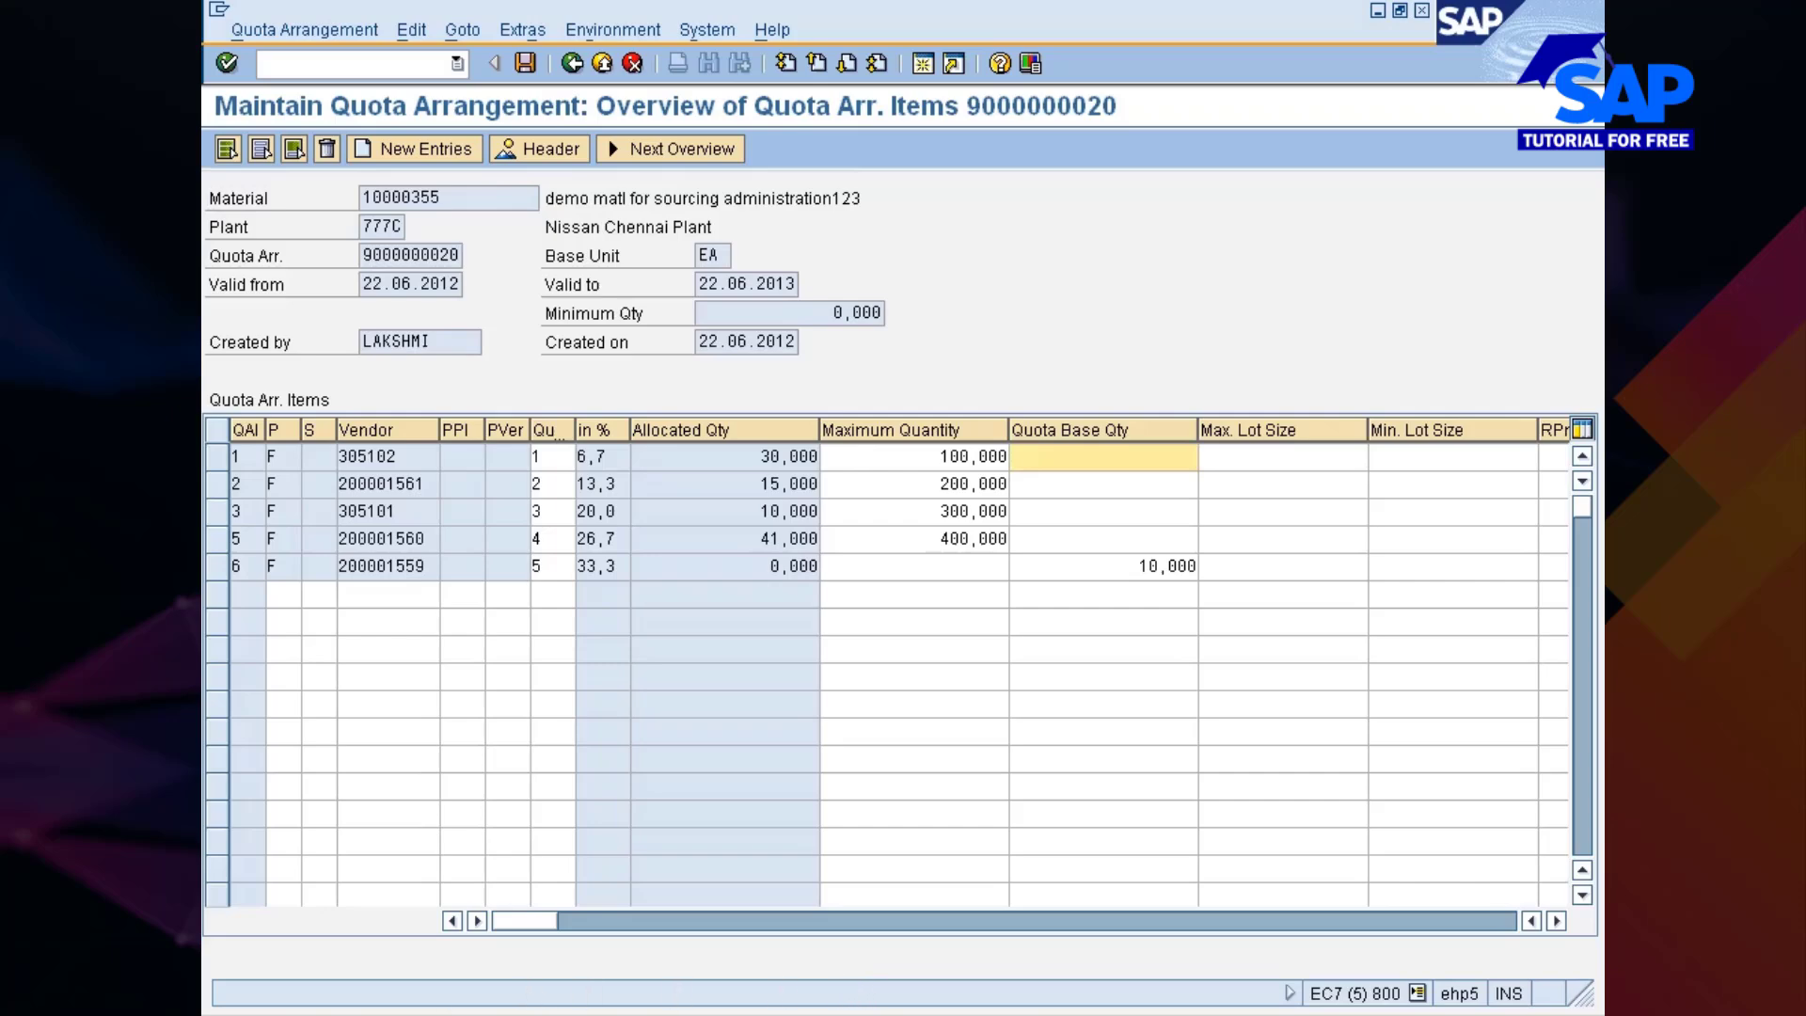
{"action": "left_click", "coordinate": [241, 1014]}
{"action": "left_click", "coordinate": [513, 955]}
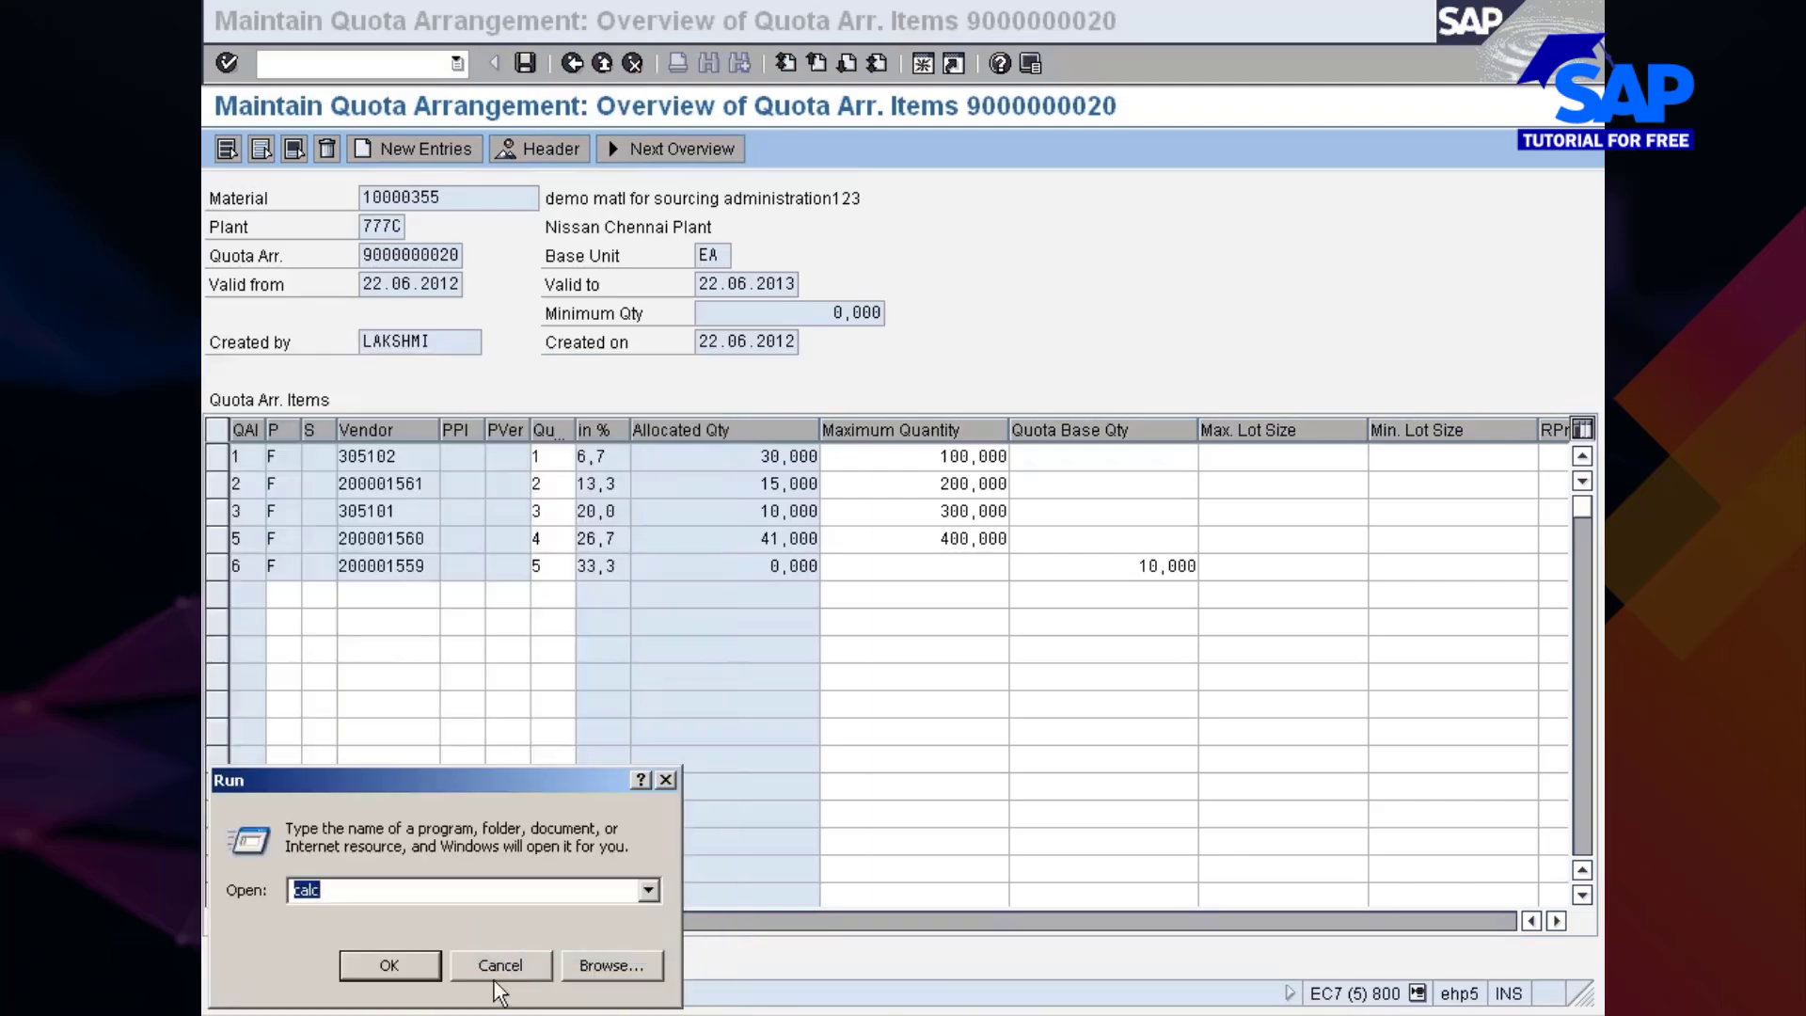
{"action": "type", "text": "notepad"}
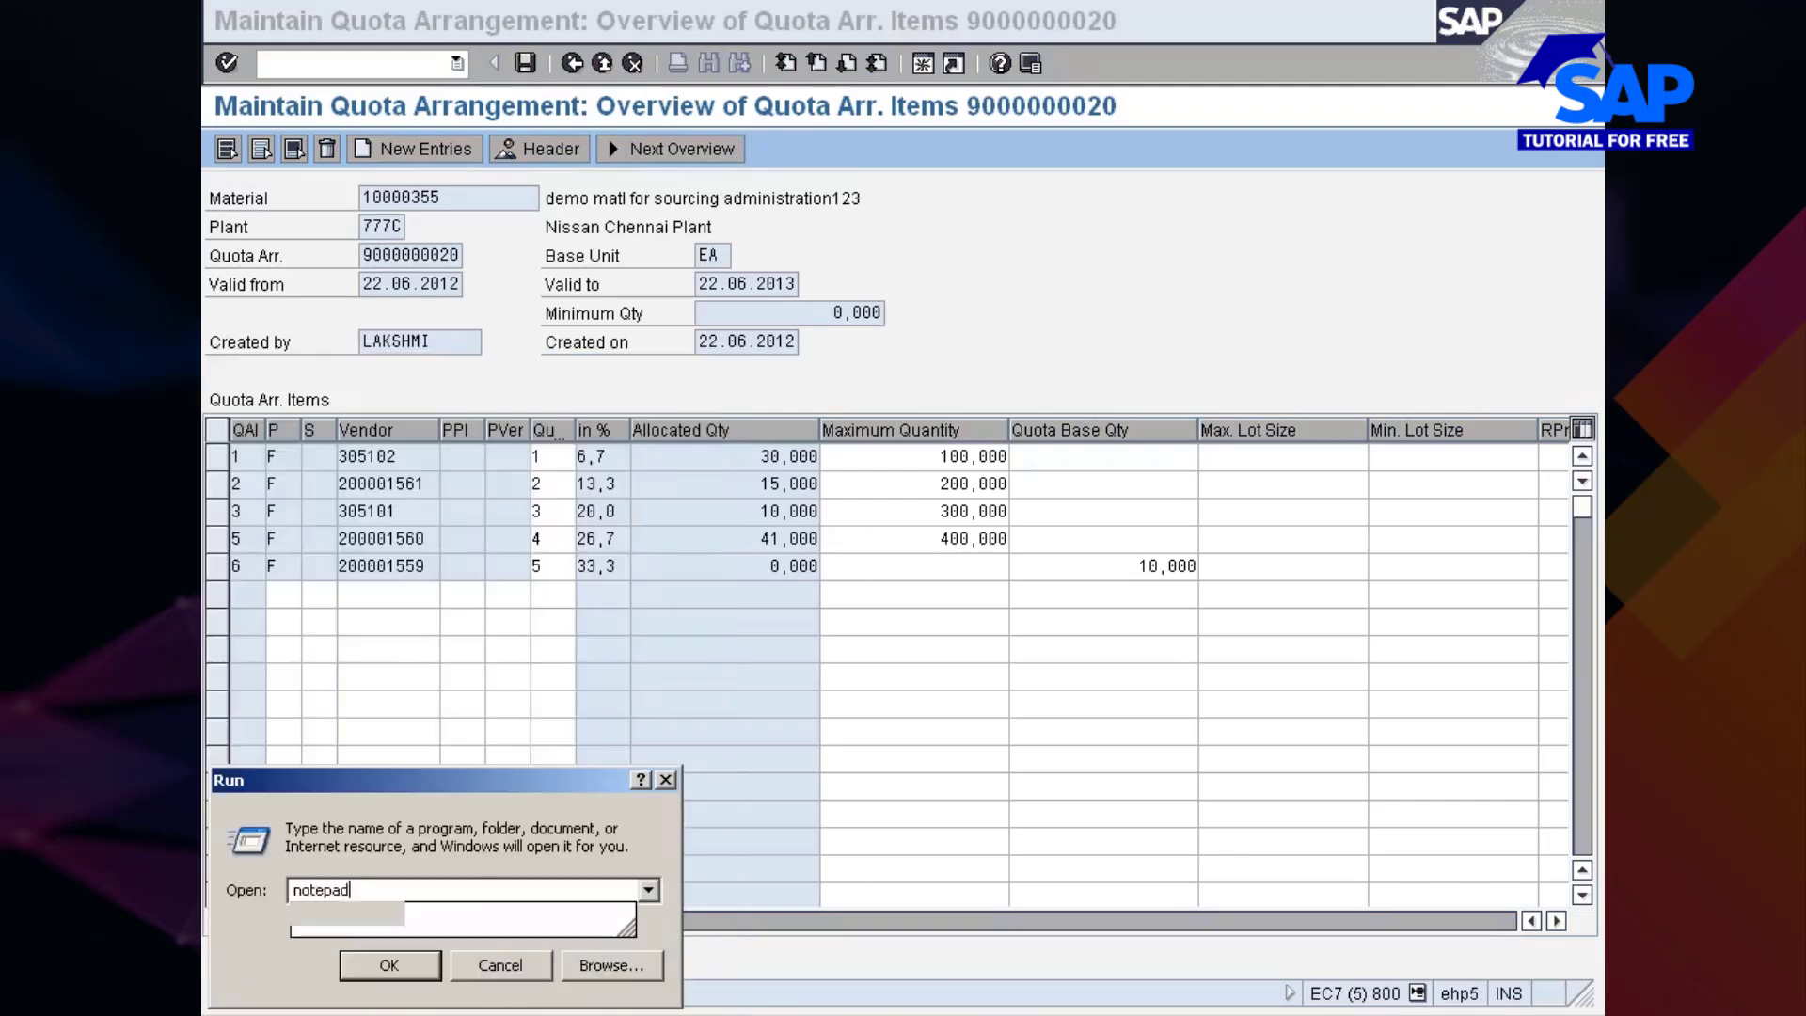
{"action": "key", "text": "Return"}
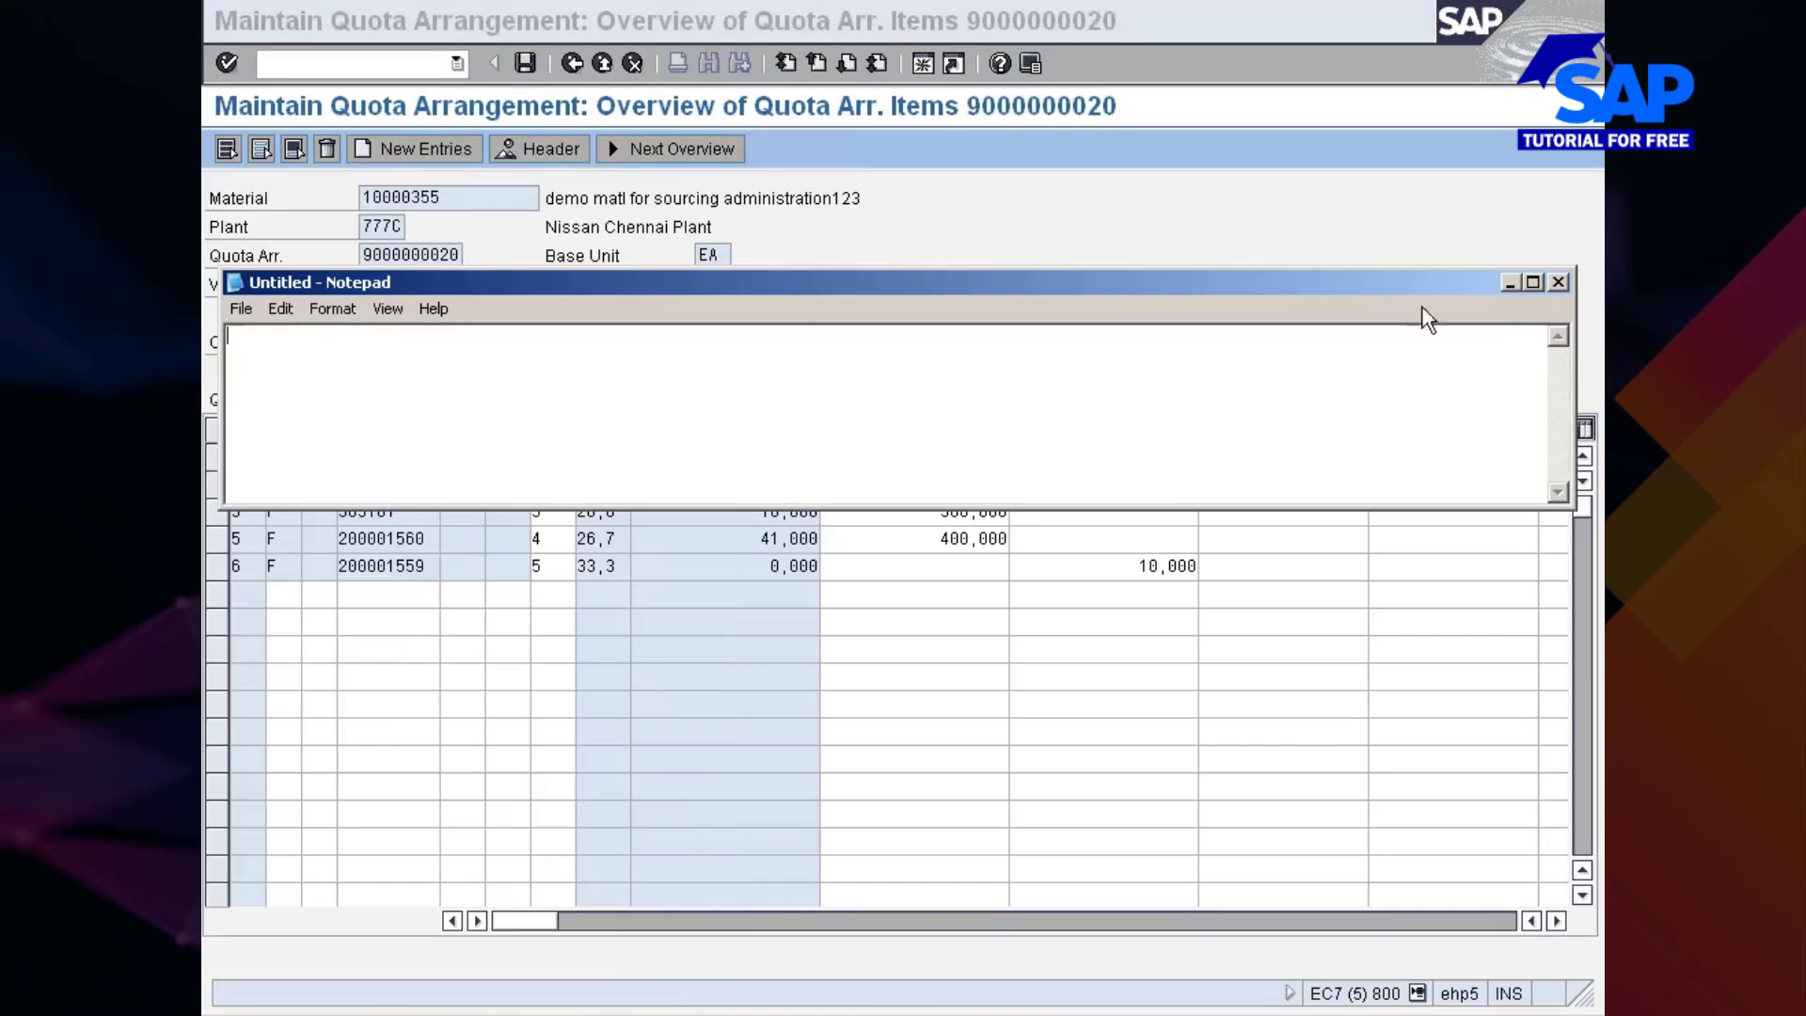
{"action": "left_click_drag", "start_coordinate": [224, 391], "coordinate": [1047, 392]}
{"action": "left_click_drag", "start_coordinate": [1153, 281], "coordinate": [1068, 115]}
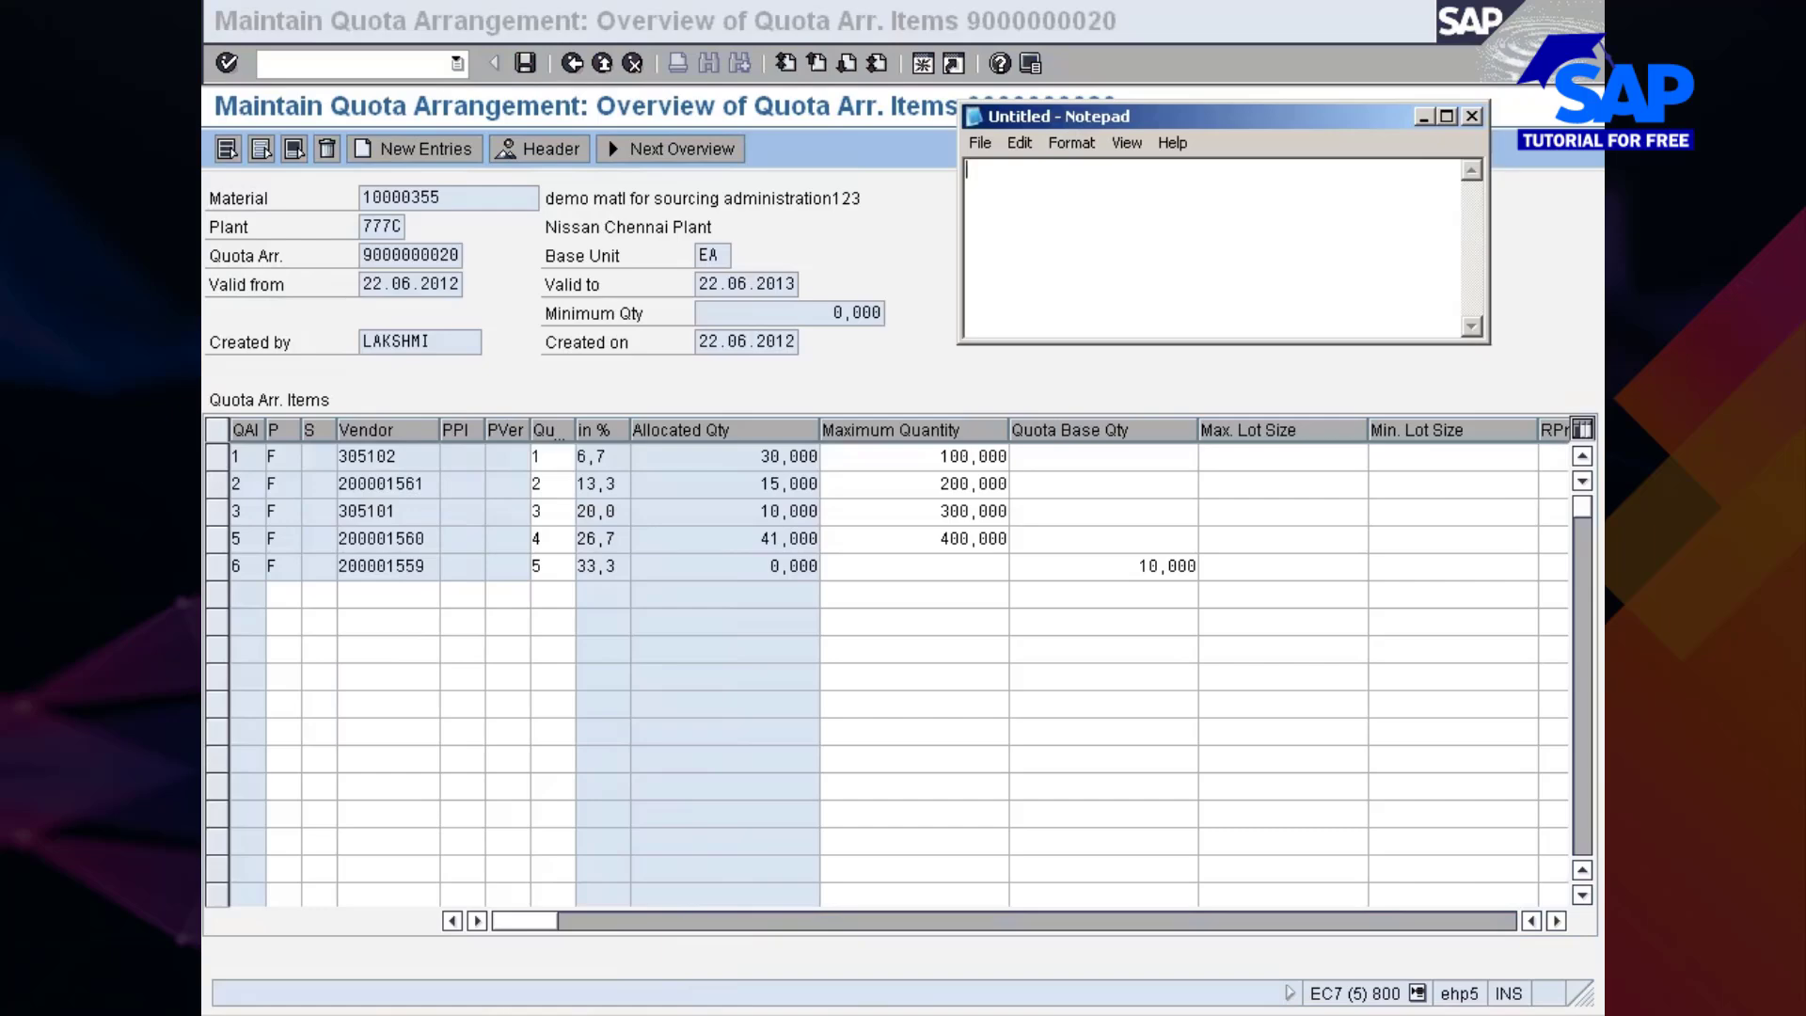
Note the quota ratings 30 and 7.5 for the first two quota items on separate lines in Notepad
{"action": "type", "text": "30"}
{"action": "key", "text": "Return"}
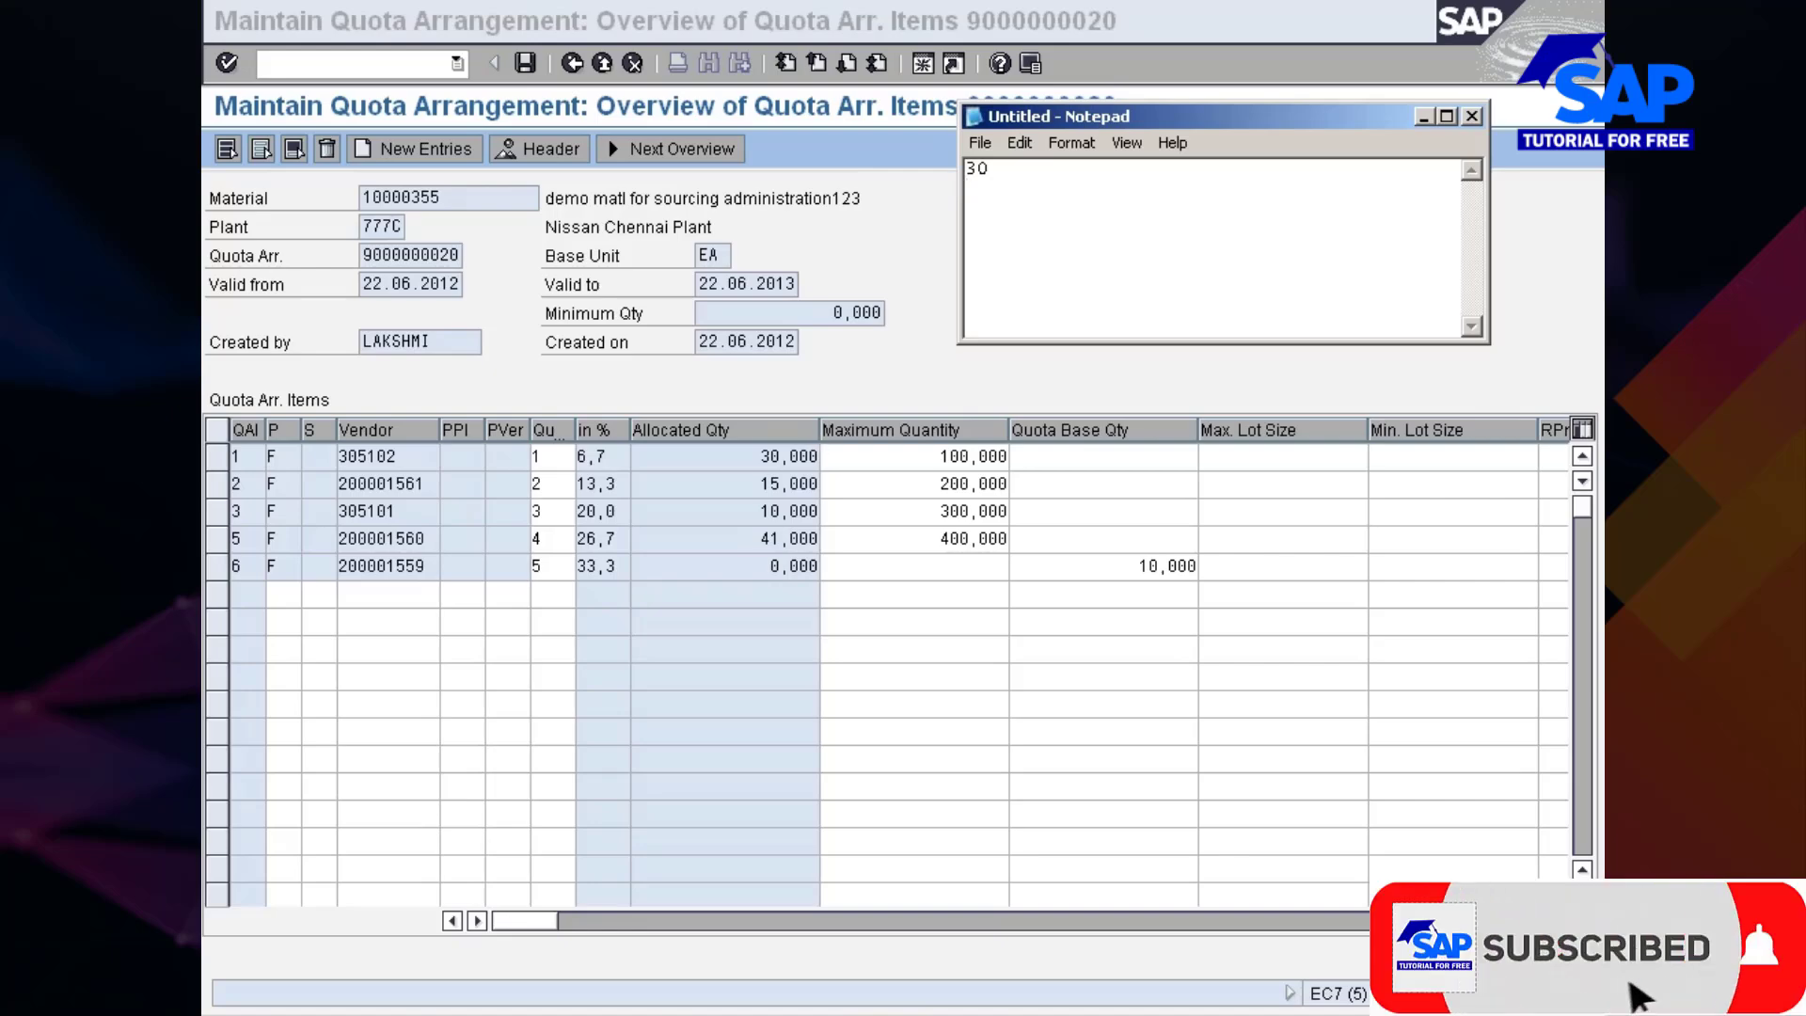
{"action": "left_click", "coordinate": [762, 483]}
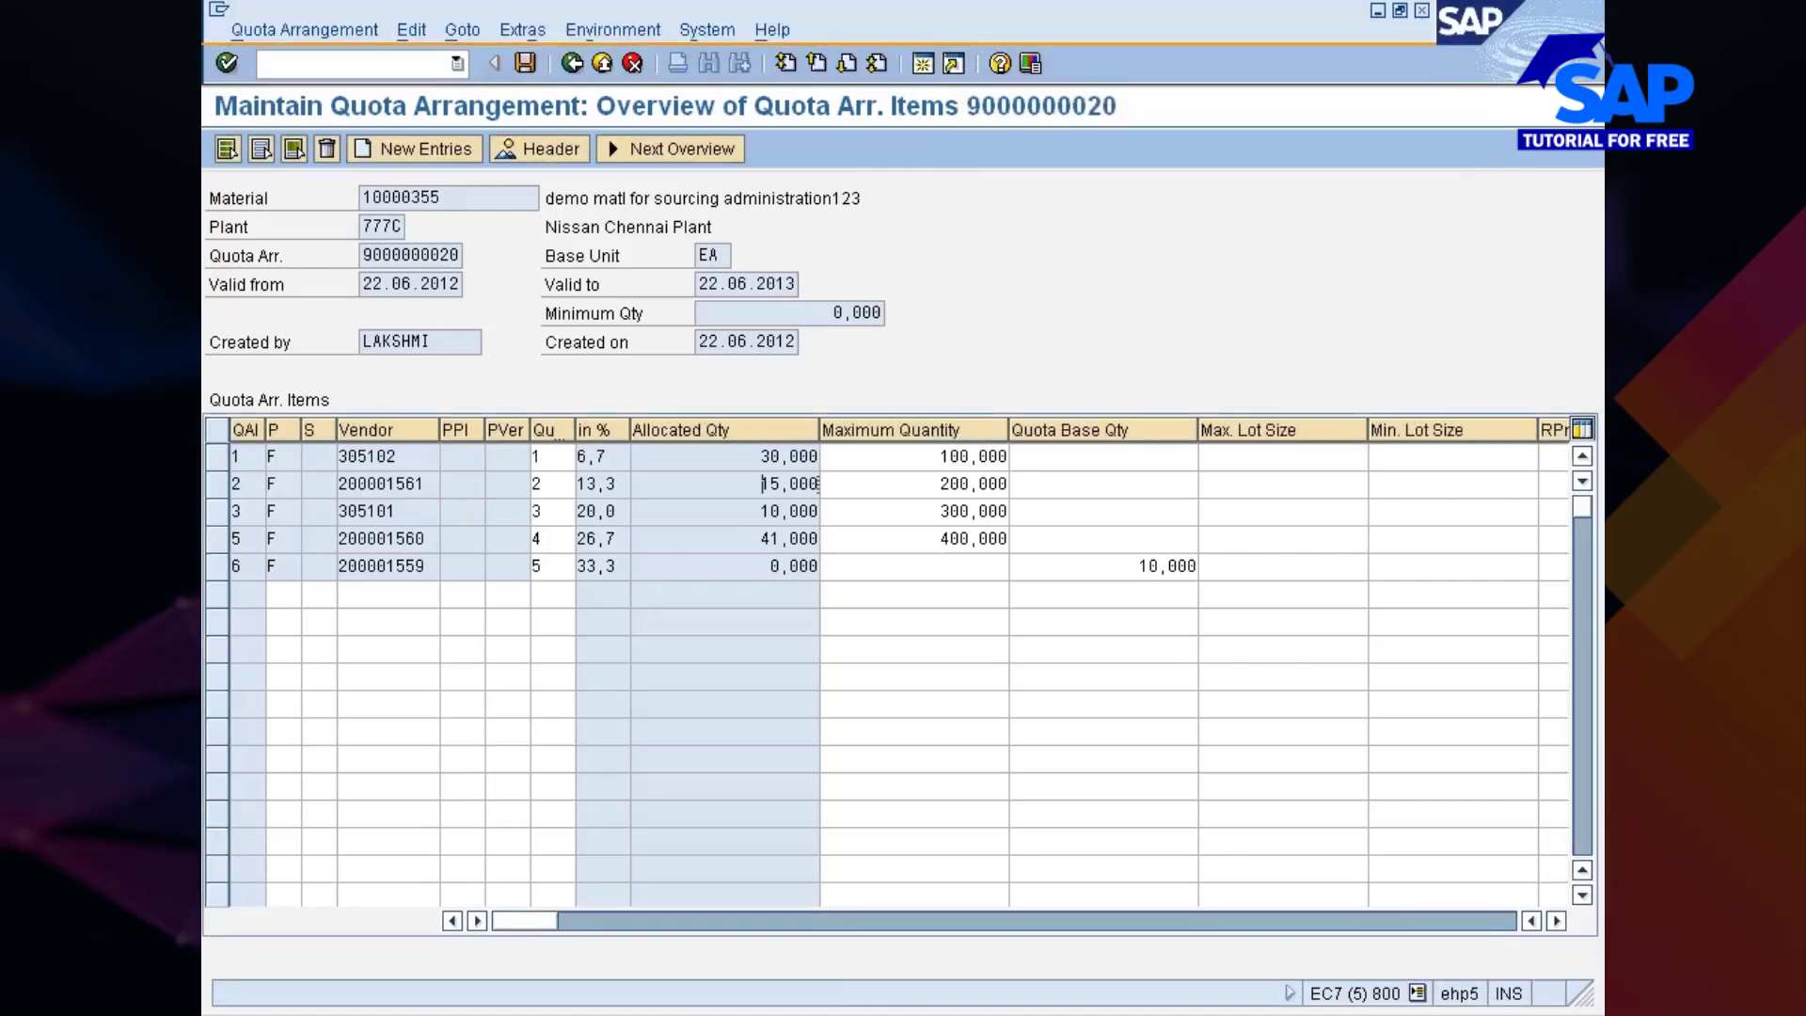
{"action": "left_click", "coordinate": [1147, 484]}
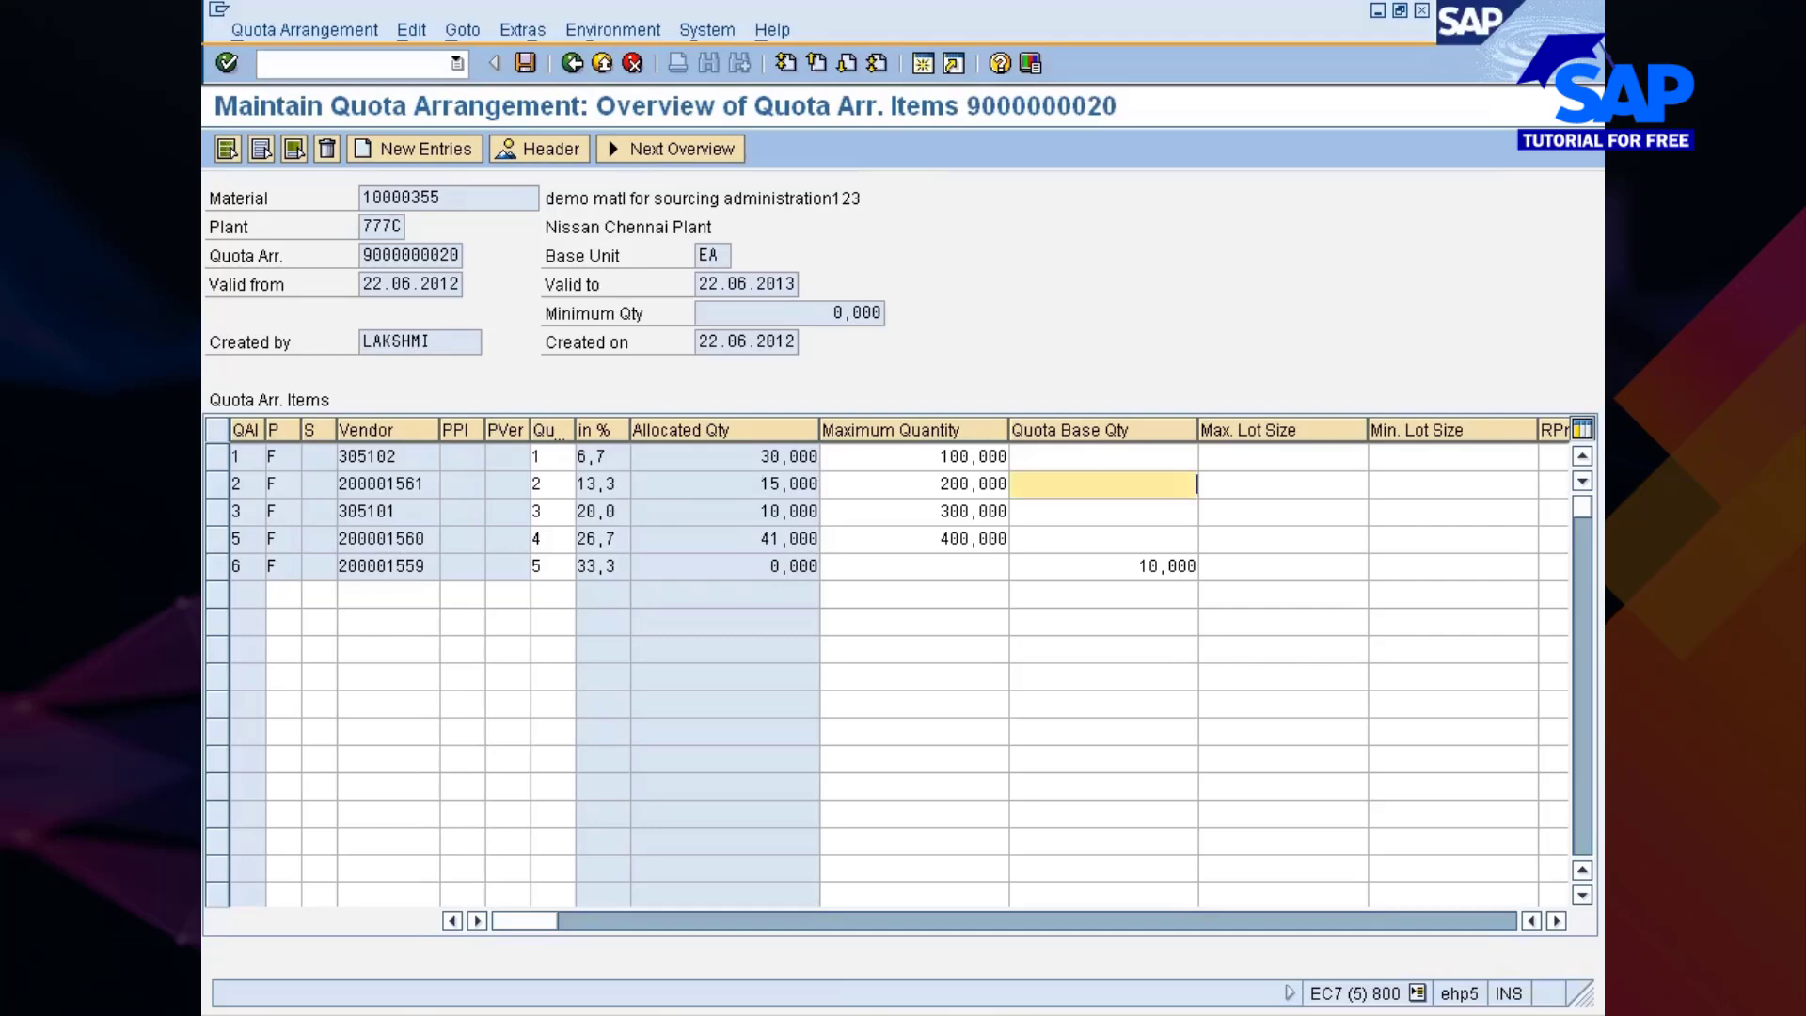
{"action": "key", "text": "alt+Tab"}
{"action": "type", "text": "7"}
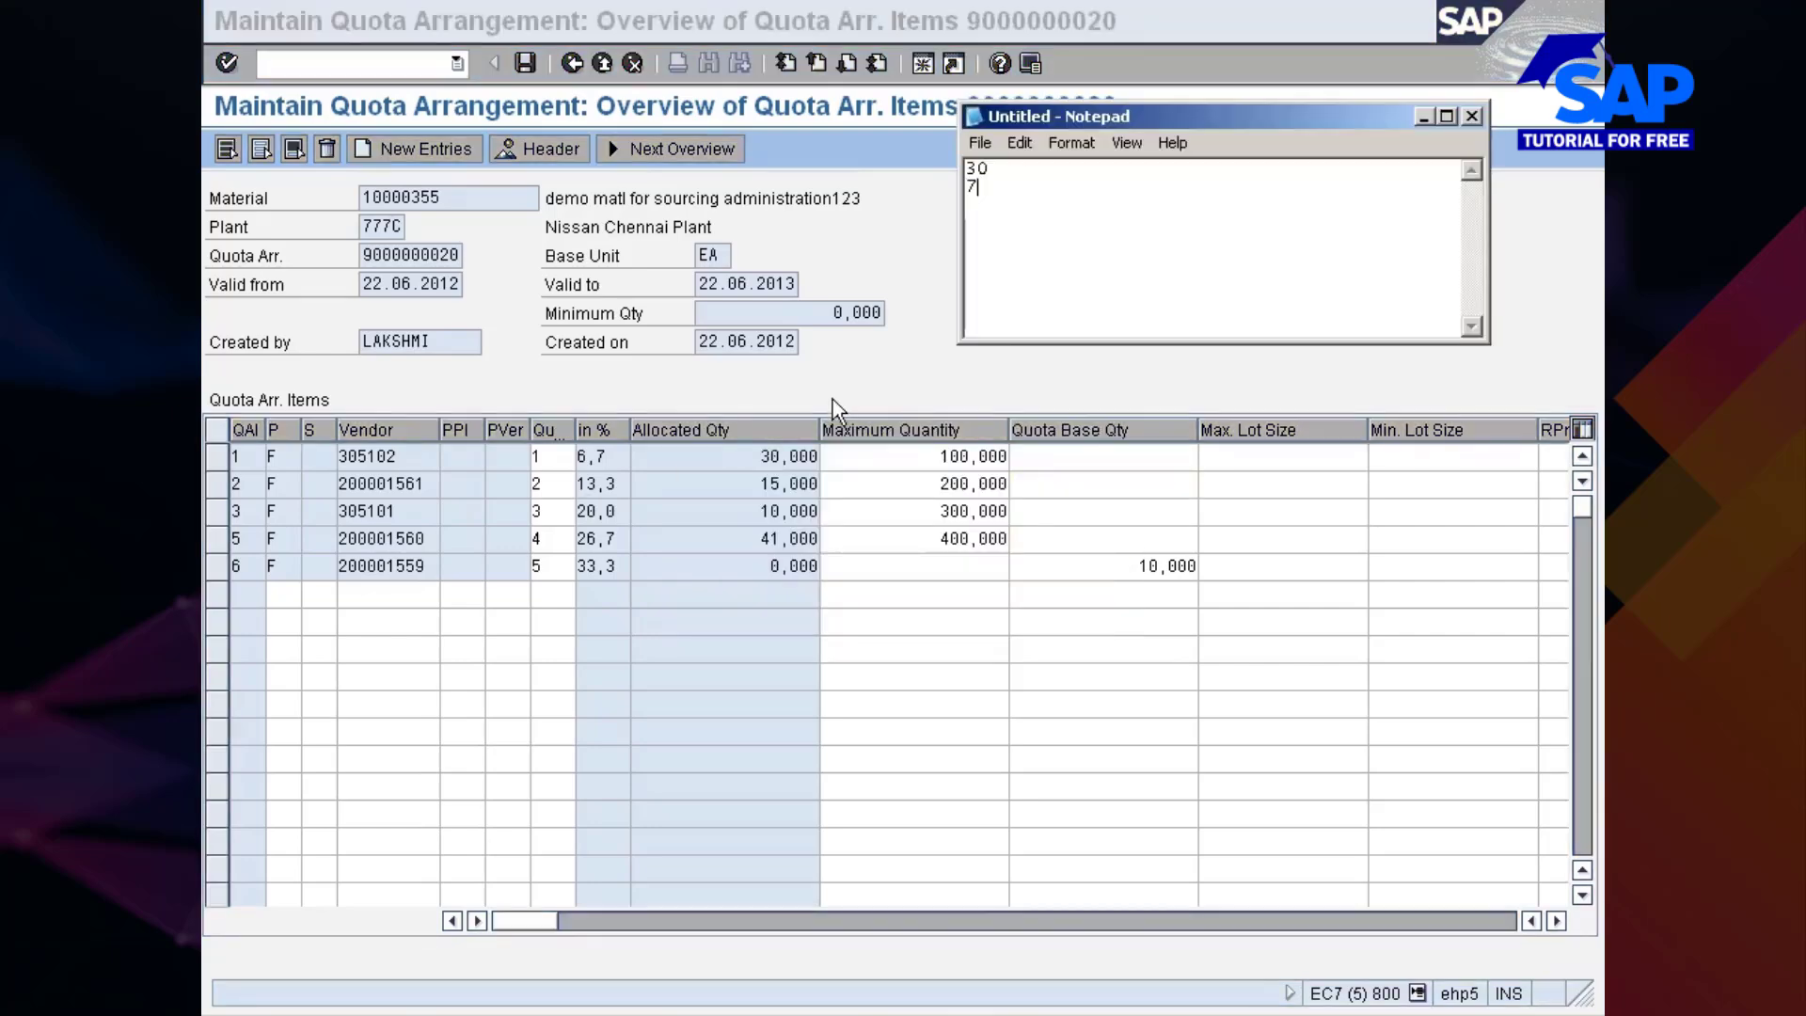
{"action": "type", "text": ".5"}
Add the ratings 3.3, 10.1 and 2 for the remaining three quota items below the first two
{"action": "key", "text": "Return"}
{"action": "type", "text": "3.3"}
{"action": "type", "text": "10"}
{"action": "type", "text": ".1"}
{"action": "type", "text": "2"}
{"action": "left_click_drag", "start_coordinate": [975, 204], "coordinate": [958, 168]}
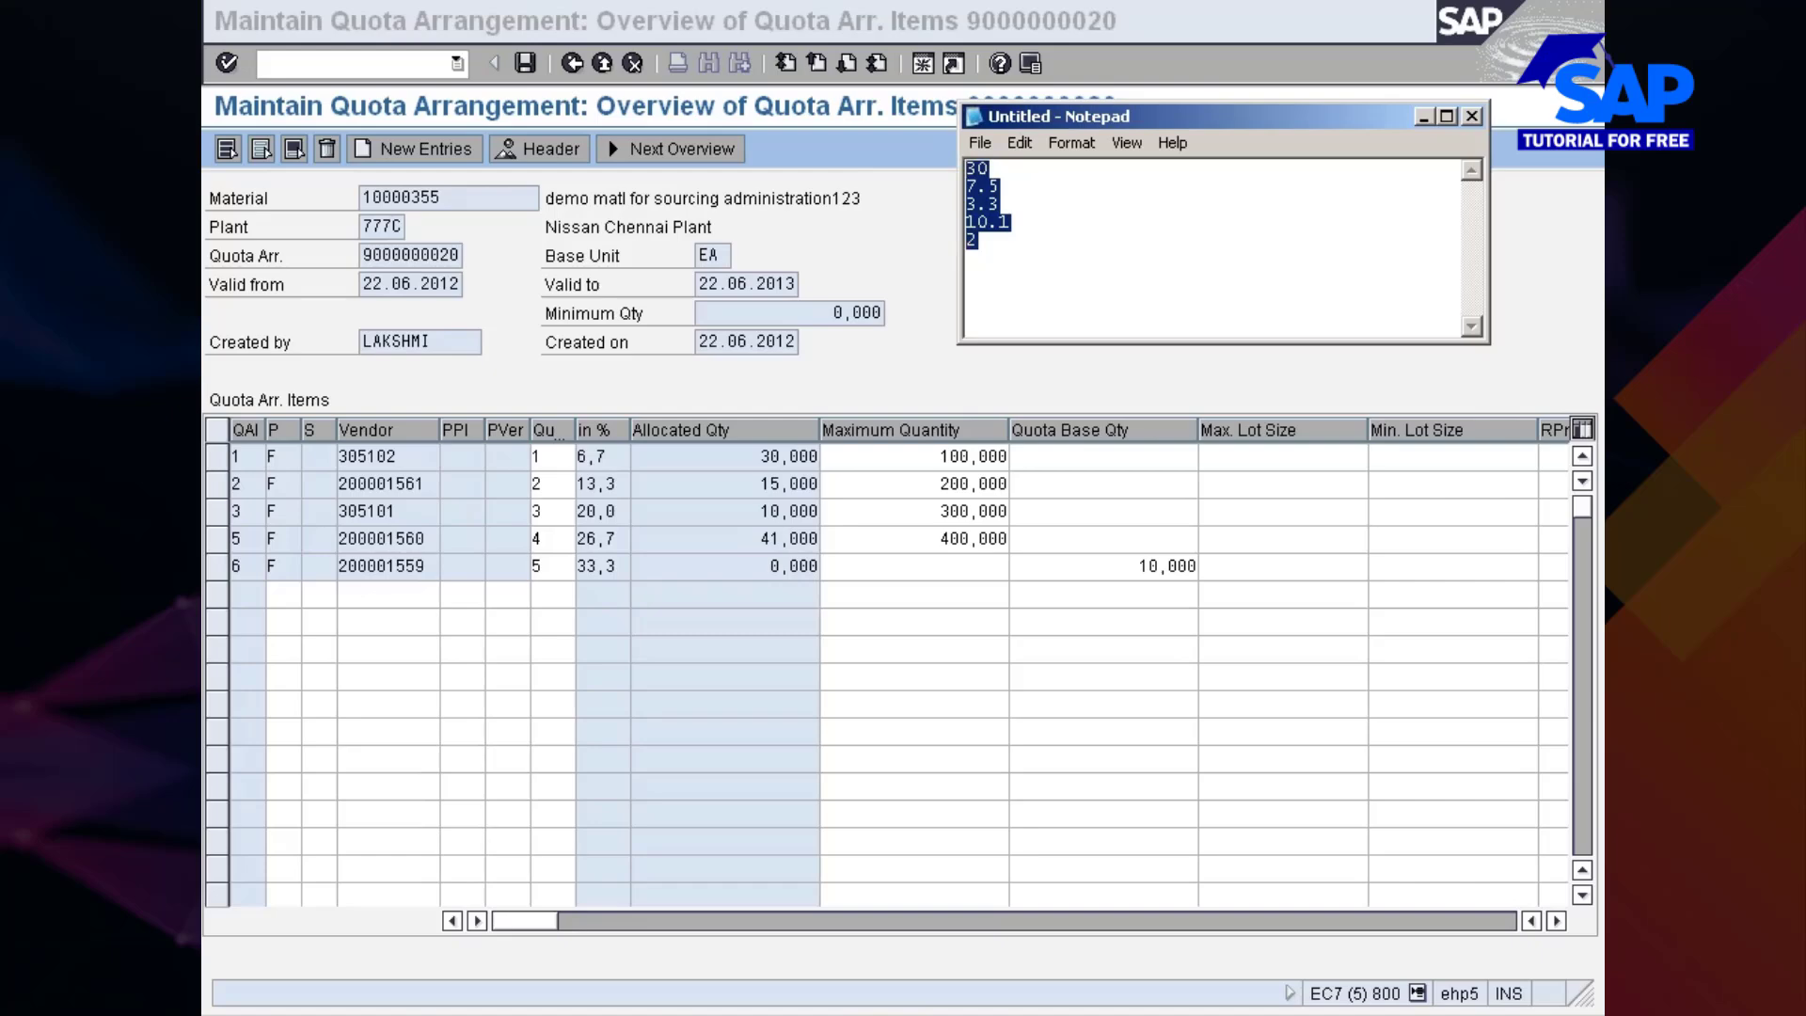
{"action": "left_click", "coordinate": [979, 242]}
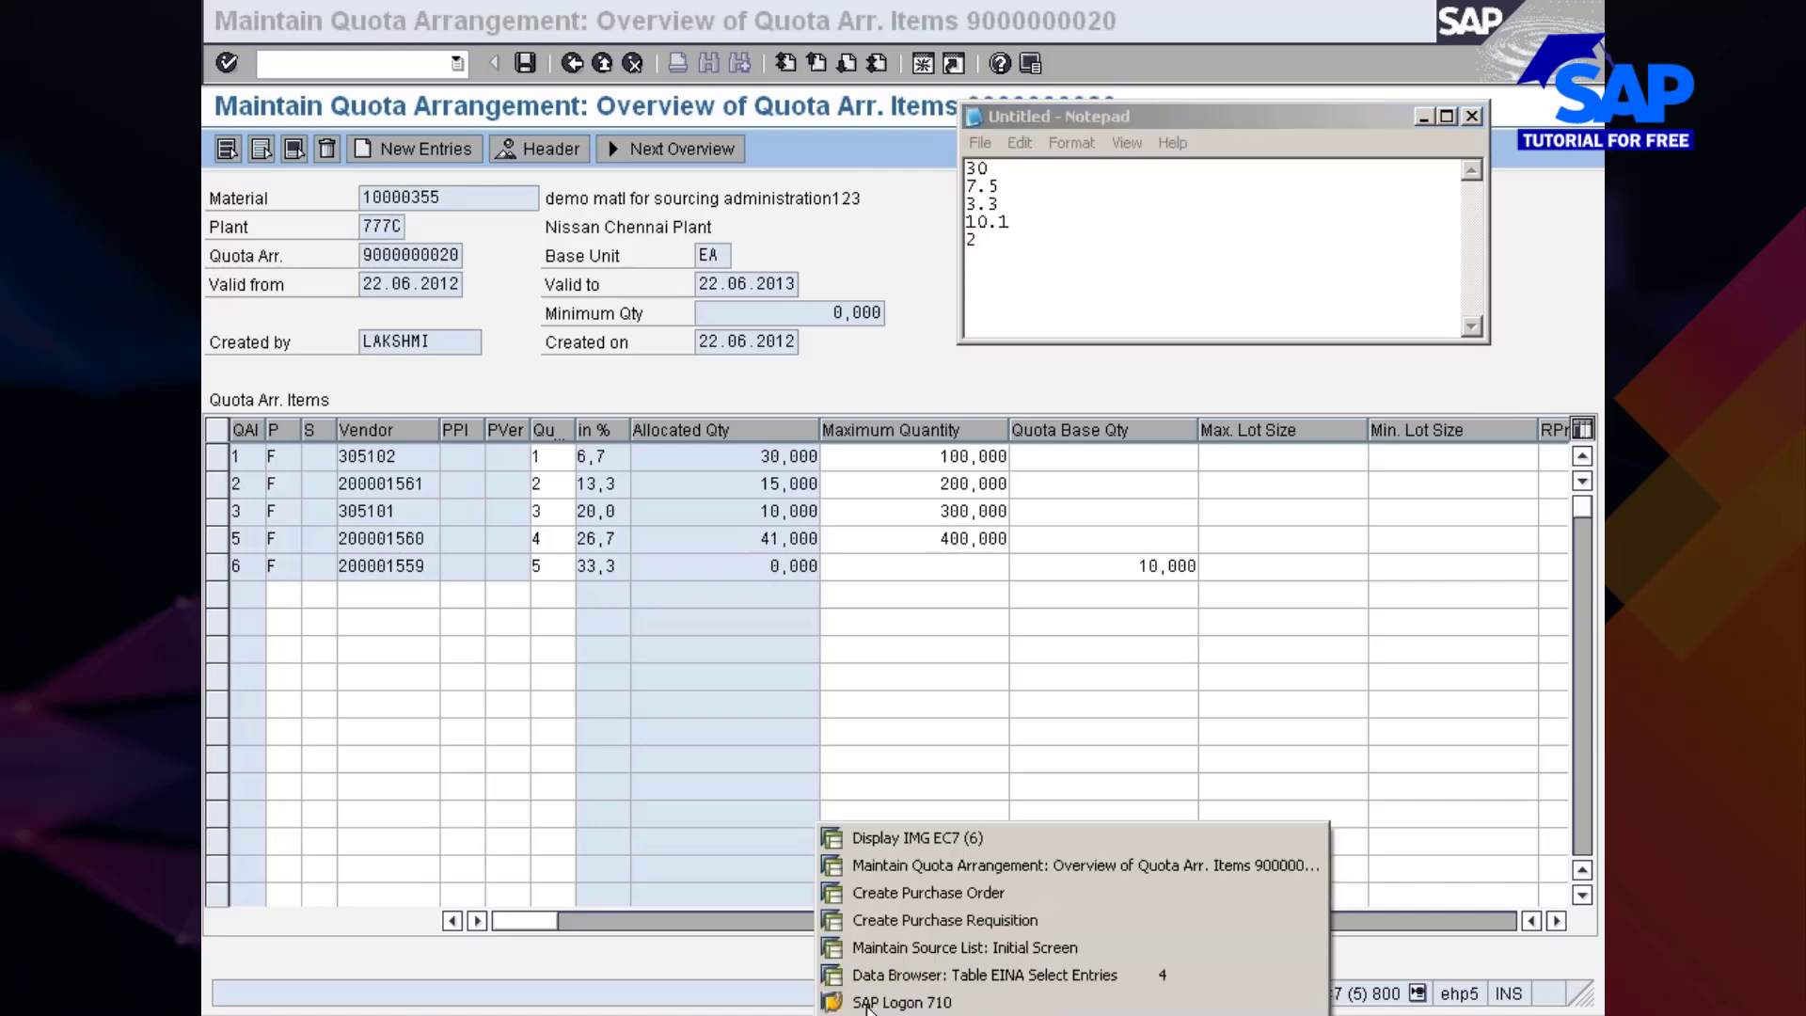
Copy material 10000355 from the quota arrangement into the first item of the new purchase requisition
{"action": "left_click", "coordinate": [905, 922]}
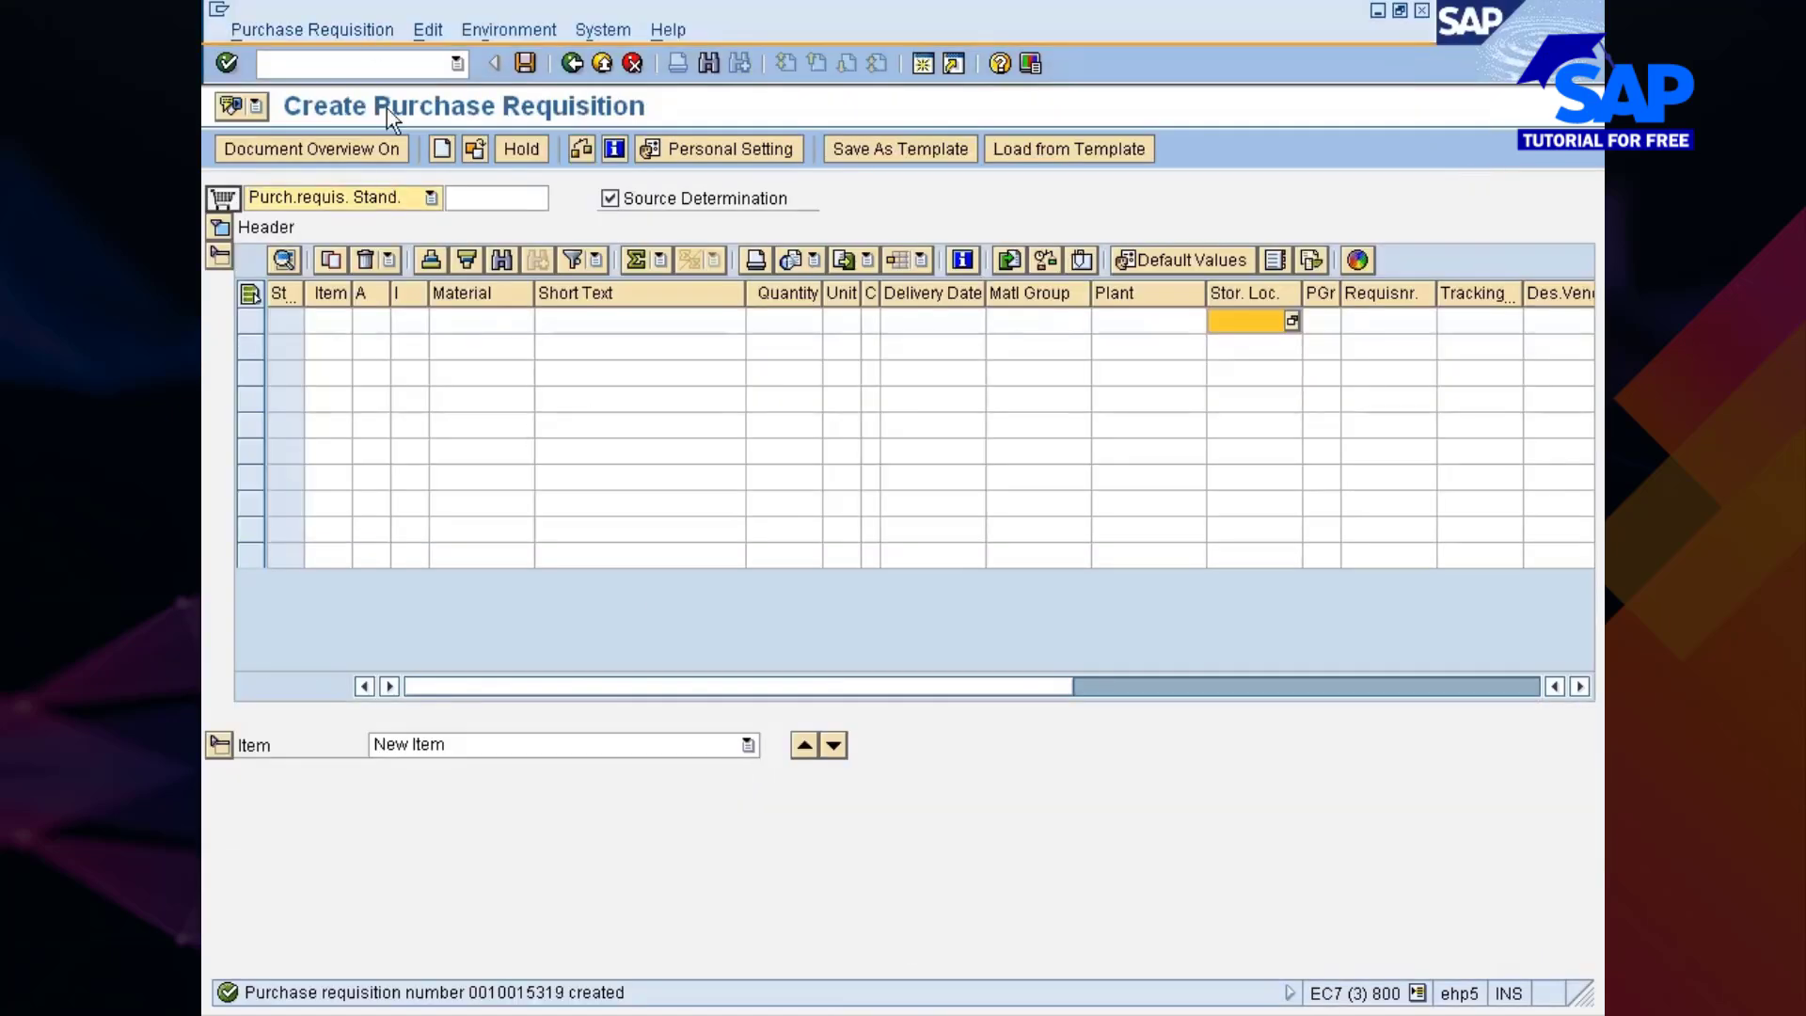
{"action": "key", "text": "alt+Tab"}
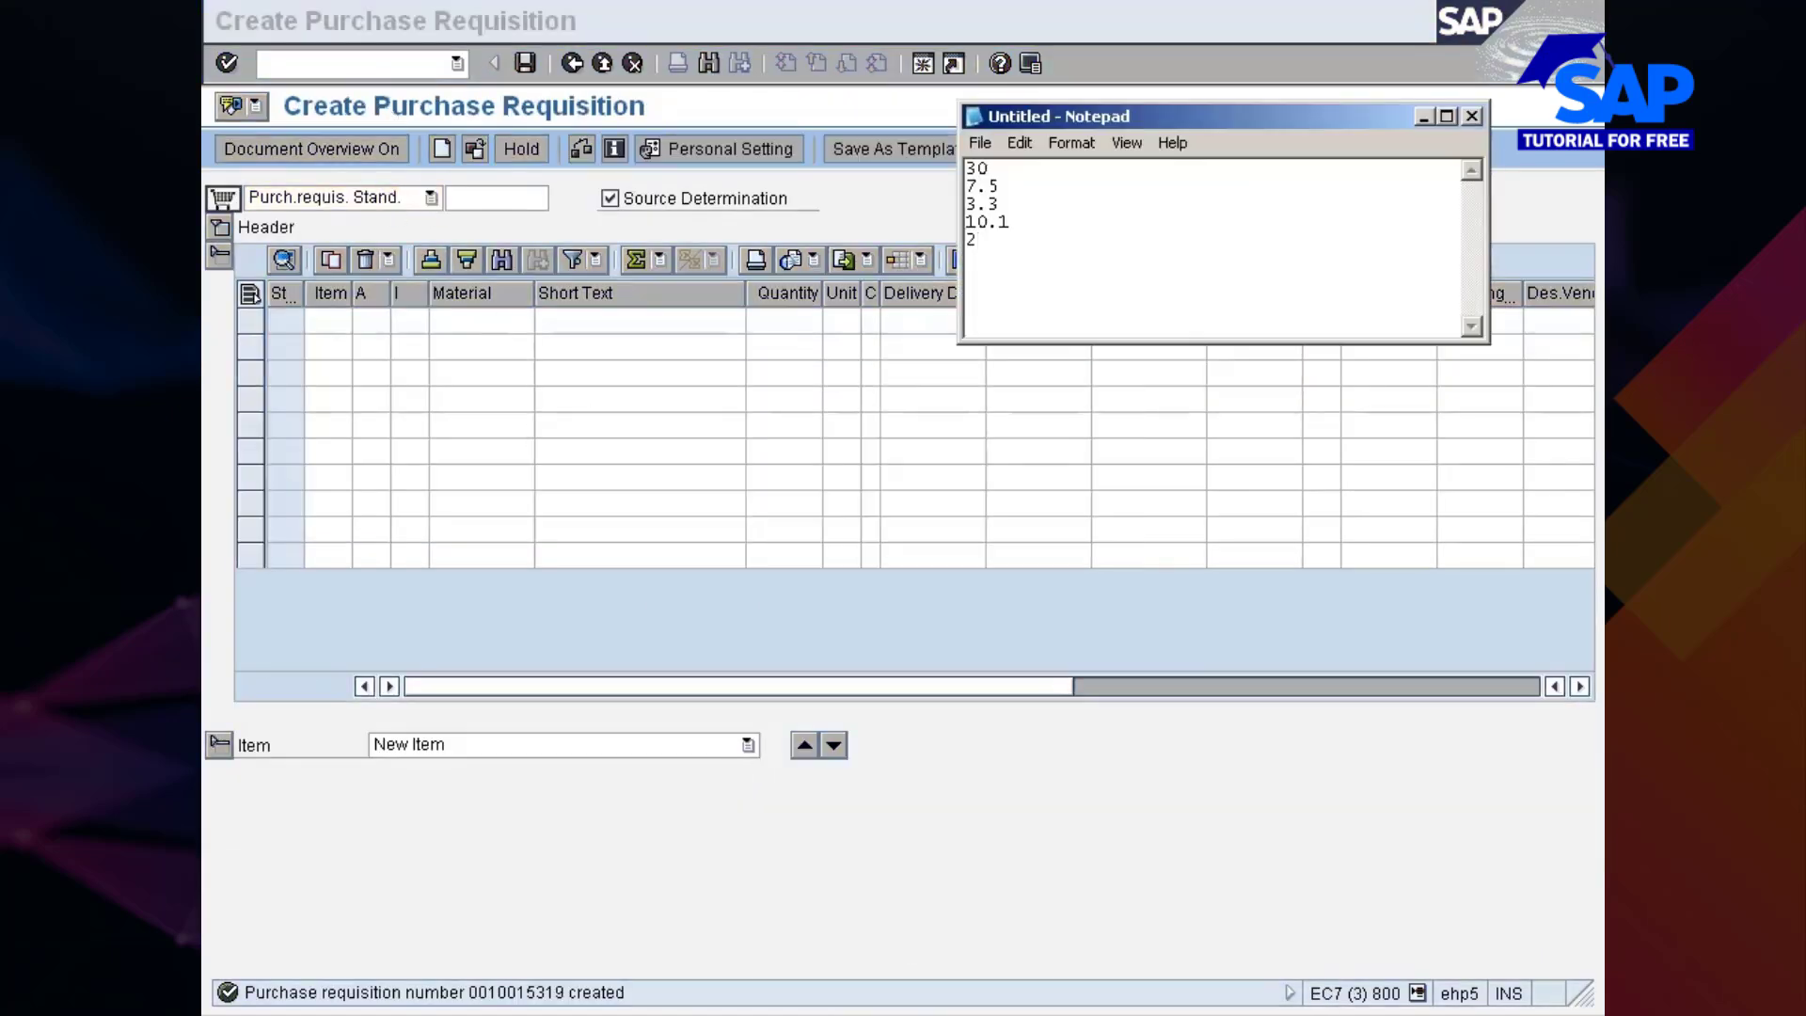
{"action": "key", "text": "alt+Tab"}
{"action": "key", "text": "alt+Tab"}
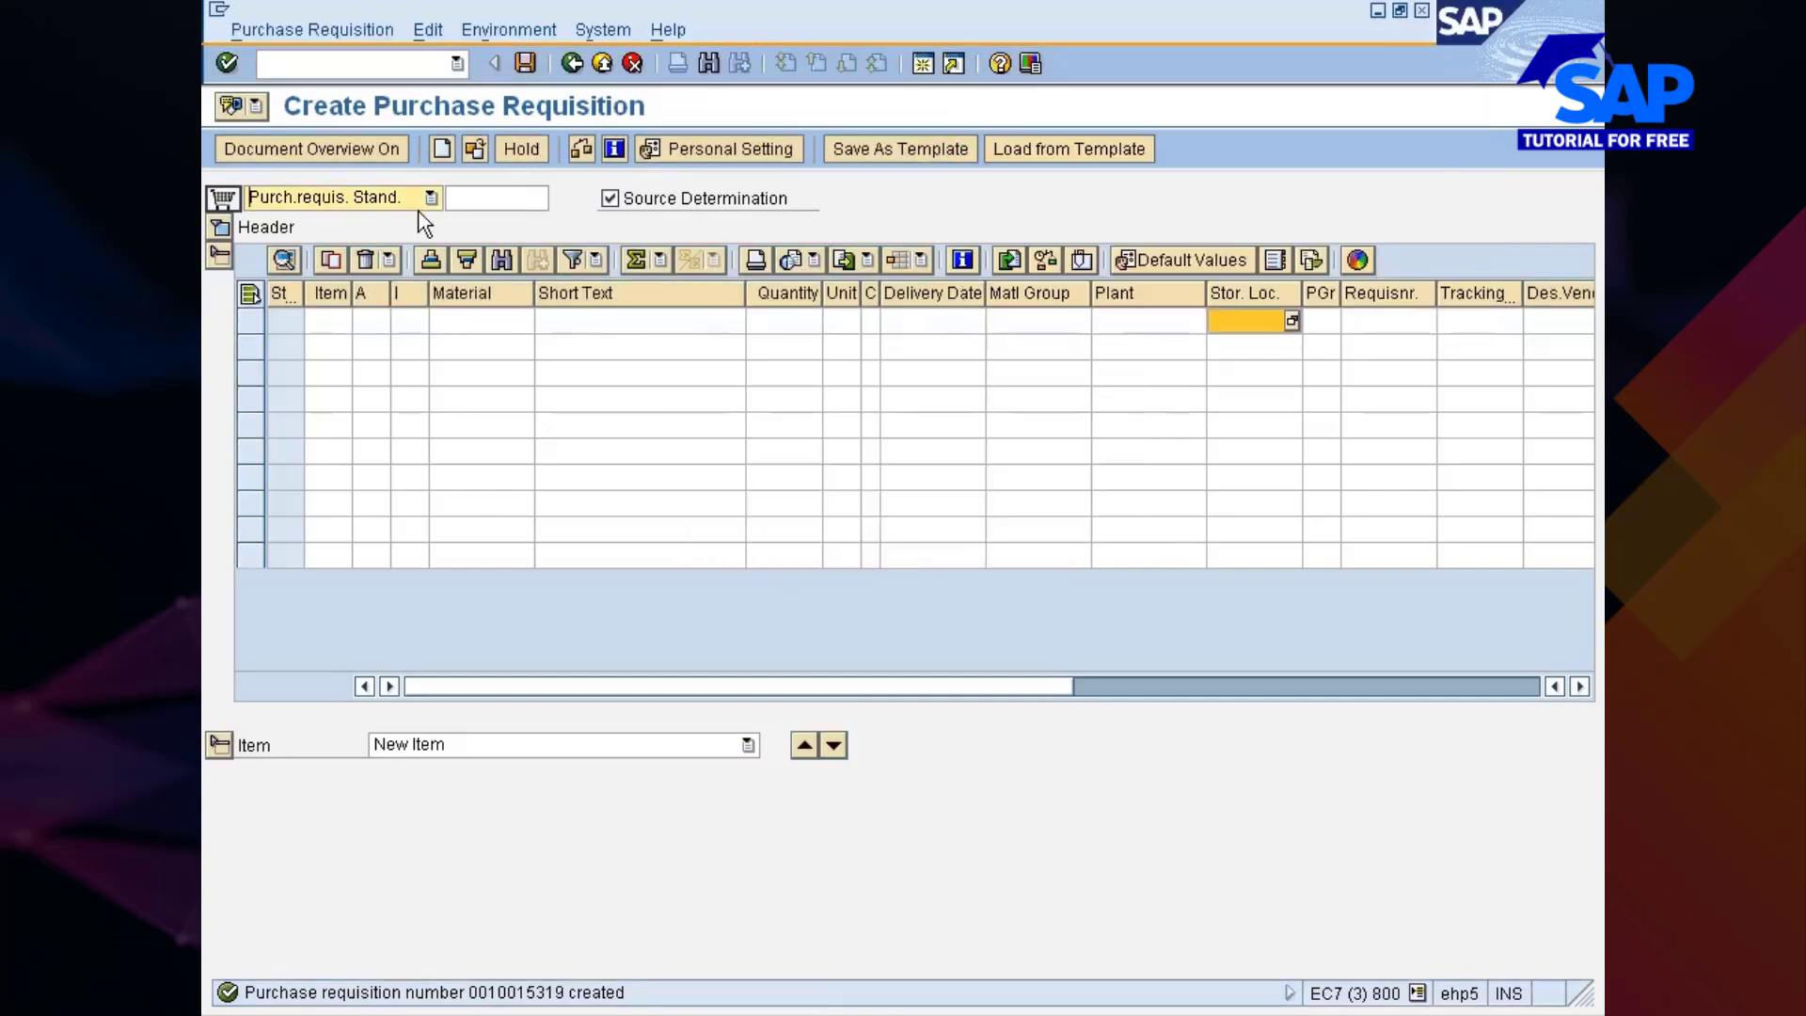
{"action": "left_click_drag", "start_coordinate": [446, 198], "coordinate": [361, 199]}
{"action": "key", "text": "ctrl+c"}
{"action": "key", "text": "alt+Tab"}
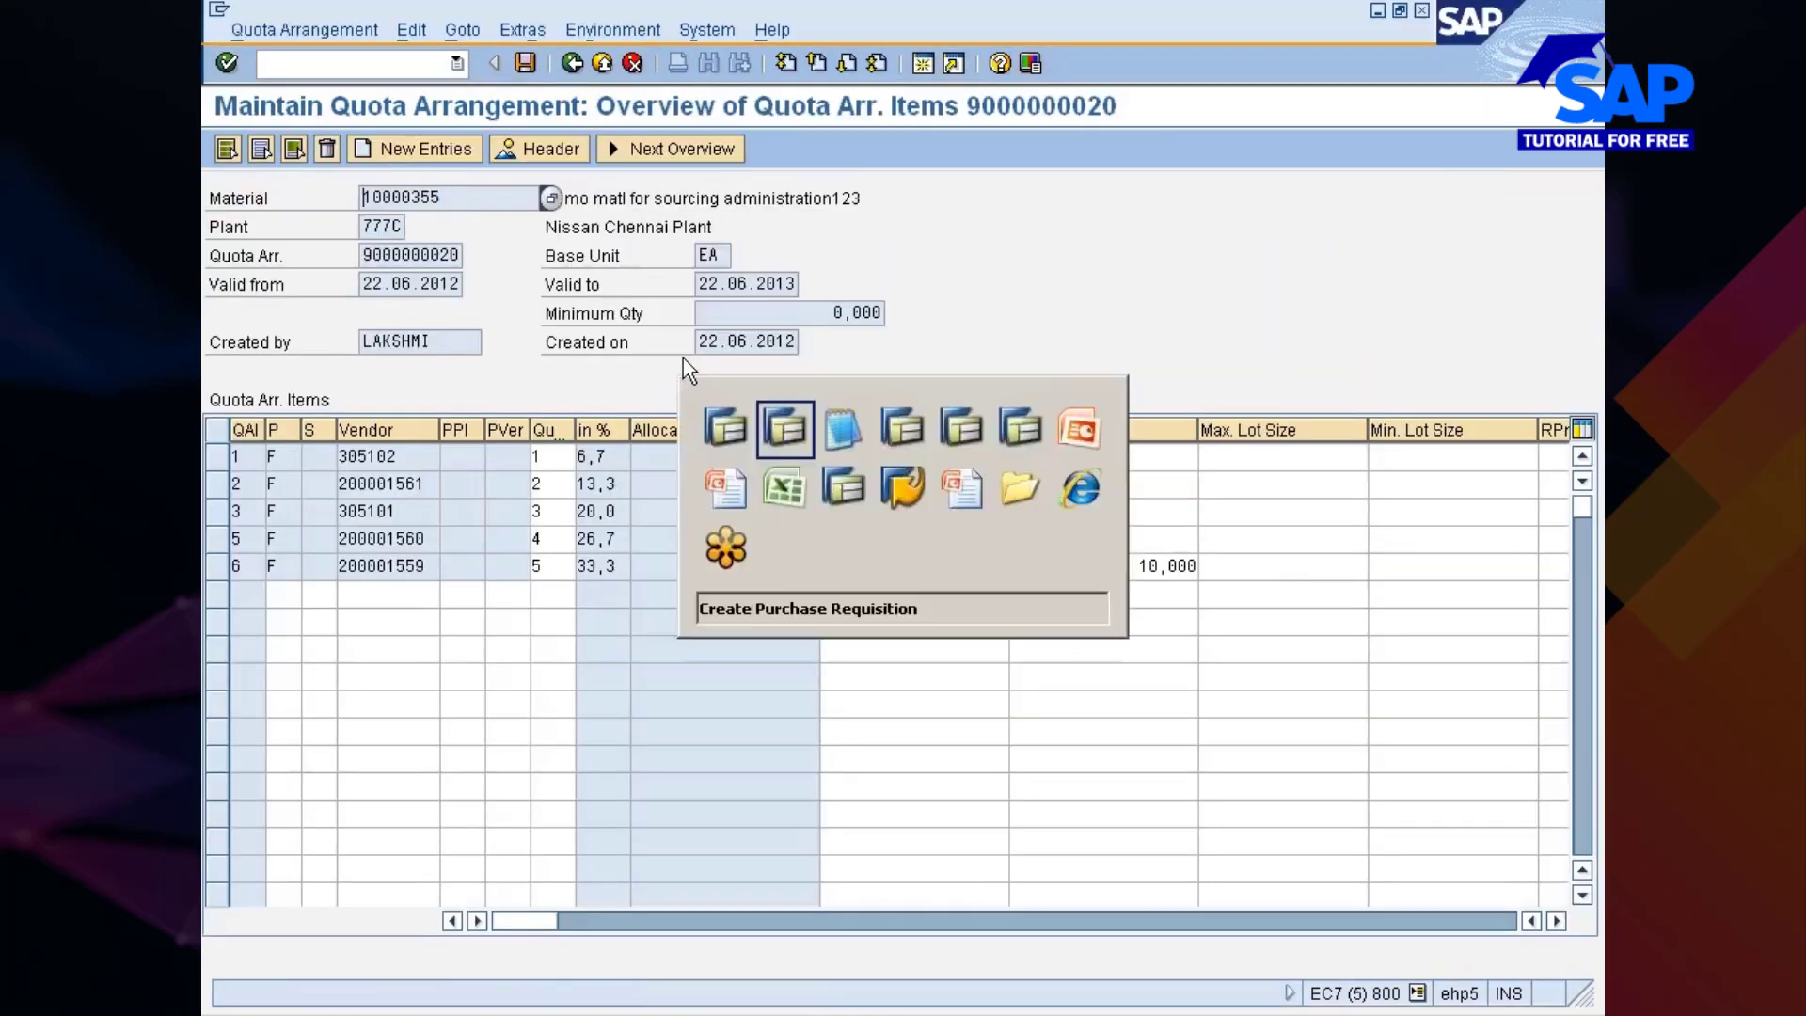
{"action": "left_click", "coordinate": [455, 319]}
{"action": "key", "text": "ctrl+v"}
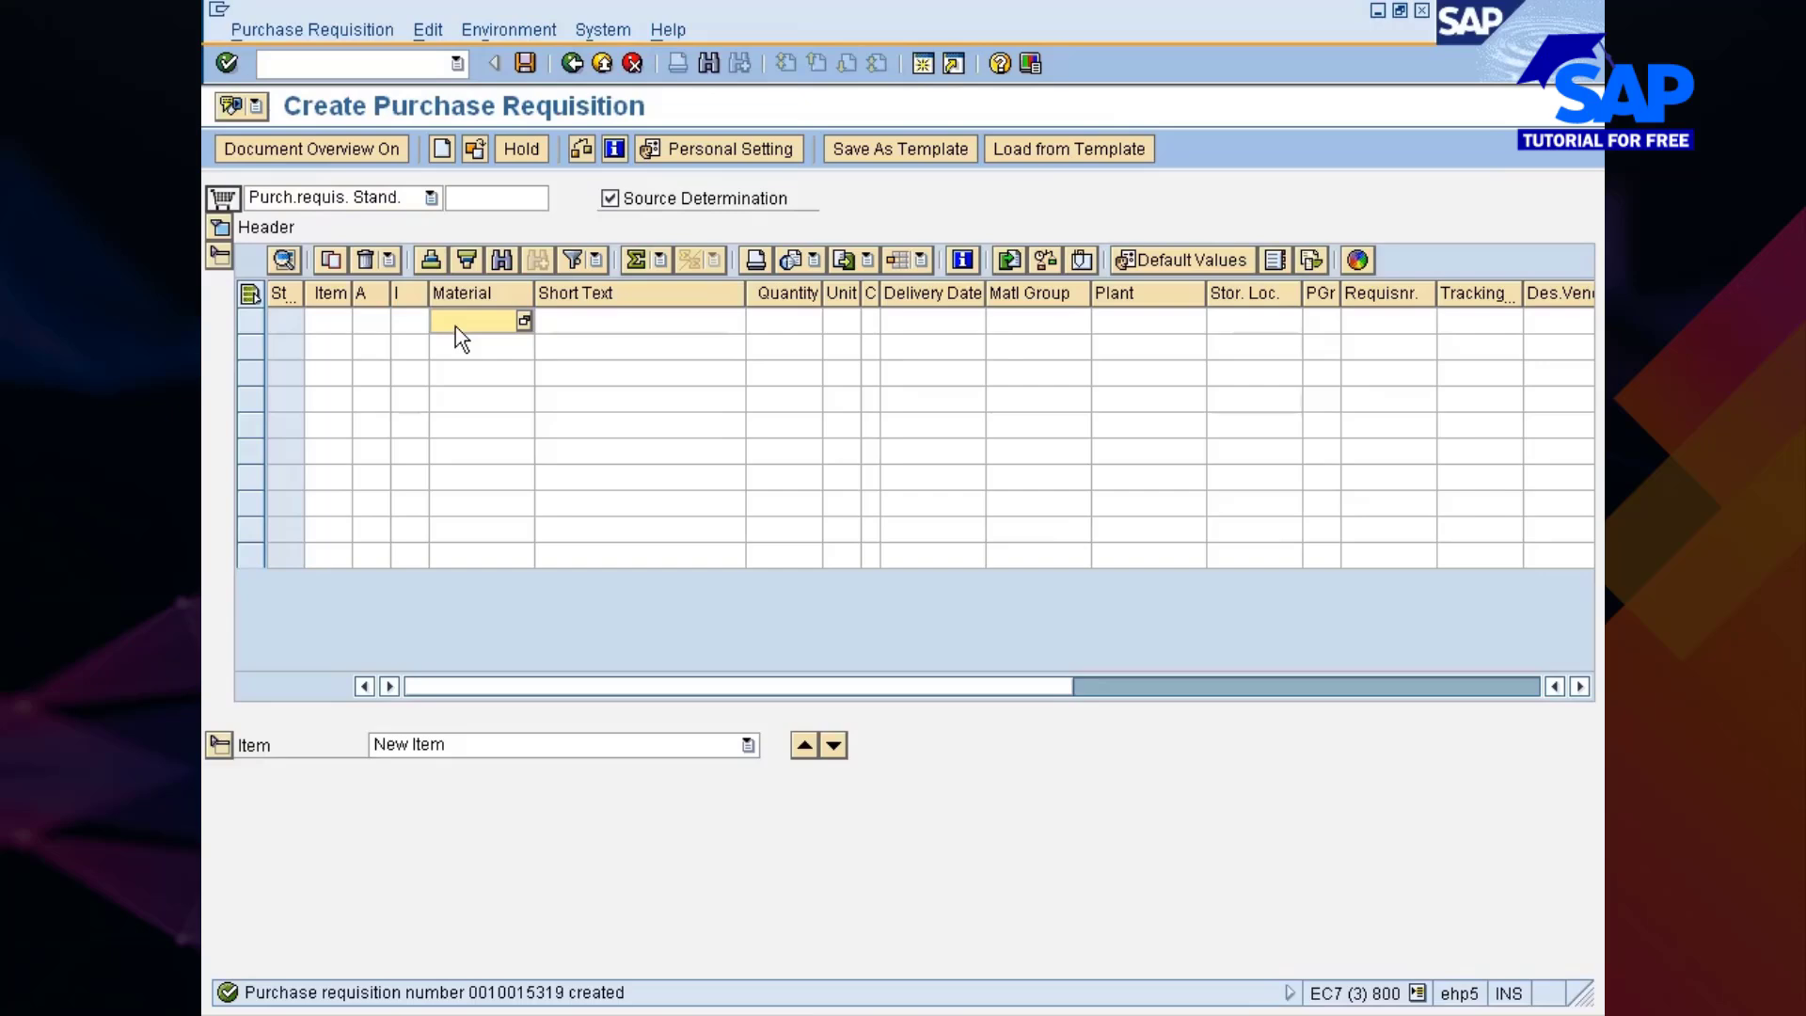
Set the requisition item's quantity to 10 and plant to 777C, and run the source determination
{"action": "key", "text": "Tab"}
{"action": "key", "text": "Tab"}
{"action": "type", "text": "10"}
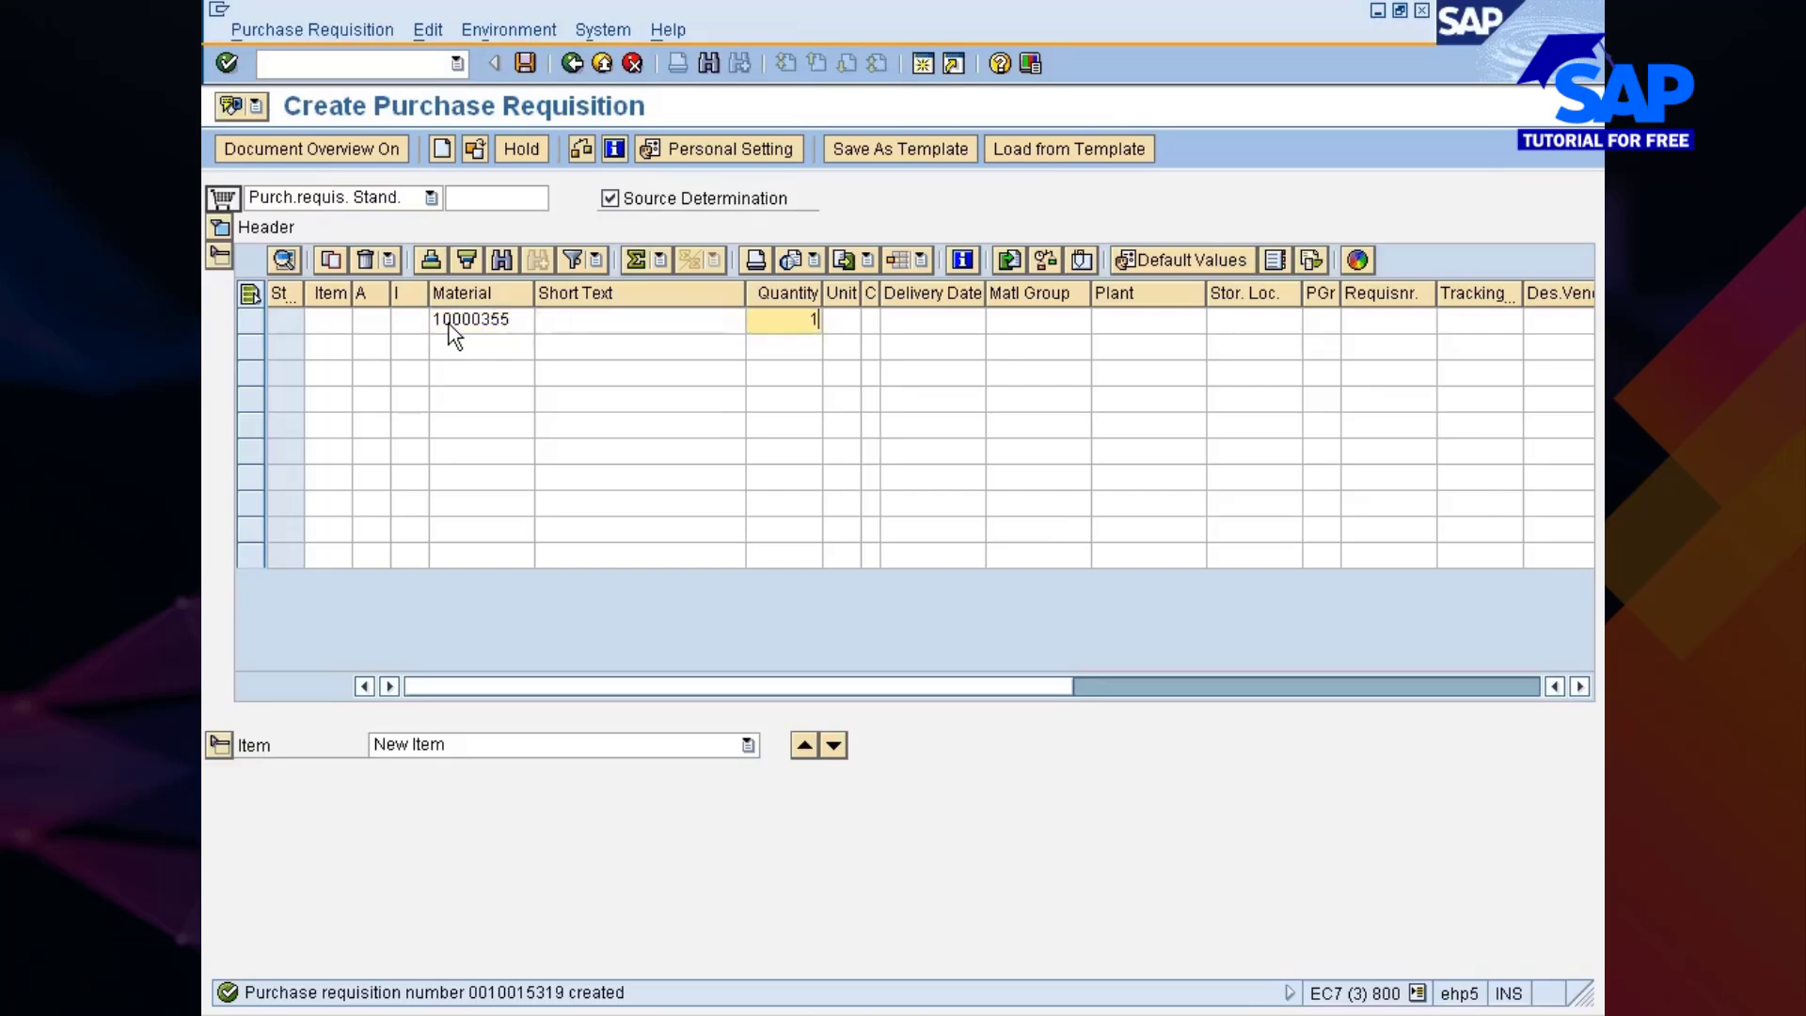
{"action": "key", "text": "Tab"}
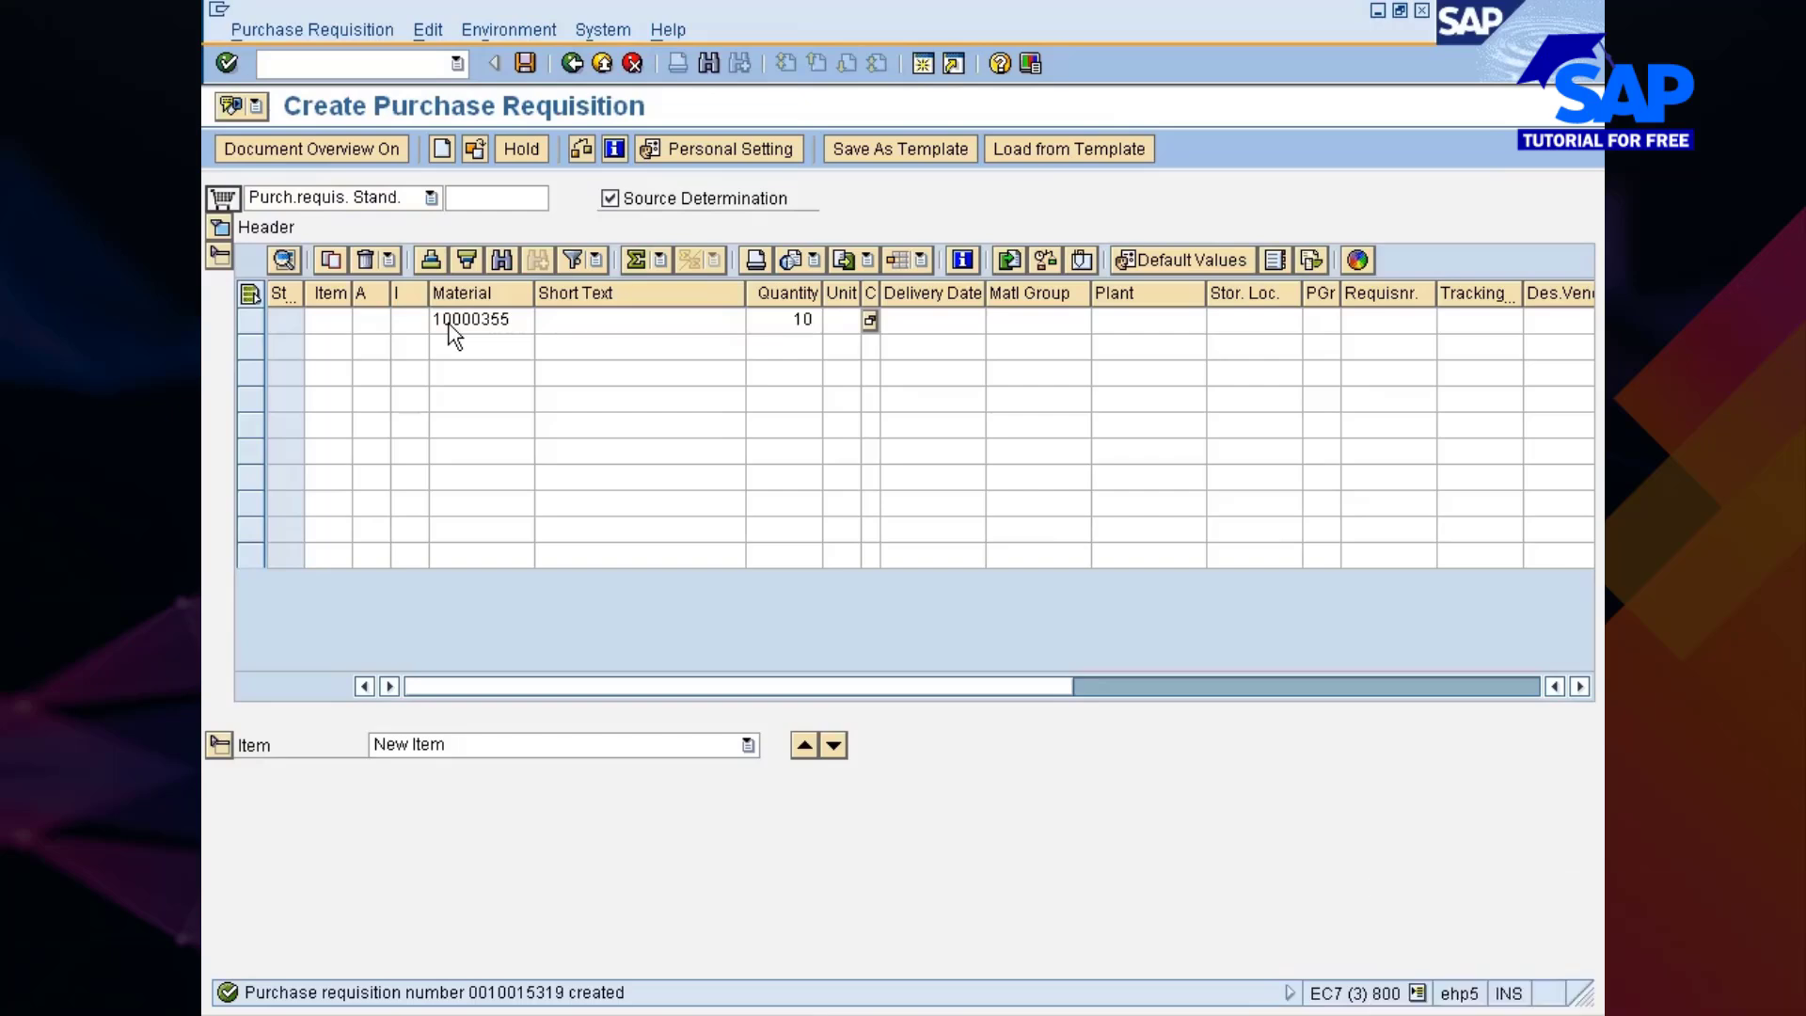
{"action": "key", "text": "Tab"}
{"action": "key", "text": "Tab"}
{"action": "key", "text": "Tab"}
{"action": "type", "text": "7770"}
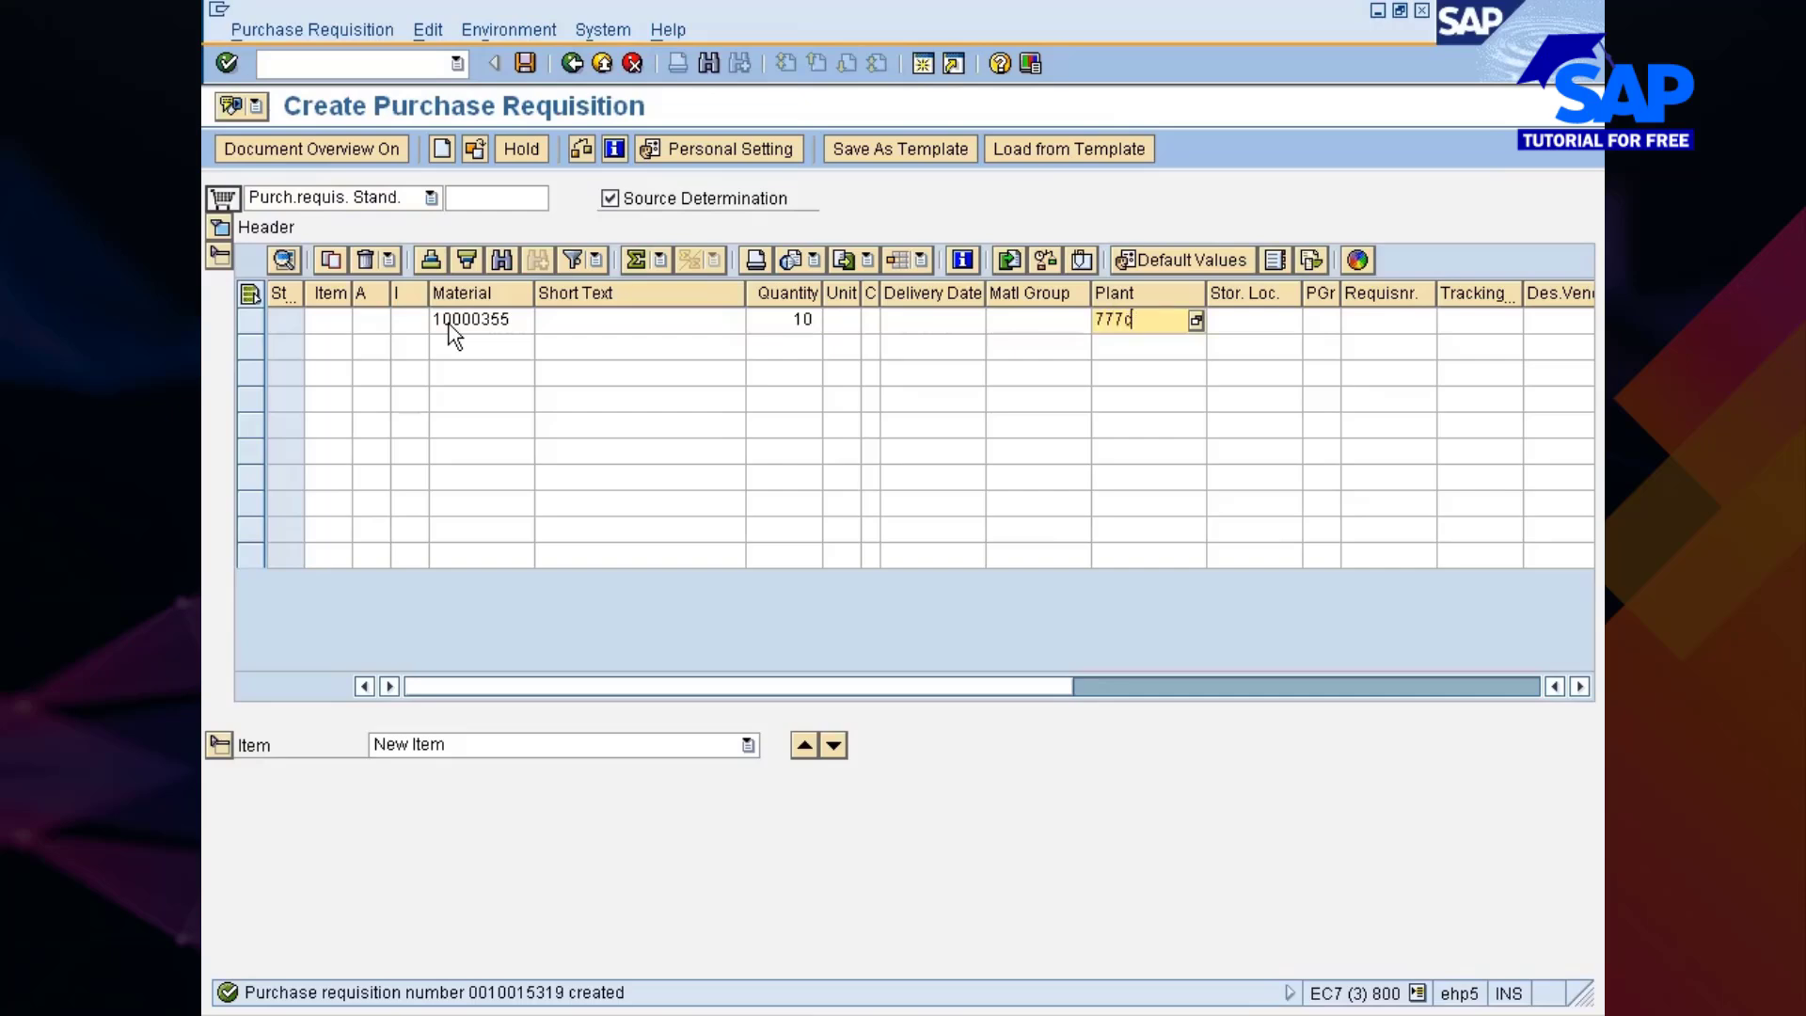
{"action": "key", "text": "Return"}
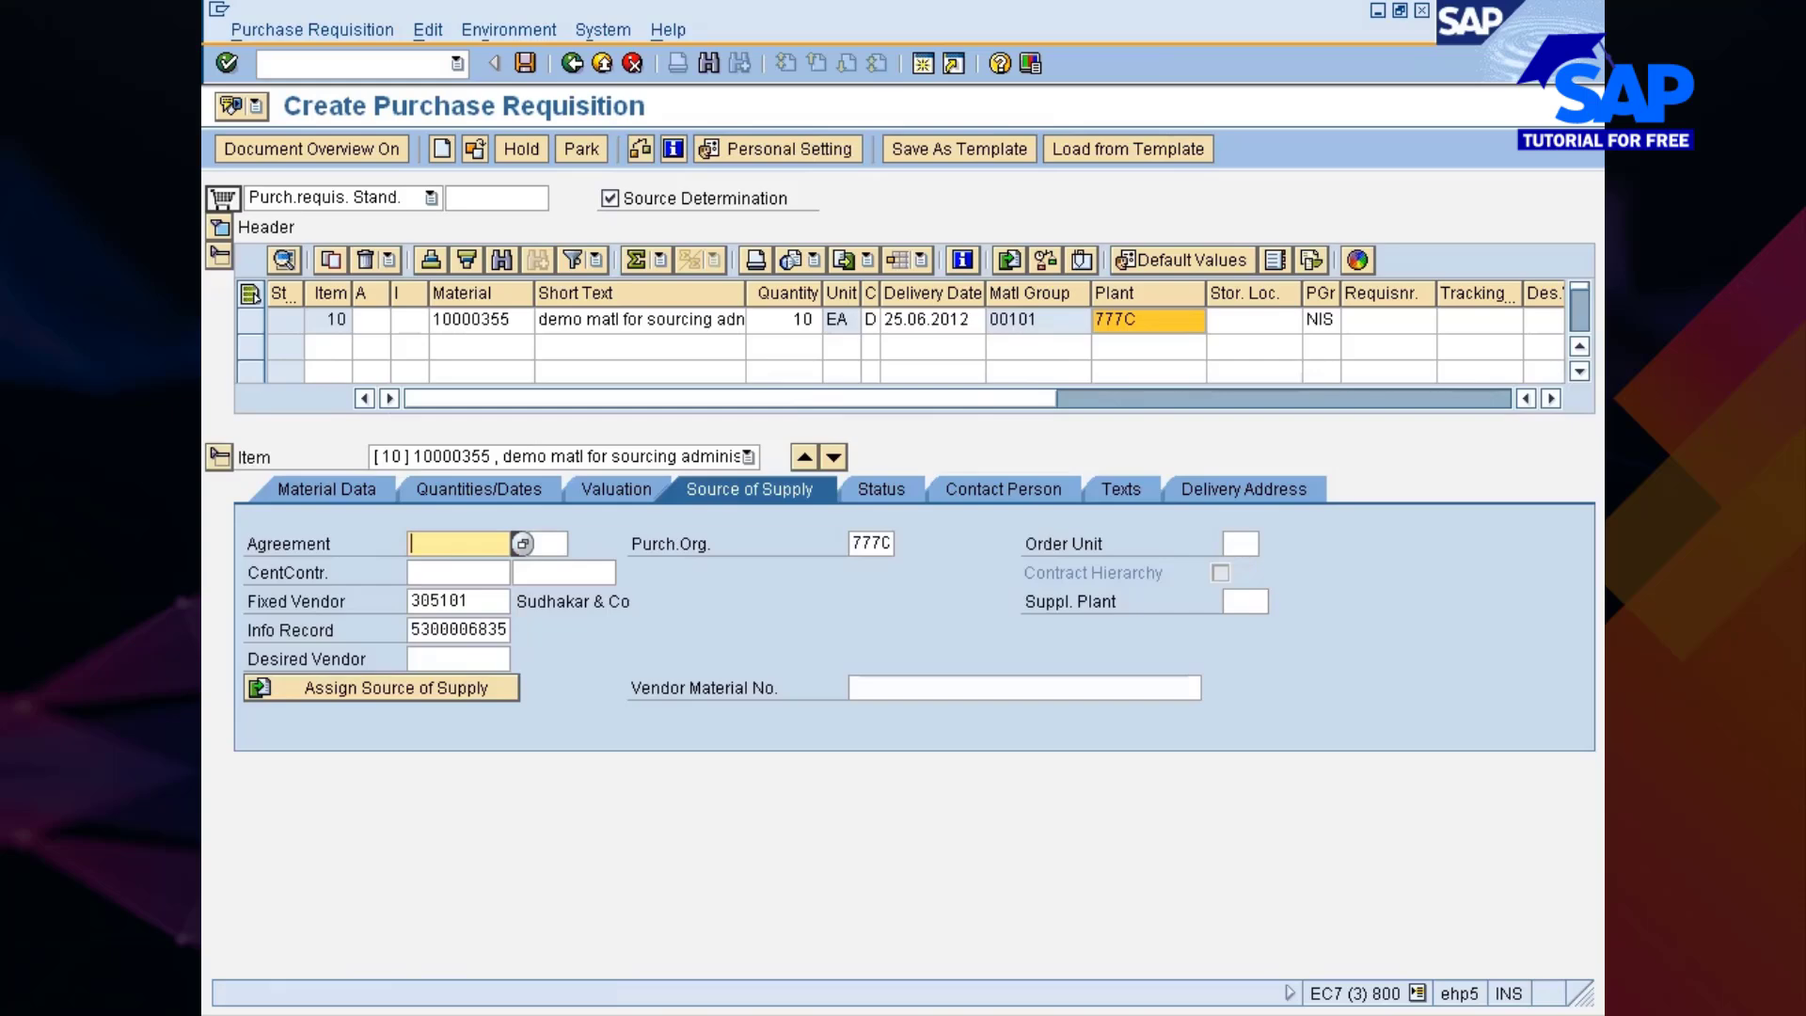
Compare the requisition's fixed vendor with the noted quota ratings and the quota arrangement items
{"action": "key", "text": "alt+Tab"}
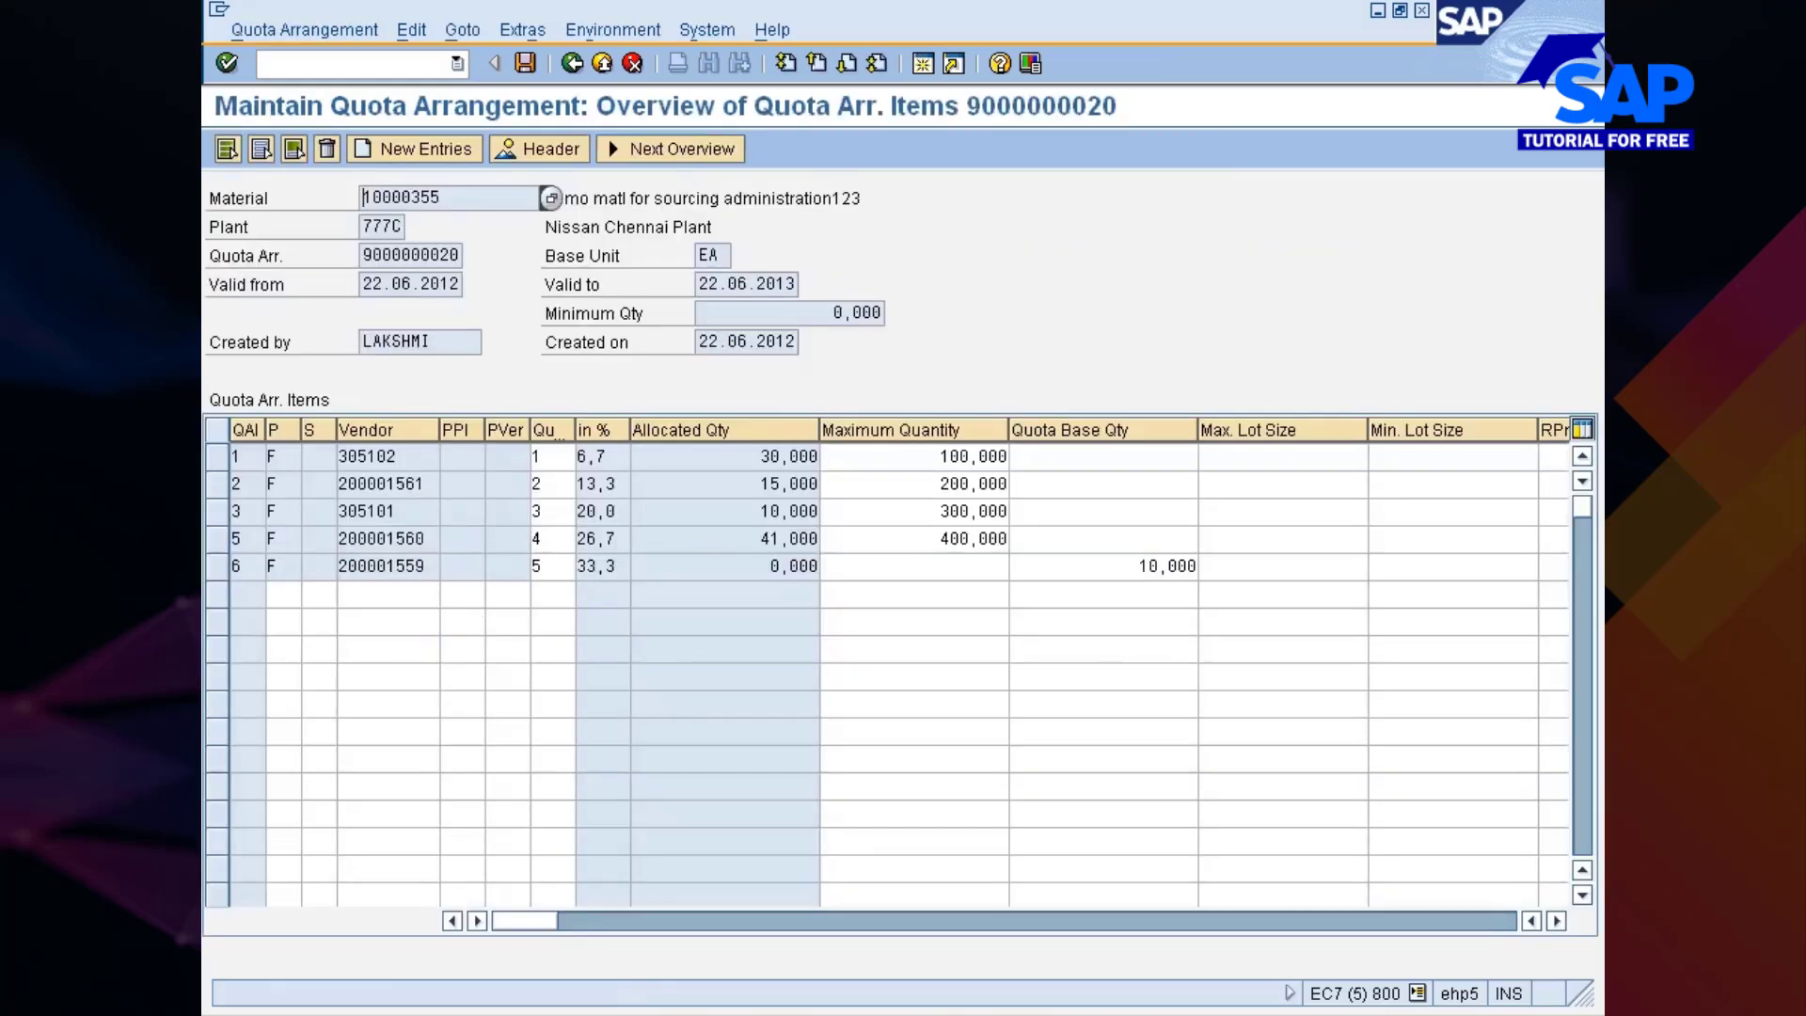
{"action": "key", "text": "alt+Tab"}
{"action": "key", "text": "alt+Tab"}
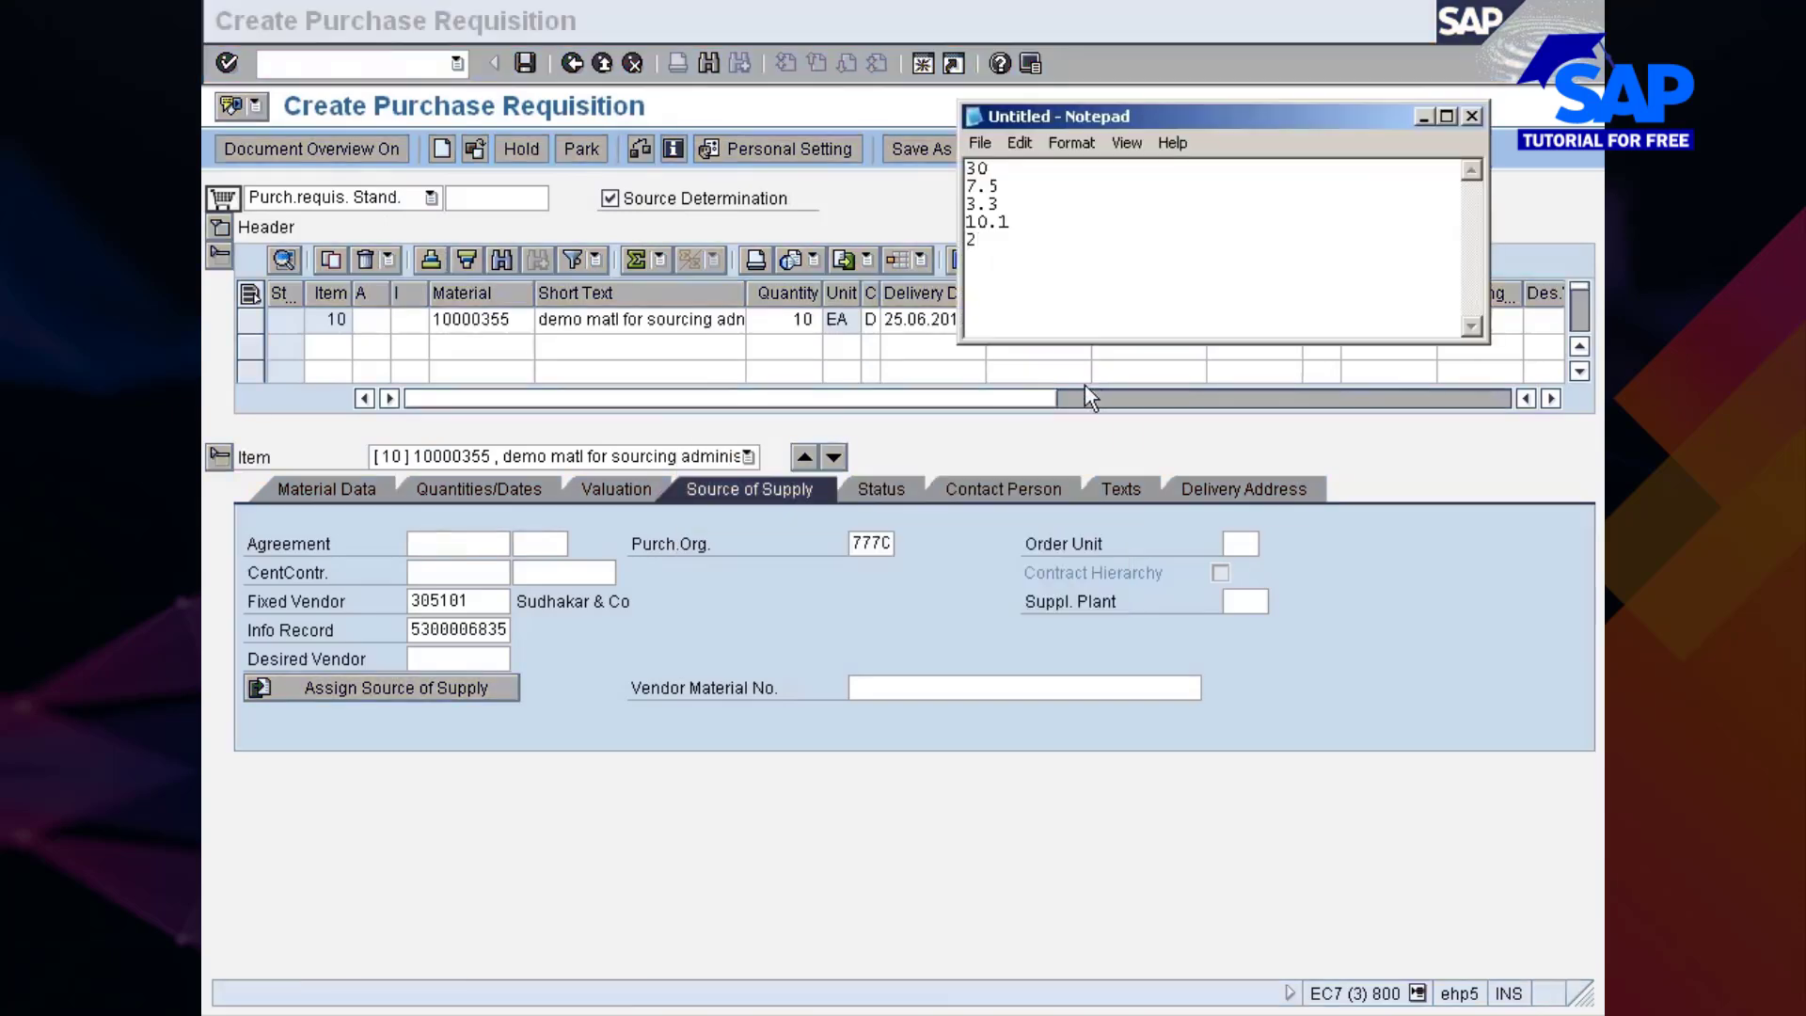
{"action": "key", "text": "shift+Home"}
{"action": "key", "text": "Up"}
{"action": "key", "text": "Up"}
{"action": "key", "text": "End"}
{"action": "key", "text": "shift+Home"}
{"action": "key", "text": "alt+Tab"}
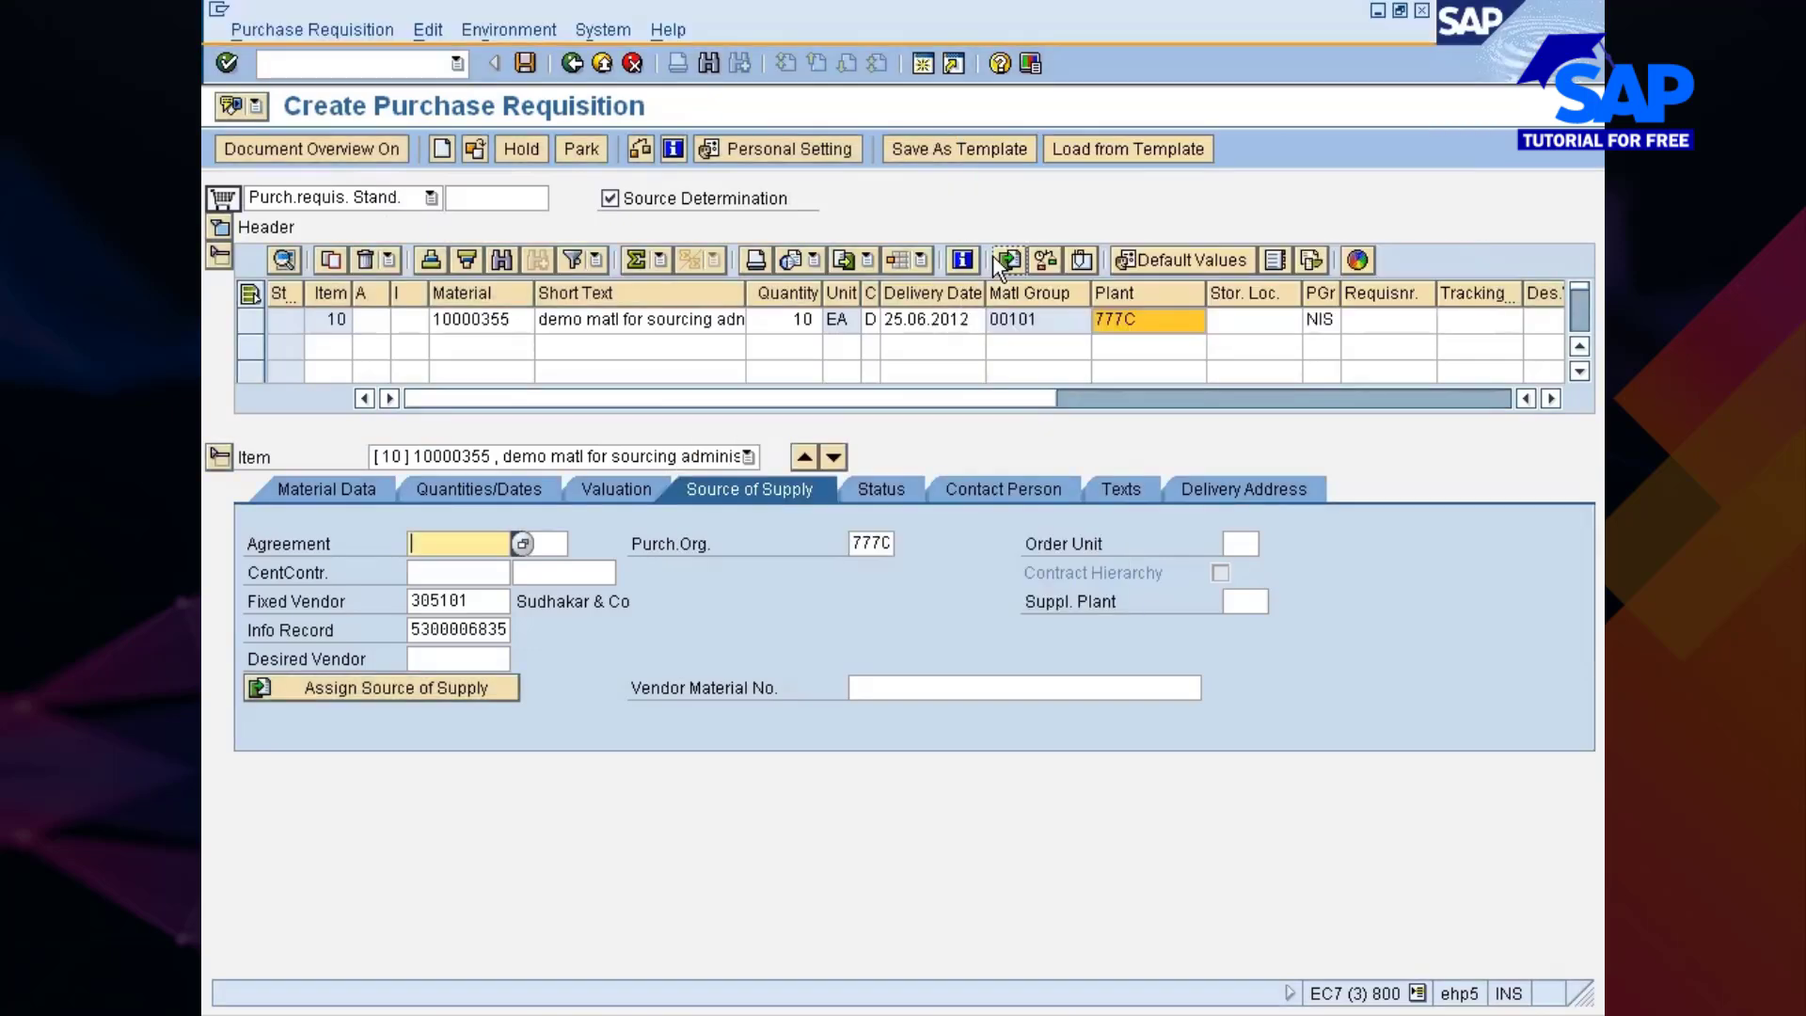
Copy the vendor number of quota item 6 and check table EINA for that vendor's info record
{"action": "key", "text": "alt+Tab"}
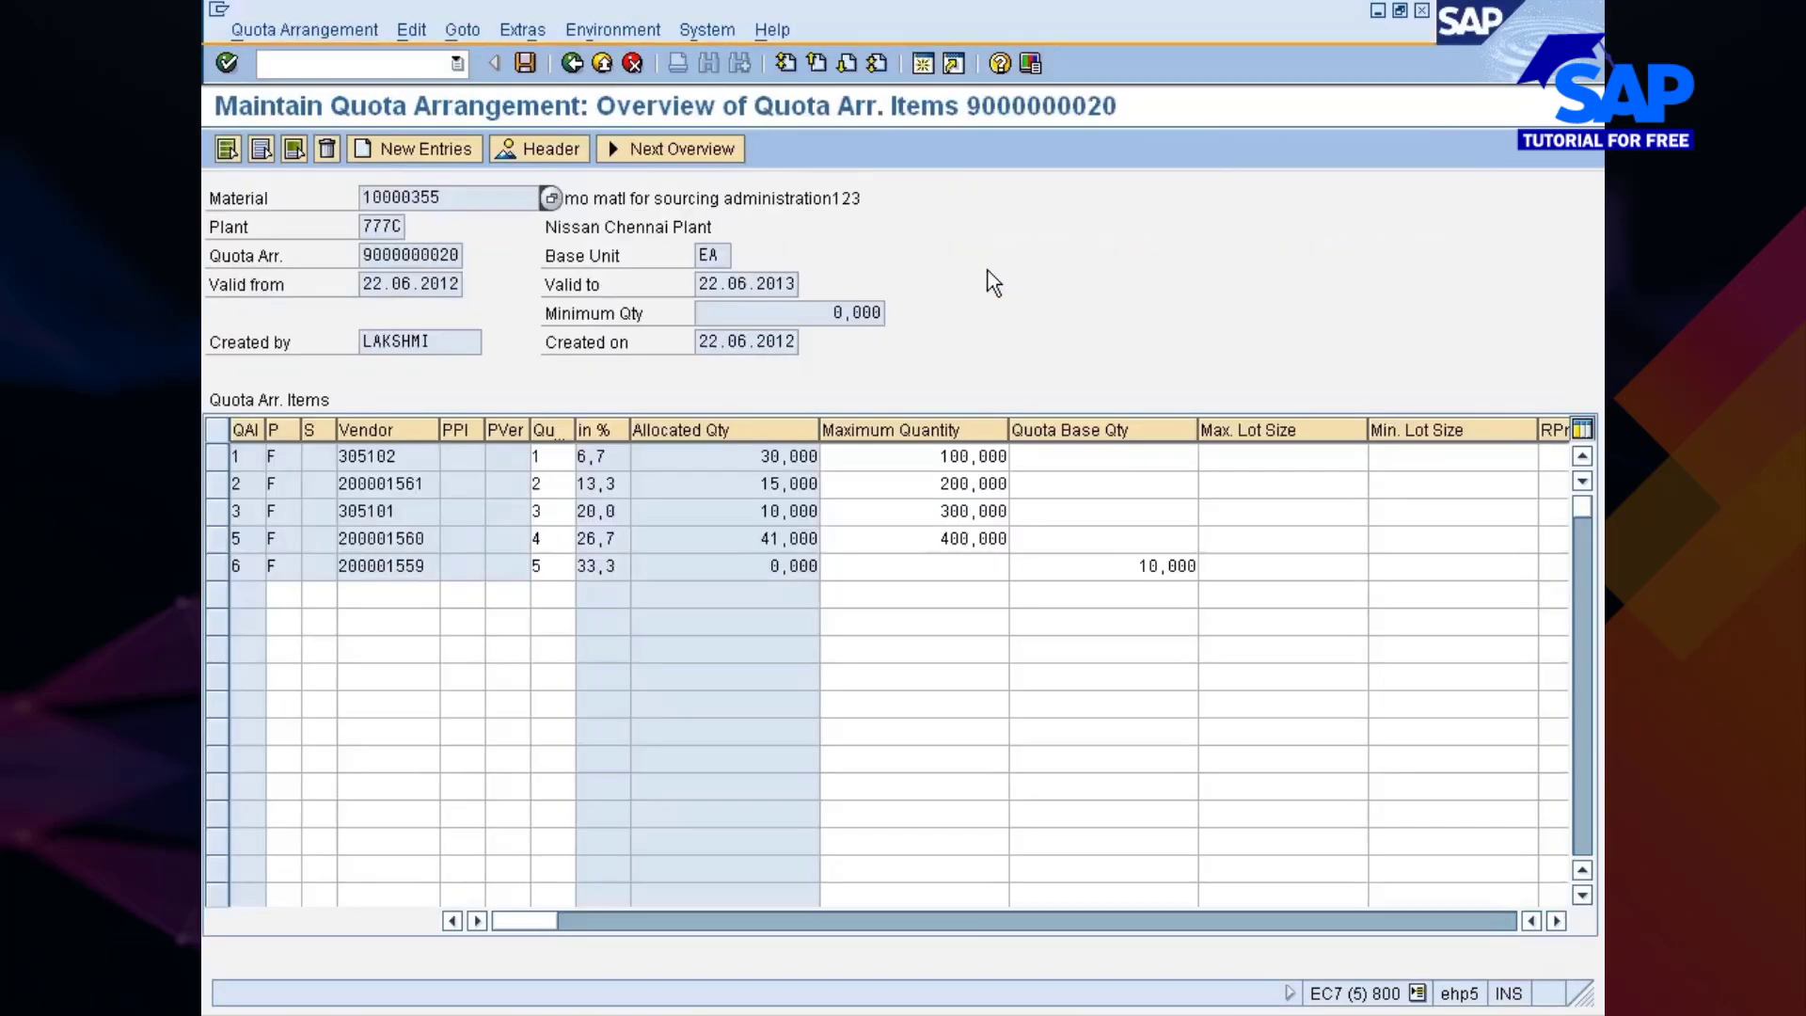
{"action": "left_click", "coordinate": [419, 566]}
{"action": "left_click_drag", "start_coordinate": [420, 566], "coordinate": [337, 566]}
{"action": "key", "text": "alt+Tab"}
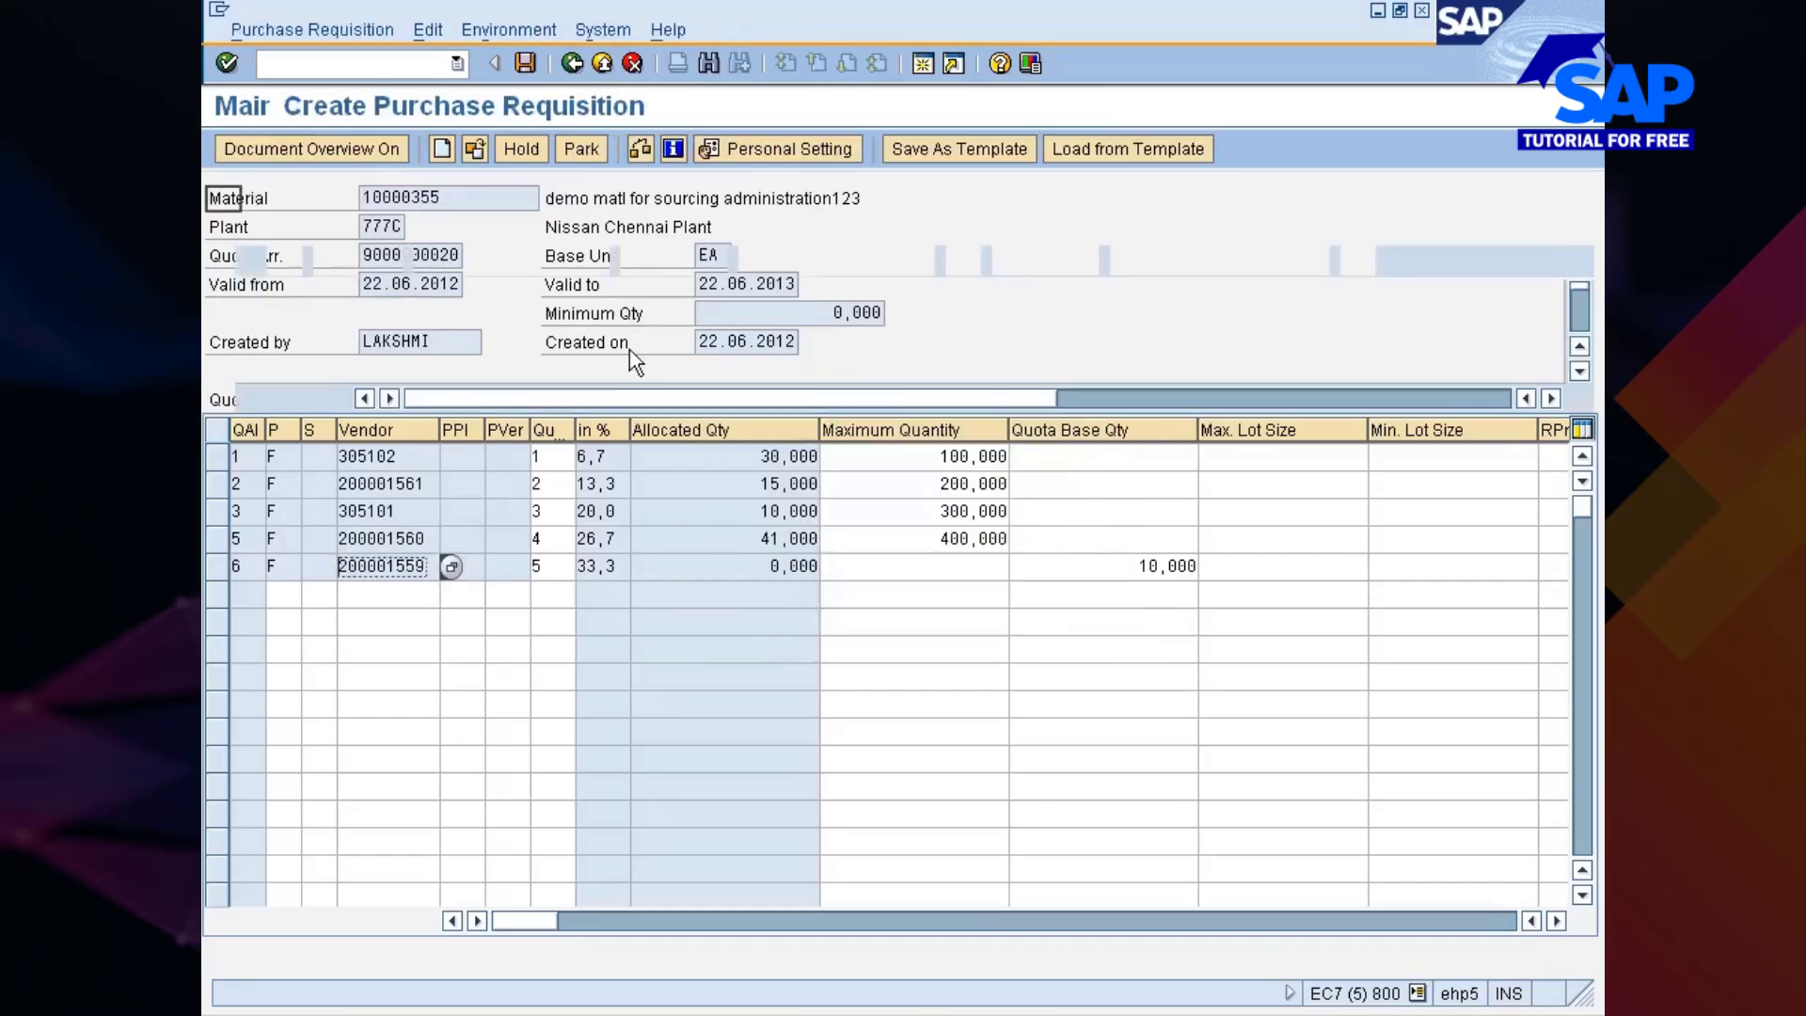
{"action": "key", "text": "alt+Tab"}
{"action": "key", "text": "alt+Tab"}
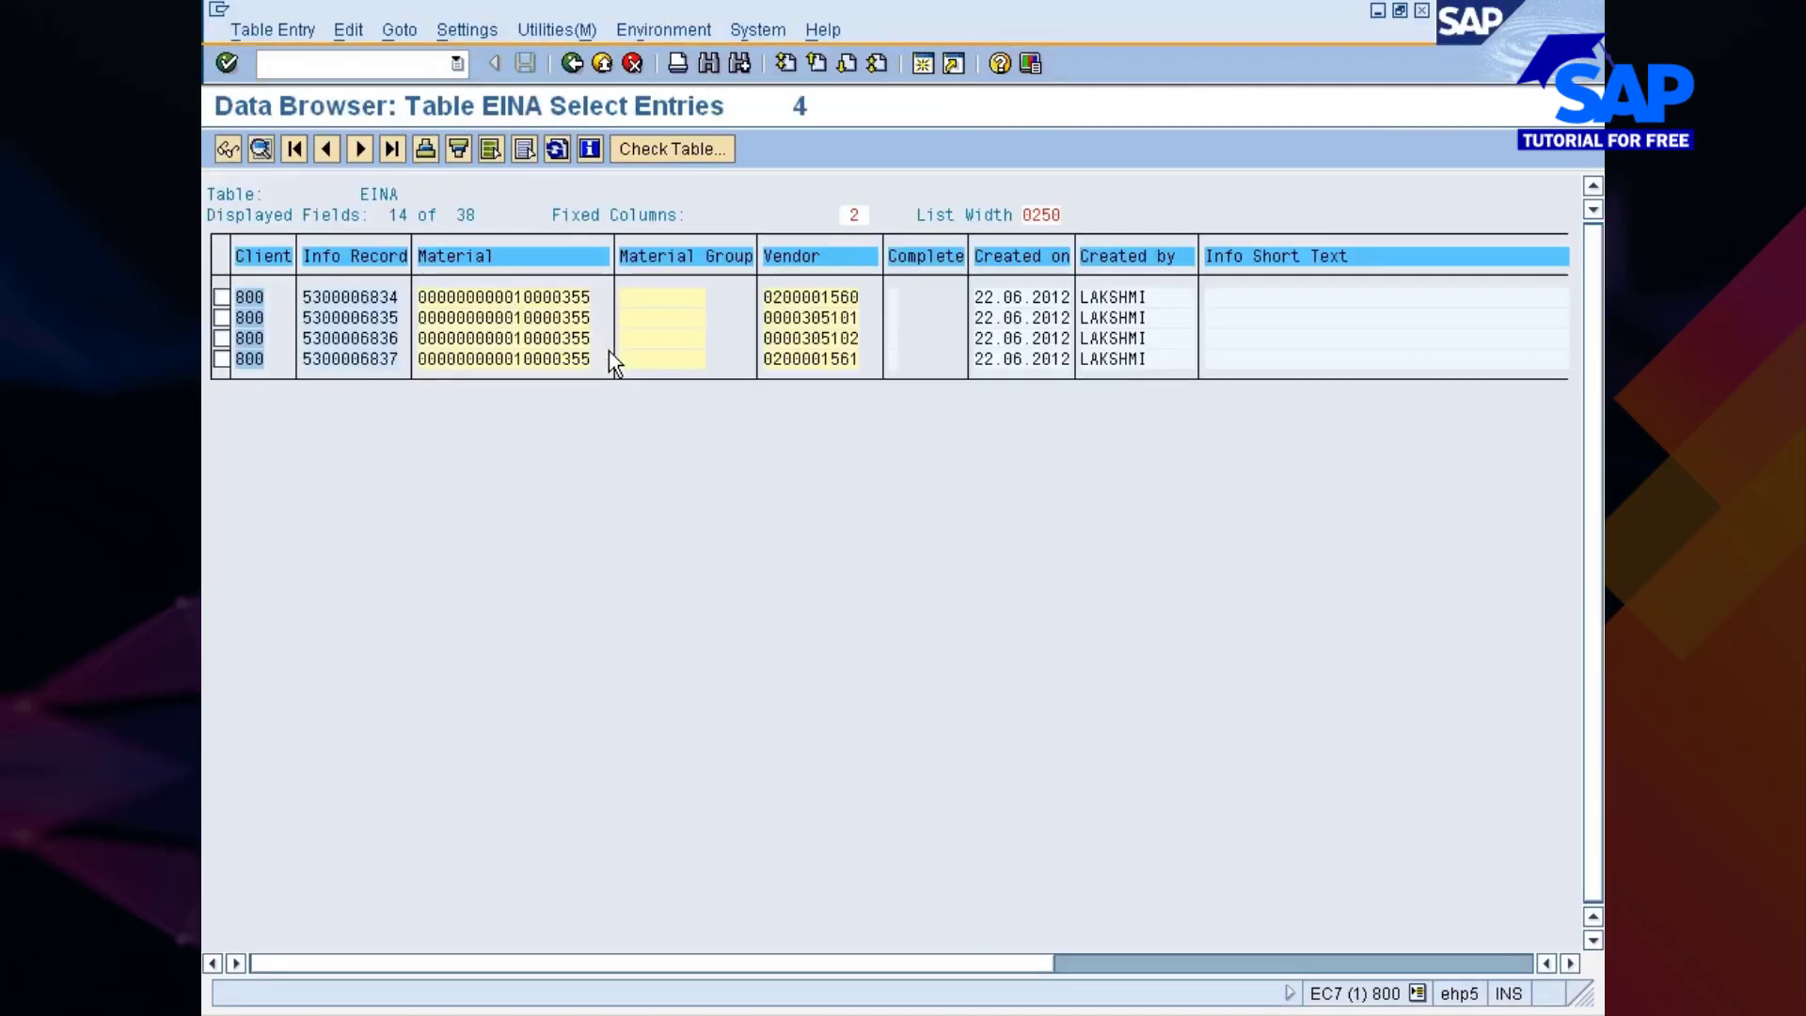
In the purchase order session, start a standard info record for item 6's vendor, material 10000355, purchasing organization 777C and plant 777C
{"action": "key", "text": "alt+Tab"}
{"action": "key", "text": "alt+Tab"}
{"action": "key", "text": "alt+Tab"}
{"action": "key", "text": "alt+Tab"}
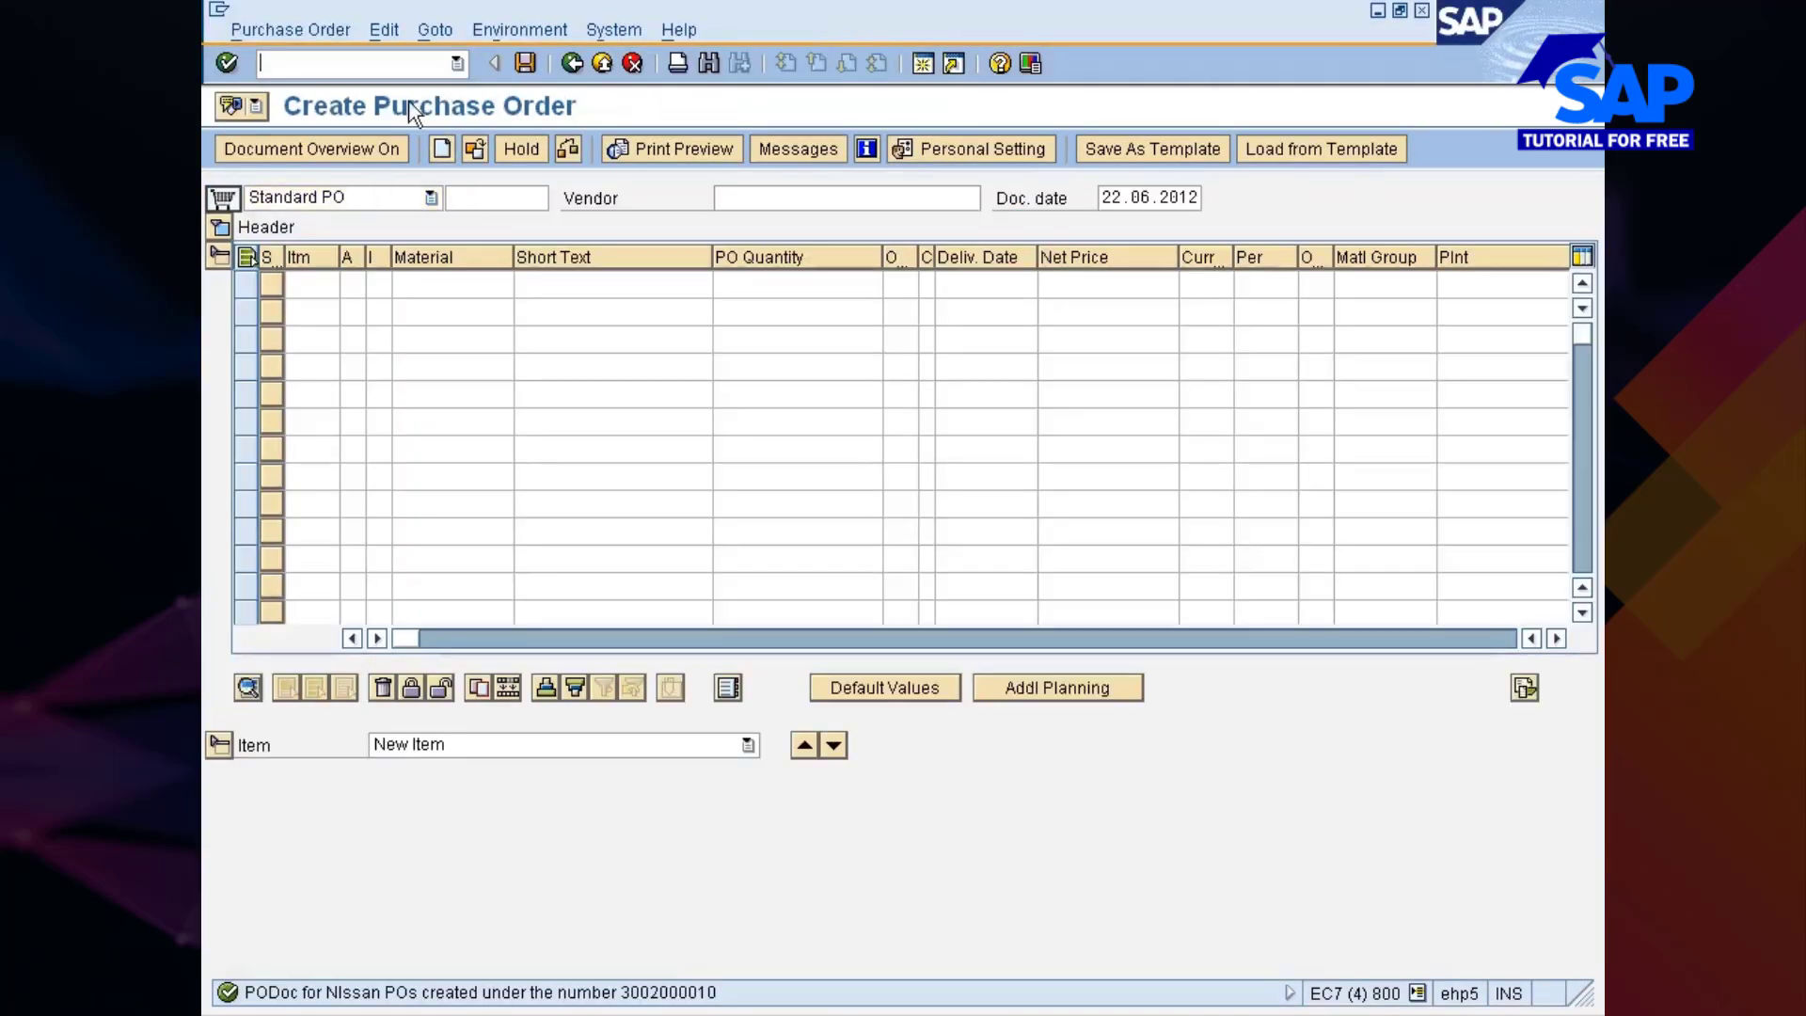
{"action": "type", "text": "/nme21"}
{"action": "key", "text": "Return"}
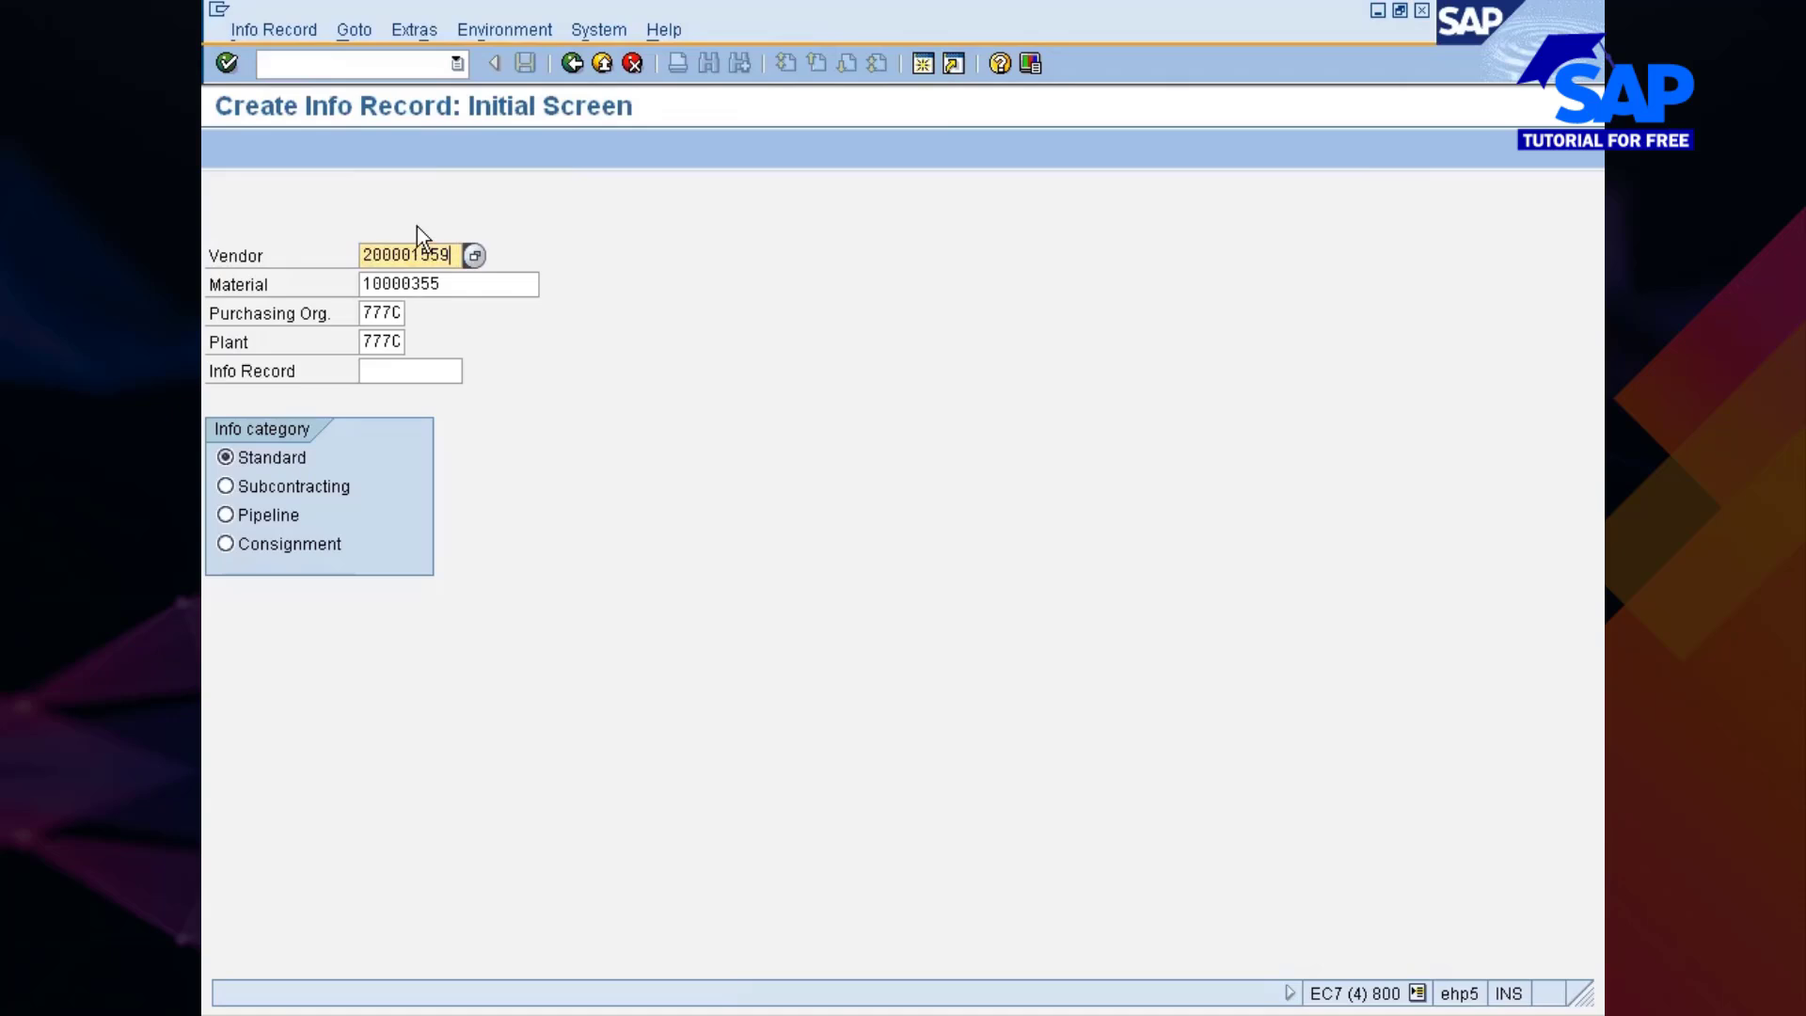
{"action": "key", "text": "Tab"}
{"action": "key", "text": "Tab"}
{"action": "key", "text": "Return"}
{"action": "key", "text": "Return"}
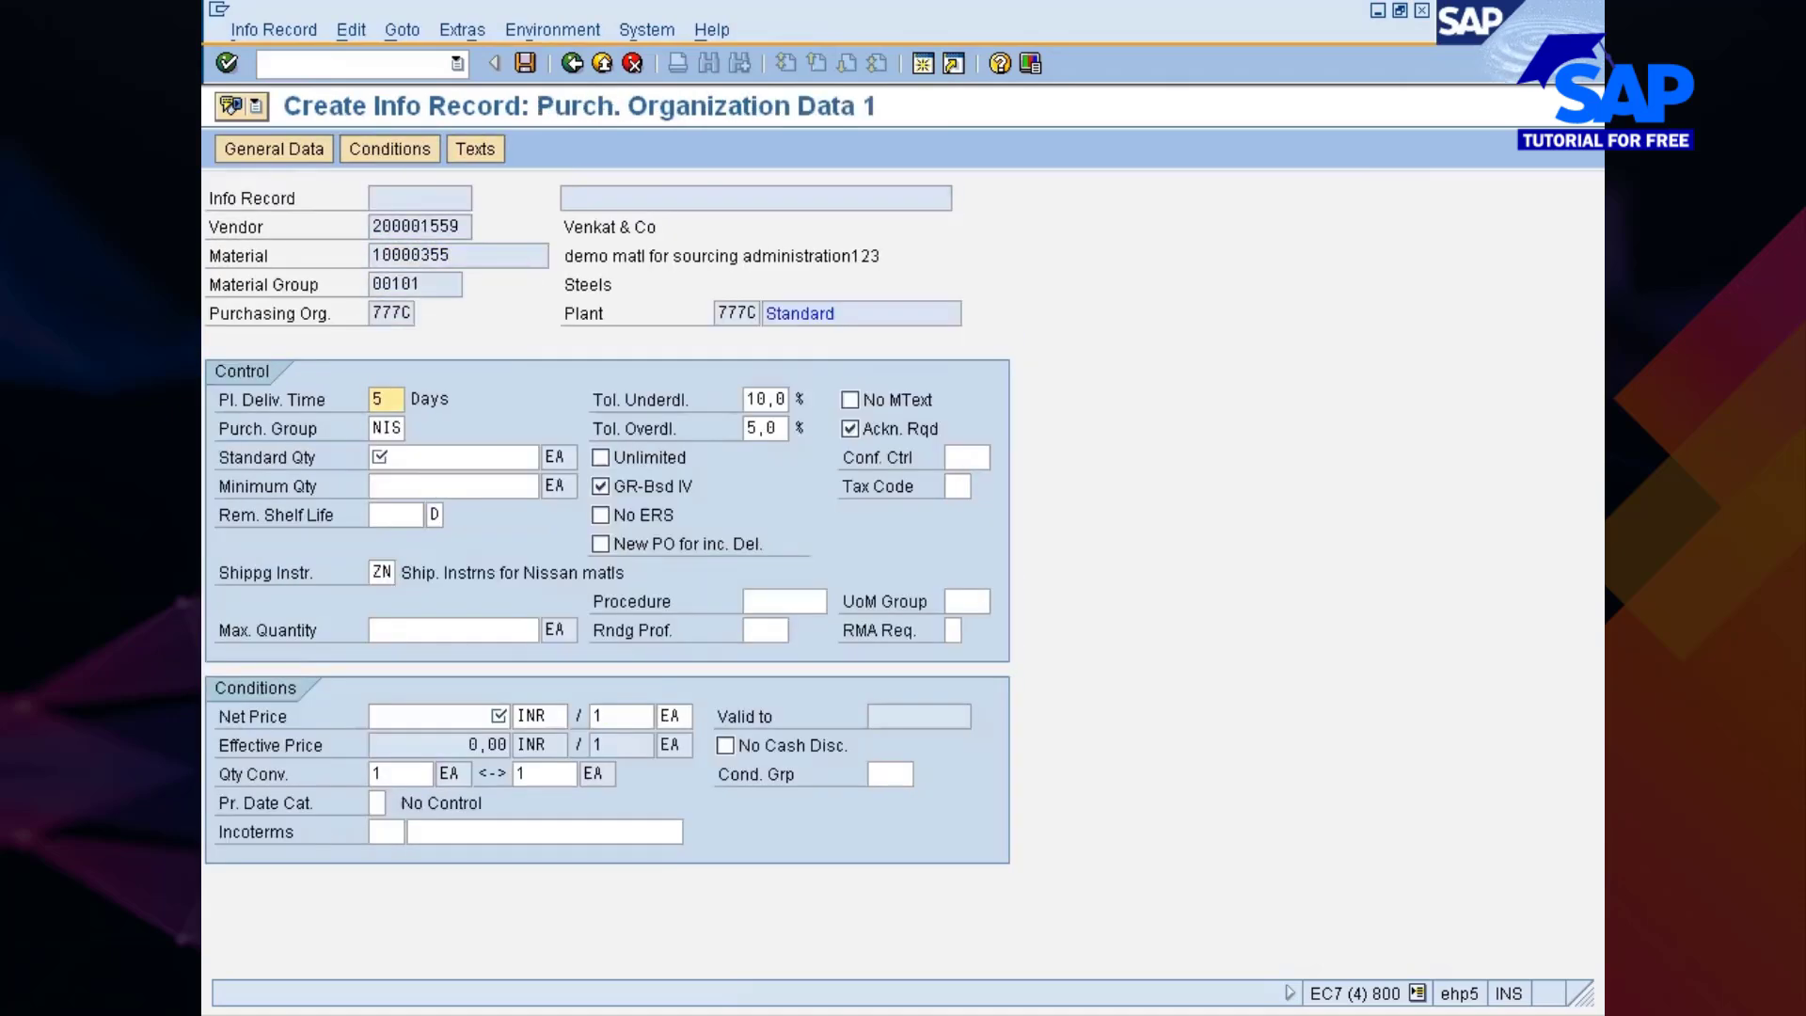
Set the info record's standard quantity to 50 and net price to 11 INR, and save it
{"action": "key", "text": "Return"}
{"action": "type", "text": "50"}
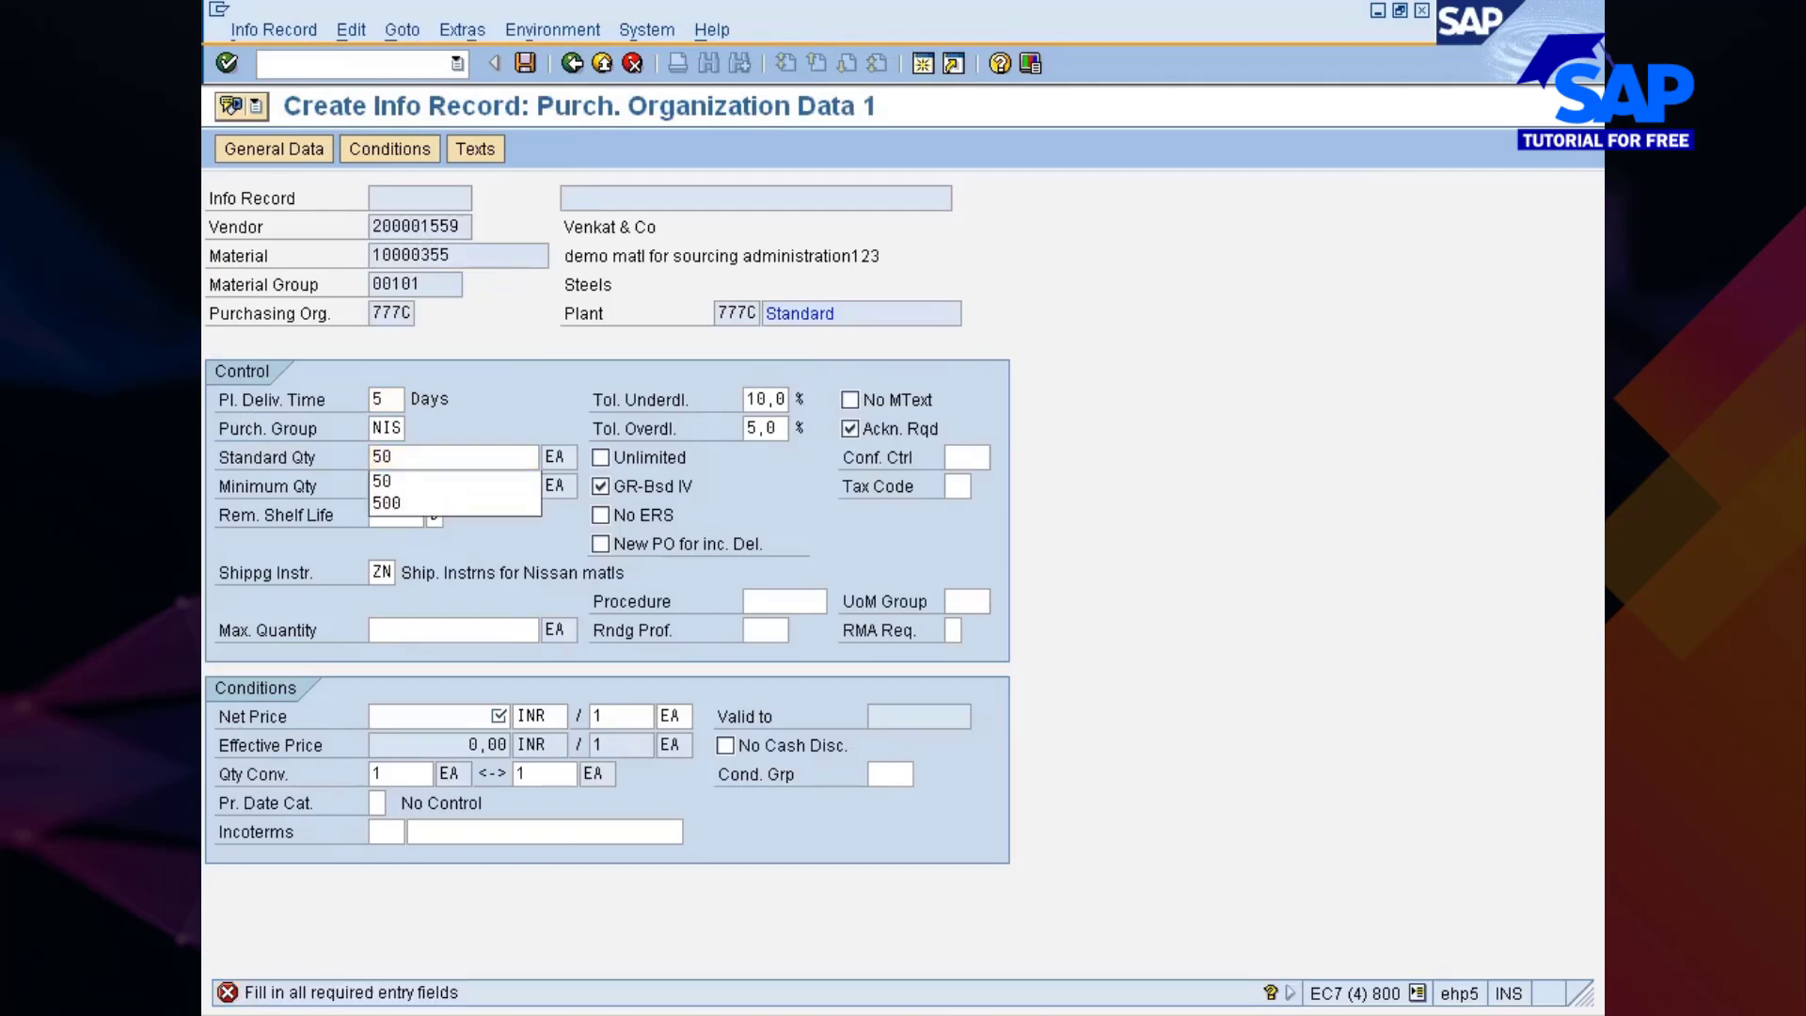
{"action": "key", "text": "Tab"}
{"action": "key", "text": "Return"}
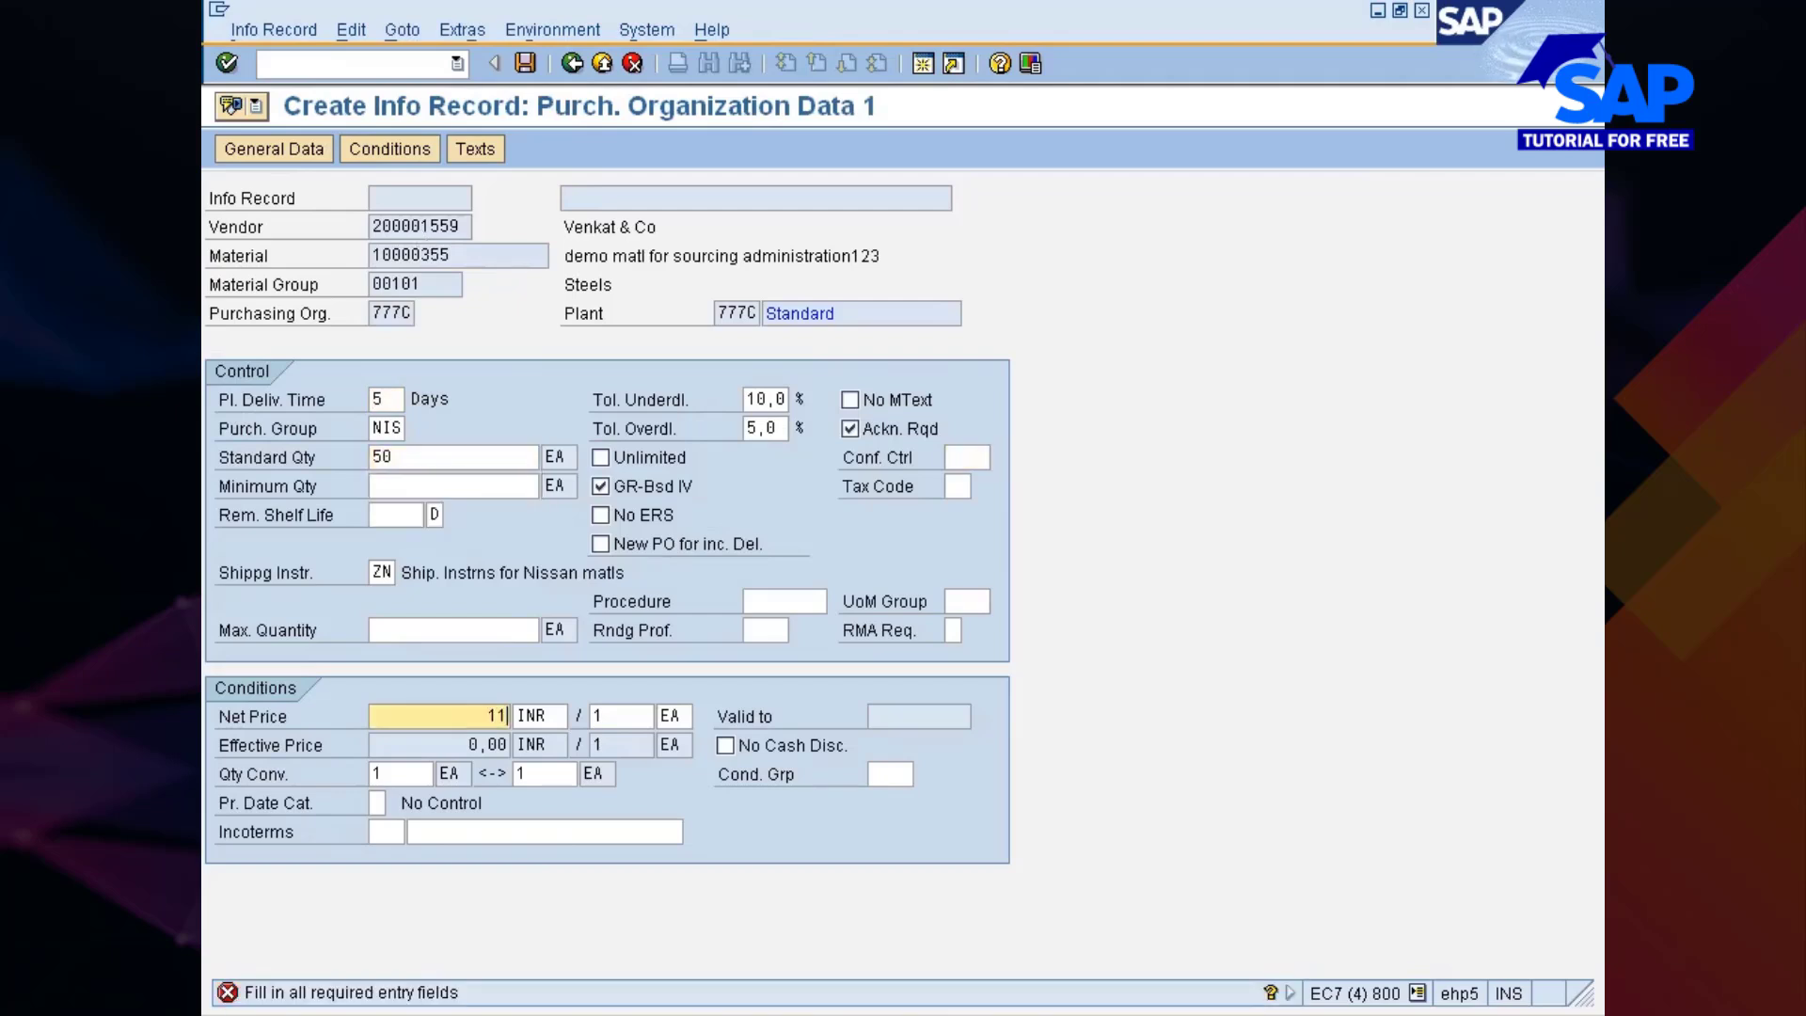
{"action": "type", "text": "11"}
{"action": "key", "text": "Return"}
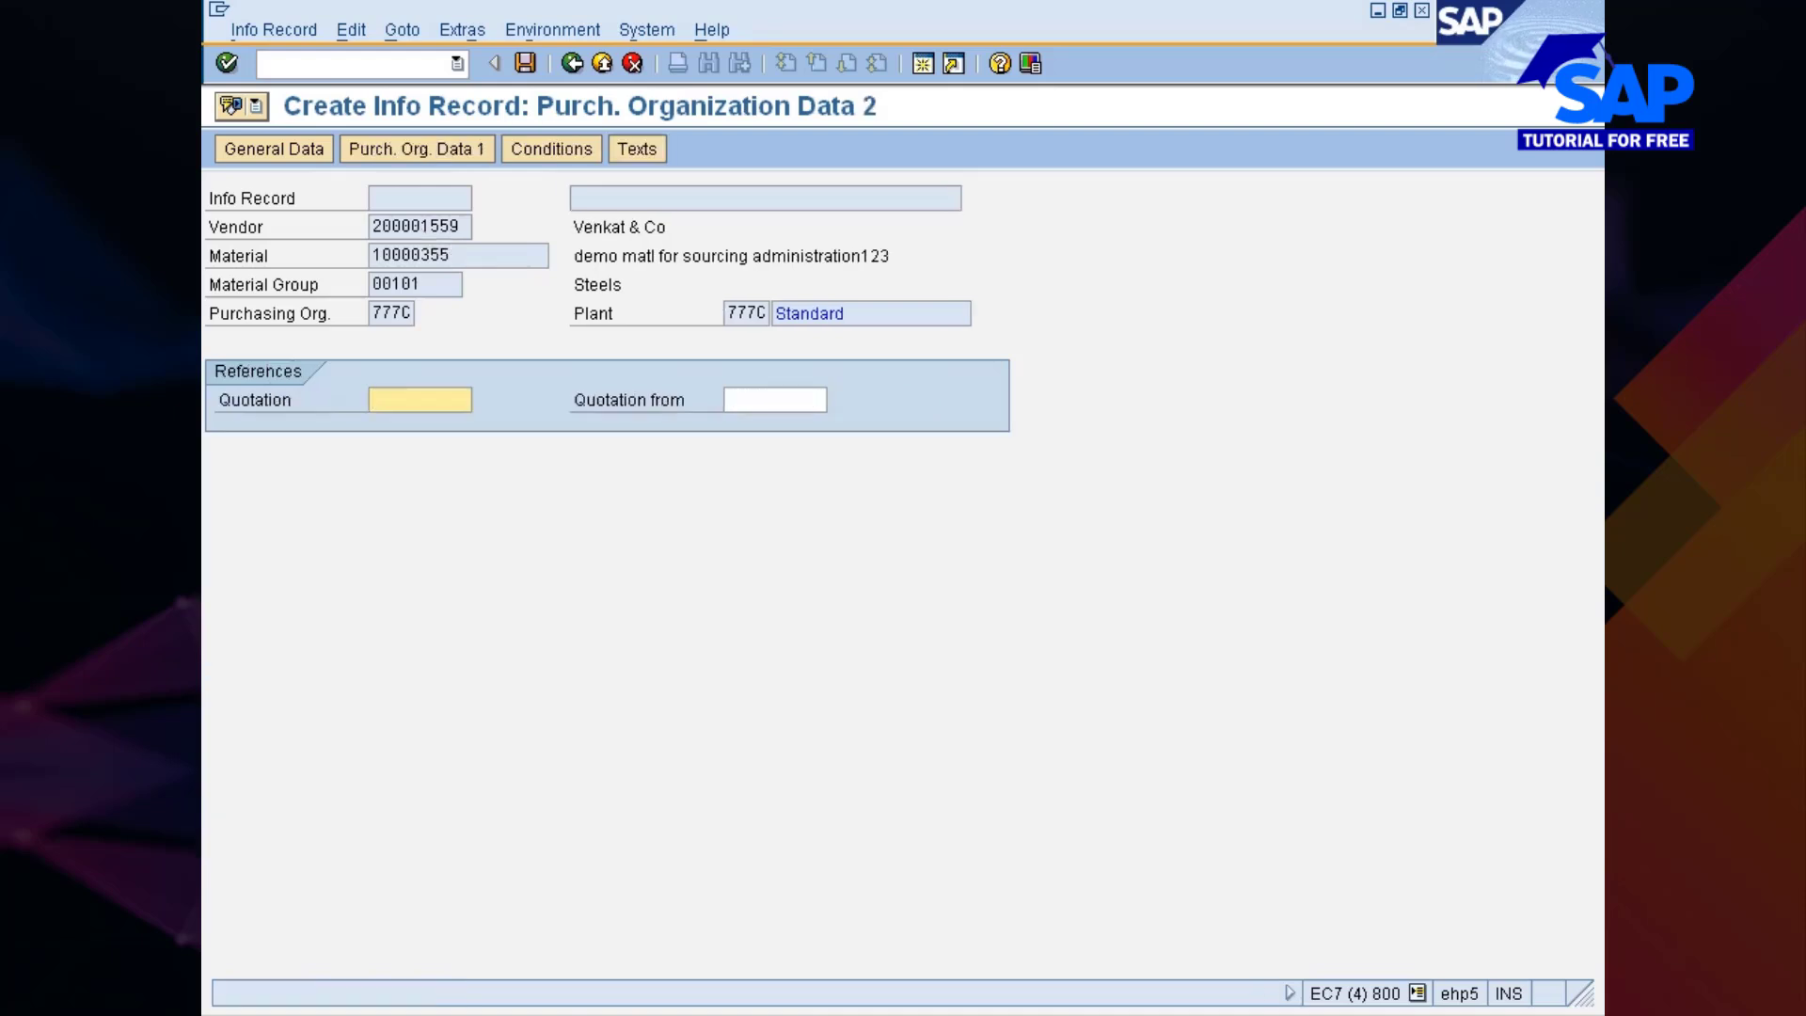
{"action": "key", "text": "Return"}
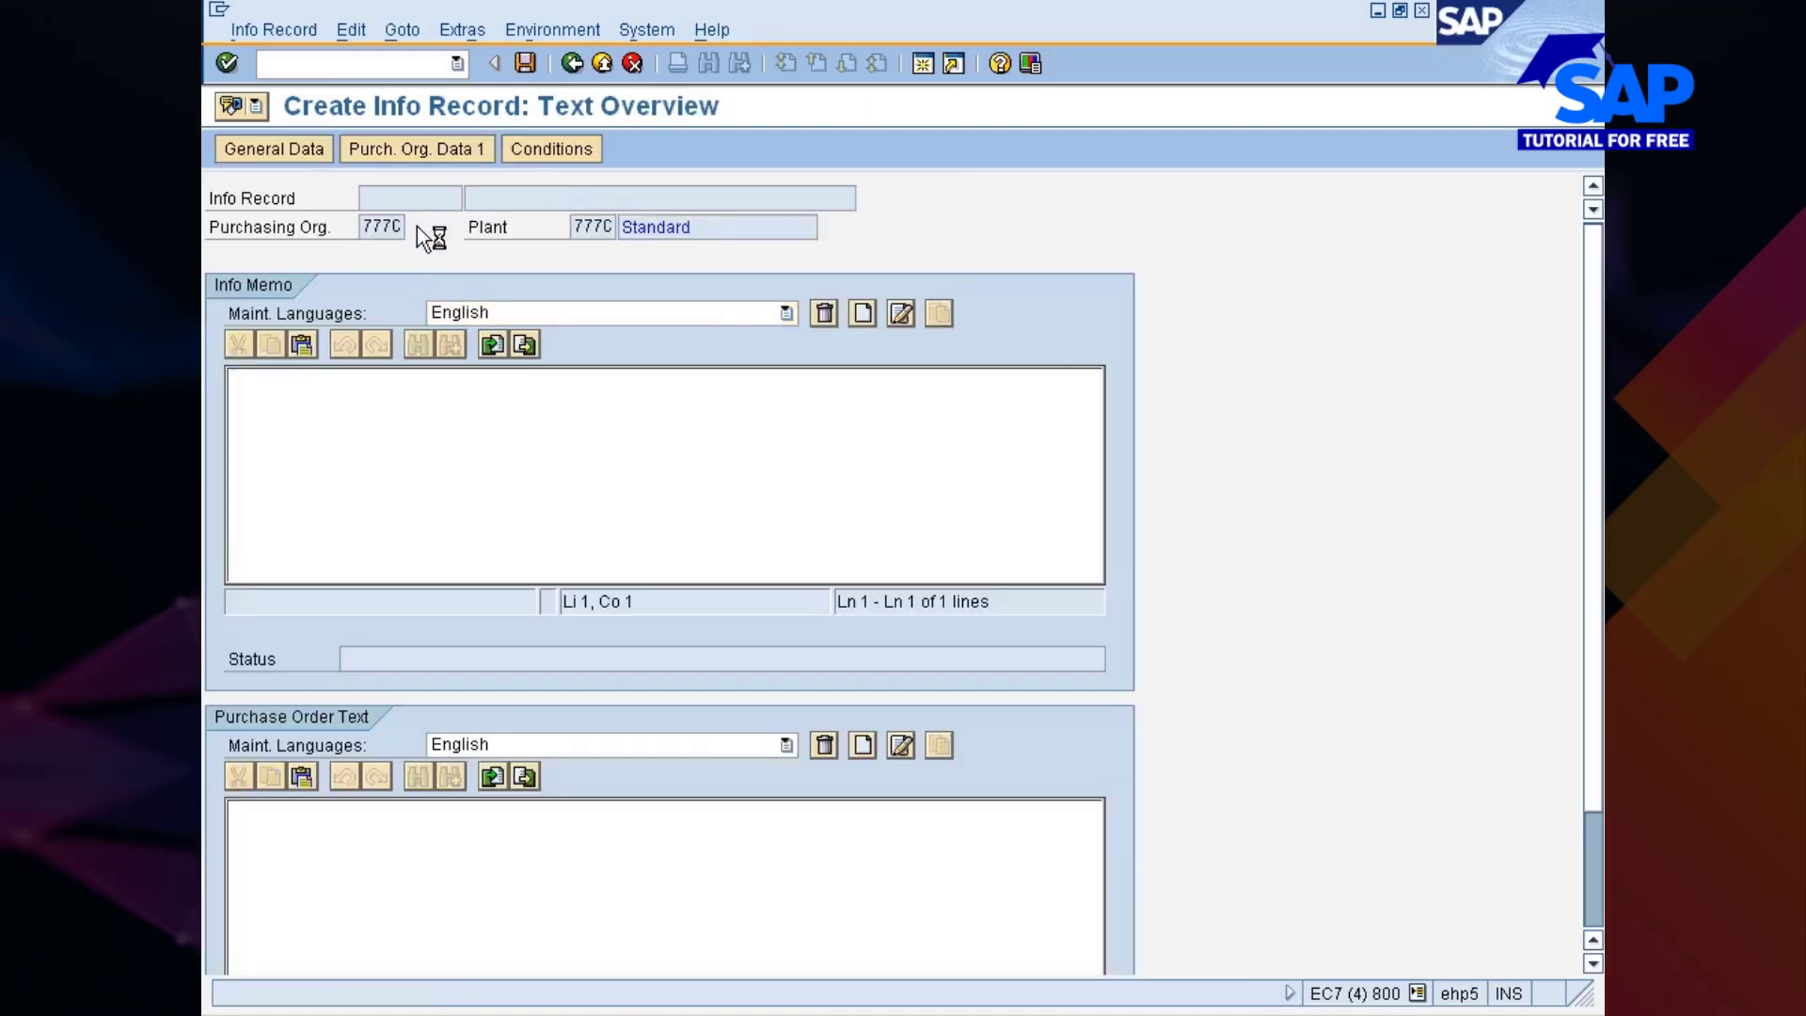
{"action": "key", "text": "Return"}
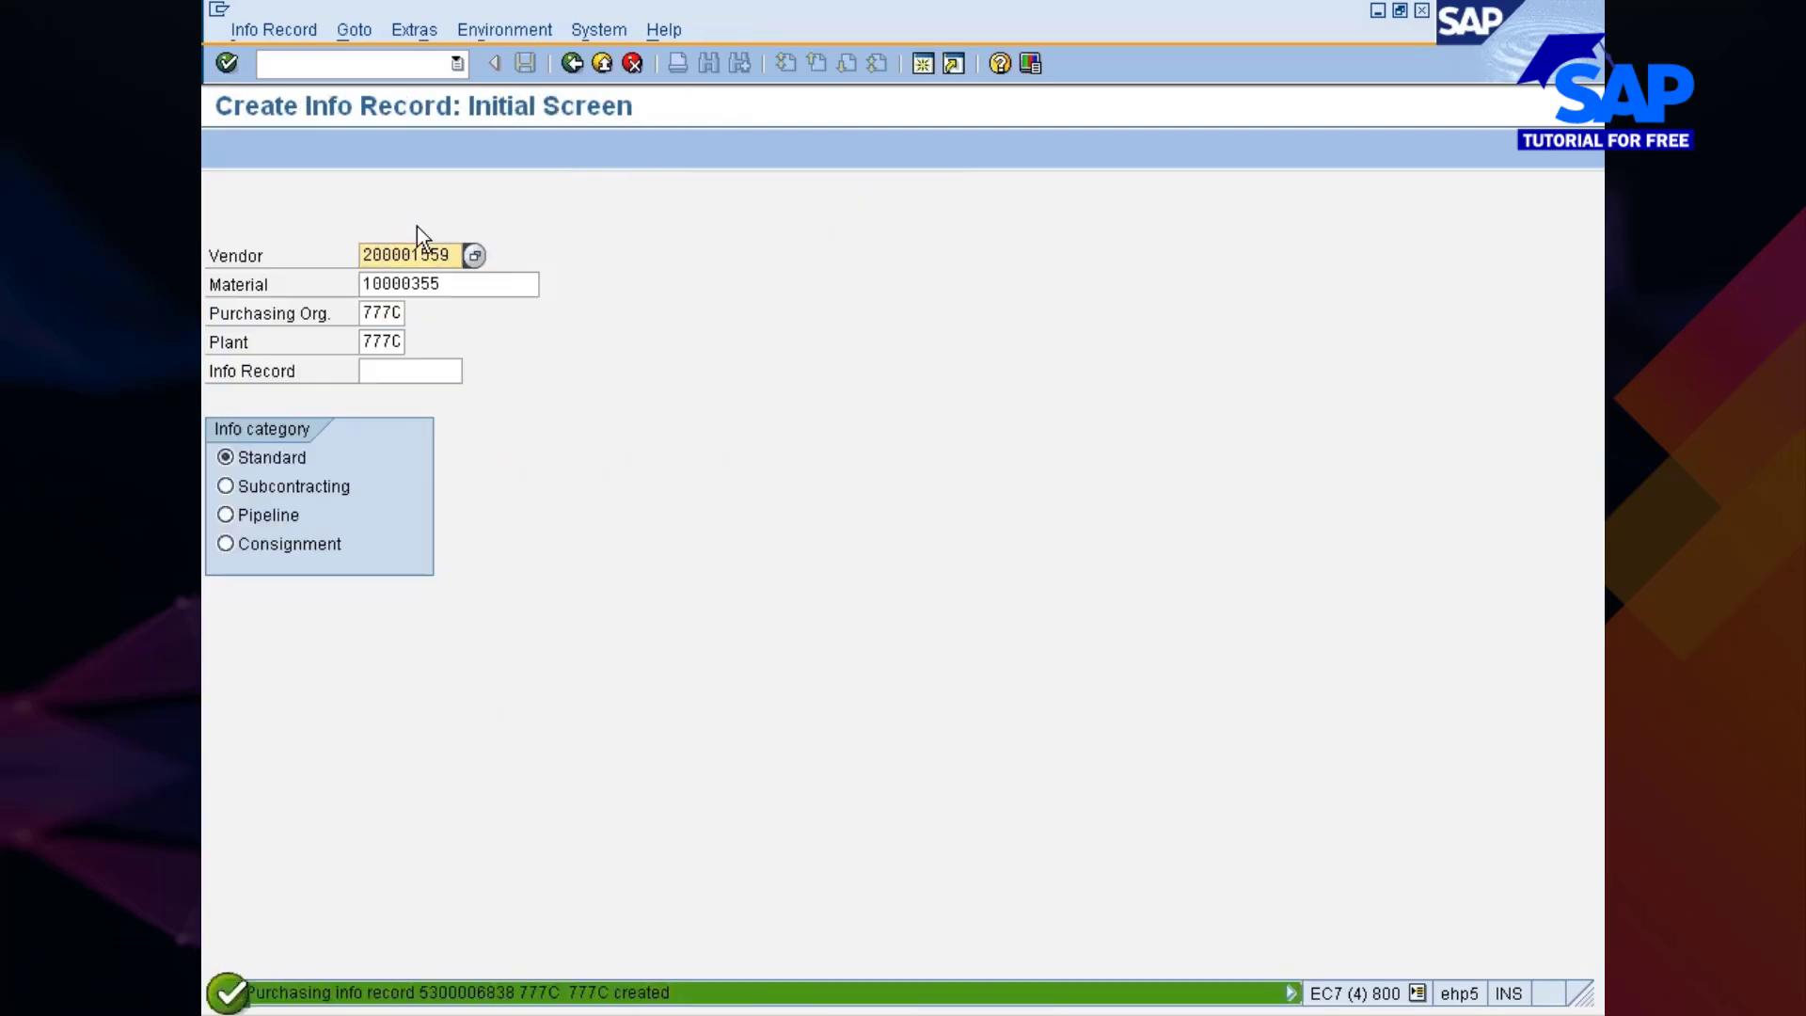
Switch to the purchase requisition session and restart requisition creation with transaction code /nme51n, discarding the open draft
{"action": "key", "text": "alt+Tab"}
{"action": "key", "text": "alt+Tab"}
{"action": "key", "text": "alt+Tab"}
{"action": "key", "text": "alt+Tab"}
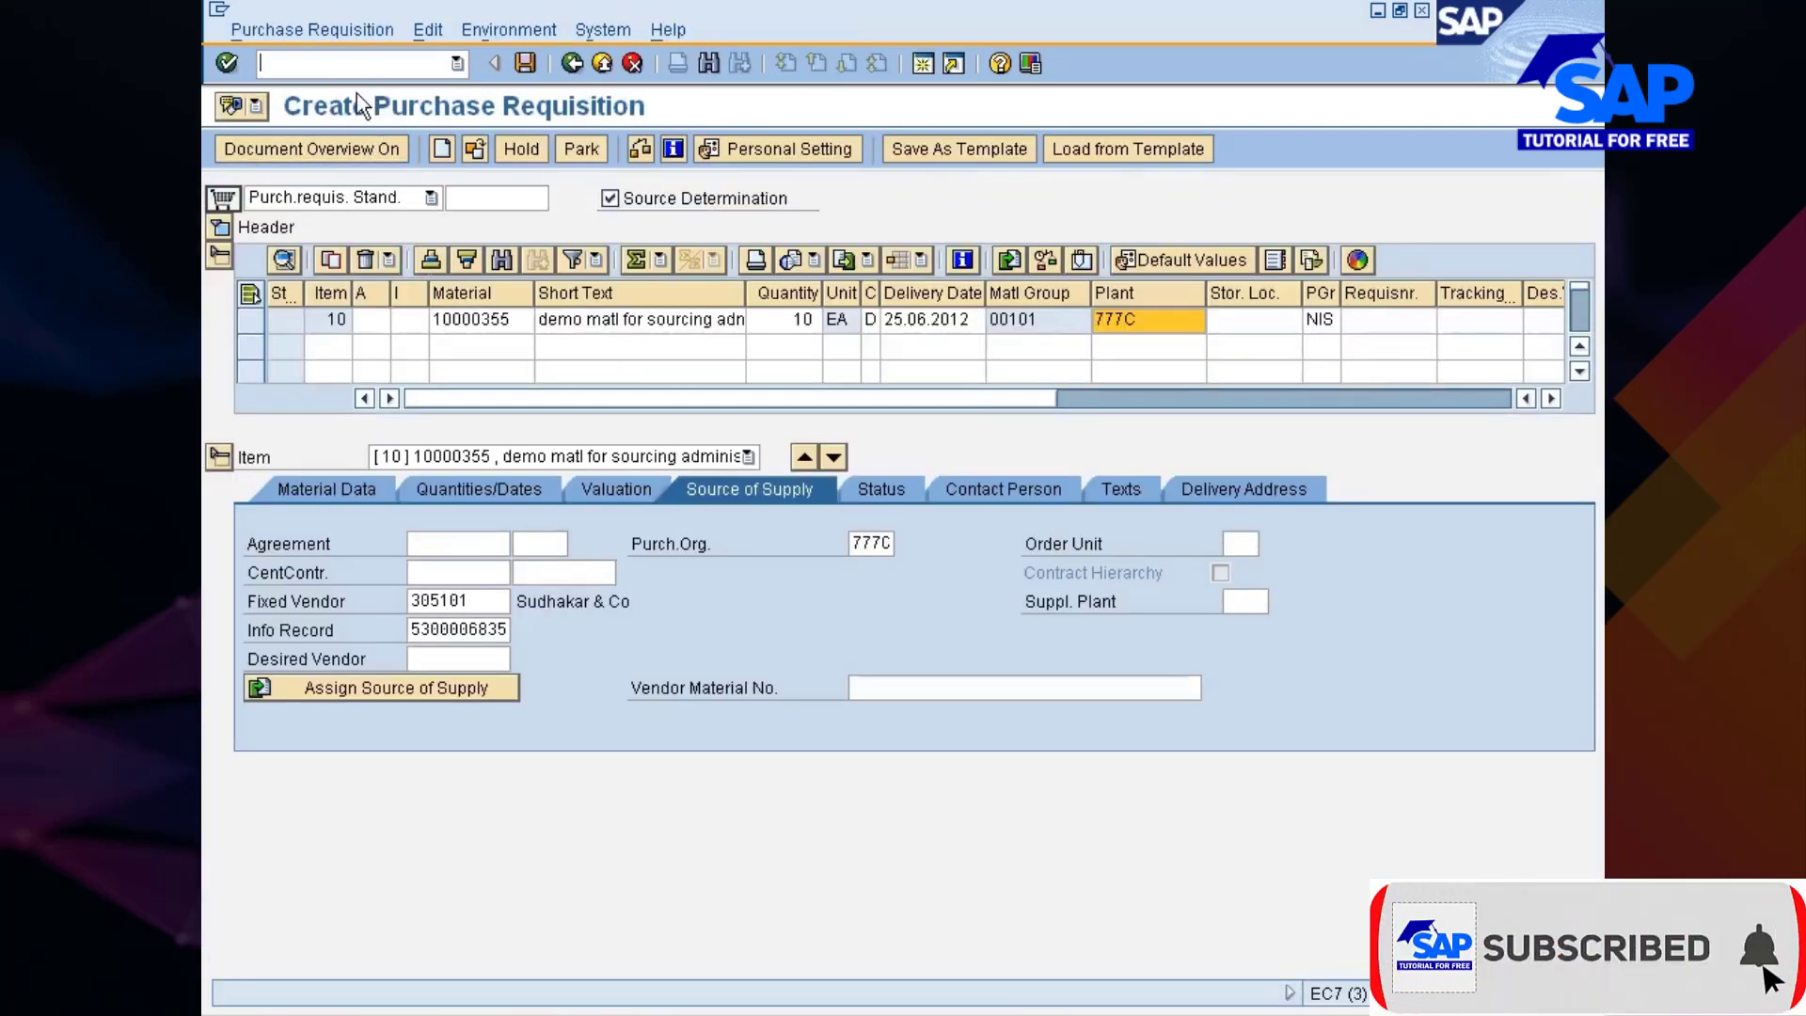
{"action": "type", "text": "/nme"}
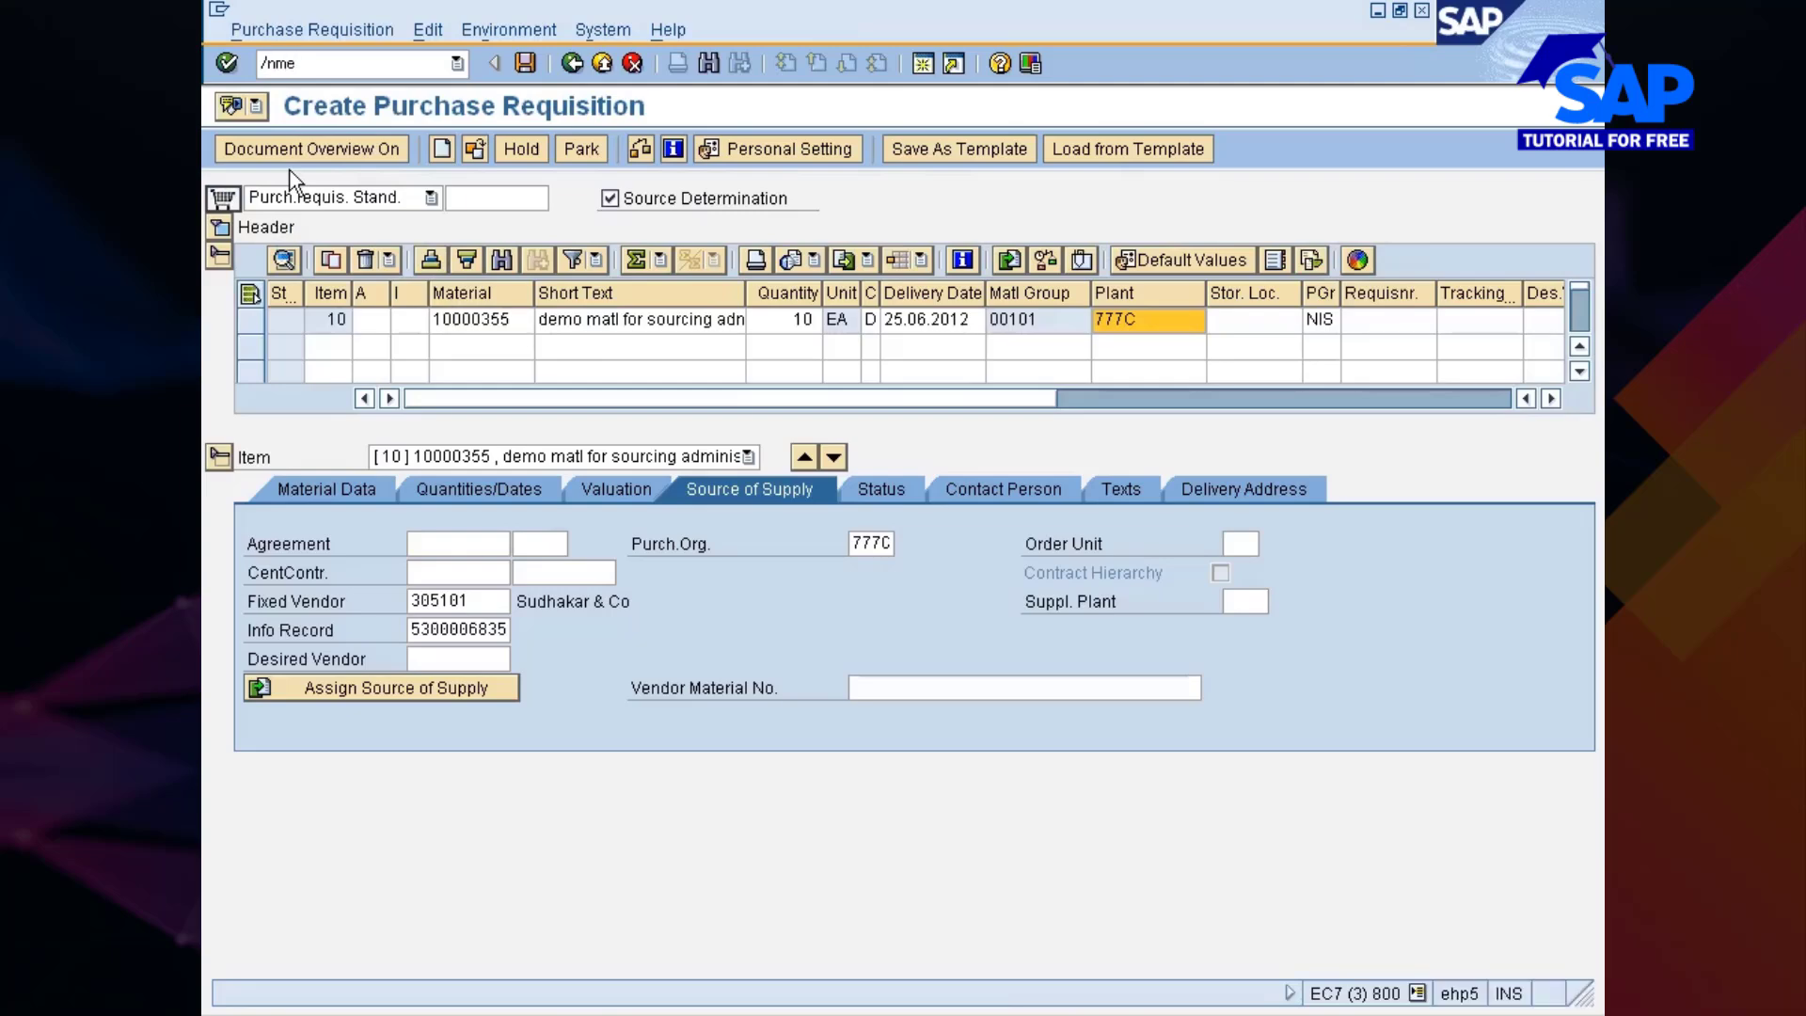
{"action": "type", "text": "51n"}
{"action": "key", "text": "Return"}
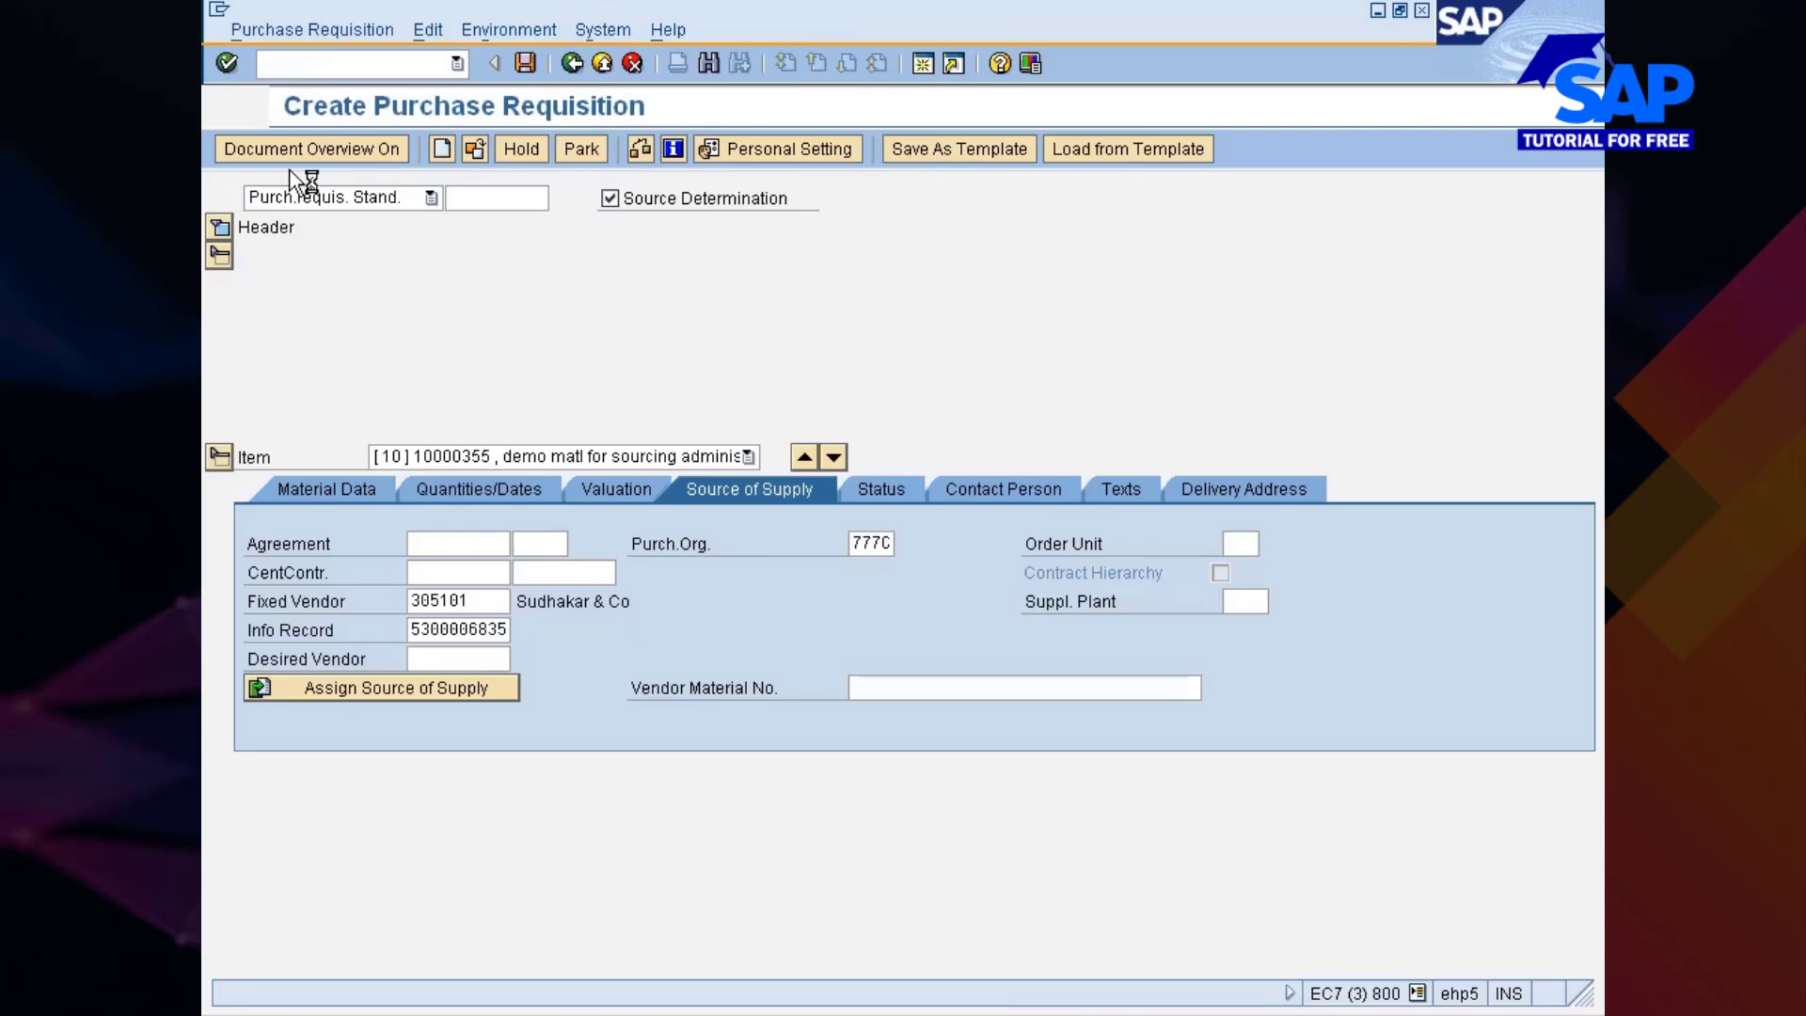
Copy material number 10000355 from the table EINA entries into the first item of the new purchase requisition
{"action": "key", "text": "alt+Tab"}
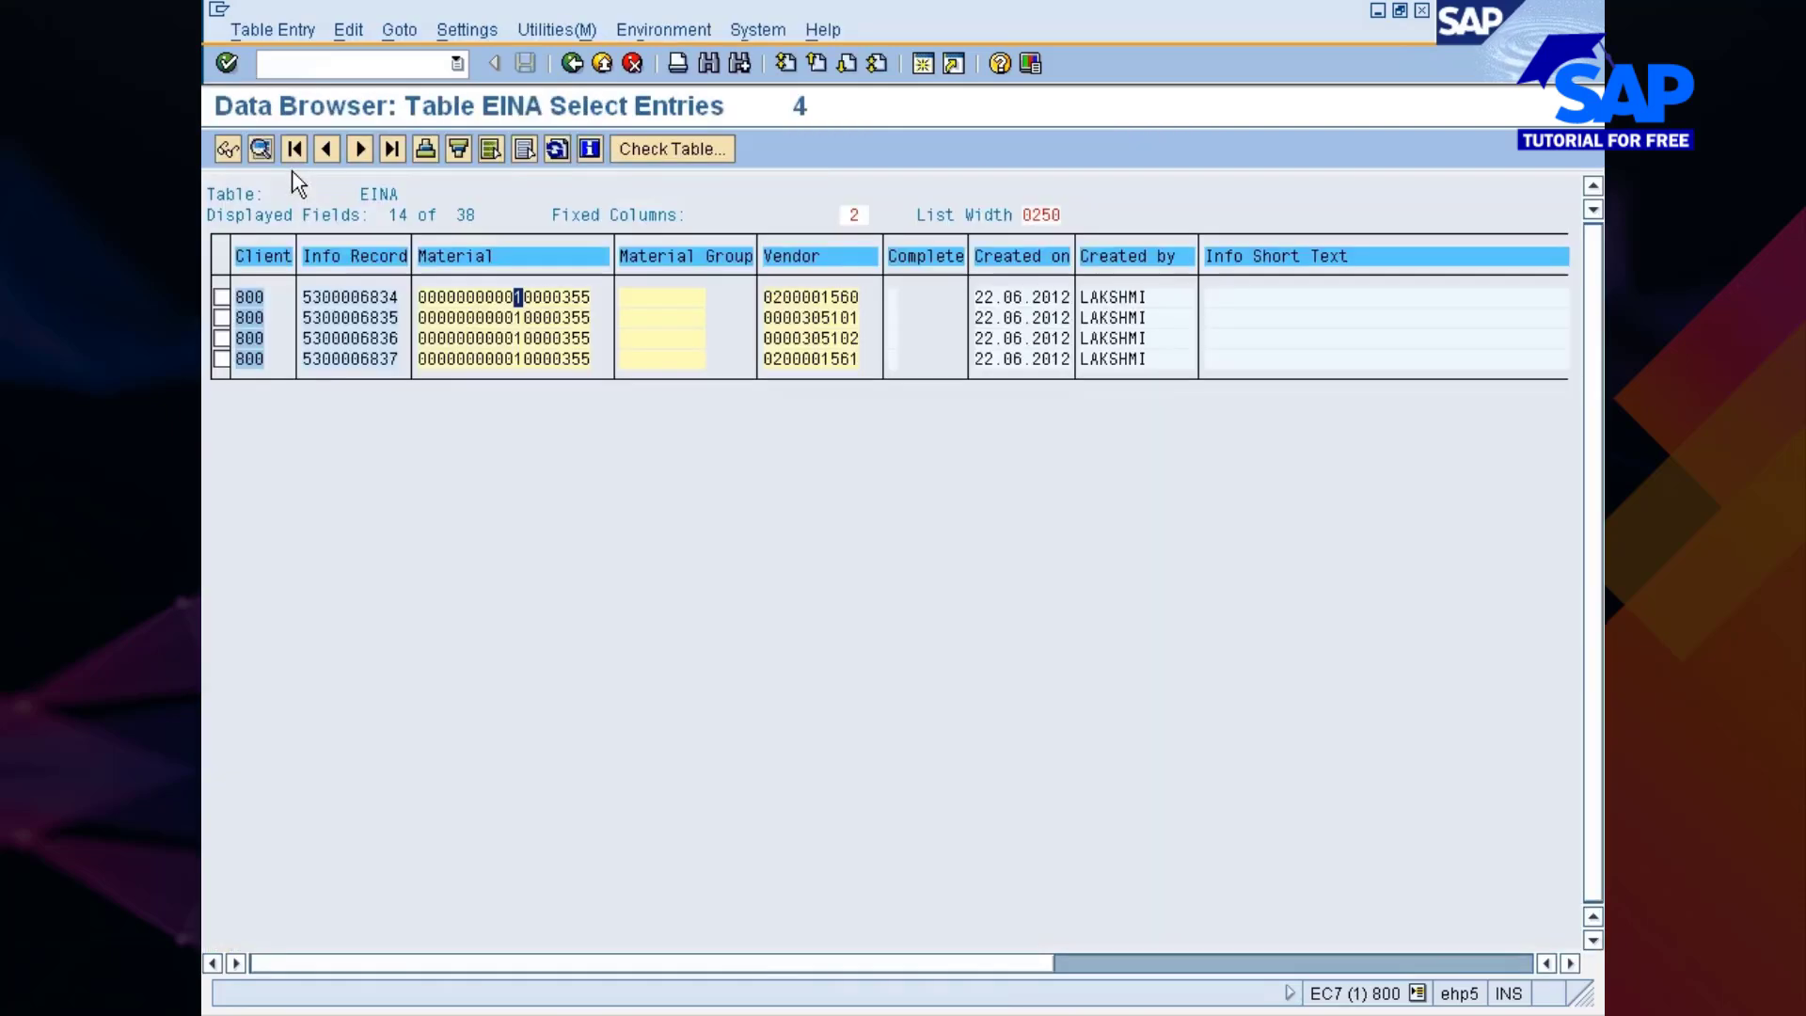
{"action": "left_click_drag", "start_coordinate": [516, 297], "coordinate": [593, 298]}
{"action": "key", "text": "ctrl+c"}
{"action": "key", "text": "alt+Tab"}
{"action": "left_click", "coordinate": [459, 318]}
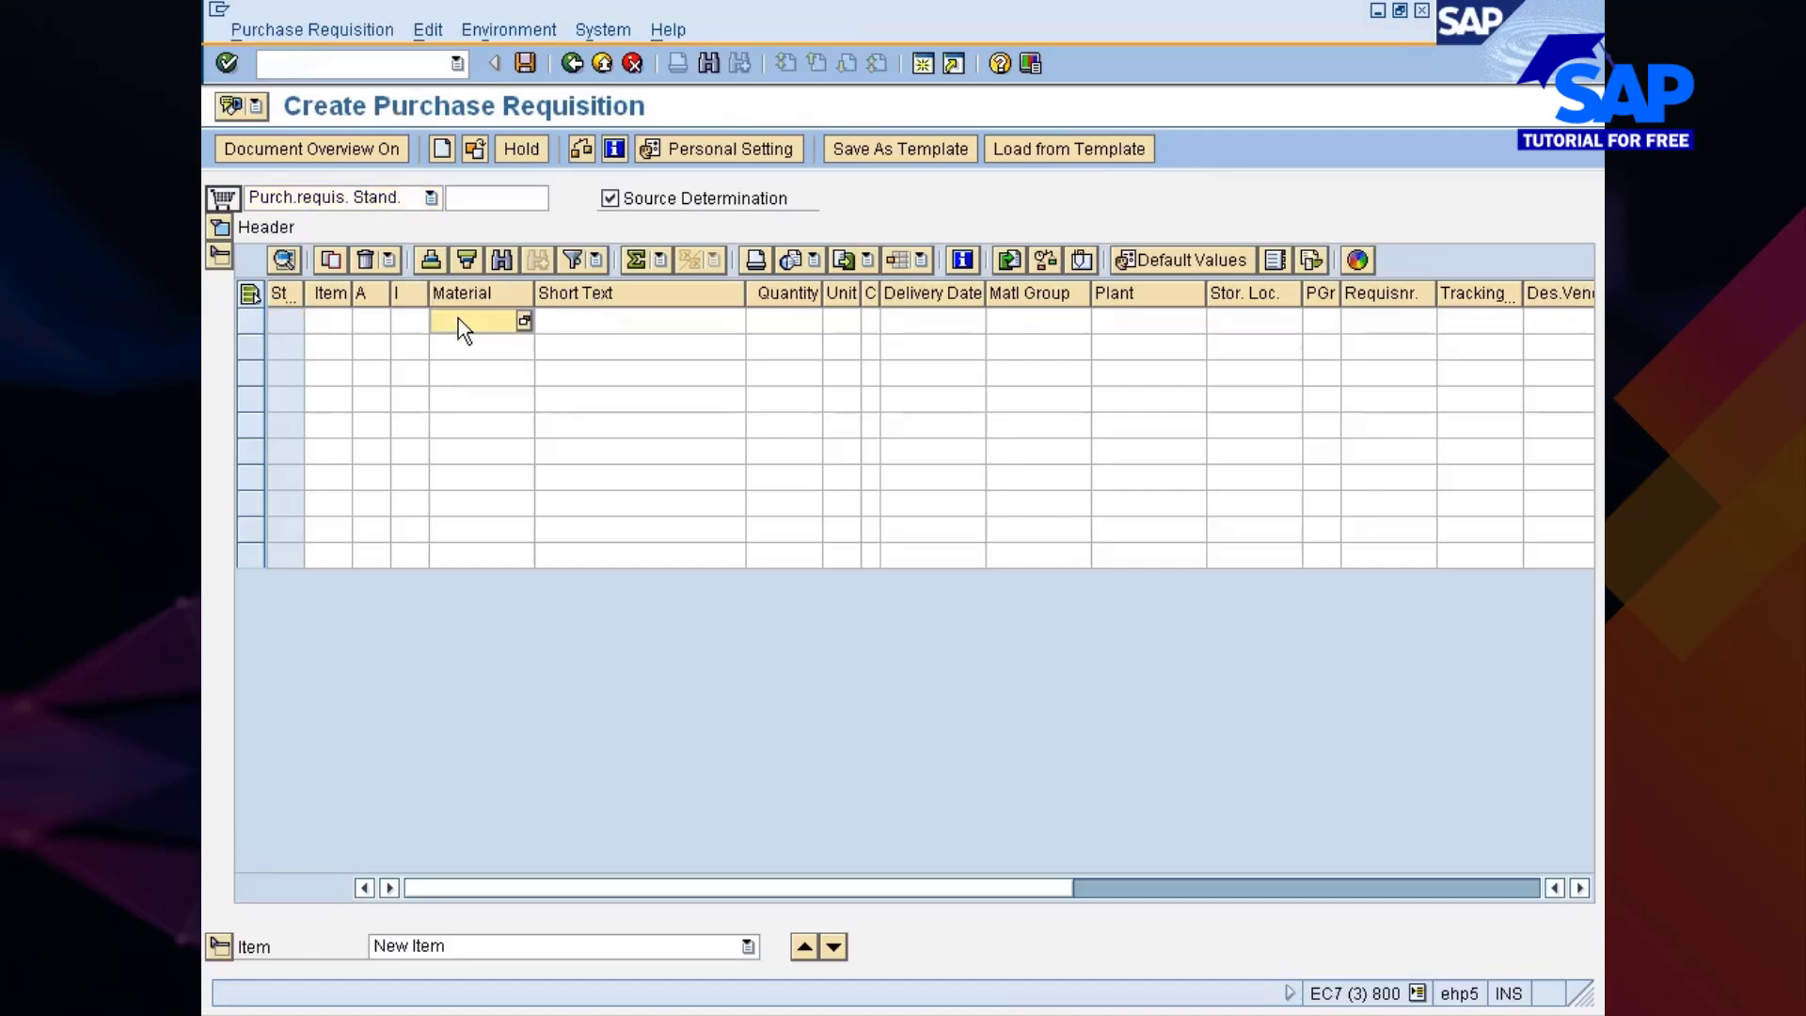
{"action": "key", "text": "ctrl+v"}
{"action": "key", "text": "Tab"}
{"action": "key", "text": "Tab"}
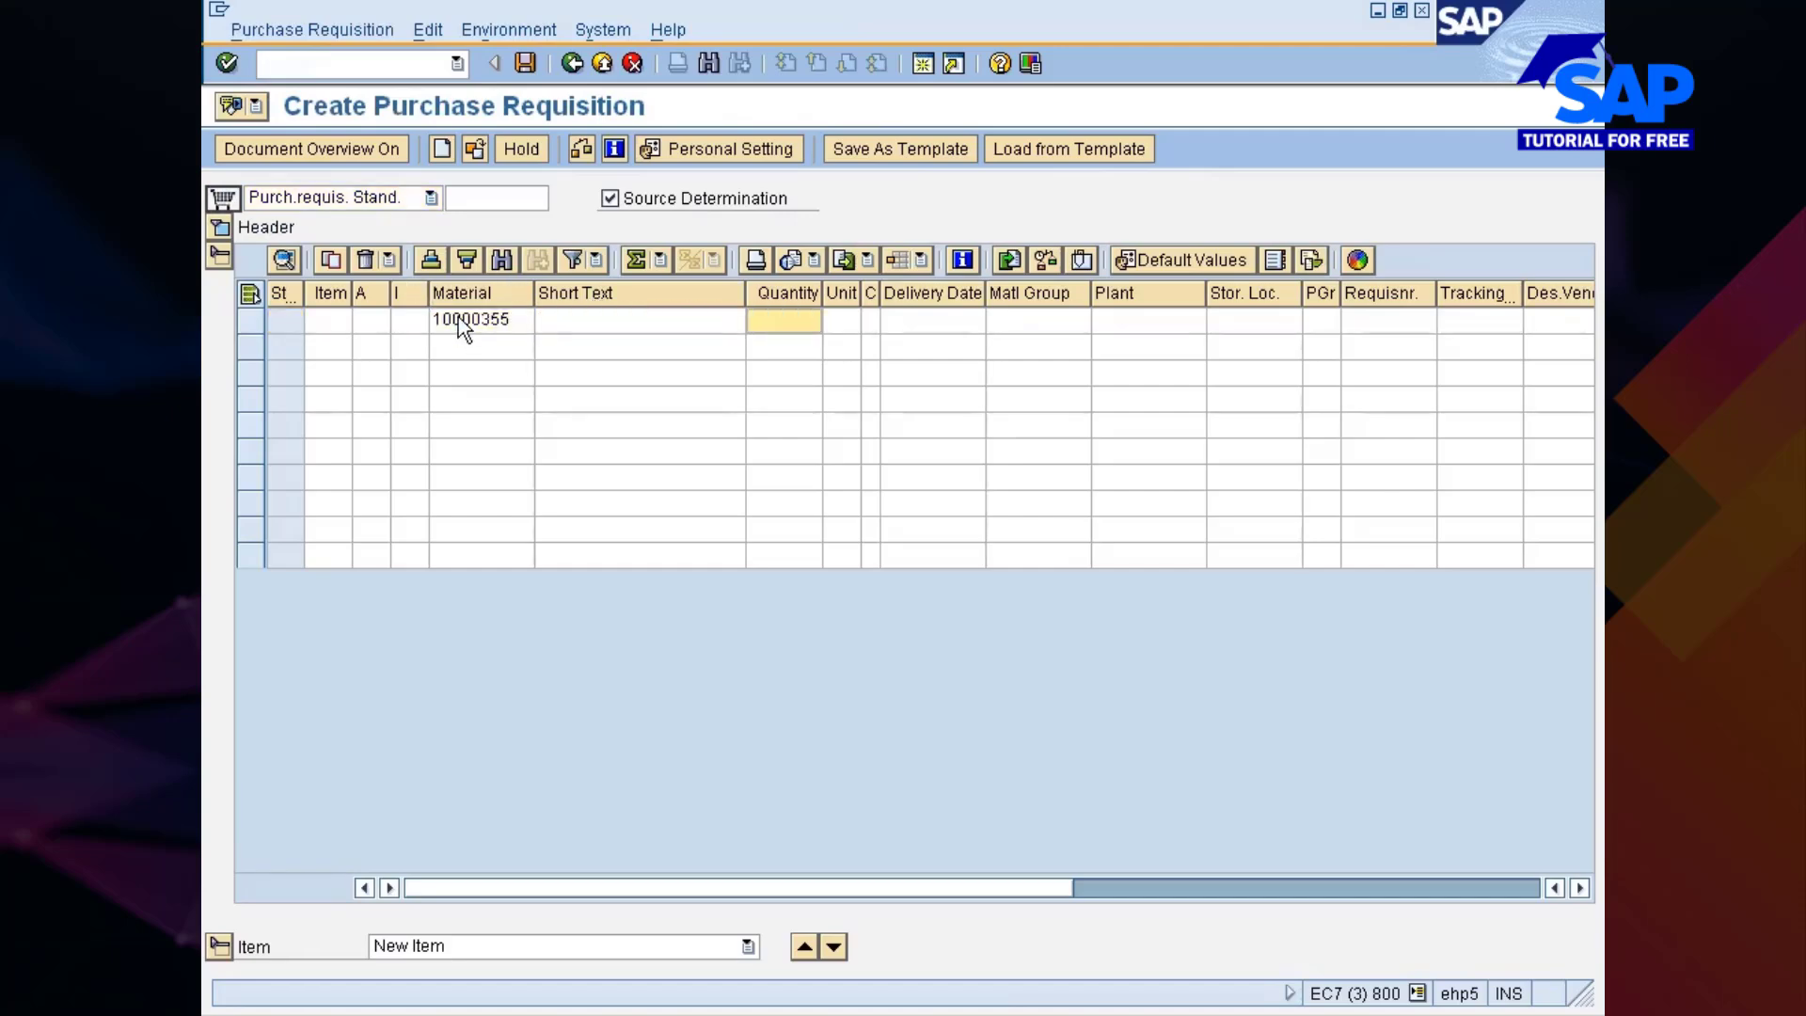
Set the requisition item's quantity to 20 and its plant to 777C, and validate the entry
{"action": "type", "text": "20"}
{"action": "key", "text": "Tab"}
{"action": "key", "text": "Tab"}
{"action": "key", "text": "Tab"}
{"action": "key", "text": "Tab"}
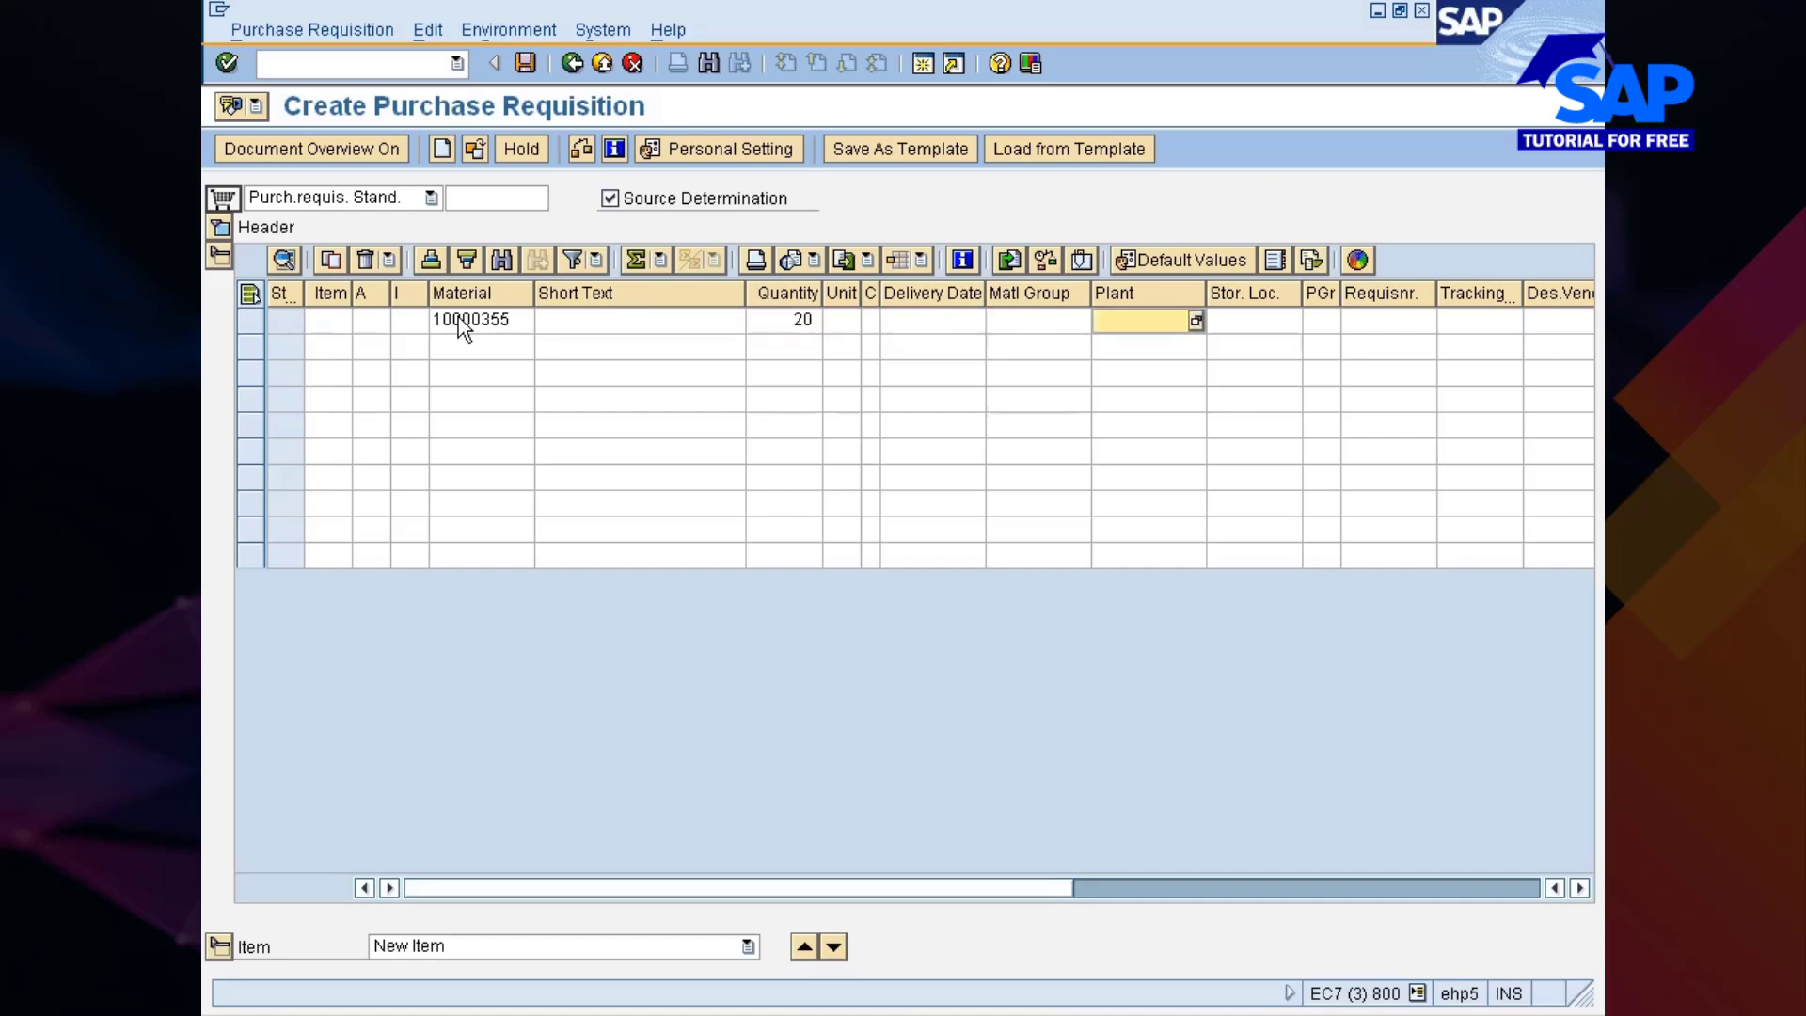
{"action": "type", "text": "7777c"}
{"action": "key", "text": "BackSpace"}
{"action": "key", "text": "BackSpace"}
{"action": "type", "text": "c"}
{"action": "key", "text": "Return"}
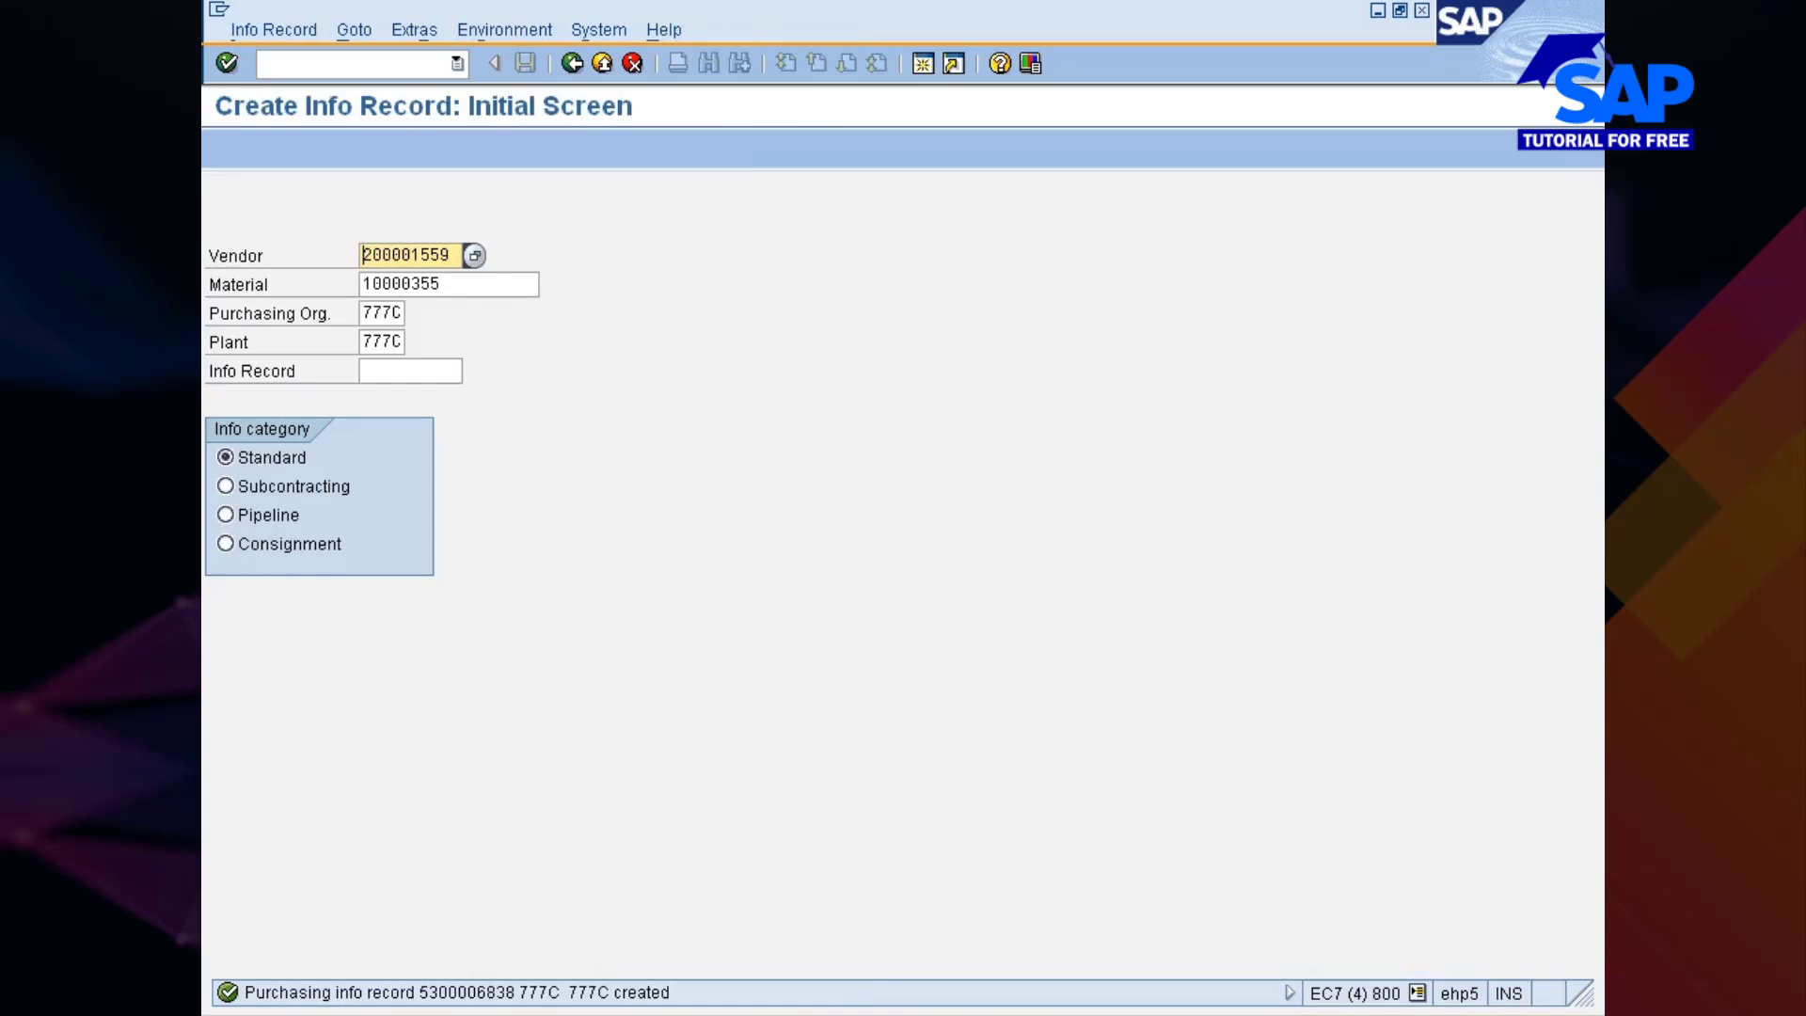
Review the source list of material 10000355 in plant 777C and leave the source list transaction
{"action": "left_click", "coordinate": [870, 1014]}
{"action": "left_click", "coordinate": [905, 948]}
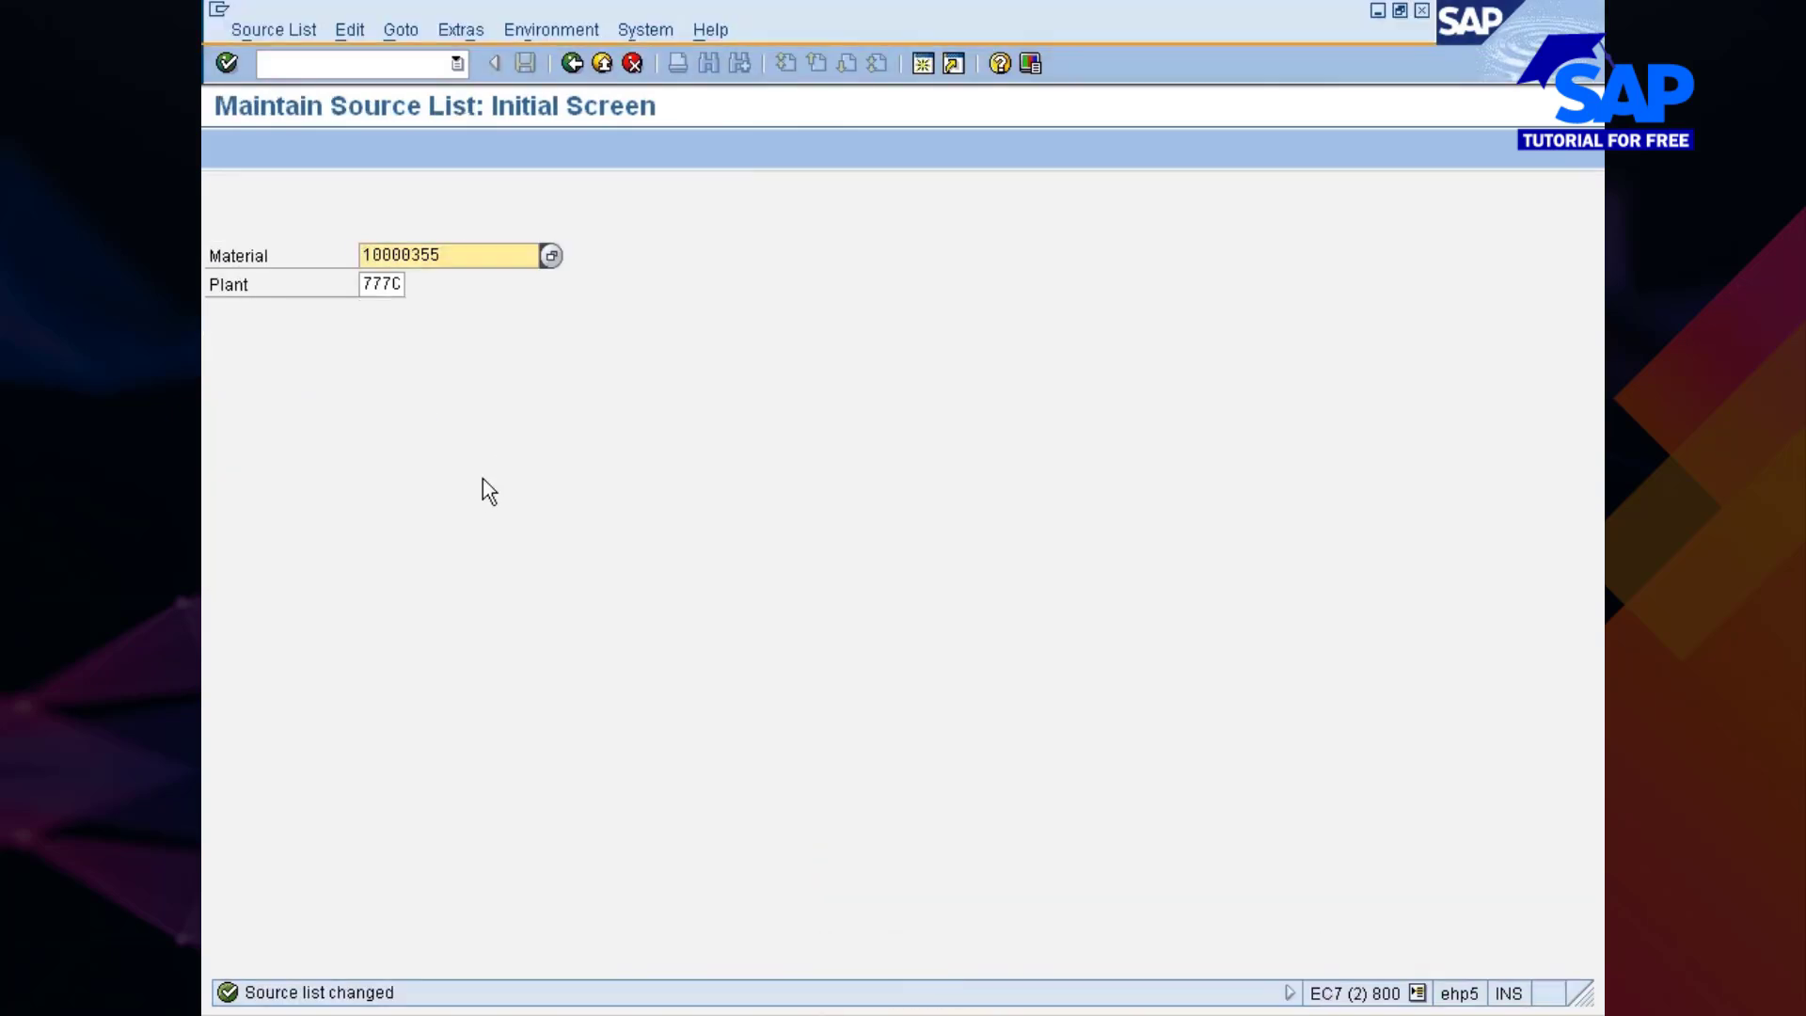
{"action": "key", "text": "Return"}
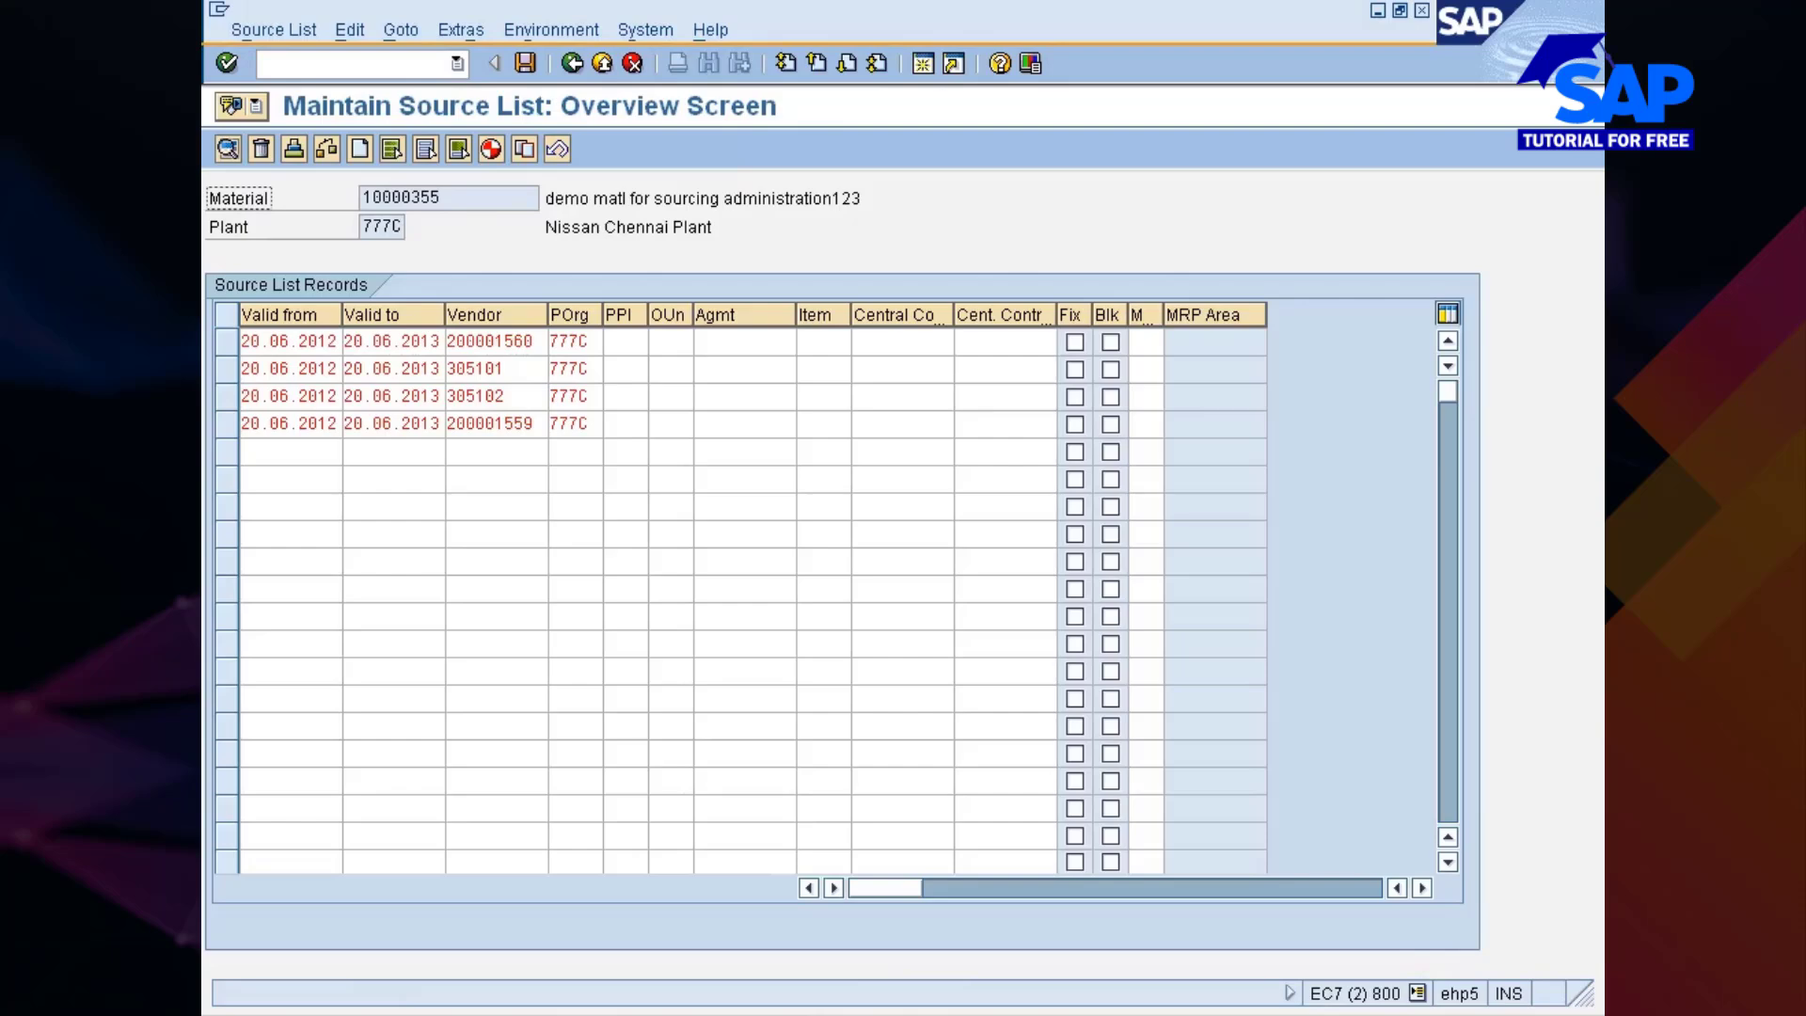
{"action": "left_click", "coordinate": [573, 62]}
{"action": "left_click", "coordinate": [574, 62]}
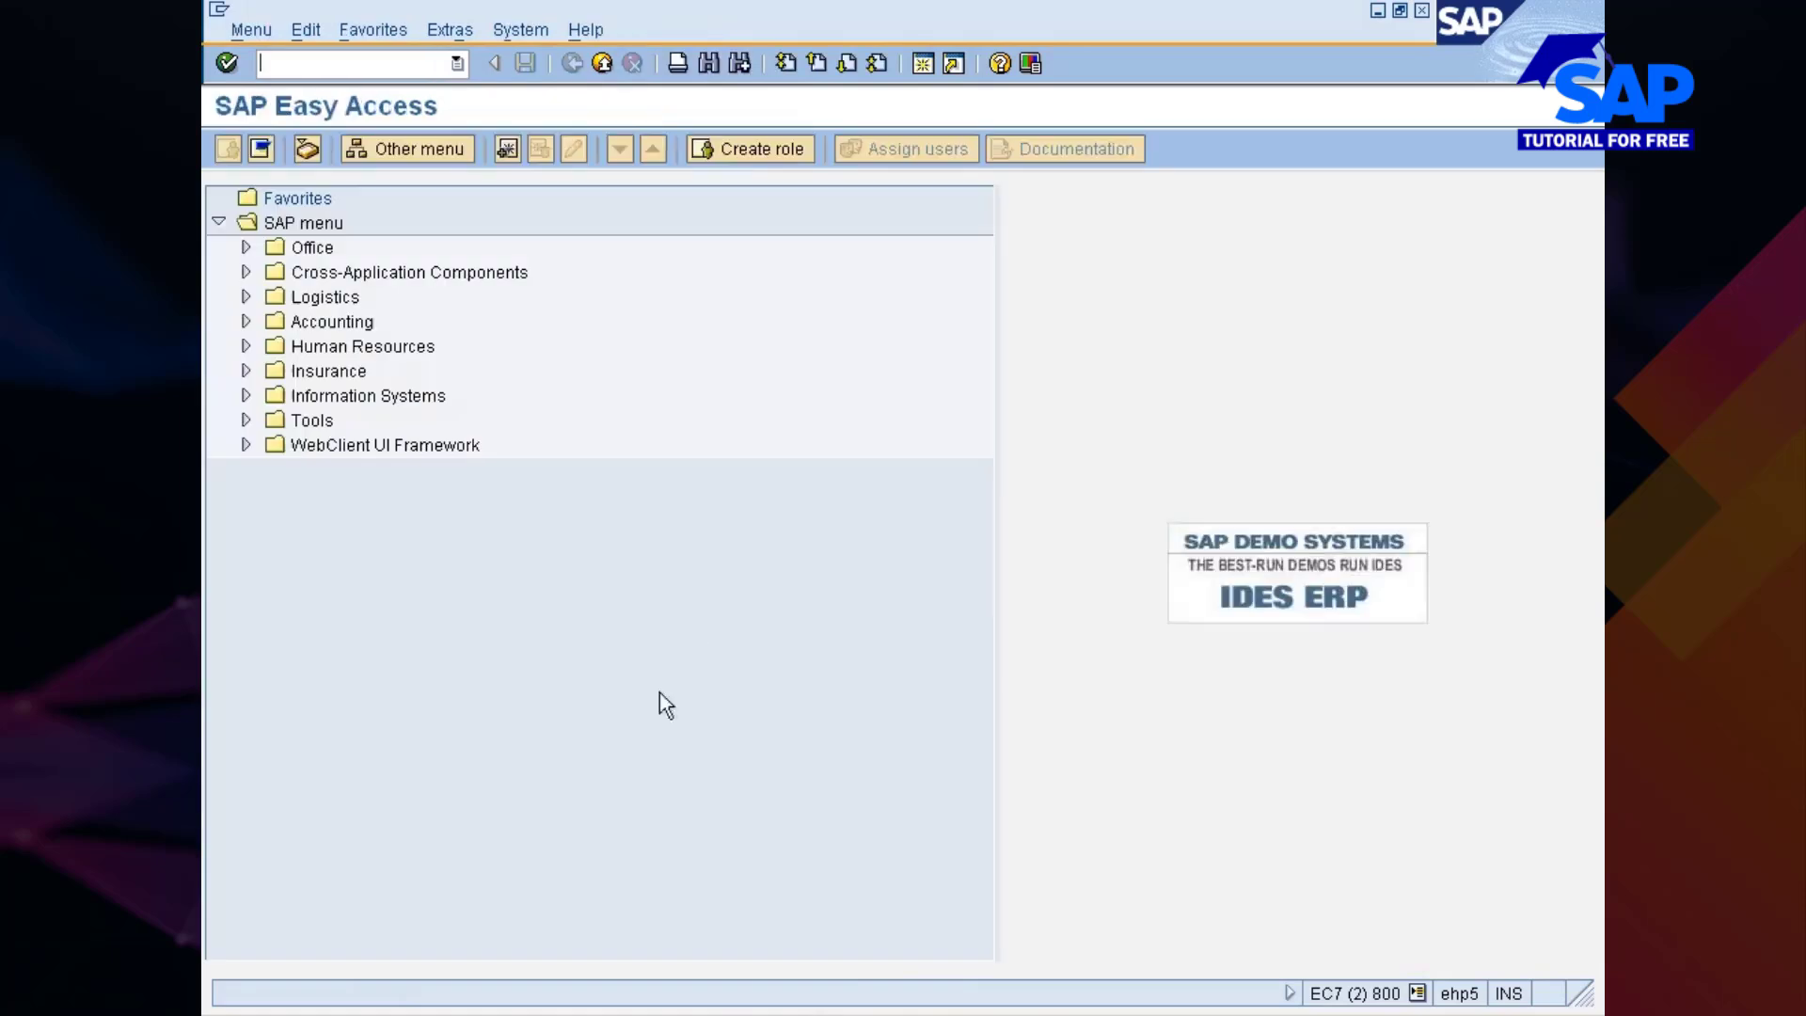
Compare quota item 6 in the quota arrangement with the quota ratings noted in Notepad
{"action": "left_click", "coordinate": [895, 867]}
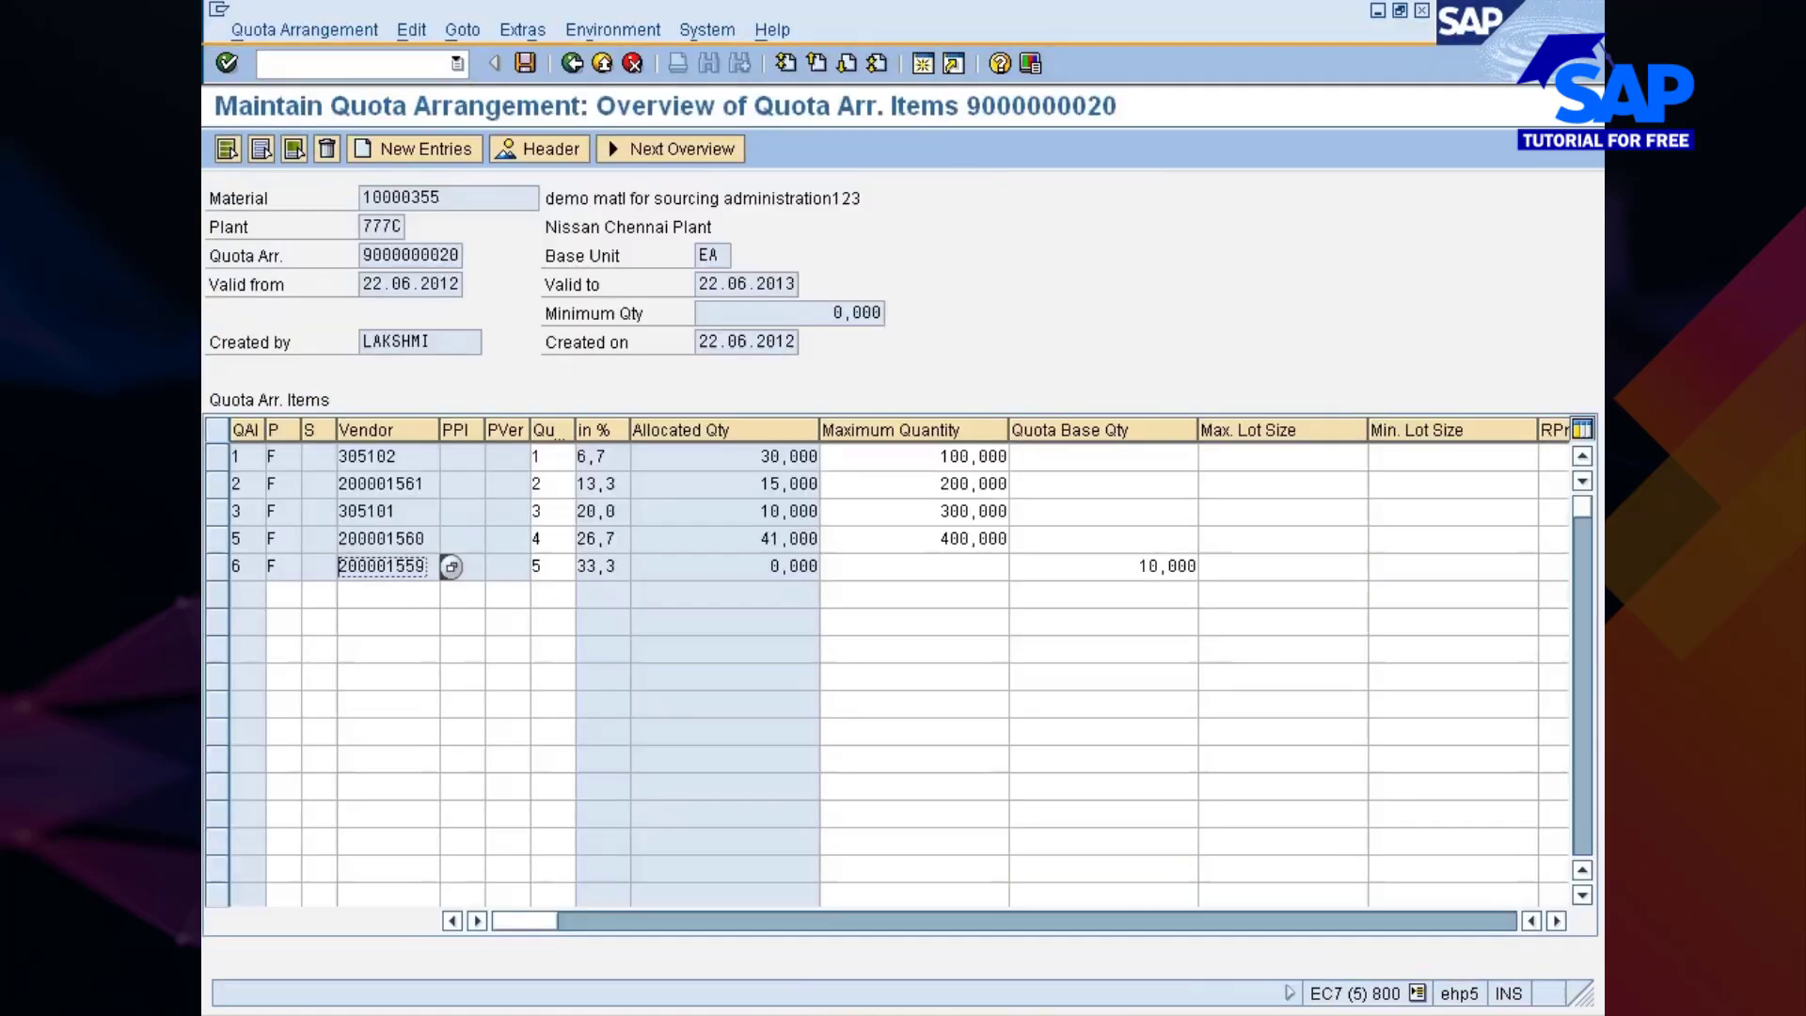
{"action": "left_click", "coordinate": [941, 566]}
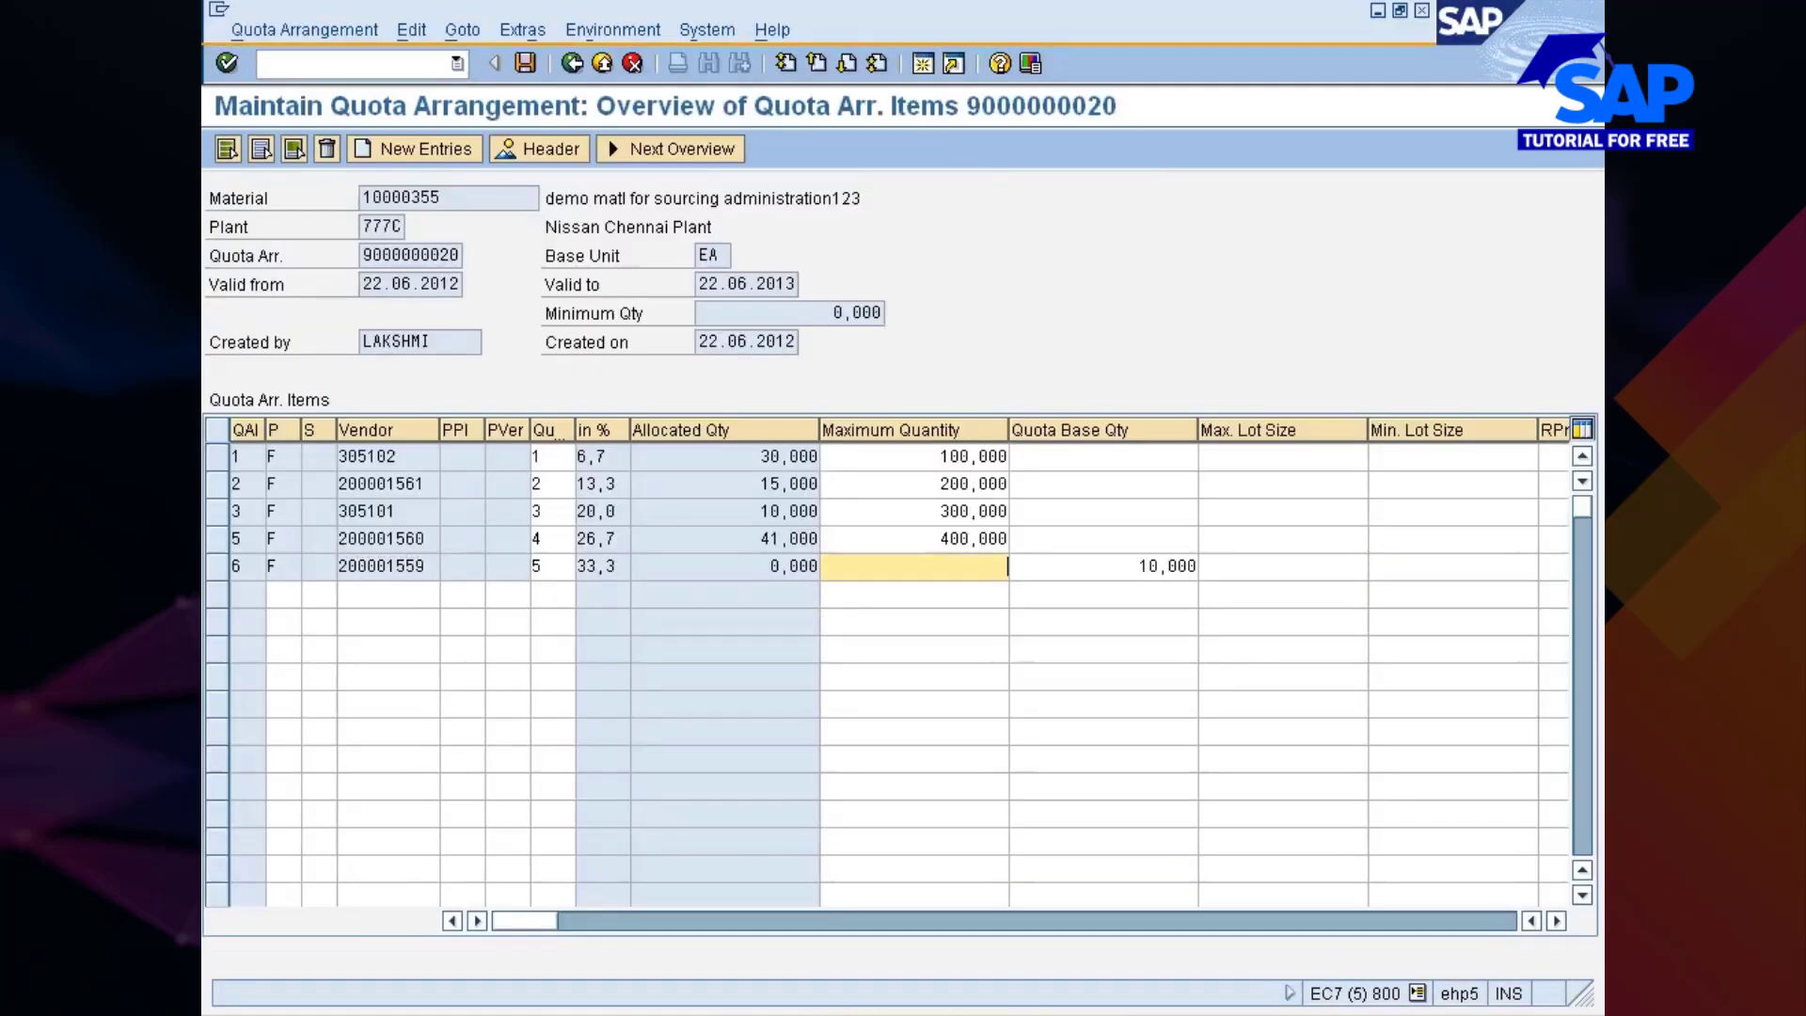
{"action": "left_click", "coordinate": [978, 1012]}
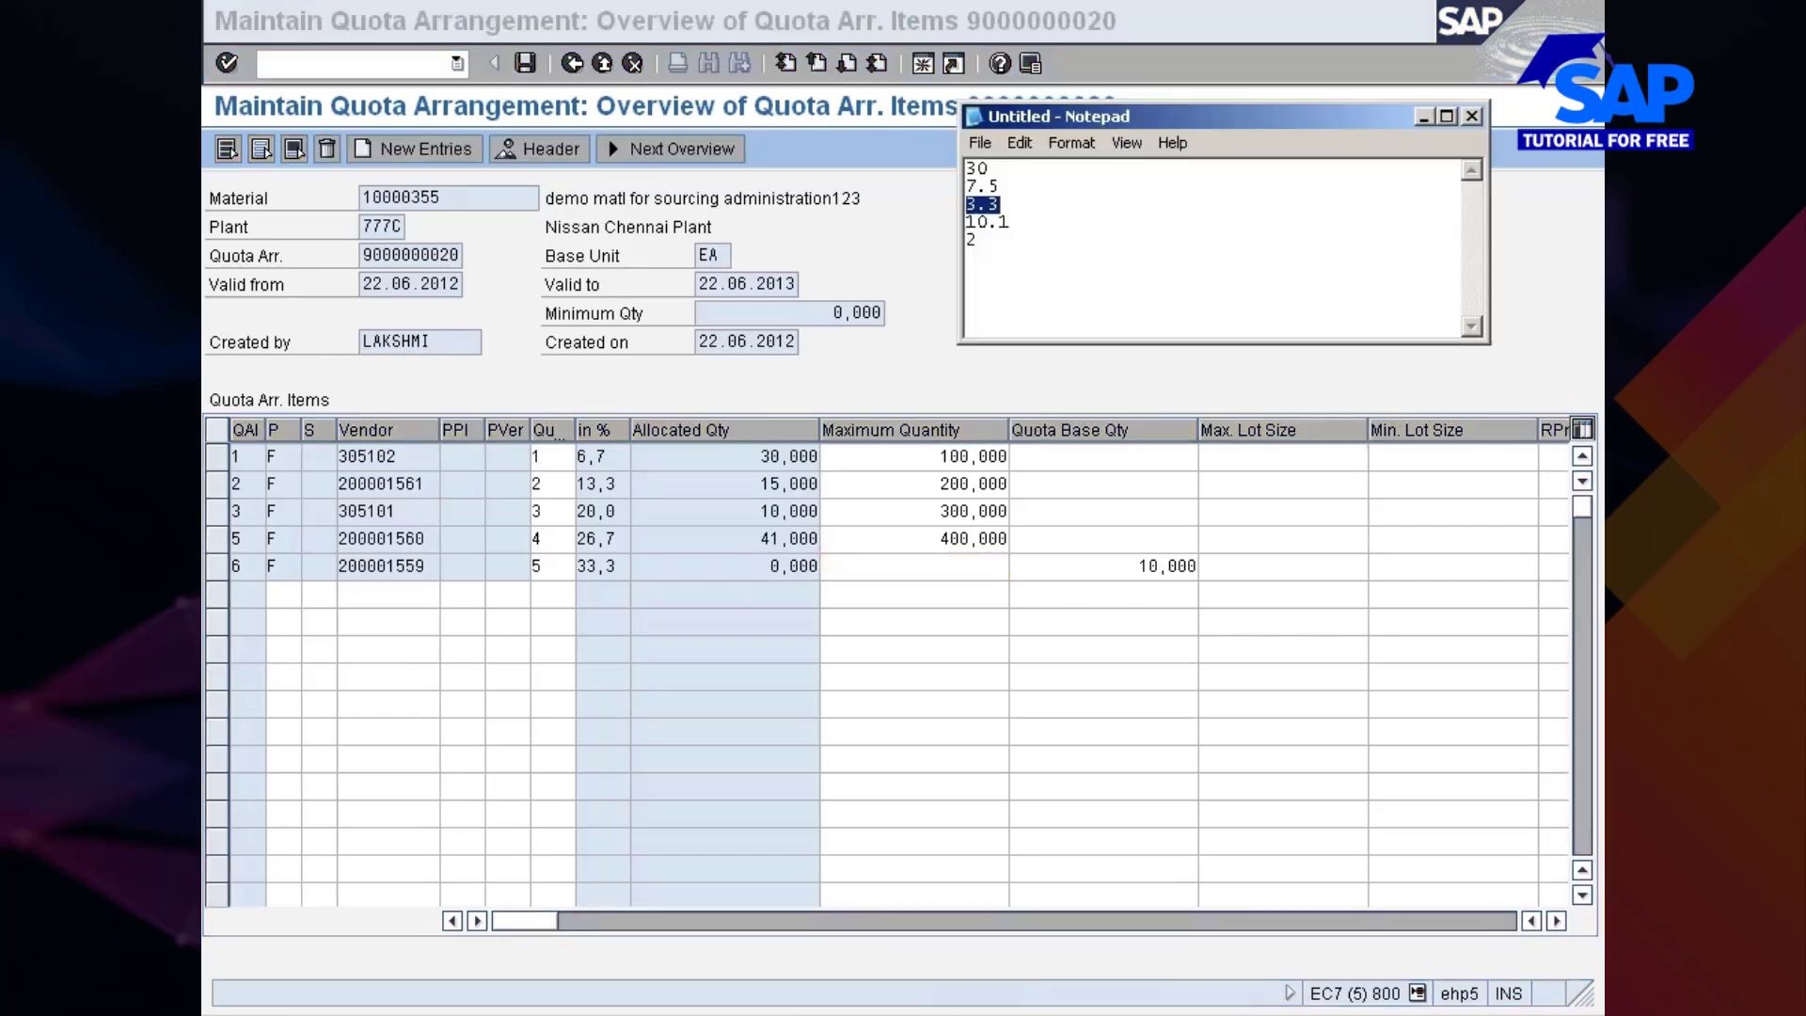
{"action": "left_click", "coordinate": [999, 239]}
{"action": "key", "text": "alt+Tab"}
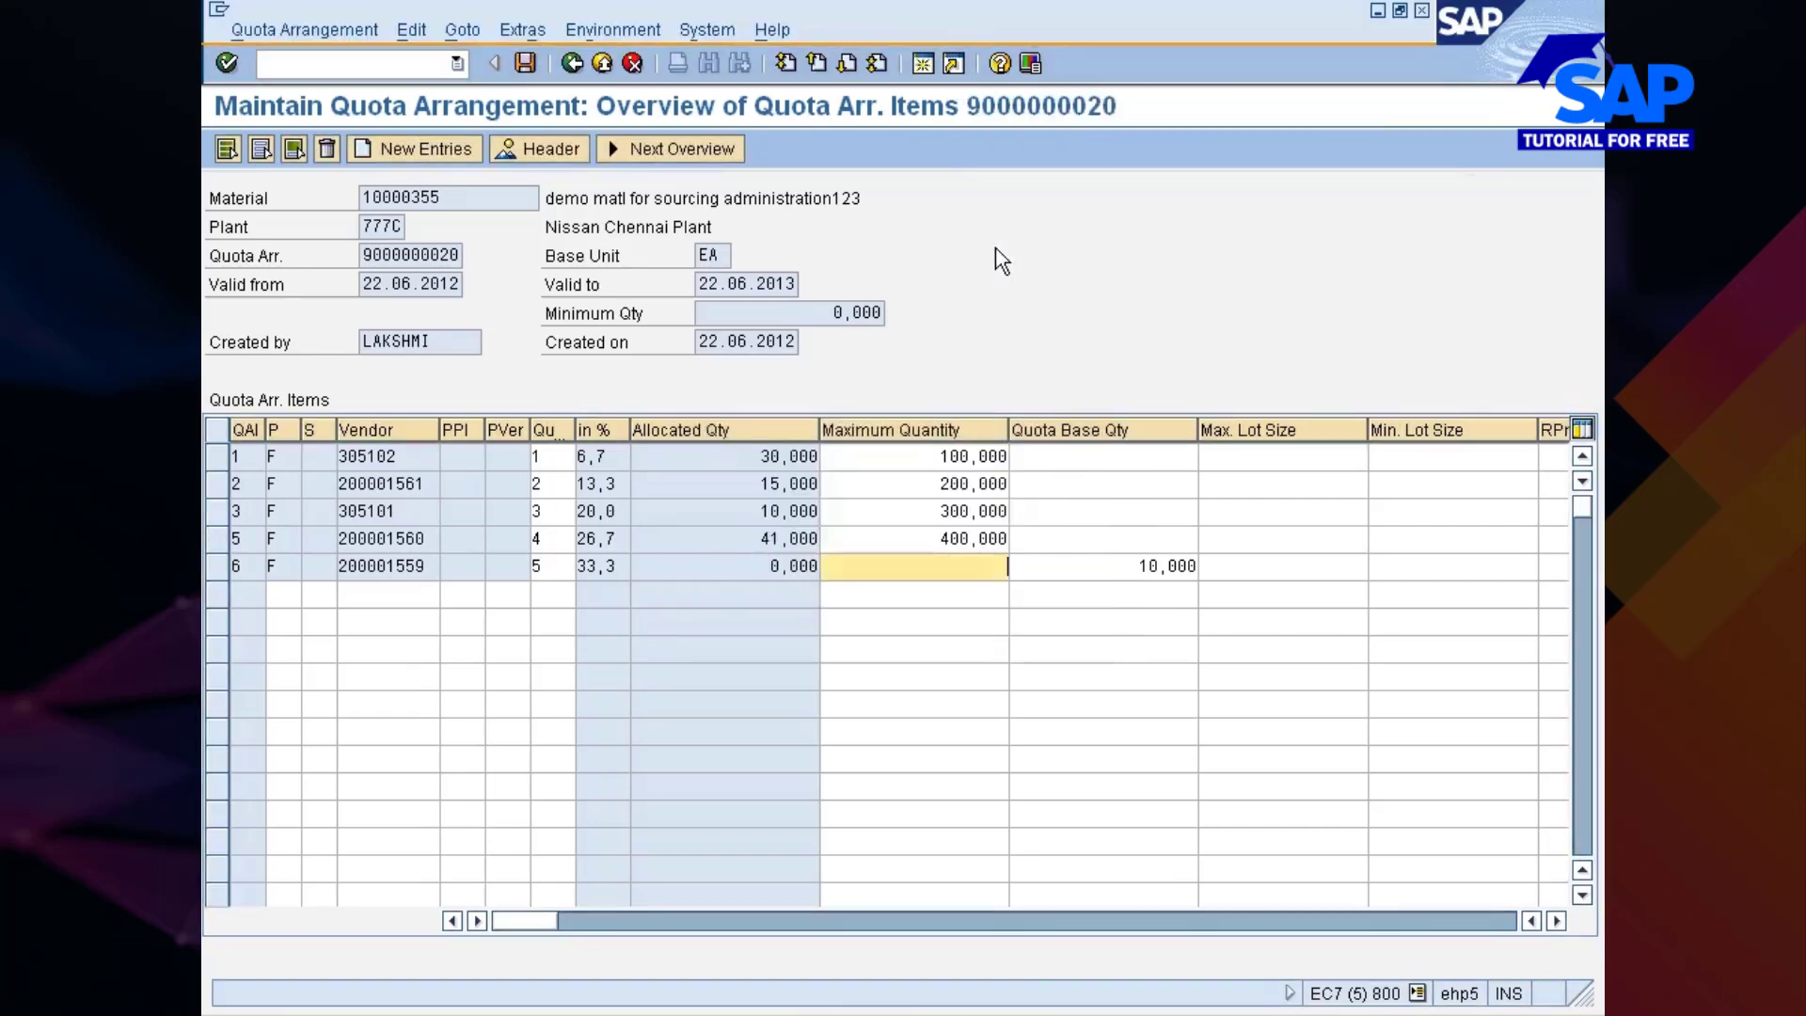
Return to the purchase requisition for 20 units, check its fixed vendor and save it
{"action": "key", "text": "alt+Tab"}
{"action": "key", "text": "alt+Tab"}
{"action": "key", "text": "alt+Tab"}
{"action": "key", "text": "alt+Tab"}
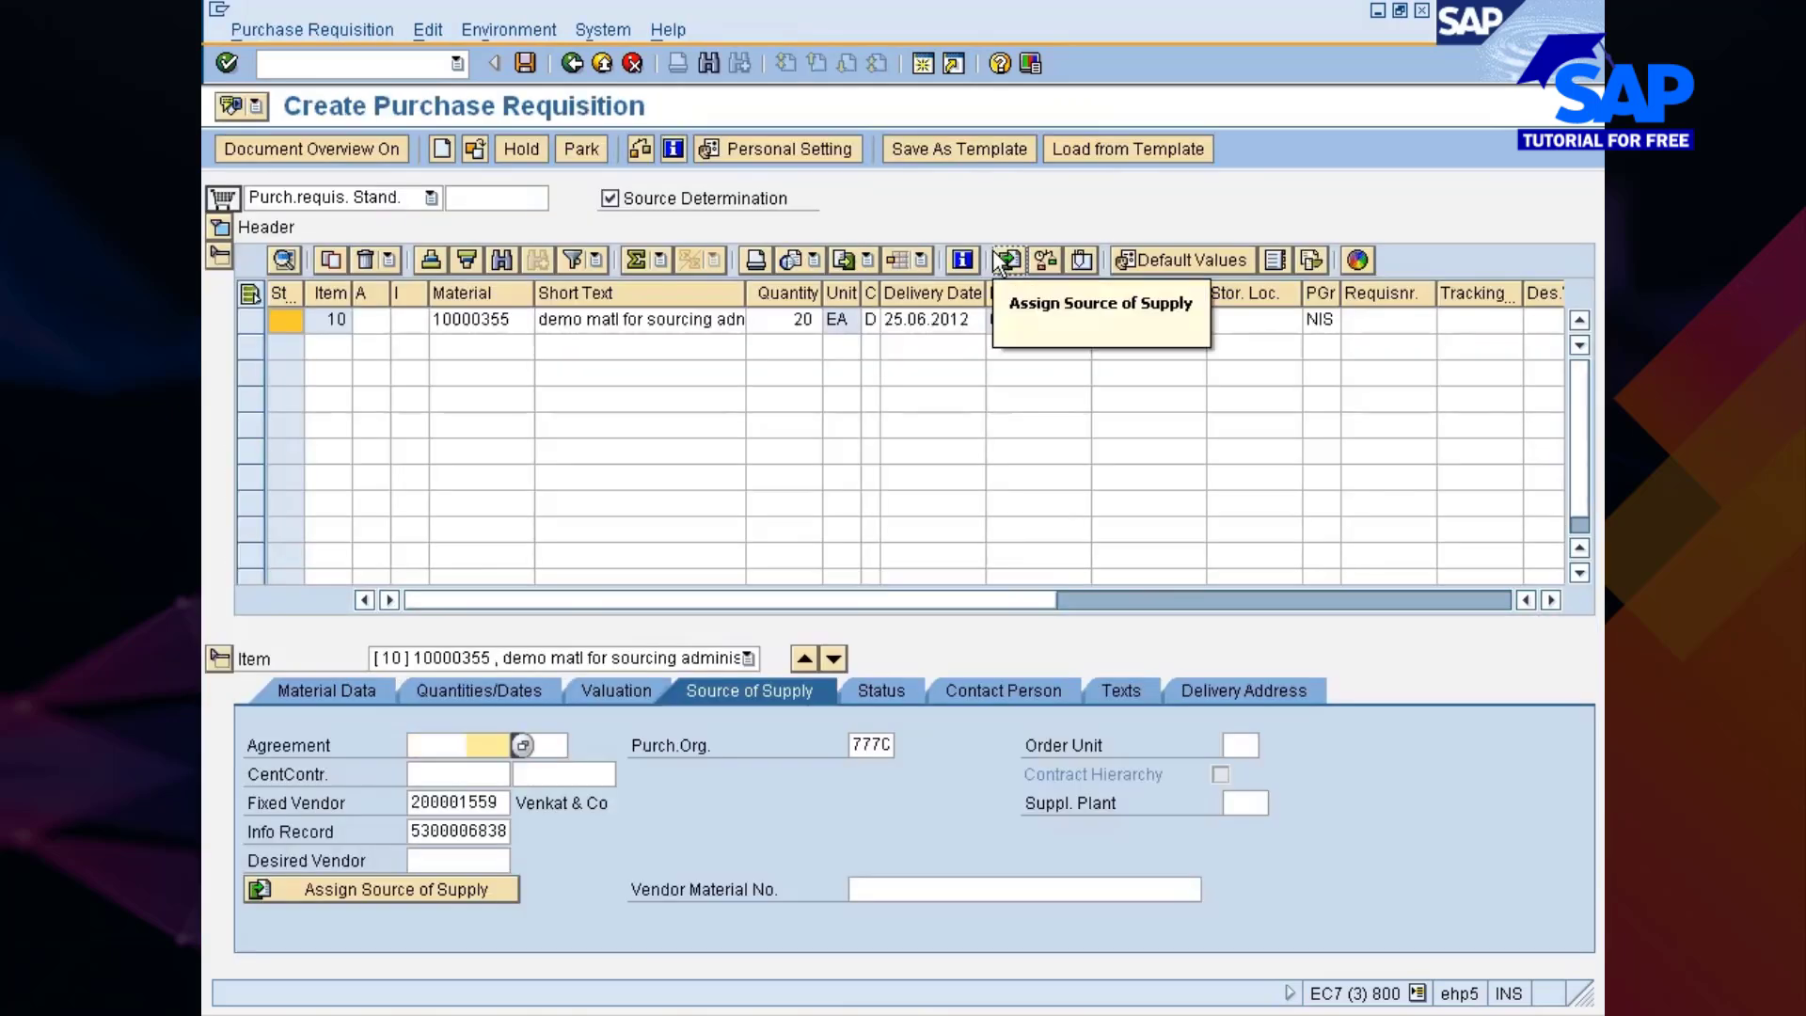
{"action": "left_click", "coordinate": [1005, 261]}
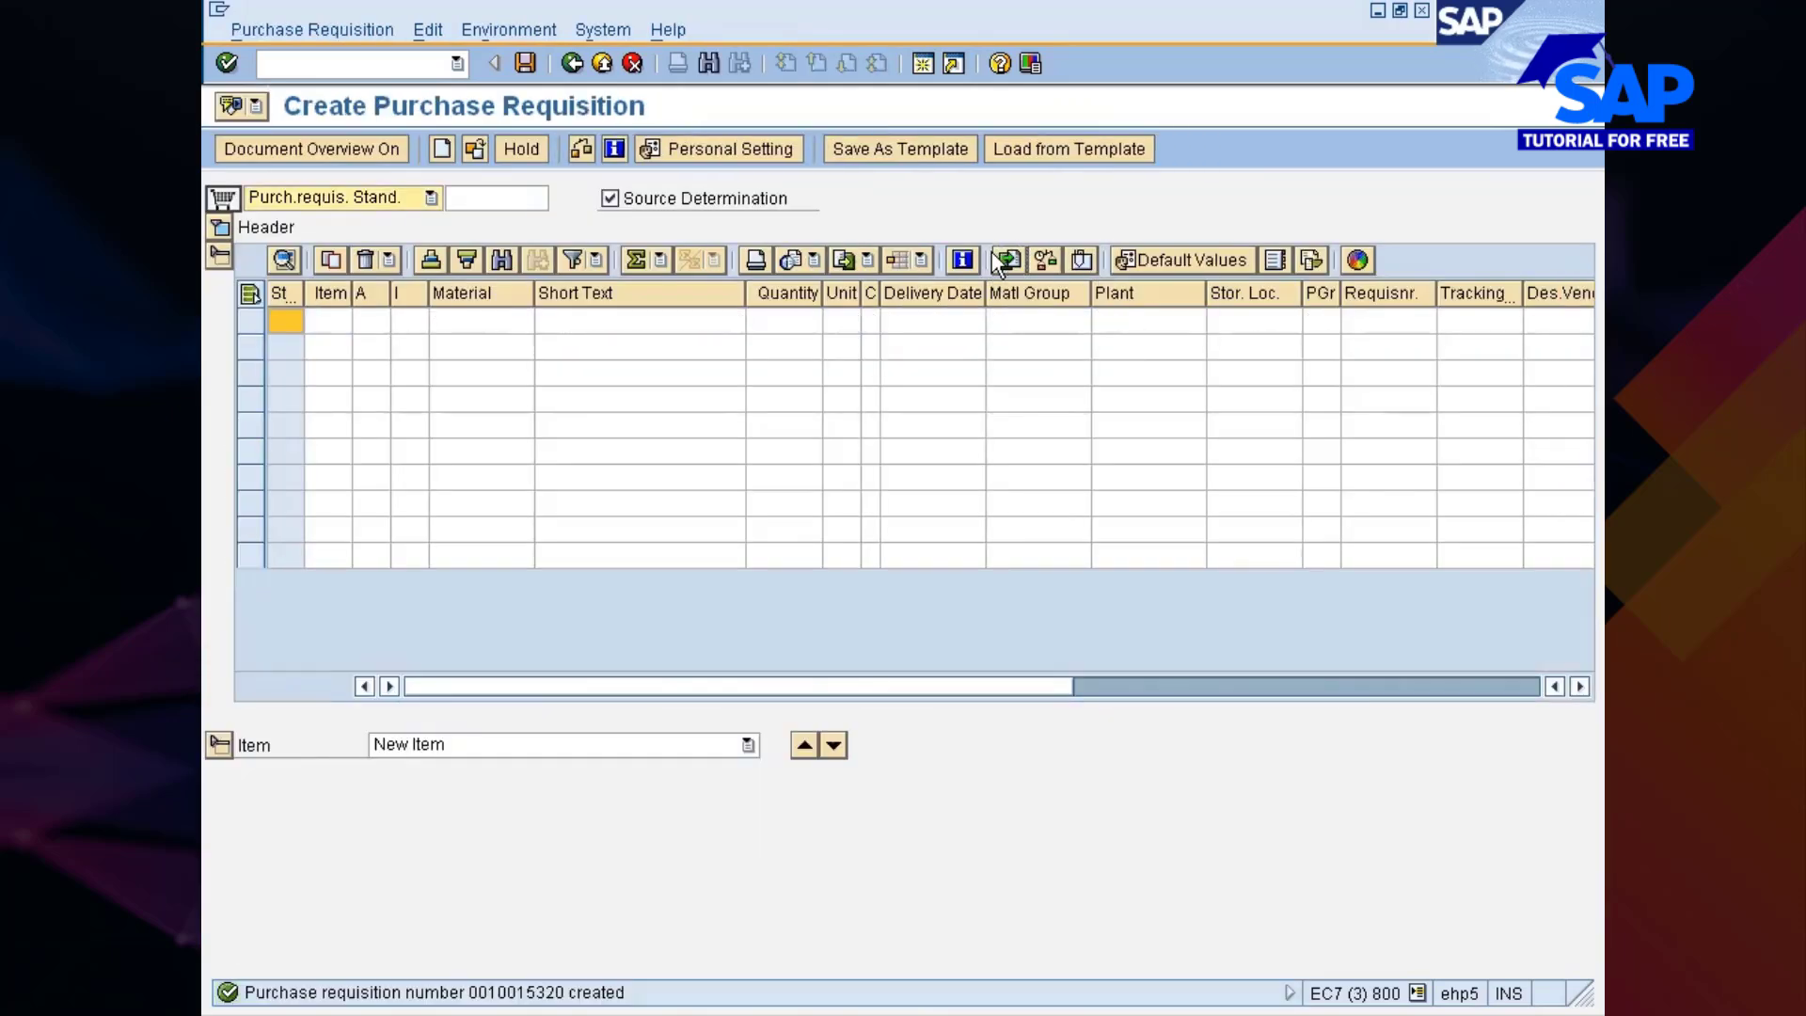
Reload the quota arrangement of material 10000355 in plant 777C and reopen the items of its 22.06.2012 to 22.06.2013 period
{"action": "key", "text": "alt+Tab"}
{"action": "key", "text": "alt+Tab"}
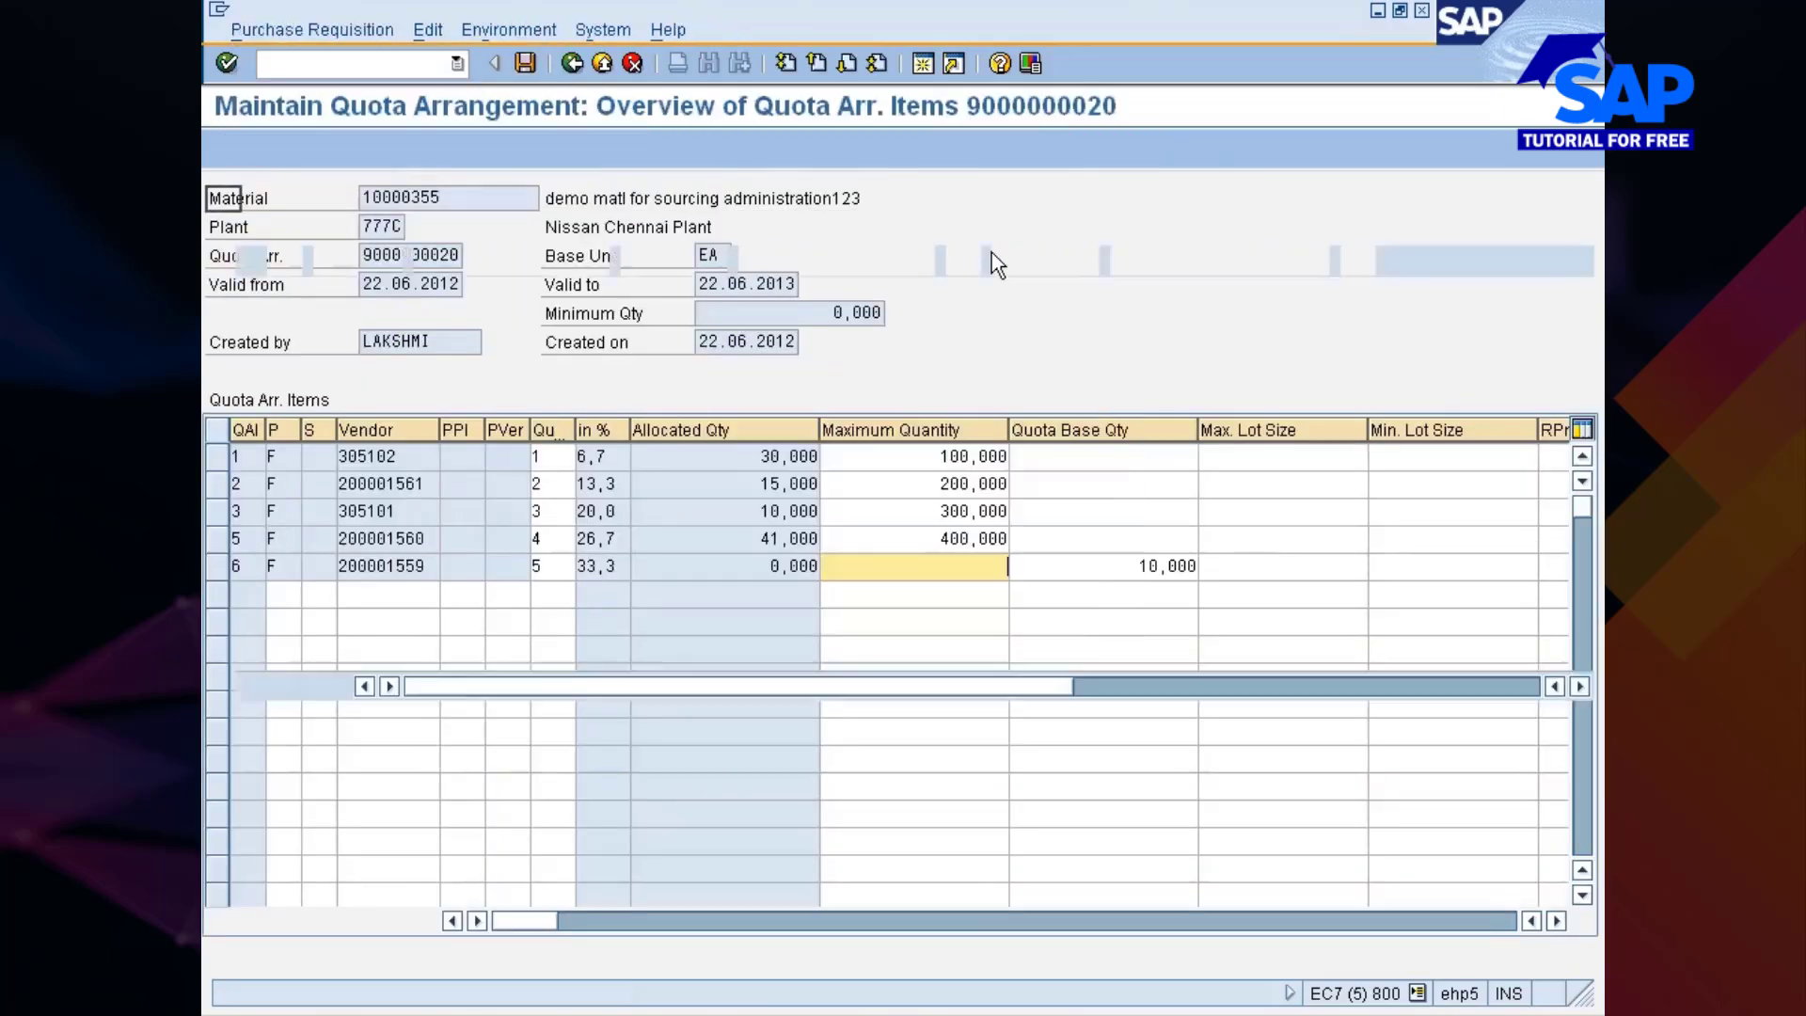
{"action": "key", "text": "alt+Tab"}
{"action": "key", "text": "Return"}
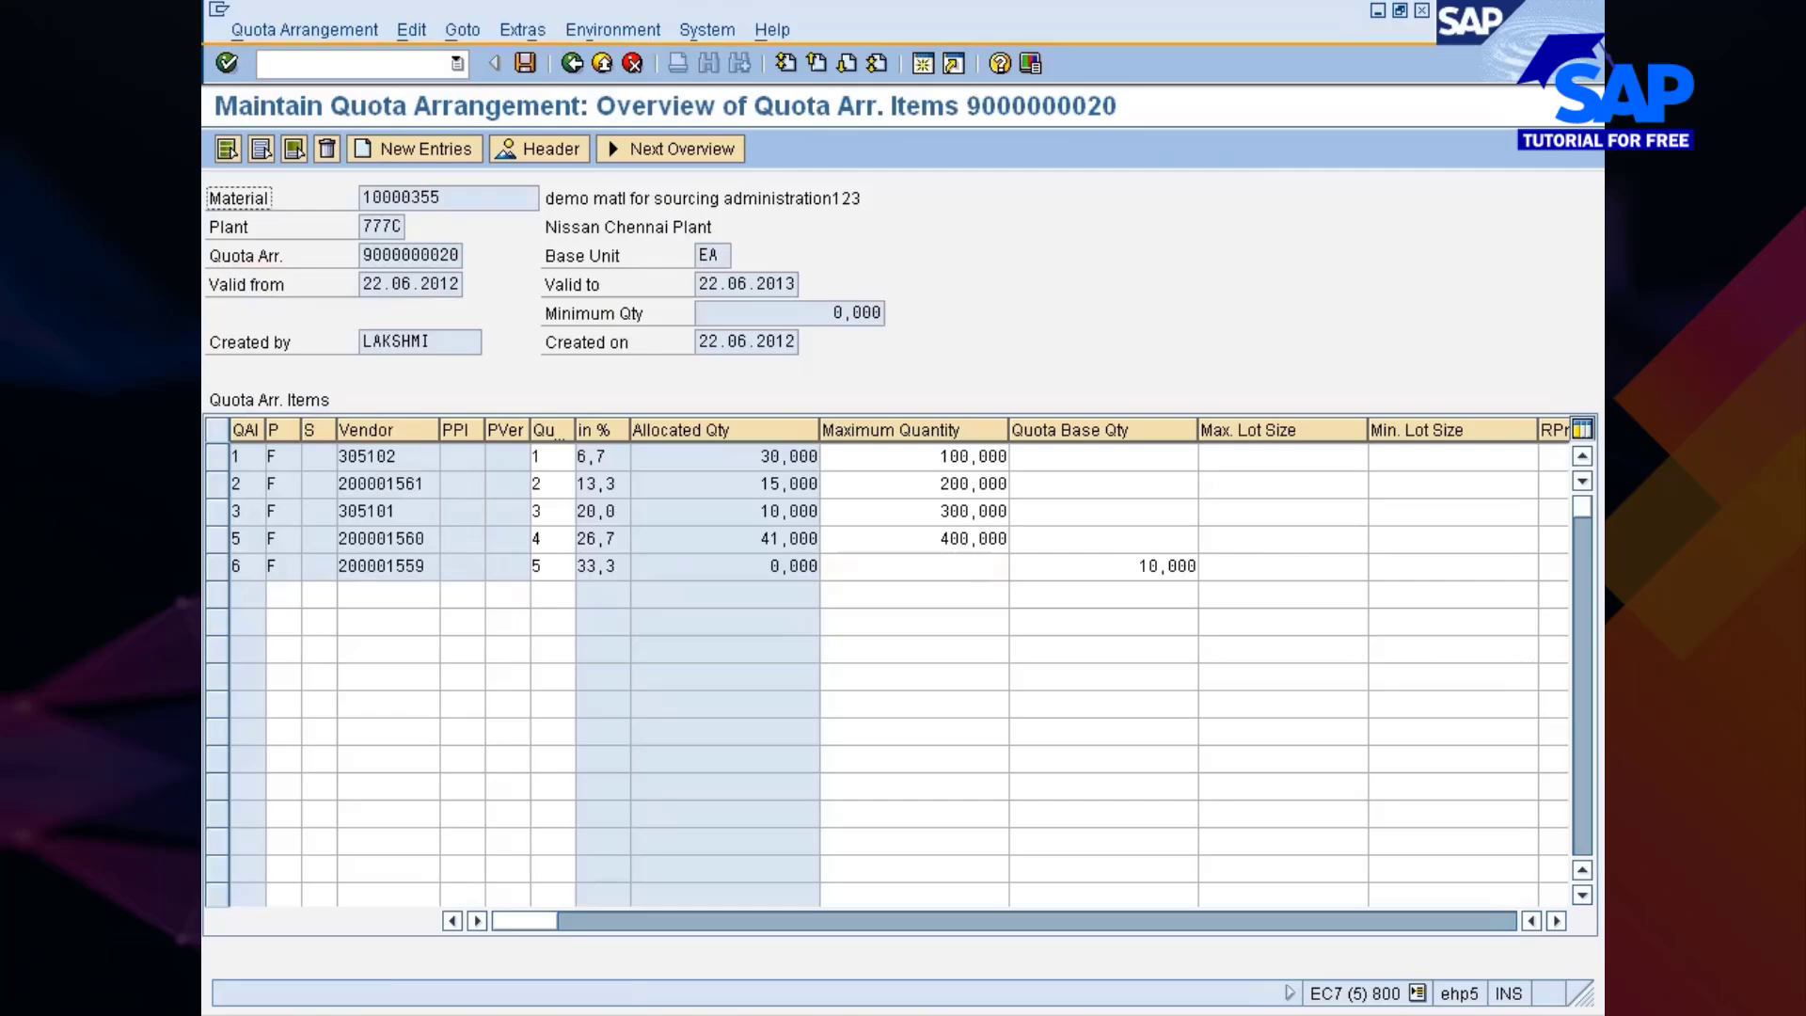
{"action": "left_click", "coordinate": [572, 63]}
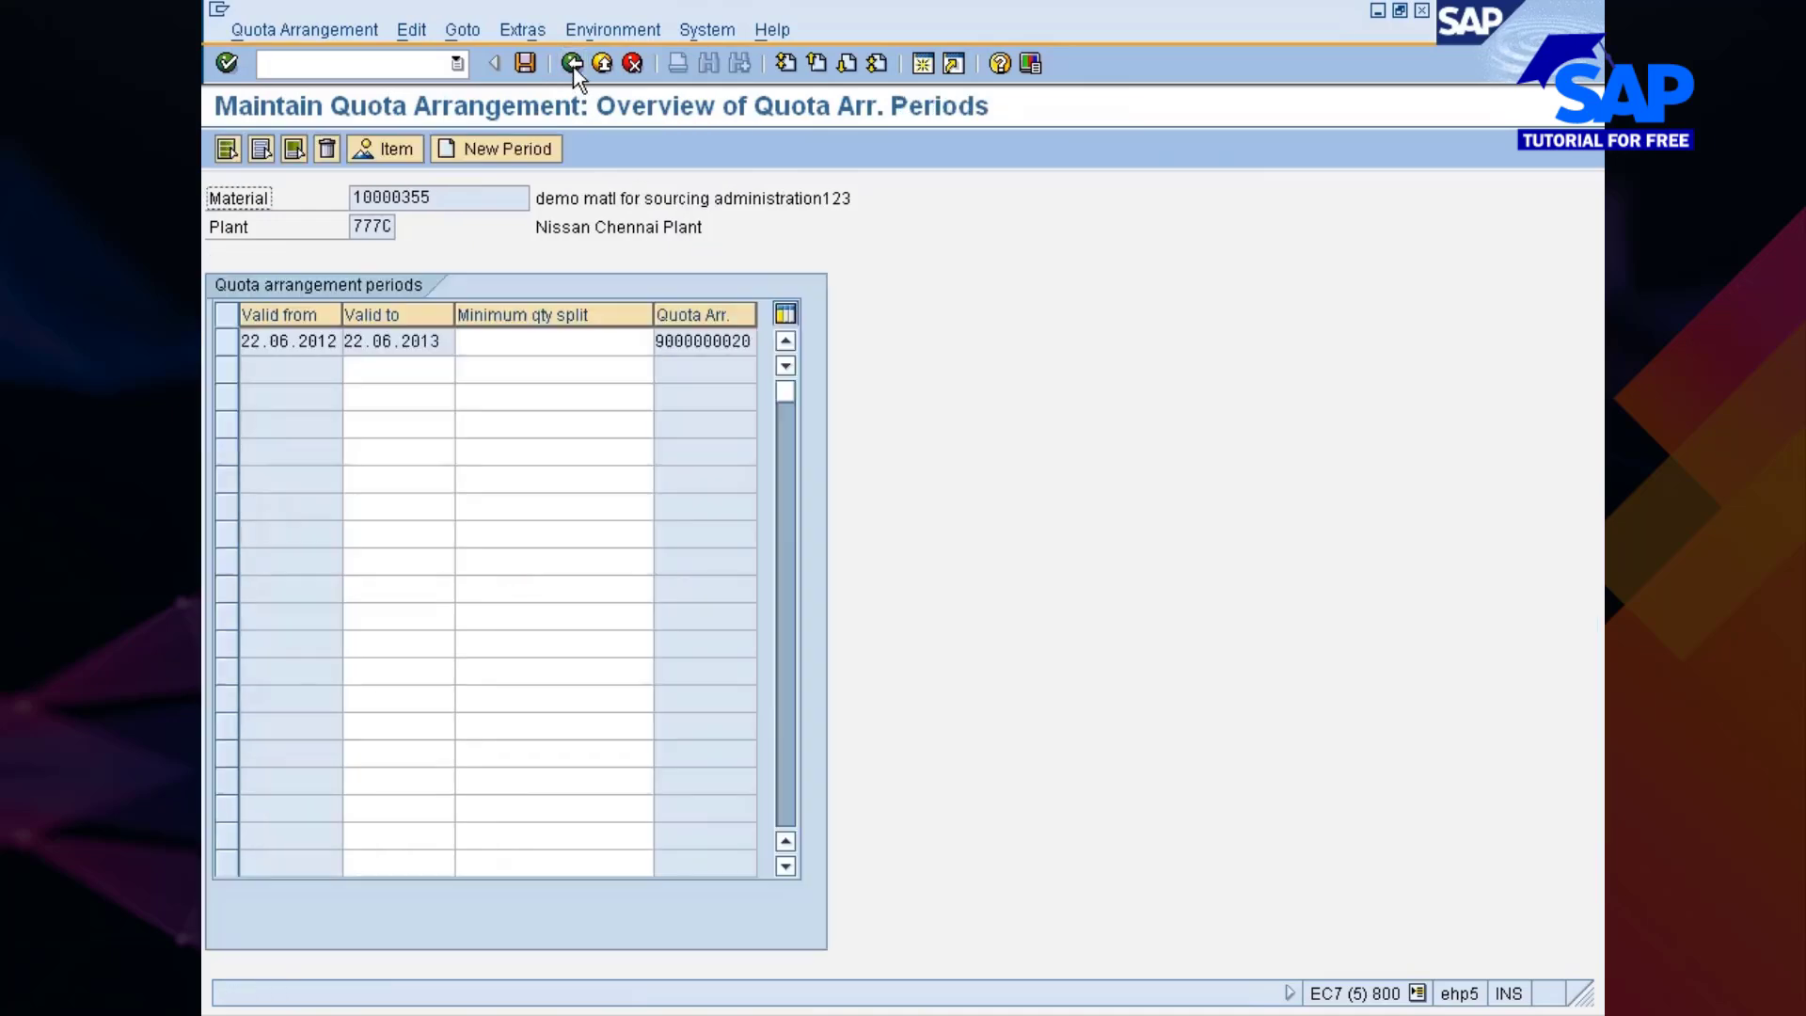
{"action": "left_click", "coordinate": [572, 63]}
{"action": "key", "text": "Return"}
{"action": "double_click", "coordinate": [395, 341]}
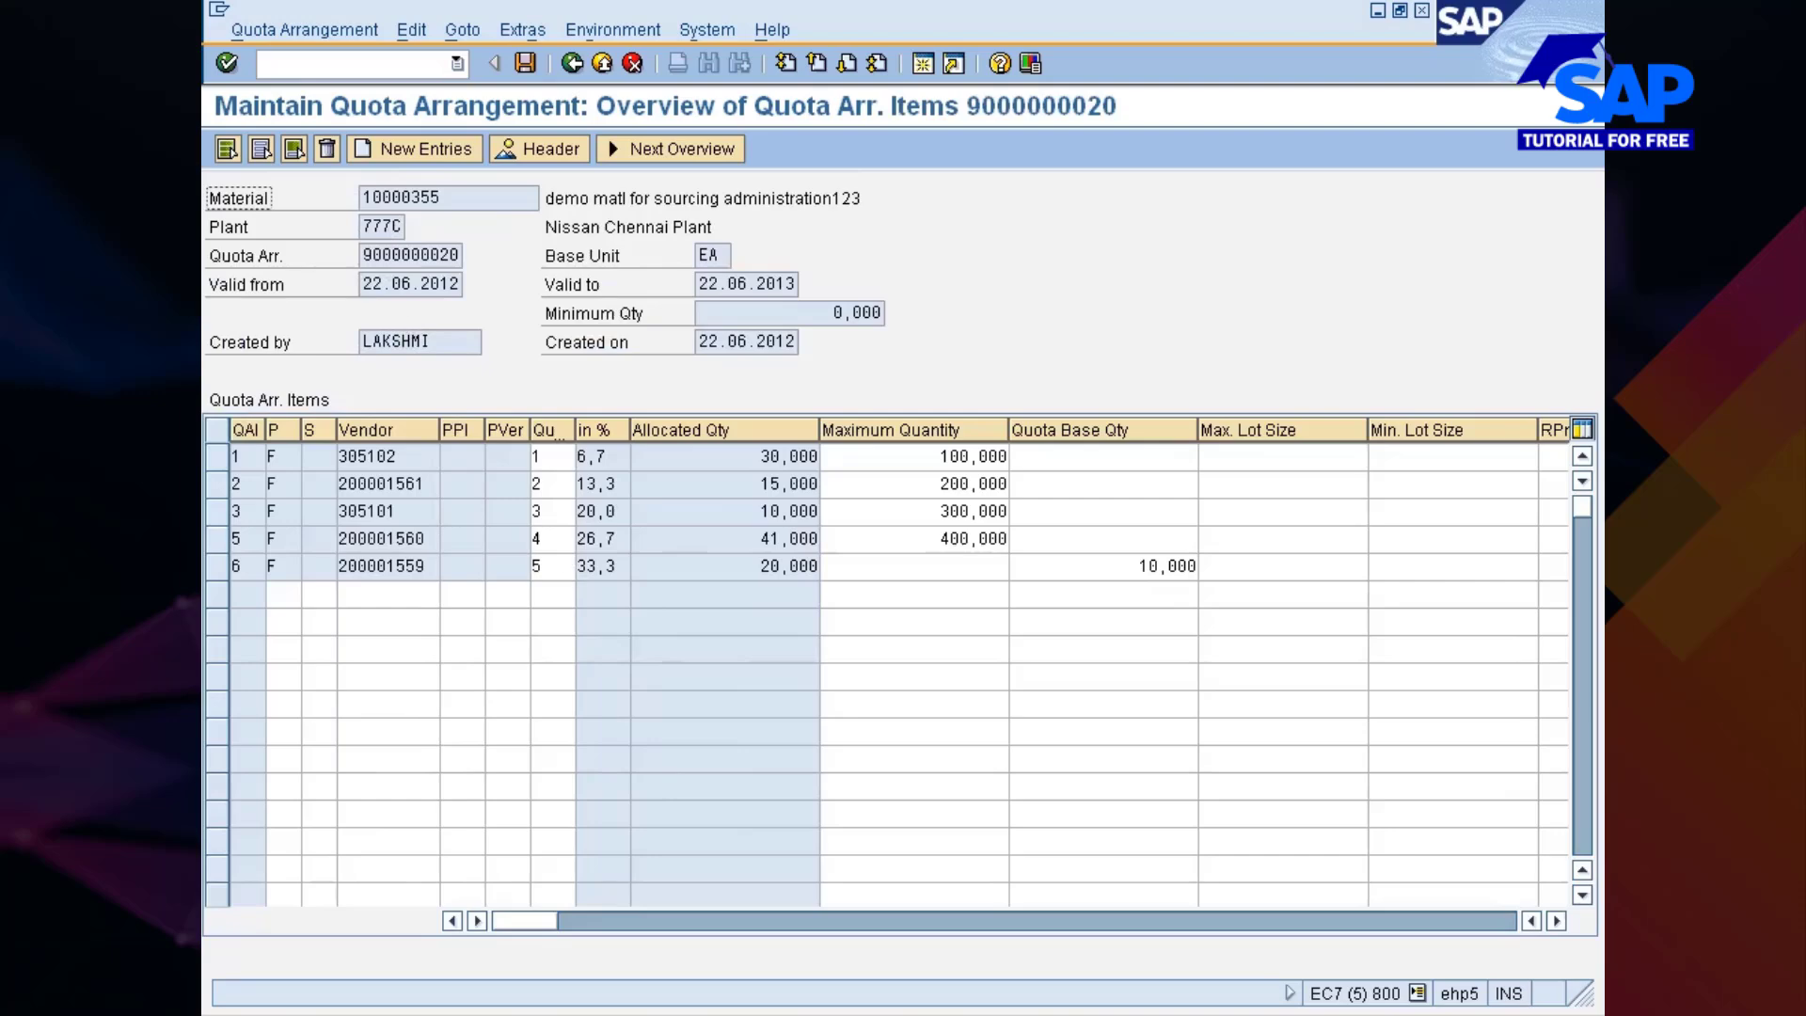
Review item 6's allocated and base quantities, and replace the last quota rating noted in Notepad with 6
{"action": "left_click", "coordinate": [817, 567]}
{"action": "left_click", "coordinate": [1152, 567]}
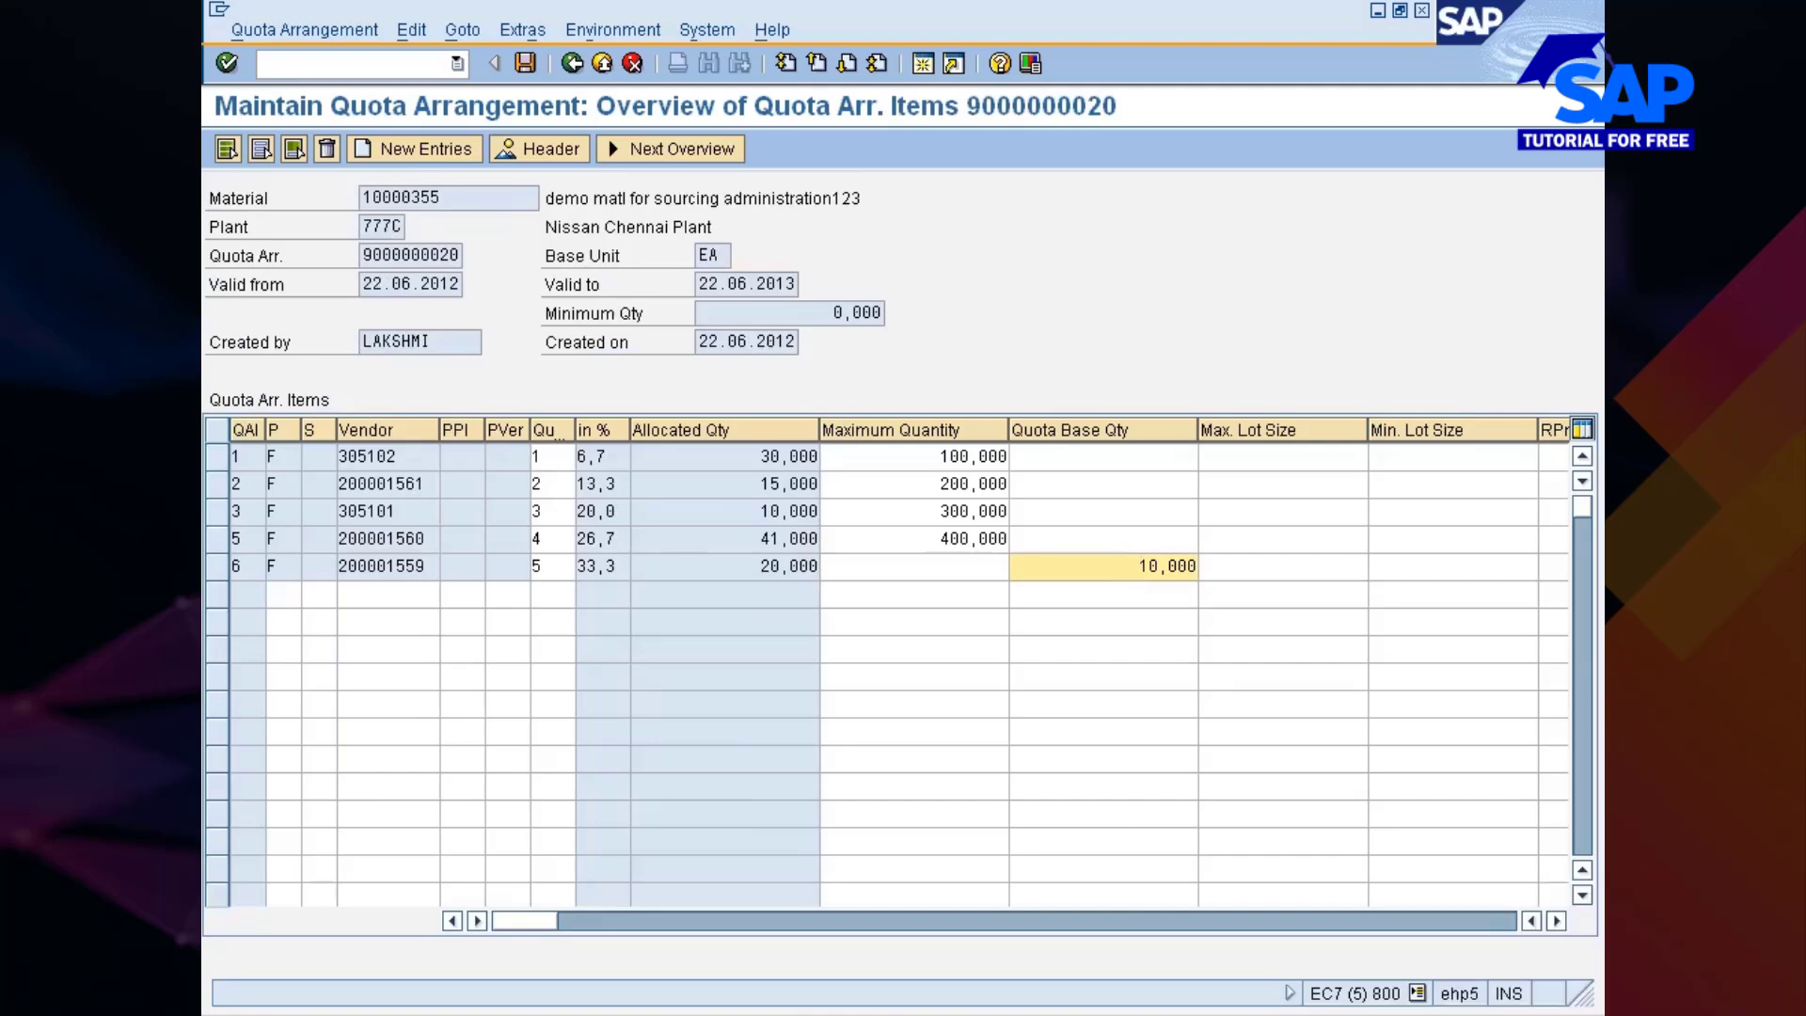
{"action": "left_click", "coordinate": [1000, 1012]}
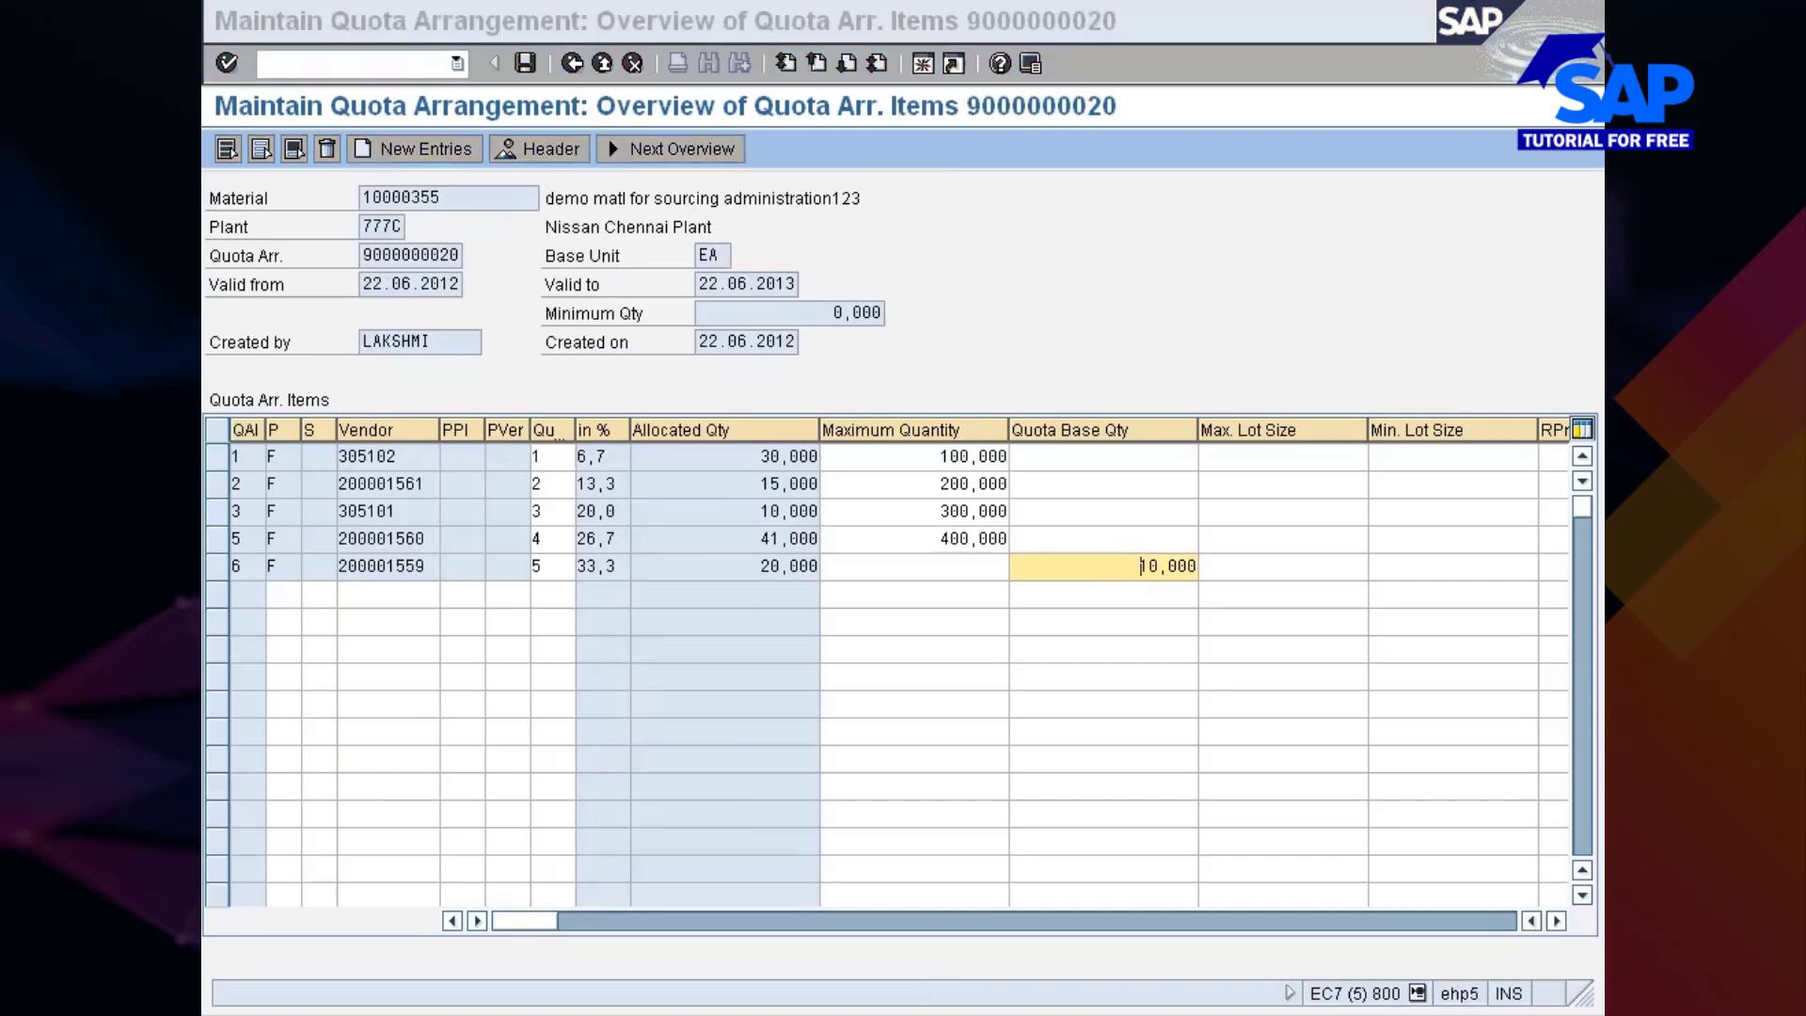
{"action": "key", "text": "BackSpace"}
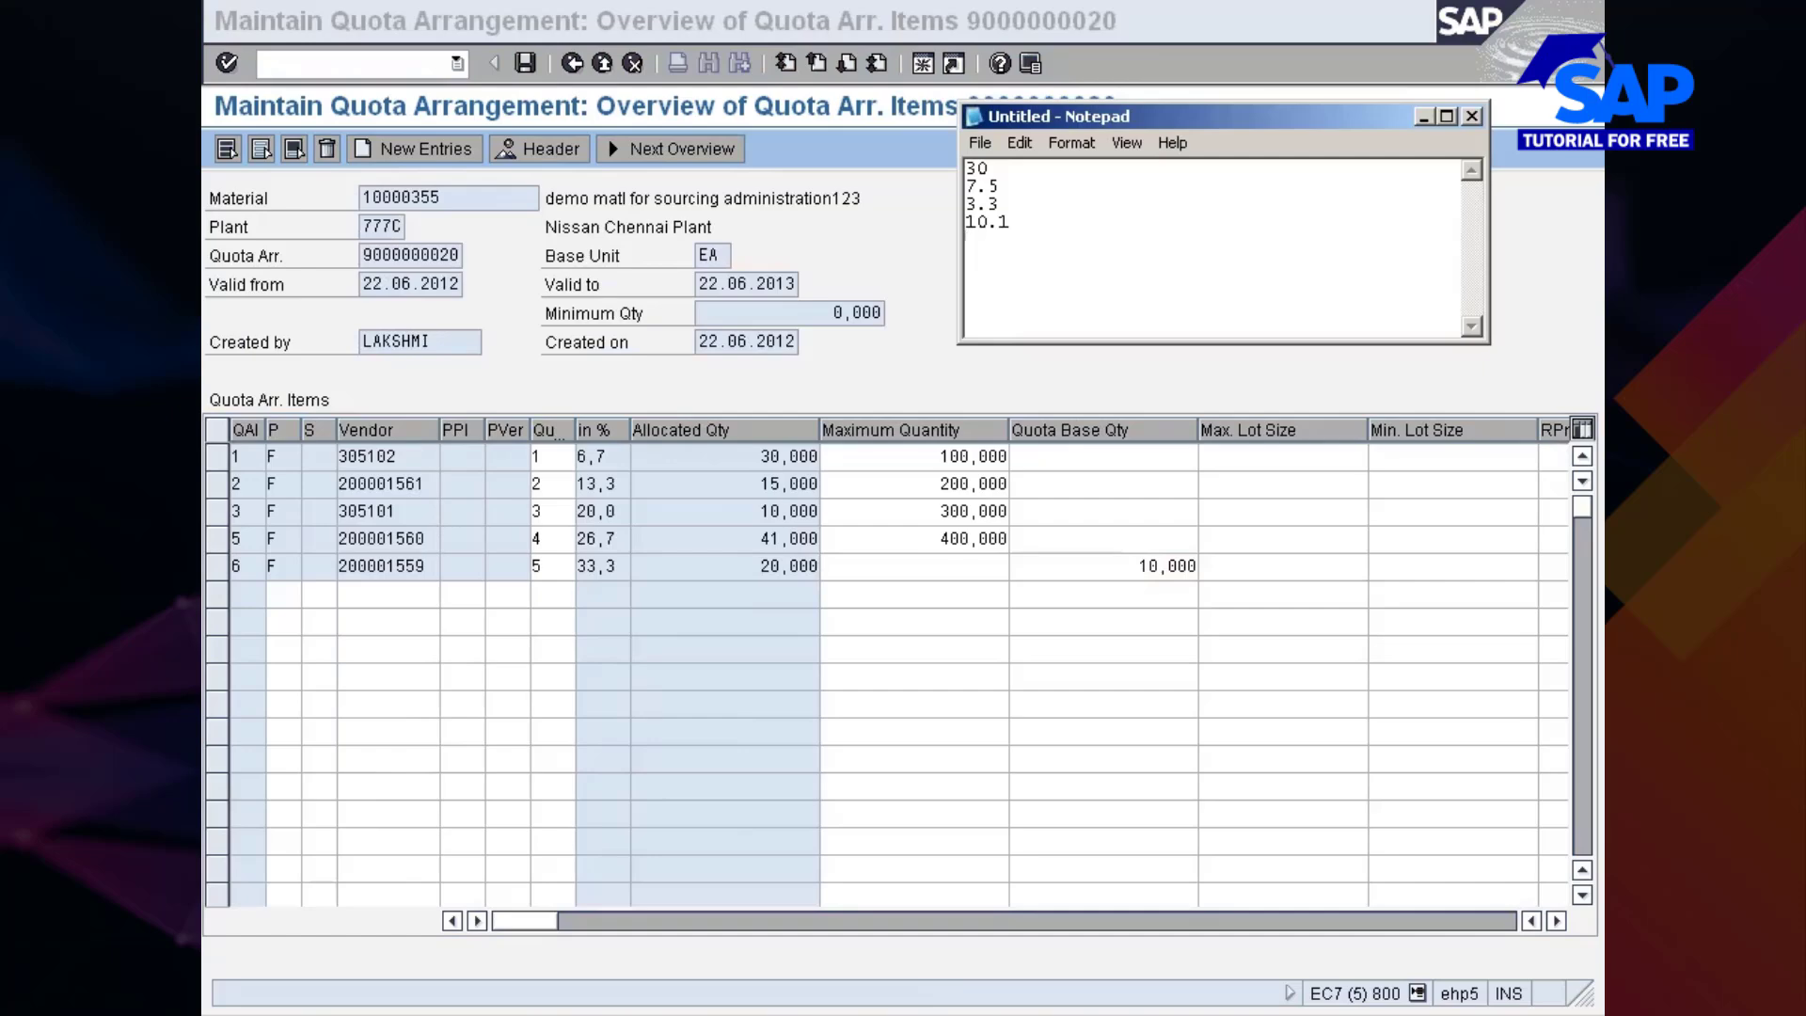
{"action": "type", "text": "6"}
{"action": "key", "text": "ctrl+a"}
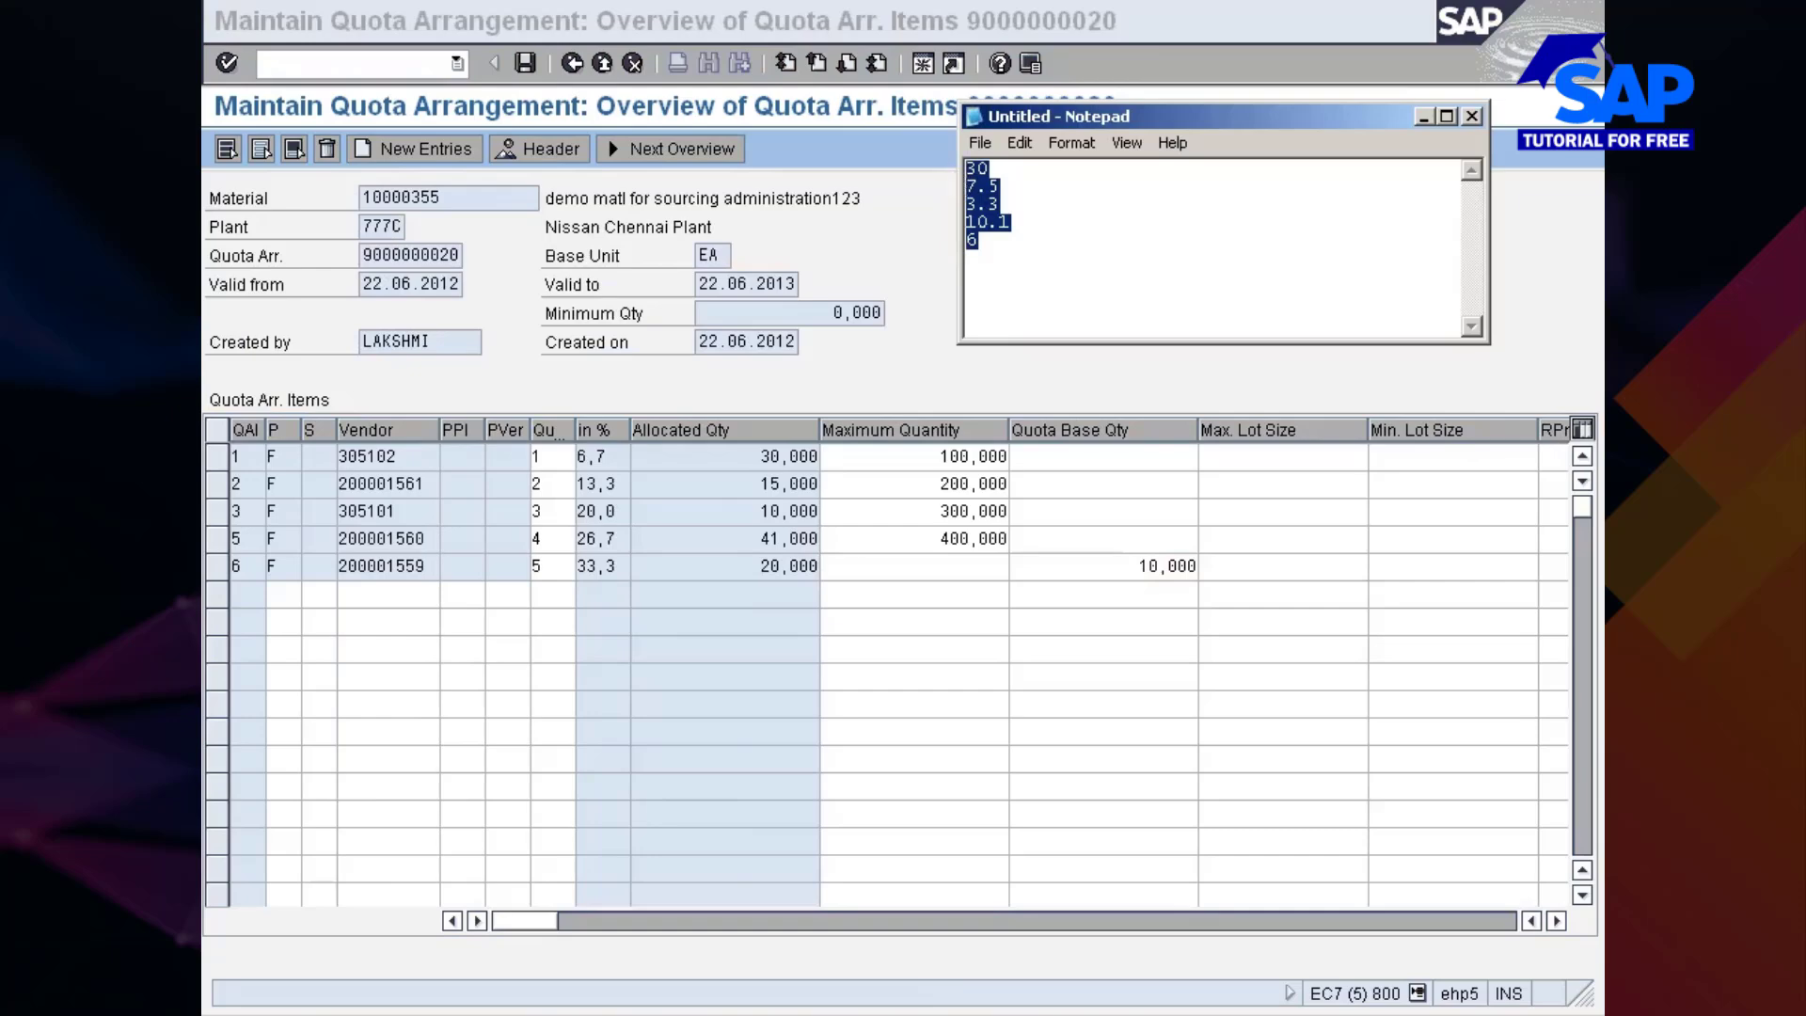
{"action": "left_click_drag", "start_coordinate": [1002, 204], "coordinate": [966, 204]}
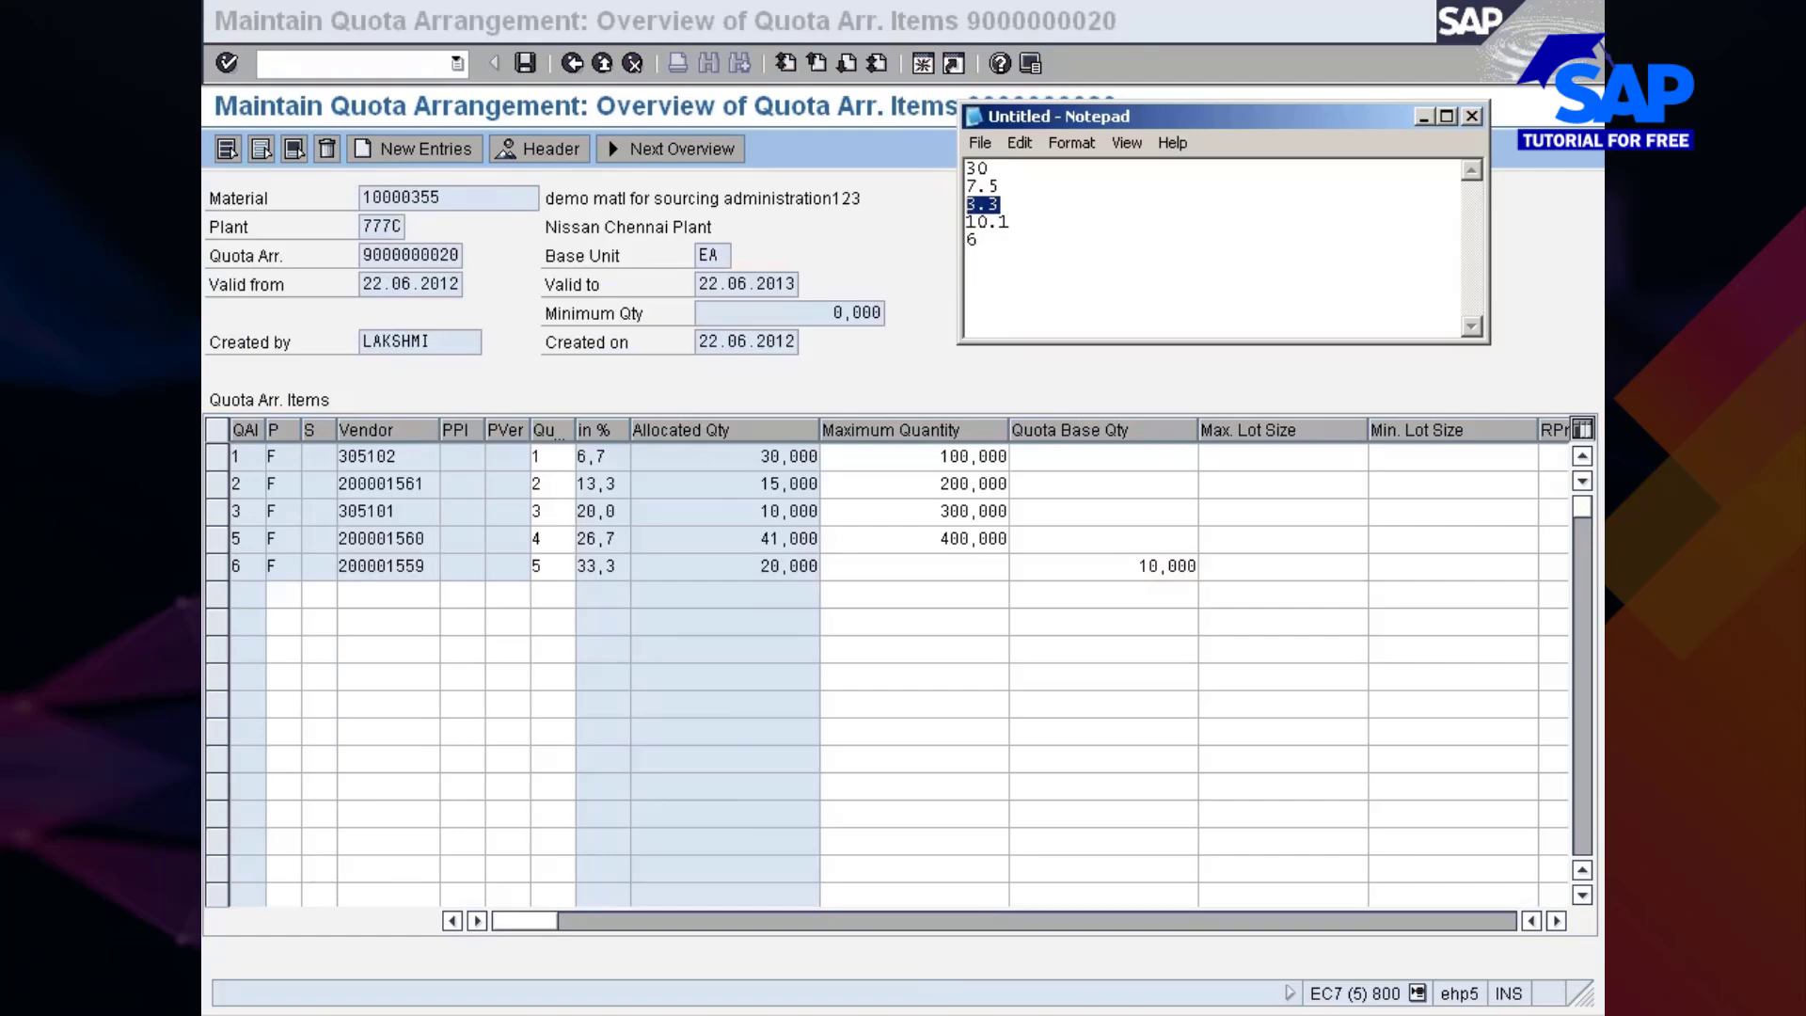
Create a purchase requisition for 10 units of material 10000355 in plant 777C, check its fixed vendor and save it
{"action": "key", "text": "alt+Tab"}
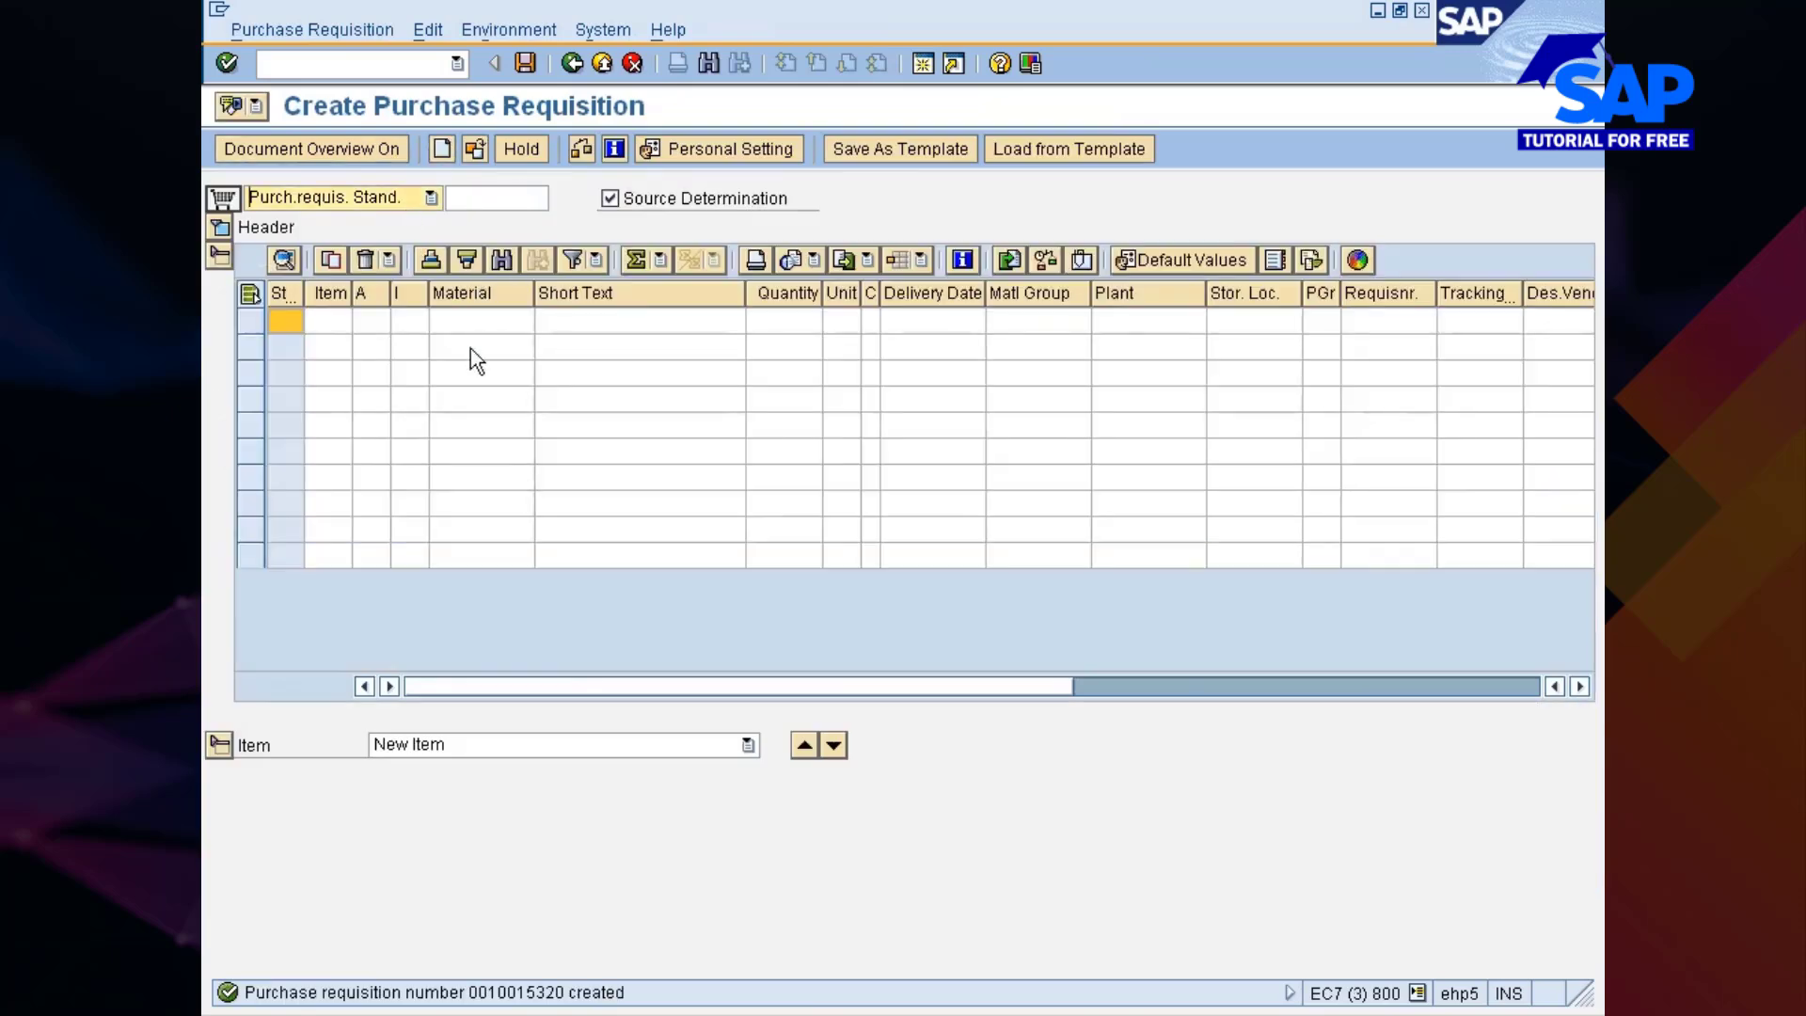
{"action": "left_click", "coordinate": [469, 324]}
{"action": "key", "text": "ctrl+v"}
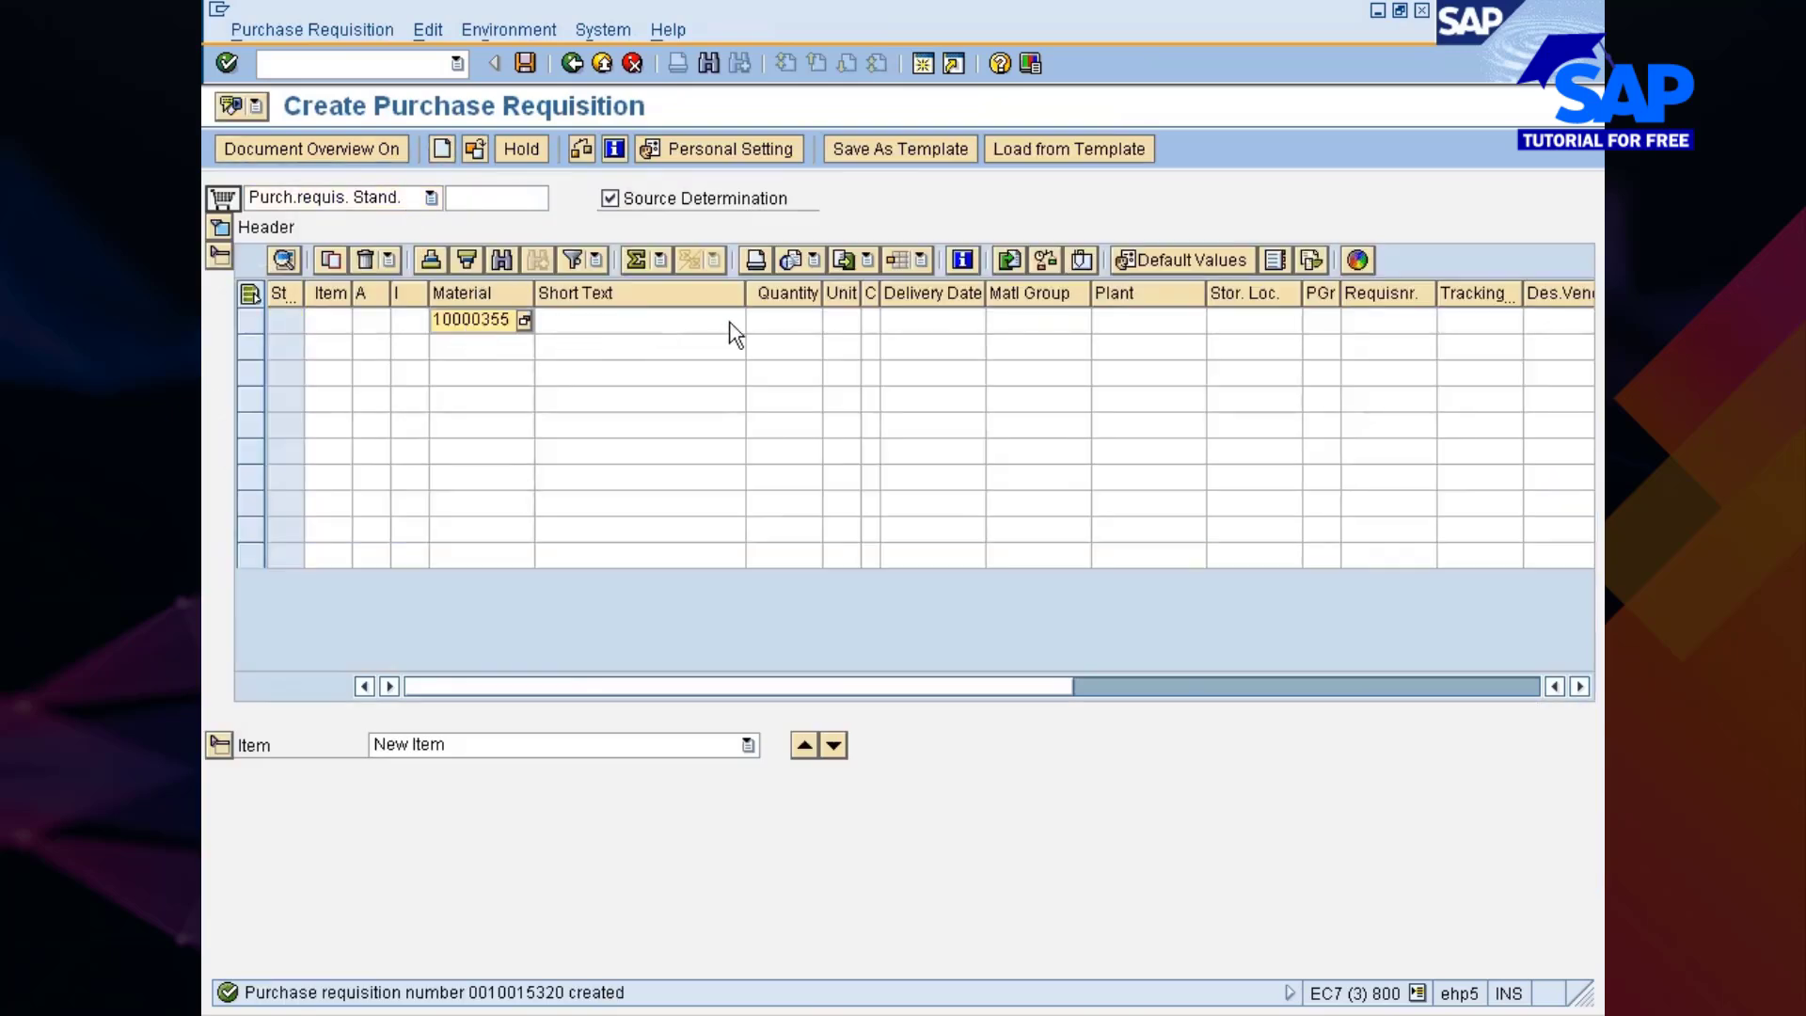
{"action": "left_click", "coordinate": [780, 321]}
{"action": "type", "text": "10"}
{"action": "key", "text": "Tab"}
{"action": "key", "text": "Tab"}
{"action": "key", "text": "Tab"}
{"action": "key", "text": "Tab"}
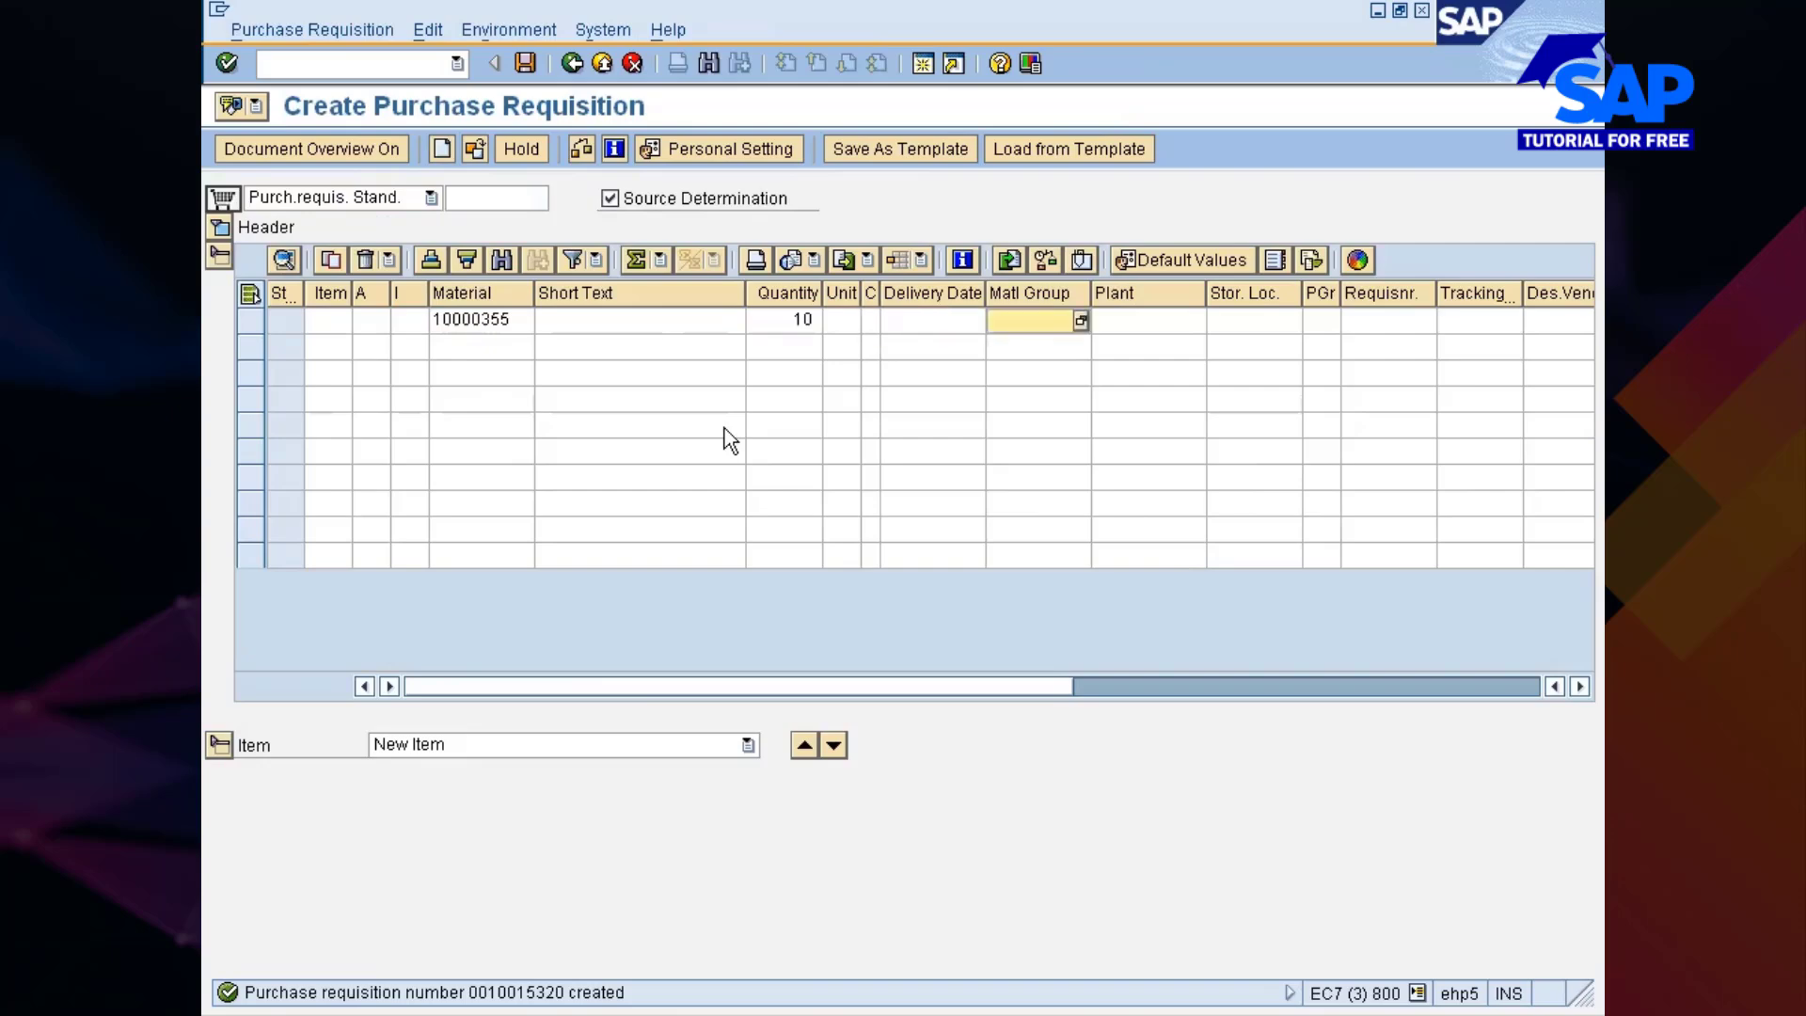
{"action": "type", "text": "777C"}
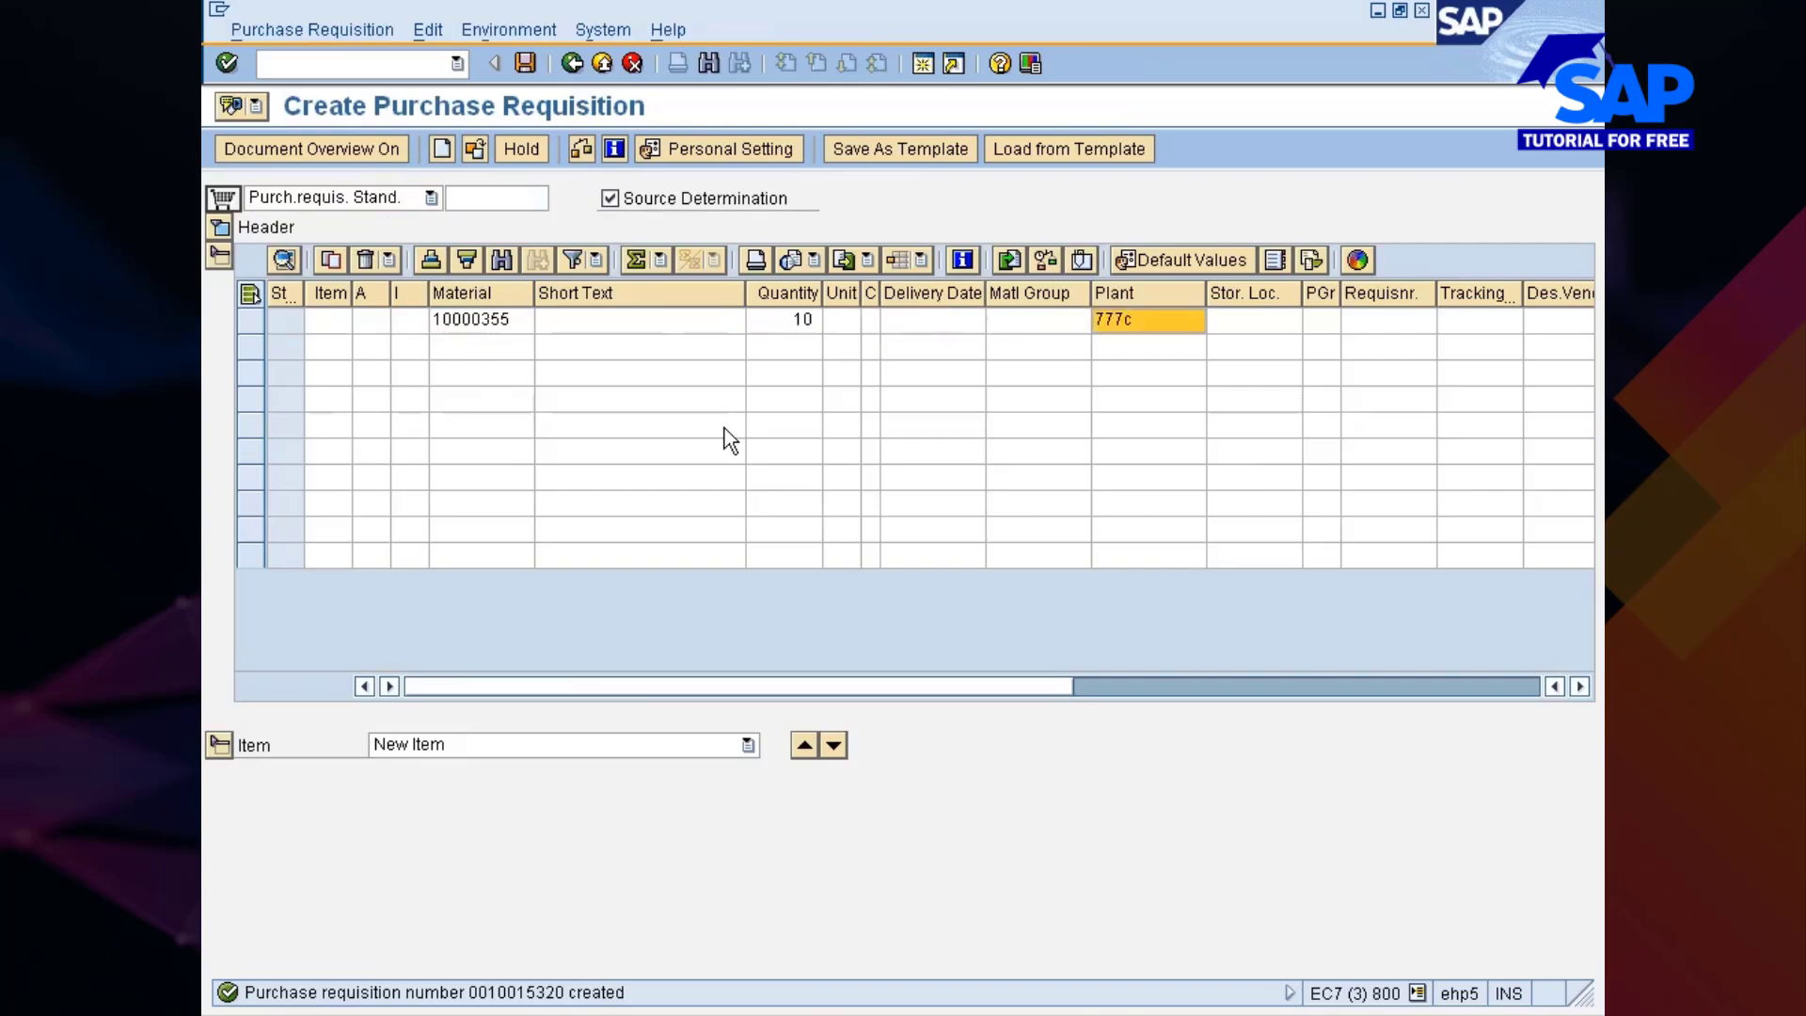
{"action": "key", "text": "Return"}
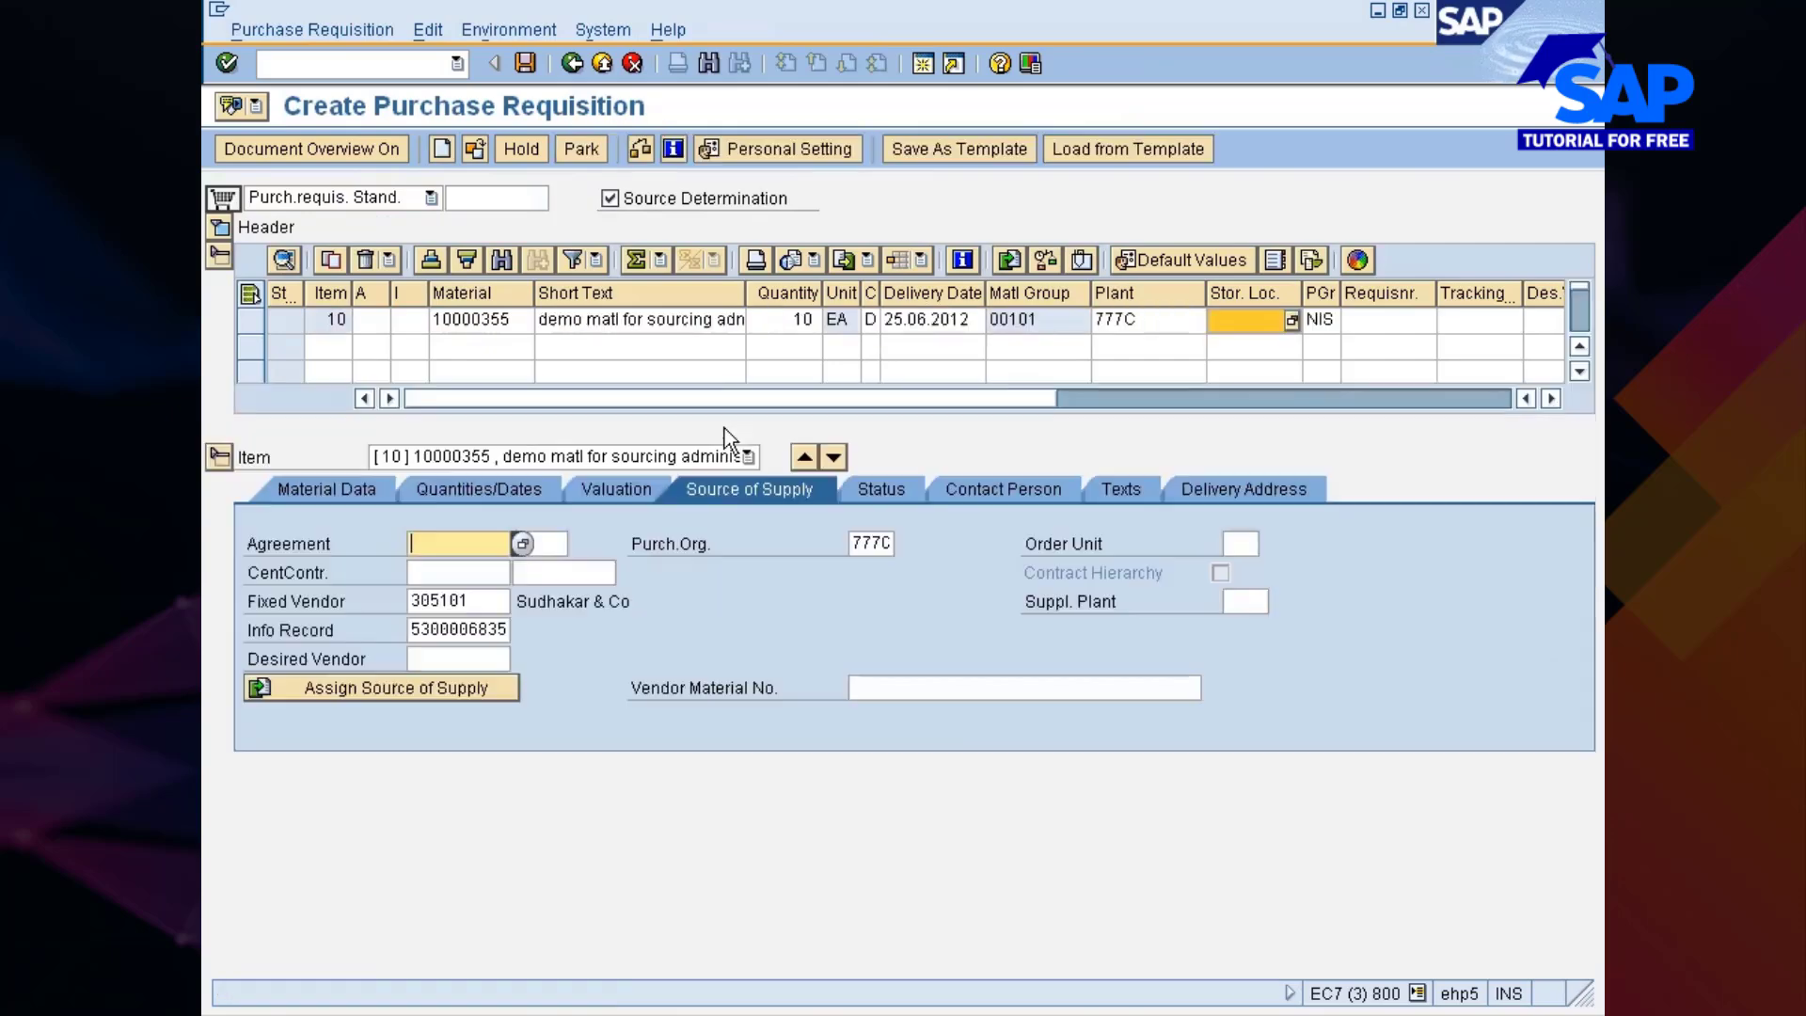
{"action": "left_click", "coordinate": [462, 600]}
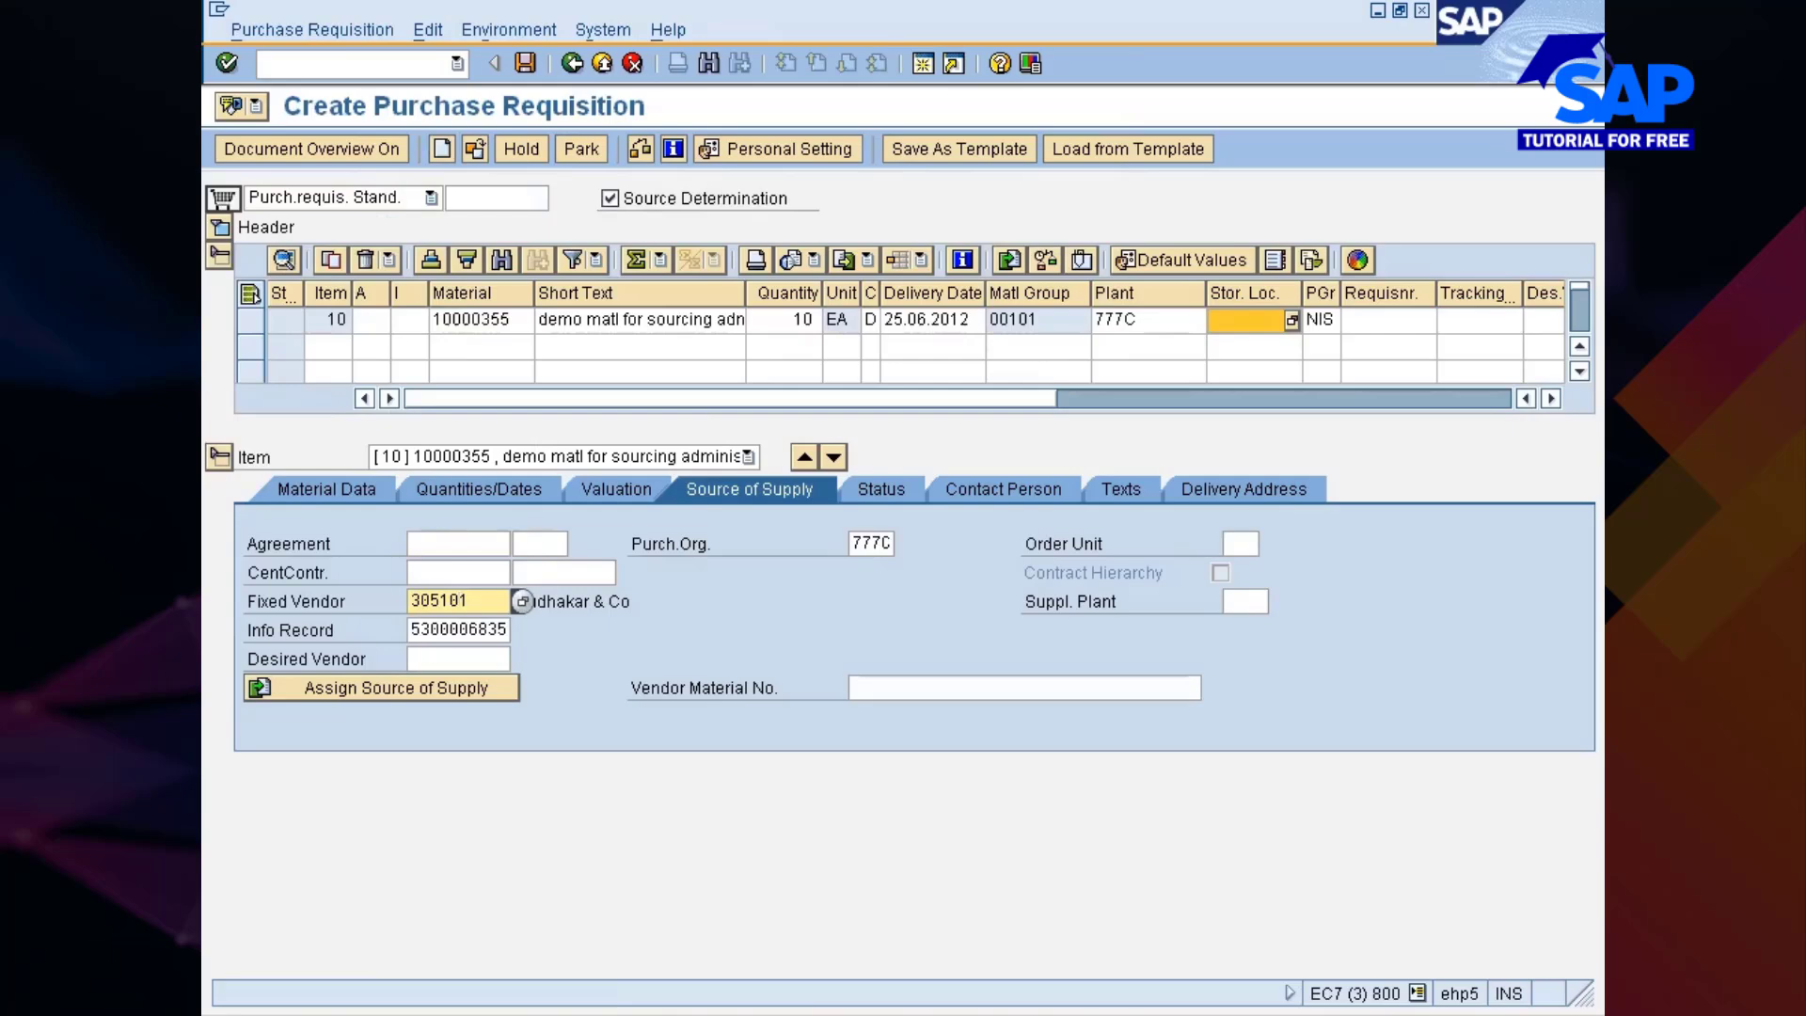
{"action": "key", "text": "ctrl+s"}
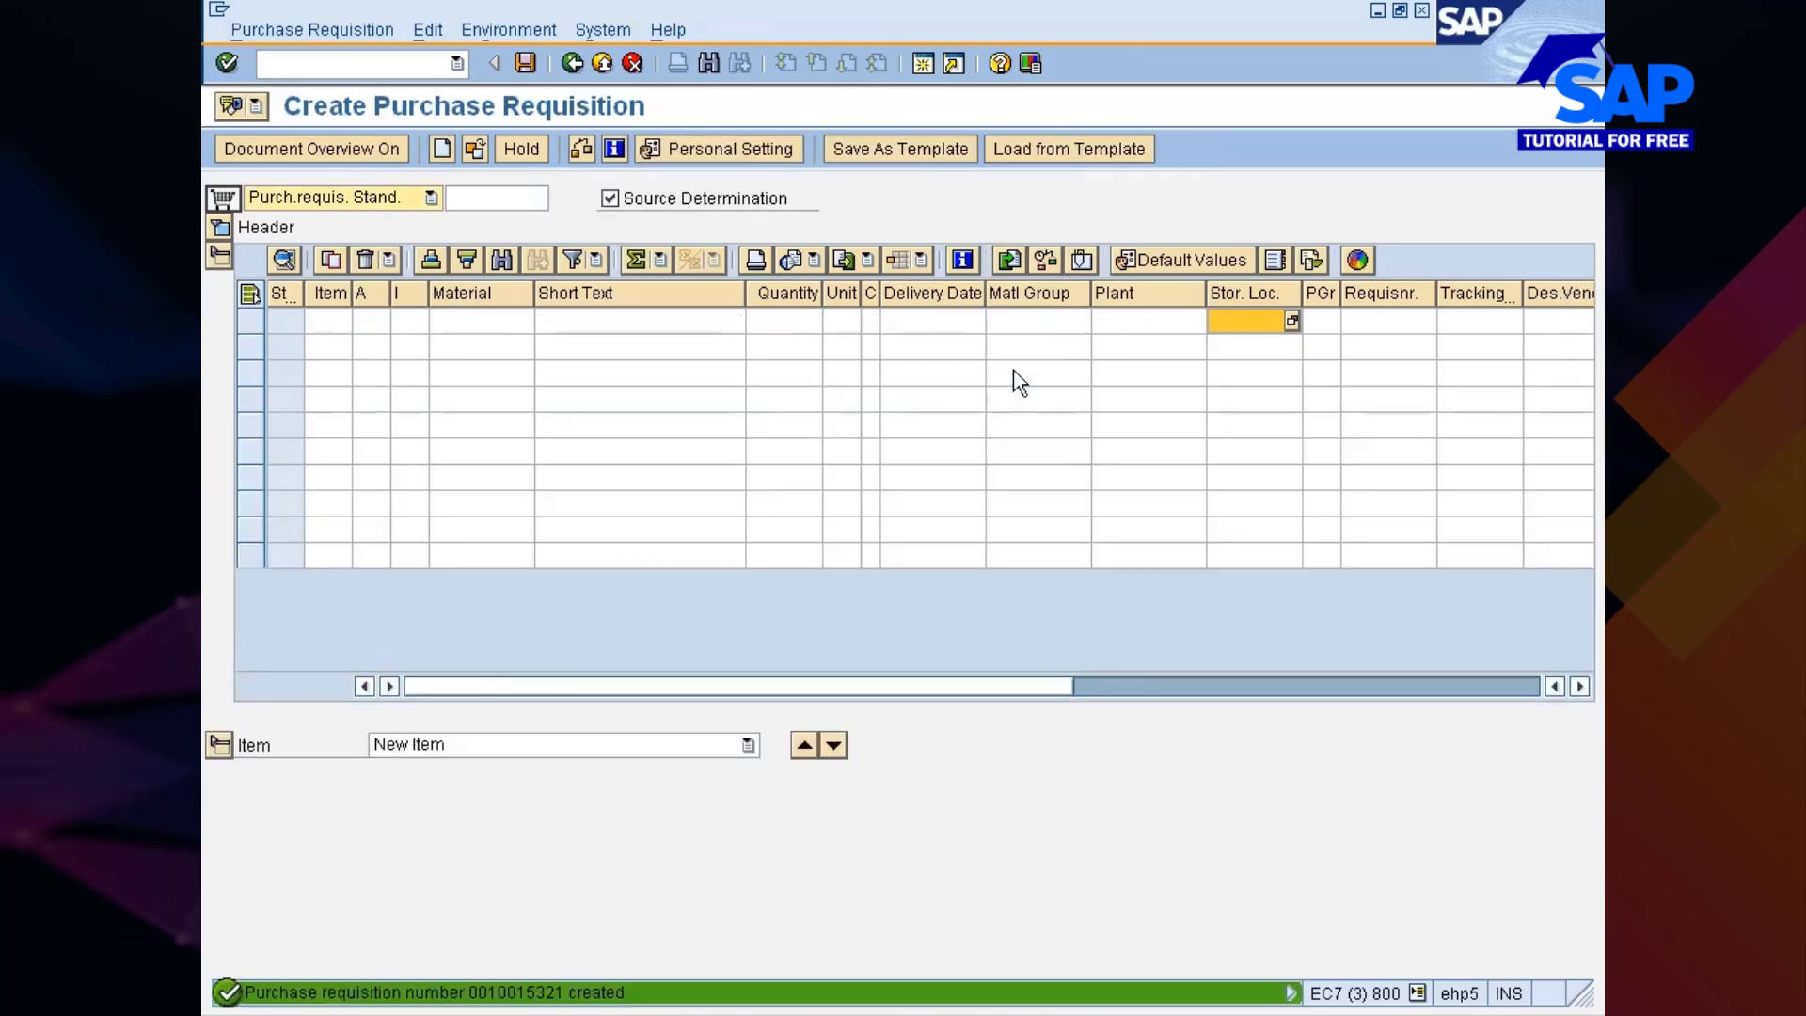
Return to the quota arrangement of material 10000355, reload it and reopen the items of its 22.06.2012 to 22.06.2013 period
{"action": "key", "text": "alt+Tab"}
{"action": "key", "text": "alt+Tab"}
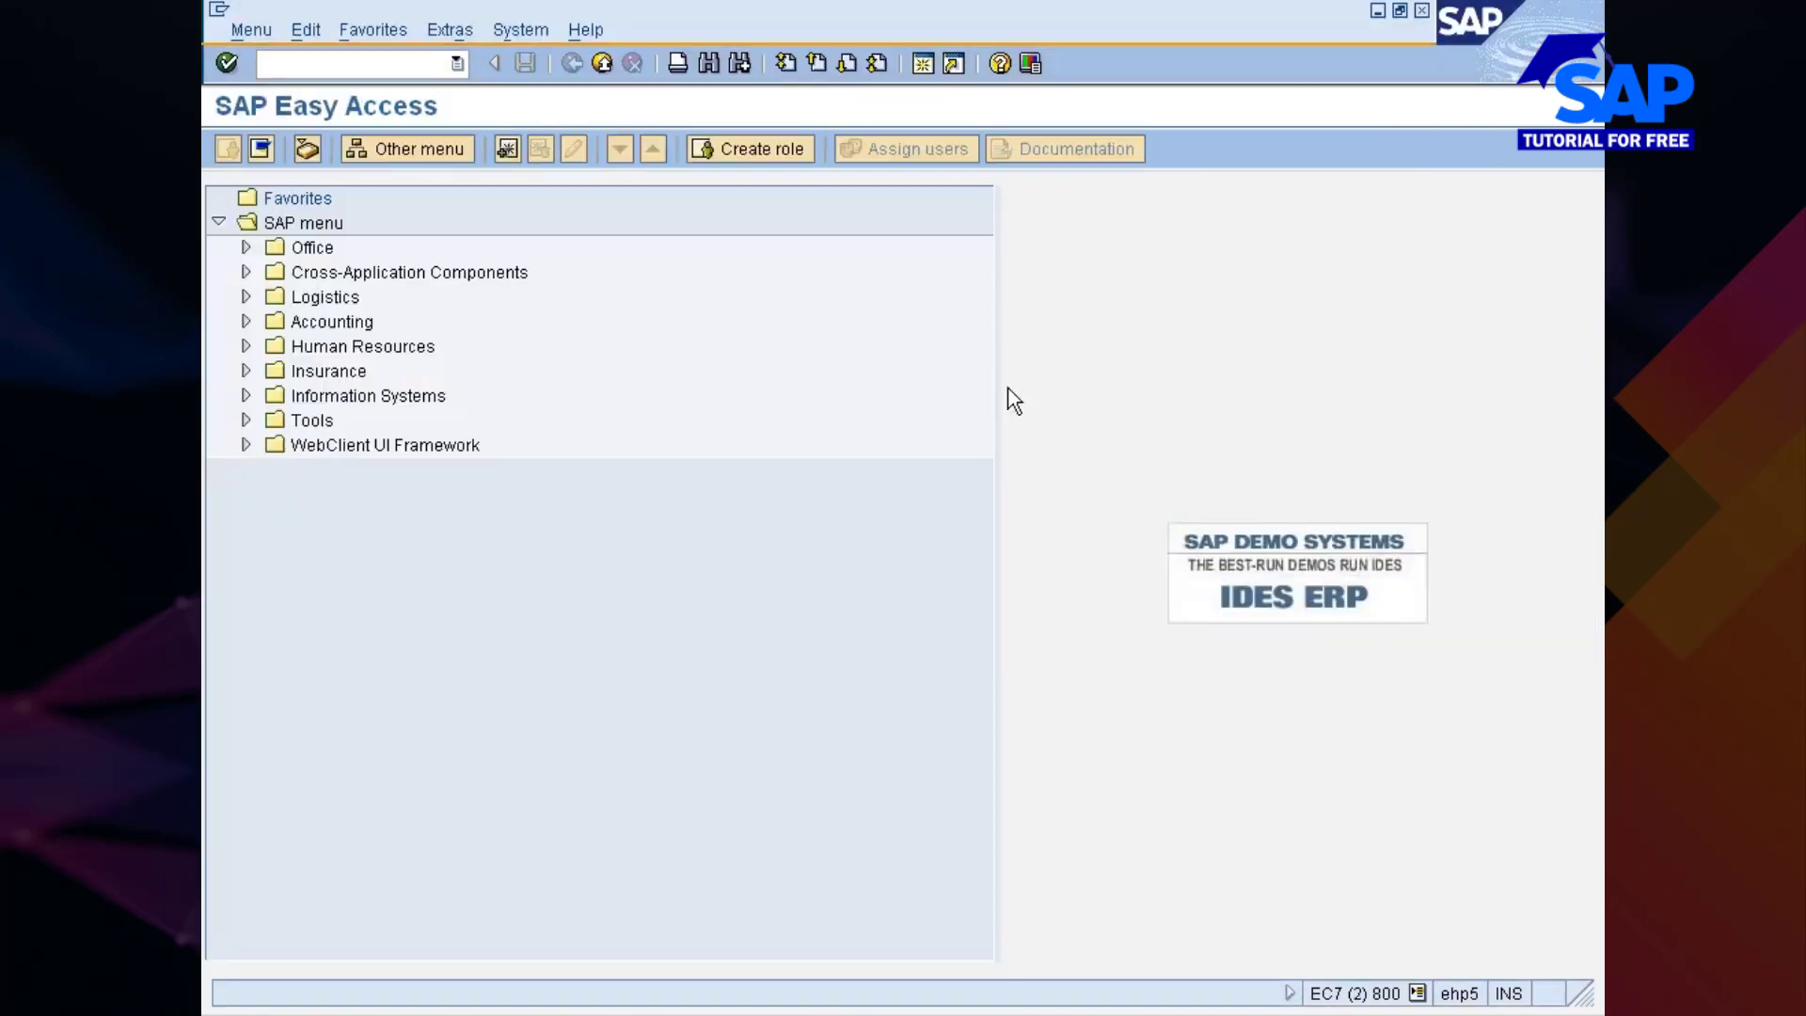
{"action": "key", "text": "alt+Tab"}
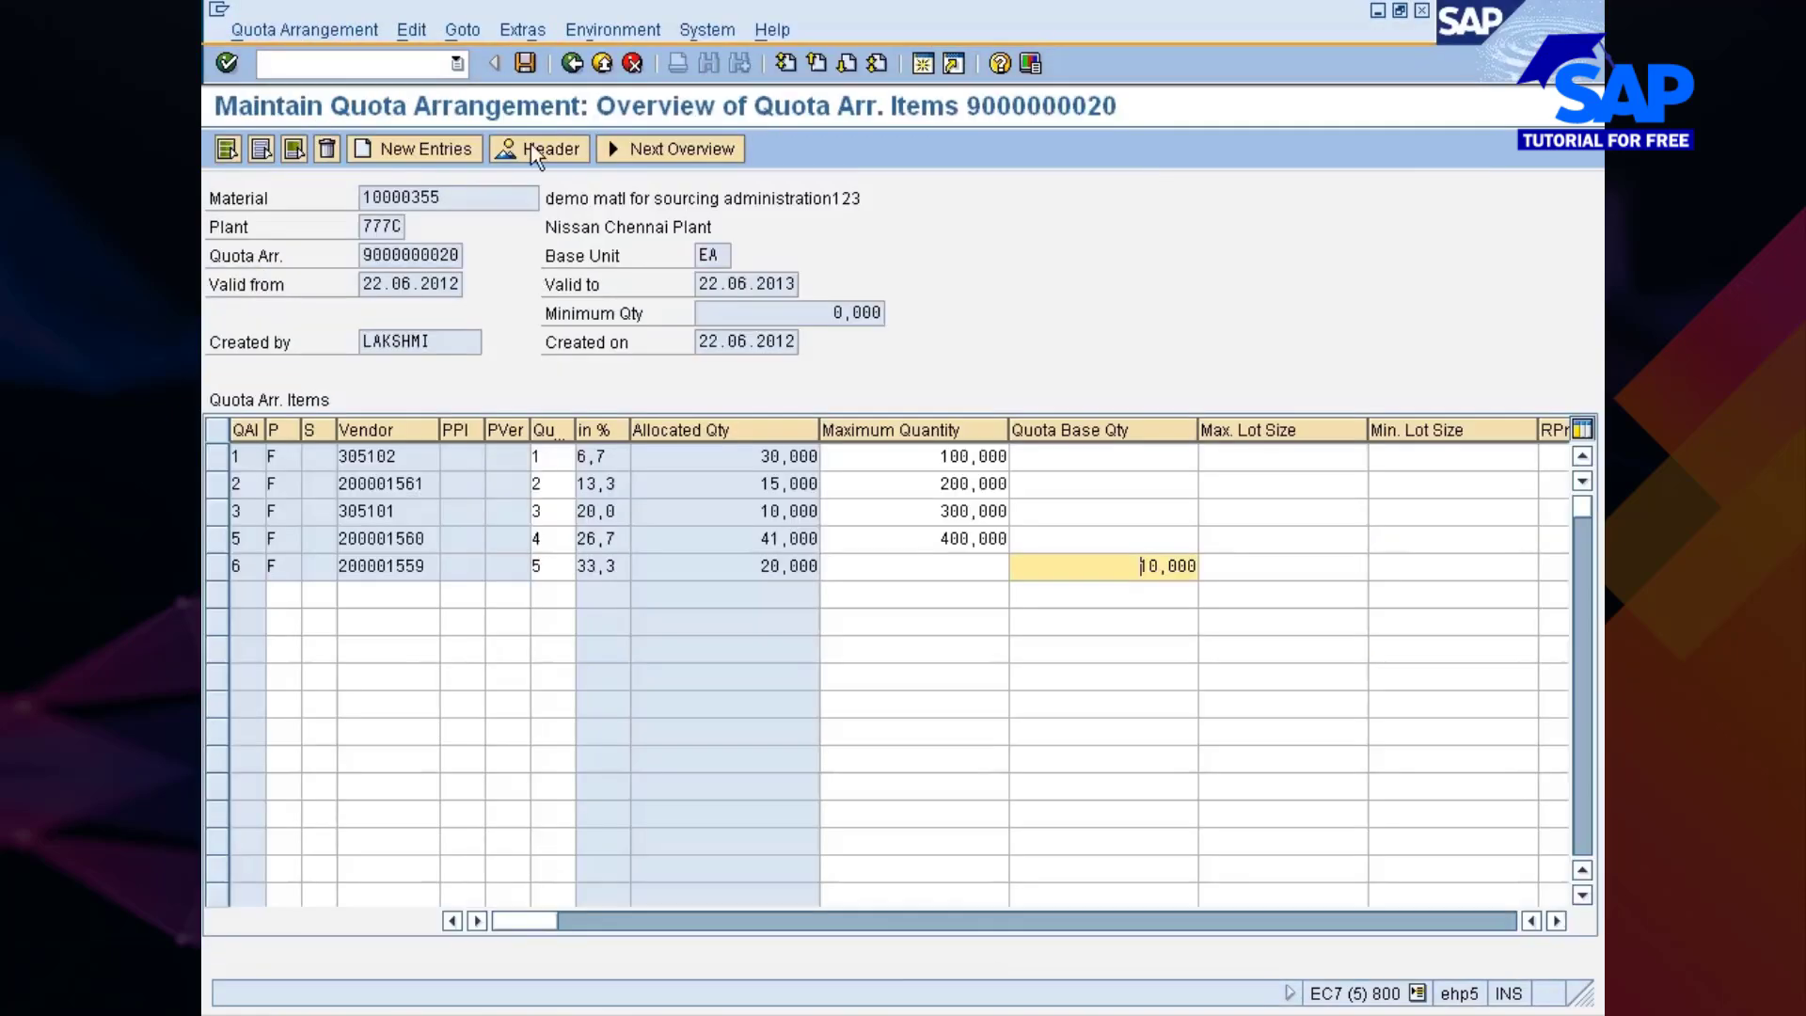
{"action": "left_click", "coordinate": [565, 64]}
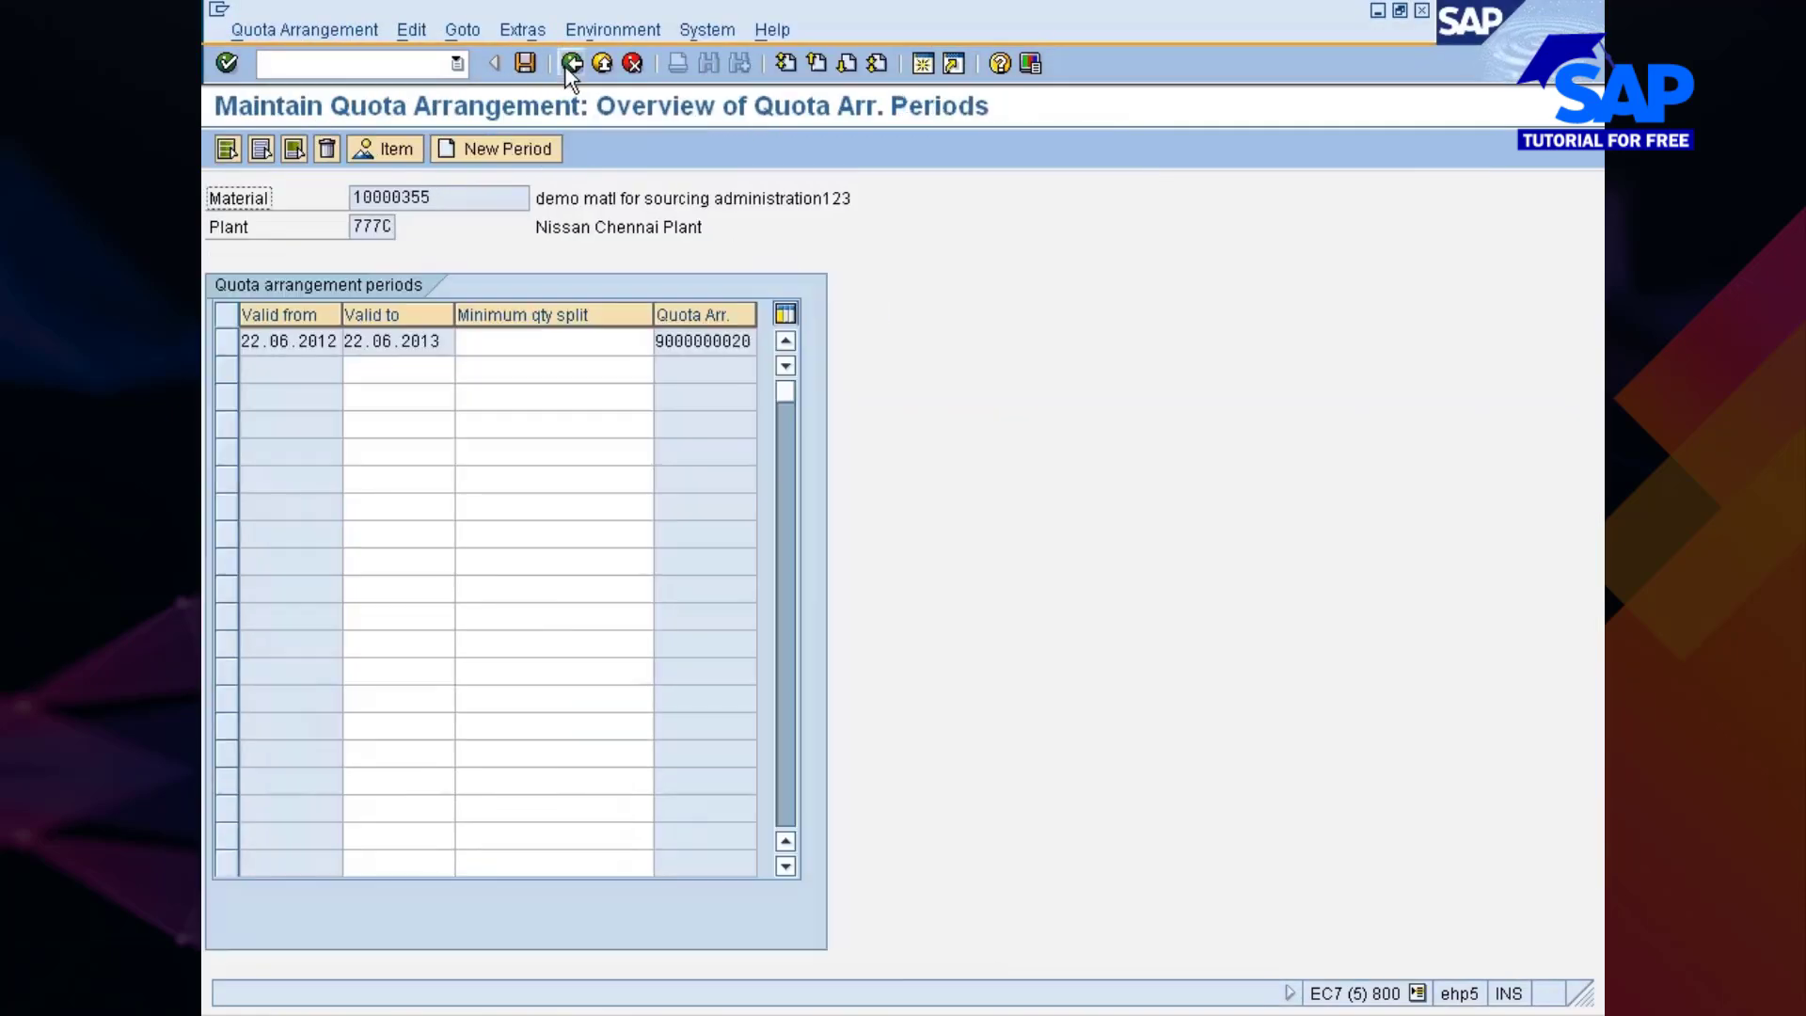
{"action": "left_click", "coordinate": [565, 64]}
{"action": "key", "text": "Return"}
{"action": "double_click", "coordinate": [302, 341]}
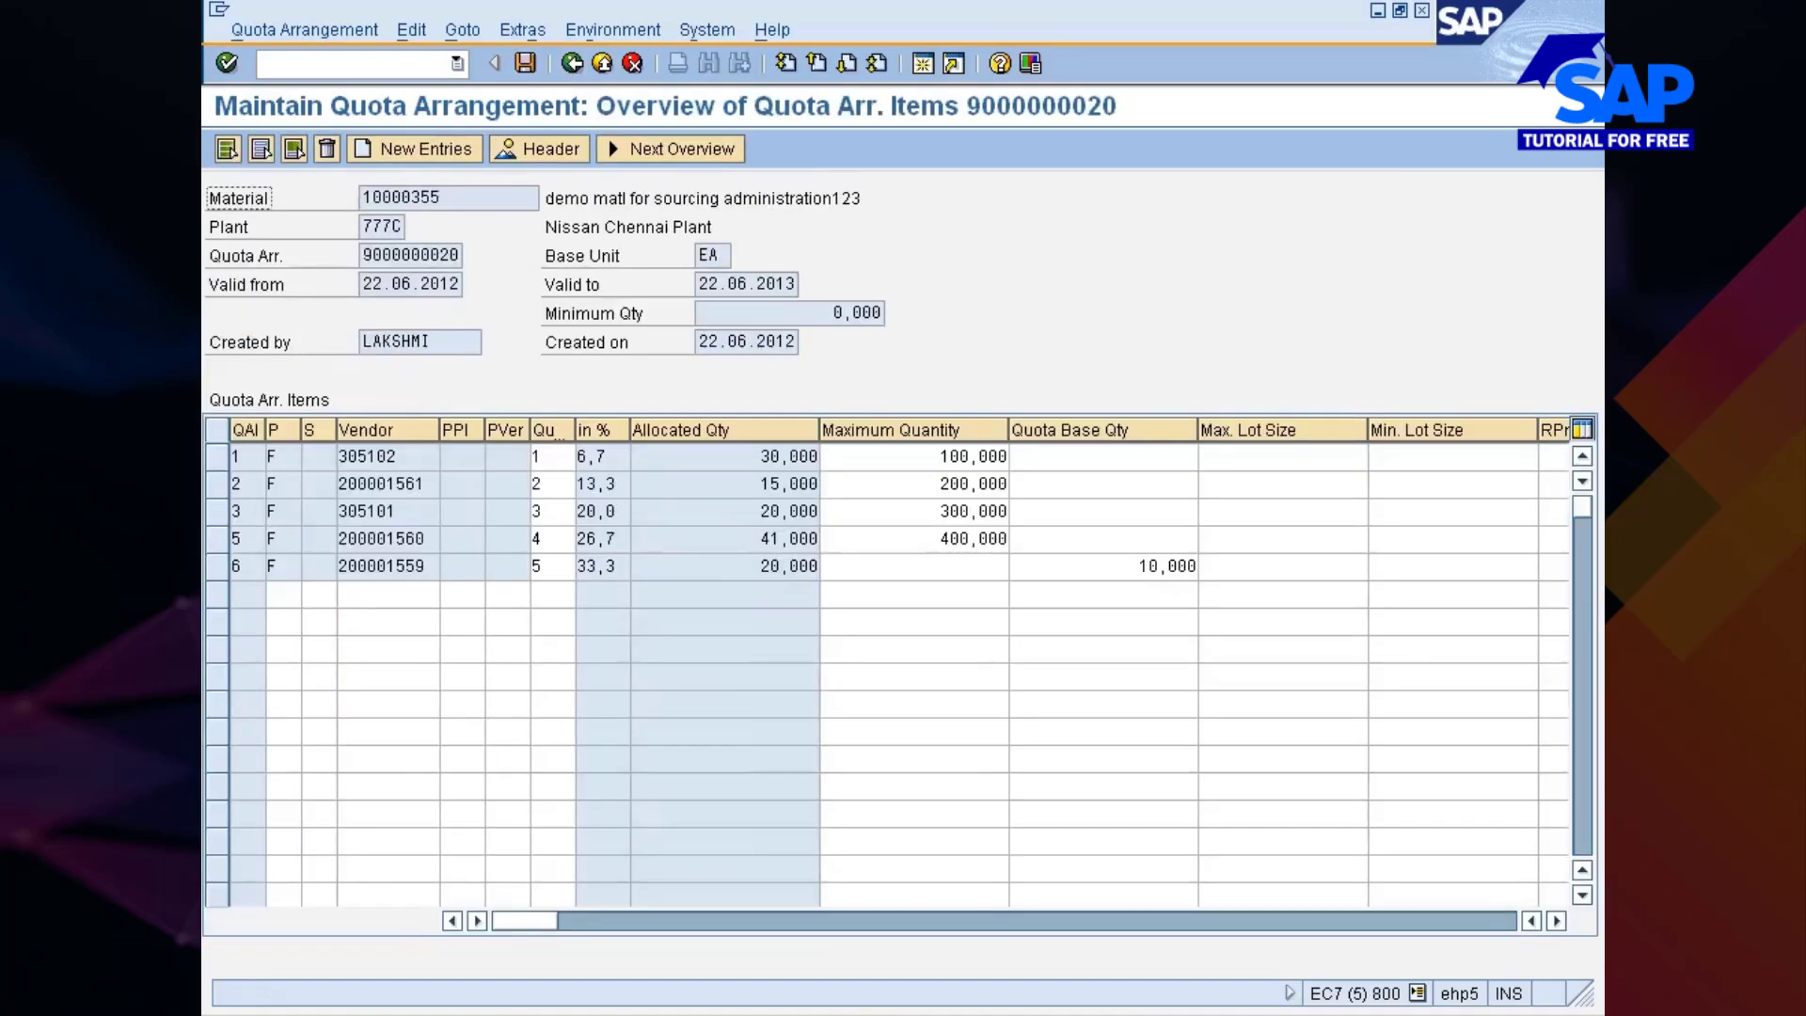
Review item 3's allocated quantity and quota, and replace the third quota rating noted in Notepad with 6.66
{"action": "left_click", "coordinate": [762, 511]}
{"action": "key", "text": "Tab"}
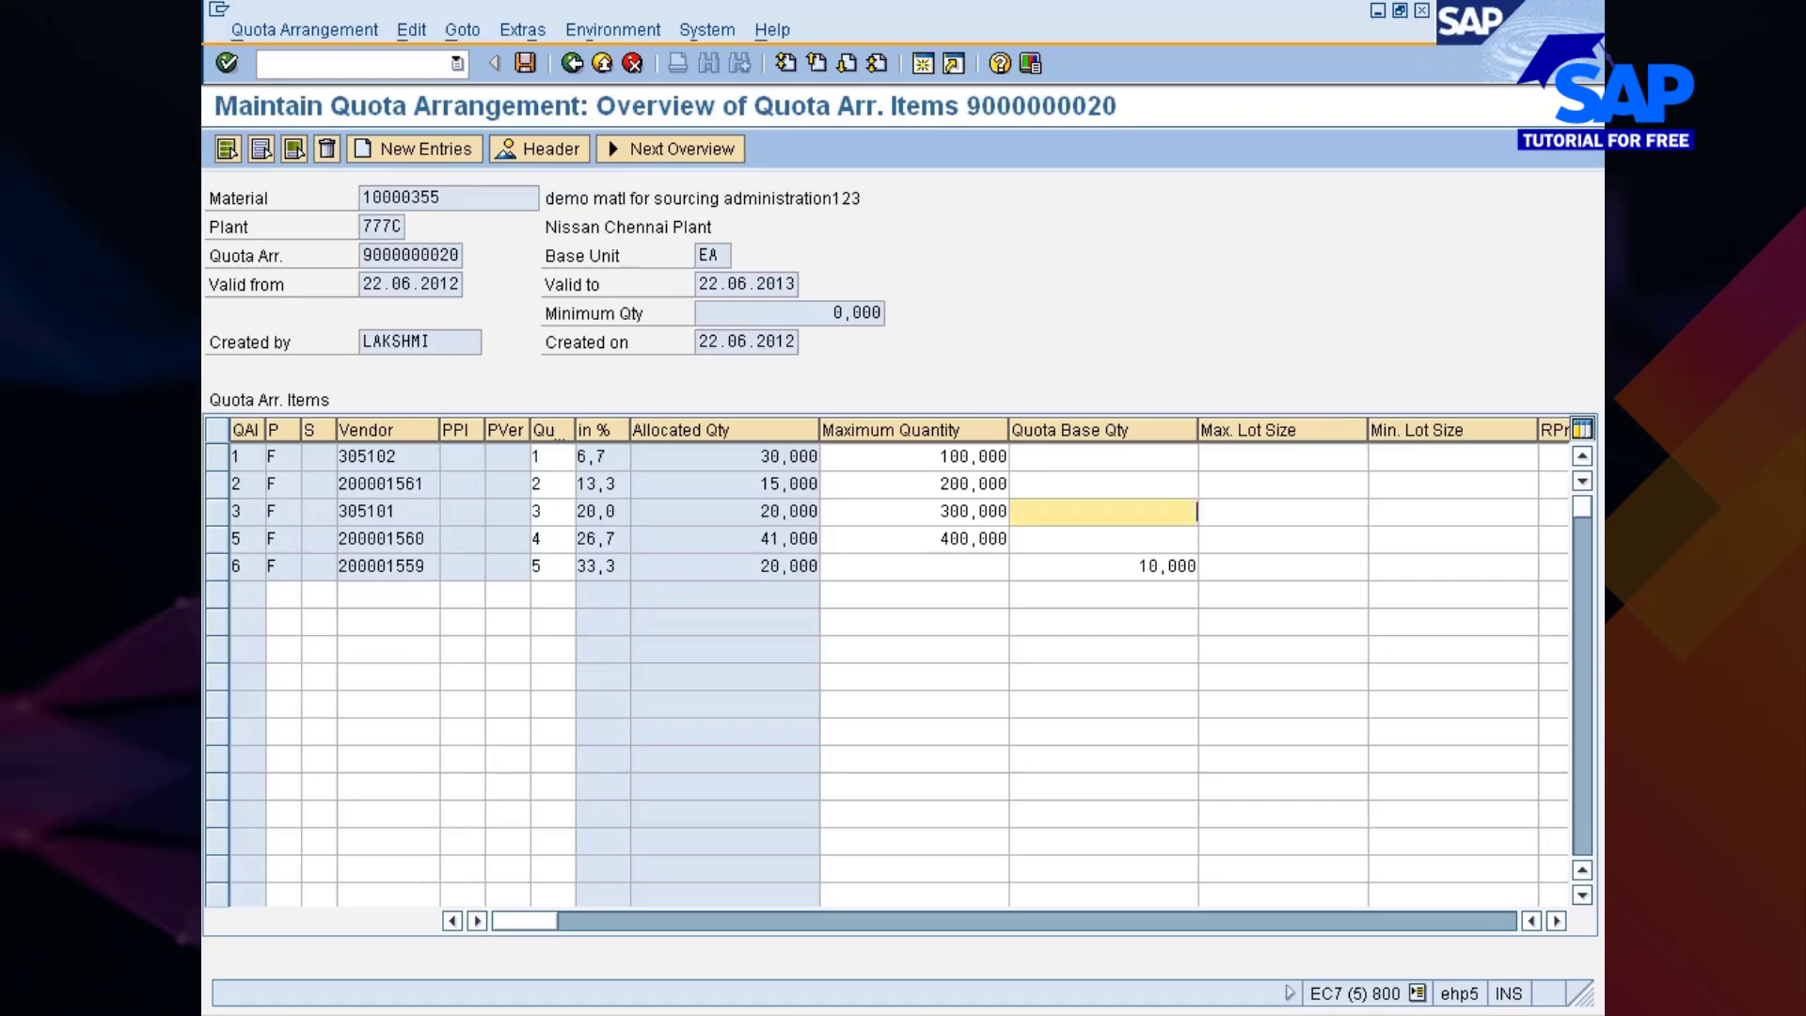
{"action": "left_click", "coordinate": [539, 511]}
{"action": "key", "text": "alt+Tab"}
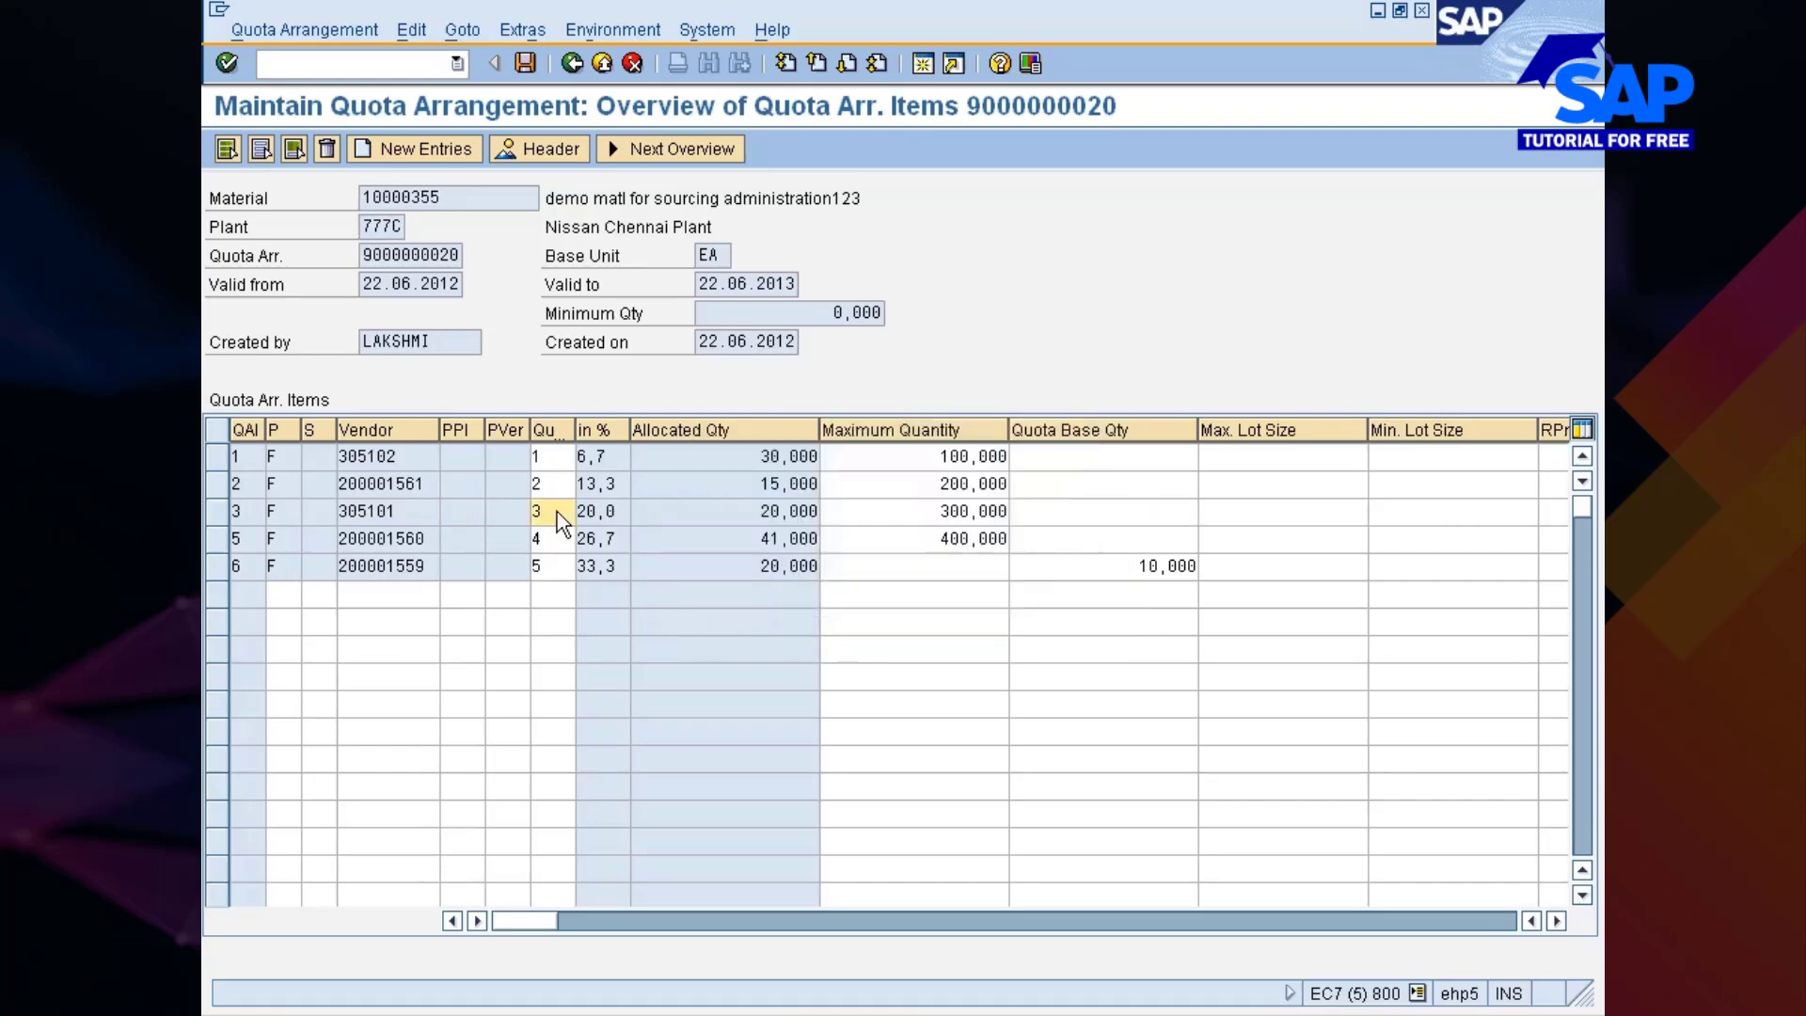
{"action": "key", "text": "alt+Tab"}
{"action": "key", "text": "alt+Tab"}
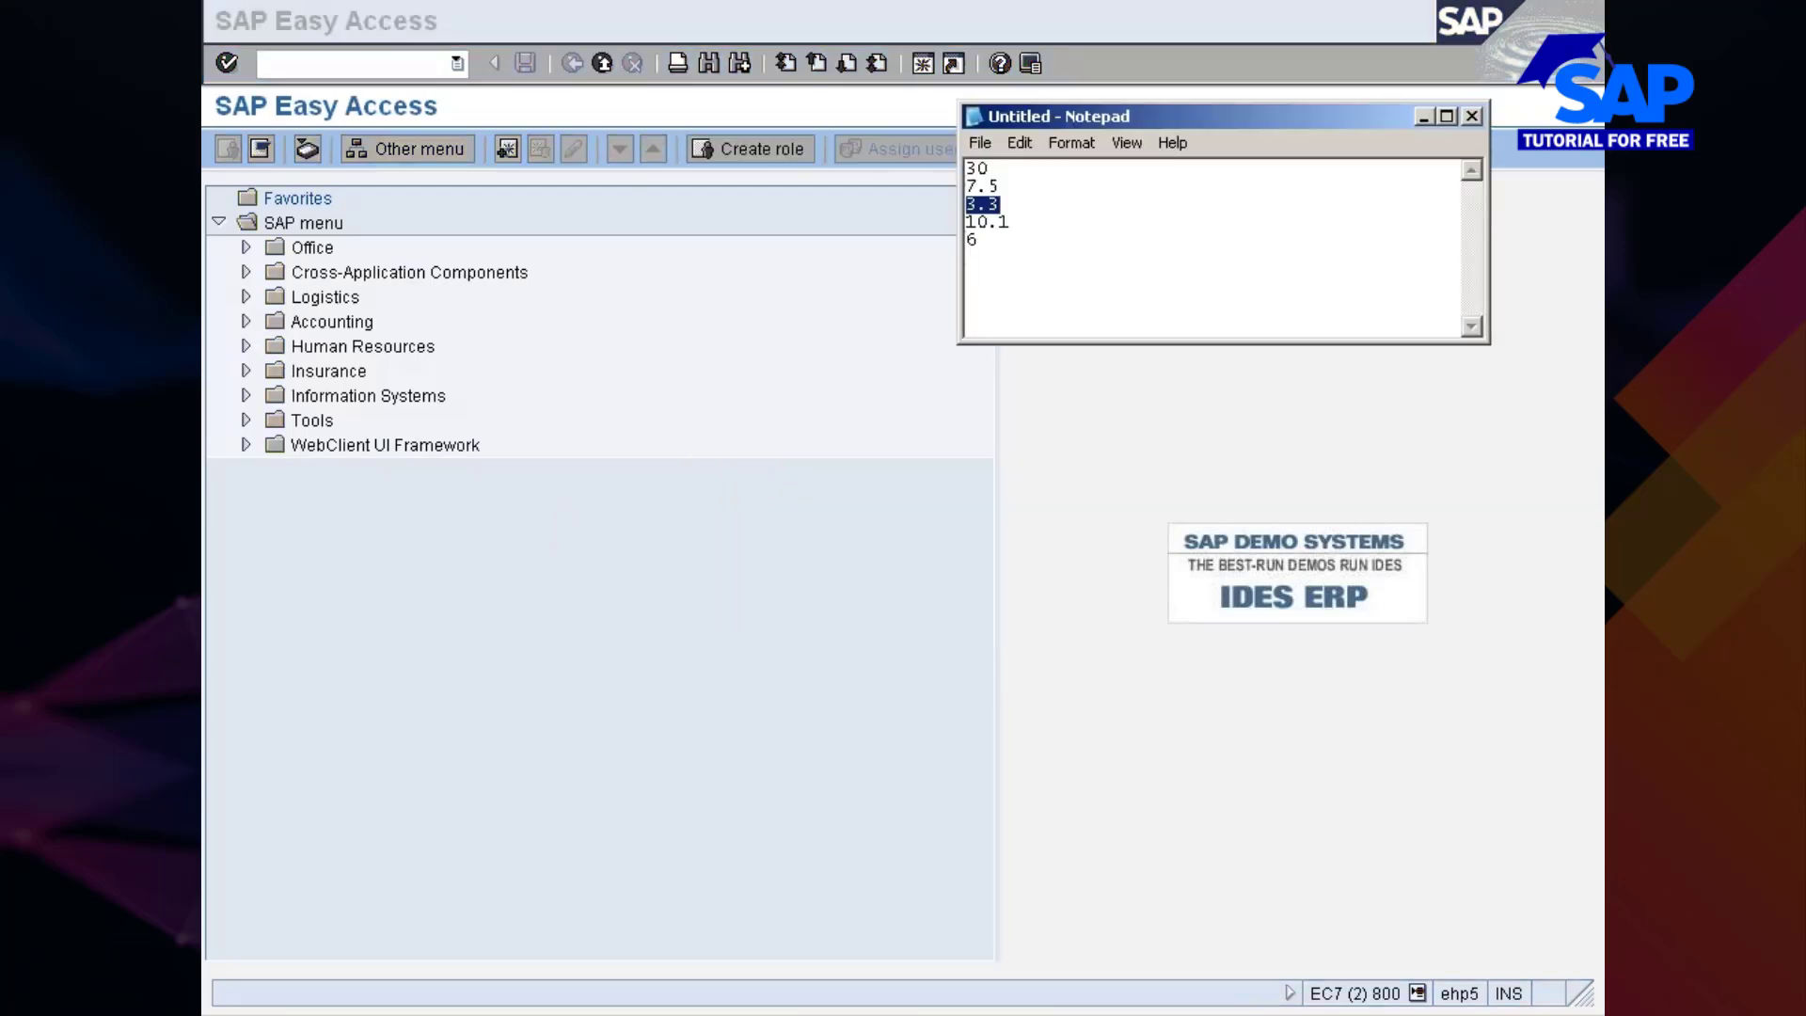
{"action": "key", "text": "Right"}
{"action": "type", "text": "6.66"}
{"action": "key", "text": "BackSpace"}
{"action": "key", "text": "BackSpace"}
{"action": "key", "text": "BackSpace"}
{"action": "key", "text": "BackSpace"}
{"action": "key", "text": "Return"}
Return to the purchase requisition screen and enter material 10000355 in the first item row
{"action": "key", "text": "alt+Tab"}
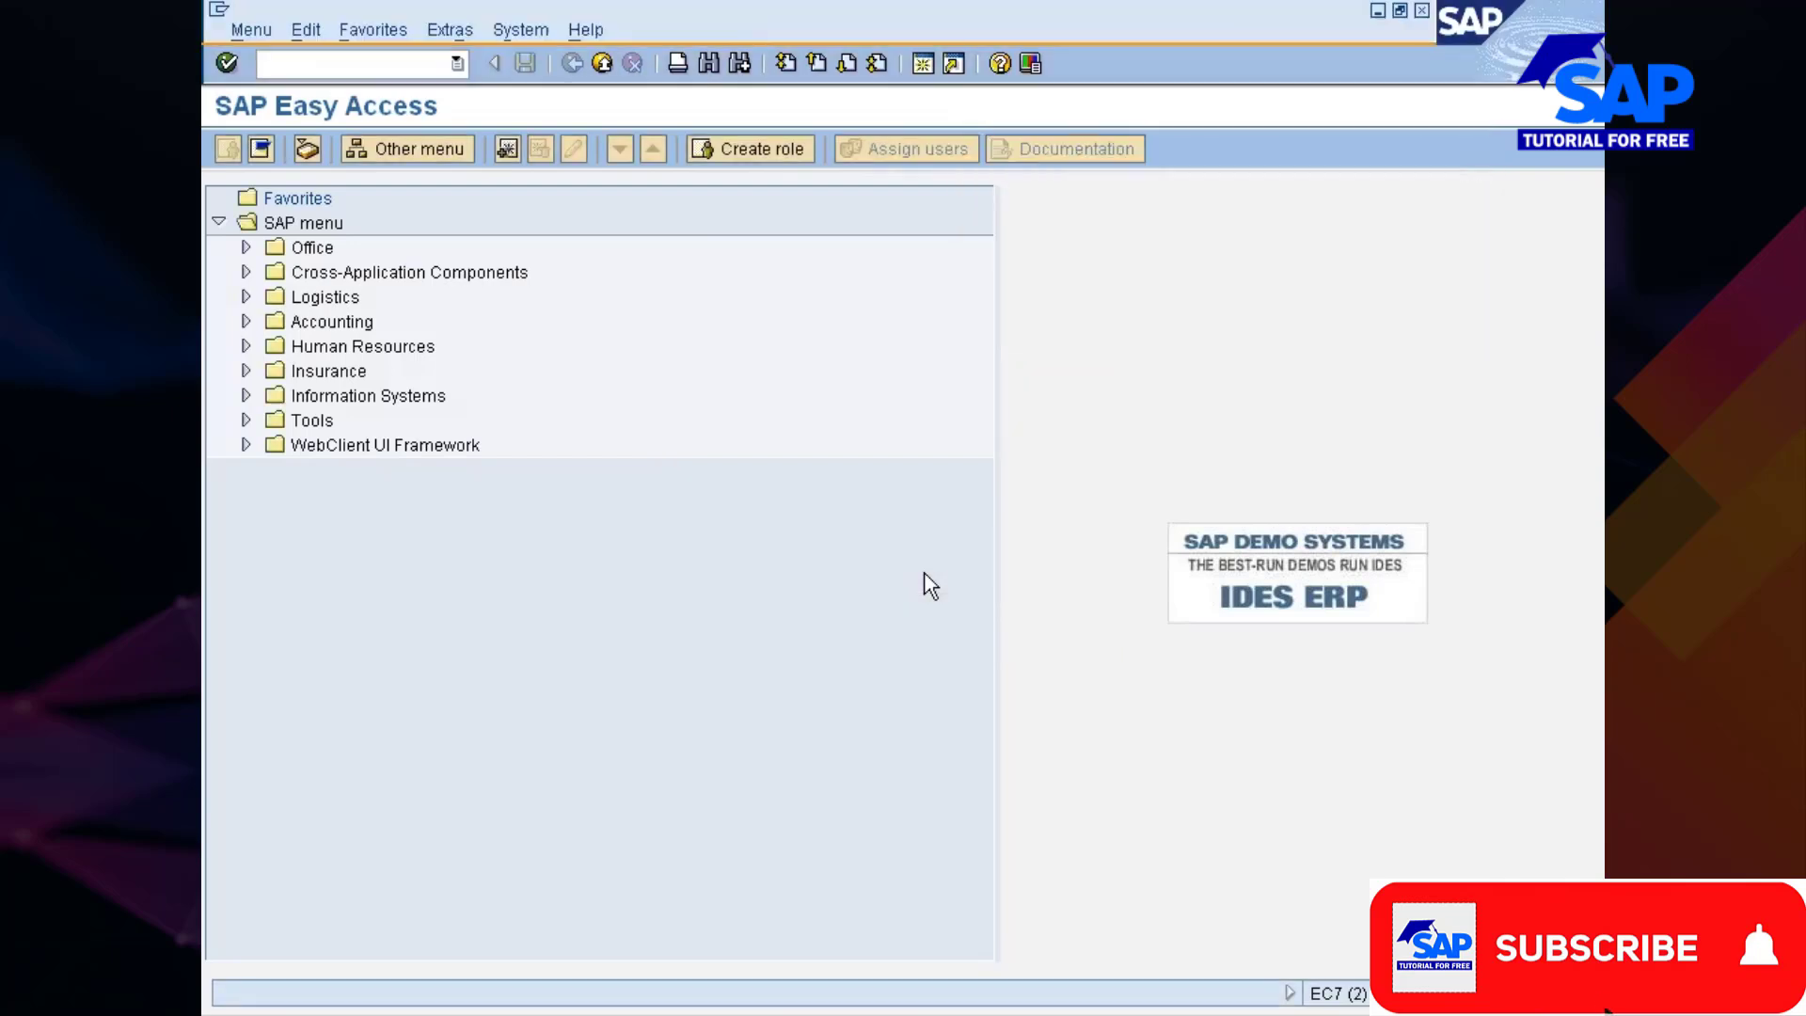
{"action": "key", "text": "alt+Tab"}
{"action": "key", "text": "alt+Tab"}
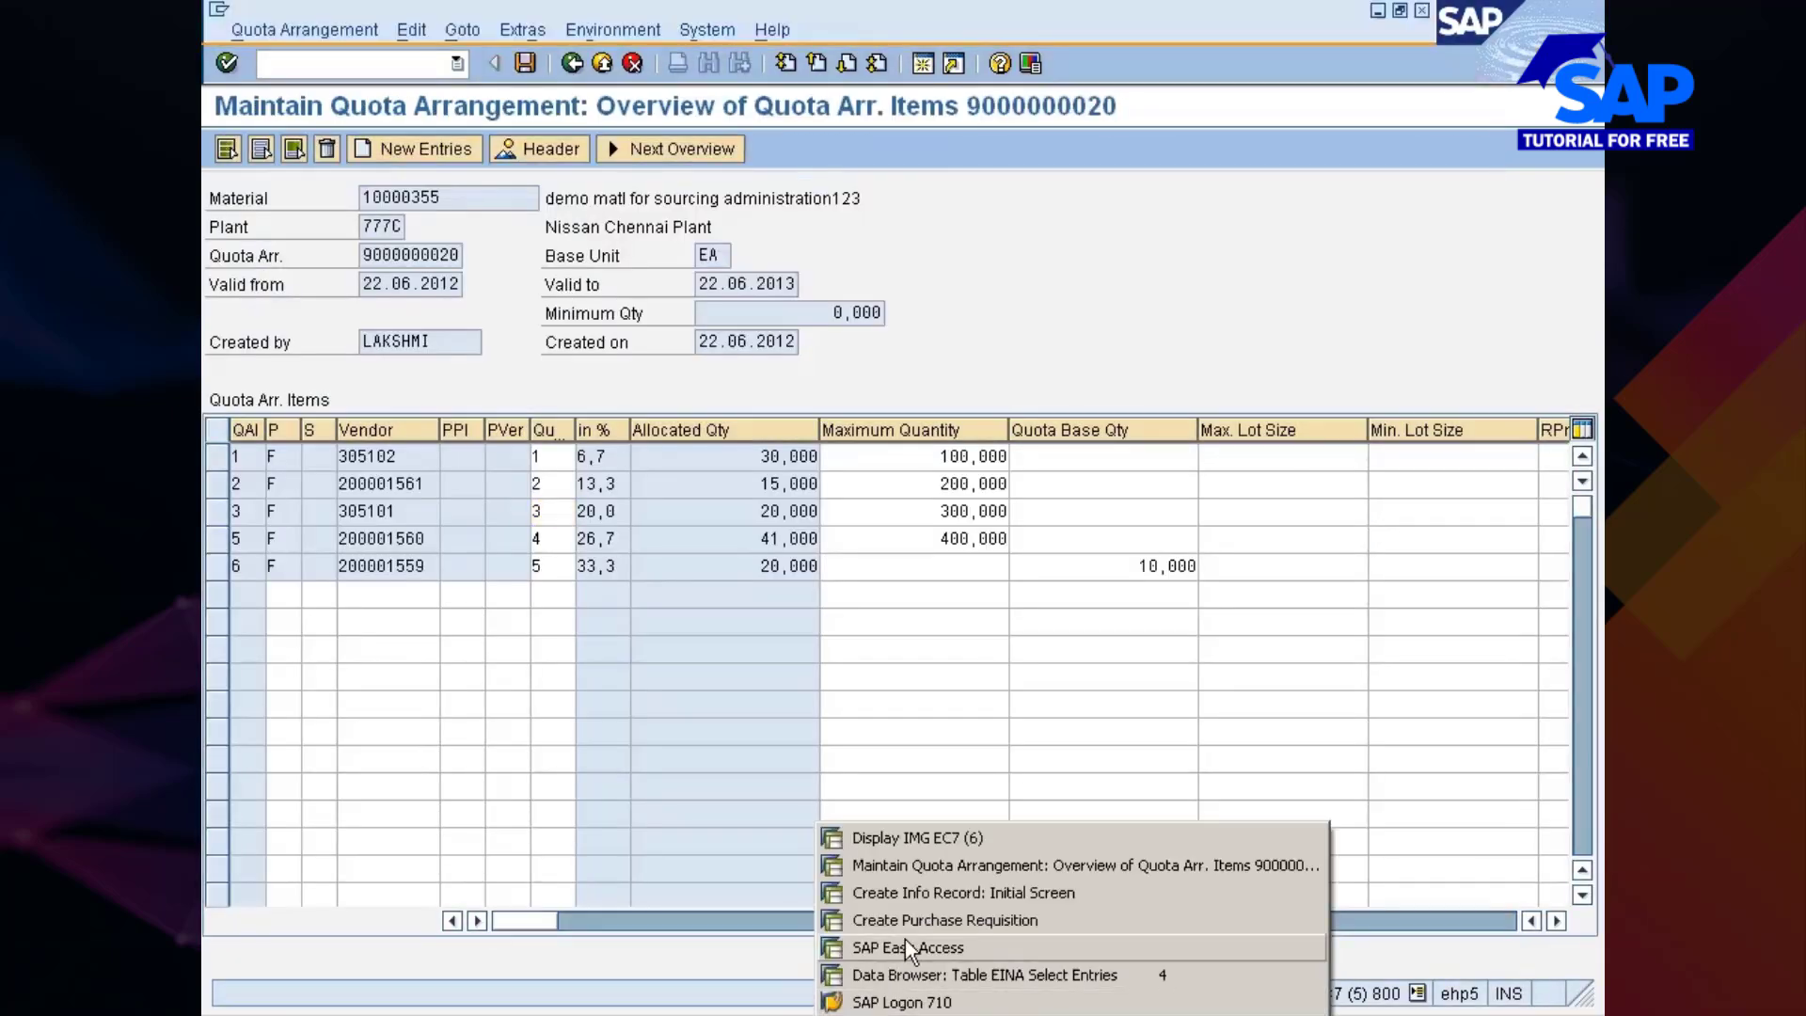
{"action": "left_click", "coordinate": [911, 923]}
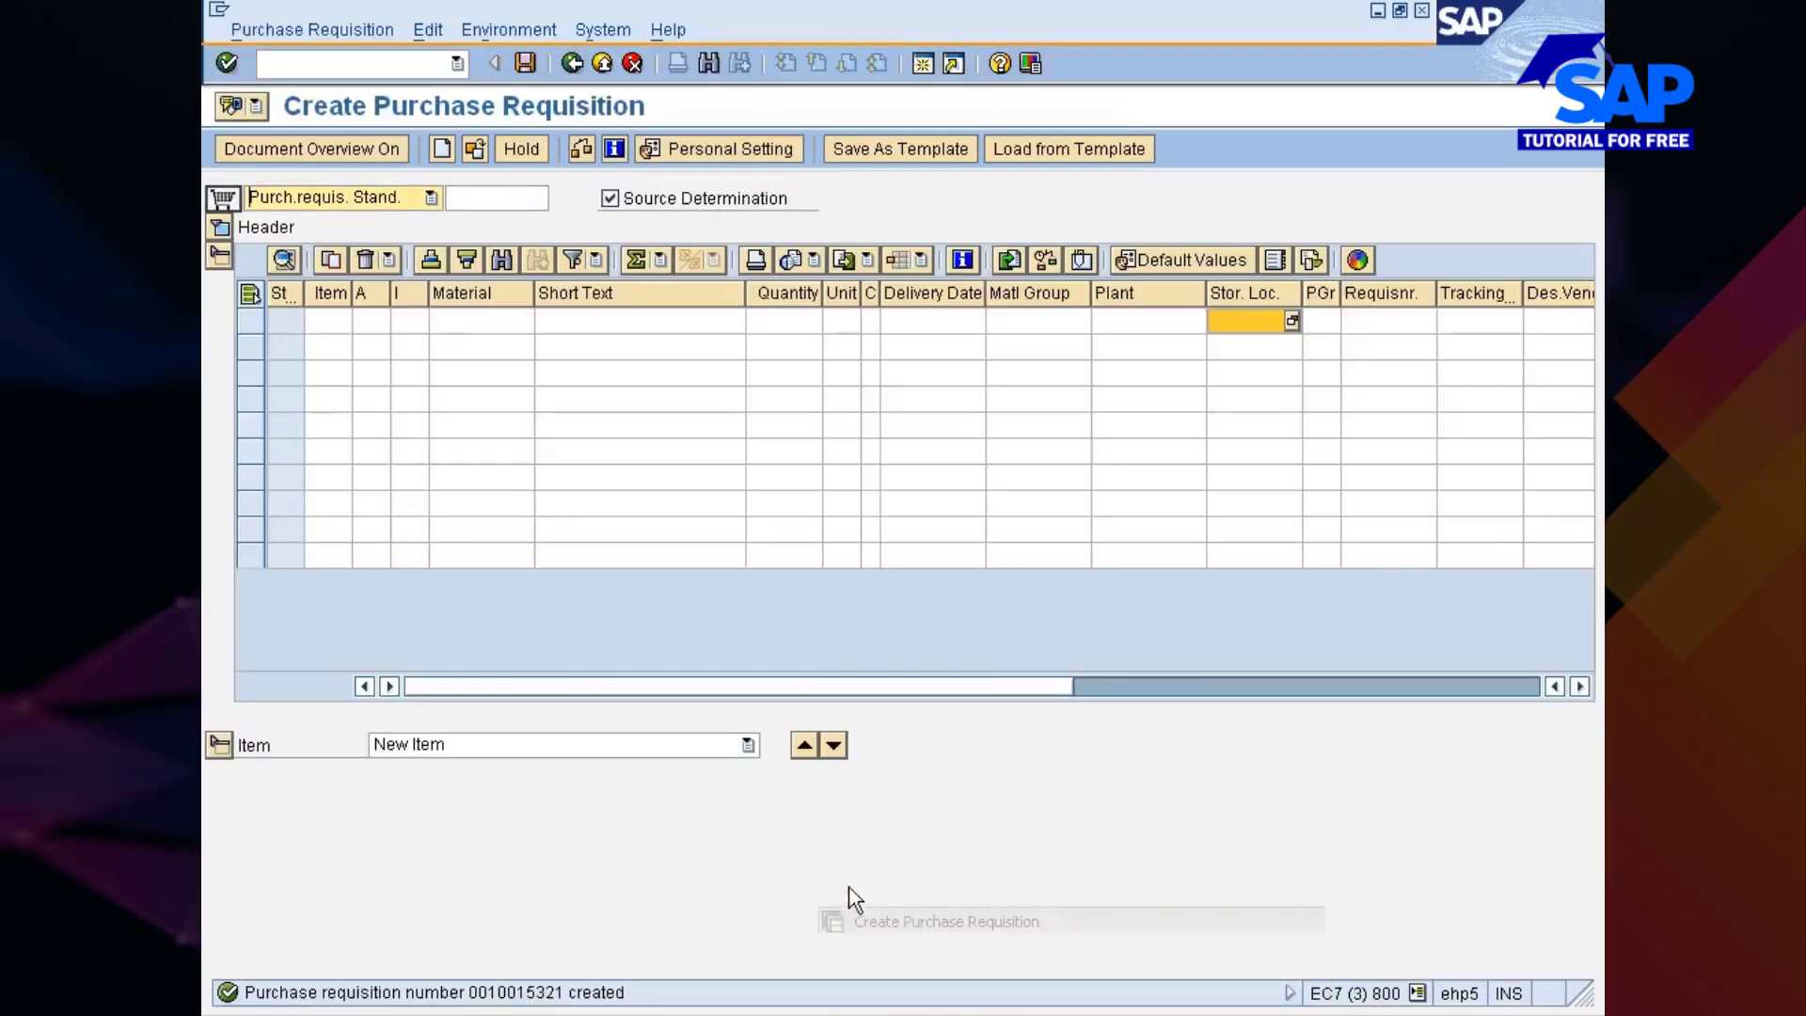
{"action": "left_click", "coordinate": [464, 323]}
{"action": "key", "text": "Tab"}
{"action": "key", "text": "Tab"}
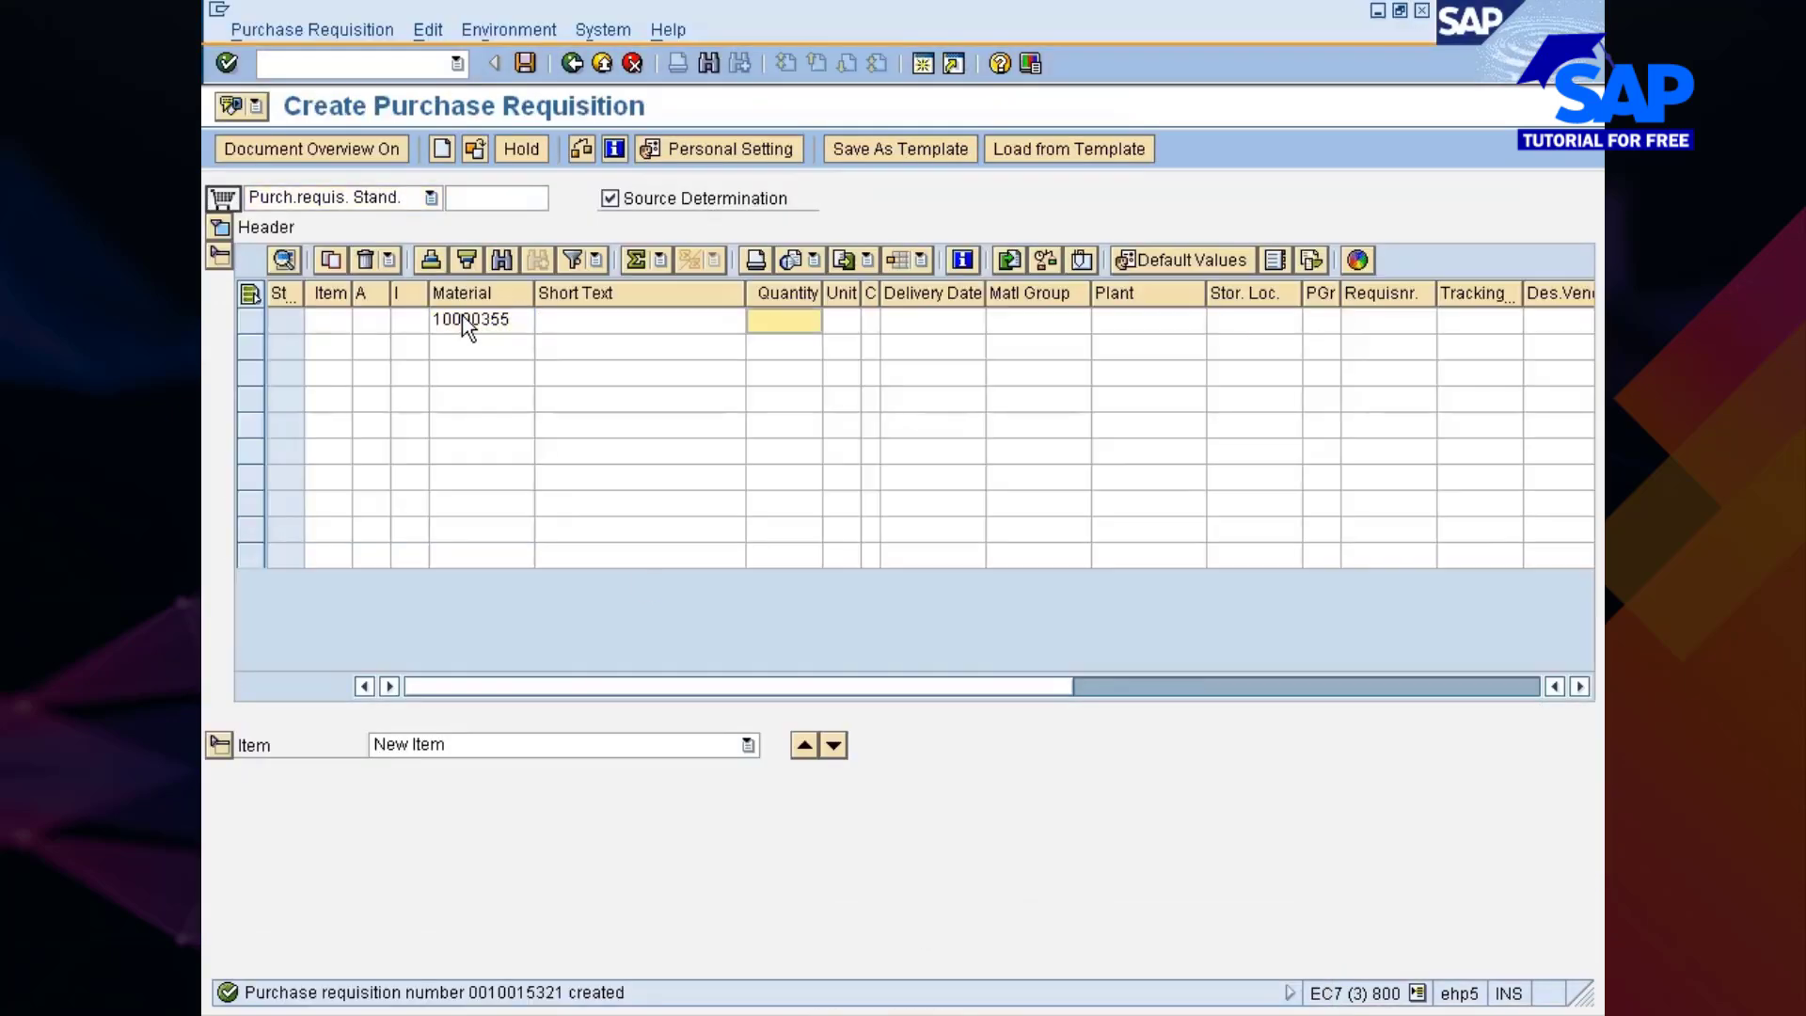
Set the requisition item's quantity to 5 and plant to 777C, check its fixed vendor and save the requisition
{"action": "type", "text": "5"}
{"action": "key", "text": "Tab"}
{"action": "key", "text": "Tab"}
{"action": "key", "text": "Tab"}
{"action": "key", "text": "Tab"}
{"action": "key", "text": "Tab"}
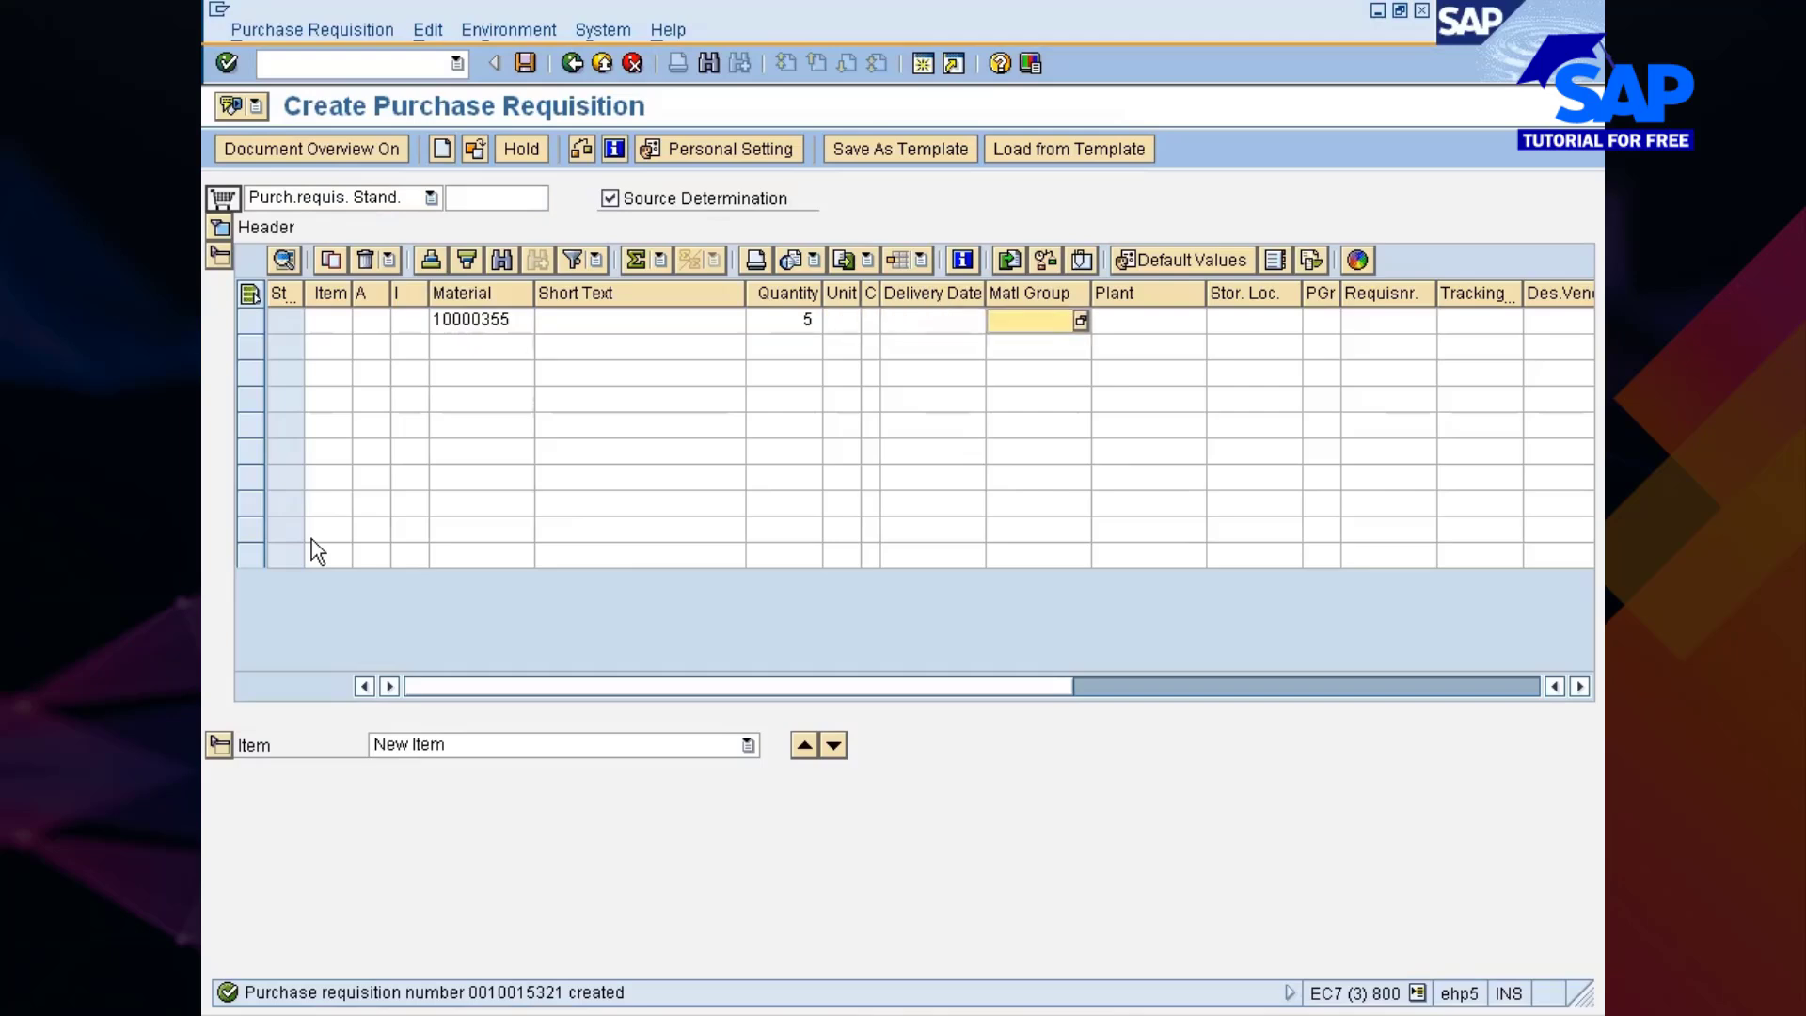
{"action": "type", "text": "7770"}
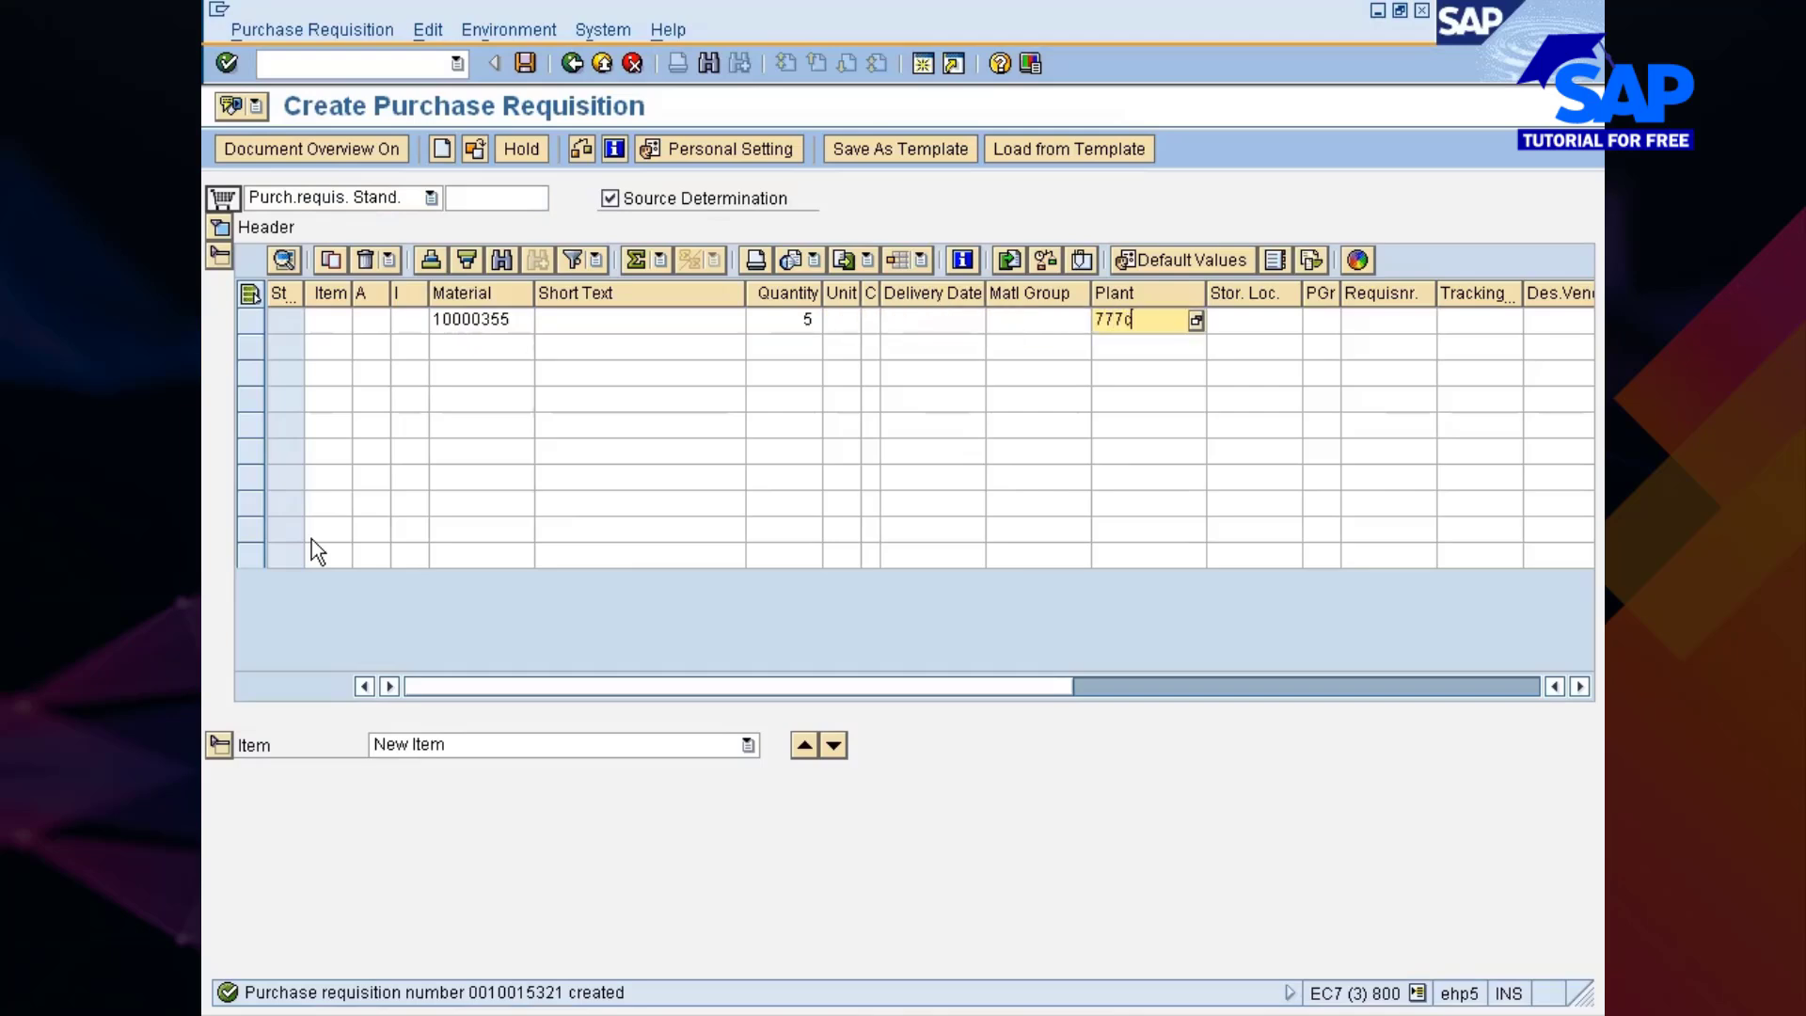
{"action": "key", "text": "Return"}
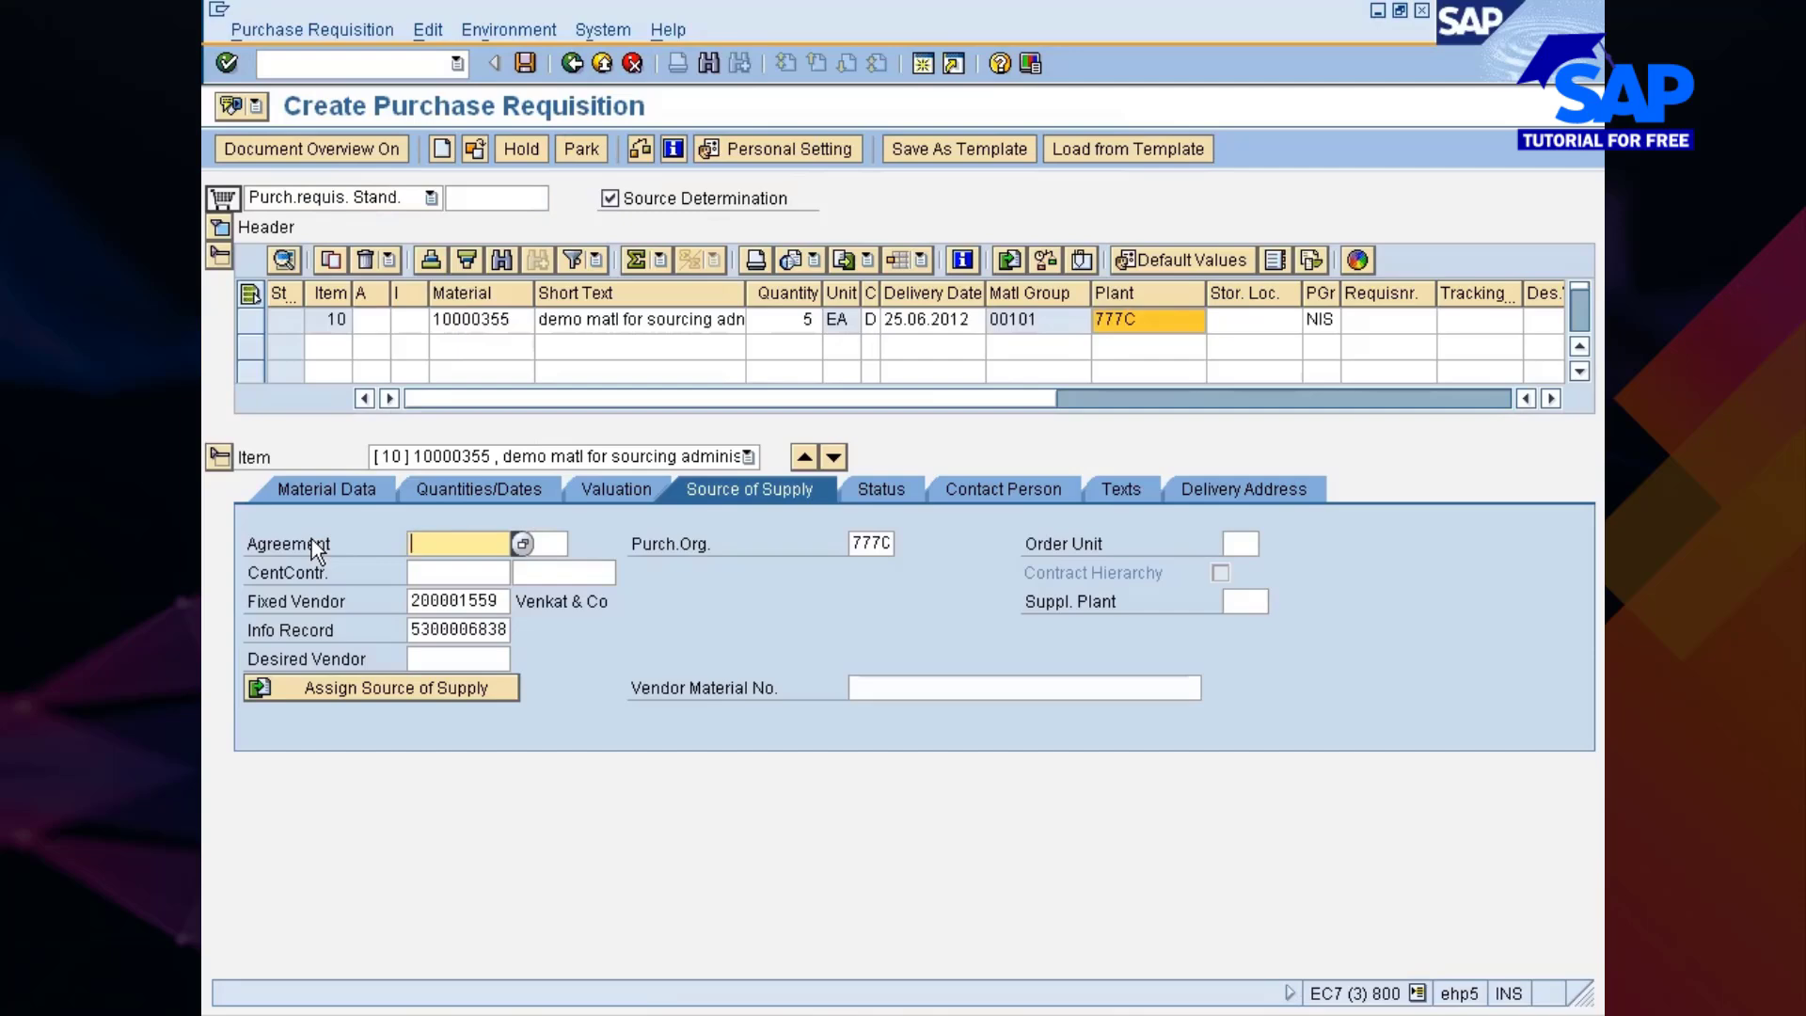
{"action": "key", "text": "ctrl+s"}
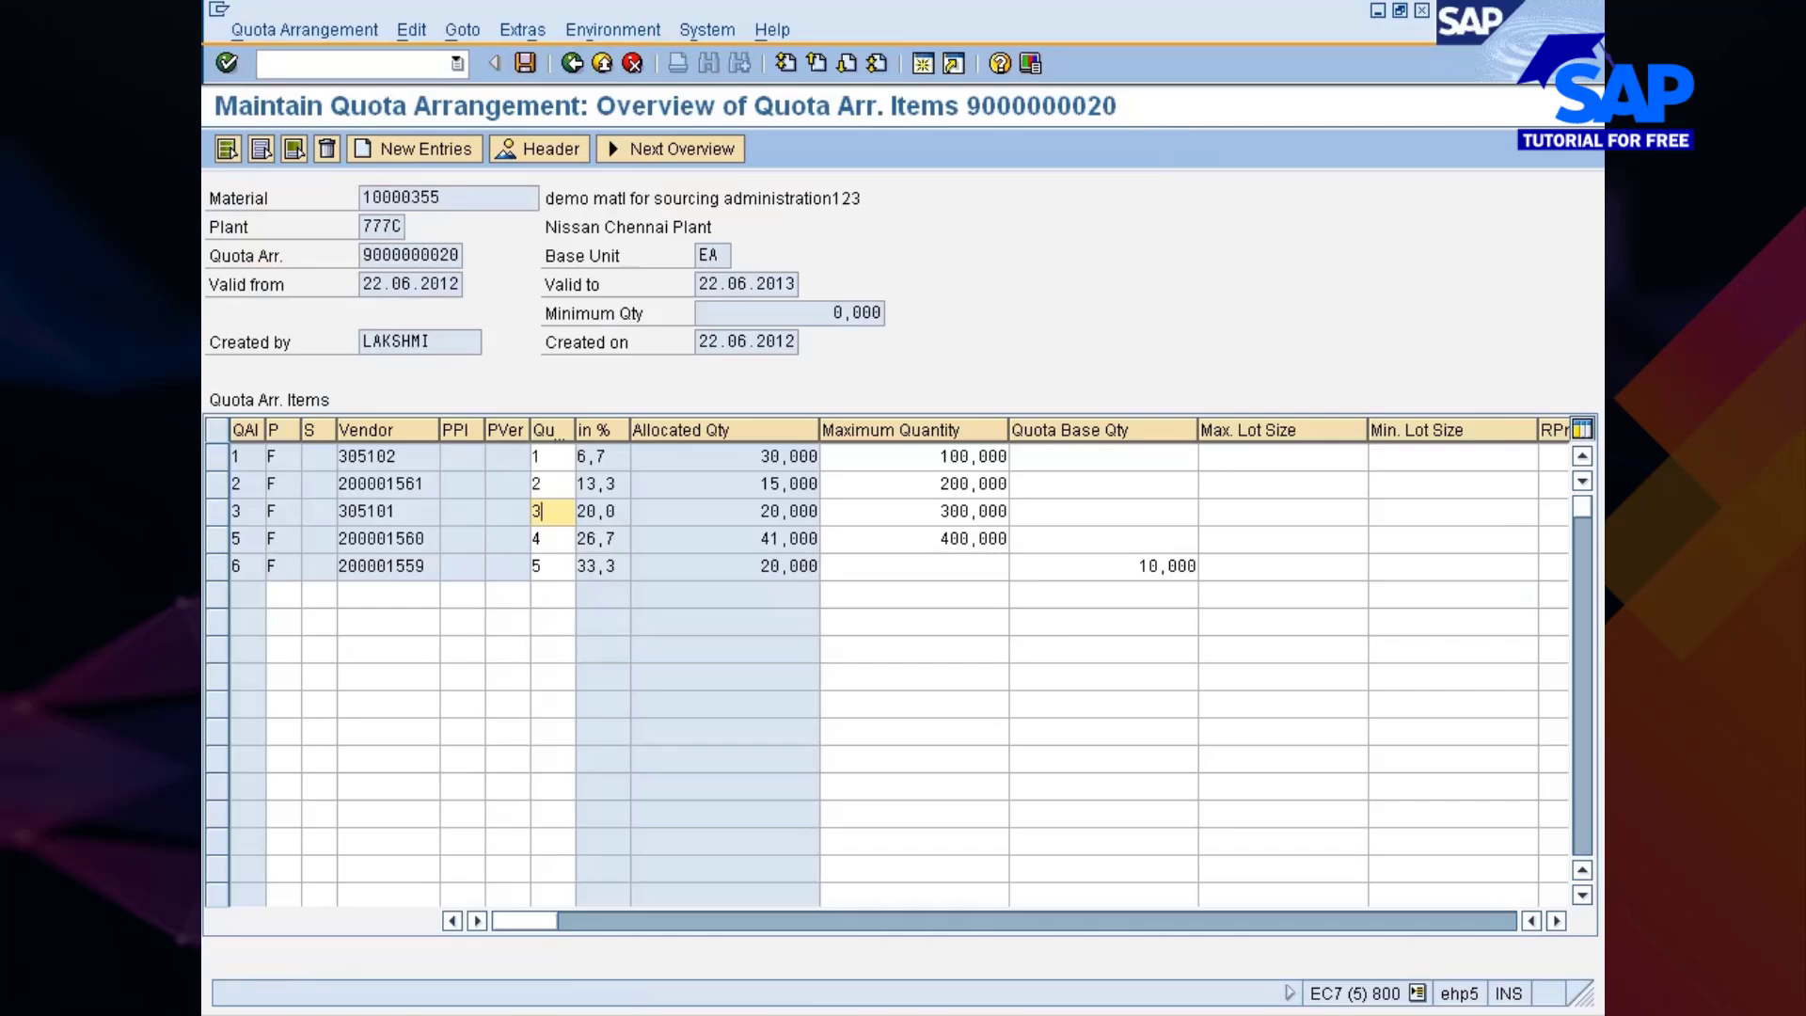
Switch to the Excel workbook SAP MM 10AM Class.xlsx and review the Quota Arrangement notes from QAQ through QAUI
{"action": "left_click", "coordinate": [696, 1014]}
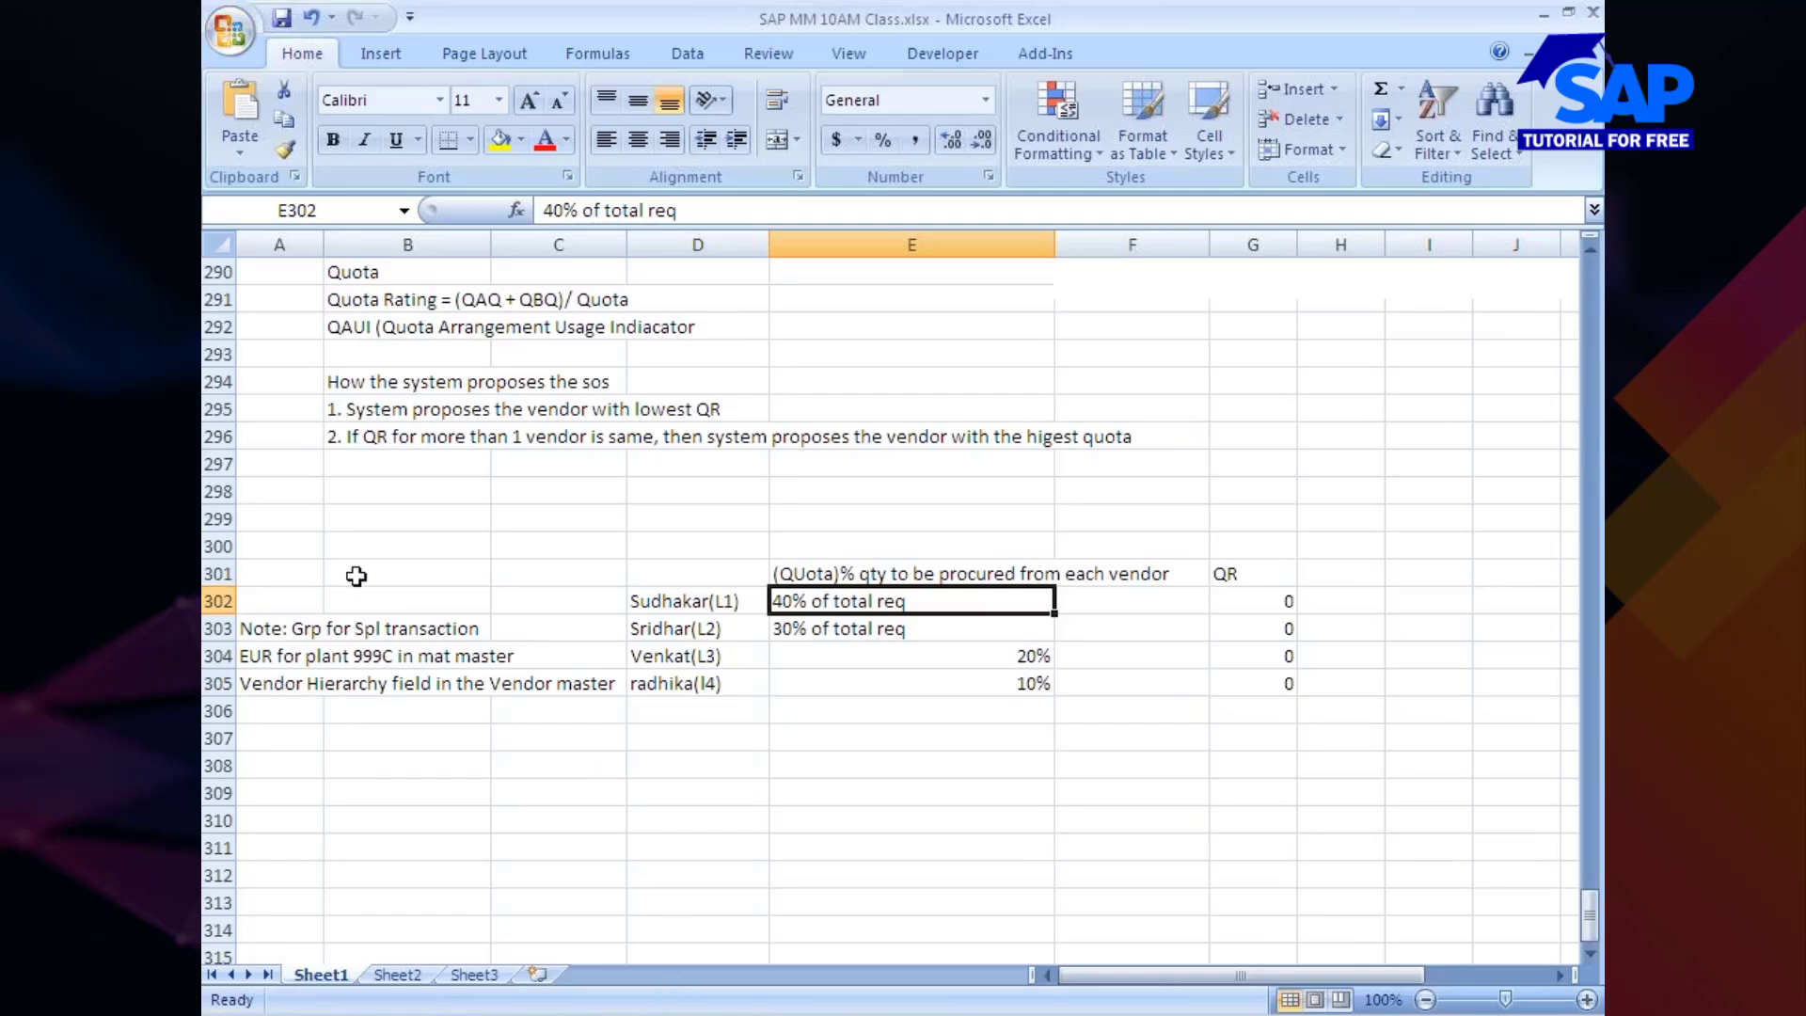
{"action": "scroll", "coordinate": [508, 503], "scroll_direction": "up", "scroll_amount": 2}
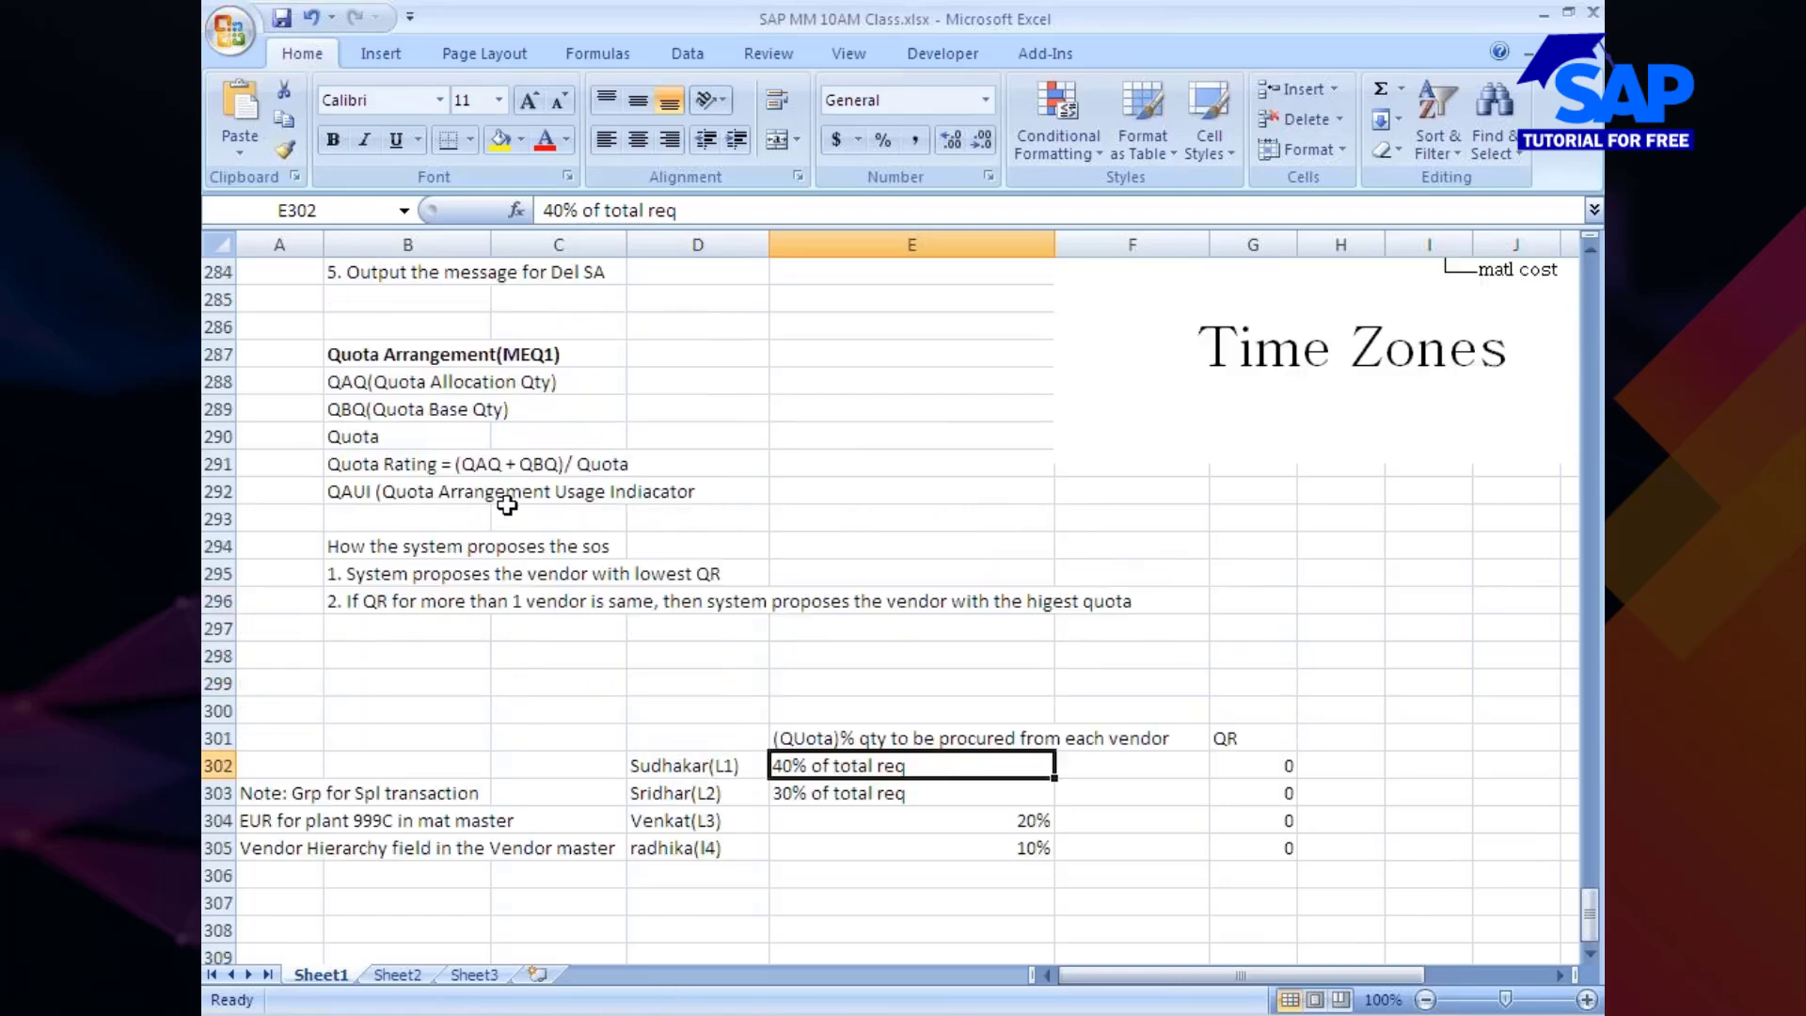
{"action": "left_click", "coordinate": [361, 383]}
{"action": "left_click", "coordinate": [361, 407]}
{"action": "left_click", "coordinate": [362, 435]}
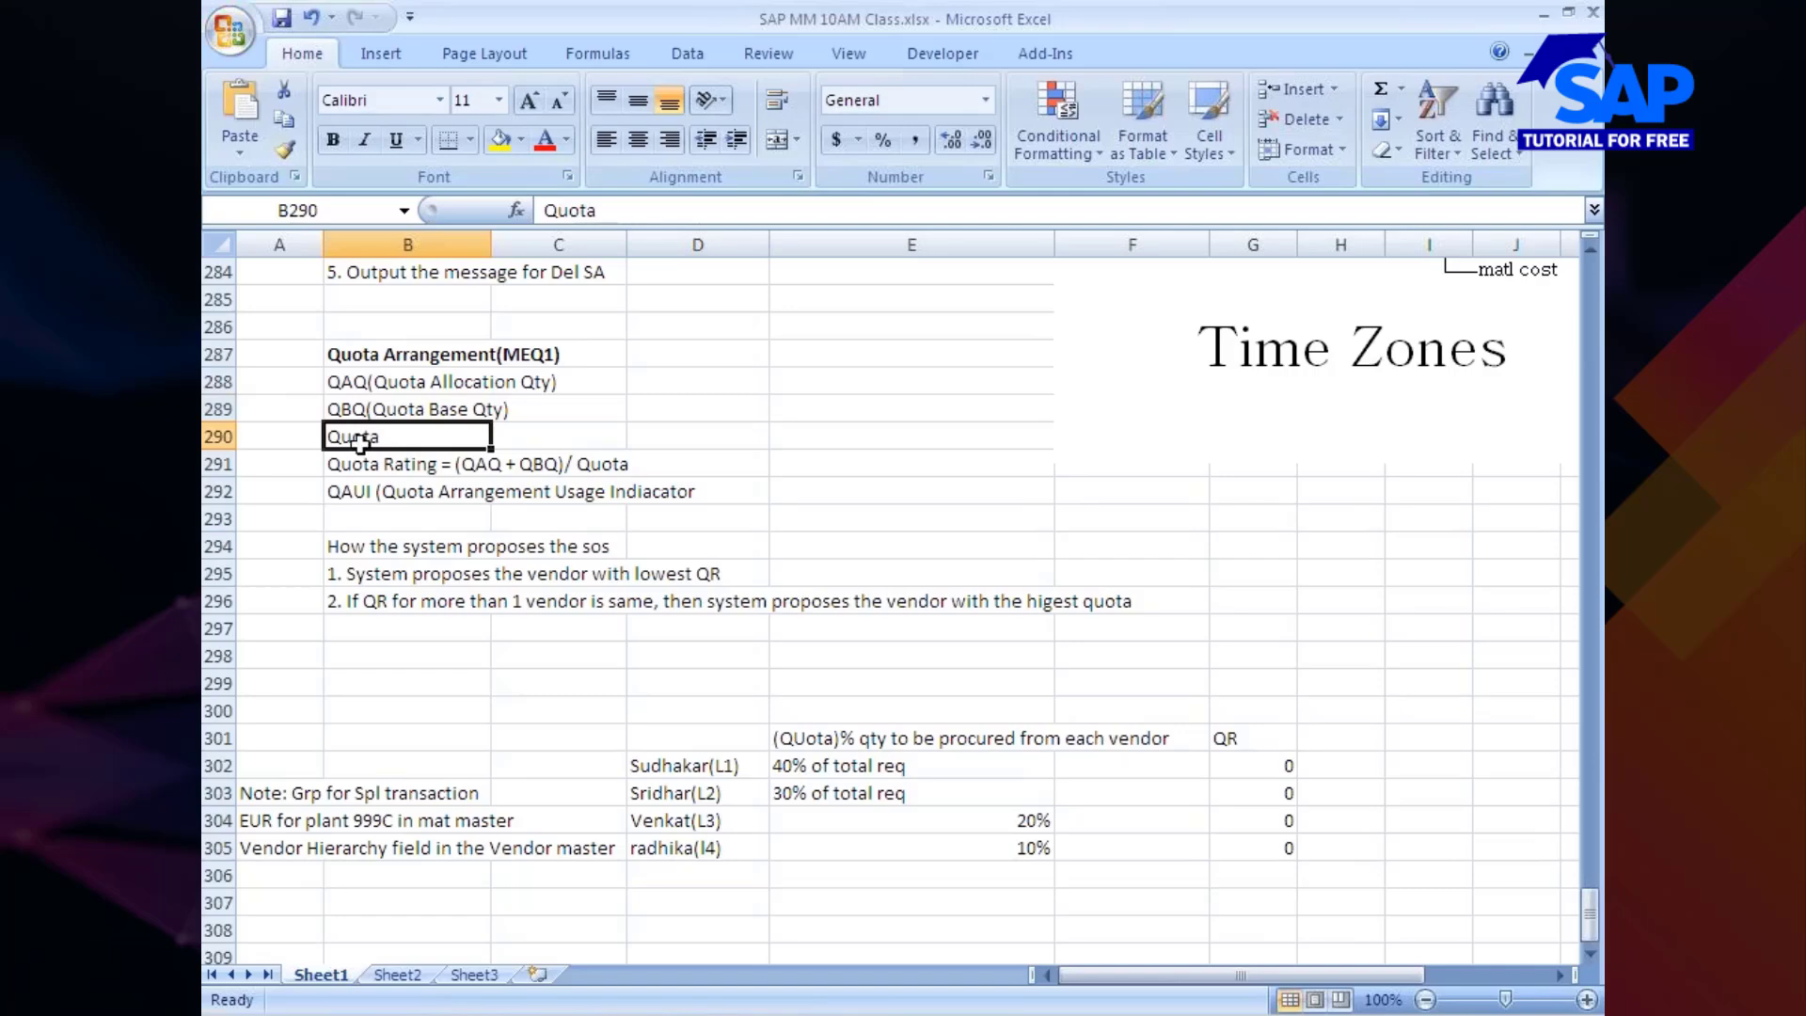
{"action": "left_click", "coordinate": [407, 466]}
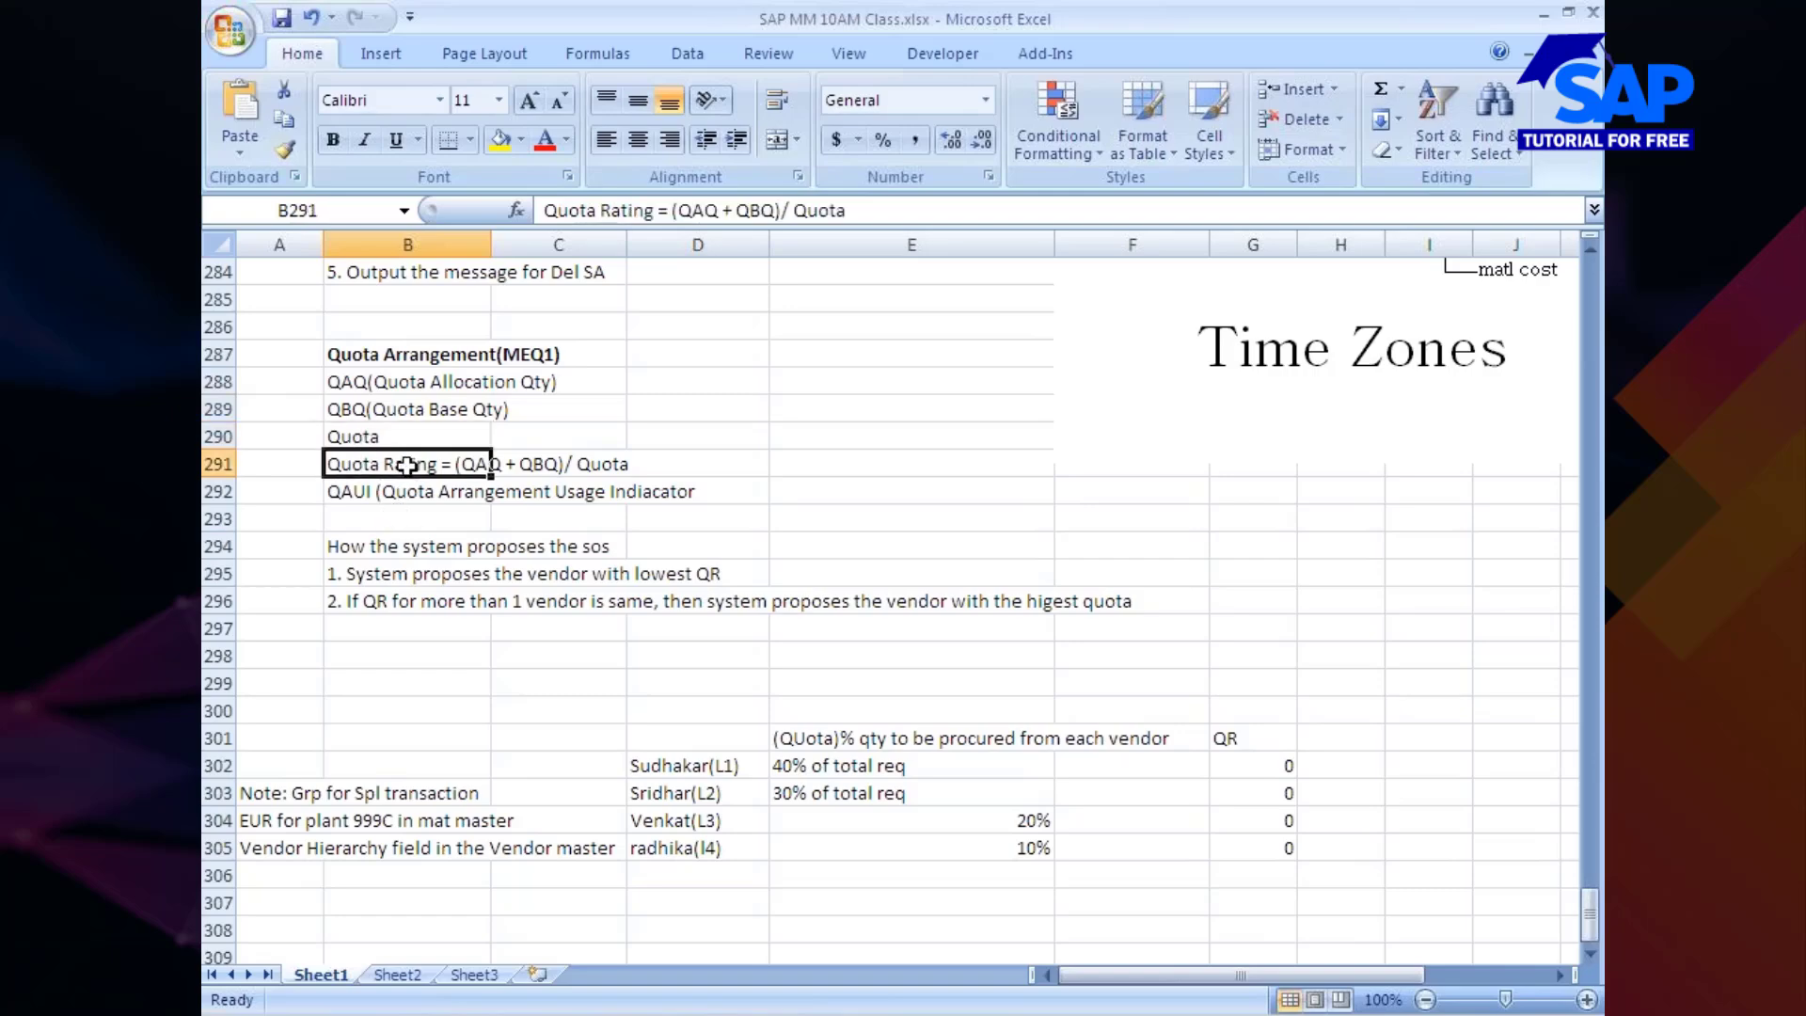
{"action": "left_click", "coordinate": [345, 499]}
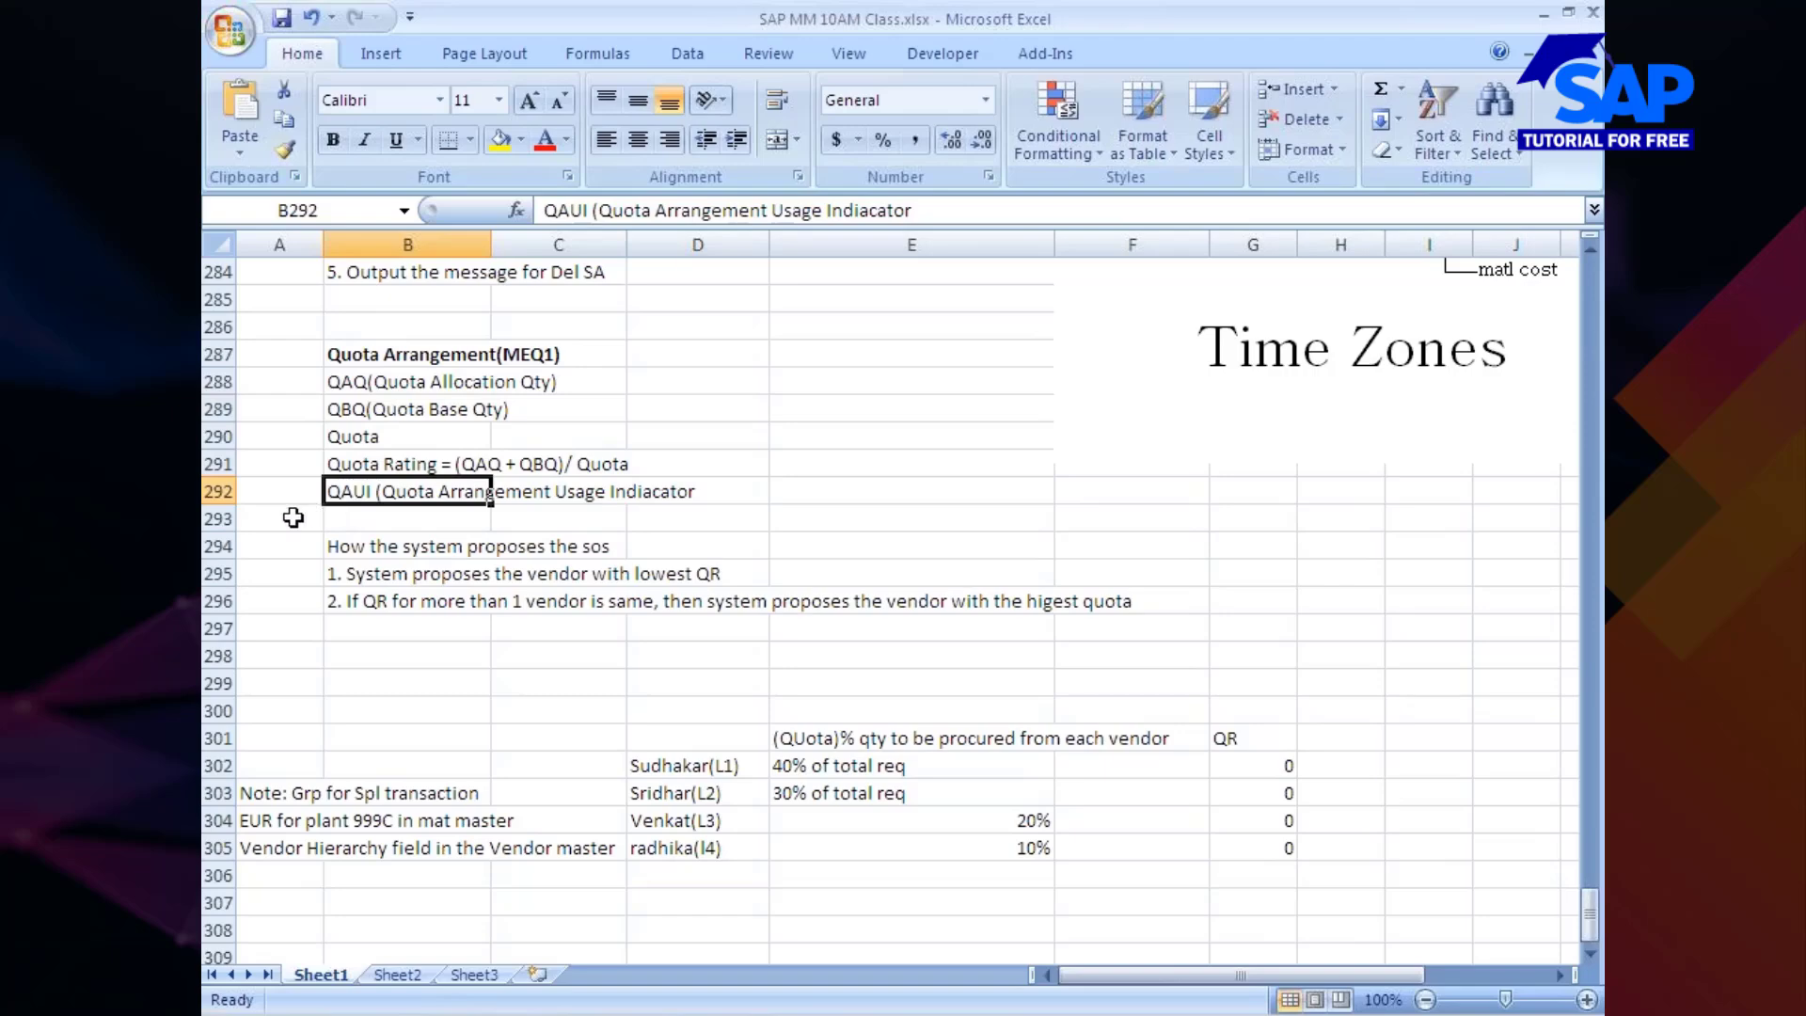
Switch to SAP's Display IMG session and collapse the Contract node and its release procedure subnode under Purchasing
{"action": "left_click", "coordinate": [870, 1012]}
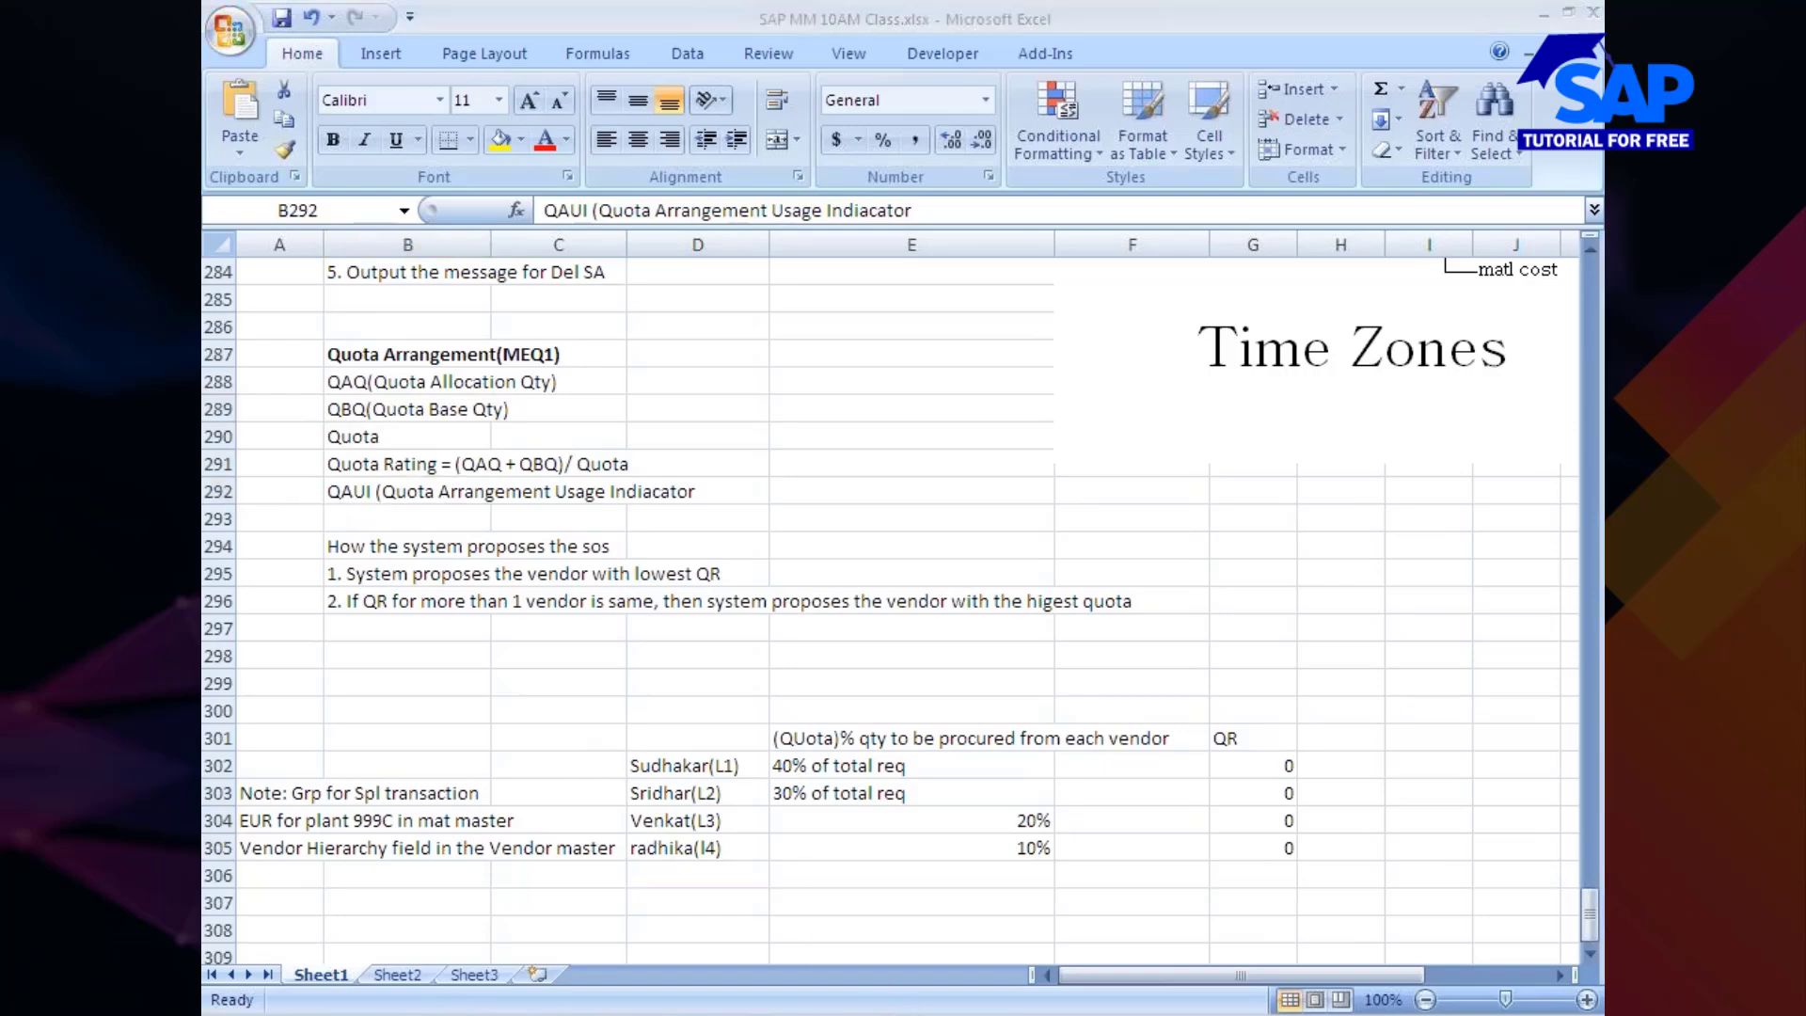
{"action": "right_click", "coordinate": [869, 1011]}
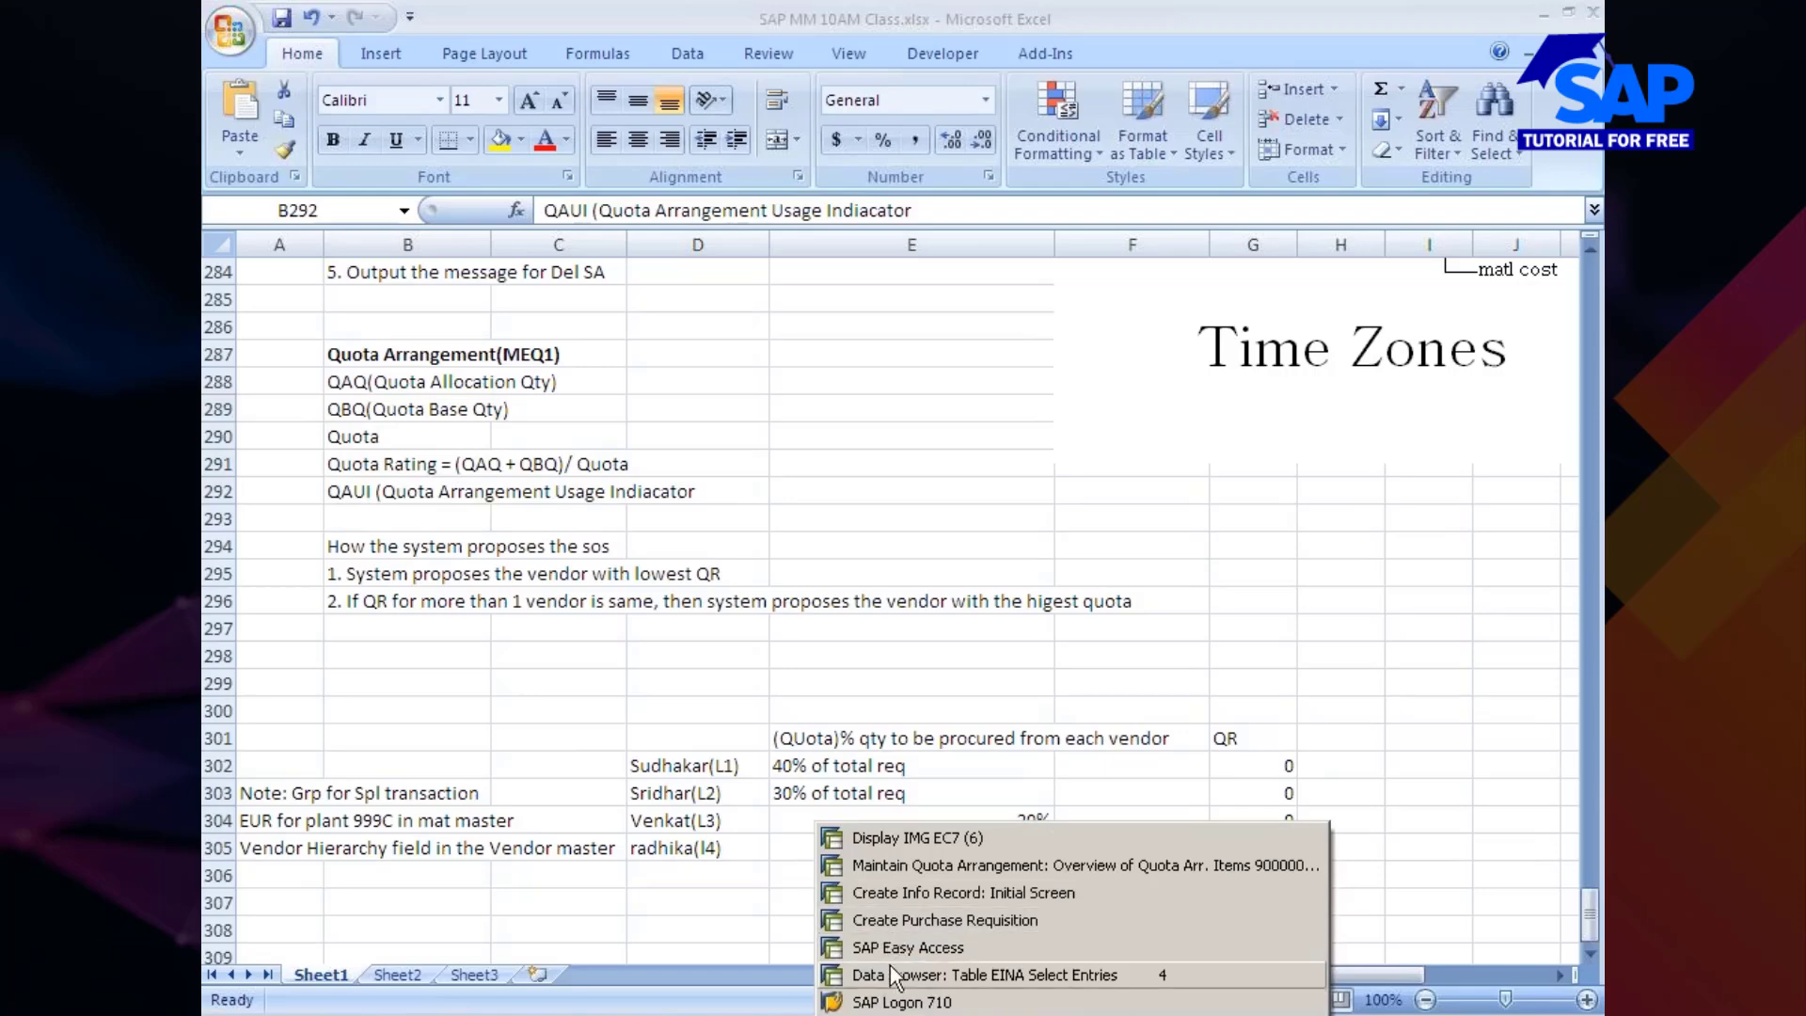
{"action": "left_click", "coordinate": [900, 840]}
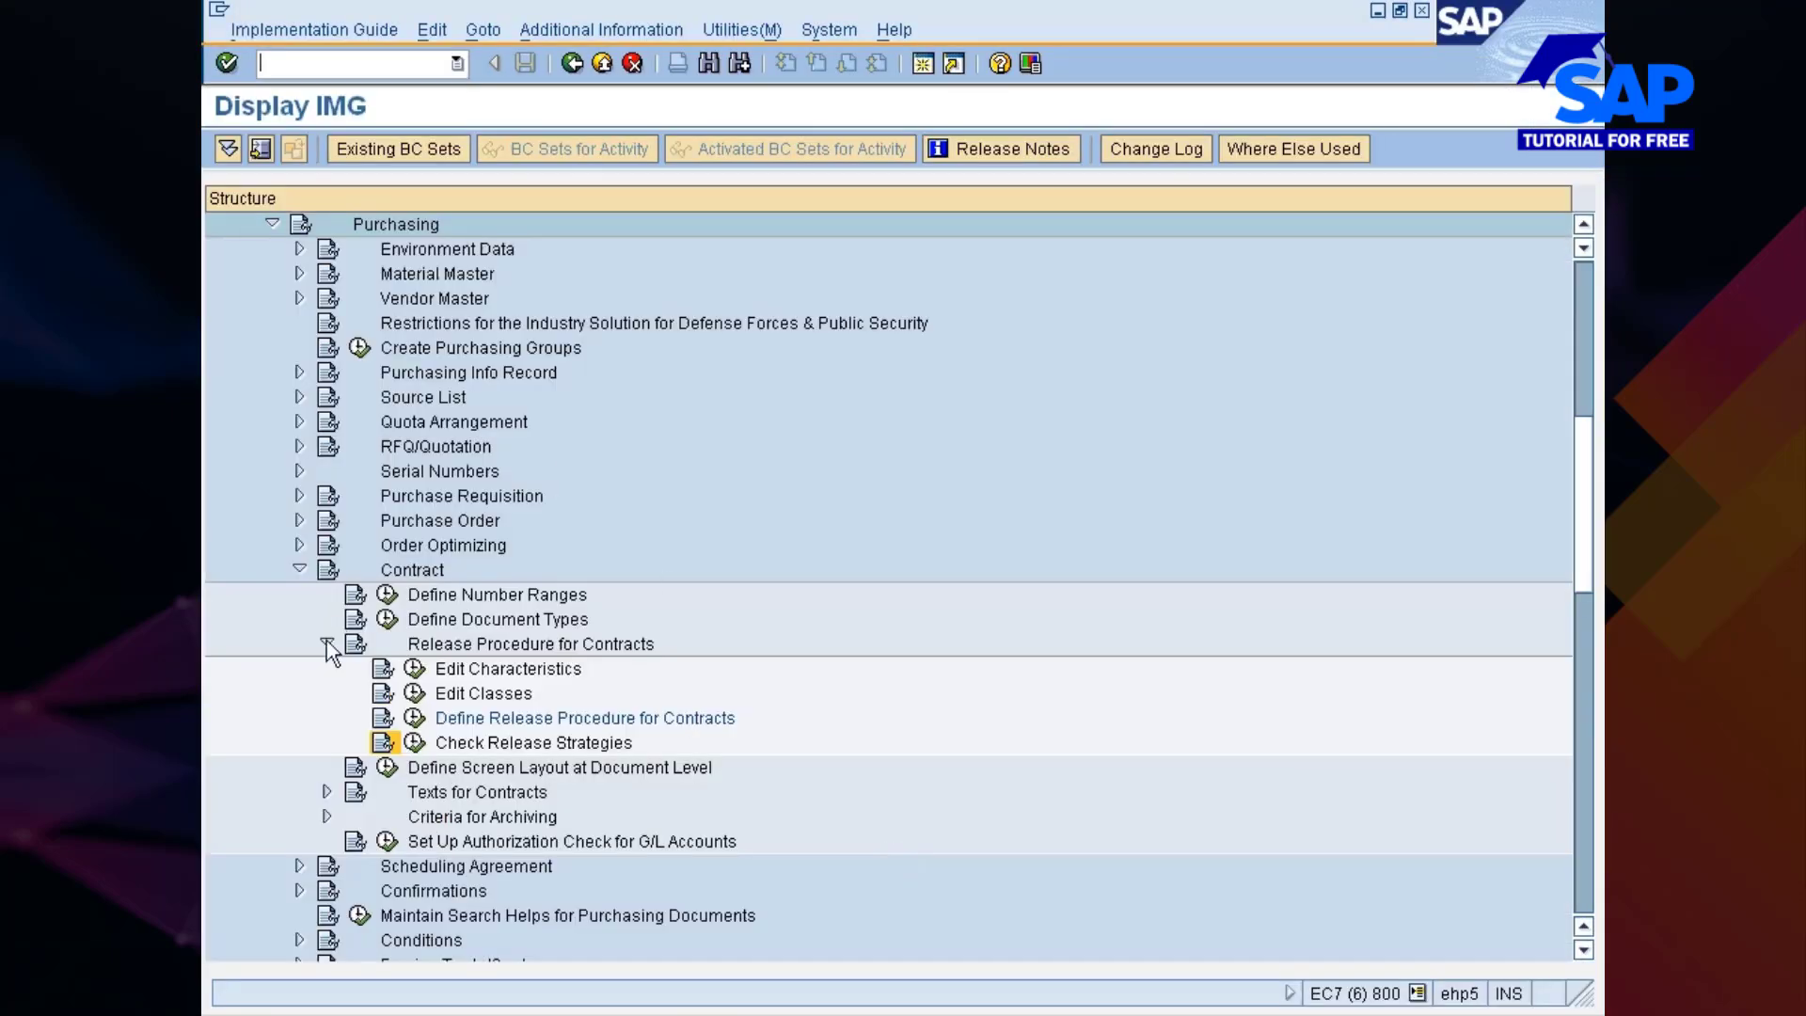
{"action": "left_click", "coordinate": [326, 643]}
{"action": "left_click", "coordinate": [299, 569]}
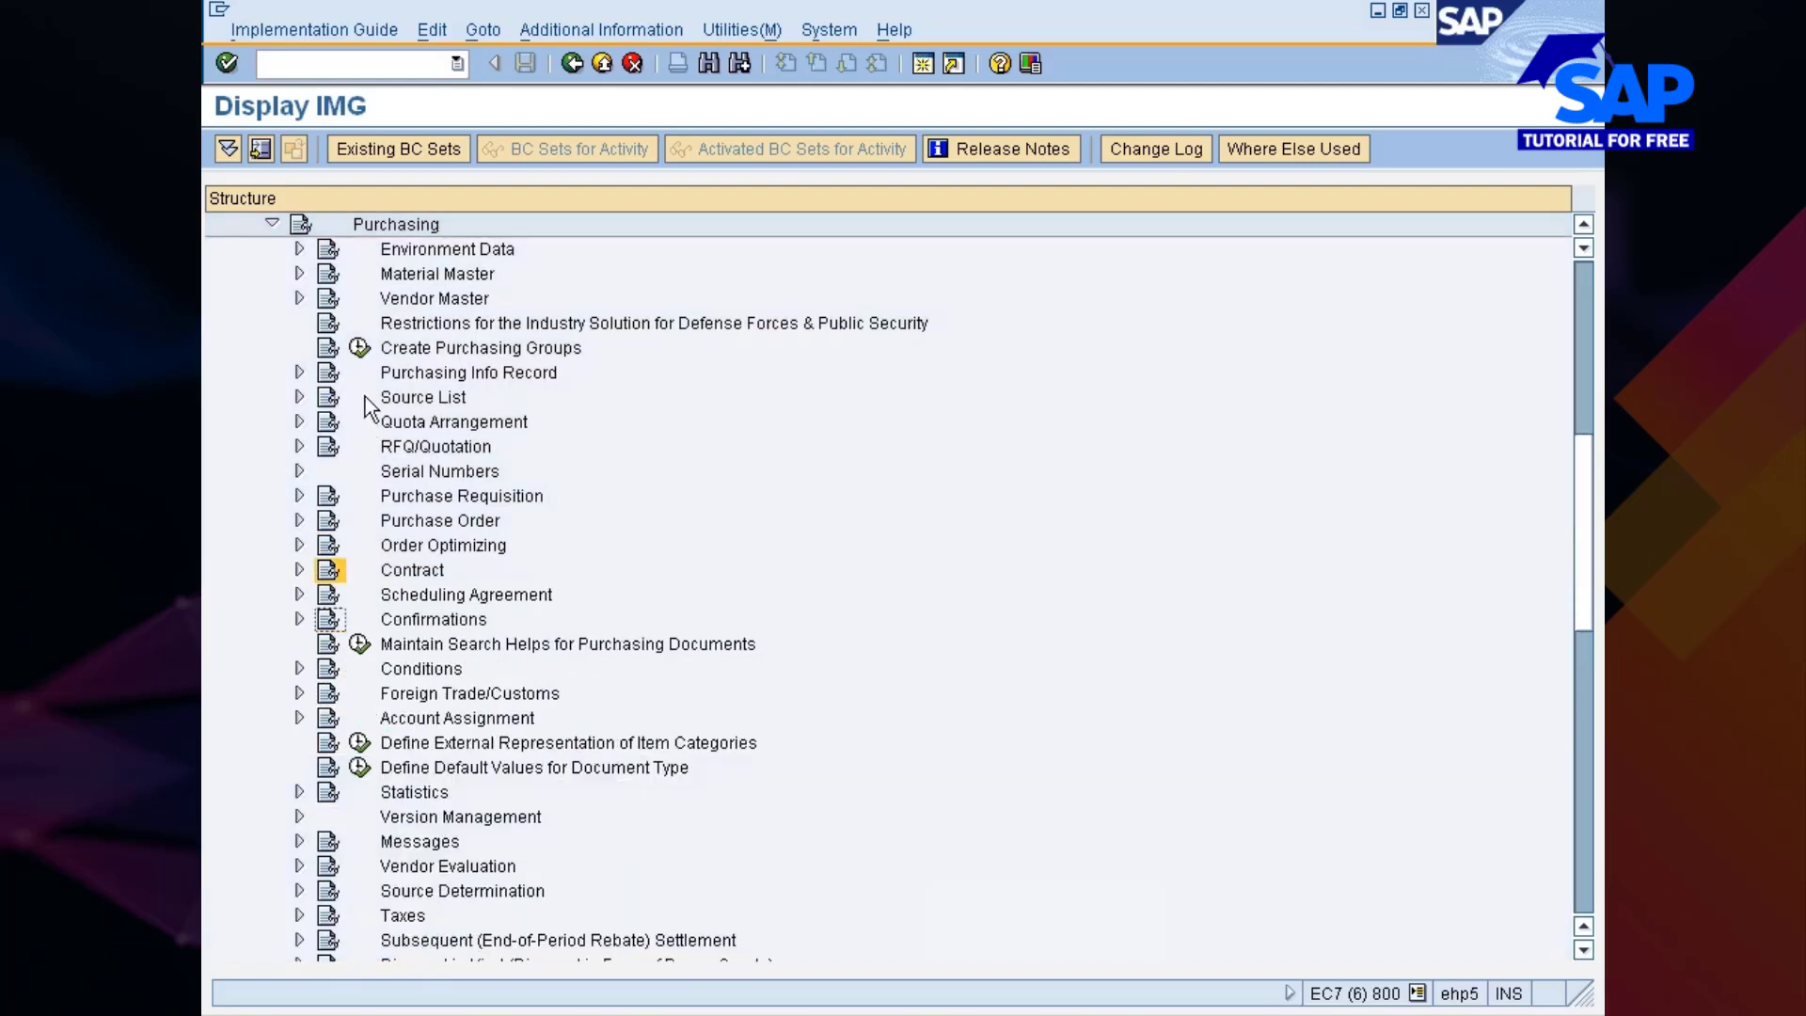
{"action": "scroll", "coordinate": [400, 446], "scroll_direction": "up", "scroll_amount": 1}
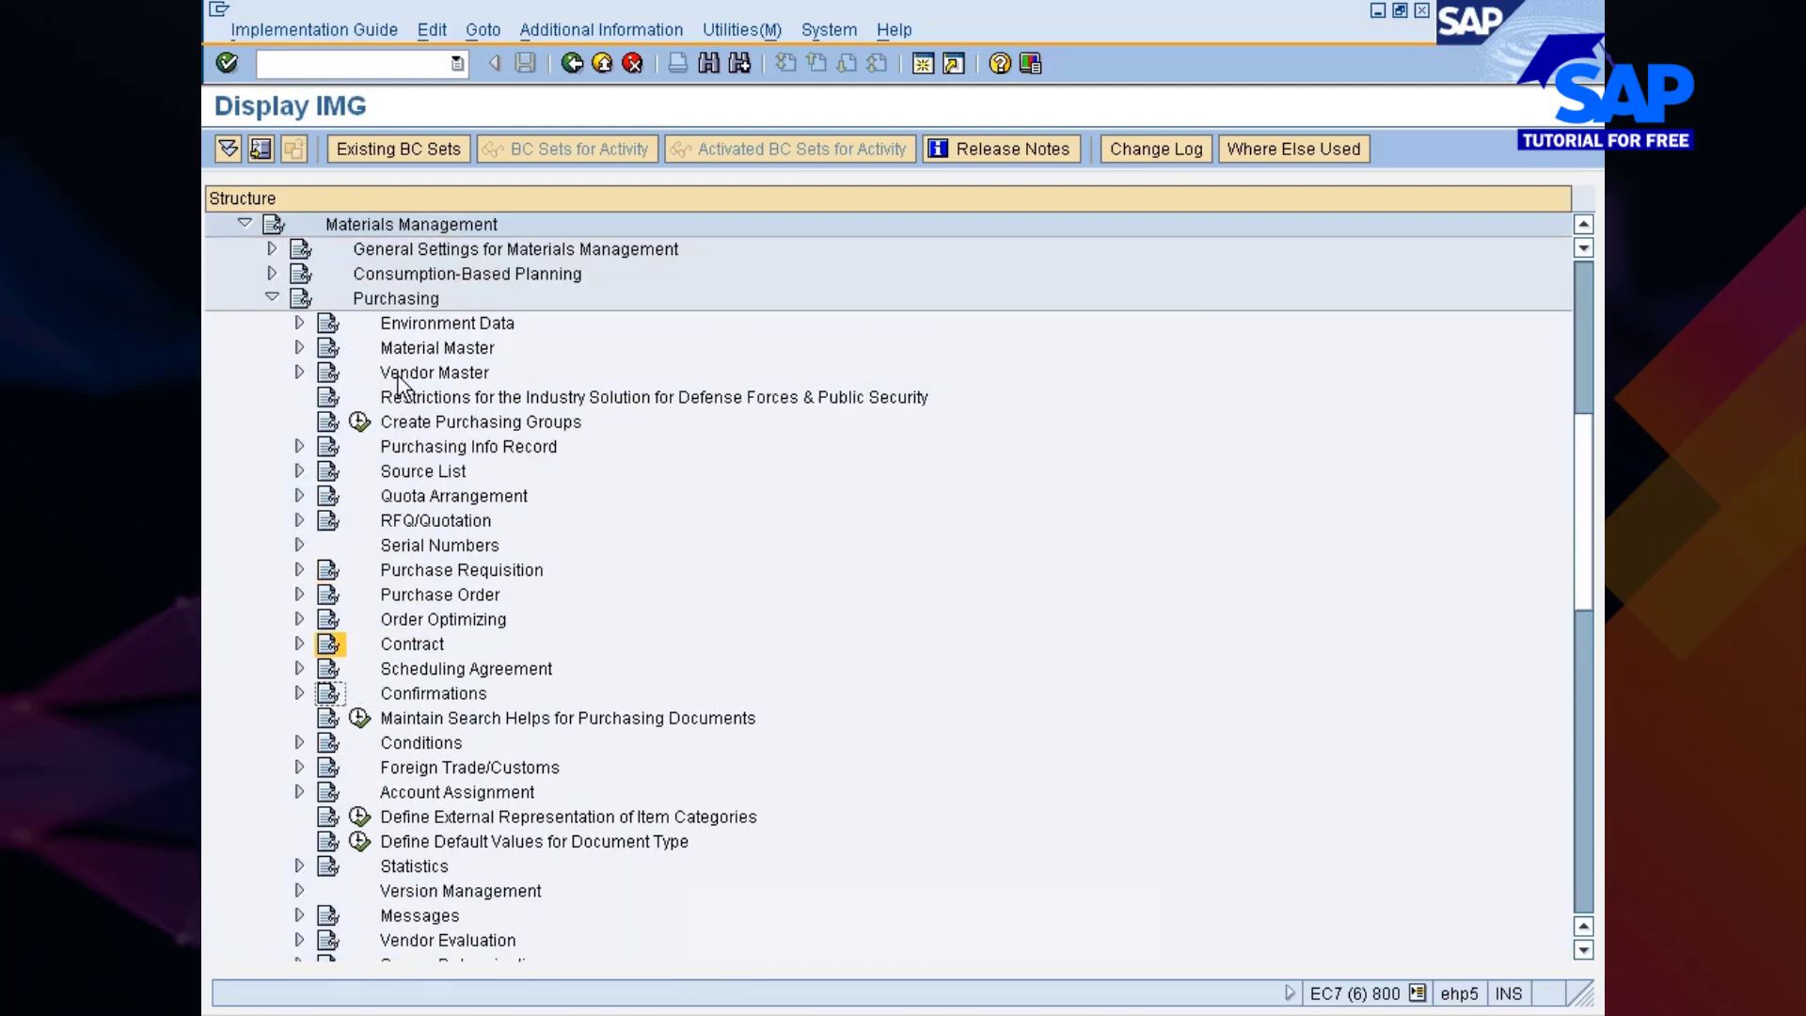
Expand Quota Arrangement under Purchasing, open the Define Quota Arrangement Usage activity and select usage 1
{"action": "left_click", "coordinate": [425, 499]}
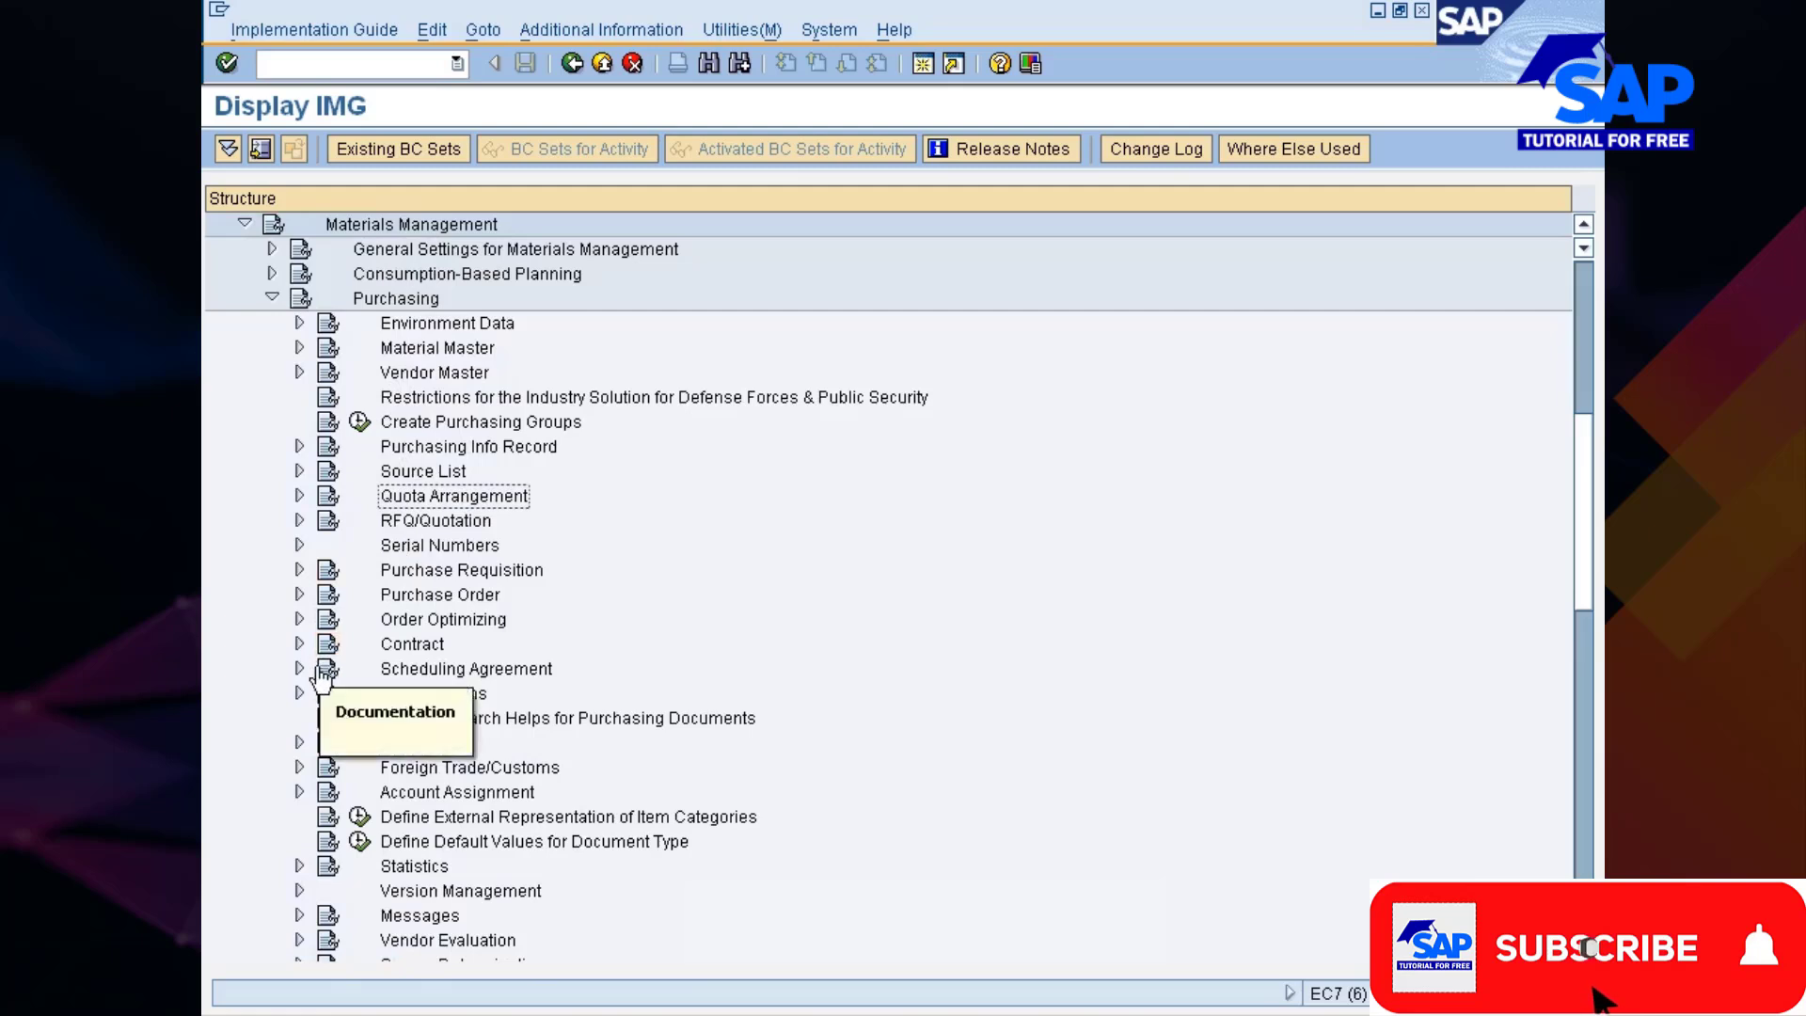
{"action": "key", "text": "Right"}
{"action": "key", "text": "Down"}
{"action": "key", "text": "Down"}
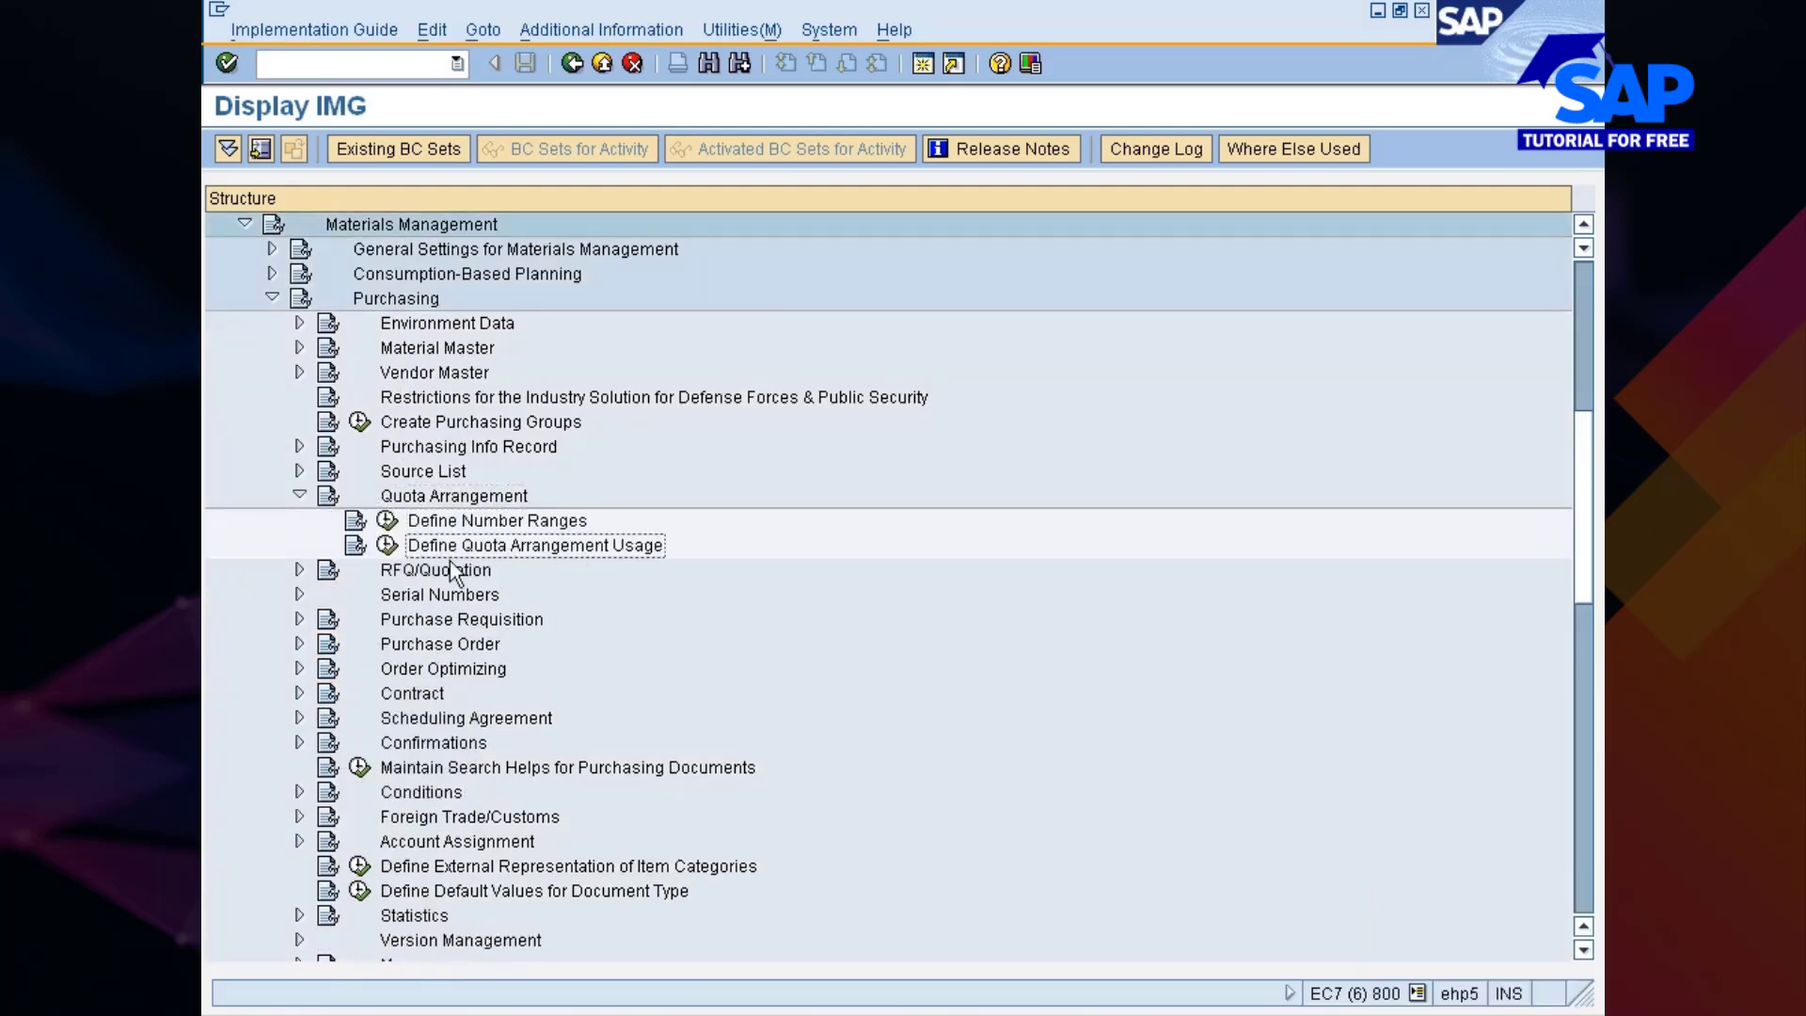
{"action": "left_click", "coordinate": [385, 547]}
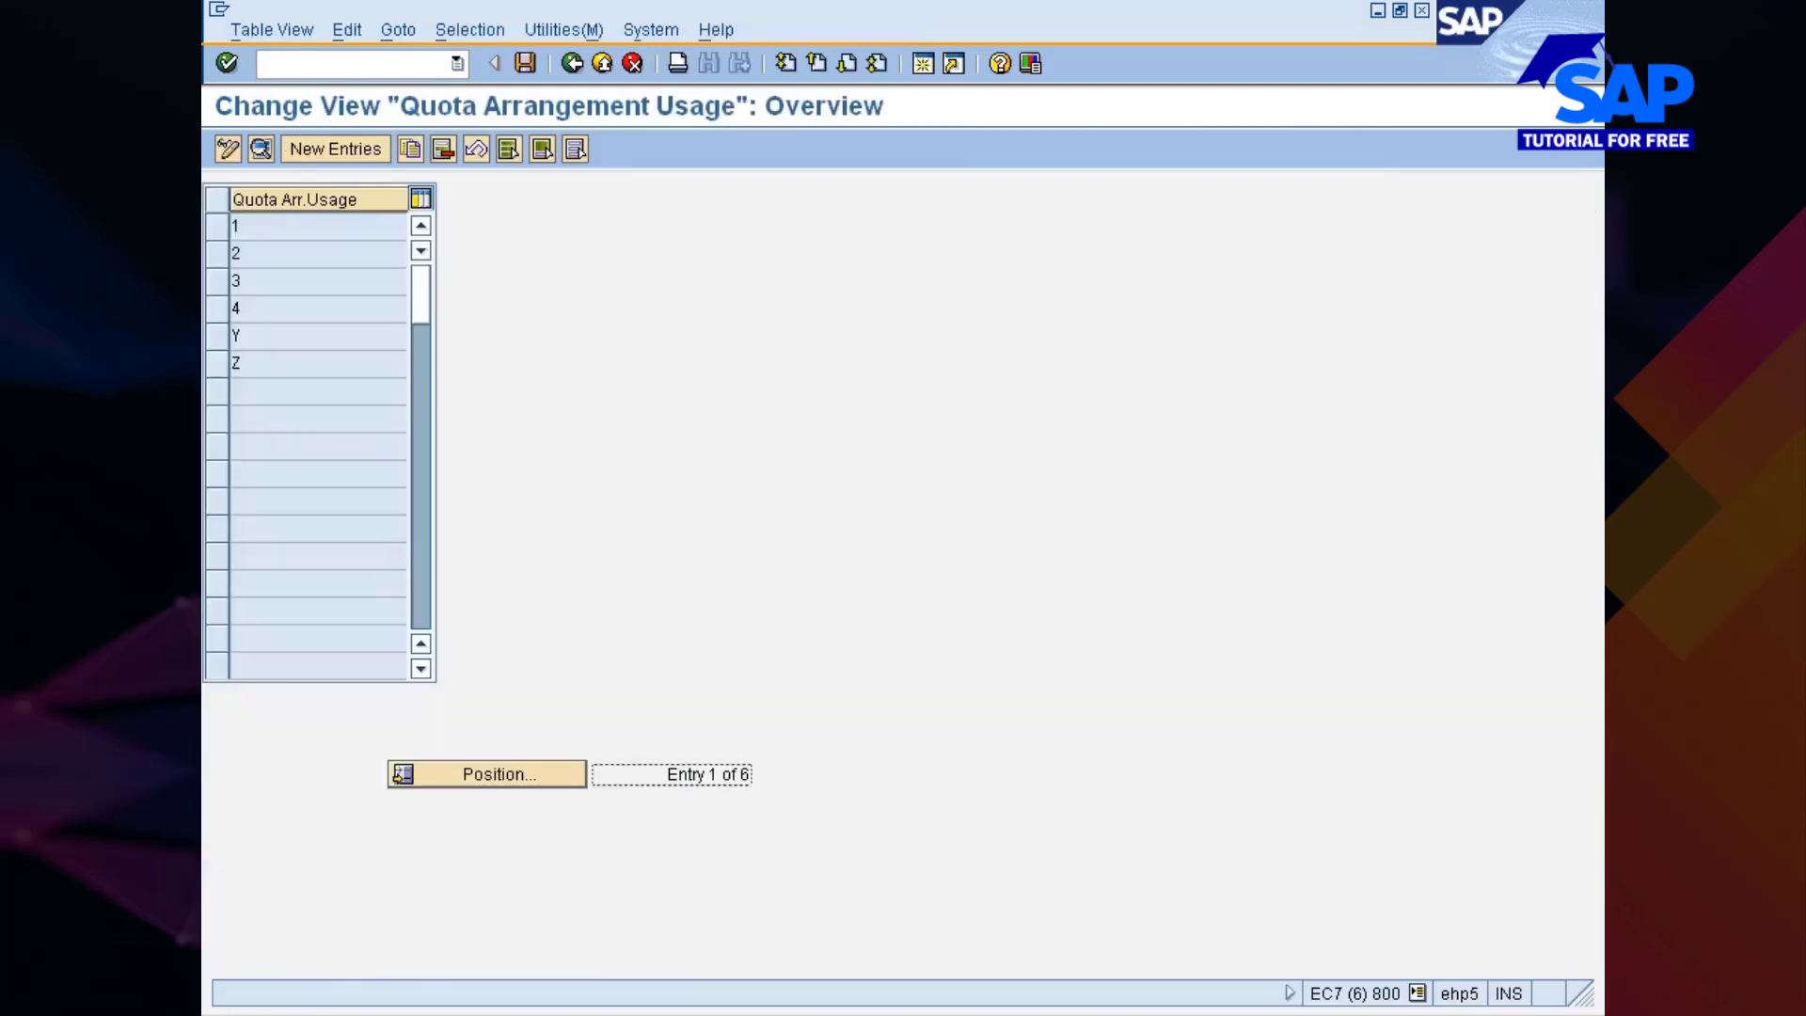
{"action": "left_click", "coordinate": [237, 226]}
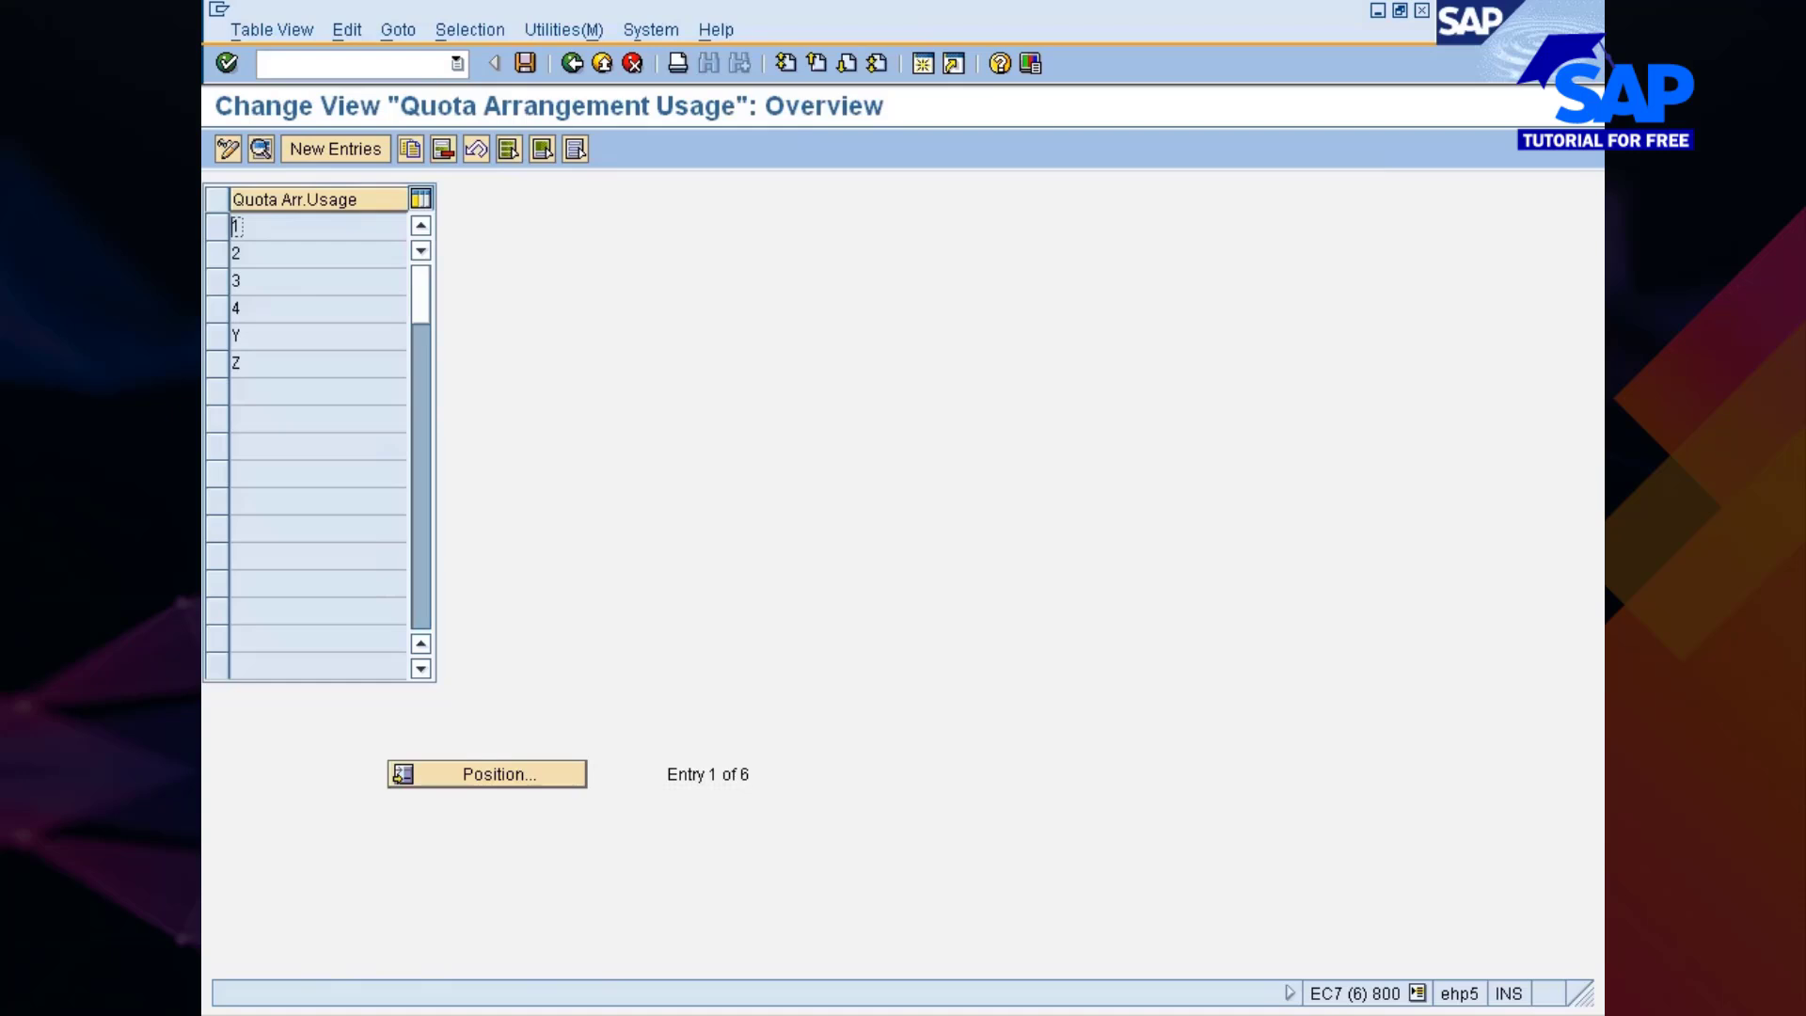
Add a new quota arrangement usage entry with key 9, enabled for Purchase order and Requisition
{"action": "left_click", "coordinate": [331, 152]}
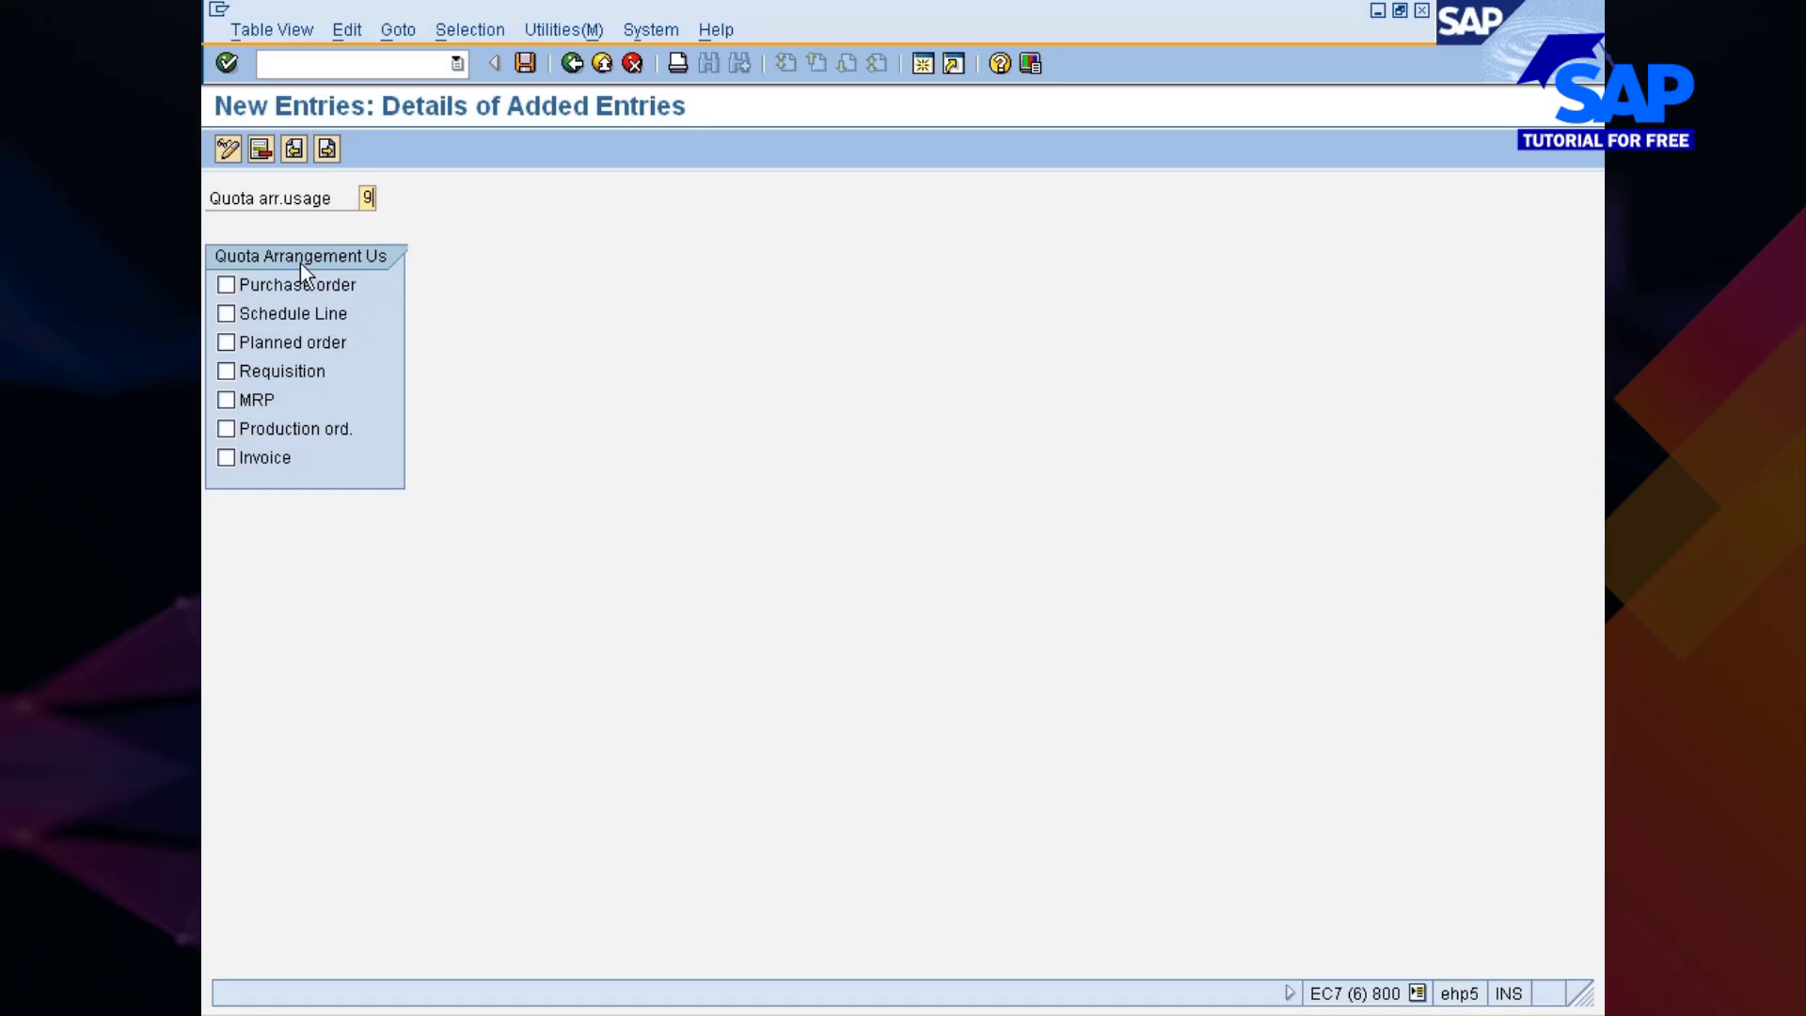
{"action": "left_click", "coordinate": [278, 284]}
{"action": "left_click", "coordinate": [263, 371]}
{"action": "key", "text": "Return"}
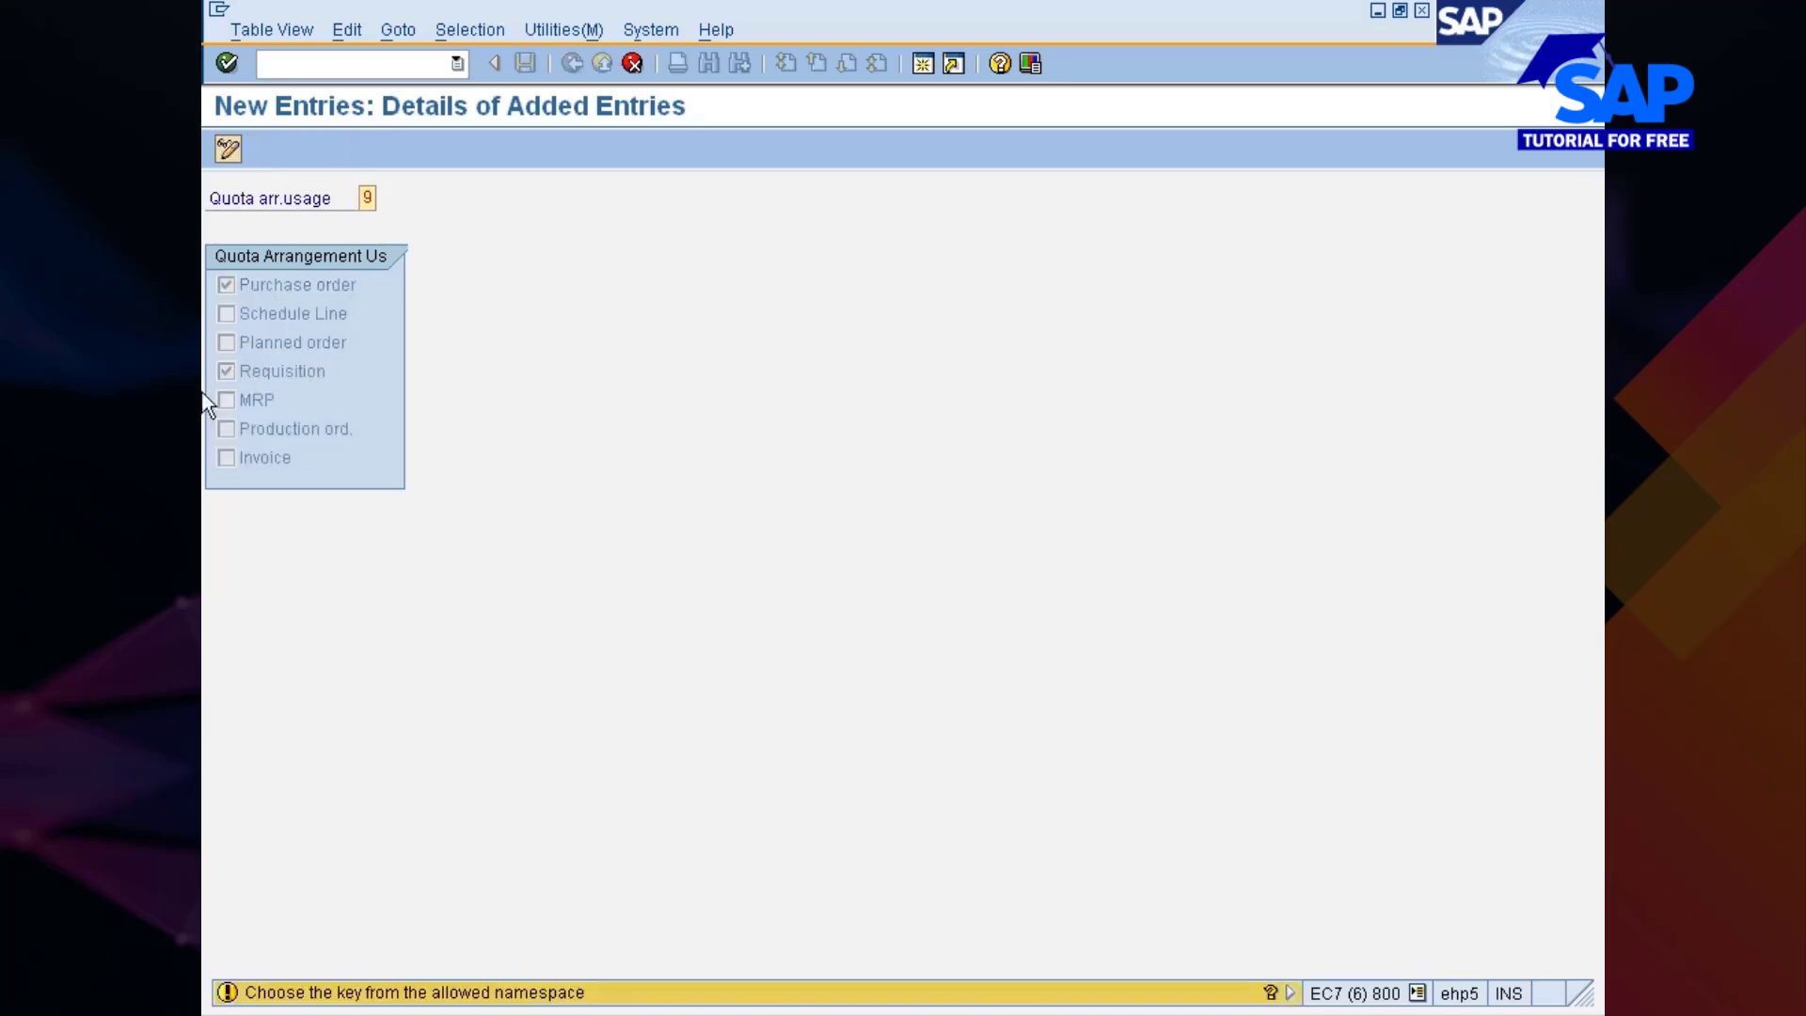
{"action": "key", "text": "Return"}
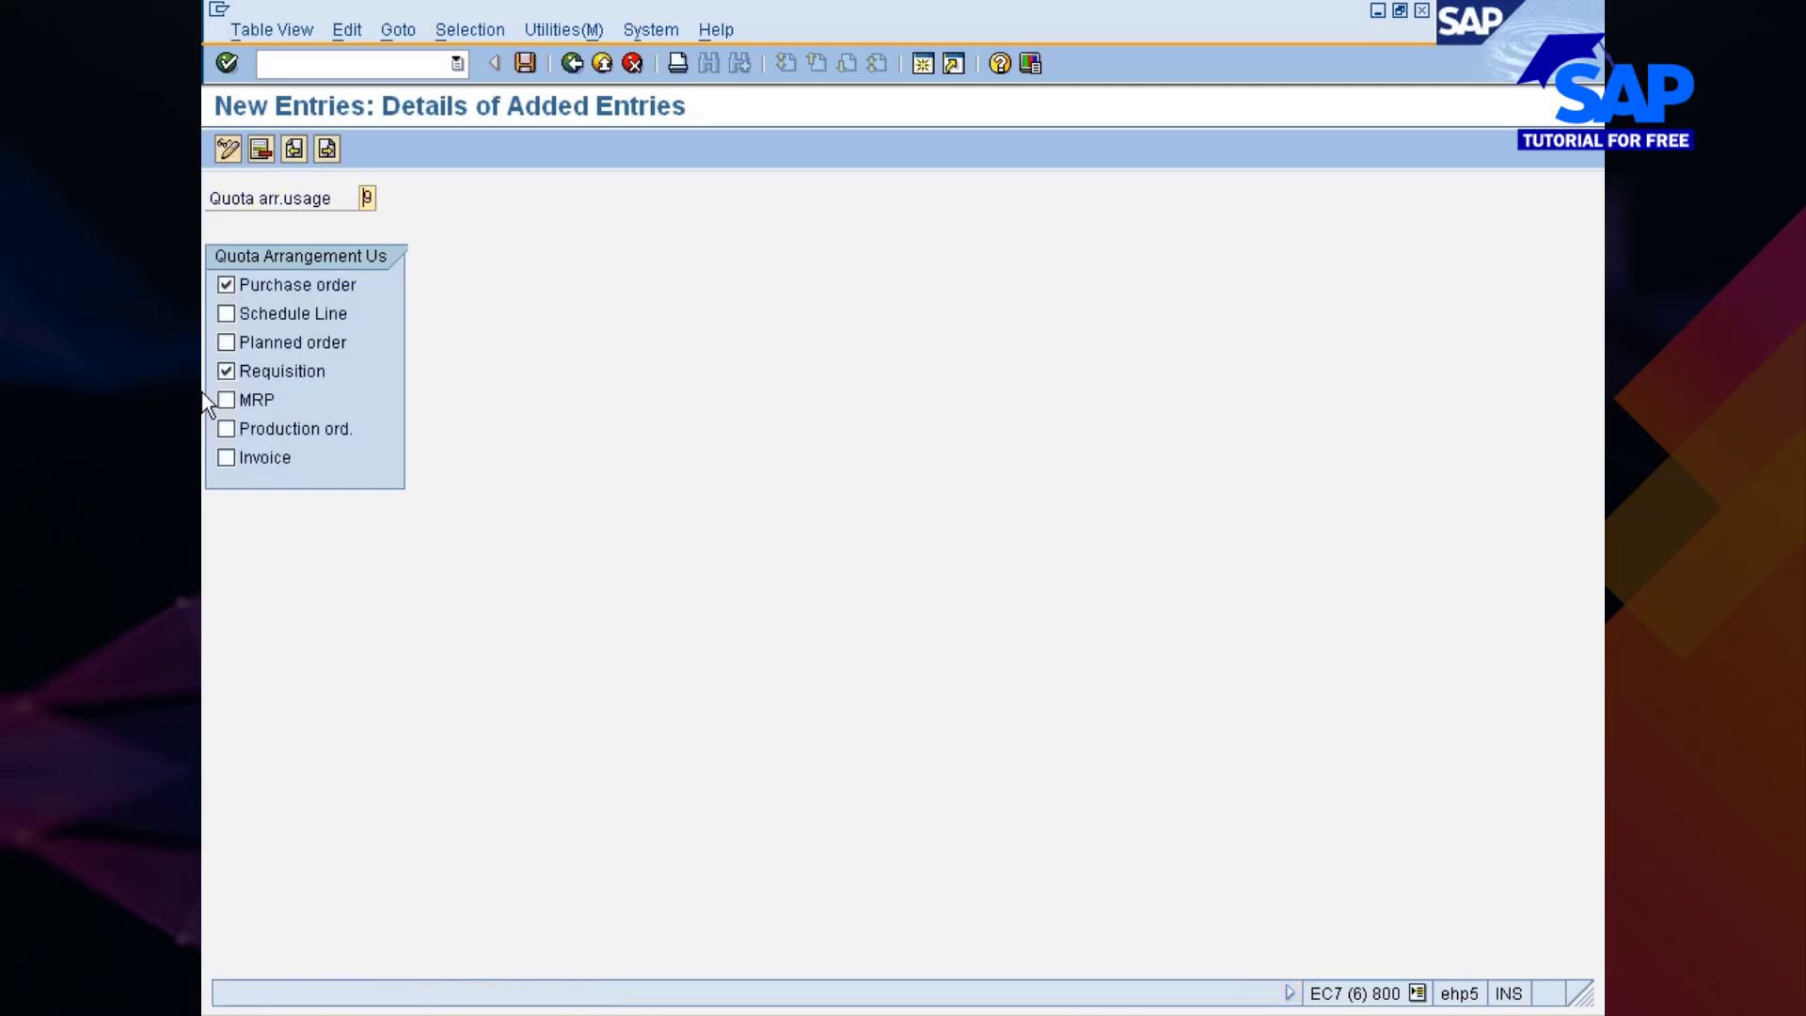
Change the new entry's usage key to 8, accept it and go back to the usage overview
{"action": "key", "text": "Return"}
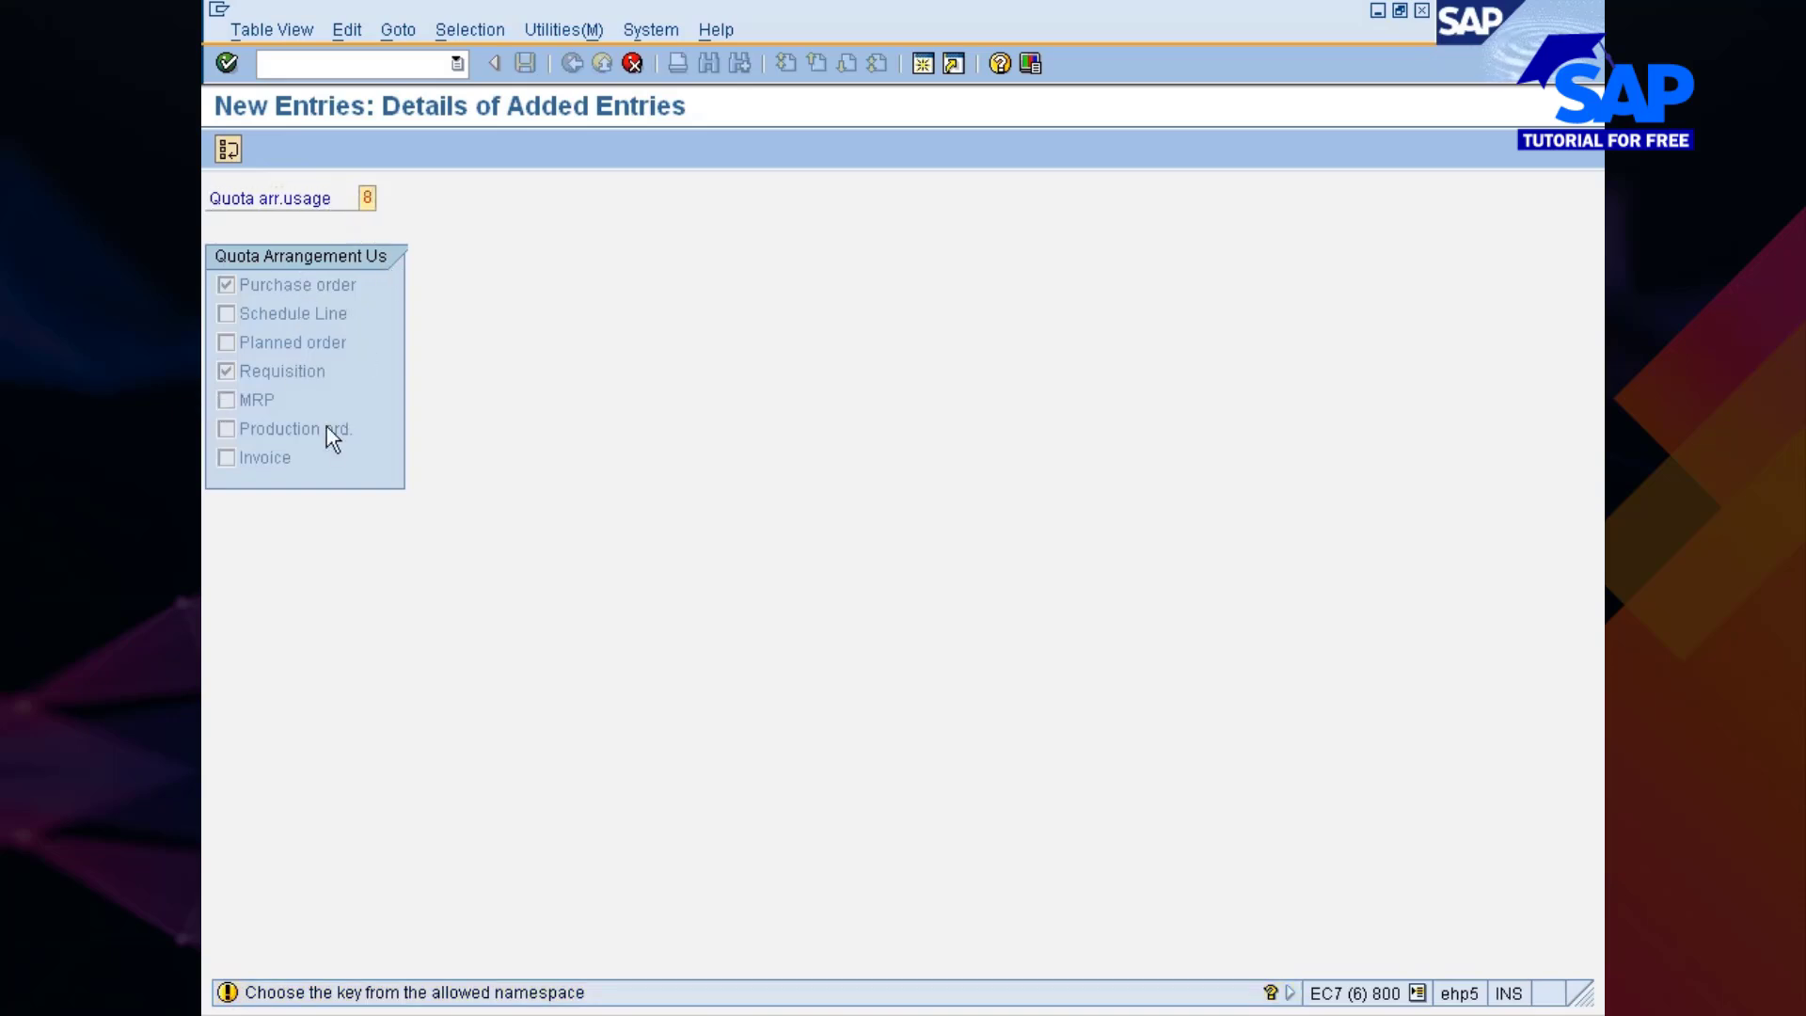
{"action": "key", "text": "Return"}
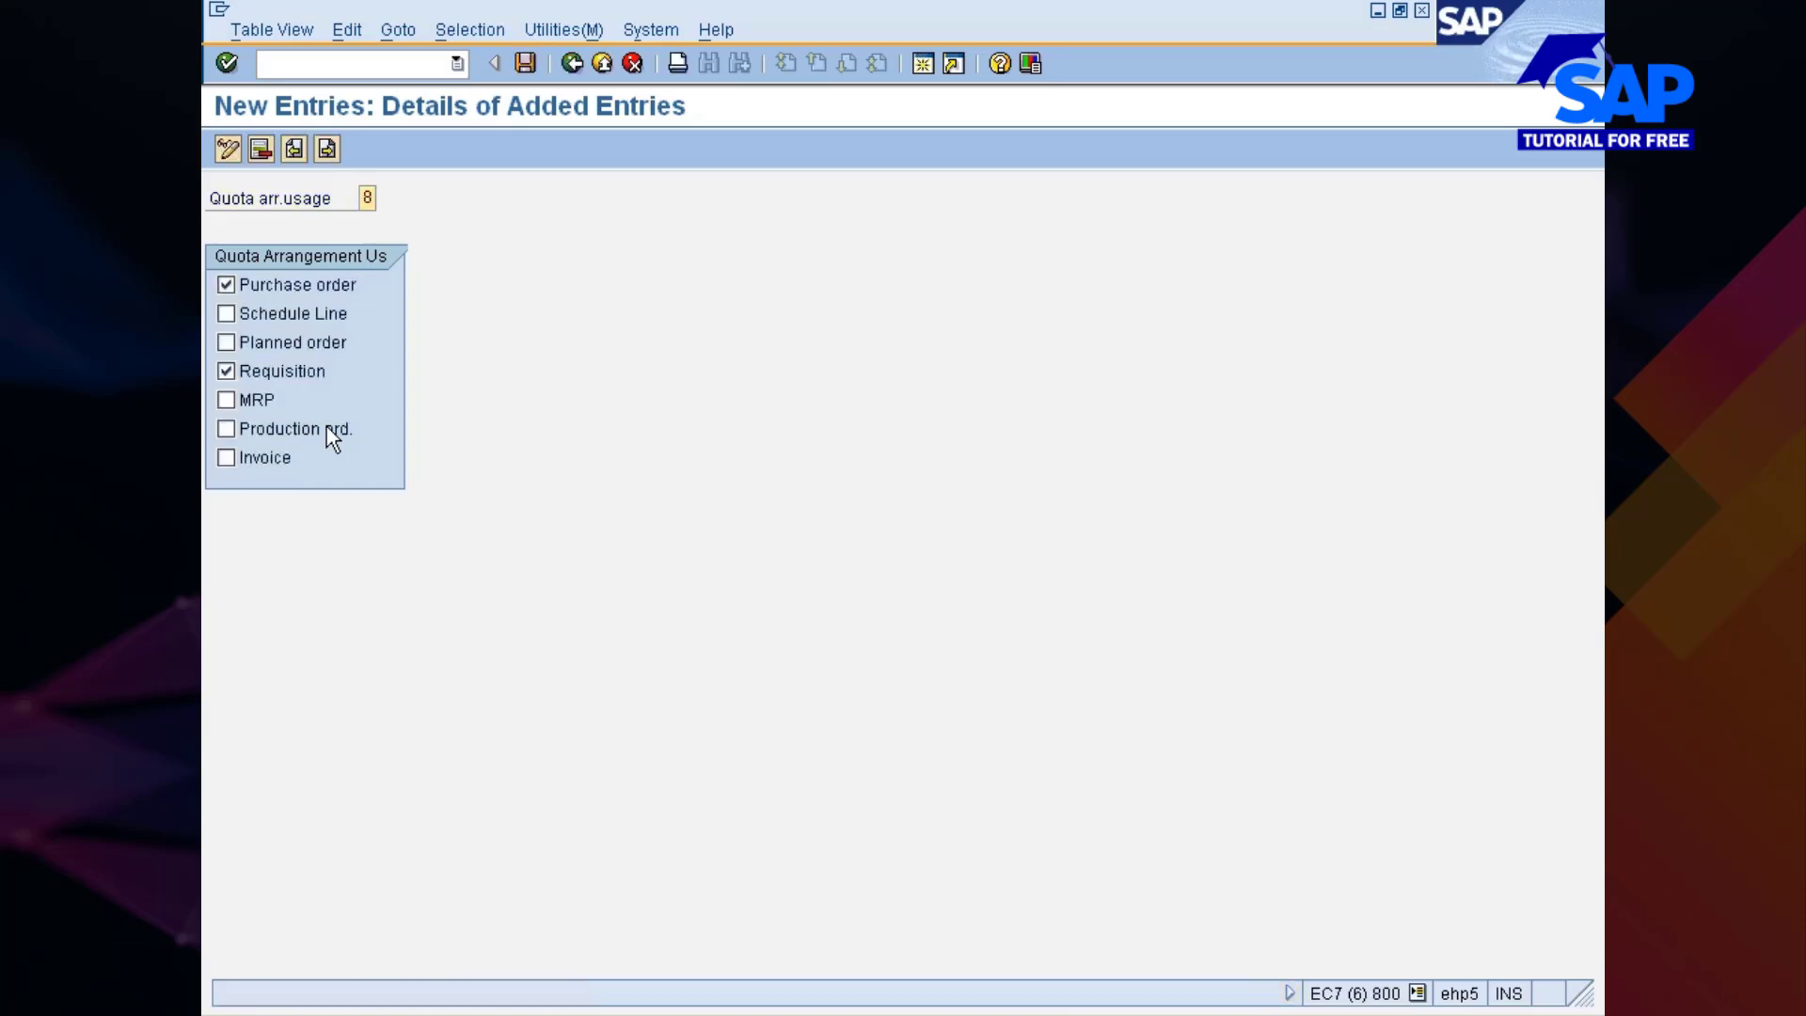
{"action": "left_click", "coordinate": [570, 64]}
{"action": "key", "text": "Return"}
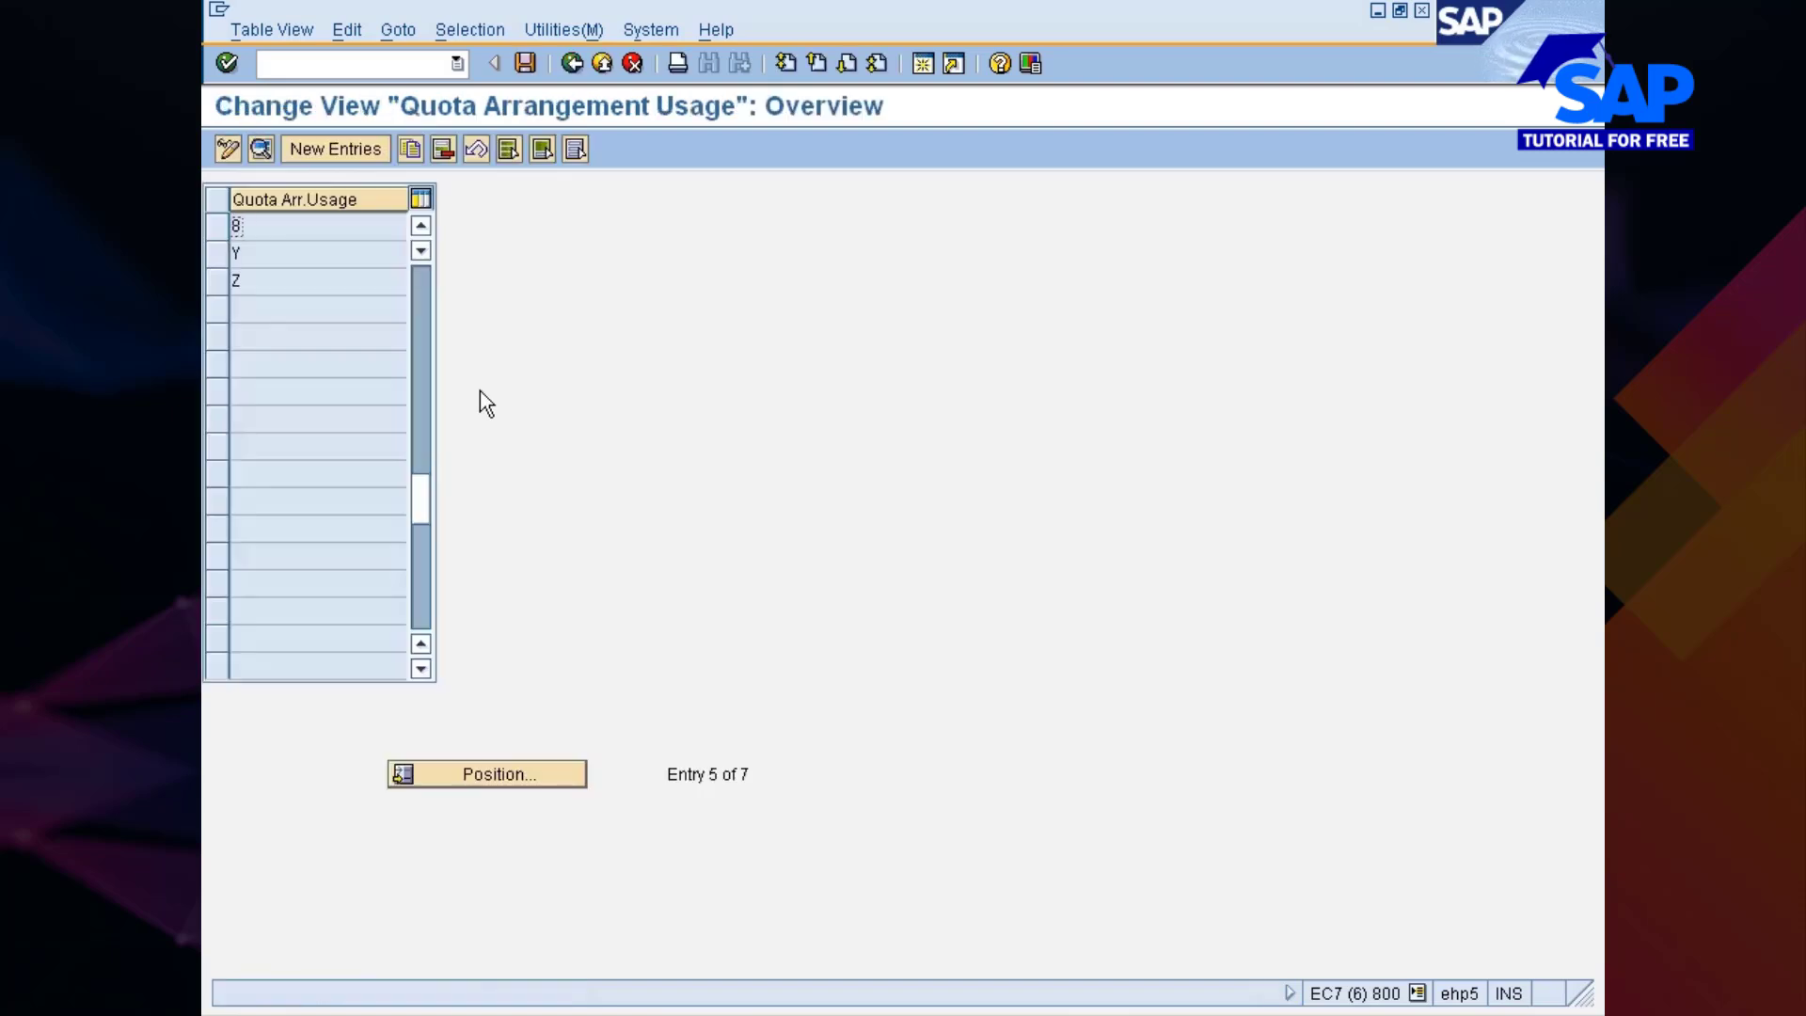
Save the new quota arrangement usage entry, display the usage list from its first key and return to the IMG structure
{"action": "key", "text": "ctrl+s"}
{"action": "key", "text": "Return"}
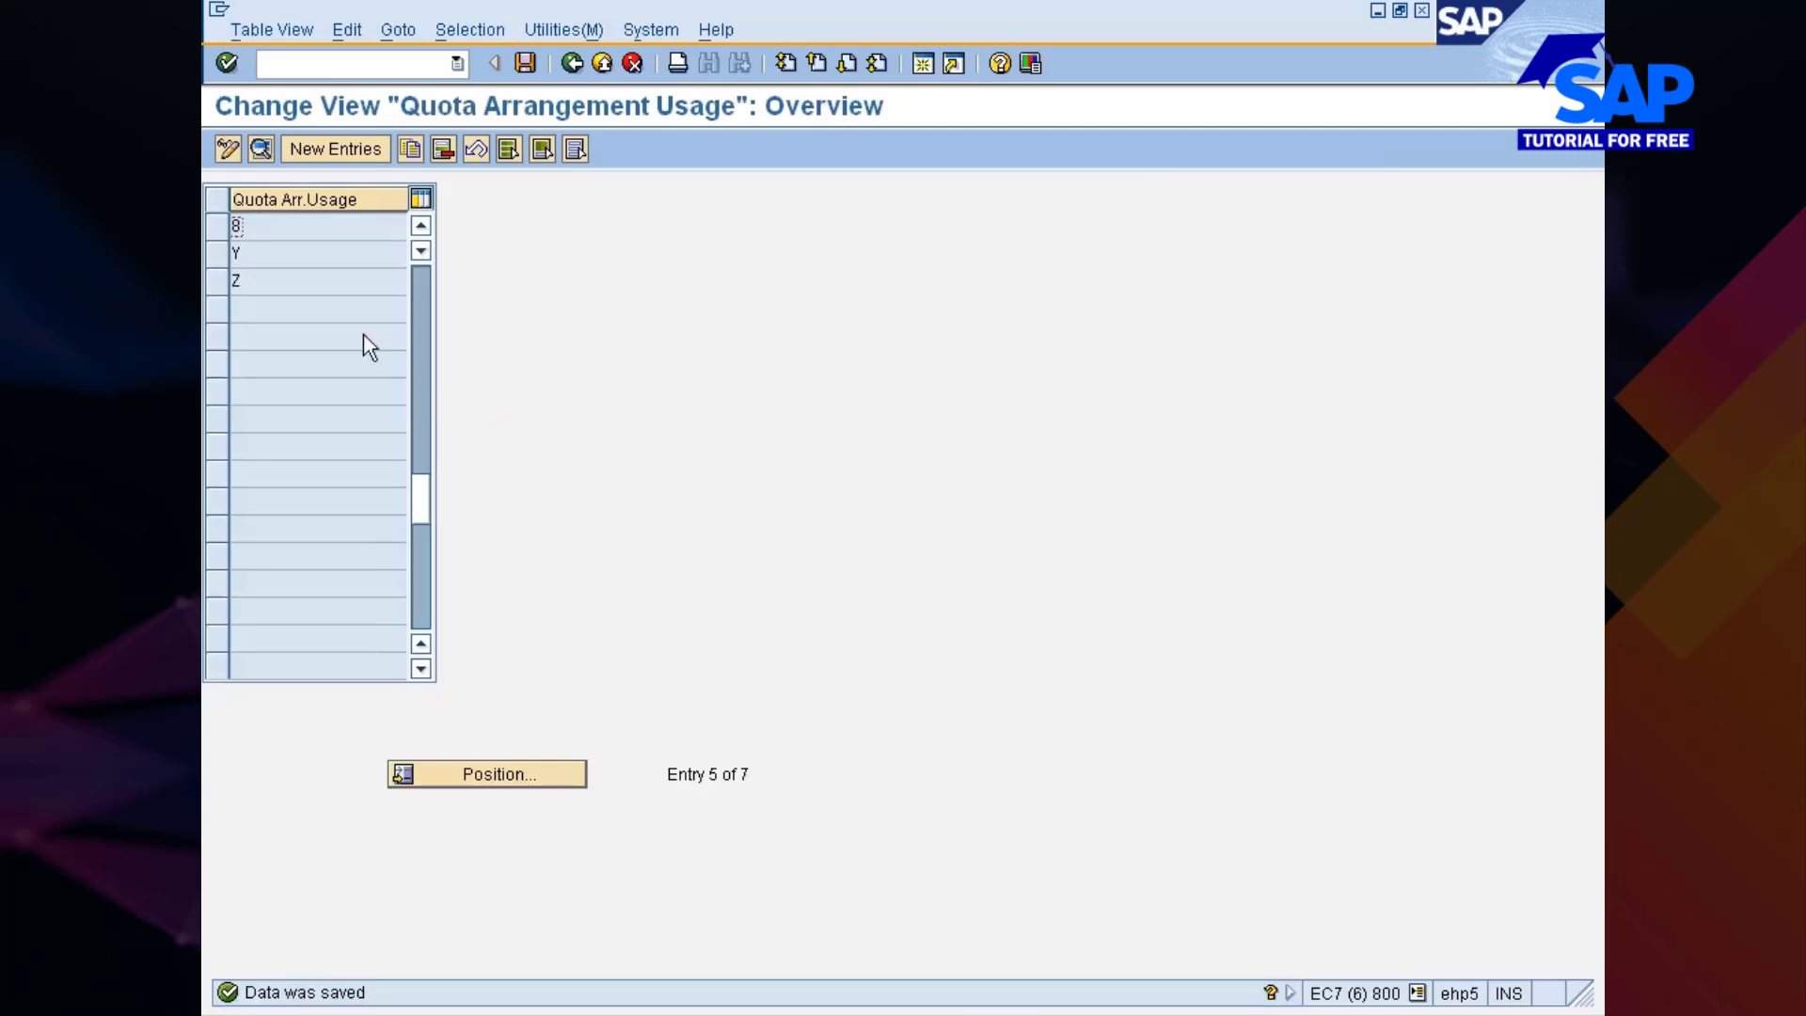
{"action": "left_click", "coordinate": [420, 324]}
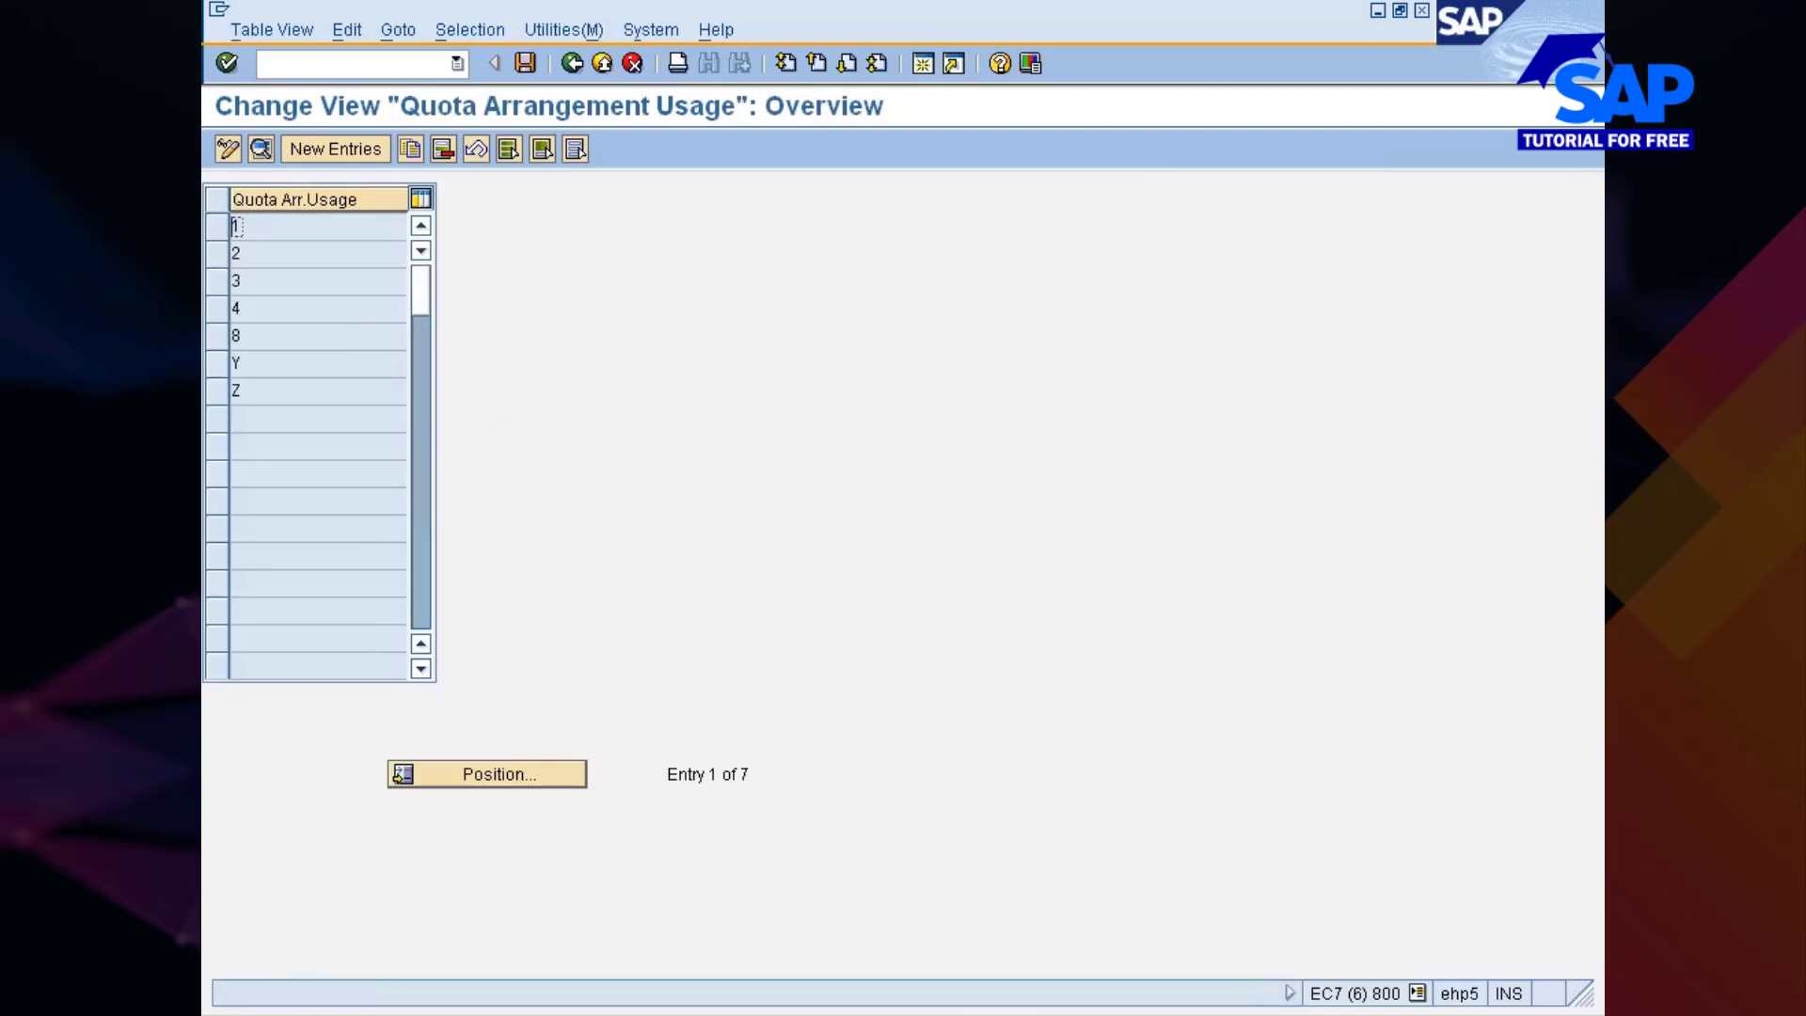
{"action": "left_click", "coordinate": [570, 63]}
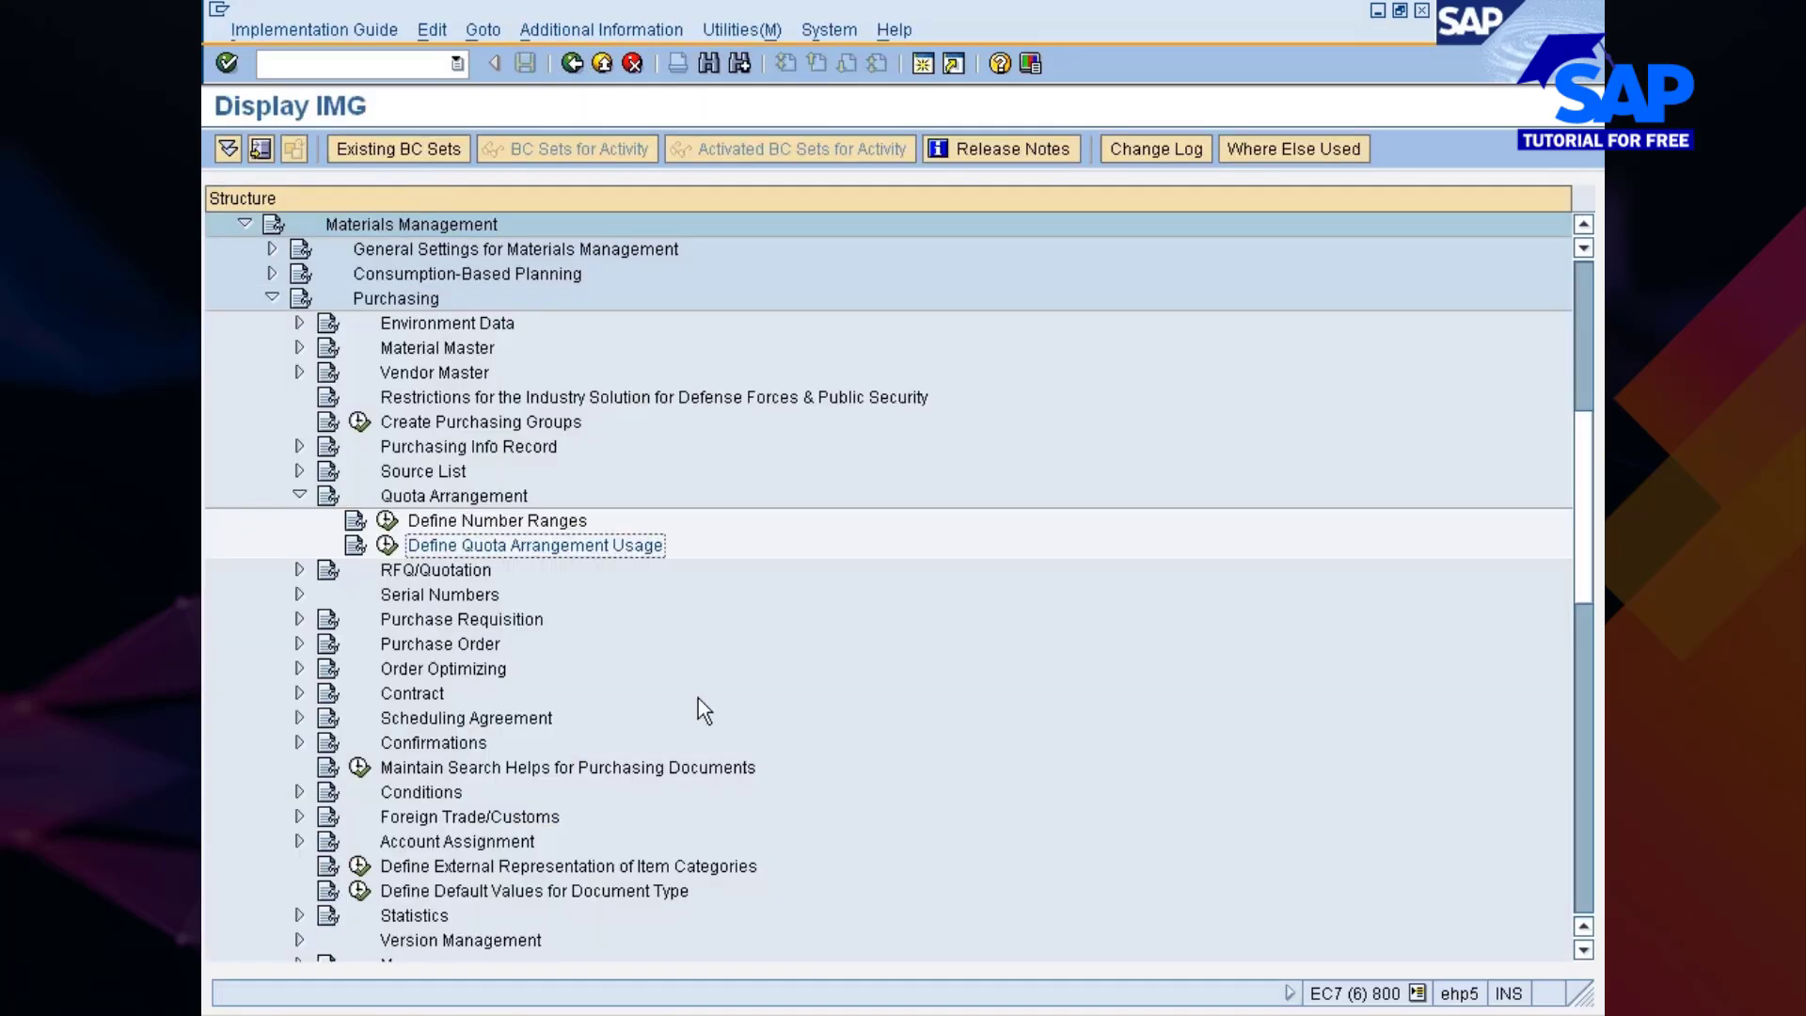
Switch to the SAP Easy Access session and start the Change Material transaction MM02
{"action": "left_click", "coordinate": [846, 1011]}
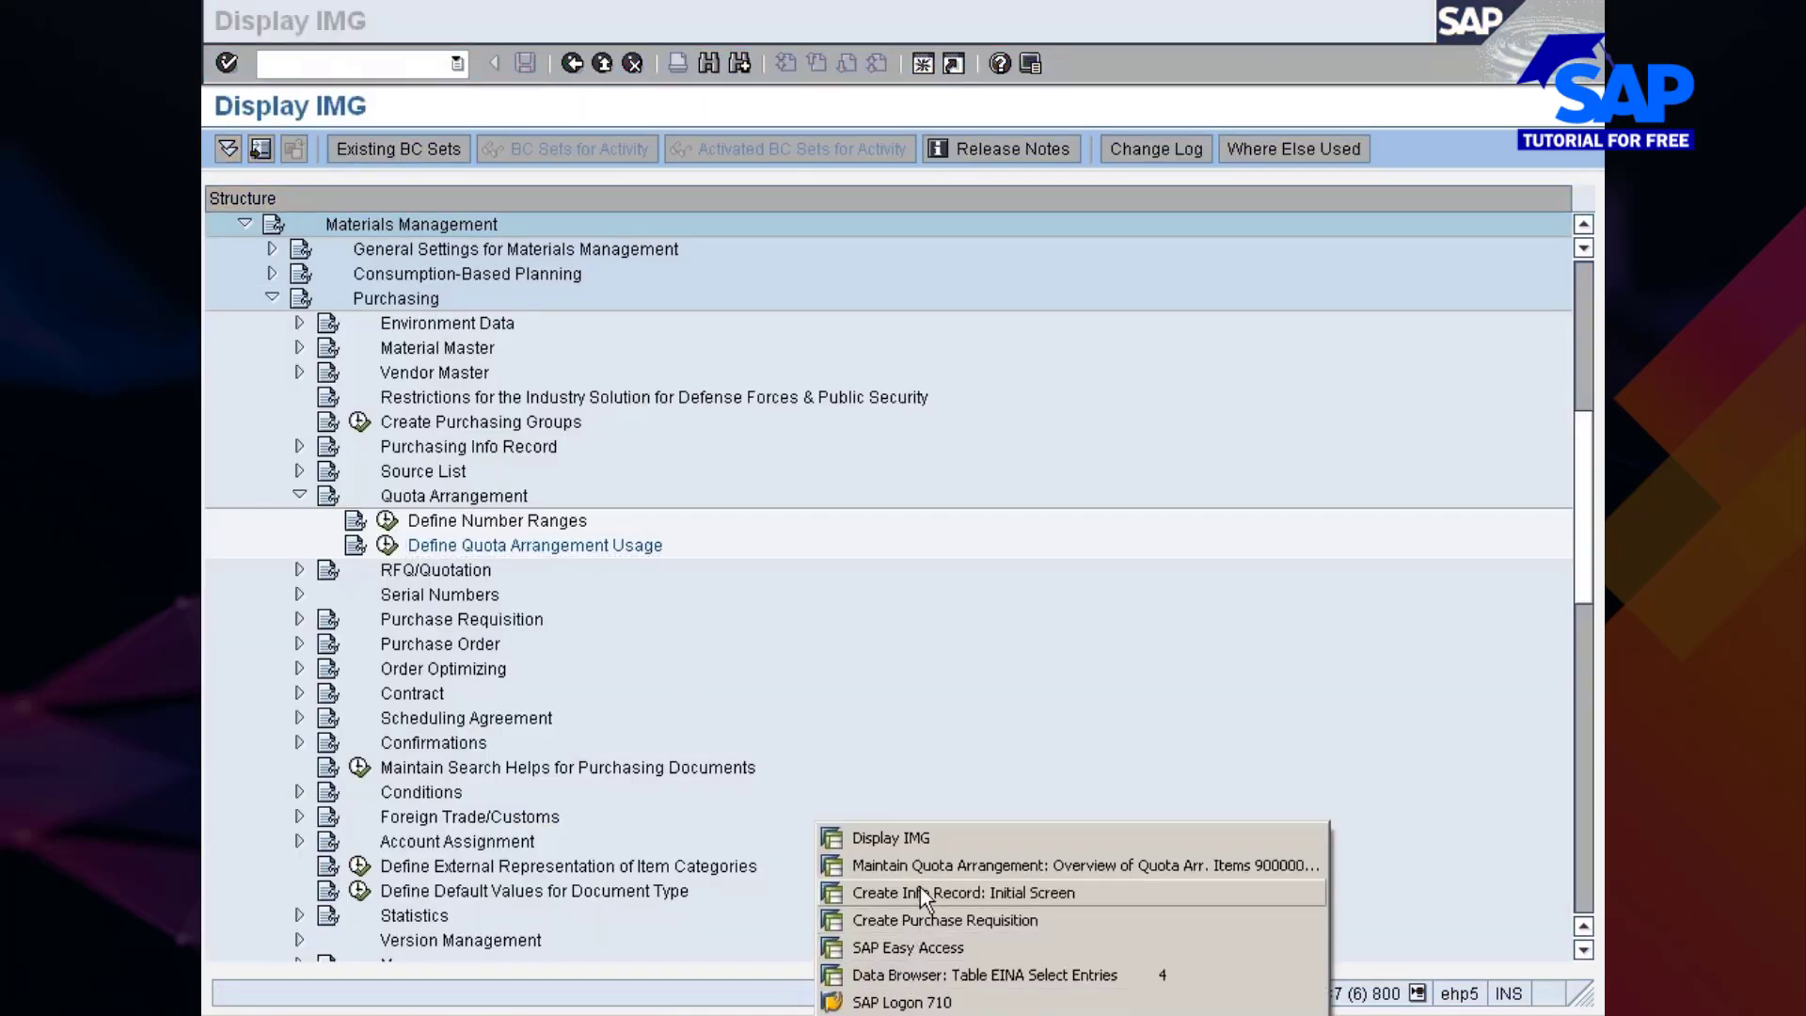
{"action": "left_click", "coordinate": [908, 948]}
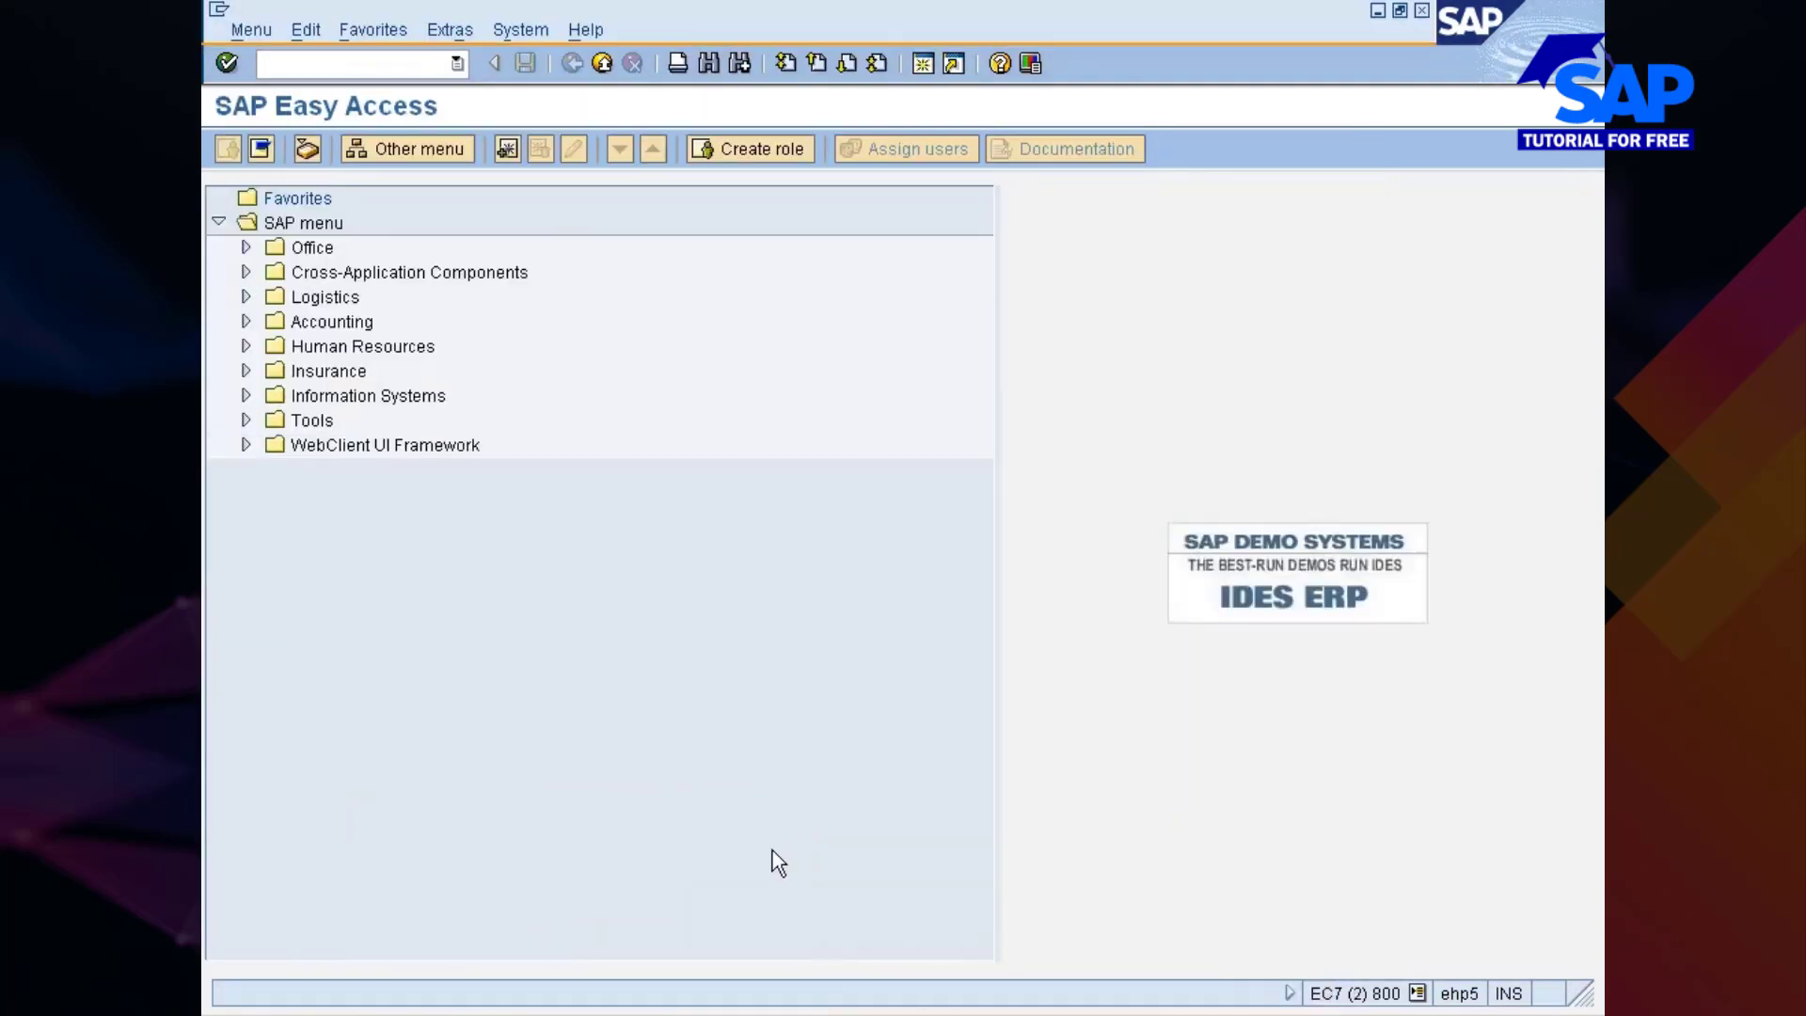
{"action": "type", "text": "mm02]"}
{"action": "key", "text": "Return"}
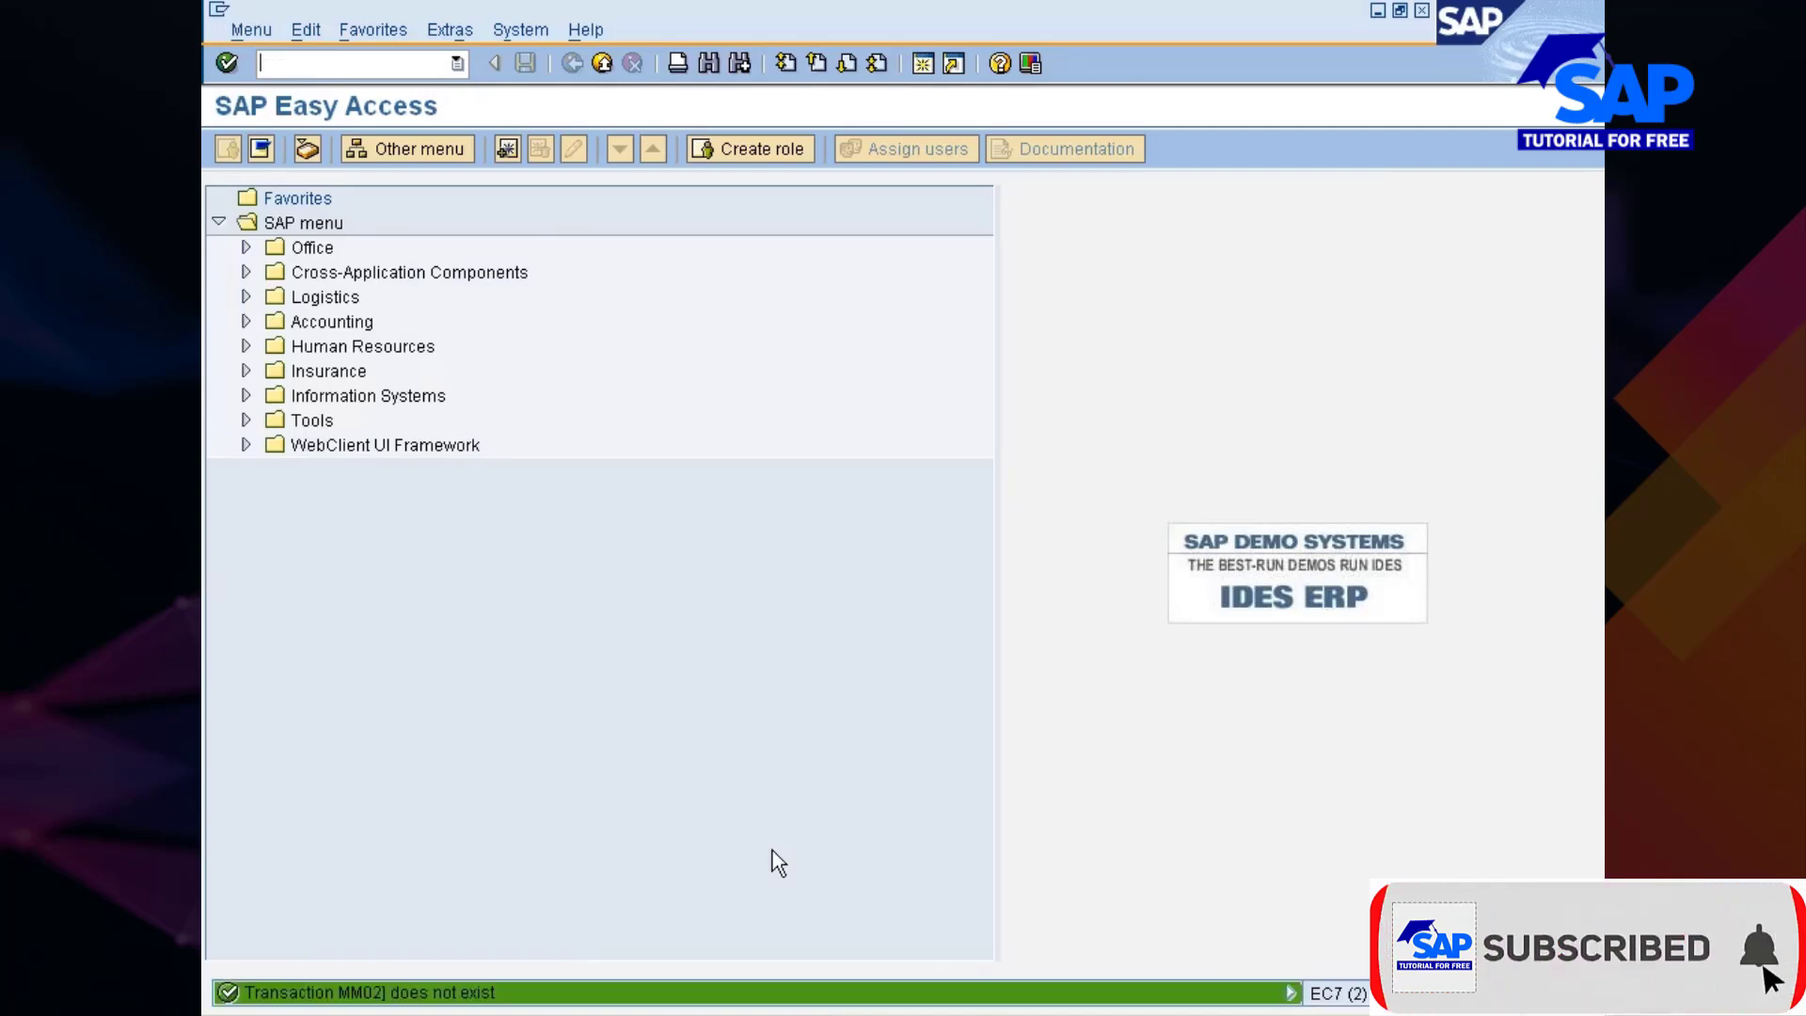
{"action": "type", "text": "mm02"}
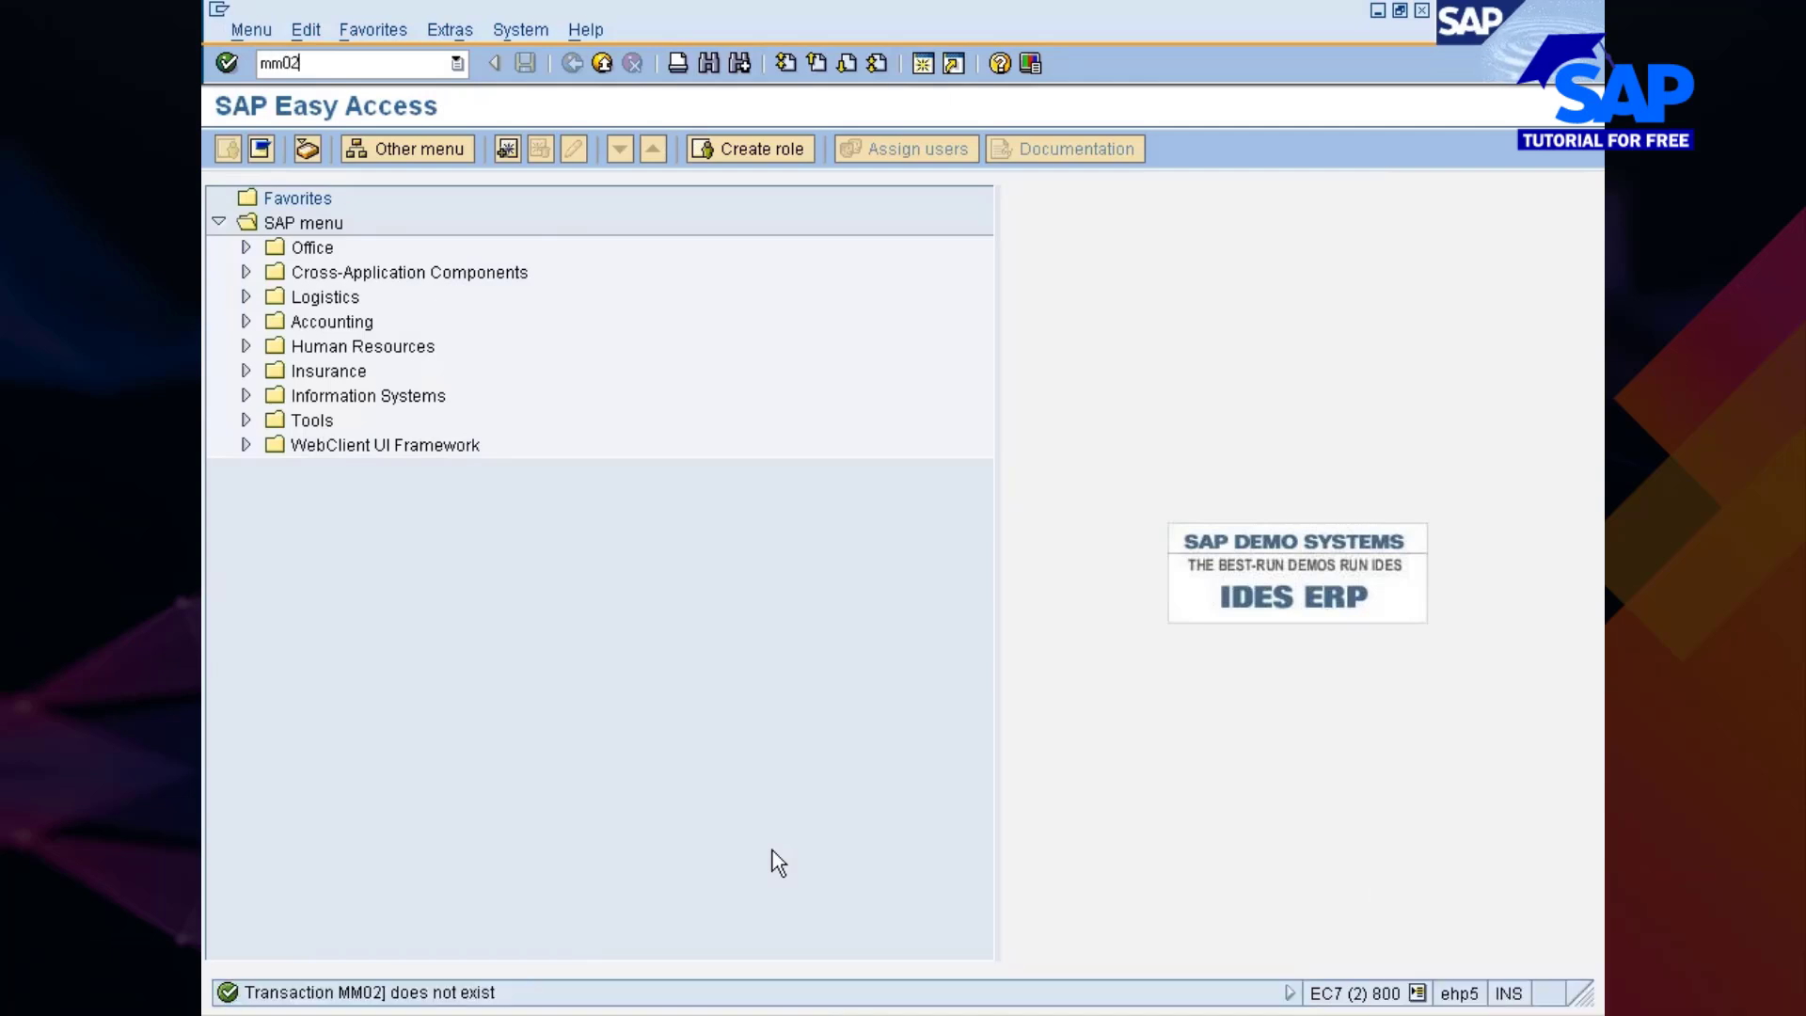
{"action": "key", "text": "Return"}
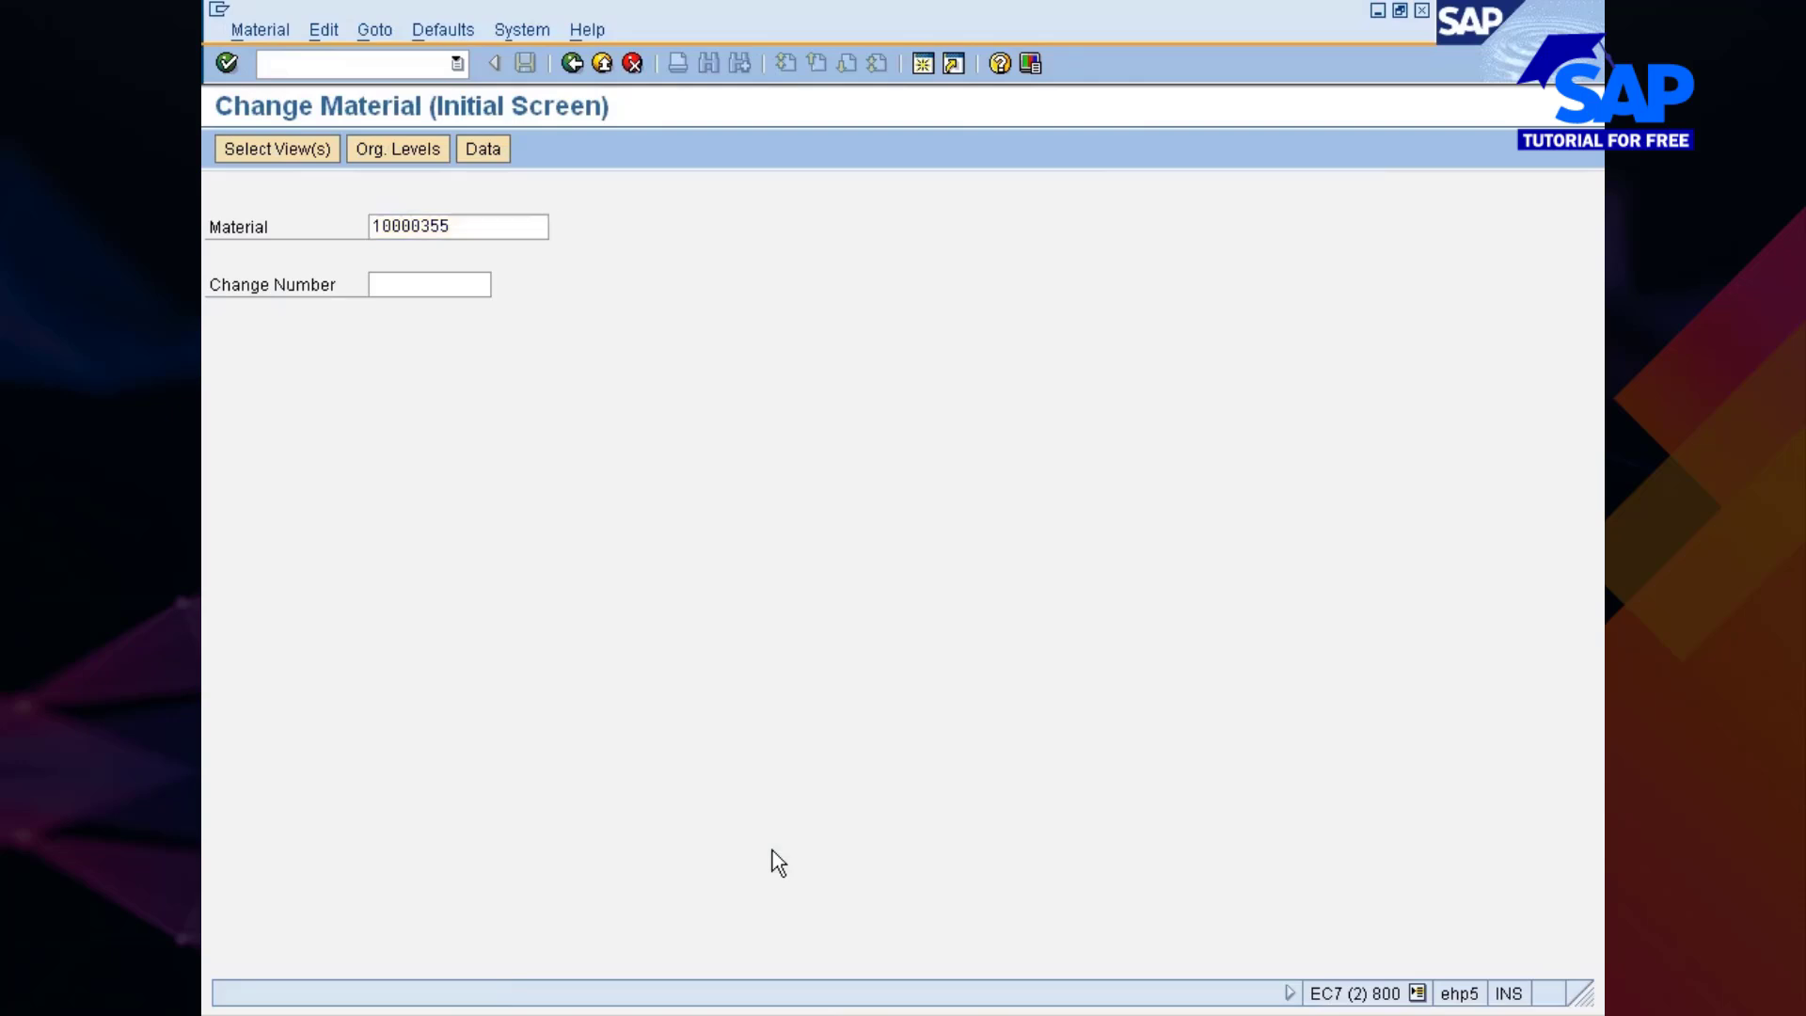
Open the Purchasing view of material 10000355 for plant 777C and inspect key 8 among the possible quota arrangement usages
{"action": "key", "text": "Return"}
{"action": "left_click", "coordinate": [600, 378]}
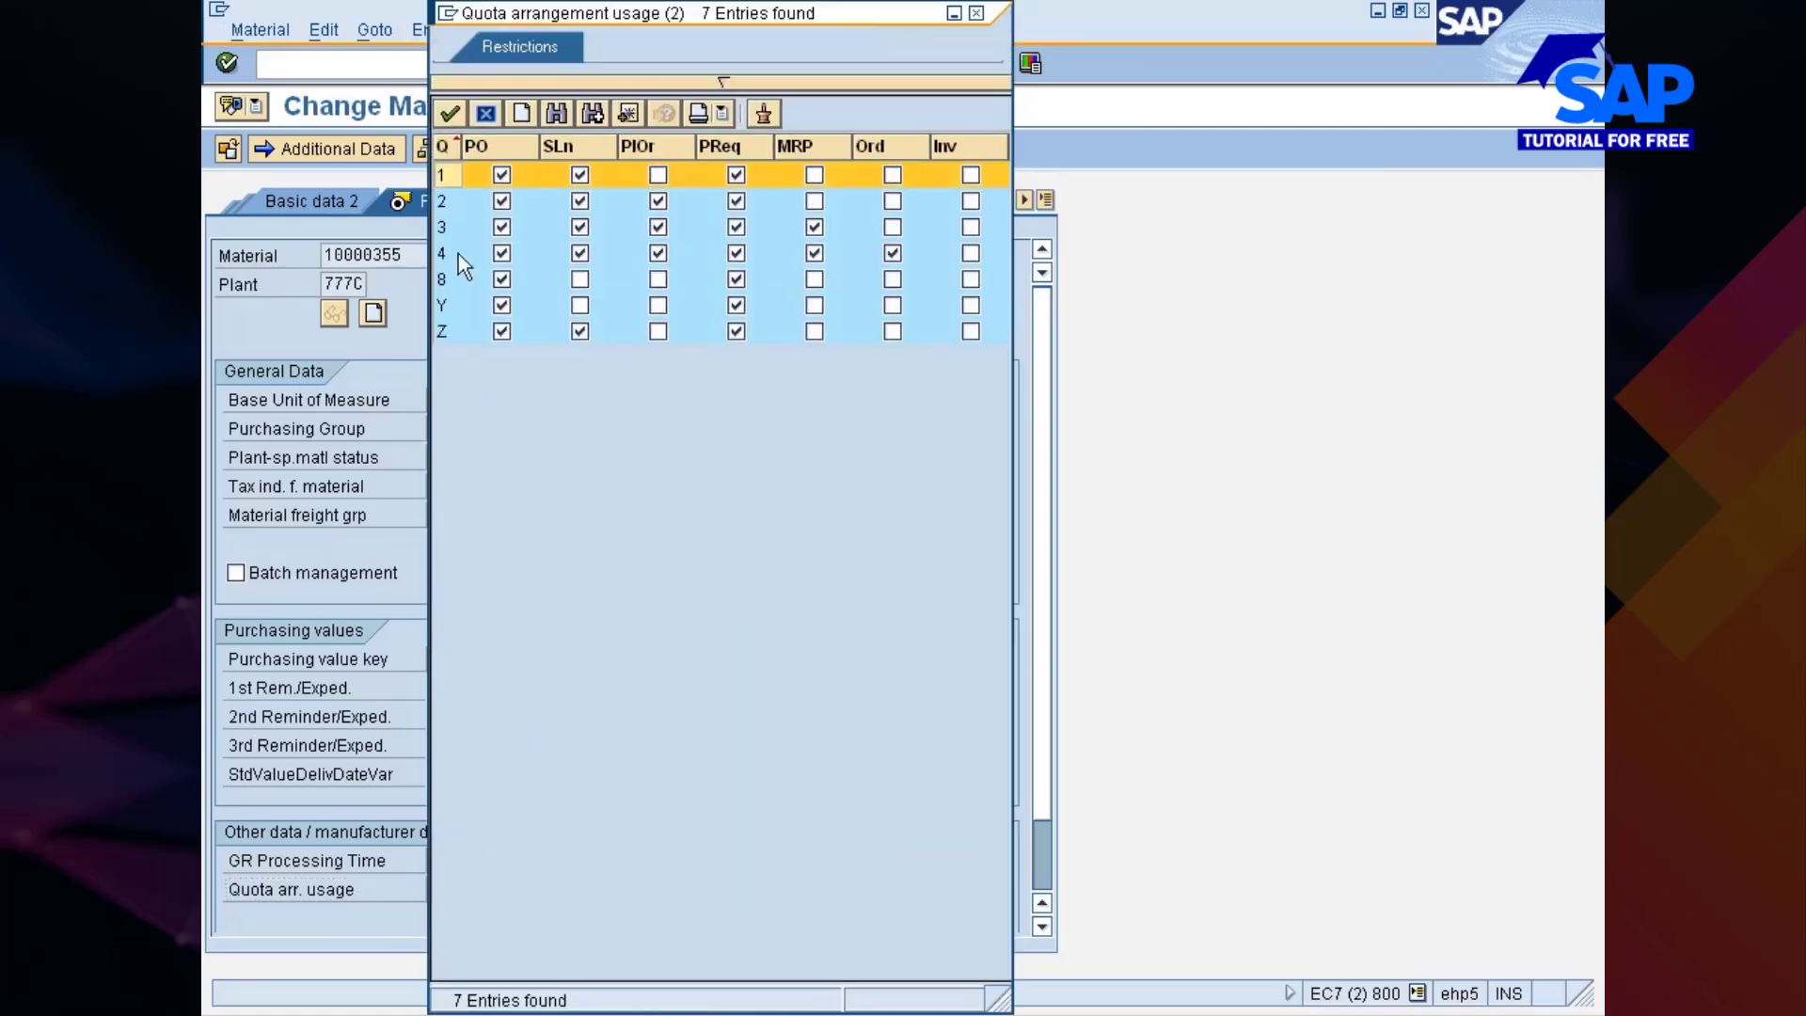
{"action": "left_click", "coordinate": [443, 282]}
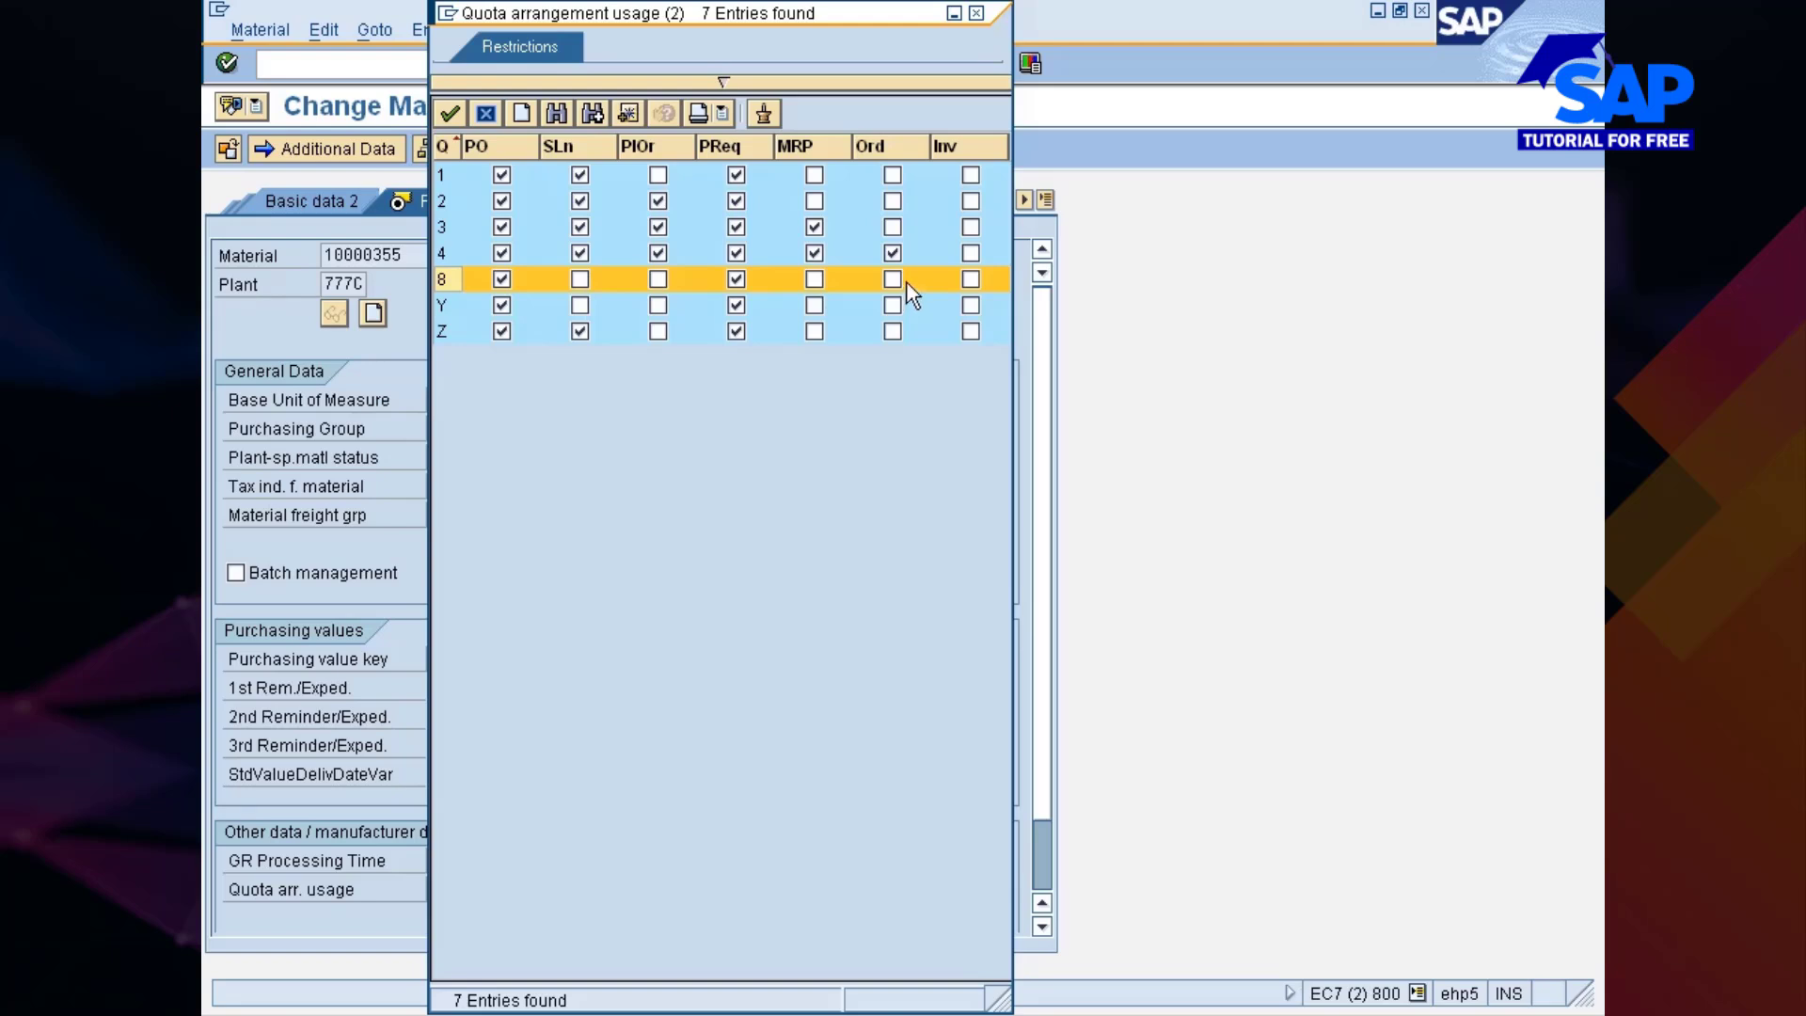
{"action": "left_click", "coordinate": [976, 13]}
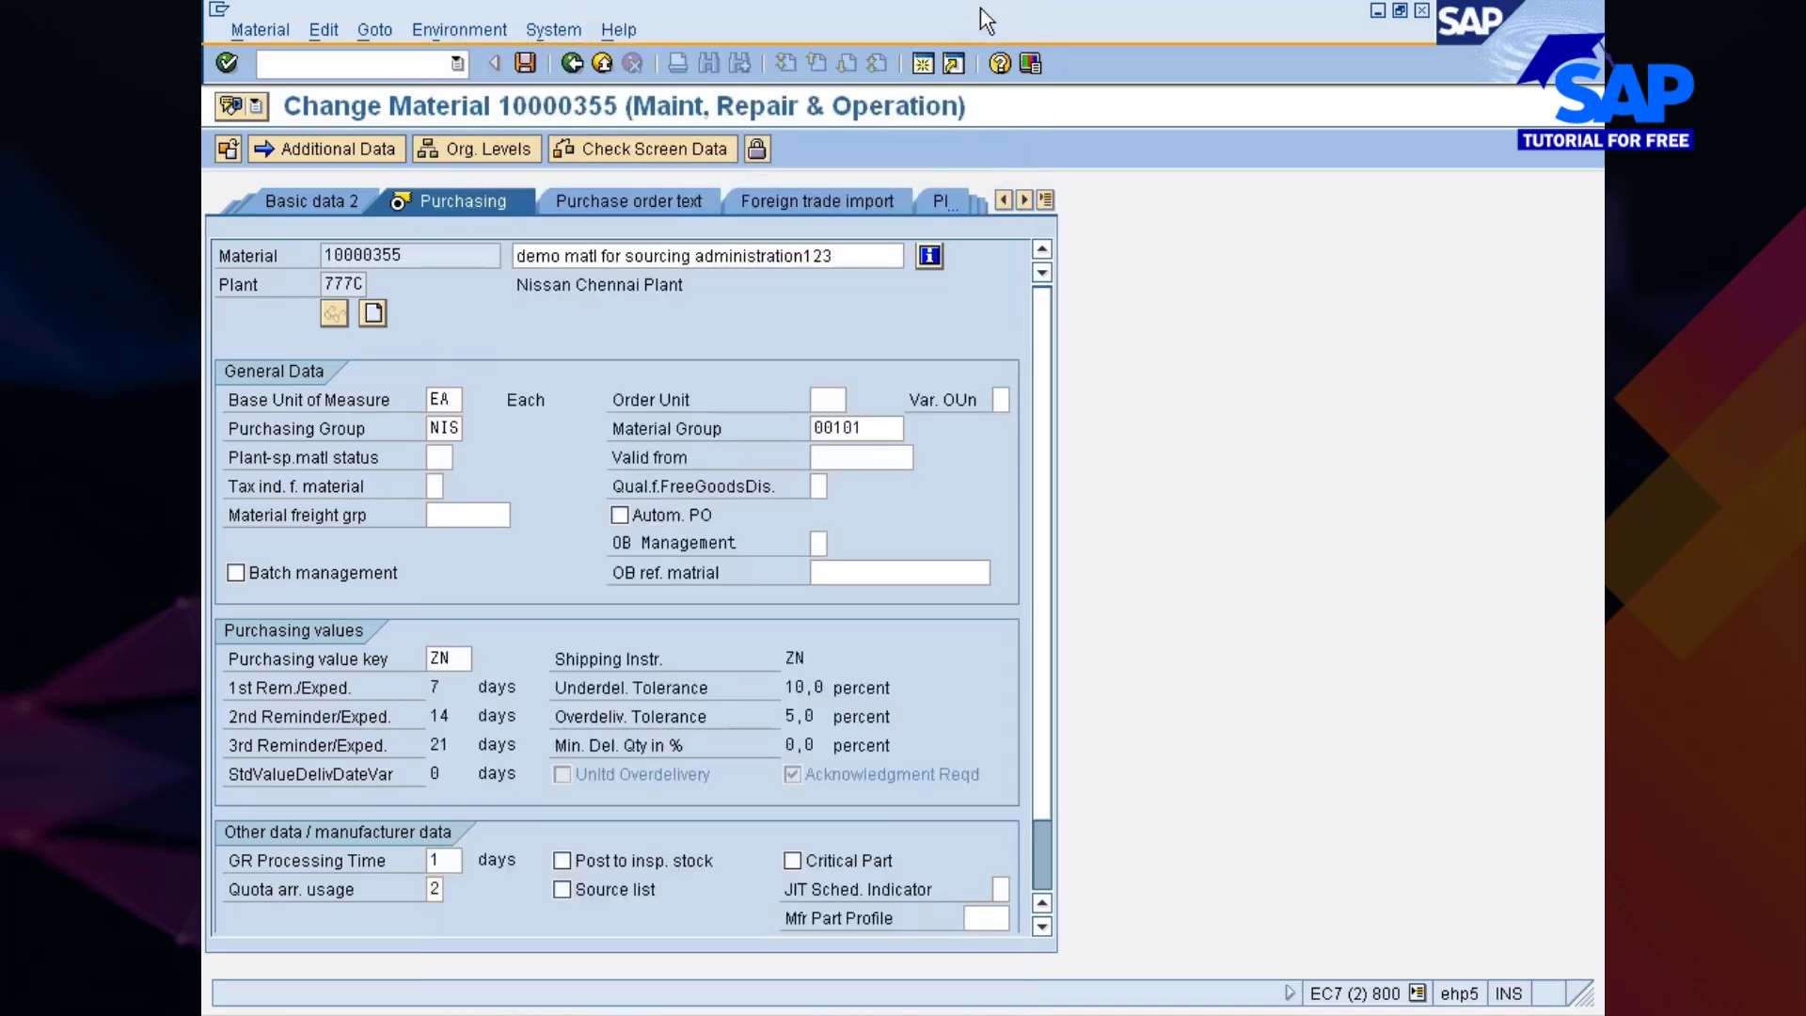
Switch to the MM310_08.PPT presentation in PowerPoint and review the slides from Sources of Supply through How is the Source Determined
{"action": "left_click", "coordinate": [827, 1013]}
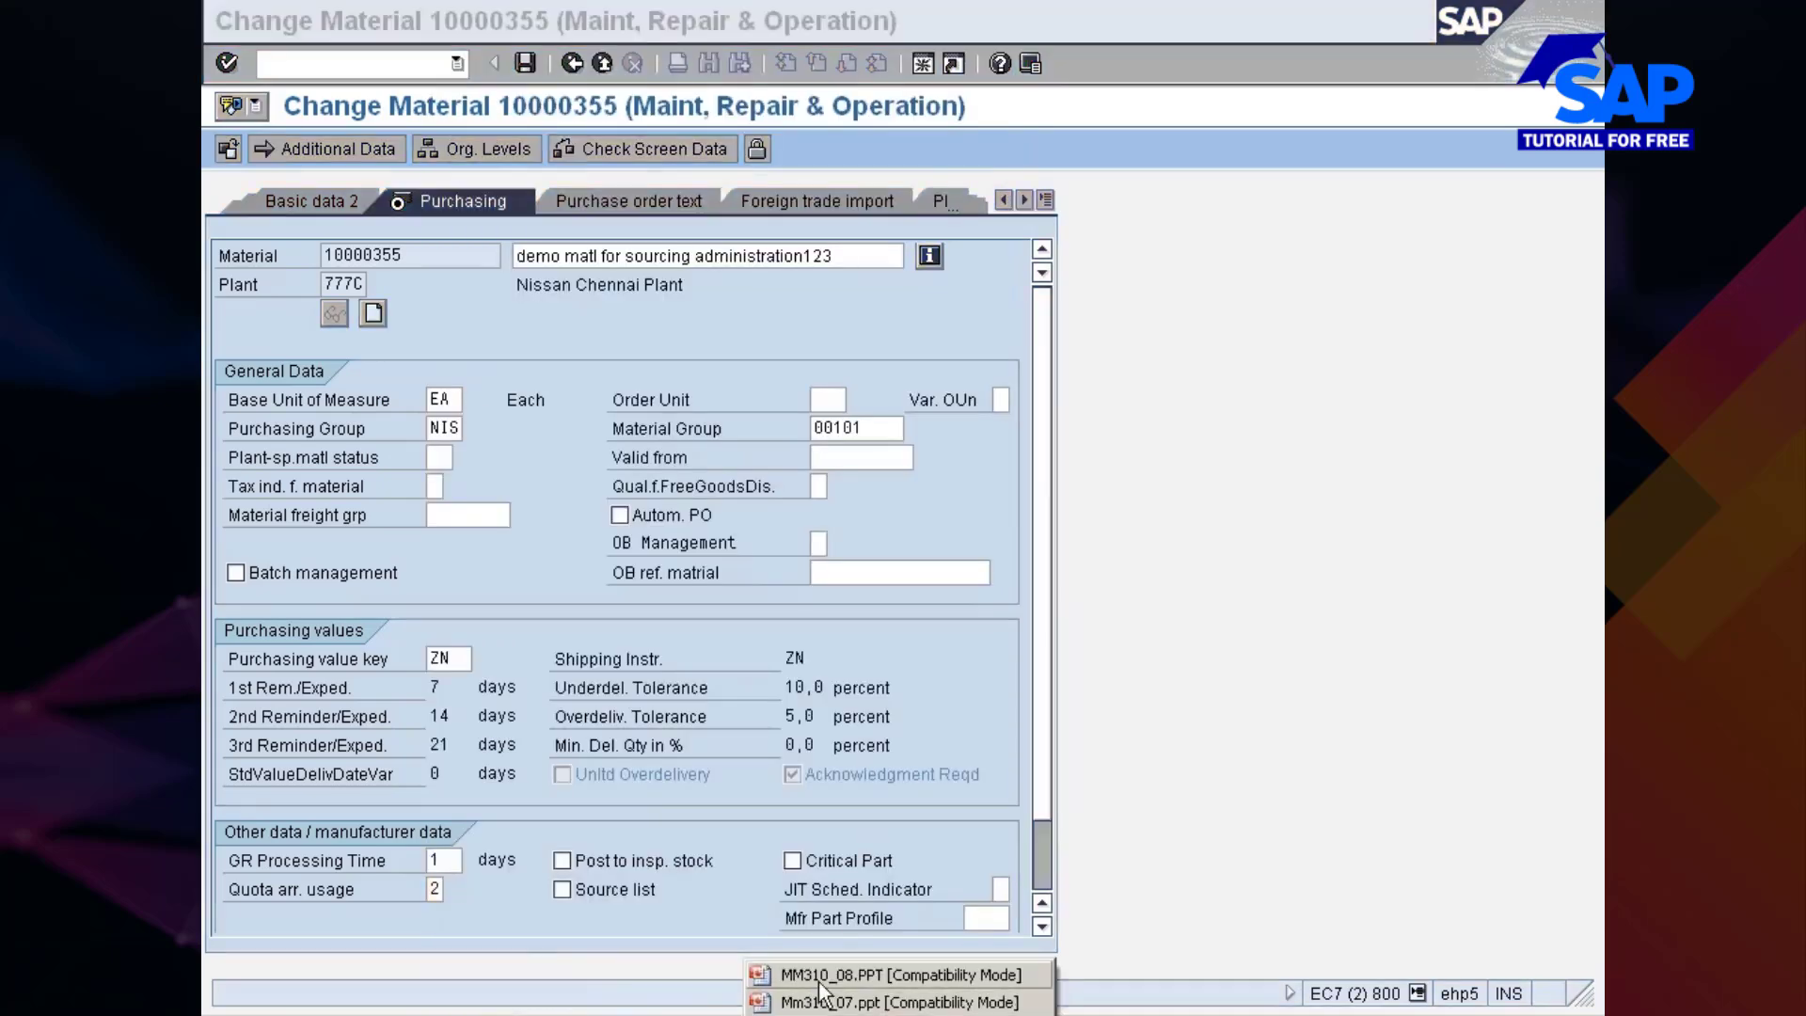
{"action": "left_click", "coordinate": [830, 980]}
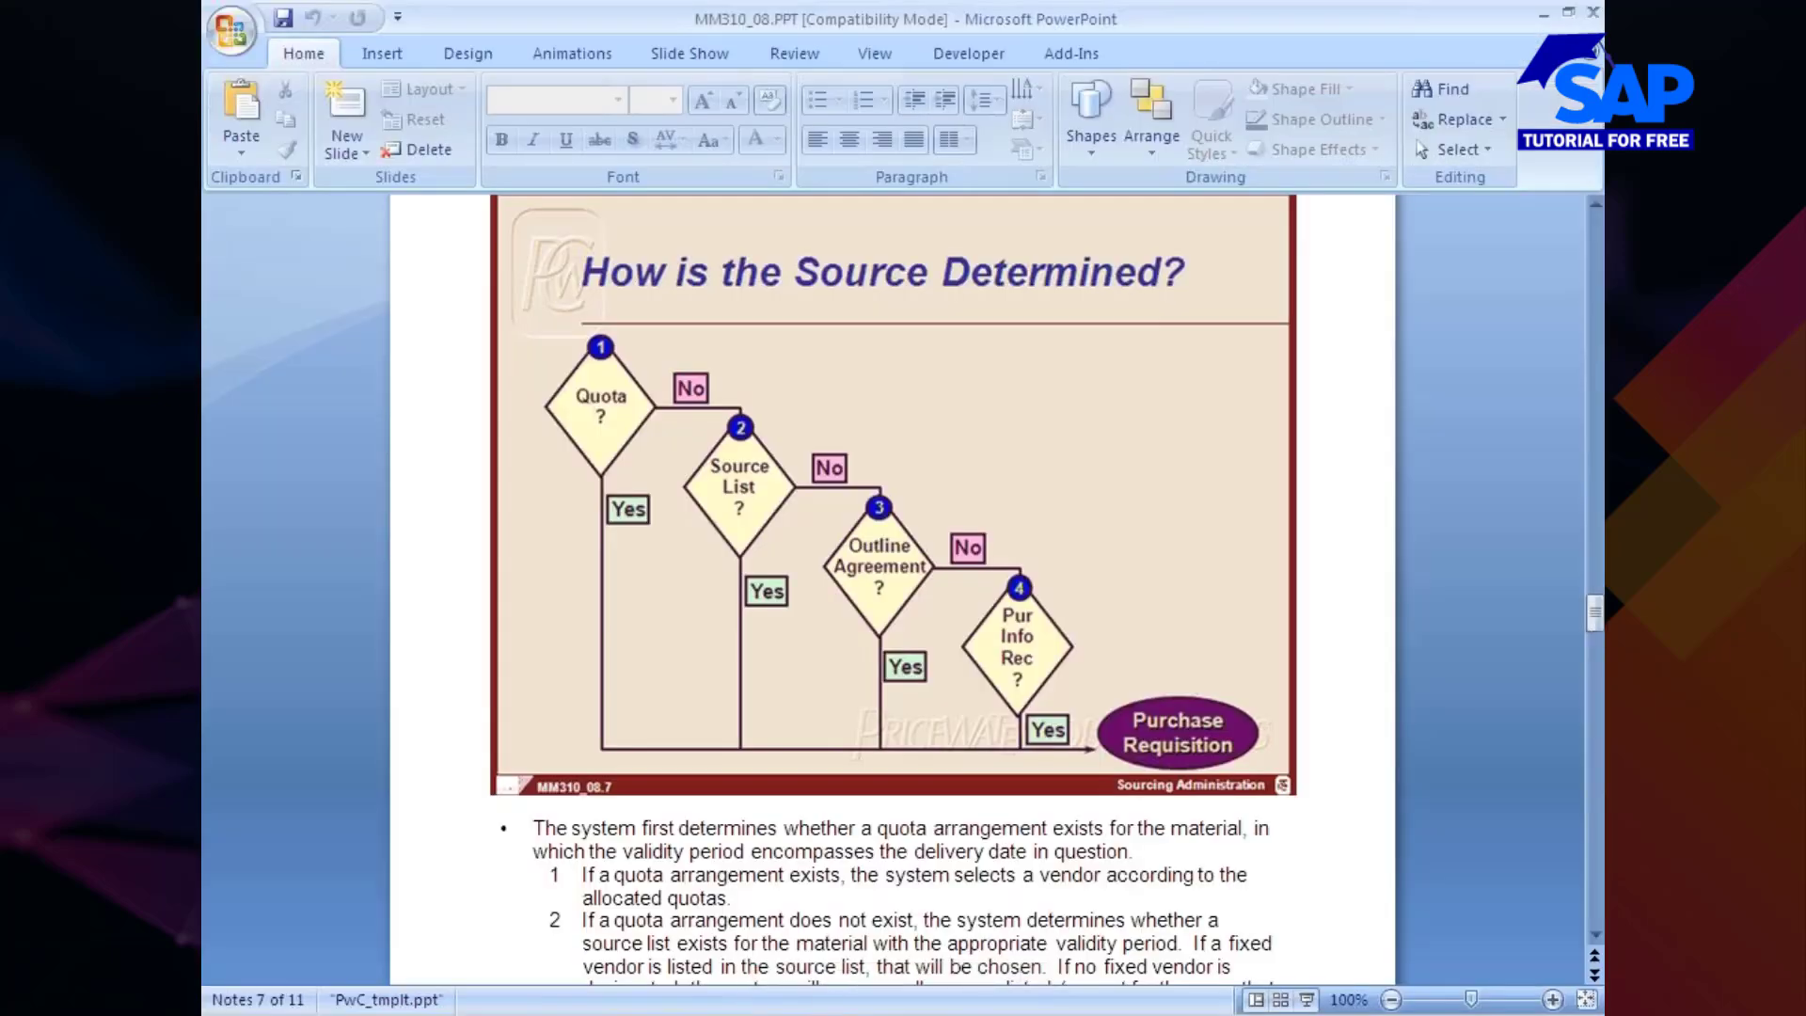
{"action": "key", "text": "Page_Up"}
{"action": "key", "text": "Page_Up"}
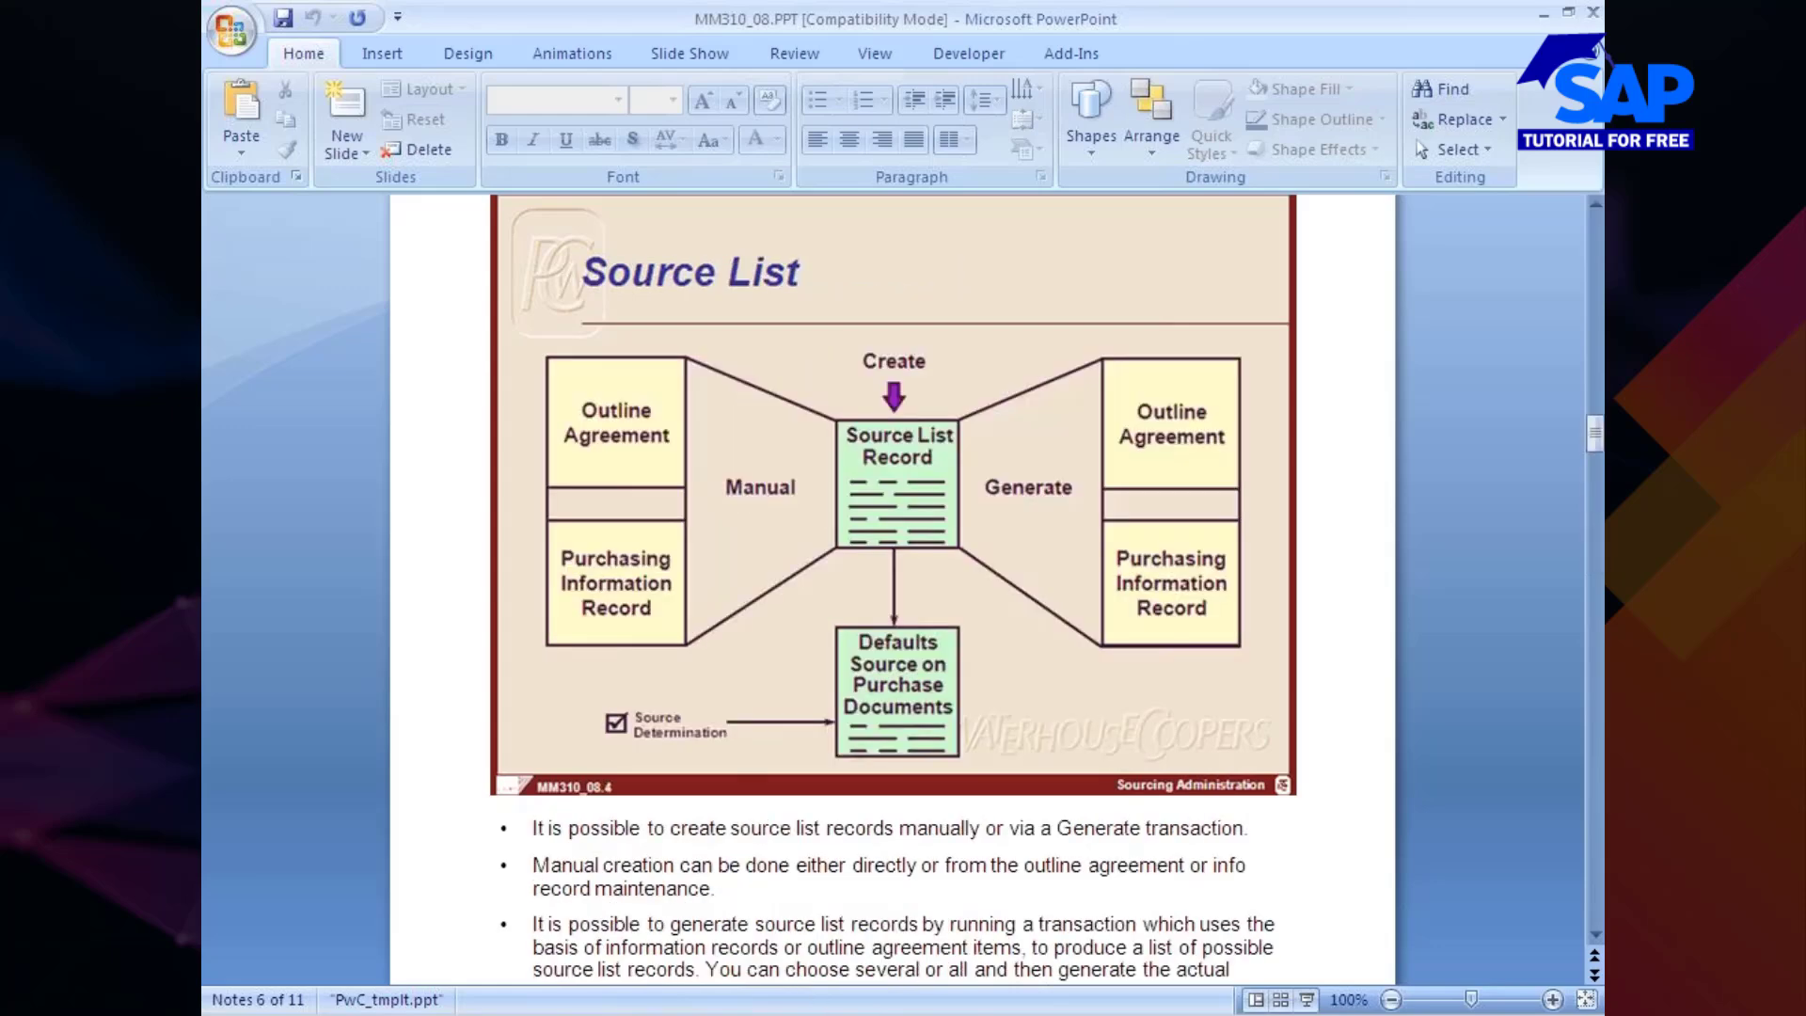
{"action": "key", "text": "Page_Up"}
{"action": "key", "text": "Page_Up"}
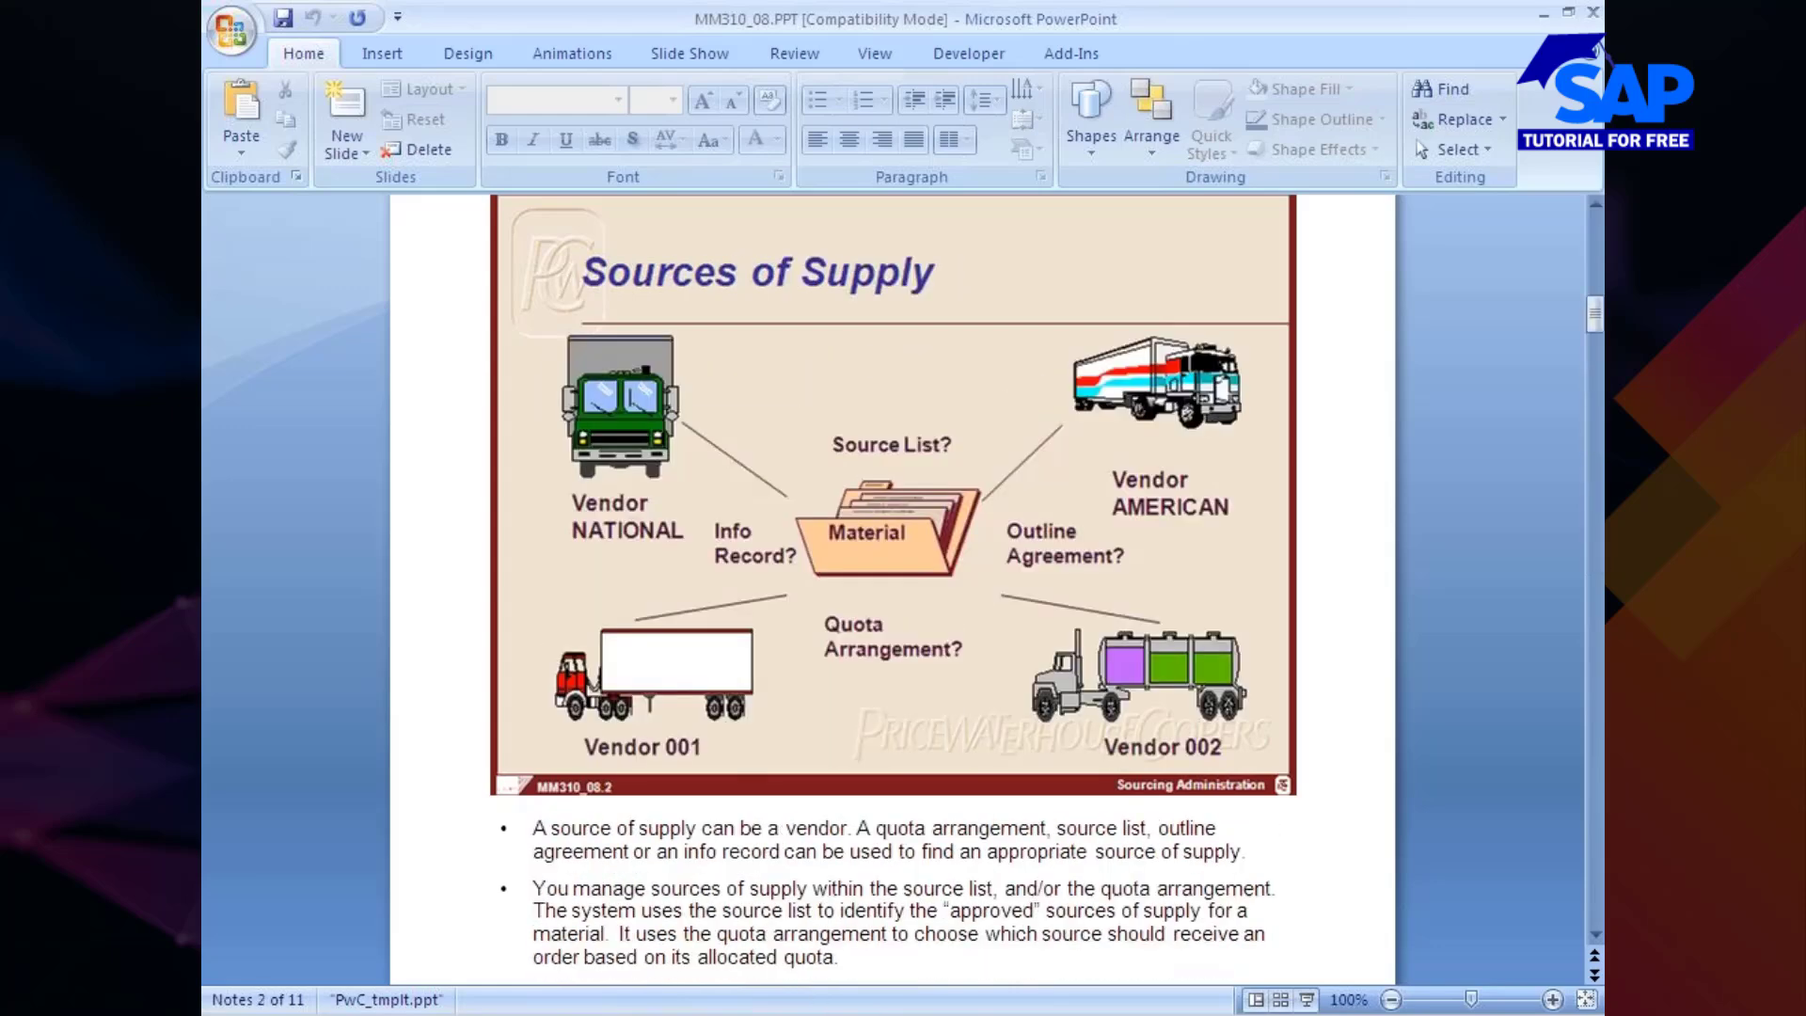
{"action": "key", "text": "Page_Down"}
{"action": "key", "text": "Page_Down"}
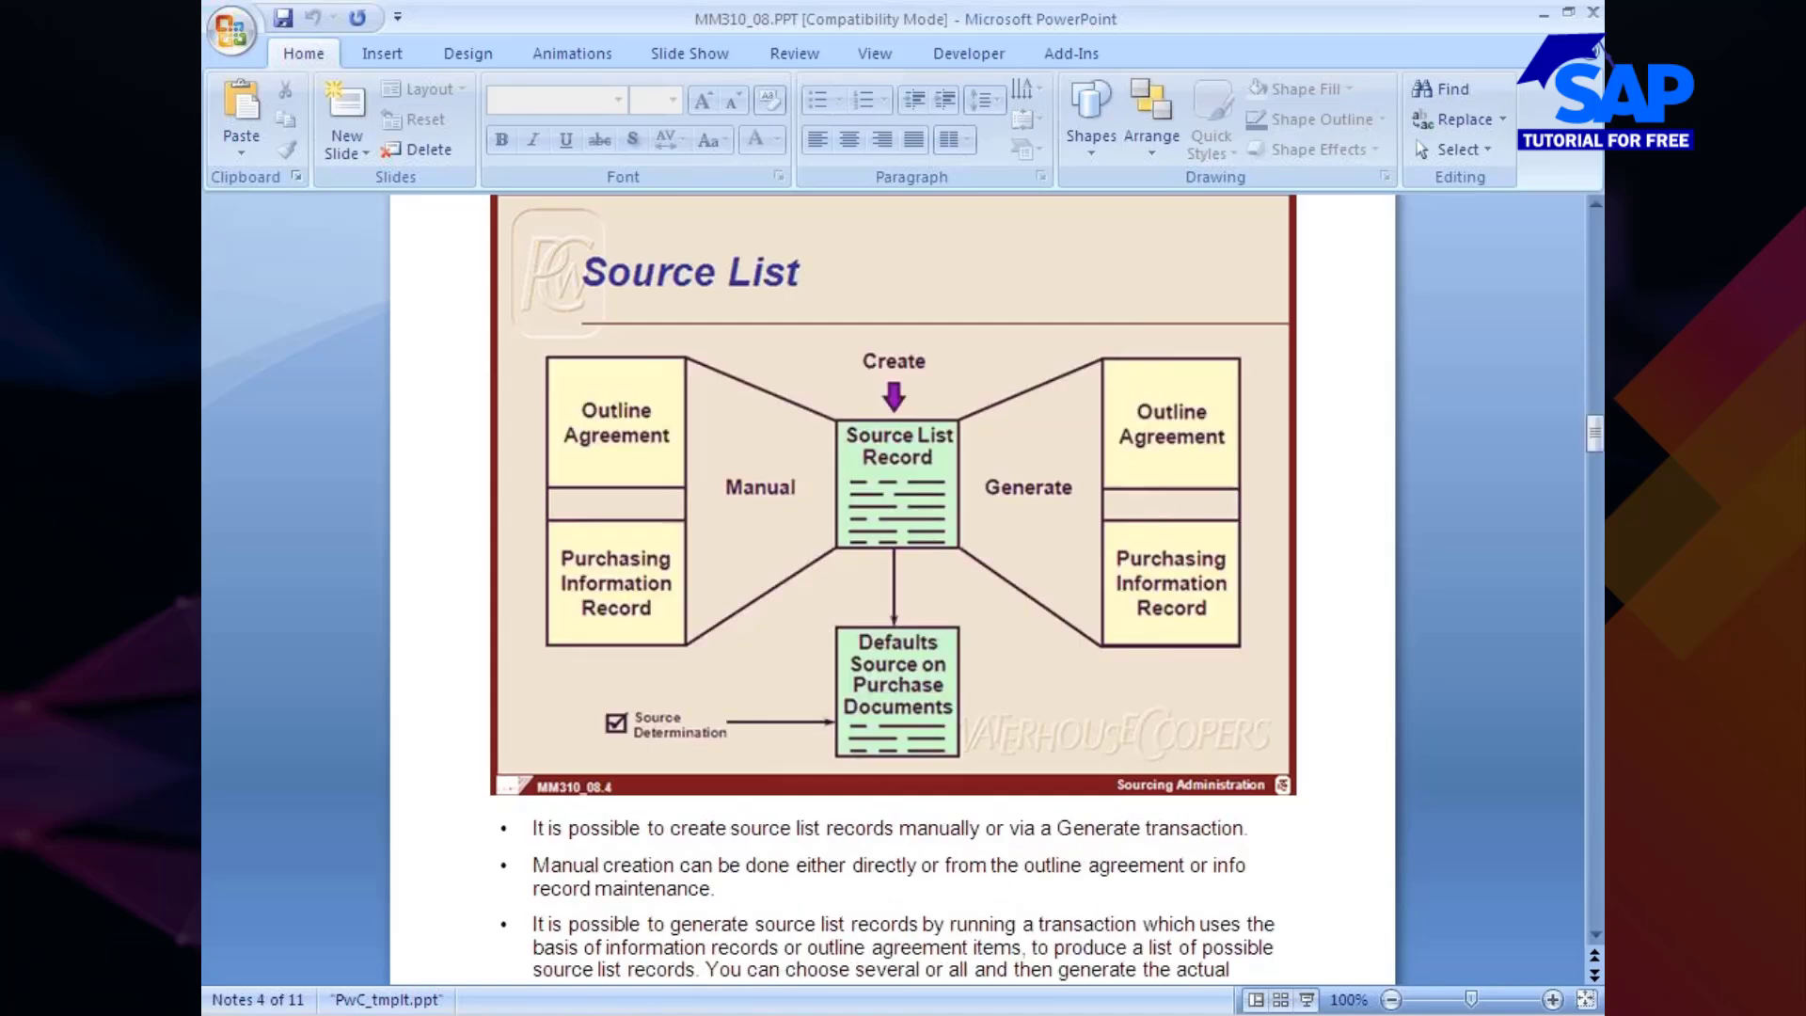
{"action": "key", "text": "Page_Down"}
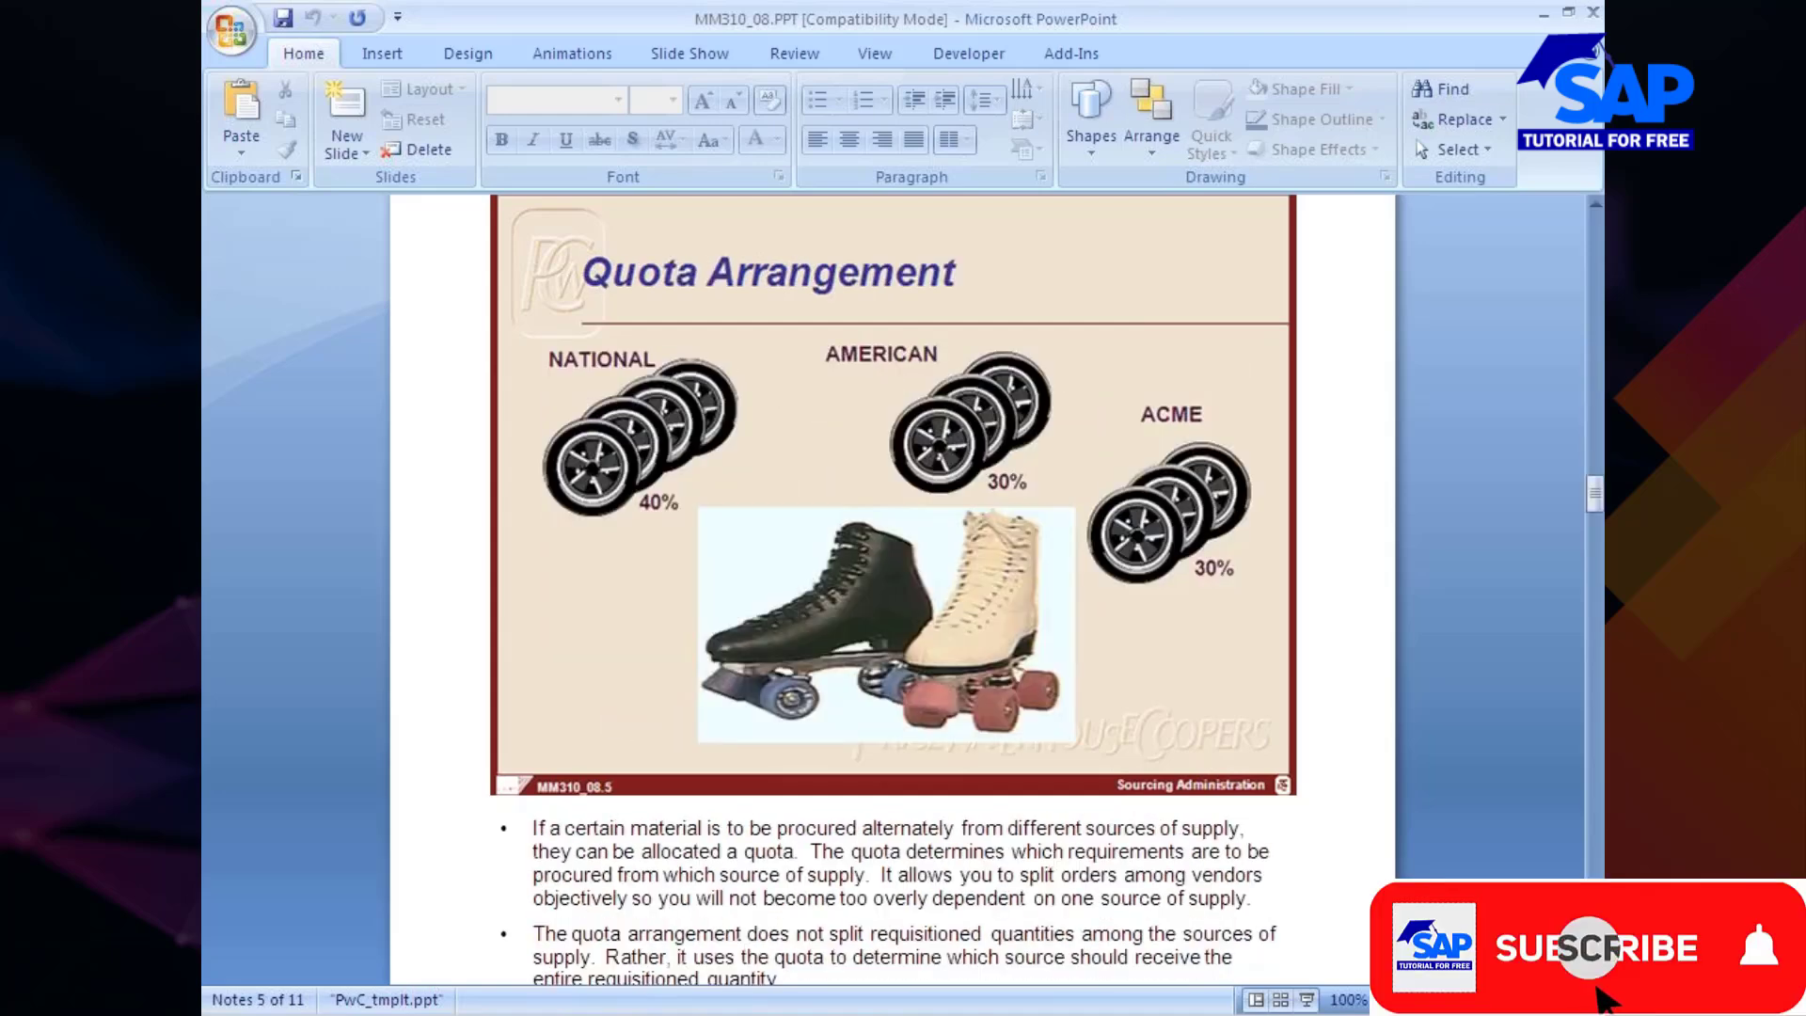
{"action": "key", "text": "Page_Down"}
{"action": "key", "text": "Page_Down"}
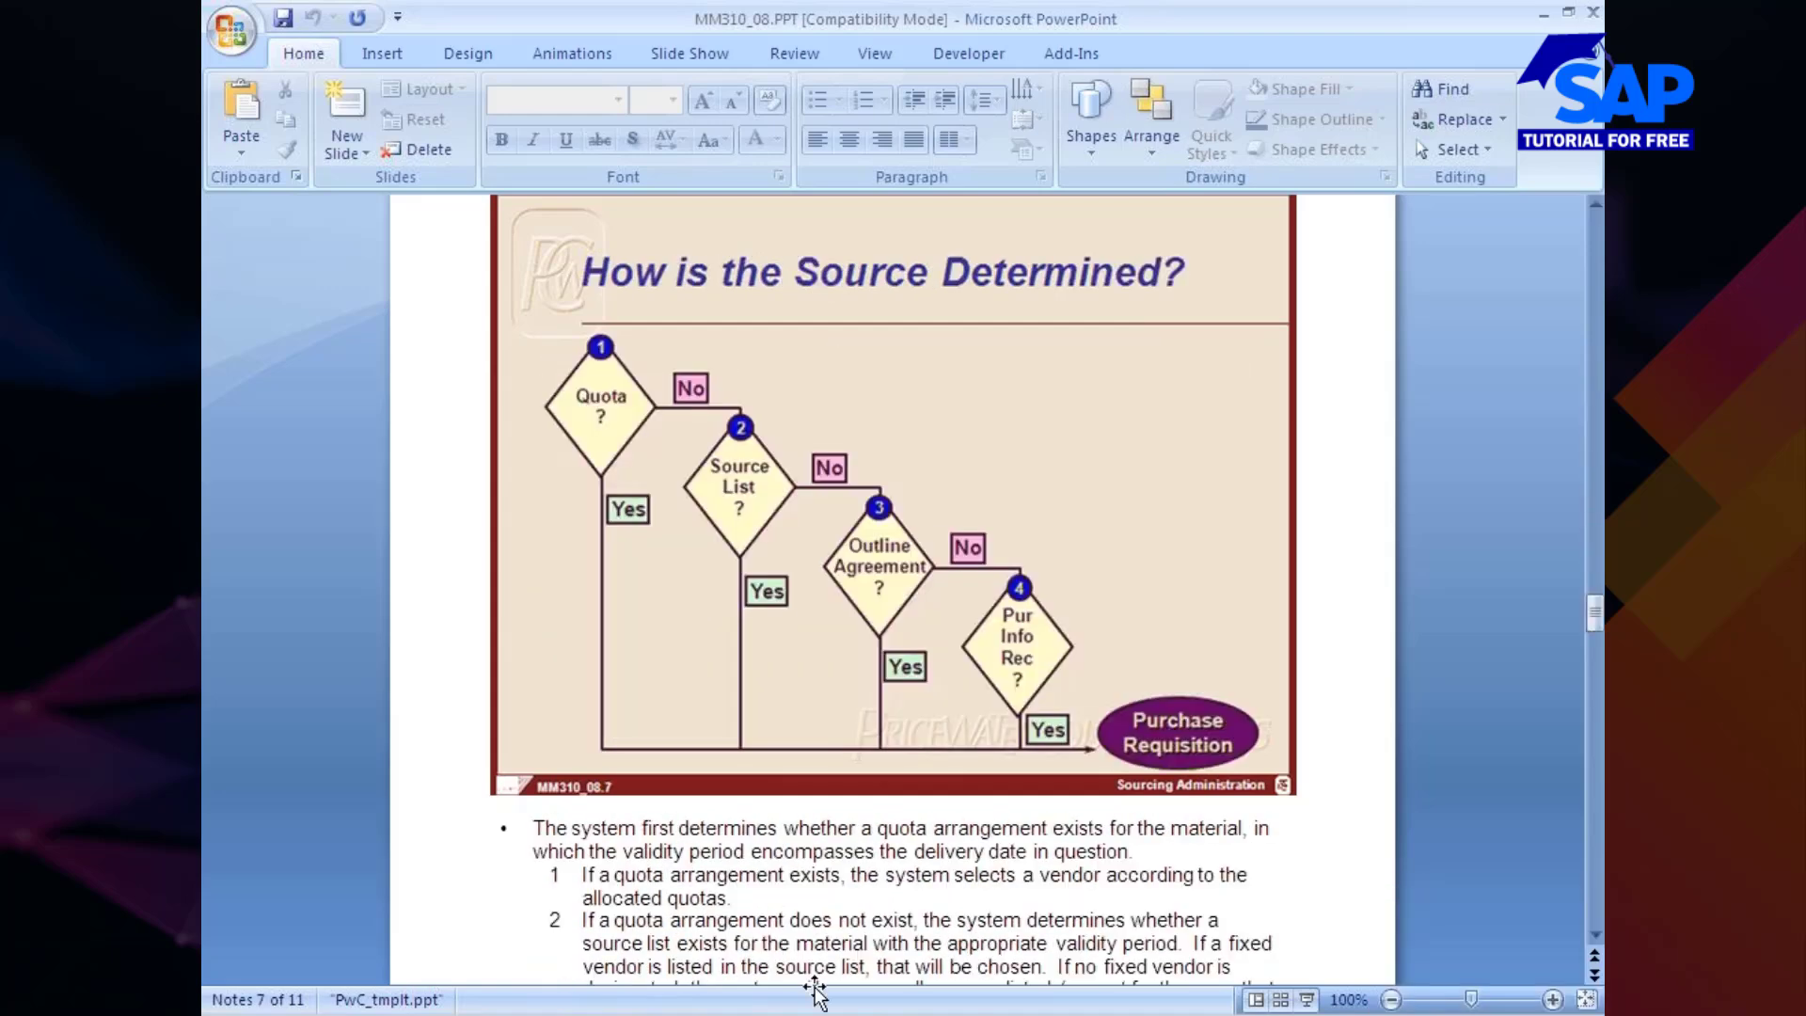
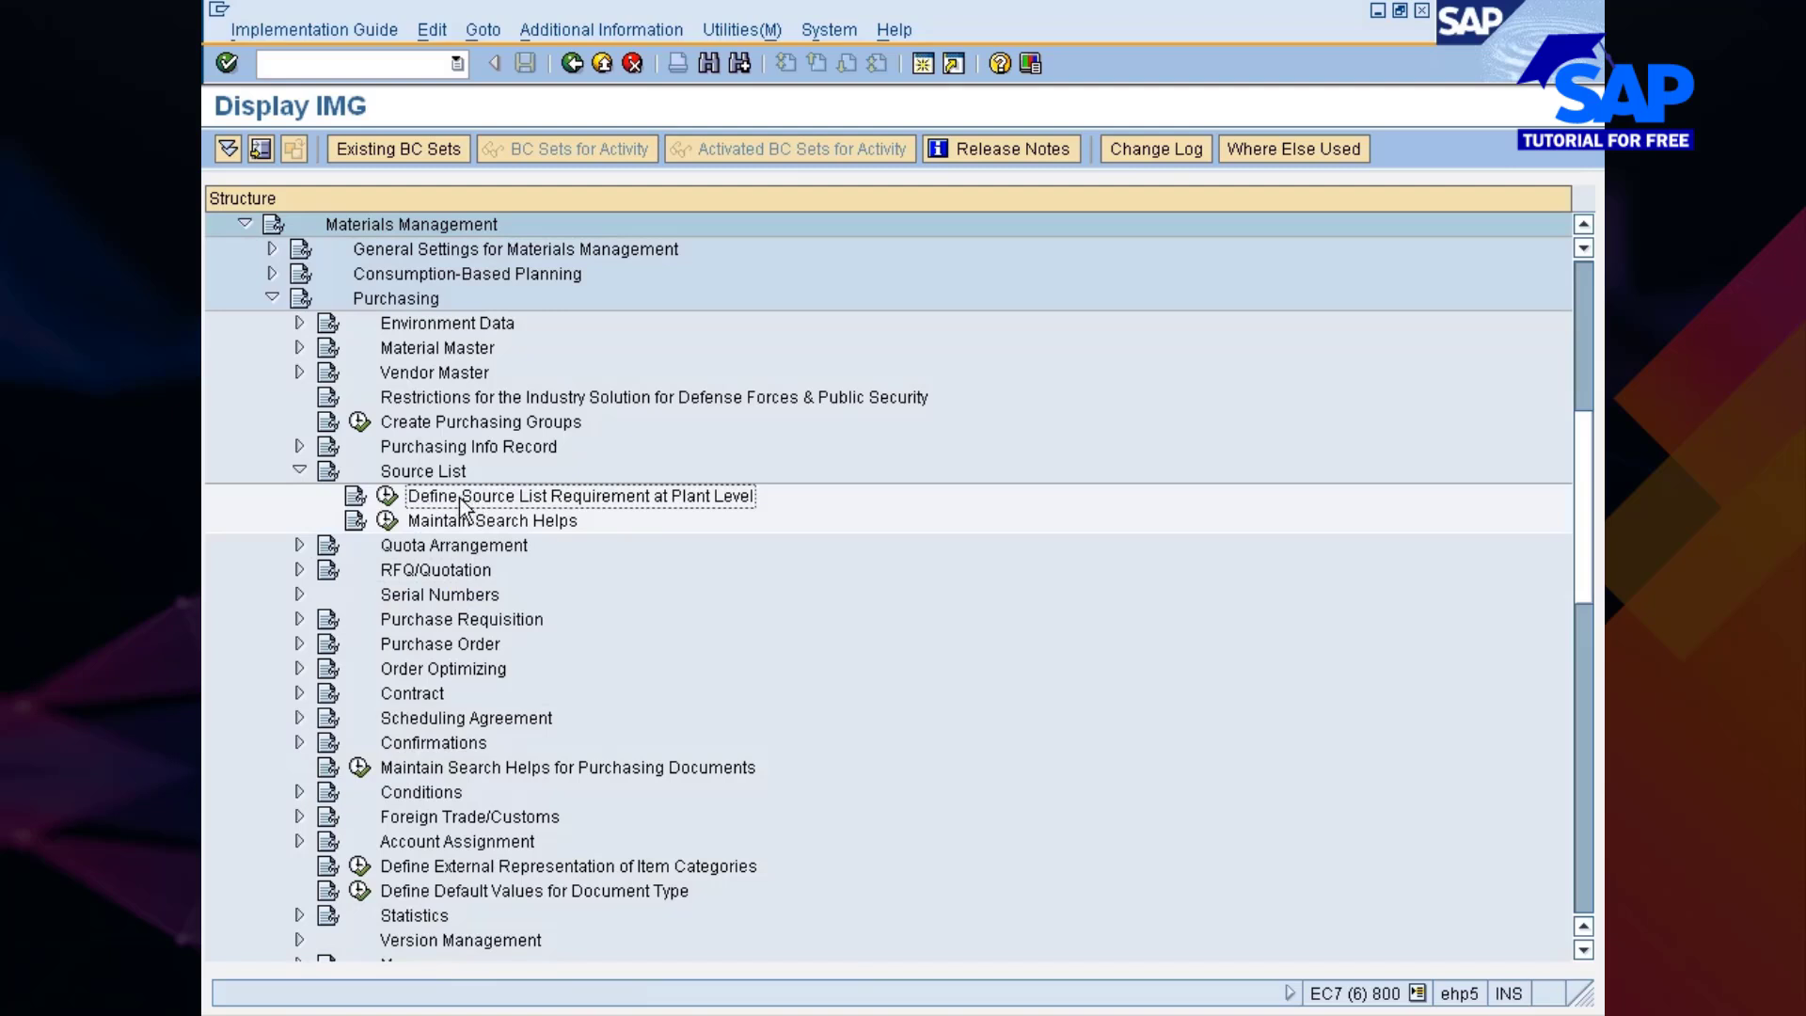
Open the Define Source List Requirement at Plant Level activity and position the plant list at 777
{"action": "left_click", "coordinate": [386, 495]}
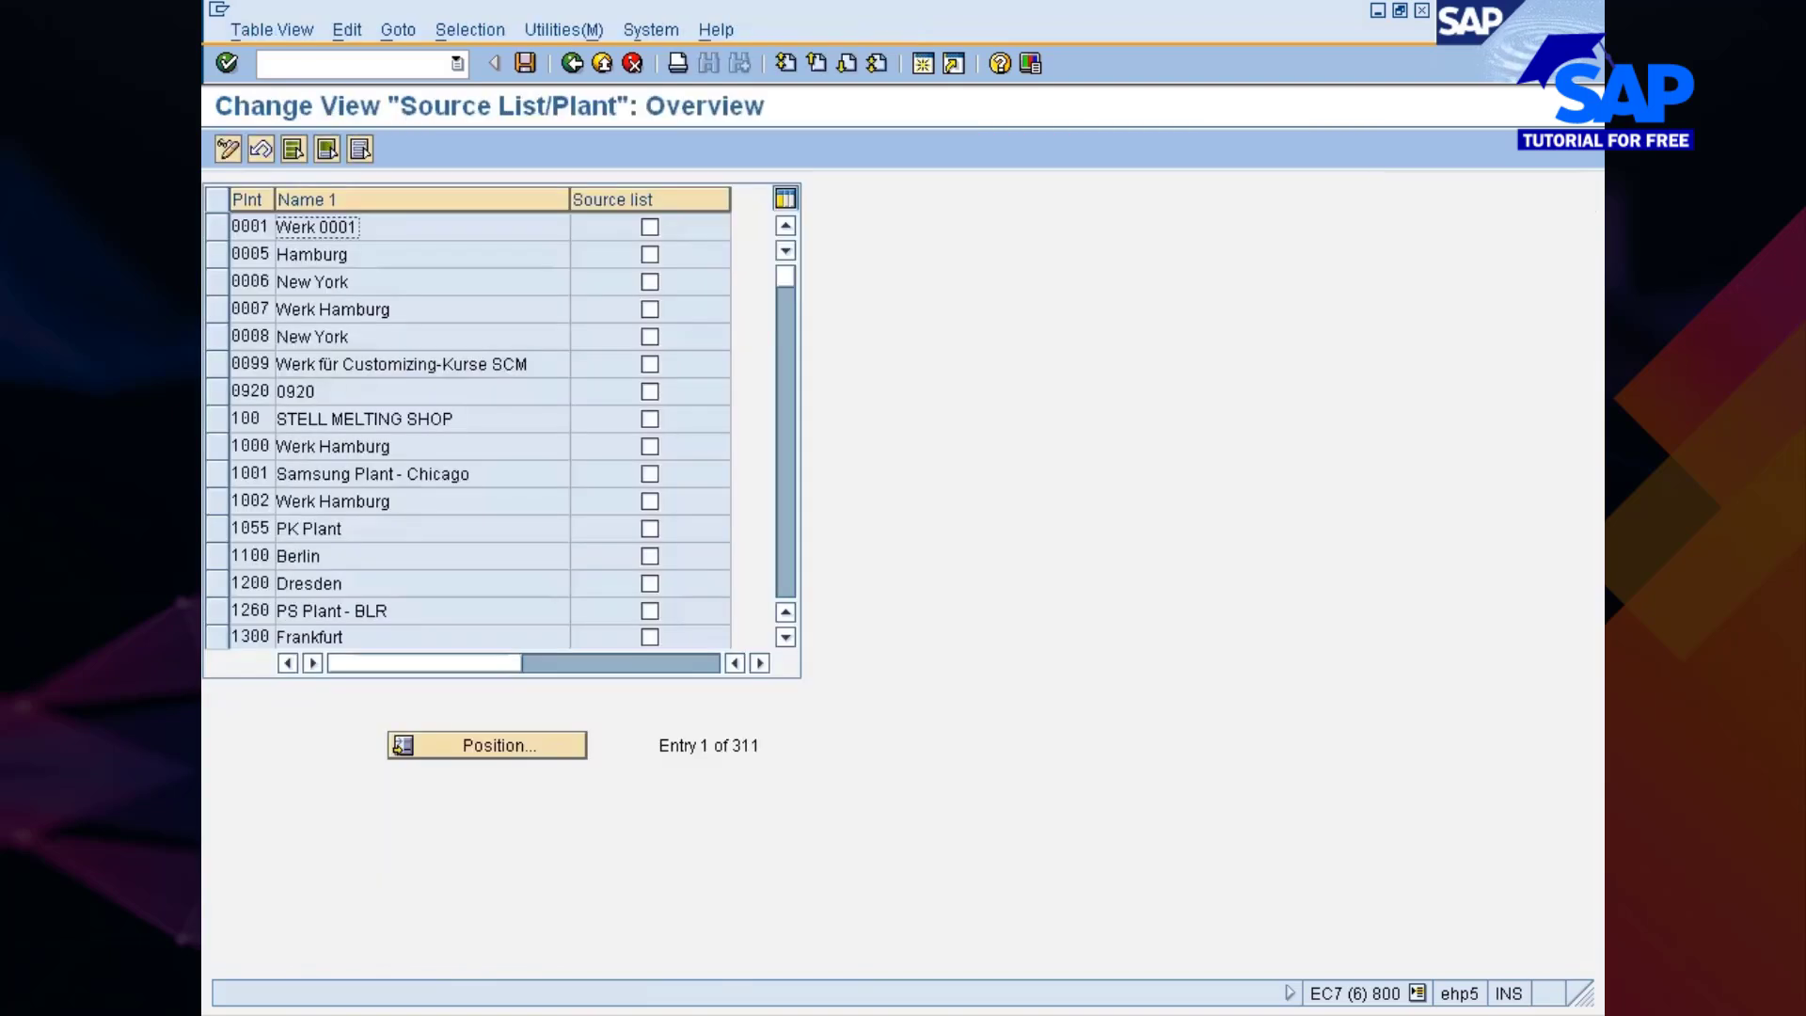
{"action": "left_click", "coordinate": [471, 746]}
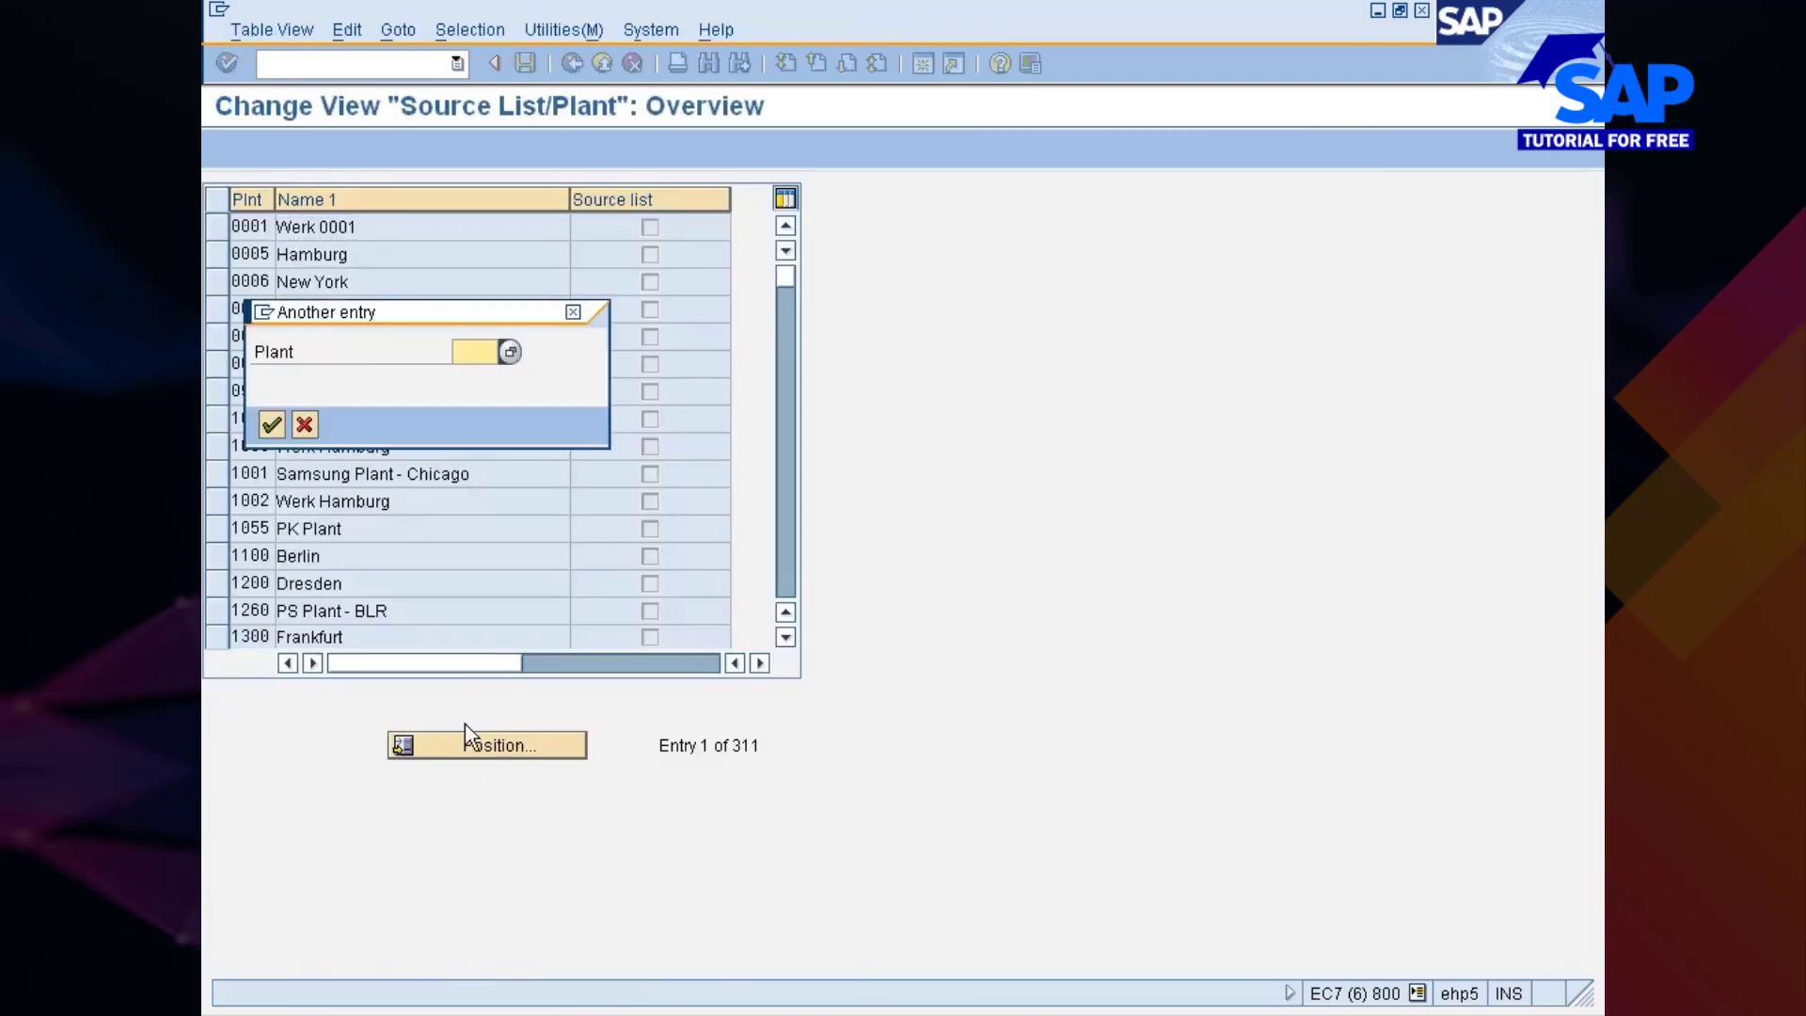
{"action": "type", "text": "777"}
{"action": "left_click", "coordinate": [477, 376]}
{"action": "left_click", "coordinate": [272, 424]}
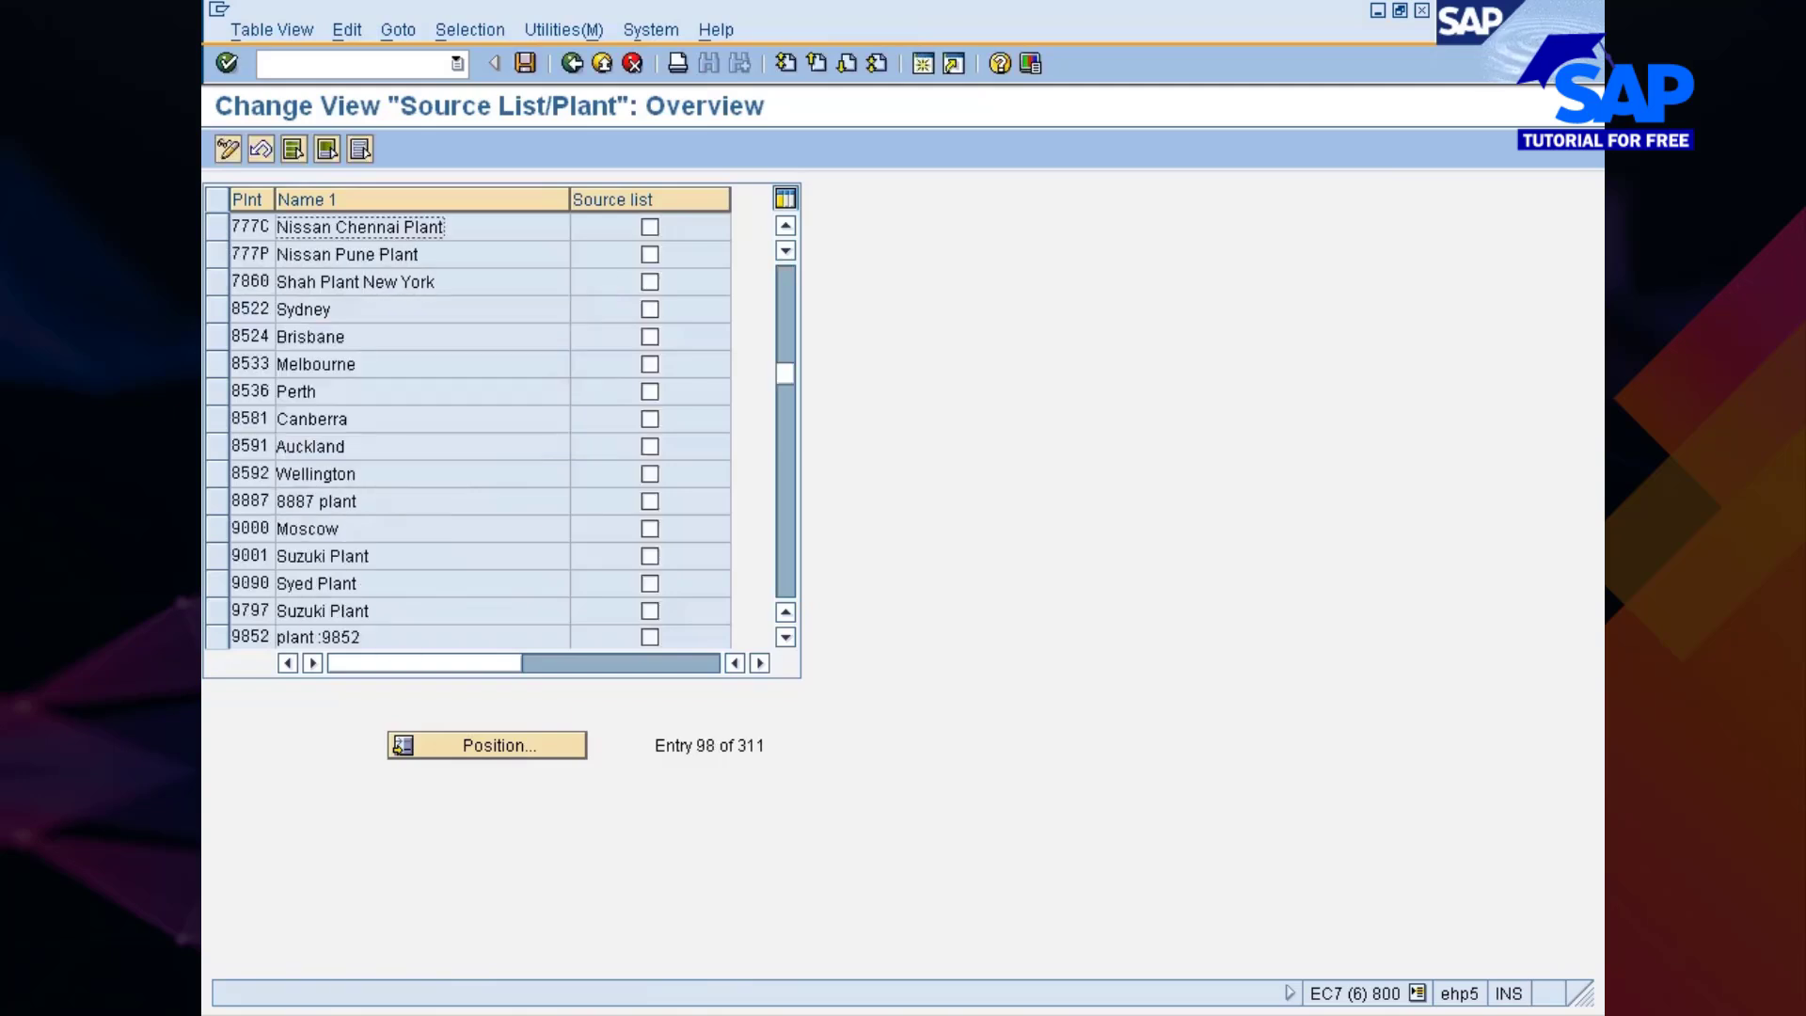
Flag the source list requirement for plant 777C, exit without saving the change and leave the IMG structure
{"action": "left_click", "coordinate": [649, 227]}
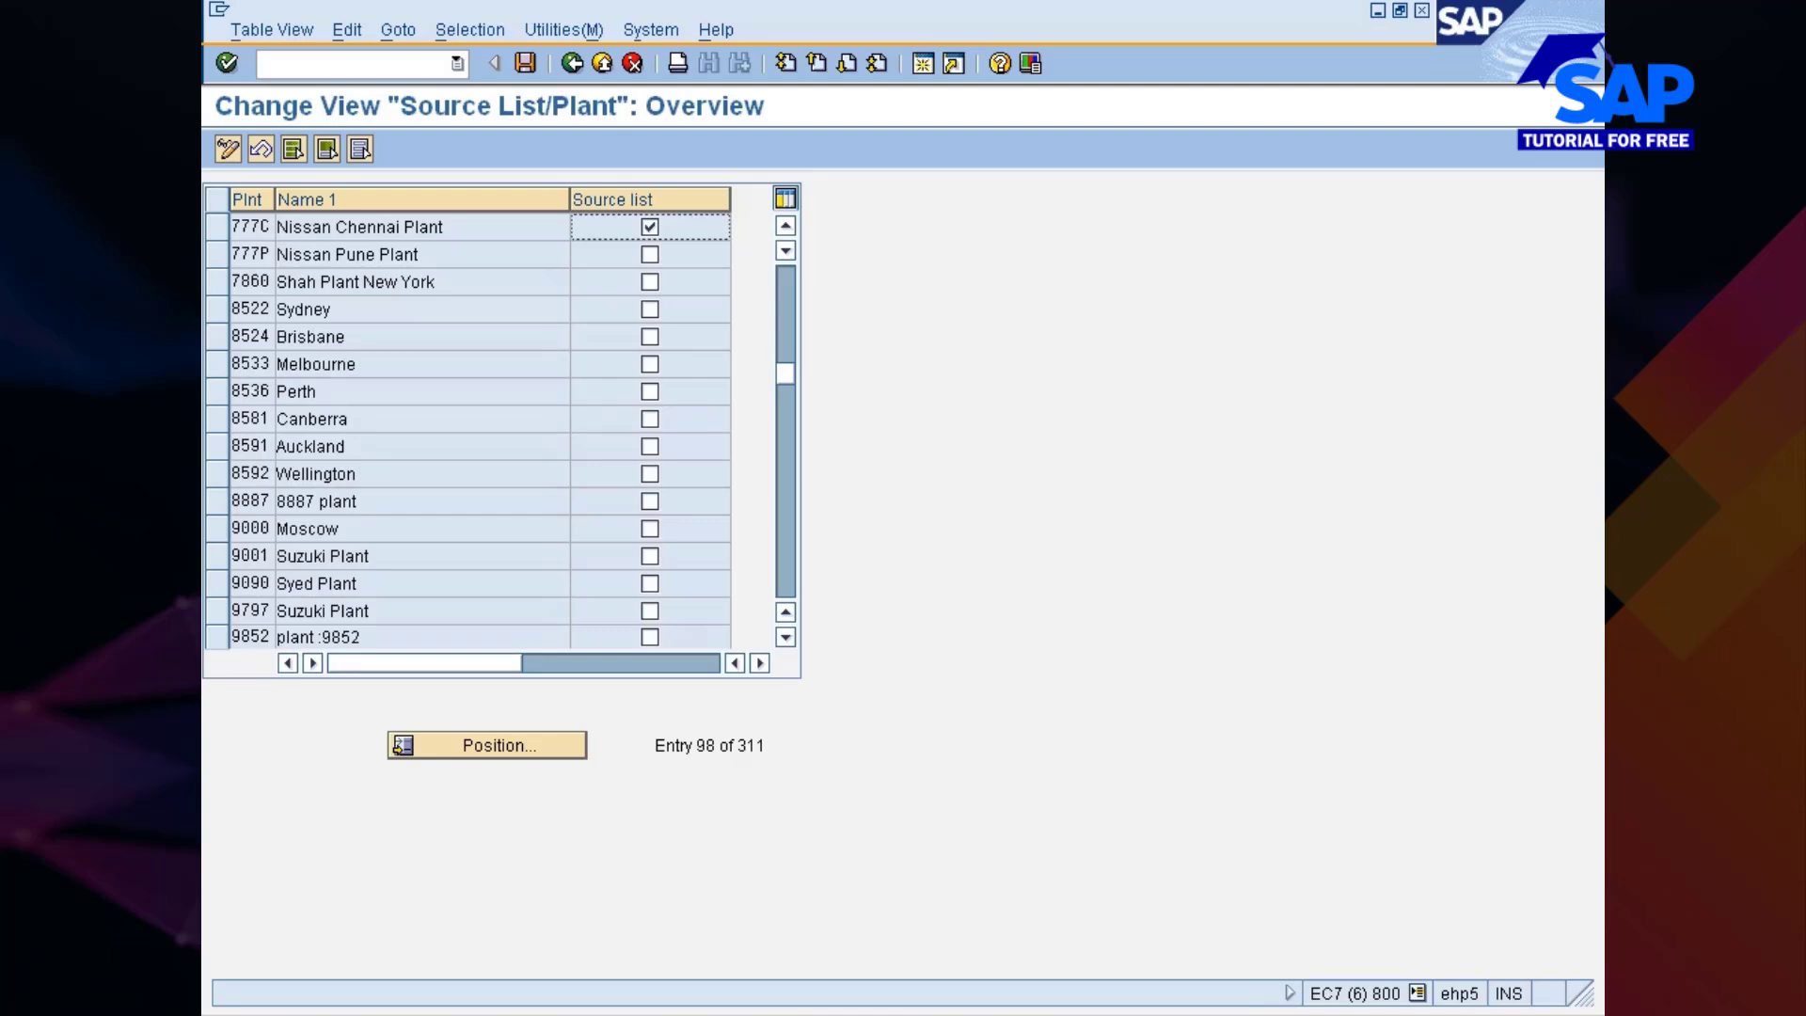
{"action": "left_click", "coordinate": [571, 64]}
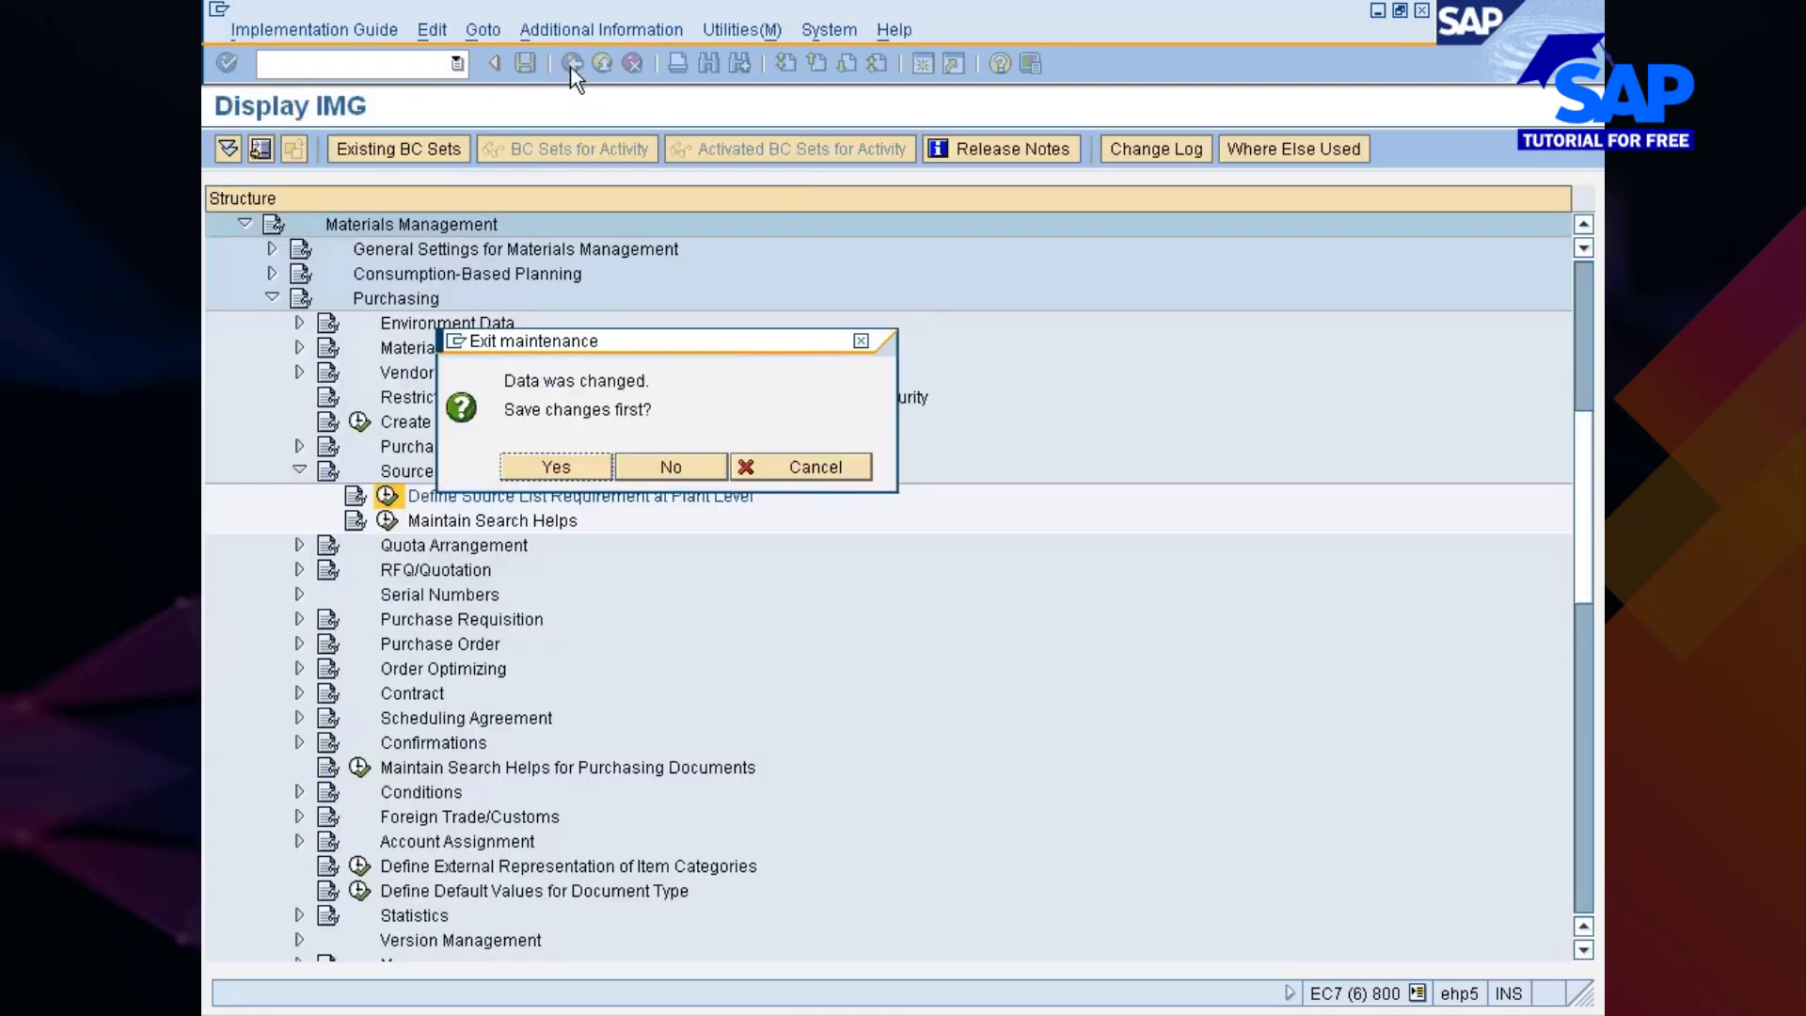
{"action": "left_click", "coordinate": [669, 467]}
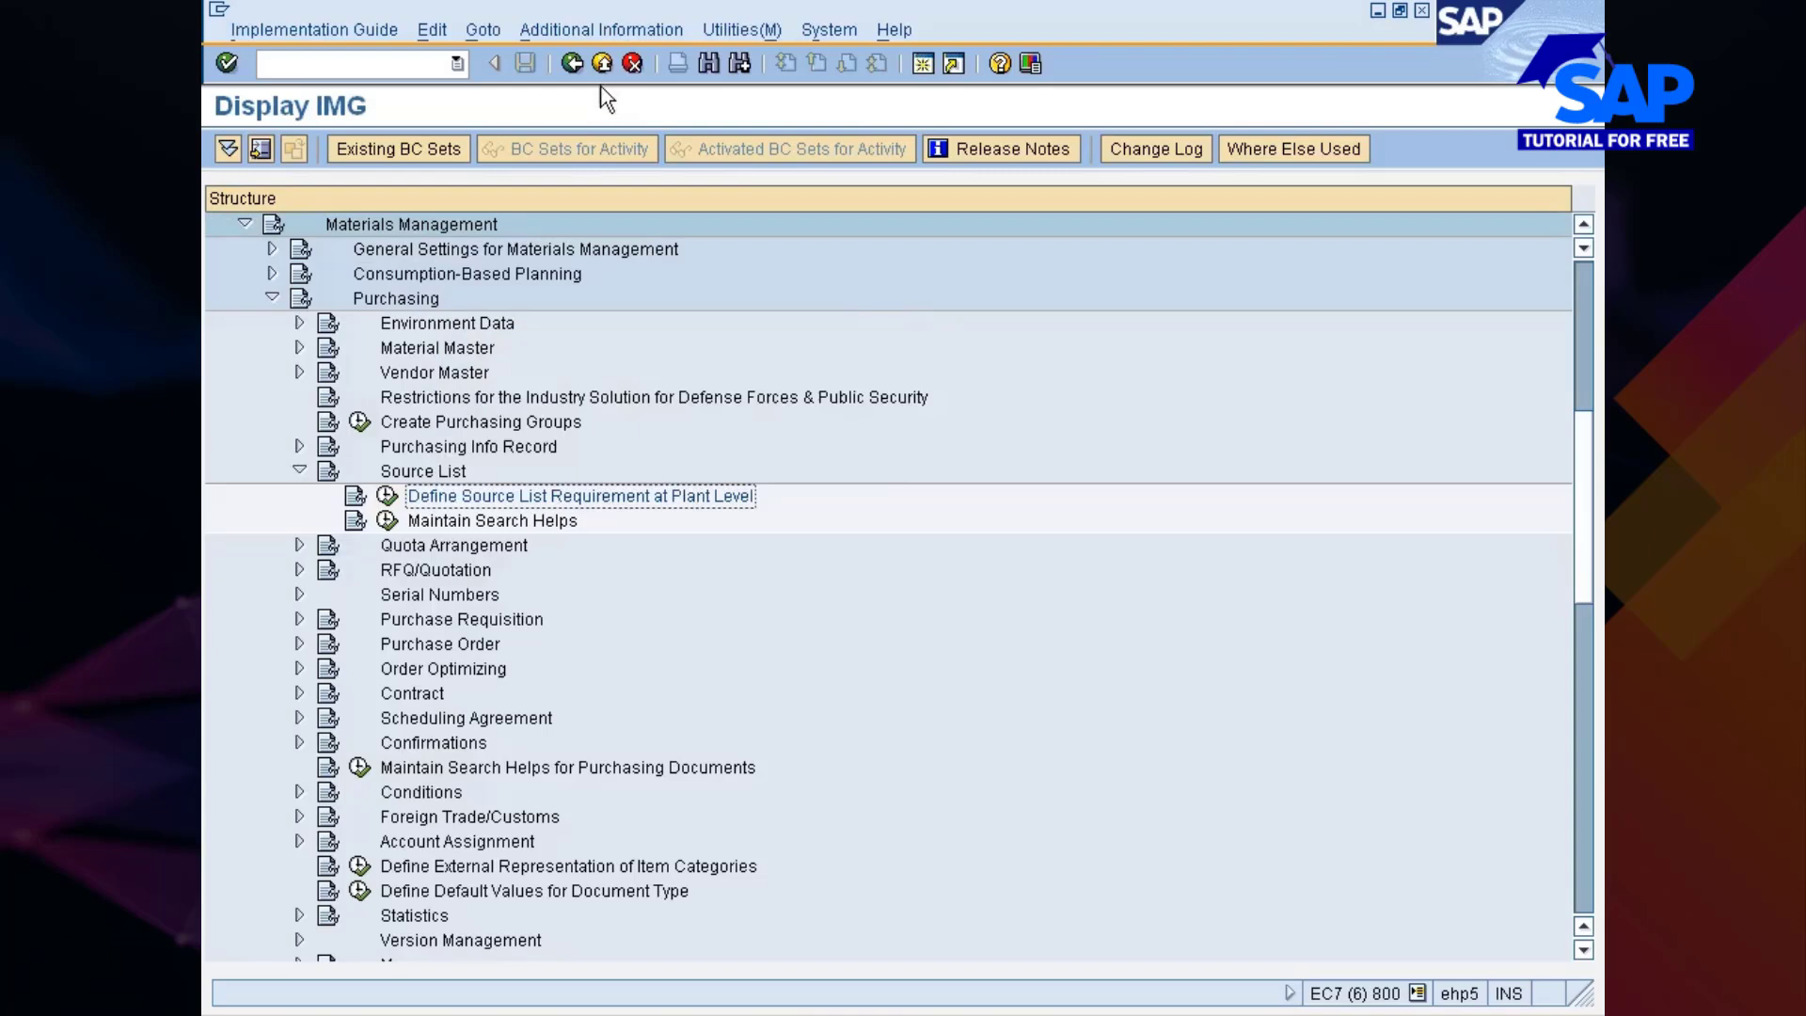
{"action": "left_click", "coordinate": [573, 62]}
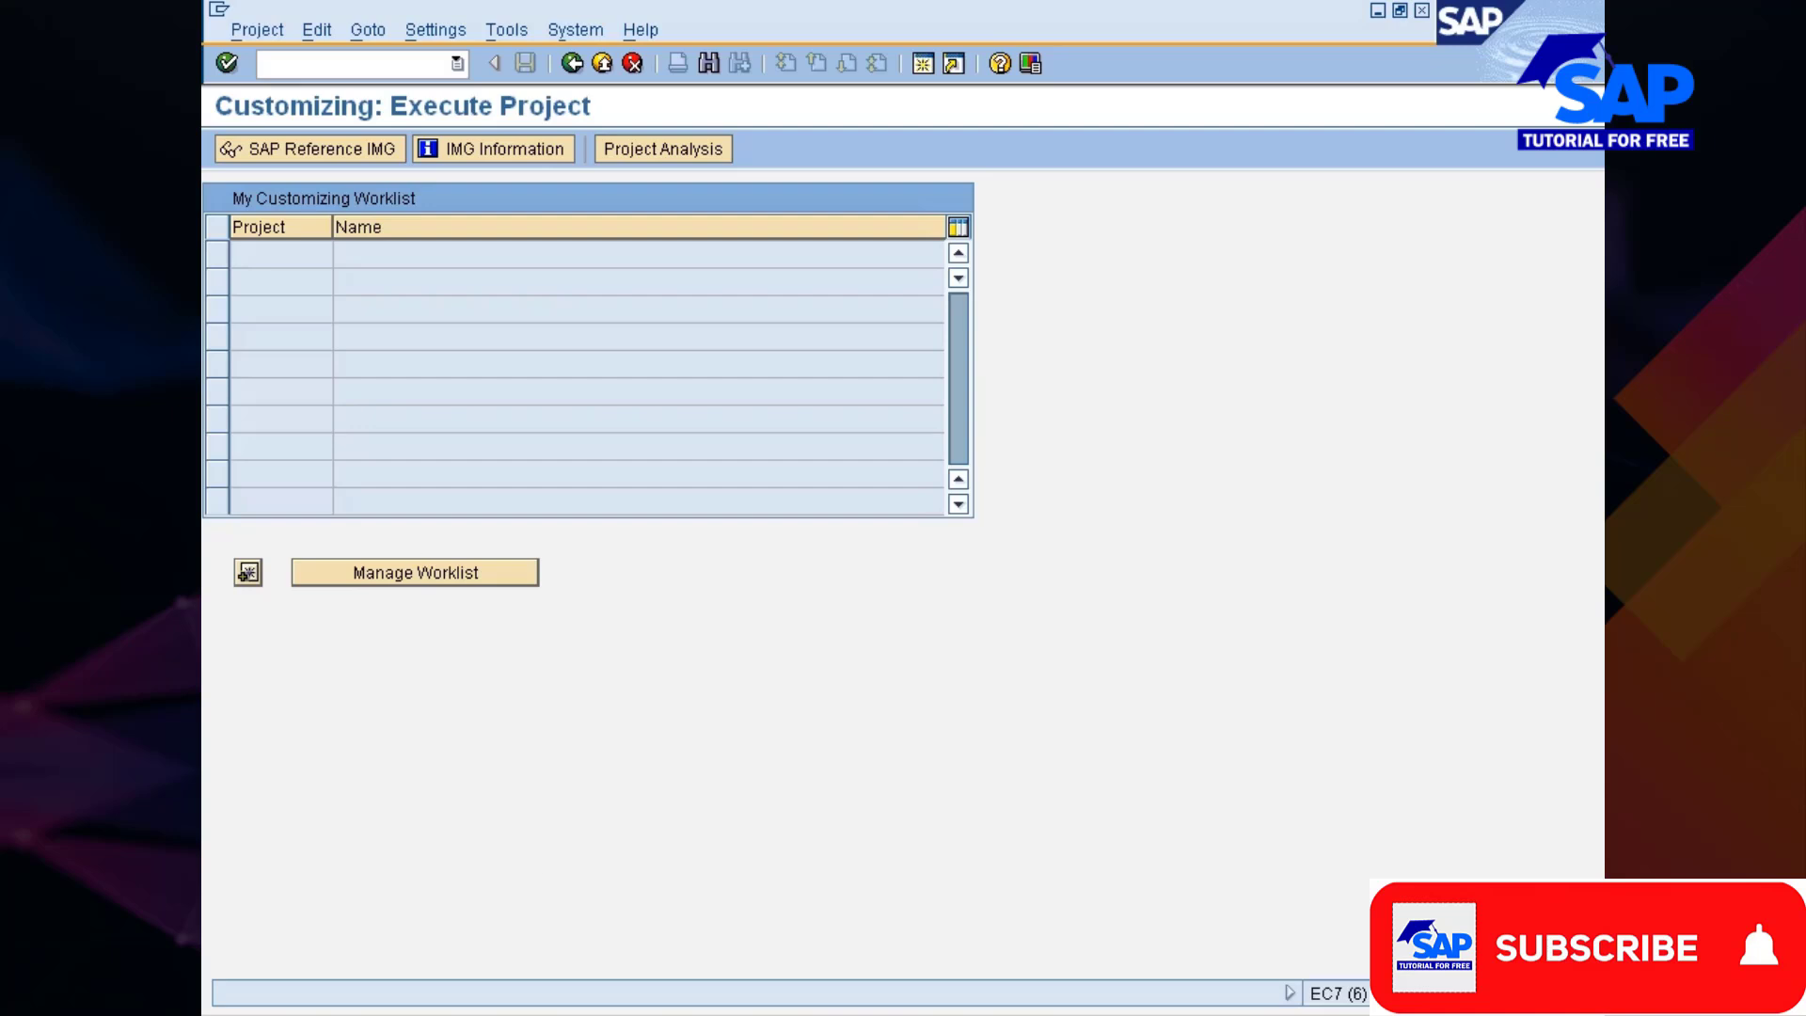
Switch to the Create Info Record session and try to create a standard info record for material 10000355 in plant 777C
{"action": "left_click", "coordinate": [889, 1013]}
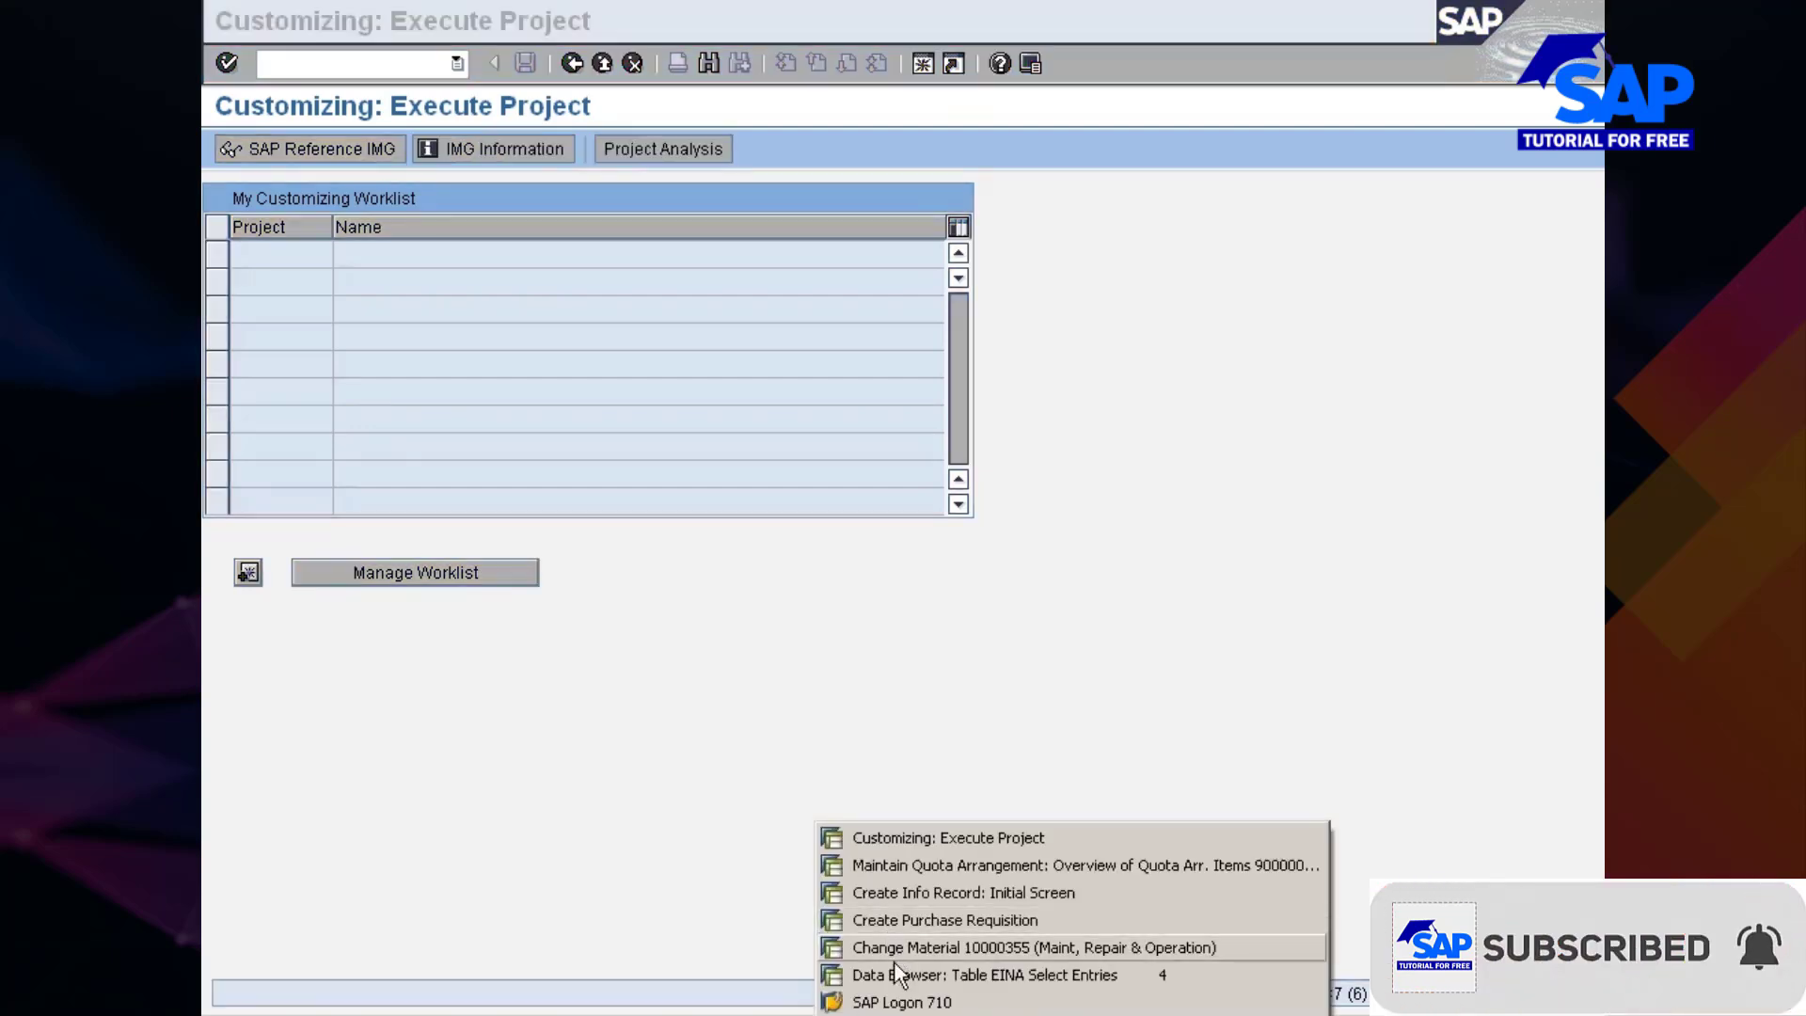
{"action": "left_click", "coordinate": [909, 894]}
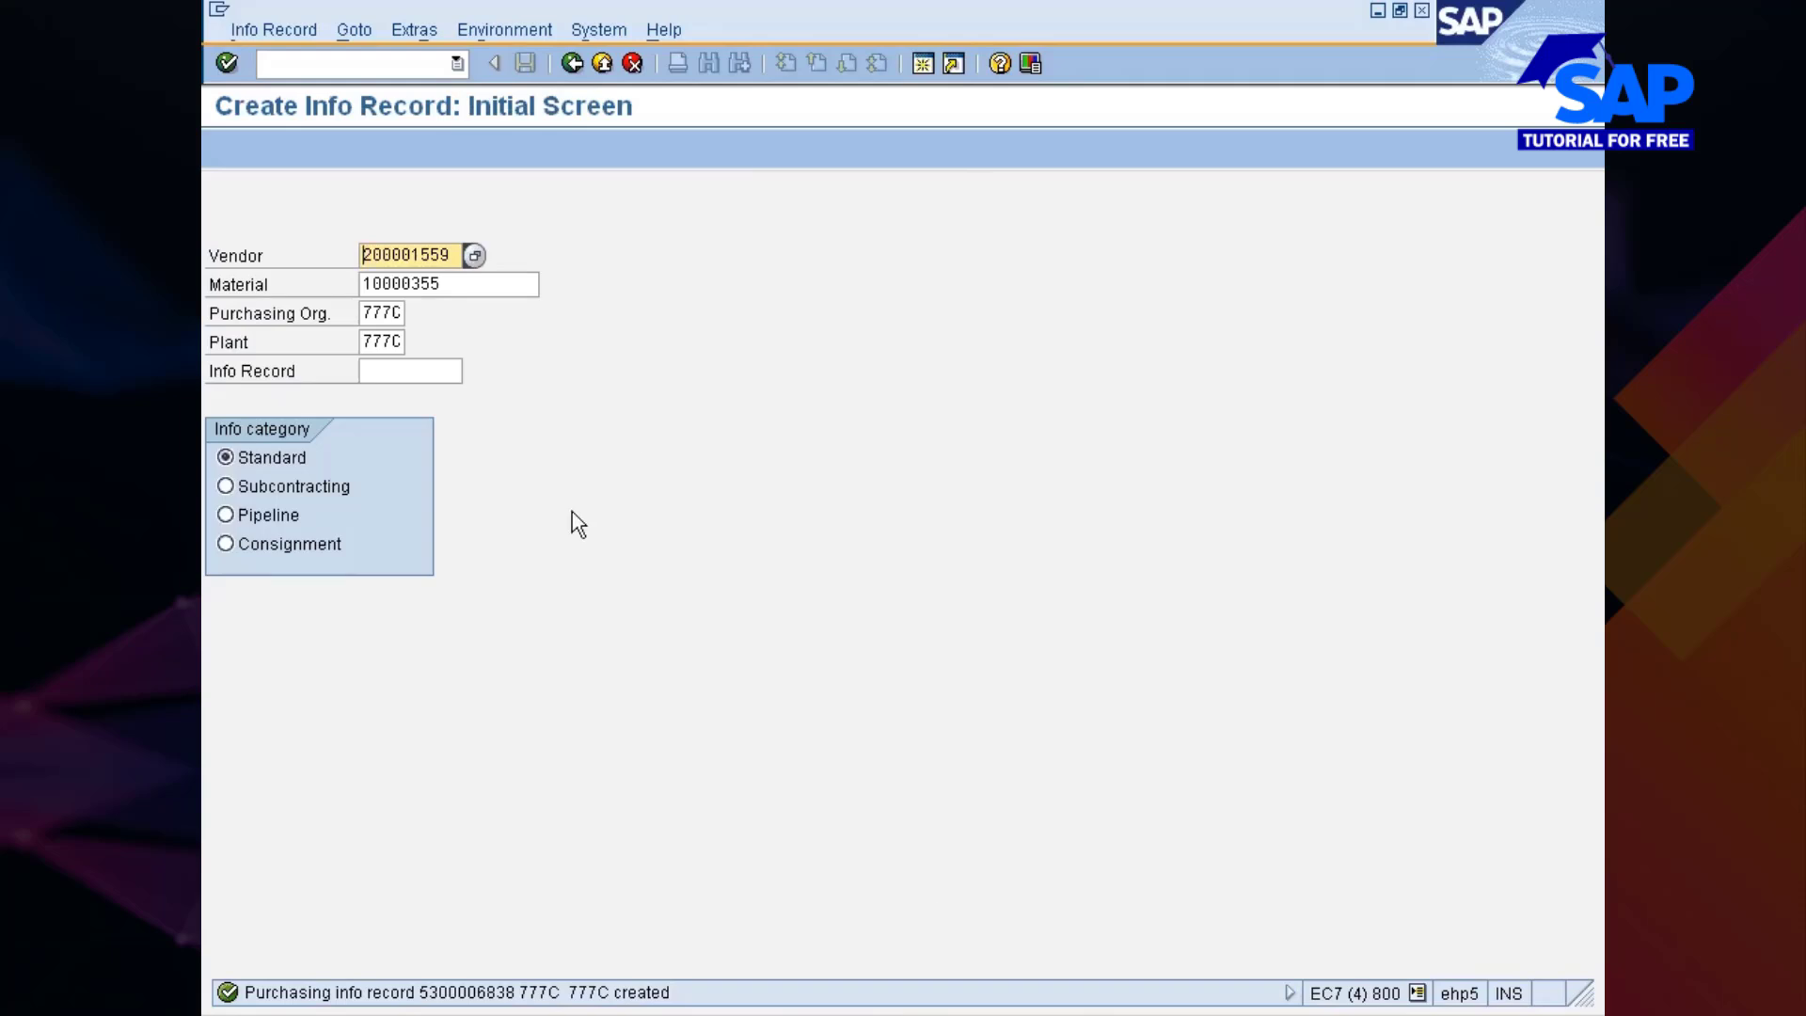
{"action": "key", "text": "Return"}
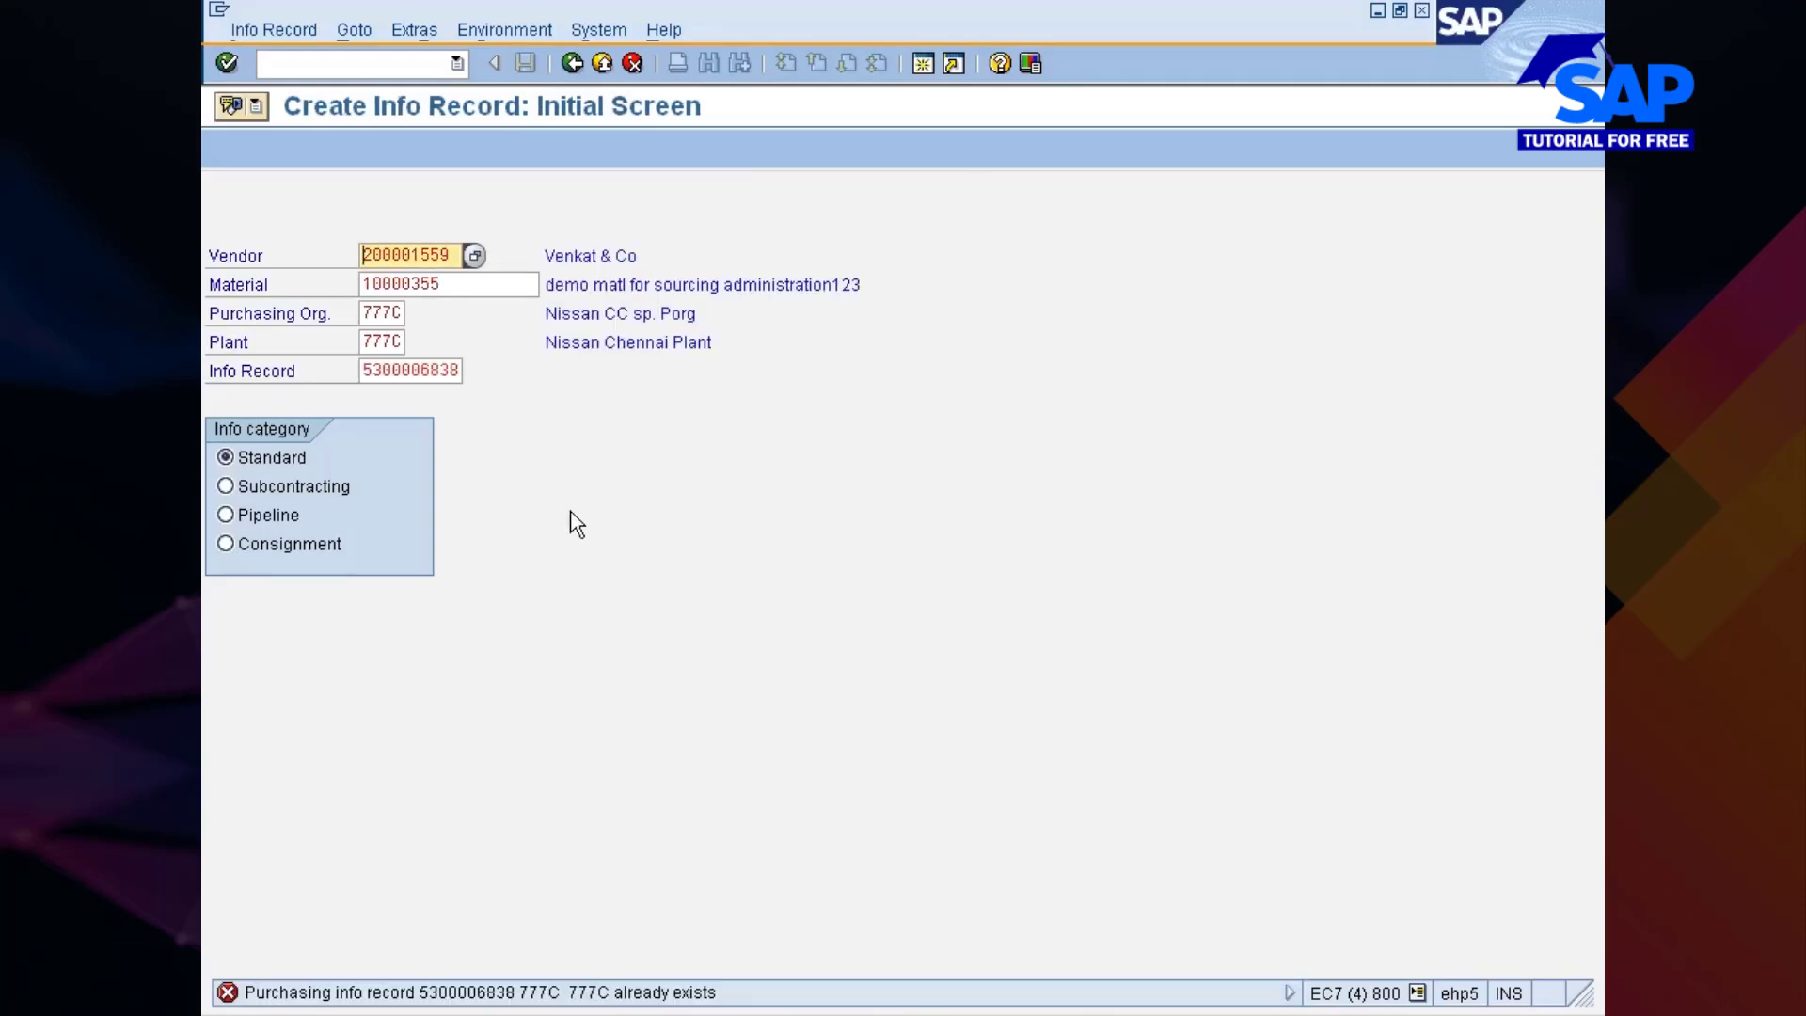
Replace the vendor for the new info record with another vendor from the entry history
{"action": "left_click", "coordinate": [452, 255]}
{"action": "key", "text": "BackSpace"}
{"action": "key", "text": "BackSpace"}
{"action": "key", "text": "BackSpace"}
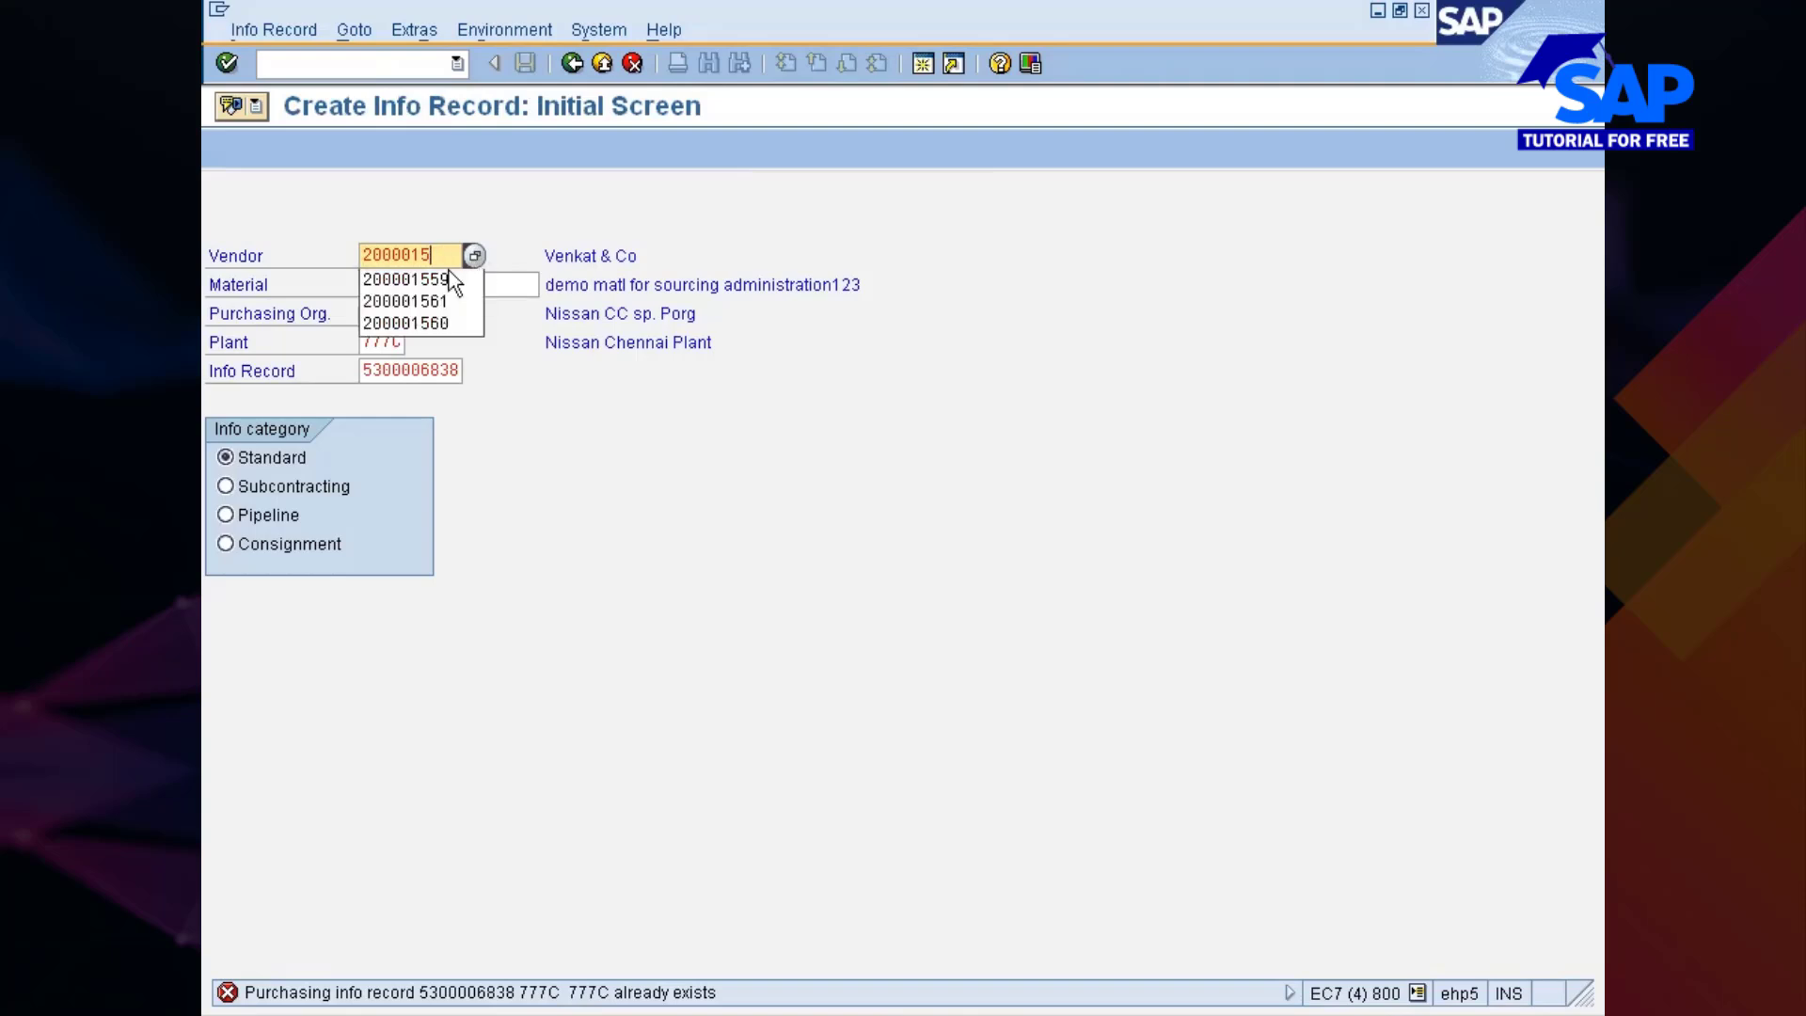
{"action": "left_click", "coordinate": [428, 322]}
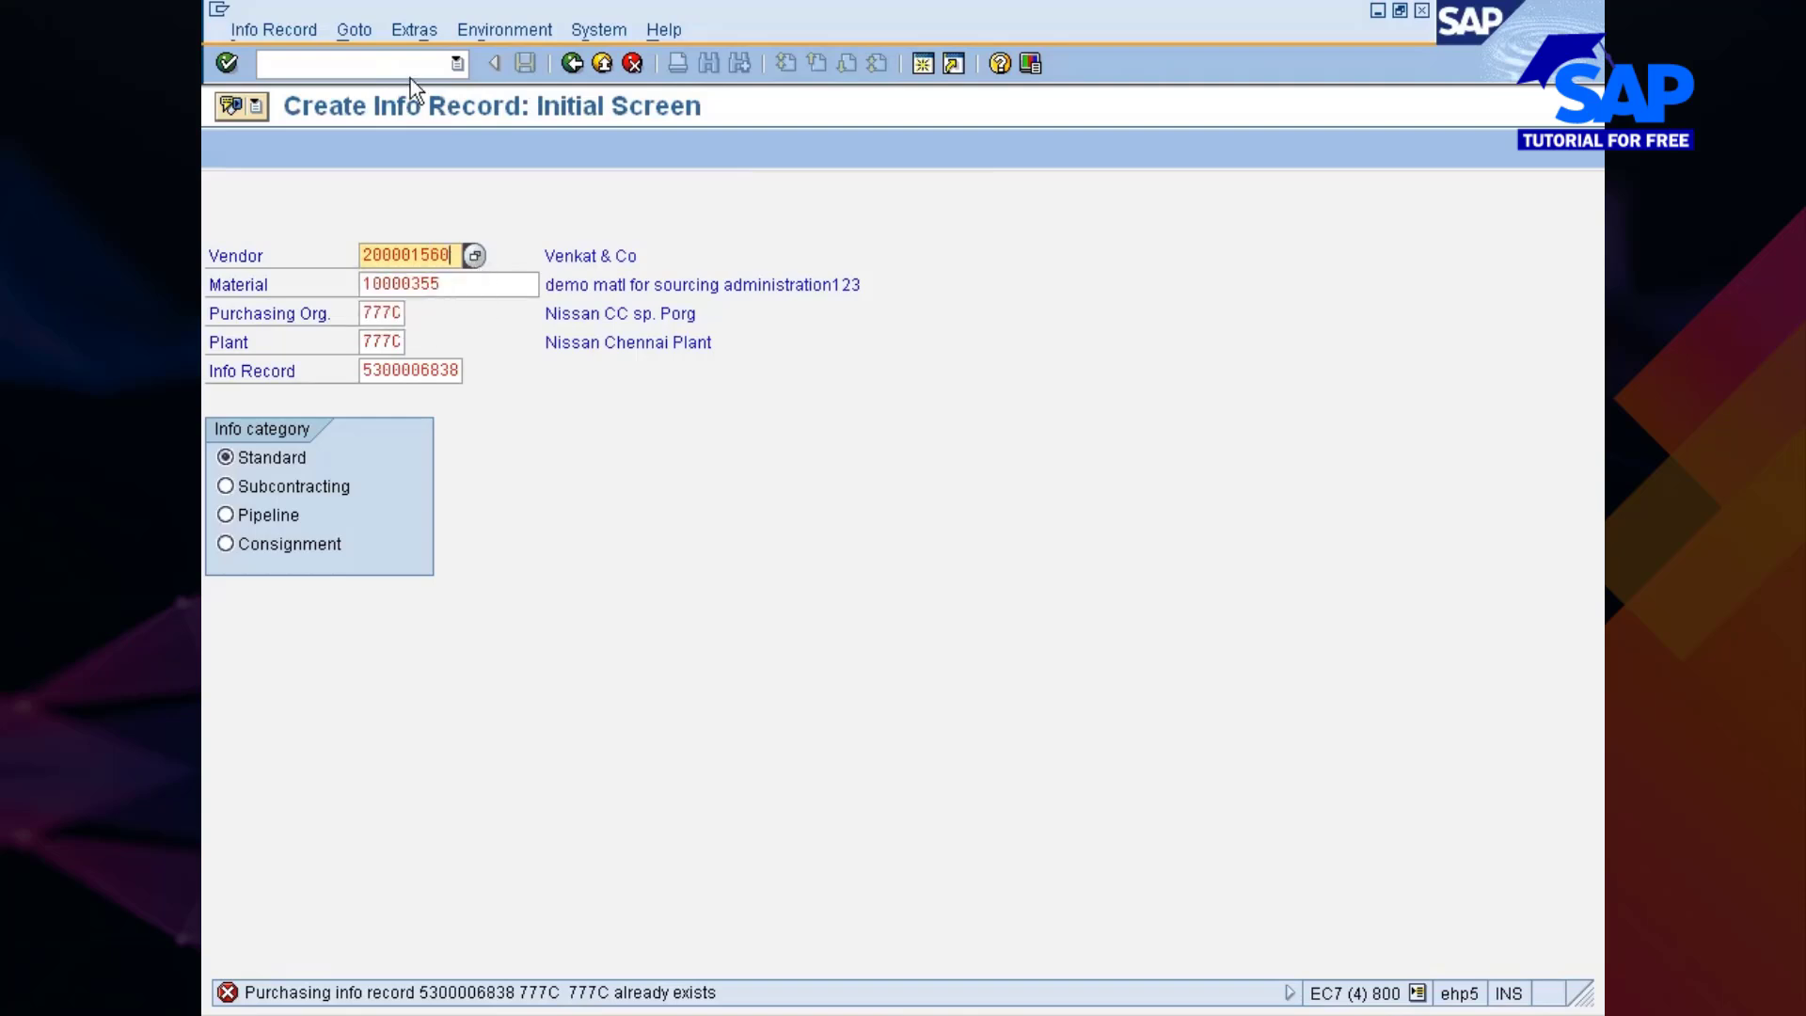
Open the info record for material 10000355 in change mode, display its Purch. Organization Data 1 and save it
{"action": "left_click", "coordinate": [275, 29]}
{"action": "left_click", "coordinate": [284, 126]}
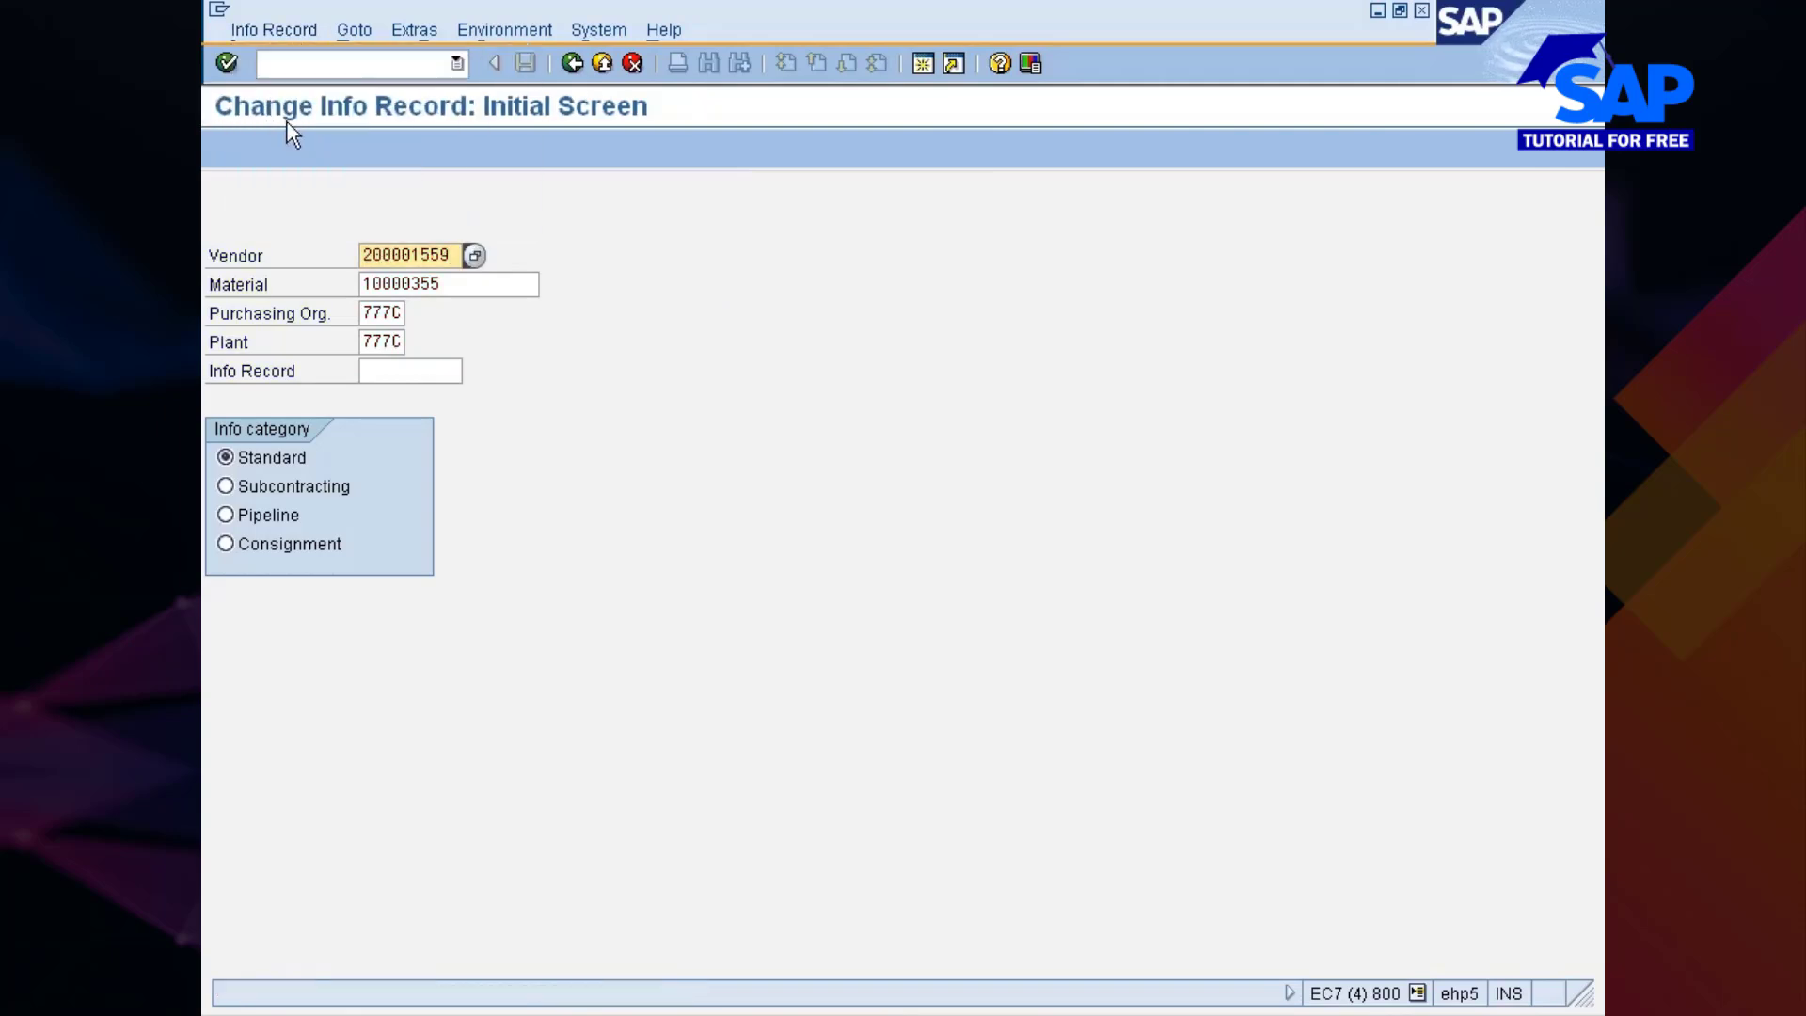
{"action": "key", "text": "Return"}
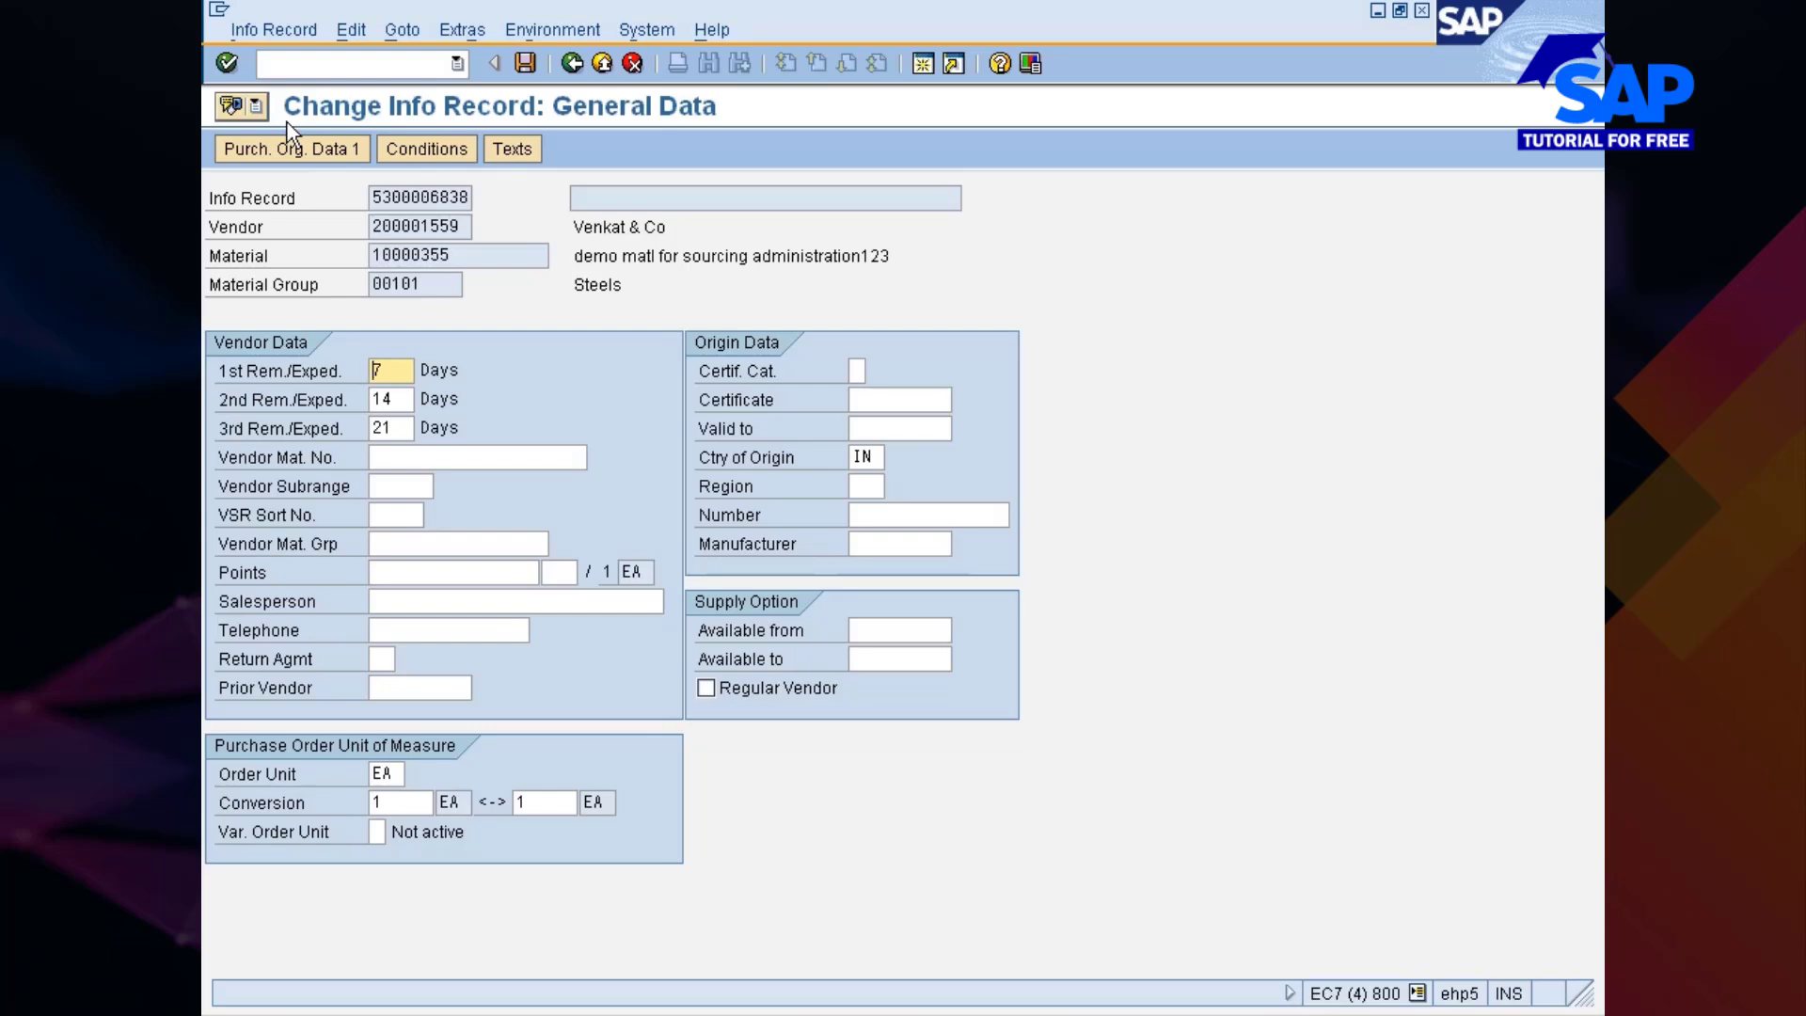
{"action": "key", "text": "Return"}
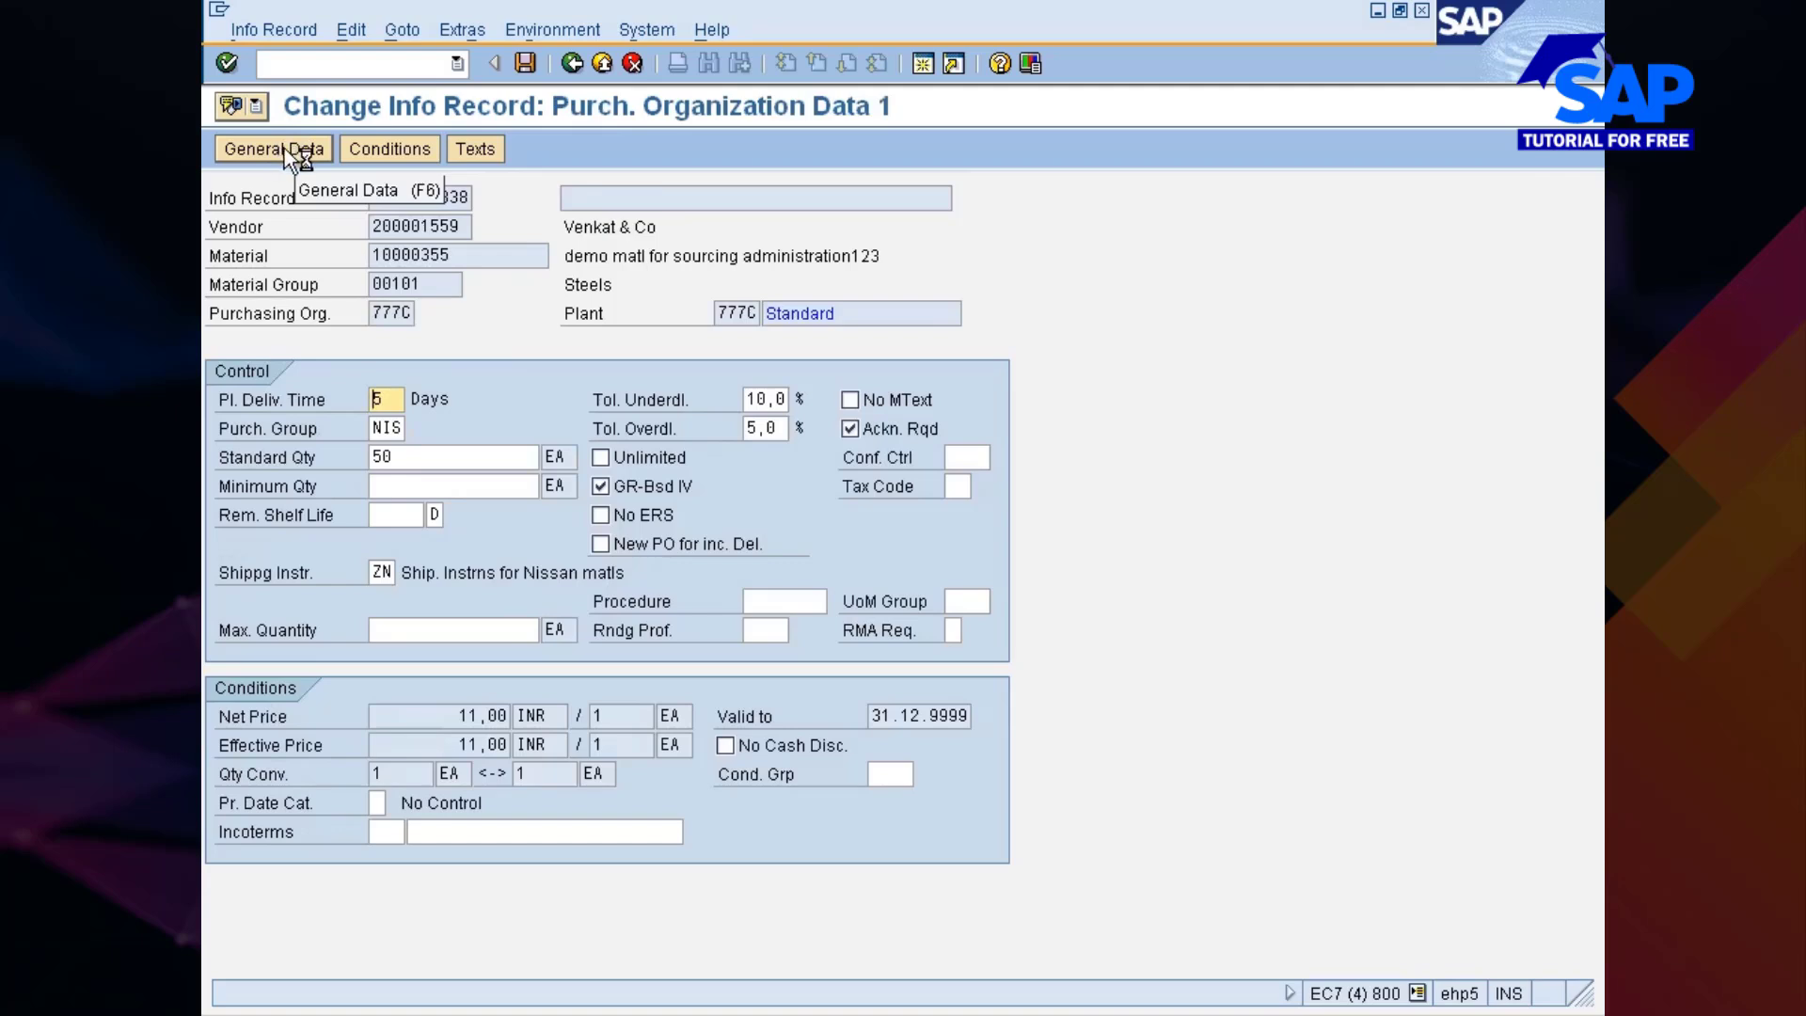
{"action": "left_click", "coordinate": [519, 73]}
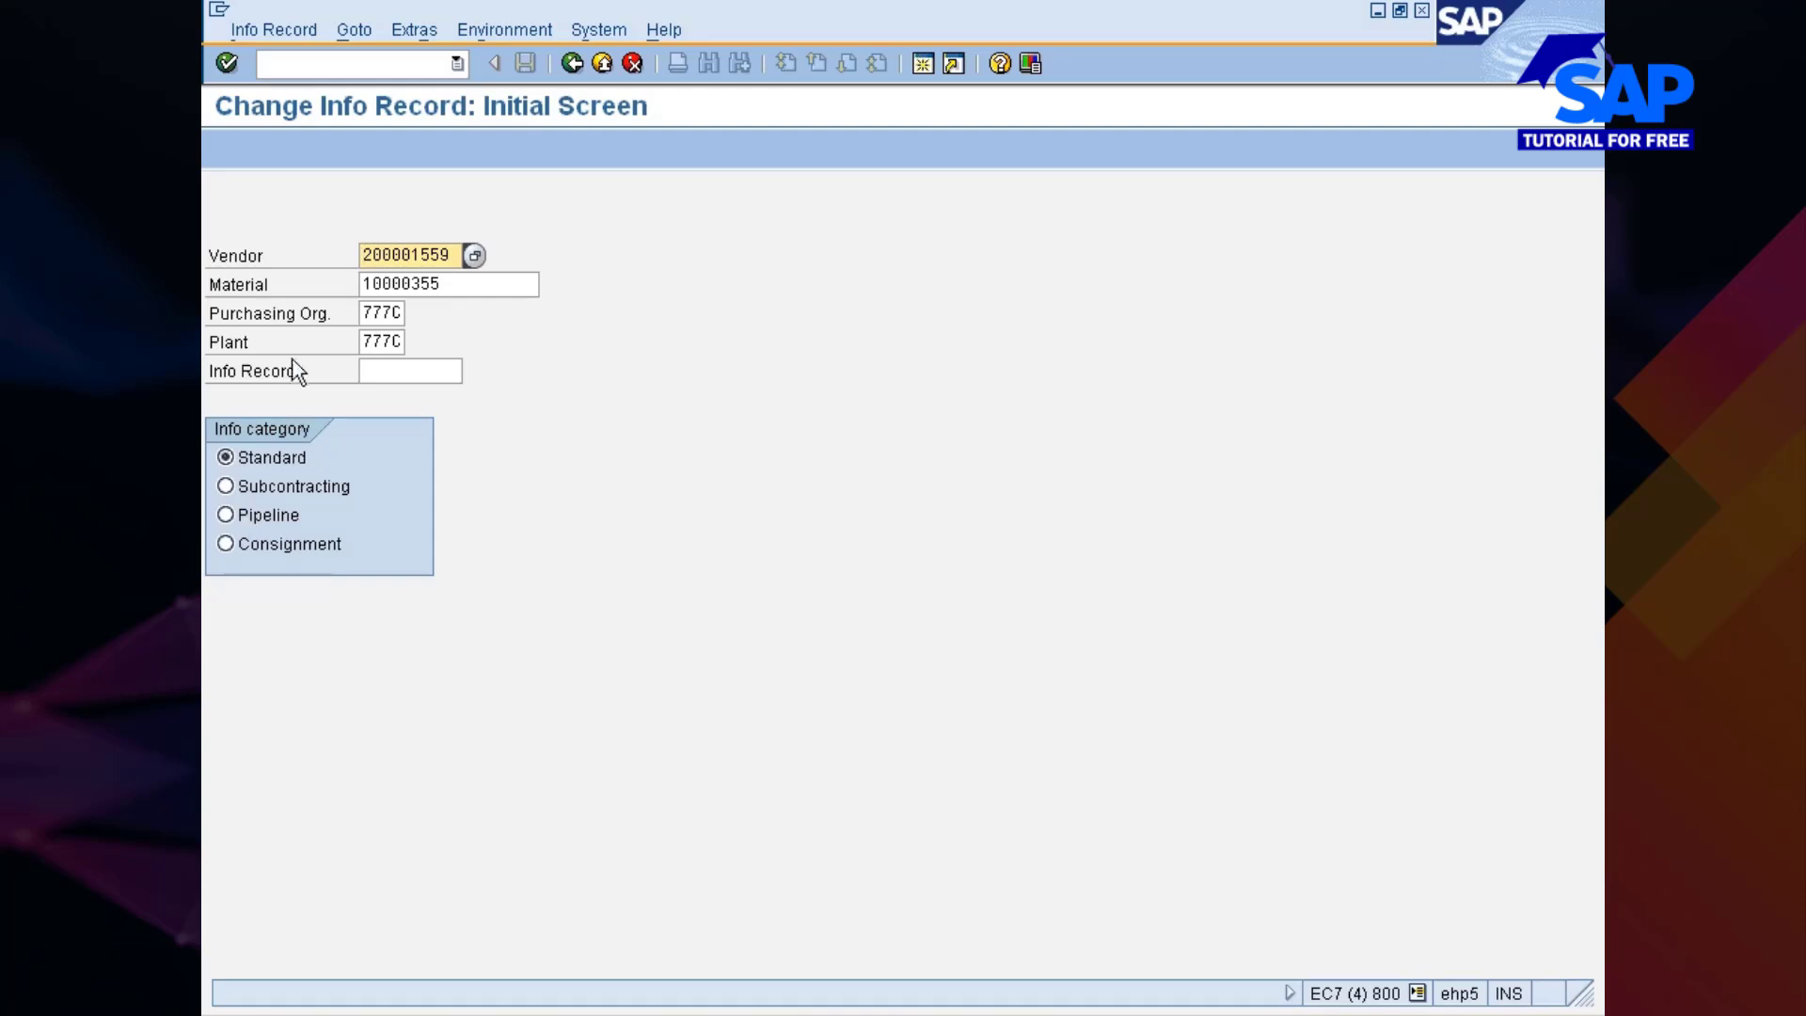
Look up the help and technical information for the Vendor field, including its table and field name, and close both windows
{"action": "left_click", "coordinate": [392, 255]}
{"action": "key", "text": "Return"}
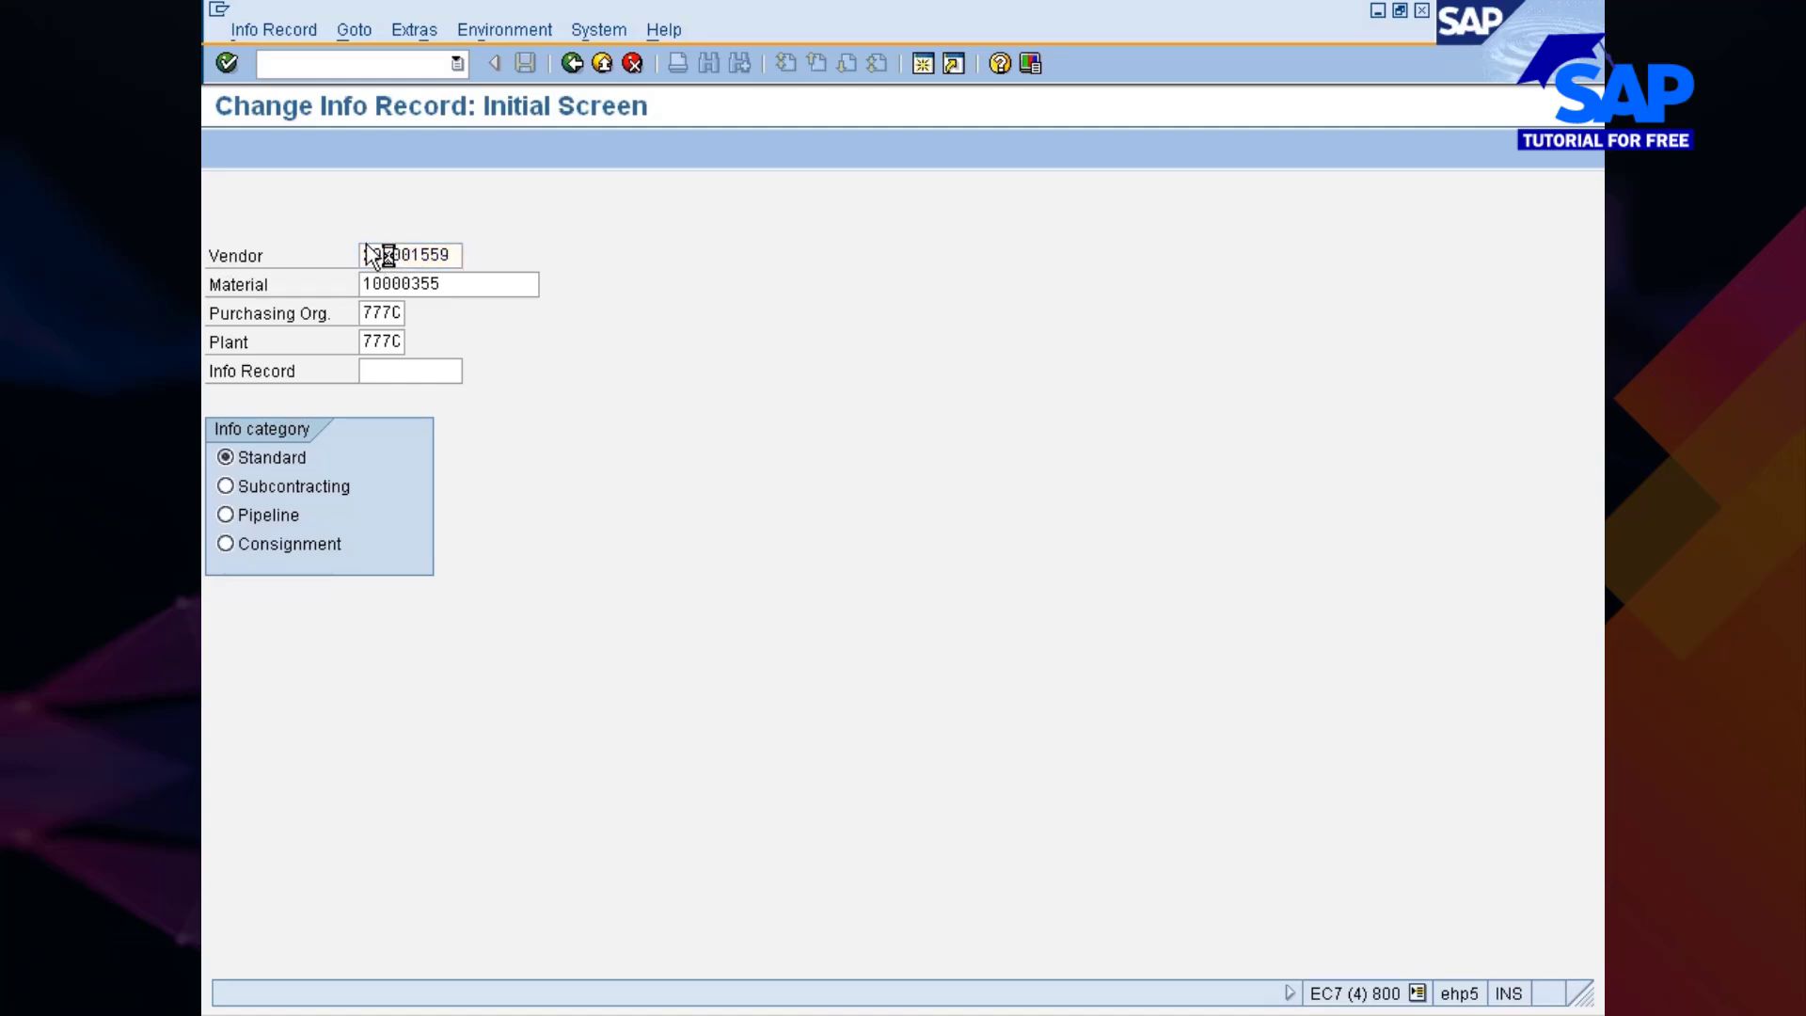
{"action": "key", "text": "F1"}
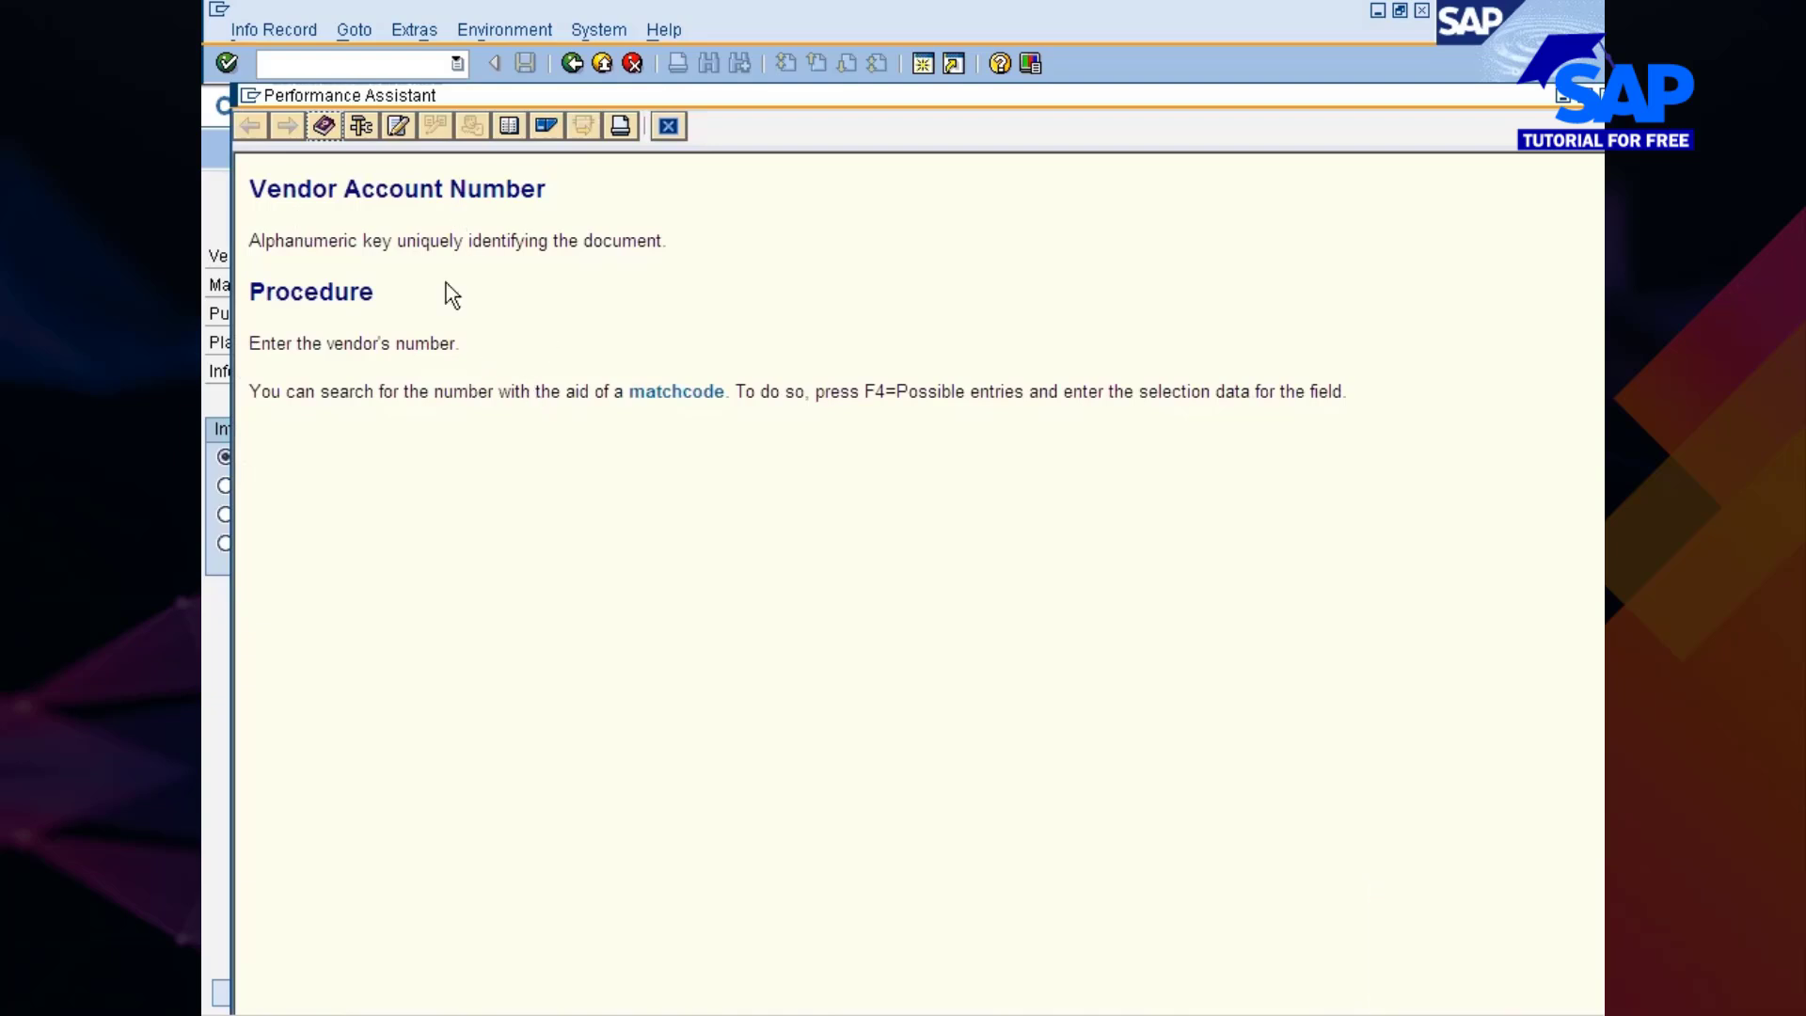
{"action": "left_click", "coordinate": [361, 126]}
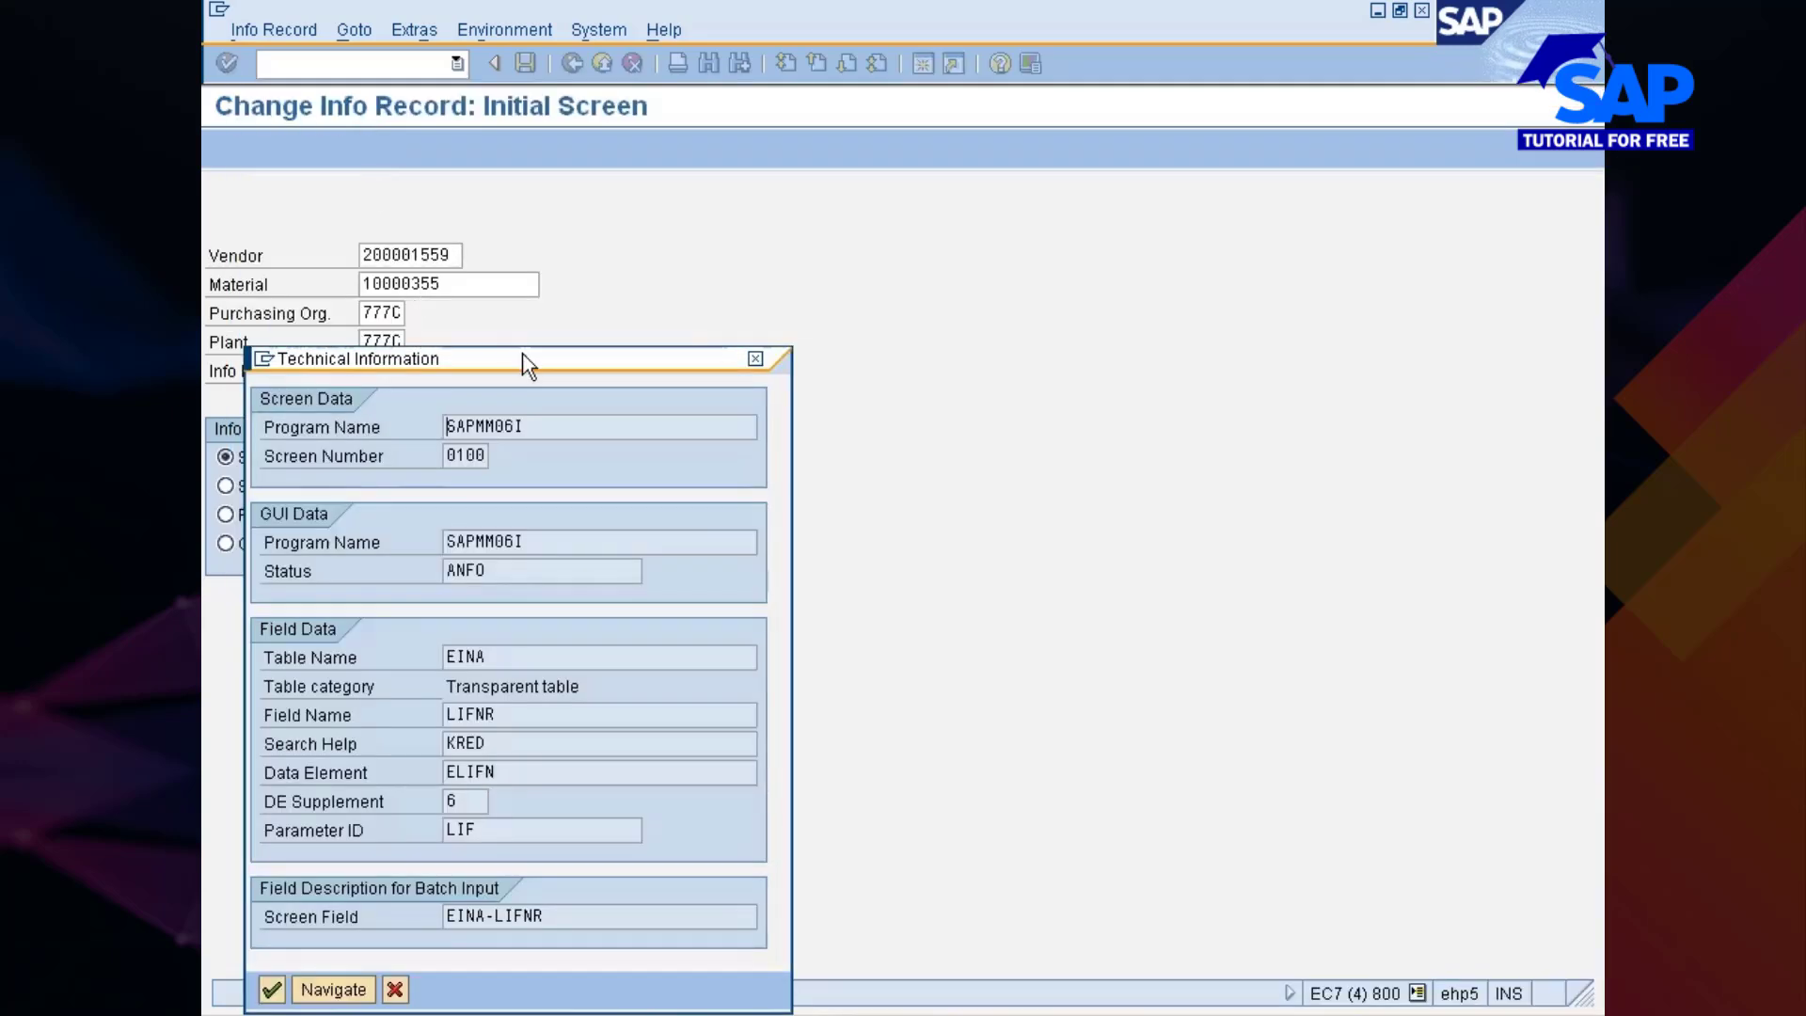
{"action": "left_click_drag", "start_coordinate": [523, 361], "coordinate": [754, 191]}
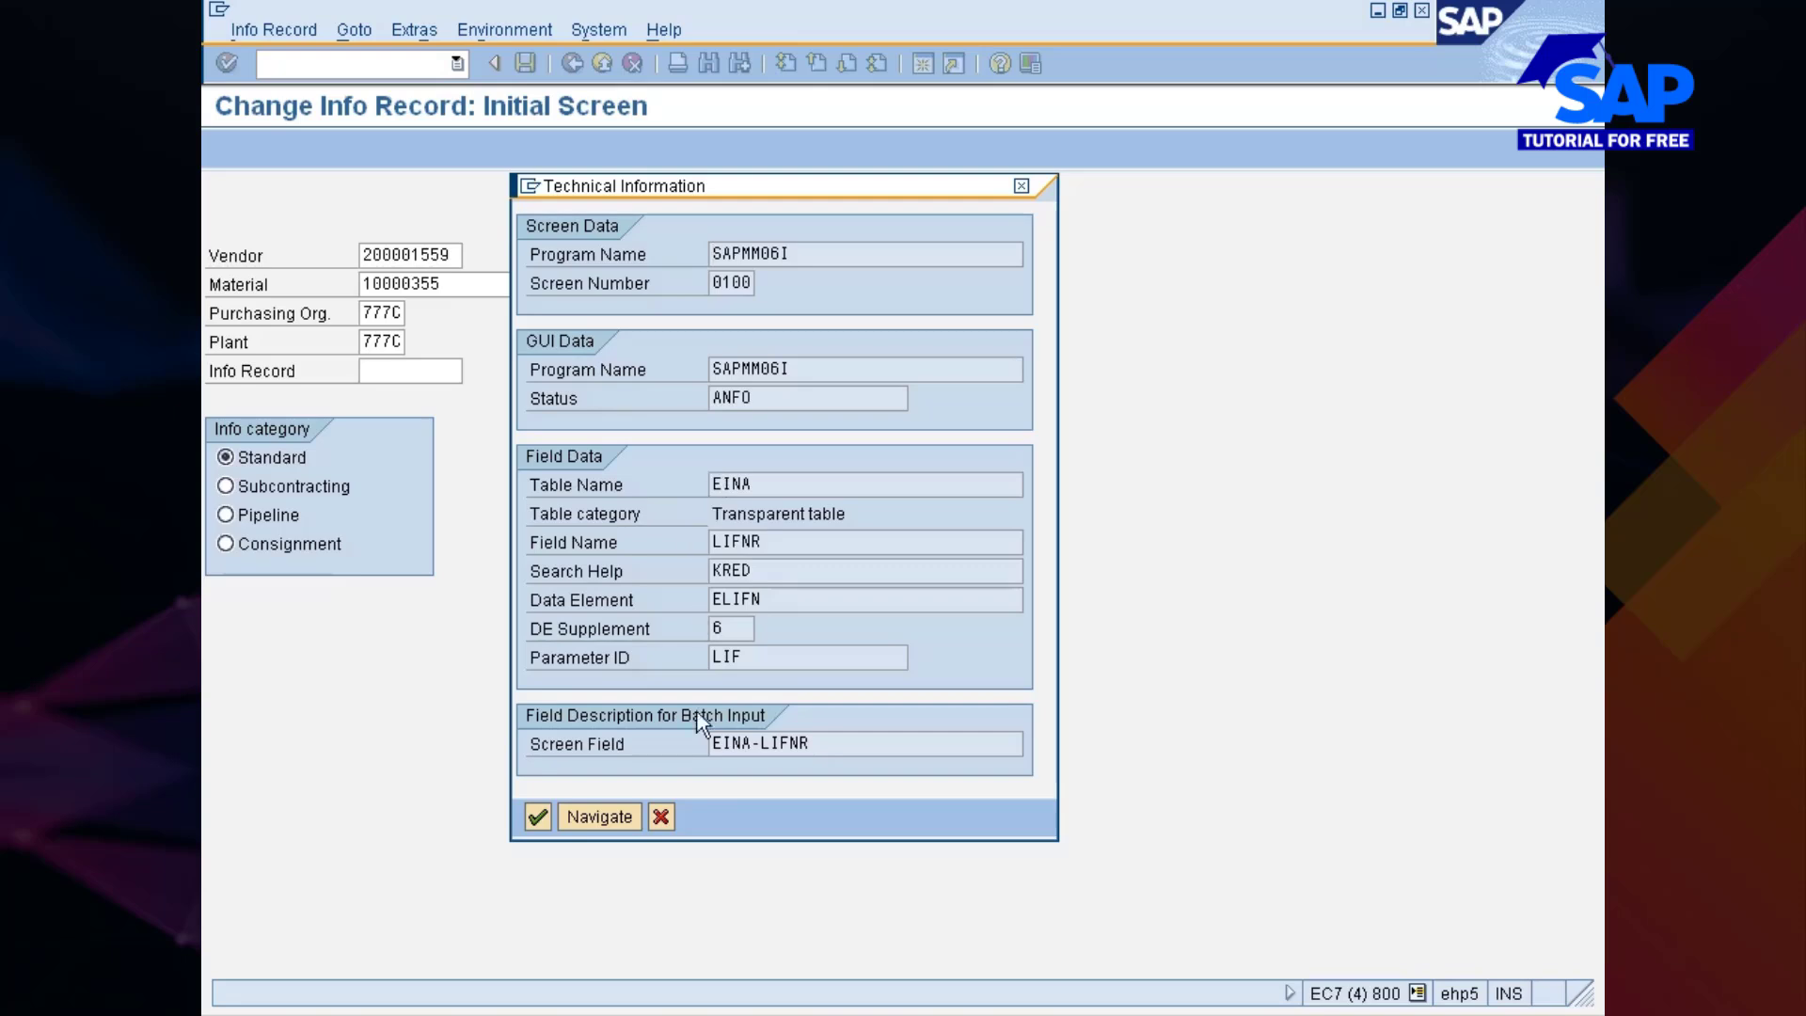
{"action": "left_click", "coordinate": [658, 816]}
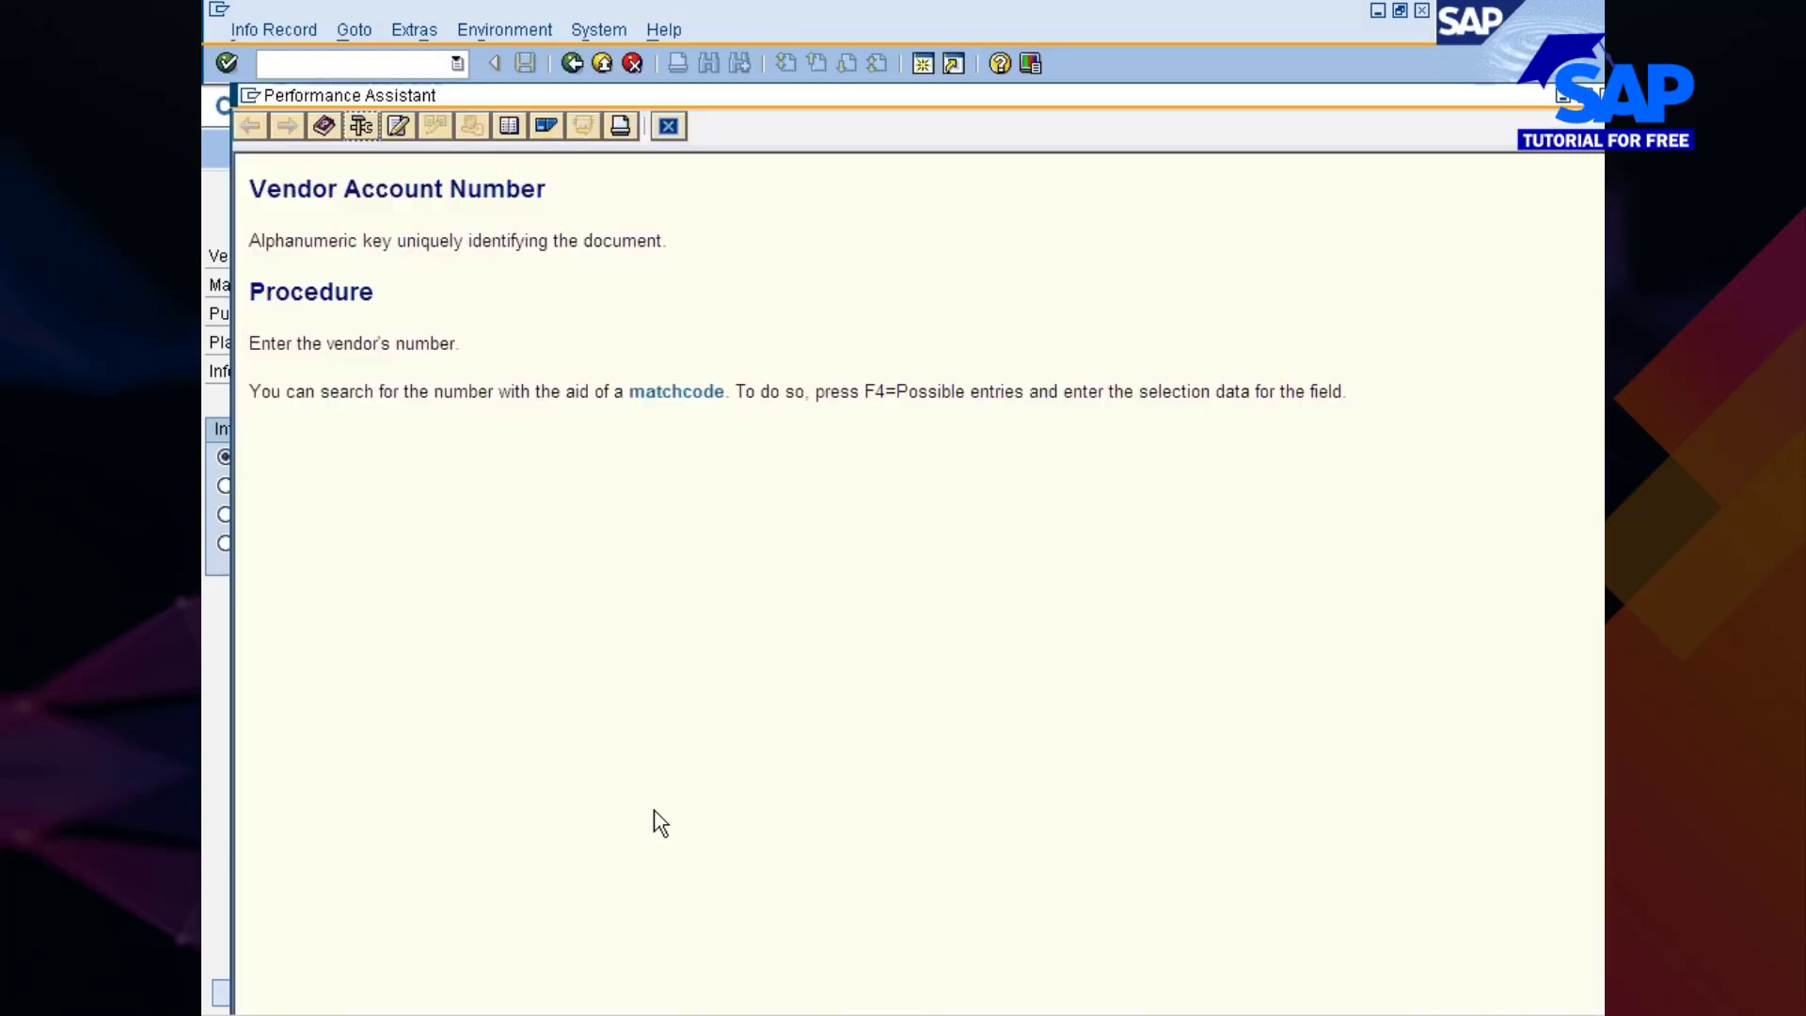
{"action": "left_click", "coordinate": [668, 127]}
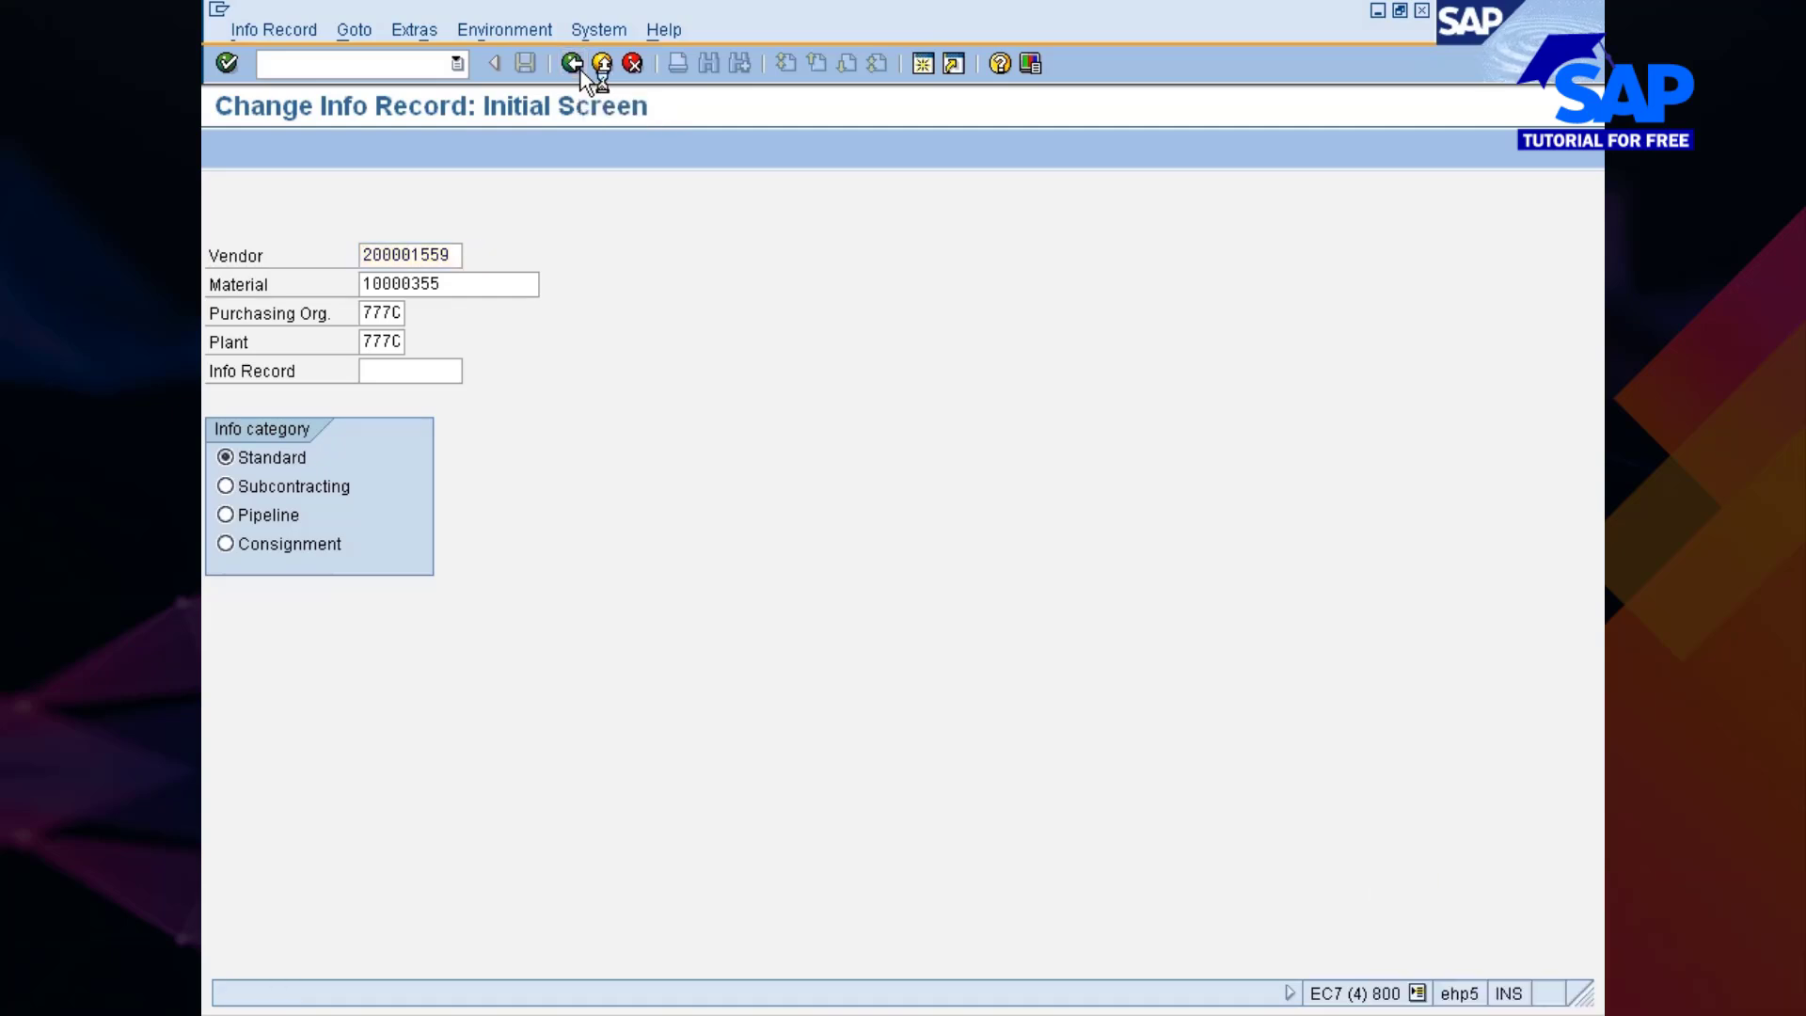
Leave the info record transaction and expand Logistics, Materials Management and Purchasing in the SAP menu
{"action": "left_click", "coordinate": [575, 68]}
{"action": "left_click", "coordinate": [323, 297]}
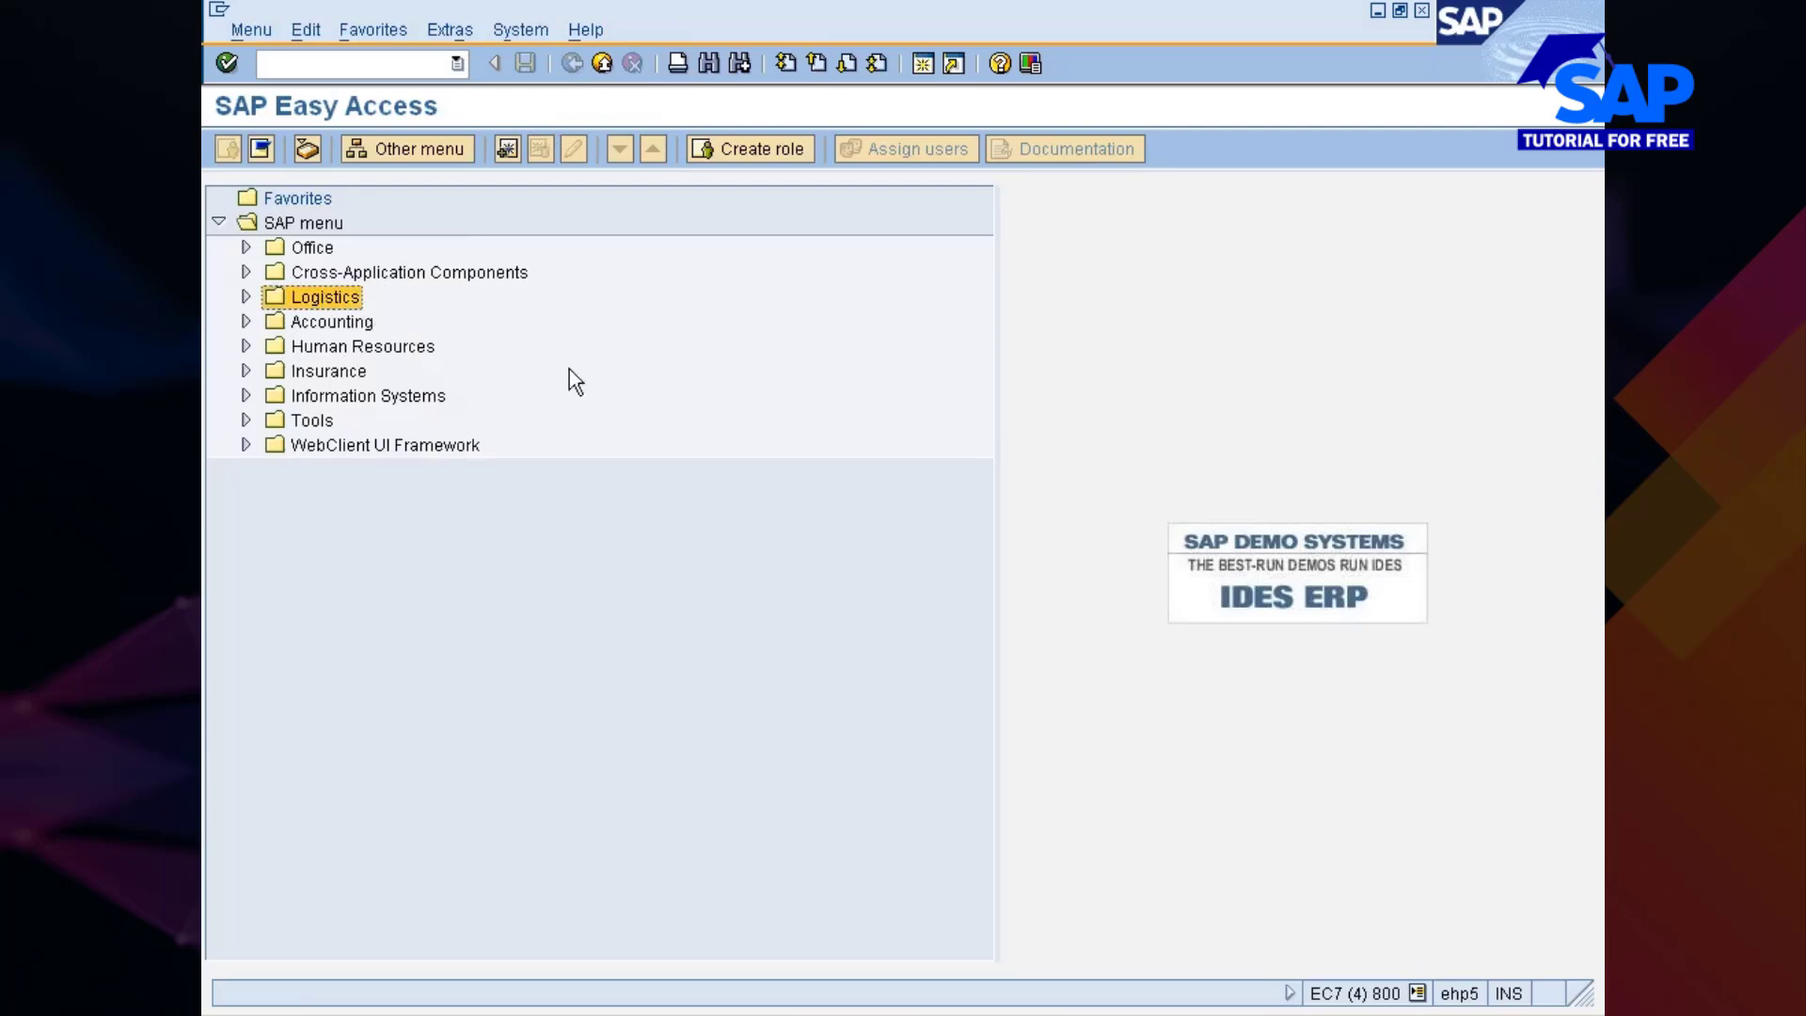
{"action": "key", "text": "Right"}
{"action": "key", "text": "Right"}
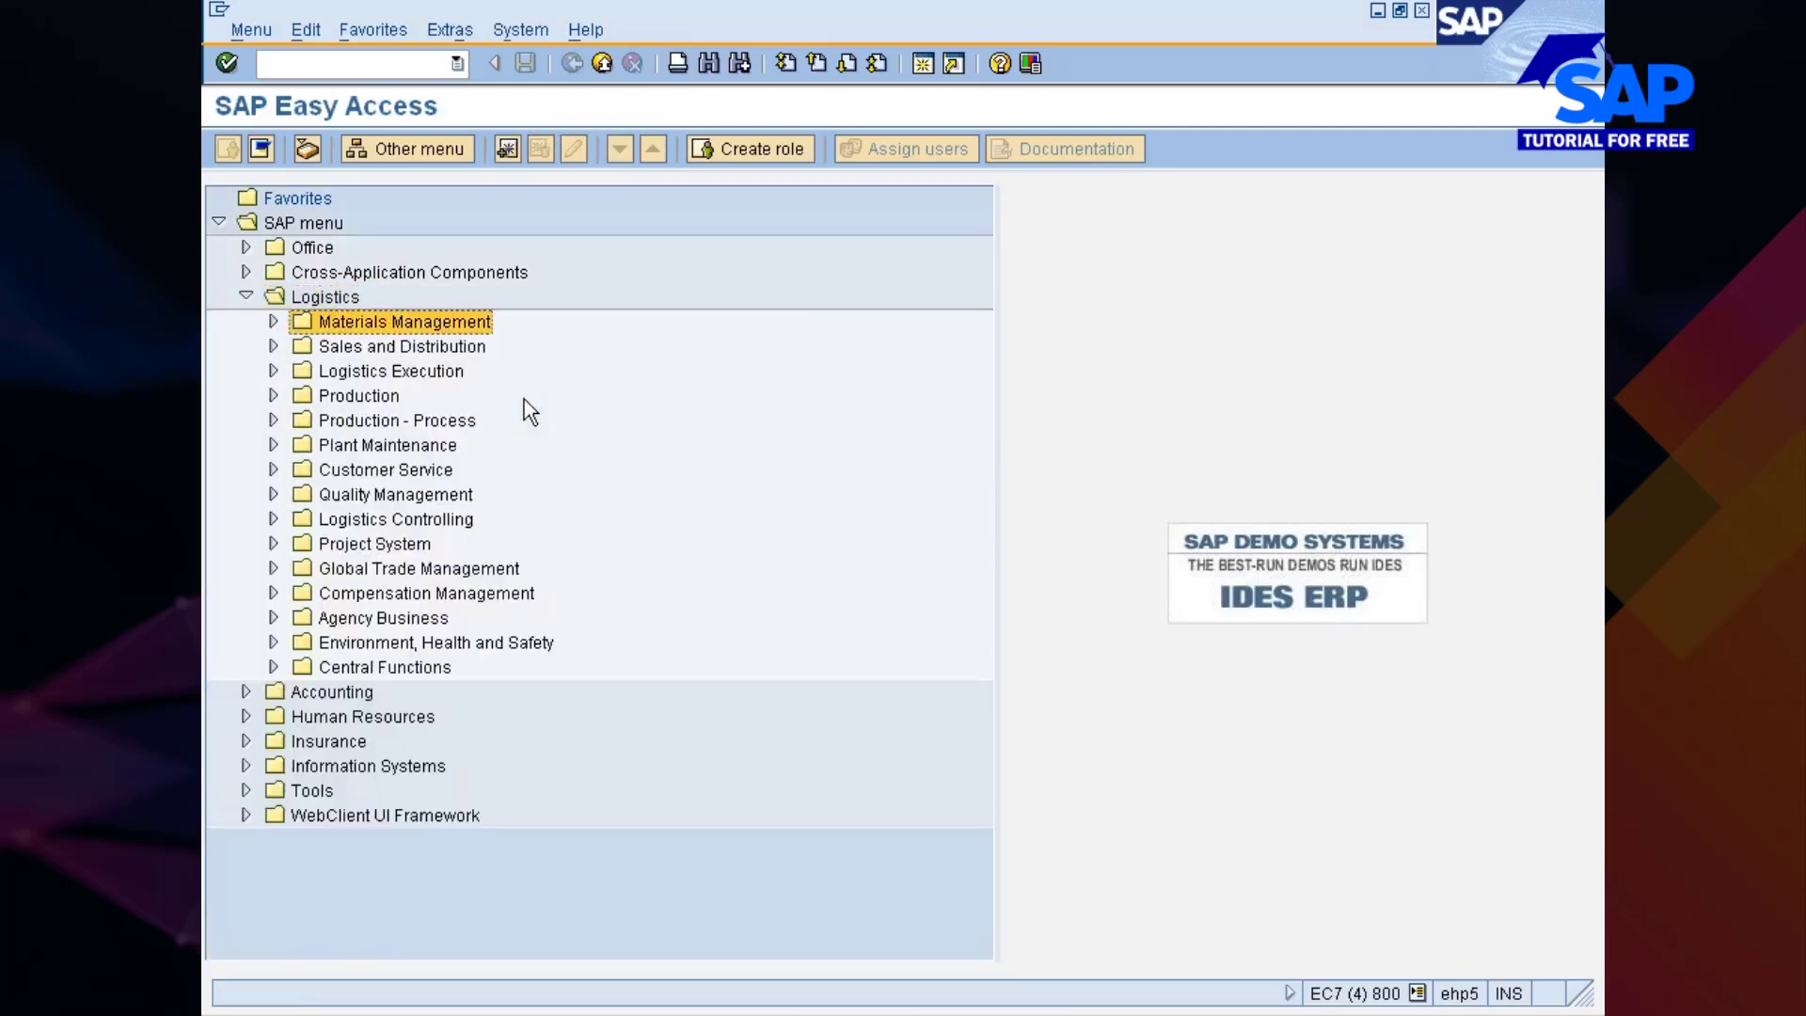
{"action": "key", "text": "Right"}
{"action": "key", "text": "Right"}
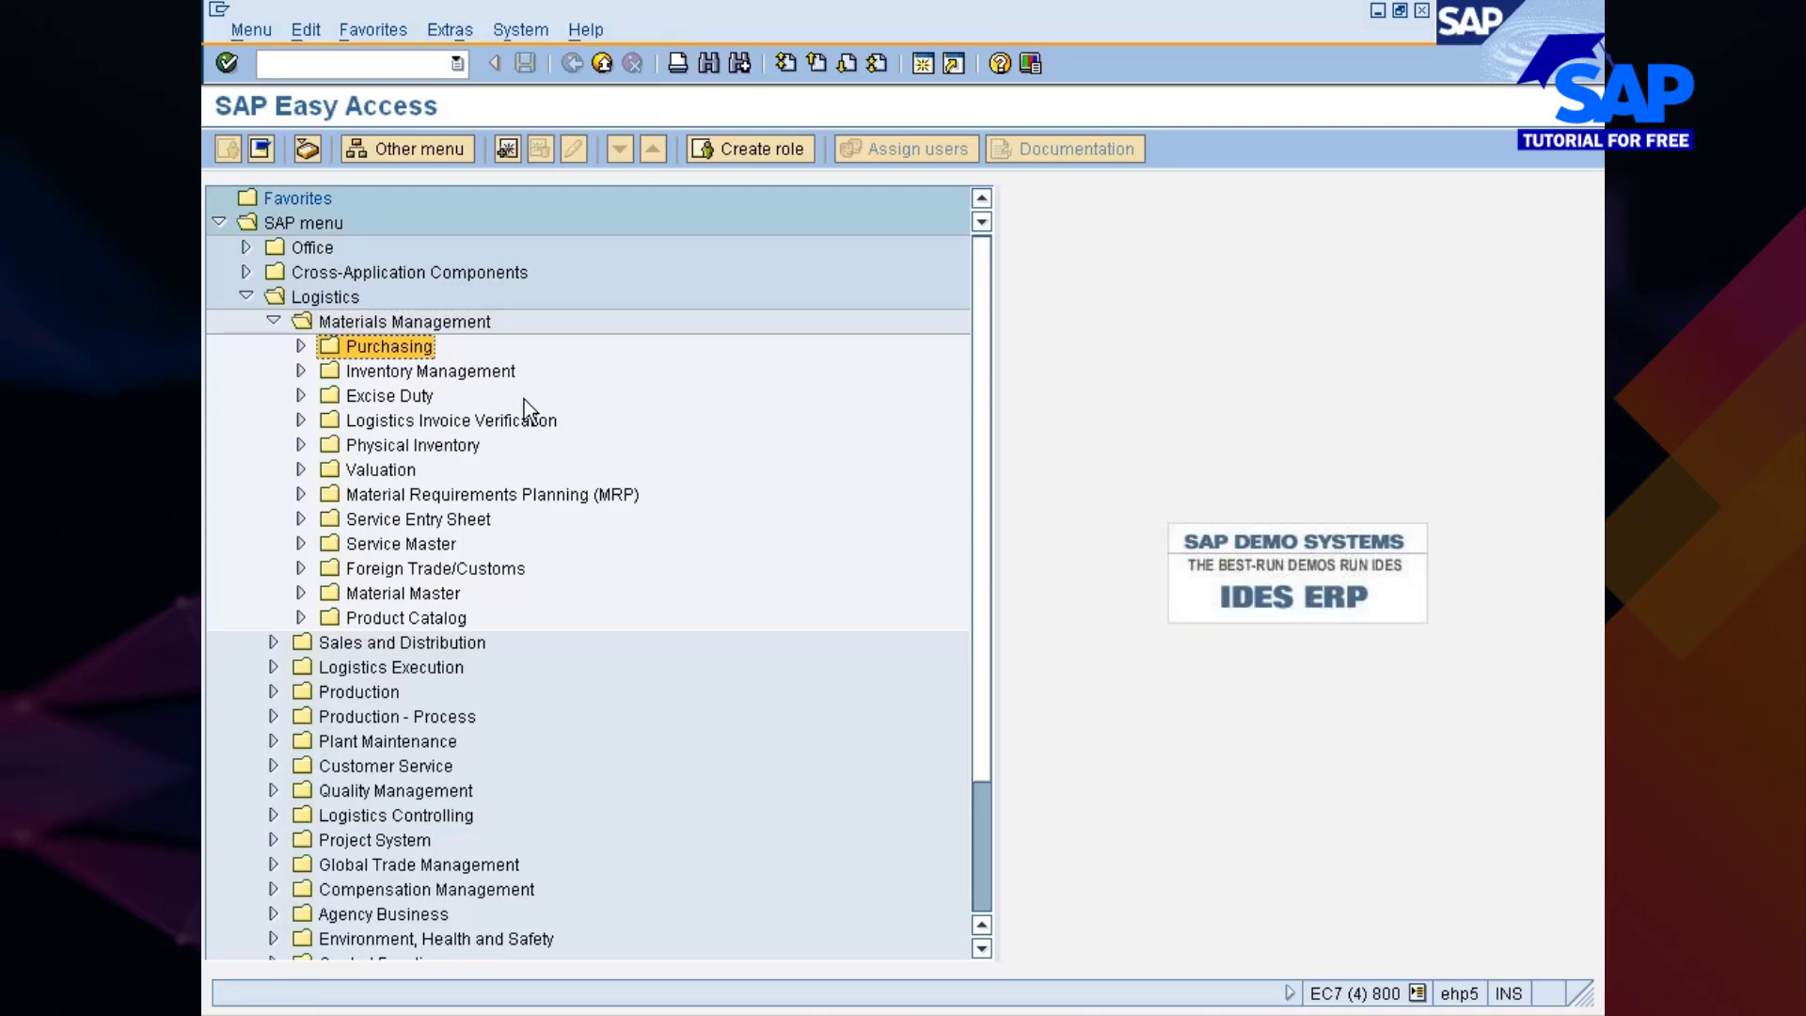
{"action": "key", "text": "Right"}
{"action": "left_click", "coordinate": [526, 399]}
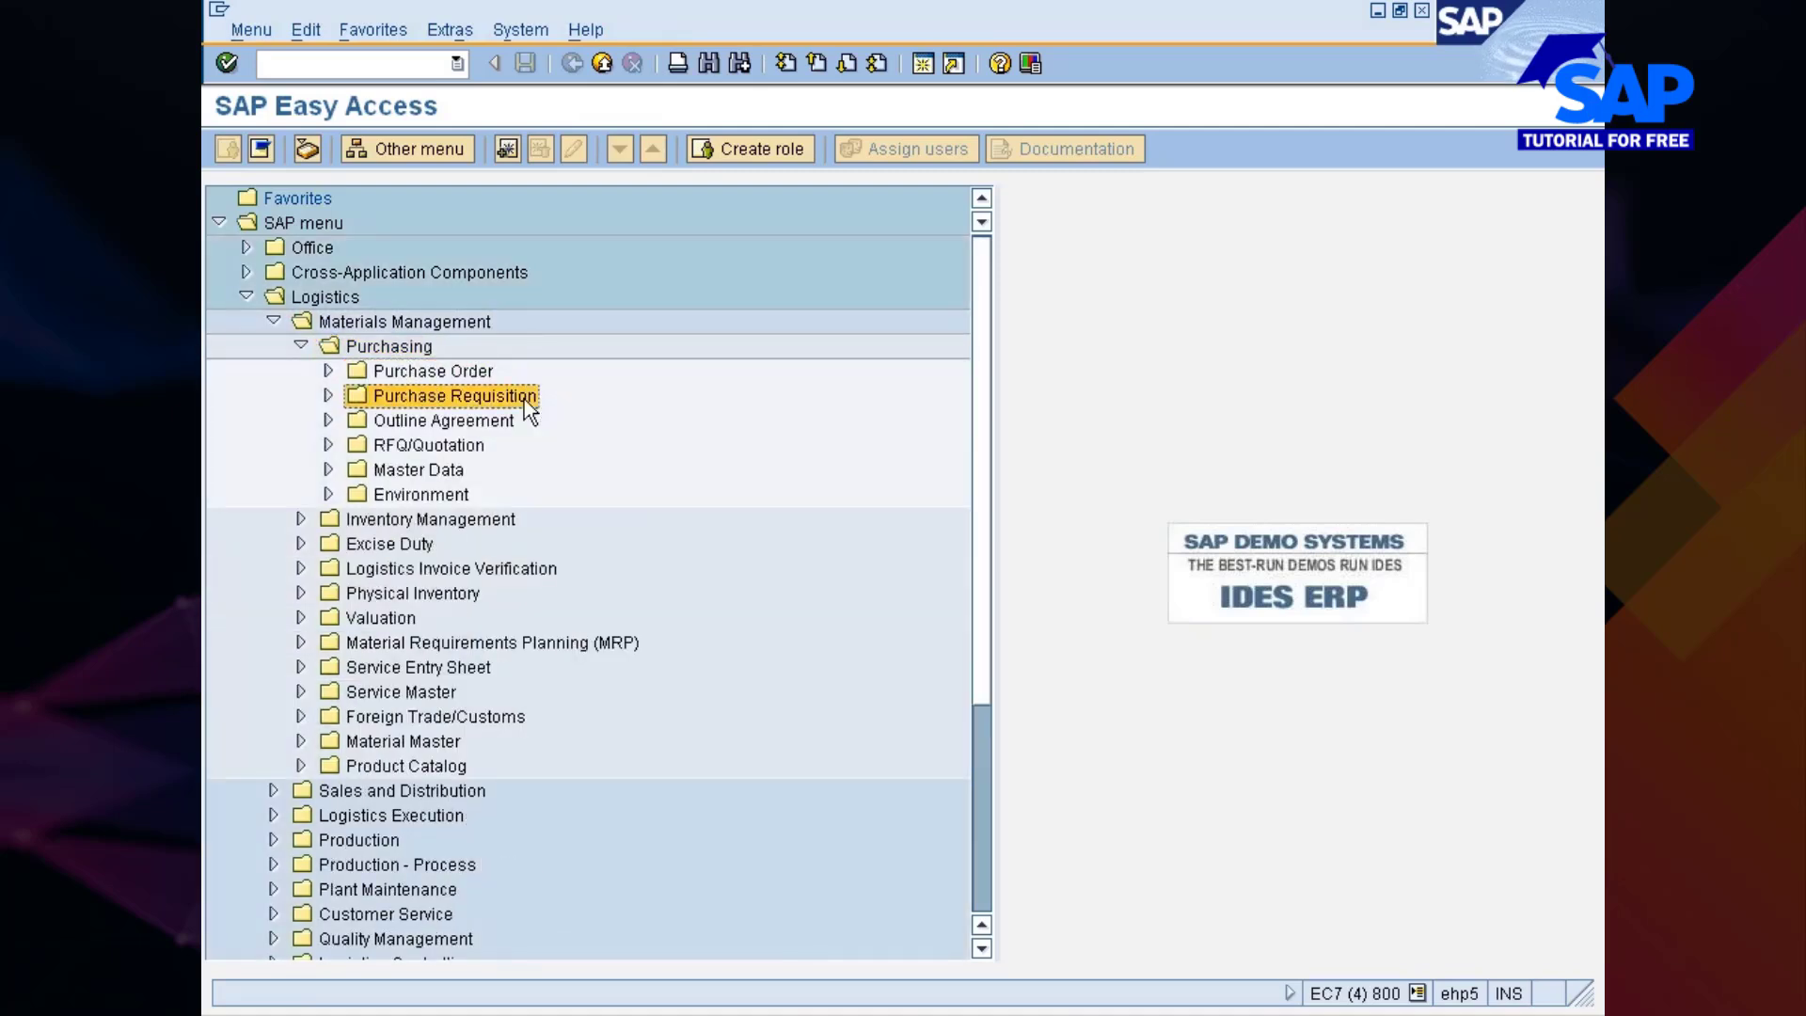
Expand the purchasing Master Data folder and its Info Record subfolder
{"action": "key", "text": "Down"}
{"action": "key", "text": "Down"}
{"action": "key", "text": "Down"}
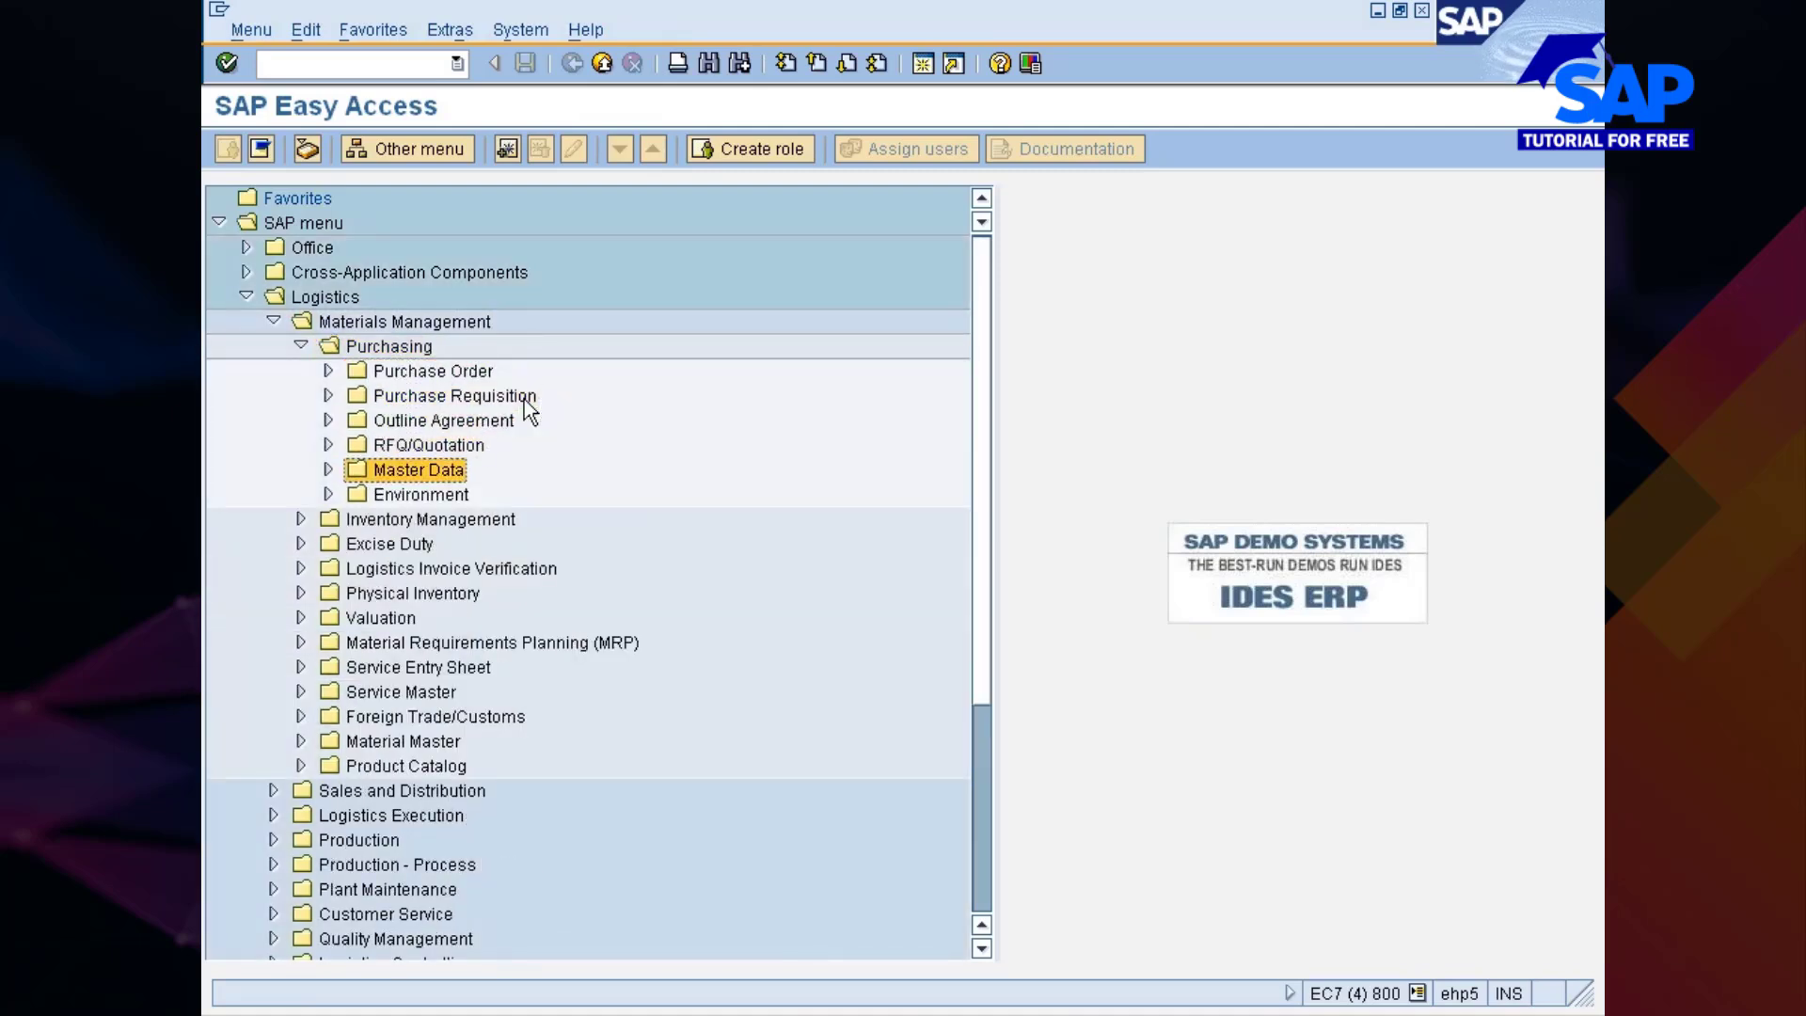
{"action": "key", "text": "Down"}
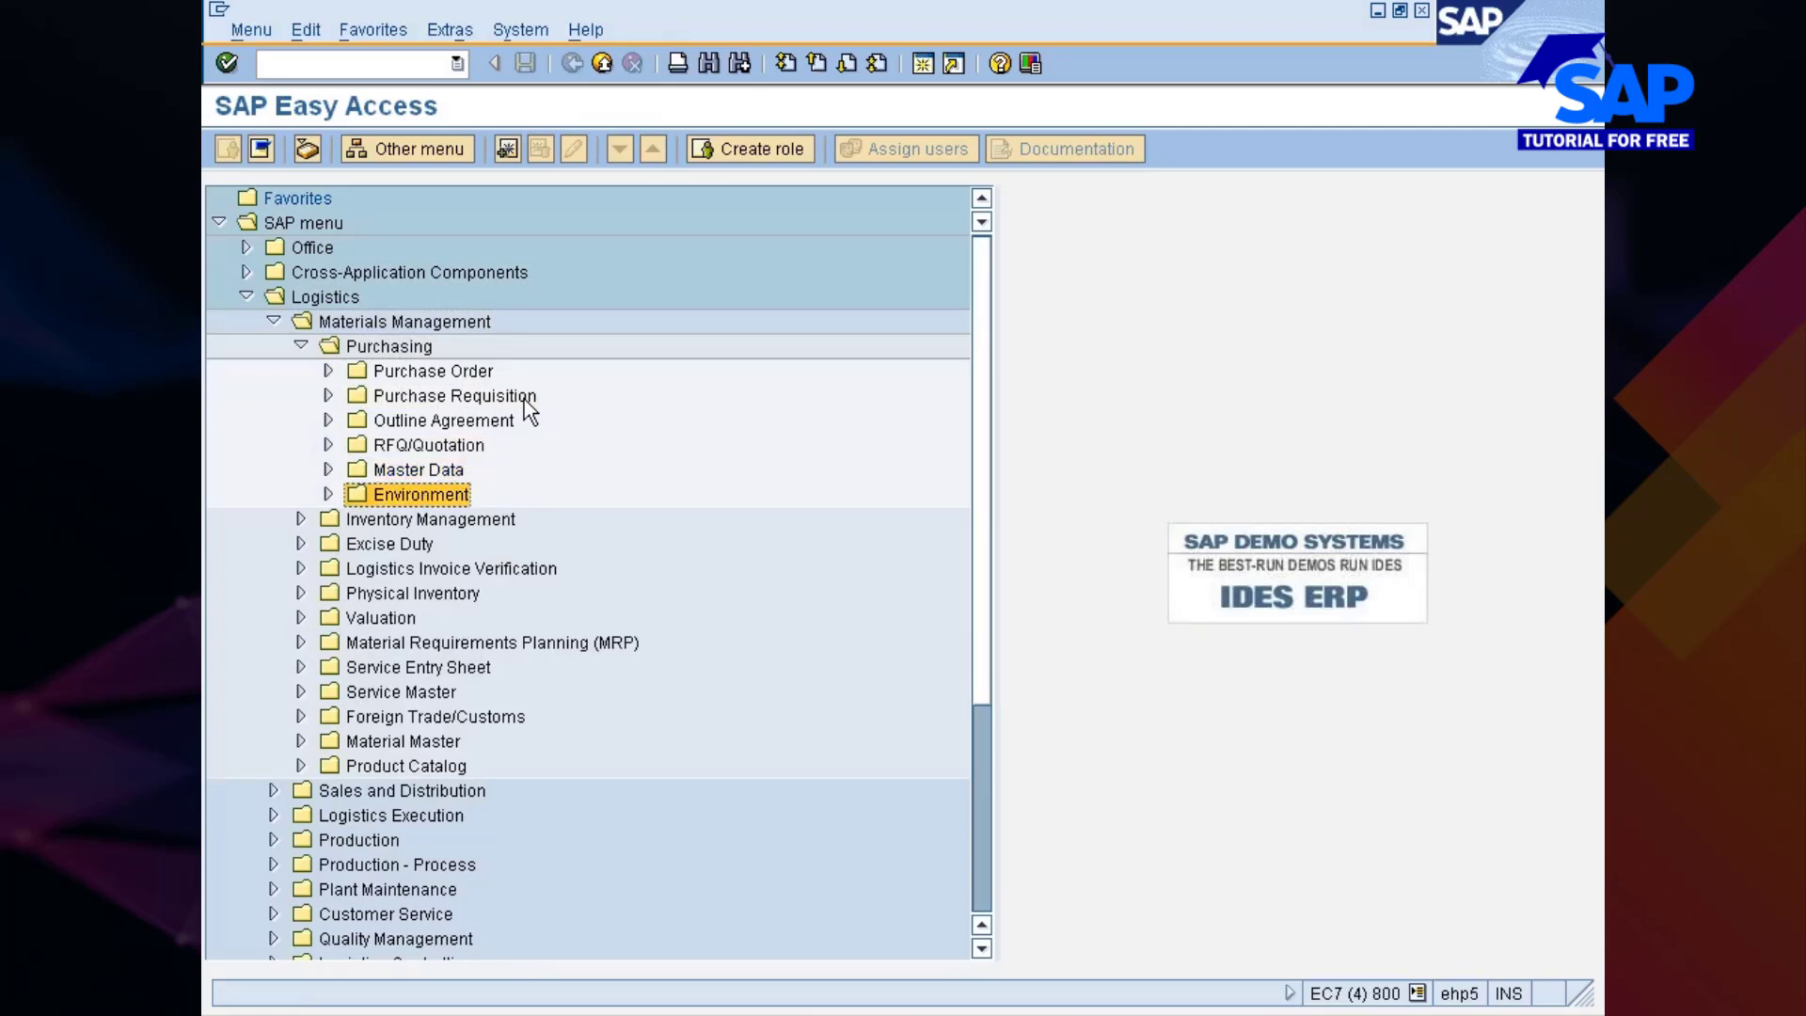
{"action": "key", "text": "Up"}
{"action": "key", "text": "Right"}
{"action": "key", "text": "Down"}
{"action": "key", "text": "Right"}
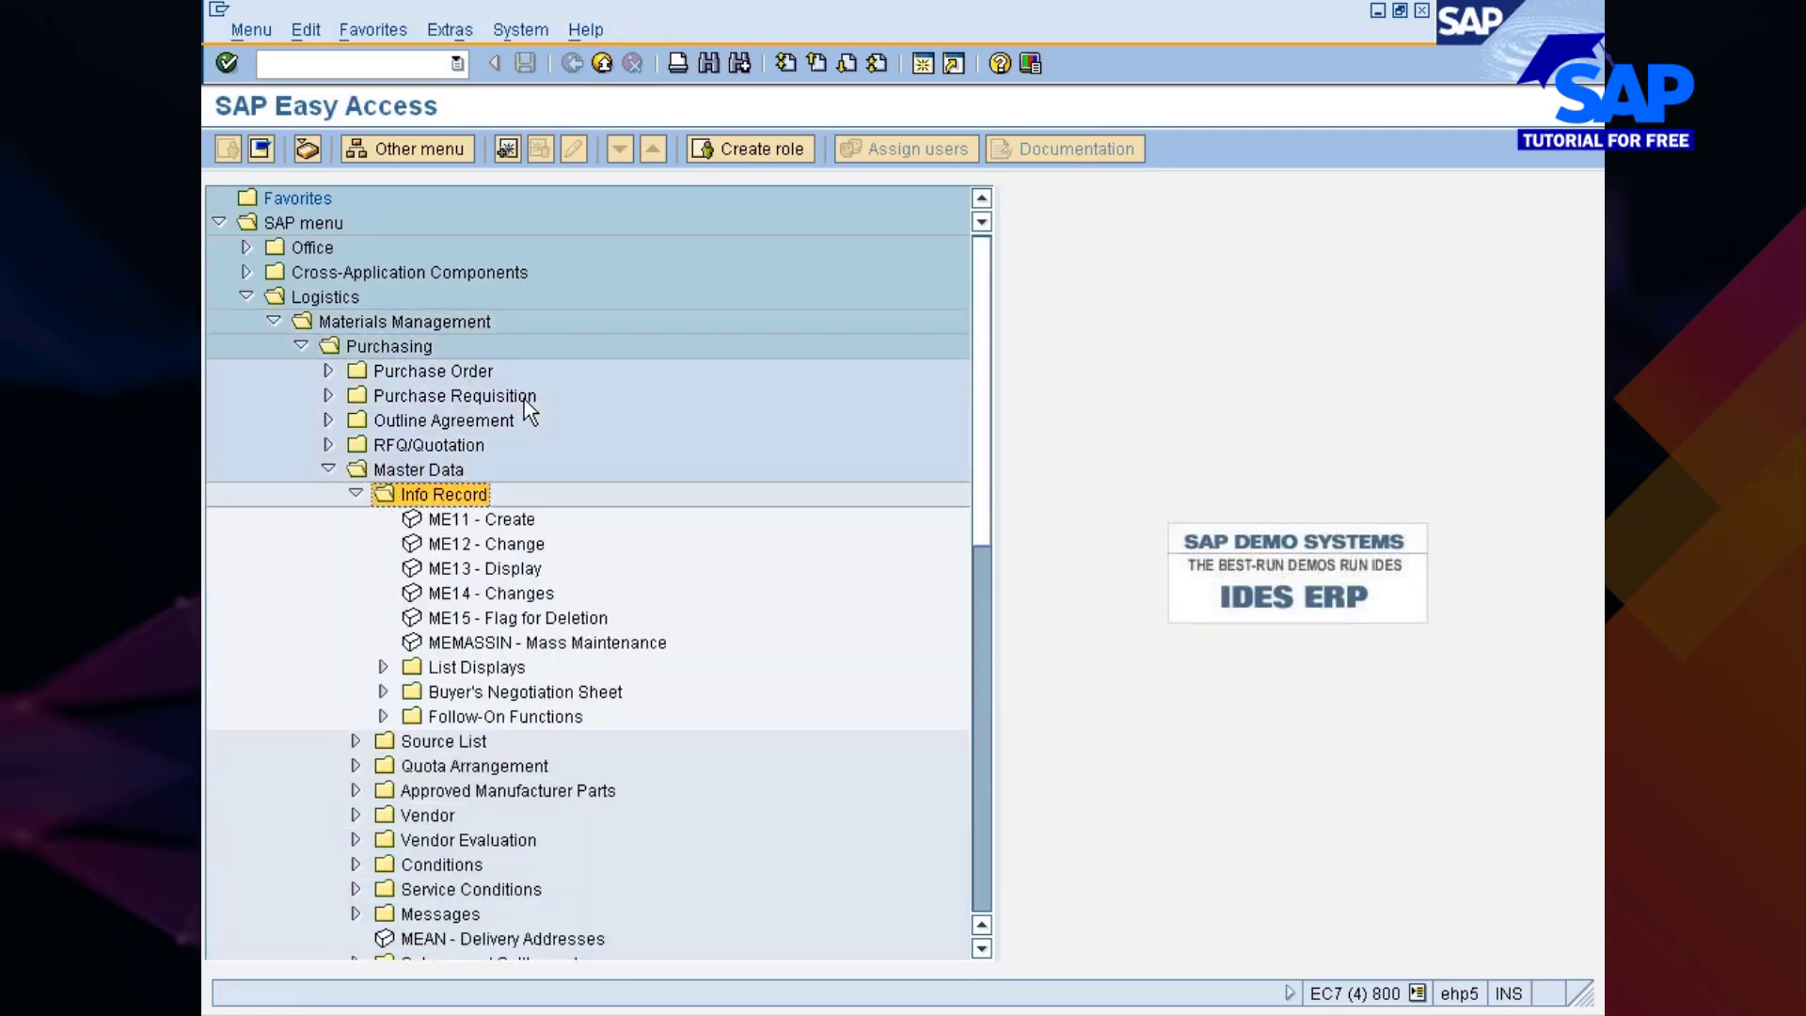
Examine the transactions and subfolders available for info records, from ME11 - Create to Follow-On Functions
{"action": "key", "text": "Down"}
{"action": "key", "text": "Down"}
{"action": "key", "text": "Down"}
{"action": "key", "text": "Down"}
{"action": "key", "text": "Down"}
{"action": "key", "text": "Down"}
{"action": "key", "text": "Down"}
{"action": "key", "text": "Down"}
{"action": "key", "text": "Down"}
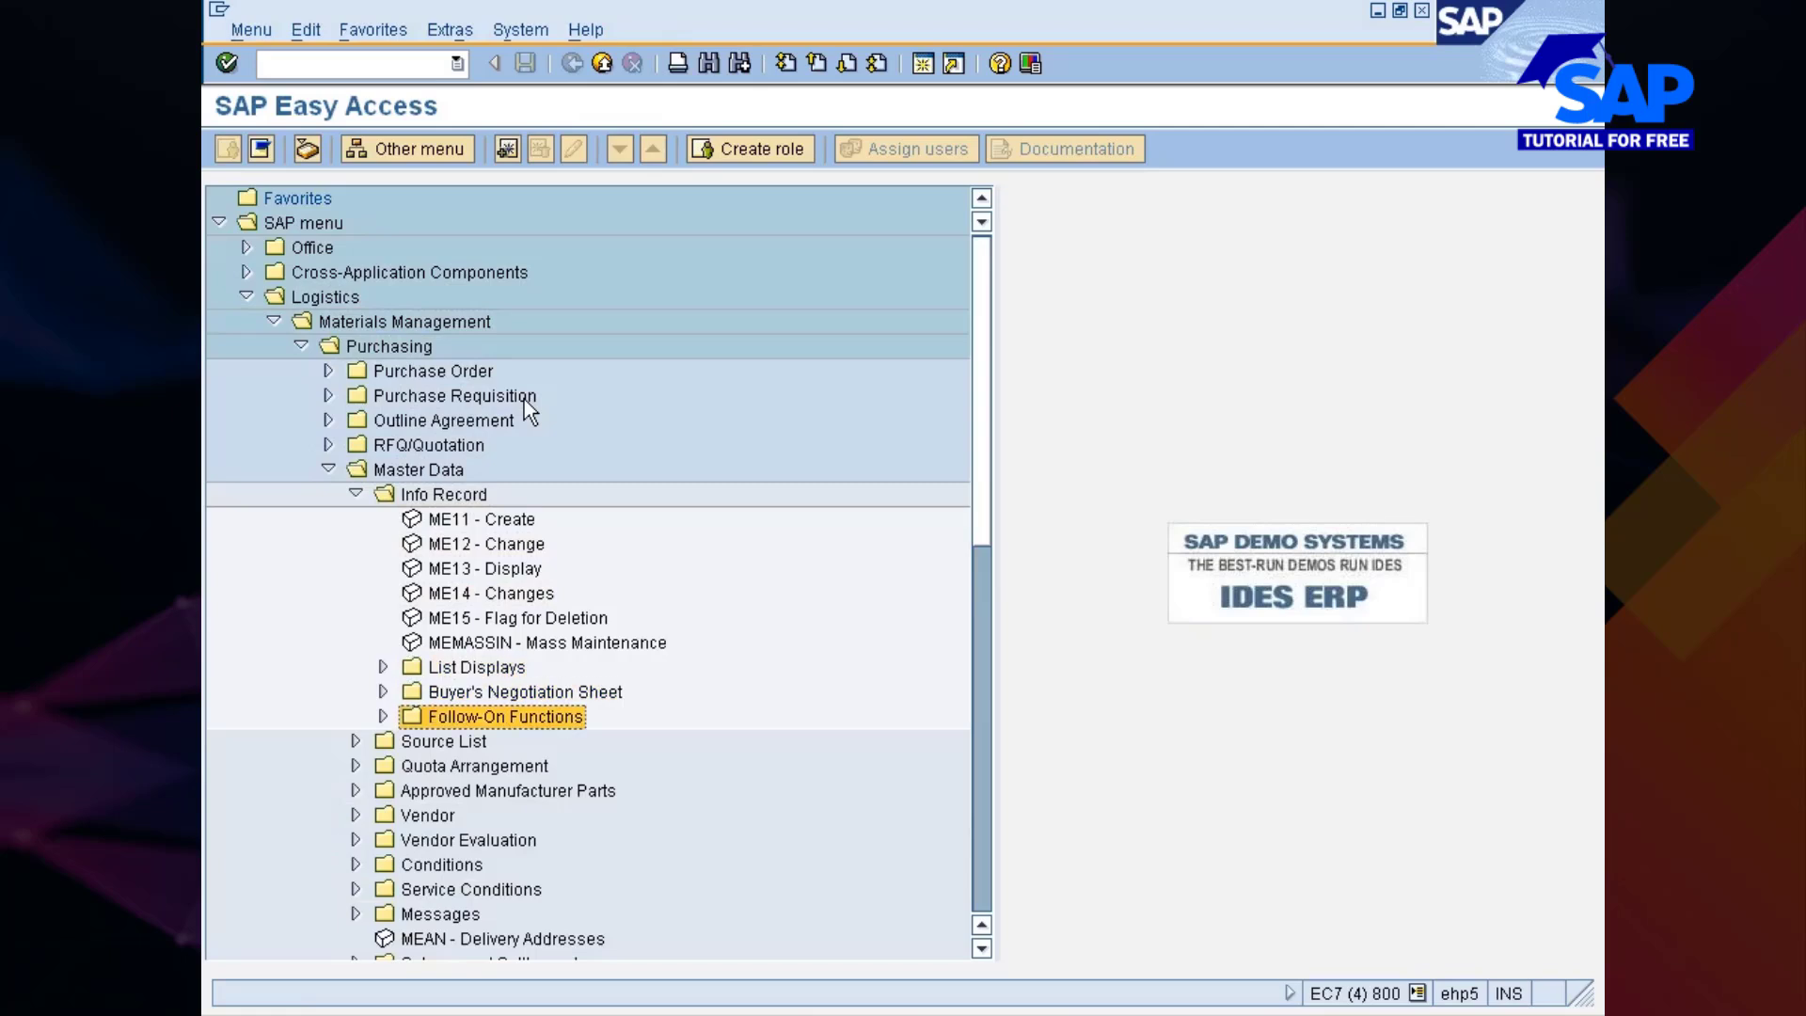
{"action": "key", "text": "Up"}
{"action": "key", "text": "Up"}
{"action": "key", "text": "Up"}
{"action": "key", "text": "Up"}
{"action": "key", "text": "Up"}
{"action": "key", "text": "Up"}
{"action": "key", "text": "Up"}
{"action": "key", "text": "Up"}
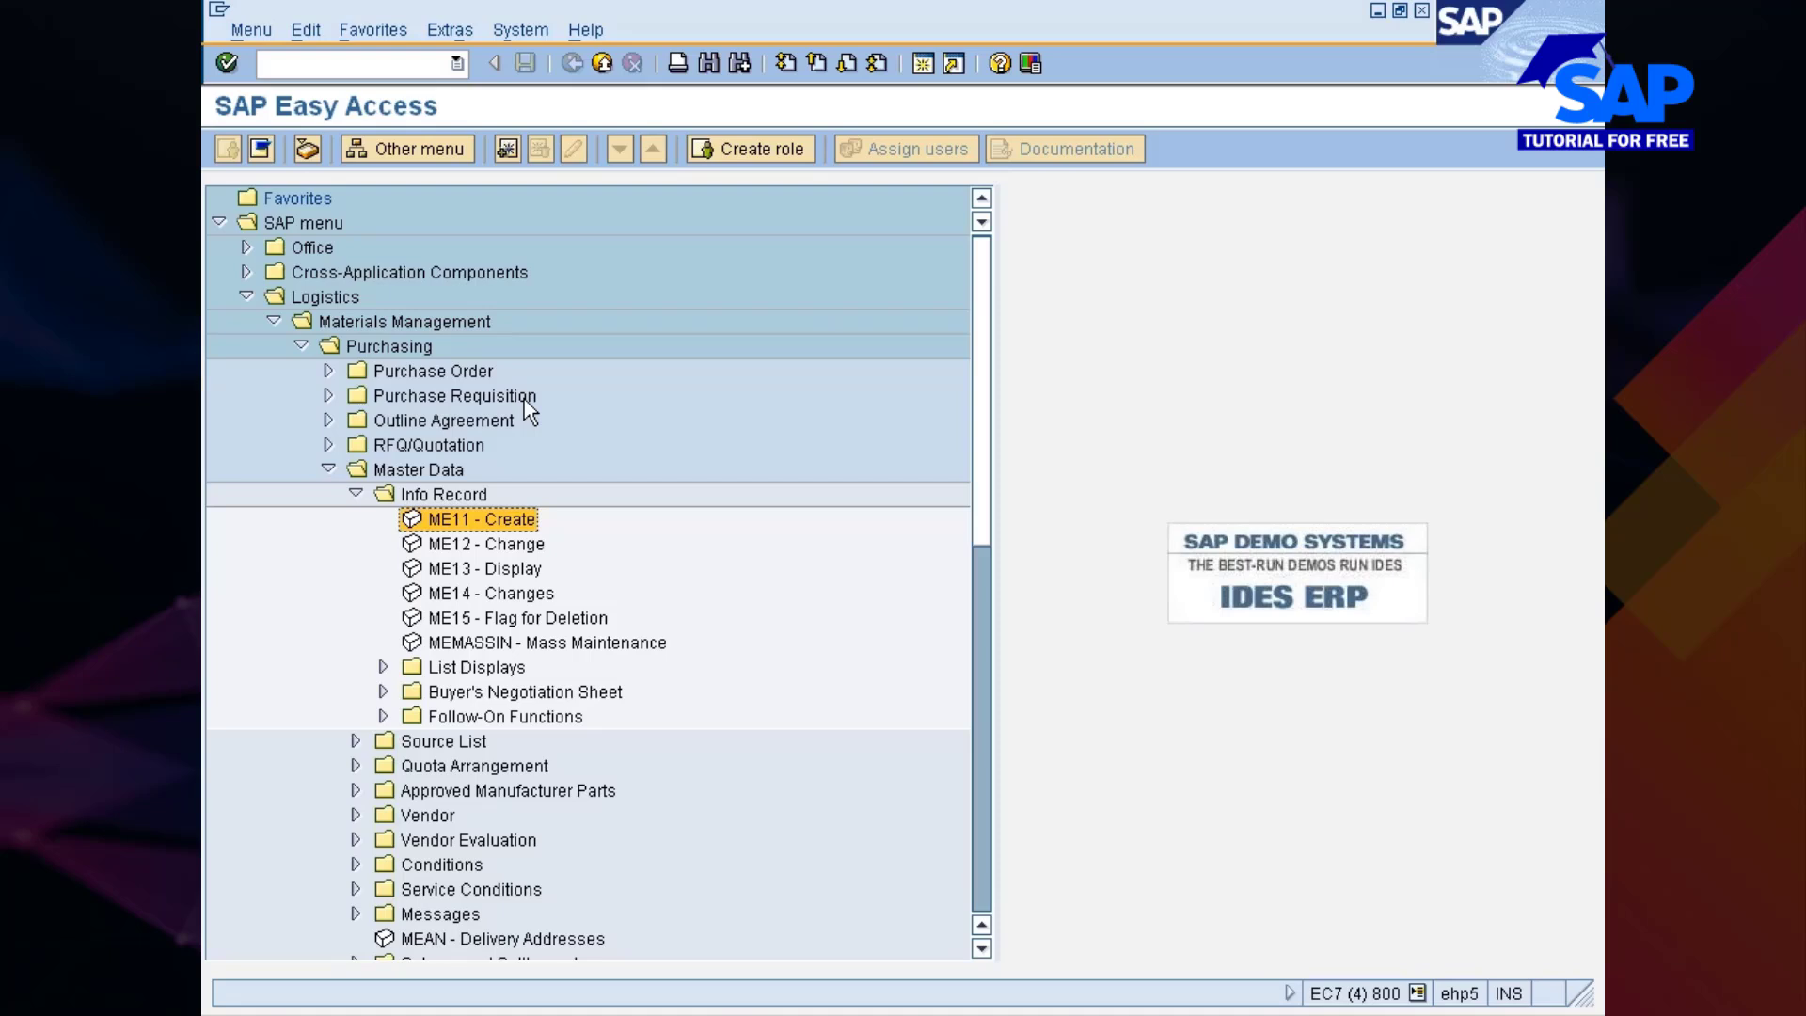
Expand the List Displays folder under Info Record and go through its reports to ME1A - Archived Infos
{"action": "key", "text": "Down"}
{"action": "key", "text": "Down"}
{"action": "key", "text": "Down"}
{"action": "key", "text": "Down"}
{"action": "key", "text": "Down"}
{"action": "key", "text": "Down"}
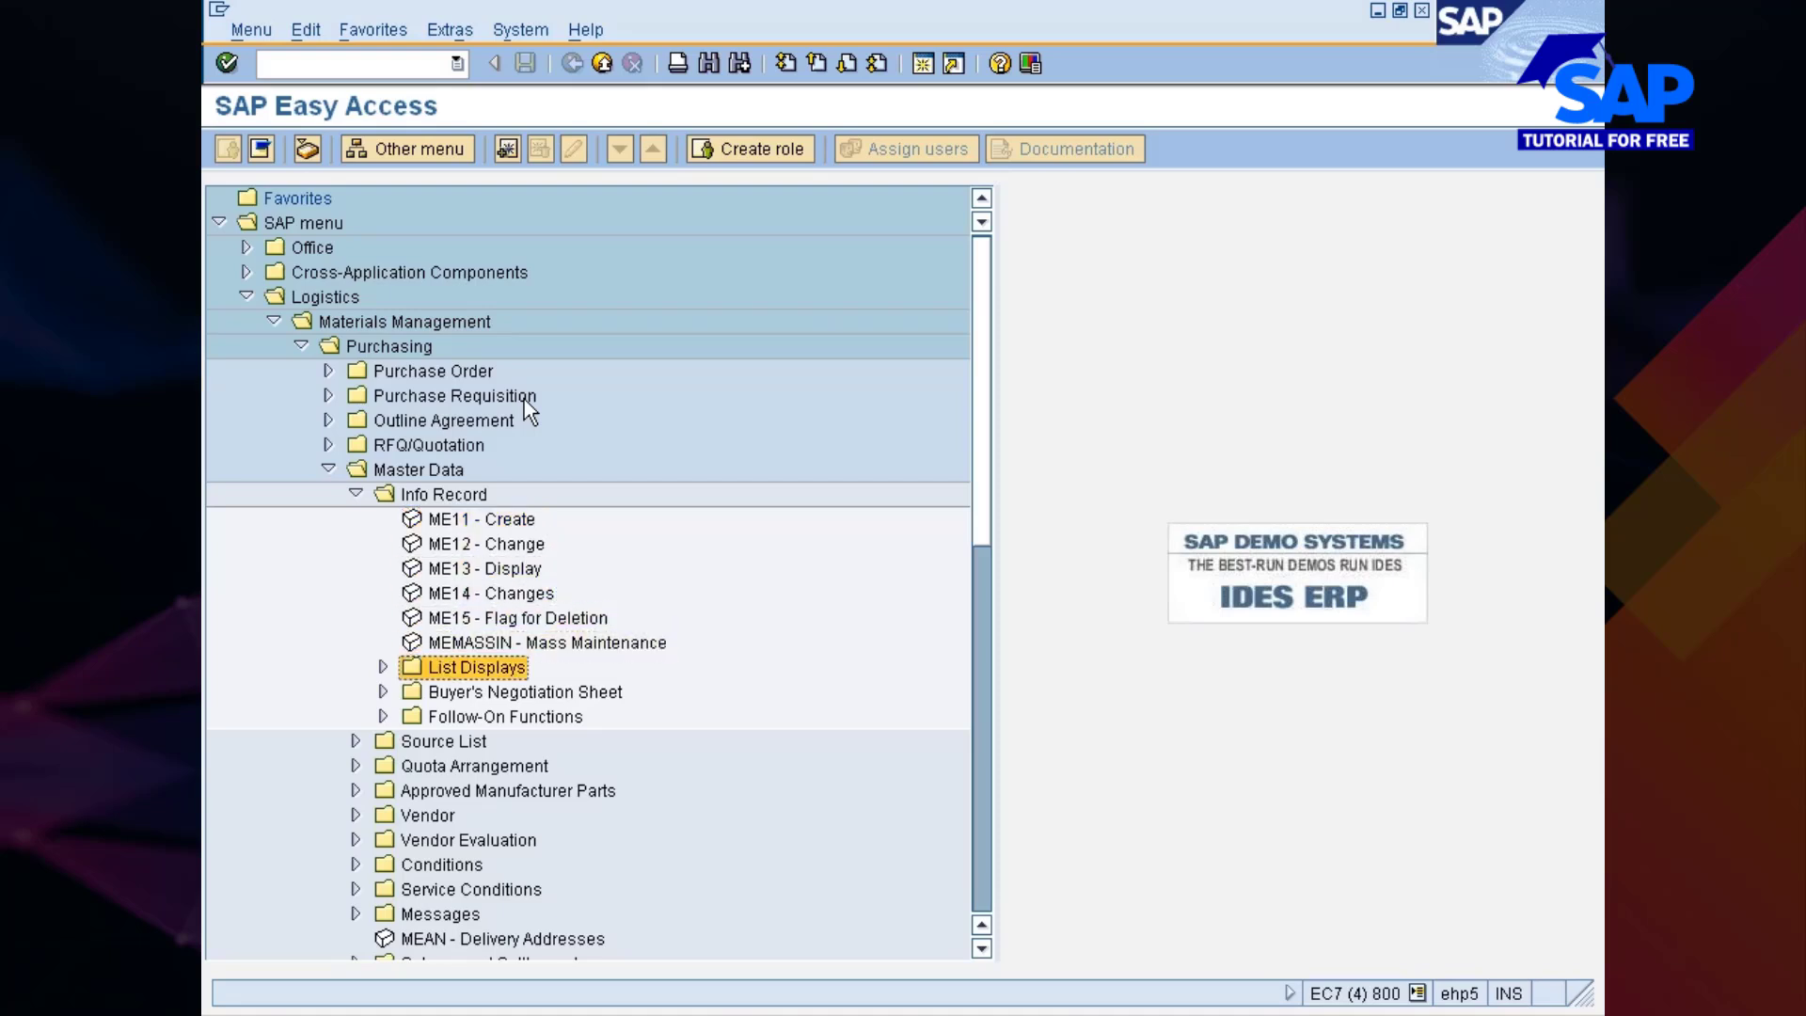
{"action": "key", "text": "Right"}
{"action": "key", "text": "Down"}
{"action": "key", "text": "Down"}
{"action": "key", "text": "Down"}
{"action": "key", "text": "Down"}
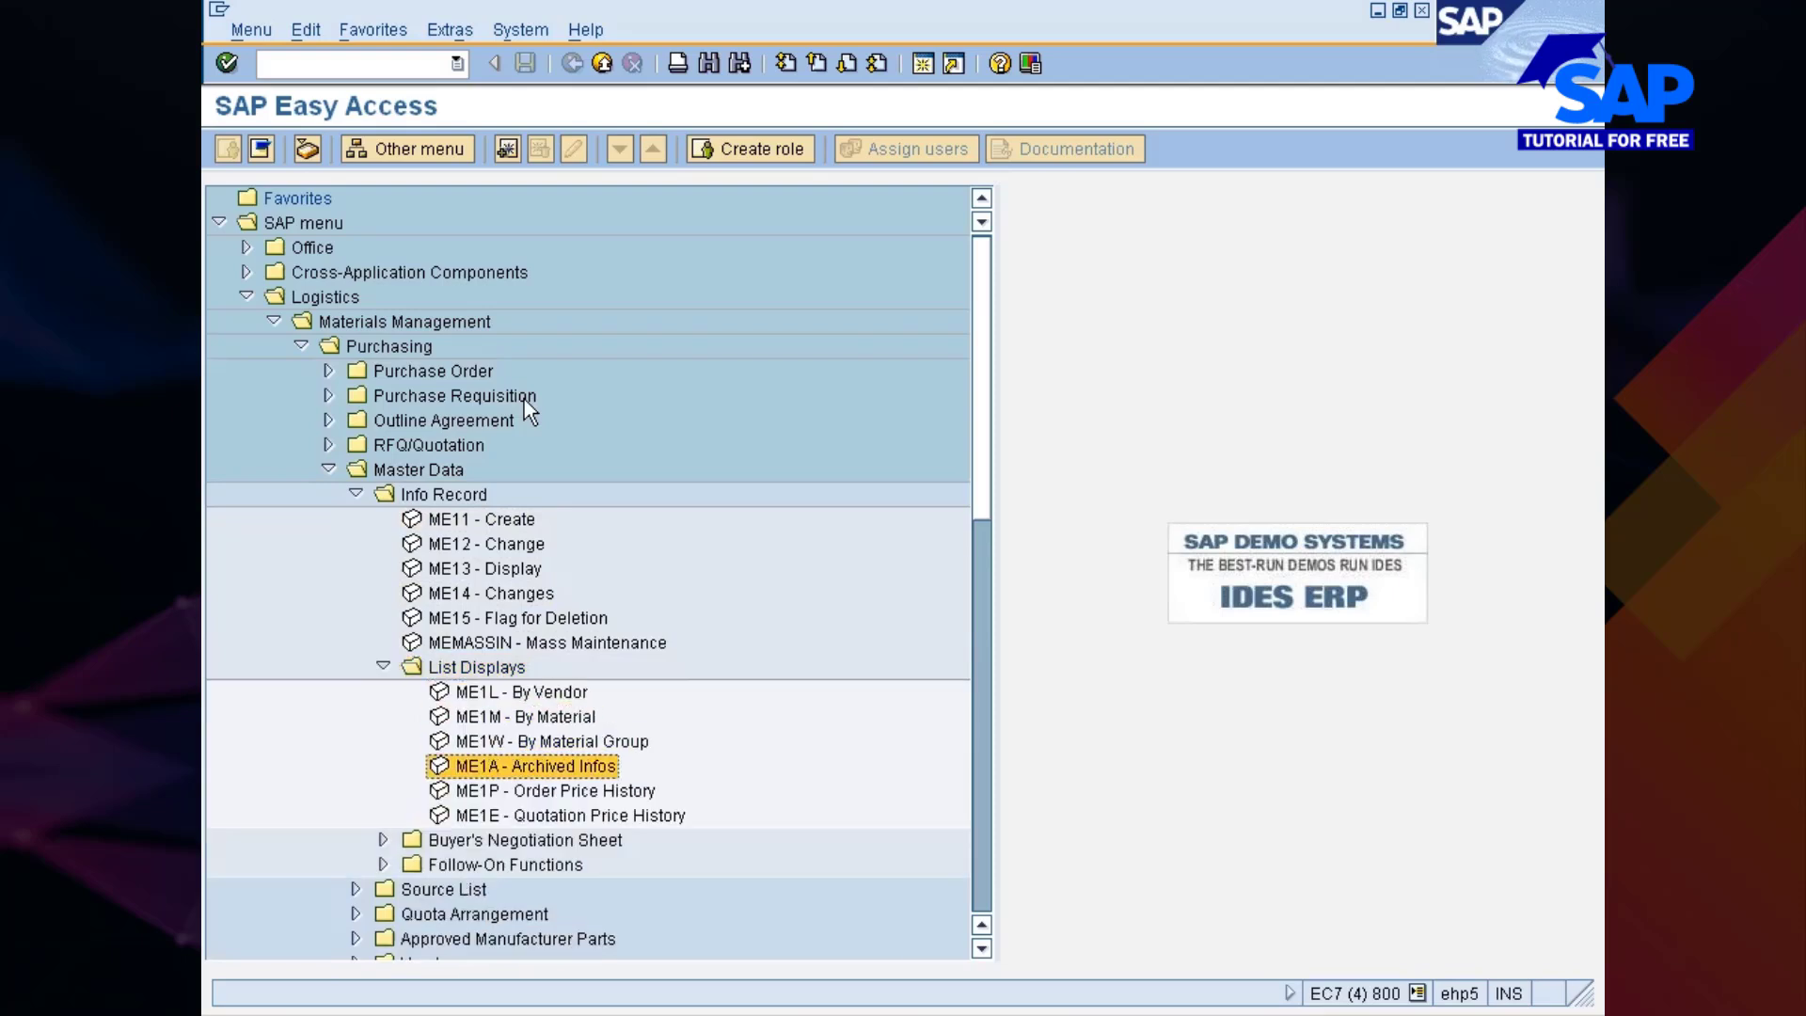
Expand the Follow-On Functions folder under Info Record
{"action": "key", "text": "Down"}
{"action": "key", "text": "Down"}
{"action": "key", "text": "Down"}
{"action": "key", "text": "Down"}
{"action": "key", "text": "Right"}
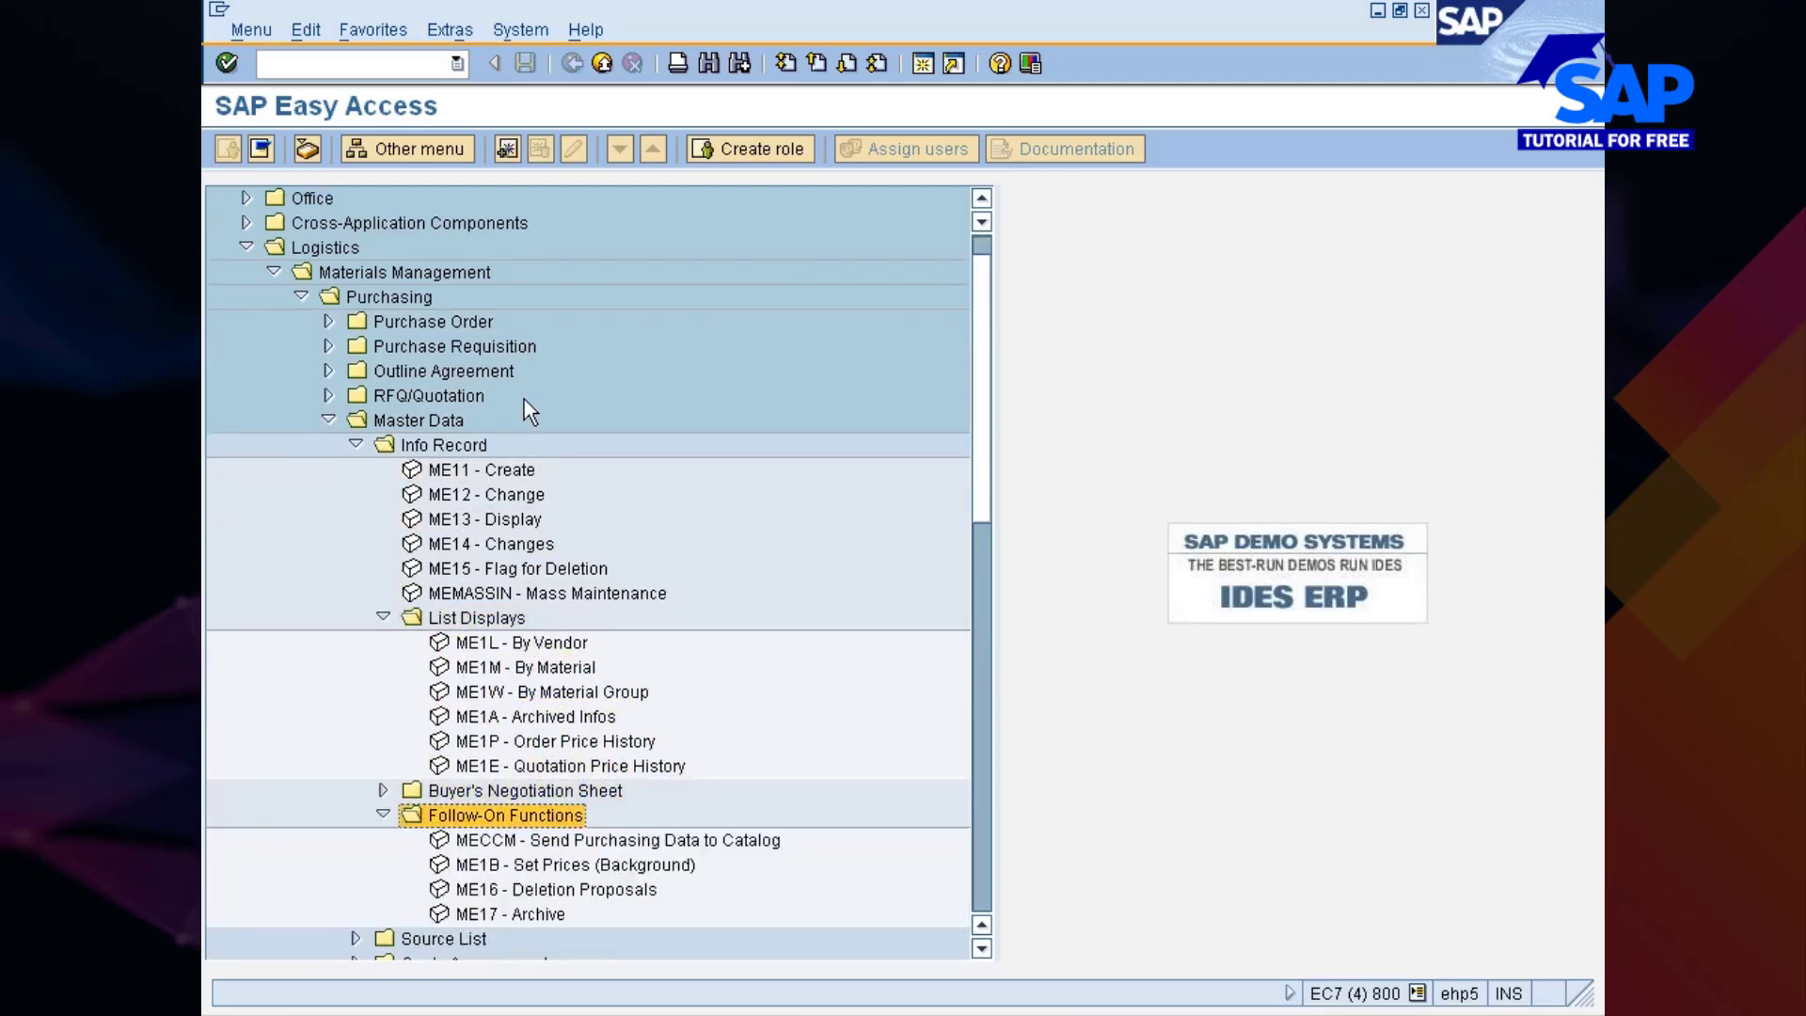
Go past the info record follow-on transactions and expand the Source List folder
{"action": "key", "text": "Down"}
{"action": "key", "text": "Down"}
{"action": "key", "text": "Down"}
{"action": "key", "text": "Down"}
{"action": "key", "text": "Down"}
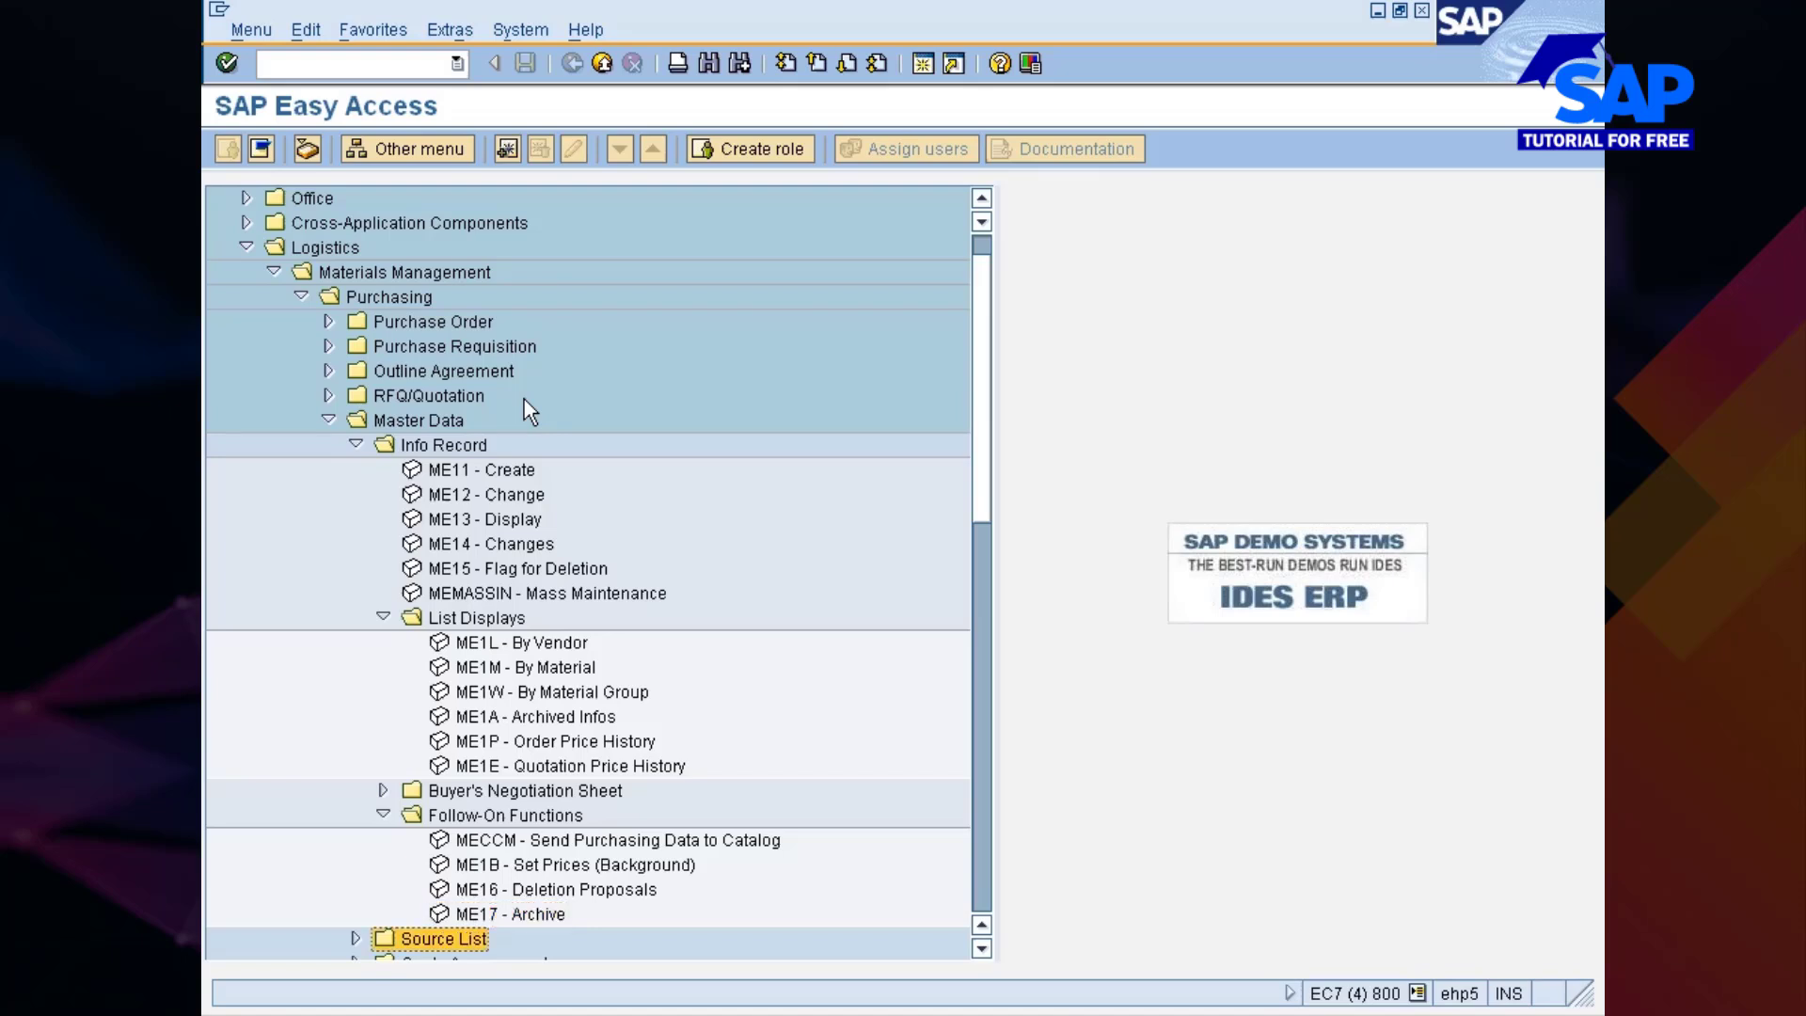
{"action": "key", "text": "Right"}
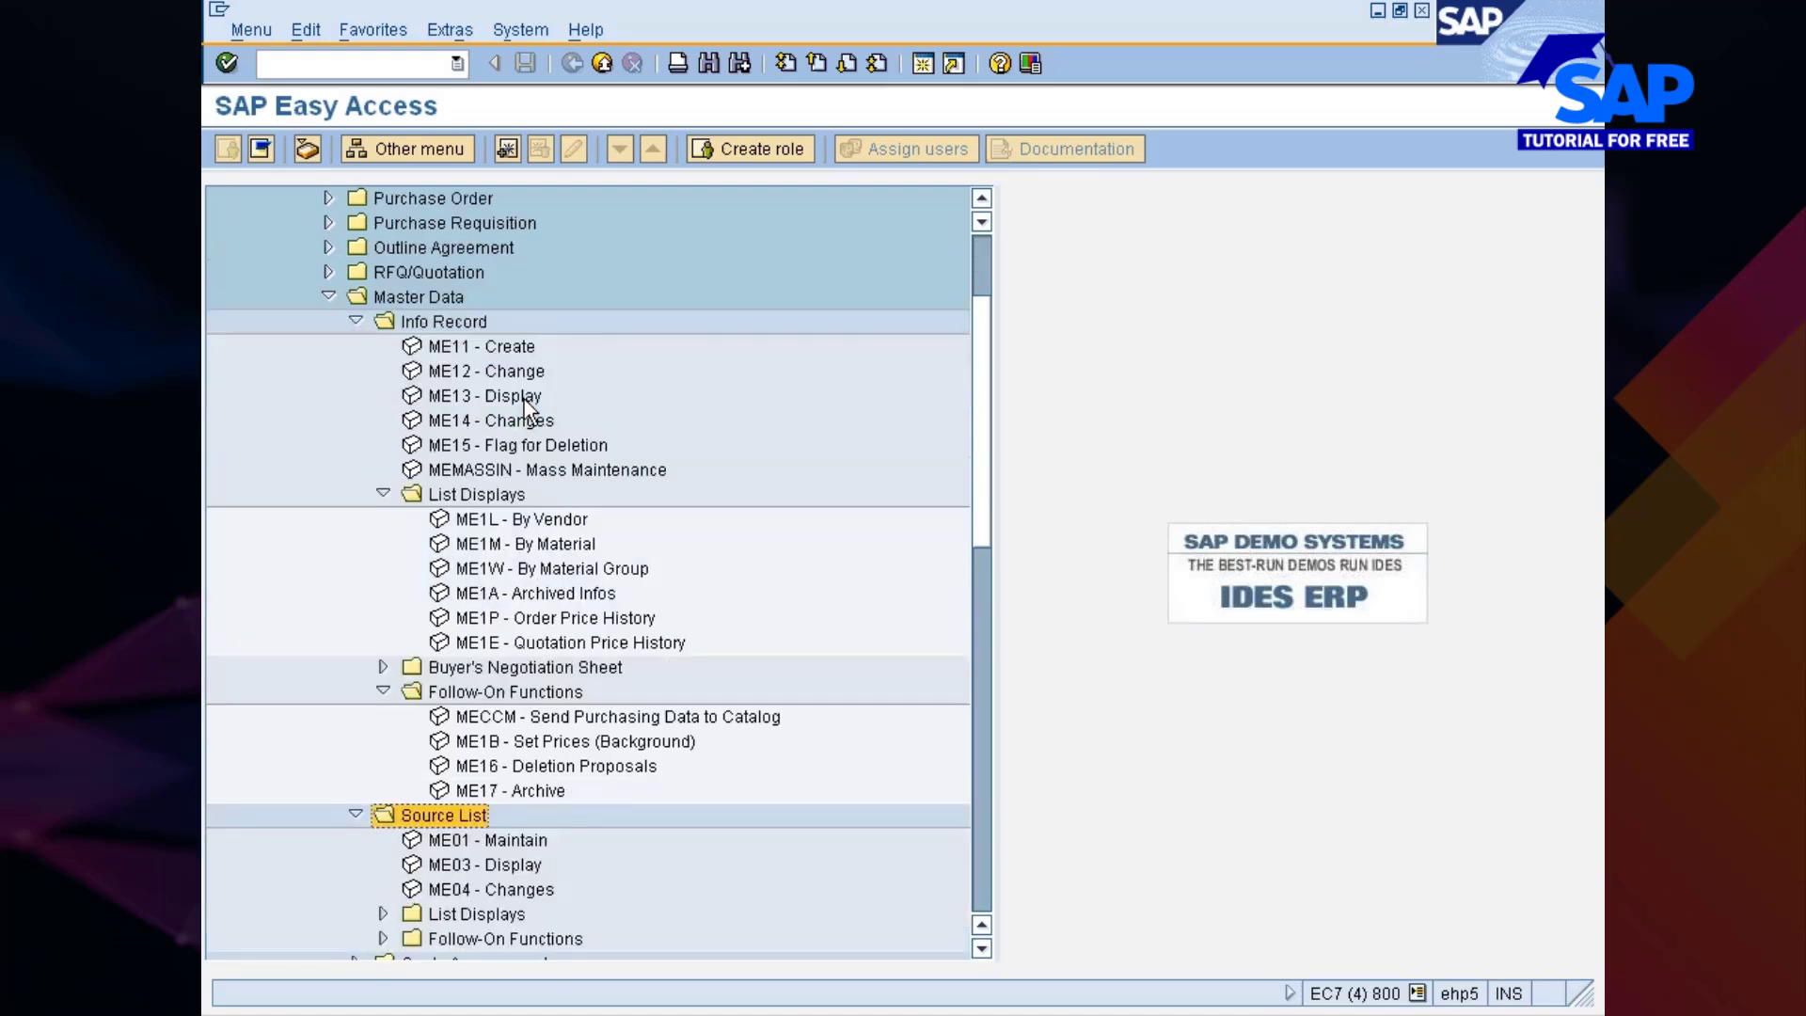
Examine the source list entries and review the info record transactions, list displays and follow-on functions again
{"action": "key", "text": "Down"}
{"action": "key", "text": "Down"}
{"action": "key", "text": "Down"}
{"action": "key", "text": "Down"}
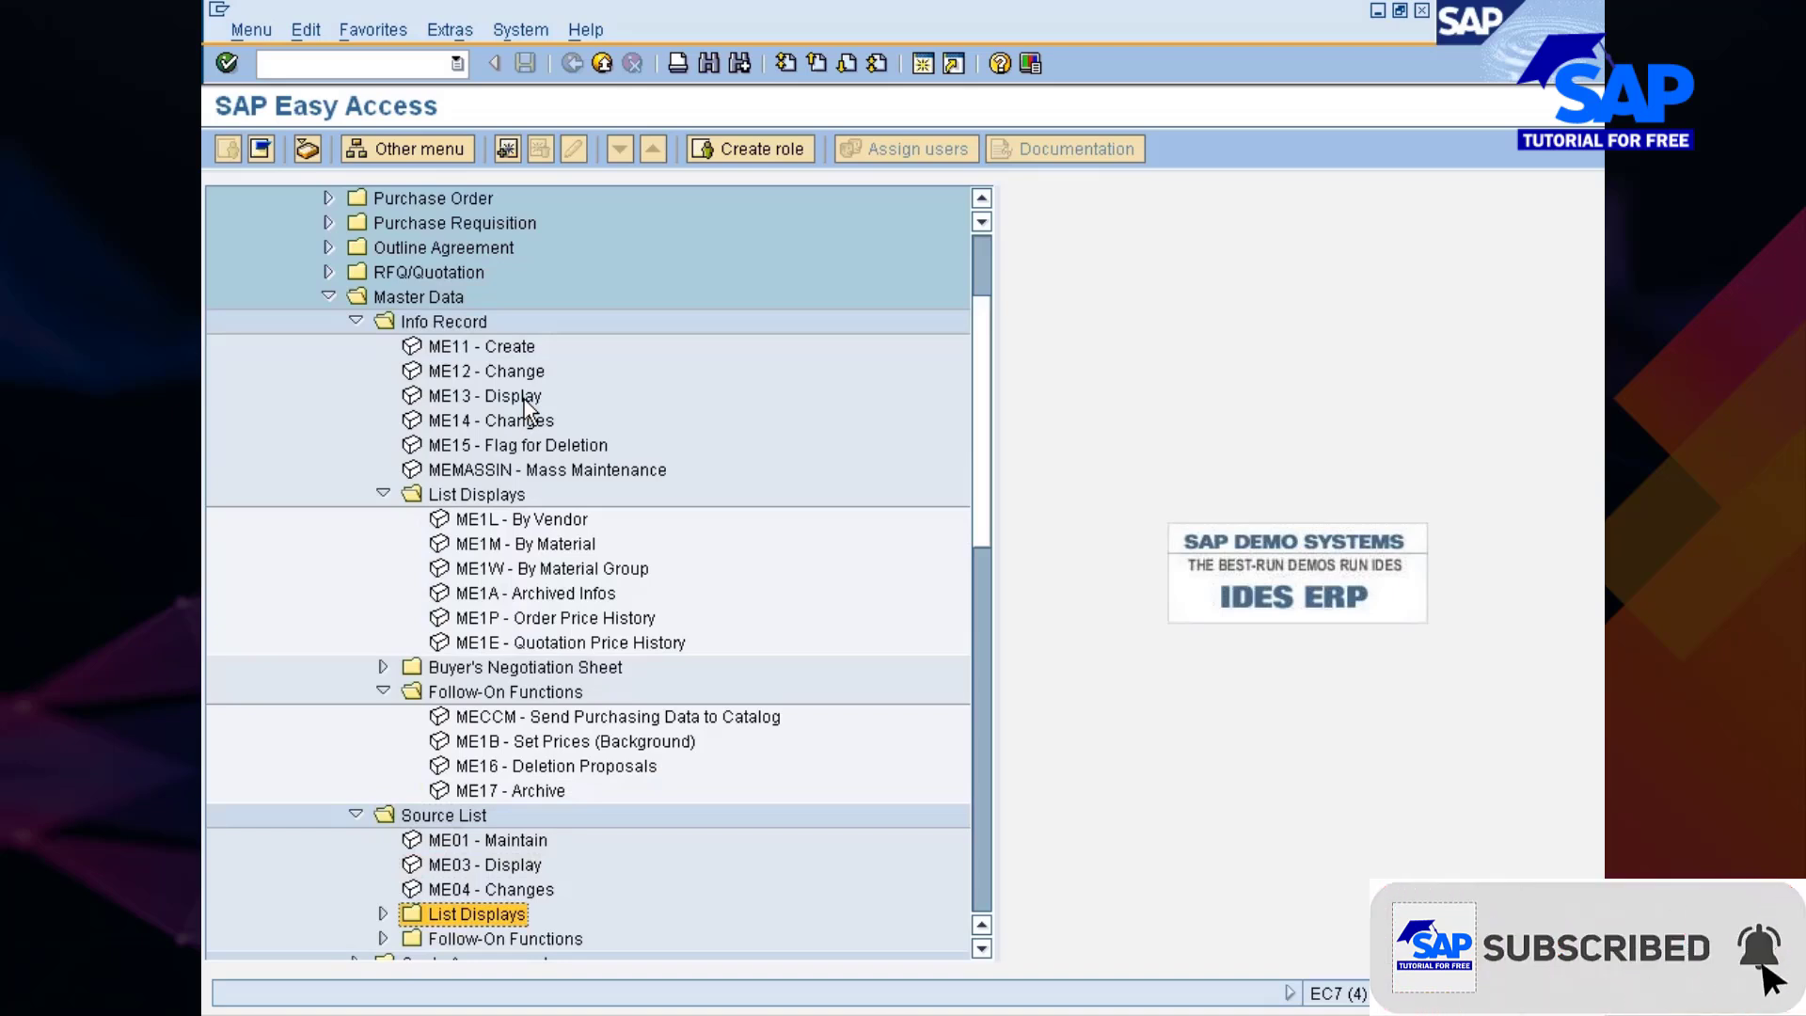
{"action": "key", "text": "Up"}
{"action": "key", "text": "Up"}
{"action": "key", "text": "Up"}
{"action": "key", "text": "Up"}
{"action": "key", "text": "Up"}
{"action": "key", "text": "Up"}
{"action": "key", "text": "Up"}
{"action": "key", "text": "Up"}
{"action": "key", "text": "Up"}
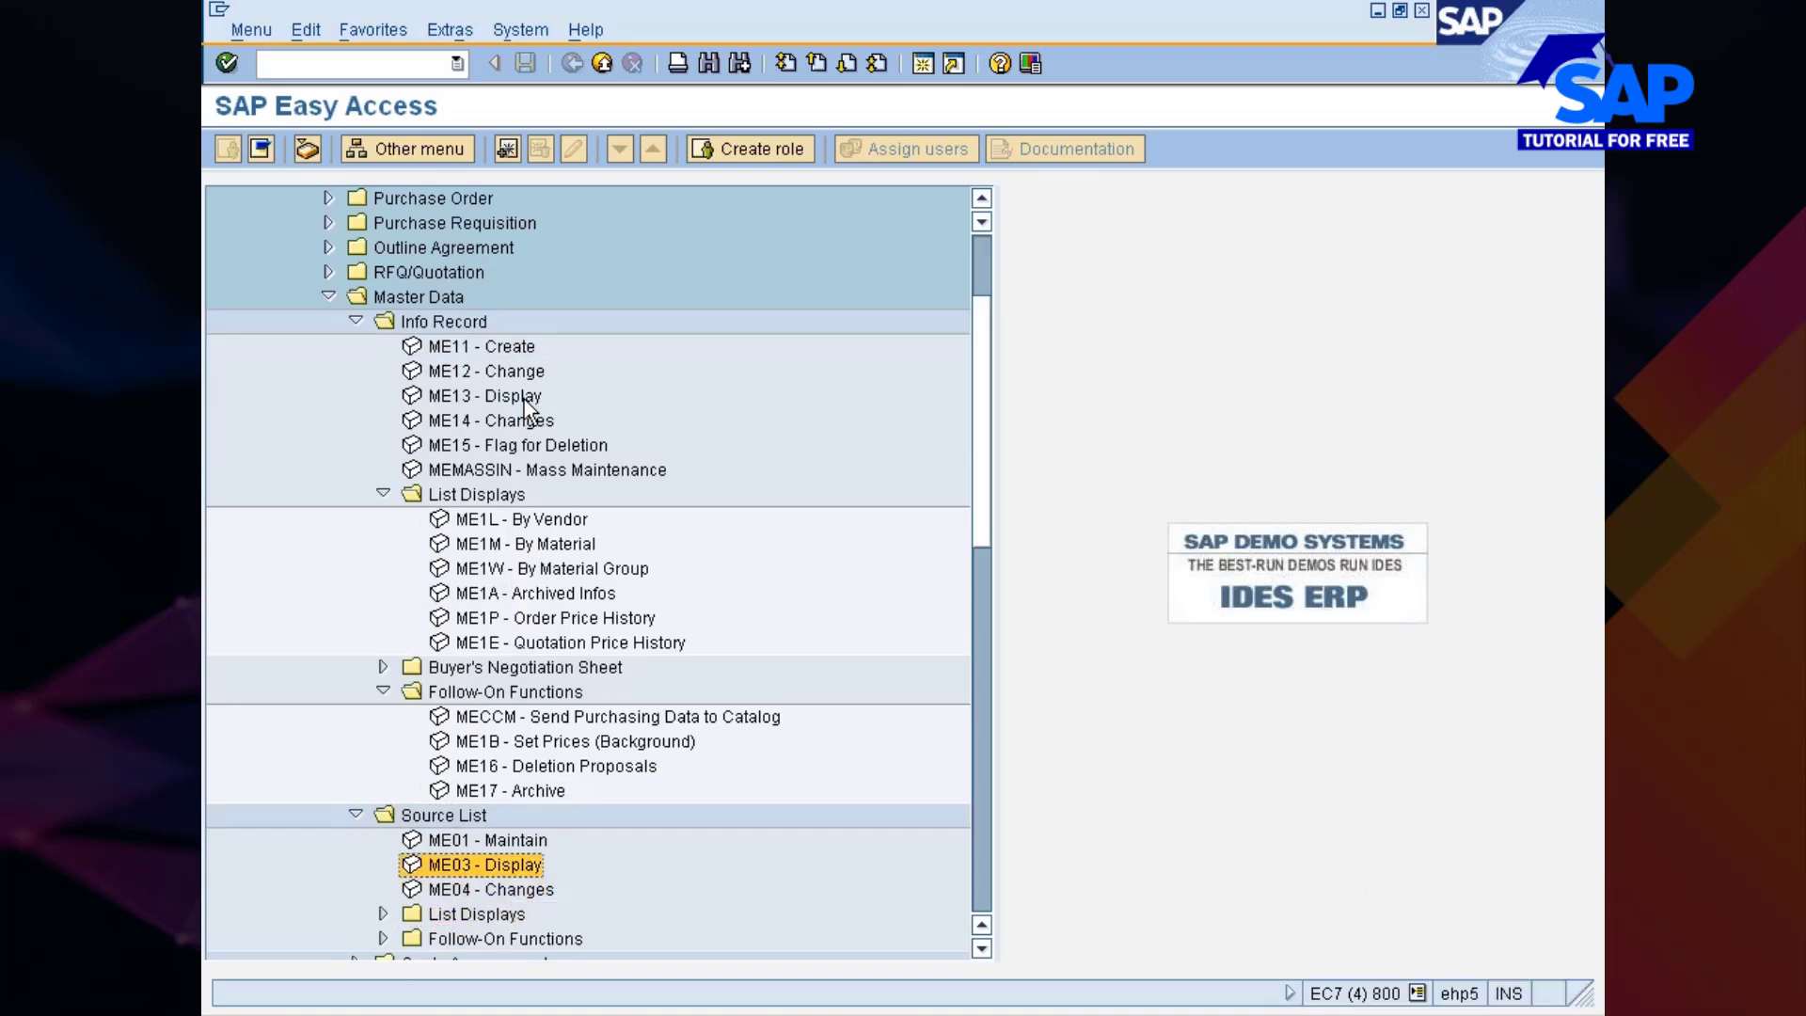
{"action": "key", "text": "Up"}
{"action": "key", "text": "Up"}
{"action": "key", "text": "Up"}
{"action": "key", "text": "Up"}
{"action": "key", "text": "Up"}
{"action": "key", "text": "Up"}
{"action": "key", "text": "Up"}
{"action": "key", "text": "Up"}
{"action": "key", "text": "Up"}
{"action": "key", "text": "Up"}
{"action": "key", "text": "Up"}
{"action": "key", "text": "Up"}
{"action": "key", "text": "Up"}
{"action": "key", "text": "Up"}
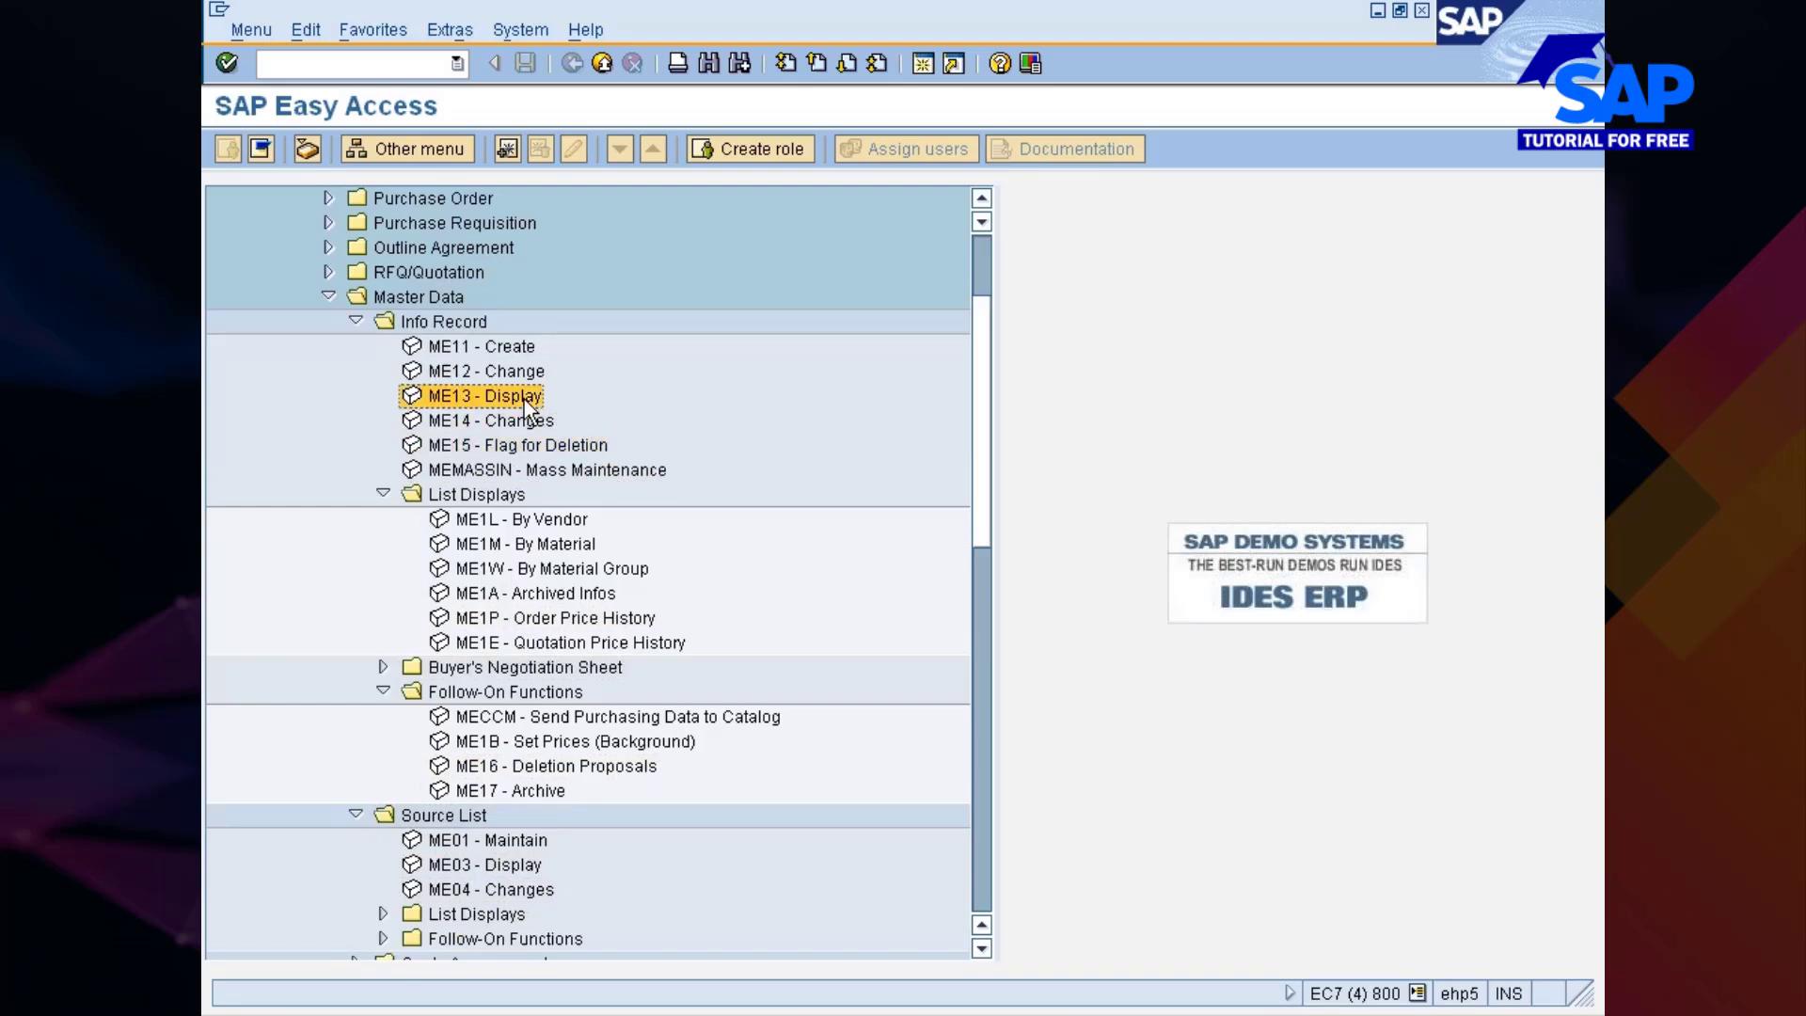
{"action": "key", "text": "Down"}
{"action": "key", "text": "Down"}
{"action": "key", "text": "Down"}
{"action": "key", "text": "Down"}
{"action": "key", "text": "Down"}
{"action": "key", "text": "Down"}
{"action": "key", "text": "Down"}
{"action": "key", "text": "Down"}
{"action": "key", "text": "Down"}
{"action": "key", "text": "Down"}
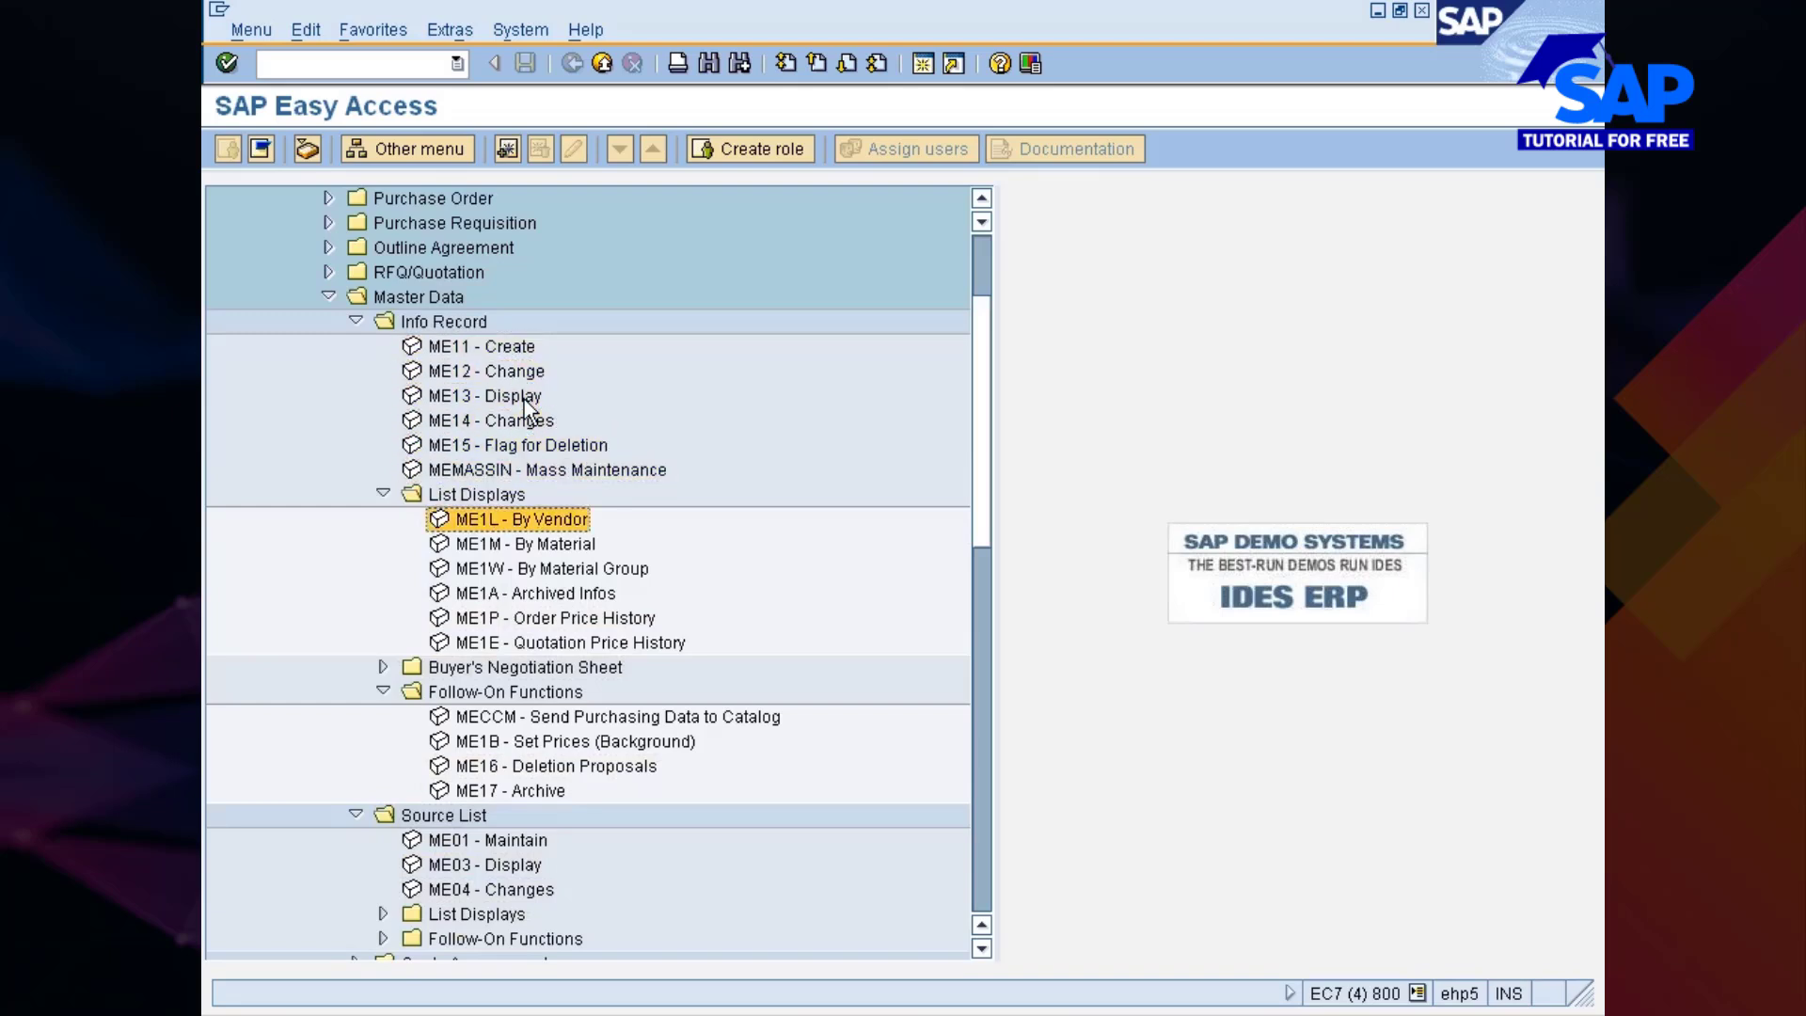
{"action": "key", "text": "Down"}
{"action": "key", "text": "Down"}
{"action": "key", "text": "Down"}
{"action": "key", "text": "Down"}
{"action": "key", "text": "Down"}
{"action": "key", "text": "Down"}
{"action": "key", "text": "Down"}
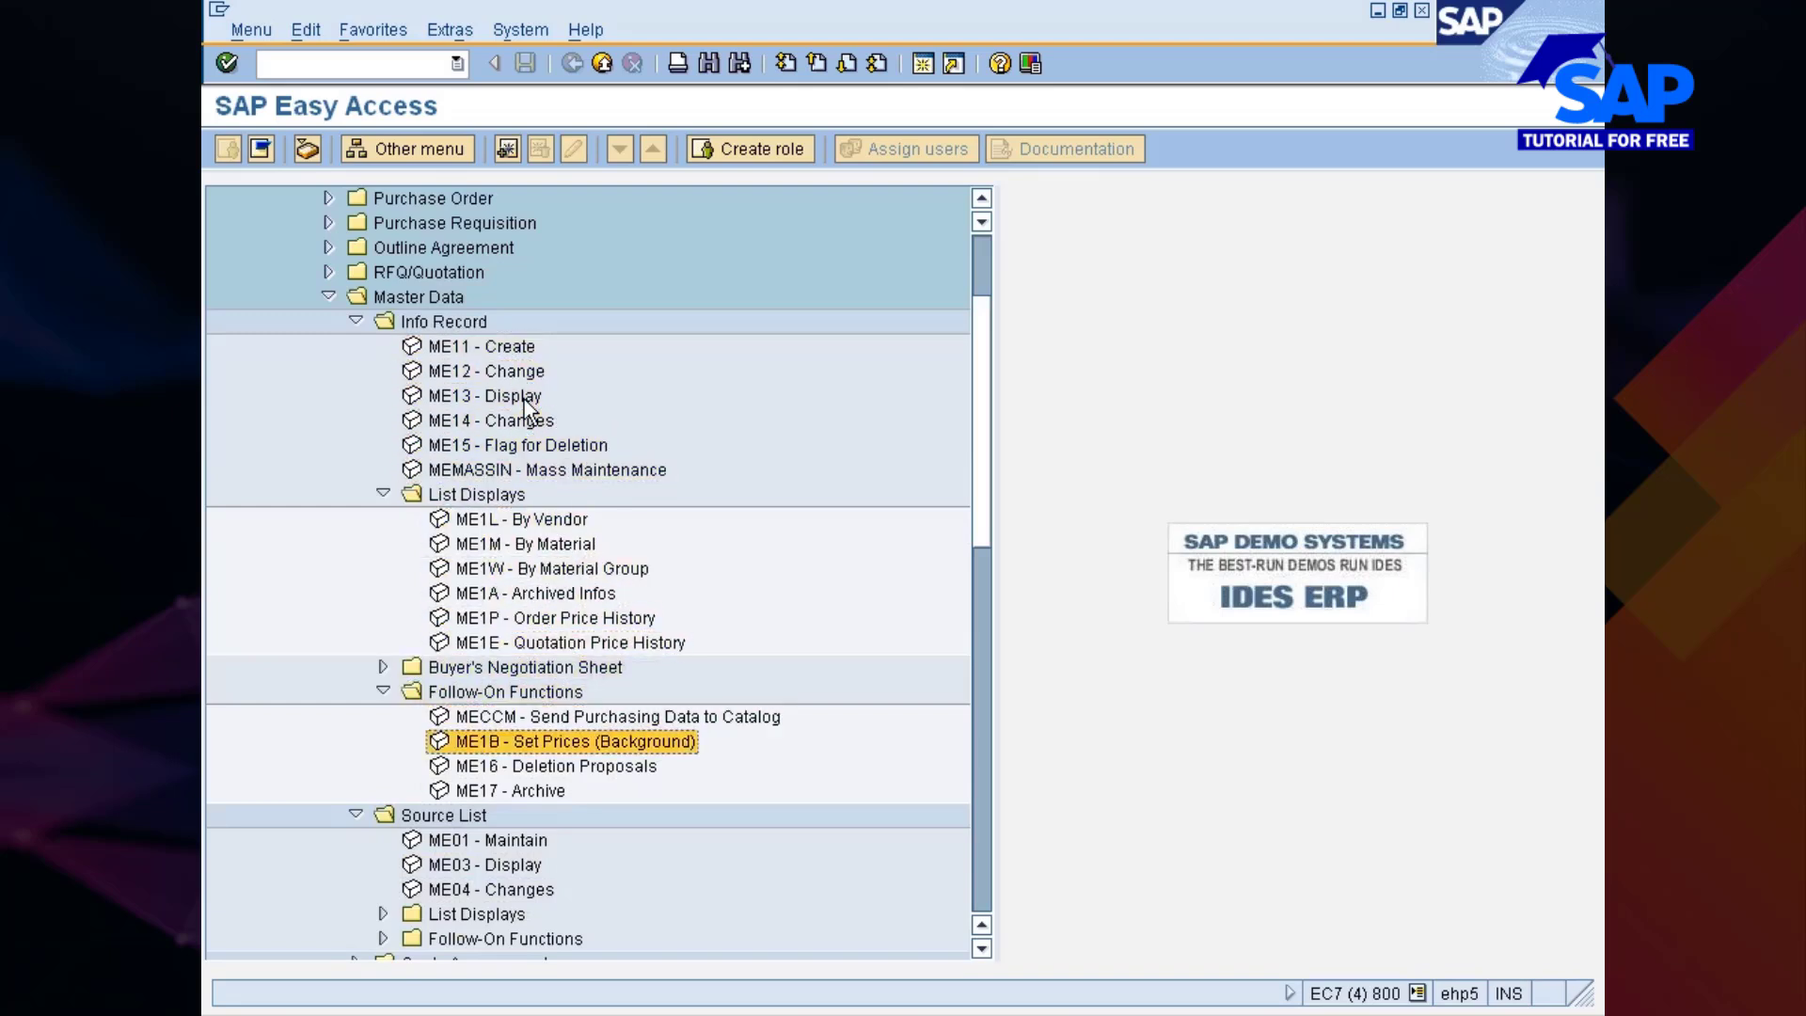
Expand the Buyer's Negotiation Sheet folder under Info Record
{"action": "key", "text": "Up"}
{"action": "key", "text": "Up"}
{"action": "key", "text": "Up"}
{"action": "key", "text": "Up"}
{"action": "key", "text": "Right"}
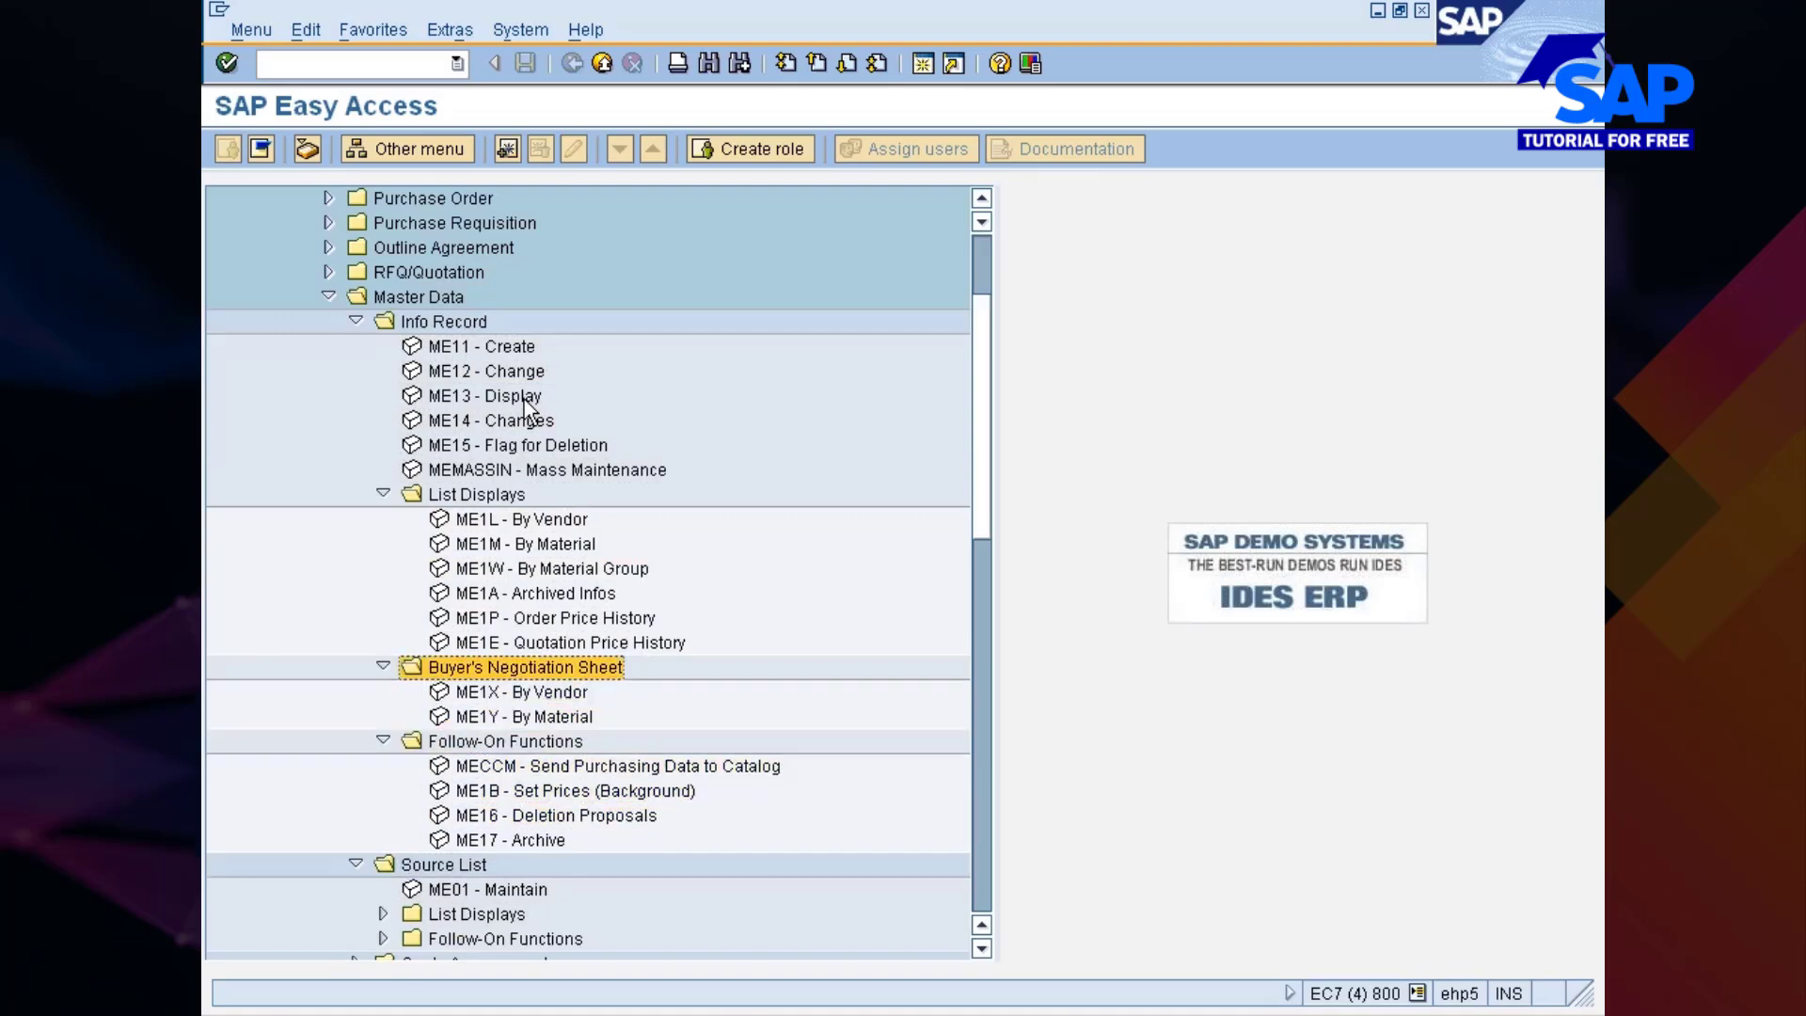
Go through the negotiation sheet and source list entries and expand the Follow-On Functions folder under Source List
{"action": "key", "text": "Down"}
{"action": "key", "text": "Down"}
{"action": "key", "text": "Down"}
{"action": "key", "text": "Down"}
{"action": "key", "text": "Down"}
{"action": "key", "text": "Down"}
{"action": "key", "text": "Down"}
{"action": "key", "text": "Down"}
{"action": "key", "text": "Down"}
{"action": "key", "text": "Down"}
{"action": "key", "text": "Down"}
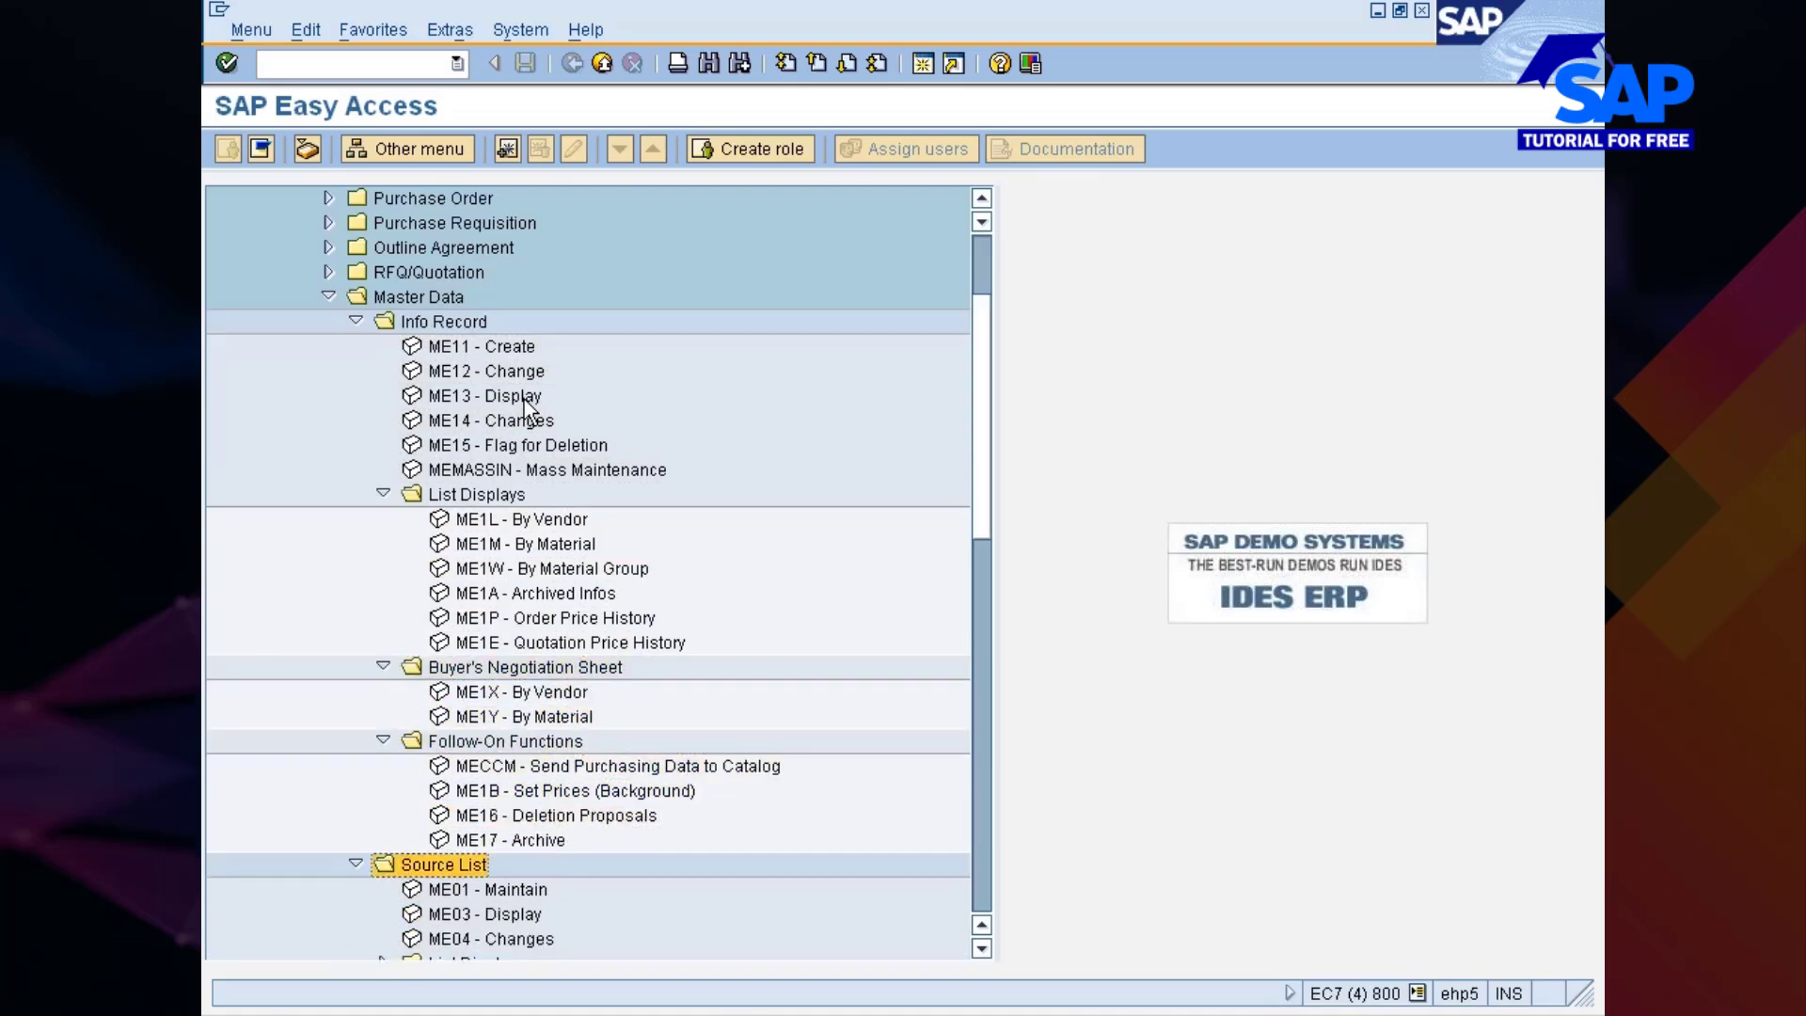
{"action": "key", "text": "Down"}
{"action": "key", "text": "Down"}
{"action": "key", "text": "Down"}
{"action": "key", "text": "Down"}
{"action": "key", "text": "Up"}
{"action": "key", "text": "Up"}
{"action": "key", "text": "Up"}
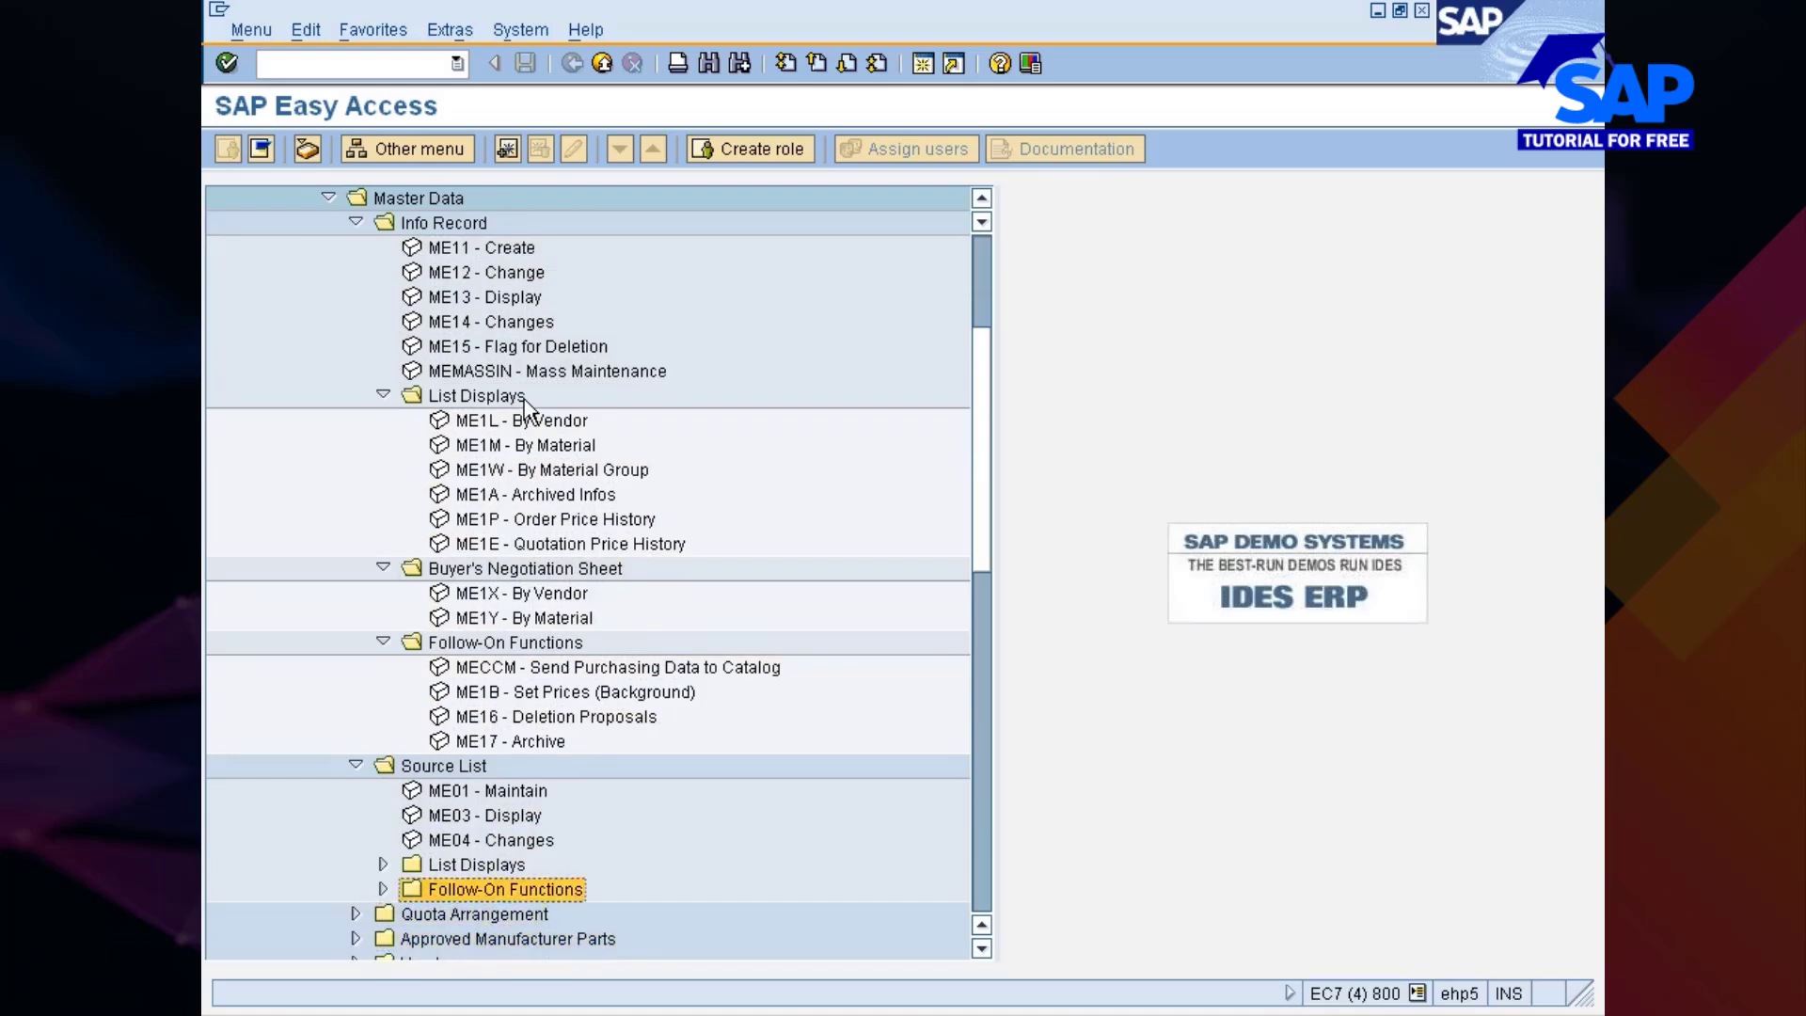
{"action": "key", "text": "Down"}
{"action": "key", "text": "Right"}
Examine the source list follow-on functions and the remaining purchasing master data entries, from Quota Arrangement down to the Environment folder
{"action": "key", "text": "Down"}
{"action": "key", "text": "Down"}
{"action": "key", "text": "Down"}
{"action": "key", "text": "Down"}
{"action": "key", "text": "Down"}
{"action": "key", "text": "Down"}
{"action": "key", "text": "Down"}
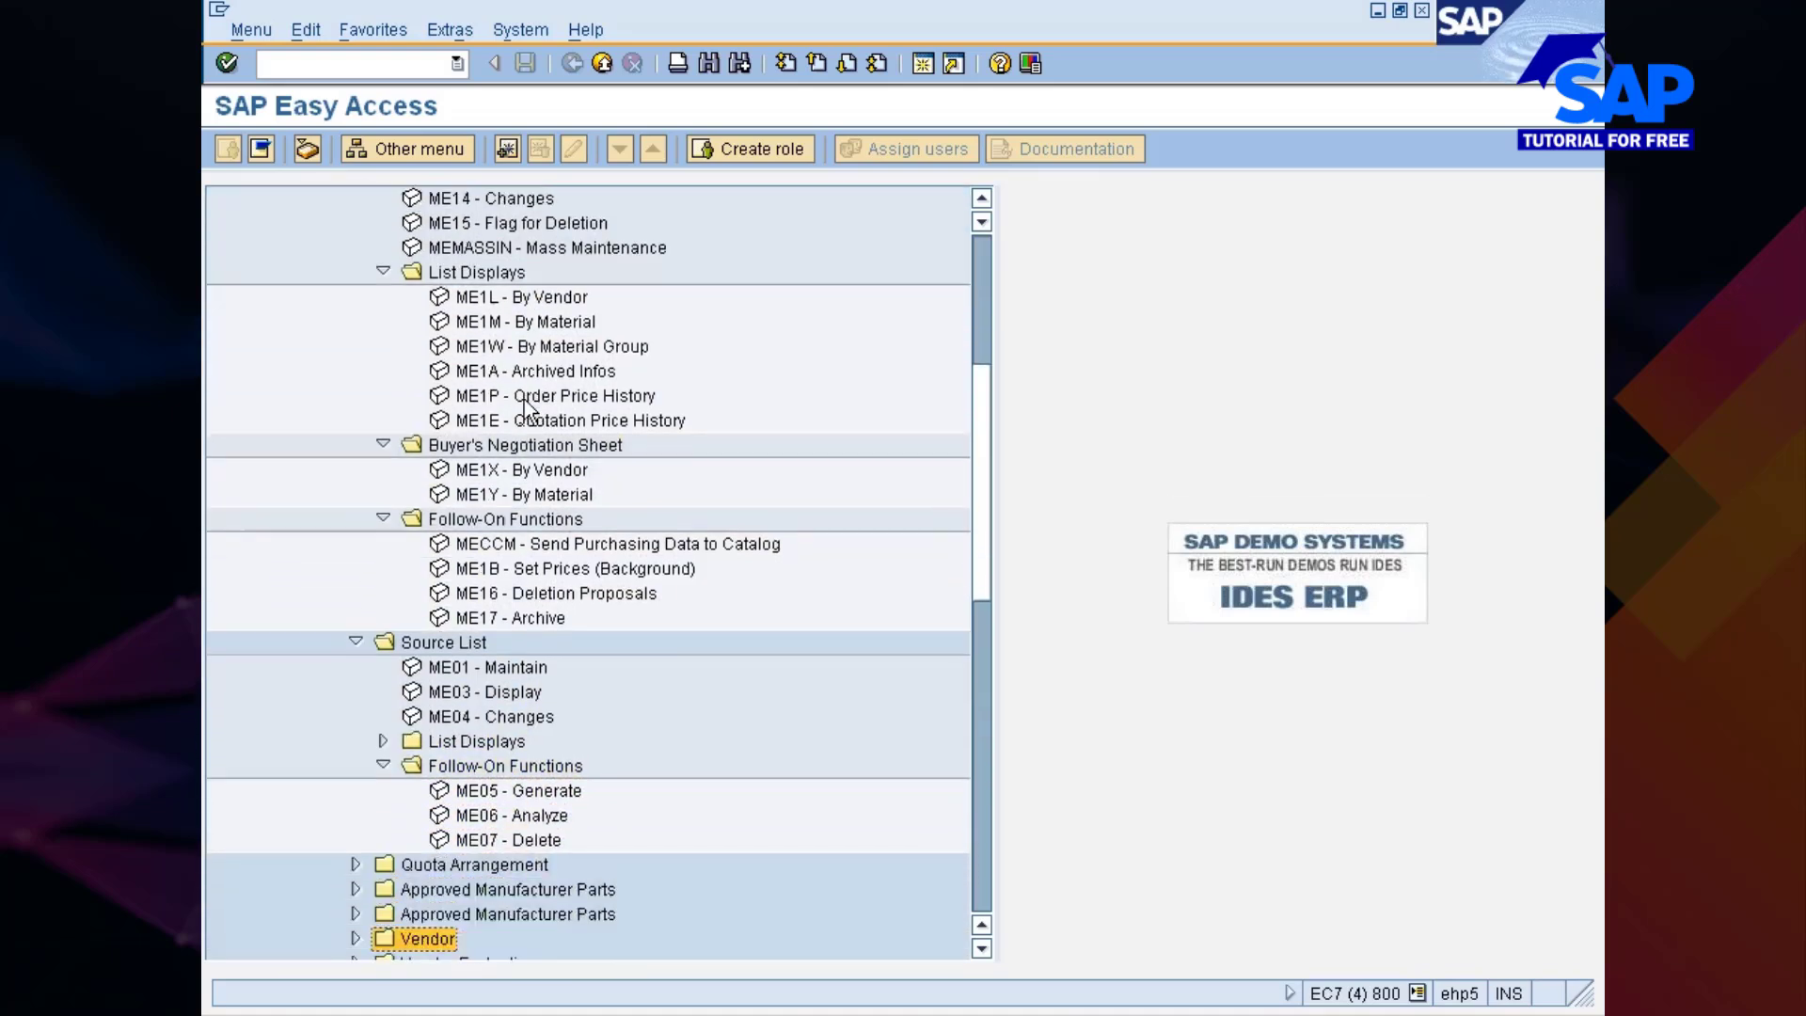
{"action": "key", "text": "Up"}
{"action": "key", "text": "Up"}
{"action": "key", "text": "Up"}
{"action": "key", "text": "Up"}
{"action": "key", "text": "Down"}
{"action": "key", "text": "Down"}
{"action": "key", "text": "Down"}
{"action": "key", "text": "Down"}
{"action": "key", "text": "Down"}
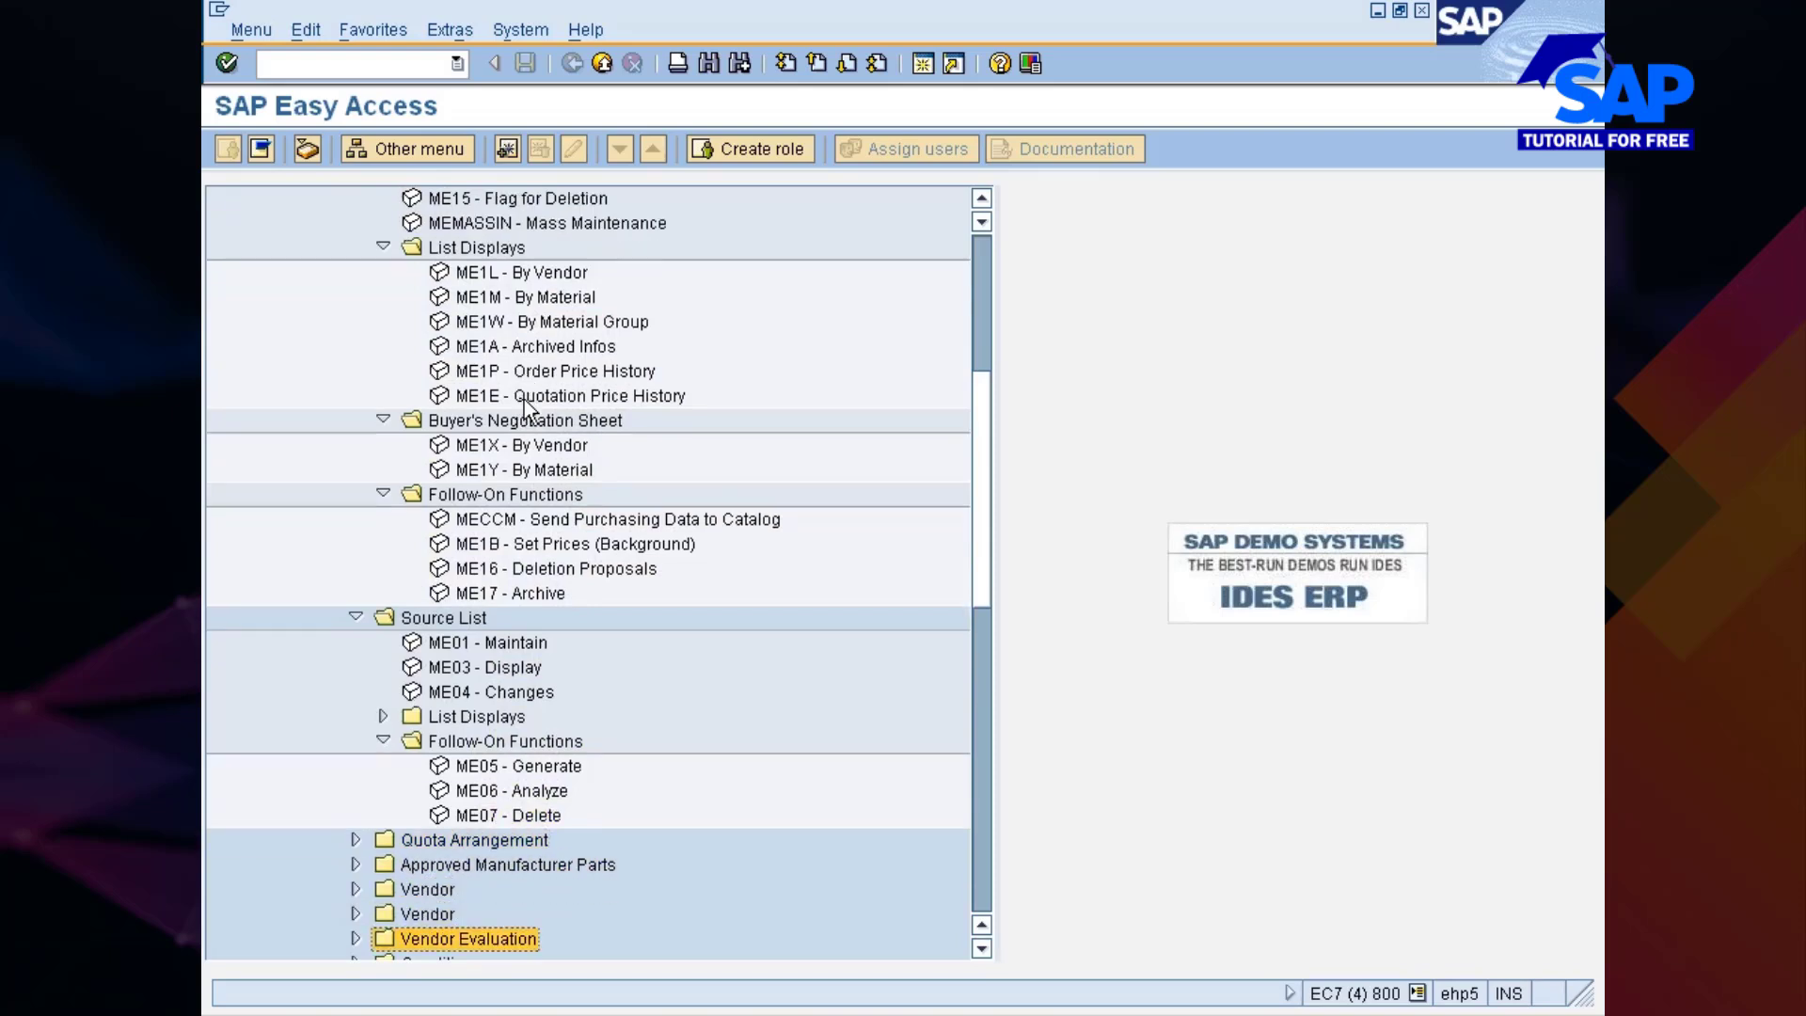
{"action": "key", "text": "Down"}
{"action": "key", "text": "Down"}
{"action": "key", "text": "Down"}
{"action": "key", "text": "Down"}
{"action": "key", "text": "Down"}
{"action": "key", "text": "Down"}
{"action": "key", "text": "Down"}
{"action": "key", "text": "Down"}
{"action": "key", "text": "Down"}
{"action": "key", "text": "Up"}
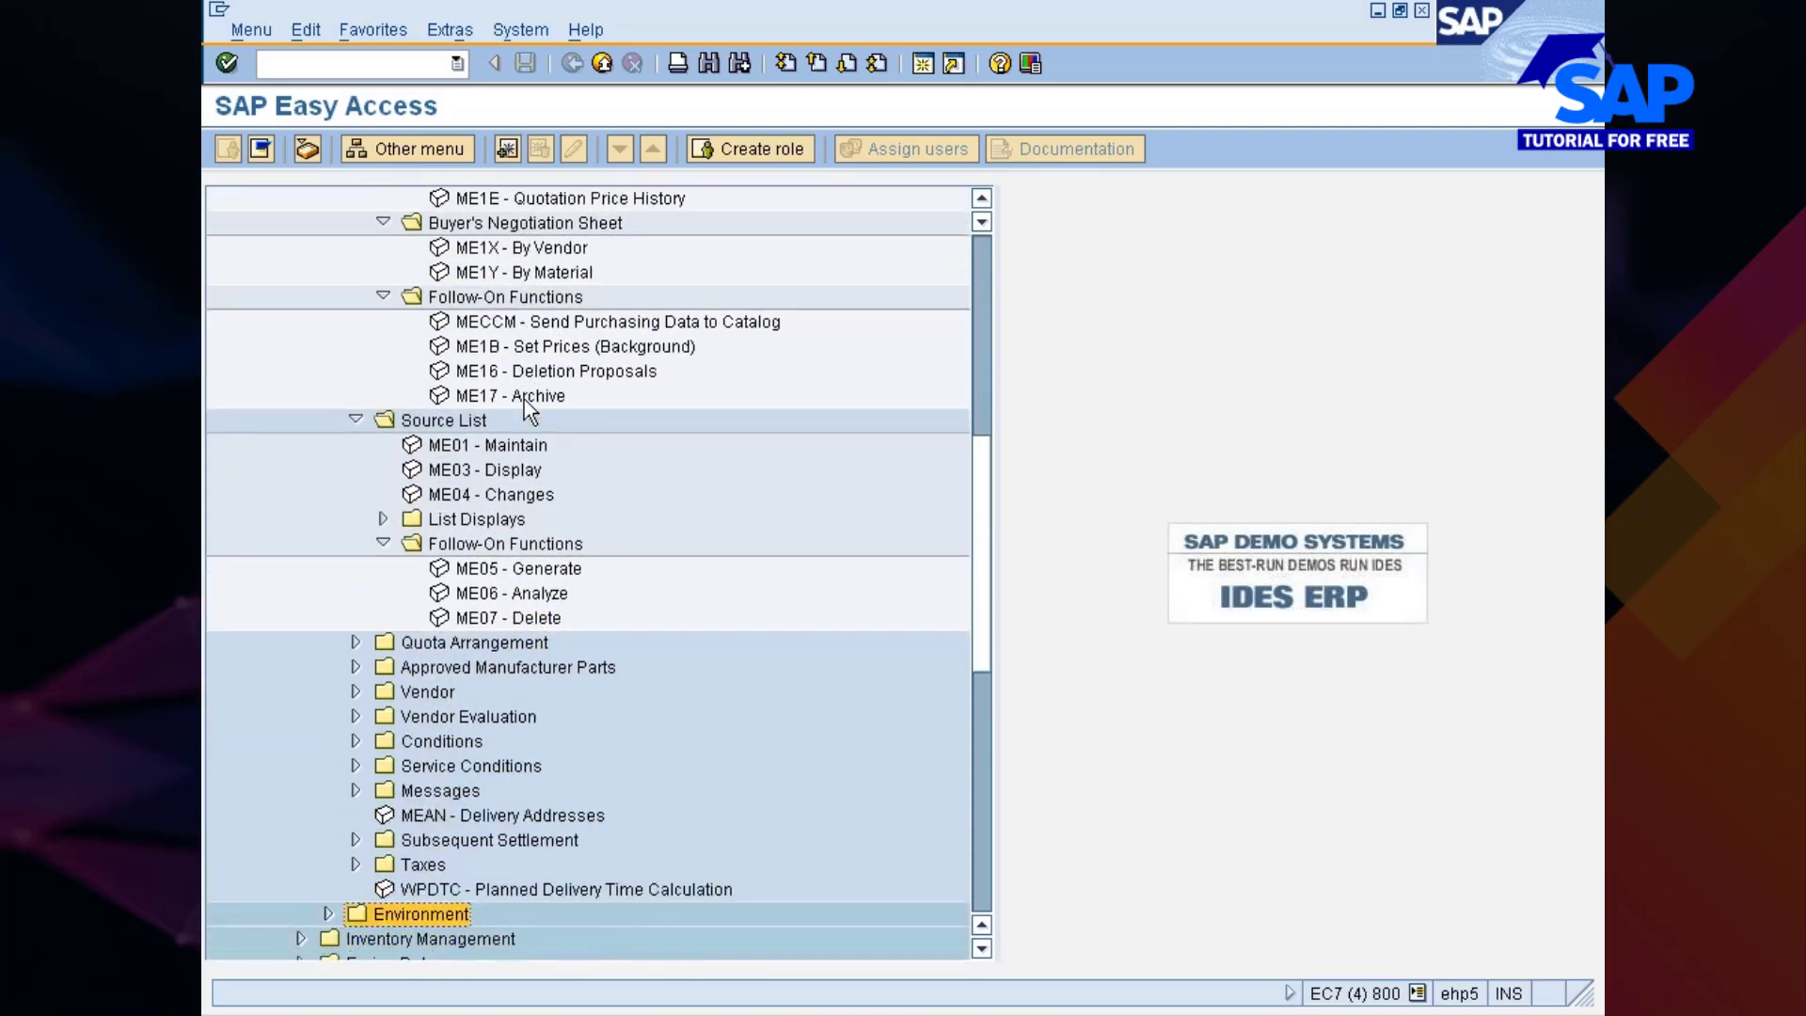
Look back up the tree from Environment through the source list and info record transactions to the info record list displays
{"action": "key", "text": "Up"}
{"action": "key", "text": "Up"}
{"action": "key", "text": "Up"}
{"action": "key", "text": "Up"}
{"action": "key", "text": "Up"}
{"action": "key", "text": "Up"}
{"action": "key", "text": "Up"}
{"action": "key", "text": "Up"}
{"action": "key", "text": "Up"}
{"action": "key", "text": "Up"}
{"action": "key", "text": "Up"}
{"action": "key", "text": "Up"}
{"action": "key", "text": "Up"}
{"action": "key", "text": "Up"}
{"action": "key", "text": "Up"}
{"action": "key", "text": "Up"}
{"action": "key", "text": "Up"}
{"action": "key", "text": "Up"}
{"action": "key", "text": "Up"}
{"action": "key", "text": "Up"}
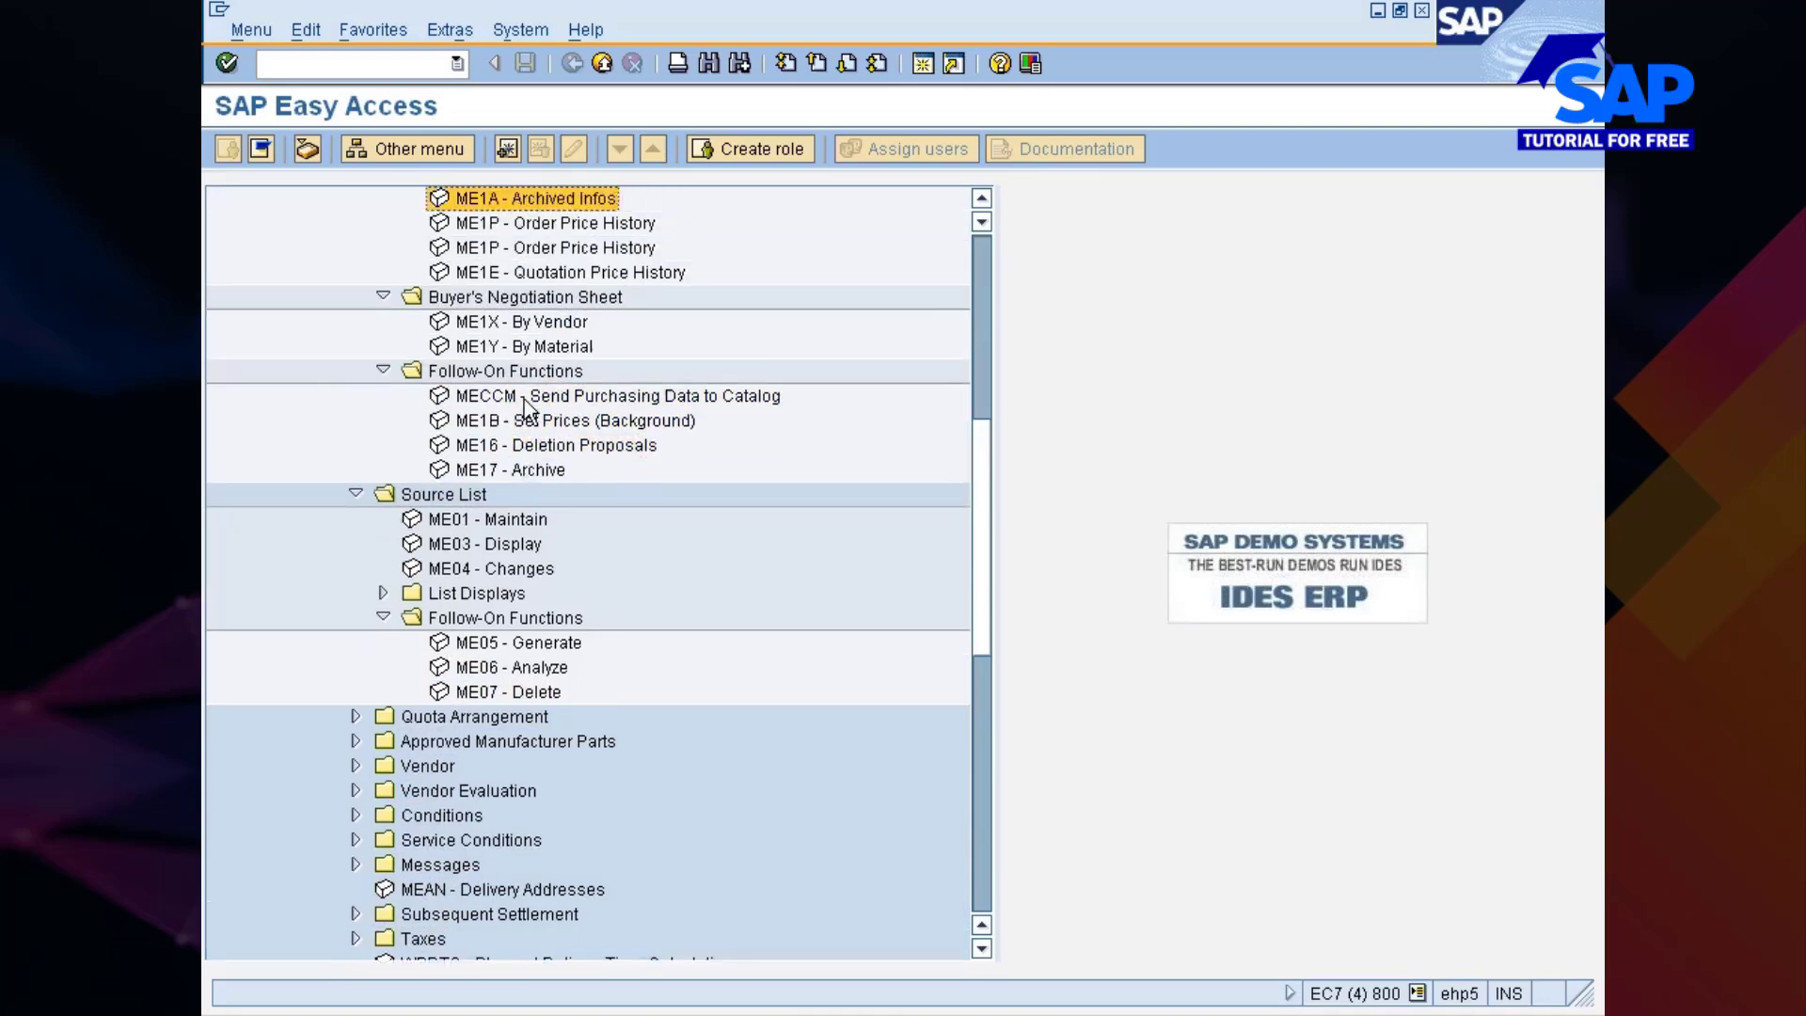
{"action": "key", "text": "Up"}
{"action": "key", "text": "Up"}
{"action": "key", "text": "Up"}
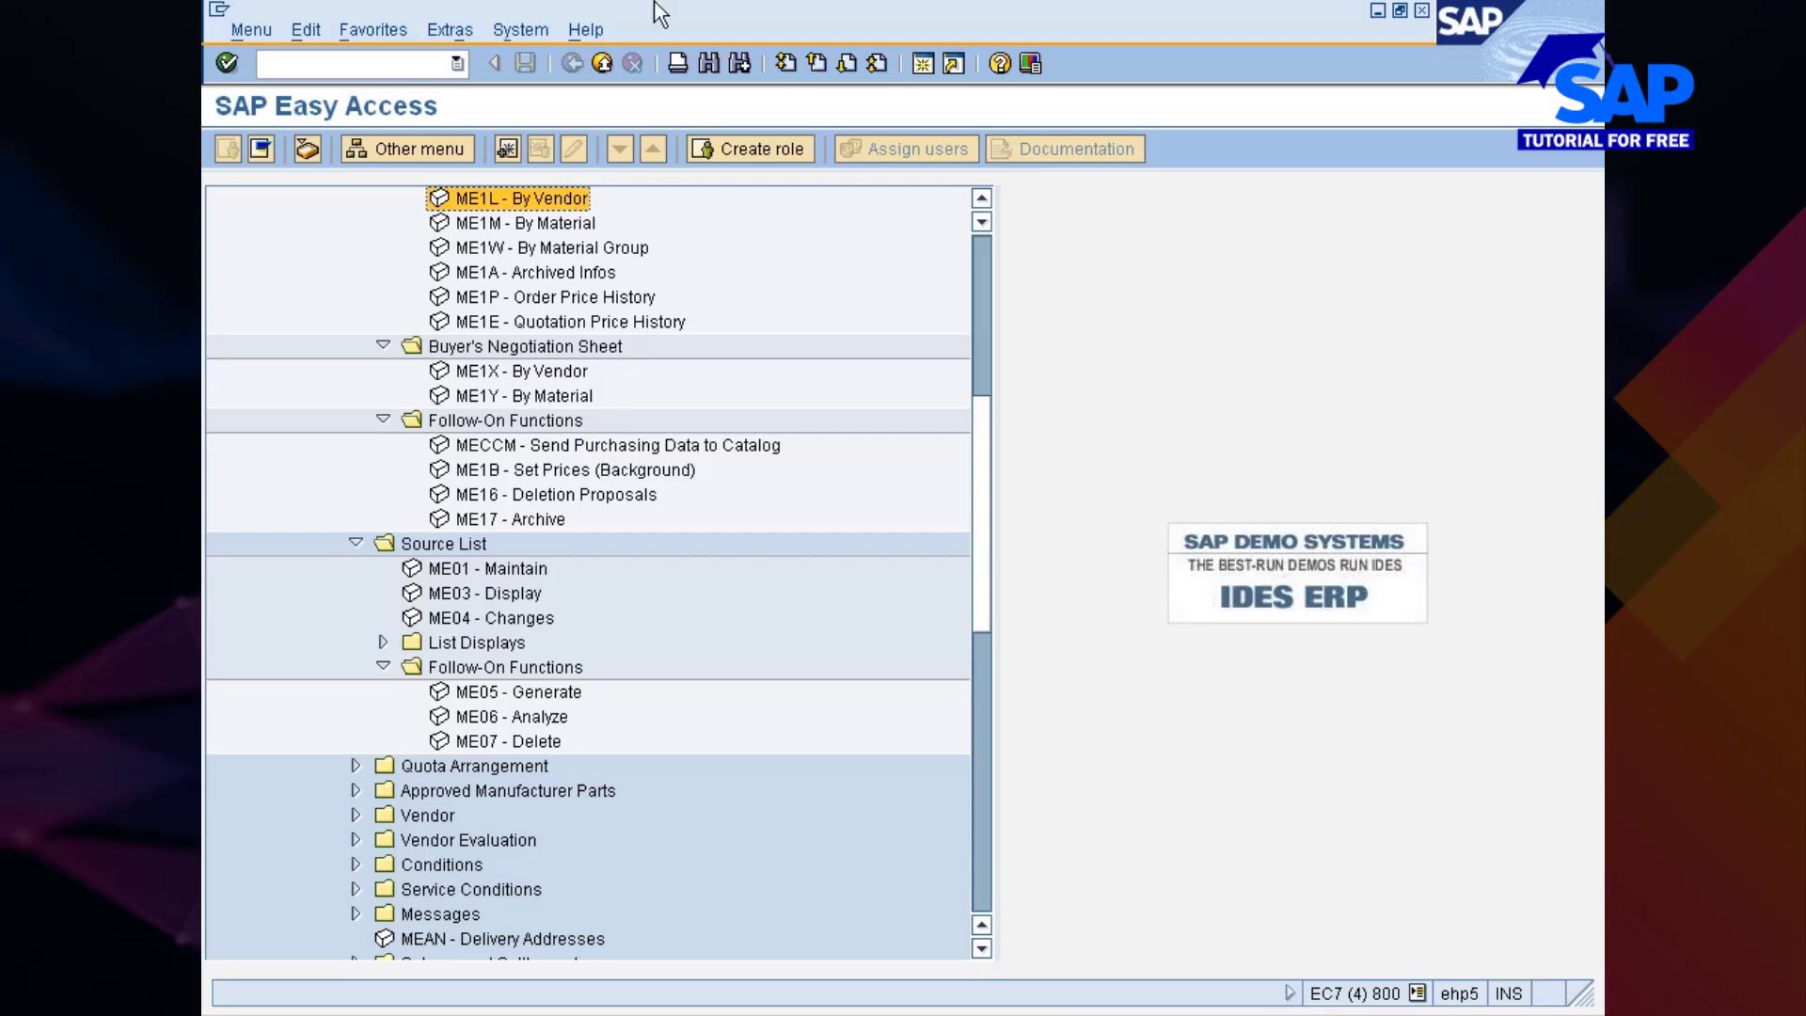
Collapse the List Displays folder under Info Record
{"action": "key", "text": "Up"}
{"action": "key", "text": "Up"}
{"action": "key", "text": "Up"}
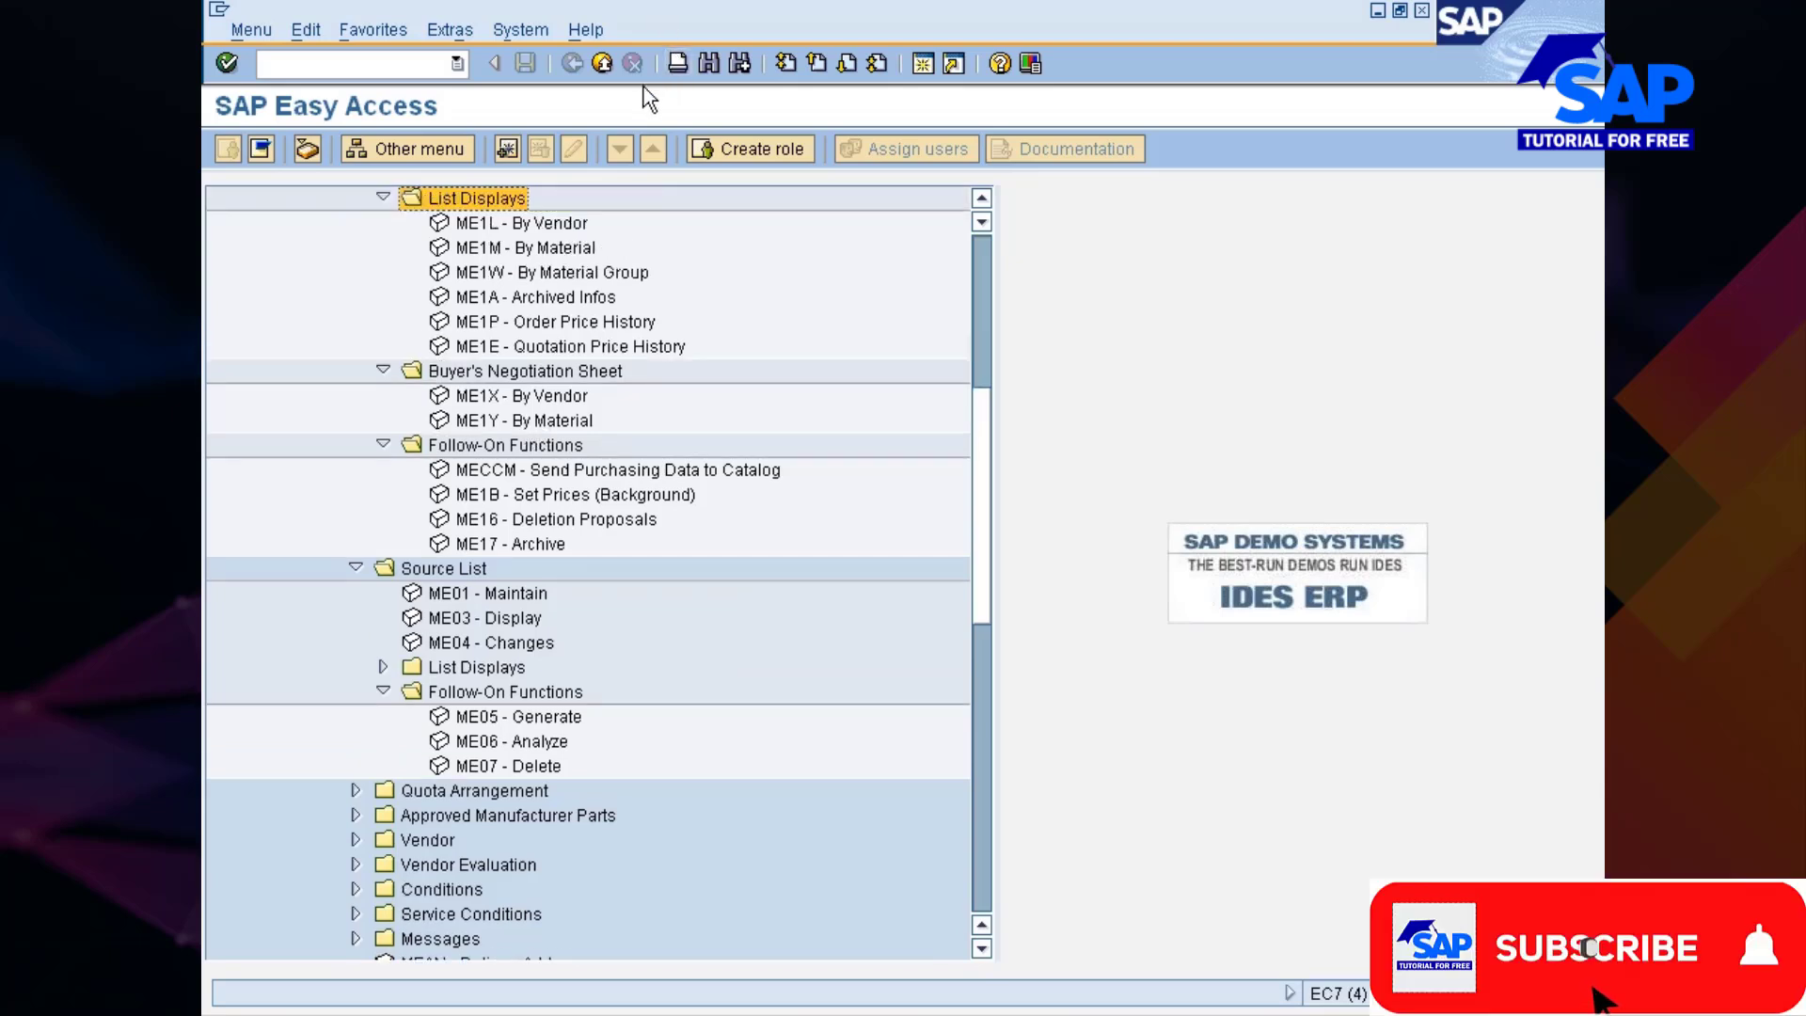
{"action": "key", "text": "Down"}
{"action": "key", "text": "Down"}
{"action": "key", "text": "Left"}
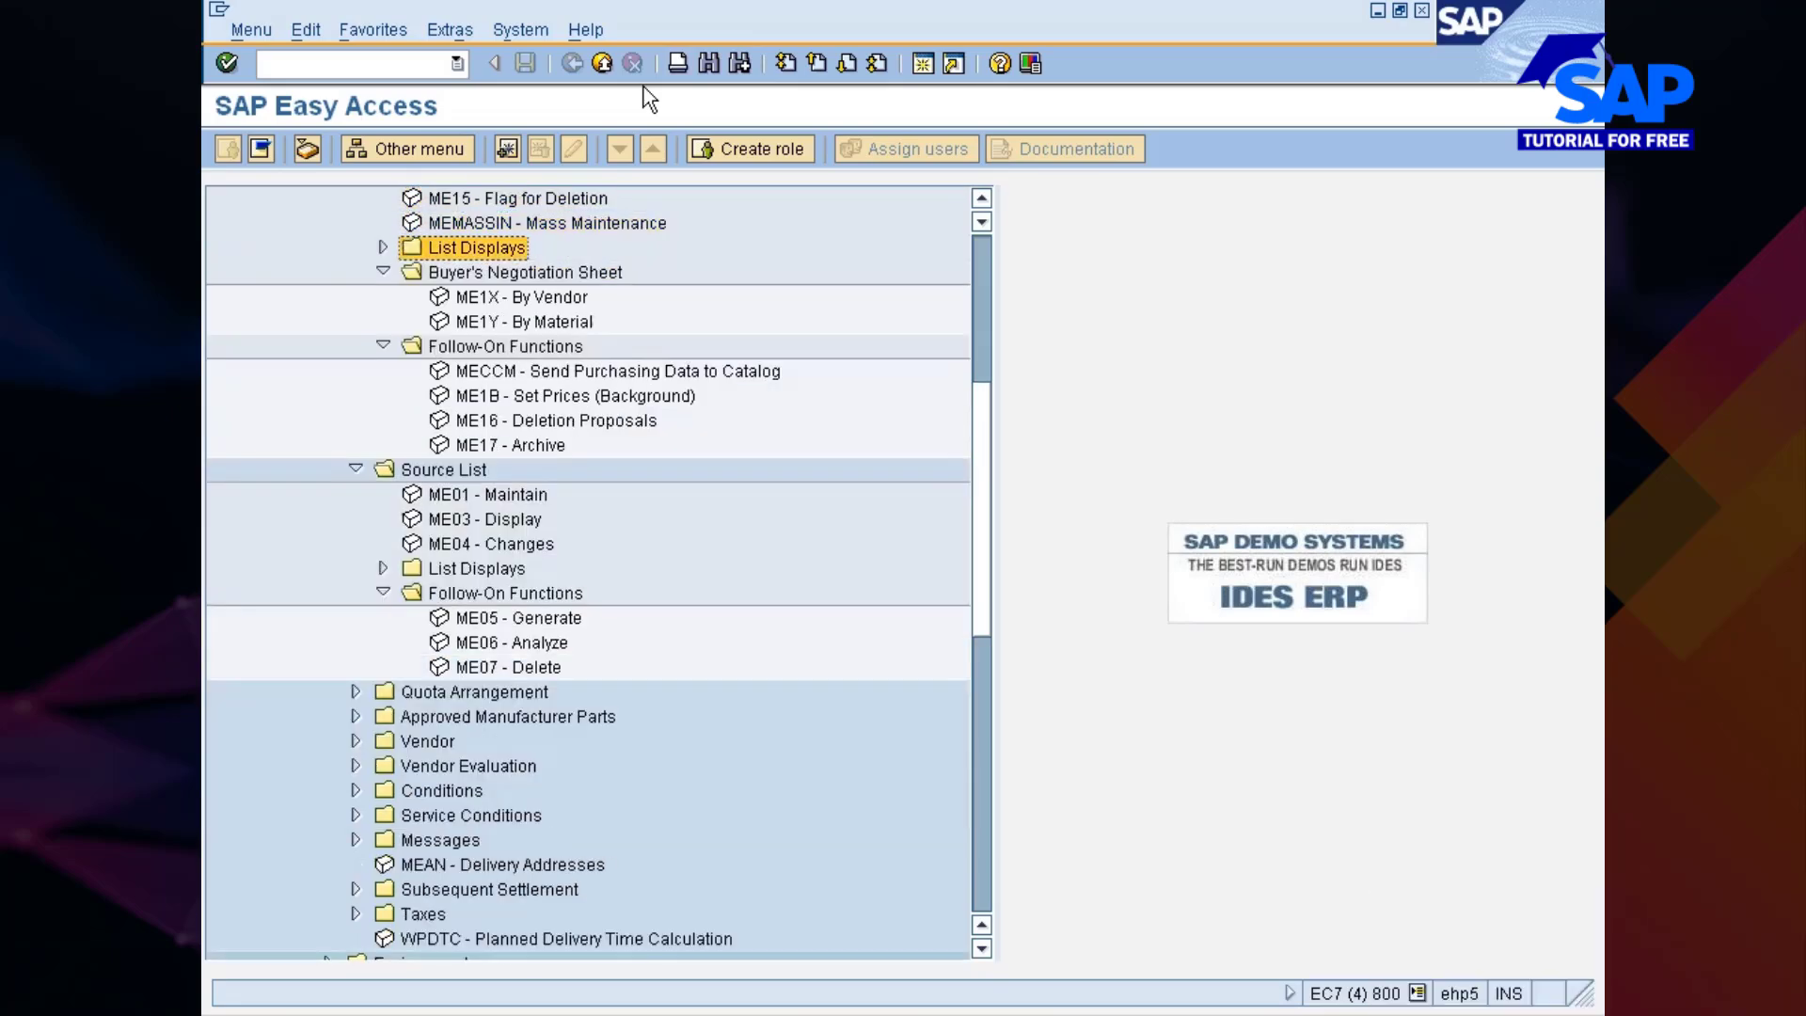
Collapse the Info Record and Source List folders under Master Data
{"action": "key", "text": "Up"}
{"action": "key", "text": "Up"}
{"action": "key", "text": "Up"}
{"action": "key", "text": "Up"}
{"action": "key", "text": "Up"}
{"action": "key", "text": "Up"}
{"action": "key", "text": "Up"}
{"action": "key", "text": "Up"}
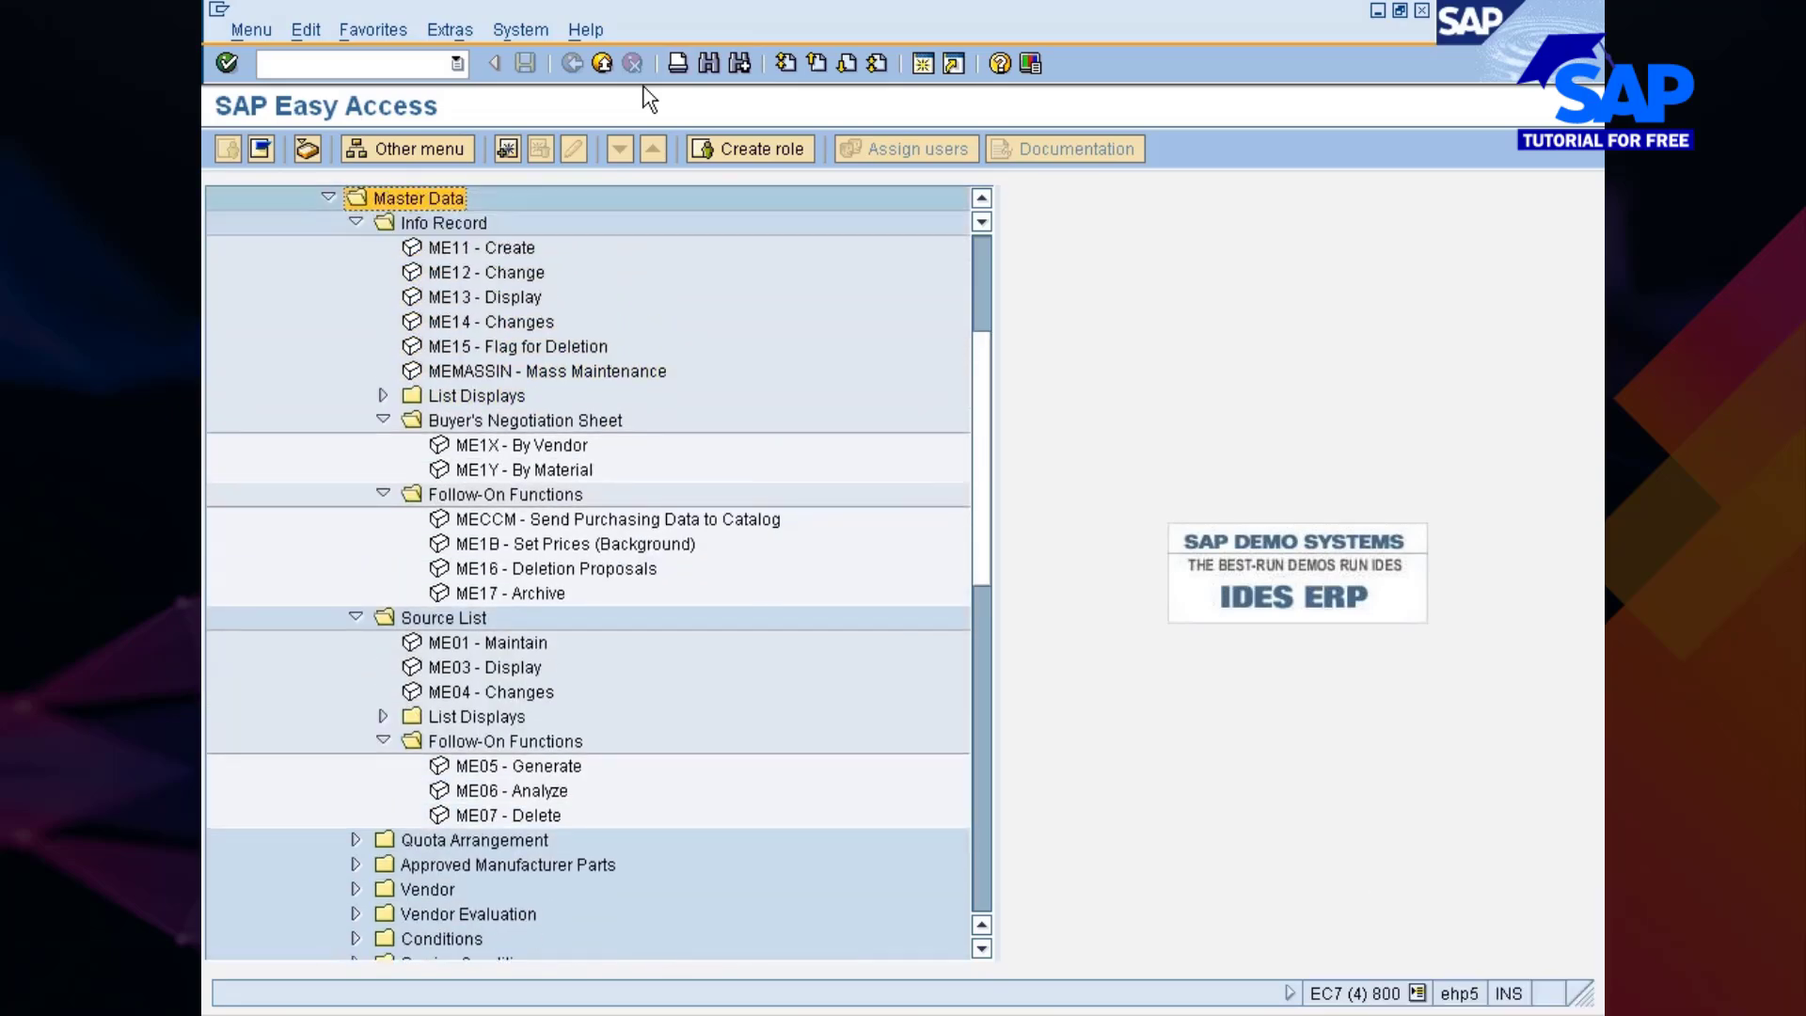
{"action": "key", "text": "Down"}
{"action": "key", "text": "Left"}
{"action": "key", "text": "Down"}
{"action": "key", "text": "Left"}
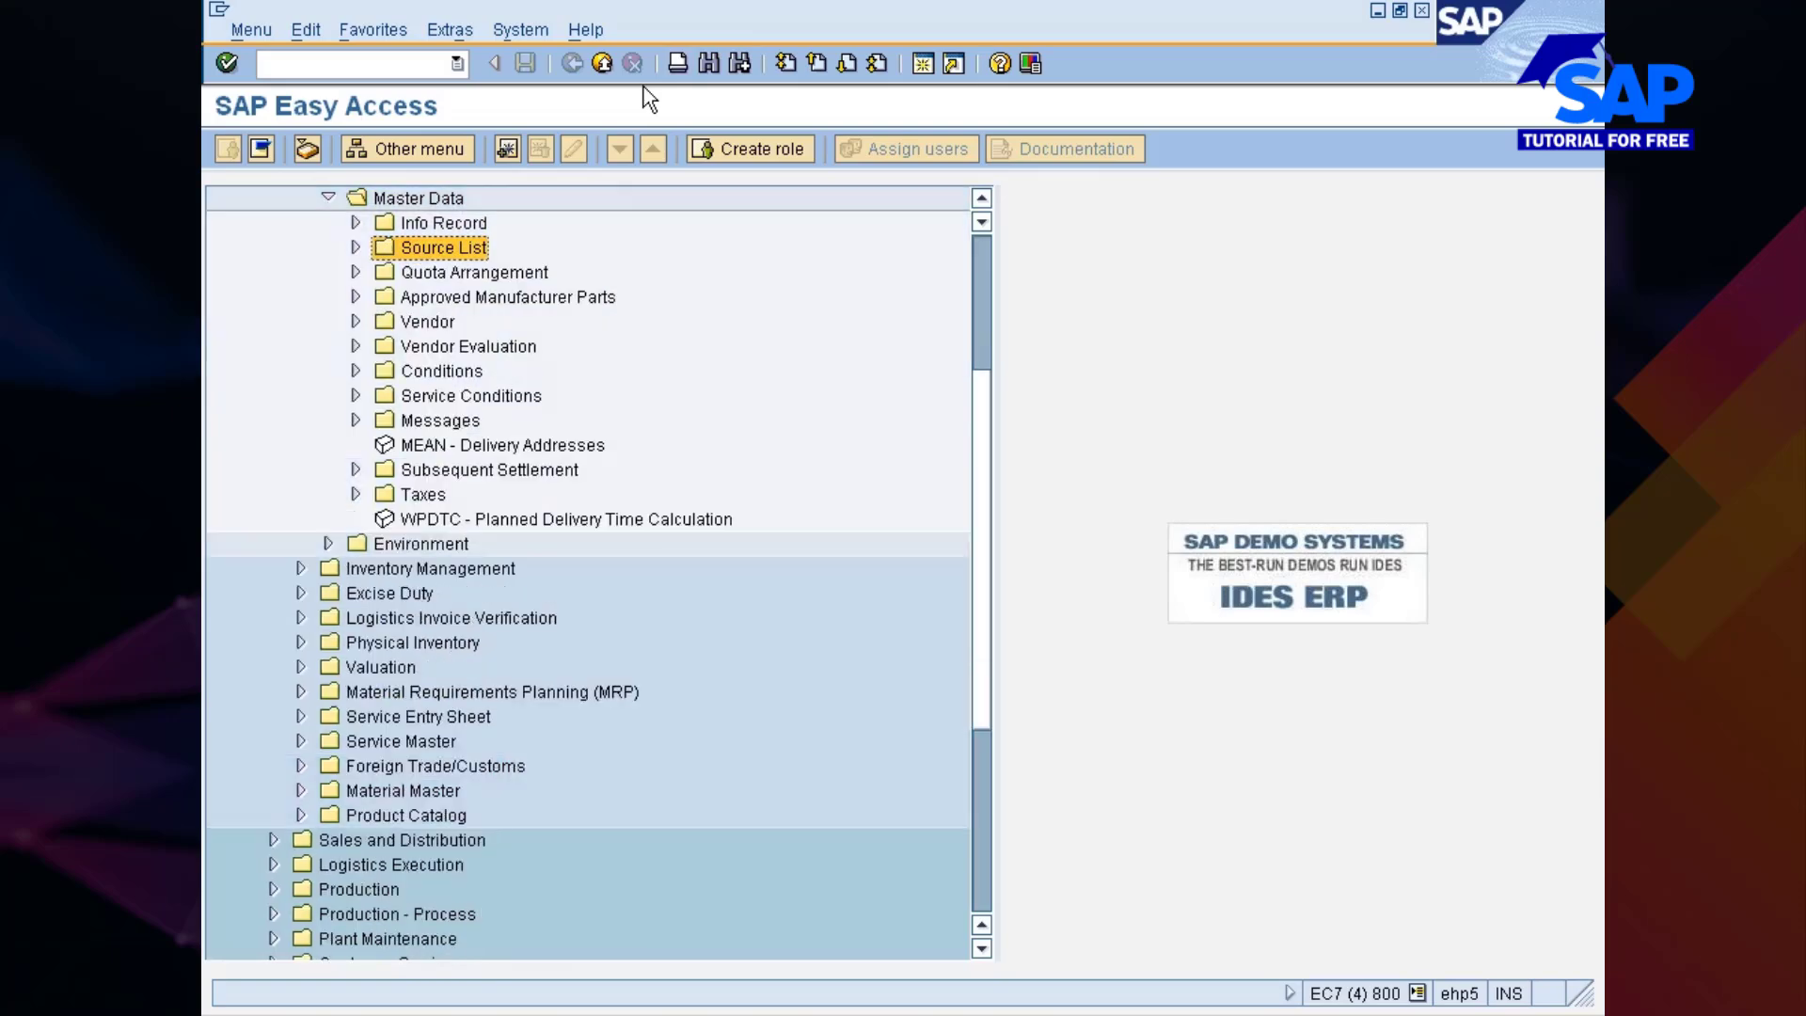
Expand the Info Record folder again and check the transactions in its List Displays folder, closing that subfolder again
{"action": "key", "text": "Up"}
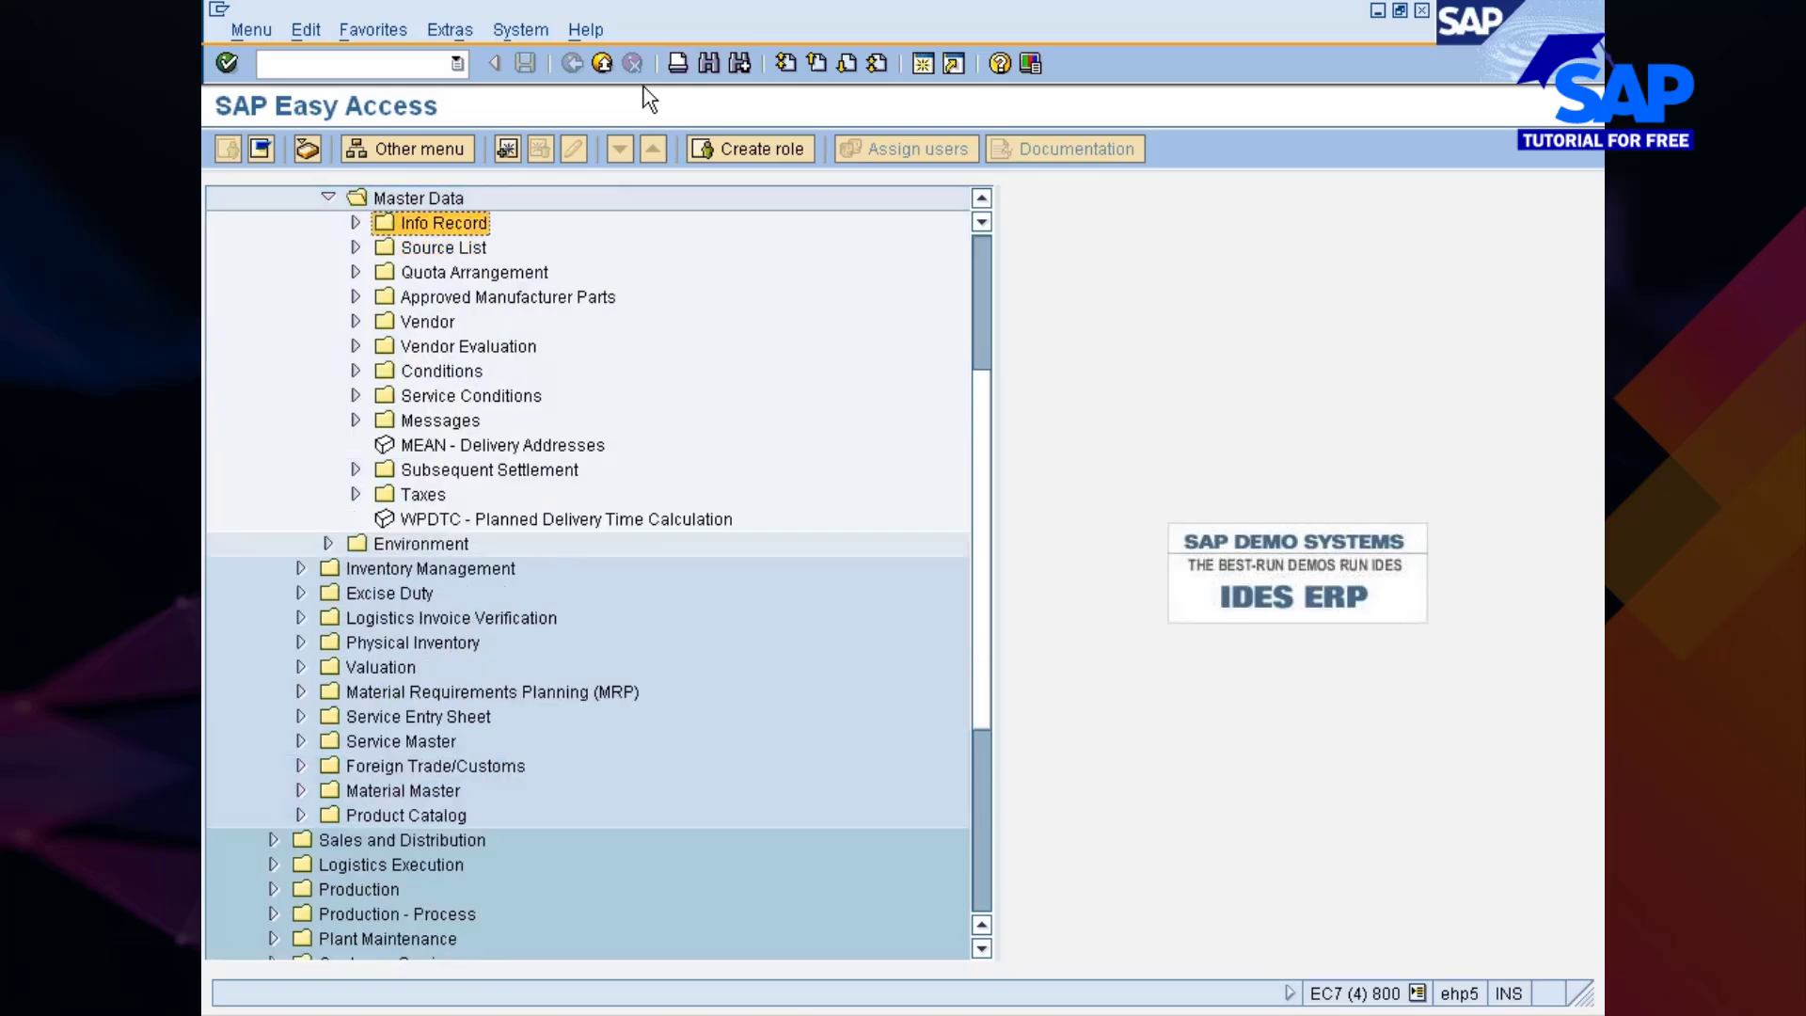
{"action": "key", "text": "Right"}
{"action": "key", "text": "Down"}
{"action": "key", "text": "Down"}
{"action": "key", "text": "Down"}
{"action": "key", "text": "Down"}
{"action": "key", "text": "Down"}
{"action": "key", "text": "Down"}
{"action": "key", "text": "Down"}
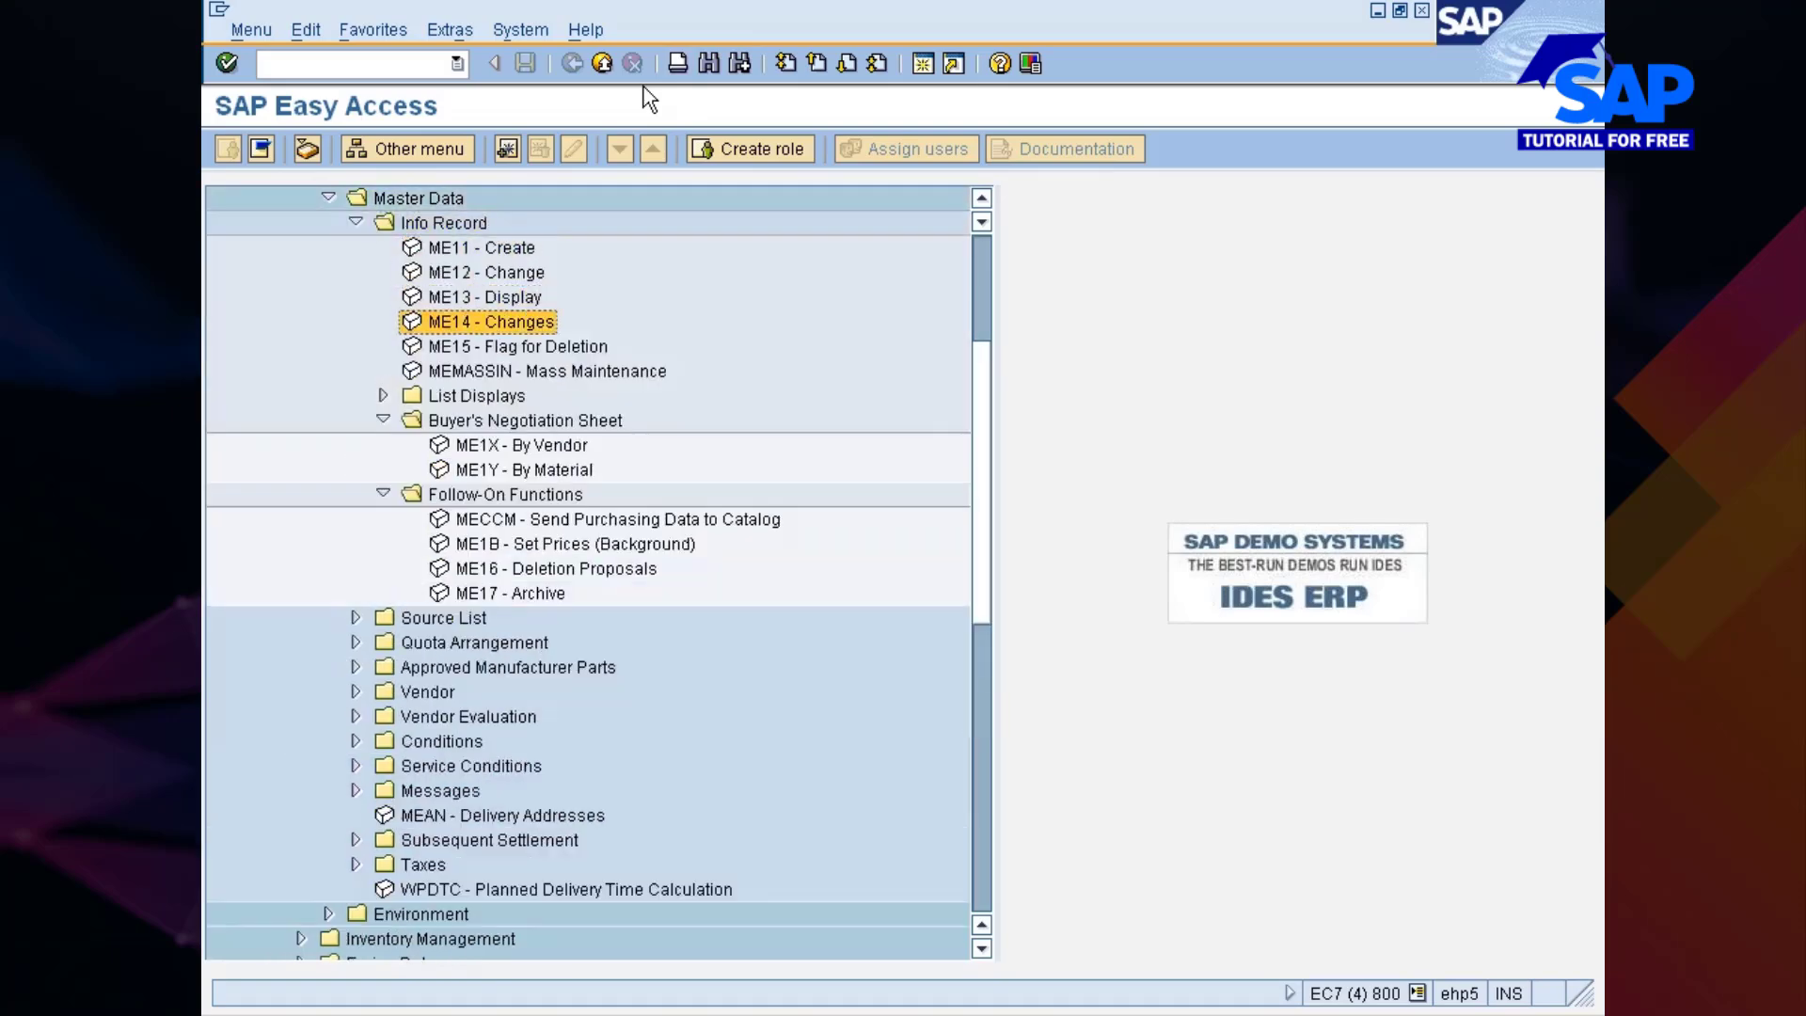
{"action": "key", "text": "Right"}
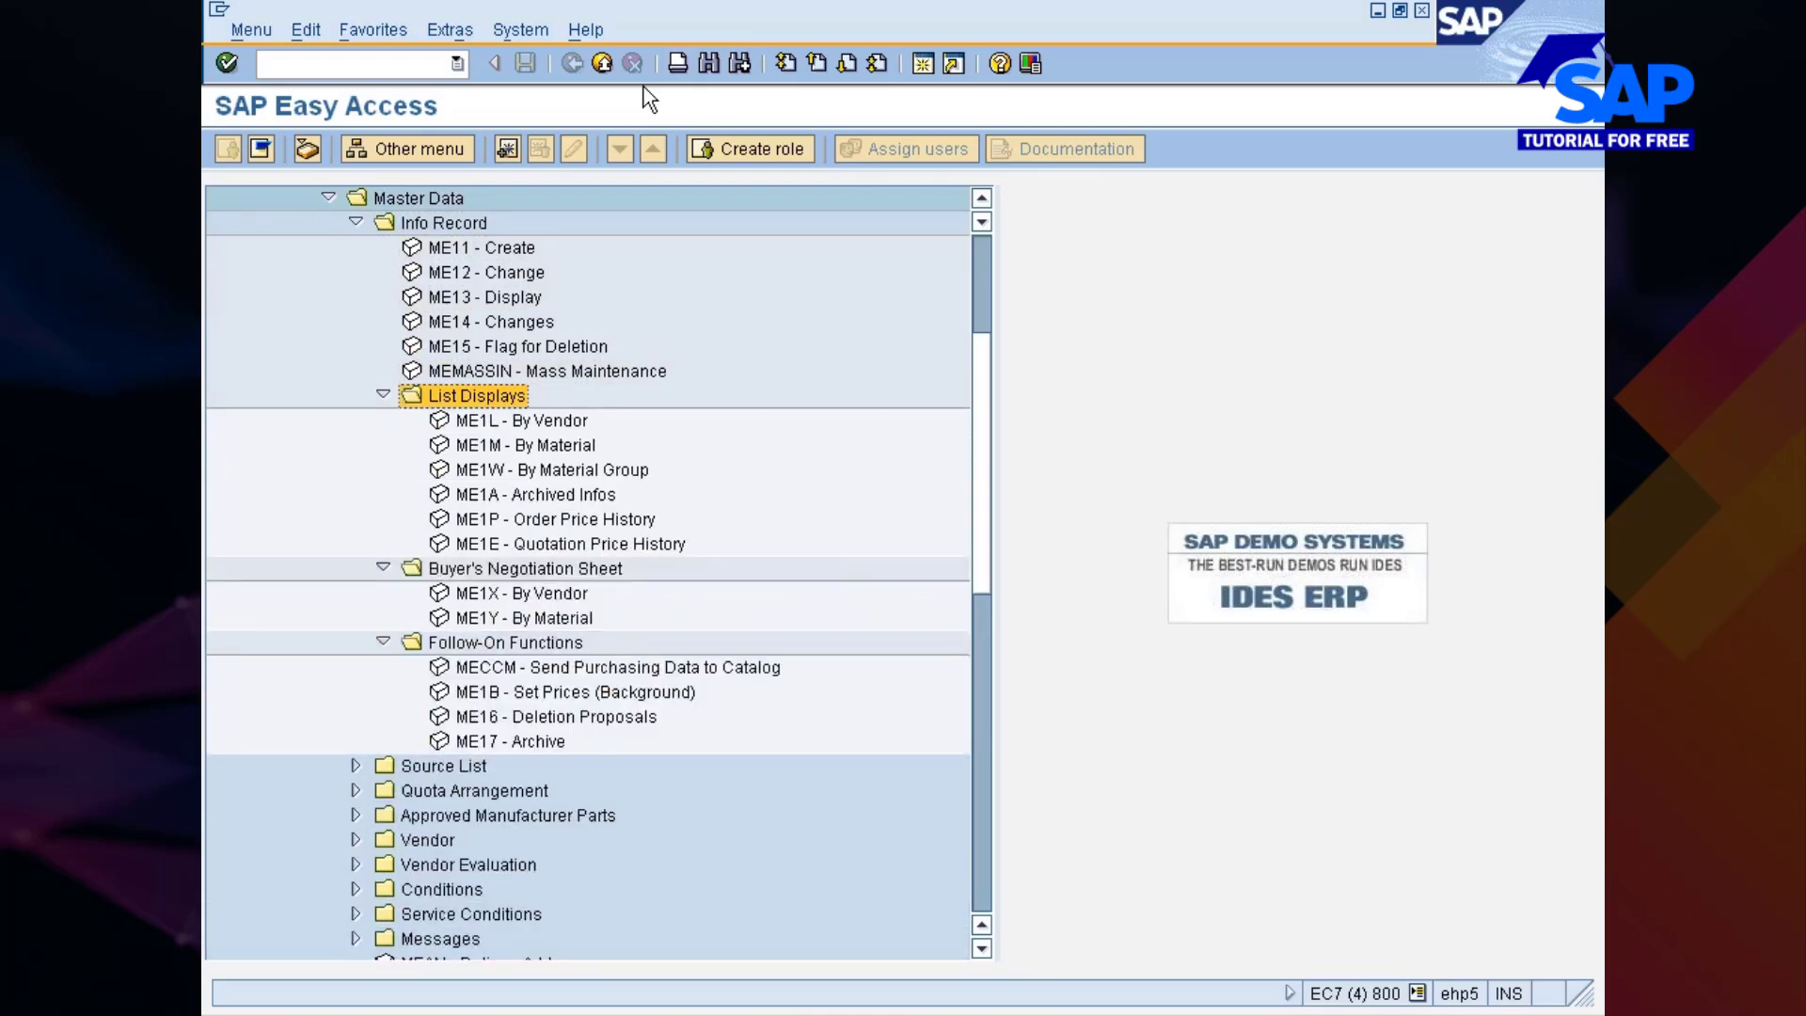
{"action": "key", "text": "Left"}
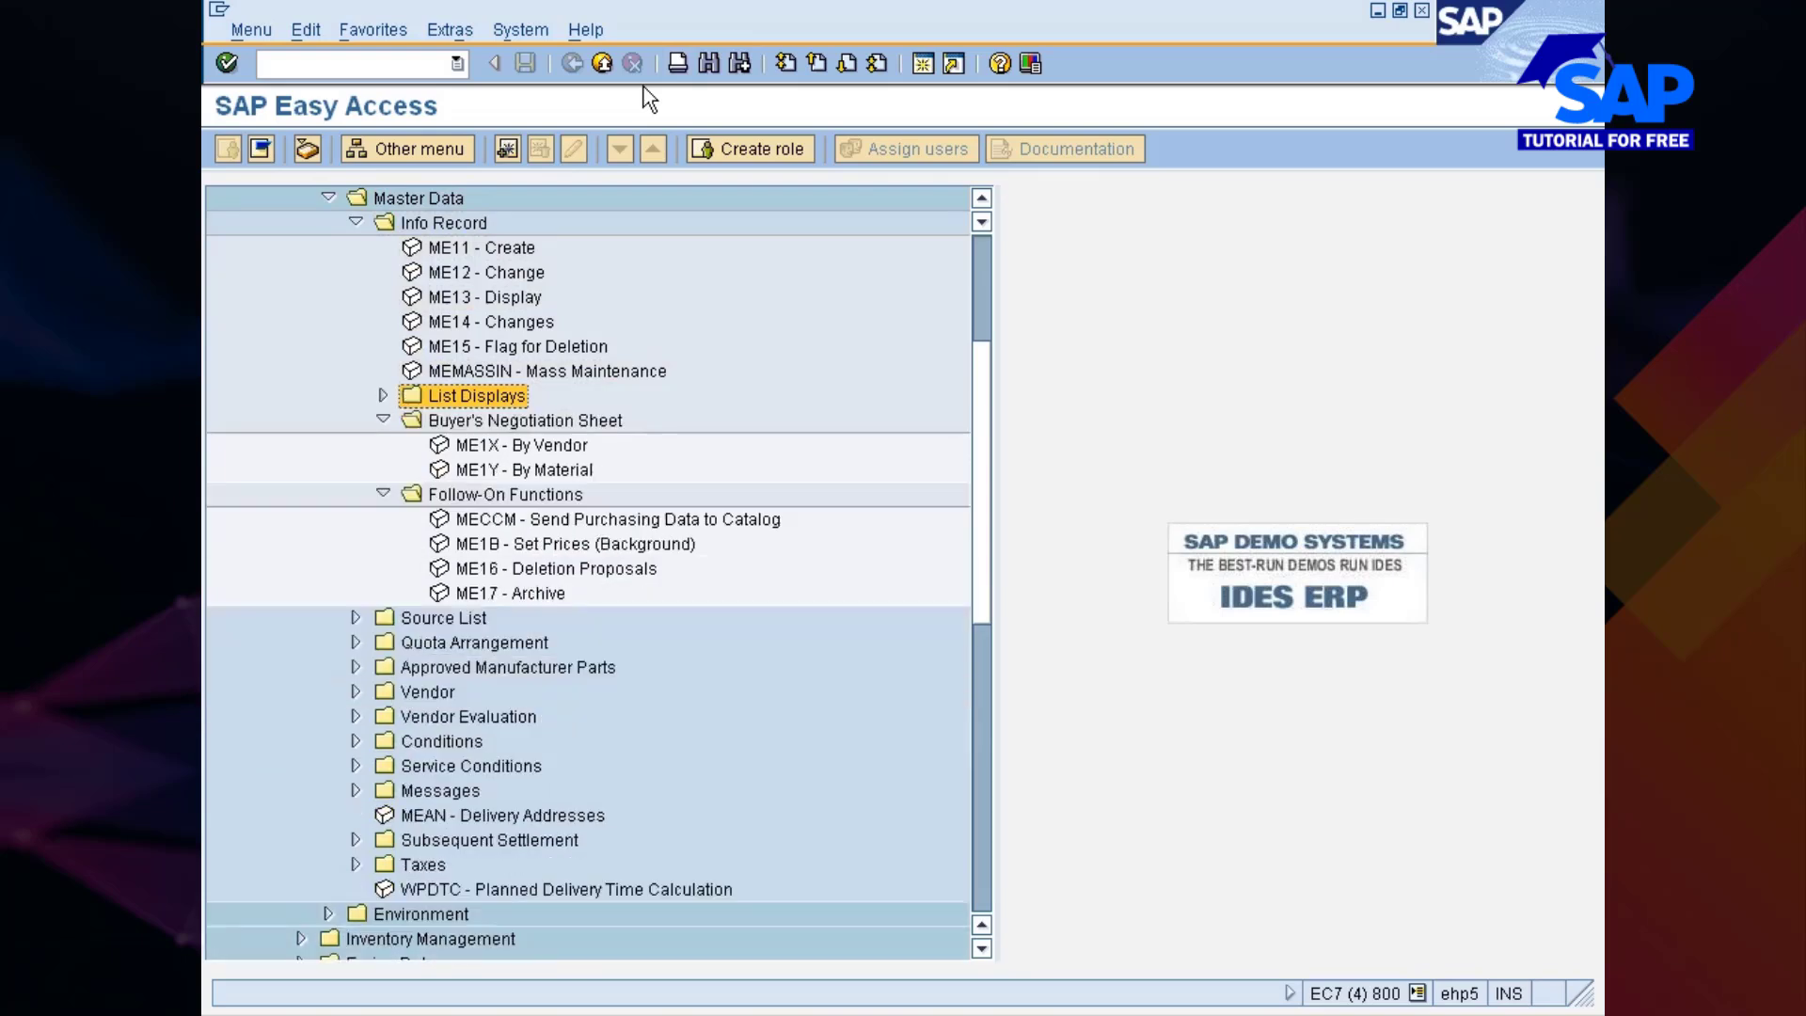
Collapse the Buyer's Negotiation Sheet and Follow-On Functions folders under Info Record
{"action": "key", "text": "Down"}
{"action": "key", "text": "Left"}
{"action": "key", "text": "Down"}
{"action": "key", "text": "Left"}
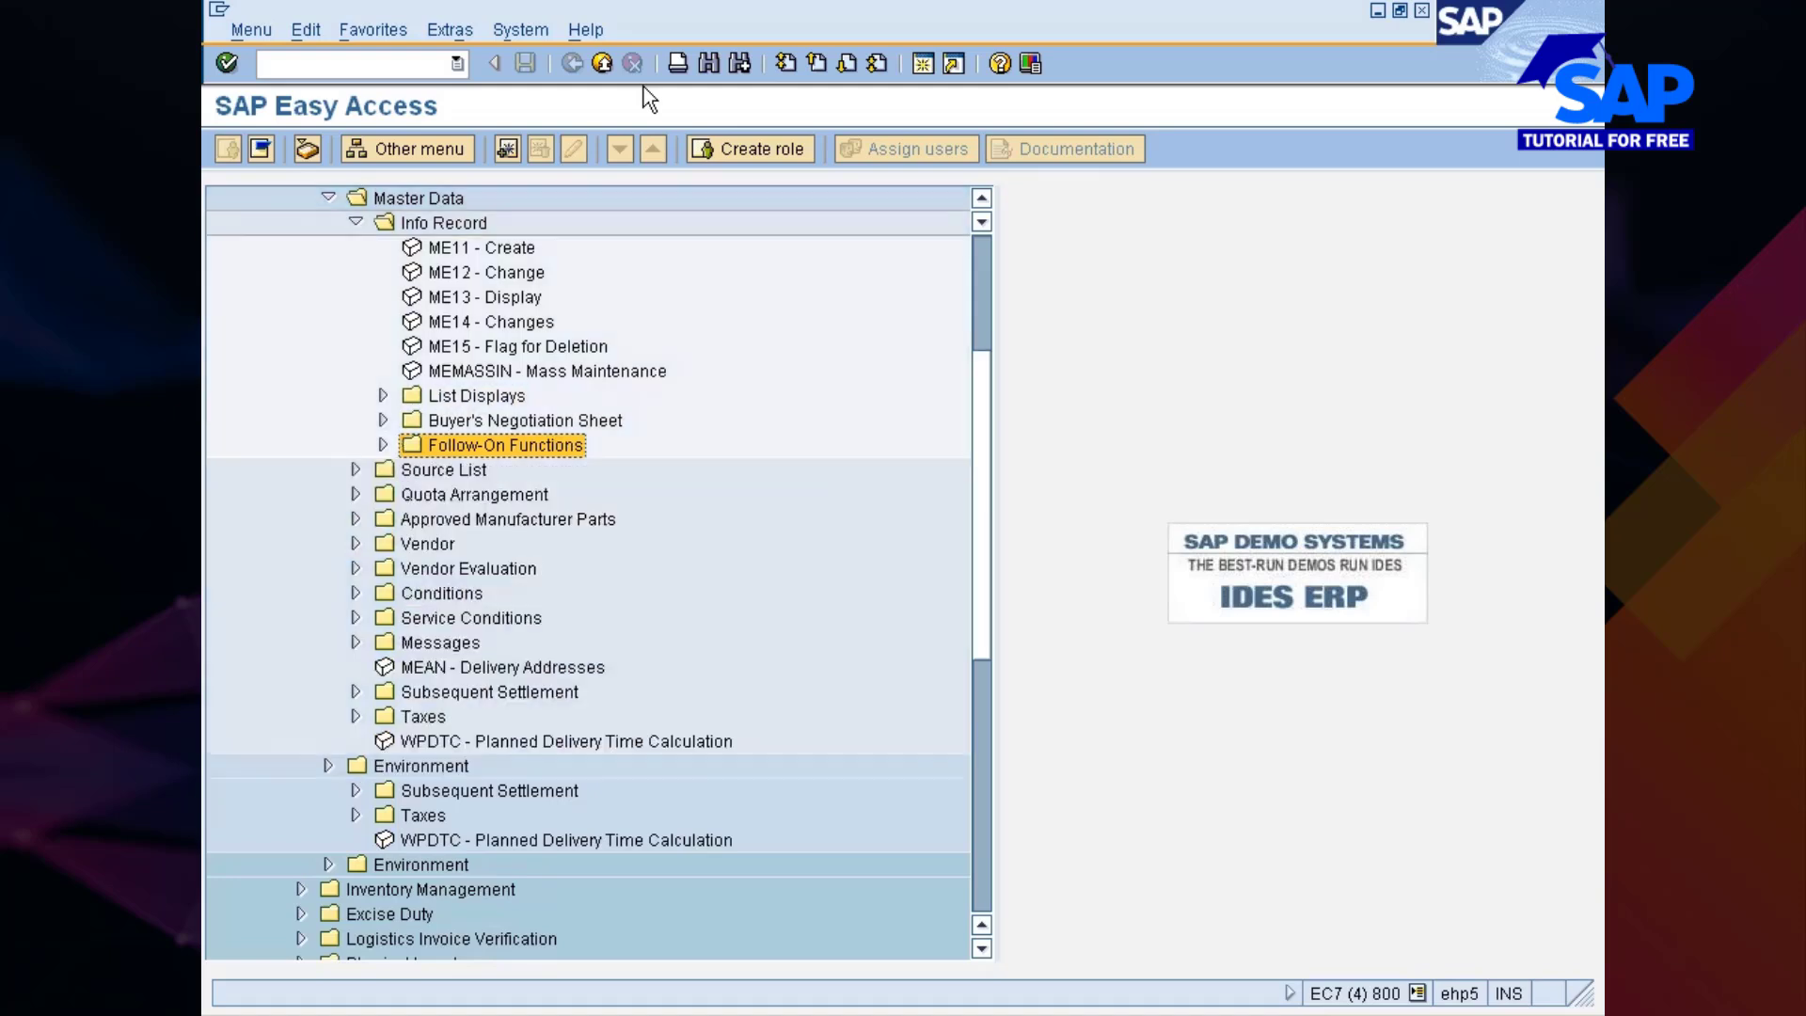
Collapse the Info Record folder so only the main Master Data entries are listed
{"action": "key", "text": "Up"}
{"action": "key", "text": "Up"}
{"action": "key", "text": "Up"}
{"action": "key", "text": "Up"}
{"action": "key", "text": "Up"}
{"action": "key", "text": "Up"}
{"action": "key", "text": "Up"}
{"action": "key", "text": "Up"}
{"action": "key", "text": "Up"}
{"action": "key", "text": "Up"}
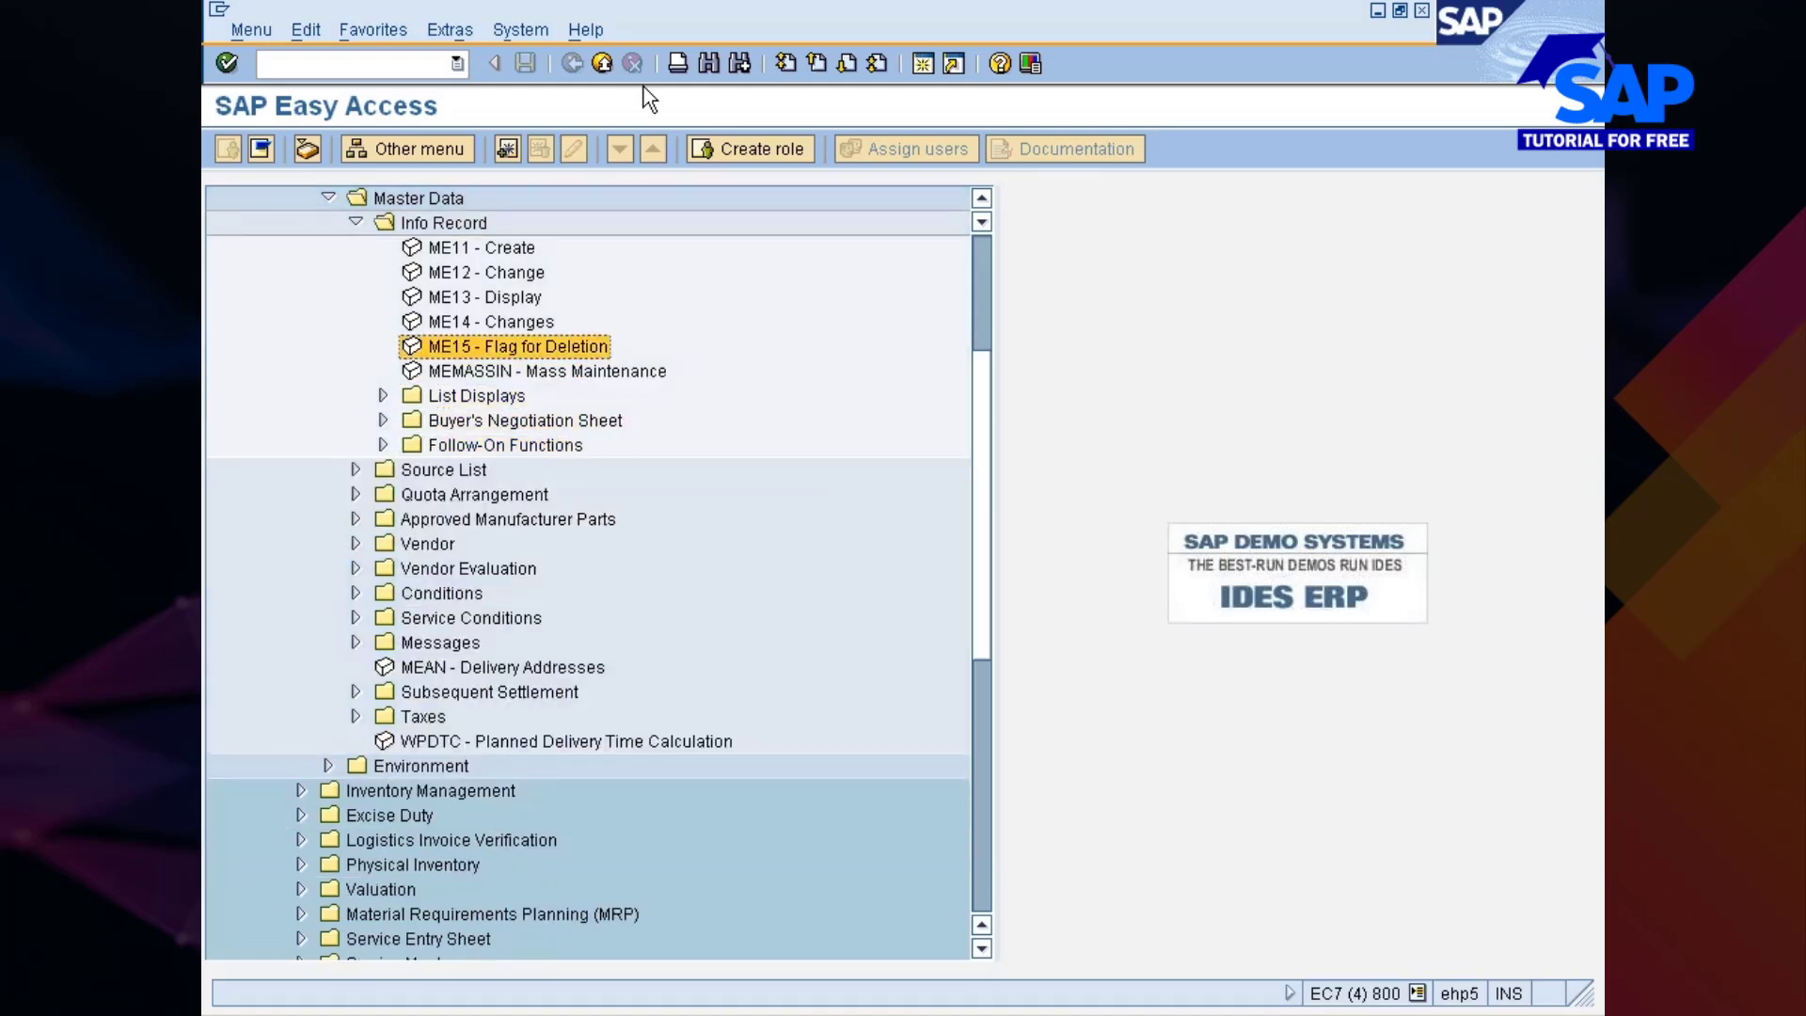
{"action": "key", "text": "Down"}
{"action": "key", "text": "Left"}
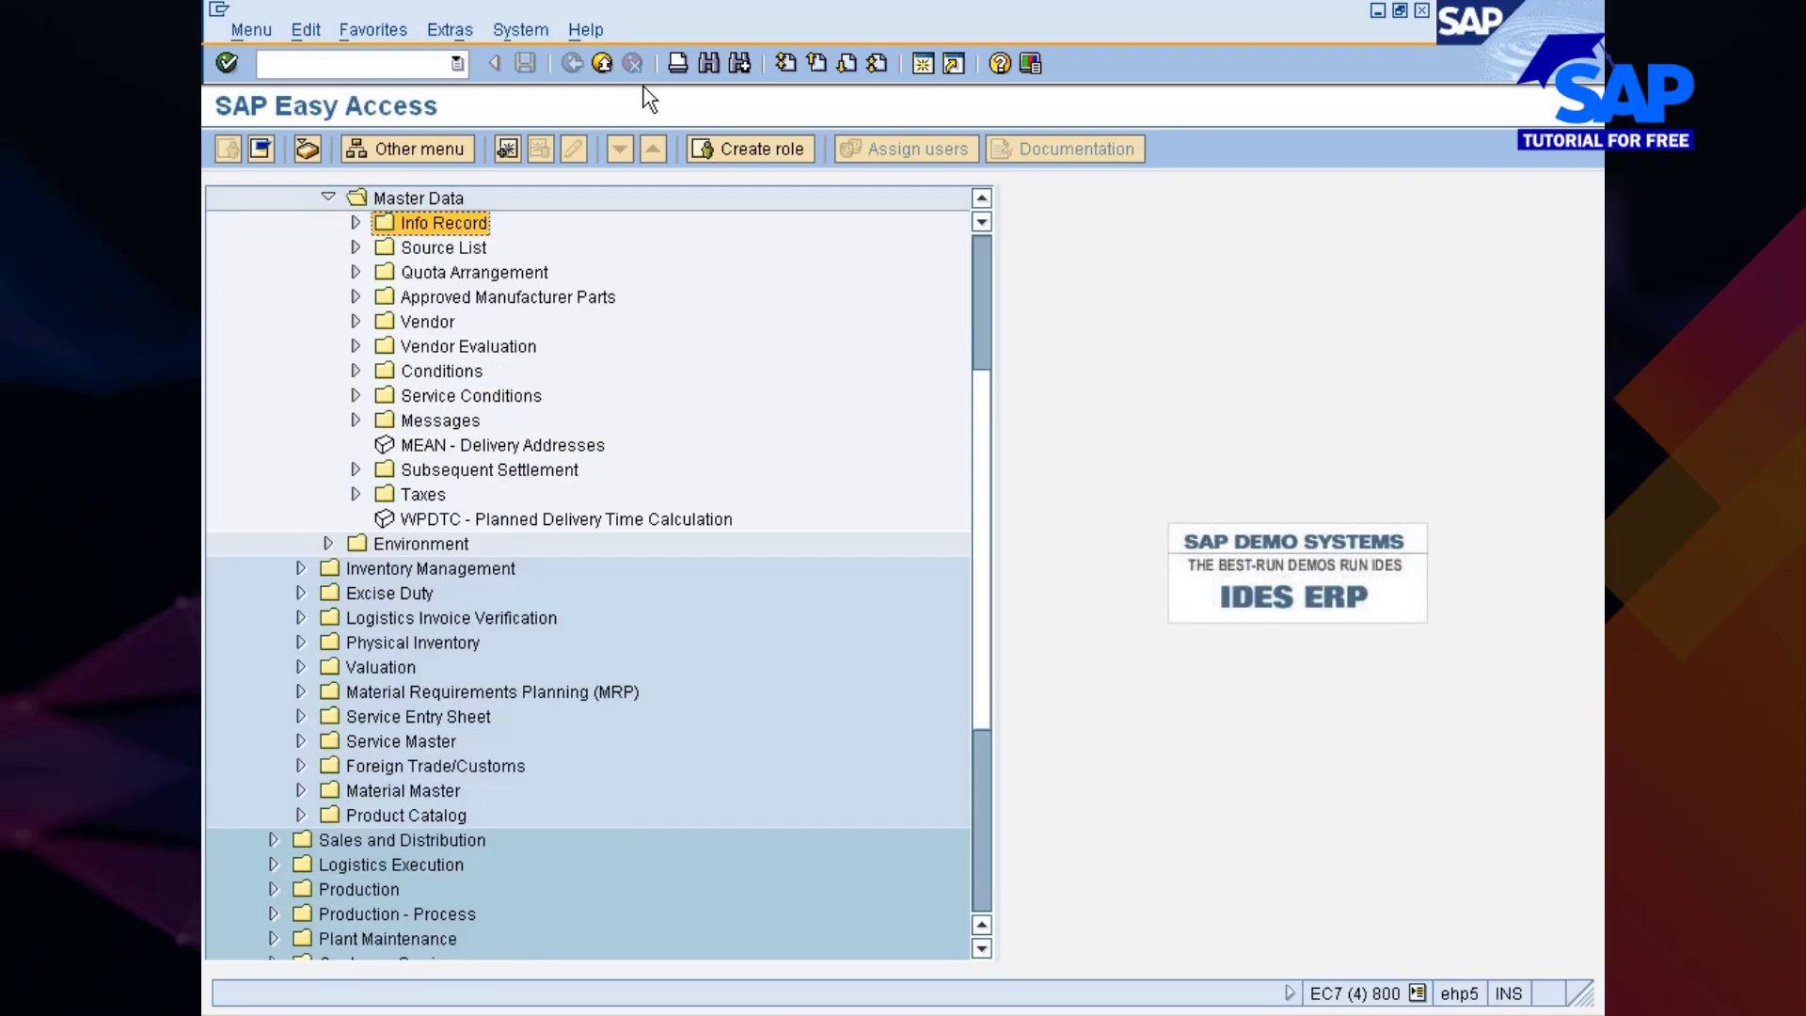
Collapse the Master Data folder under Purchasing
{"action": "key", "text": "Up"}
{"action": "key", "text": "Up"}
{"action": "key", "text": "Up"}
{"action": "key", "text": "Up"}
{"action": "key", "text": "Up"}
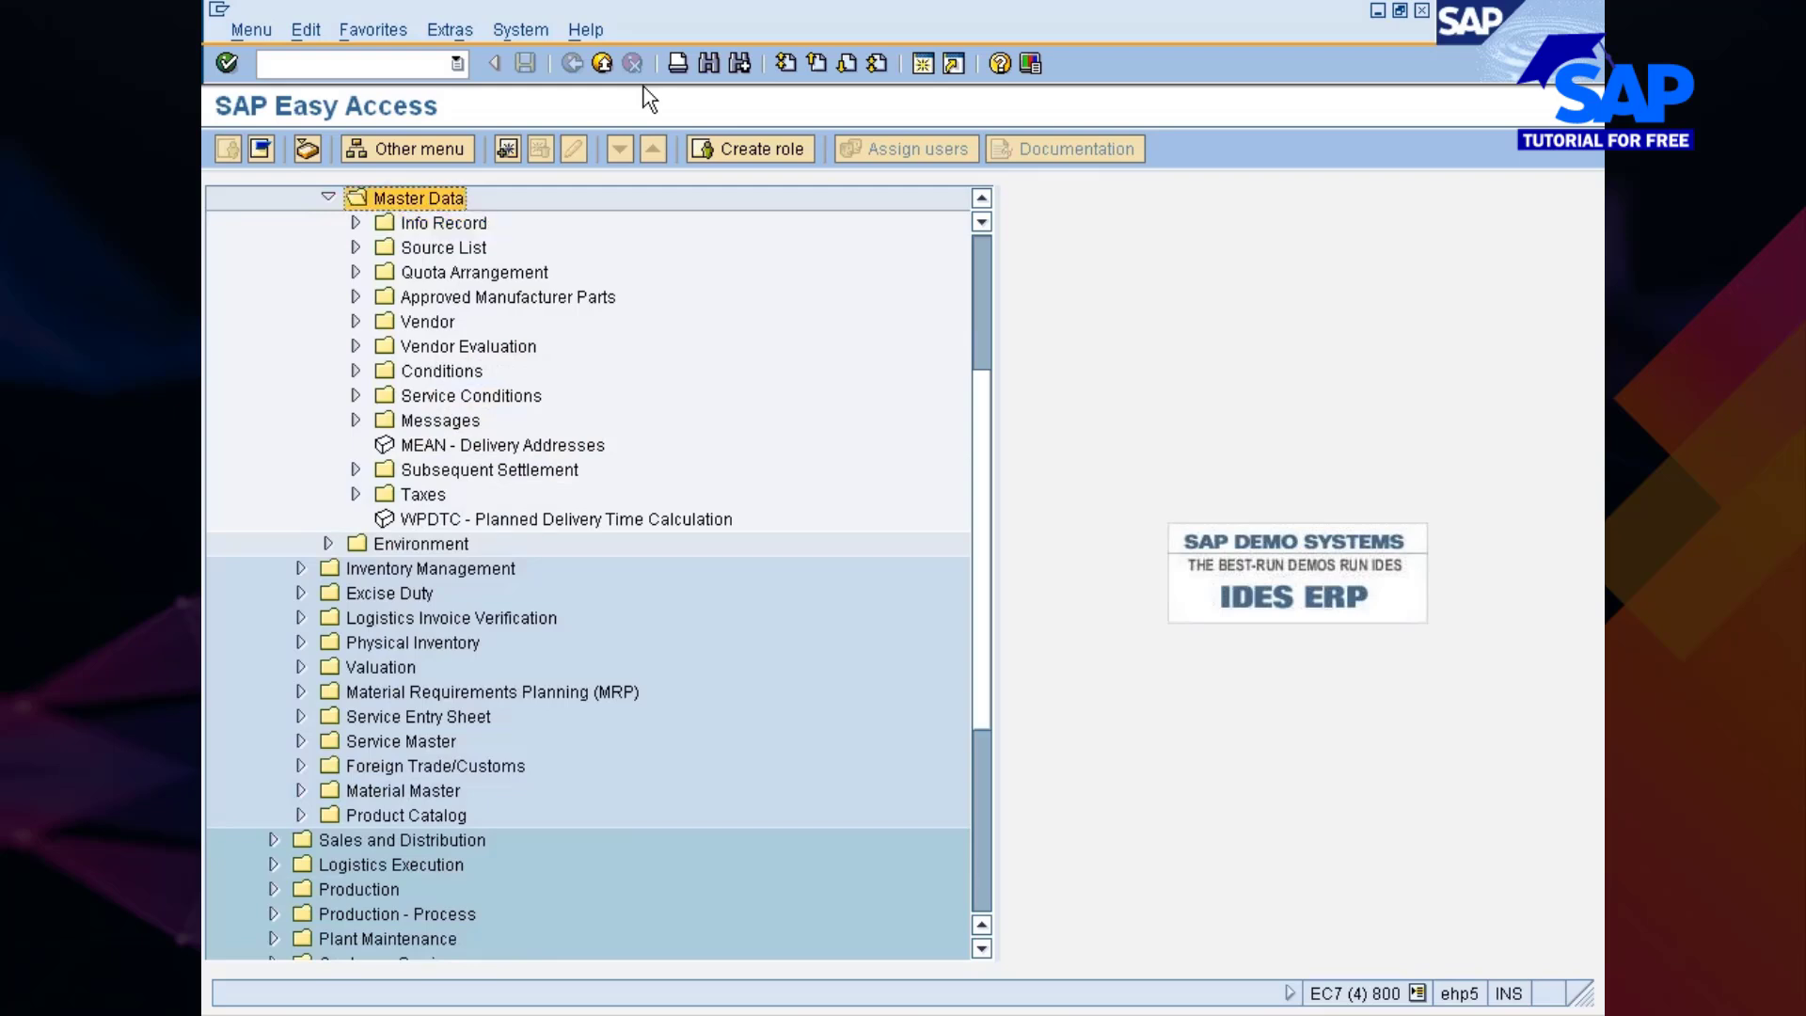
{"action": "key", "text": "Down"}
{"action": "key", "text": "Down"}
{"action": "key", "text": "Down"}
{"action": "key", "text": "Down"}
{"action": "key", "text": "Down"}
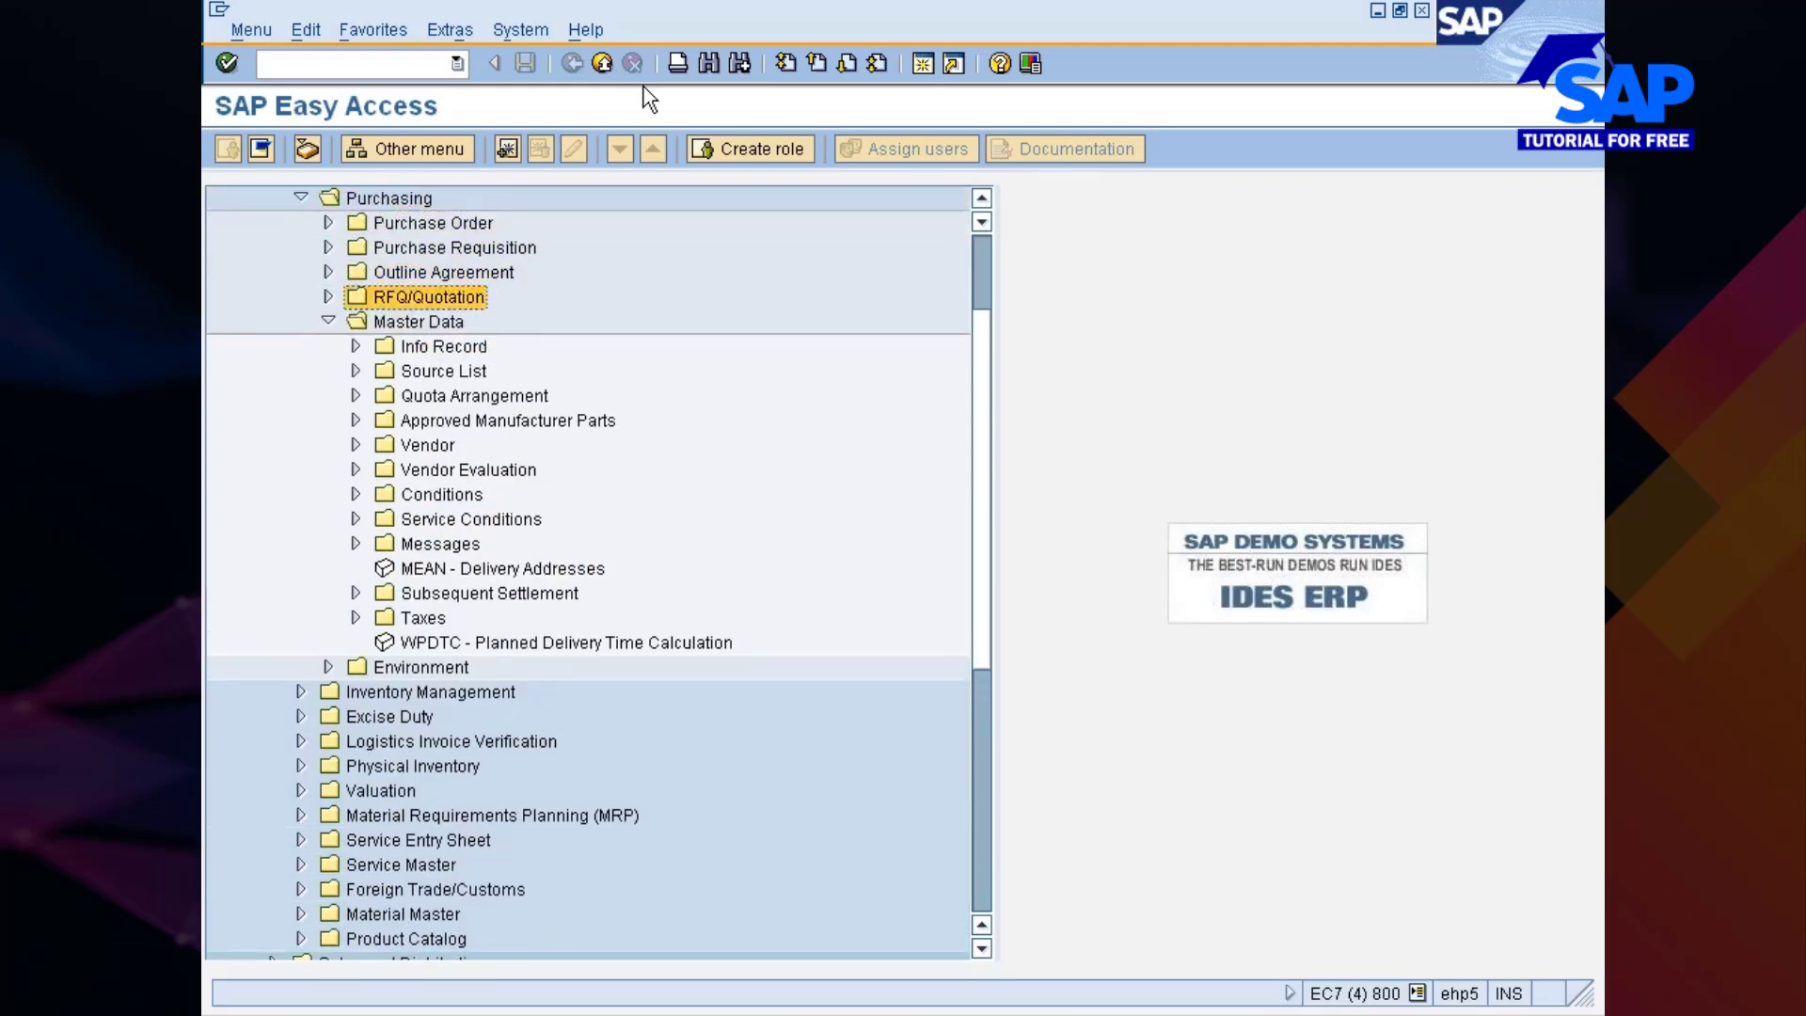
{"action": "key", "text": "Up"}
{"action": "key", "text": "Left"}
Go back up the SAP menu and select the Purchasing folder under Materials Management
{"action": "key", "text": "Up"}
{"action": "key", "text": "Up"}
{"action": "key", "text": "Up"}
{"action": "key", "text": "Up"}
{"action": "key", "text": "Up"}
{"action": "key", "text": "Up"}
{"action": "key", "text": "Up"}
{"action": "key", "text": "Up"}
{"action": "key", "text": "Up"}
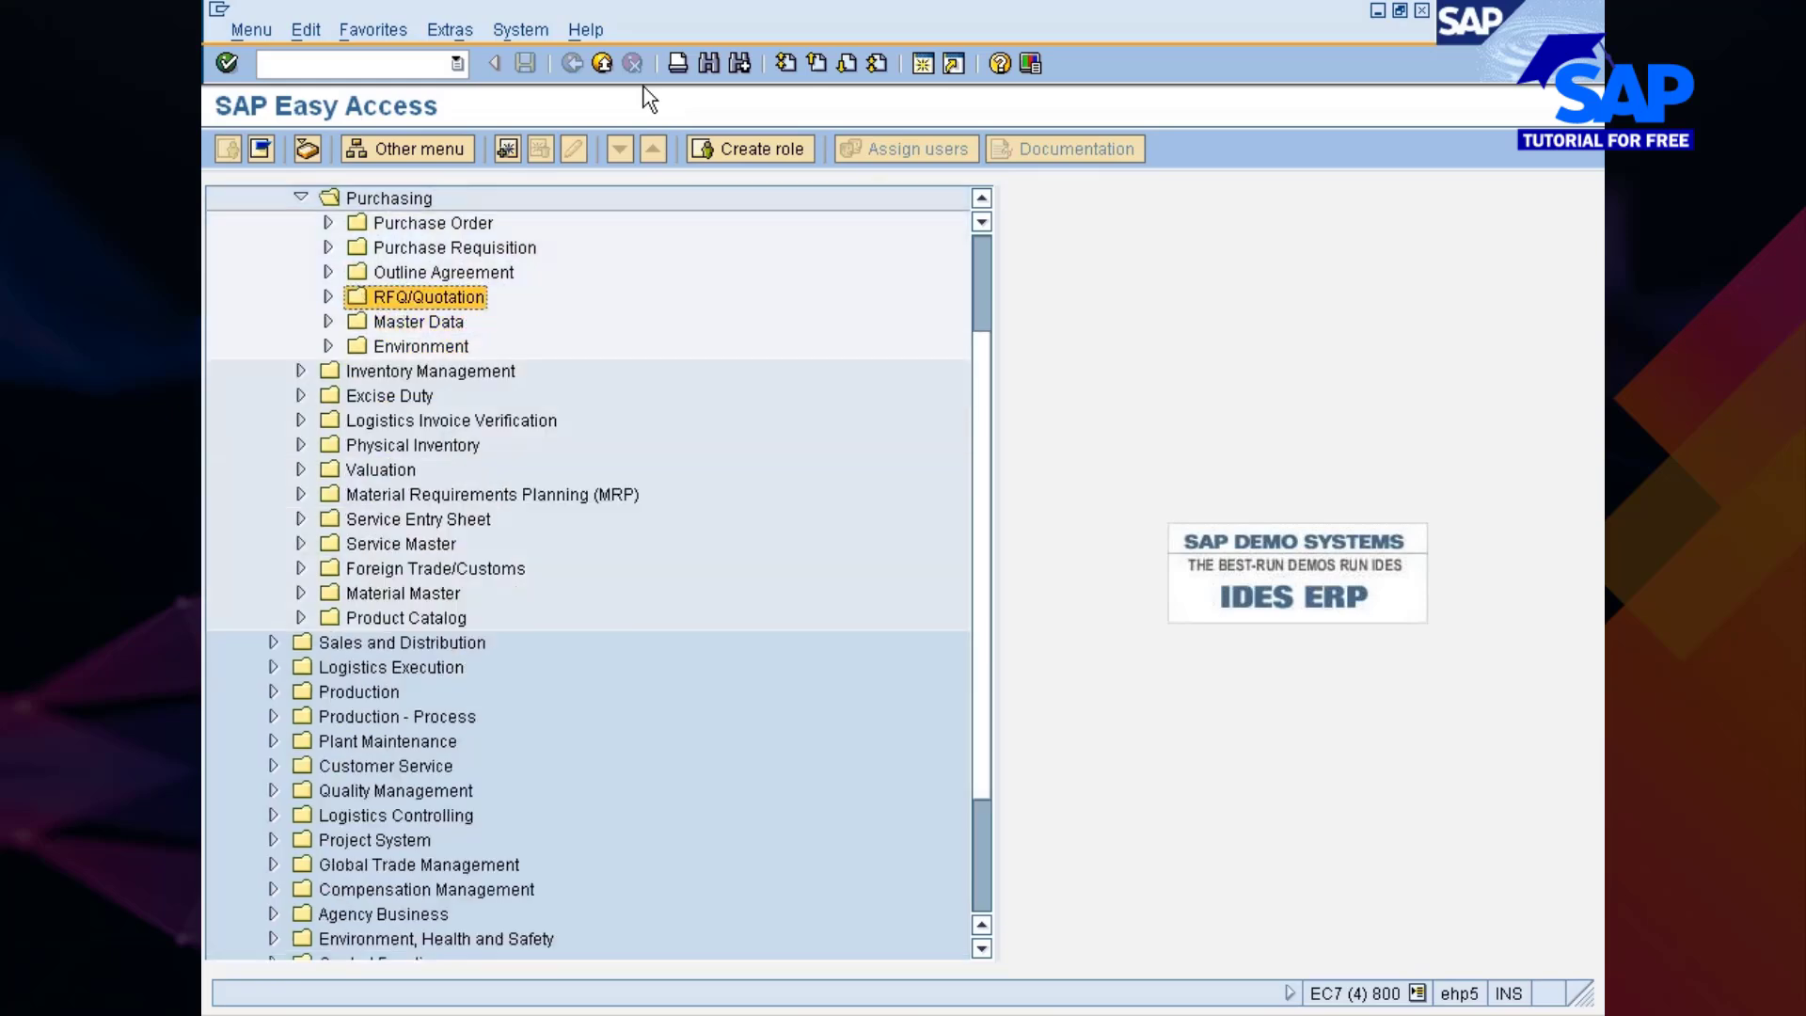
{"action": "key", "text": "Down"}
{"action": "key", "text": "Down"}
{"action": "key", "text": "Down"}
{"action": "key", "text": "Down"}
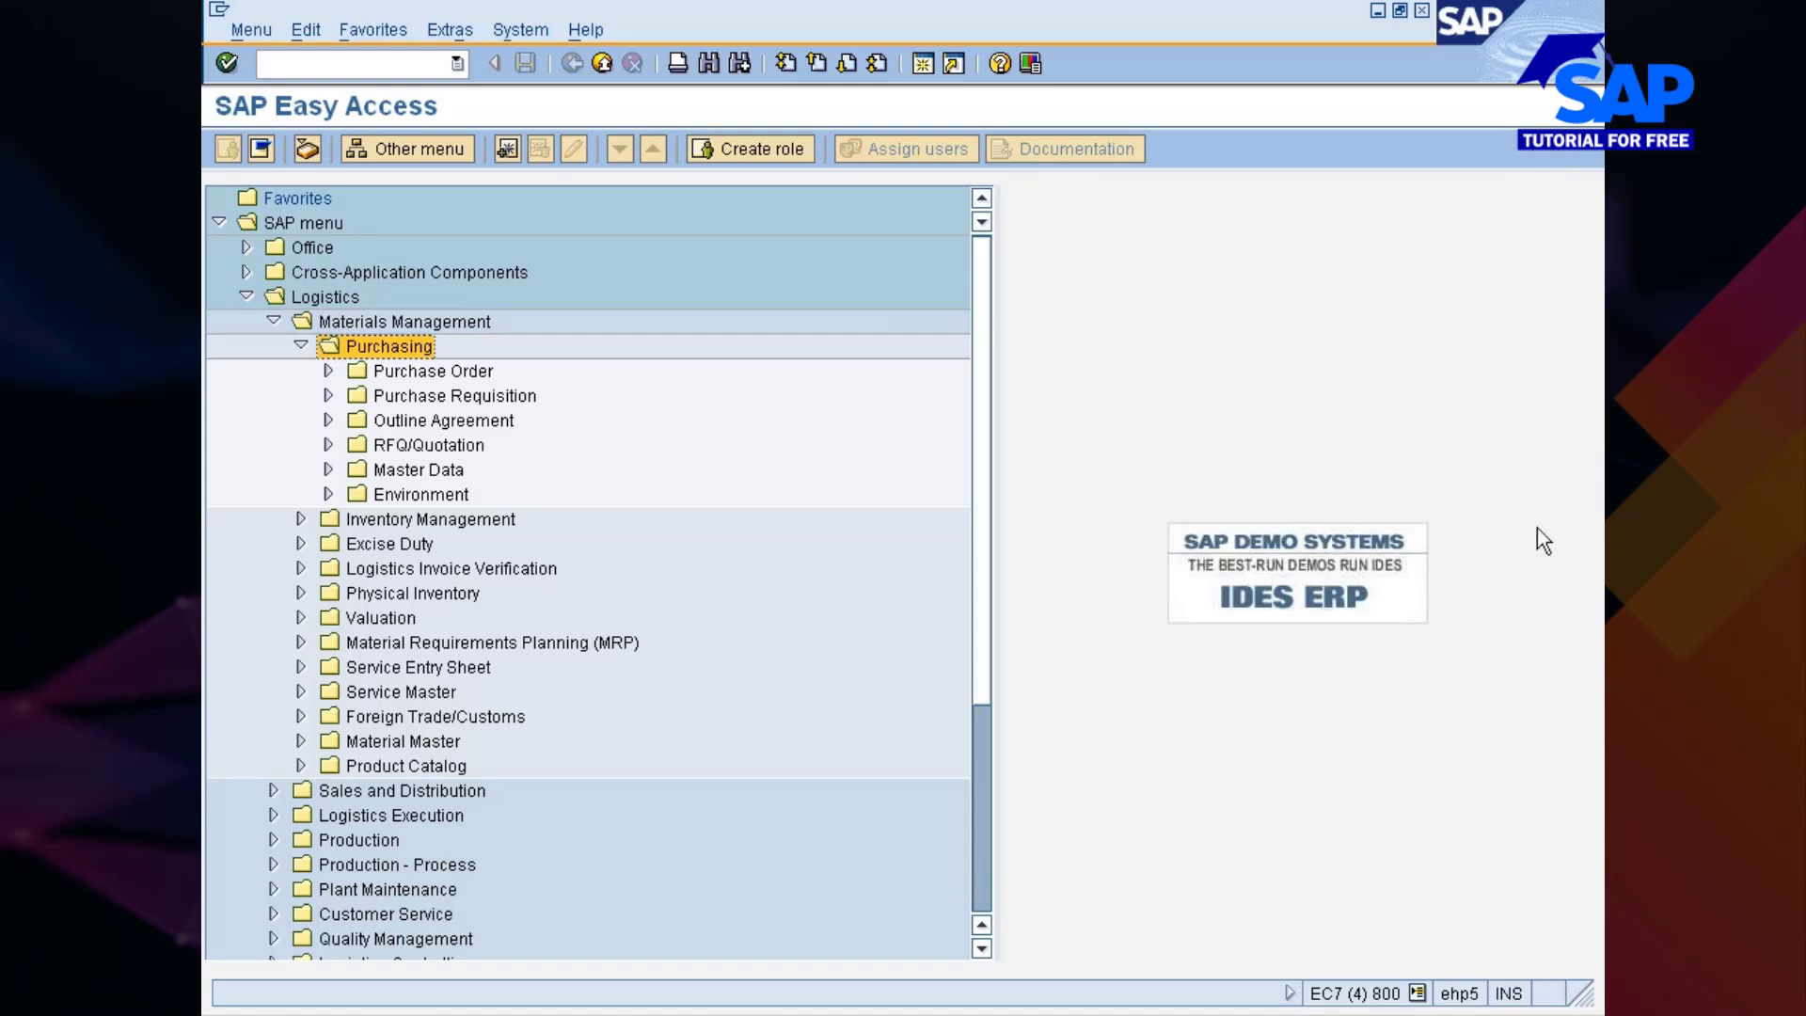
Switch to the Excel workbook SAP MM 10AM Class.xlsx and review the quota rating rules and the notes on special transactions and plant 999C
{"action": "left_click", "coordinate": [874, 1013]}
{"action": "scroll", "coordinate": [869, 779], "scroll_direction": "down", "scroll_amount": 16}
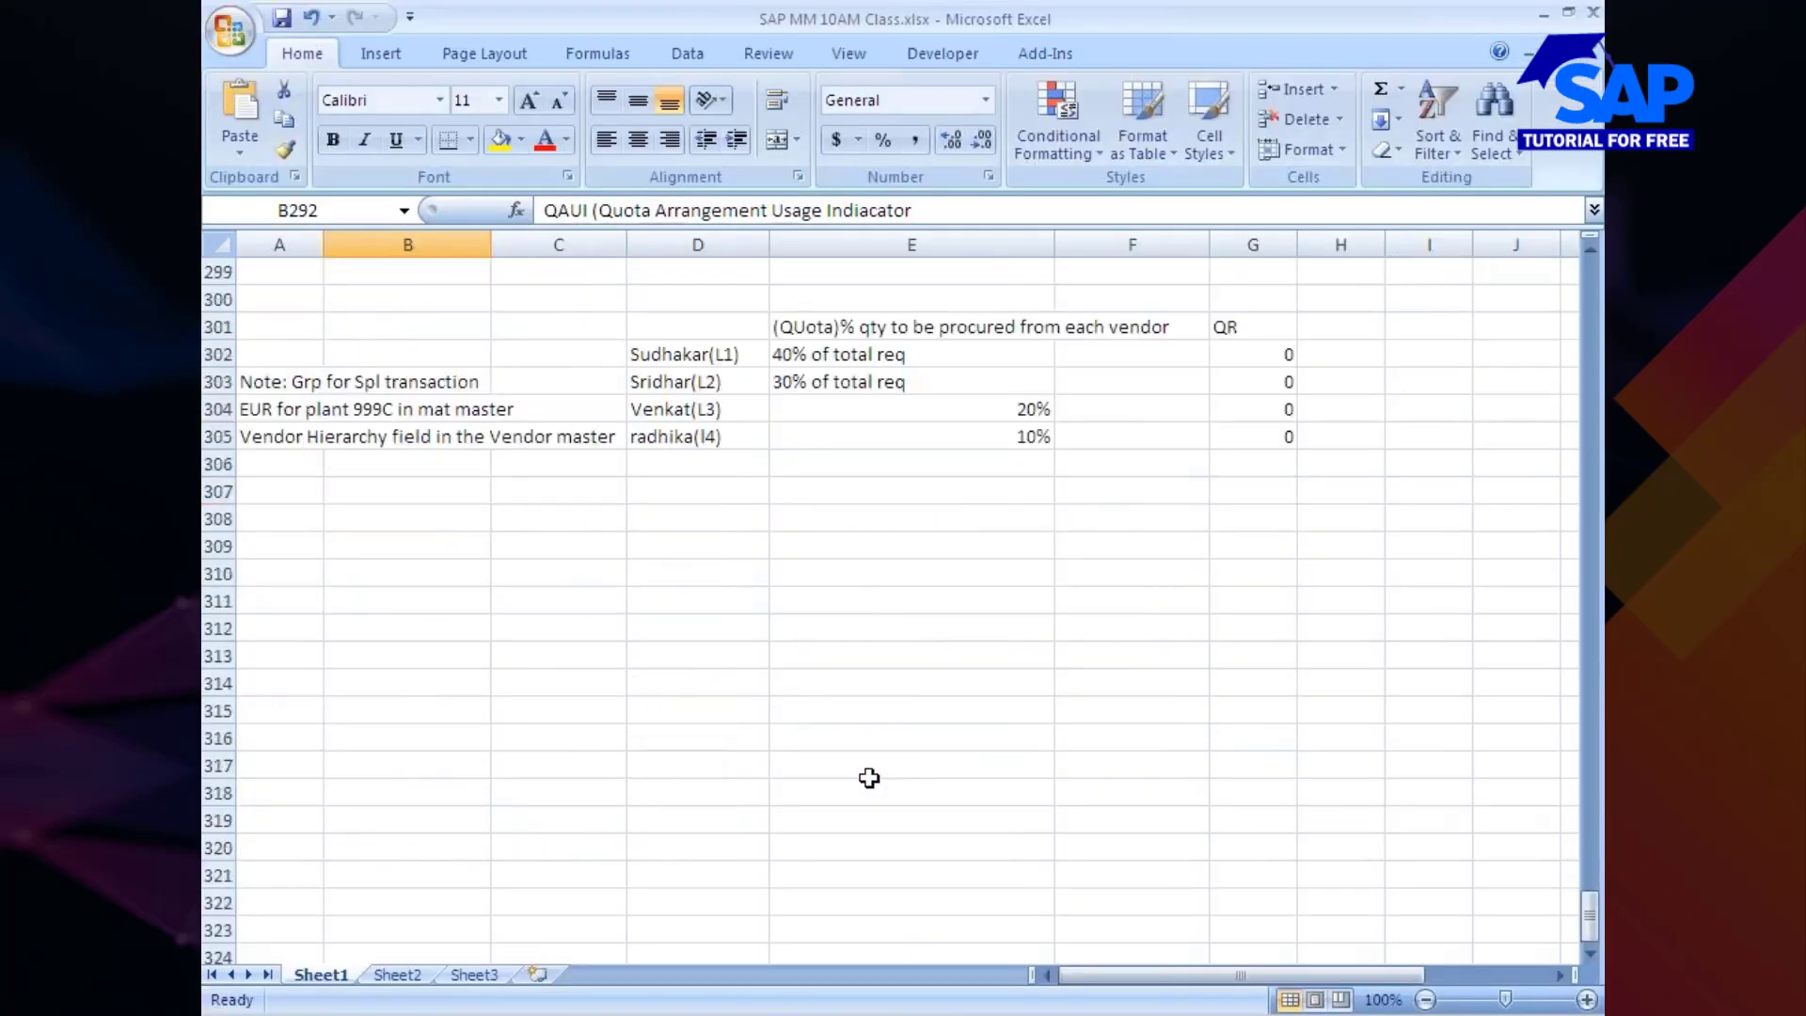
{"action": "scroll", "coordinate": [869, 779], "scroll_direction": "up", "scroll_amount": 14}
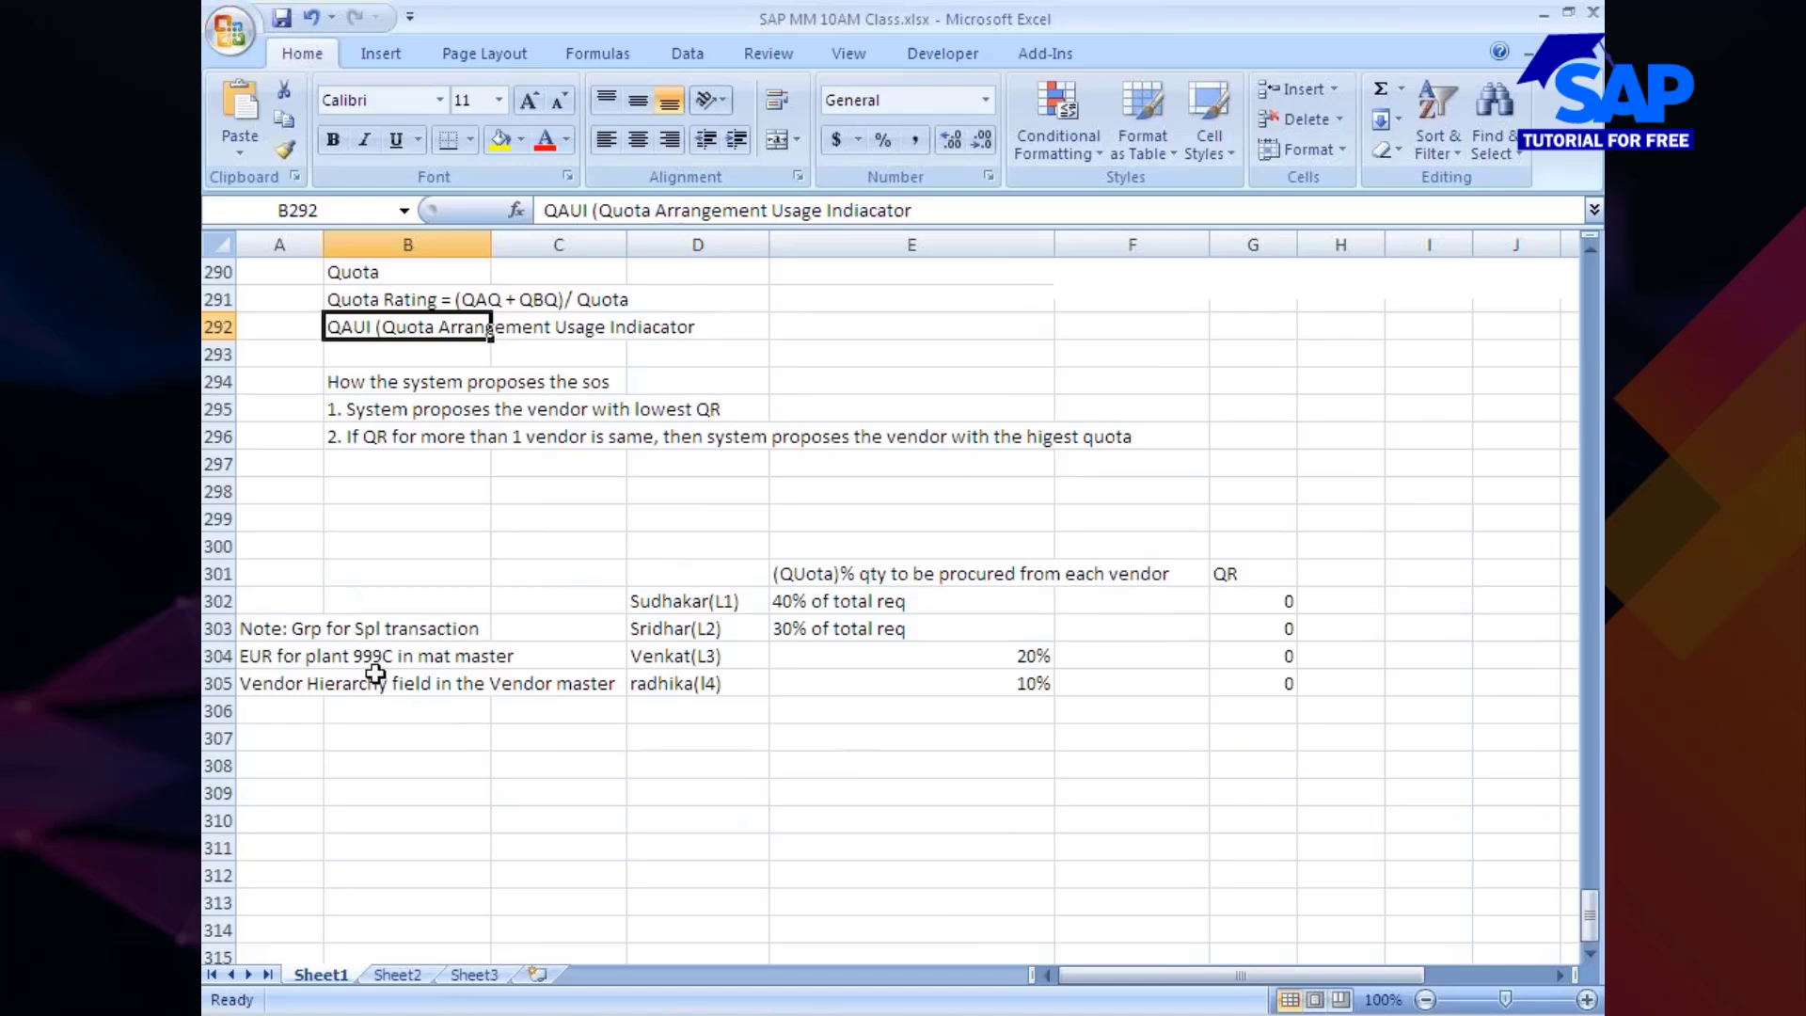
{"action": "left_click", "coordinate": [360, 662]}
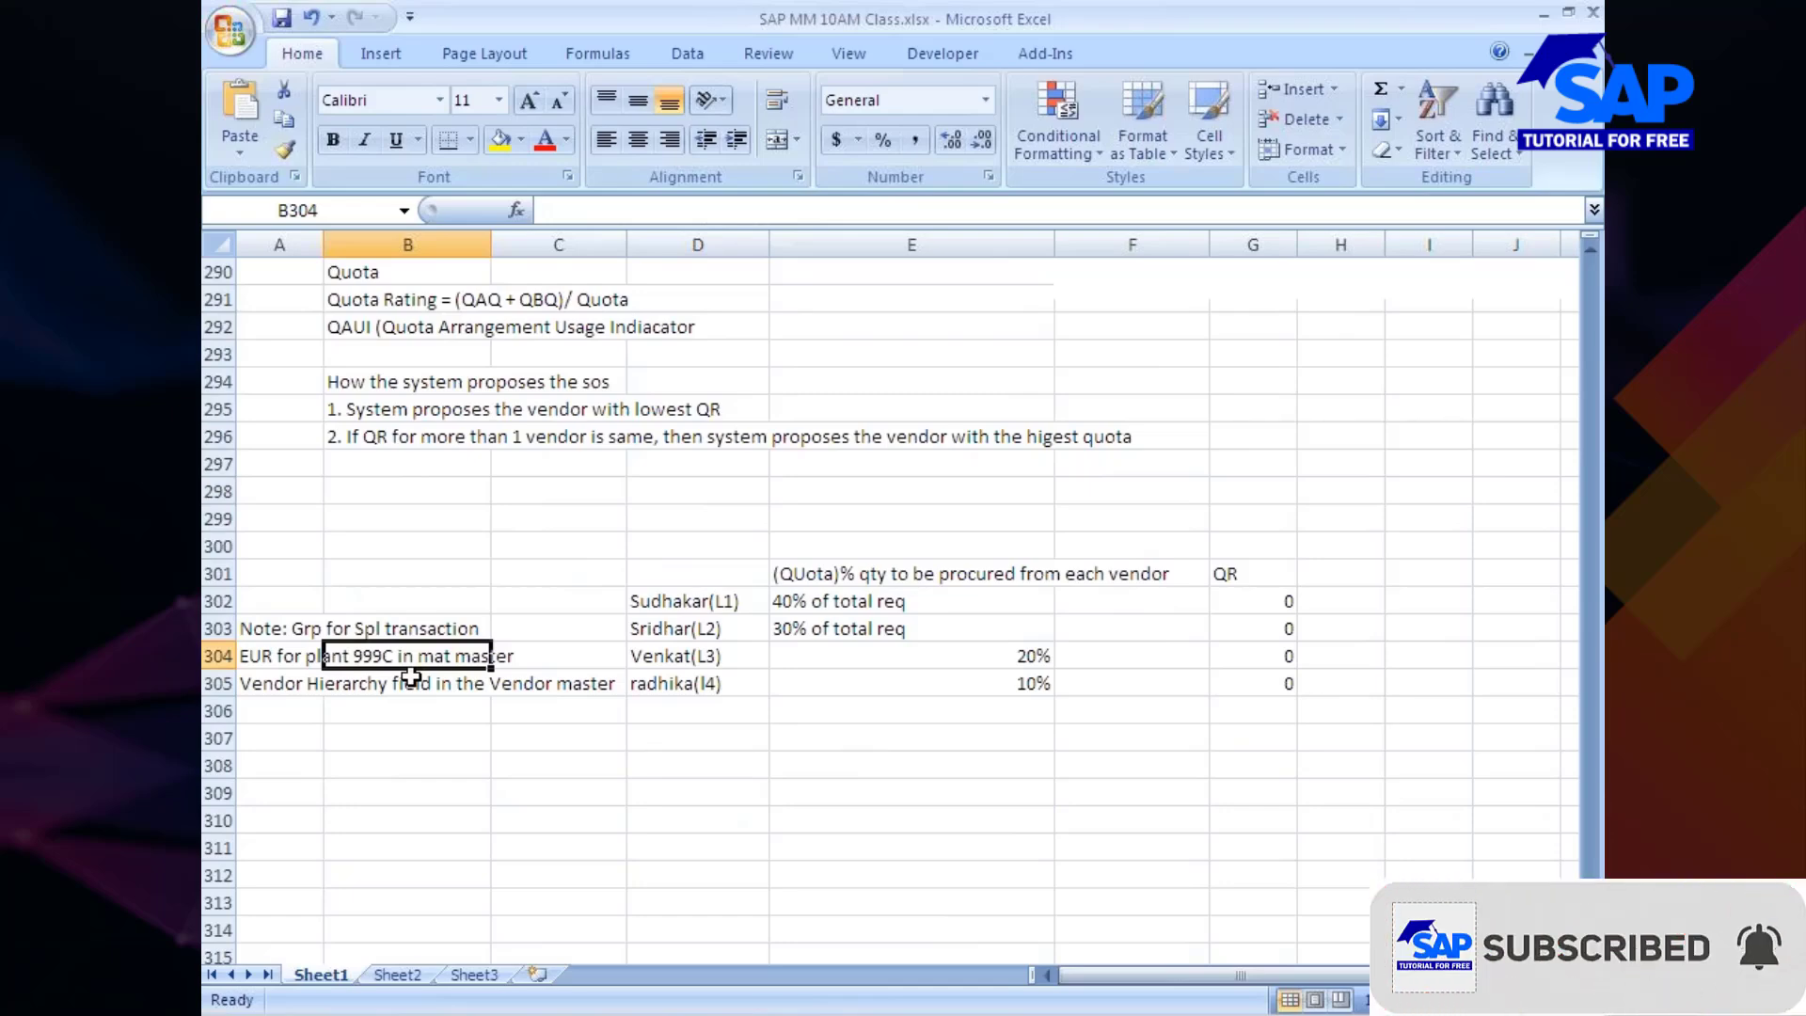
{"action": "left_click", "coordinate": [295, 632]}
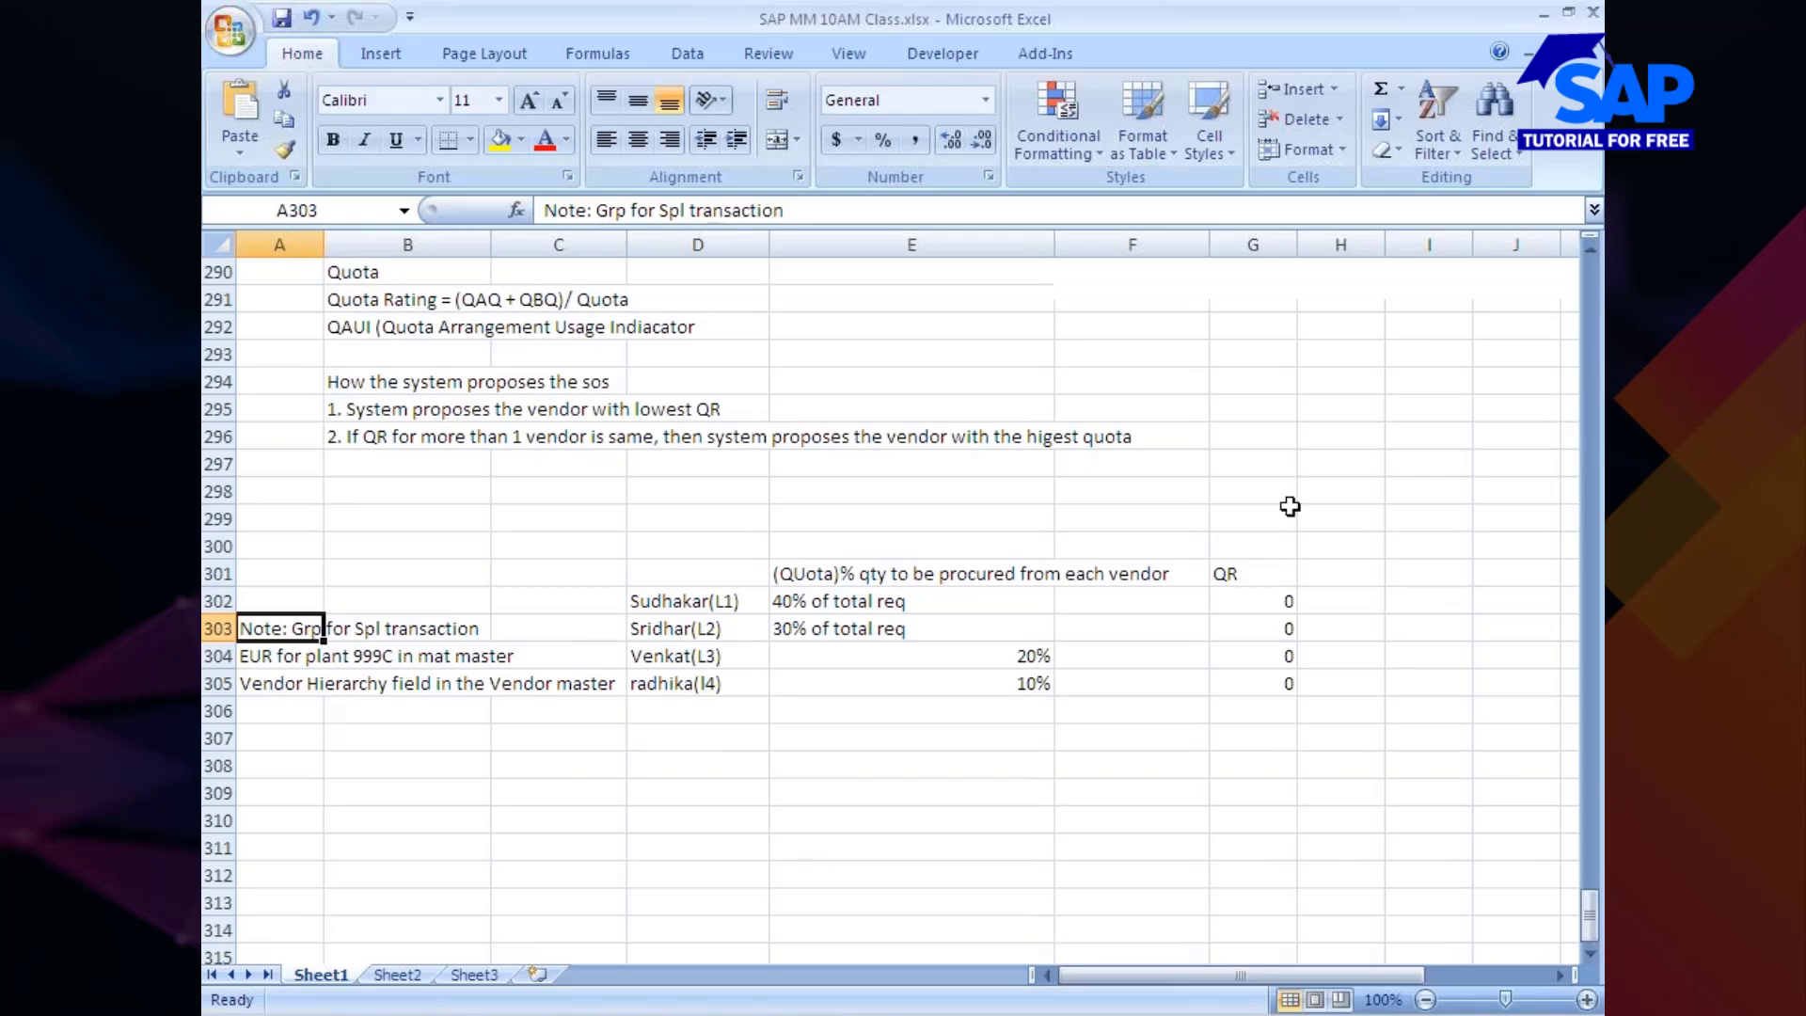
{"action": "left_click", "coordinate": [1579, 73]}
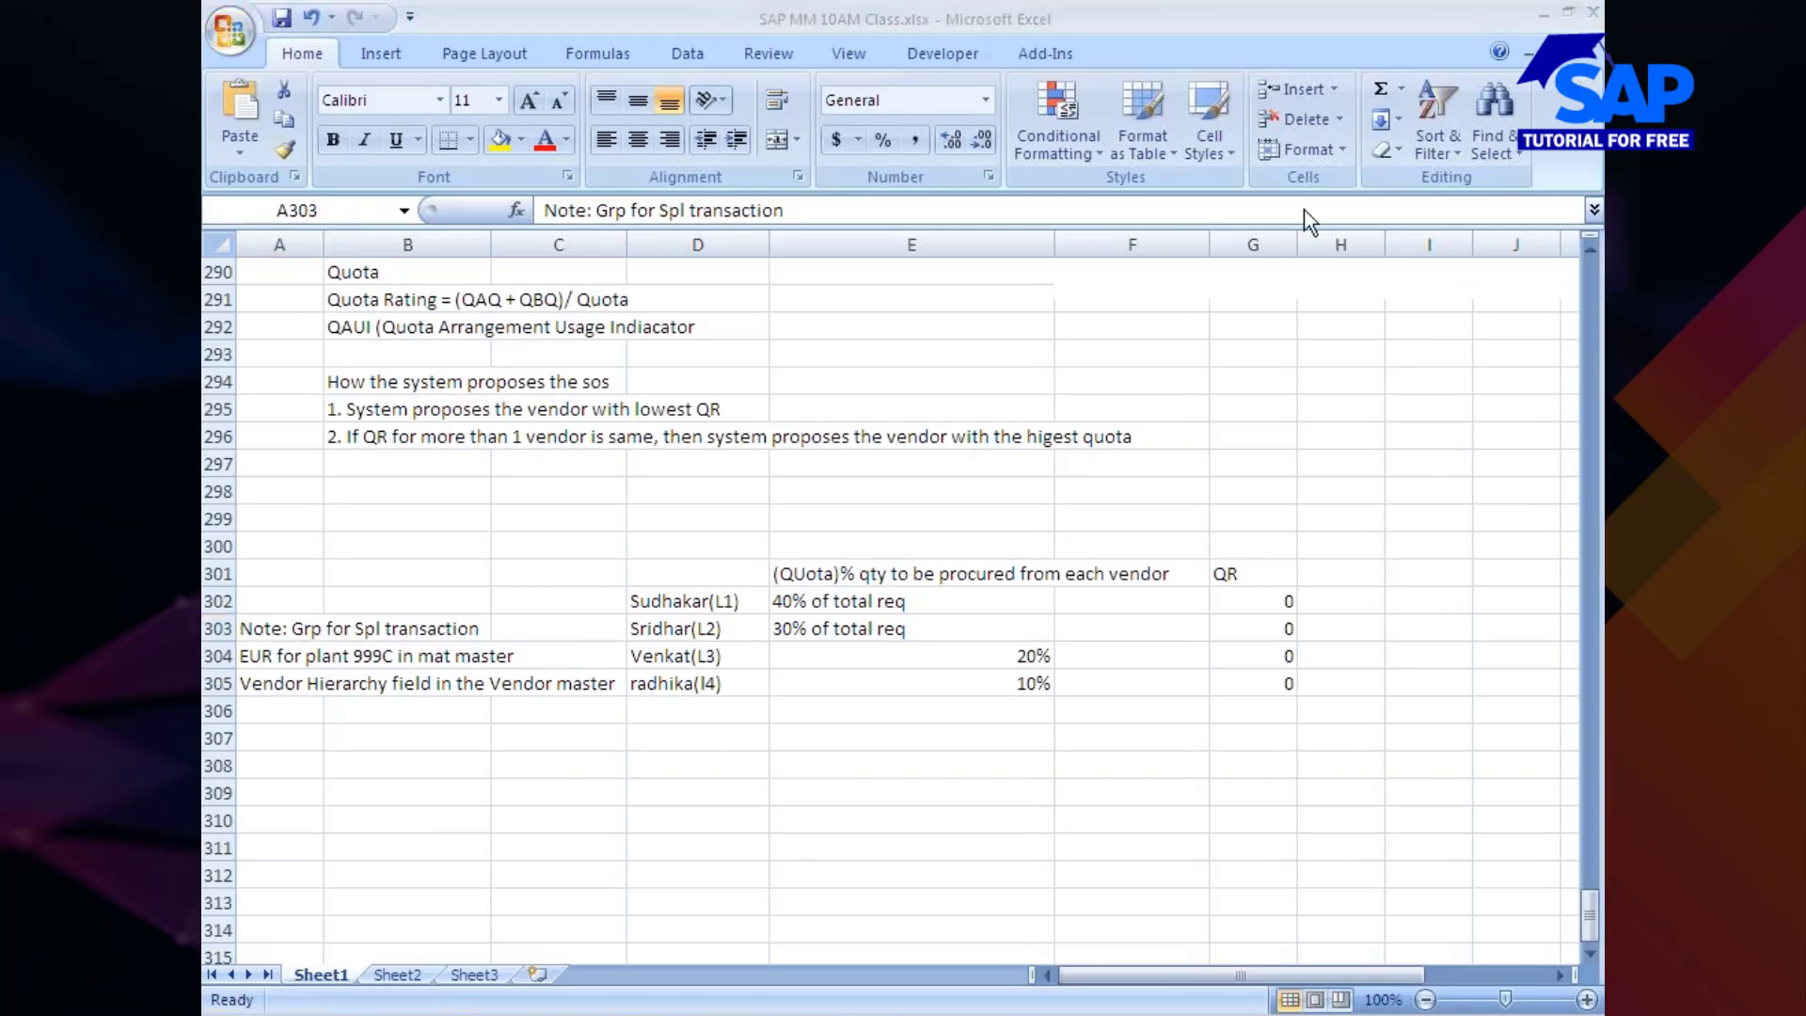